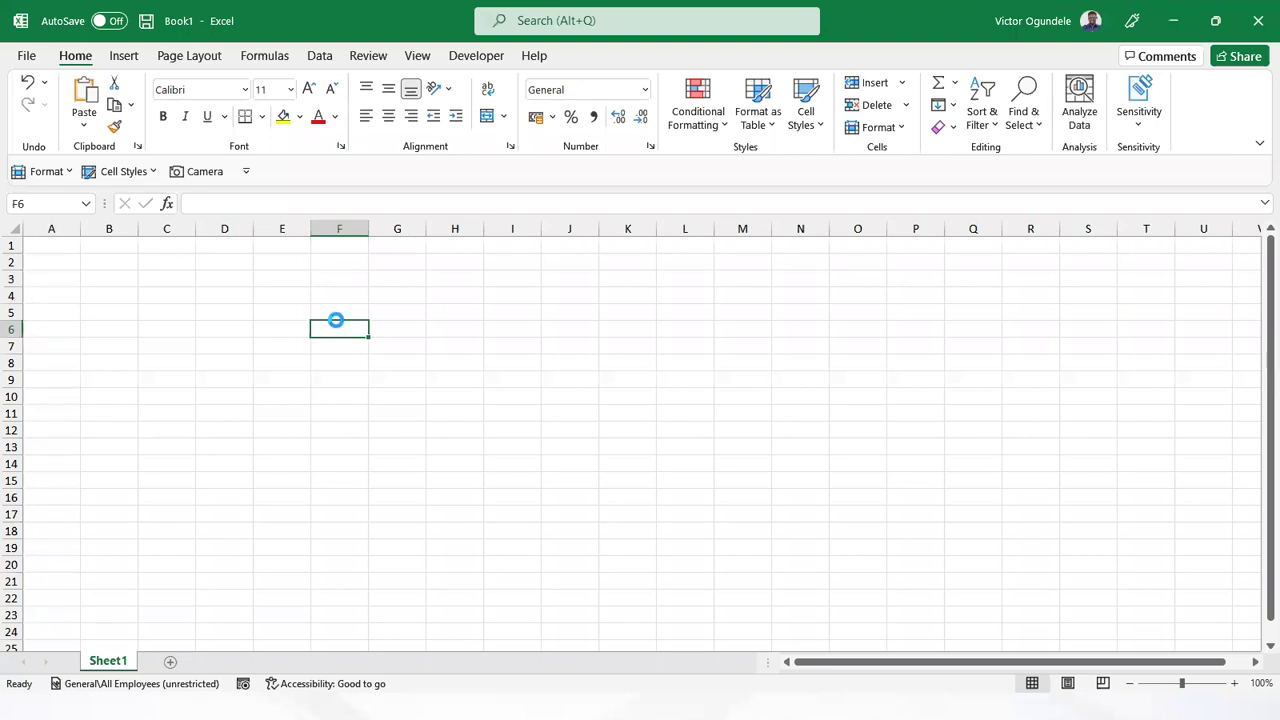
# Zoom the worksheet in to 190% and select cell B3
pyautogui.keyDown('ctrl'); pyautogui.scroll(5, 337, 321); pyautogui.keyUp('ctrl')
pyautogui.scroll(1, 337, 321)
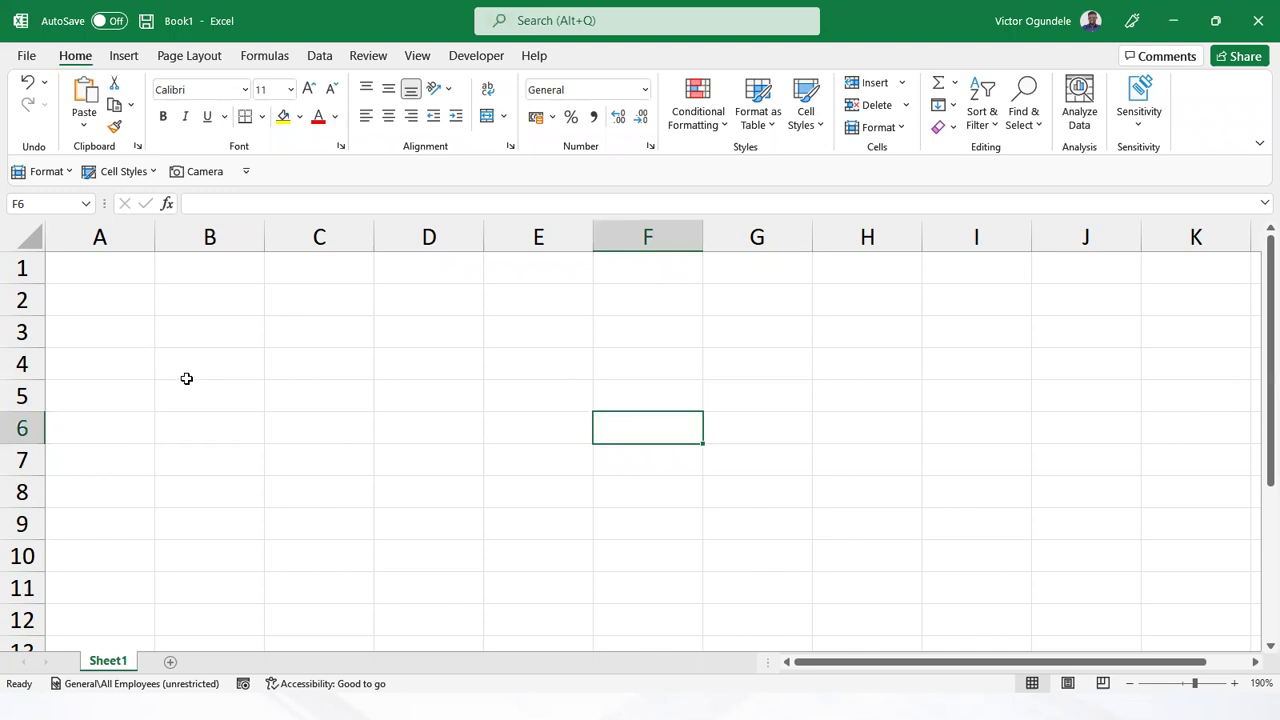
pyautogui.click(254, 338)
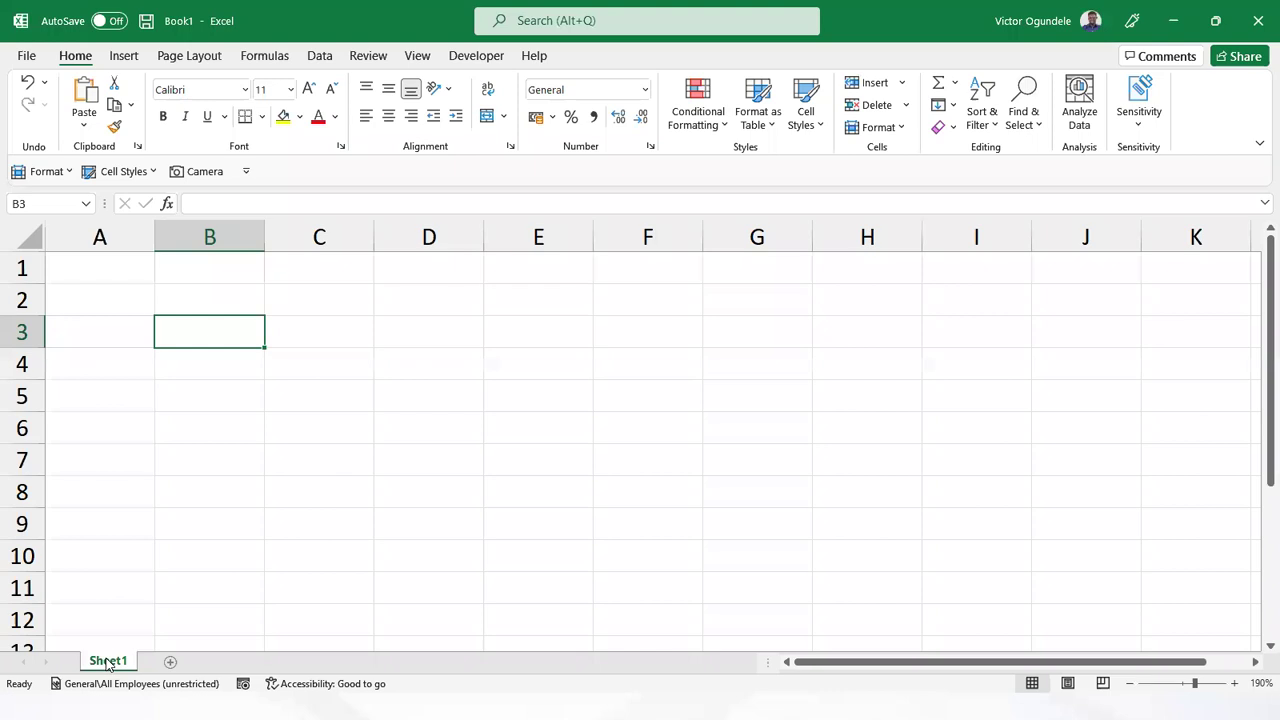
# Open the Page Setup dialog and review its page, margins, header/footer and sheet settings
pyautogui.click(190, 56)
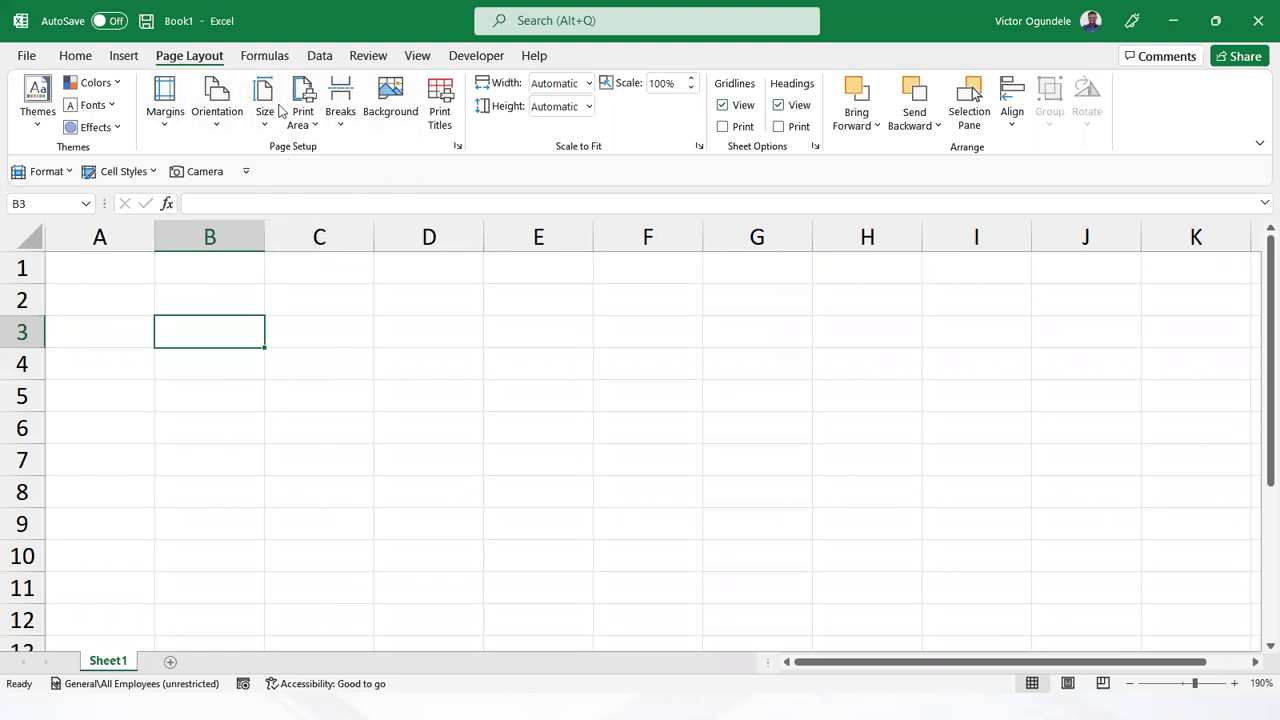
pyautogui.click(457, 150)
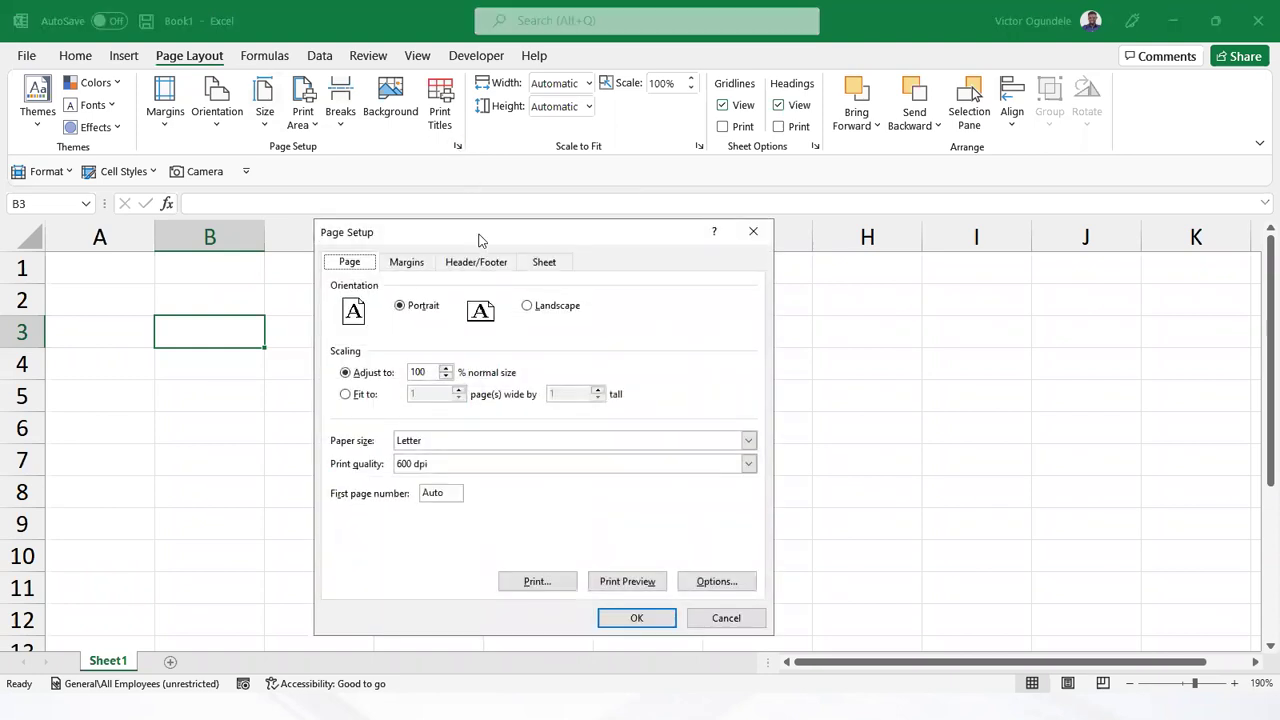
pyautogui.click(752, 236)
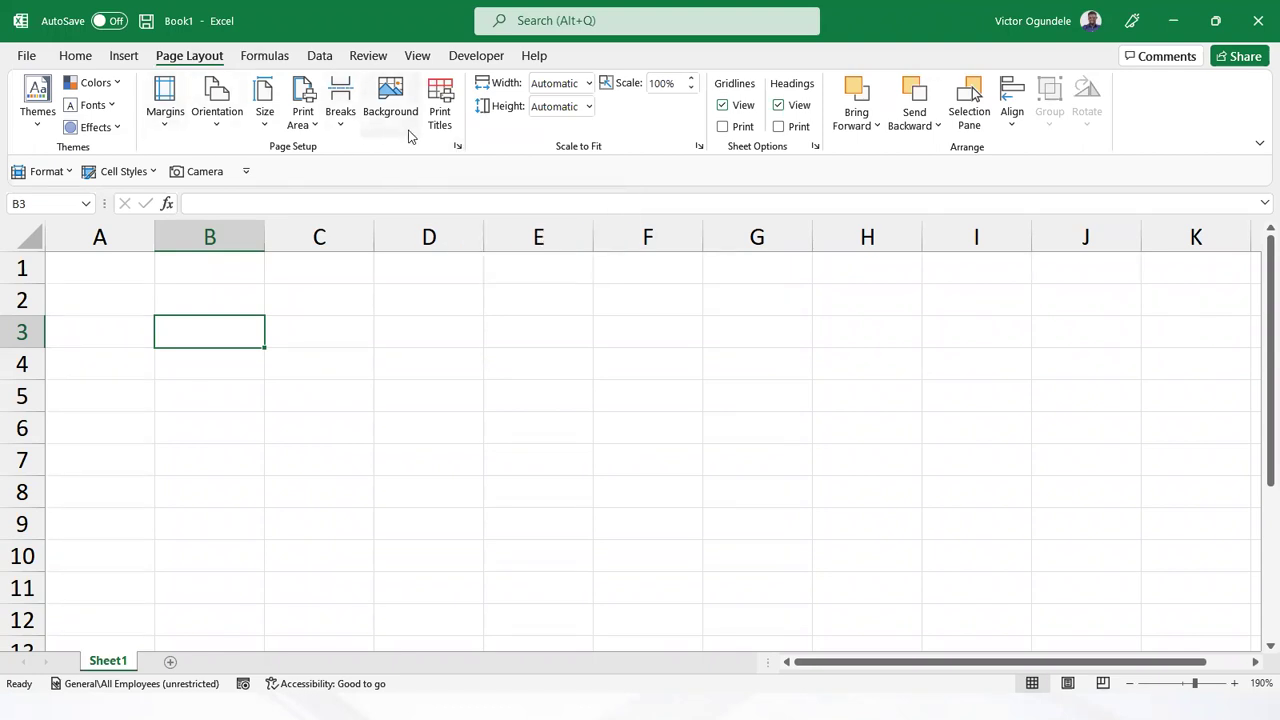
pyautogui.click(458, 147)
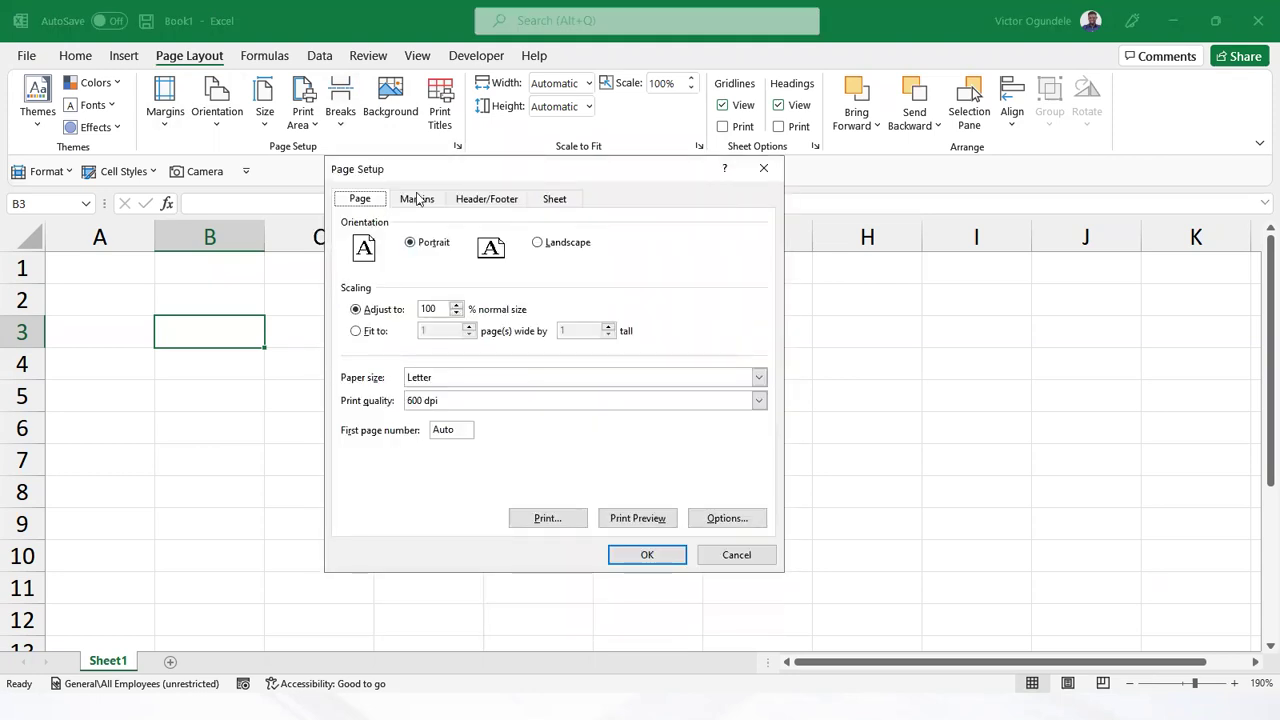
pyautogui.click(418, 199)
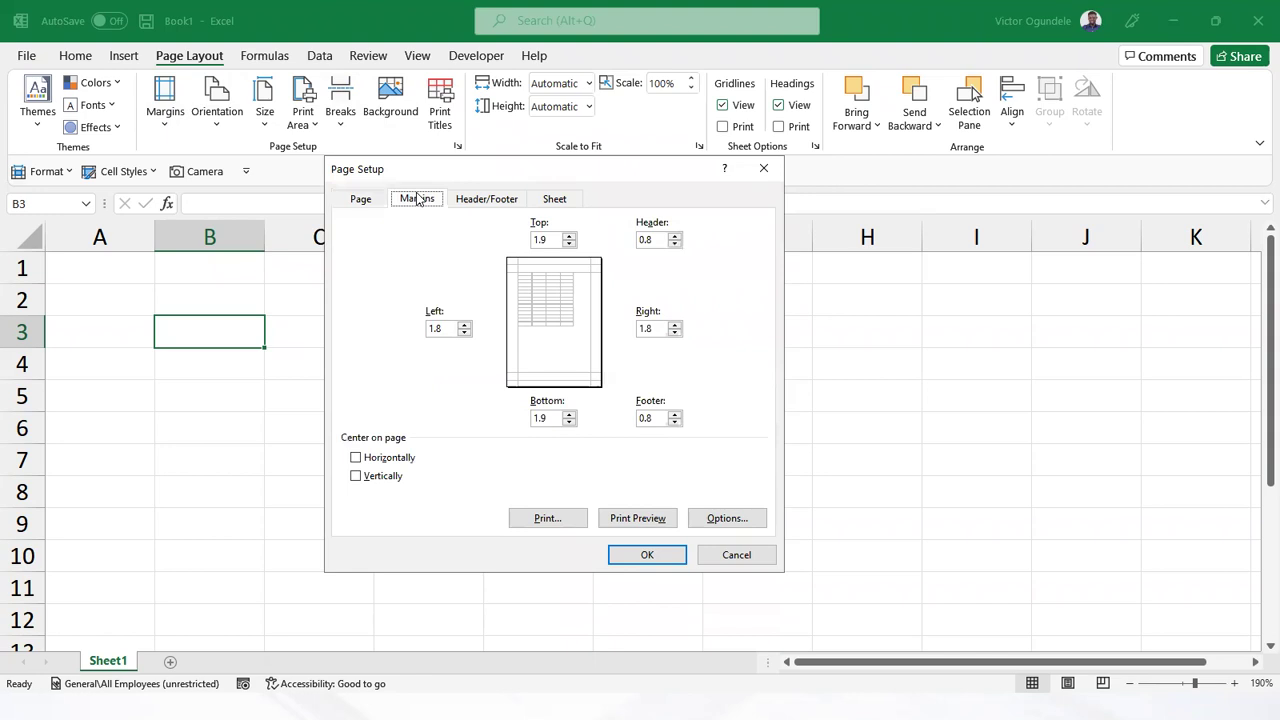
pyautogui.click(483, 200)
pyautogui.click(558, 200)
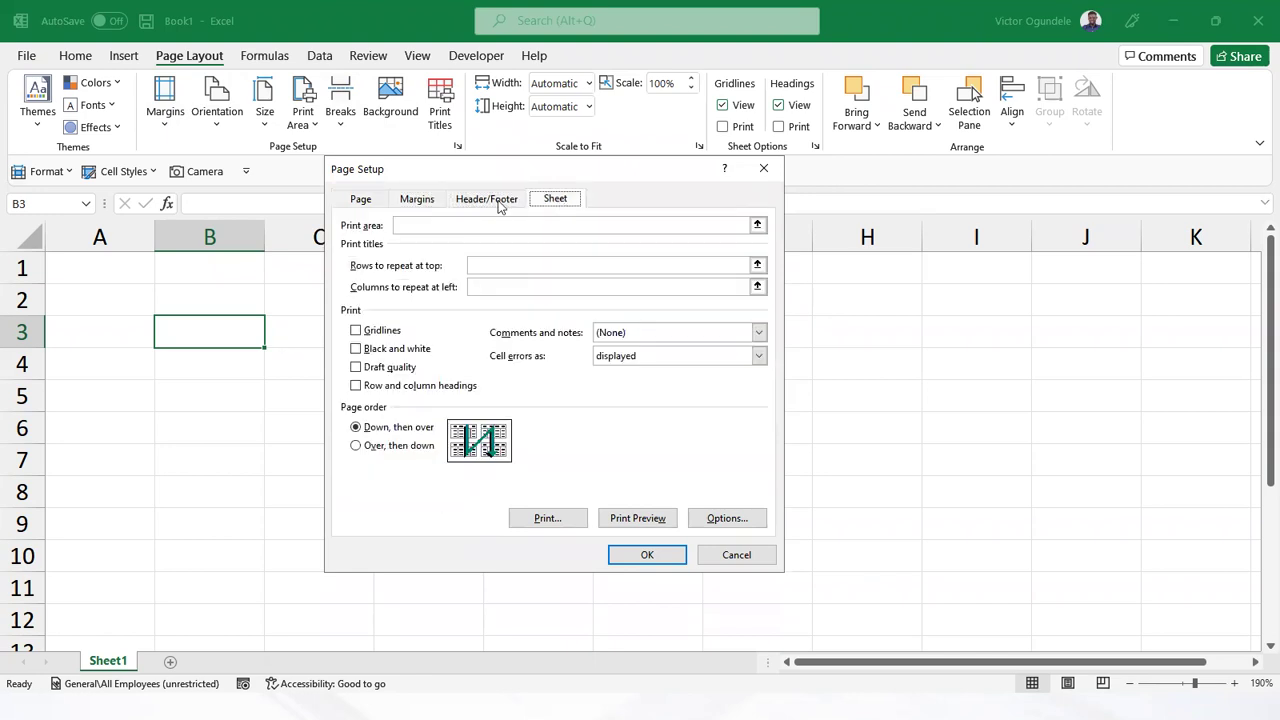
pyautogui.click(362, 200)
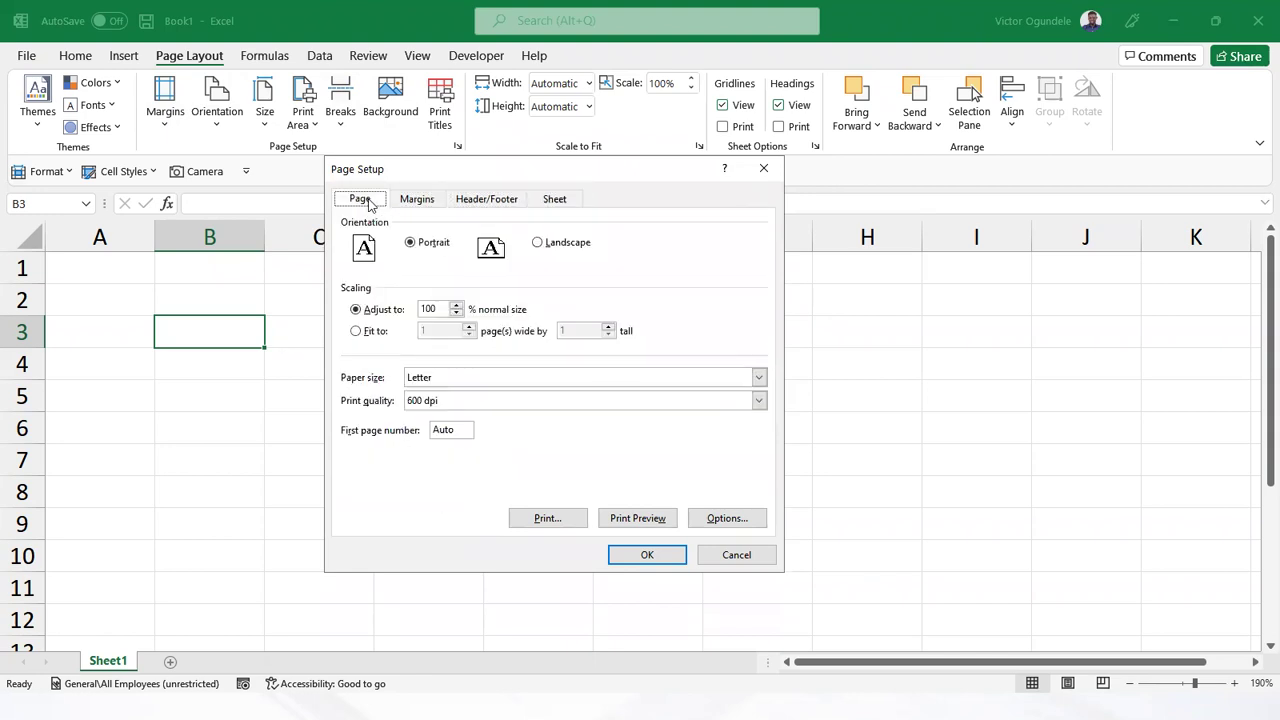
# Set the page orientation to Landscape and fit the printout to 1 page wide with automatic height
pyautogui.click(539, 245)
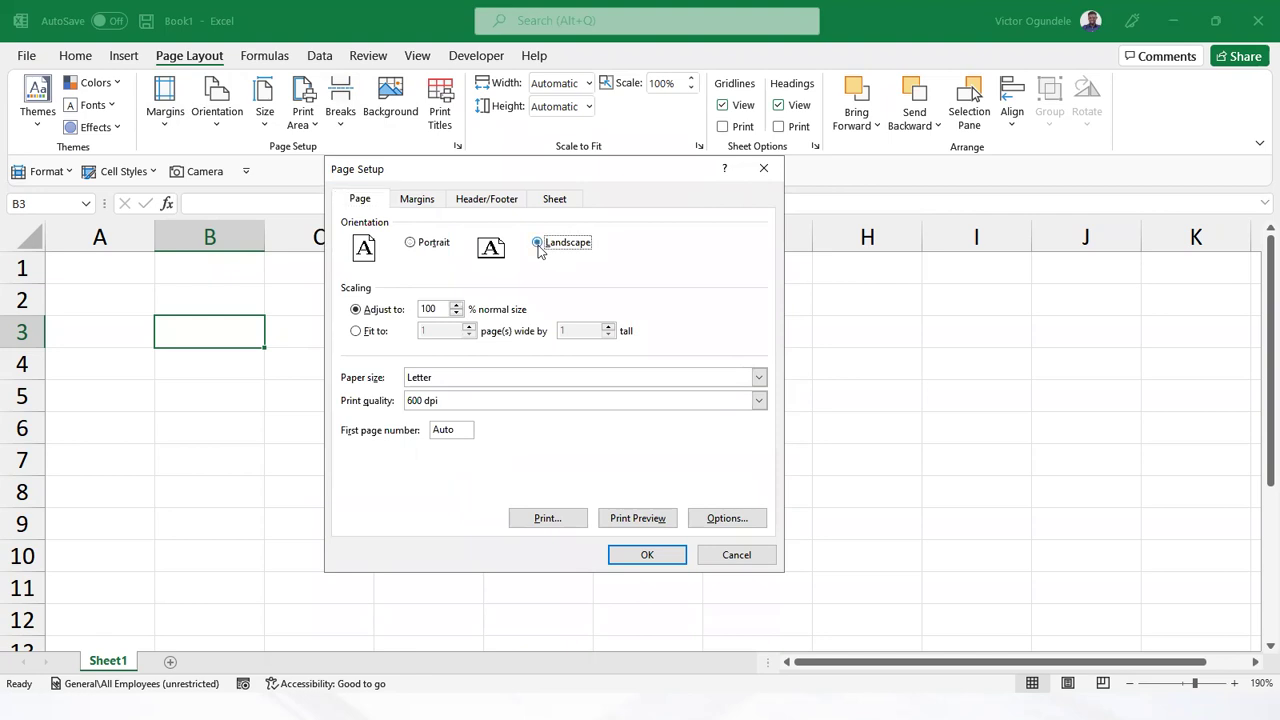
pyautogui.click(356, 332)
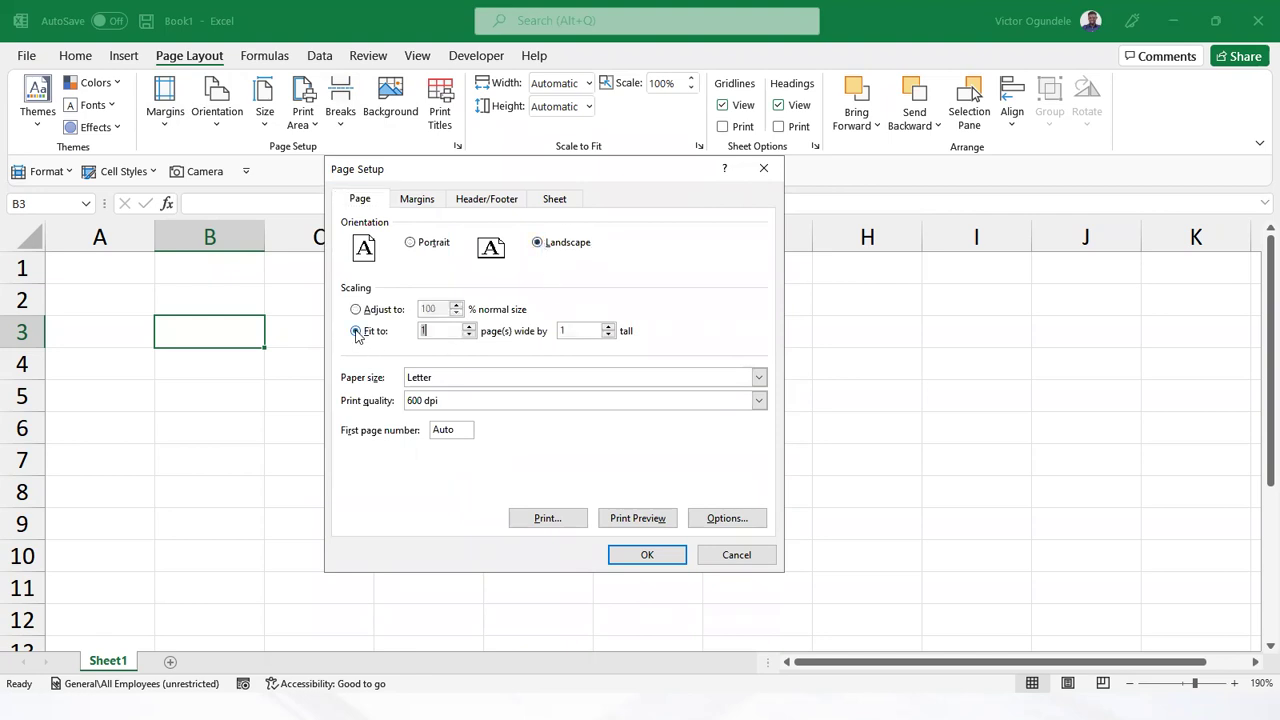
pyautogui.click(356, 310)
pyautogui.click(356, 332)
pyautogui.click(574, 329)
# Set rows 1 to 6 ($1:$6) as the print title rows to repeat at top
pyautogui.click(426, 205)
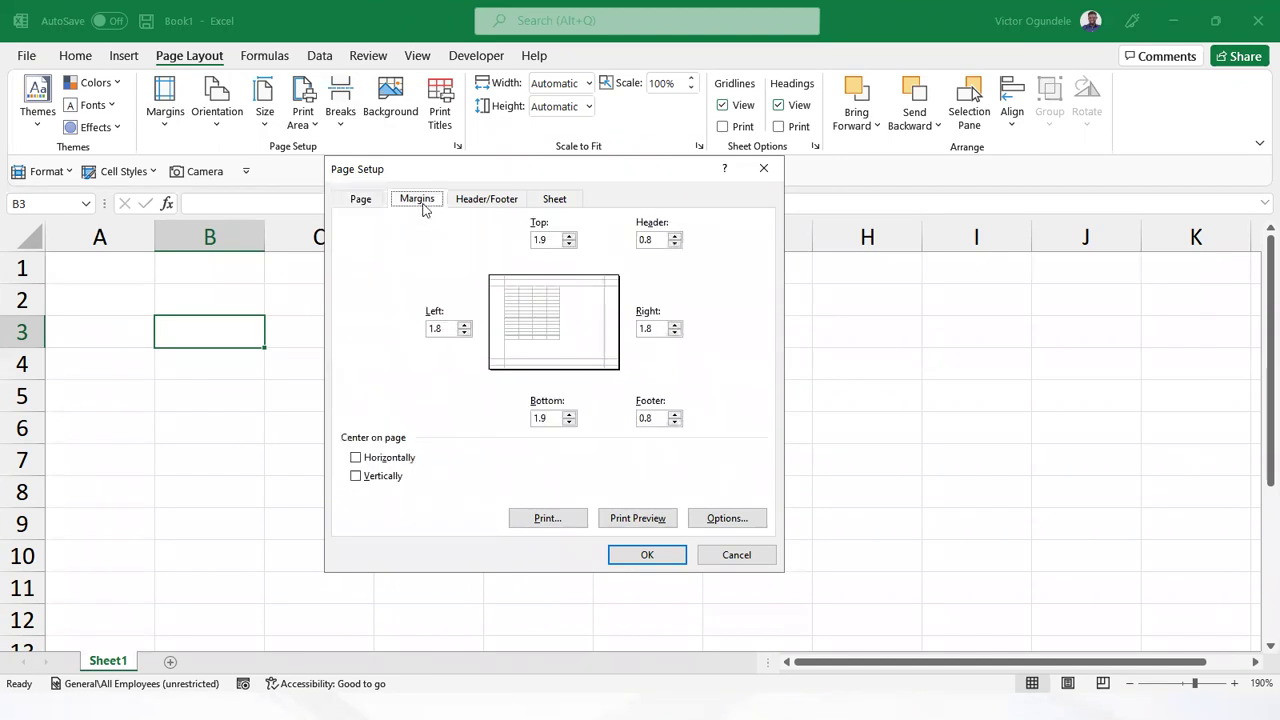
pyautogui.click(488, 202)
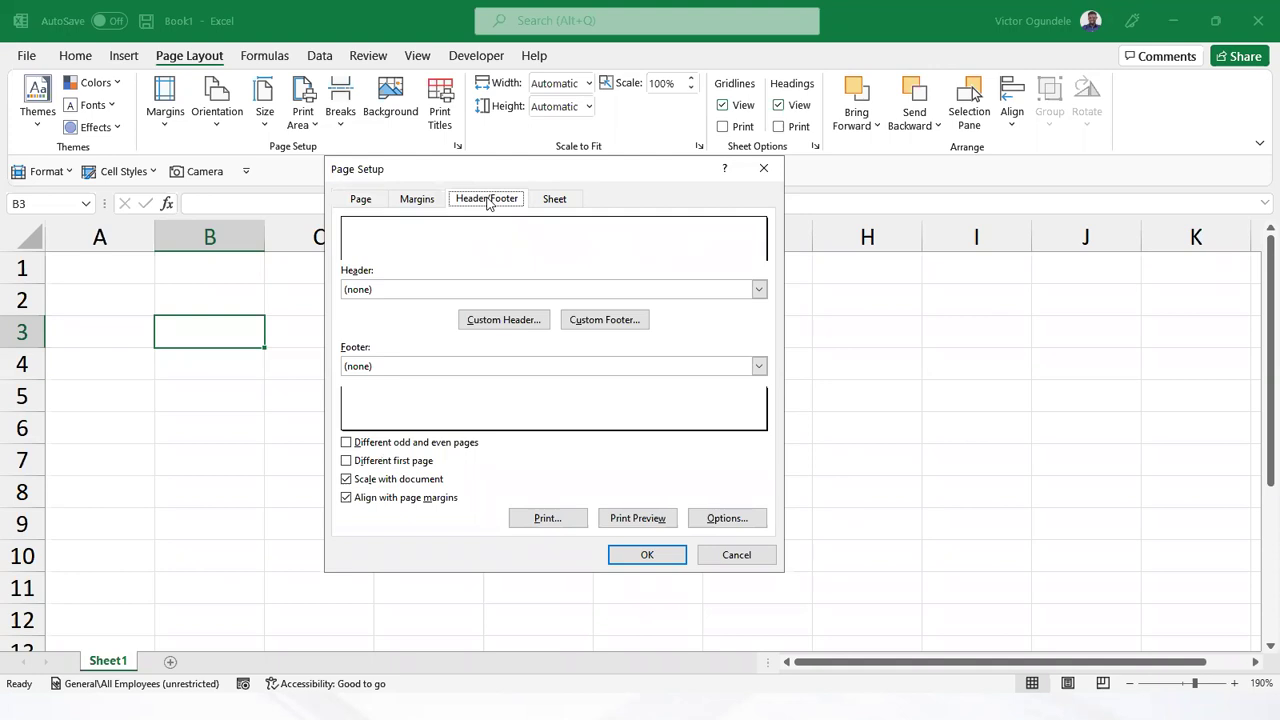
pyautogui.click(605, 320)
pyautogui.click(554, 200)
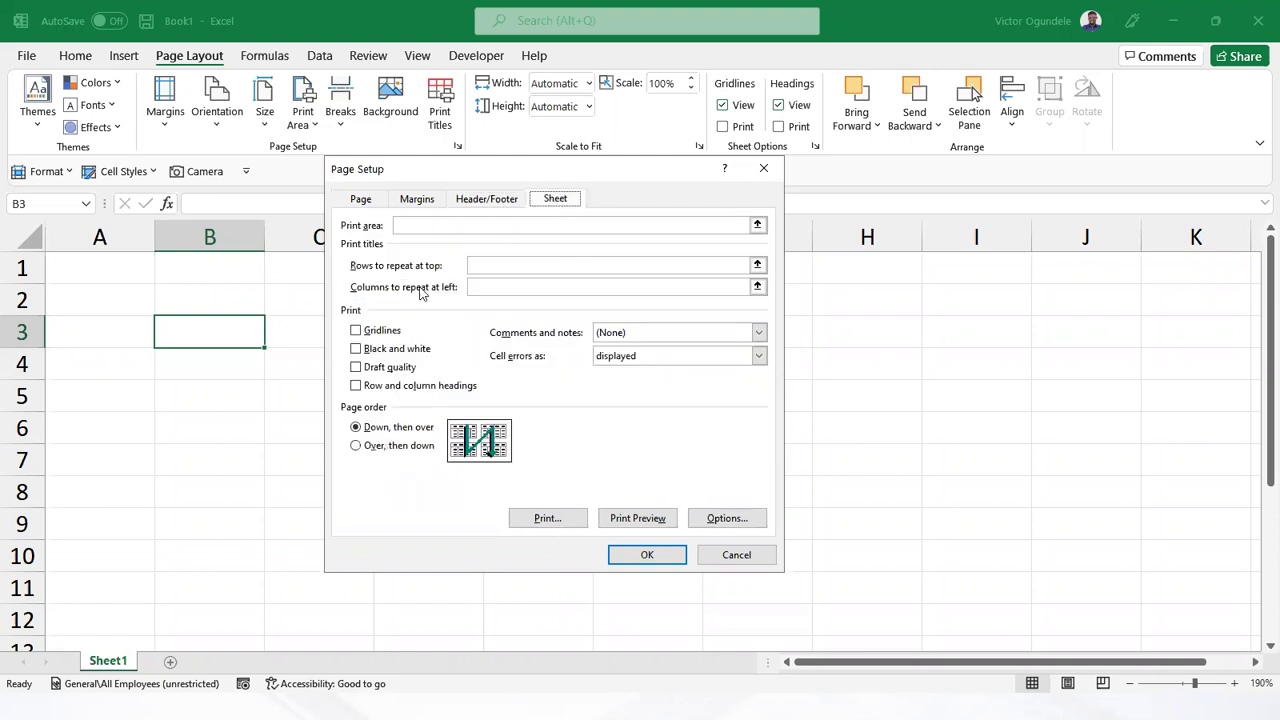
pyautogui.click(483, 266)
pyautogui.click(483, 266)
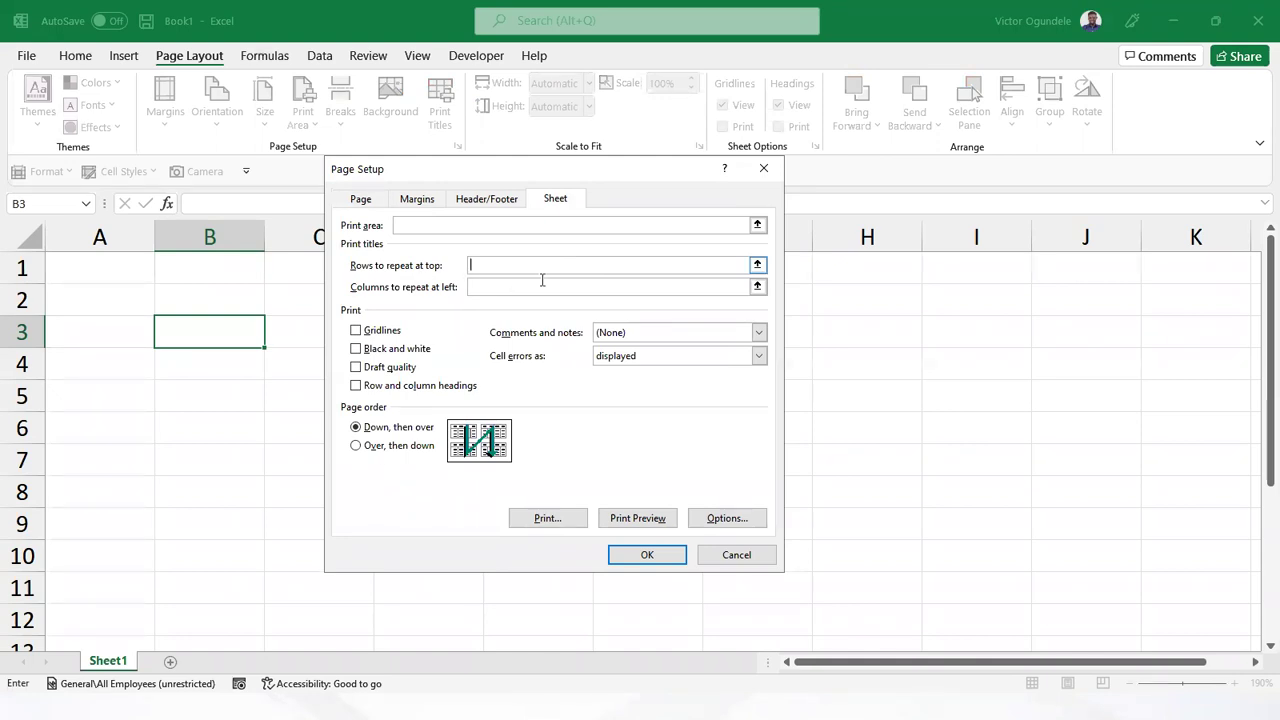
pyautogui.moveTo(22, 268); pyautogui.dragTo(18, 425)
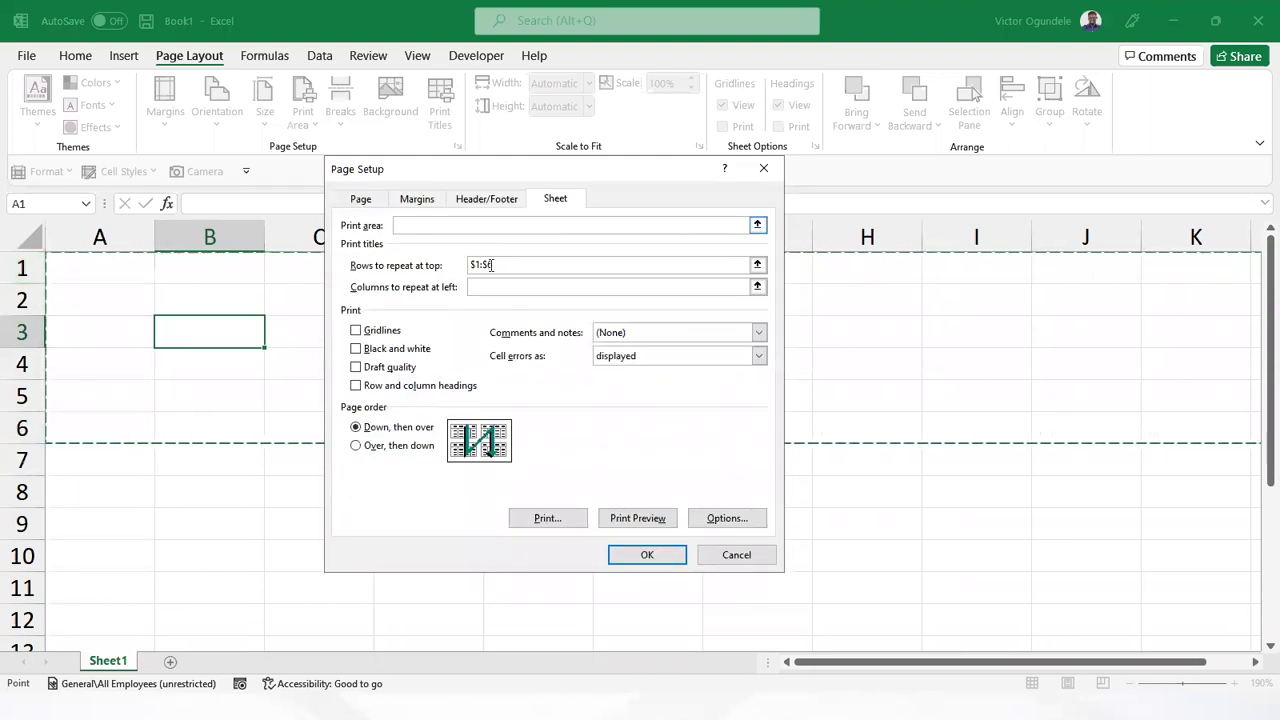
# Create a custom footer whose left section reads "Printed on: &[Date] at &[Time]", using the date and time fields
pyautogui.click(482, 200)
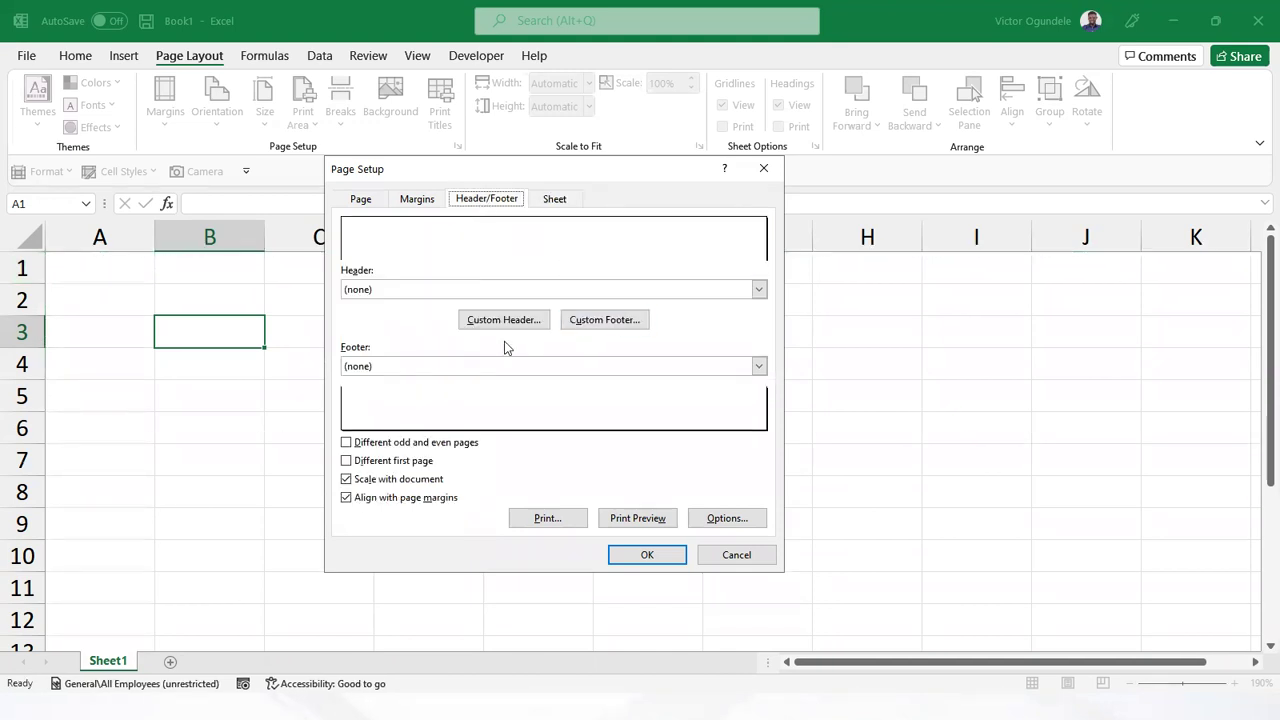
pyautogui.click(613, 320)
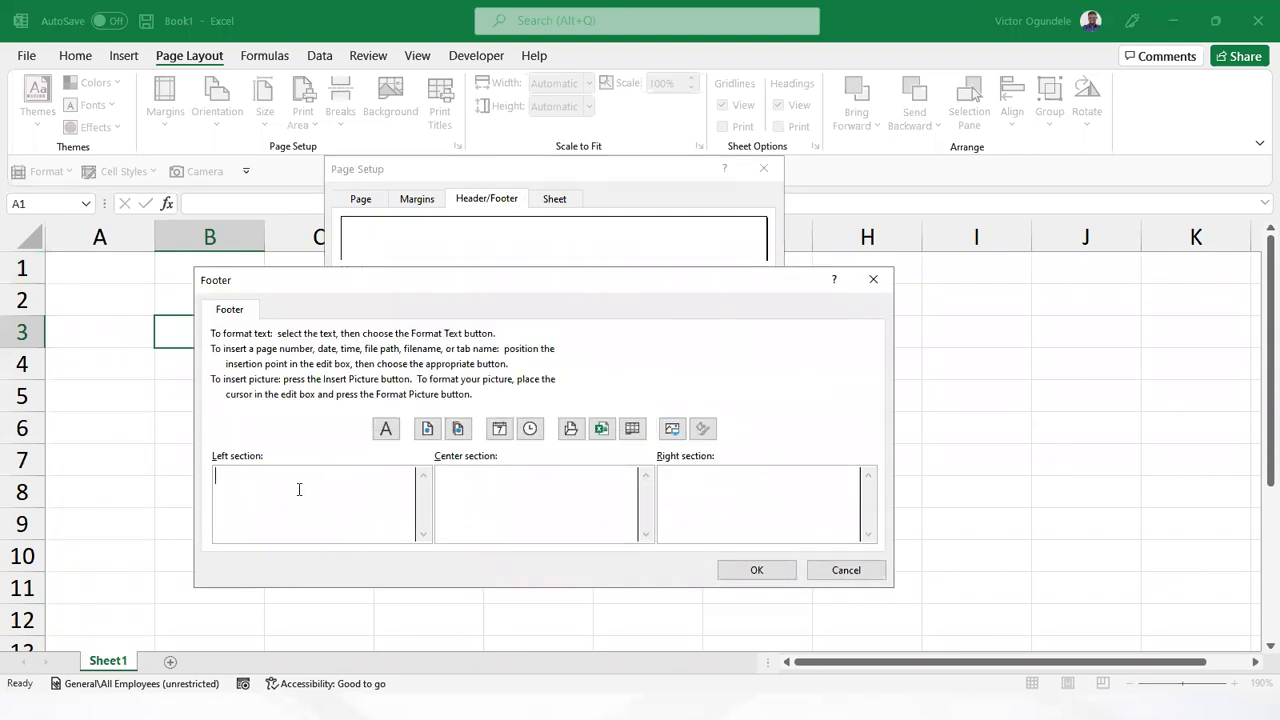
pyautogui.write('Printed on')
pyautogui.write(':')
pyautogui.click(500, 428)
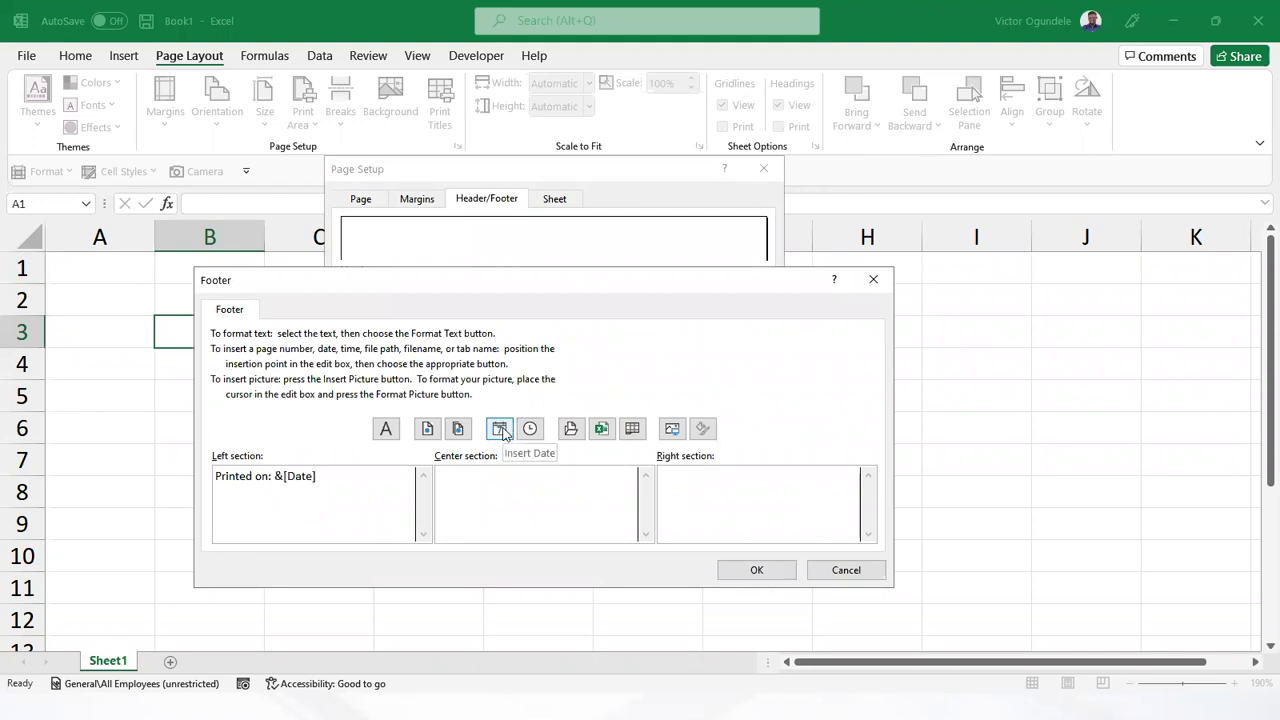
pyautogui.write('at')
pyautogui.click(530, 429)
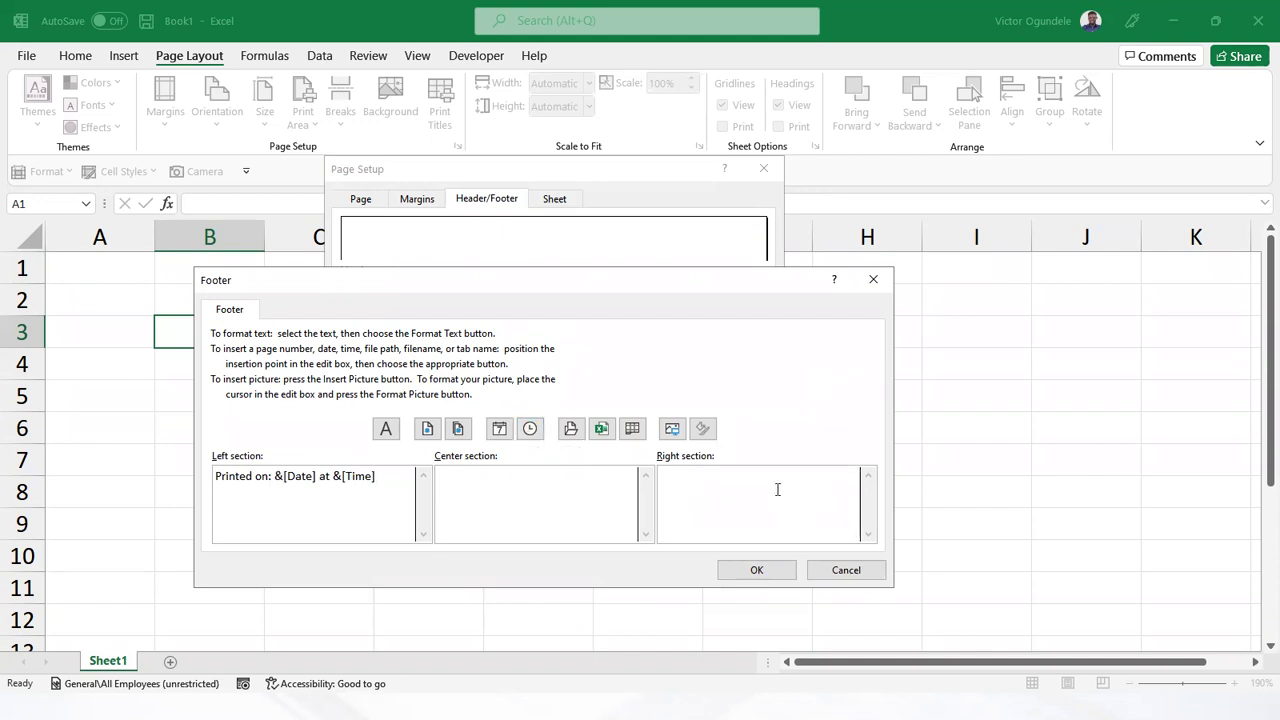
# Fill the footer's right section with "Page &[Page] og &[Pages]", using the page number and number-of-pages fields
pyautogui.write('Page')
pyautogui.click(427, 430)
pyautogui.write('og')
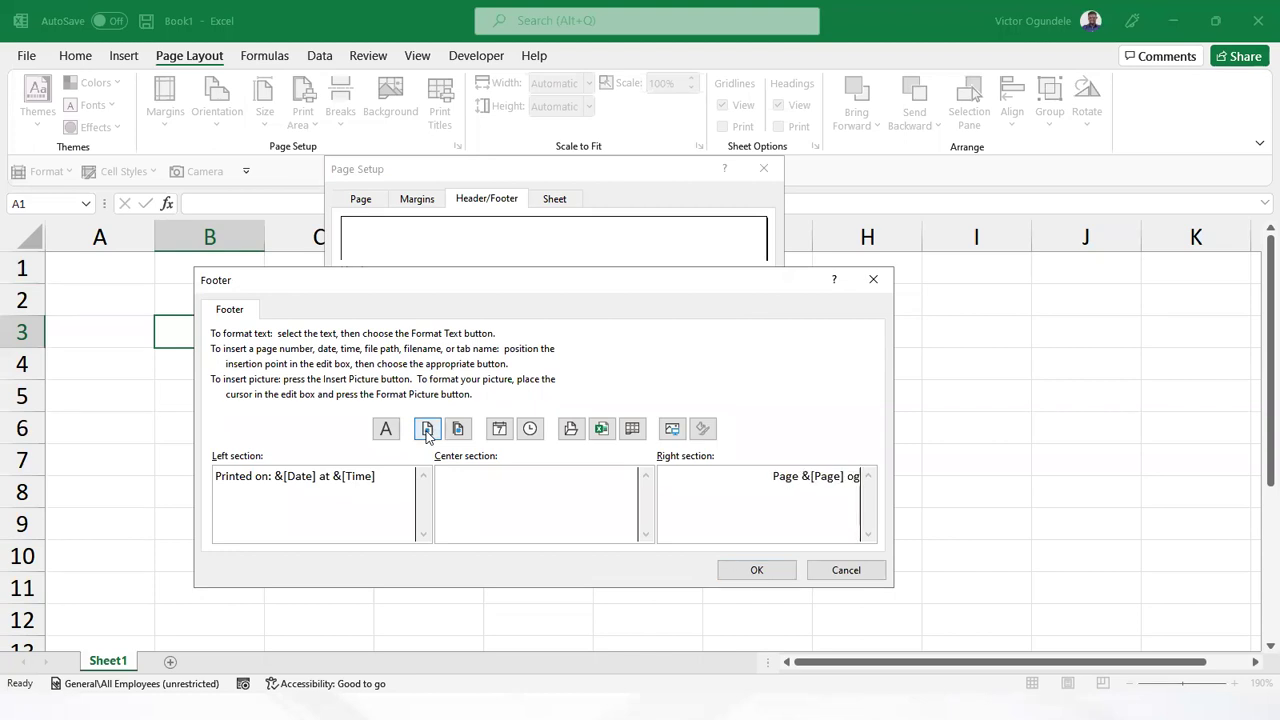
pyautogui.click(458, 430)
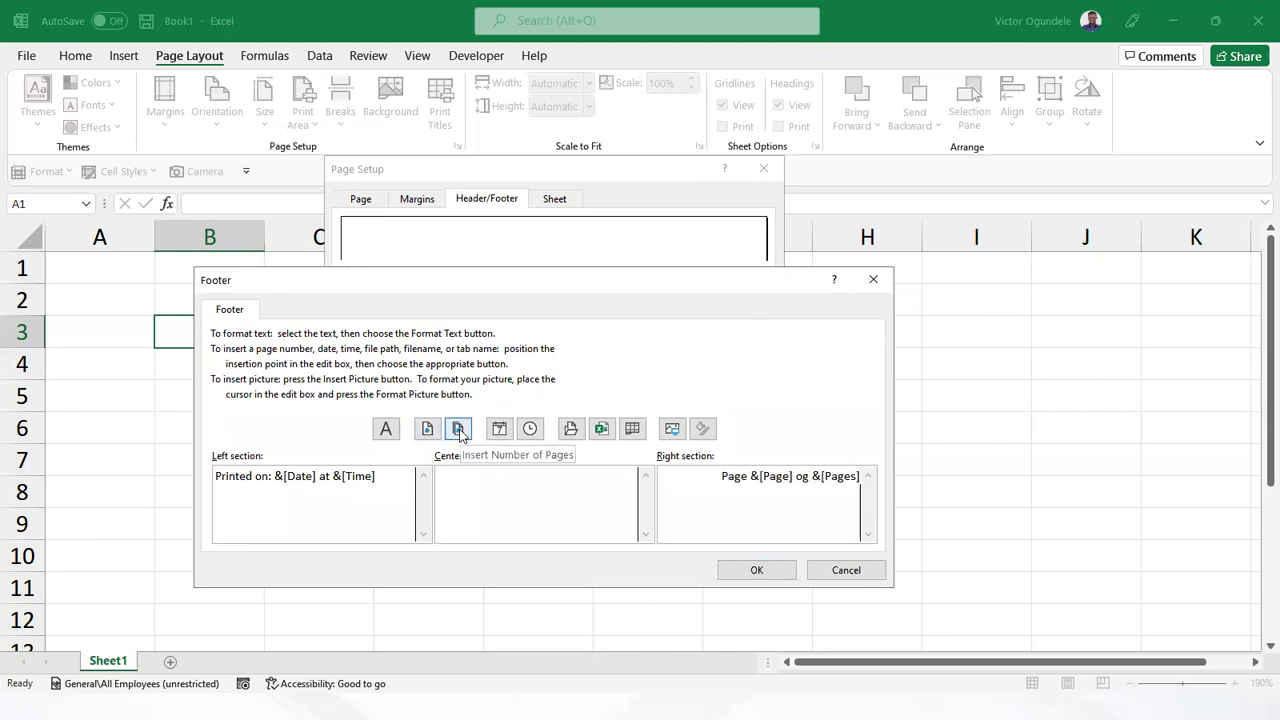
# Insert the sheet name field in the footer's center section and apply the footer and page setup
pyautogui.click(540, 480)
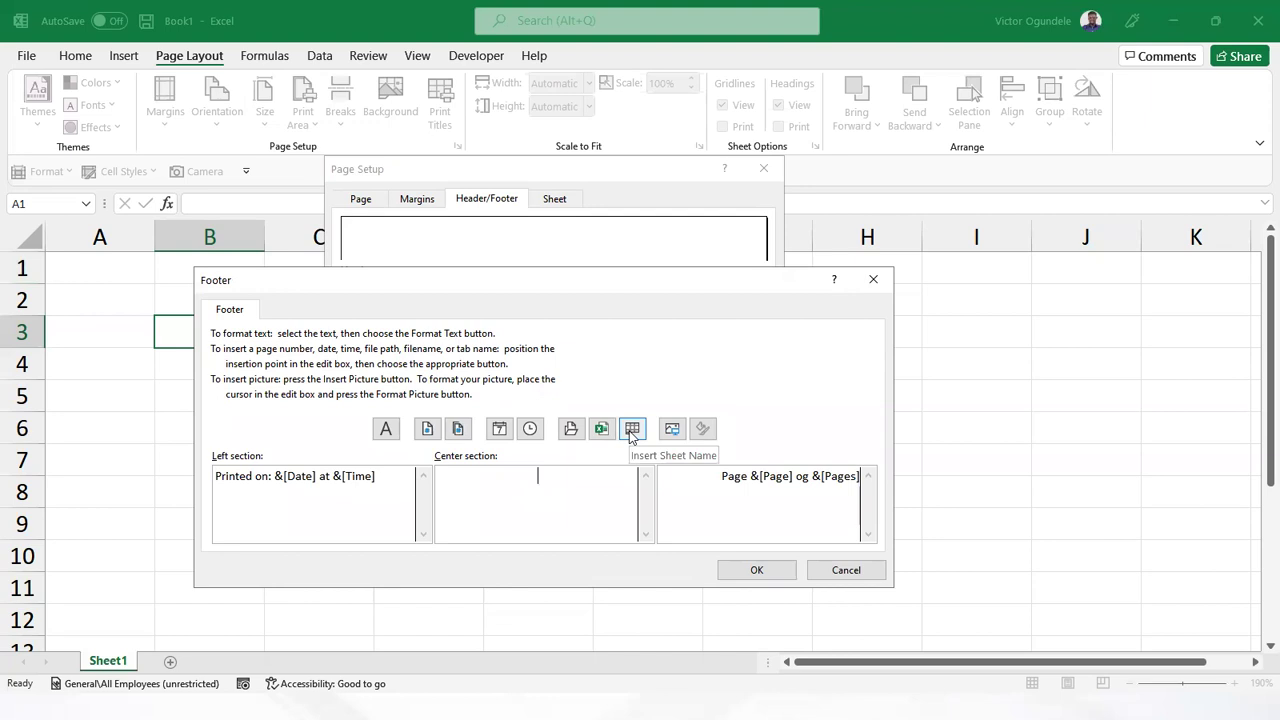
pyautogui.click(632, 430)
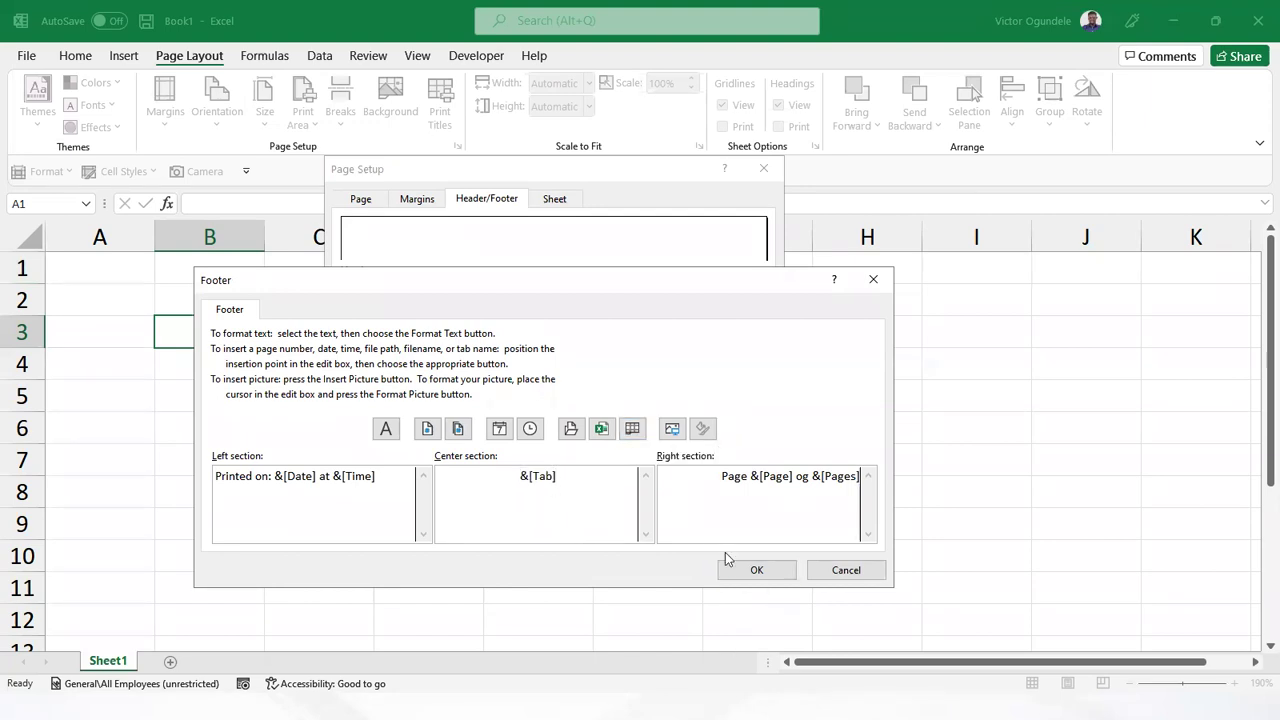
pyautogui.click(757, 570)
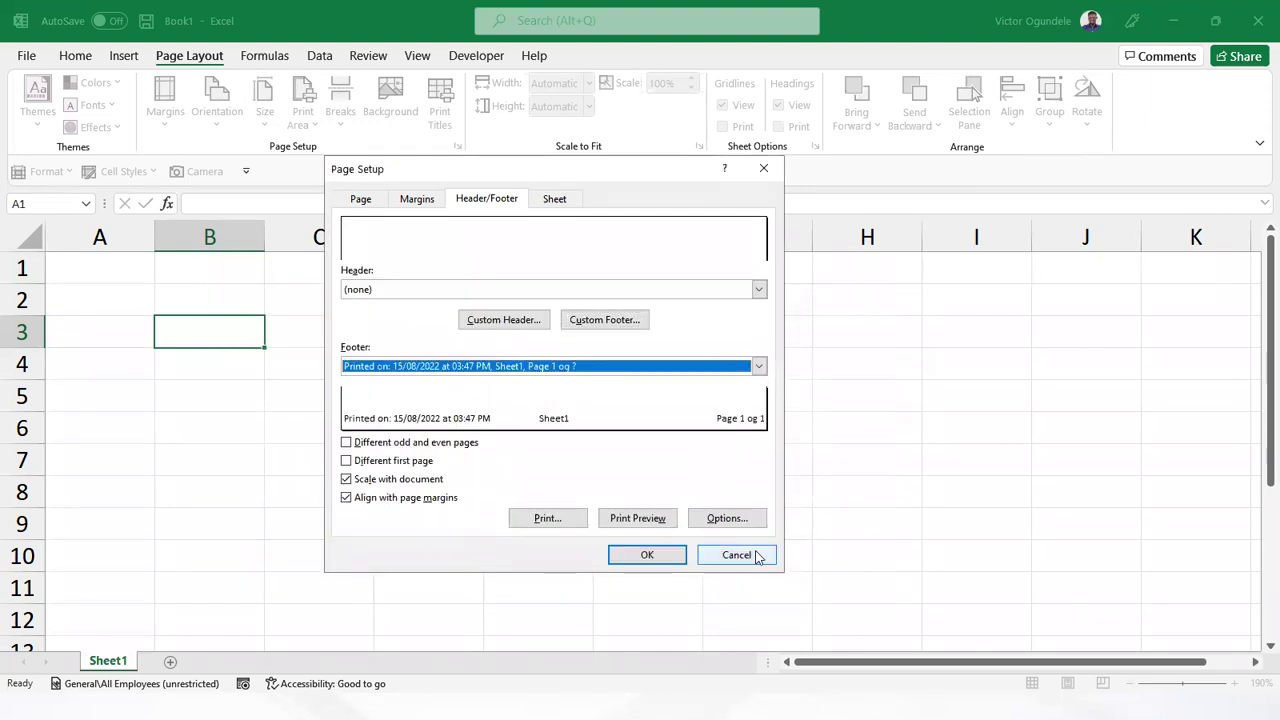
pyautogui.click(650, 554)
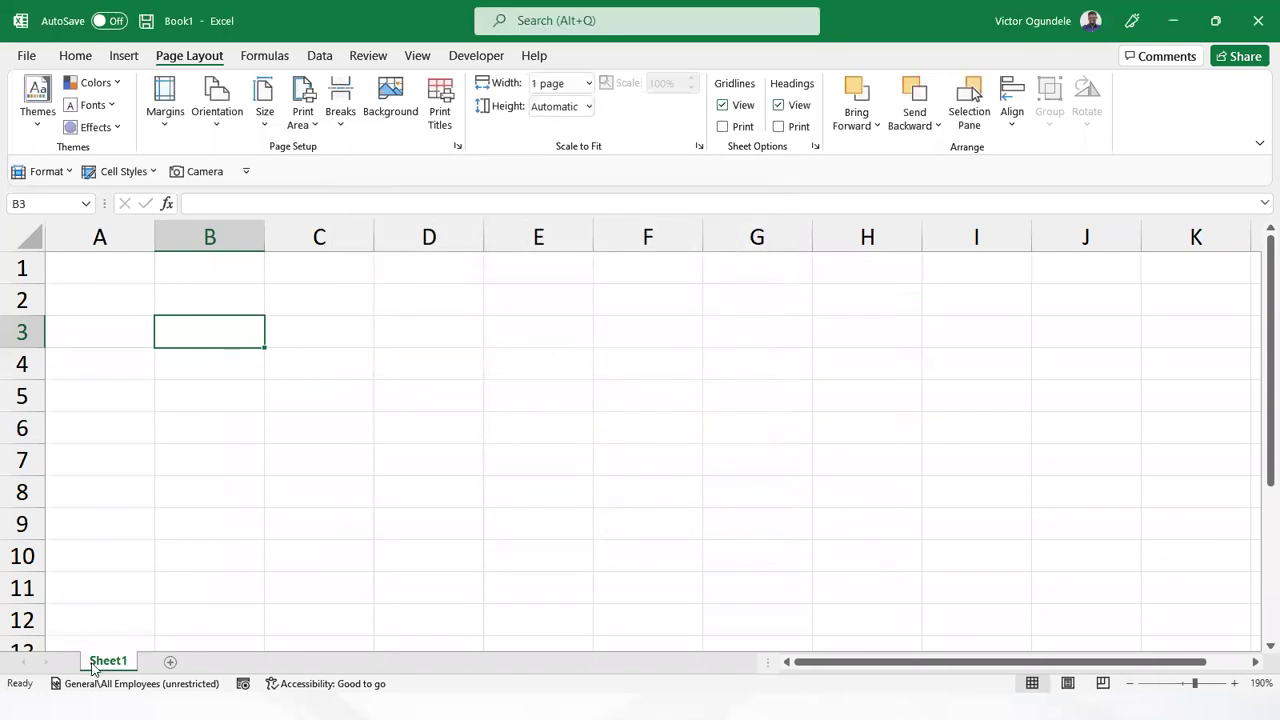
# Duplicate Sheet1, placing the copy directly after the original
pyautogui.moveTo(92, 668); pyautogui.dragTo(149, 661)
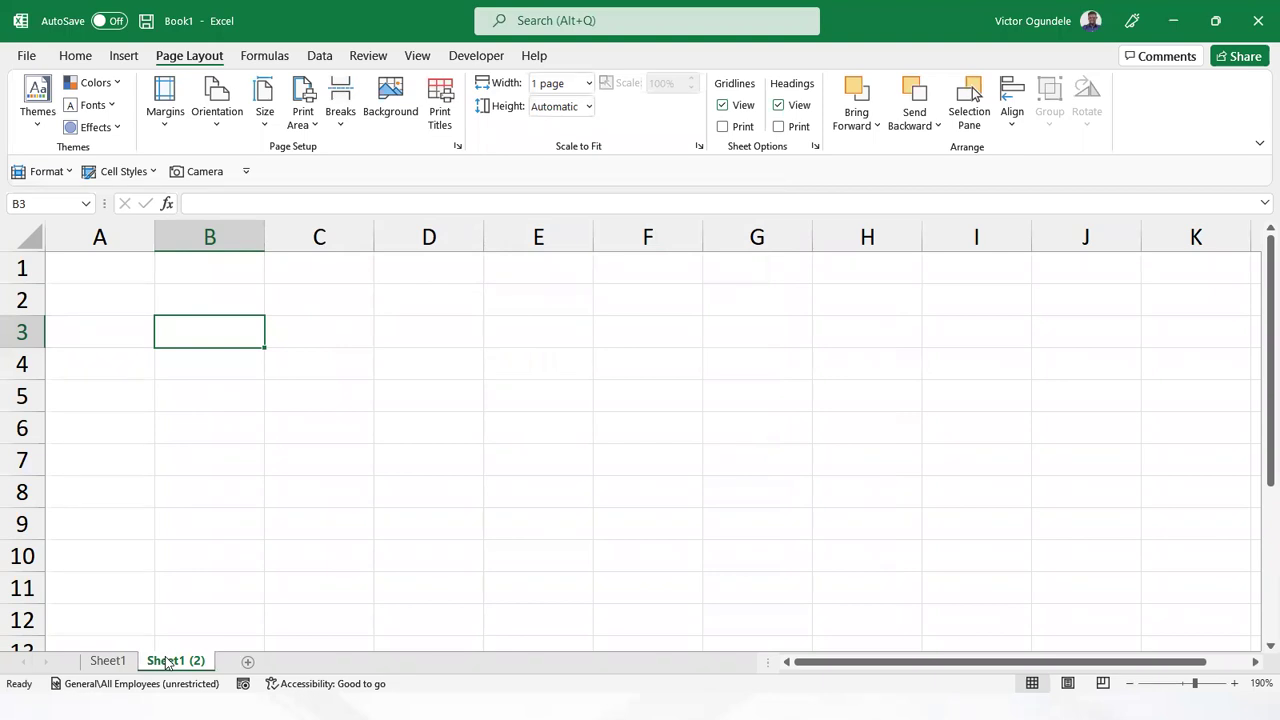
# Add a new blank worksheet after the copied sheet and delete it
pyautogui.click(247, 663)
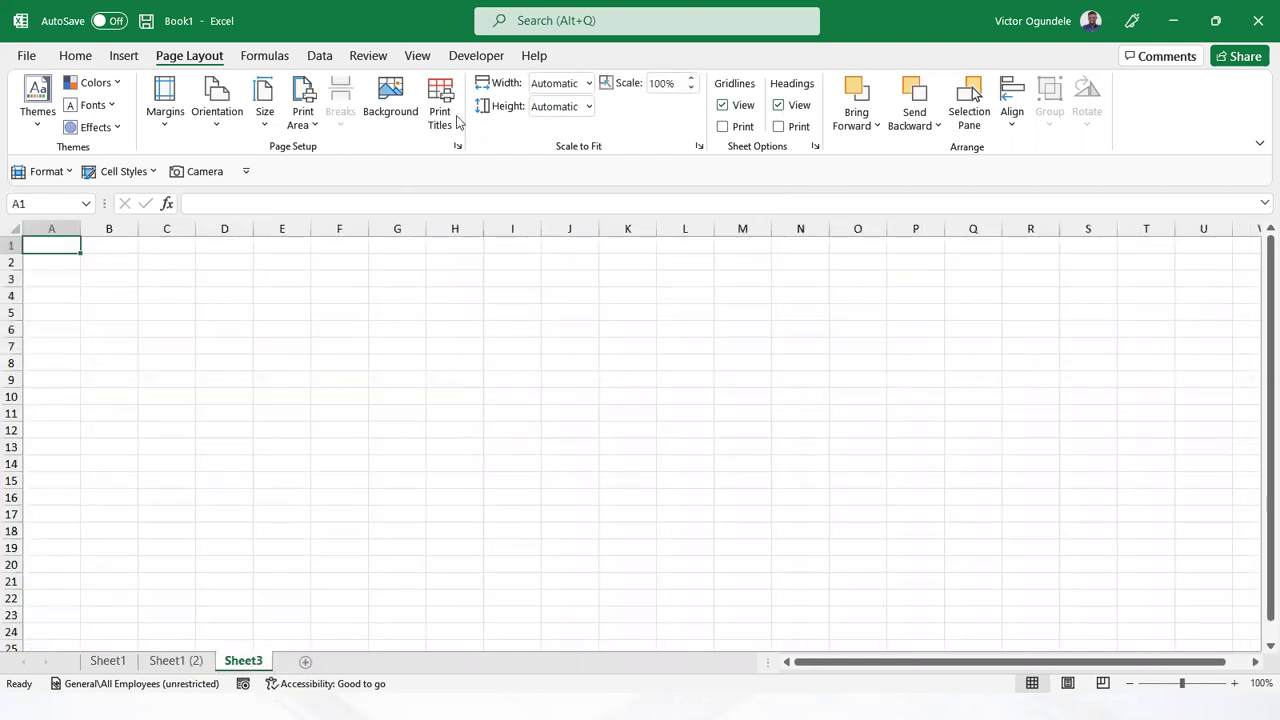
pyautogui.rightClick(240, 667)
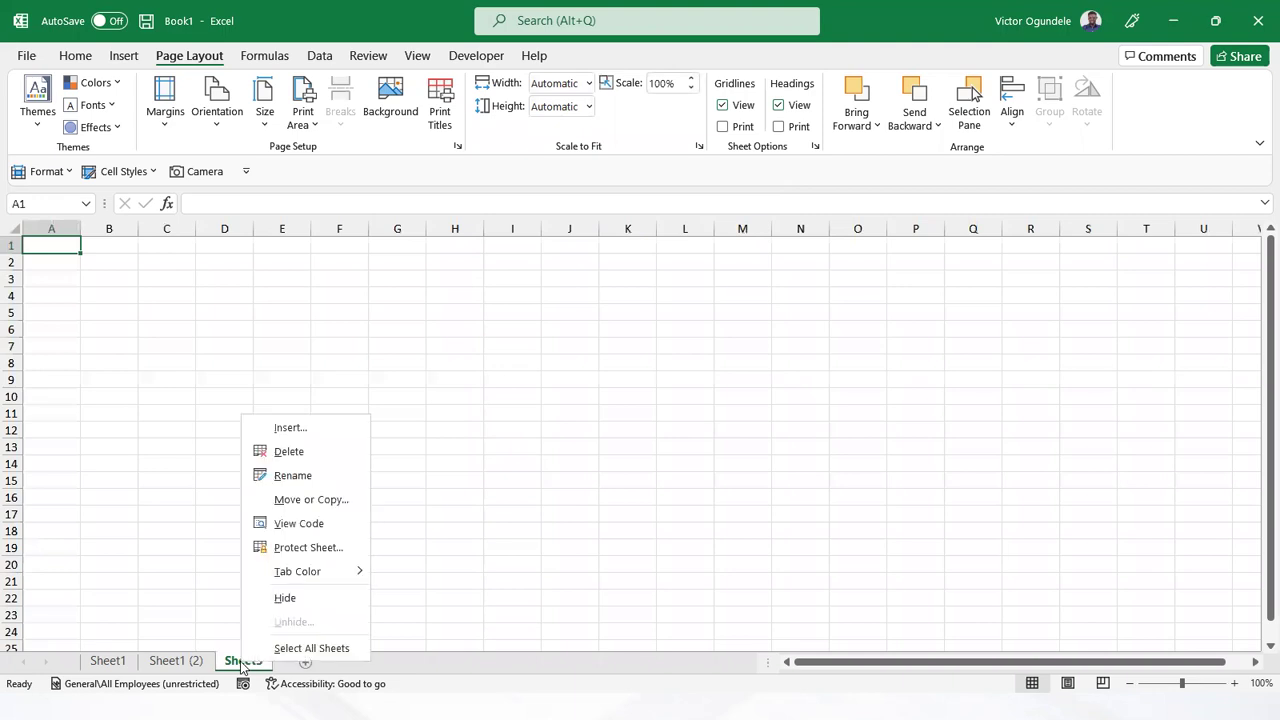
pyautogui.click(292, 450)
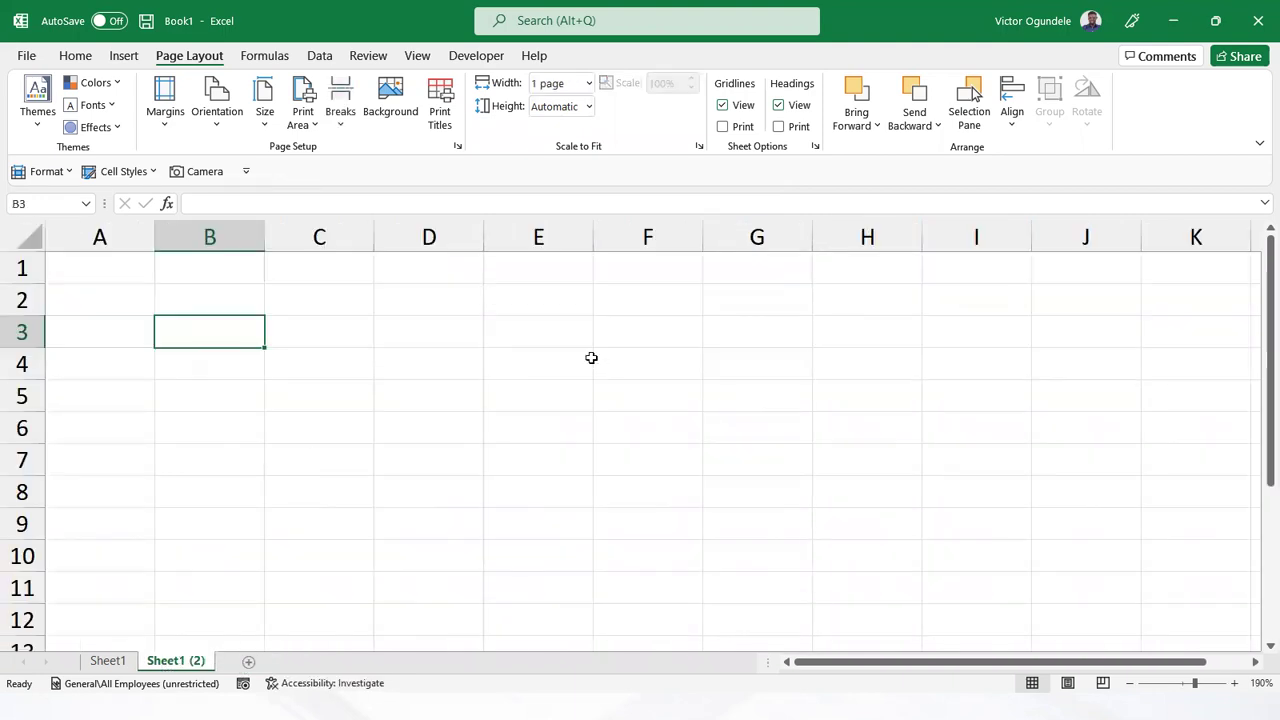
# Rename Sheet1 as "Cover"
pyautogui.click(122, 662)
pyautogui.doubleClick(124, 662)
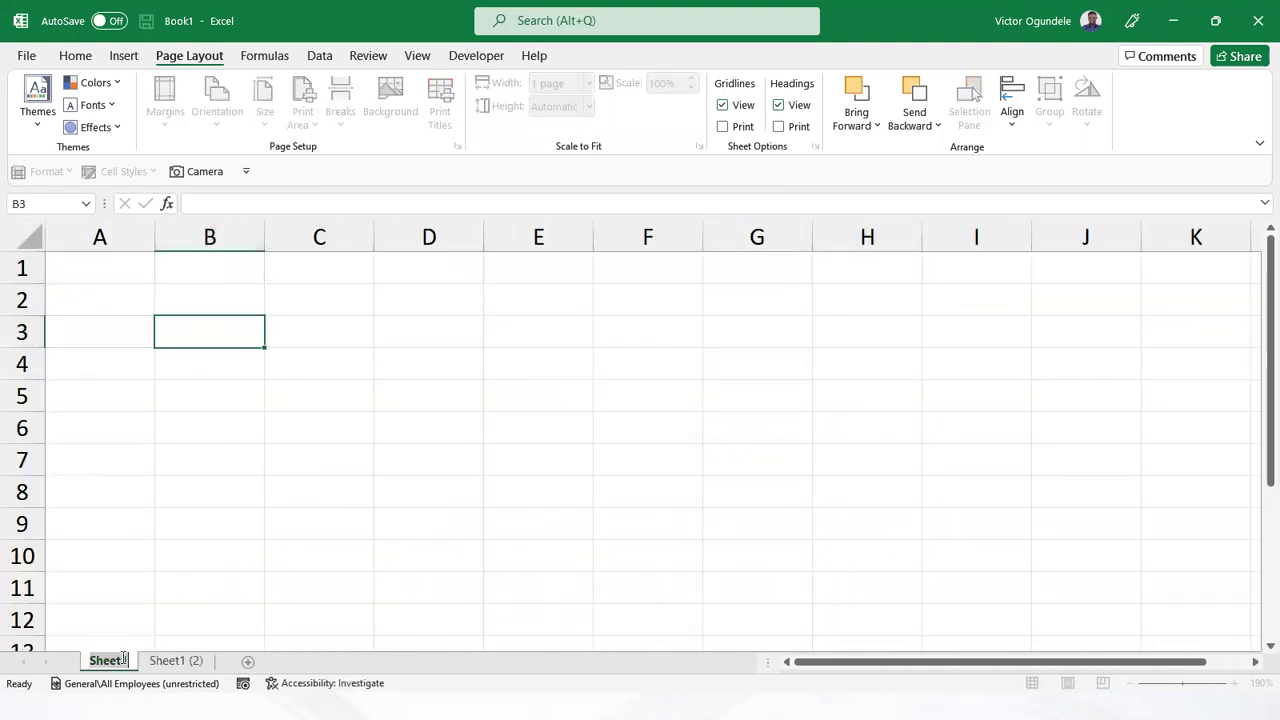
pyautogui.write('Co')
pyautogui.press('BackSpace')
pyautogui.press('BackSpace')
pyautogui.write('COver')
pyautogui.press('BackSpace')
pyautogui.press('BackSpace')
pyautogui.press('BackSpace')
pyautogui.press('BackSpace')
pyautogui.press('BackSpace')
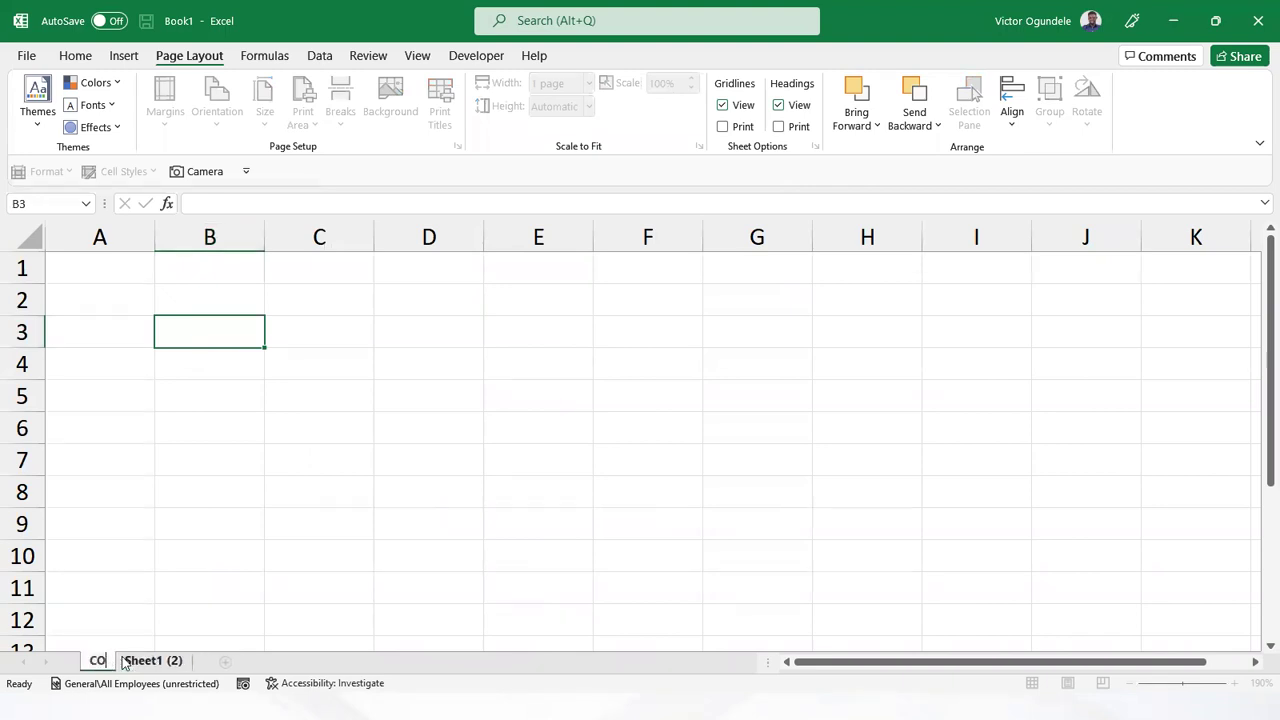
pyautogui.write('Cover')
pyautogui.press('Return')
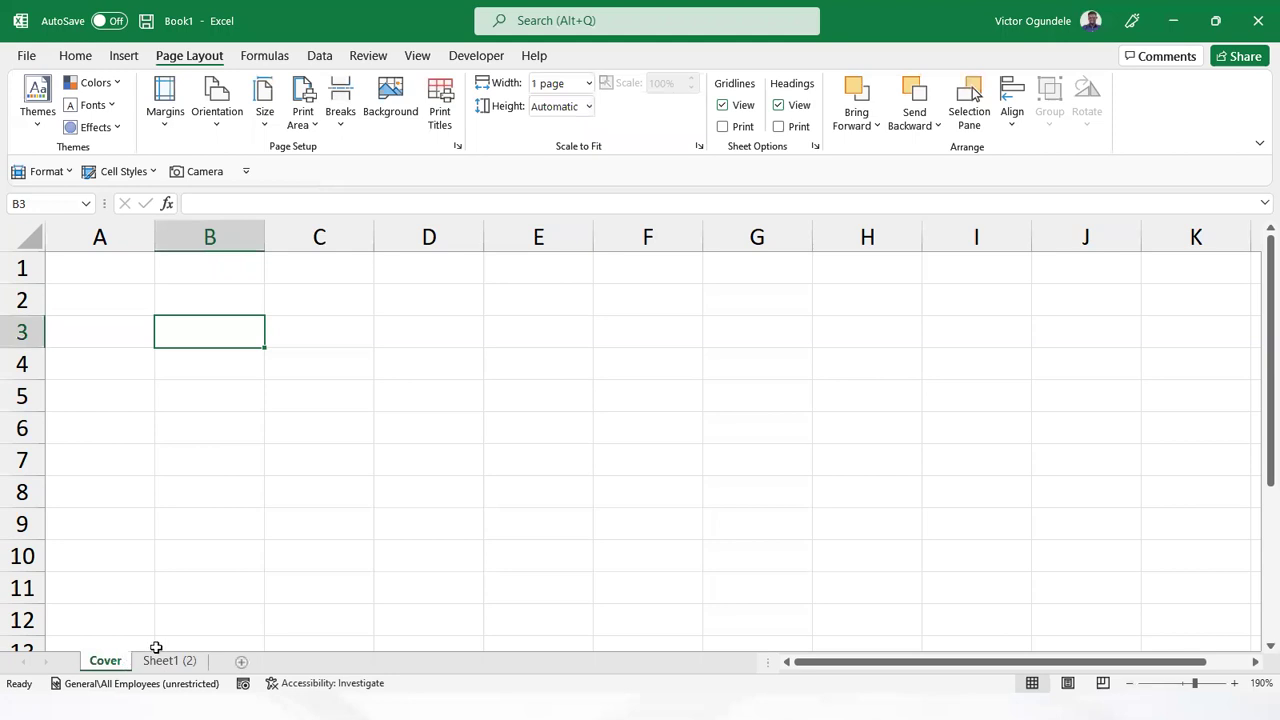
# Duplicate the Sheet1 (2) sheet, placing the copy directly after it, and rename Sheet1 (2) as "Guide"
pyautogui.click(181, 664)
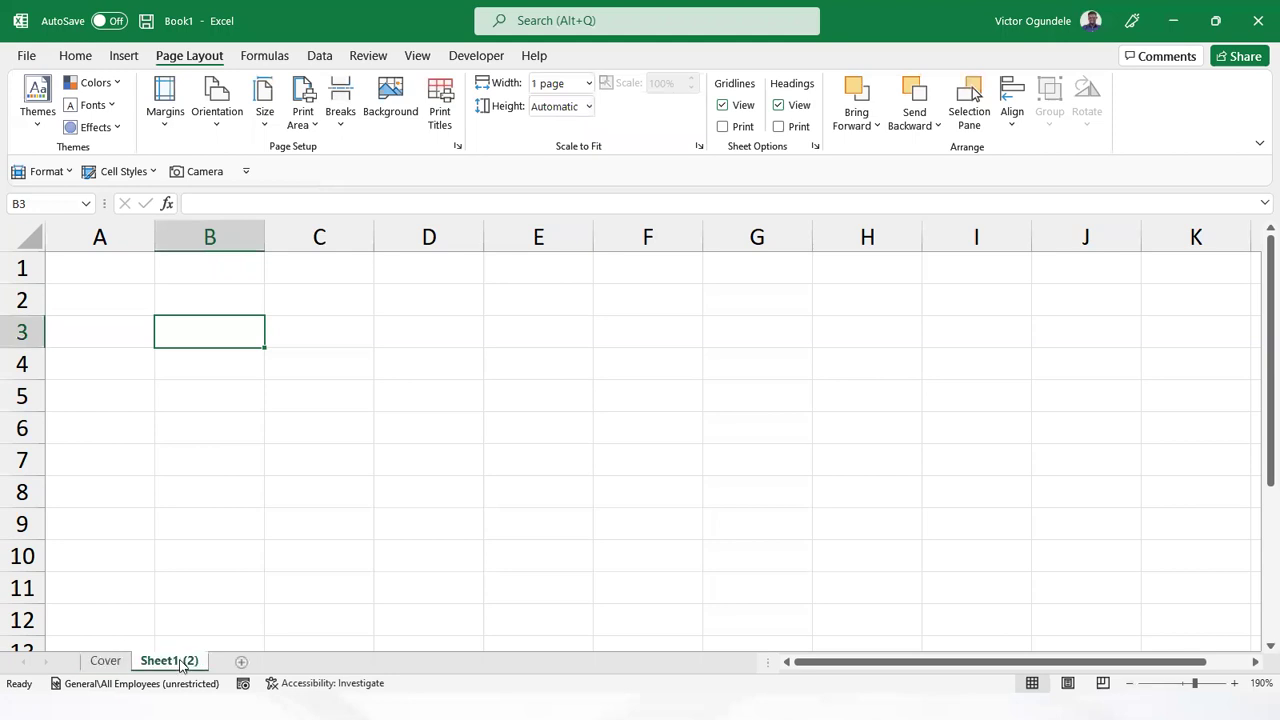
pyautogui.moveTo(181, 664); pyautogui.dragTo(234, 662)
pyautogui.click(185, 662)
pyautogui.write('Guide')
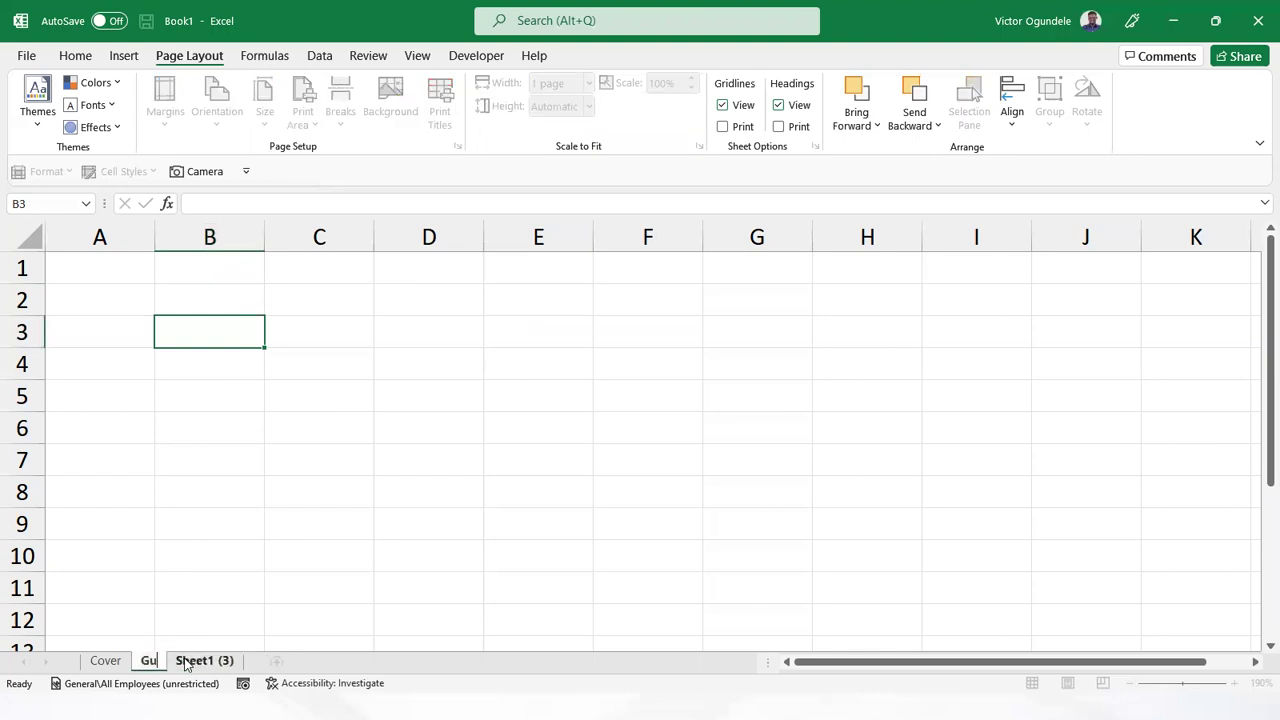
pyautogui.press('Return')
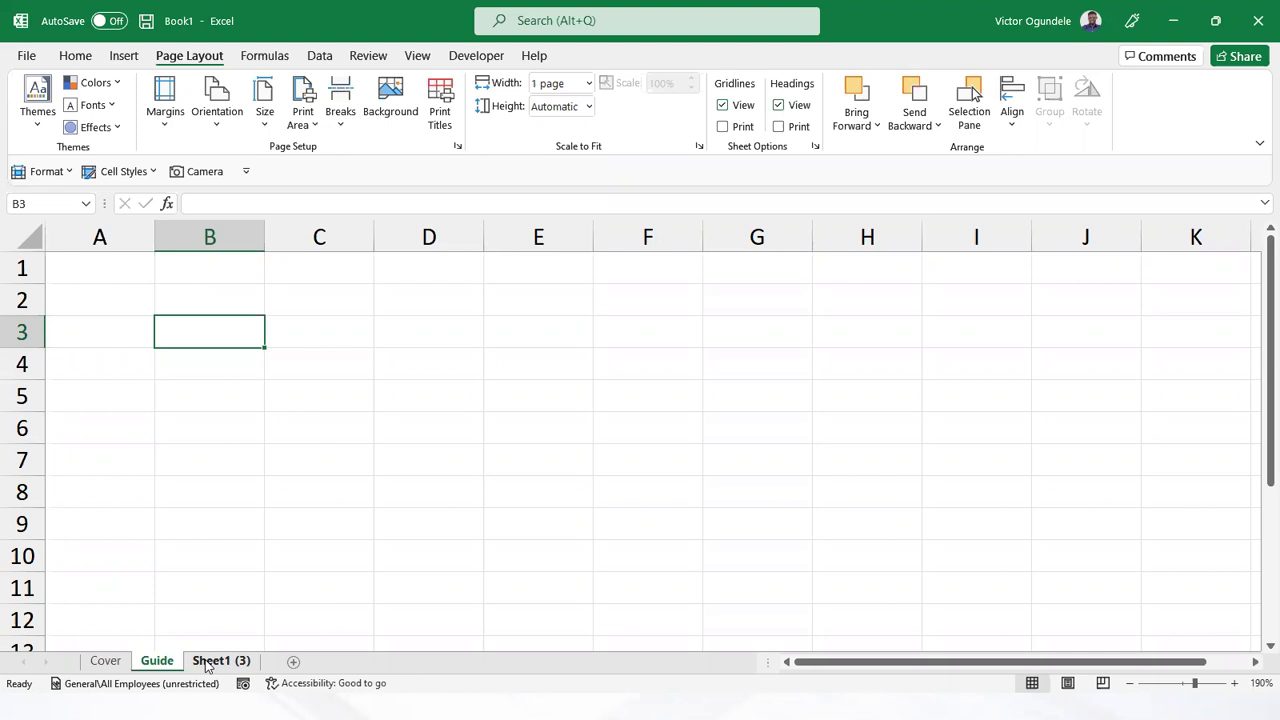
# Rename the Sheet1 (3) sheet as "Sample"
pyautogui.doubleClick(207, 663)
pyautogui.write('Sample')
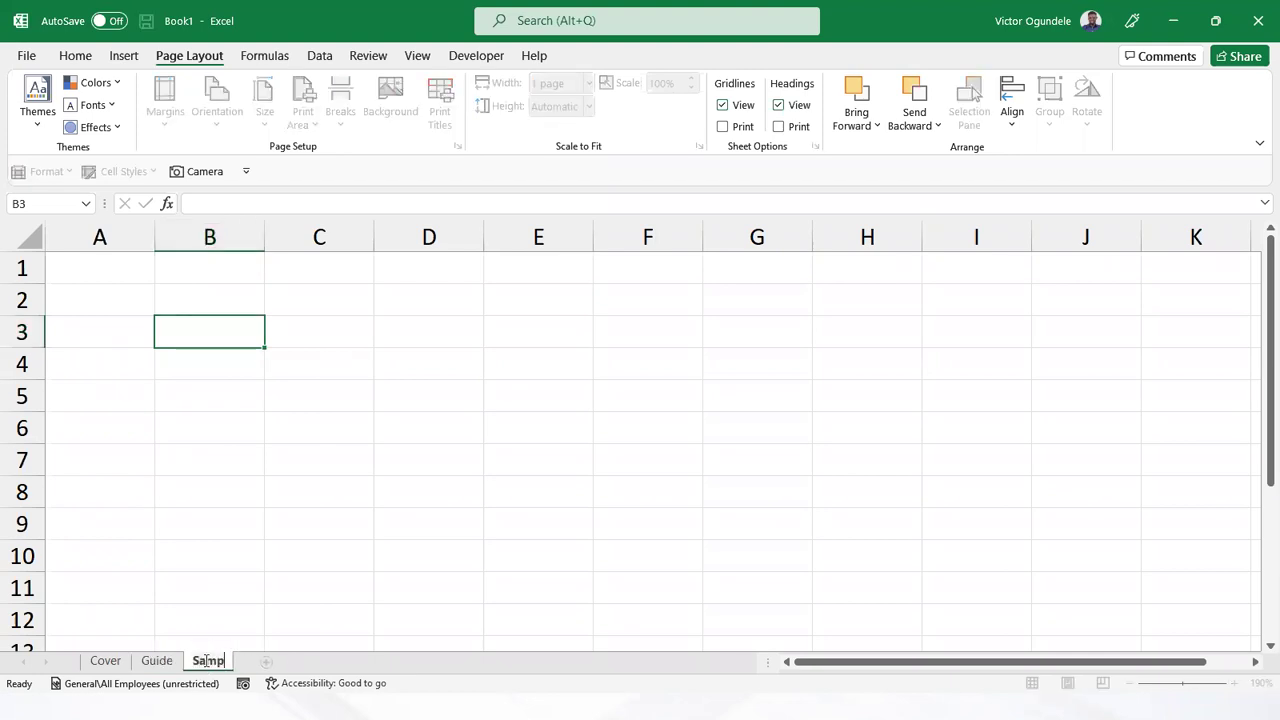
pyautogui.press('Return')
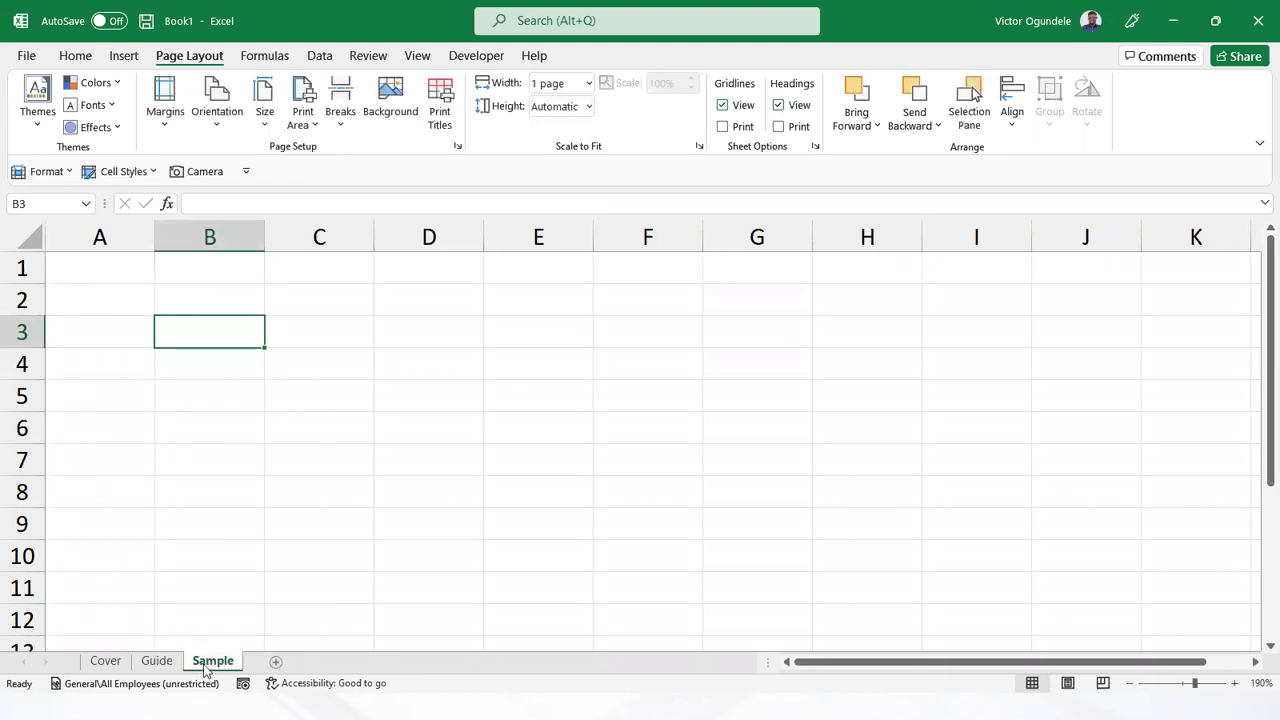
pyautogui.click(98, 668)
pyautogui.click(359, 375)
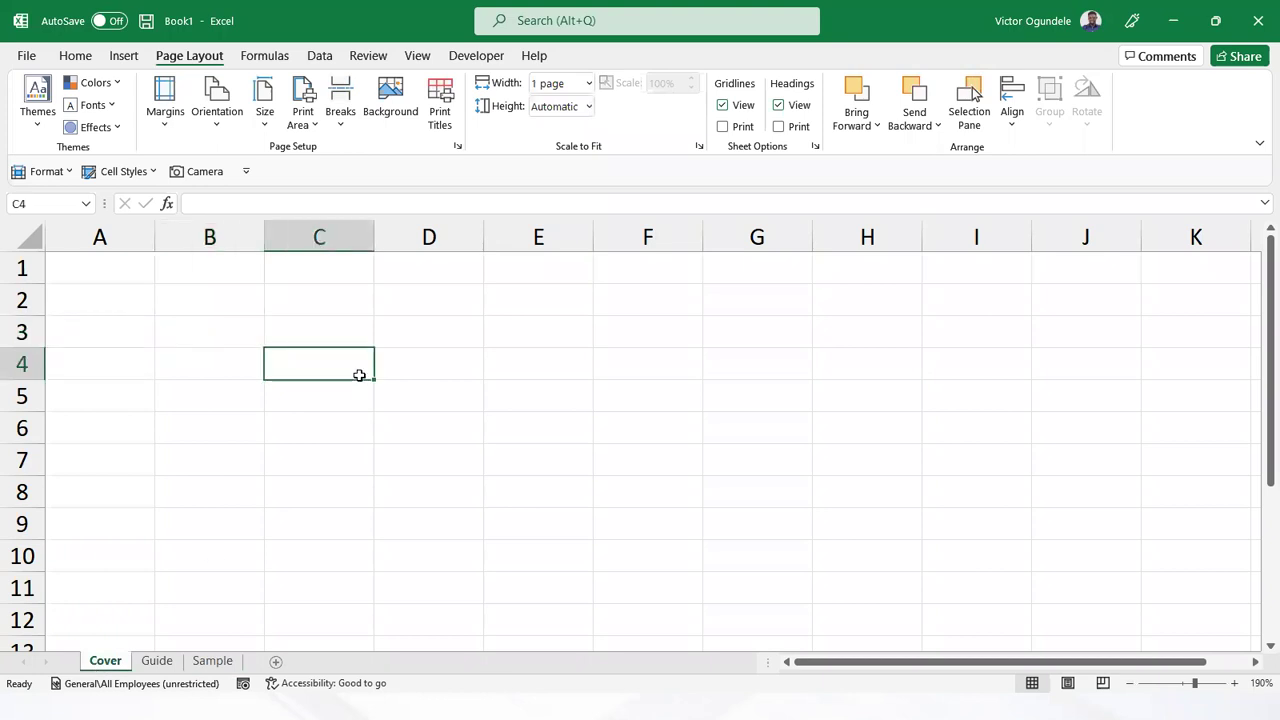
pyautogui.scroll(-7, 359, 375)
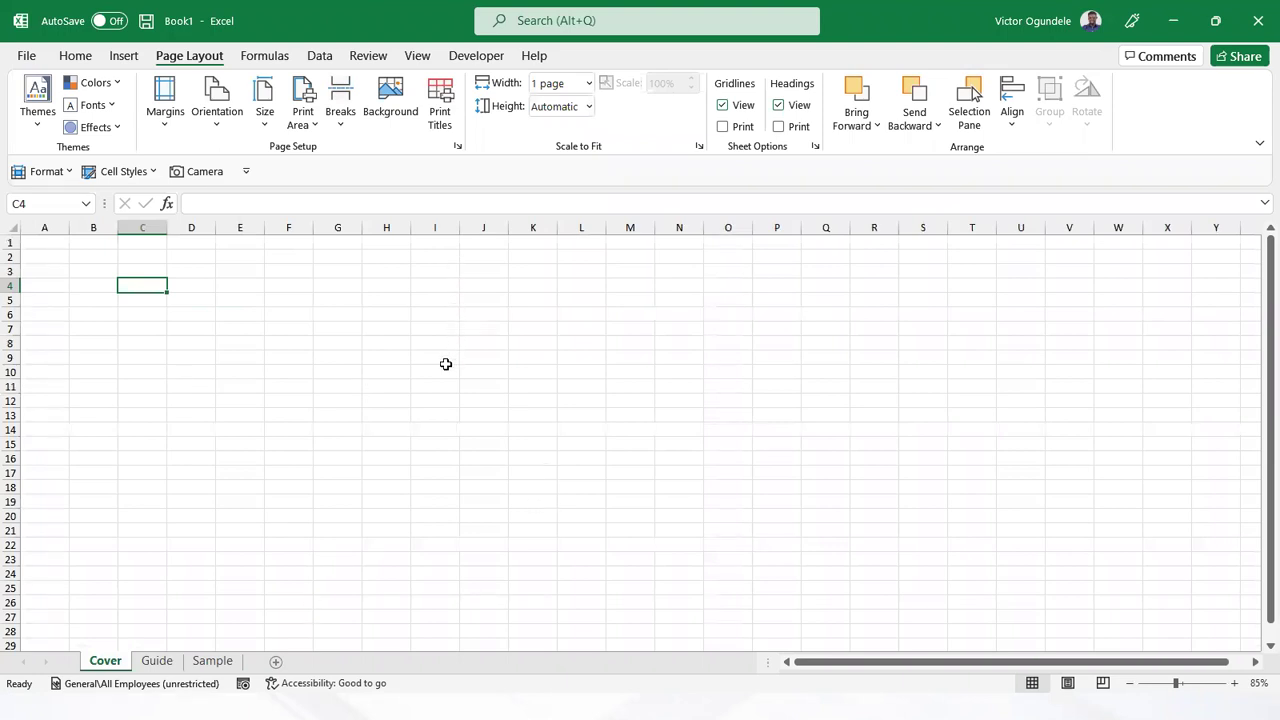
pyautogui.click(331, 311)
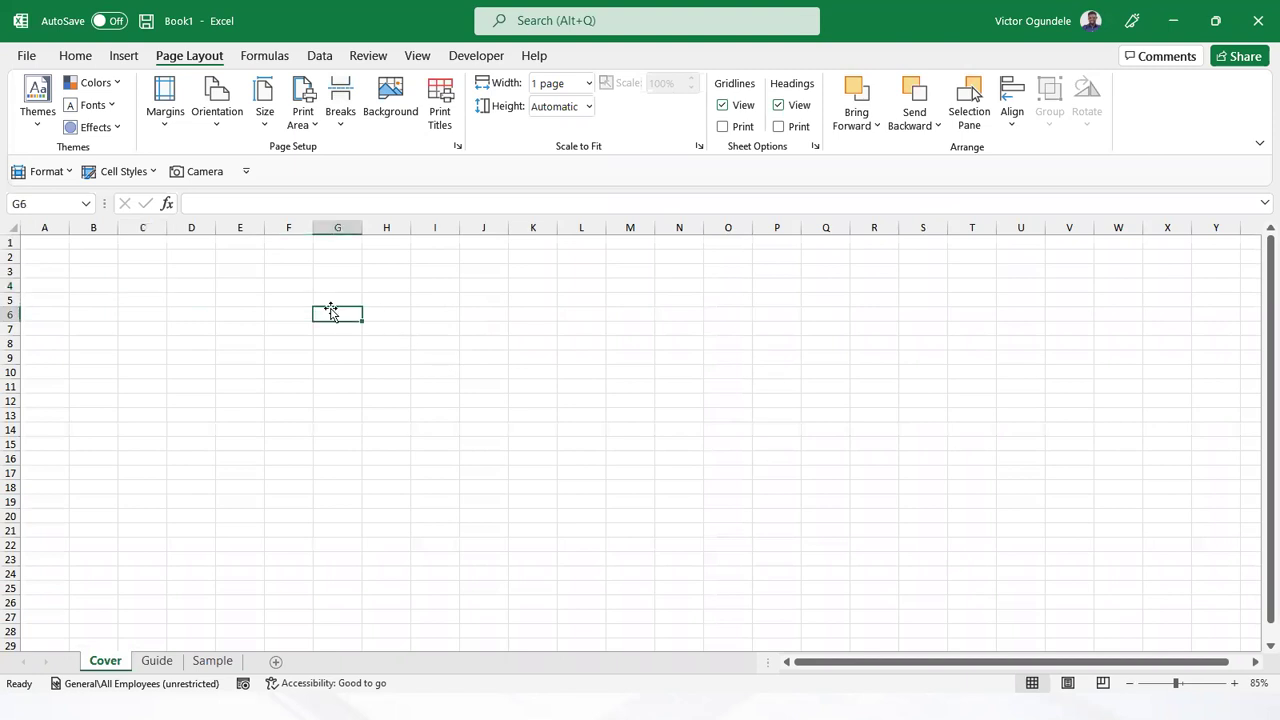
pyautogui.scroll(5, 331, 310)
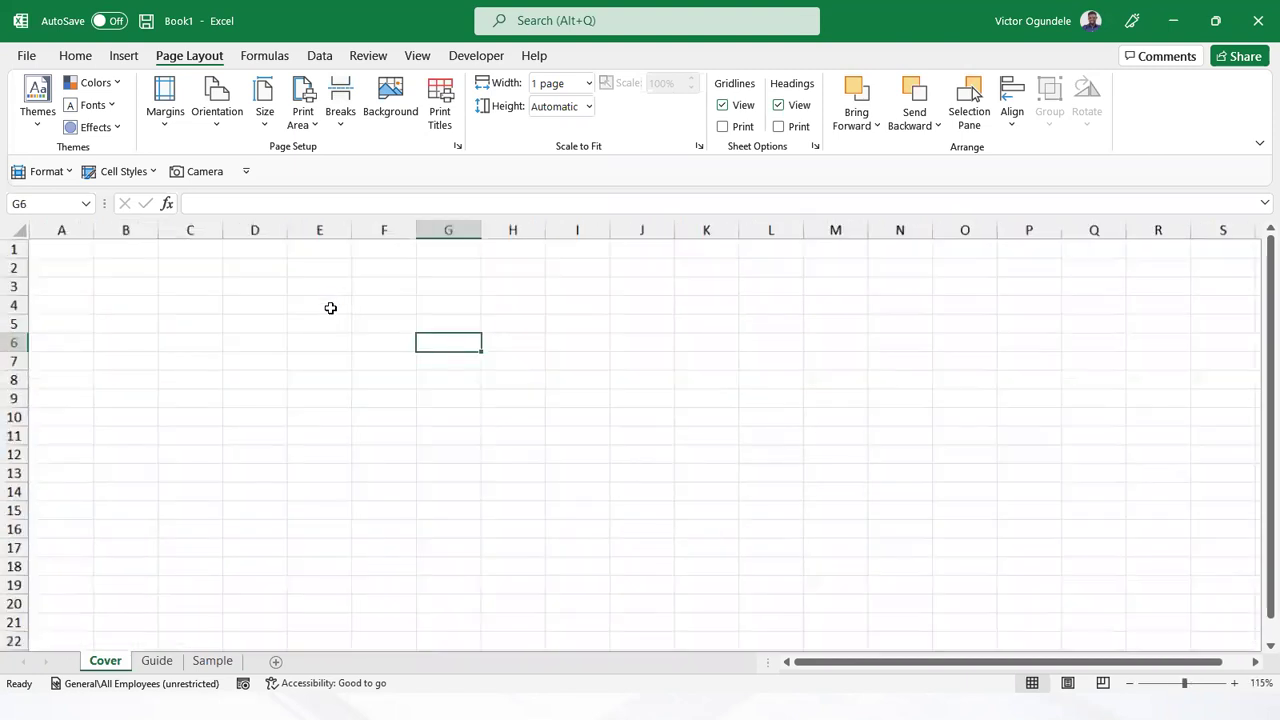
pyautogui.scroll(1, 331, 308)
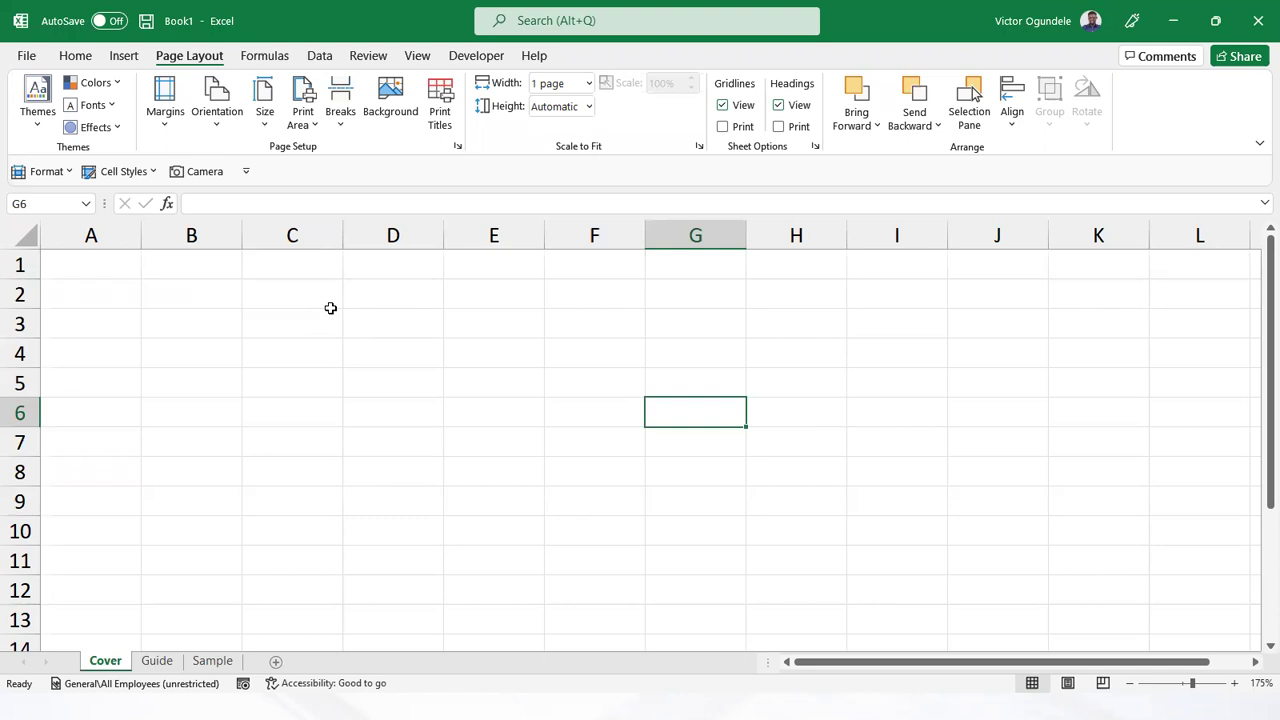
pyautogui.keyDown('ctrl'); pyautogui.scroll(1, 330, 308); pyautogui.keyUp('ctrl')
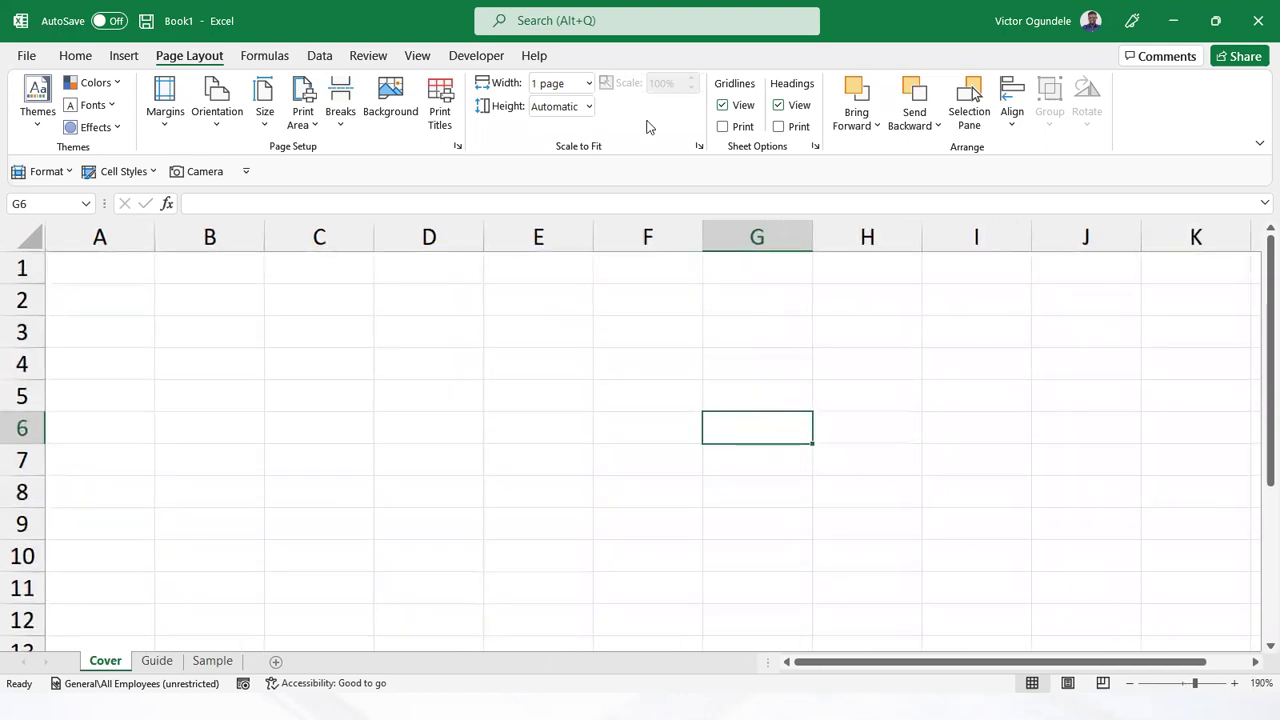
# Narrow columns A to C on the Guide sheet so that they serve as thin indent columns
pyautogui.click(159, 661)
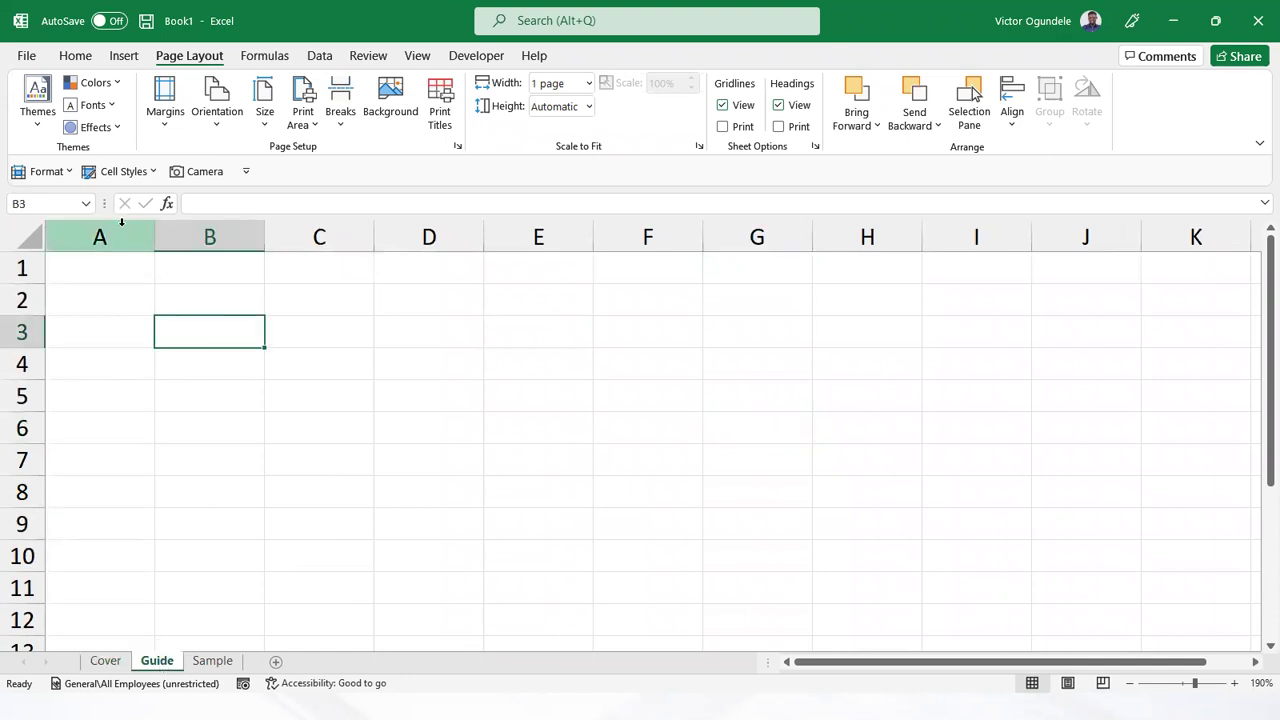
pyautogui.moveTo(107, 232); pyautogui.dragTo(276, 239)
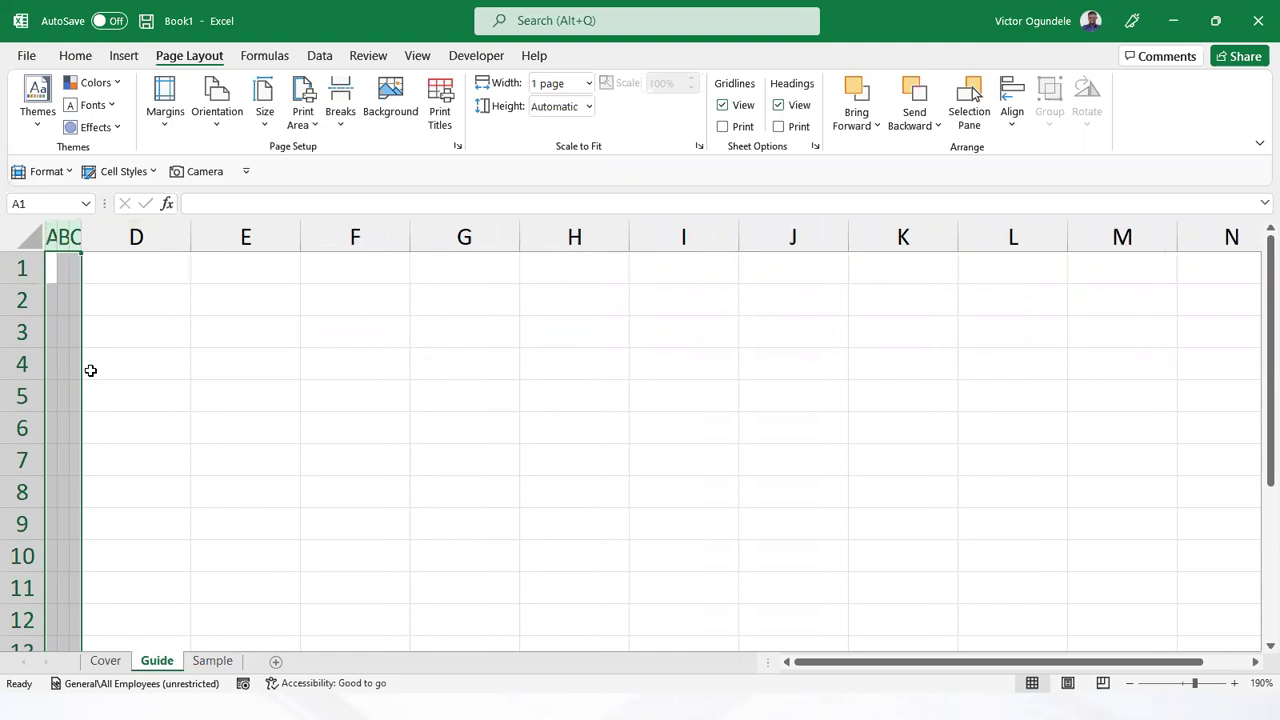
pyautogui.press('Up')
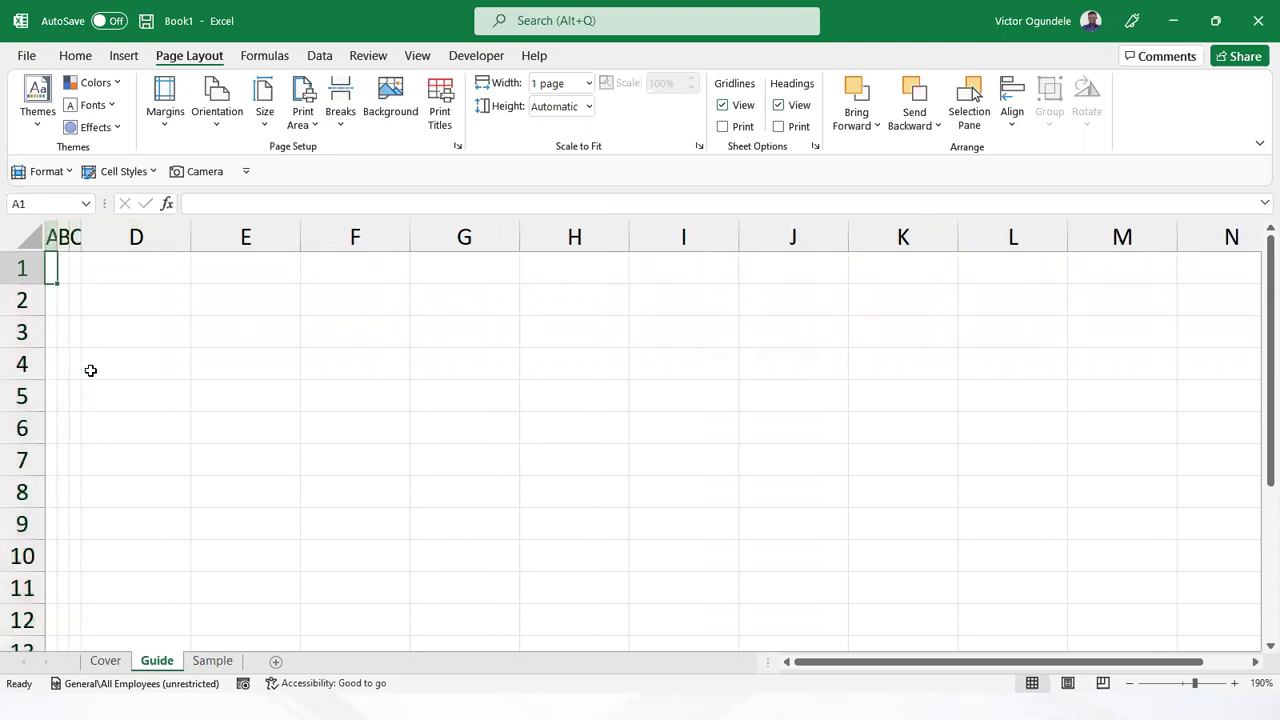
# Enter the heading "Model Information" in cell B2 of the Guide sheet
pyautogui.press('Down')
pyautogui.press('Right')
pyautogui.press('Right')
pyautogui.press('Left')
pyautogui.write('Model Infotma')
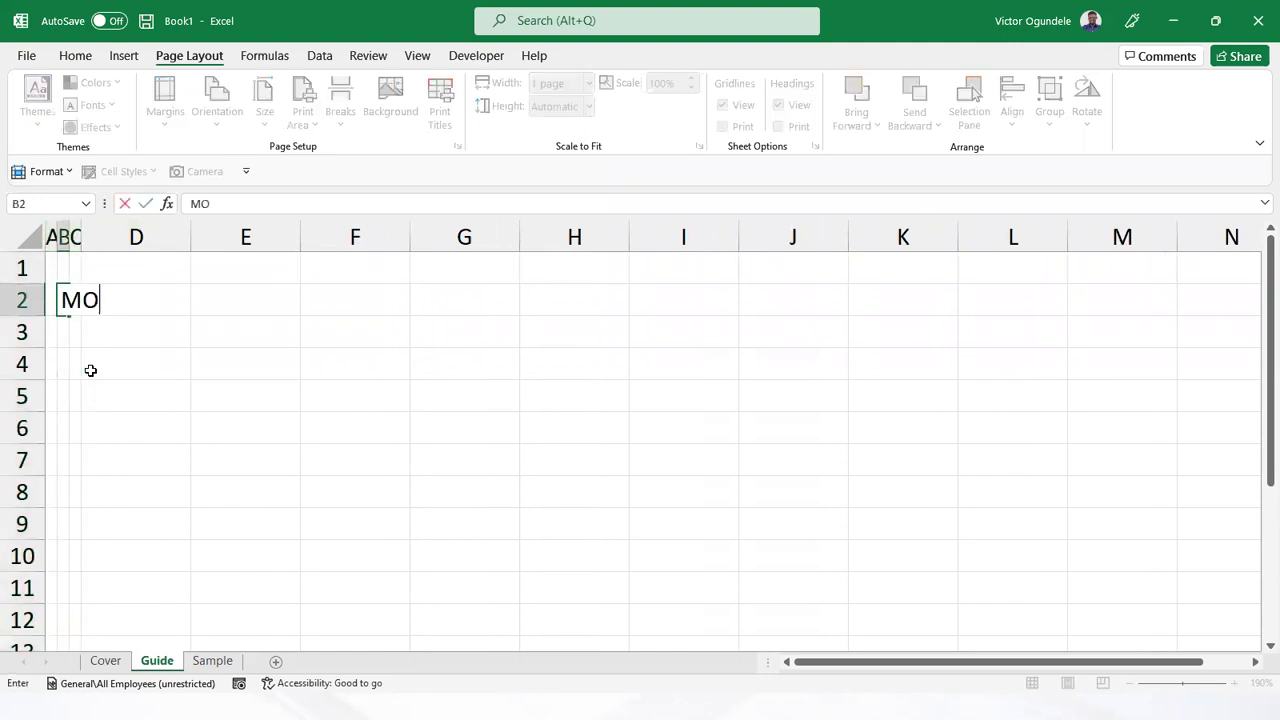
pyautogui.press('BackSpace')
pyautogui.press('BackSpace')
pyautogui.press('BackSpace')
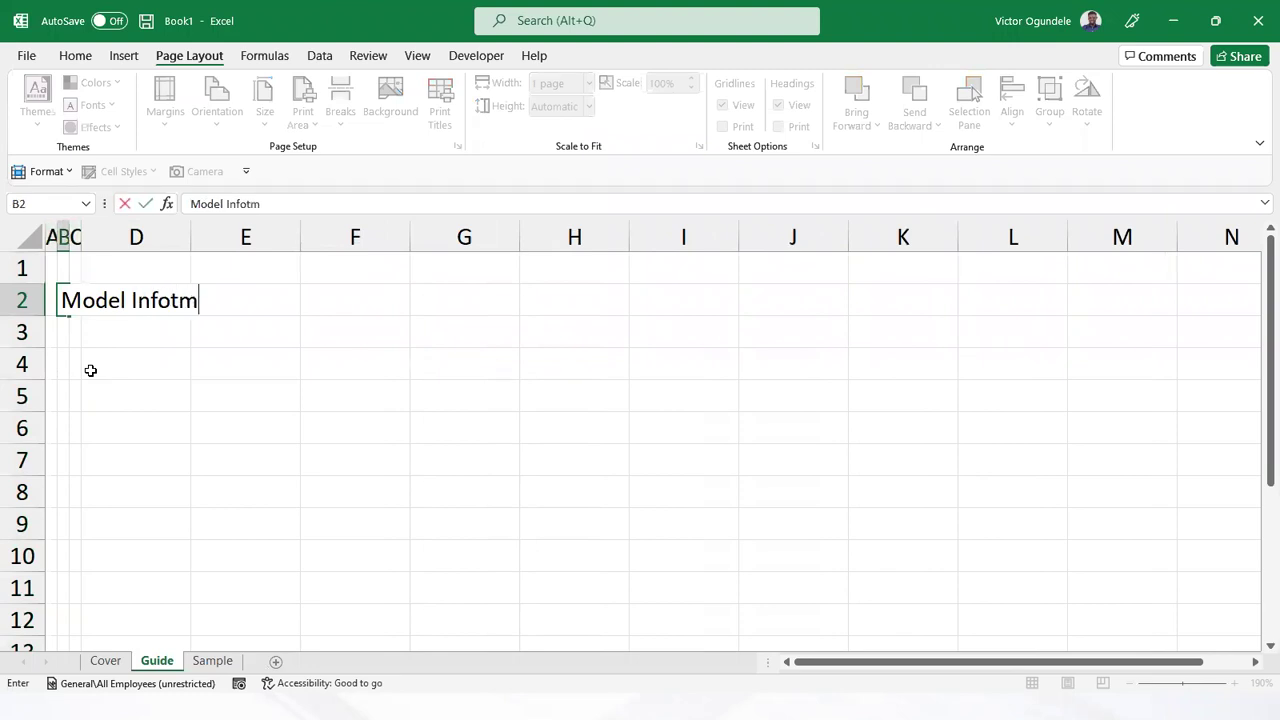
pyautogui.write('rmation')
pyautogui.hotkey('ctrl', 'Return')
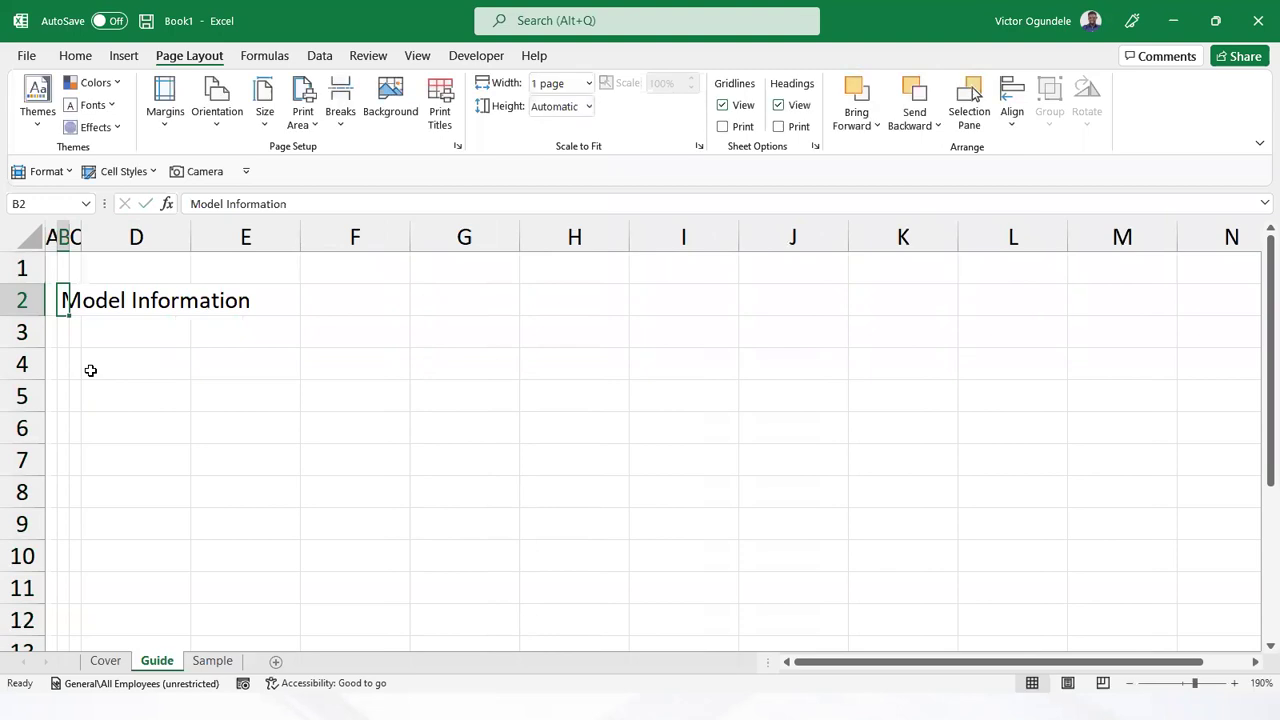
pyautogui.click(72, 63)
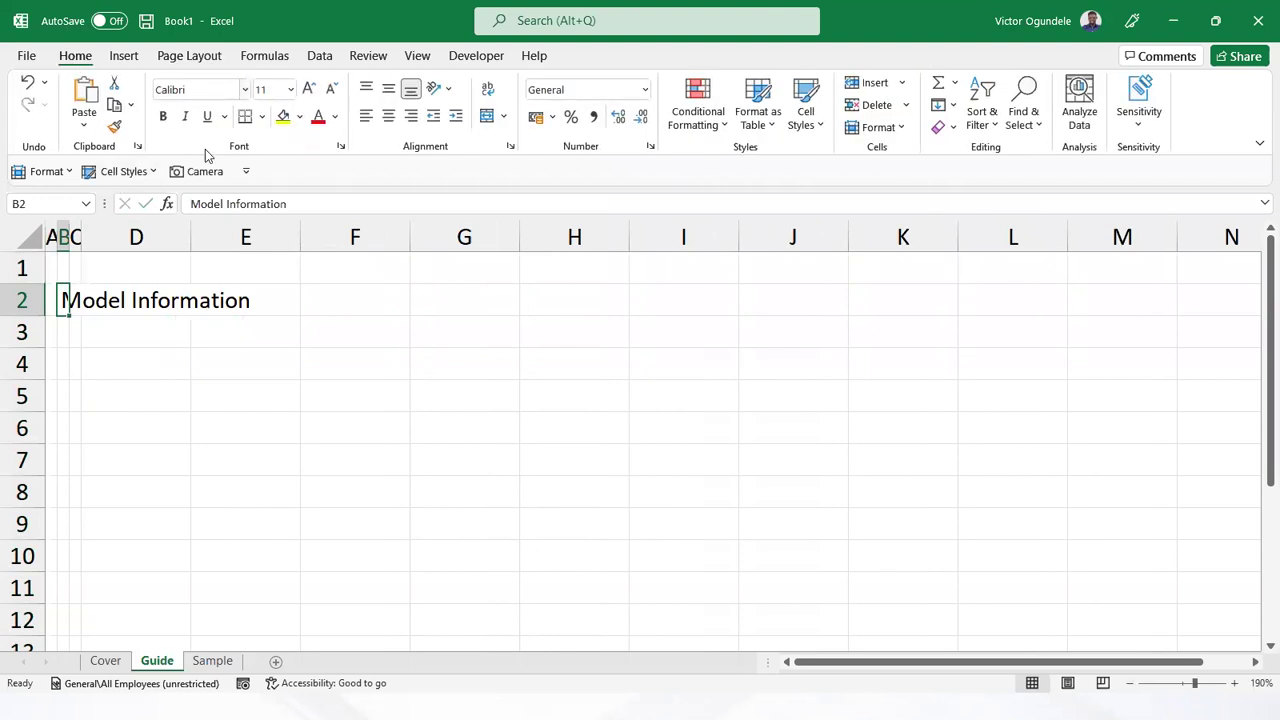
pyautogui.click(335, 118)
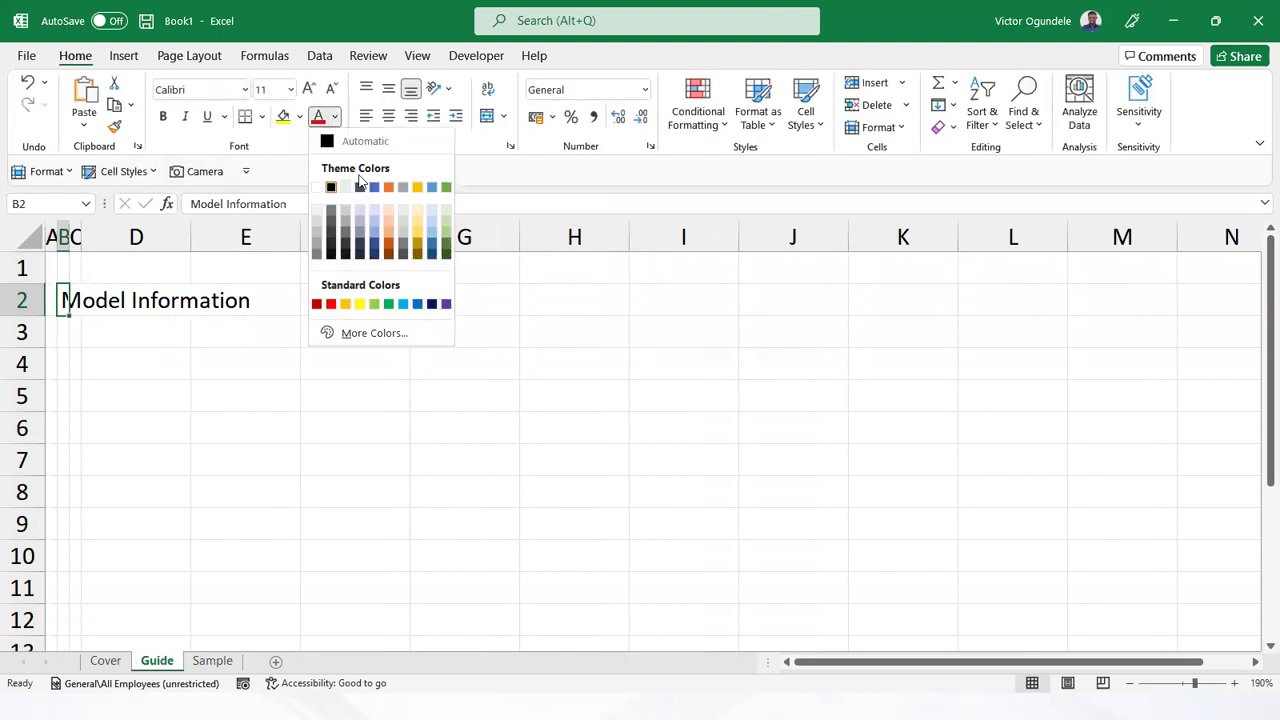
pyautogui.press('Escape')
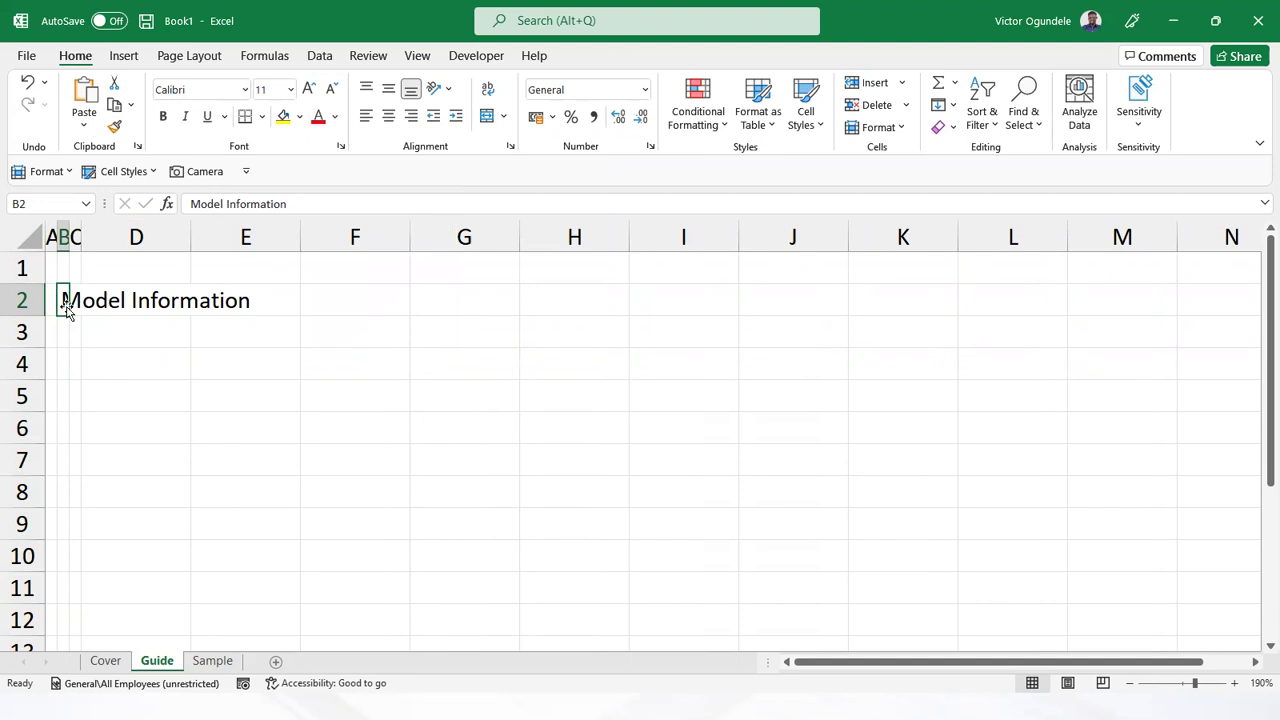
pyautogui.click(805, 118)
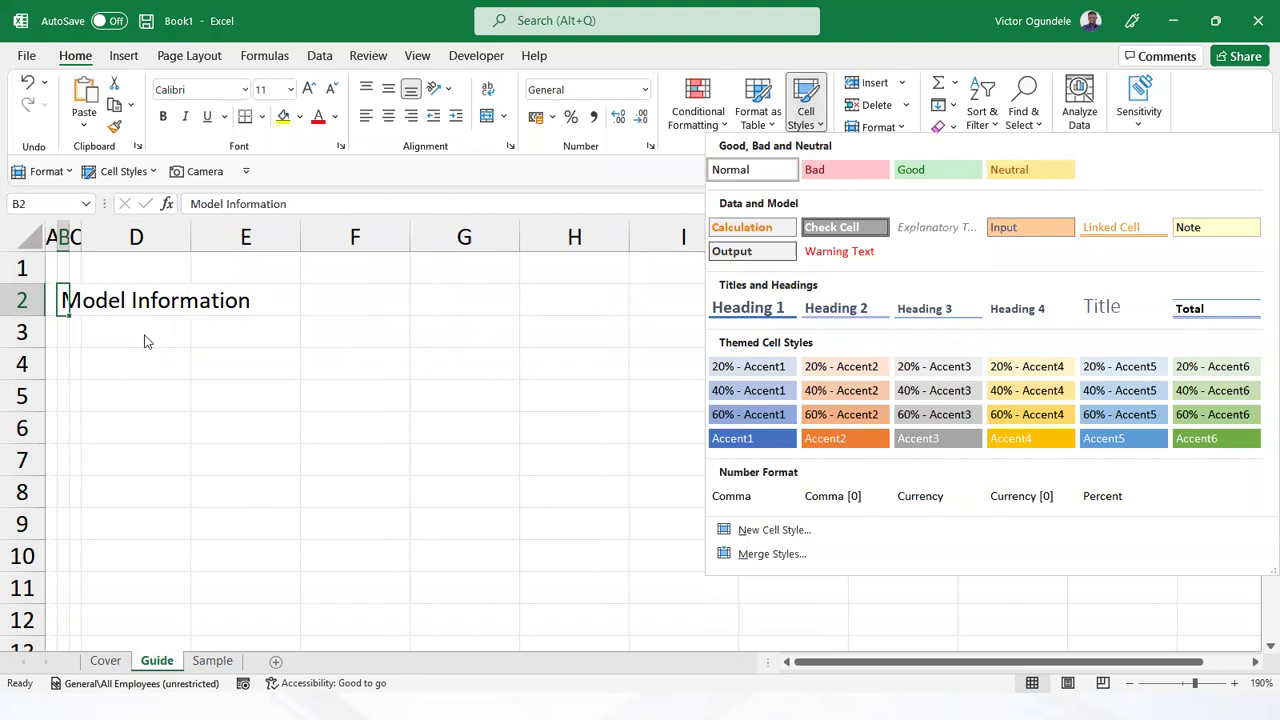
pyautogui.press('Escape')
# Format the "Model Information" heading in B2 with a darker theme blue font color, bold, at size 12
pyautogui.click(335, 118)
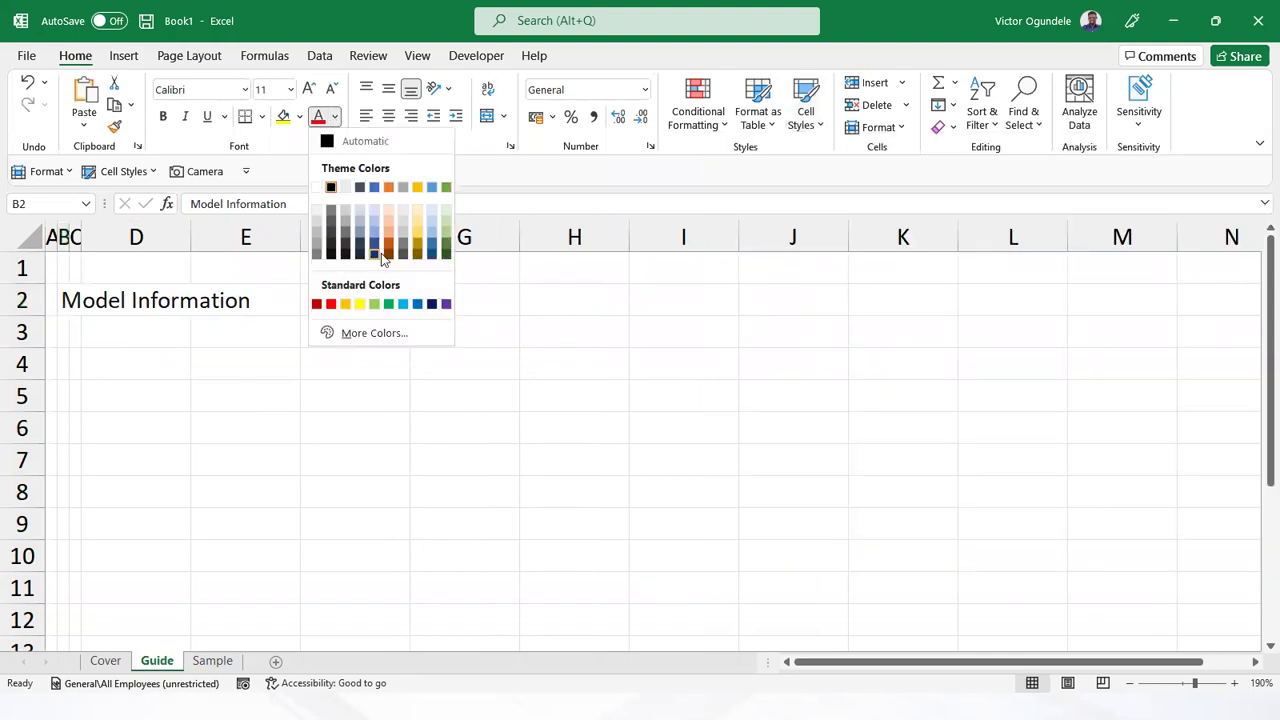
pyautogui.click(376, 248)
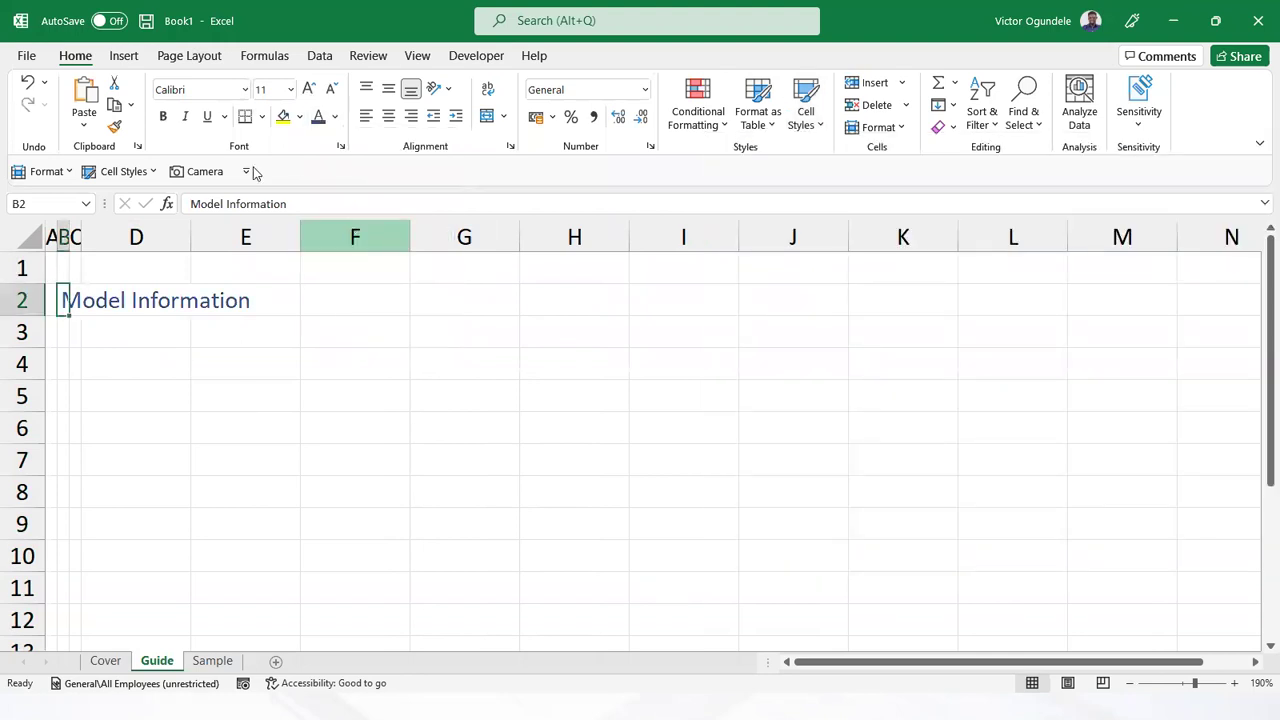
pyautogui.click(163, 117)
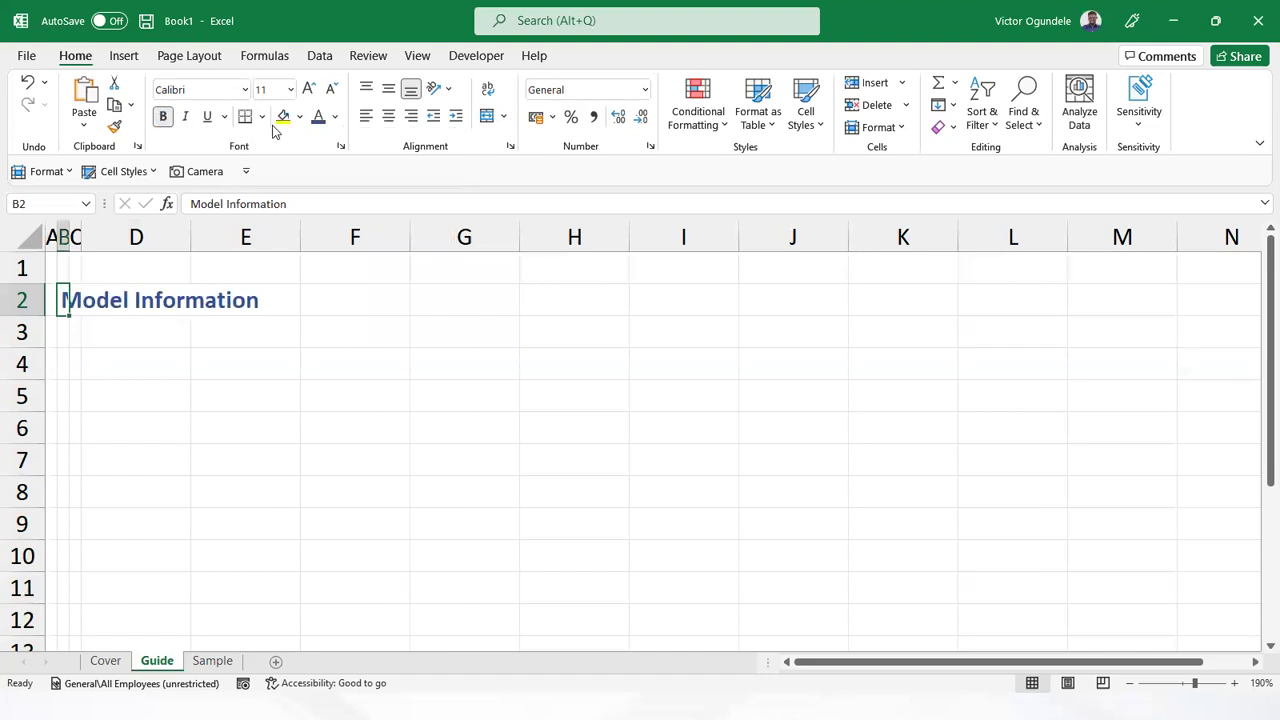
pyautogui.click(309, 89)
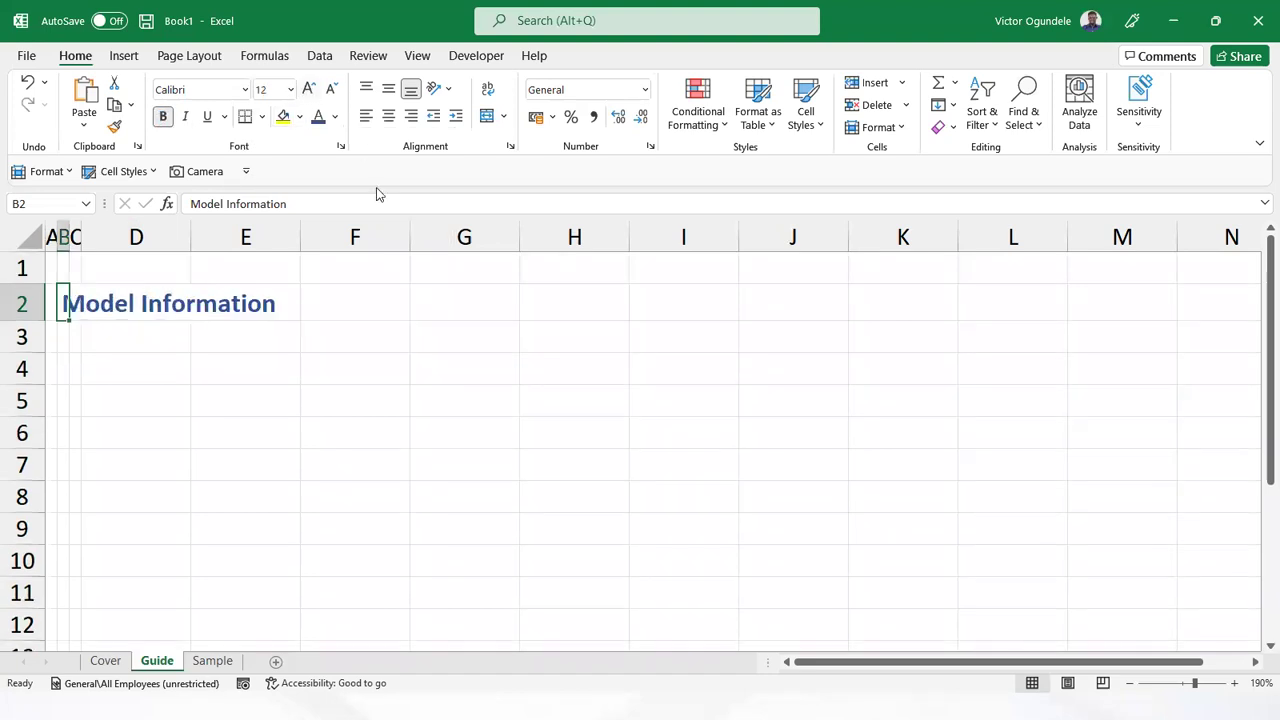
# Enter "..this section gives details or information about the project.." in cell D3 beneath the heading
pyautogui.click(126, 325)
pyautogui.press('Left')
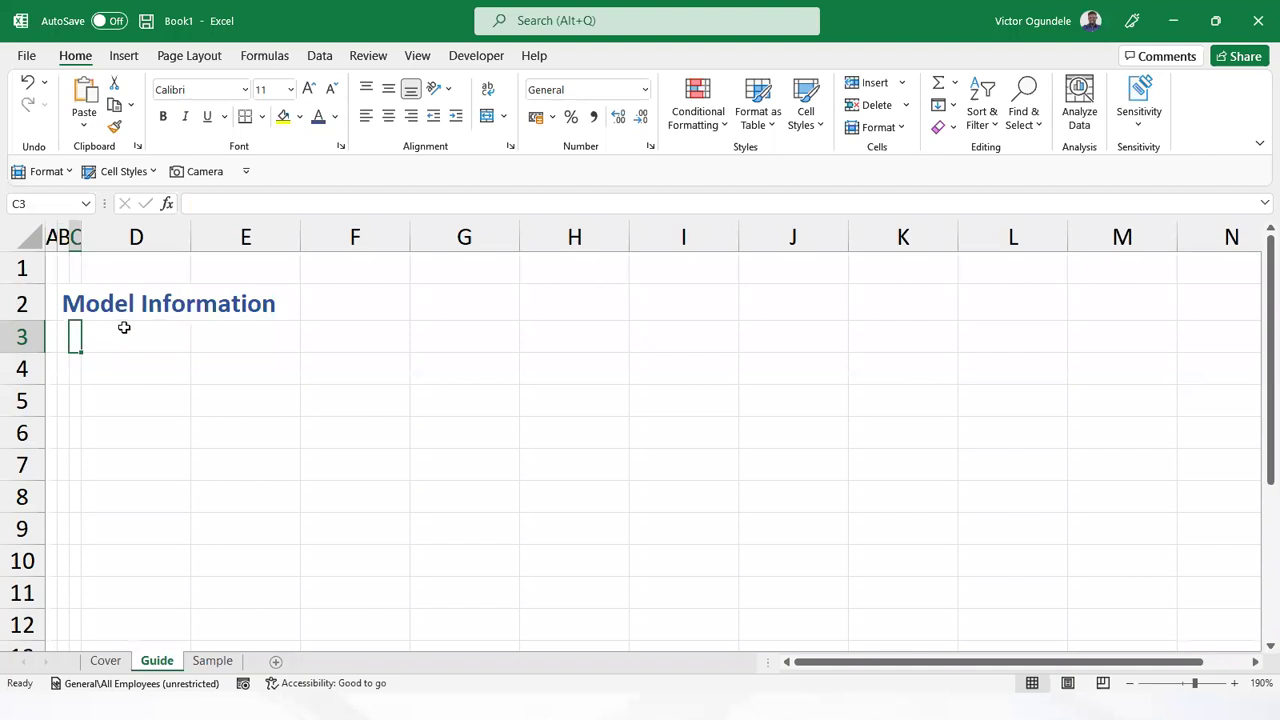
pyautogui.click(124, 327)
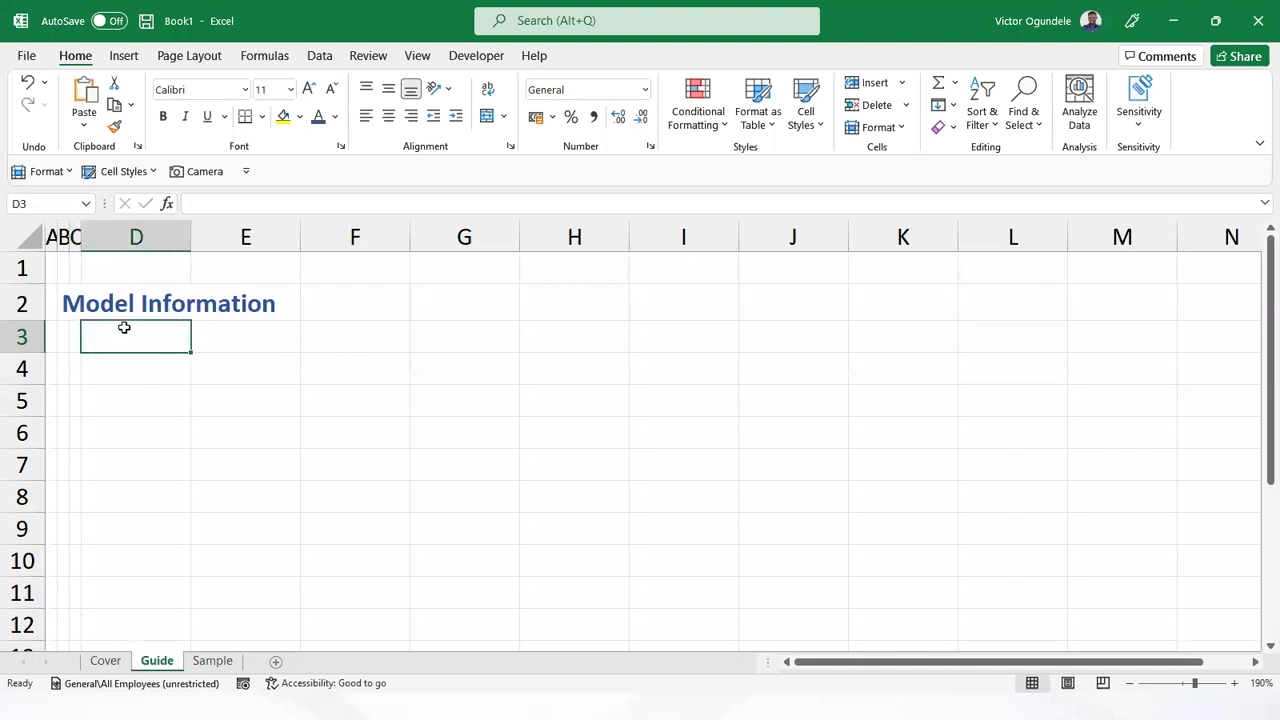
pyautogui.write('..this')
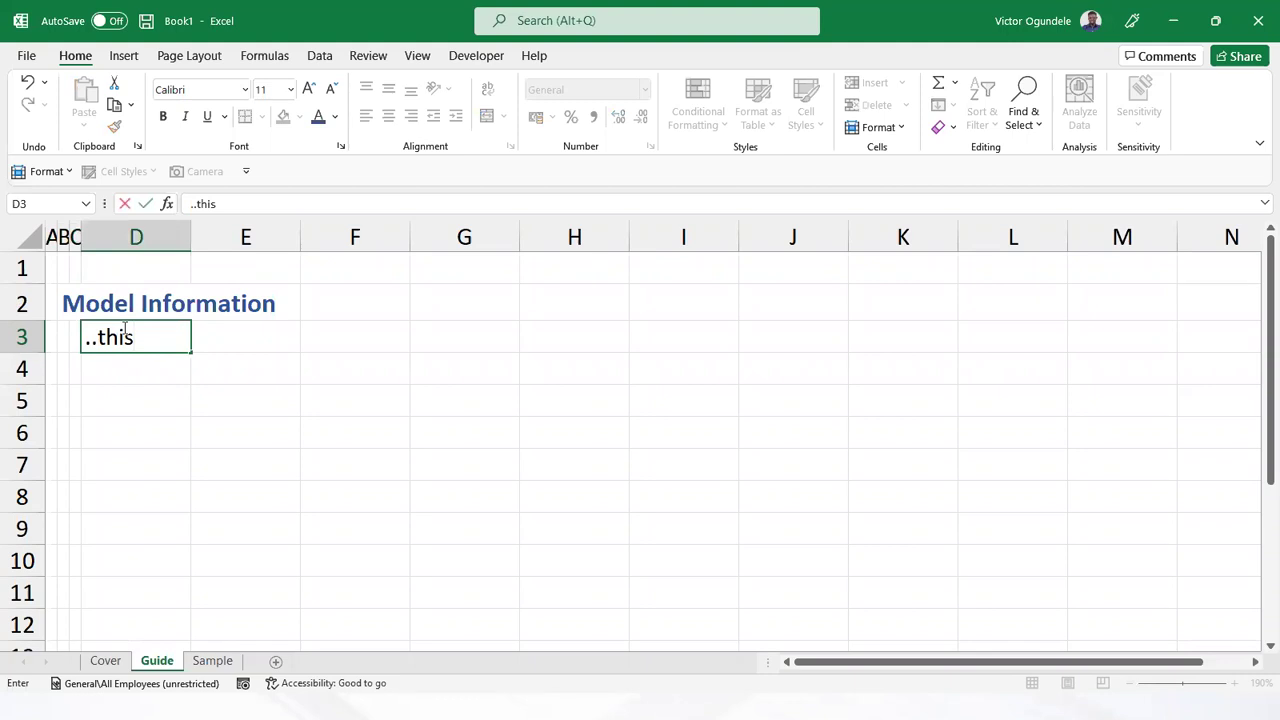
pyautogui.write(' section gives detain')
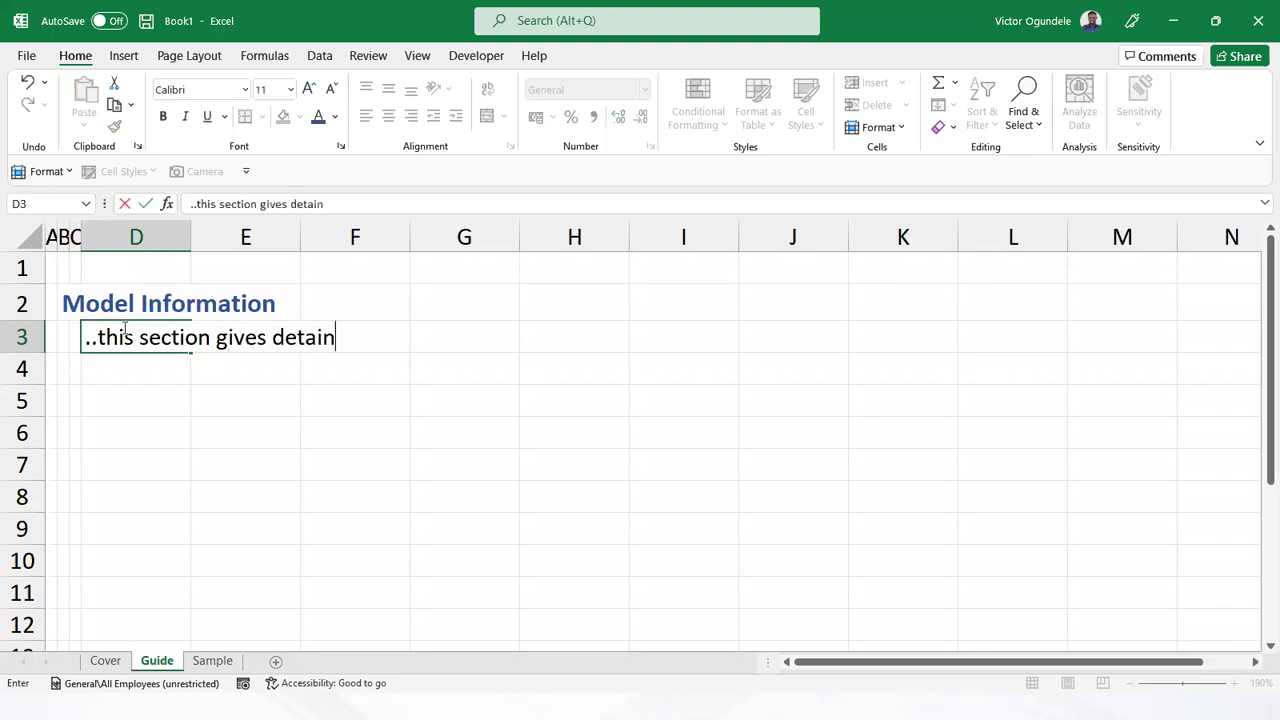
pyautogui.press('BackSpace')
pyautogui.write('ls of')
pyautogui.press('BackSpace')
pyautogui.press('BackSpace')
pyautogui.press('BackSpace')
pyautogui.write('or information about t')
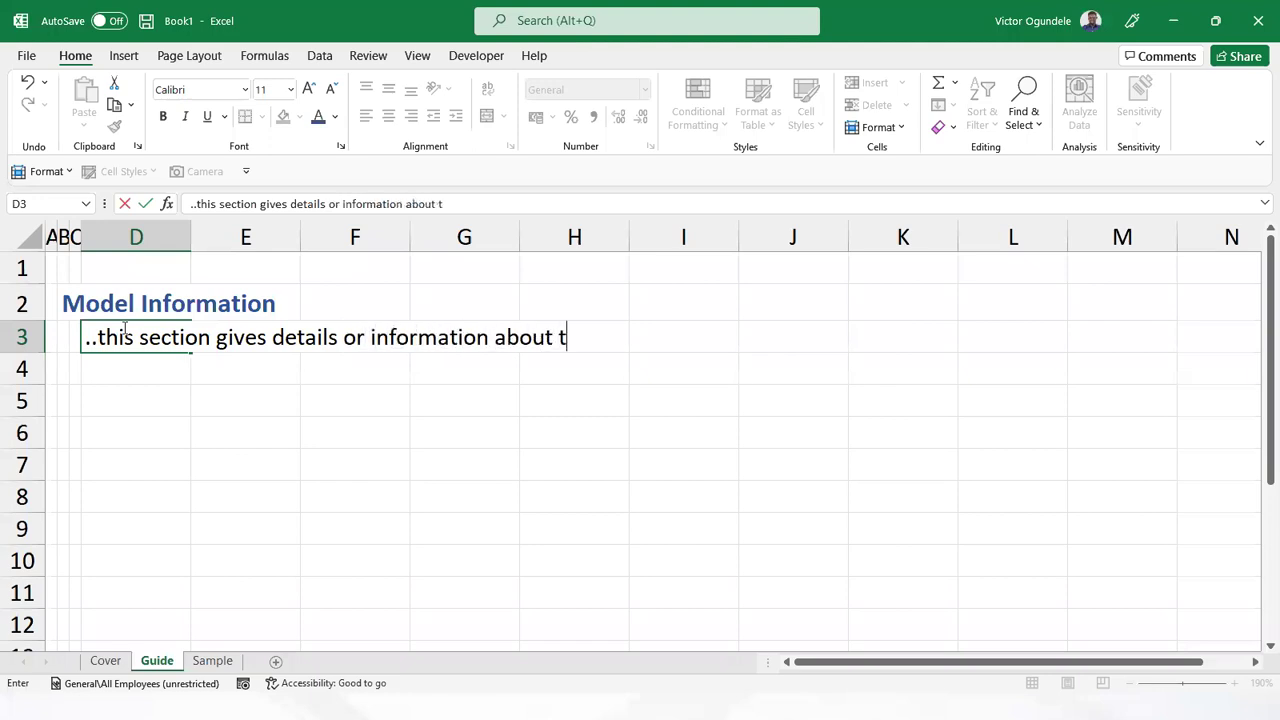
pyautogui.write('he projec')
pyautogui.hotkey('ctrl', 'Return')
pyautogui.press('F2')
pyautogui.write('t.')
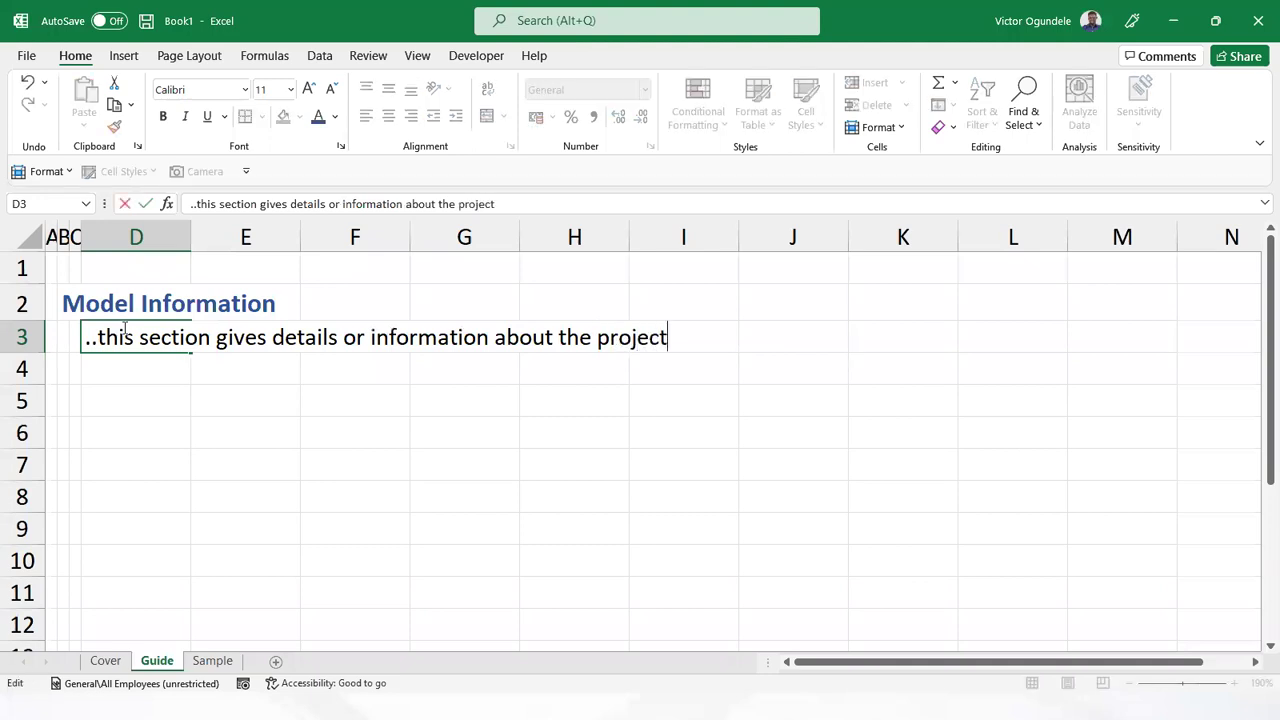
pyautogui.write('.')
pyautogui.press('Return')
# Reduce the description text in D3 to font size 9 and color it dark gray
pyautogui.click(124, 330)
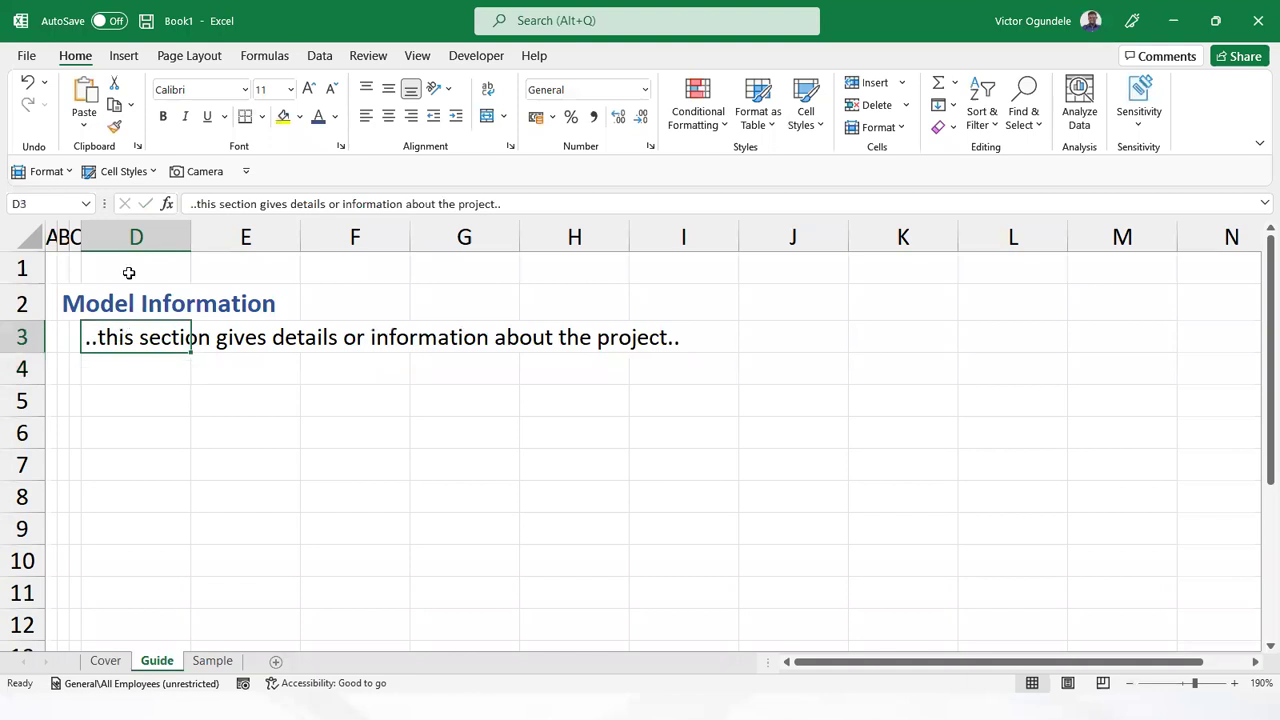
pyautogui.click(331, 89)
pyautogui.click(331, 89)
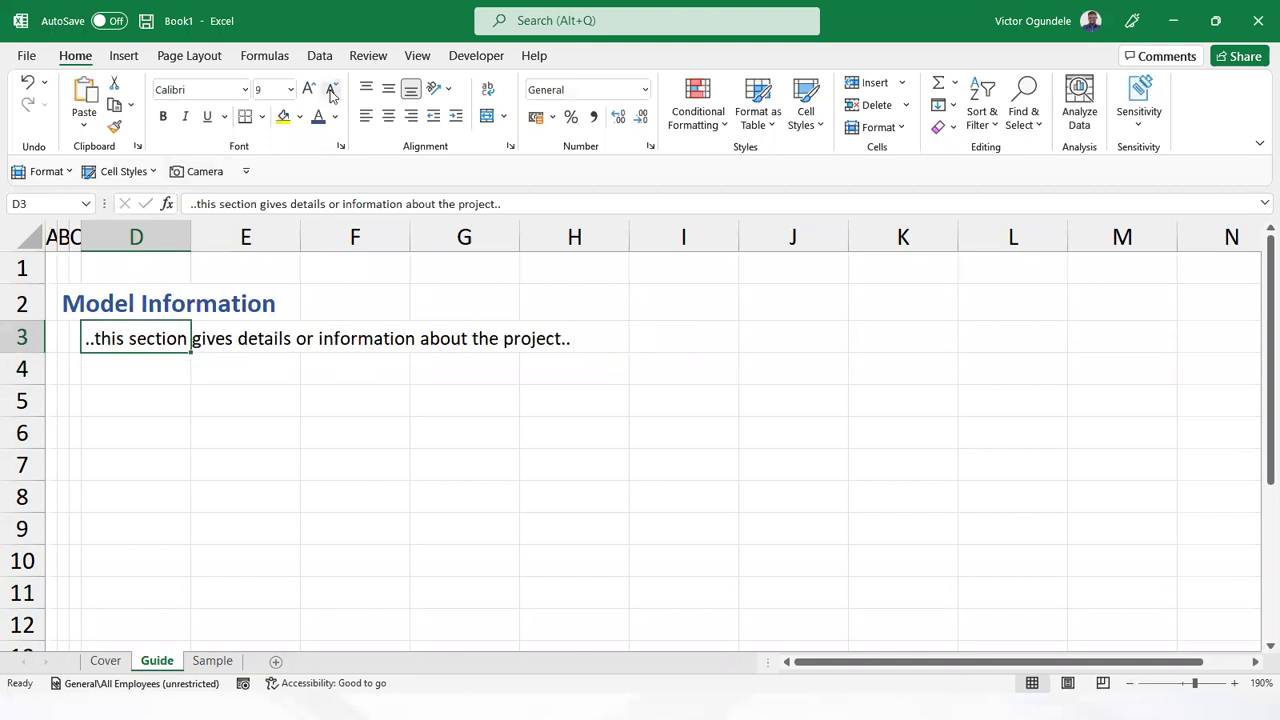
pyautogui.click(335, 116)
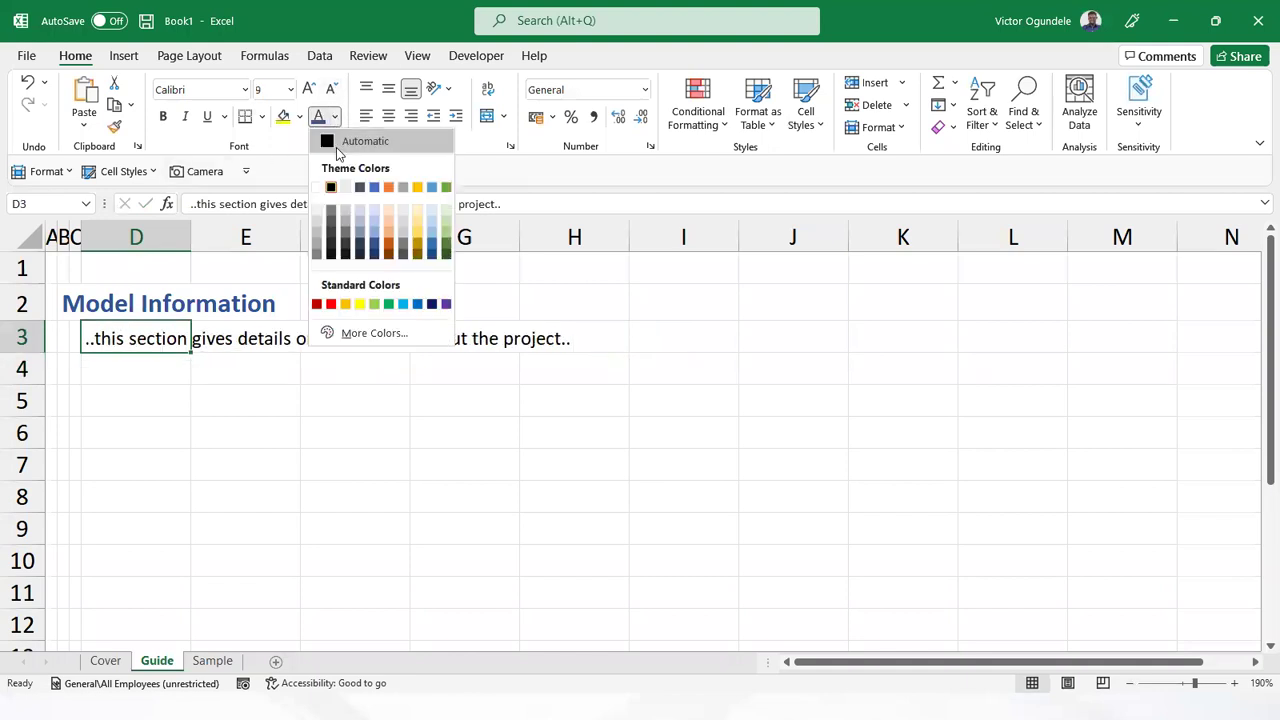
pyautogui.click(332, 238)
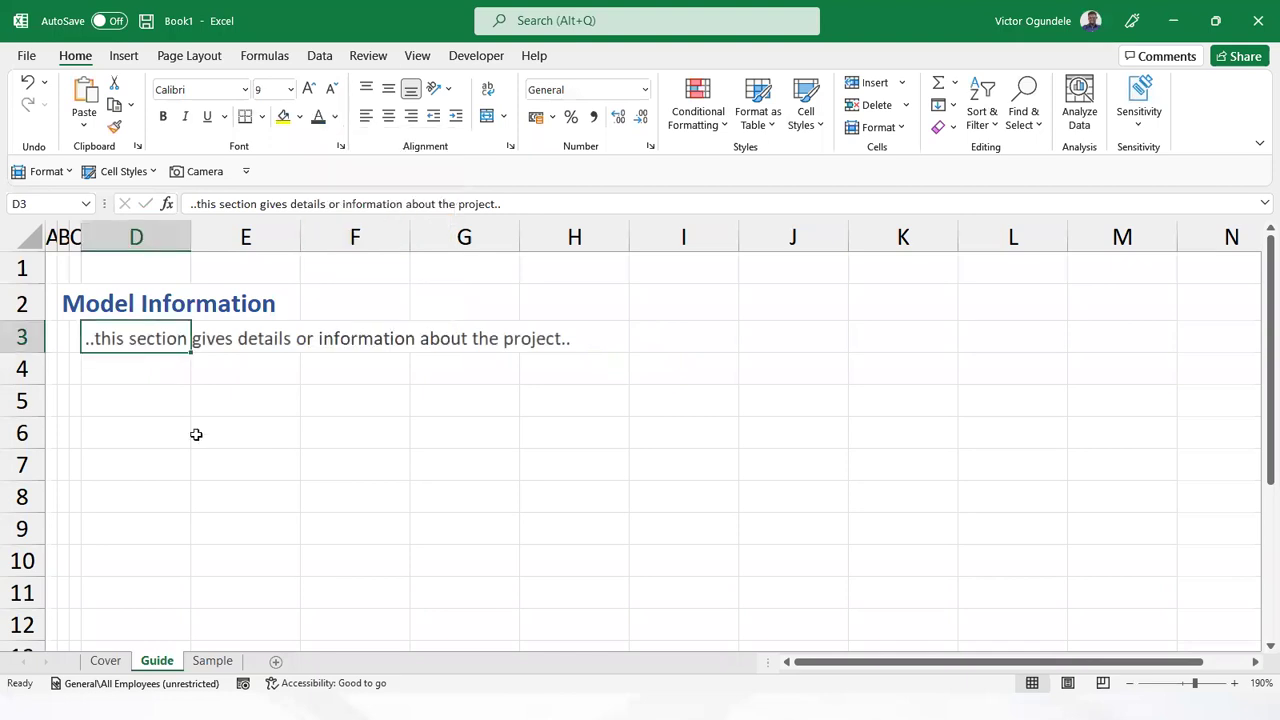
# Enter the label "Project Name" in cell D4 of the Guide sheet and autofit column D to it
pyautogui.click(117, 368)
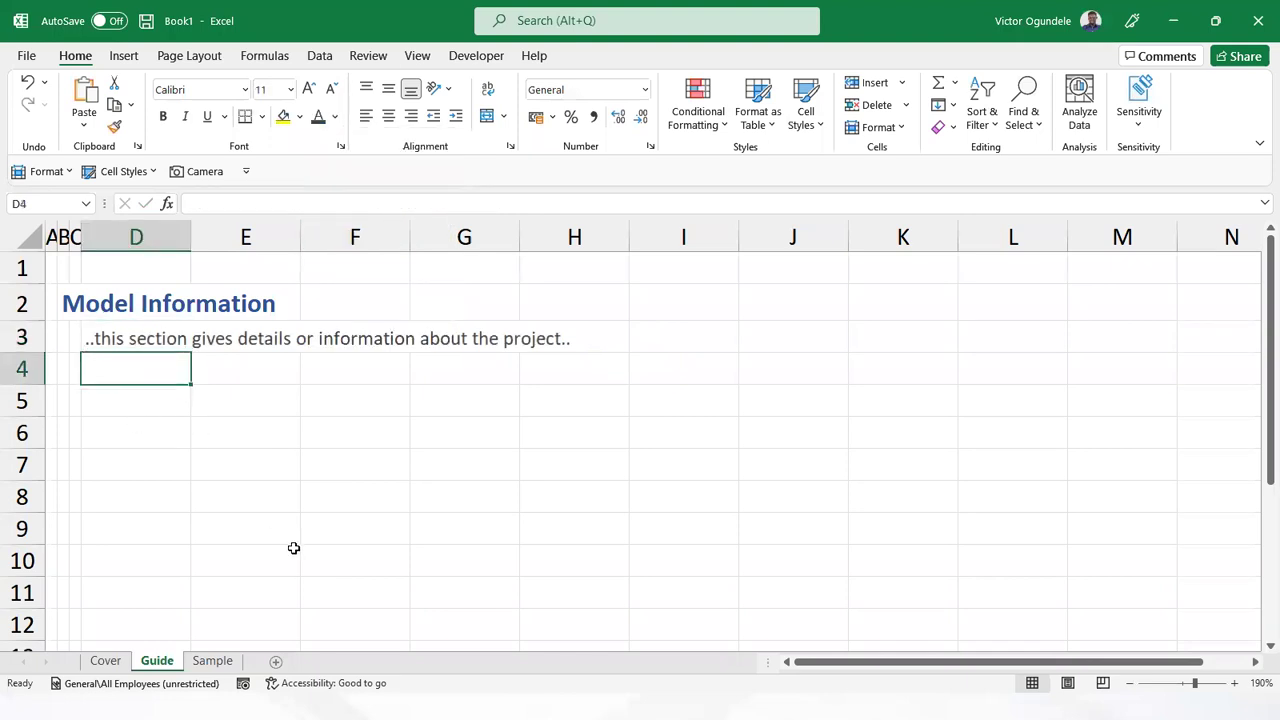
pyautogui.write('Company Name')
pyautogui.hotkey('ctrl', 'Return')
pyautogui.write('Project Name')
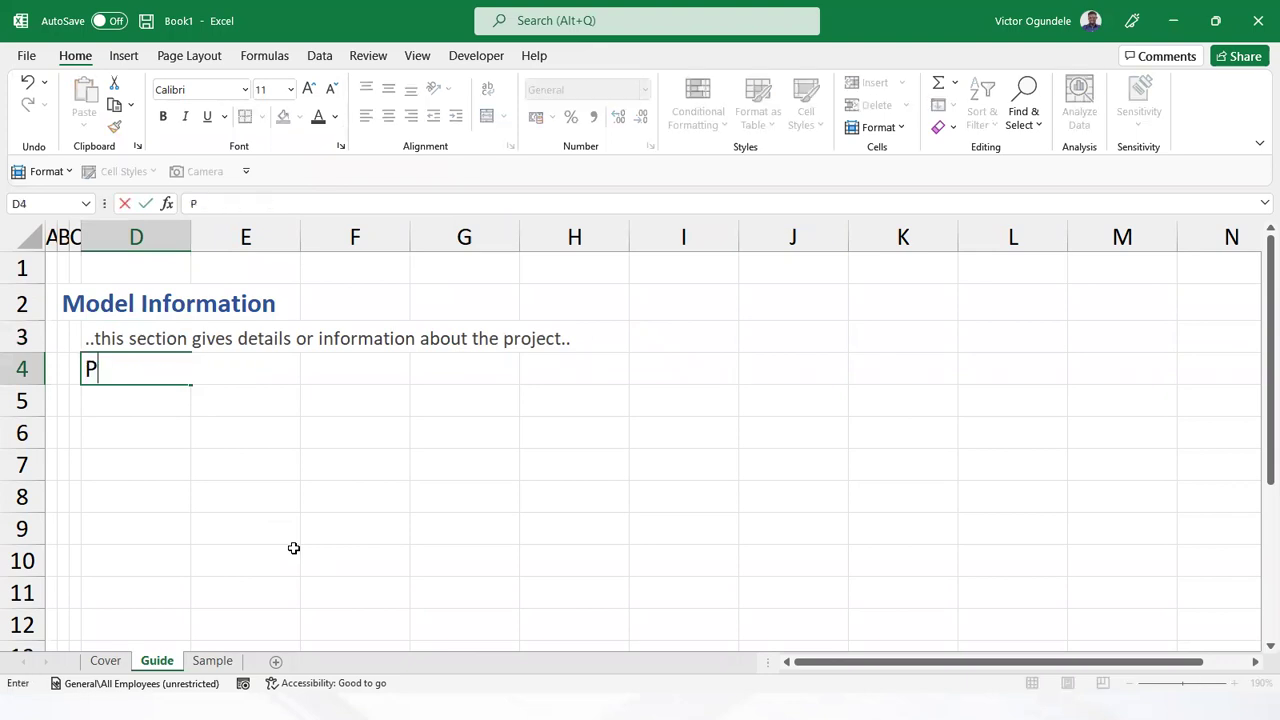
pyautogui.hotkey('ctrl', 'Return')
pyautogui.hotkey('alt', 'h')
pyautogui.press('o')
pyautogui.press('i')
# Narrow column E to a thin spacer and enter "Lite Juice" in cell F4 beside the Project Name label
pyautogui.moveTo(336, 237); pyautogui.dragTo(243, 237)
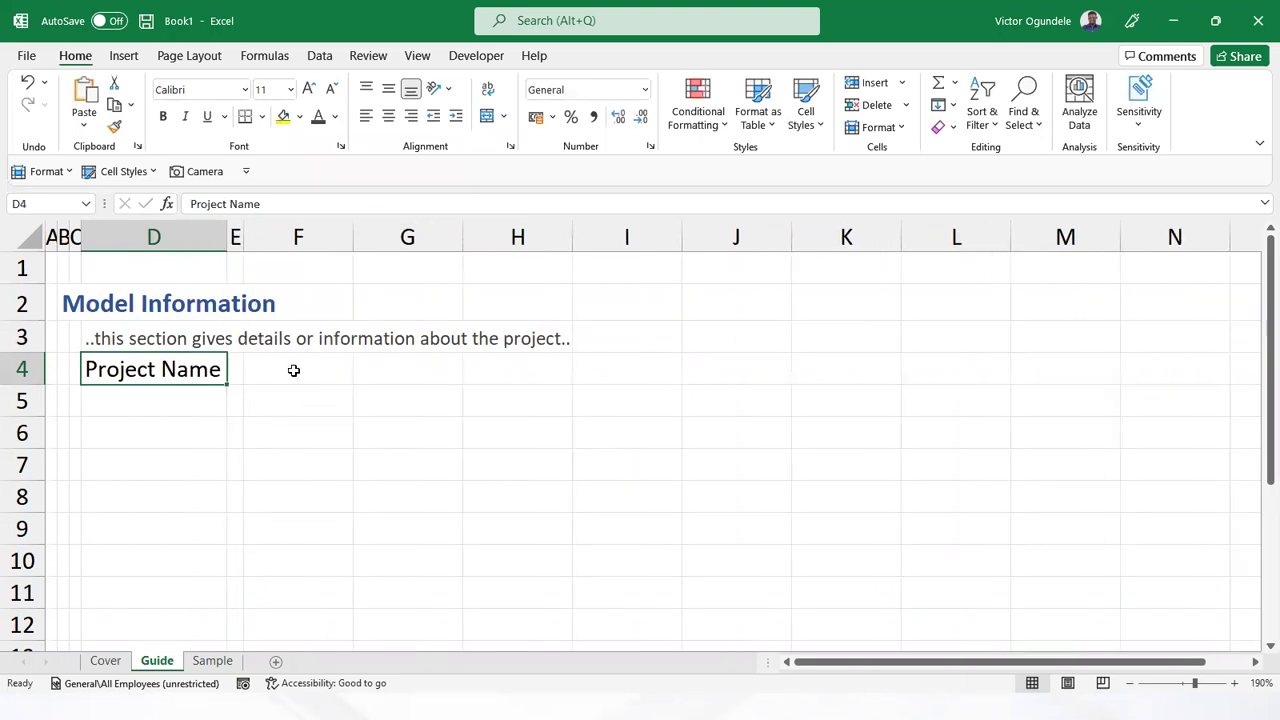
pyautogui.click(297, 371)
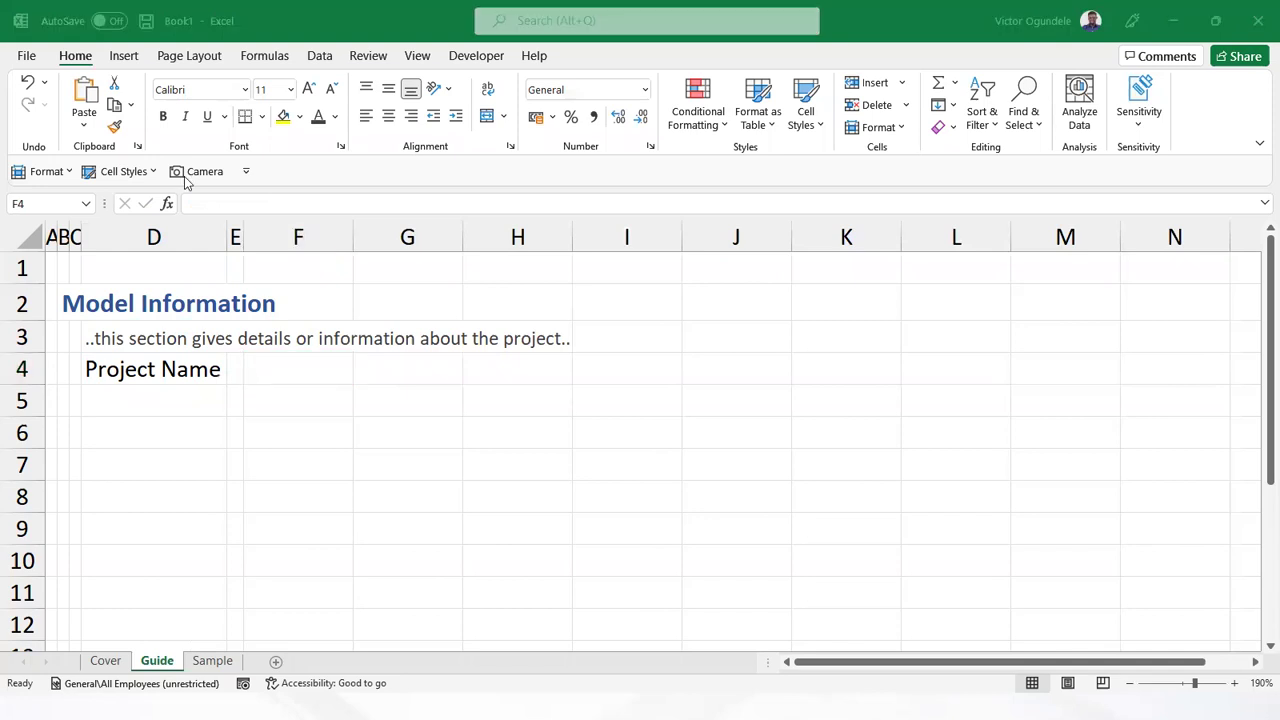
pyautogui.click(295, 391)
pyautogui.click(337, 374)
pyautogui.write('L')
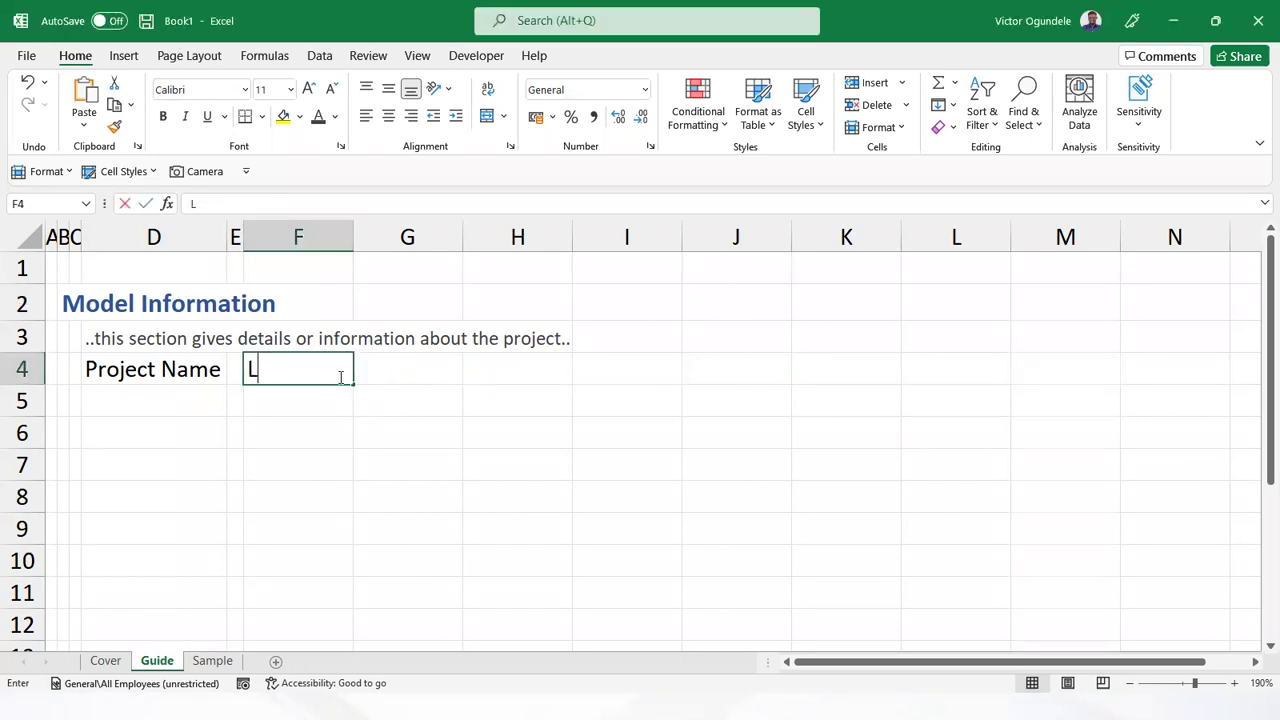
pyautogui.write('ite Juice')
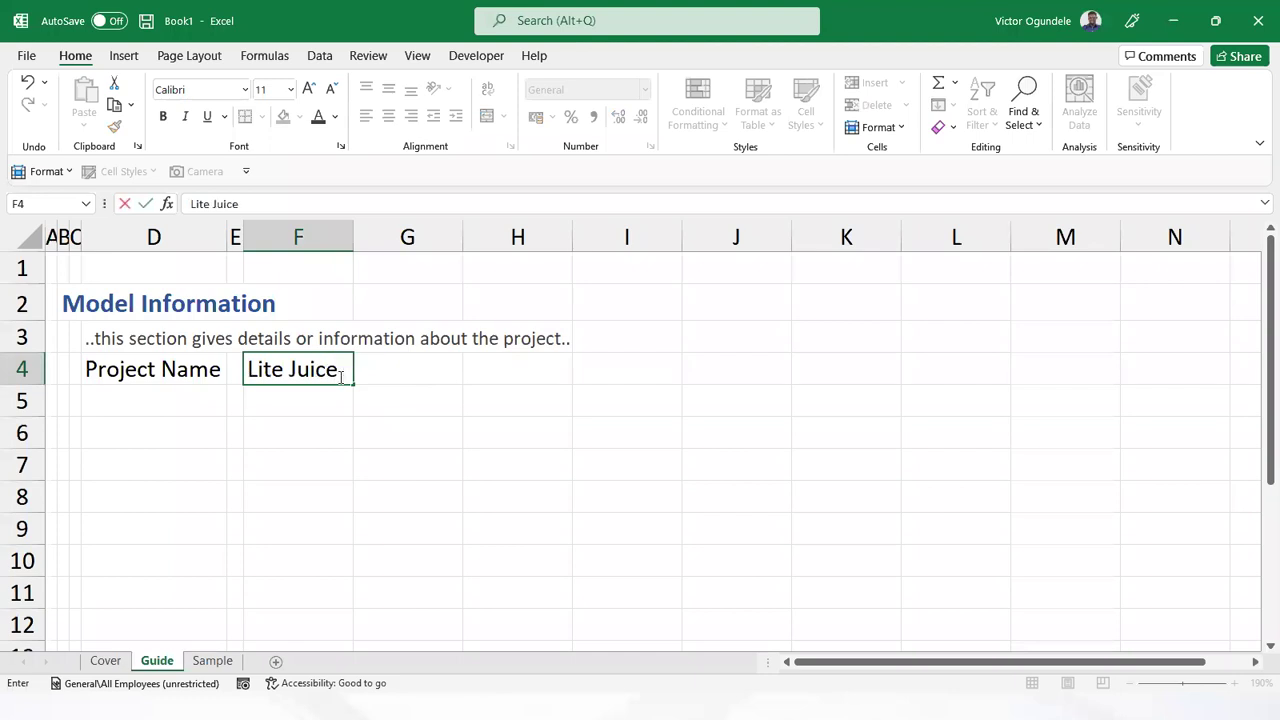
pyautogui.press('Return')
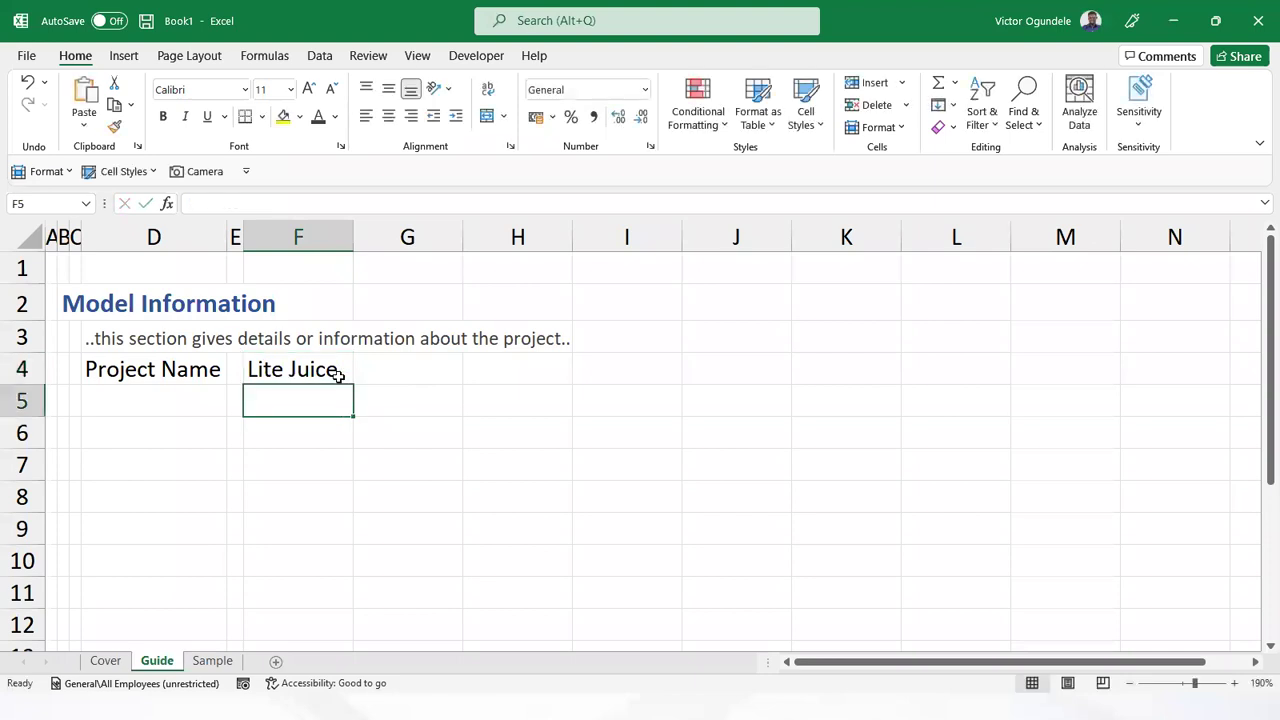
# Extend the entry in F4 to "Lite Juice Limited" and autofit column F to the text
pyautogui.press('Left')
pyautogui.press('Left')
pyautogui.press('Right')
pyautogui.press('Right')
pyautogui.press('Up')
pyautogui.press('F2')
pyautogui.write('Li')
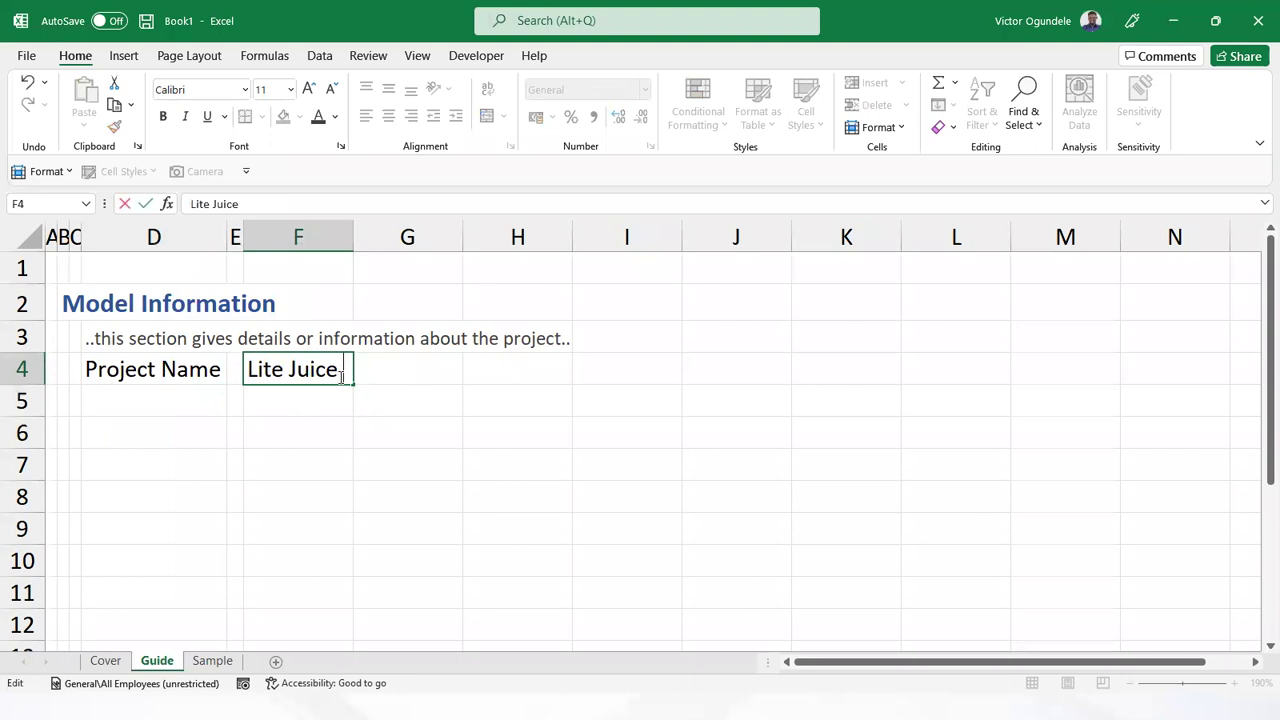
pyautogui.write('ted')
pyautogui.press('BackSpace')
pyautogui.press('BackSpace')
pyautogui.press('BackSpace')
pyautogui.write('mited')
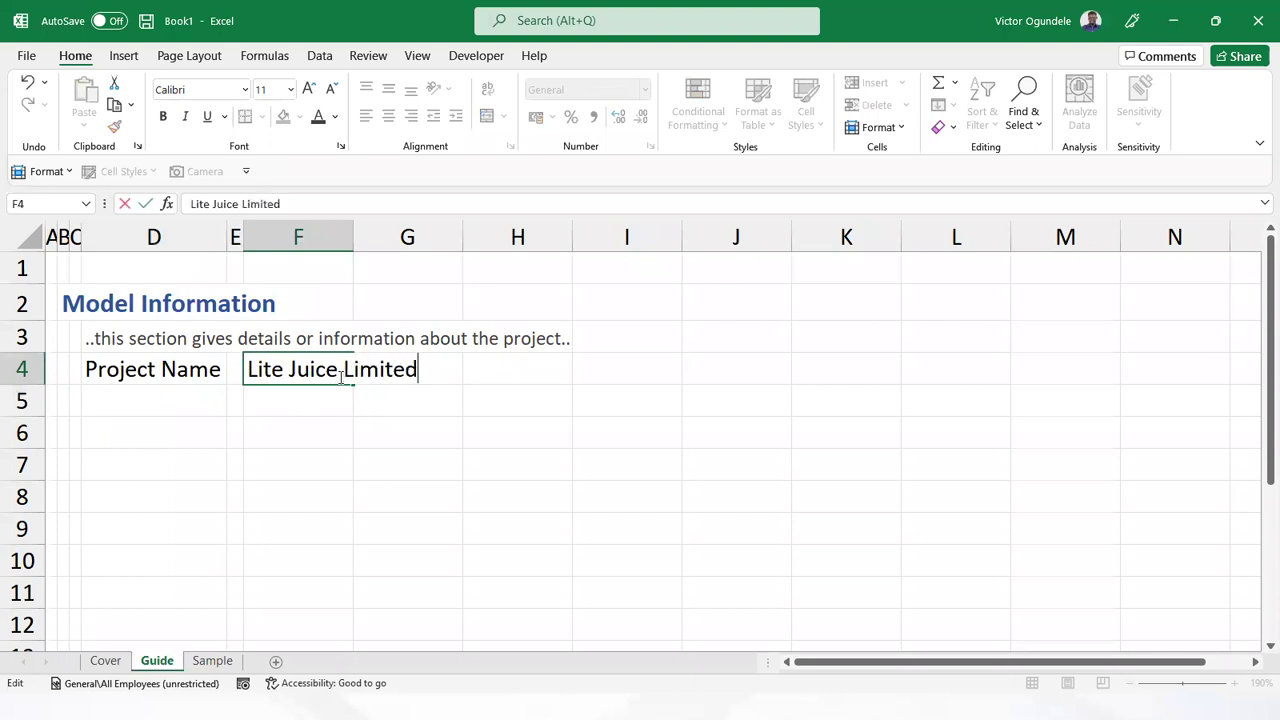
pyautogui.hotkey('ctrl', 'Return')
pyautogui.hotkey('alt', 'h')
pyautogui.press('o')
pyautogui.press('i')
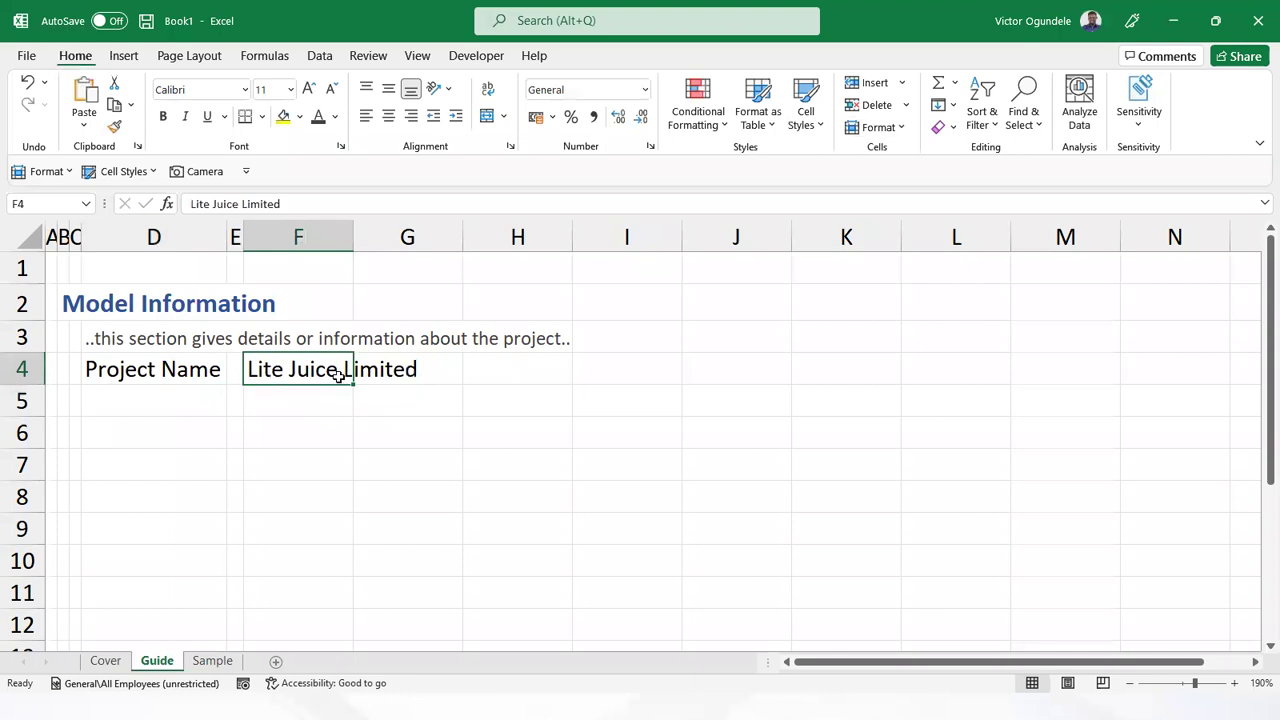
# Give cell F4, which holds the company name, the defined name "Coy"
pyautogui.click(45, 207)
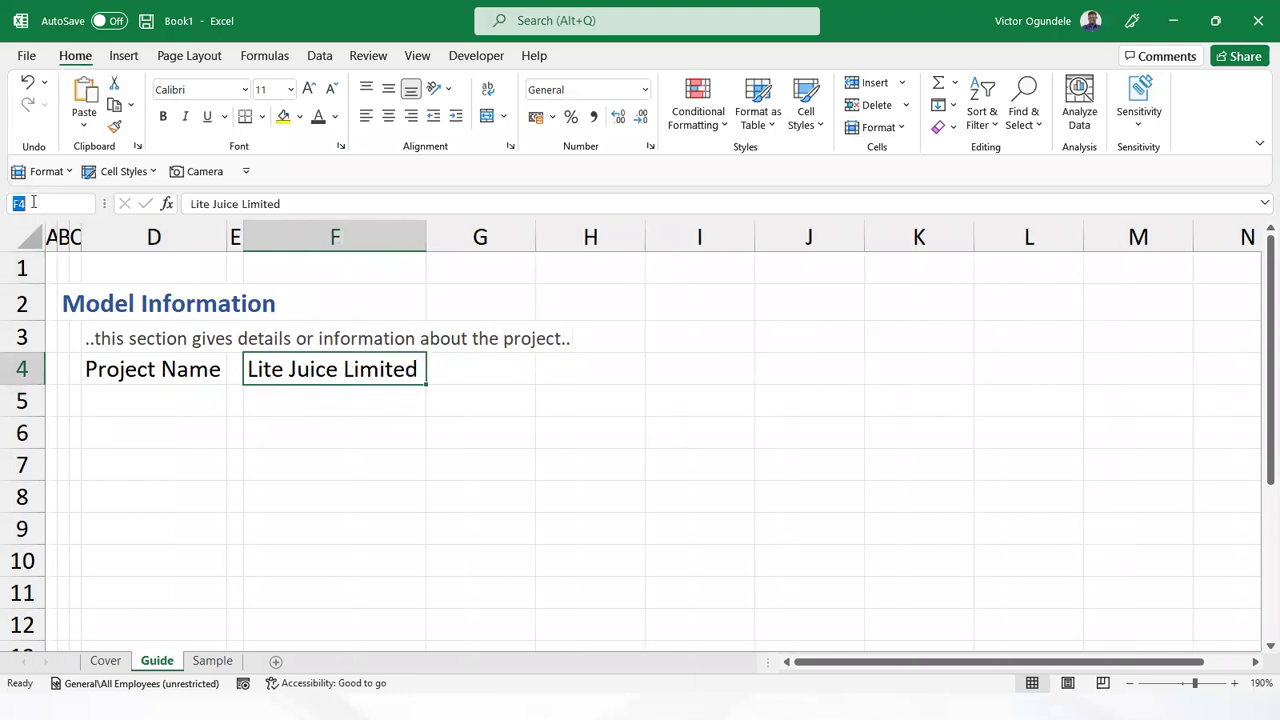
pyautogui.press('Escape')
pyautogui.click(482, 356)
pyautogui.click(323, 369)
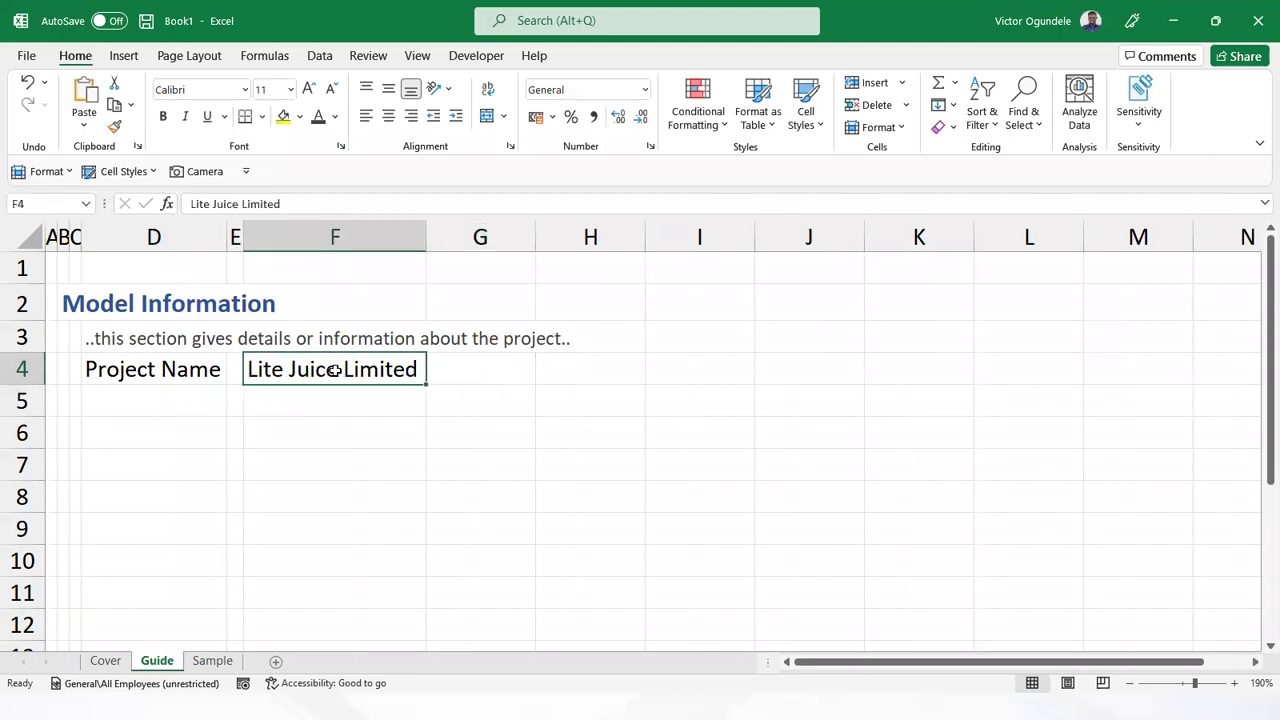
pyautogui.click(33, 203)
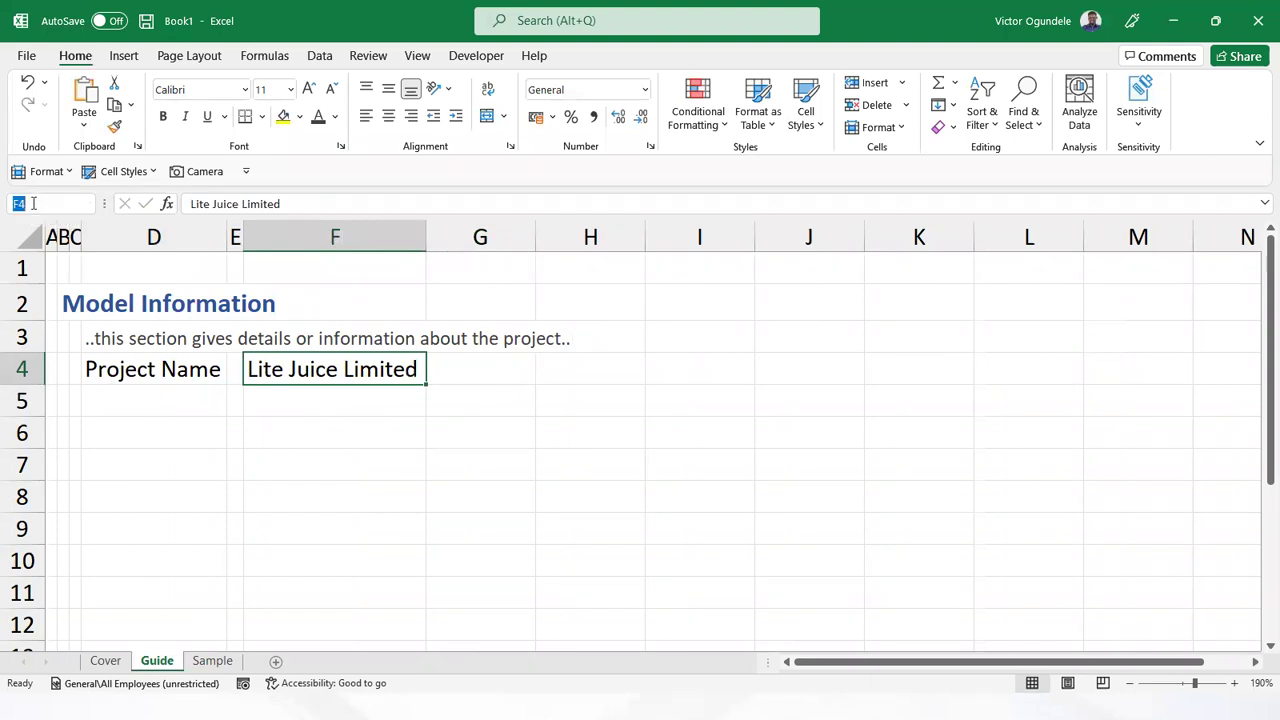
pyautogui.write('Coy')
# Enter the label "Industry" in cell D5 and "Manufacturing" in cell F5
pyautogui.click(159, 390)
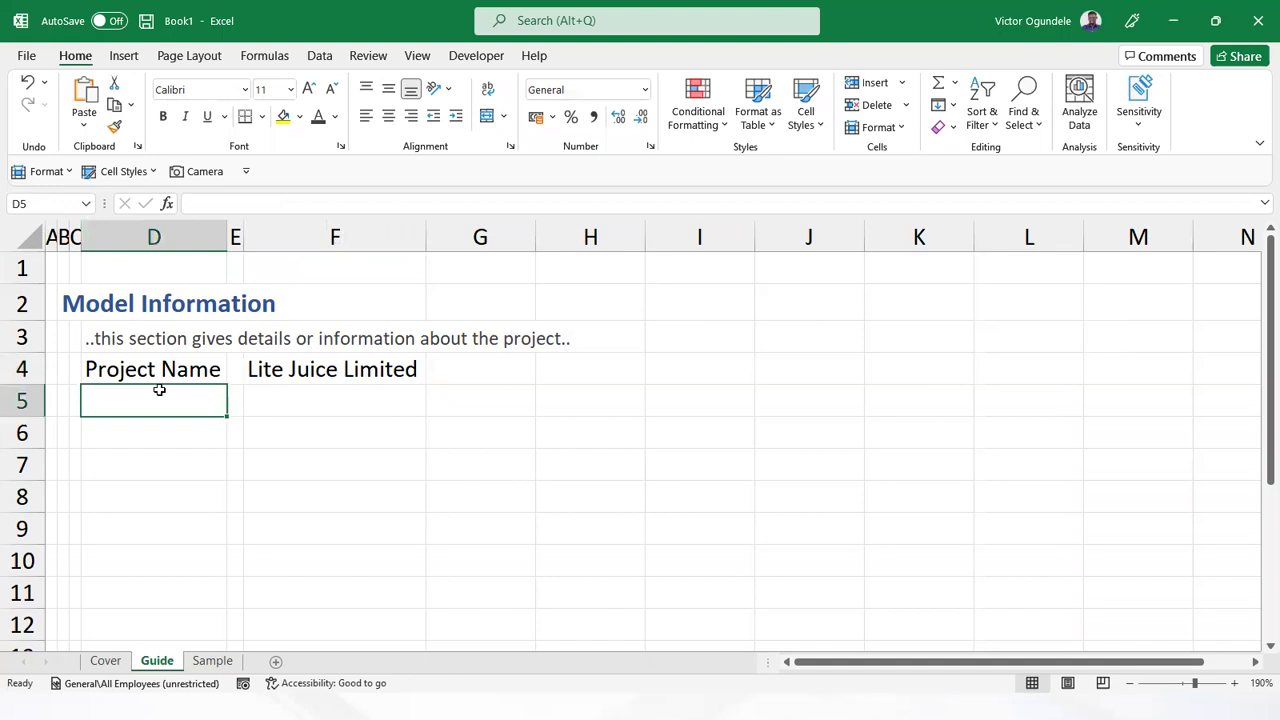
pyautogui.write('Industry')
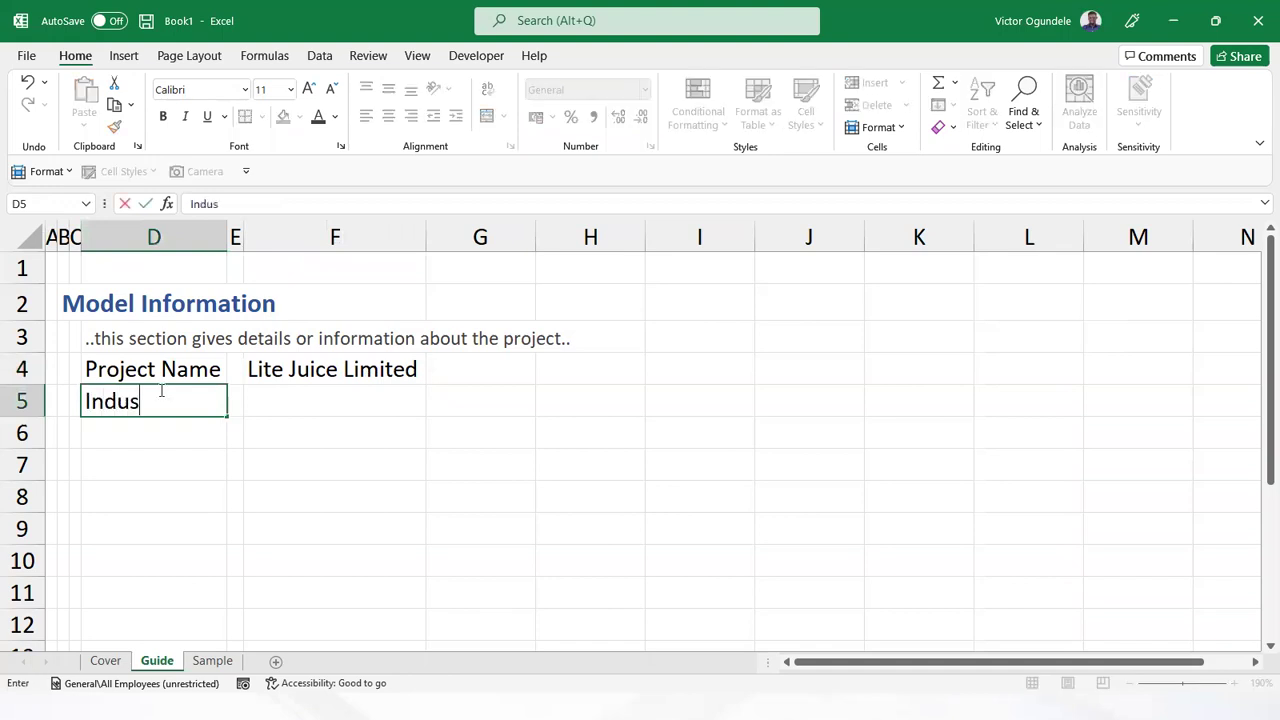
pyautogui.press('Tab')
pyautogui.press('Tab')
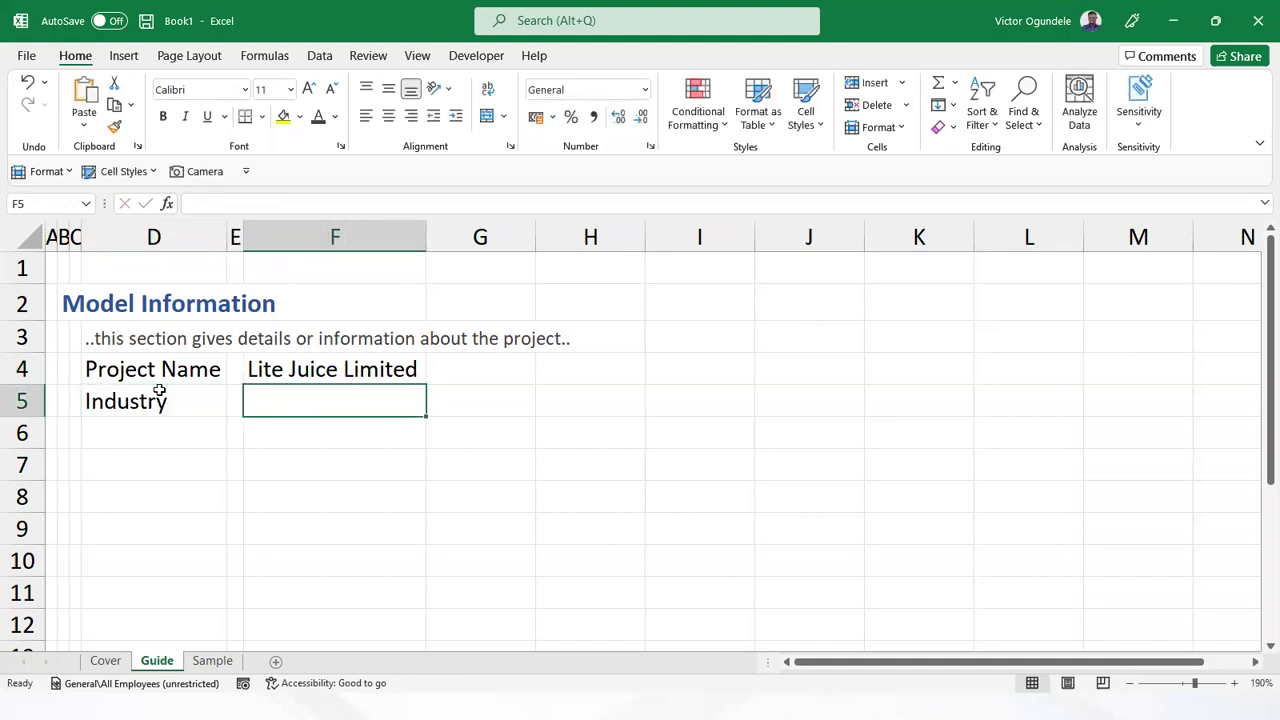
pyautogui.write('Manufac')
pyautogui.write('ring')
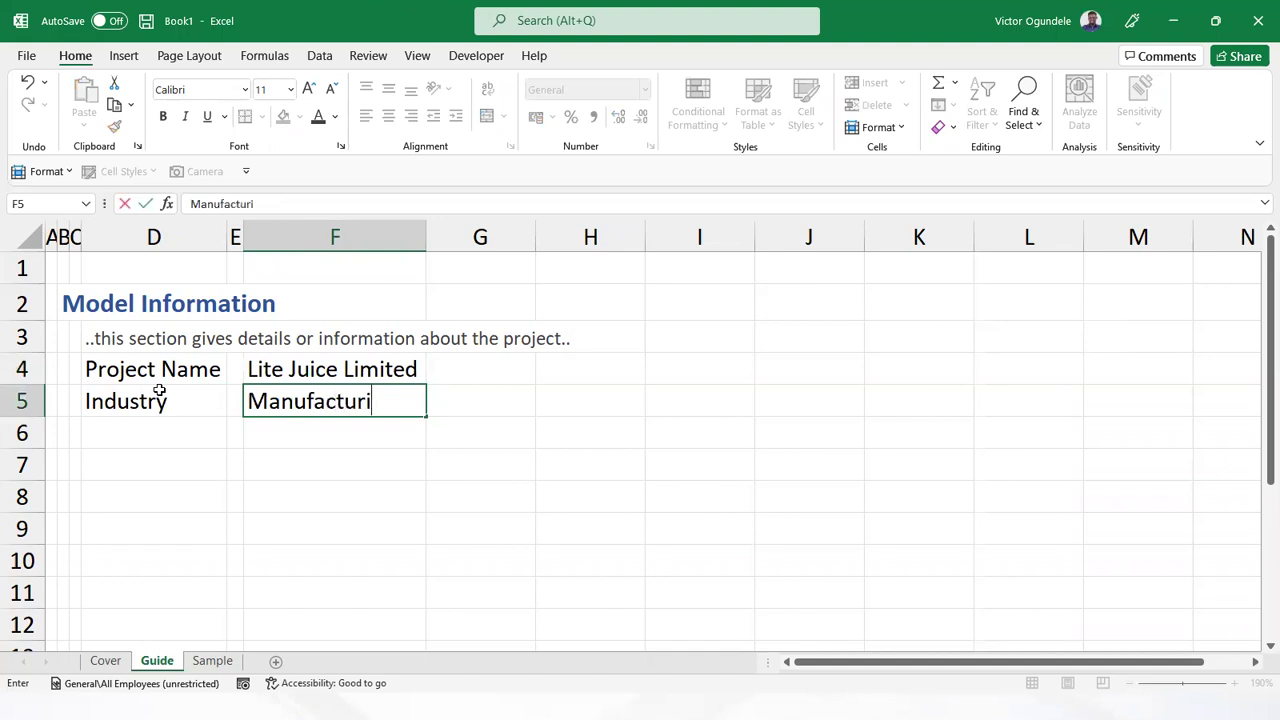
pyautogui.press('Return')
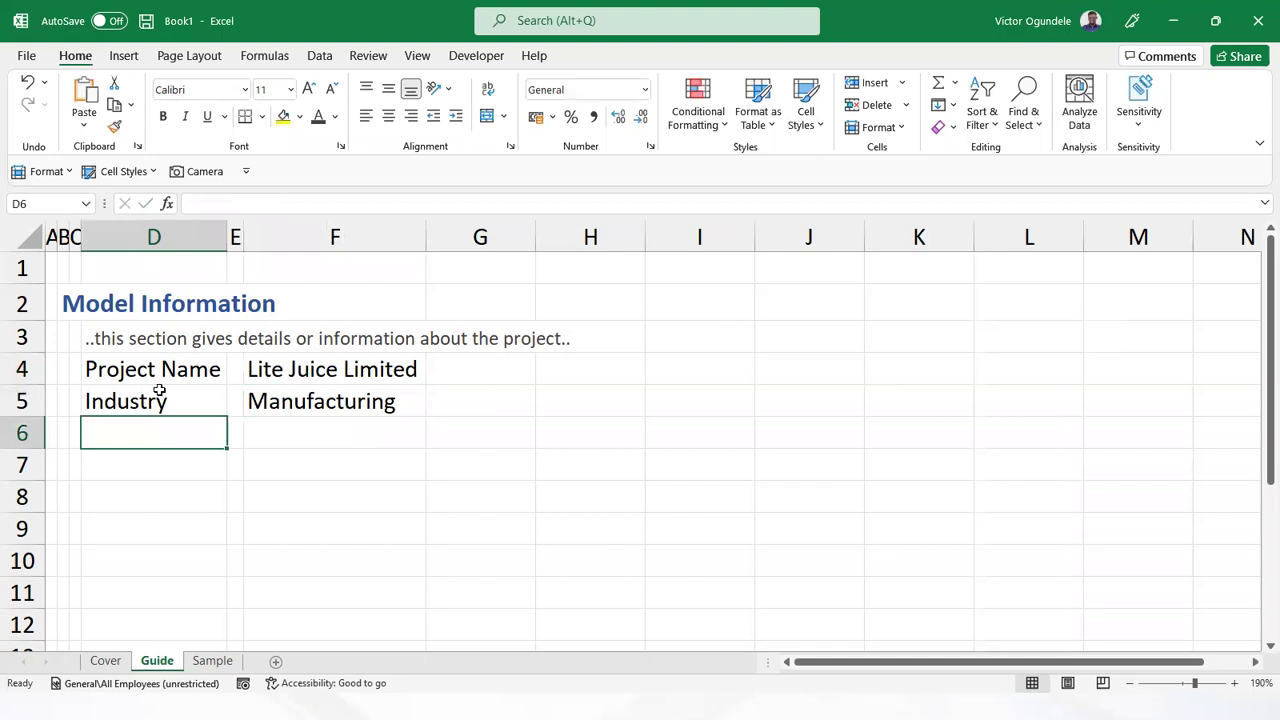
# Insert a blank row above the Project Name row, directly below the section description
pyautogui.press('Down')
pyautogui.press('Left')
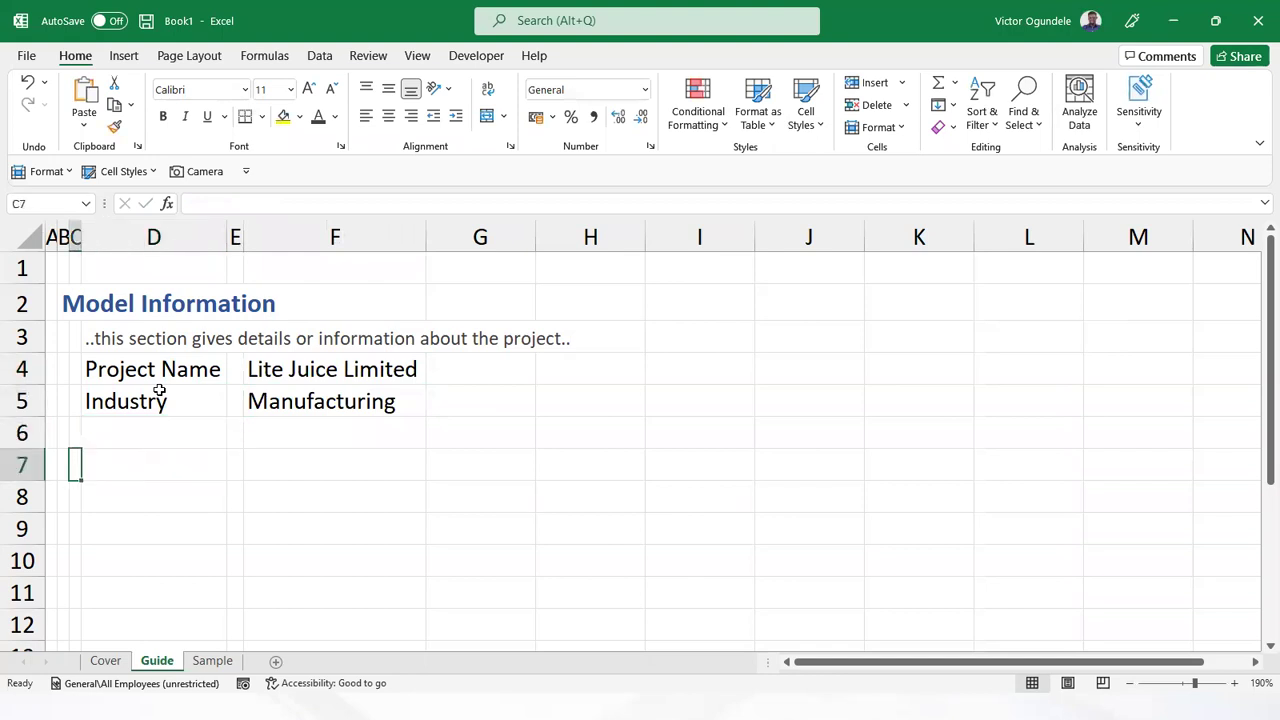
pyautogui.press('Up')
pyautogui.press('Up')
pyautogui.press('Up')
pyautogui.hotkey('shift', 'space')
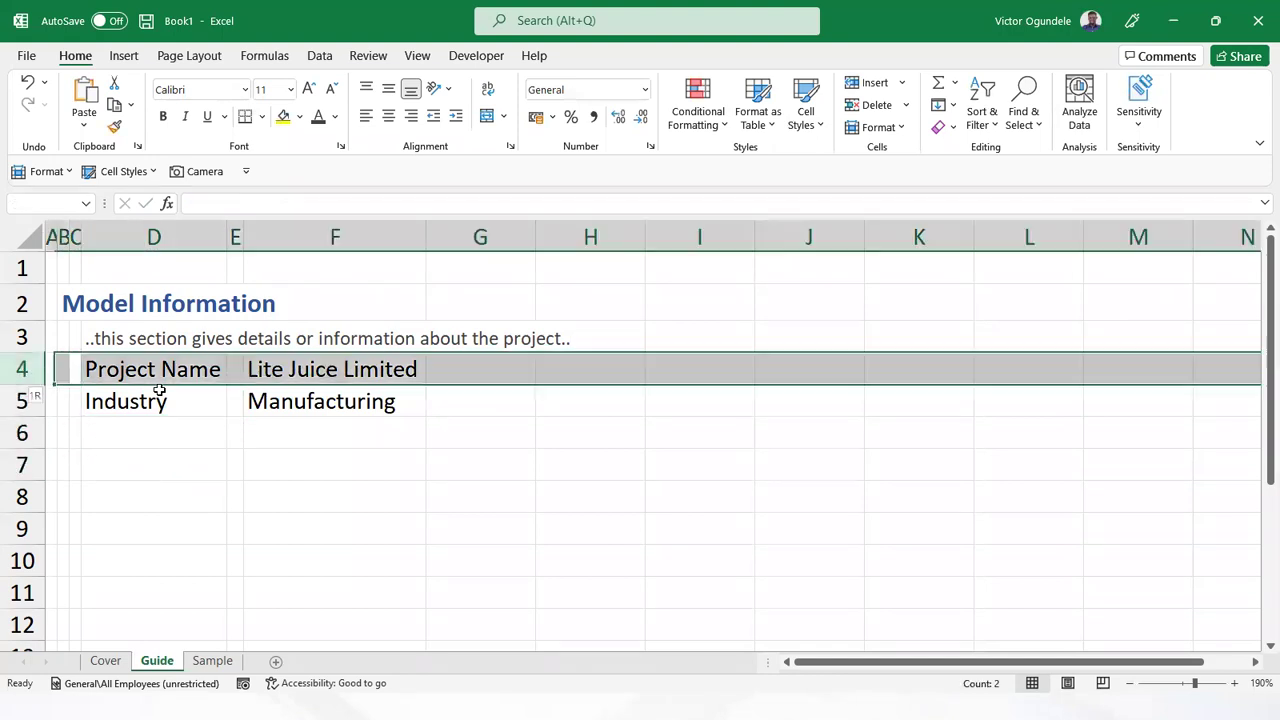
pyautogui.write('+')
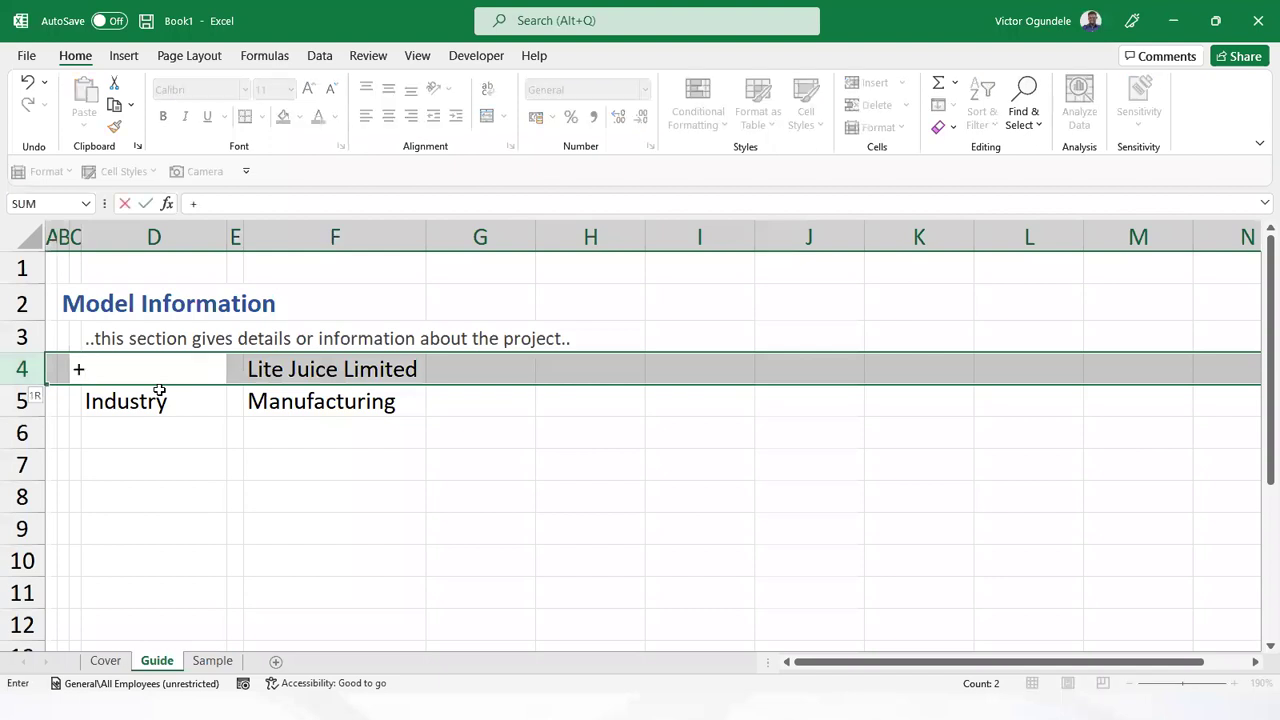
pyautogui.press('Escape')
pyautogui.write('+')
pyautogui.press('Escape')
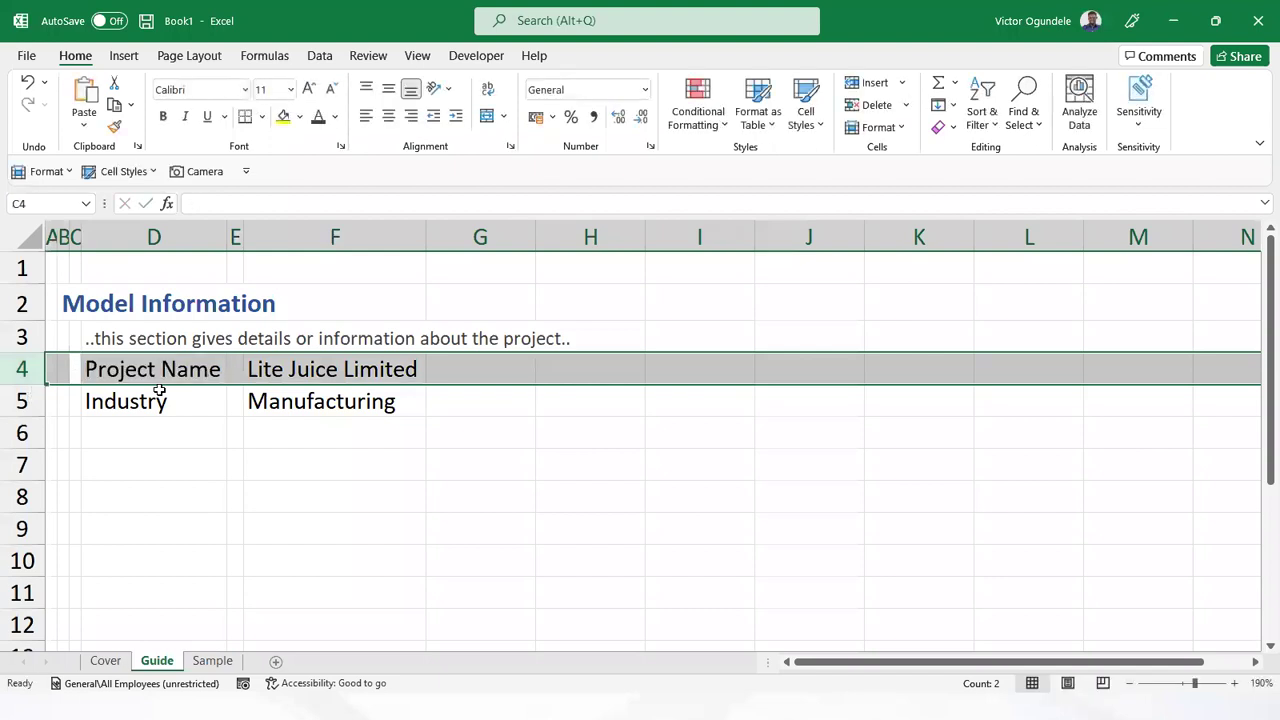
pyautogui.hotkey('ctrl', 'shift', '+')
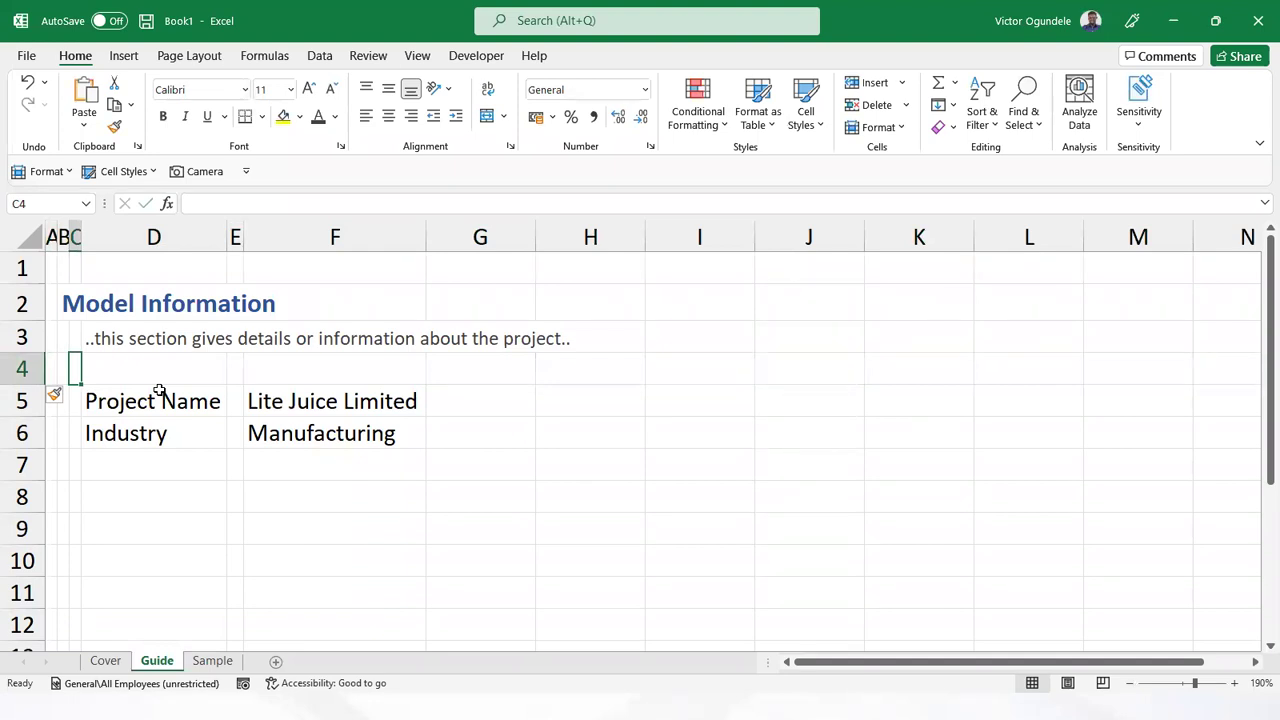
# Enter the subheading "Company Information" in cell C4 and format it in dark red and bold
pyautogui.write('Company Information')
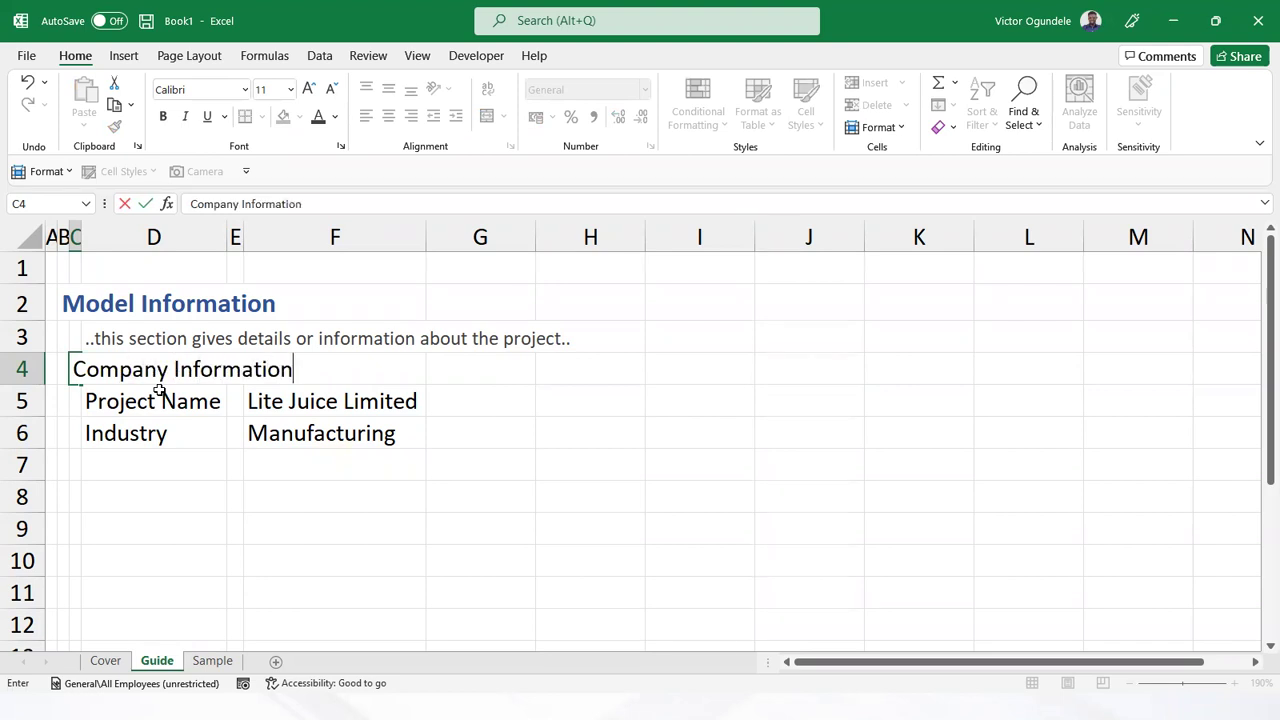
pyautogui.hotkey('ctrl', 'Return')
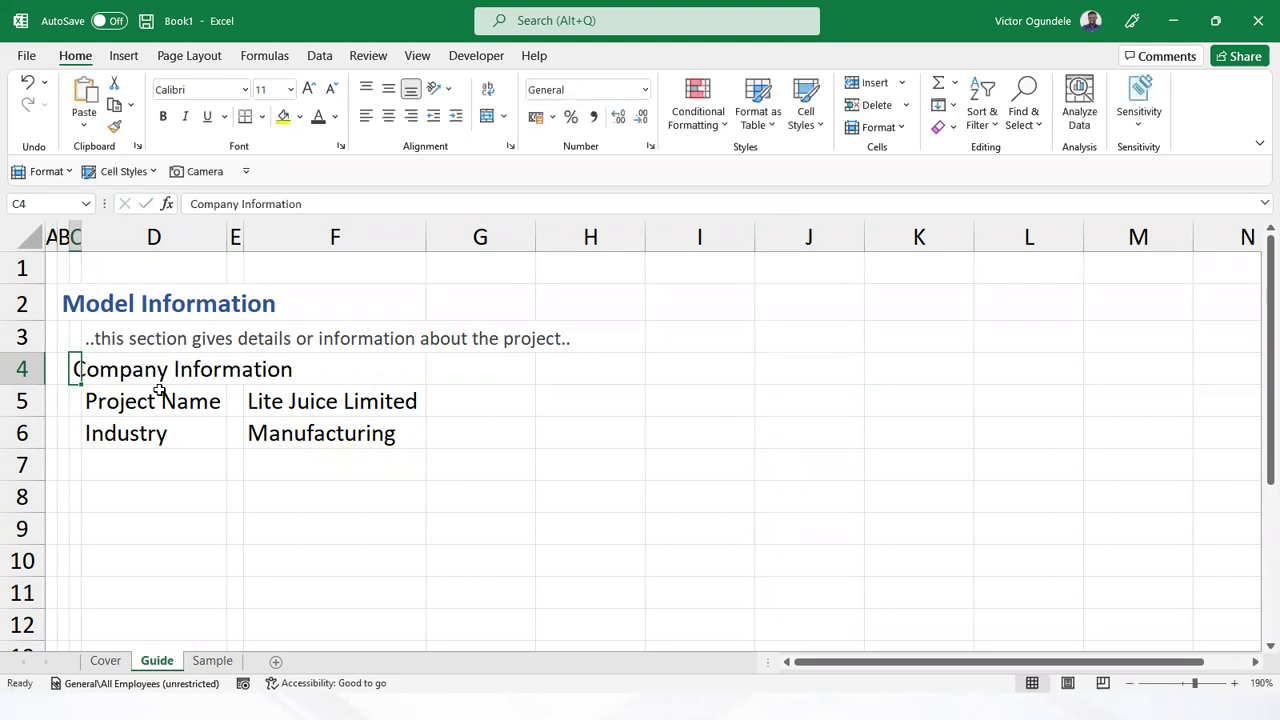
pyautogui.click(335, 116)
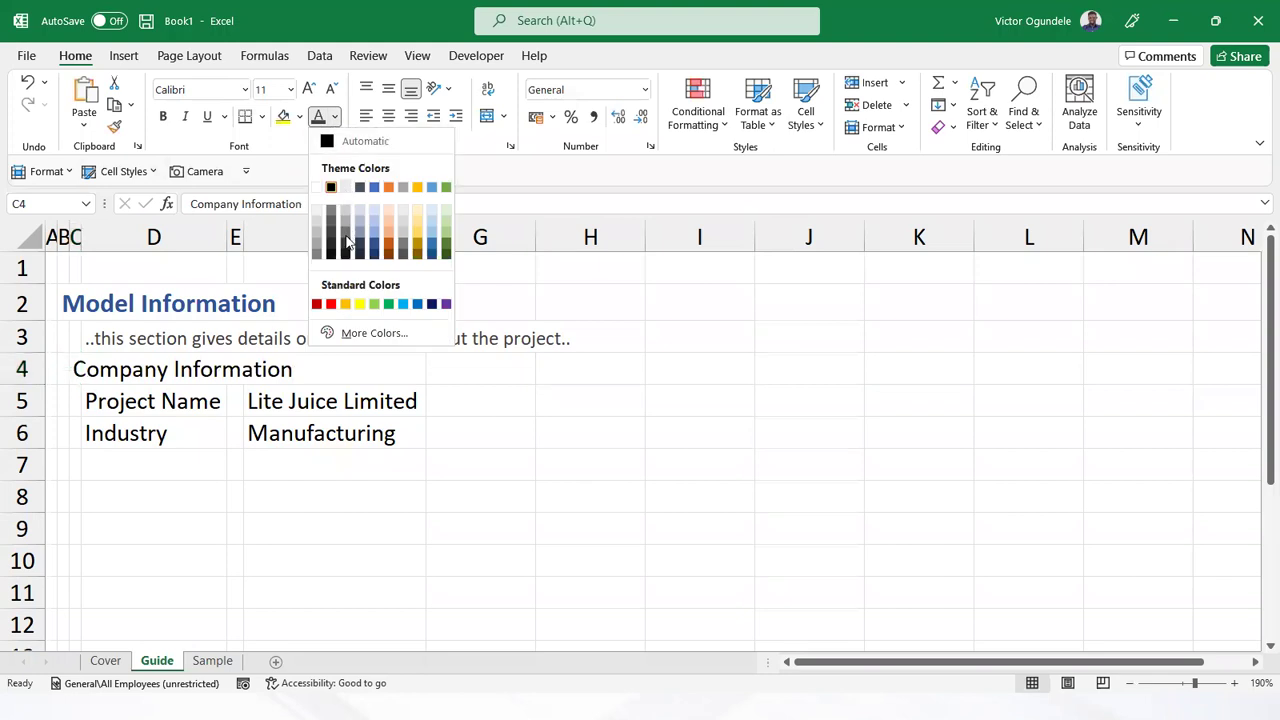
pyautogui.click(317, 303)
pyautogui.click(163, 117)
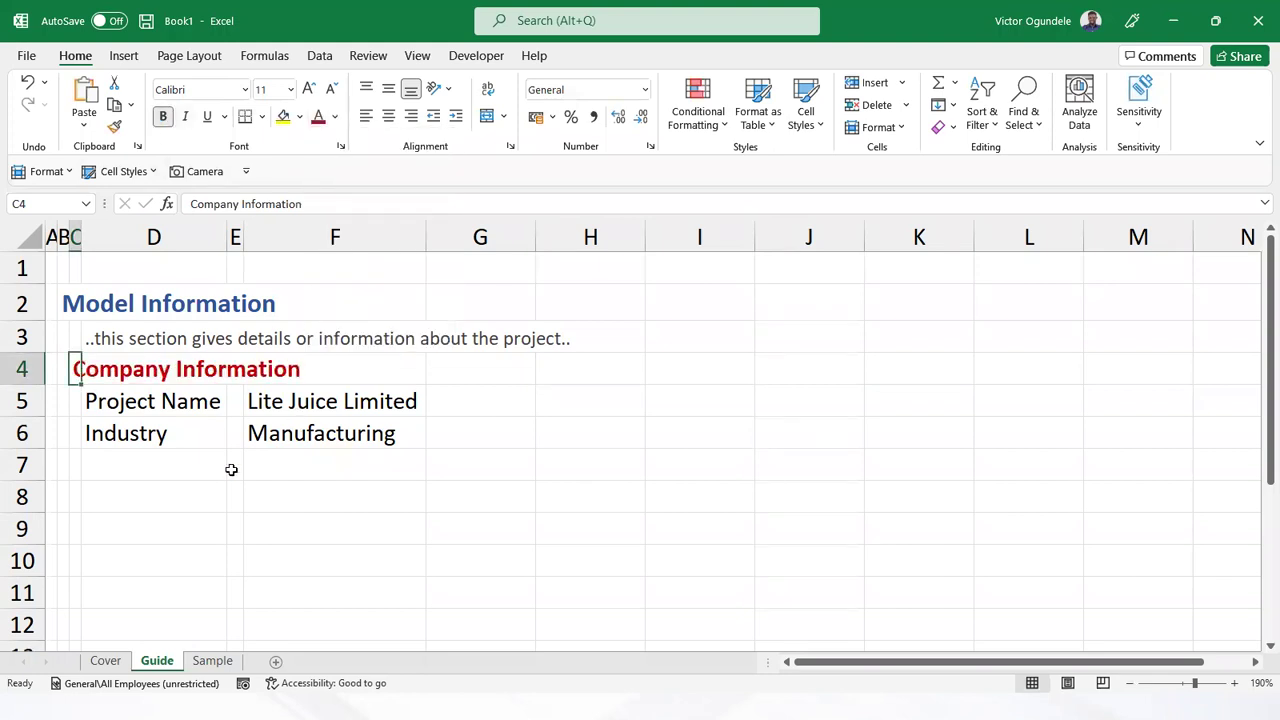
# Enter the label "Location" in cell D7 and "Nigeria" in cell F7
pyautogui.click(119, 440)
pyautogui.press('Down')
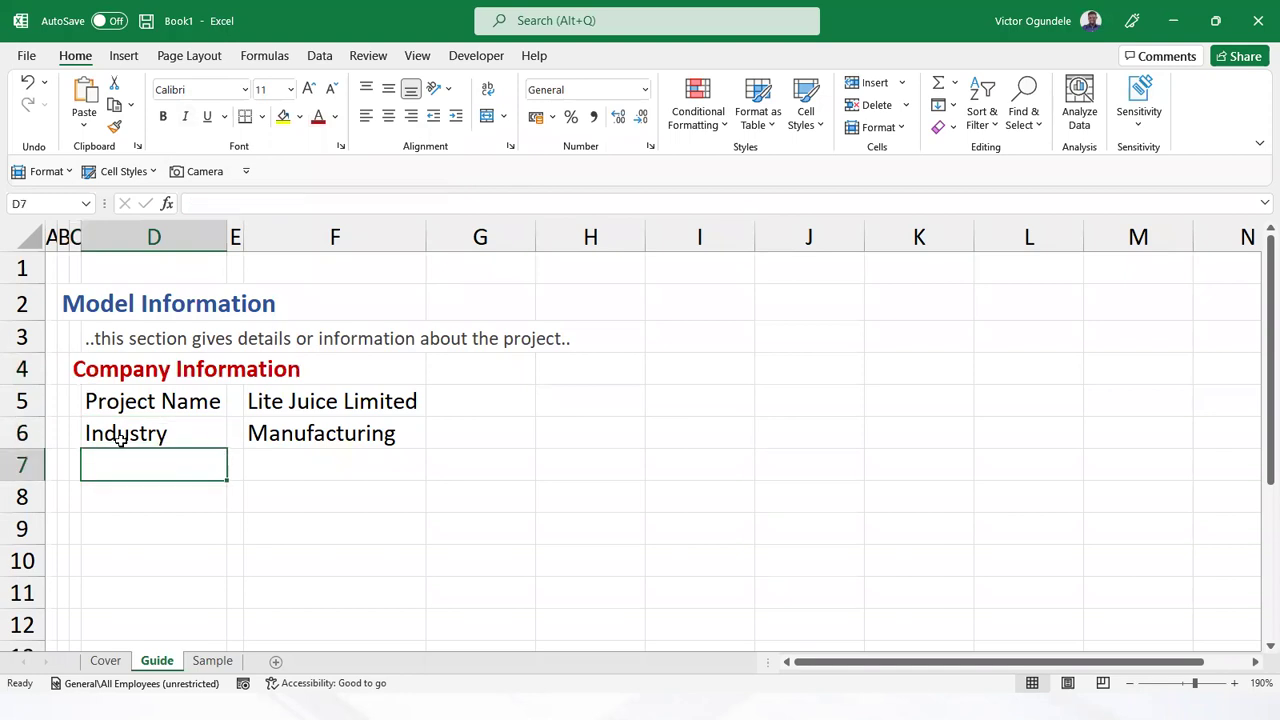
pyautogui.write('Location')
pyautogui.press('Tab')
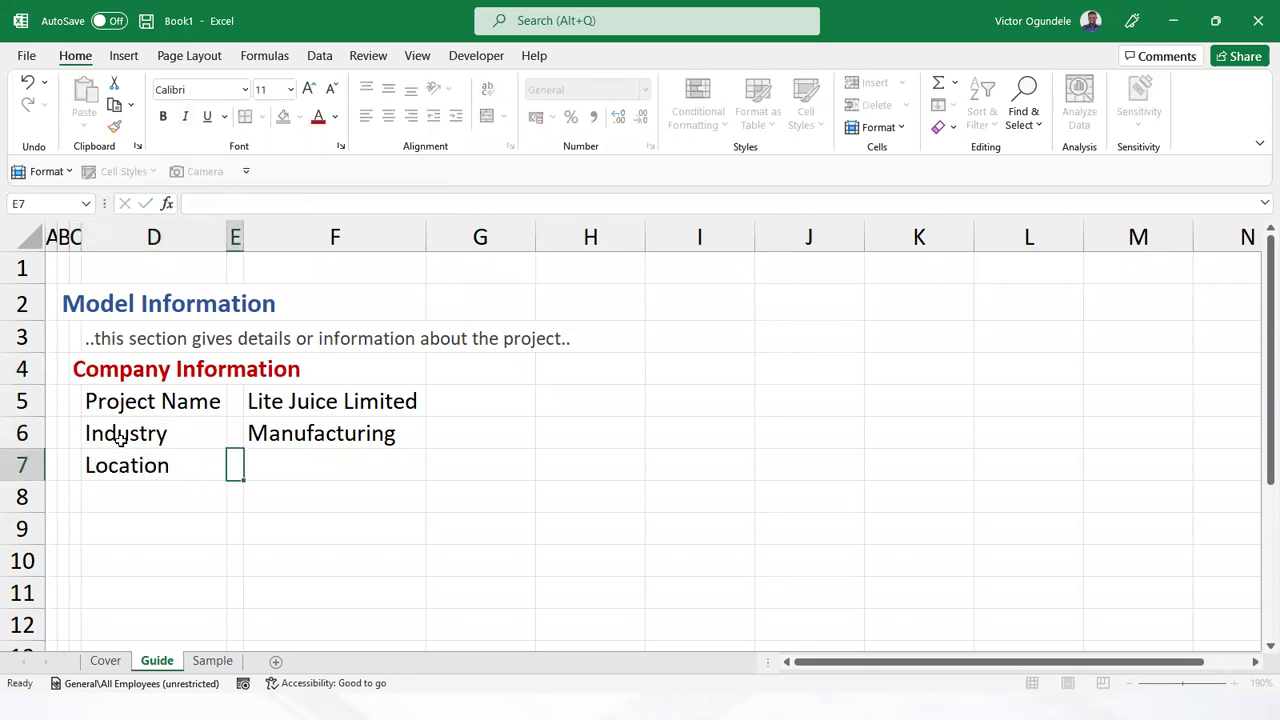
pyautogui.press('Tab')
pyautogui.write('Nigeria')
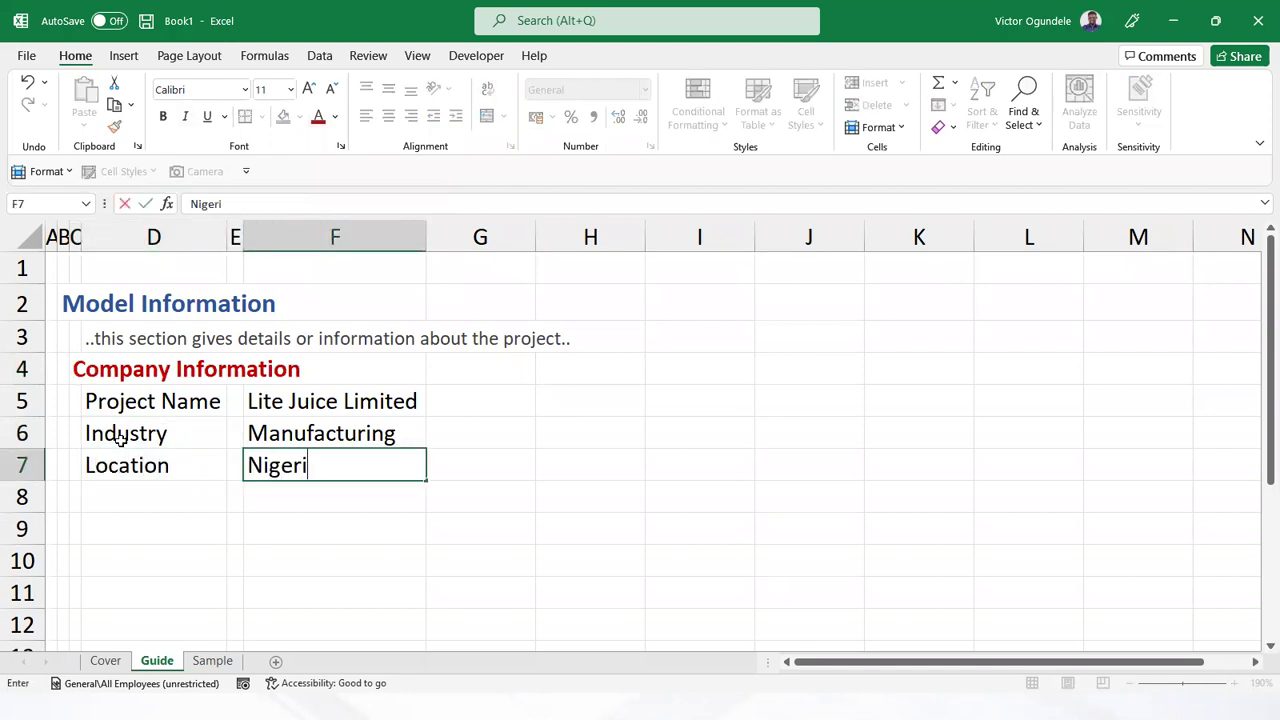
pyautogui.press('Left')
# Enter the label "Model Currency" in cell D8 and autofit column D to it
pyautogui.press('Left')
pyautogui.press('Down')
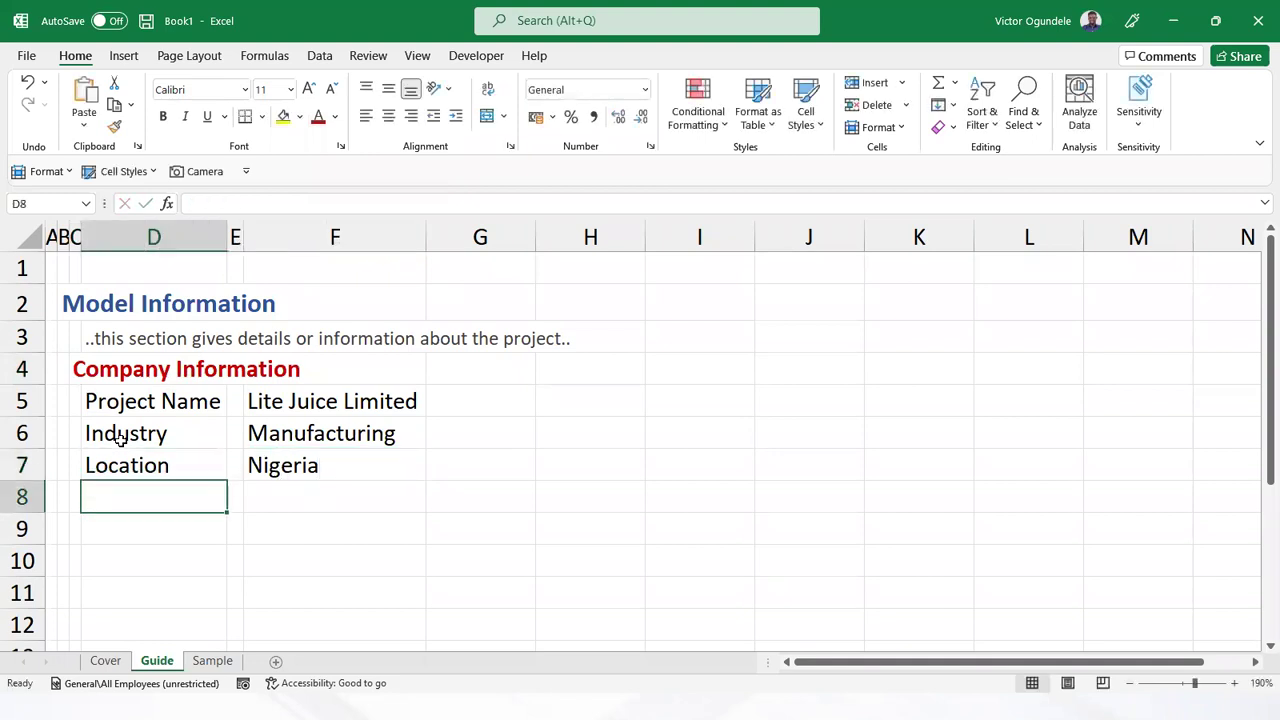
pyautogui.write('Curr')
pyautogui.press('BackSpace')
pyautogui.press('BackSpace')
pyautogui.press('BackSpace')
pyautogui.press('BackSpace')
pyautogui.write('Model Currenc')
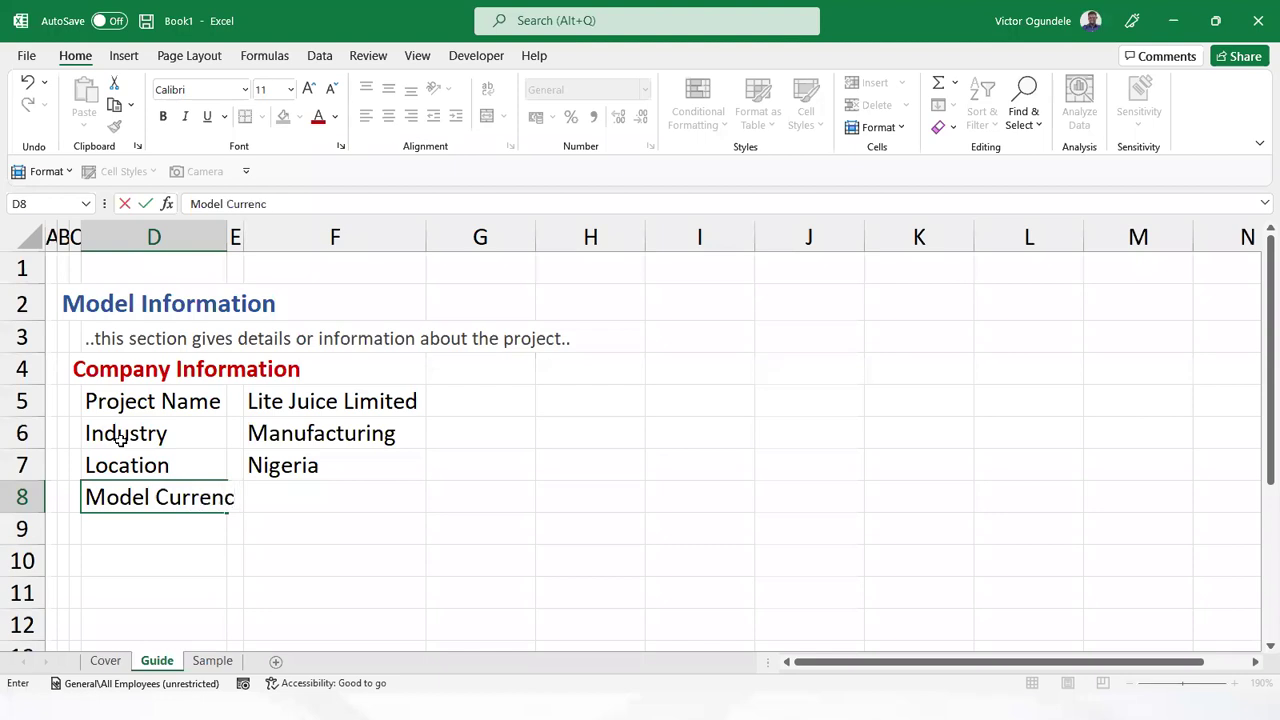
pyautogui.write('y')
pyautogui.hotkey('ctrl', 'Return')
pyautogui.hotkey('alt', 'h')
pyautogui.press('o')
pyautogui.press('i')
# Enter "[NGN]" in cell F8 as the model currency
pyautogui.press('Right')
pyautogui.press('Right')
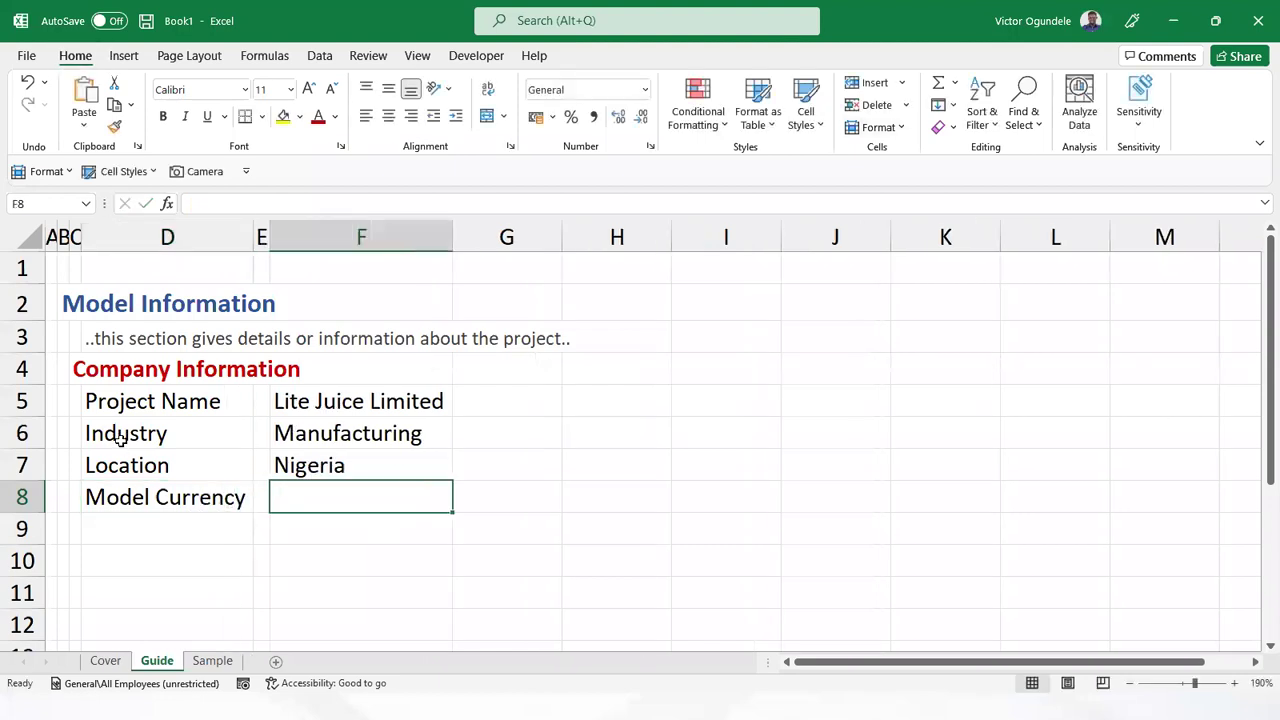
pyautogui.write('[NGN ')
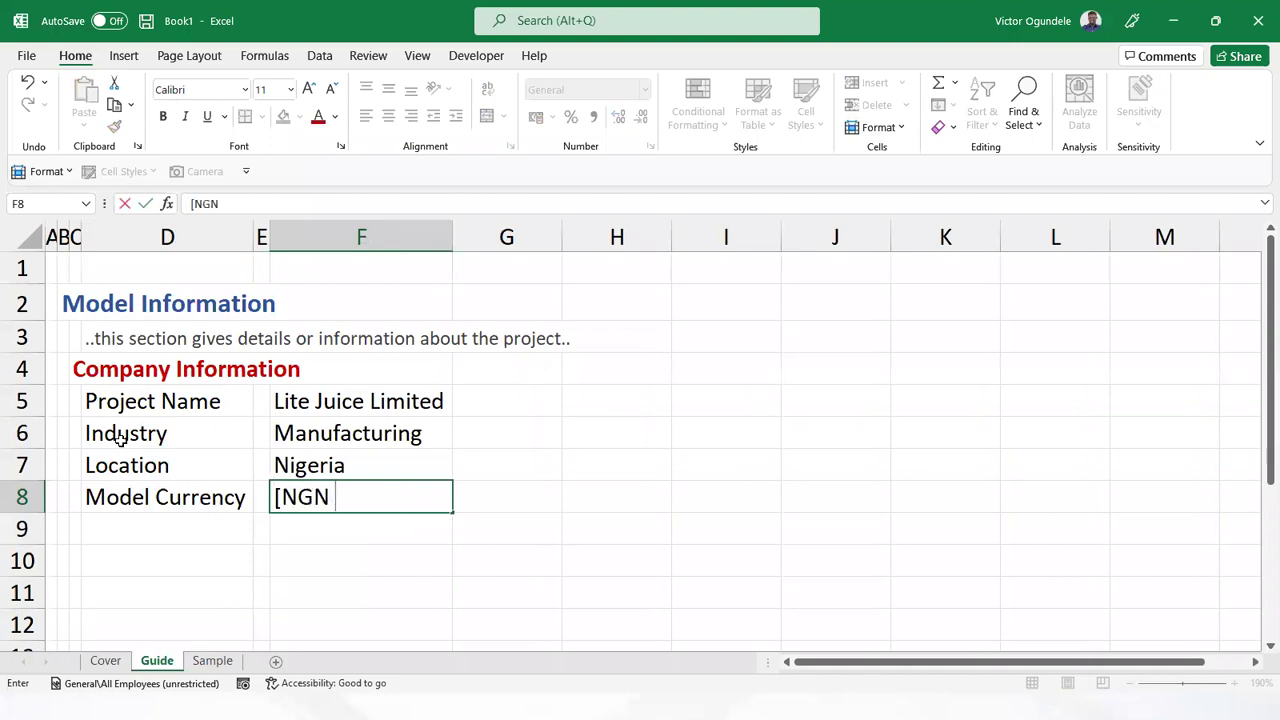
pyautogui.write(']')
pyautogui.press('BackSpace')
pyautogui.press('BackSpace')
pyautogui.press('BackSpace')
pyautogui.press('BackSpace')
pyautogui.write('NGN]')
pyautogui.press('Return')
pyautogui.press('Up')
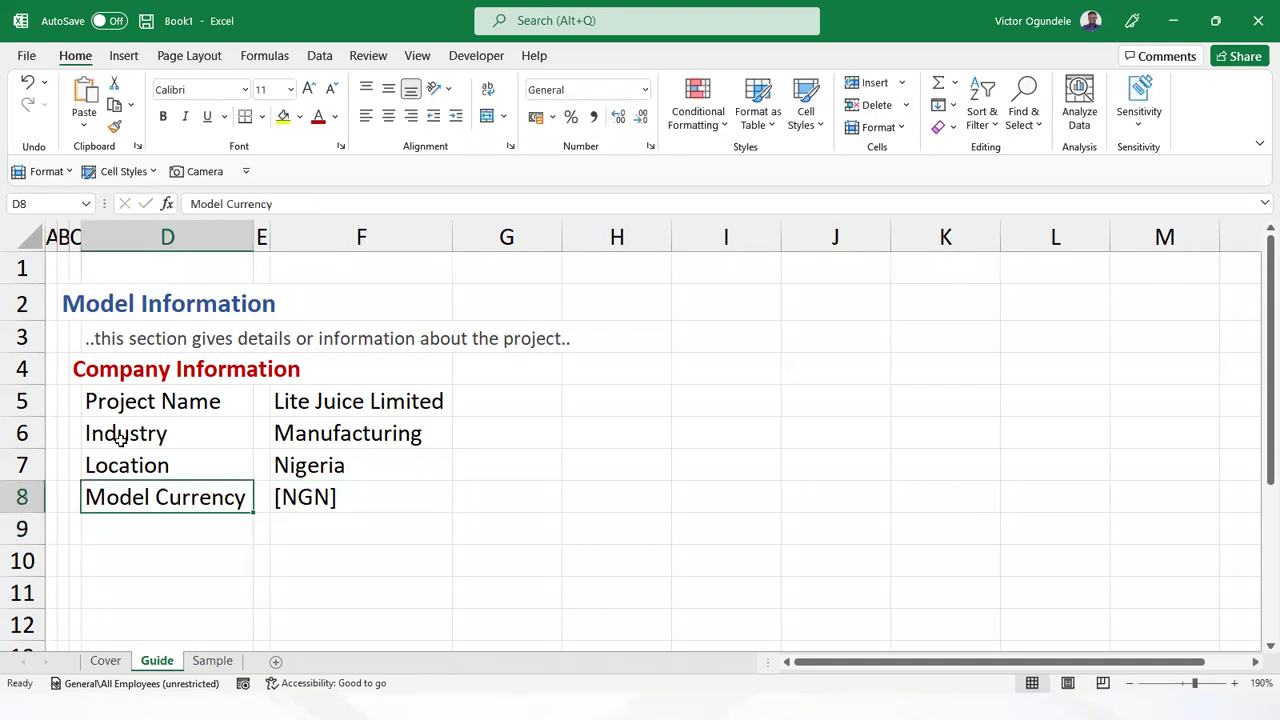
# Insert the Naira sign (₦) symbol after the currency code in cell F8
pyautogui.press('Right')
pyautogui.press('Right')
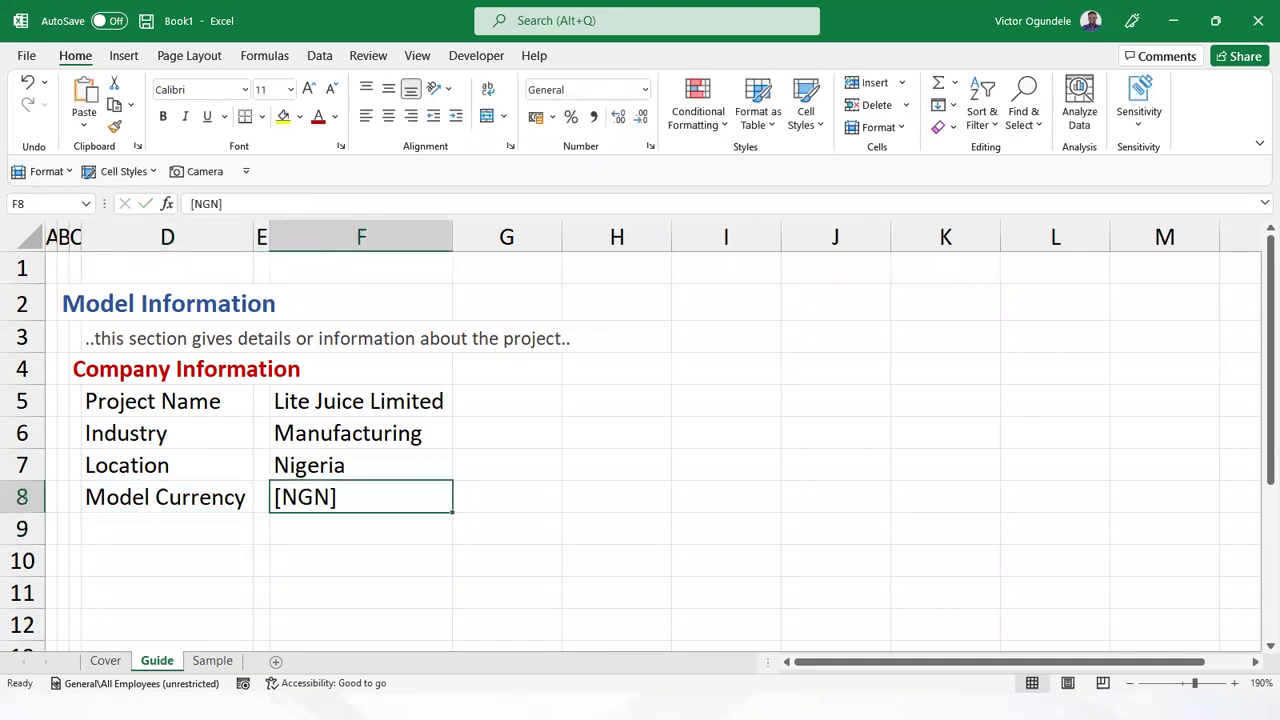
pyautogui.click(132, 60)
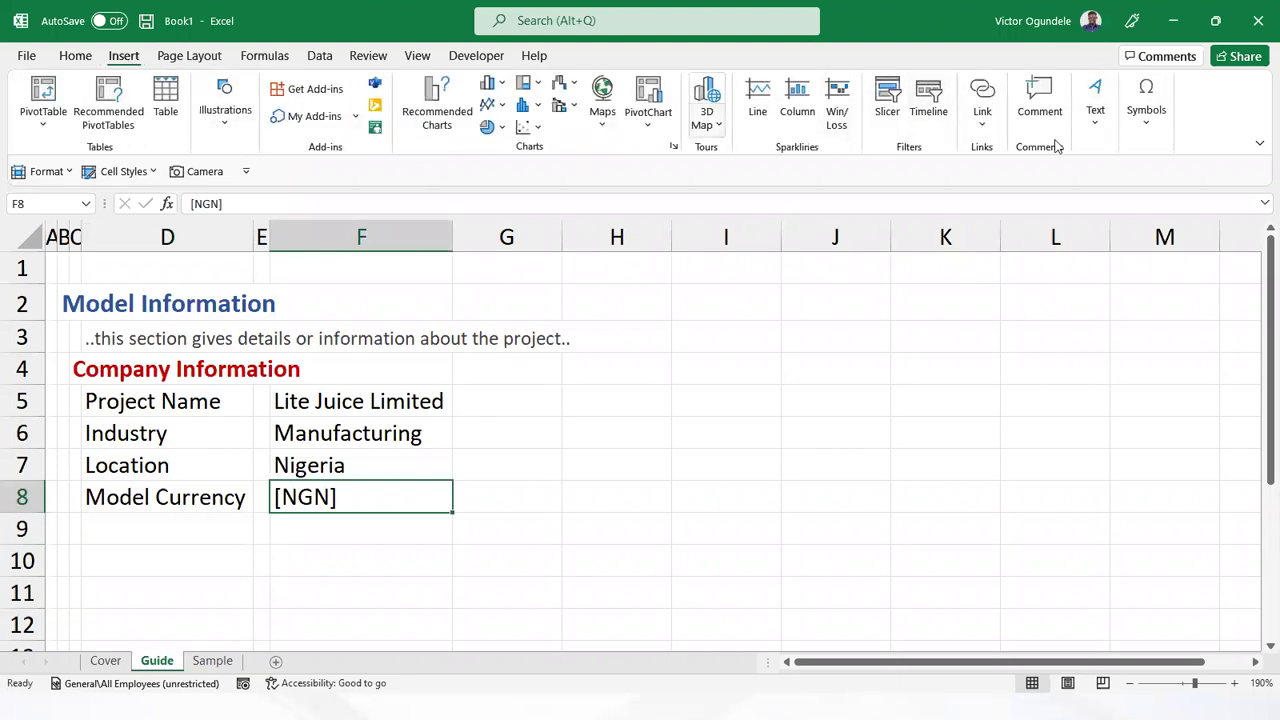
pyautogui.click(1146, 102)
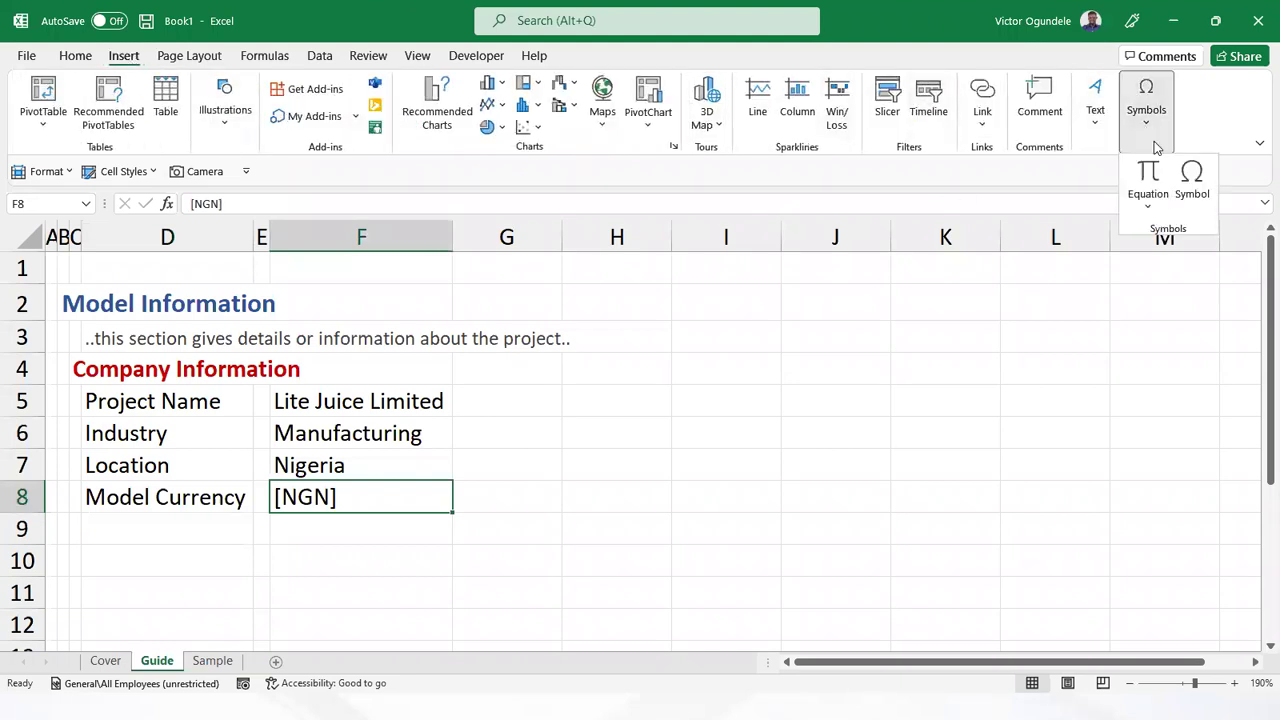
pyautogui.click(1192, 180)
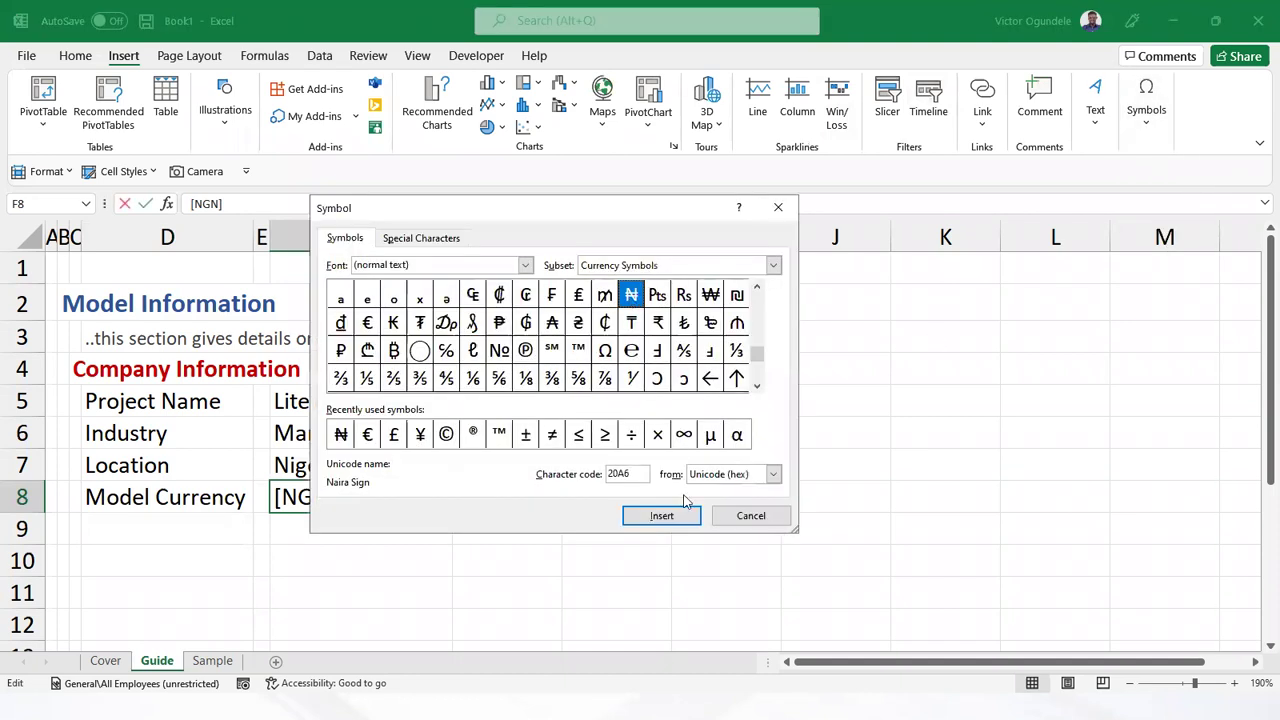
pyautogui.click(662, 516)
pyautogui.click(752, 516)
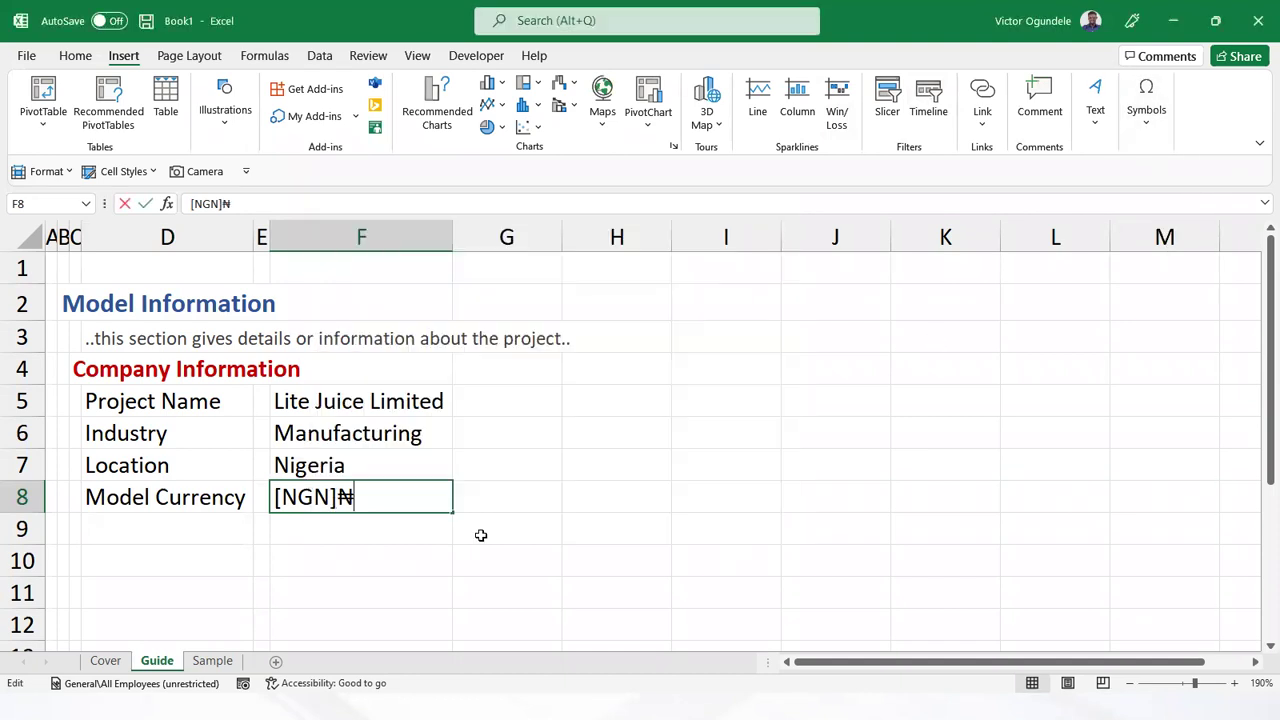
# Edit the model currency in cell F8 to read "[₦]"
pyautogui.press('BackSpace')
pyautogui.press('BackSpace')
pyautogui.press('BackSpace')
pyautogui.press('BackSpace')
pyautogui.write(']')
pyautogui.press('Return')
# Enter the label "Model version" in cell D9 and "ver1.01" in cell F9
pyautogui.press('Left')
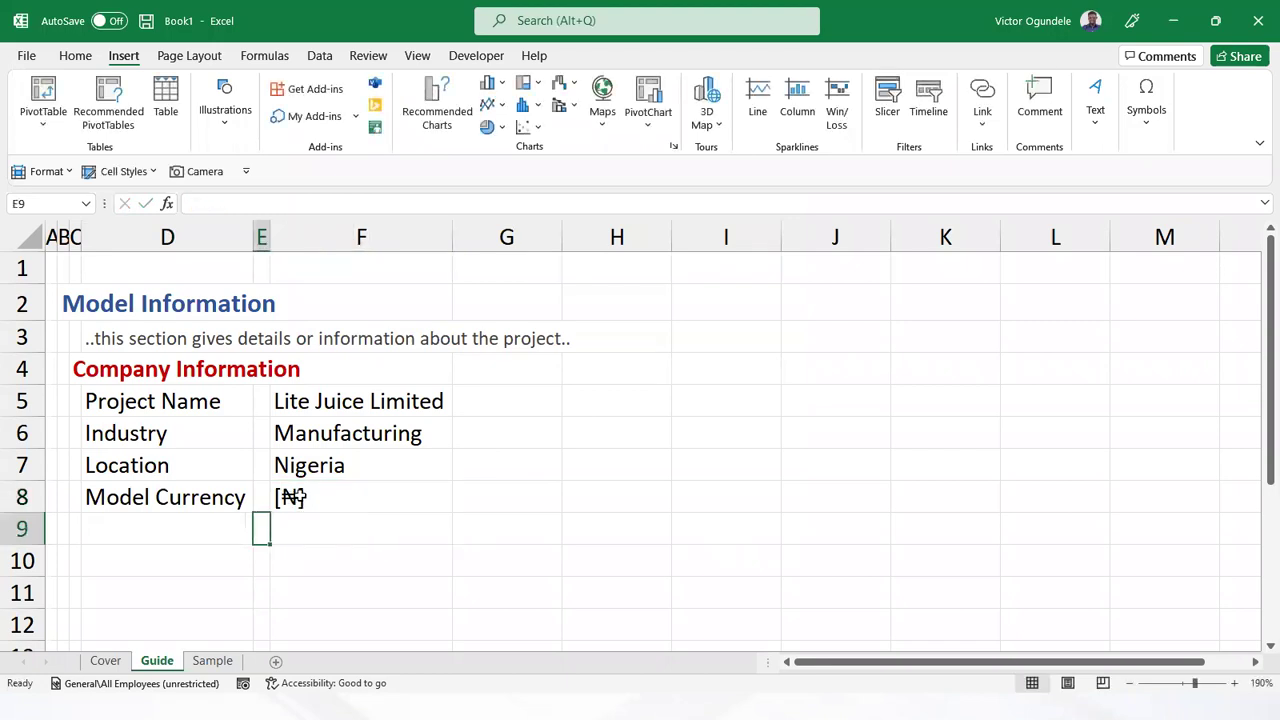
pyautogui.press('Left')
pyautogui.write('Model vers')
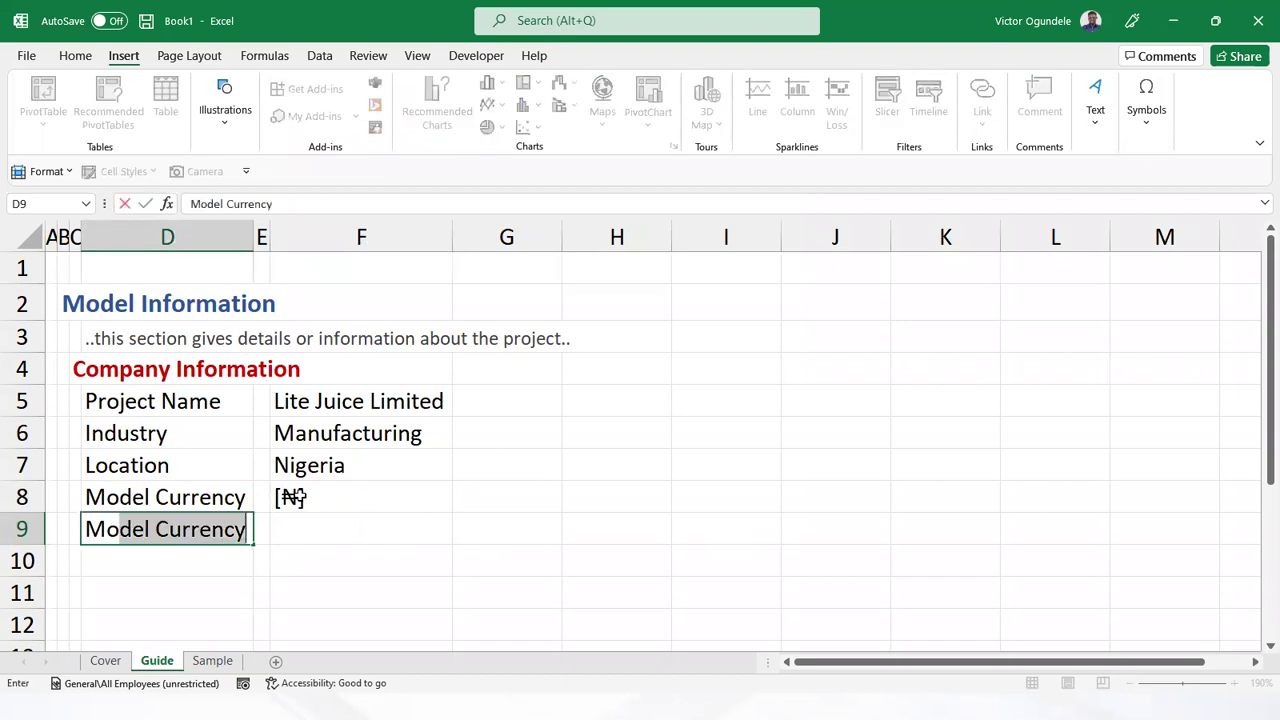
pyautogui.write('ion')
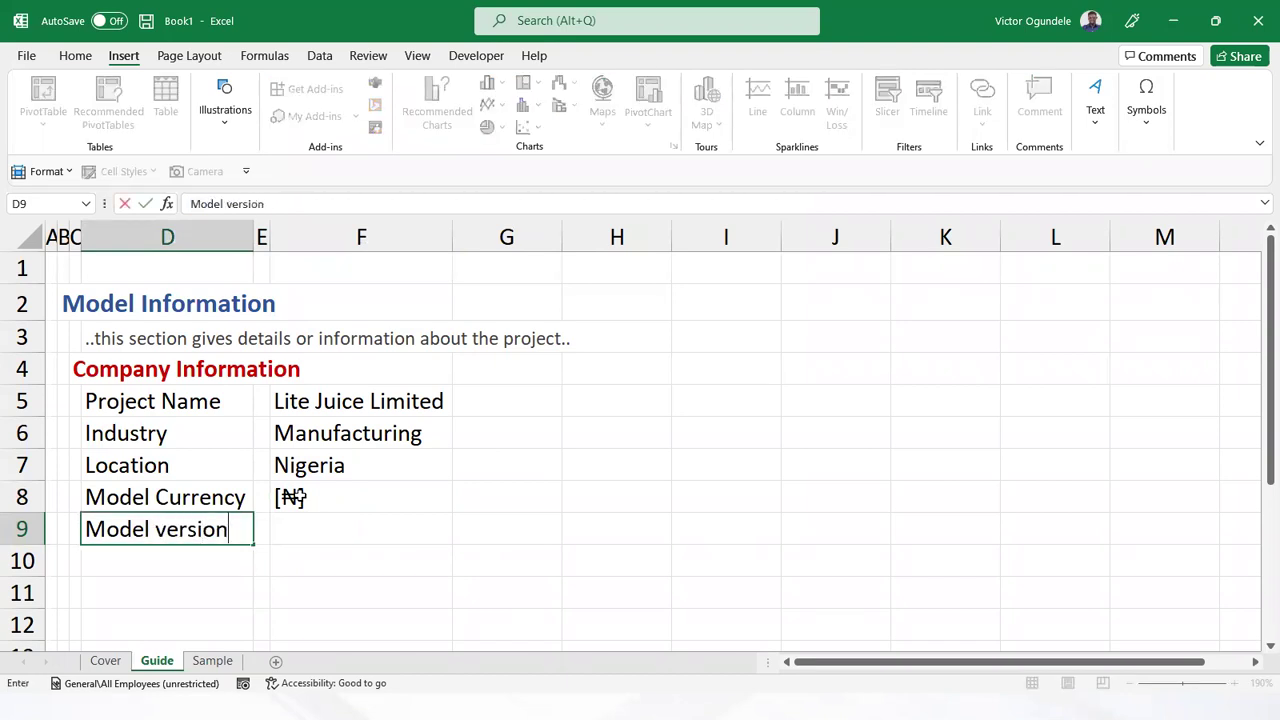
pyautogui.press('Right')
pyautogui.press('Right')
pyautogui.write('ver1.01')
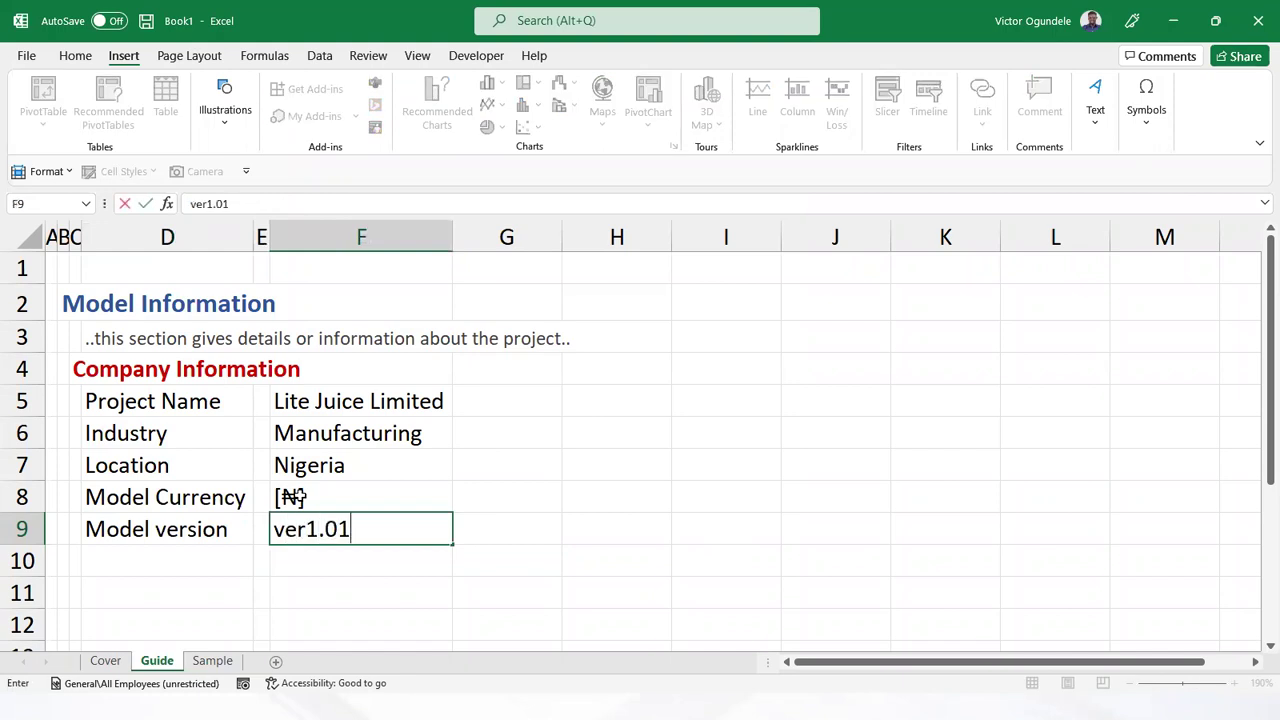
pyautogui.press('Return')
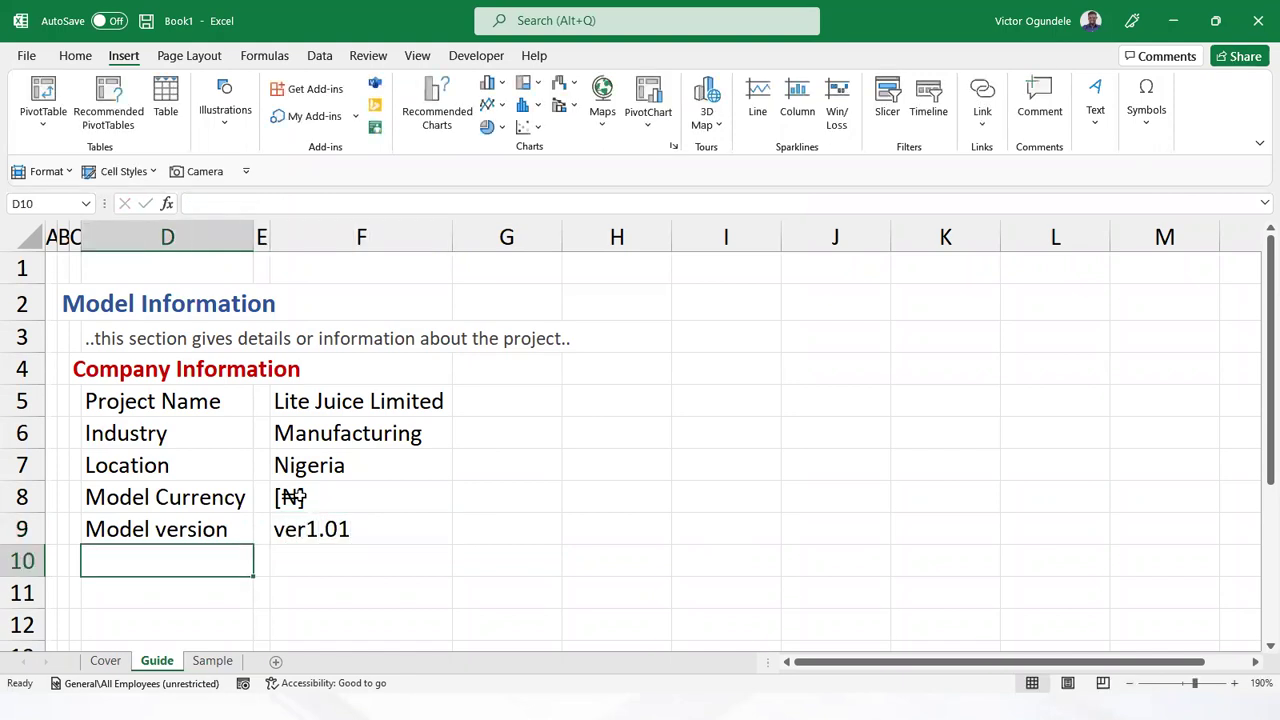
# Enter the label "Model builder" in cell D10 and "TOWV Bootcamp" in cell F10
pyautogui.write('Model builder')
pyautogui.press('Right')
pyautogui.press('Right')
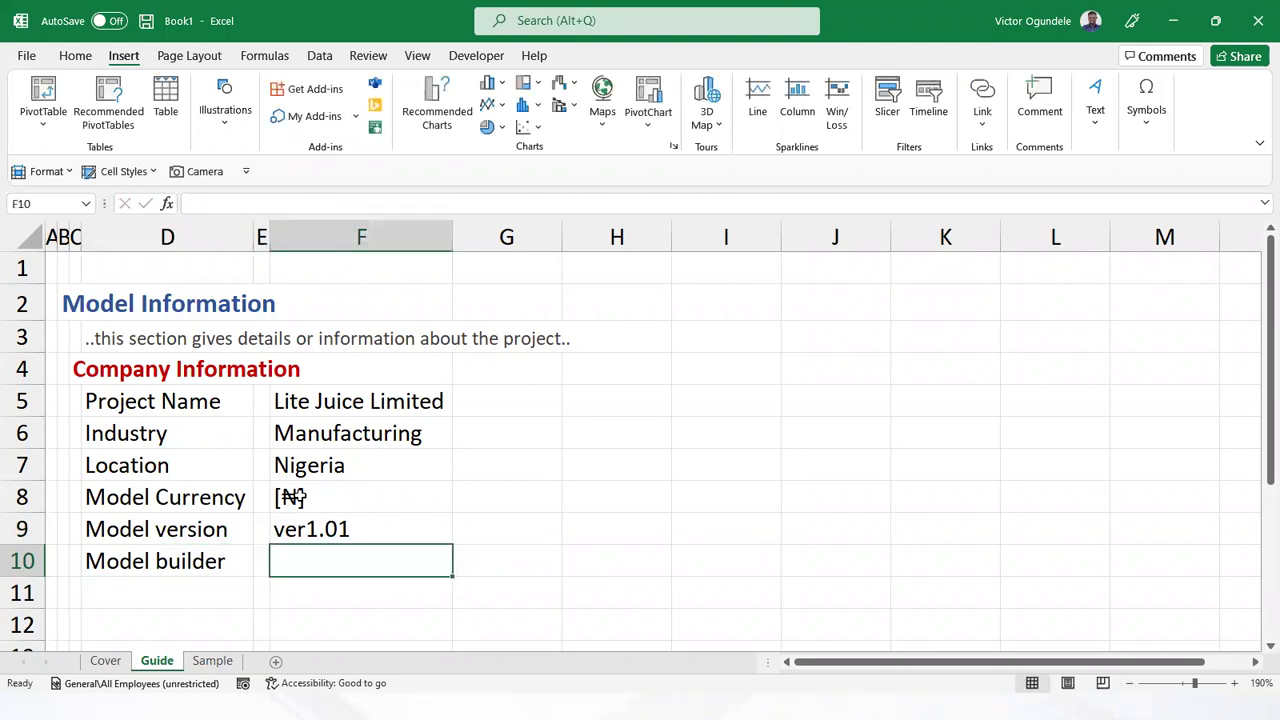
pyautogui.write('B')
pyautogui.press('BackSpace')
pyautogui.write('TO')
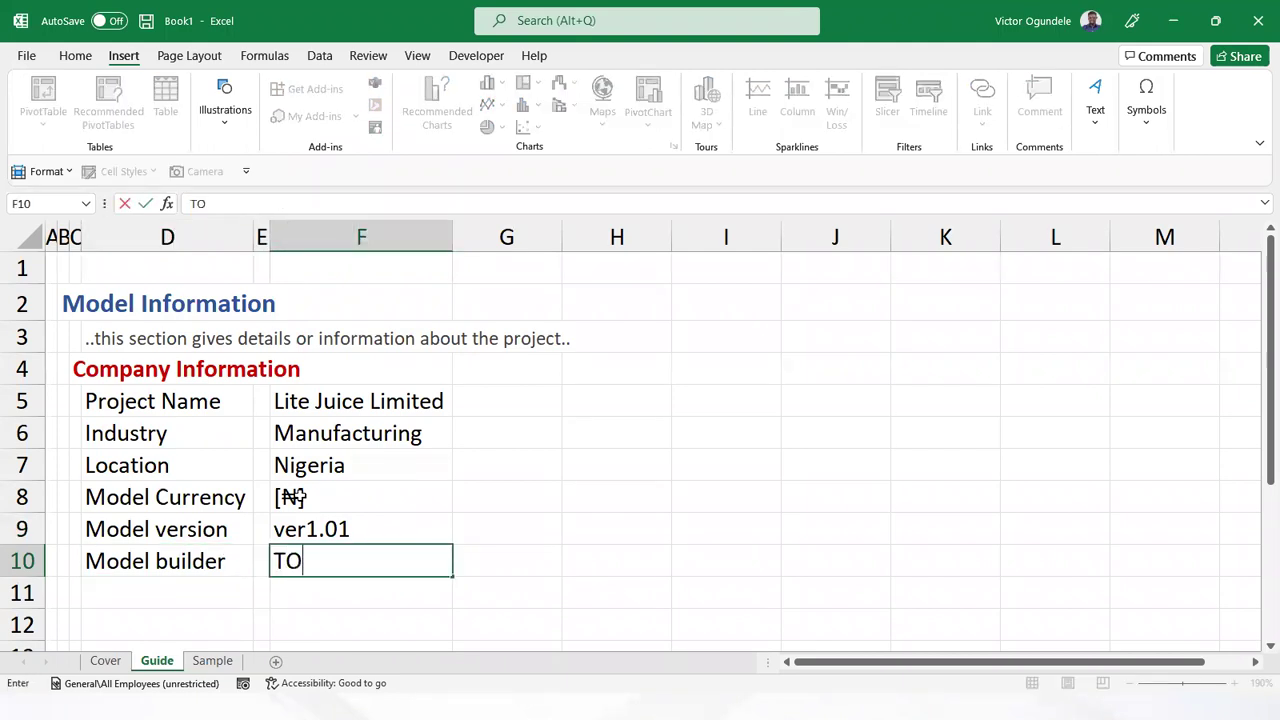
pyautogui.write('WV Boot')
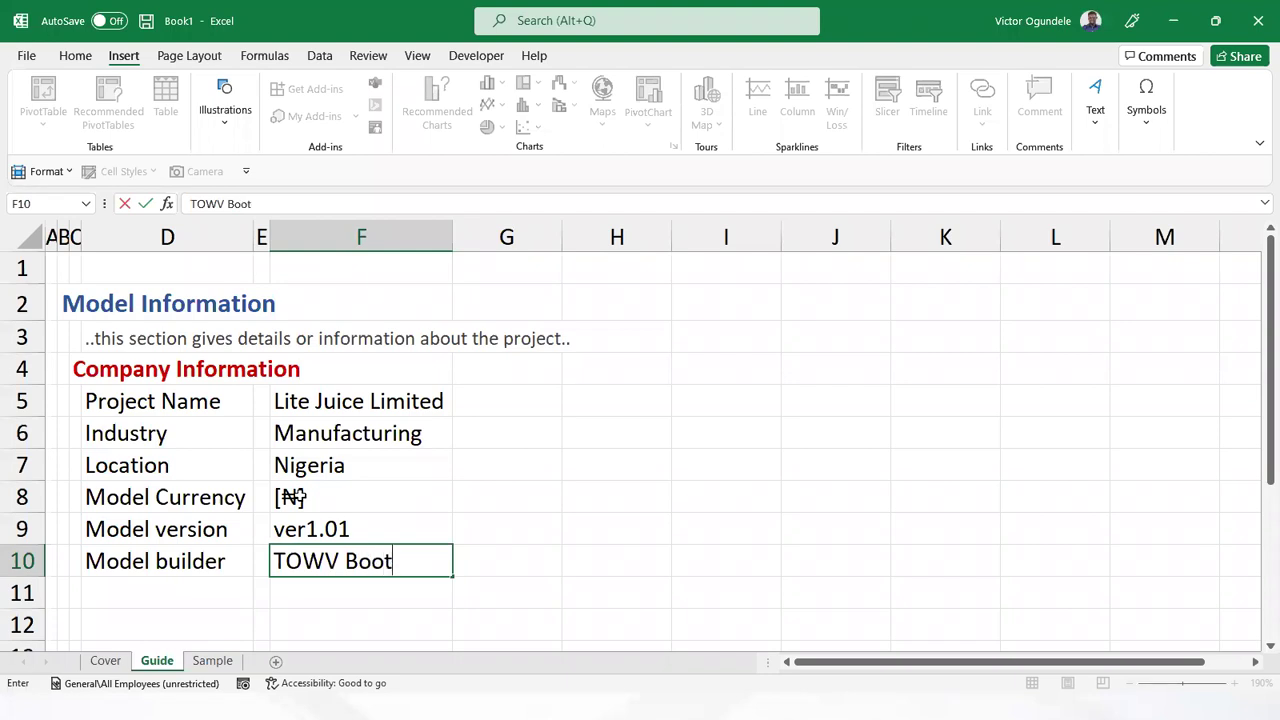
pyautogui.write('camp')
pyautogui.hotkey('ctrl', 'Return')
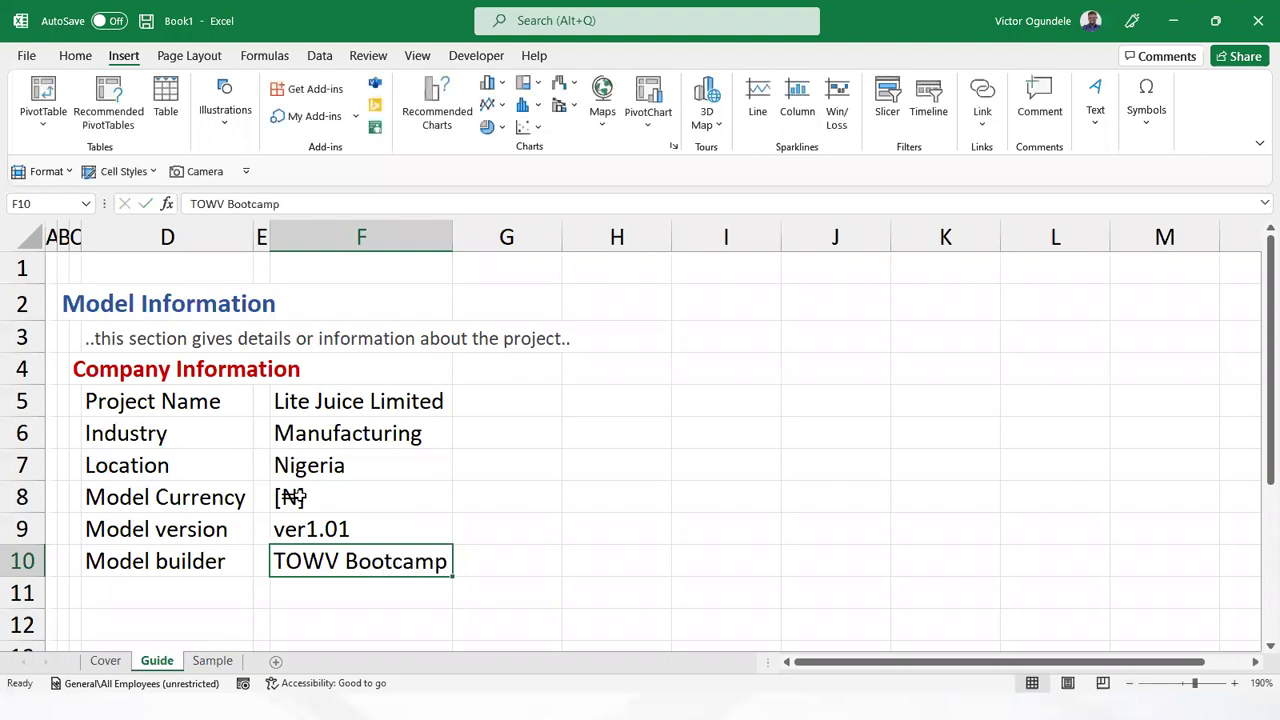
# Copy the "Company Information" subheading from C4 to C12 and change the copy's text to "Timing"
pyautogui.press('Left')
pyautogui.press('Left')
pyautogui.press('Left')
pyautogui.hotkey('ctrl', 'Up')
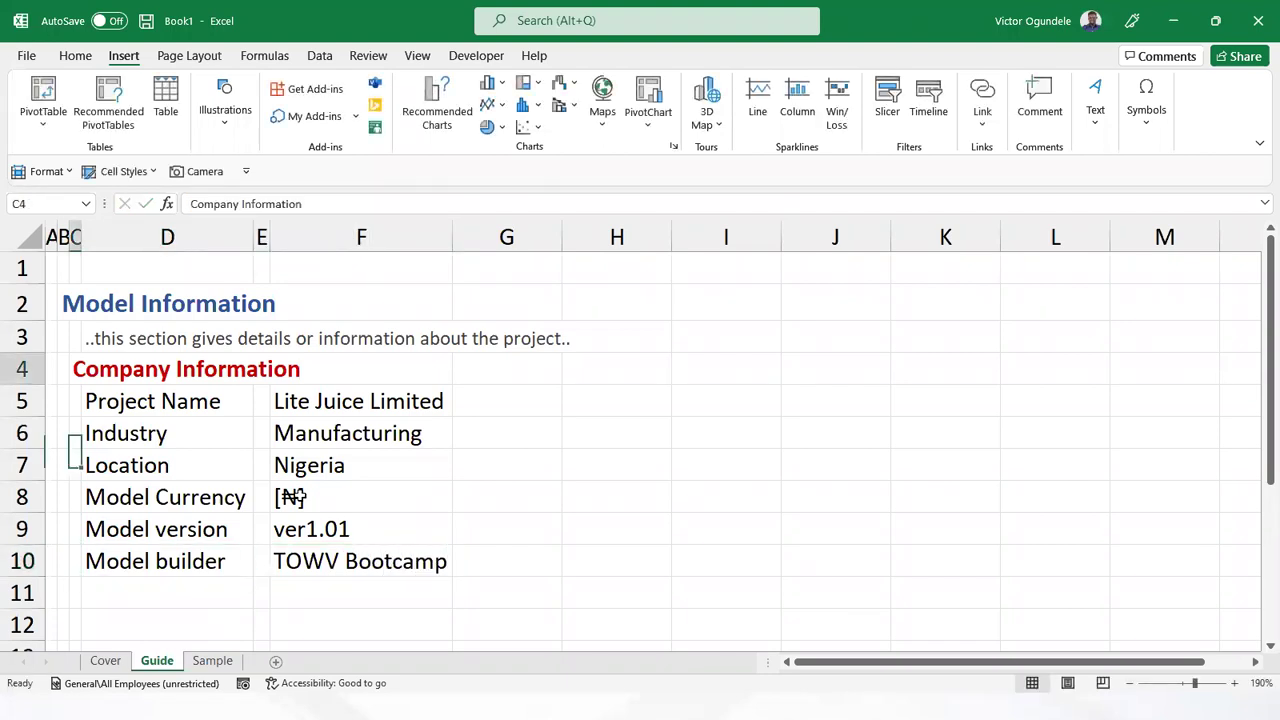
pyautogui.hotkey('ctrl', 'c')
pyautogui.press('Down')
pyautogui.press('Down')
pyautogui.press('Down')
pyautogui.press('Down')
pyautogui.press('Down')
pyautogui.press('Down')
pyautogui.press('Down')
pyautogui.press('Down')
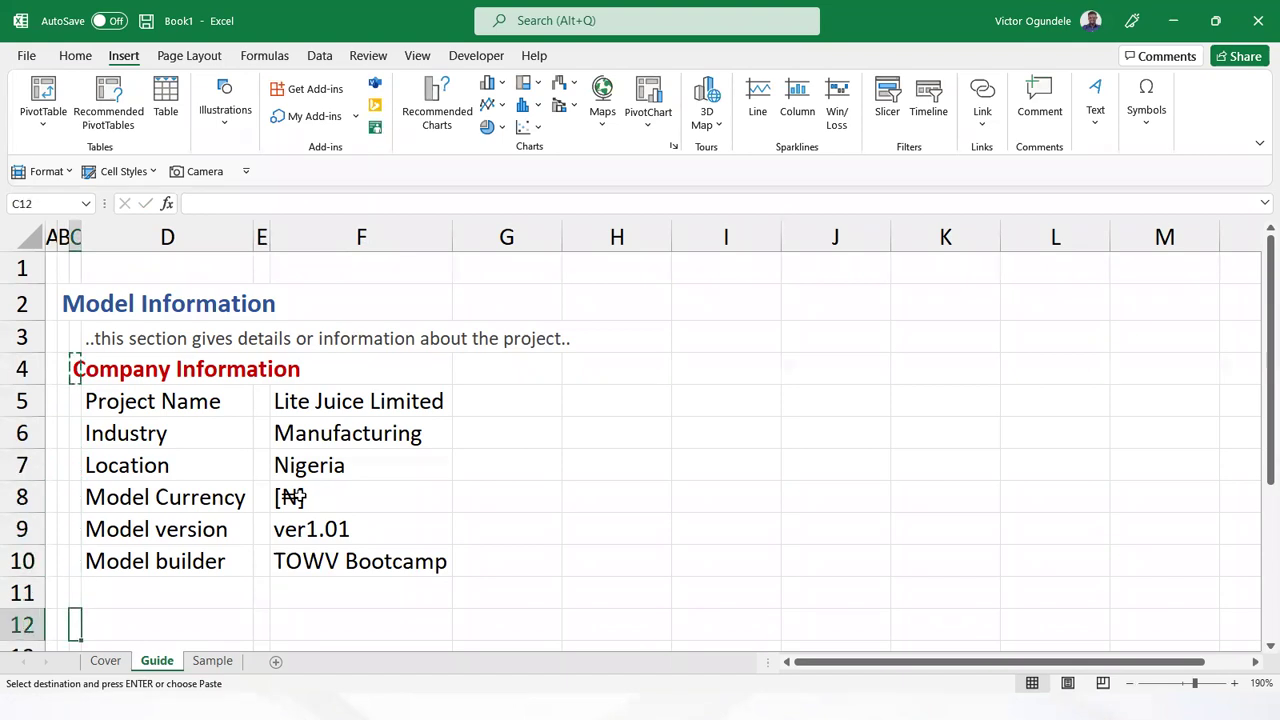
pyautogui.hotkey('ctrl', 'v')
pyautogui.scroll(-1, 300, 491)
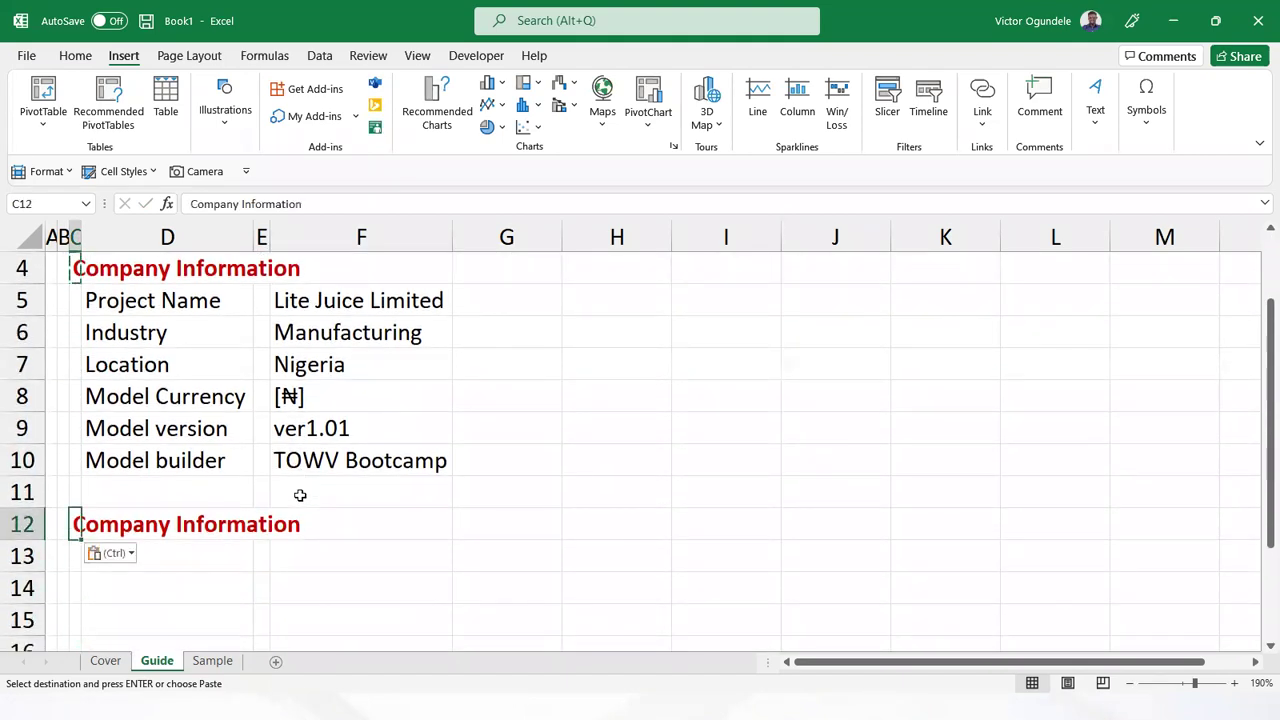
pyautogui.write('Timing')
pyautogui.press('Return')
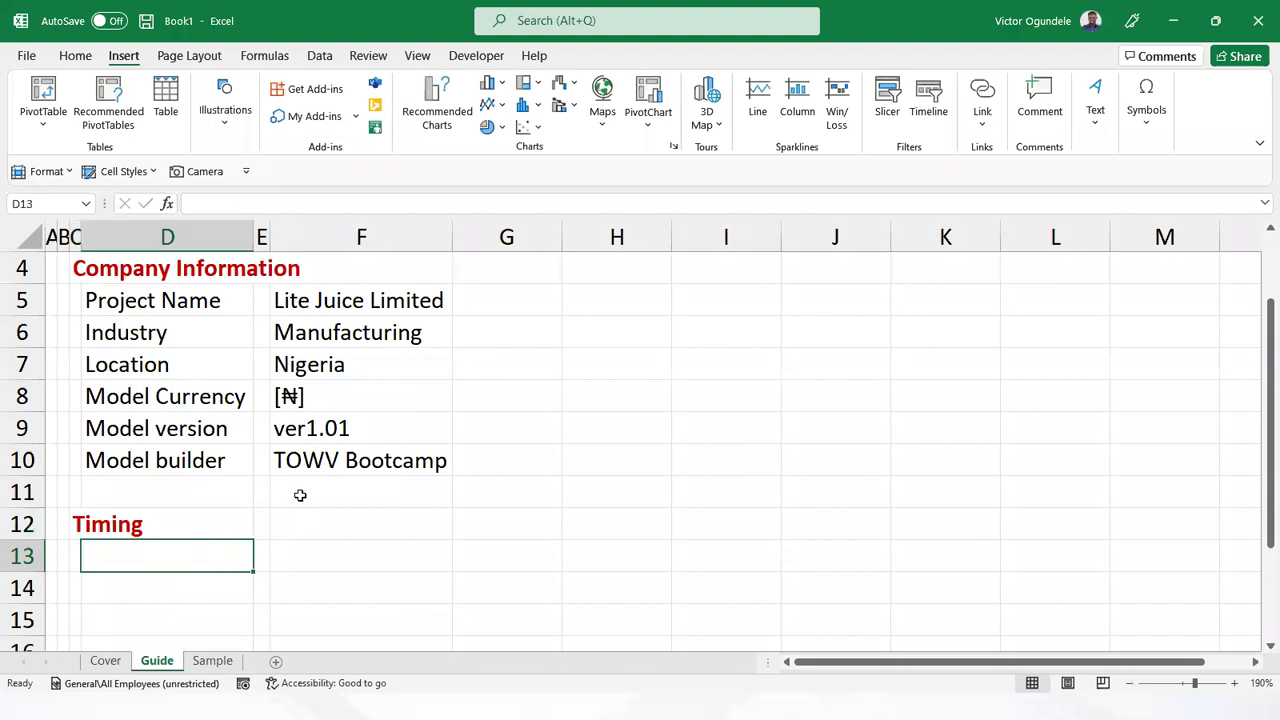
# Enter the label "Model Start date" in cell D13 and the date 01/01/2023 in cell F13
pyautogui.write('Models  Start date')
pyautogui.press('Tab')
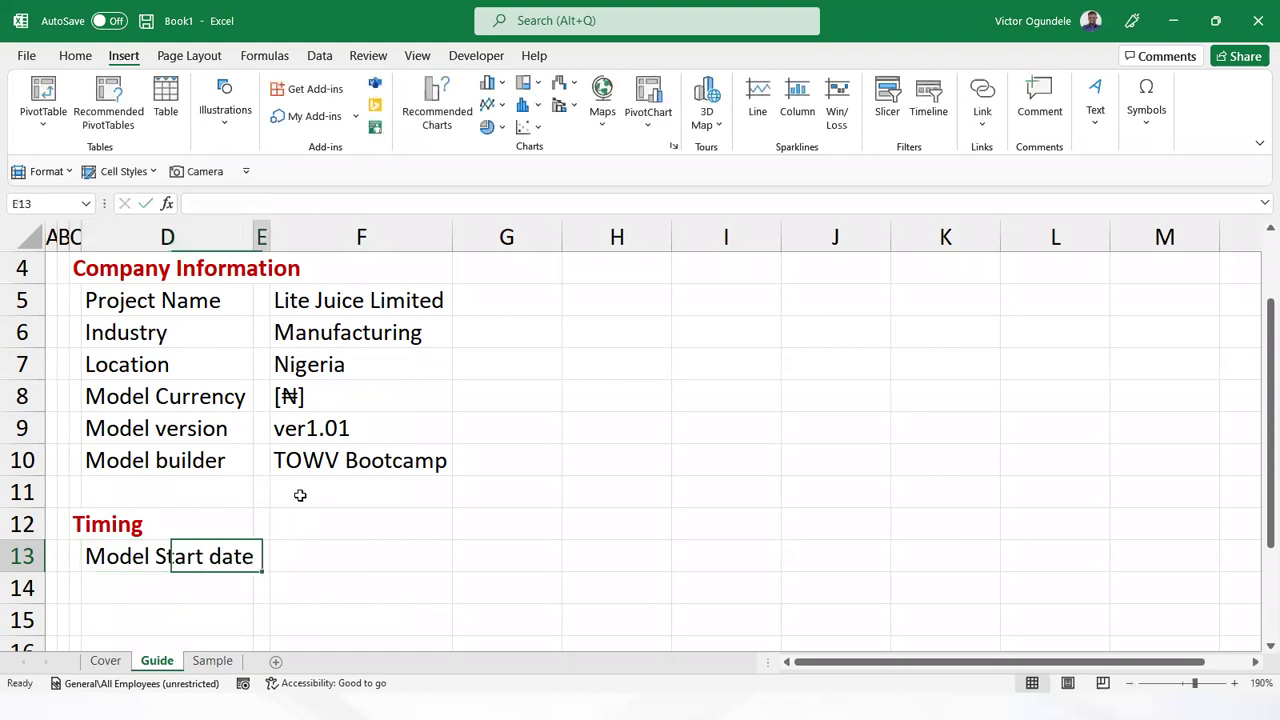
pyautogui.press('Tab')
pyautogui.write('01/01/2023')
pyautogui.hotkey('ctrl', 'Return')
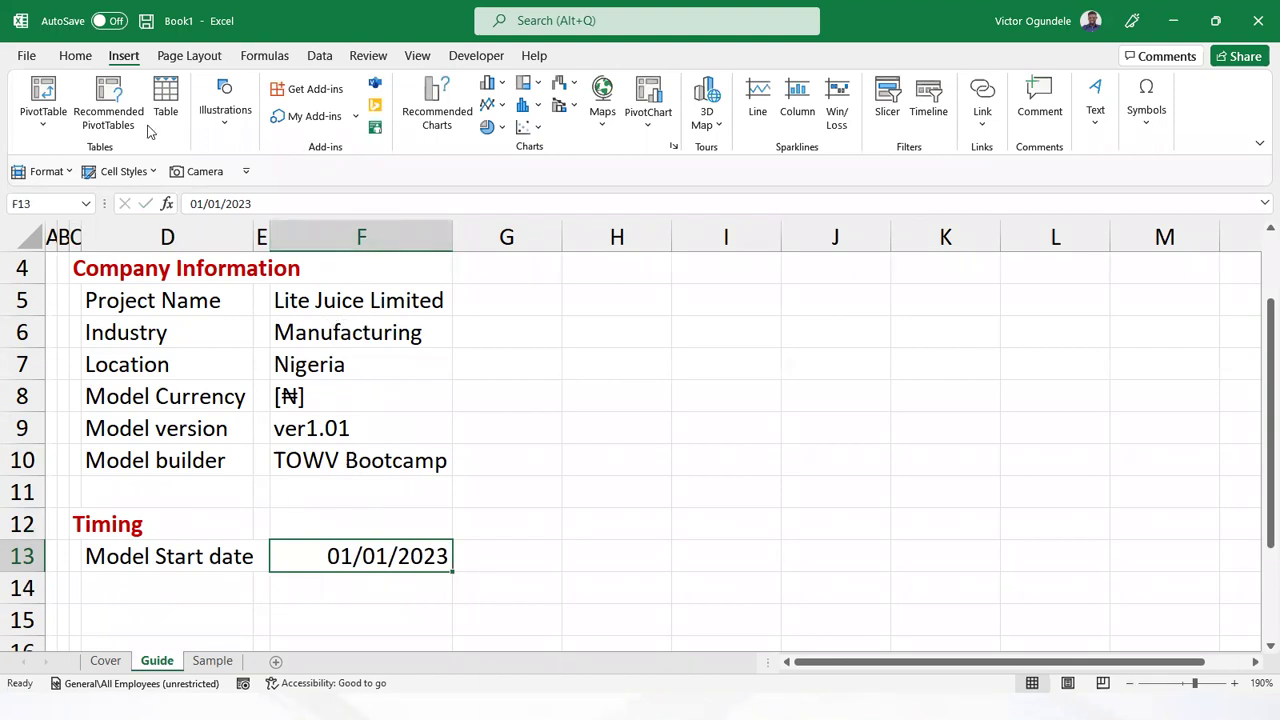
# Apply the Long Date number format to the start date in cell F13
pyautogui.click(75, 55)
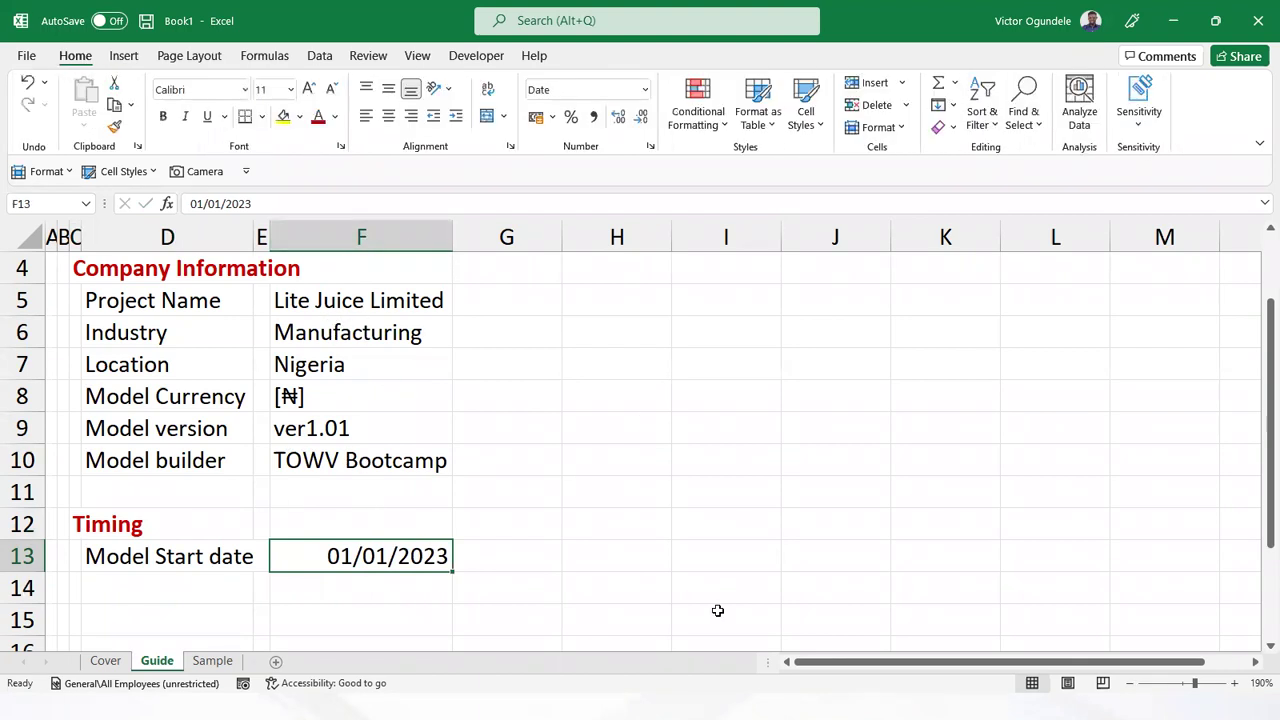
pyautogui.press('BackSpace')
pyautogui.press('Escape')
pyautogui.click(645, 90)
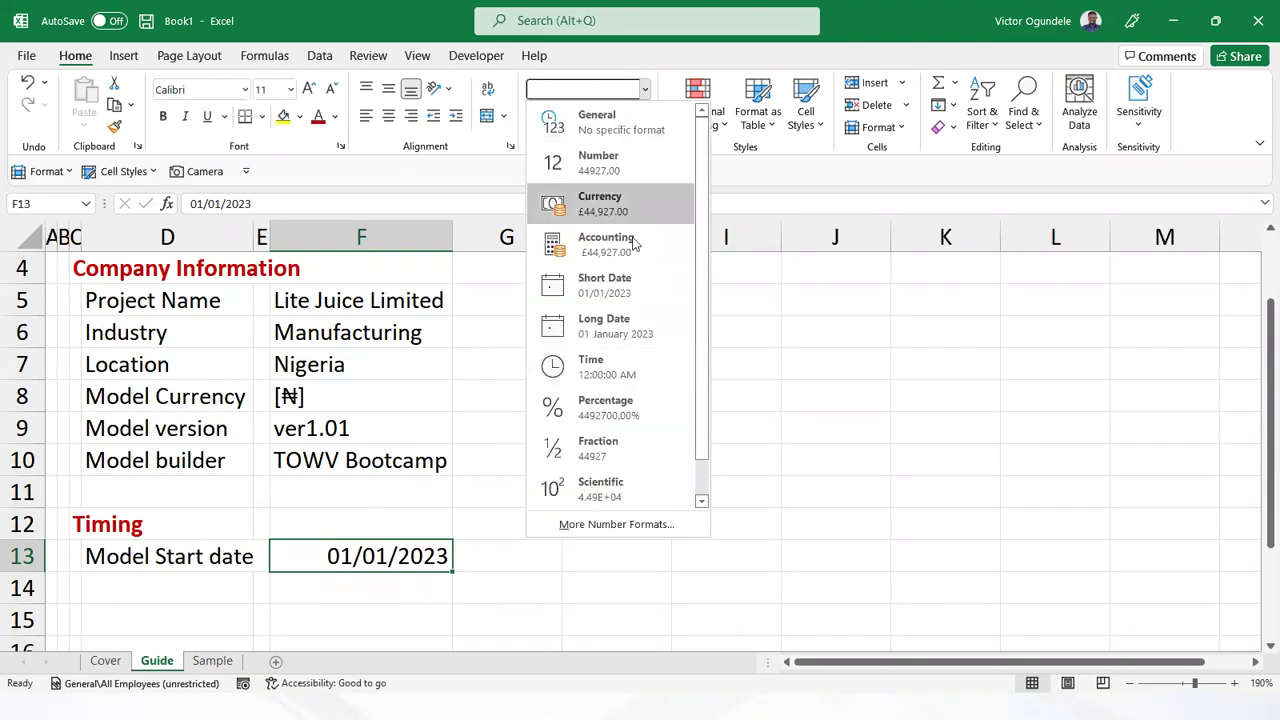
pyautogui.click(626, 322)
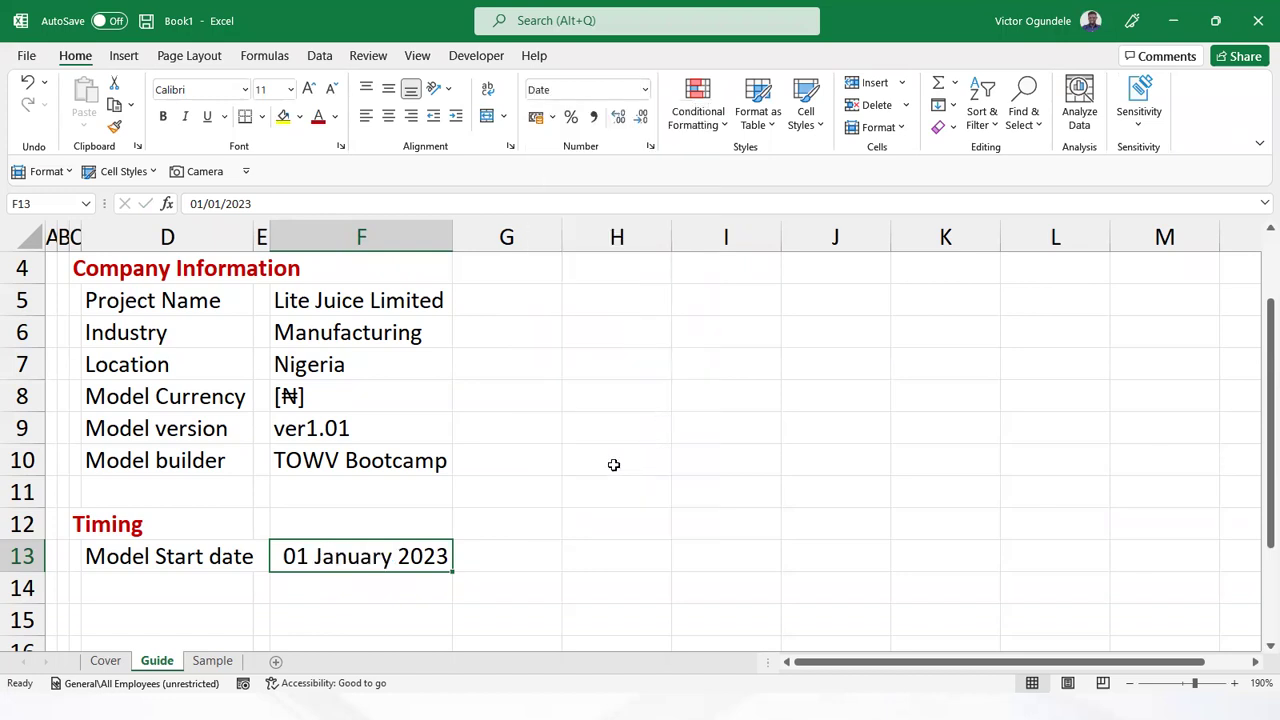
# Give the start date in cell F13 the custom number format dd/mmm/yyyy
pyautogui.hotkey('ctrl', '1')
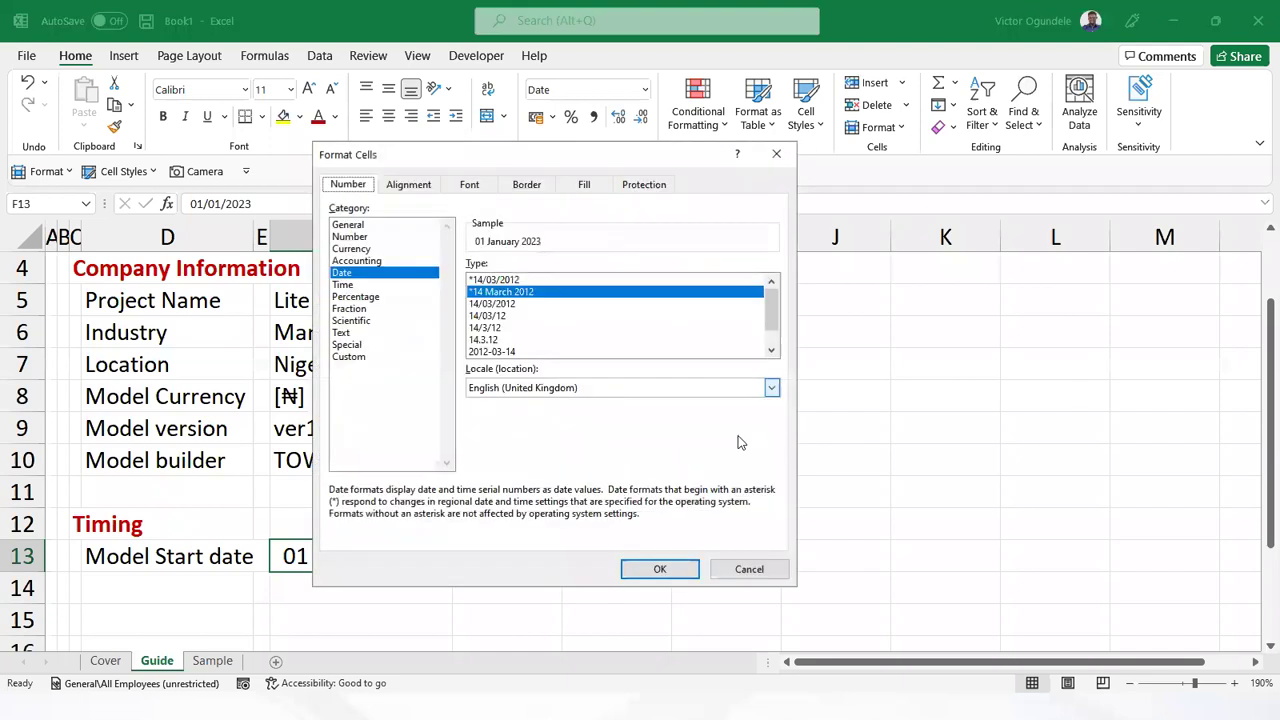
pyautogui.click(362, 358)
pyautogui.moveTo(769, 388); pyautogui.dragTo(771, 358)
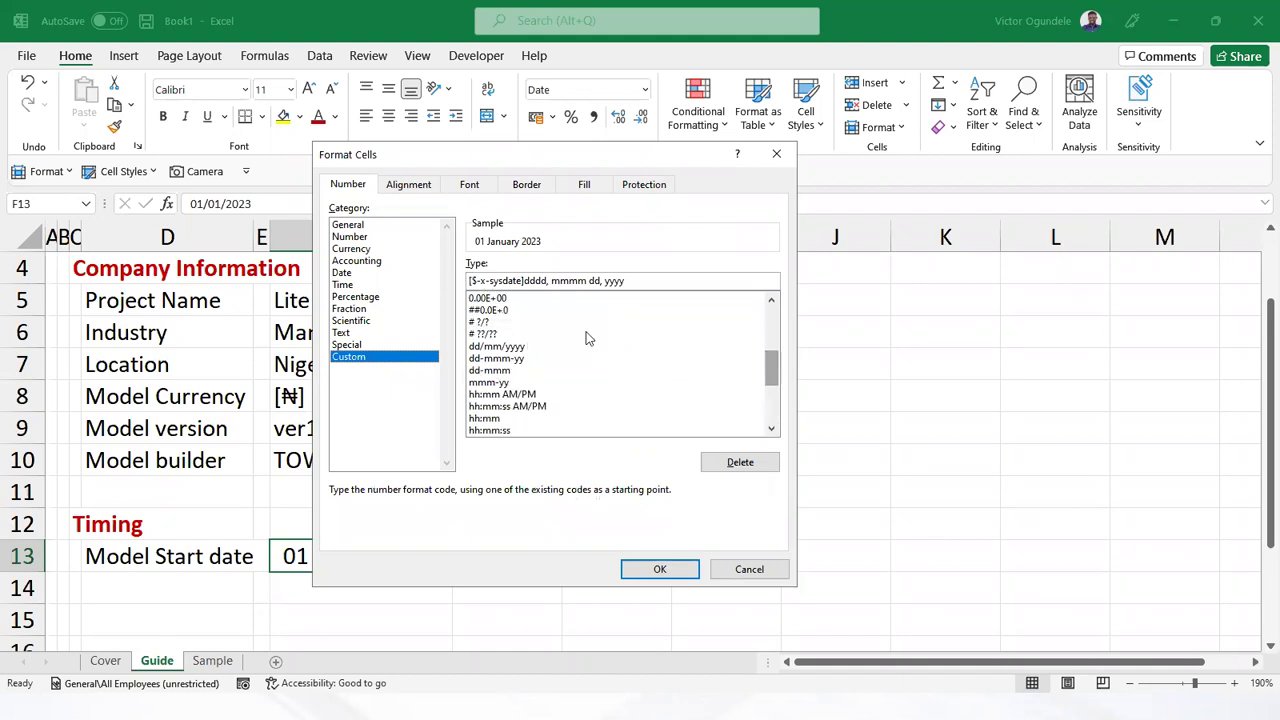
pyautogui.click(489, 347)
pyautogui.click(497, 280)
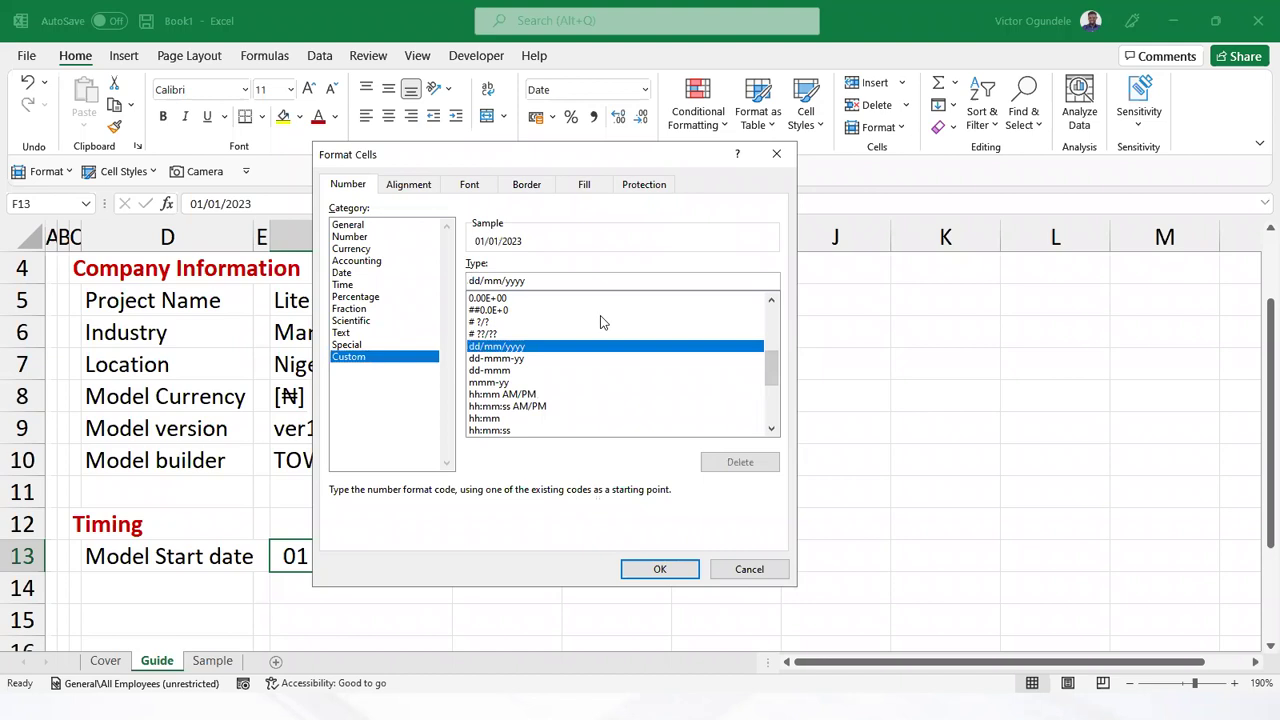
pyautogui.write('m')
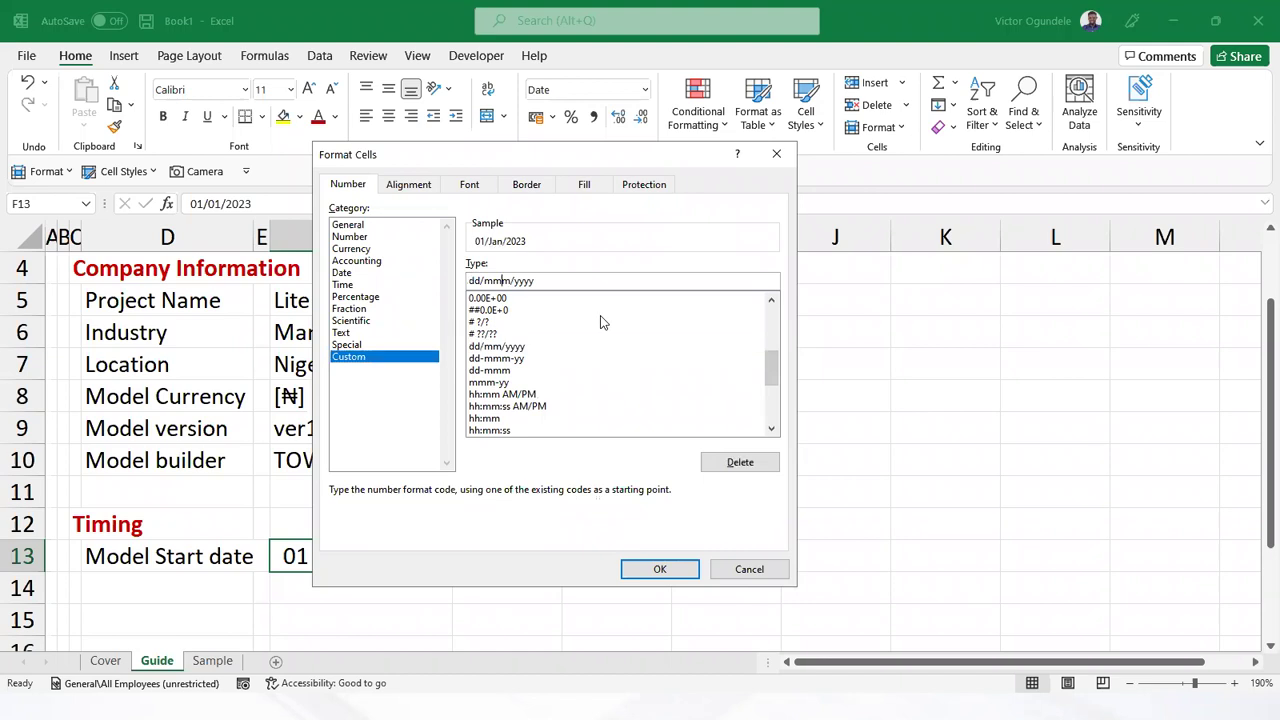
pyautogui.click(660, 569)
# Enter the label "Model forecast Period" in cell D14 and autofit column D to it
pyautogui.click(194, 585)
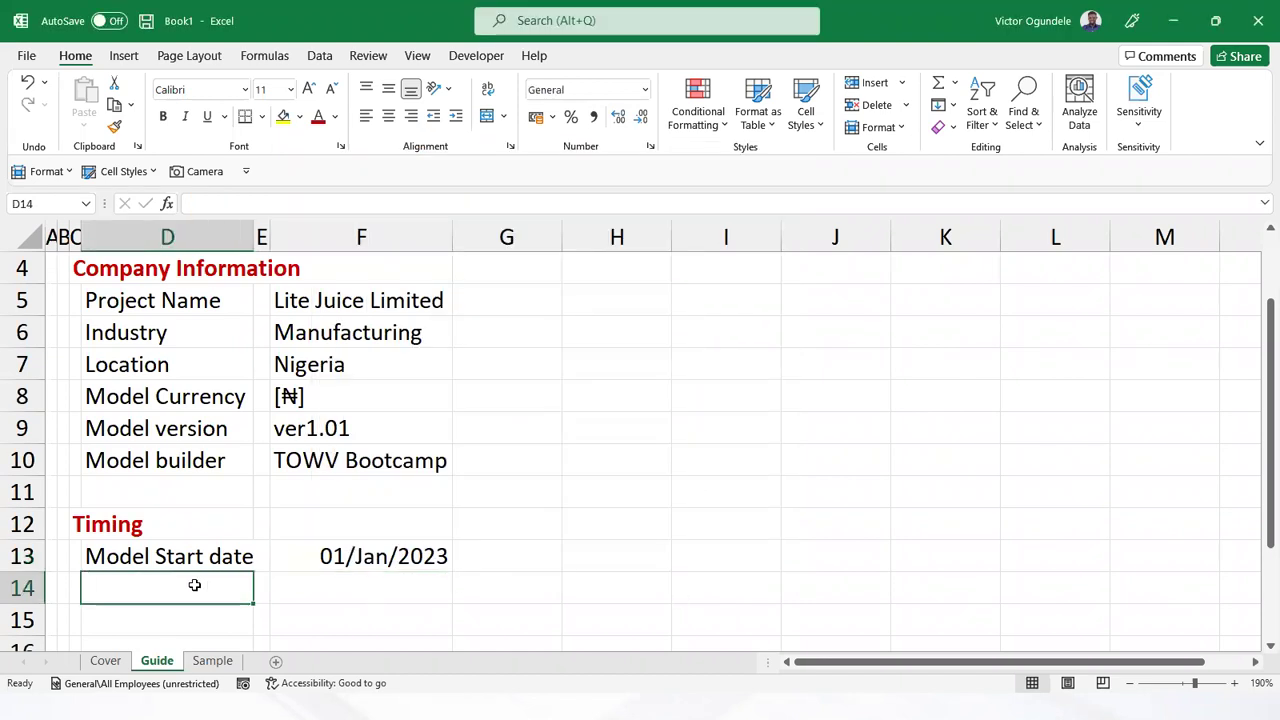
pyautogui.write('Model ')
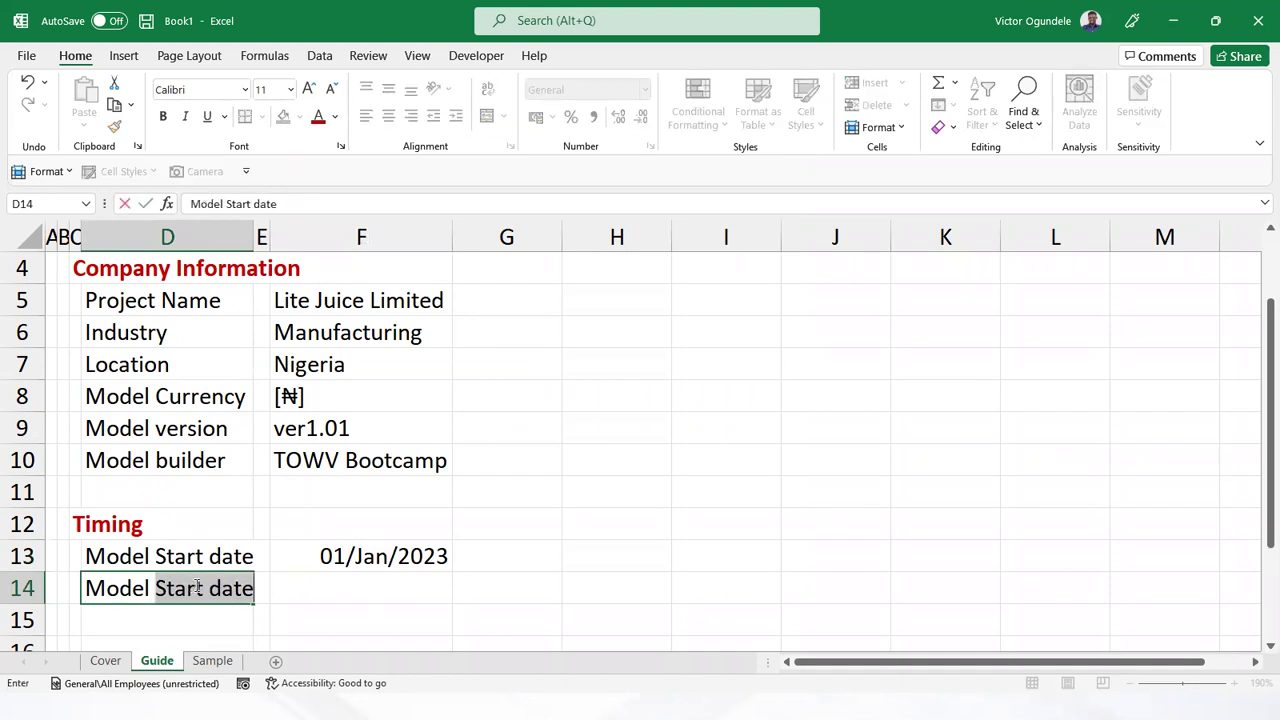
pyautogui.write('forecast Period')
pyautogui.hotkey('ctrl', 'Return')
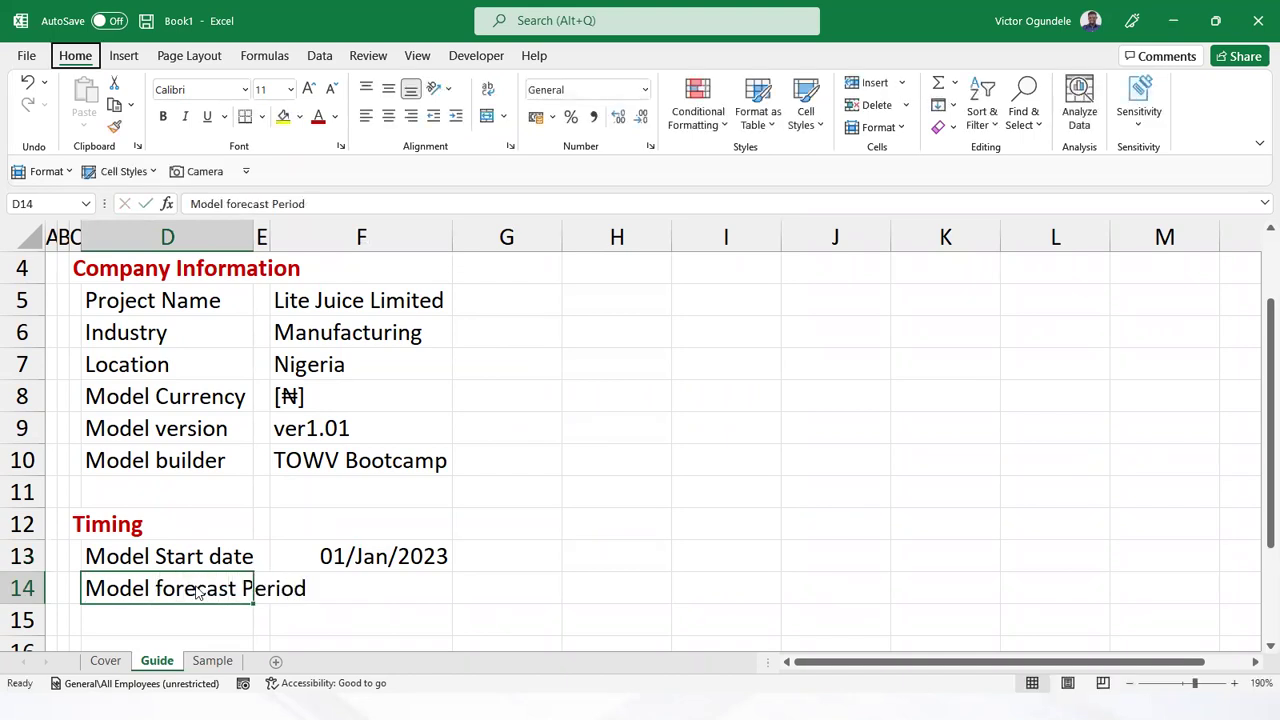
pyautogui.hotkey('alt', 'h')
pyautogui.press('o')
pyautogui.press('i')
# Enter 10 in cell F14 as the model forecast period
pyautogui.press('Right')
pyautogui.press('Right')
pyautogui.write('10')
pyautogui.hotkey('ctrl', 'Return')
# Apply a custom number format of 0"years" to the forecast period in cell F14
pyautogui.hotkey('ctrl', '1')
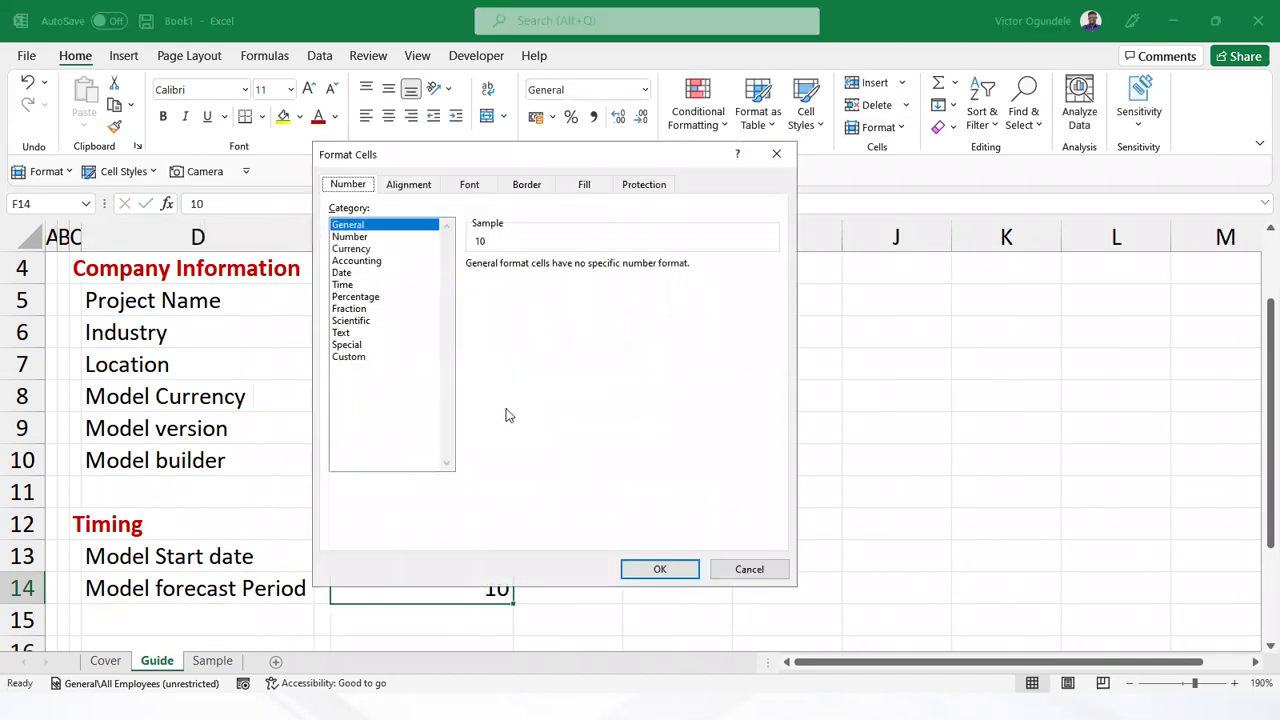
pyautogui.click(362, 357)
pyautogui.click(494, 310)
pyautogui.click(486, 281)
pyautogui.write('@')
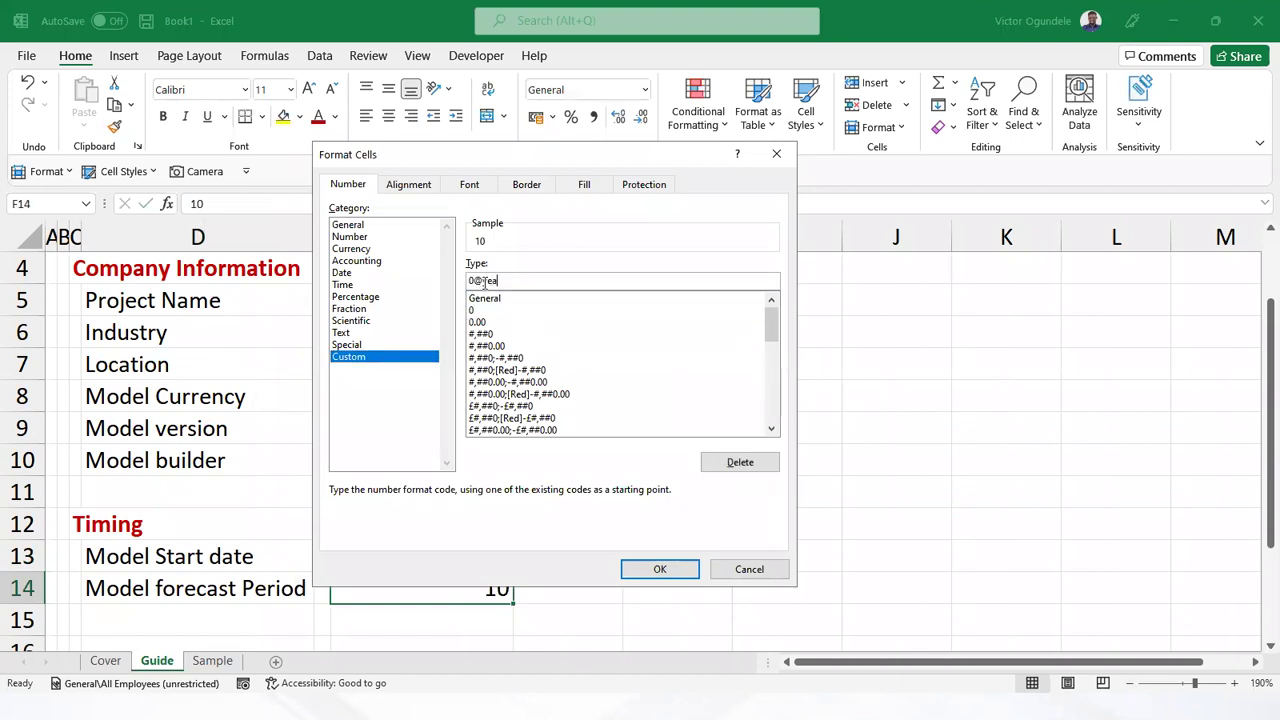
pyautogui.press('BackSpace')
pyautogui.write('@')
pyautogui.press('BackSpace')
pyautogui.write('"years')
pyautogui.click(643, 570)
pyautogui.click(245, 588)
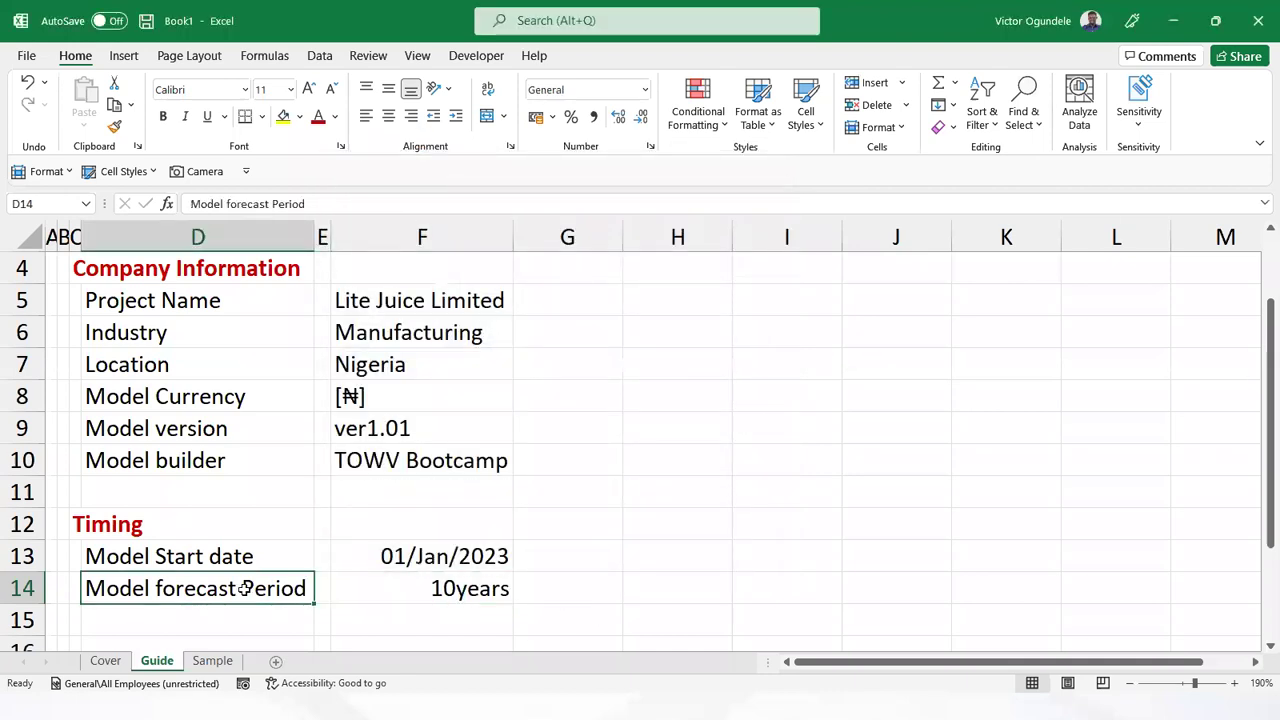
pyautogui.keyDown('ctrl'); pyautogui.scroll(-3, 245, 588); pyautogui.keyUp('ctrl')
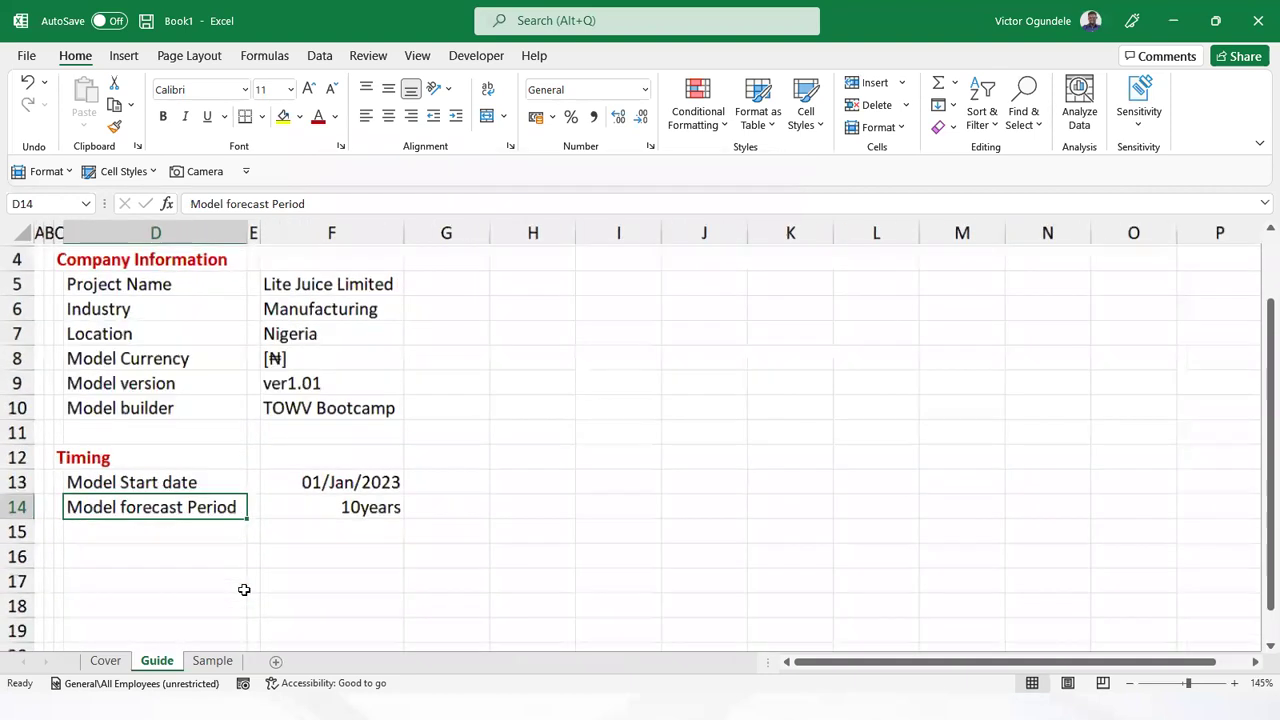
pyautogui.click(153, 565)
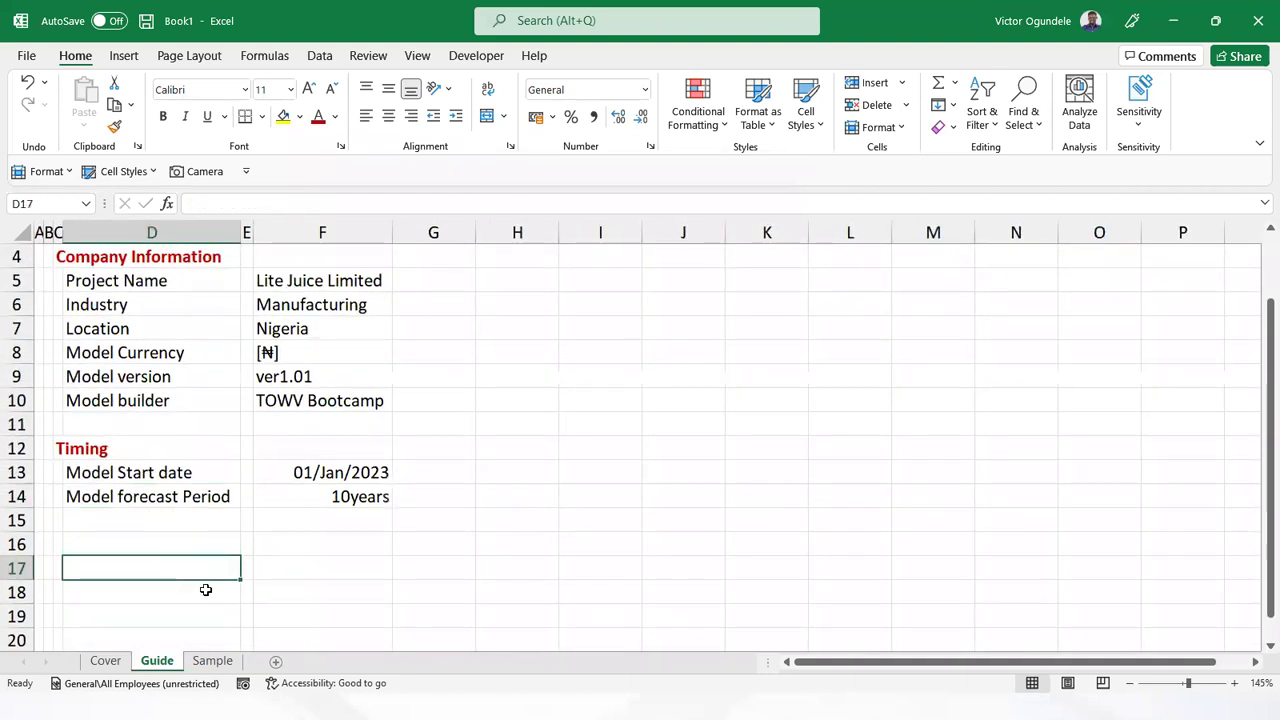
# On the Cover sheet, enter the formula =Coy in cell B2 to show the company name
pyautogui.press('Home')
pyautogui.hotkey('ctrl', 'Home')
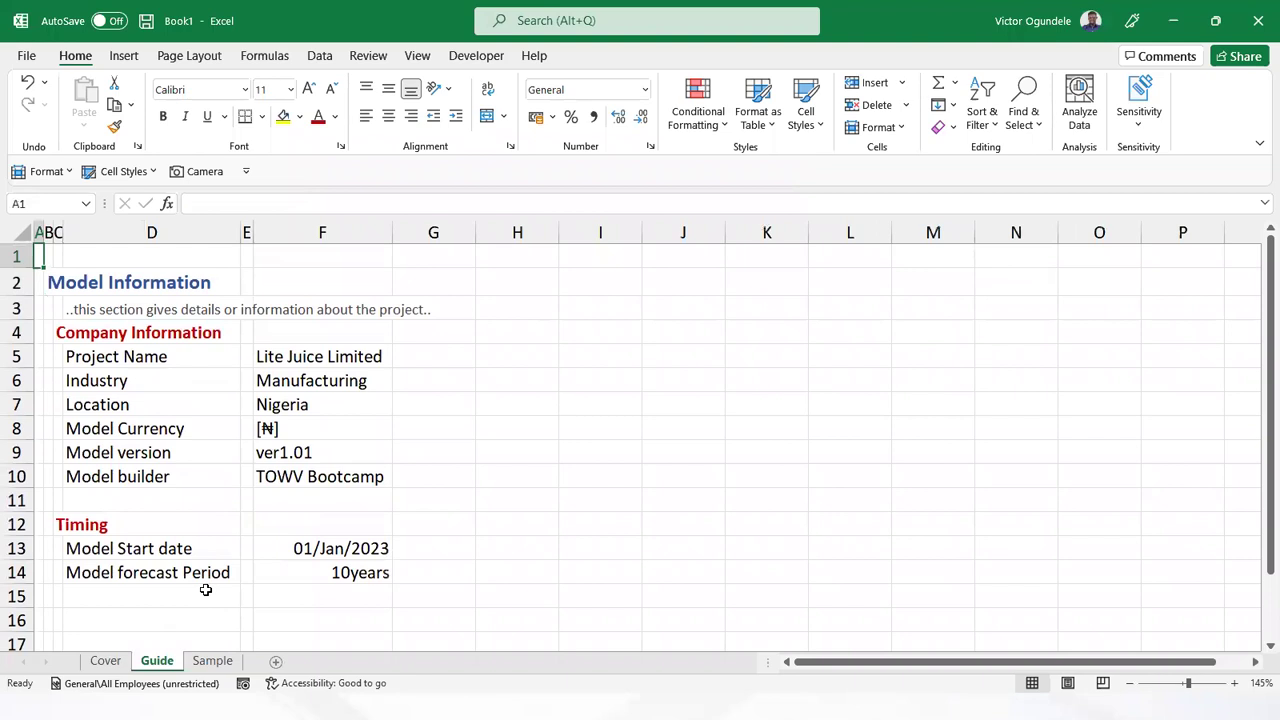
pyautogui.click(105, 661)
pyautogui.click(177, 300)
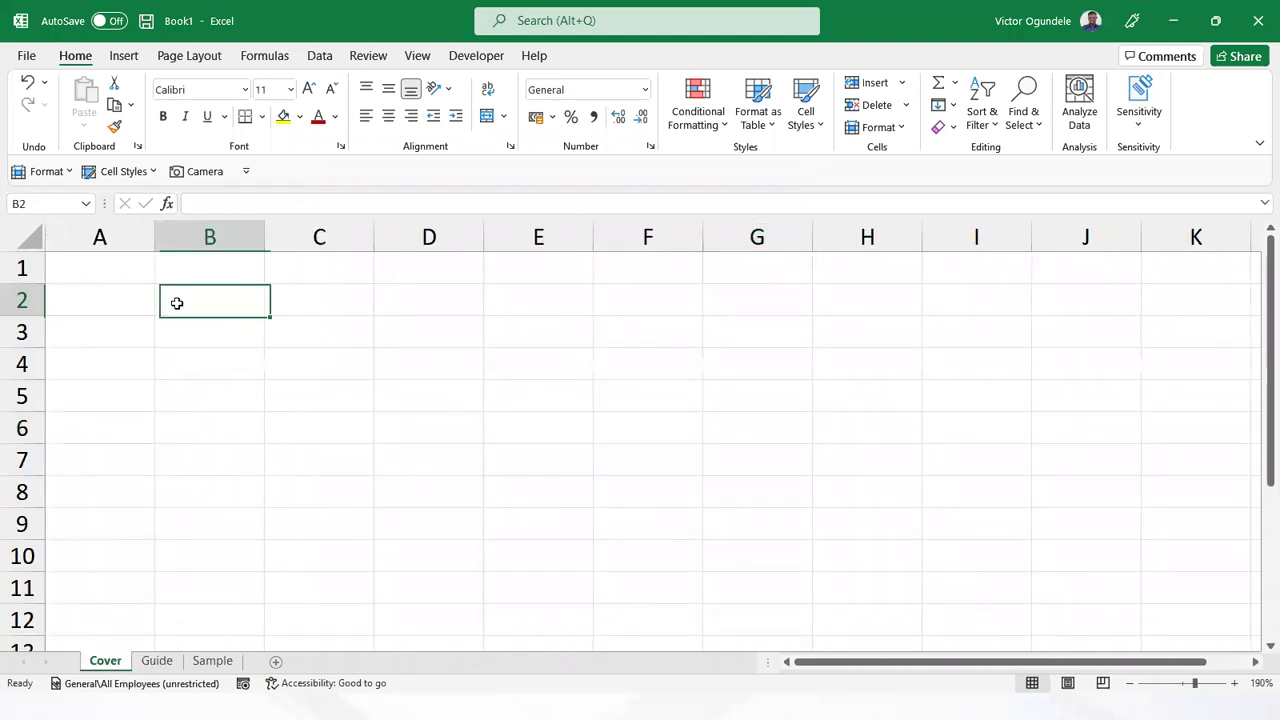
pyautogui.write('=Coy')
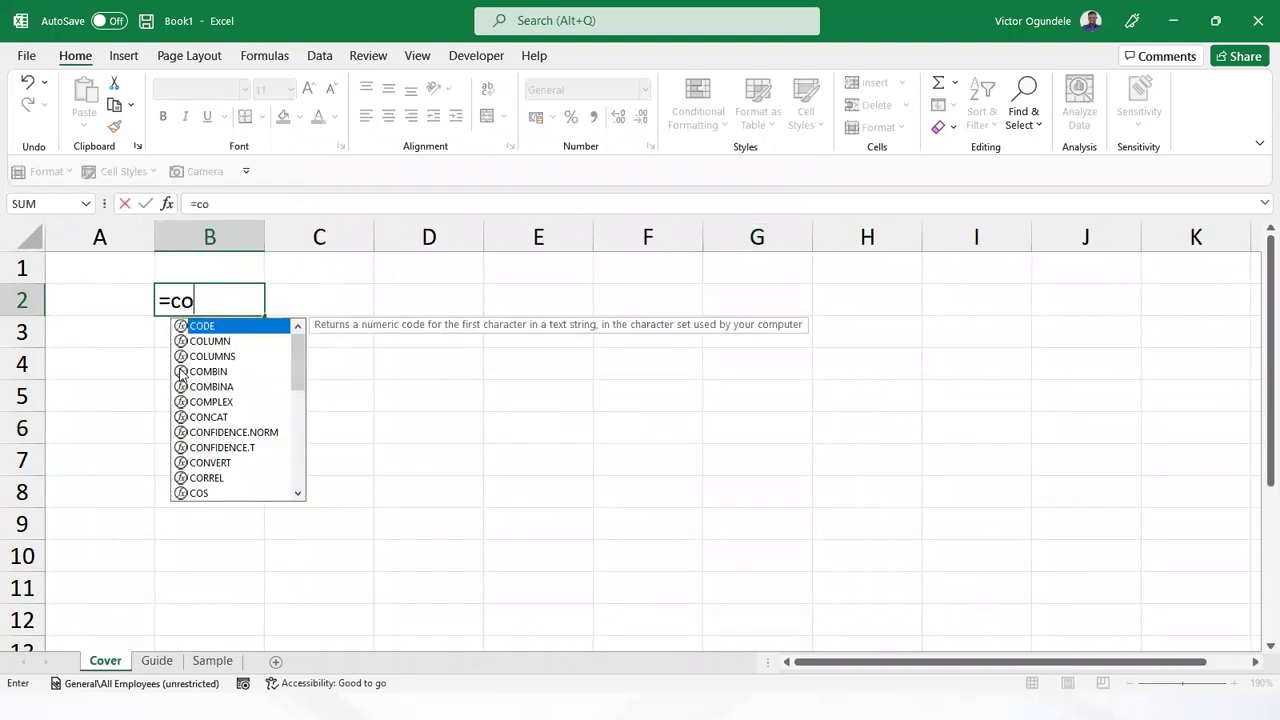
pyautogui.hotkey('ctrl', 'Return')
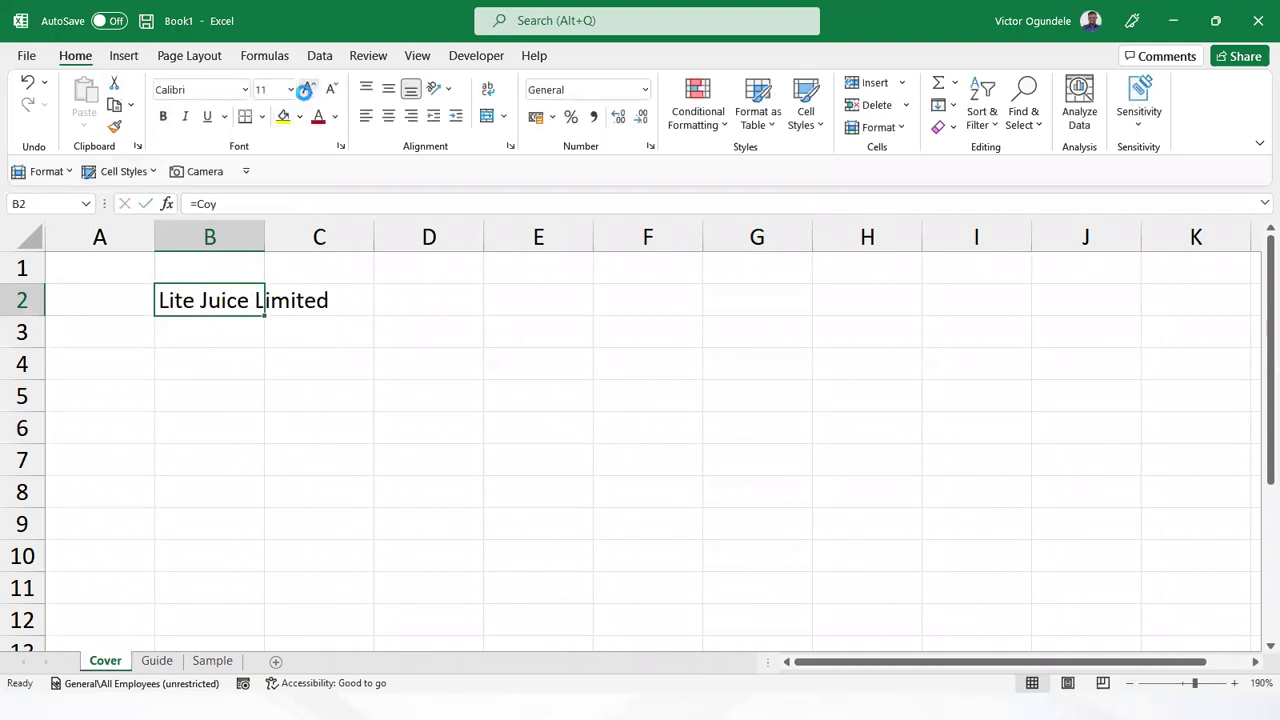
# Increase the font size of the company name in cell B2 to 20
pyautogui.click(308, 90)
pyautogui.click(308, 90)
pyautogui.click(308, 90)
pyautogui.click(308, 90)
pyautogui.click(308, 90)
# Link cell B3 of the Cover sheet to the industry in Guide cell F6
pyautogui.click(343, 428)
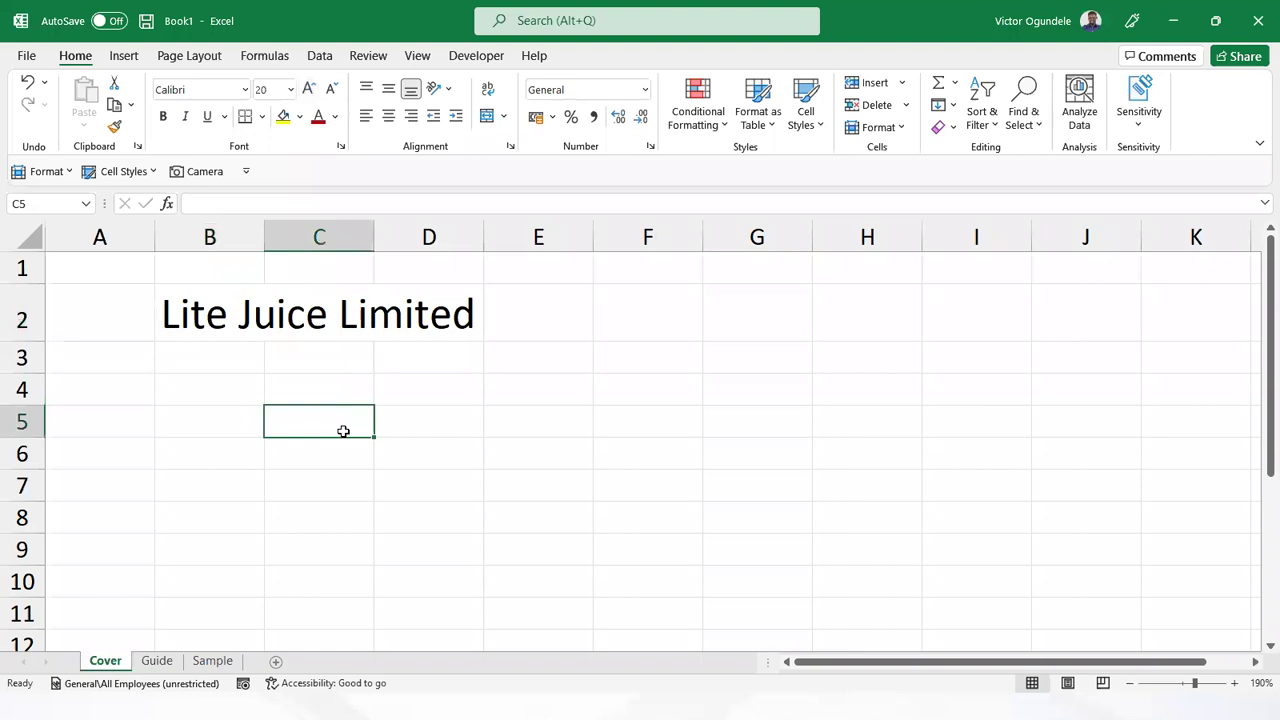
pyautogui.keyDown('ctrl'); pyautogui.scroll(-2, 343, 430); pyautogui.keyUp('ctrl')
pyautogui.keyDown('ctrl'); pyautogui.scroll(-2, 343, 431); pyautogui.keyUp('ctrl')
pyautogui.press('Up')
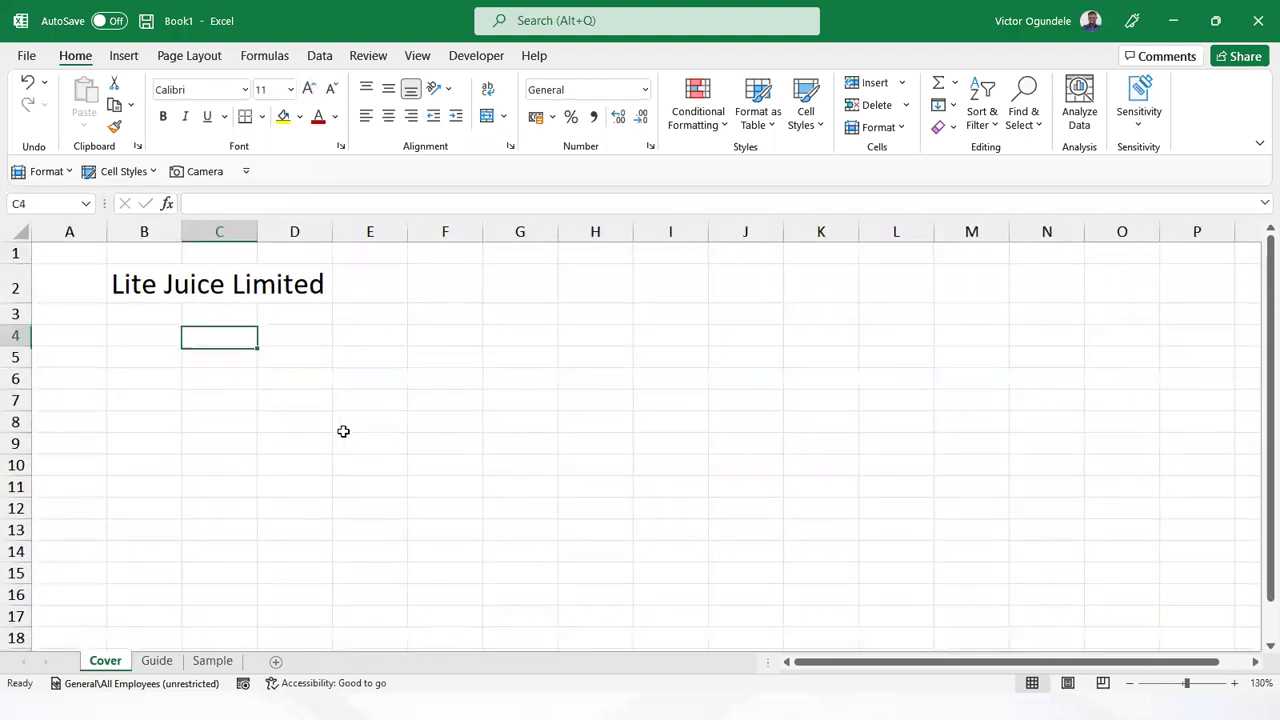
pyautogui.press('Up')
pyautogui.press('Left')
pyautogui.write('=')
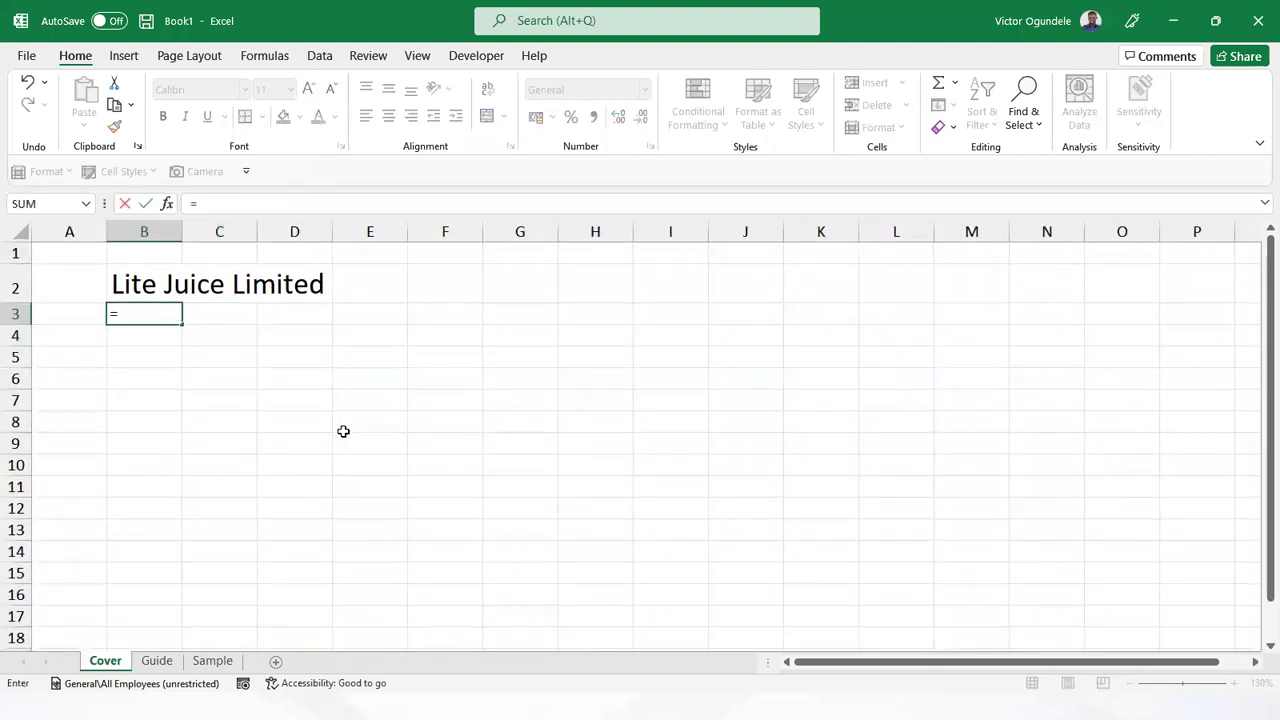
pyautogui.hotkey('ctrl', 'pagedown')
pyautogui.click(298, 376)
pyautogui.press('Return')
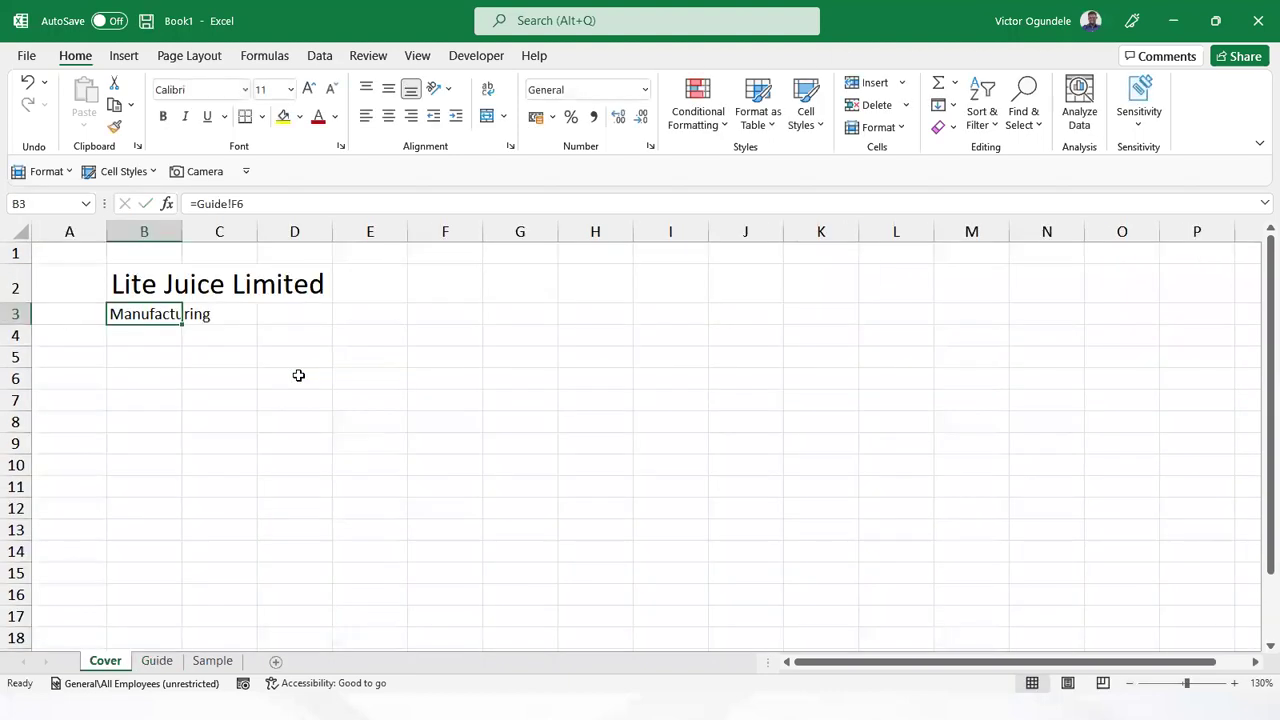
# Make the company name in B2 bold in a darker blue theme colour and one font size larger
pyautogui.click(134, 283)
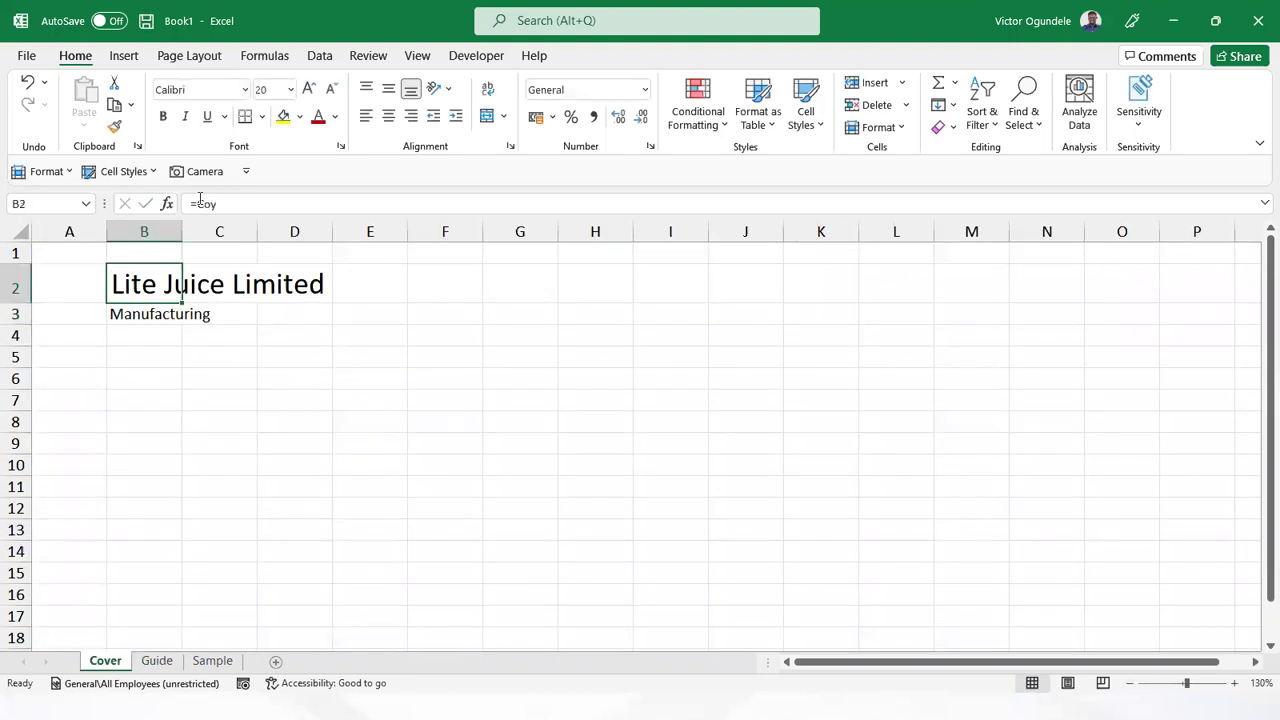
pyautogui.click(336, 117)
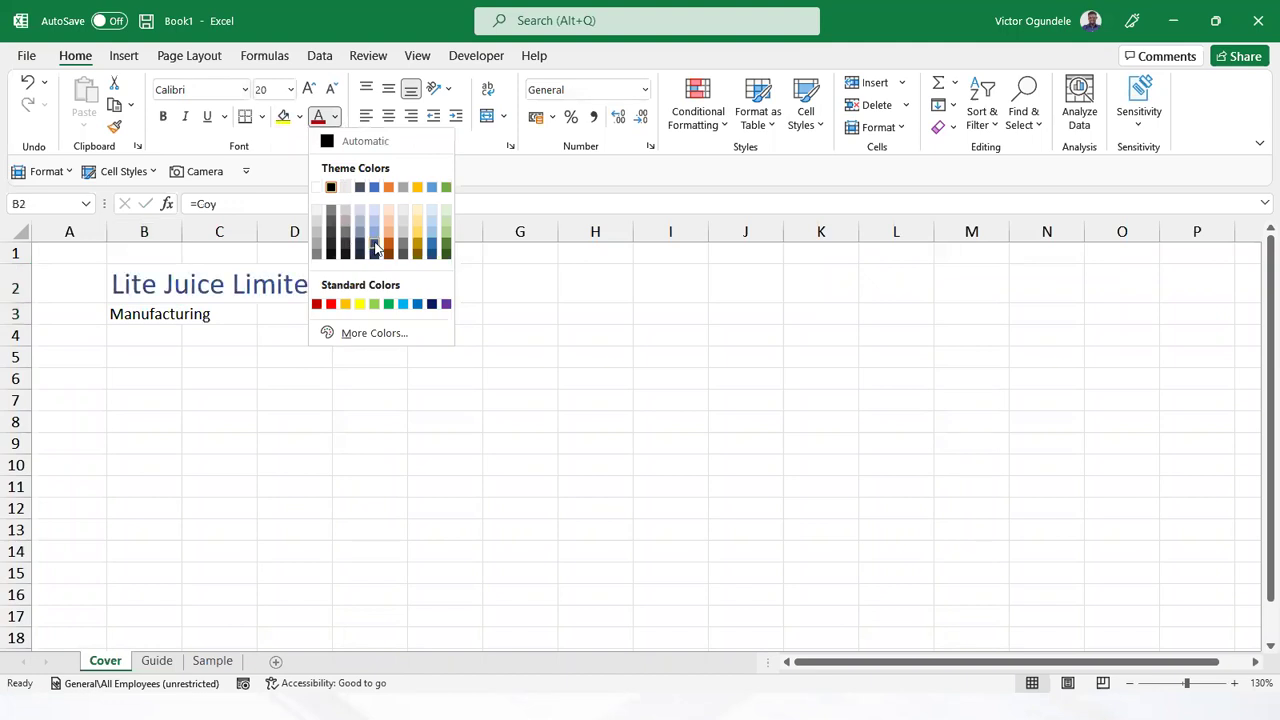
pyautogui.click(432, 250)
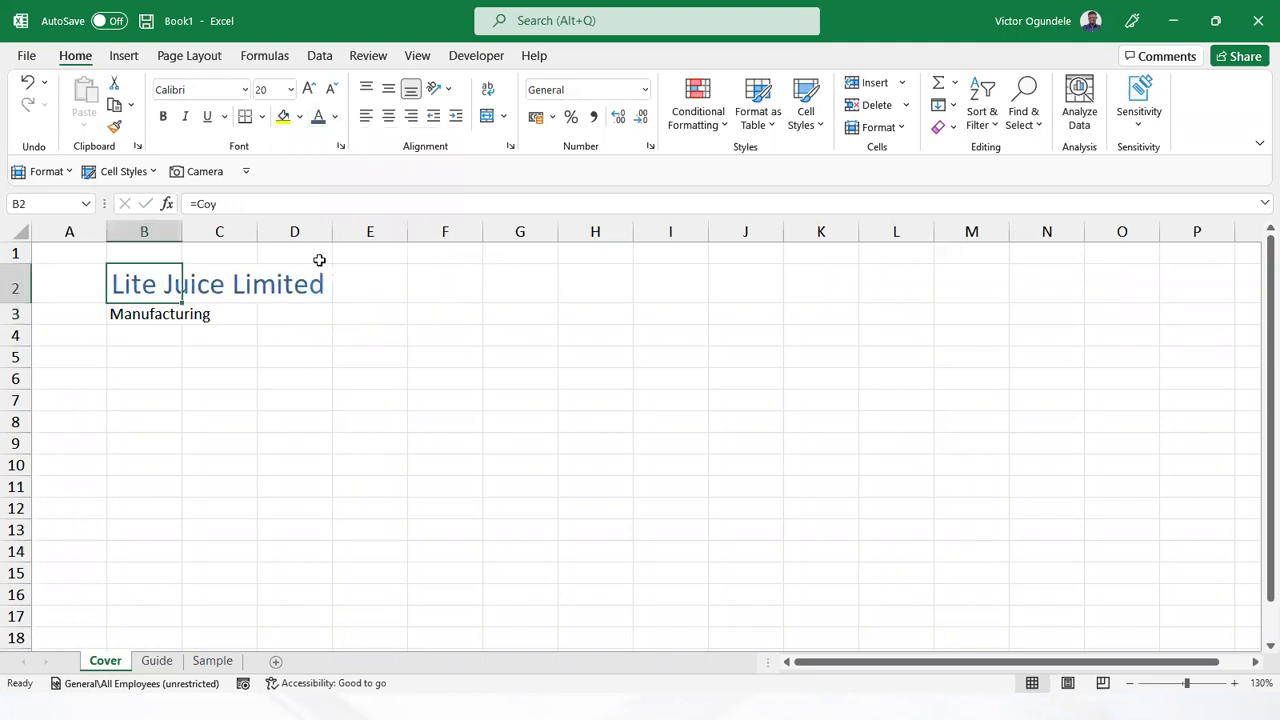
pyautogui.click(163, 116)
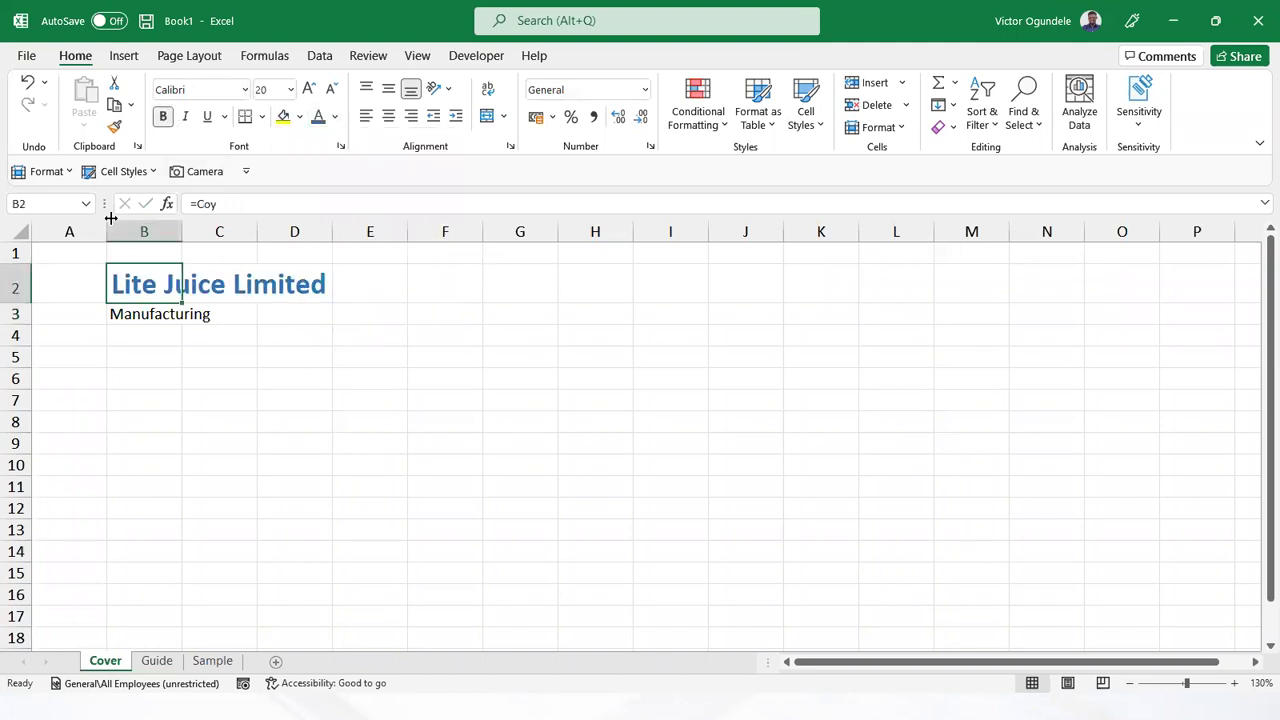
pyautogui.click(308, 89)
# Move the linked industry cell from B3 down to B4
pyautogui.click(128, 316)
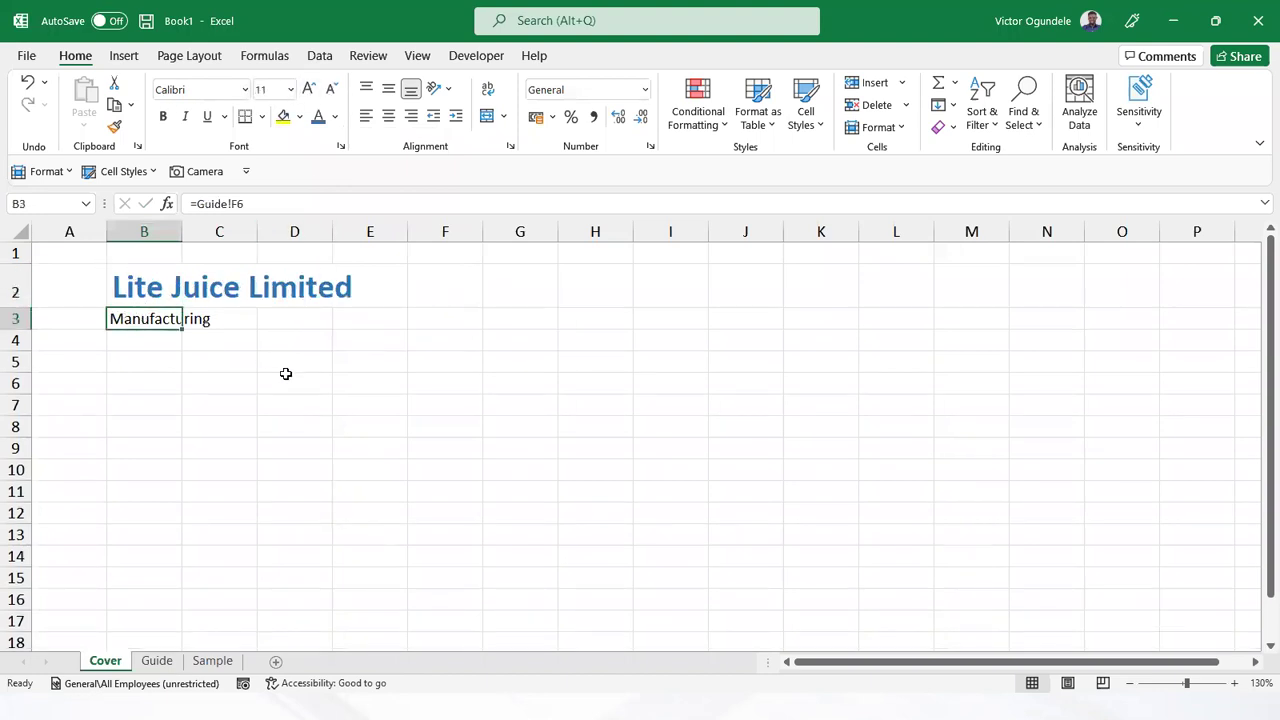
pyautogui.hotkey('ctrl', 'x')
pyautogui.press('Down')
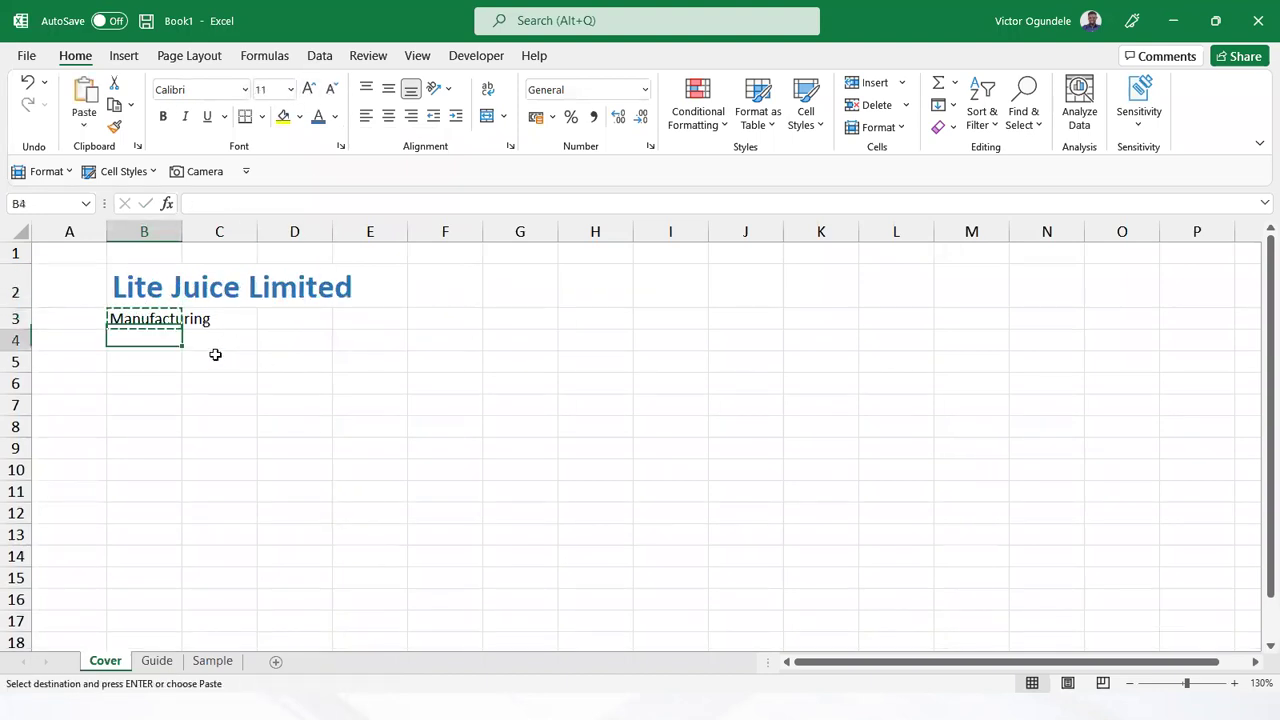
pyautogui.hotkey('ctrl', 'v')
# Copy "Manufacturing of A Healthy Juice drink for household consumption." from the agreement in Adobe Reader and paste it as plain text into Excel cell B3
pyautogui.press('Up')
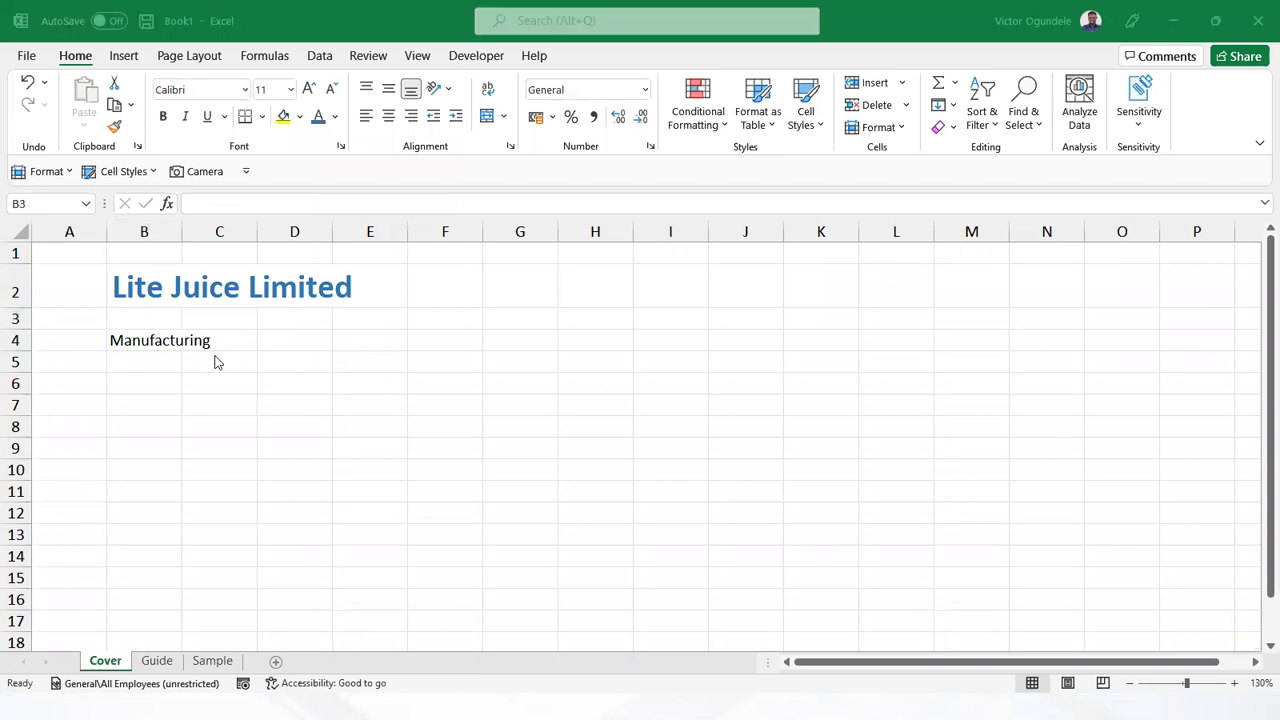
pyautogui.hotkey('alt', 'Tab')
pyautogui.scroll(-2, 881, 500)
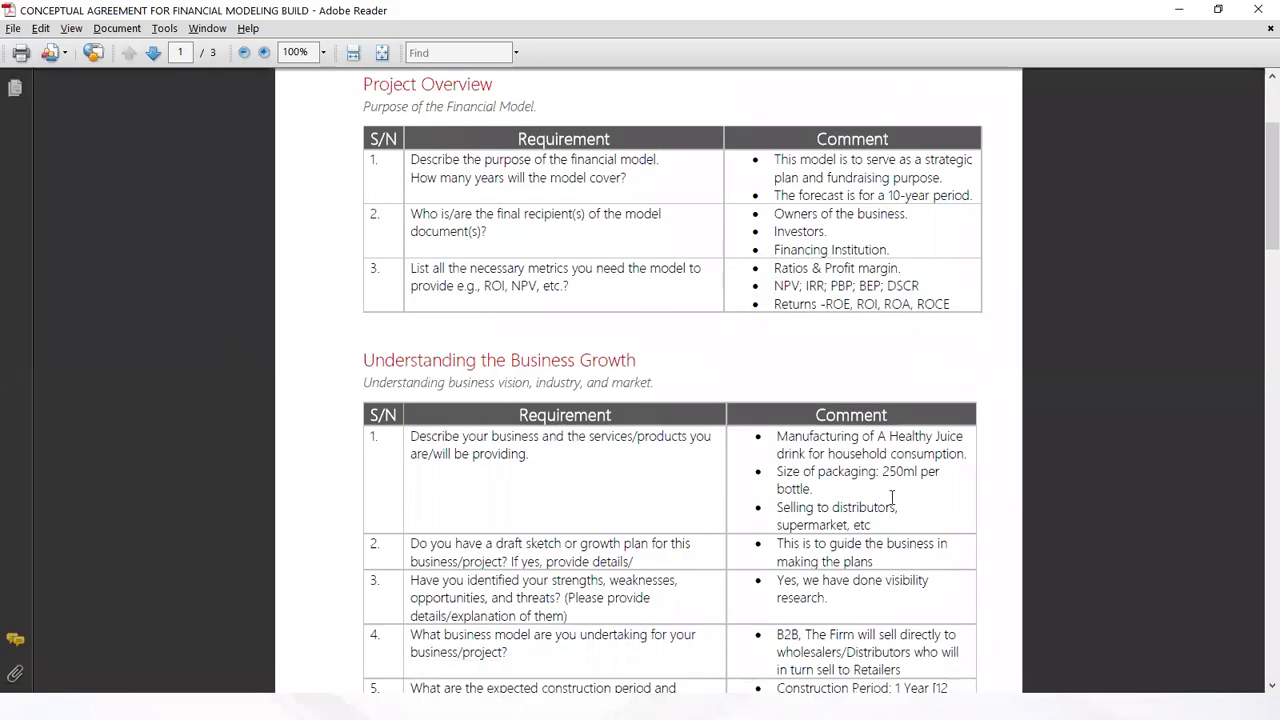
pyautogui.moveTo(967, 451); pyautogui.dragTo(809, 436)
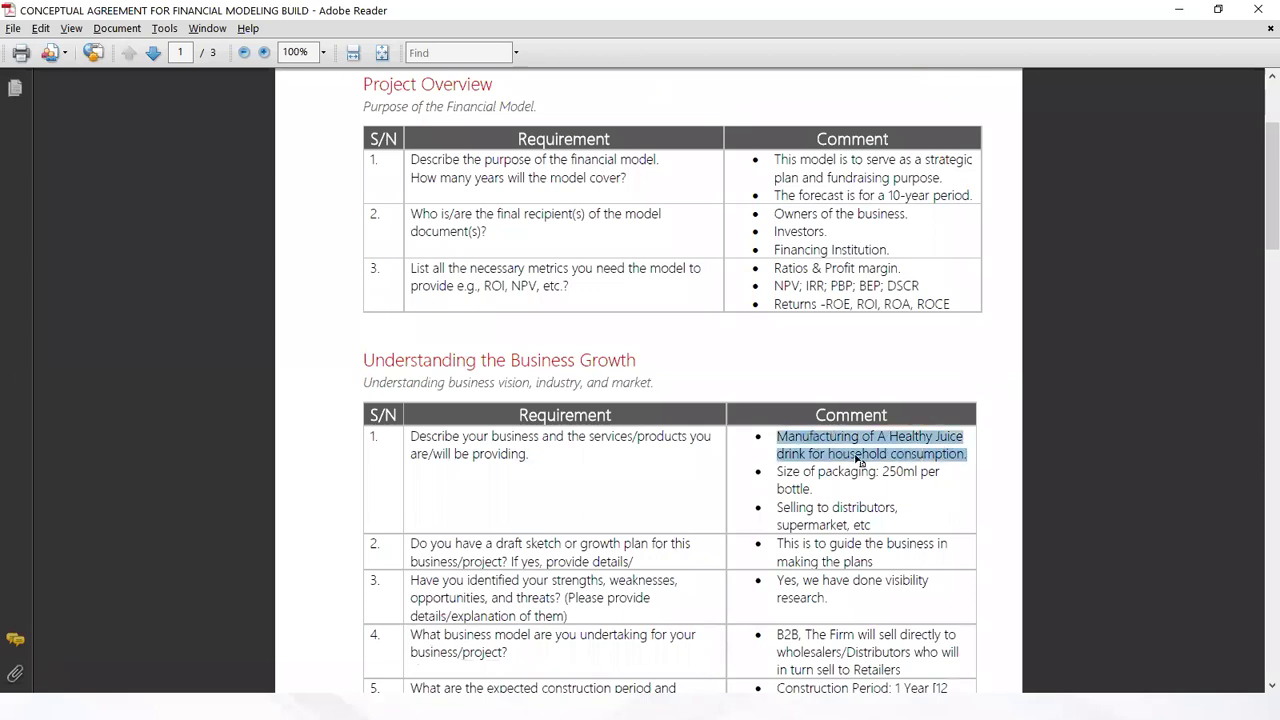
pyautogui.hotkey('alt', 'Tab')
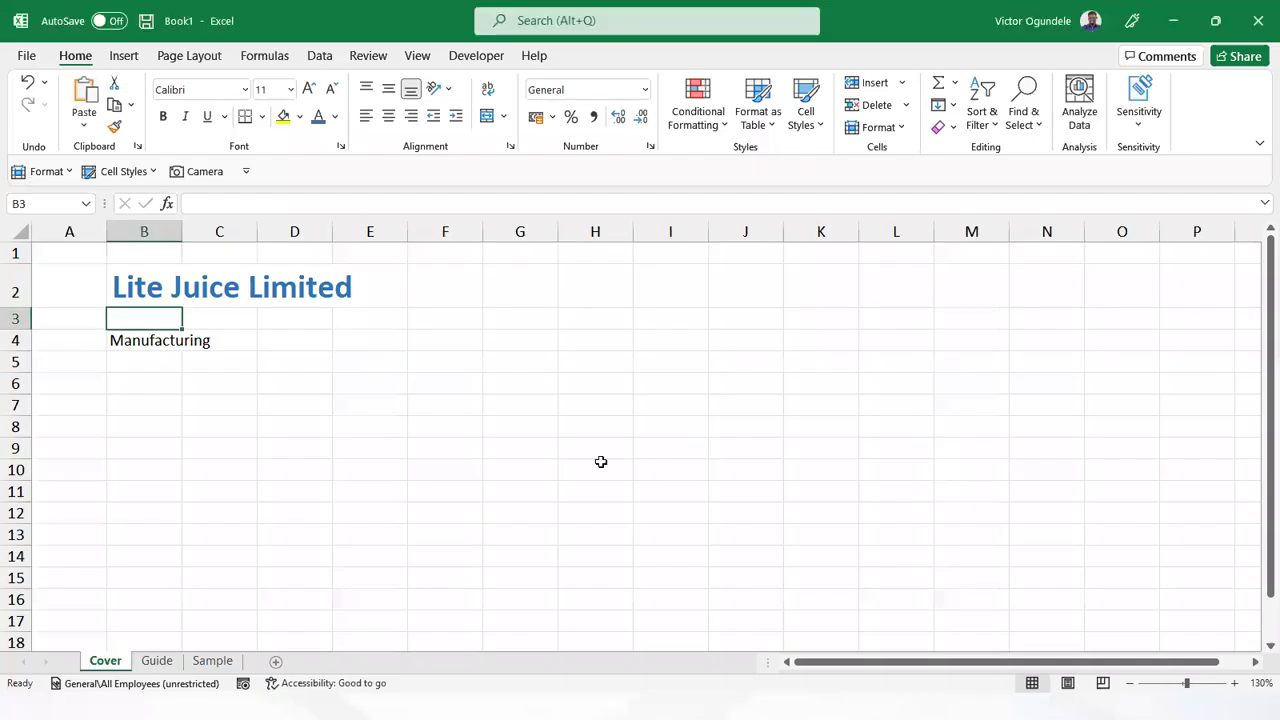
pyautogui.rightClick(160, 320)
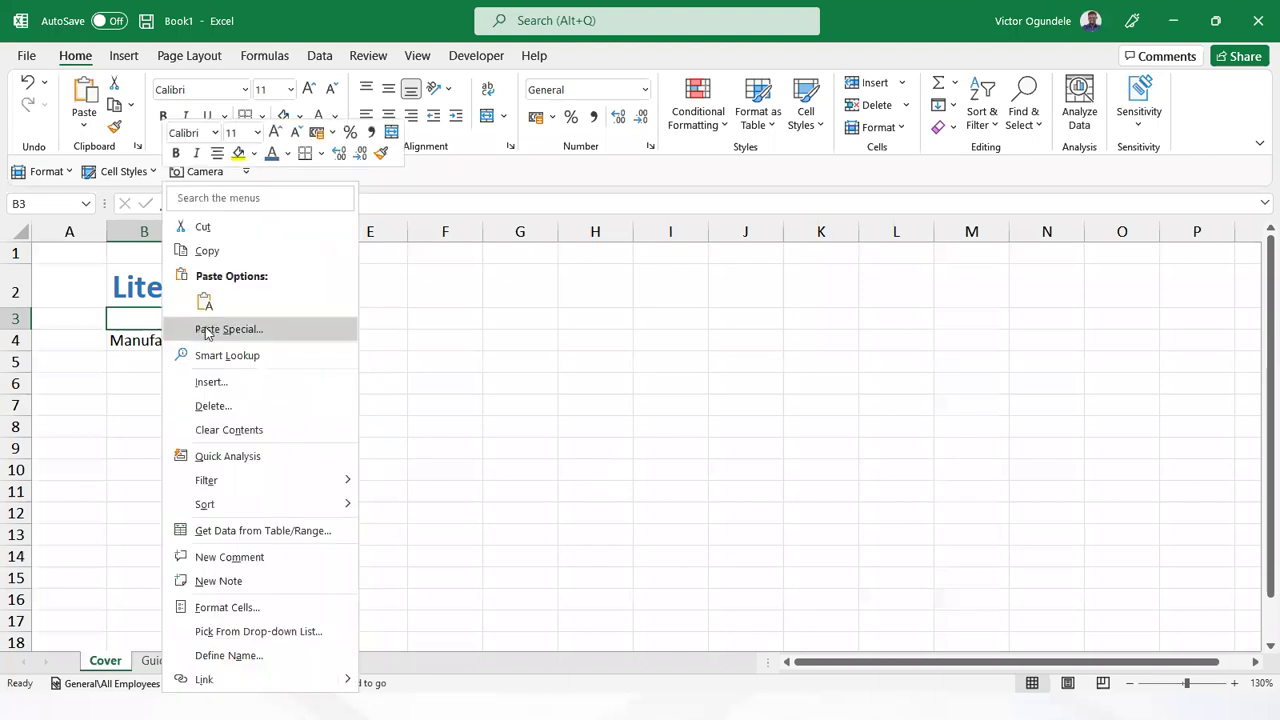
pyautogui.click(203, 298)
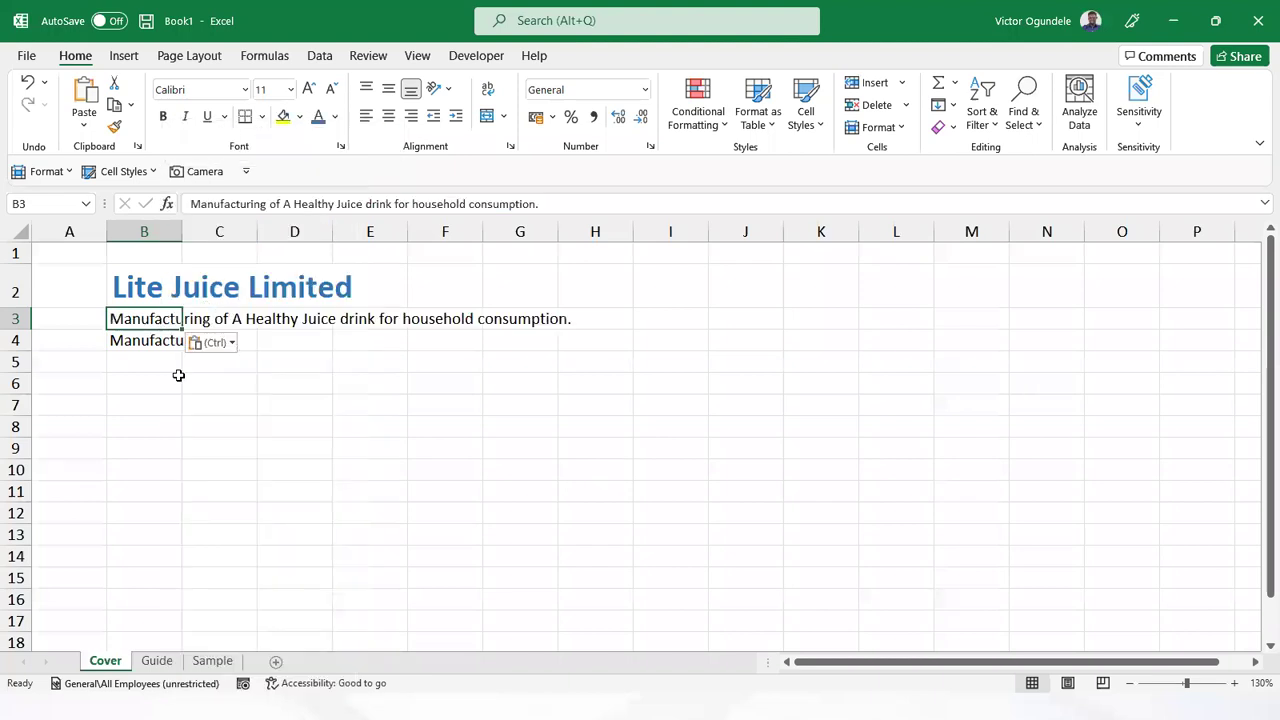
# Set the business description in cell B3 to font size 10 and a dark grey colour
pyautogui.click(331, 88)
pyautogui.click(335, 116)
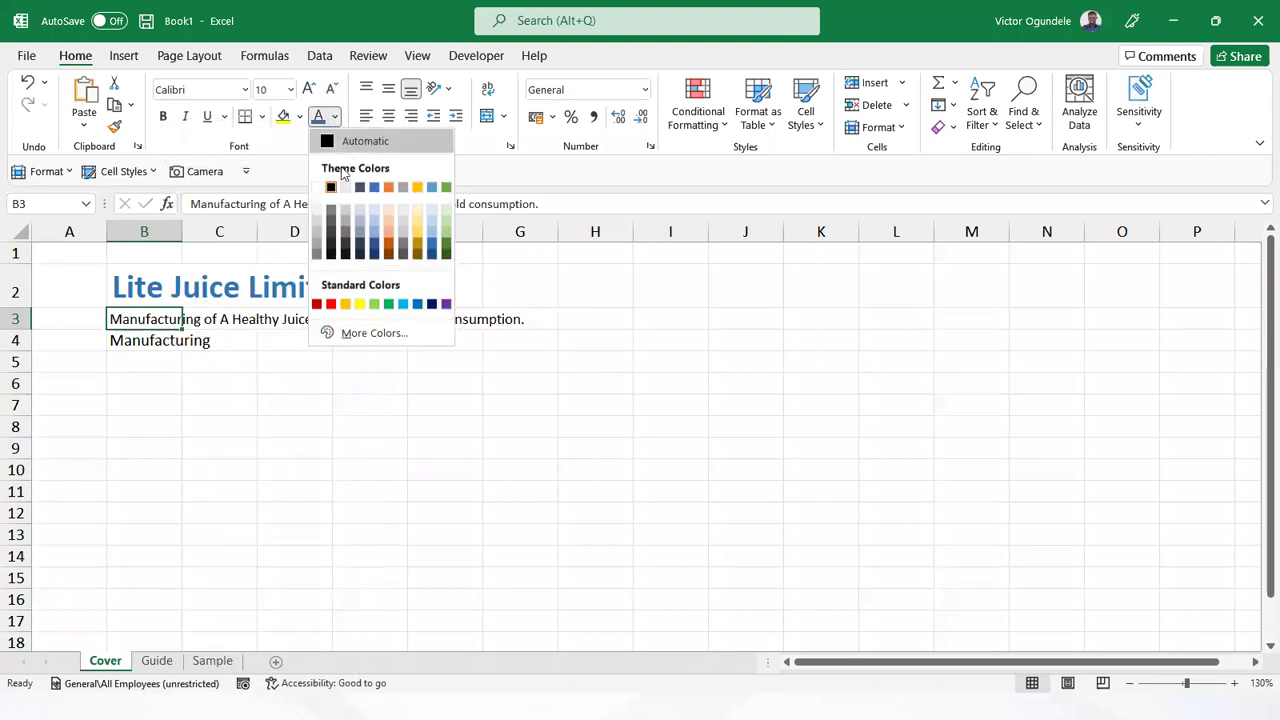
pyautogui.click(331, 224)
# Fill the formula from B4 down into B5 to bring in the location from Guide cell F7
pyautogui.click(122, 338)
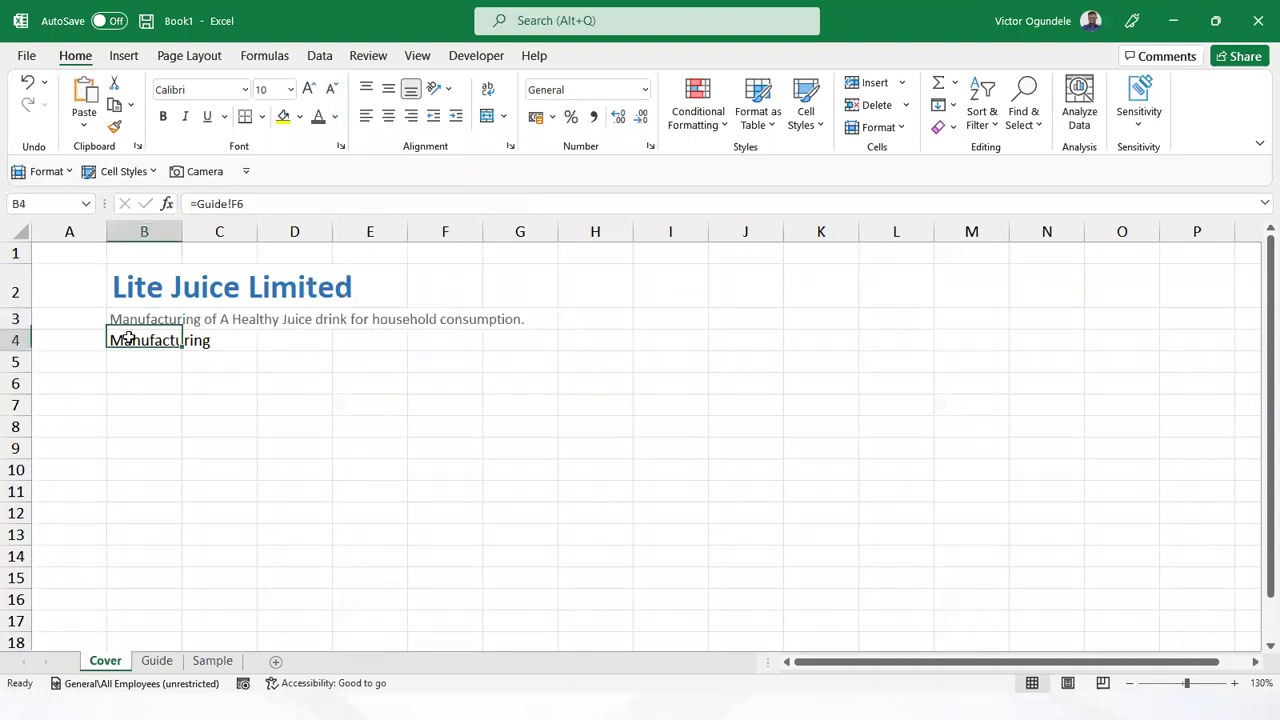
pyautogui.click(137, 371)
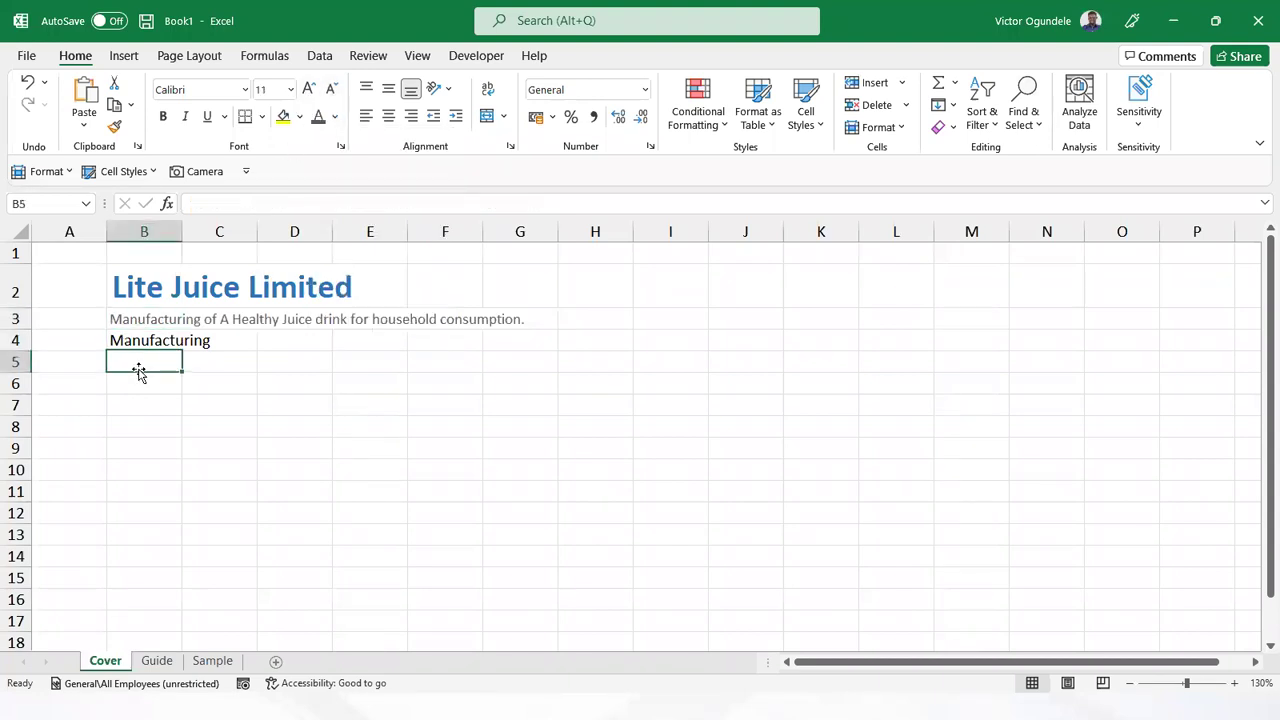
pyautogui.hotkey('ctrl', 'd')
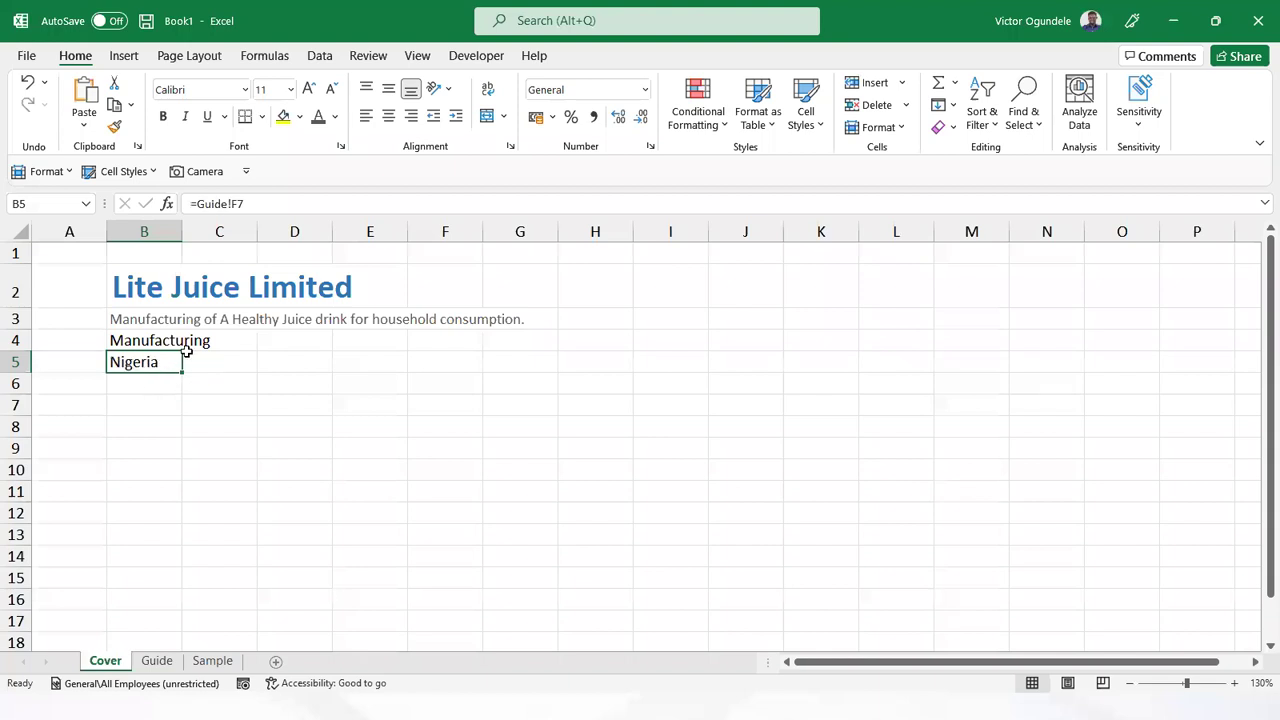
# Enter "Model Objective: Fund raising and strategic purpose" in cell B7 and italicize it
pyautogui.press('Down')
pyautogui.press('Down')
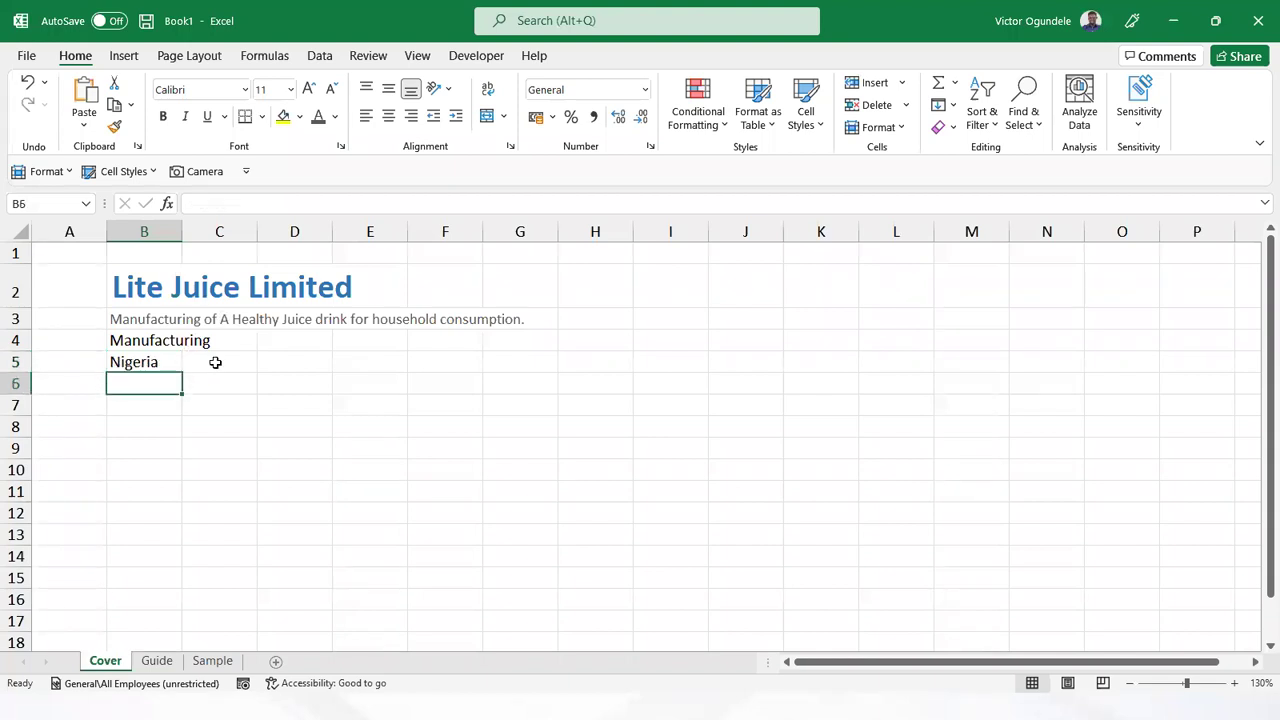
pyautogui.write('MOdel O')
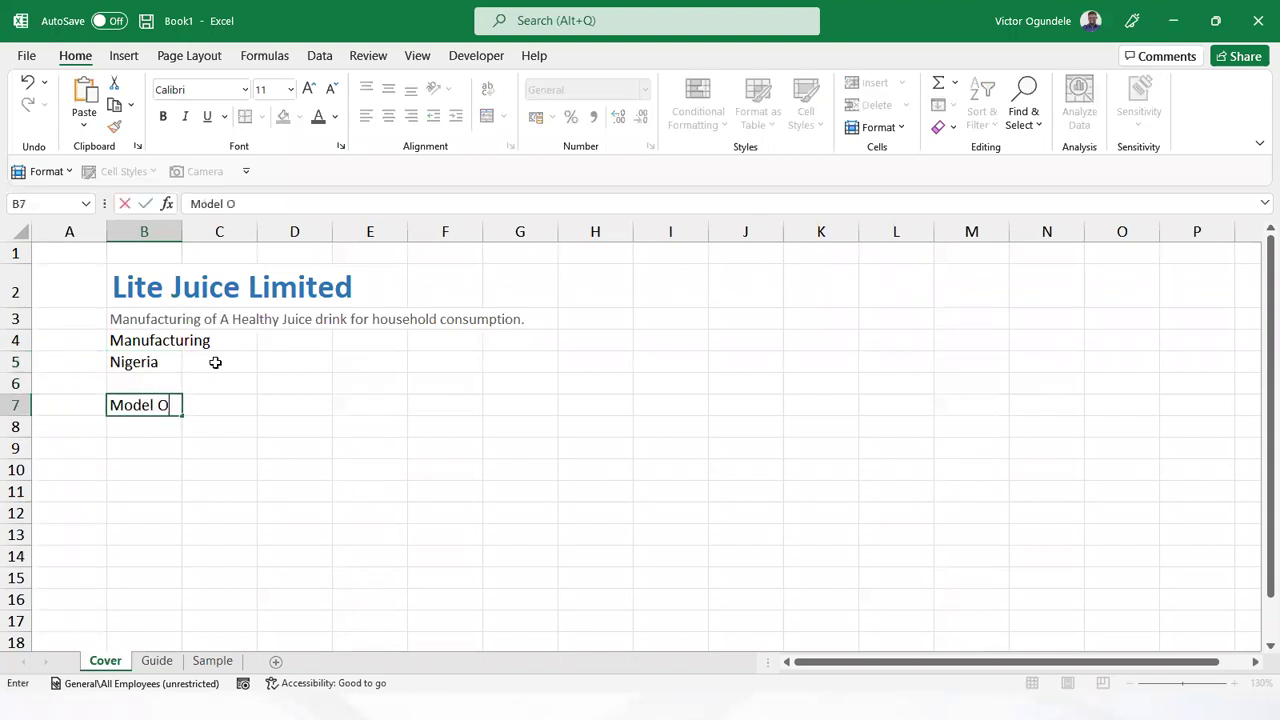
pyautogui.write('bjective')
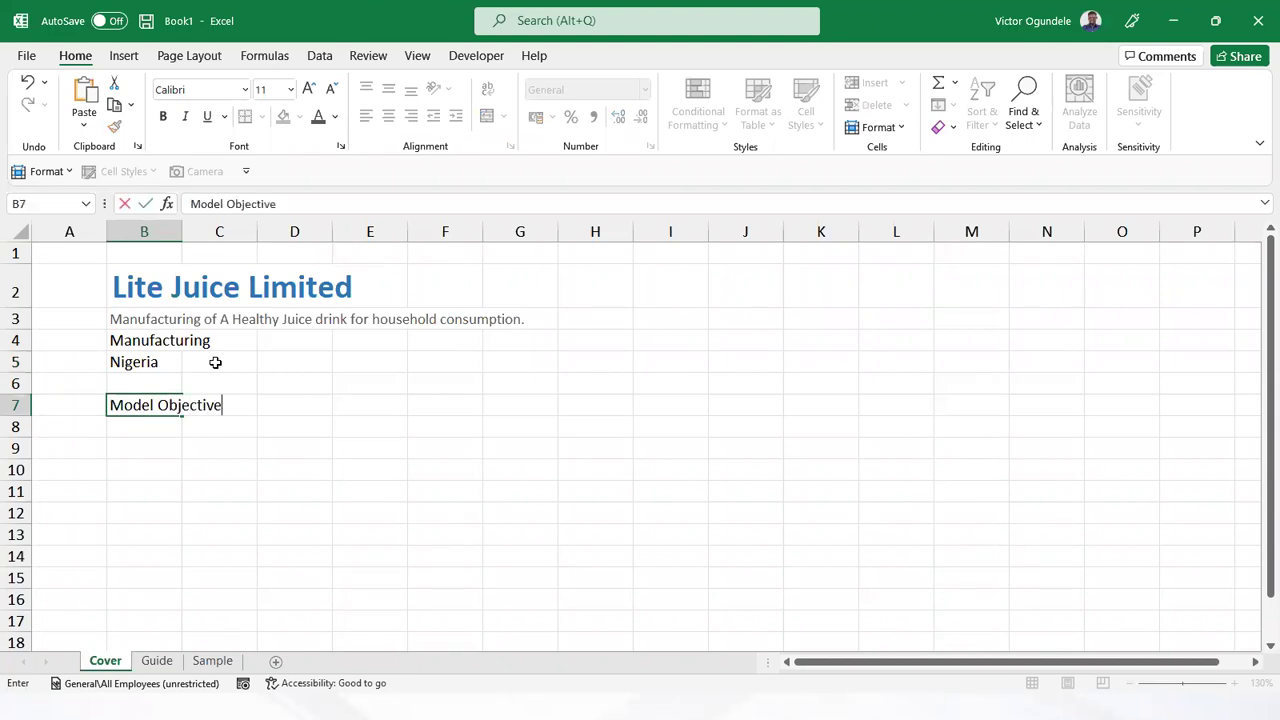
pyautogui.write(': FUnd')
pyautogui.press('BackSpace')
pyautogui.press('BackSpace')
pyautogui.write('und raising')
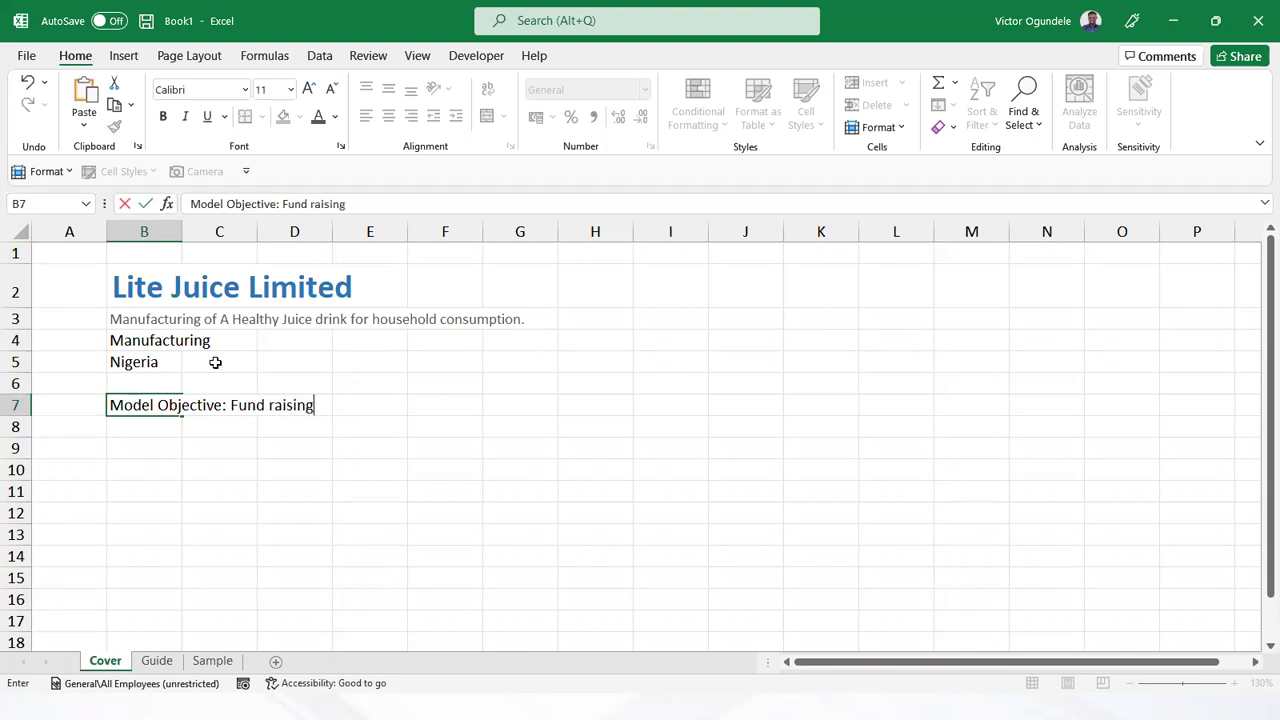
pyautogui.write(' and srtra')
pyautogui.press('BackSpace')
pyautogui.press('BackSpace')
pyautogui.press('BackSpace')
pyautogui.press('BackSpace')
pyautogui.write('trage')
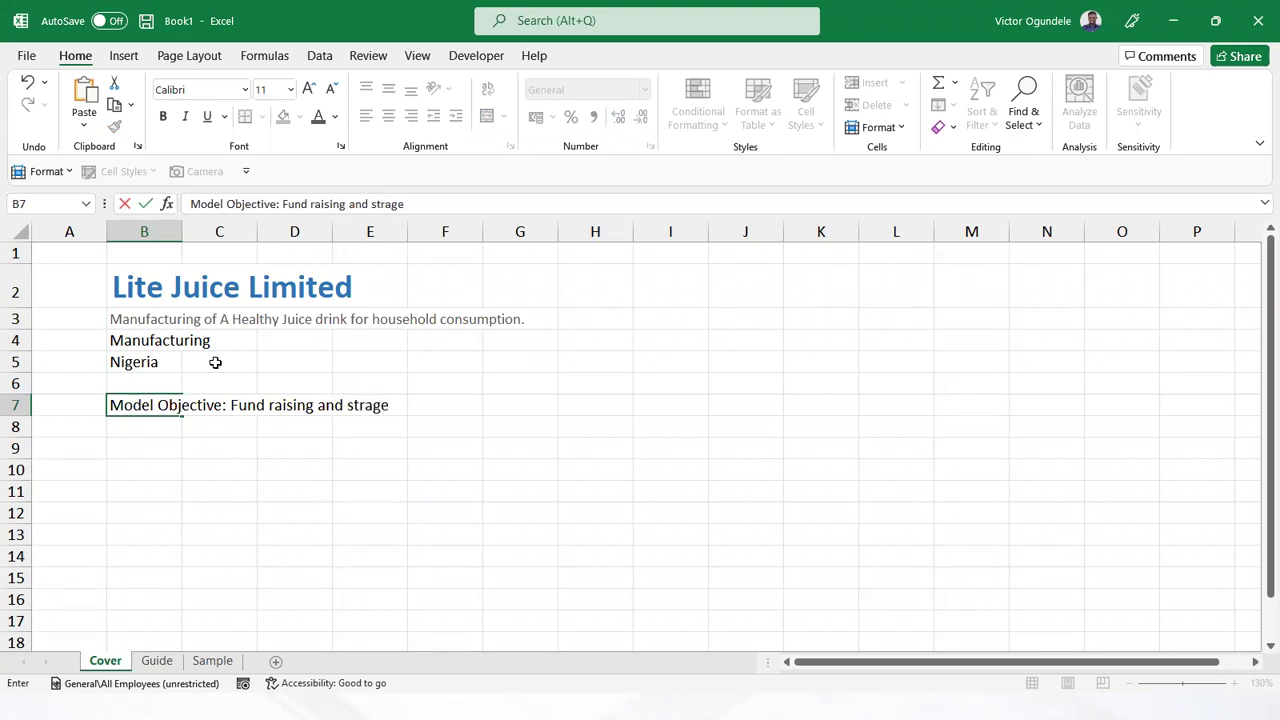
pyautogui.press('BackSpace')
pyautogui.press('BackSpace')
pyautogui.press('BackSpace')
pyautogui.write('ategu')
pyautogui.press('BackSpace')
pyautogui.write('ic pur')
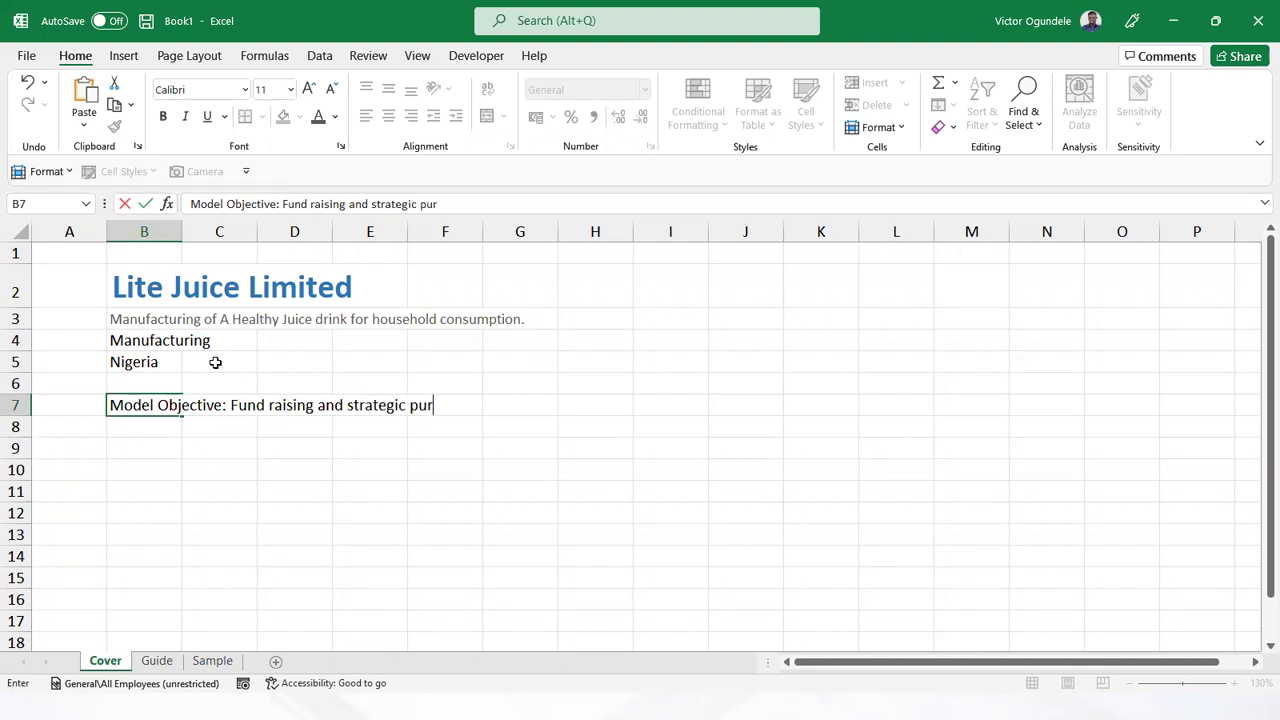
pyautogui.write('pose')
pyautogui.hotkey('ctrl', 'Return')
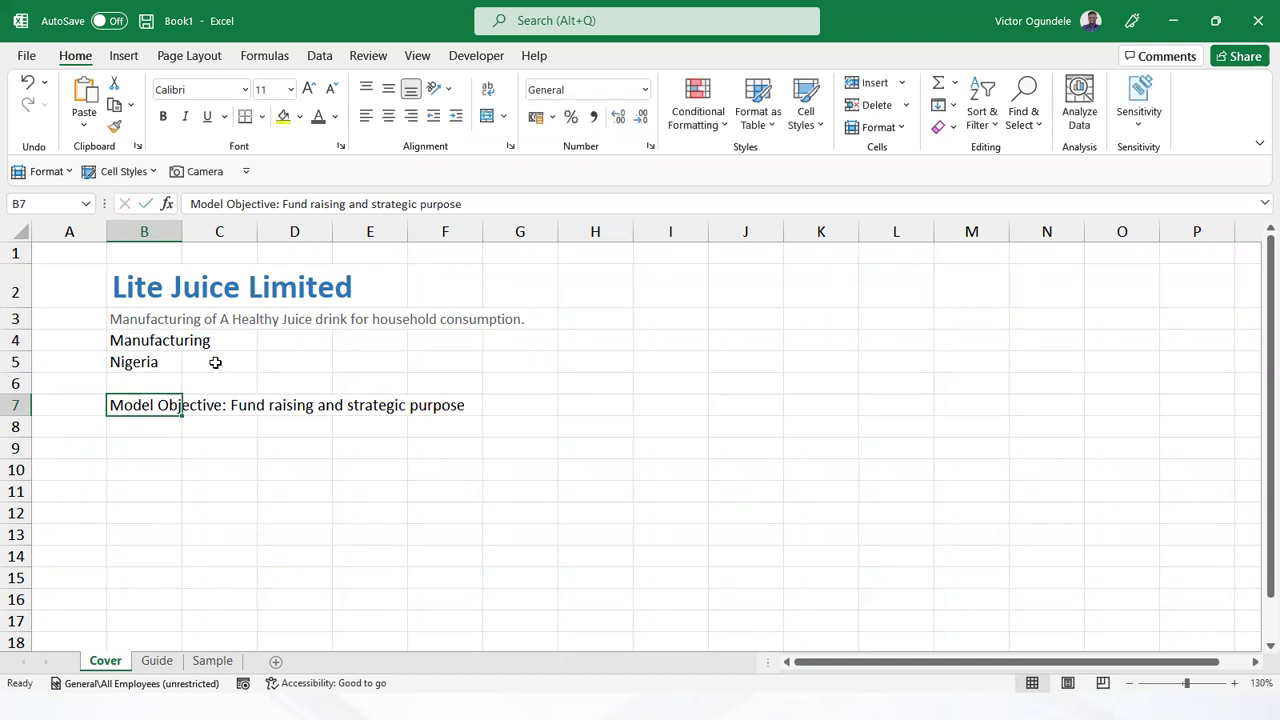
pyautogui.hotkey('ctrl', 'i')
pyautogui.press('Down')
pyautogui.press('Down')
pyautogui.press('Down')
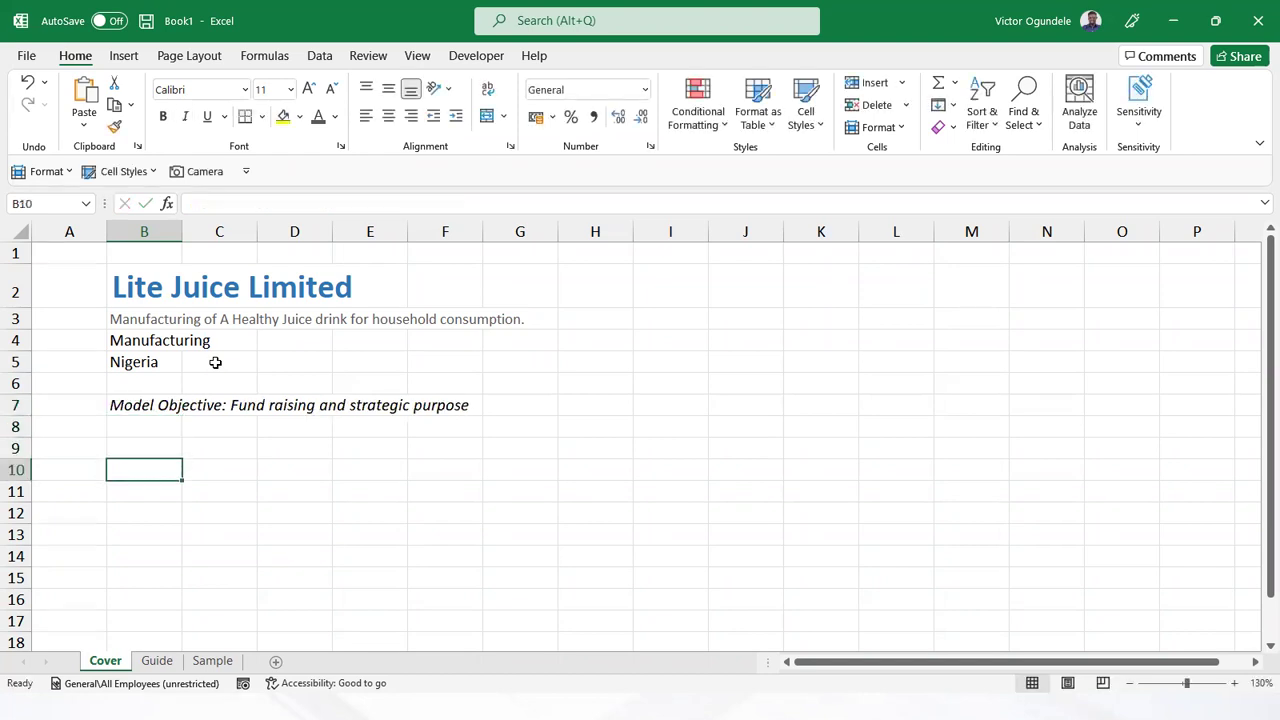
pyautogui.write('all ig')
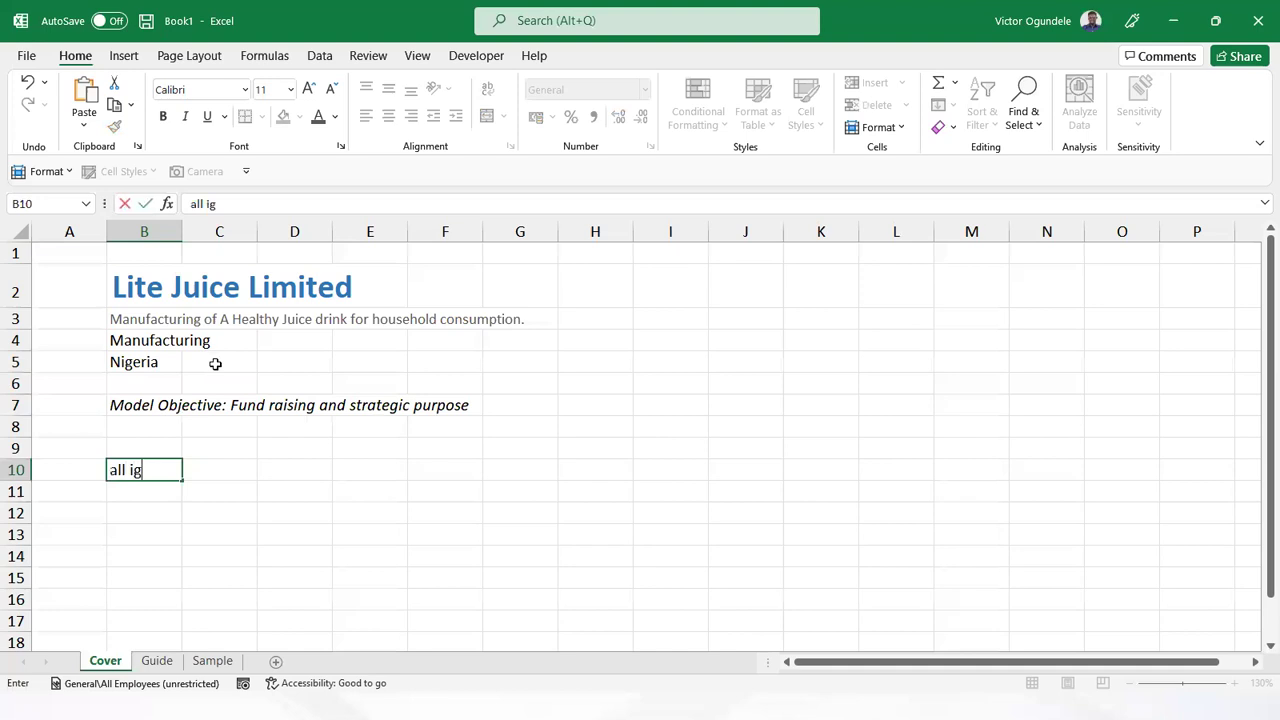
pyautogui.press('BackSpace')
pyautogui.press('BackSpace')
pyautogui.write('right reserved')
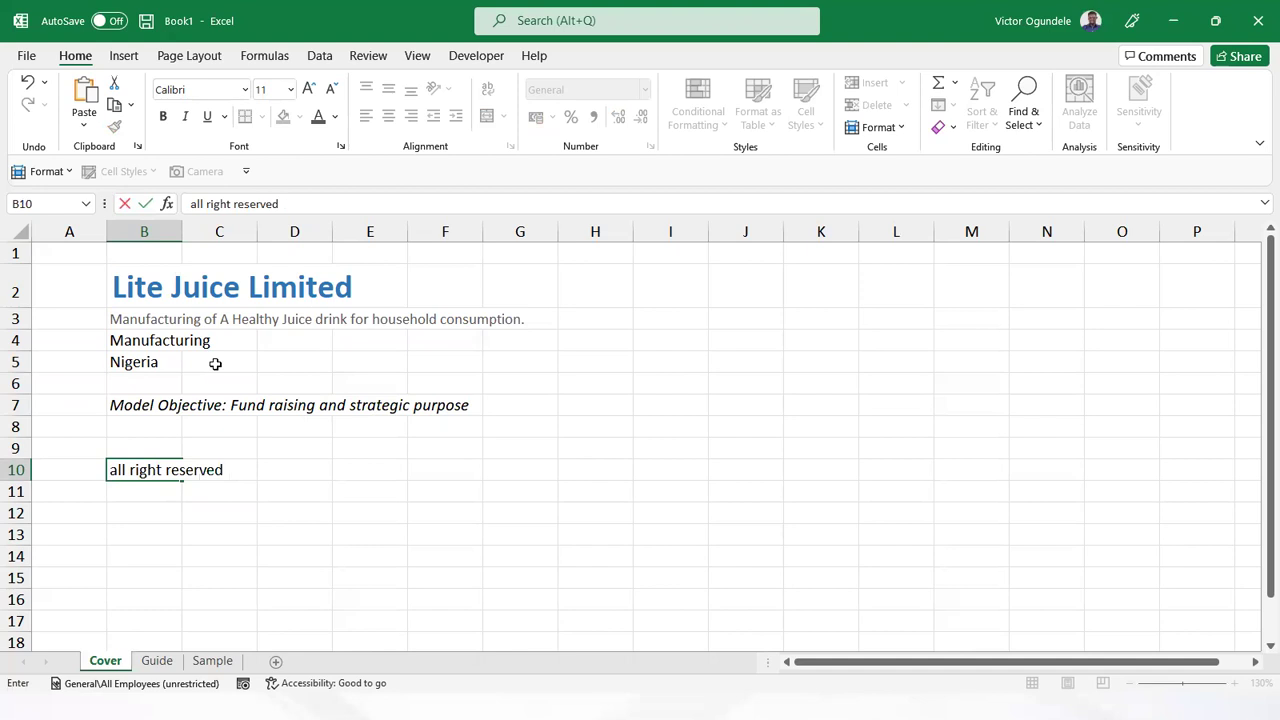
pyautogui.write(' @lite juice limited')
pyautogui.hotkey('ctrl', 'Return')
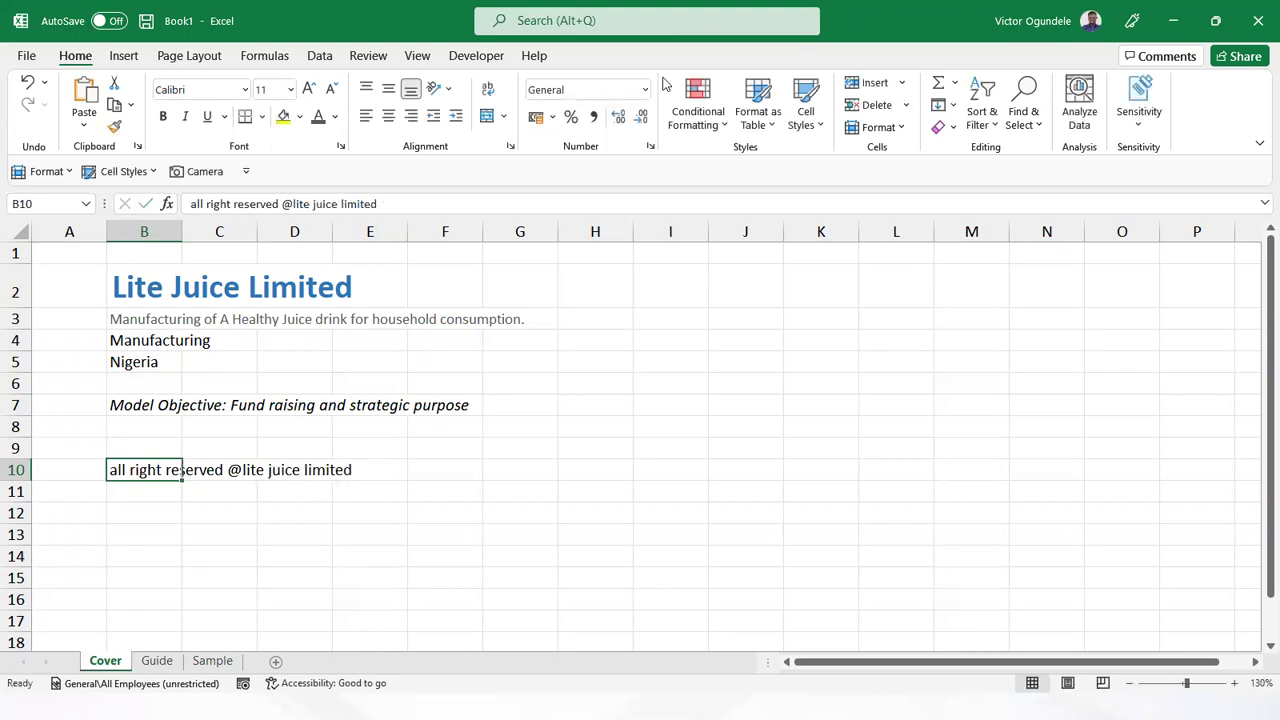
# Reduce the font size of the rights notice in B10 by two steps
pyautogui.doubleClick(331, 88)
pyautogui.click(300, 385)
pyautogui.scroll(-2, 409, 414)
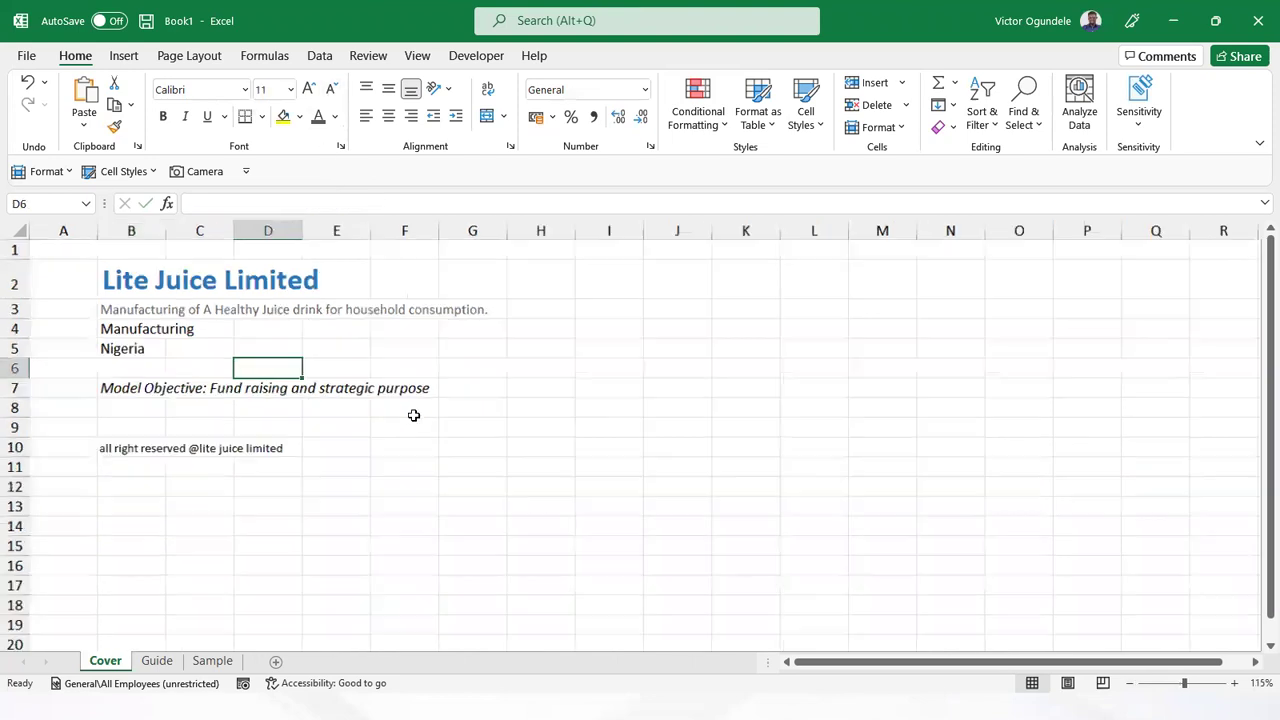
pyautogui.click(423, 400)
pyautogui.click(306, 325)
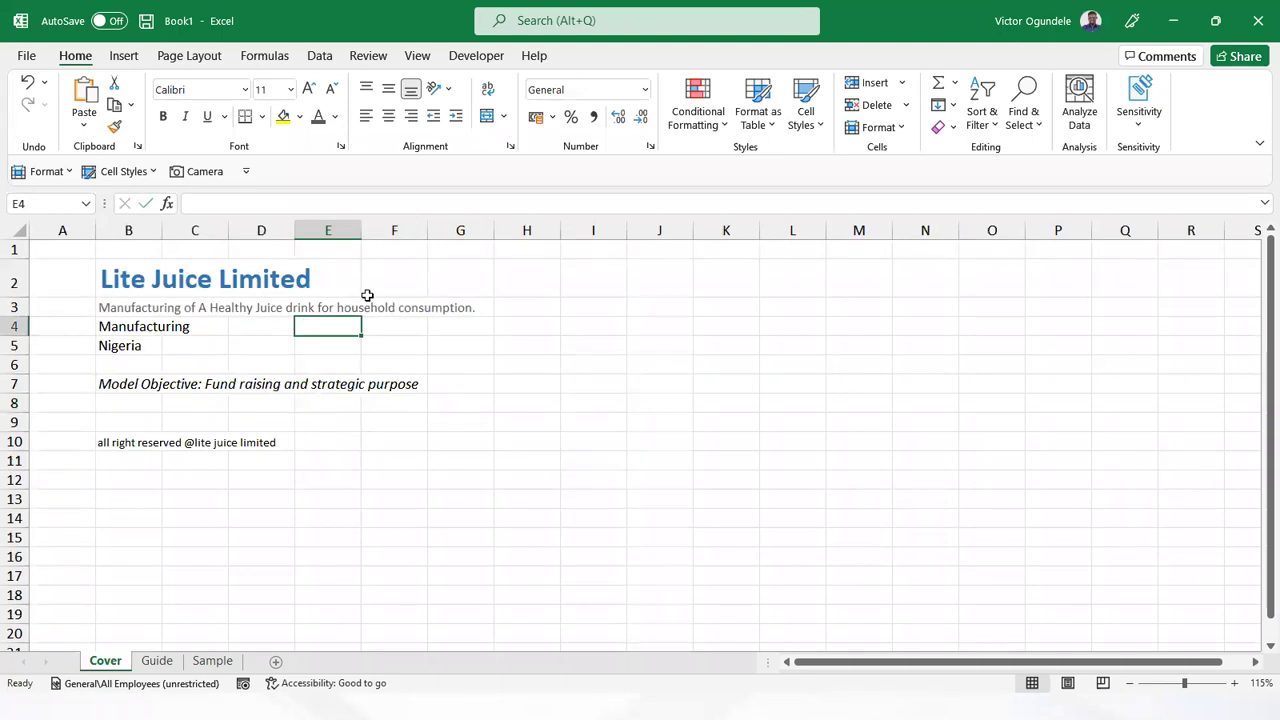
# Hide the gridlines on the Cover sheet and make column A narrower
pyautogui.click(414, 56)
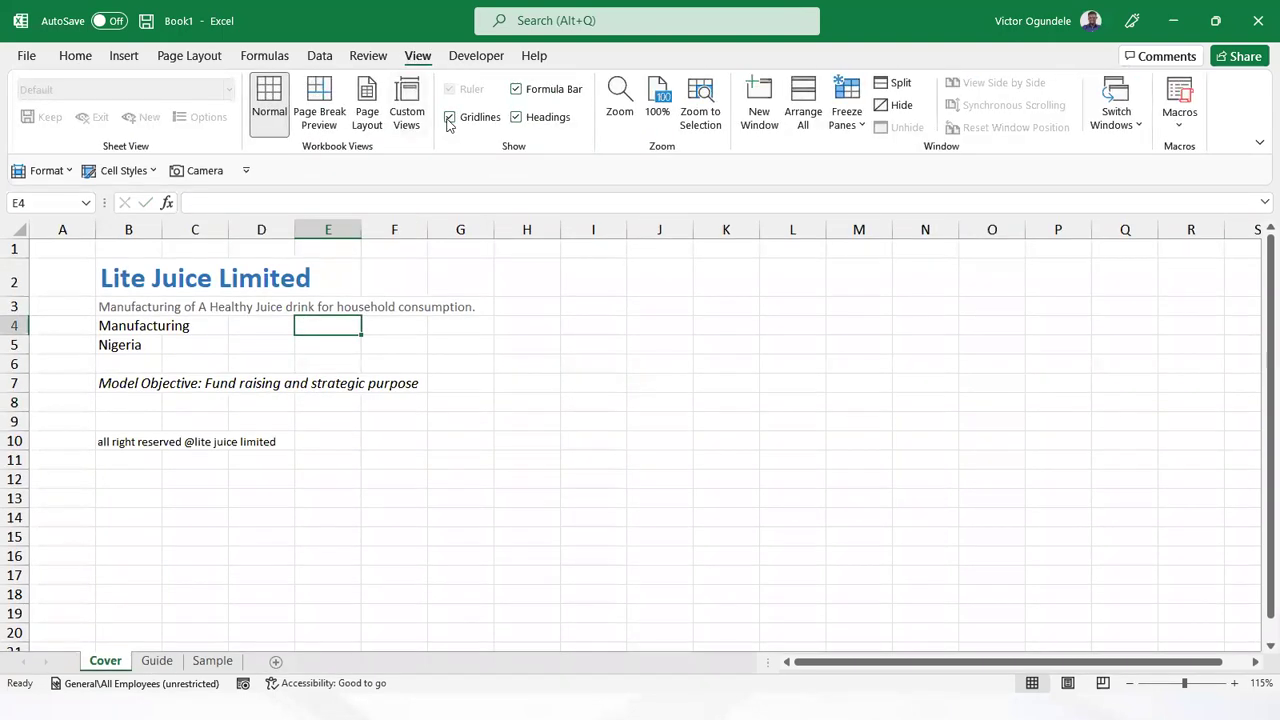
pyautogui.click(449, 117)
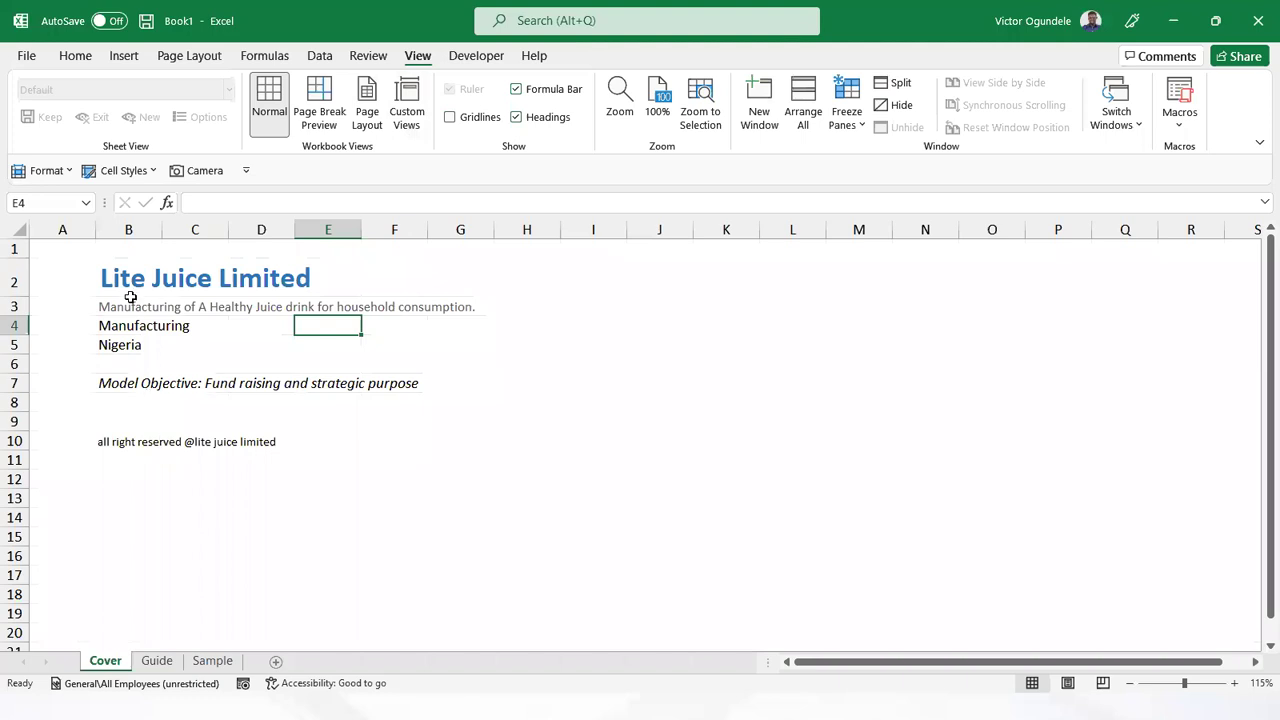
pyautogui.moveTo(96, 232); pyautogui.dragTo(60, 237)
pyautogui.click(152, 401)
# Draw a rectangle about 5.96 cm high and 11.75 cm wide over the cover text block
pyautogui.click(123, 55)
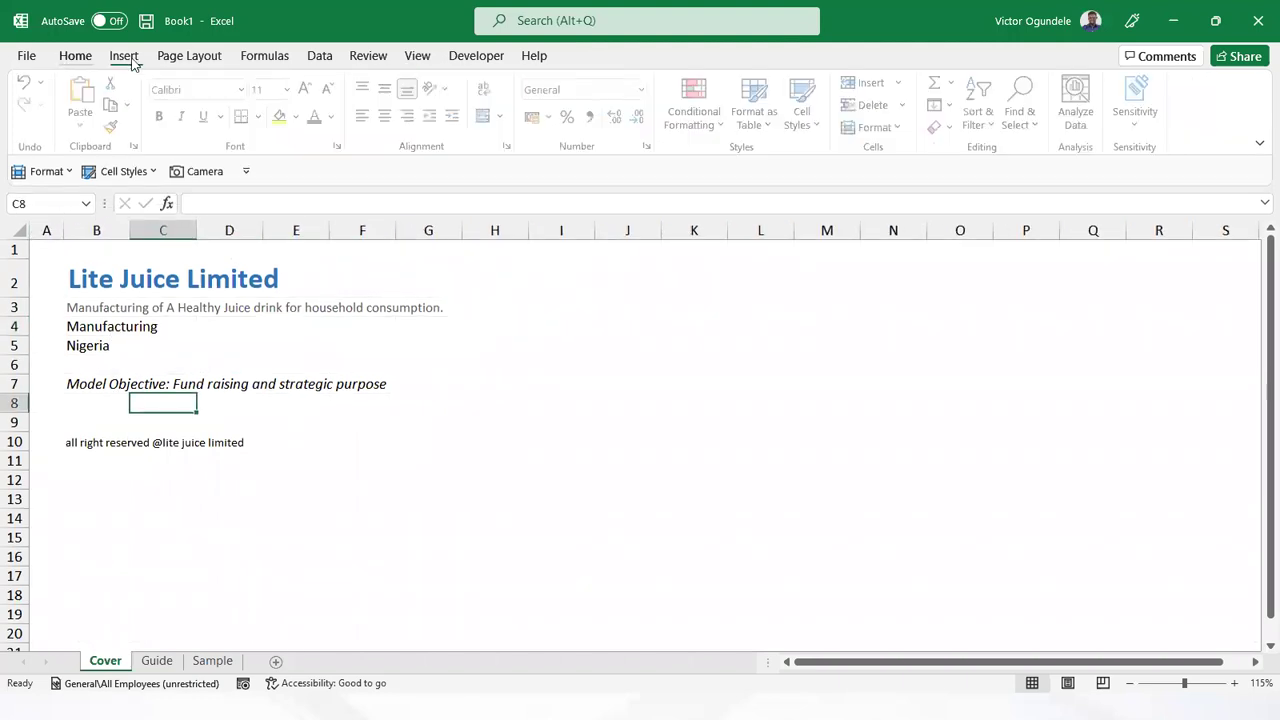
pyautogui.click(225, 118)
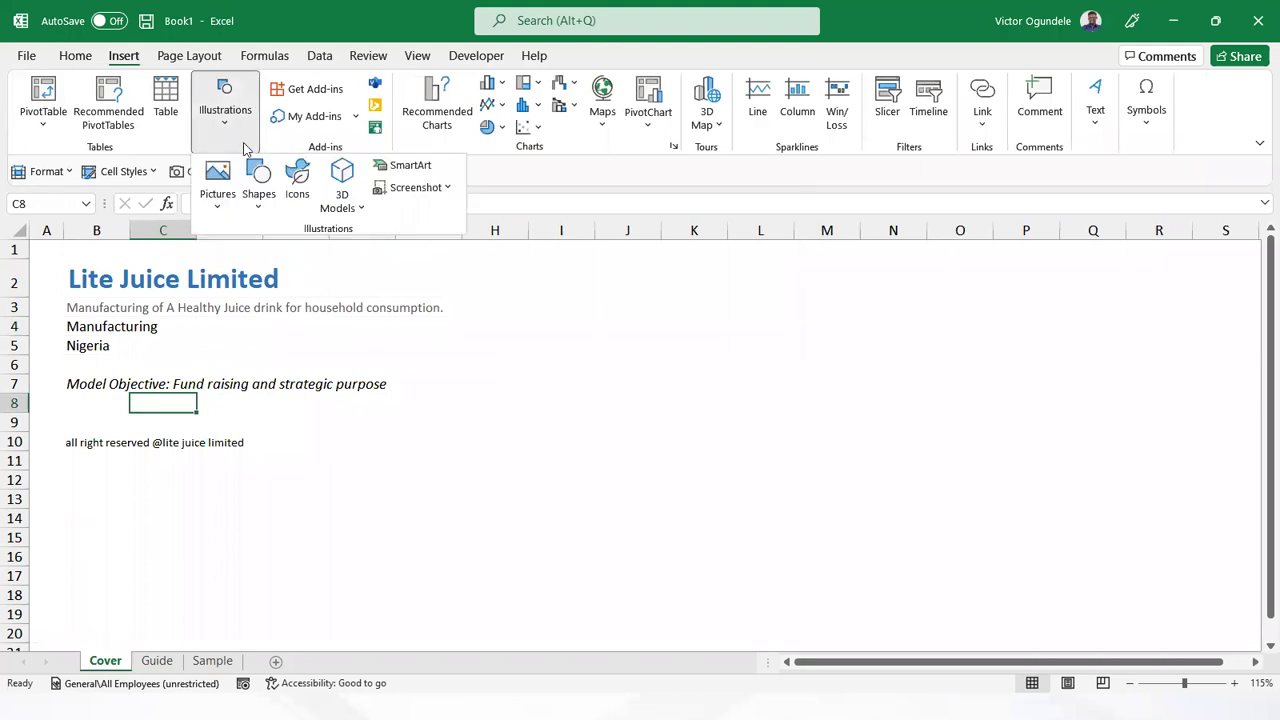
pyautogui.click(226, 205)
pyautogui.click(258, 190)
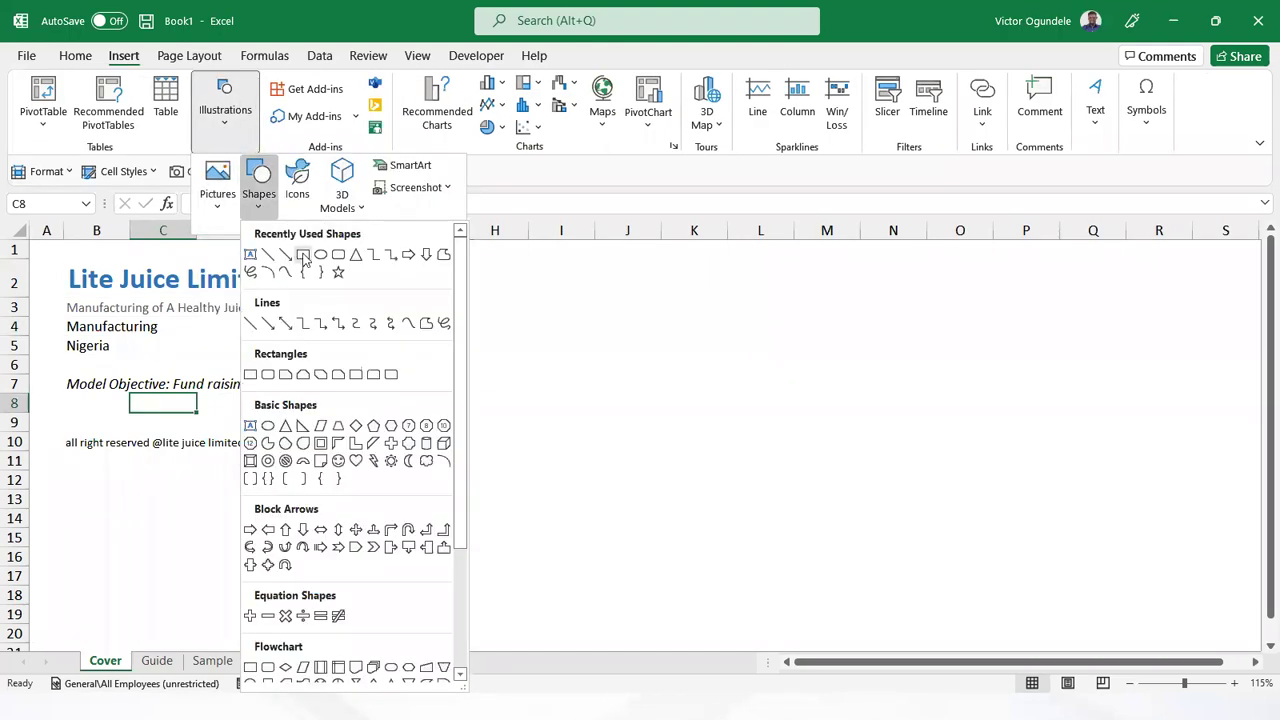
pyautogui.click(302, 254)
pyautogui.moveTo(54, 254); pyautogui.dragTo(506, 483)
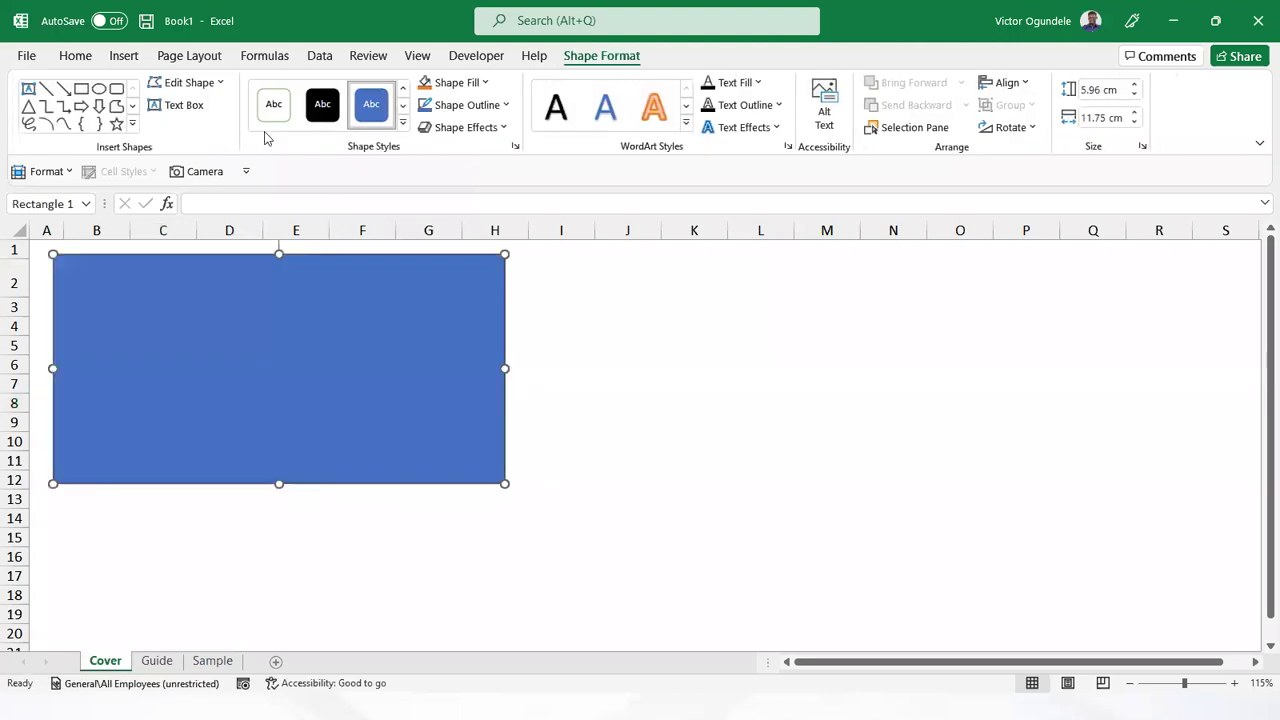
# Remove the rectangle's fill and give it a dark grey outline
pyautogui.click(465, 83)
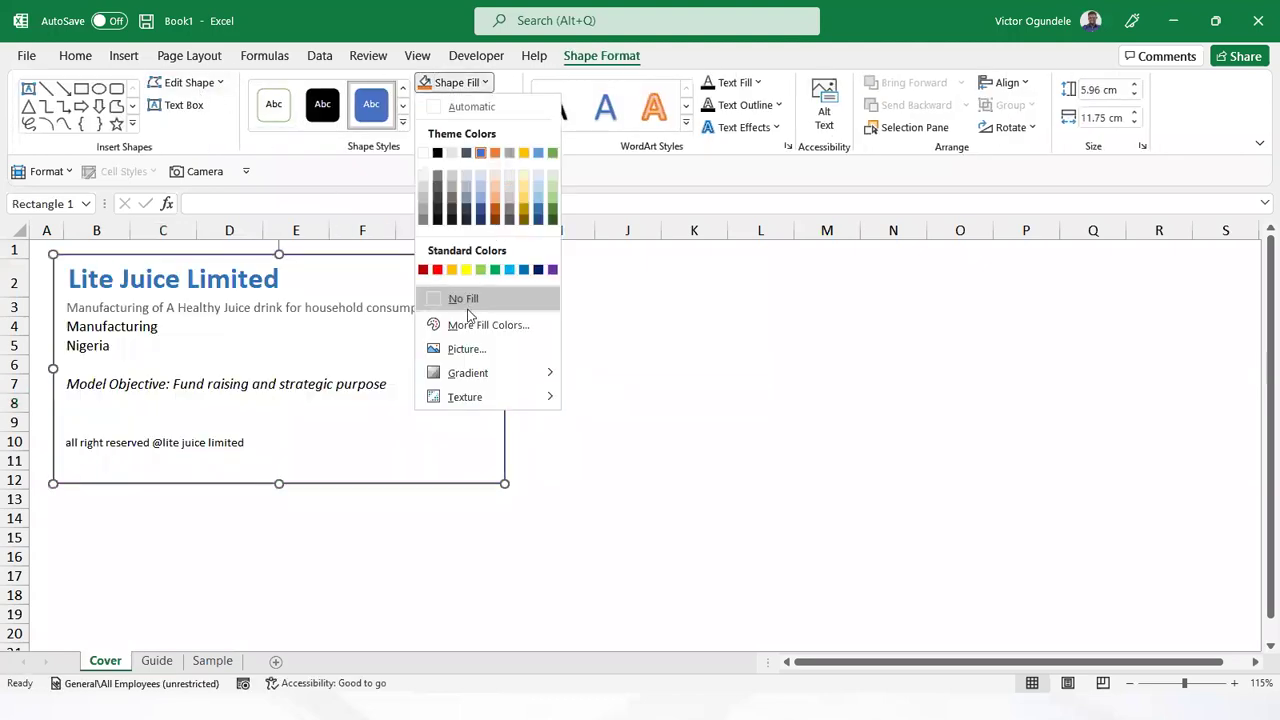
pyautogui.click(468, 299)
pyautogui.click(466, 105)
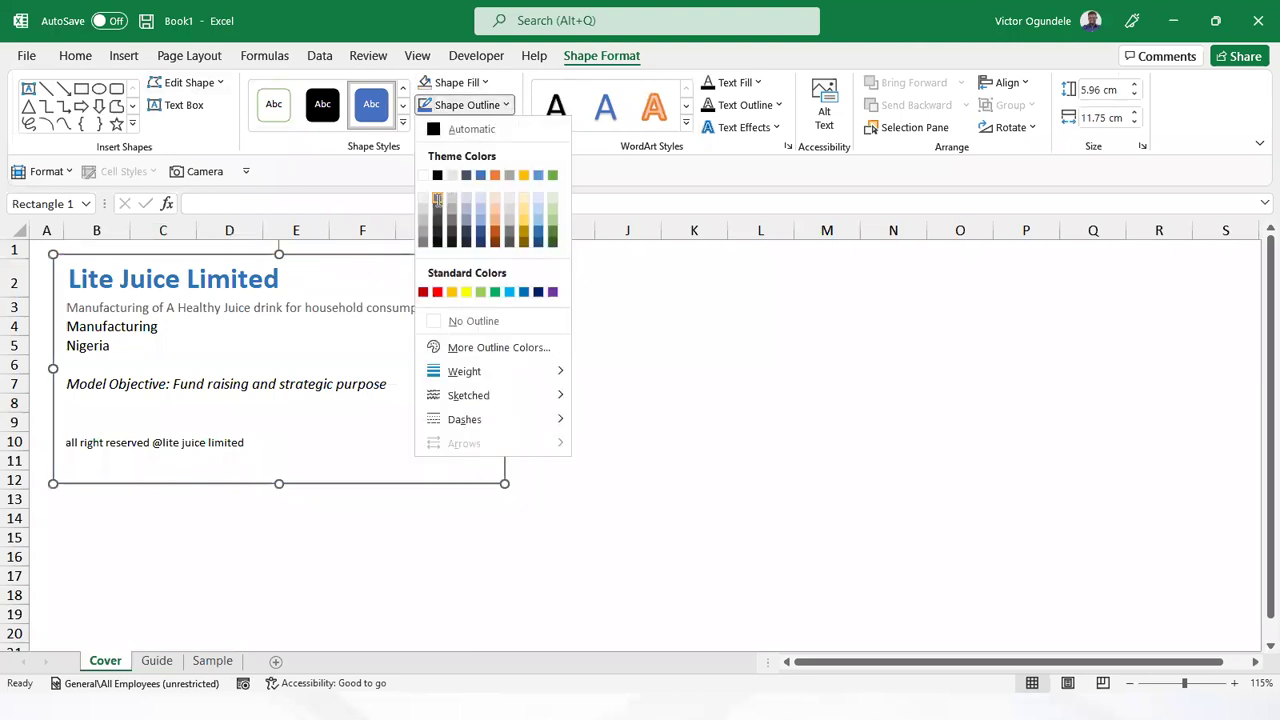
pyautogui.click(438, 203)
pyautogui.click(666, 406)
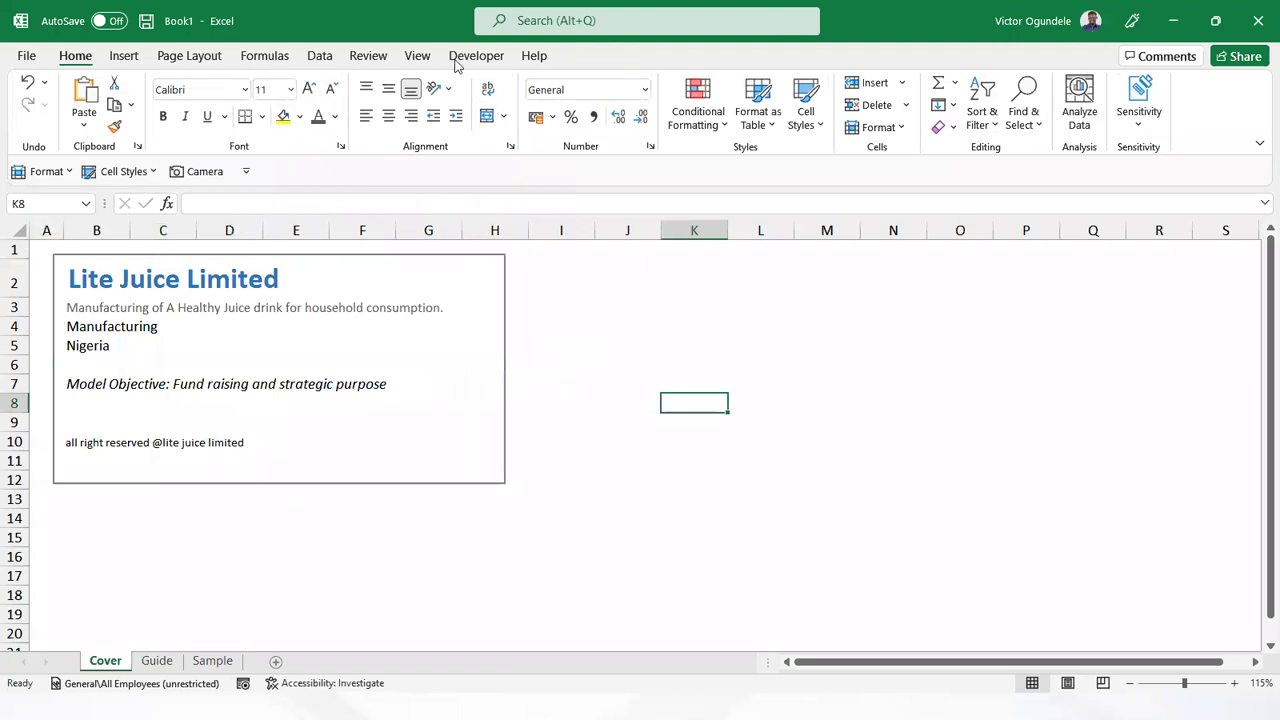
# Hide the row and column headings on the Cover sheet
pyautogui.click(420, 54)
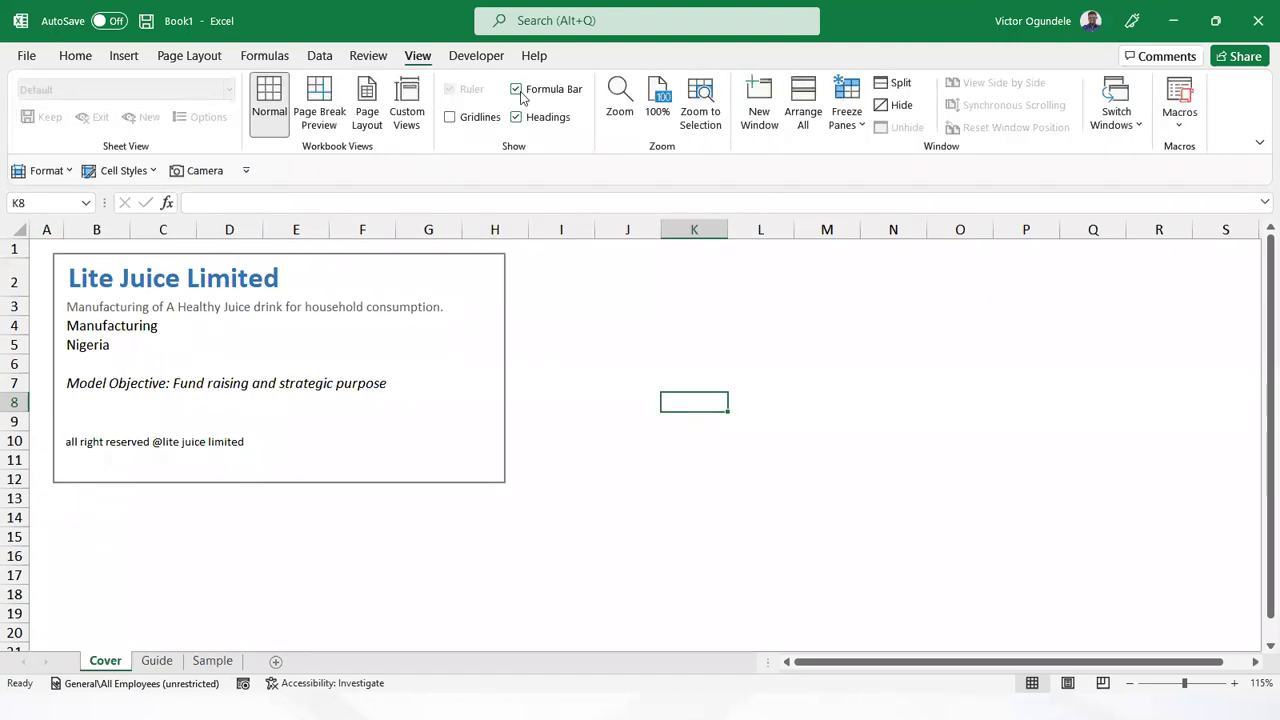
pyautogui.click(517, 118)
pyautogui.click(556, 497)
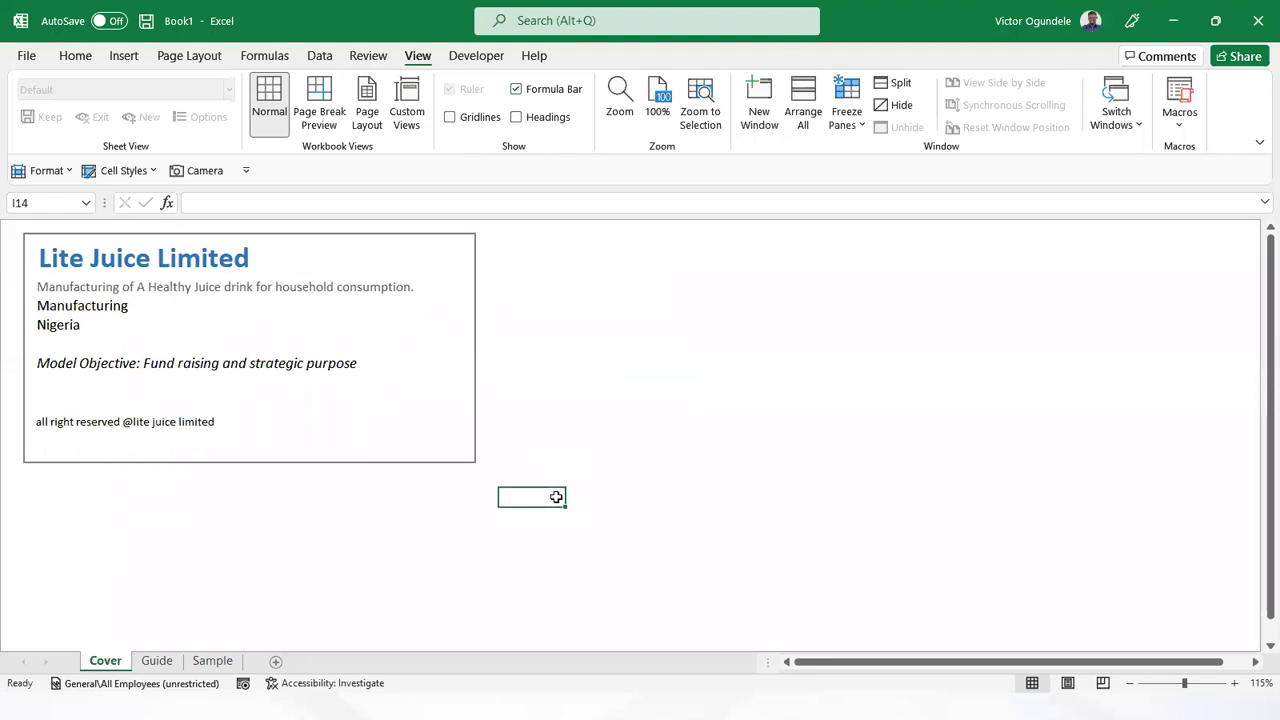
pyautogui.keyDown('ctrl'); pyautogui.scroll(3, 556, 497); pyautogui.keyUp('ctrl')
pyautogui.keyDown('ctrl'); pyautogui.scroll(-2, 556, 497); pyautogui.keyUp('ctrl')
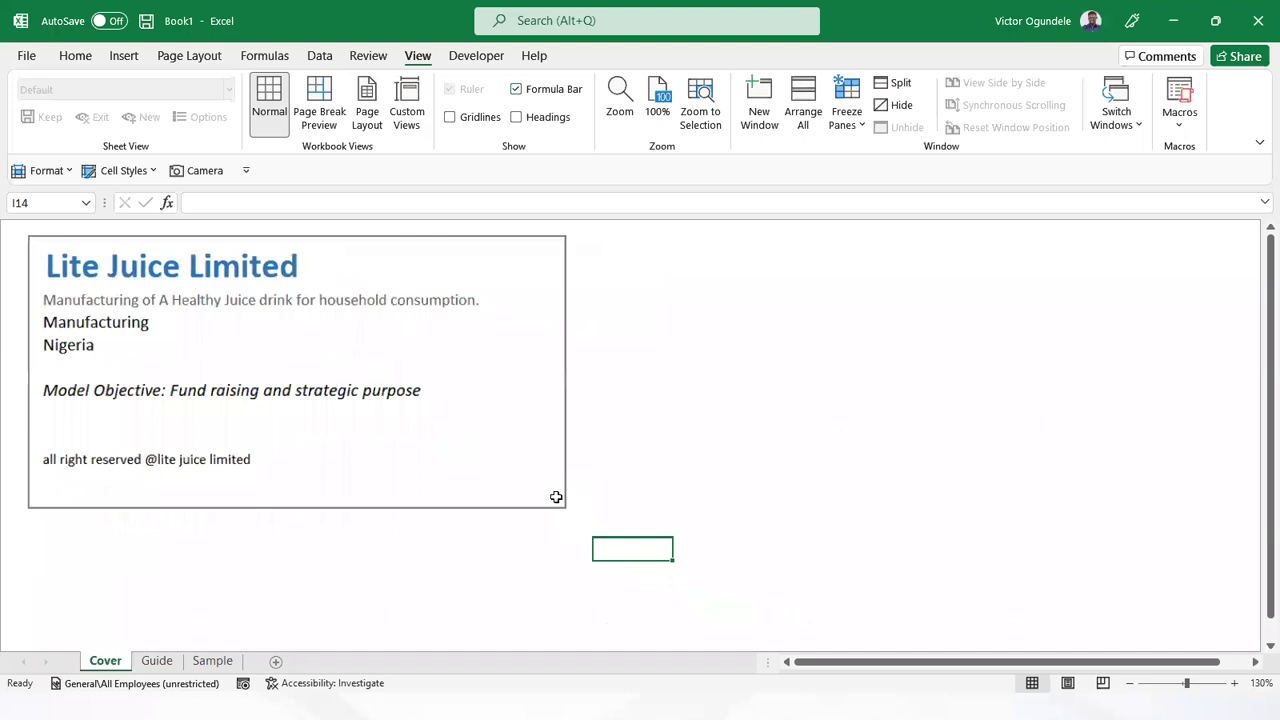
# Set the font colour of the industry in B4 and the model objective in B7 to dark red
pyautogui.hotkey('ctrl', 'Home')
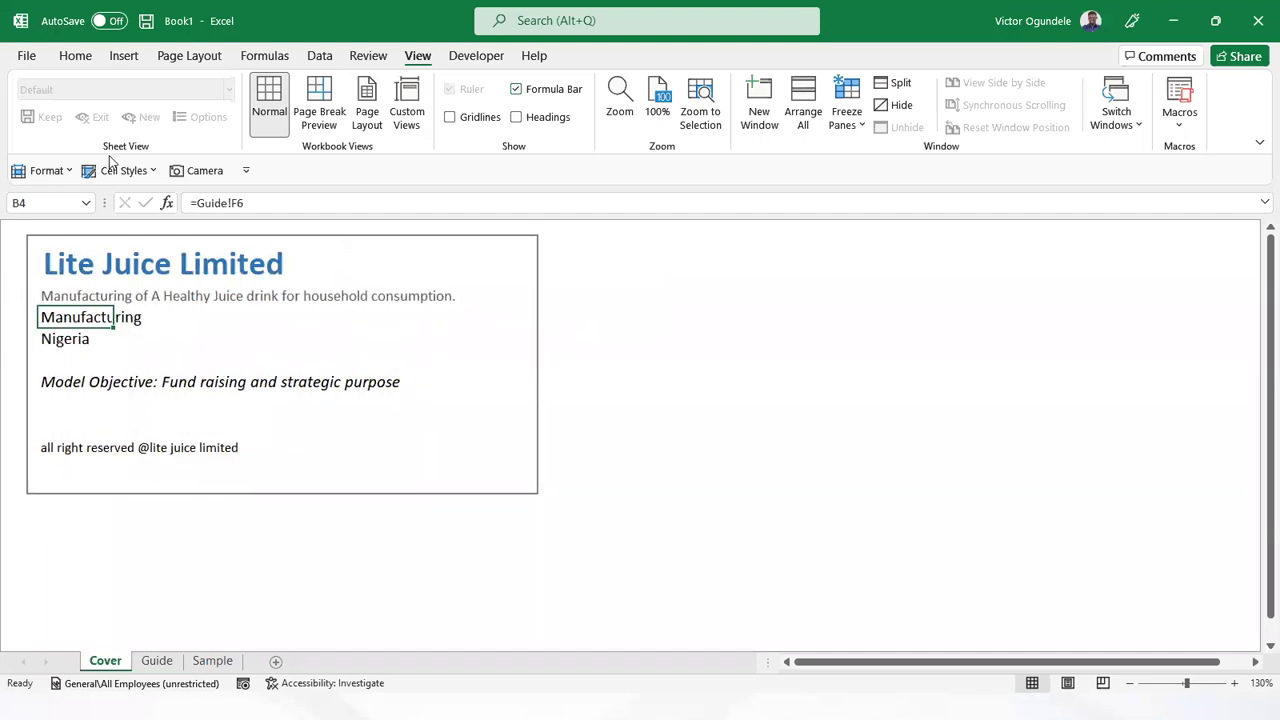
pyautogui.click(78, 57)
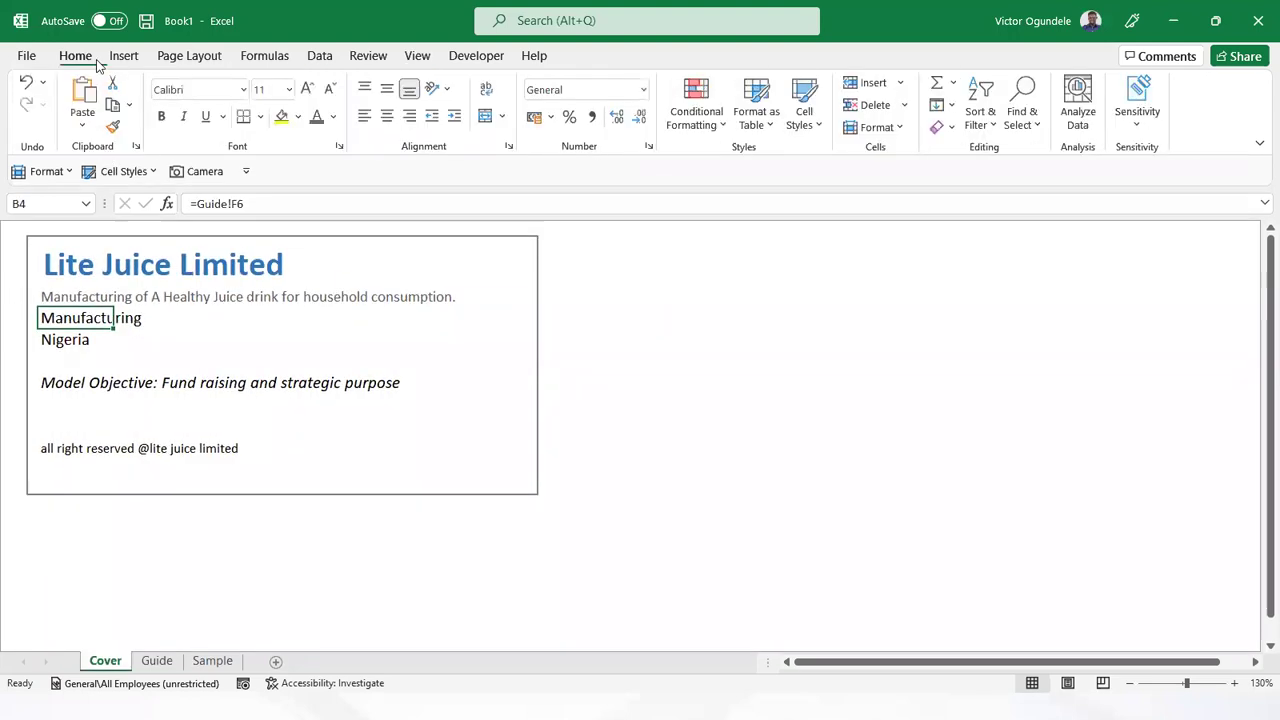
pyautogui.click(334, 118)
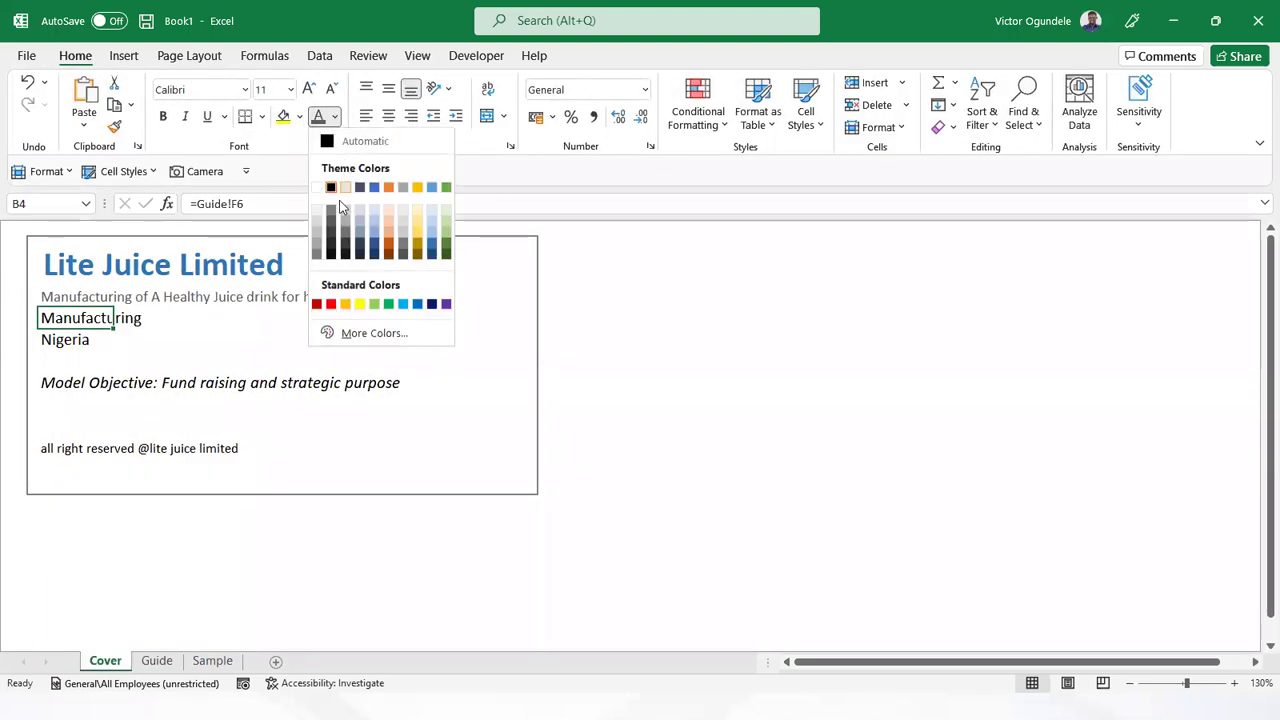
pyautogui.click(316, 305)
pyautogui.click(48, 377)
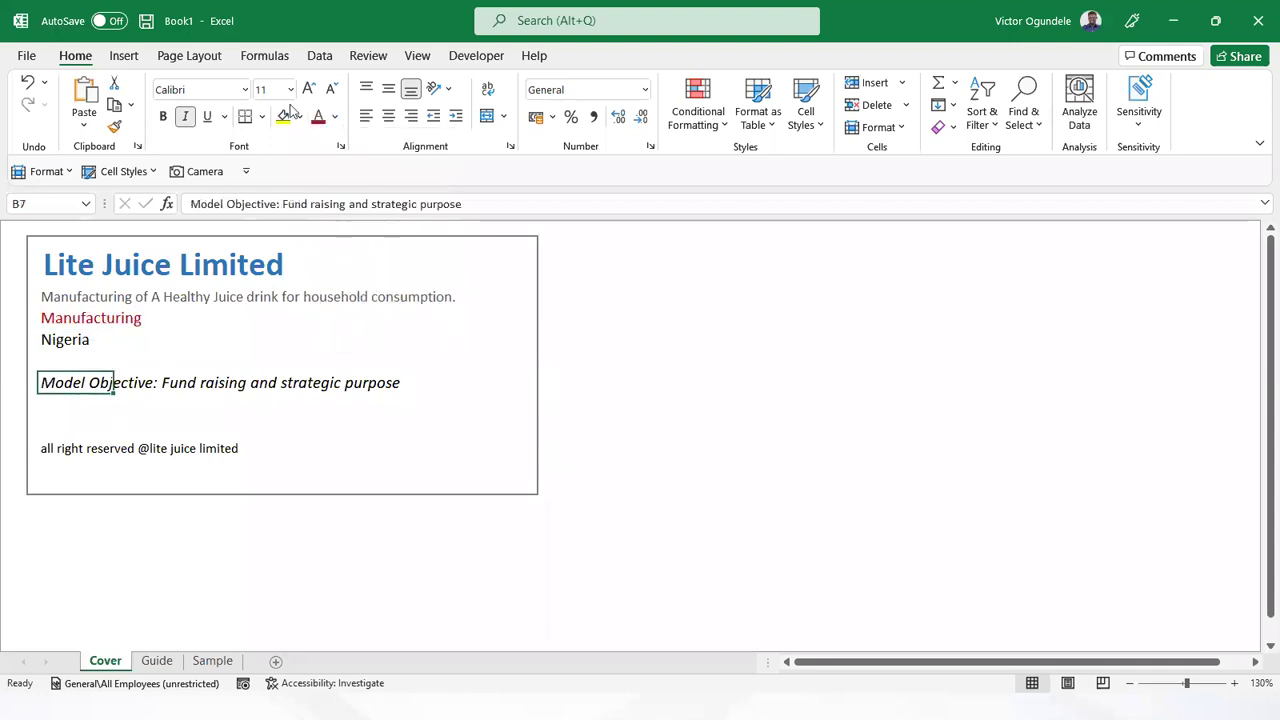
pyautogui.click(318, 117)
pyautogui.click(494, 317)
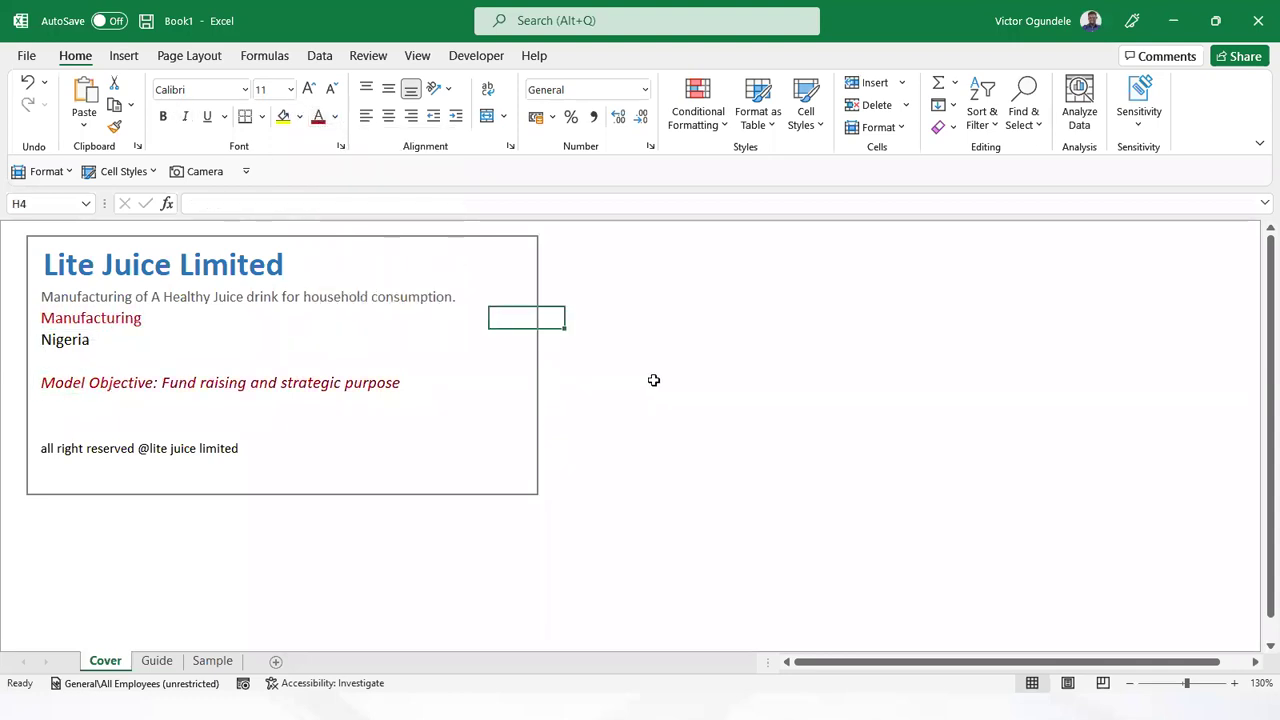
pyautogui.click(735, 334)
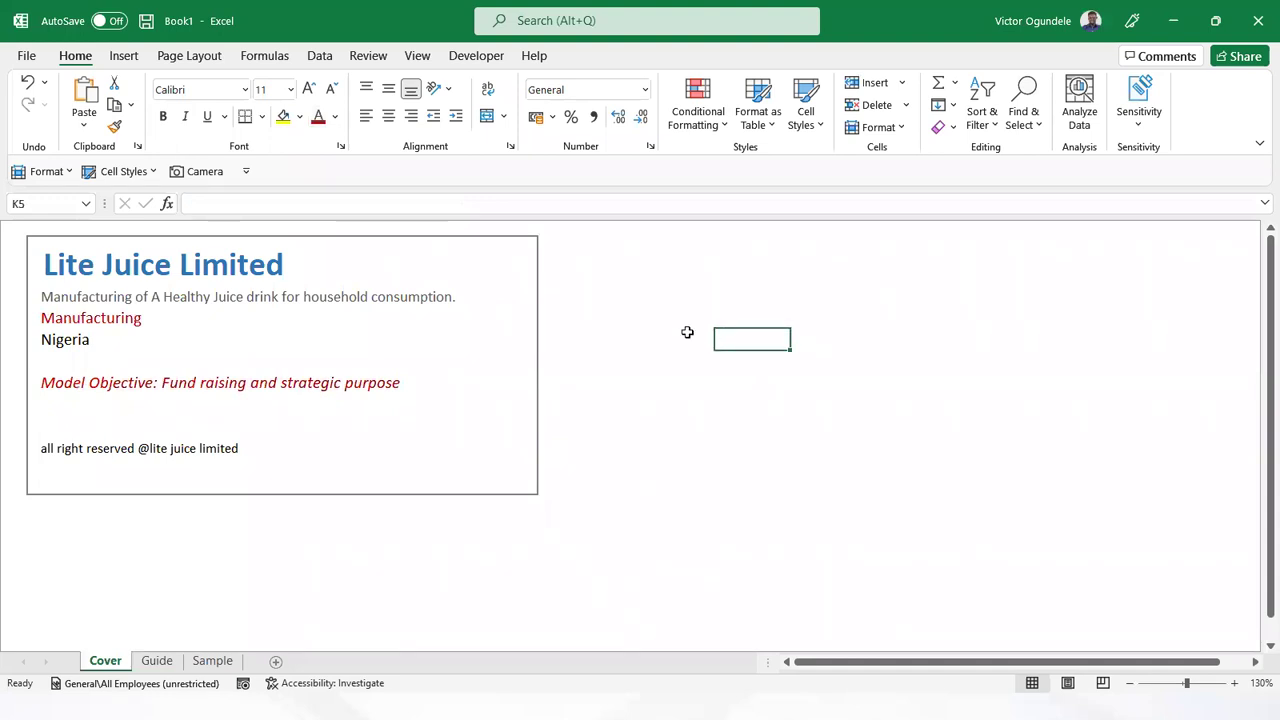
pyautogui.press('Left')
pyautogui.press('Left')
pyautogui.press('Left')
pyautogui.press('Left')
pyautogui.press('Left')
pyautogui.press('Left')
pyautogui.press('Left')
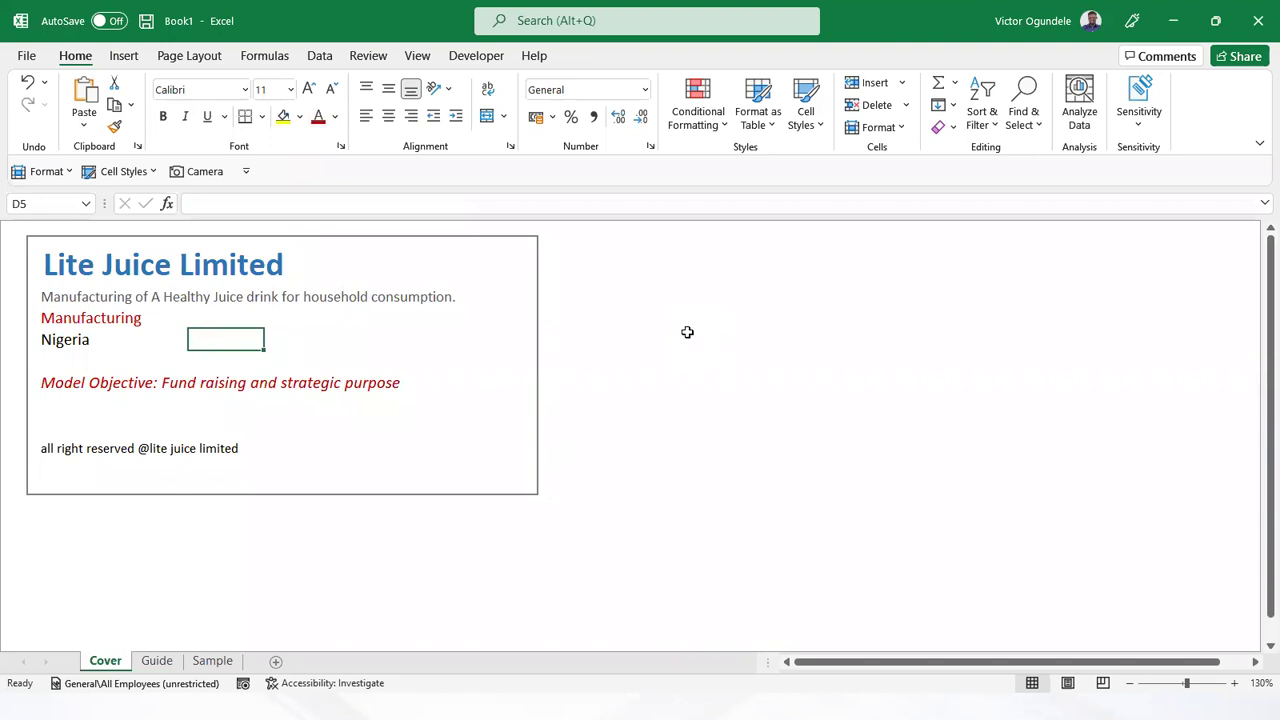
# Switch to the Guide sheet and select the Model Information heading in B2
pyautogui.hotkey('ctrl', 'pagedown')
pyautogui.scroll(-2, 330, 476)
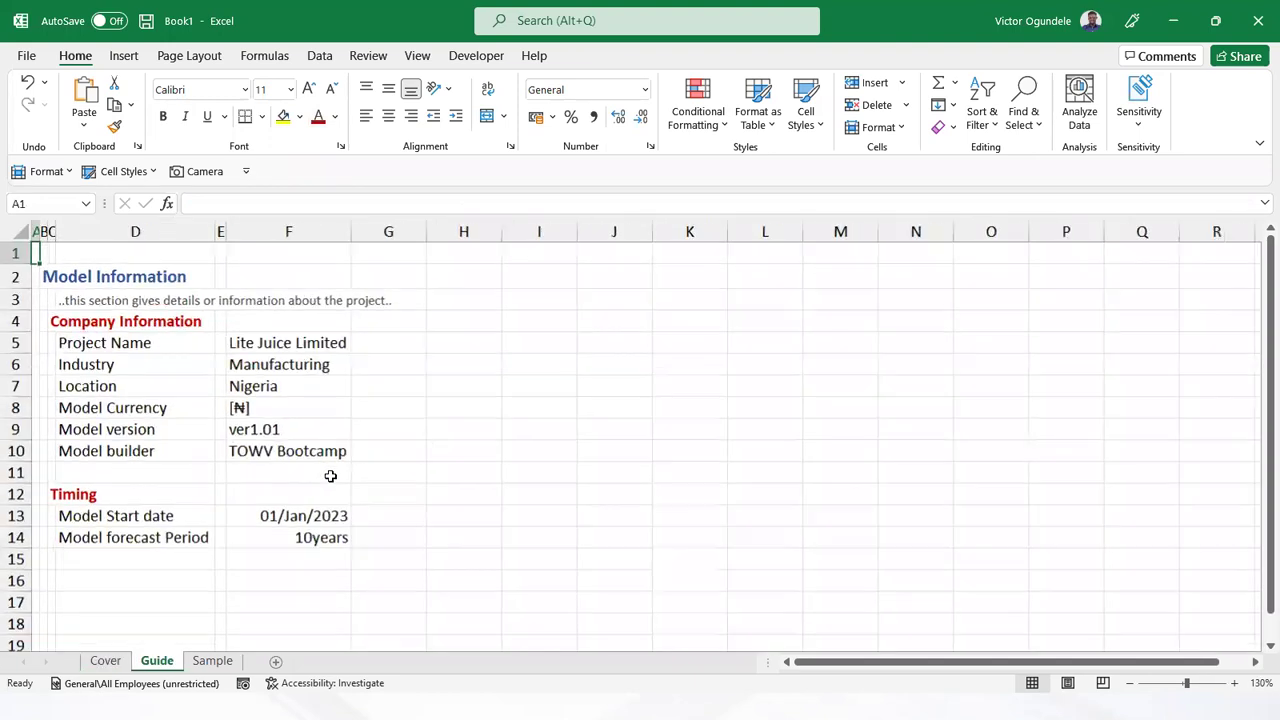
pyautogui.press('Down')
pyautogui.press('Right')
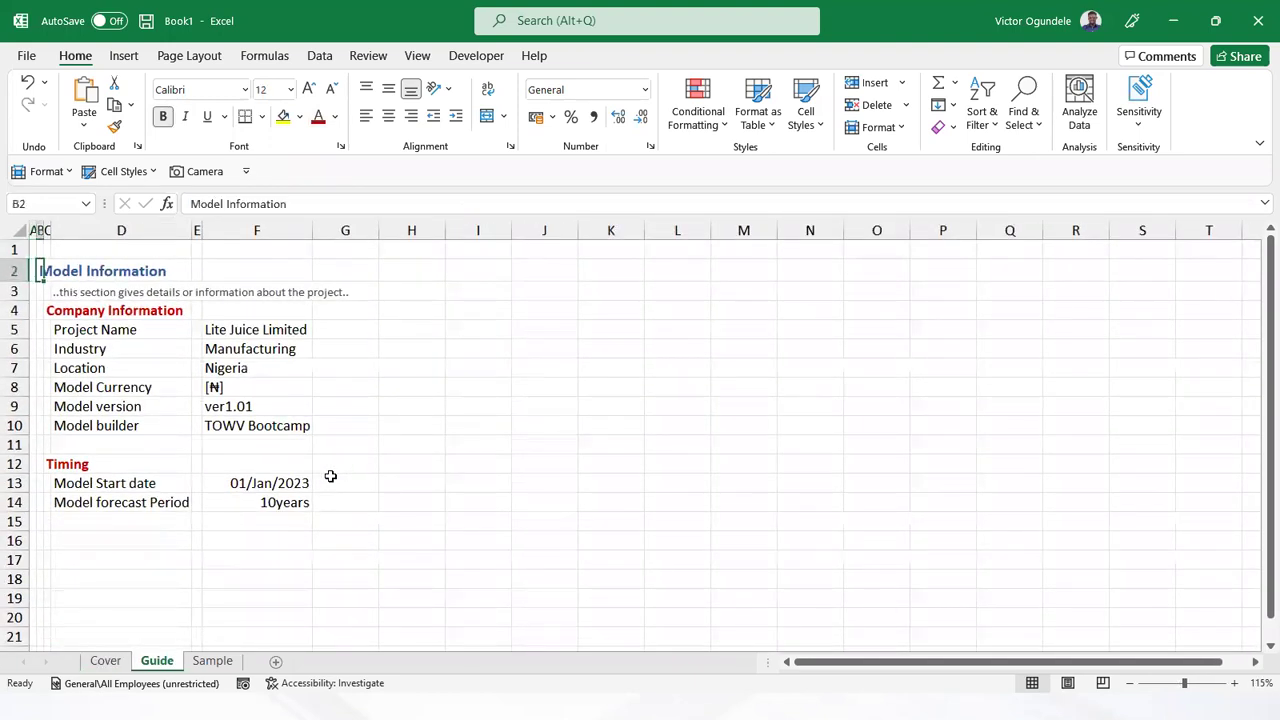
pyautogui.hotkey('ctrl', 'c')
pyautogui.press('Down')
pyautogui.press('Down')
pyautogui.press('Down')
pyautogui.press('Down')
pyautogui.press('Down')
pyautogui.press('Down')
pyautogui.press('Down')
pyautogui.press('Down')
pyautogui.press('Down')
pyautogui.press('Down')
pyautogui.press('Down')
pyautogui.press('Down')
pyautogui.press('Up')
pyautogui.press('Up')
pyautogui.press('Up')
pyautogui.press('Up')
pyautogui.press('Up')
pyautogui.press('Up')
pyautogui.press('Up')
pyautogui.press('Up')
pyautogui.press('Up')
pyautogui.press('Up')
pyautogui.press('Up')
pyautogui.press('Up')
# Copy the Model Information heading and its description (B2:D3) to B16, below the Timing section
pyautogui.hotkey('shift', 'Right')
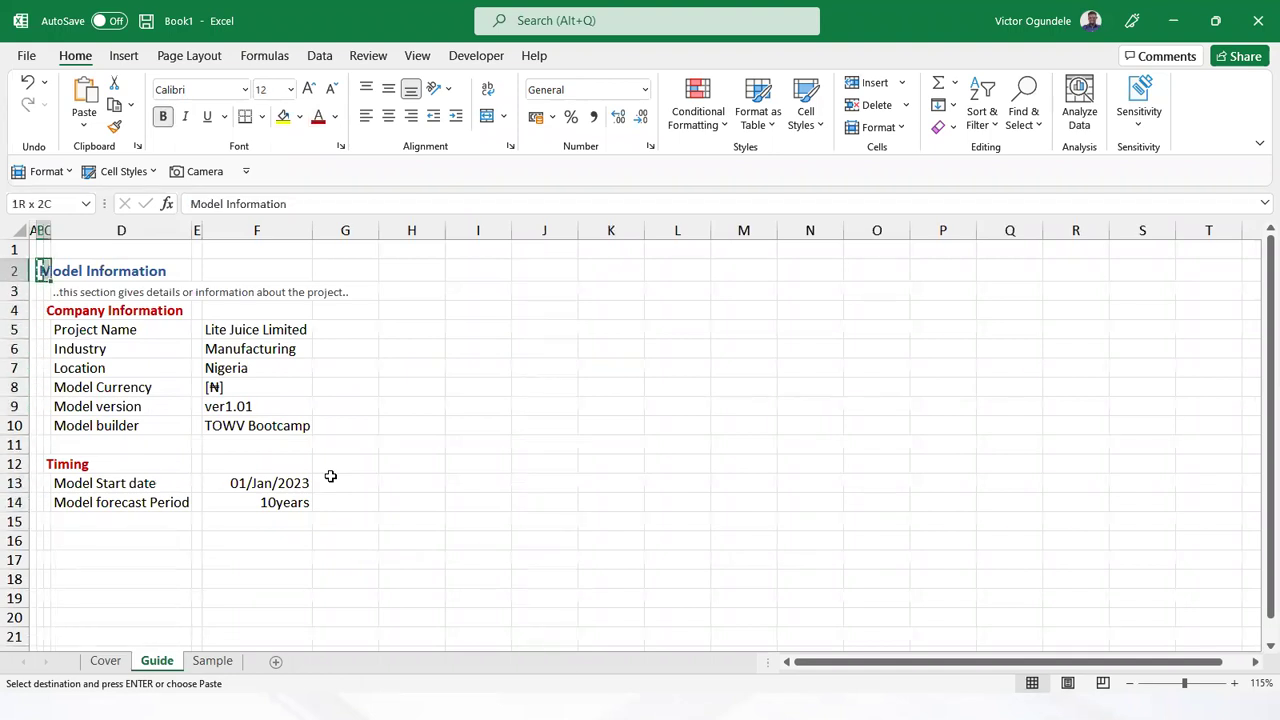
pyautogui.hotkey('shift', 'Down')
pyautogui.hotkey('shift', 'Right')
pyautogui.hotkey('ctrl', 'v')
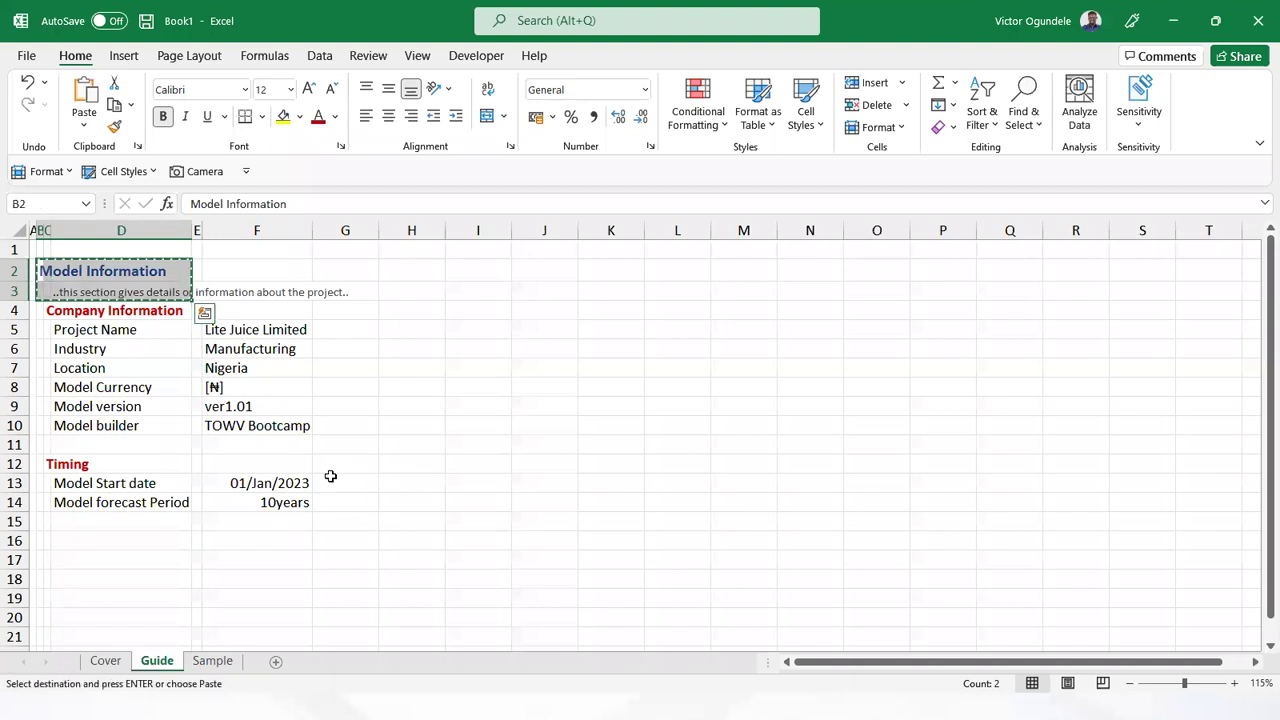
pyautogui.press('Down')
pyautogui.press('Down')
pyautogui.press('Down')
pyautogui.press('Down')
pyautogui.press('Down')
pyautogui.press('Down')
pyautogui.press('Down')
pyautogui.press('Down')
pyautogui.press('Down')
pyautogui.press('Down')
pyautogui.press('Down')
pyautogui.press('Down')
pyautogui.press('Down')
pyautogui.press('Down')
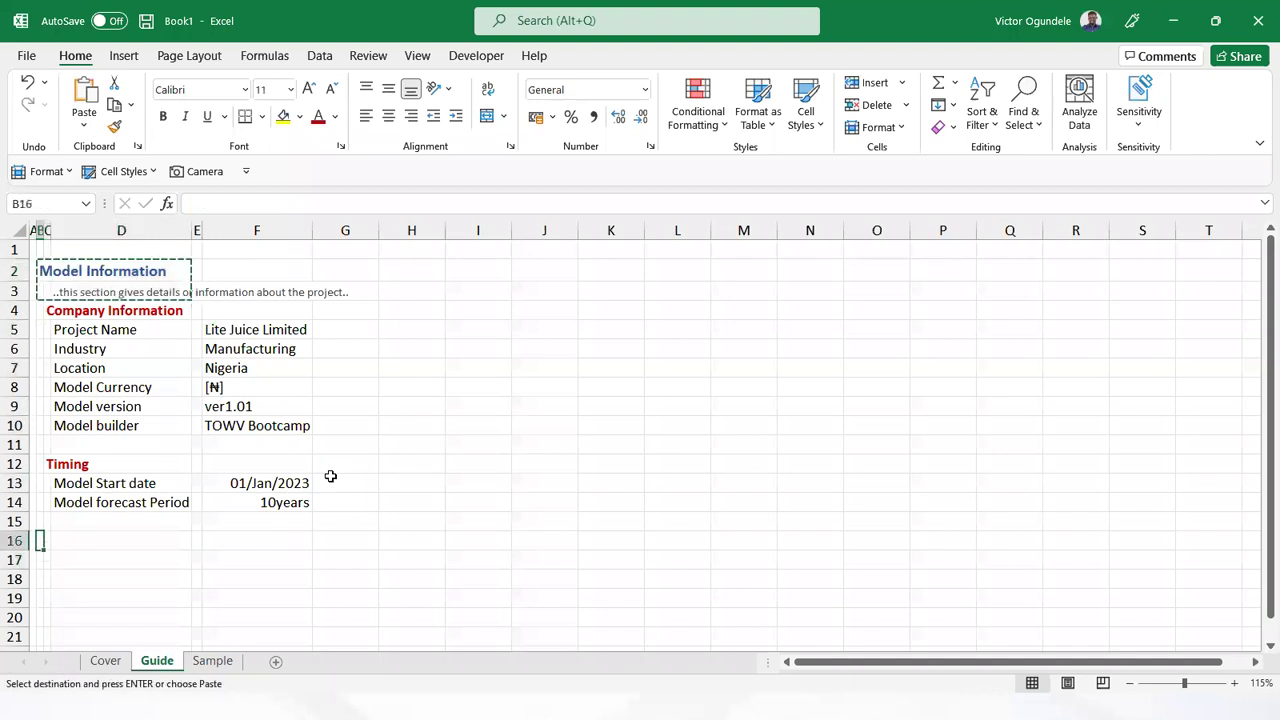
pyautogui.hotkey('ctrl', 'v')
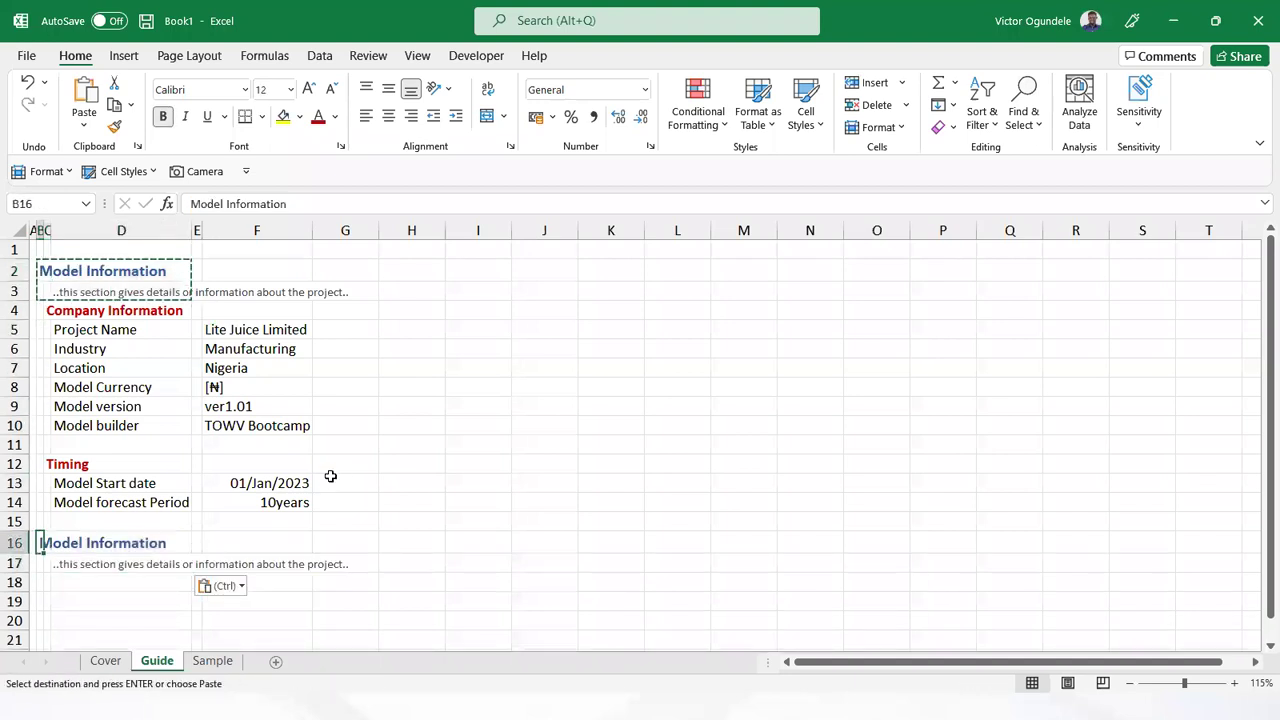
# Change the copied heading in B16 to "Model Navigation" and select its description in D17
pyautogui.press('F2')
pyautogui.press('BackSpace')
pyautogui.press('BackSpace')
pyautogui.press('BackSpace')
pyautogui.press('BackSpace')
pyautogui.press('BackSpace')
pyautogui.press('BackSpace')
pyautogui.press('BackSpace')
pyautogui.press('BackSpace')
pyautogui.press('BackSpace')
pyautogui.press('BackSpace')
pyautogui.press('BackSpace')
pyautogui.write('Navigation')
pyautogui.press('Return')
pyautogui.press('Right')
pyautogui.press('Right')
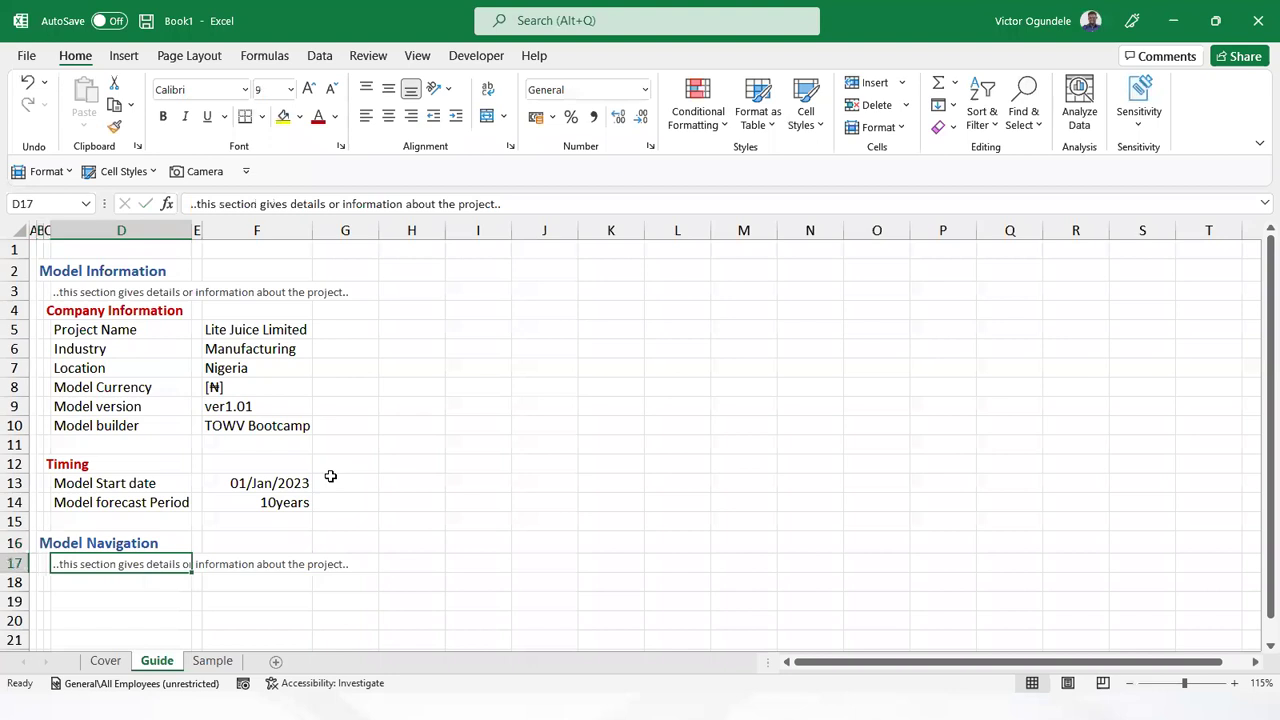
pyautogui.press('F2')
pyautogui.press('BackSpace')
pyautogui.press('BackSpace')
pyautogui.press('BackSpace')
pyautogui.press('BackSpace')
pyautogui.press('BackSpace')
pyautogui.press('BackSpace')
pyautogui.press('BackSpace')
pyautogui.press('BackSpace')
pyautogui.press('BackSpace')
pyautogui.press('BackSpace')
pyautogui.press('BackSpace')
pyautogui.press('BackSpace')
pyautogui.press('BackSpace')
pyautogui.press('BackSpace')
pyautogui.press('BackSpace')
pyautogui.press('BackSpace')
pyautogui.press('BackSpace')
pyautogui.press('BackSpace')
pyautogui.press('BackSpace')
pyautogui.press('BackSpace')
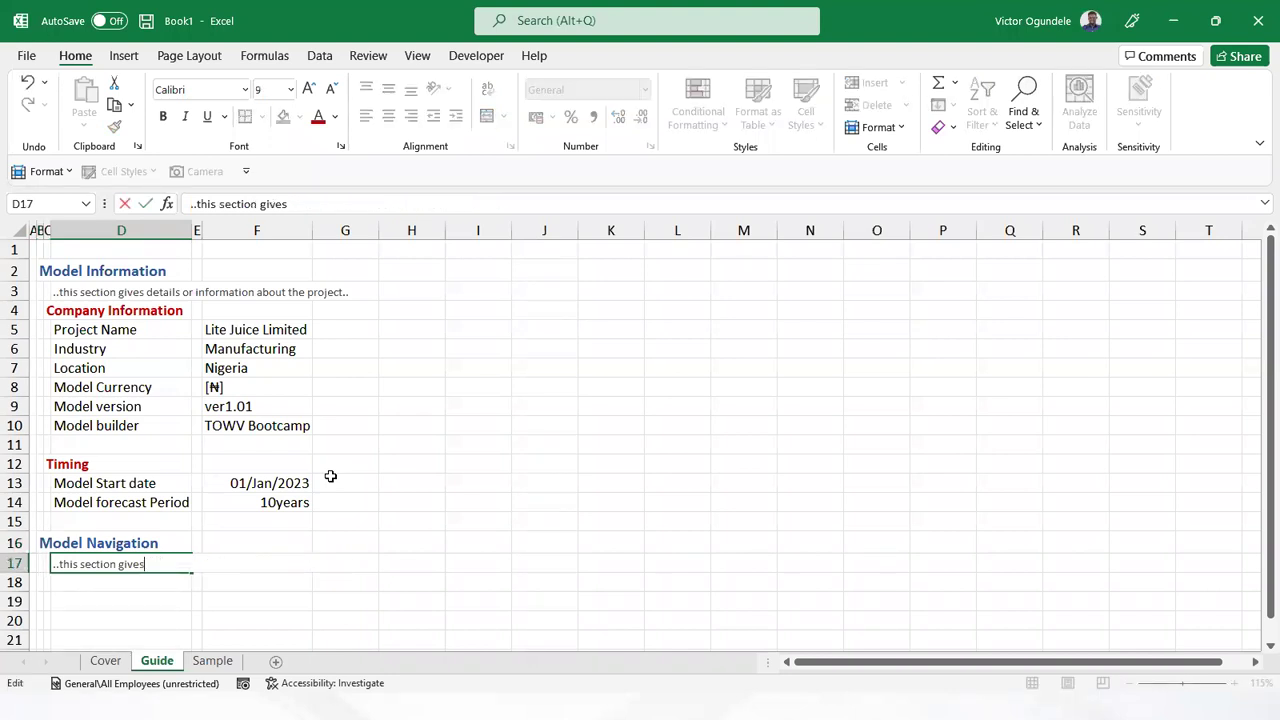
pyautogui.press('Escape')
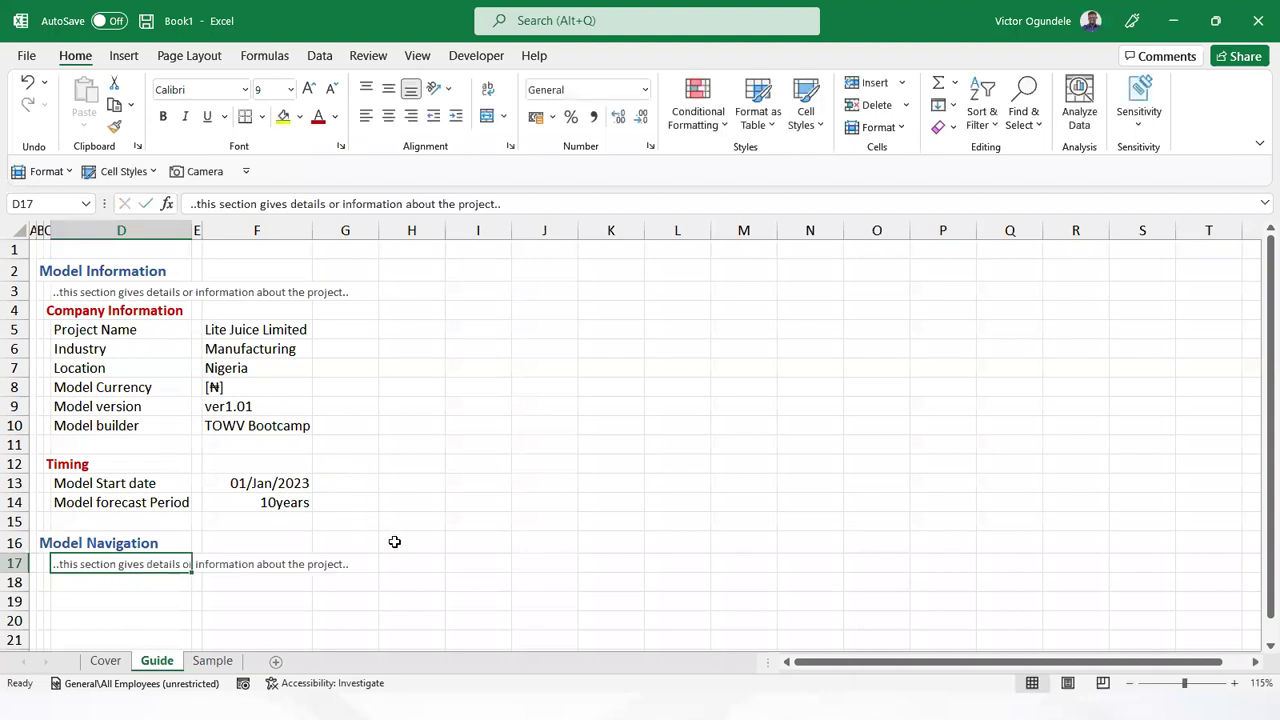
# Change the description in D17 to "..this section gives guide to understanding data in the model"
pyautogui.scroll(3, 395, 541)
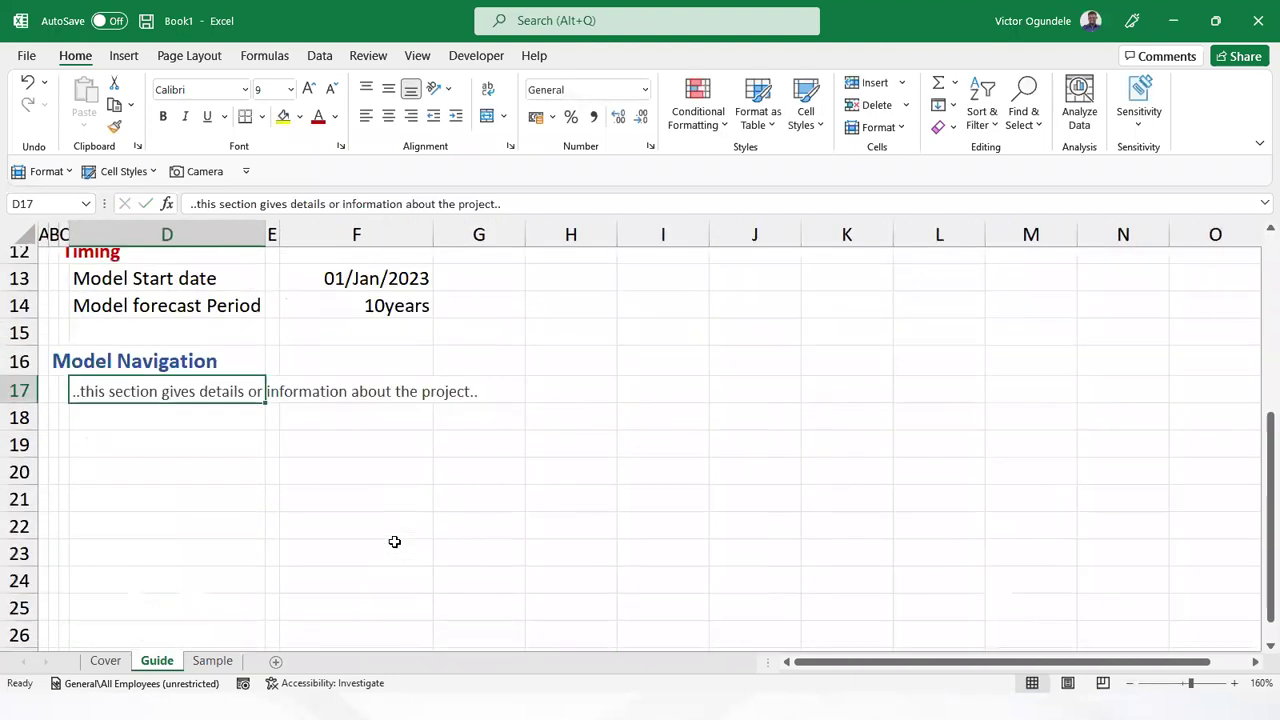
pyautogui.press('F2')
pyautogui.press('BackSpace')
pyautogui.press('BackSpace')
pyautogui.press('BackSpace')
pyautogui.press('BackSpace')
pyautogui.press('BackSpace')
pyautogui.press('BackSpace')
pyautogui.press('BackSpace')
pyautogui.press('BackSpace')
pyautogui.press('BackSpace')
pyautogui.press('BackSpace')
pyautogui.press('BackSpace')
pyautogui.press('BackSpace')
pyautogui.press('BackSpace')
pyautogui.press('BackSpace')
pyautogui.press('BackSpace')
pyautogui.press('BackSpace')
pyautogui.press('BackSpace')
pyautogui.press('BackSpace')
pyautogui.press('BackSpace')
pyautogui.press('BackSpace')
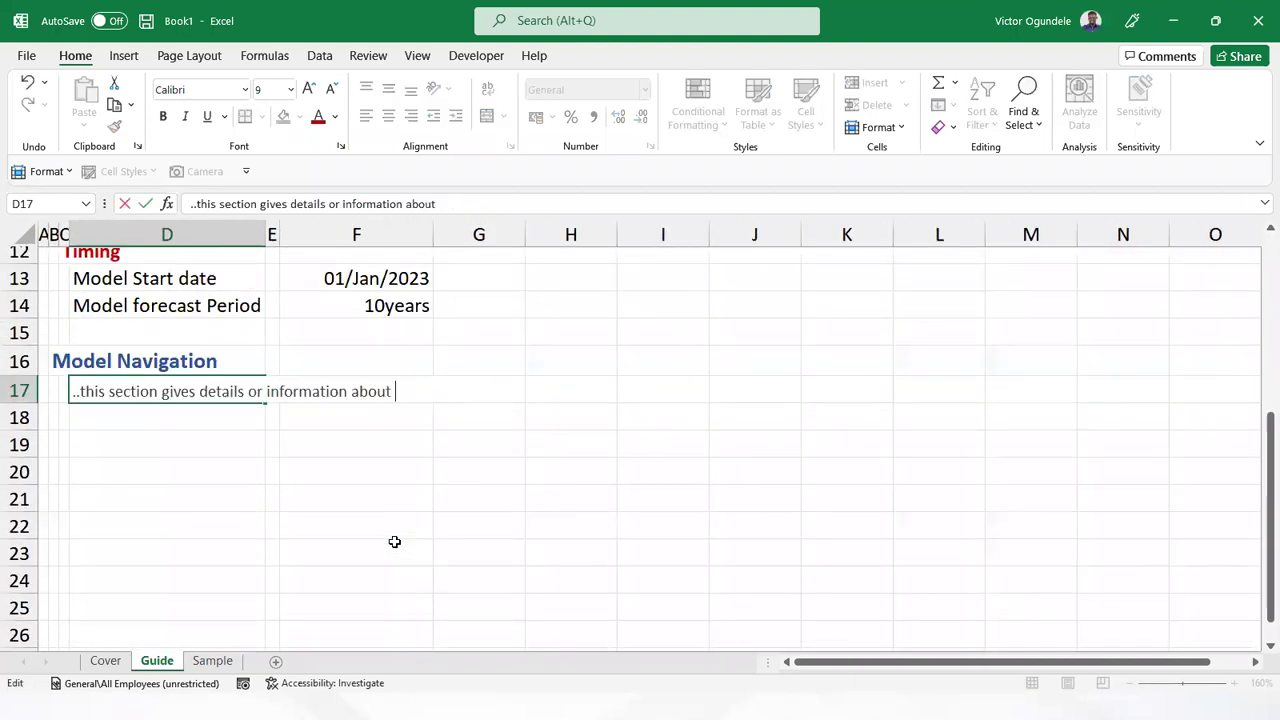
pyautogui.press('BackSpace')
pyautogui.press('BackSpace')
pyautogui.press('BackSpace')
pyautogui.press('BackSpace')
pyautogui.press('BackSpace')
pyautogui.press('BackSpace')
pyautogui.press('BackSpace')
pyautogui.press('BackSpace')
pyautogui.press('BackSpace')
pyautogui.press('BackSpace')
pyautogui.press('BackSpace')
pyautogui.press('BackSpace')
pyautogui.press('BackSpace')
pyautogui.press('BackSpace')
pyautogui.press('BackSpace')
pyautogui.press('BackSpace')
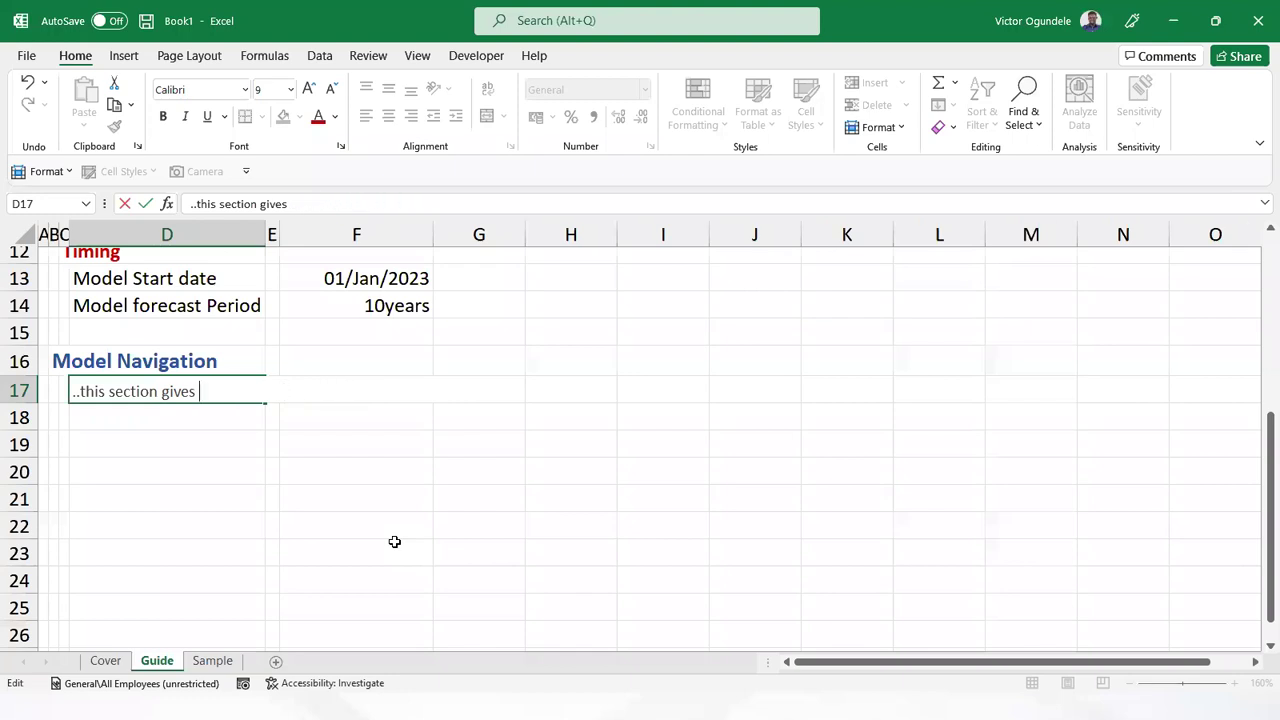
pyautogui.write('guide to understanding ')
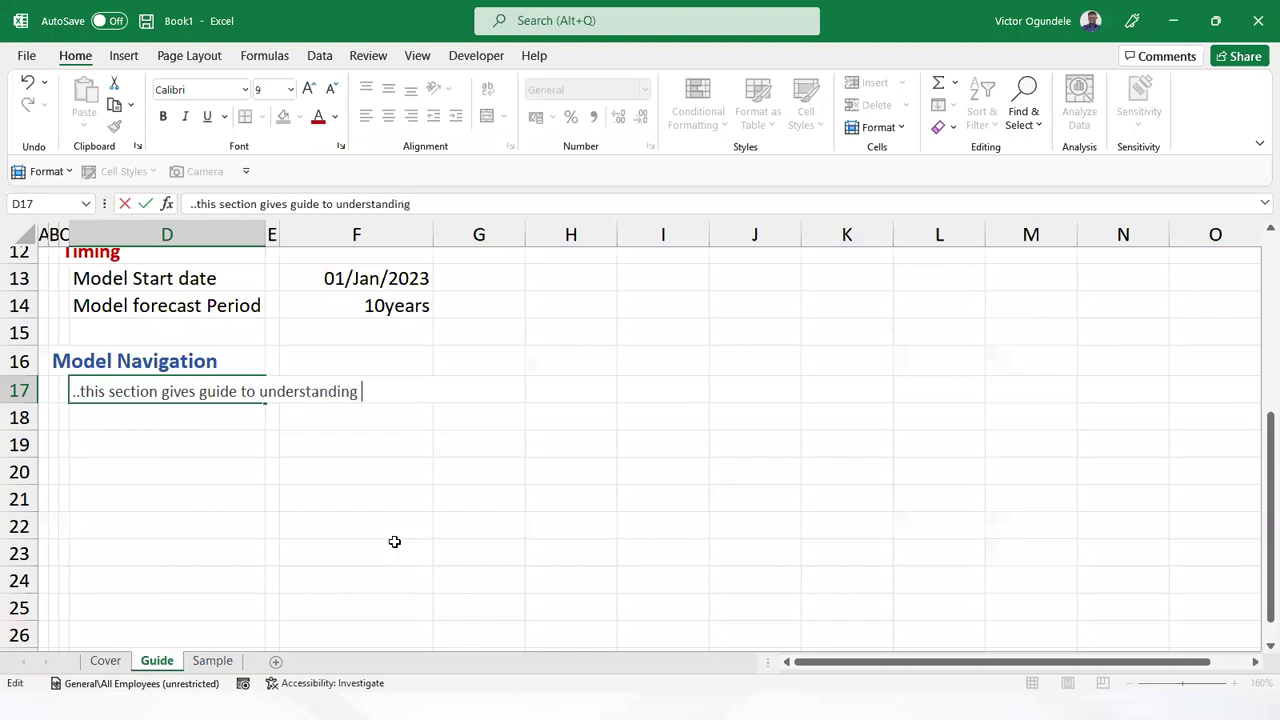
pyautogui.write('data in the model')
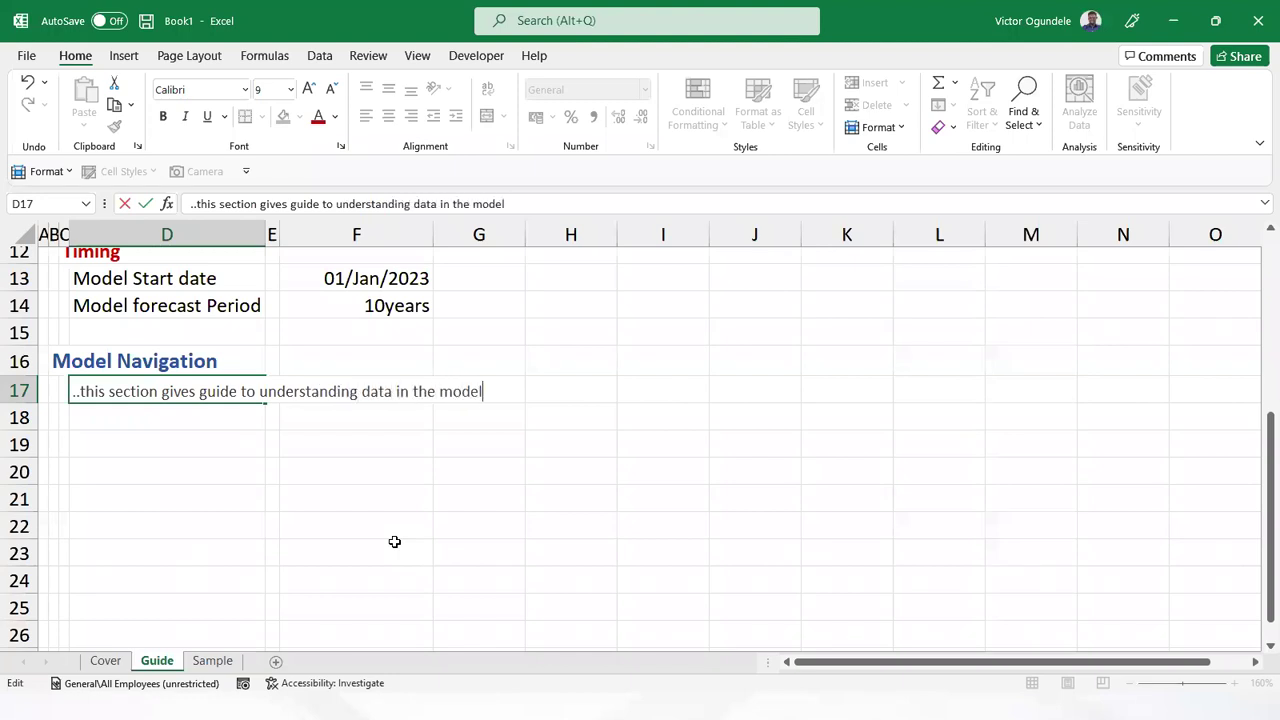
pyautogui.hotkey('ctrl', 'Return')
# Collapse the ribbon and enter the subheading "Style Guide" in C18, under the Model Navigation description
pyautogui.doubleClick(84, 60)
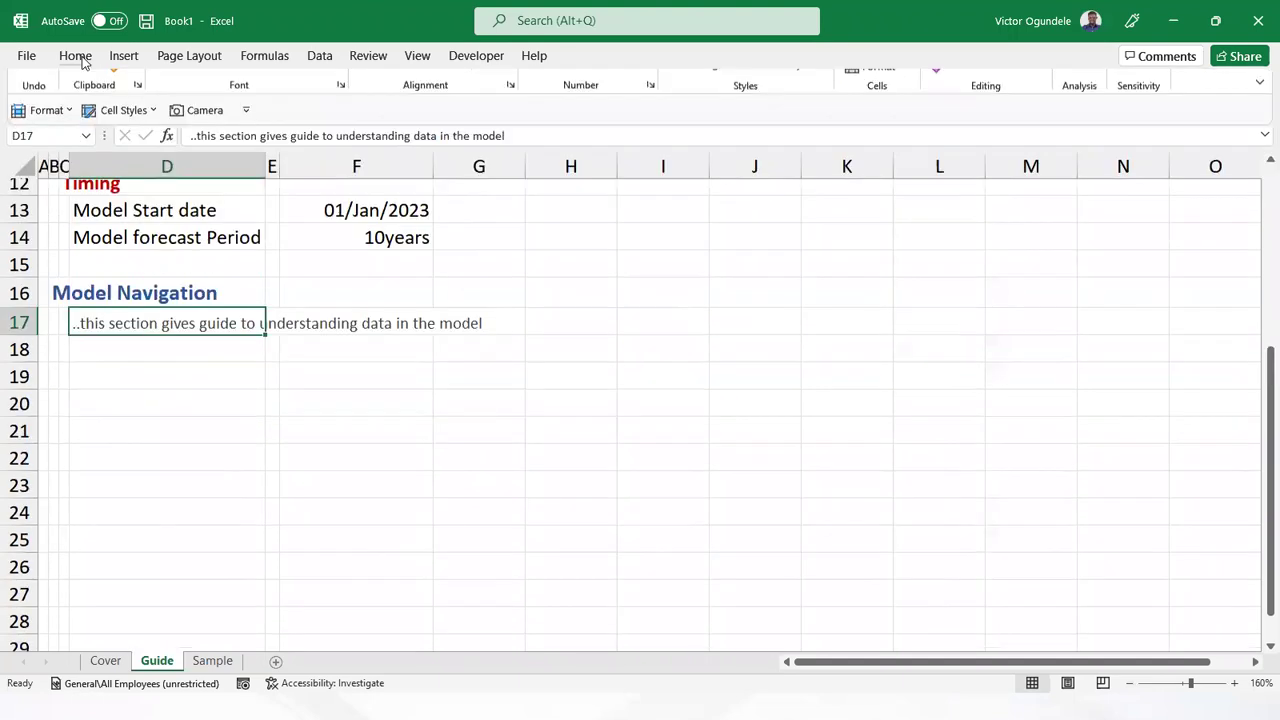
pyautogui.scroll(2, 186, 410)
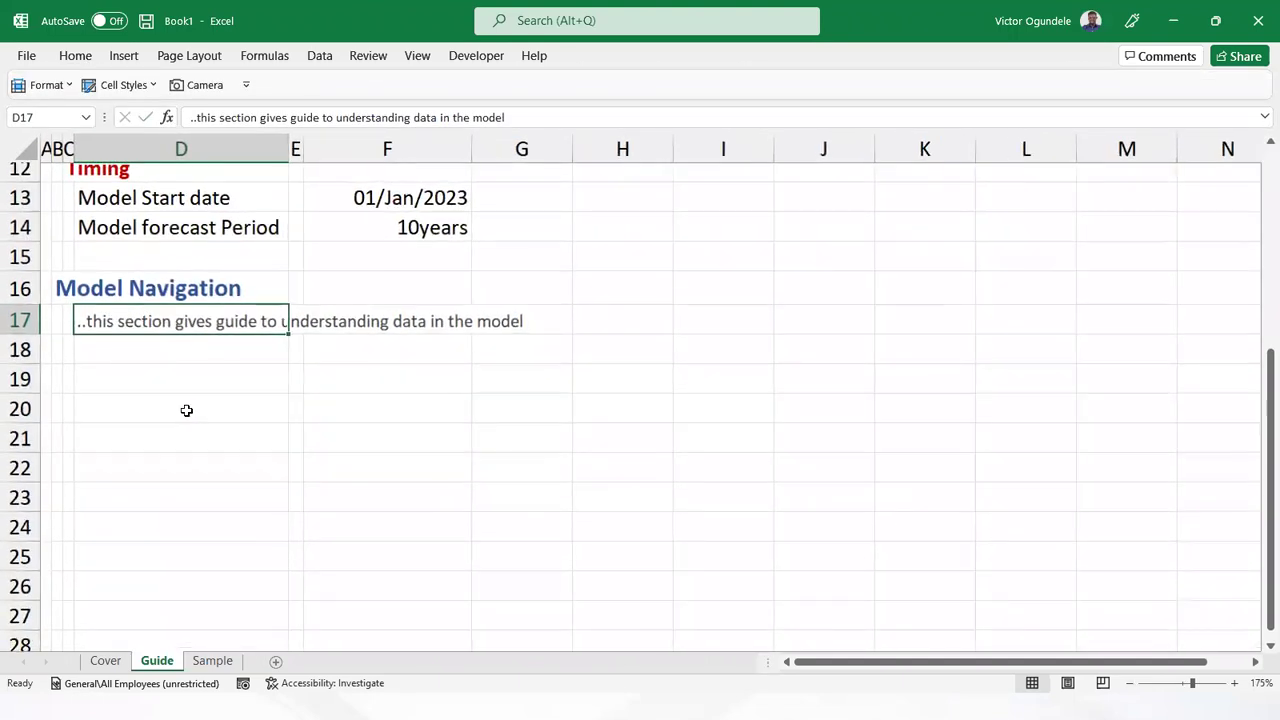
pyautogui.click(156, 373)
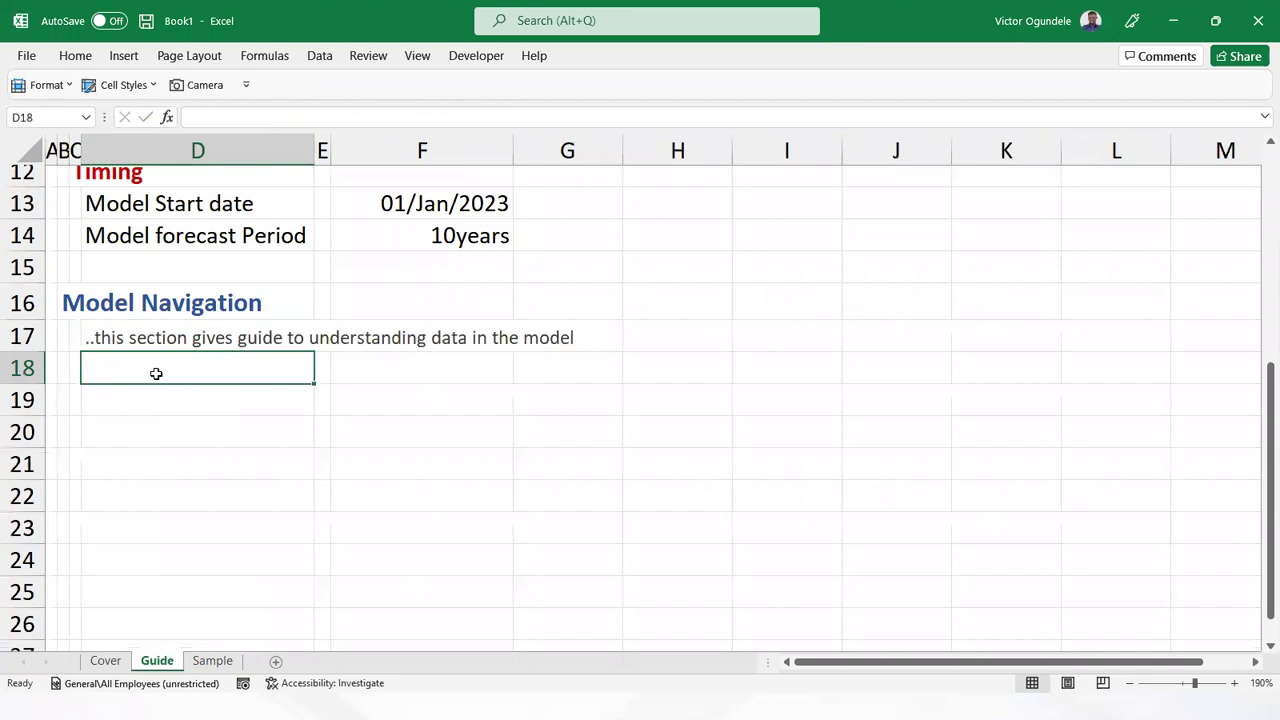
pyautogui.press('Left')
pyautogui.write('Style Guide')
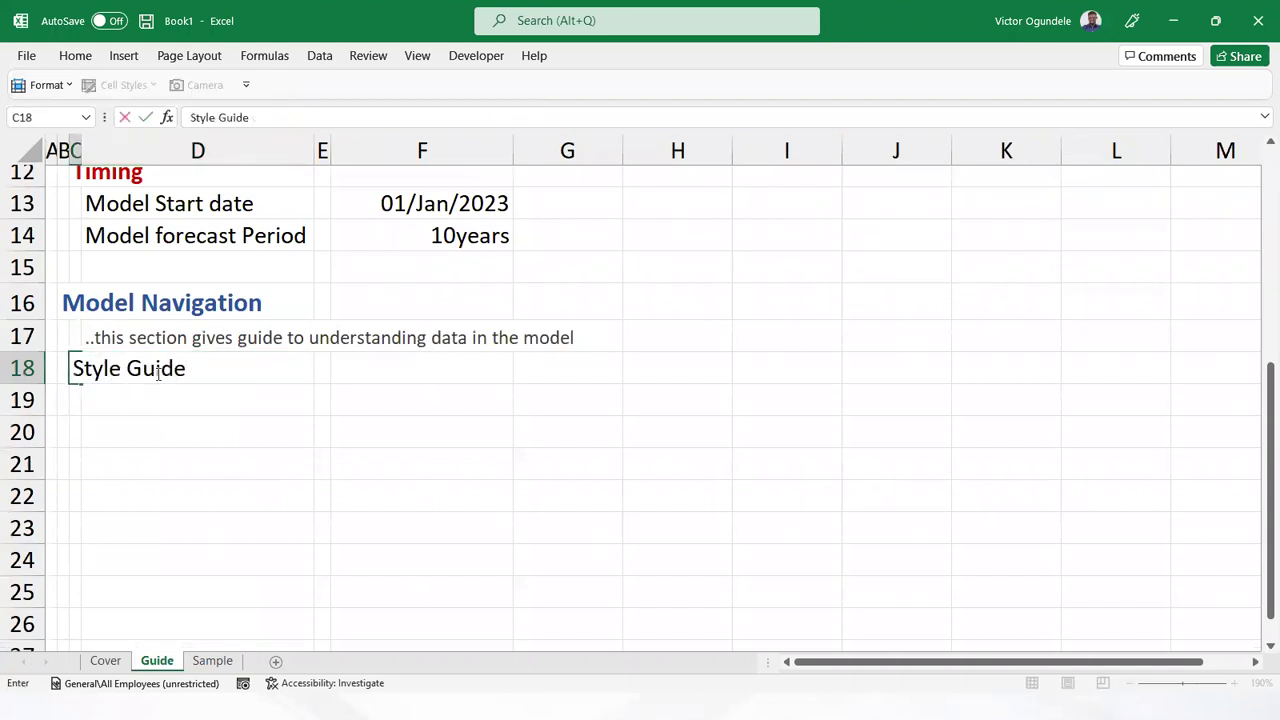
pyautogui.hotkey('ctrl', 'Return')
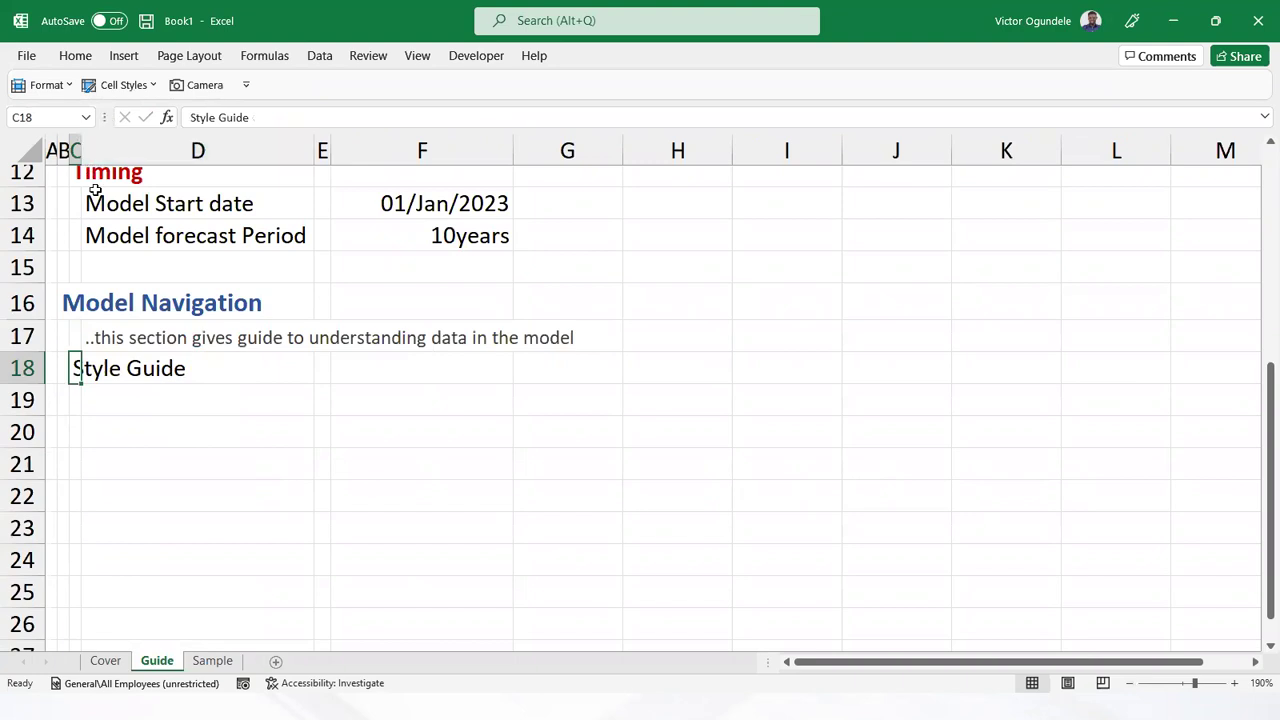
# Copy the formatting of the Timing subheading in C12 onto the Style Guide subheading in C18
pyautogui.hotkey('ctrl', 'Up')
pyautogui.hotkey('alt', 'h')
pyautogui.press('f')
pyautogui.press('p')
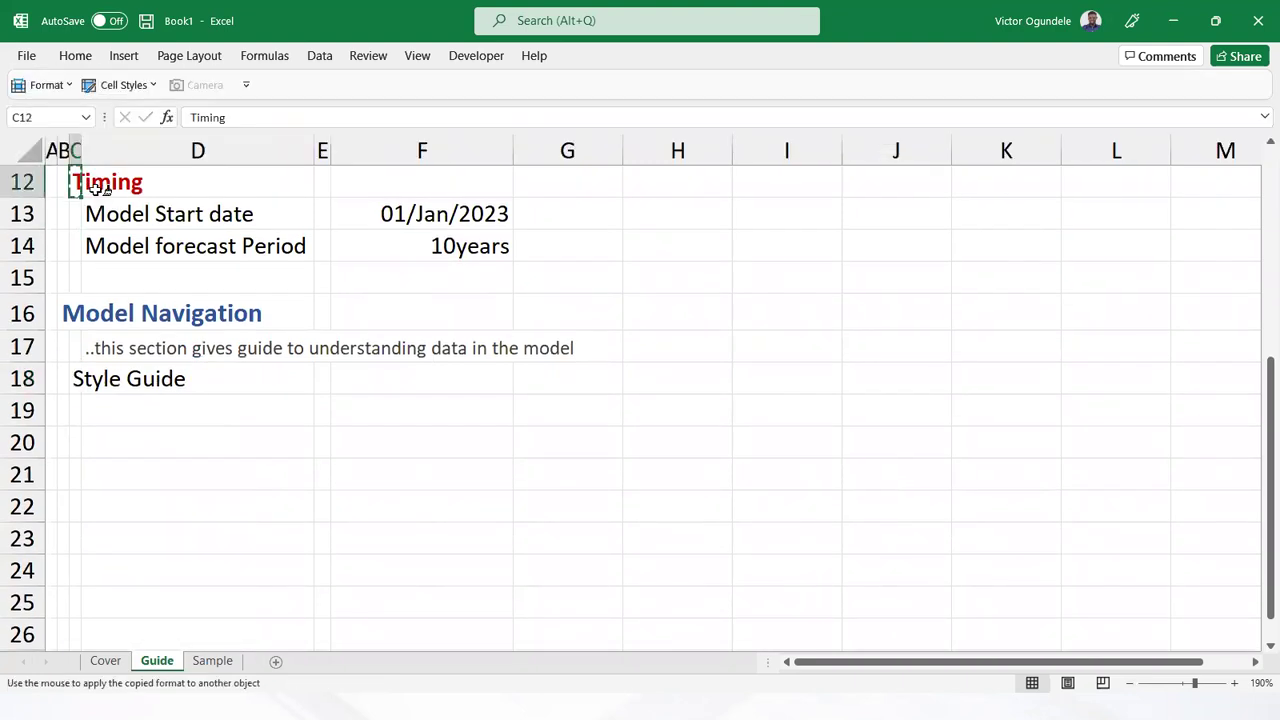
pyautogui.hotkey('ctrl', 'Down')
pyautogui.press('Return')
# Enter "Input cells" in D19 as the first item under Style Guide
pyautogui.press('Down')
pyautogui.press('Right')
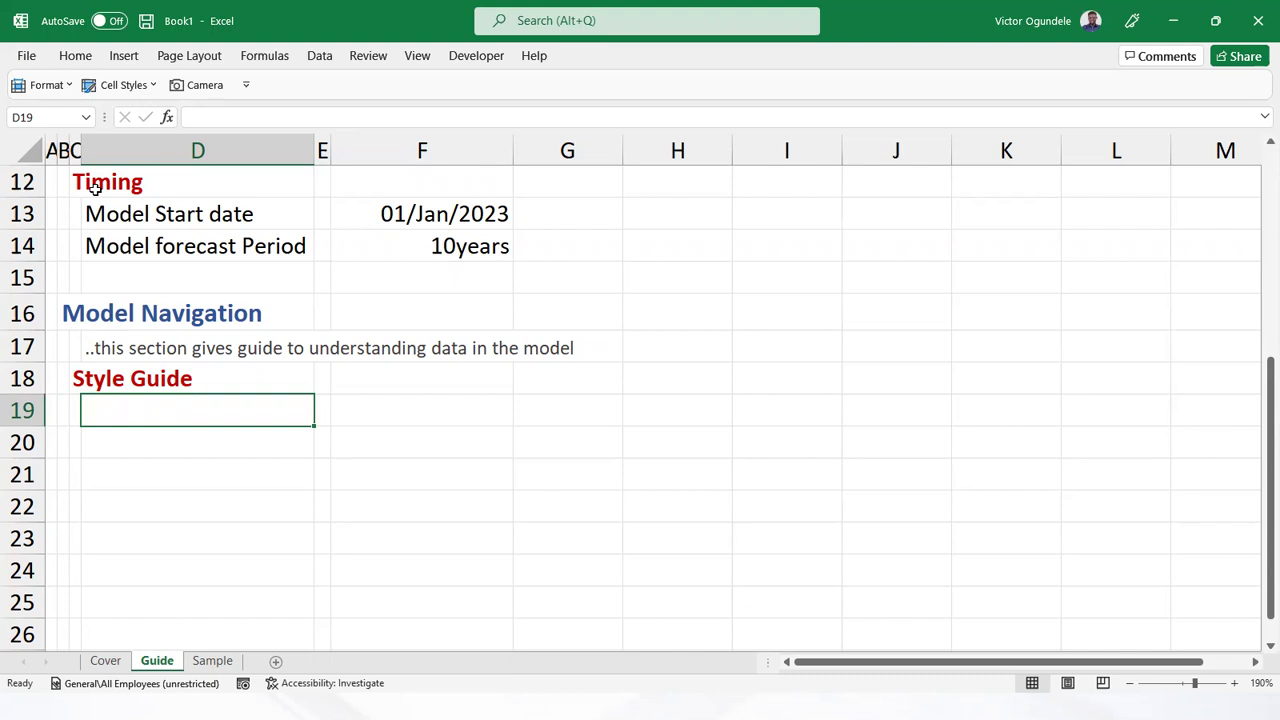
pyautogui.write('Input cell st')
pyautogui.press('BackSpace')
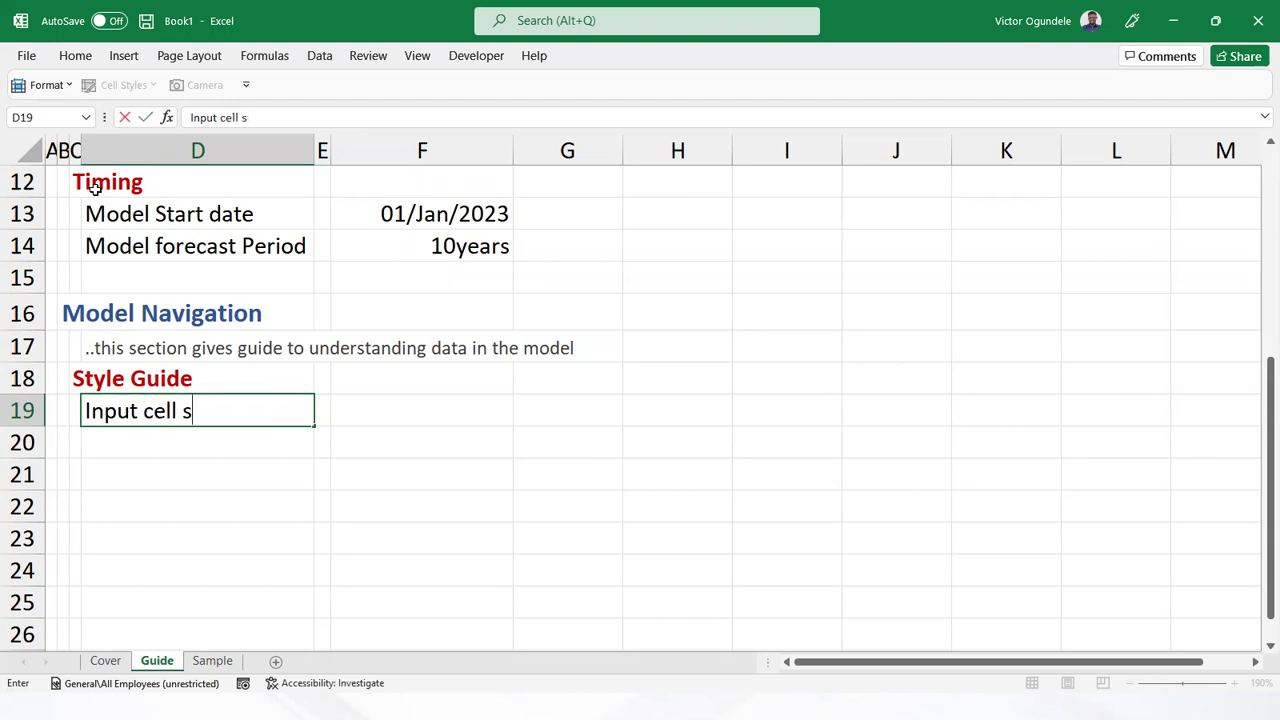
pyautogui.press('BackSpace')
pyautogui.press('BackSpace')
pyautogui.write('s')
pyautogui.press('Return')
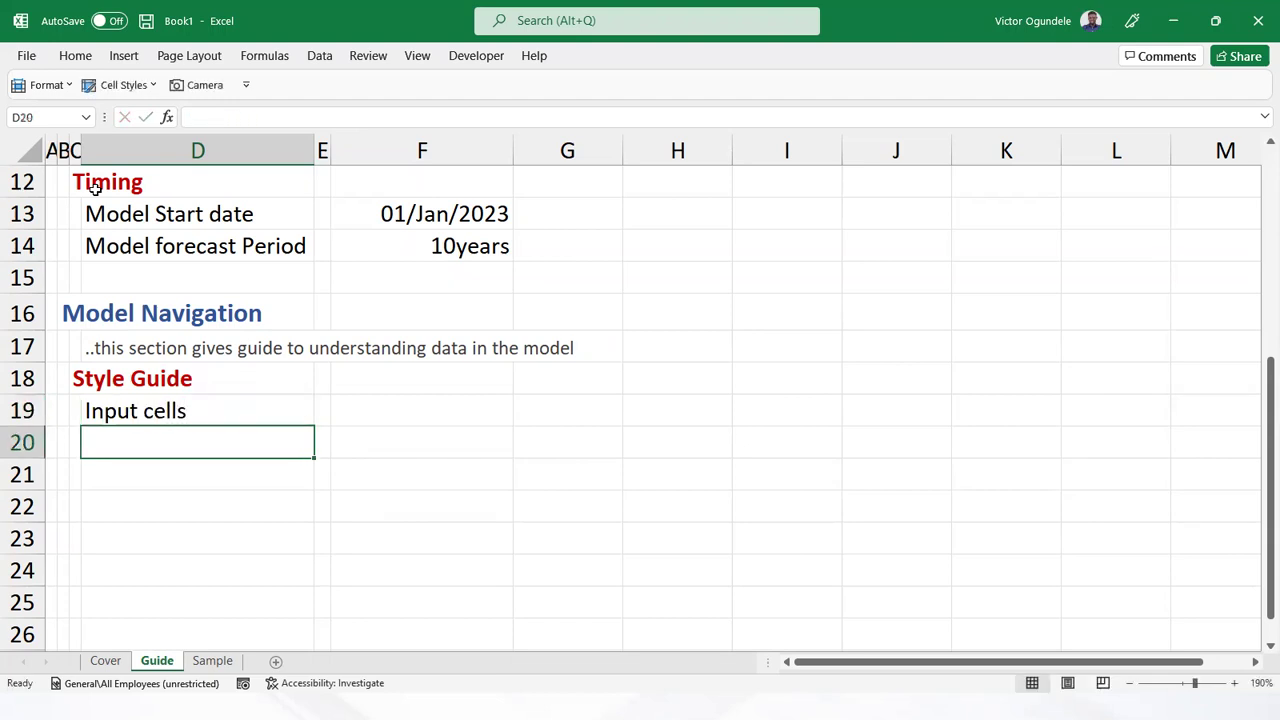
# Add the Style Guide items "Linked cells", "Formula cells" and "Units cell" in D20 to D22
pyautogui.write('L')
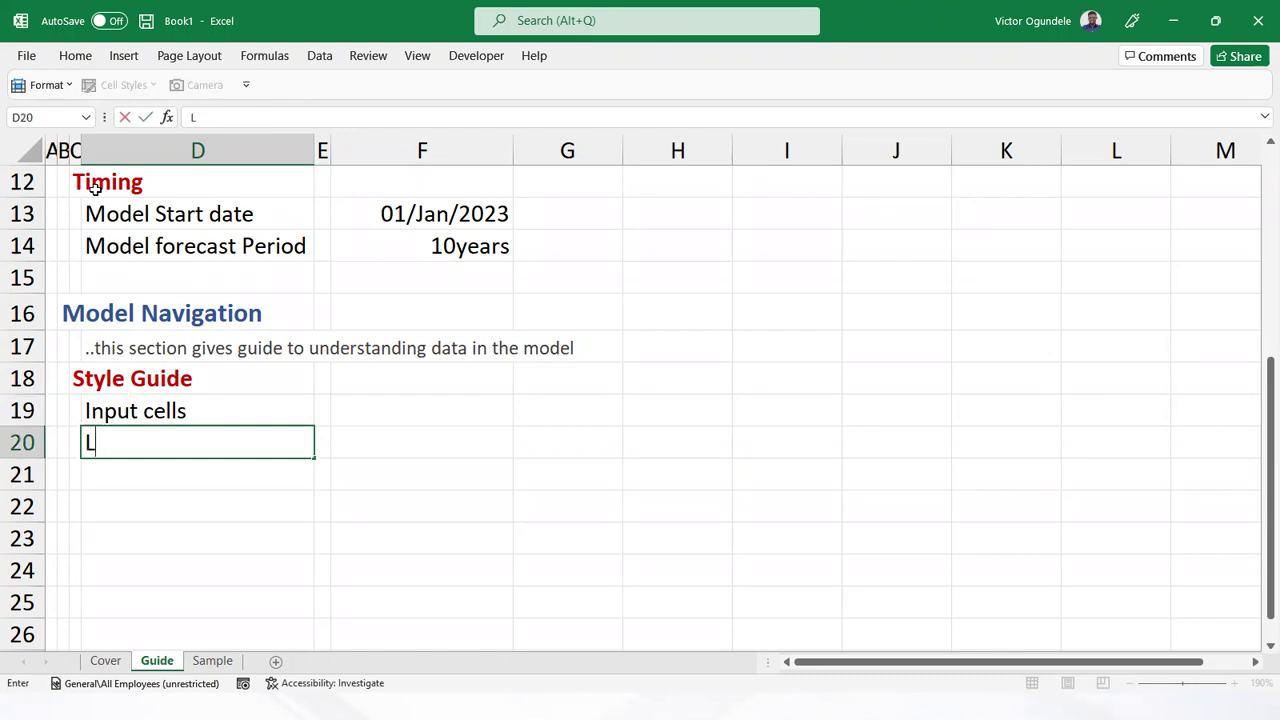
pyautogui.write('inked cells')
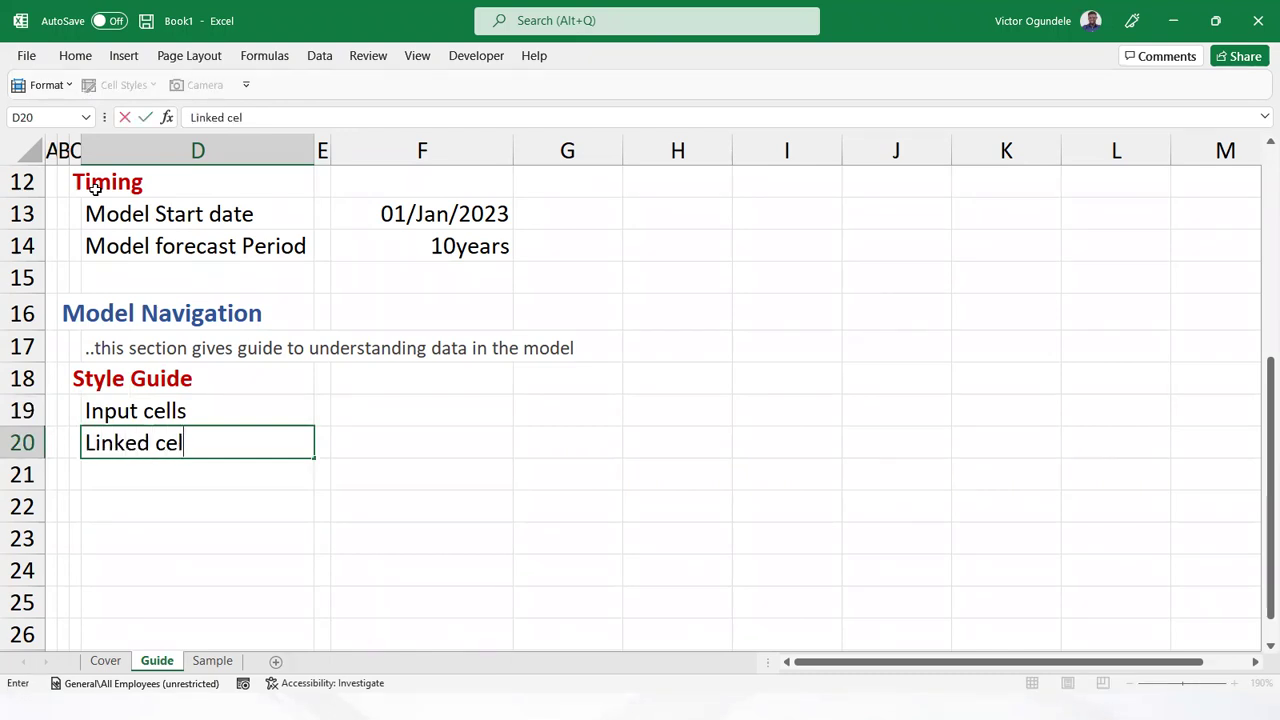
pyautogui.press('Return')
pyautogui.write('Formula cells')
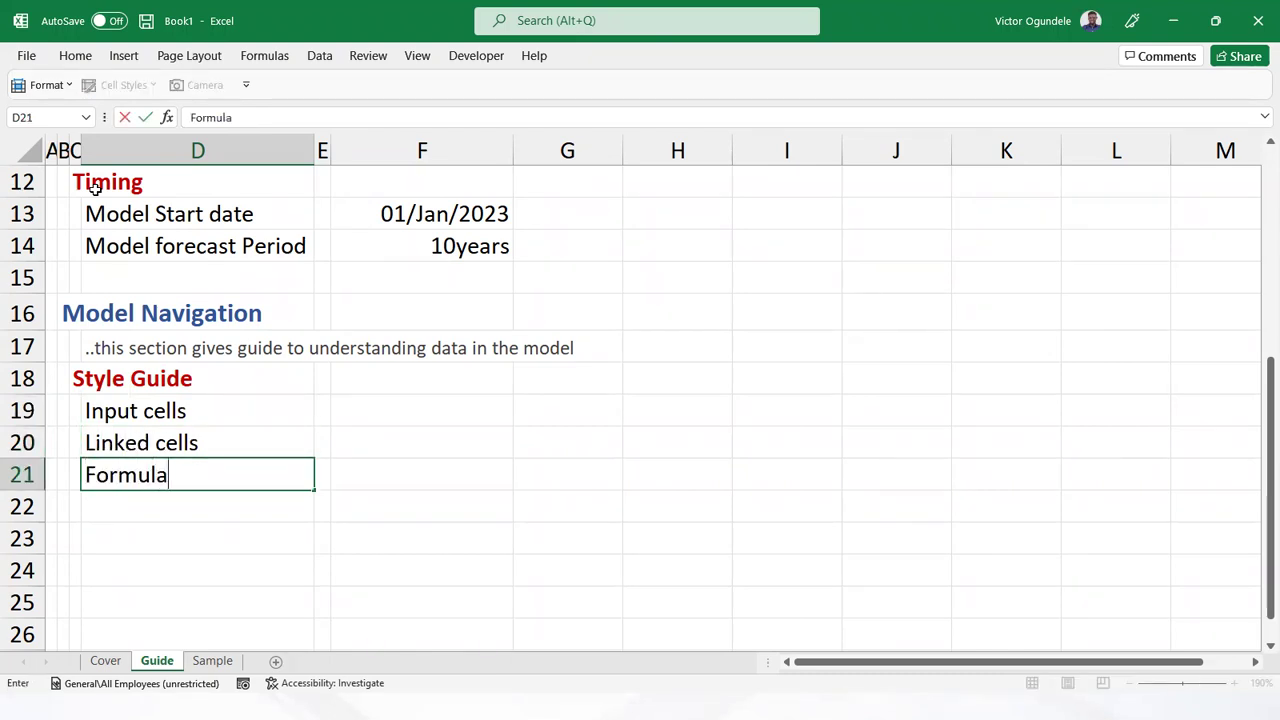
pyautogui.press('Return')
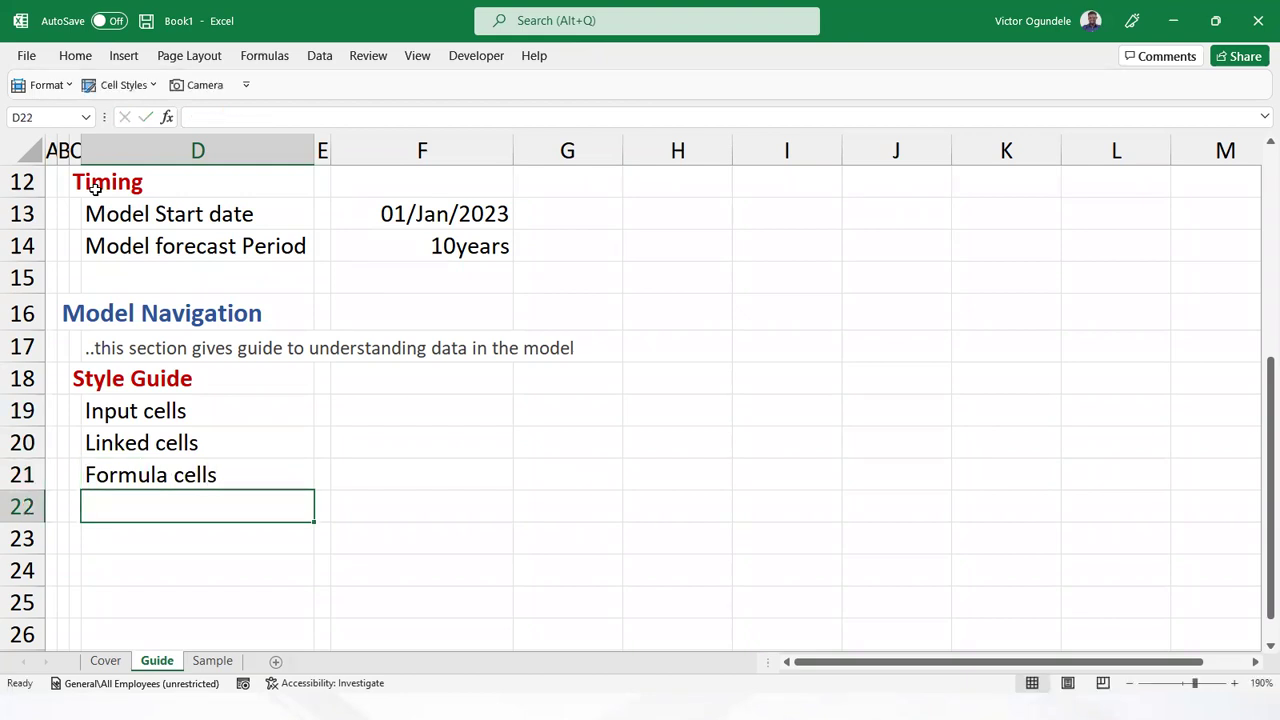
pyautogui.write('Units cc')
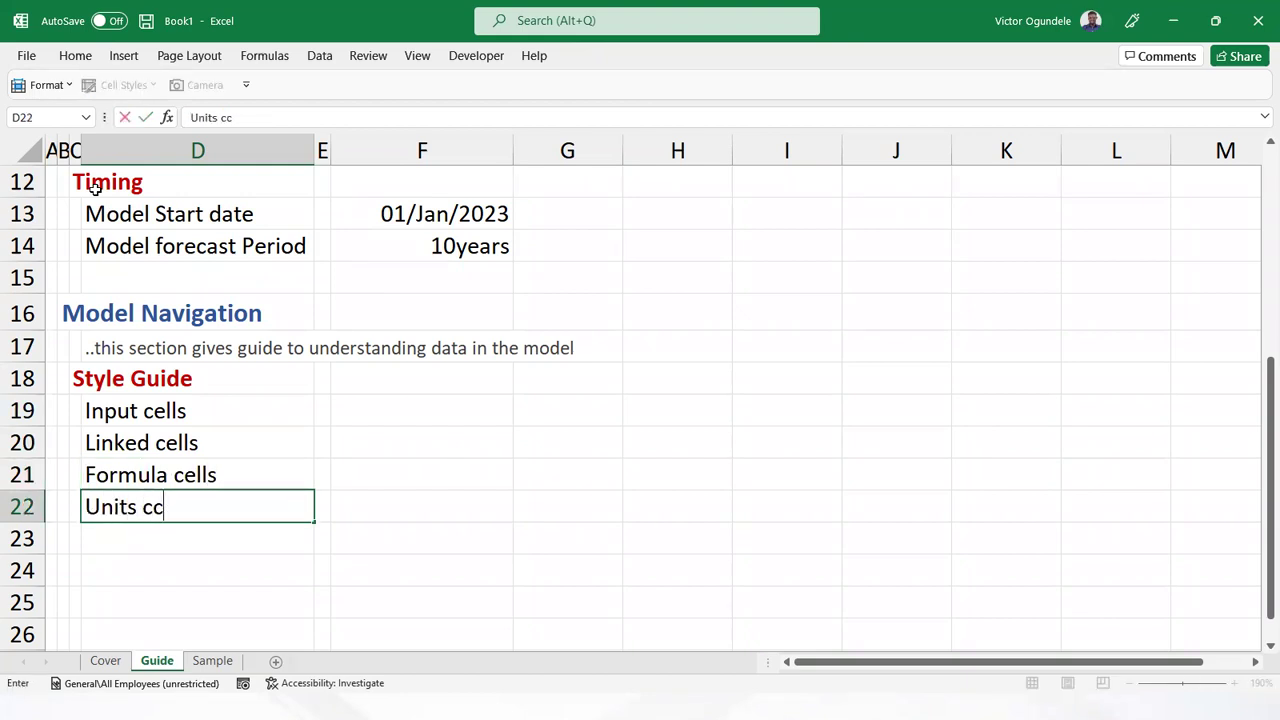
pyautogui.press('BackSpace')
pyautogui.write('ell')
pyautogui.press('Return')
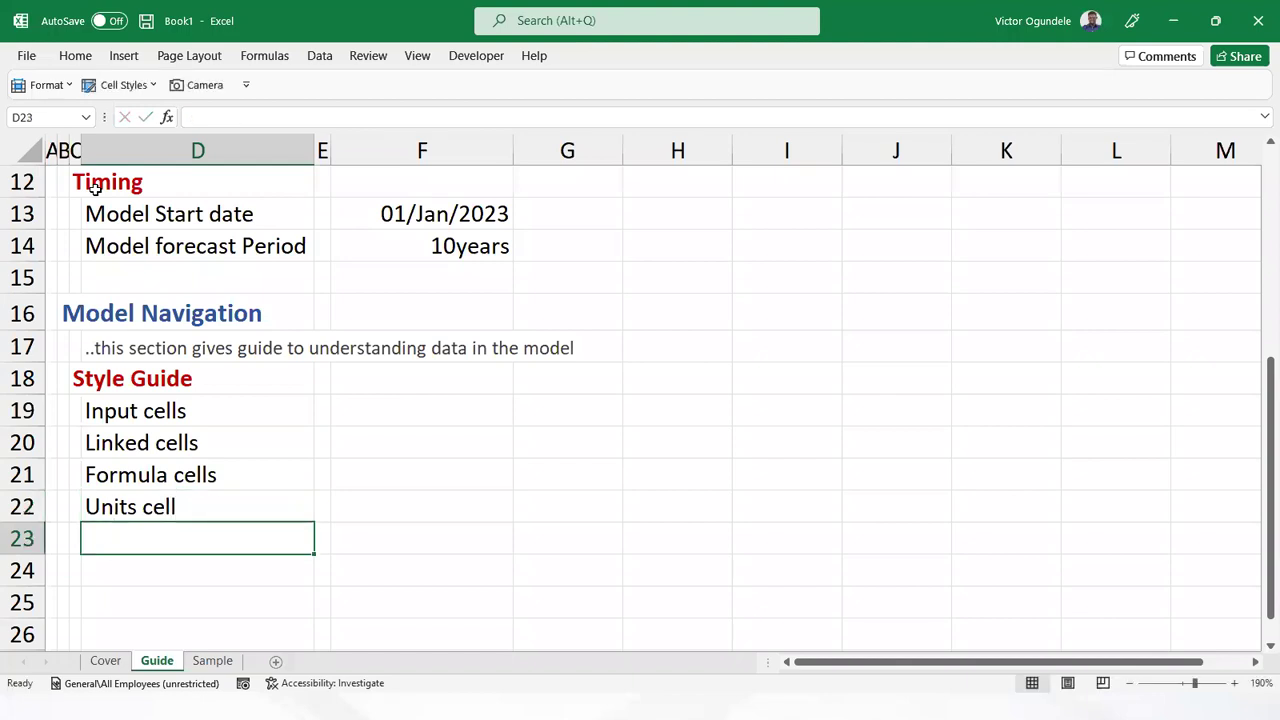
pyautogui.write('Peerc')
pyautogui.press('BackSpace')
pyautogui.press('BackSpace')
pyautogui.press('BackSpace')
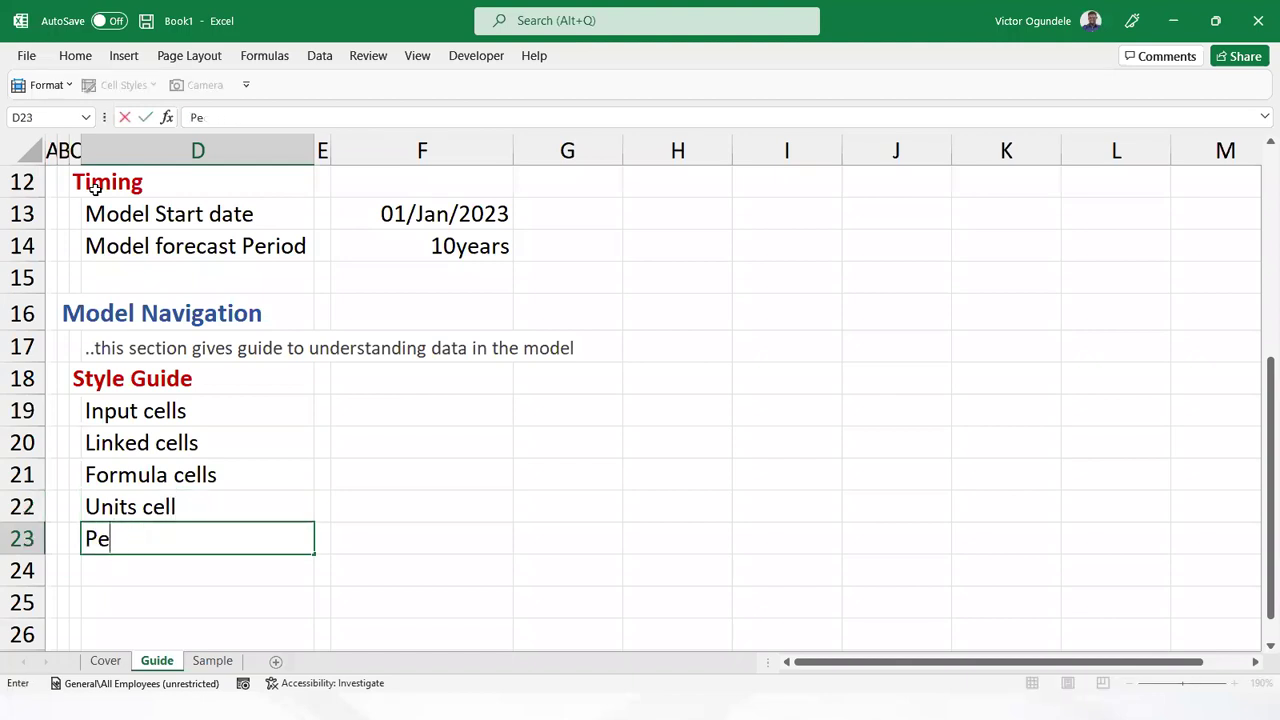
pyautogui.press('Escape')
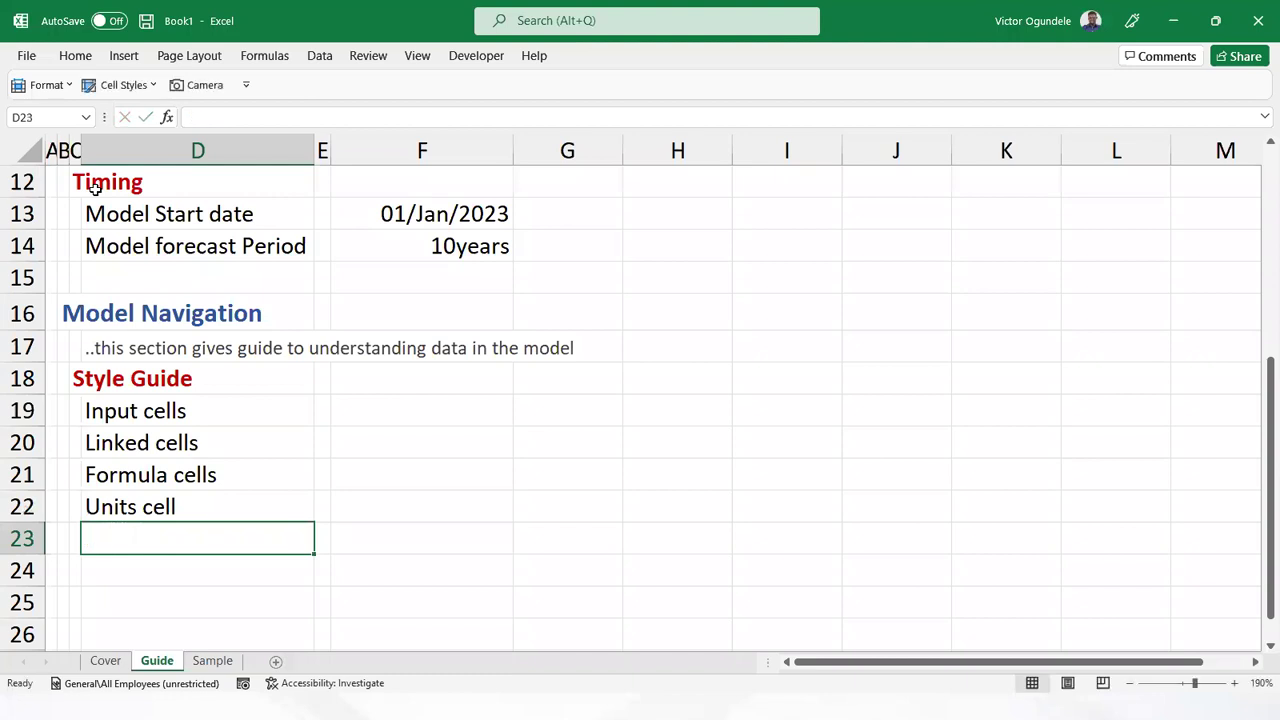
# Enter "Subtotal cells" in D23 and correct the item in D22 to "Units cells"
pyautogui.write('Subtotal ')
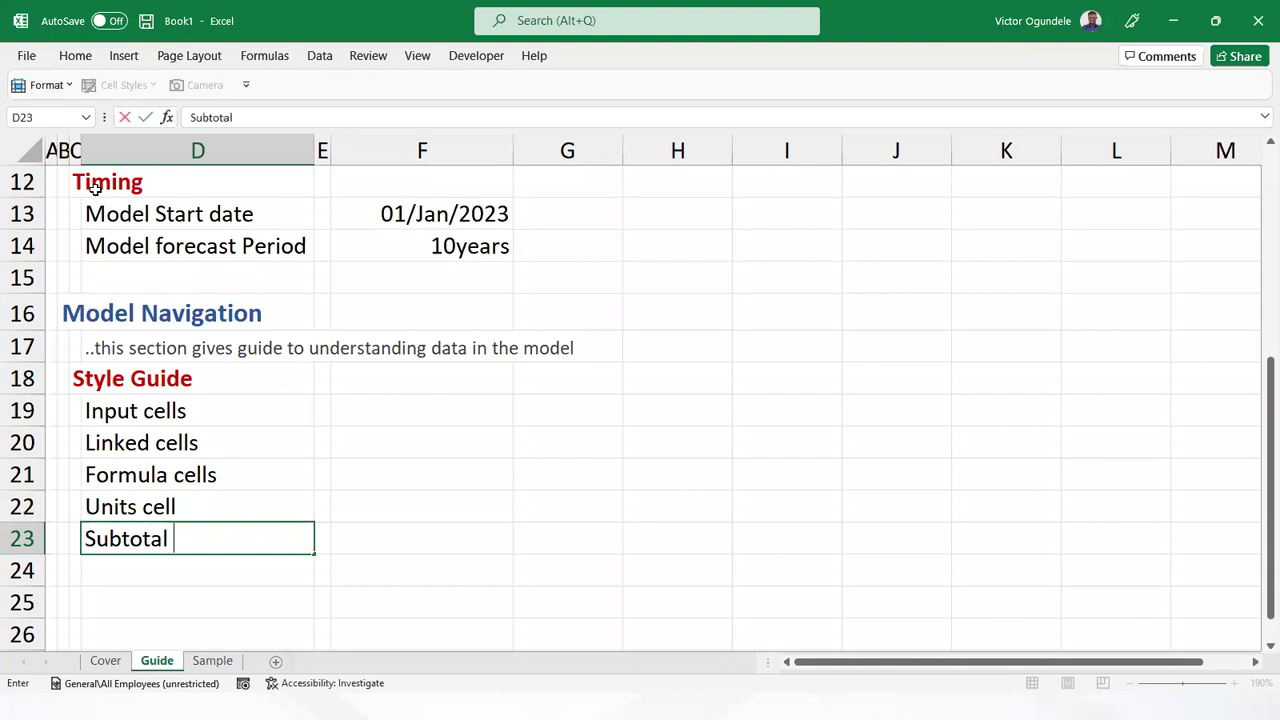
pyautogui.write('cells')
pyautogui.press('Return')
pyautogui.press('Up')
pyautogui.press('Up')
pyautogui.press('F2')
pyautogui.write('s')
pyautogui.press('Return')
pyautogui.press('Return')
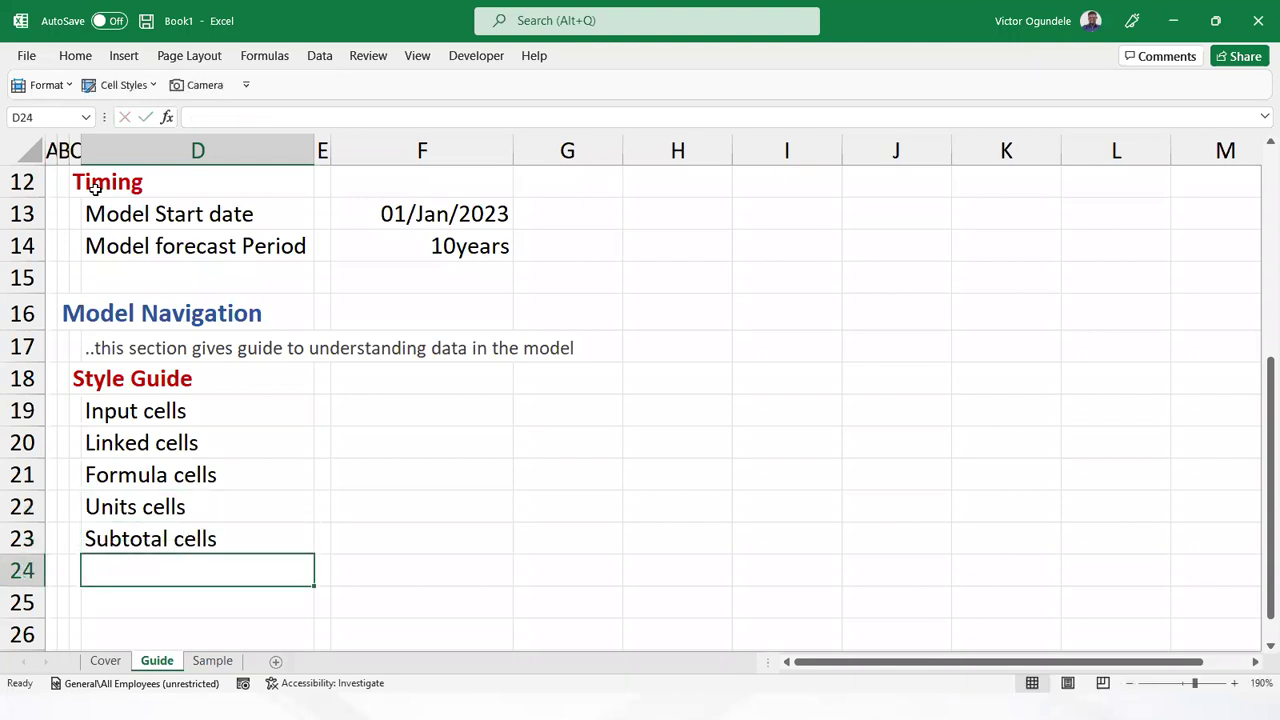
# Enter "Total cells" in D24 as the next Style Guide item
pyautogui.write('TOtal')
pyautogui.press('BackSpace')
pyautogui.press('BackSpace')
pyautogui.press('BackSpace')
pyautogui.press('BackSpace')
pyautogui.write('otal cells')
pyautogui.press('Return')
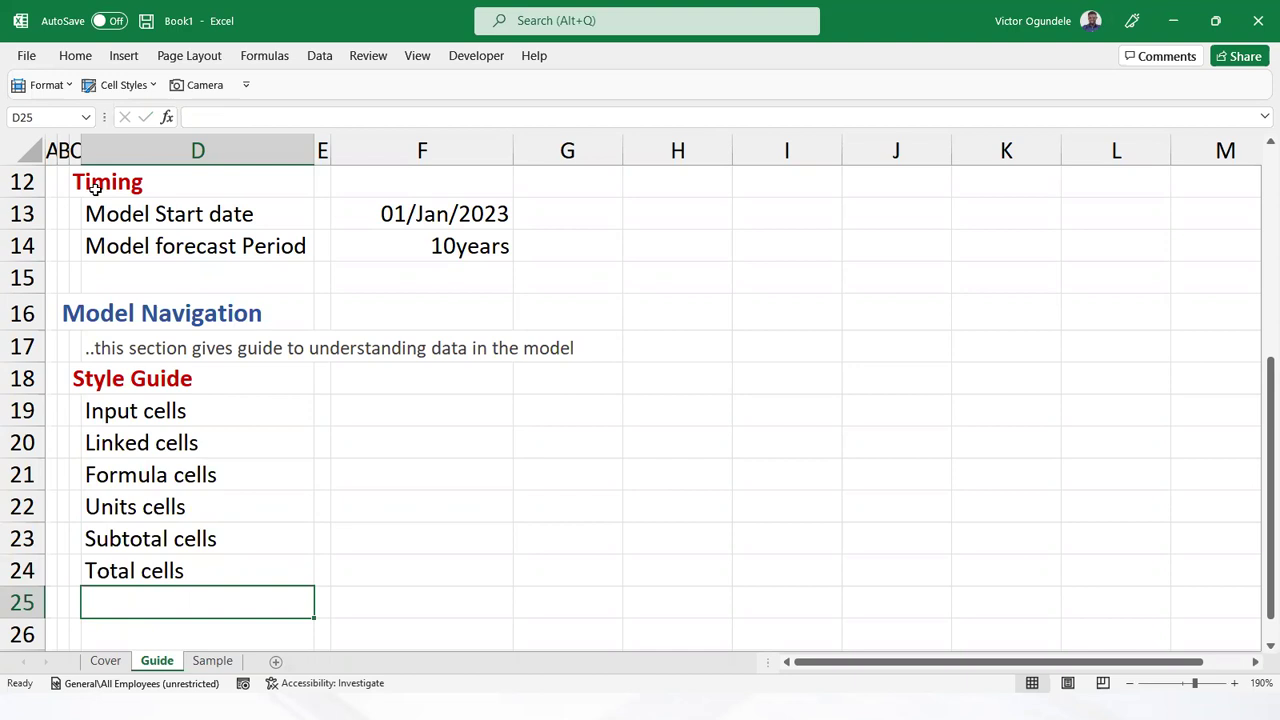
# Add "Heading1" in D25 and "Heading2" in D26 to finish the Style Guide list
pyautogui.write('Heading')
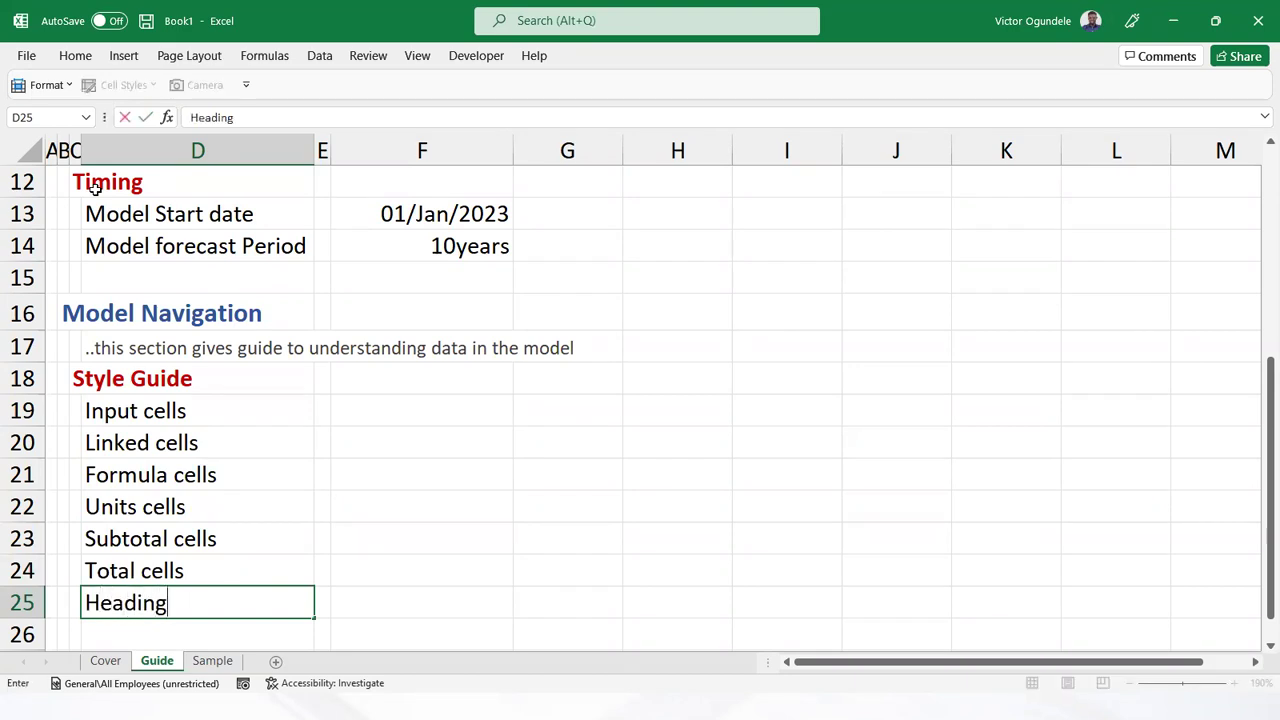
pyautogui.write('1')
pyautogui.press('Return')
pyautogui.hotkey('ctrl', "'")
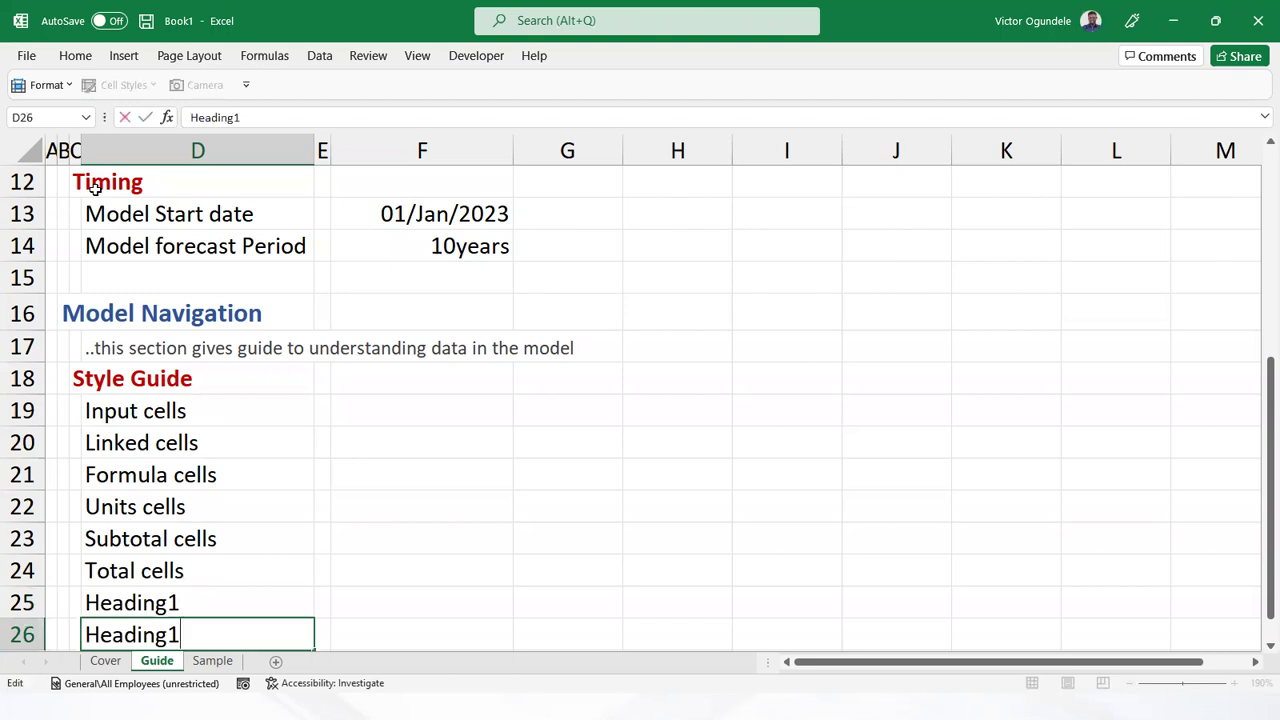
pyautogui.write('2')
pyautogui.press('Return')
# Enter the sample value 12345 in F19, beside the Input cells label
pyautogui.press('Up')
pyautogui.press('Up')
pyautogui.press('Up')
pyautogui.press('Up')
pyautogui.press('Up')
pyautogui.press('Up')
pyautogui.press('Up')
pyautogui.press('Up')
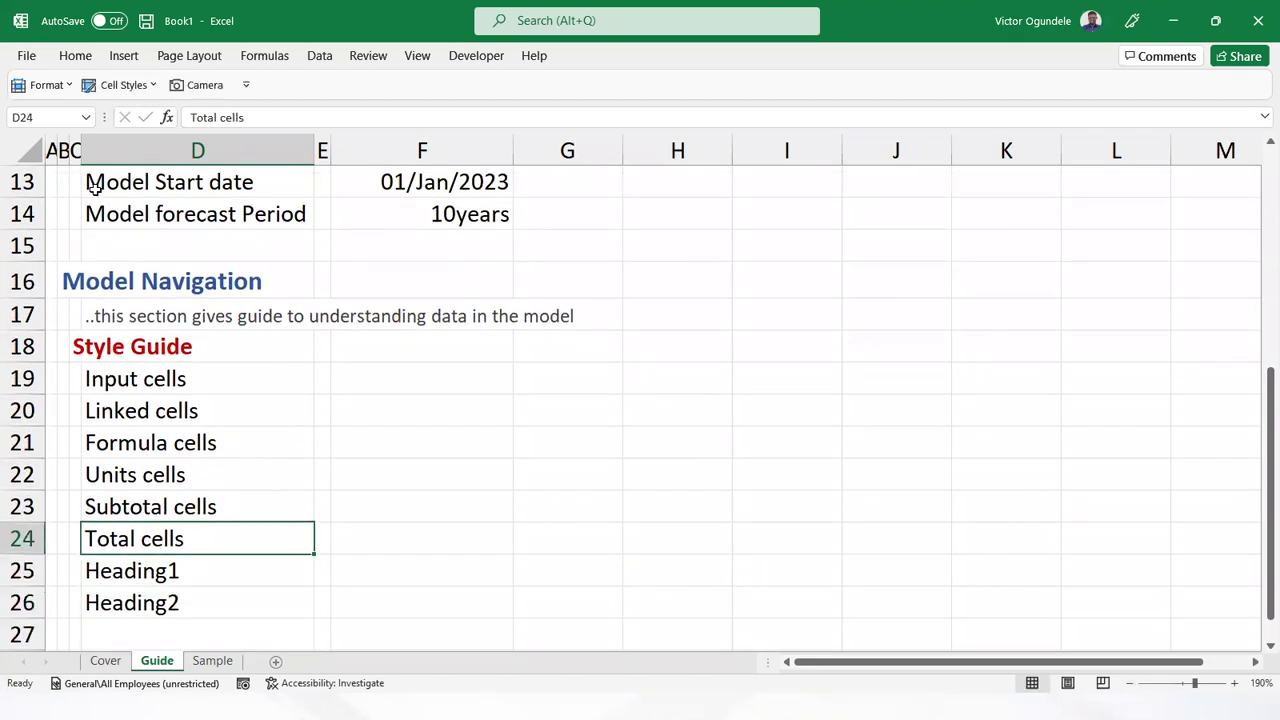
pyautogui.press('Right')
pyautogui.press('Right')
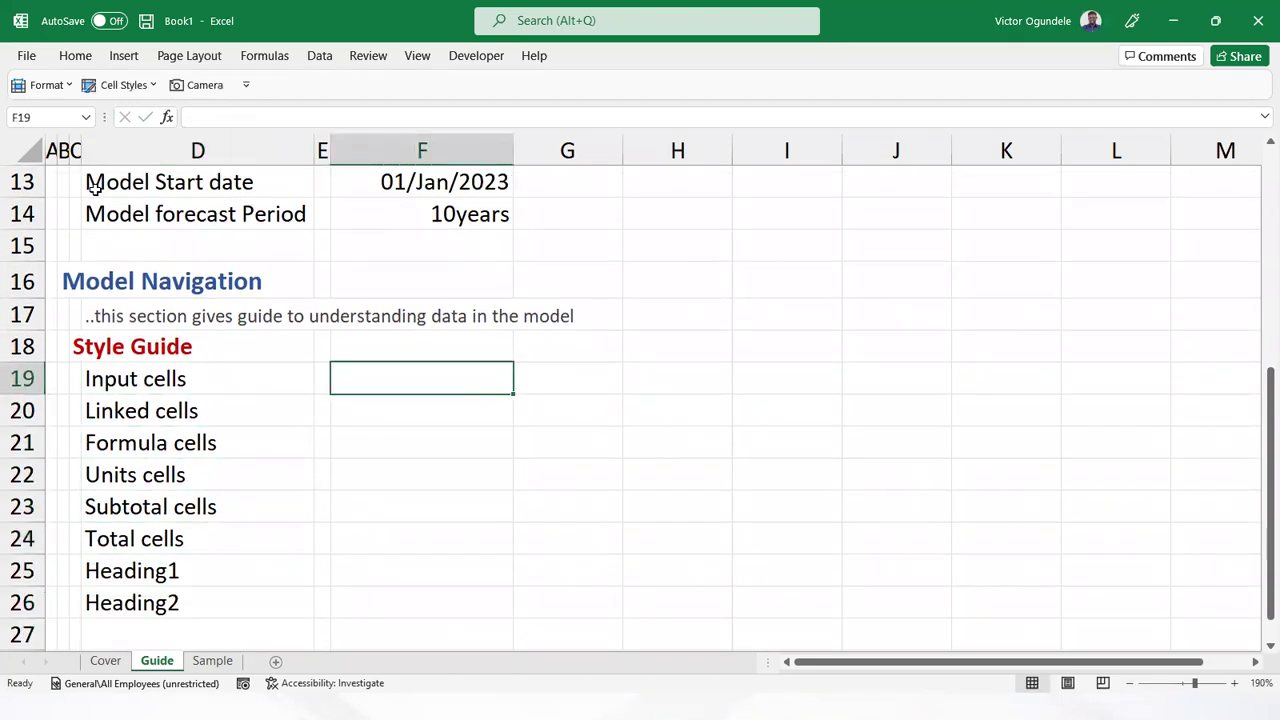
pyautogui.write('12345')
pyautogui.hotkey('ctrl', 'Return')
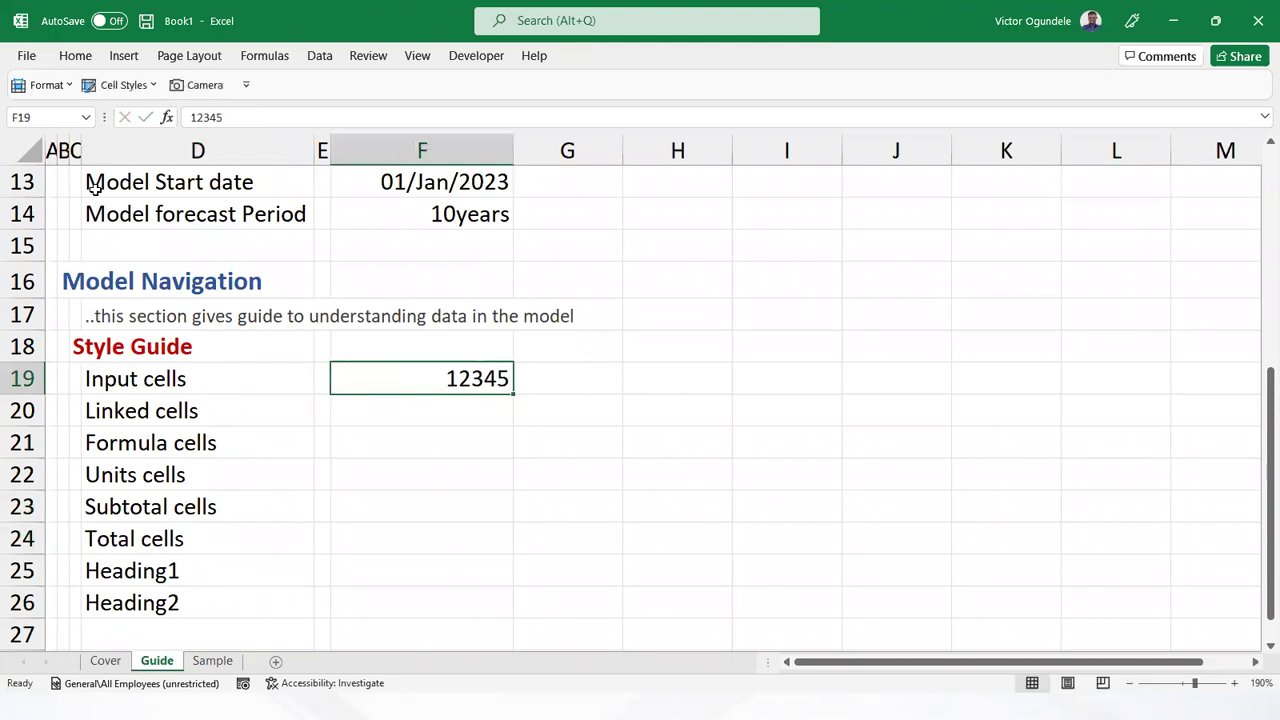
# Keep the ribbon permanently expanded with the Home commands showing above the Style Guide
pyautogui.click(75, 56)
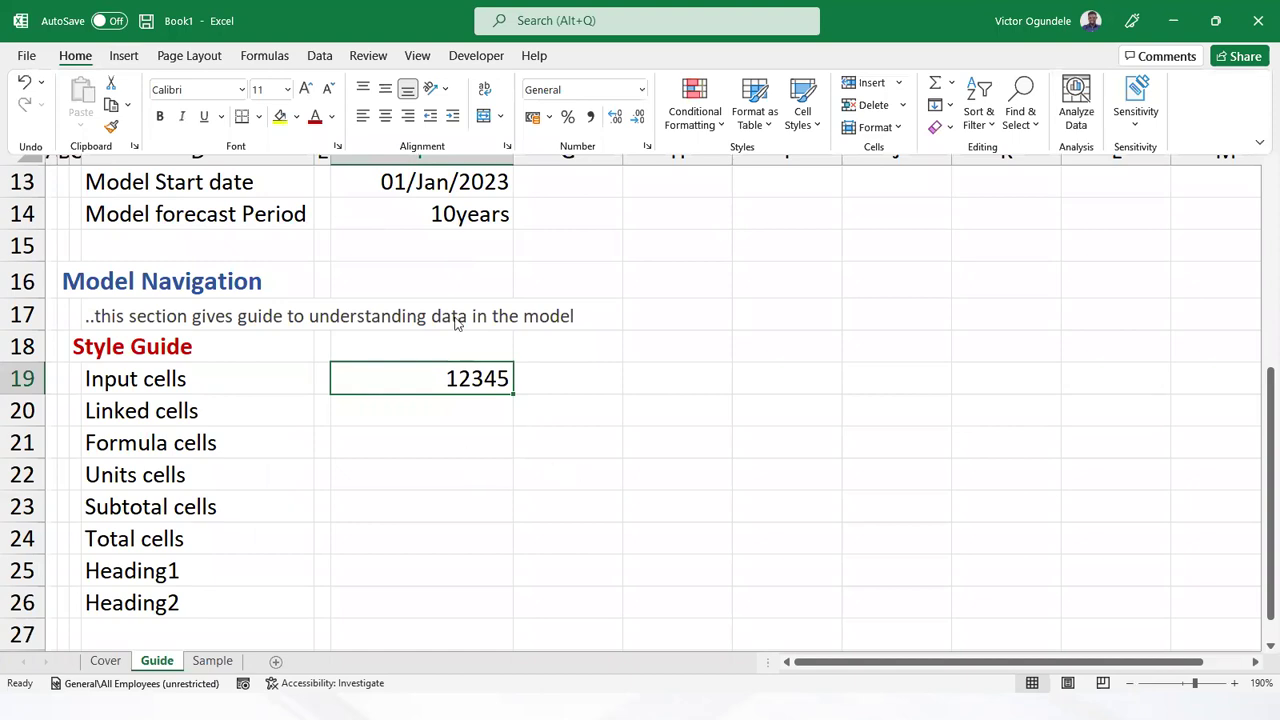
pyautogui.press('Escape')
pyautogui.click(72, 58)
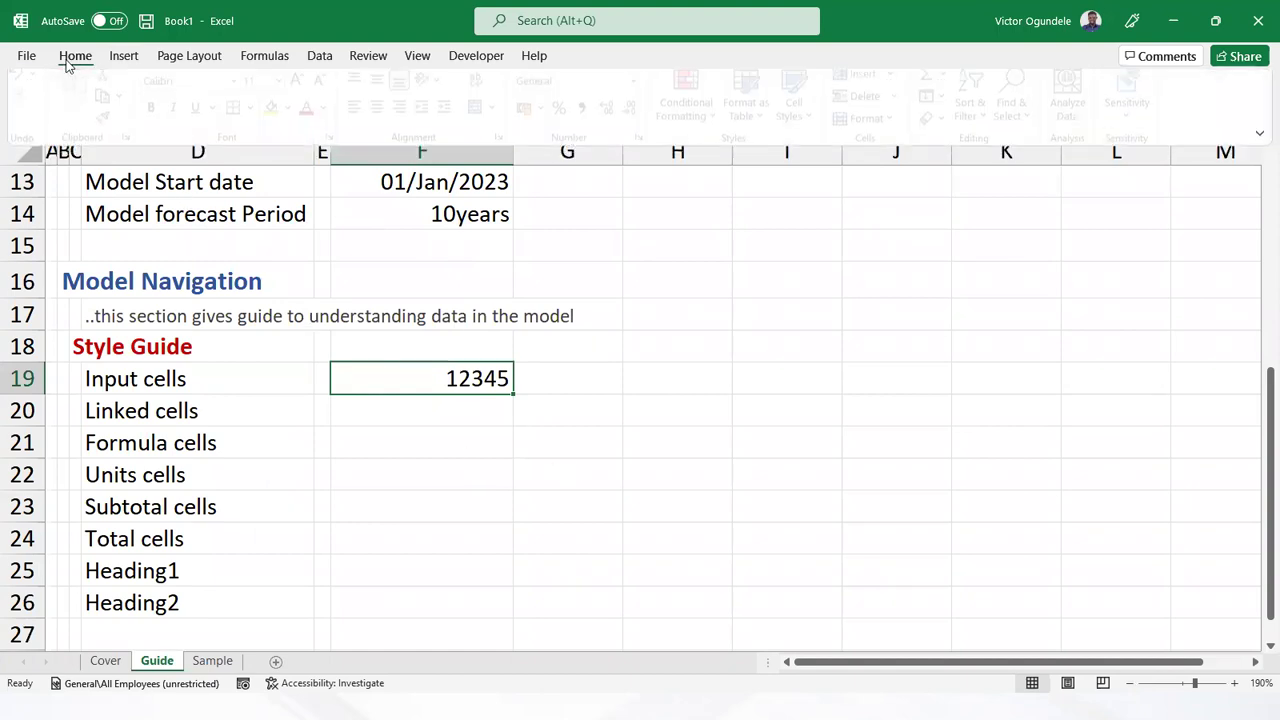
pyautogui.doubleClick(70, 60)
pyautogui.scroll(-2, 454, 417)
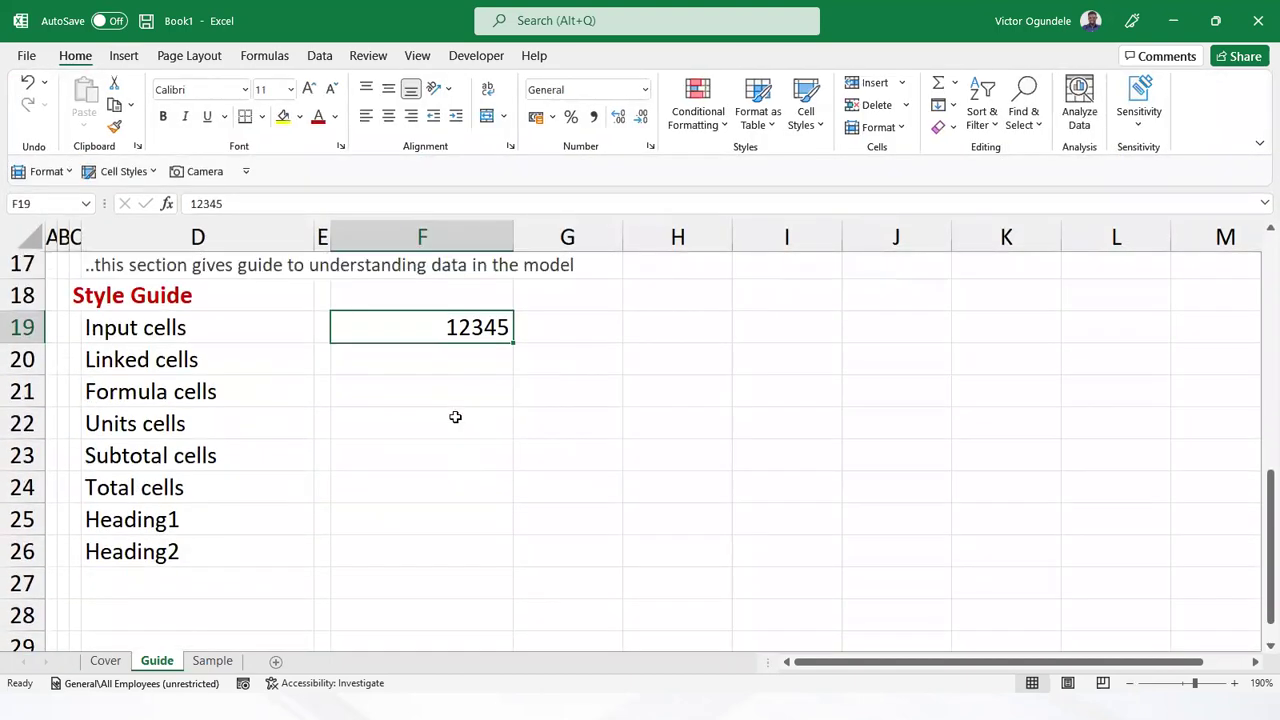
pyautogui.scroll(1, 455, 417)
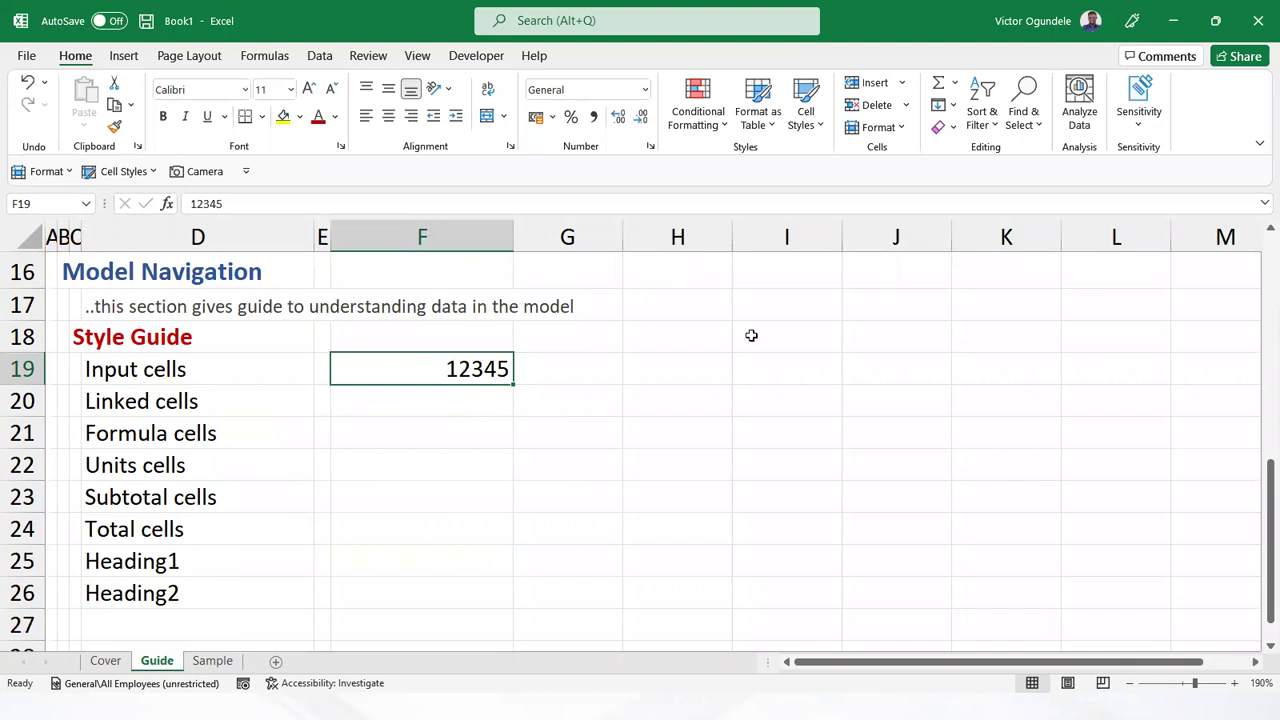
pyautogui.click(805, 118)
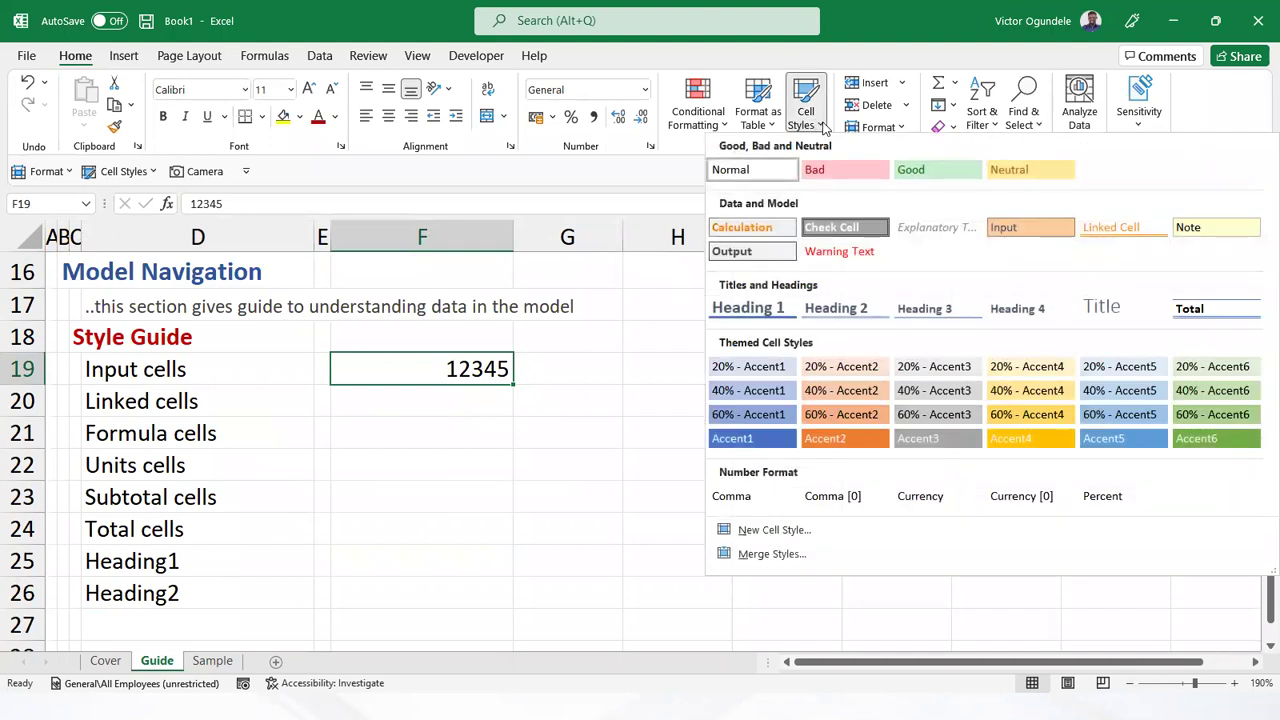
pyautogui.click(302, 145)
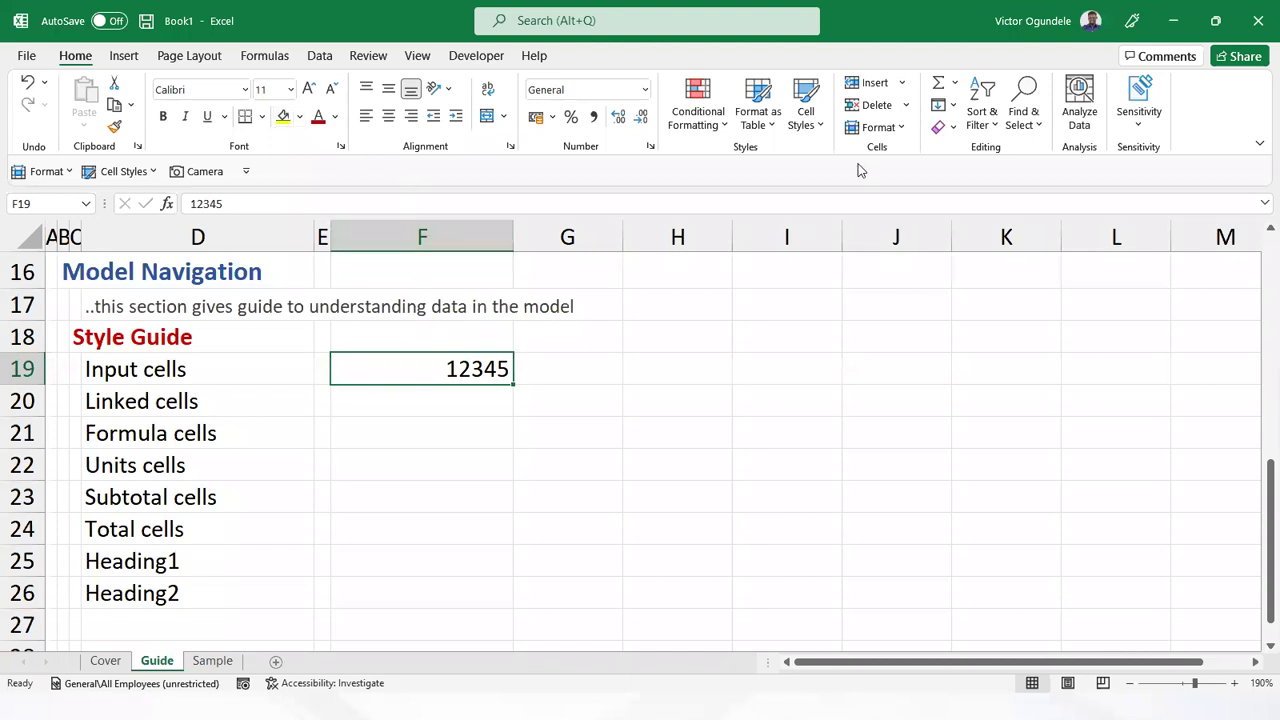
pyautogui.click(813, 121)
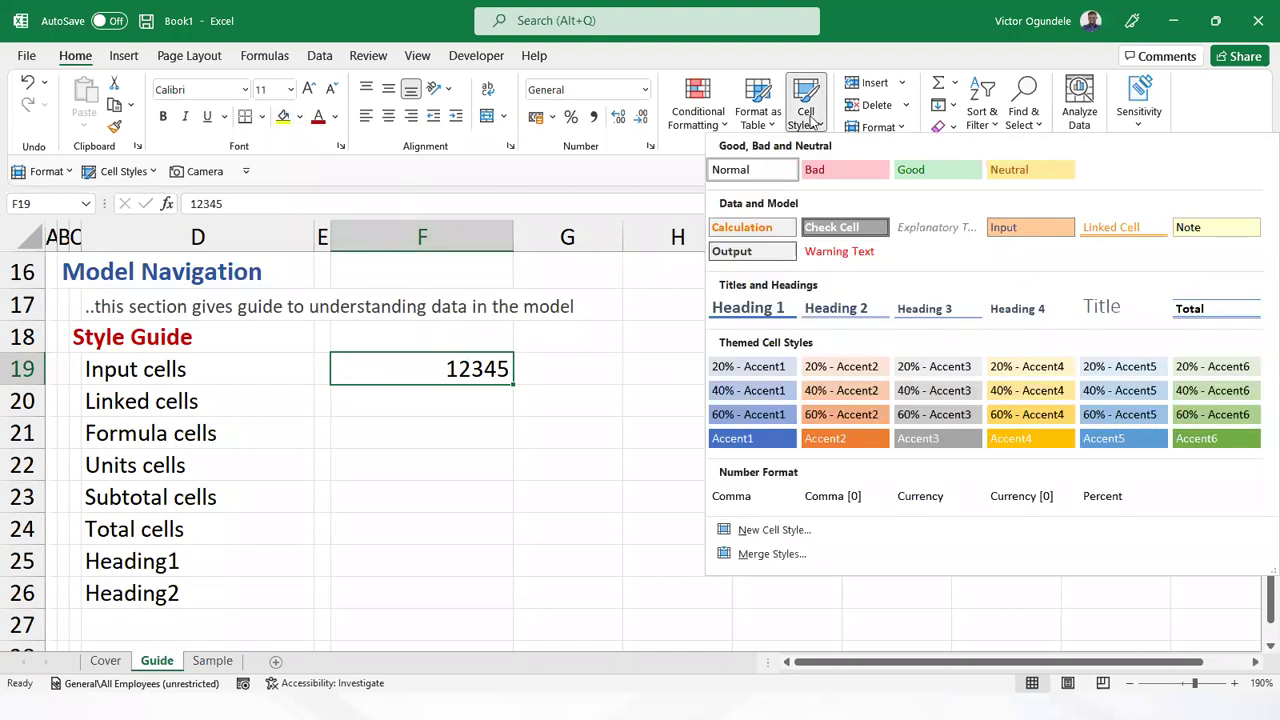
pyautogui.rightClick(1029, 229)
pyautogui.click(1060, 268)
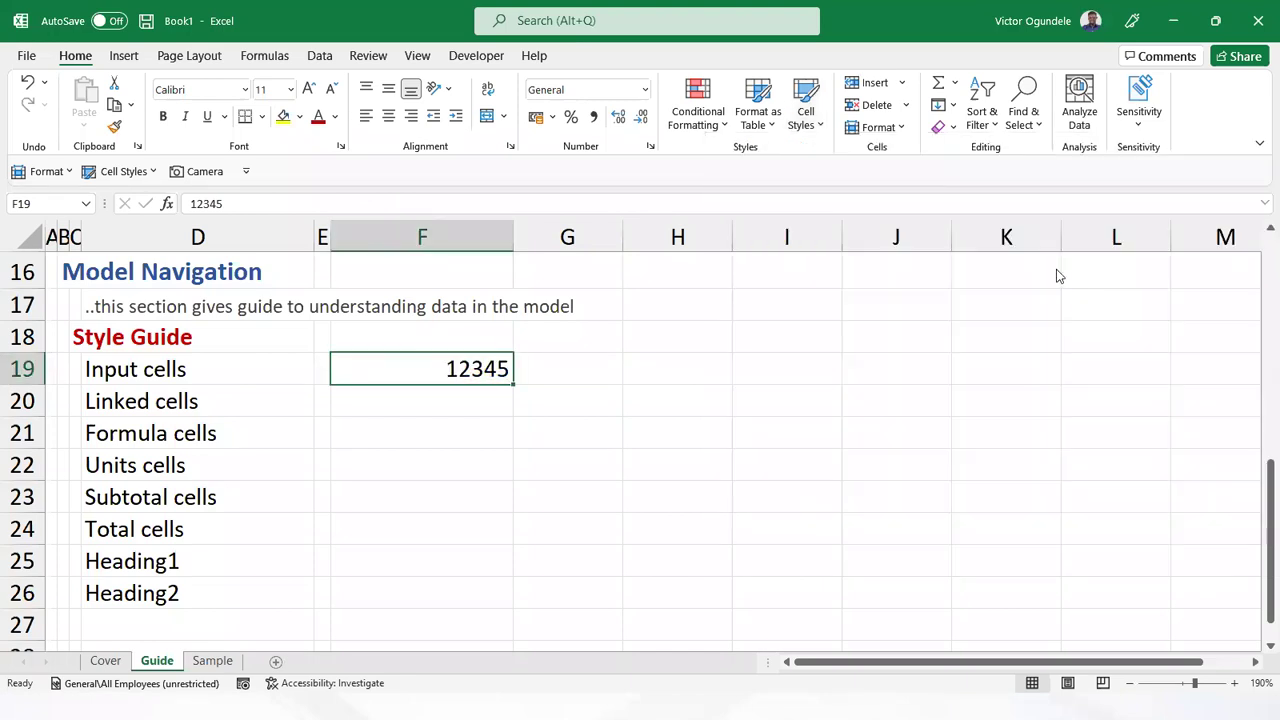
pyautogui.moveTo(513, 219); pyautogui.dragTo(547, 223)
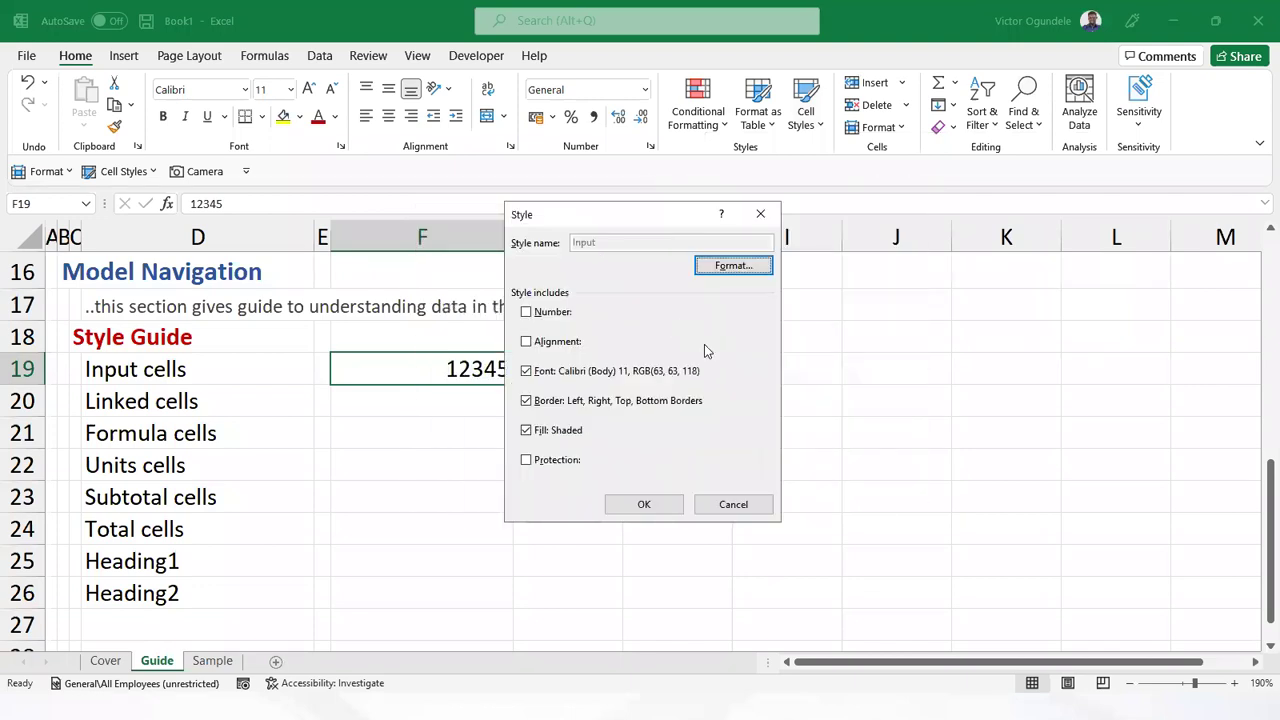
pyautogui.click(727, 268)
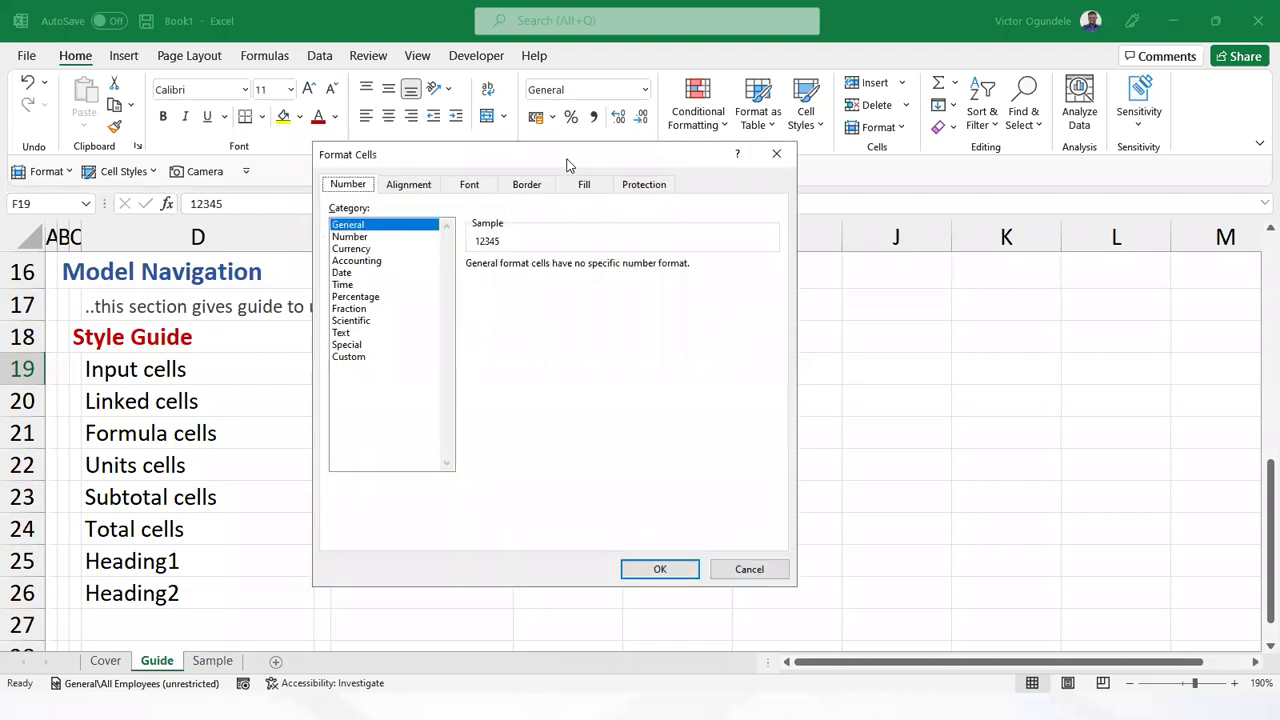
pyautogui.moveTo(621, 159); pyautogui.dragTo(631, 155)
pyautogui.moveTo(912, 133); pyautogui.dragTo(914, 132)
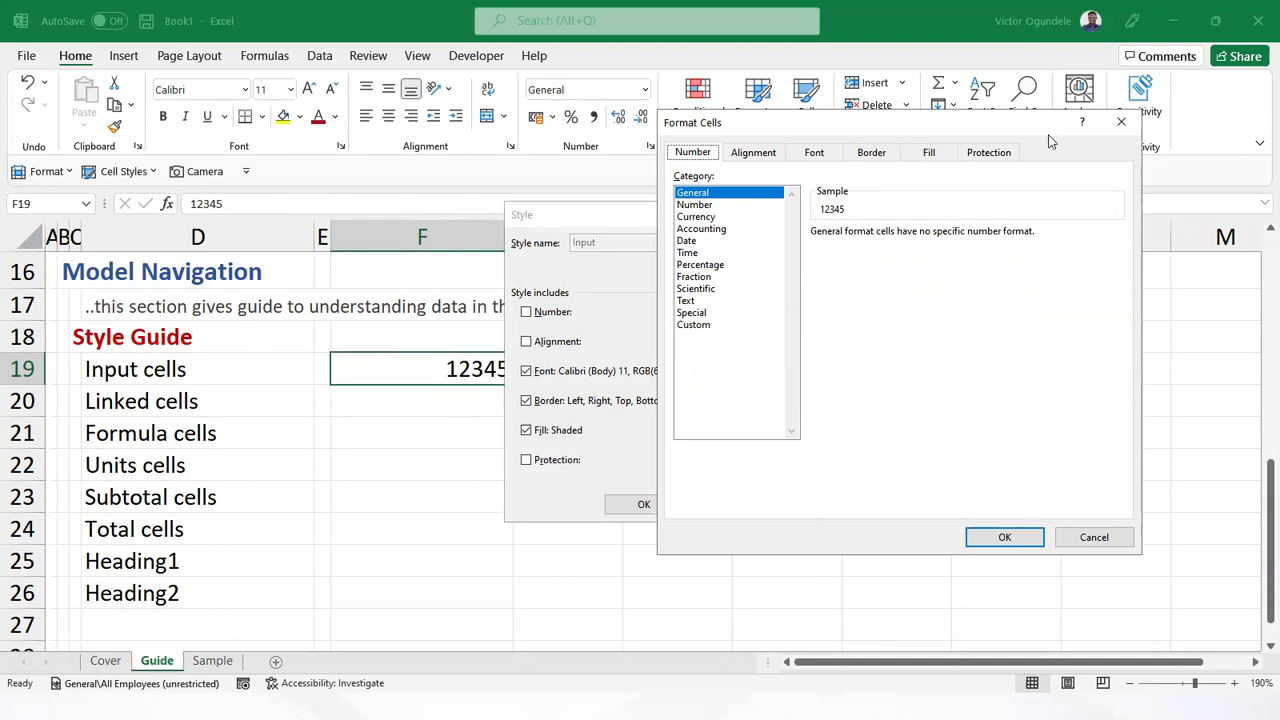
pyautogui.click(1094, 537)
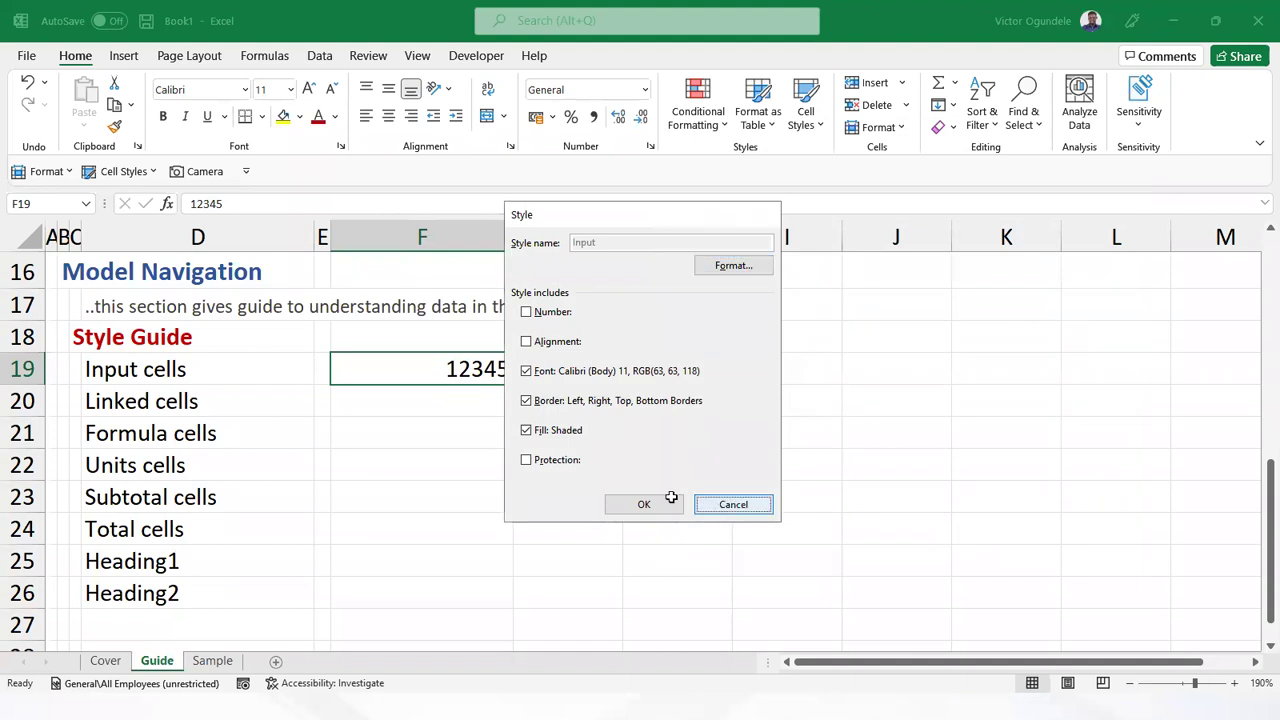
pyautogui.click(671, 499)
# Enter the test value 12345 in H20 on the Guide sheet
pyautogui.click(654, 392)
pyautogui.write('1234')
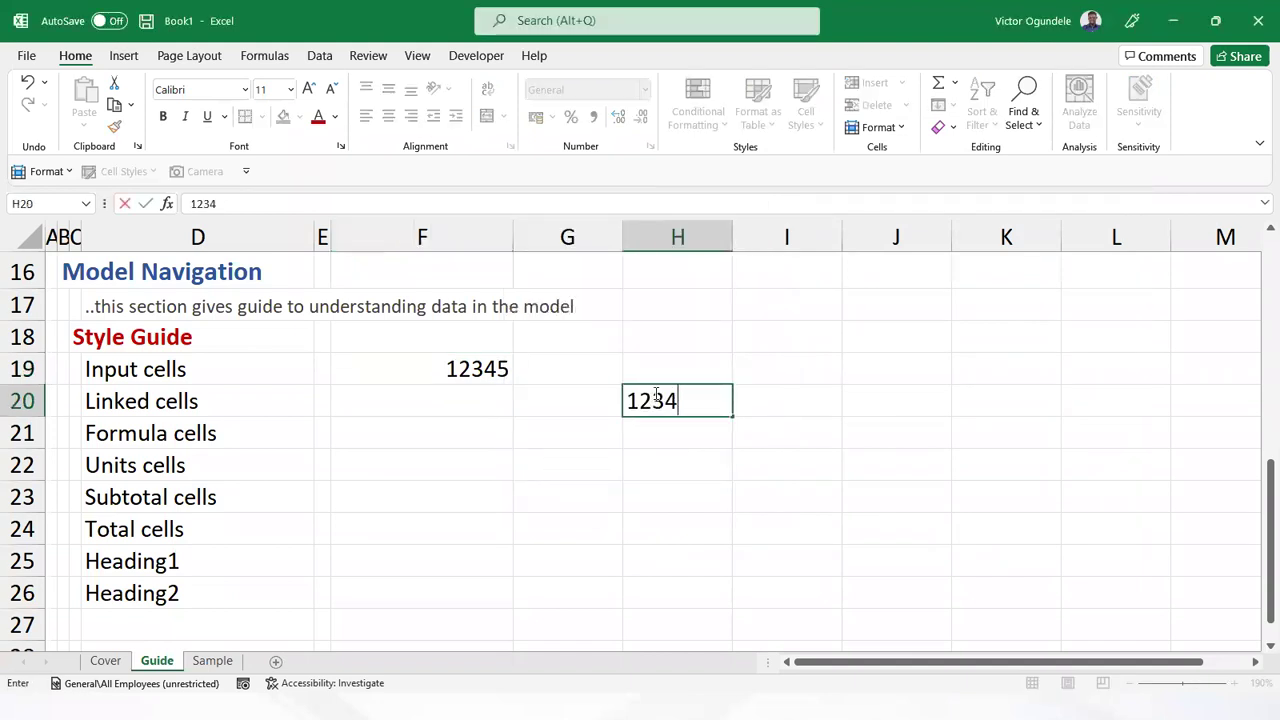
pyautogui.write('5')
pyautogui.press('Return')
pyautogui.click(806, 430)
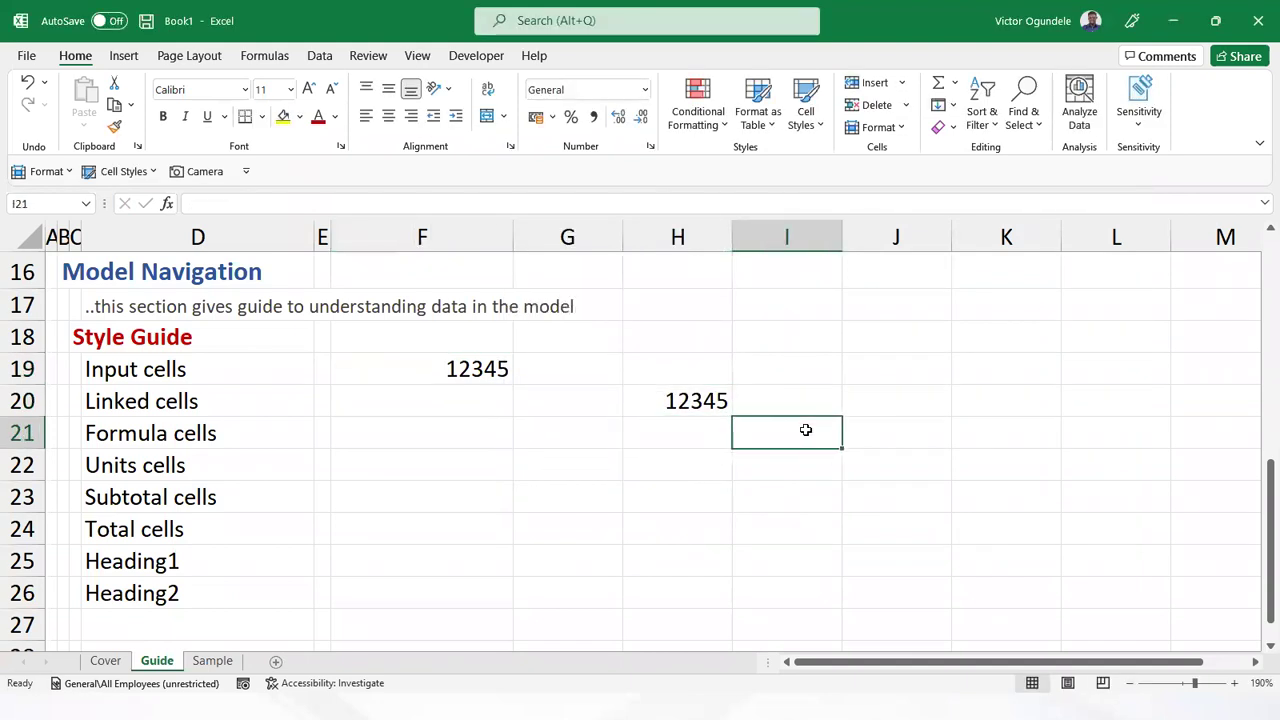
# Try the comma number format with one decimal place on H20, and undo both formatting changes
pyautogui.click(684, 401)
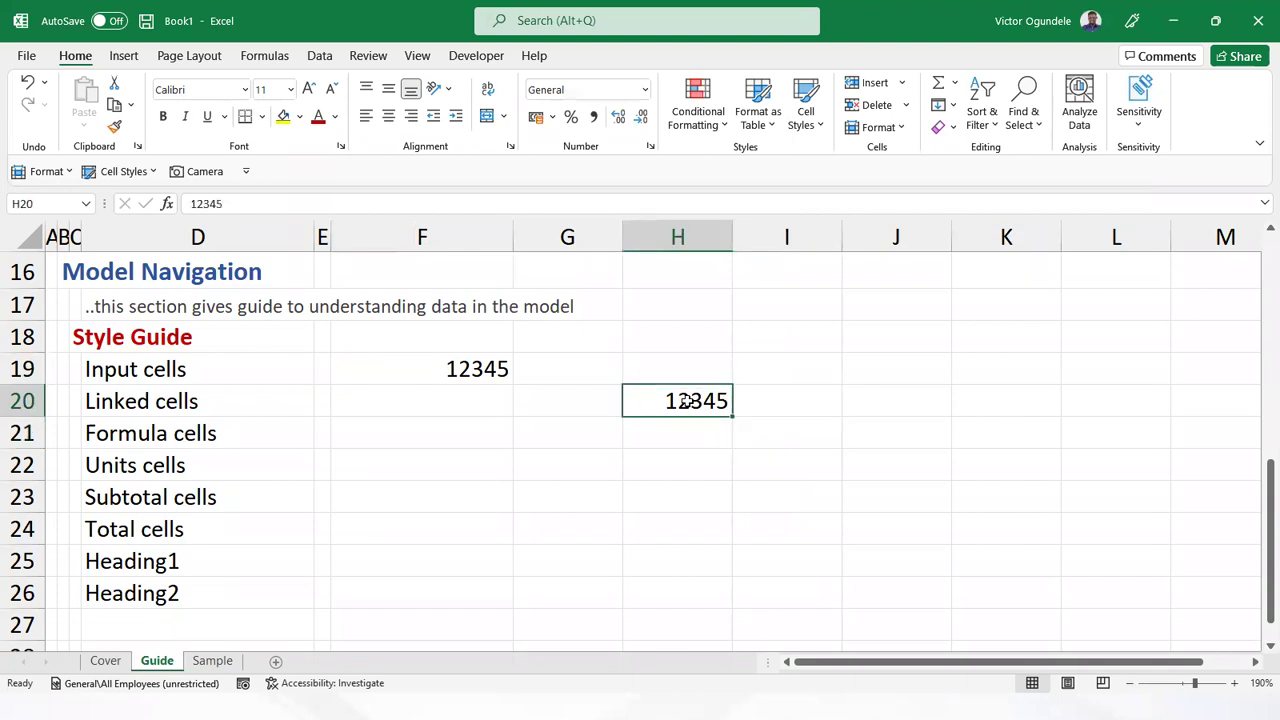
pyautogui.click(594, 117)
pyautogui.click(642, 117)
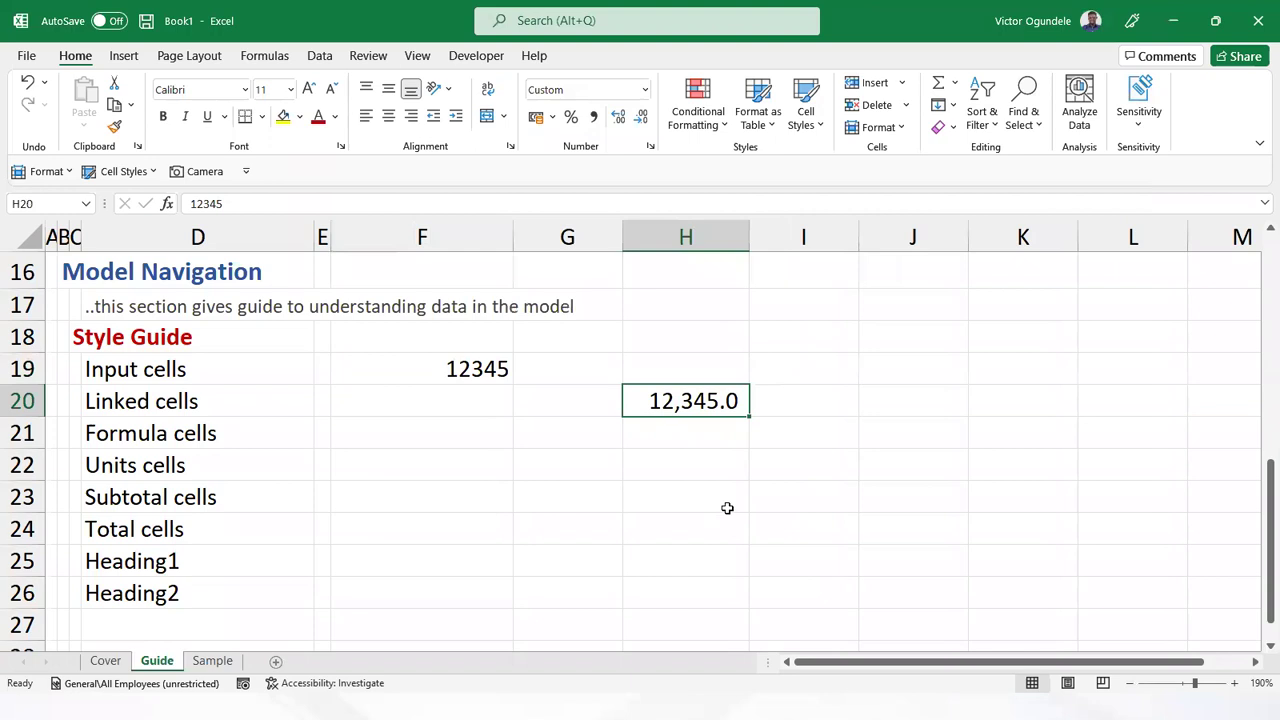
pyautogui.click(460, 369)
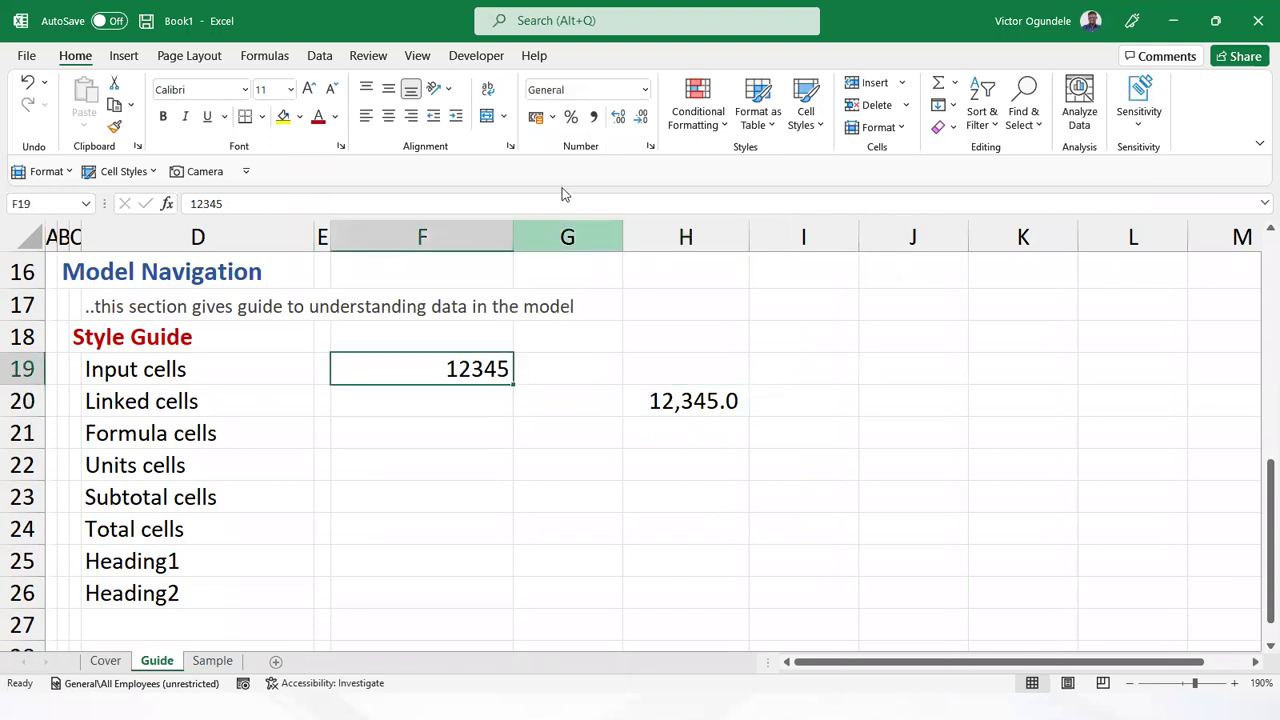
pyautogui.hotkey('ctrl', 'z')
pyautogui.hotkey('ctrl', 'z')
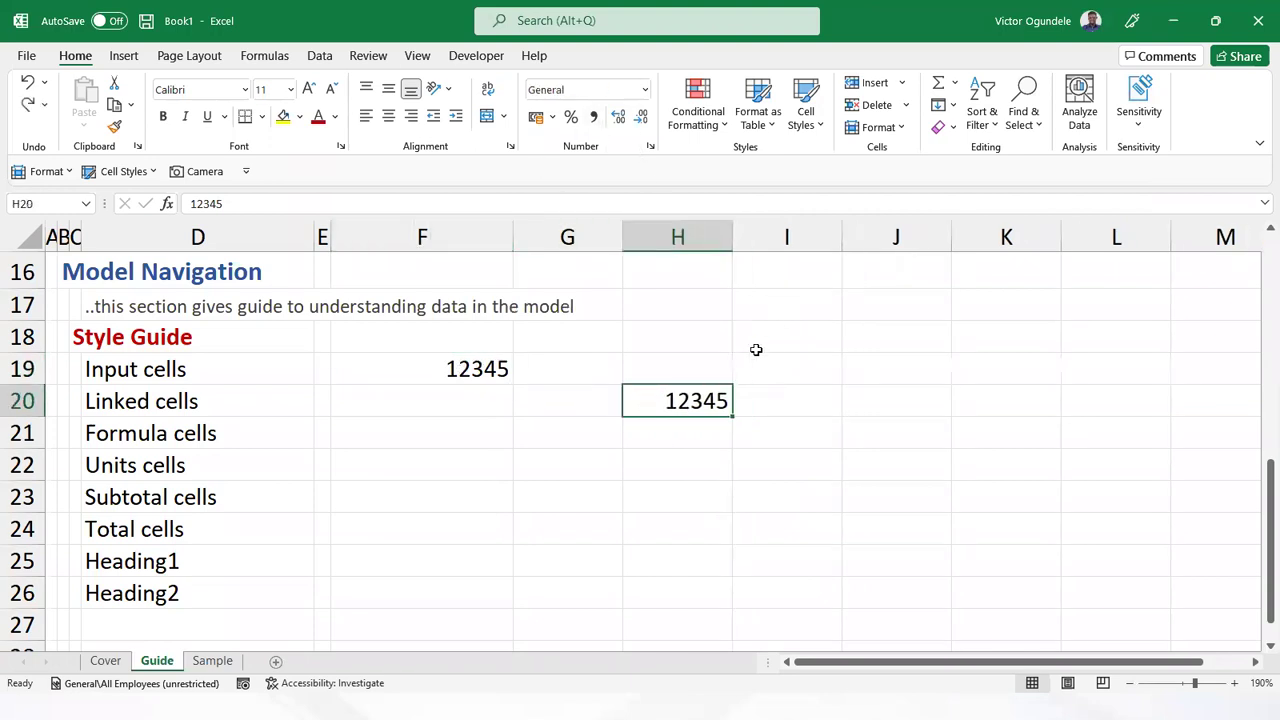
# Modify the Normal cell style to include only Number, excluding Alignment, Font, Border, Fill and Protection
pyautogui.click(810, 124)
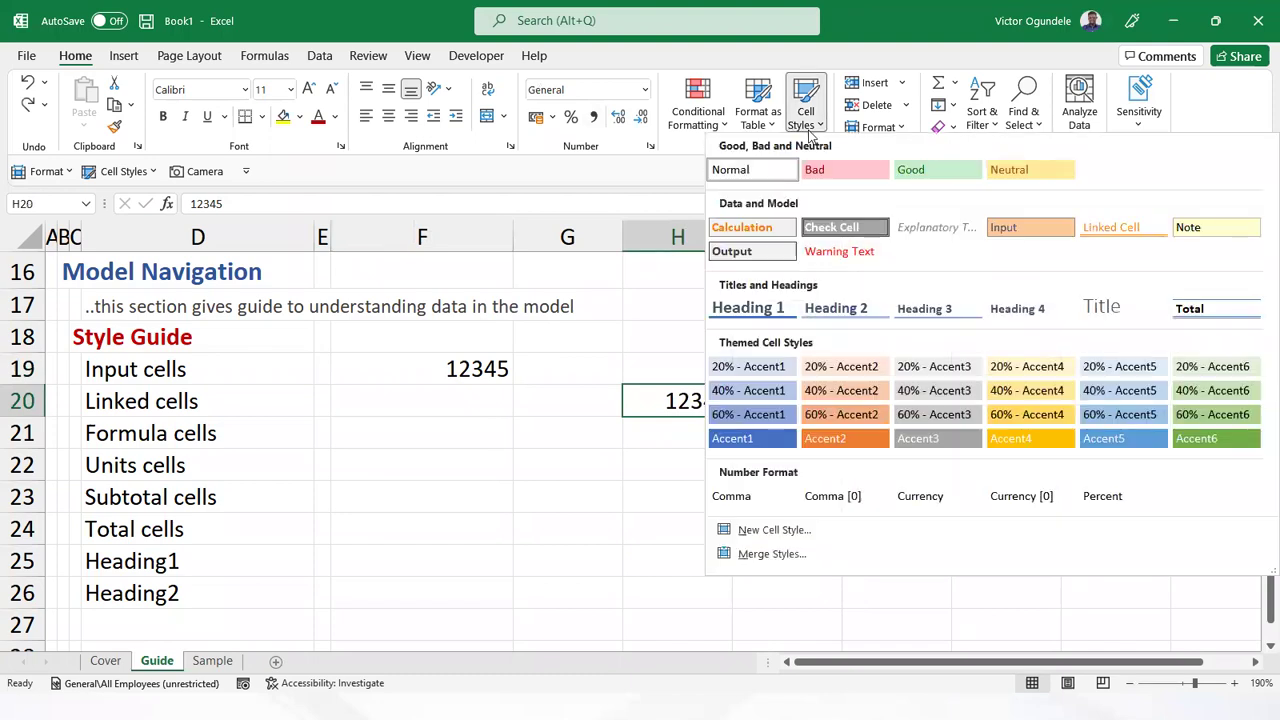
pyautogui.rightClick(760, 178)
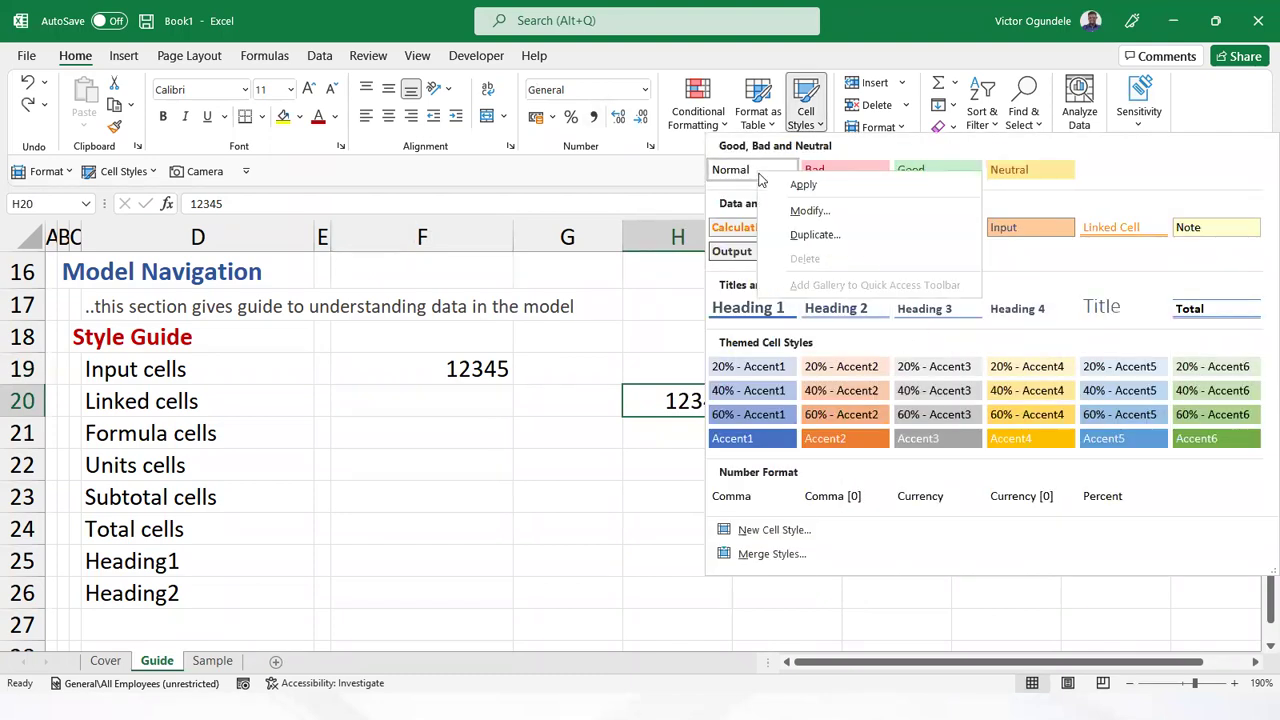
pyautogui.click(808, 211)
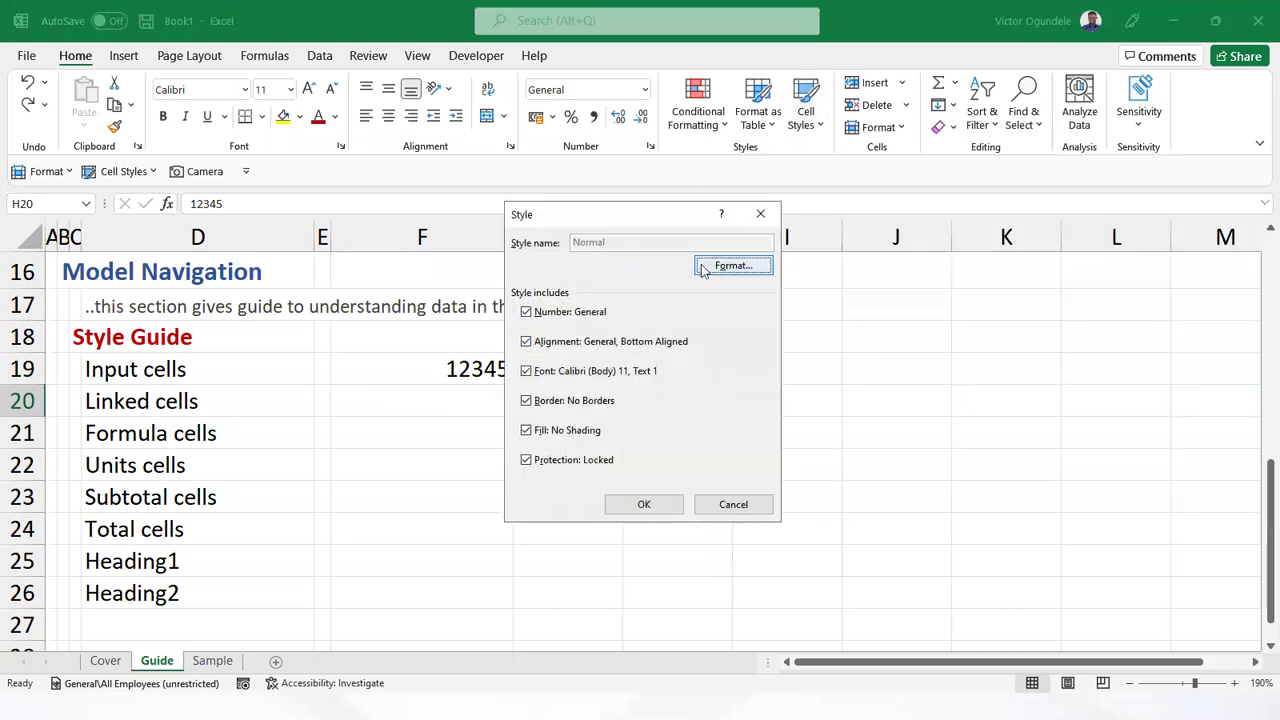
pyautogui.click(526, 342)
pyautogui.click(526, 371)
pyautogui.click(526, 400)
pyautogui.click(526, 430)
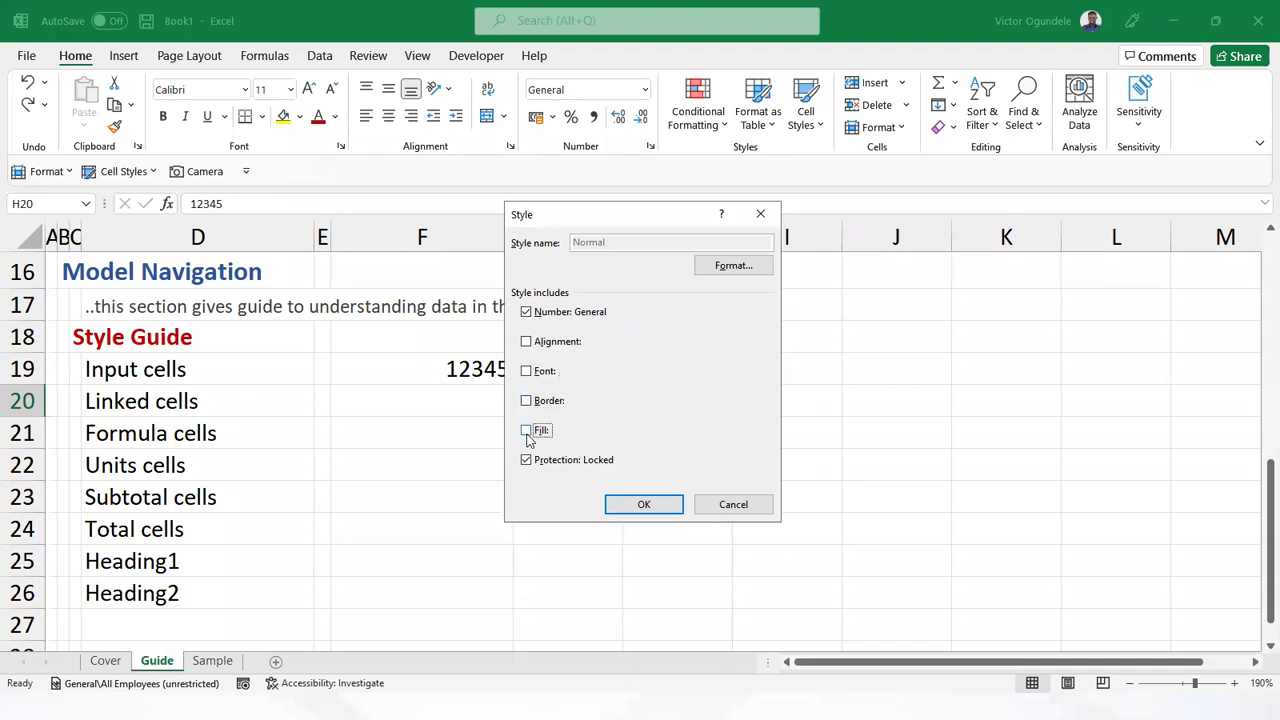
pyautogui.click(530, 461)
pyautogui.click(564, 316)
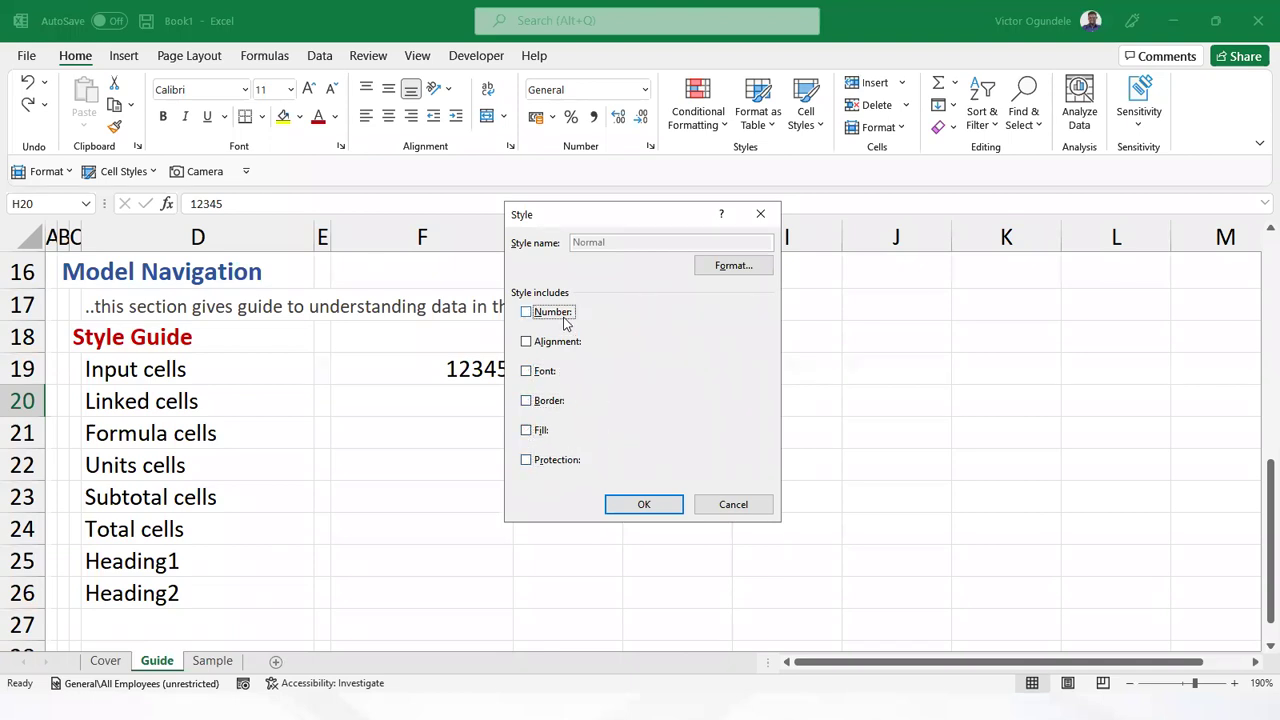
pyautogui.click(556, 314)
# Give the Normal style the custom number format #,##0.00;[Red]-#,##0.00 shortened to one decimal place, and save the style
pyautogui.click(714, 266)
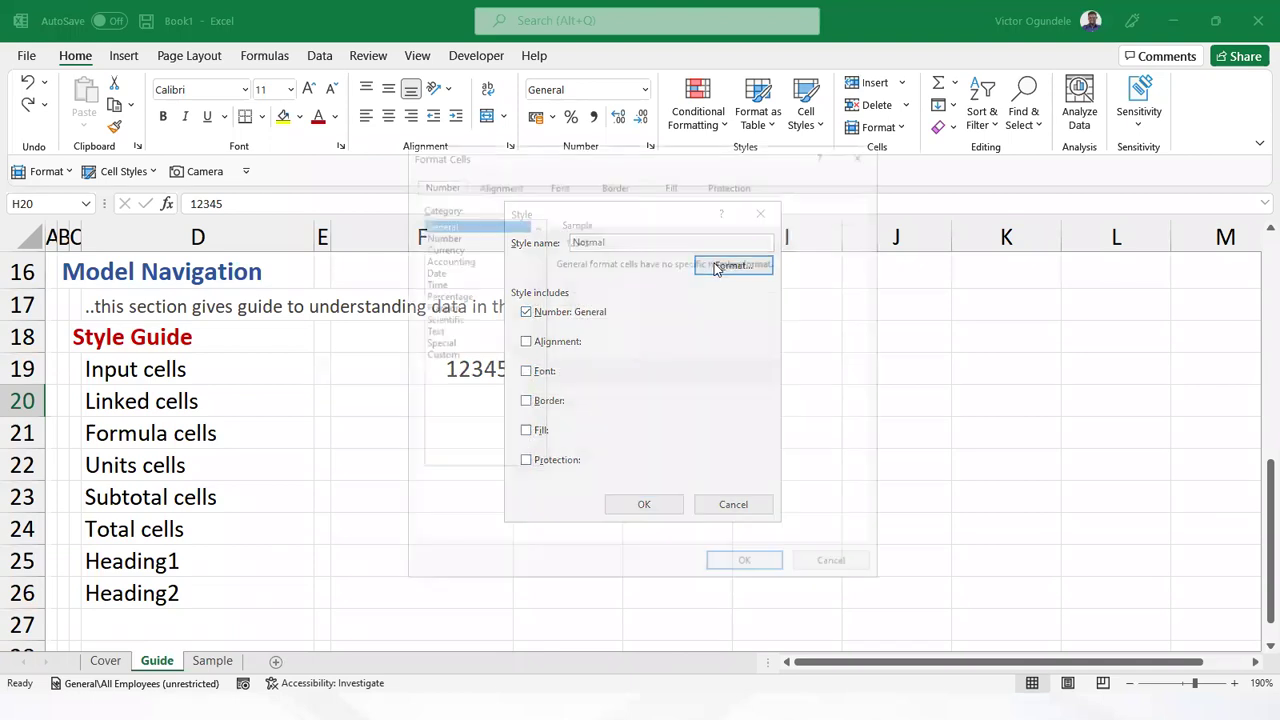
pyautogui.click(452, 356)
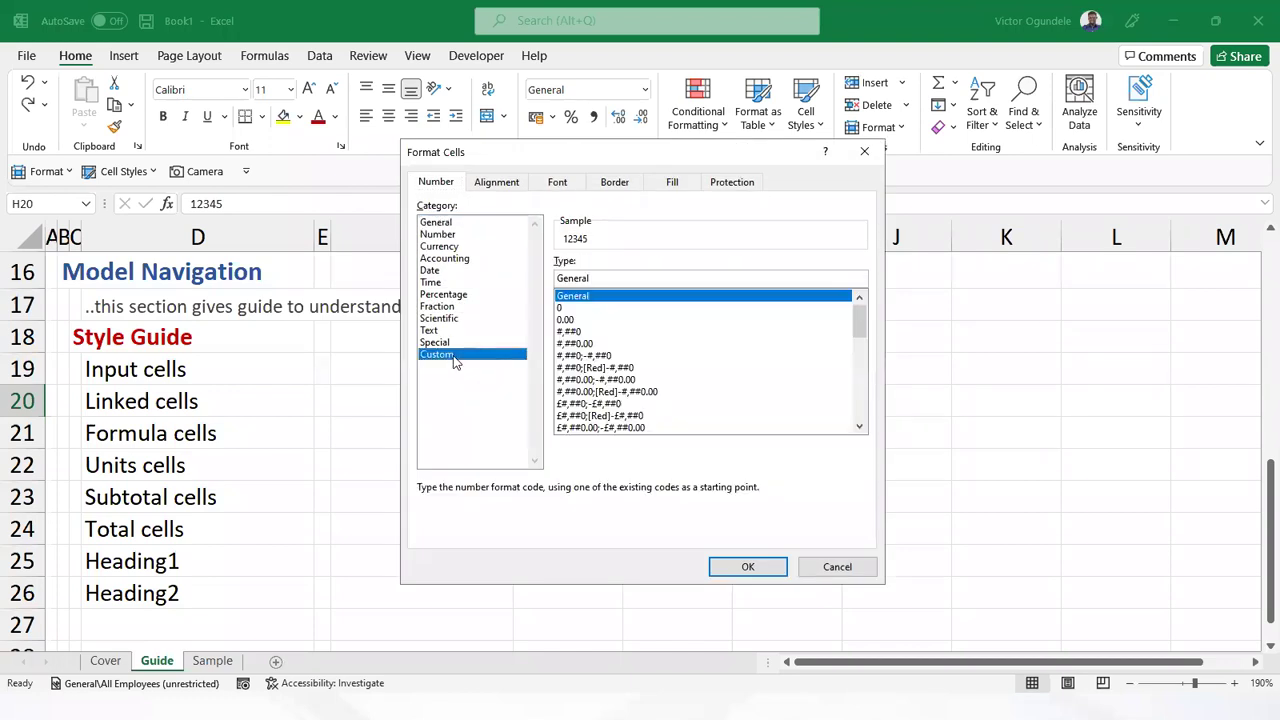
pyautogui.click(590, 392)
pyautogui.click(585, 279)
pyautogui.press('Delete')
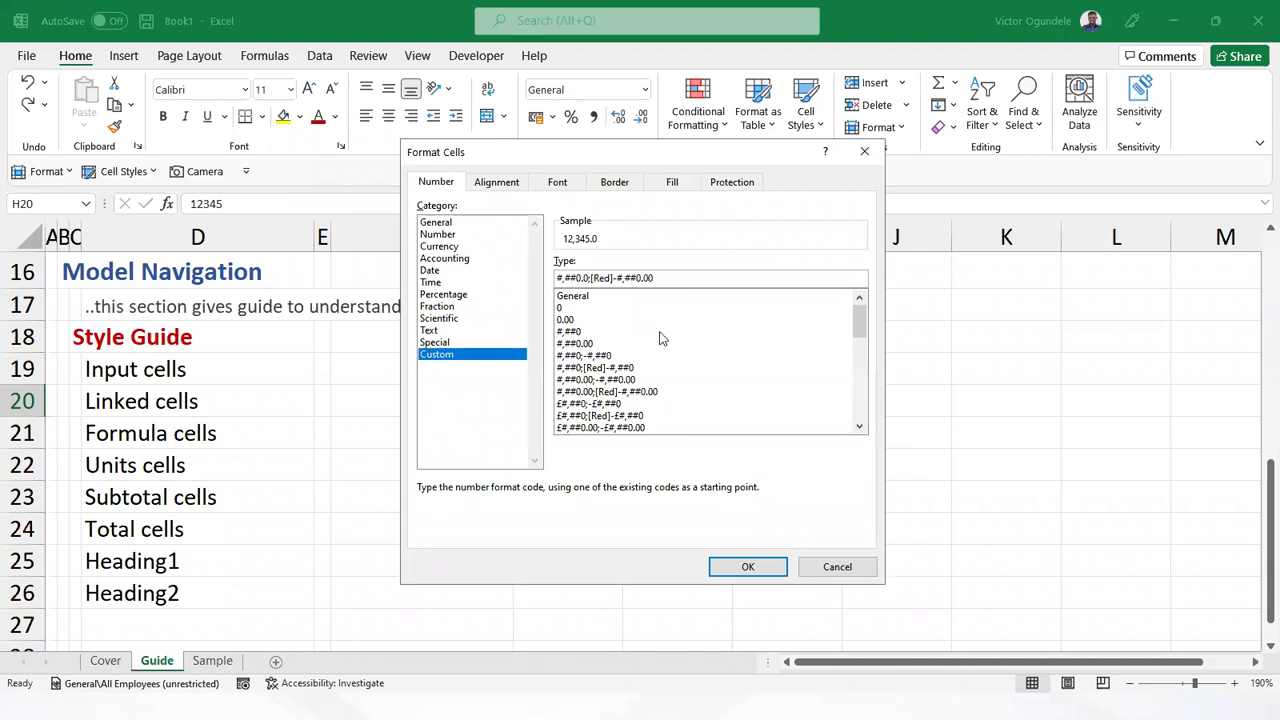
pyautogui.press('Right')
pyautogui.press('Right')
pyautogui.press('Right')
pyautogui.press('Right')
pyautogui.press('Right')
pyautogui.press('Right')
pyautogui.press('Delete')
pyautogui.click(748, 567)
pyautogui.click(640, 507)
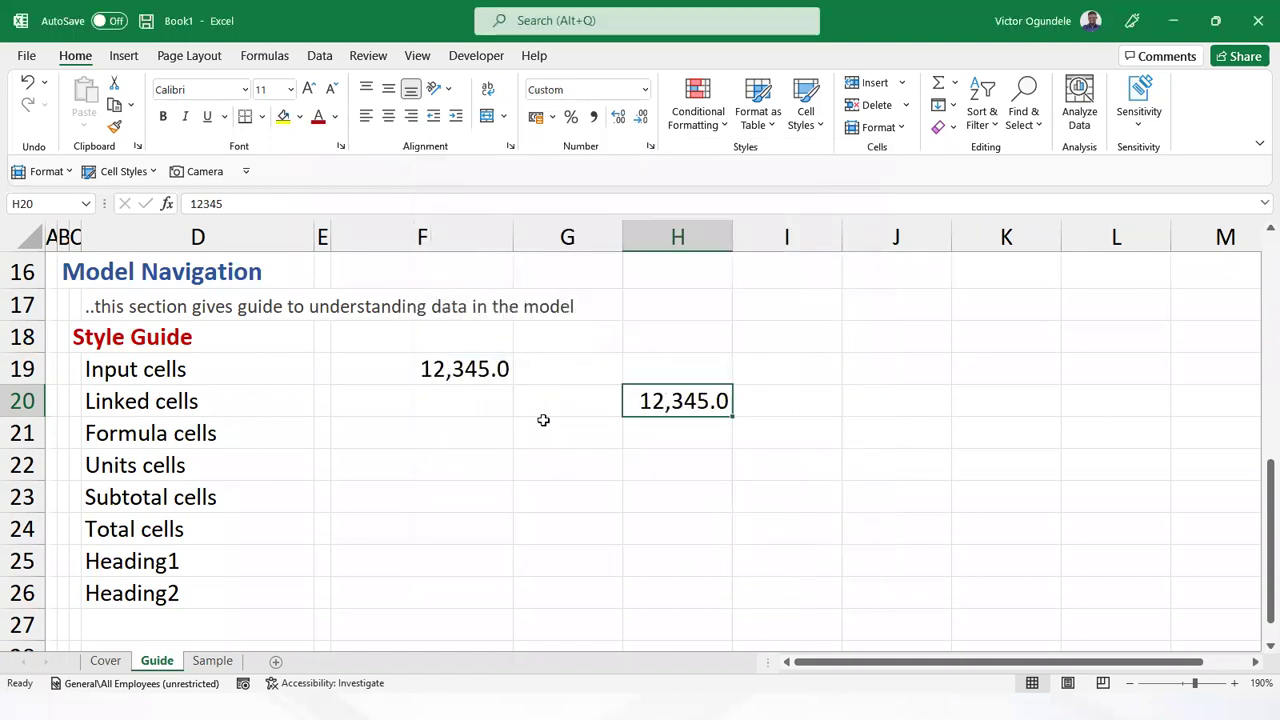
# Test the Normal style on the Sample sheet by entering 12345 in H3, and clear the cell
pyautogui.click(986, 405)
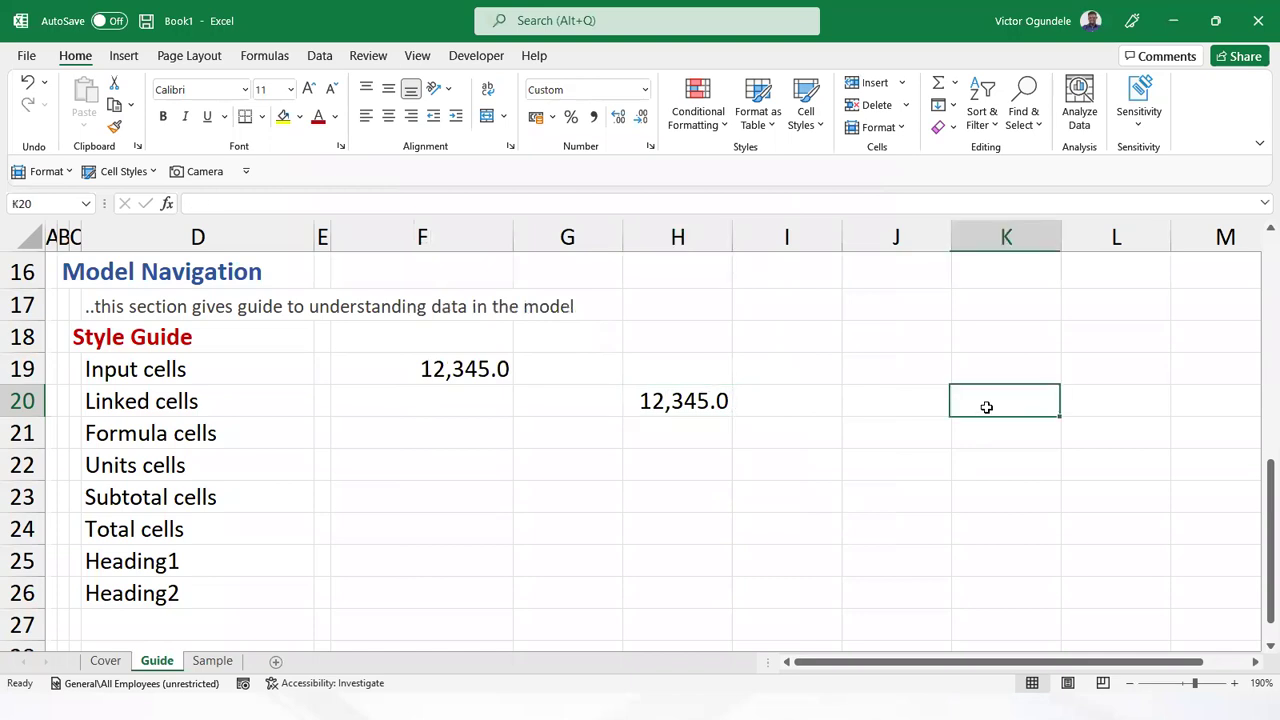
pyautogui.click(210, 665)
pyautogui.click(826, 333)
pyautogui.write('12345')
pyautogui.press('Return')
pyautogui.click(874, 325)
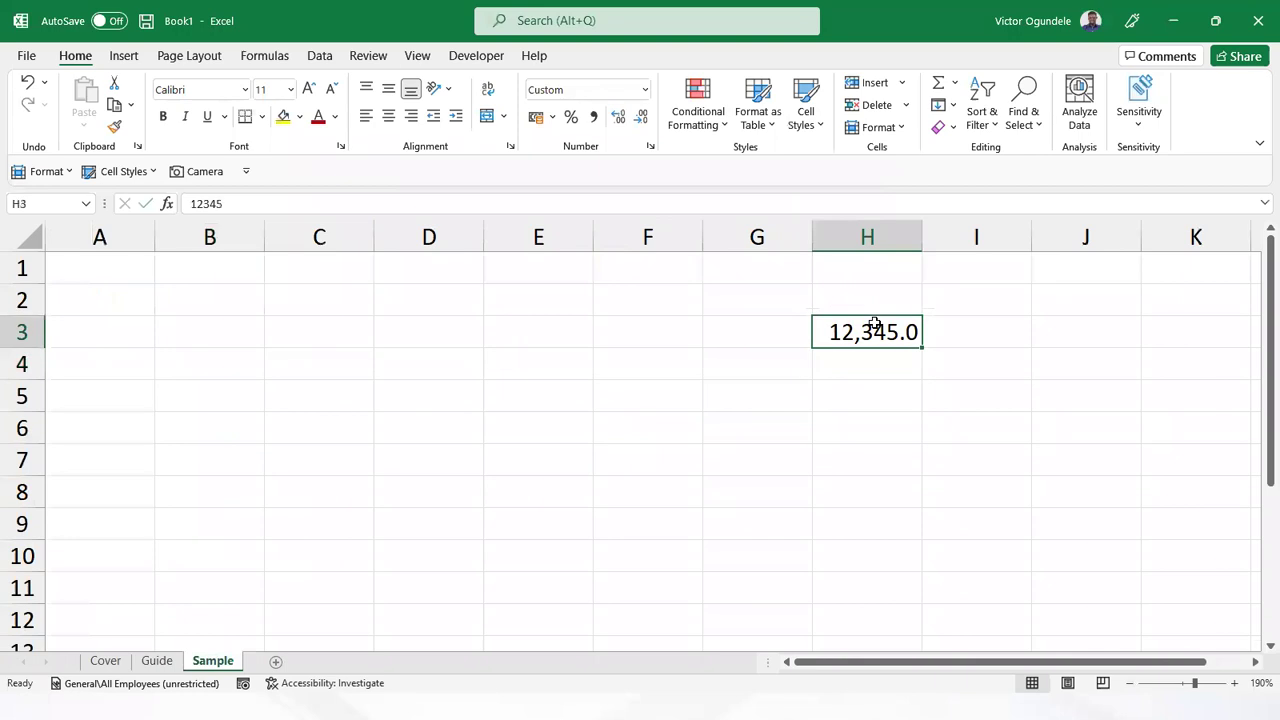
pyautogui.press('Delete')
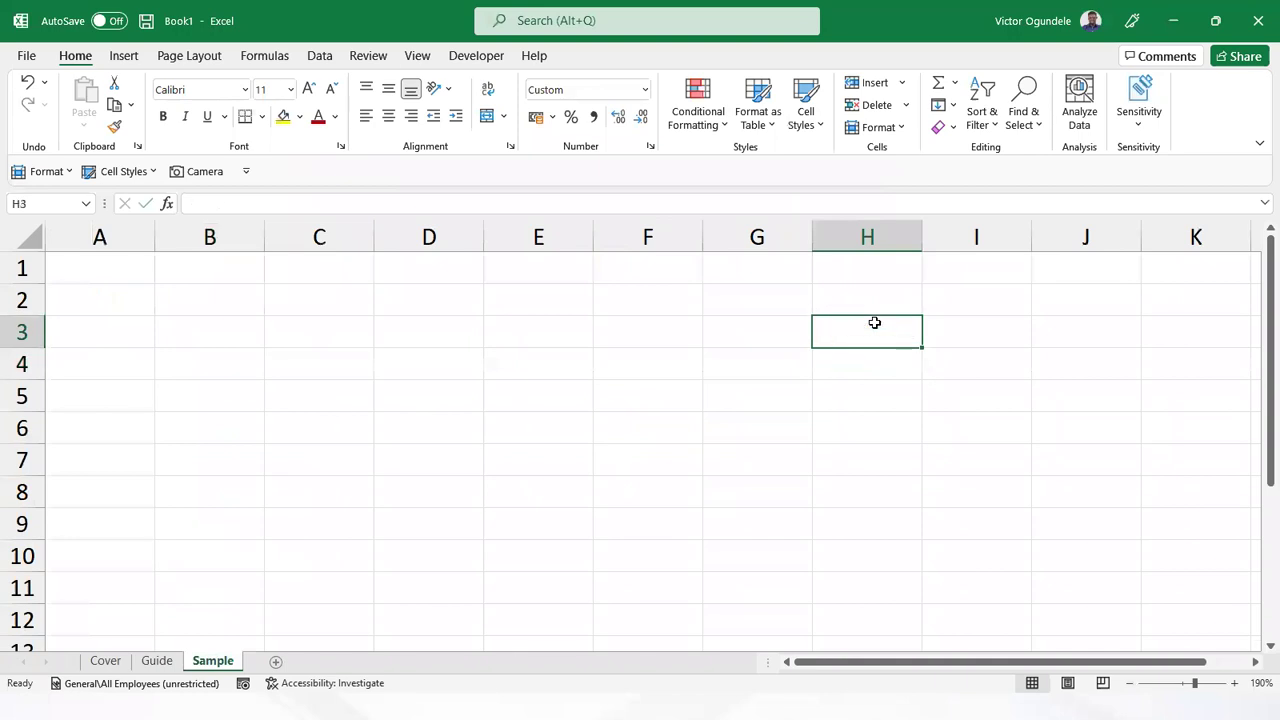
# Clear the test value from H20 on the Guide sheet
pyautogui.click(157, 661)
pyautogui.click(687, 400)
pyautogui.press('Delete')
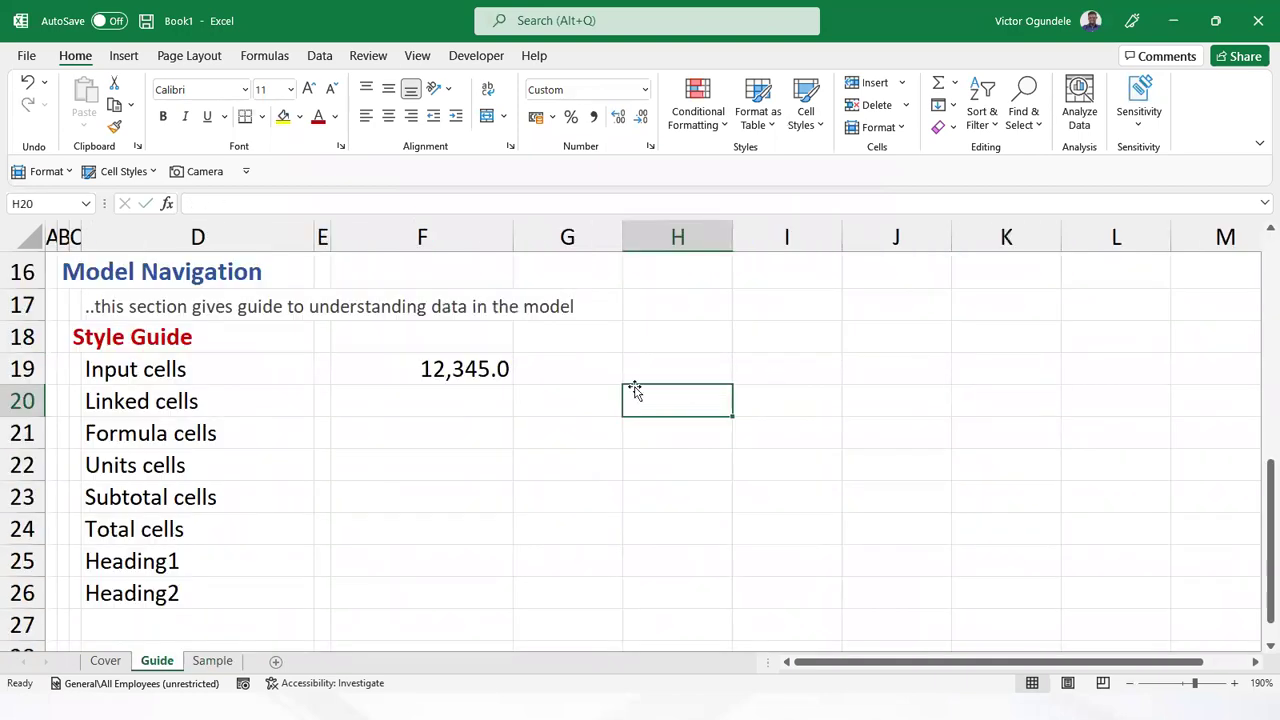
# Modify the Input cell style's font color to a custom blue, RGB 0, 71, 214, brightened from the standard dark blue
pyautogui.click(469, 374)
pyautogui.click(806, 110)
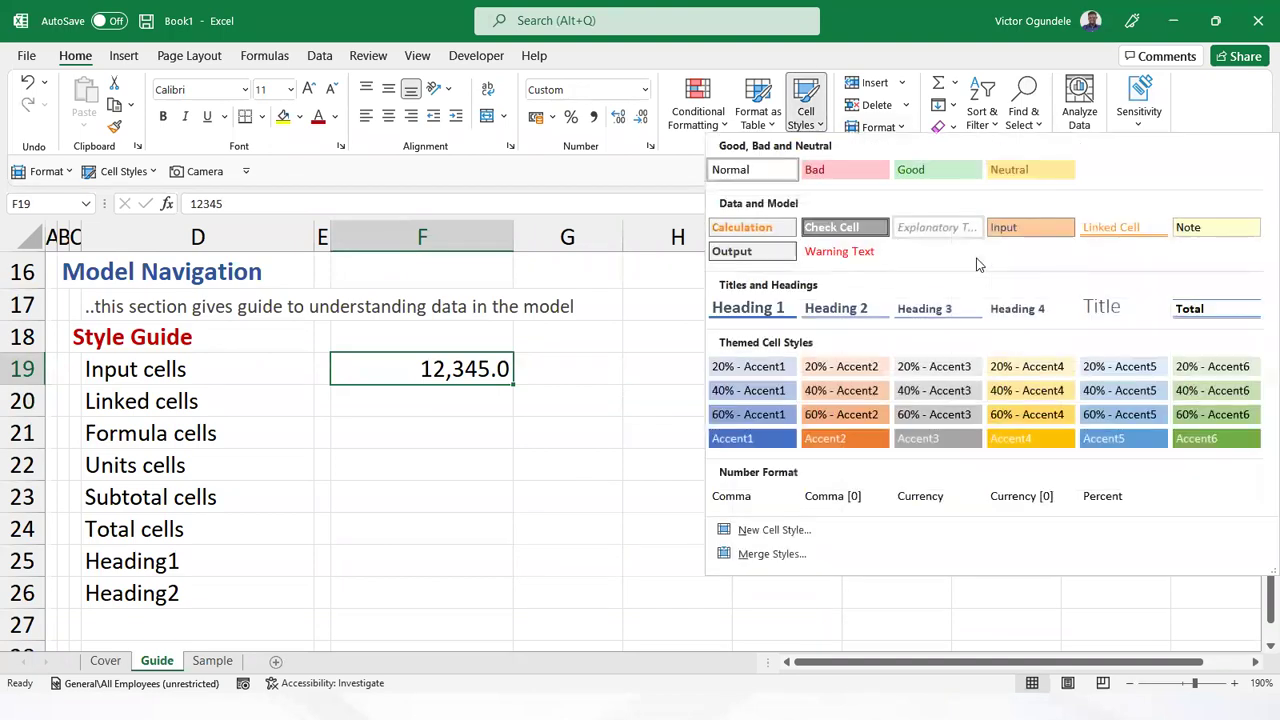
pyautogui.rightClick(1036, 230)
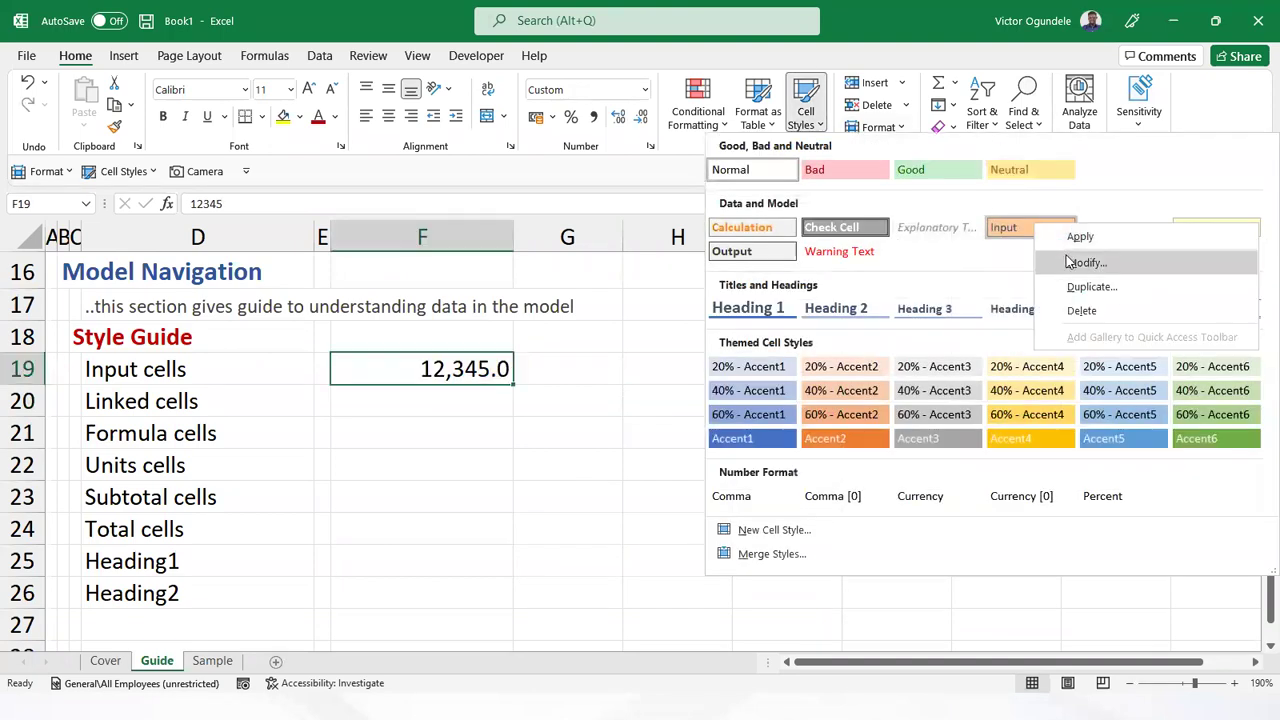
pyautogui.click(1070, 263)
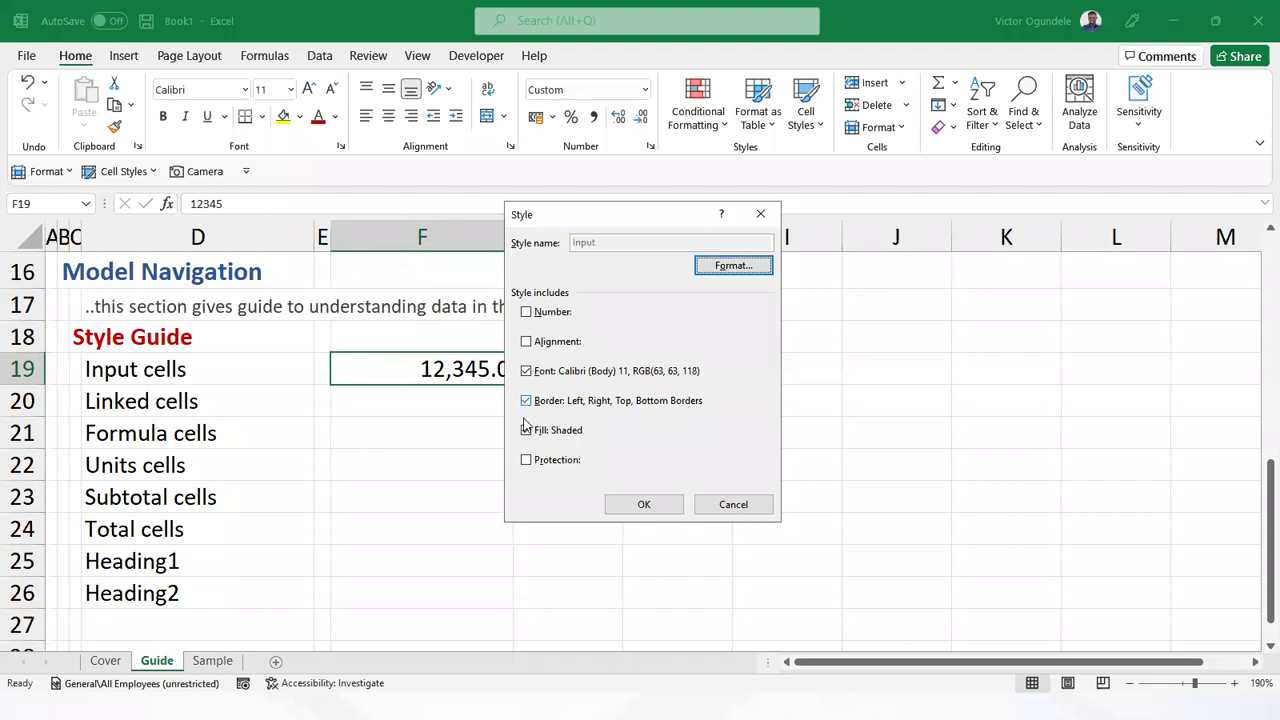
pyautogui.click(727, 270)
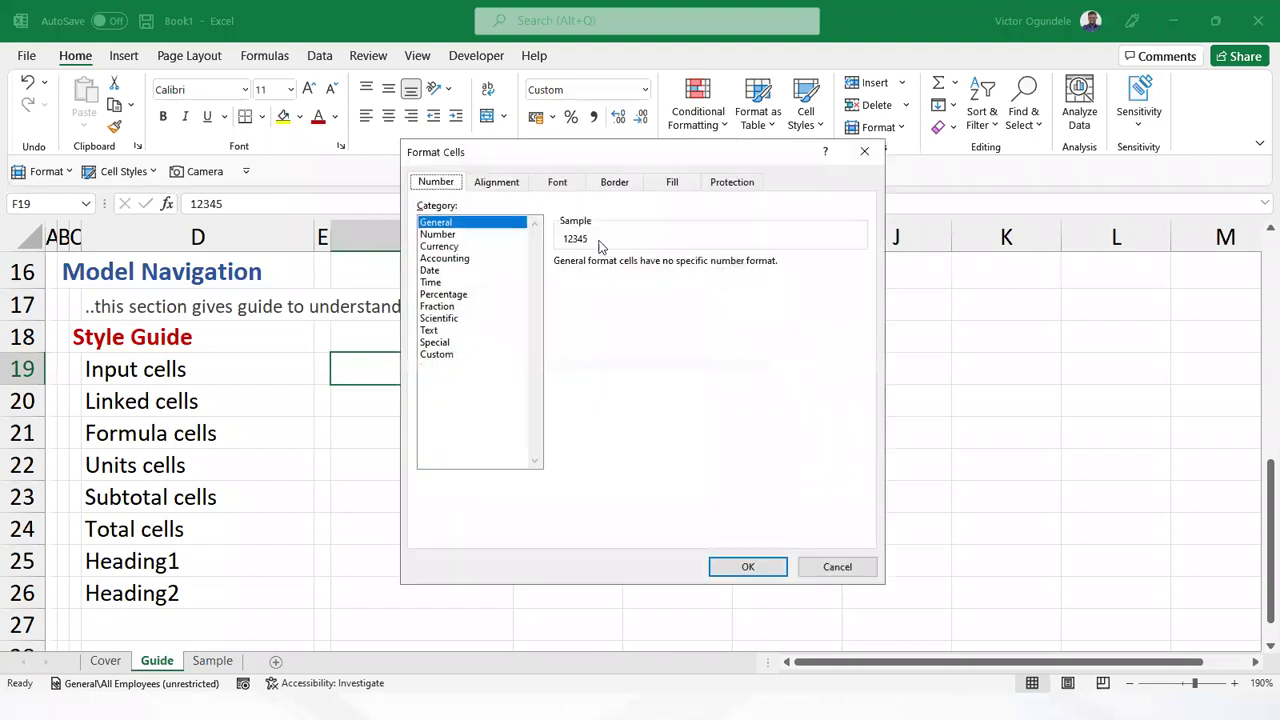
pyautogui.click(557, 182)
pyautogui.click(736, 337)
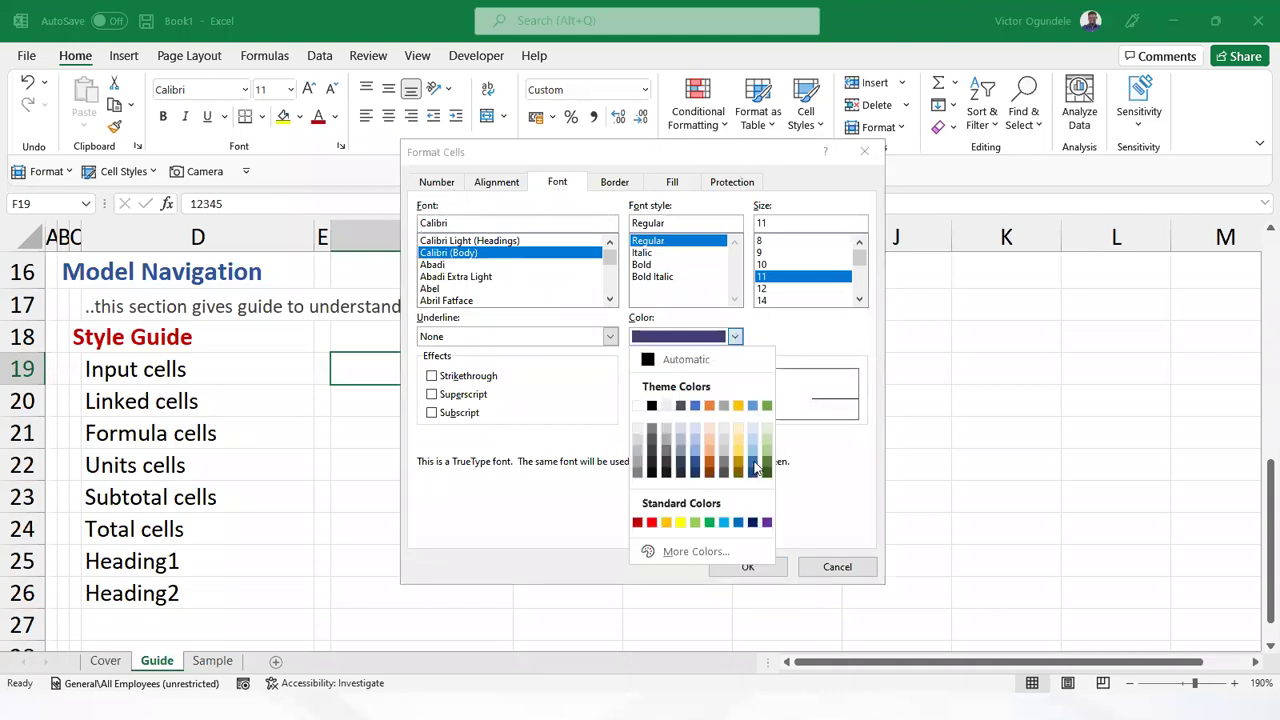
pyautogui.click(739, 522)
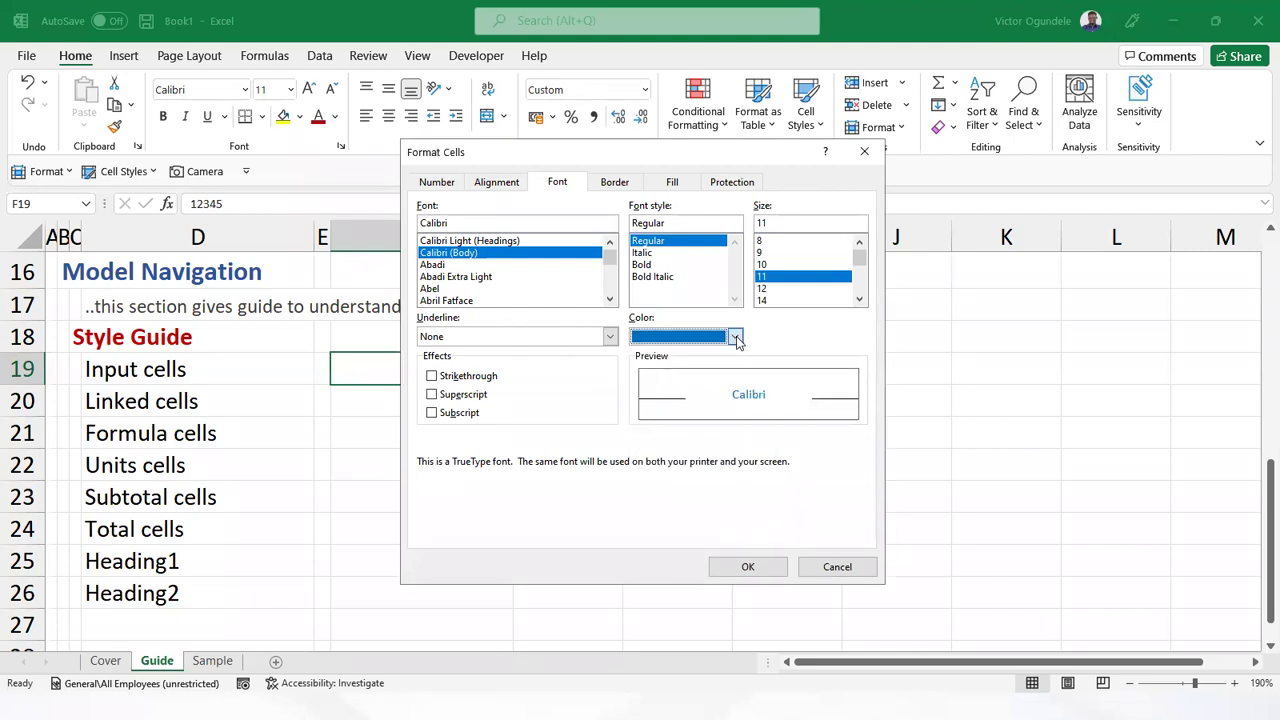
pyautogui.click(737, 338)
pyautogui.click(751, 522)
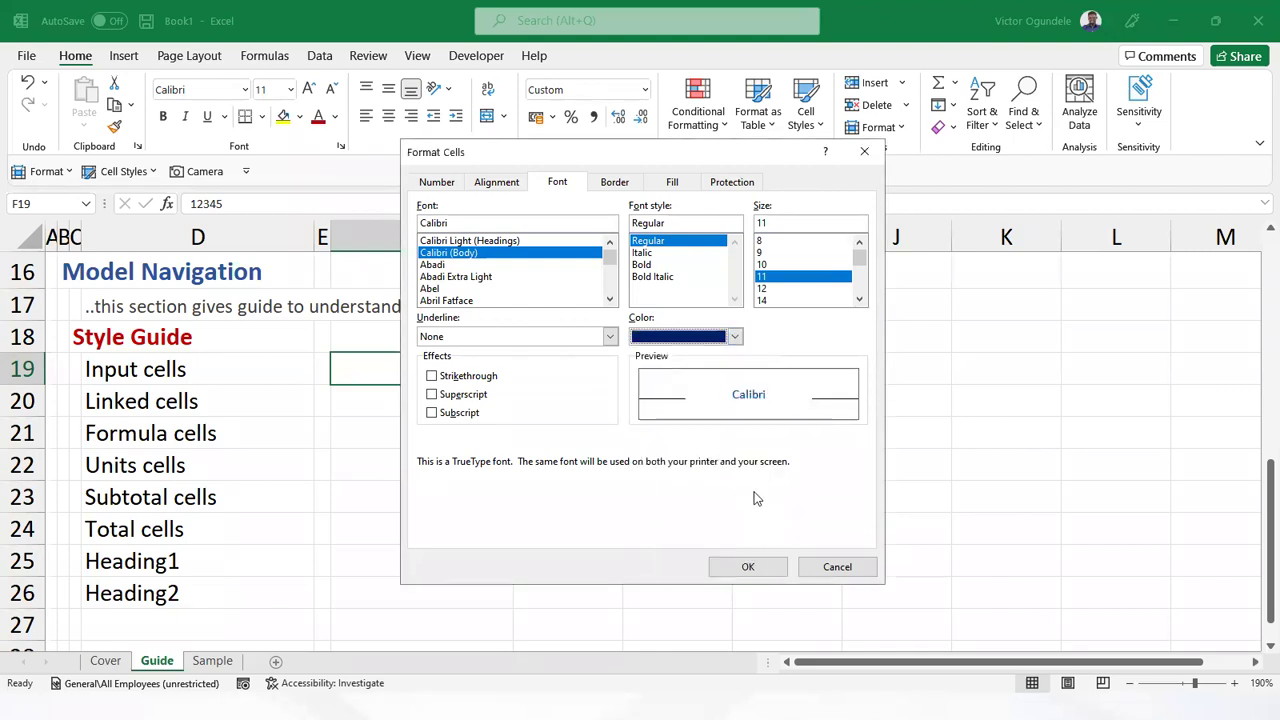
pyautogui.click(736, 337)
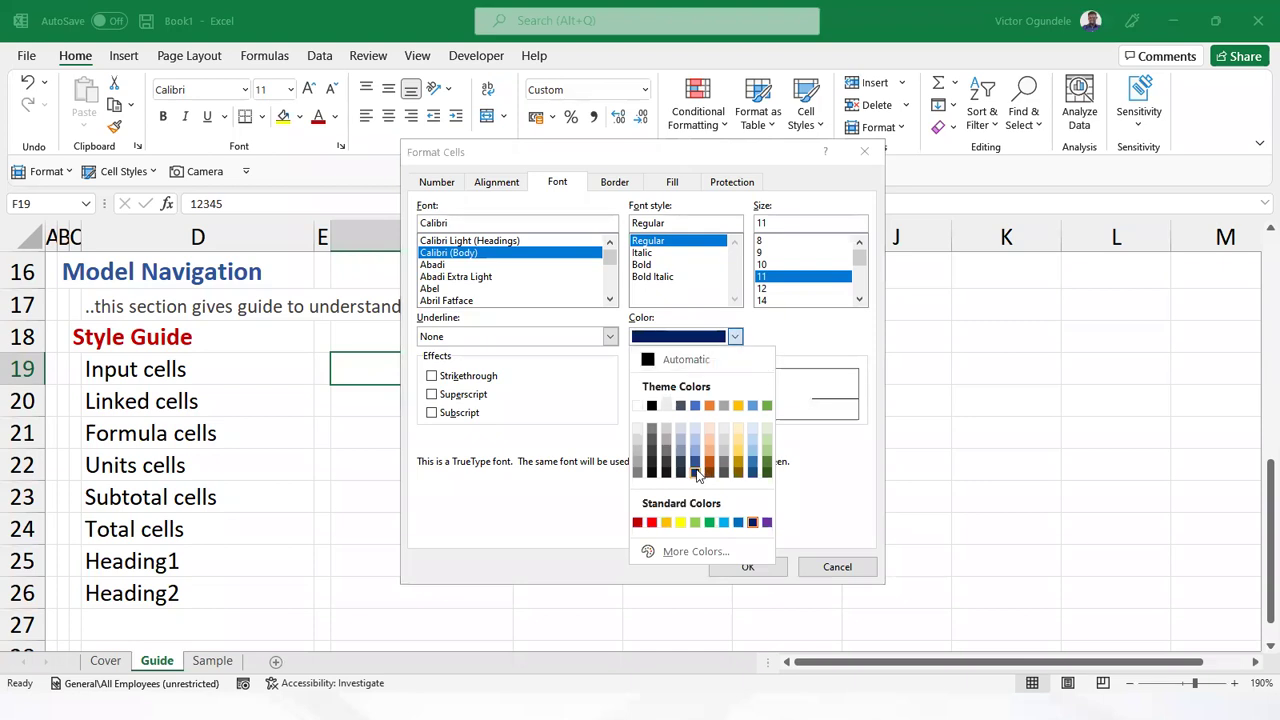
pyautogui.click(680, 551)
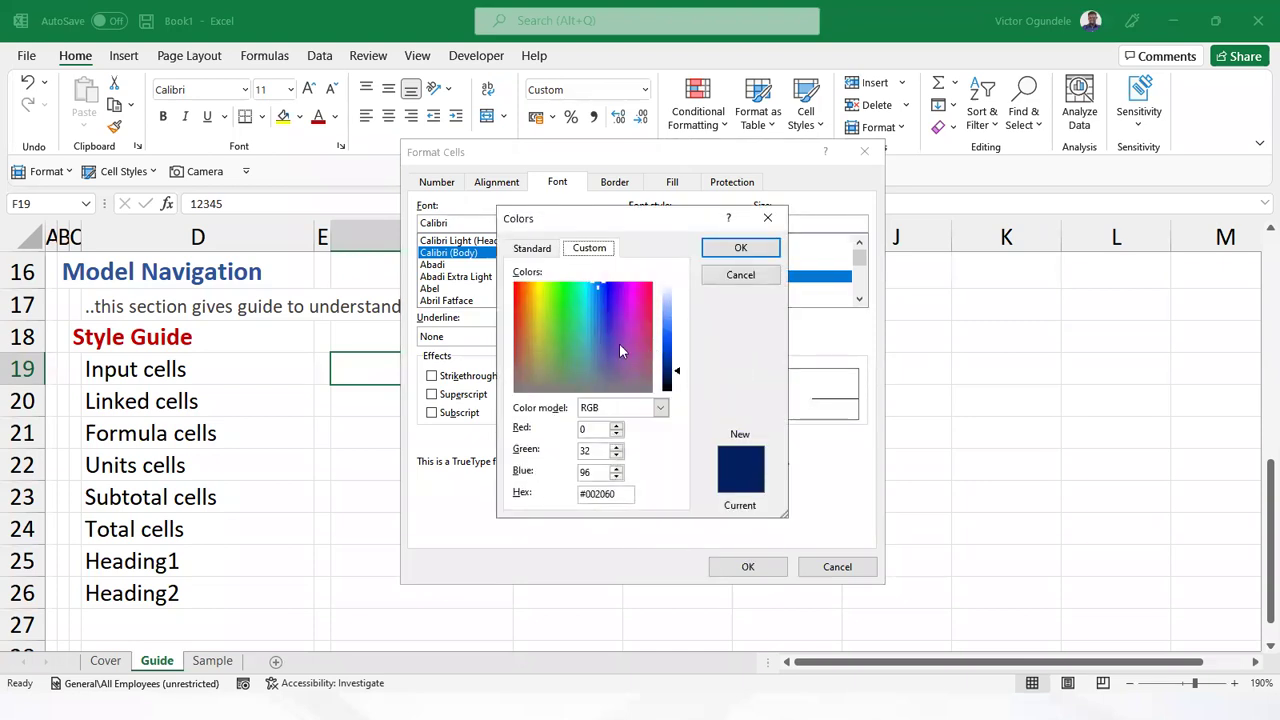
pyautogui.click(669, 347)
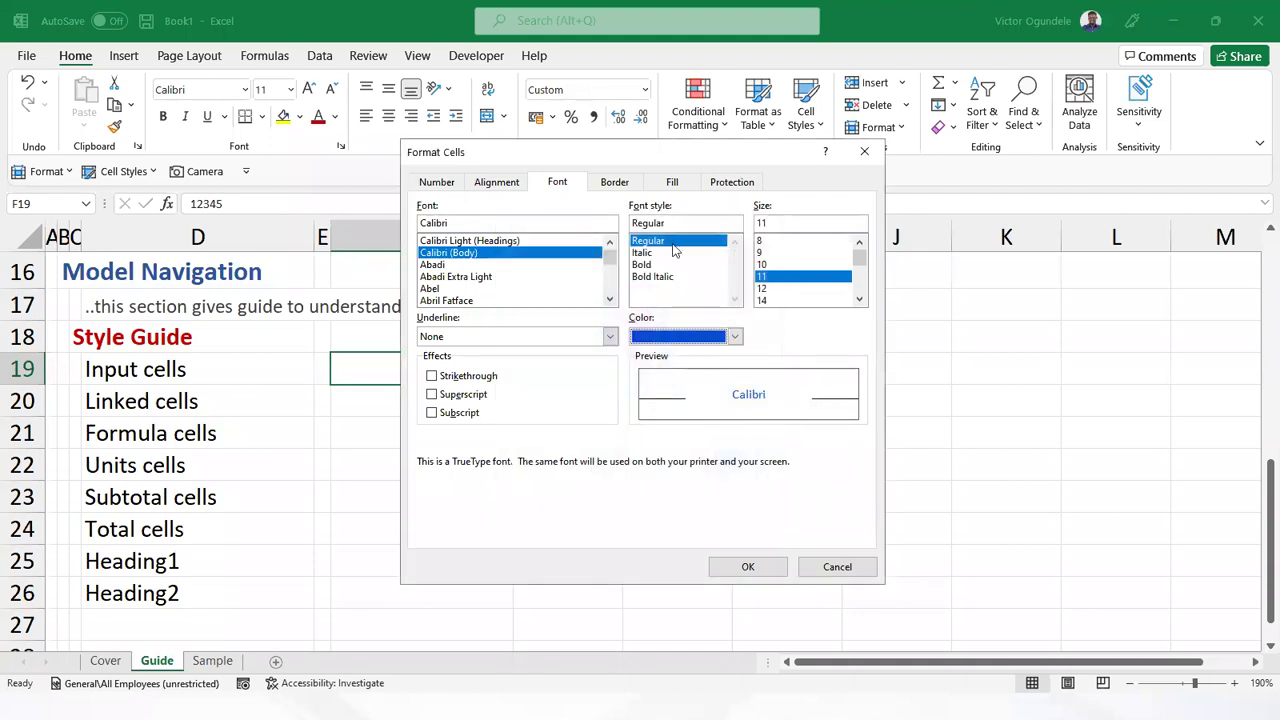
# Choose a lighter grey as the border line color in the Input style
pyautogui.click(614, 183)
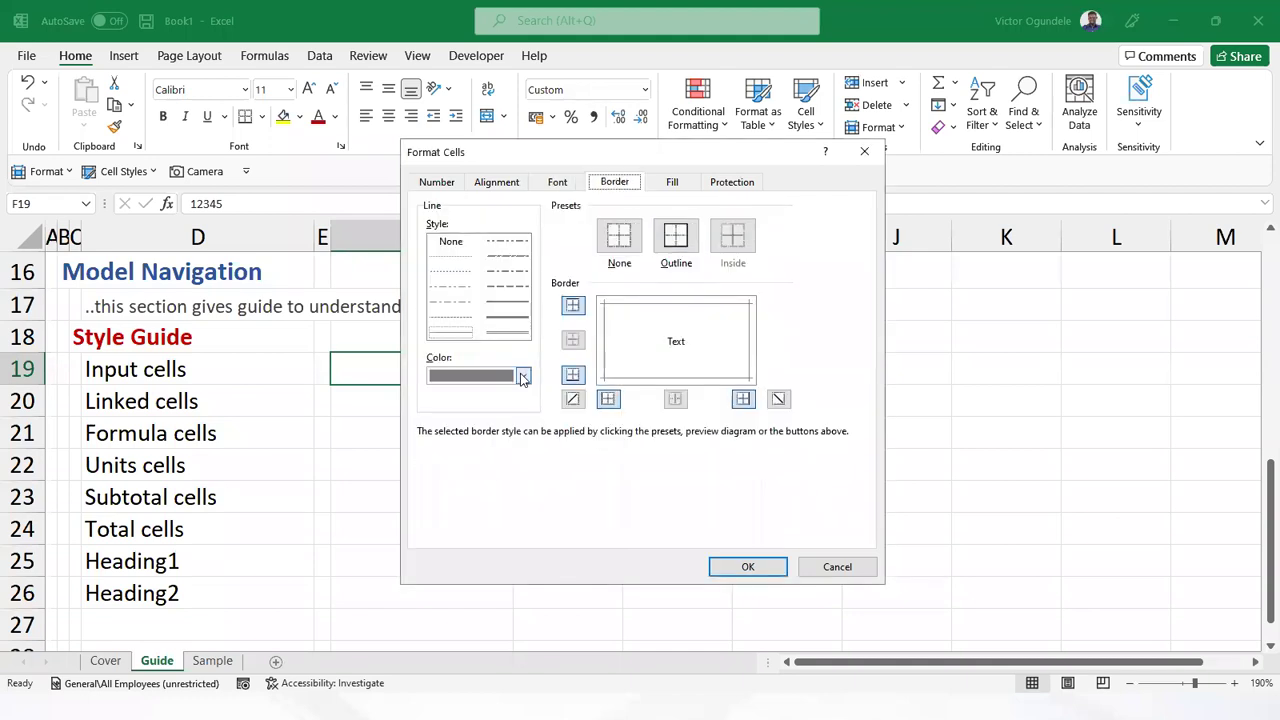
pyautogui.click(522, 377)
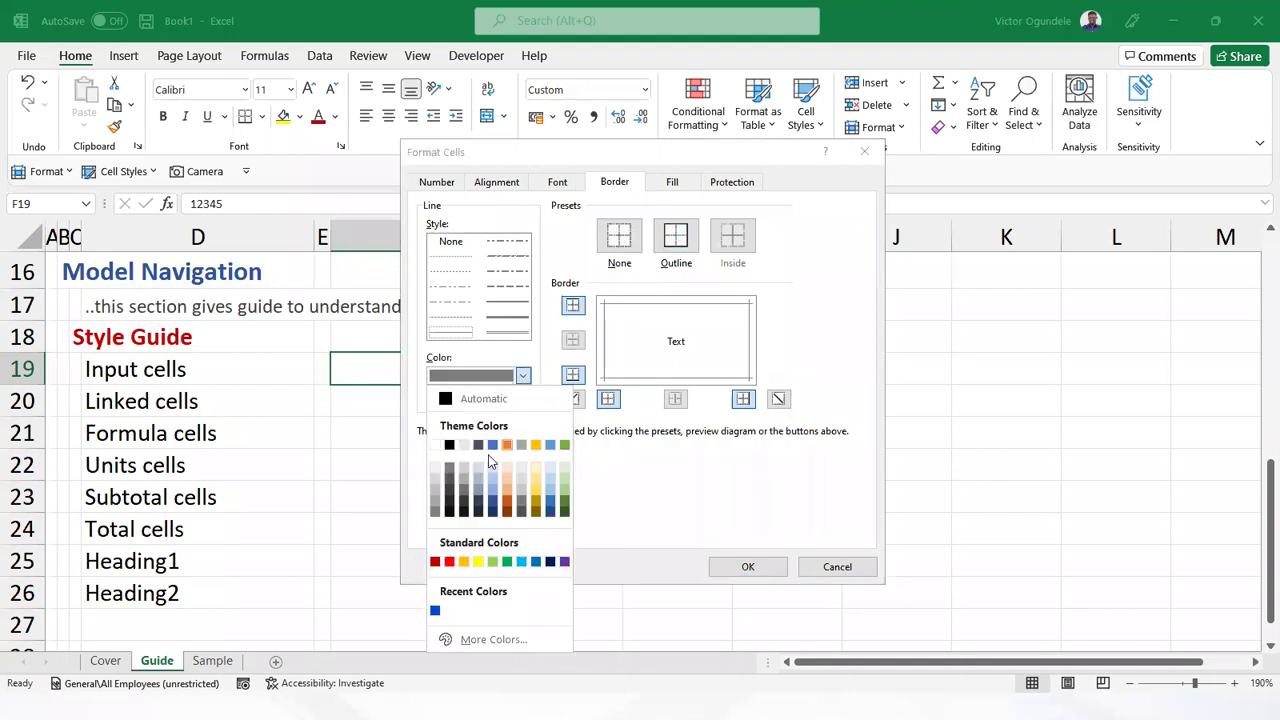
pyautogui.click(437, 505)
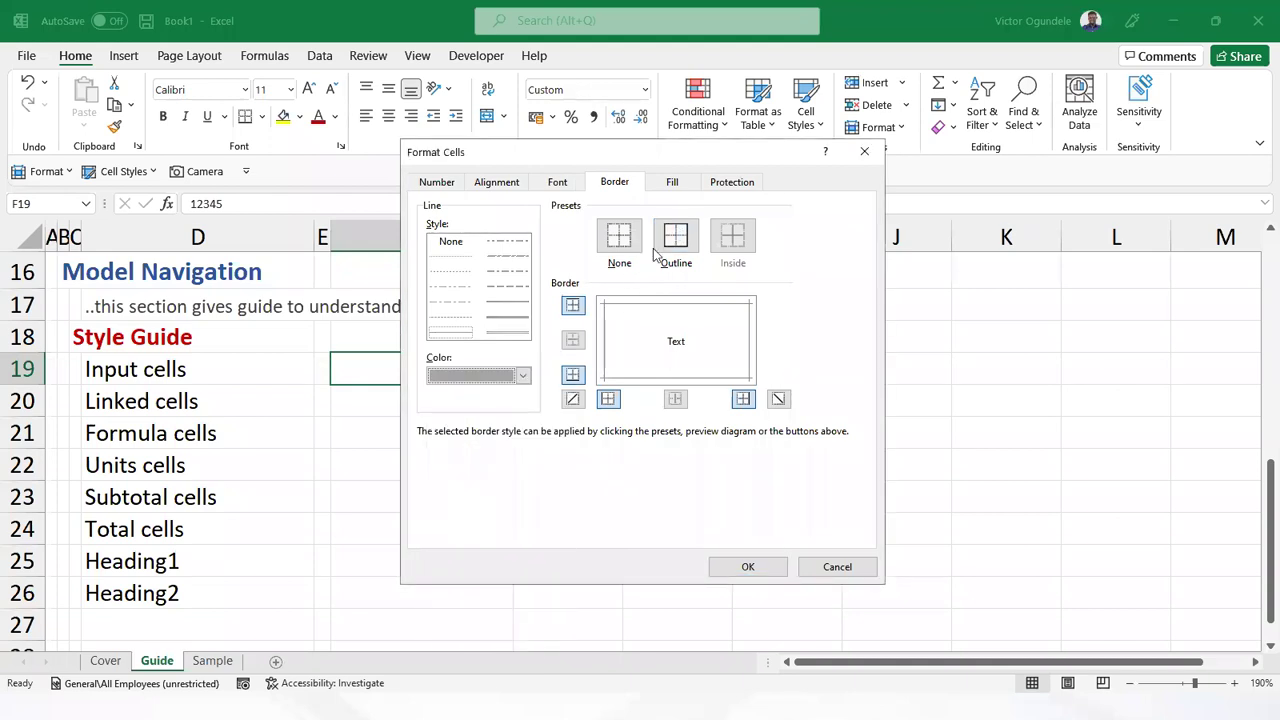
# Fill the Input style with a custom pale blue, #E7F1F9, and save the style
pyautogui.click(664, 184)
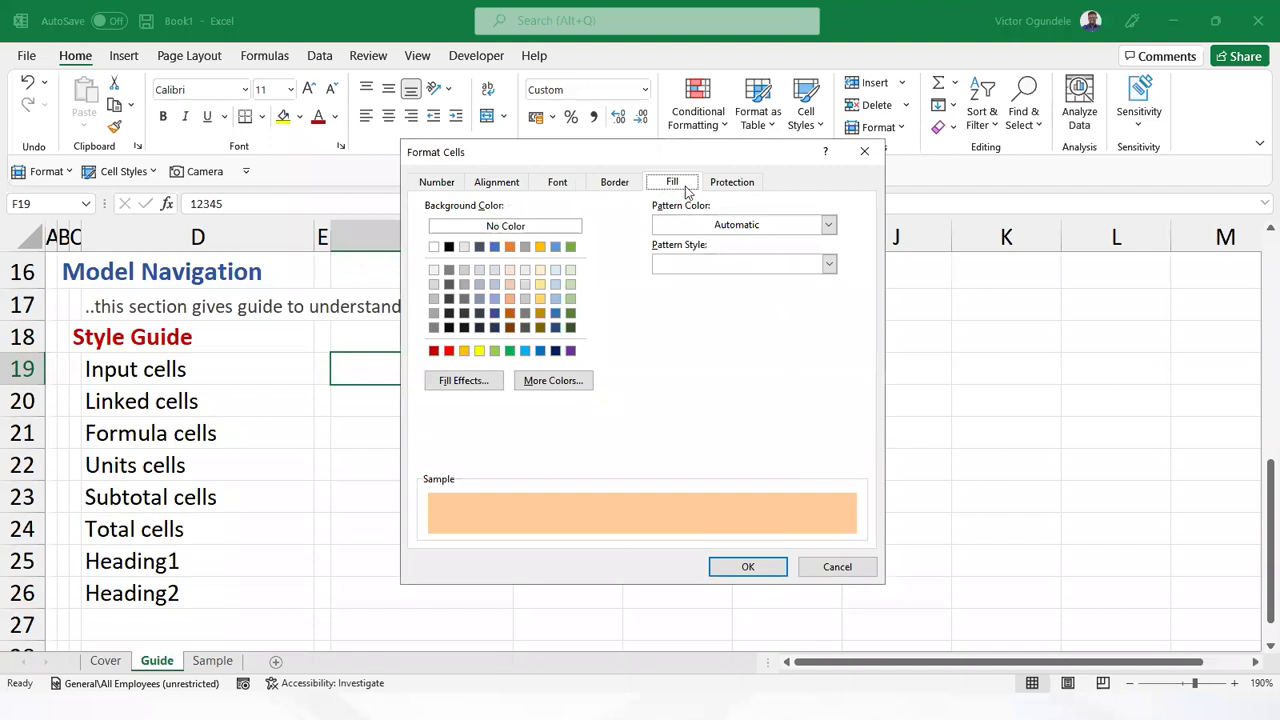
pyautogui.click(556, 271)
pyautogui.click(545, 380)
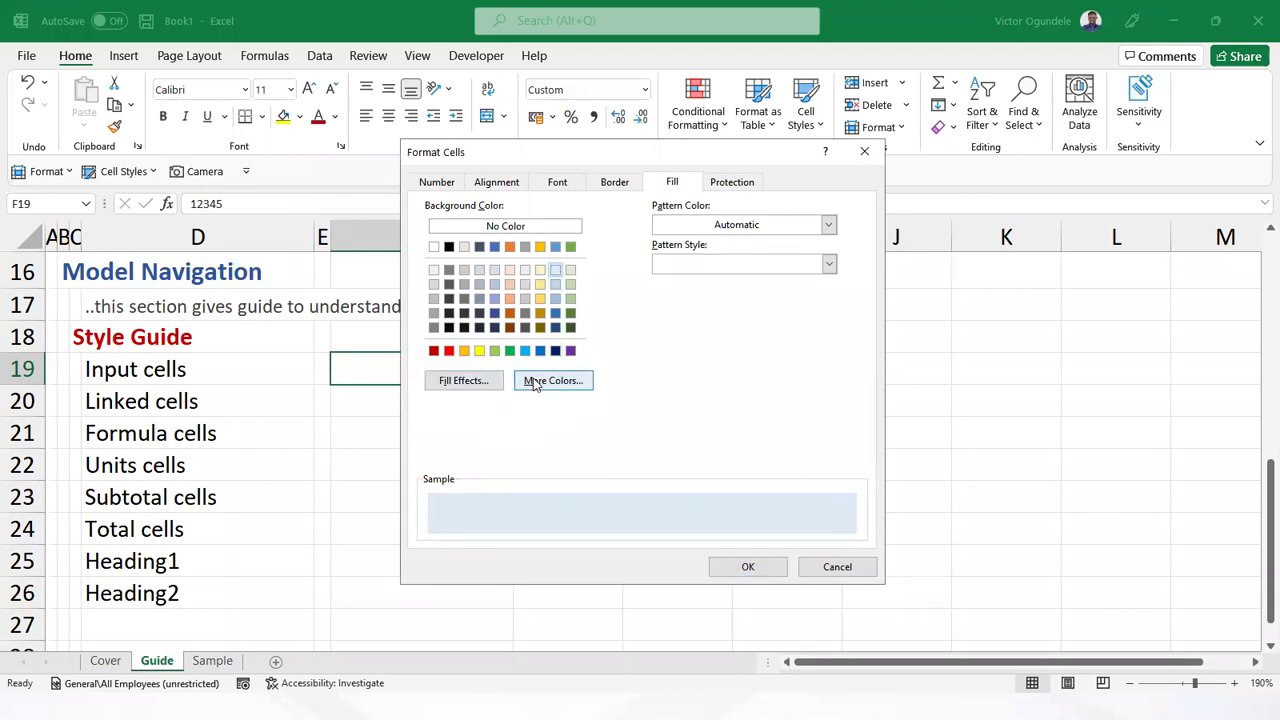
pyautogui.moveTo(678, 300); pyautogui.dragTo(678, 295)
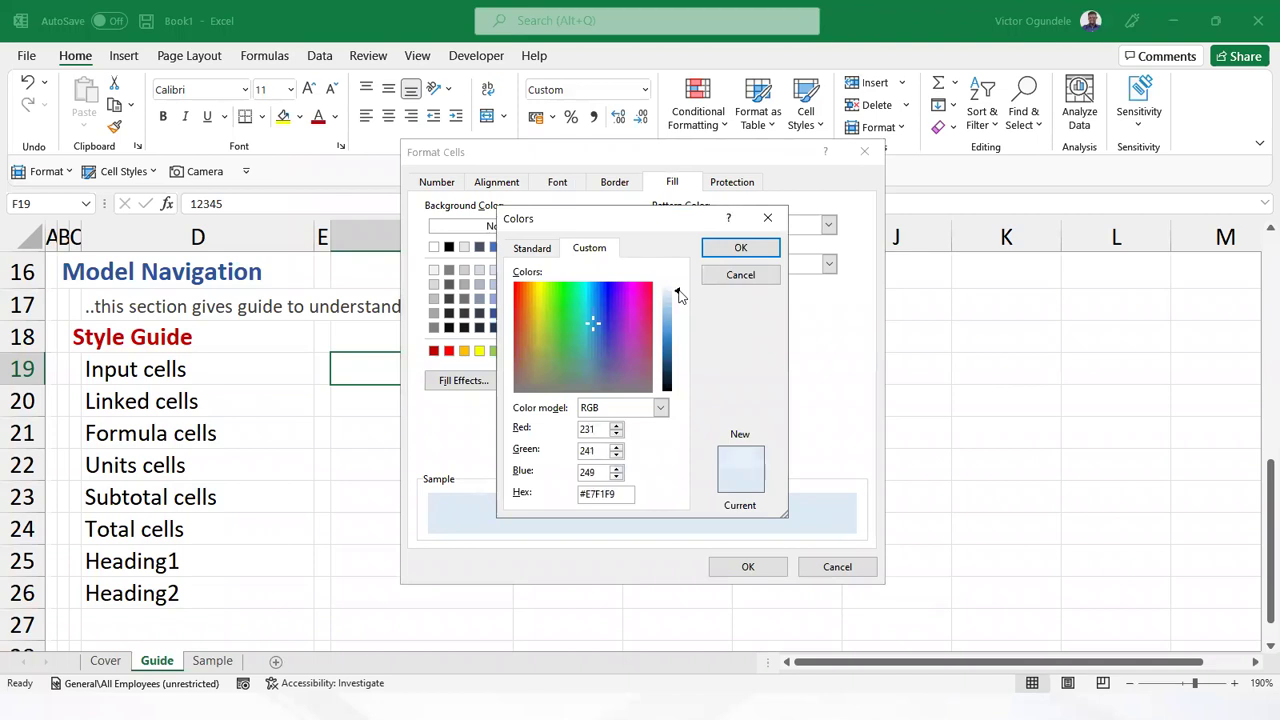
pyautogui.click(742, 248)
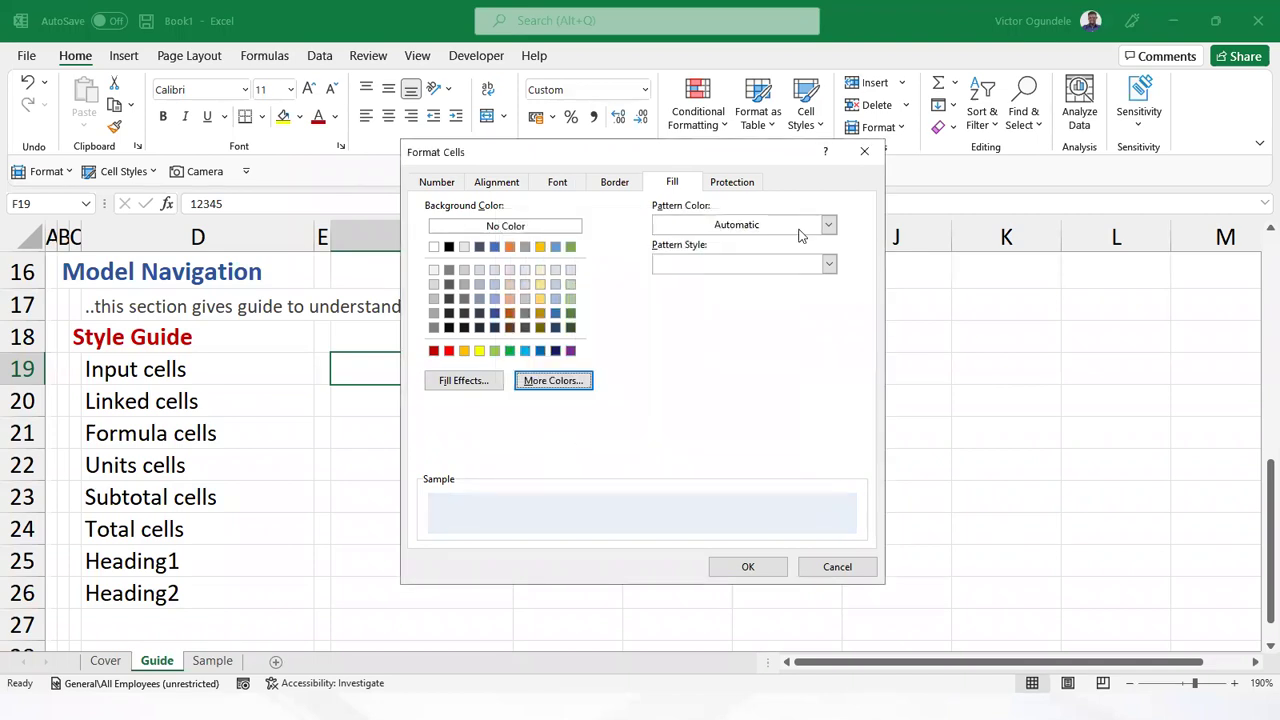
pyautogui.click(752, 567)
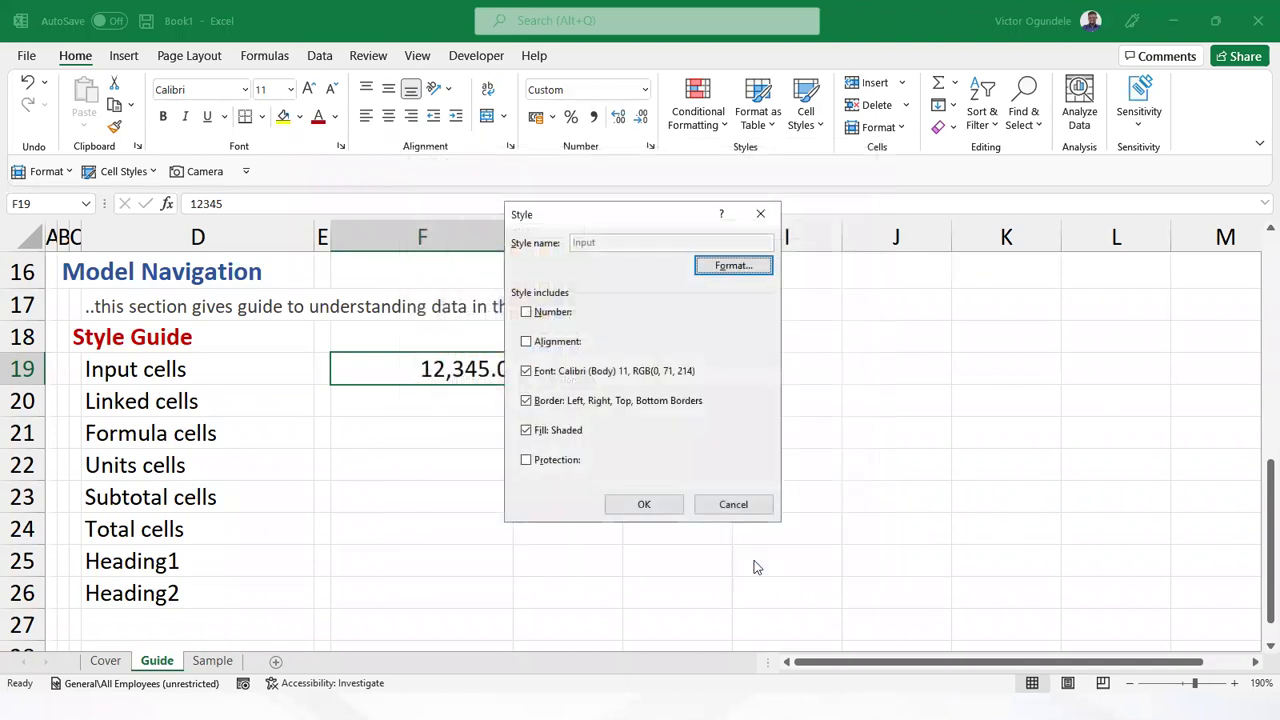
pyautogui.click(645, 504)
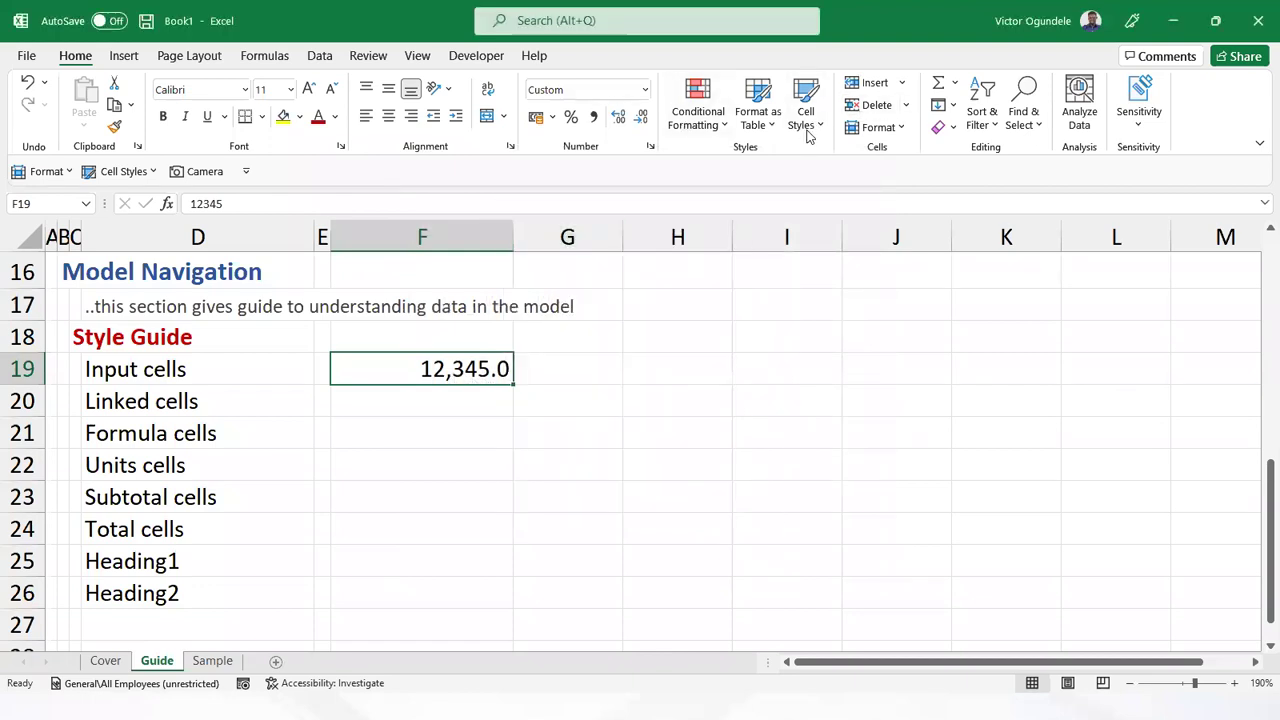
# Apply the Input style to cell F19, the example beside Input cells
pyautogui.click(808, 128)
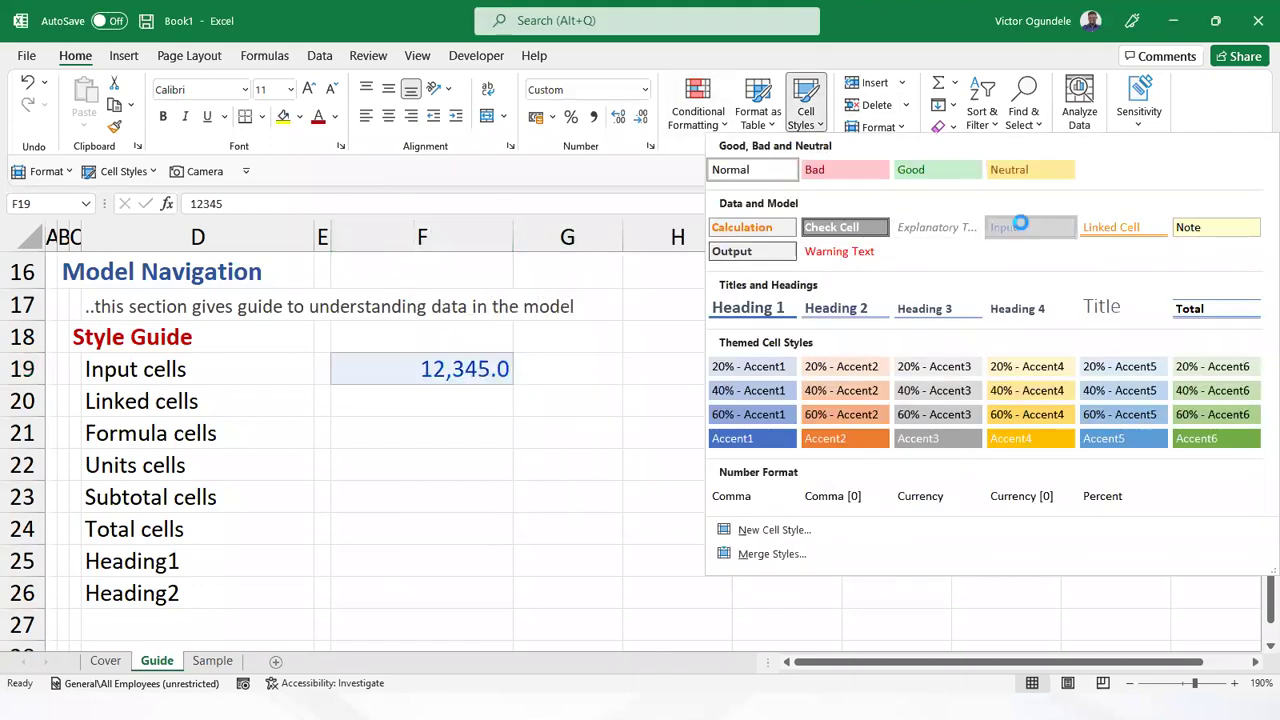
pyautogui.click(1030, 227)
pyautogui.click(421, 408)
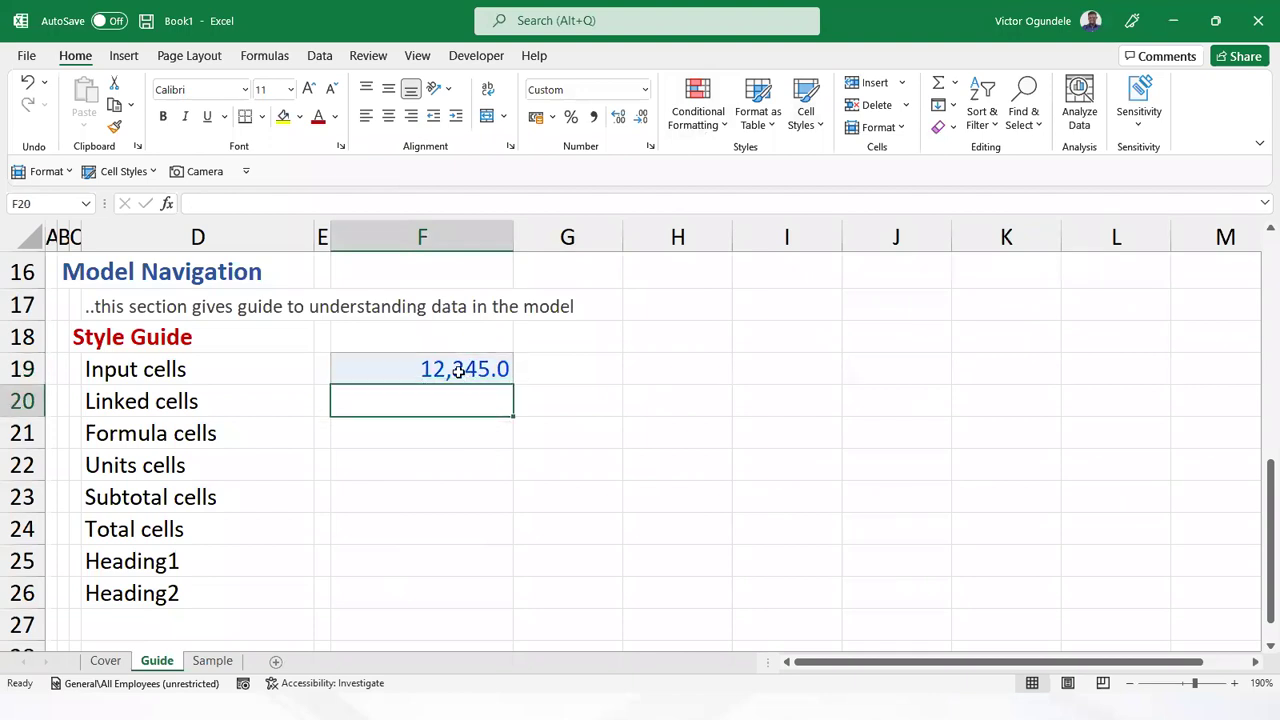
# Enter the example value 12345 in F20 beside Linked cells, keeping that cell selected
pyautogui.click(442, 421)
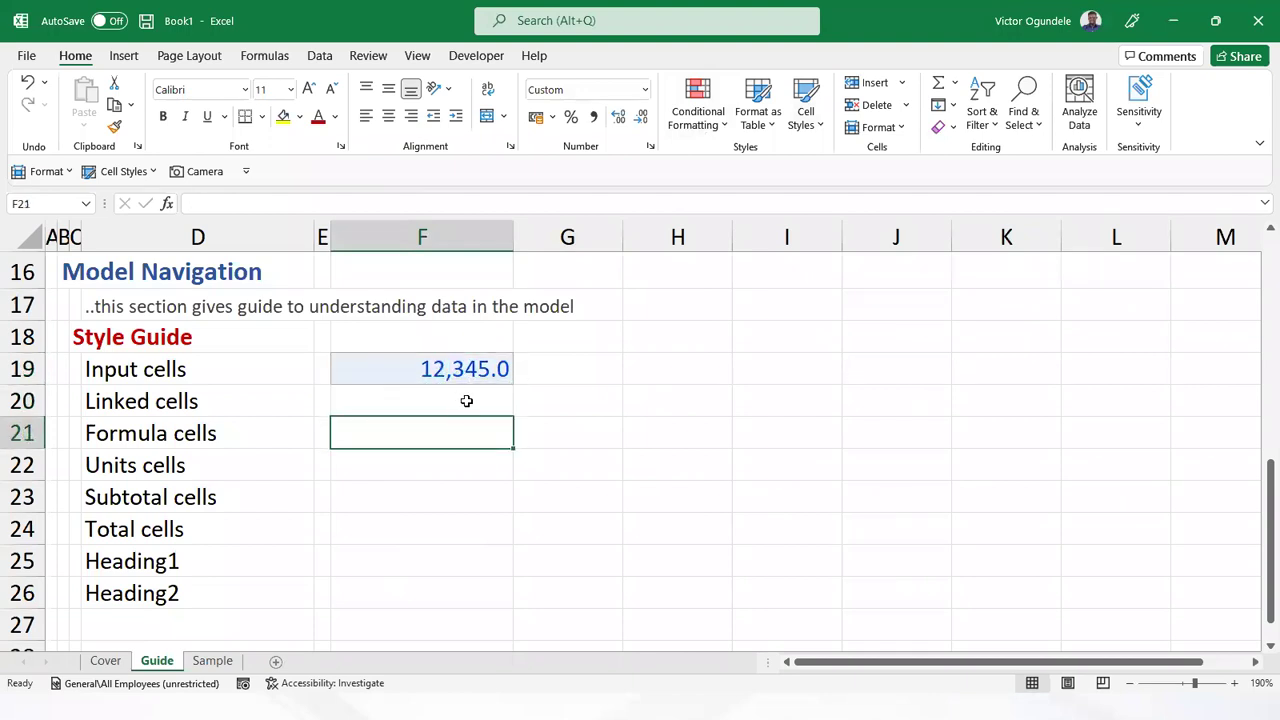
pyautogui.click(466, 403)
pyautogui.write('12345')
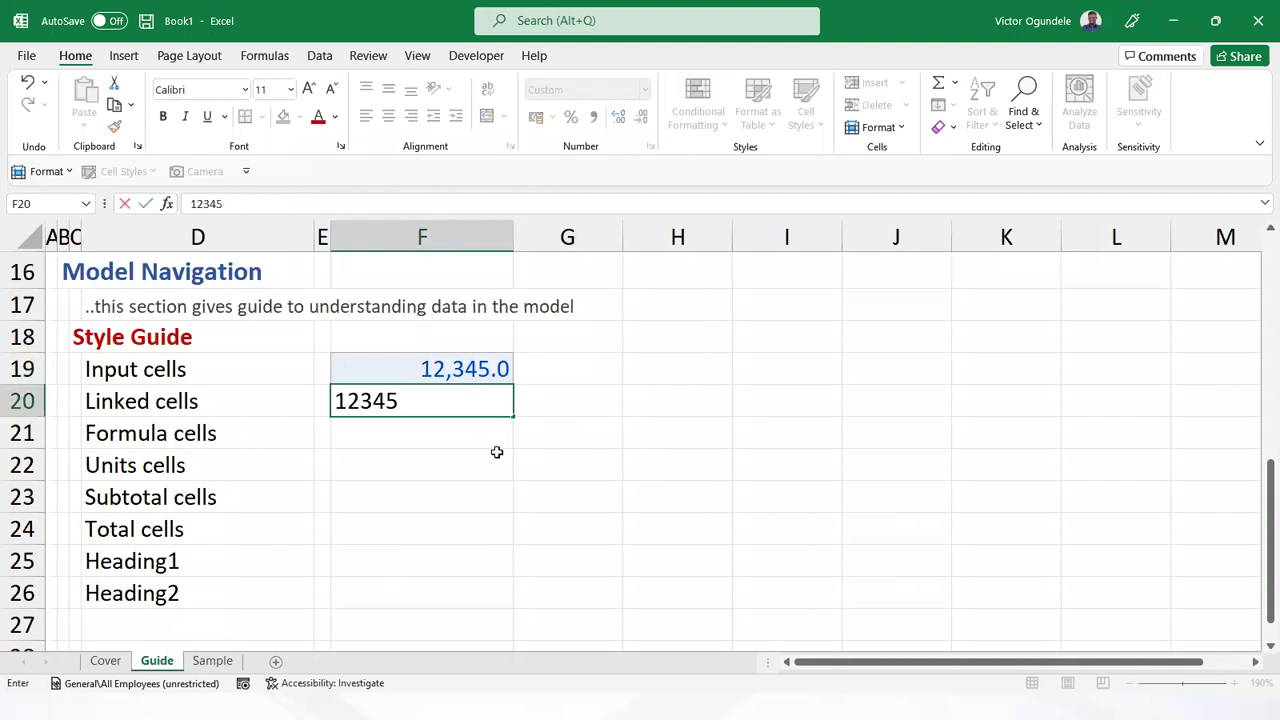
pyautogui.hotkey('ctrl', 'Return')
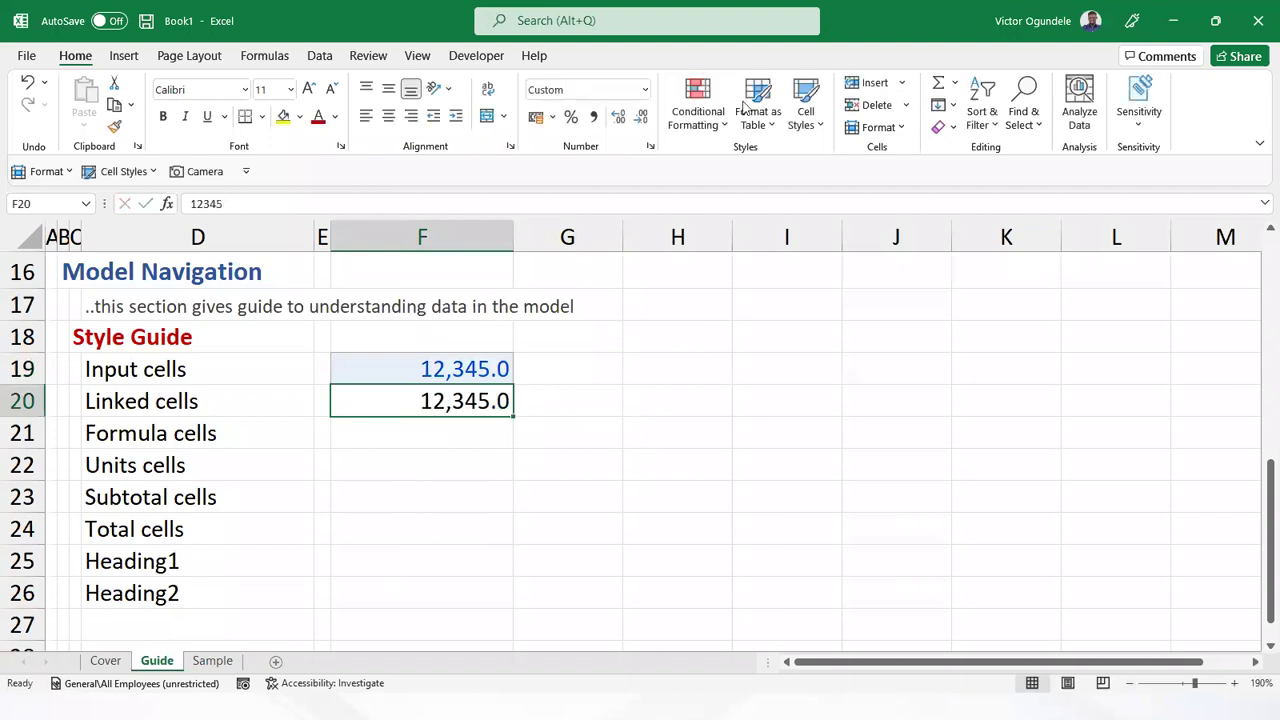
# Start a new cell style named LinkedCells that leaves out Number, Alignment and Protection
pyautogui.click(816, 127)
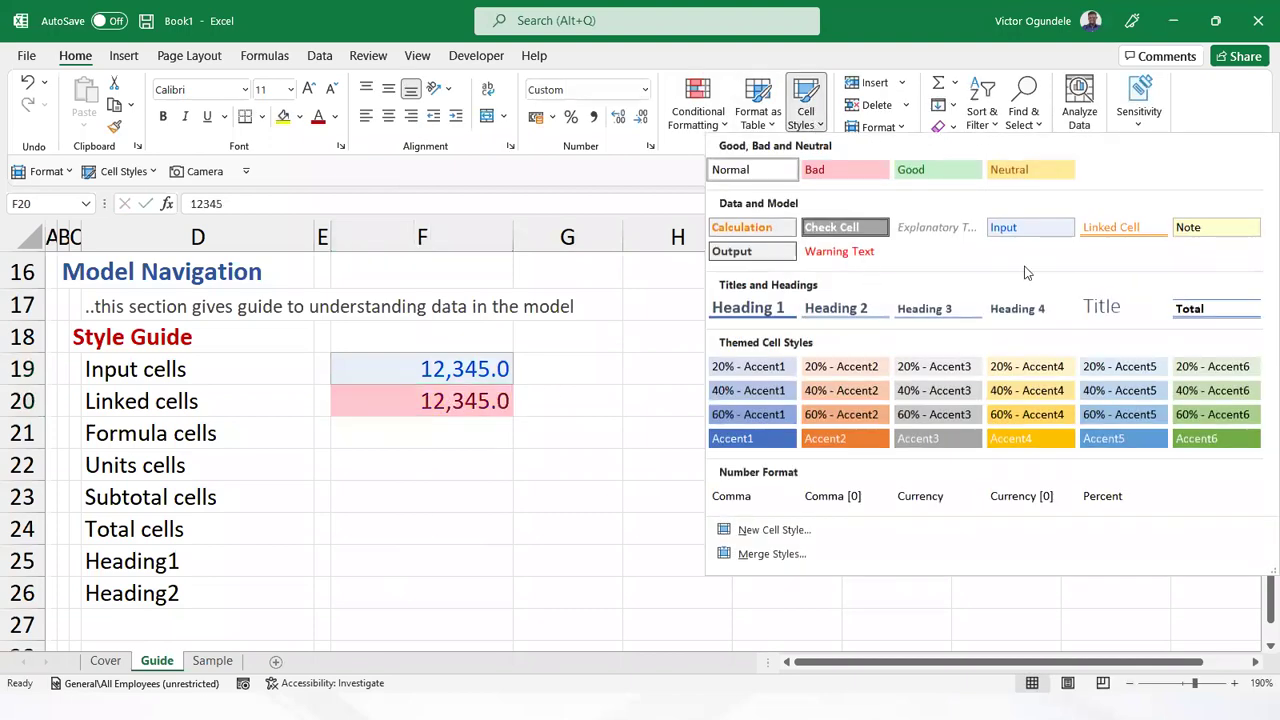
pyautogui.rightClick(1109, 229)
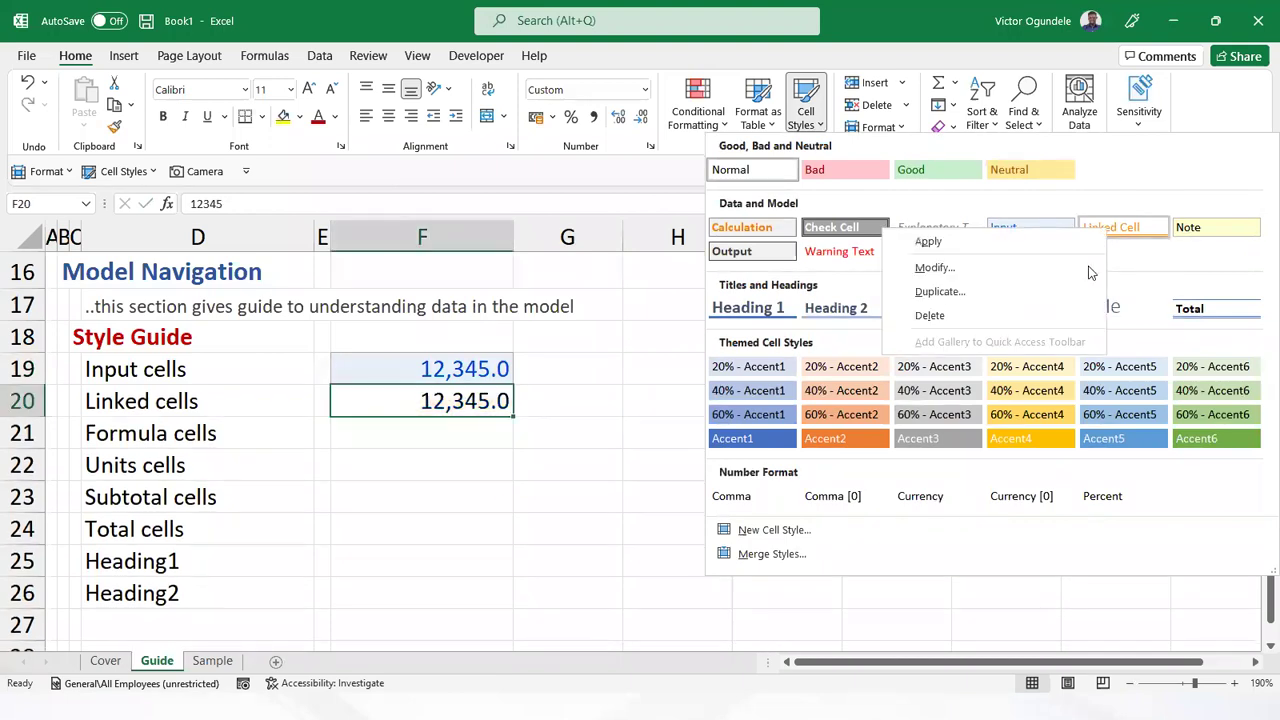
pyautogui.press('Escape')
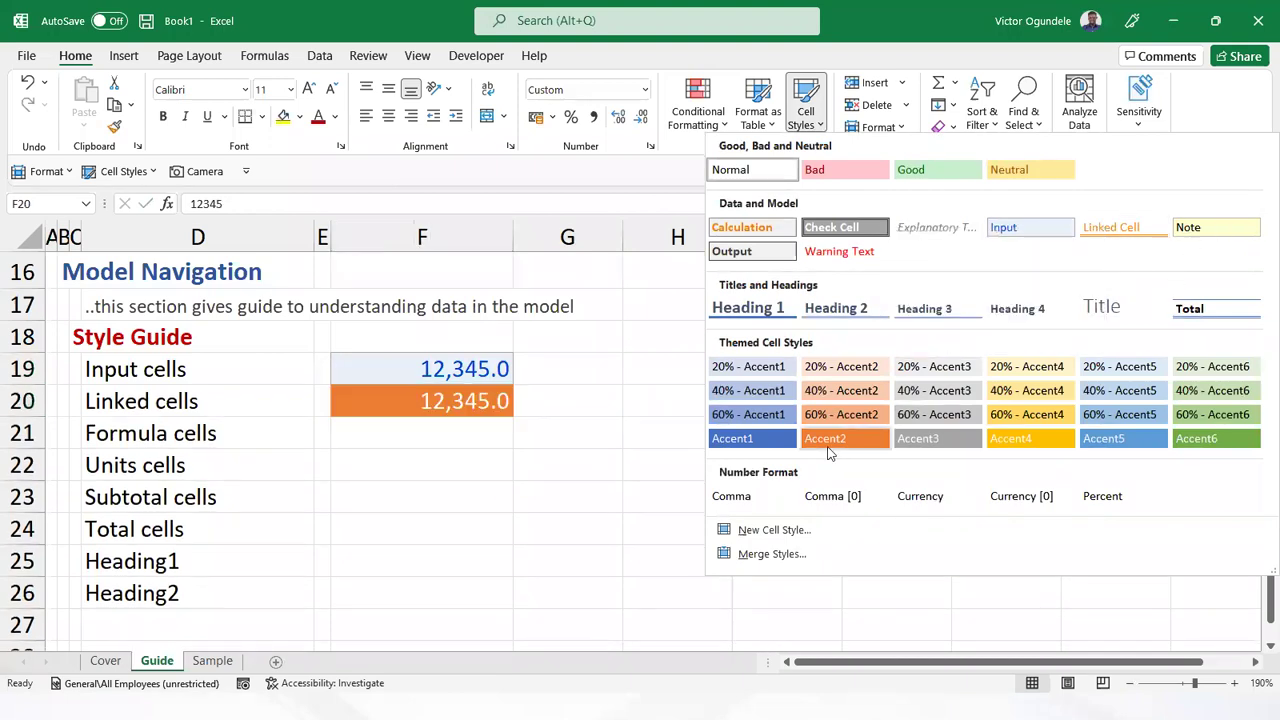
pyautogui.click(757, 531)
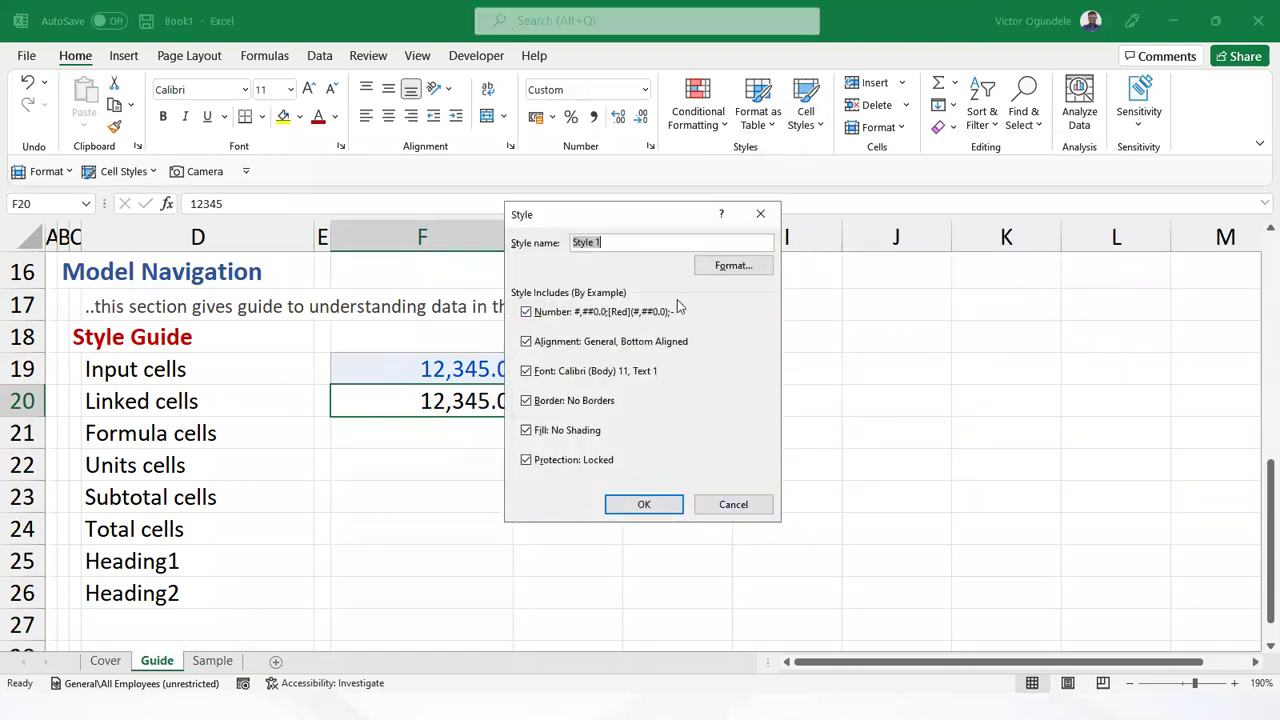
pyautogui.write('LinkedCells')
pyautogui.click(527, 312)
pyautogui.click(527, 343)
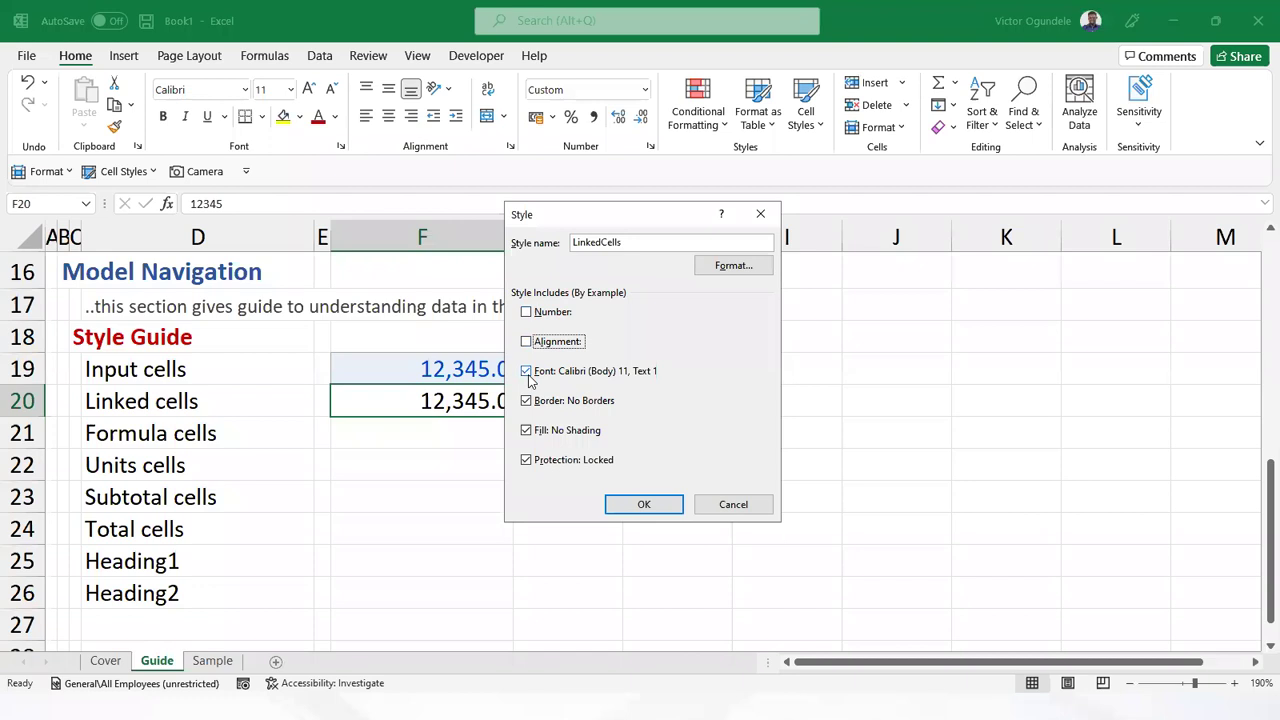
pyautogui.click(526, 460)
# Set the font color of the LinkedCells style to the standard dark red
pyautogui.click(731, 266)
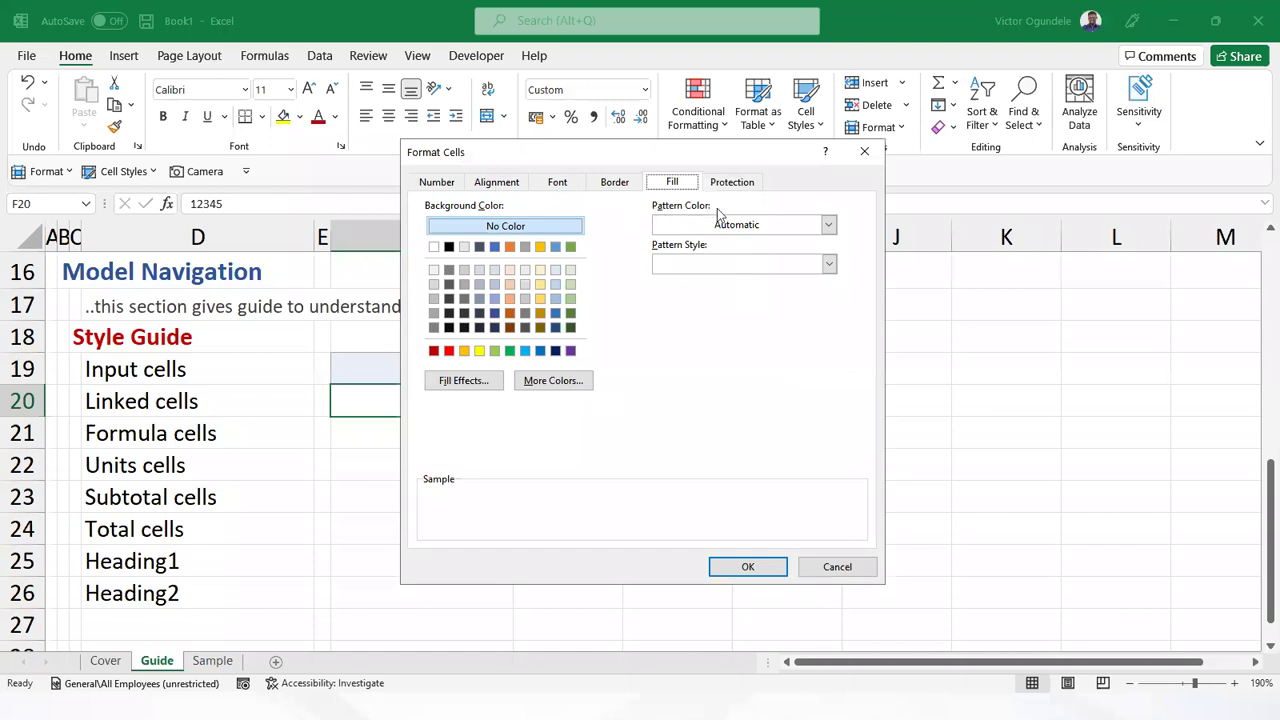
pyautogui.click(562, 184)
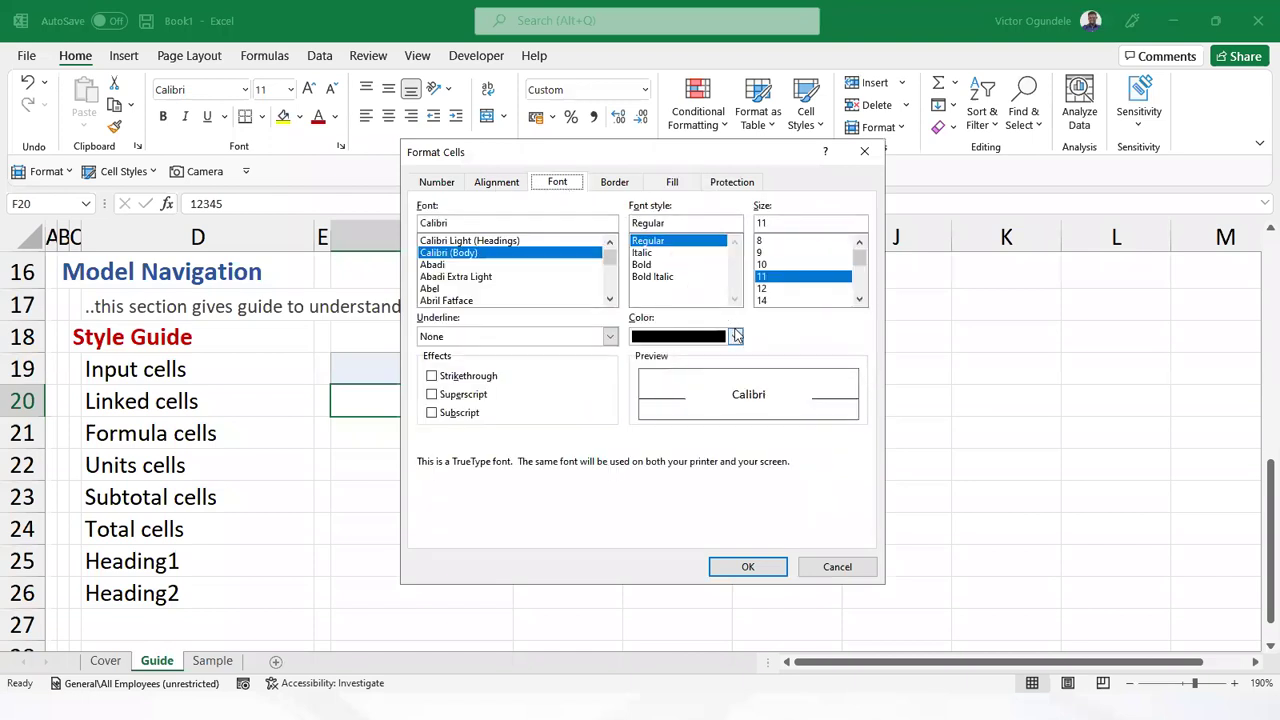
pyautogui.click(735, 336)
pyautogui.click(637, 522)
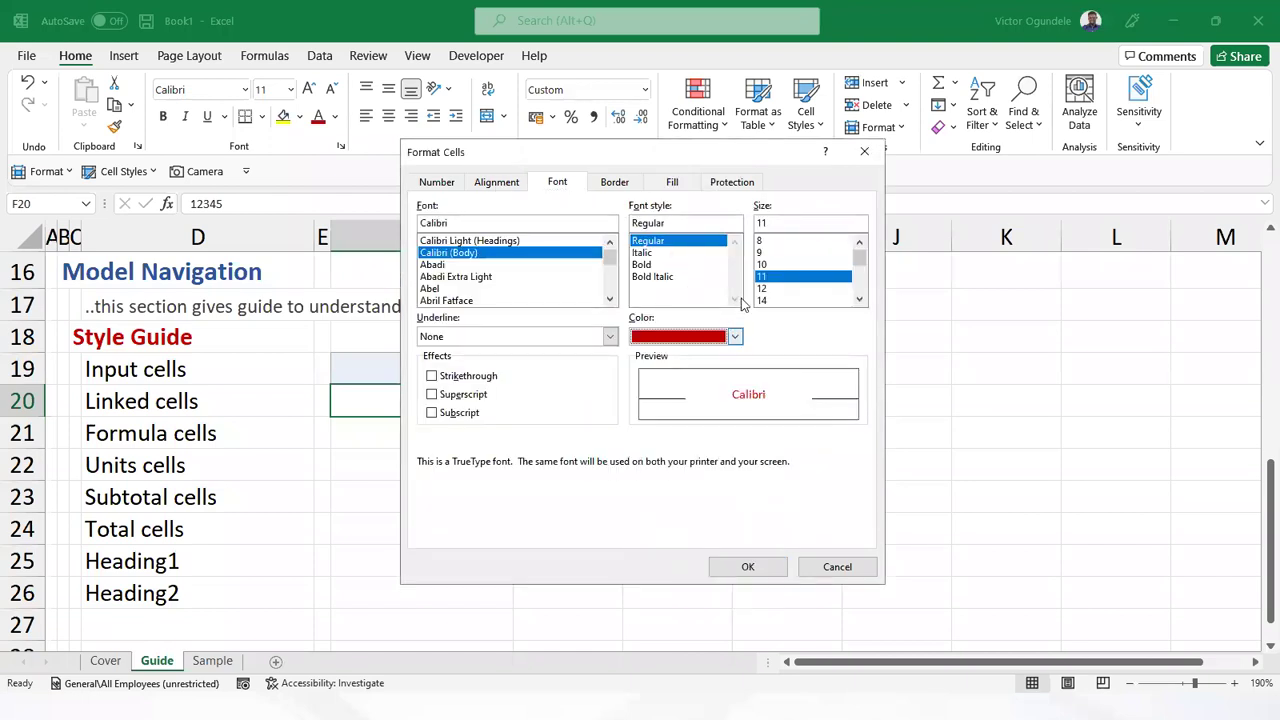
# Give the LinkedCells style a dark red hairline outline border
pyautogui.click(614, 182)
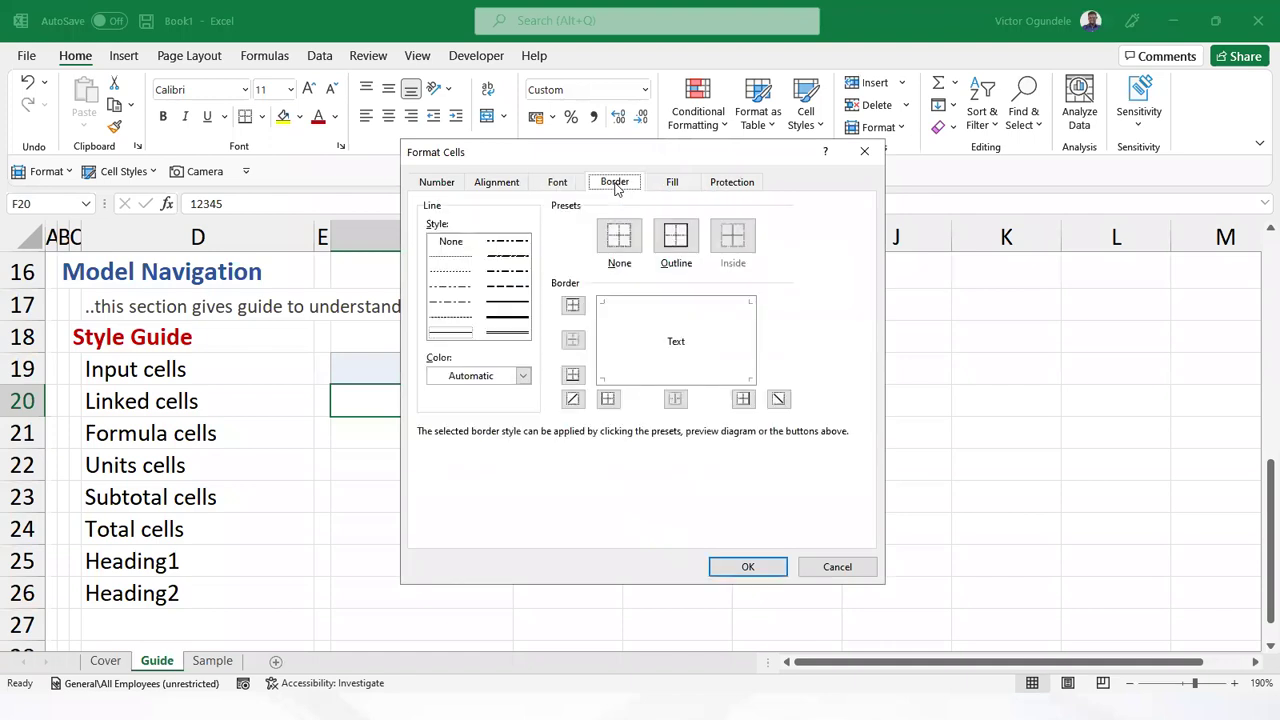
pyautogui.click(500, 376)
pyautogui.click(435, 561)
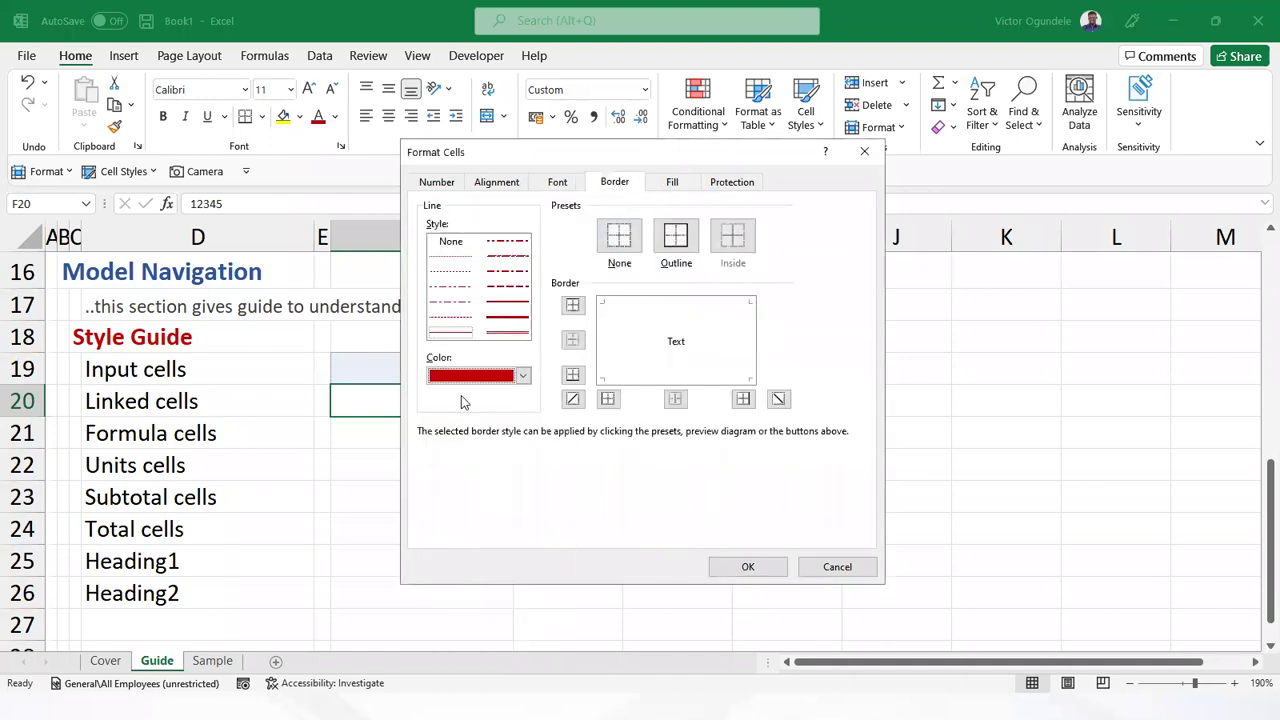
pyautogui.click(450, 256)
pyautogui.click(676, 236)
# Save the LinkedCells style without Fill and apply it to F20 beside Linked cells
pyautogui.click(668, 182)
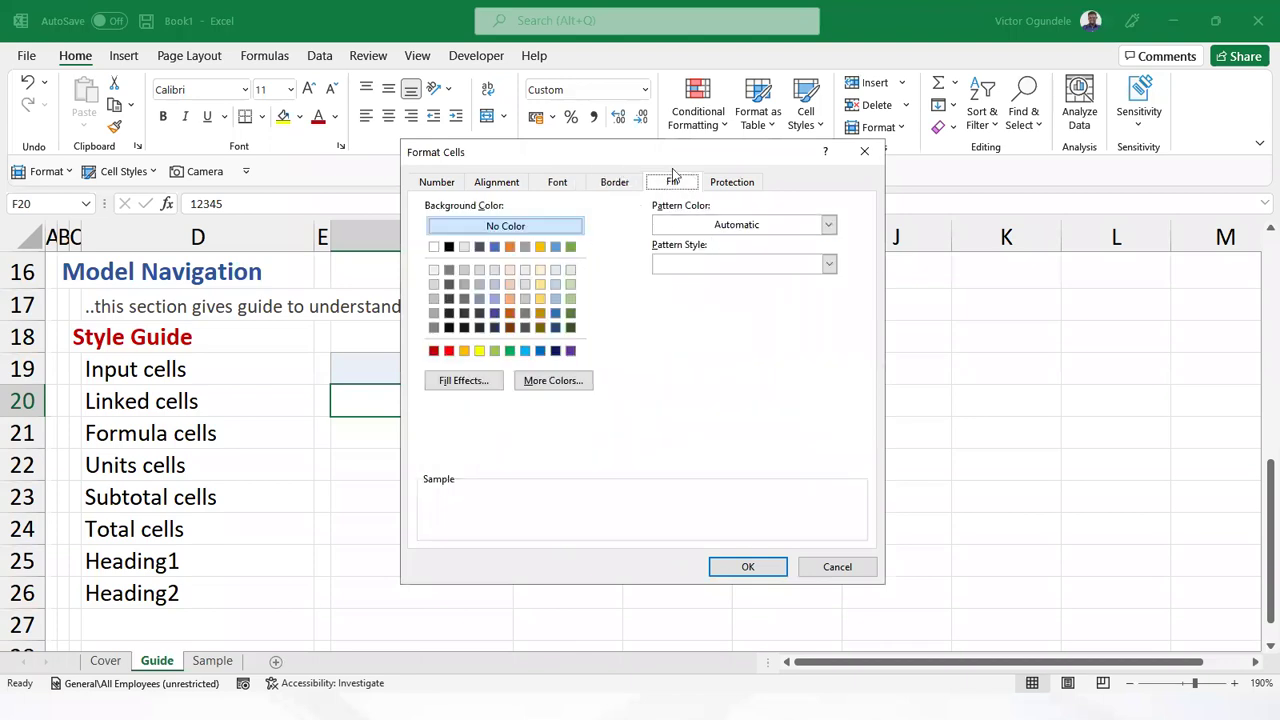
pyautogui.click(730, 567)
pyautogui.click(526, 430)
pyautogui.click(644, 504)
pyautogui.click(815, 126)
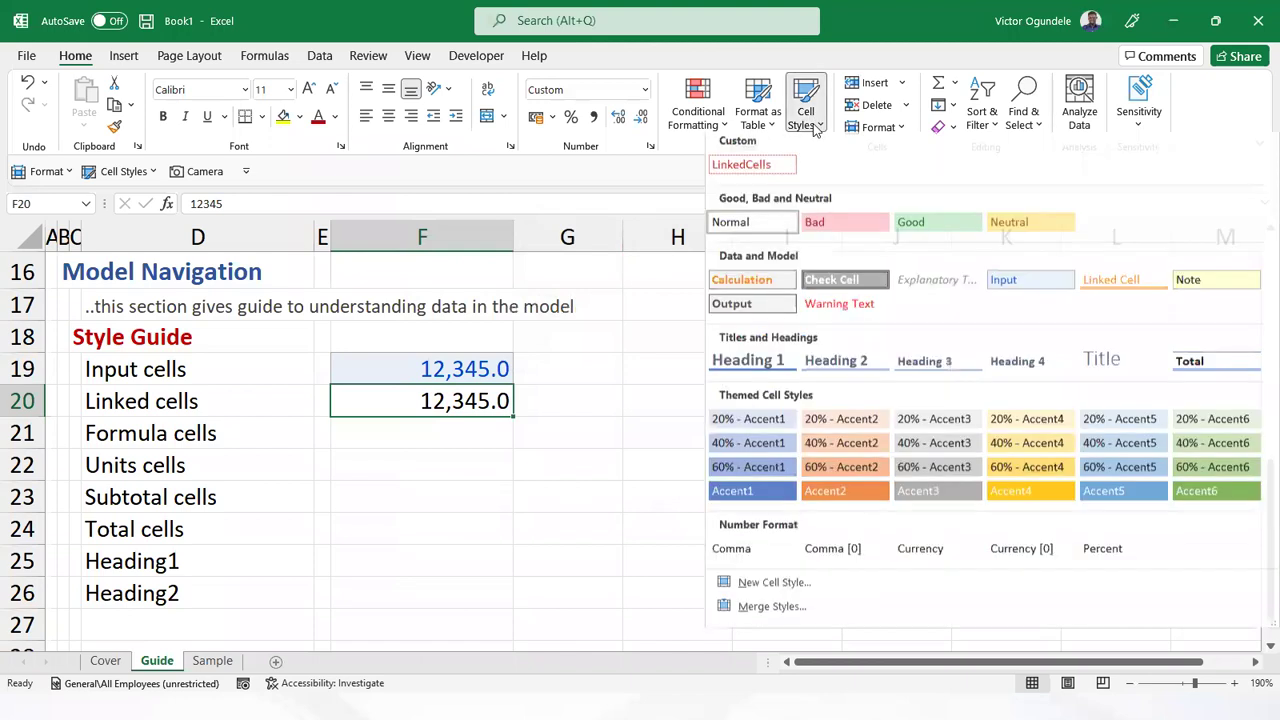
pyautogui.click(748, 172)
# Enter the example value 12345 in F21 beside Formula cells
pyautogui.click(431, 434)
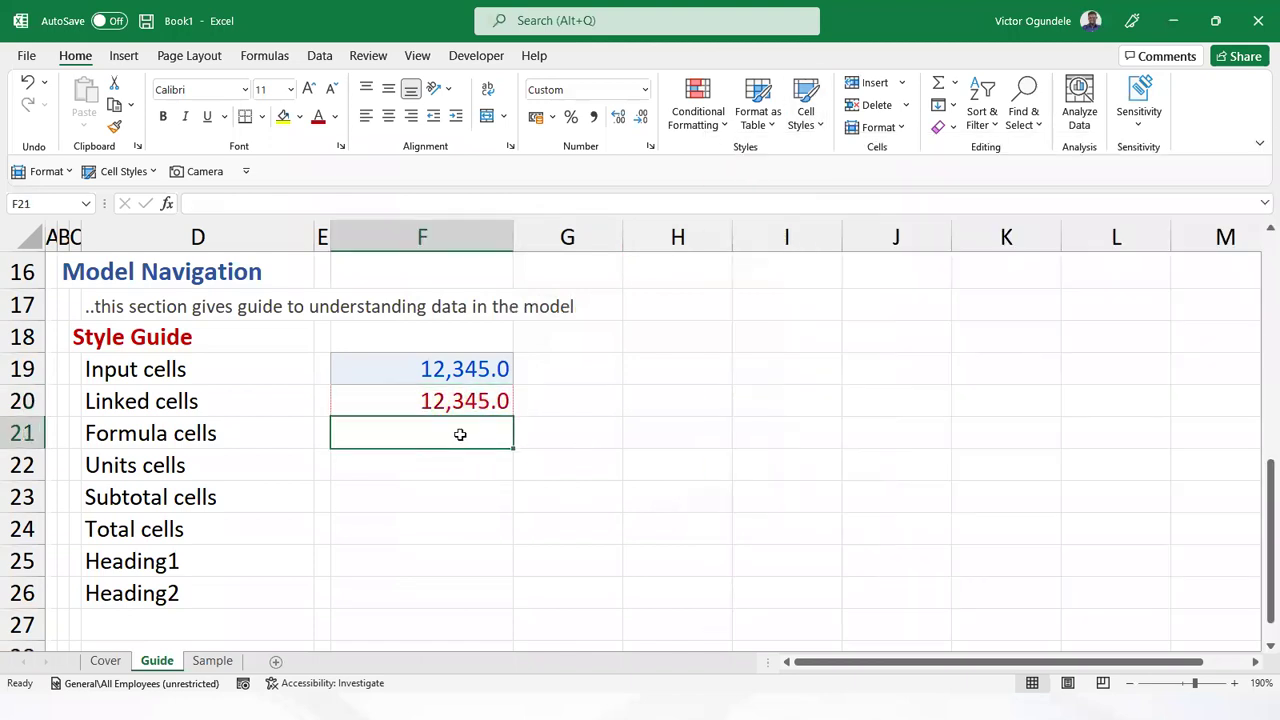
pyautogui.write('12345')
pyautogui.press('Return')
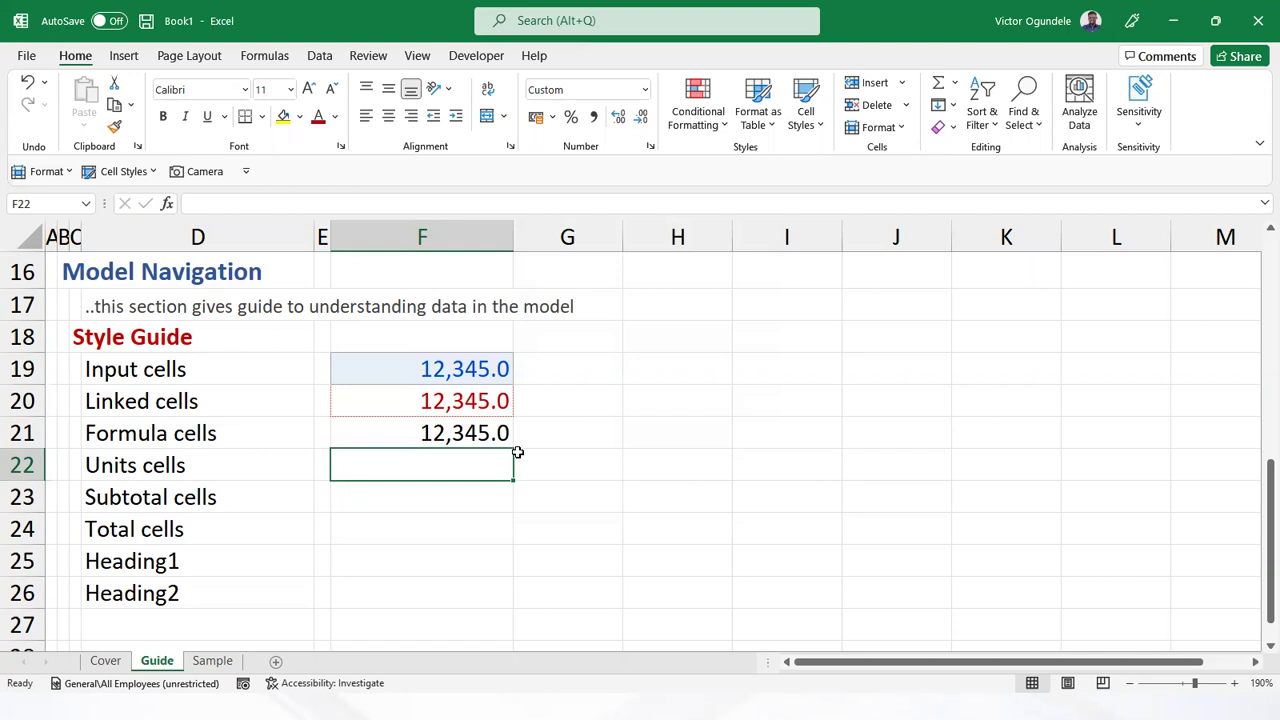
# Enter the unit label [N'00] in F22 beside Units cells and align it right
pyautogui.write('[N')
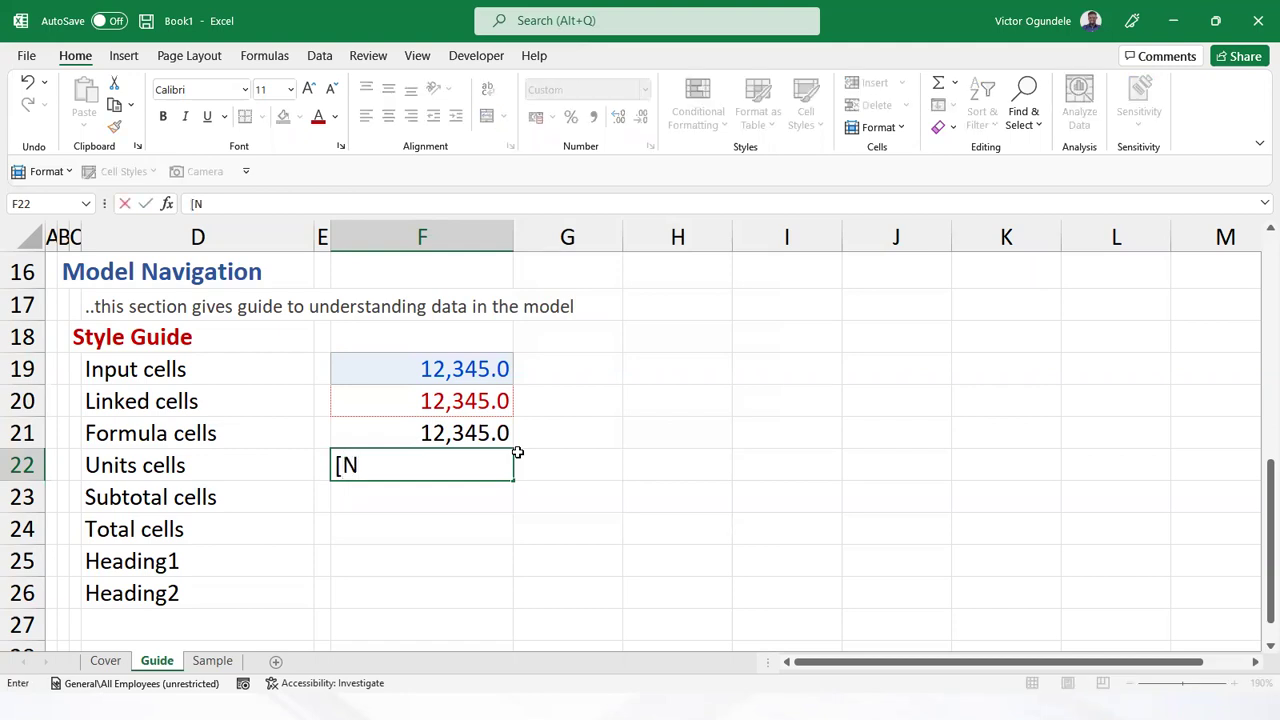
pyautogui.write("'000")
pyautogui.press('BackSpace')
pyautogui.press('BackSpace')
pyautogui.press('BackSpace')
pyautogui.write('00]')
pyautogui.hotkey('ctrl', 'Return')
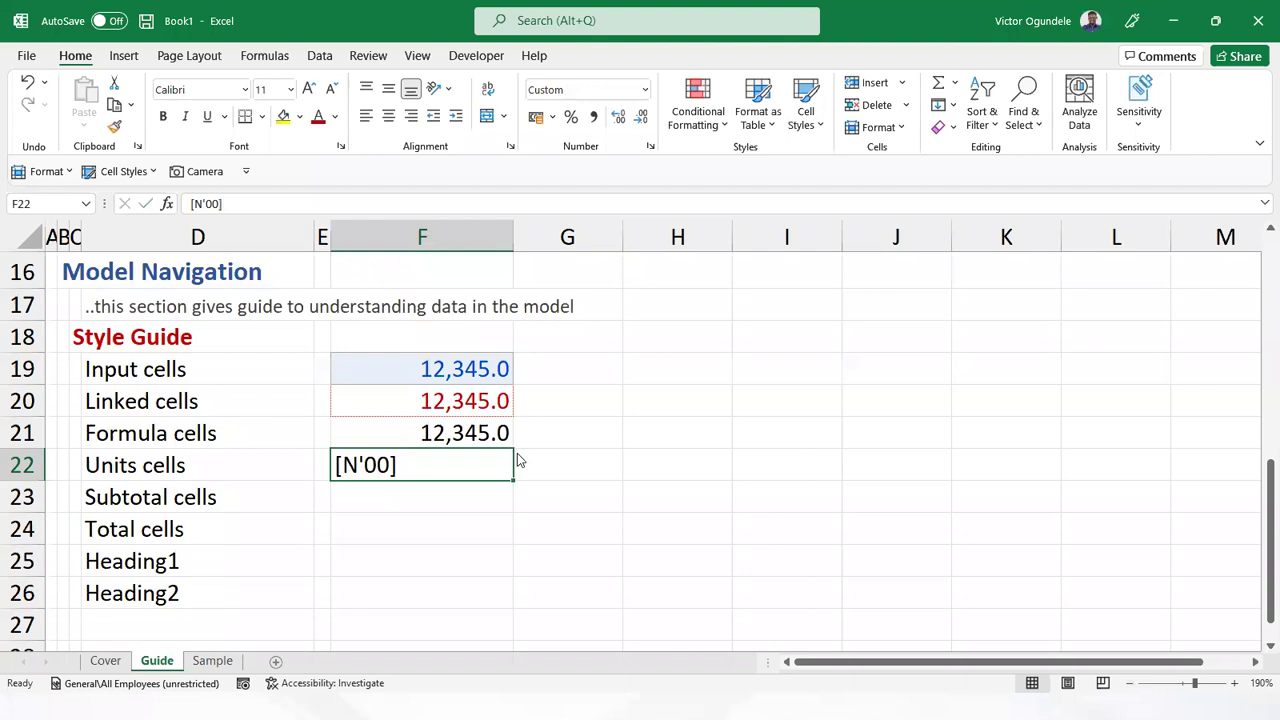
pyautogui.hotkey('alt', 'h')
pyautogui.press('a')
pyautogui.press('r')
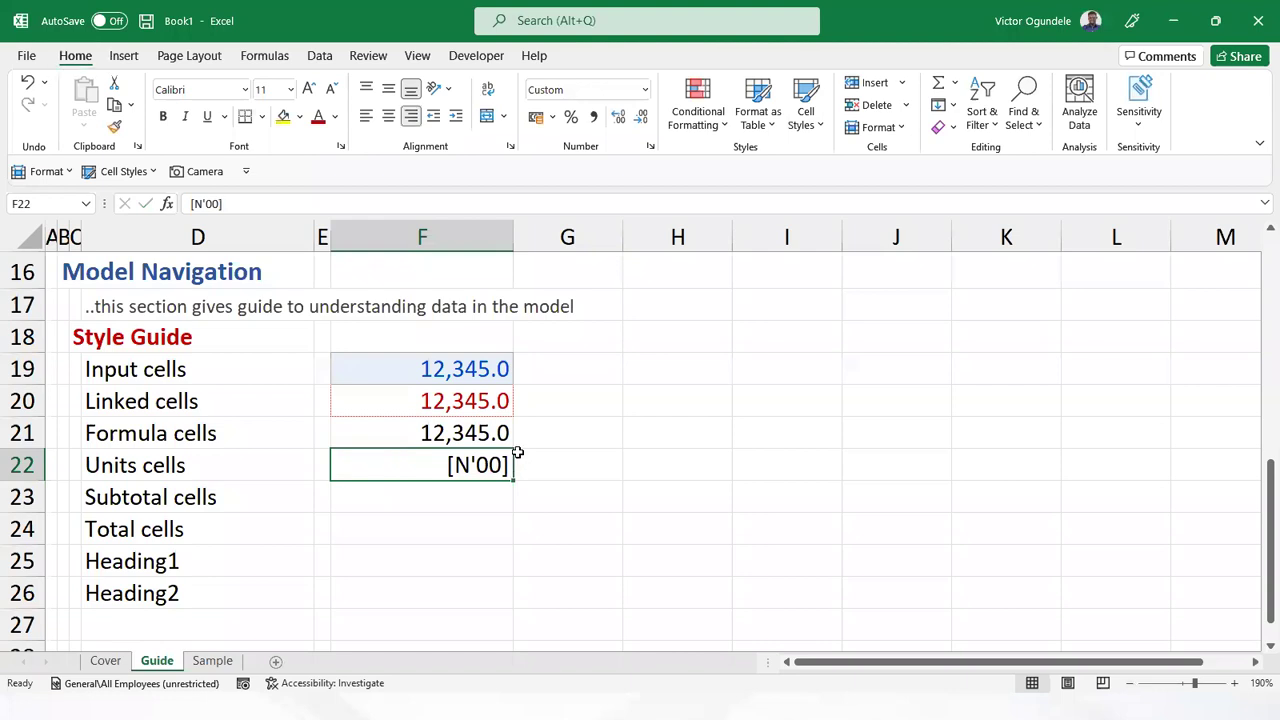
# Modify the built-in Explanatory Text cell style to font size 10 and a darker gray font color
pyautogui.click(806, 120)
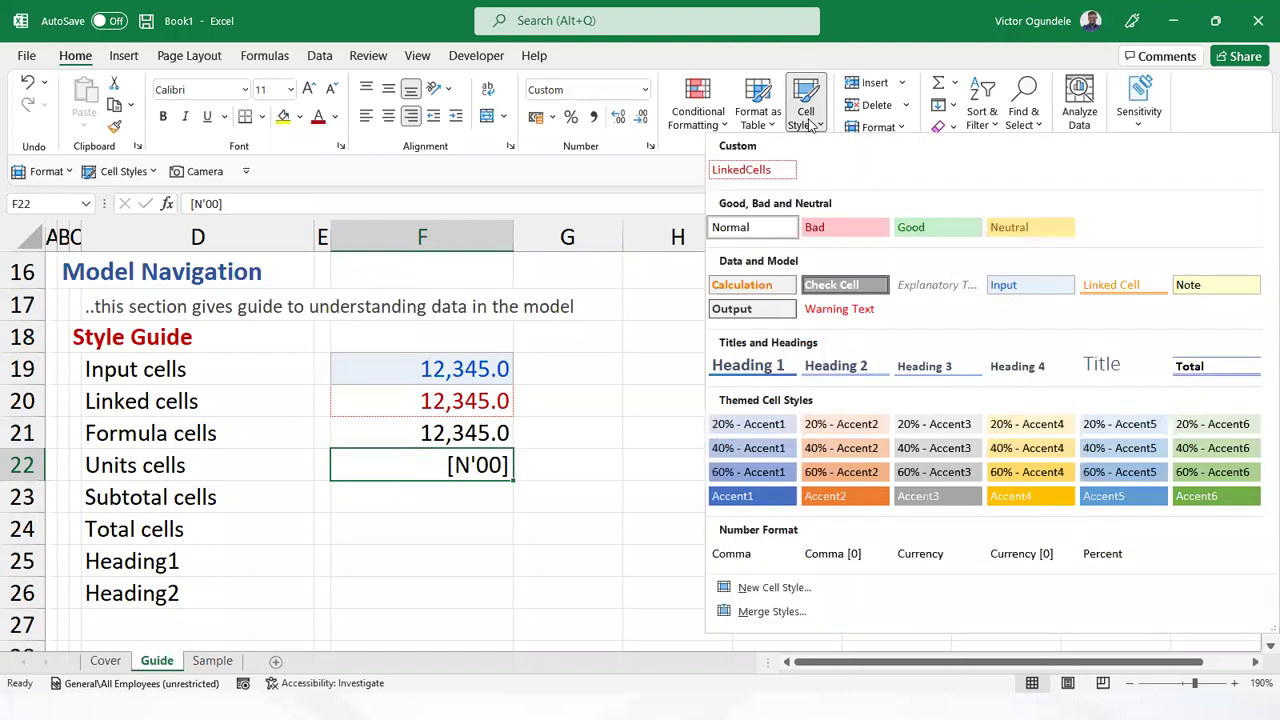
pyautogui.rightClick(931, 289)
pyautogui.click(975, 326)
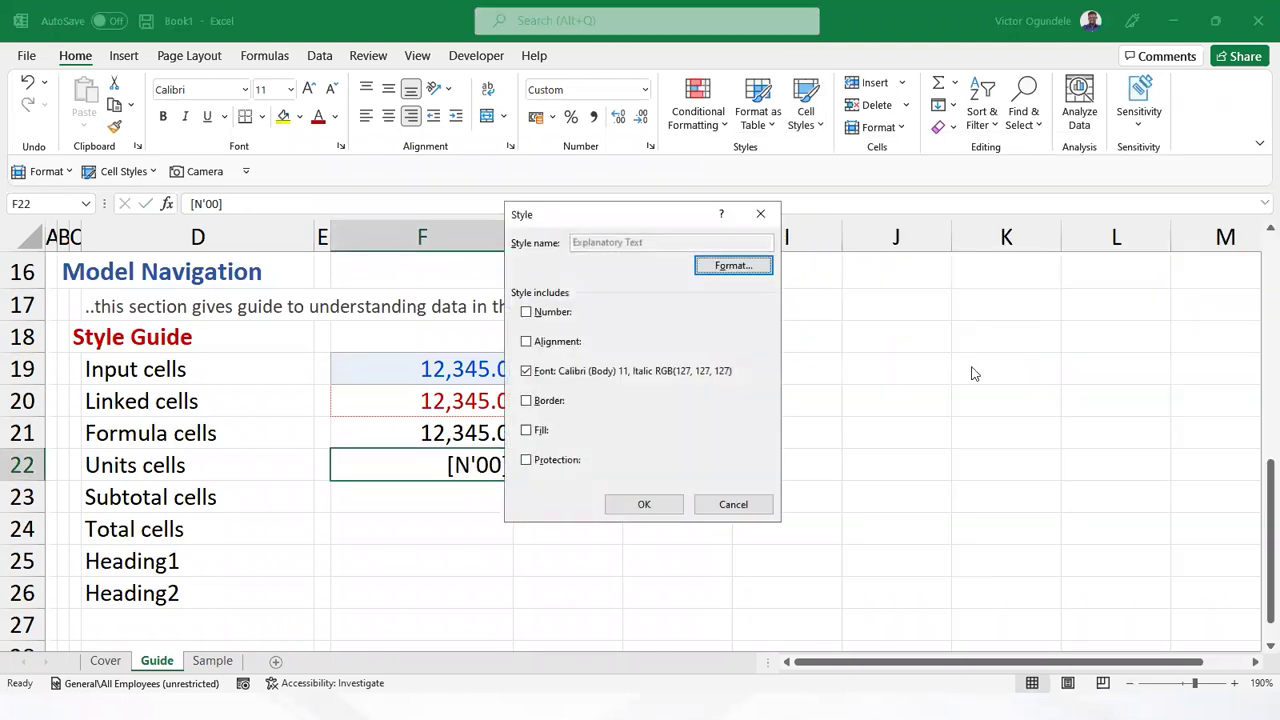
pyautogui.click(707, 271)
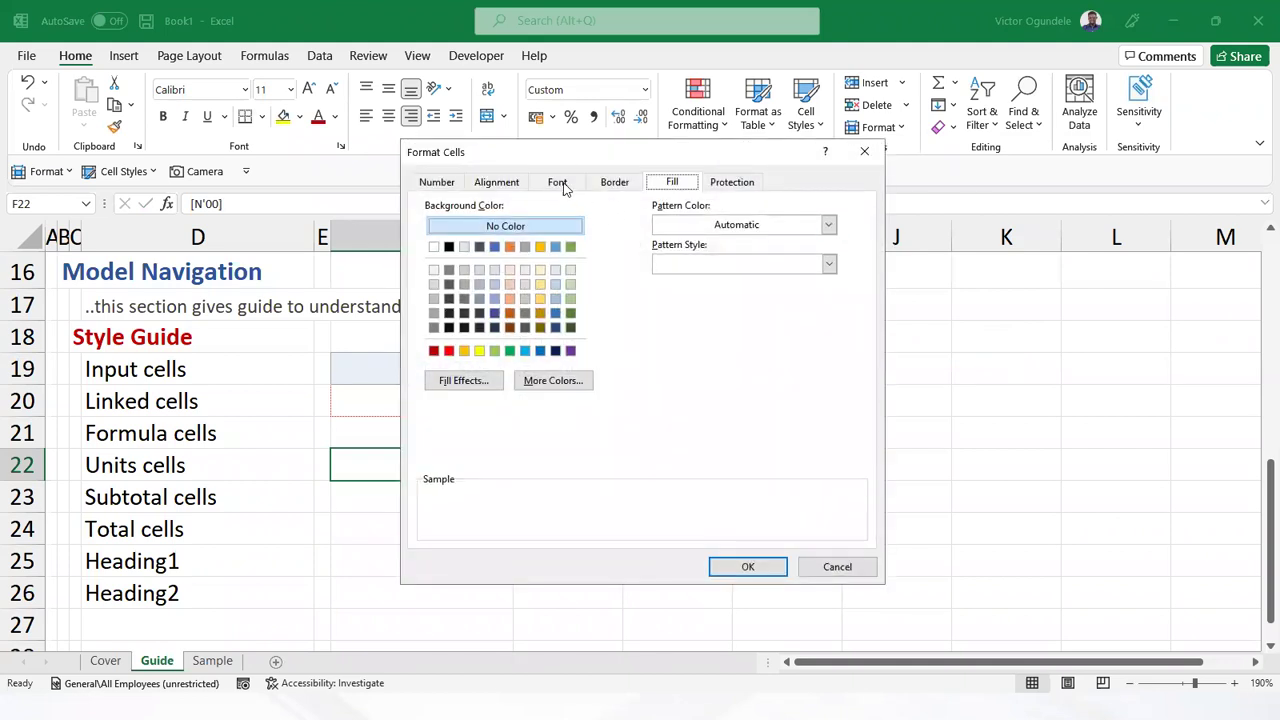
pyautogui.click(557, 182)
pyautogui.click(765, 265)
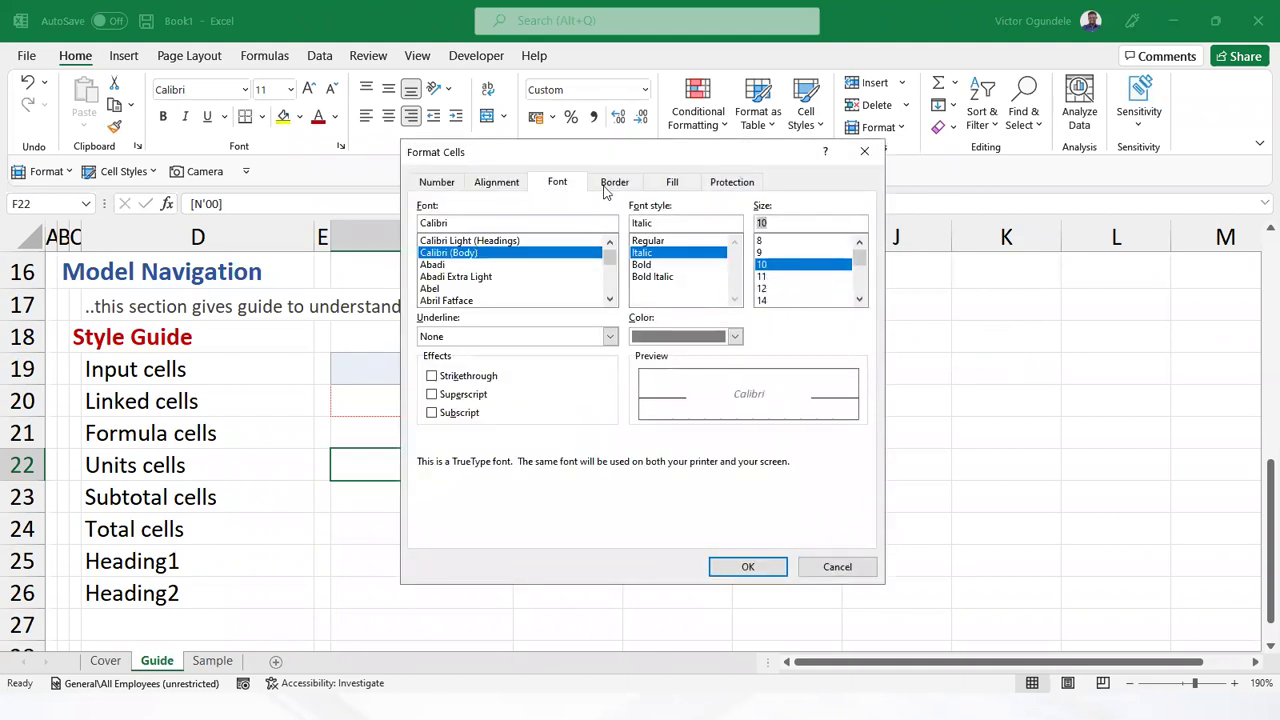
pyautogui.click(735, 337)
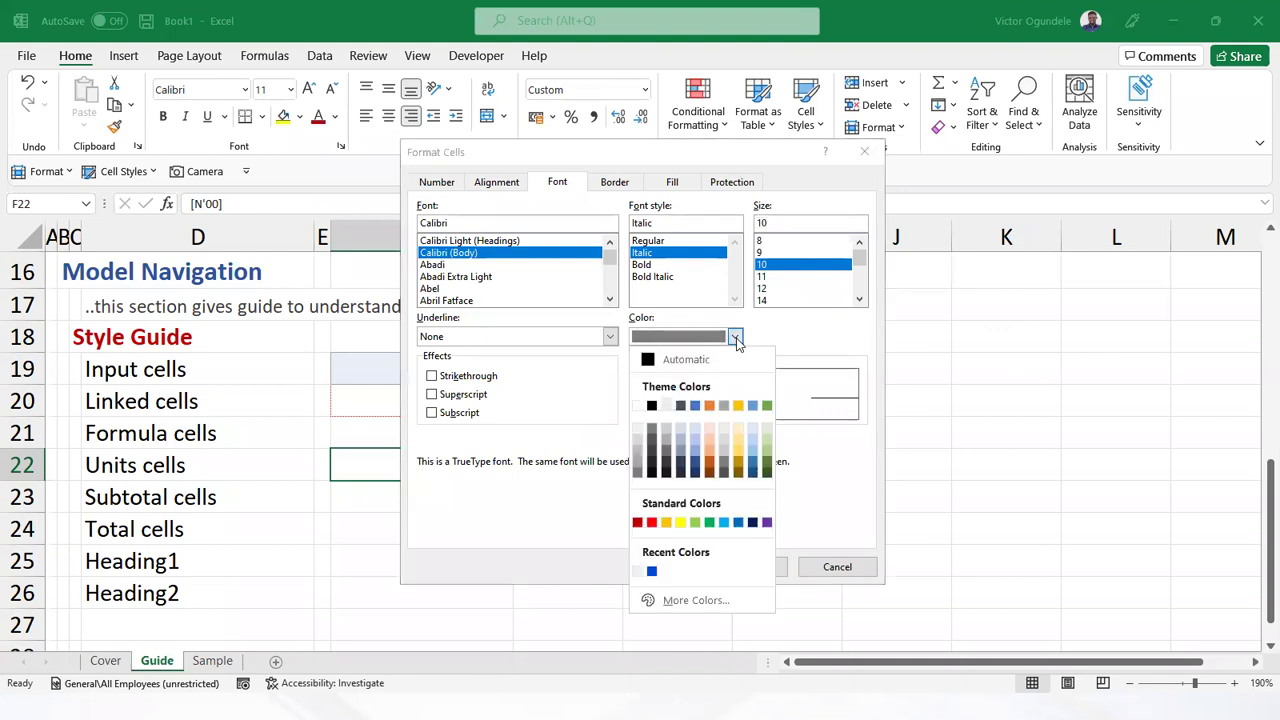
pyautogui.click(651, 453)
# Change the Explanatory Text style's font style to Regular and save the style
pyautogui.click(614, 186)
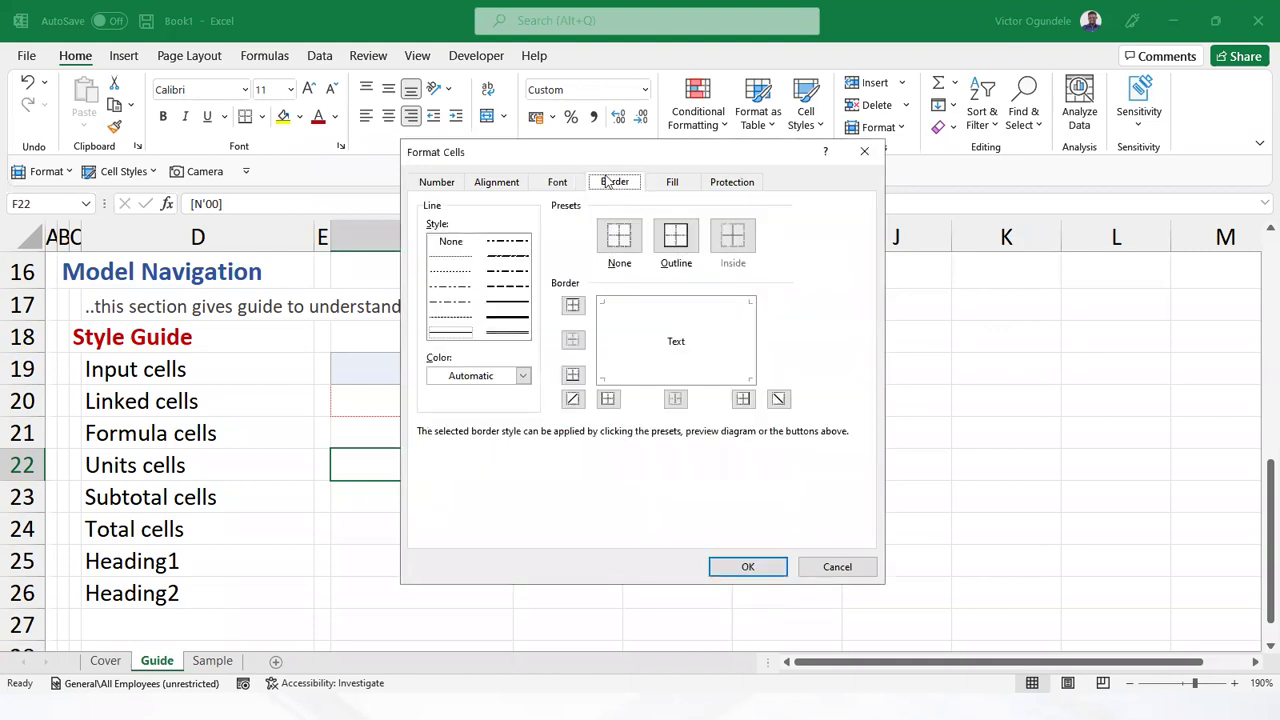
pyautogui.click(563, 184)
pyautogui.click(690, 243)
pyautogui.click(747, 566)
pyautogui.click(645, 505)
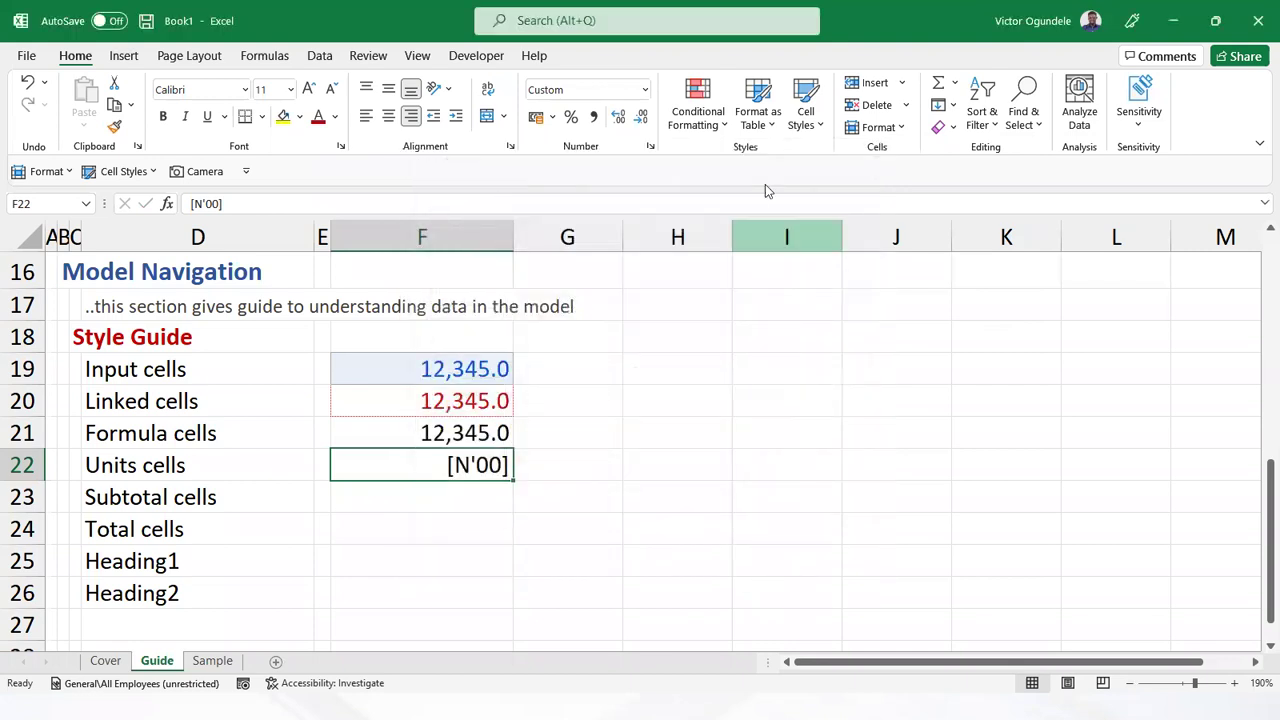
# Apply the Explanatory Text style to F22 and change its unit label to [N'000]
pyautogui.click(806, 112)
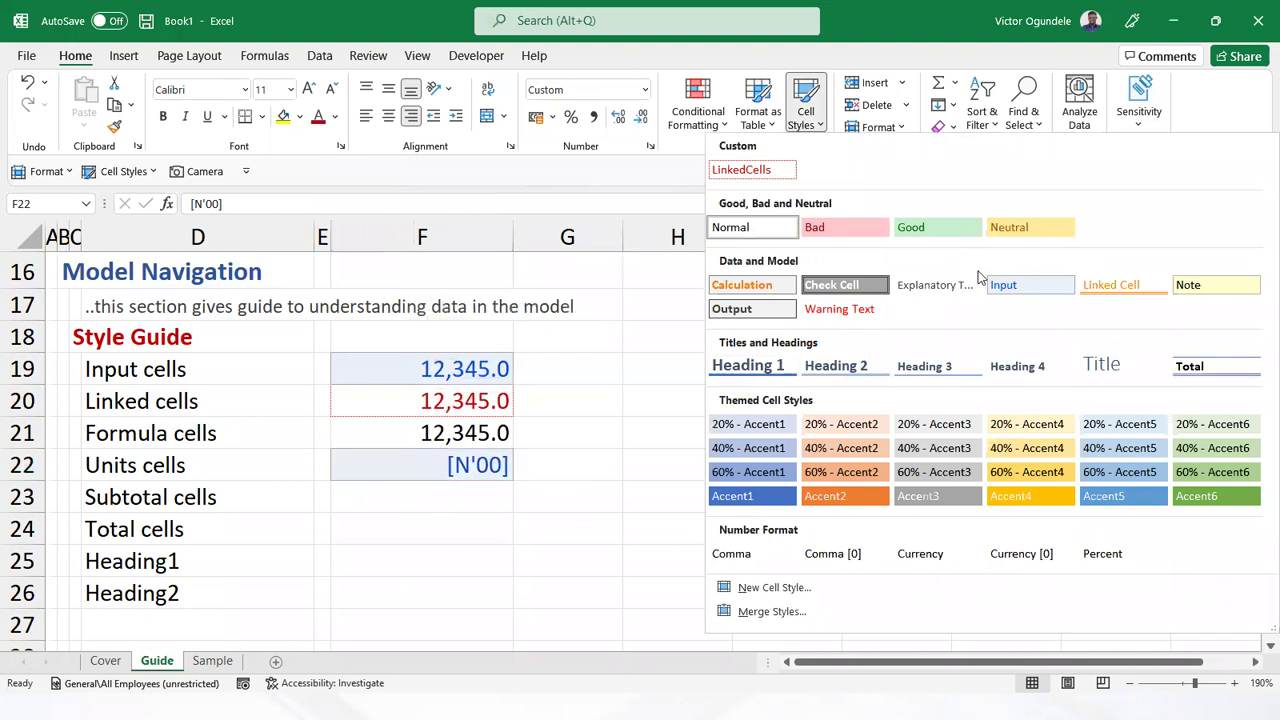
pyautogui.press('Escape')
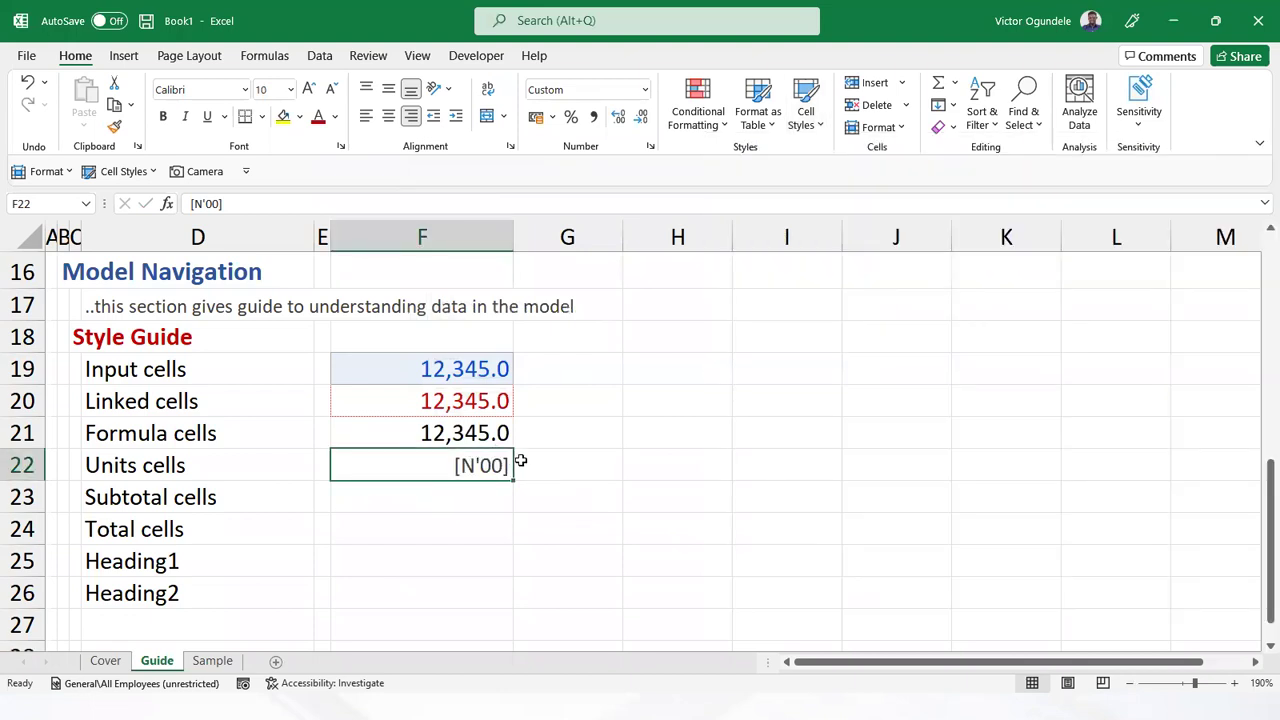
pyautogui.press('F2')
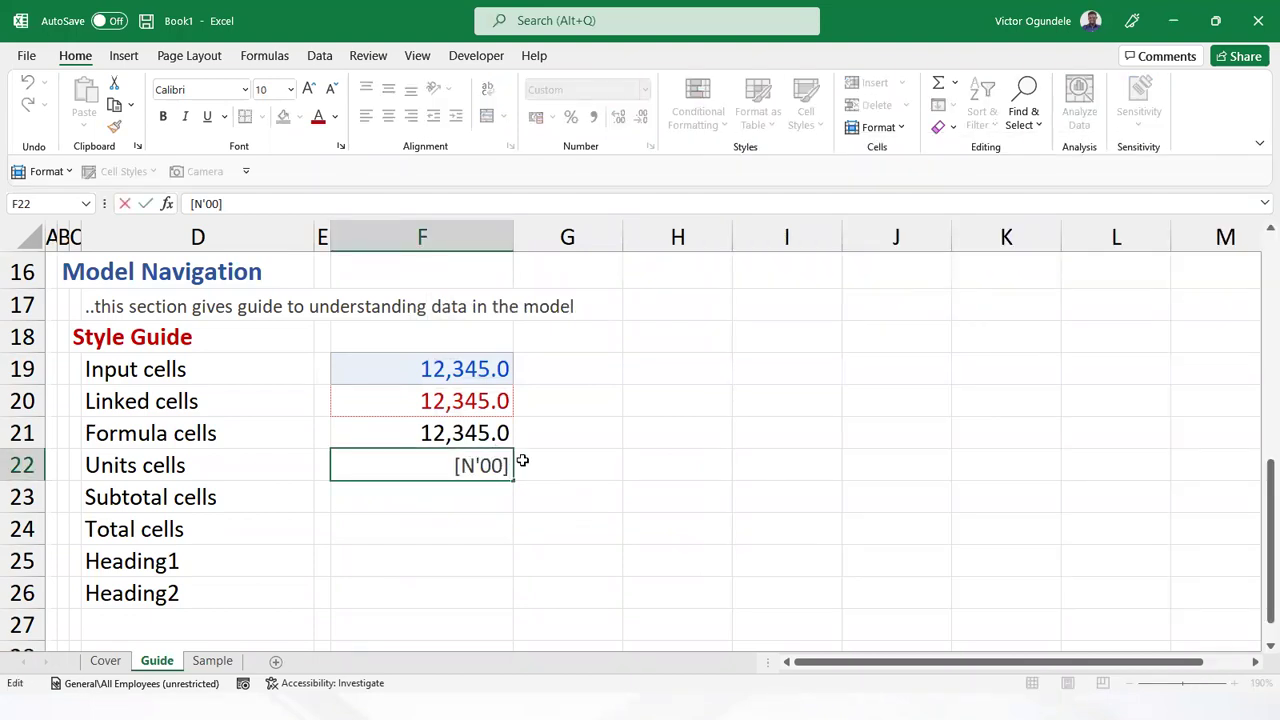
pyautogui.write('0')
pyautogui.press('BackSpace')
pyautogui.press('BackSpace')
pyautogui.write('0]')
pyautogui.press('Return')
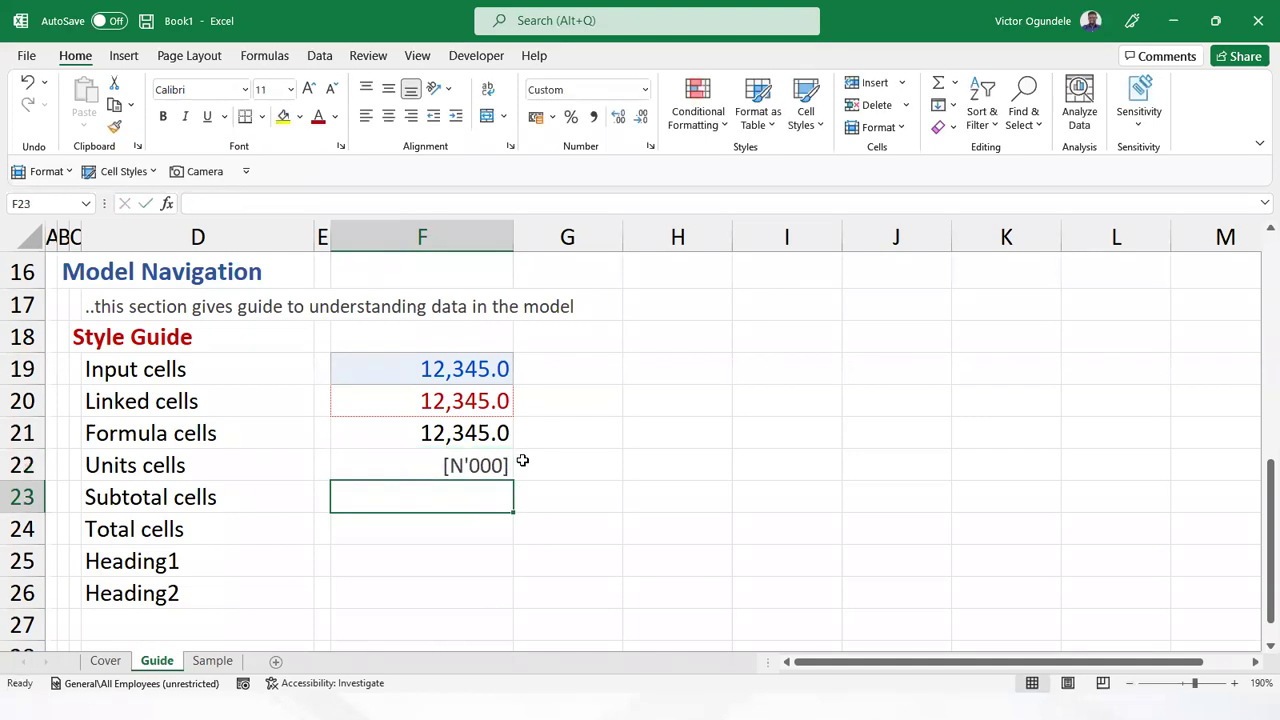
# Enter the example value 12345 in F23 beside Subtotal cells and select that cell again
pyautogui.write('12345')
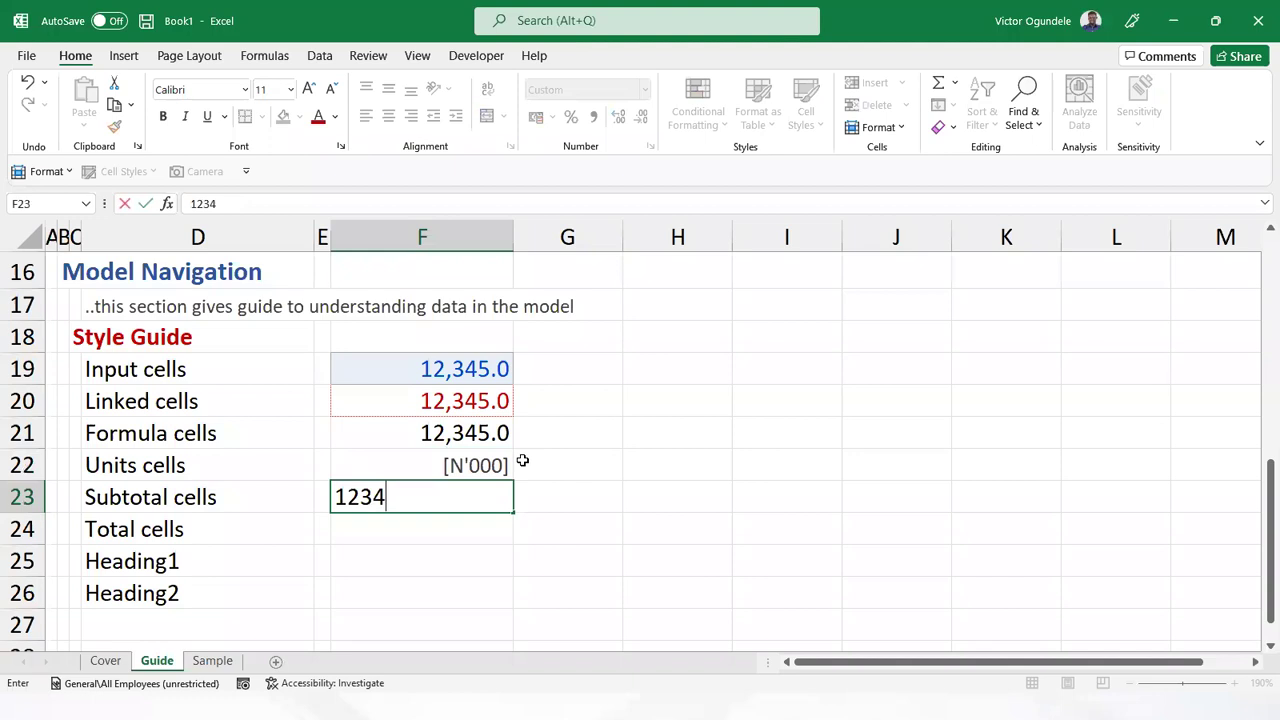
pyautogui.press('Return')
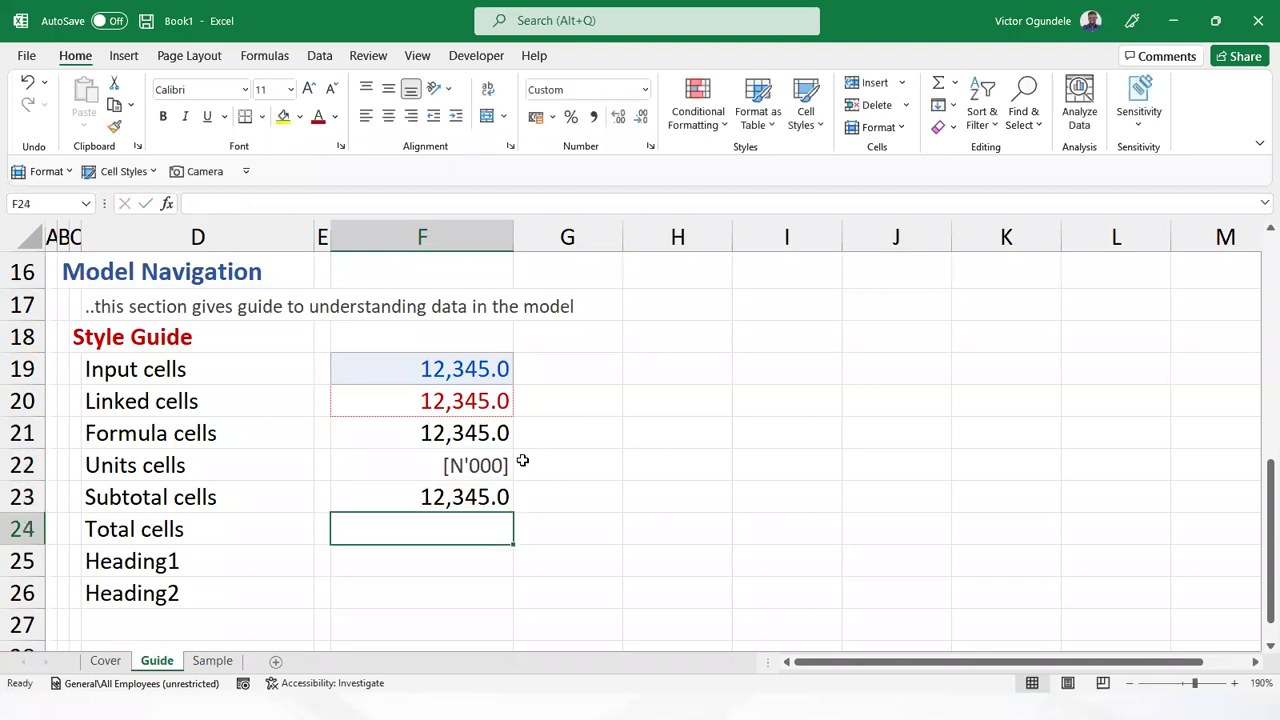
pyautogui.click(452, 500)
# Start a new cell style based on F23 that leaves out Number and Alignment
pyautogui.click(805, 112)
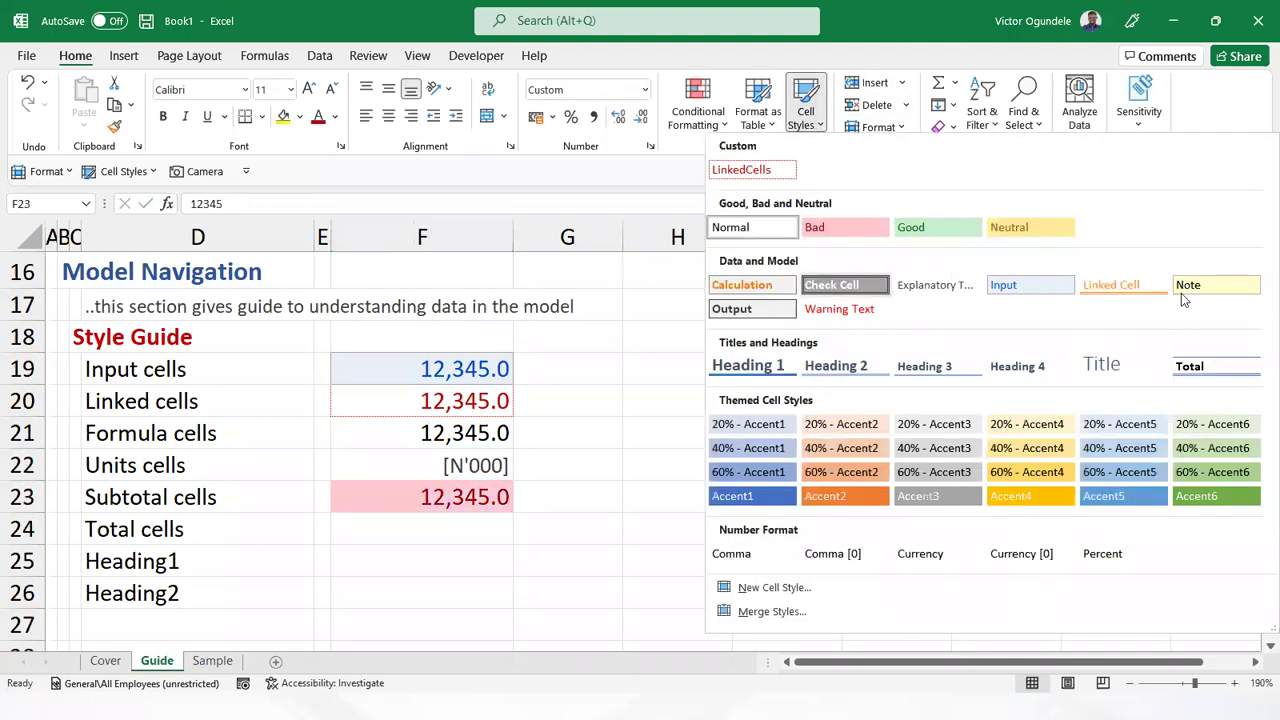
pyautogui.click(752, 588)
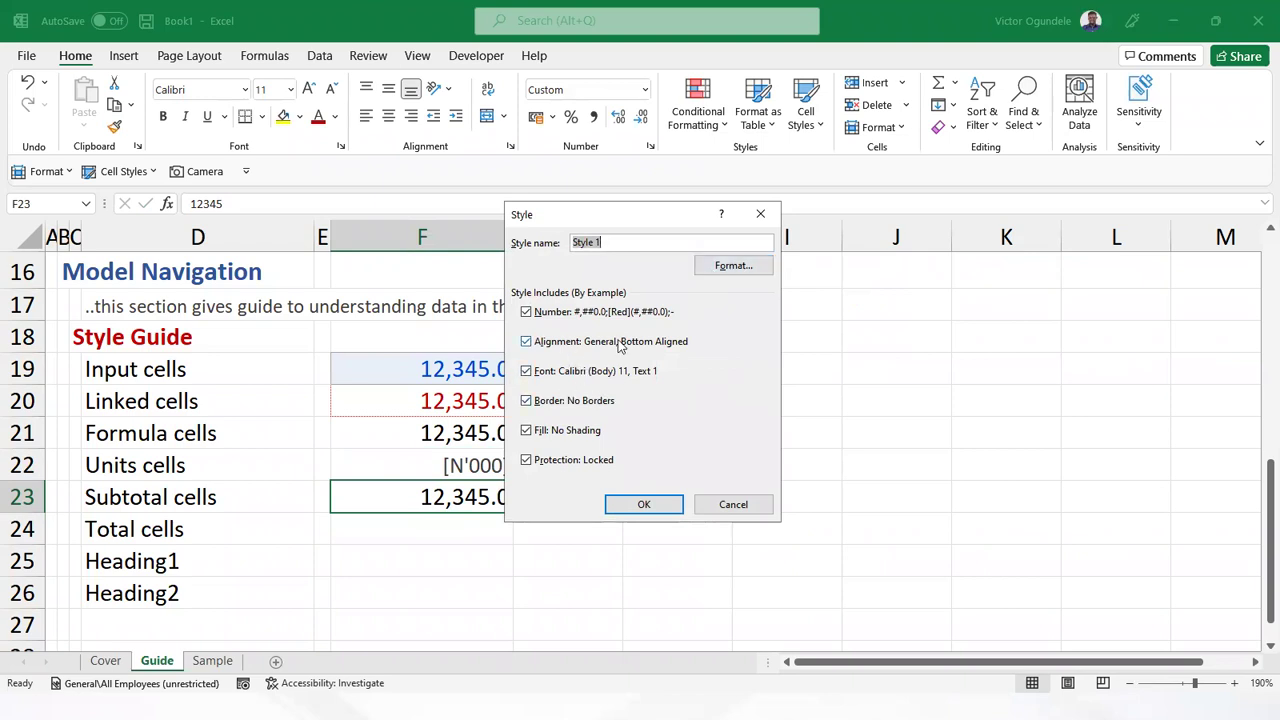
pyautogui.click(526, 312)
pyautogui.click(526, 341)
# Give the new subtotal style a thin top border in the automatic color, with no diagonal line
pyautogui.click(733, 266)
pyautogui.click(555, 184)
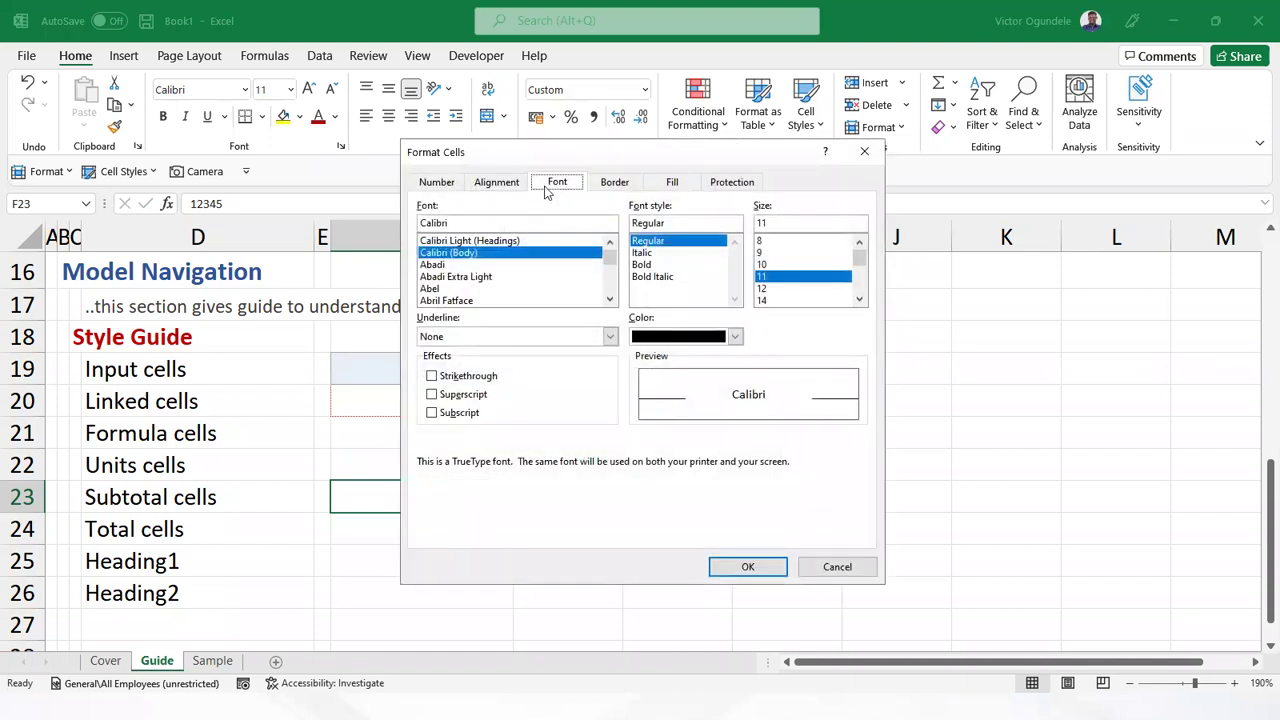
pyautogui.click(616, 183)
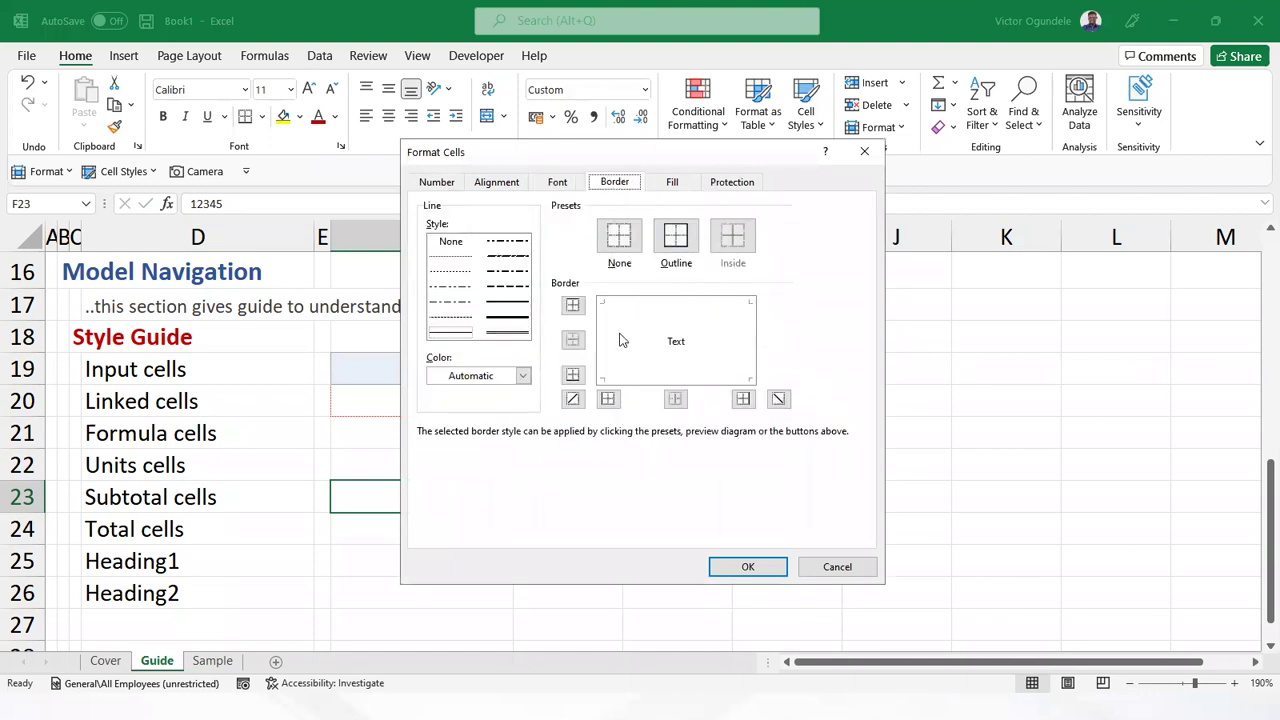
pyautogui.click(522, 376)
pyautogui.click(645, 328)
pyautogui.click(660, 322)
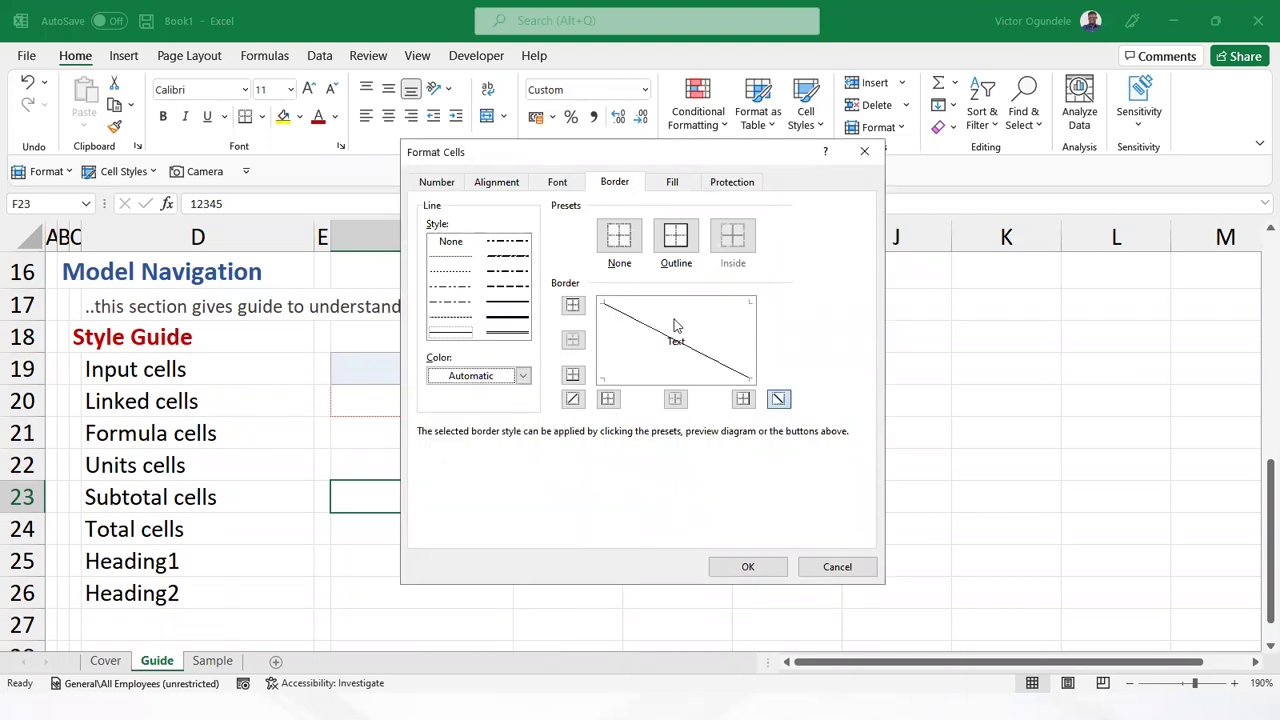
pyautogui.click(653, 333)
pyautogui.click(573, 305)
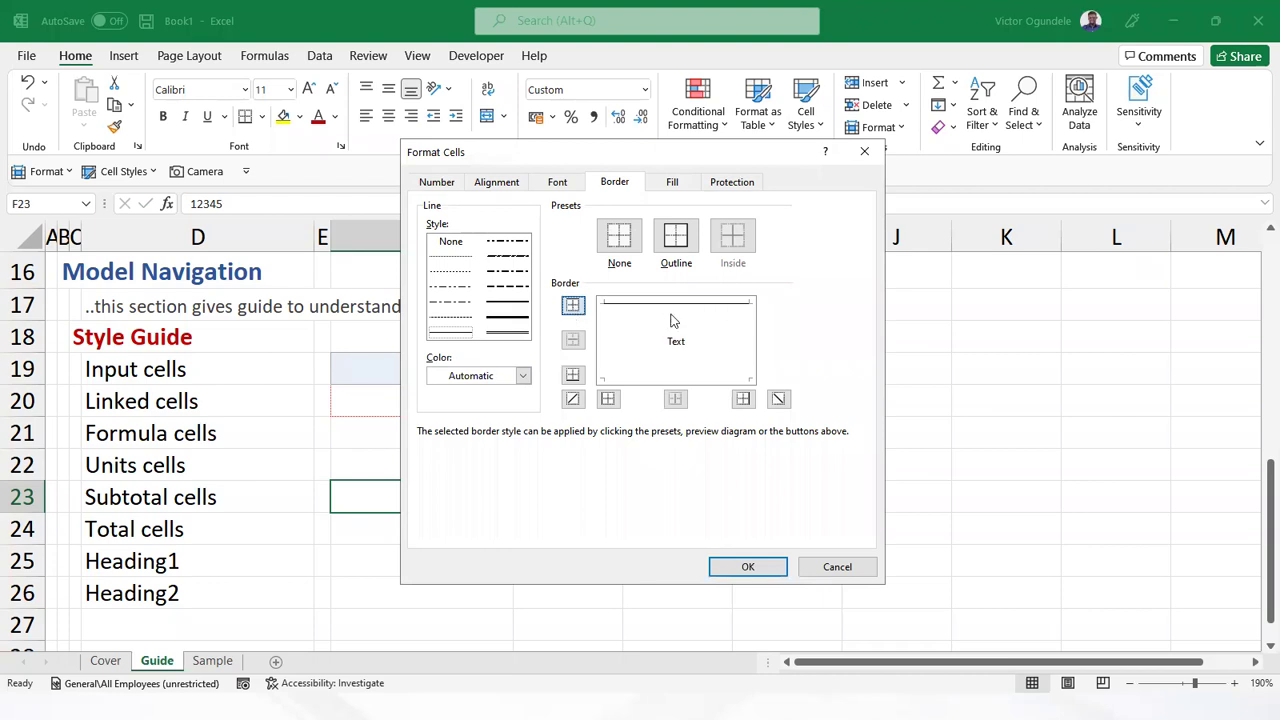
# Make the new style's font bold and save the style without Fill and Protection
pyautogui.click(559, 184)
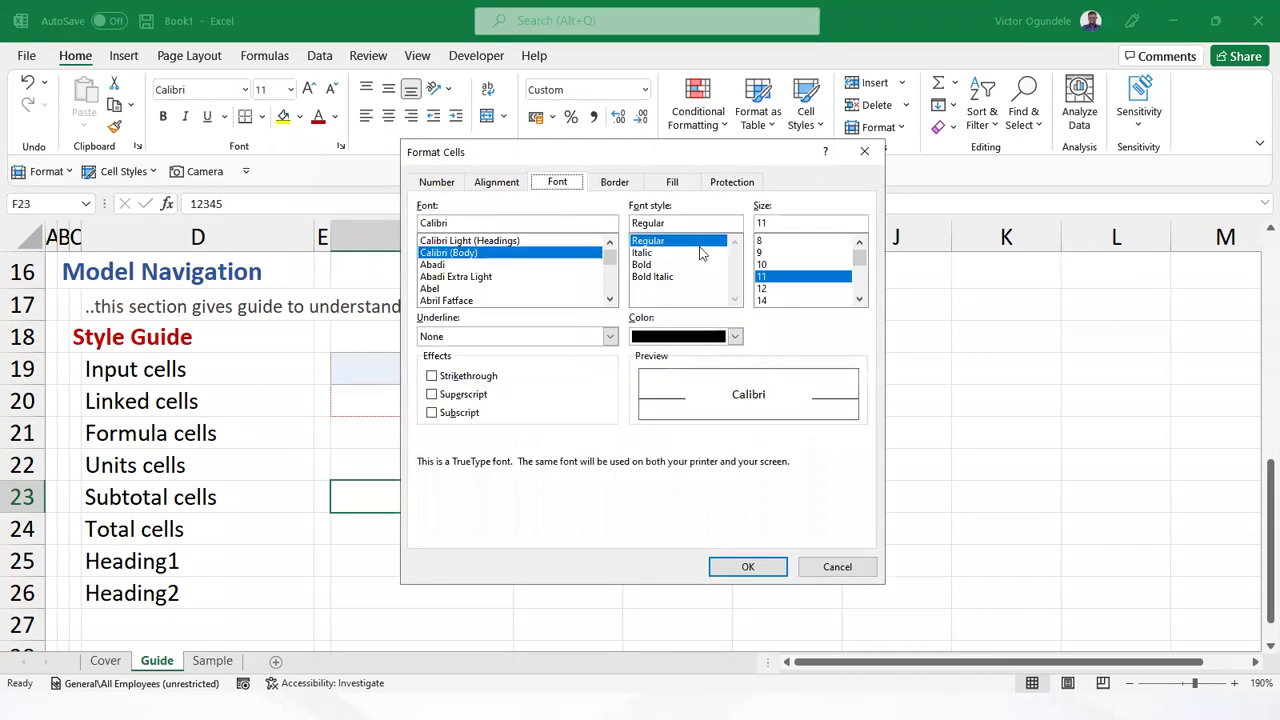
pyautogui.click(645, 264)
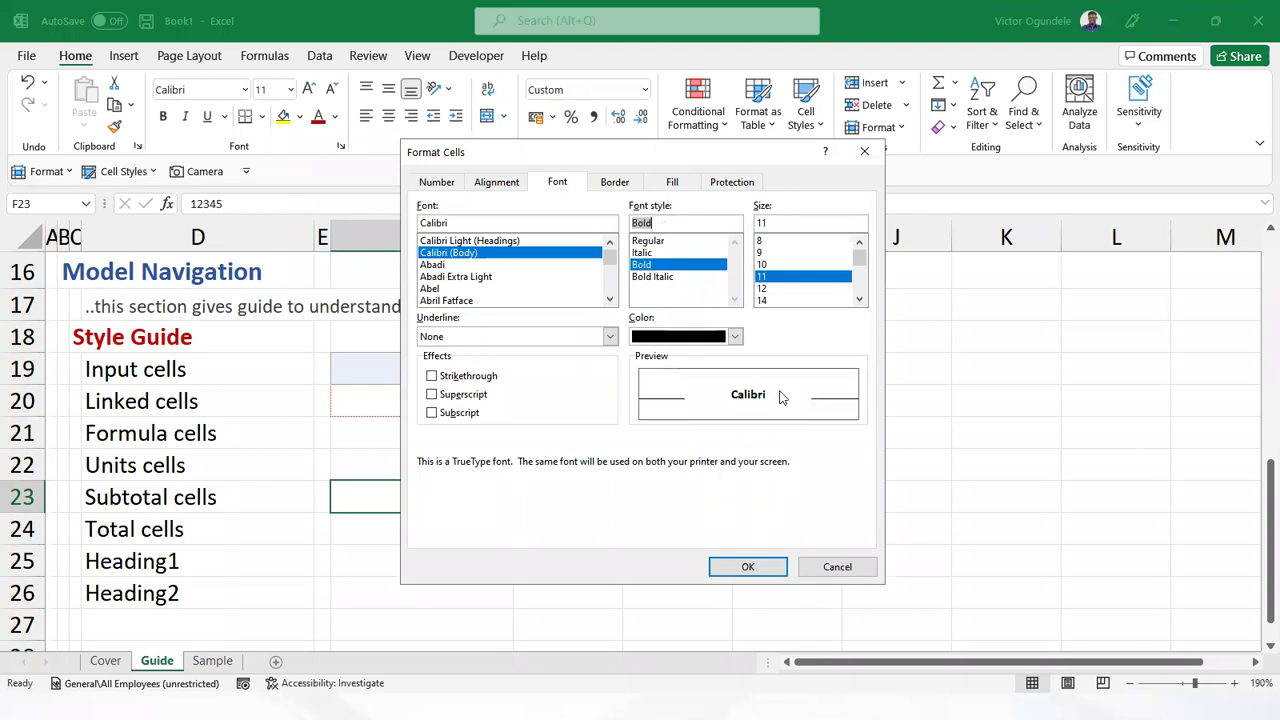
pyautogui.click(614, 182)
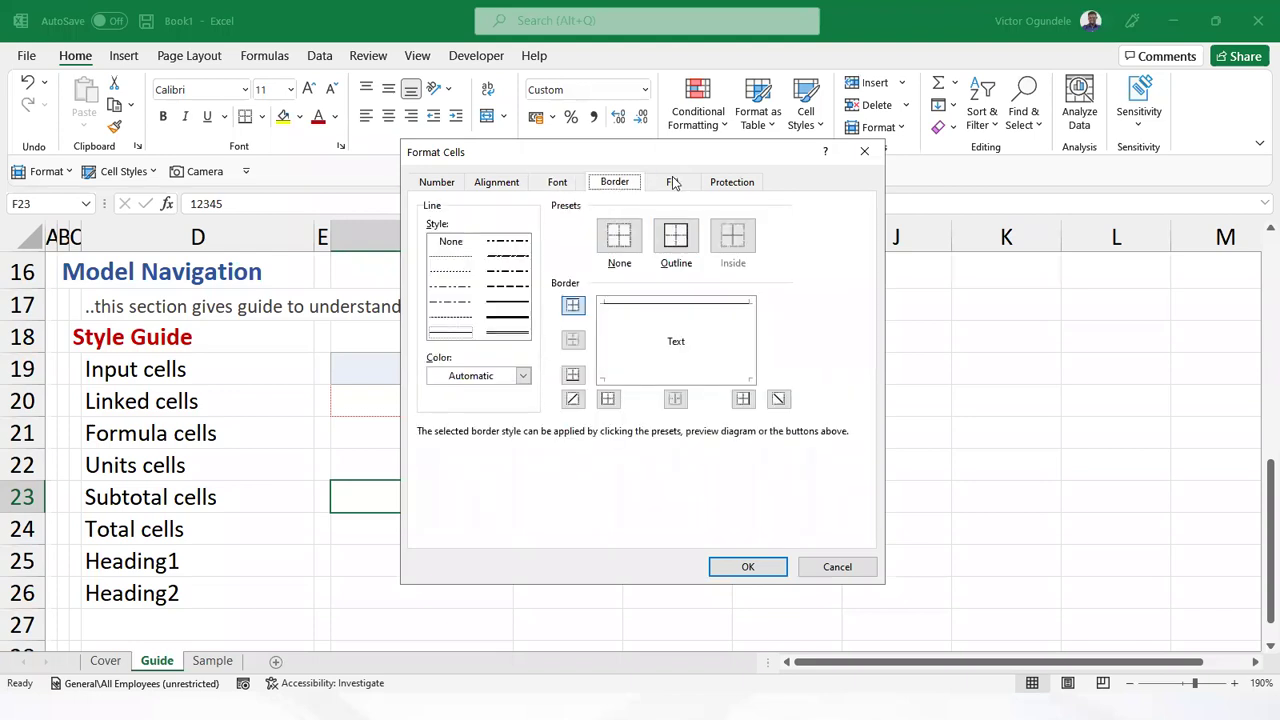
pyautogui.click(775, 569)
pyautogui.click(526, 430)
pyautogui.click(526, 460)
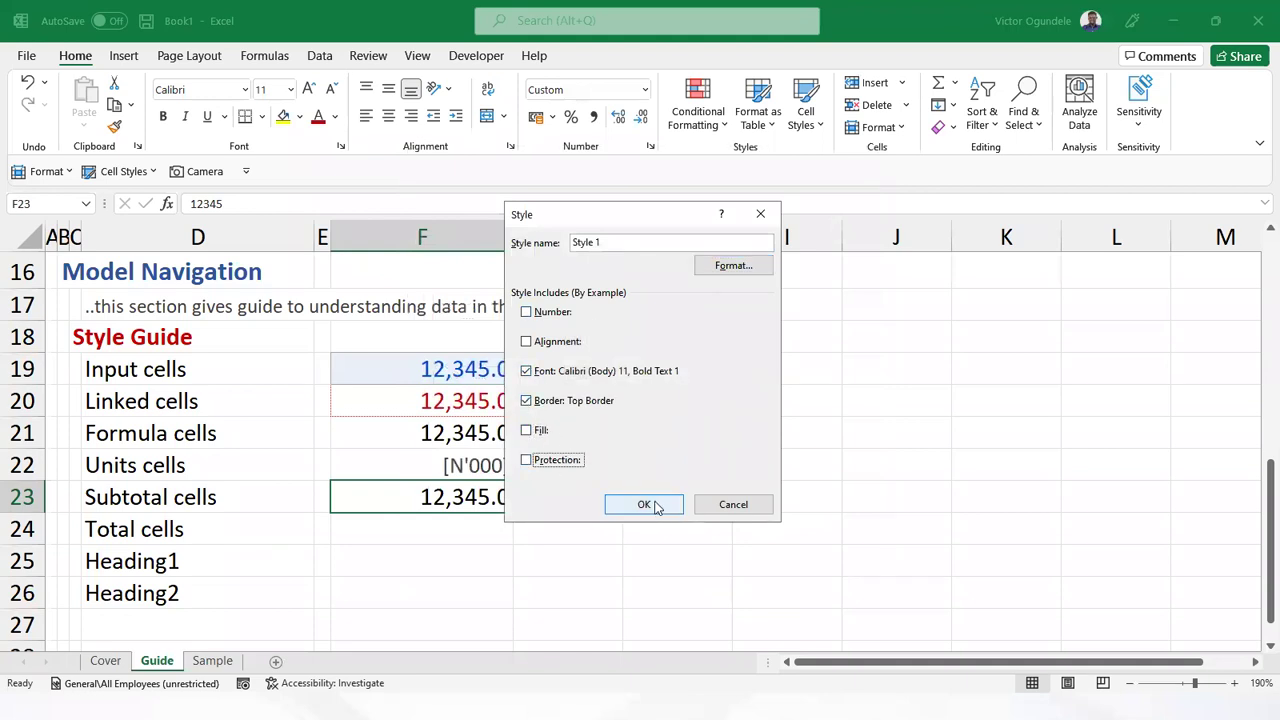
pyautogui.click(652, 504)
# Rename the custom cell style Style 1 as SubTOtal
pyautogui.click(806, 112)
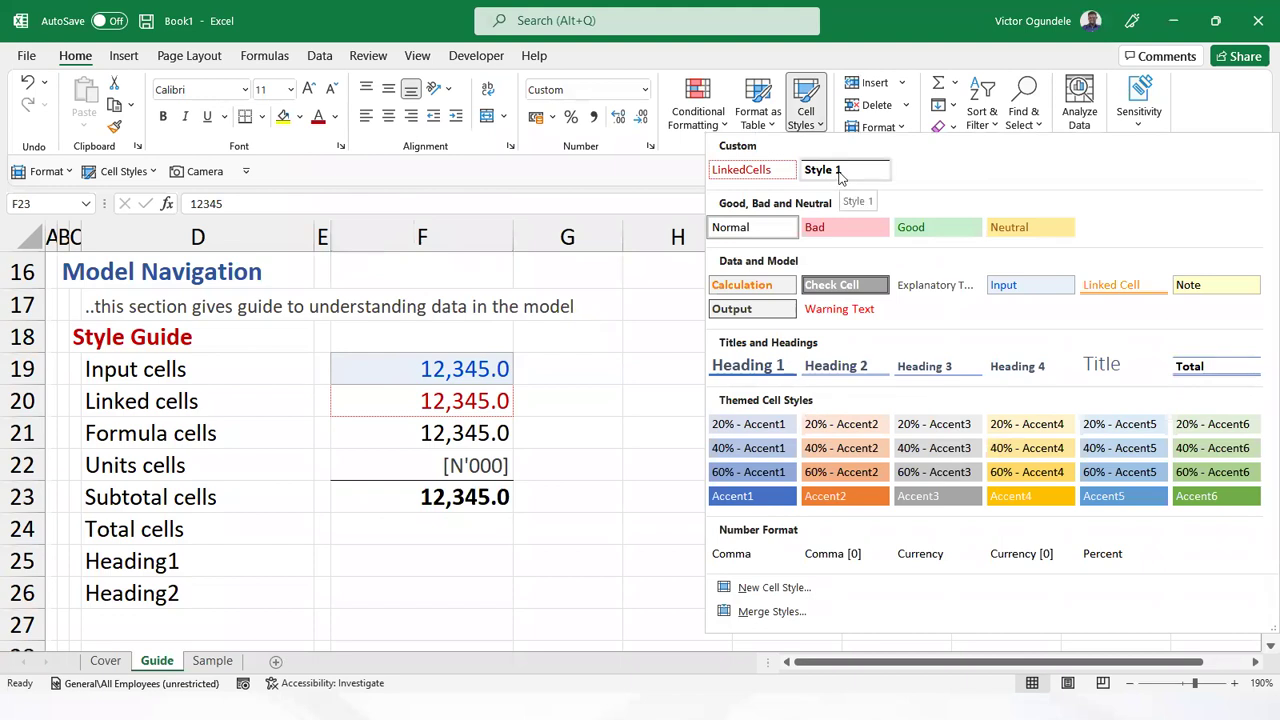
pyautogui.rightClick(840, 176)
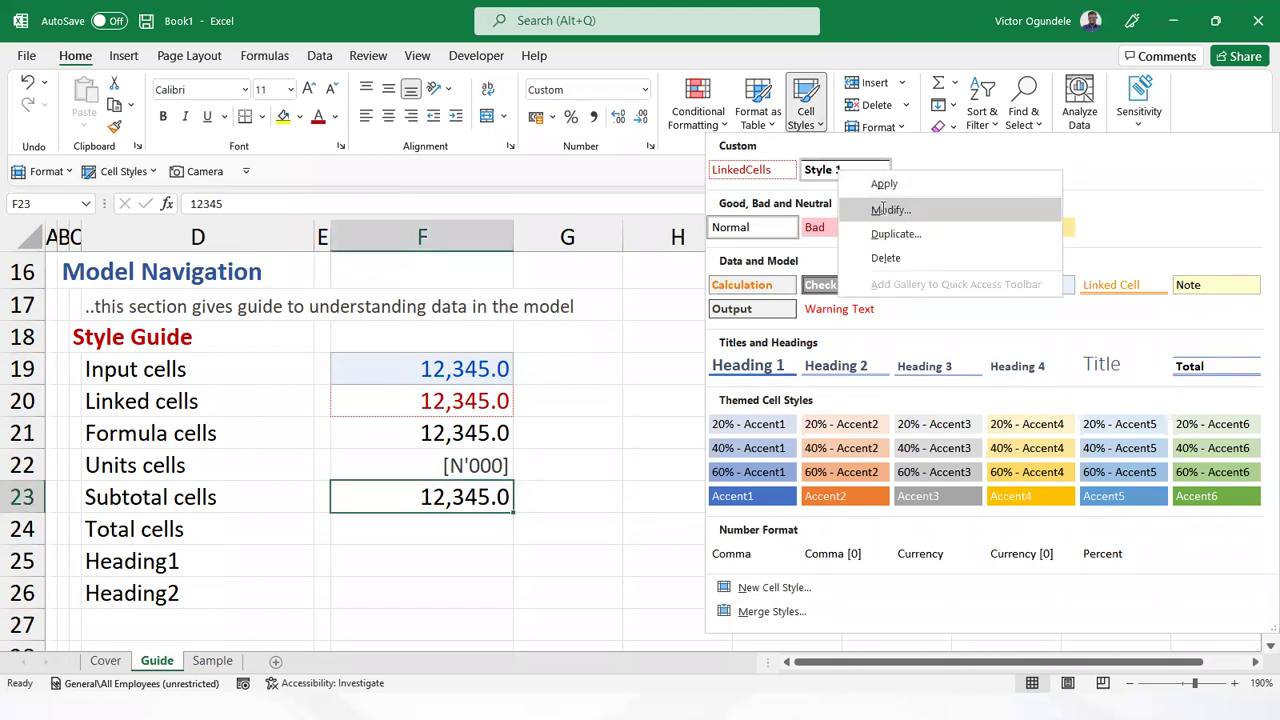
pyautogui.click(882, 209)
pyautogui.write('S')
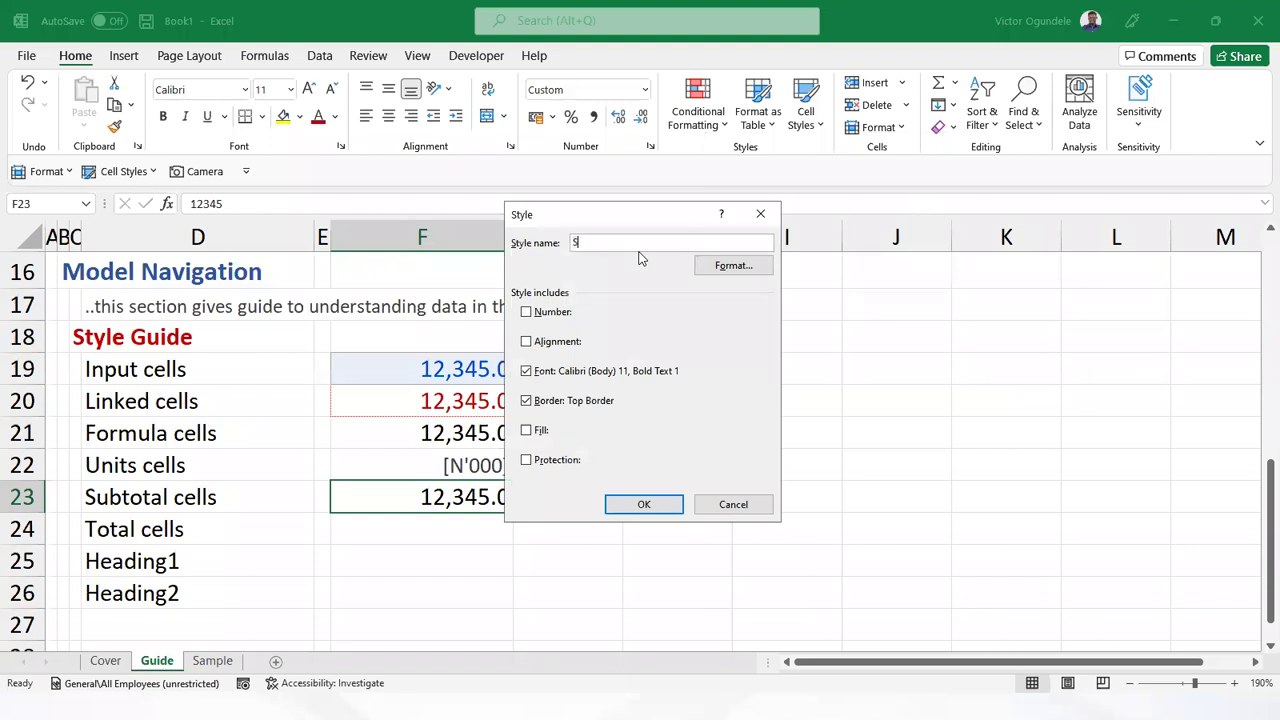
pyautogui.write('ubTOtal')
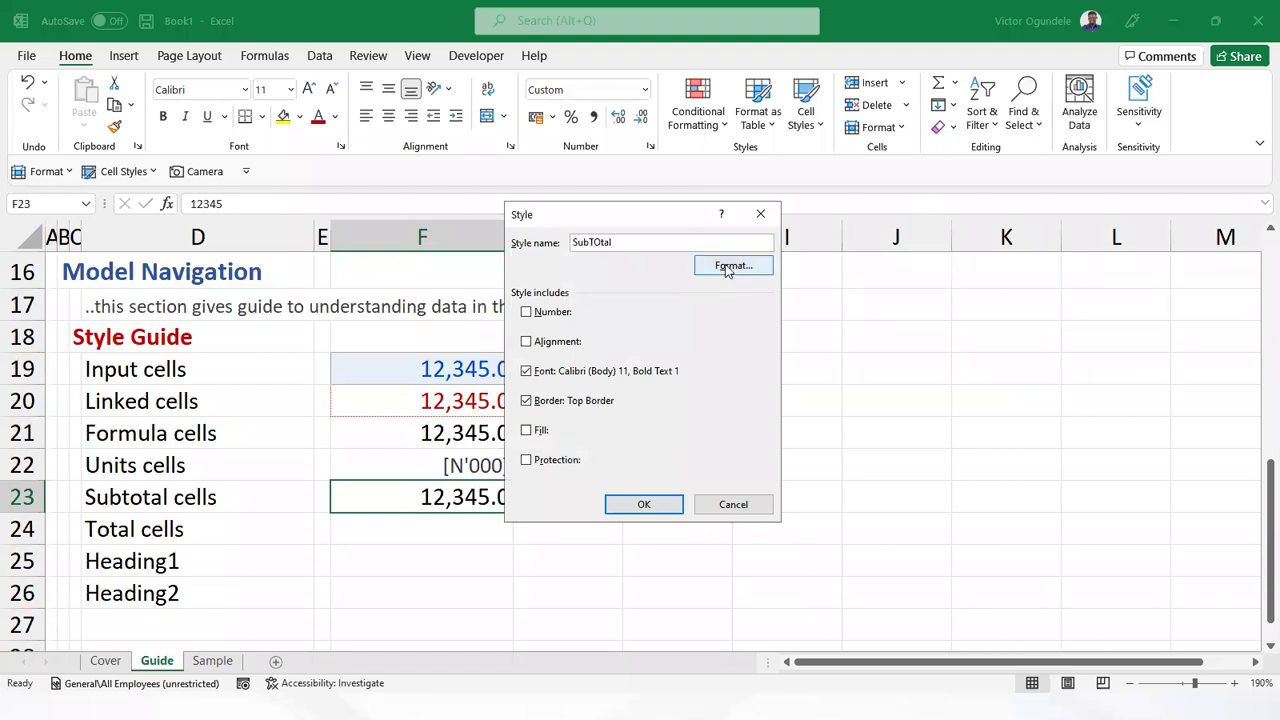
pyautogui.click(630, 508)
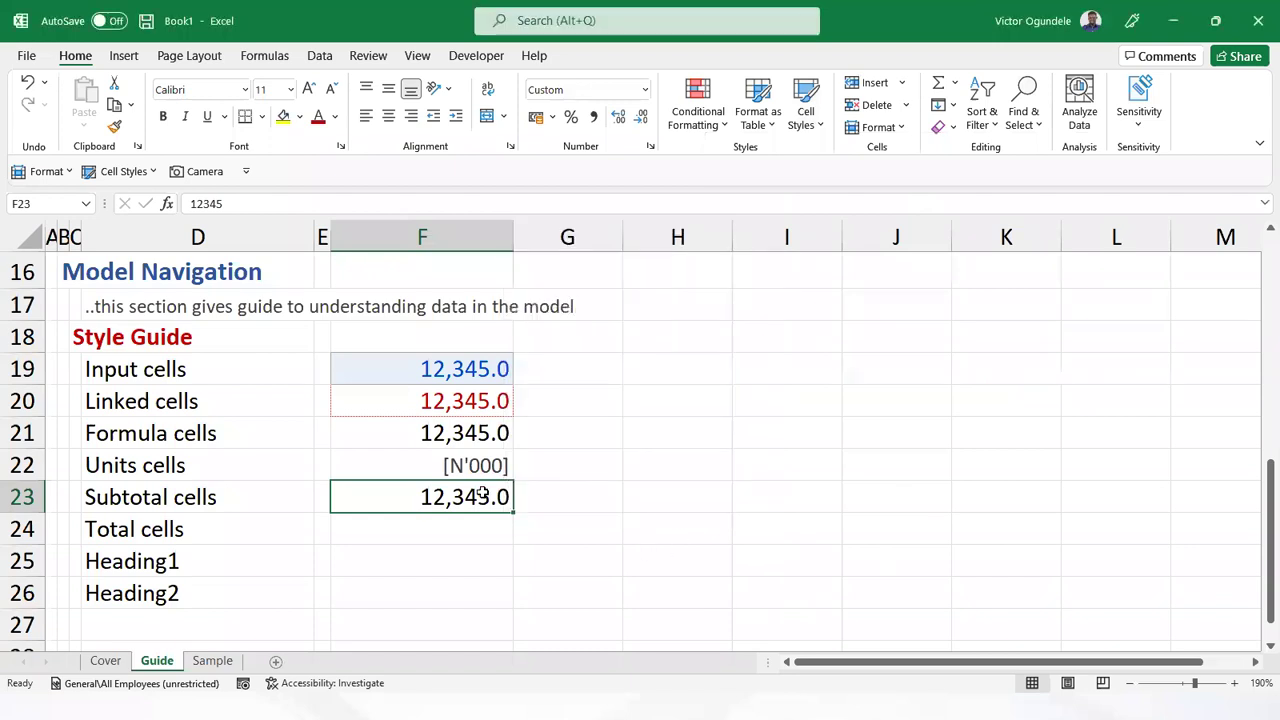
# Apply the SubTOtal cell style to the subtotal sample in F23 and enter 12345 in F24 for Total cells
pyautogui.click(805, 112)
pyautogui.click(845, 172)
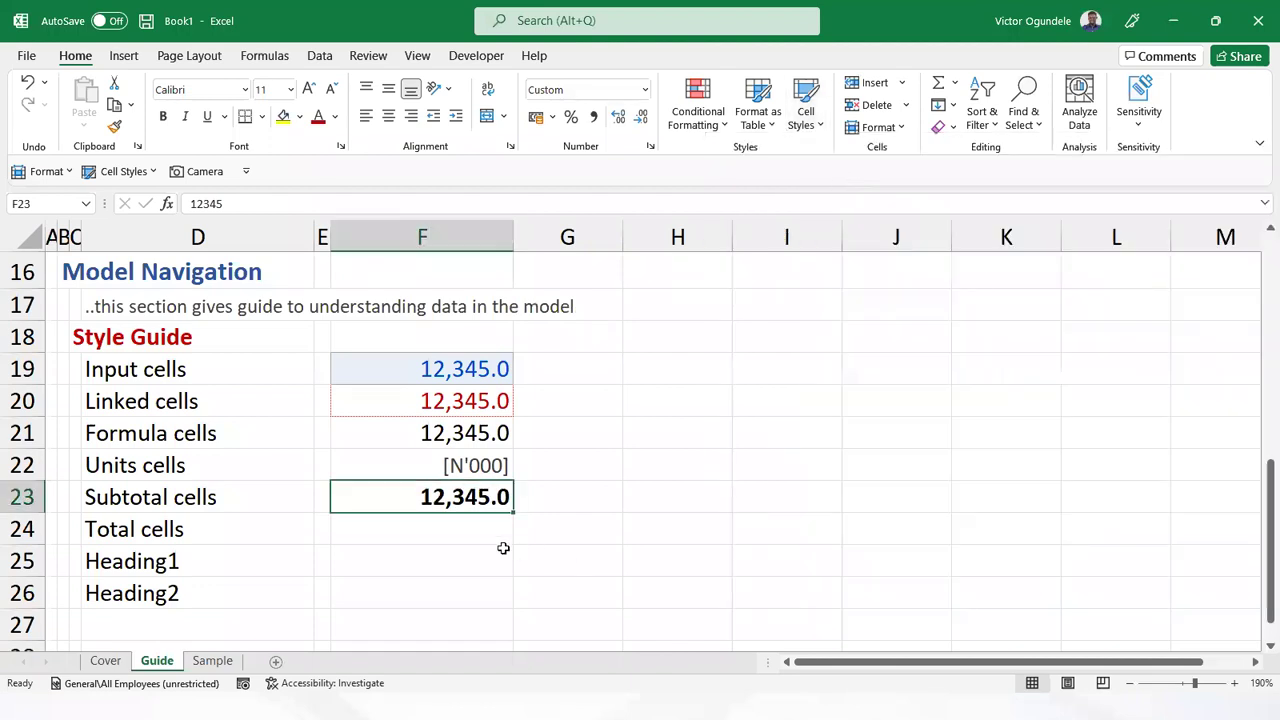
pyautogui.click(469, 535)
pyautogui.write('1234')
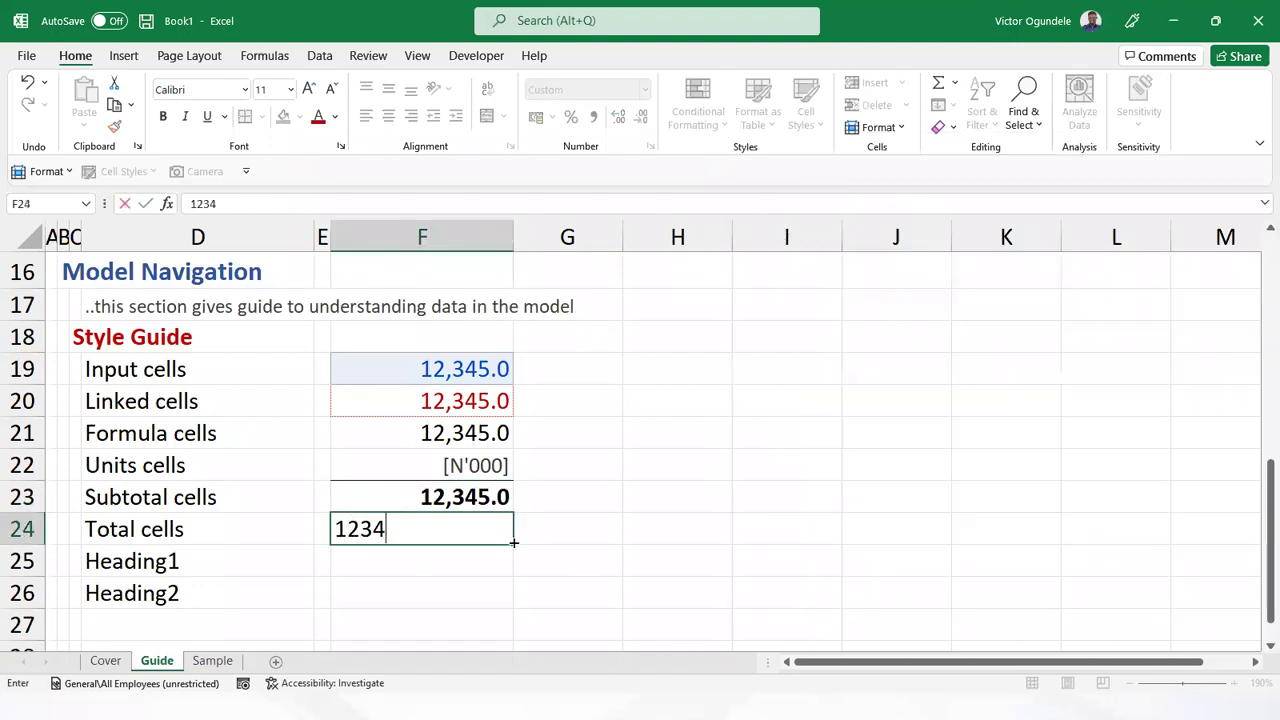
pyautogui.hotkey('ctrl', 'Return')
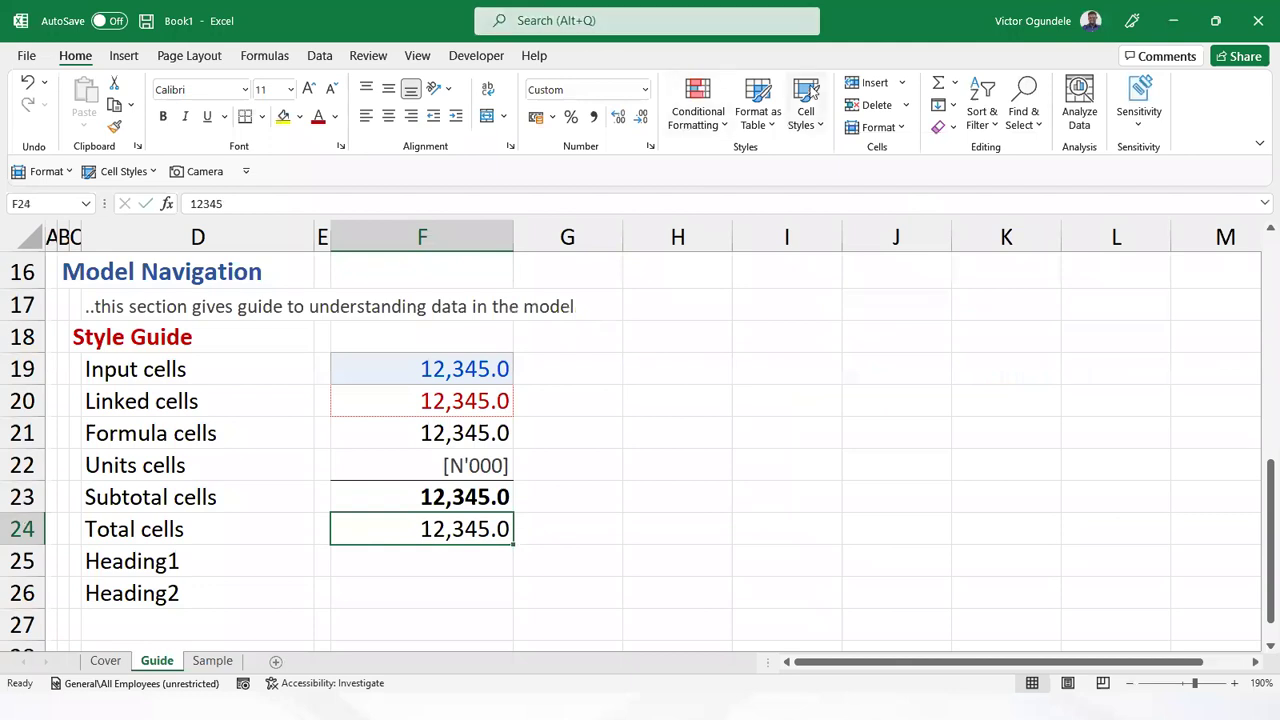
# Modify the Total cell style to use a thin black top border and a double black bottom border
pyautogui.click(805, 112)
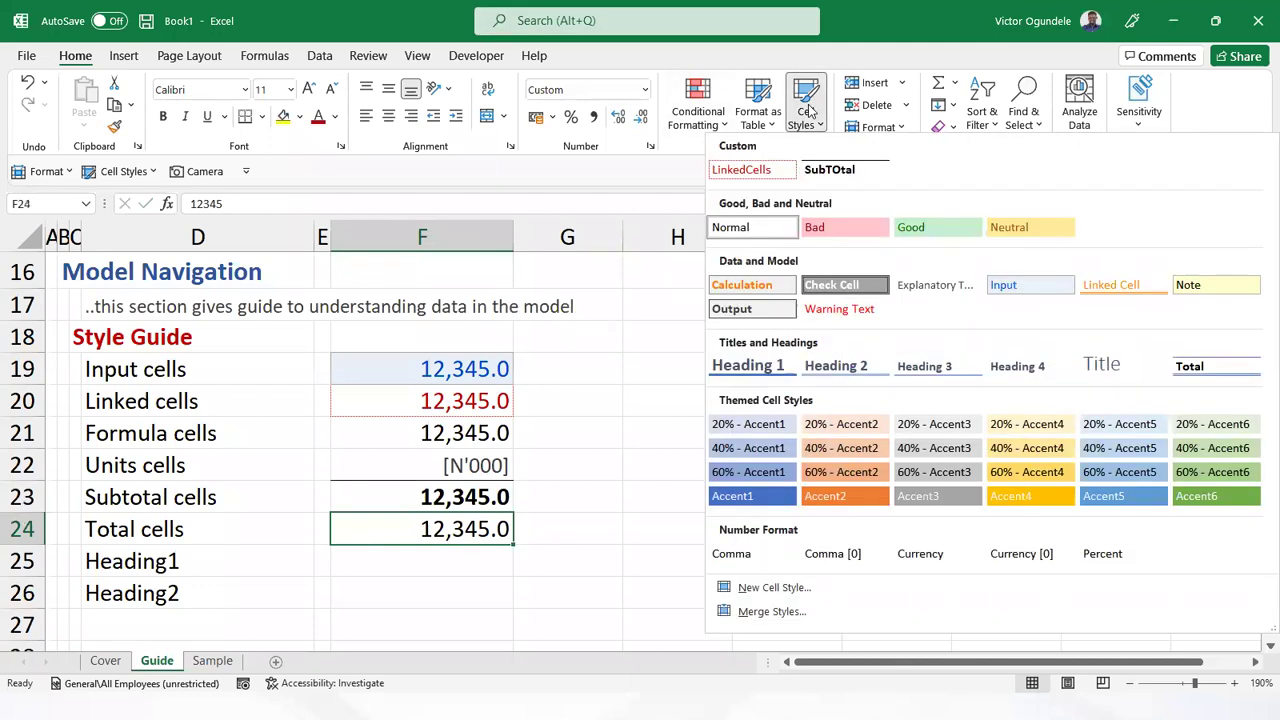
pyautogui.rightClick(1216, 369)
pyautogui.click(1036, 400)
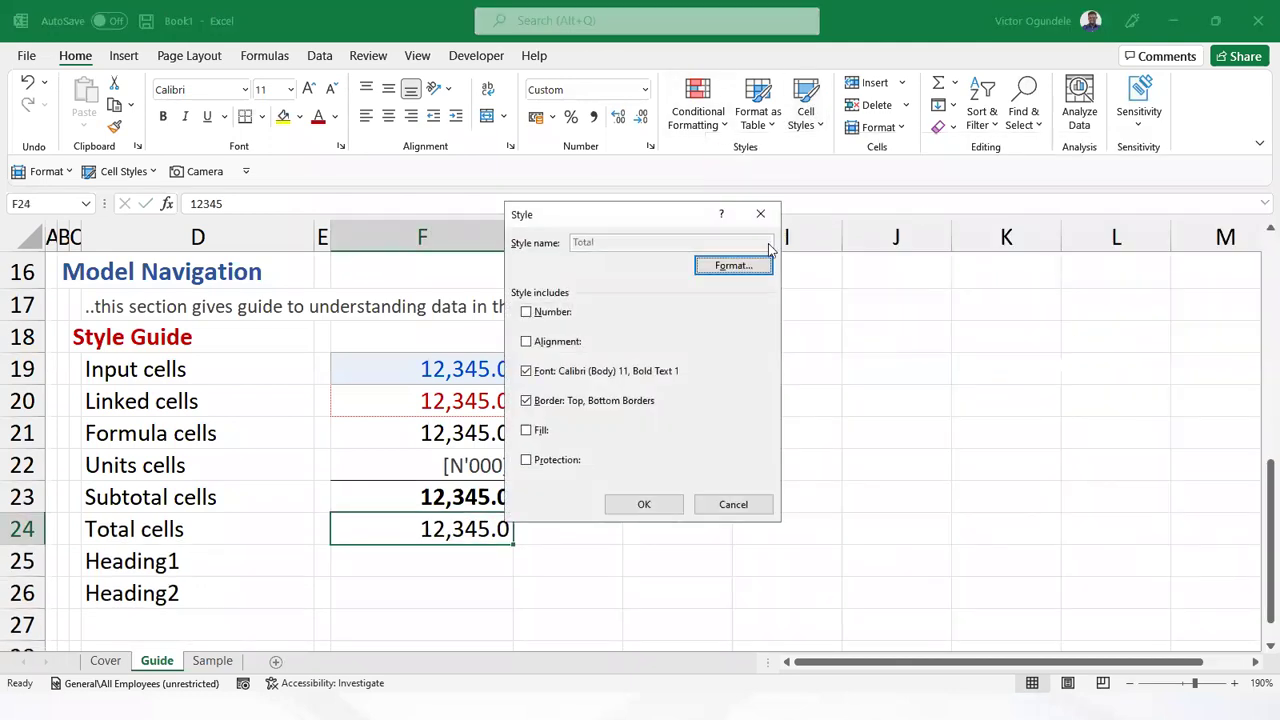
pyautogui.click(734, 263)
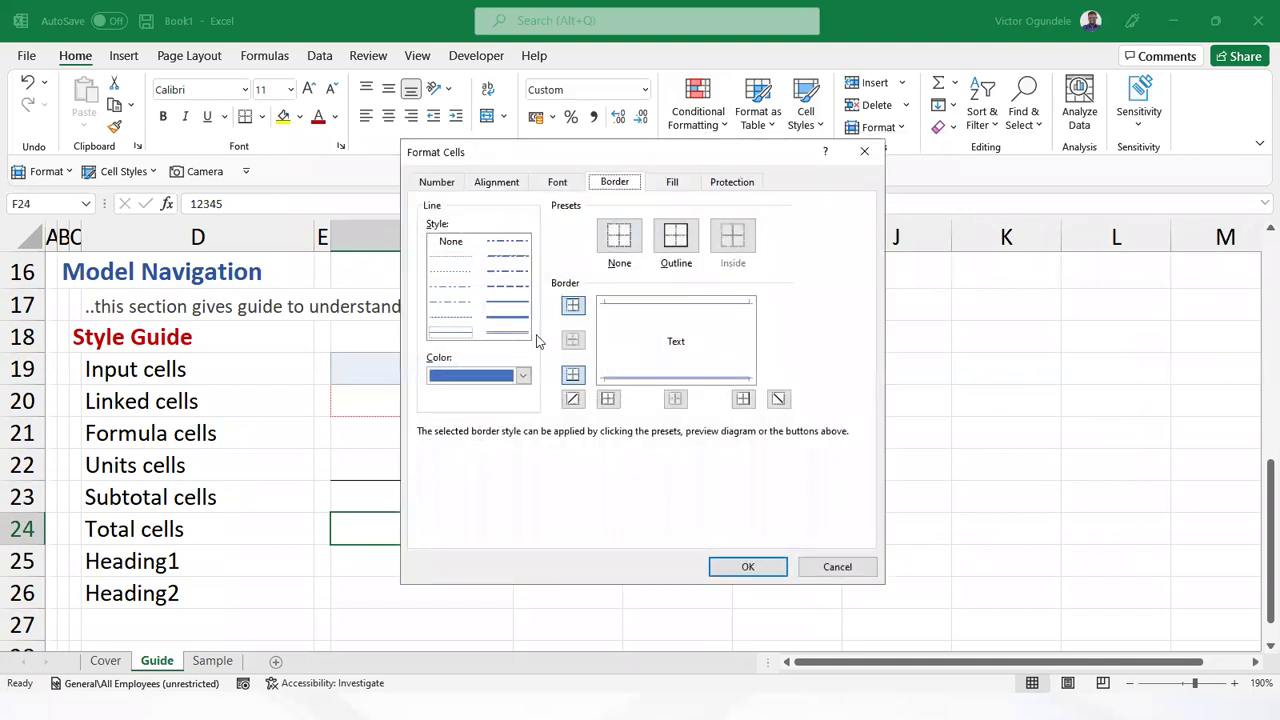
pyautogui.click(522, 375)
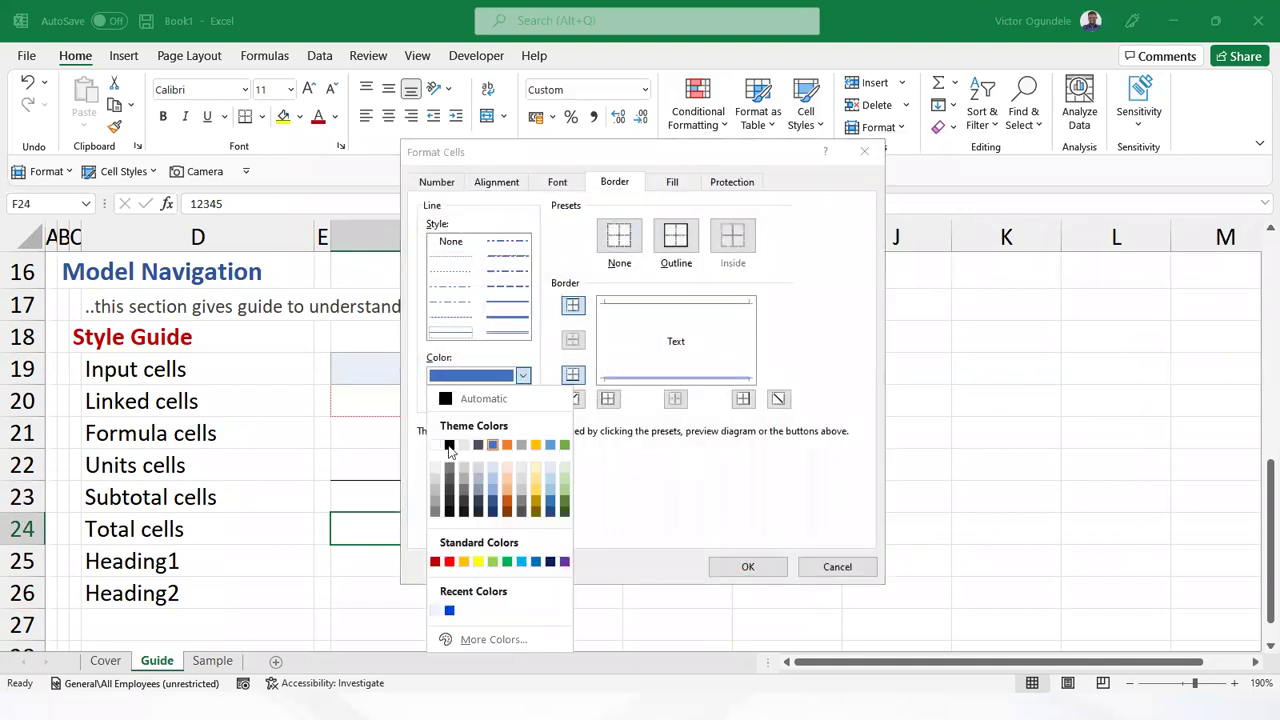
pyautogui.click(450, 445)
pyautogui.click(658, 312)
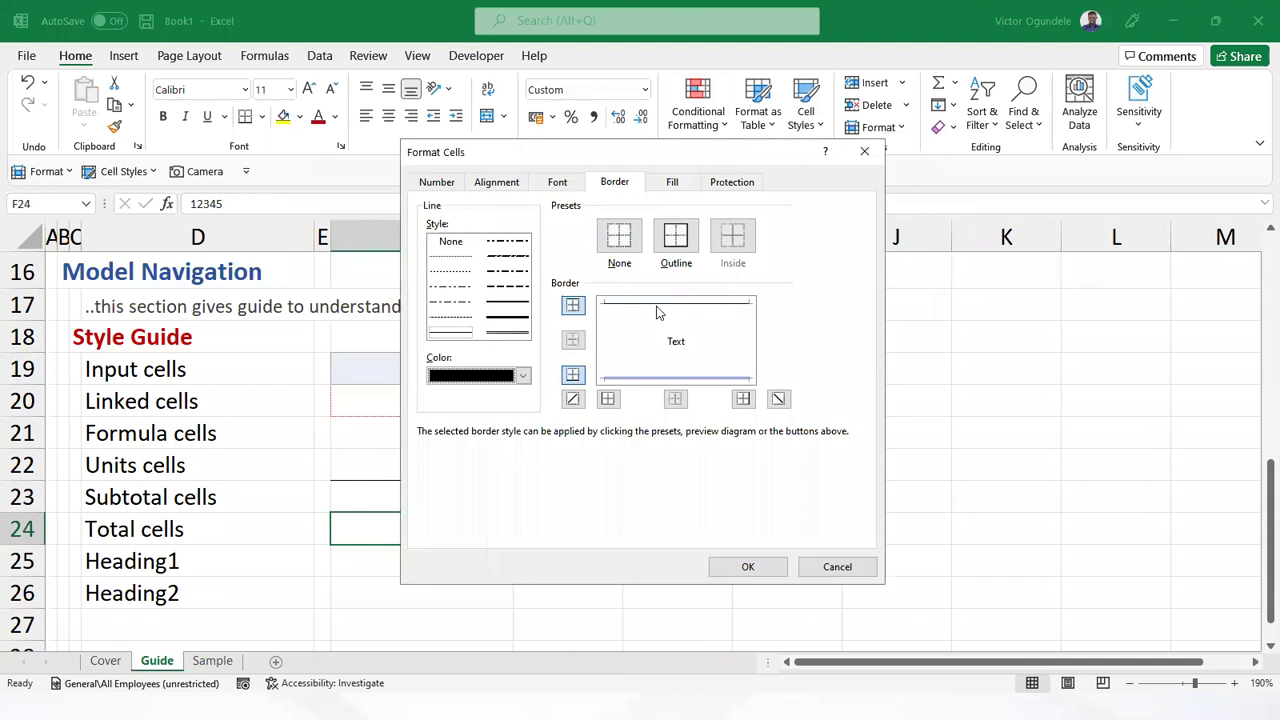
pyautogui.click(502, 334)
pyautogui.click(640, 380)
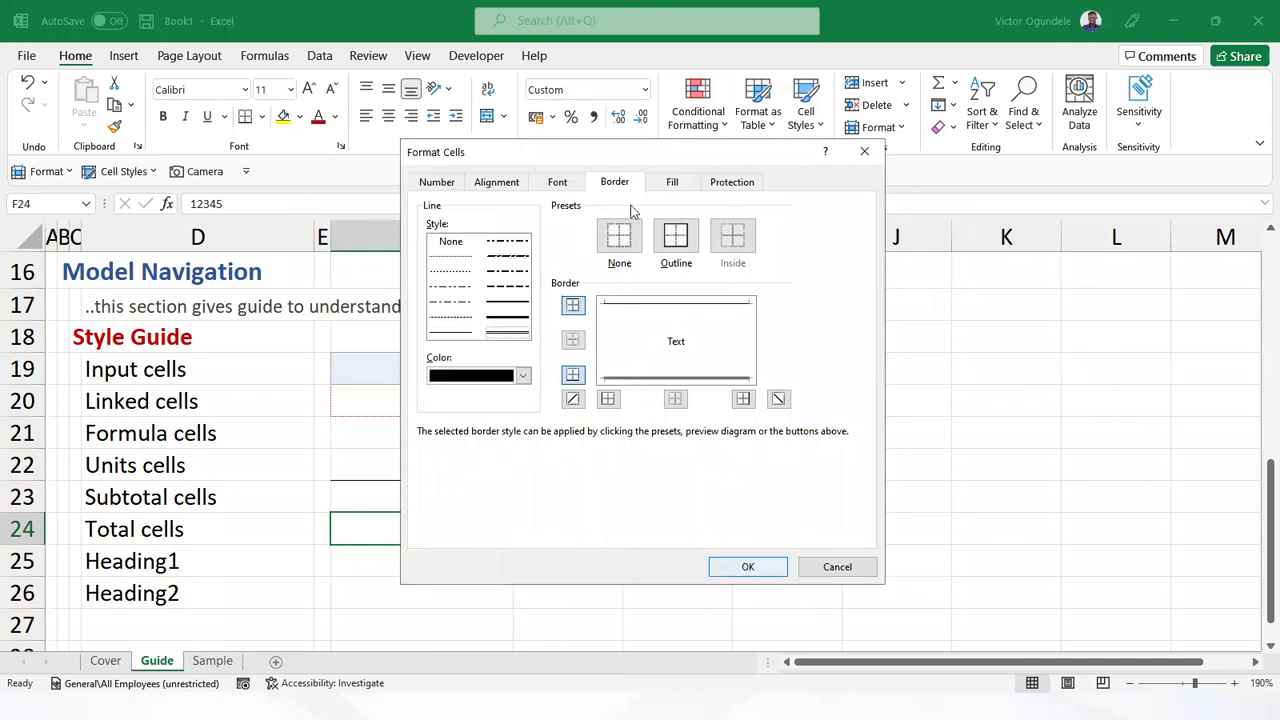
# Keep the Total style's bold Calibri 11 font, save the style, and apply it to F24
pyautogui.click(560, 181)
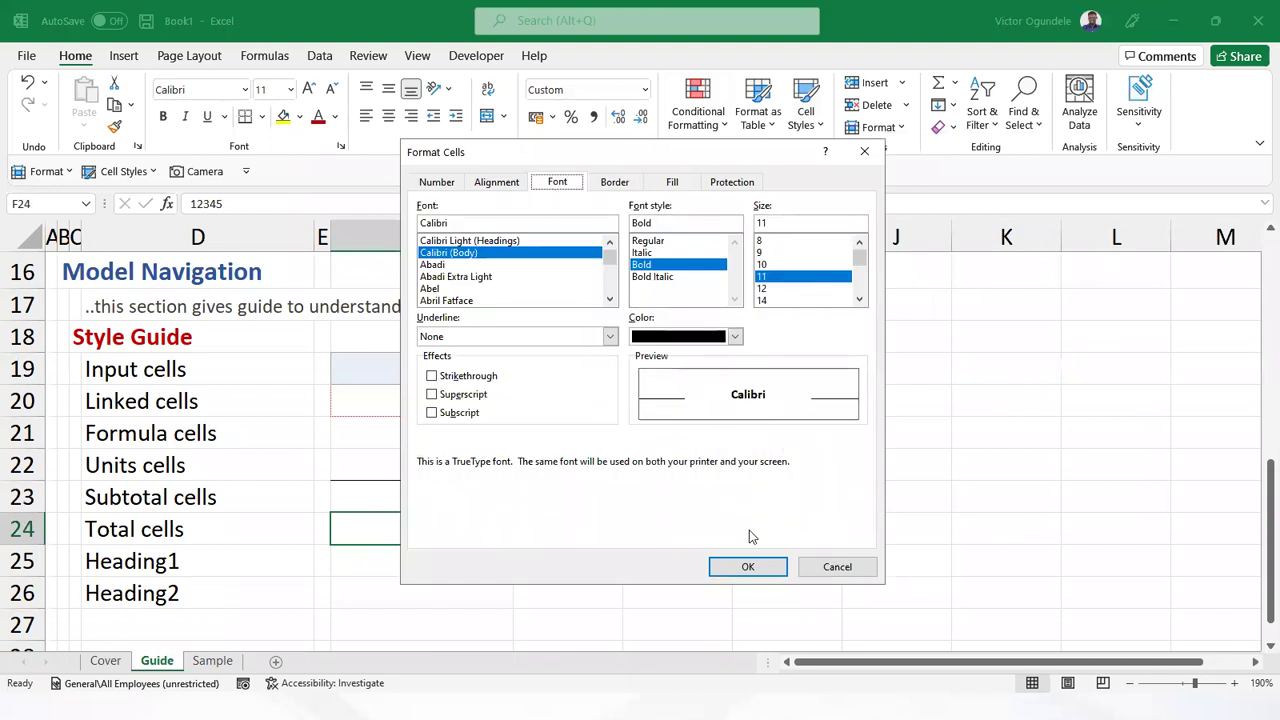
pyautogui.click(748, 566)
pyautogui.click(645, 506)
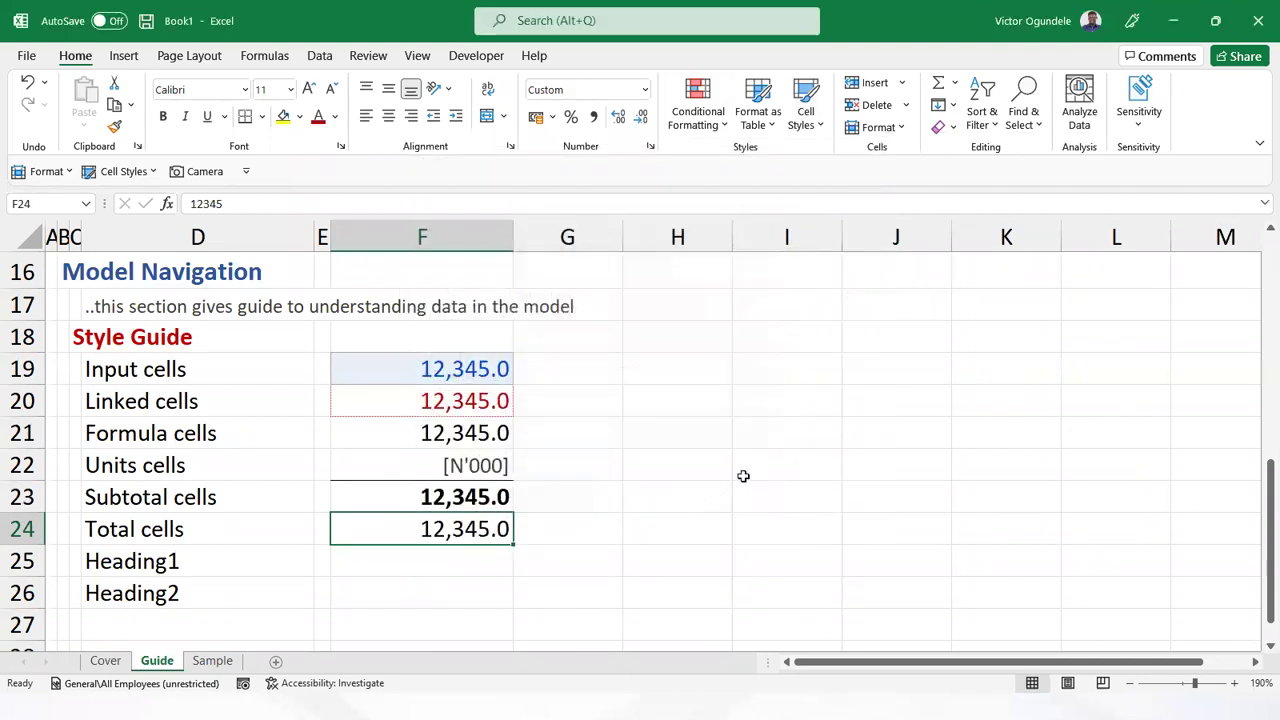
pyautogui.click(805, 110)
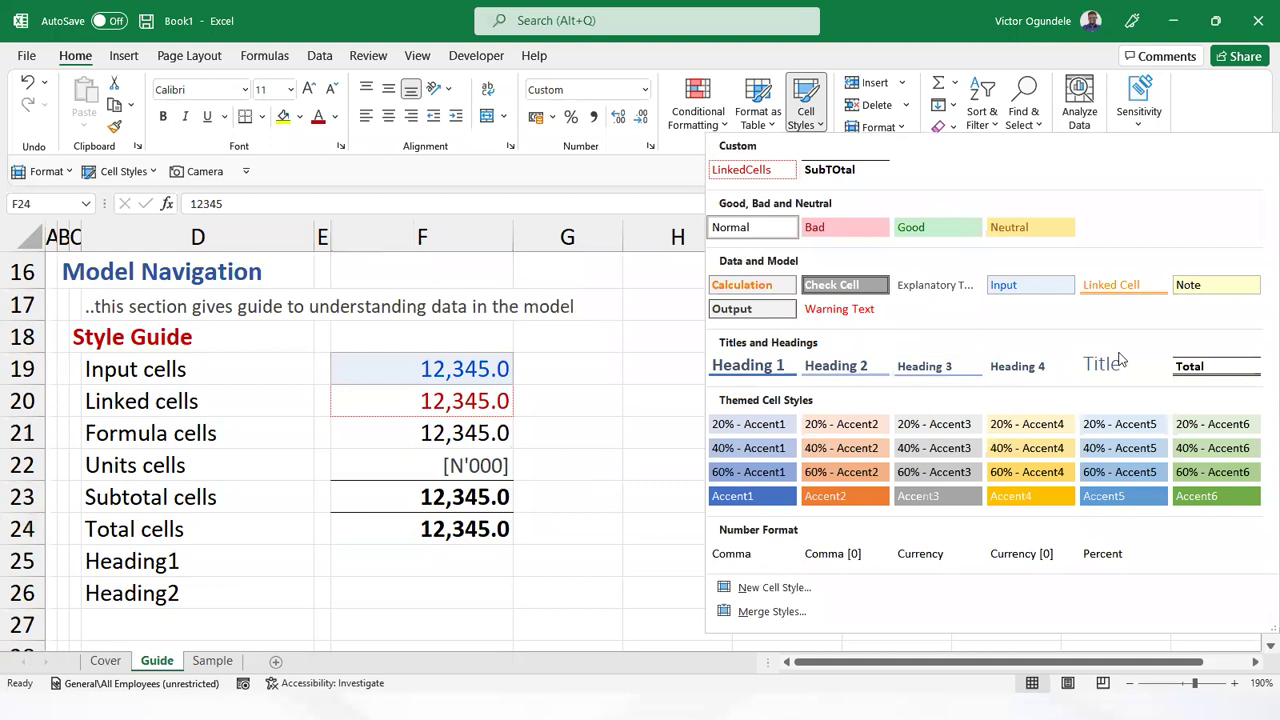
pyautogui.click(1218, 365)
# Enter Title as the sample text for Heading1 in F25 and fill it down to F26
pyautogui.click(449, 565)
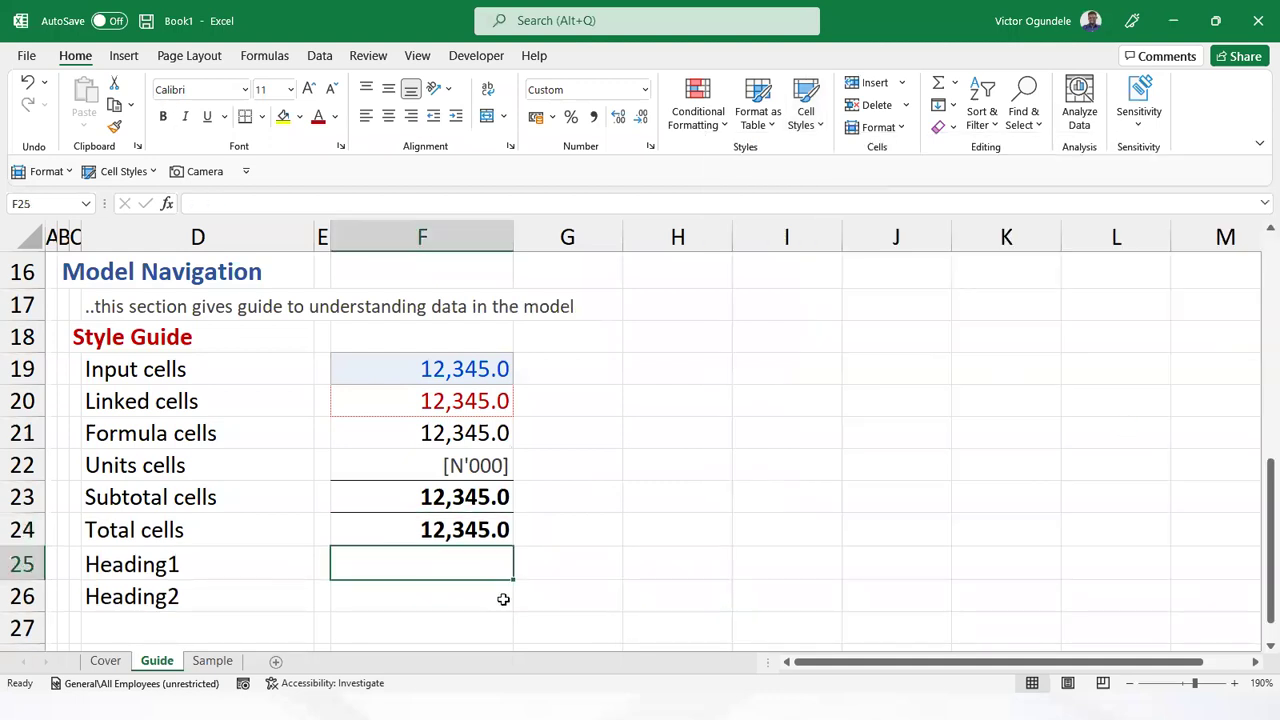
pyautogui.write('Title')
pyautogui.press('Return')
pyautogui.hotkey('ctrl', 'd')
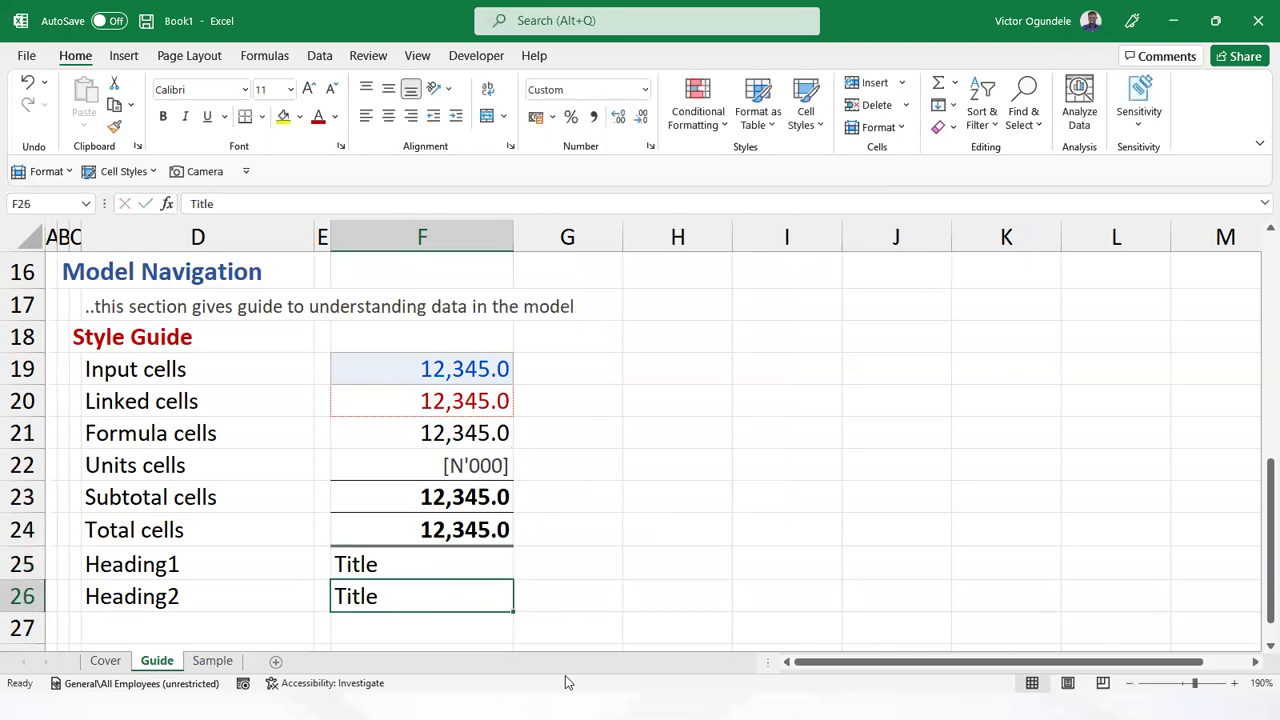
# Right-align the two heading sample cells F25:F26
pyautogui.press('Up')
pyautogui.hotkey('shift', 'Down')
pyautogui.press('alt')
pyautogui.press('h')
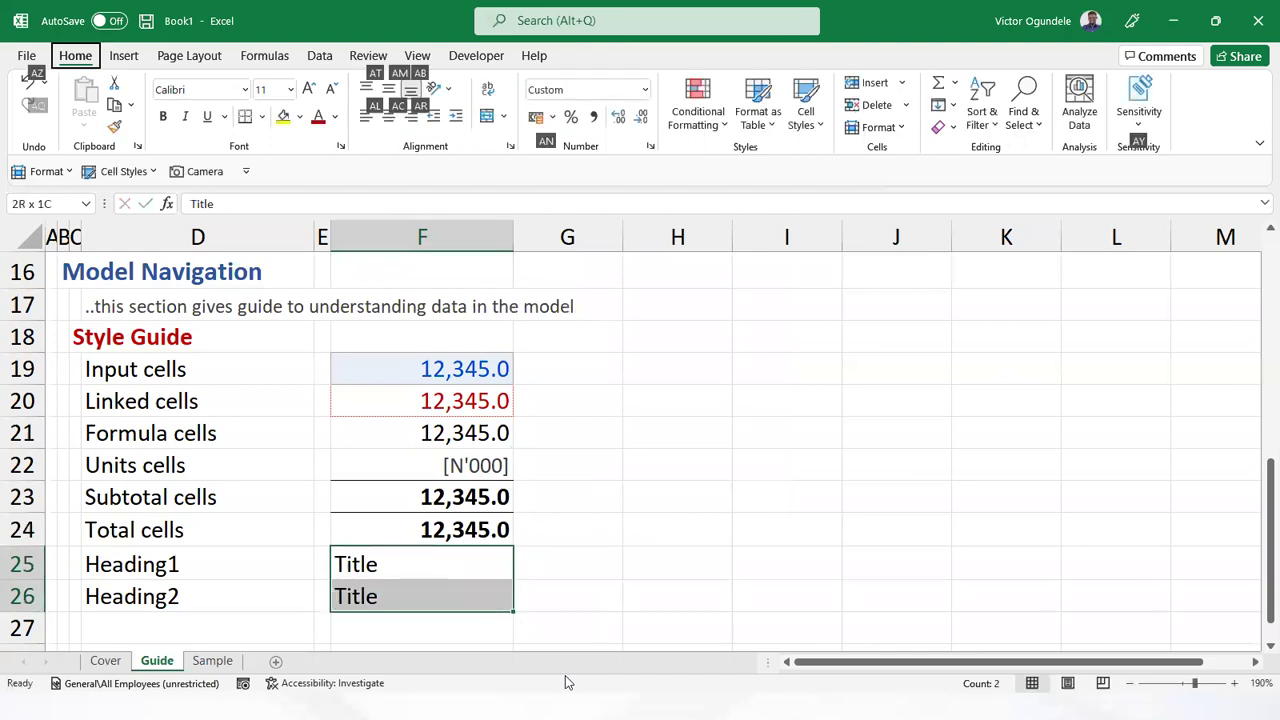
pyautogui.press('a')
pyautogui.press('r')
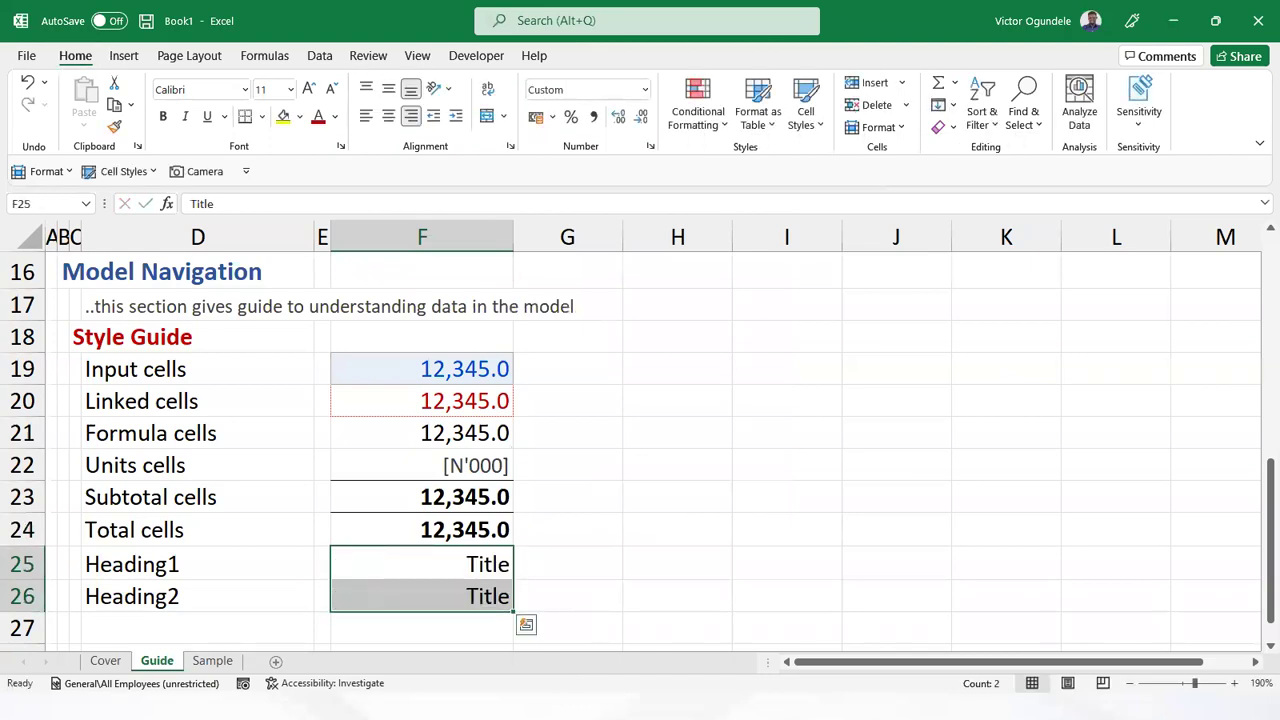
# With F25 selected, modify the Heading 1 style's font to size 14 in Accent 1, Darker 25% blue
pyautogui.click(429, 586)
pyautogui.click(437, 551)
pyautogui.click(805, 112)
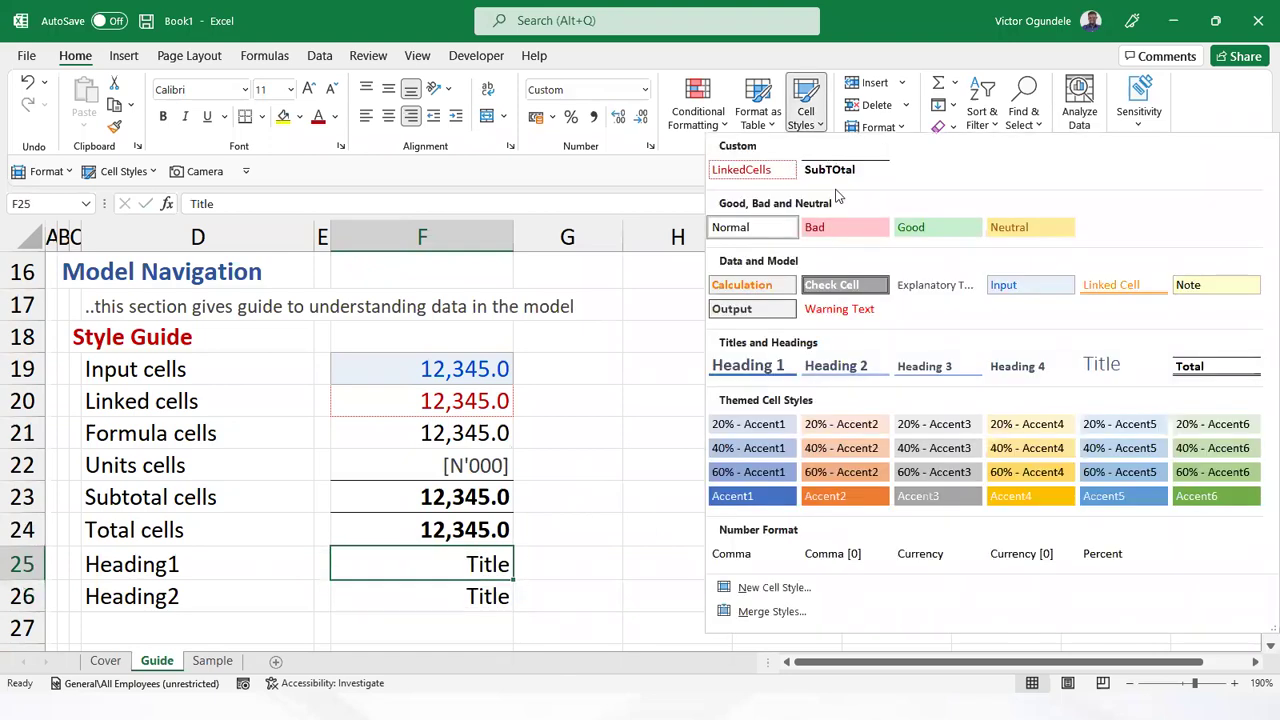
pyautogui.rightClick(745, 370)
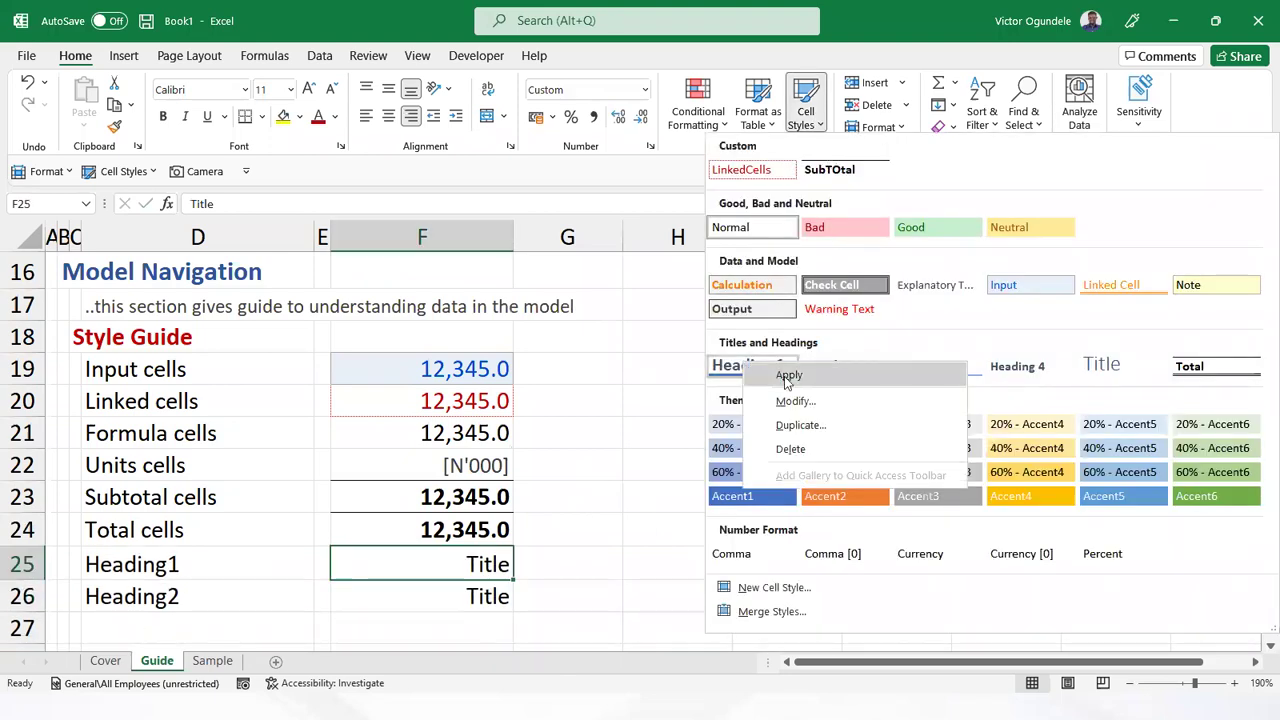
pyautogui.click(795, 403)
pyautogui.click(717, 268)
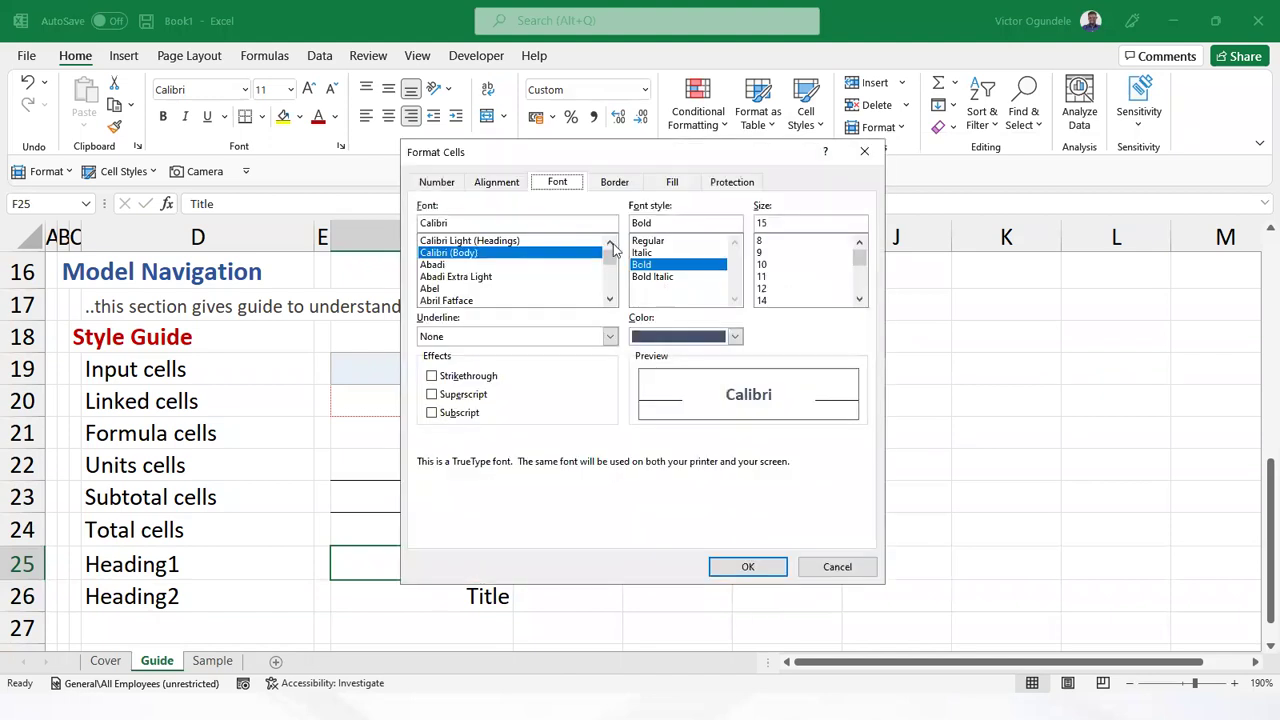
pyautogui.click(735, 336)
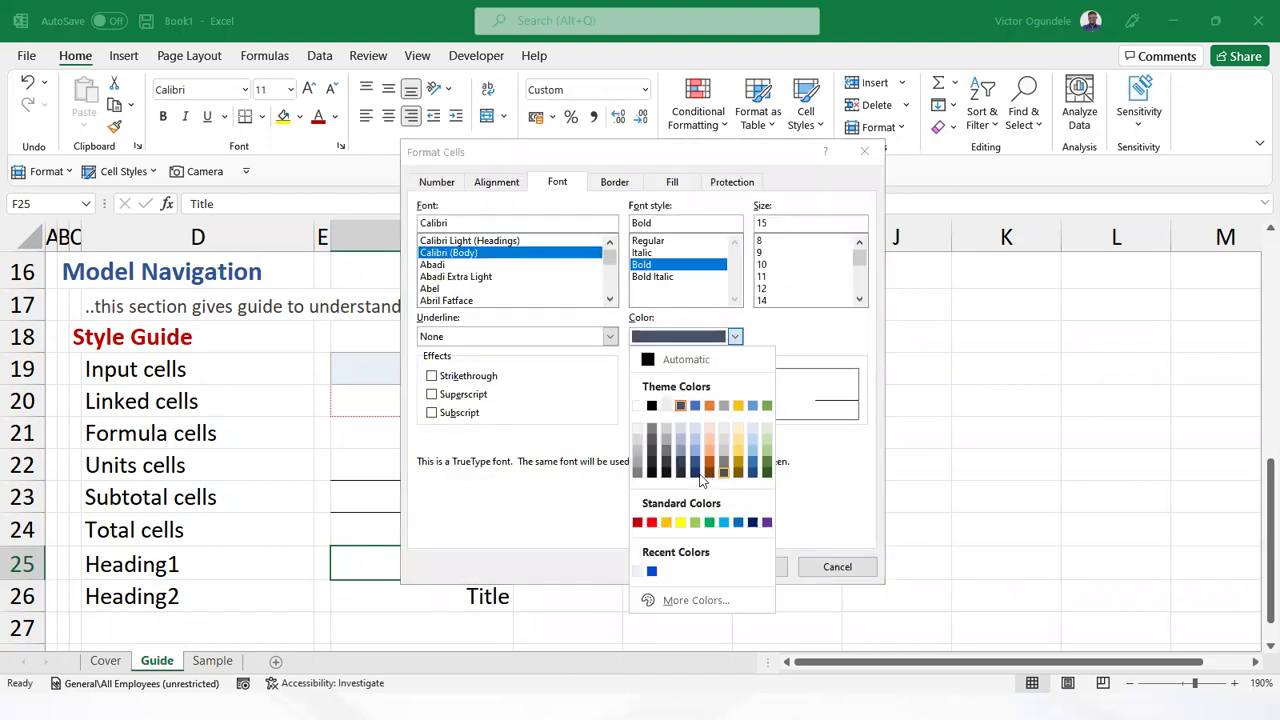
pyautogui.click(696, 468)
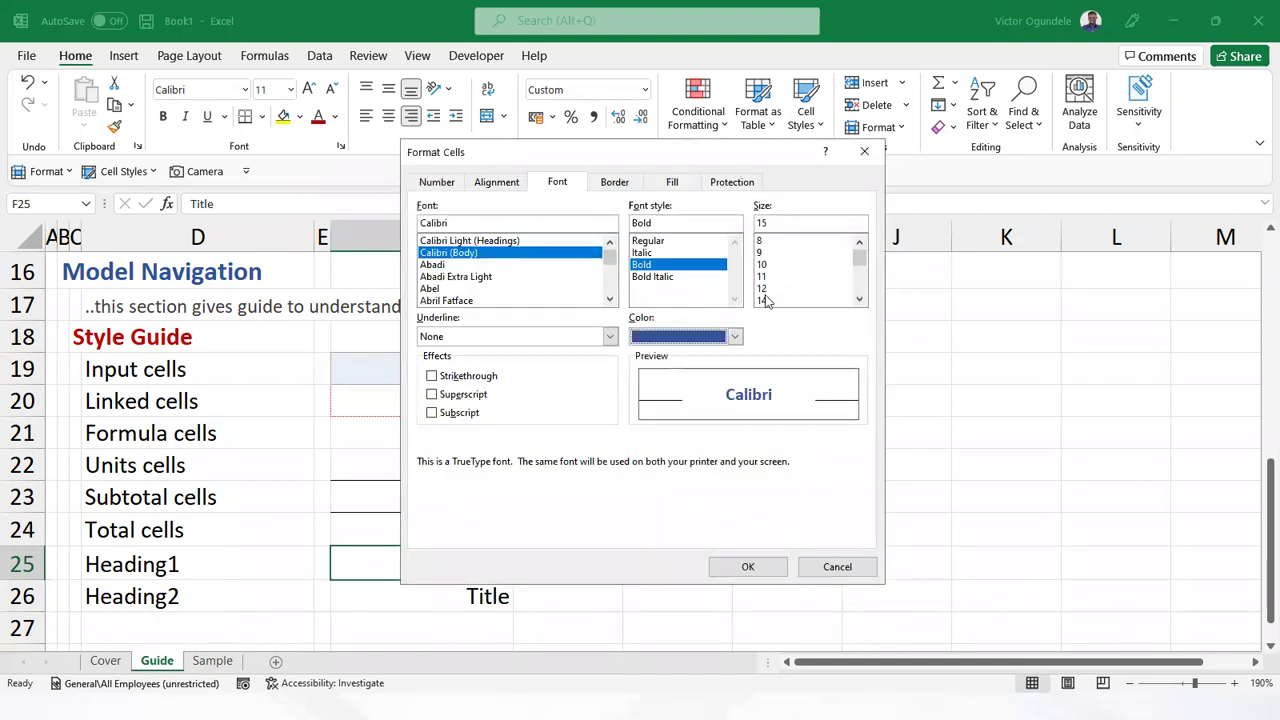
pyautogui.click(764, 300)
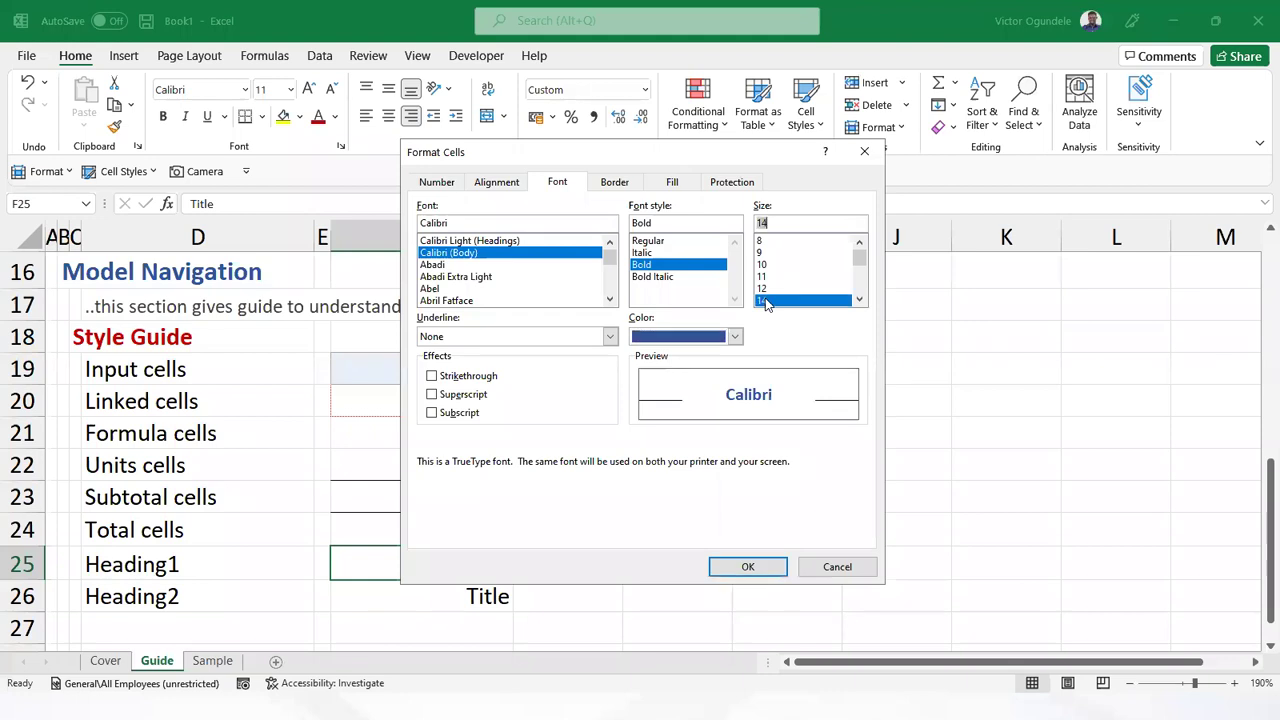
# Change the Heading 1 style's bottom border to a thin solid blue line and accept the format
pyautogui.click(614, 182)
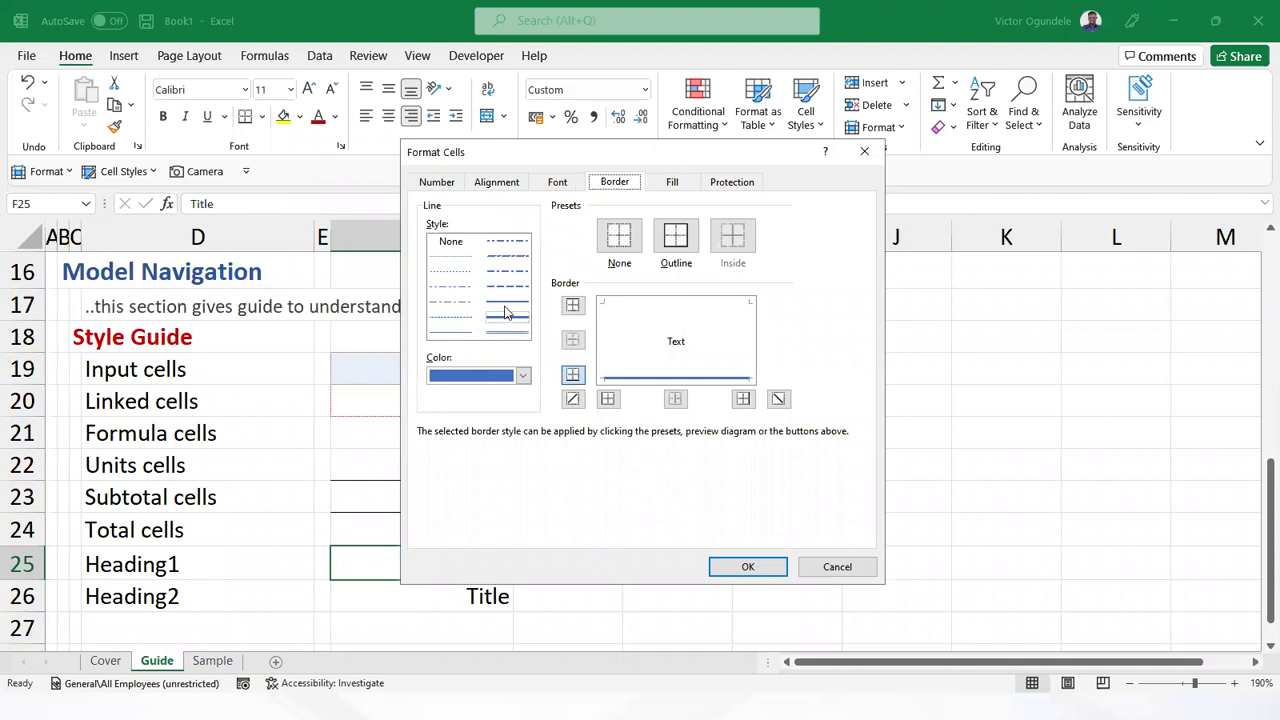
pyautogui.click(464, 333)
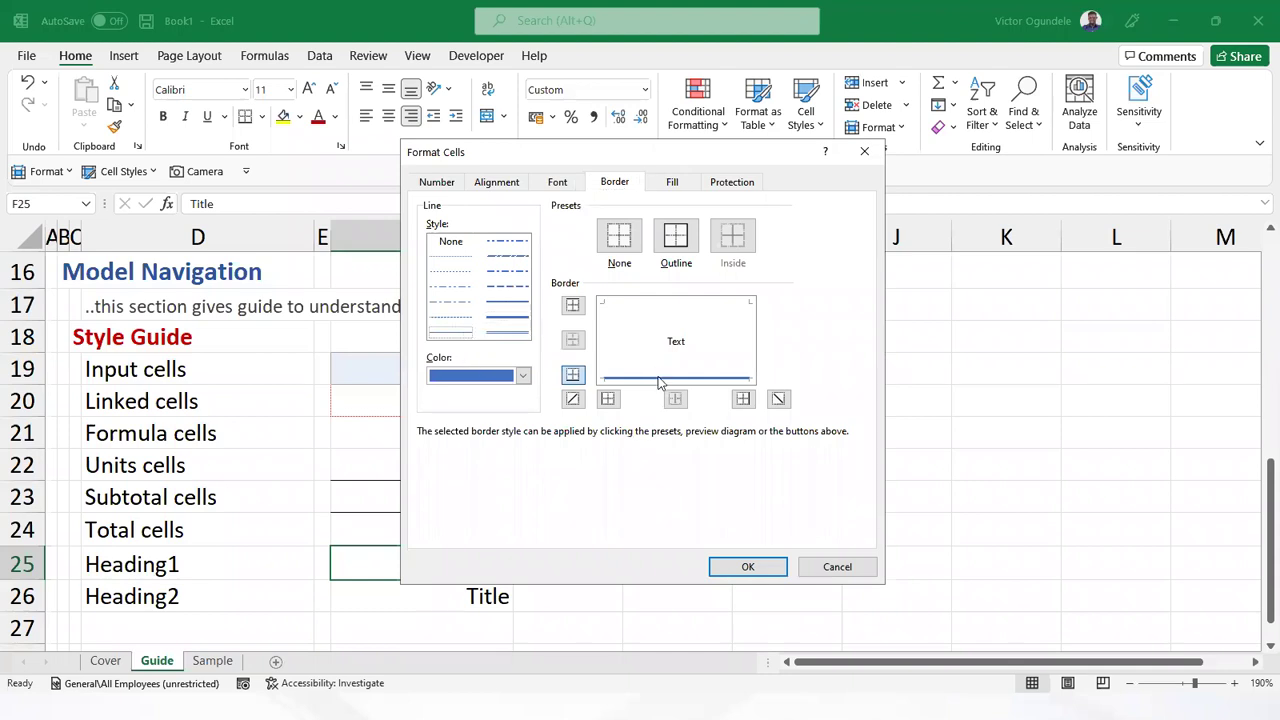
pyautogui.click(658, 377)
pyautogui.click(755, 566)
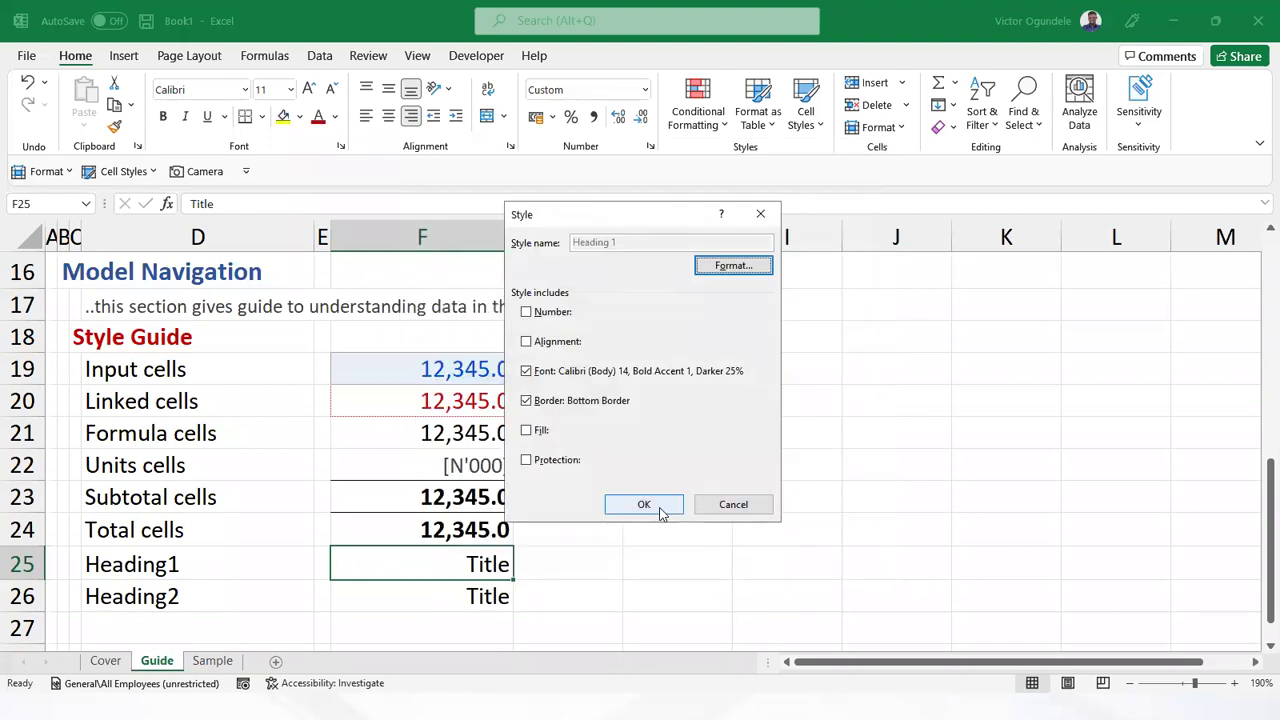
# Confirm the Heading 1 style changes and apply the Heading 1 style to the Title in F25
pyautogui.click(660, 509)
pyautogui.click(805, 112)
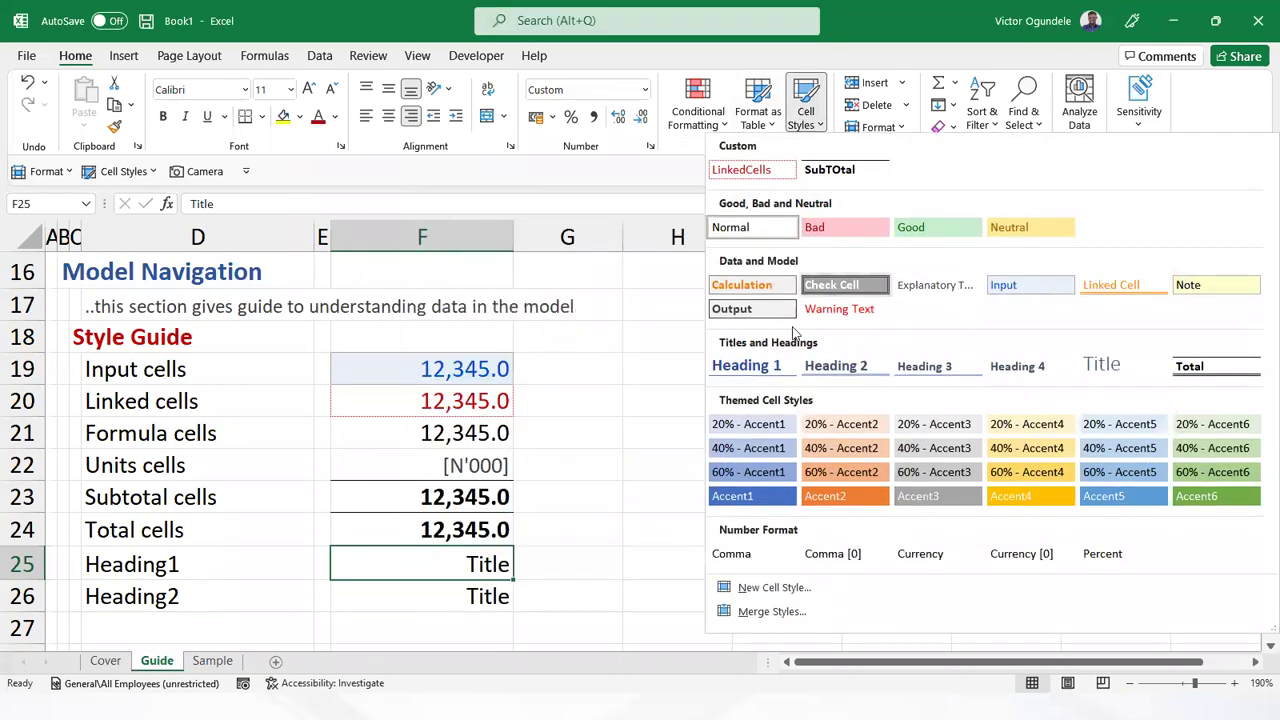
pyautogui.click(752, 368)
# For the Title in F26, modify the Heading 2 style so its bottom border is a thin dark red line
pyautogui.click(457, 606)
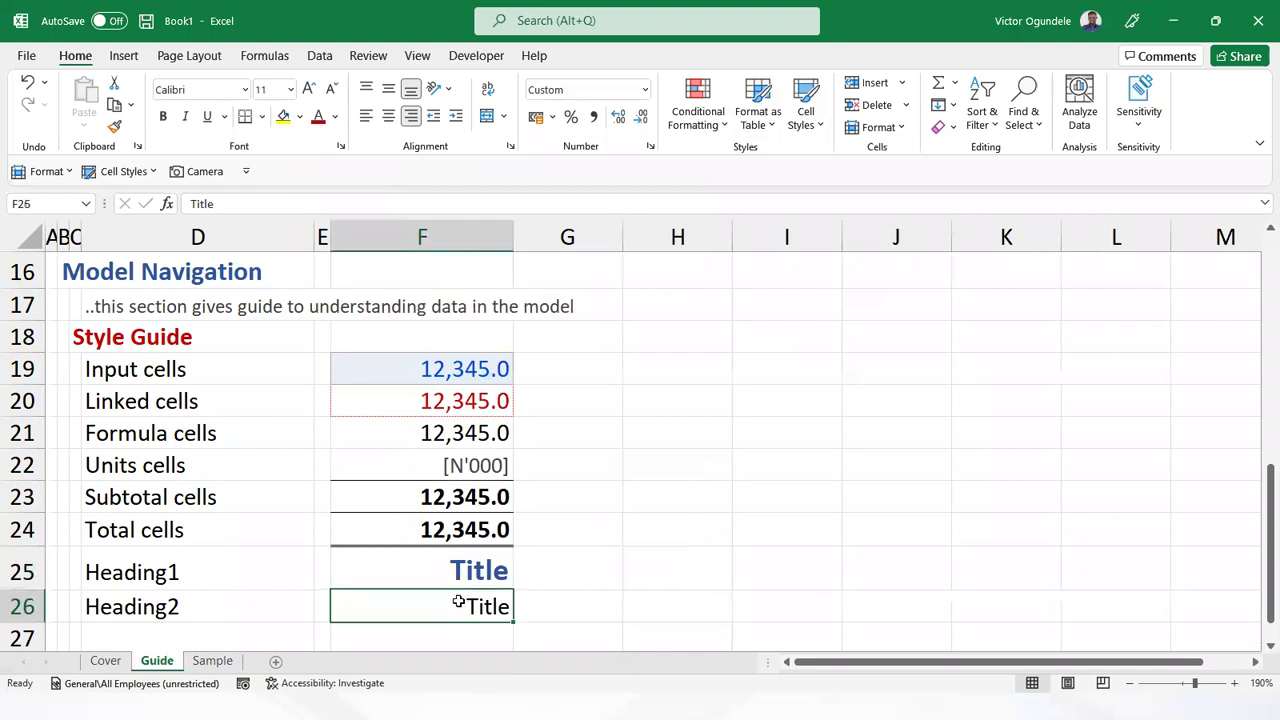
pyautogui.click(805, 112)
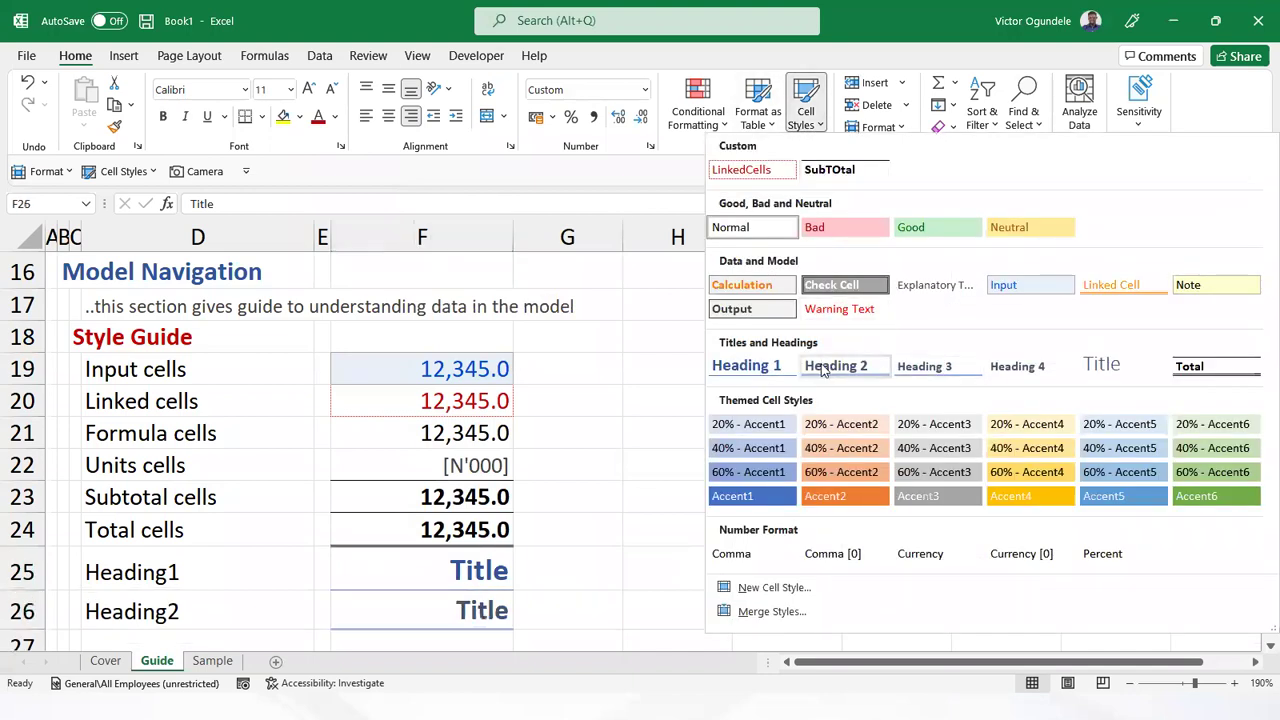
pyautogui.rightClick(825, 369)
pyautogui.click(862, 404)
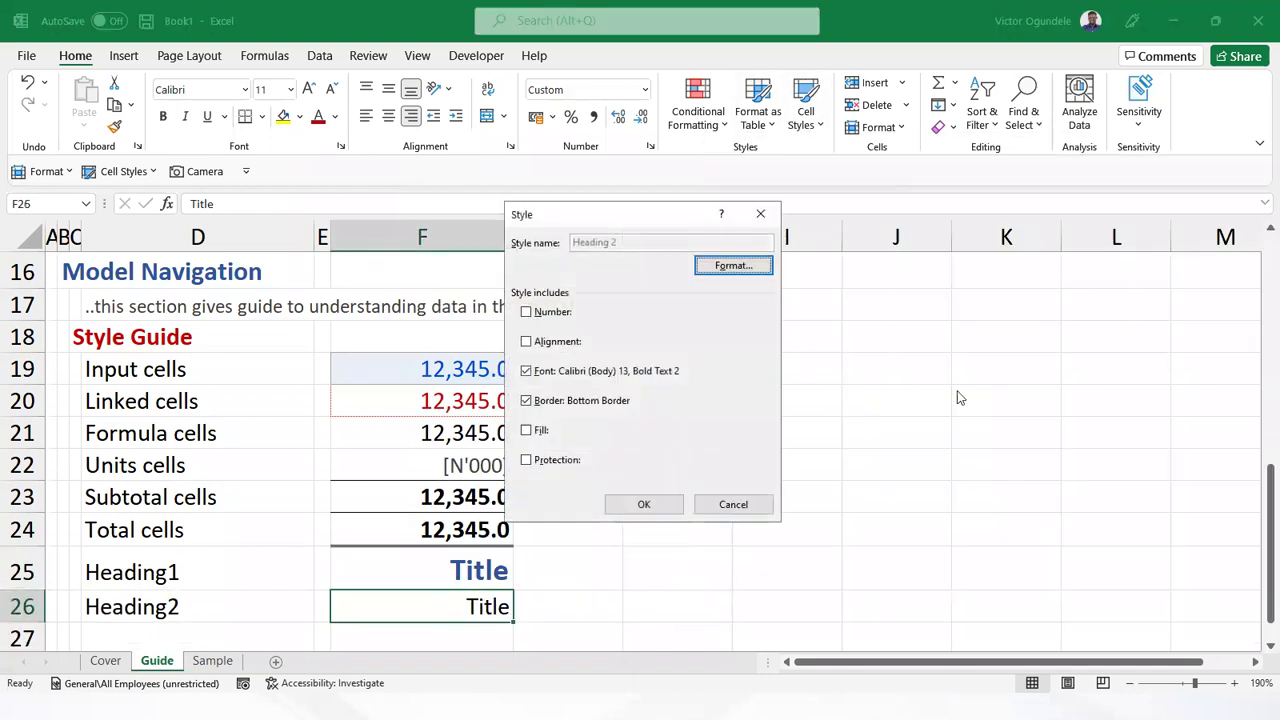
pyautogui.click(718, 266)
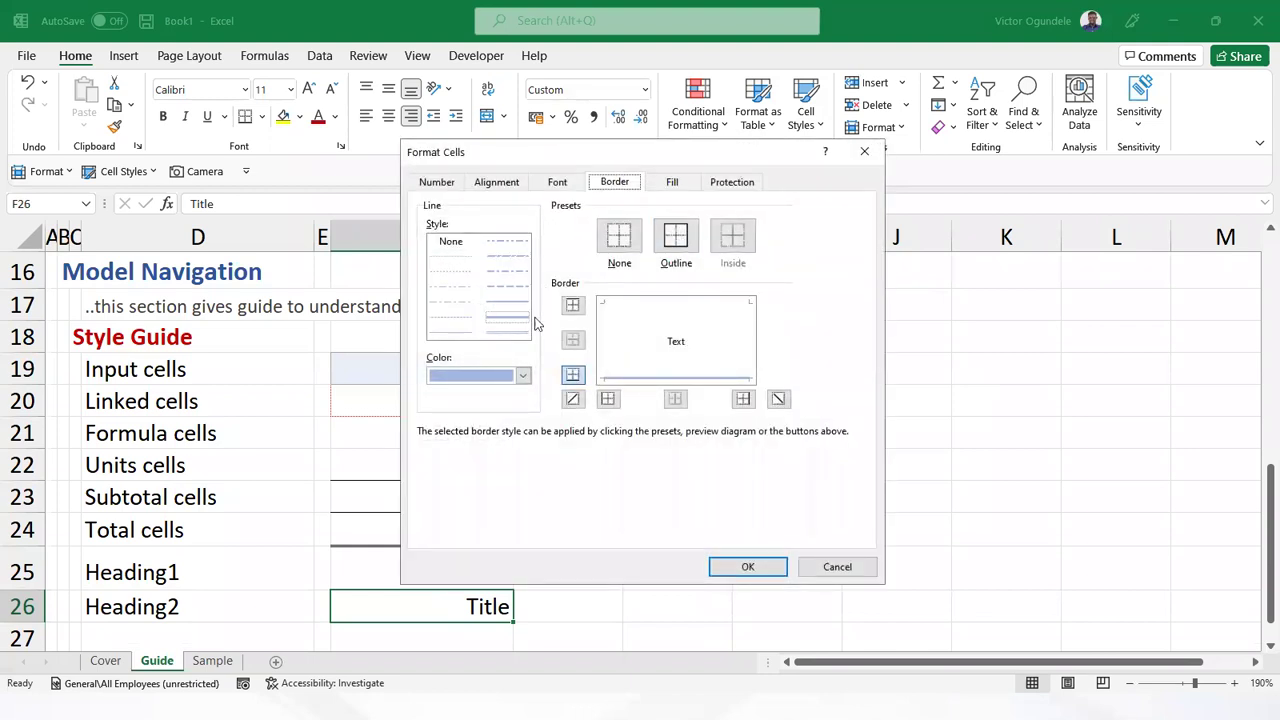
pyautogui.click(522, 375)
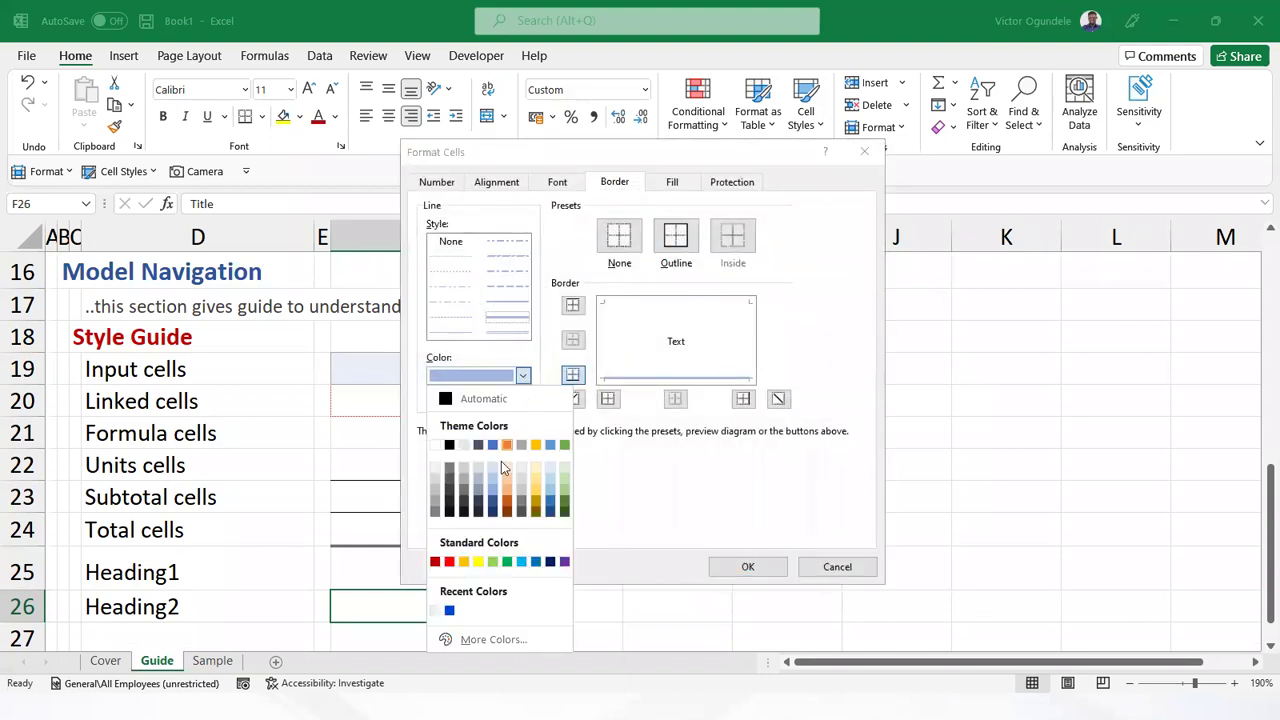
pyautogui.click(435, 562)
pyautogui.click(453, 334)
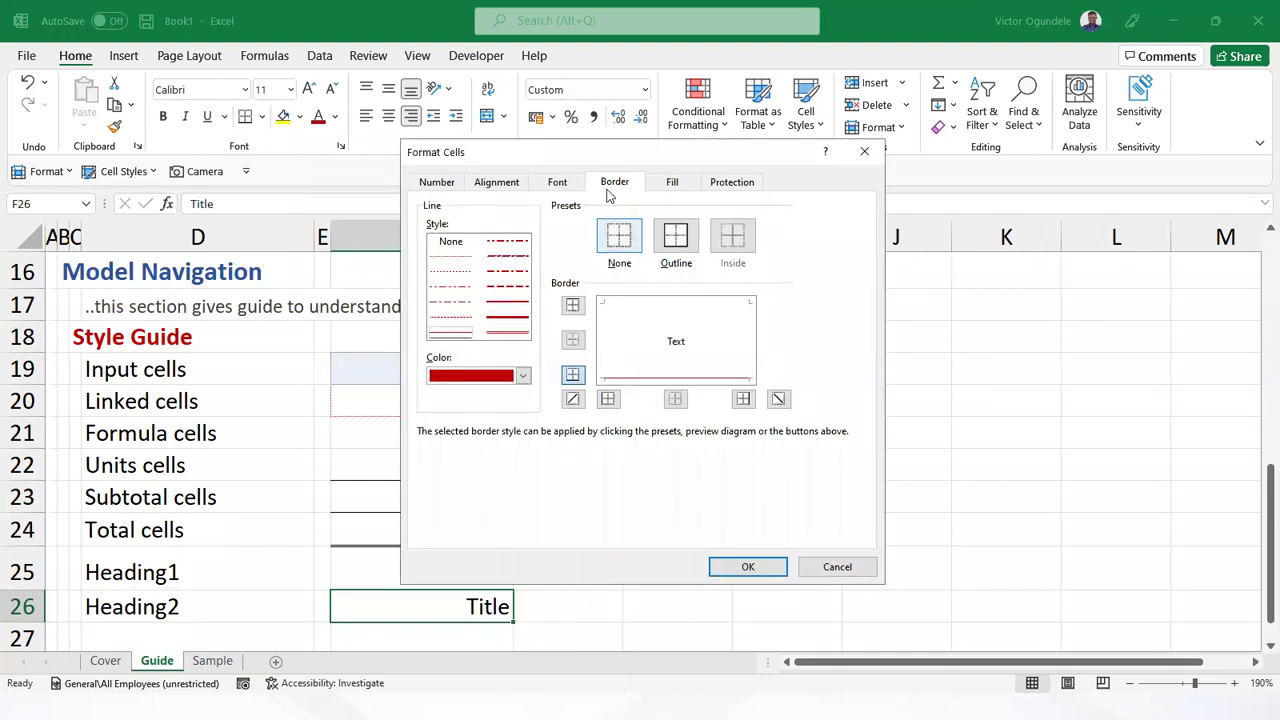
# Set the Heading 2 style's font colour to Dark Red and save the modified style
pyautogui.click(559, 183)
pyautogui.click(736, 336)
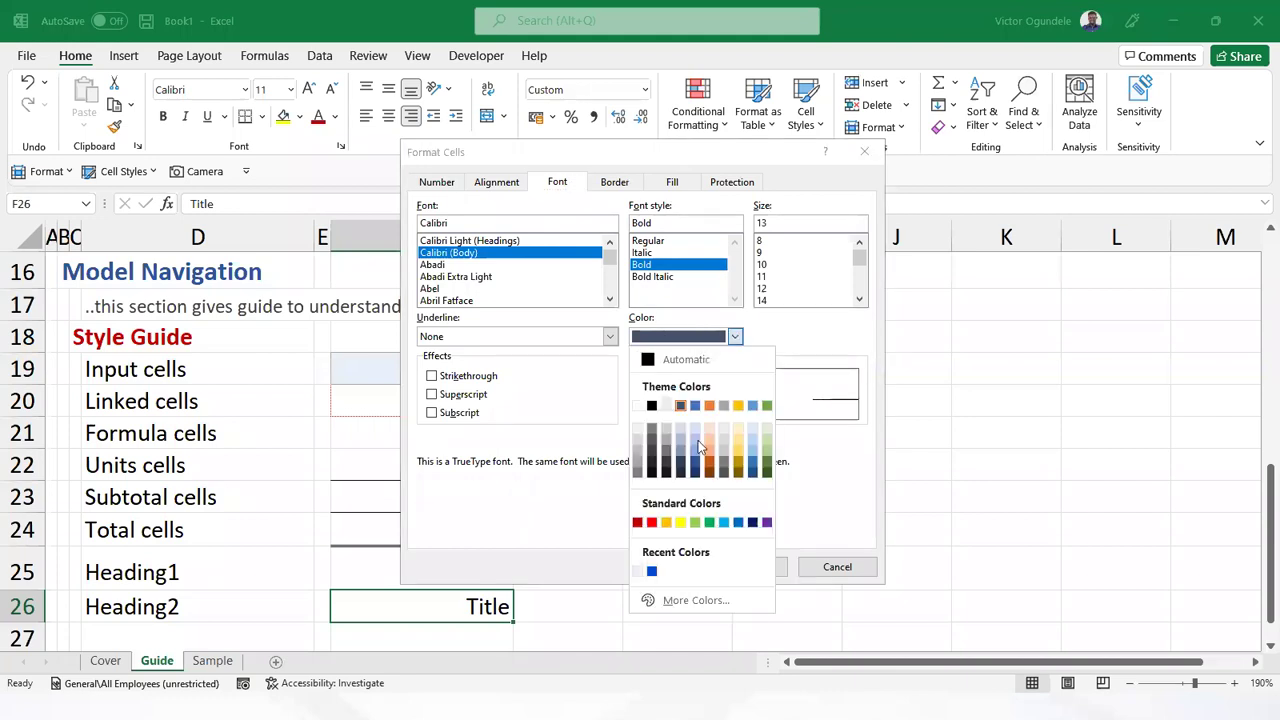
pyautogui.click(637, 522)
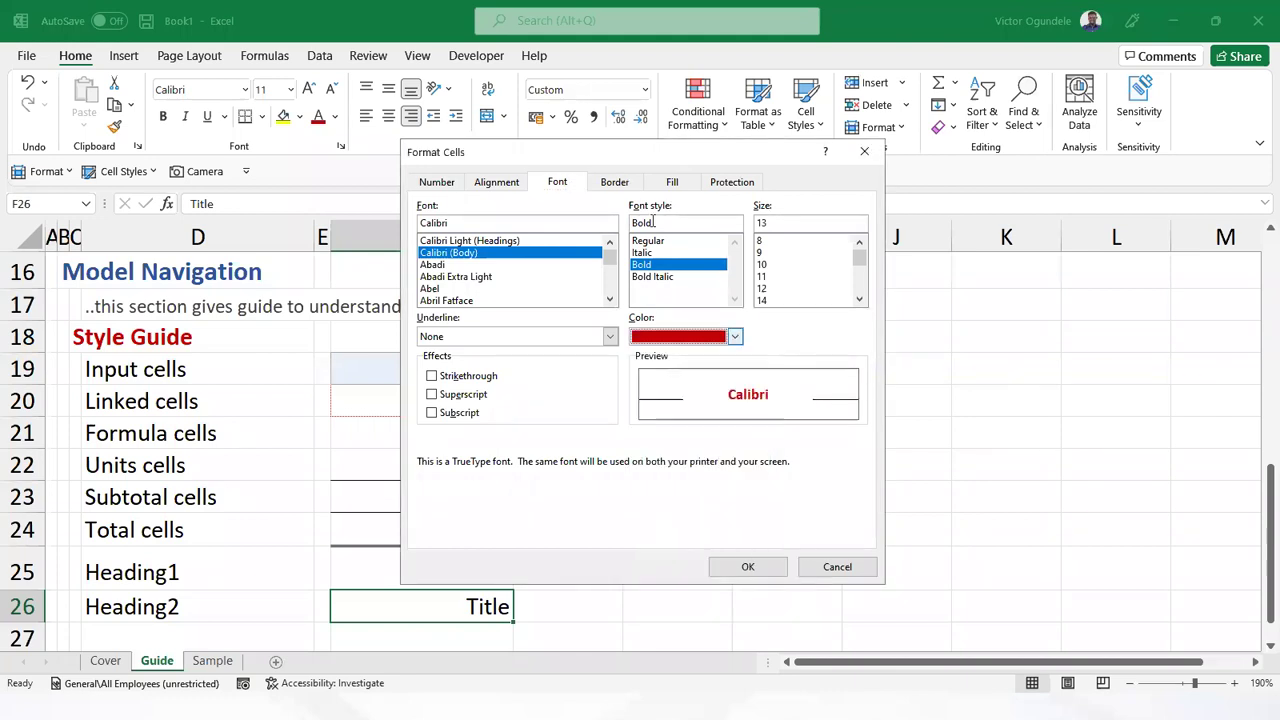
pyautogui.click(614, 182)
pyautogui.click(673, 182)
pyautogui.click(748, 567)
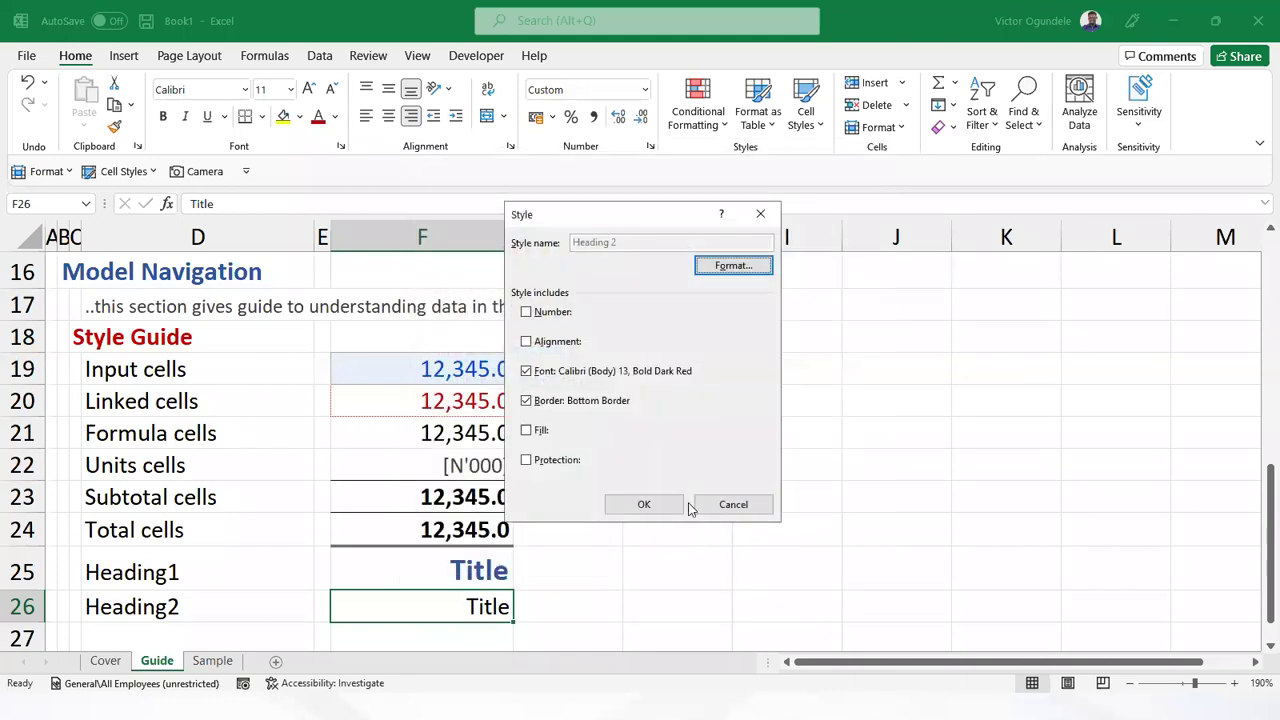
pyautogui.click(660, 503)
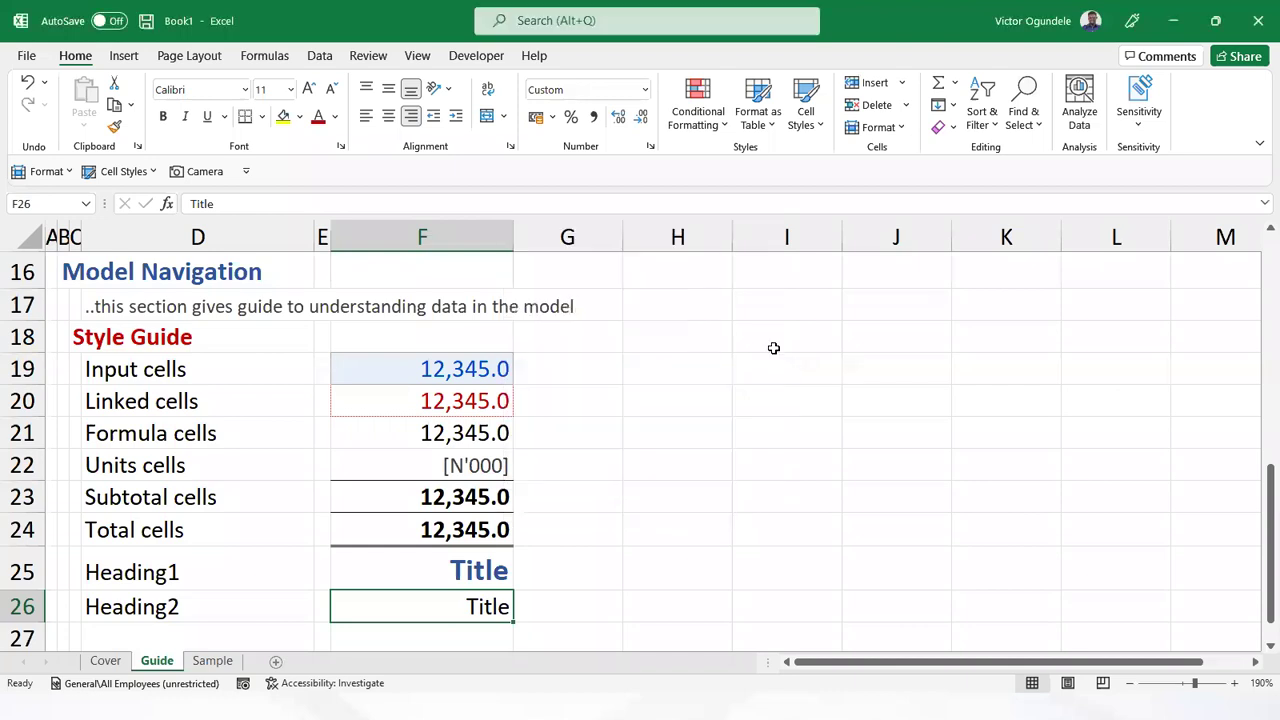
# Apply the modified Heading 2 style to the Title in F26
pyautogui.click(805, 116)
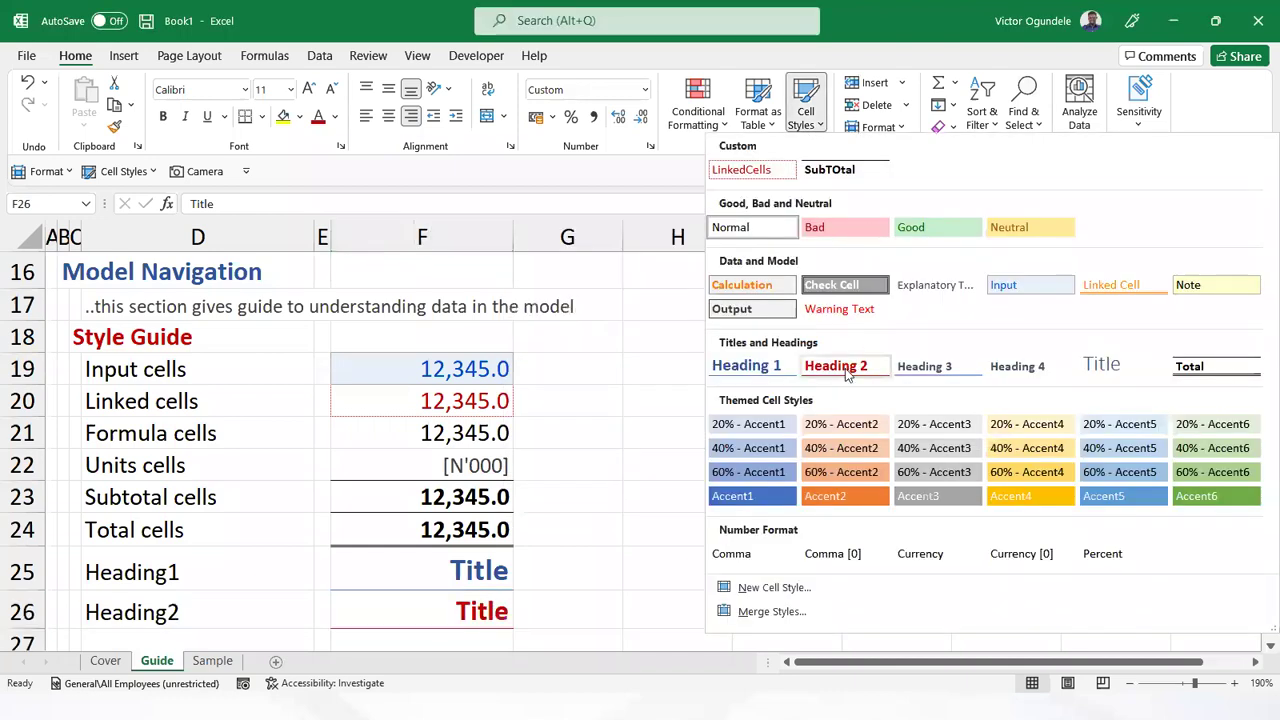
pyautogui.click(836, 368)
pyautogui.click(652, 569)
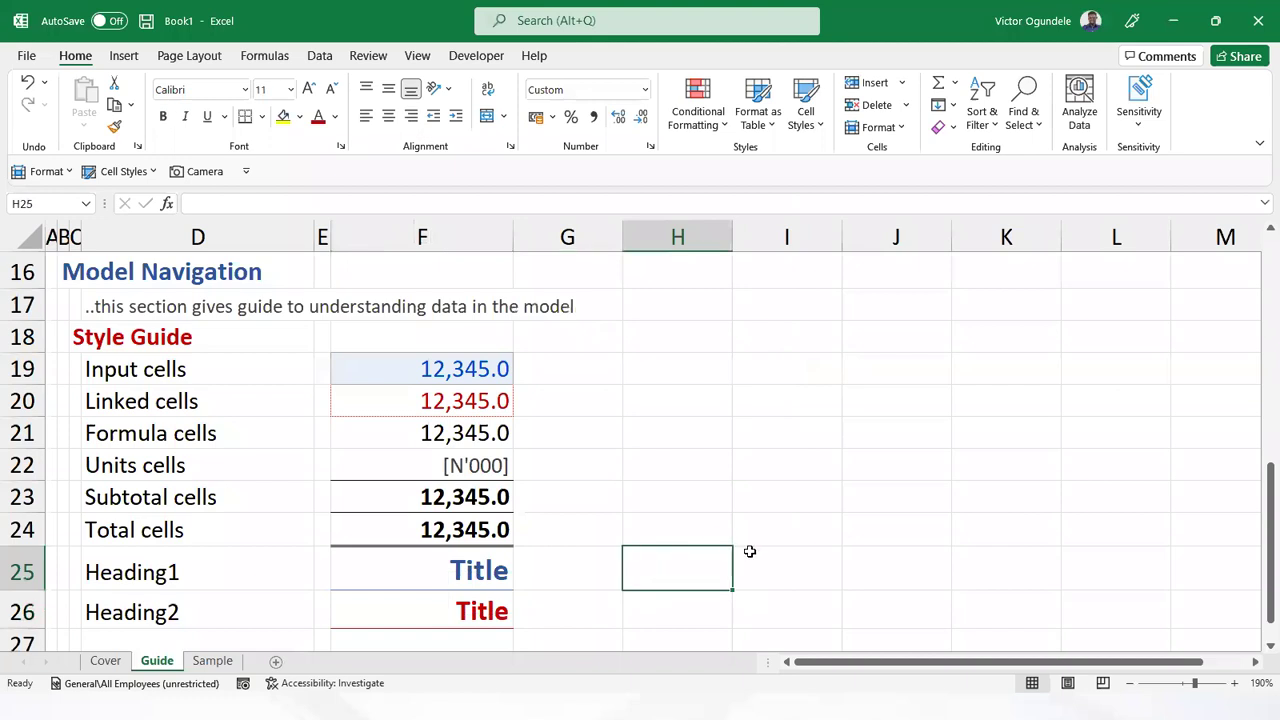
# Apply the Explanatory Text style to the description cells G19:G26 beside the style samples
pyautogui.keyDown('ctrl'); pyautogui.scroll(-2, 749, 551); pyautogui.keyUp('ctrl')
pyautogui.moveTo(478, 347); pyautogui.dragTo(503, 558)
pyautogui.click(805, 116)
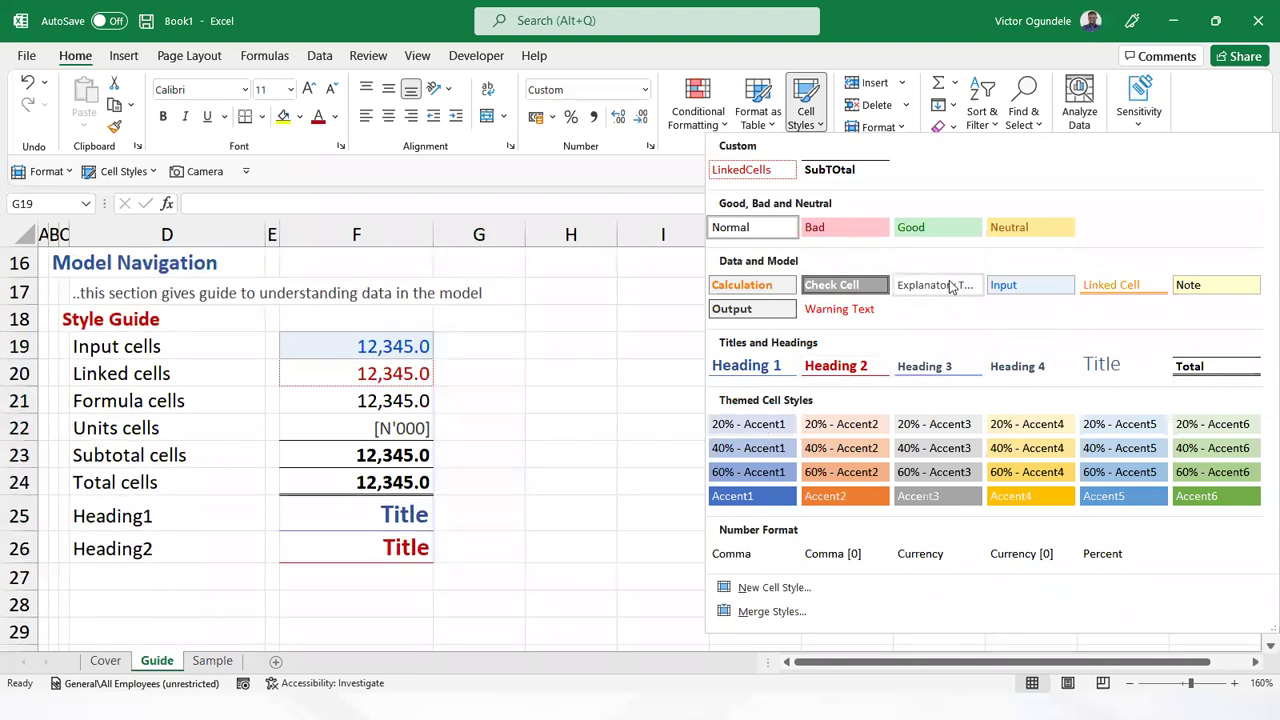
pyautogui.click(942, 288)
# Make G19 the active cell and collapse the ribbon to enlarge the sheet area
pyautogui.click(515, 343)
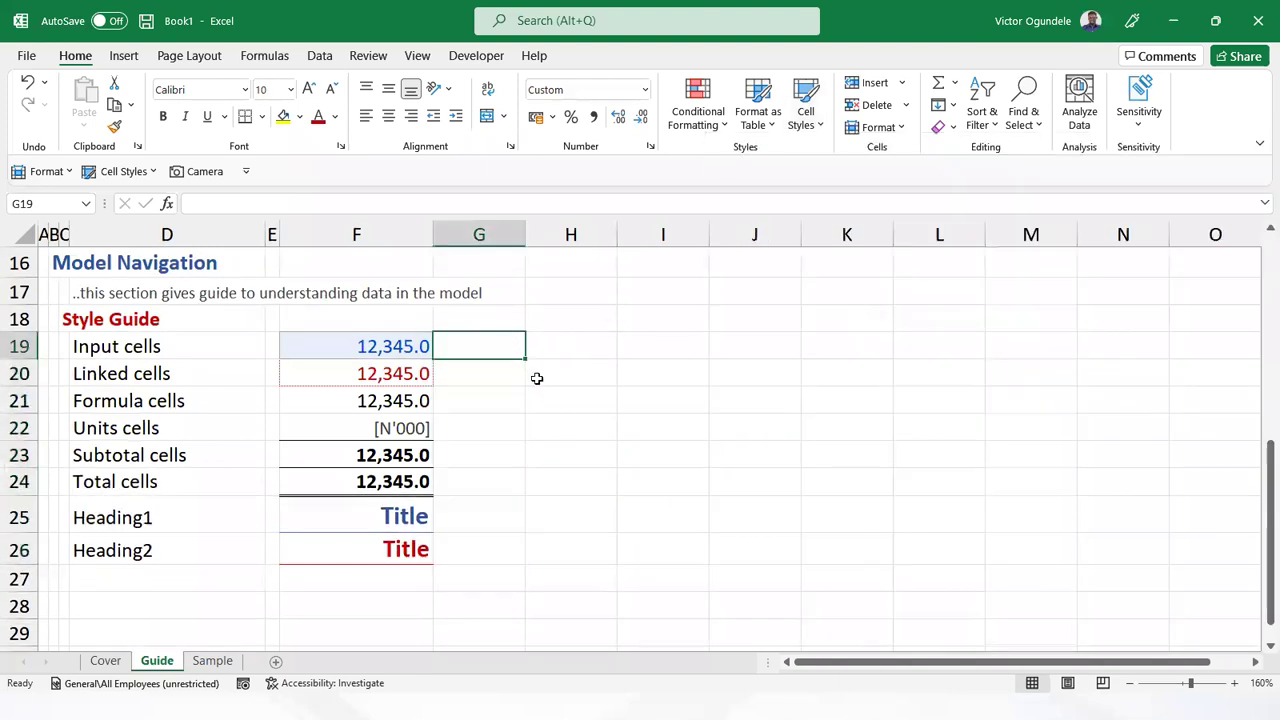
pyautogui.keyDown('ctrl'); pyautogui.scroll(2, 546, 386); pyautogui.keyUp('ctrl')
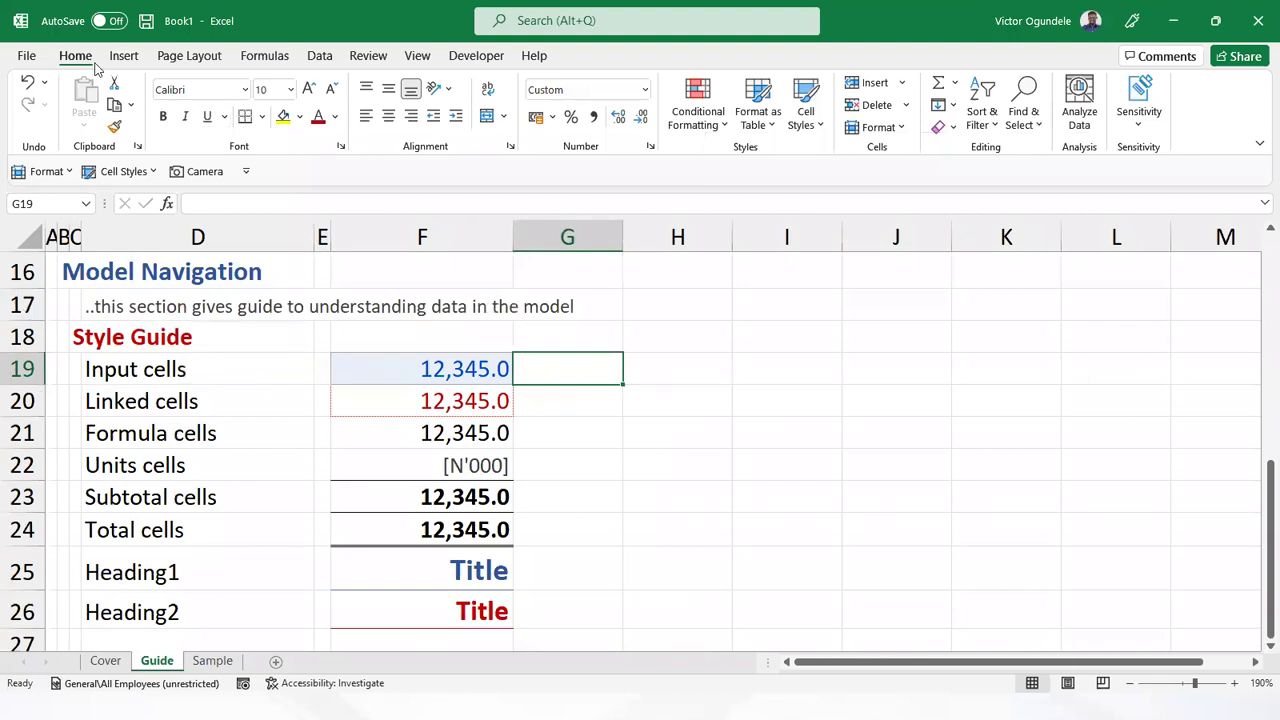
pyautogui.doubleClick(75, 56)
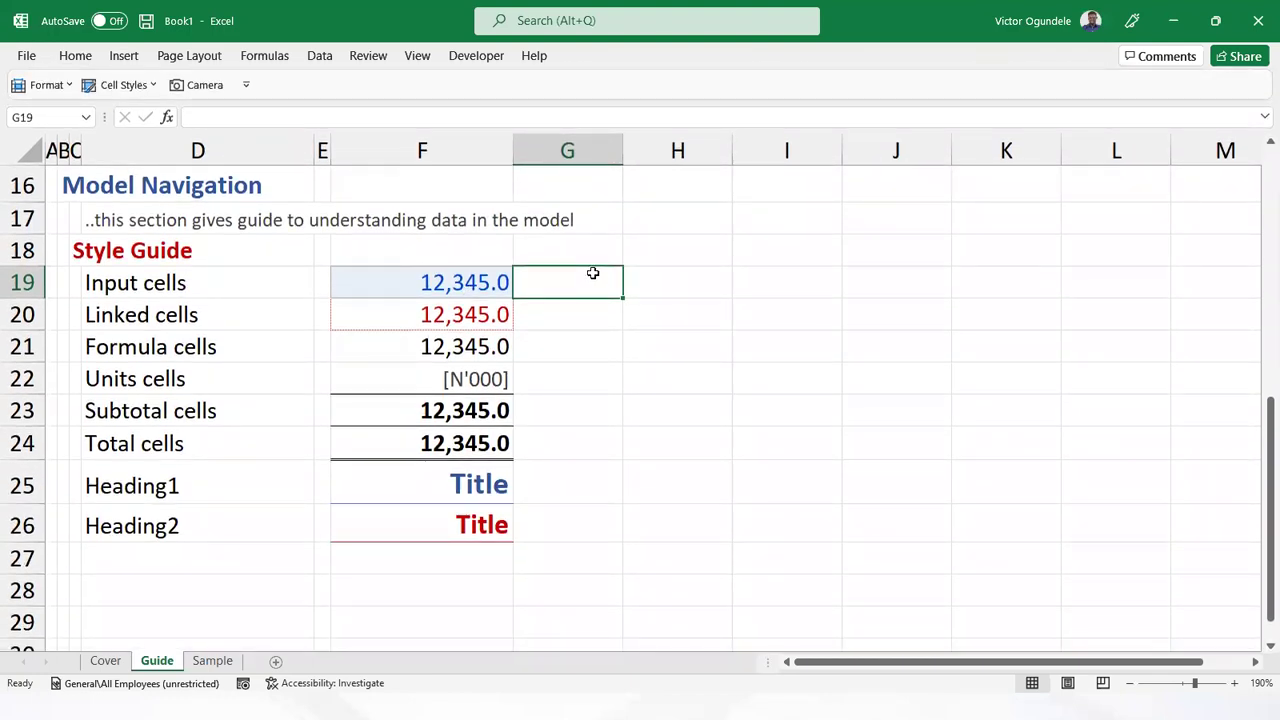
# Enter the description "..data in the cells can be modify/changed" for the input cells in G19
pyautogui.write('..data')
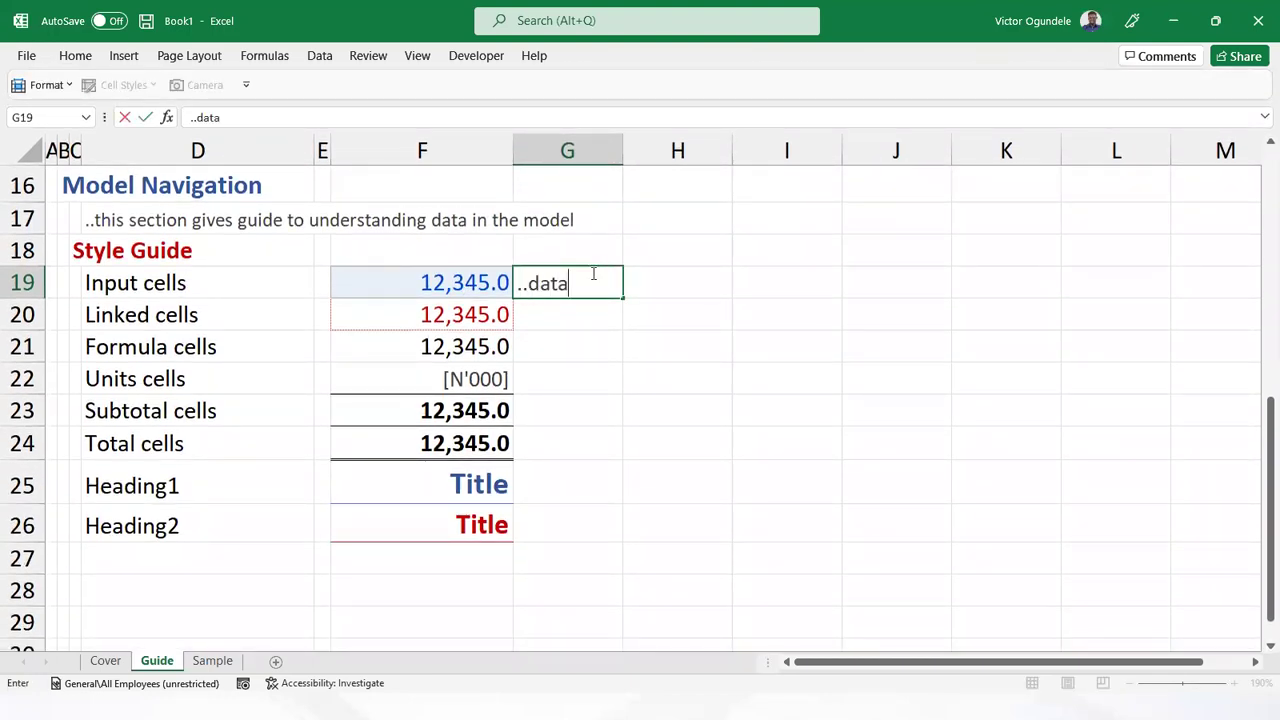
pyautogui.write(' in the cells can be mode')
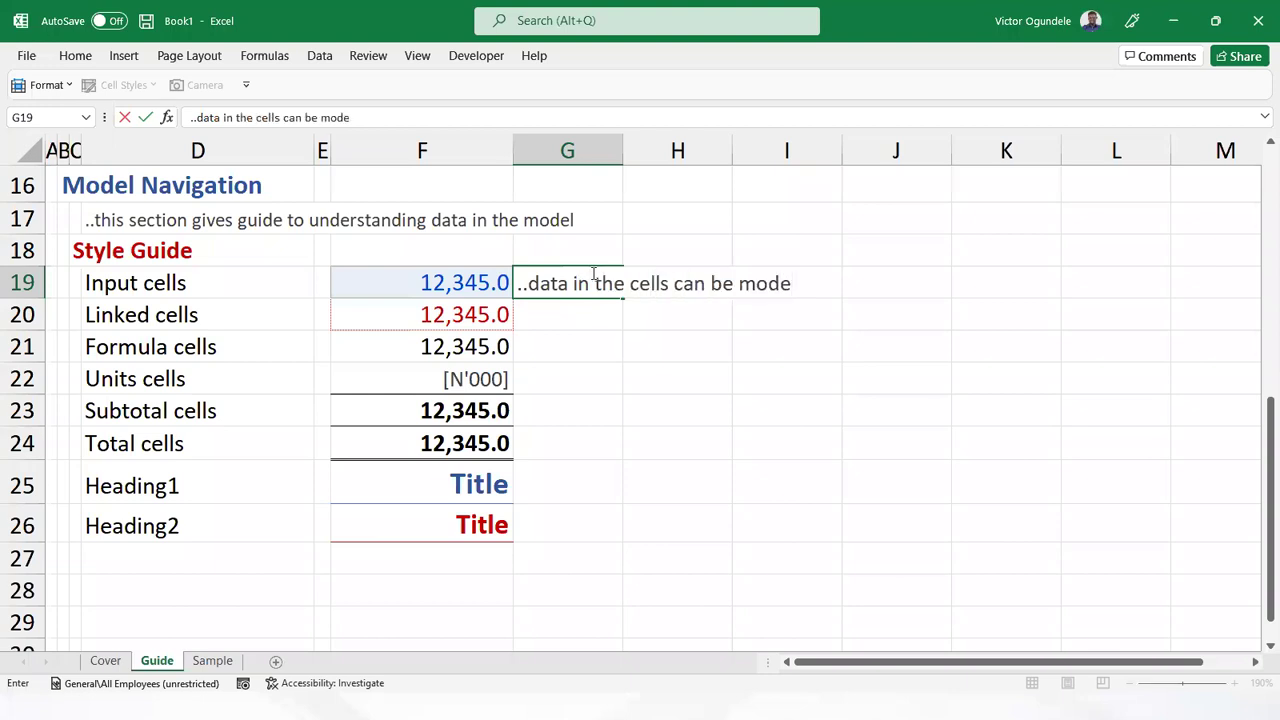
pyautogui.write('ify/chamg')
pyautogui.press('BackSpace')
pyautogui.press('BackSpace')
pyautogui.write('ged')
pyautogui.press('BackSpace')
pyautogui.press('BackSpace')
pyautogui.press('BackSpace')
pyautogui.write('nged')
pyautogui.press('Return')
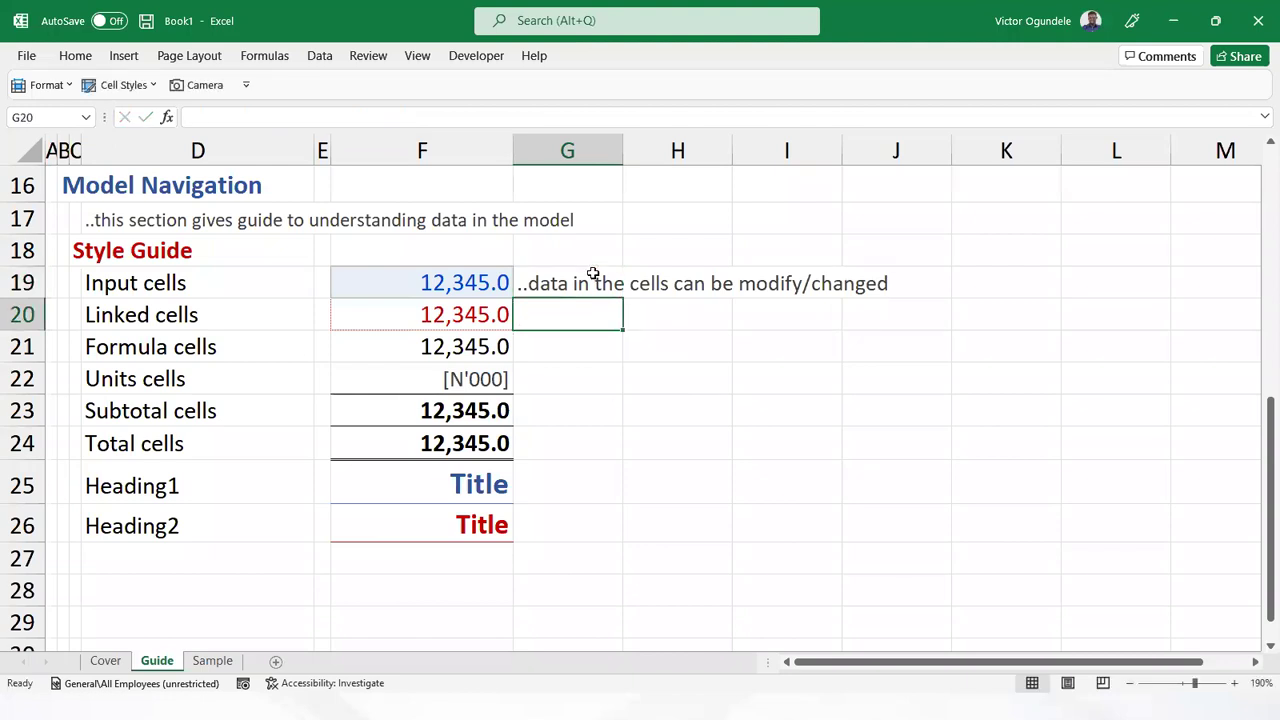
# Enter the description "..data gotten from another cell or worksheet" for the linked cells in G20
pyautogui.write('..d')
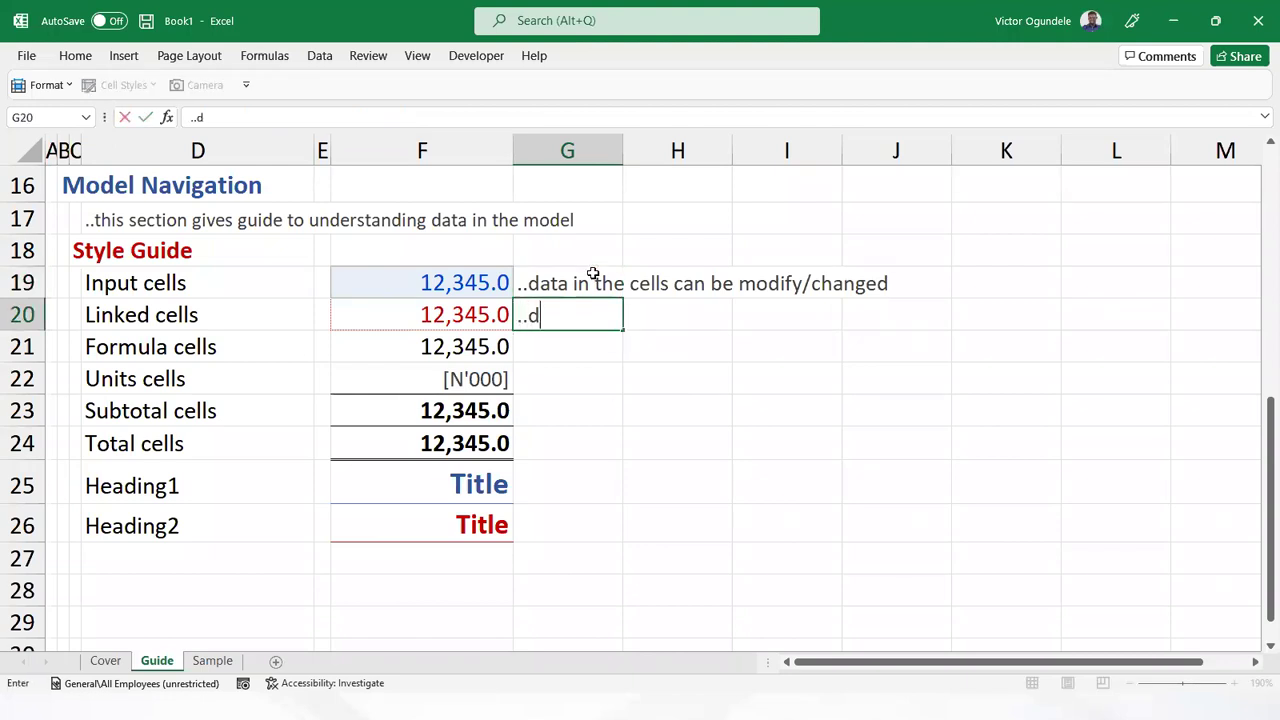
pyautogui.write('ata gottenfro')
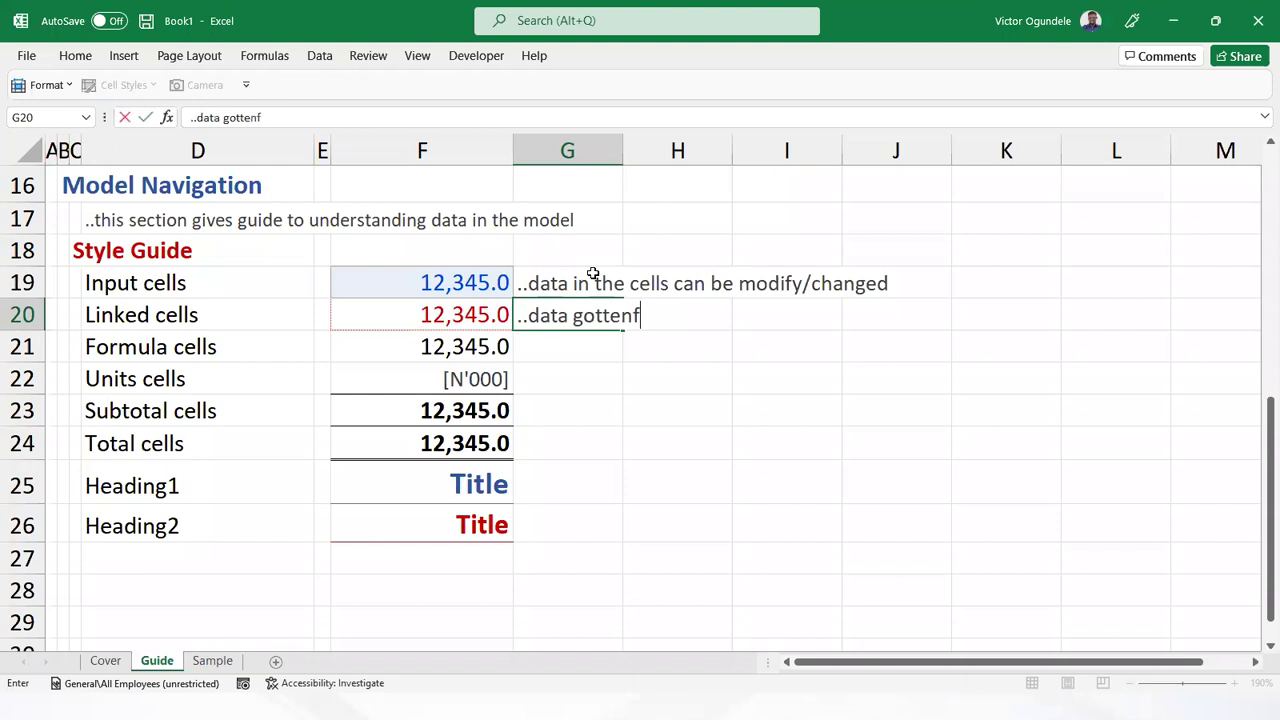
pyautogui.press('BackSpace')
pyautogui.write('from another c')
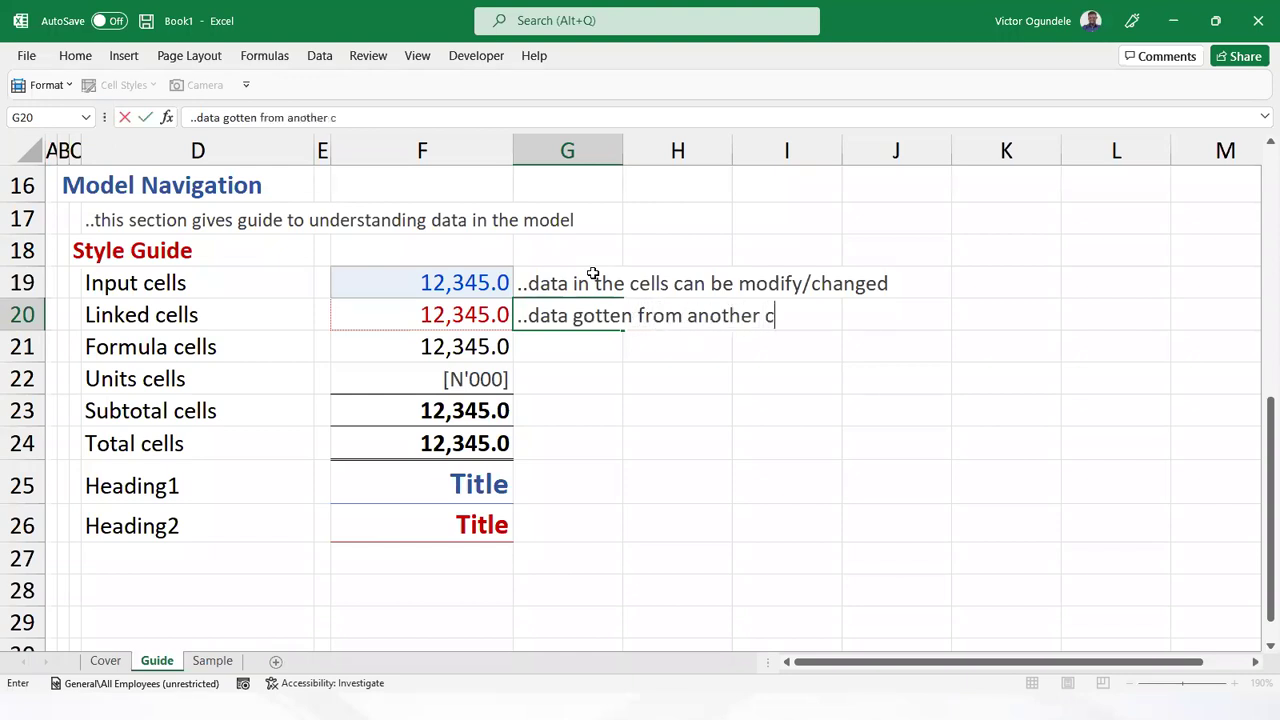
pyautogui.write('ell or wor')
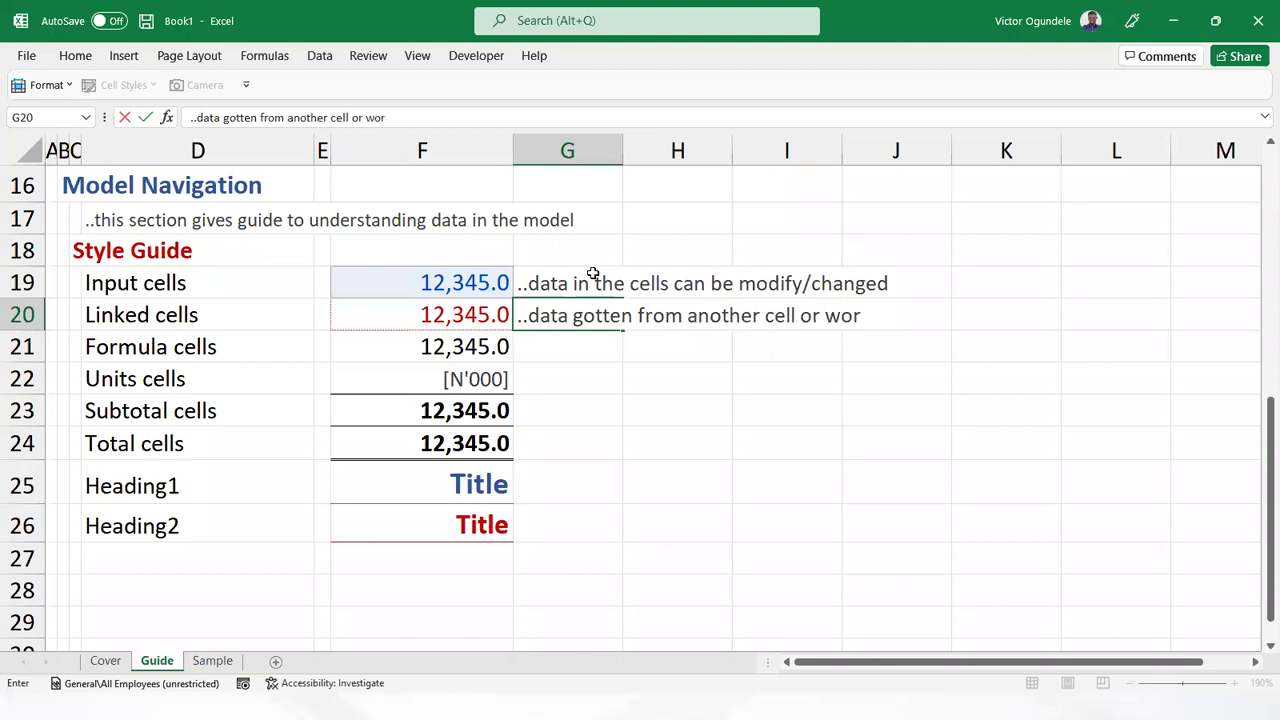
pyautogui.write('ksee')
pyautogui.press('BackSpace')
pyautogui.press('BackSpace')
pyautogui.write('sheet')
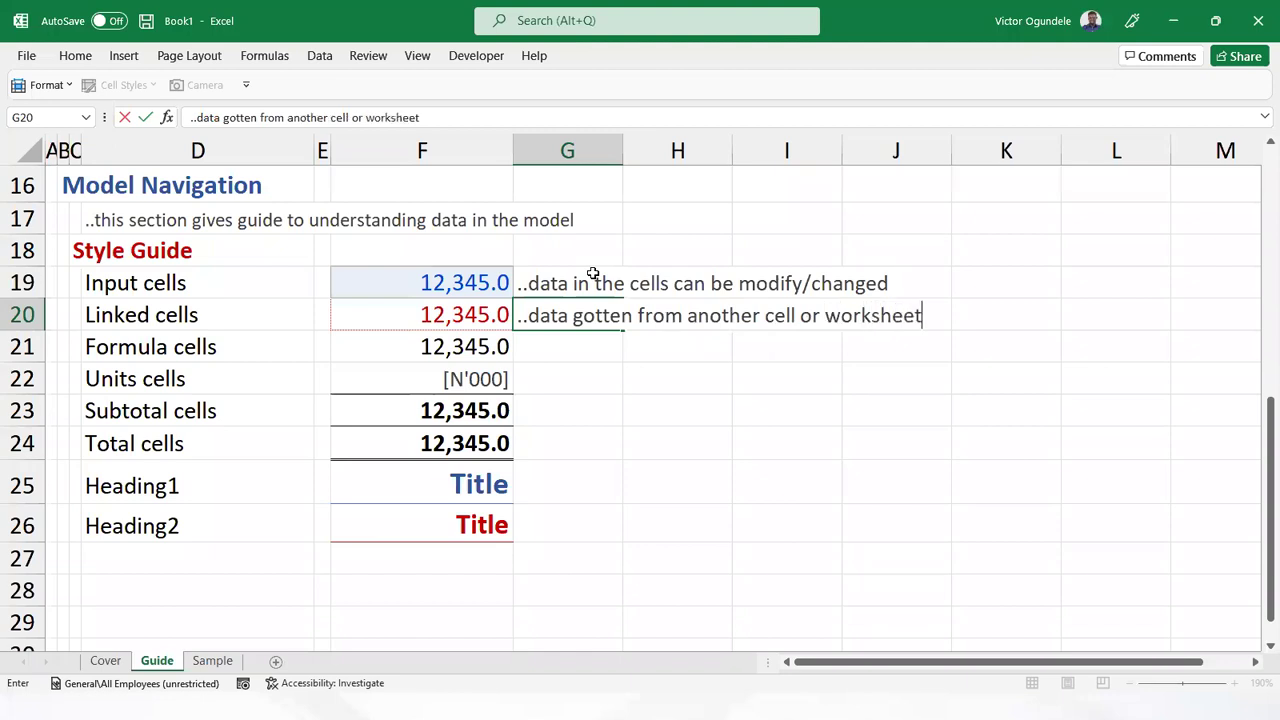
pyautogui.press('Return')
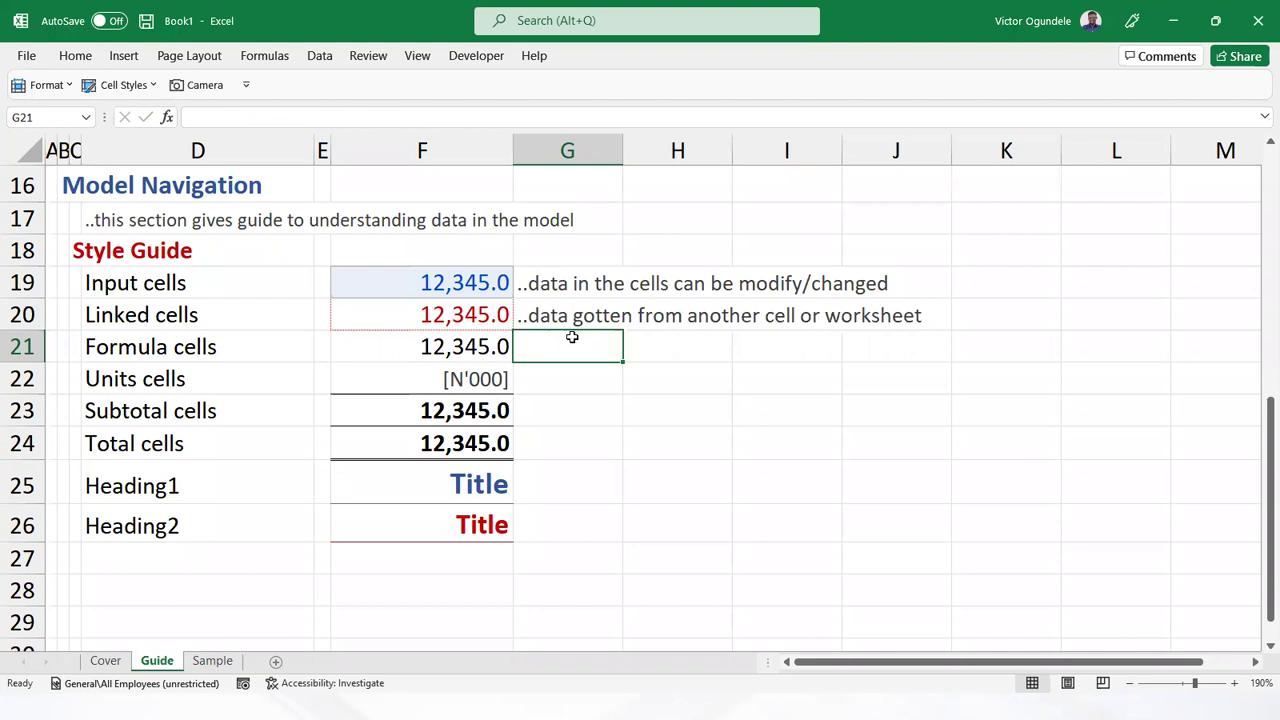
# Enter the description "..result of fuctions or formula" for the formula cells in G21
pyautogui.write('..rese')
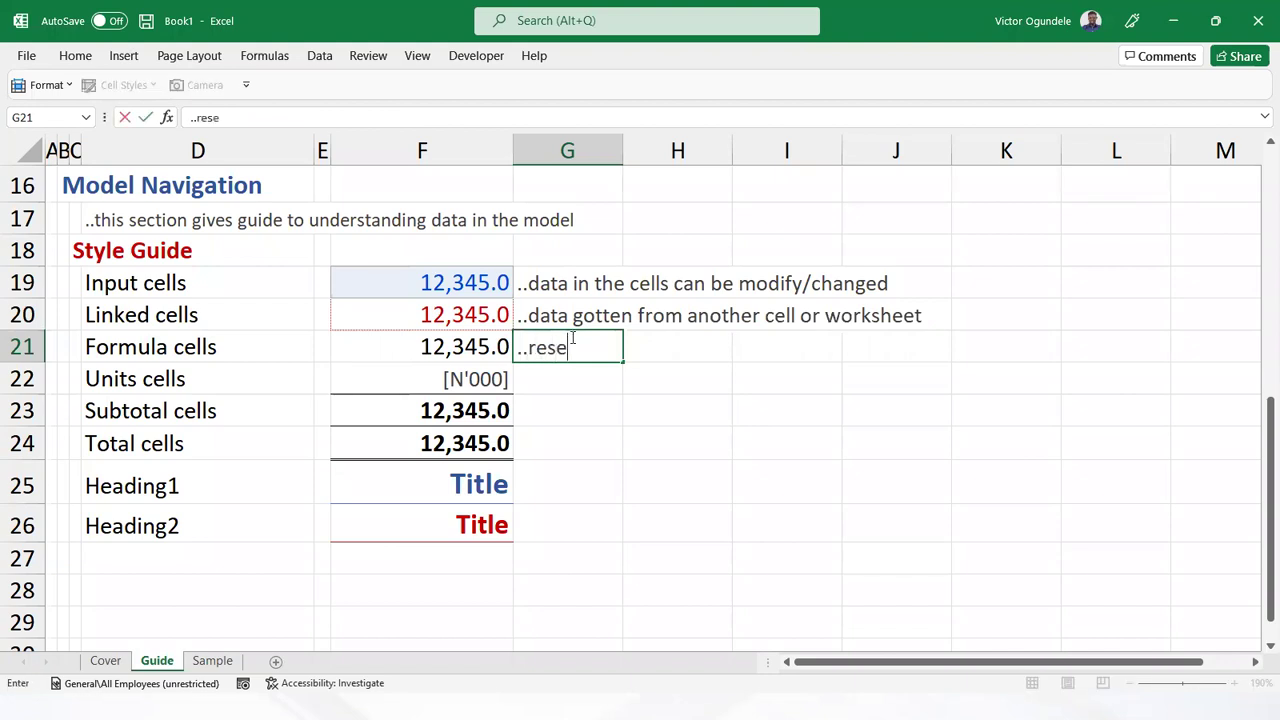
pyautogui.press('BackSpace')
pyautogui.write('ult of g')
pyautogui.press('BackSpace')
pyautogui.write('fuctions')
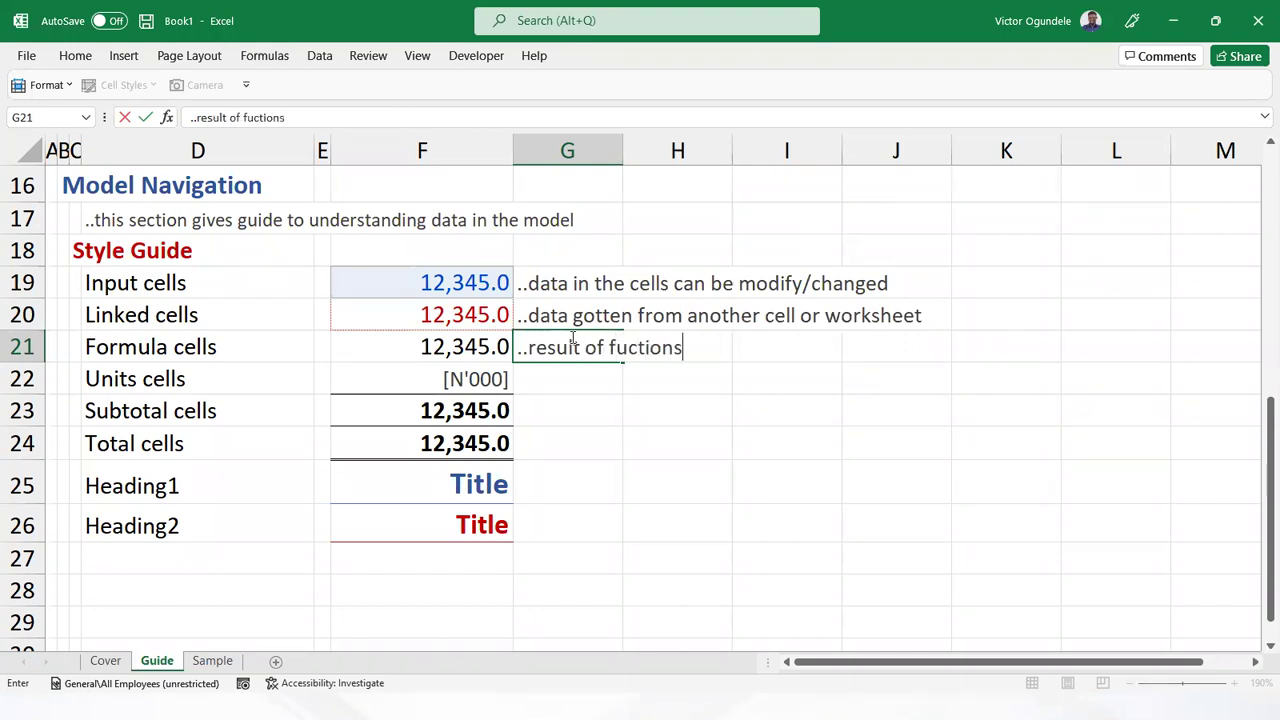
pyautogui.write(' of formula')
pyautogui.press('Return')
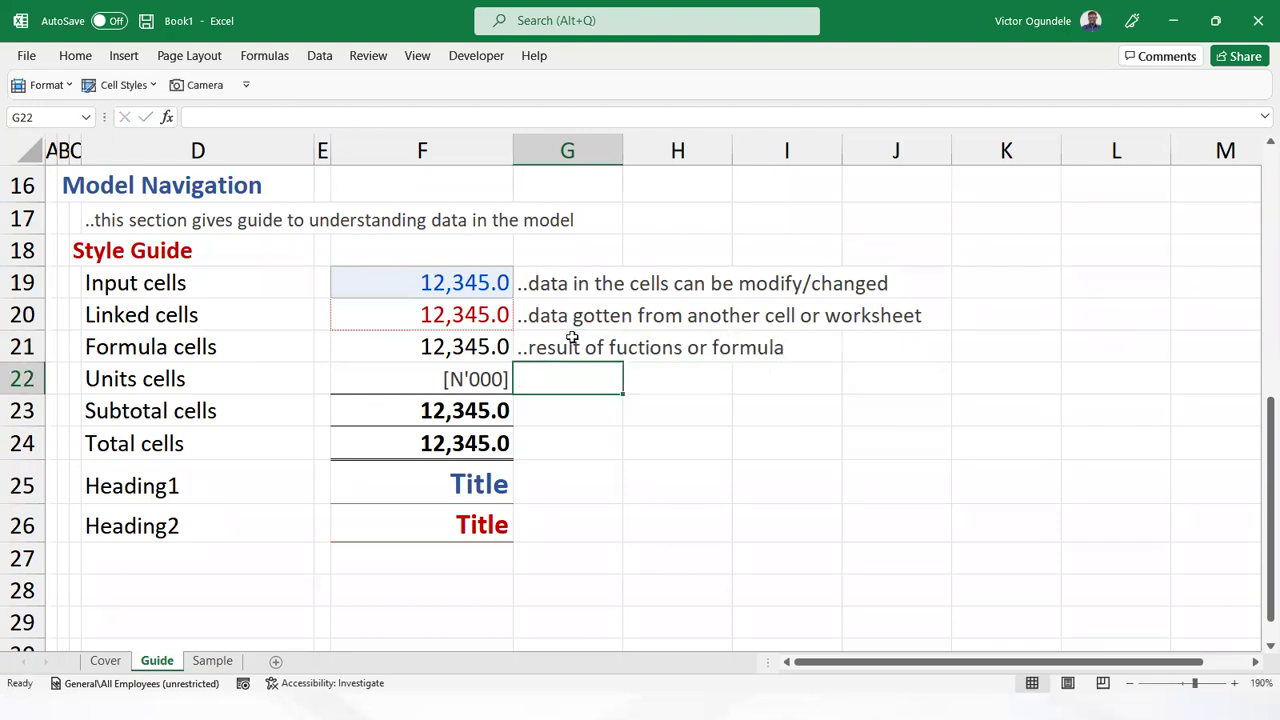
# Enter the description "..gives descriptions to rows or column data" for the units cells in G22
pyautogui.write('..')
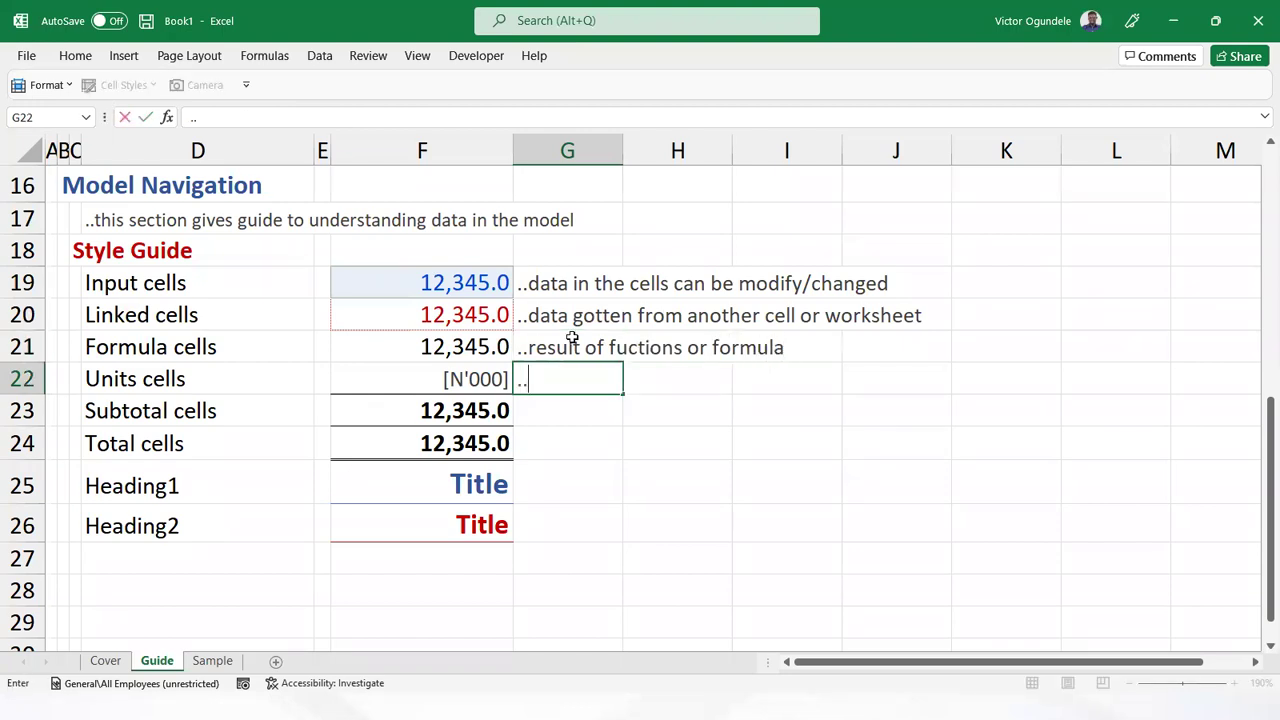
pyautogui.write('gives decripti')
pyautogui.press('BackSpace')
pyautogui.press('BackSpace')
pyautogui.press('BackSpace')
pyautogui.press('BackSpace')
pyautogui.press('BackSpace')
pyautogui.write('scripti')
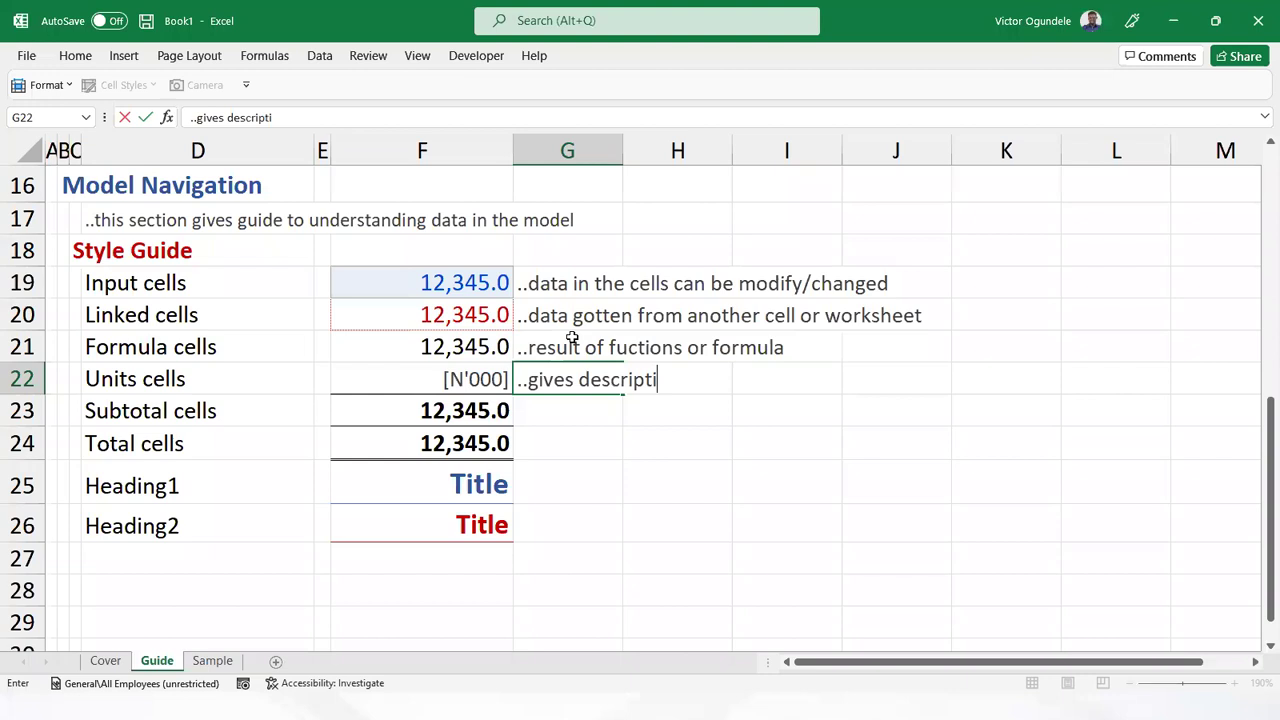
pyautogui.write('ons to rows or colum')
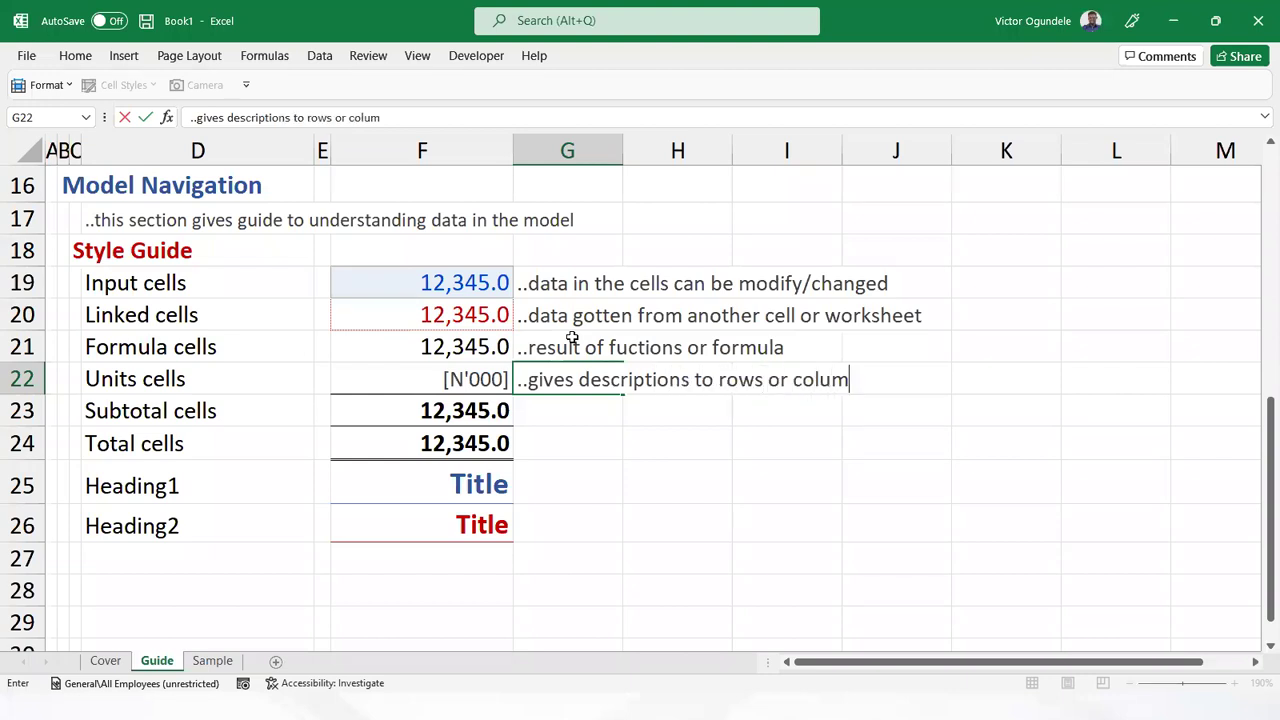
pyautogui.write('n data')
pyautogui.press('Return')
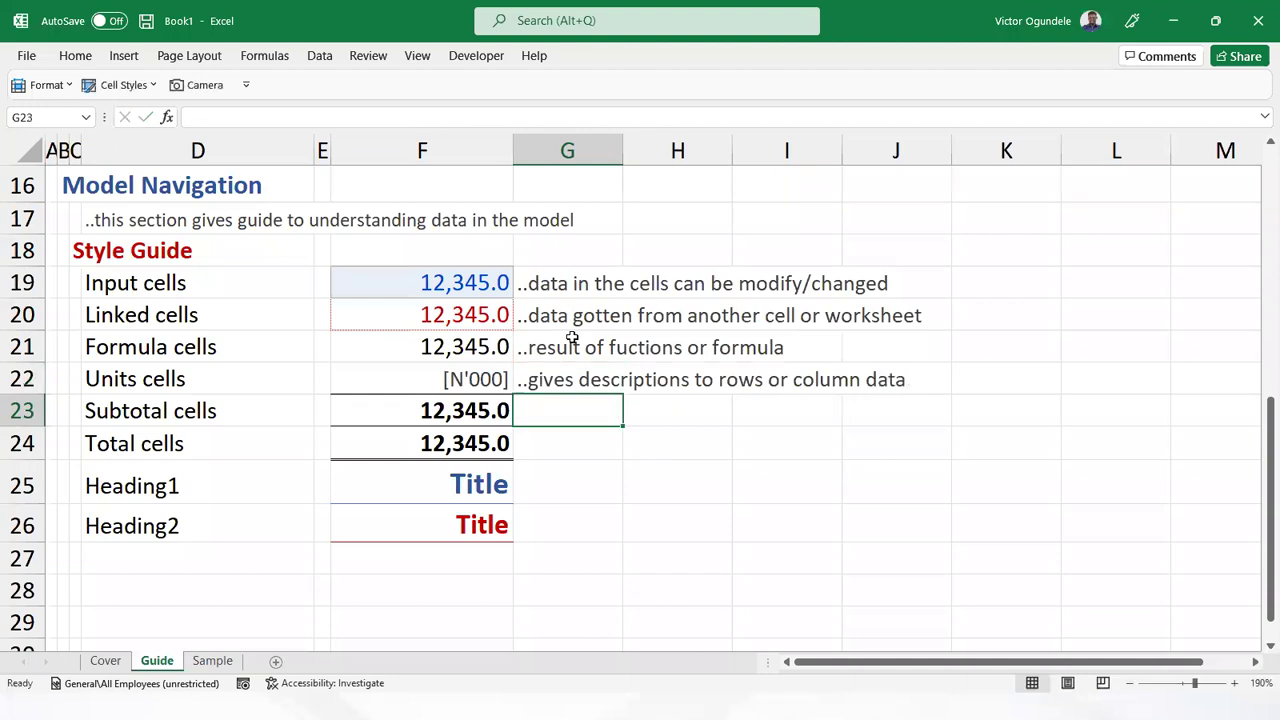
# Enter the description "..summation of a part of rows or columns" for the subtotal cells in G23
pyautogui.write('..summa')
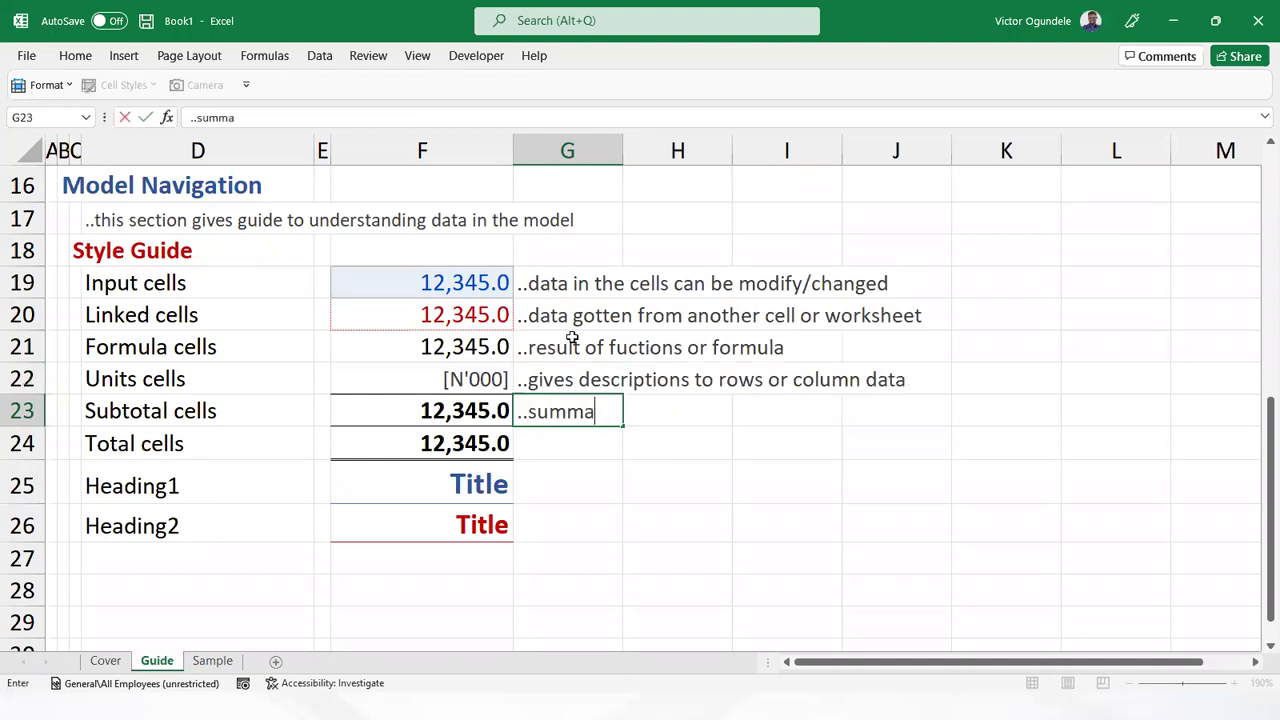
pyautogui.write('tion fo')
pyautogui.press('BackSpace')
pyautogui.press('BackSpace')
pyautogui.press('BackSpace')
pyautogui.write('of a part of rows or colum')
pyautogui.press('Return')
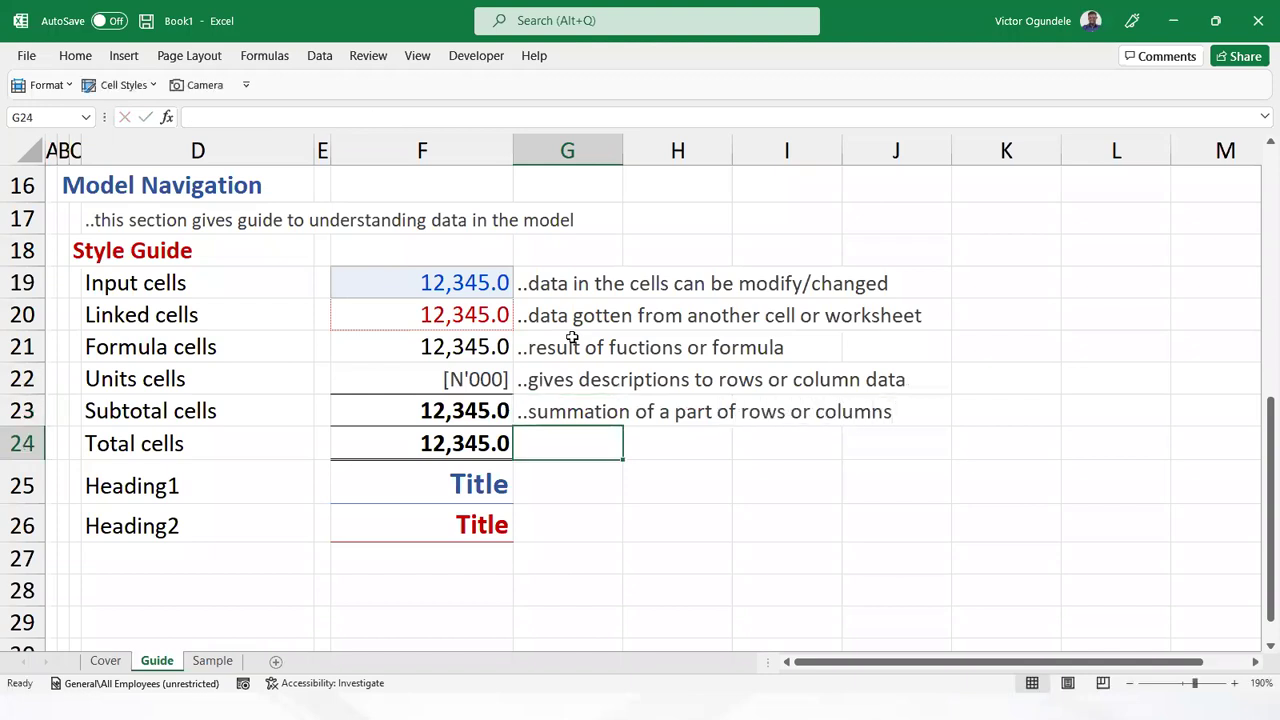
# Enter the description "..summation of a row or columns array" for the total cells in G24
pyautogui.write('..summar')
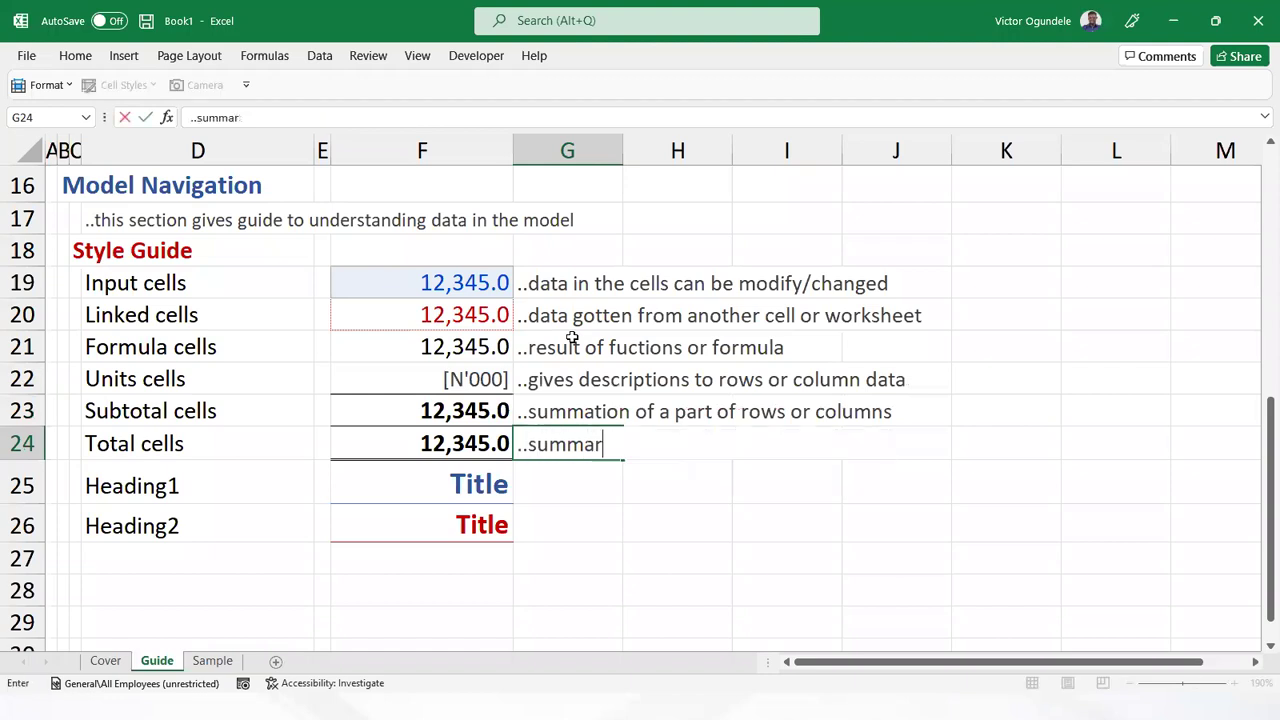
pyautogui.press('BackSpace')
pyautogui.write('tion')
pyautogui.press('BackSpace')
pyautogui.write('on of a row or col')
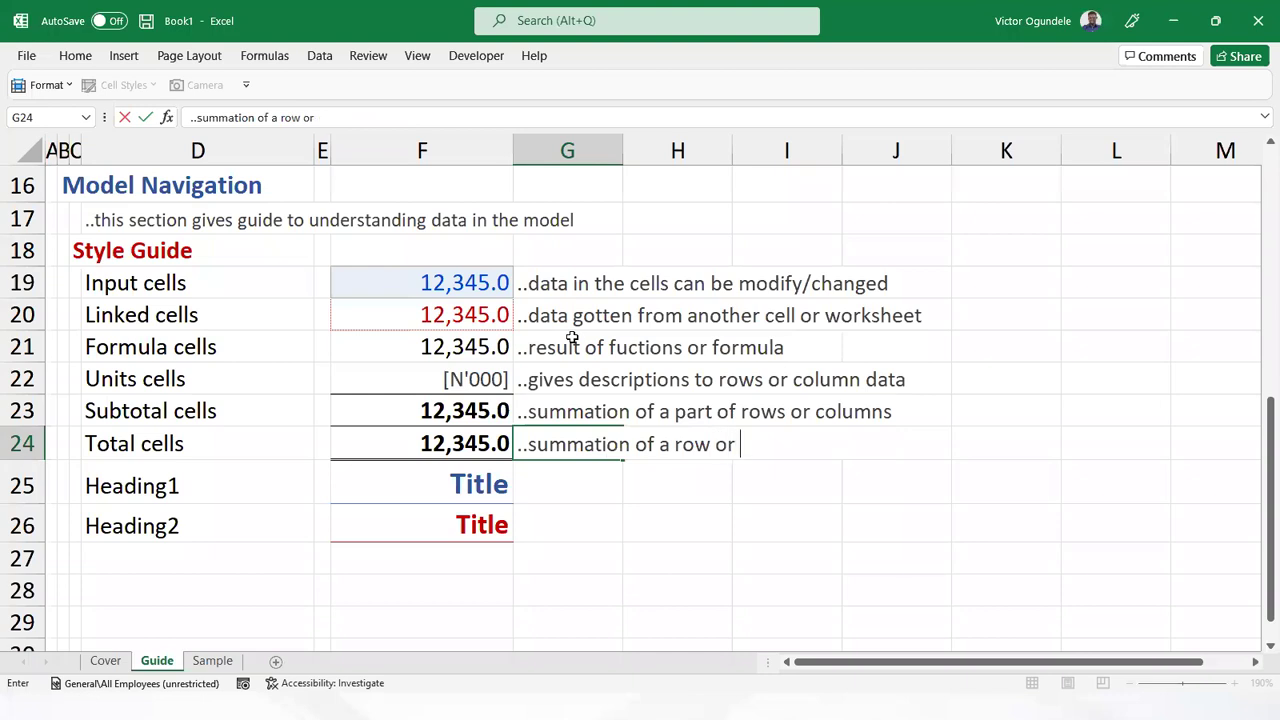
pyautogui.write('umns a')
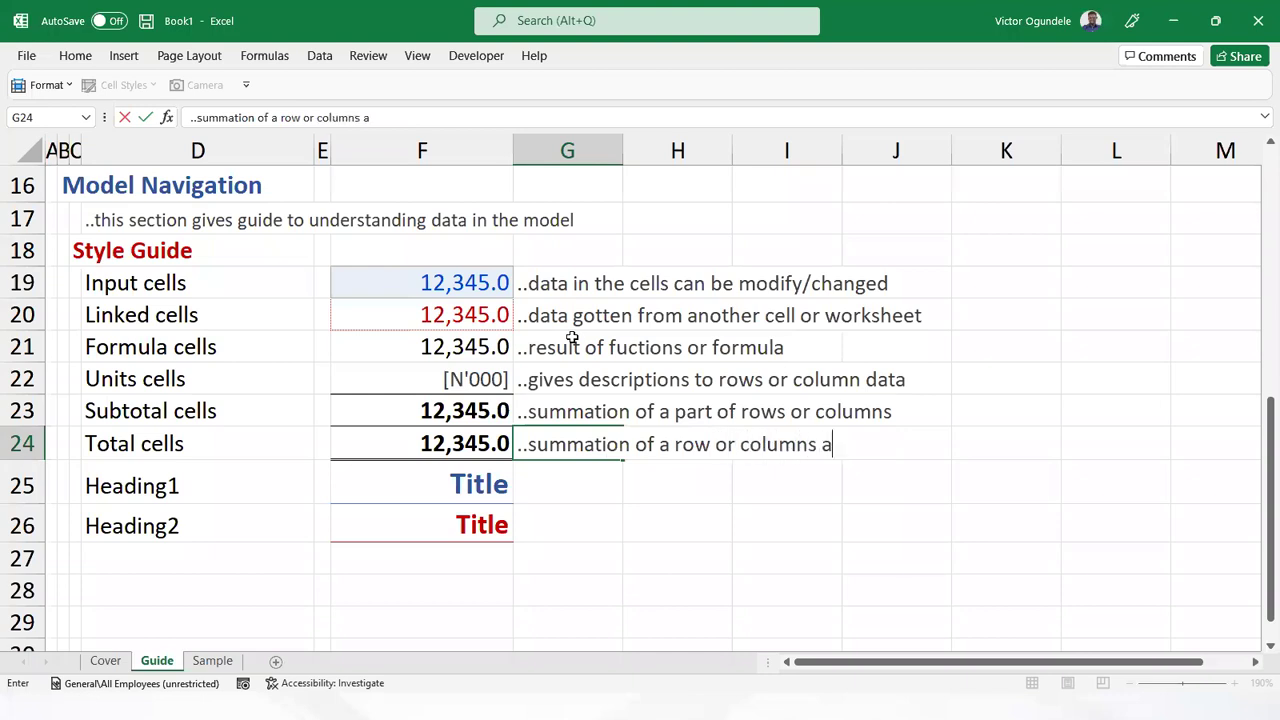
pyautogui.write('rray')
pyautogui.press('Return')
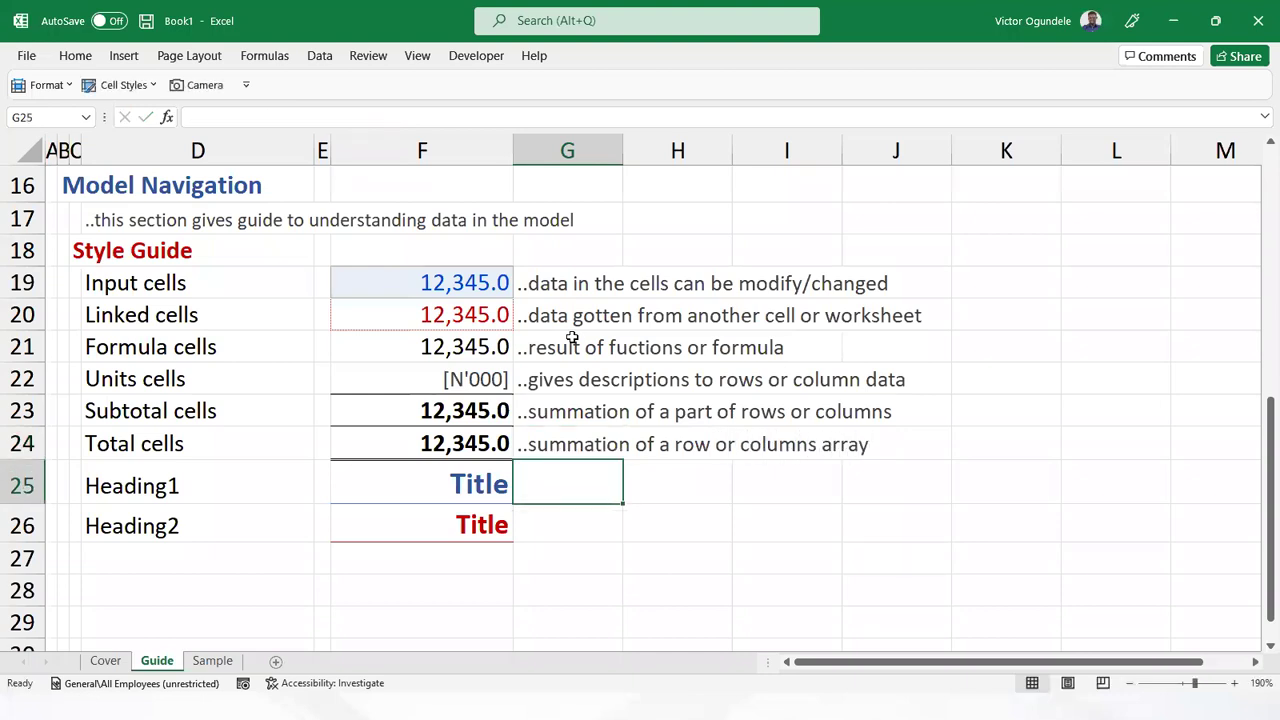
# Enter the description "..Section headings" for the Heading1 sample in G25
pyautogui.write('.')
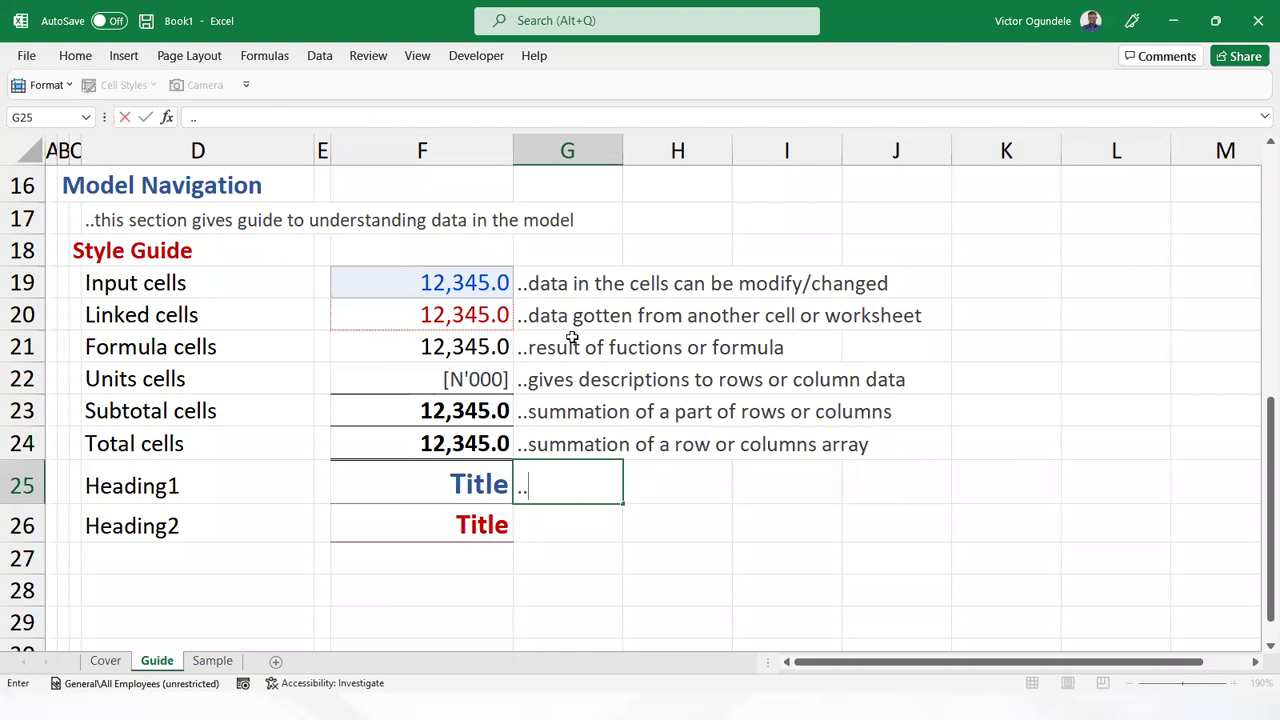
pyautogui.write('.s')
pyautogui.press('BackSpace')
pyautogui.write('Section headings')
pyautogui.press('Return')
# Enter the description "..sub-section headings" for the Heading2 sample in G26
pyautogui.write('..sub-sce')
pyautogui.press('BackSpace')
pyautogui.press('BackSpace')
pyautogui.write('ection ')
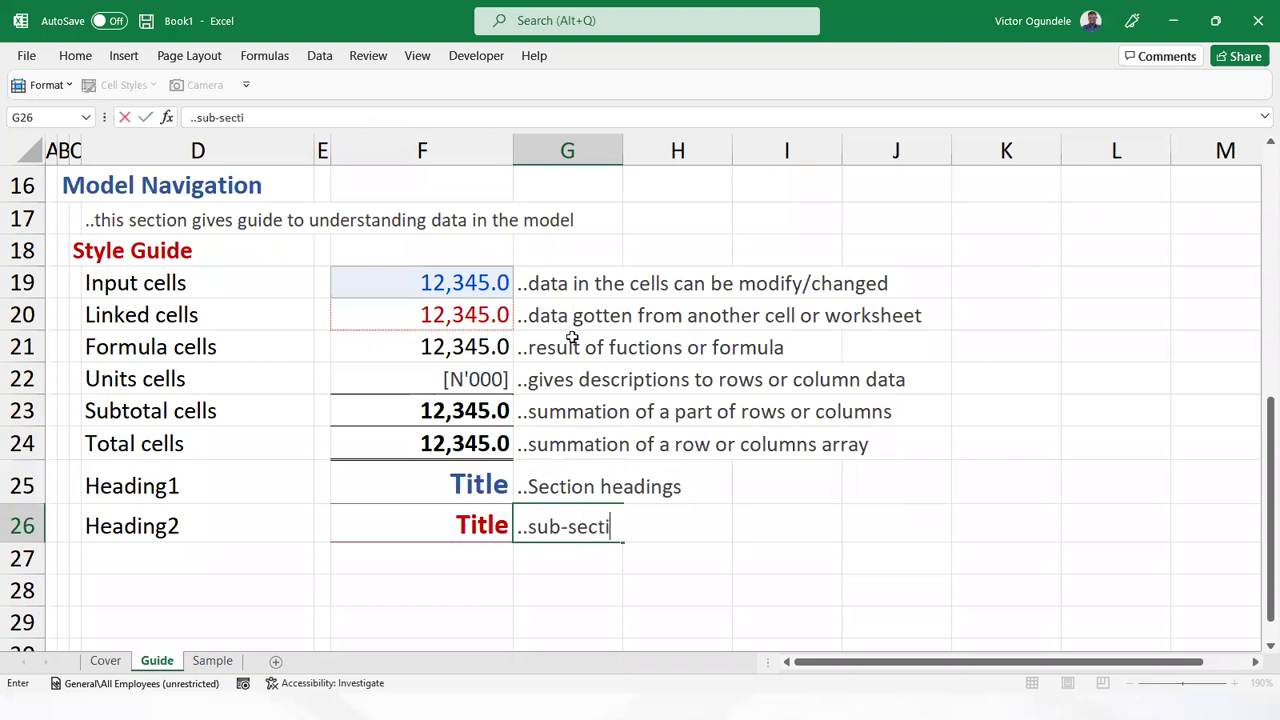
pyautogui.write('he')
pyautogui.press('BackSpace')
pyautogui.write('dings')
pyautogui.hotkey('ctrl', 'Return')
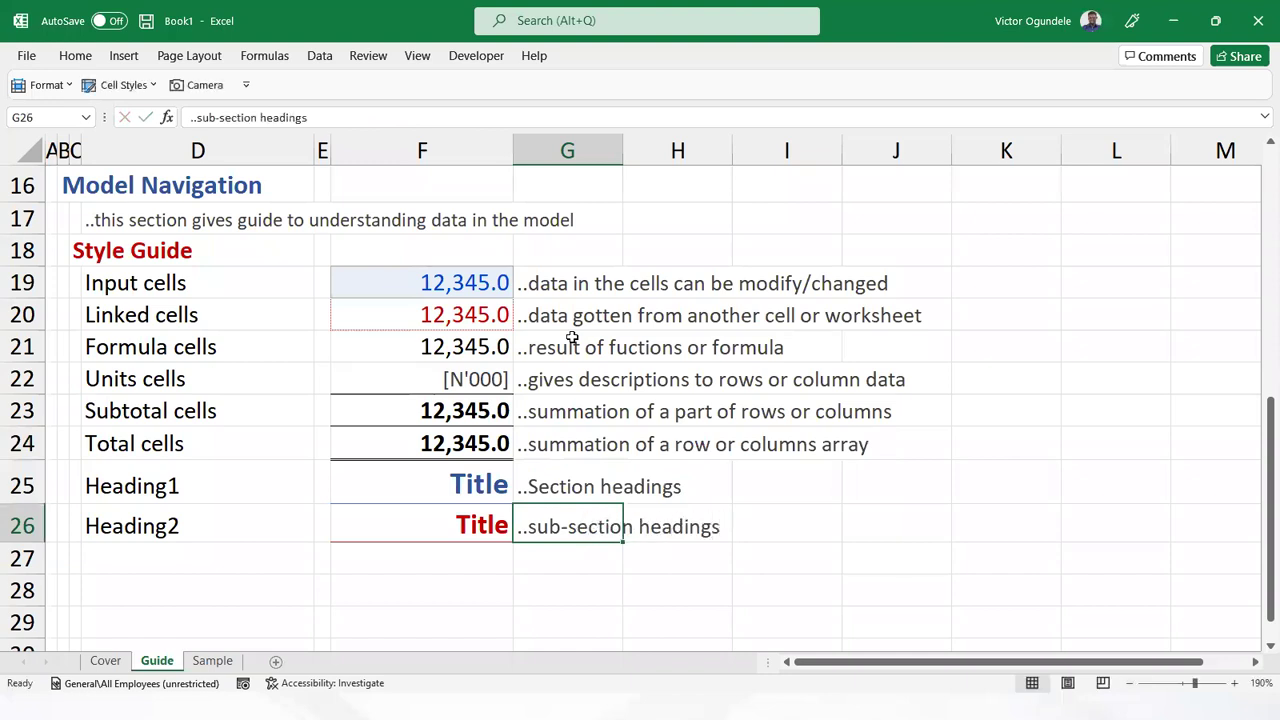
# Copy the Model Navigation heading and its explanatory note from B16:D17 to B28, below the style guide
pyautogui.keyDown('ctrl'); pyautogui.scroll(-3, 571, 337); pyautogui.keyUp('ctrl')
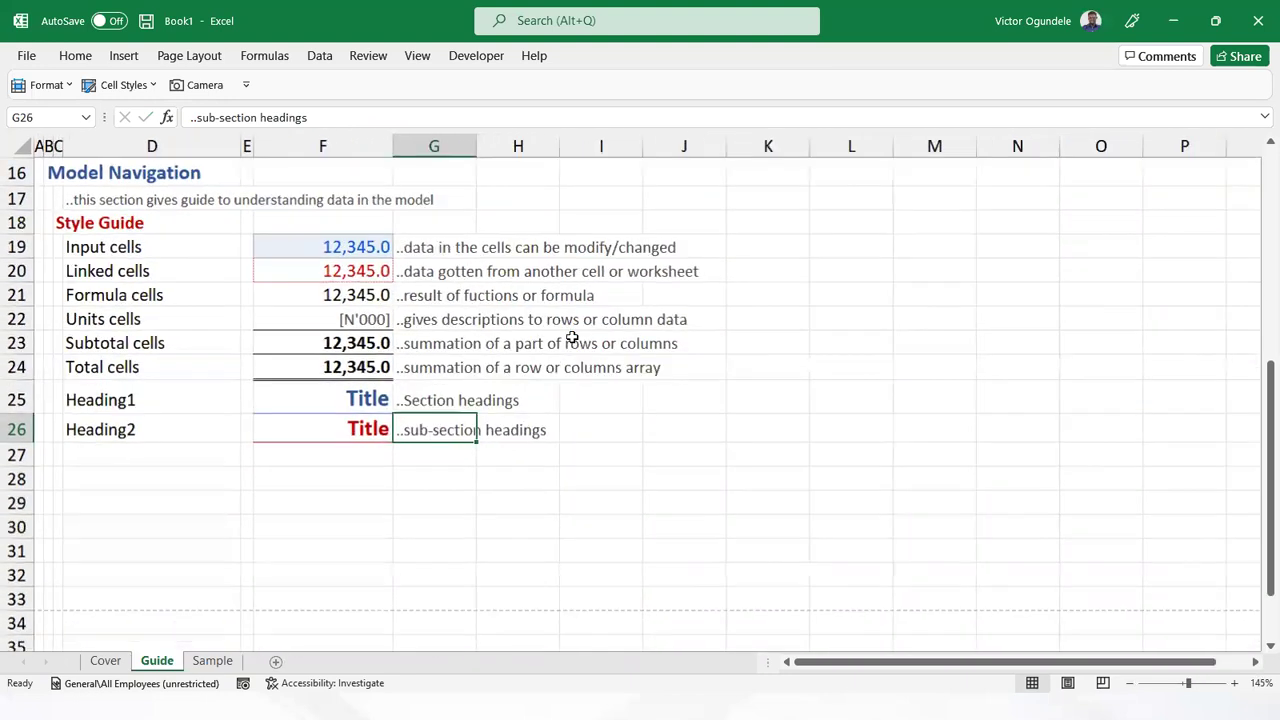
pyautogui.scroll(3, 450, 374)
pyautogui.scroll(2, 443, 443)
pyautogui.scroll(-2, 414, 460)
pyautogui.moveTo(46, 366); pyautogui.dragTo(57, 404)
pyautogui.hotkey('ctrl', 'c')
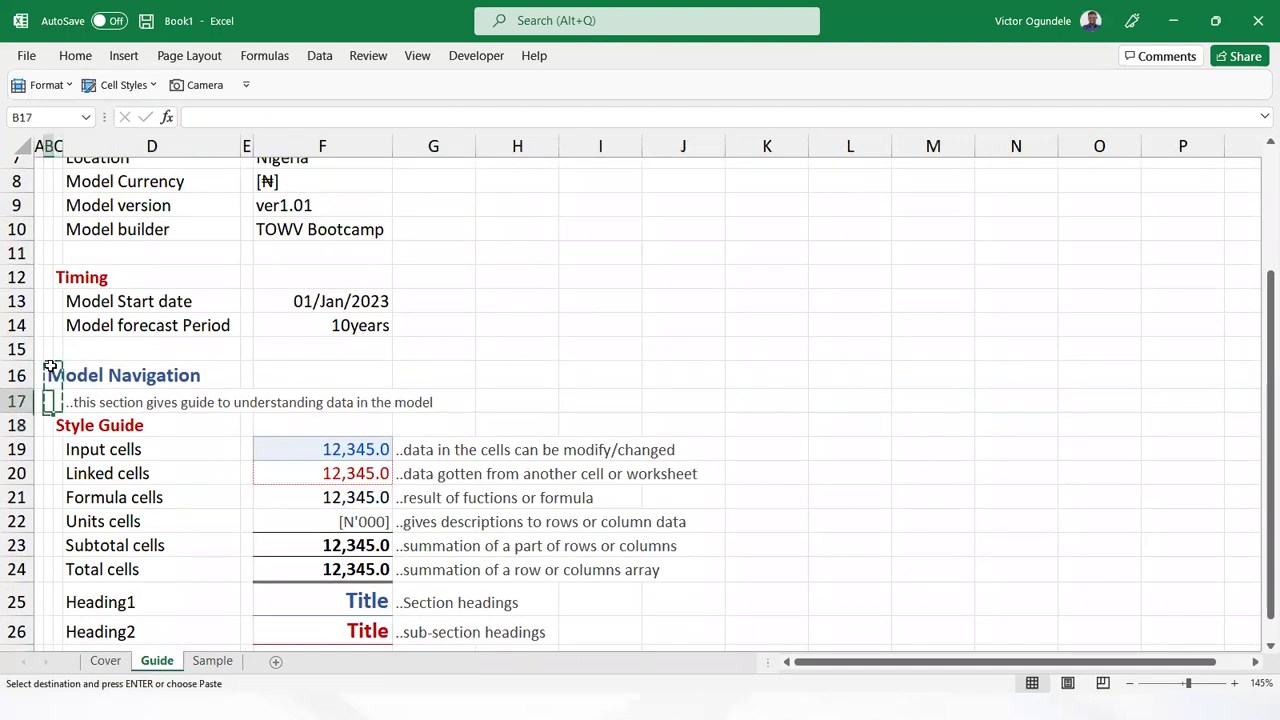
pyautogui.click(52, 370)
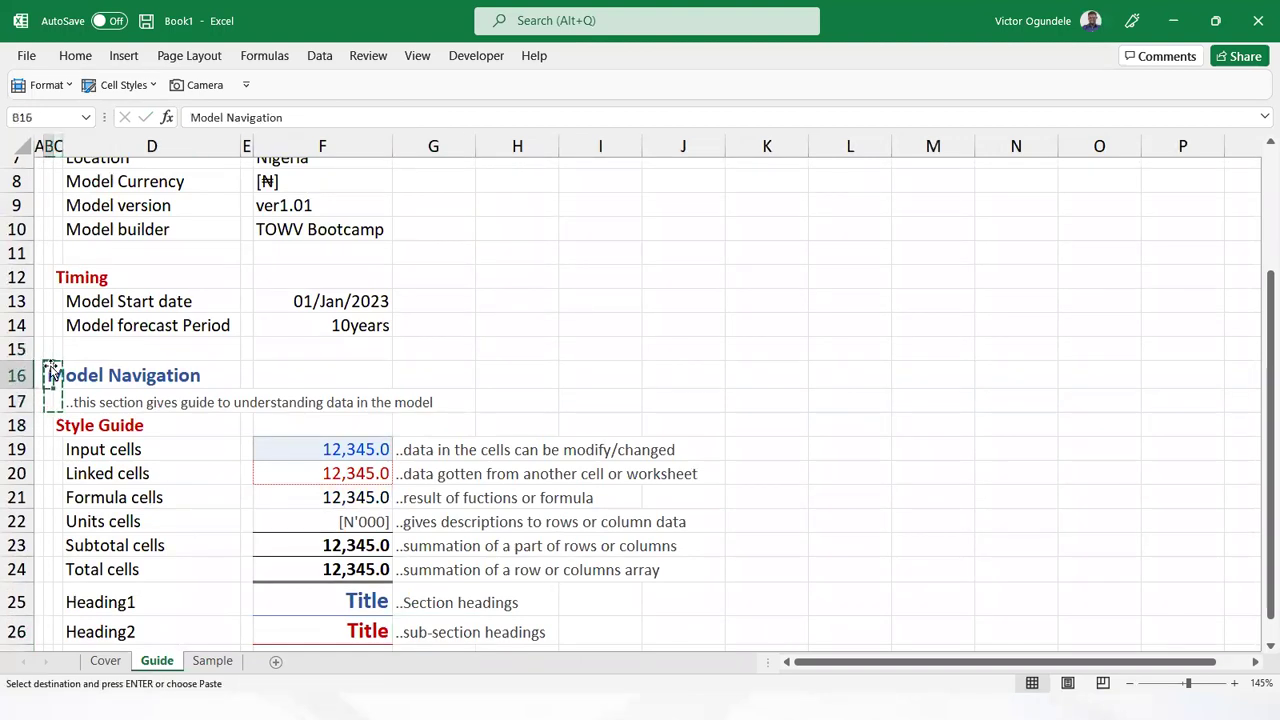
pyautogui.hotkey('ctrl', 'v')
pyautogui.press('Down')
pyautogui.press('Down')
pyautogui.press('Down')
pyautogui.press('Down')
pyautogui.press('Down')
pyautogui.press('Down')
pyautogui.press('Down')
pyautogui.press('Down')
pyautogui.press('Down')
pyautogui.press('Down')
pyautogui.press('Down')
pyautogui.press('Down')
pyautogui.press('Down')
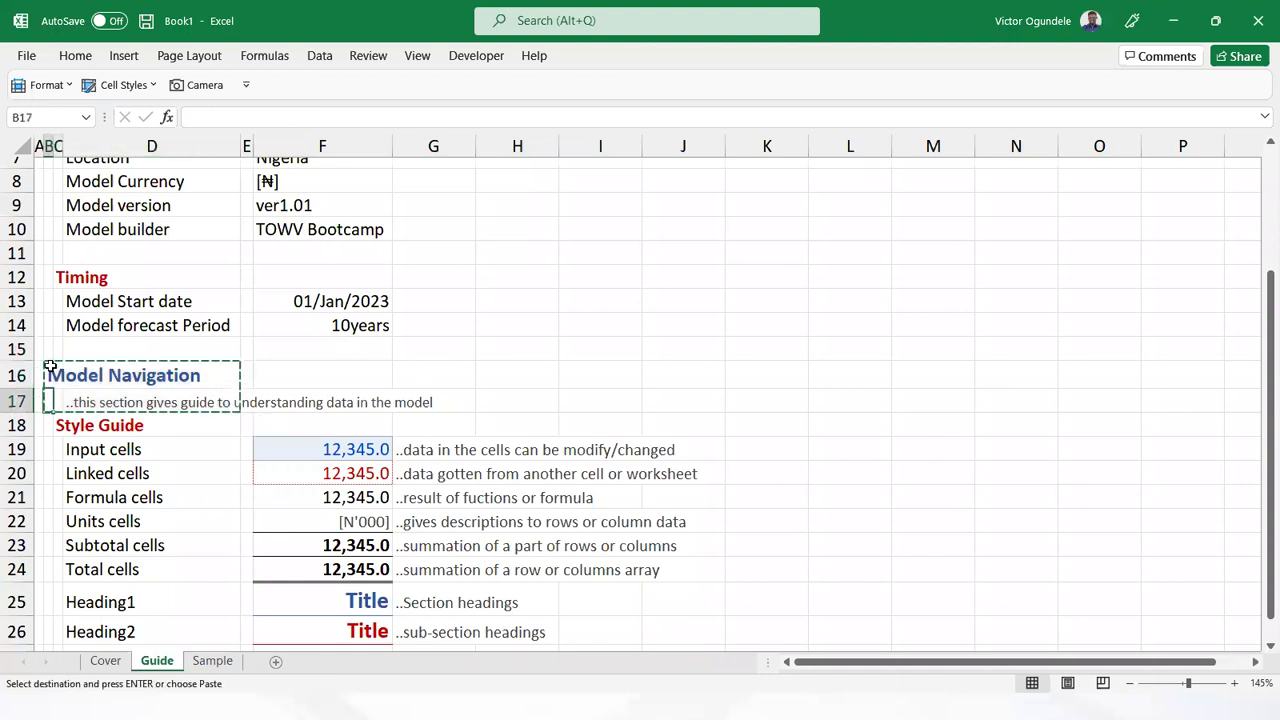
pyautogui.press('Up')
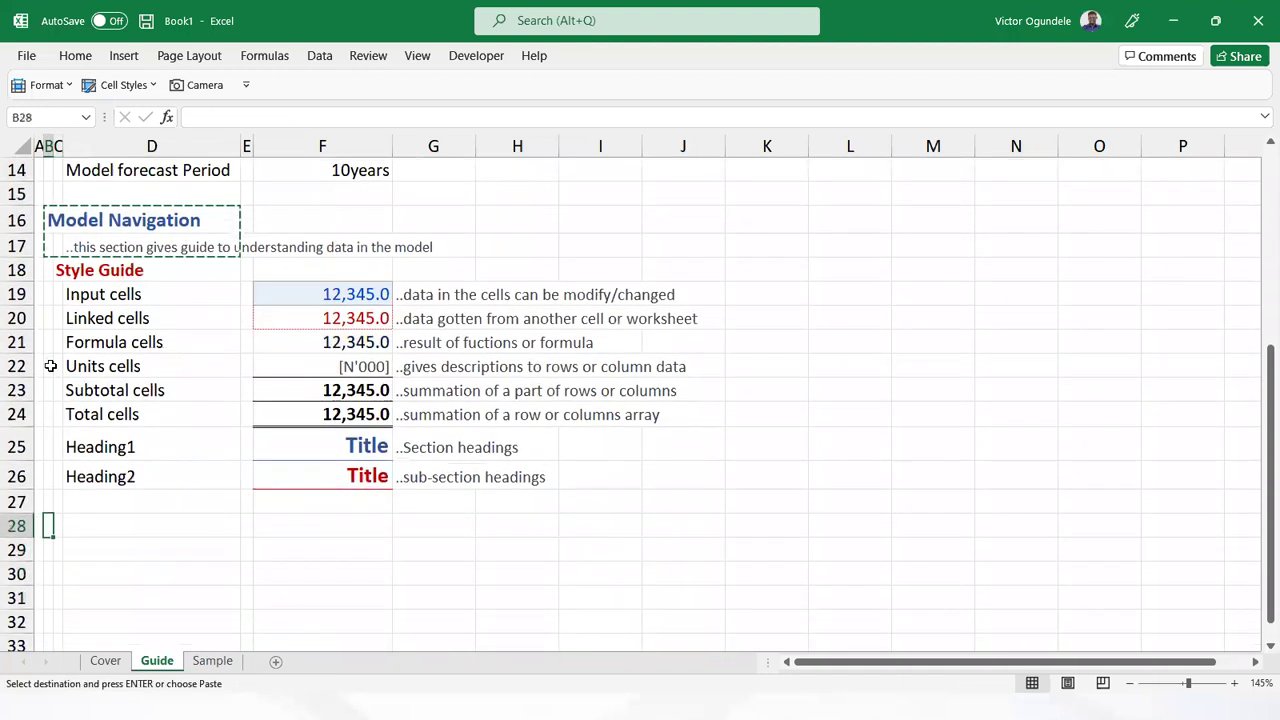
pyautogui.hotkey('ctrl', 'v')
# Change the copied section heading in B28 to "Model Glossary & Audit"
pyautogui.press('F2')
pyautogui.press('BackSpace')
pyautogui.press('BackSpace')
pyautogui.press('BackSpace')
pyautogui.press('BackSpace')
pyautogui.press('BackSpace')
pyautogui.press('BackSpace')
pyautogui.press('BackSpace')
pyautogui.press('BackSpace')
pyautogui.press('BackSpace')
pyautogui.press('BackSpace')
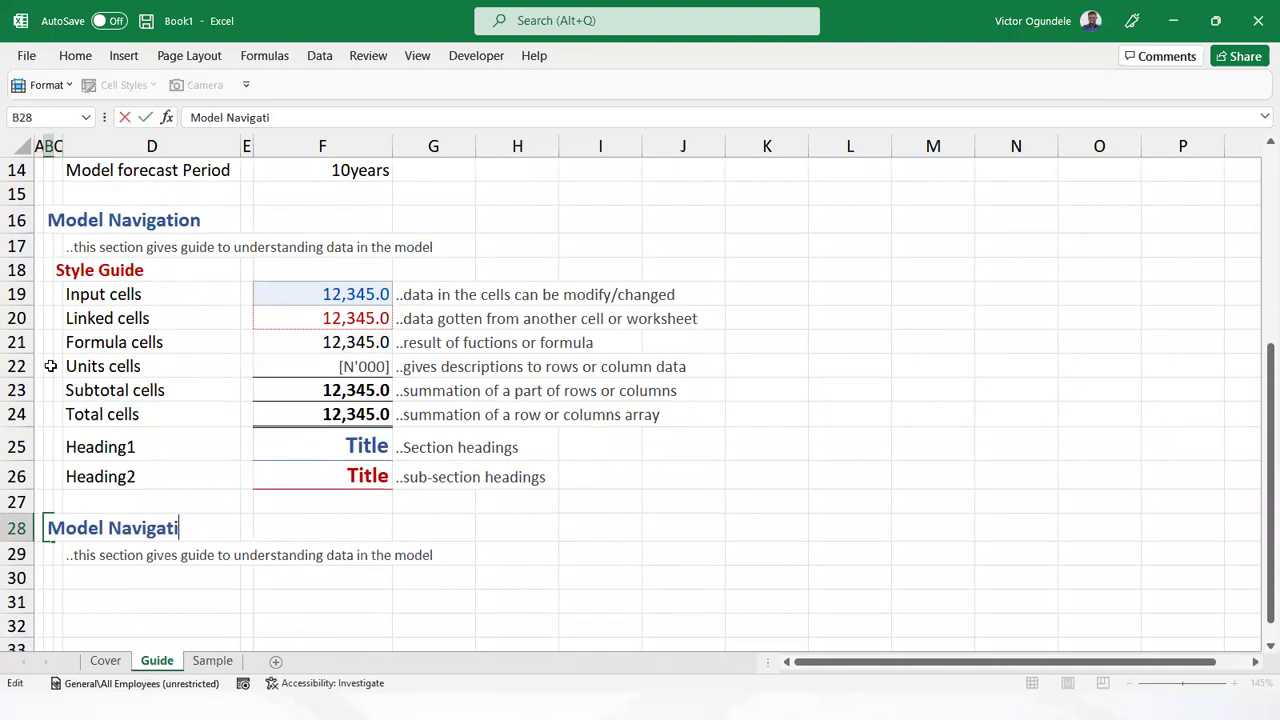
pyautogui.write('Glossat')
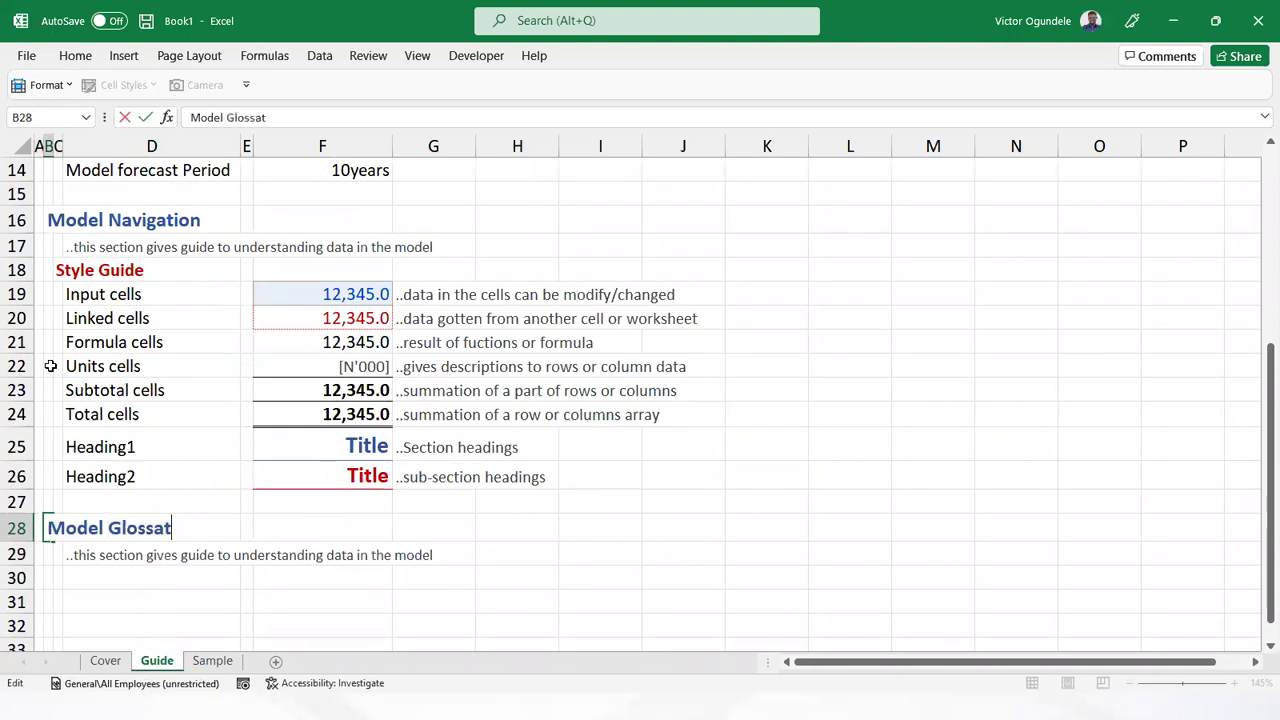
pyautogui.press('BackSpace')
pyautogui.write('ry & Audit')
pyautogui.press('Return')
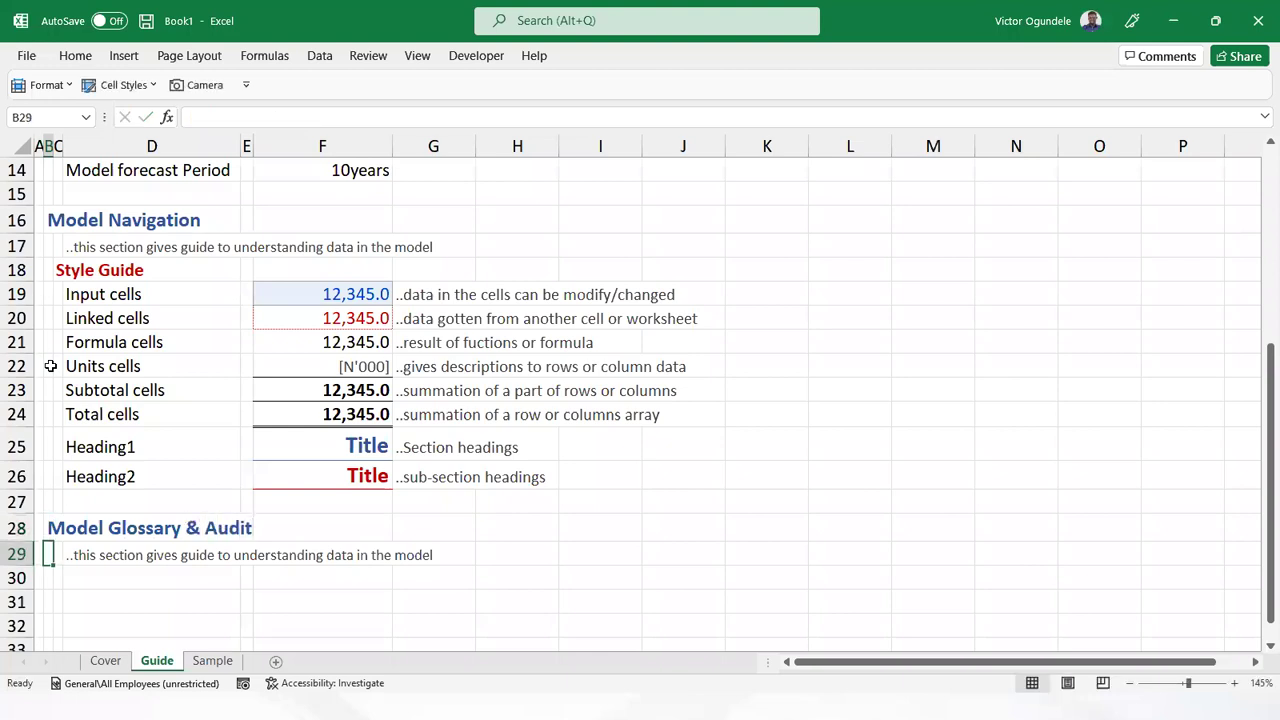
# Reword the copied note in D29 as "..this section gives explanation to abbreviated words in the model"
pyautogui.press('Right')
pyautogui.press('Right')
pyautogui.press('F2')
pyautogui.press('BackSpace')
pyautogui.press('BackSpace')
pyautogui.press('BackSpace')
pyautogui.press('BackSpace')
pyautogui.press('BackSpace')
pyautogui.press('BackSpace')
pyautogui.press('BackSpace')
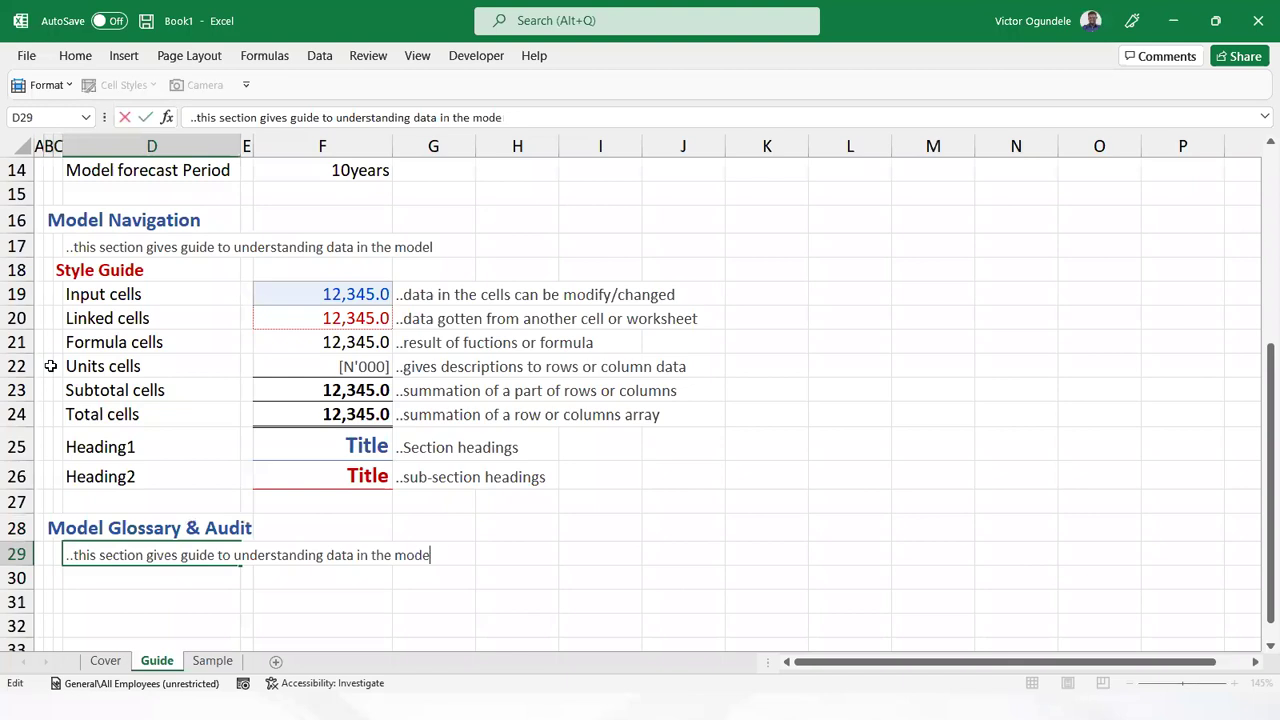
pyautogui.press('BackSpace')
pyautogui.press('BackSpace')
pyautogui.press('BackSpace')
pyautogui.press('BackSpace')
pyautogui.press('BackSpace')
pyautogui.press('BackSpace')
pyautogui.press('BackSpace')
pyautogui.press('BackSpace')
pyautogui.press('BackSpace')
pyautogui.press('BackSpace')
pyautogui.press('BackSpace')
pyautogui.press('BackSpace')
pyautogui.press('BackSpace')
pyautogui.press('BackSpace')
pyautogui.press('BackSpace')
pyautogui.press('BackSpace')
pyautogui.press('BackSpace')
pyautogui.press('BackSpace')
pyautogui.press('BackSpace')
pyautogui.press('BackSpace')
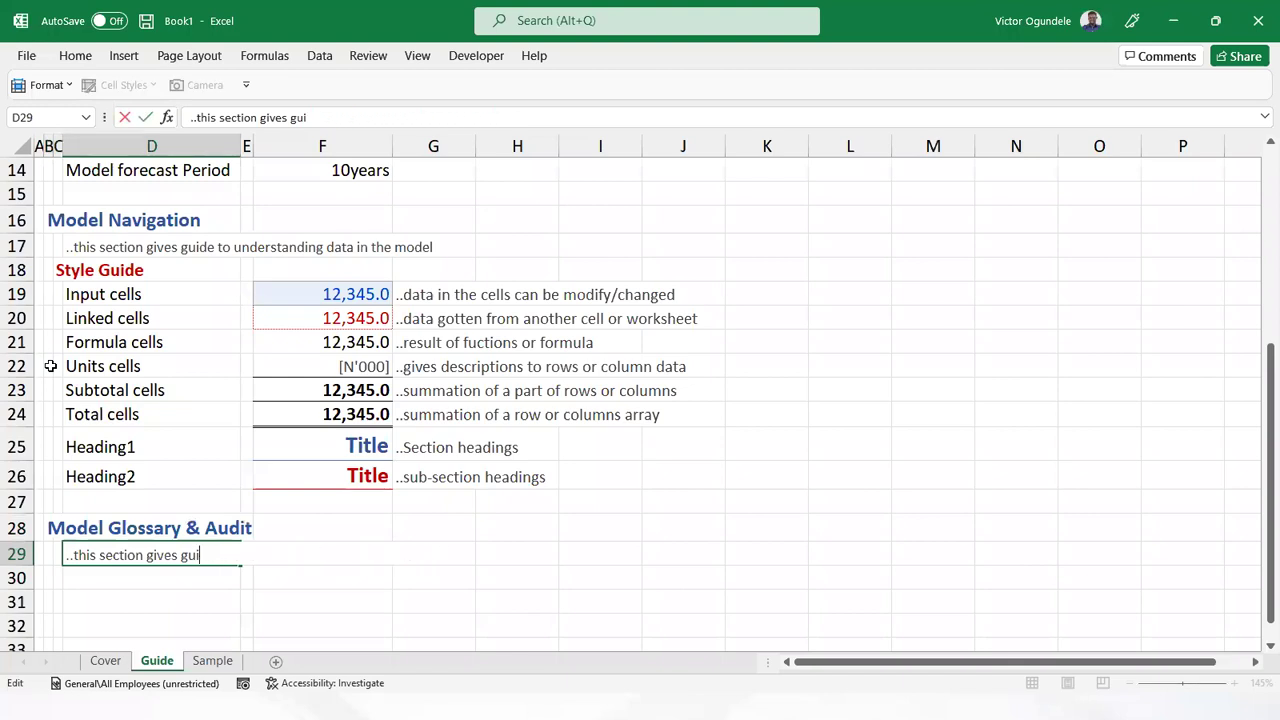
pyautogui.write('expl')
pyautogui.press('BackSpace')
pyautogui.write('lanation to')
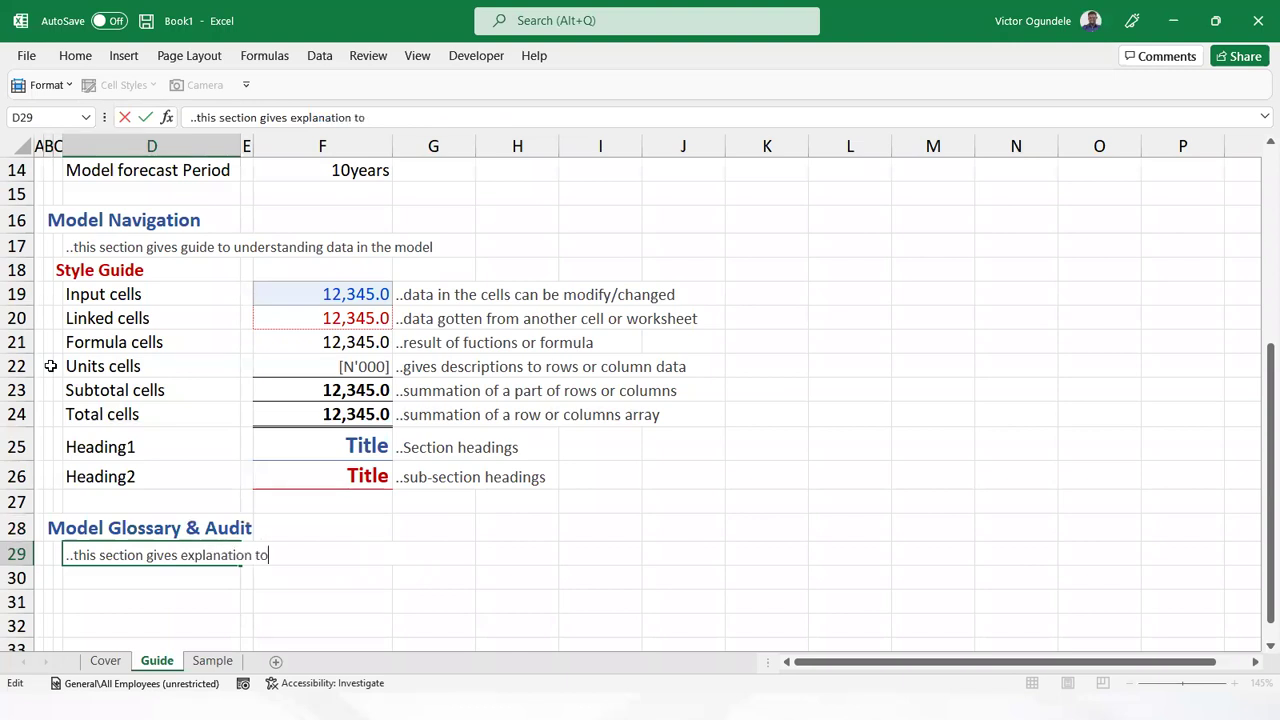
pyautogui.write(' abbrevu')
pyautogui.press('BackSpace')
pyautogui.write('iated ')
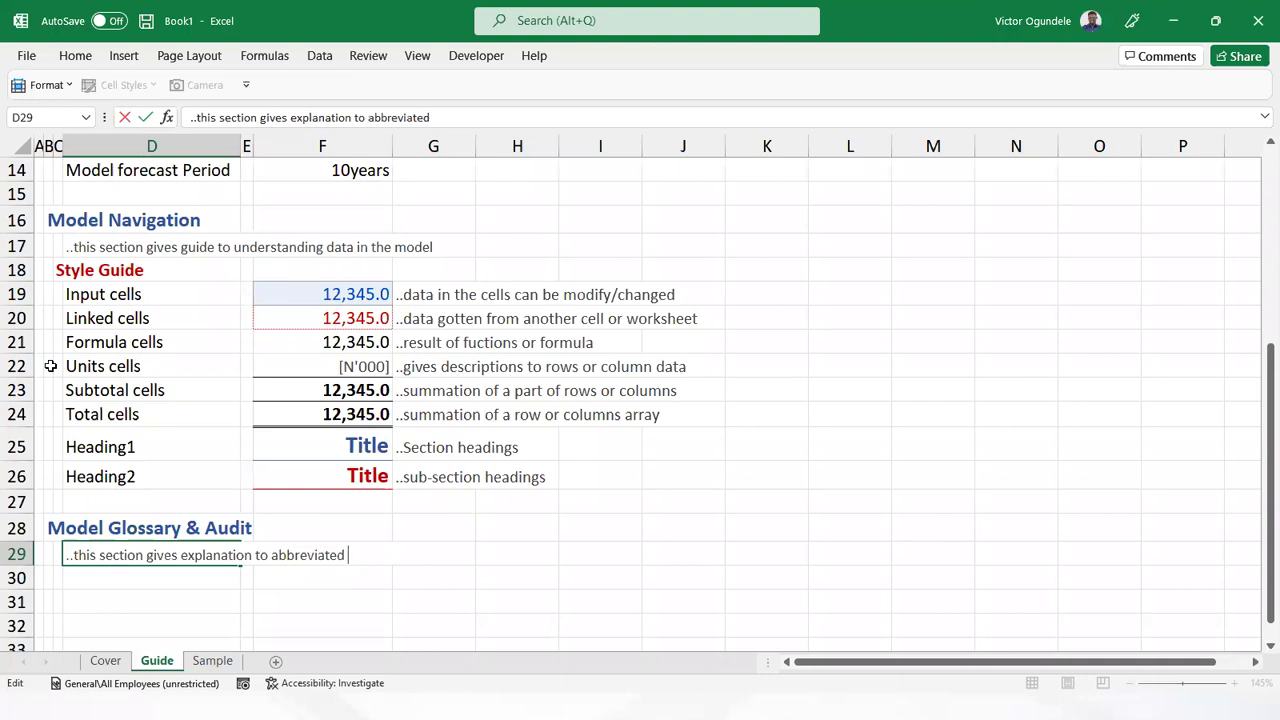
pyautogui.write('words in the model')
pyautogui.press('Return')
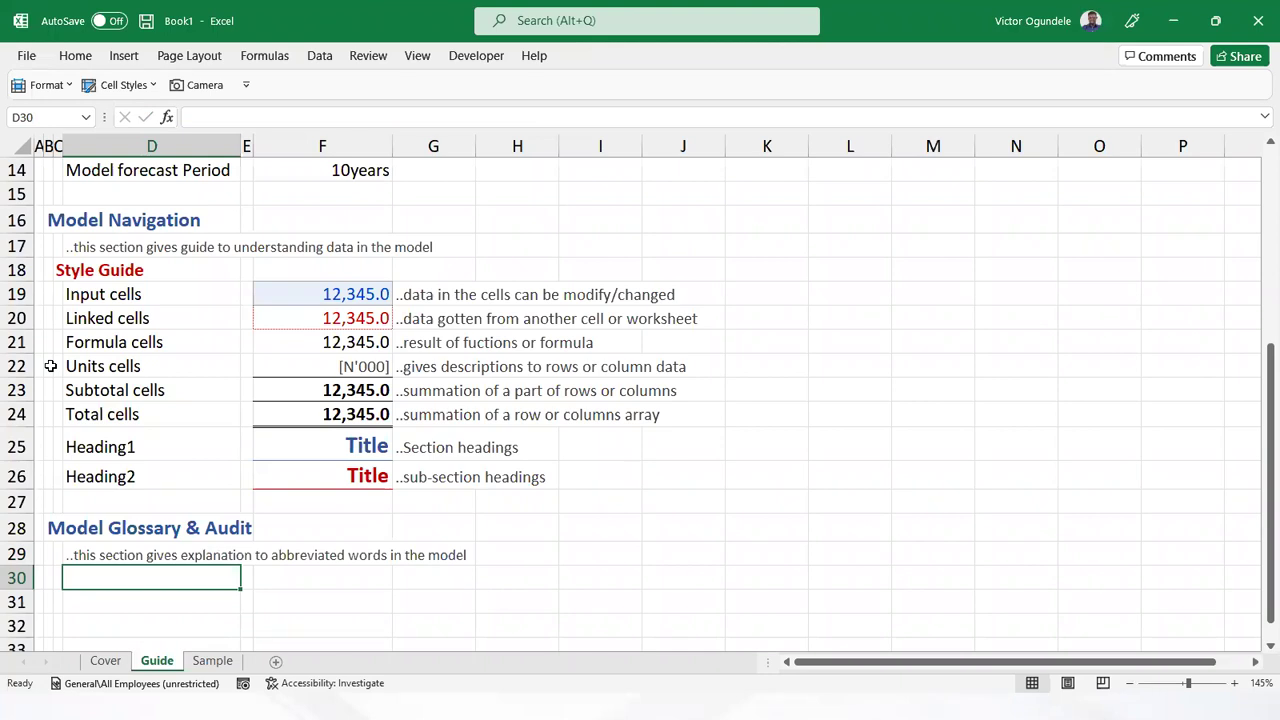
pyautogui.press('Up')
pyautogui.press('Up')
pyautogui.press('Up')
pyautogui.press('Up')
pyautogui.press('Up')
pyautogui.press('Up')
pyautogui.press('Up')
pyautogui.press('Up')
pyautogui.press('Up')
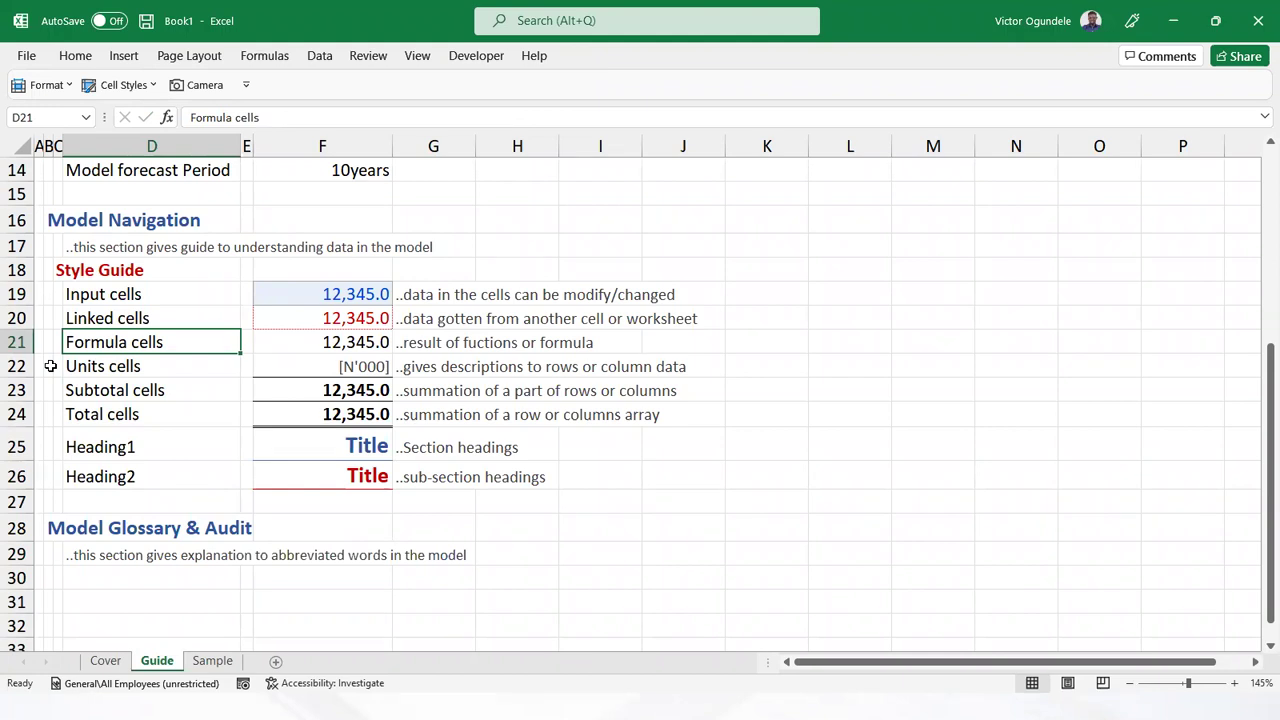
pyautogui.press('Down')
pyautogui.press('Down')
pyautogui.press('Down')
pyautogui.press('Down')
pyautogui.press('Down')
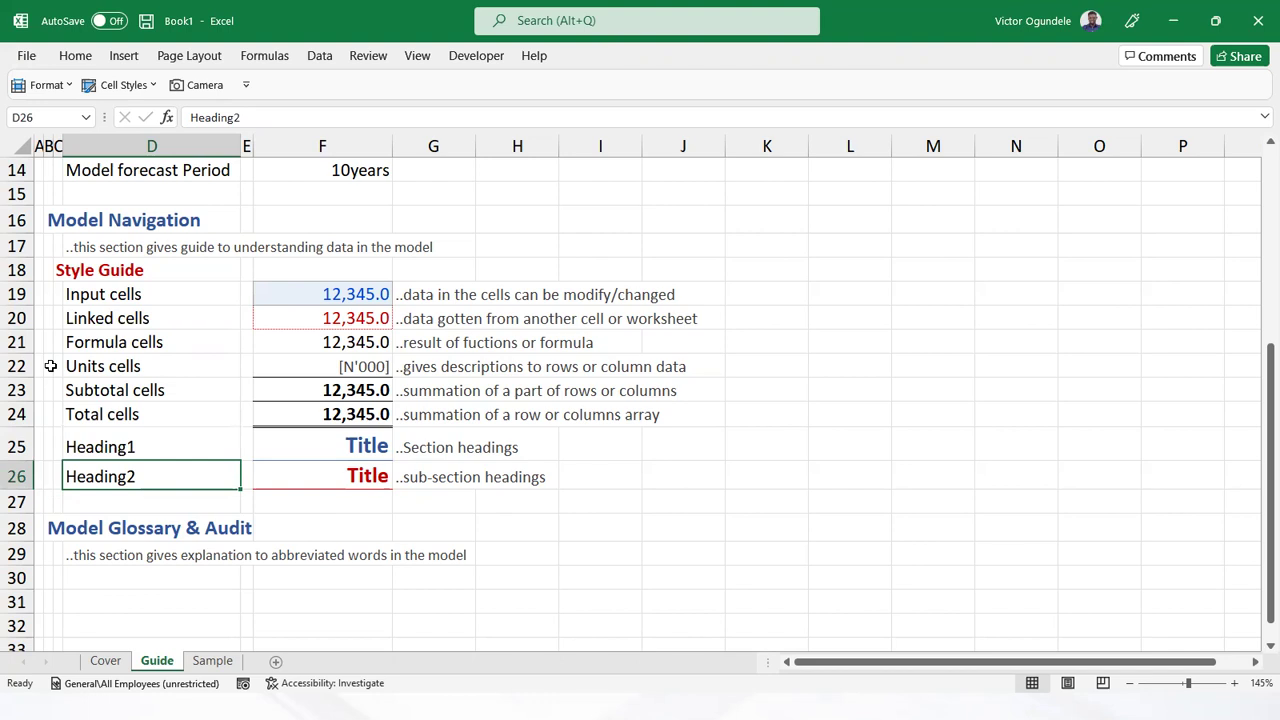
pyautogui.press('Down')
pyautogui.press('Down')
pyautogui.press('Down')
pyautogui.press('Down')
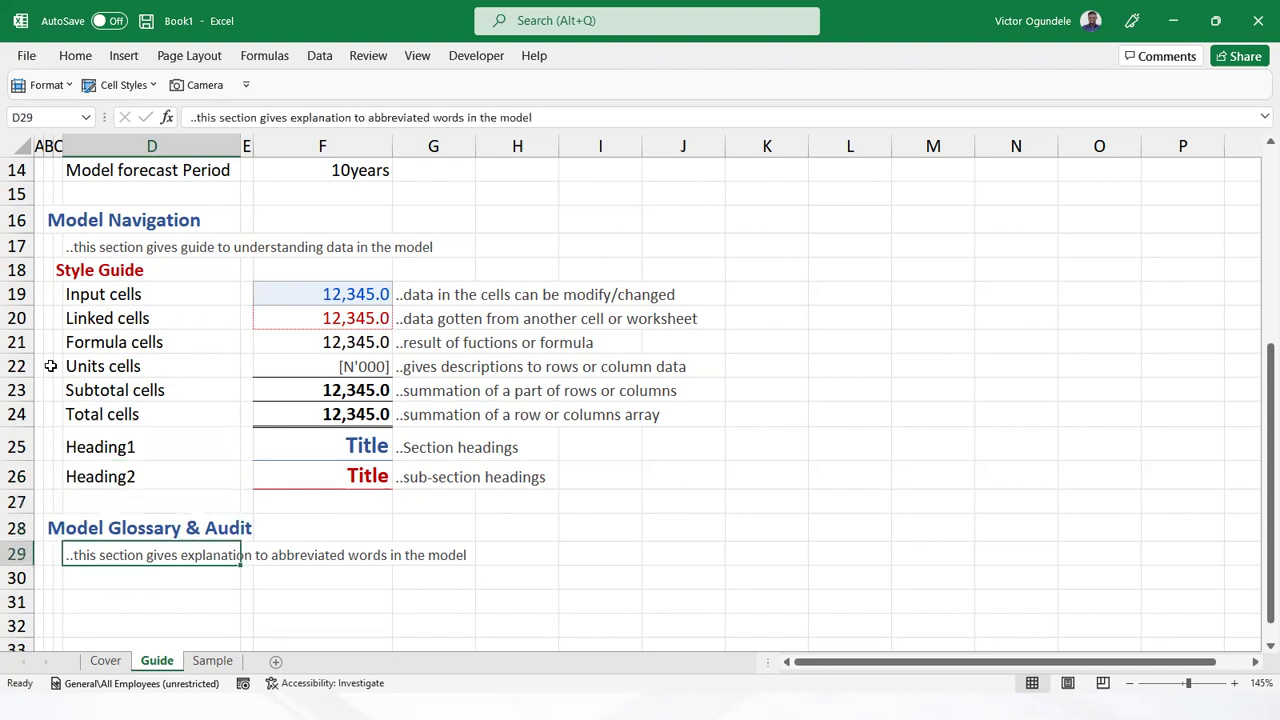
# Copy the Style Guide sub-heading from C18 to C30, under the Model Glossary & Audit note
pyautogui.press('Left')
pyautogui.hotkey('ctrl', 'Up')
pyautogui.hotkey('ctrl', 'c')
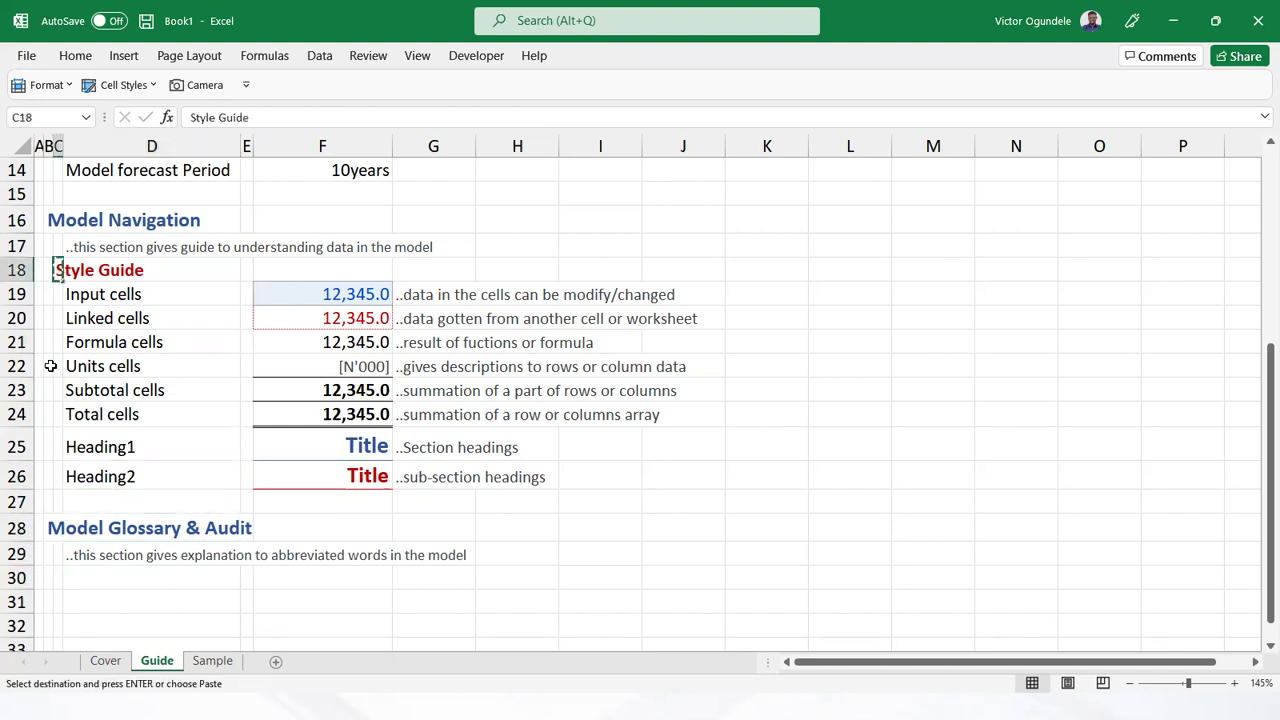
pyautogui.press('Down')
pyautogui.press('Down')
pyautogui.press('Down')
pyautogui.press('Down')
pyautogui.press('Down')
pyautogui.press('Down')
pyautogui.press('Down')
pyautogui.press('Down')
pyautogui.press('Down')
pyautogui.press('Down')
pyautogui.press('Down')
pyautogui.press('Down')
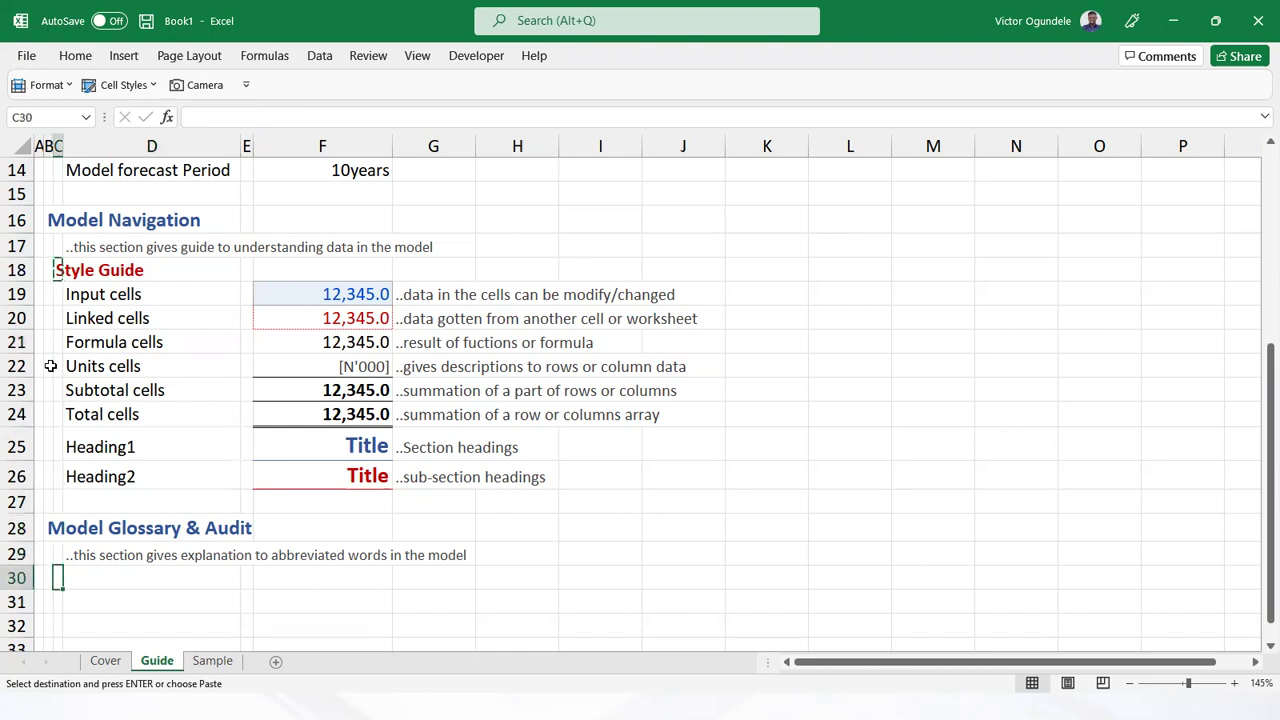
pyautogui.hotkey('ctrl', 'v')
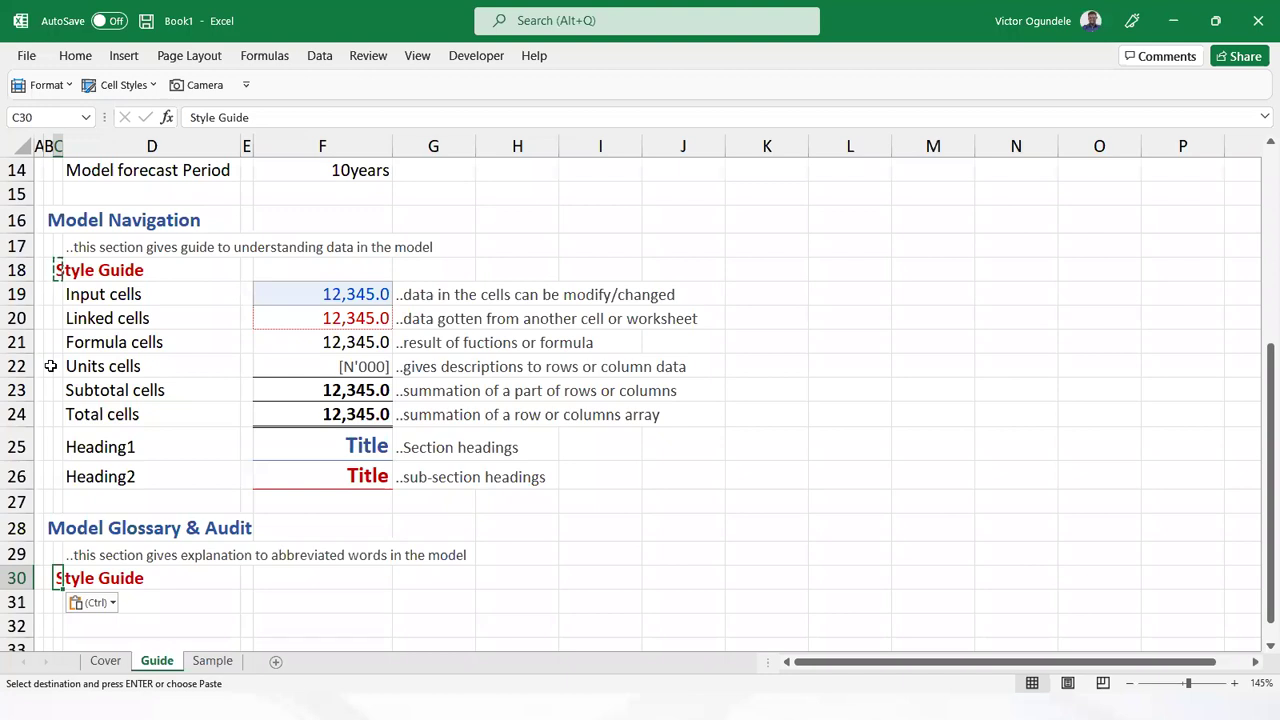
pyautogui.press('Escape')
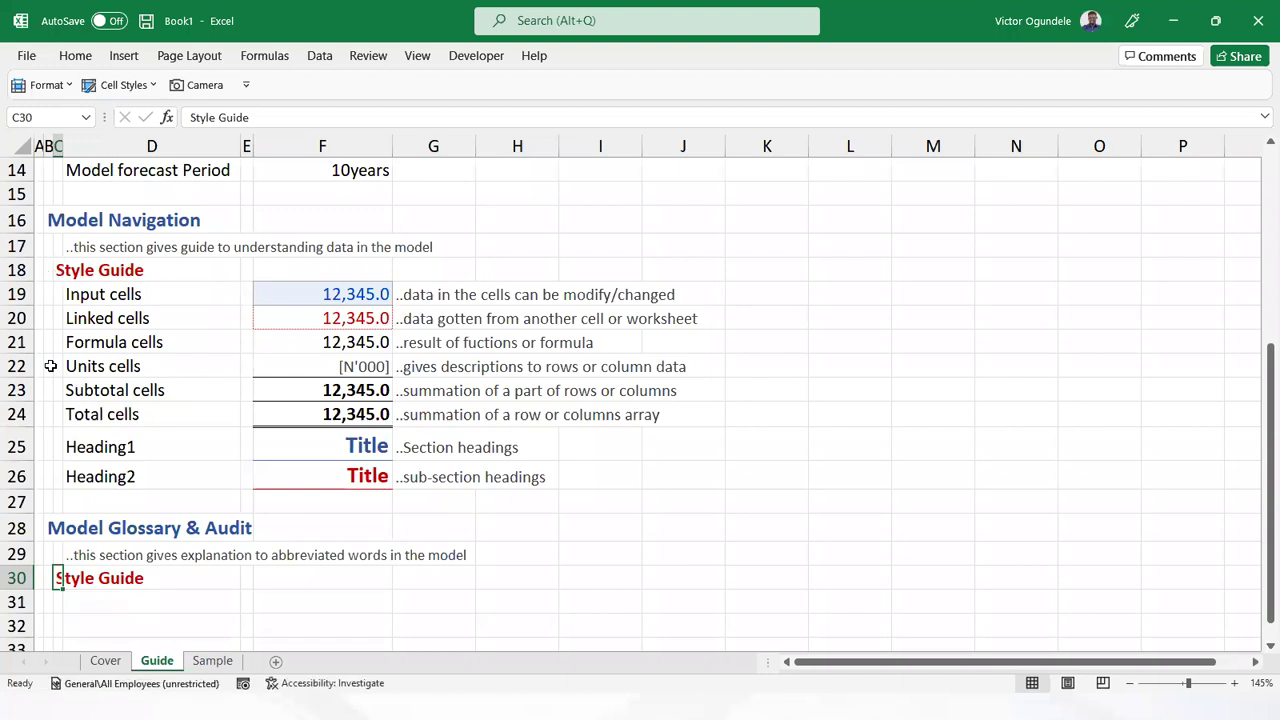
# Replace the copied sub-heading in C30 with "Glossary"
pyautogui.press('Down')
pyautogui.press('Down')
pyautogui.scroll(-1, 50, 366)
pyautogui.press('Up')
pyautogui.press('Up')
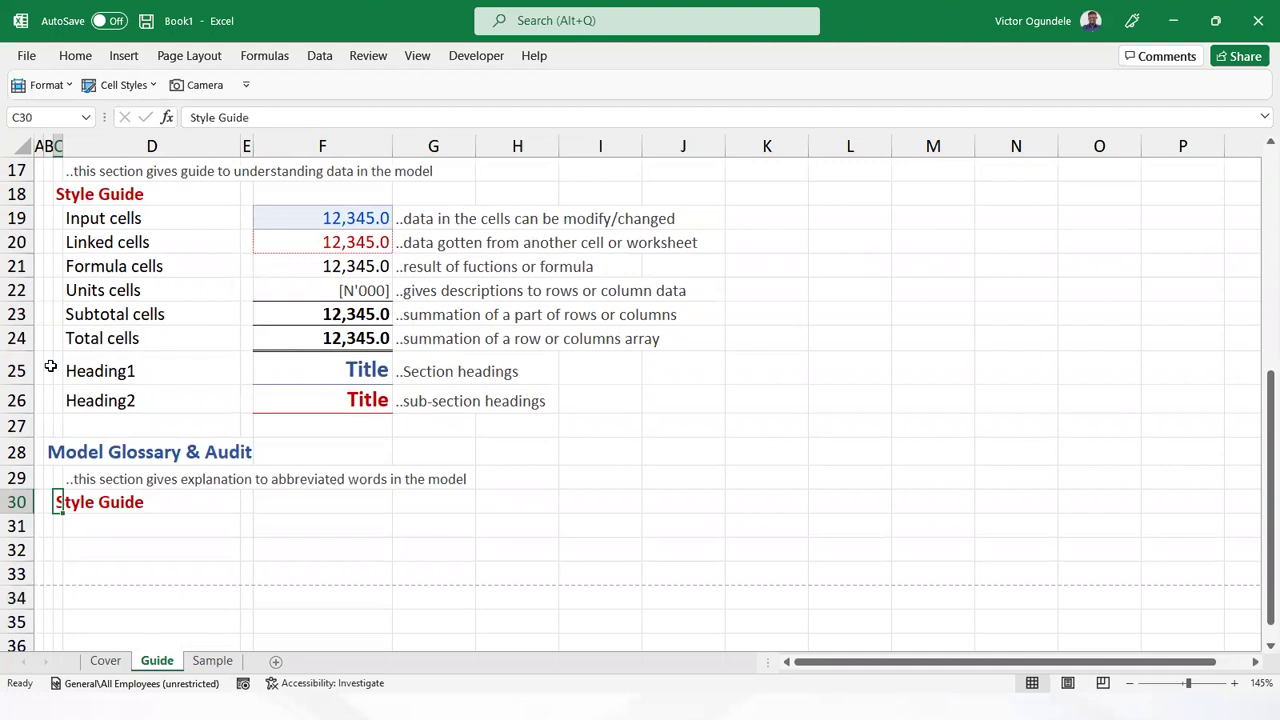
pyautogui.write('GLossary')
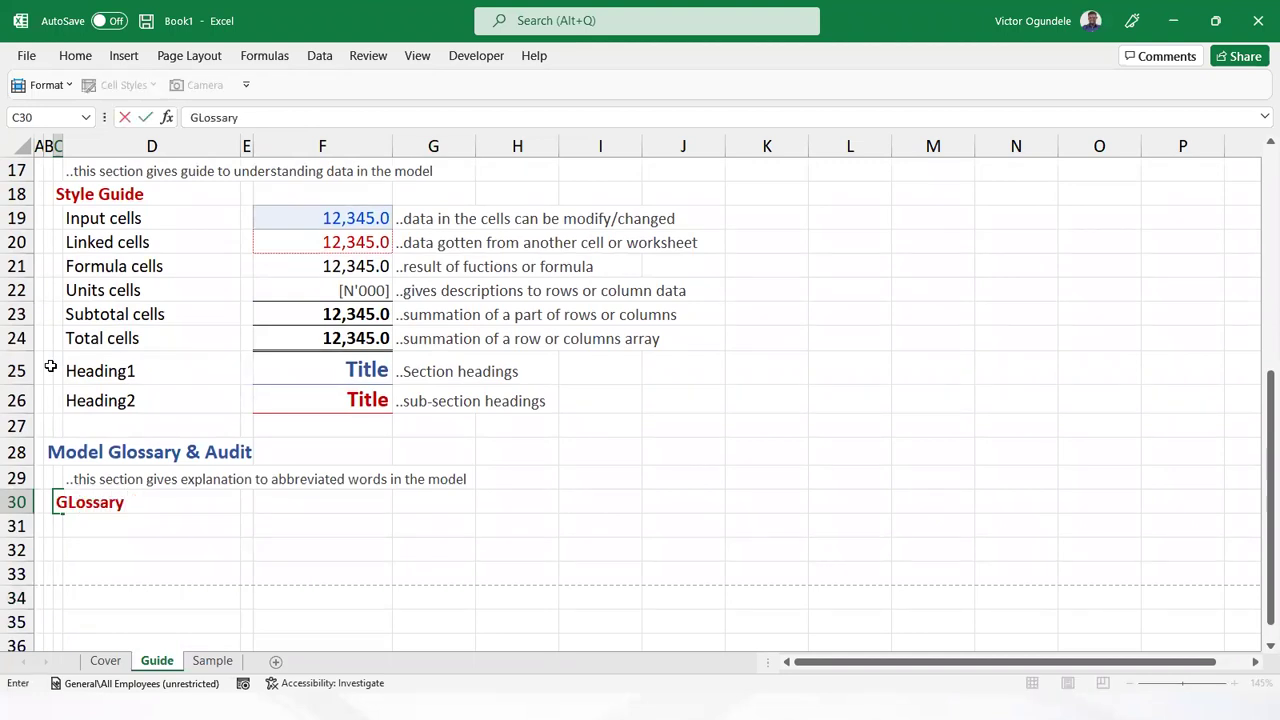
pyautogui.press('Return')
pyautogui.press('Down')
pyautogui.press('Up')
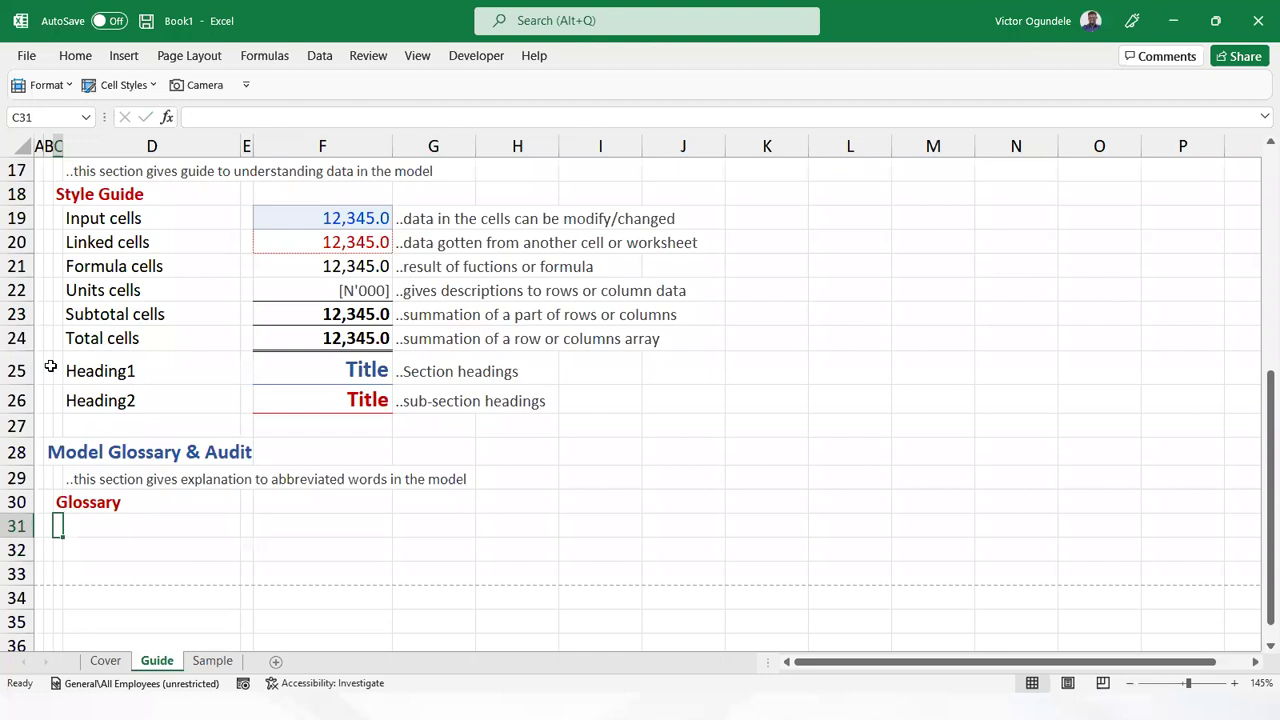
# Return to cell A1 and turn off the gridlines on the Guide sheet
pyautogui.press('Left')
pyautogui.press('Left')
pyautogui.hotkey('ctrl', 'Home')
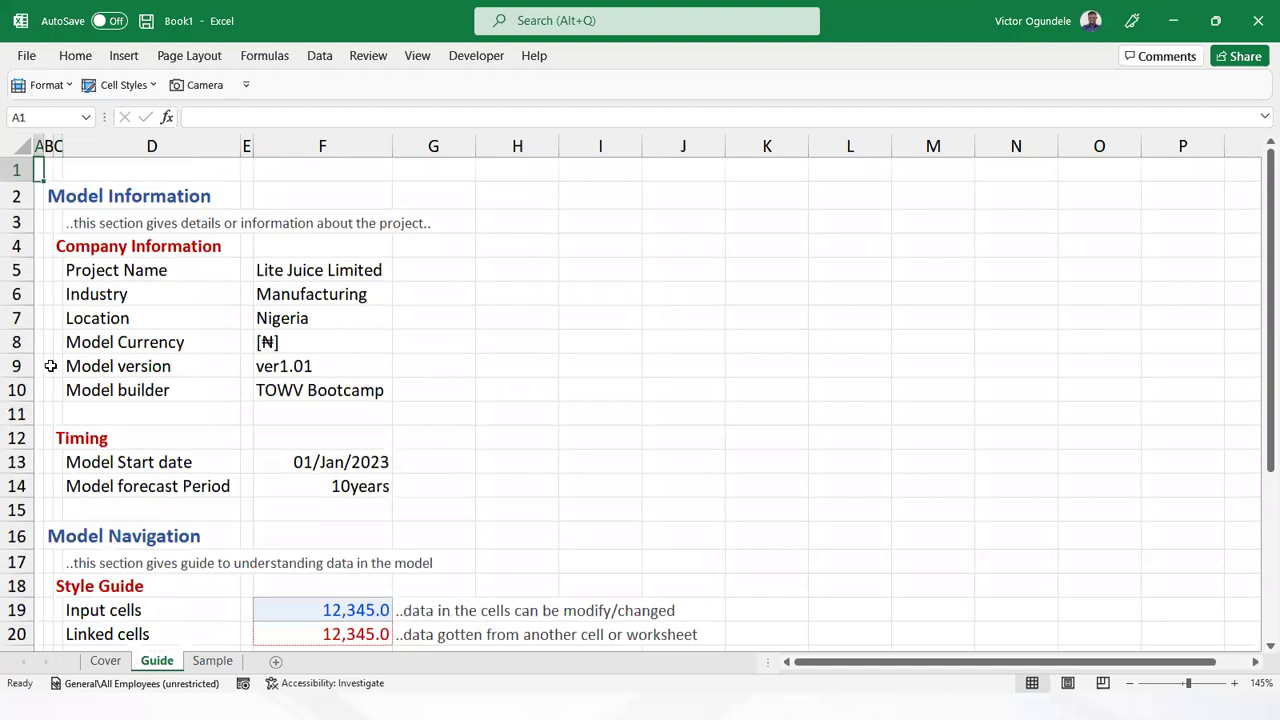
pyautogui.hotkey('alt', 'w')
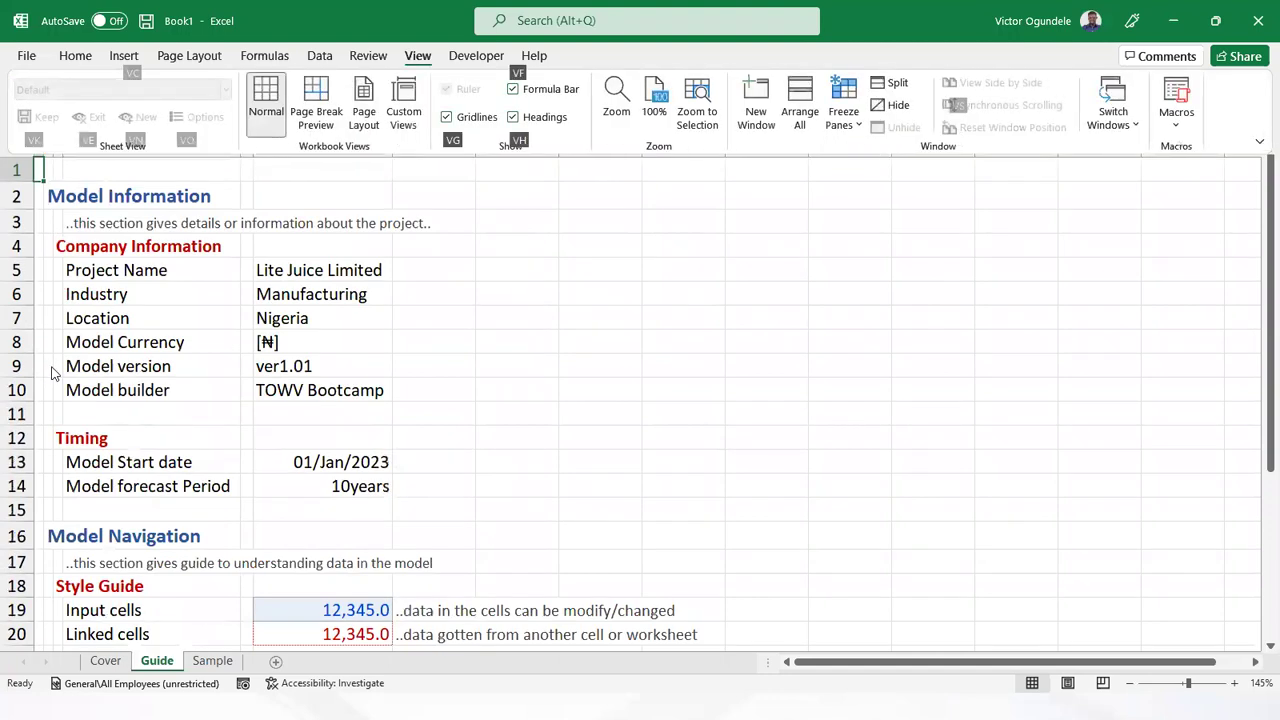
pyautogui.press('Escape')
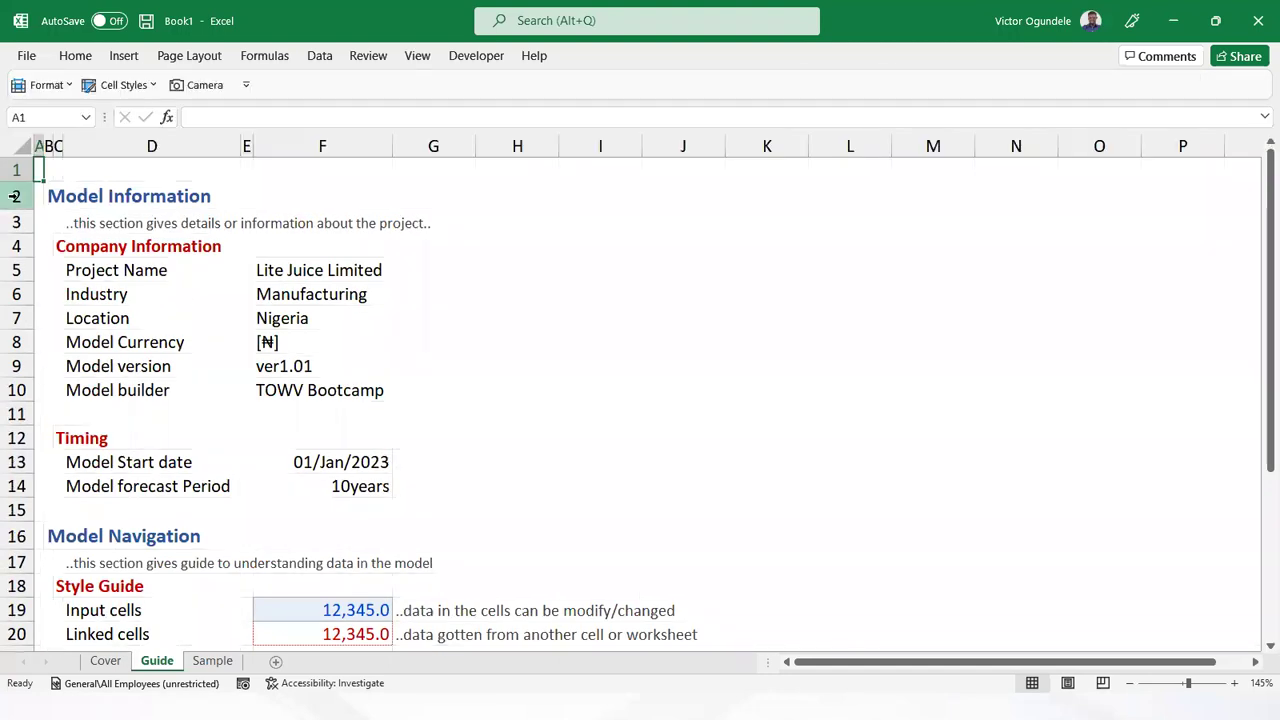
# Apply the Heading 1 cell style to the Model Information heading across B2:J2
pyautogui.click(46, 222)
pyautogui.press('Up')
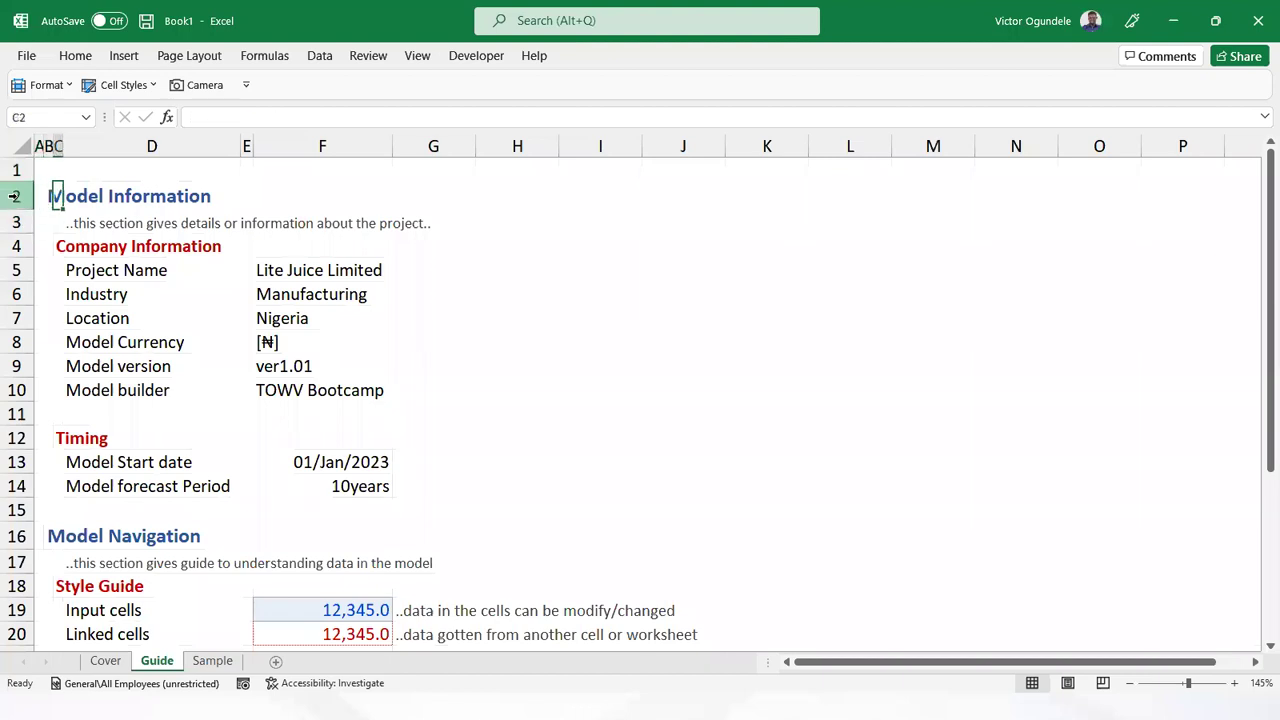
pyautogui.hotkey('shift', 'Right')
pyautogui.hotkey('shift', 'Right')
pyautogui.hotkey('shift', 'Right')
pyautogui.hotkey('shift', 'Right')
pyautogui.hotkey('shift', 'Right')
pyautogui.hotkey('shift', 'Right')
pyautogui.hotkey('shift', 'Right')
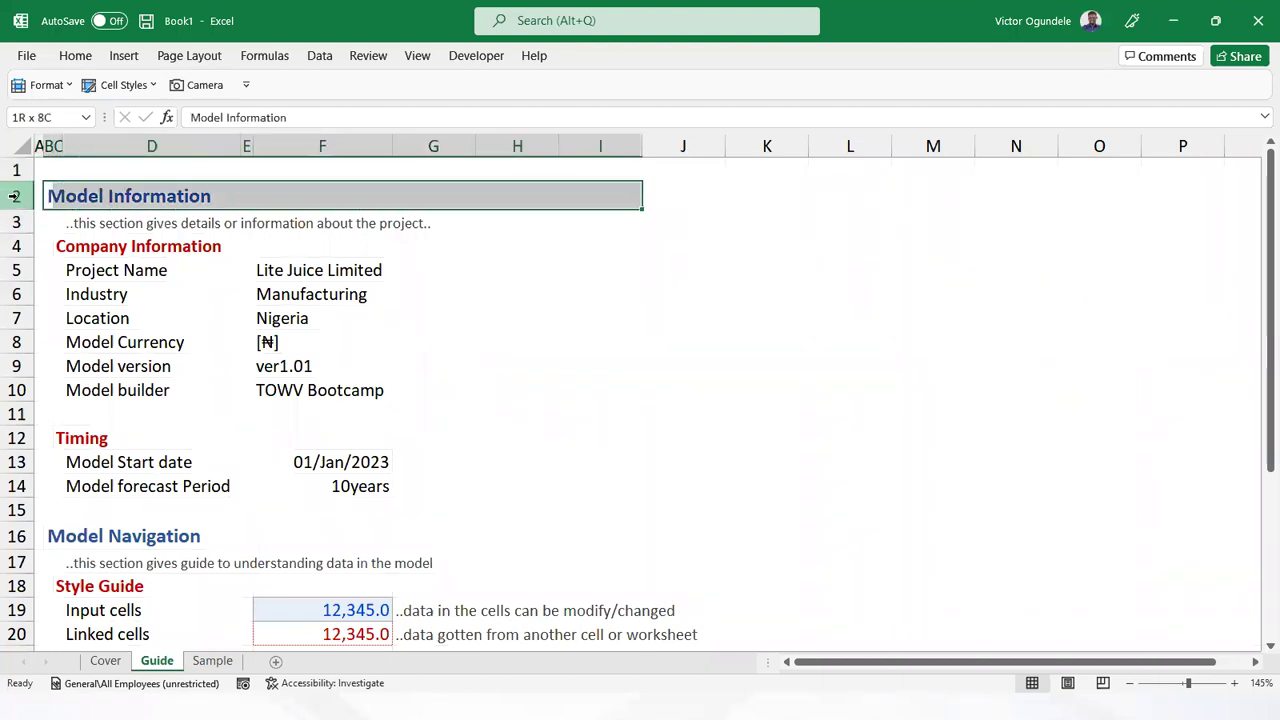
pyautogui.hotkey('shift', 'Right')
pyautogui.hotkey('alt', '2')
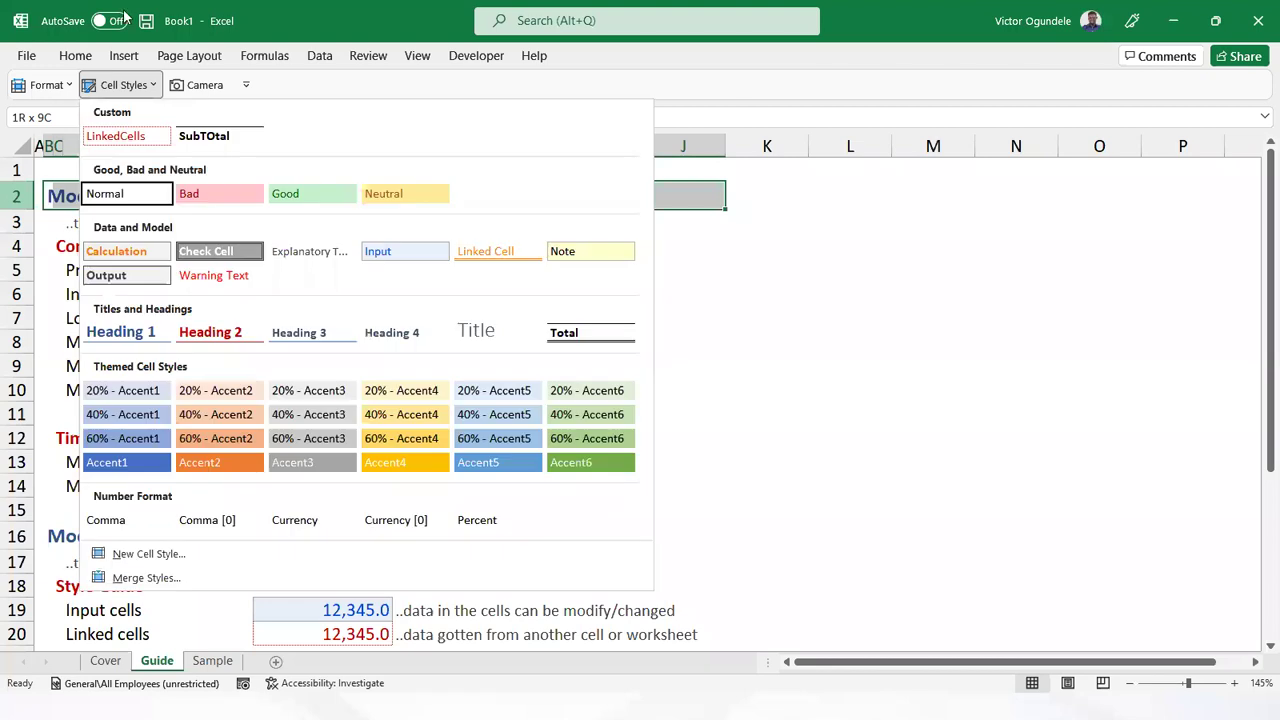
pyautogui.click(120, 331)
# Apply the Heading 2 cell style to the Company Information sub-heading across C4:J4
pyautogui.press('Down')
pyautogui.press('Down')
pyautogui.press('Right')
pyautogui.hotkey('shift', 'Right')
pyautogui.hotkey('shift', 'Right')
pyautogui.hotkey('shift', 'Right')
pyautogui.hotkey('shift', 'Right')
pyautogui.hotkey('shift', 'Right')
pyautogui.hotkey('shift', 'Right')
pyautogui.hotkey('shift', 'Right')
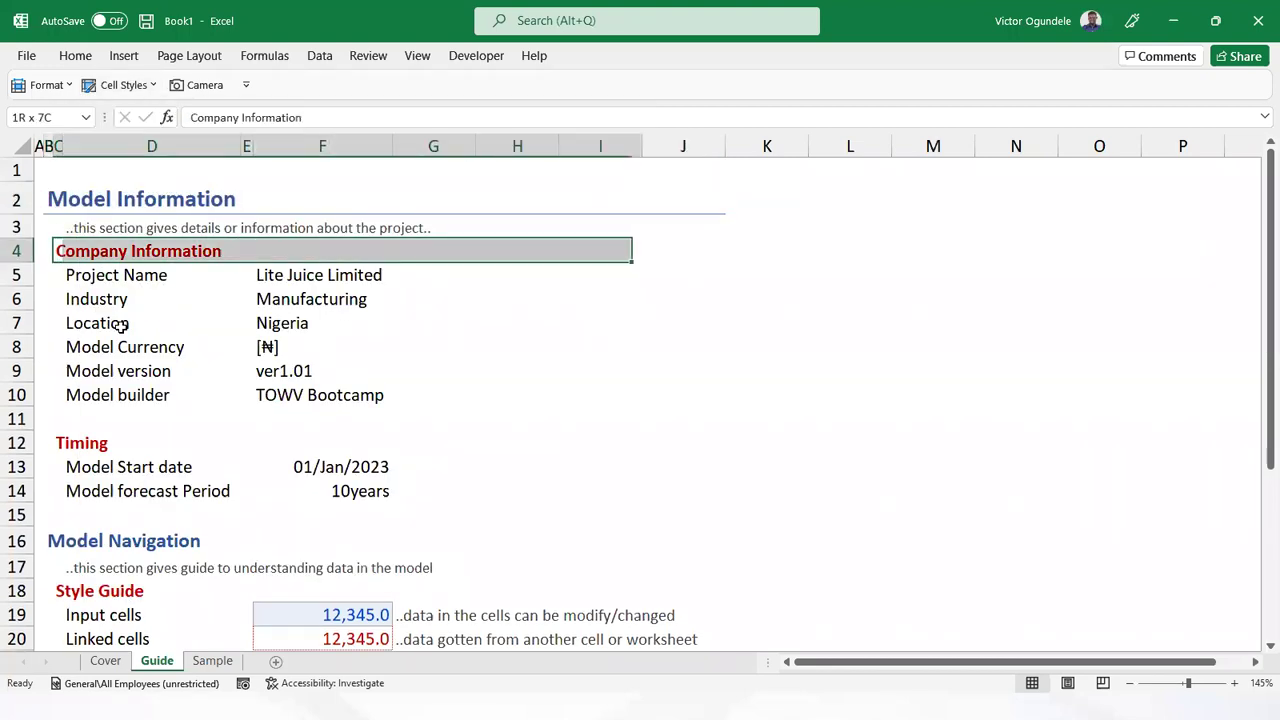
pyautogui.hotkey('alt', '2')
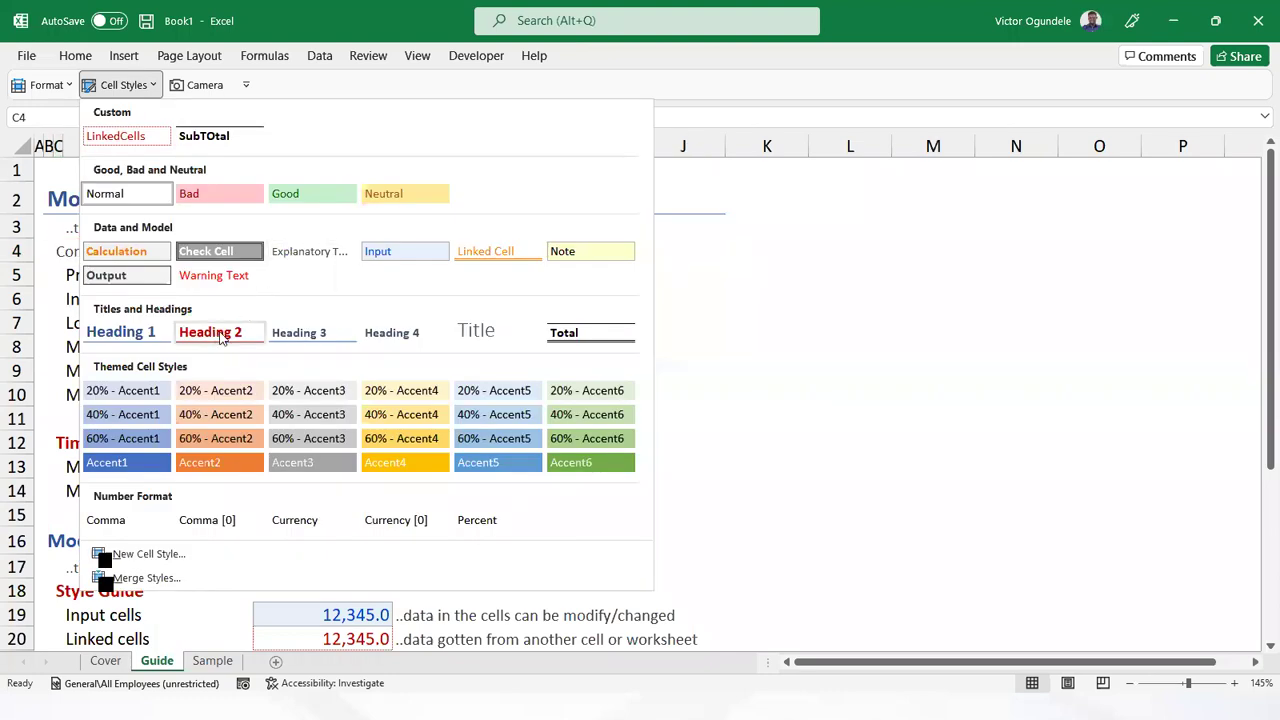
pyautogui.click(211, 331)
# Apply the Heading 2 cell style to the Timing sub-heading across C12:J12
pyautogui.hotkey('ctrl', 'Down')
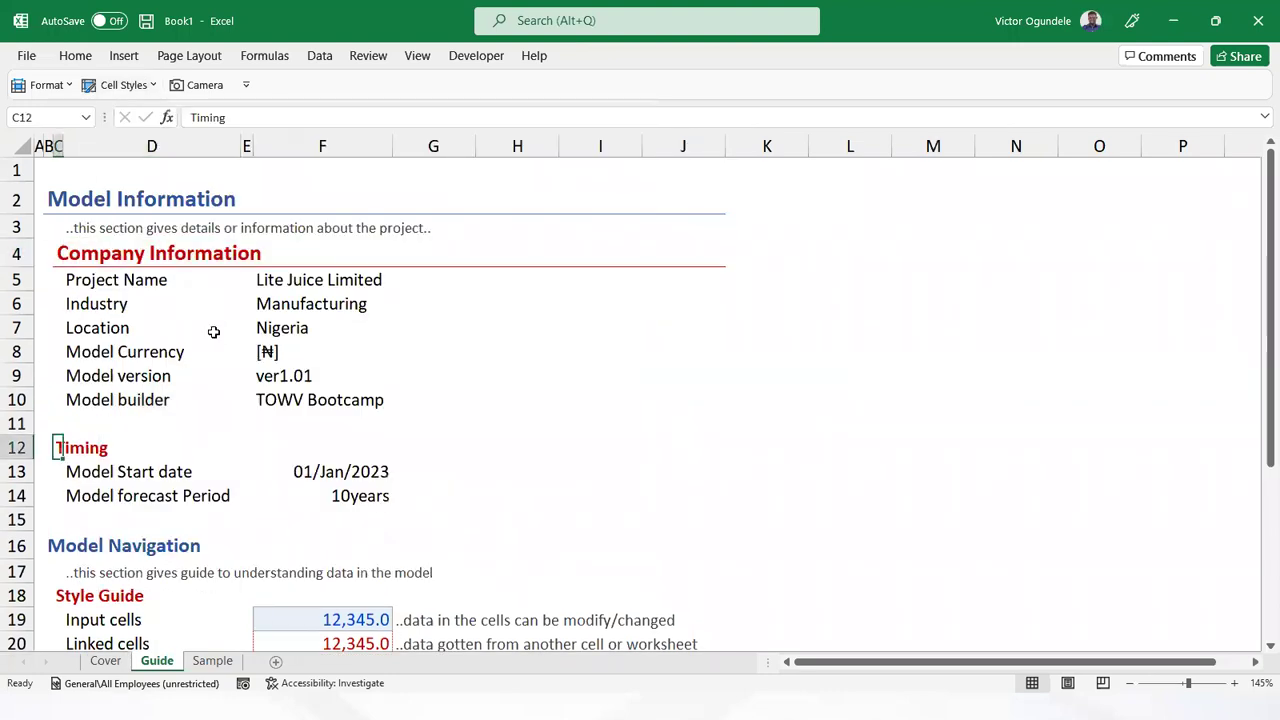
pyautogui.hotkey('shift', 'Right')
pyautogui.hotkey('shift', 'Right')
pyautogui.hotkey('shift', 'Right')
pyautogui.hotkey('shift', 'Right')
pyautogui.hotkey('shift', 'Right')
pyautogui.hotkey('shift', 'Right')
pyautogui.hotkey('shift', 'Right')
pyautogui.hotkey('alt', '2')
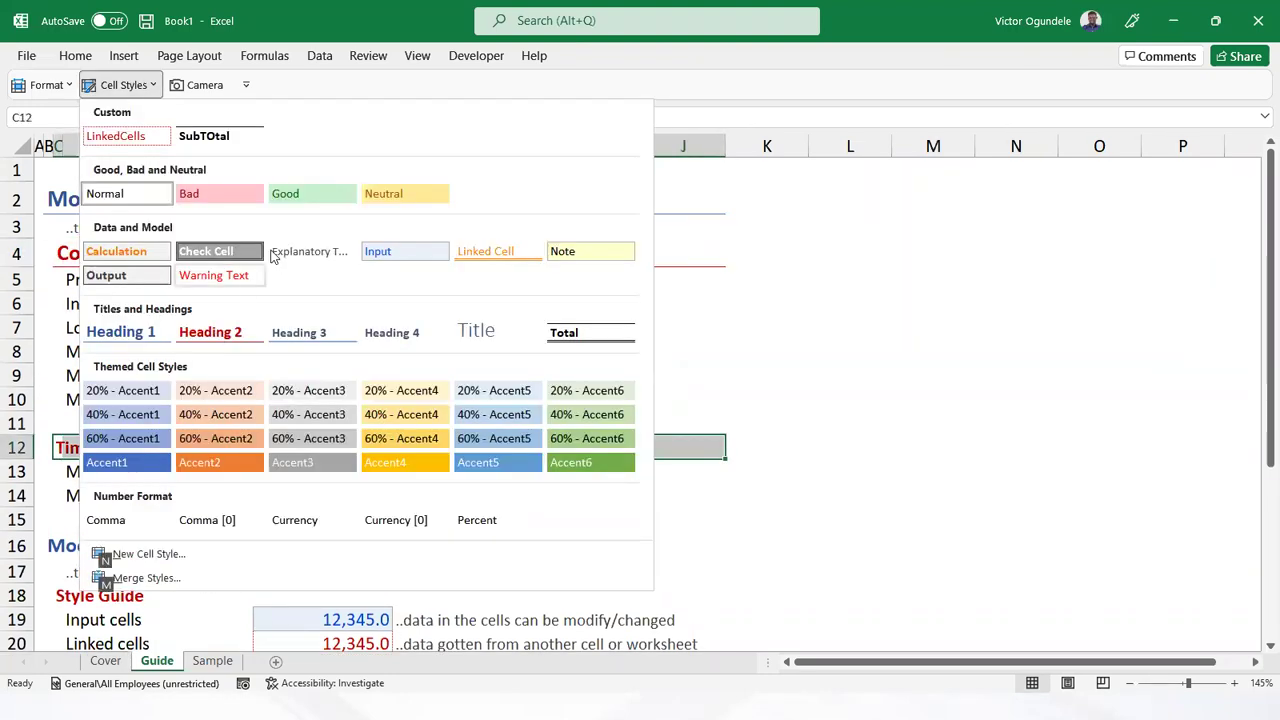
pyautogui.click(211, 332)
# Apply the Heading 1 cell style to the Model Navigation heading across B16:J16
pyautogui.hotkey('ctrl', 'Down')
pyautogui.hotkey('ctrl', 'Up')
pyautogui.hotkey('shift', 'Right')
pyautogui.hotkey('shift', 'Right')
pyautogui.hotkey('shift', 'Right')
pyautogui.hotkey('shift', 'Right')
pyautogui.hotkey('shift', 'Right')
pyautogui.hotkey('shift', 'Right')
pyautogui.hotkey('shift', 'Right')
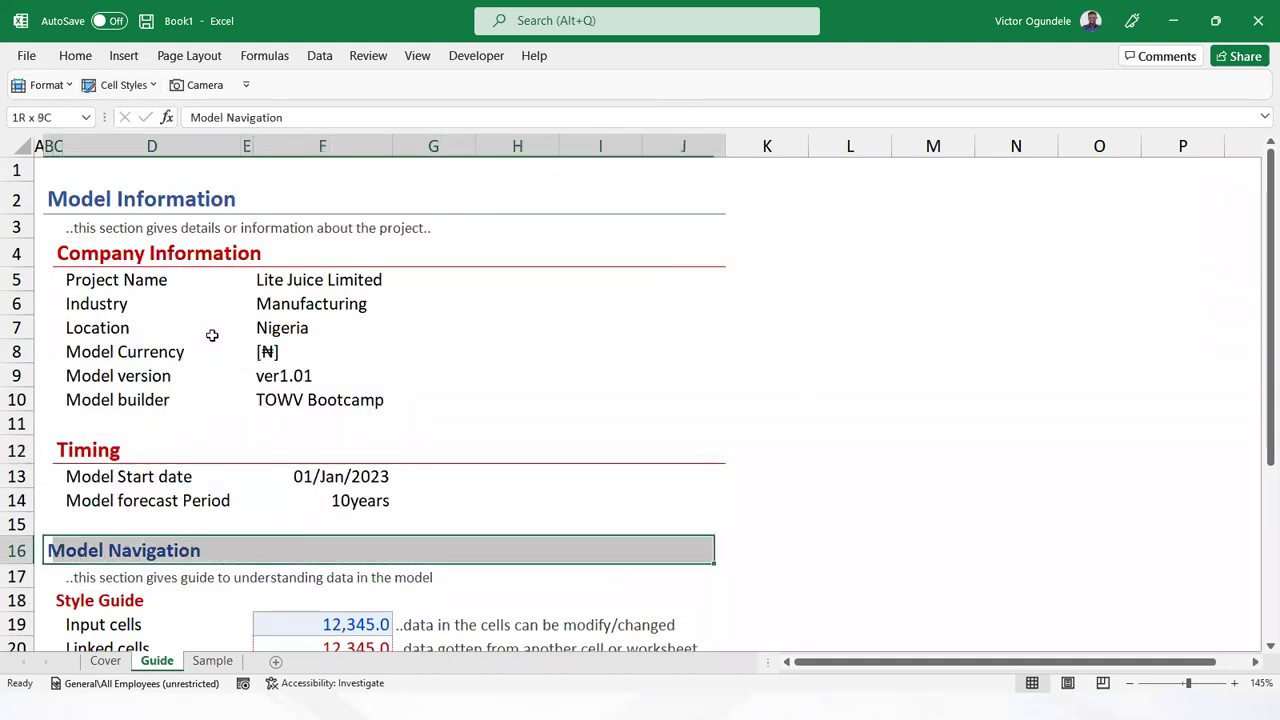
pyautogui.hotkey('alt', '2')
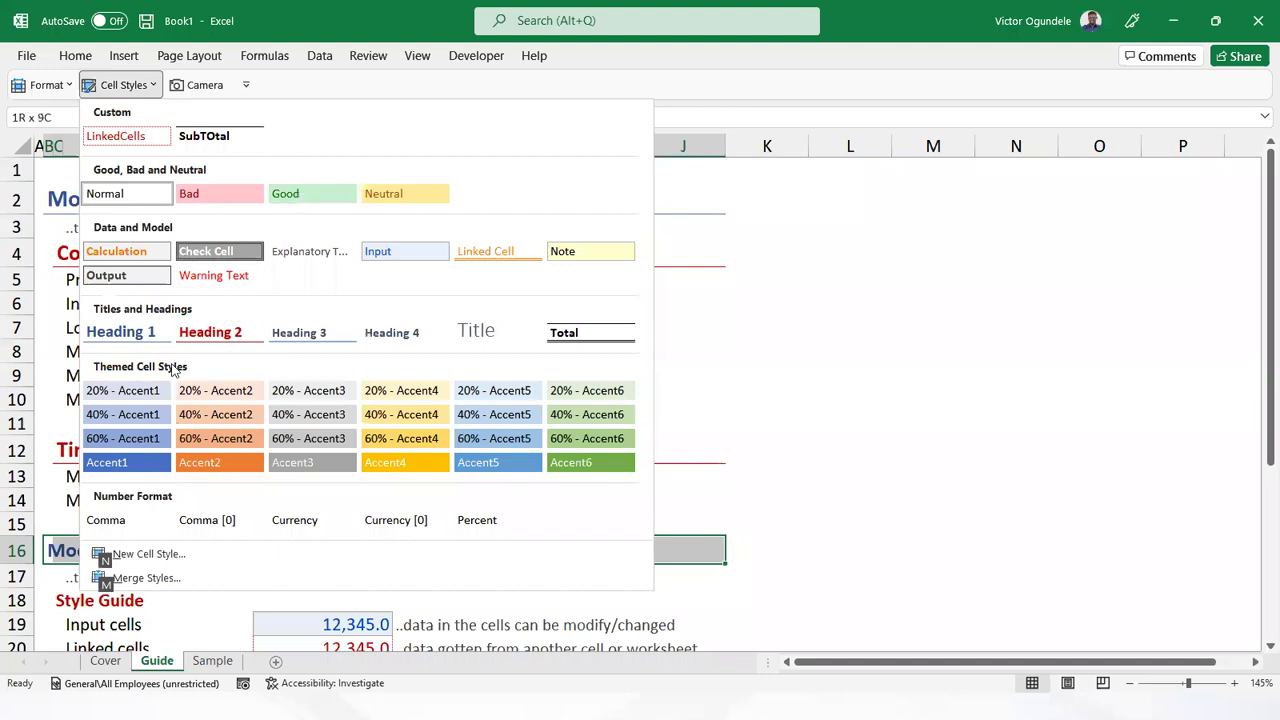
pyautogui.click(124, 331)
# Apply the Heading 2 cell style to the Style Guide sub-heading across C18:J18
pyautogui.press('Down')
pyautogui.press('Down')
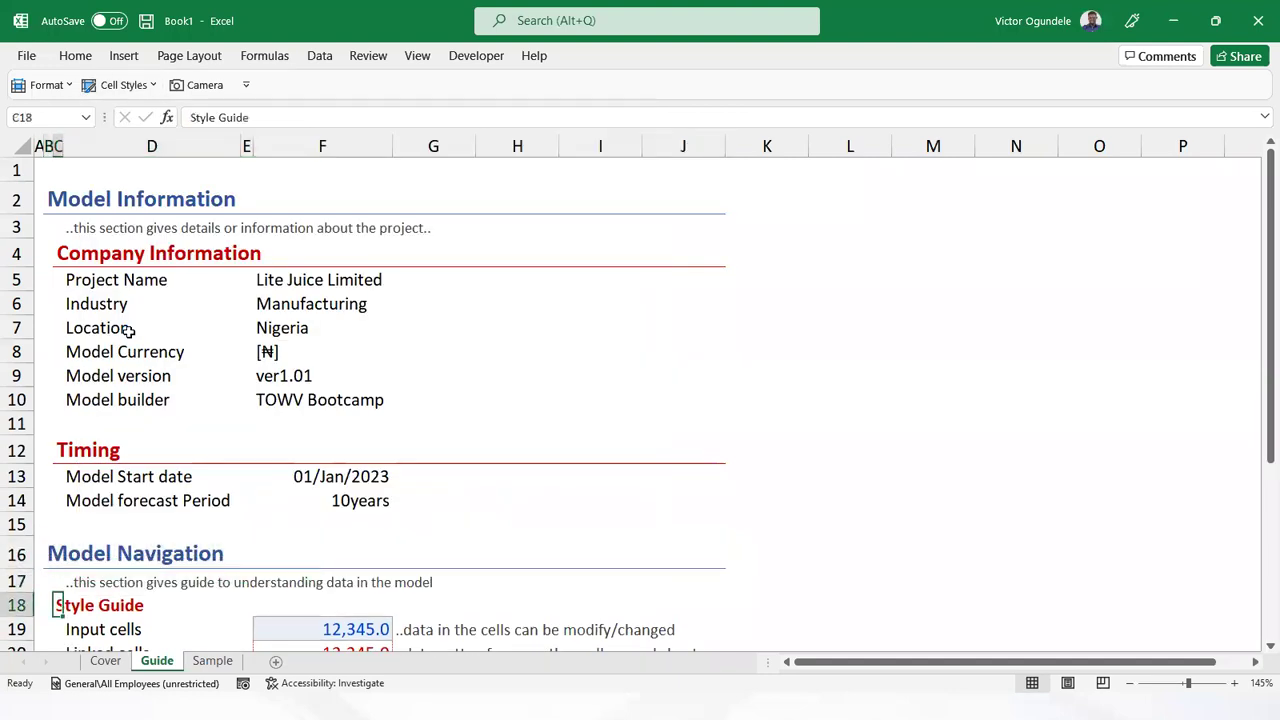
pyautogui.hotkey('shift', 'Right')
pyautogui.hotkey('shift', 'Right')
pyautogui.hotkey('shift', 'Right')
pyautogui.hotkey('shift', 'Right')
pyautogui.hotkey('shift', 'Right')
pyautogui.hotkey('shift', 'Right')
pyautogui.hotkey('shift', 'Right')
pyautogui.hotkey('alt', '2')
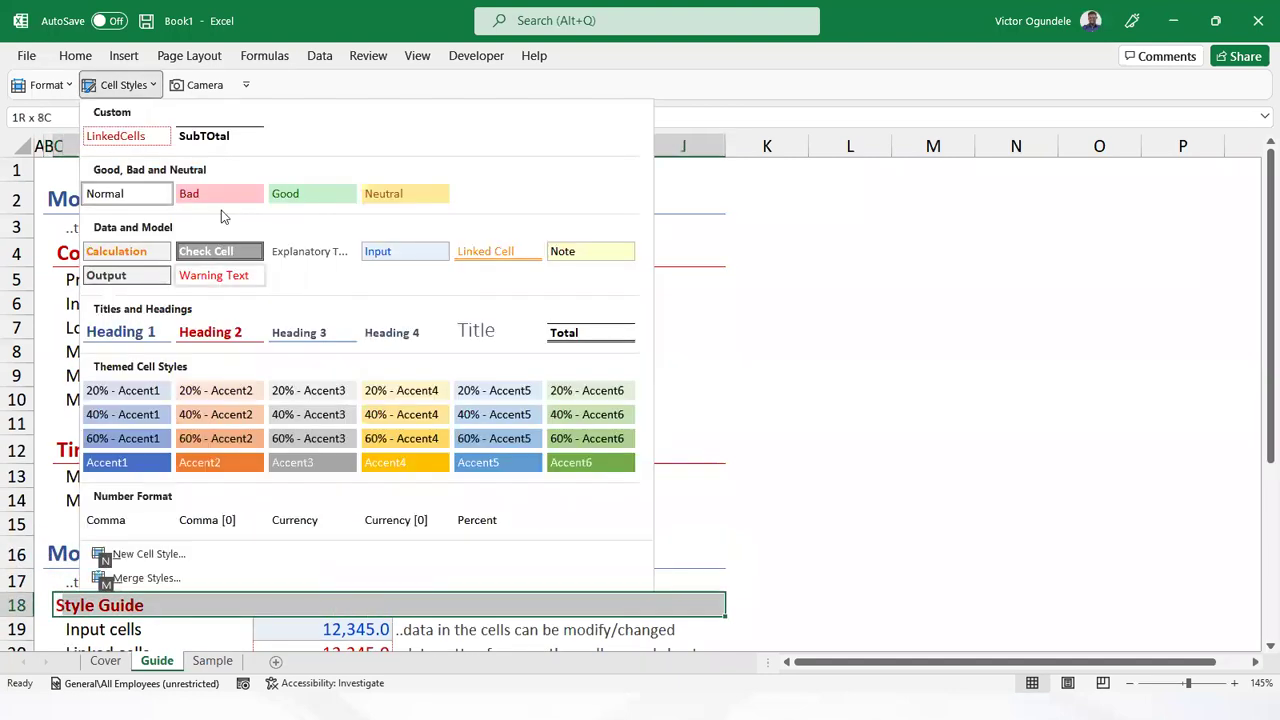
pyautogui.click(218, 331)
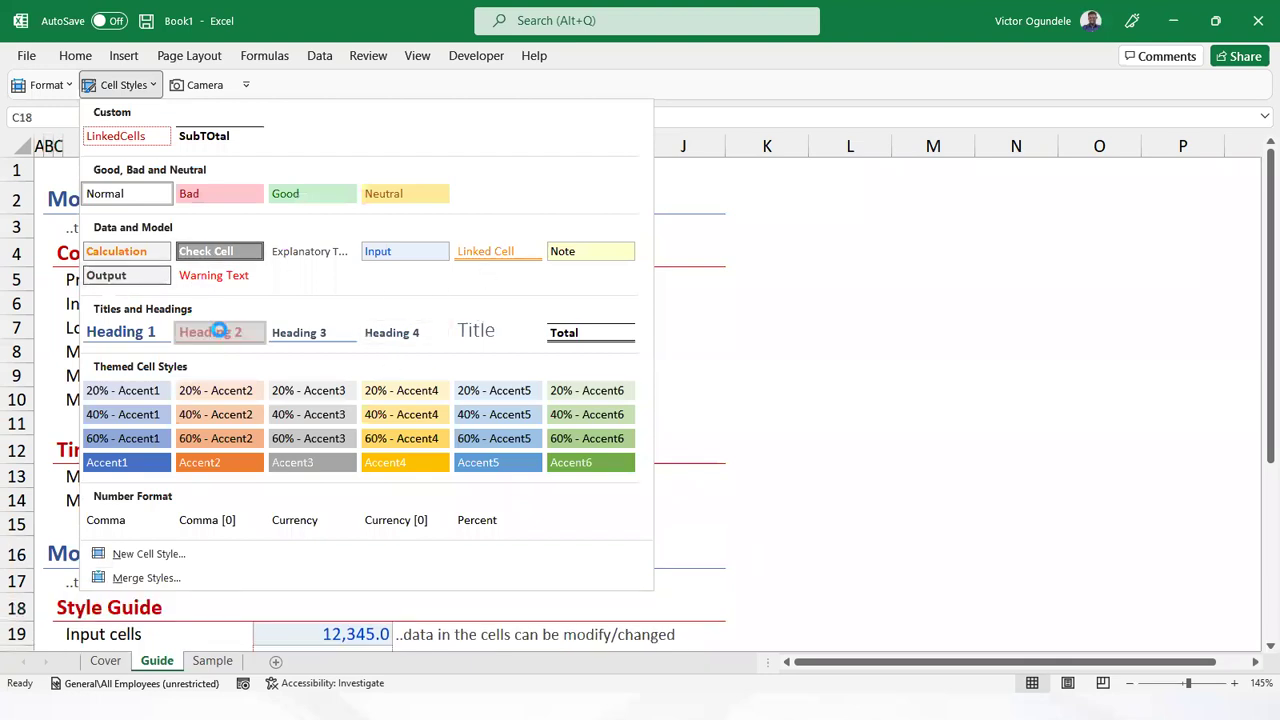
# Look at the Cover sheet briefly and return to the Guide sheet
pyautogui.scroll(-3, 367, 486)
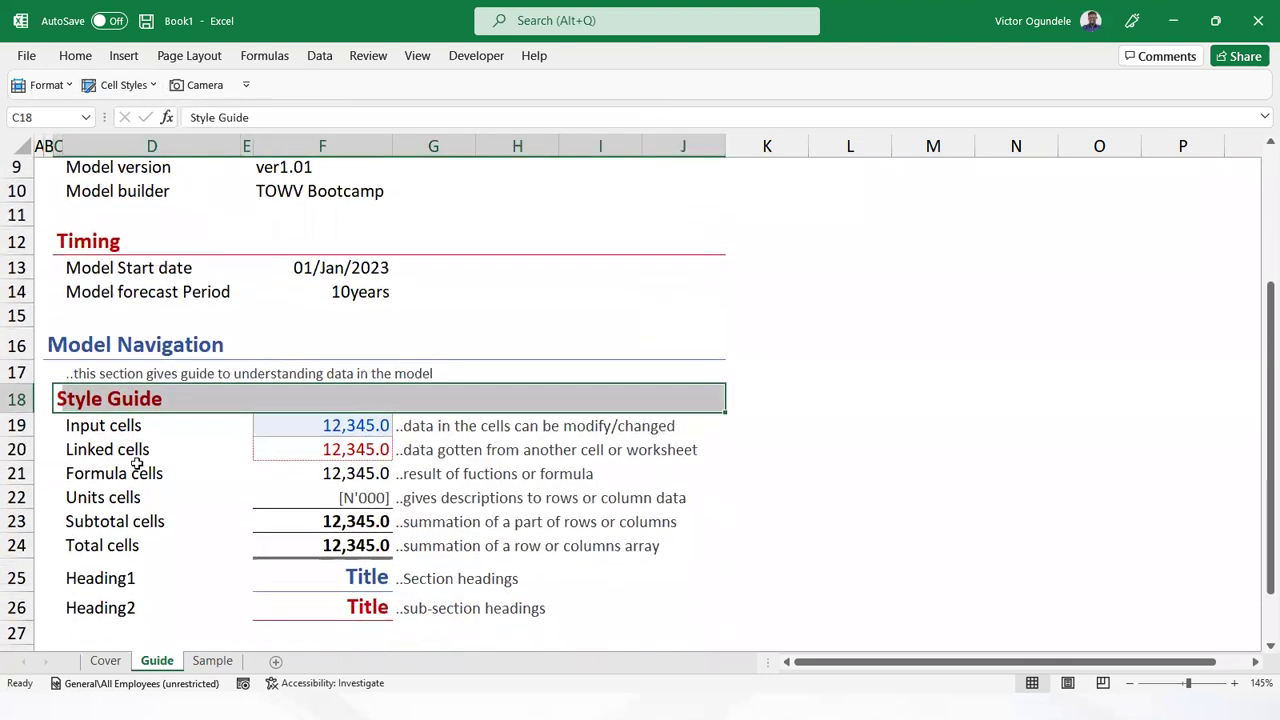
pyautogui.click(175, 477)
pyautogui.click(112, 662)
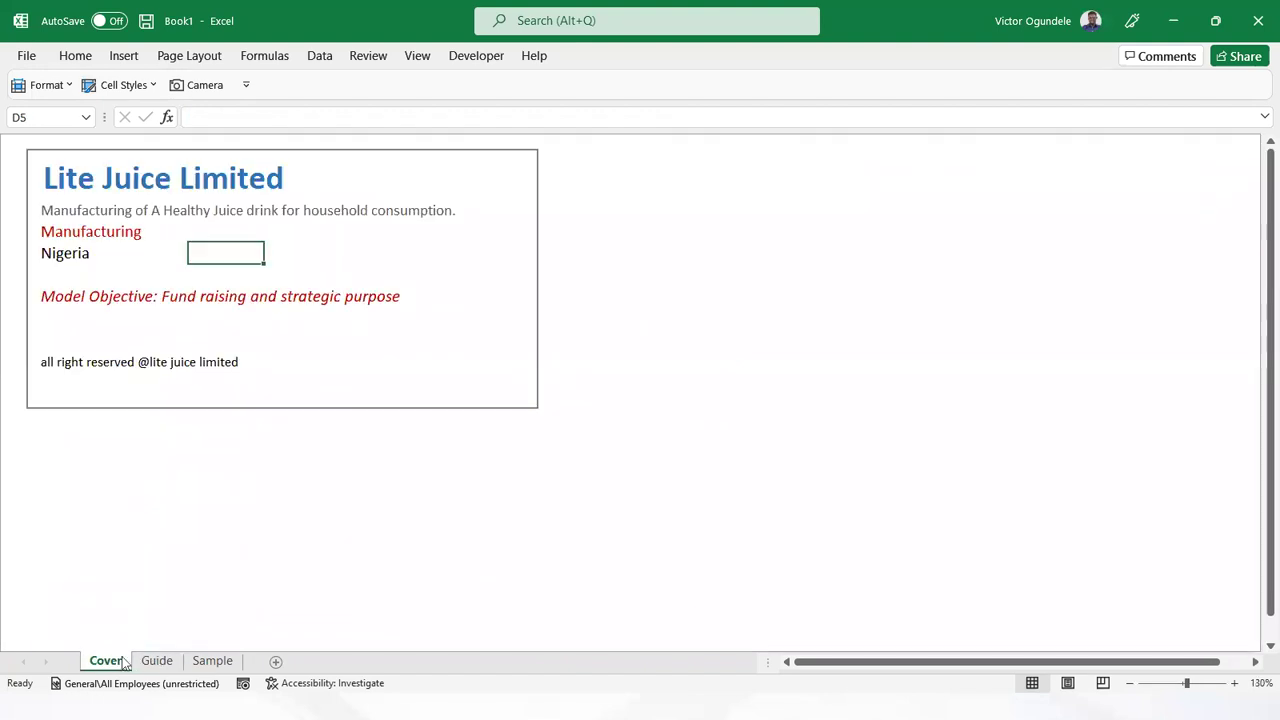
pyautogui.click(160, 661)
# Apply the Heading 1 cell style to the Model Glossary & Audit heading across B28:J28
pyautogui.scroll(-2, 277, 552)
pyautogui.click(46, 536)
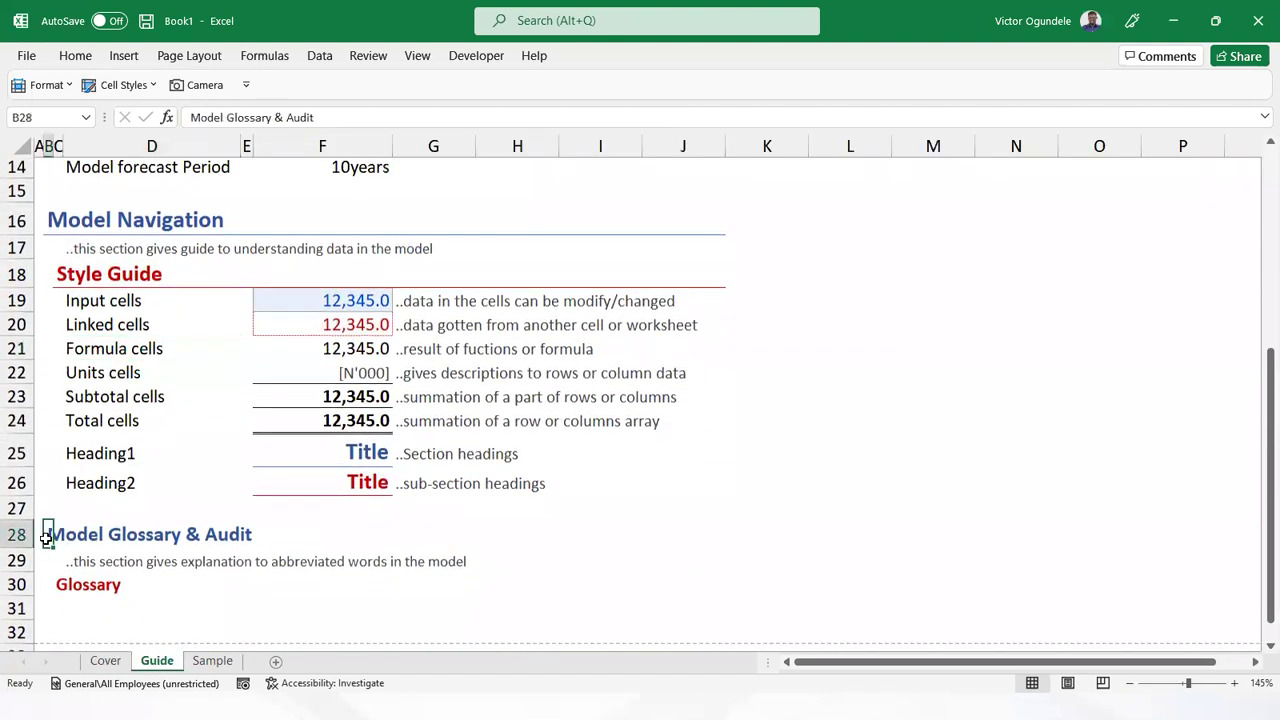
pyautogui.hotkey('shift', 'Right')
pyautogui.hotkey('shift', 'Right')
pyautogui.hotkey('shift', 'Right')
pyautogui.hotkey('shift', 'Right')
pyautogui.hotkey('shift', 'Right')
pyautogui.hotkey('shift', 'Right')
pyautogui.hotkey('shift', 'Right')
pyautogui.hotkey('shift', 'Right')
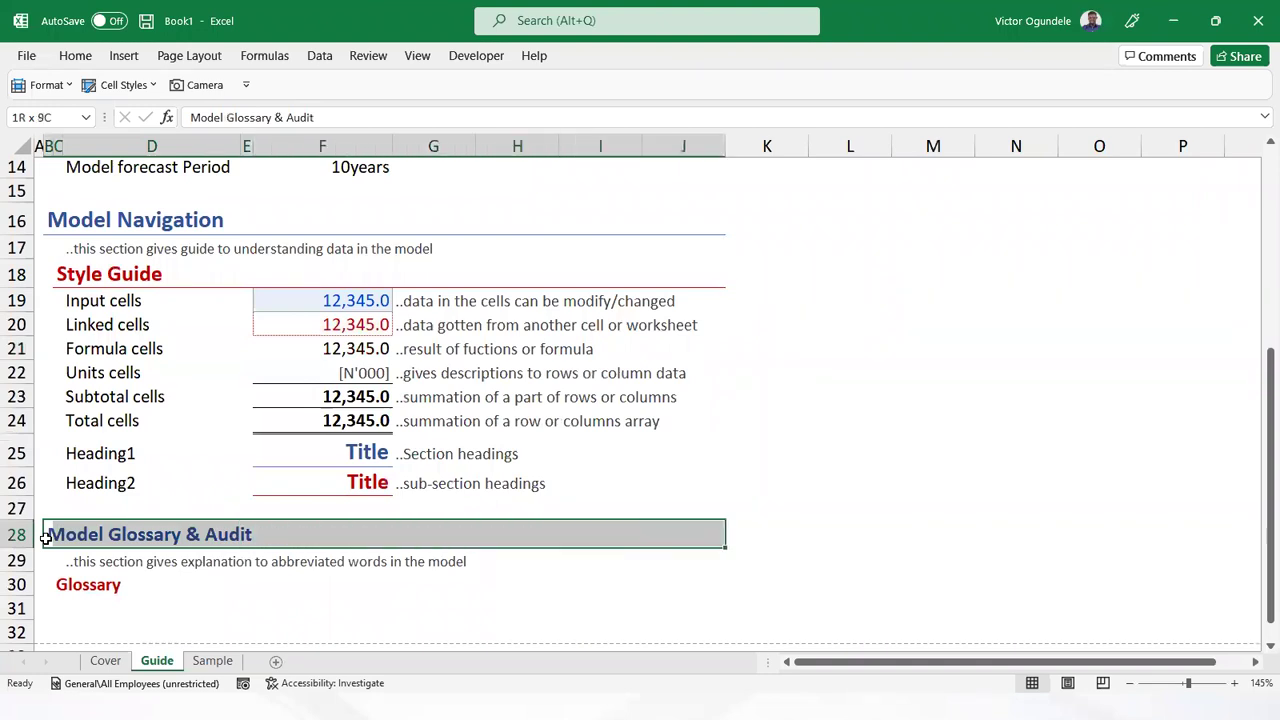
pyautogui.hotkey('alt', '2')
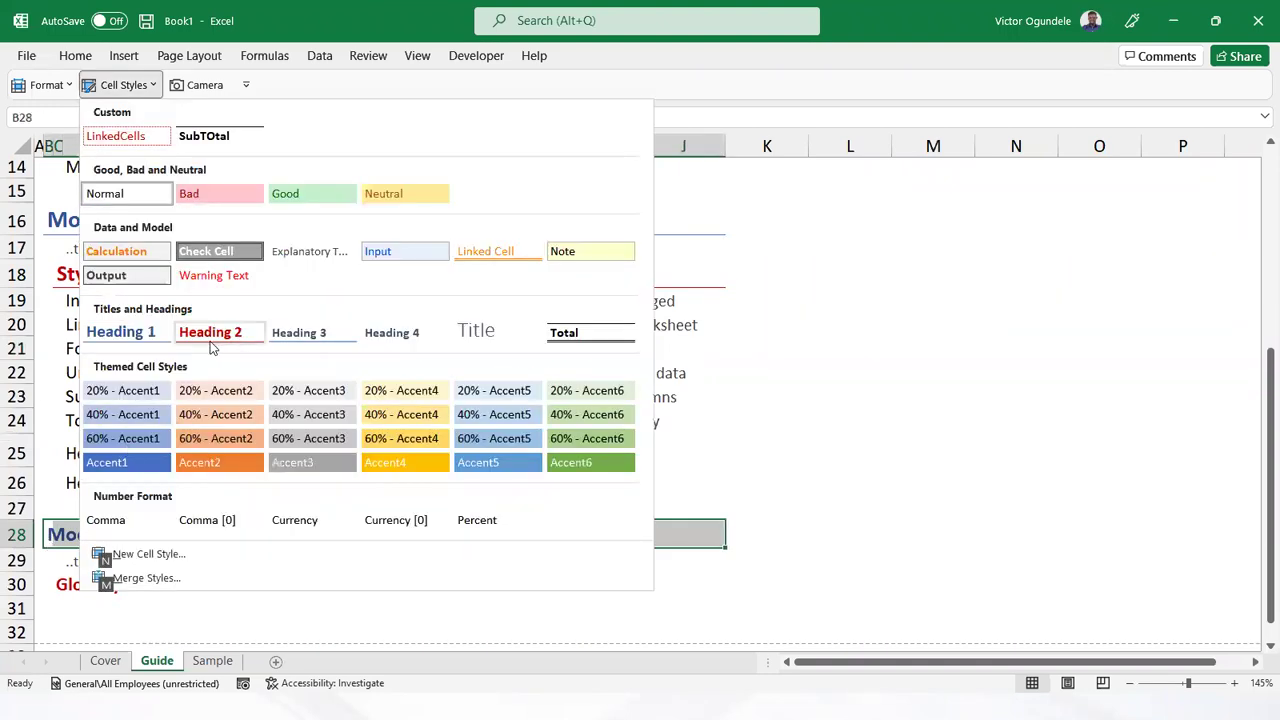
pyautogui.click(128, 336)
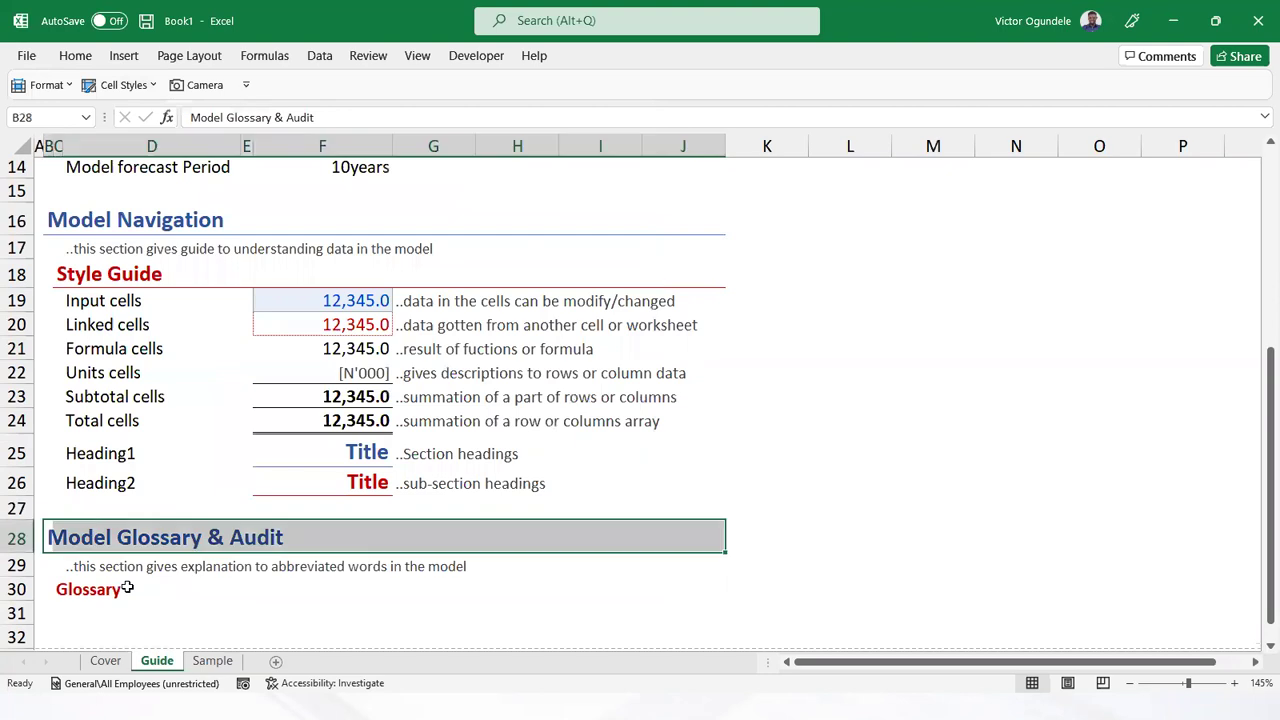
# Apply the Heading 2 cell style to the Glossary sub-heading across C30:J30
pyautogui.click(55, 590)
pyautogui.hotkey('shift', 'Right')
pyautogui.hotkey('shift', 'Right')
pyautogui.hotkey('shift', 'Right')
pyautogui.hotkey('shift', 'Right')
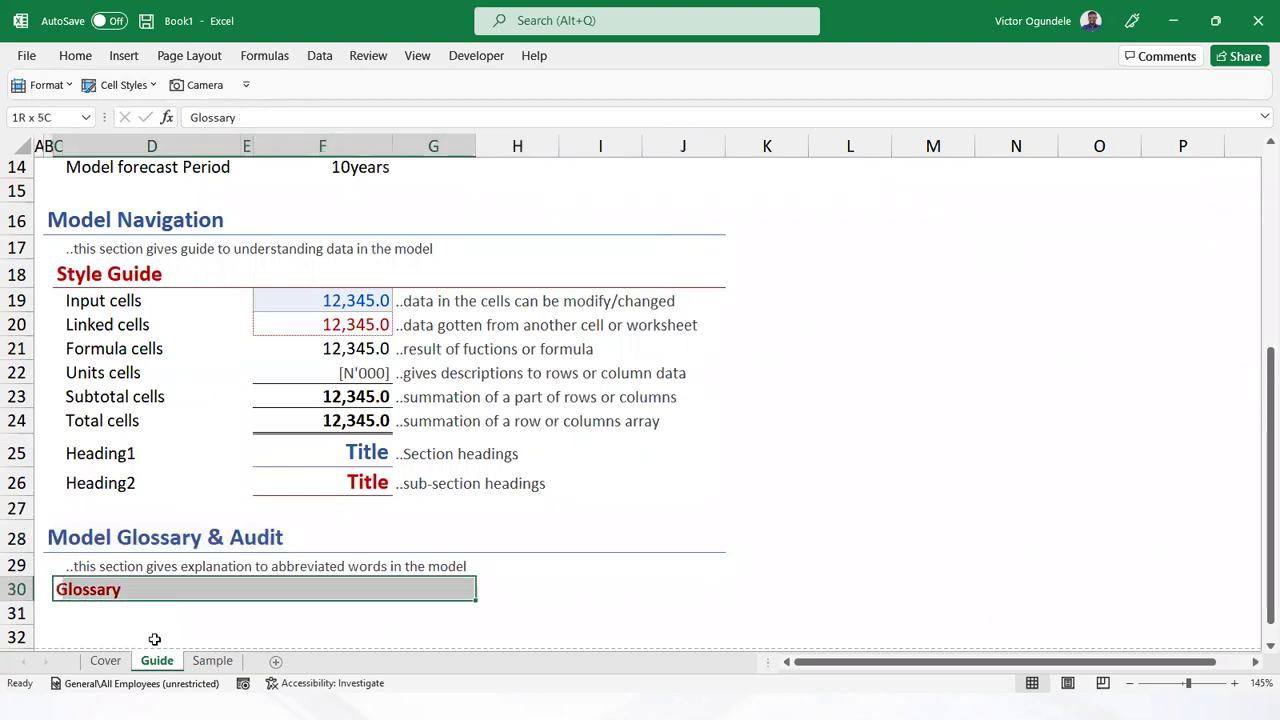
pyautogui.hotkey('shift', 'Right')
pyautogui.hotkey('shift', 'Right')
pyautogui.hotkey('shift', 'Right')
pyautogui.click(124, 84)
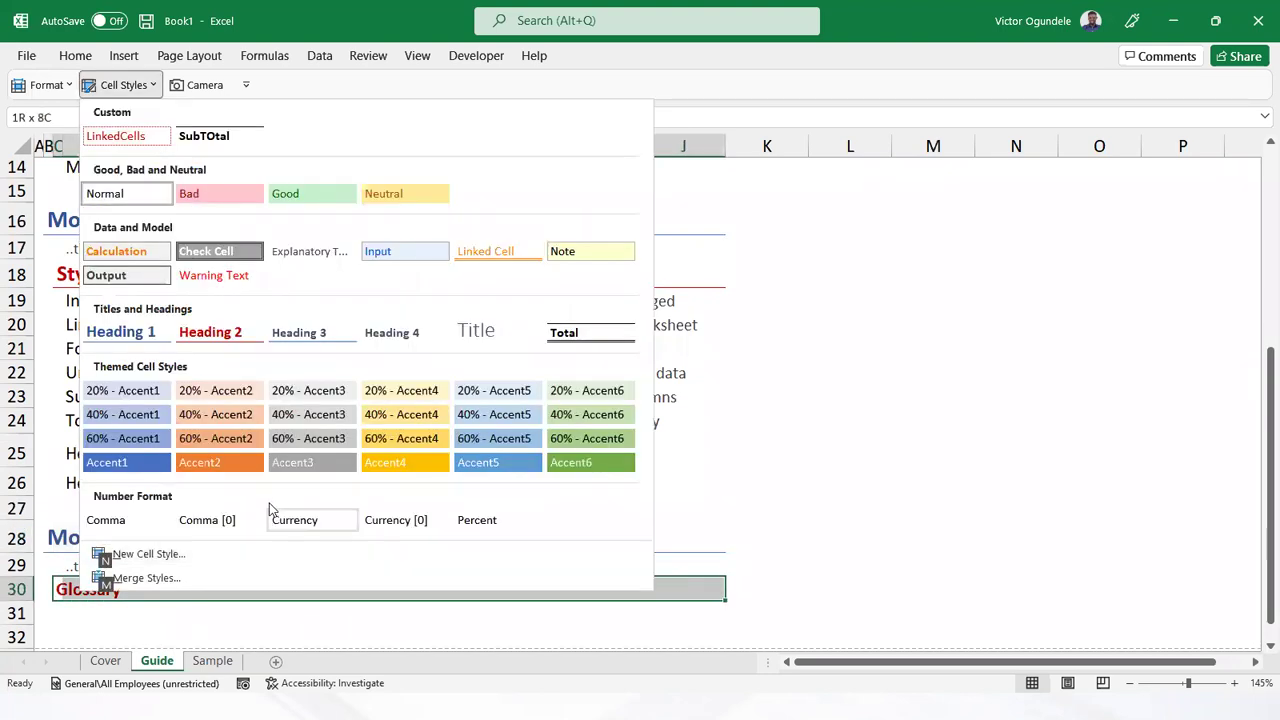
pyautogui.click(200, 337)
pyautogui.click(160, 524)
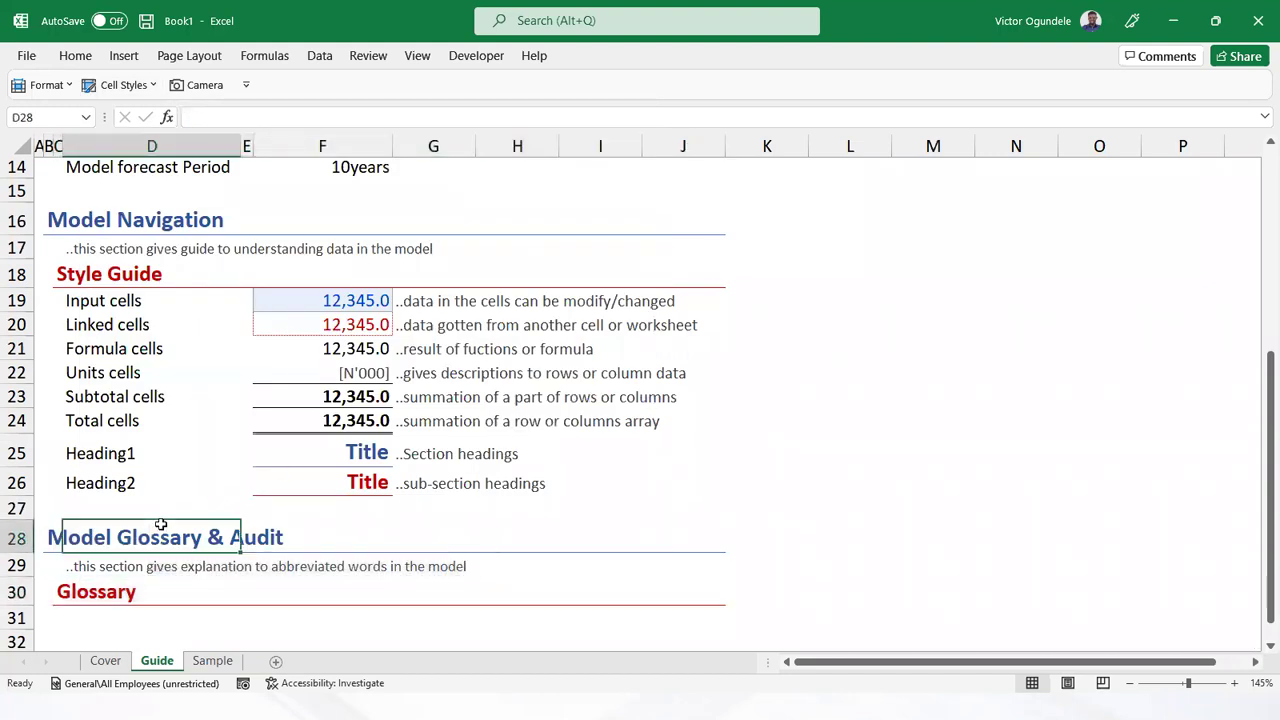
# Apply the Input cell style to the Company Information values in F5:F10
pyautogui.keyDown('ctrl'); pyautogui.scroll(-2, 160, 524); pyautogui.keyUp('ctrl')
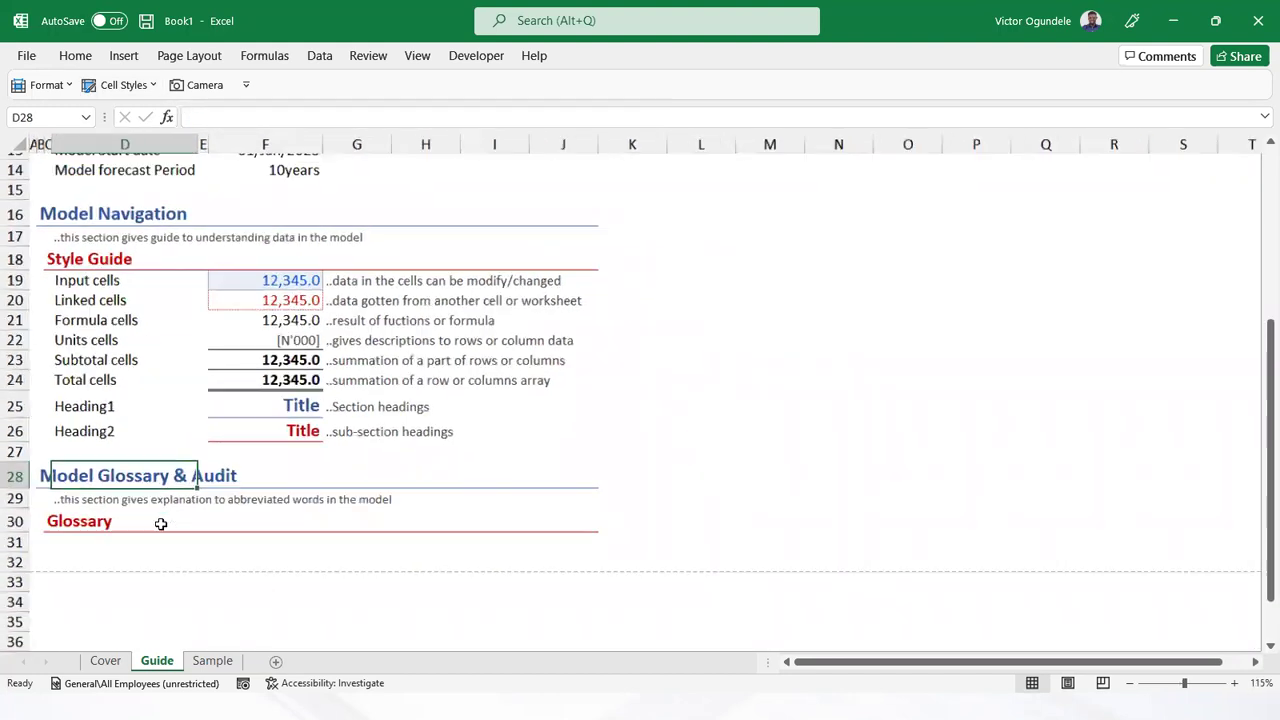
pyautogui.scroll(5, 160, 524)
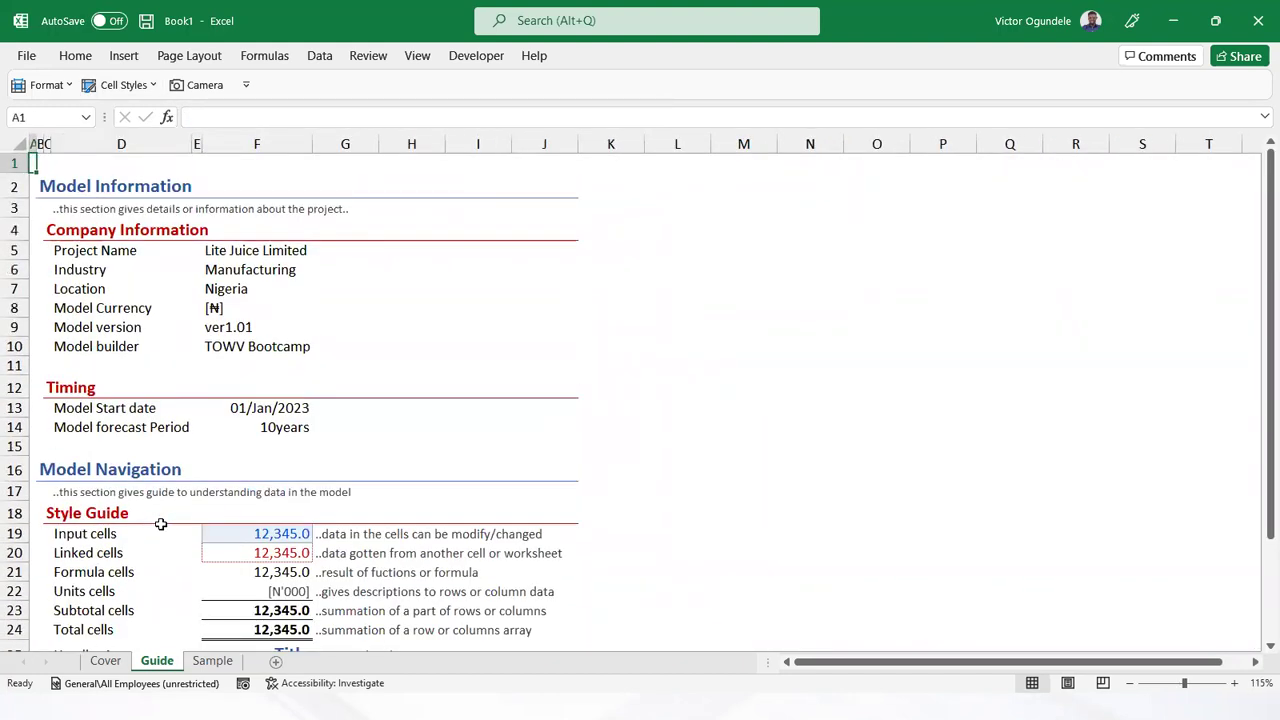
pyautogui.click(255, 250)
pyautogui.click(124, 85)
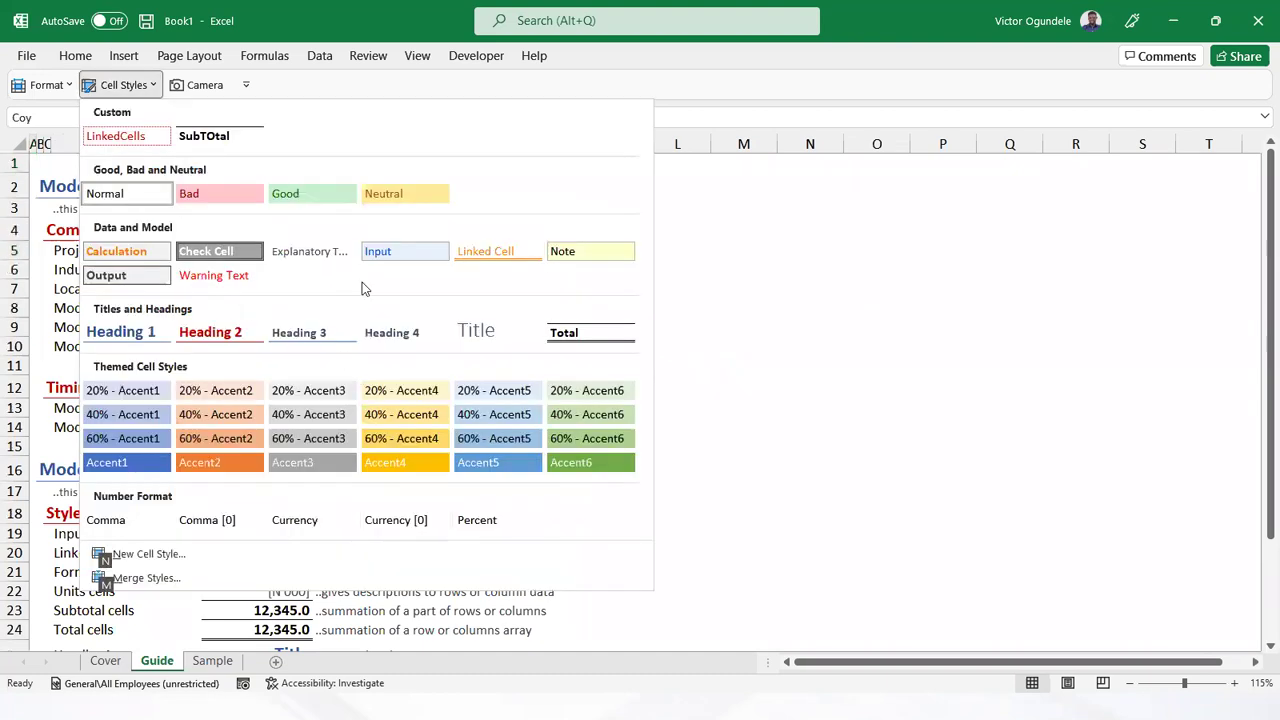
pyautogui.click(381, 252)
pyautogui.press('Down')
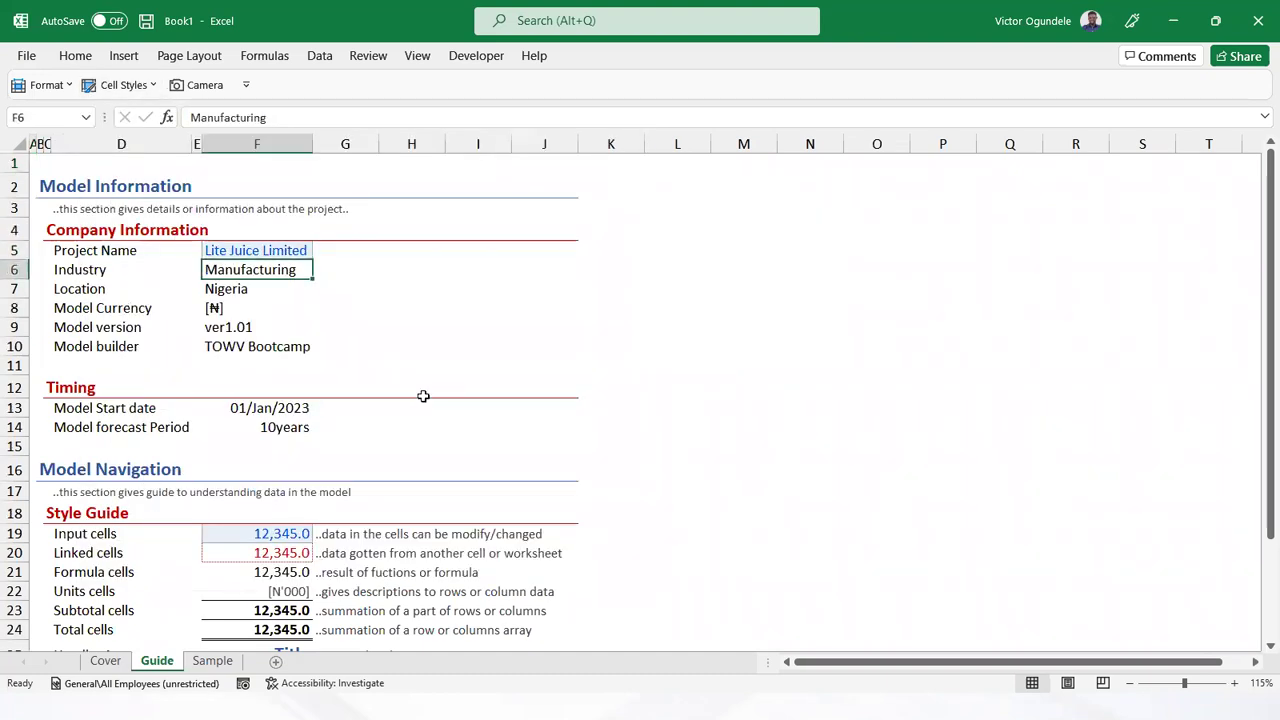
pyautogui.scroll(2, 423, 396)
pyautogui.press('F4')
pyautogui.press('Down')
pyautogui.press('F4')
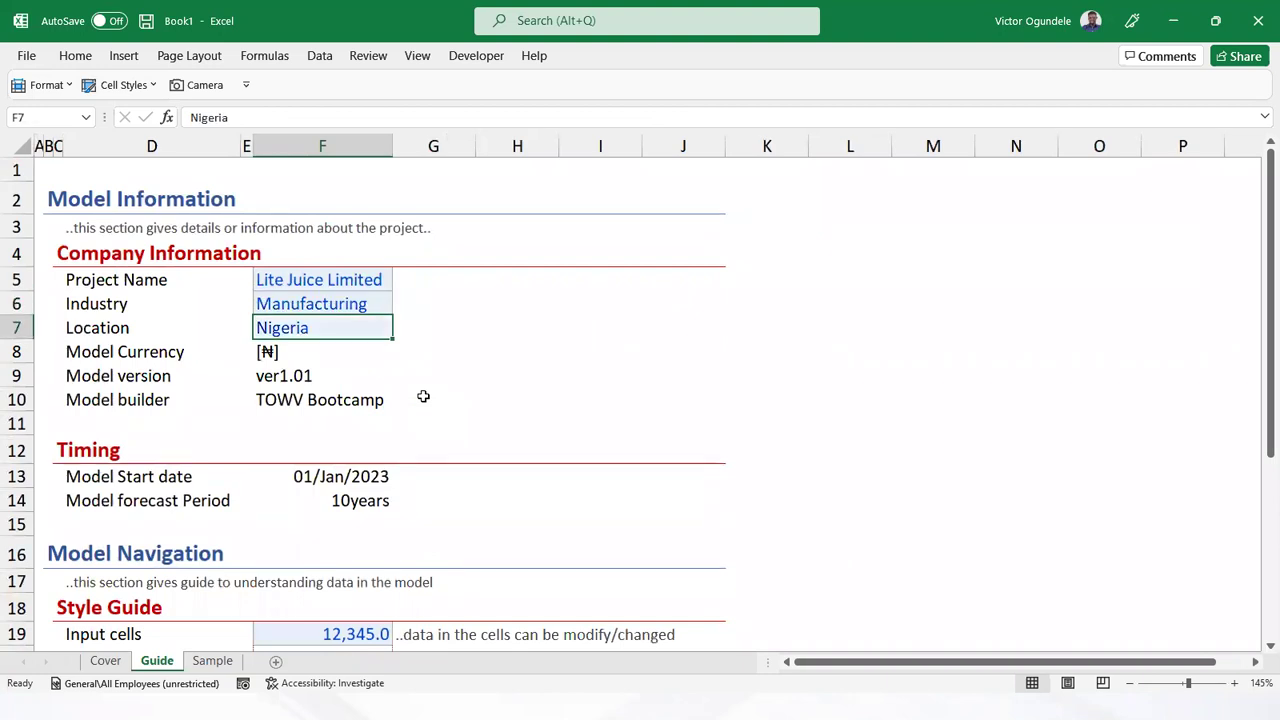
pyautogui.press('Down')
pyautogui.press('F4')
pyautogui.press('Down')
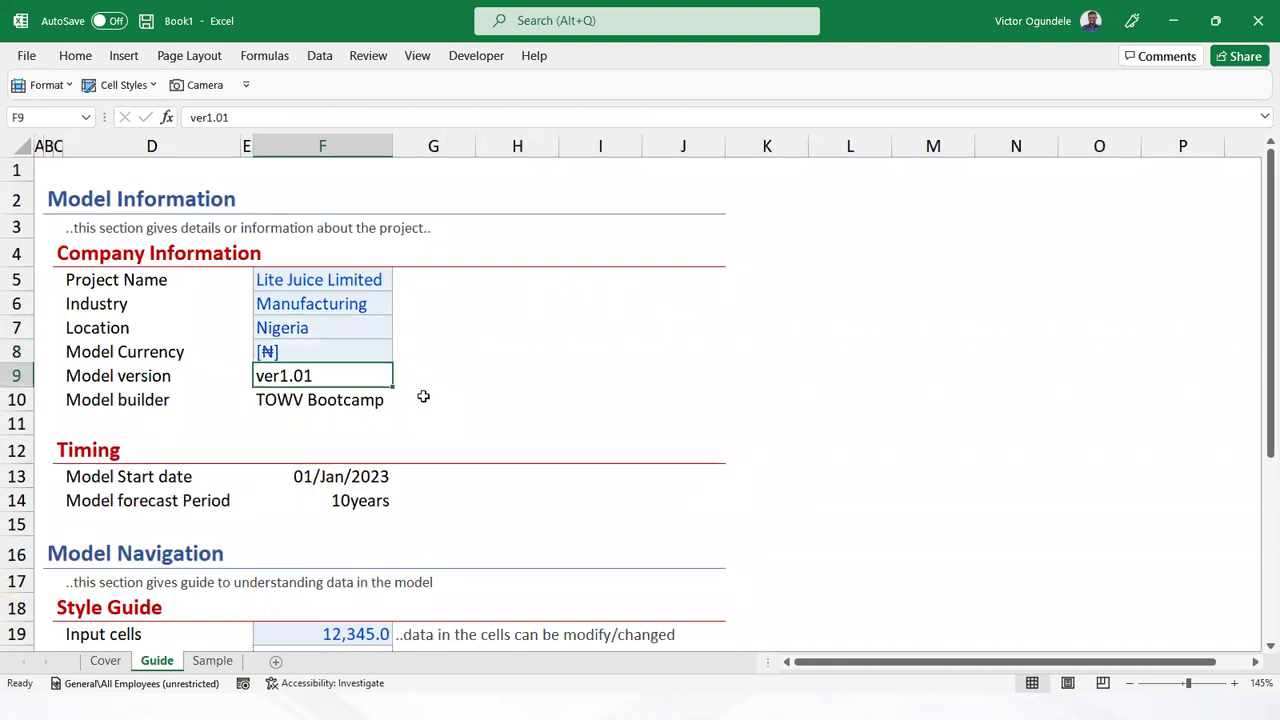
pyautogui.press('F4')
pyautogui.press('Down')
pyautogui.press('F4')
# Apply the Input cell style to the Timing values in F13:F14, the model start date and forecast period
pyautogui.press('Down')
pyautogui.press('Down')
pyautogui.press('Down')
pyautogui.press('F4')
pyautogui.press('Down')
pyautogui.press('F4')
# Review the formatted sections of the Guide sheet down to the Glossary and back up to Model Information
pyautogui.press('Down')
pyautogui.press('Down')
pyautogui.press('Down')
pyautogui.press('Down')
pyautogui.press('Down')
pyautogui.press('Down')
pyautogui.press('Down')
pyautogui.press('Down')
pyautogui.press('Down')
pyautogui.press('Down')
pyautogui.press('Down')
pyautogui.press('Down')
pyautogui.press('Down')
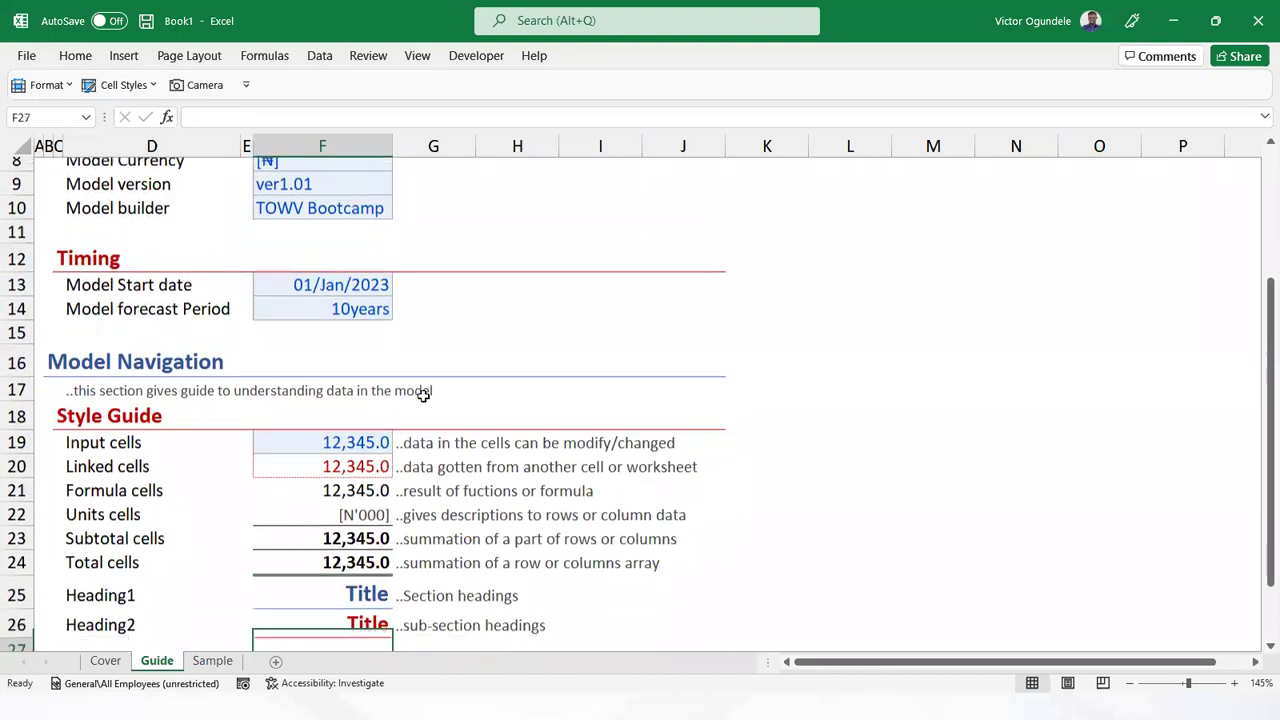
pyautogui.press('Down')
pyautogui.keyDown('ctrl'); pyautogui.scroll(-3, 423, 397); pyautogui.keyUp('ctrl')
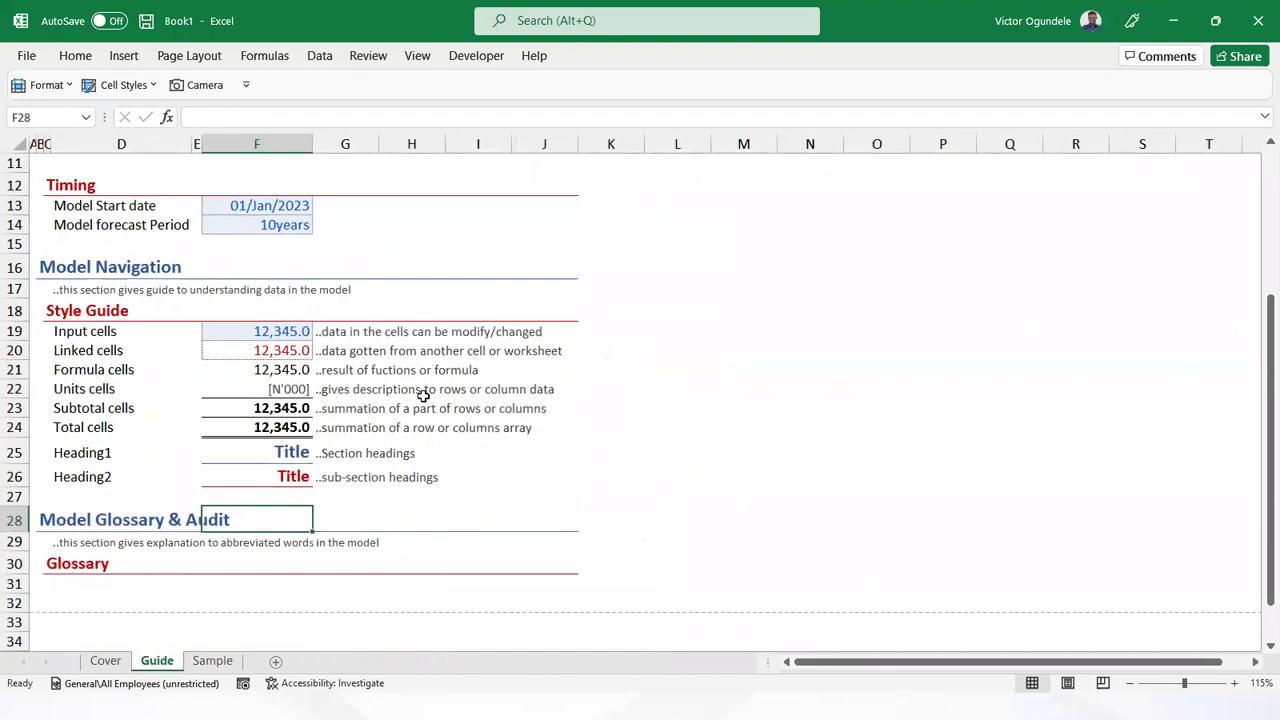
pyautogui.scroll(4, 423, 397)
pyautogui.click(409, 251)
pyautogui.keyDown('ctrl'); pyautogui.scroll(1, 409, 251); pyautogui.keyUp('ctrl')
pyautogui.keyDown('ctrl'); pyautogui.scroll(1, 409, 251); pyautogui.keyUp('ctrl')
# Examine the Guide sheet's print preview, including its footer, and return to the worksheet
pyautogui.press('alt')
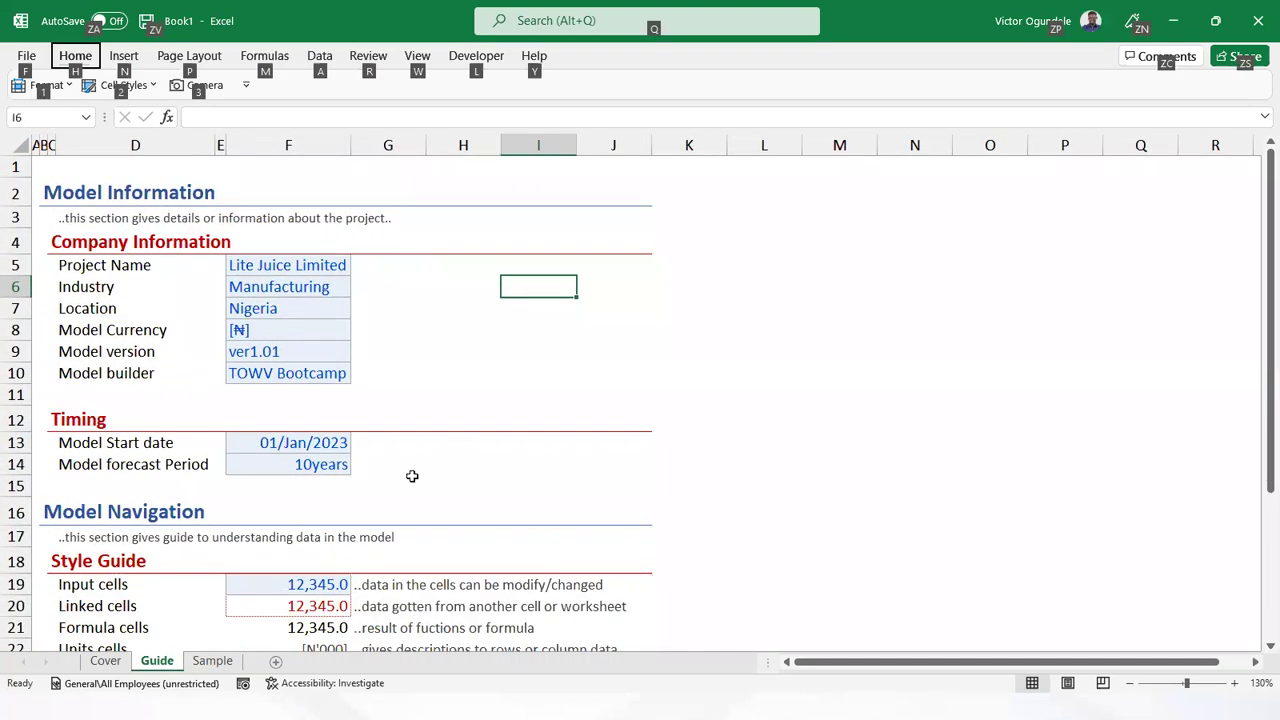
pyautogui.press('alt')
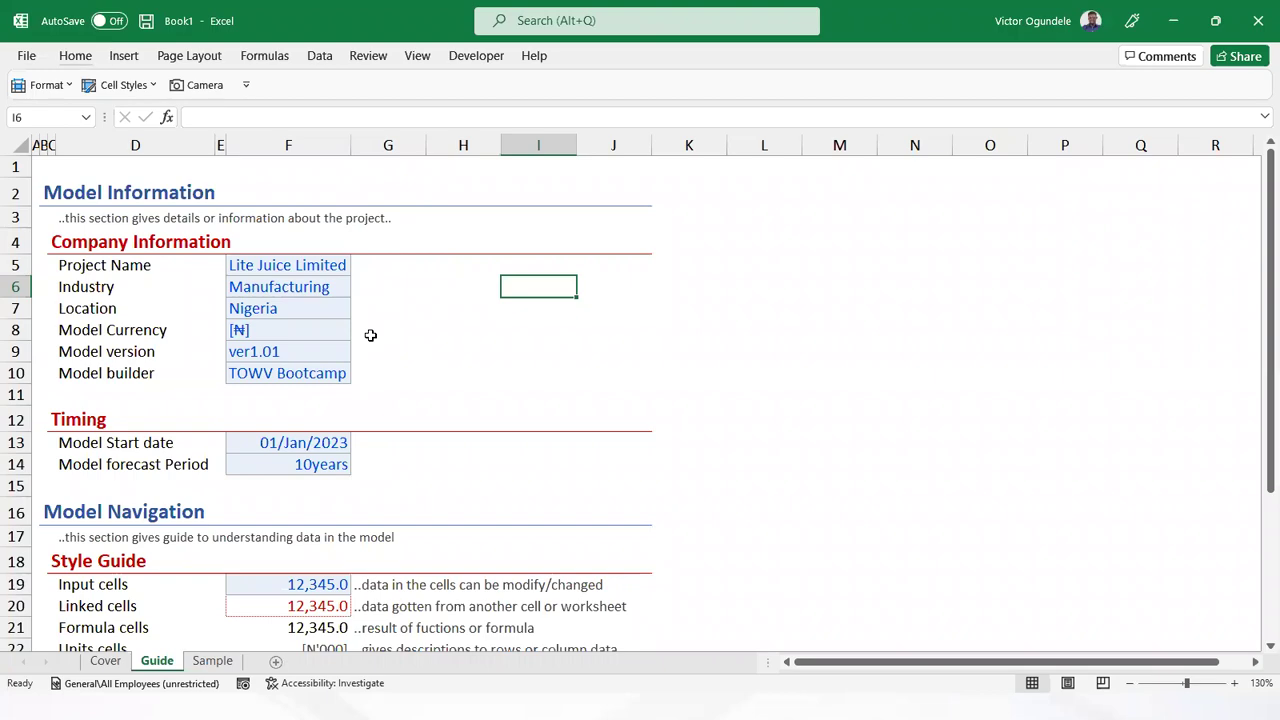
pyautogui.hotkey('ctrl', 'p')
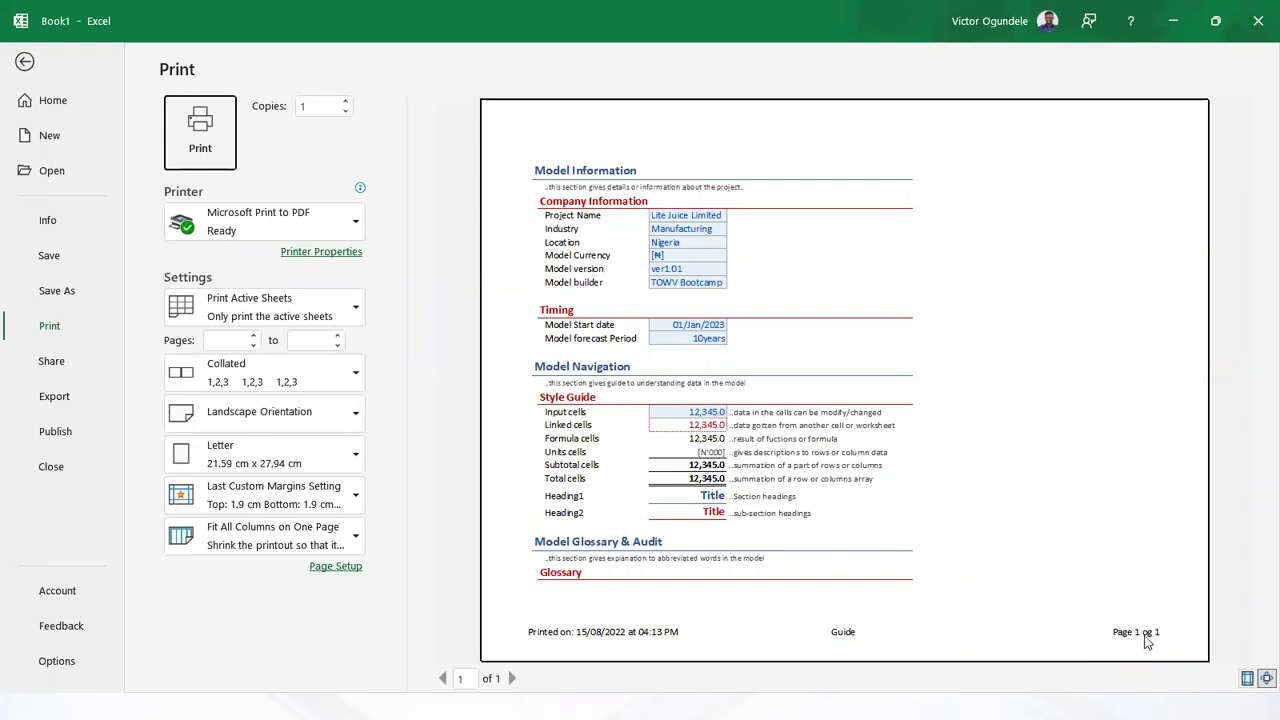
pyautogui.press('Escape')
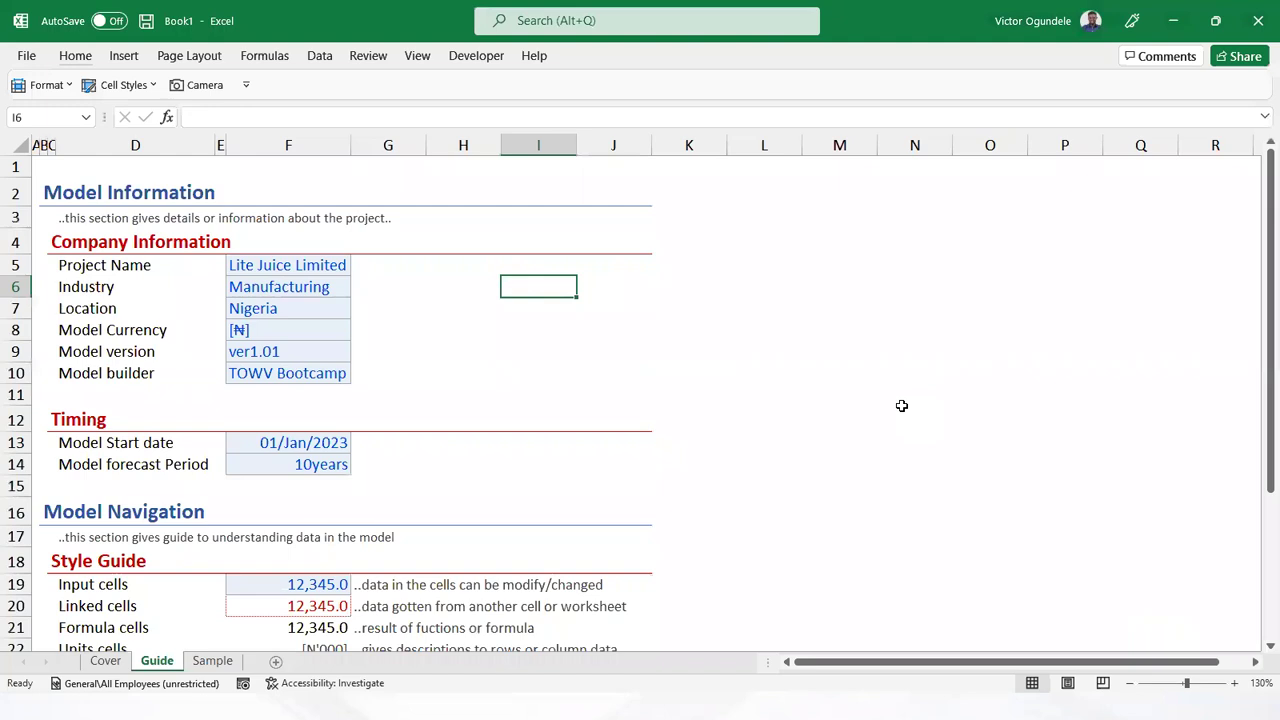
# Correct the typo in the right section of the Guide sheet's custom footer so it reads "Page &[Page] of &[Pages]"
pyautogui.click(189, 55)
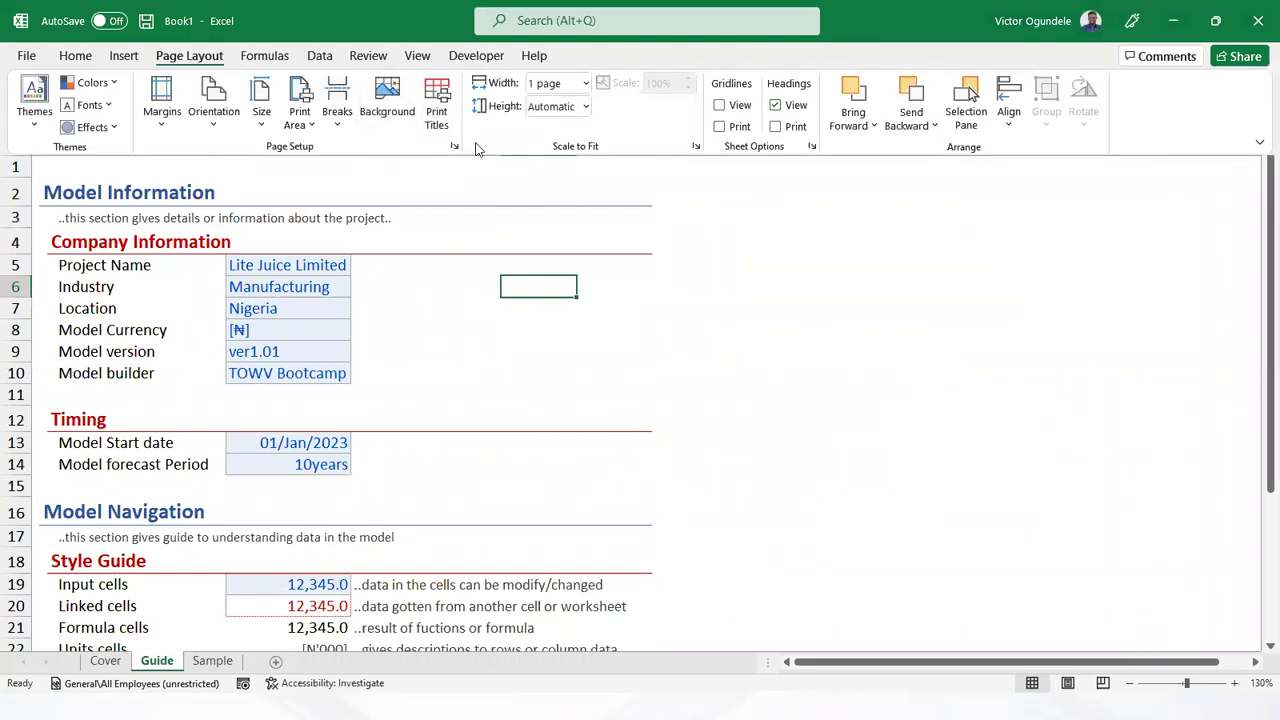
pyautogui.click(453, 146)
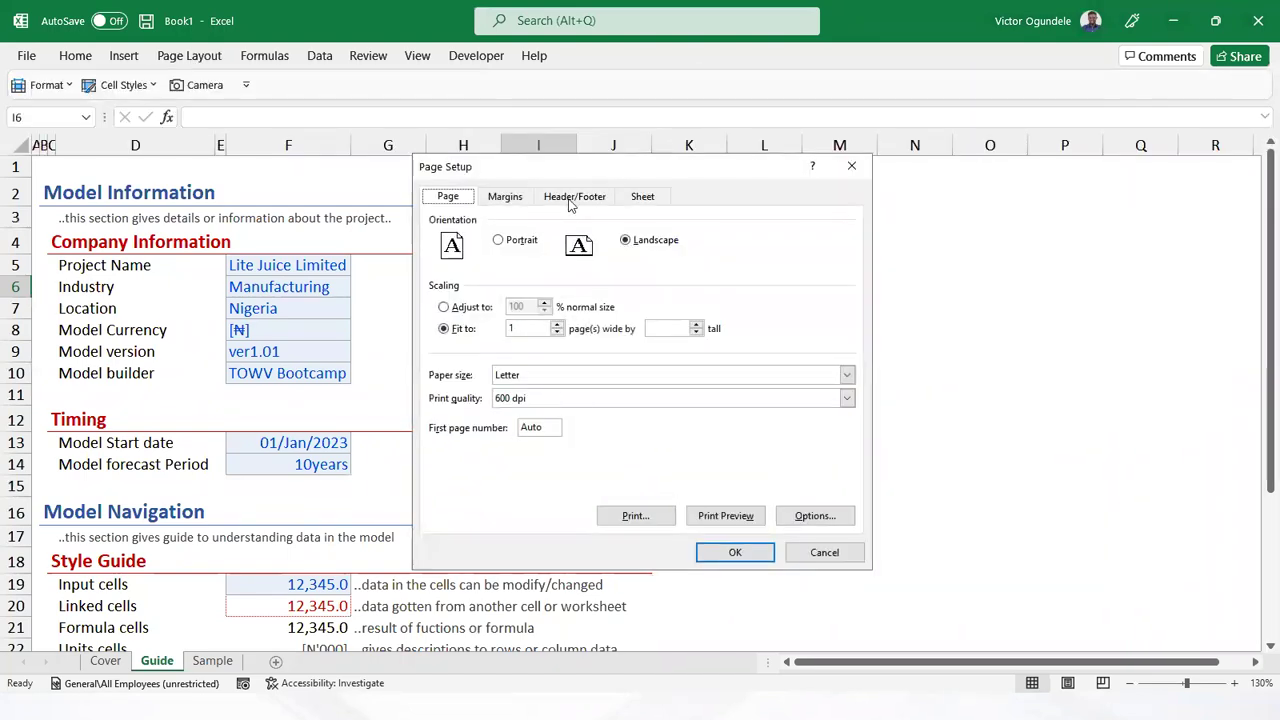
pyautogui.click(573, 198)
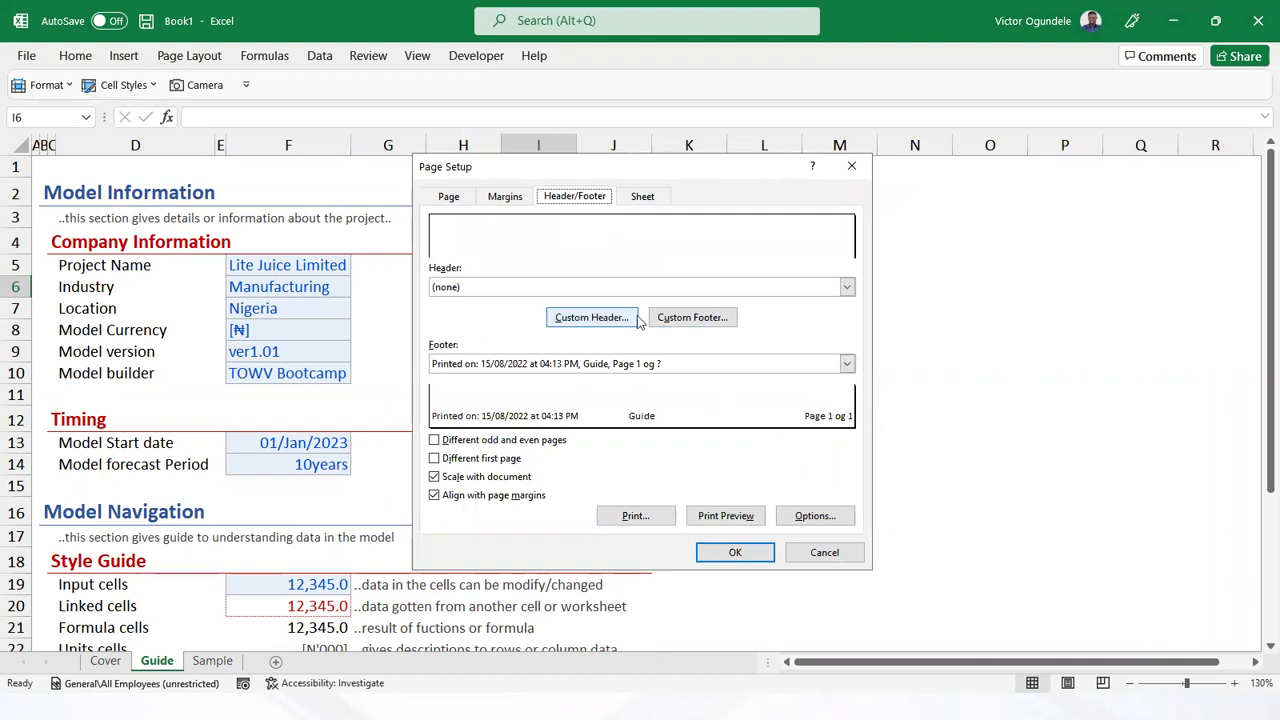
pyautogui.click(673, 320)
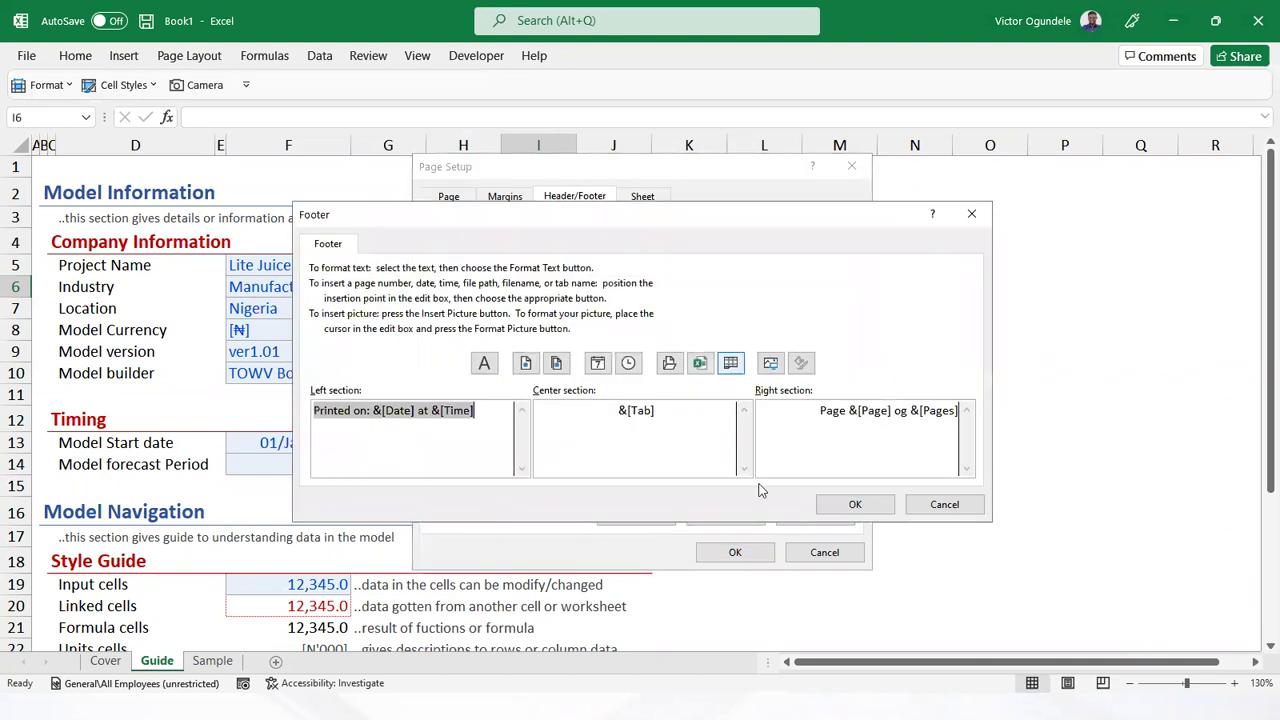
pyautogui.click(907, 413)
pyautogui.press('BackSpace')
pyautogui.write('f')
pyautogui.click(855, 504)
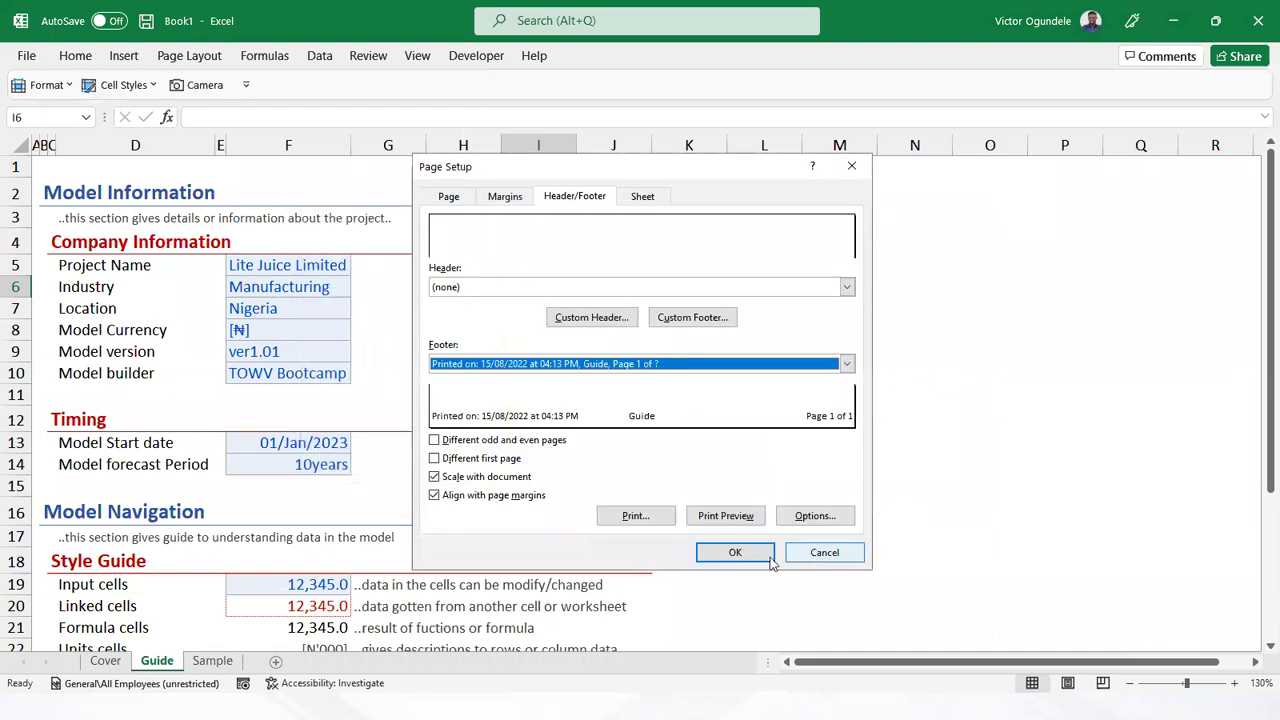
pyautogui.click(735, 552)
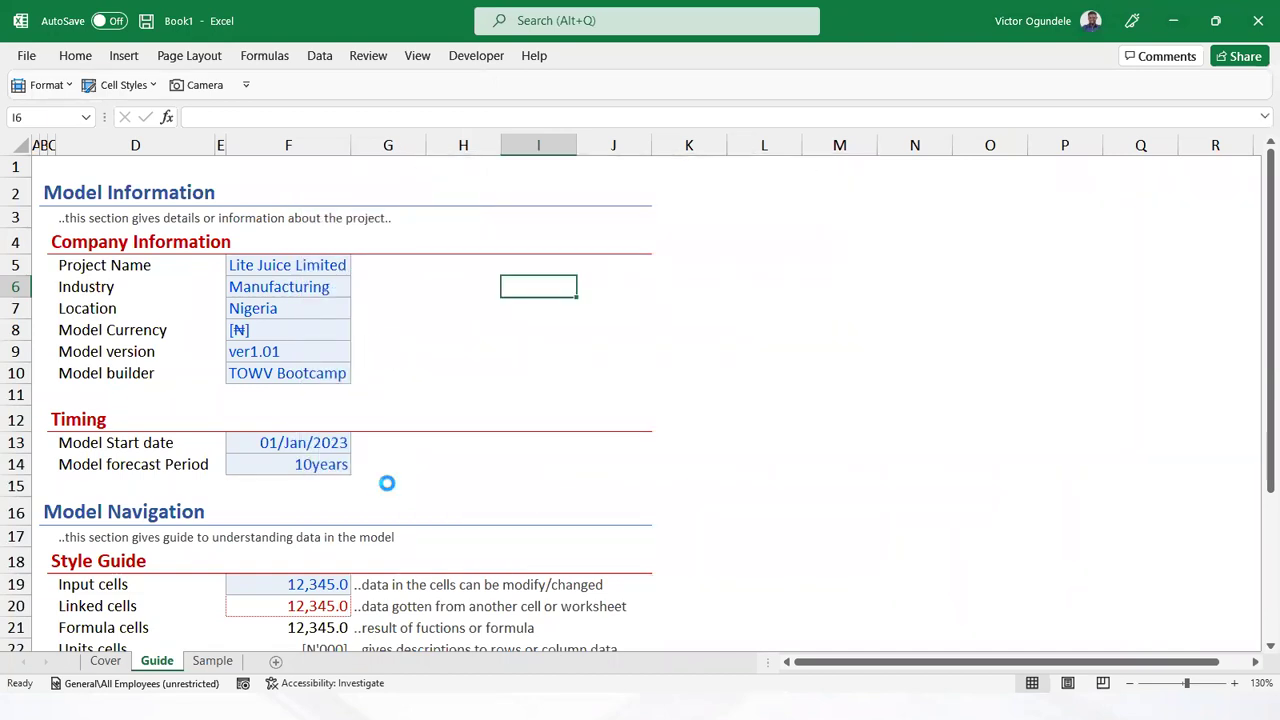
# Check the corrected footer in the Guide sheet's print preview, return to the worksheet and look over its sections
pyautogui.hotkey('ctrl', 'p')
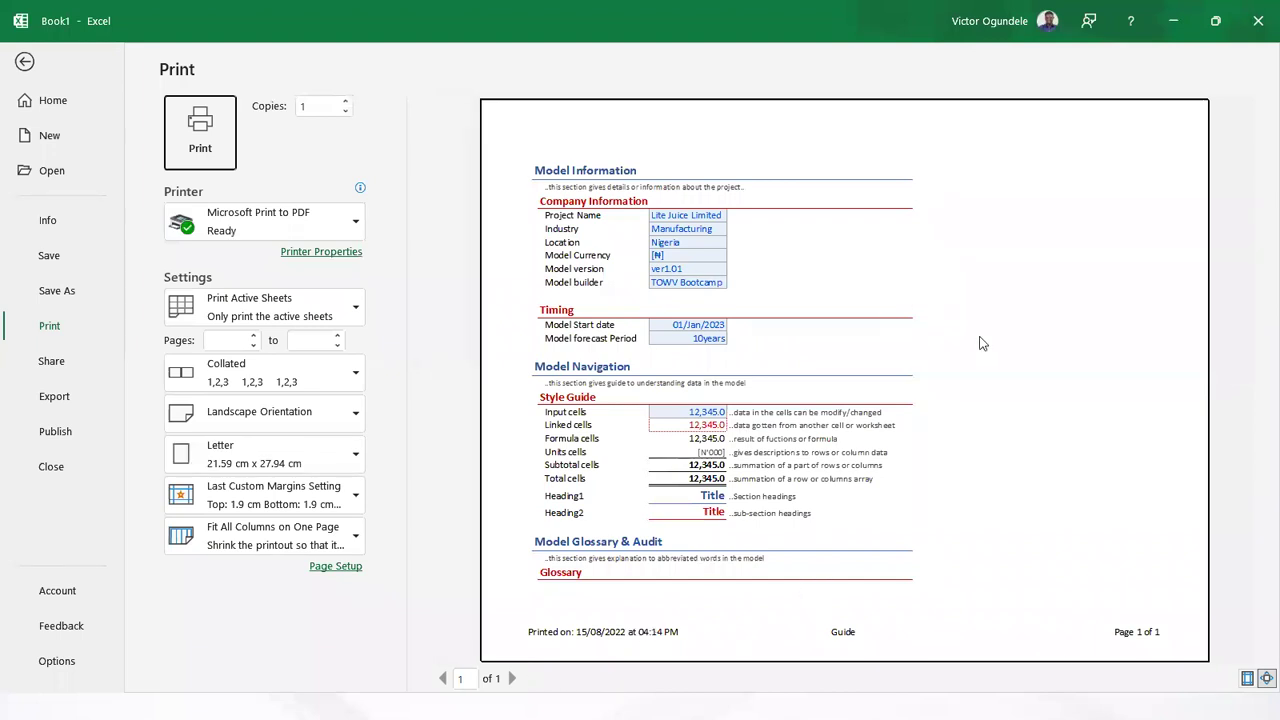
pyautogui.press('Escape')
pyautogui.click(436, 395)
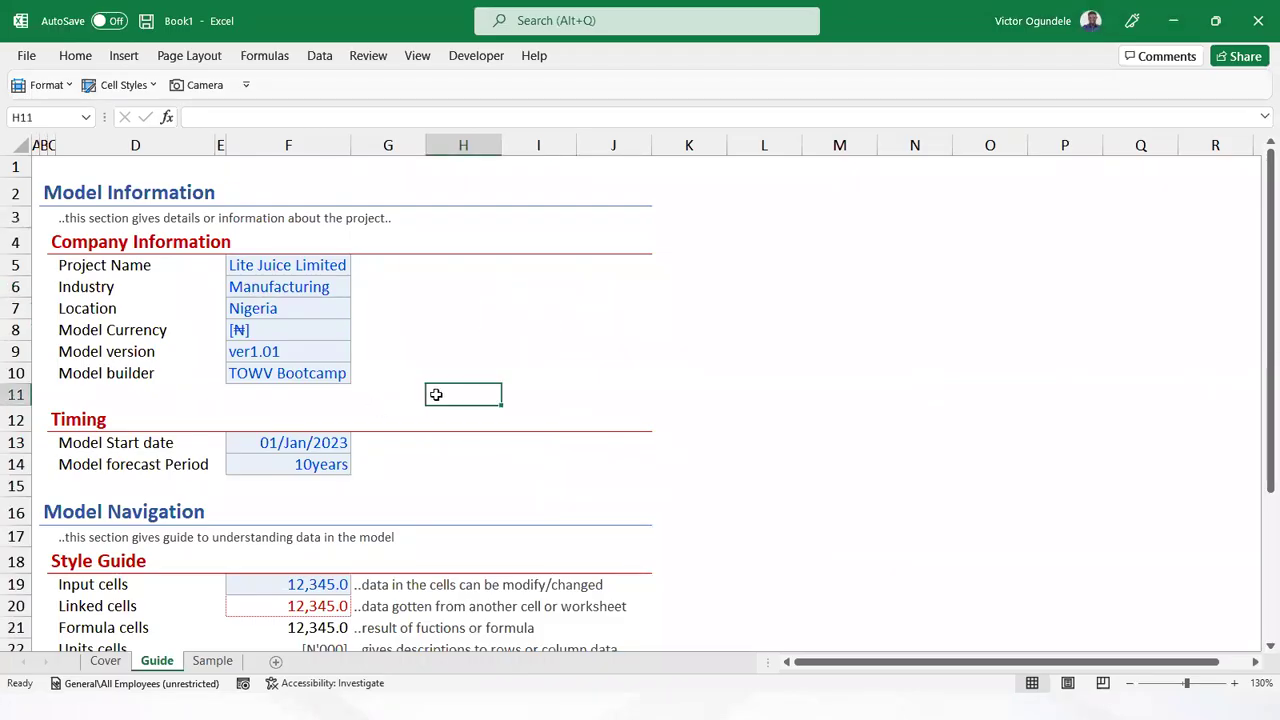
pyautogui.scroll(-3, 436, 395)
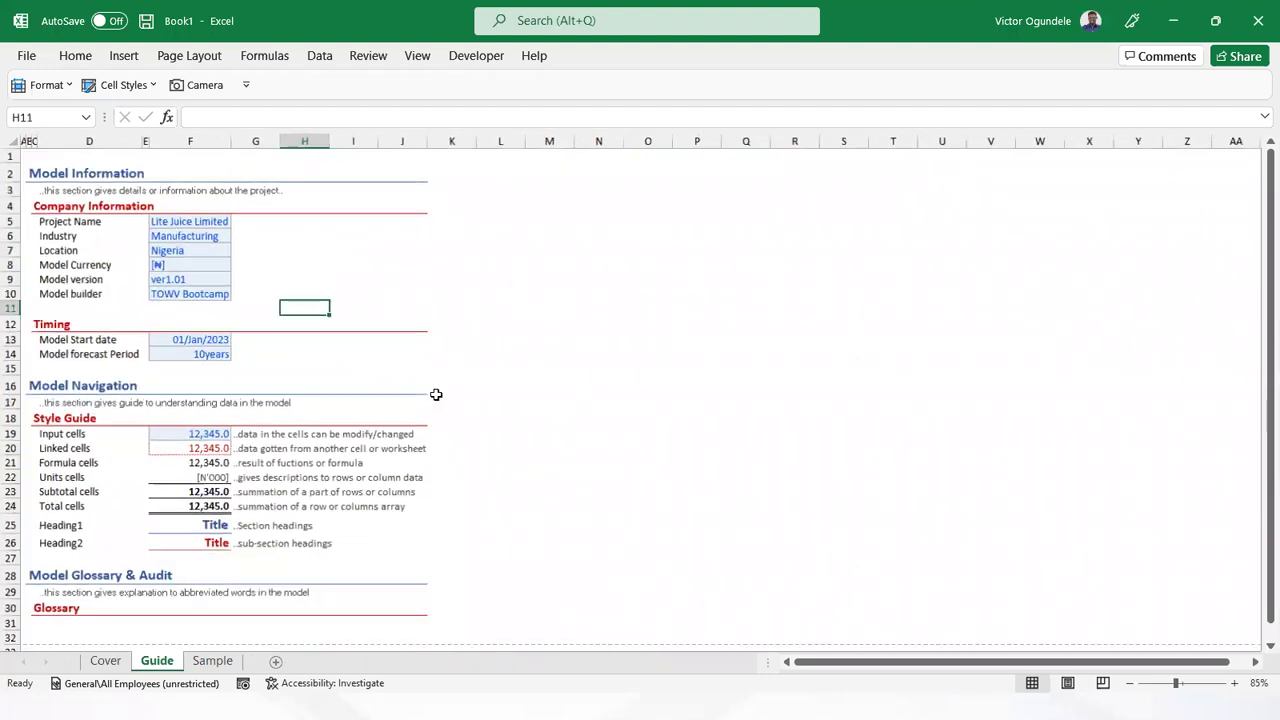
pyautogui.scroll(1, 565, 461)
# Rename the Sample sheet as Input
pyautogui.click(213, 661)
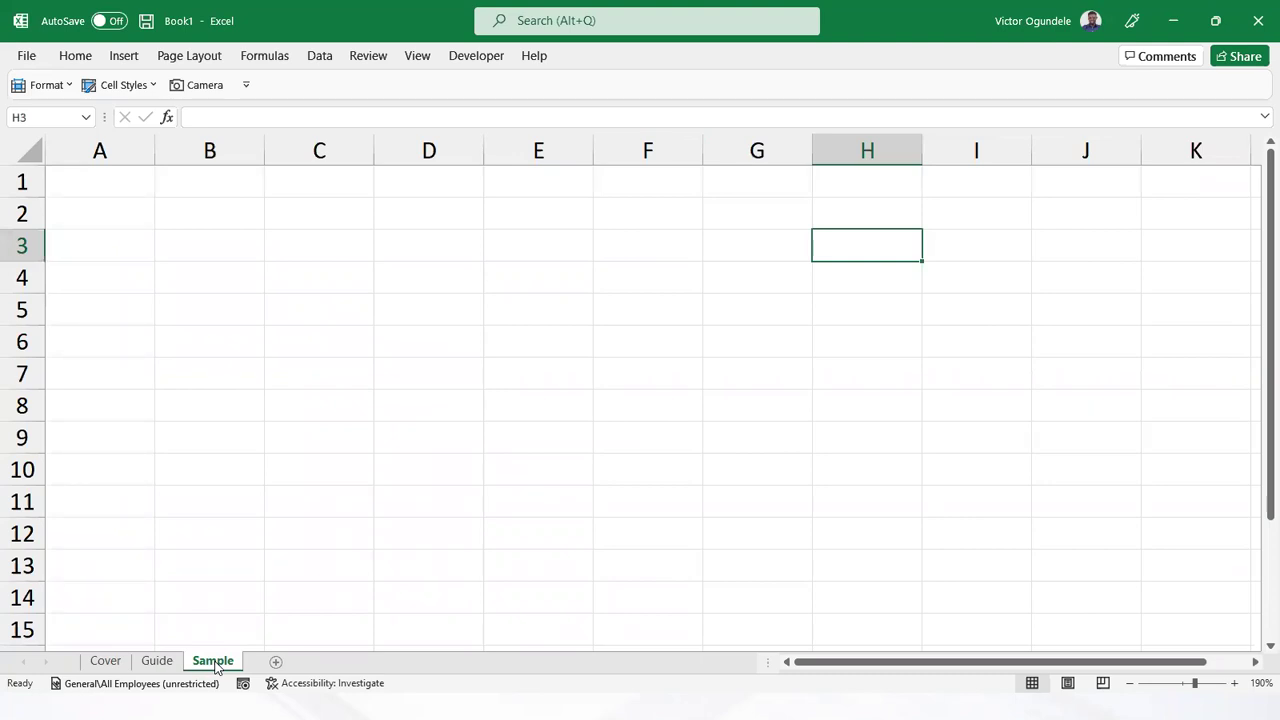
pyautogui.doubleClick(213, 661)
pyautogui.write('Input')
pyautogui.press('Return')
pyautogui.keyDown('ctrl'); pyautogui.scroll(-3, 216, 664); pyautogui.keyUp('ctrl')
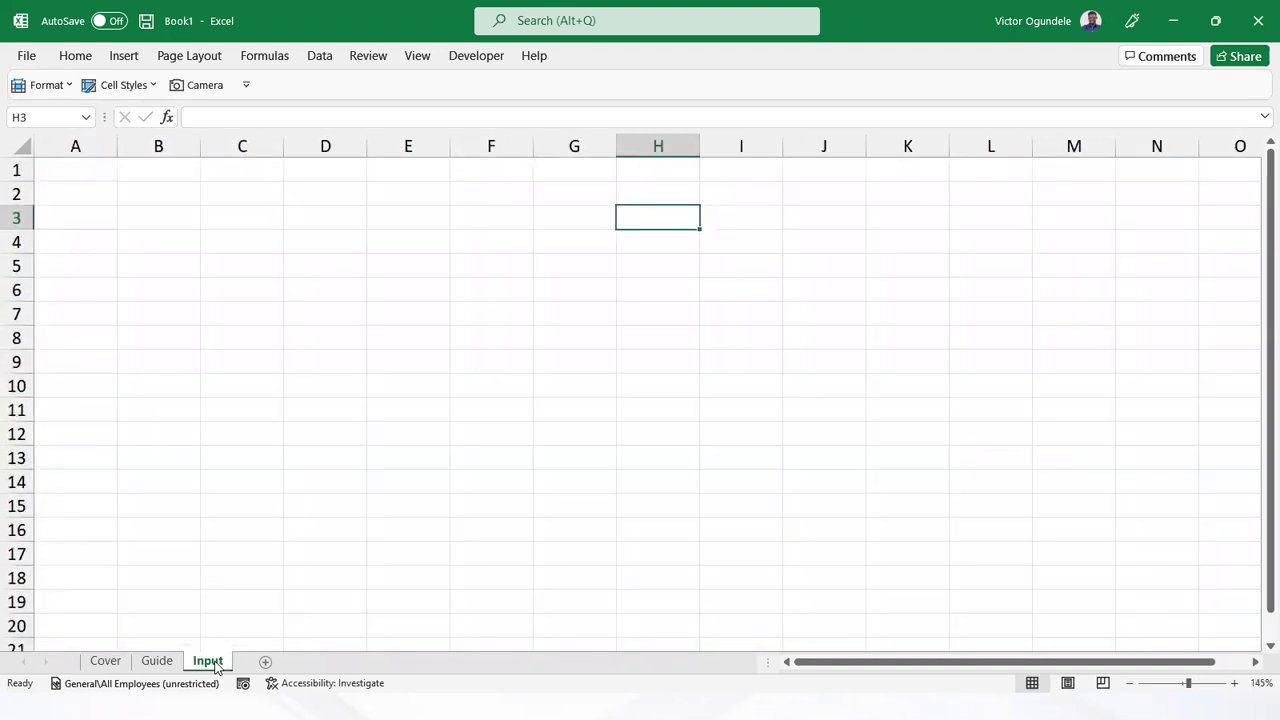
pyautogui.click(424, 411)
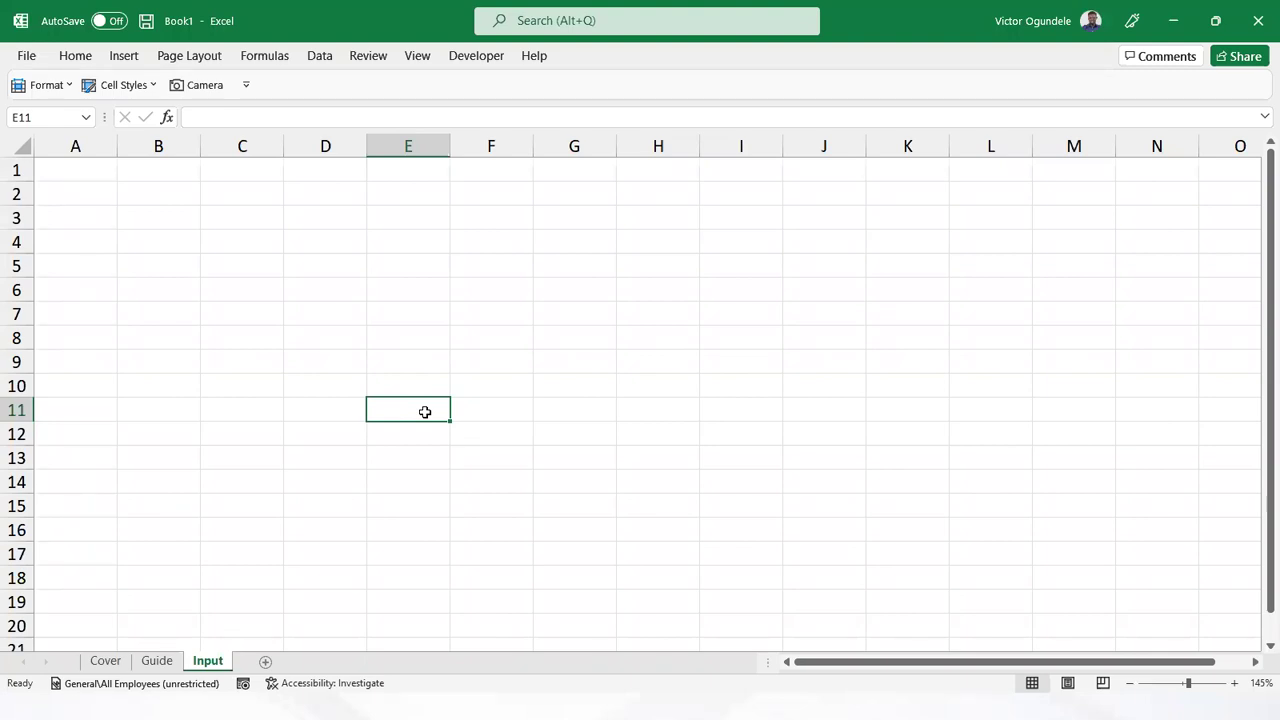
pyautogui.moveTo(75, 142); pyautogui.dragTo(211, 148)
pyautogui.click(190, 316)
# On the Guide sheet, group rows 3 to 15 under Model Information and collapse the outline to level 1
pyautogui.click(156, 661)
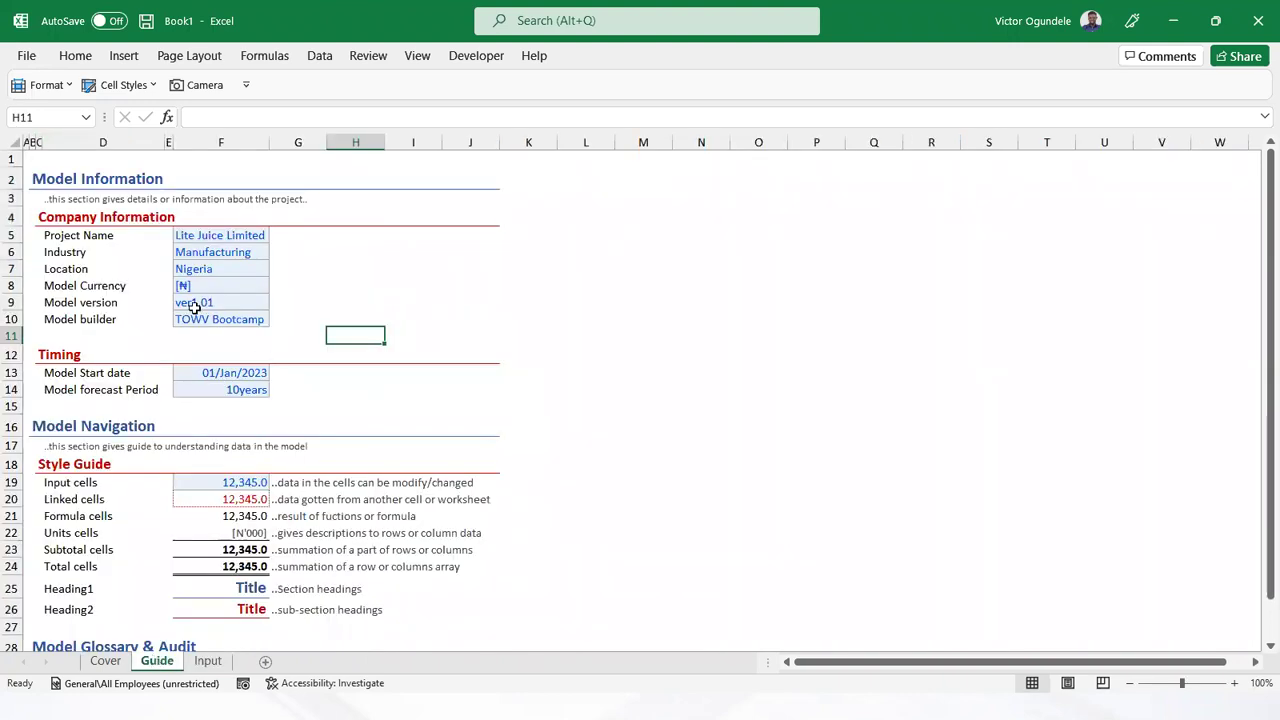
pyautogui.keyDown('ctrl'); pyautogui.scroll(2, 193, 307); pyautogui.keyUp('ctrl')
pyautogui.click(447, 321)
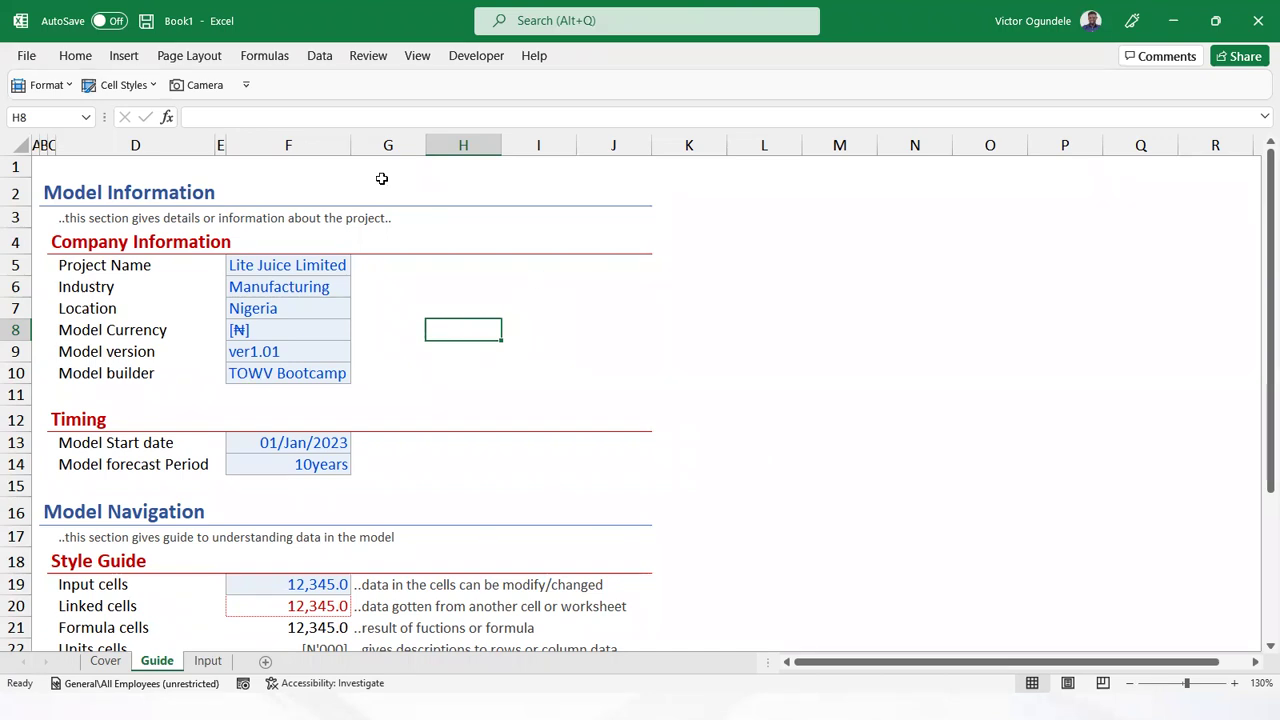
pyautogui.click(52, 264)
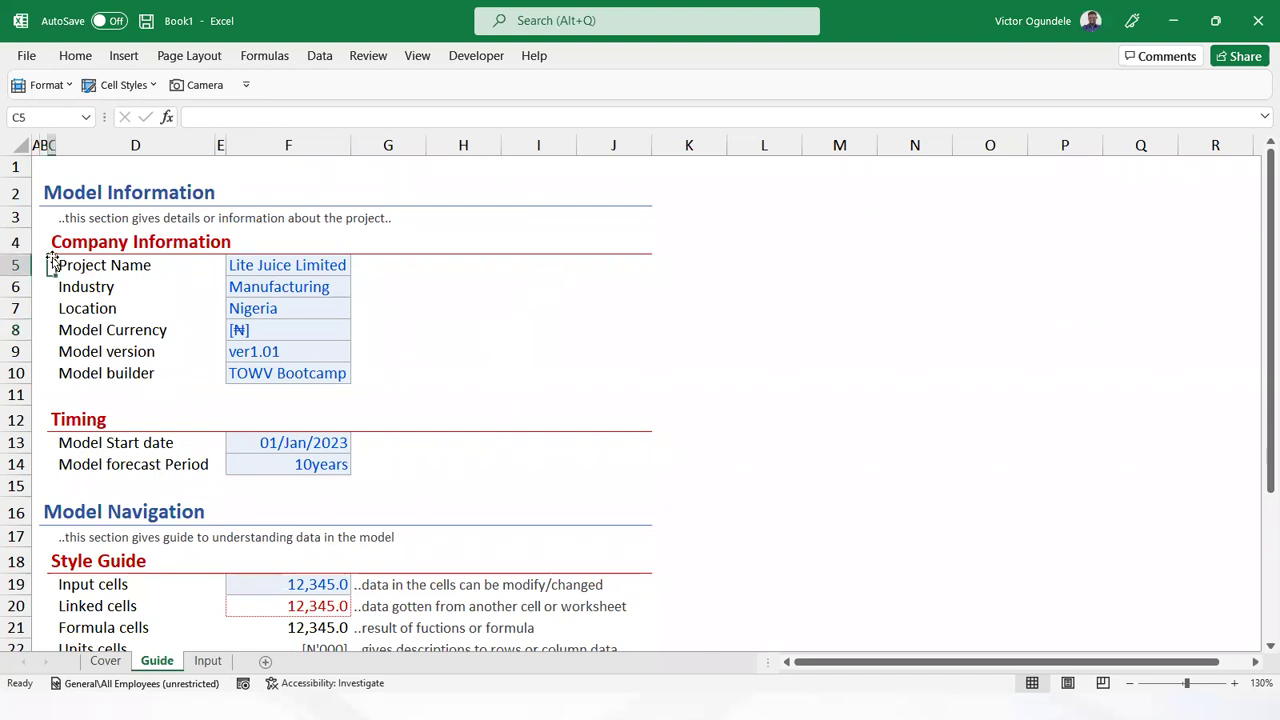
pyautogui.moveTo(42, 214); pyautogui.dragTo(42, 490)
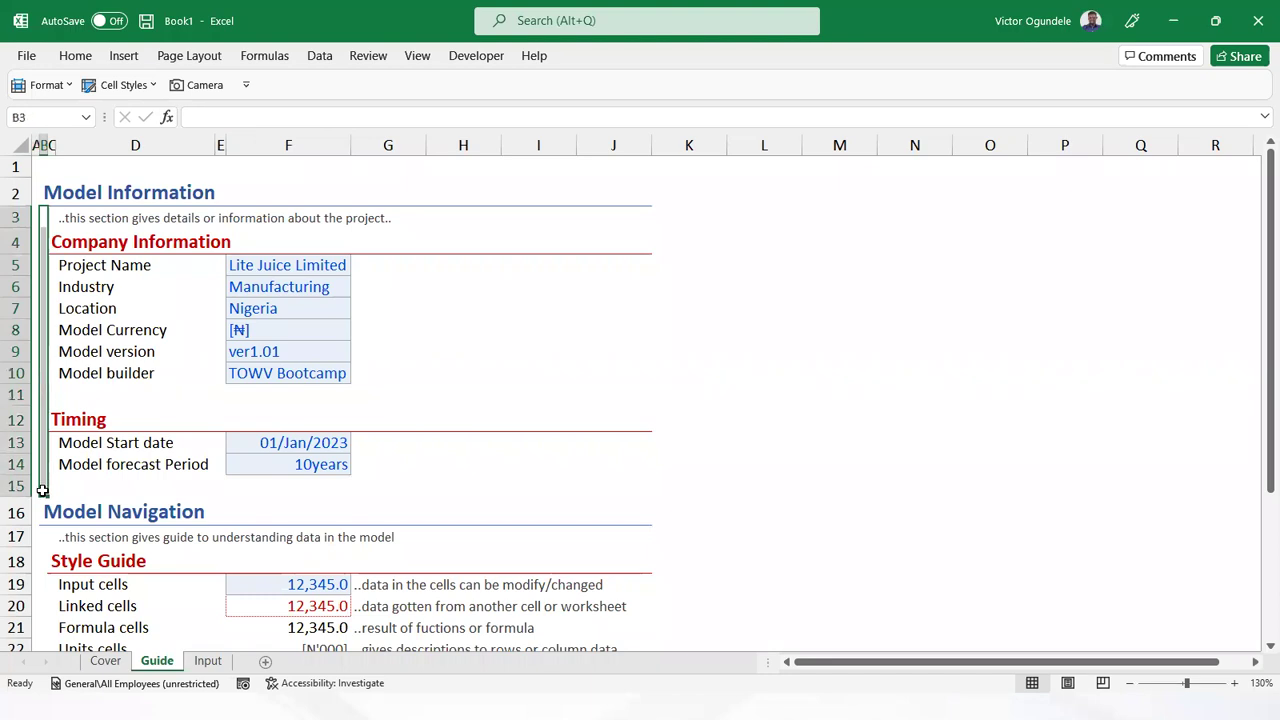
pyautogui.doubleClick(320, 58)
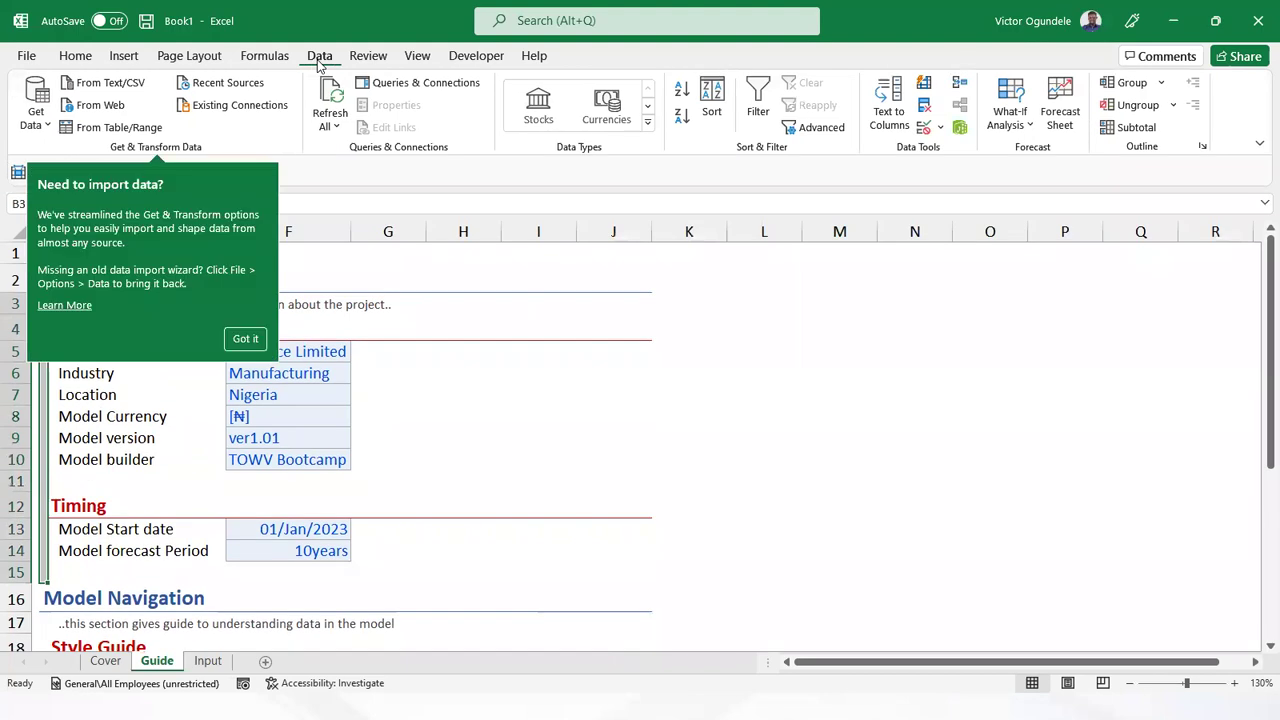
pyautogui.click(245, 338)
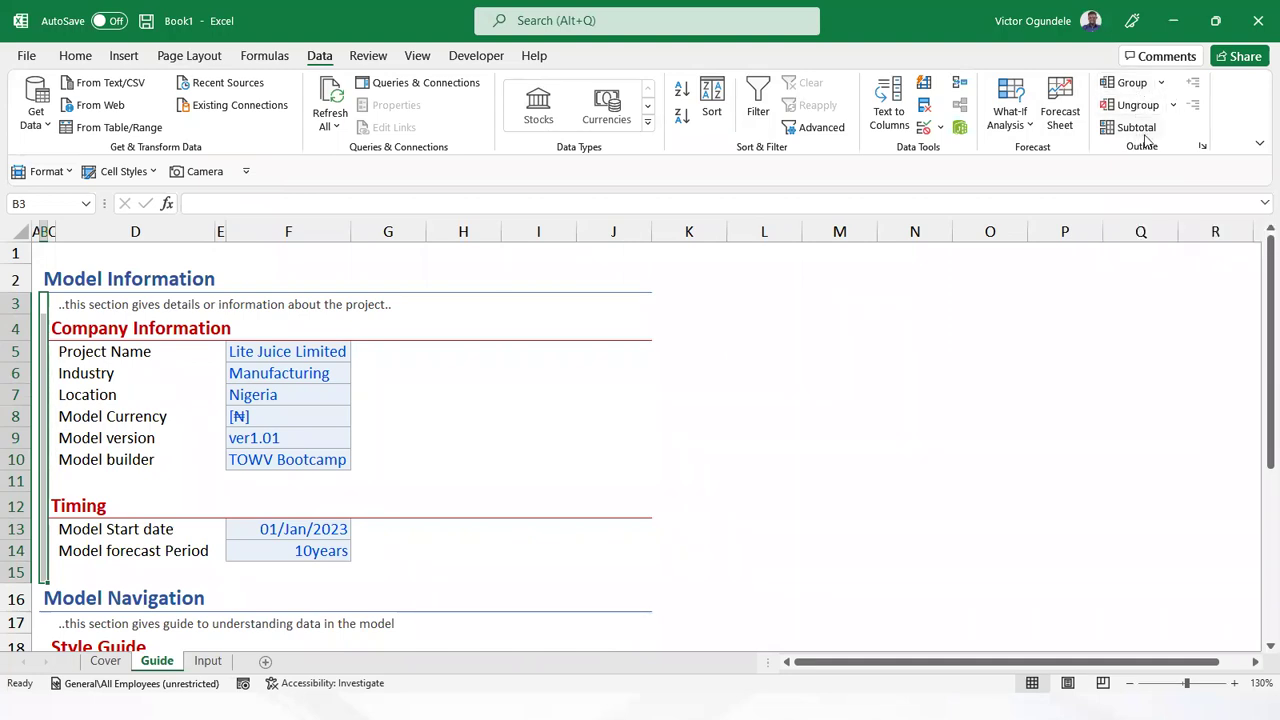
pyautogui.click(1161, 84)
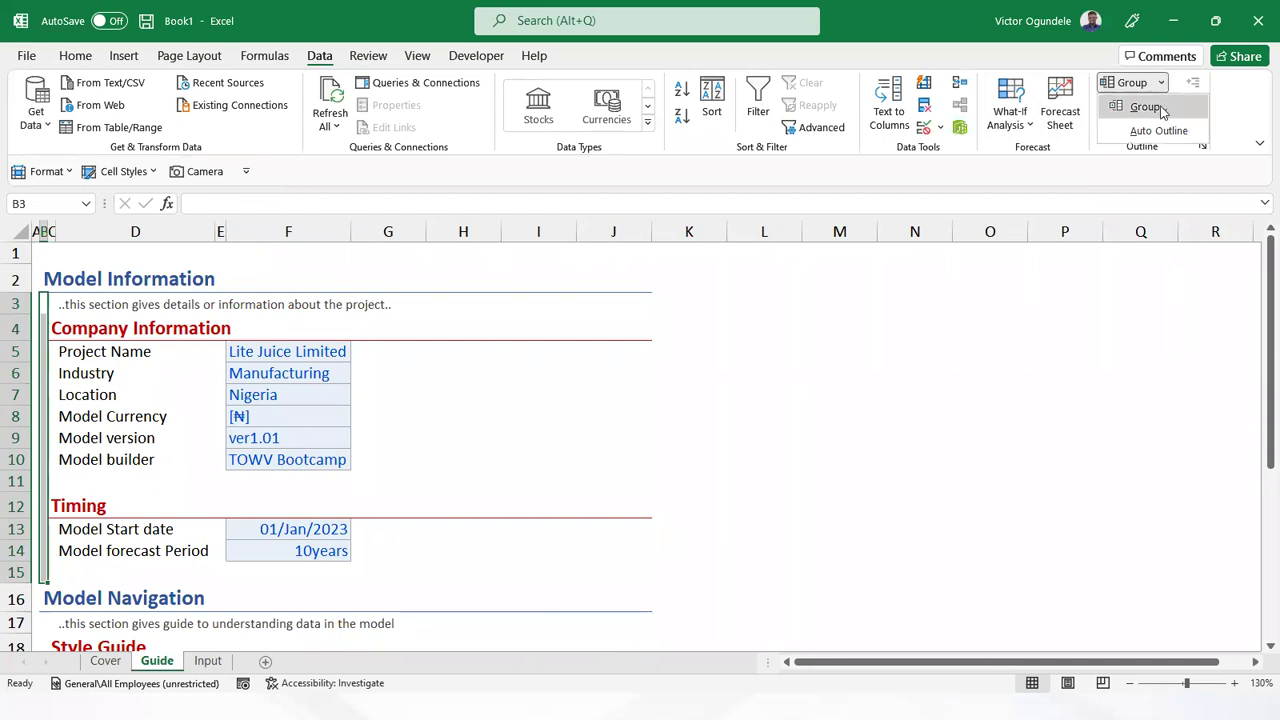
pyautogui.click(1146, 107)
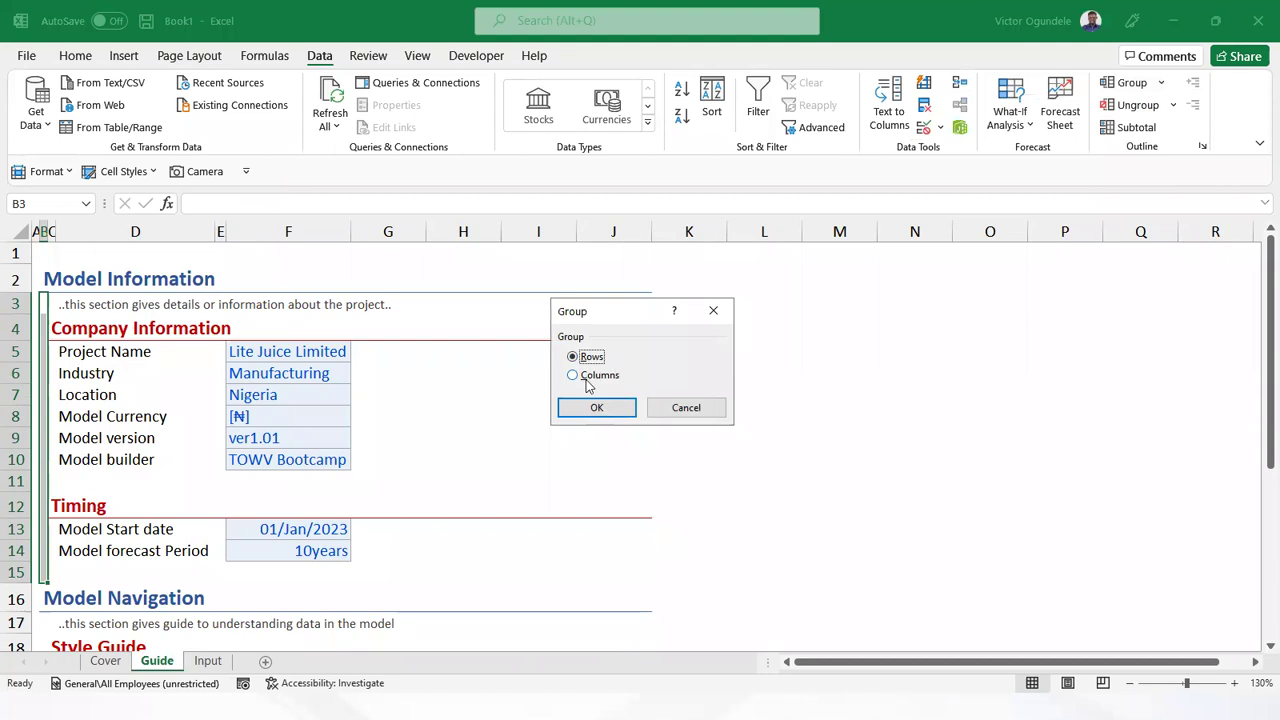
pyautogui.click(597, 408)
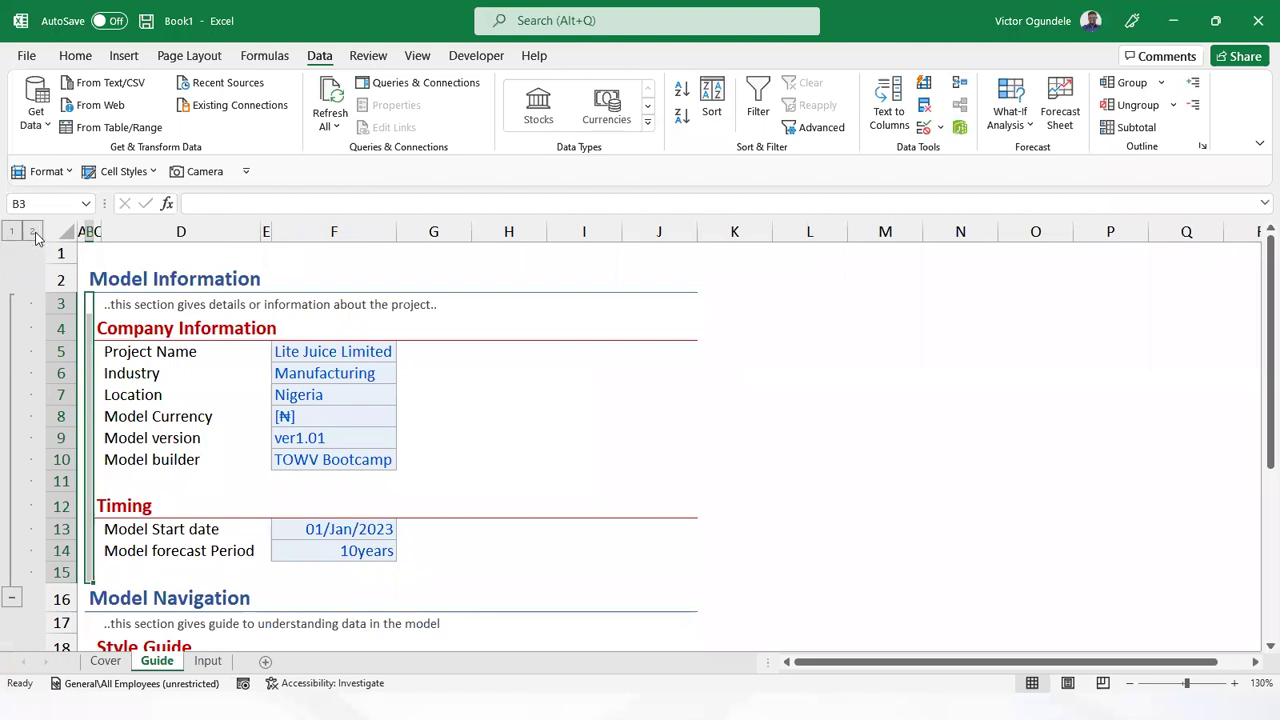
pyautogui.click(12, 232)
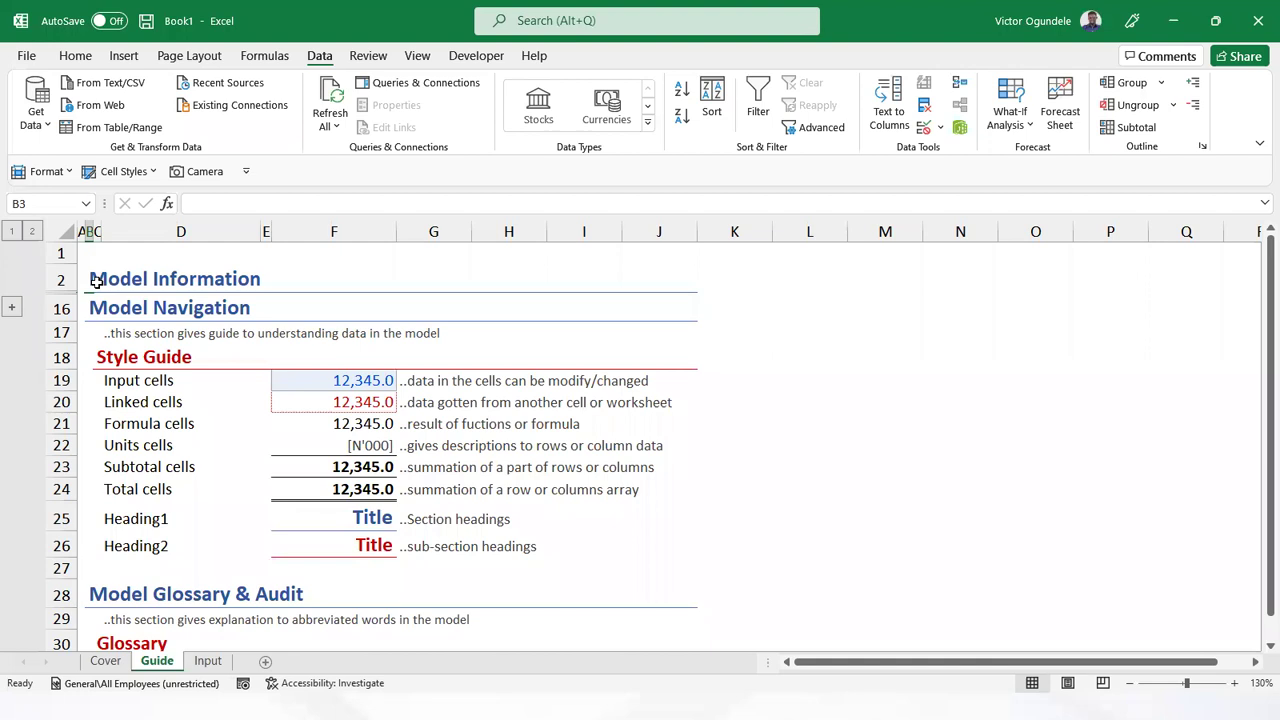
# Group rows 17 to 27 under Model Navigation, and test the outline by collapsing and re-expanding both sections
pyautogui.click(87, 331)
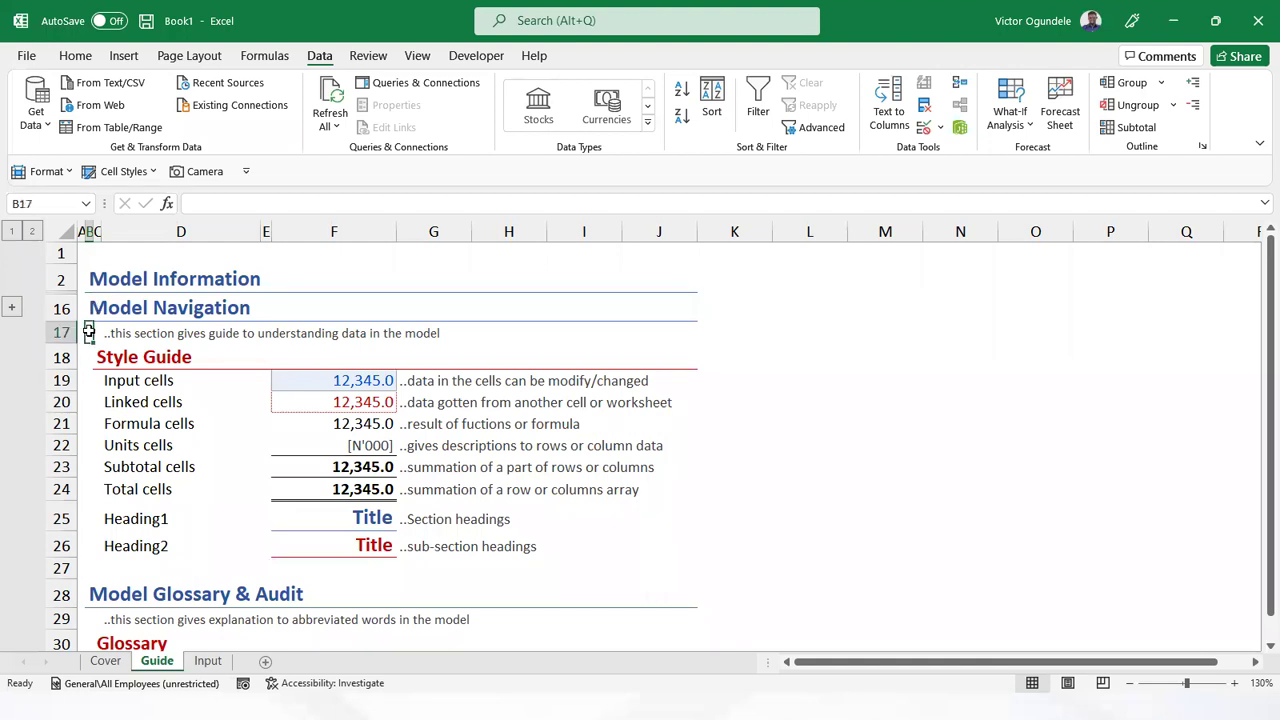
pyautogui.moveTo(88, 332); pyautogui.dragTo(90, 568)
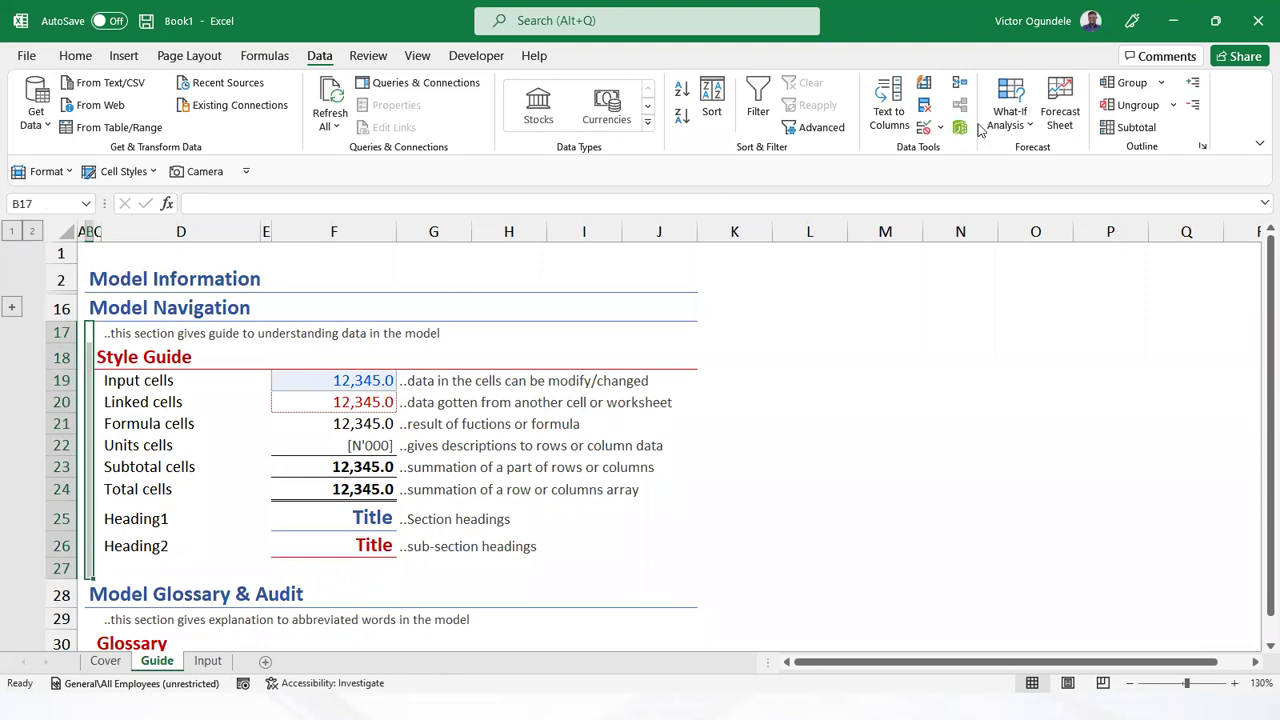
pyautogui.click(1133, 83)
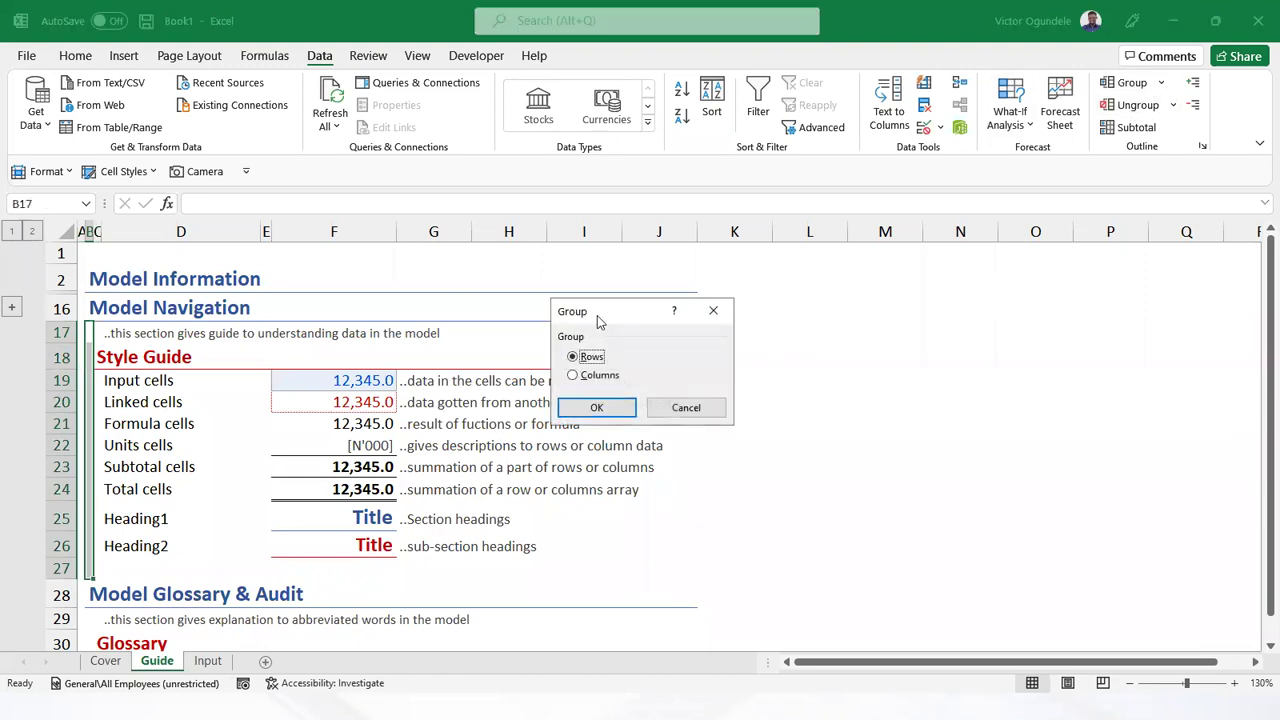
pyautogui.click(597, 408)
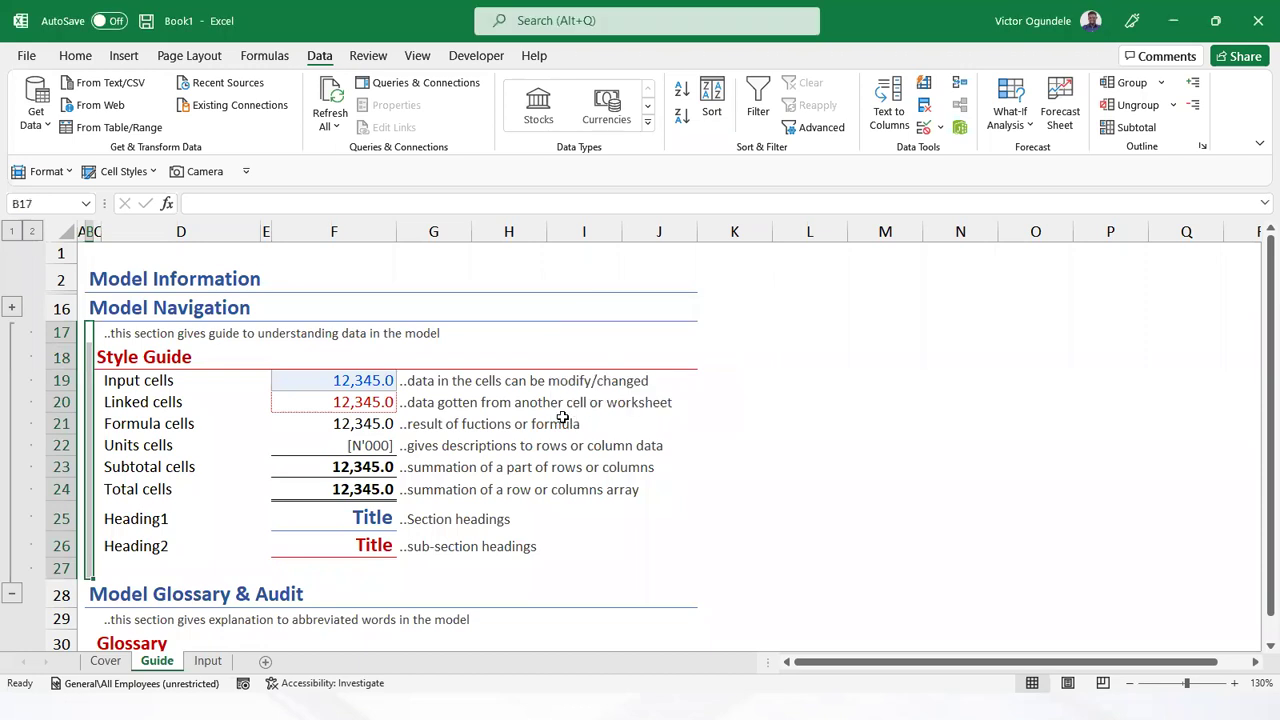
pyautogui.click(11, 231)
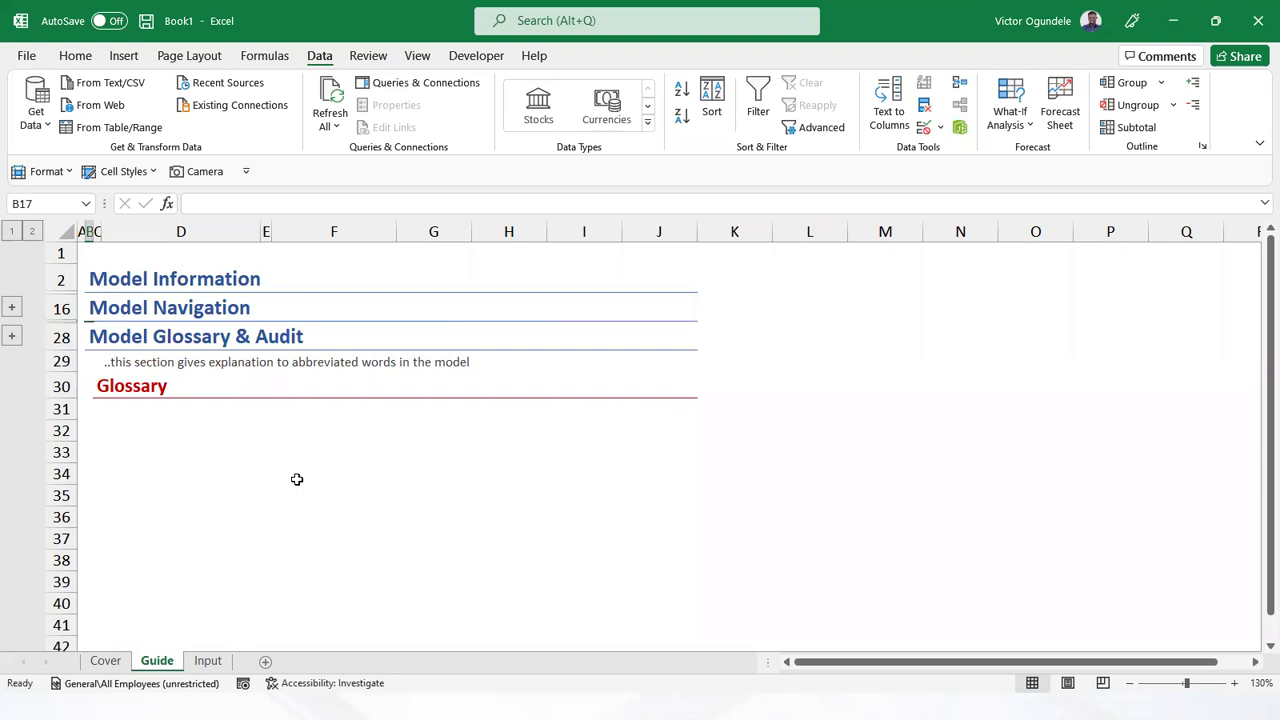
pyautogui.click(31, 231)
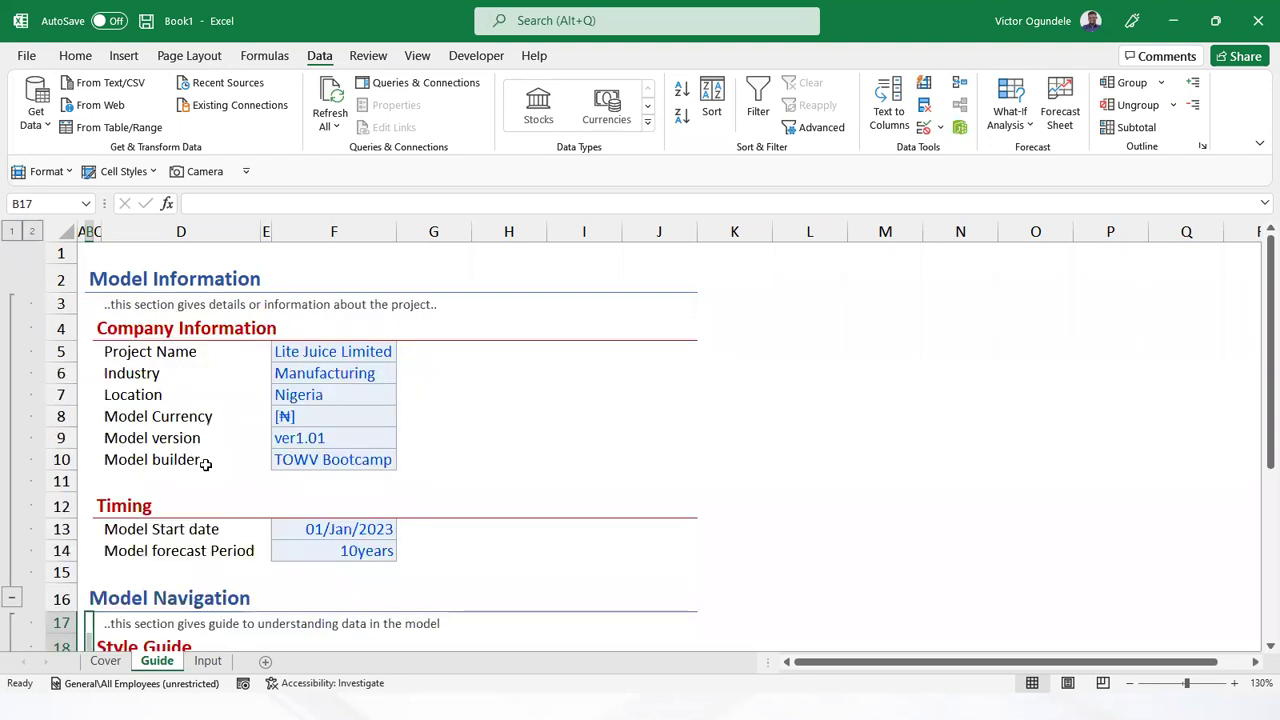
# Create nested row groups for rows 5 to 11 under Company Information and rows 13 to 15 under Timing
pyautogui.moveTo(97, 350); pyautogui.dragTo(95, 480)
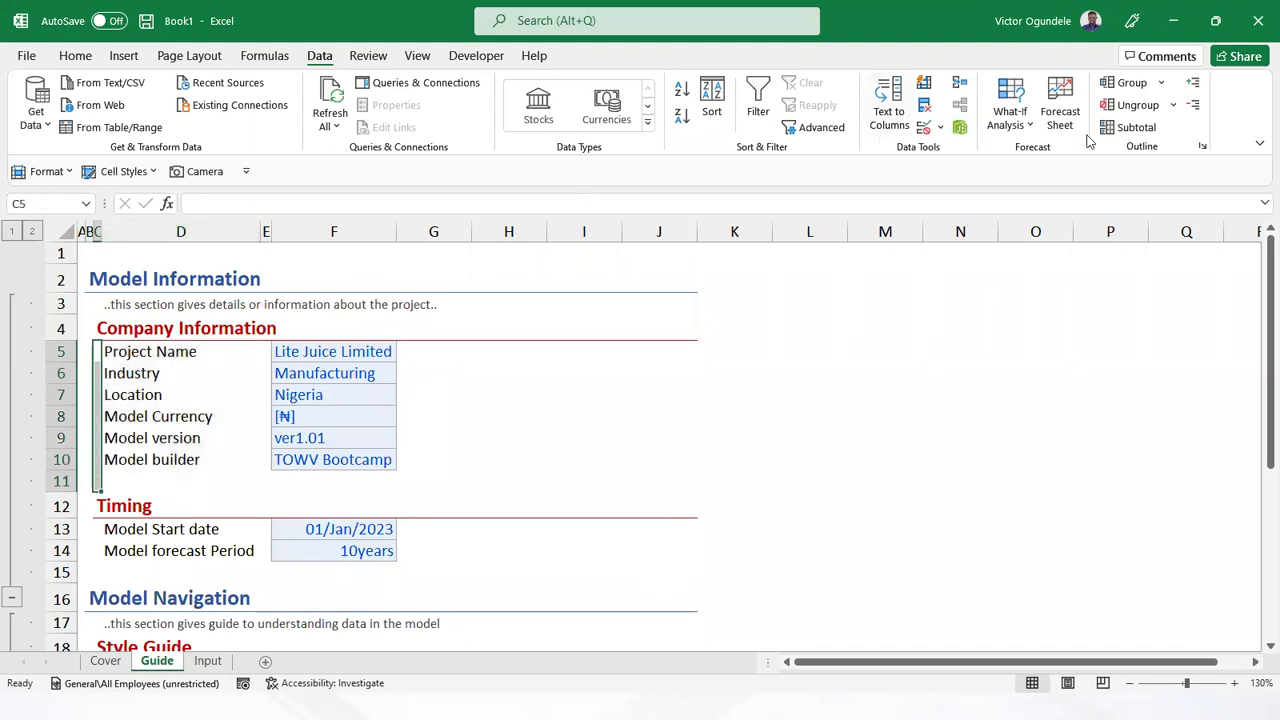
pyautogui.click(1122, 82)
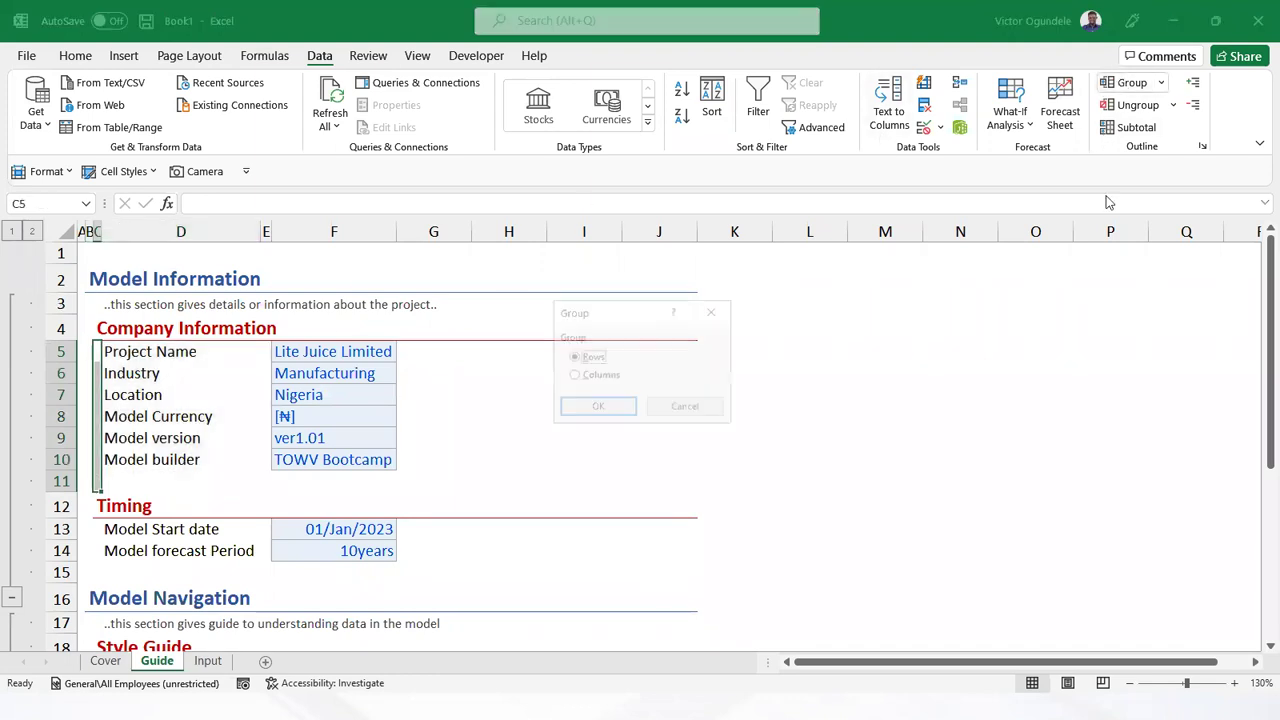
pyautogui.click(604, 412)
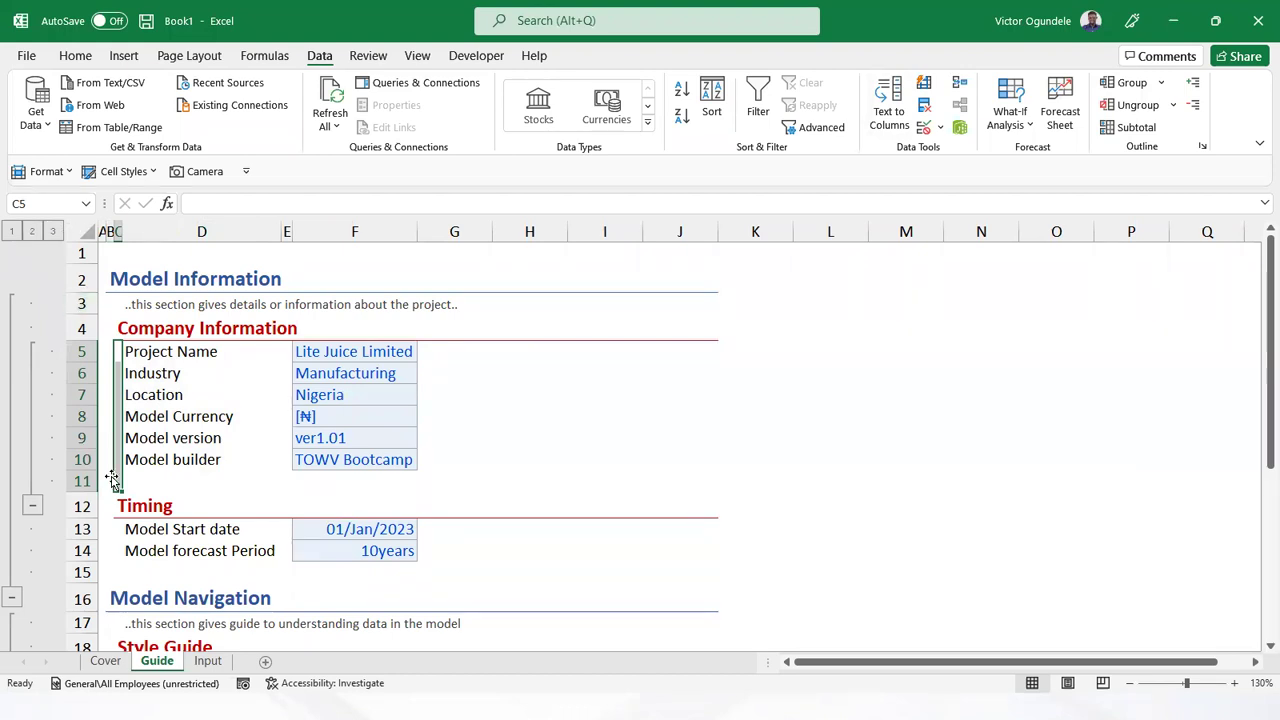
pyautogui.moveTo(116, 526); pyautogui.dragTo(117, 572)
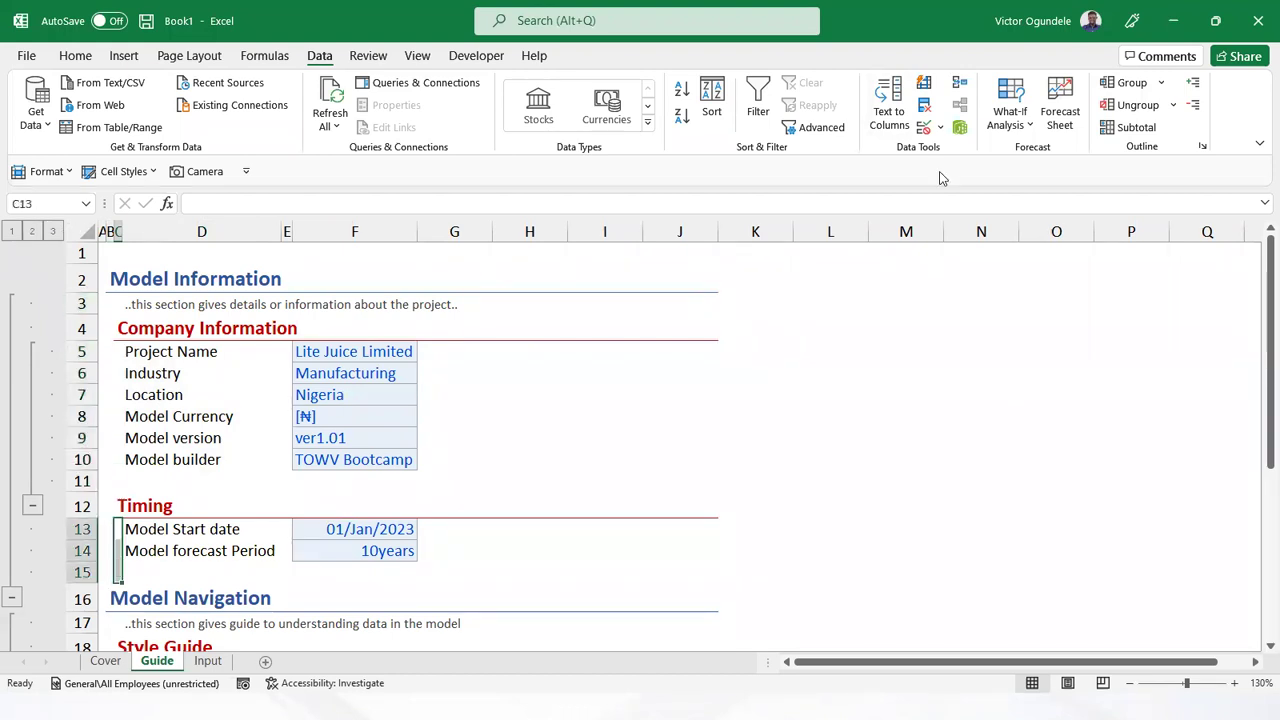
pyautogui.click(1120, 82)
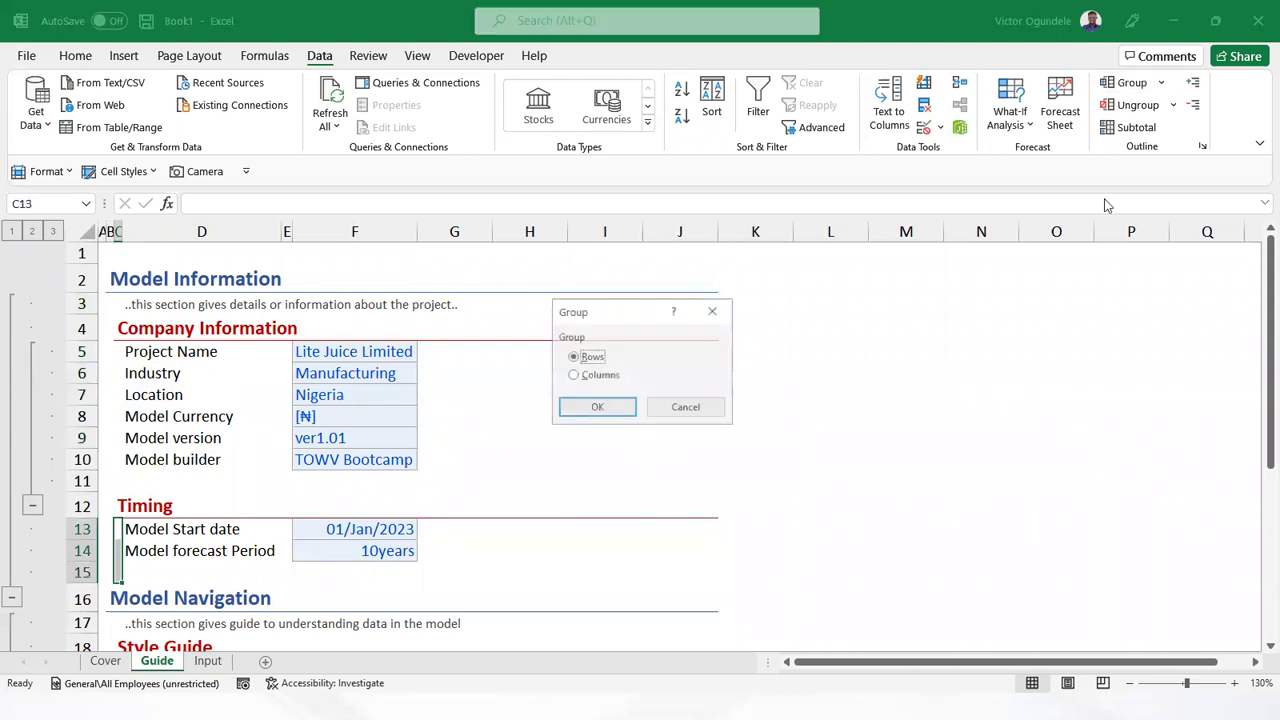
pyautogui.click(596, 410)
# Group rows 19 to 27 under Style Guide as a nested row group
pyautogui.scroll(-3, 196, 541)
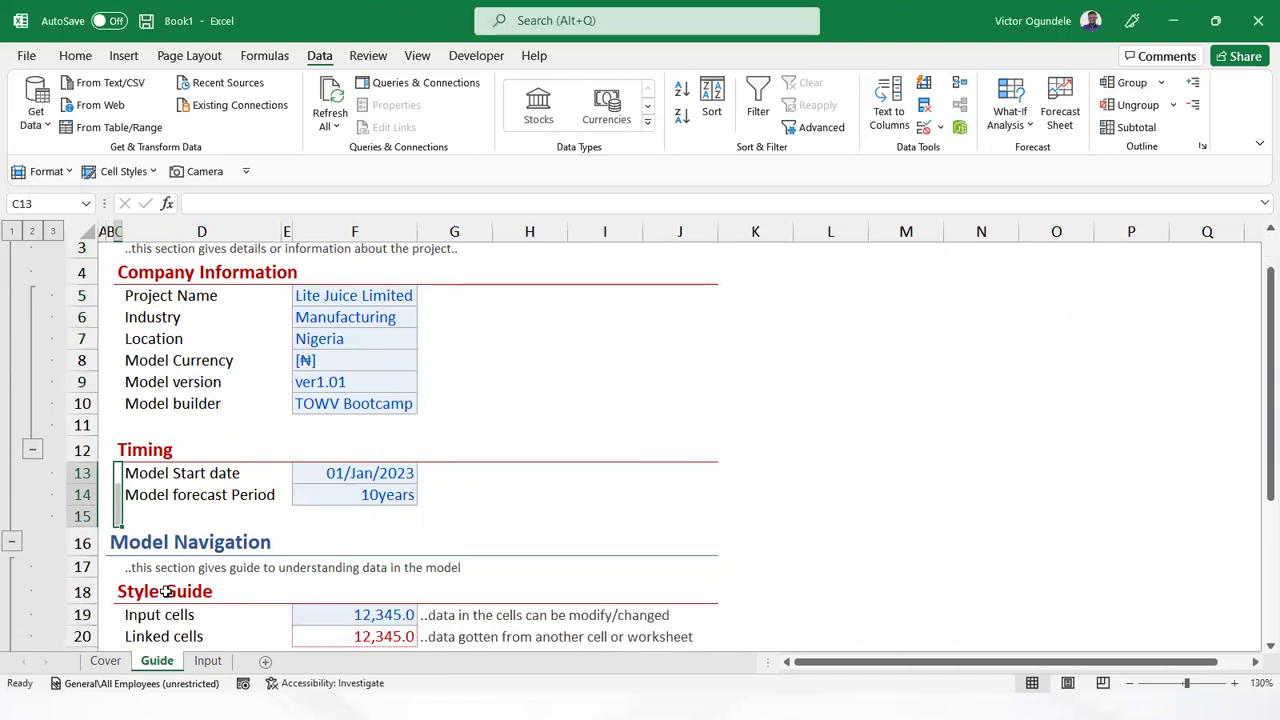
pyautogui.moveTo(118, 435); pyautogui.dragTo(112, 622)
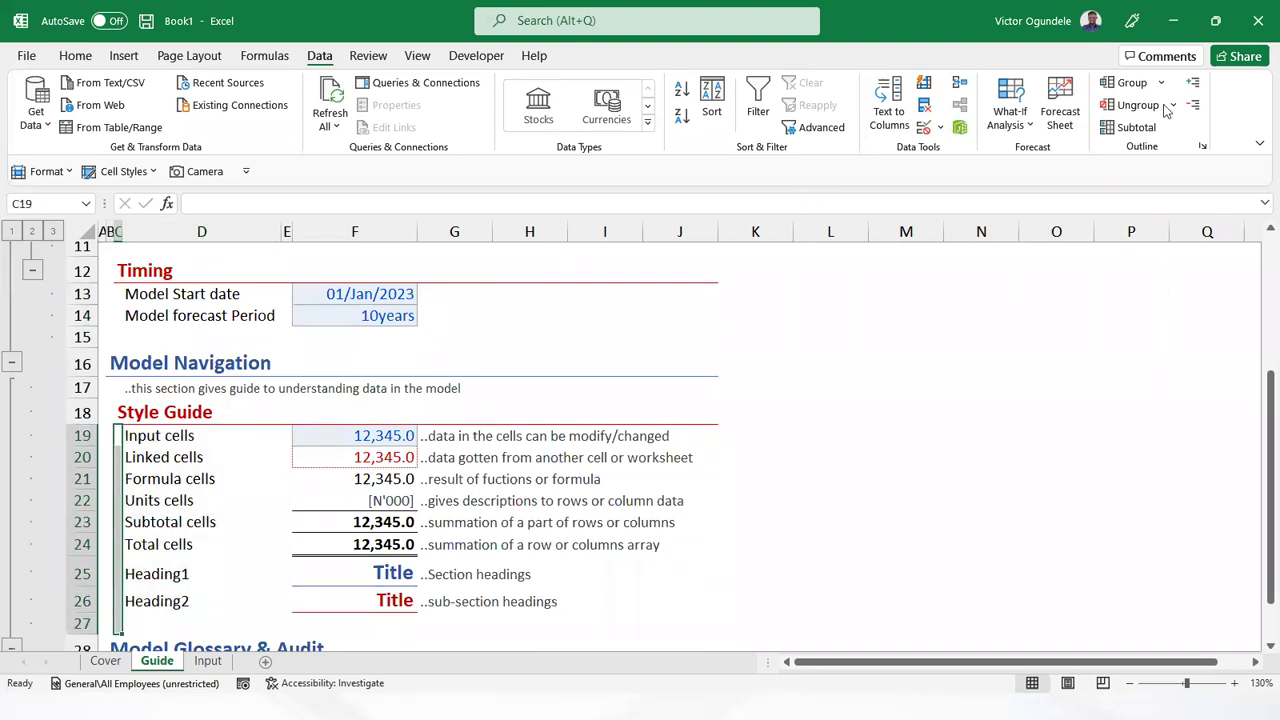
pyautogui.click(1133, 85)
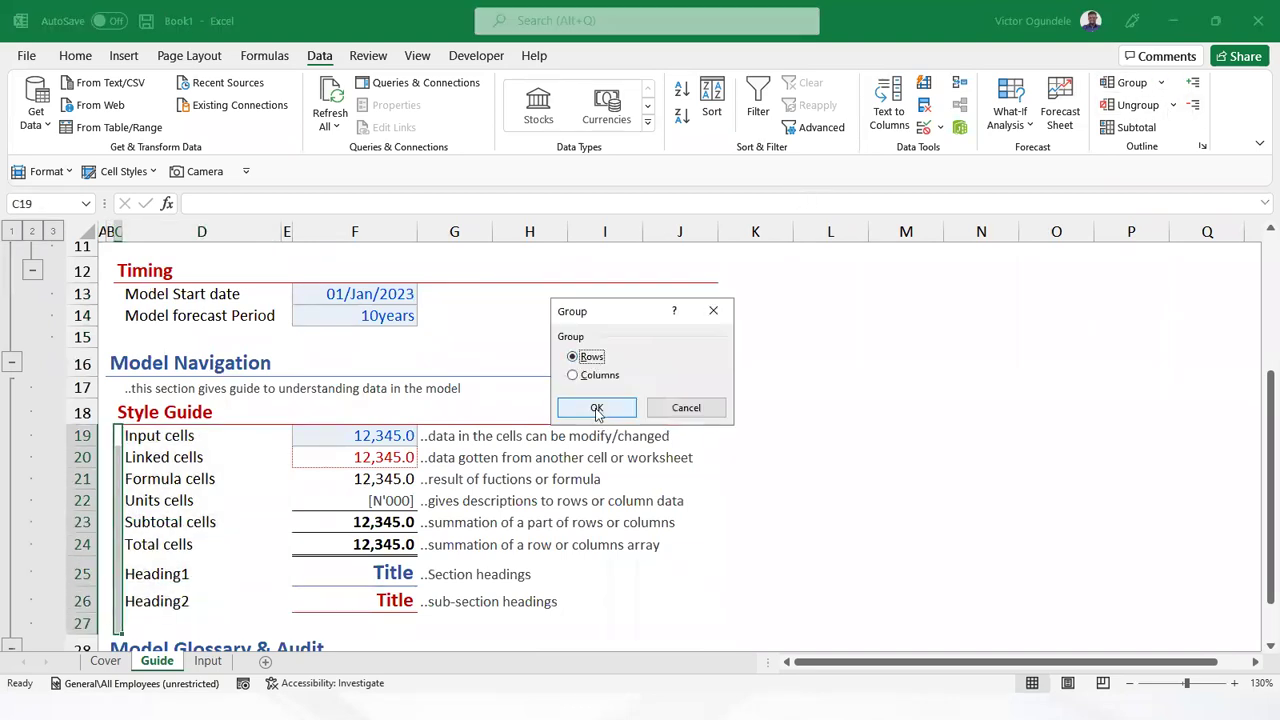
pyautogui.click(596, 408)
# Check the Guide sheet's row outline by collapsing it to level 2 and to level 1
pyautogui.scroll(-2, 674, 414)
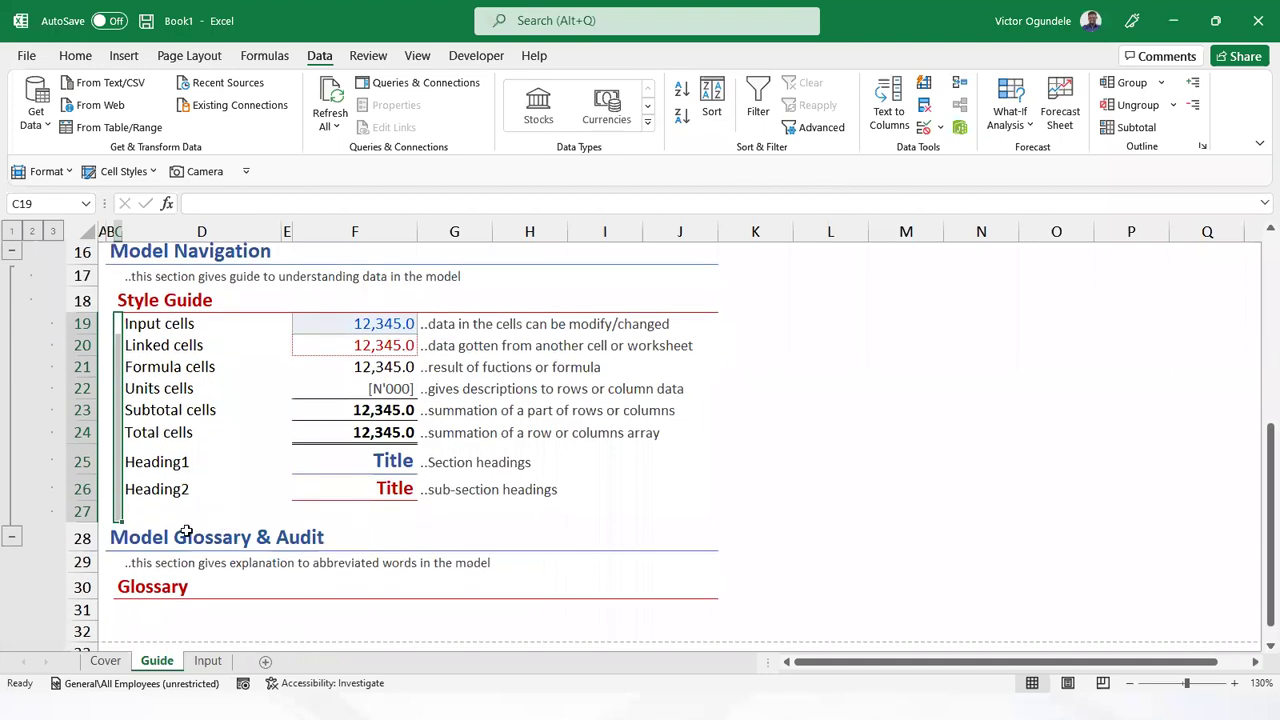
pyautogui.scroll(5, 368, 432)
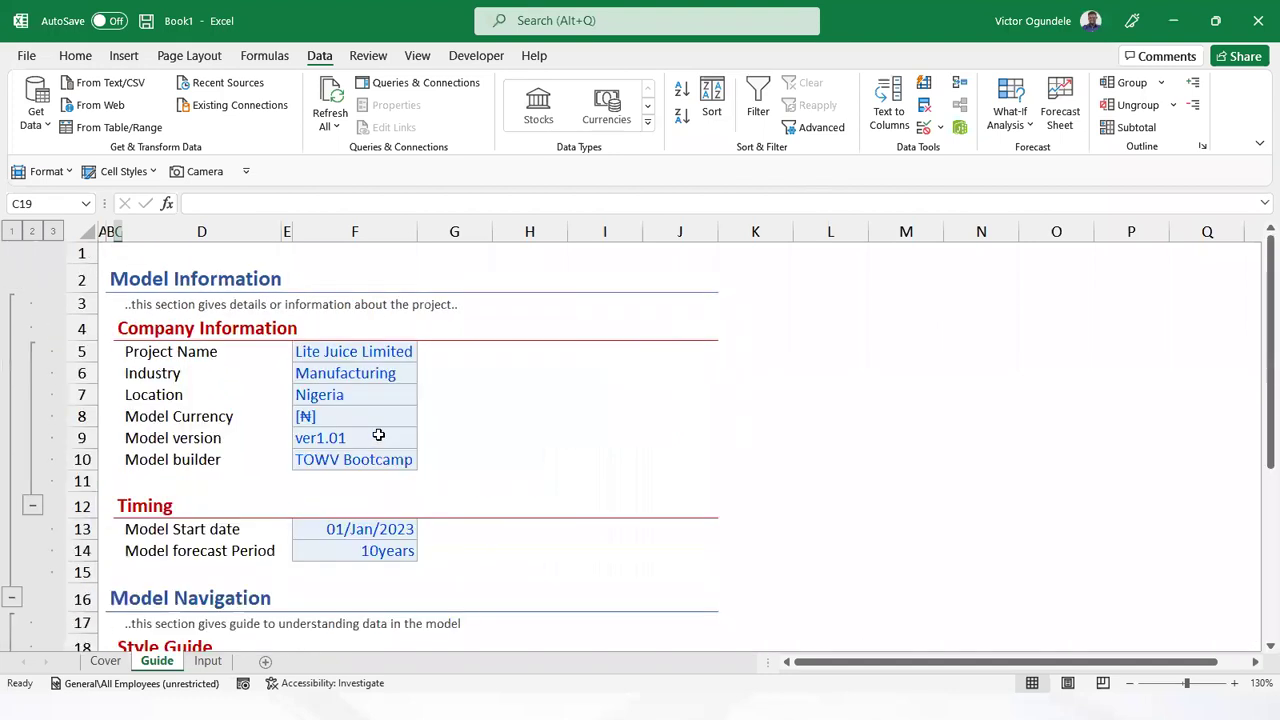
pyautogui.click(32, 231)
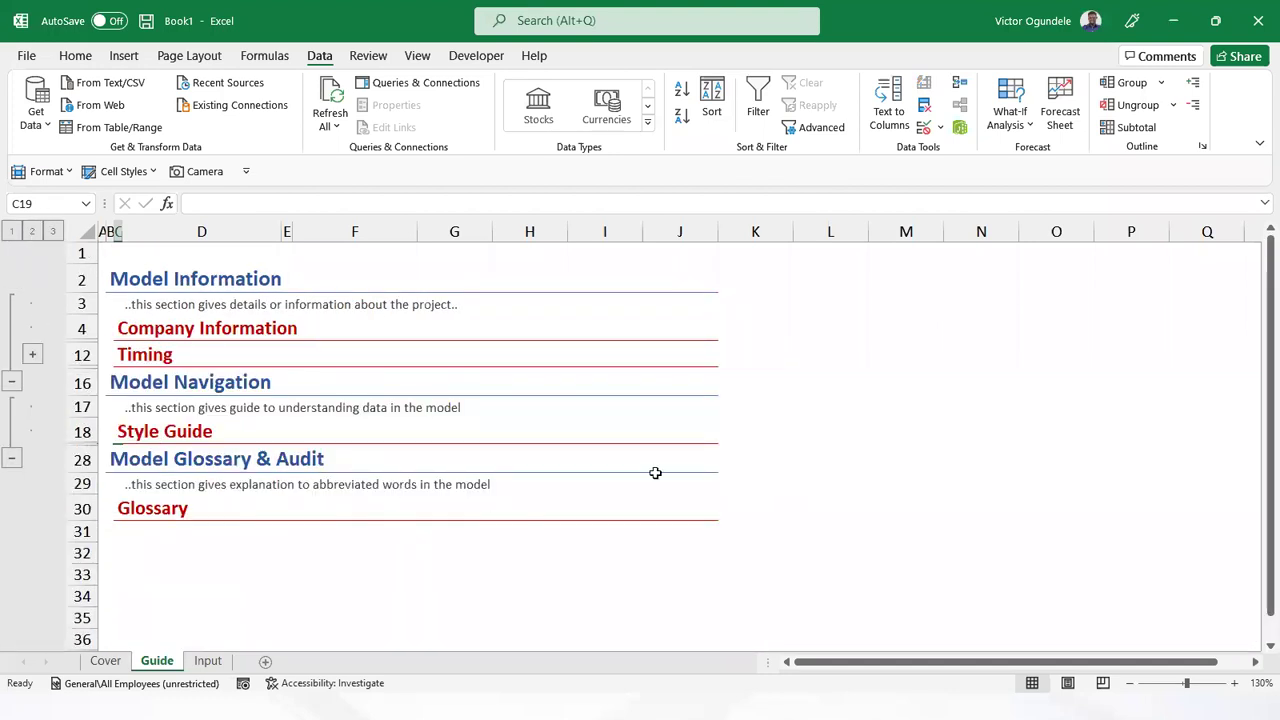
pyautogui.click(870, 401)
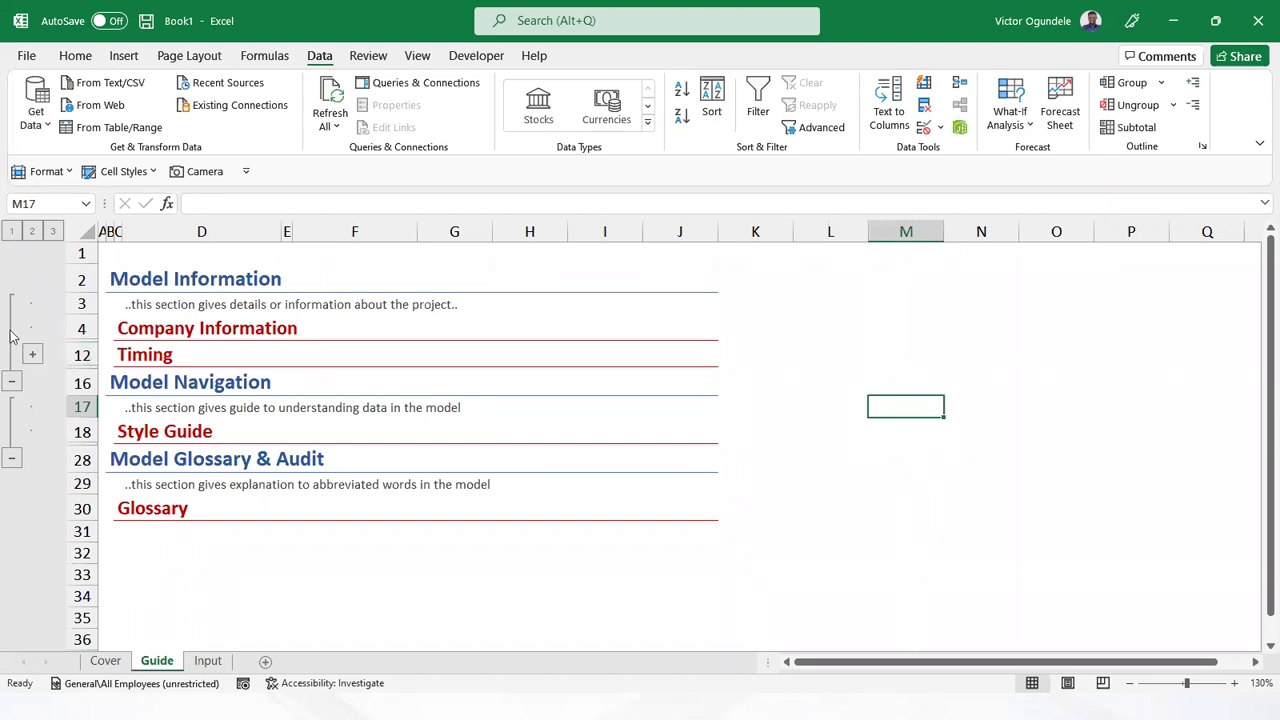
pyautogui.click(12, 231)
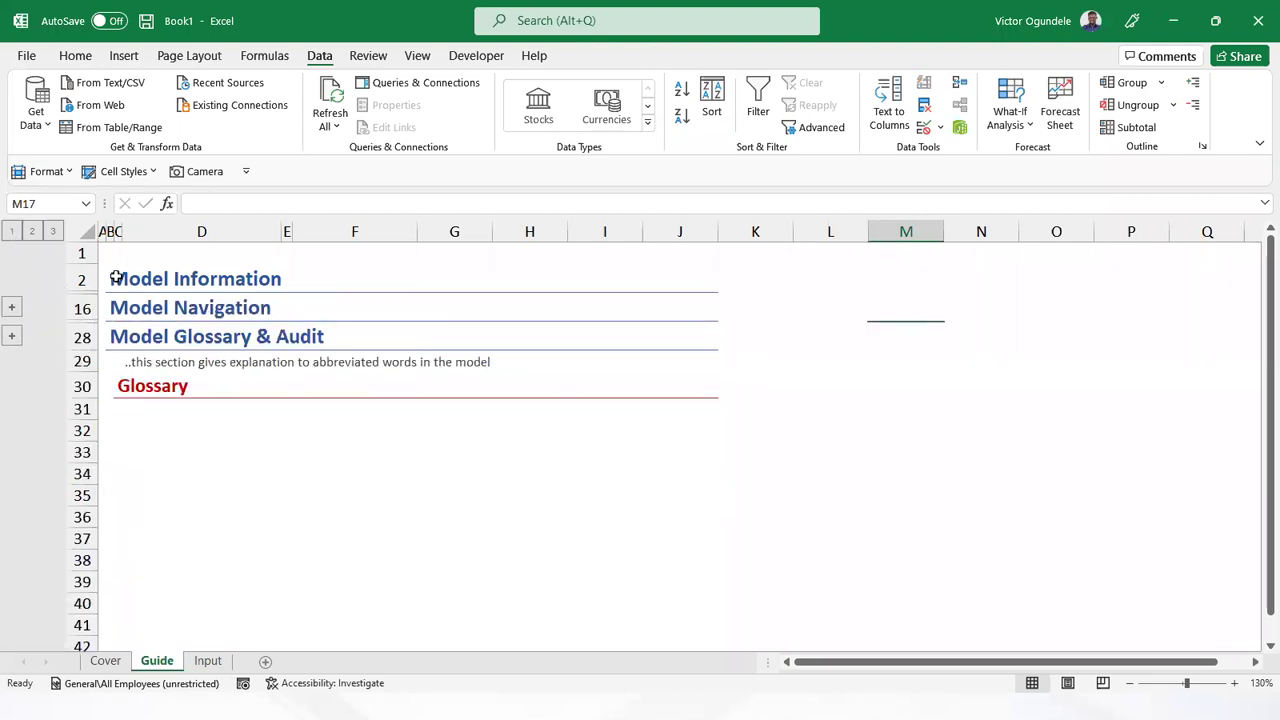
# Turn off summary rows below detail and summary columns to right of detail in the outline settings
pyautogui.click(84, 279)
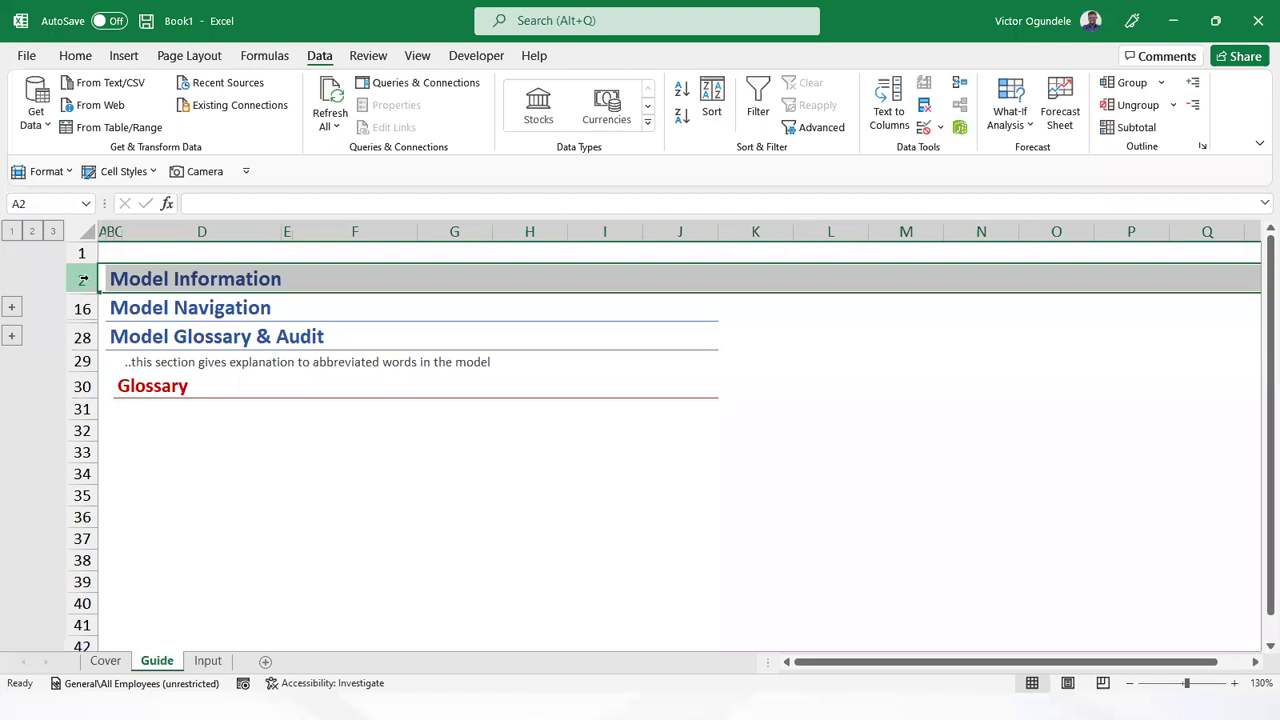
pyautogui.click(80, 308)
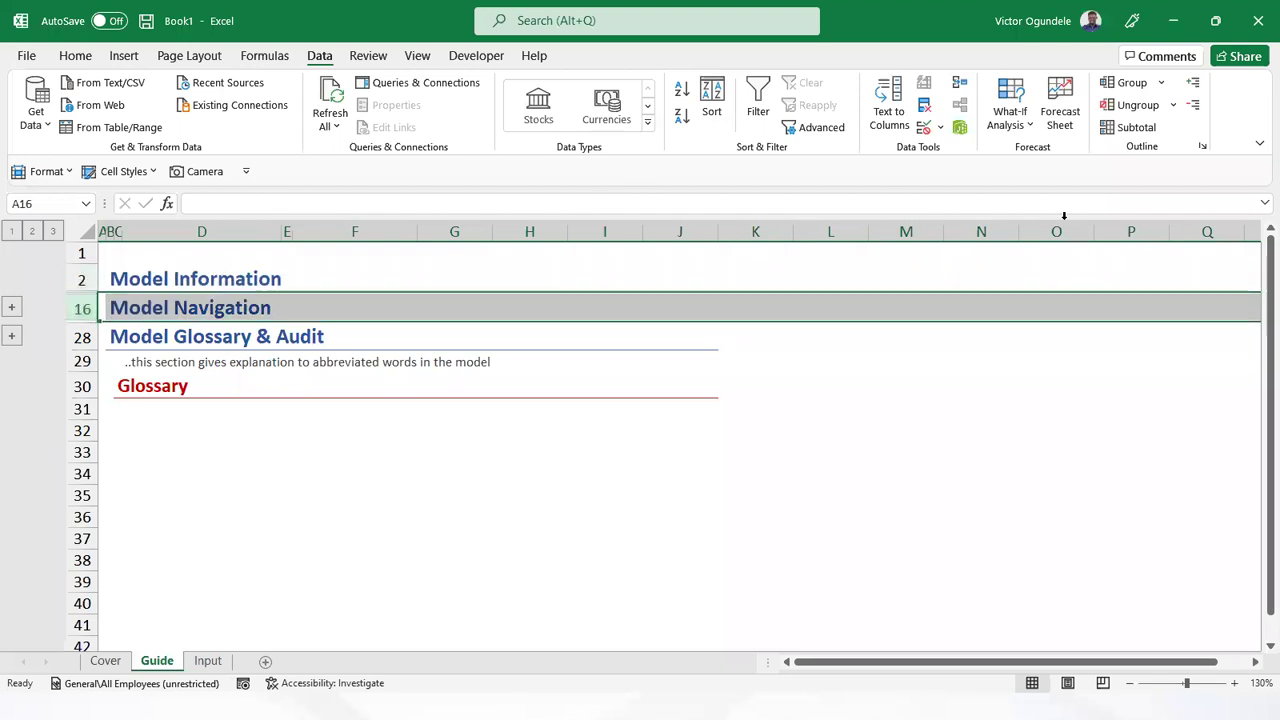
pyautogui.click(1202, 147)
pyautogui.click(486, 345)
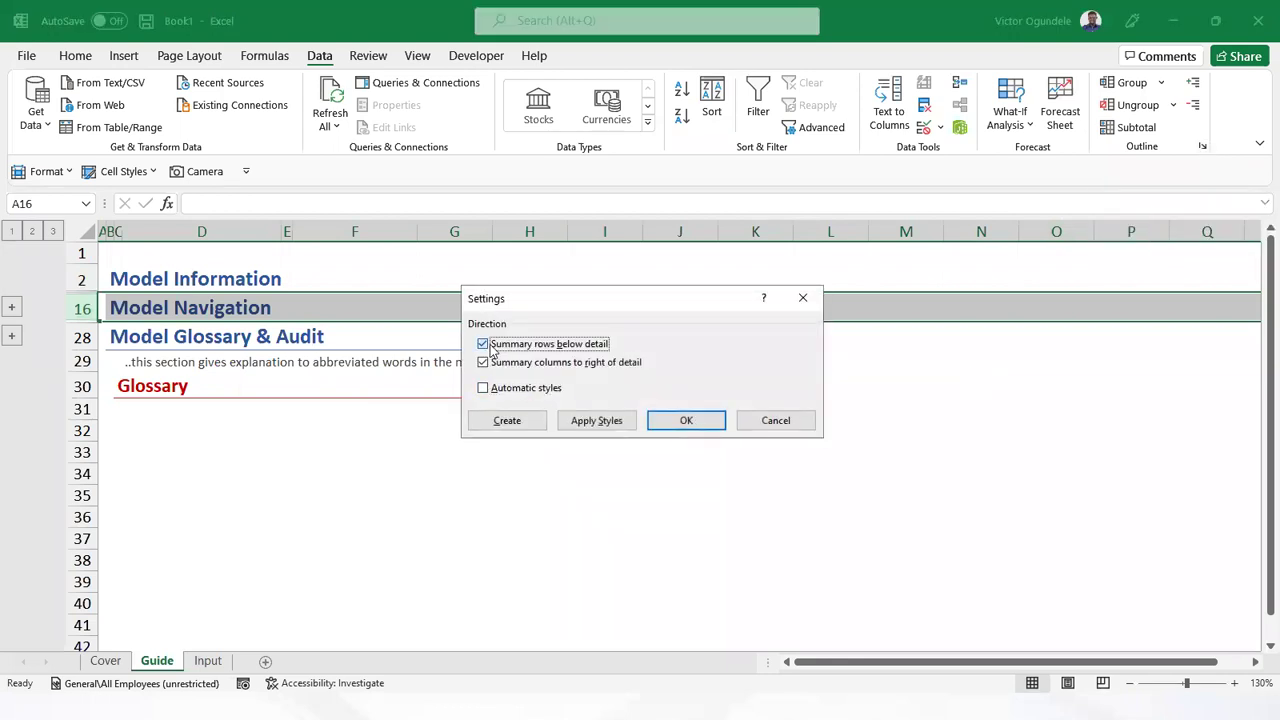
pyautogui.click(485, 362)
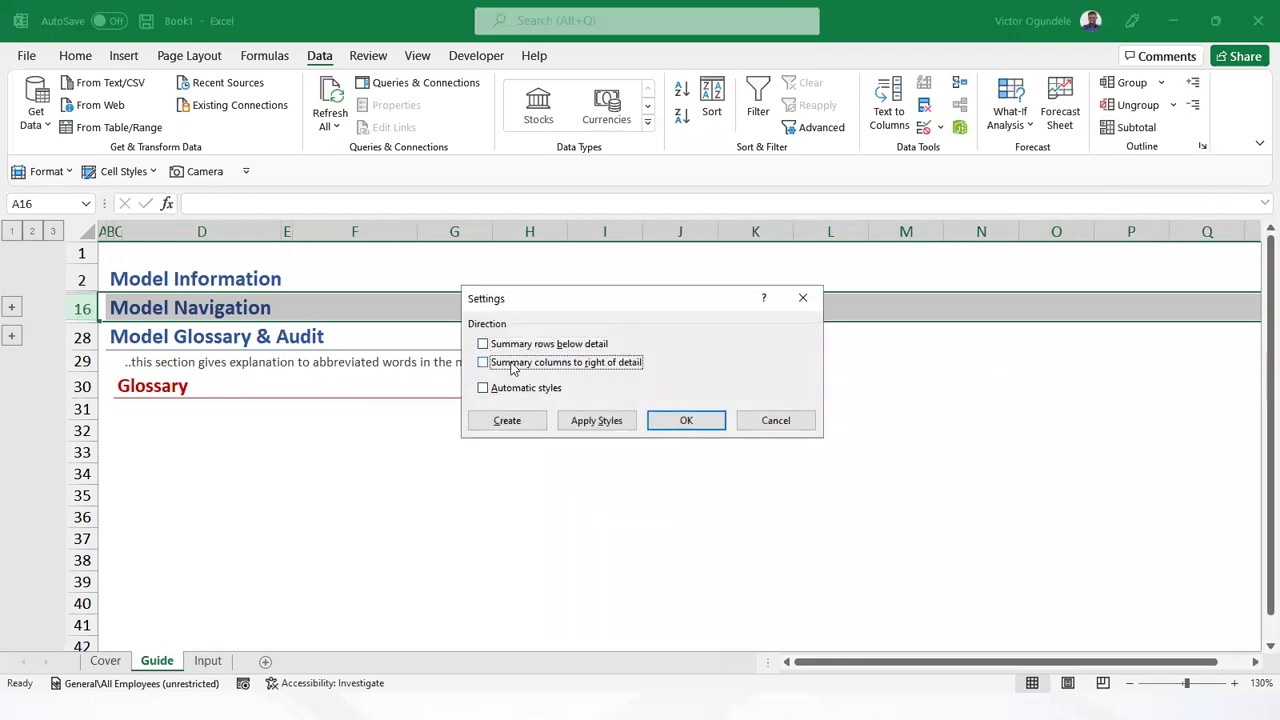
pyautogui.click(686, 421)
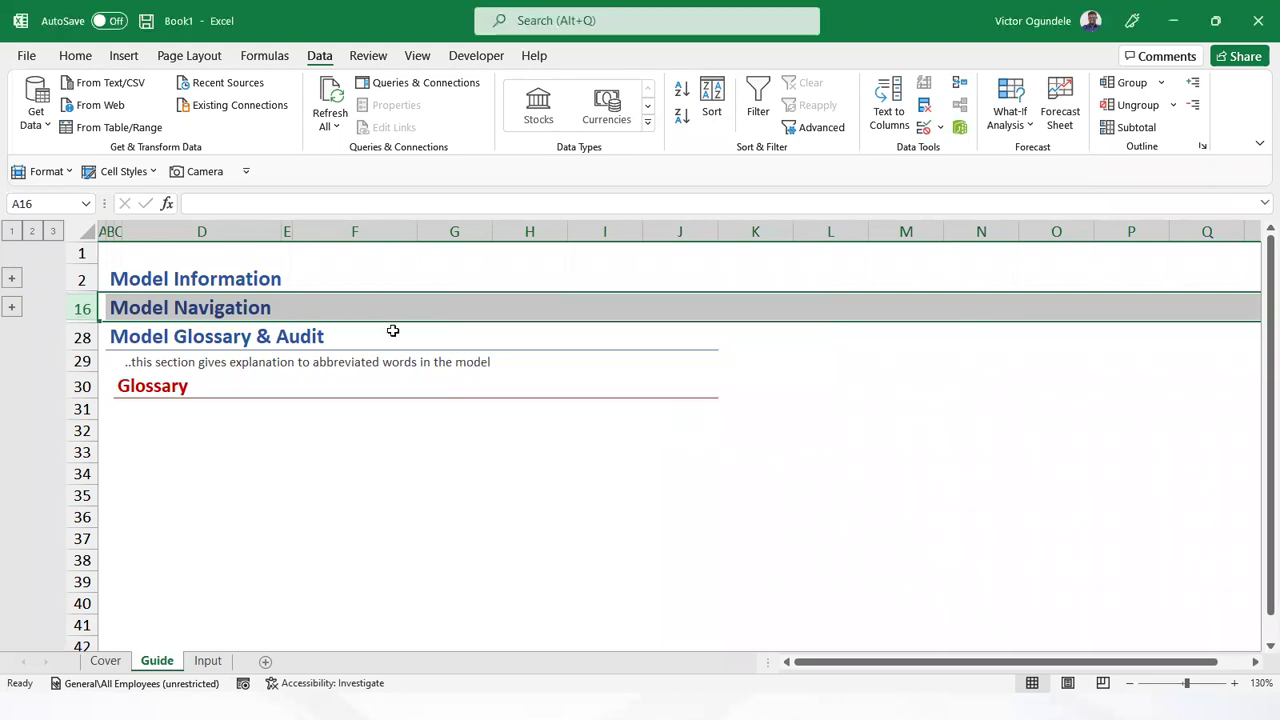
# Test the groups by expanding Model Information and Model Navigation and collapsing the Company Information and Style Guide rows
pyautogui.click(119, 281)
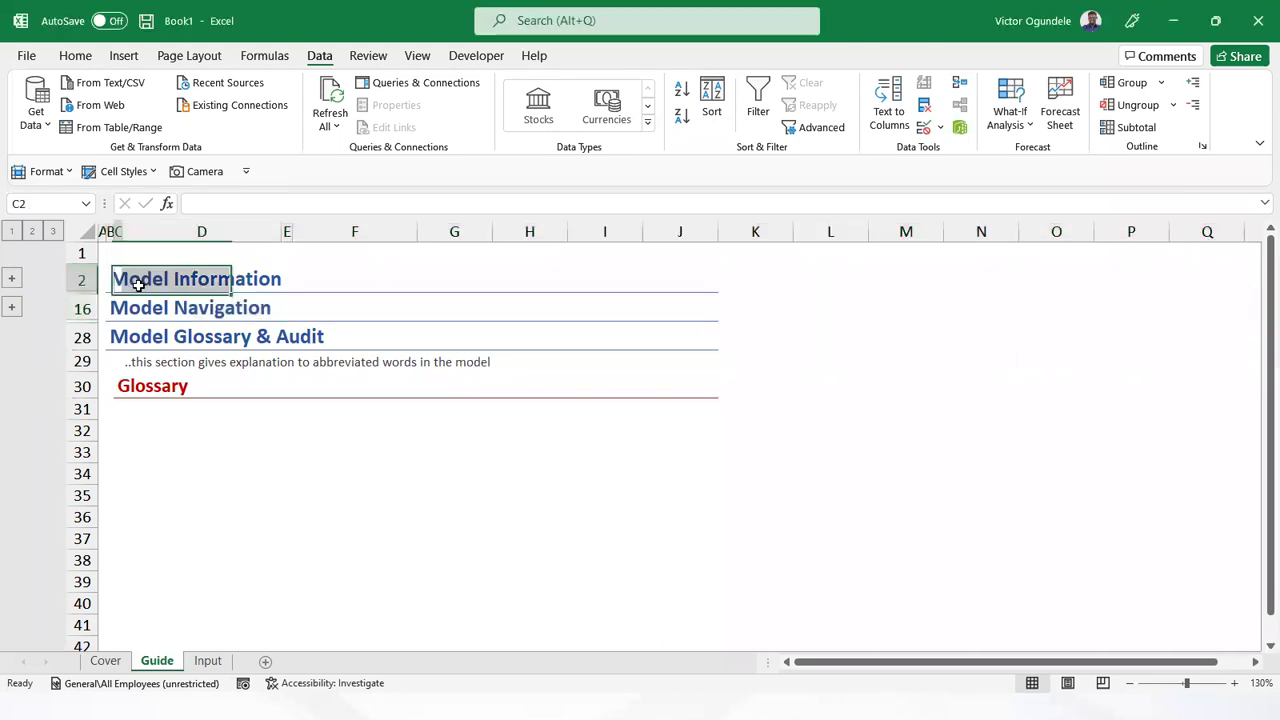
pyautogui.click(12, 280)
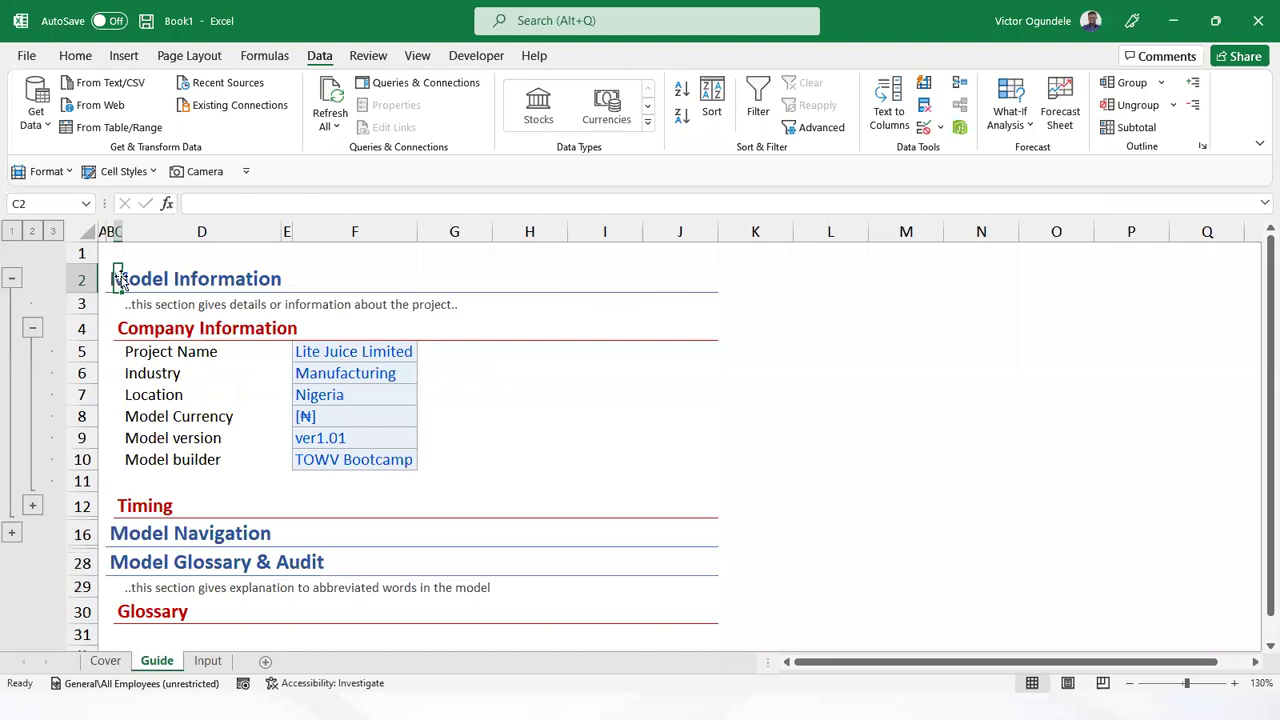
pyautogui.click(33, 329)
pyautogui.click(12, 384)
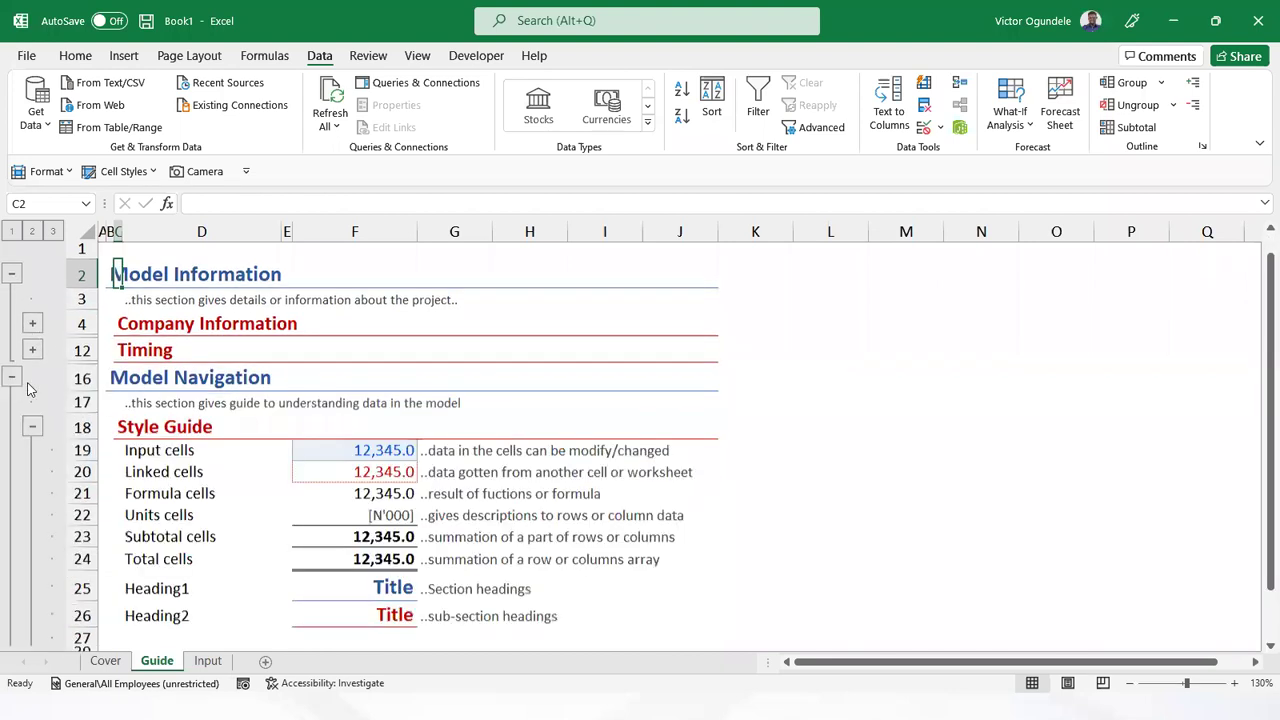
pyautogui.scroll(-1, 33, 414)
pyautogui.click(33, 414)
pyautogui.scroll(1, 33, 414)
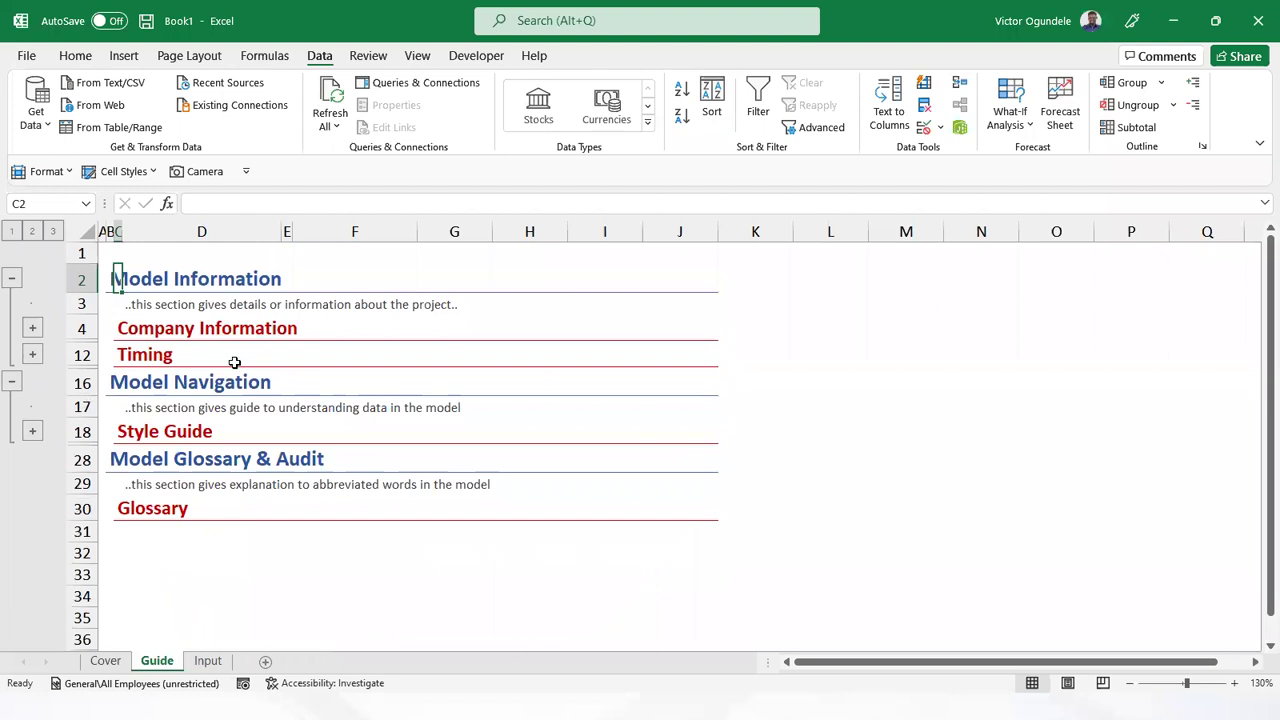
# Expand the Guide sheet's whole outline to level 3 and review its sections
pyautogui.click(53, 231)
pyautogui.click(238, 437)
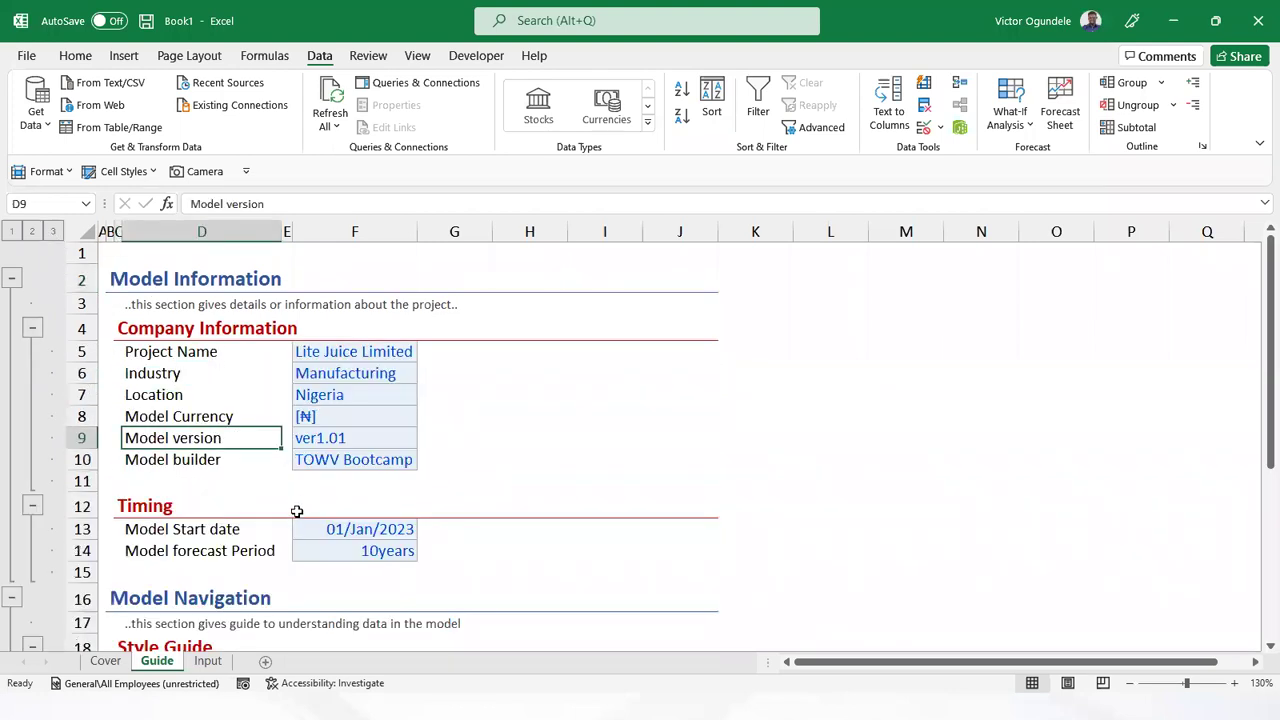
pyautogui.scroll(-3, 297, 514)
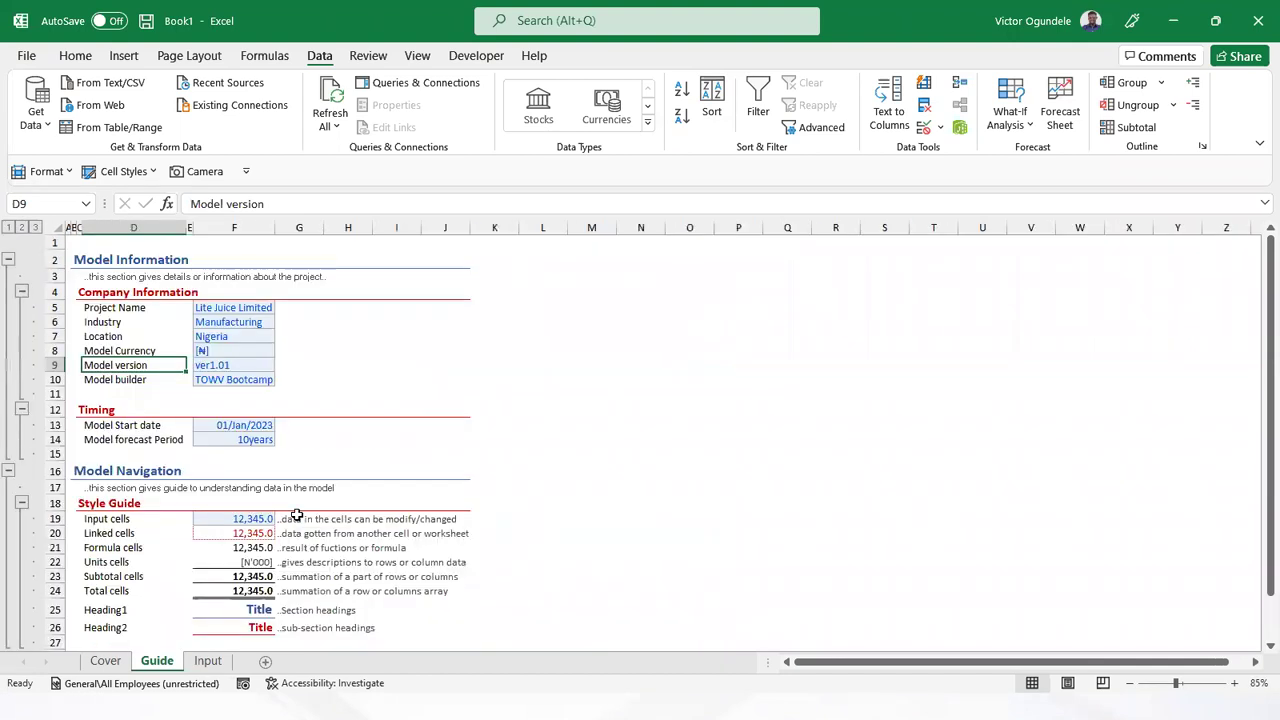
pyautogui.scroll(1, 297, 514)
# On the Input sheet, enter the formula =Coy in cell B2 as the company title
pyautogui.hotkey('ctrl', 'pagedown')
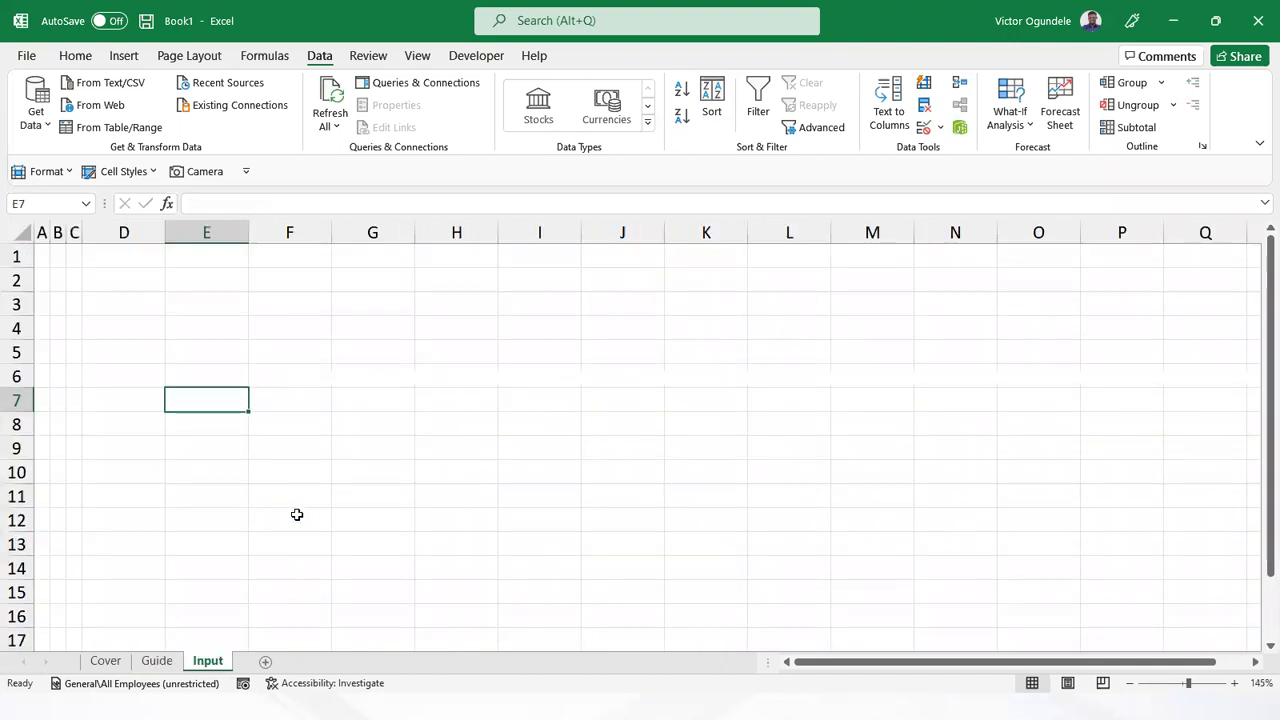
pyautogui.click(94, 305)
pyautogui.click(76, 301)
pyautogui.click(57, 276)
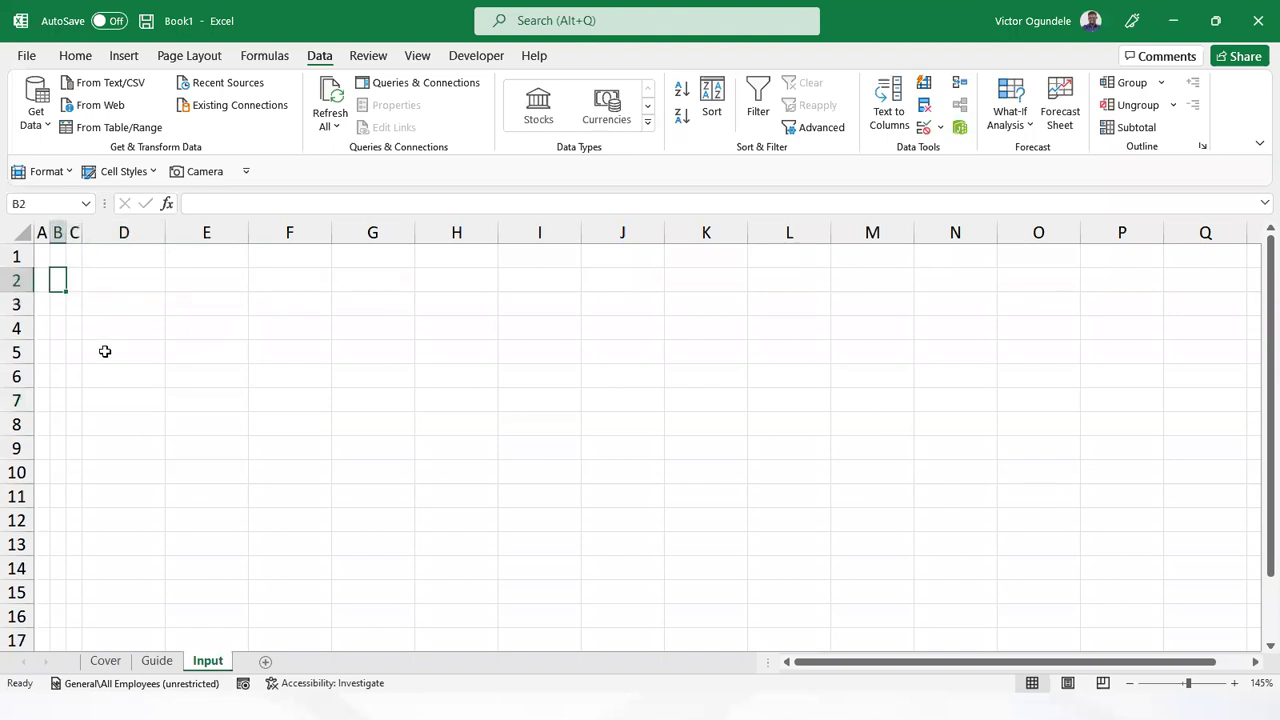
pyautogui.write('=Coy')
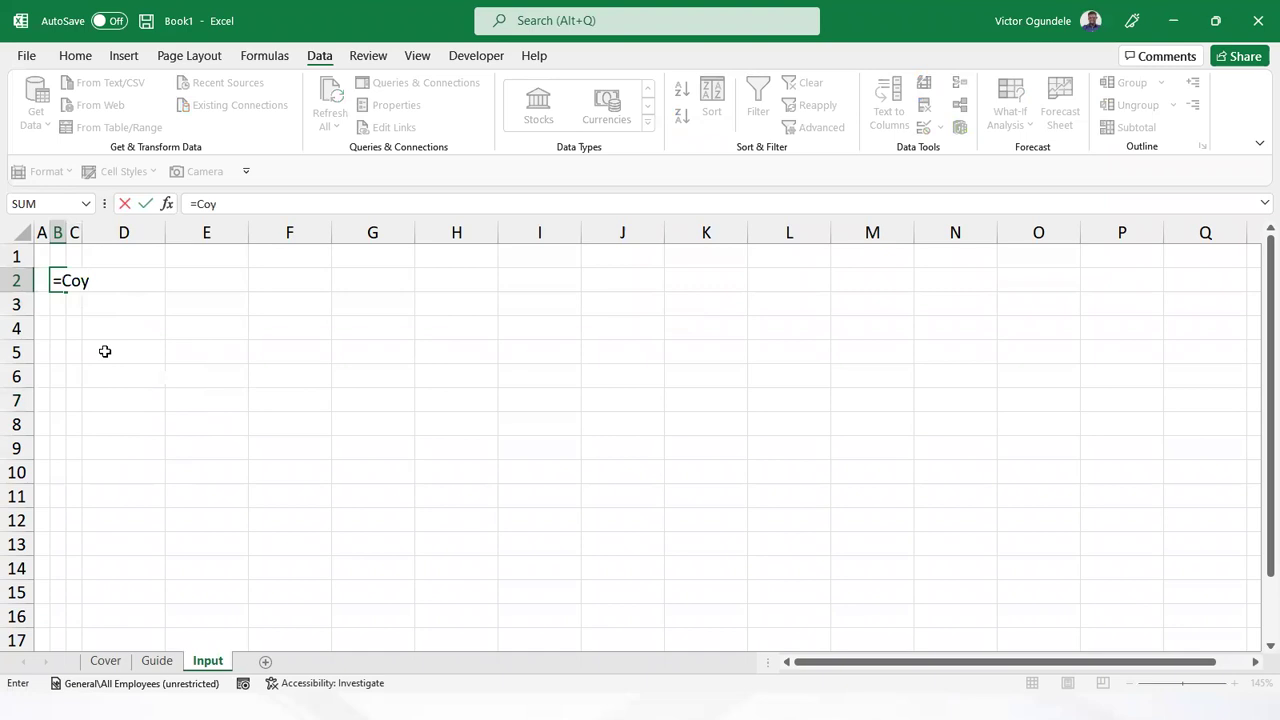
pyautogui.hotkey('ctrl', 'Return')
# Format the title in B2 as bold, size 14, in dark blue font
pyautogui.click(75, 54)
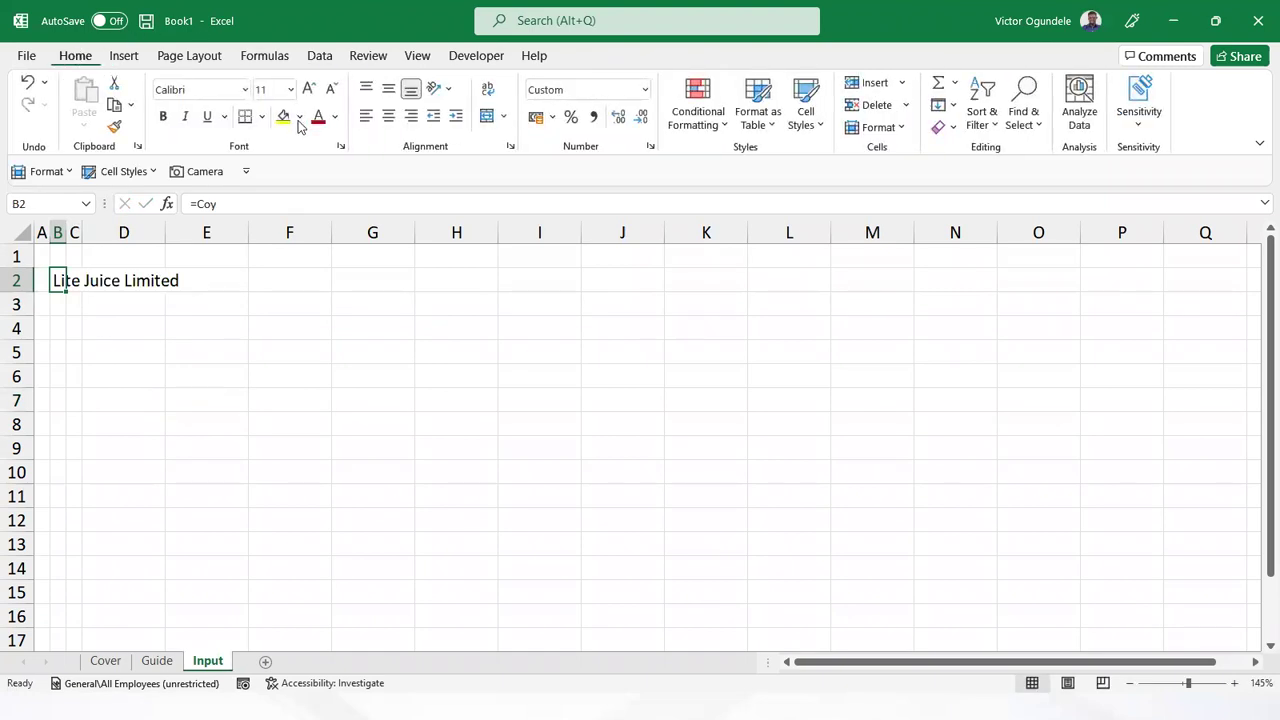
pyautogui.click(309, 91)
pyautogui.click(309, 91)
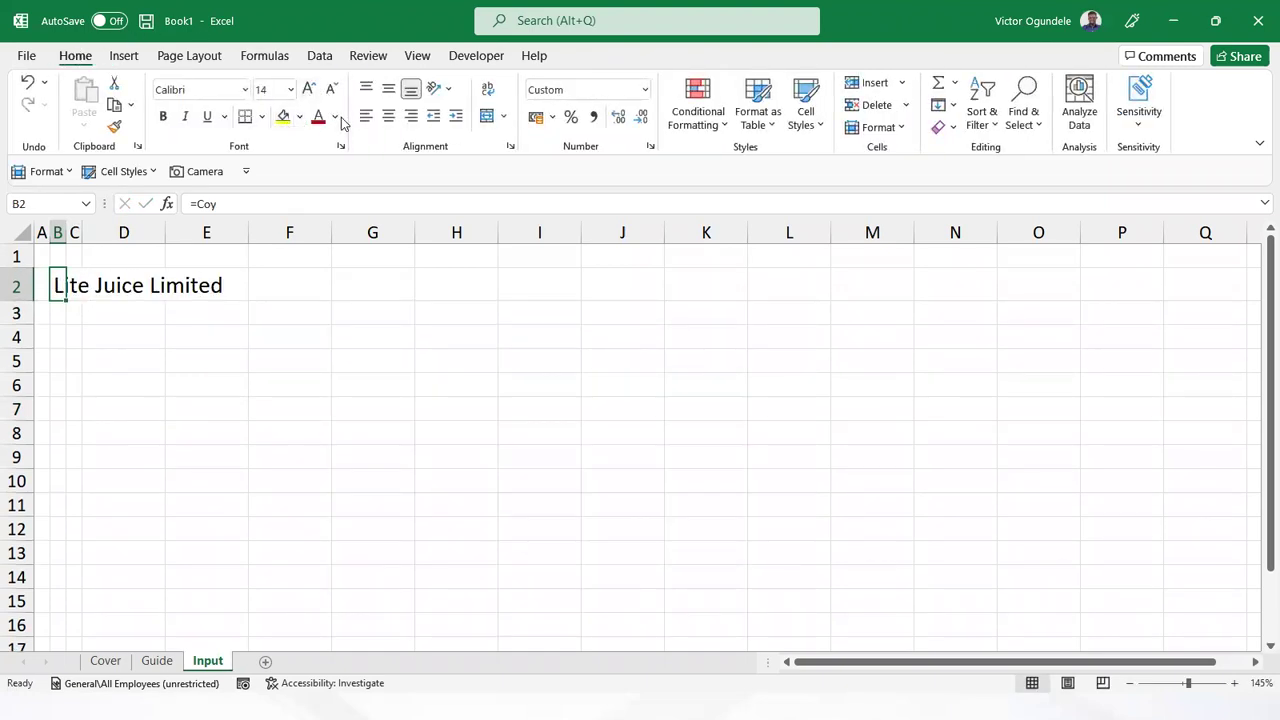
pyautogui.click(335, 116)
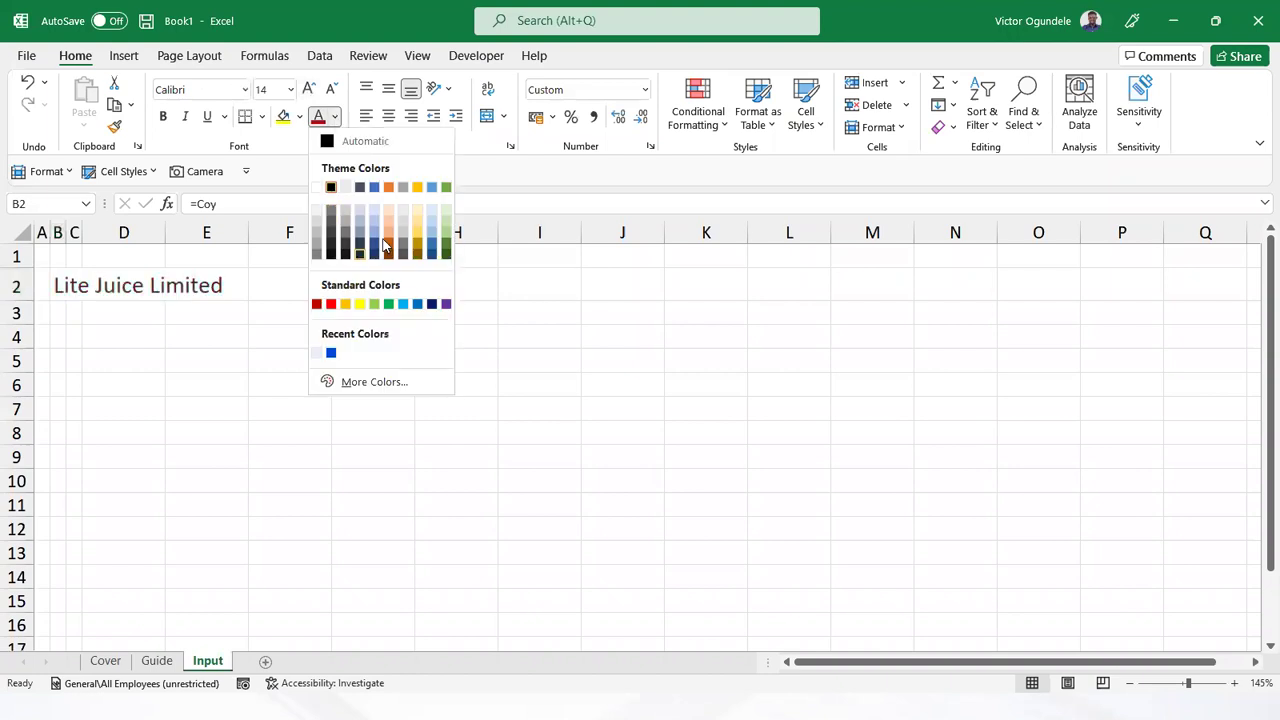
pyautogui.click(360, 232)
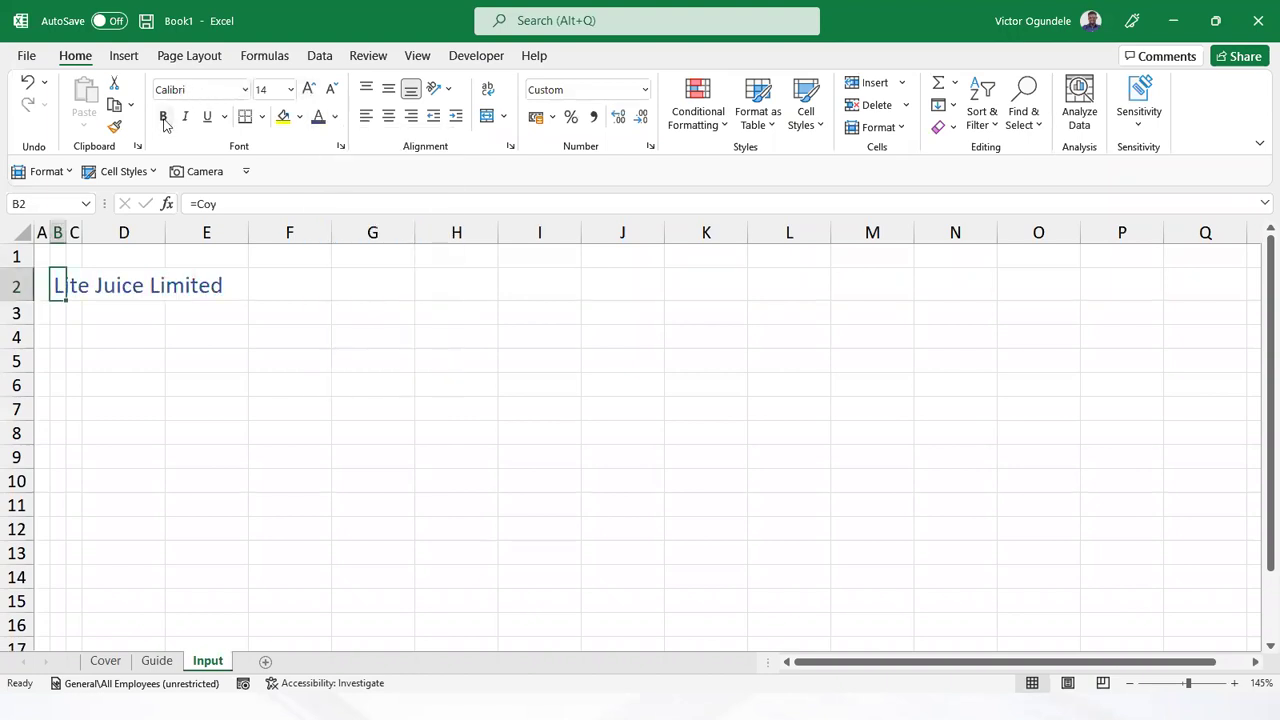
pyautogui.click(163, 116)
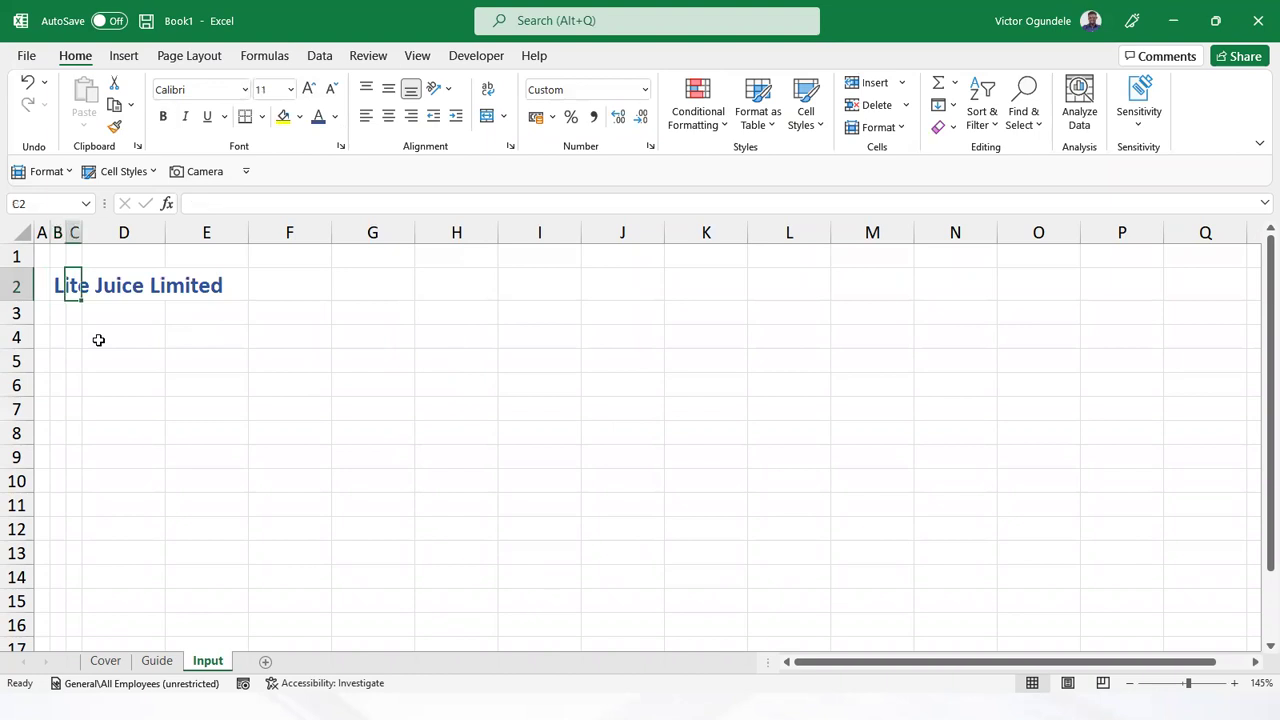
# Enter the subtitle Inputs or Assumptions in cell C3
pyautogui.press('Return')
pyautogui.press('Right')
pyautogui.write('Inpu')
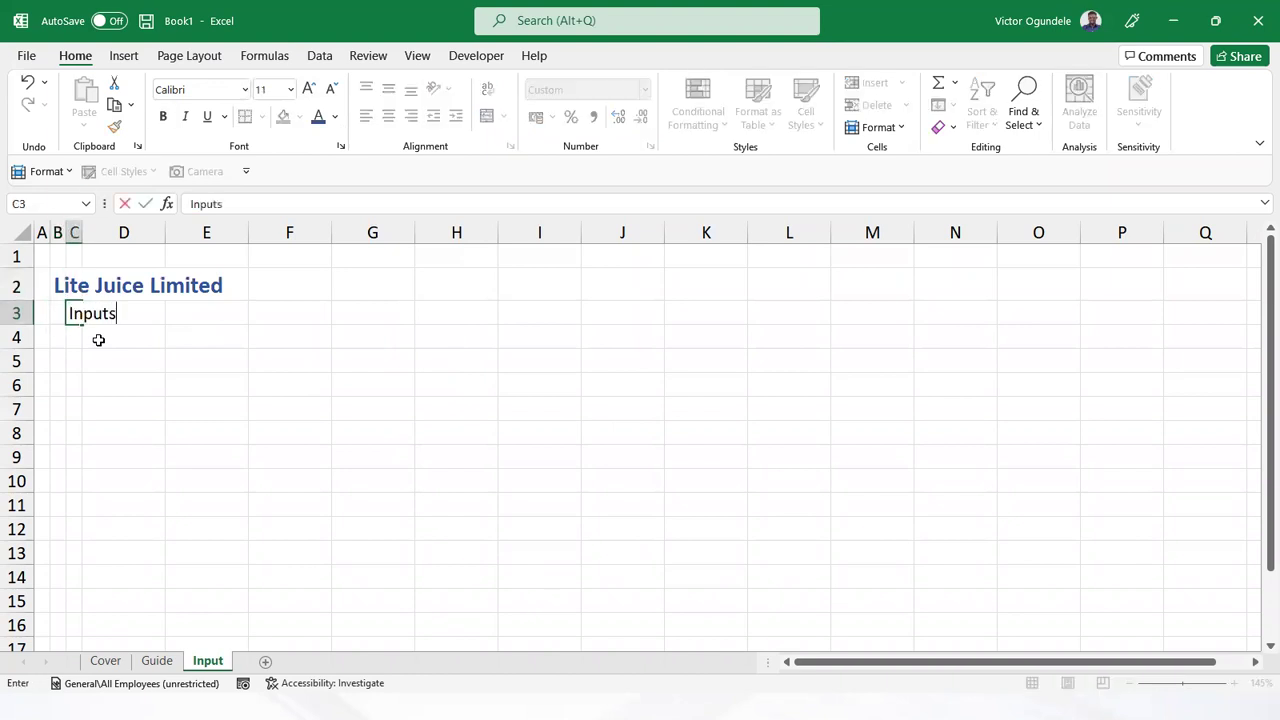
pyautogui.write('ts ot Assumtpion')
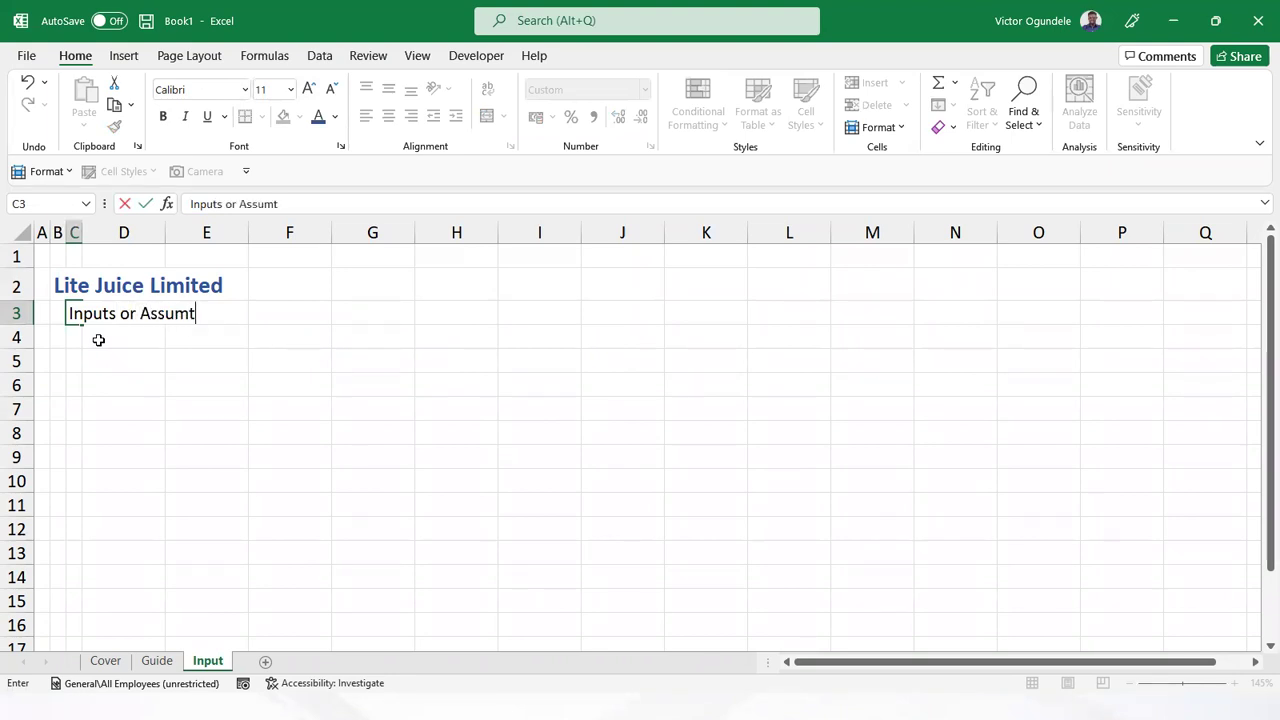
pyautogui.press('BackSpace')
pyautogui.press('BackSpace')
pyautogui.press('BackSpace')
pyautogui.press('BackSpace')
pyautogui.press('BackSpace')
pyautogui.write('ptions')
pyautogui.hotkey('ctrl', 'Return')
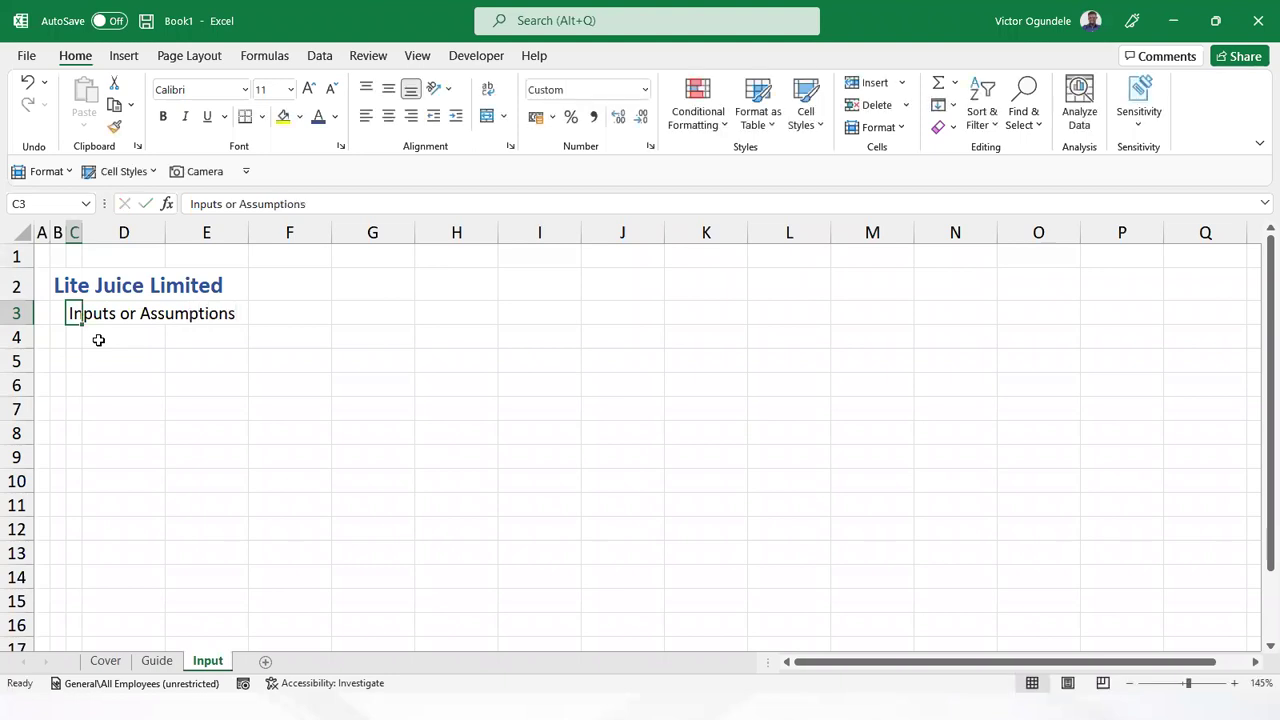
# Make the subtitle in C3 bold with dark red font from the standard colors
pyautogui.click(335, 117)
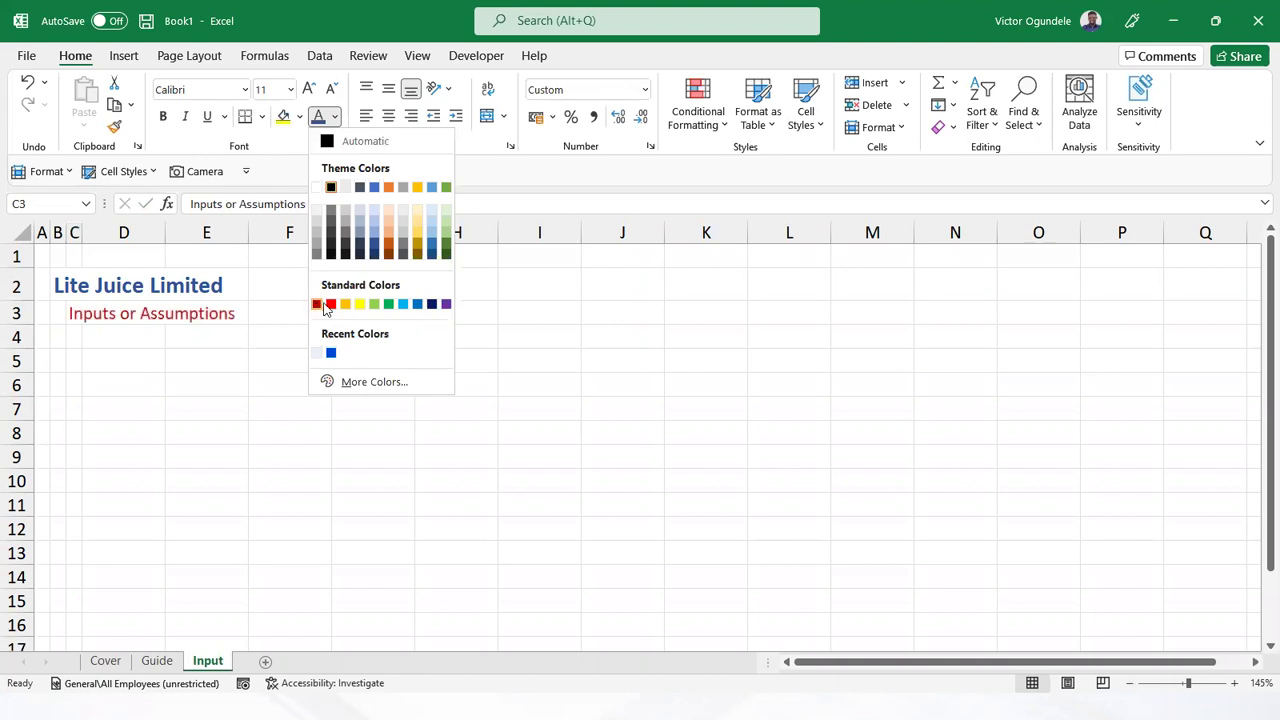
pyautogui.click(316, 304)
pyautogui.click(163, 117)
# Widen column D on the Input sheet to make room for description text
pyautogui.click(122, 388)
pyautogui.click(111, 357)
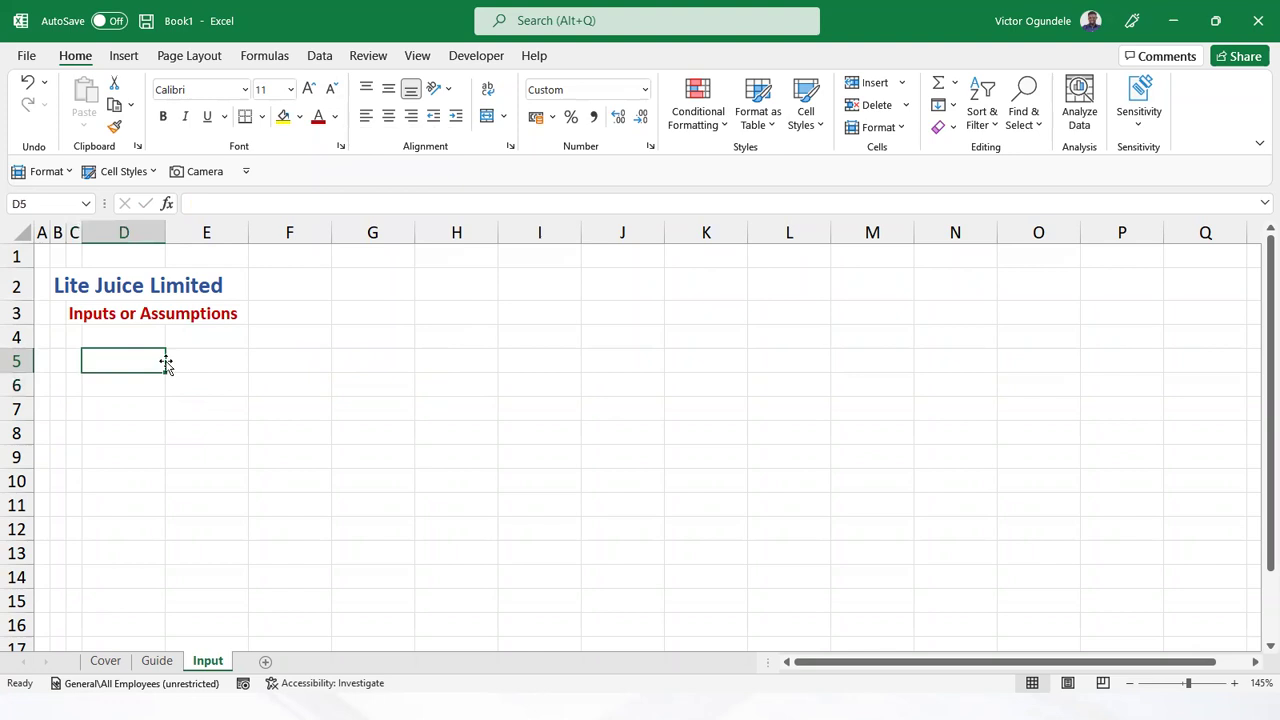
pyautogui.moveTo(166, 229); pyautogui.dragTo(229, 229)
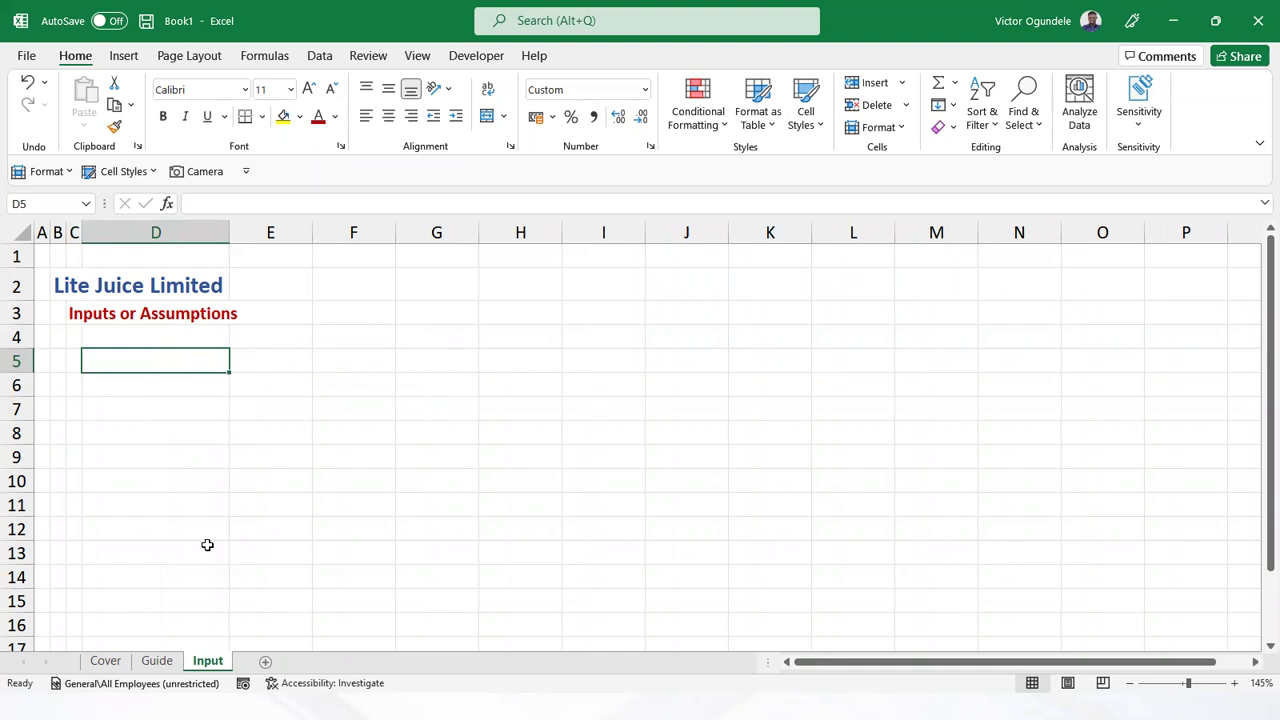
# Enter the column headers Descriptions, units and Input in cells D5 to F5
pyautogui.write('D')
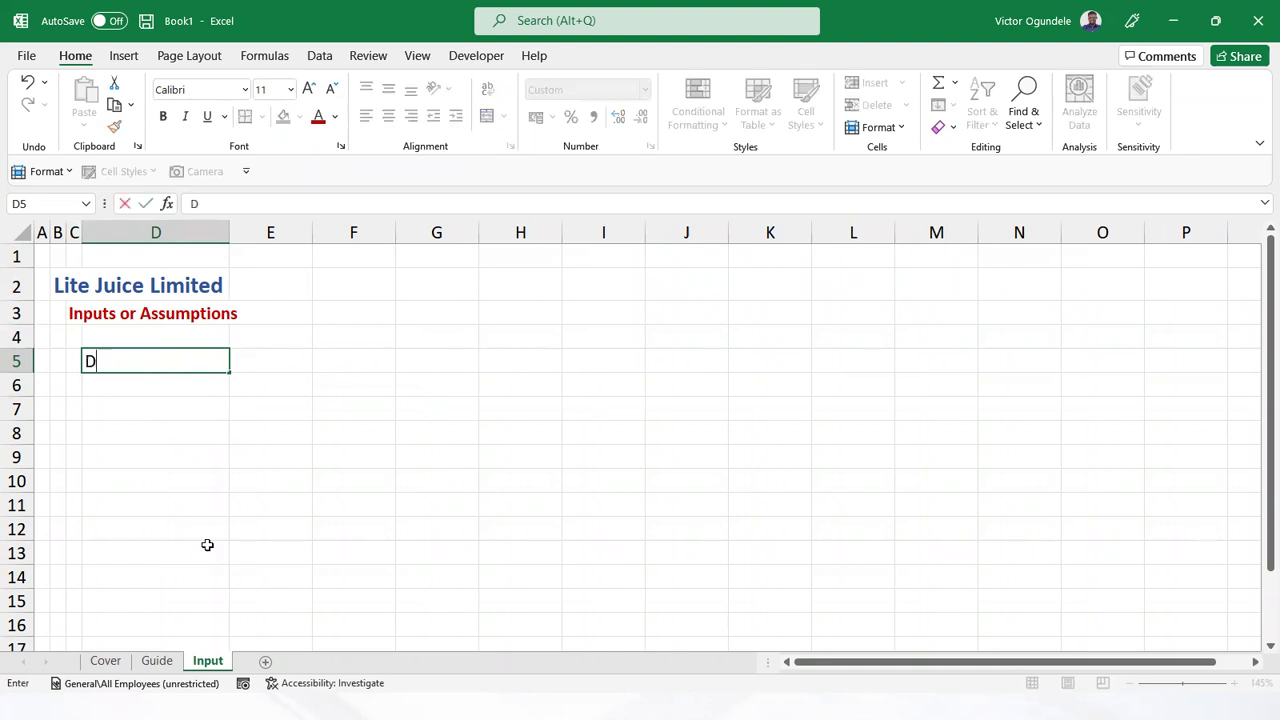
pyautogui.write('escriptions')
pyautogui.press('Tab')
pyautogui.write('units')
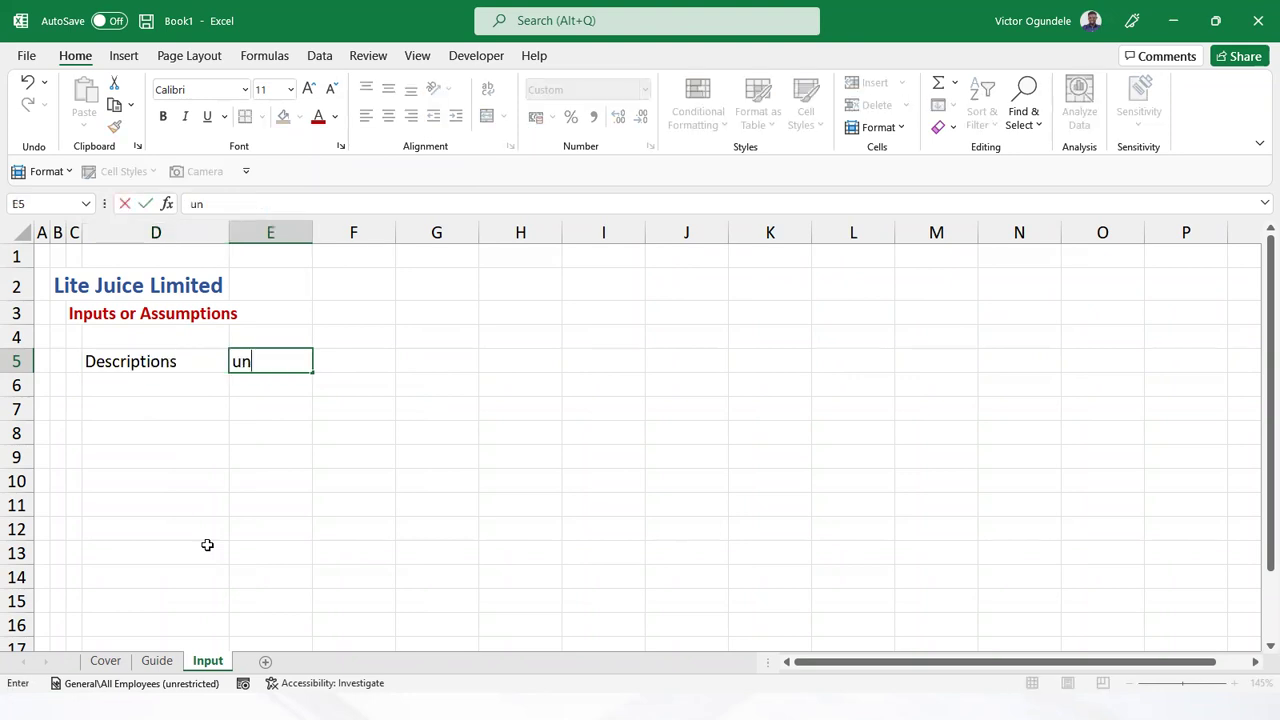
pyautogui.press('Tab')
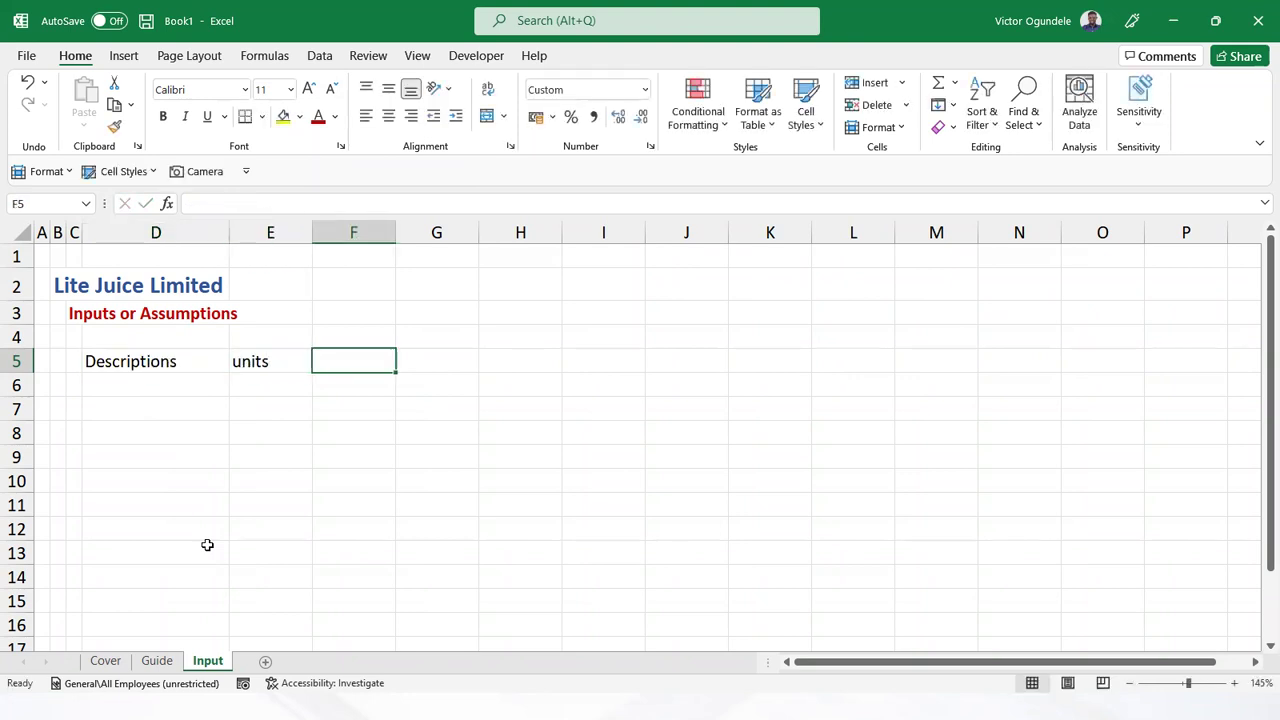
pyautogui.write('Input')
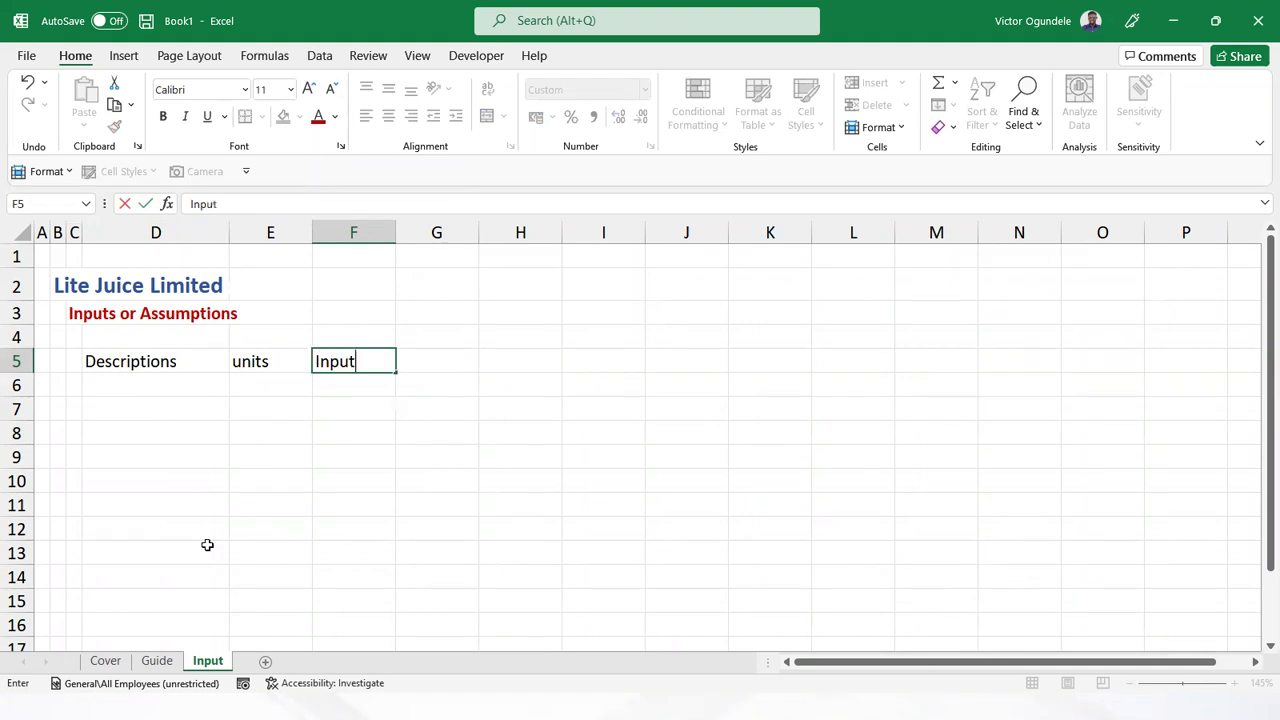
pyautogui.hotkey('ctrl', 'Return')
# Apply the Explanatory Text cell style to the header cells D5:F5
pyautogui.press('Left')
pyautogui.press('Left')
pyautogui.hotkey('shift', 'Right')
pyautogui.hotkey('shift', 'Right')
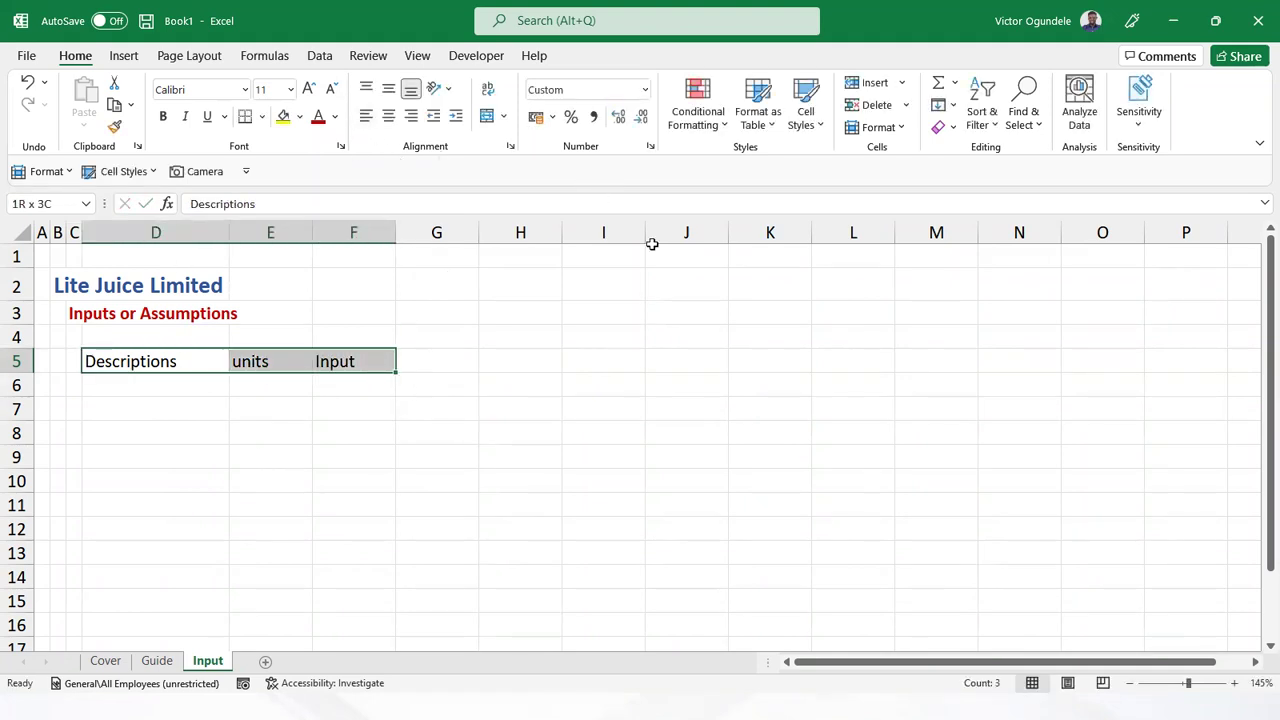
pyautogui.hotkey('alt', '2')
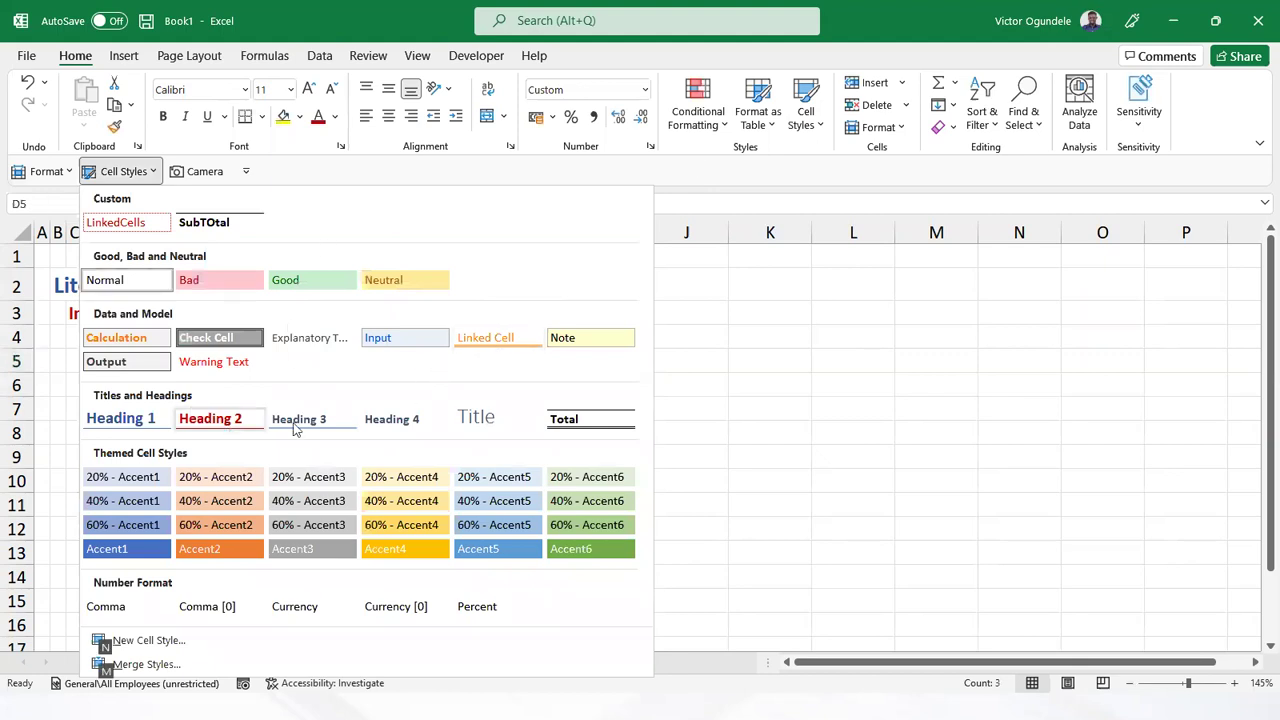
pyautogui.click(297, 337)
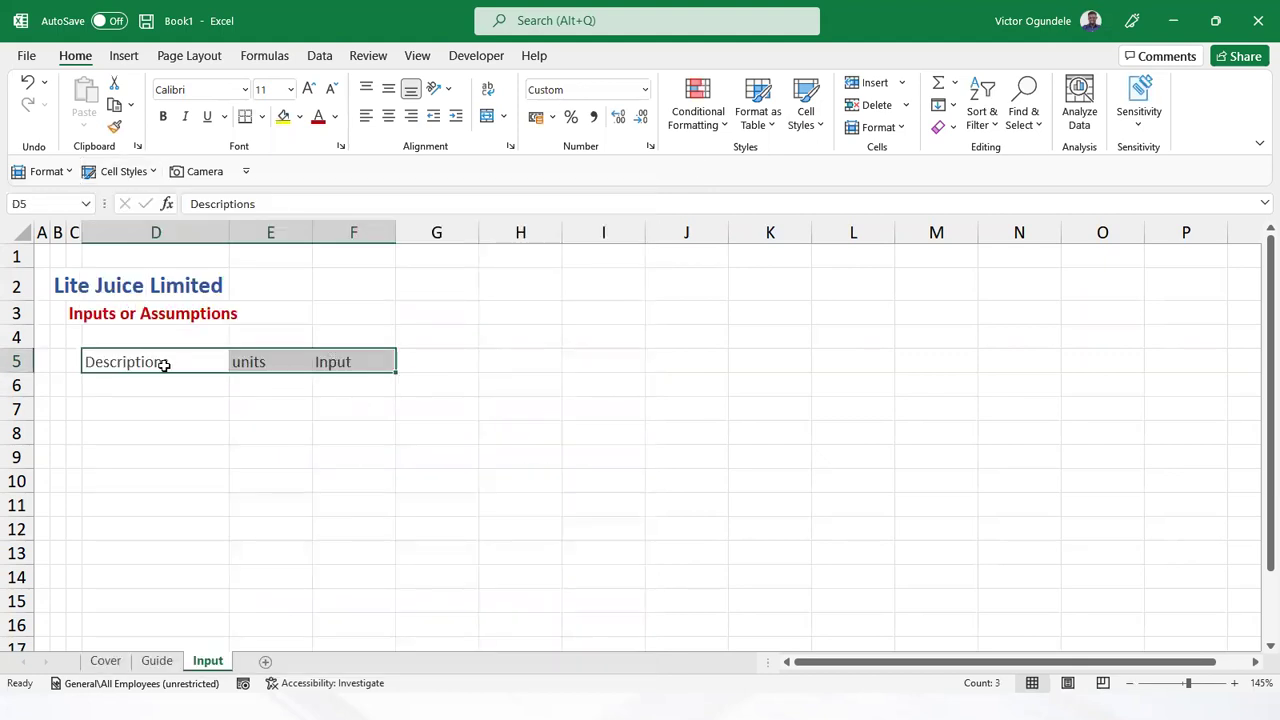
pyautogui.click(109, 389)
pyautogui.click(123, 355)
pyautogui.keyDown('shift'); pyautogui.click(325, 362); pyautogui.keyUp('shift')
pyautogui.click(131, 431)
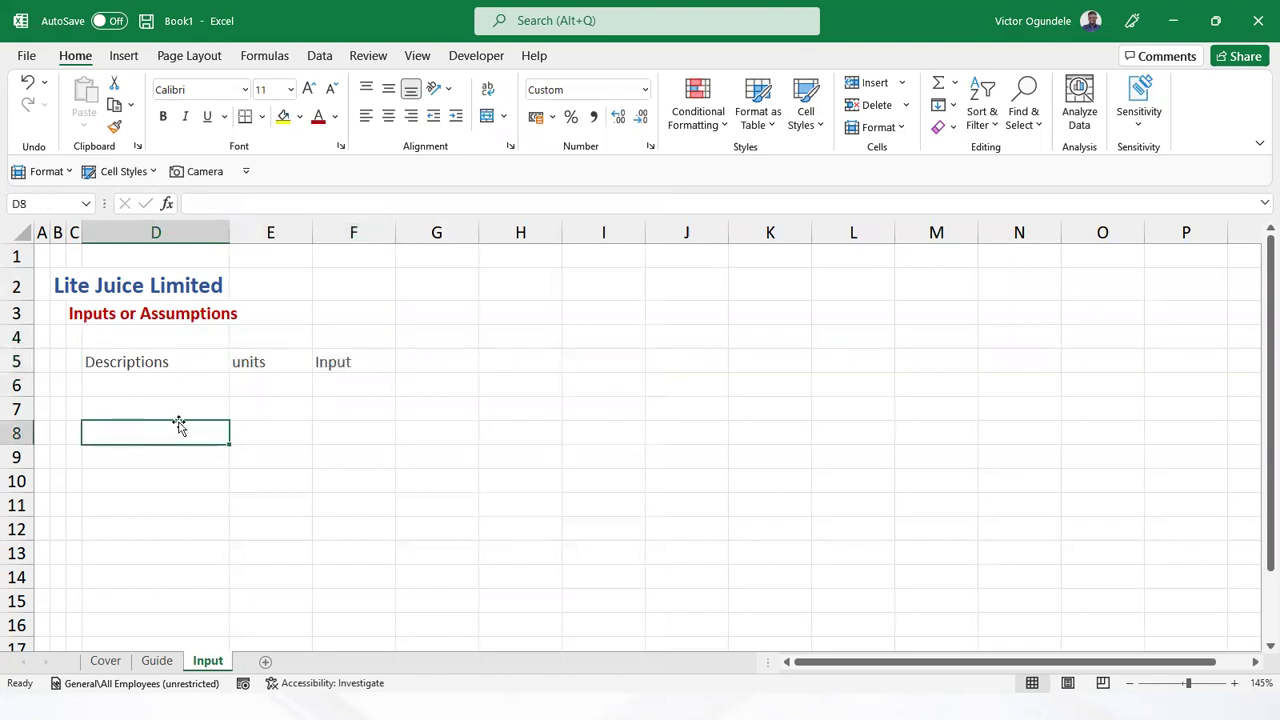
# Turn off the gridlines on the Input sheet
pyautogui.hotkey('alt', 'w')
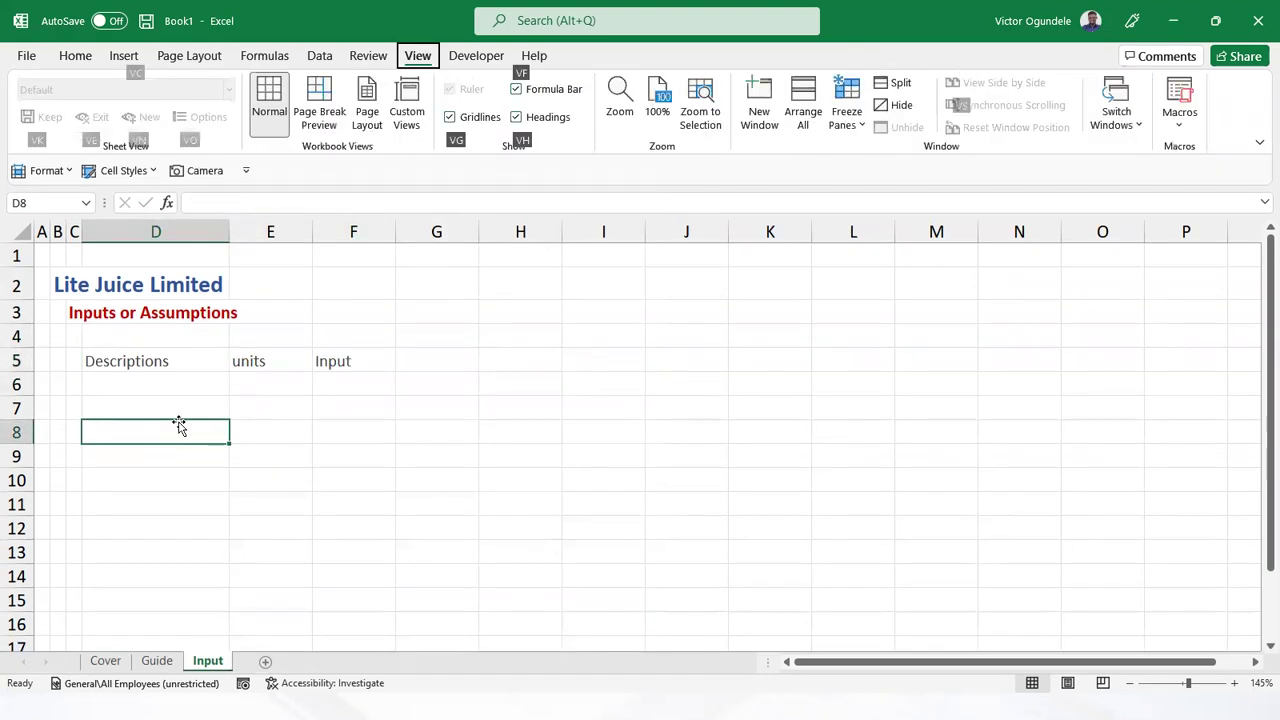
pyautogui.press('v')
pyautogui.press('g')
pyautogui.click(137, 410)
pyautogui.click(138, 380)
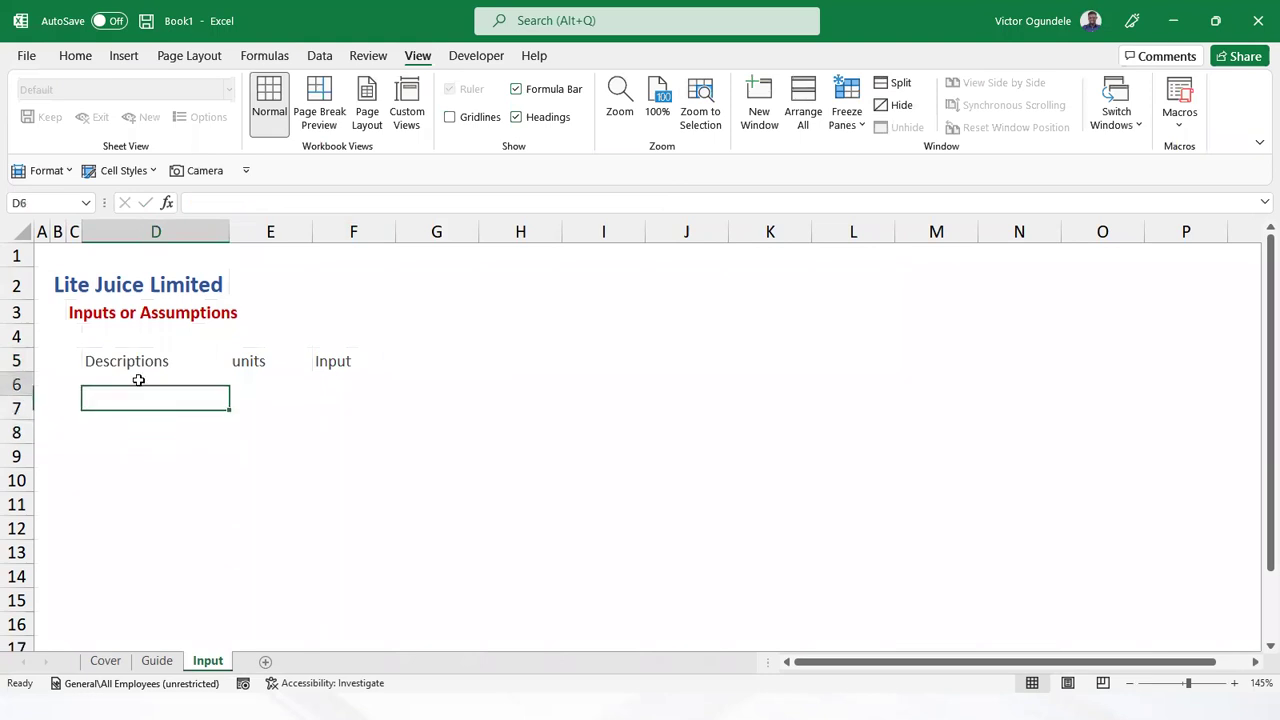
# Add a thick bottom border beneath the header row across cells B5:O5
pyautogui.press('Up')
pyautogui.press('Left')
pyautogui.press('Left')
pyautogui.hotkey('shift', 'Right')
pyautogui.hotkey('shift', 'Right')
pyautogui.hotkey('shift', 'Right')
pyautogui.hotkey('shift', 'Right')
pyautogui.hotkey('shift', 'Right')
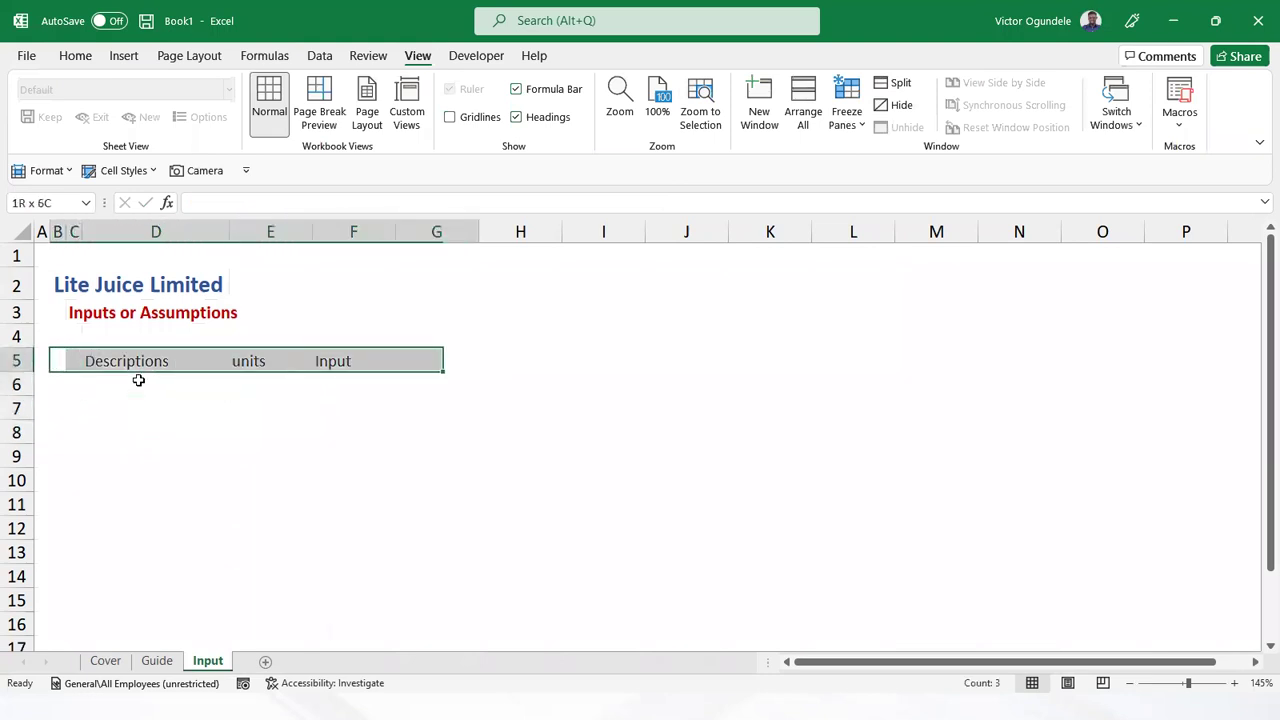
pyautogui.hotkey('shift', 'Right')
pyautogui.hotkey('shift', 'Right')
pyautogui.hotkey('shift', 'Right')
pyautogui.hotkey('shift', 'Right')
pyautogui.hotkey('shift', 'Right')
pyautogui.hotkey('shift', 'Right')
pyautogui.hotkey('shift', 'Right')
pyautogui.hotkey('shift', 'Right')
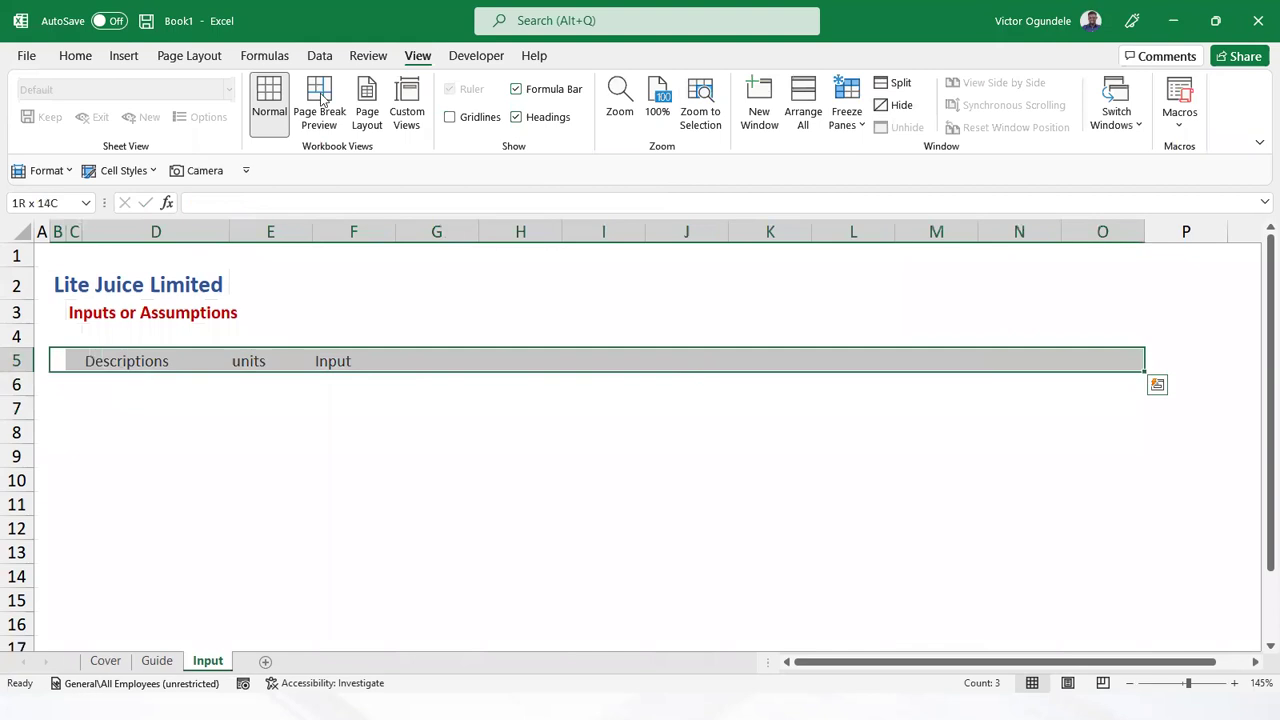
pyautogui.click(75, 56)
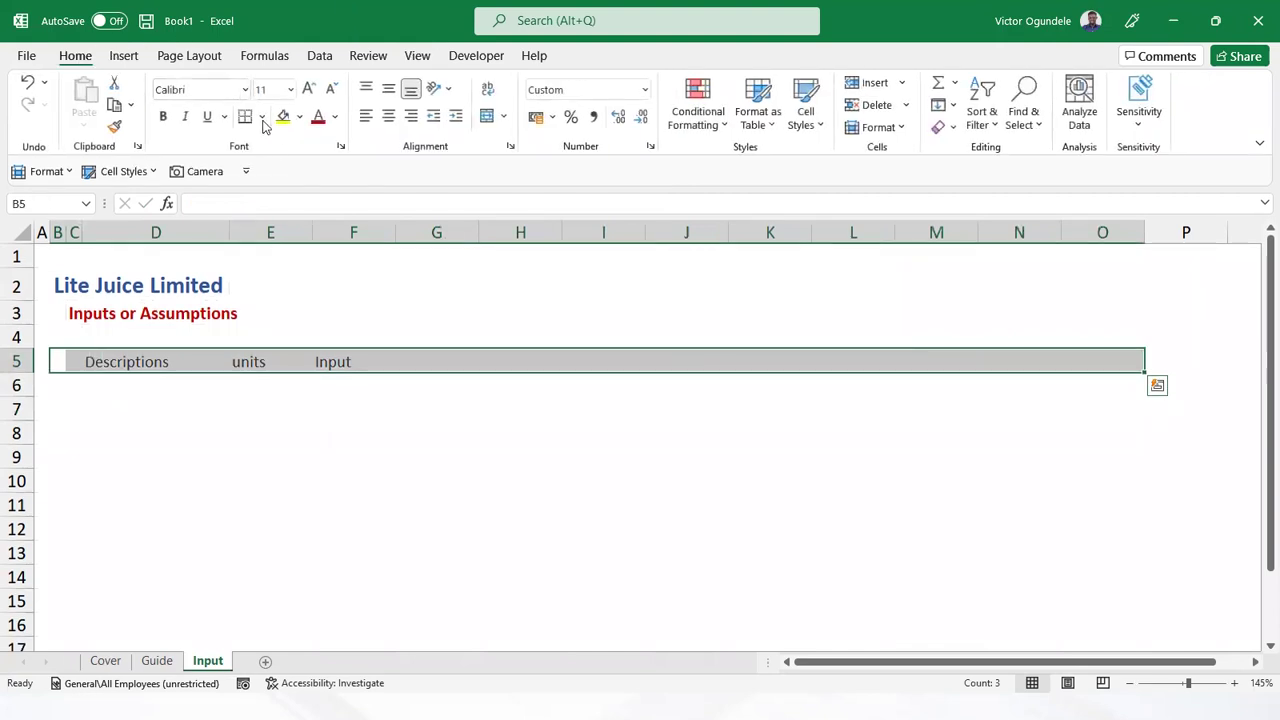
pyautogui.click(262, 117)
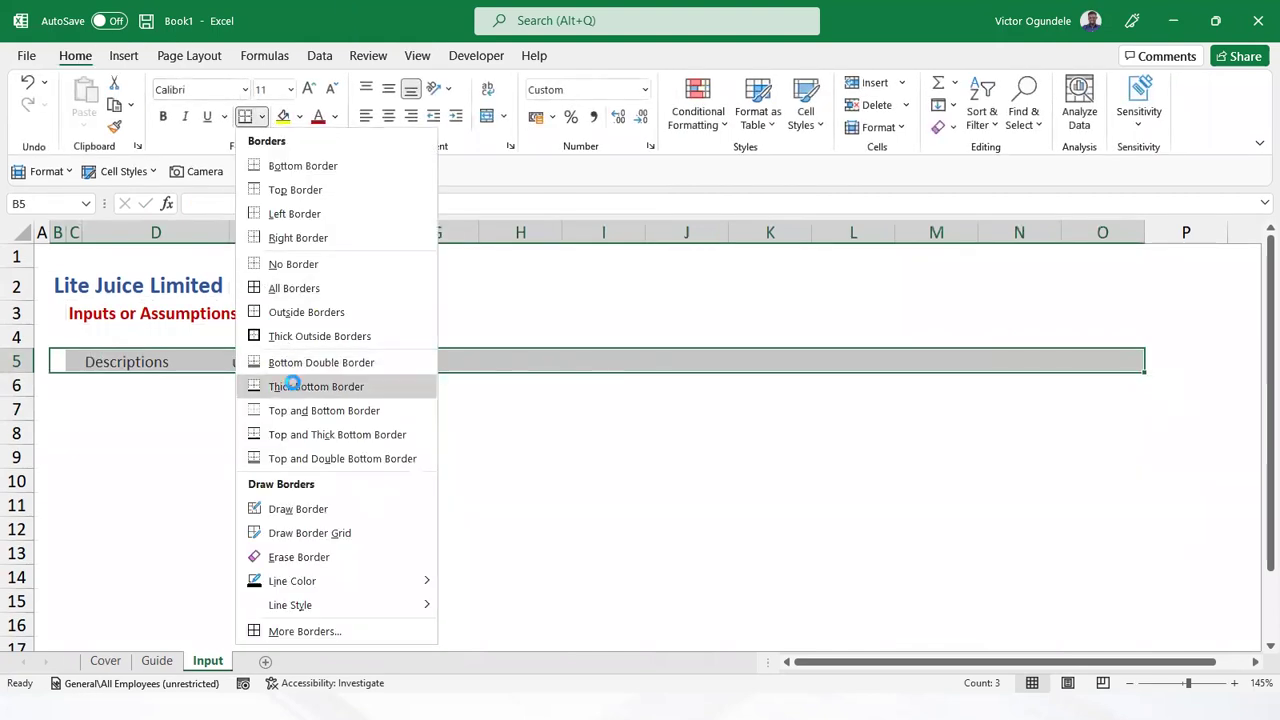
pyautogui.click(292, 385)
pyautogui.click(120, 404)
# Freeze the panes above row 6 so the titles and column headers stay in view
pyautogui.click(16, 386)
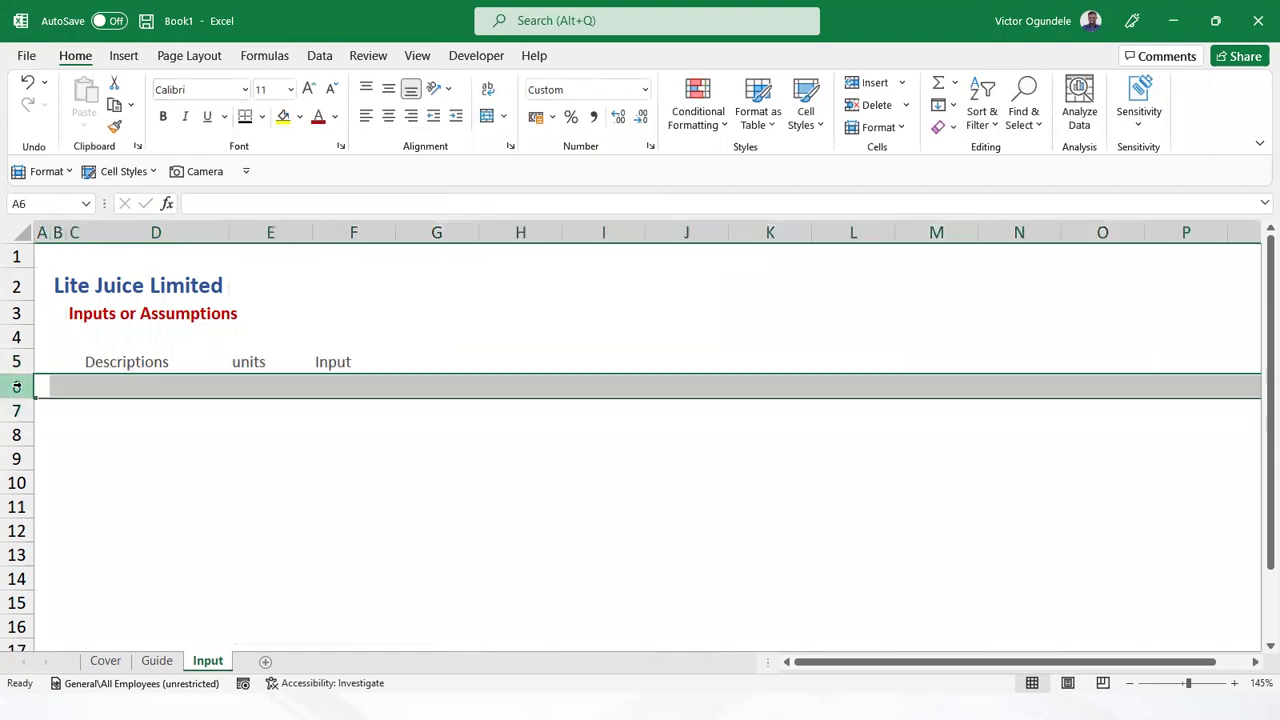
pyautogui.hotkey('alt', 'w')
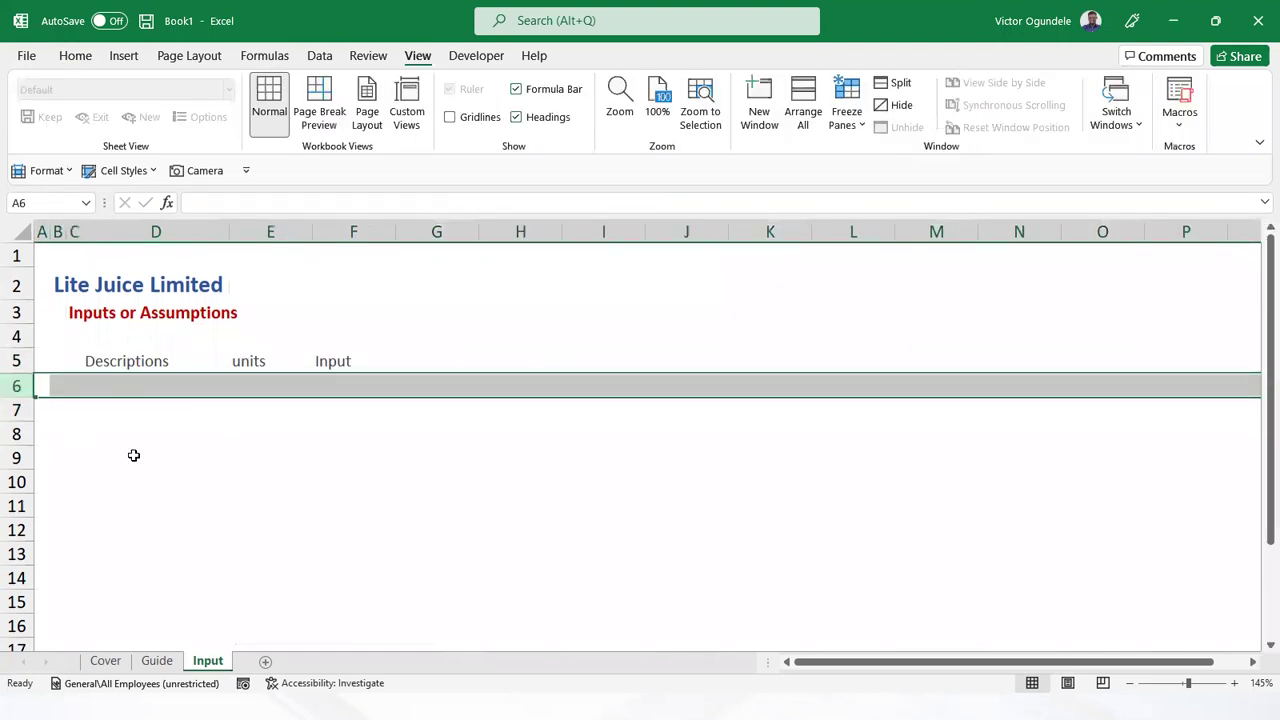
pyautogui.click(131, 452)
pyautogui.press('Up')
pyautogui.press('Up')
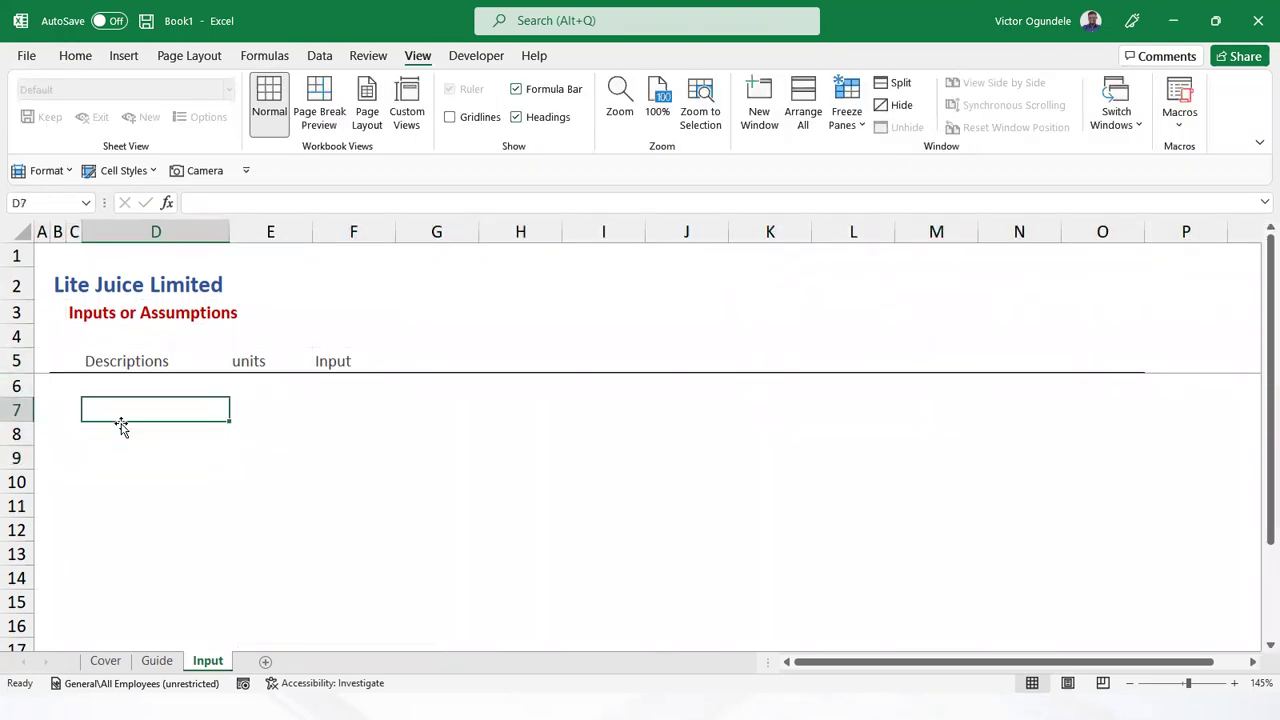
# Enter the section heading General & Macro-economic Assumptions in B7, checking the section name on the Business Cycle & Accounting Cycle slide
pyautogui.press('Left')
pyautogui.press('Left')
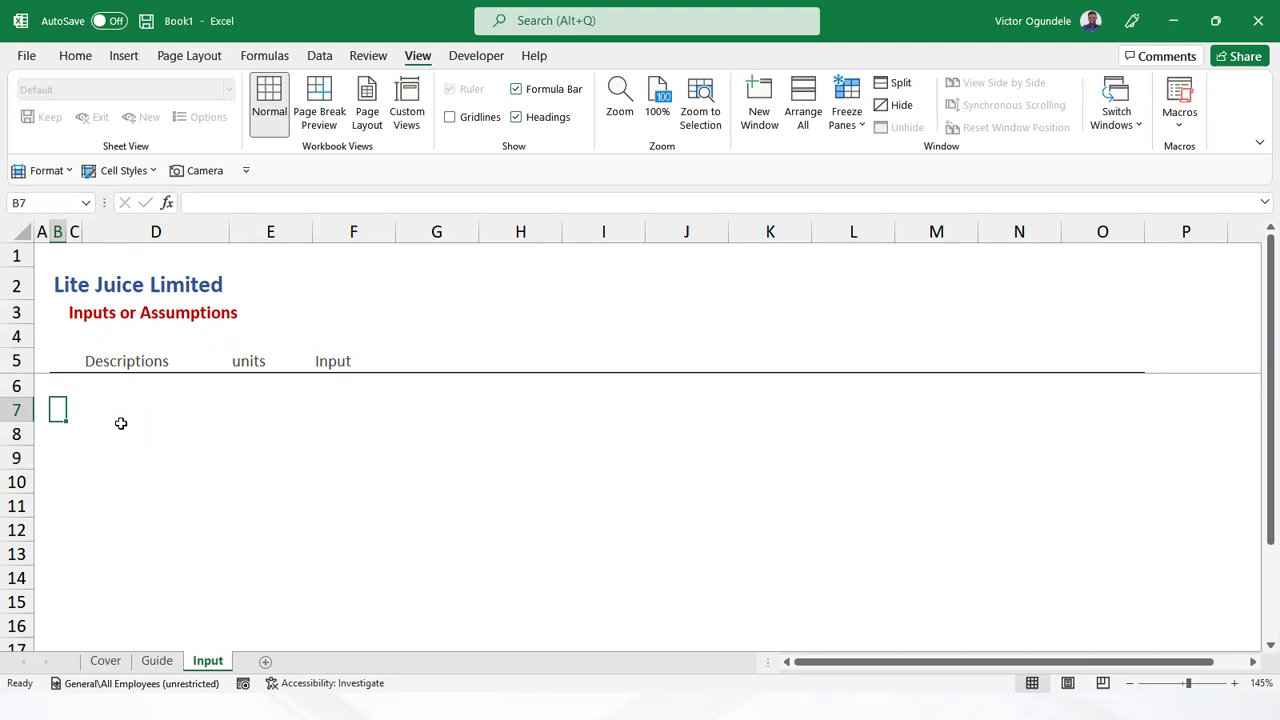
pyautogui.write('enera')
pyautogui.press('BackSpace')
pyautogui.press('BackSpace')
pyautogui.press('BackSpace')
pyautogui.press('BackSpace')
pyautogui.write('Genera')
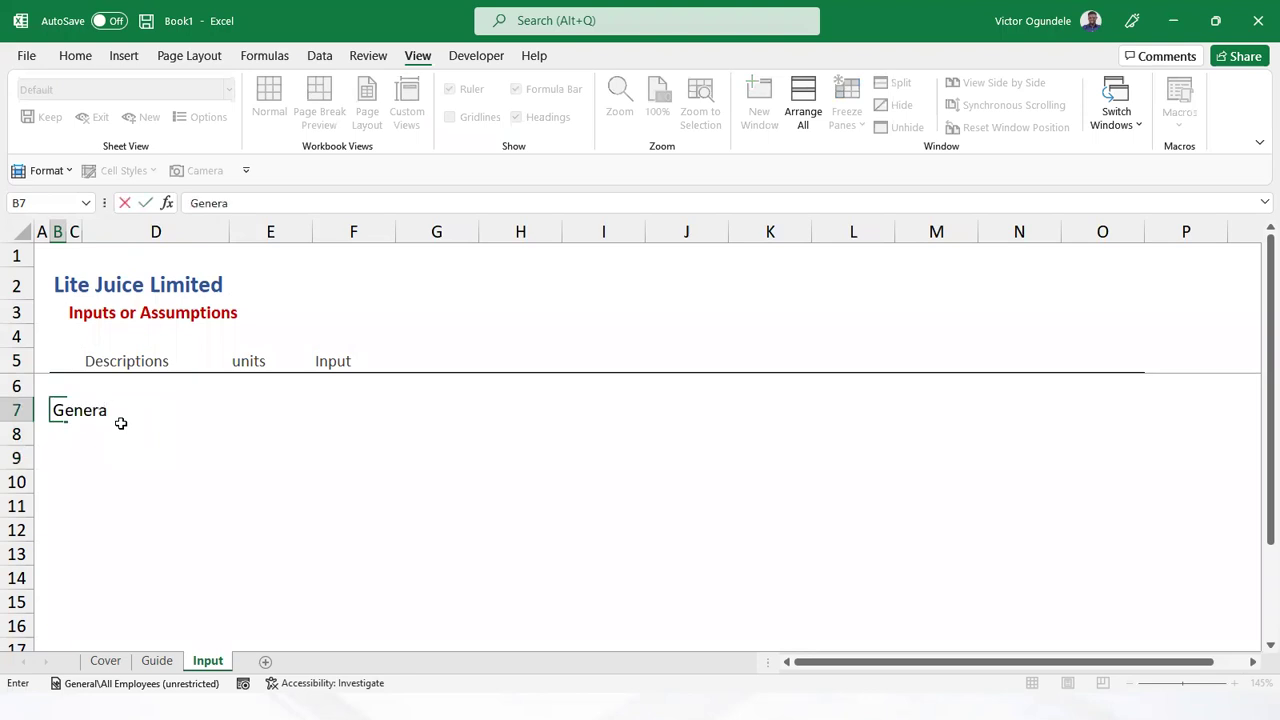
pyautogui.hotkey('alt', 'Tab')
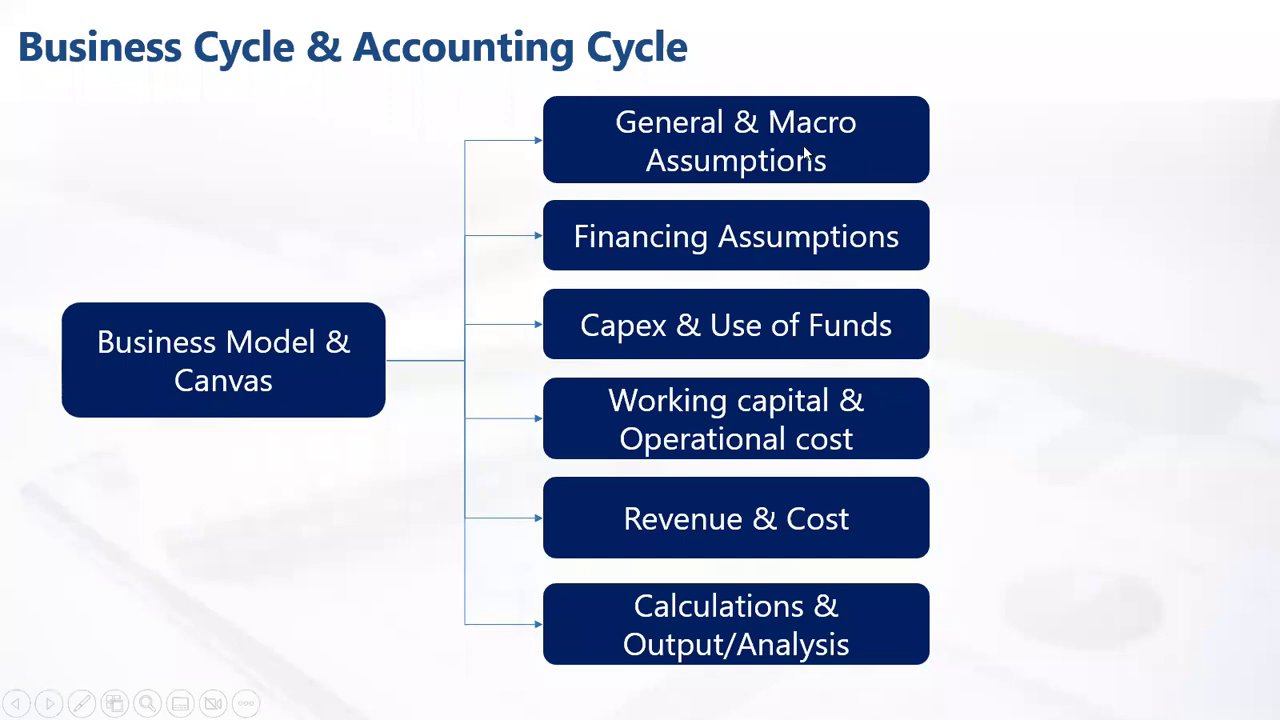
pyautogui.hotkey('alt', 'Tab')
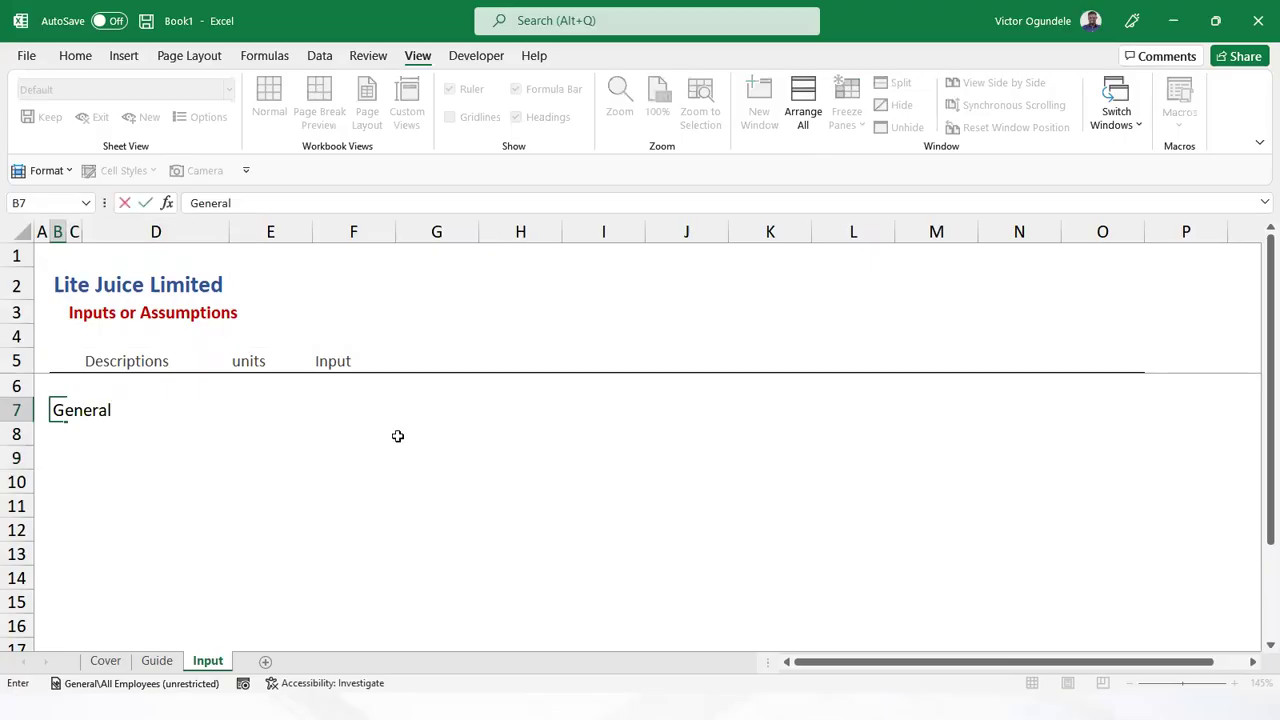
pyautogui.write('& MAcro-economic Ass')
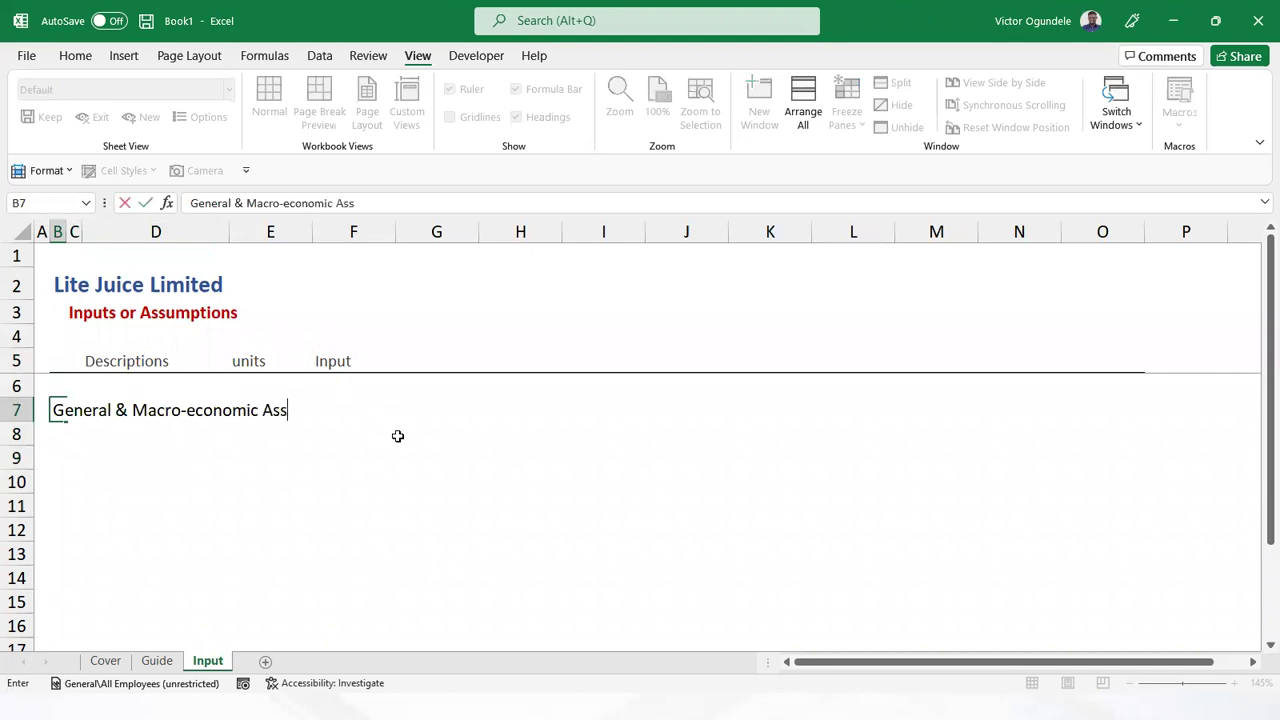
pyautogui.write('umptions')
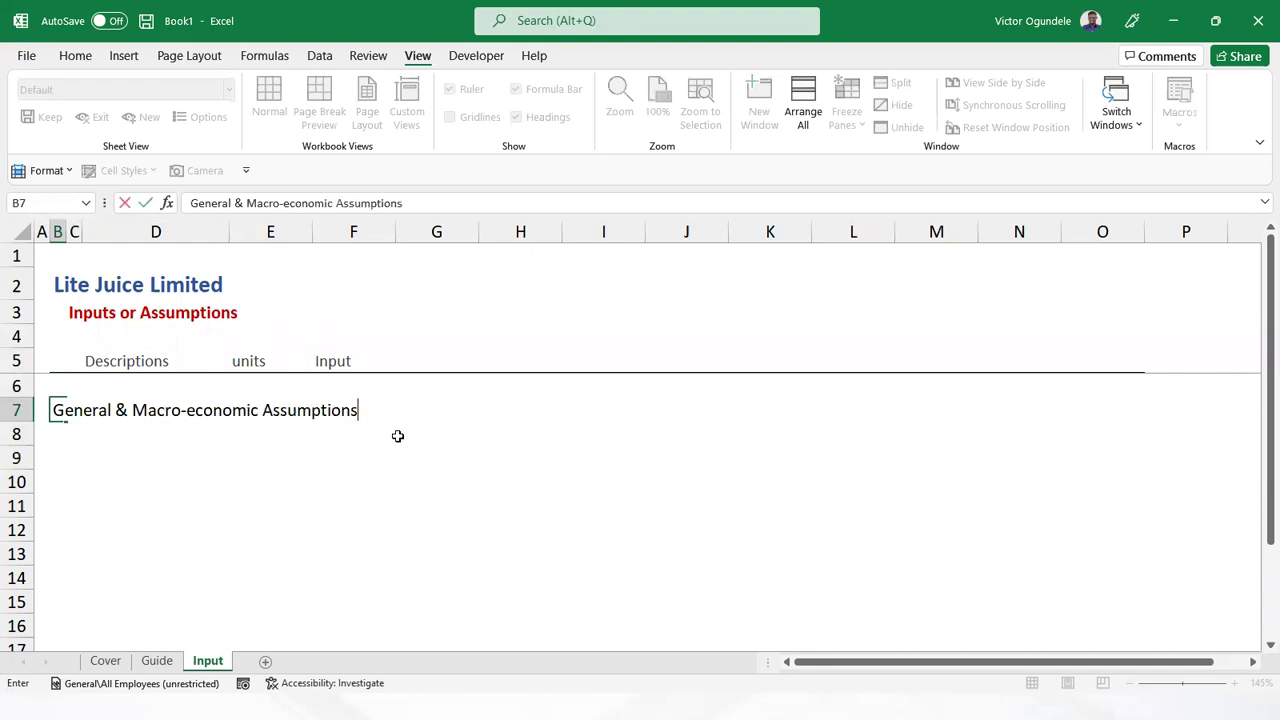
pyautogui.hotkey('ctrl', 'Return')
# Apply the Heading 1 cell style to the section heading row across B7:O7
pyautogui.hotkey('shift', 'Right')
pyautogui.hotkey('shift', 'Right')
pyautogui.hotkey('shift', 'Right')
pyautogui.hotkey('shift', 'Right')
pyautogui.hotkey('shift', 'Right')
pyautogui.hotkey('shift', 'Right')
pyautogui.hotkey('shift', 'Right')
pyautogui.hotkey('shift', 'Right')
pyautogui.hotkey('shift', 'Right')
pyautogui.hotkey('shift', 'Right')
pyautogui.hotkey('shift', 'Right')
pyautogui.hotkey('shift', 'Right')
pyautogui.hotkey('shift', 'Right')
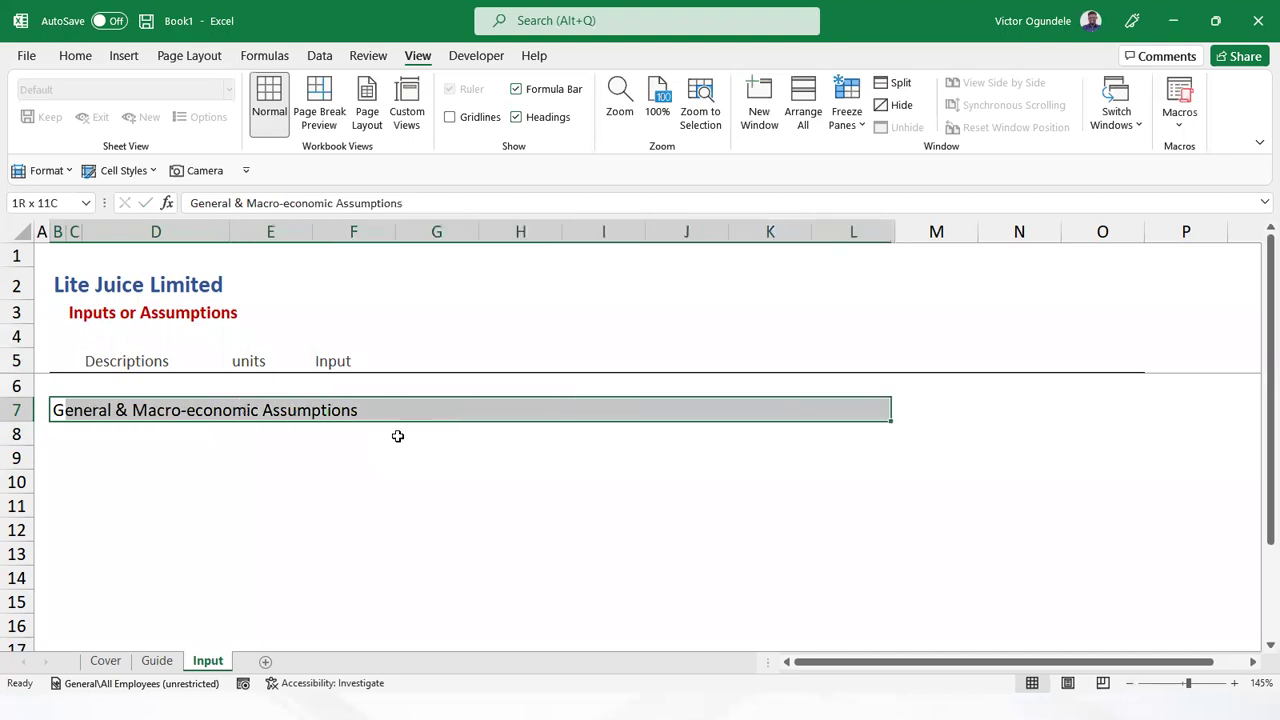
pyautogui.click(123, 170)
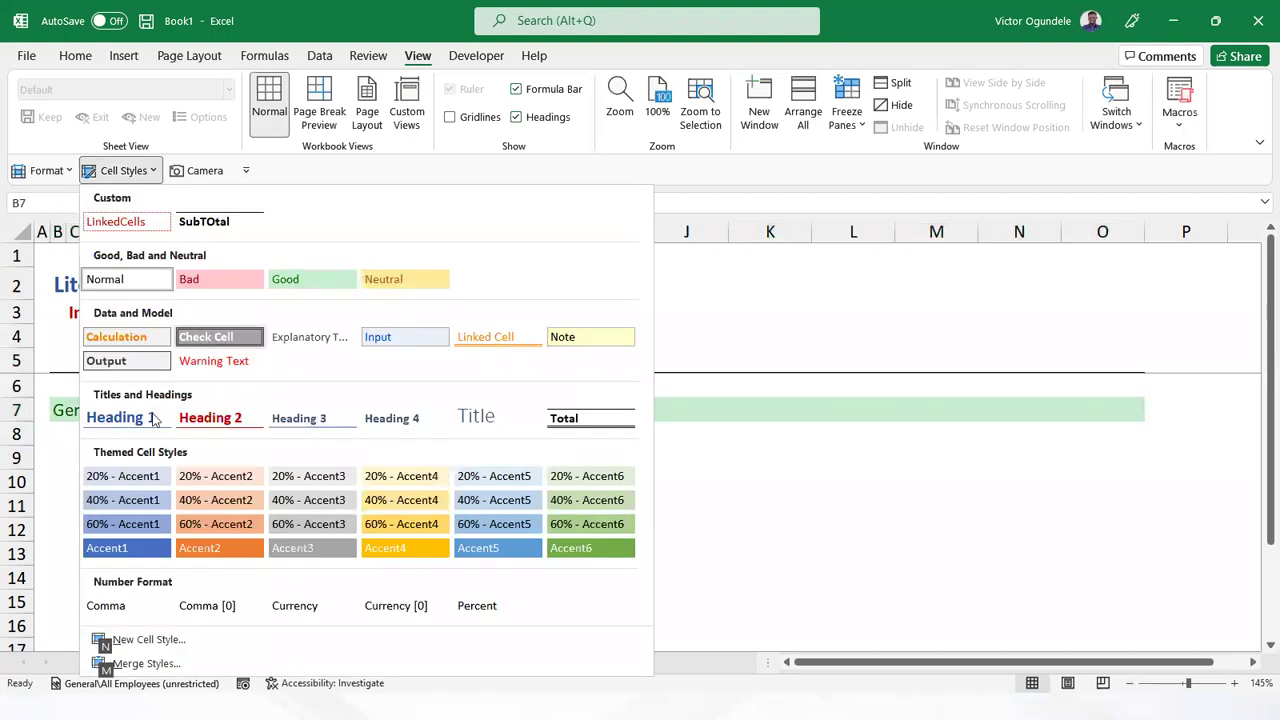
pyautogui.click(120, 418)
# Enter the subsection heading General Assumptions in cell C8
pyautogui.click(69, 436)
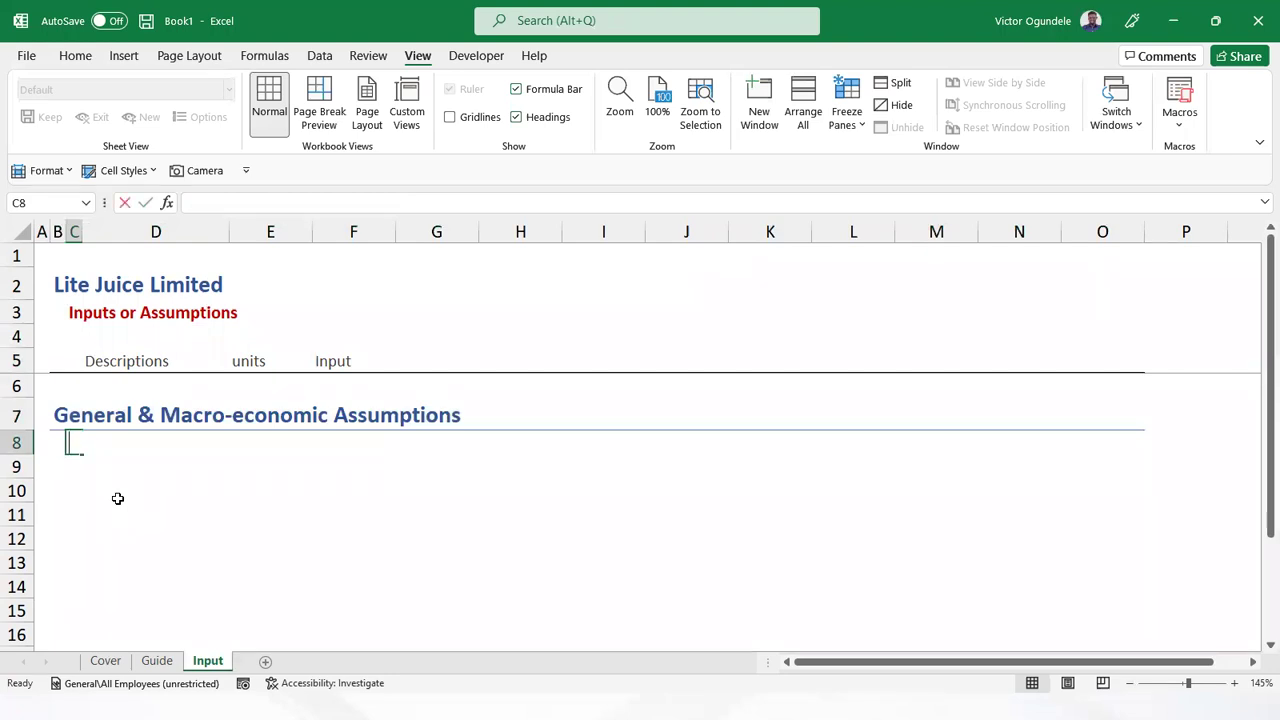
pyautogui.write('General Assu')
pyautogui.write('mption')
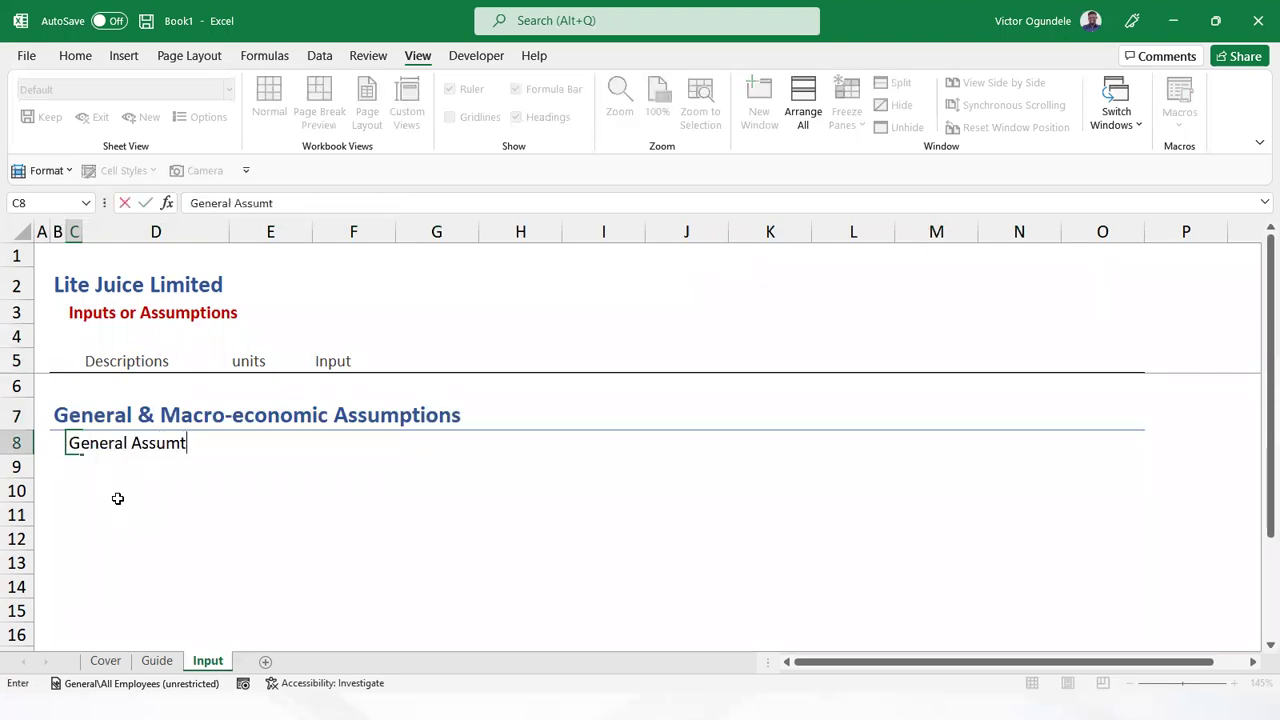
pyautogui.press('BackSpace')
pyautogui.press('BackSpace')
pyautogui.press('BackSpace')
pyautogui.press('BackSpace')
pyautogui.press('BackSpace')
pyautogui.write('ption')
pyautogui.hotkey('ctrl', 'Return')
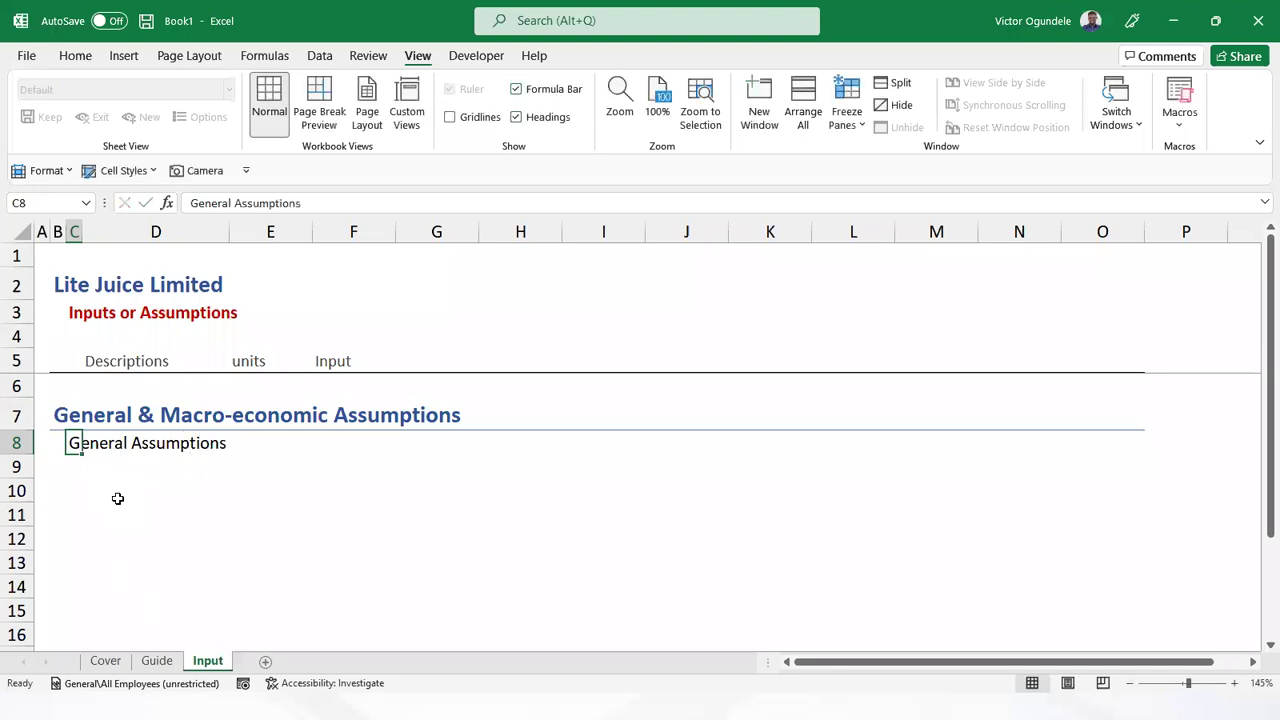
# Apply the Heading 2 cell style to the subsection heading row across C8:O8
pyautogui.hotkey('shift', 'Right')
pyautogui.hotkey('shift', 'Right')
pyautogui.hotkey('shift', 'Right')
pyautogui.hotkey('shift', 'Right')
pyautogui.hotkey('shift', 'Right')
pyautogui.hotkey('shift', 'Right')
pyautogui.hotkey('shift', 'Right')
pyautogui.hotkey('shift', 'Right')
pyautogui.hotkey('shift', 'Right')
pyautogui.hotkey('shift', 'Right')
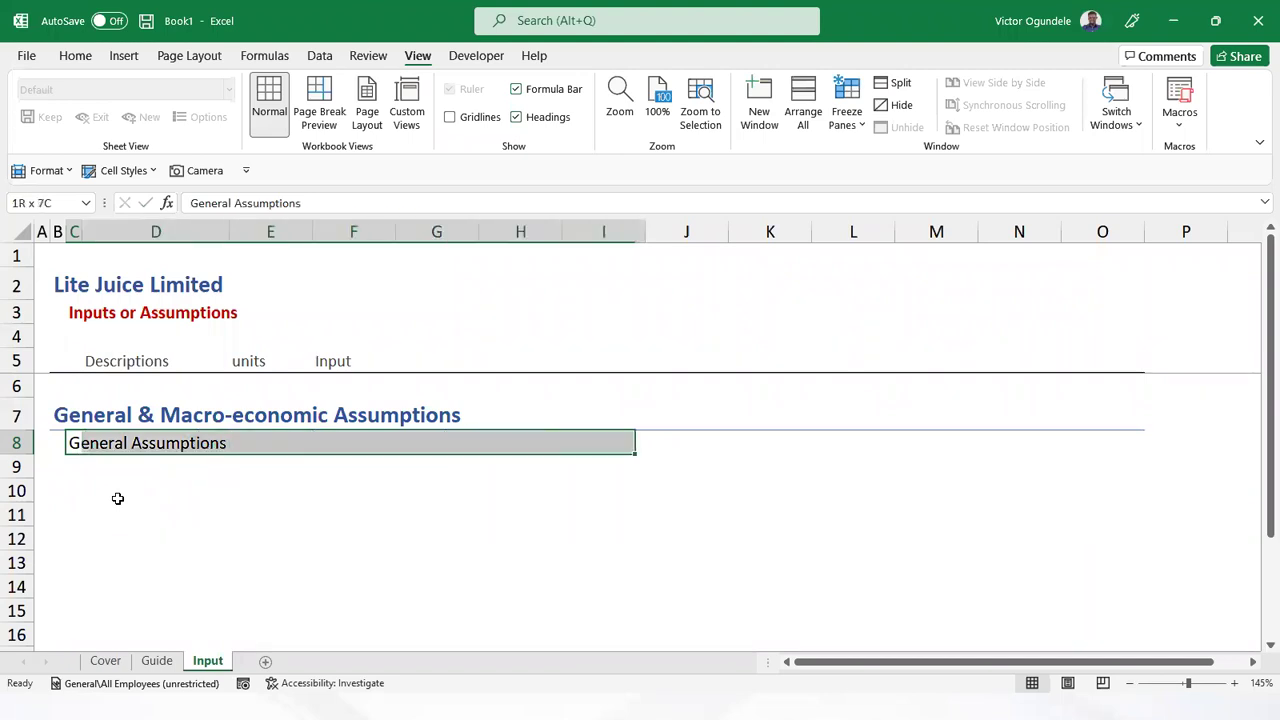
pyautogui.hotkey('shift', 'Right')
pyautogui.hotkey('shift', 'Right')
pyautogui.click(123, 170)
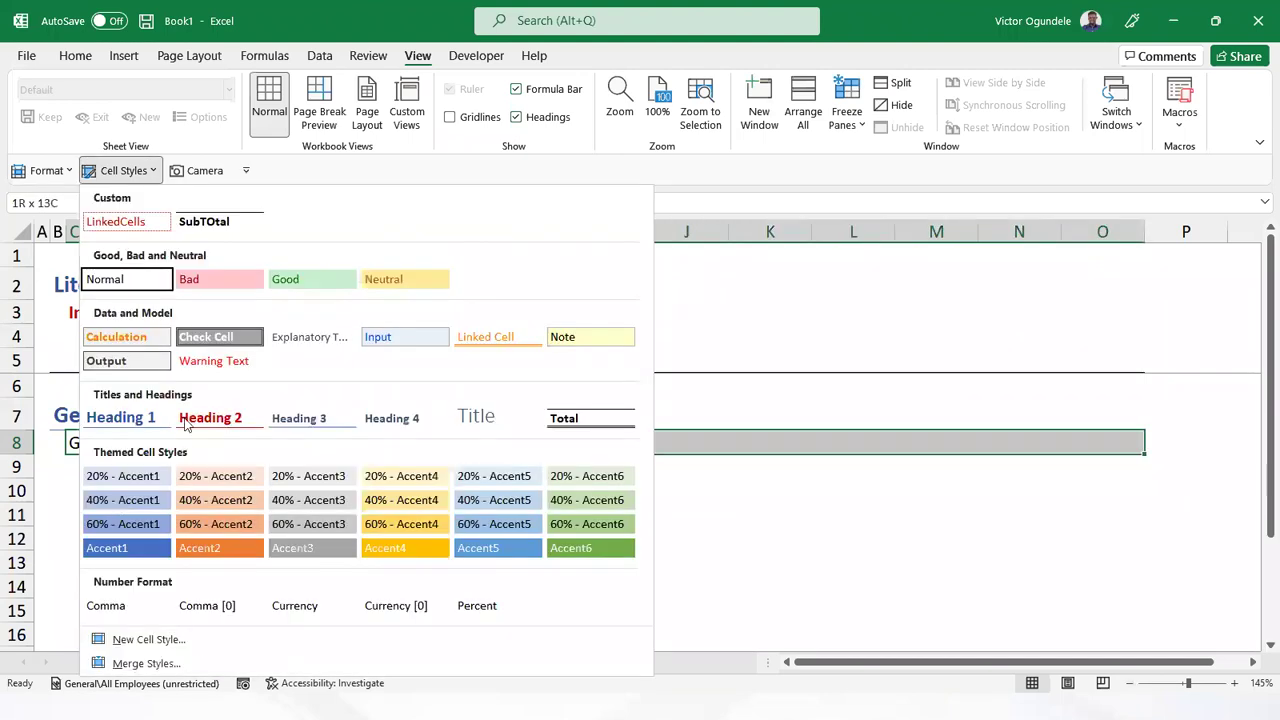
pyautogui.click(210, 419)
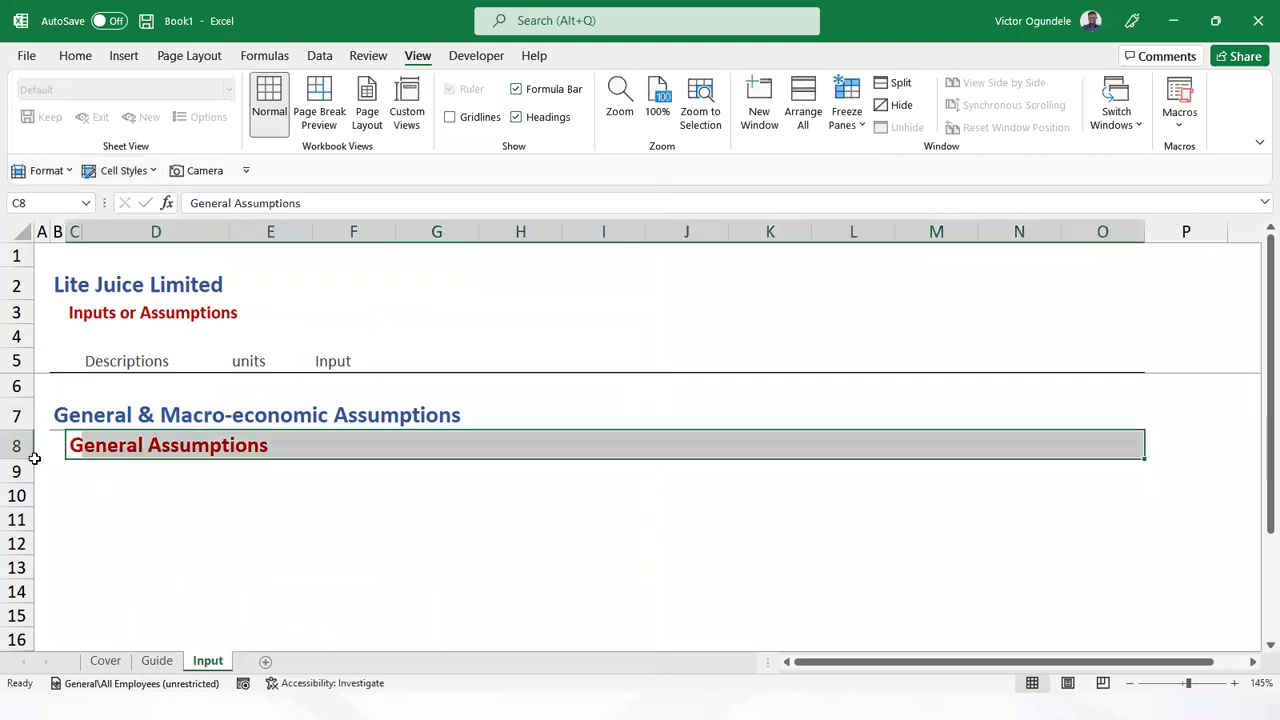
# Copy the General Assumptions heading row 8 to row 11
pyautogui.click(31, 455)
pyautogui.hotkey('ctrl', 'c')
pyautogui.press('Down')
pyautogui.press('Down')
pyautogui.press('Down')
pyautogui.hotkey('ctrl', 'v')
# Retitle the copied subsection heading in C11 as Timing Assumptions
pyautogui.press('Right')
pyautogui.press('Right')
pyautogui.press('Escape')
pyautogui.write('Timi')
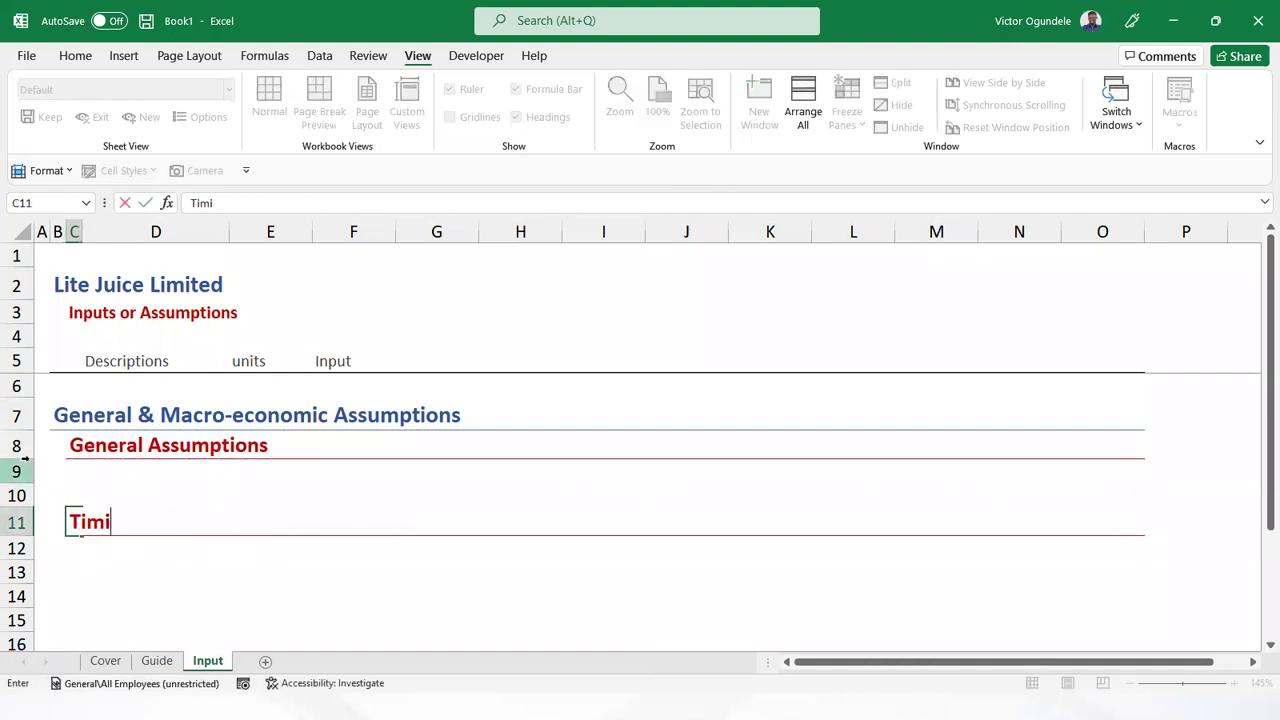
pyautogui.write('ng Assumptions')
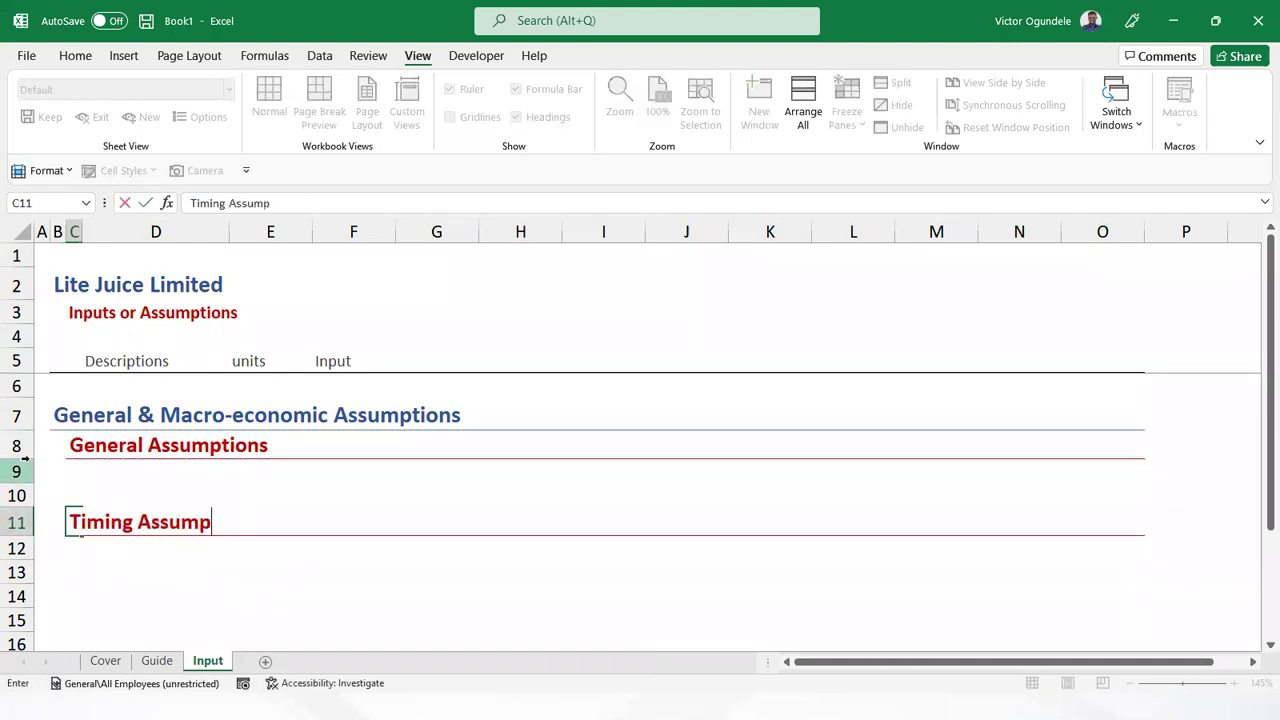
pyautogui.hotkey('ctrl', 'Return')
pyautogui.press('Return')
pyautogui.press('Up')
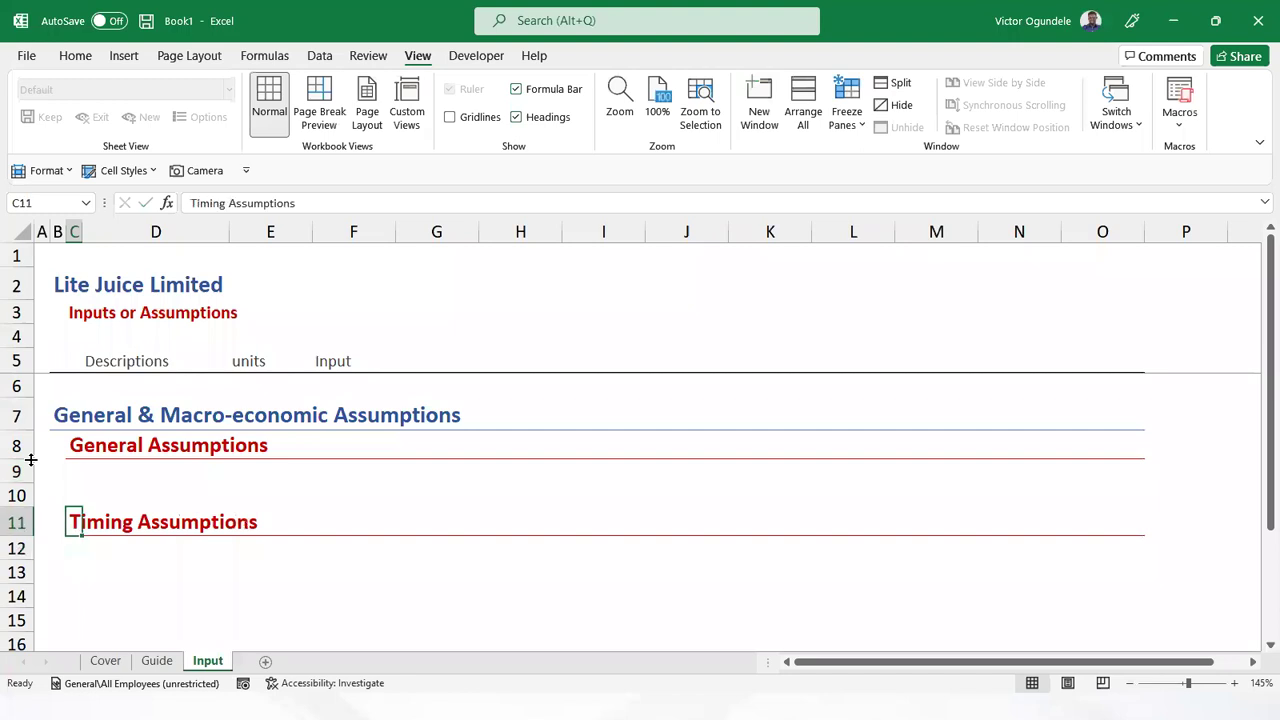
# Copy the Timing Assumptions heading row 11 to row 14
pyautogui.hotkey('shift', 'space')
pyautogui.hotkey('ctrl', 'c')
pyautogui.press('Down')
pyautogui.press('Down')
pyautogui.press('Left')
pyautogui.press('Left')
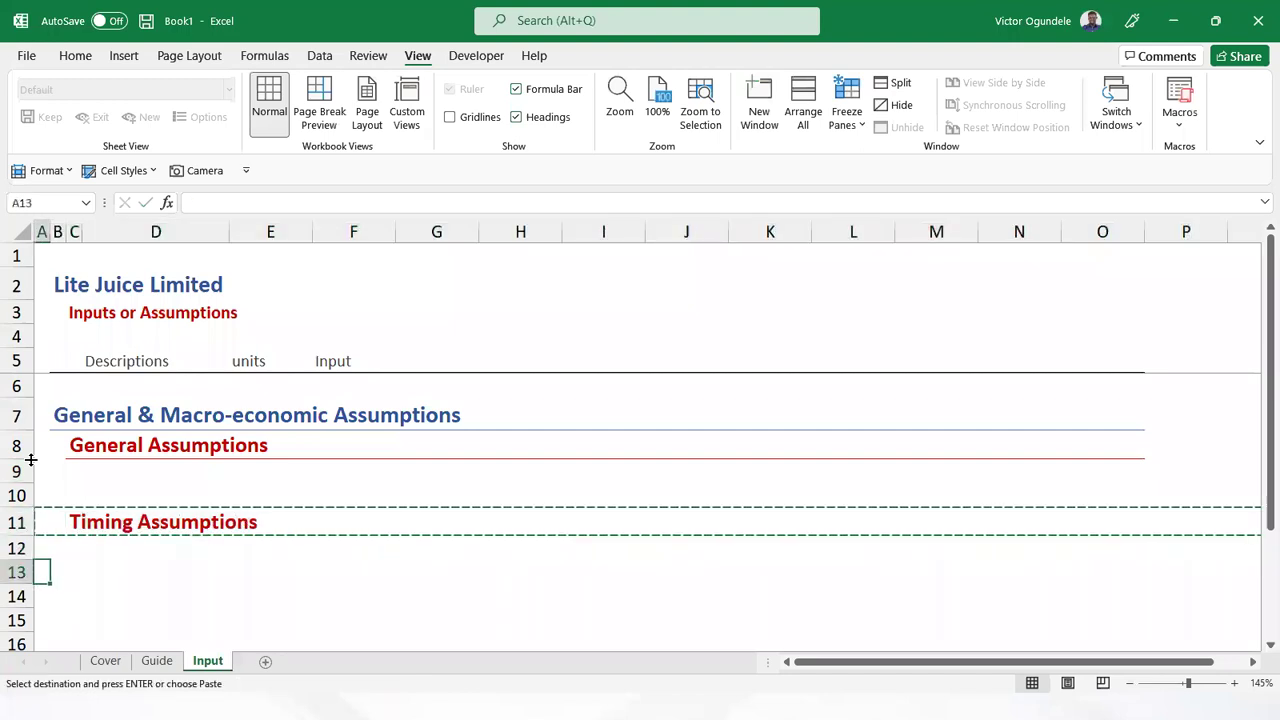
pyautogui.press('Down')
pyautogui.hotkey('shift', 'space')
pyautogui.hotkey('ctrl', 'v')
# Retitle the copied subsection heading in C14 as Assumptions
pyautogui.press('Right')
pyautogui.press('Right')
pyautogui.write('A')
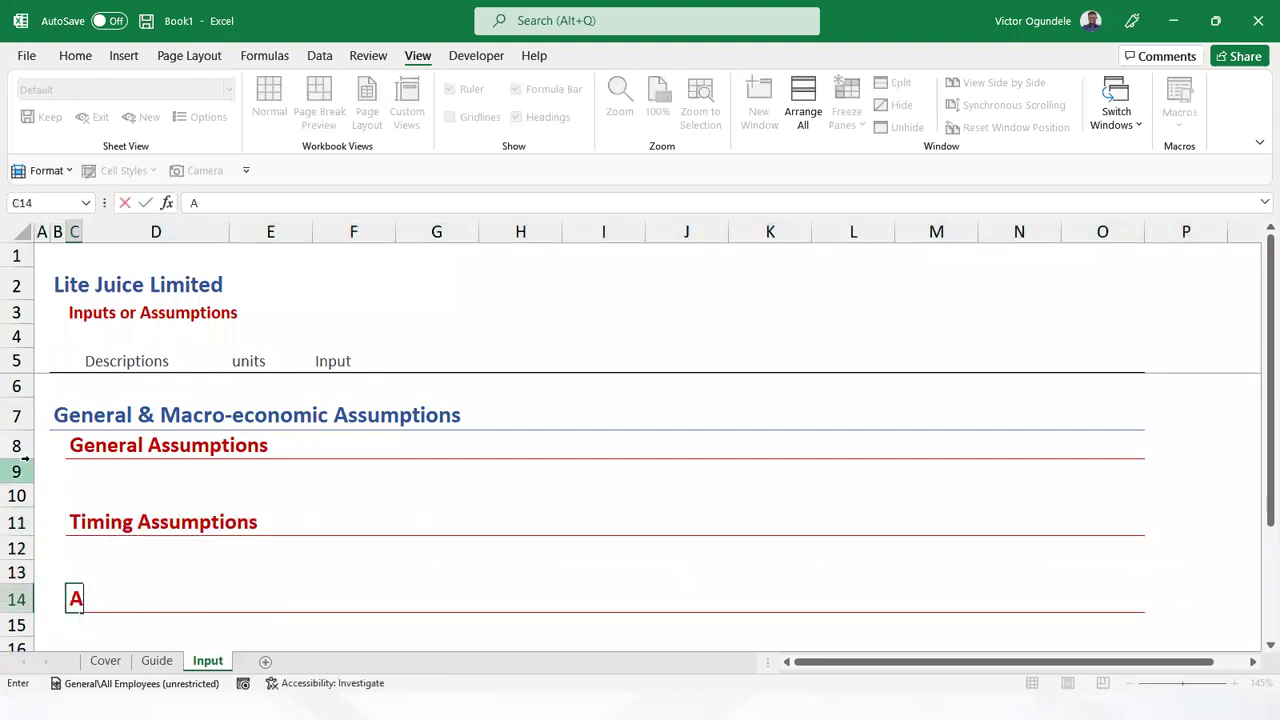
pyautogui.write('ssumptions')
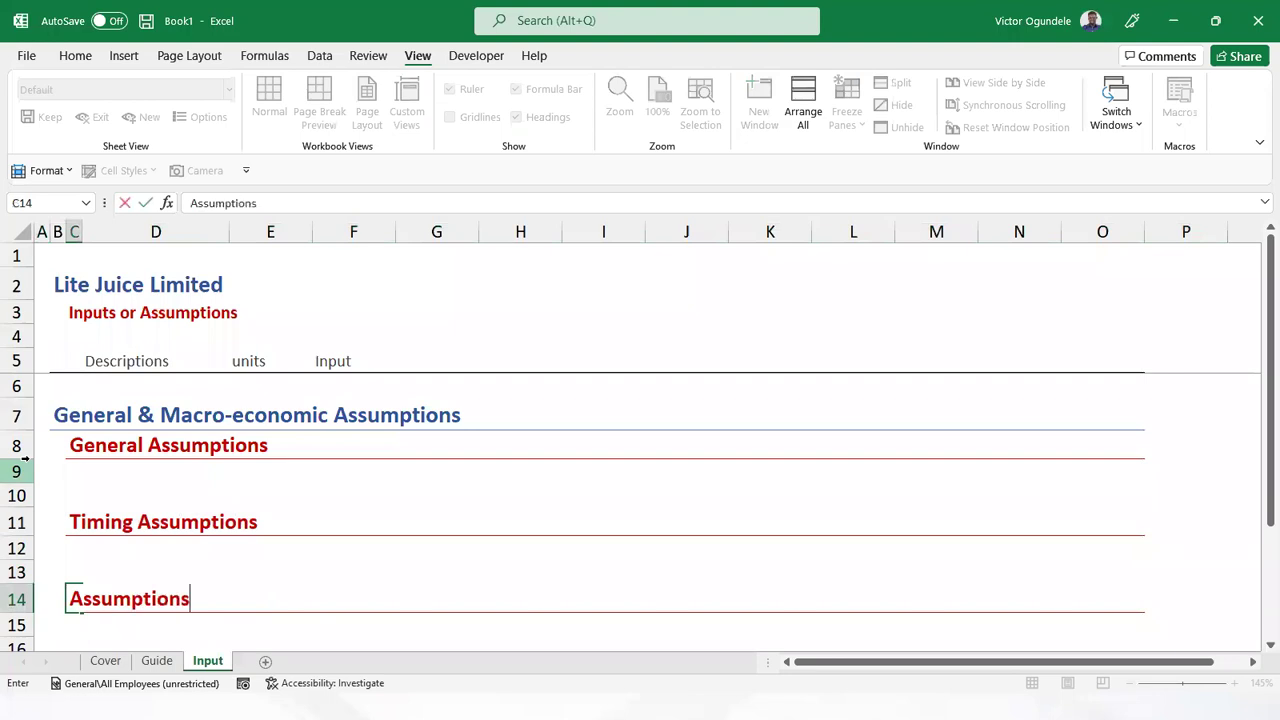
pyautogui.hotkey('ctrl', 'Return')
# Insert five blank rows at row 10, between the General Assumptions and Timing Assumptions headings
pyautogui.keyDown('ctrl'); pyautogui.scroll(-1, 31, 459); pyautogui.keyUp('ctrl')
pyautogui.press('Up')
pyautogui.press('Up')
pyautogui.press('Up')
pyautogui.press('Up')
pyautogui.press('Up')
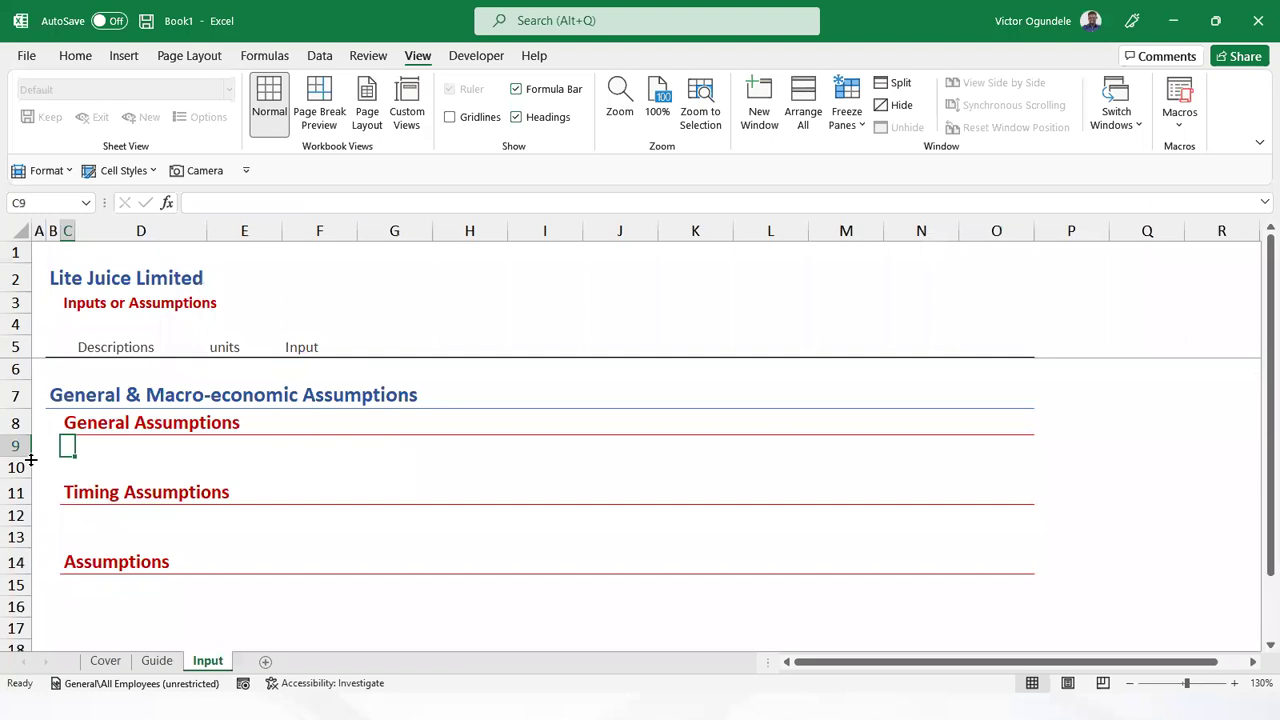
pyautogui.press('Left')
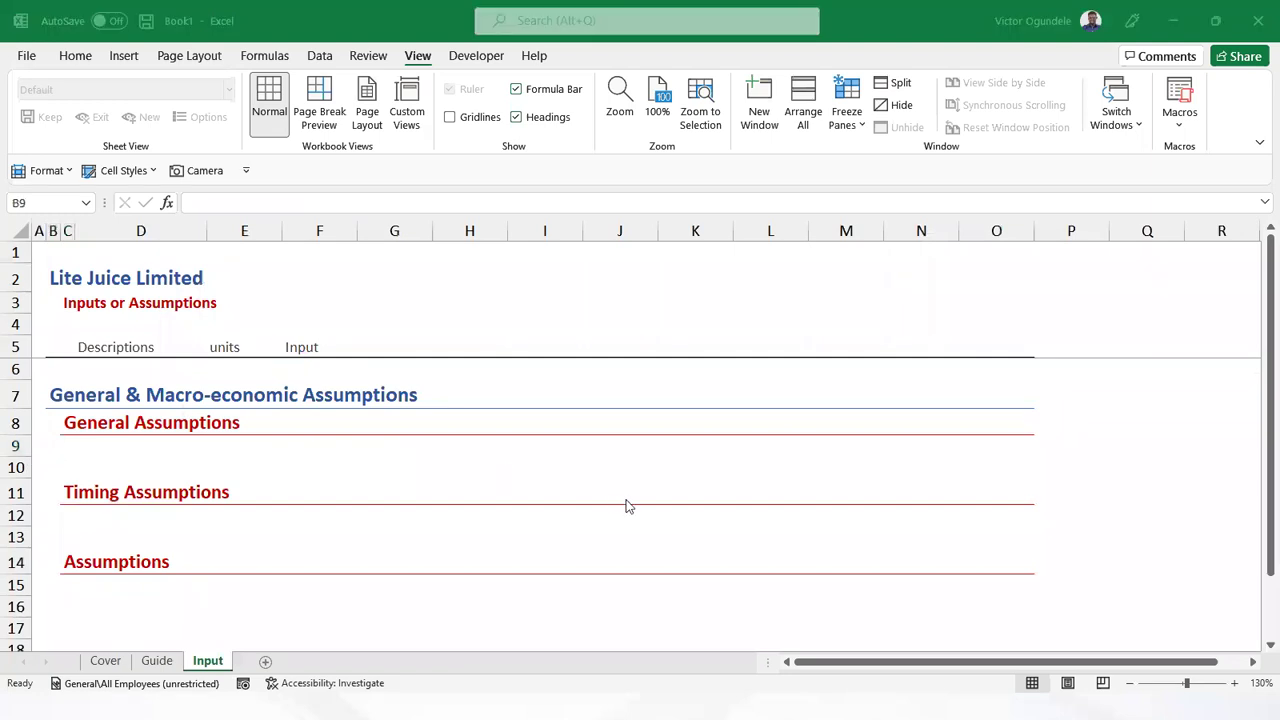
pyautogui.click(116, 446)
pyautogui.press('Down')
pyautogui.hotkey('shift', 'space')
pyautogui.hotkey('ctrl', 'shift', '+')
pyautogui.hotkey('ctrl', 'shift', '+')
pyautogui.hotkey('ctrl', 'shift', '+')
pyautogui.hotkey('ctrl', 'shift', '+')
pyautogui.hotkey('ctrl', 'shift', '+')
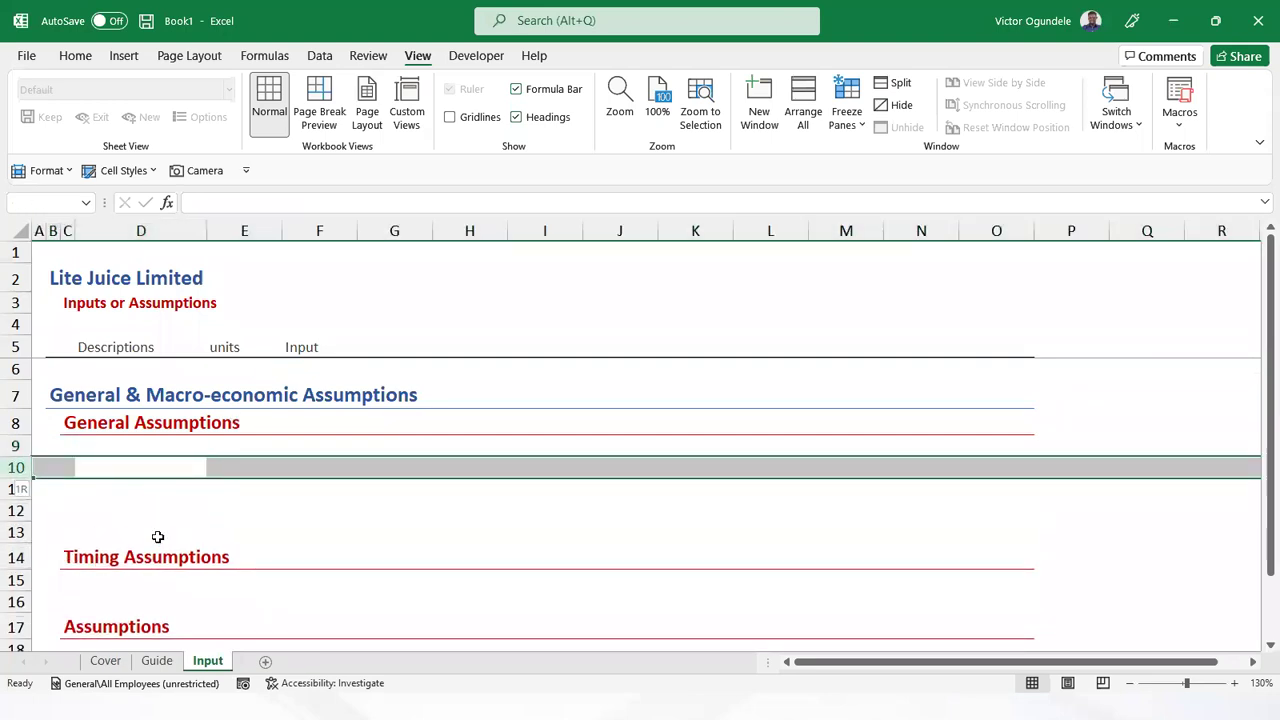
# Collapse the ribbon so that more rows of the Input sheet are visible
pyautogui.keyDown('ctrl'); pyautogui.scroll(1, 158, 537); pyautogui.keyUp('ctrl')
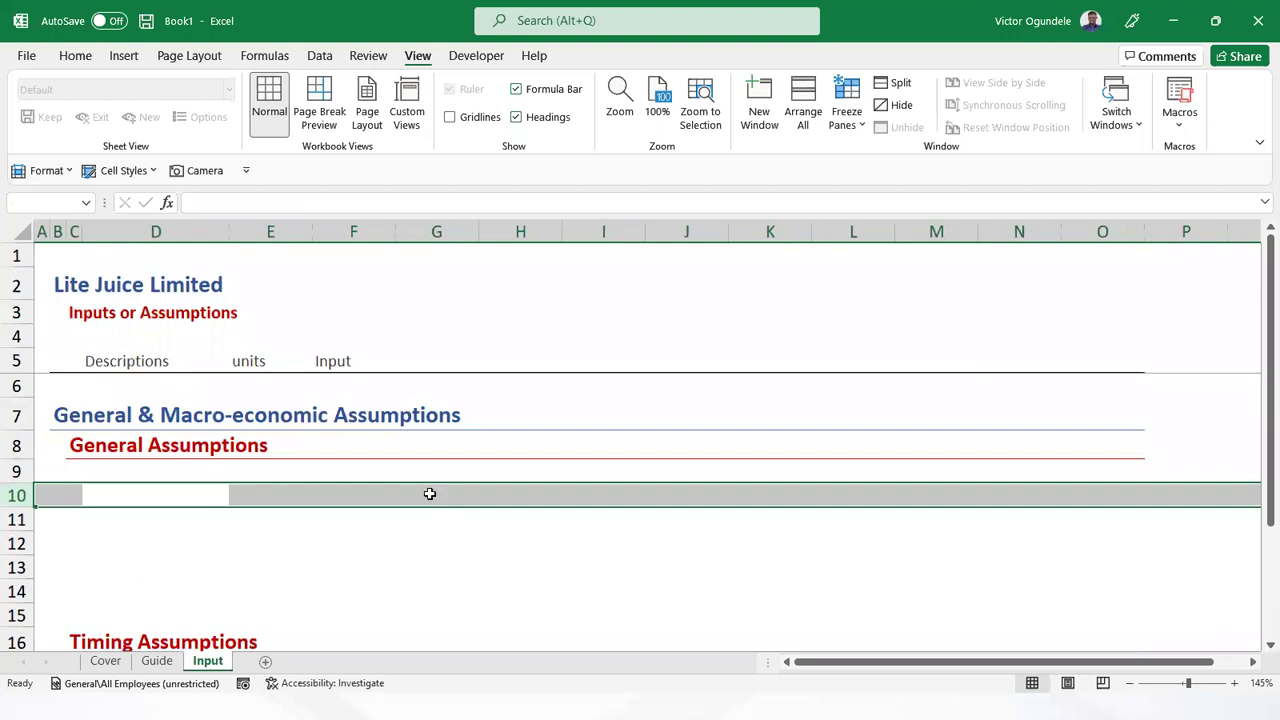
pyautogui.scroll(-1, 456, 559)
pyautogui.scroll(1, 456, 559)
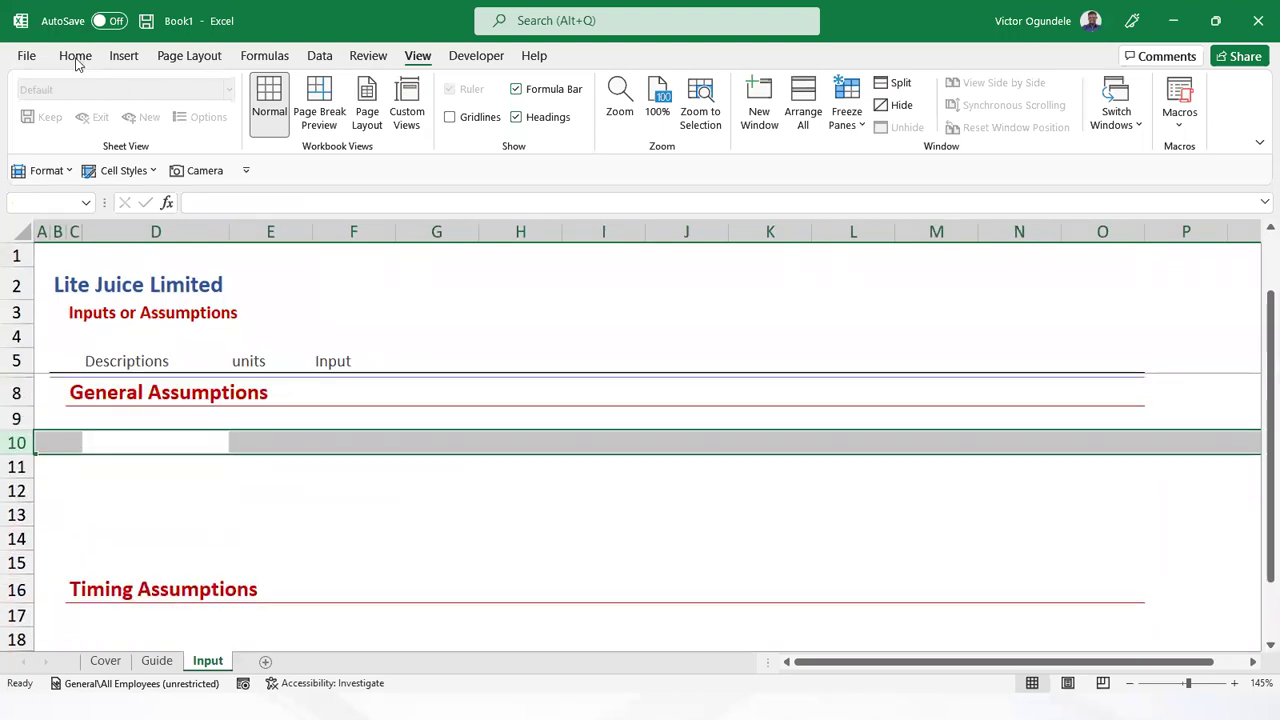
pyautogui.click(75, 57)
pyautogui.click(160, 403)
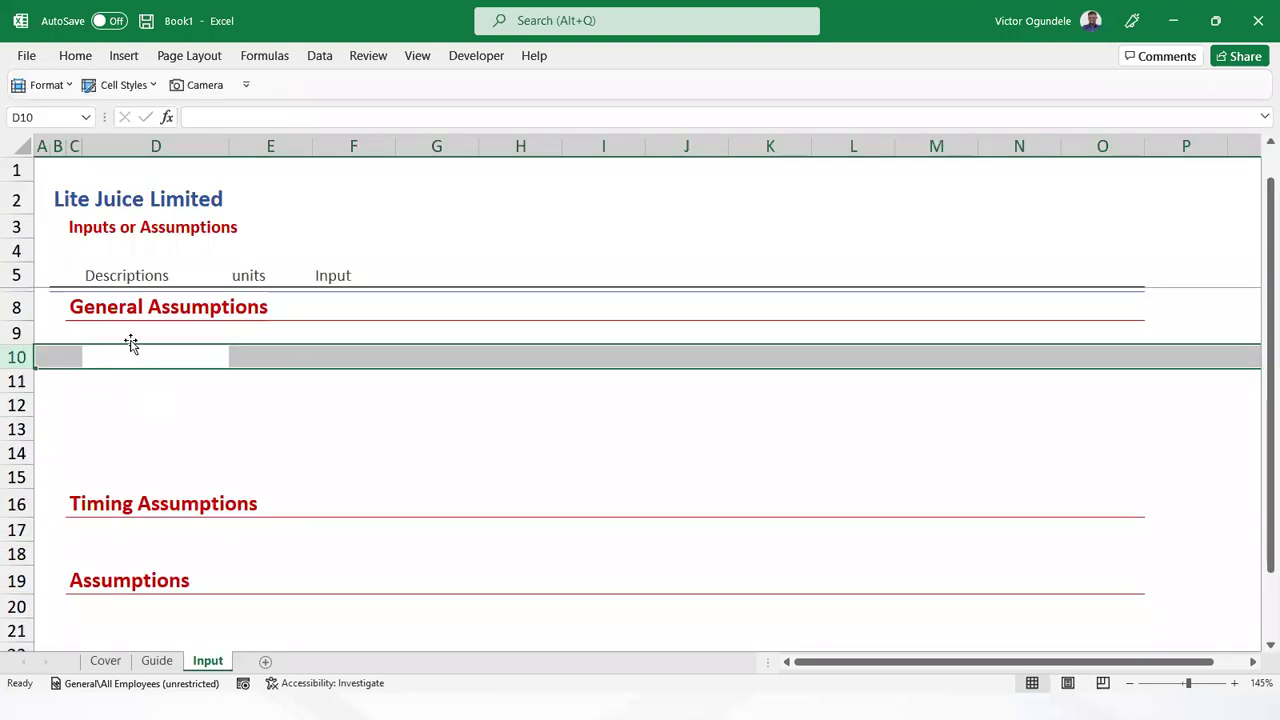
# Enter the description Days in a year in D9 and its unit [days] in E9
pyautogui.click(132, 333)
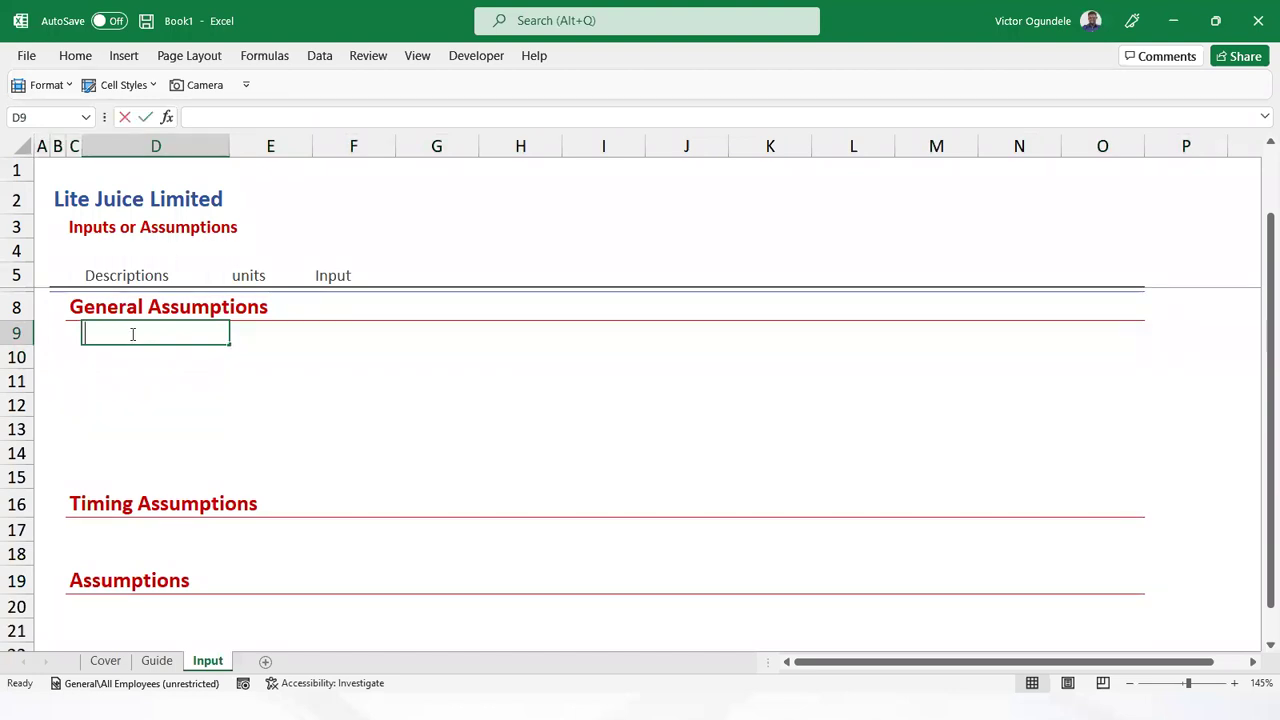
pyautogui.write('Days ina')
pyautogui.press('BackSpace')
pyautogui.write('aoe')
pyautogui.press('BackSpace')
pyautogui.press('BackSpace')
pyautogui.press('BackSpace')
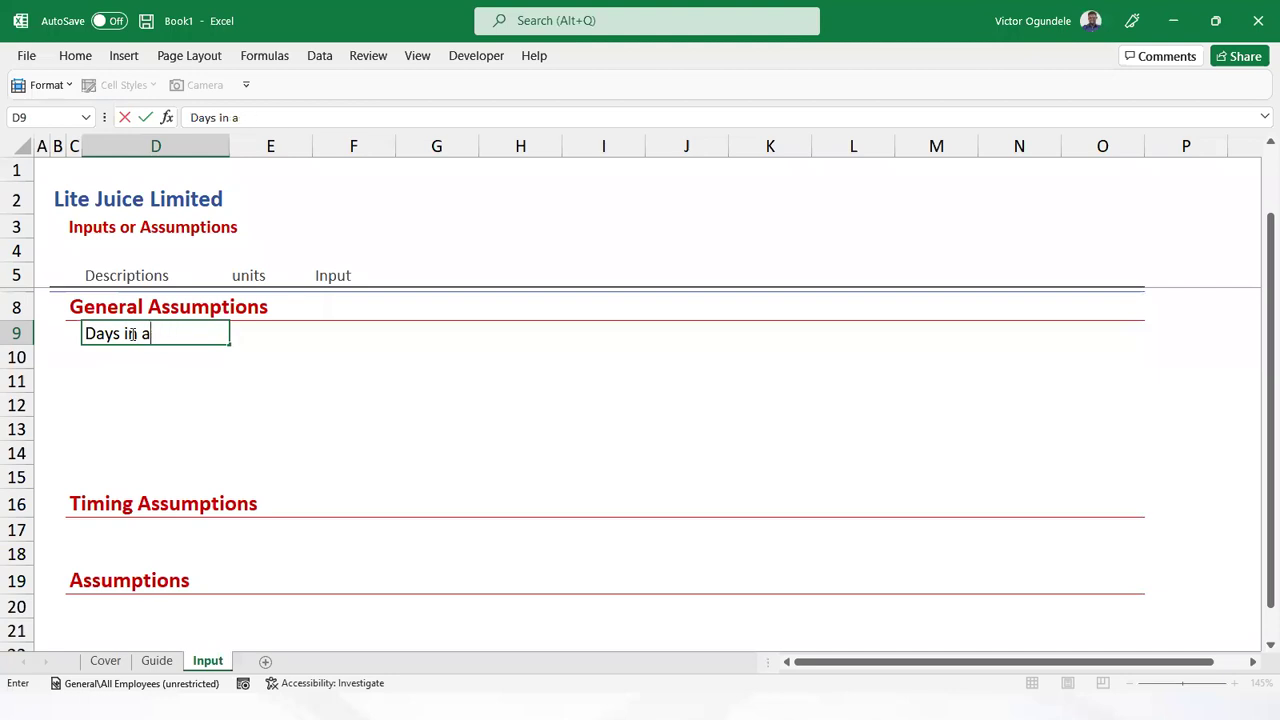
pyautogui.press('BackSpace')
pyautogui.write('peru')
pyautogui.press('BackSpace')
pyautogui.press('BackSpace')
pyautogui.press('BackSpace')
pyautogui.press('BackSpace')
pyautogui.write('a year')
pyautogui.press('Tab')
pyautogui.write('[days')
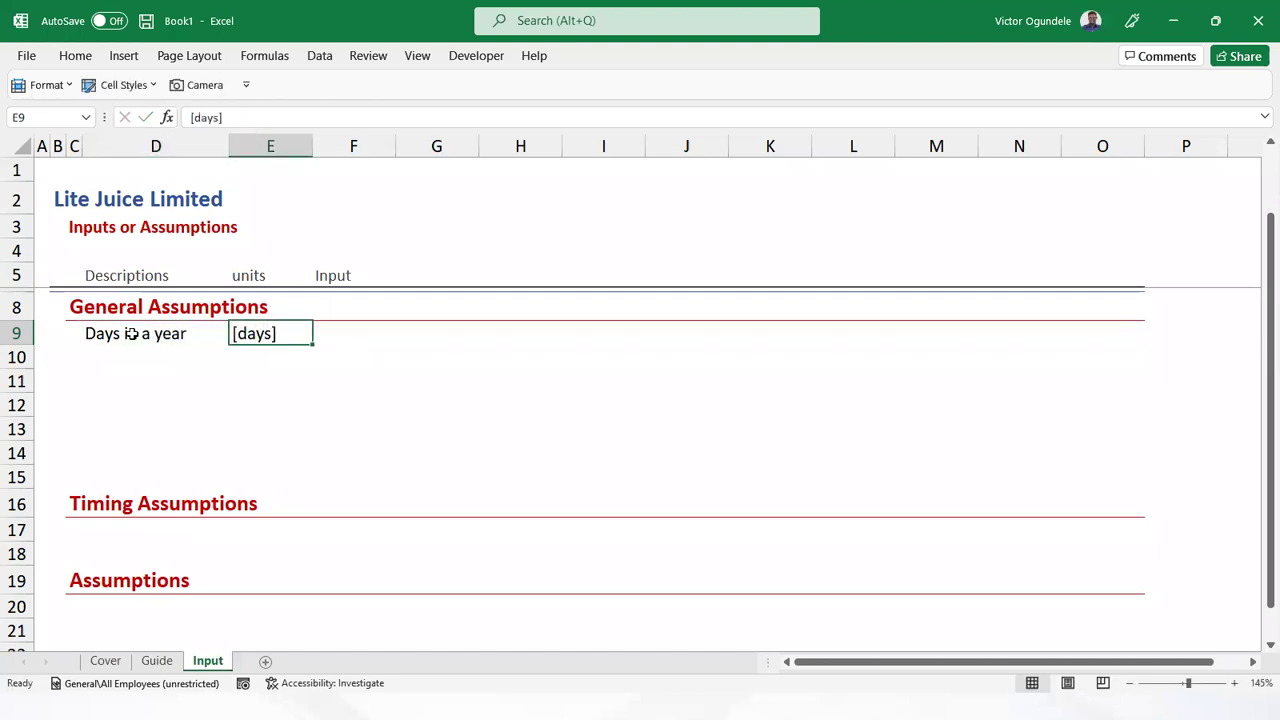
# Apply the Input cell style to F9 and enter 365 as the days in a year
pyautogui.press('Tab')
pyautogui.click(118, 84)
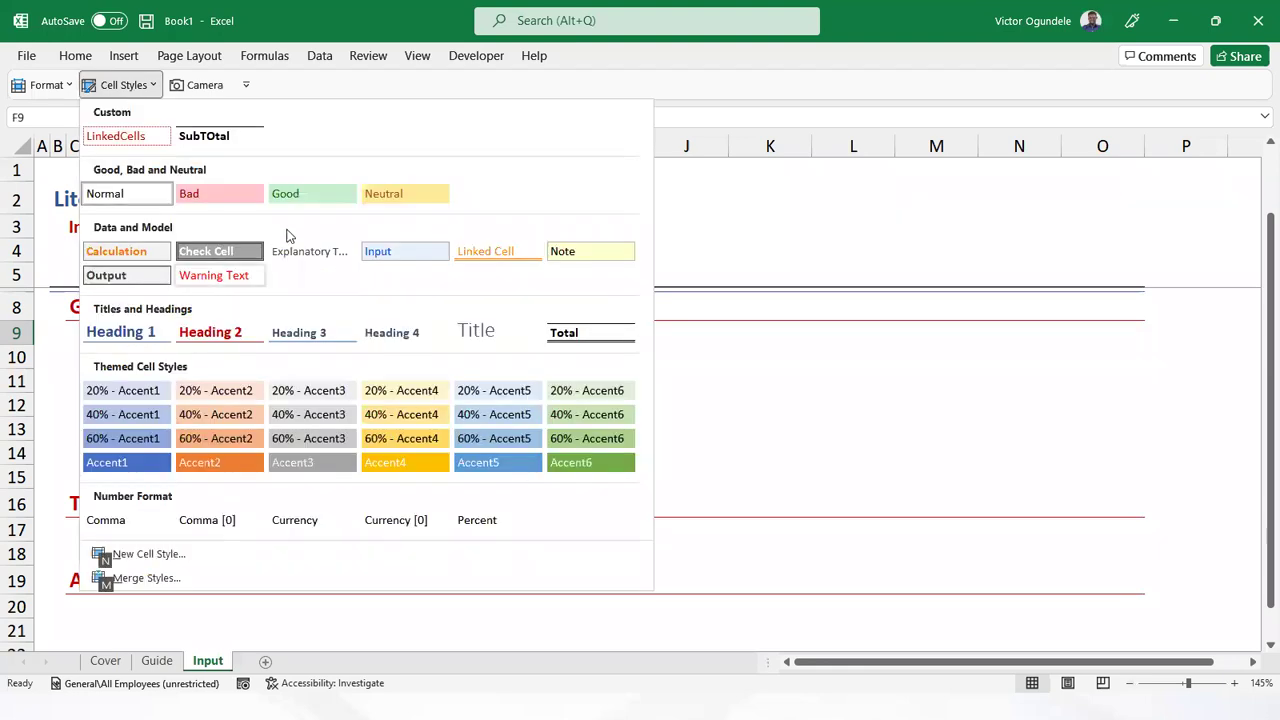
pyautogui.click(402, 251)
pyautogui.write('365')
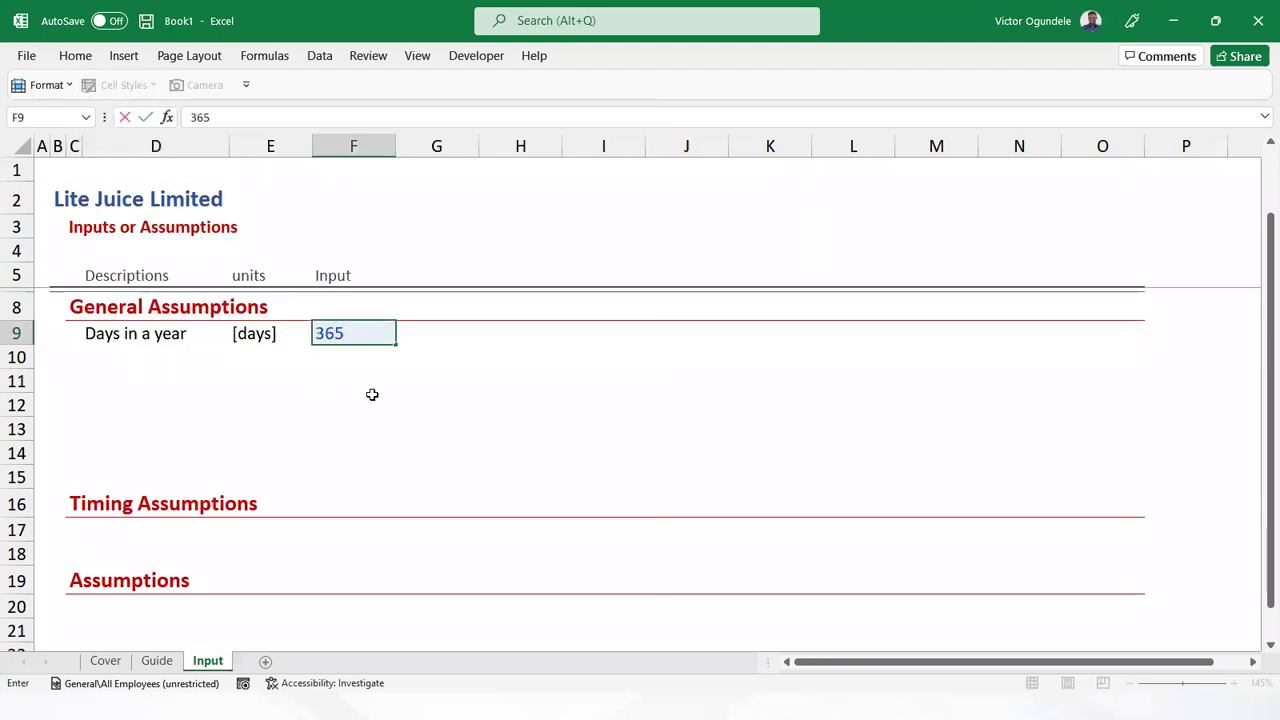
pyautogui.hotkey('ctrl', 'Return')
# Enter the description Month in a year in D10 and its unit [months] in E10
pyautogui.press('Left')
pyautogui.press('Left')
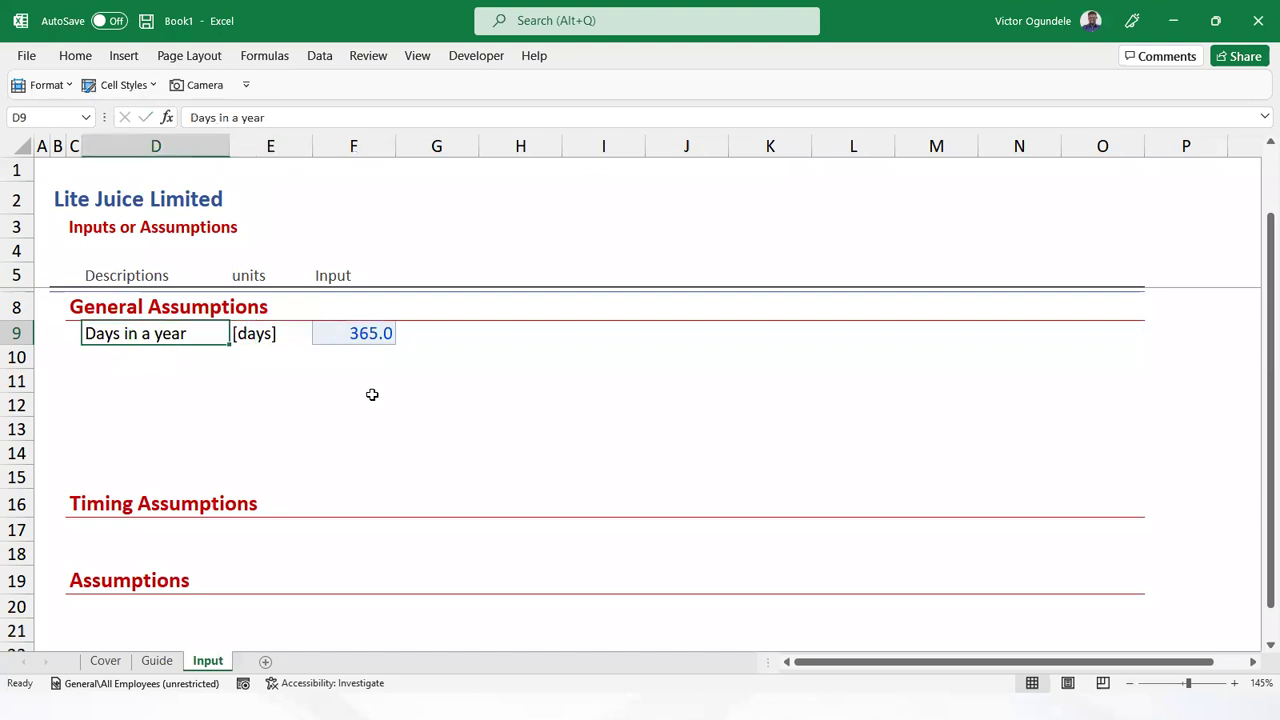
pyautogui.press('Down')
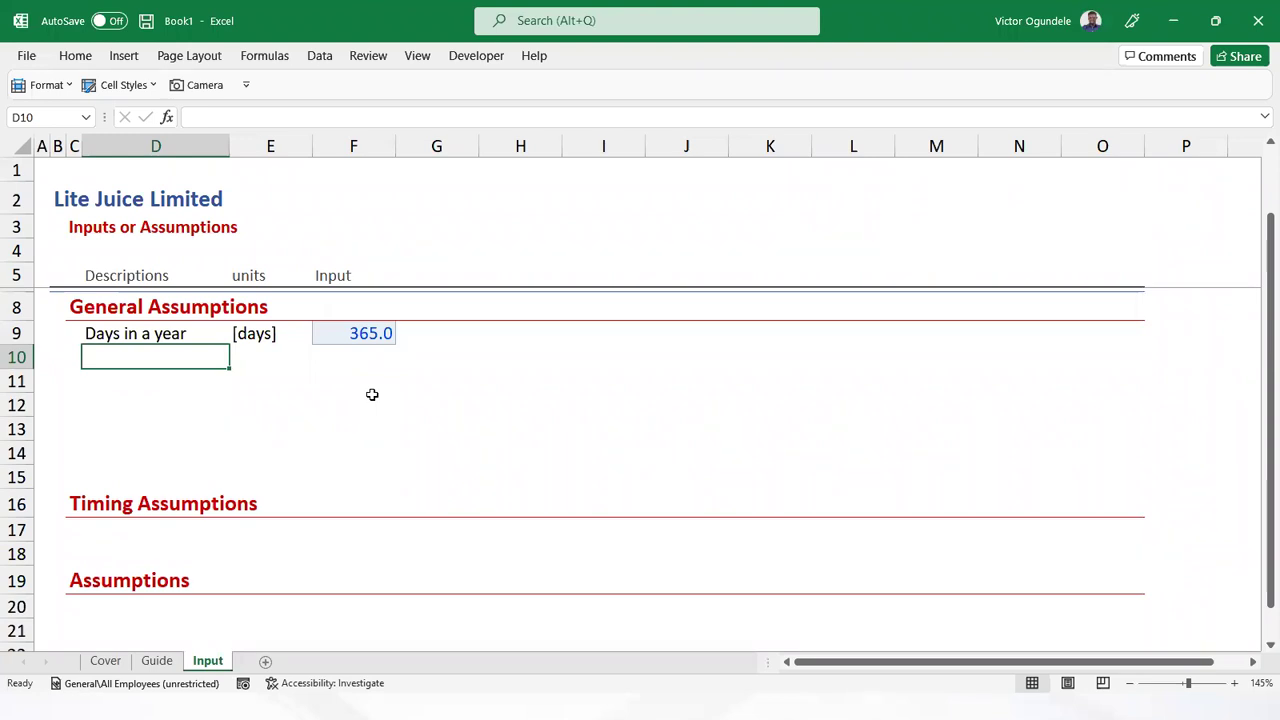
pyautogui.keyDown('ctrl'); pyautogui.scroll(1, 372, 394); pyautogui.keyUp('ctrl')
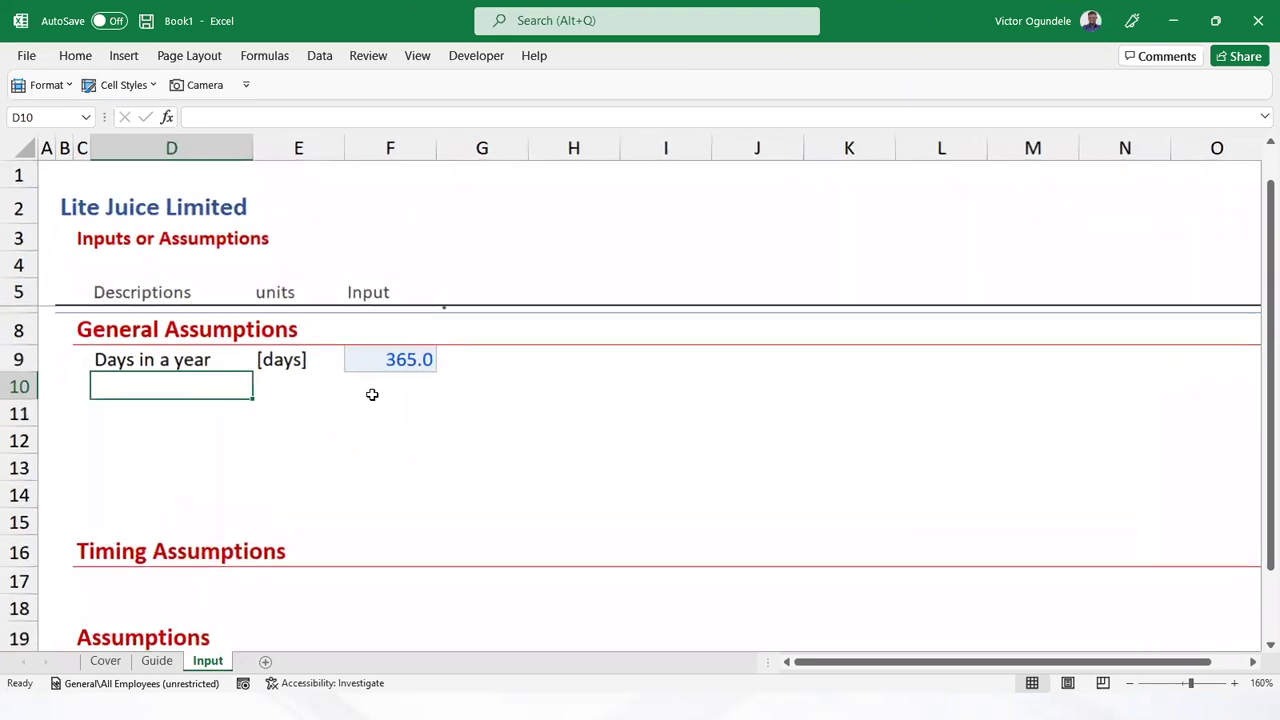
pyautogui.write('Month in a per')
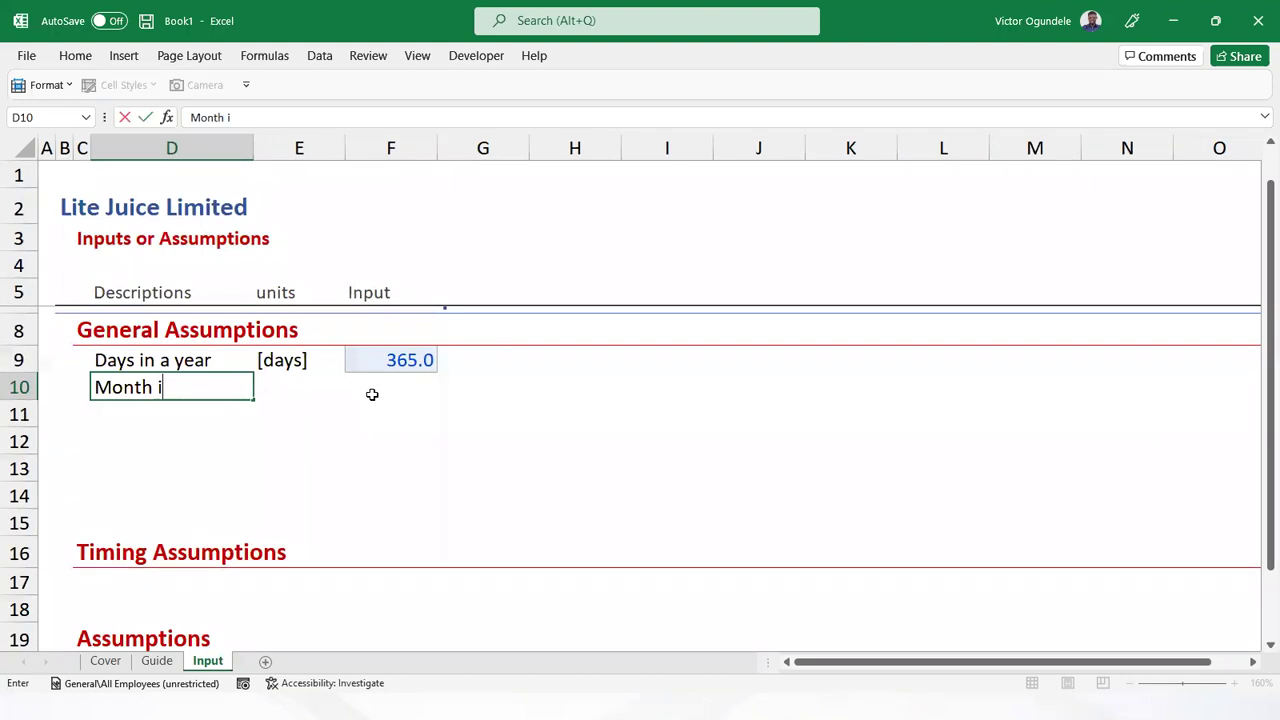
pyautogui.press('BackSpace')
pyautogui.press('BackSpace')
pyautogui.press('BackSpace')
pyautogui.write('year')
pyautogui.press('Tab')
pyautogui.write('[m')
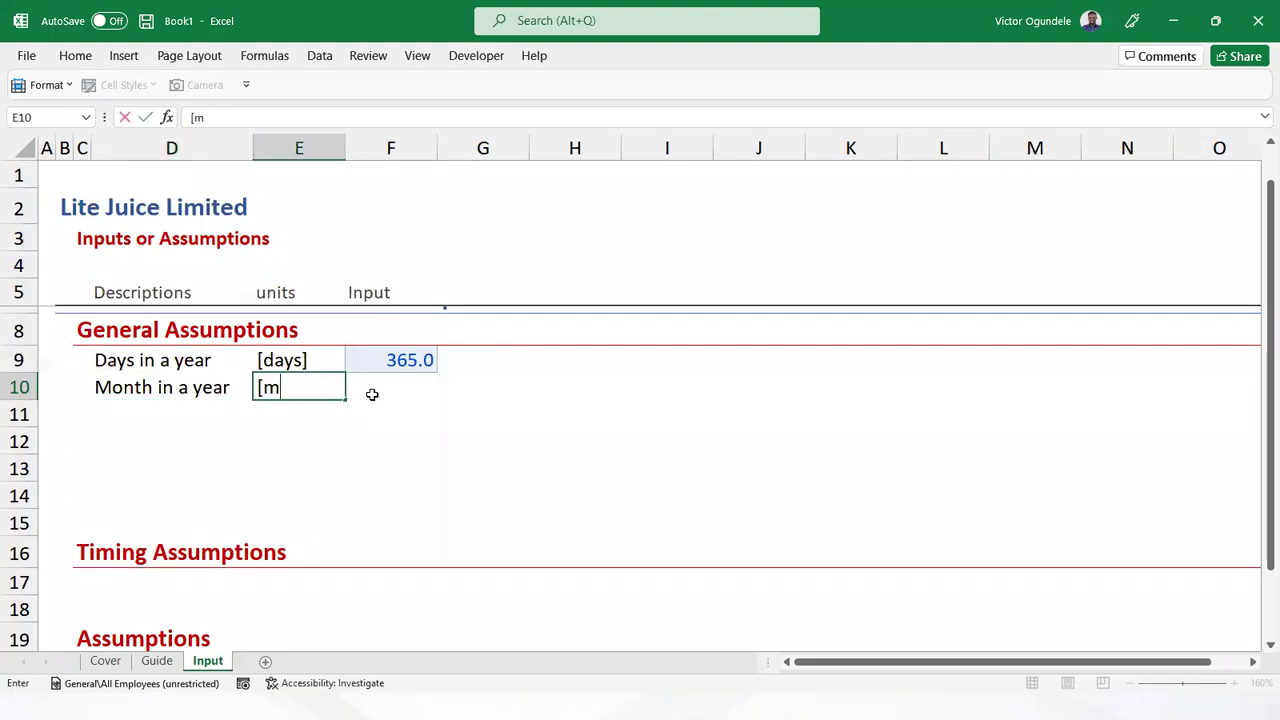
pyautogui.write('onths]')
# Enter 12 in F10 as the months in a year, styled as an input like F9
pyautogui.press('Tab')
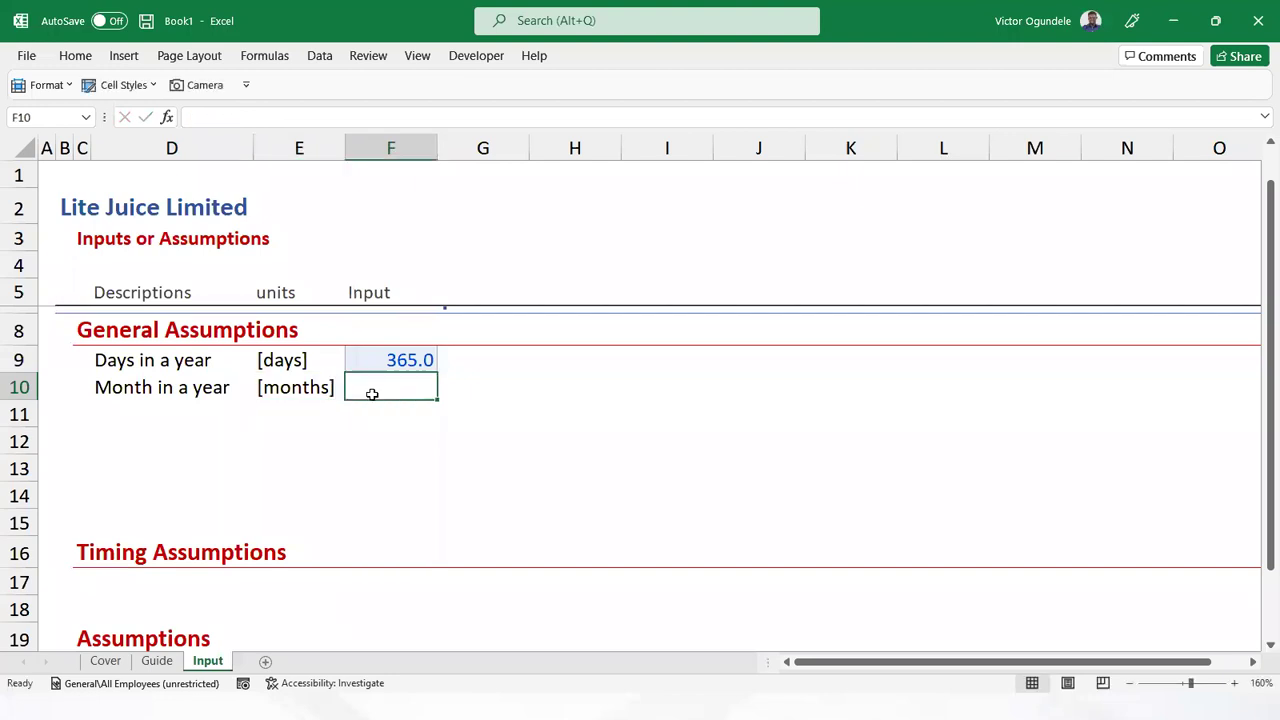
pyautogui.write('365')
pyautogui.press('BackSpace')
pyautogui.press('BackSpace')
pyautogui.press('BackSpace')
pyautogui.write('11')
pyautogui.press('BackSpace')
pyautogui.write('2')
pyautogui.hotkey('ctrl', 'Return')
# Apply the Explanatory Text cell style to the units in E9:E10
pyautogui.click(309, 380)
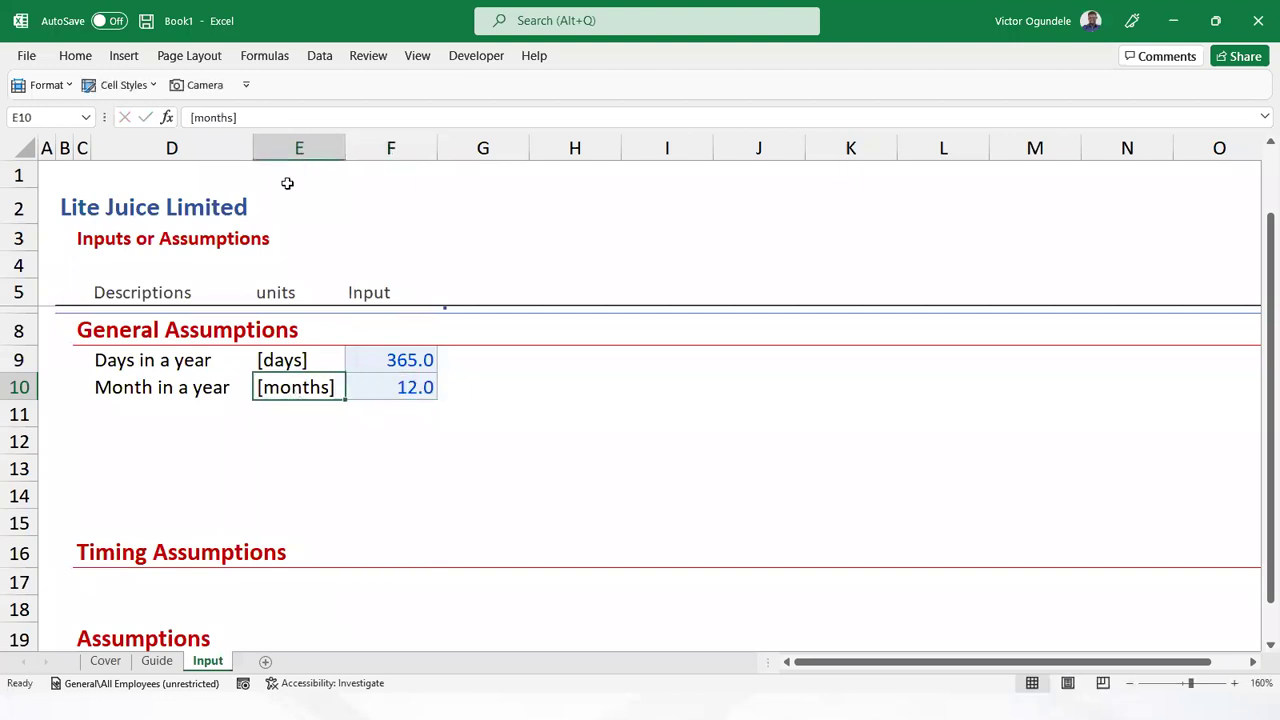
pyautogui.click(286, 140)
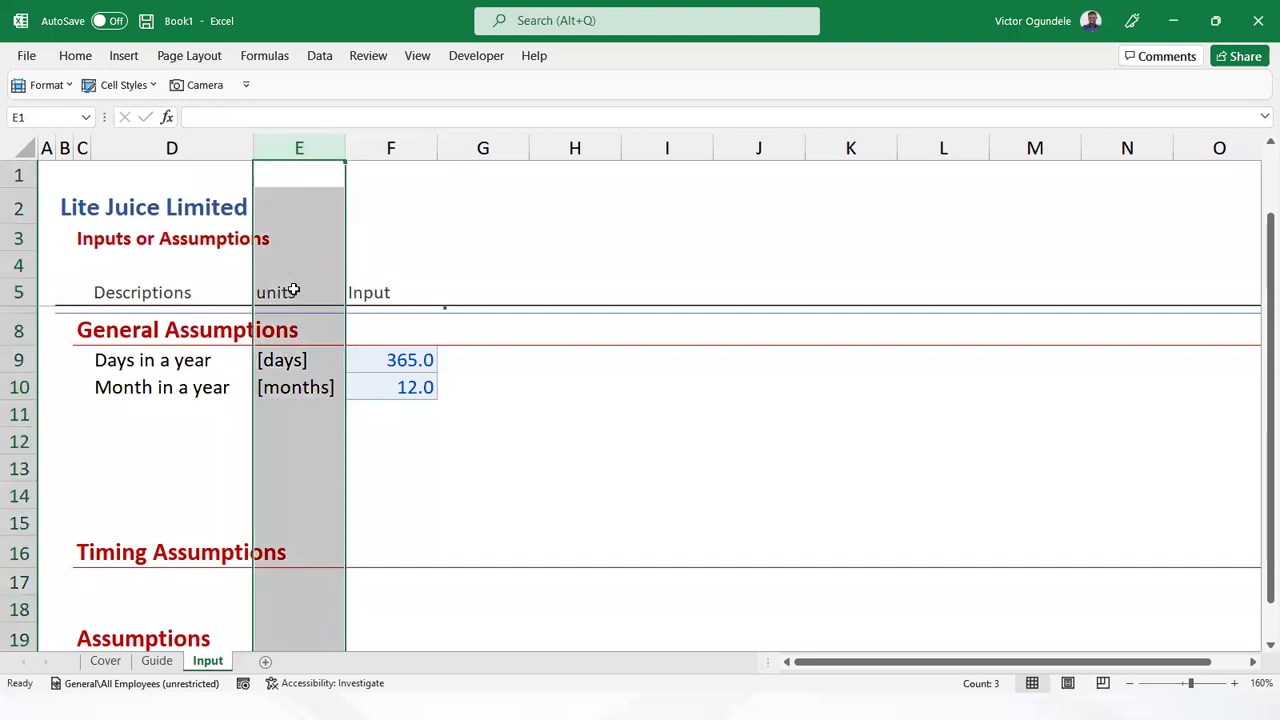
pyautogui.click(289, 292)
pyautogui.click(298, 387)
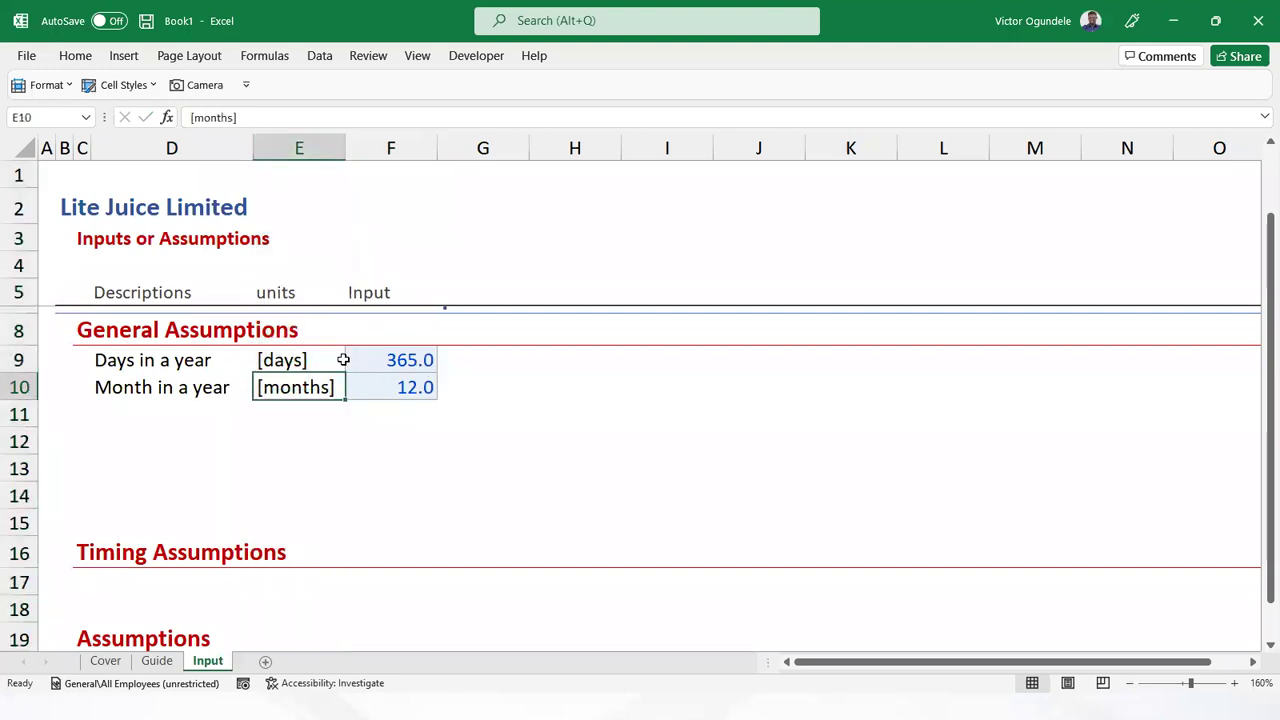
pyautogui.moveTo(340, 362); pyautogui.dragTo(343, 388)
pyautogui.click(123, 84)
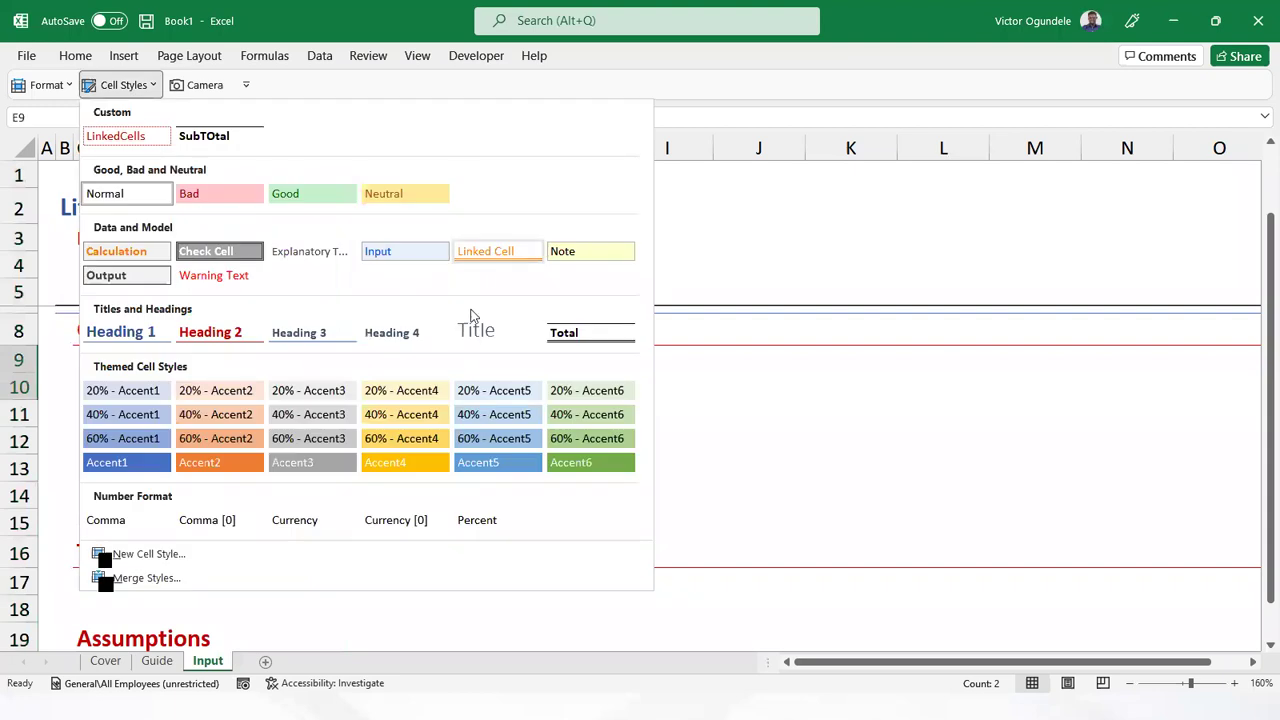
pyautogui.click(293, 261)
pyautogui.click(288, 460)
# Enter the description Days in a month in D11 and its unit [days] in E11
pyautogui.click(150, 415)
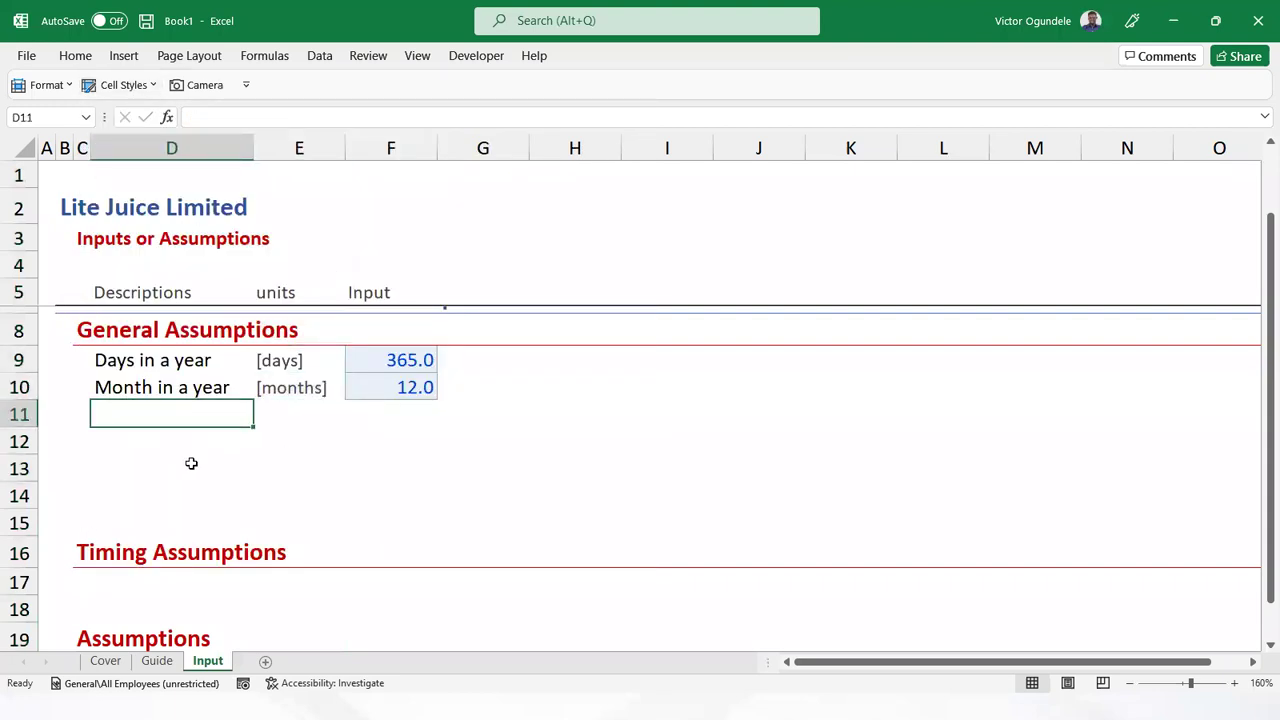
pyautogui.write('Day')
pyautogui.press('BackSpace')
pyautogui.write('s in a month')
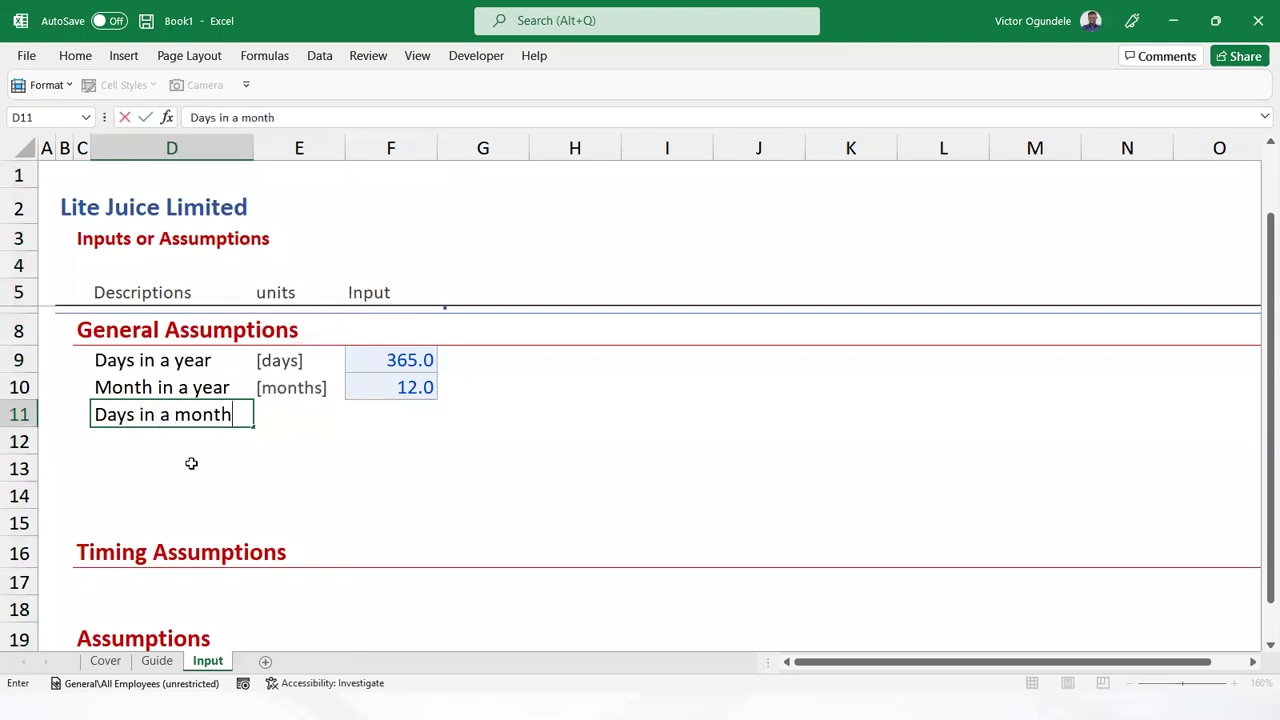
pyautogui.press('Tab')
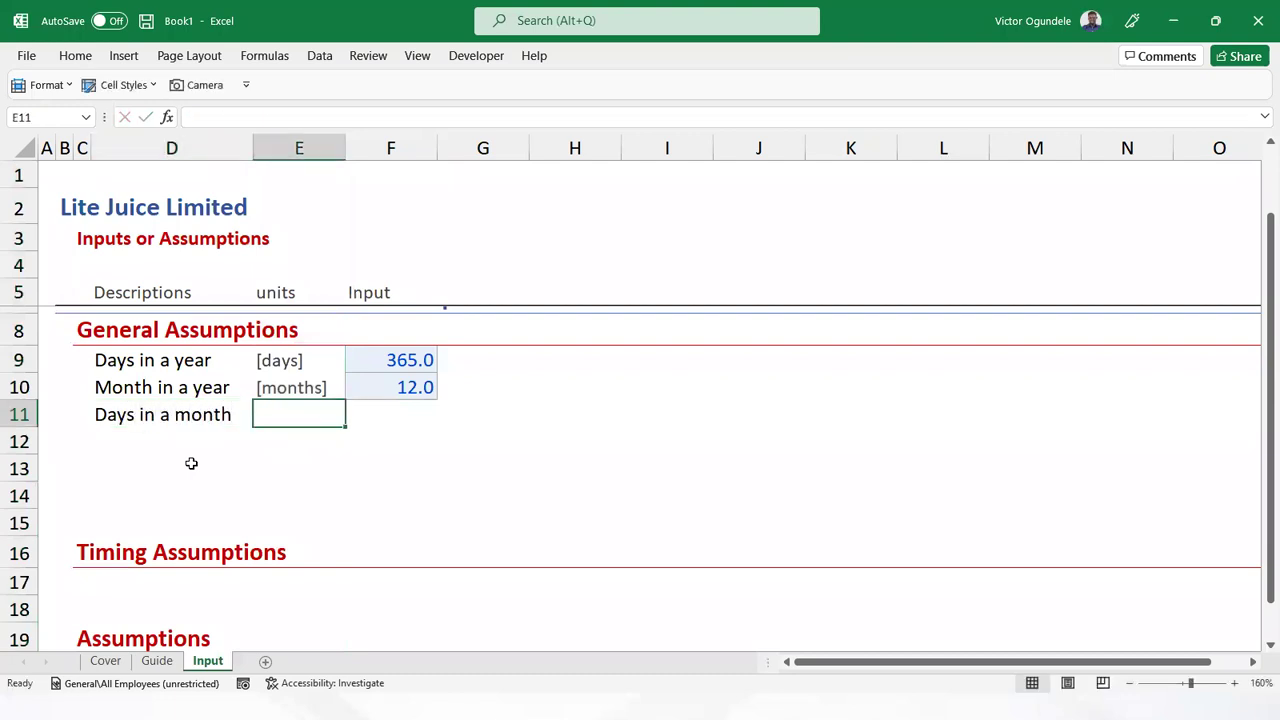
pyautogui.write('[days]')
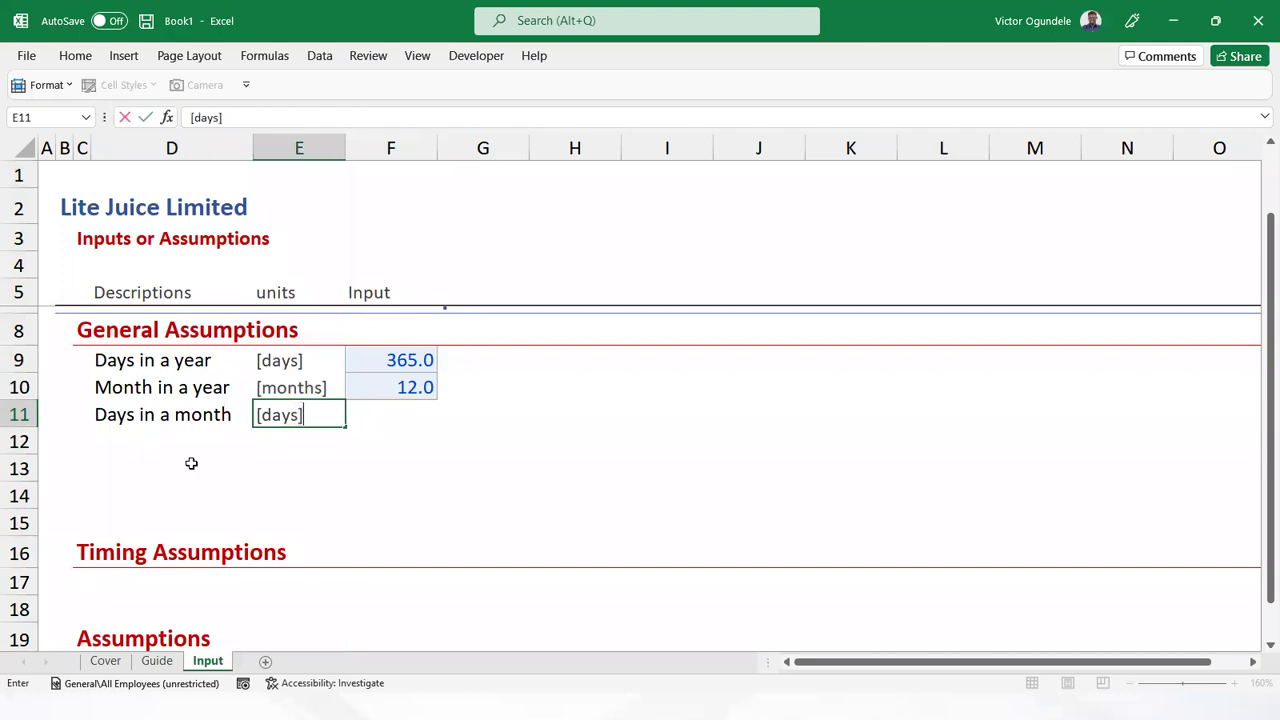
# Fill the input cell F10 down to F11 and set the days in a month to 30
pyautogui.press('Tab')
pyautogui.hotkey('ctrl', 'd')
pyautogui.write('30')
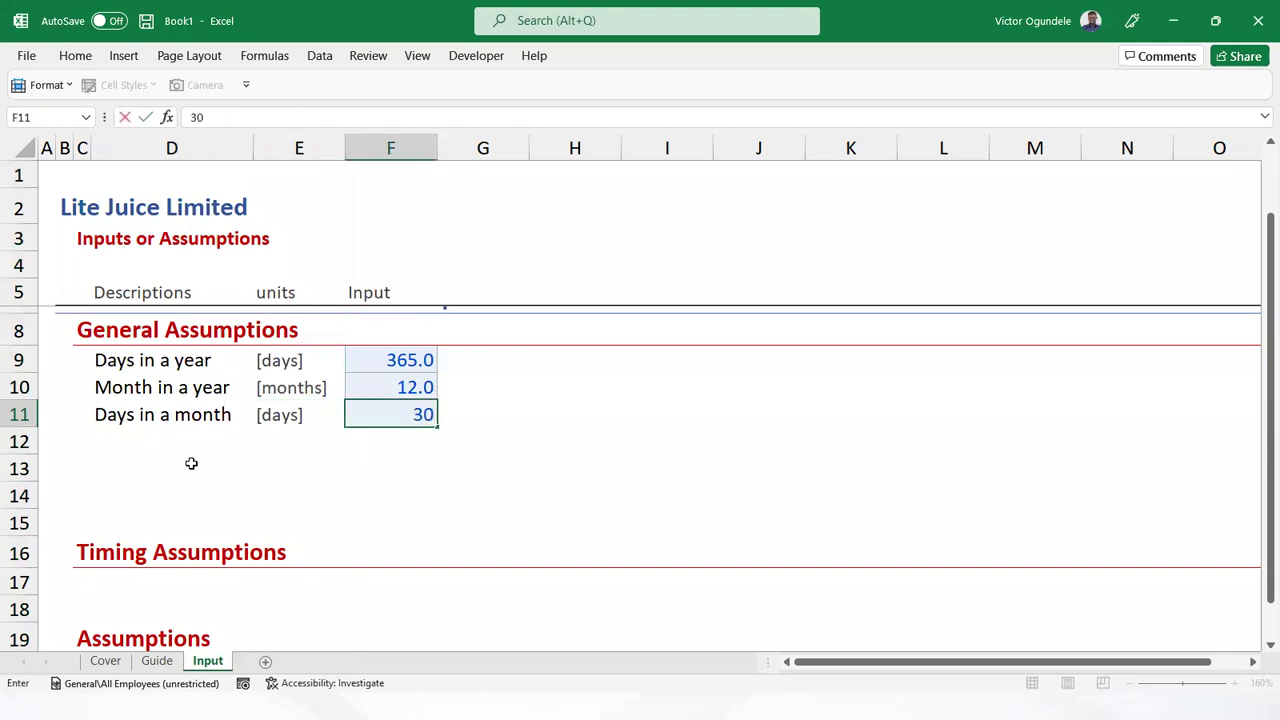
pyautogui.press('Left')
pyautogui.press('Left')
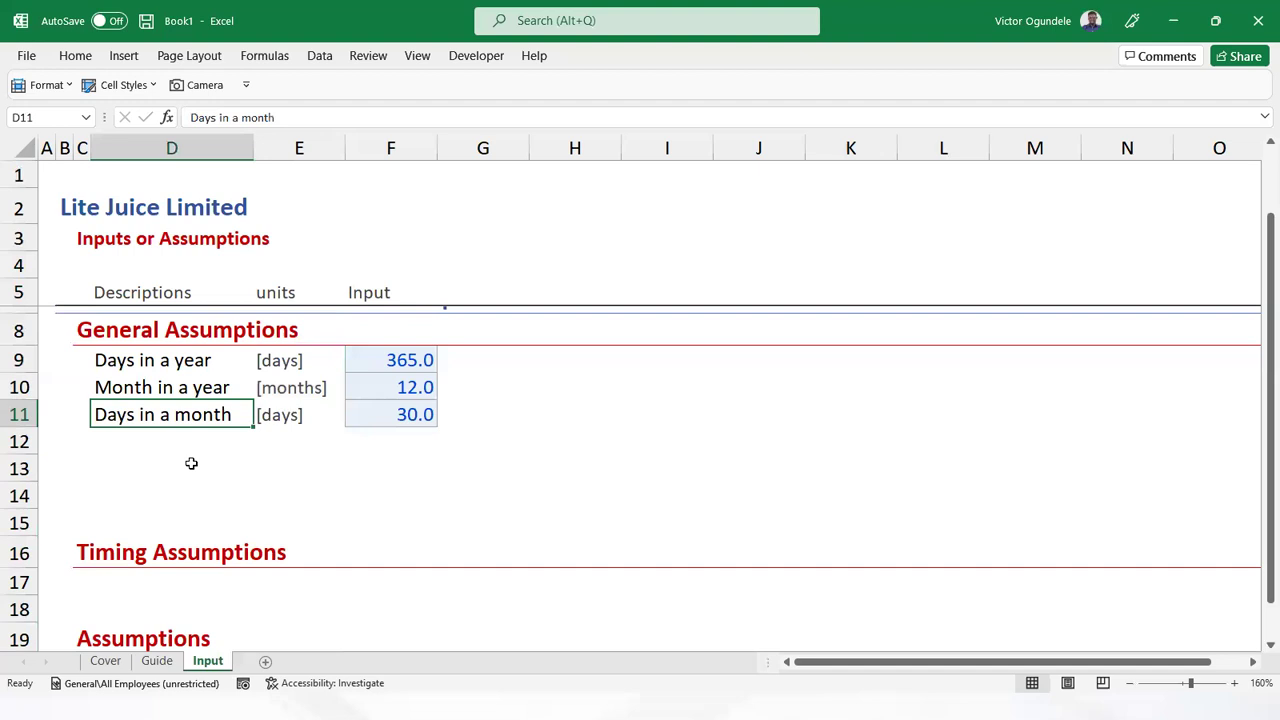
# Enter the description Operating days in a month in D12
pyautogui.press('Down')
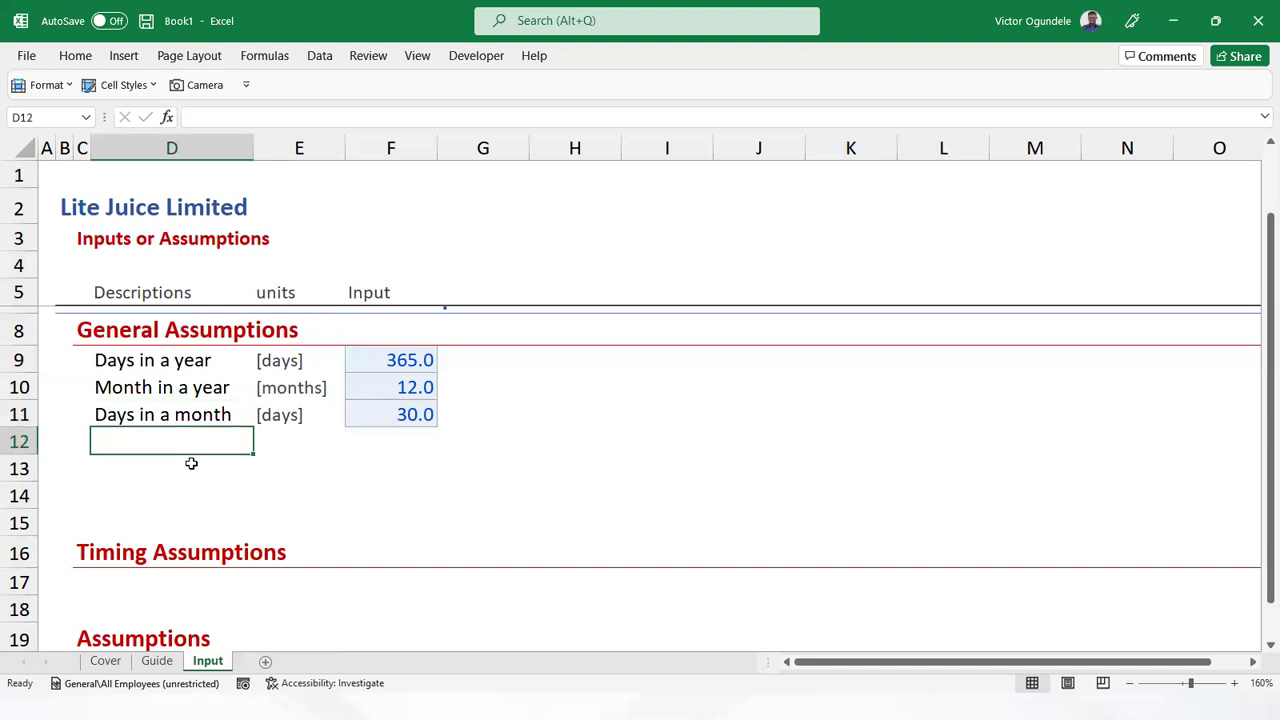
pyautogui.write('Operating days')
pyautogui.press('BackSpace')
pyautogui.press('BackSpace')
pyautogui.write('ys in a m')
pyautogui.press('BackSpace')
pyautogui.write('month')
pyautogui.press('BackSpace')
pyautogui.write('h')
pyautogui.hotkey('ctrl', 'Return')
# AutoFit the width of column D to the description in D12
pyautogui.hotkey('alt', 'h')
pyautogui.press('o')
pyautogui.press('i')
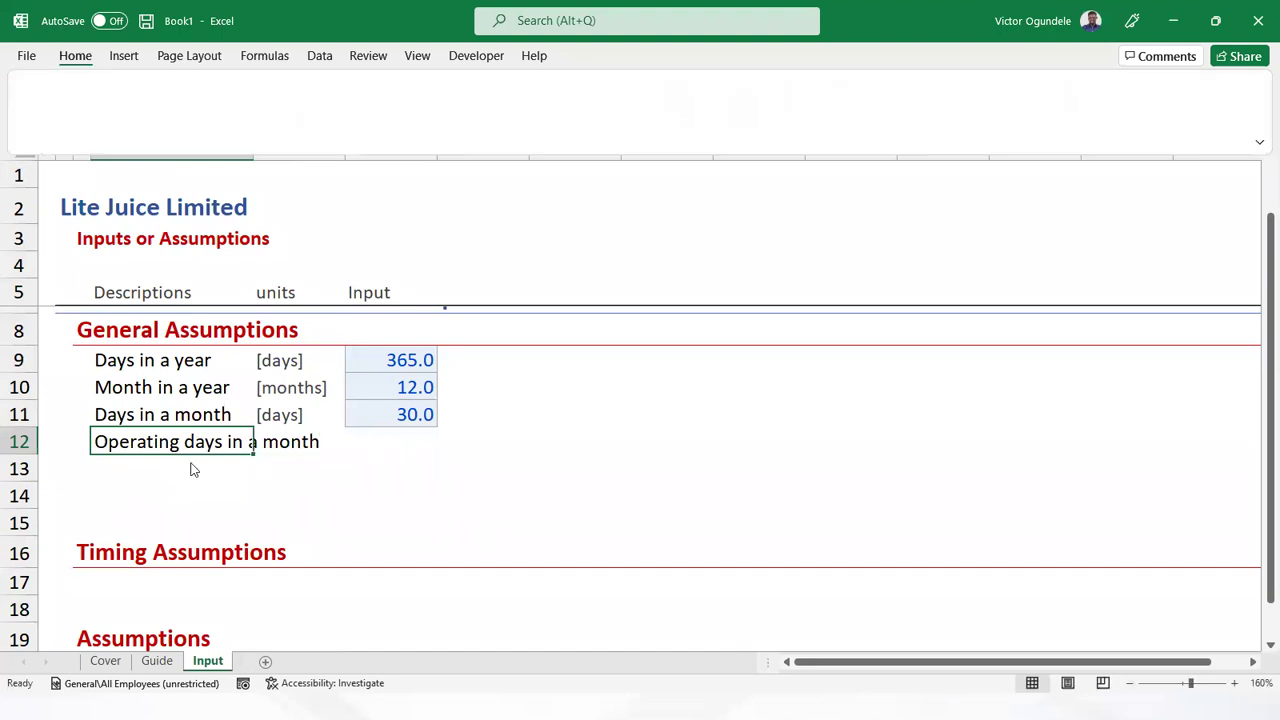
# Switch to the conceptual agreement PDF in Adobe Reader, examine the financing and business operations requirements, and return to the Excel workbook
pyautogui.press('Right')
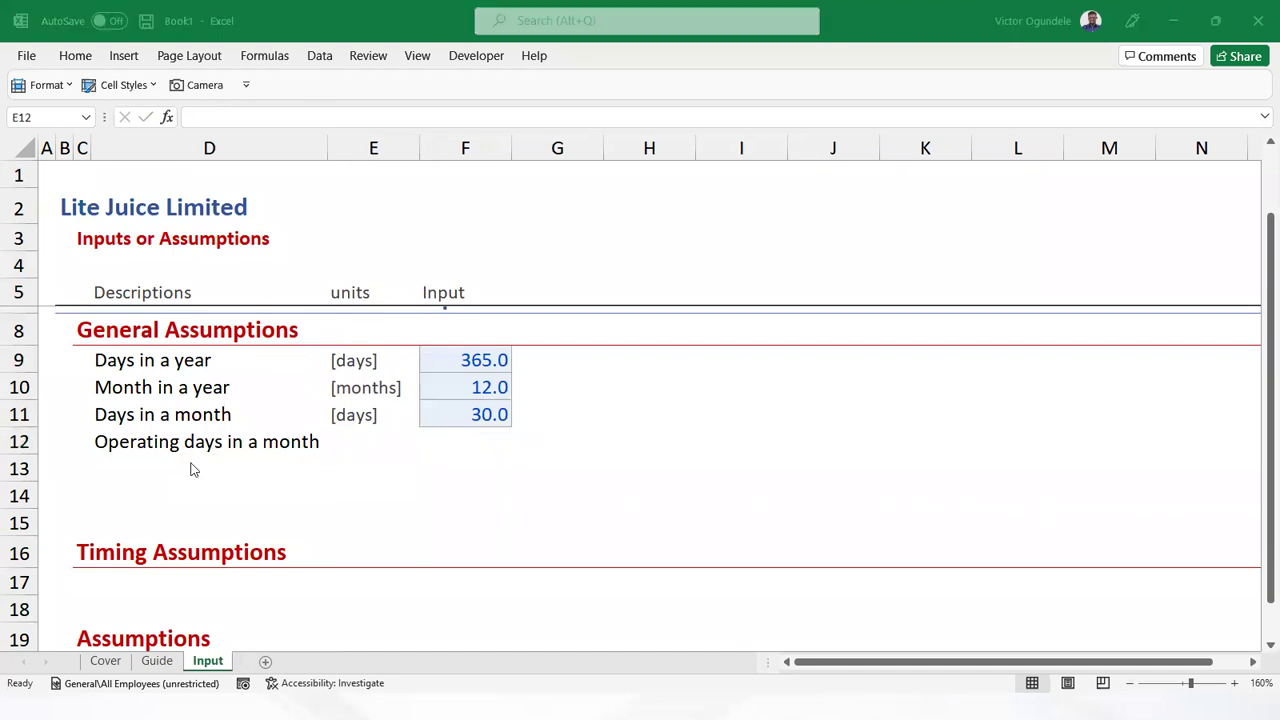
pyautogui.hotkey('alt', 'Tab')
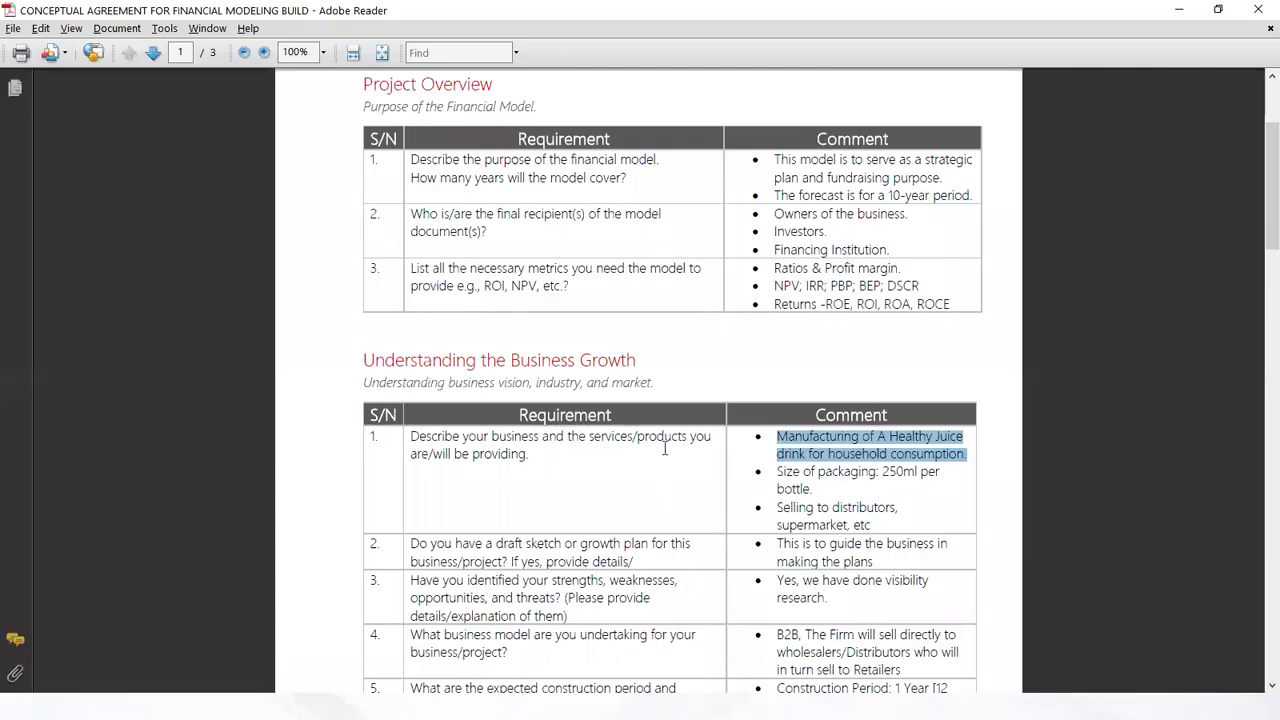
pyautogui.scroll(-3, 664, 448)
pyautogui.scroll(-2, 942, 414)
pyautogui.click(991, 354)
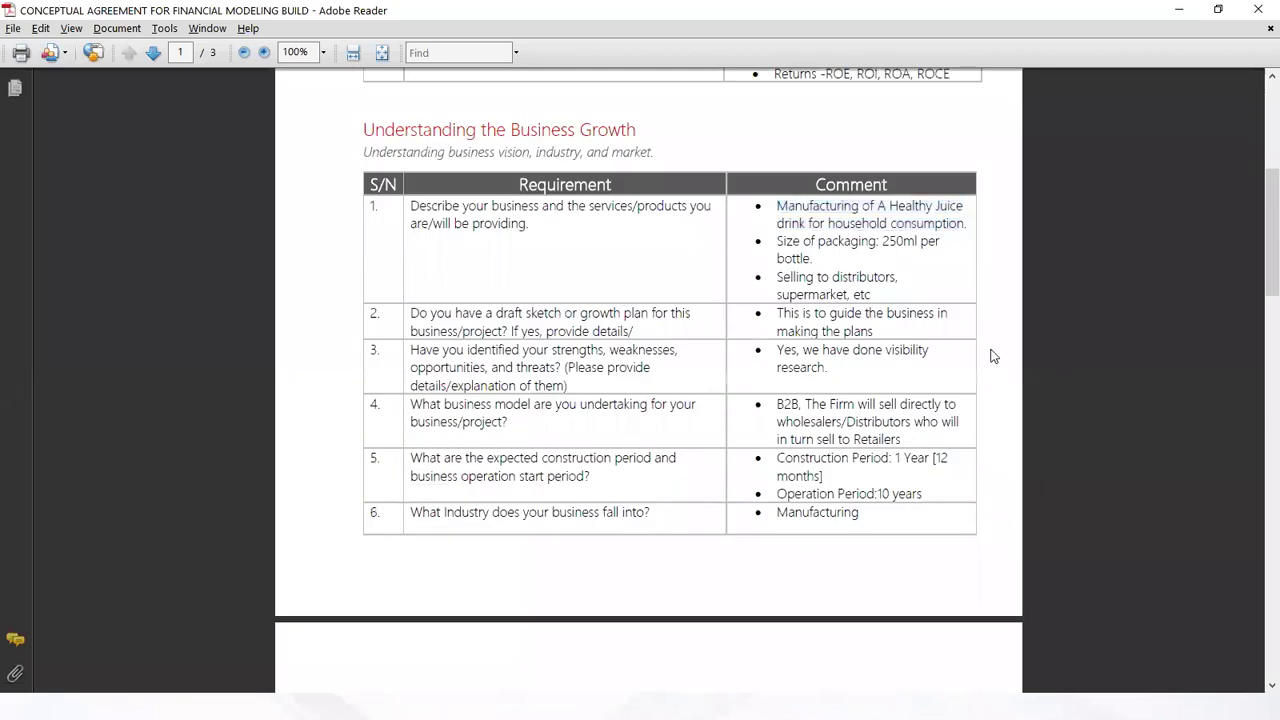
pyautogui.hotkey('ctrl', '=')
pyautogui.scroll(-5, 984, 405)
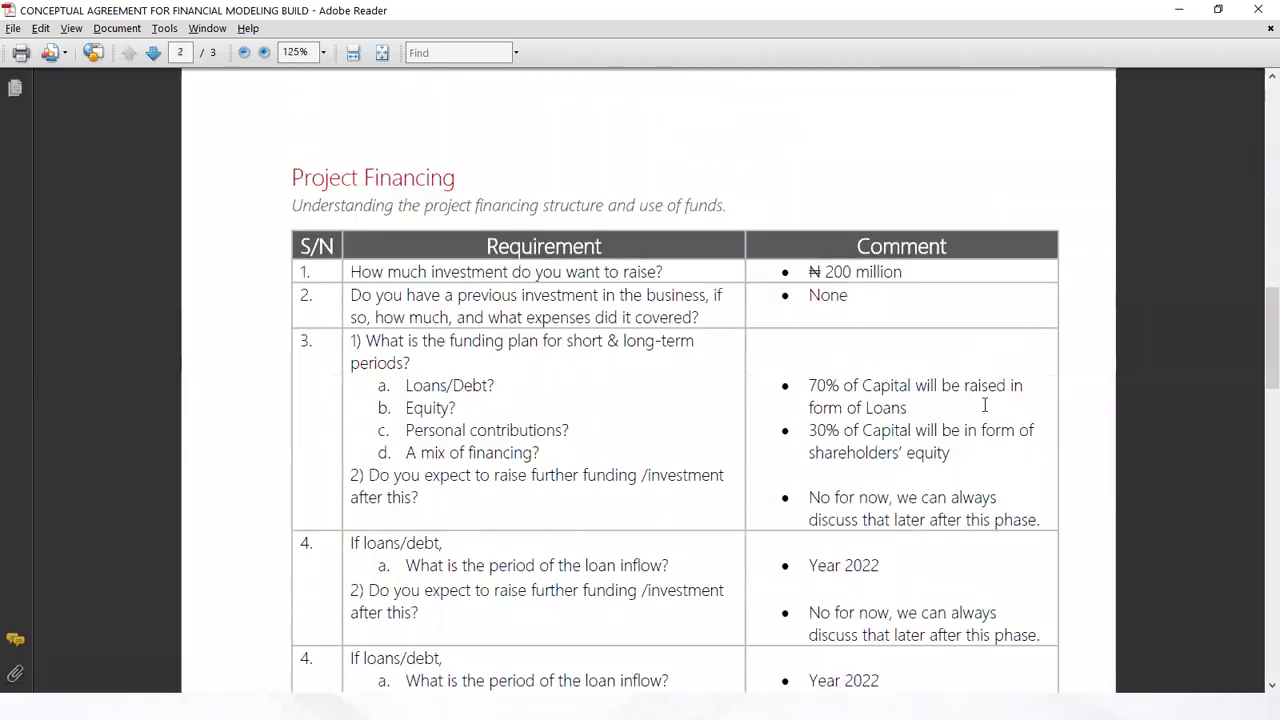
pyautogui.scroll(-4, 984, 405)
pyautogui.scroll(-3, 980, 460)
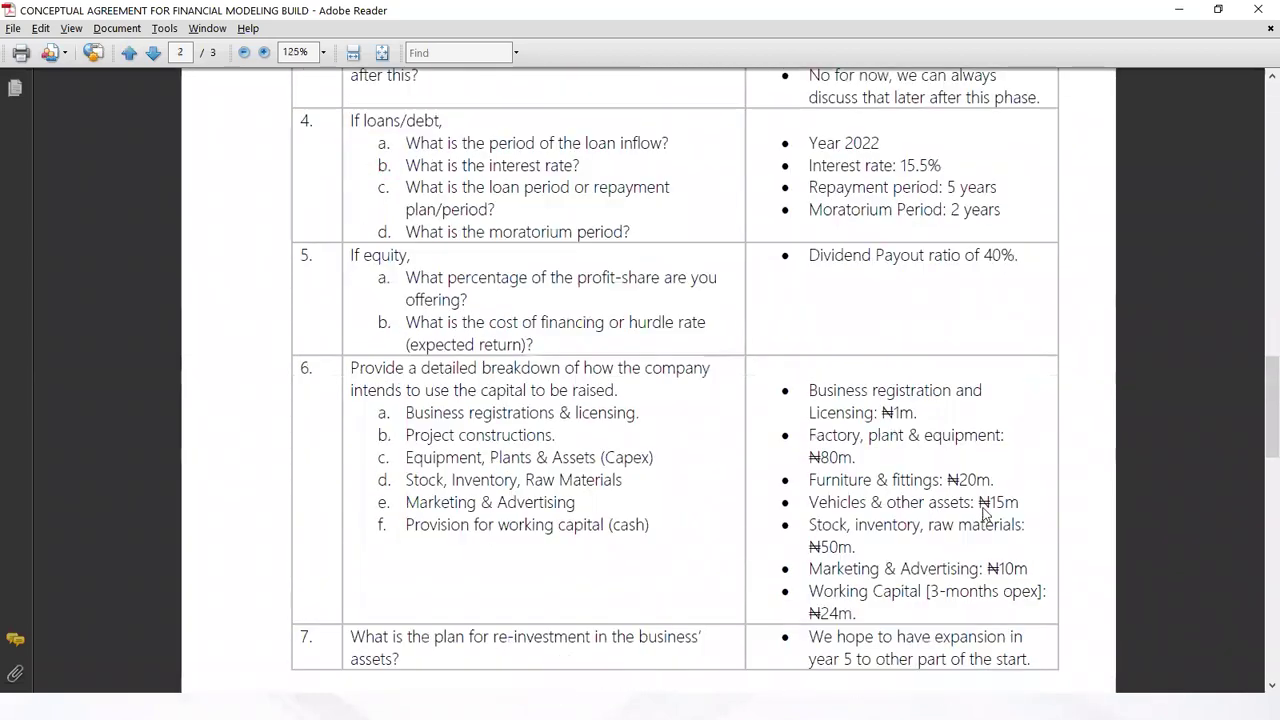
pyautogui.scroll(-5, 975, 460)
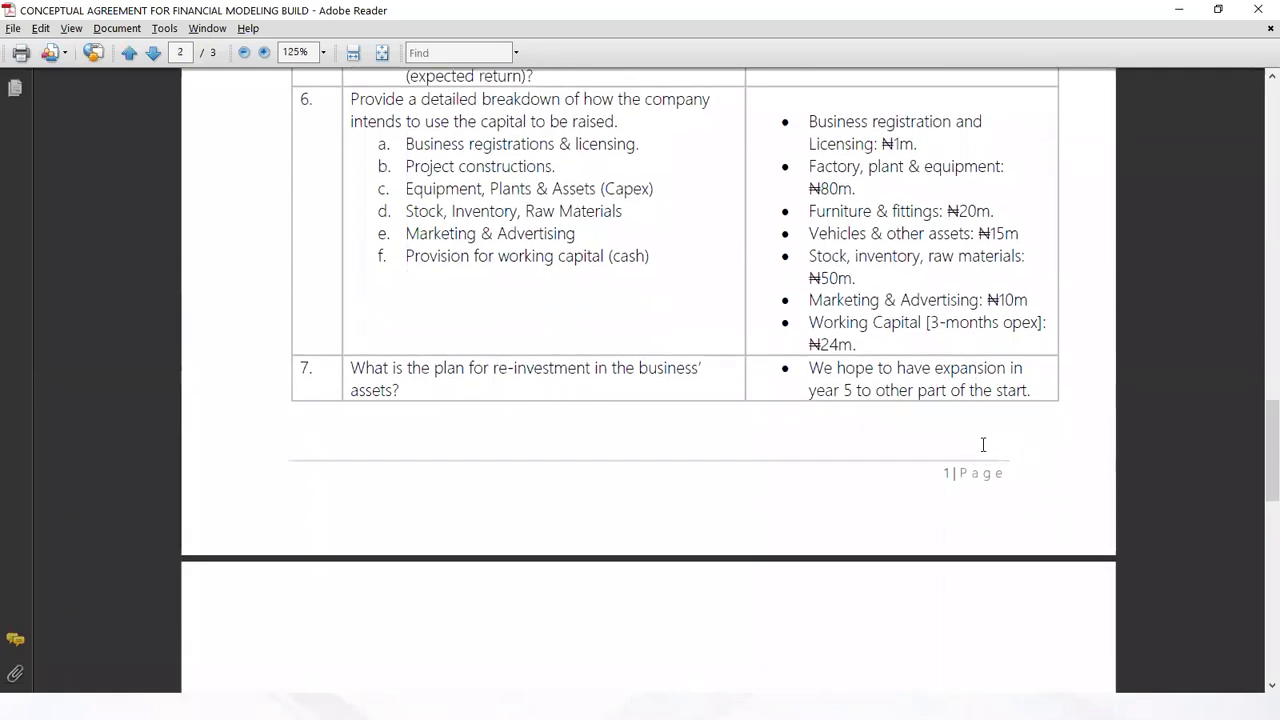
pyautogui.scroll(-11, 983, 444)
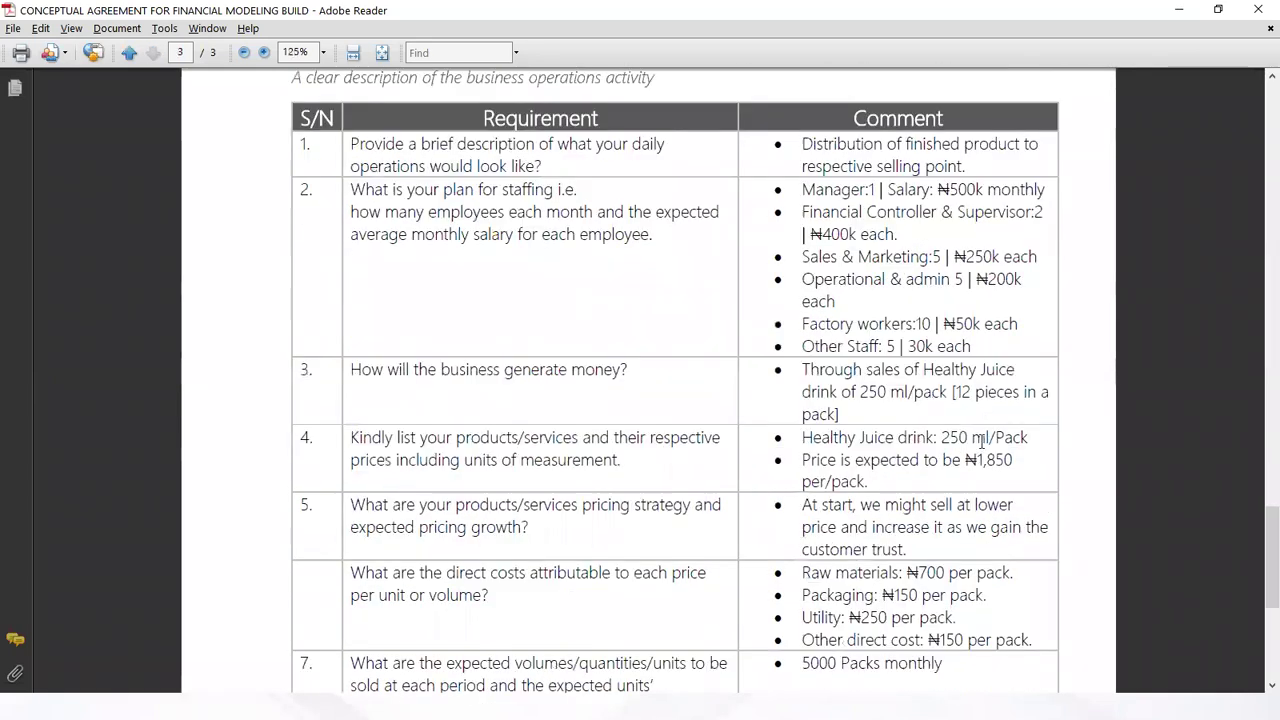
pyautogui.scroll(-1, 983, 452)
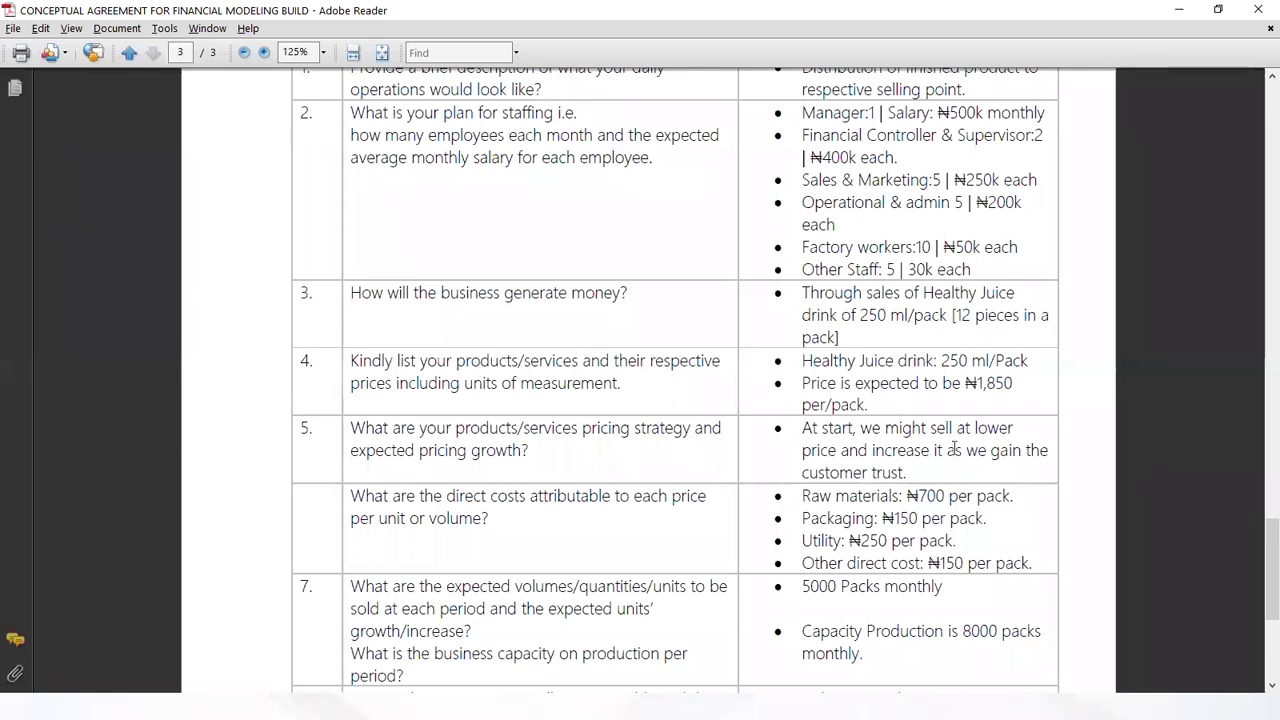
pyautogui.scroll(-1, 999, 305)
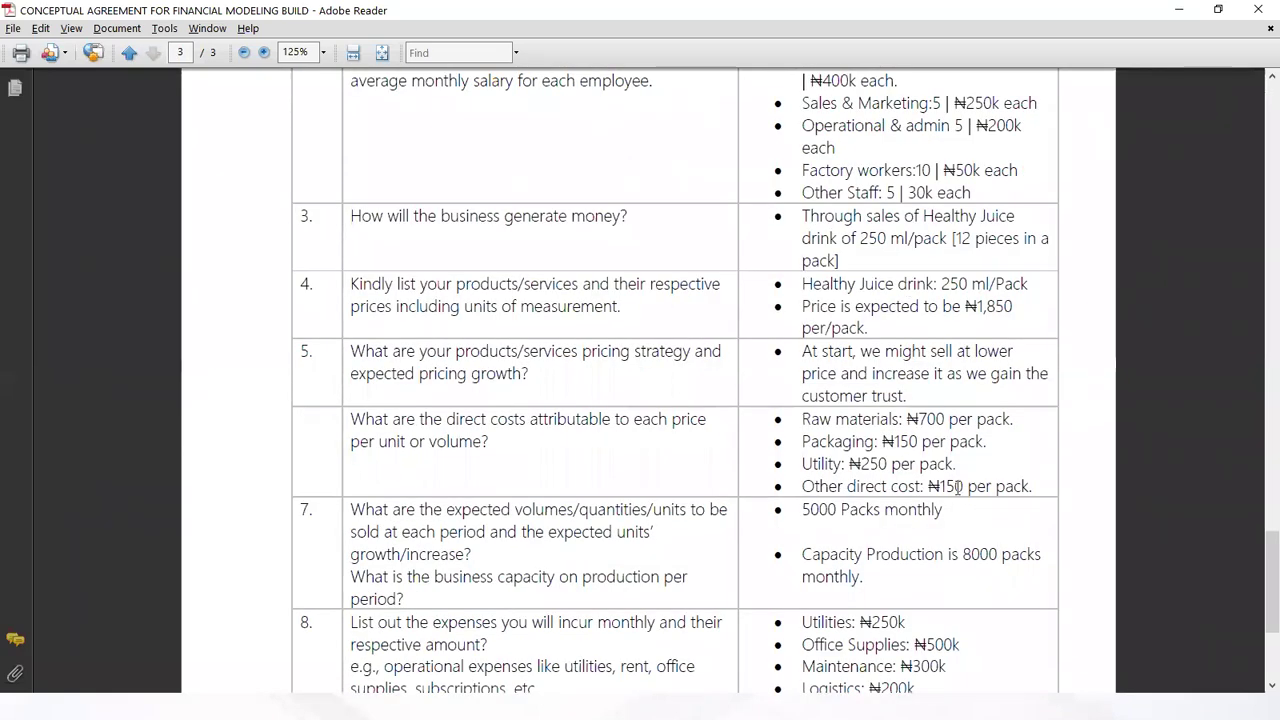
pyautogui.scroll(-1, 934, 407)
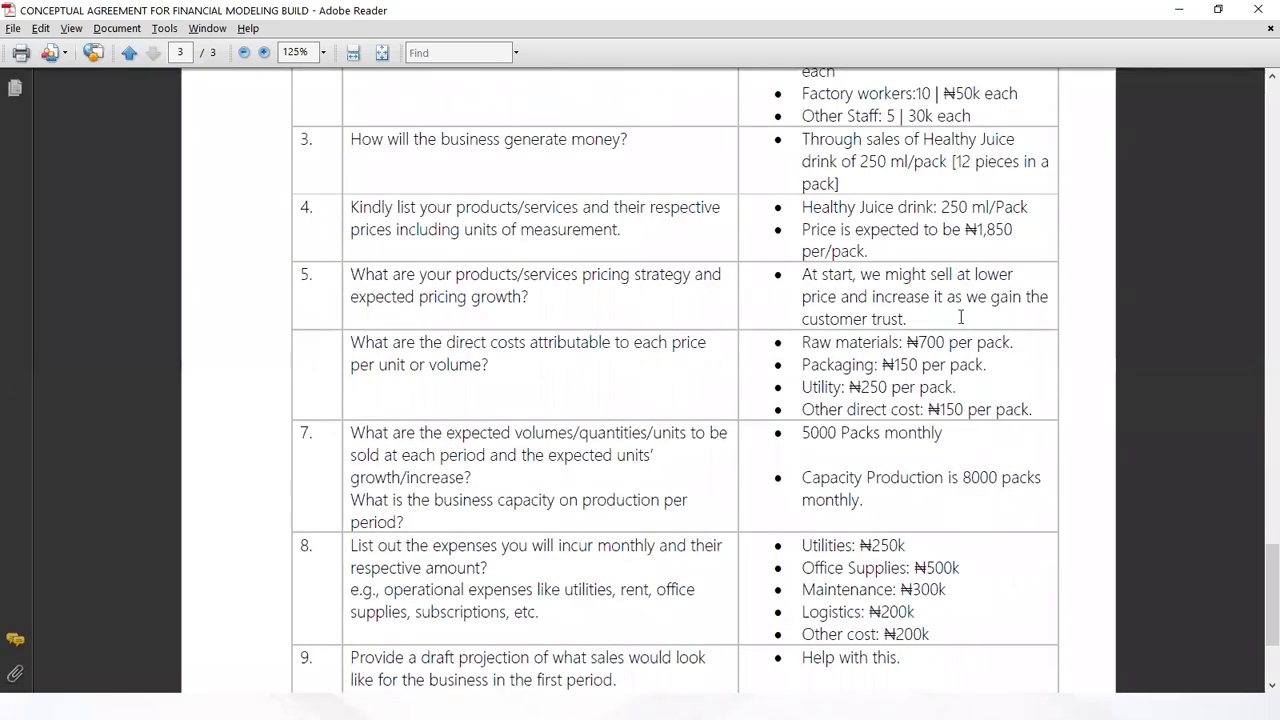
pyautogui.scroll(1, 974, 226)
pyautogui.scroll(1, 967, 240)
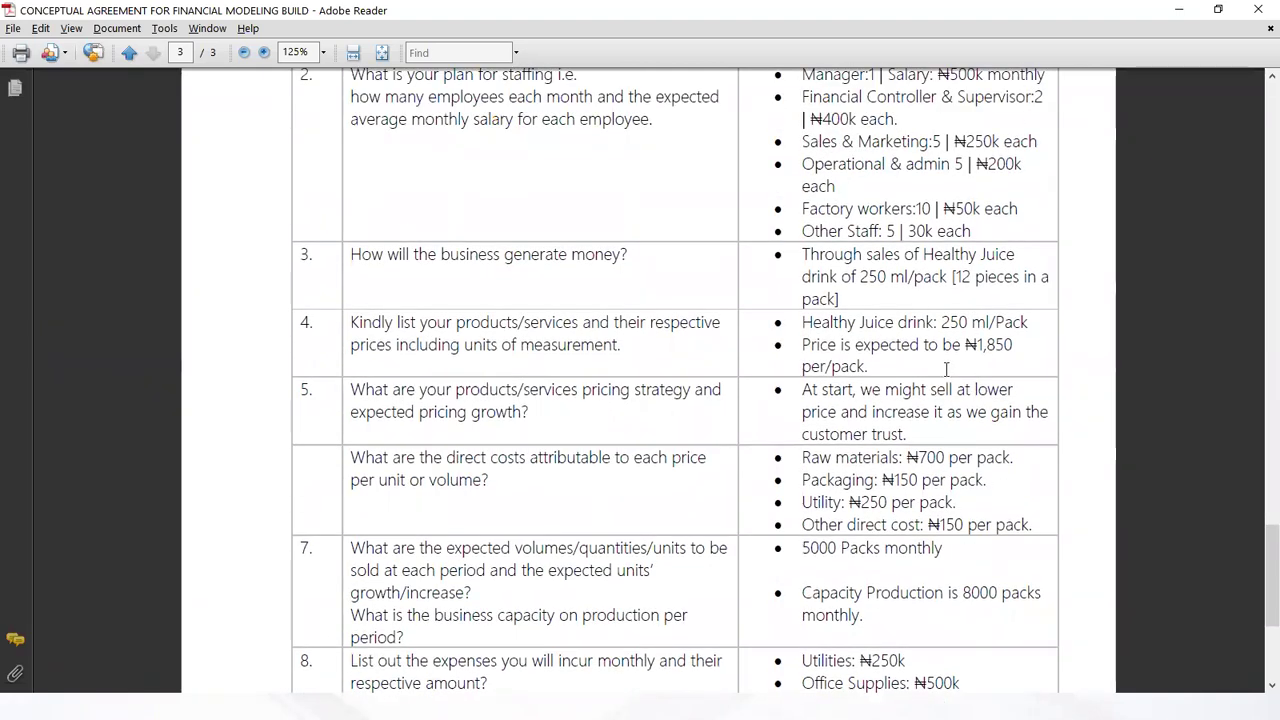
pyautogui.scroll(2, 923, 290)
pyautogui.scroll(4, 897, 405)
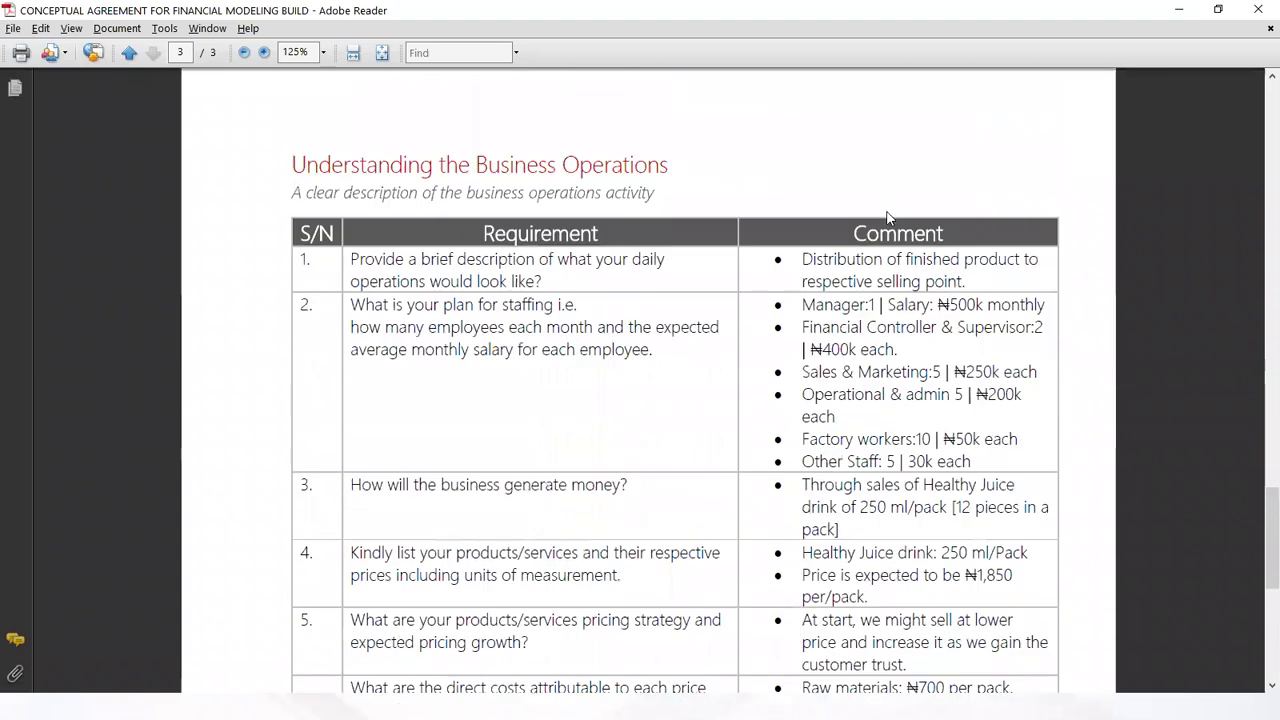
pyautogui.scroll(-2, 897, 405)
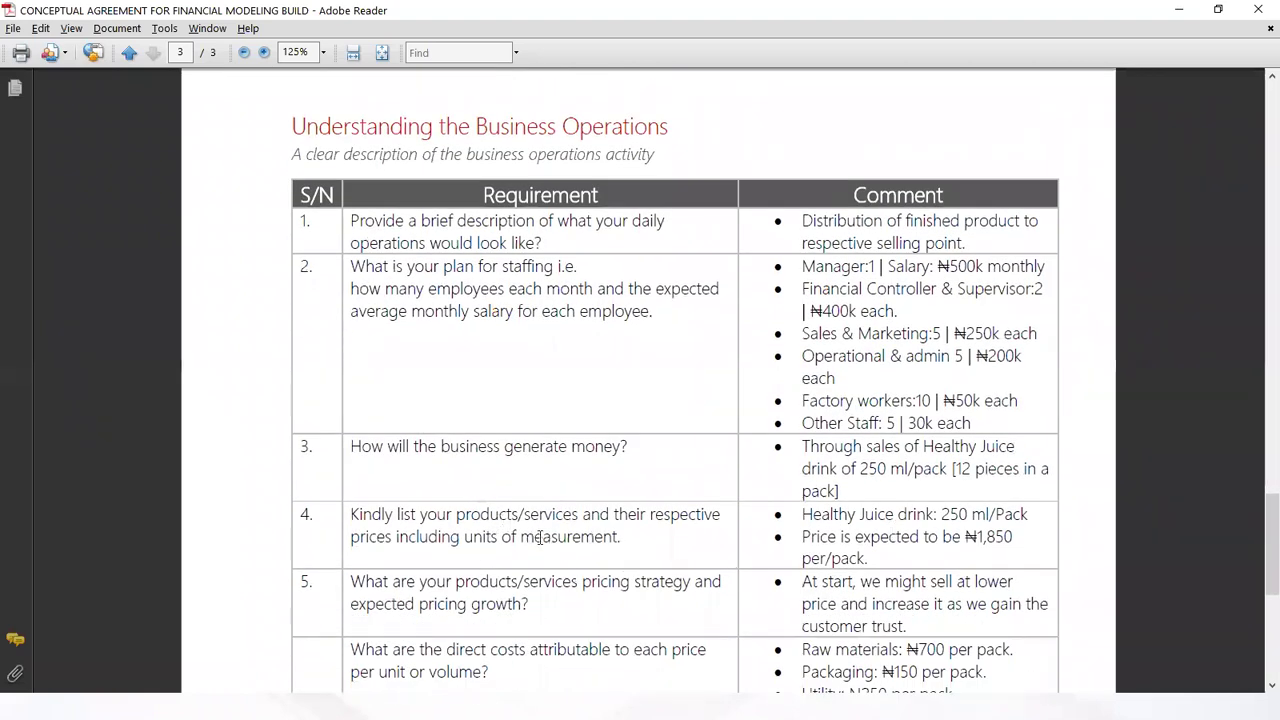
pyautogui.scroll(-2, 902, 514)
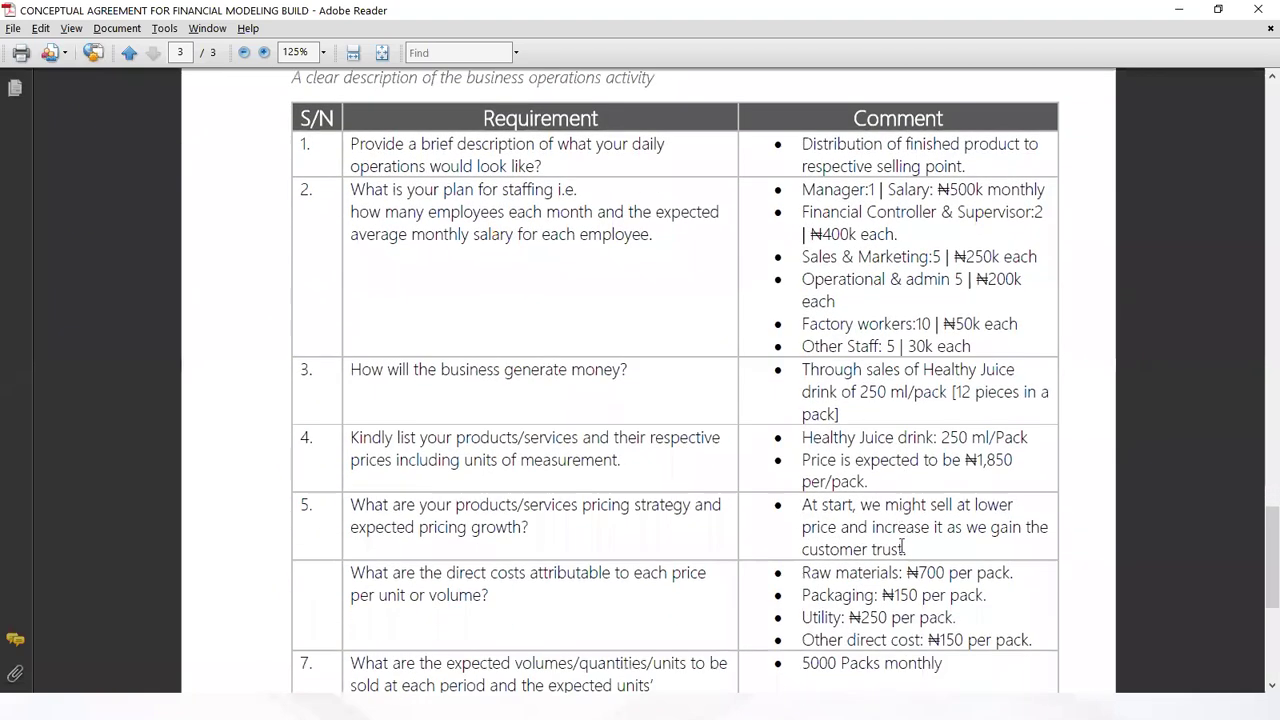
pyautogui.scroll(-1, 902, 548)
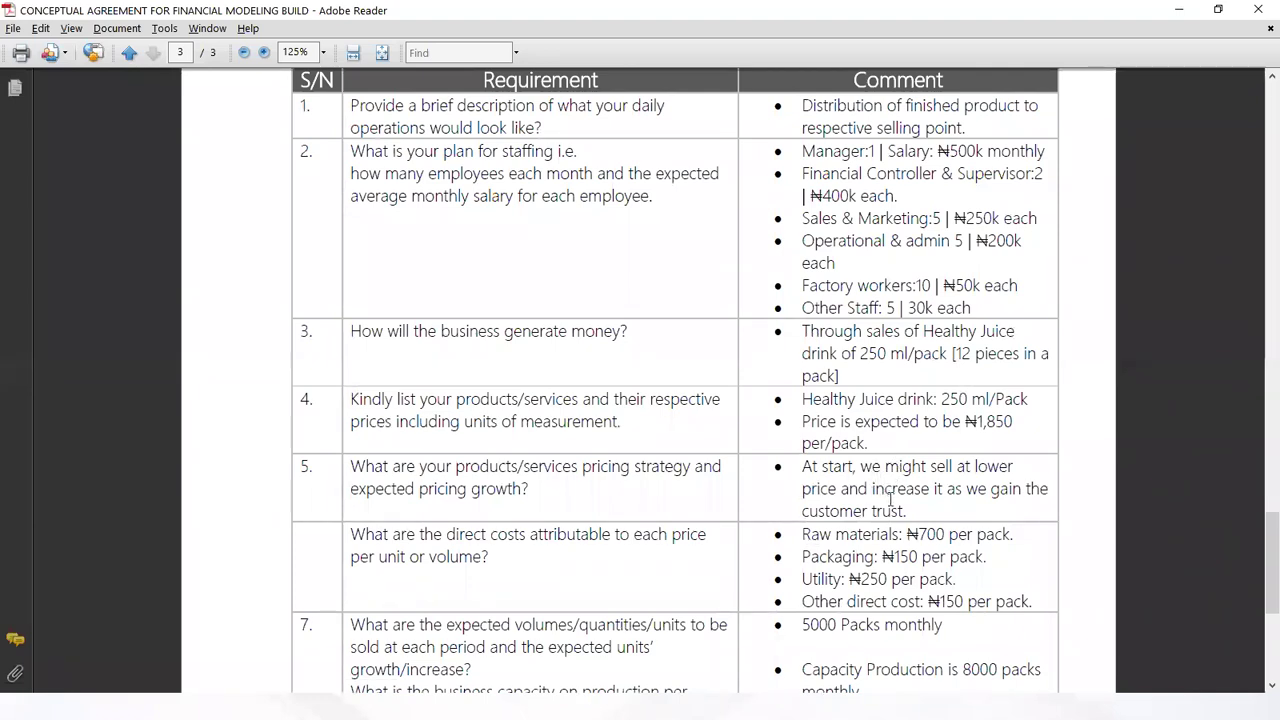
pyautogui.scroll(-2, 960, 579)
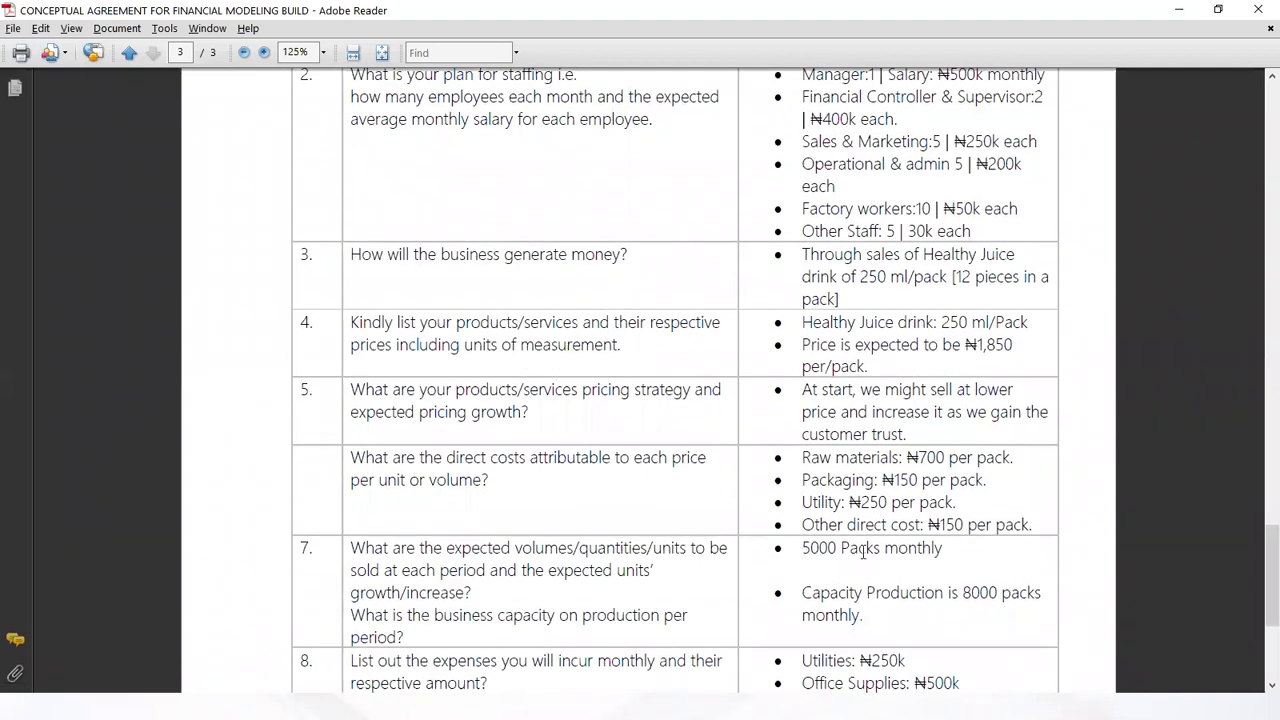
pyautogui.click(1174, 9)
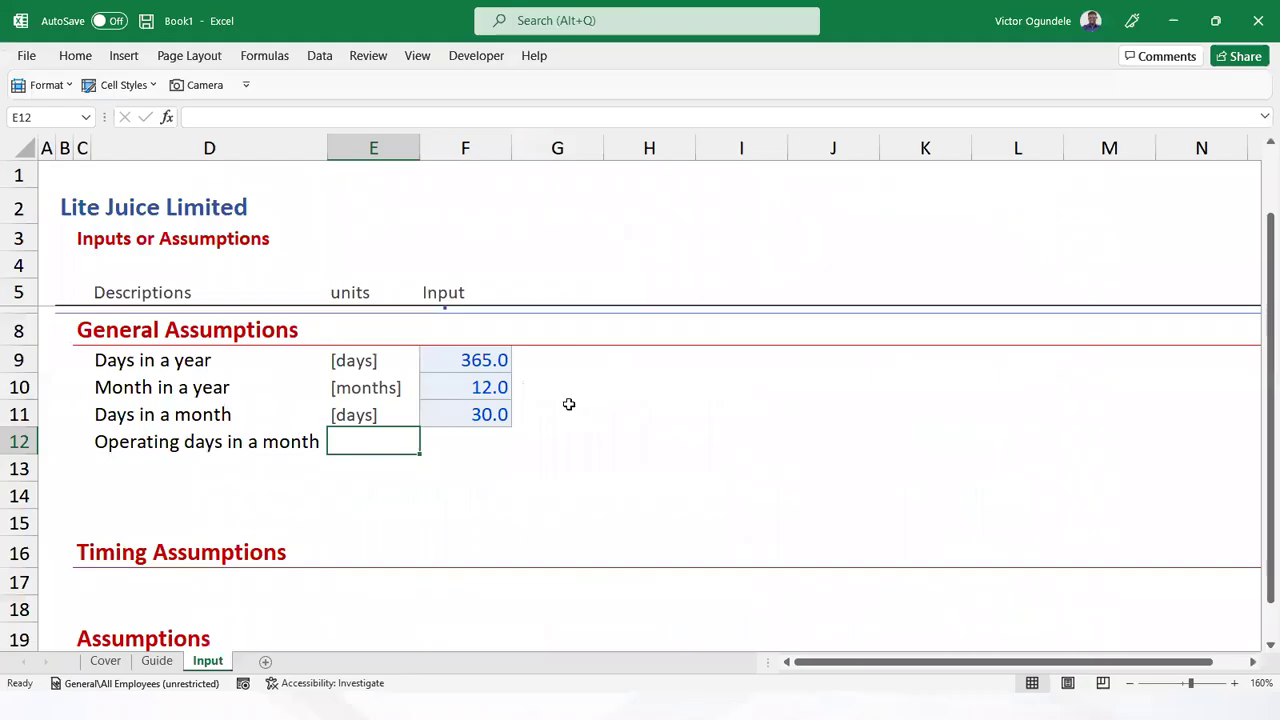
# Clear the description Operating days in a month from D12
pyautogui.click(235, 455)
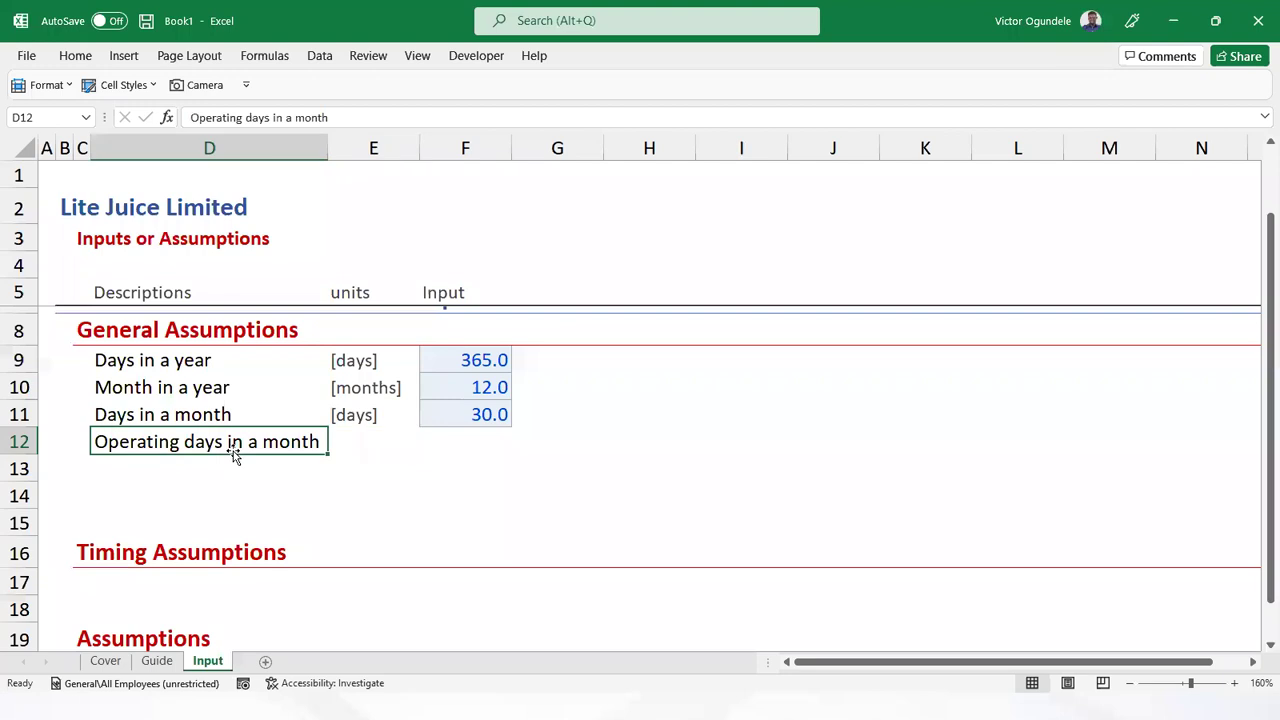
pyautogui.press('Delete')
pyautogui.press('Up')
pyautogui.press('Up')
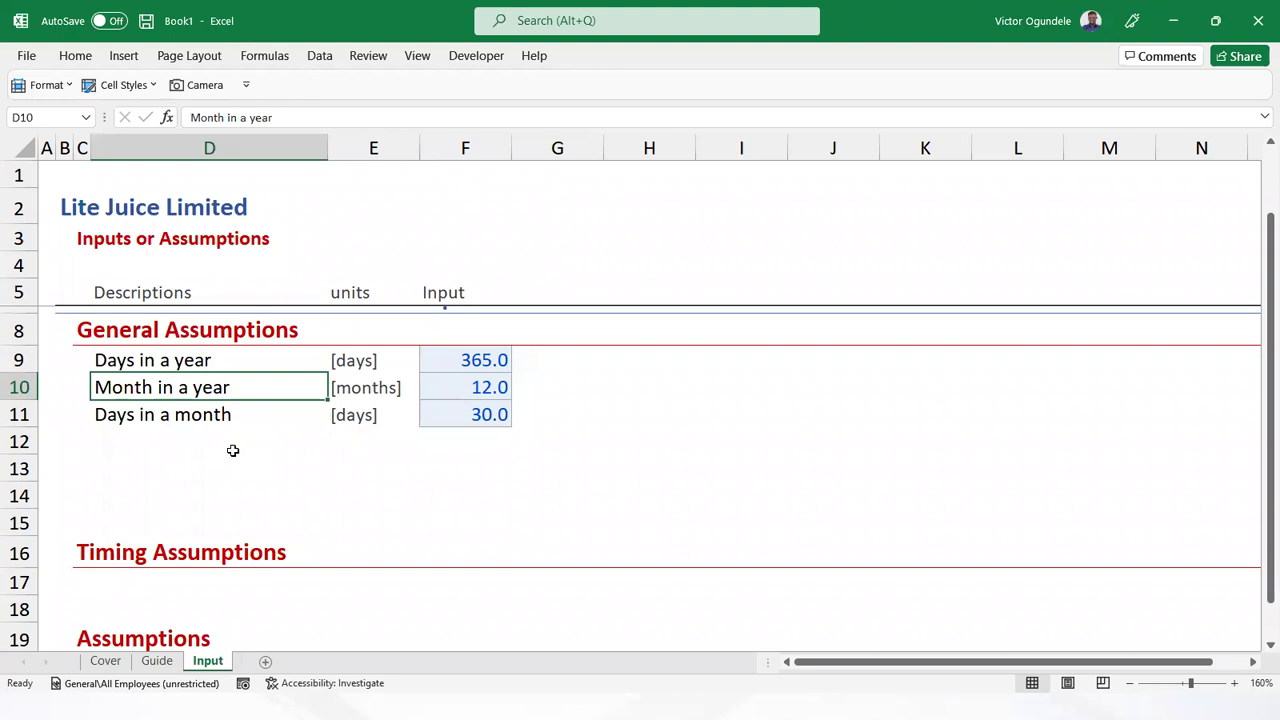
pyautogui.press('Down')
pyautogui.press('Down')
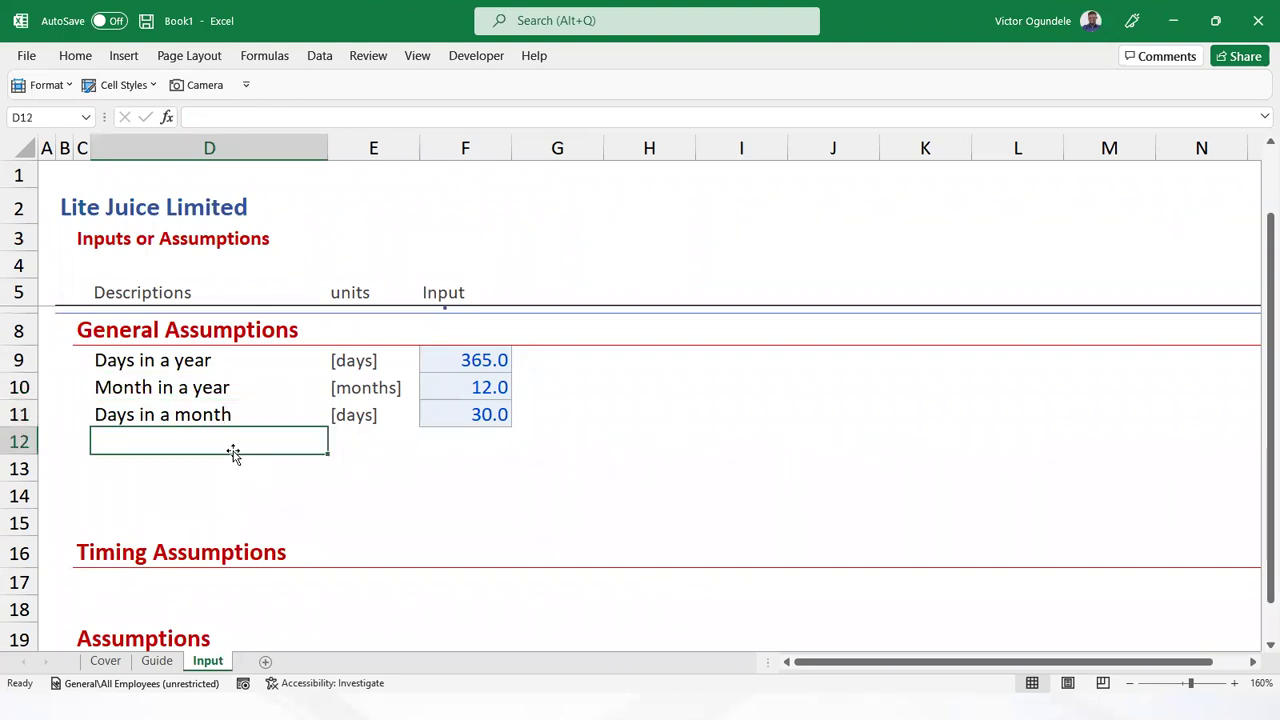
# Enter the description Quarter in a year in D12 and the unit [days] in E12
pyautogui.write('Quarter')
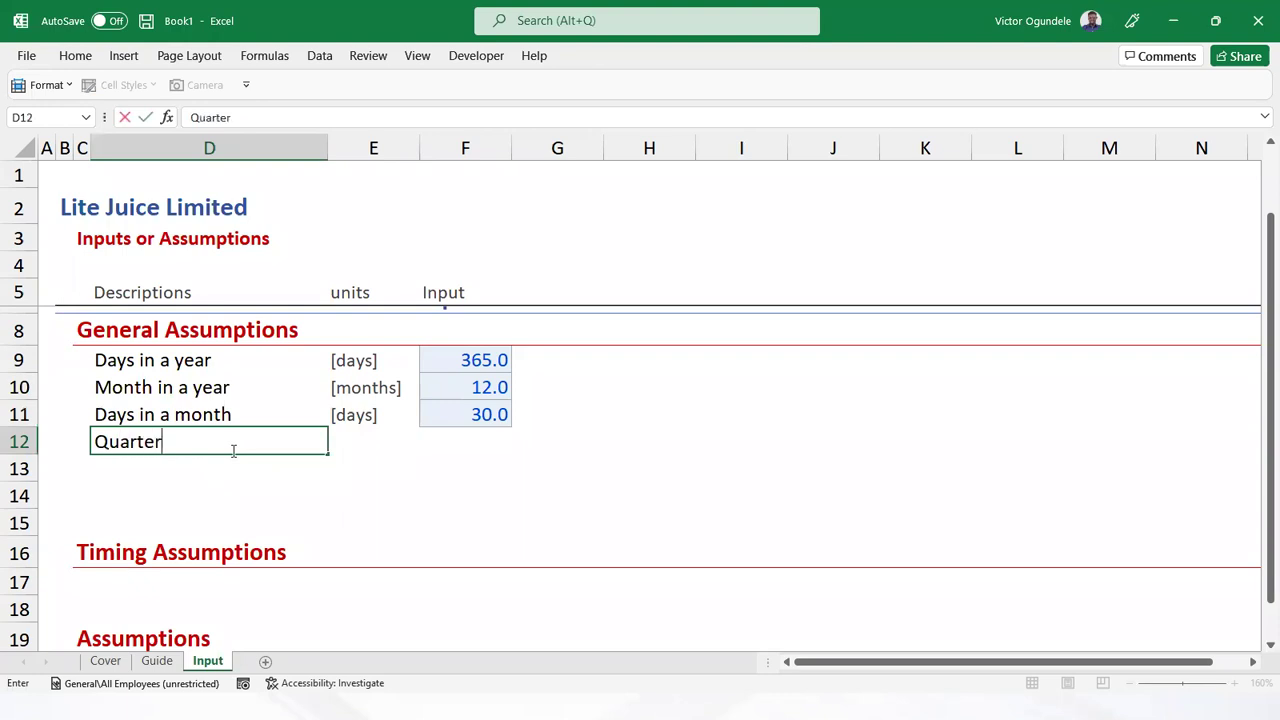
pyautogui.press('BackSpace')
pyautogui.press('BackSpace')
pyautogui.press('BackSpace')
pyautogui.write('er in a p')
pyautogui.press('BackSpace')
pyautogui.write('year')
pyautogui.press('Tab')
pyautogui.write('[days]')
pyautogui.press('Tab')
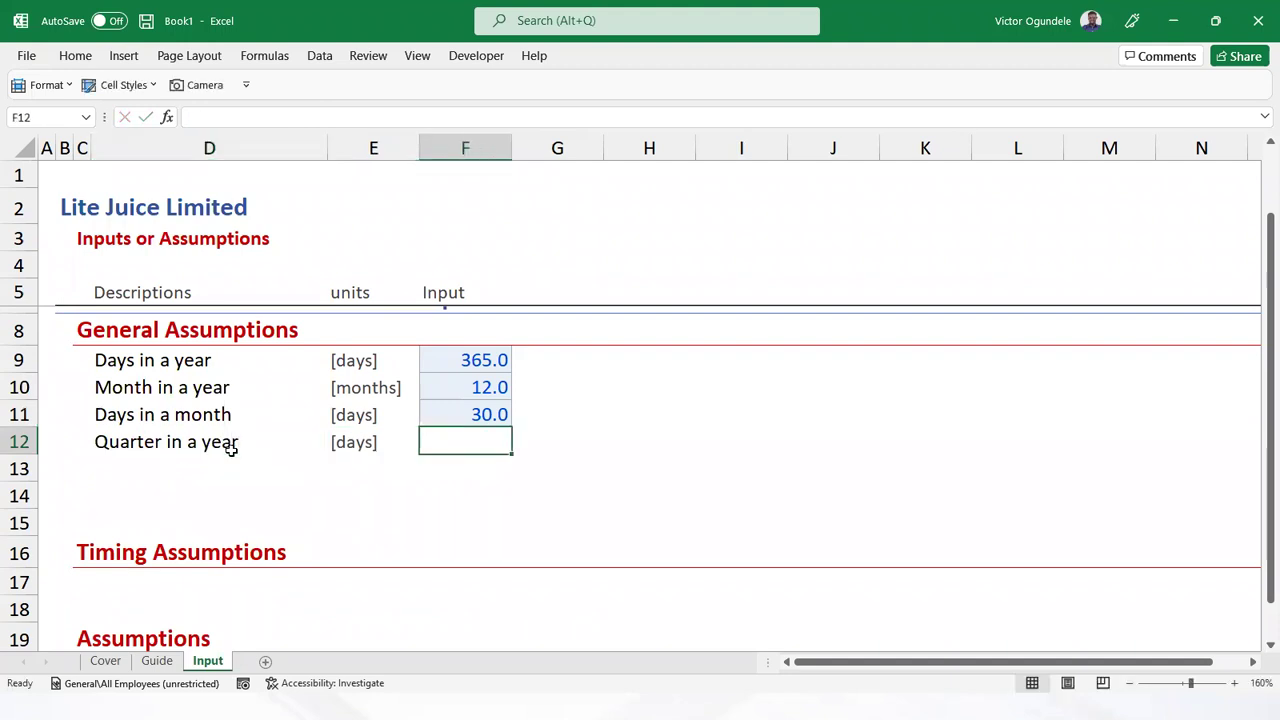
# Fill the input cell F11 down to F12 and set the quarters in a year to 4
pyautogui.hotkey('ctrl', 'd')
pyautogui.write('4')
pyautogui.press('Return')
# Enter the description Months in a quarter in D13
pyautogui.press('Left')
pyautogui.press('Left')
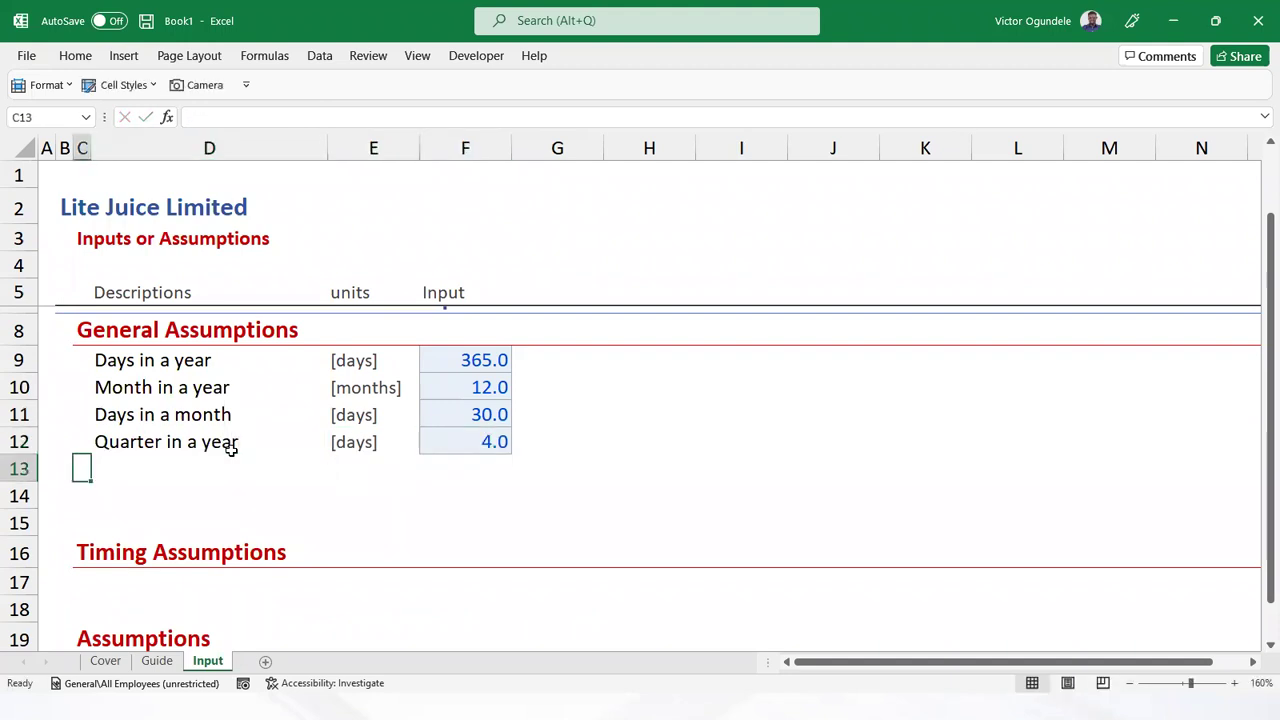
pyautogui.press('Right')
pyautogui.write('Months in a quarter')
pyautogui.press('Right')
pyautogui.press('Right')
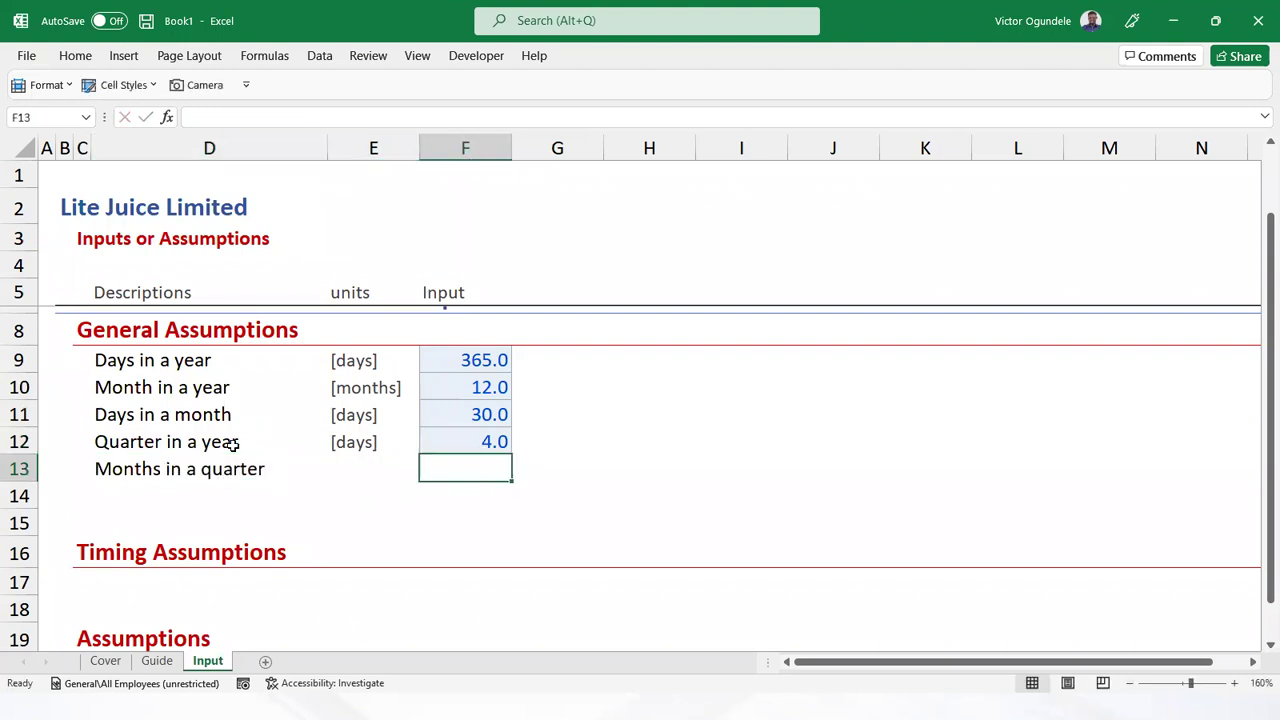
# Change the unit of Quarter in a year in E12 to [qtr]
pyautogui.press('Left')
pyautogui.press('Up')
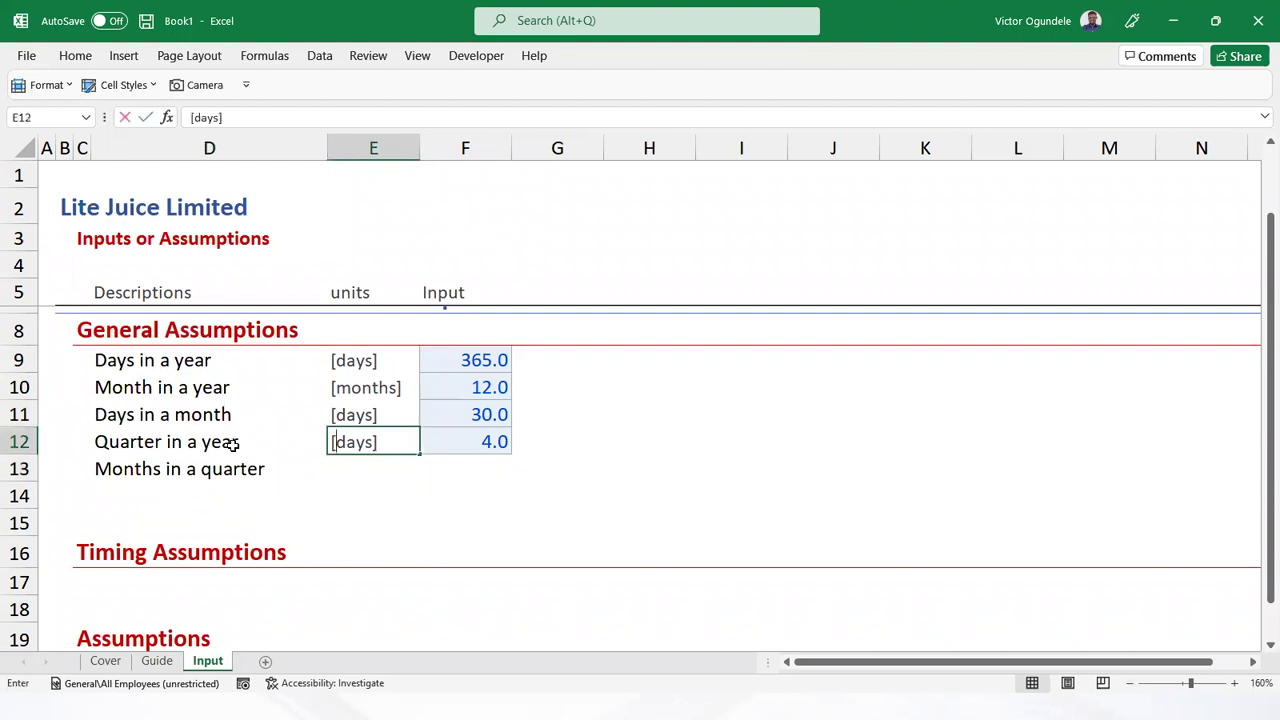
pyautogui.write('[')
pyautogui.write('m')
pyautogui.press('BackSpace')
pyautogui.press('BackSpace')
pyautogui.write('qe')
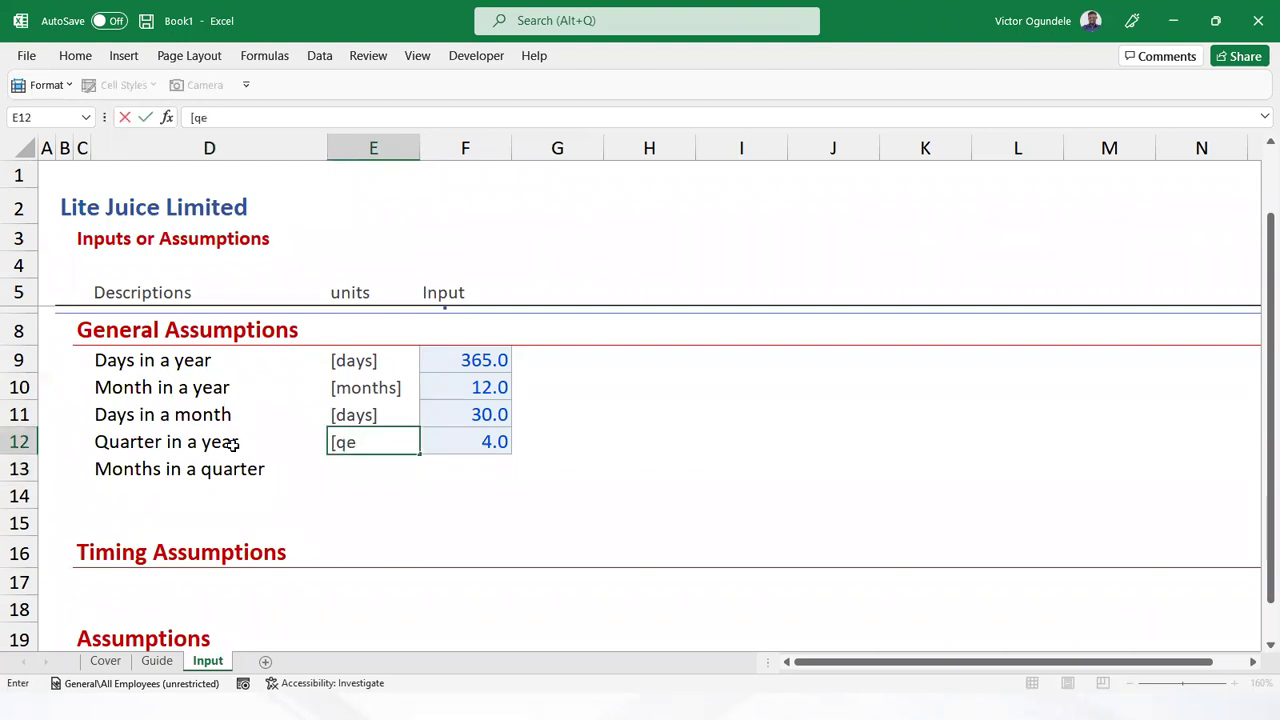
pyautogui.press('BackSpace')
pyautogui.write('tr]')
pyautogui.press('Return')
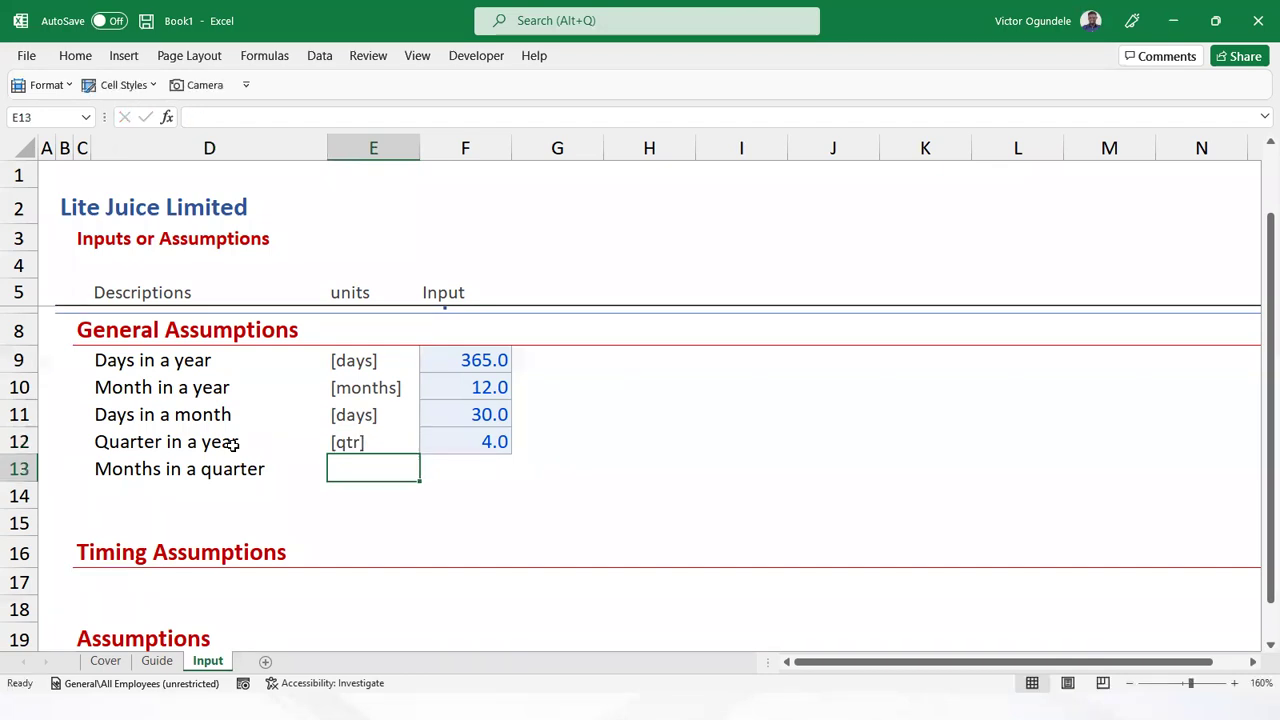
# Fill the unit cell E12 down to E13 and set the unit there to [months]
pyautogui.write('[m')
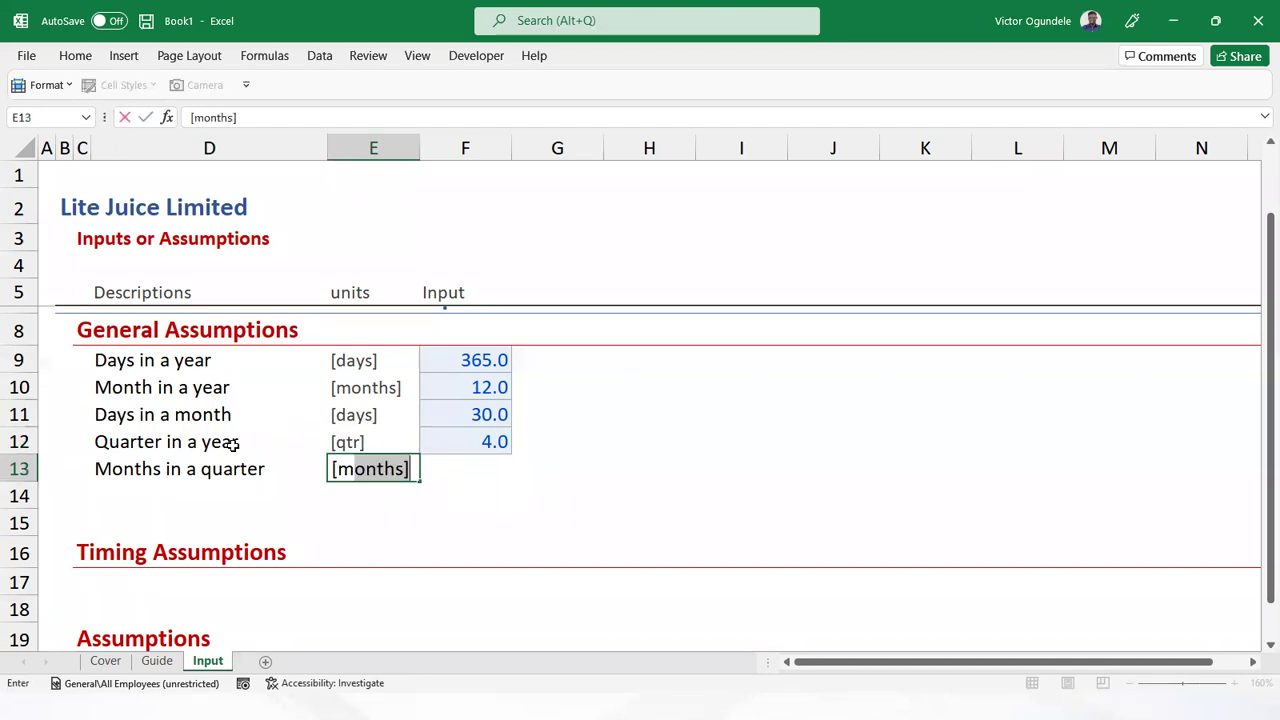
pyautogui.press('Escape')
pyautogui.hotkey('ctrl', 'd')
pyautogui.write('[months]')
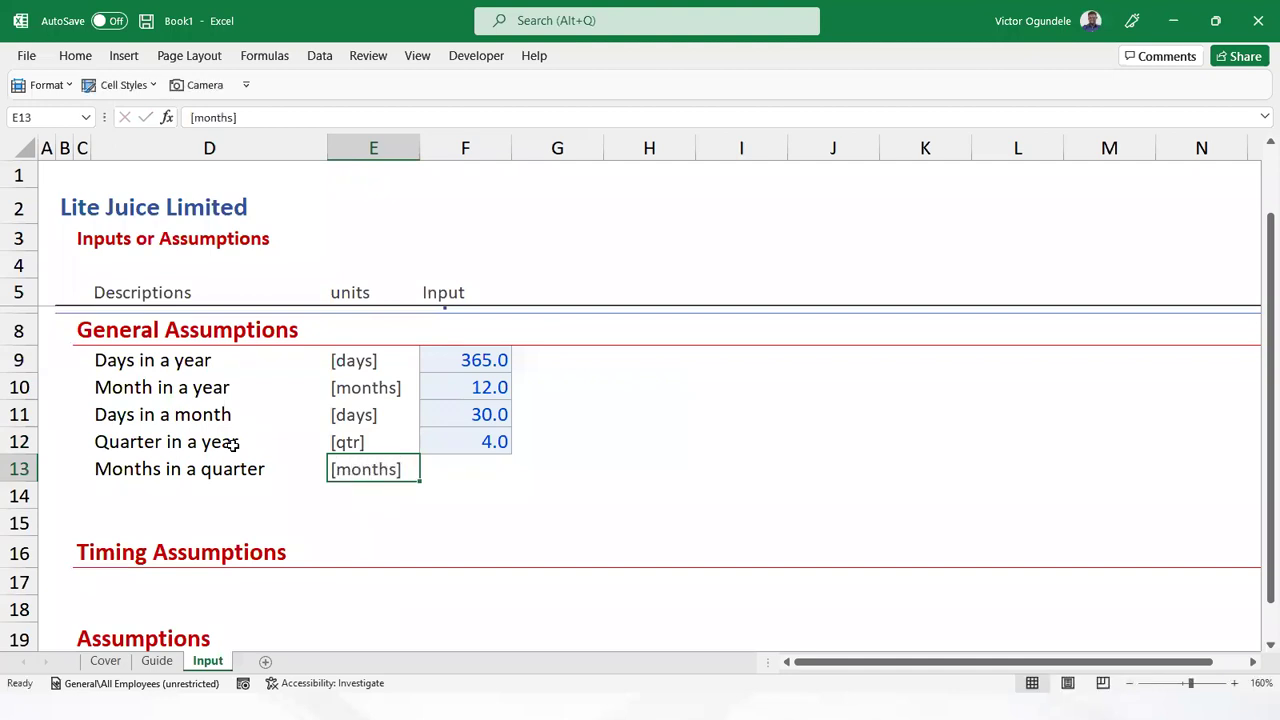
# Fill the input cell F12 down to F13 and set the months in a quarter to 3
pyautogui.press('Tab')
pyautogui.hotkey('ctrl', 'd')
pyautogui.write('3')
pyautogui.hotkey('ctrl', 'Return')
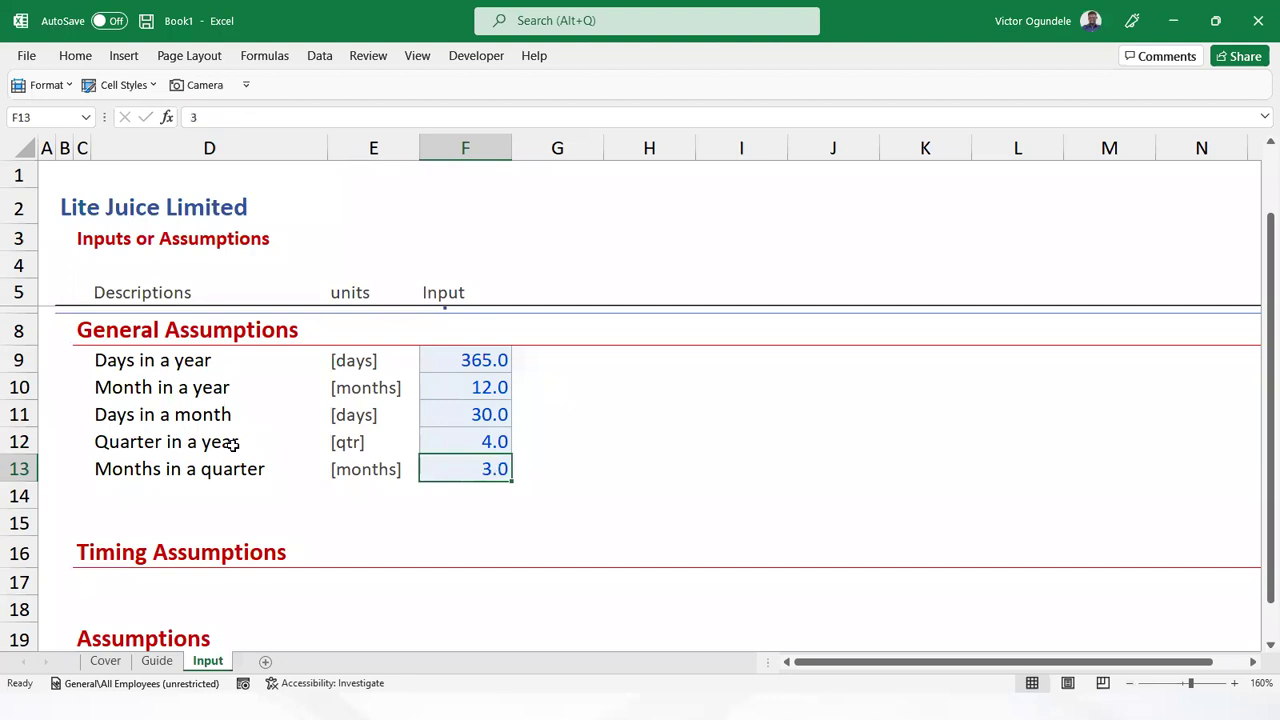
# Delete the empty row 15 directly above the Timing Assumptions heading
pyautogui.press('Left')
pyautogui.press('Left')
pyautogui.press('Left')
pyautogui.press('Down')
pyautogui.press('Down')
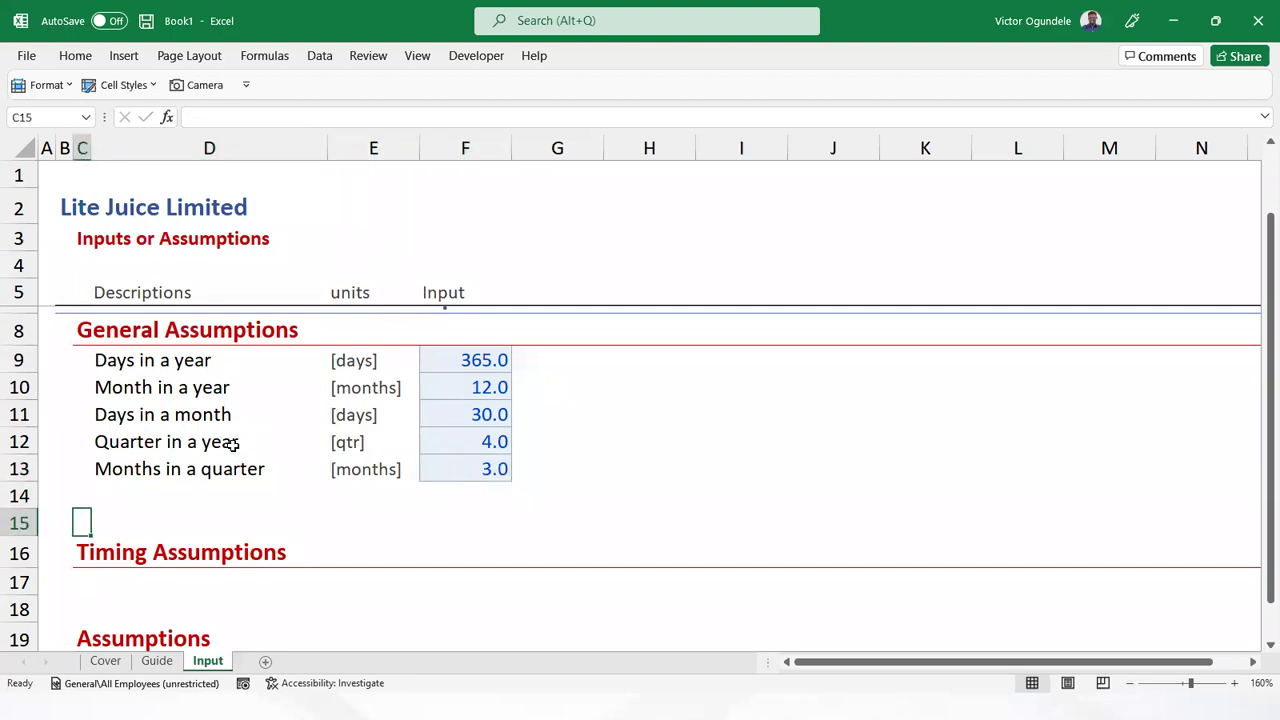
pyautogui.hotkey('shift', 'space')
pyautogui.hotkey('ctrl', '-')
# Delete row 18 holding the placeholder Assumptions heading below the Timing Assumptions section
pyautogui.press('Down')
pyautogui.press('Down')
pyautogui.press('Down')
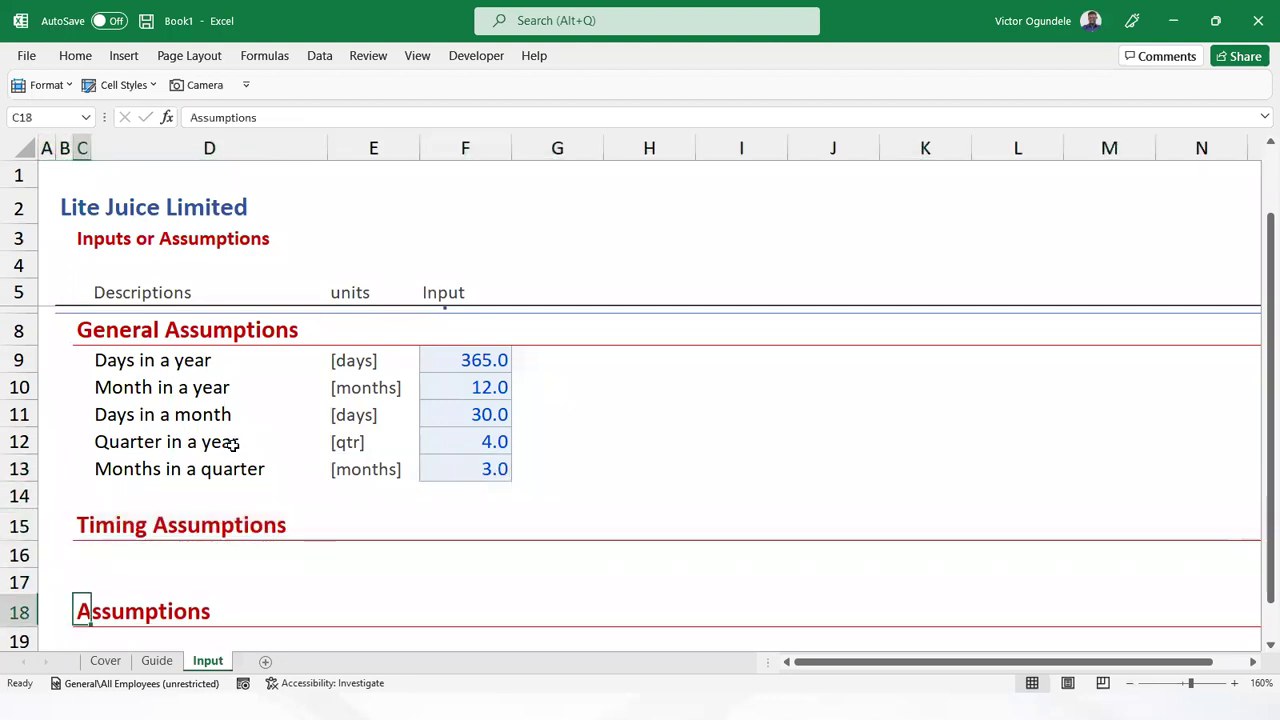
pyautogui.hotkey('shift', 'space')
pyautogui.write('+')
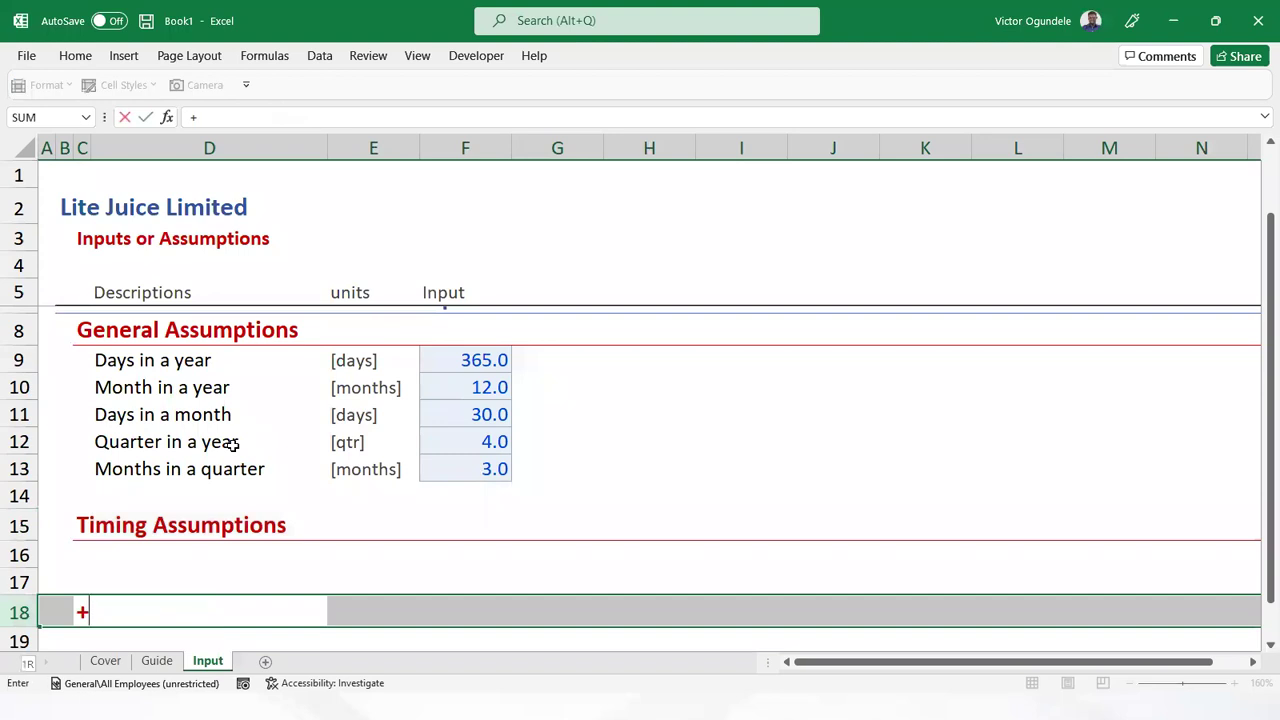
pyautogui.press('Escape')
pyautogui.press('Delete')
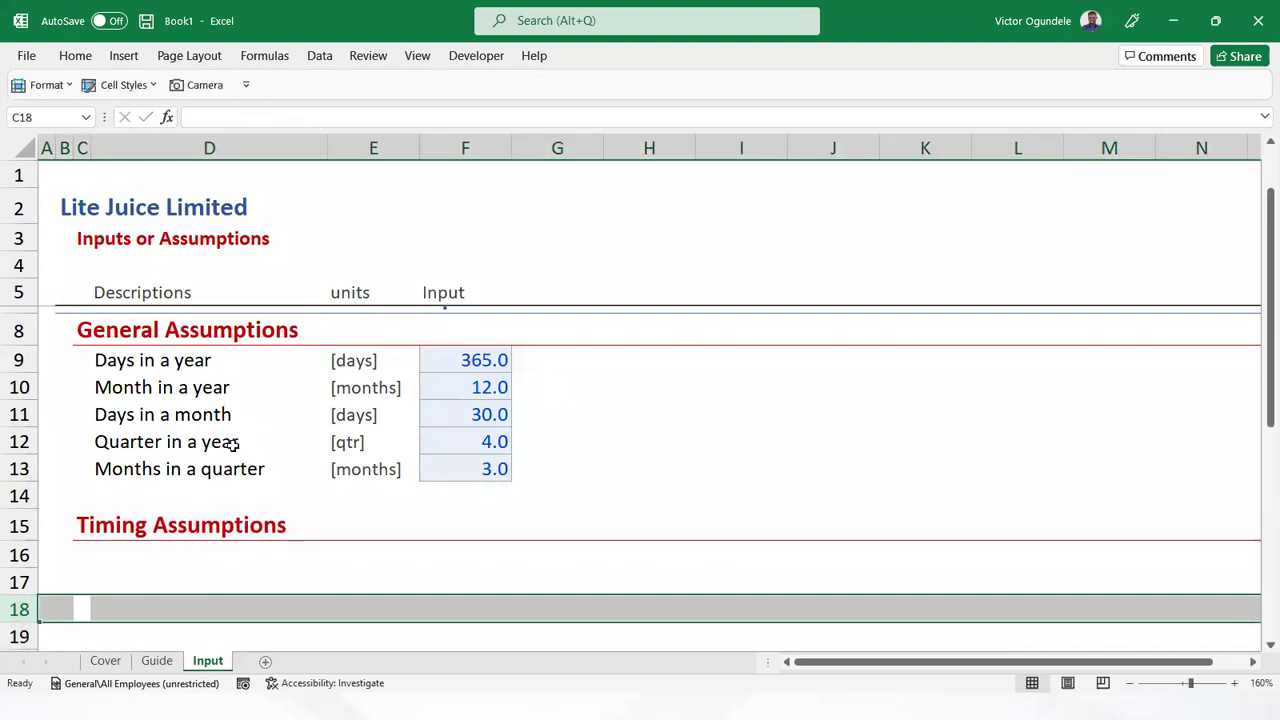
pyautogui.keyDown('ctrl'); pyautogui.scroll(-1, 232, 444); pyautogui.keyUp('ctrl')
pyautogui.scroll(-1, 328, 520)
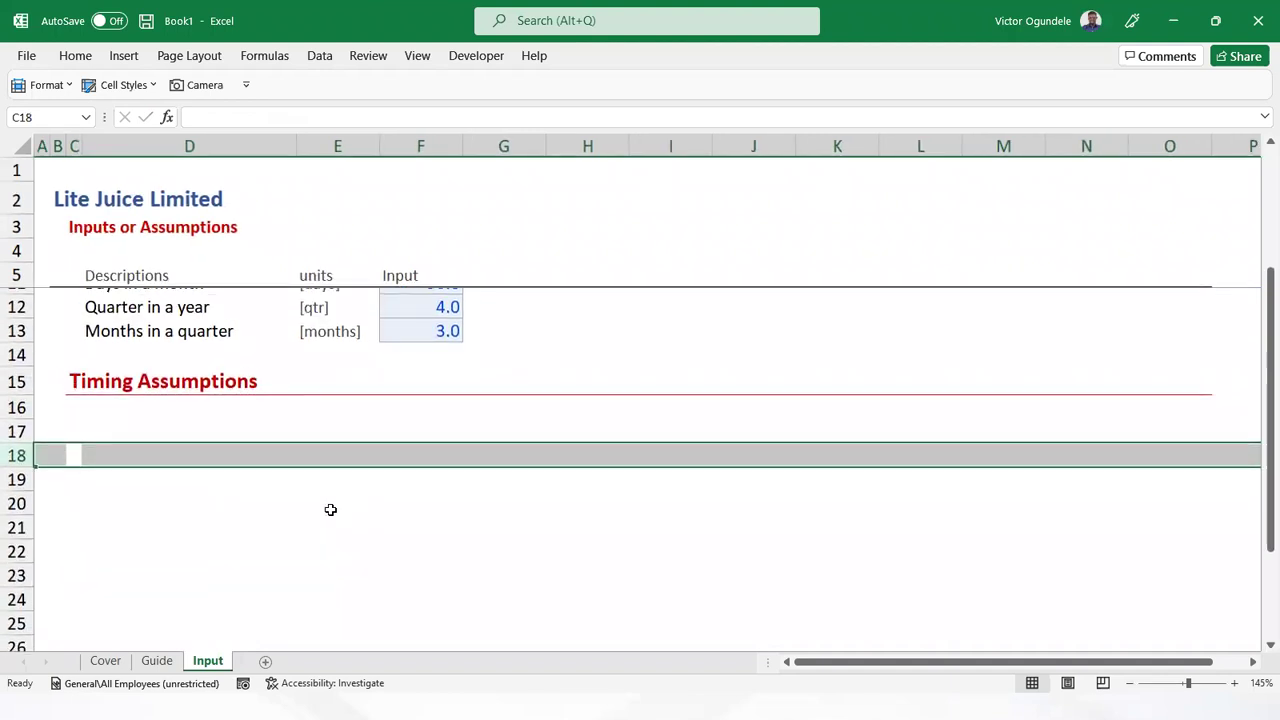
# Enter the label Construction period in cell D16, directly below the Timing Assumptions heading
pyautogui.press('Up')
pyautogui.press('Up')
pyautogui.press('Up')
pyautogui.press('Down')
pyautogui.press('Right')
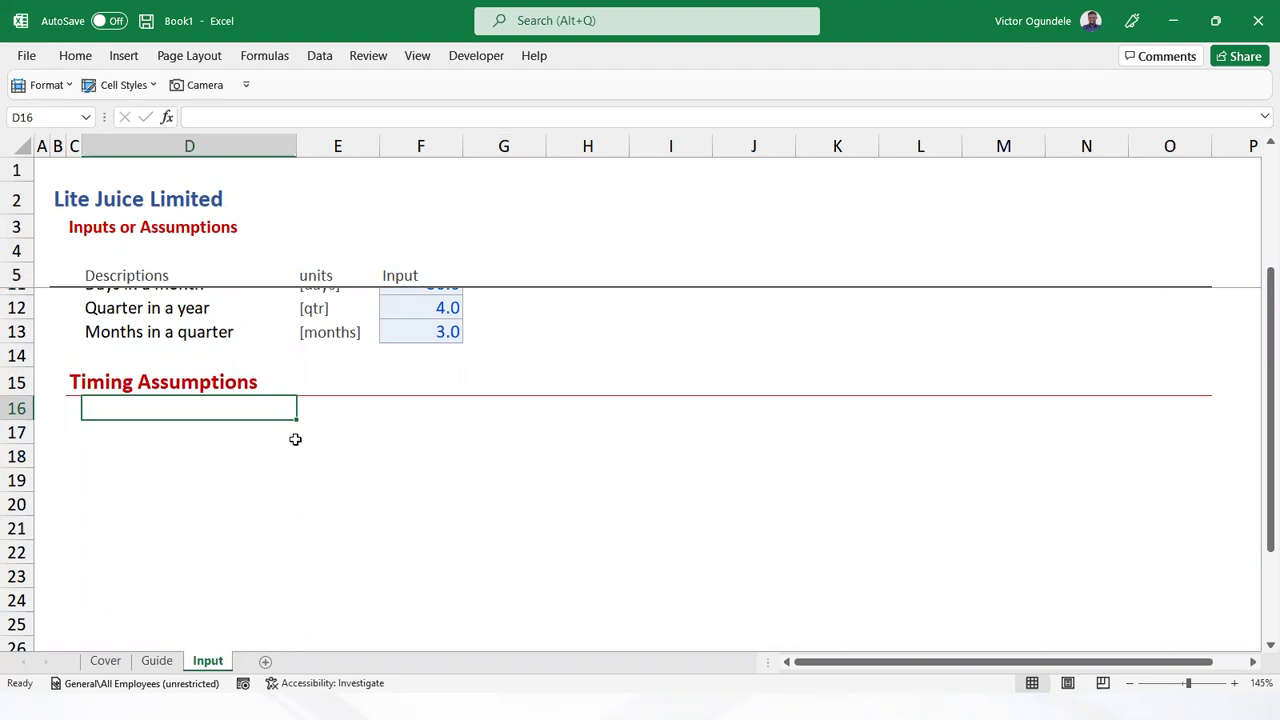
pyautogui.write('Construc')
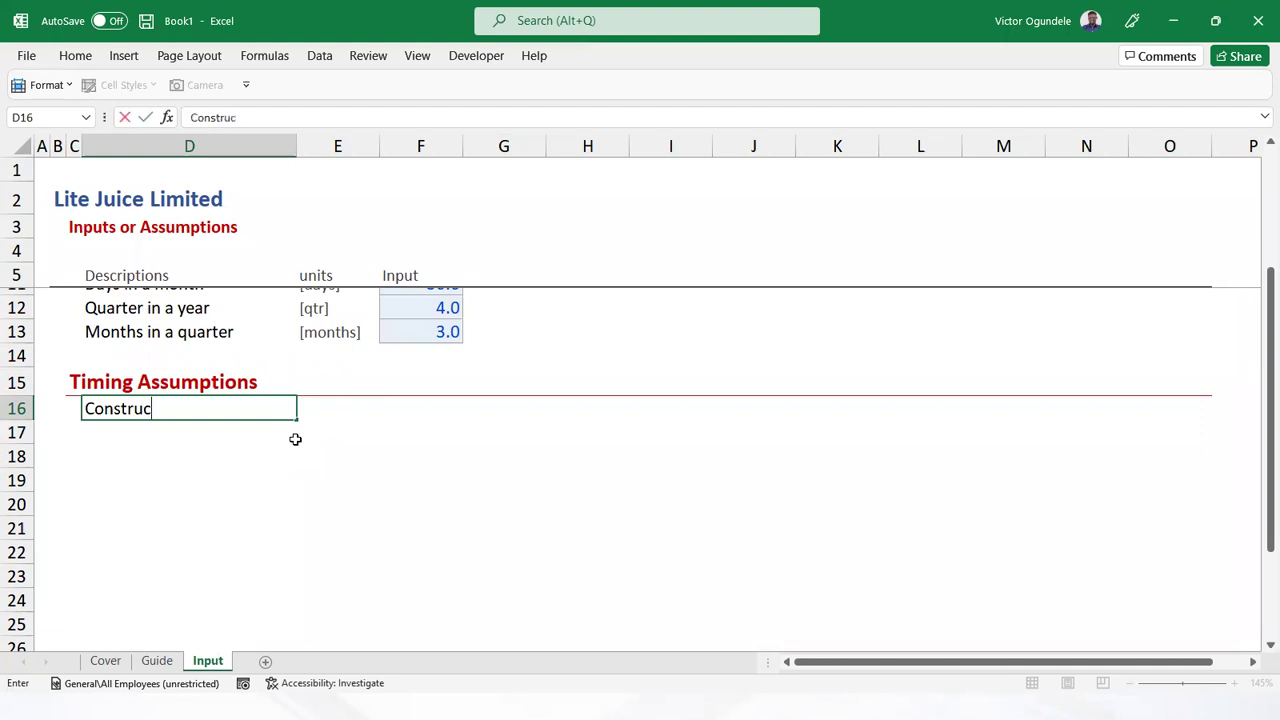
pyautogui.write('tion period')
pyautogui.hotkey('ctrl', 'Return')
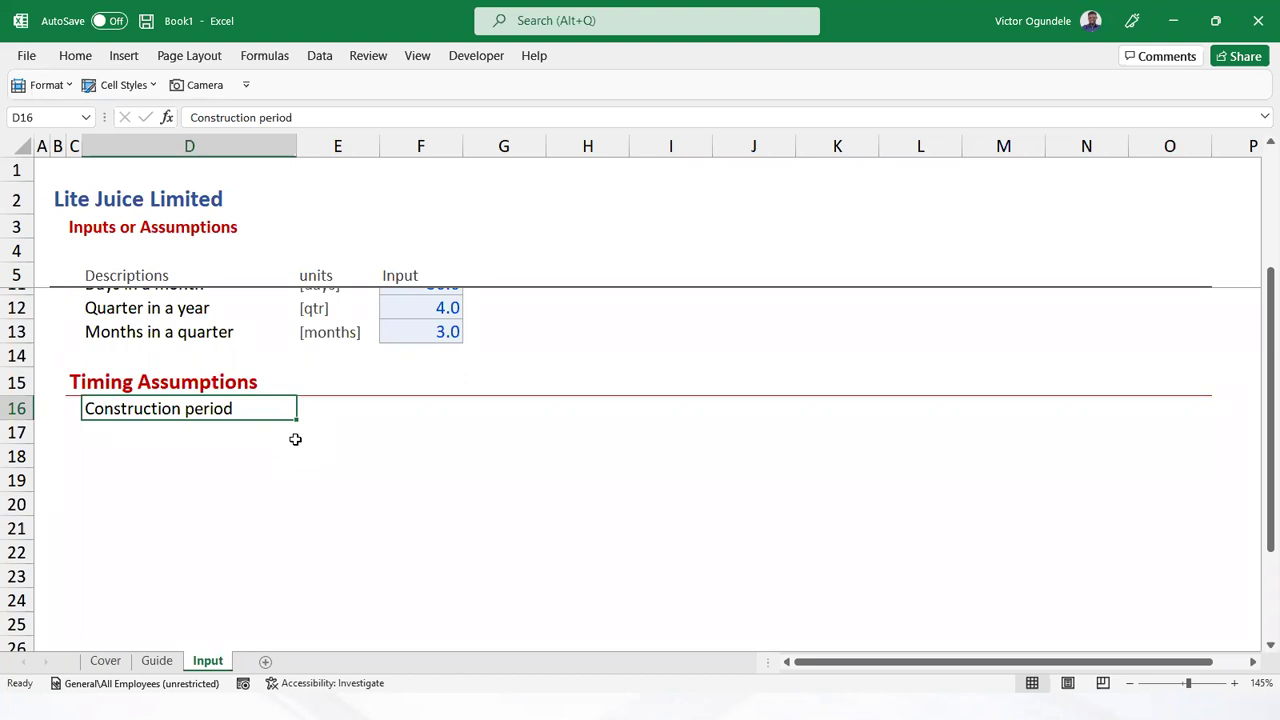
# Replace the text in D16 with Financial Period and make it a bold, underlined subheading
pyautogui.write('Financi')
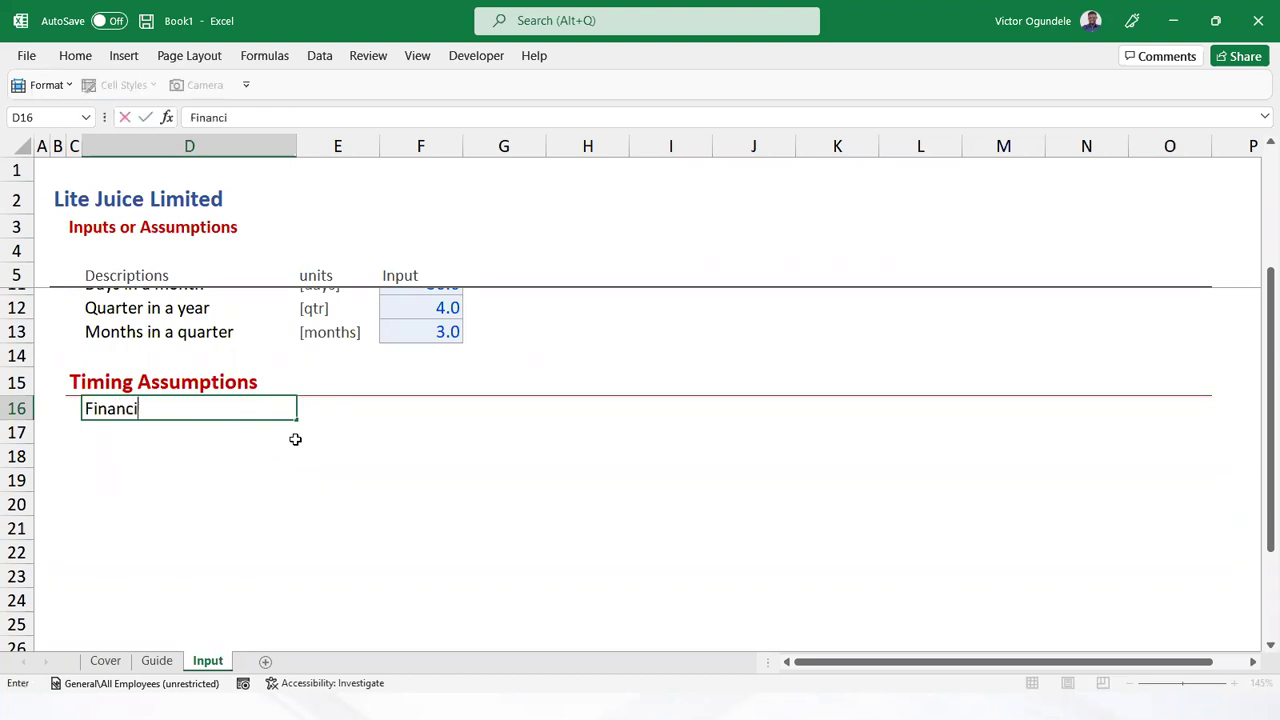
pyautogui.write('al Period')
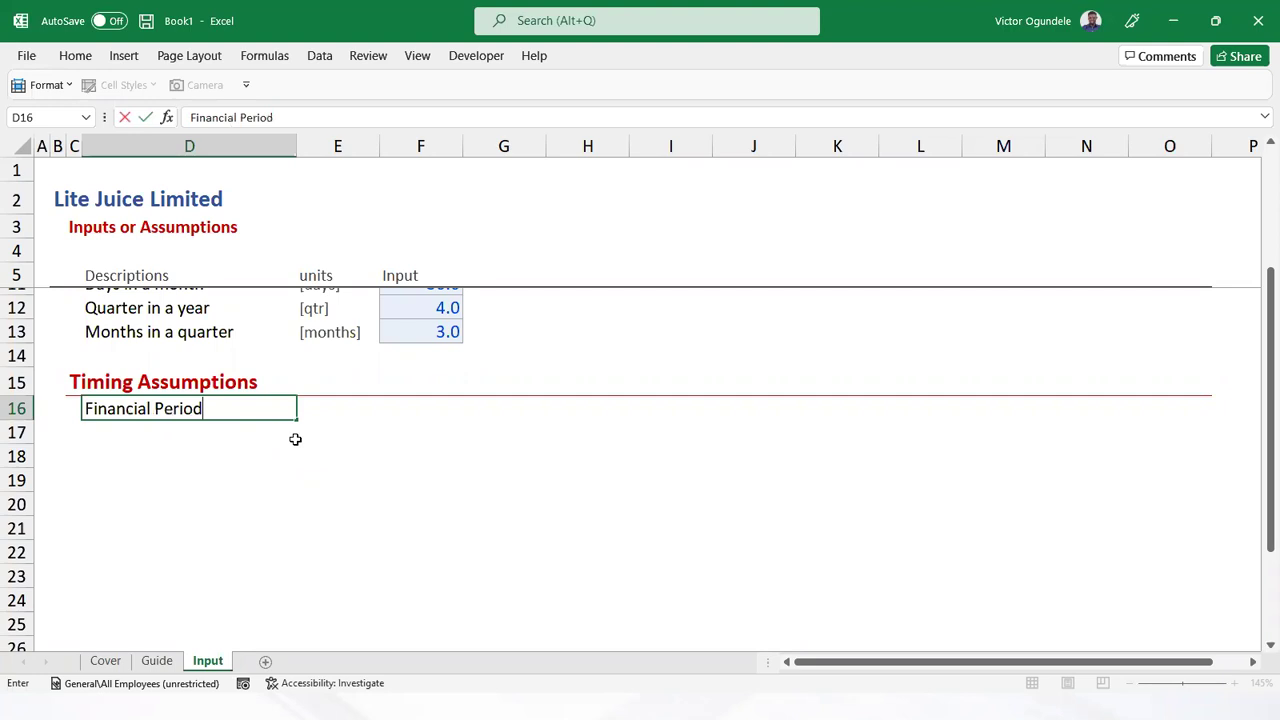
pyautogui.hotkey('ctrl', 'Return')
pyautogui.hotkey('ctrl', 'b')
pyautogui.hotkey('ctrl', 'u')
pyautogui.press('Down')
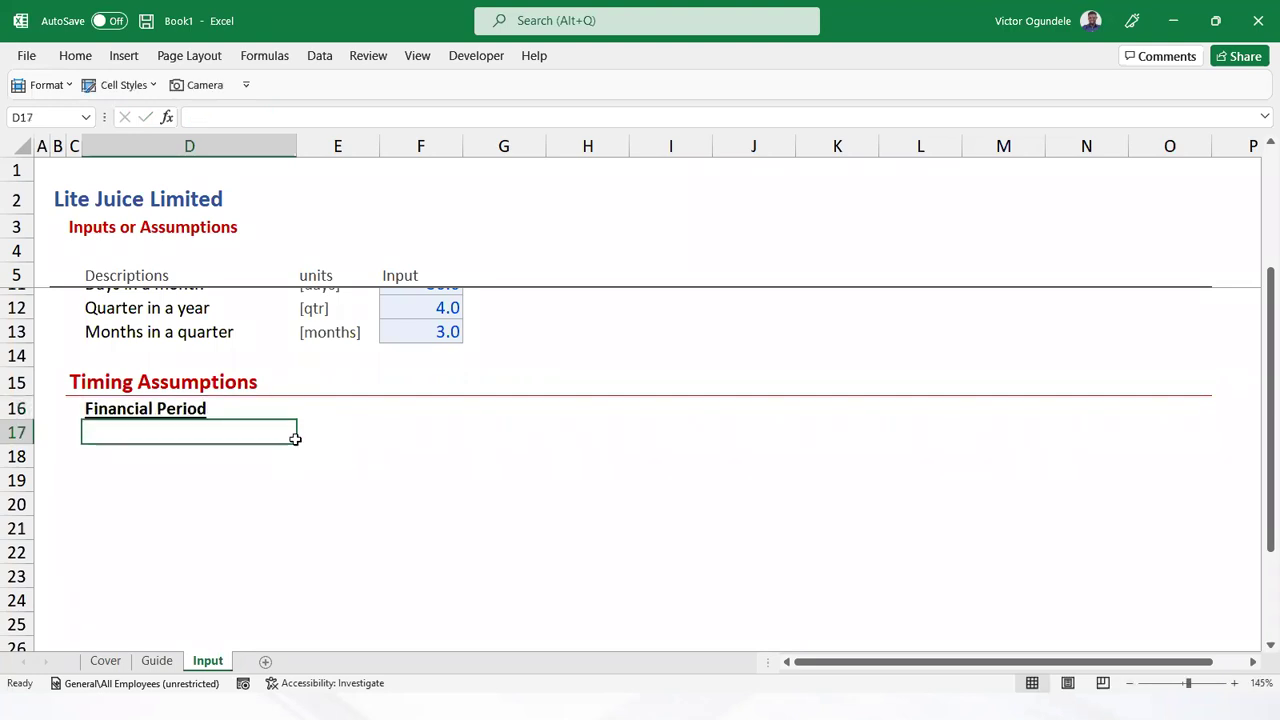
# Add the description Model start date in D17 below the Financial Period subheading
pyautogui.scroll(2, 295, 438)
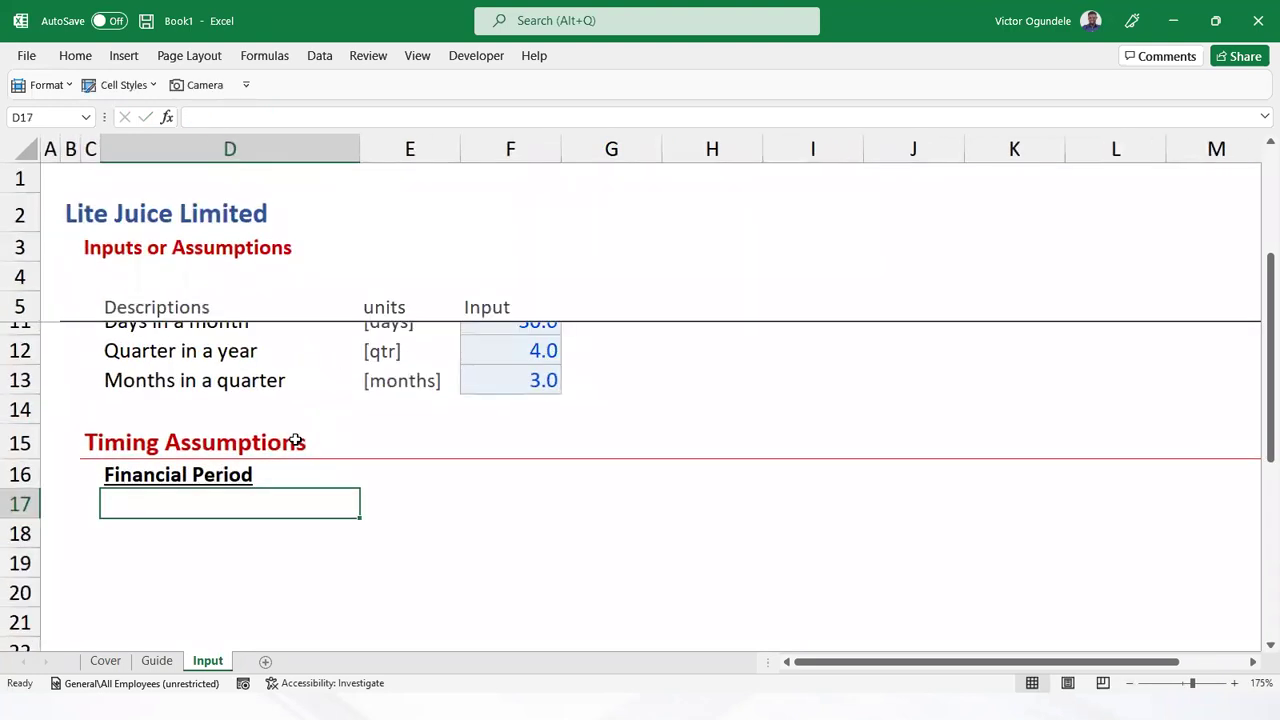
pyautogui.write('Mode')
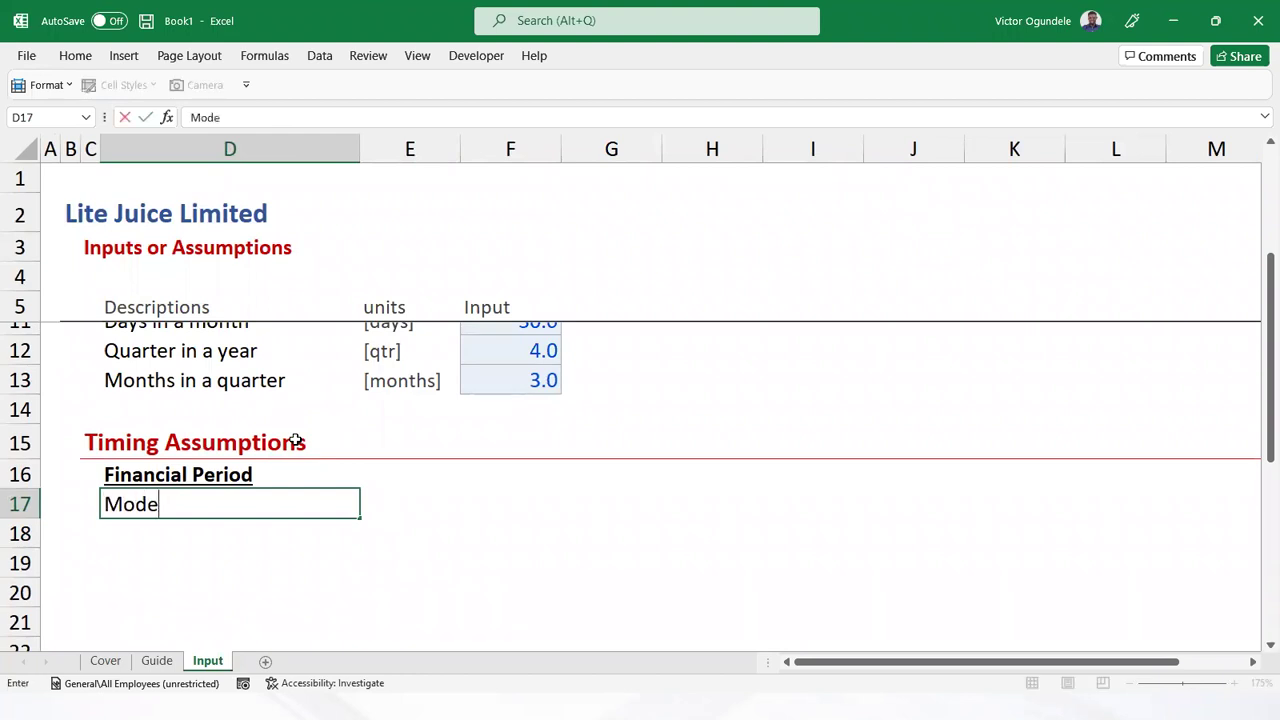
pyautogui.write('l start date')
pyautogui.press('Tab')
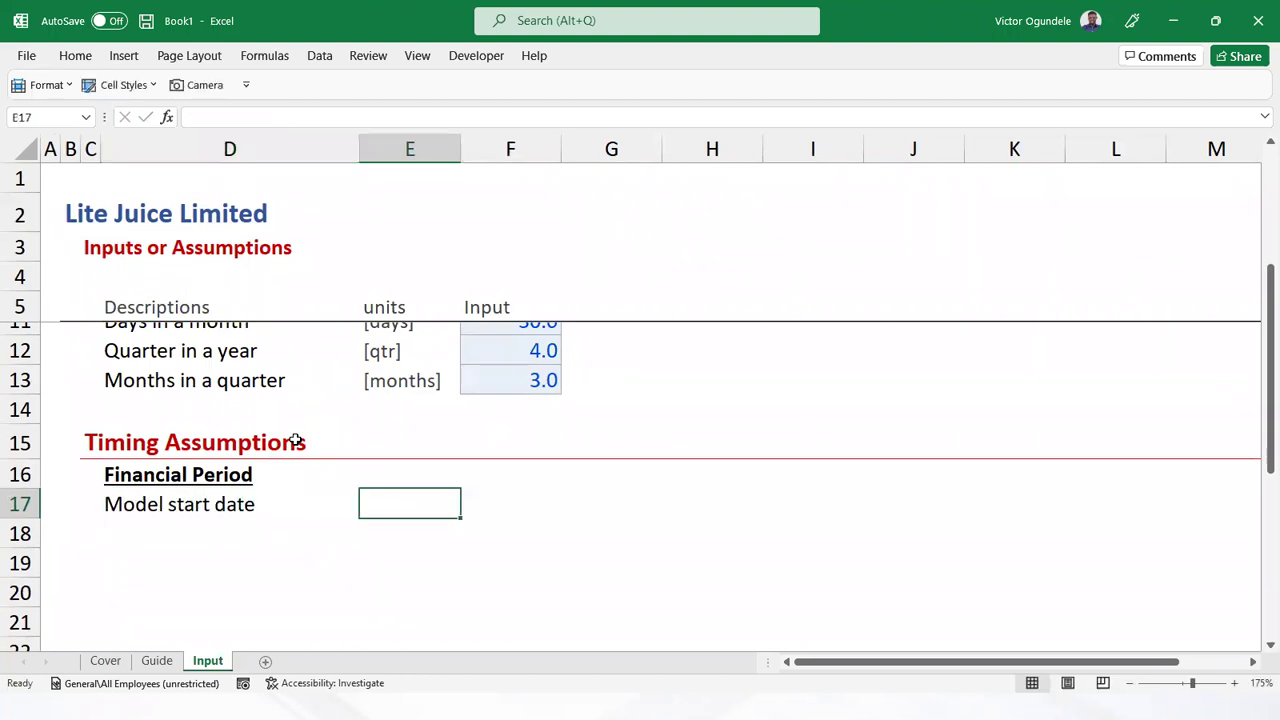
# Copy the unit cell E13 to E17 and set the model start date's unit to [date]
pyautogui.press('Up')
pyautogui.press('Up')
pyautogui.press('Up')
pyautogui.press('Up')
pyautogui.hotkey('ctrl', 'c')
pyautogui.press('Down')
pyautogui.press('Down')
pyautogui.press('Down')
pyautogui.press('Down')
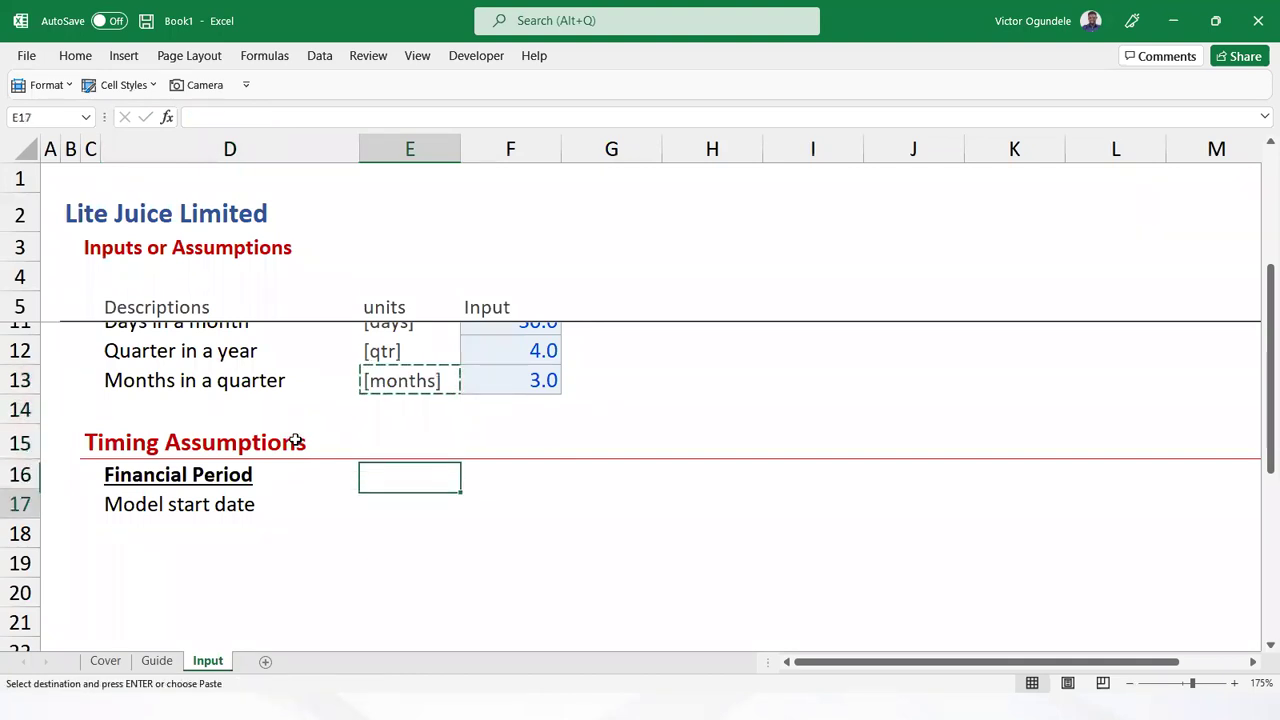
pyautogui.hotkey('ctrl', 'v')
pyautogui.write('[date]')
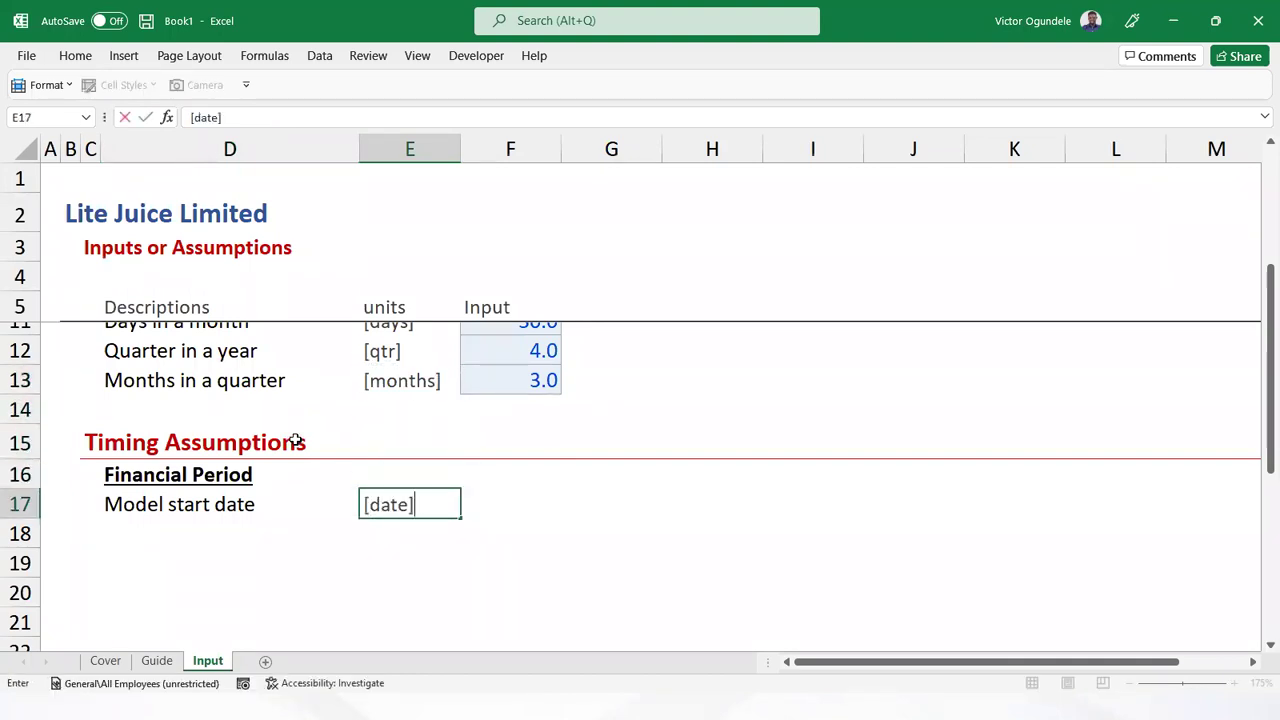
pyautogui.press('Tab')
# Apply the Input cell style to F17 and enter 01-01-2023 as the model start date
pyautogui.click(118, 84)
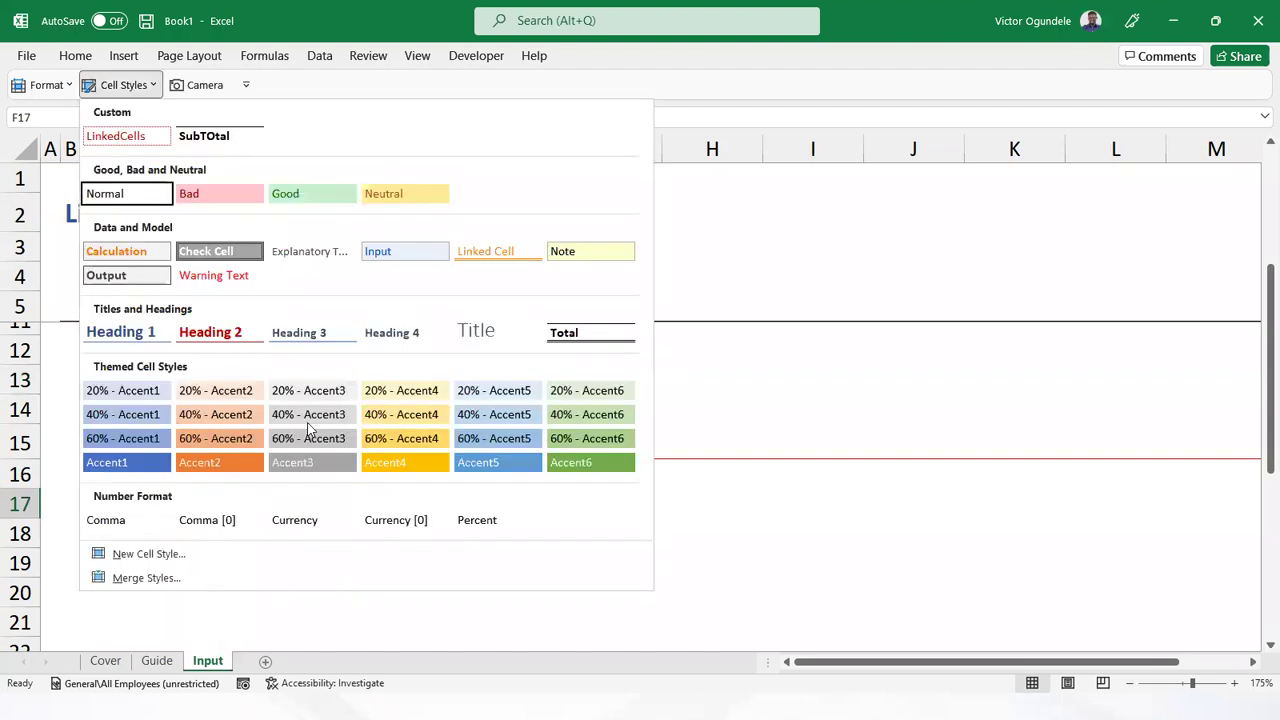
pyautogui.click(405, 251)
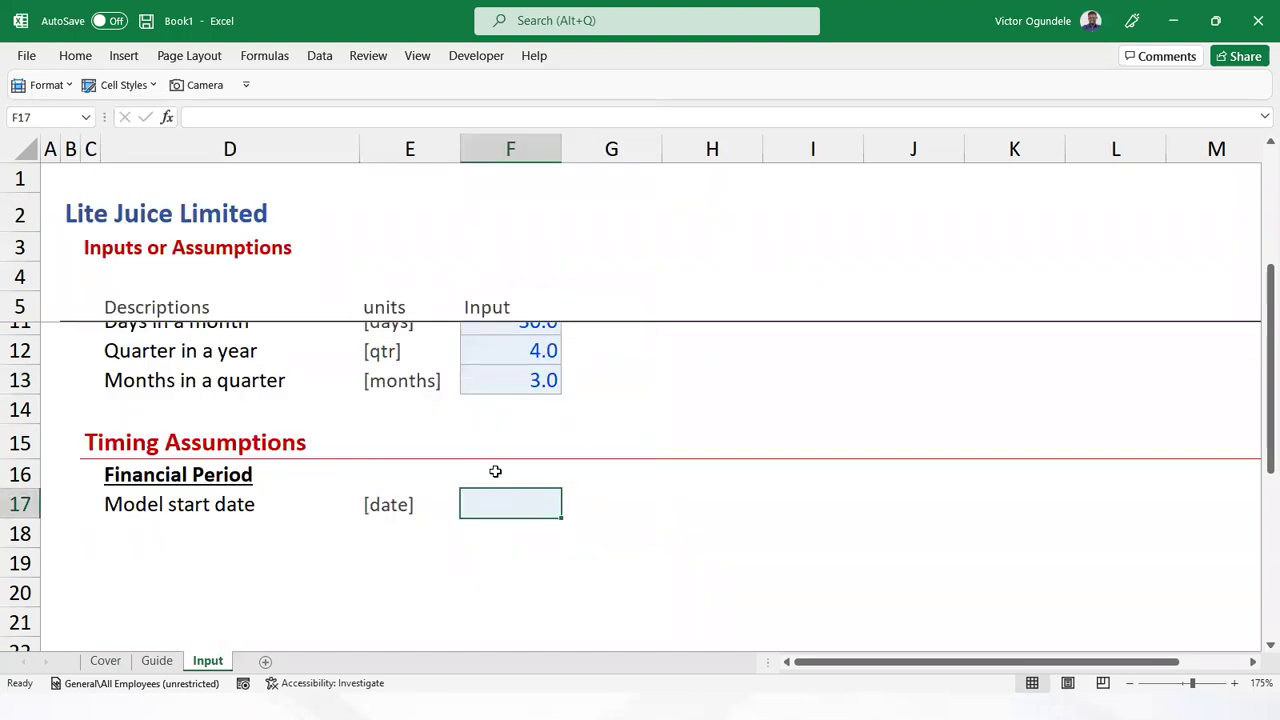
pyautogui.scroll(-1, 494, 465)
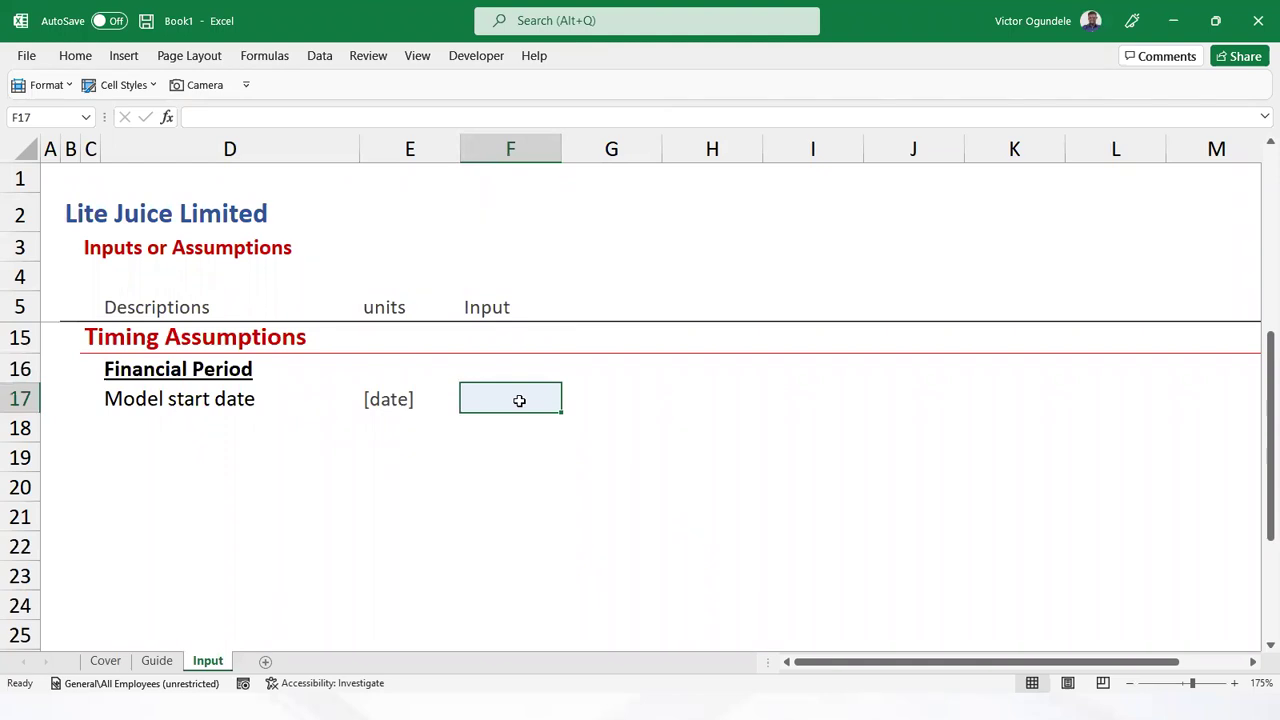
pyautogui.write('01')
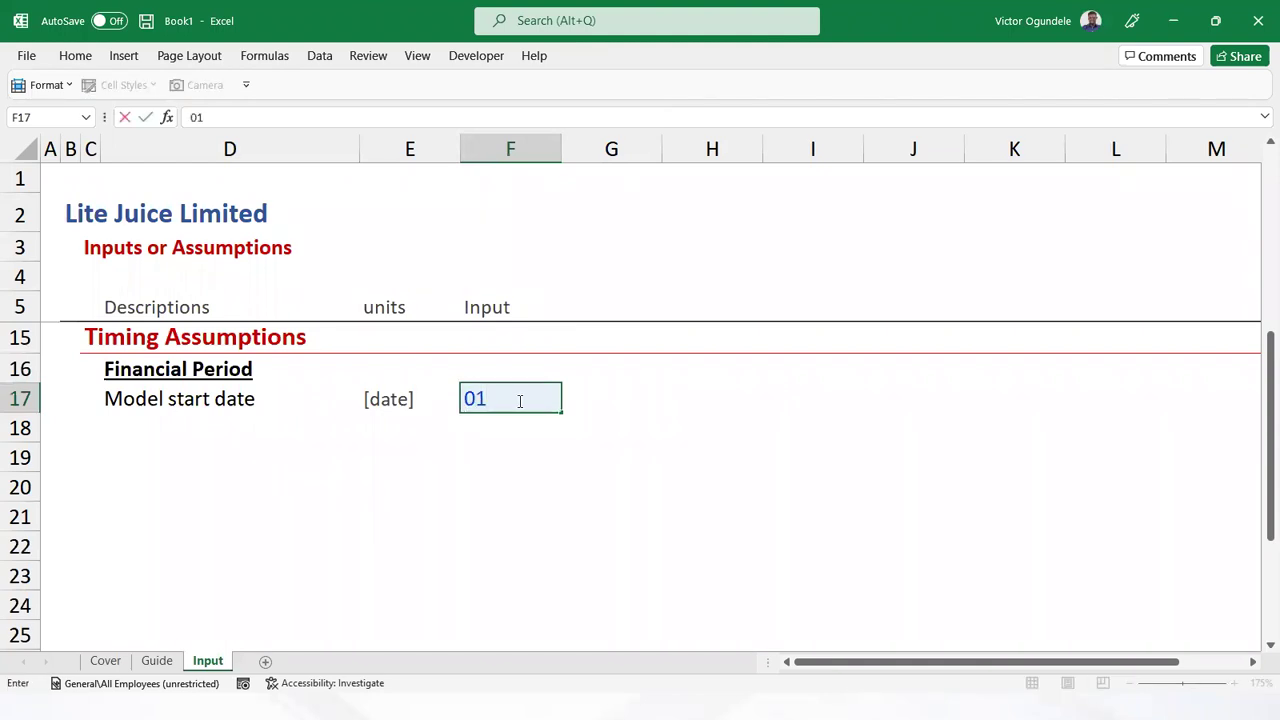
pyautogui.write('-01')
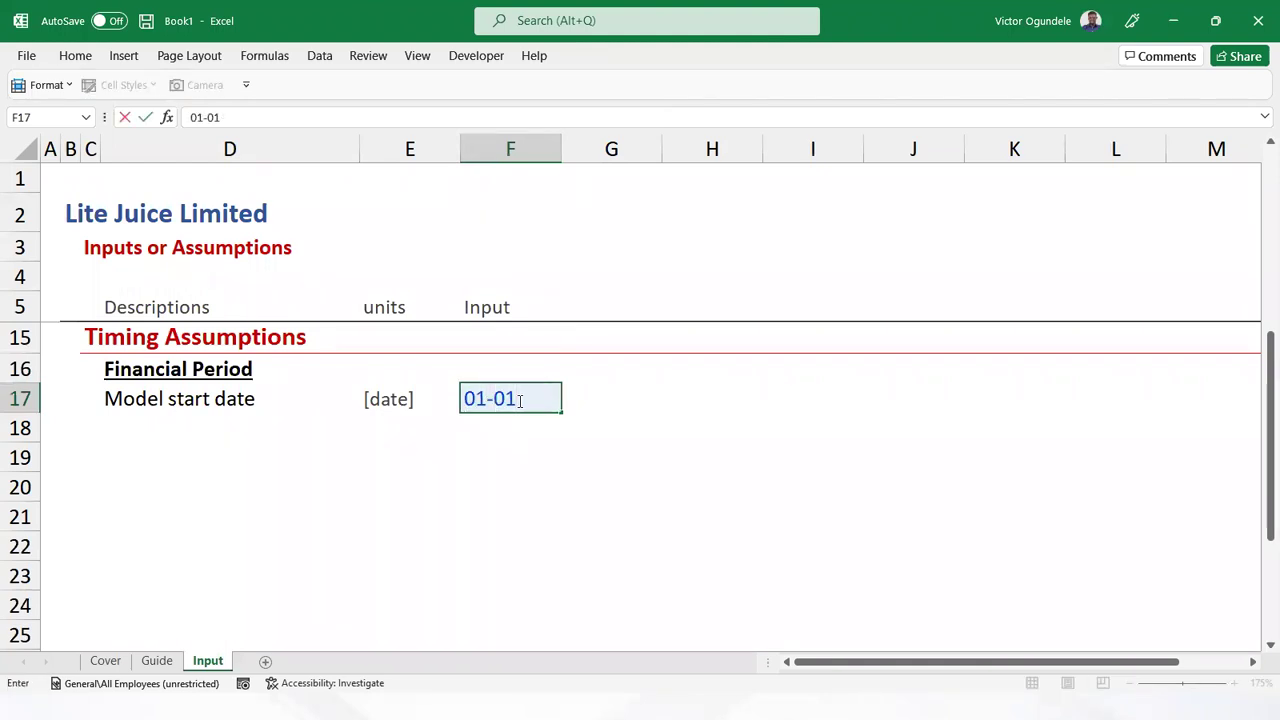
pyautogui.write('-2023')
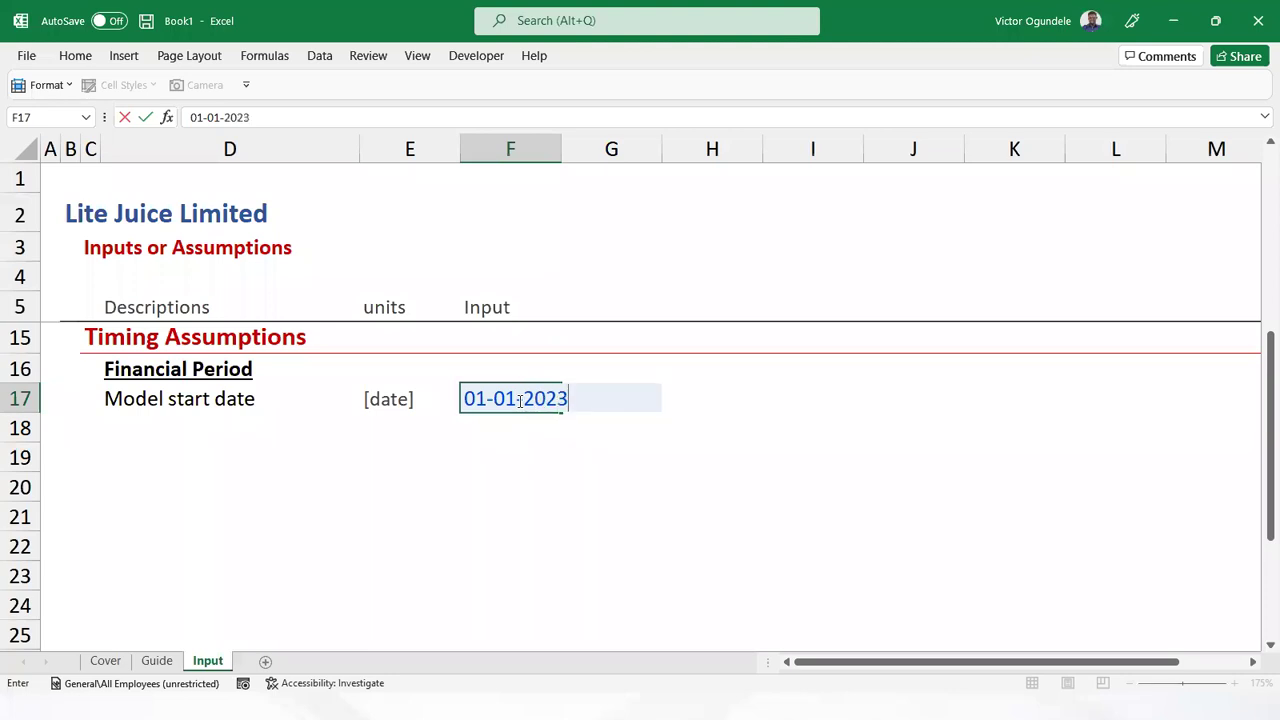
pyautogui.hotkey('ctrl', 'Return')
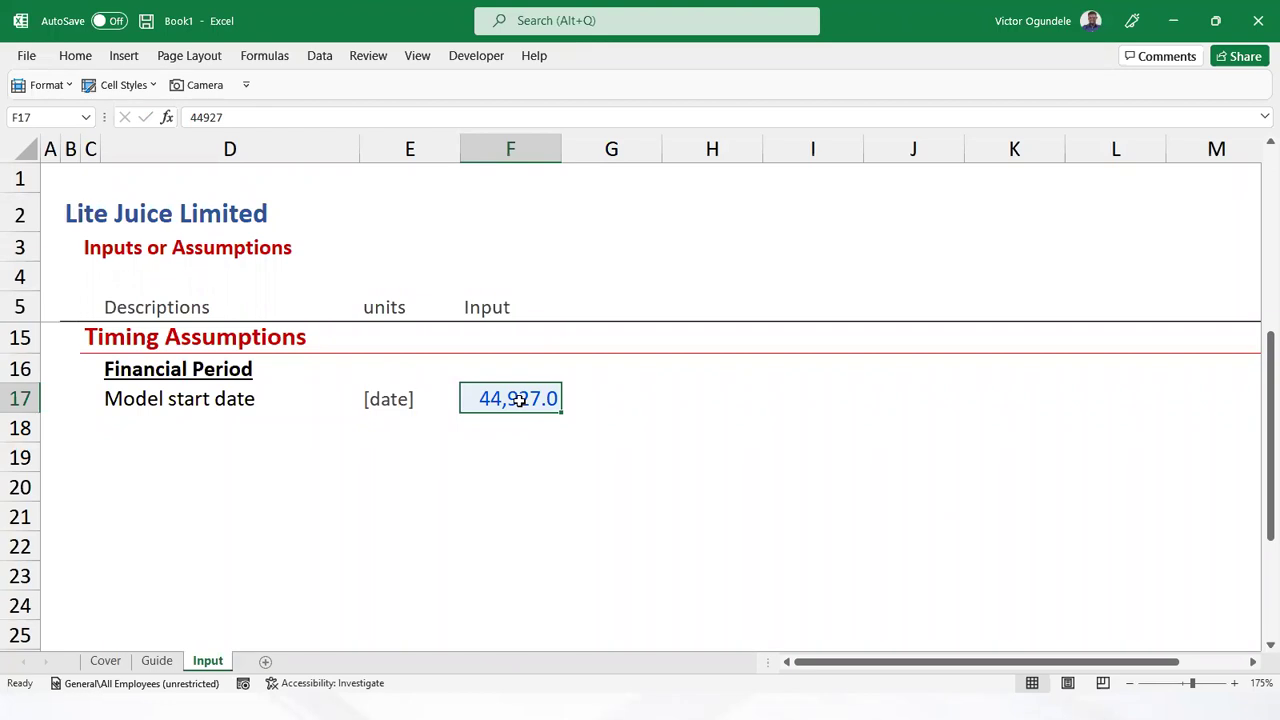
# Format the model start date in F17 with the custom number format dd/mmm/yyyy
pyautogui.hotkey('ctrl', 'shift', '2')
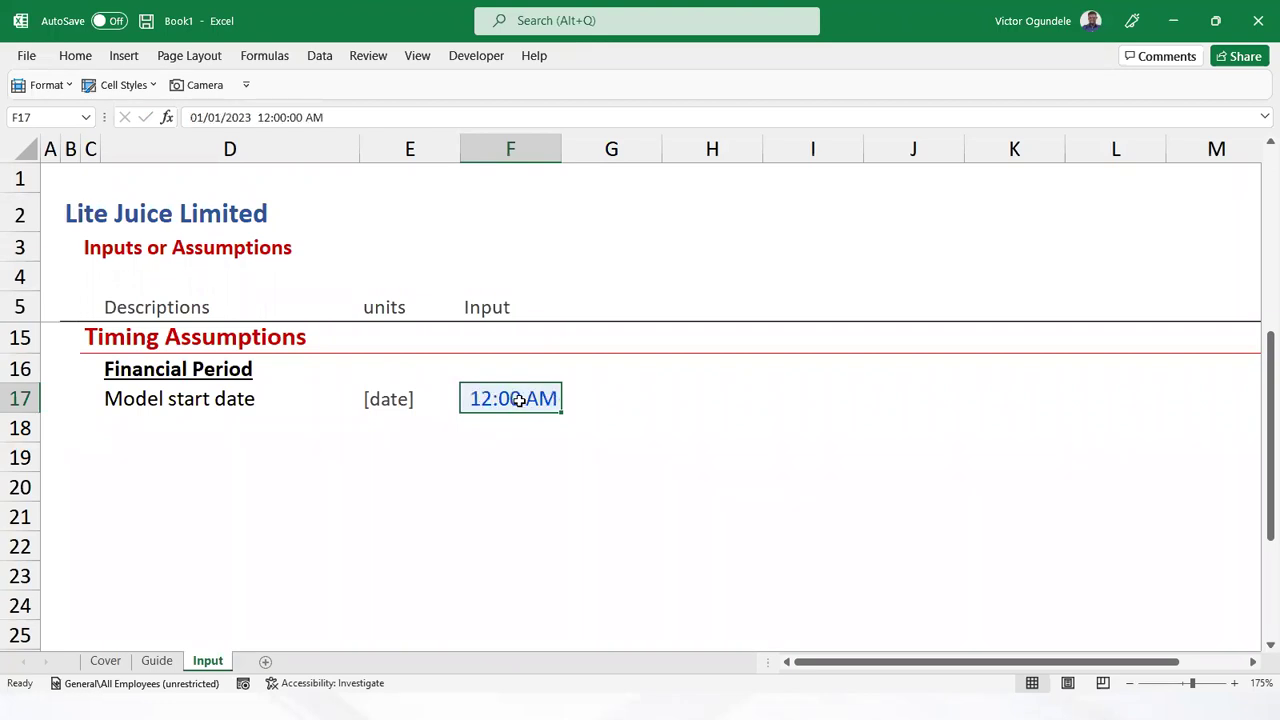
pyautogui.hotkey('ctrl', 'z')
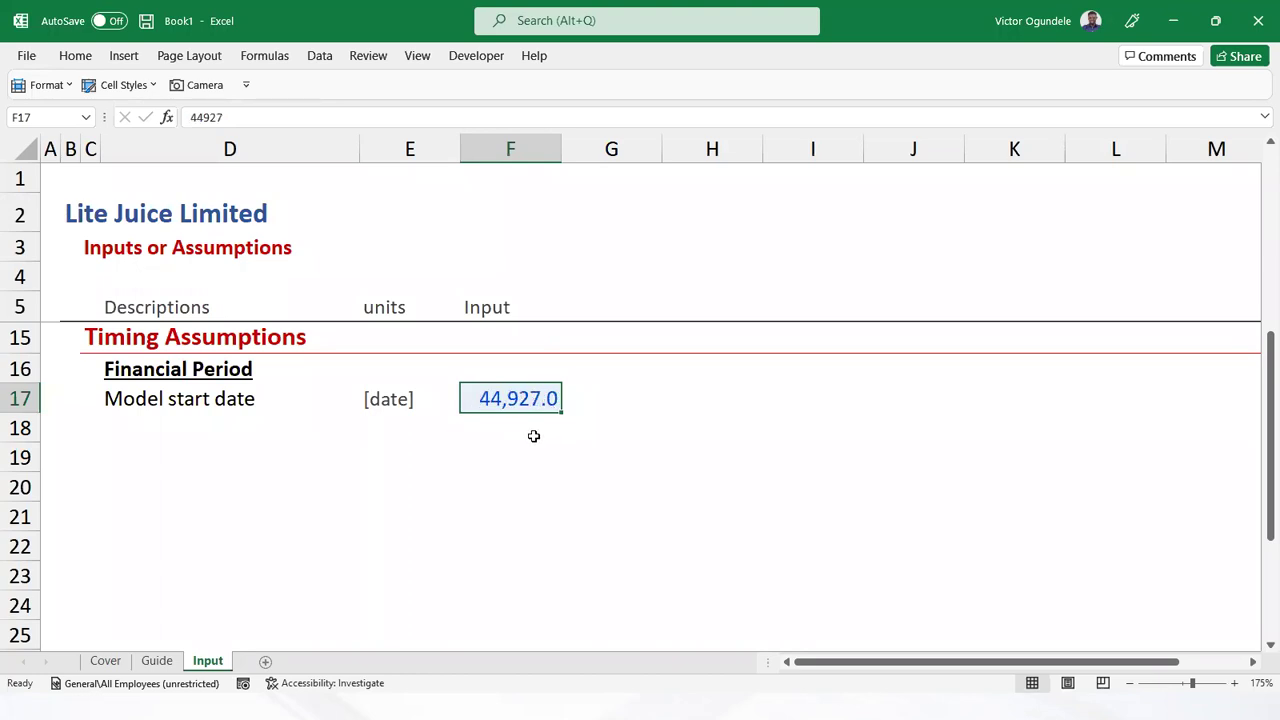
pyautogui.click(75, 58)
pyautogui.click(722, 278)
pyautogui.hotkey('ctrl', '1')
pyautogui.click(440, 182)
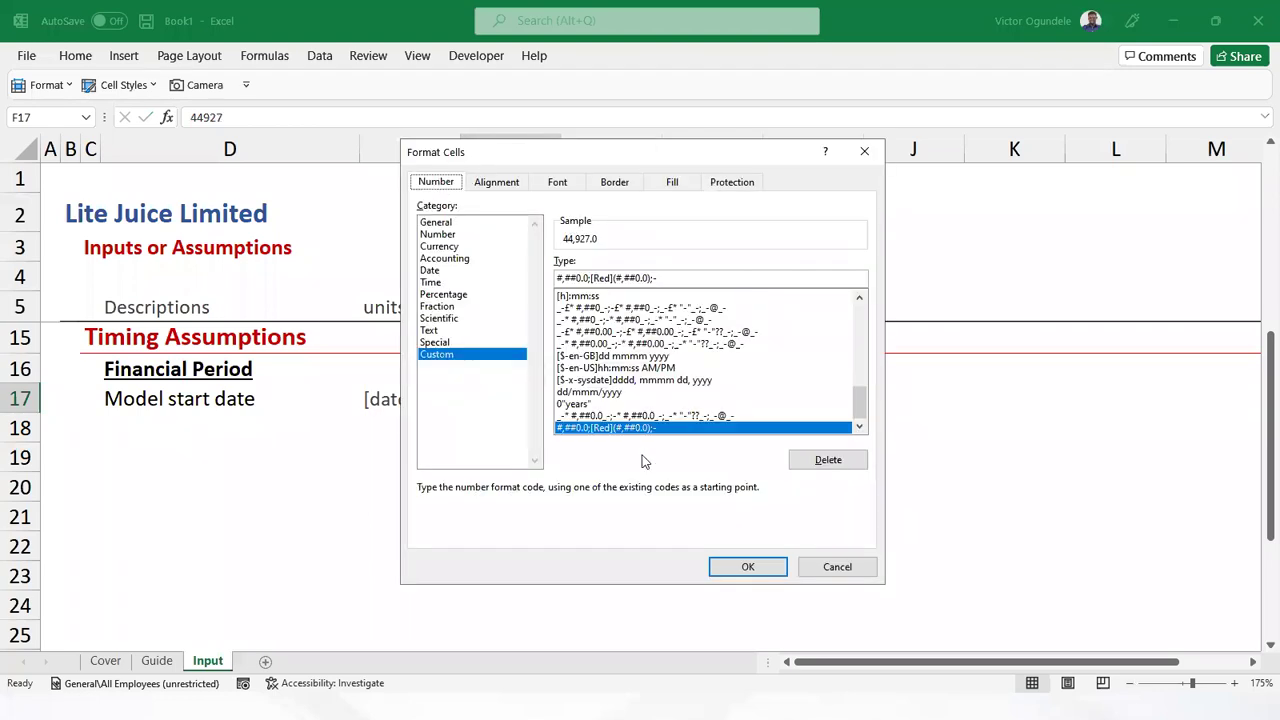
pyautogui.moveTo(860, 412); pyautogui.dragTo(862, 352)
pyautogui.click(612, 358)
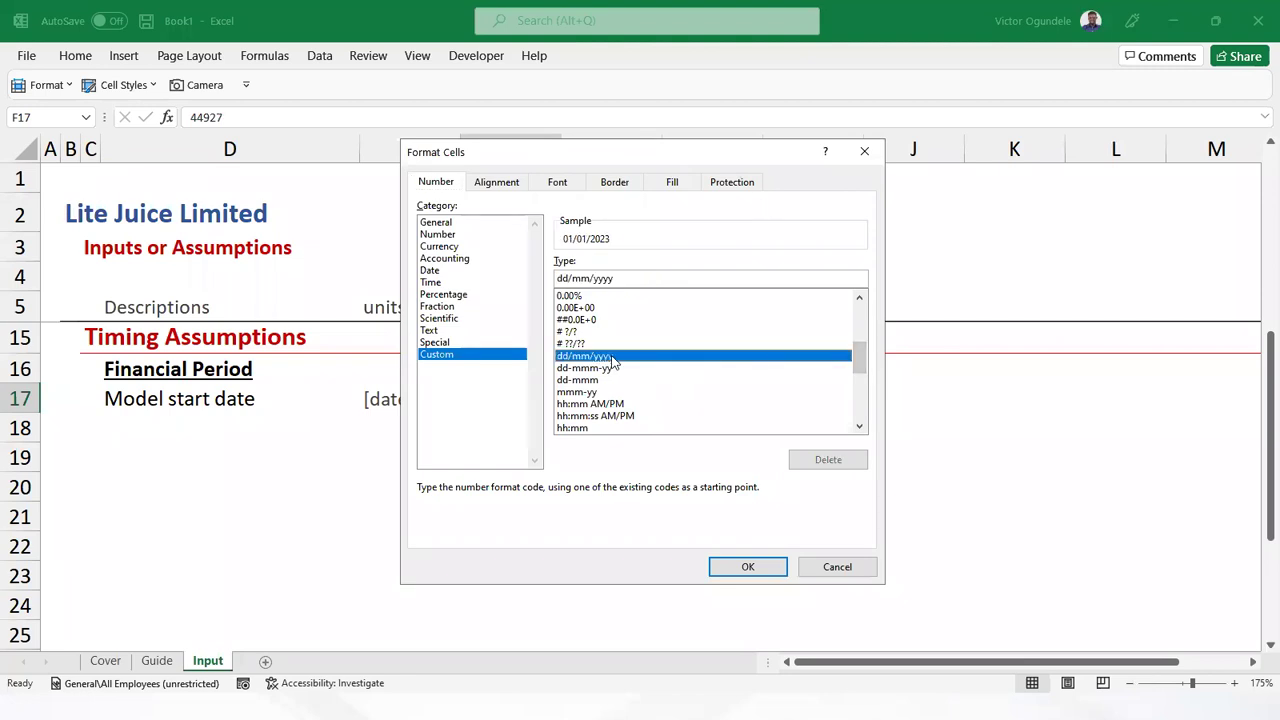
pyautogui.click(586, 278)
pyautogui.write('m')
pyautogui.click(748, 567)
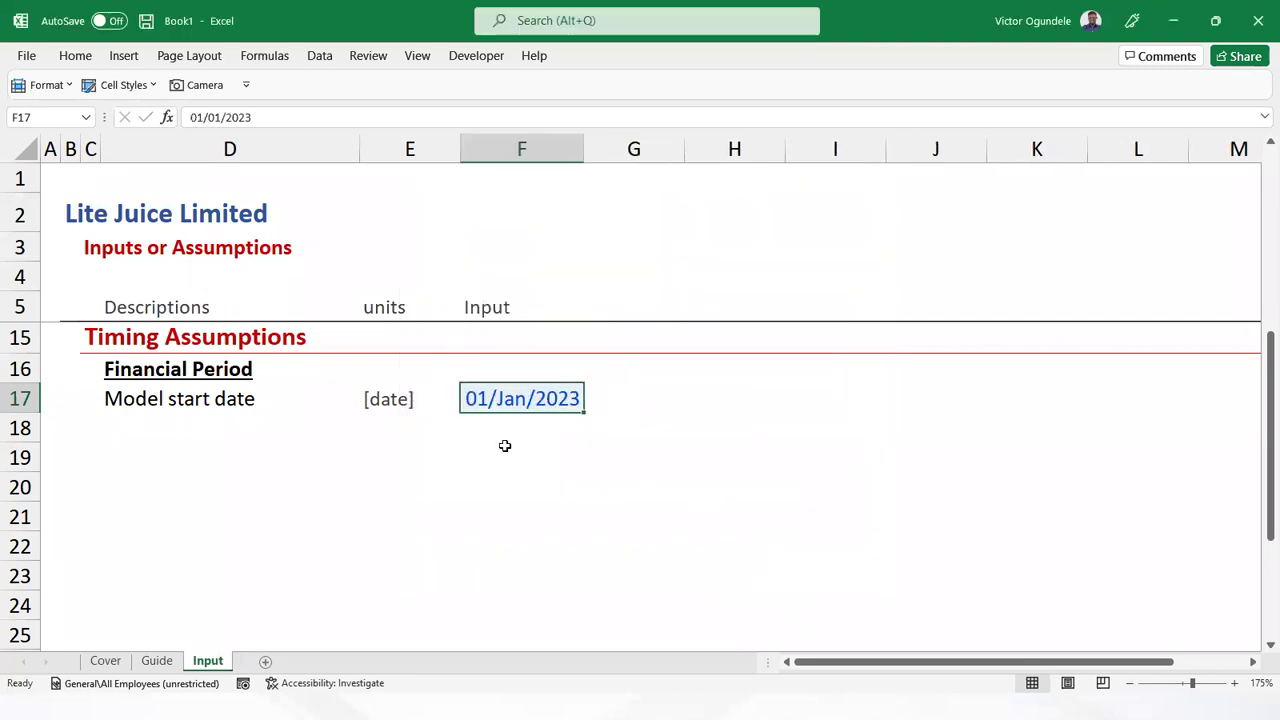
# Add the description Financial period in D18 with the unit [months] in E18
pyautogui.click(167, 425)
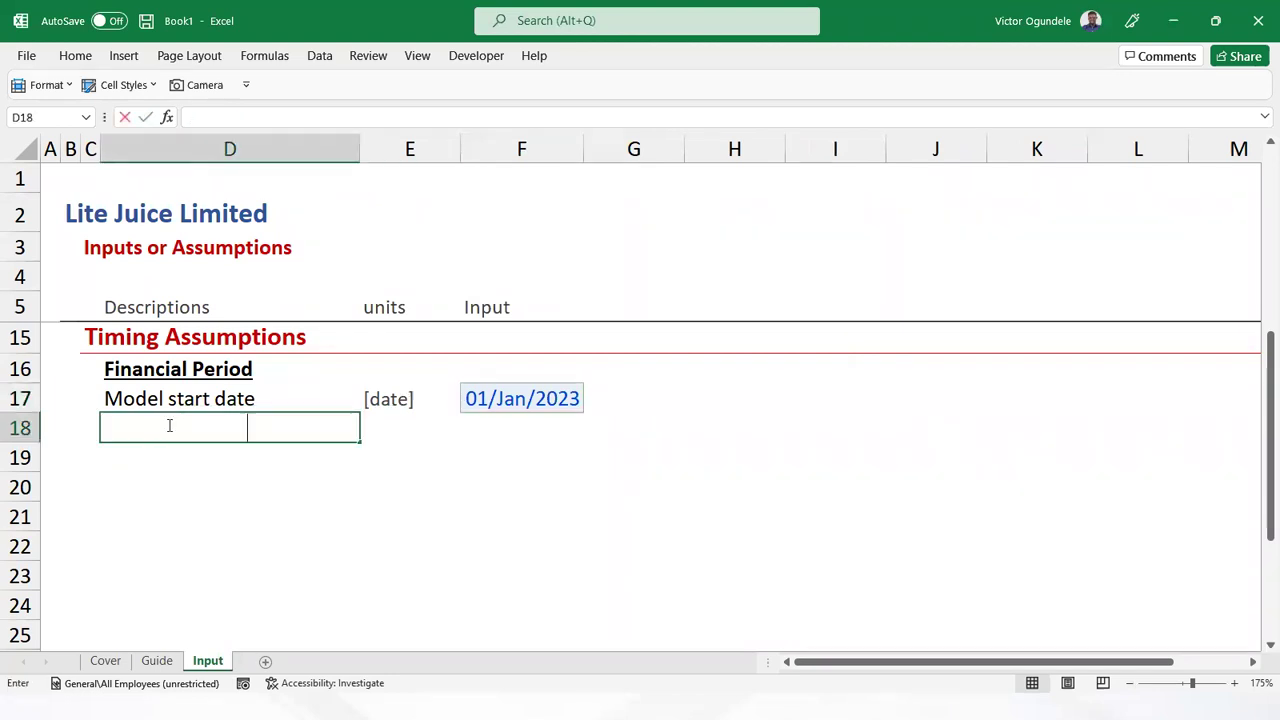
pyautogui.write('Financial ')
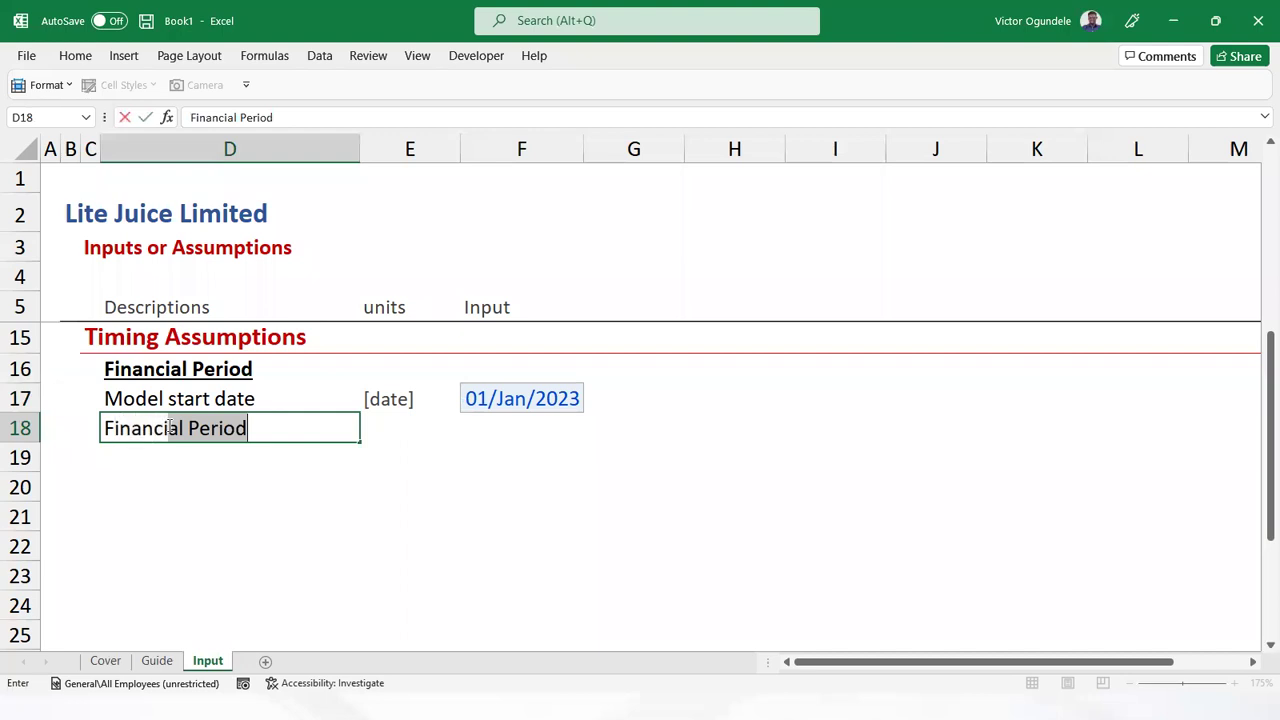
pyautogui.write('period')
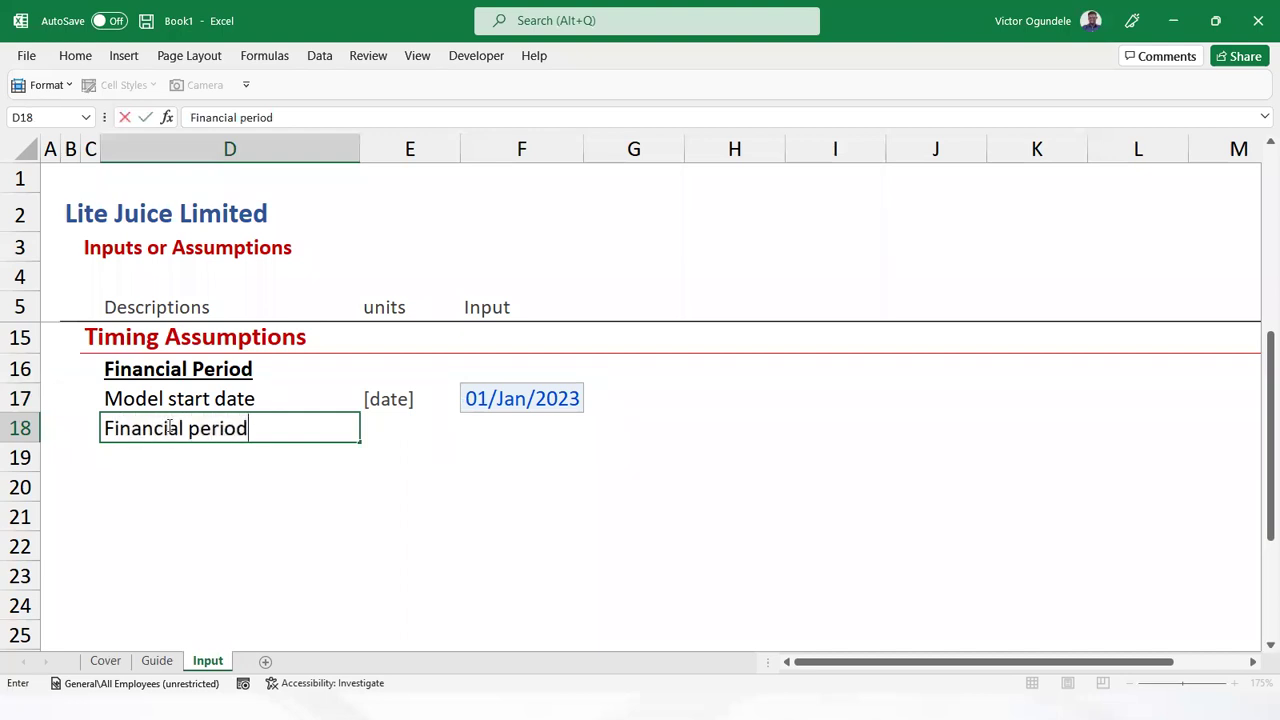
pyautogui.press('Tab')
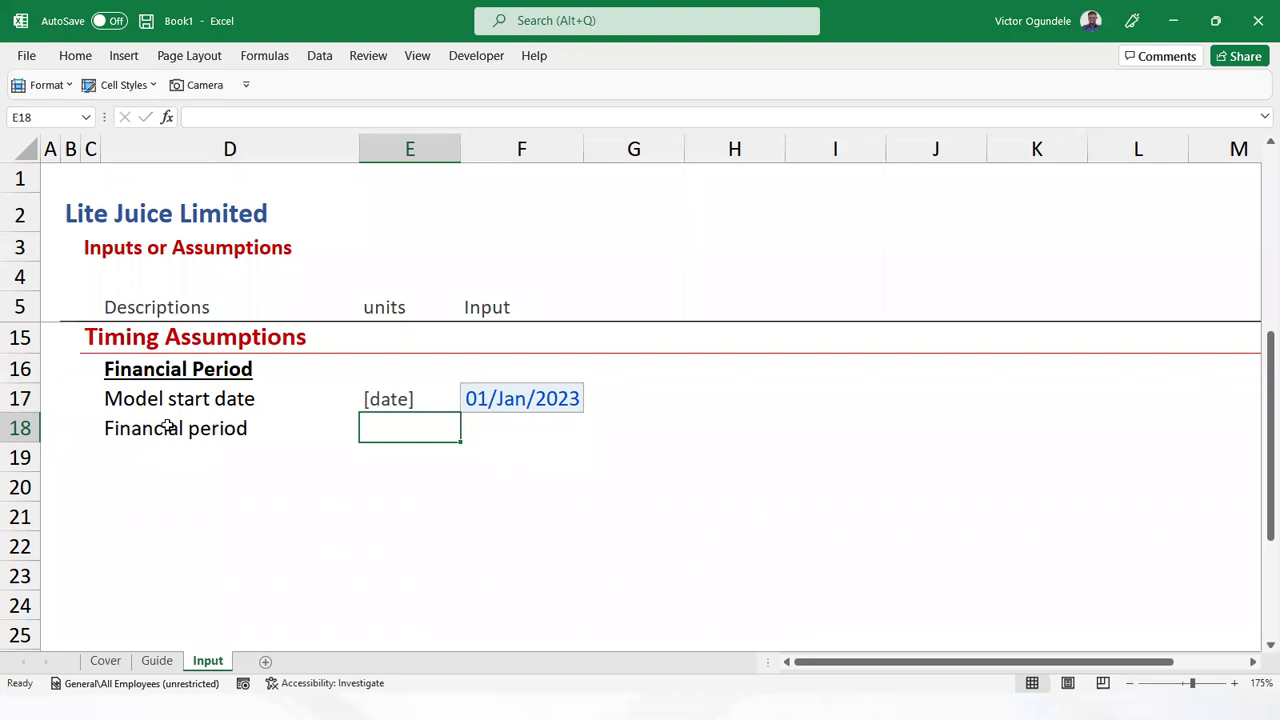
pyautogui.write('[')
pyautogui.press('BackSpace')
pyautogui.write('months]')
pyautogui.press('Tab')
# Apply the Input cell style to F18 and enter 2 as the financial period
pyautogui.click(118, 84)
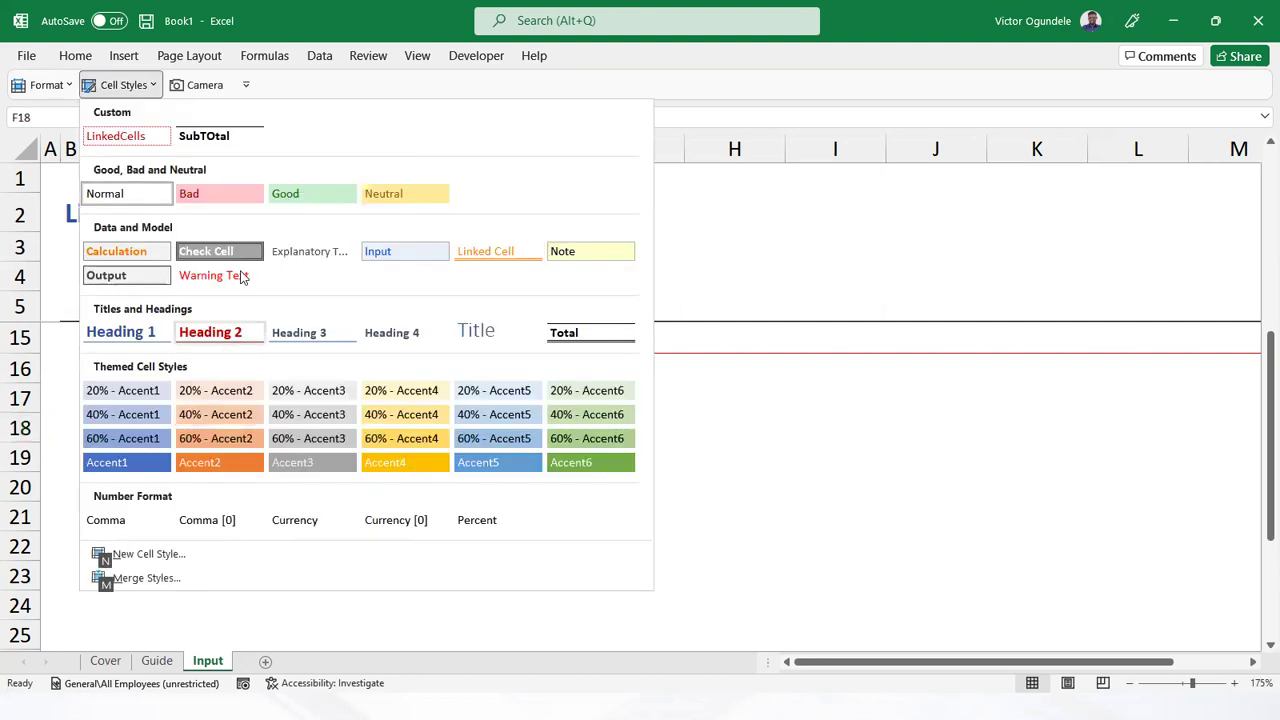
pyautogui.click(397, 250)
pyautogui.write('2')
pyautogui.hotkey('ctrl', 'Return')
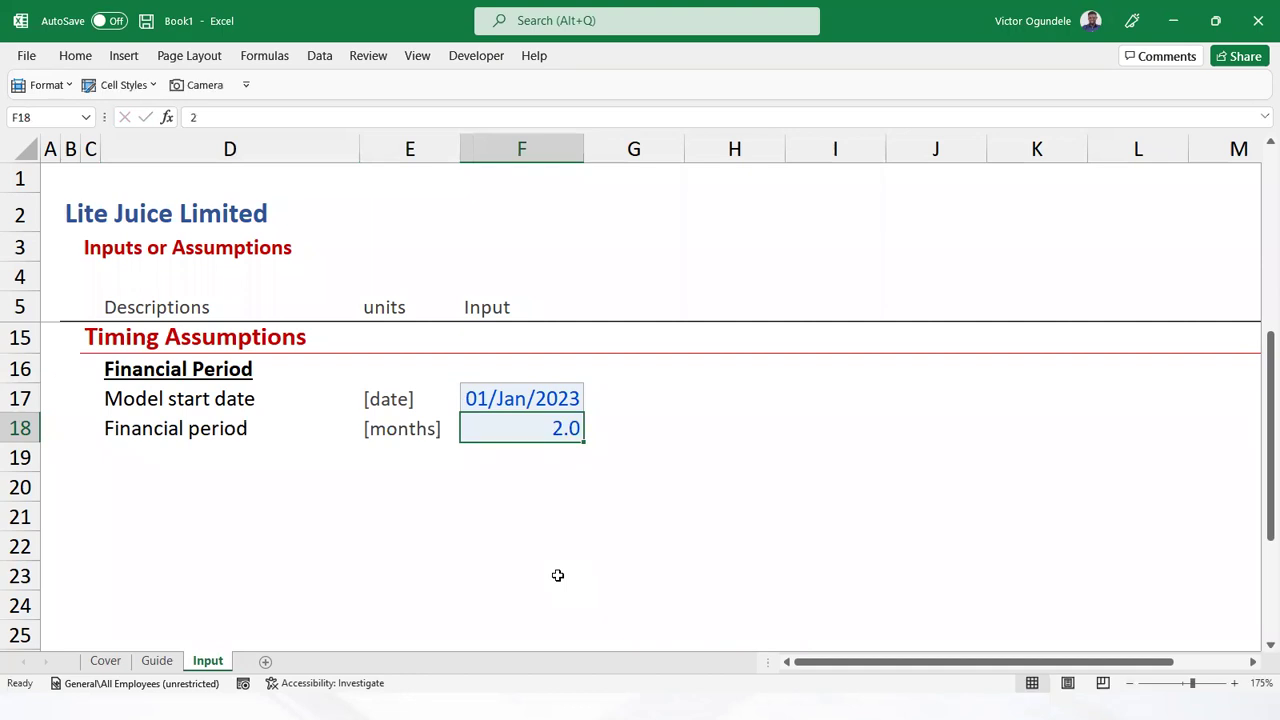
# Give F18 the custom number format 0" months", based on the existing 0"years" format
pyautogui.hotkey('ctrl', '1')
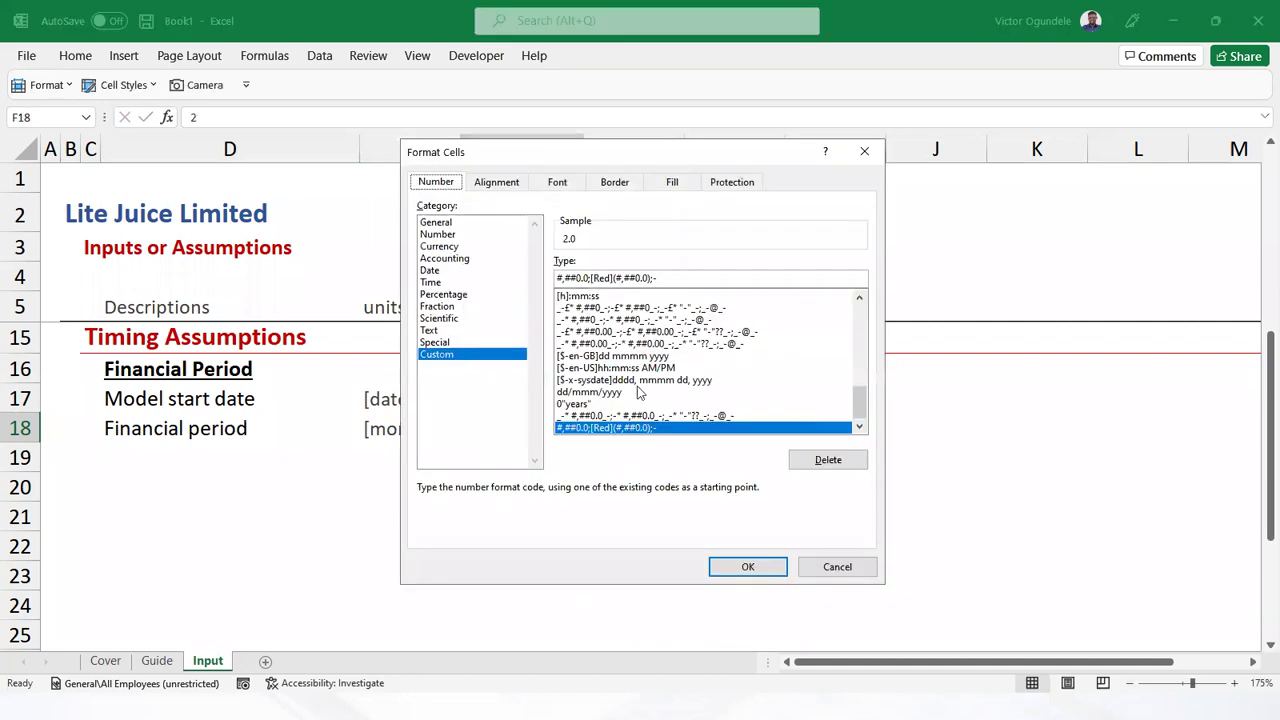
pyautogui.click(575, 404)
pyautogui.click(586, 281)
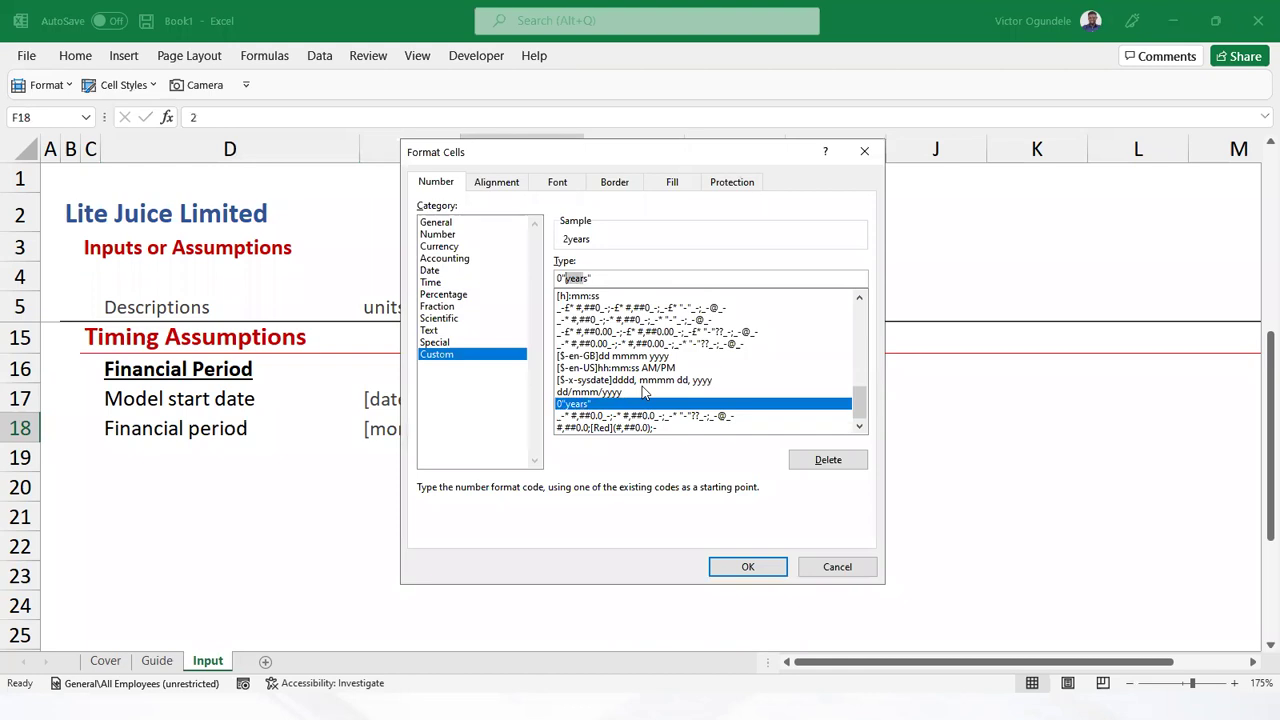
pyautogui.write('months')
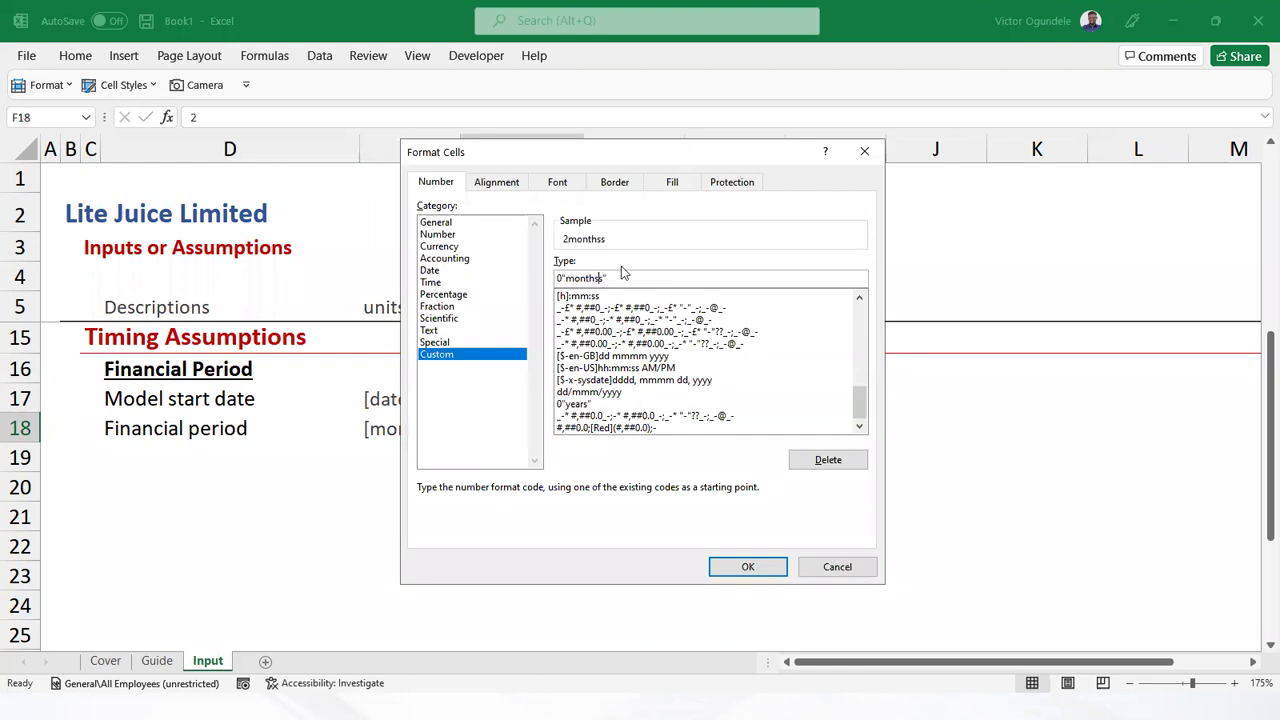
pyautogui.press('Delete')
pyautogui.click(566, 277)
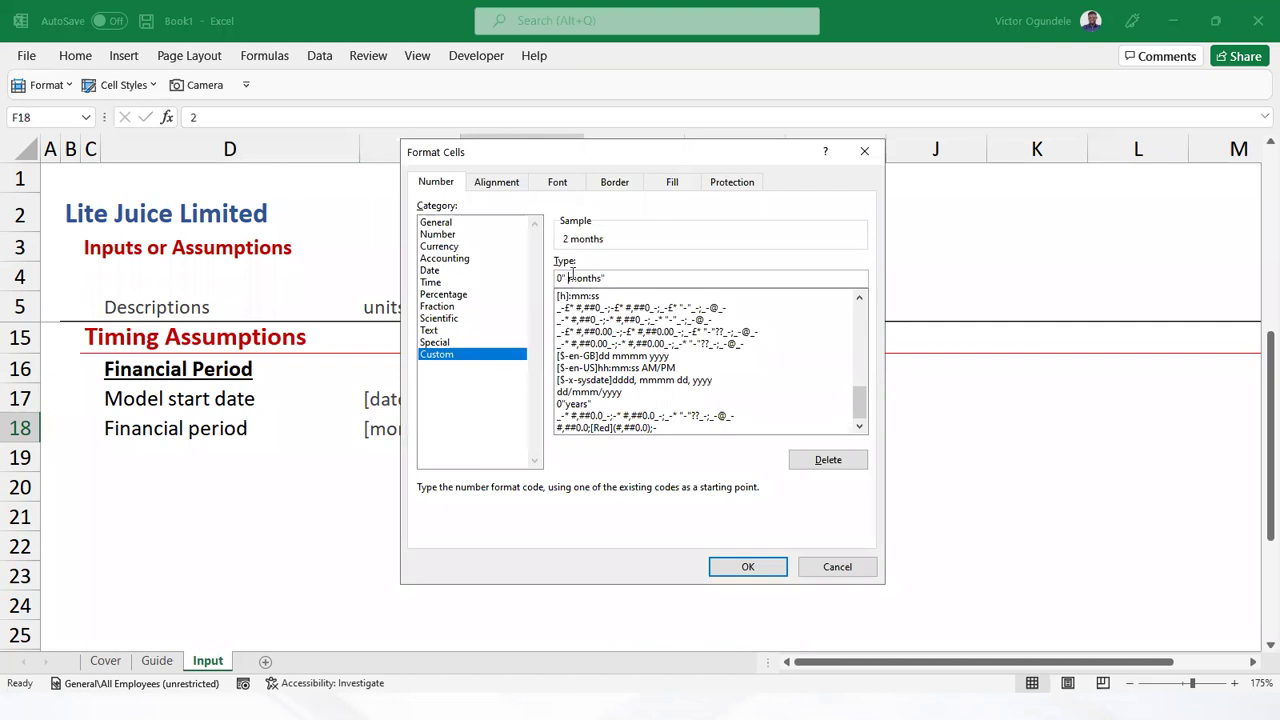
pyautogui.click(762, 565)
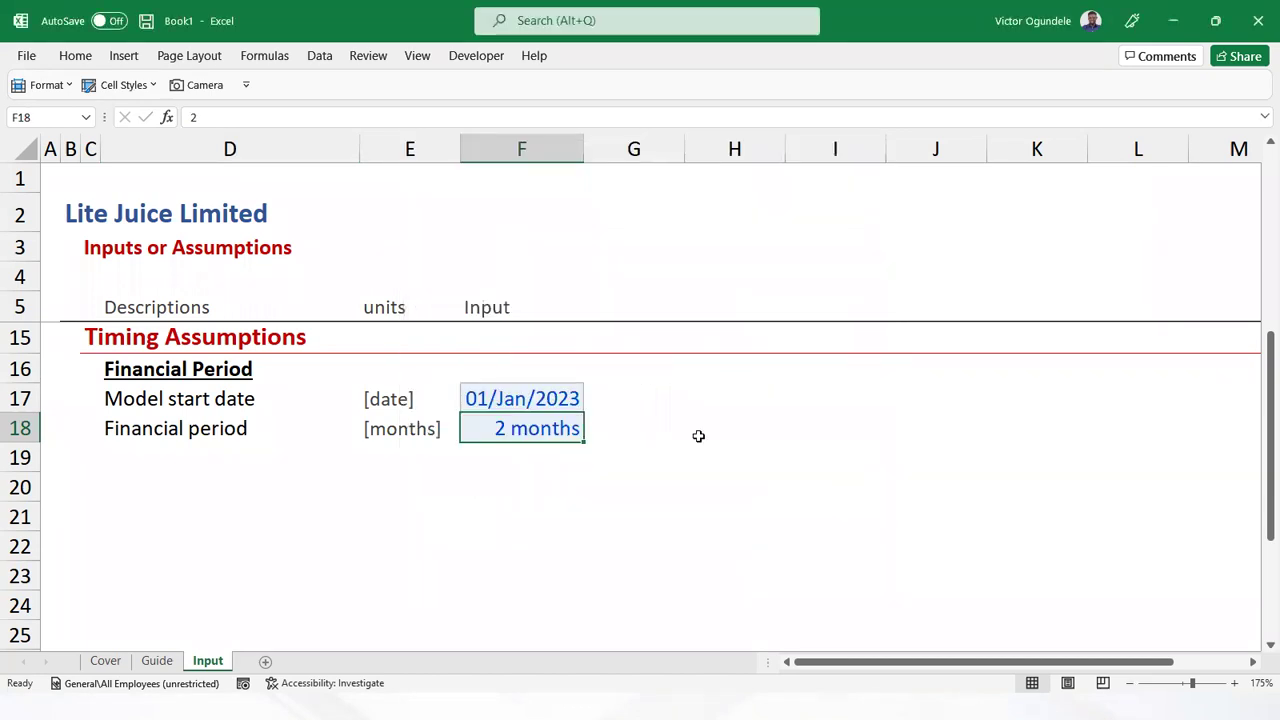
# Add the description Financial close in D19 and copy the [date] unit from E17 into E19
pyautogui.click(196, 454)
pyautogui.write('Financial clse')
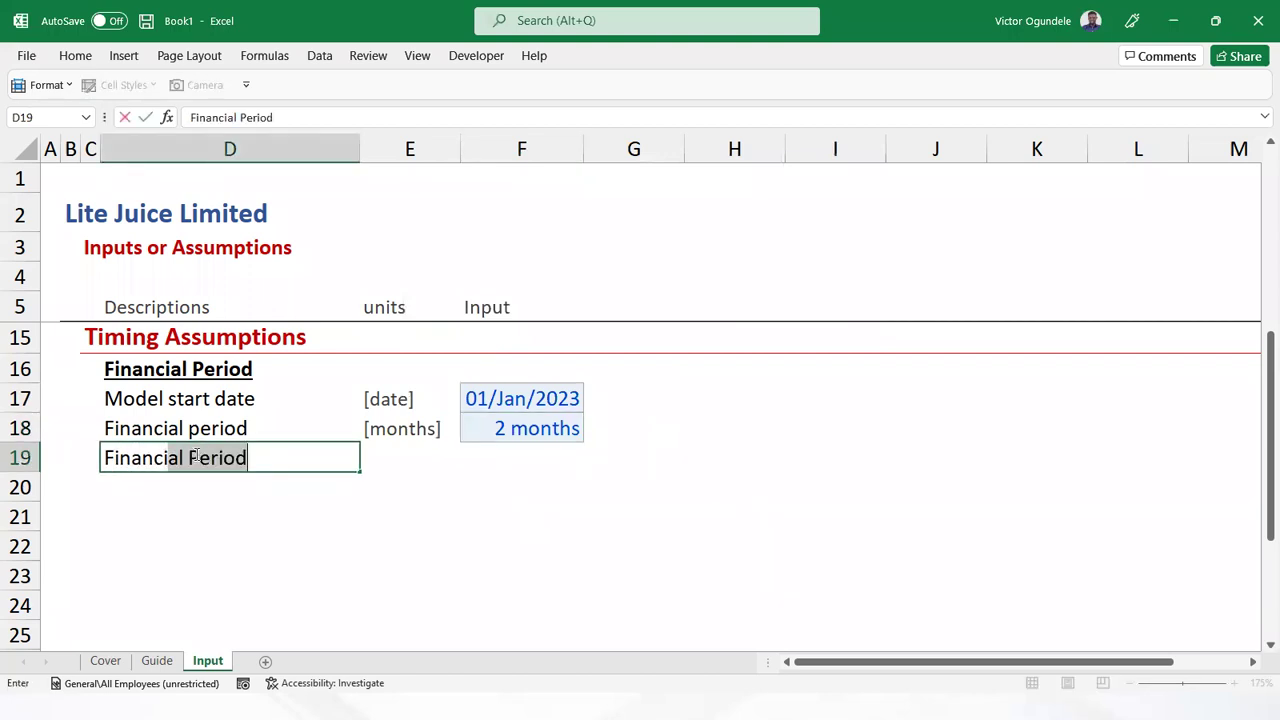
pyautogui.press('BackSpace')
pyautogui.press('BackSpace')
pyautogui.write('ose')
pyautogui.hotkey('ctrl', 'Return')
pyautogui.press('Right')
pyautogui.press('Up')
pyautogui.press('Up')
pyautogui.hotkey('ctrl', 'c')
pyautogui.press('Down')
pyautogui.press('Down')
pyautogui.hotkey('ctrl', 'v')
# Calculate the financial close date in F19 with the formula =EDATE(F17,F18)
pyautogui.press('Right')
pyautogui.press('Right')
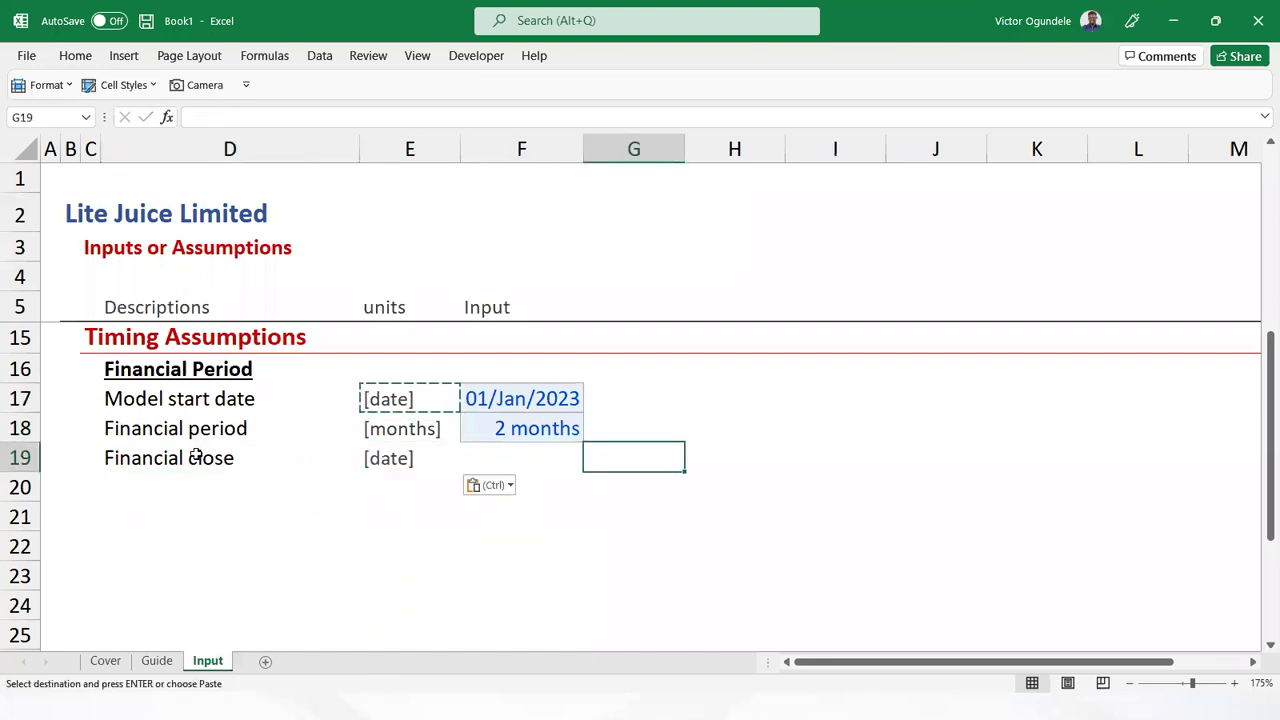
pyautogui.press('Left')
pyautogui.press('Escape')
pyautogui.write('=e')
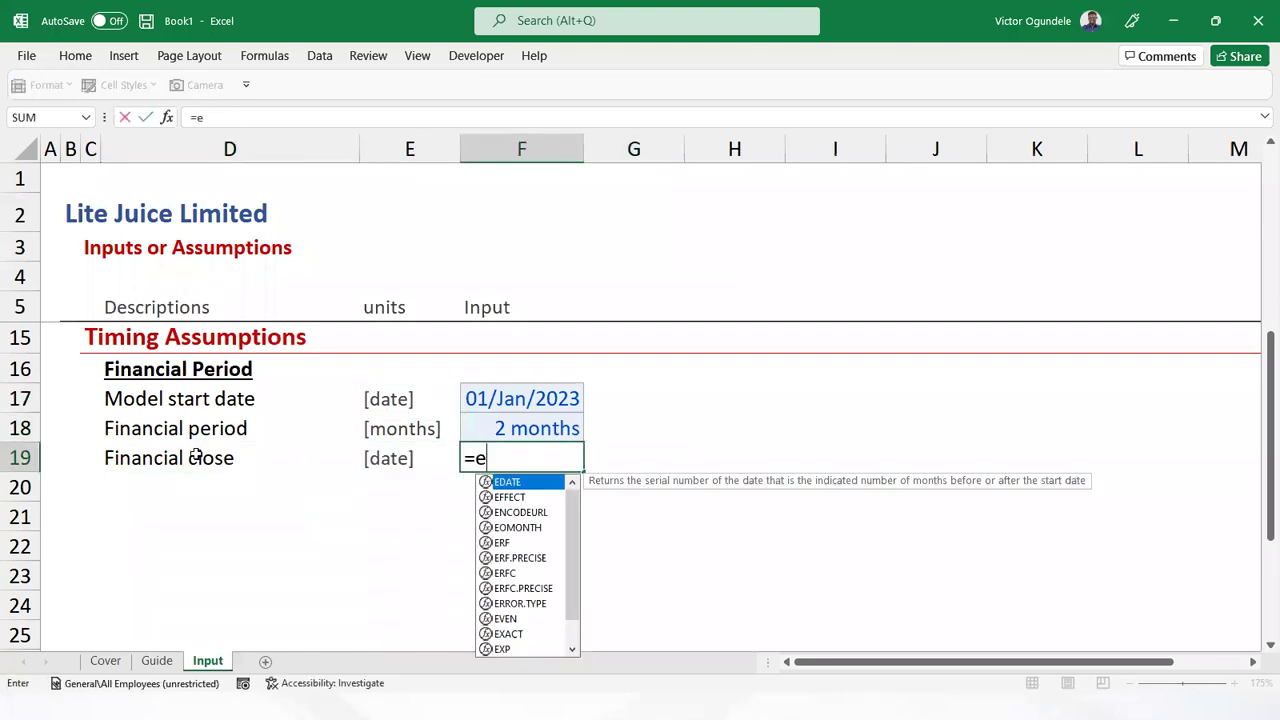
pyautogui.write('dat')
pyautogui.press('Tab')
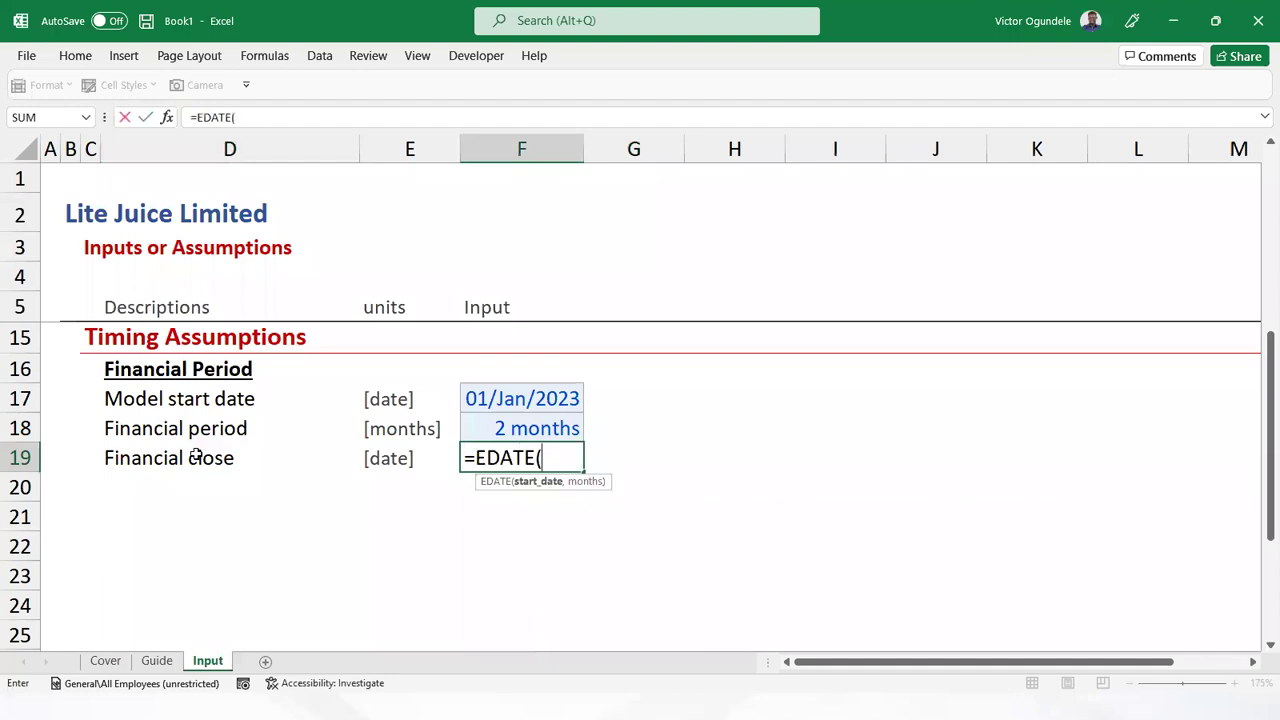
pyautogui.press('Up')
pyautogui.press('Up')
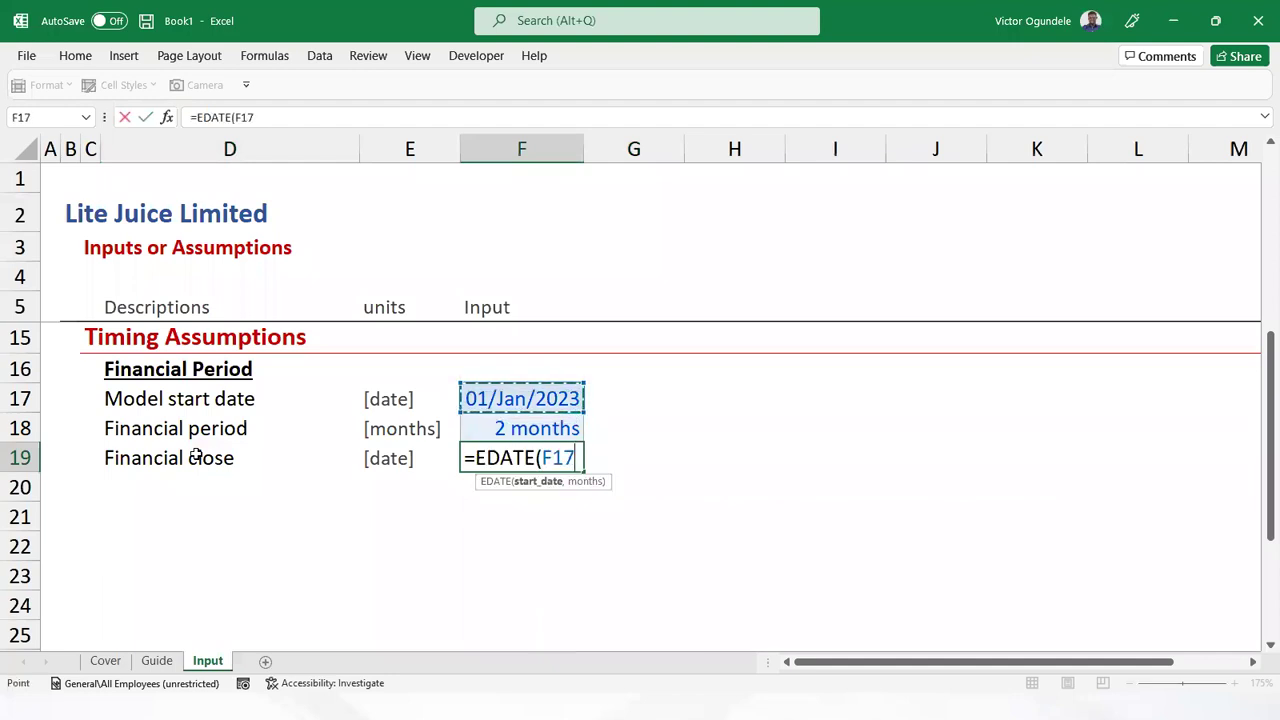
pyautogui.write(',')
pyautogui.press('Up')
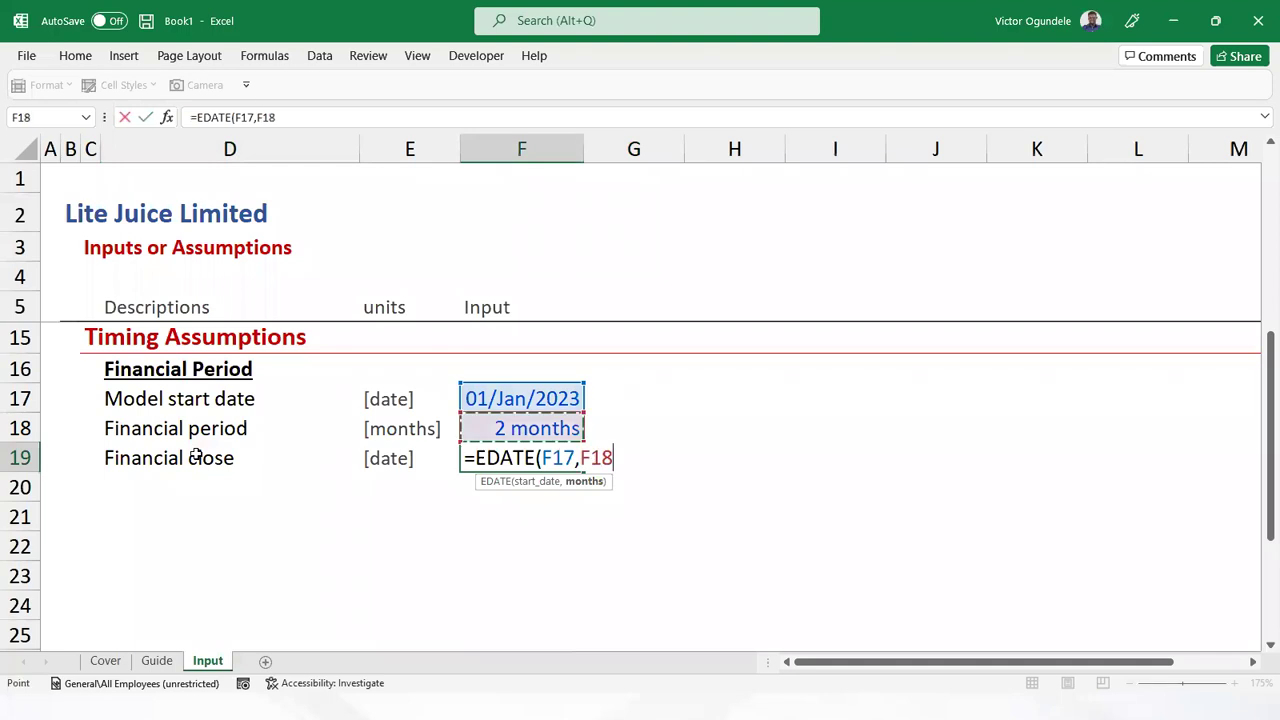
pyautogui.write(')')
pyautogui.hotkey('ctrl', 'Return')
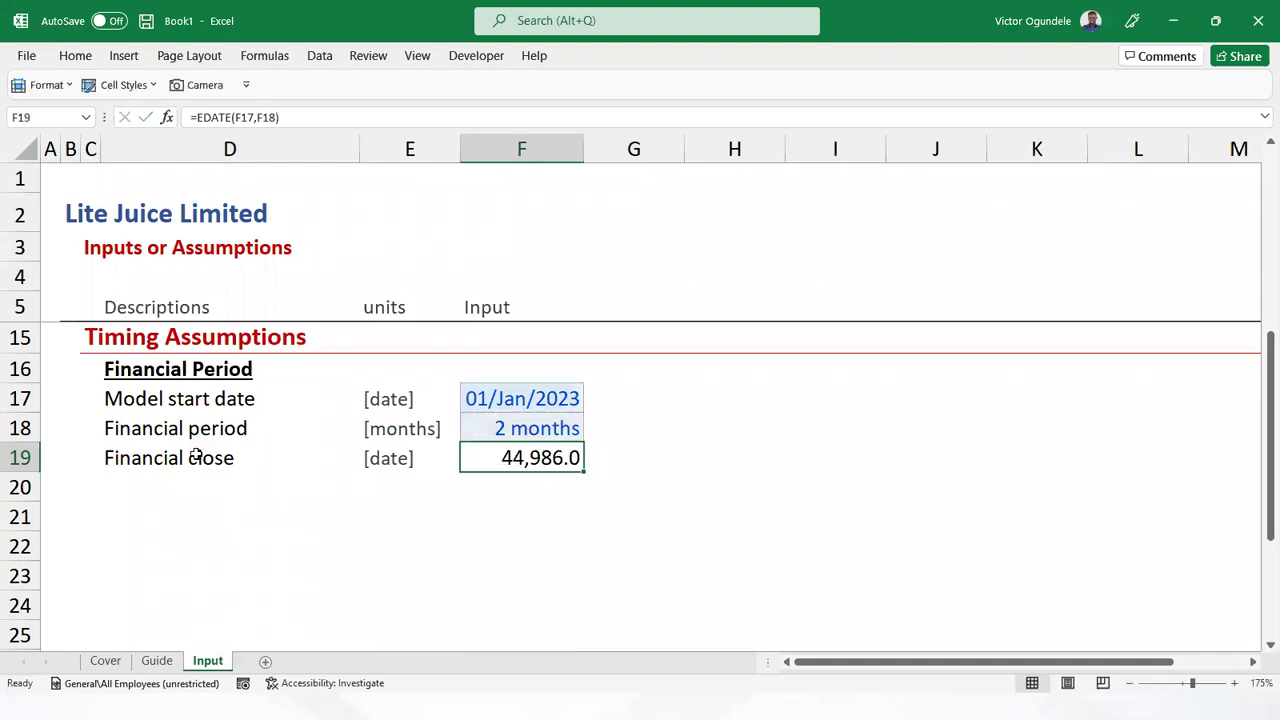
# Format the financial close date in F19 with the existing custom format dd/mmm/yyyy
pyautogui.hotkey('ctrl', '1')
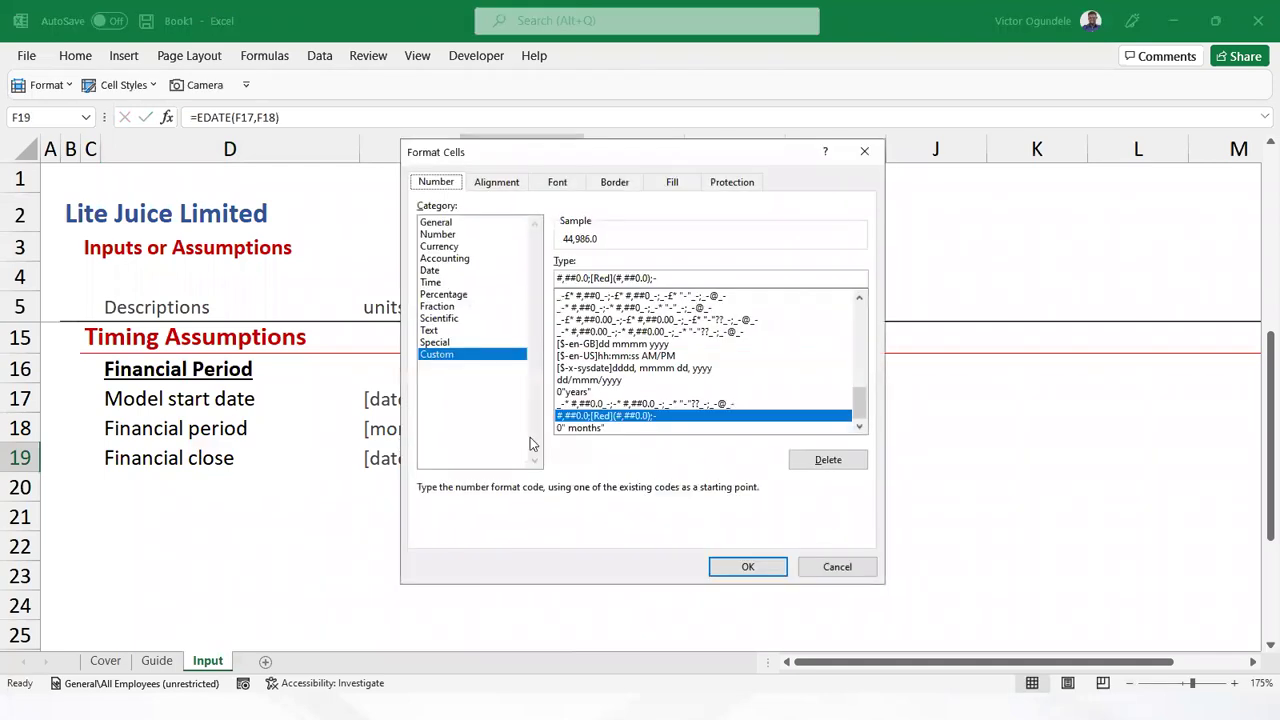
pyautogui.click(596, 381)
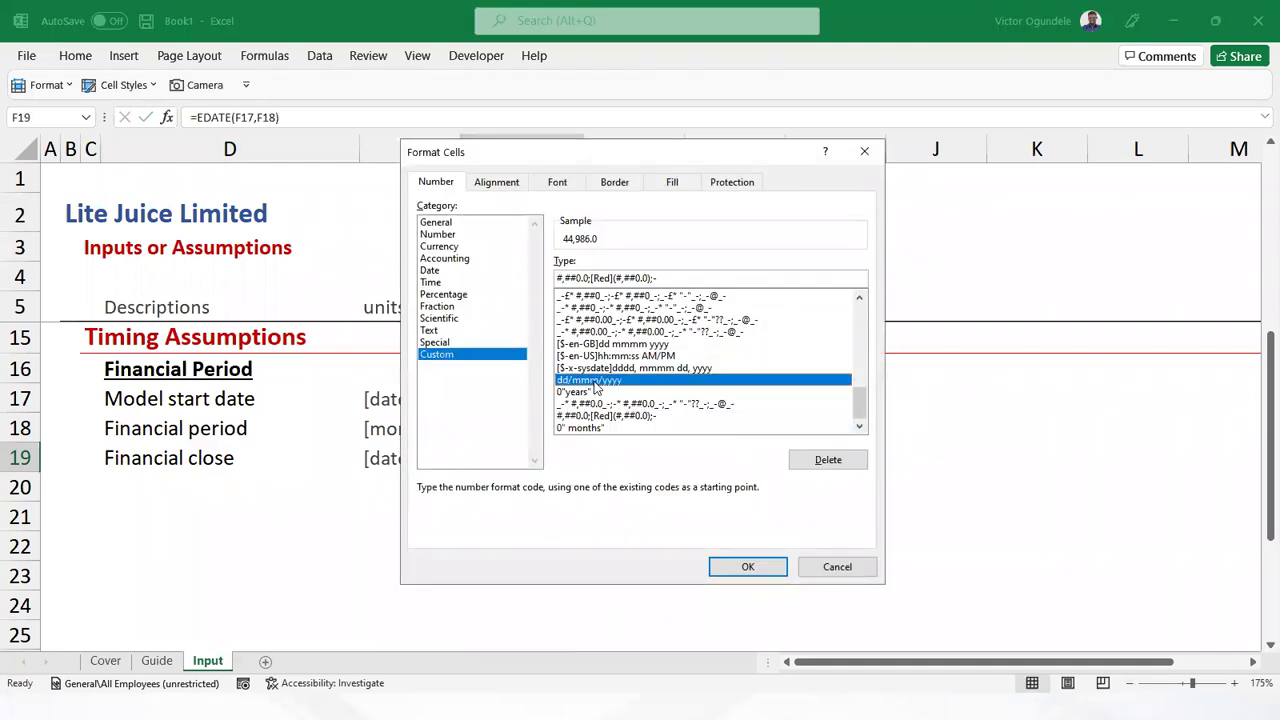
pyautogui.click(744, 568)
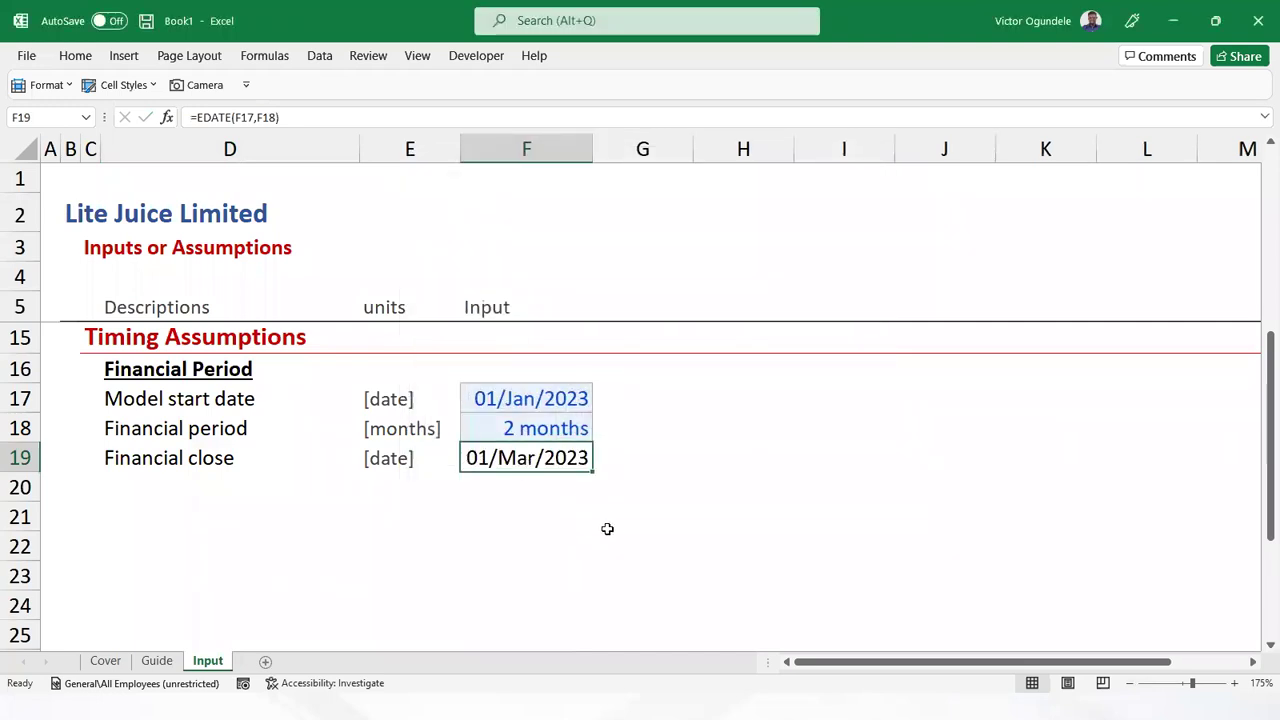
# Shorten F19's custom date format to dd/mmm/yy and repeat that format on the model start date in F17
pyautogui.click(568, 400)
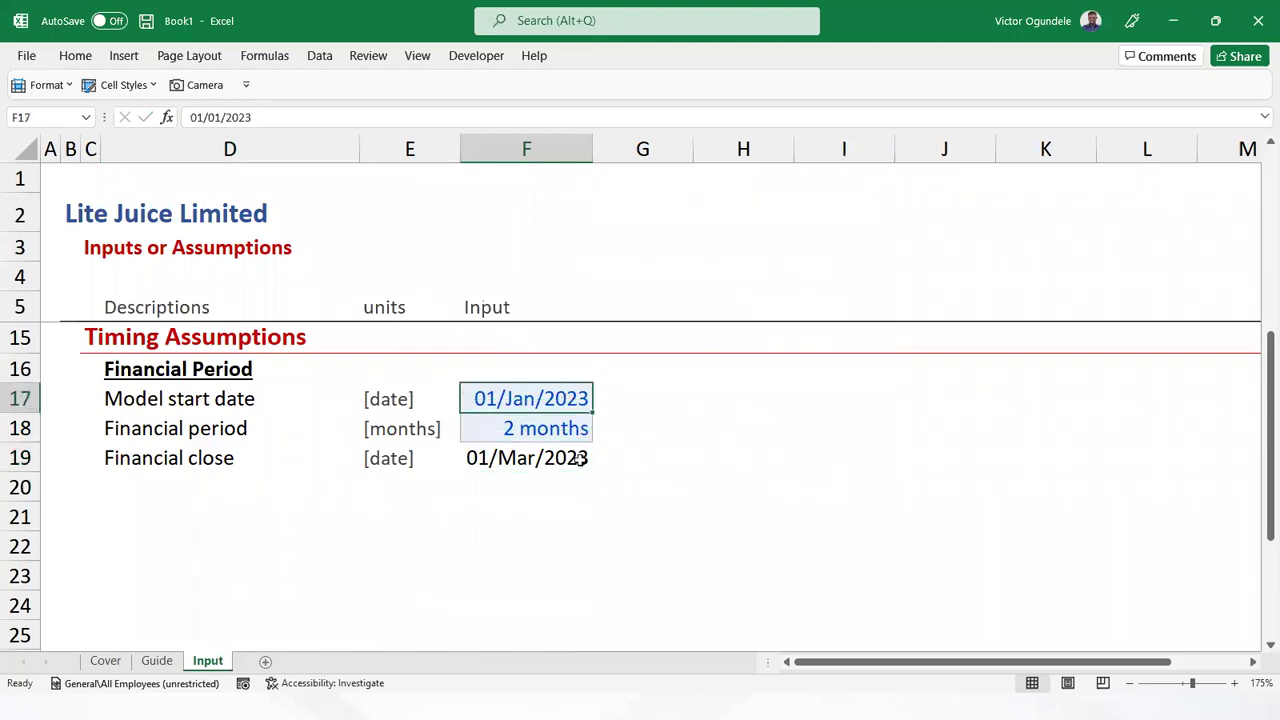
pyautogui.click(530, 474)
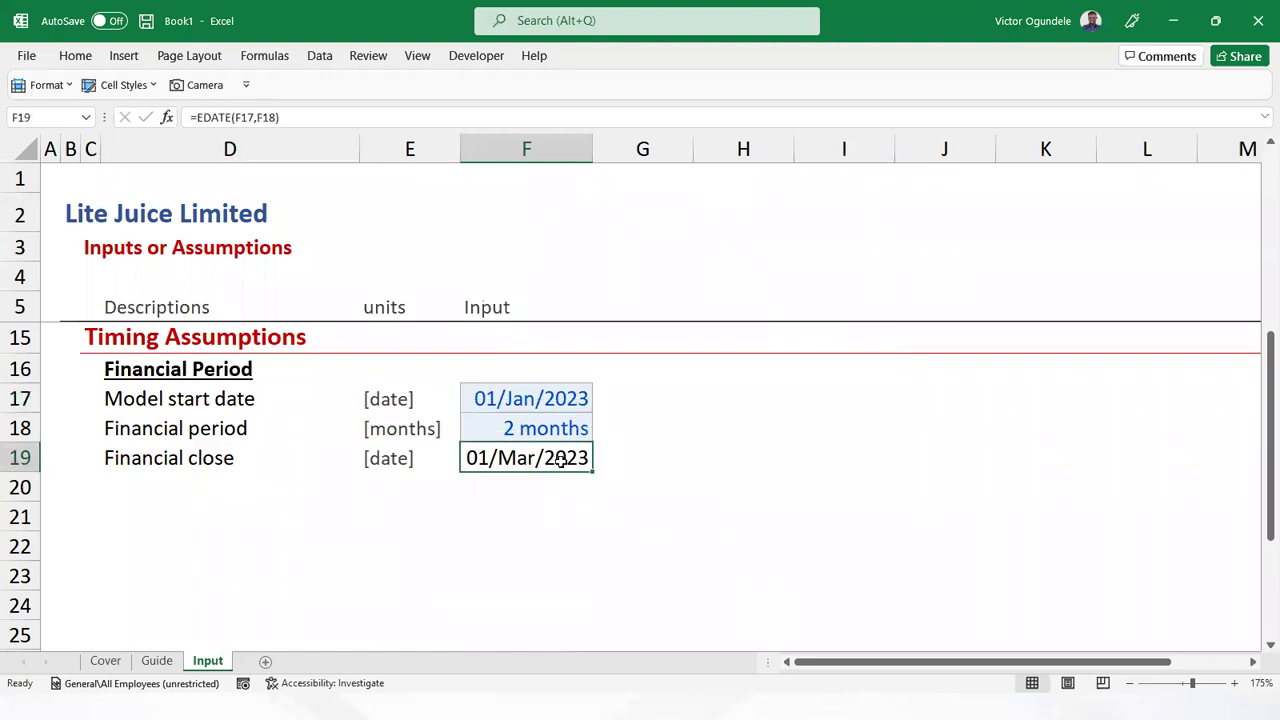
pyautogui.hotkey('ctrl', '1')
pyautogui.click(622, 277)
pyautogui.press('BackSpace')
pyautogui.press('BackSpace')
pyautogui.click(747, 567)
pyautogui.click(747, 567)
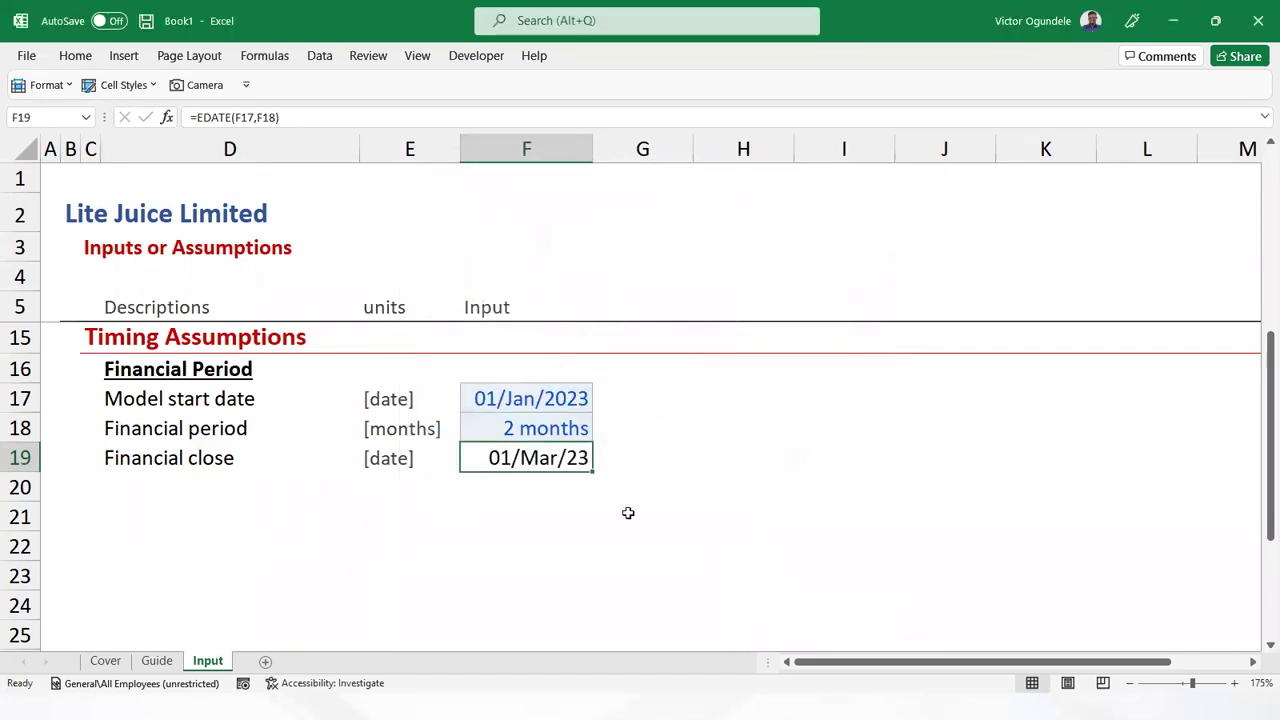
pyautogui.click(547, 400)
pyautogui.press('F4')
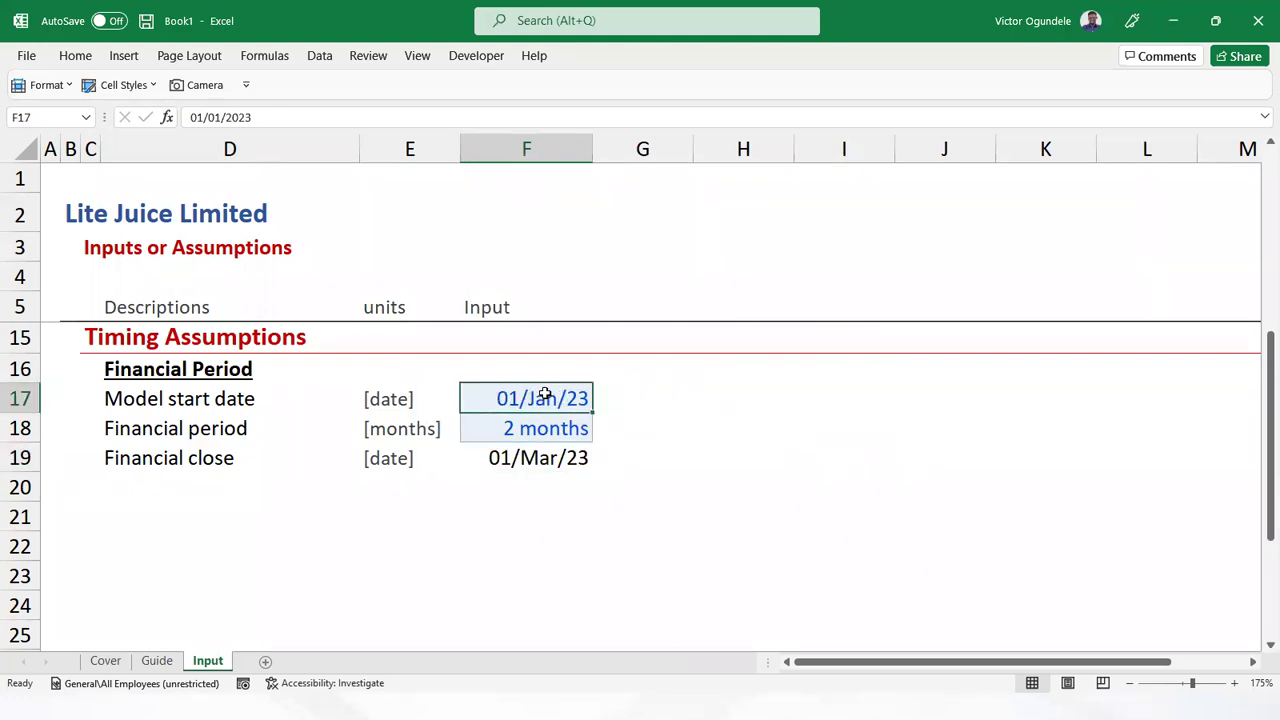
# Subtract one day from the financial close date by changing F19's formula to =EDATE(F17,F18)-1
pyautogui.click(518, 462)
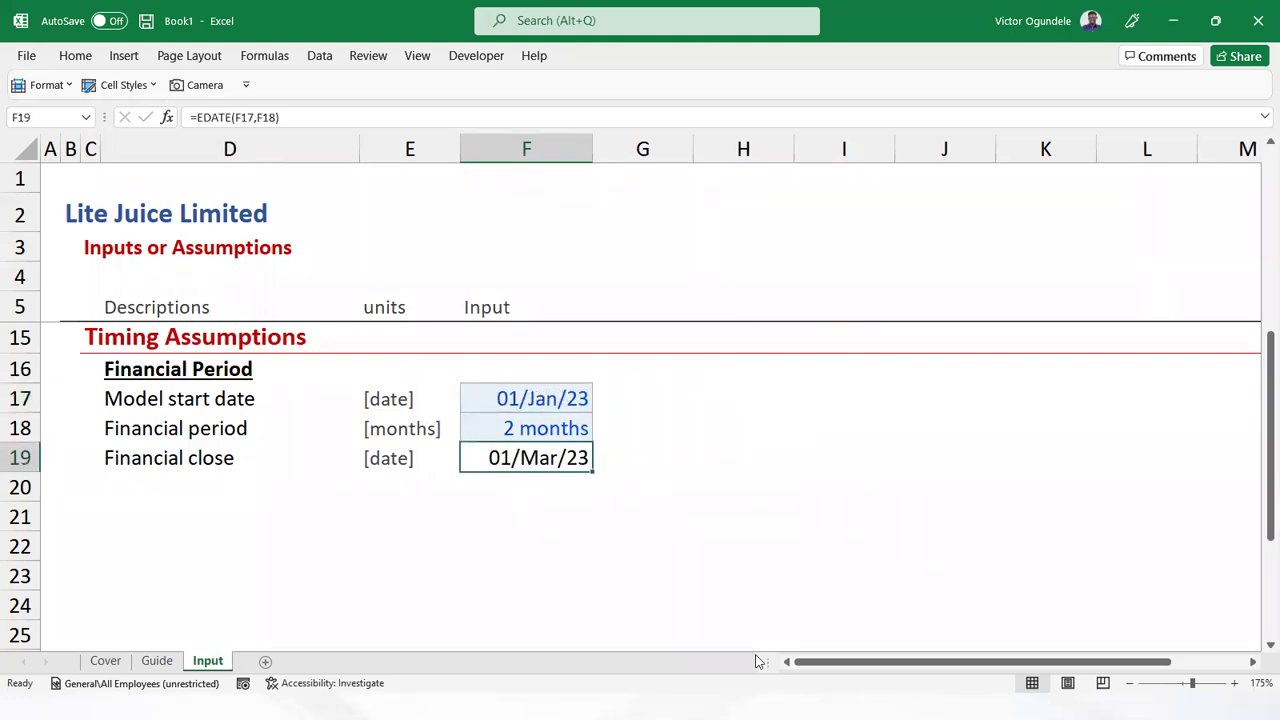
pyautogui.press('F2')
pyautogui.write('-1')
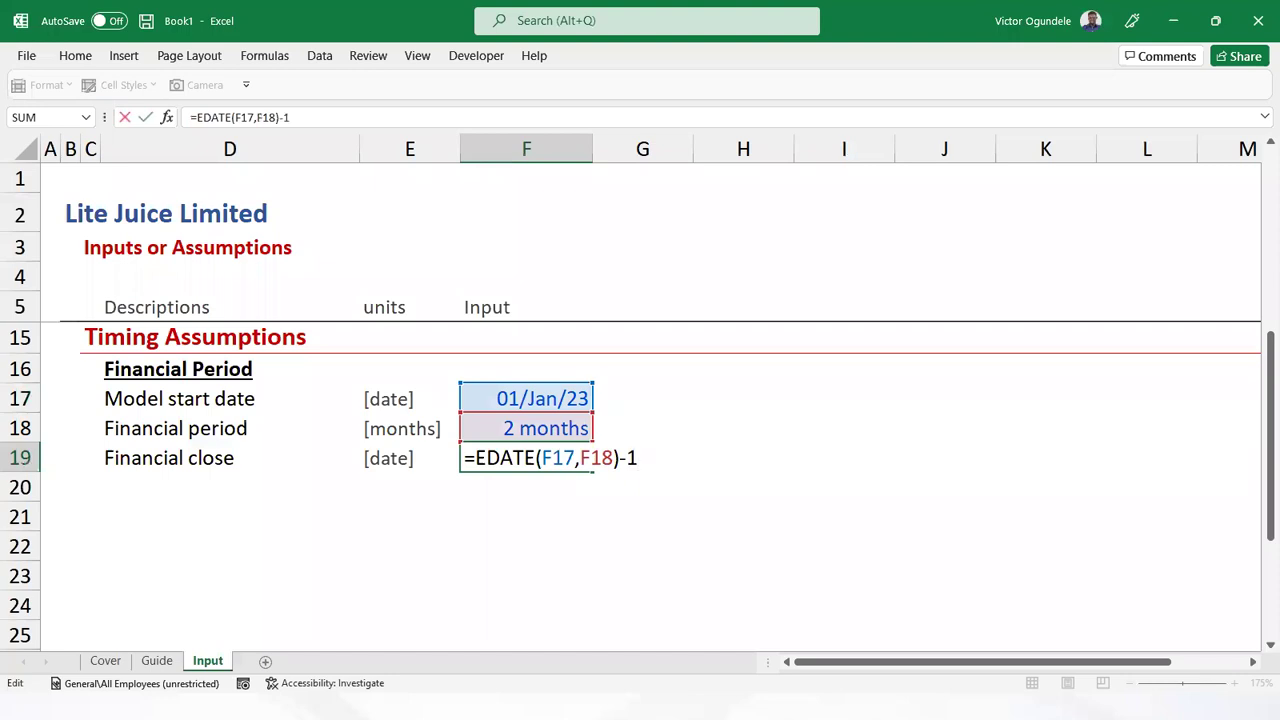
pyautogui.hotkey('ctrl', 'Return')
# Copy the Financial Period subheading from D16 to D21 and replace its text with Construction peridod
pyautogui.click(229, 457)
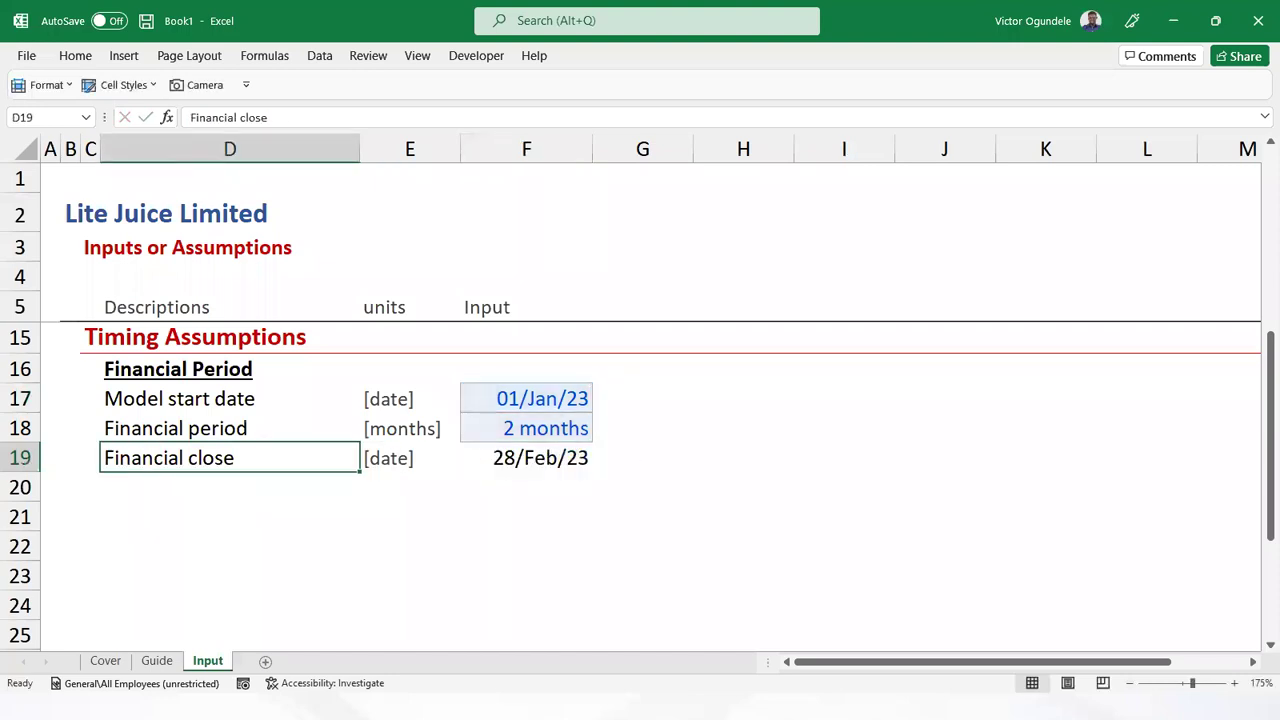
pyautogui.click(229, 487)
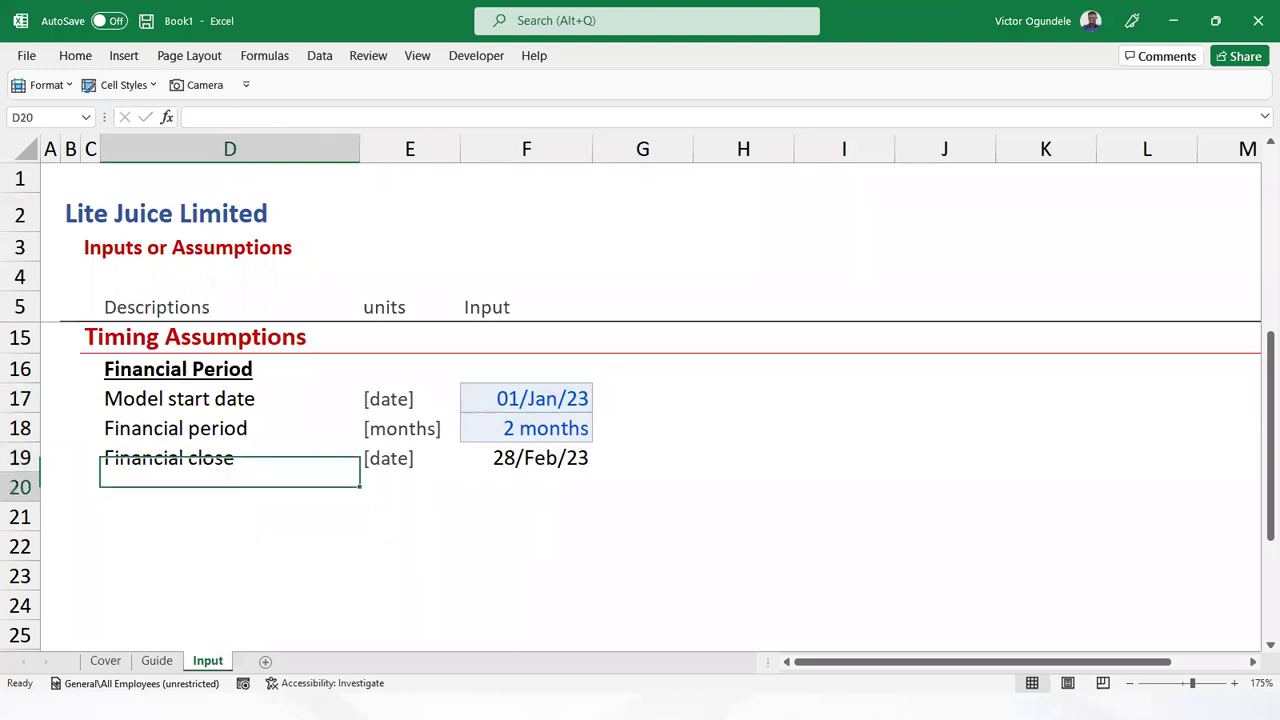
pyautogui.click(229, 398)
pyautogui.click(229, 368)
pyautogui.hotkey('ctrl', 'c')
pyautogui.press('Down')
pyautogui.press('Down')
pyautogui.press('Down')
pyautogui.press('Down')
pyautogui.press('Down')
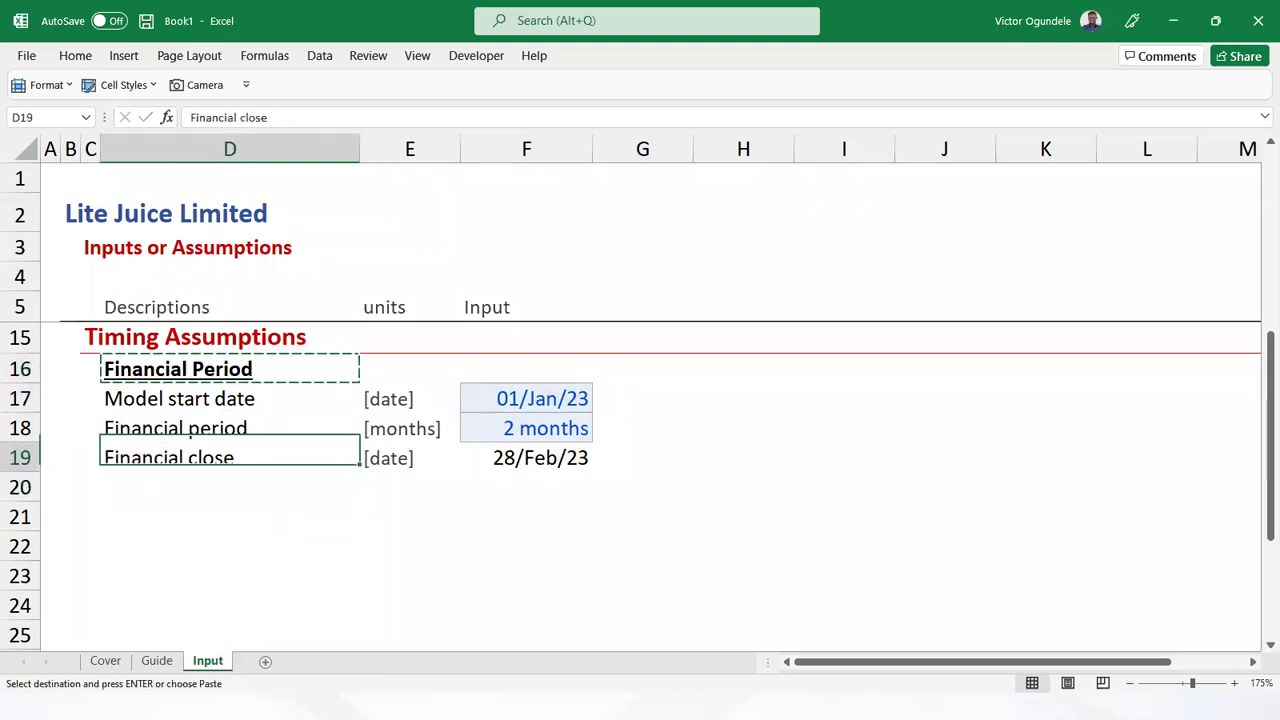
pyautogui.hotkey('ctrl', 'v')
pyautogui.write('Co')
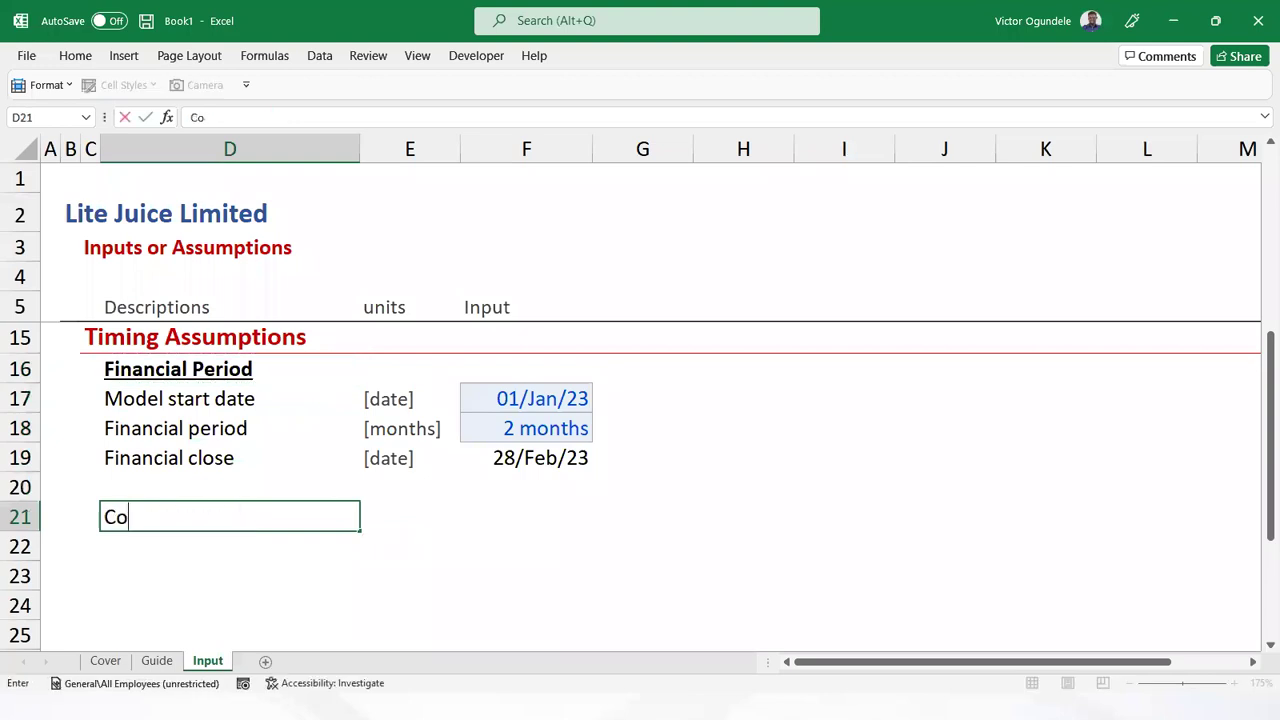
pyautogui.write('nstruction perid')
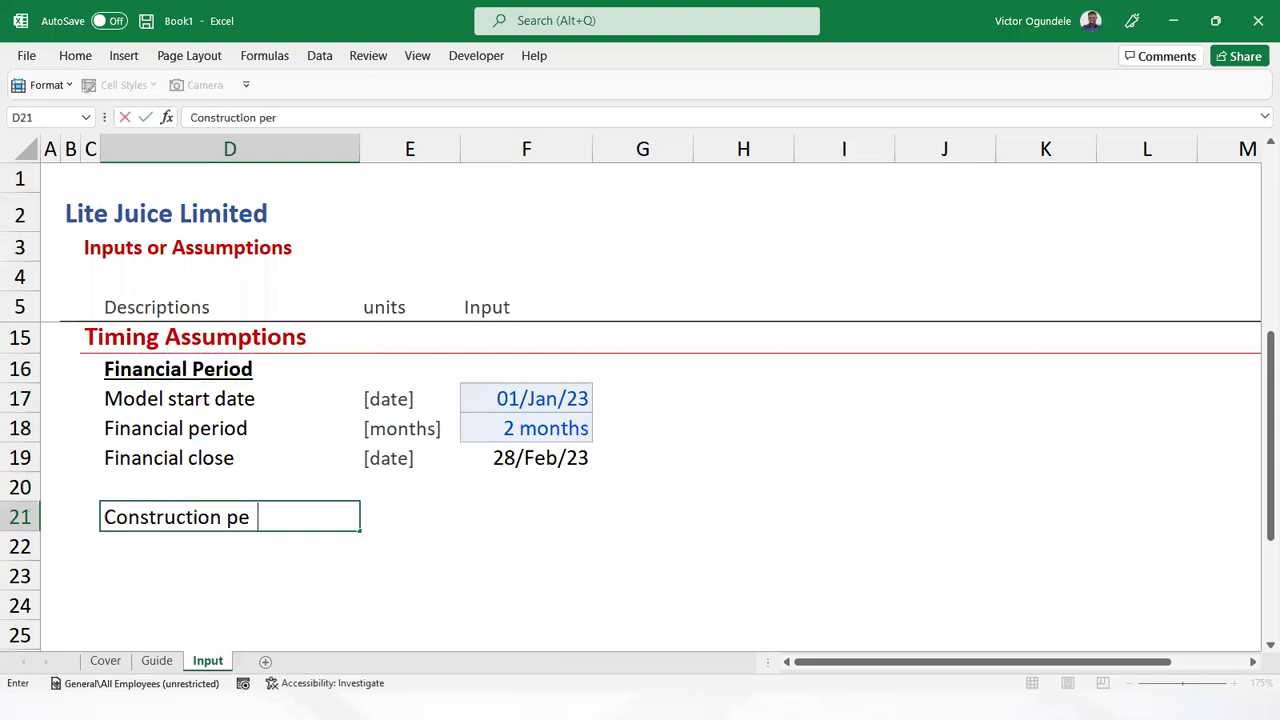
pyautogui.write('od')
pyautogui.hotkey('ctrl', 'Return')
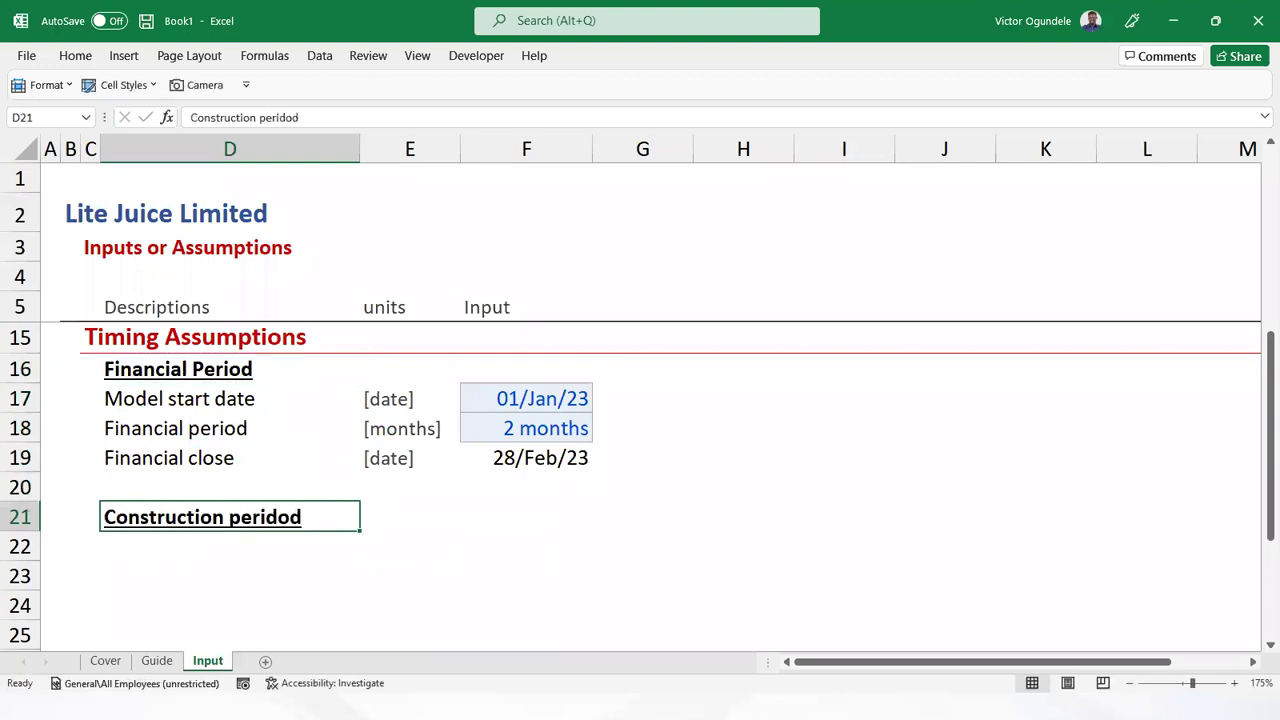
# Enter the descriptions Construction start date, Construction period and Construction end period in D22:D24
pyautogui.press('Return')
pyautogui.write('COnst')
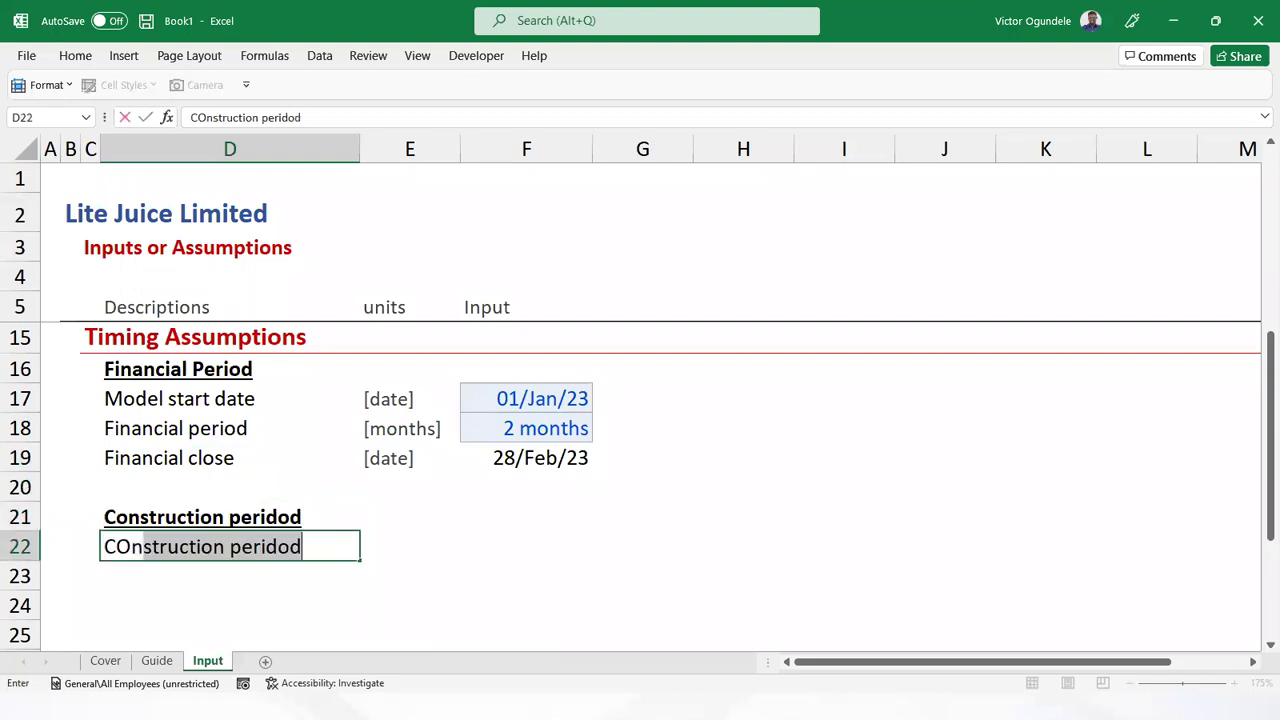
pyautogui.write('ruction star')
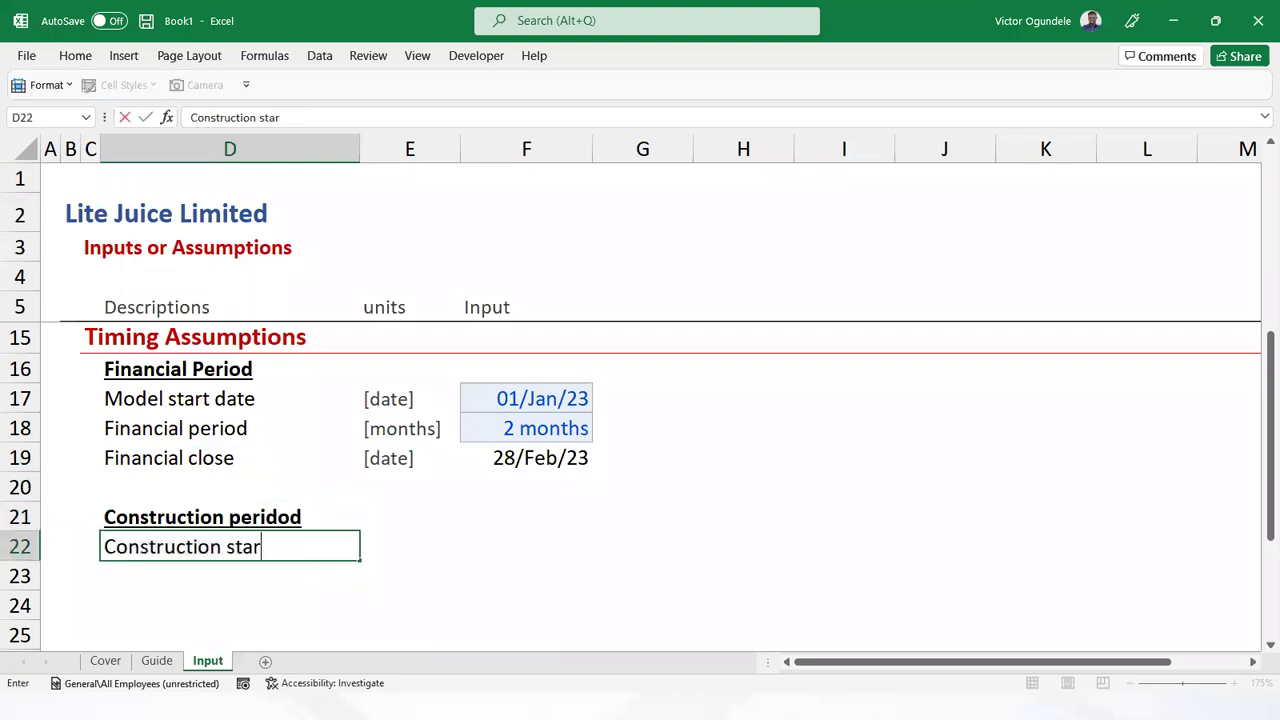
pyautogui.write('t date')
pyautogui.press('Return')
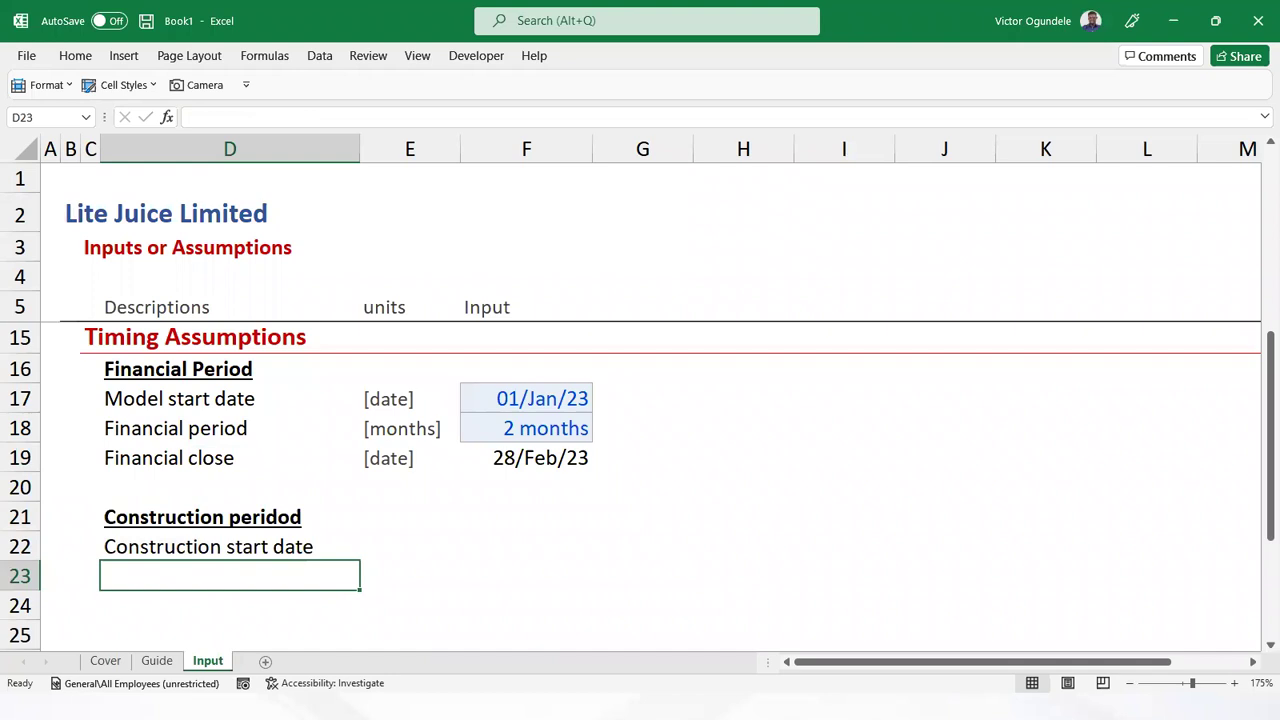
pyautogui.write('Construction ')
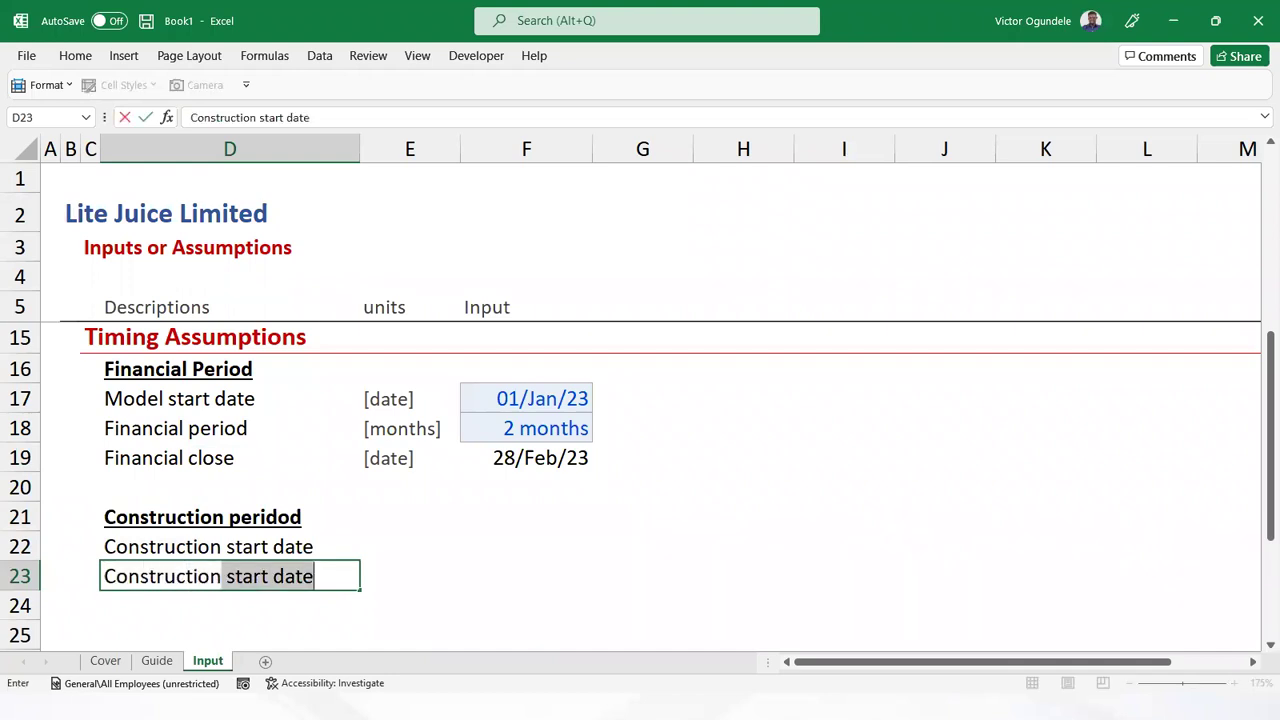
pyautogui.write('period')
pyautogui.press('Return')
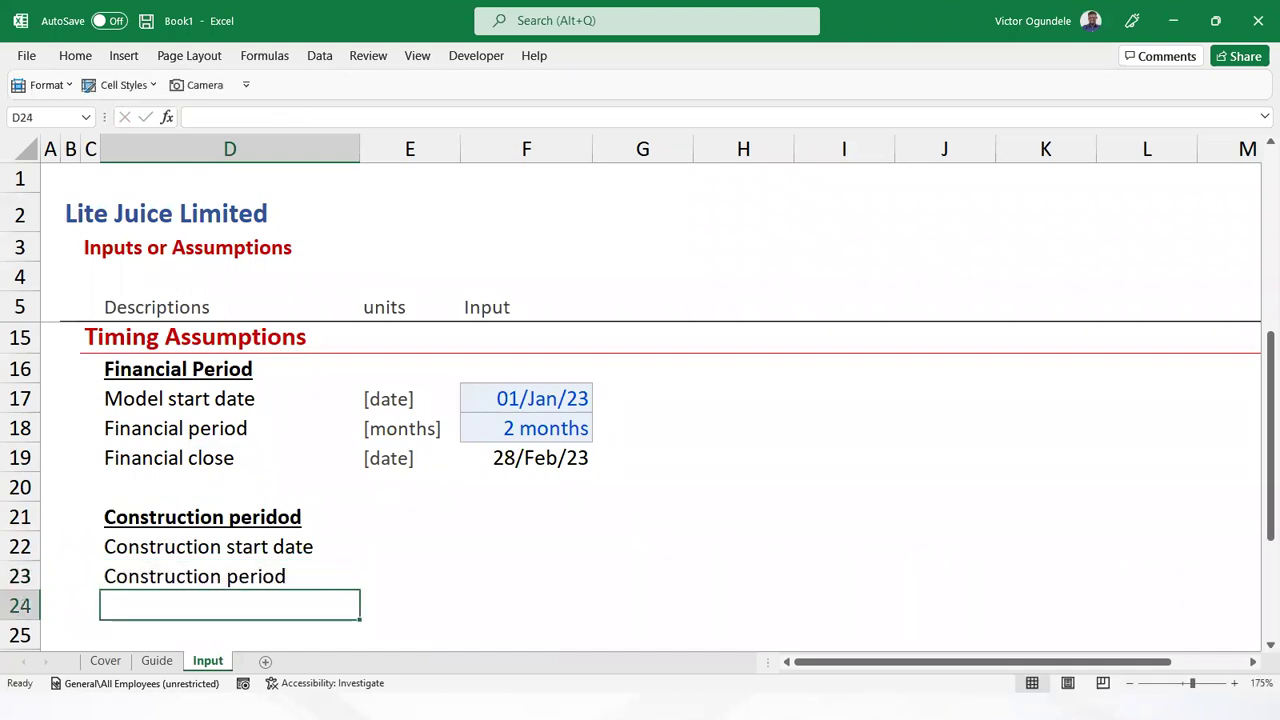
pyautogui.write('Constructi')
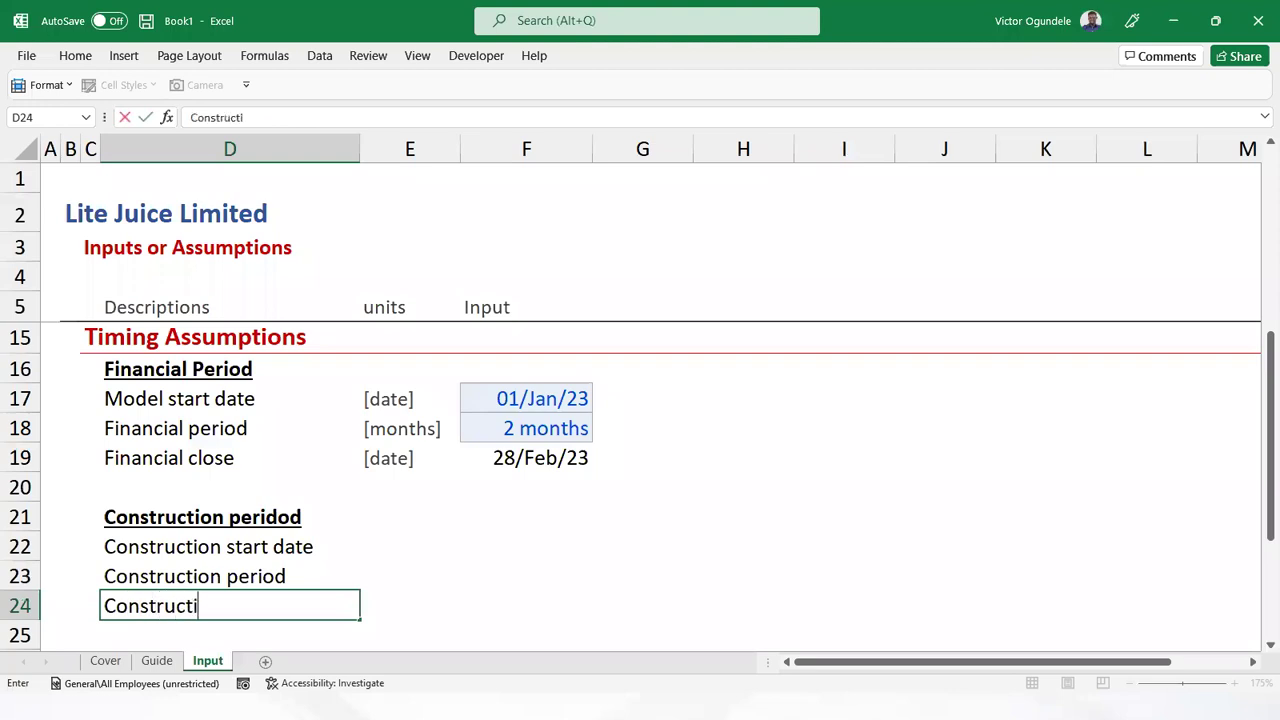
pyautogui.write('on end period')
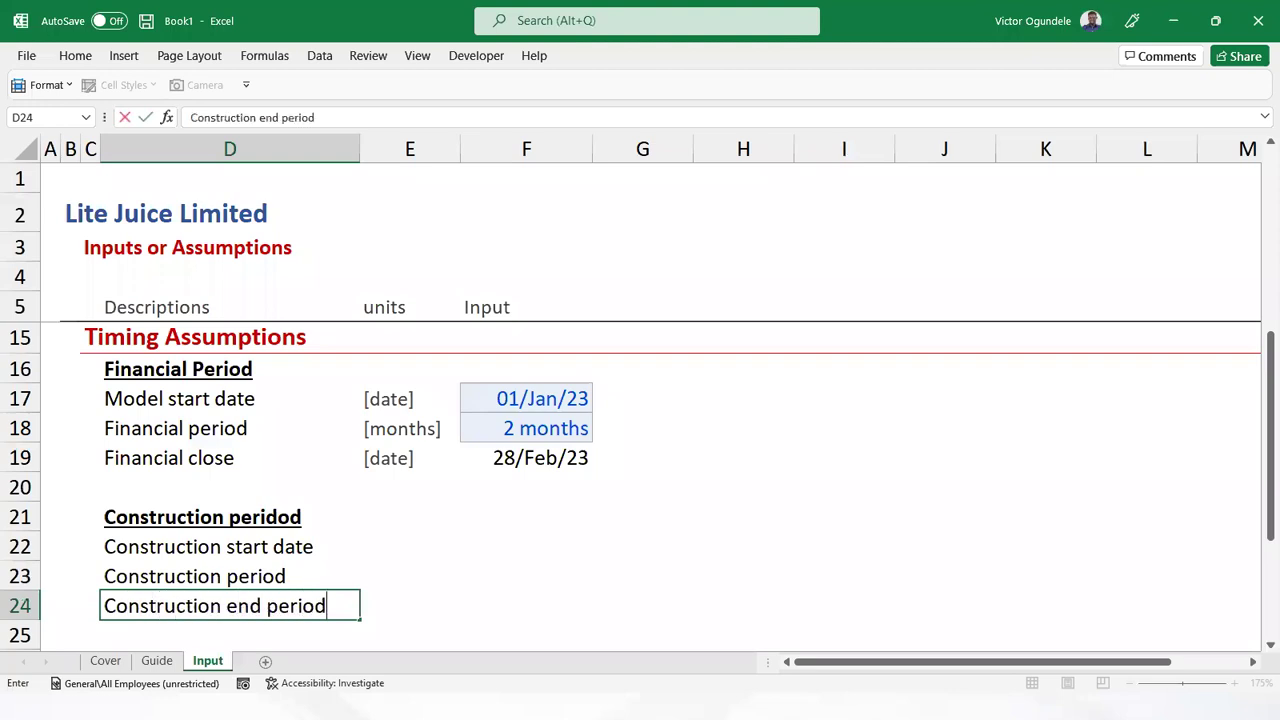
pyautogui.press('Tab')
# Copy the units [date], [months], [date] from E17:E19 into E22:E24 for the construction rows
pyautogui.press('Up')
pyautogui.press('Up')
pyautogui.press('Up')
pyautogui.press('Up')
pyautogui.press('Up')
pyautogui.press('Up')
pyautogui.press('Up')
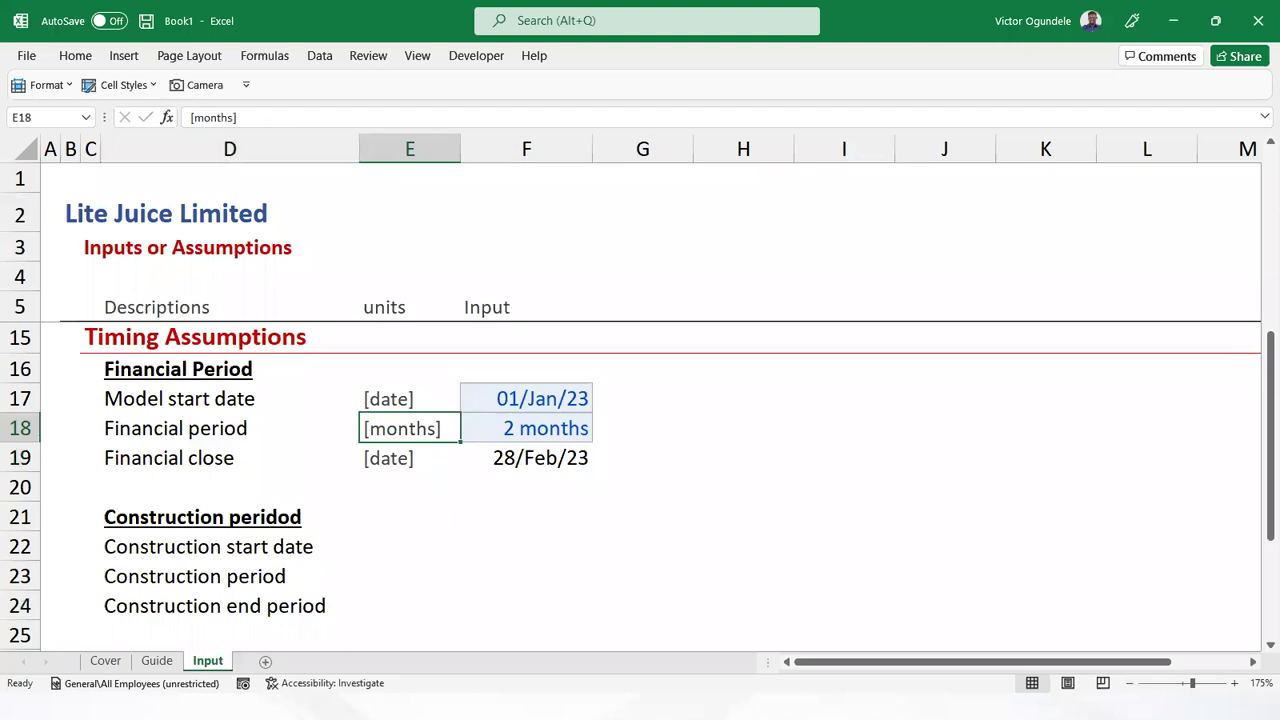
pyautogui.hotkey('shift', 'Down')
pyautogui.hotkey('shift', 'Down')
pyautogui.hotkey('ctrl', 'c')
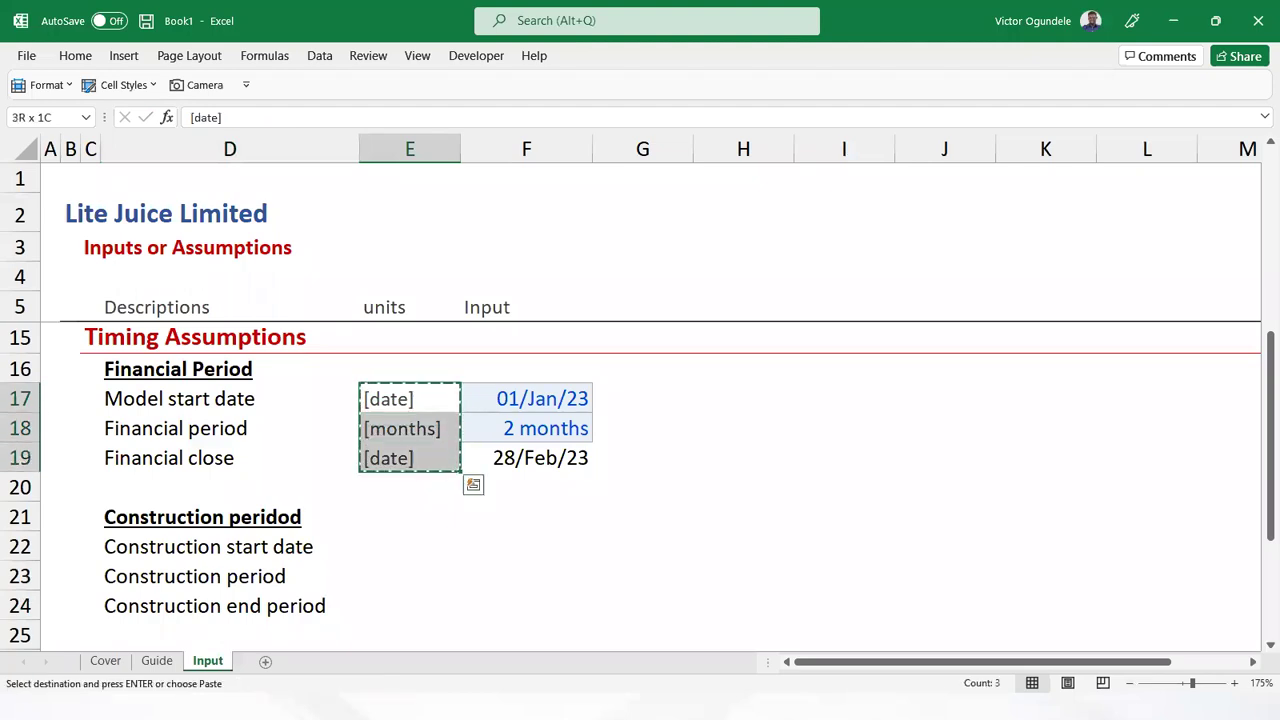
pyautogui.hotkey('shift', 'Right')
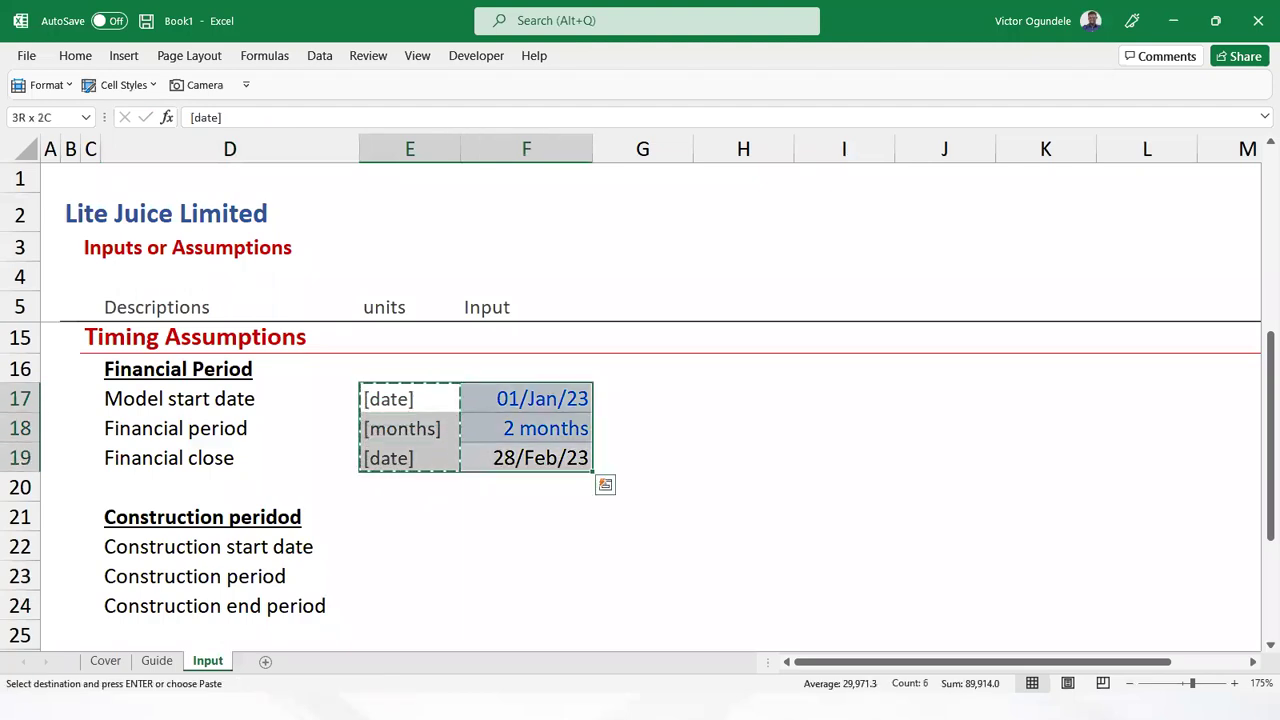
pyautogui.hotkey('shift', 'Left')
pyautogui.press('Down')
pyautogui.press('Down')
pyautogui.press('Down')
pyautogui.press('Down')
pyautogui.press('Down')
pyautogui.hotkey('ctrl', 'v')
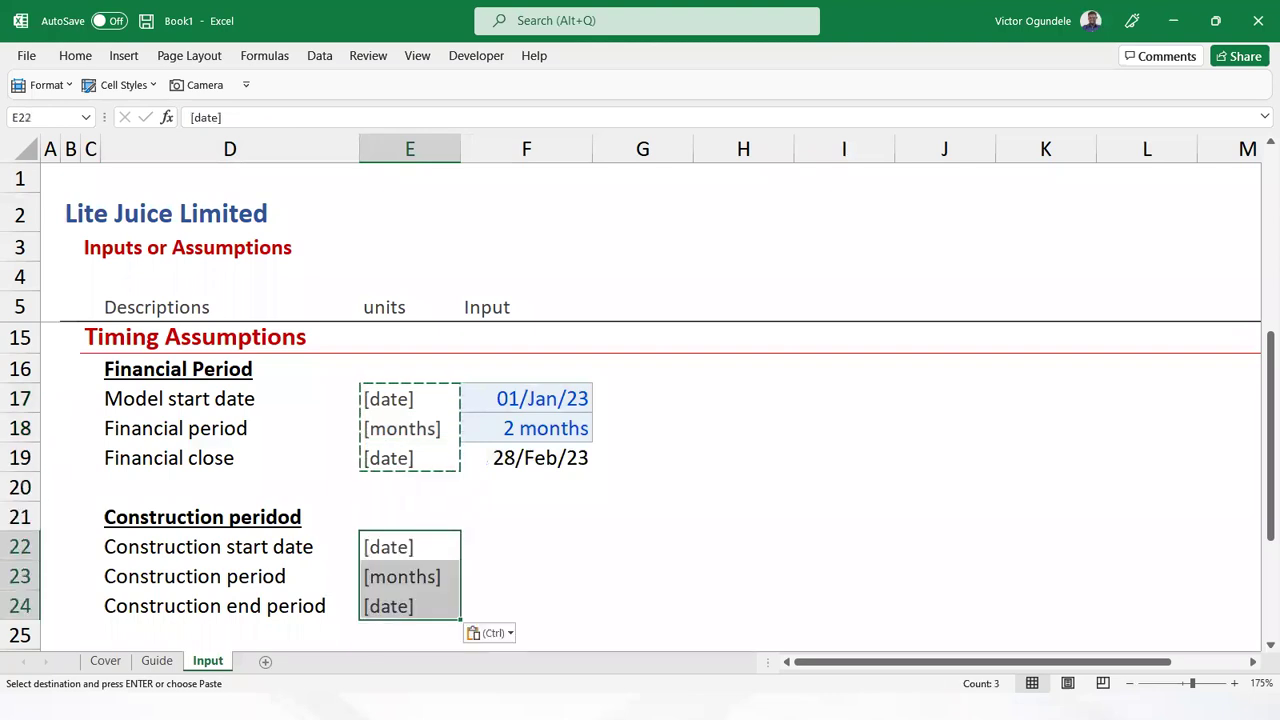
# Copy the financial close formula and date format from F19 into F22 and F24
pyautogui.press('Right')
pyautogui.press('Up')
pyautogui.press('Up')
pyautogui.press('Up')
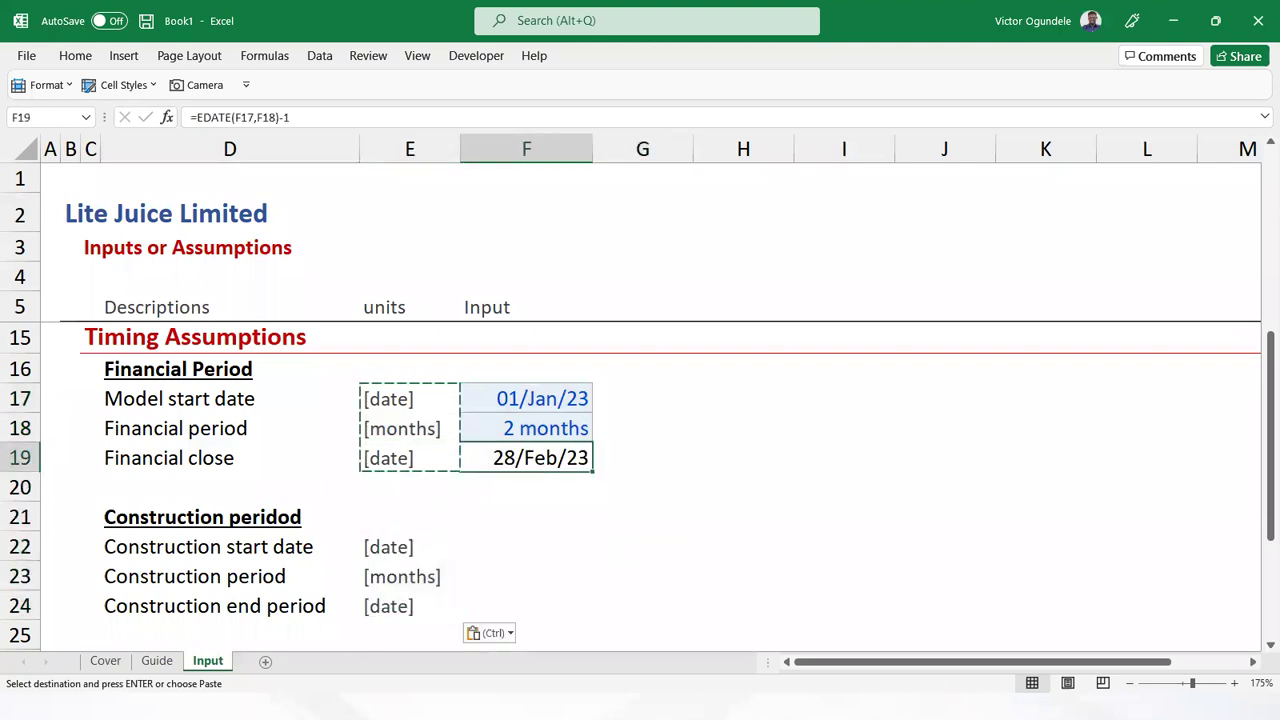
pyautogui.hotkey('ctrl', 'c')
pyautogui.press('Down')
pyautogui.press('Down')
pyautogui.press('Down')
pyautogui.hotkey('ctrl', 'v')
pyautogui.press('Down')
pyautogui.press('Down')
pyautogui.hotkey('ctrl', 'v')
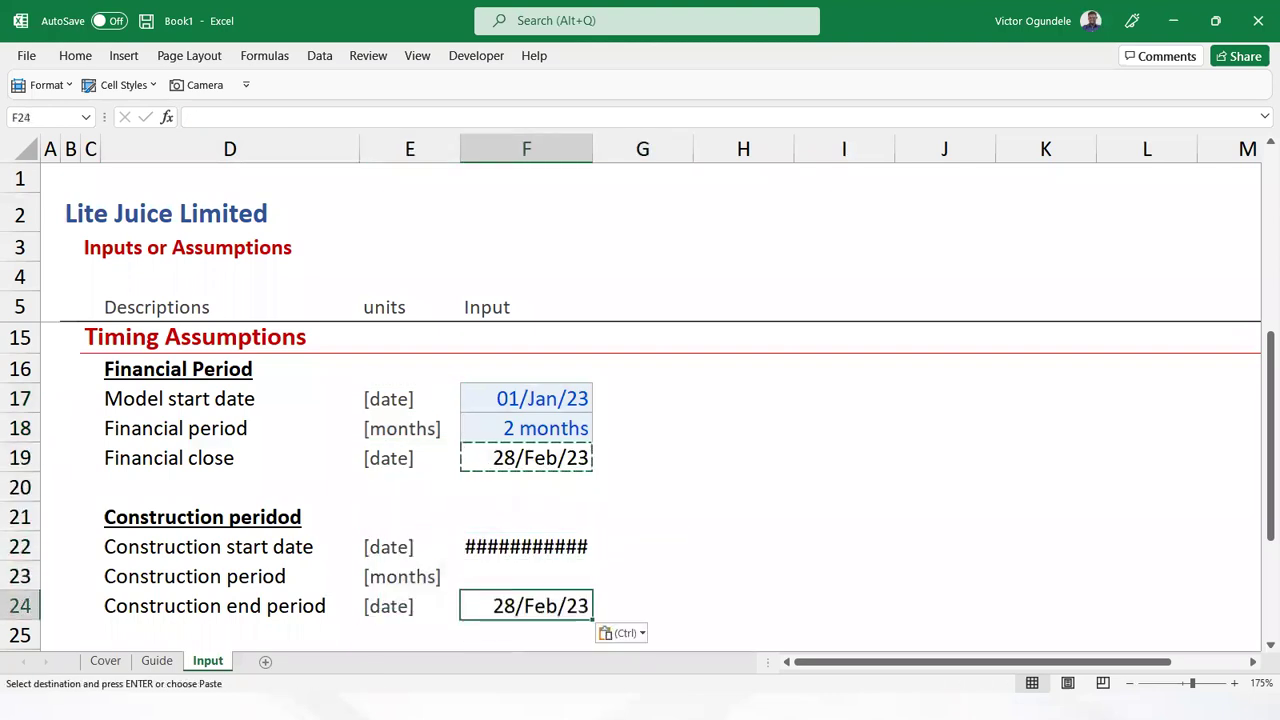
# Clear the pasted financial close formulas from the construction end period and construction start date cells, F24 and F22
pyautogui.press('Delete')
pyautogui.press('Up')
pyautogui.press('Up')
pyautogui.press('Delete')
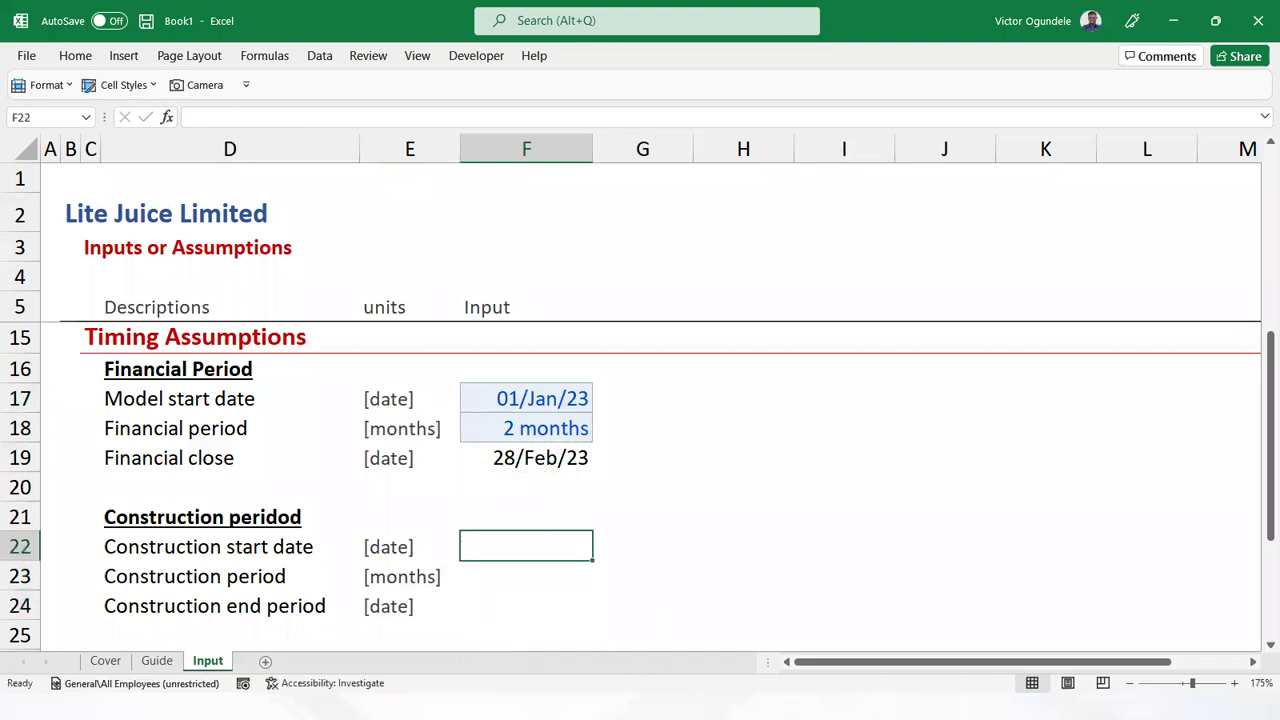
# Enter the formula =F19+1 in F22 so construction starts the day after financial close
pyautogui.write('=')
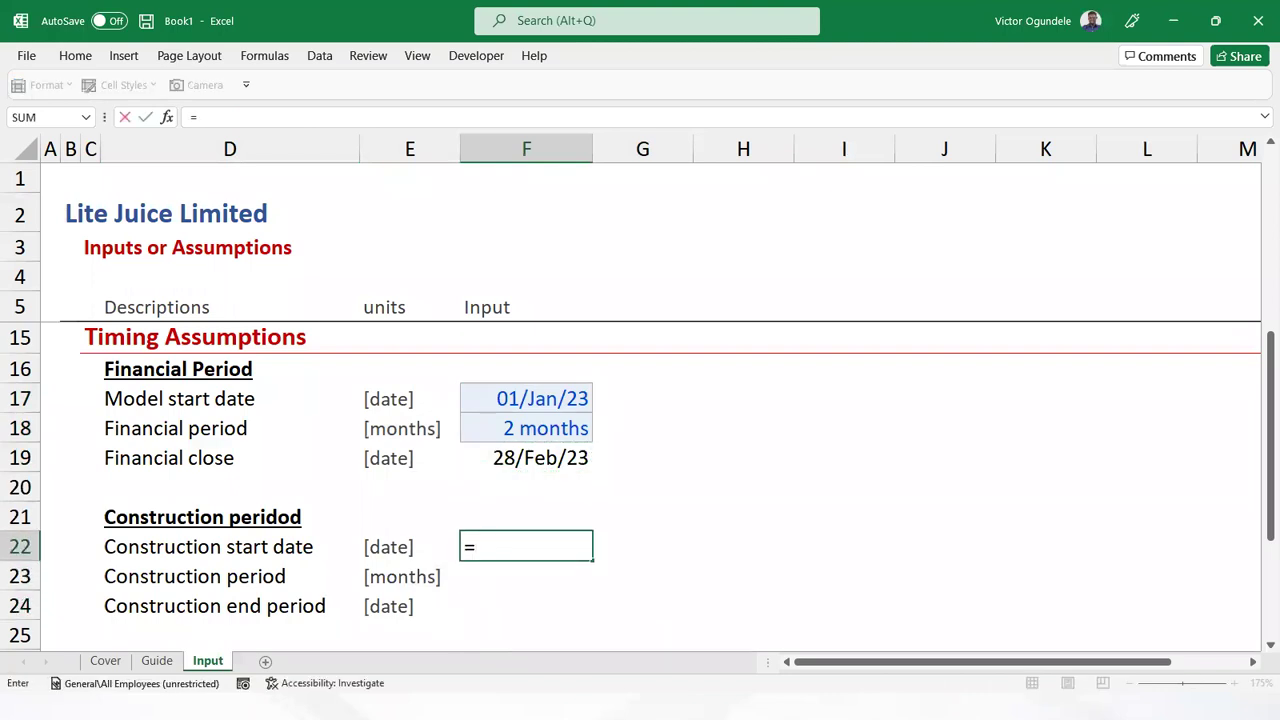
pyautogui.press('Up')
pyautogui.press('Up')
pyautogui.press('Up')
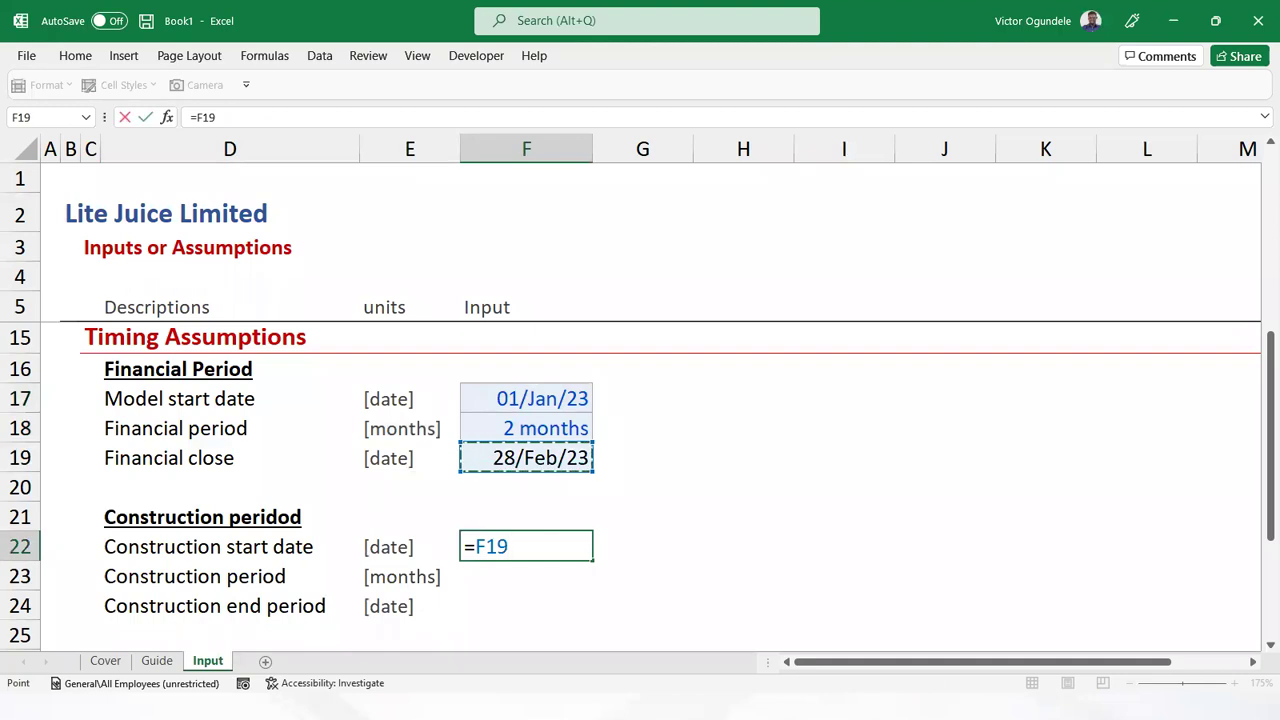
pyautogui.write('+1')
pyautogui.hotkey('ctrl', 'Return')
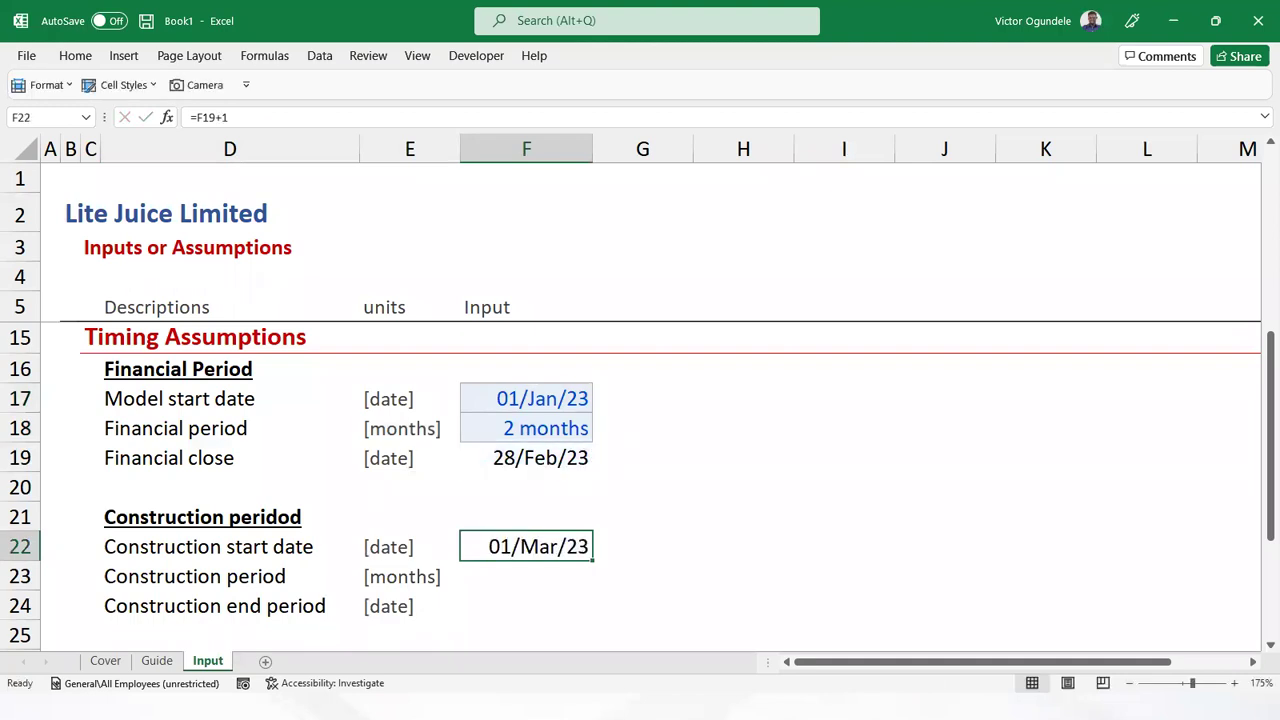
# Copy the formatted financial period input from F18 into F23 for the construction period
pyautogui.press('Down')
pyautogui.press('Up')
pyautogui.press('Up')
pyautogui.press('Up')
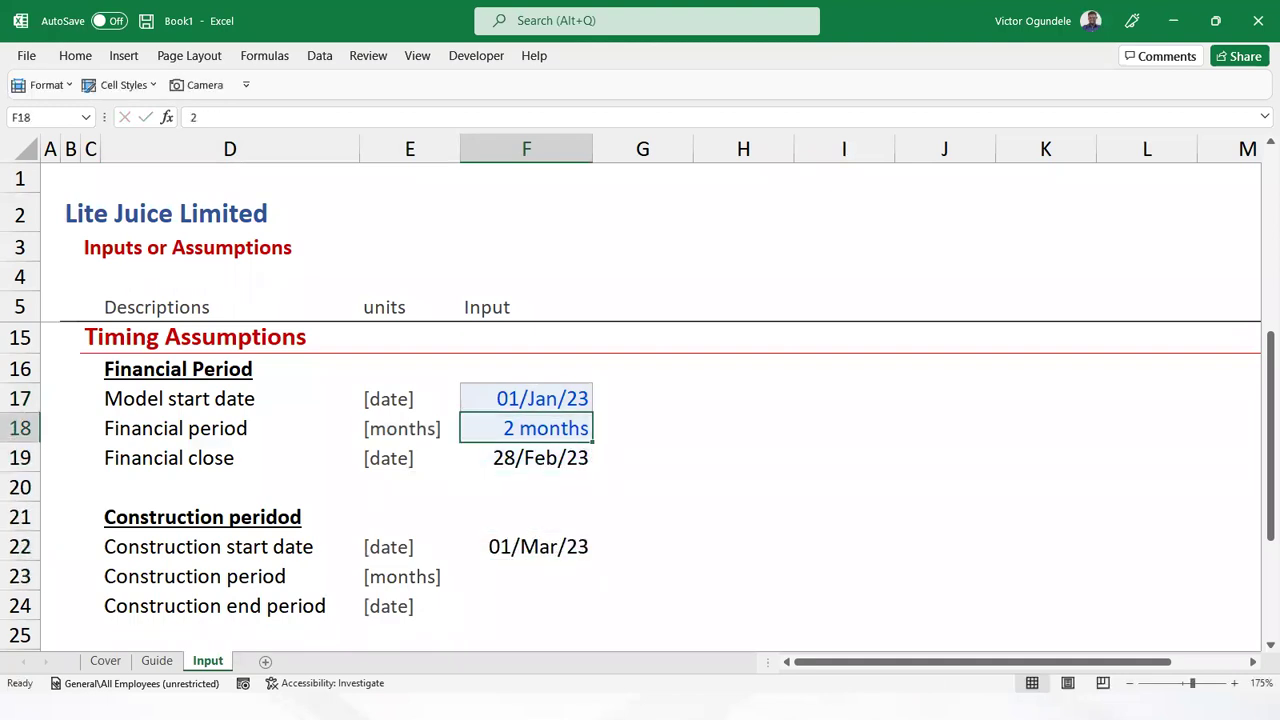
pyautogui.hotkey('ctrl', 'c')
pyautogui.press('Down')
pyautogui.press('Down')
pyautogui.press('Down')
pyautogui.press('Down')
pyautogui.press('Down')
pyautogui.hotkey('ctrl', 'v')
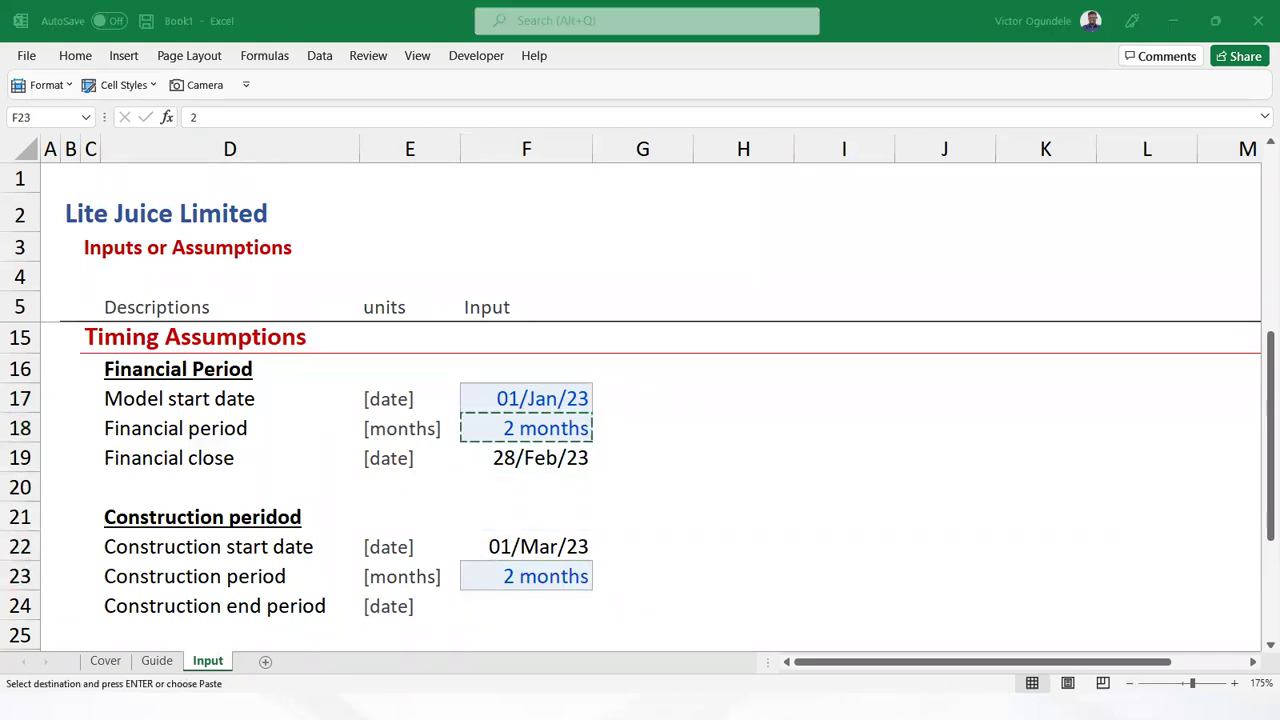
# Look up the construction period in the conceptual agreement PDF in Adobe Reader, and set F23 in Excel to 12 months
pyautogui.hotkey('alt', 'Tab')
pyautogui.scroll(2, 1118, 430)
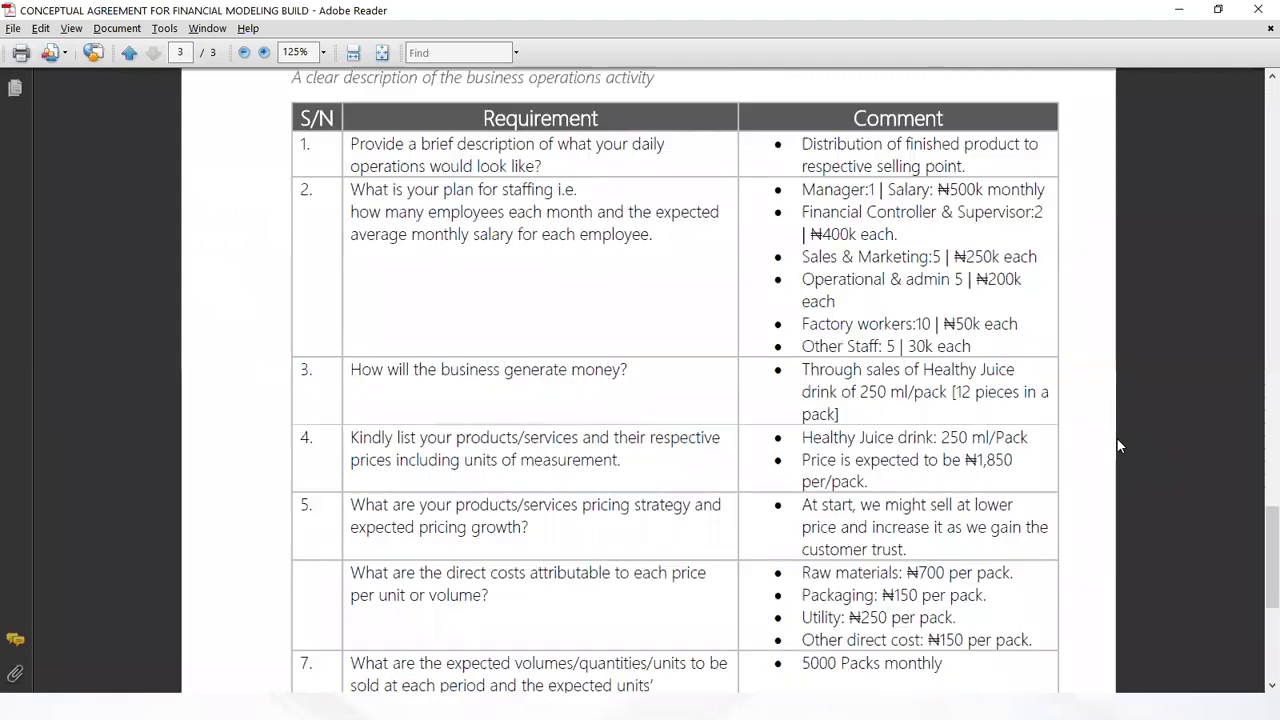
pyautogui.scroll(10, 1045, 365)
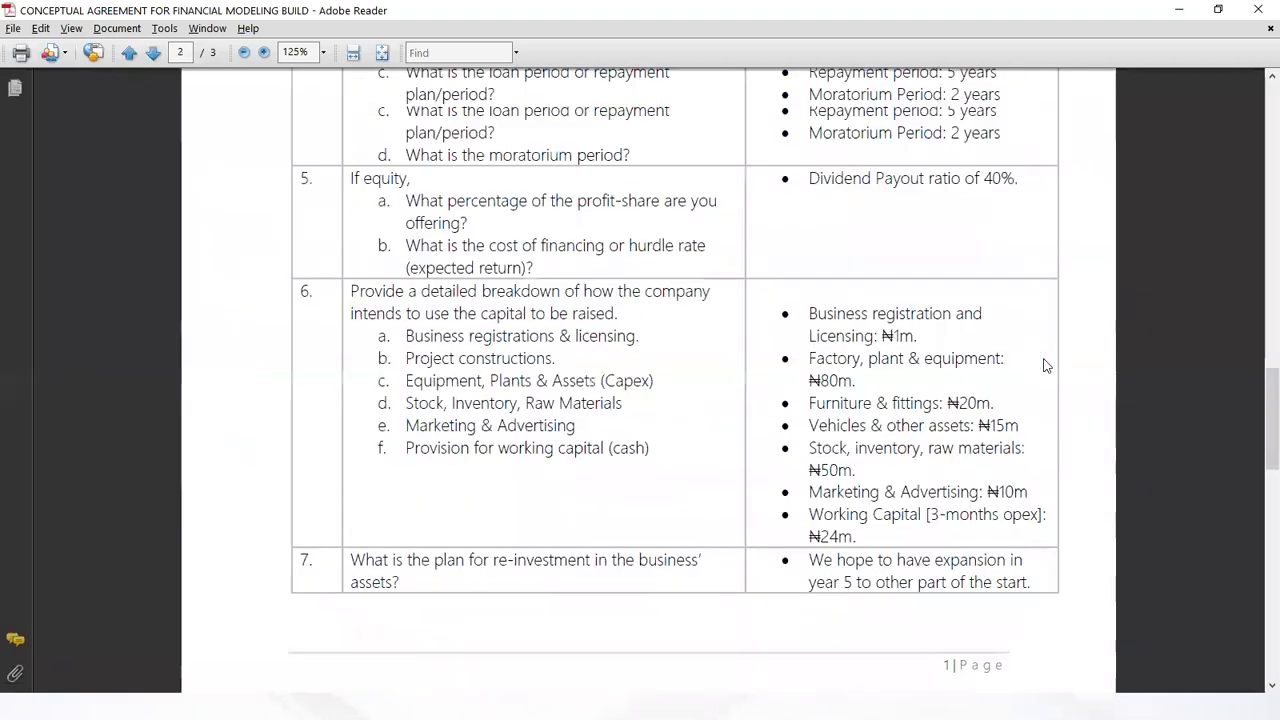
pyautogui.scroll(10, 1045, 365)
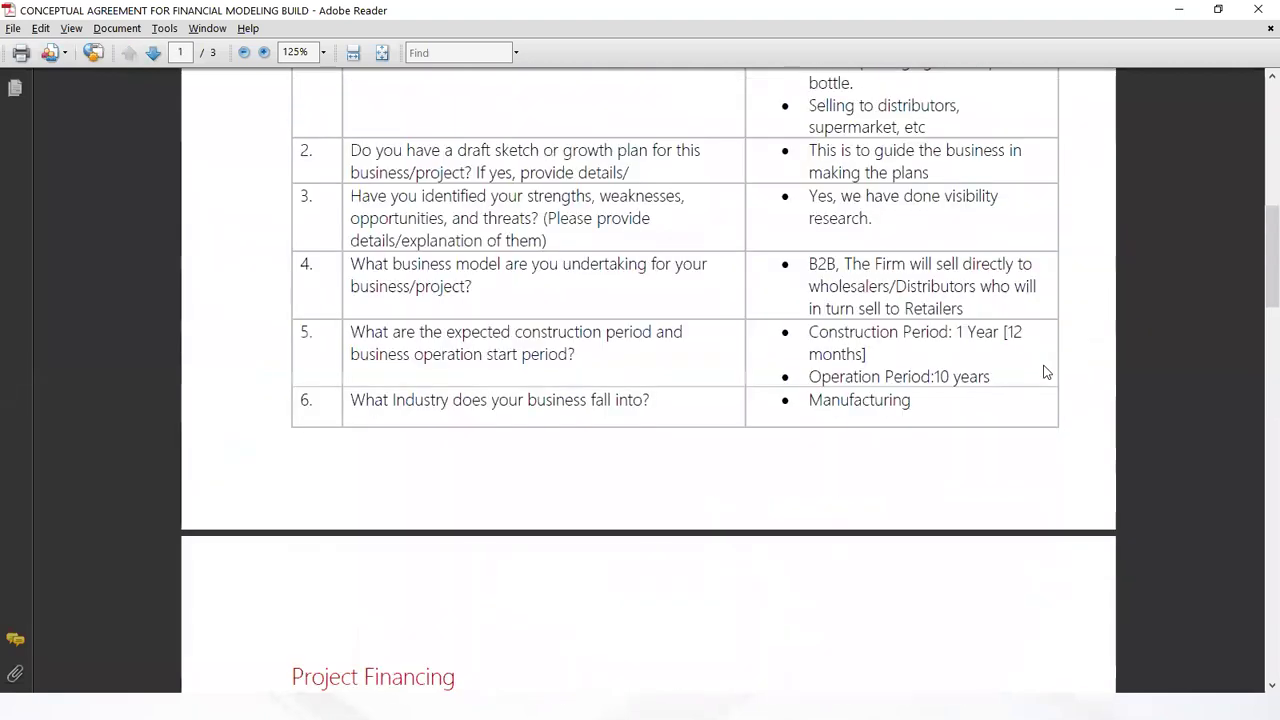
pyautogui.scroll(4, 1045, 372)
pyautogui.moveTo(809, 524); pyautogui.dragTo(880, 569)
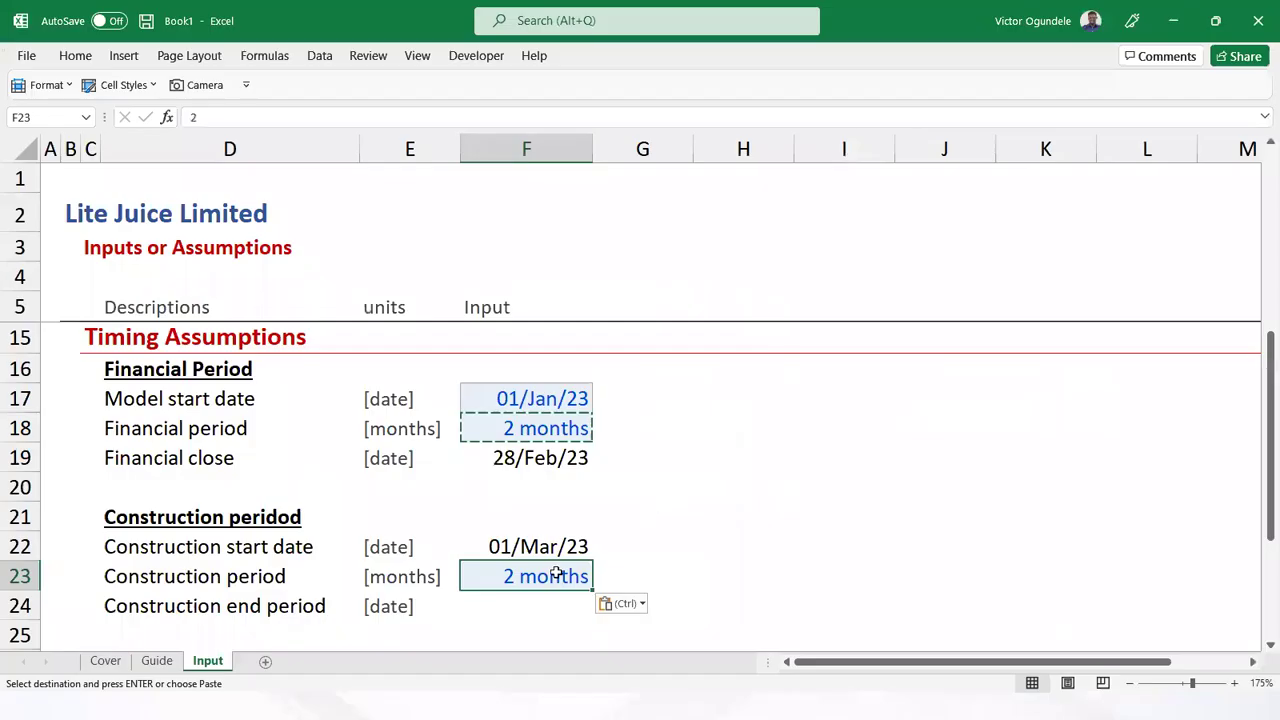
pyautogui.hotkey('ctrl', 'z')
pyautogui.write('12')
pyautogui.press('Return')
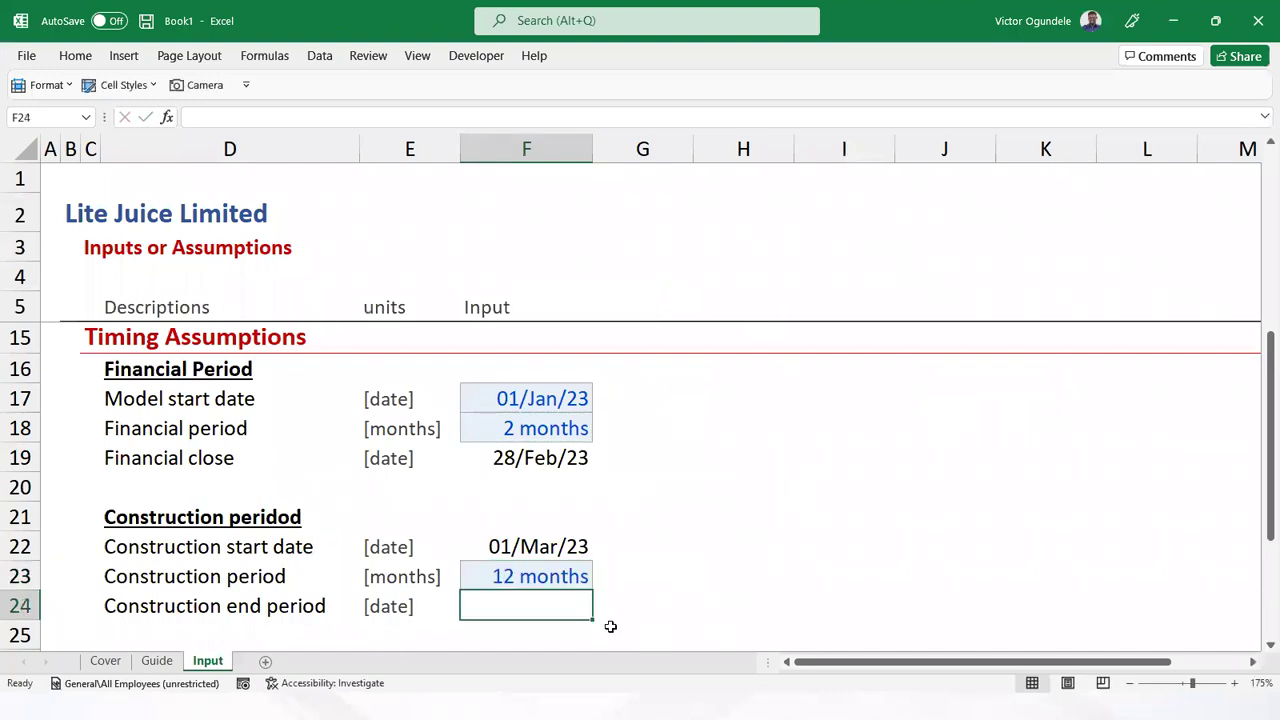
# Enter the formula =EDATE(F22,F23)-1 in F24 to calculate the construction end period
pyautogui.write('=ed')
pyautogui.press('Tab')
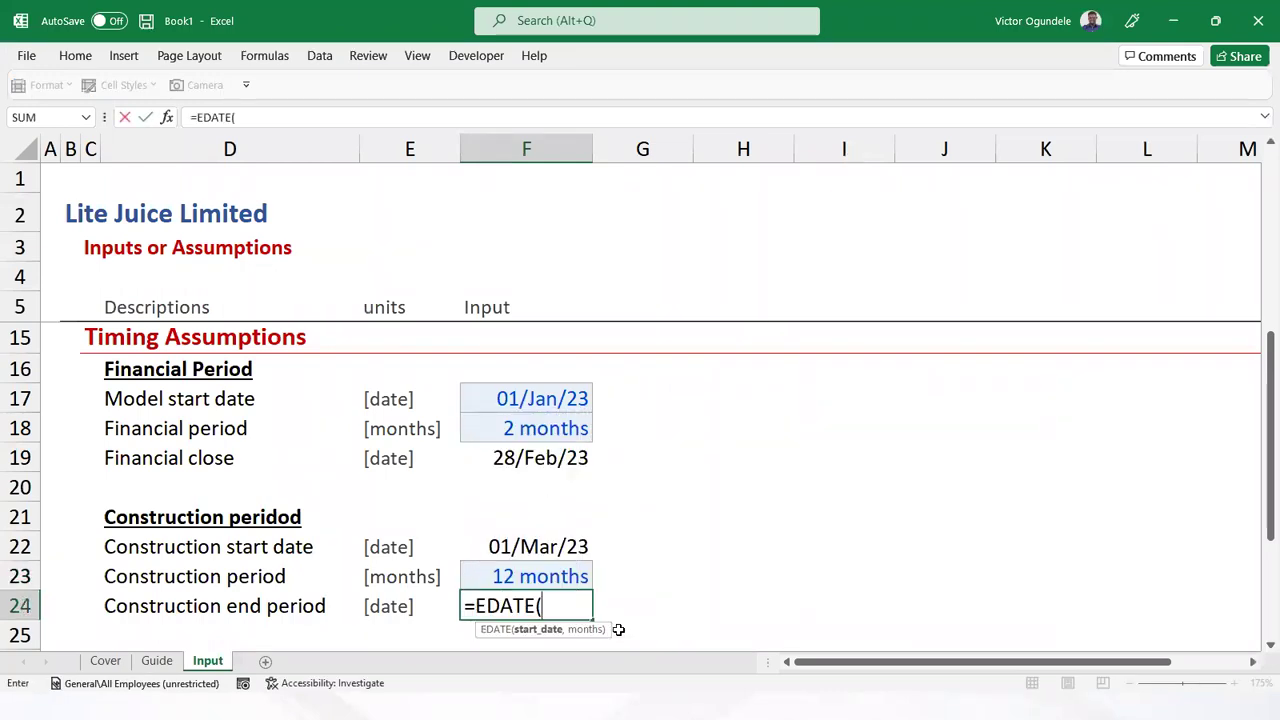
pyautogui.click(525, 546)
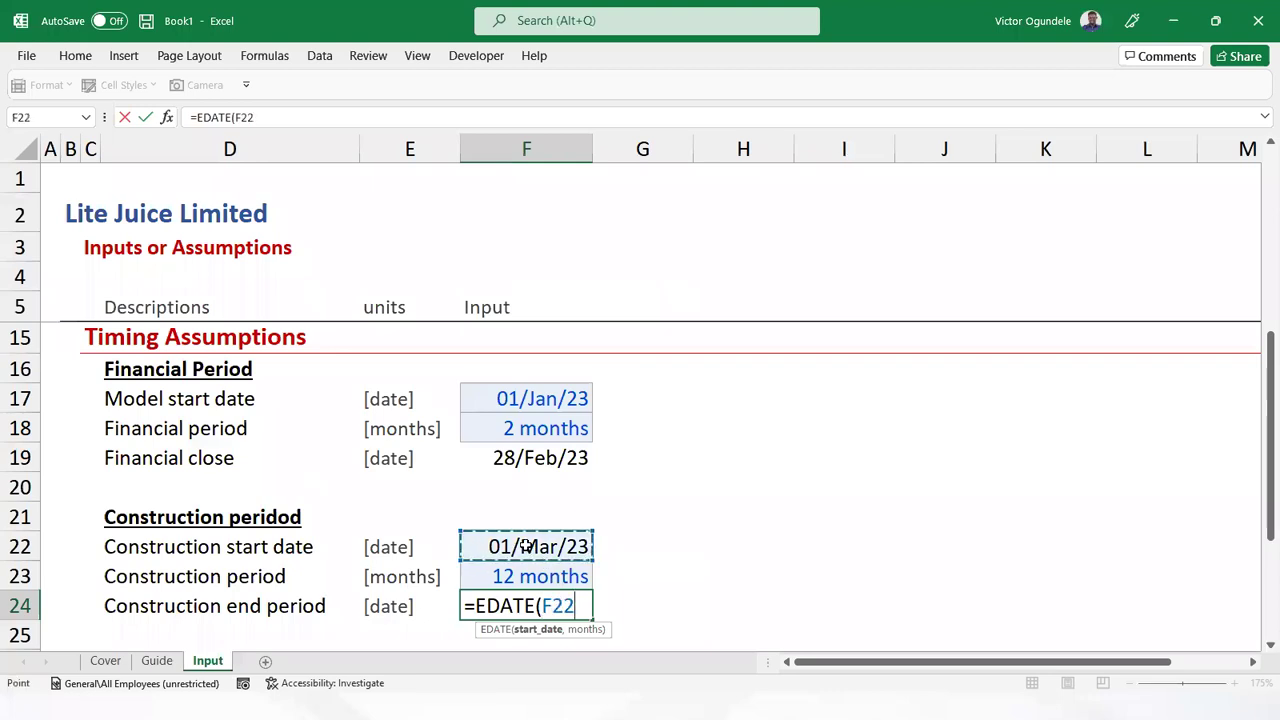
pyautogui.write(',')
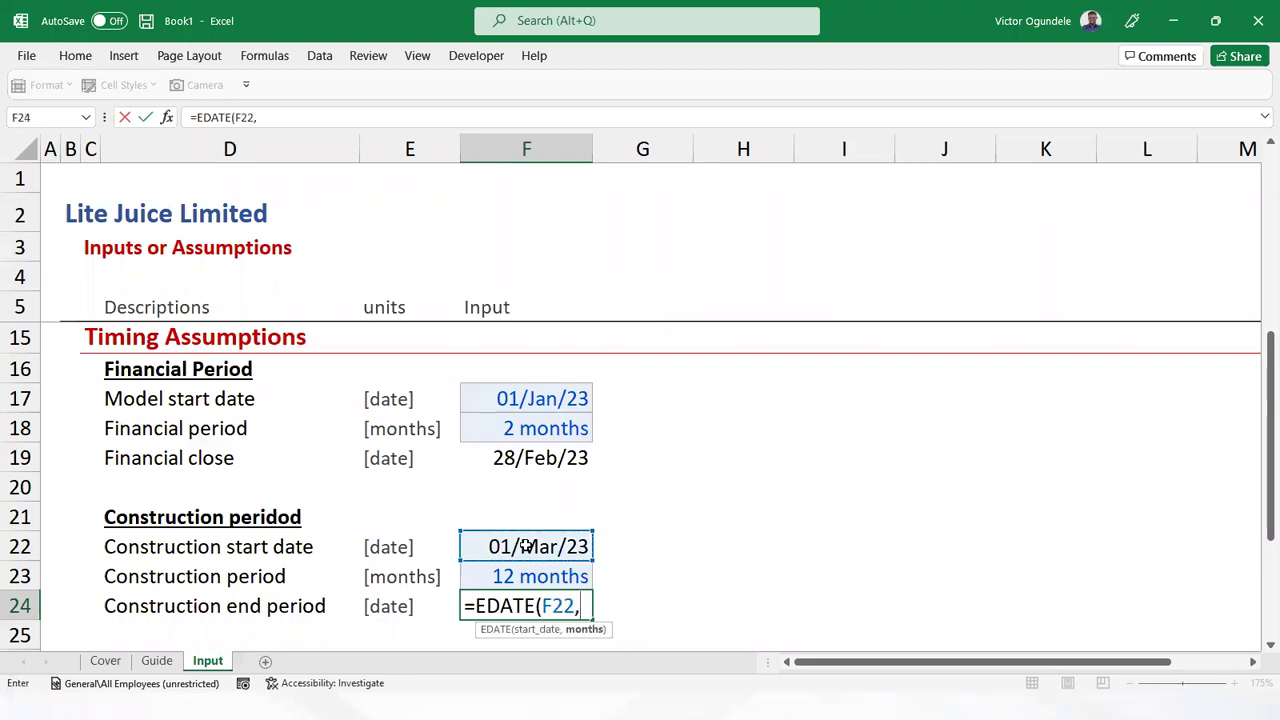
pyautogui.click(525, 576)
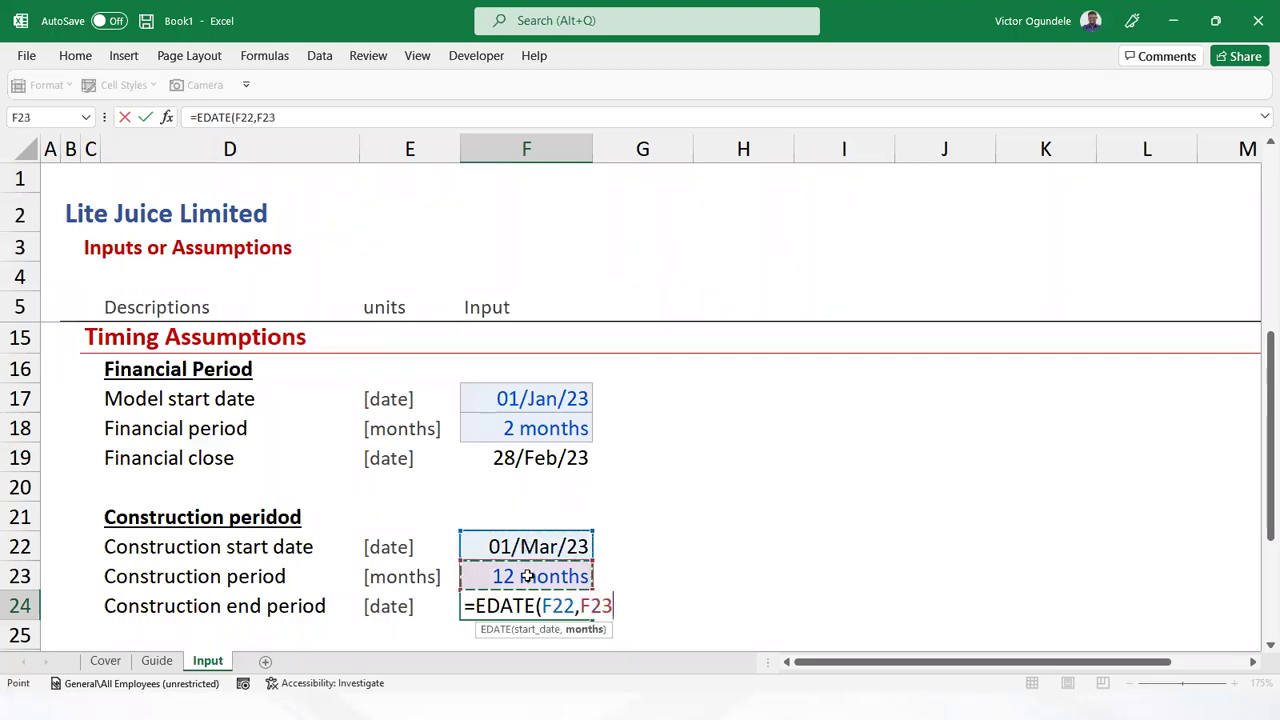
pyautogui.write(')-1')
pyautogui.hotkey('ctrl', 'Return')
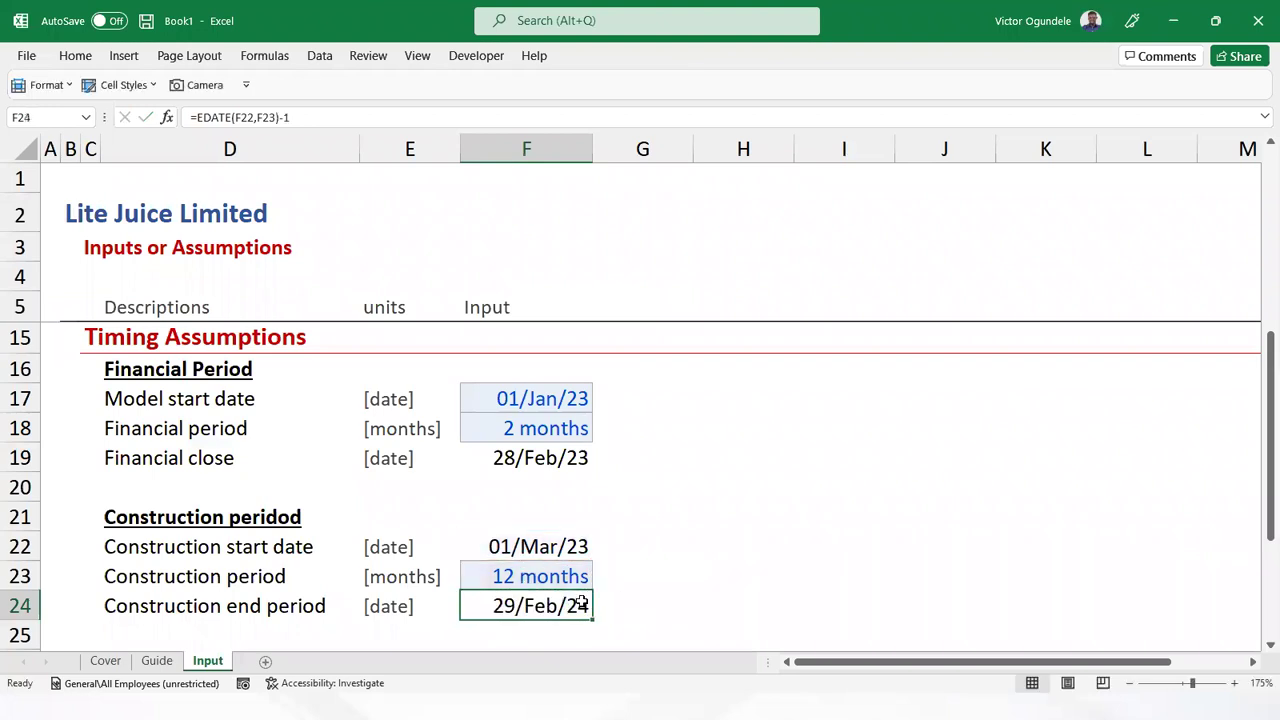
# Go to the Construction end period description in D24
pyautogui.scroll(-2, 564, 604)
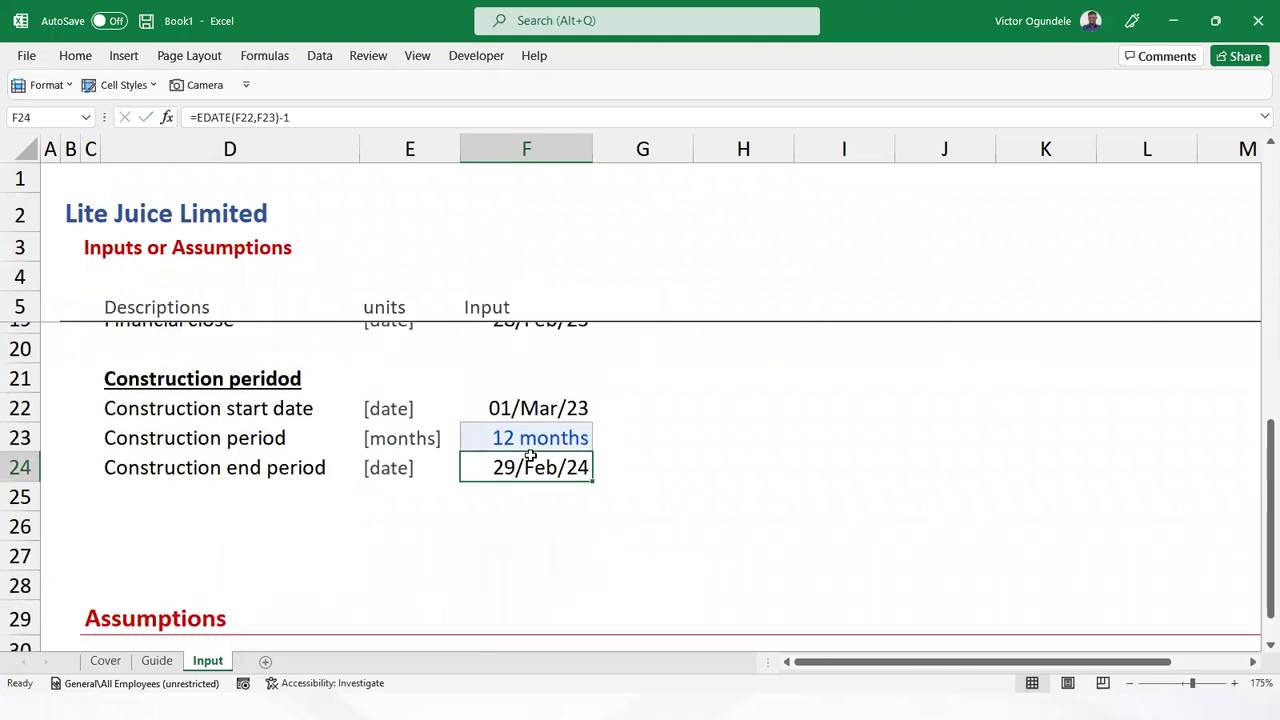
pyautogui.scroll(1, 668, 436)
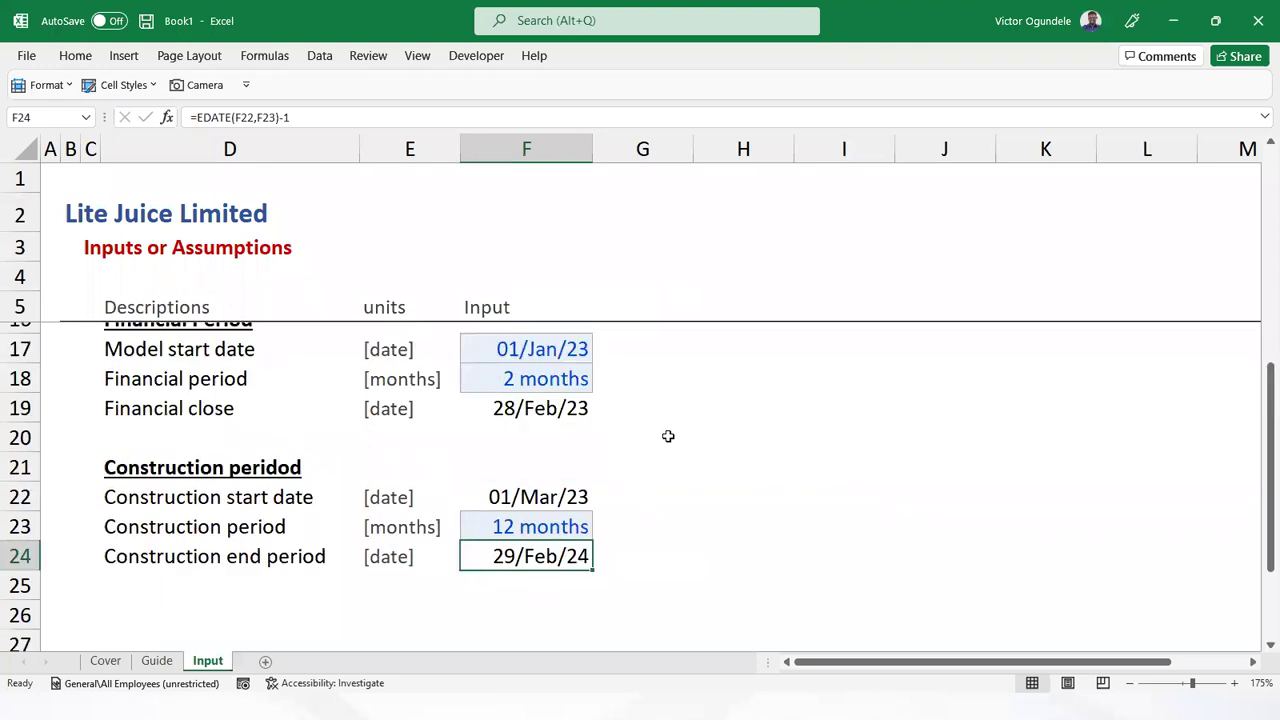
pyautogui.scroll(-1, 668, 436)
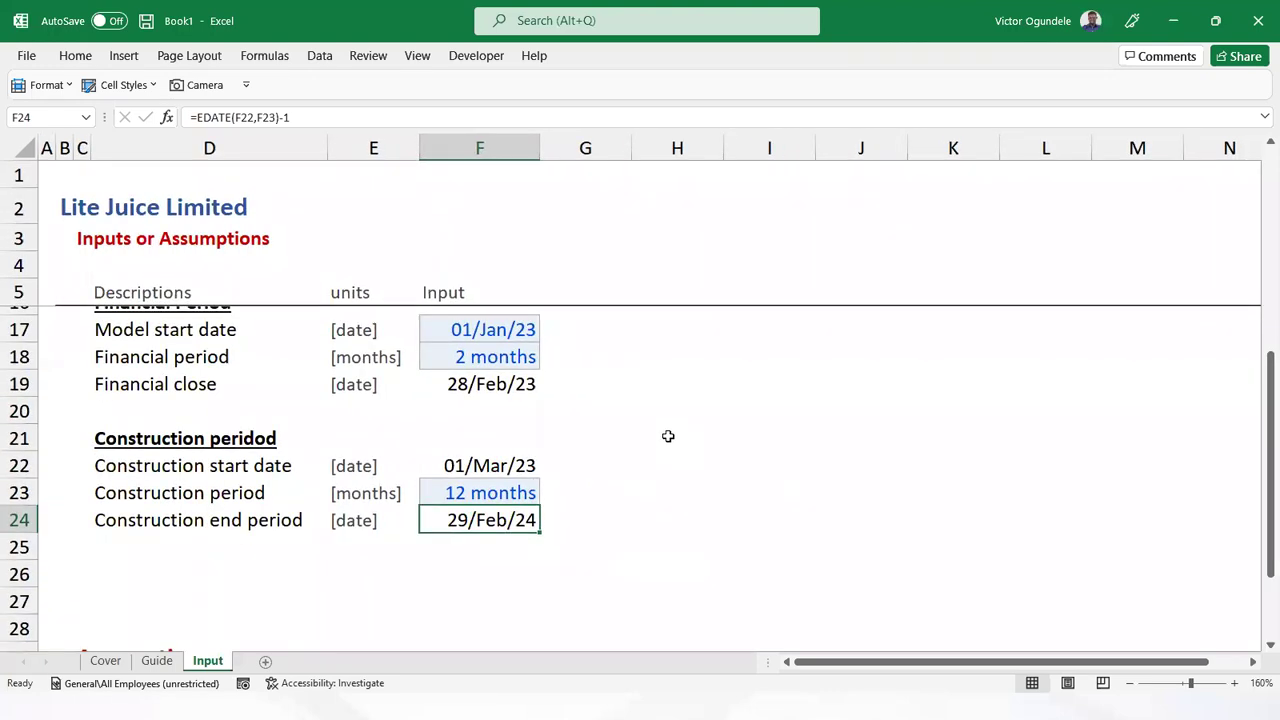
pyautogui.press('Left')
pyautogui.press('Left')
pyautogui.press('Left')
pyautogui.press('Right')
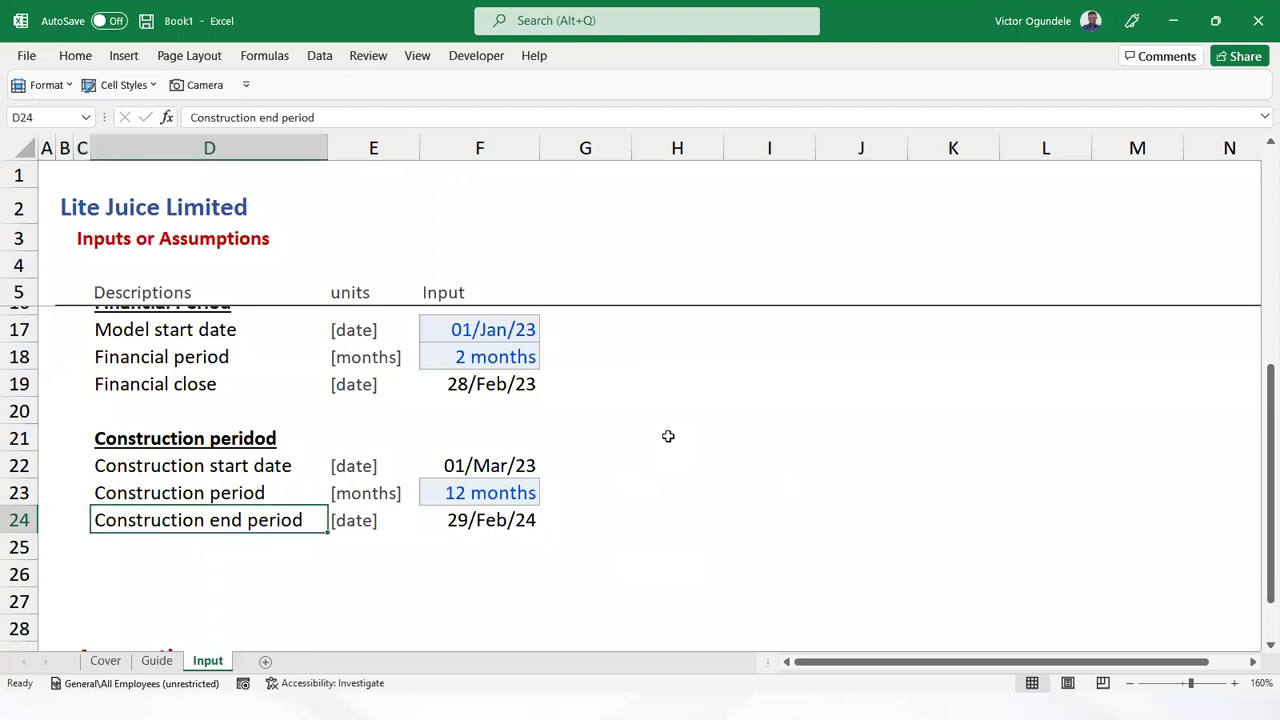
# Add a bold, underlined "Operation Period" heading in D26, below the construction section
pyautogui.press('Down')
pyautogui.press('Down')
pyautogui.write('Operati')
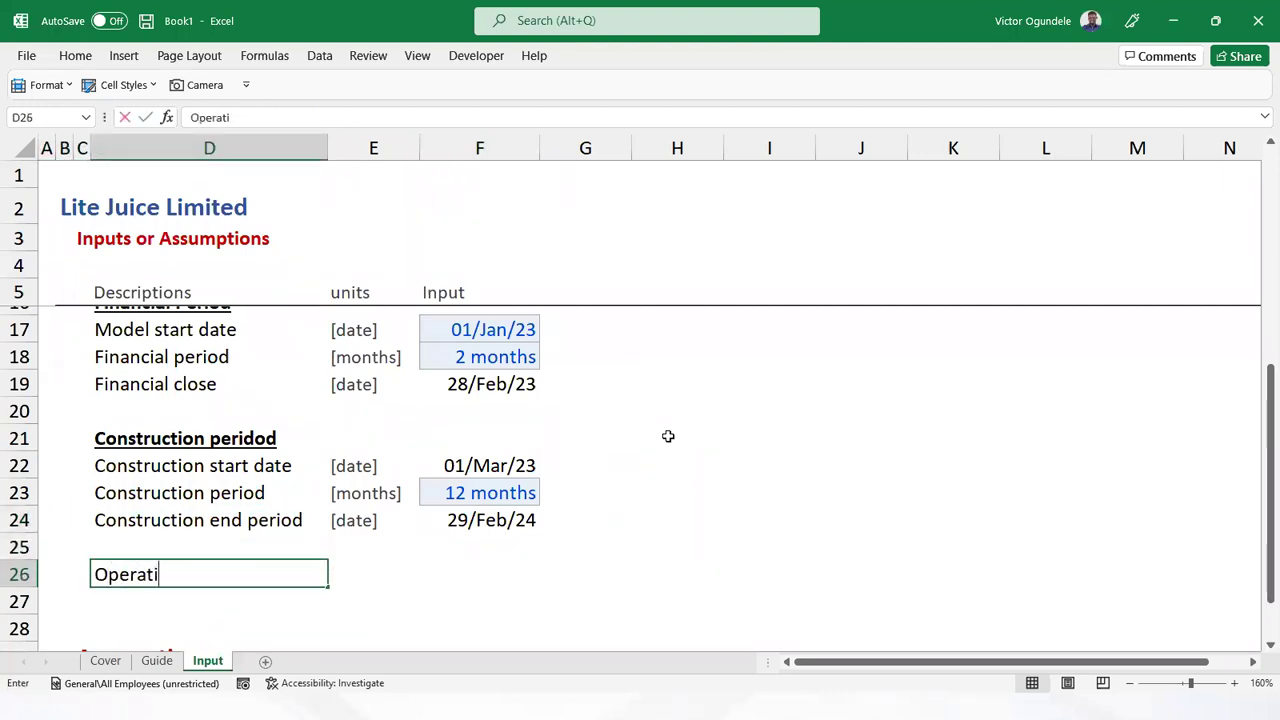
pyautogui.write('on')
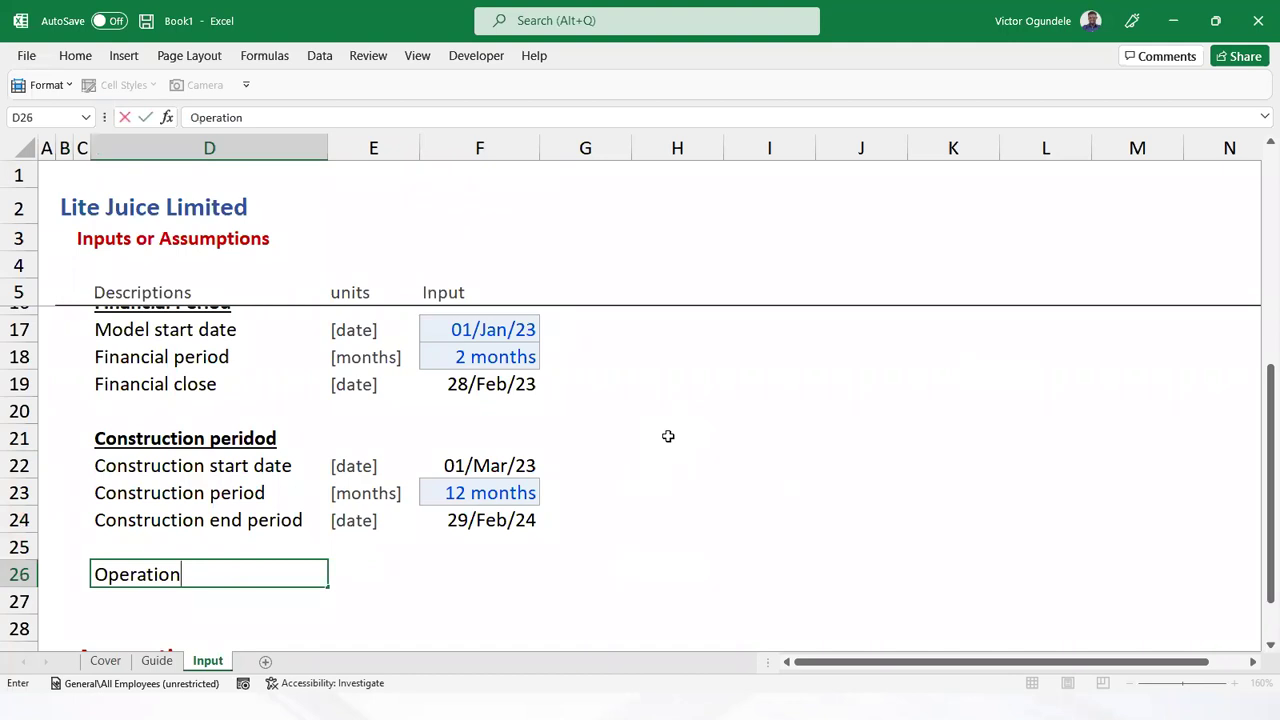
pyautogui.write(' Period')
pyautogui.hotkey('ctrl', 'Return')
pyautogui.hotkey('ctrl', 'b')
pyautogui.hotkey('ctrl', 'u')
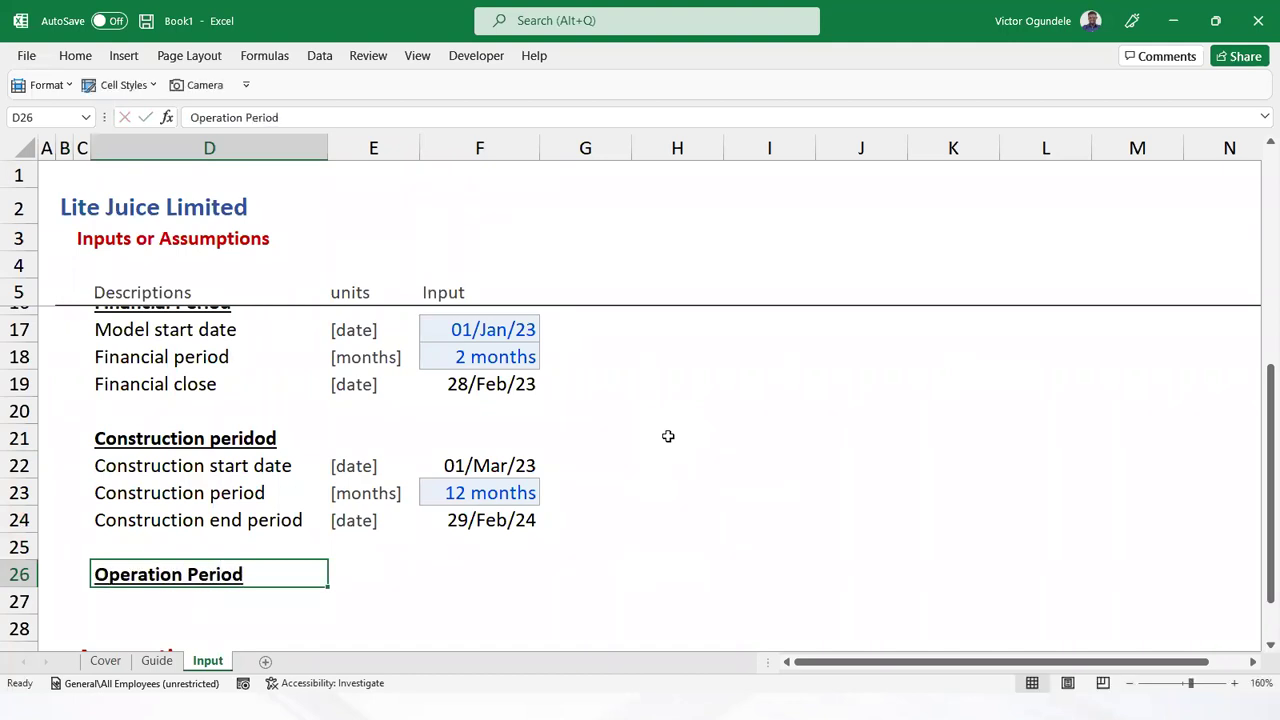
# Correct the misspelled construction section heading in D21 to read "Construction Period"
pyautogui.press('Up')
pyautogui.press('Up')
pyautogui.press('Up')
pyautogui.press('Up')
pyautogui.press('Up')
pyautogui.press('F2')
pyautogui.press('BackSpace')
pyautogui.press('BackSpace')
pyautogui.press('BackSpace')
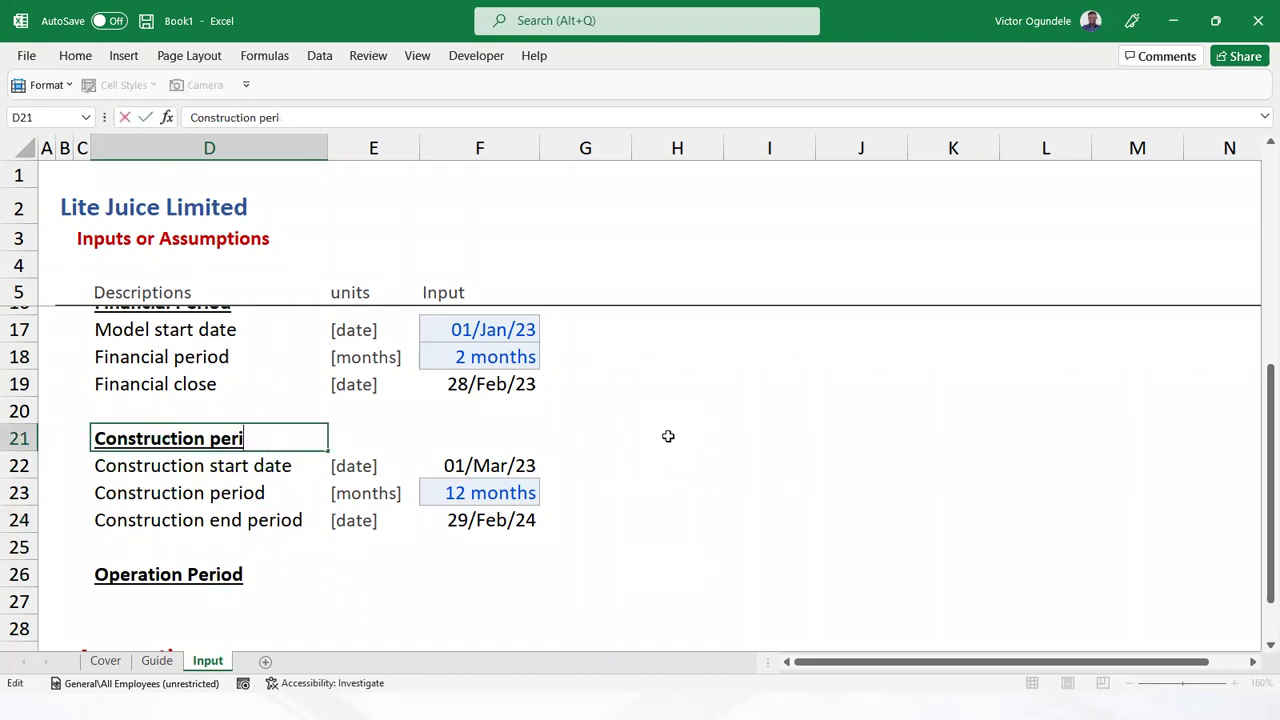
pyautogui.write('od')
pyautogui.hotkey('ctrl', 'Left')
pyautogui.press('Delete')
pyautogui.write('P')
pyautogui.hotkey('ctrl', 'Return')
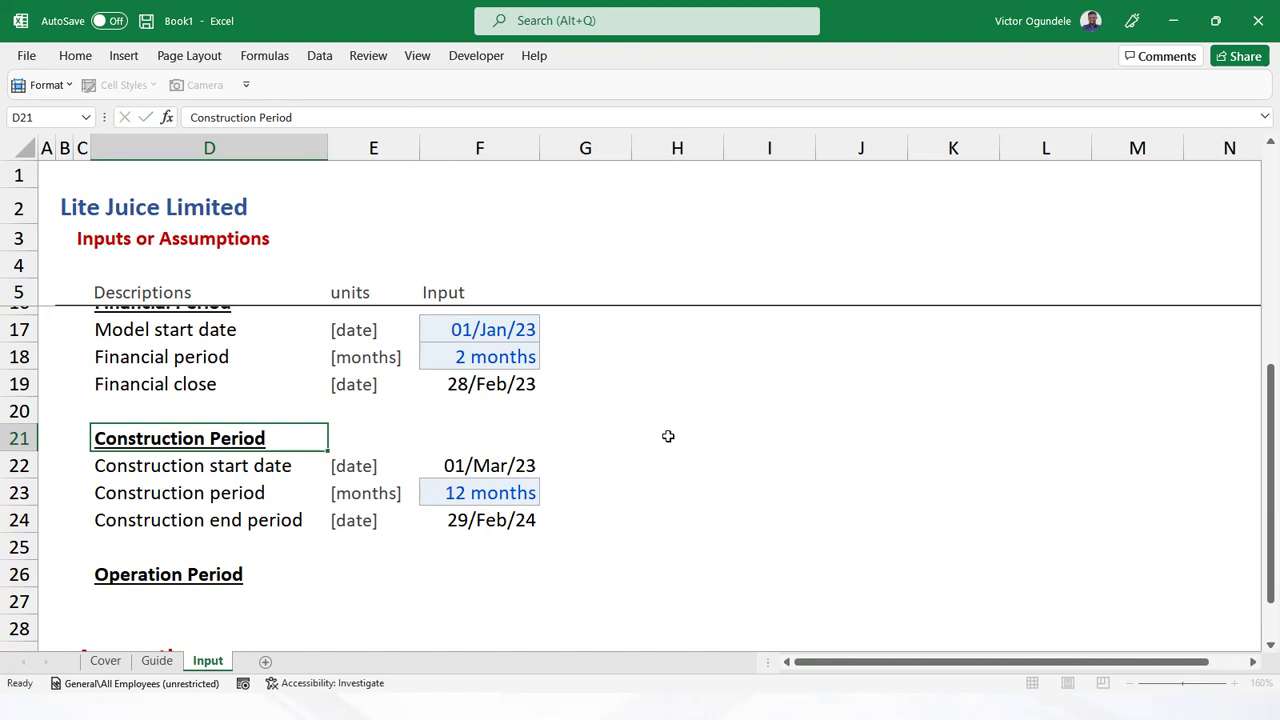
# Enter the label "Operation start date" in D27, directly below the Operation Period heading
pyautogui.press('Down')
pyautogui.press('Down')
pyautogui.press('Down')
pyautogui.press('Down')
pyautogui.press('Down')
pyautogui.press('Down')
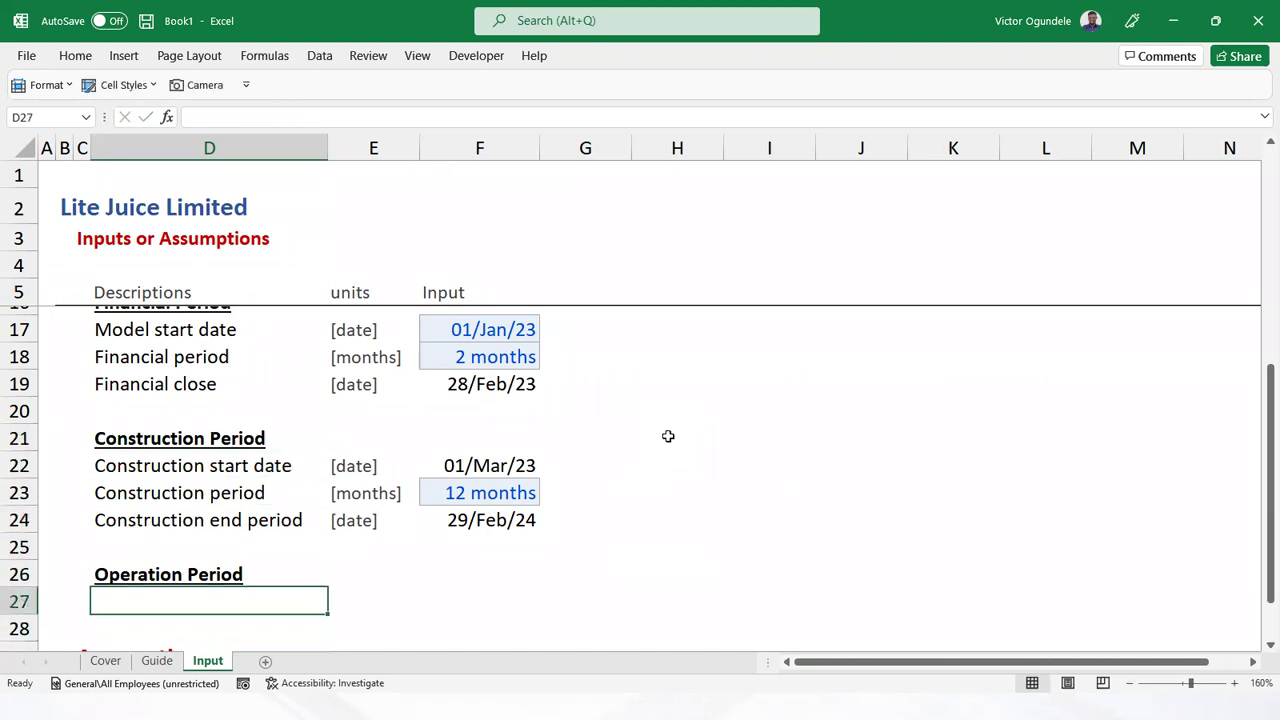
pyautogui.press('Up')
pyautogui.press('Up')
pyautogui.press('Up')
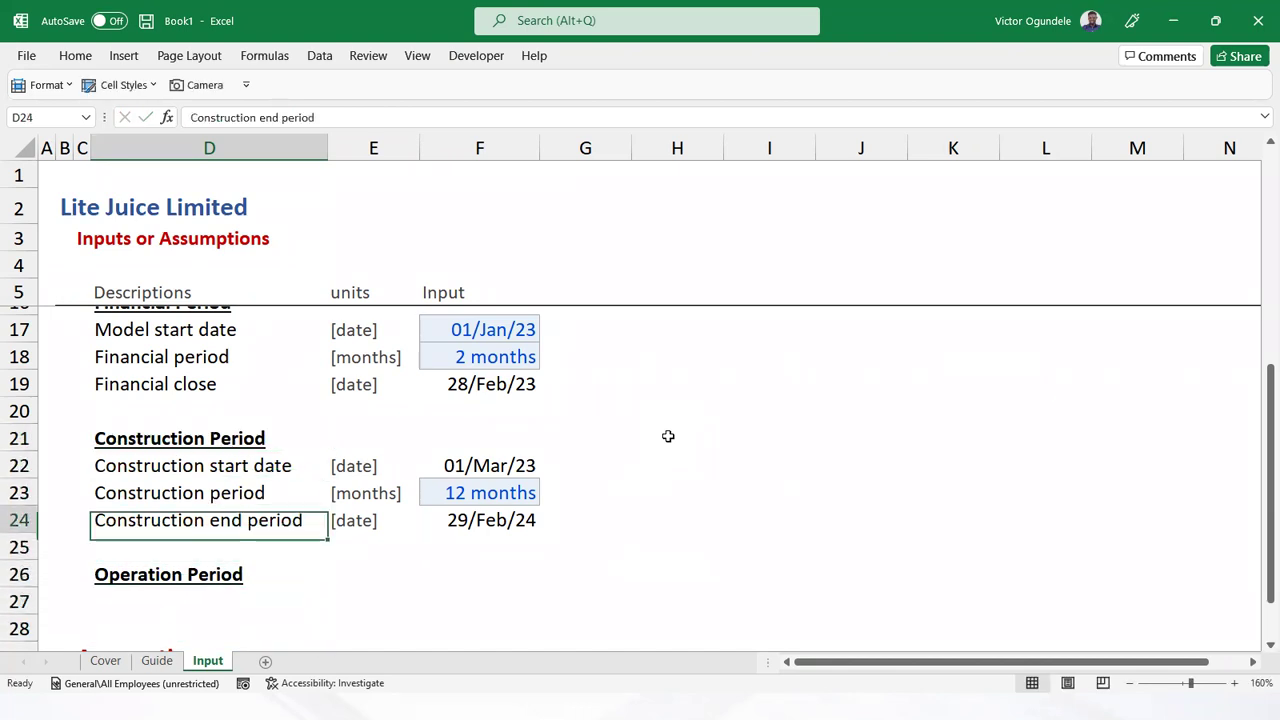
pyautogui.press('Up')
pyautogui.press('Right')
pyautogui.press('Right')
pyautogui.press('Down')
pyautogui.press('Down')
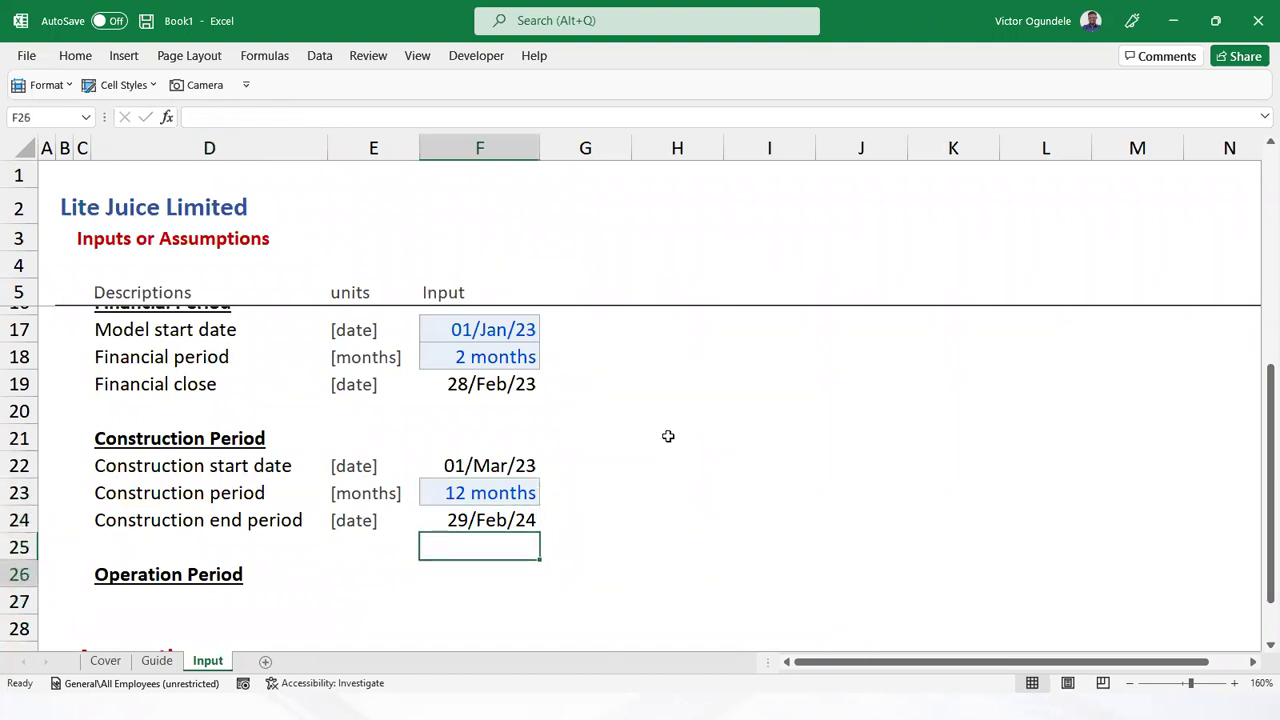
pyautogui.press('Down')
pyautogui.press('Down')
pyautogui.press('Left')
pyautogui.press('Left')
pyautogui.write('Operation d')
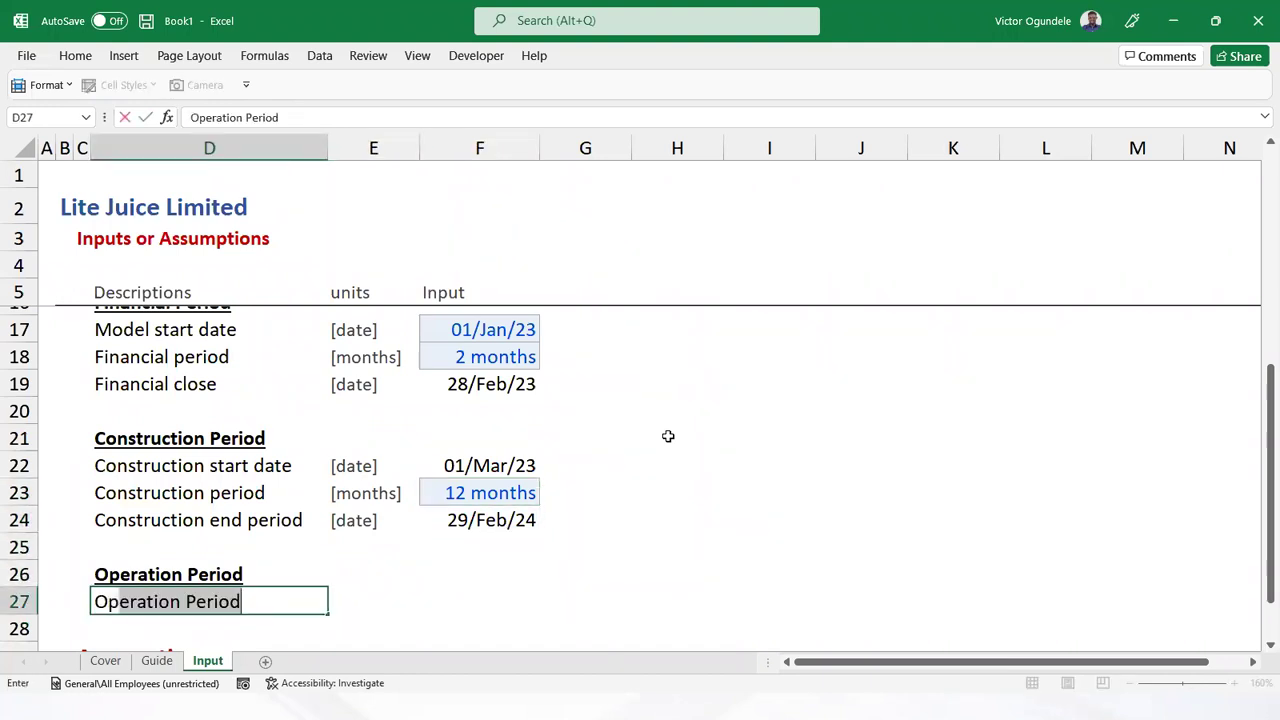
pyautogui.press('BackSpace')
pyautogui.write('start date')
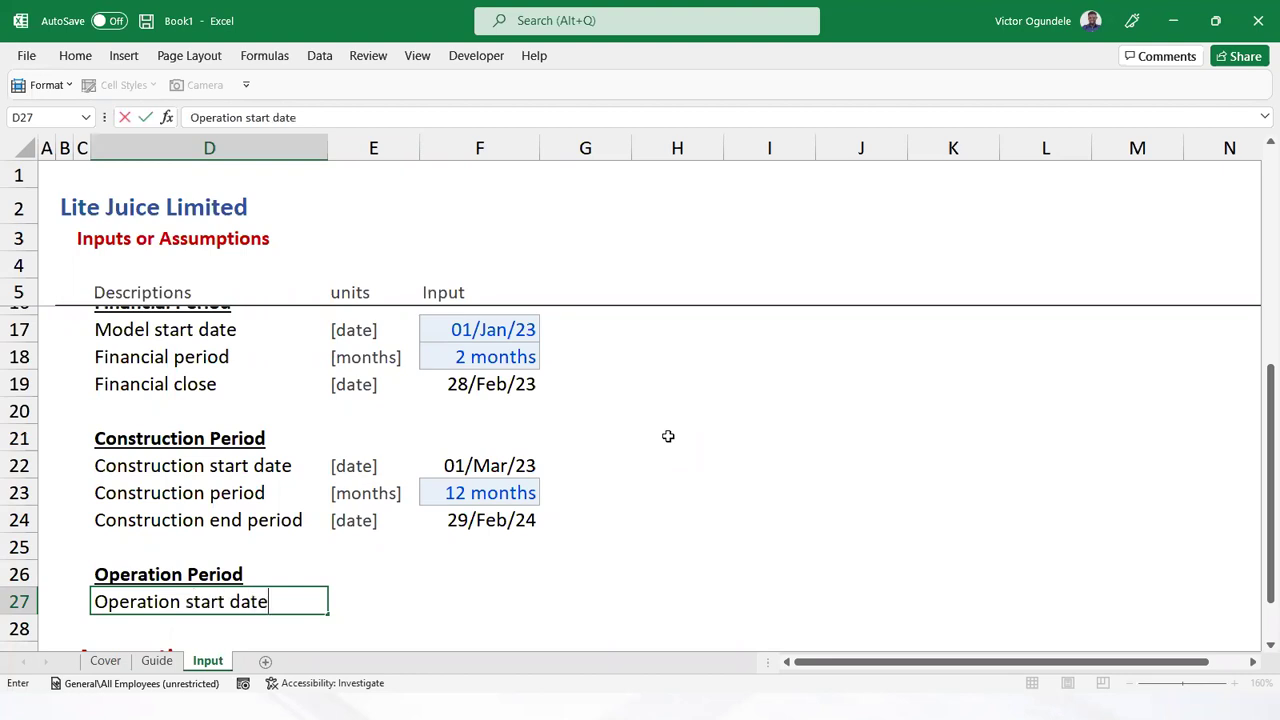
pyautogui.press('Return')
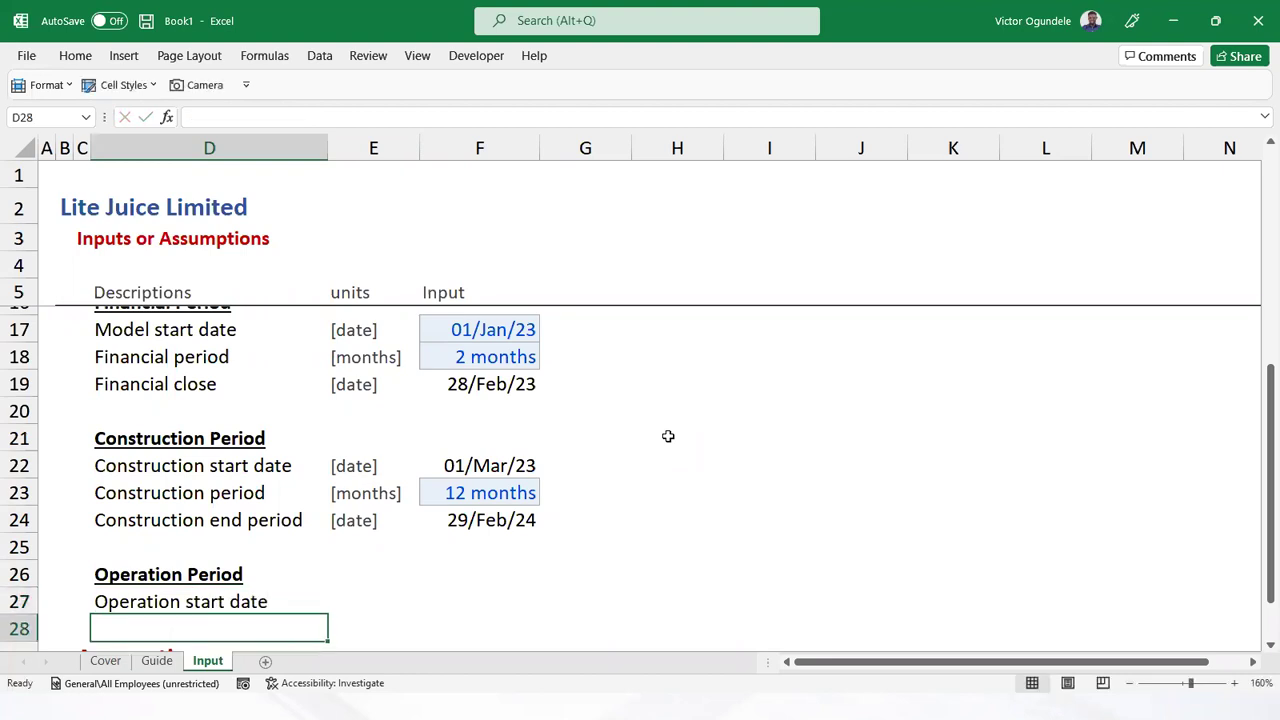
# Enter the label "Operation period" in D28, under the operation start date label
pyautogui.write('Operation ')
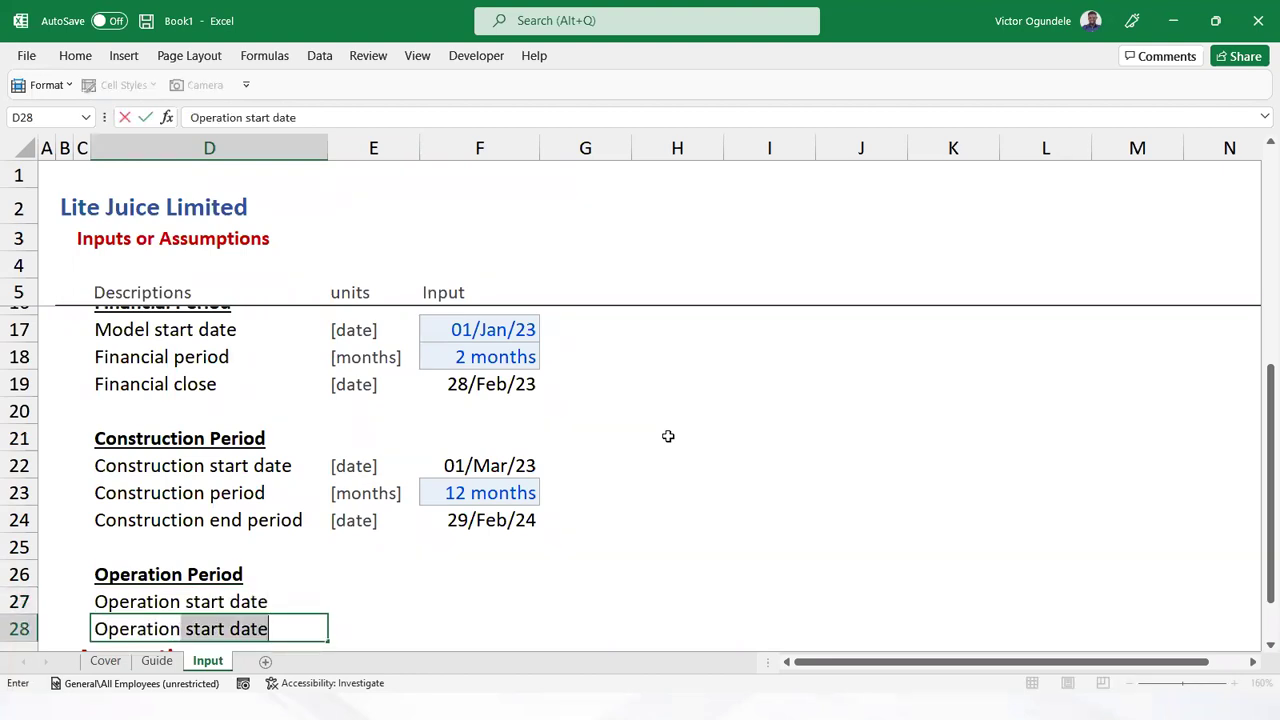
pyautogui.write('period')
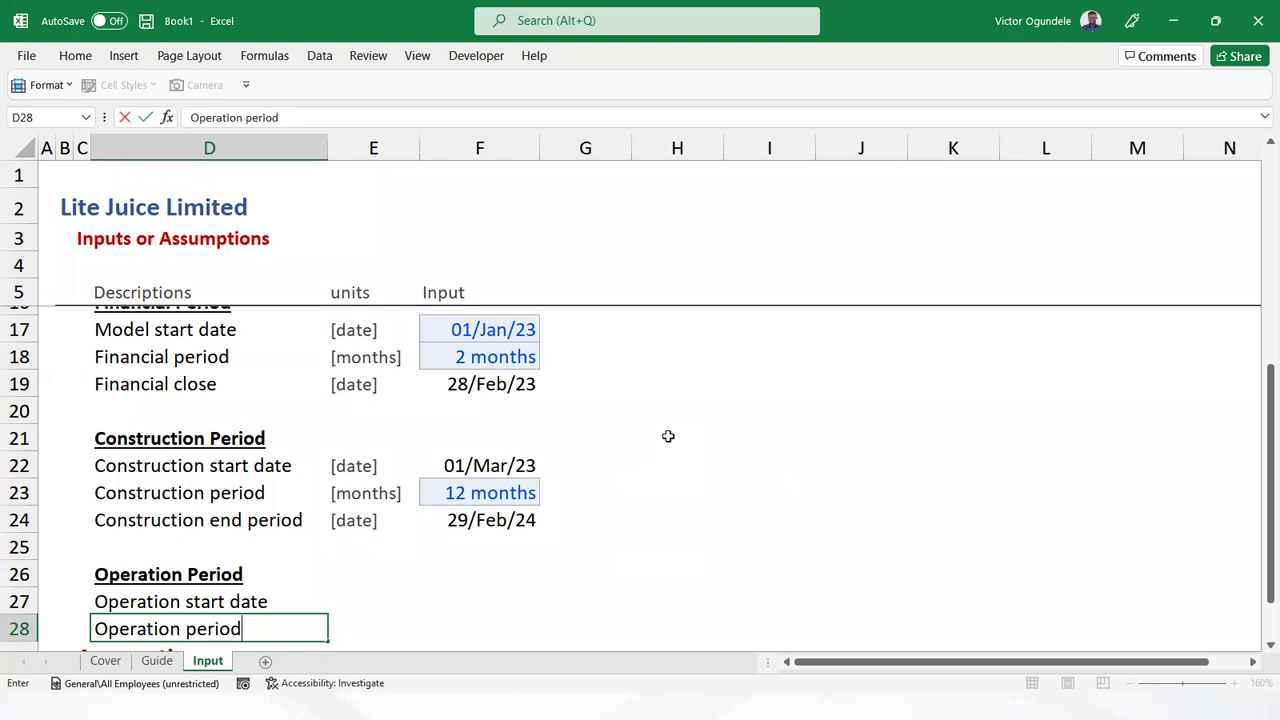
pyautogui.hotkey('ctrl', 'Return')
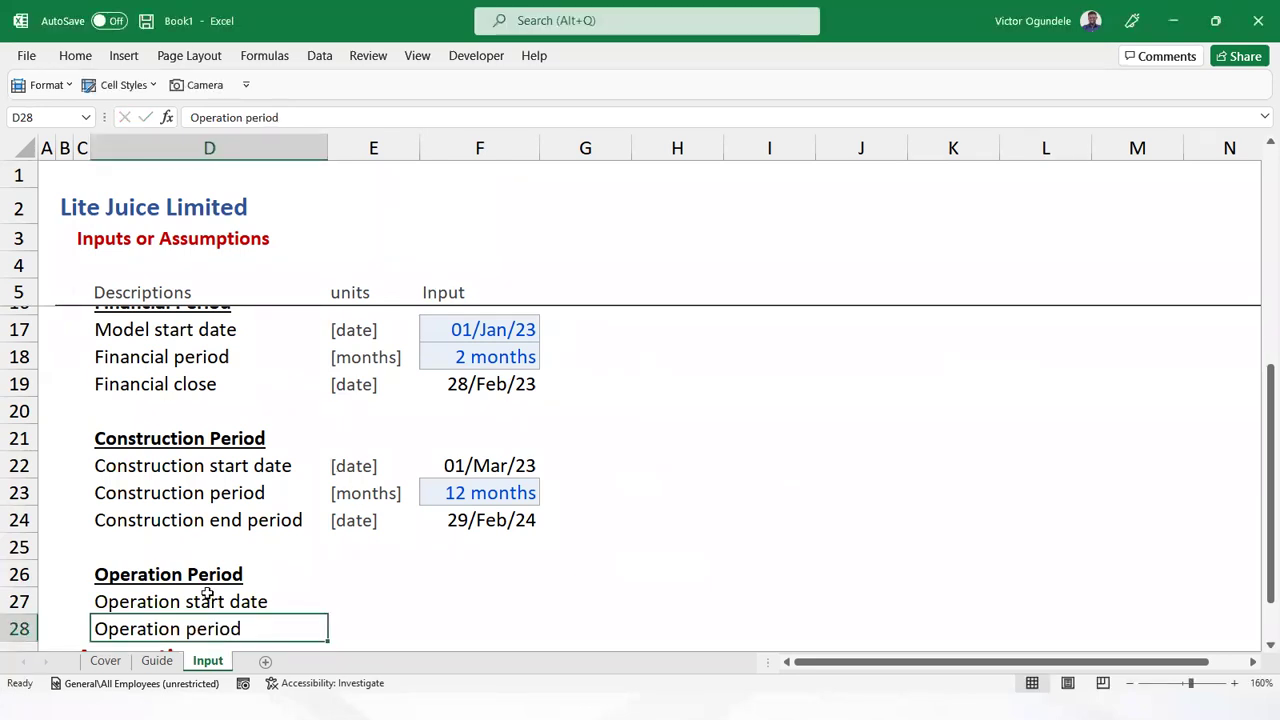
# Insert four blank rows at row 29, above the Assumptions heading
pyautogui.scroll(-2, 200, 571)
pyautogui.press('Down')
pyautogui.hotkey('shift', 'space')
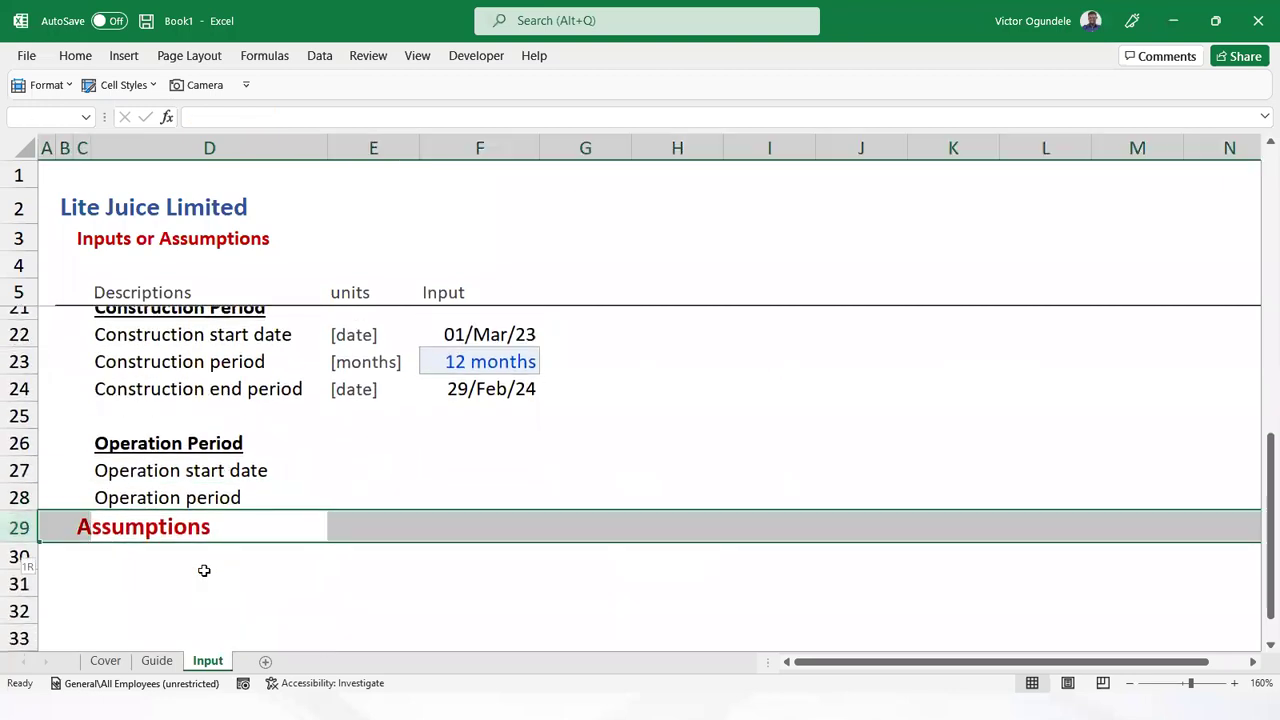
pyautogui.hotkey('ctrl', '+')
pyautogui.hotkey('ctrl', '+')
pyautogui.hotkey('ctrl', '+')
pyautogui.hotkey('ctrl', '+')
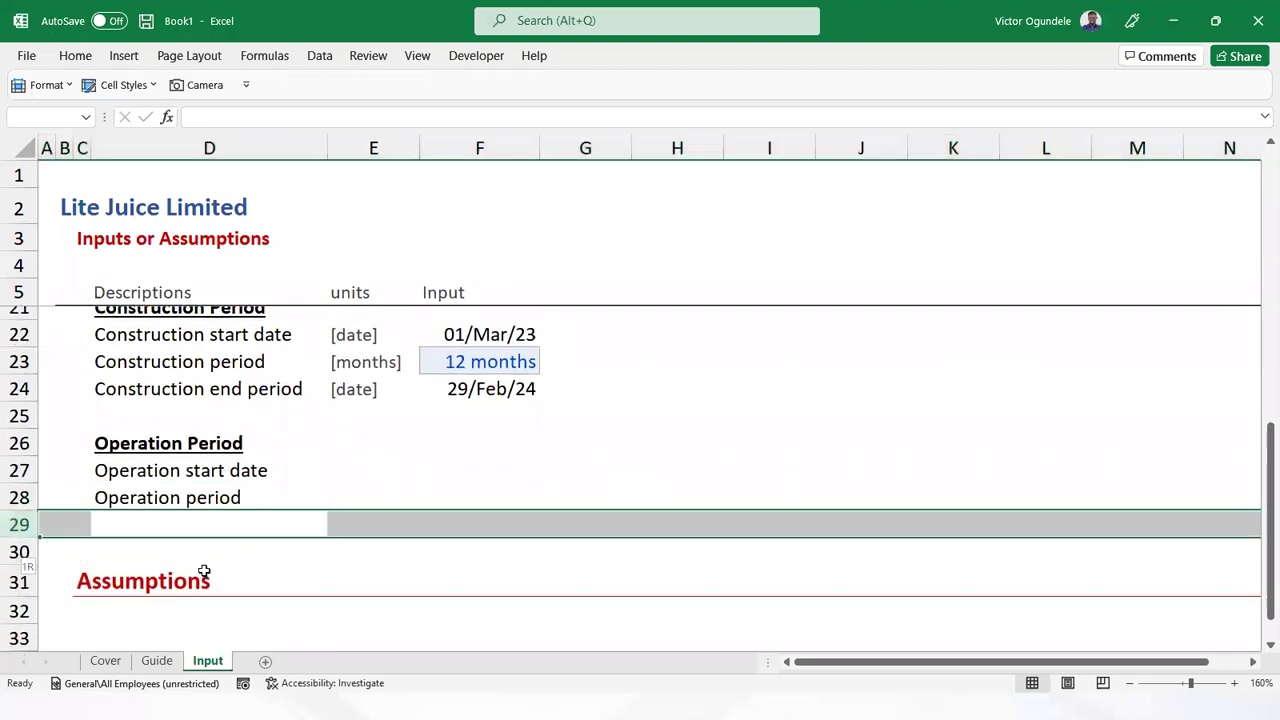
# Enter the label "Operation end date" in D29 to complete the operation section's row labels
pyautogui.press('Left')
pyautogui.press('Right')
pyautogui.write('Ope')
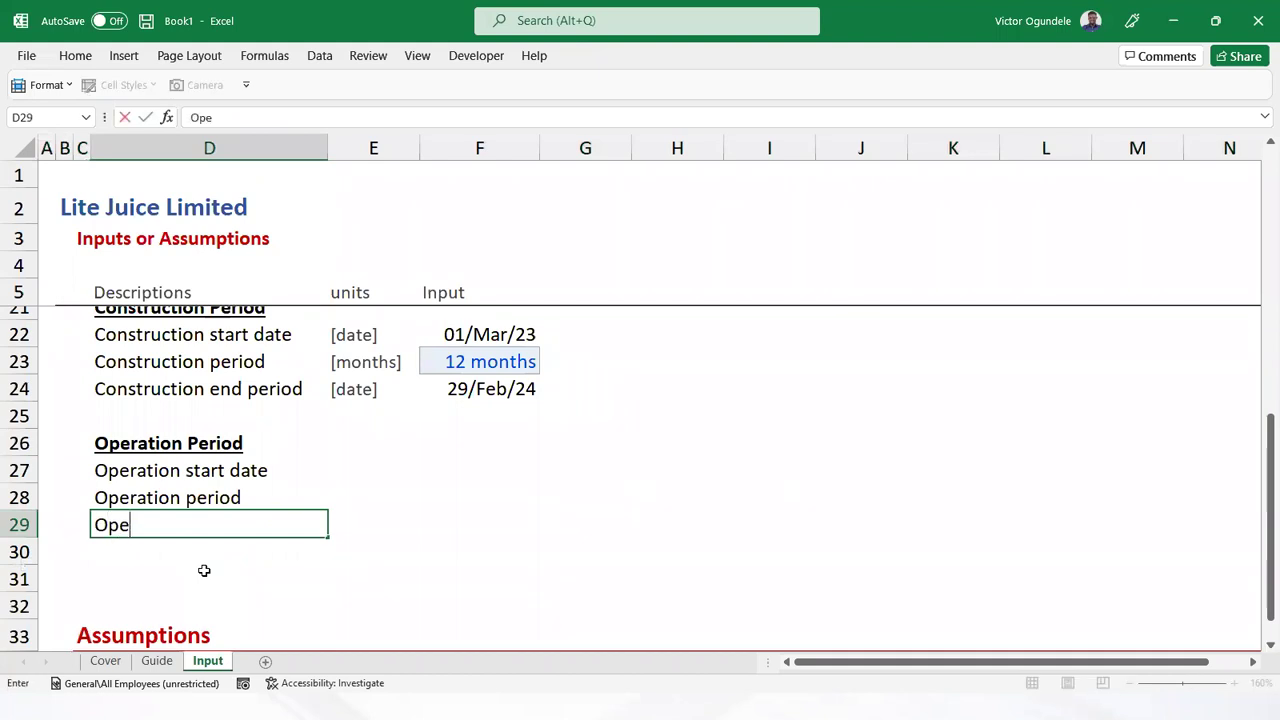
pyautogui.write('ration end date')
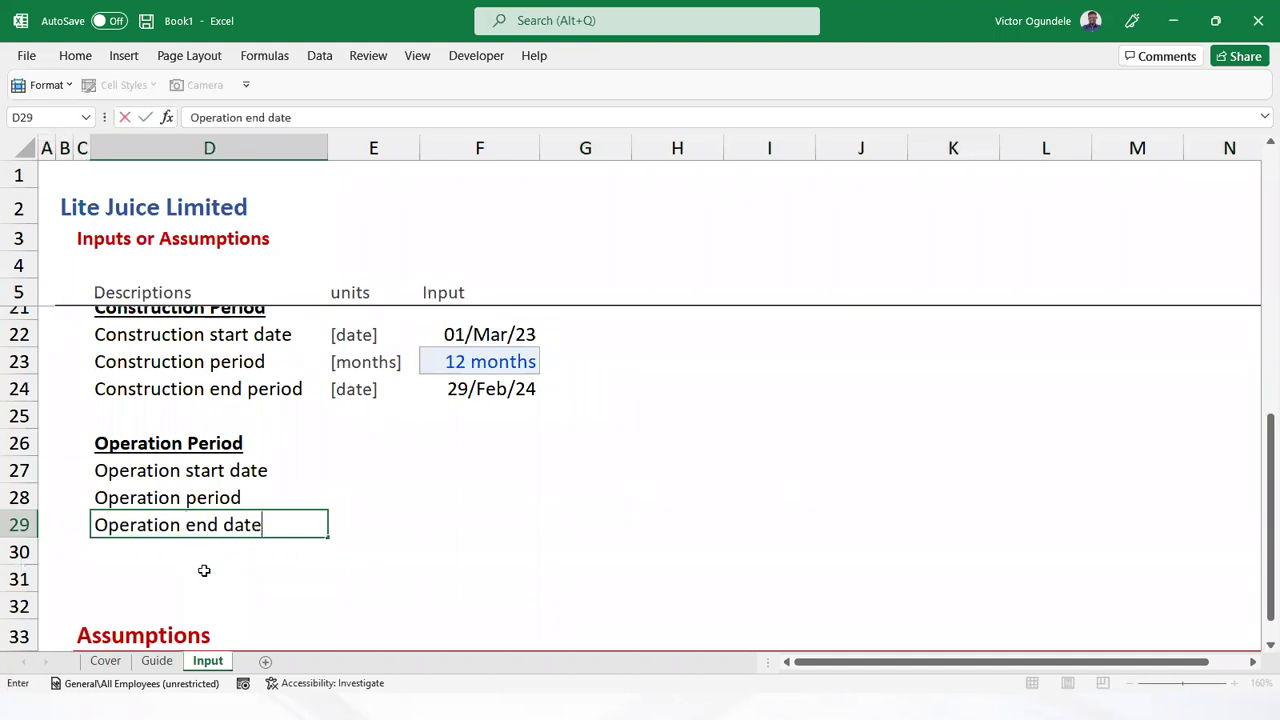
pyautogui.press('Right')
# Copy the construction section's units and inputs from E22:F24 into E27:F29 of the operation section
pyautogui.press('Up')
pyautogui.press('Up')
pyautogui.press('Up')
pyautogui.press('Up')
pyautogui.press('Up')
pyautogui.press('Up')
pyautogui.press('Up')
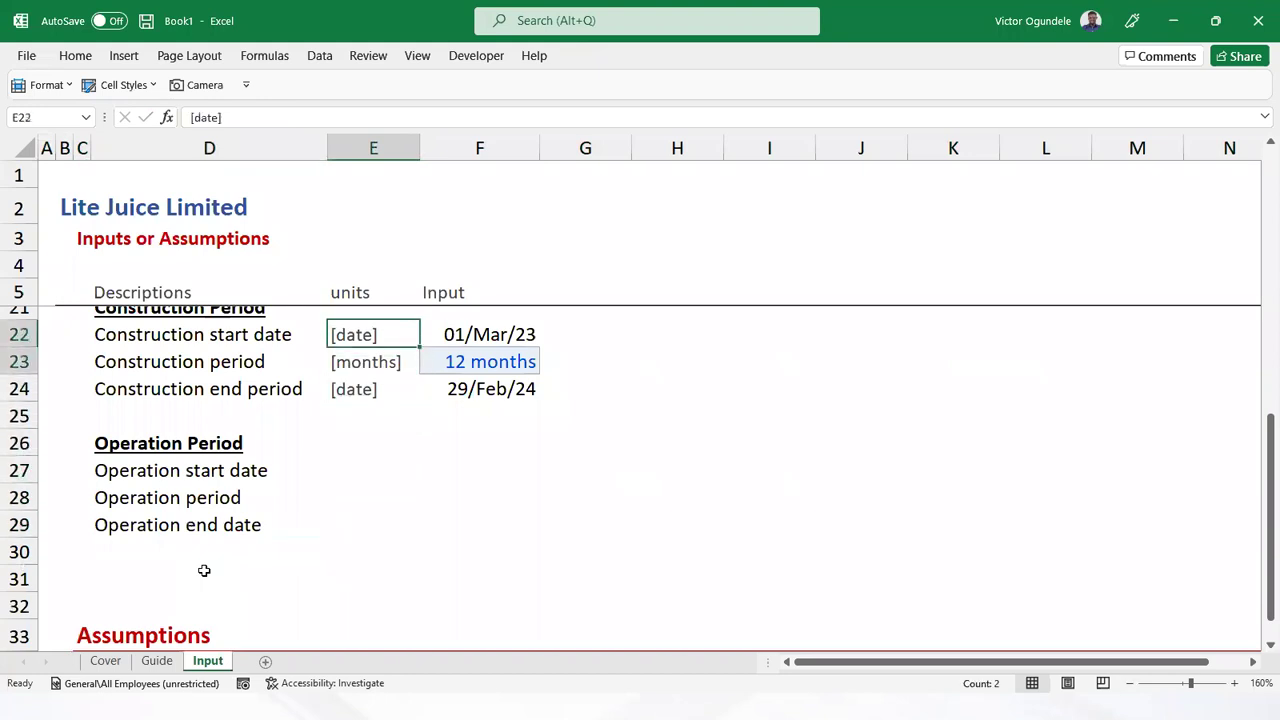
pyautogui.hotkey('shift', 'Down')
pyautogui.hotkey('shift', 'Down')
pyautogui.hotkey('shift', 'Right')
pyautogui.hotkey('ctrl', 'c')
pyautogui.press('Down')
pyautogui.press('Down')
pyautogui.press('Down')
pyautogui.press('Down')
pyautogui.press('Down')
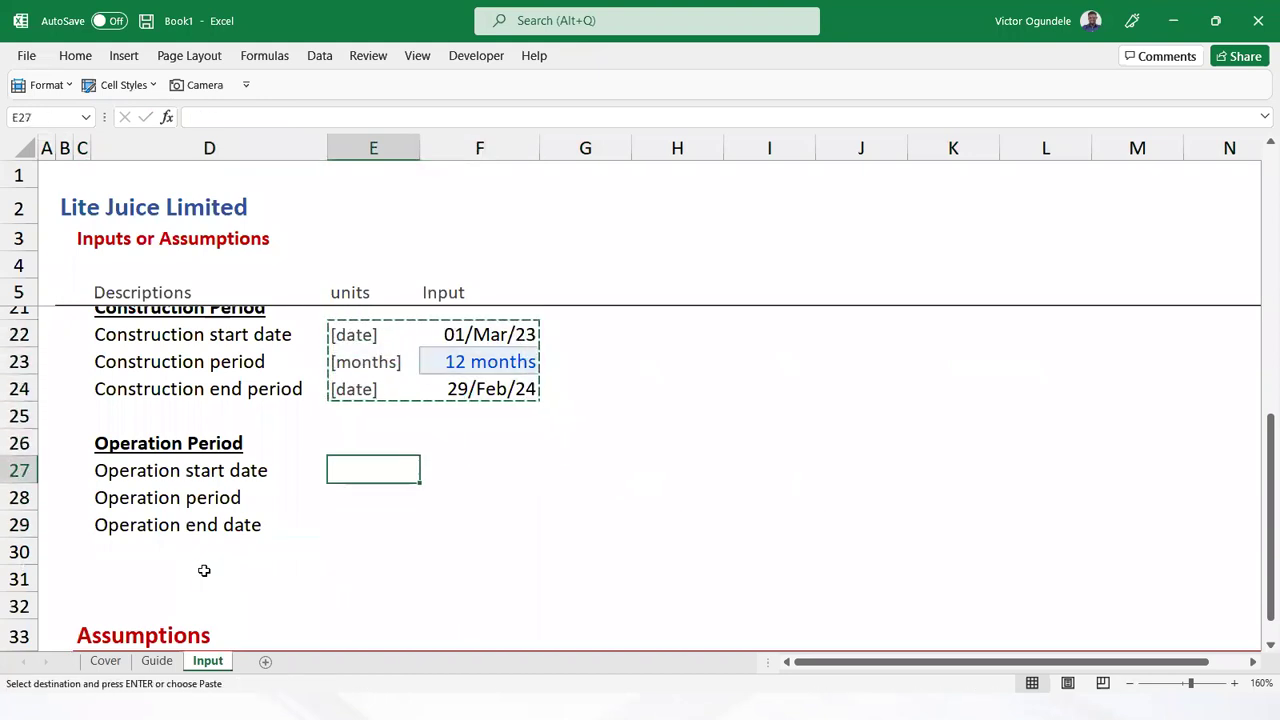
pyautogui.hotkey('ctrl', 'v')
pyautogui.press('Right')
pyautogui.press('Down')
pyautogui.press('Up')
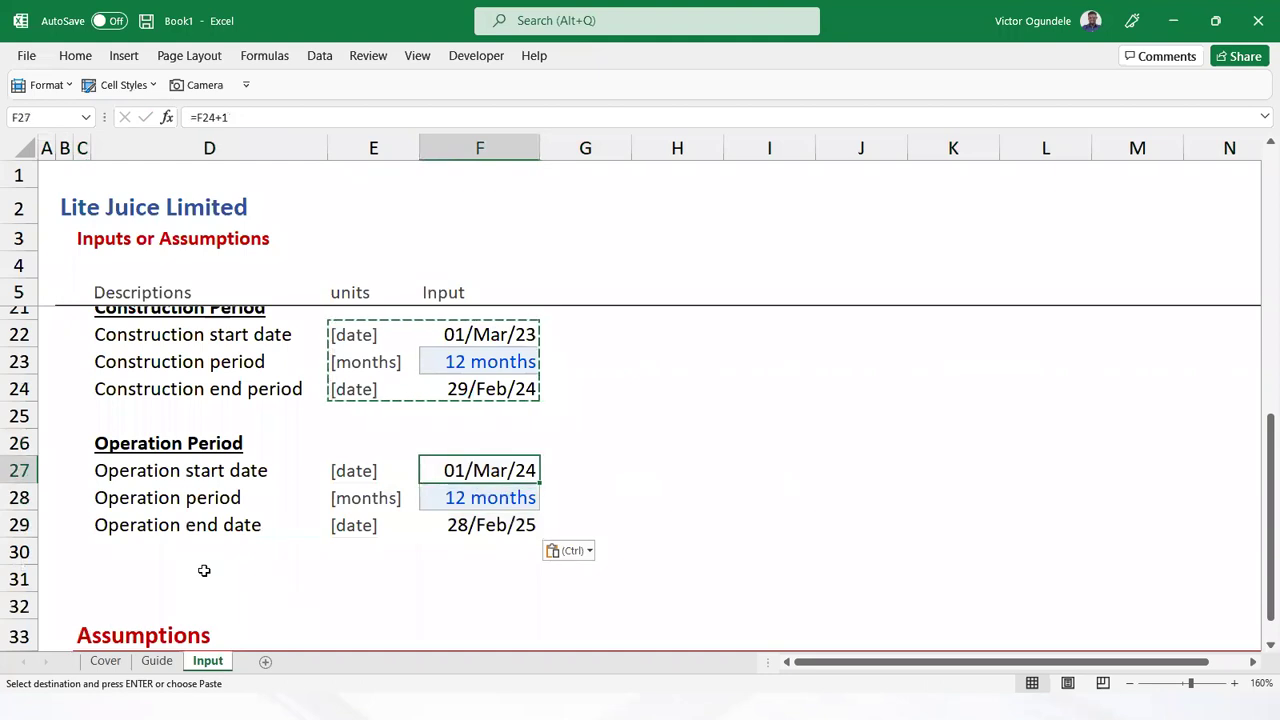
pyautogui.press('Escape')
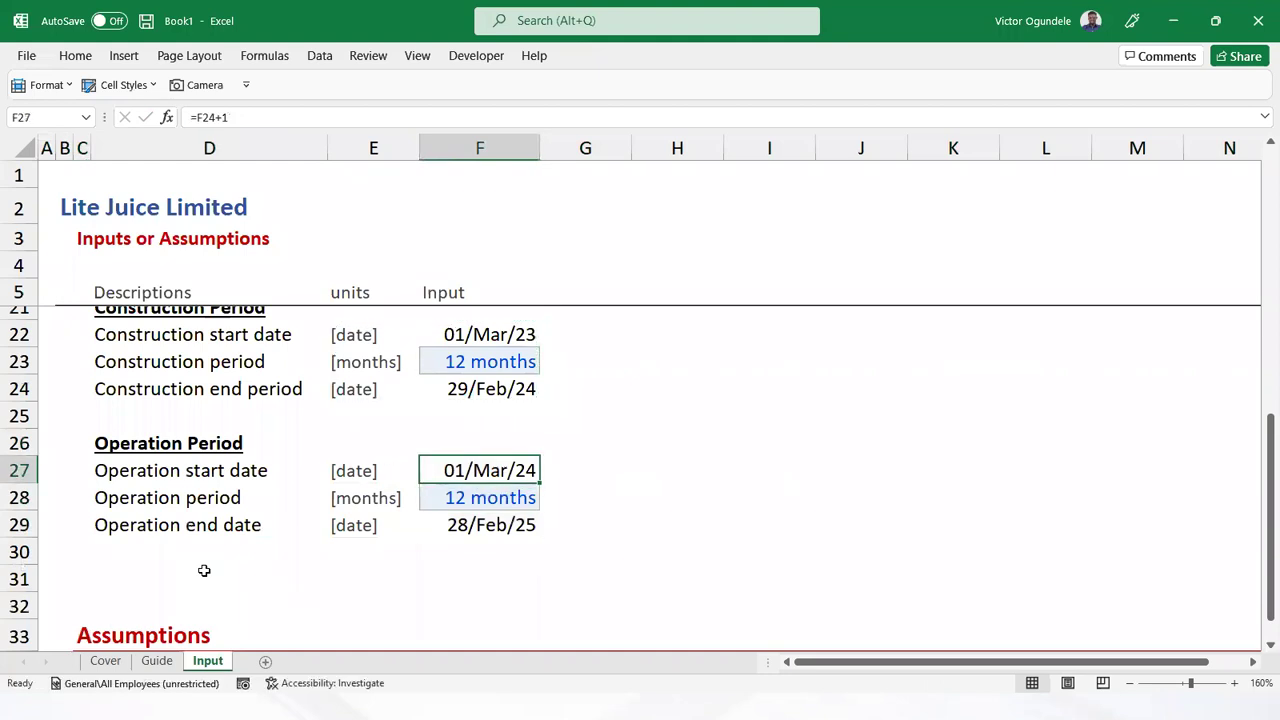
# Enter the operation start date formula =F24+1 in F27, based on the construction end date
pyautogui.write('=')
pyautogui.press('Up')
pyautogui.press('Up')
pyautogui.press('Up')
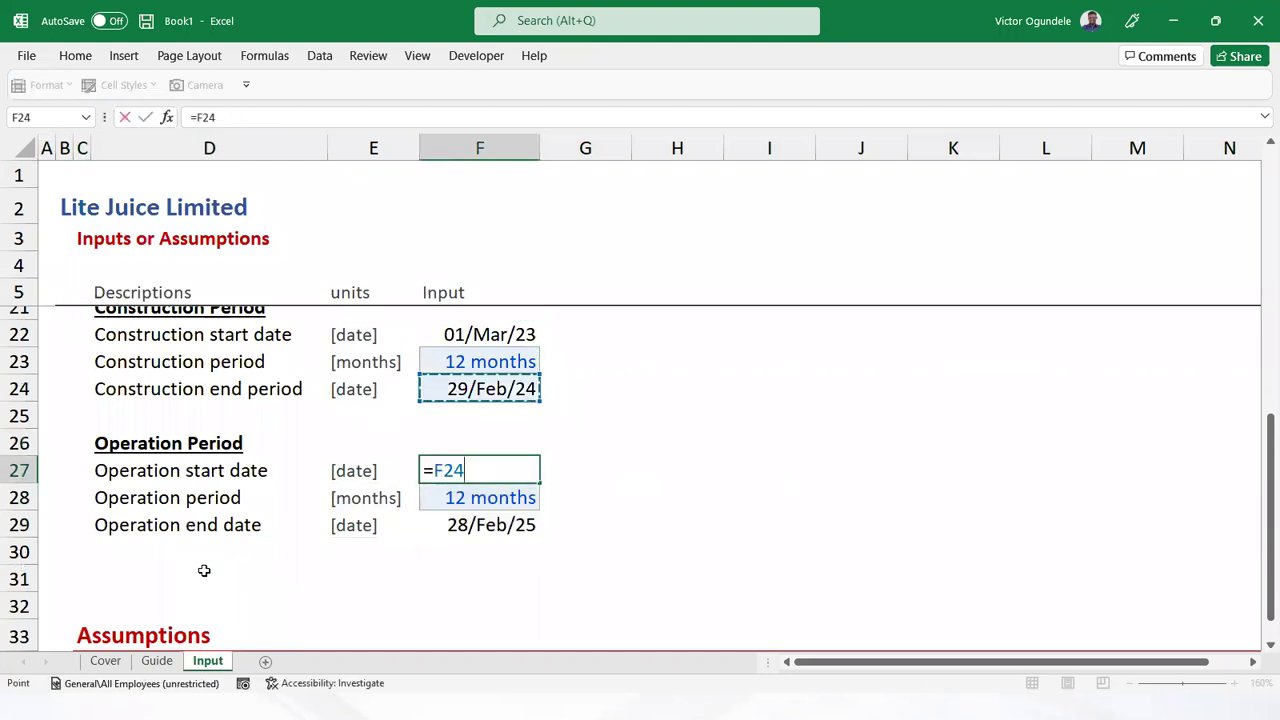
pyautogui.write('+1')
pyautogui.hotkey('ctrl', 'Return')
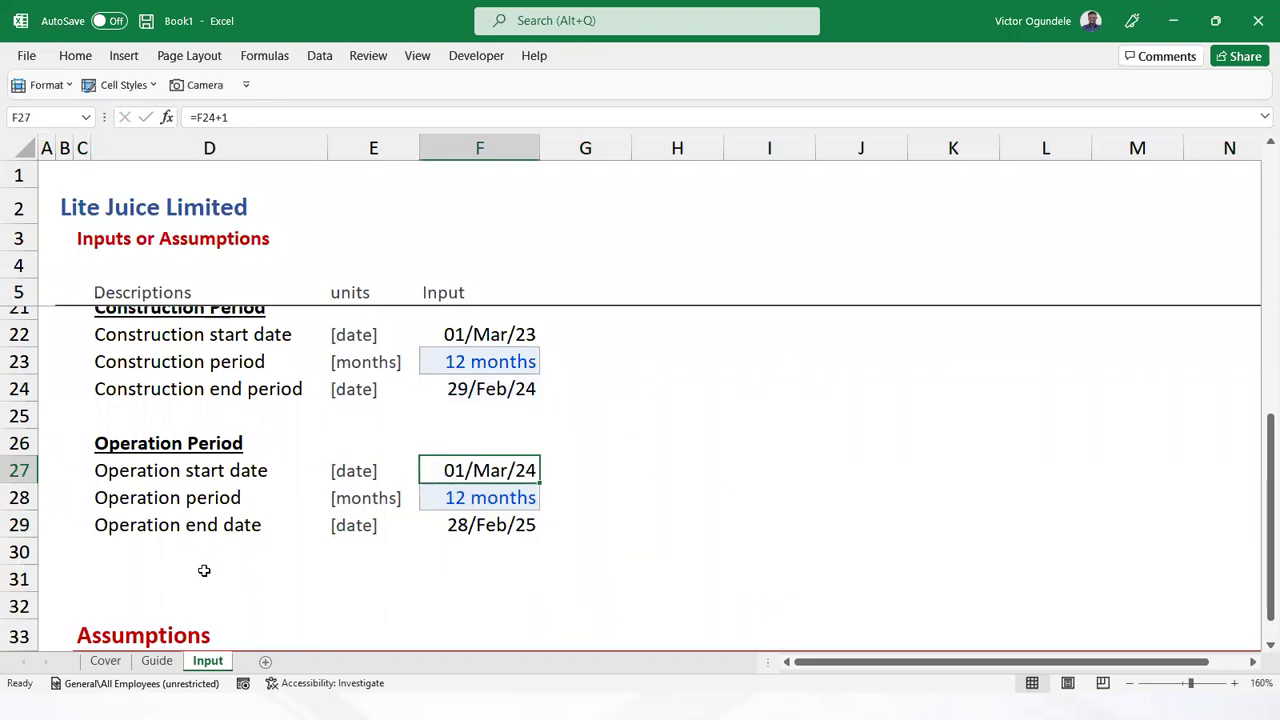
# Change the operation period's unit in E28 to [years] and set its input in F28 to 10
pyautogui.press('Down')
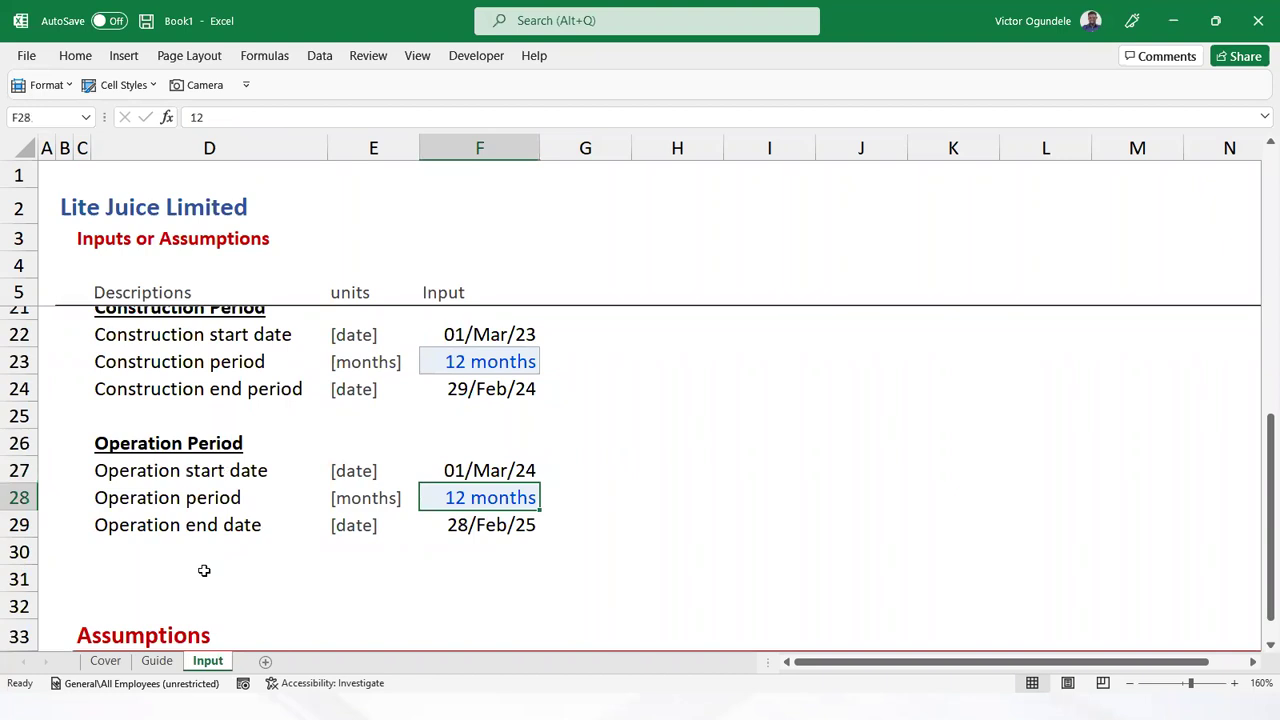
pyautogui.press('Left')
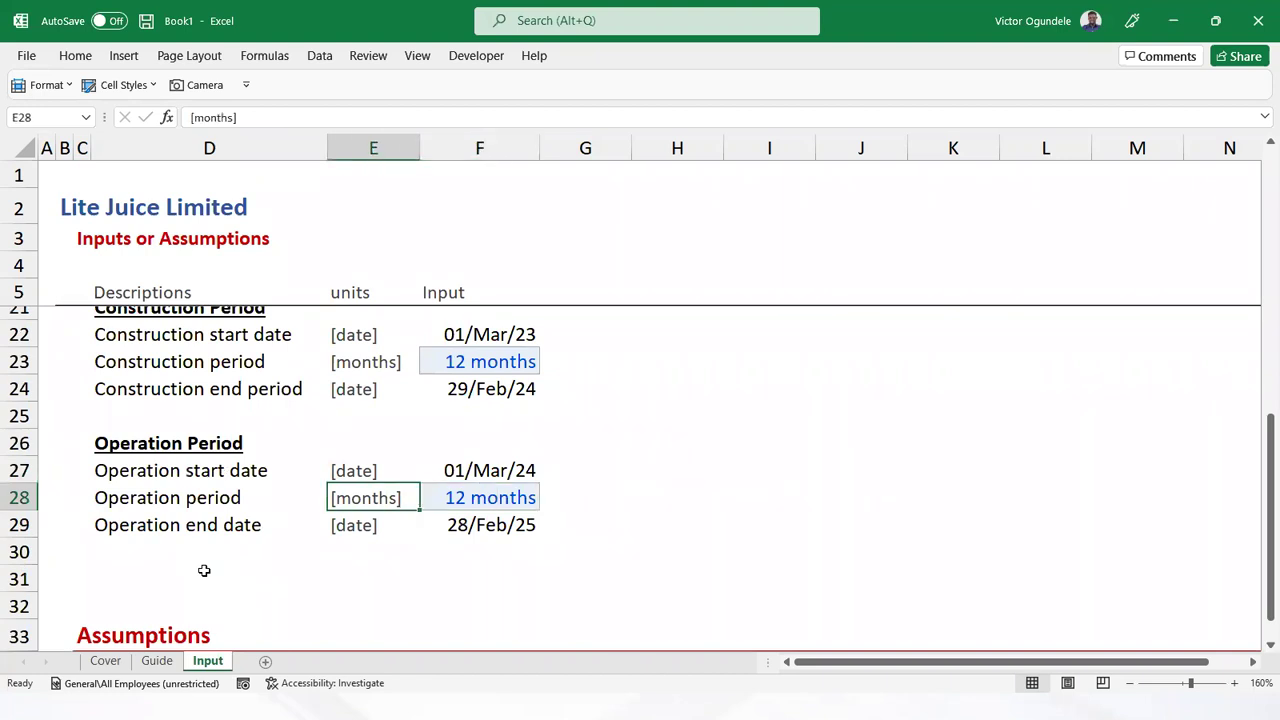
pyautogui.write('[years')
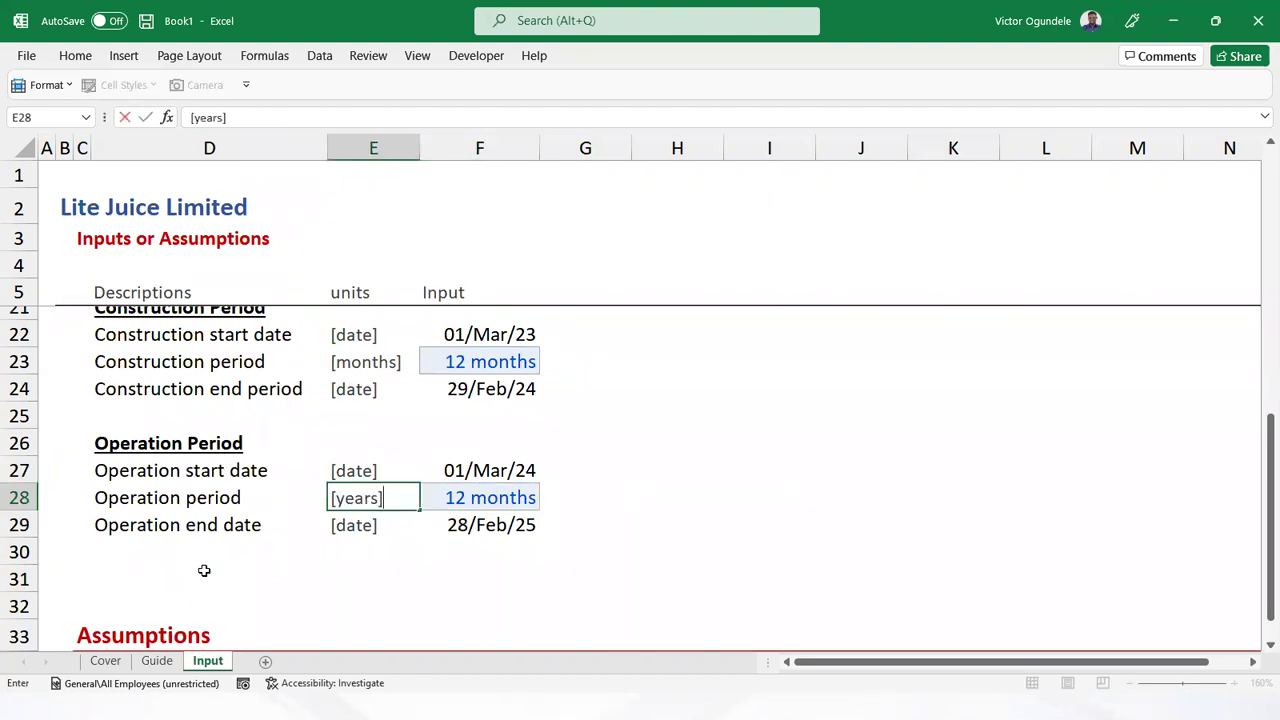
pyautogui.press('Right')
pyautogui.write('10')
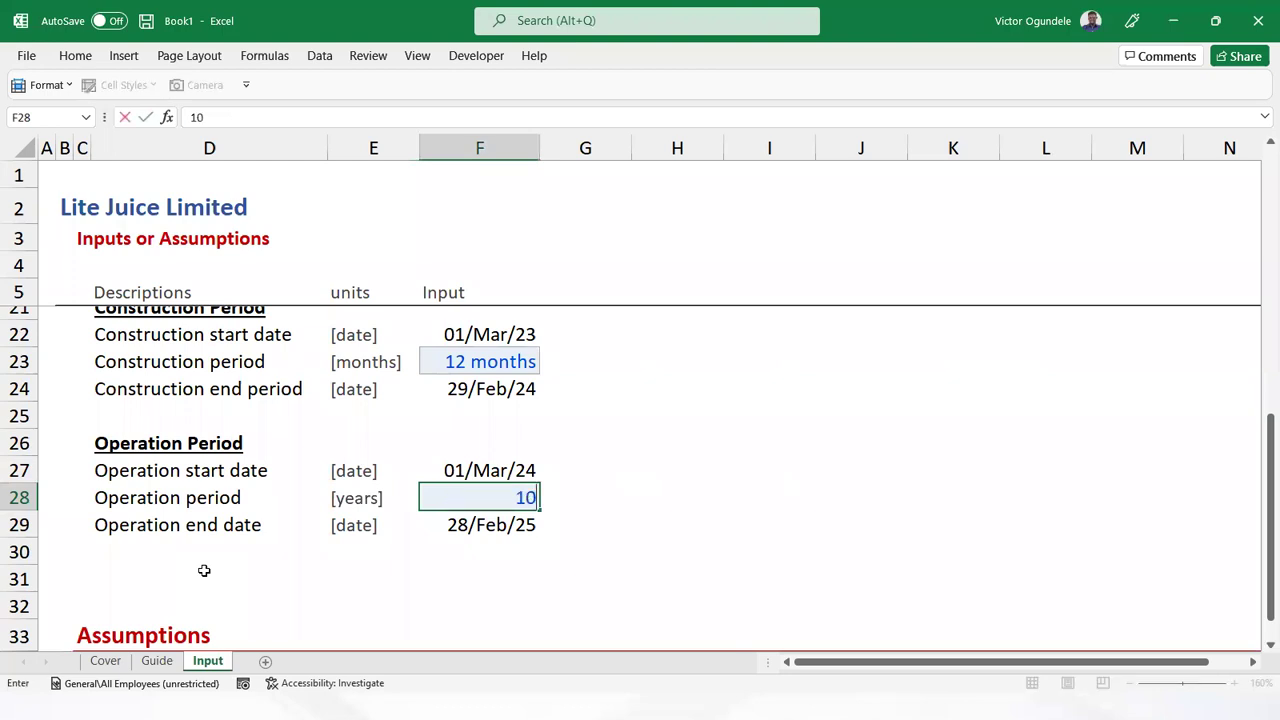
pyautogui.hotkey('ctrl', 'Return')
# Apply the existing custom number format 0"years" to the operation period input in F28
pyautogui.hotkey('ctrl', '1')
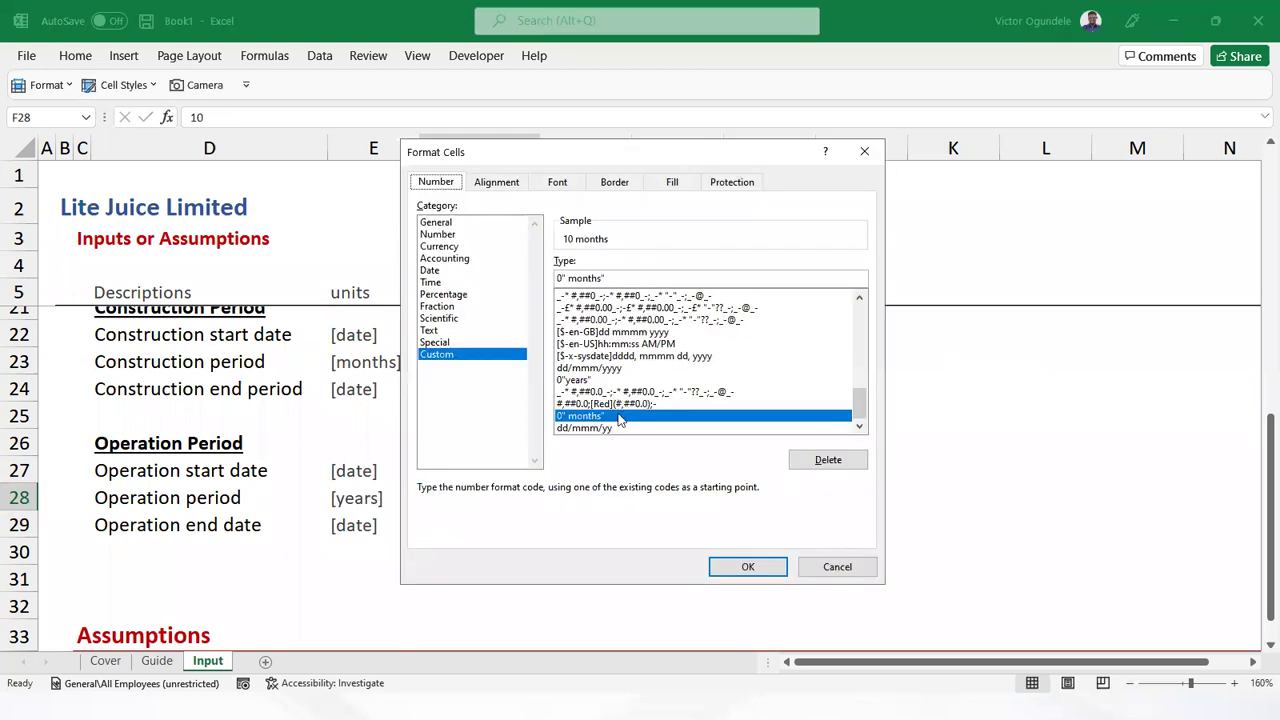
pyautogui.click(592, 381)
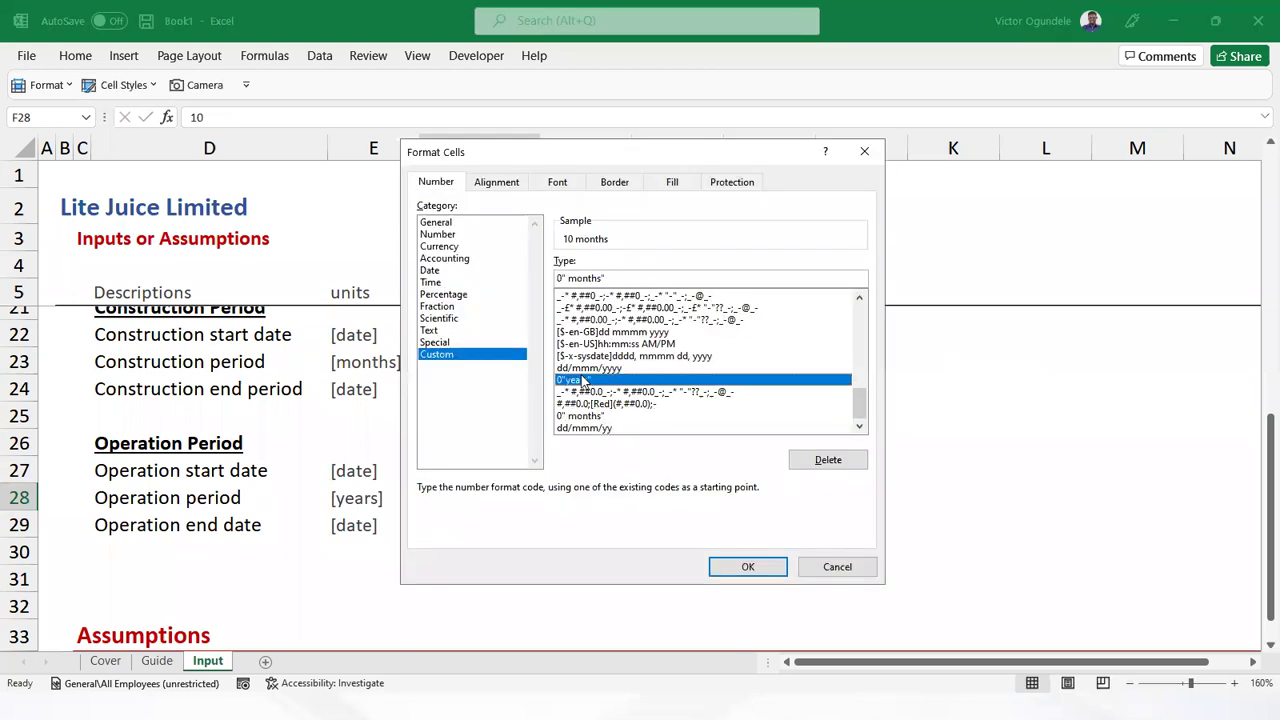
pyautogui.click(748, 567)
# Clear the copied formula from the operation end date cell F29
pyautogui.click(459, 525)
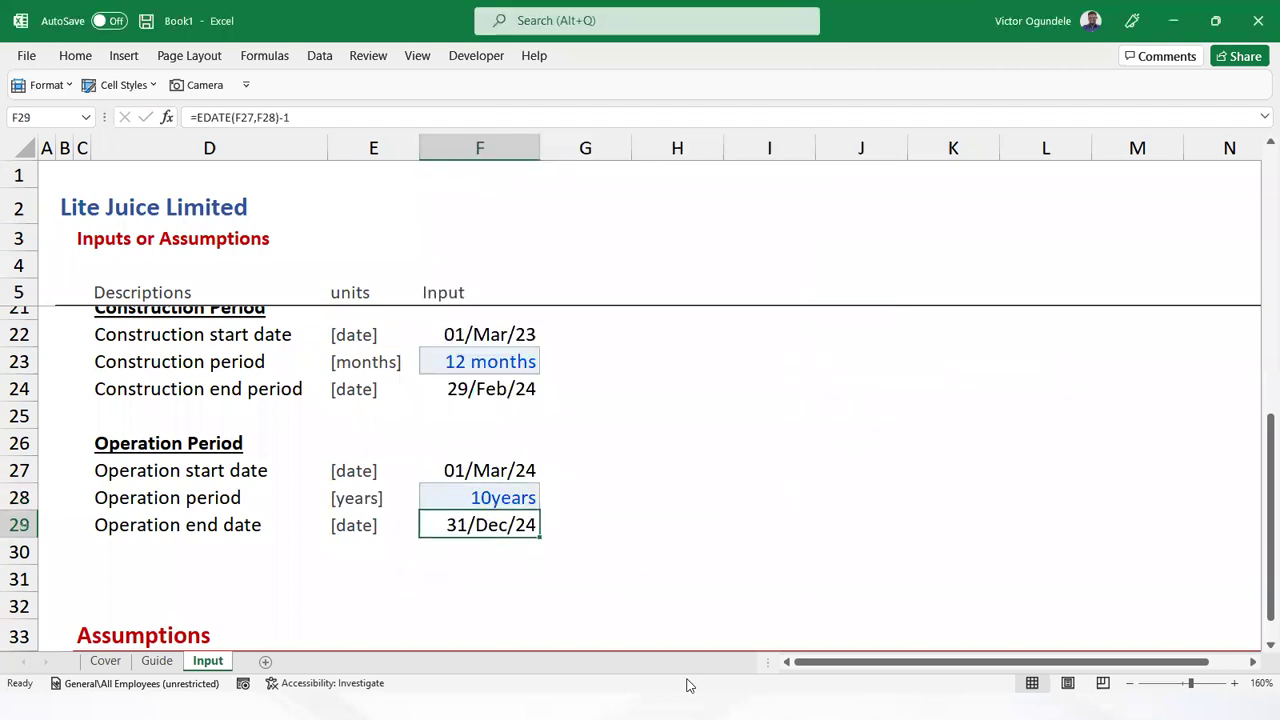
pyautogui.press('Delete')
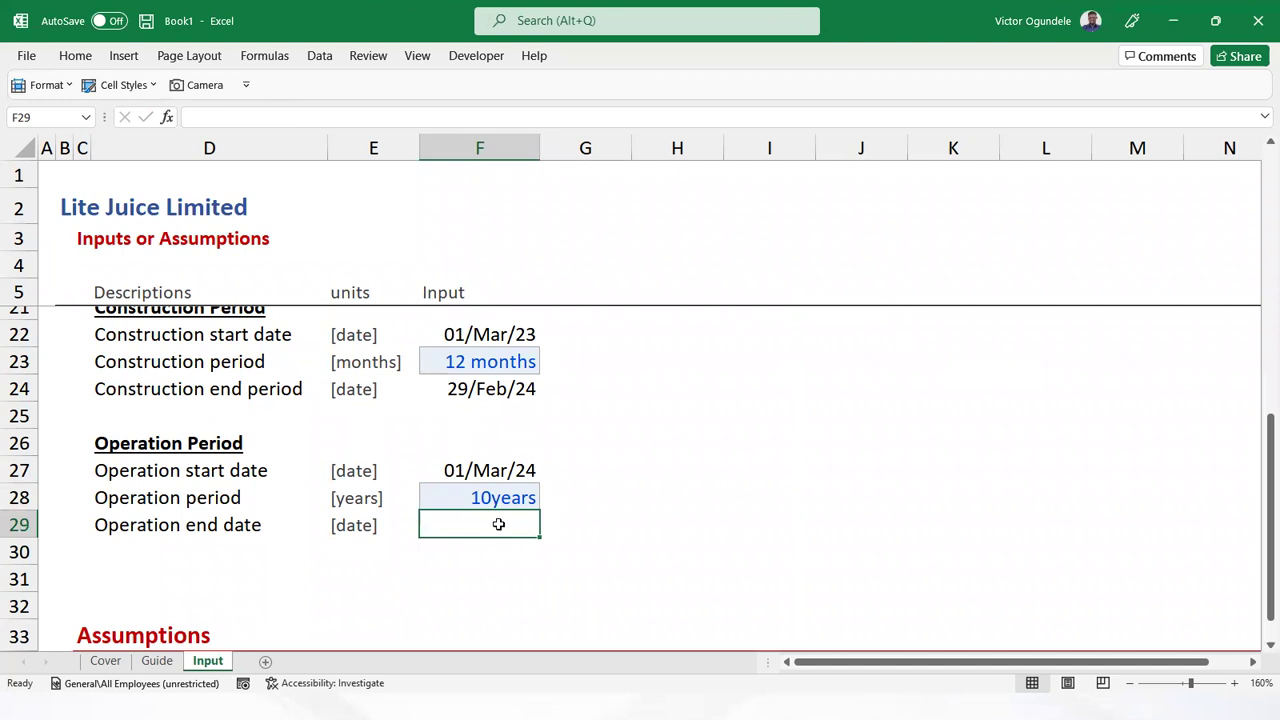
pyautogui.click(463, 497)
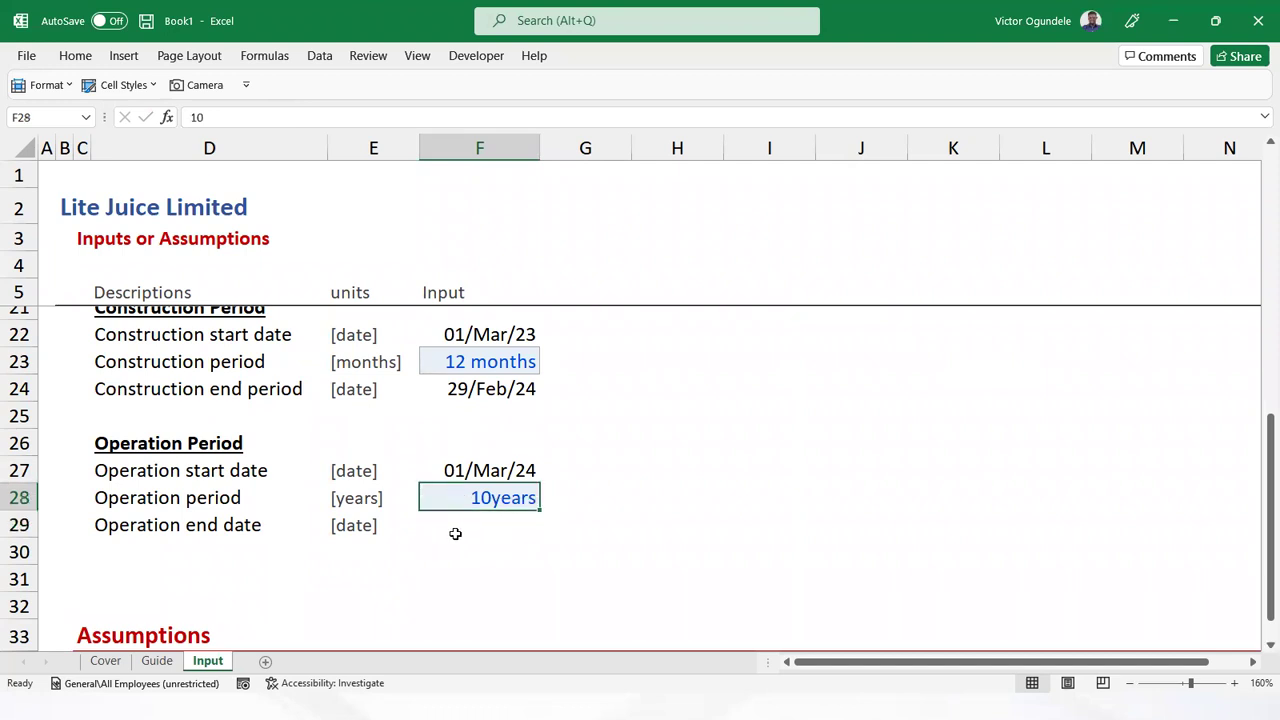
pyautogui.click(462, 526)
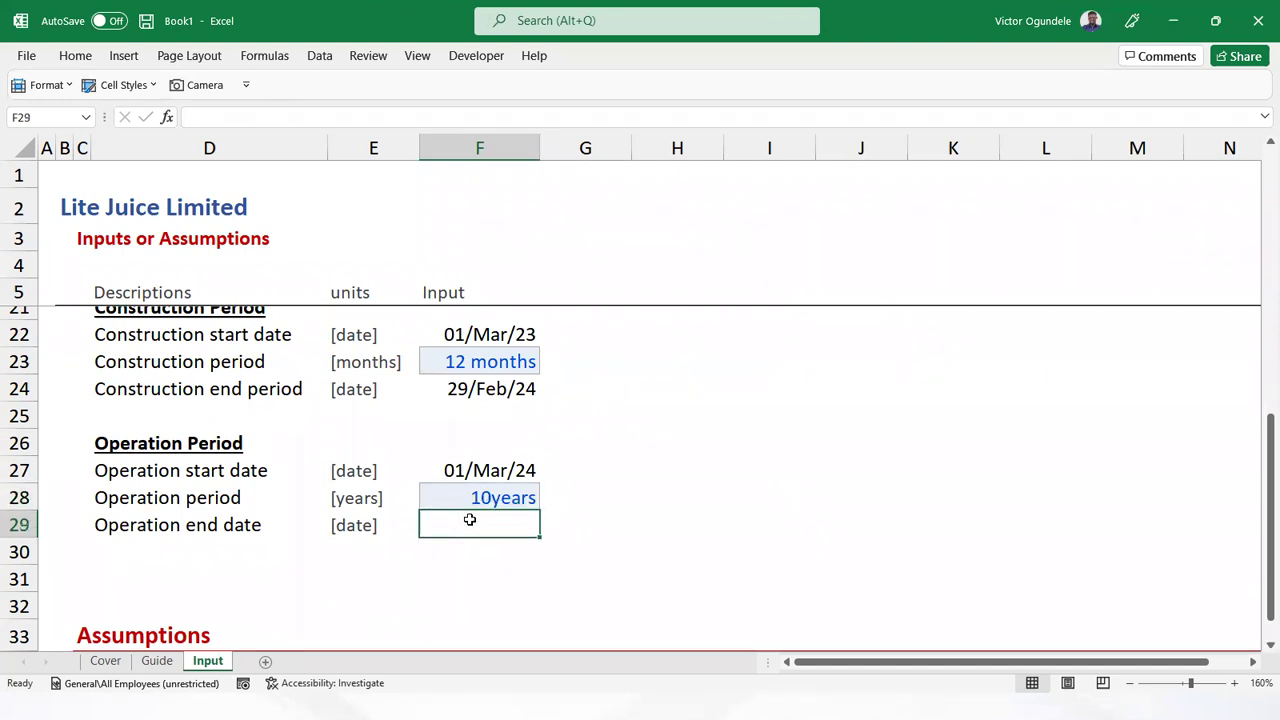
pyautogui.click(458, 497)
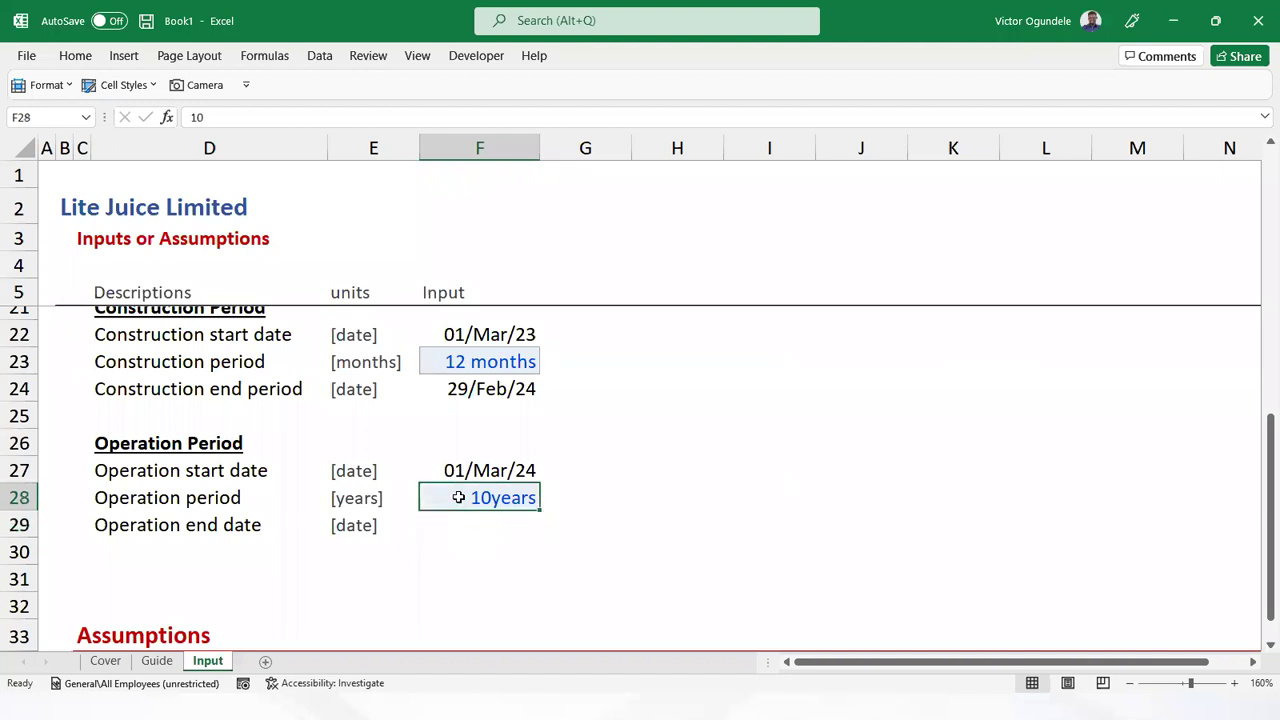
# Define the name ModelMonth for the months-in-a-year input in F10
pyautogui.press('Up')
pyautogui.press('Up')
pyautogui.press('Up')
pyautogui.press('Up')
pyautogui.press('Up')
pyautogui.press('Up')
pyautogui.press('Up')
pyautogui.press('Up')
pyautogui.press('Up')
pyautogui.press('Up')
pyautogui.press('Up')
pyautogui.press('Up')
pyautogui.press('Up')
pyautogui.press('Up')
pyautogui.press('Up')
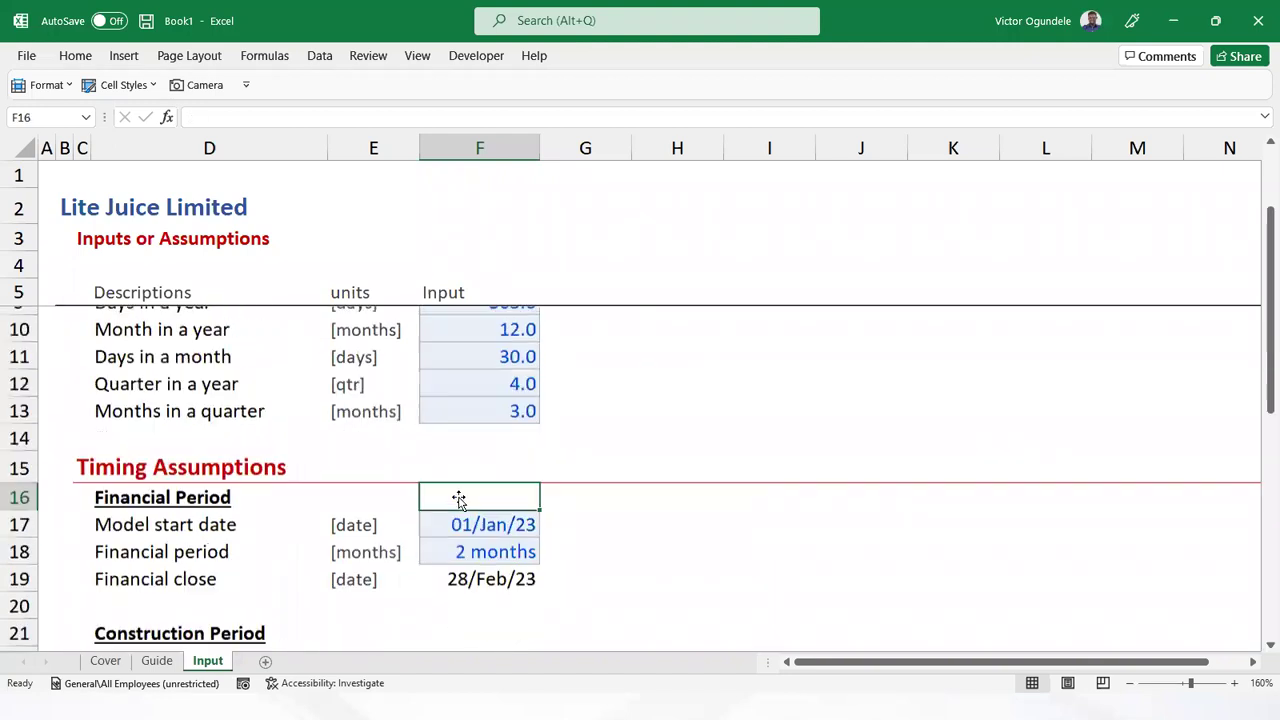
pyautogui.click(491, 445)
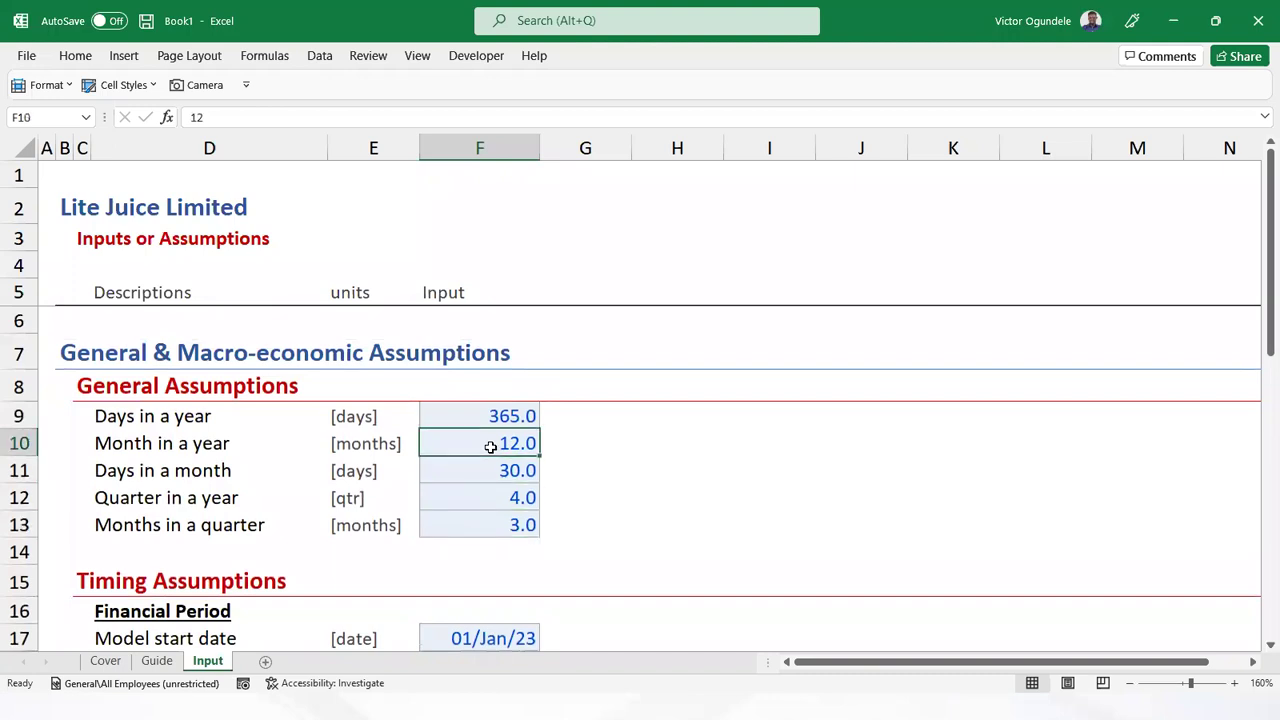
pyautogui.click(39, 117)
pyautogui.write('ModelMonth')
pyautogui.press('Return')
# Enter the operation end date formula =EDATE(F27,F28*ModelMonth)-1 in F29
pyautogui.scroll(-5, 399, 550)
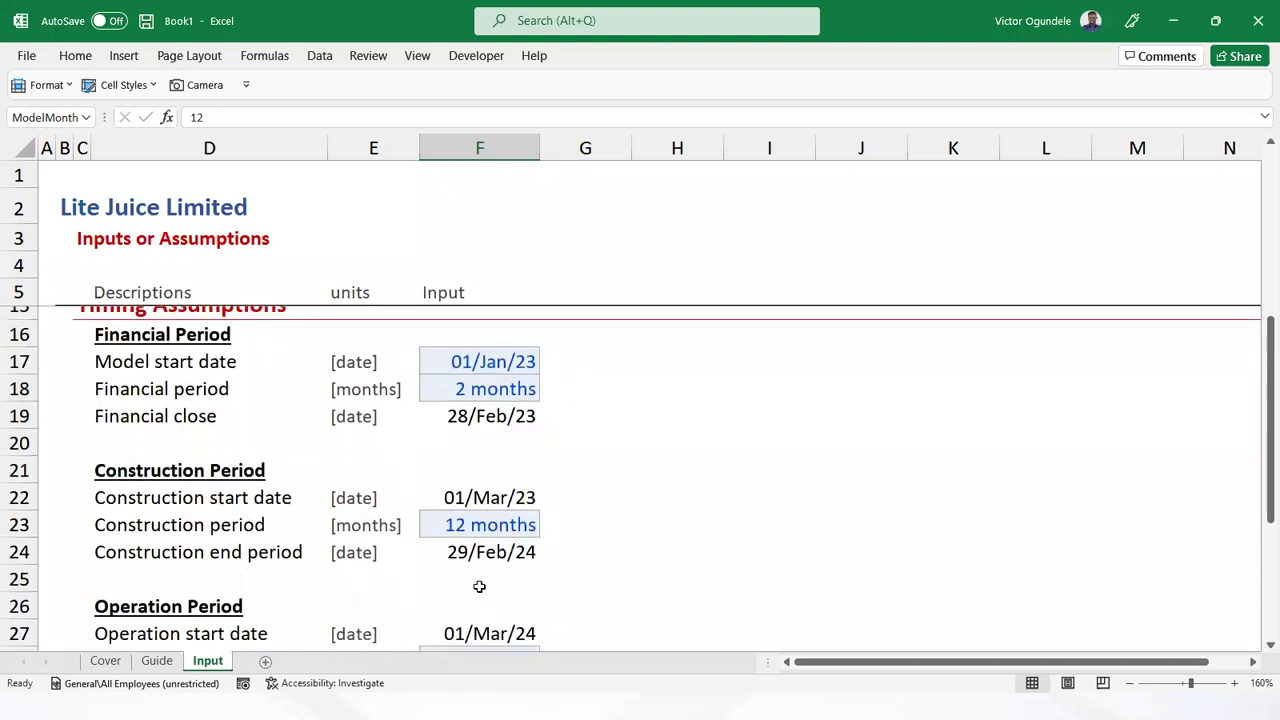
pyautogui.click(472, 530)
pyautogui.write('=ed')
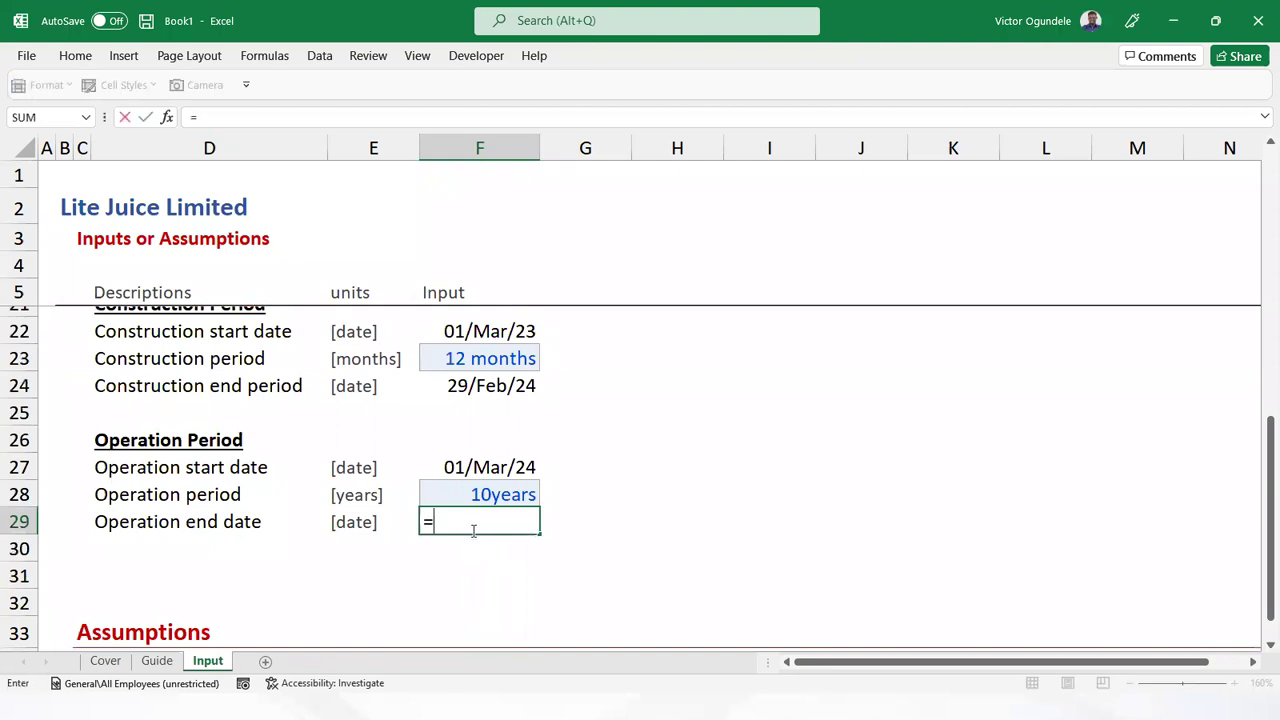
pyautogui.press('Tab')
pyautogui.press('Up')
pyautogui.press('Up')
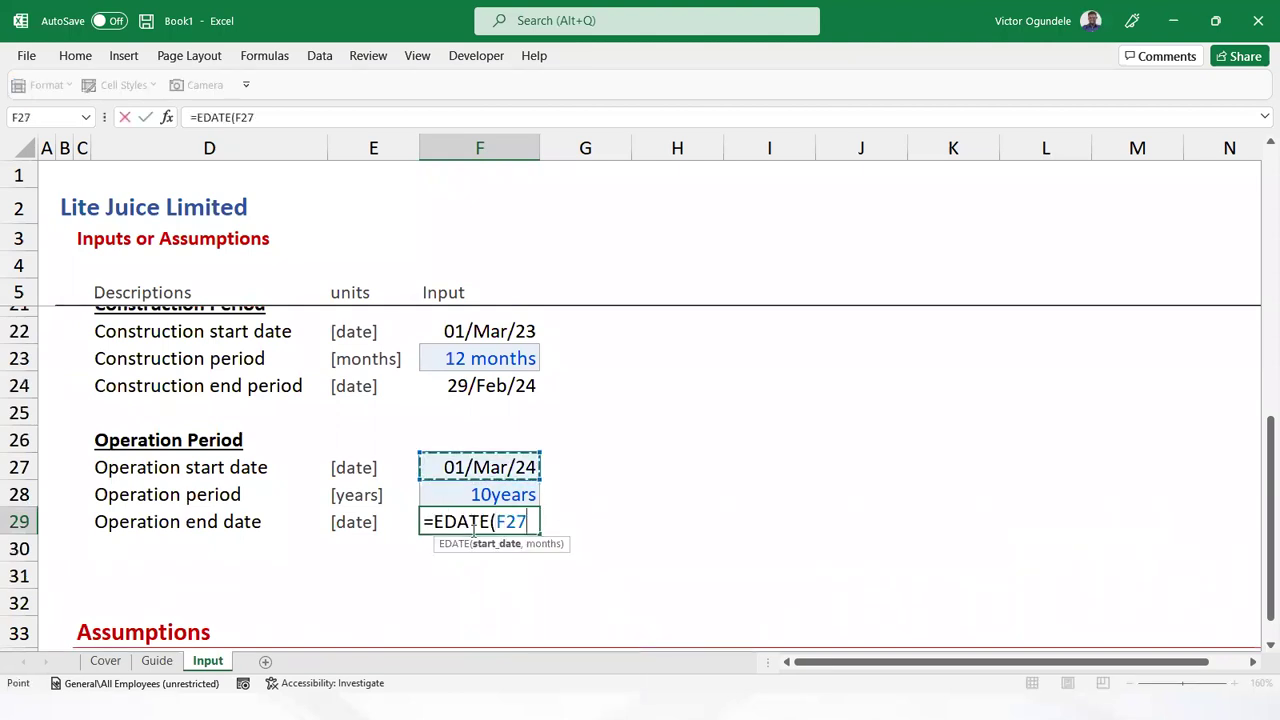
pyautogui.write(',')
pyautogui.press('Up')
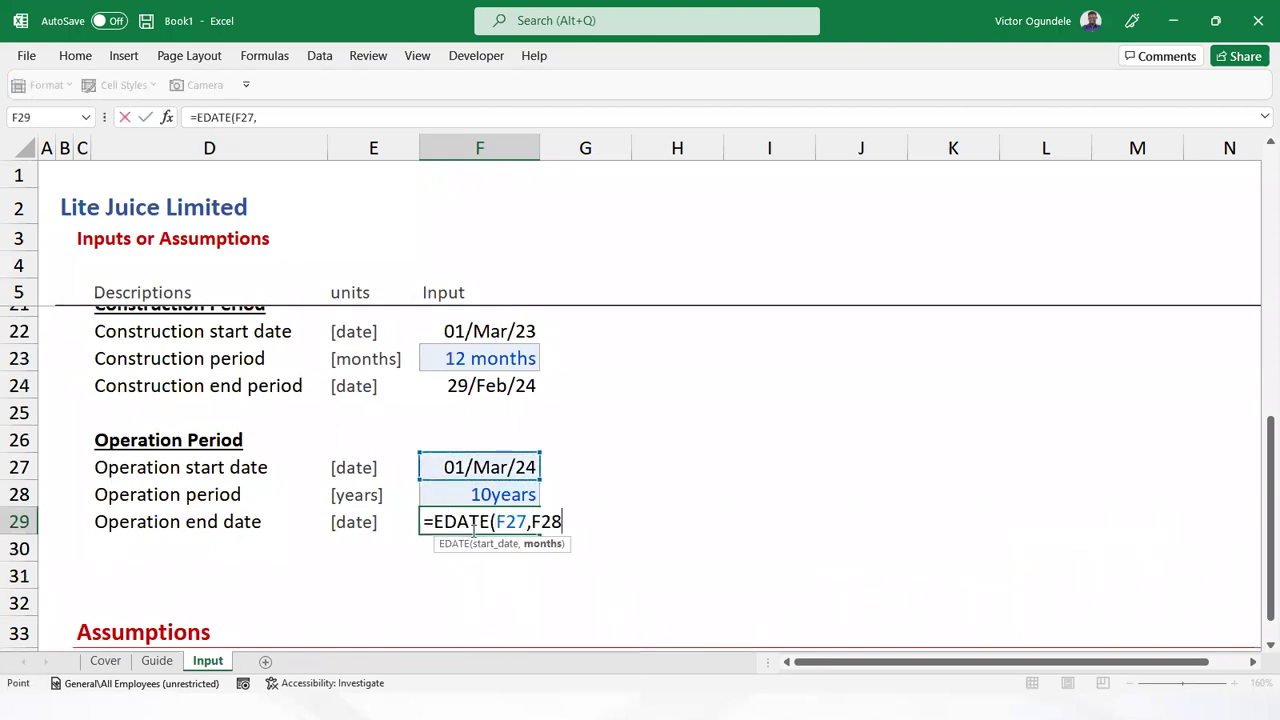
pyautogui.write('*model')
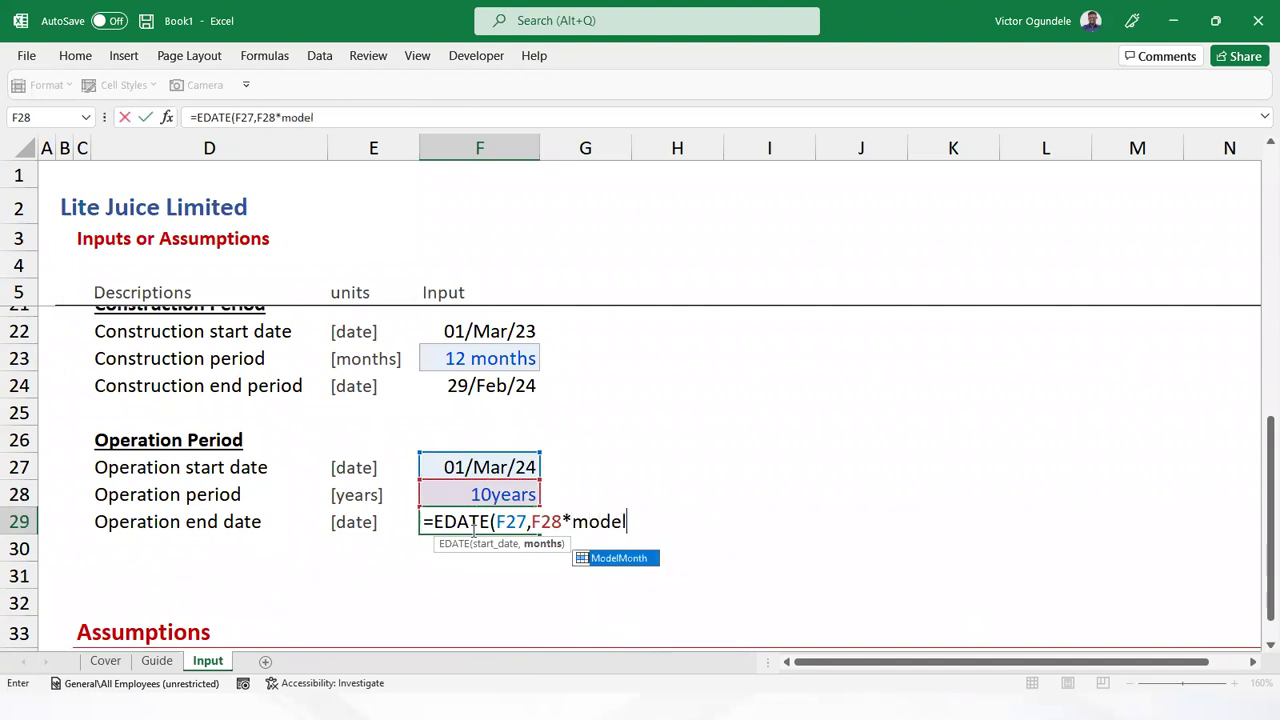
pyautogui.press('Tab')
pyautogui.write(')')
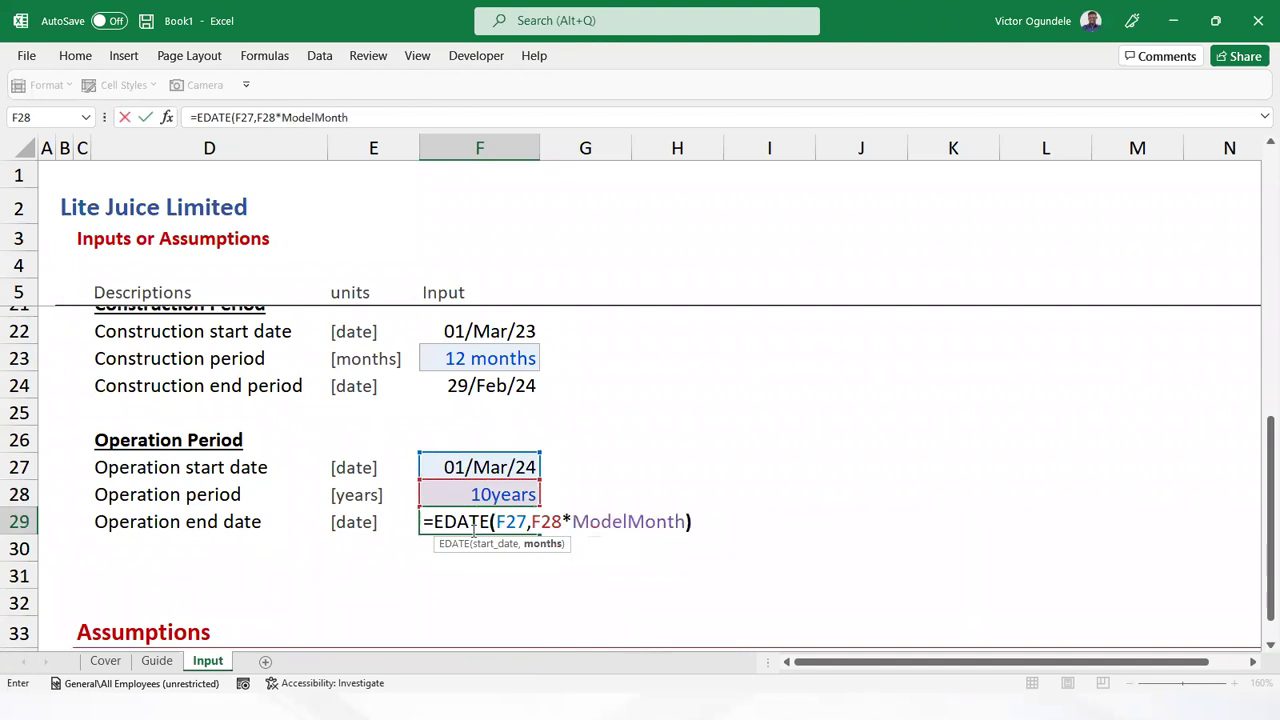
pyautogui.hotkey('ctrl', 'Return')
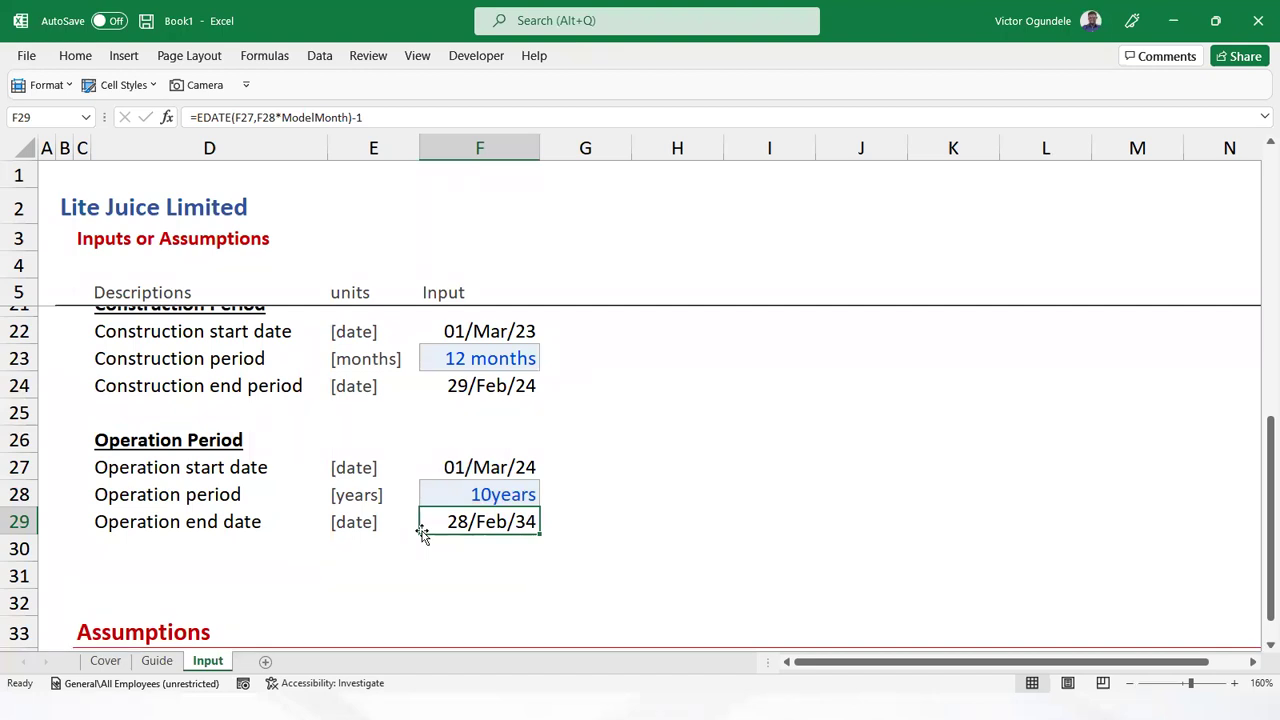
# Delete blank row 31 above the Assumptions heading, undoing the extra row deletion
pyautogui.press('Down')
pyautogui.press('Down')
pyautogui.press('Left')
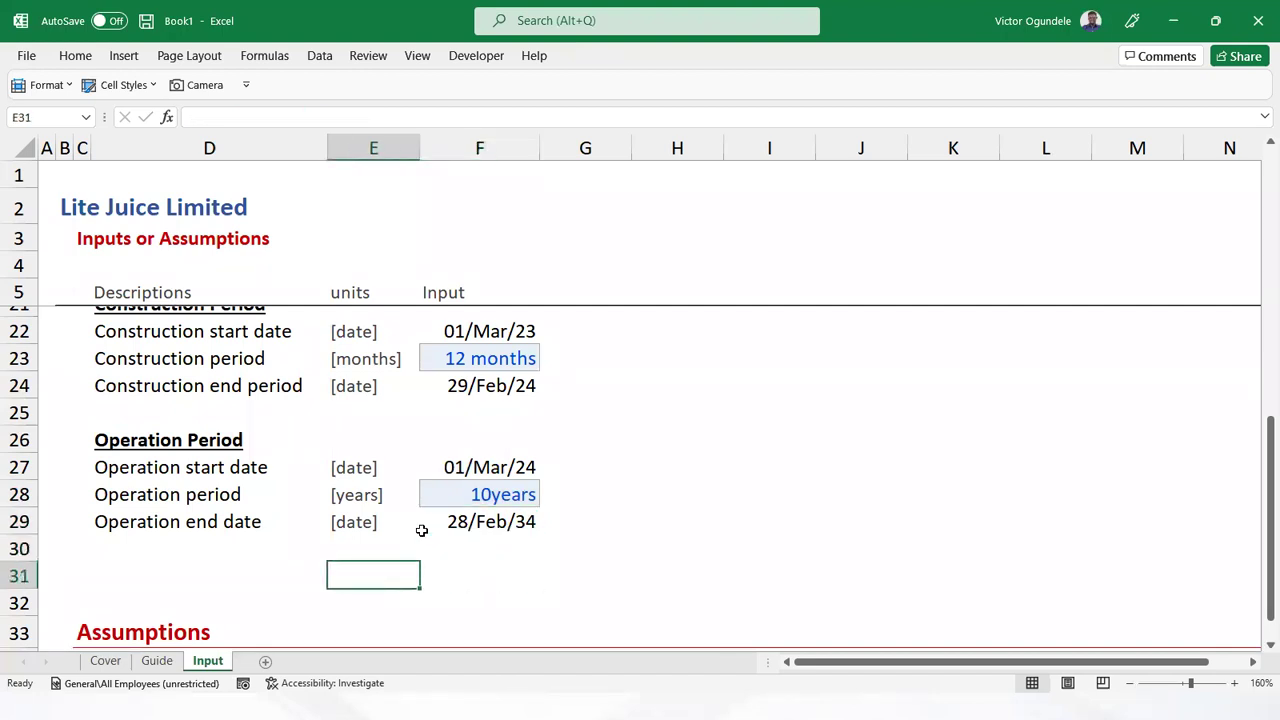
pyautogui.hotkey('shift', 'space')
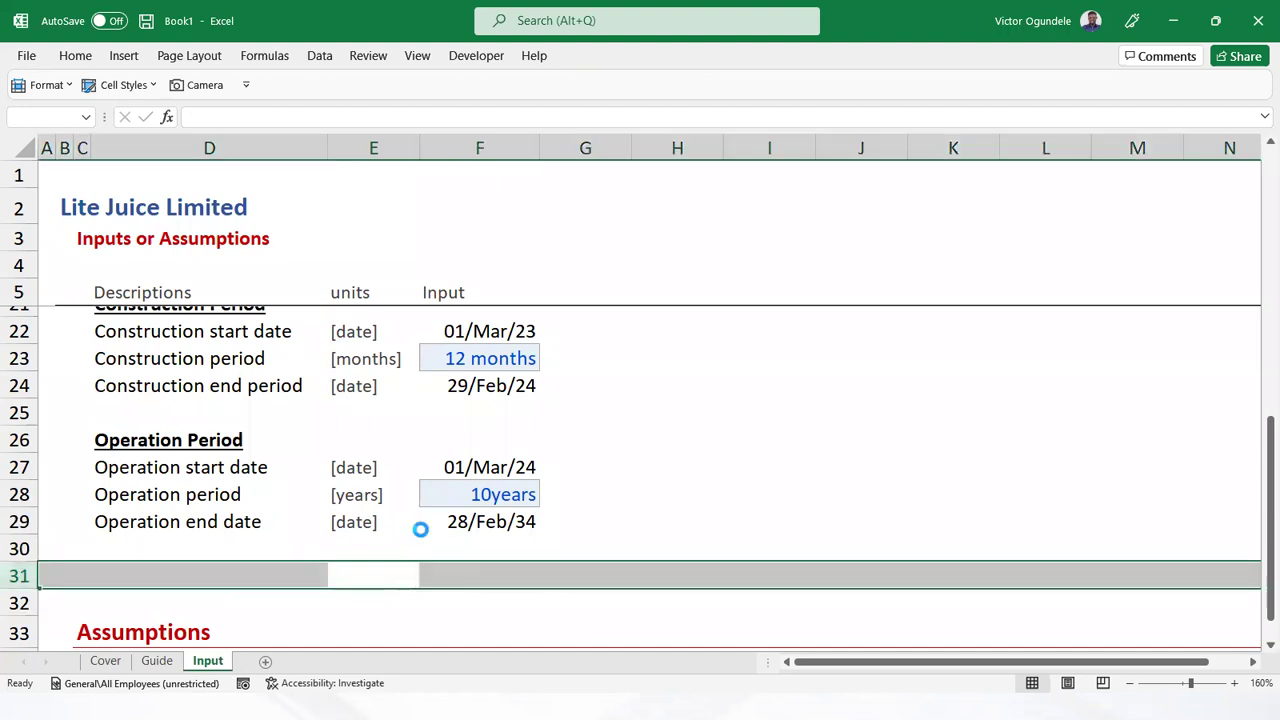
pyautogui.hotkey('ctrl', '-')
pyautogui.hotkey('ctrl', '-')
pyautogui.hotkey('ctrl', 'z')
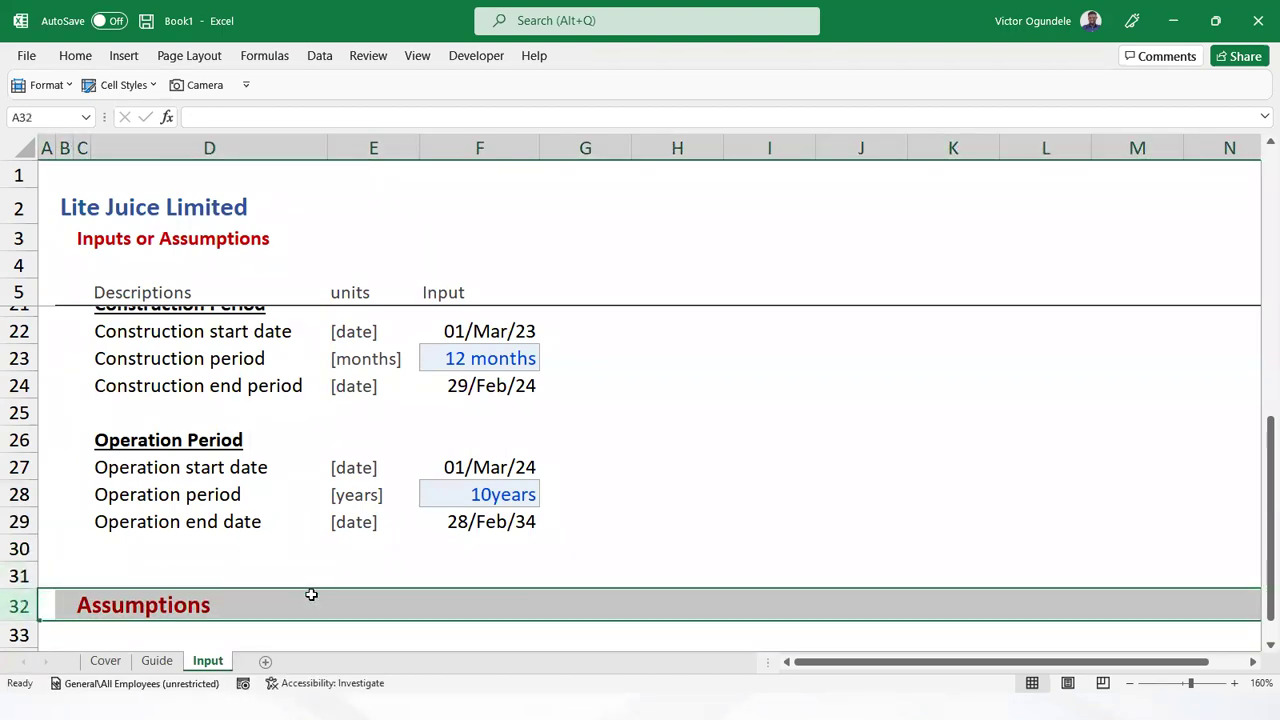
# Review the General Assumptions and the Financial Period and Construction Period inputs
pyautogui.scroll(-3, 311, 595)
pyautogui.scroll(5, 390, 405)
pyautogui.click(346, 456)
pyautogui.press('Up')
pyautogui.press('Up')
pyautogui.press('Up')
pyautogui.press('Up')
pyautogui.press('Up')
pyautogui.press('Up')
pyautogui.press('Down')
pyautogui.press('Down')
pyautogui.press('Down')
pyautogui.press('Down')
pyautogui.press('Down')
pyautogui.press('Down')
pyautogui.press('Down')
pyautogui.press('Down')
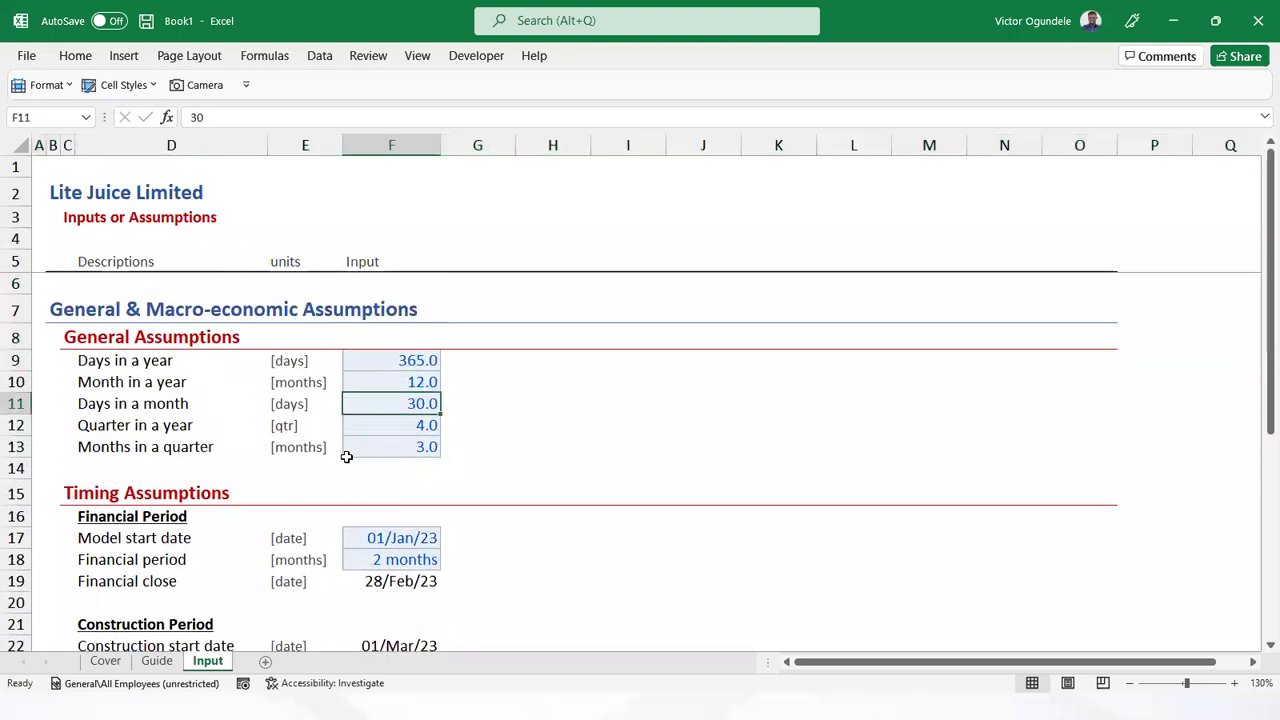
pyautogui.press('Down')
pyautogui.press('Down')
pyautogui.press('Down')
pyautogui.press('Down')
pyautogui.press('Down')
pyautogui.press('Down')
pyautogui.press('Down')
pyautogui.press('Down')
pyautogui.press('Down')
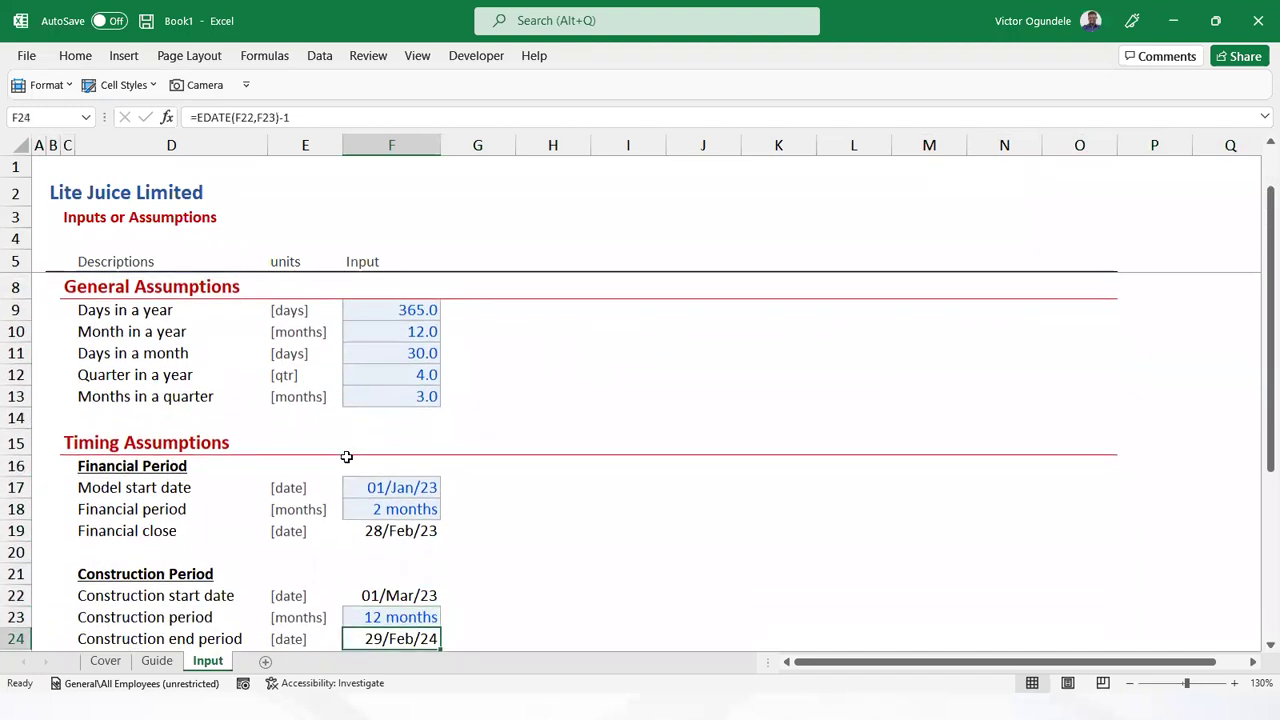
pyautogui.press('Down')
pyautogui.press('Down')
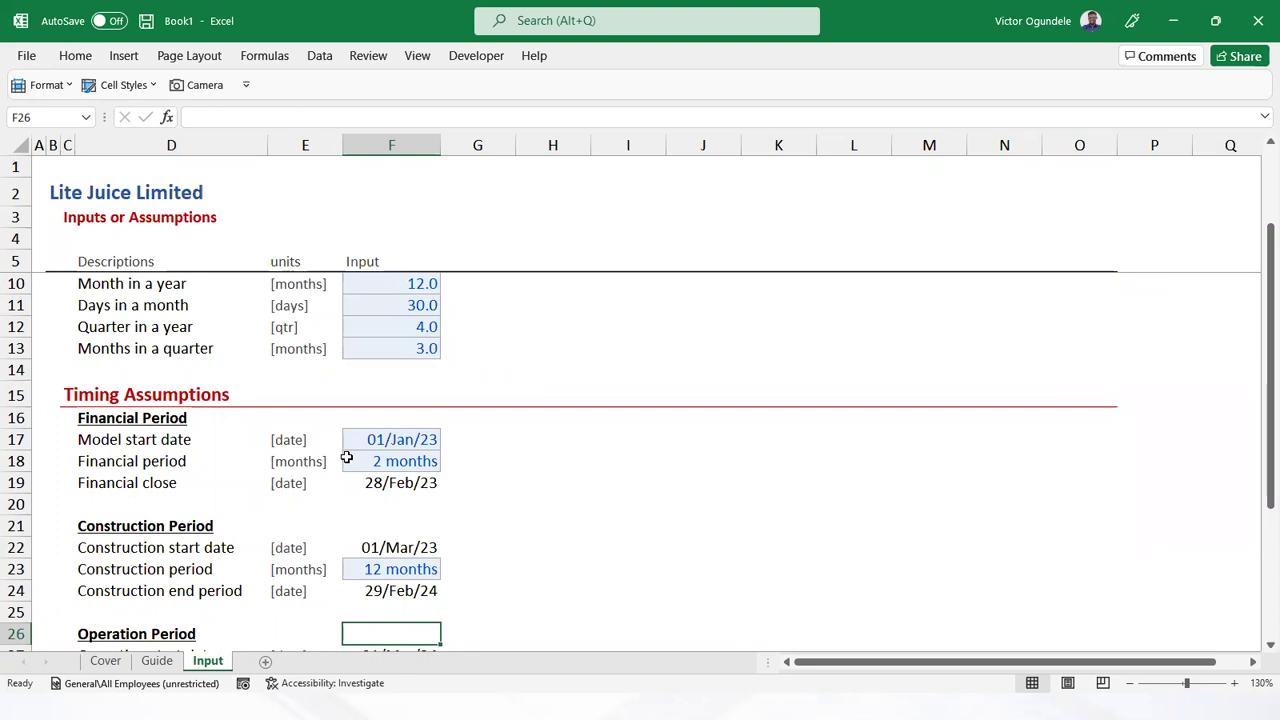
# Examine the construction and operation period inputs and the formulas behind their start and end dates
pyautogui.press('Up')
pyautogui.press('Up')
pyautogui.press('Up')
pyautogui.press('Up')
pyautogui.press('Up')
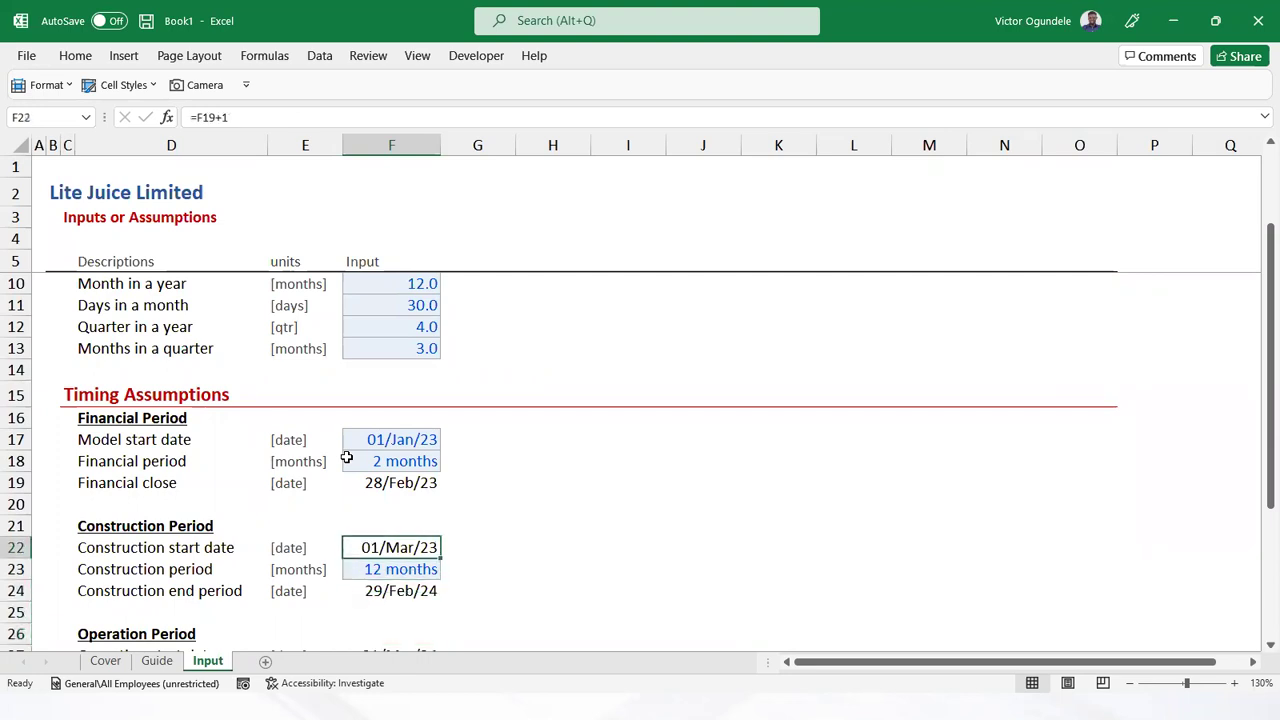
pyautogui.press('Down')
pyautogui.press('Down')
pyautogui.press('Down')
pyautogui.press('Down')
pyautogui.press('Down')
pyautogui.press('Down')
pyautogui.press('Down')
pyautogui.press('Down')
pyautogui.press('Down')
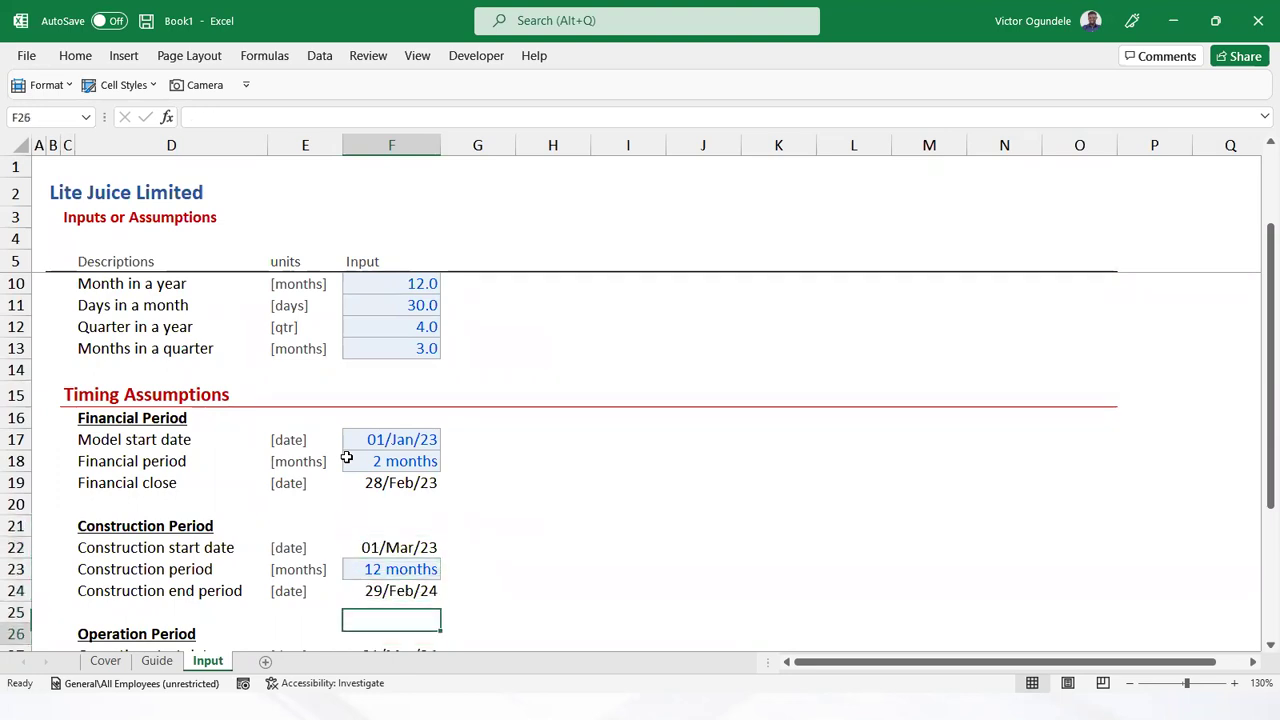
pyautogui.press('Up')
pyautogui.press('Up')
pyautogui.press('Up')
pyautogui.press('Up')
pyautogui.press('Up')
pyautogui.press('Up')
pyautogui.press('Up')
pyautogui.press('Up')
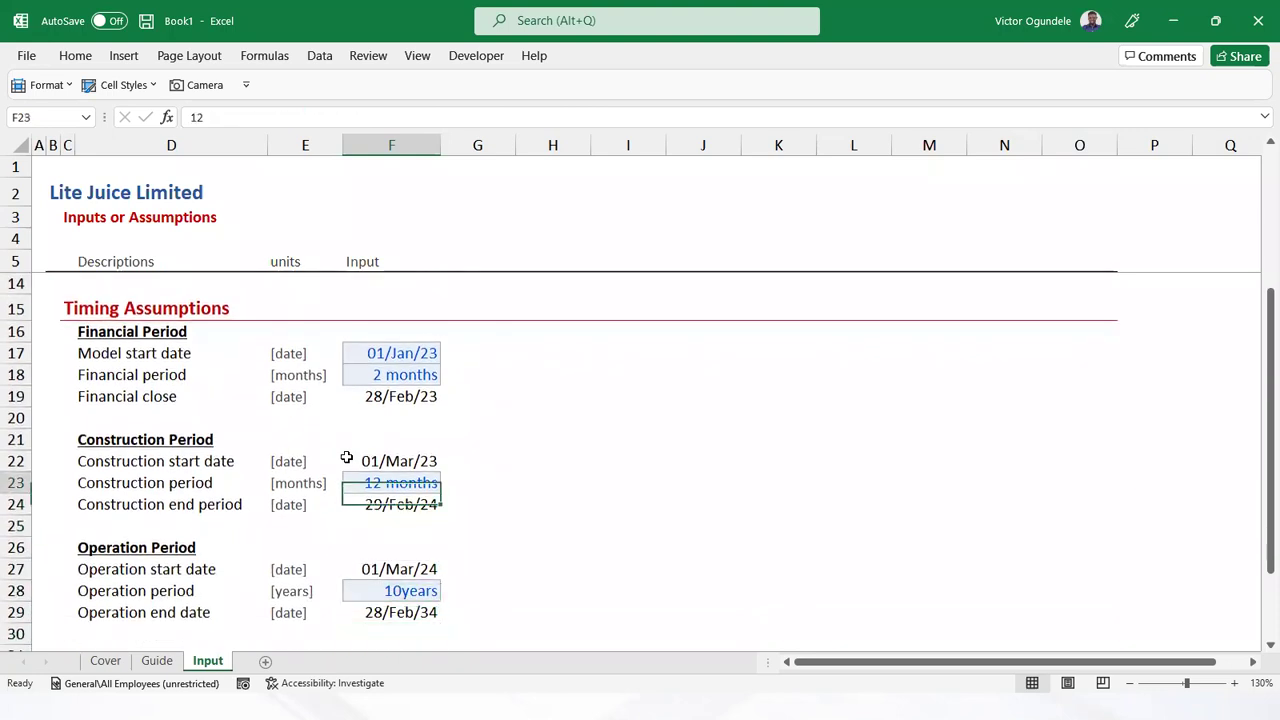
pyautogui.press('Down')
pyautogui.press('Down')
pyautogui.press('Up')
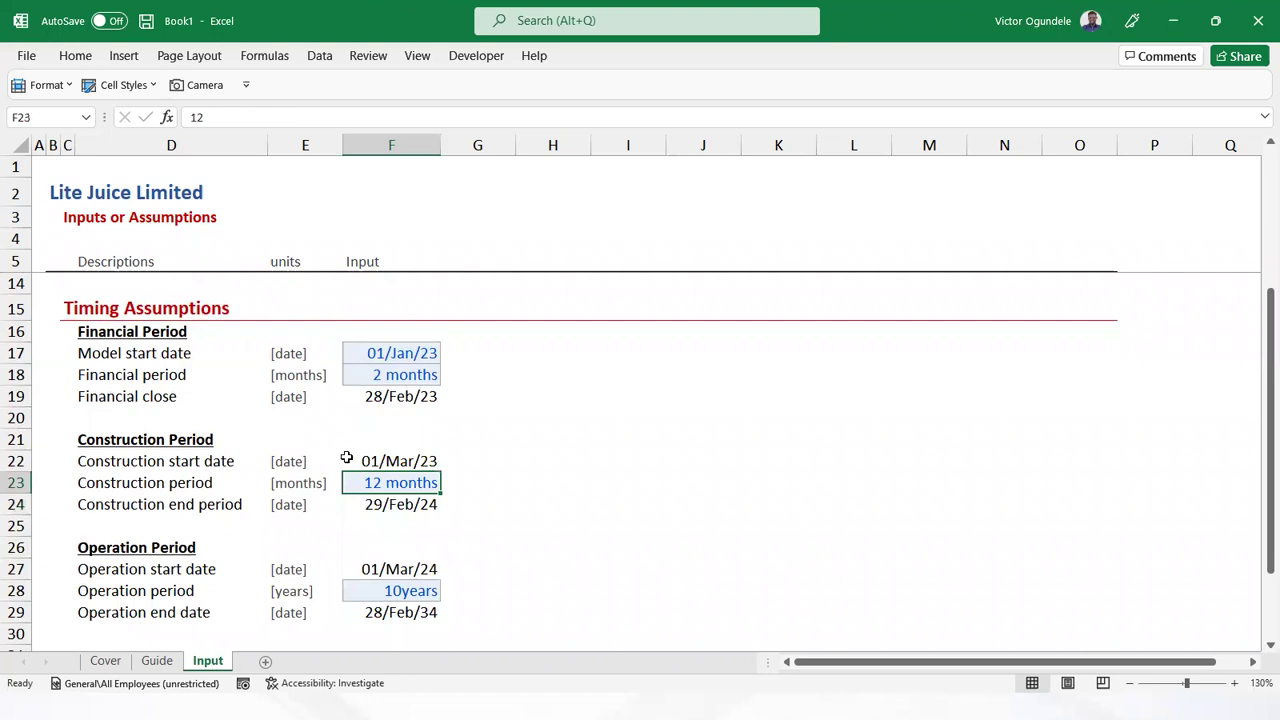
pyautogui.press('Down')
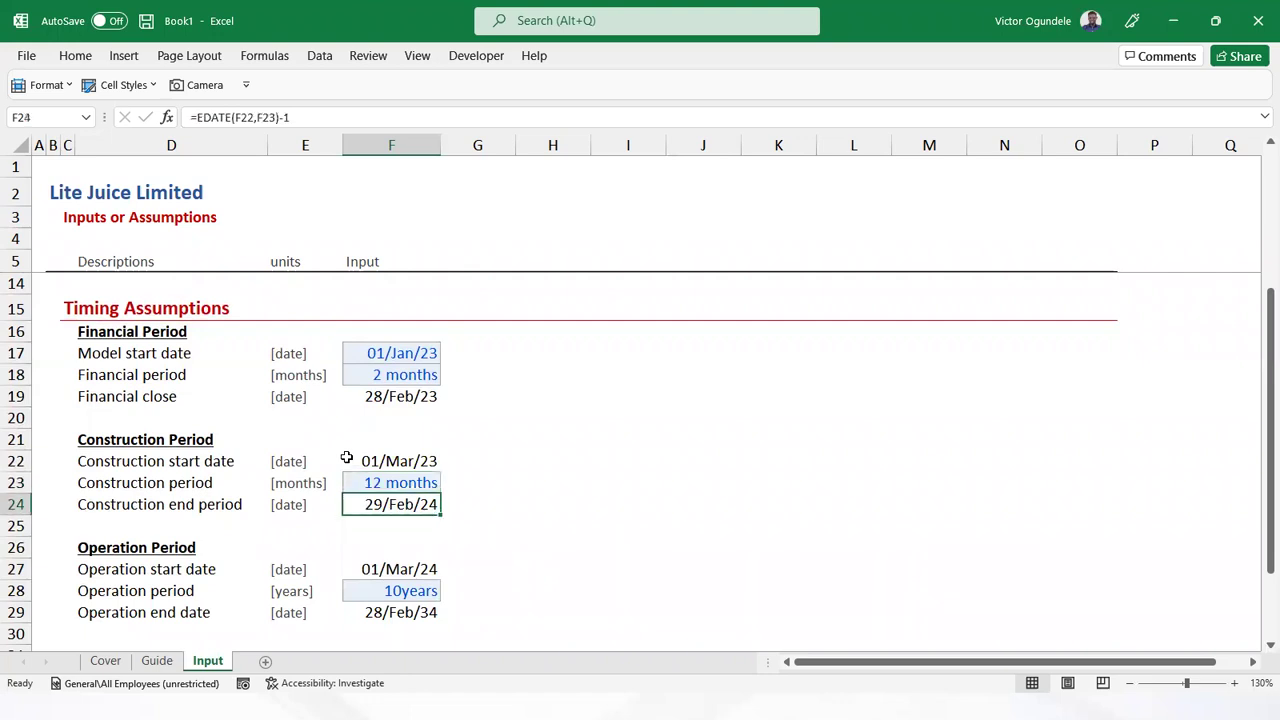
pyautogui.press('Down')
pyautogui.press('Down')
pyautogui.press('Down')
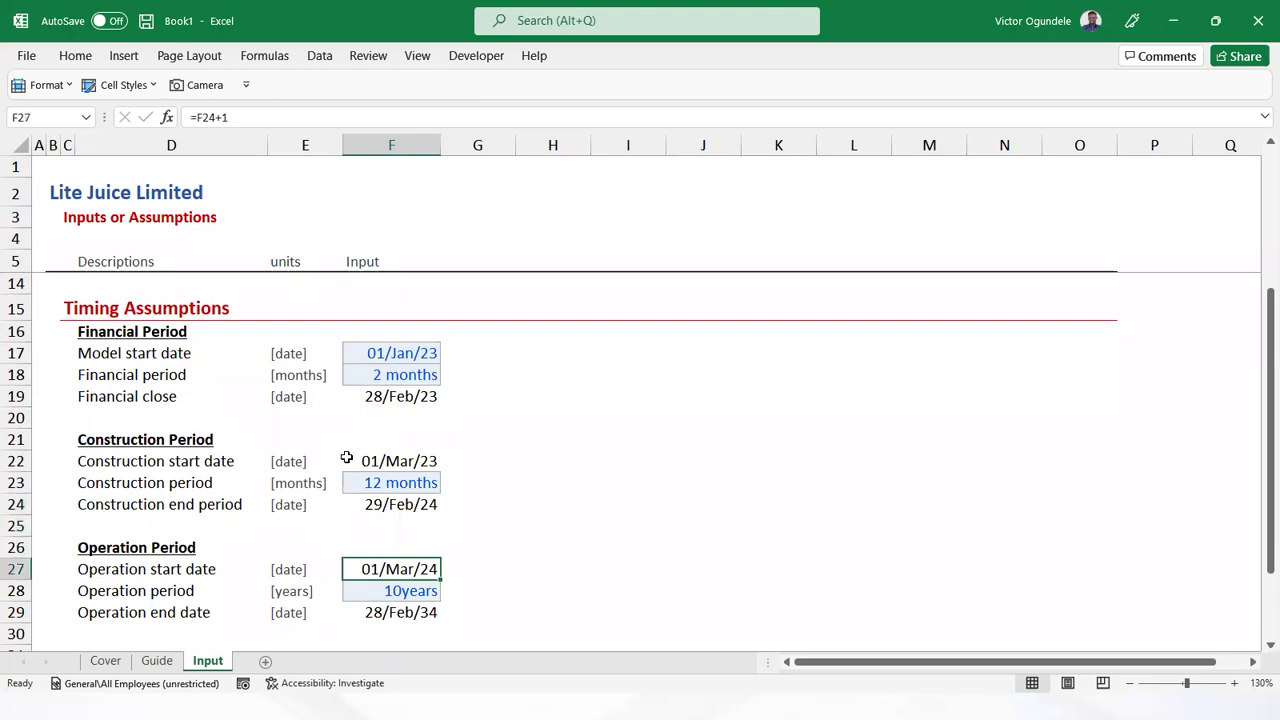
pyautogui.press('Down')
pyautogui.press('Down')
pyautogui.press('Down')
pyautogui.press('Down')
pyautogui.press('Down')
pyautogui.press('Down')
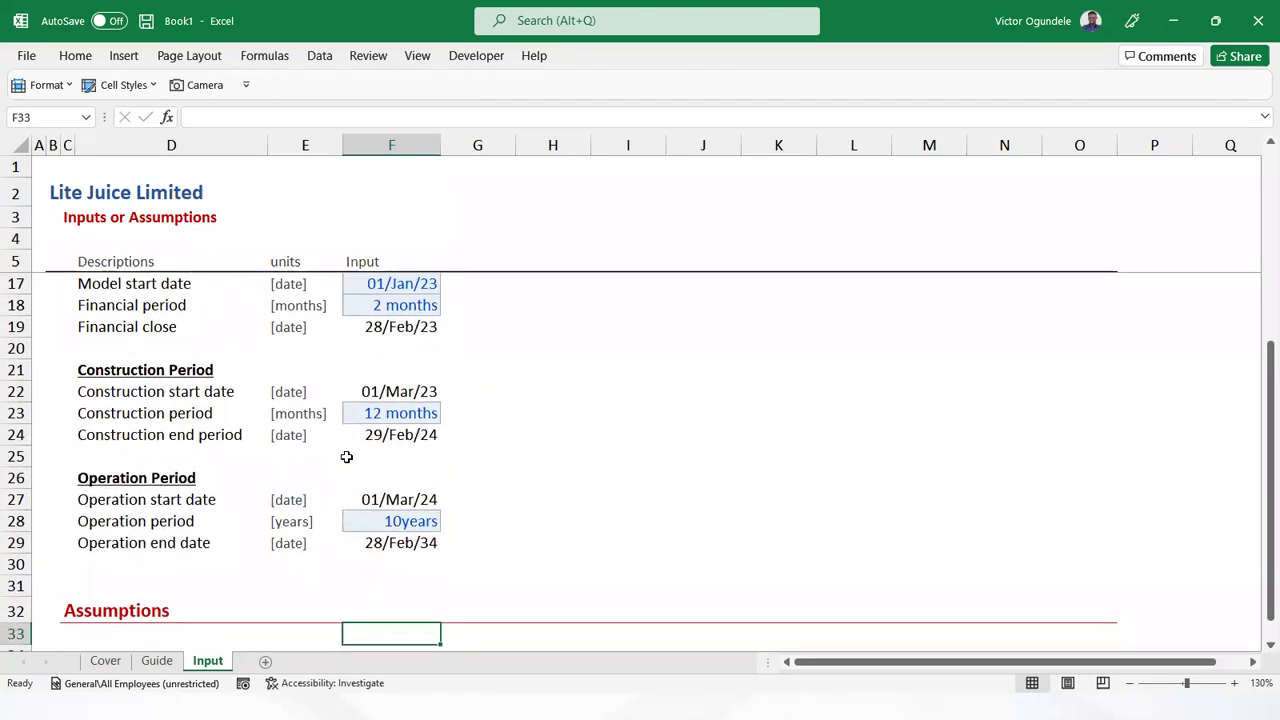
pyautogui.press('Up')
pyautogui.press('Up')
pyautogui.press('Up')
pyautogui.press('Up')
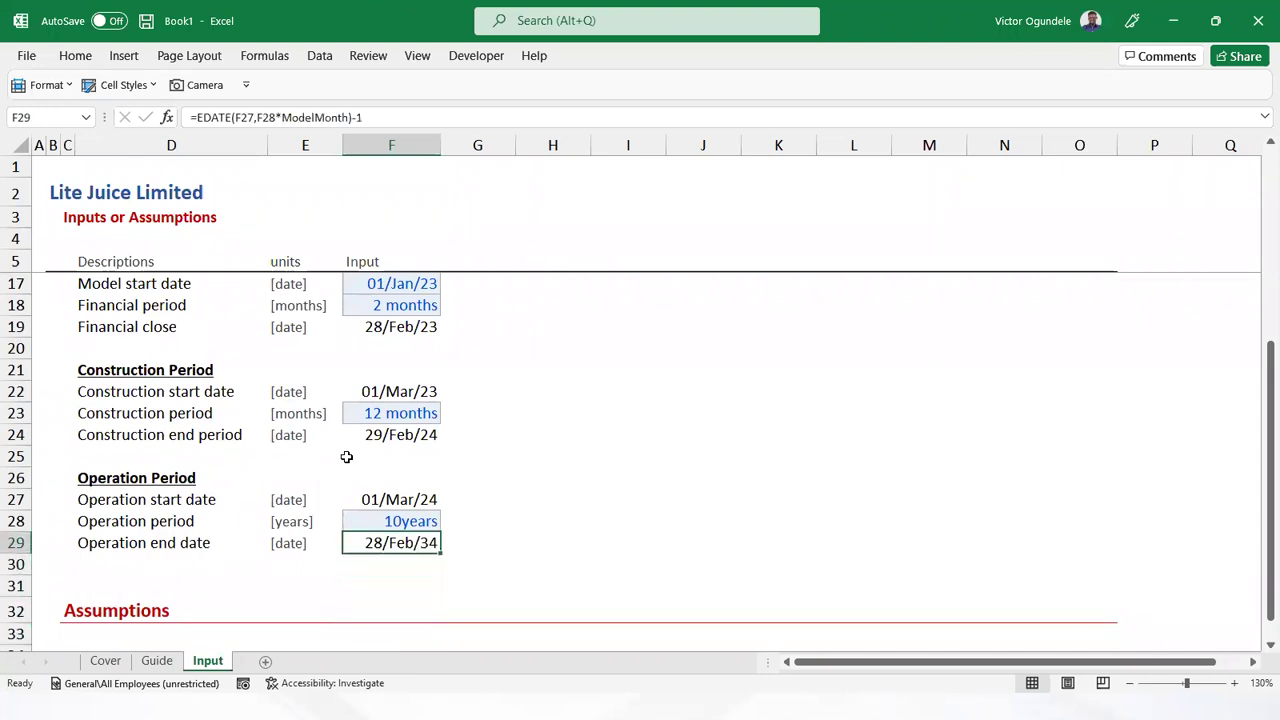
# Delete the remaining surplus blank row 31 between the Operation Period block and the Assumptions heading
pyautogui.press('Down')
pyautogui.press('Down')
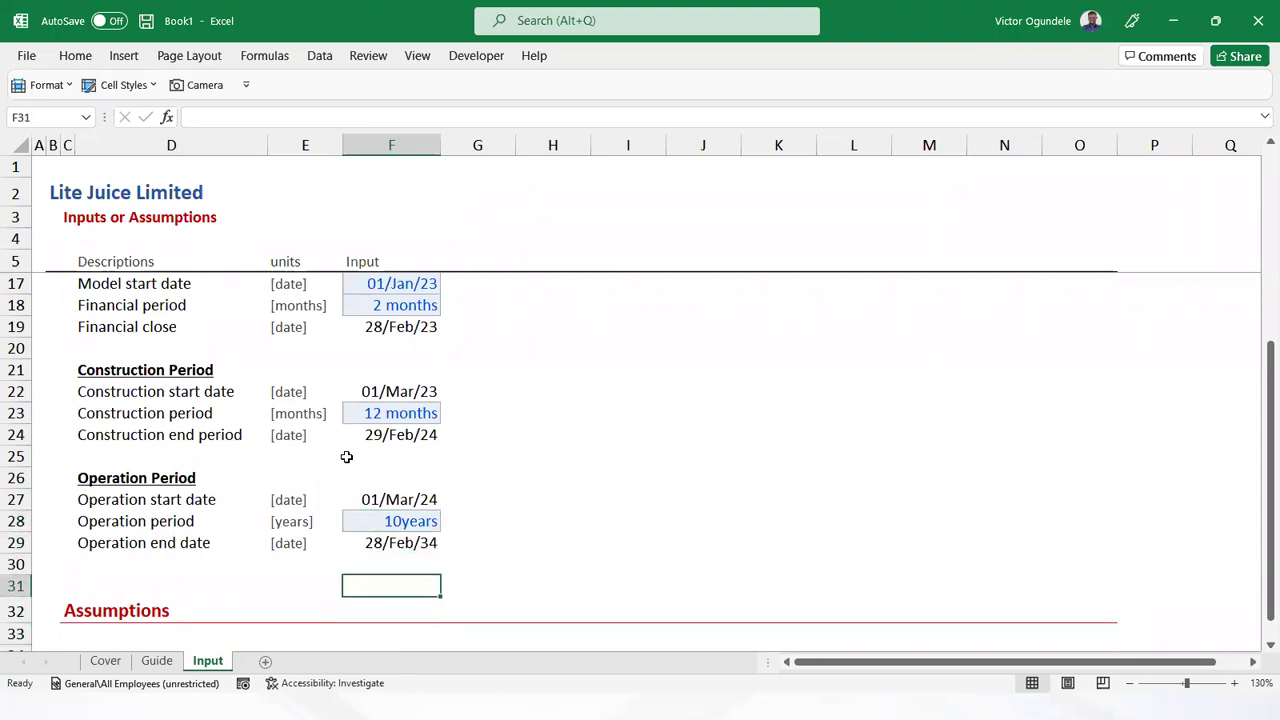
pyautogui.hotkey('shift', 'space')
pyautogui.hotkey('ctrl', '-')
# Review the layout of the whole Input sheet from the General & Macro-economic Assumptions heading down to the Assumptions heading
pyautogui.press('Down')
pyautogui.press('Down')
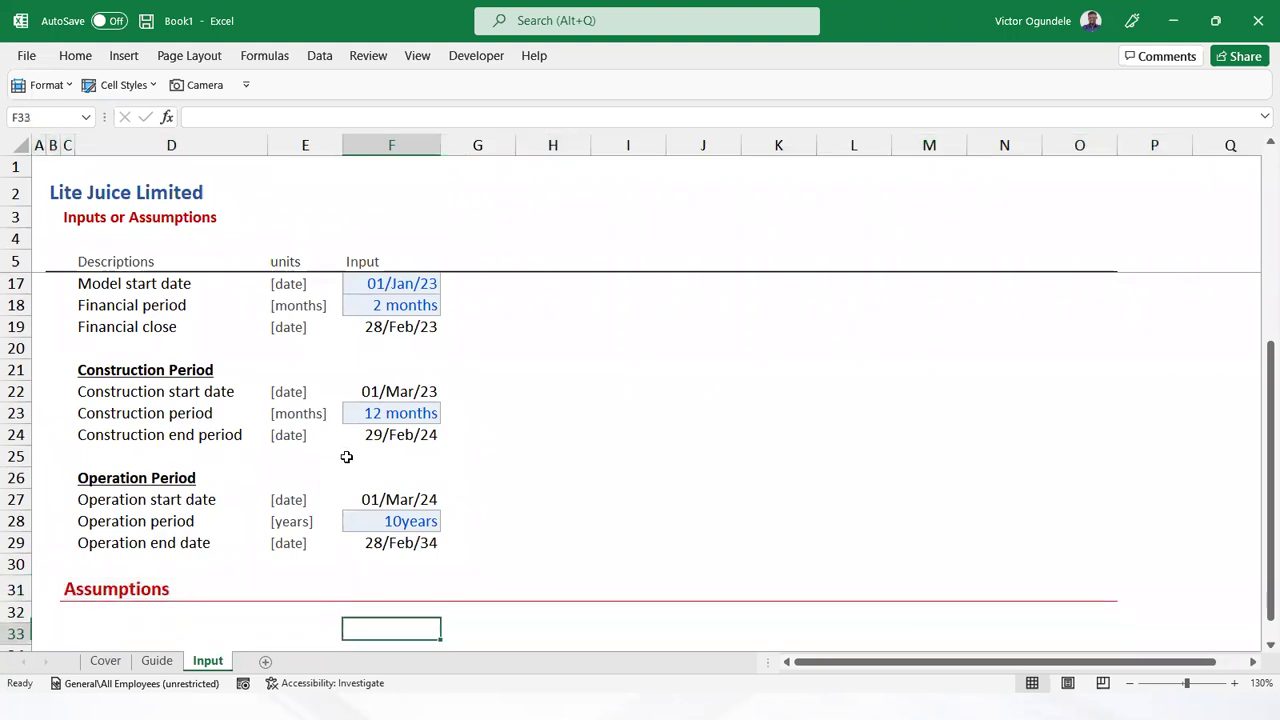
pyautogui.press('Down')
pyautogui.press('Up')
pyautogui.press('Up')
pyautogui.press('Up')
pyautogui.press('Left')
pyautogui.press('Left')
pyautogui.press('Left')
pyautogui.hotkey('ctrl', 'Up')
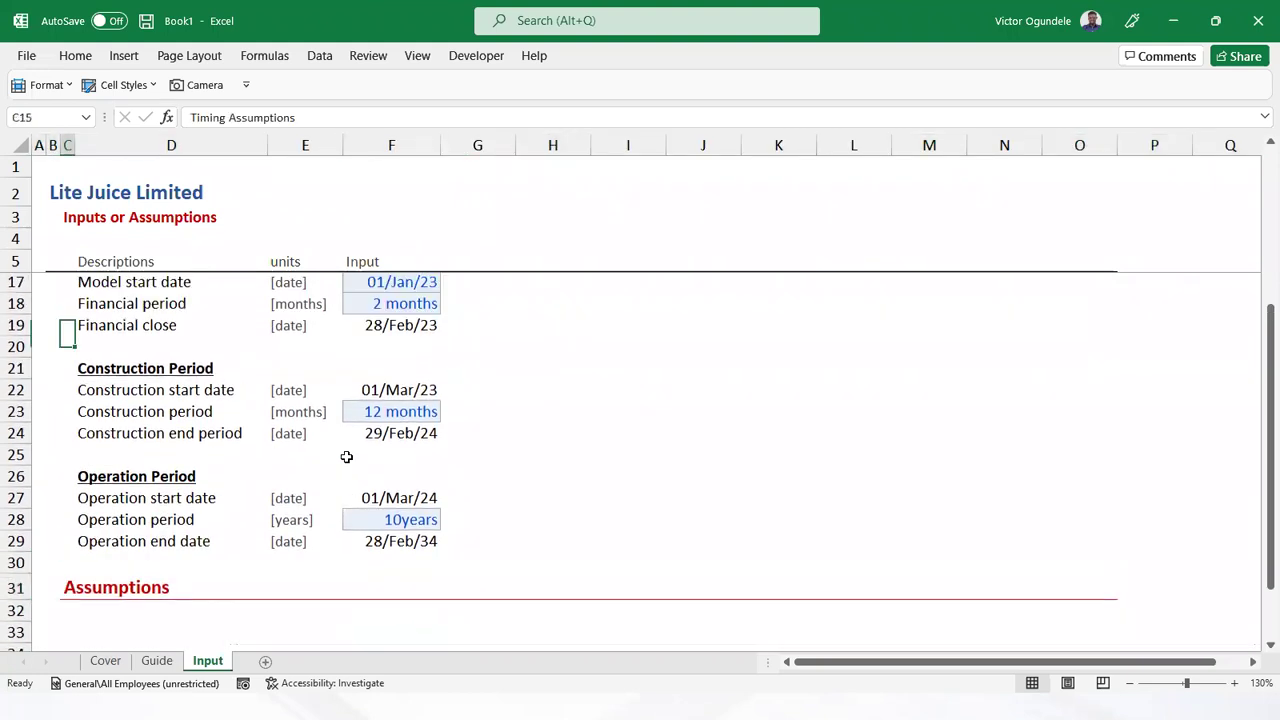
pyautogui.hotkey('ctrl', 'Up')
pyautogui.scroll(-2, 346, 456)
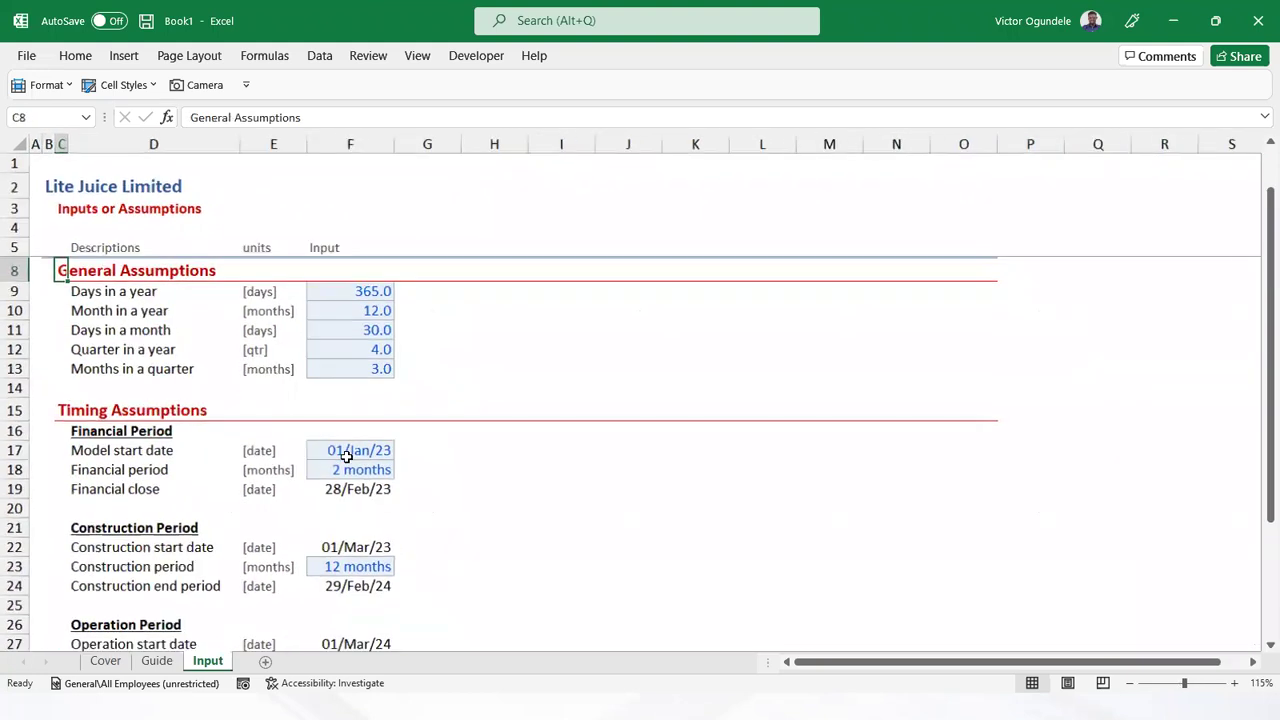
pyautogui.press('Up')
pyautogui.press('Up')
pyautogui.press('Up')
pyautogui.press('Down')
pyautogui.press('Down')
pyautogui.press('Down')
pyautogui.press('Down')
pyautogui.press('Down')
pyautogui.press('Down')
pyautogui.press('Down')
pyautogui.press('Down')
pyautogui.press('Down')
pyautogui.press('Down')
pyautogui.press('Down')
pyautogui.press('Down')
pyautogui.press('Down')
pyautogui.press('Down')
pyautogui.press('Down')
pyautogui.press('Down')
pyautogui.press('Down')
pyautogui.press('Down')
pyautogui.press('Down')
pyautogui.press('Down')
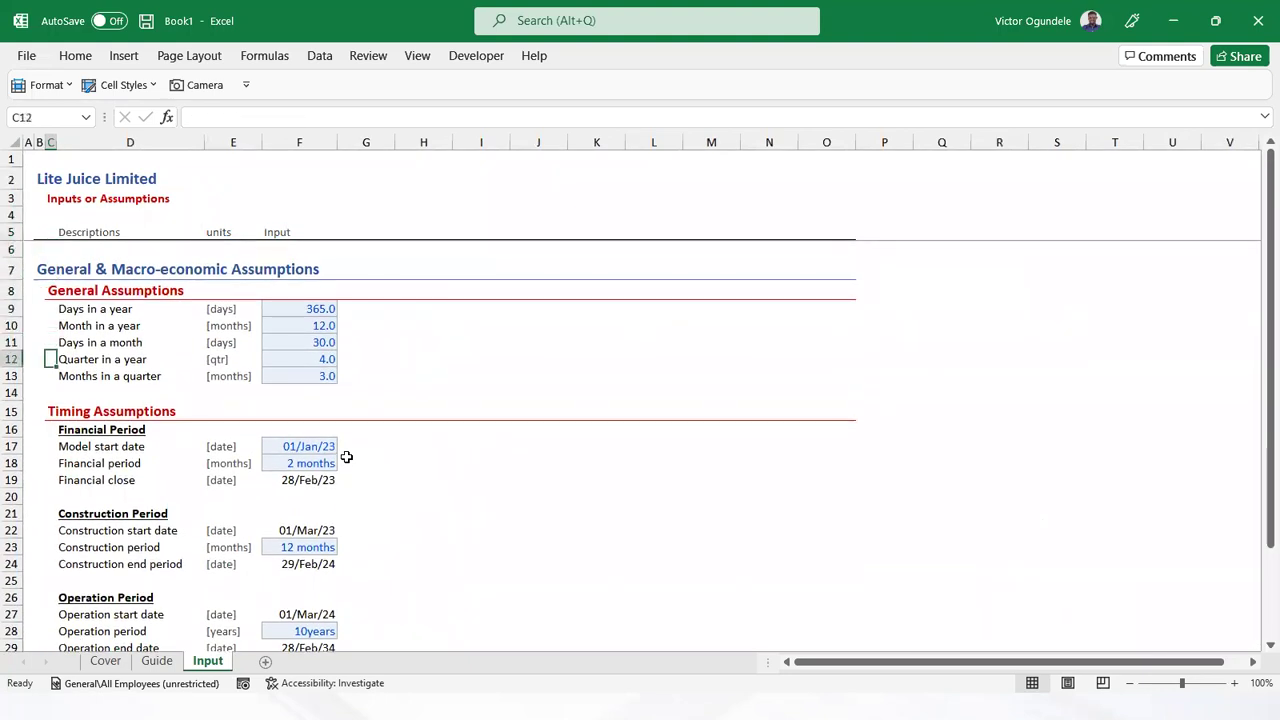
pyautogui.press('Down')
pyautogui.press('Down')
pyautogui.press('Down')
pyautogui.press('Down')
pyautogui.press('Down')
pyautogui.press('Down')
pyautogui.press('Down')
pyautogui.press('Down')
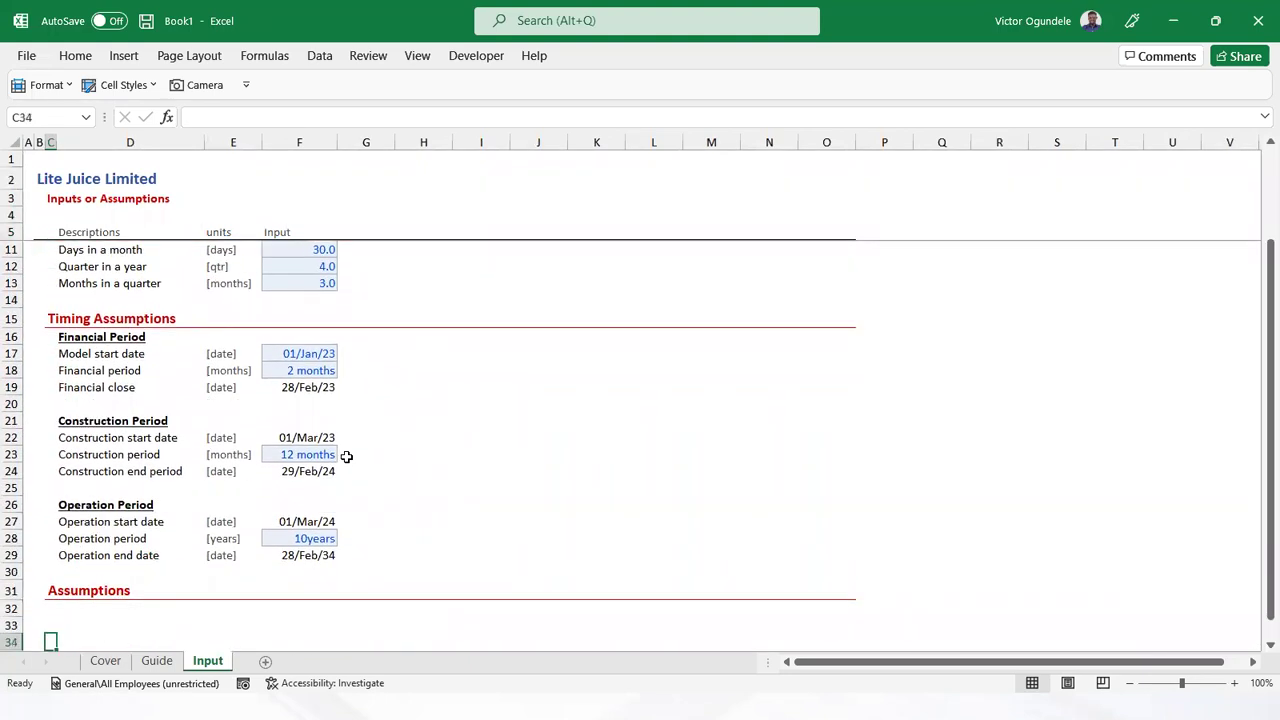
# Inspect the blank rows below the Assumptions heading around the dashed page-break line at row 35
pyautogui.press('Down')
pyautogui.press('Down')
pyautogui.press('Down')
pyautogui.press('Down')
pyautogui.press('Down')
pyautogui.press('Down')
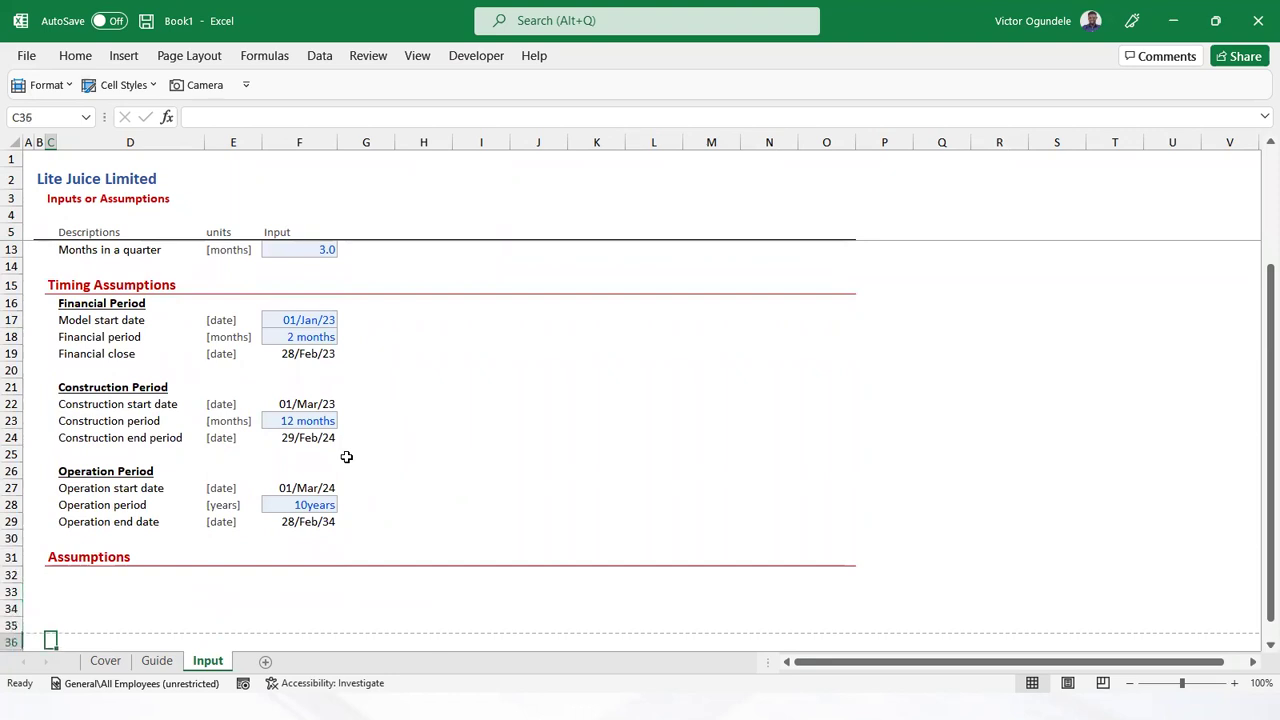
pyautogui.keyDown('ctrl'); pyautogui.scroll(1, 346, 456); pyautogui.keyUp('ctrl')
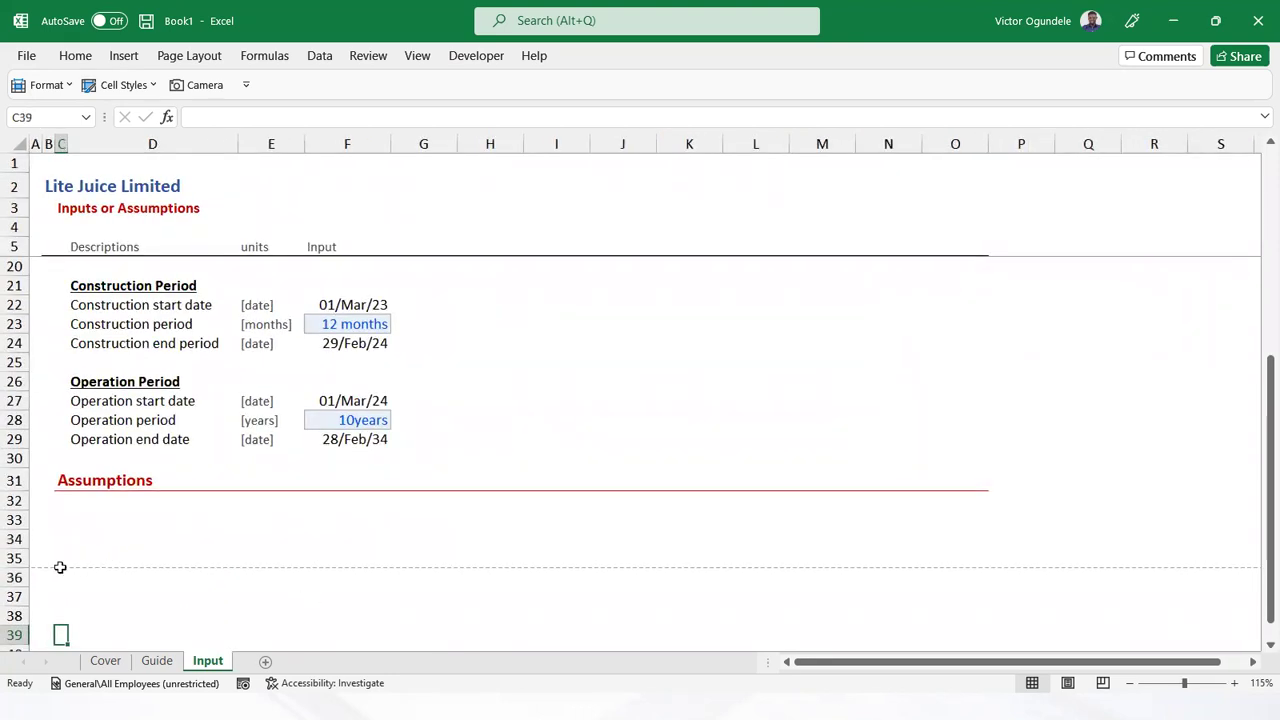
pyautogui.moveTo(17, 563); pyautogui.dragTo(15, 597)
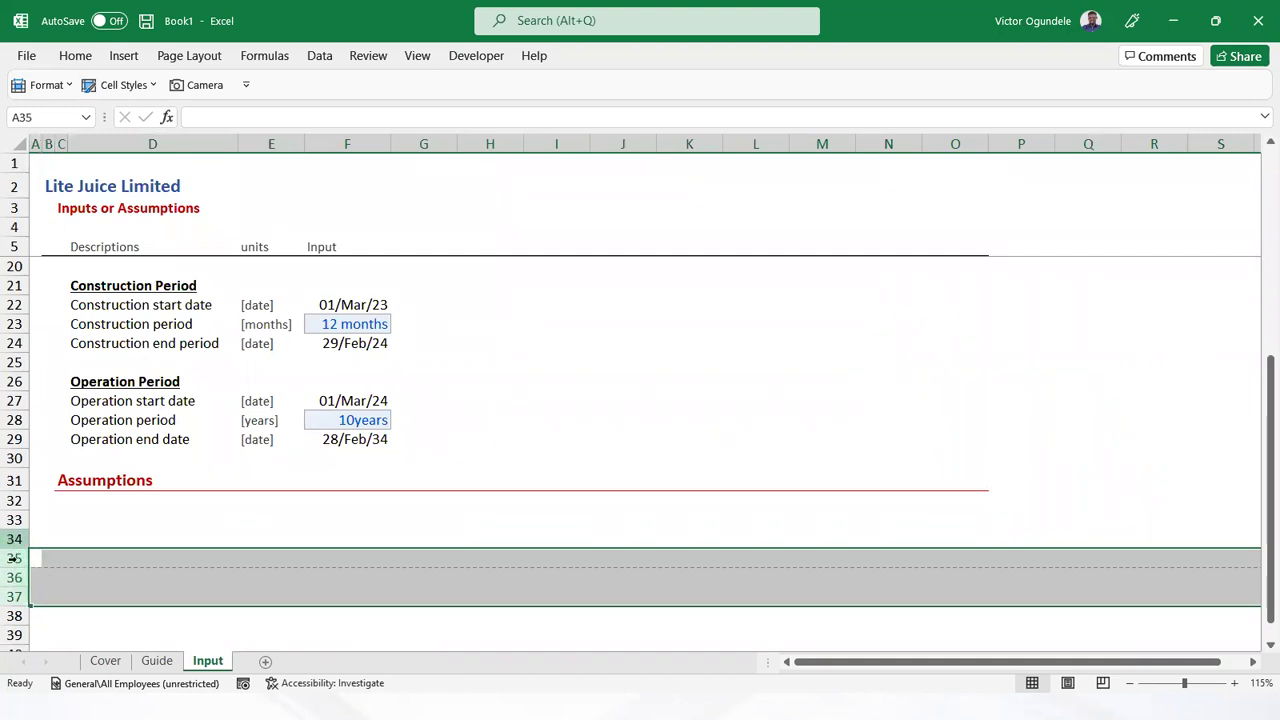
pyautogui.click(112, 558)
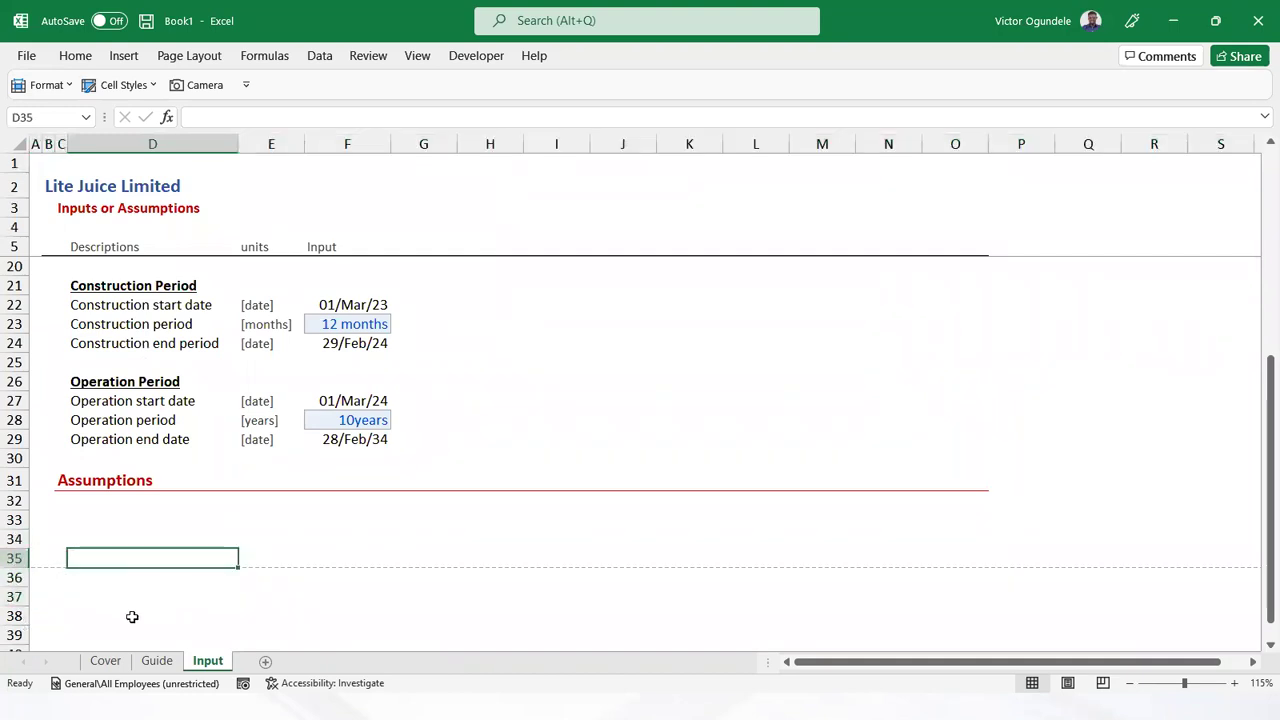
# Turn off the page-break display for the Input worksheet in the advanced Excel options
pyautogui.click(27, 56)
pyautogui.click(64, 663)
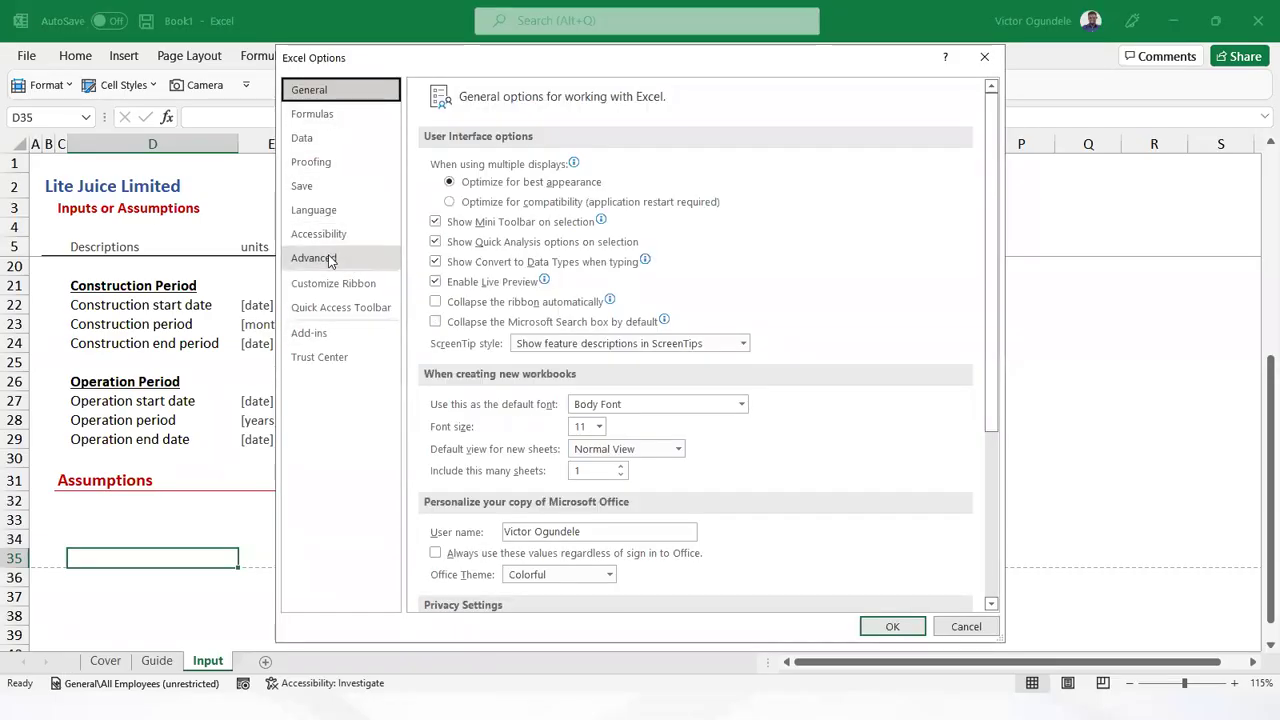
pyautogui.click(329, 259)
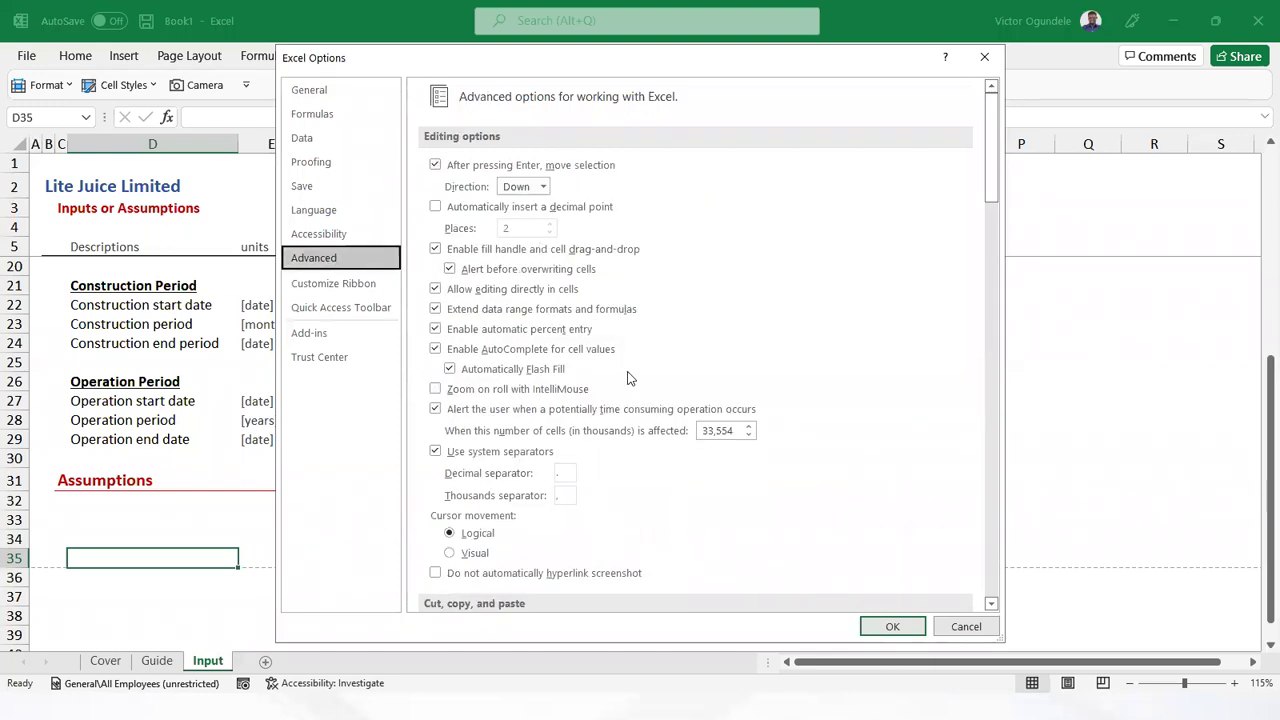
pyautogui.scroll(-15, 677, 573)
pyautogui.scroll(-15, 673, 567)
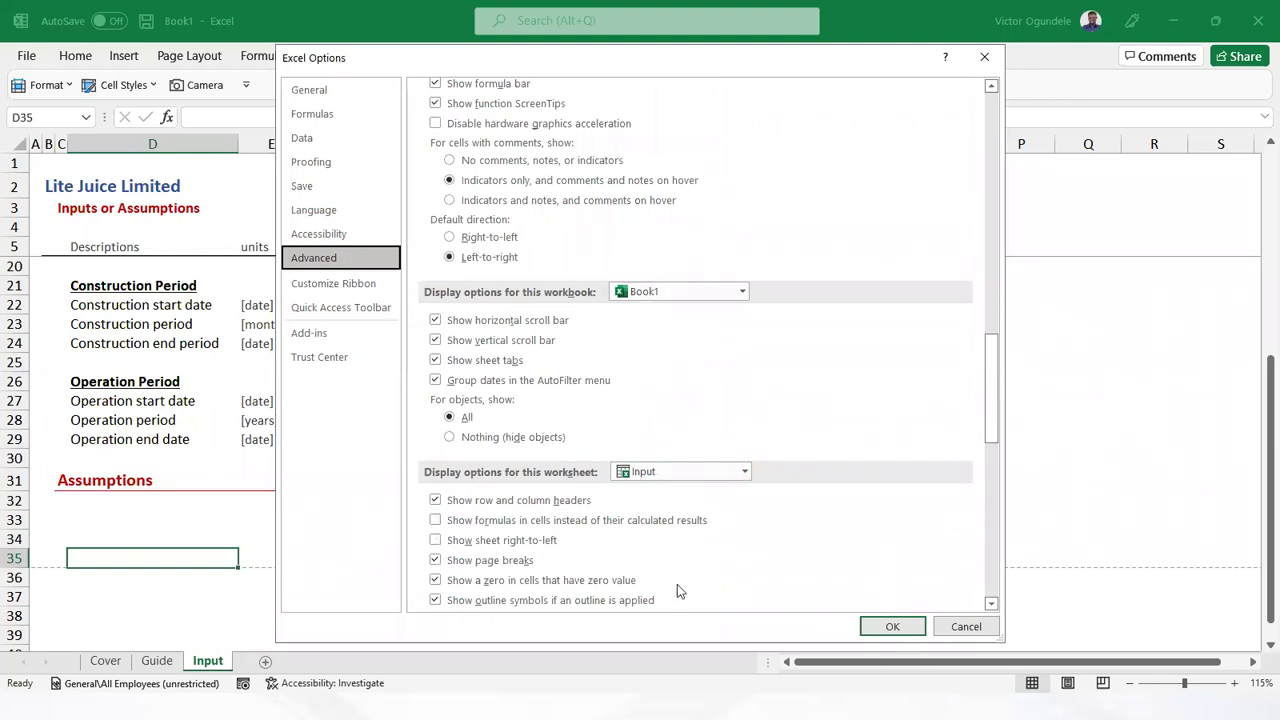
pyautogui.scroll(-1, 677, 590)
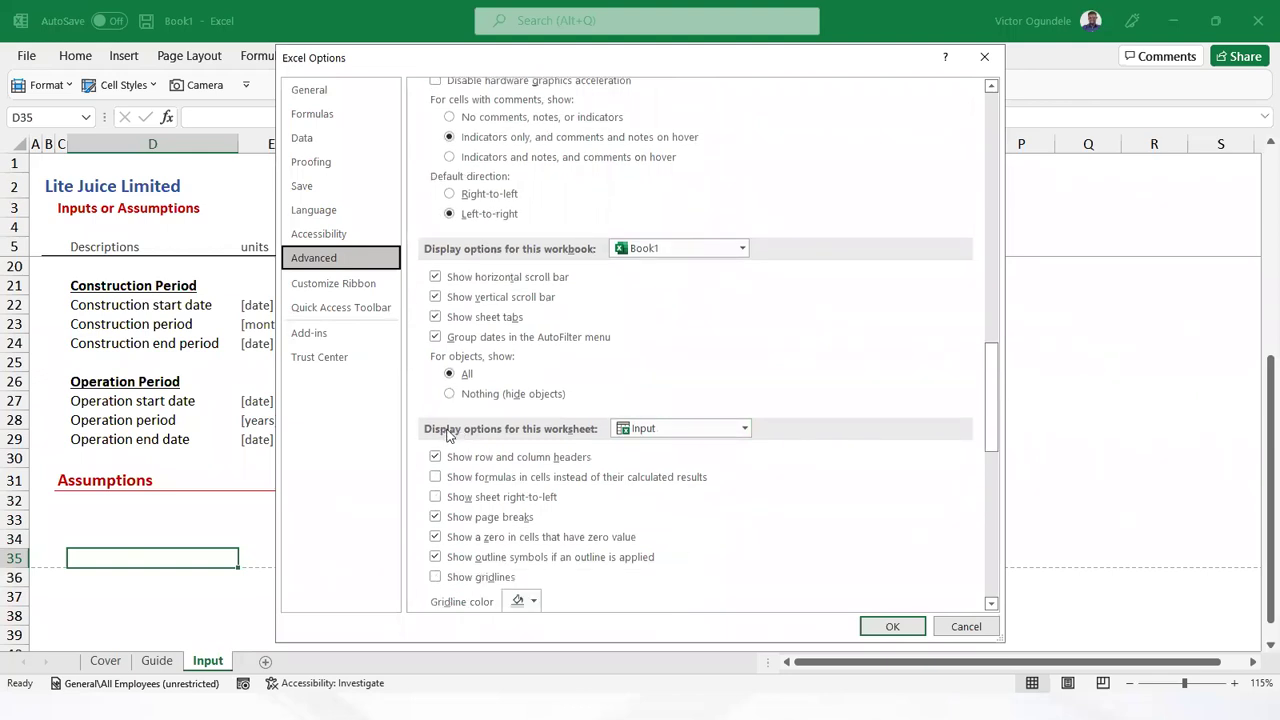
pyautogui.click(435, 518)
# Turn off the page-break display for the Guide and Cover worksheets as well and apply the options
pyautogui.click(724, 435)
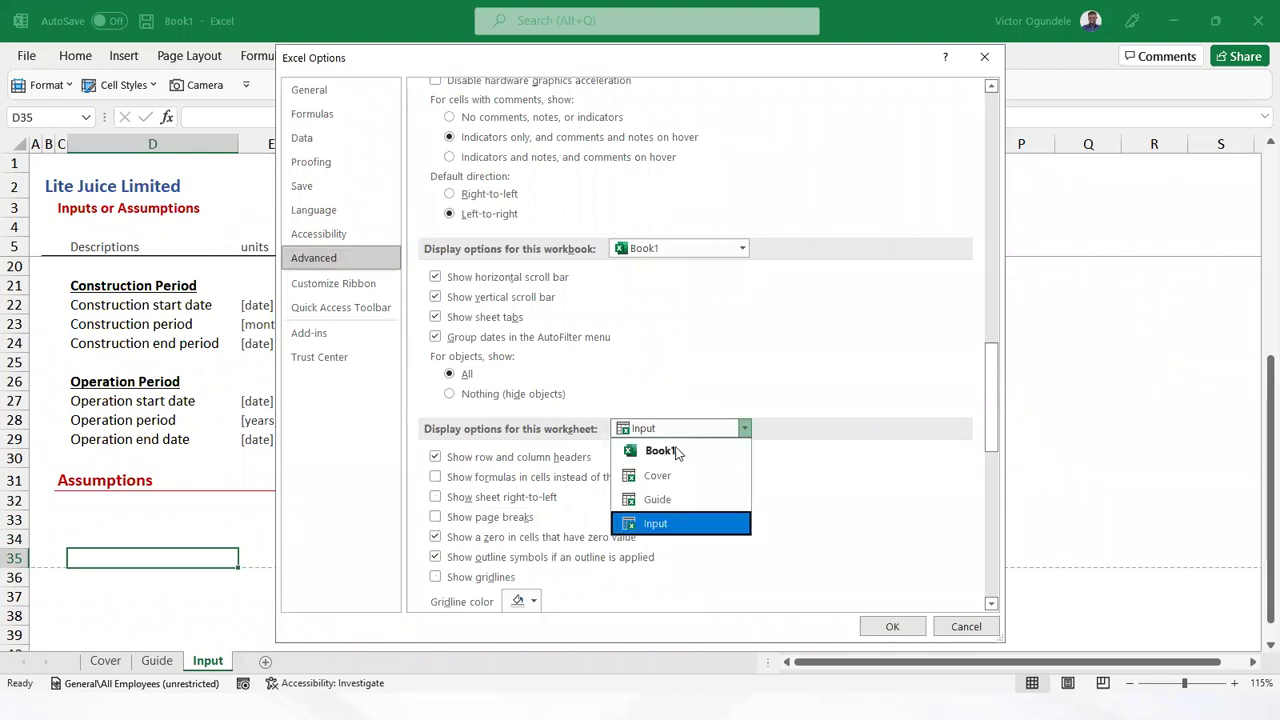
pyautogui.click(678, 499)
pyautogui.click(436, 517)
pyautogui.click(744, 428)
pyautogui.click(700, 477)
pyautogui.click(436, 517)
pyautogui.click(744, 428)
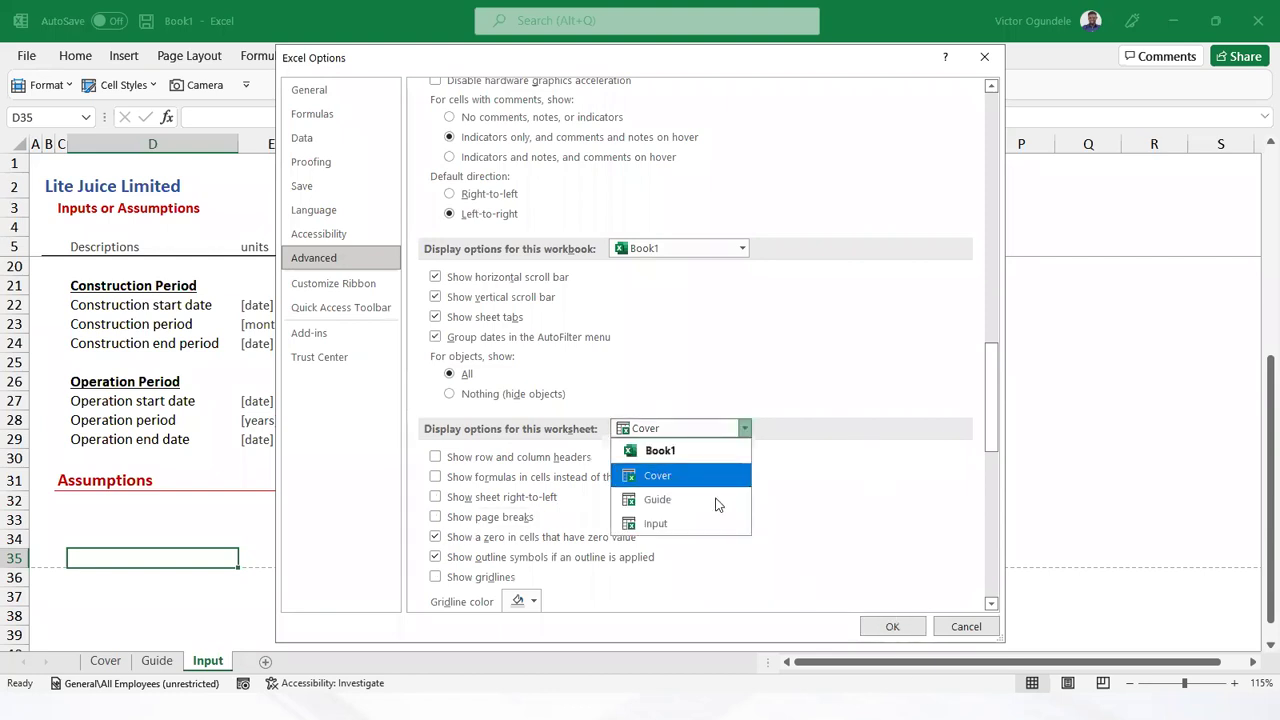
pyautogui.click(688, 522)
pyautogui.click(893, 627)
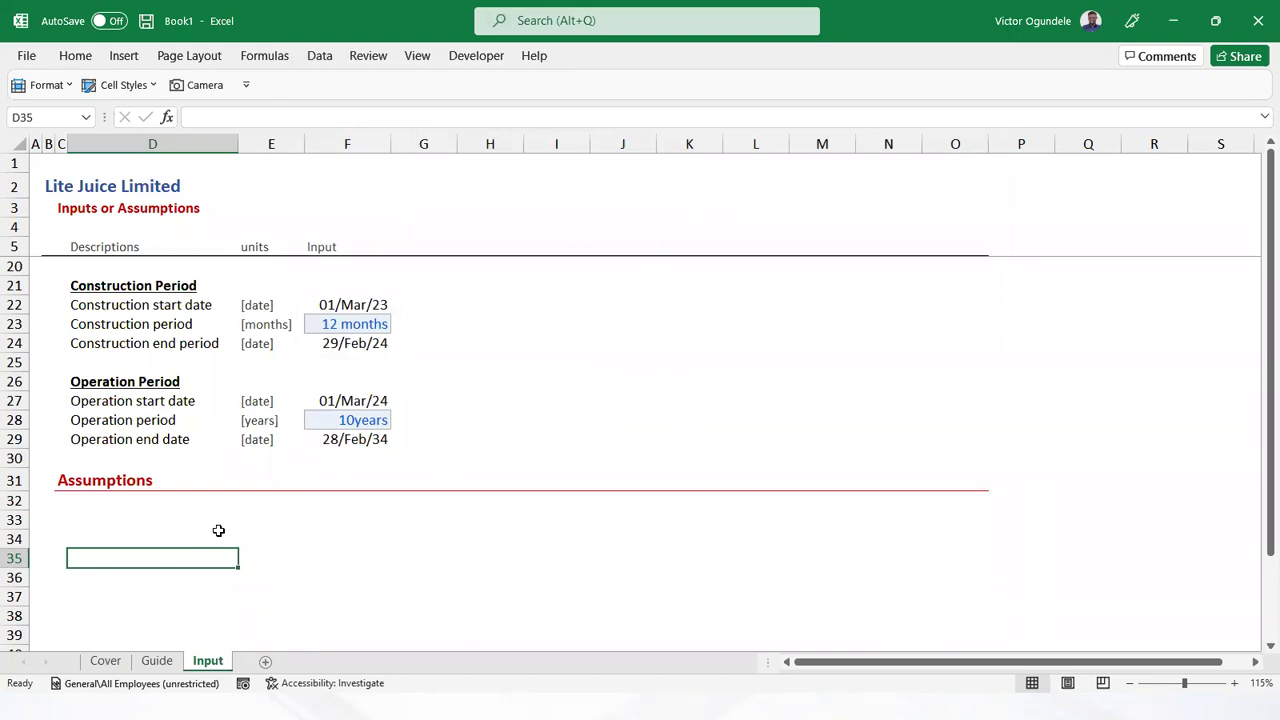
# Review the Input sheet's timing blocks between the General & Macro-economic Assumptions heading and the Assumptions heading
pyautogui.keyDown('ctrl'); pyautogui.scroll(-1, 218, 530); pyautogui.keyUp('ctrl')
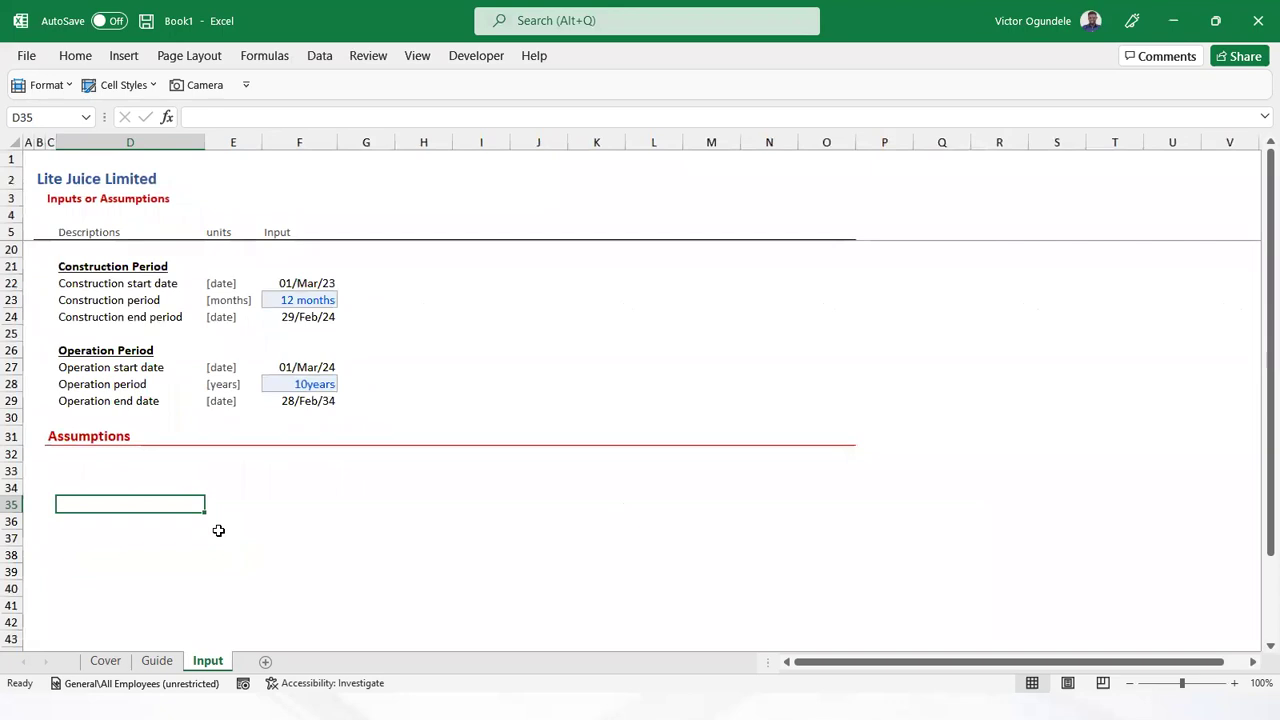
pyautogui.click(109, 457)
pyautogui.hotkey('ctrl', 'z')
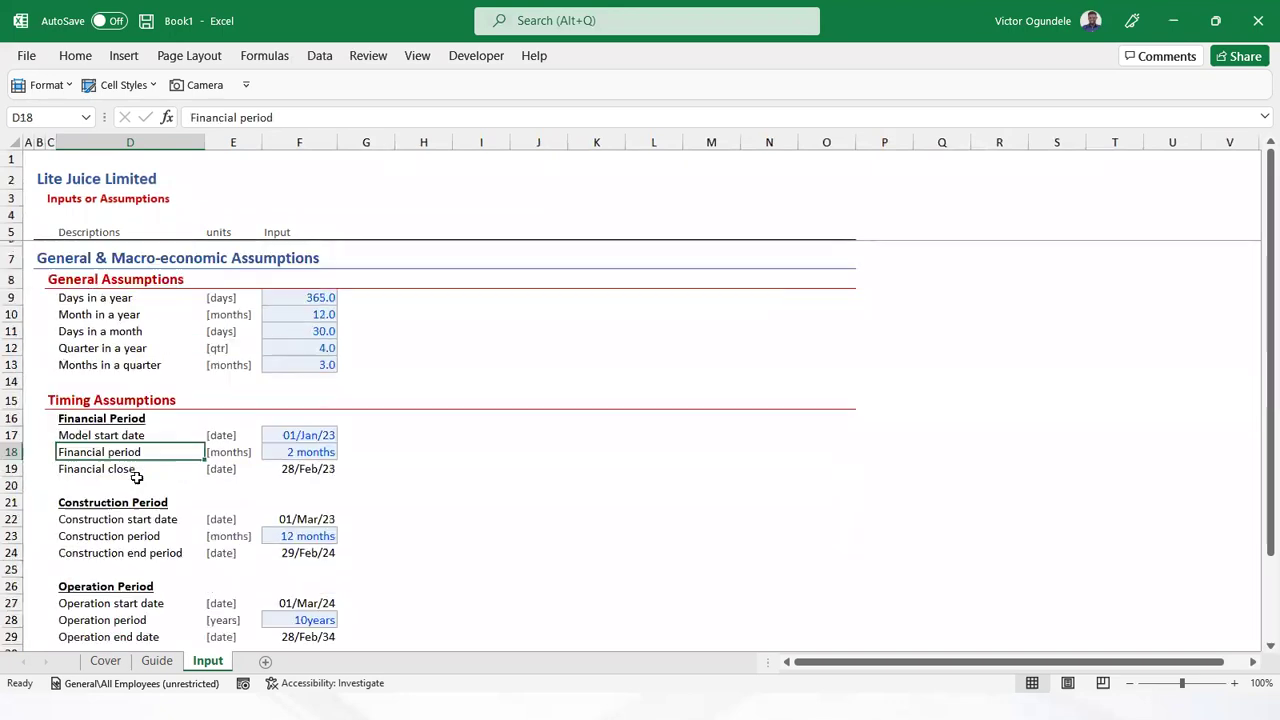
pyautogui.press('pagedown')
pyautogui.press('Up')
pyautogui.press('Up')
pyautogui.press('Up')
pyautogui.press('Up')
pyautogui.press('Up')
pyautogui.press('Up')
pyautogui.press('Up')
pyautogui.press('Up')
pyautogui.press('Up')
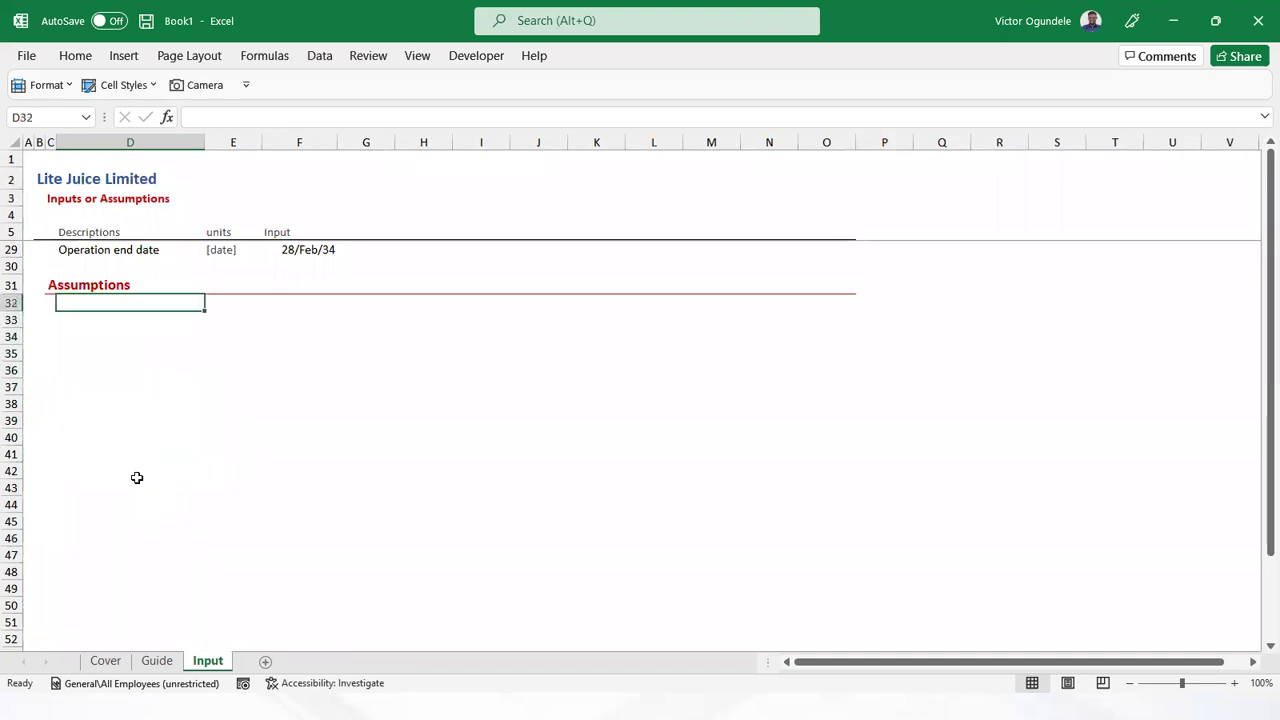
pyautogui.keyDown('ctrl'); pyautogui.scroll(2, 137, 478); pyautogui.keyUp('ctrl')
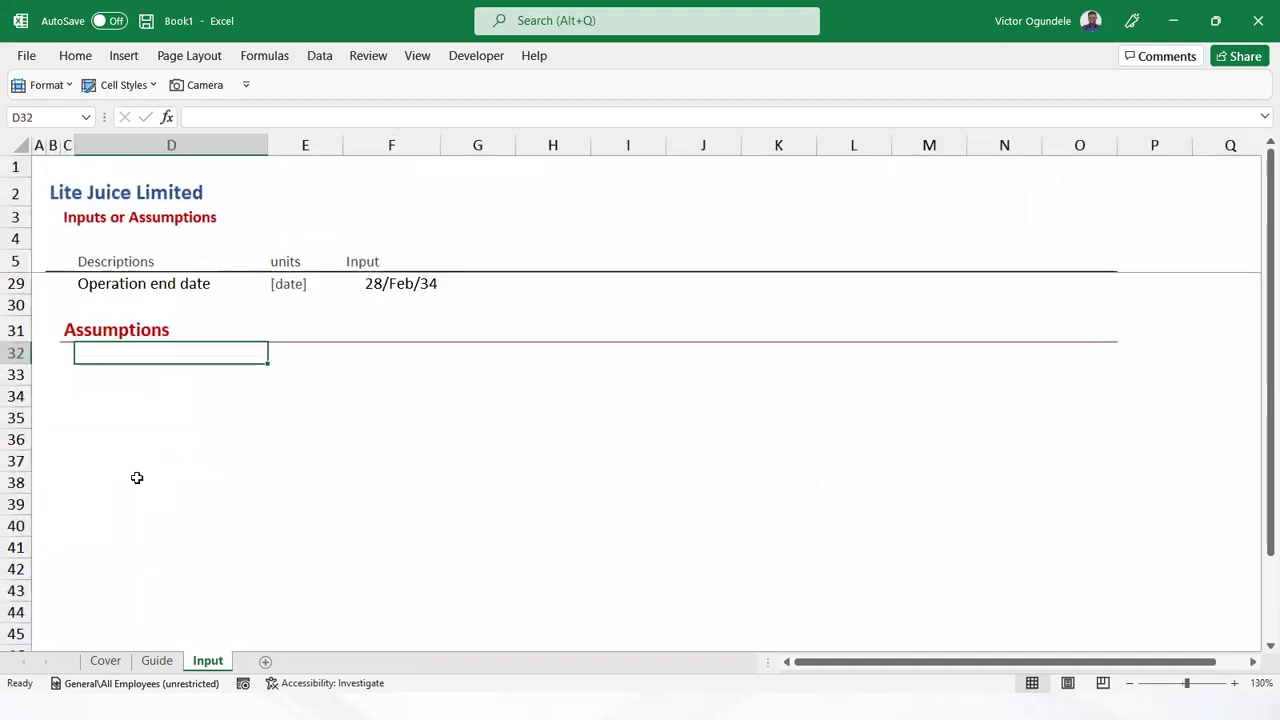
pyautogui.keyDown('ctrl'); pyautogui.scroll(1, 137, 478); pyautogui.keyUp('ctrl')
pyautogui.scroll(3, 316, 424)
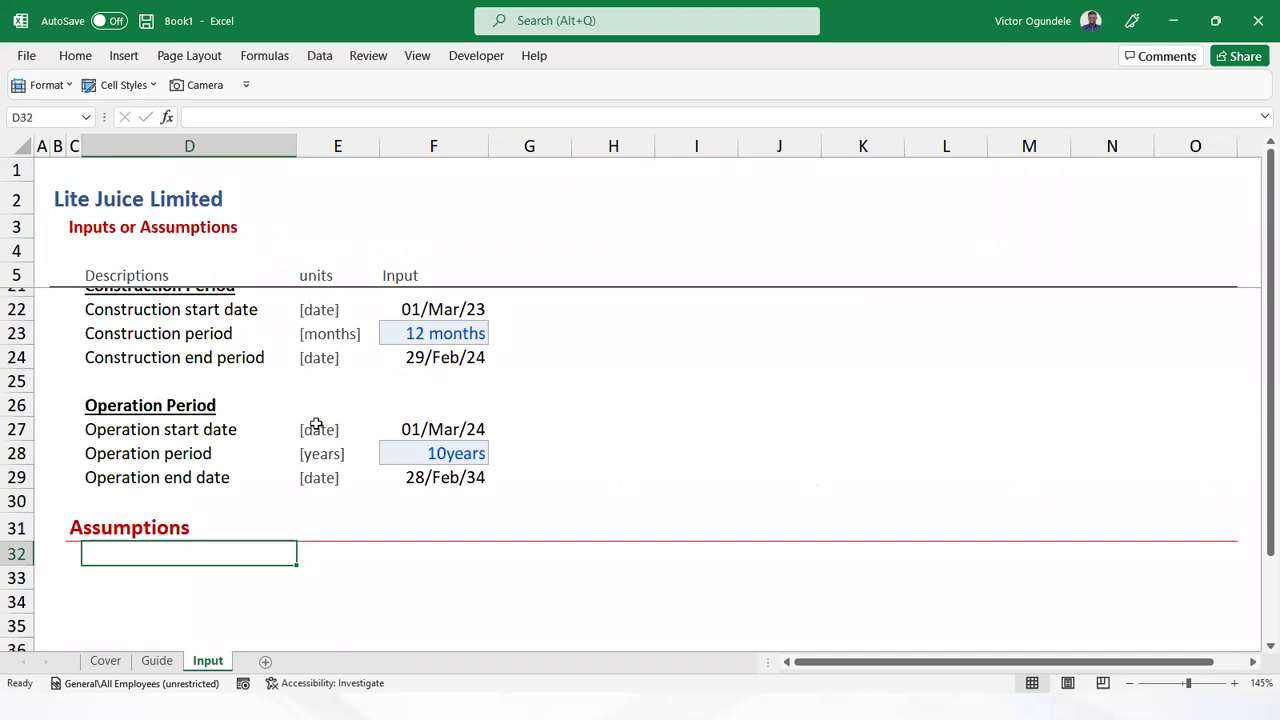
pyautogui.keyDown('ctrl'); pyautogui.scroll(-1, 316, 424); pyautogui.keyUp('ctrl')
pyautogui.scroll(2, 597, 309)
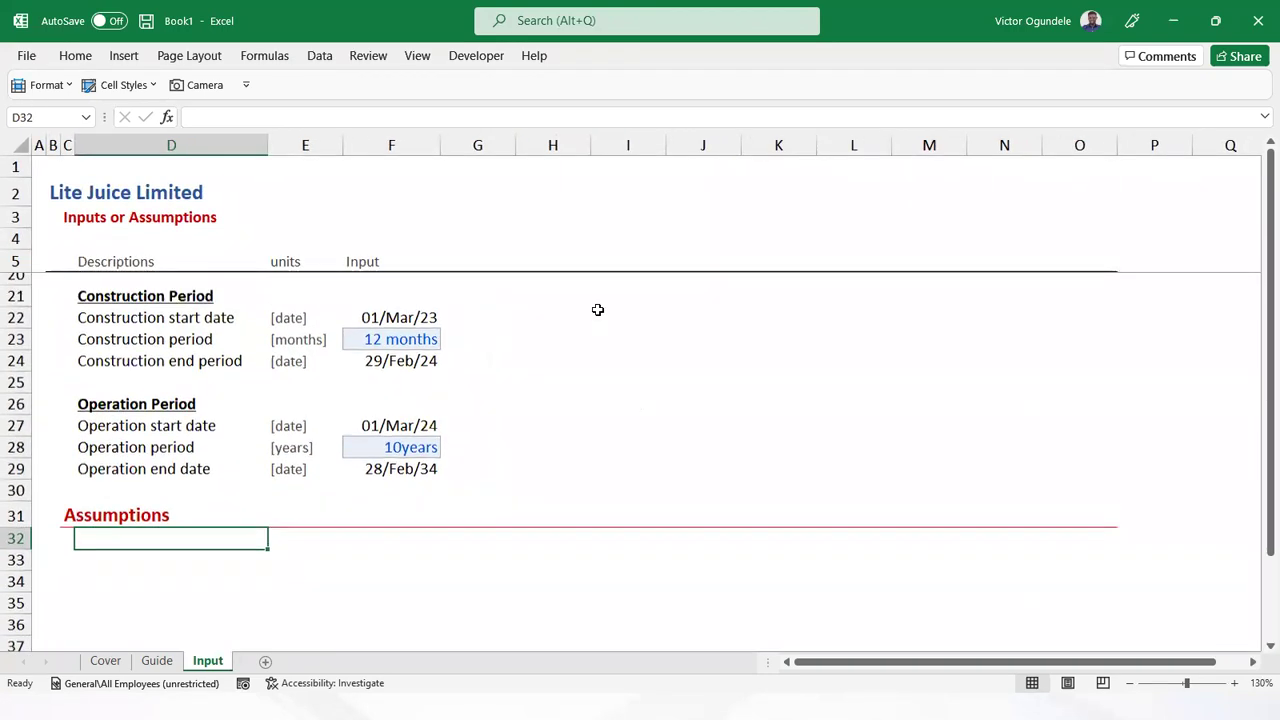
pyautogui.scroll(3, 597, 322)
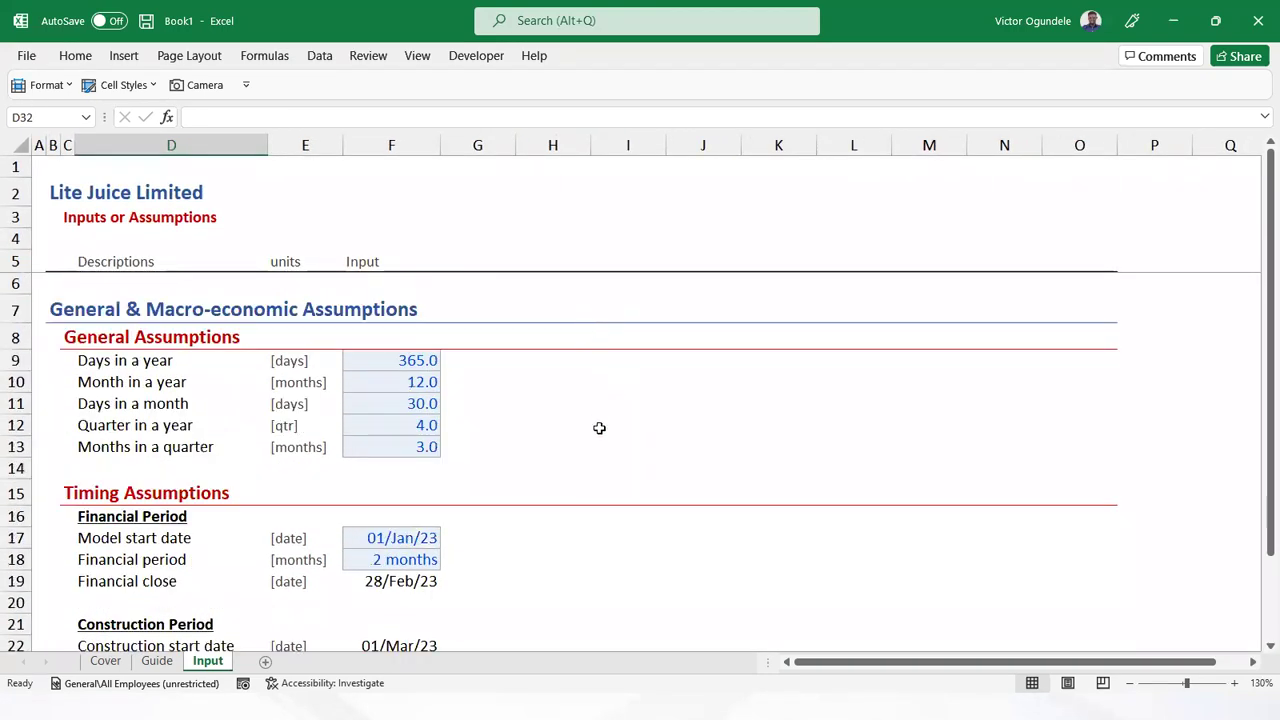
pyautogui.click(553, 258)
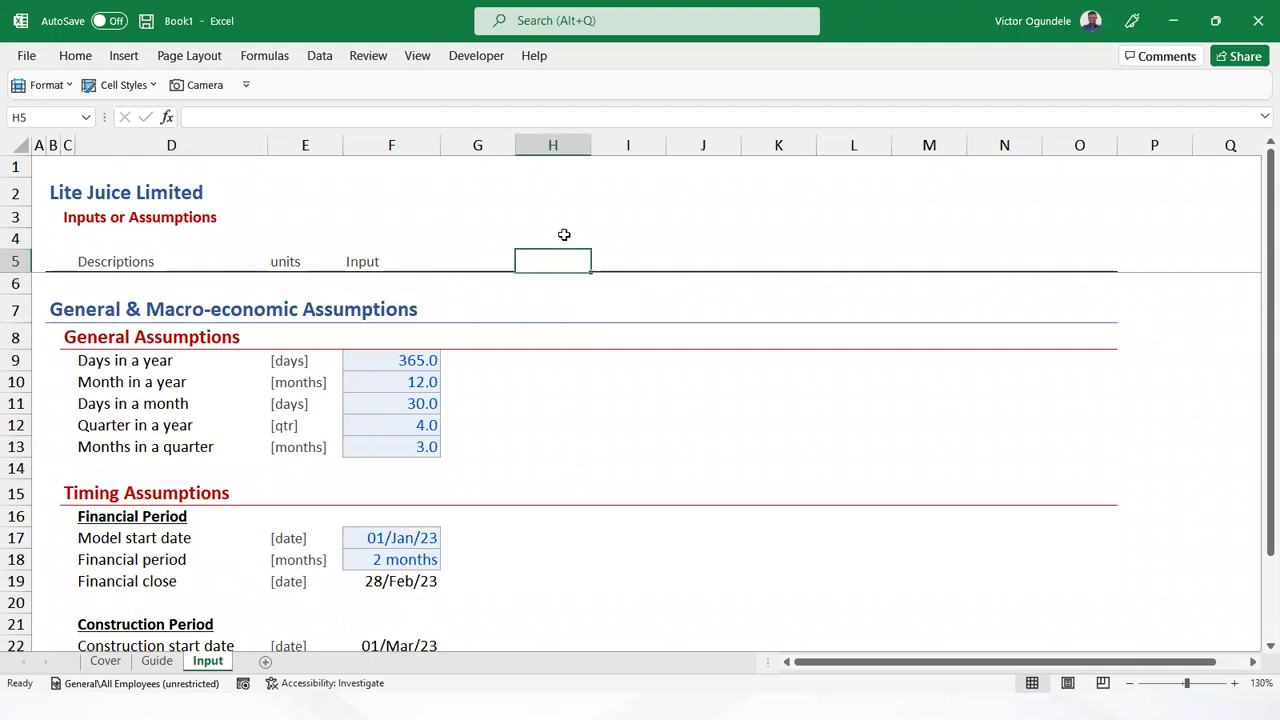
pyautogui.click(564, 234)
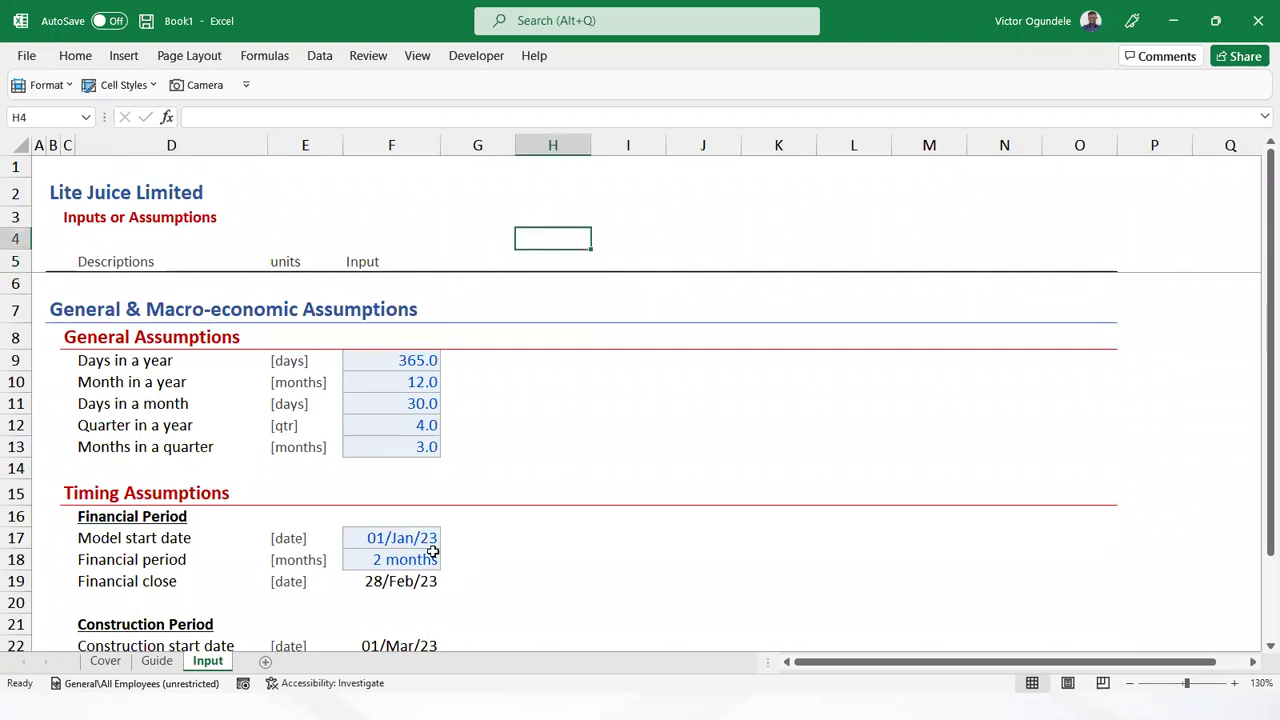
pyautogui.press('F2')
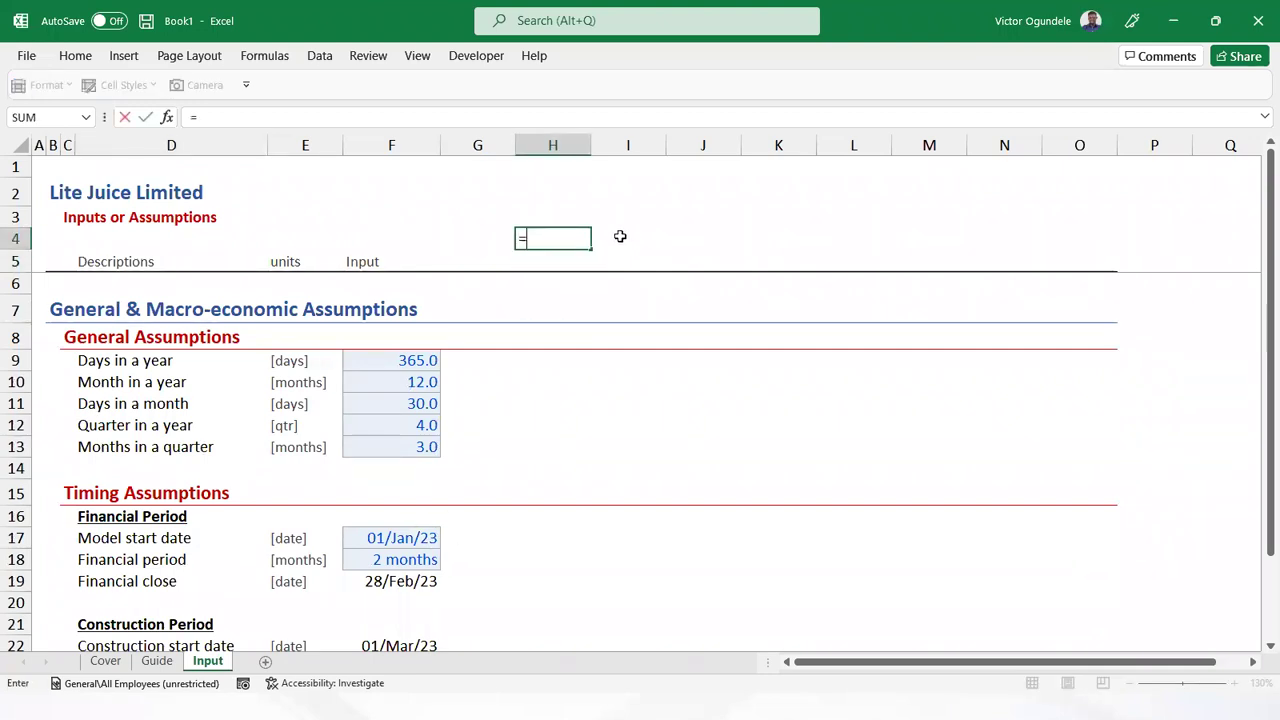
pyautogui.press('Escape')
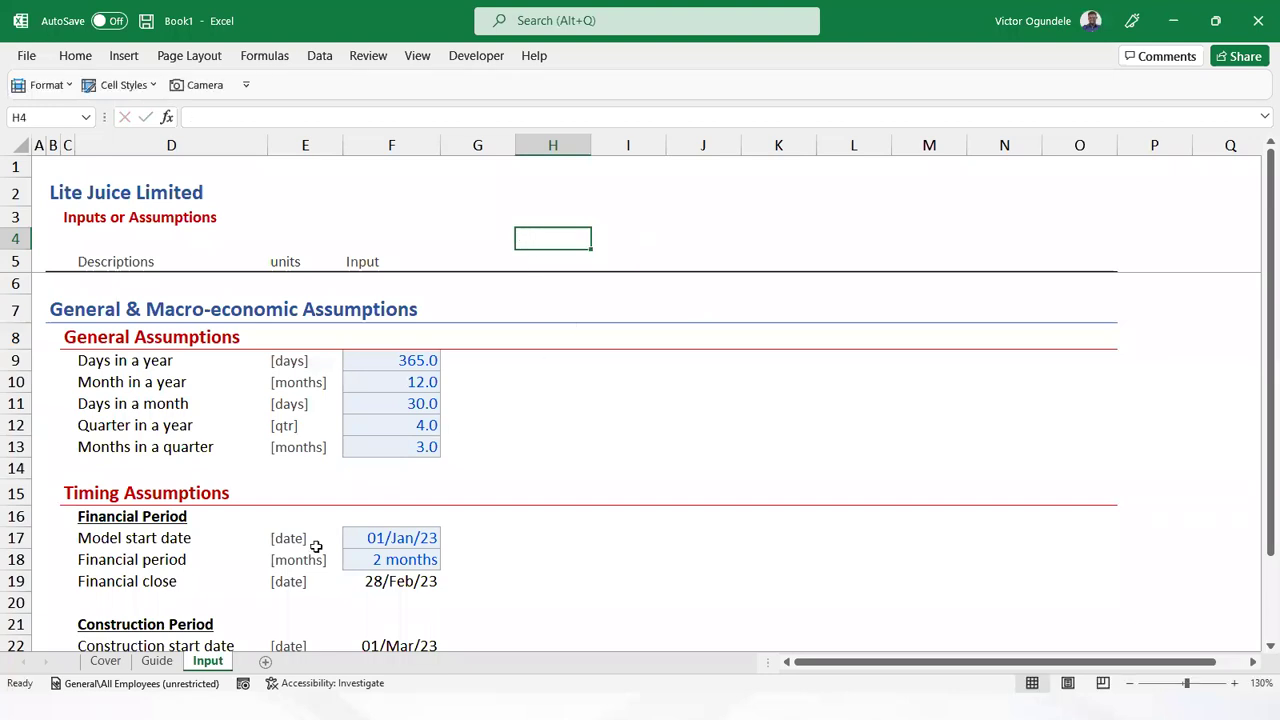
# Name the model start date cell F17 ModelSTartDate
pyautogui.click(387, 541)
pyautogui.click(50, 118)
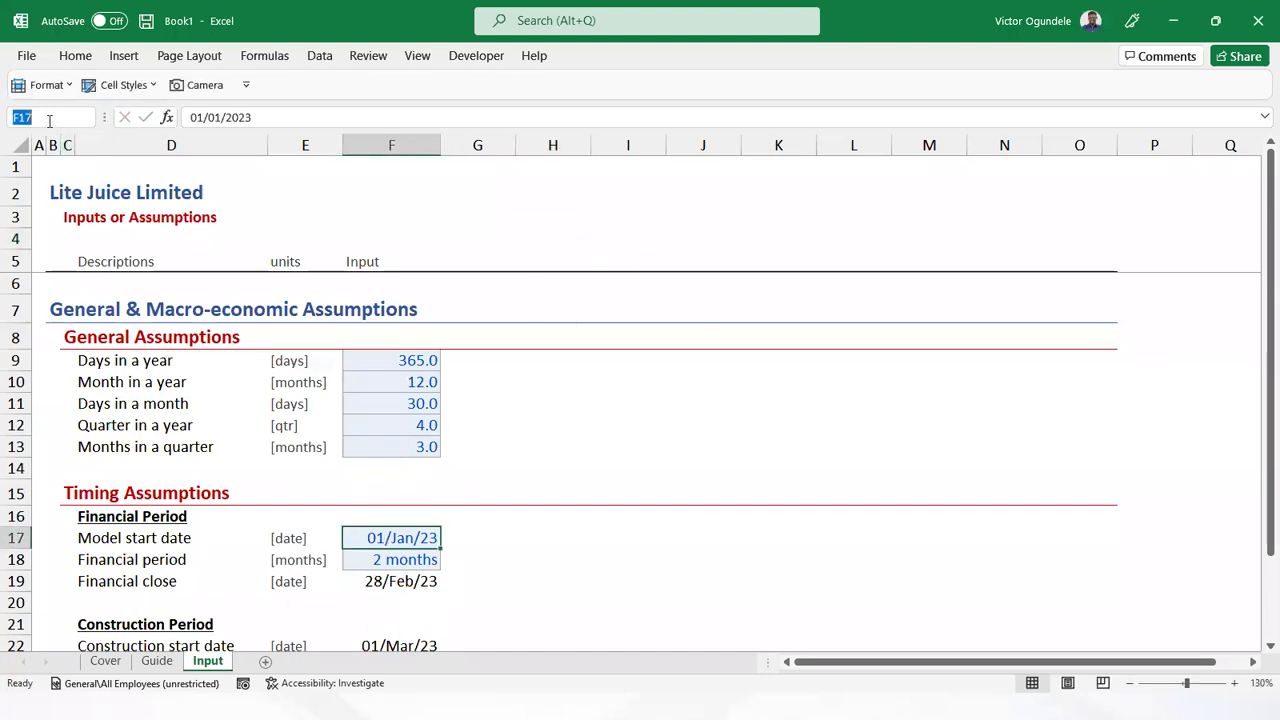
pyautogui.write('ModelStartDate')
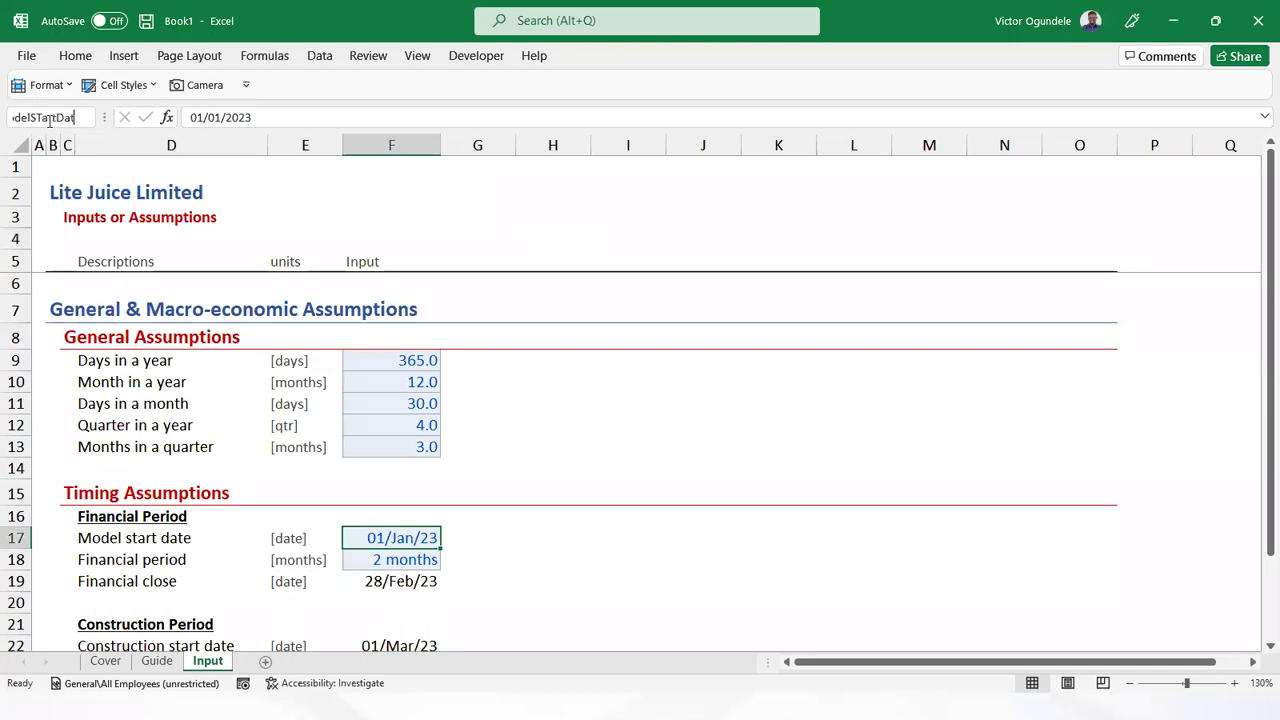
pyautogui.press('Return')
# Enter the formula =ModelSTartDate-1 in cell H4 above the header line
pyautogui.click(564, 254)
pyautogui.press('Up')
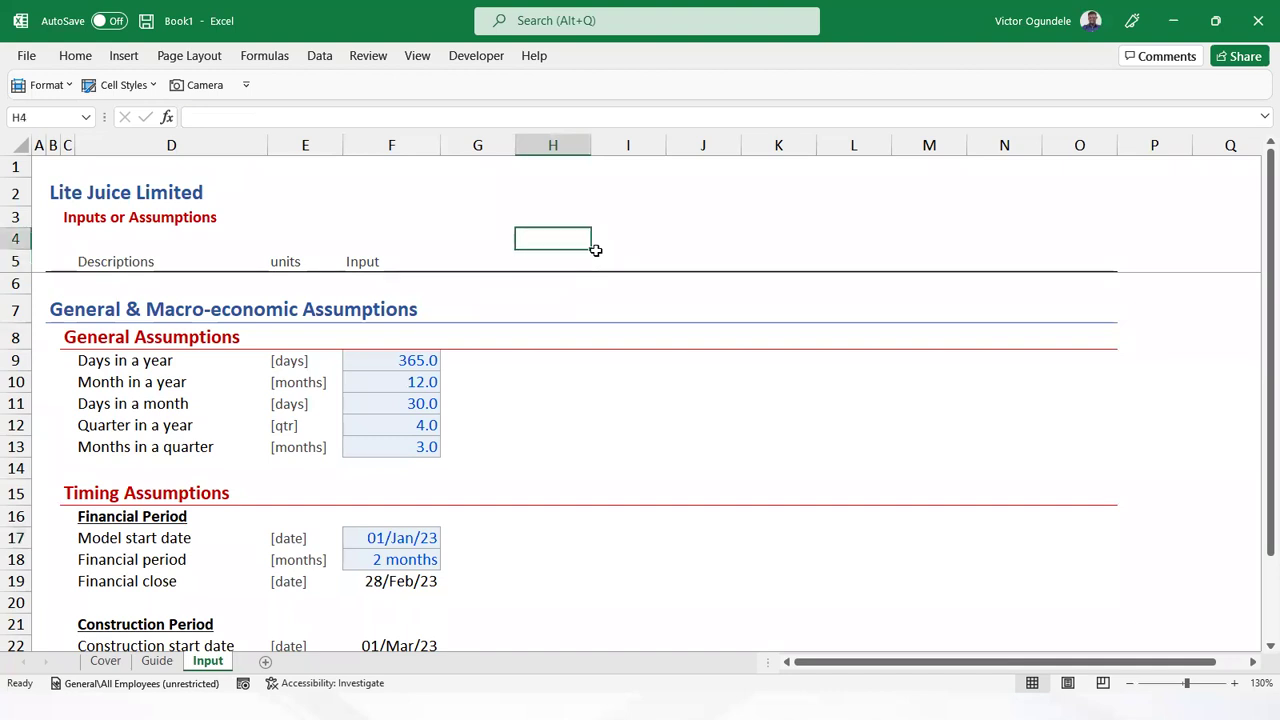
pyautogui.write('=model')
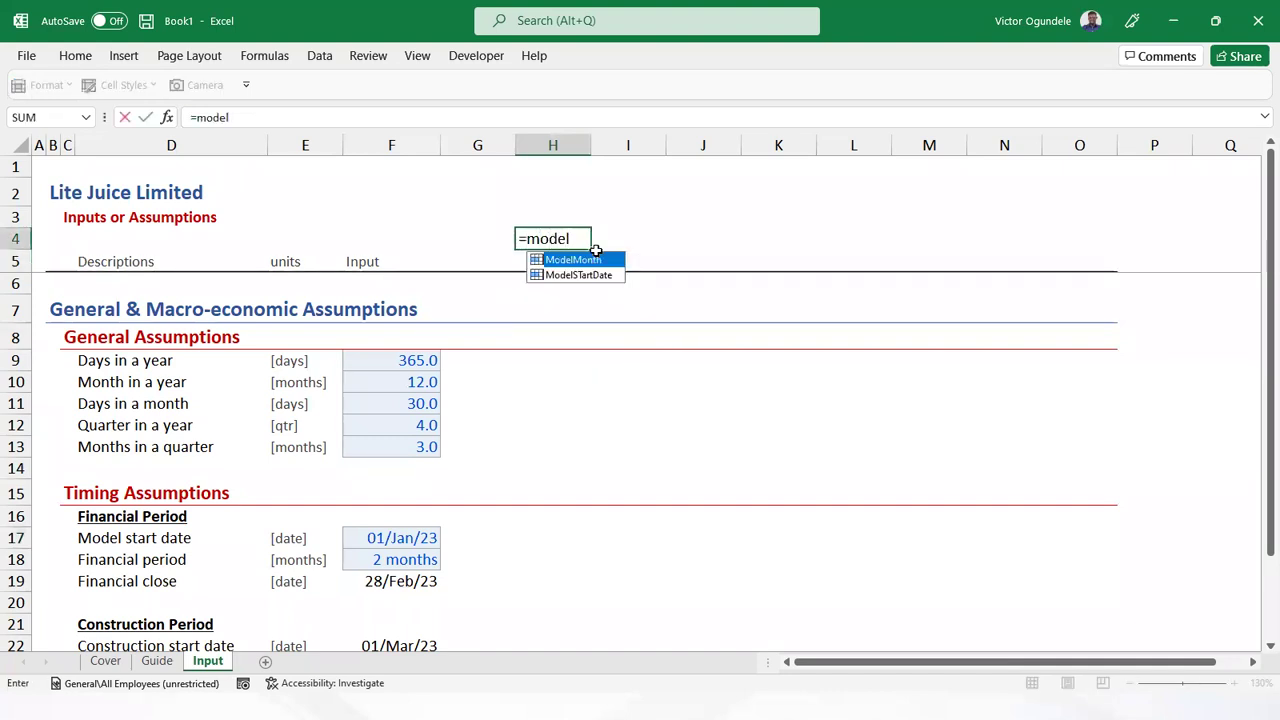
pyautogui.press('Down')
pyautogui.press('Tab')
pyautogui.write('-1')
pyautogui.hotkey('ctrl', 'Return')
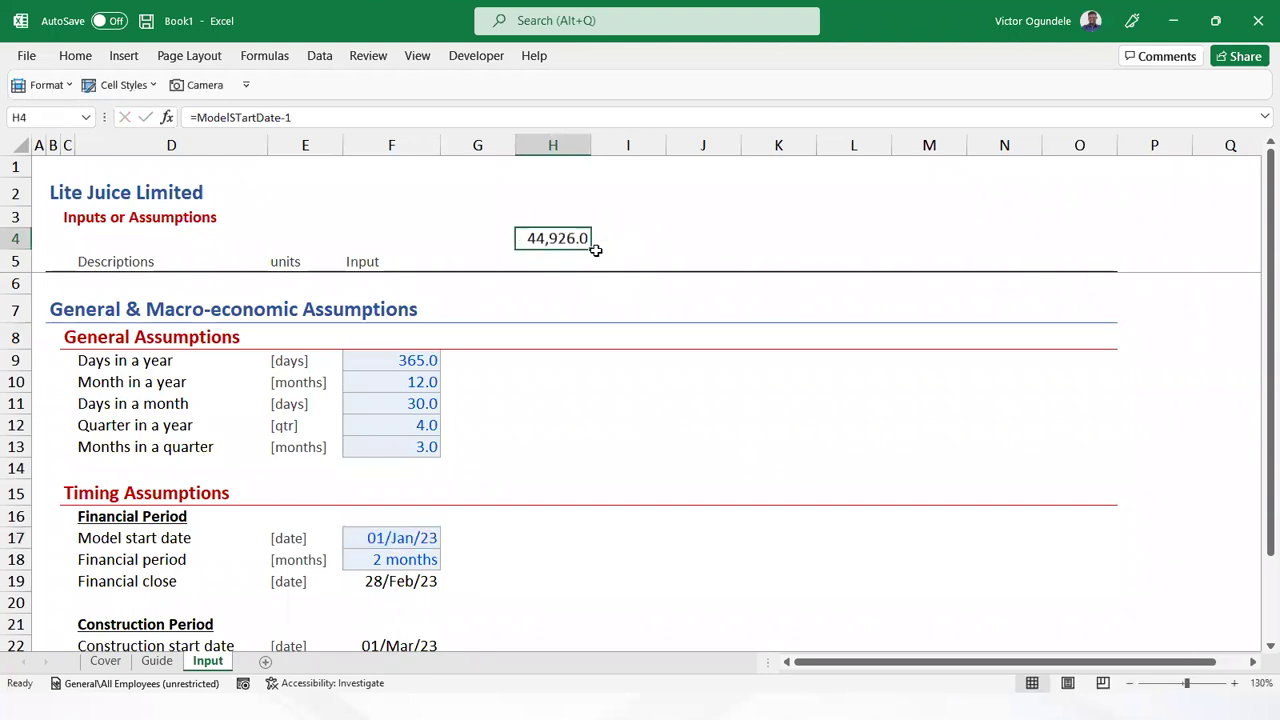
# Format the date in cell H4 with the custom number format dd-mmm-yy
pyautogui.click(381, 583)
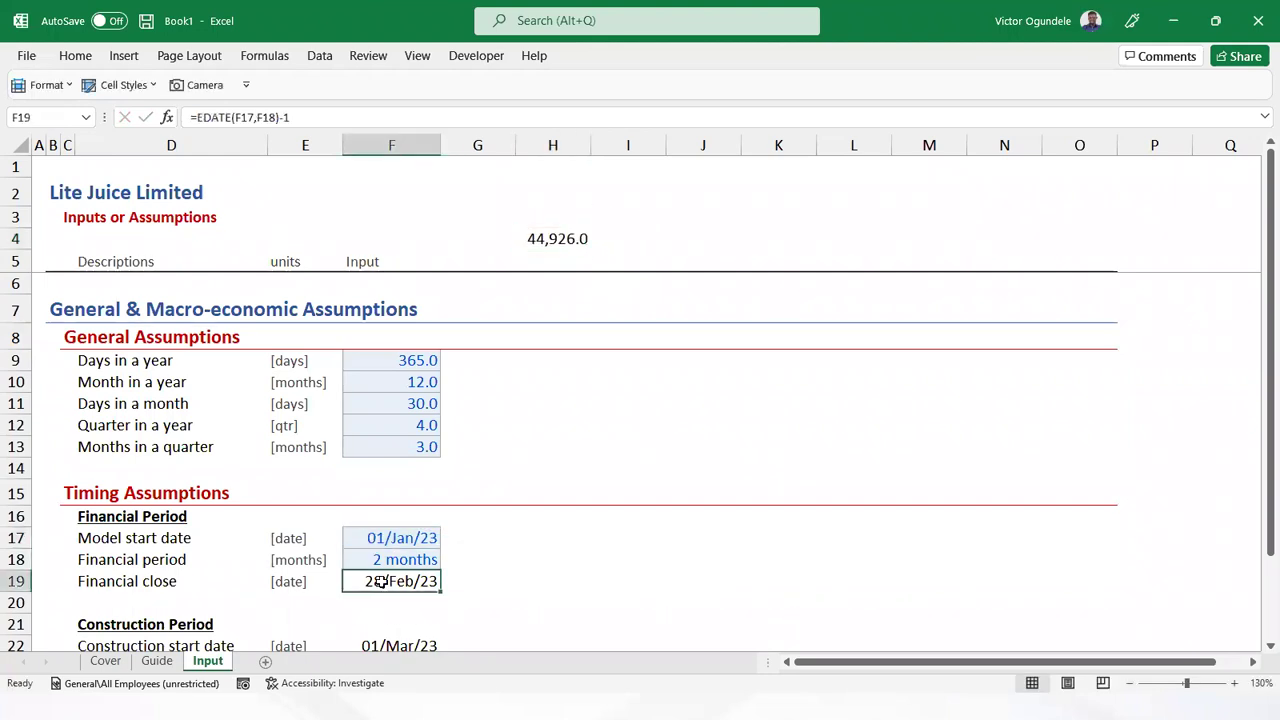
pyautogui.click(548, 238)
pyautogui.hotkey('ctrl', '1')
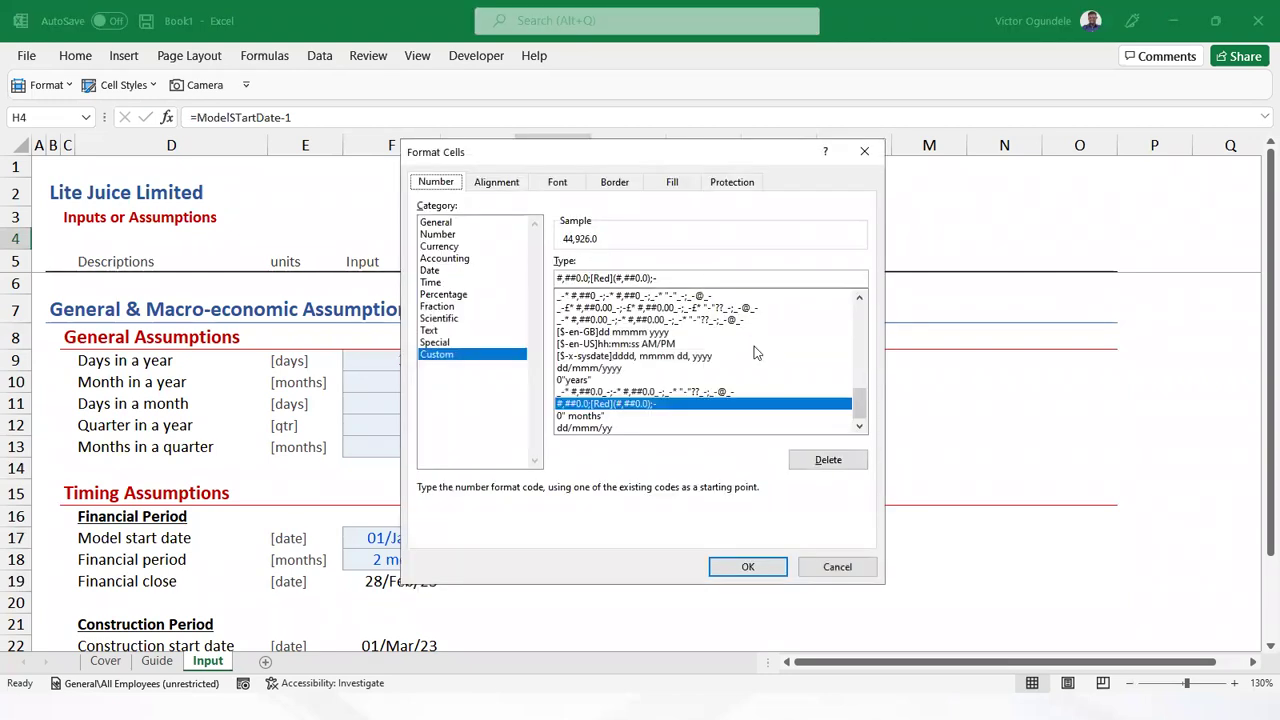
pyautogui.click(595, 428)
pyautogui.click(576, 277)
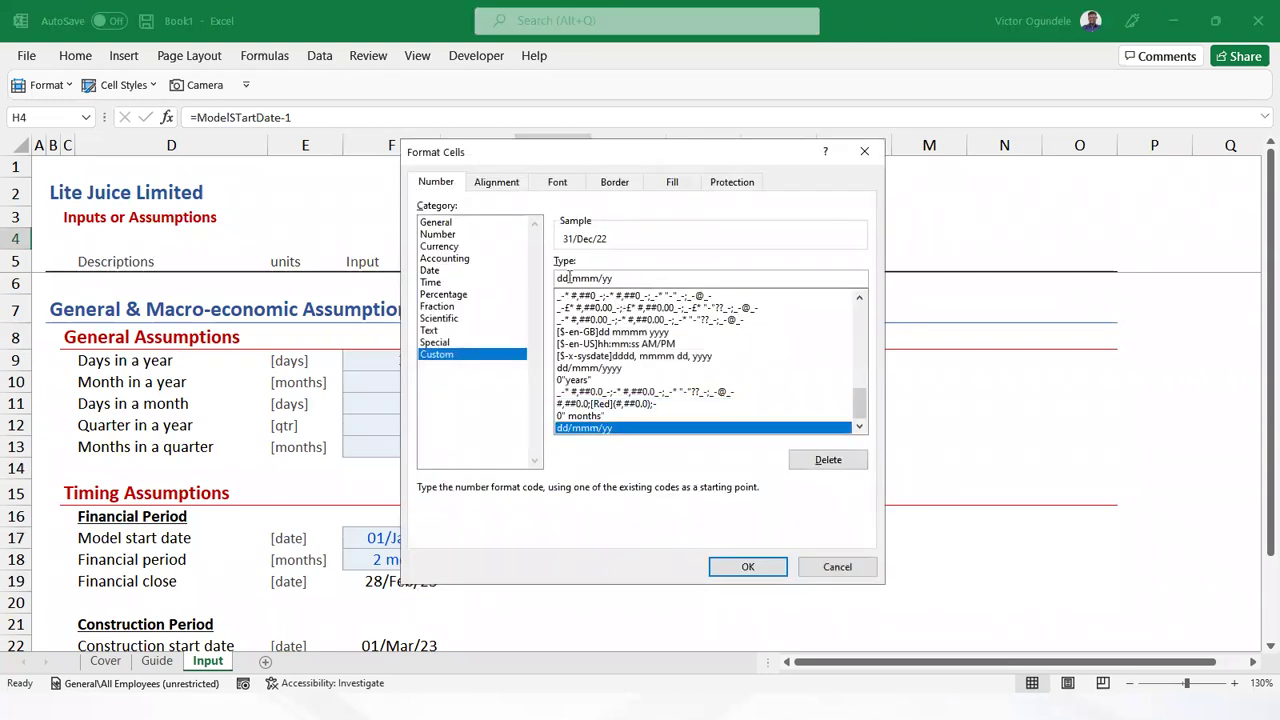
pyautogui.press('Delete')
pyautogui.write('-')
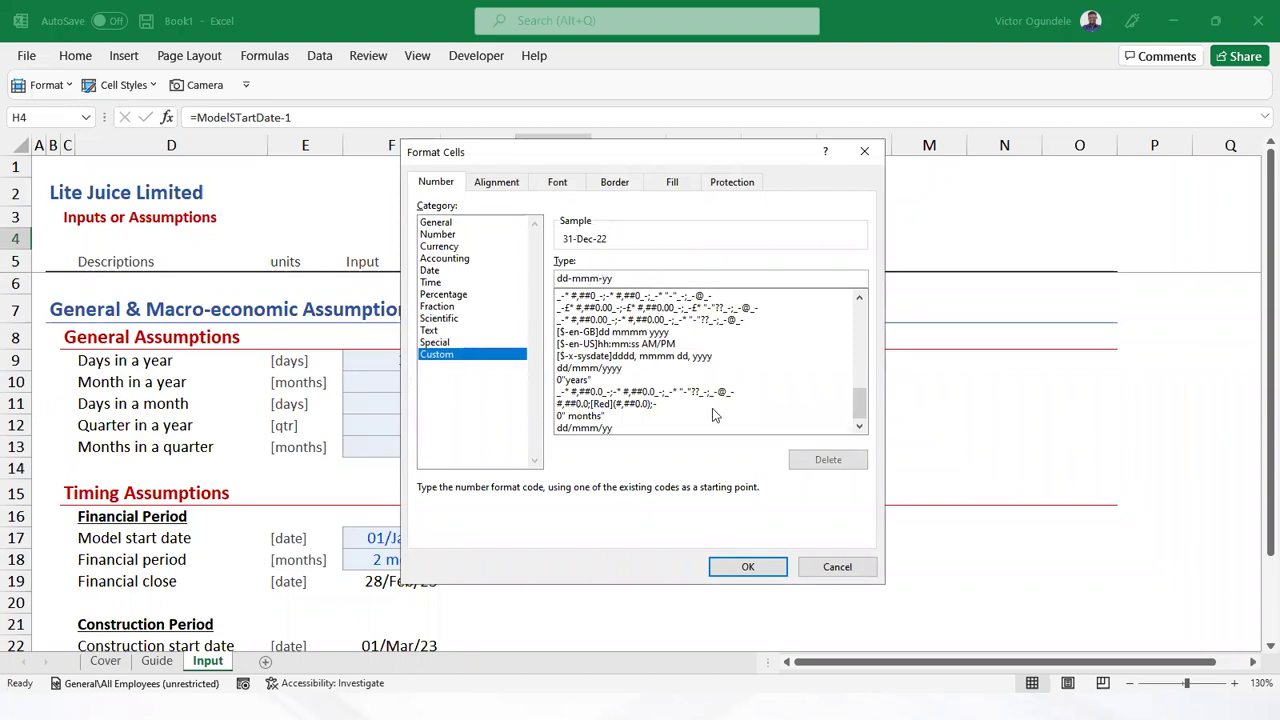
pyautogui.click(750, 567)
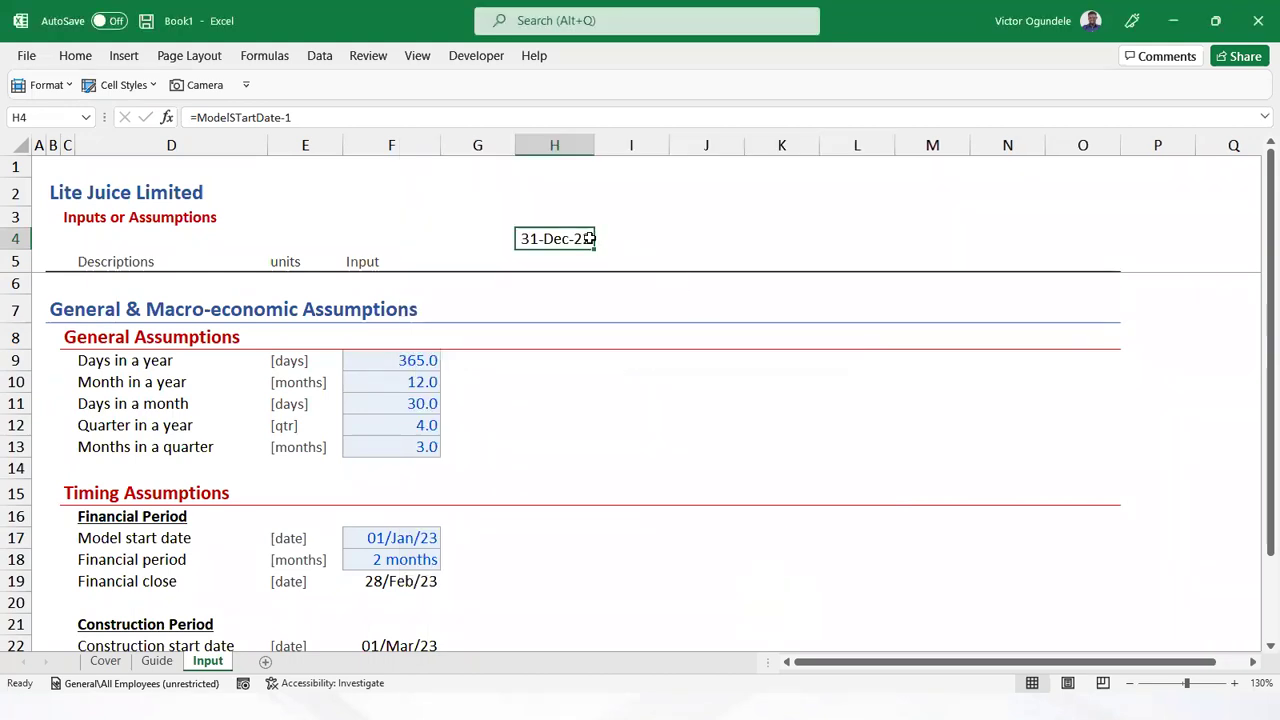
# Copy the formatted date cell H4 into cells I3:I4
pyautogui.hotkey('ctrl', 'c')
pyautogui.press('Up')
pyautogui.hotkey('shift', 'Down')
pyautogui.press('Right')
pyautogui.hotkey('shift', 'Down')
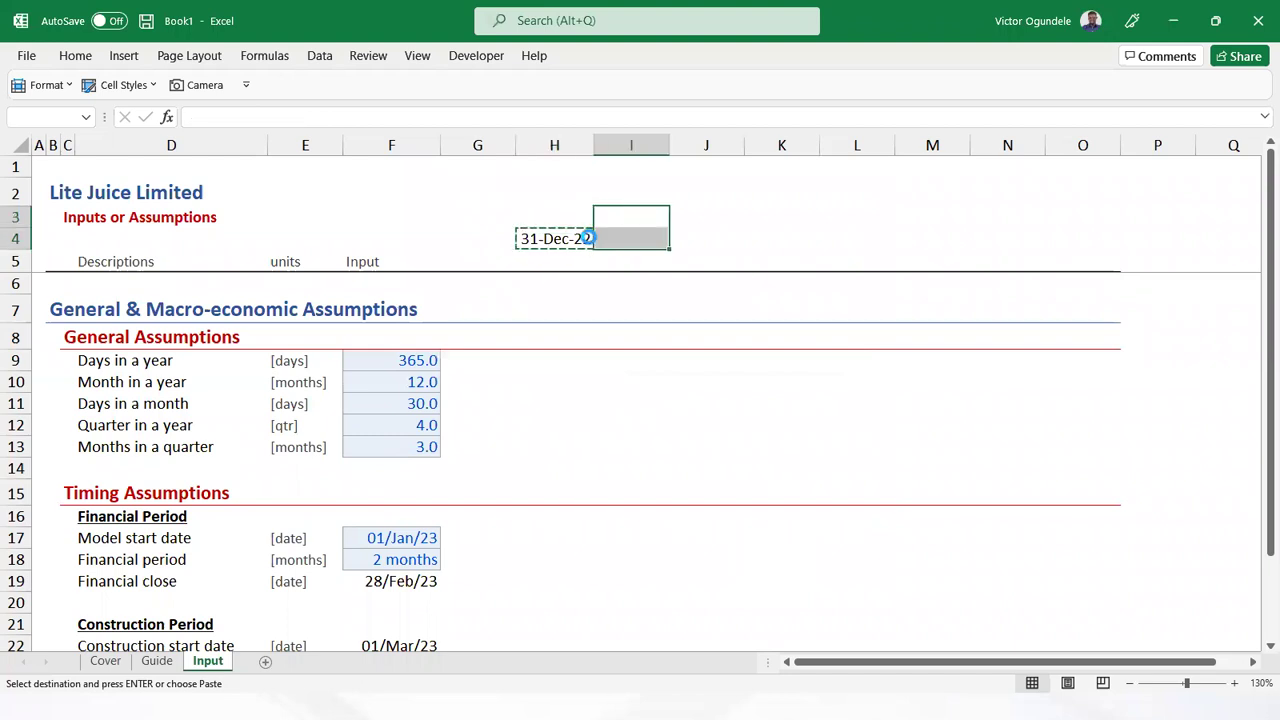
pyautogui.hotkey('ctrl', 'v')
pyautogui.press('Escape')
# Enter the formula =H4+1 in cell I3 and clear cell I4 below it
pyautogui.write('=')
pyautogui.click(588, 238)
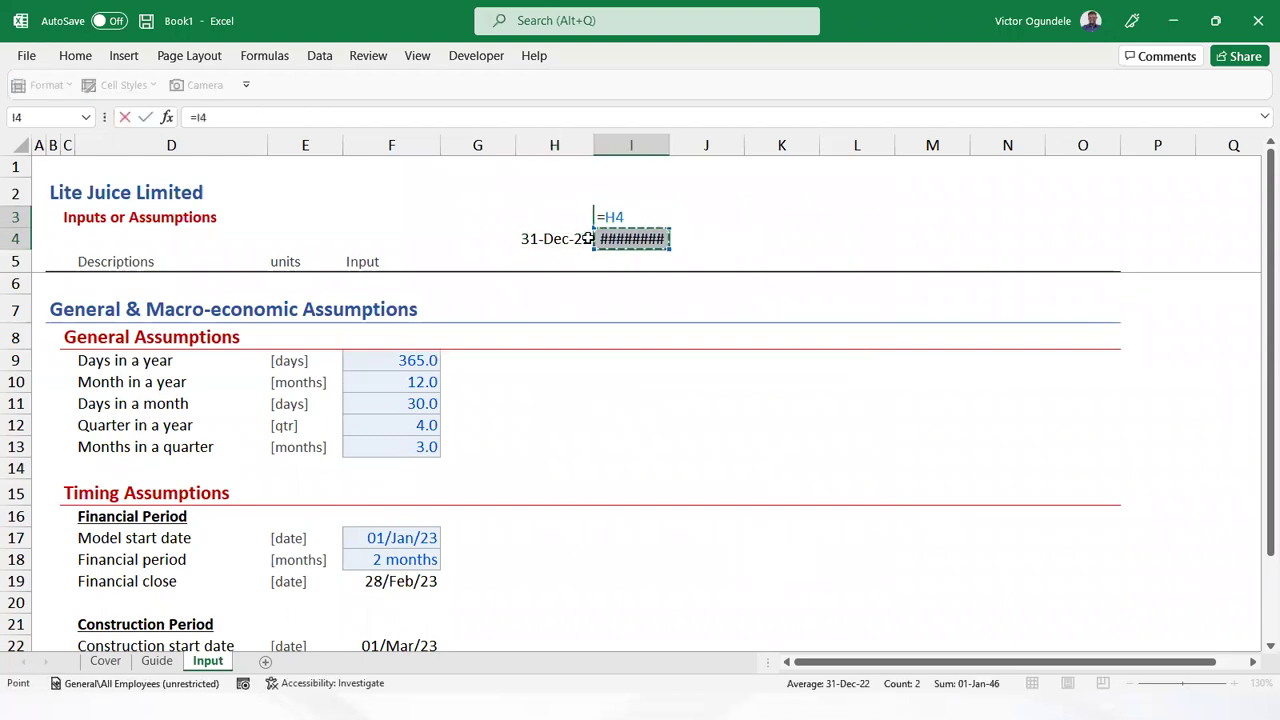
pyautogui.write('+1')
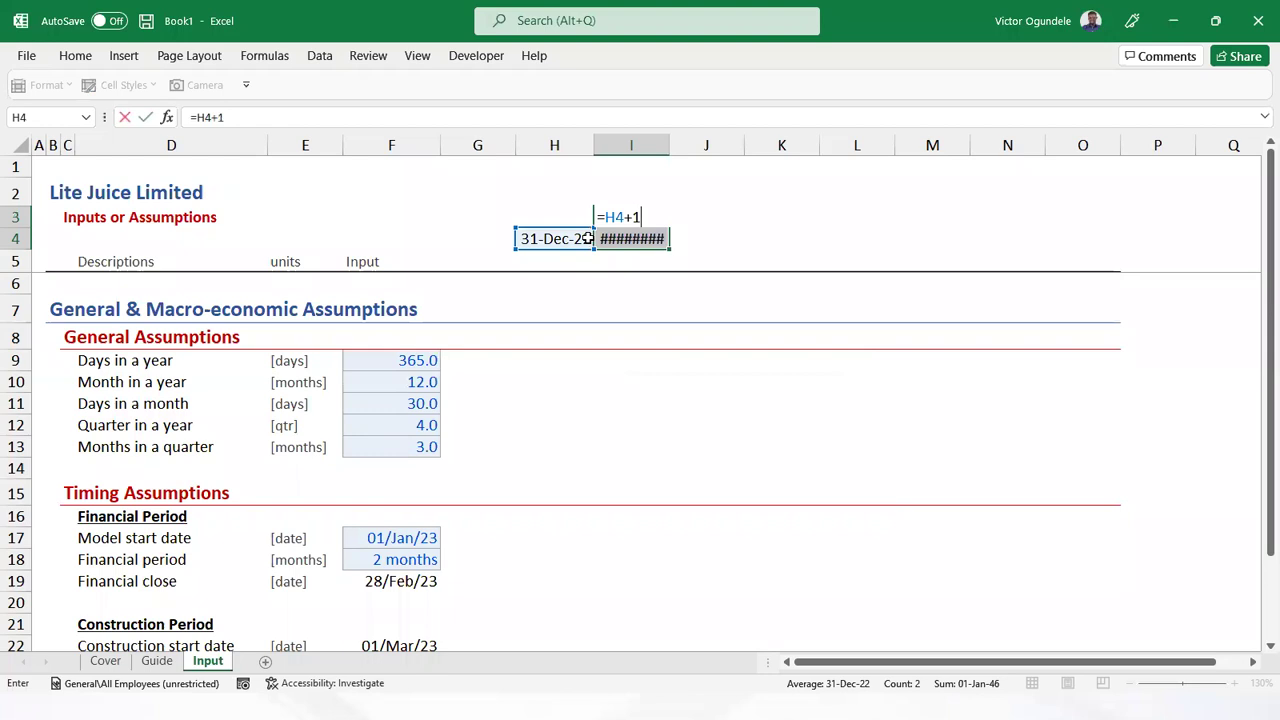
pyautogui.hotkey('ctrl', 'Return')
pyautogui.press('Down')
pyautogui.press('Delete')
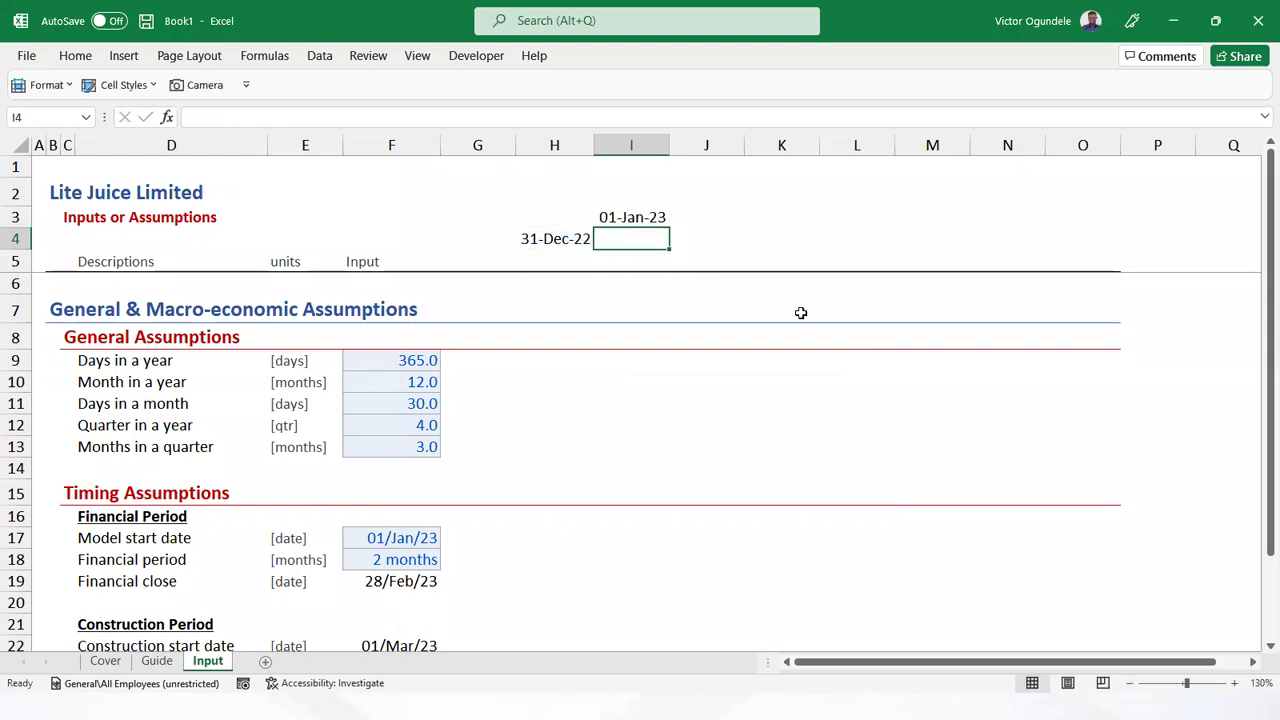
# Enter the formula =EDATE(I3,ModelMonth)-1 in cell I4 for the period end date
pyautogui.write('=edd')
pyautogui.press('BackSpace')
pyautogui.write('a')
pyautogui.press('Tab')
pyautogui.press('Up')
pyautogui.write(',')
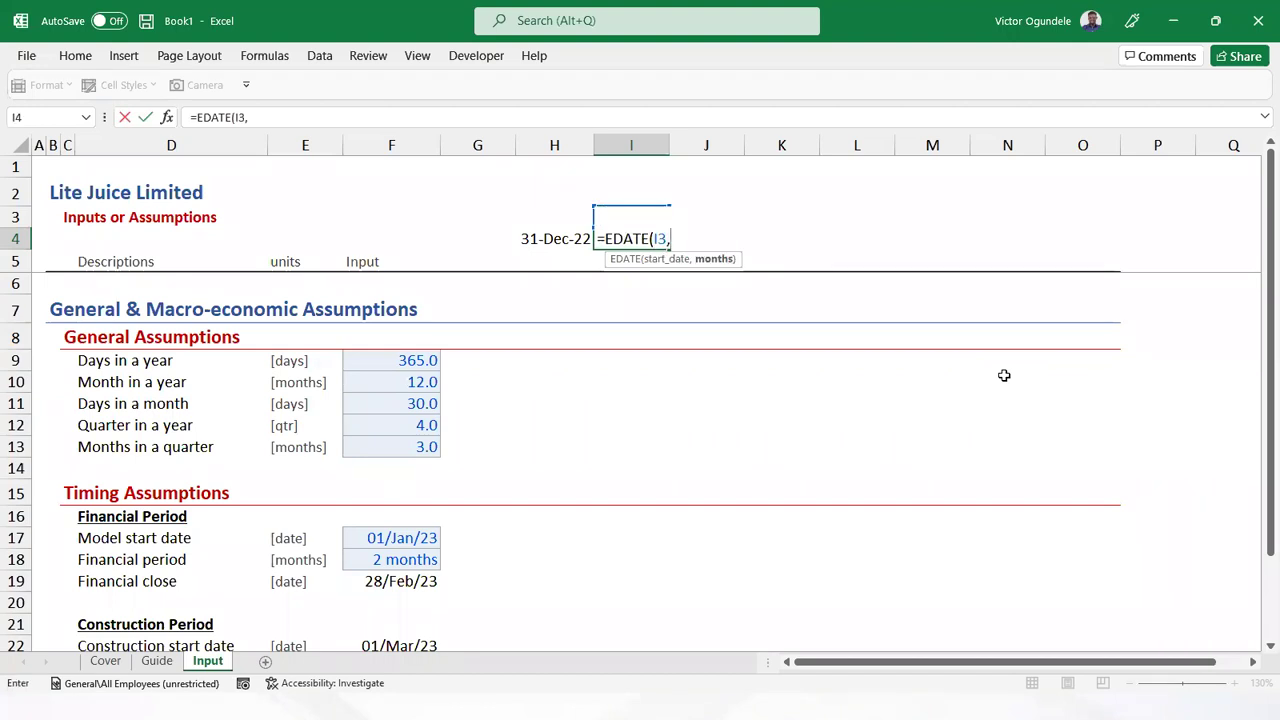
pyautogui.write('model')
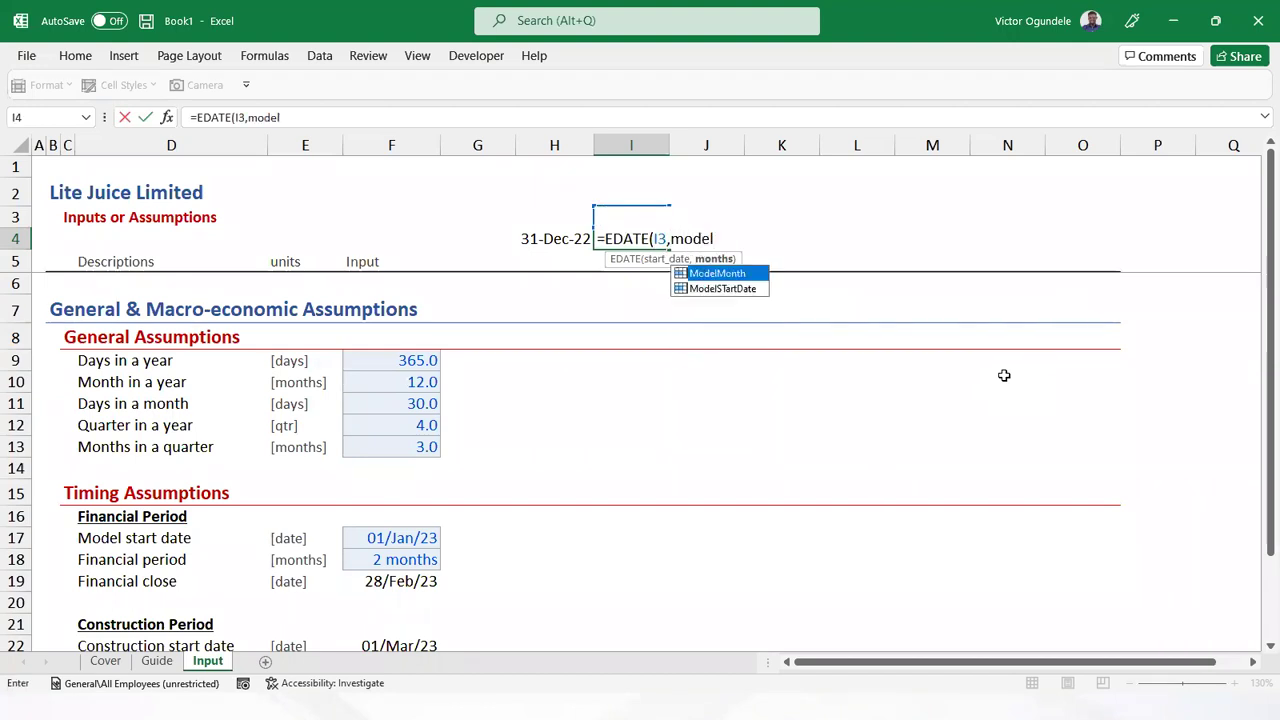
pyautogui.press('Tab')
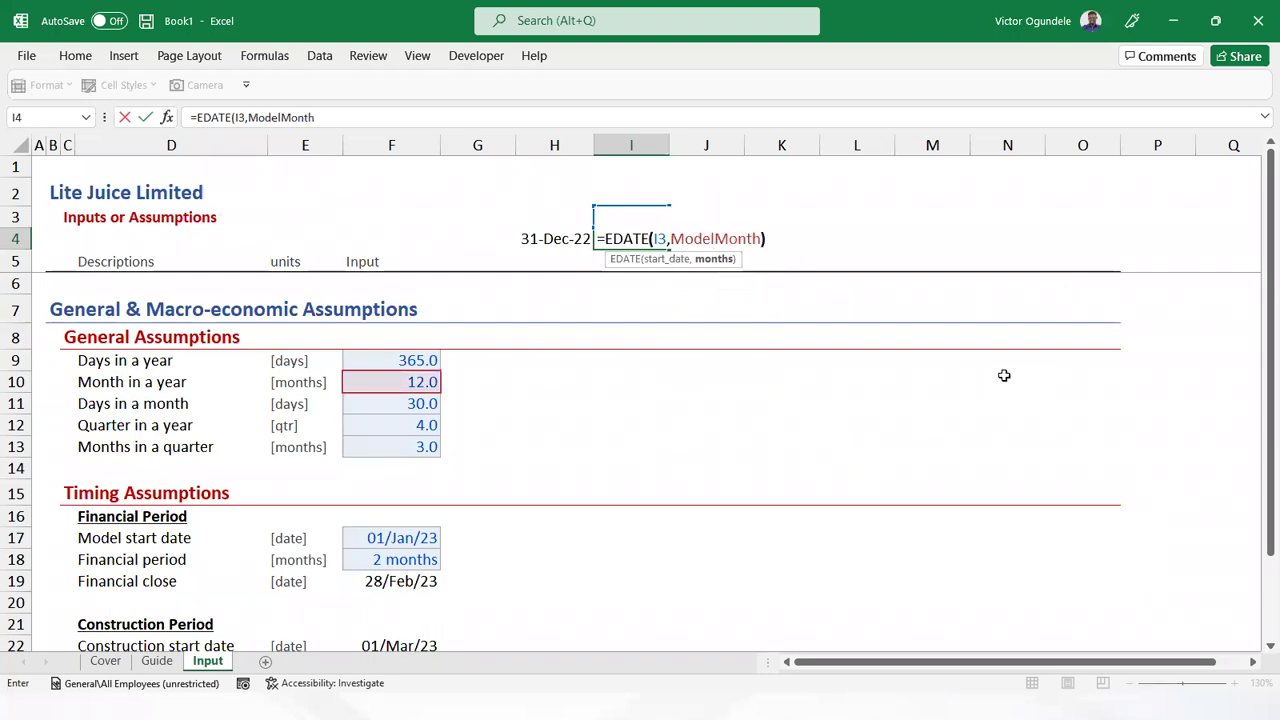
pyautogui.write(')-1')
pyautogui.press('Up')
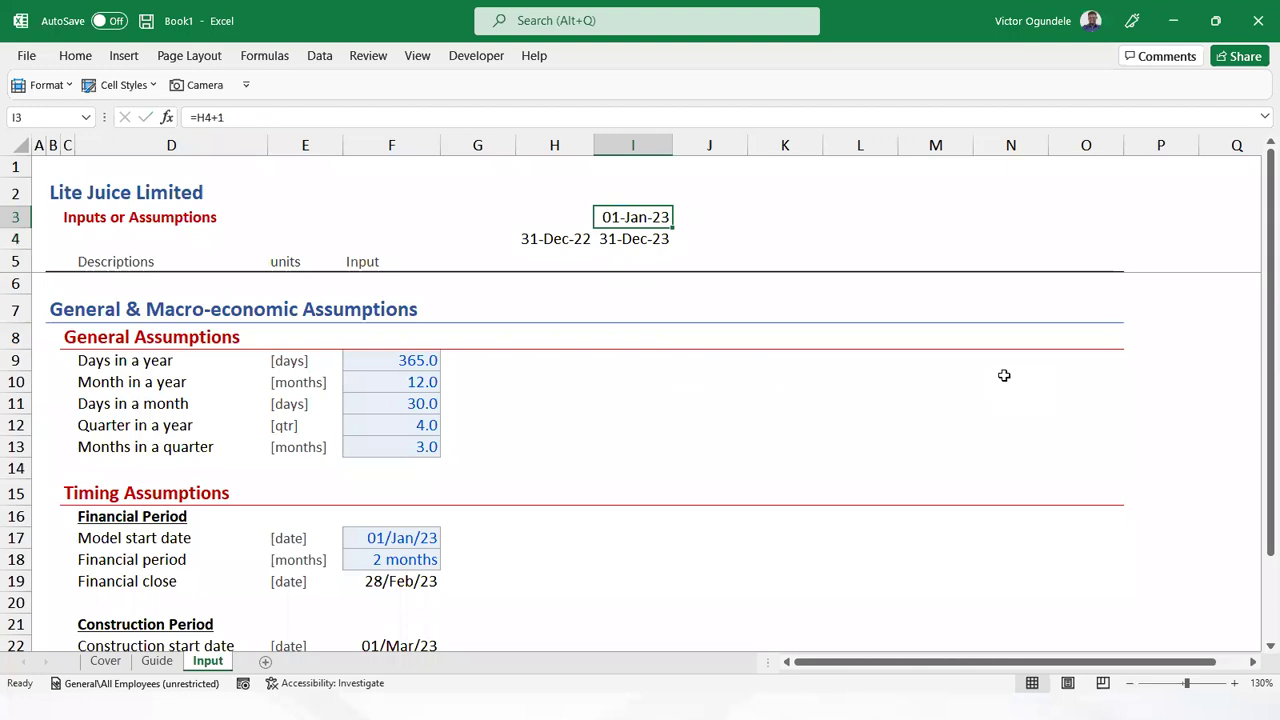
# Fill the period start and end date formulas in I3:I4 across to column R
pyautogui.scroll(2, 1004, 375)
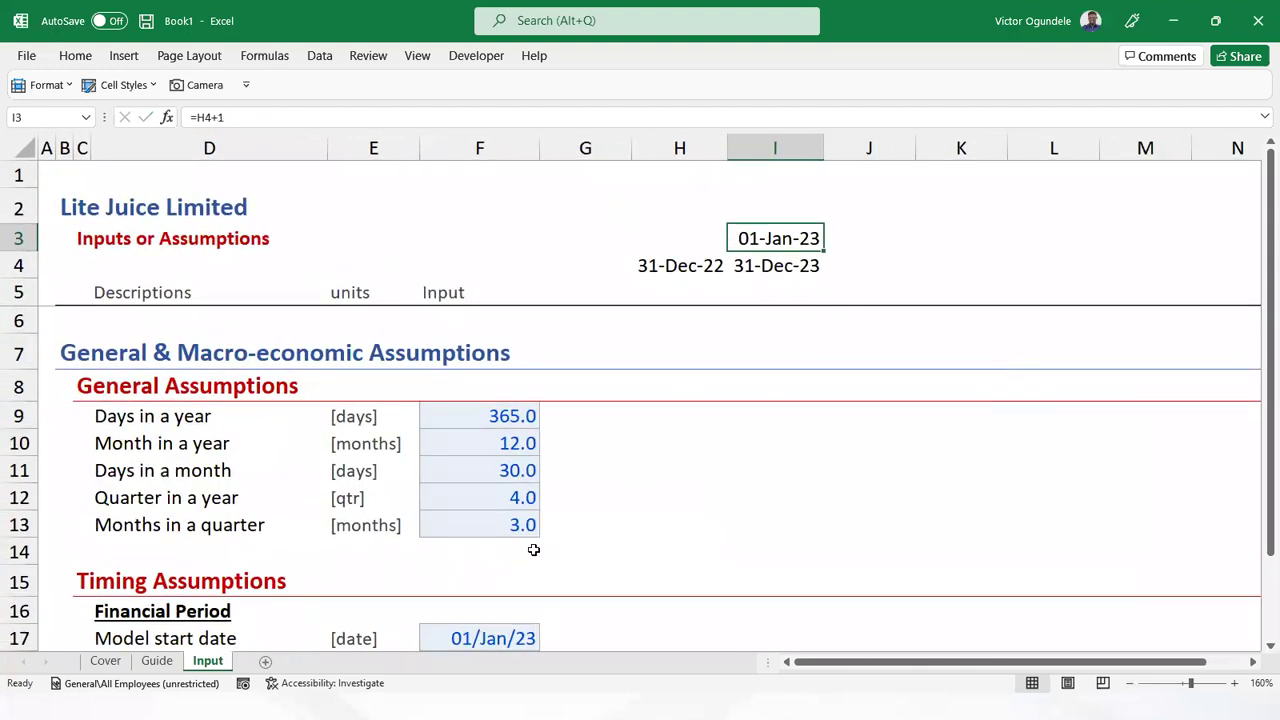
pyautogui.scroll(-4, 521, 554)
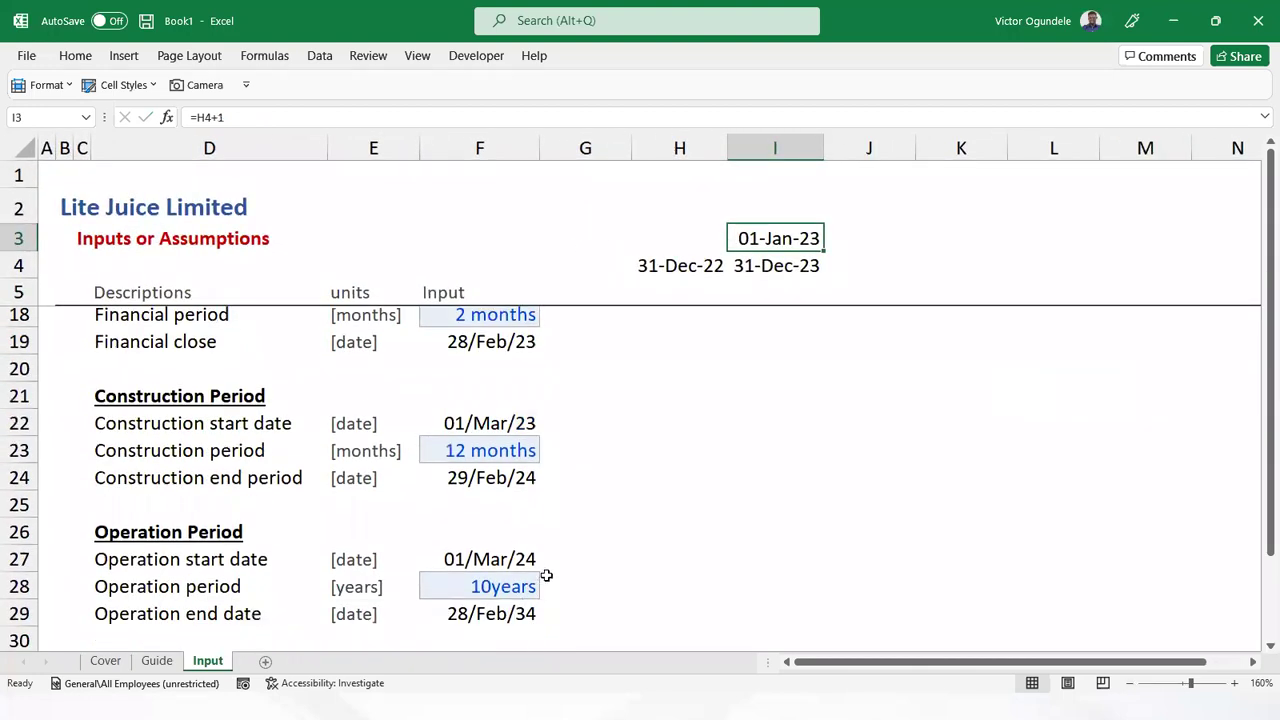
pyautogui.scroll(-2, 525, 598)
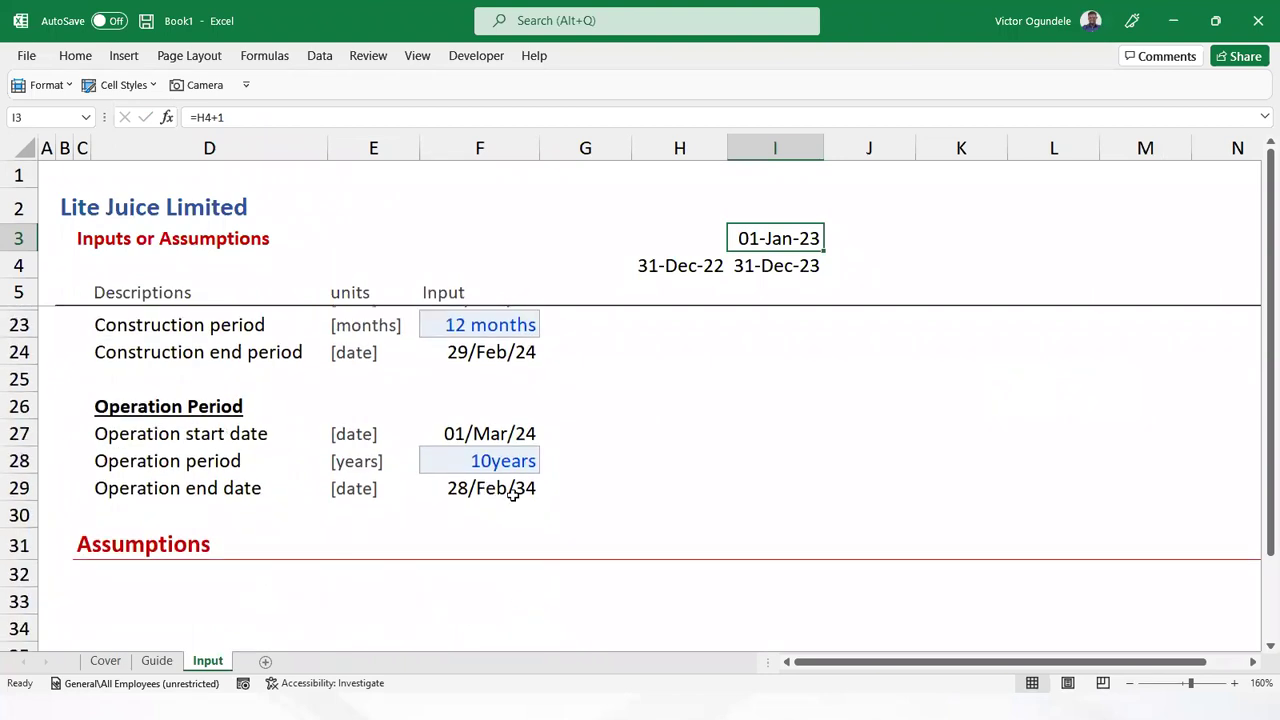
pyautogui.hotkey('shift', 'Down')
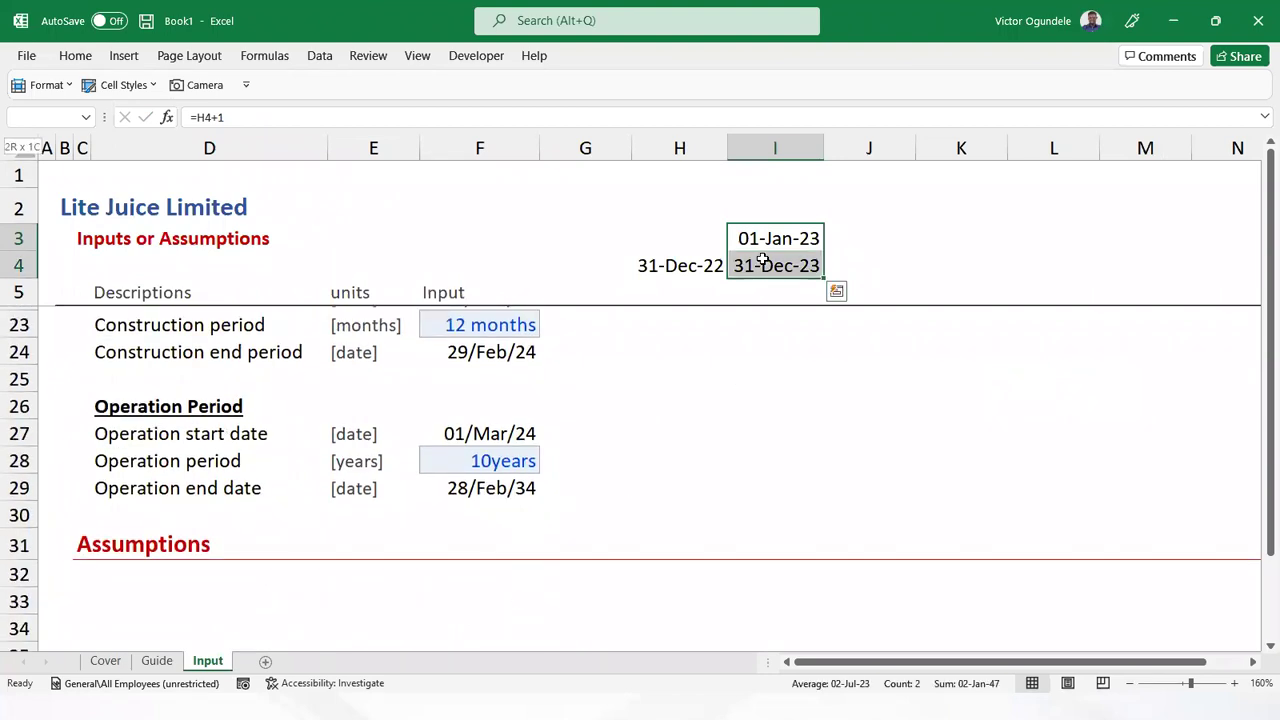
pyautogui.hotkey('shift', 'Right')
pyautogui.hotkey('shift', 'Right')
pyautogui.hotkey('shift', 'Right')
pyautogui.hotkey('shift', 'Right')
pyautogui.hotkey('shift', 'Right')
pyautogui.hotkey('shift', 'Right')
pyautogui.hotkey('shift', 'Right')
pyautogui.hotkey('shift', 'Right')
pyautogui.hotkey('shift', 'Right')
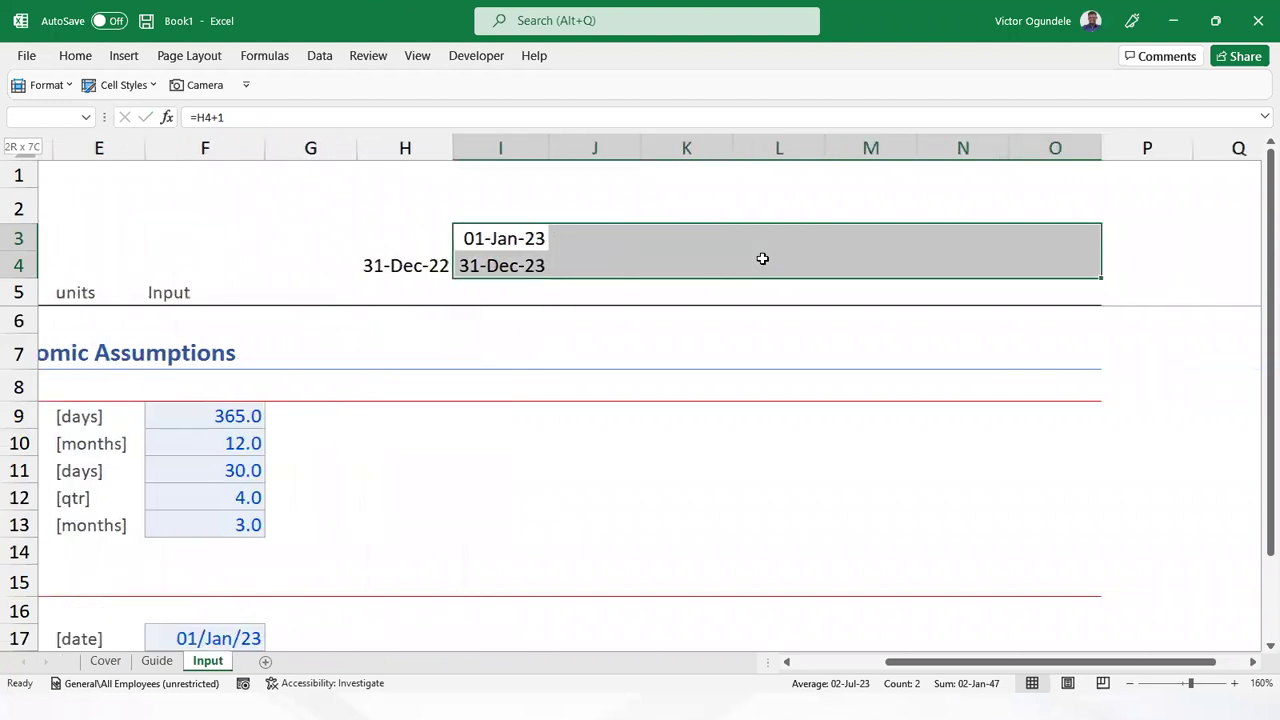
pyautogui.hotkey('ctrl', 'r')
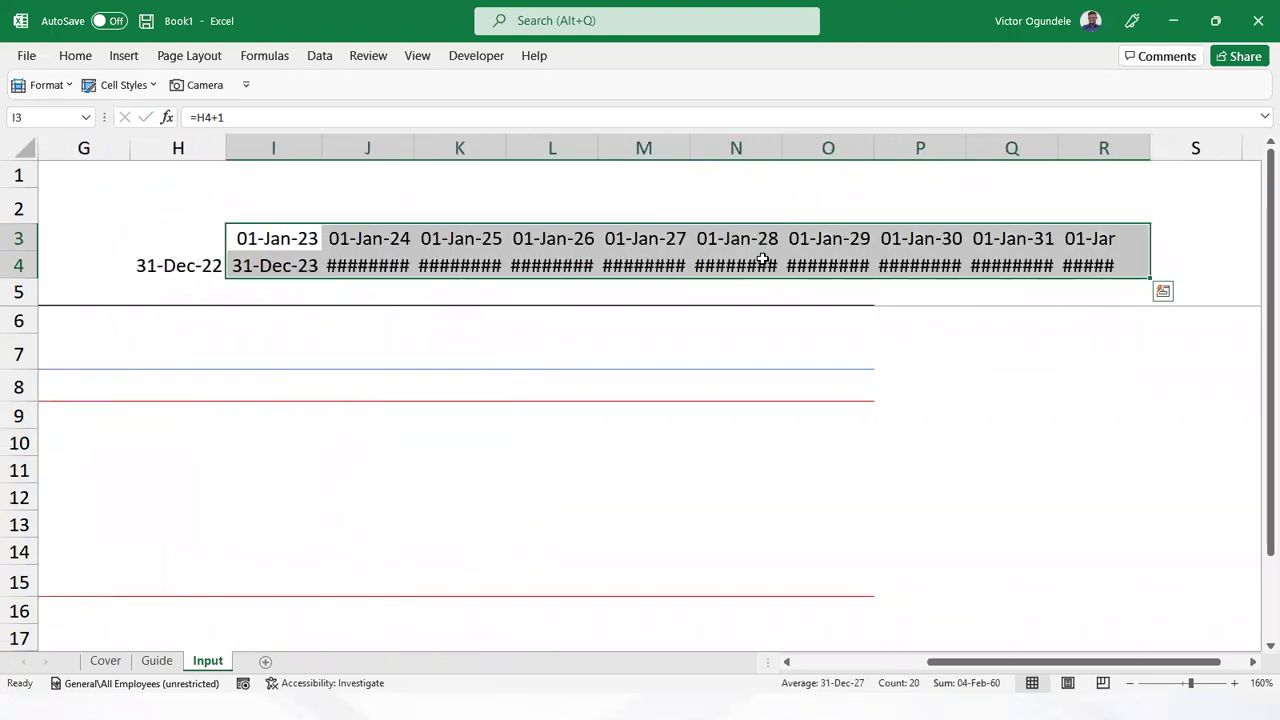
pyautogui.hotkey('alt', 'h')
pyautogui.write('po')
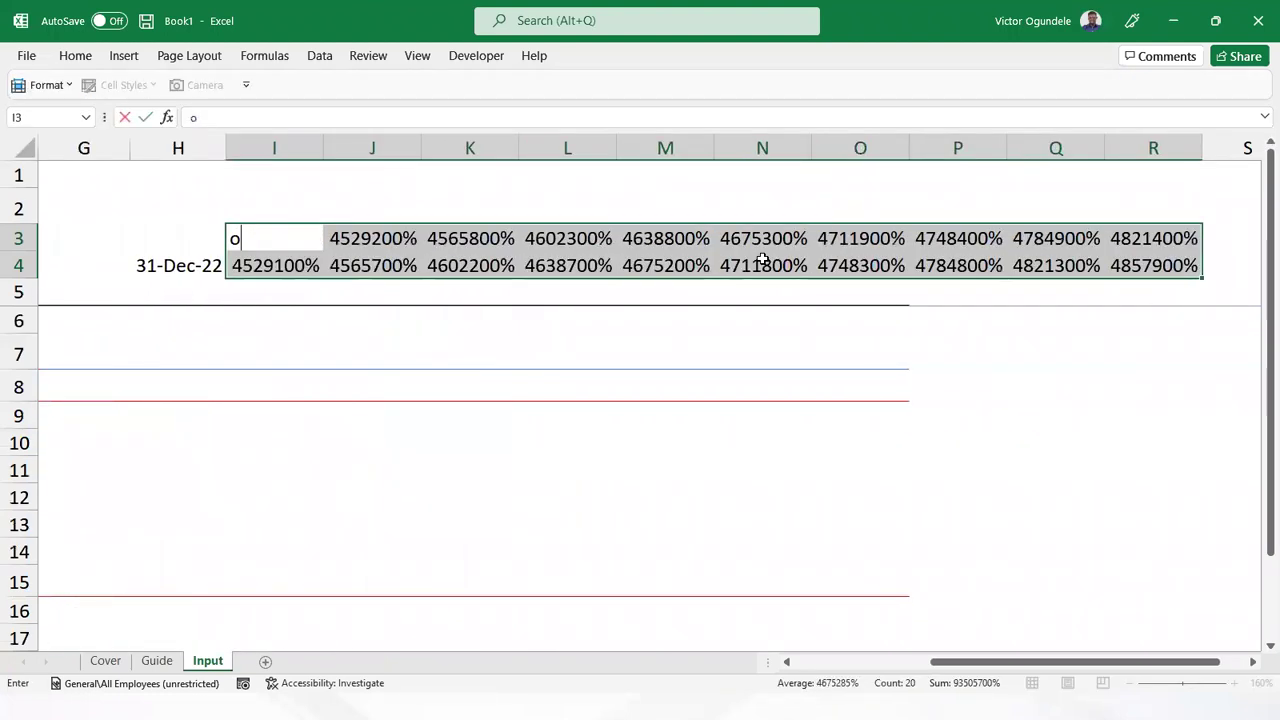
pyautogui.press('Escape')
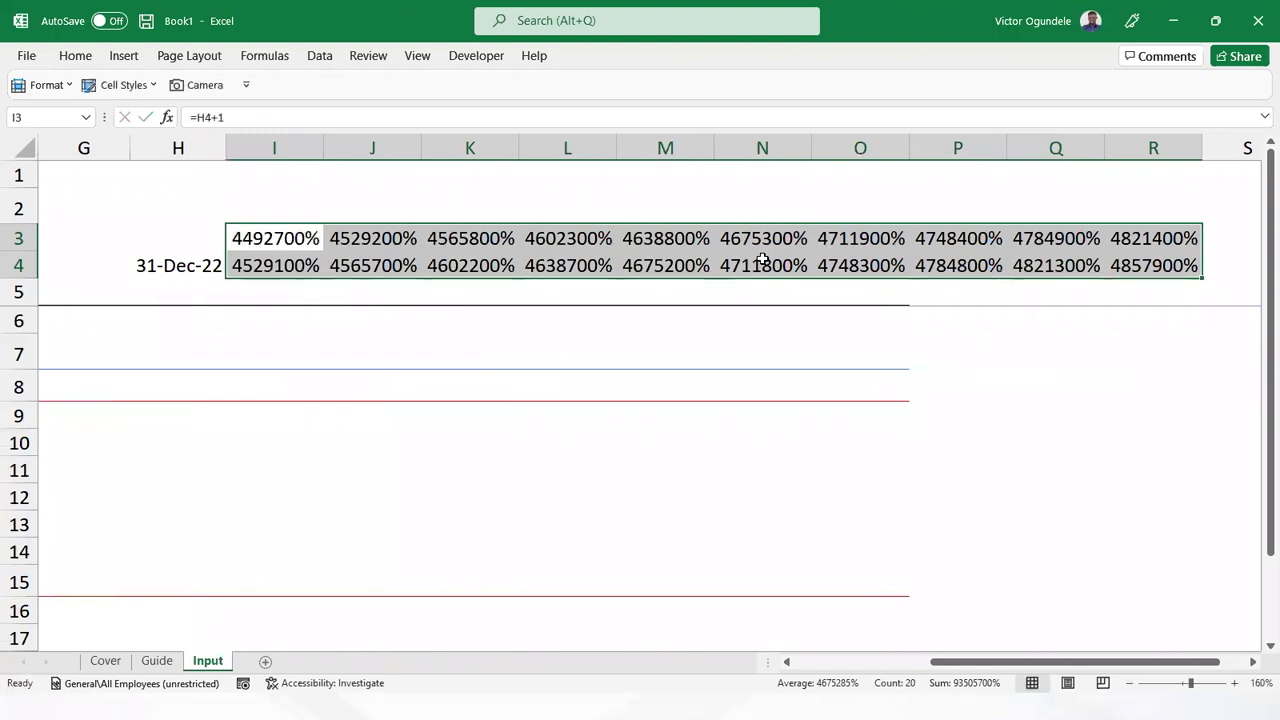
pyautogui.hotkey('ctrl', 'z')
# Autofit the widths of timeline columns I to R to their dates and return to the start of row 4
pyautogui.hotkey('alt', 'h')
pyautogui.press('o')
pyautogui.press('i')
pyautogui.press('Down')
pyautogui.press('Right')
pyautogui.hotkey('ctrl', 'Right')
pyautogui.hotkey('ctrl', 'Left')
pyautogui.hotkey('ctrl', 'Left')
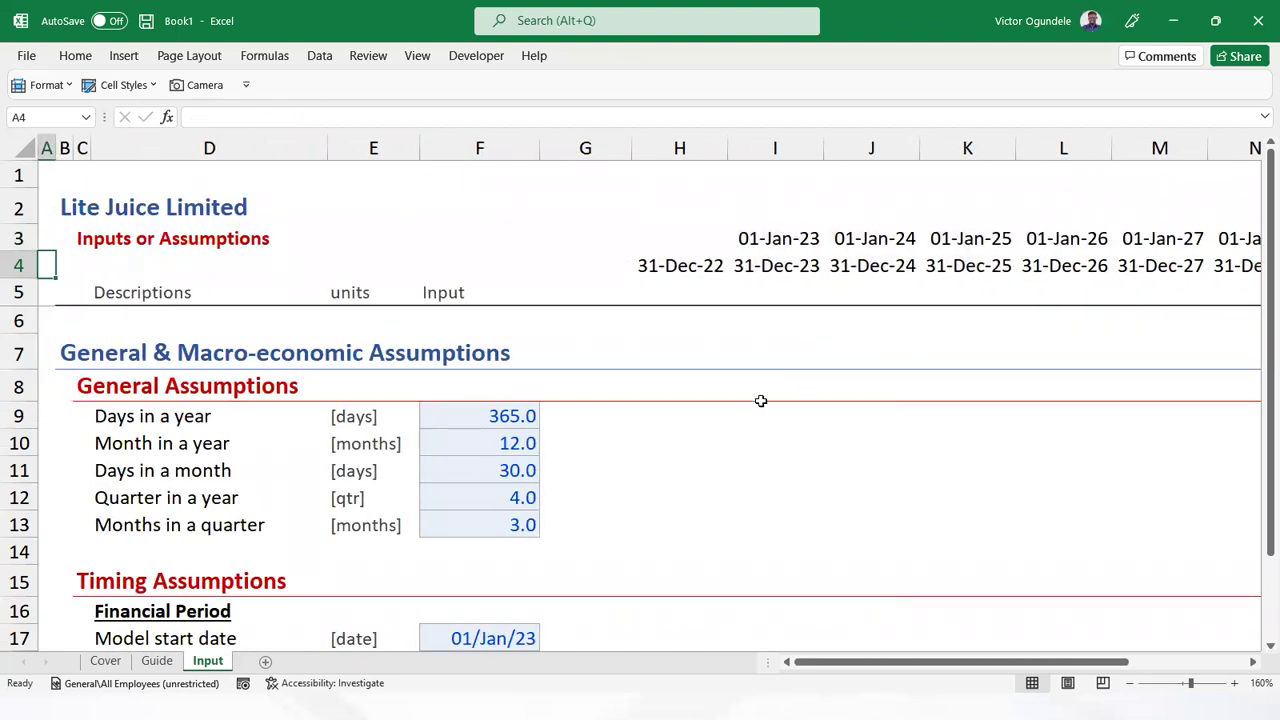
# Review the timing assumptions down to the operation end date to judge how far the timeline must extend
pyautogui.click(485, 561)
pyautogui.press('Down')
pyautogui.press('Down')
pyautogui.press('Down')
pyautogui.press('Down')
pyautogui.press('Down')
pyautogui.press('Down')
pyautogui.press('Down')
pyautogui.press('Down')
pyautogui.press('Down')
pyautogui.press('Down')
pyautogui.press('Down')
pyautogui.press('Down')
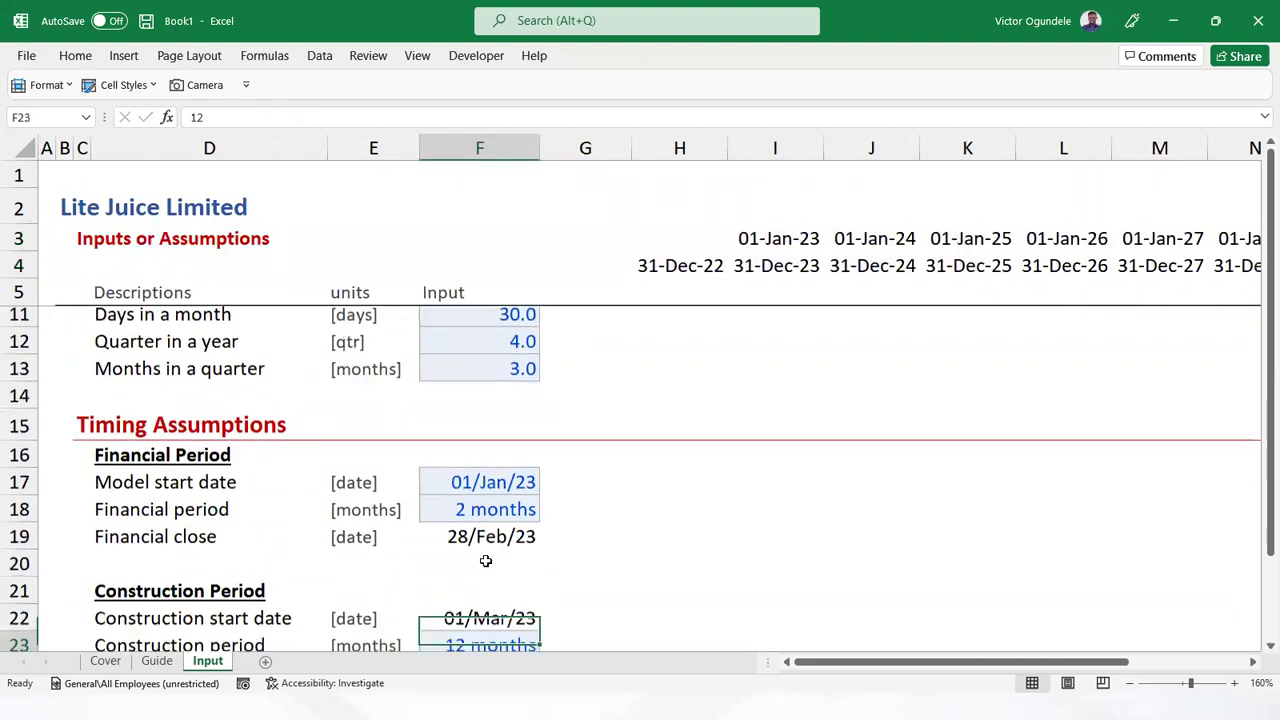
pyautogui.press('Down')
pyautogui.press('Down')
pyautogui.press('Down')
pyautogui.press('Down')
pyautogui.press('Down')
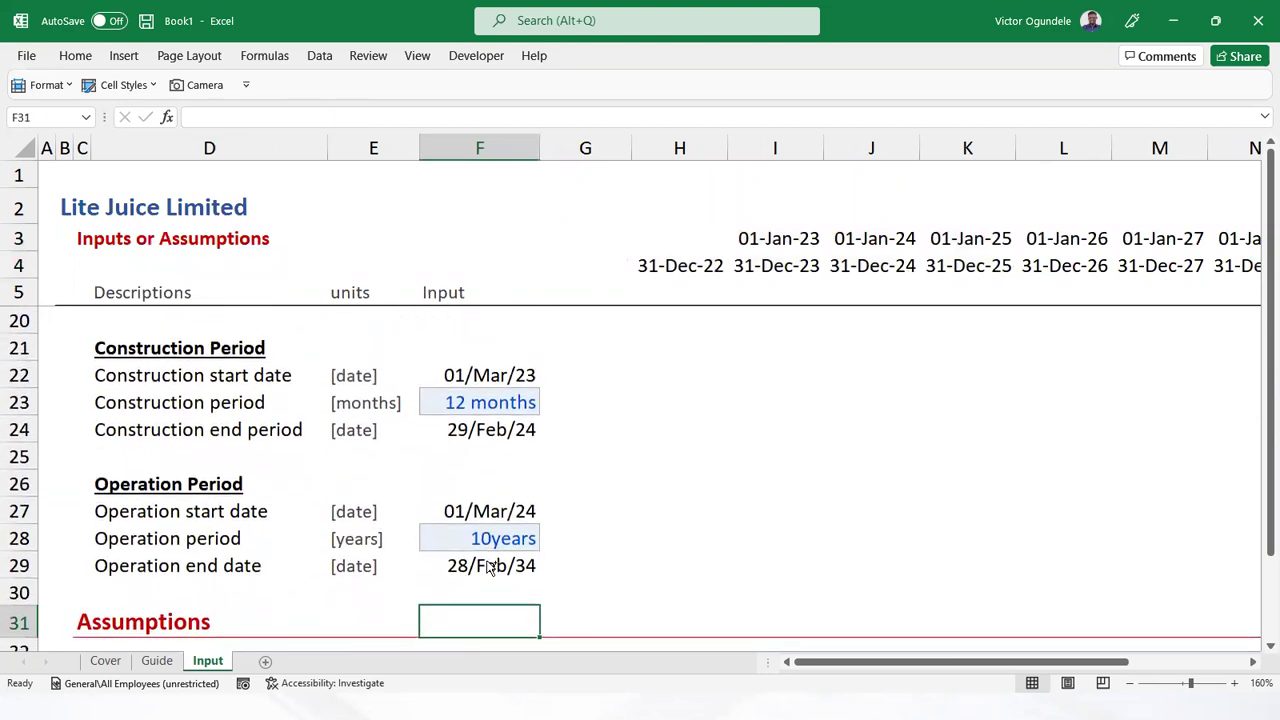
pyautogui.scroll(-3, 490, 566)
# Extend the timeline by filling the dates in R3:R4 across to column T
pyautogui.click(1175, 234)
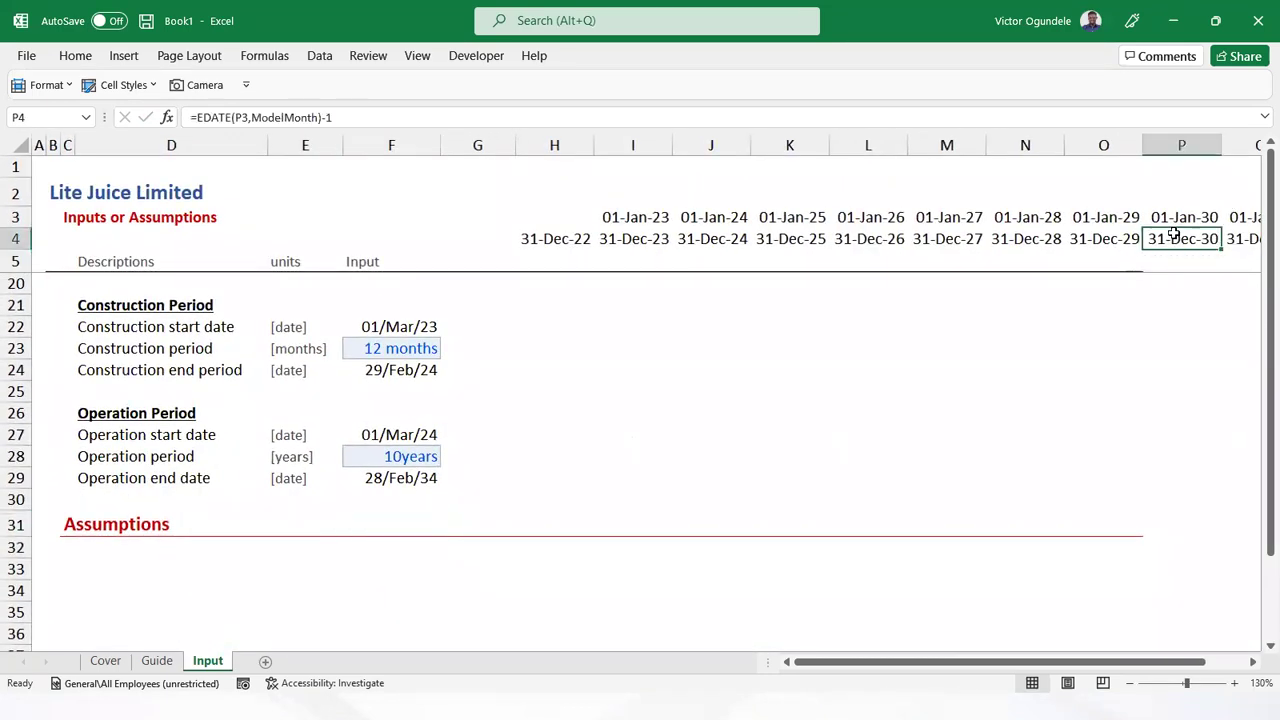
pyautogui.press('Right')
pyautogui.press('Right')
pyautogui.press('Right')
pyautogui.press('Left')
pyautogui.press('Up')
pyautogui.keyDown('shift'); pyautogui.click(1173, 233); pyautogui.keyUp('shift')
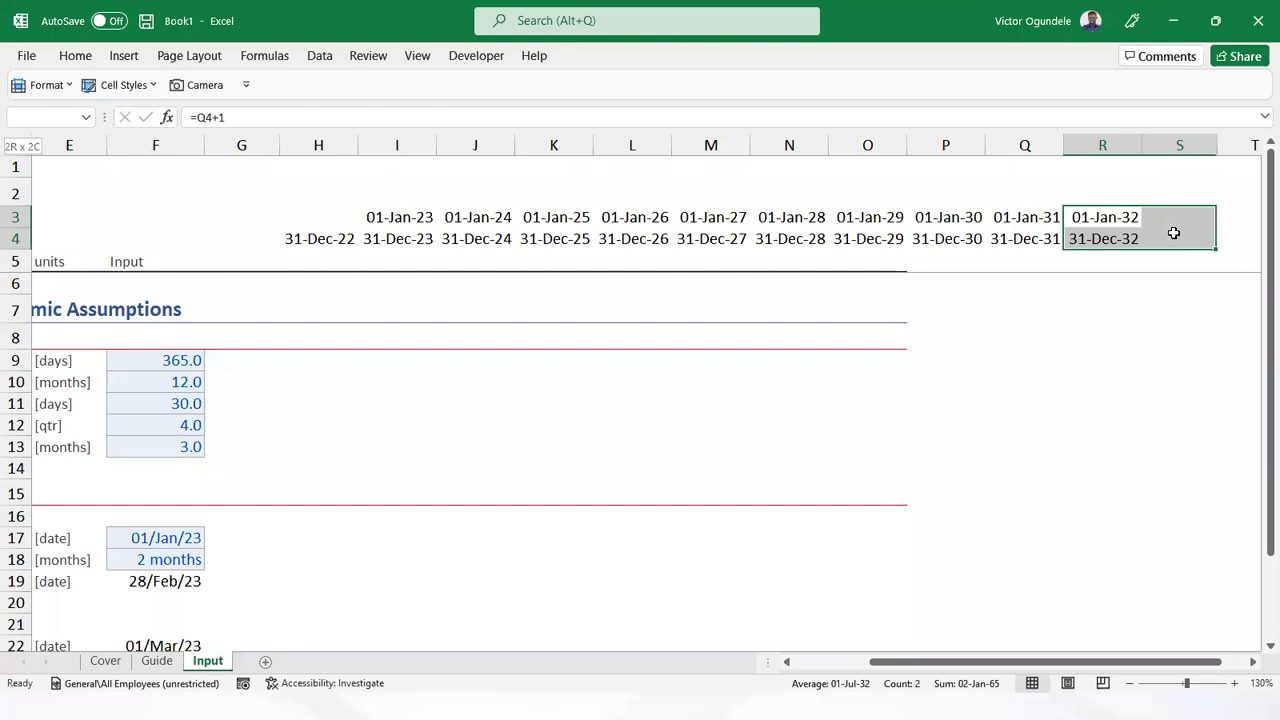
pyautogui.hotkey('shift', 'Right')
pyautogui.hotkey('ctrl', 'r')
# Autofit the widths of columns S and T to their period end dates
pyautogui.press('Right')
pyautogui.press('Down')
pyautogui.hotkey('shift', 'Right')
pyautogui.hotkey('alt', 'h')
pyautogui.press('o')
pyautogui.press('i')
# Extend the header and section border lines by filling O5:O41 across to column T
pyautogui.hotkey('ctrl', 'Left')
pyautogui.press('Right')
pyautogui.press('Right')
pyautogui.press('Right')
pyautogui.press('Right')
pyautogui.press('Right')
pyautogui.press('Right')
pyautogui.press('Right')
pyautogui.press('Down')
pyautogui.hotkey('shift', 'Down')
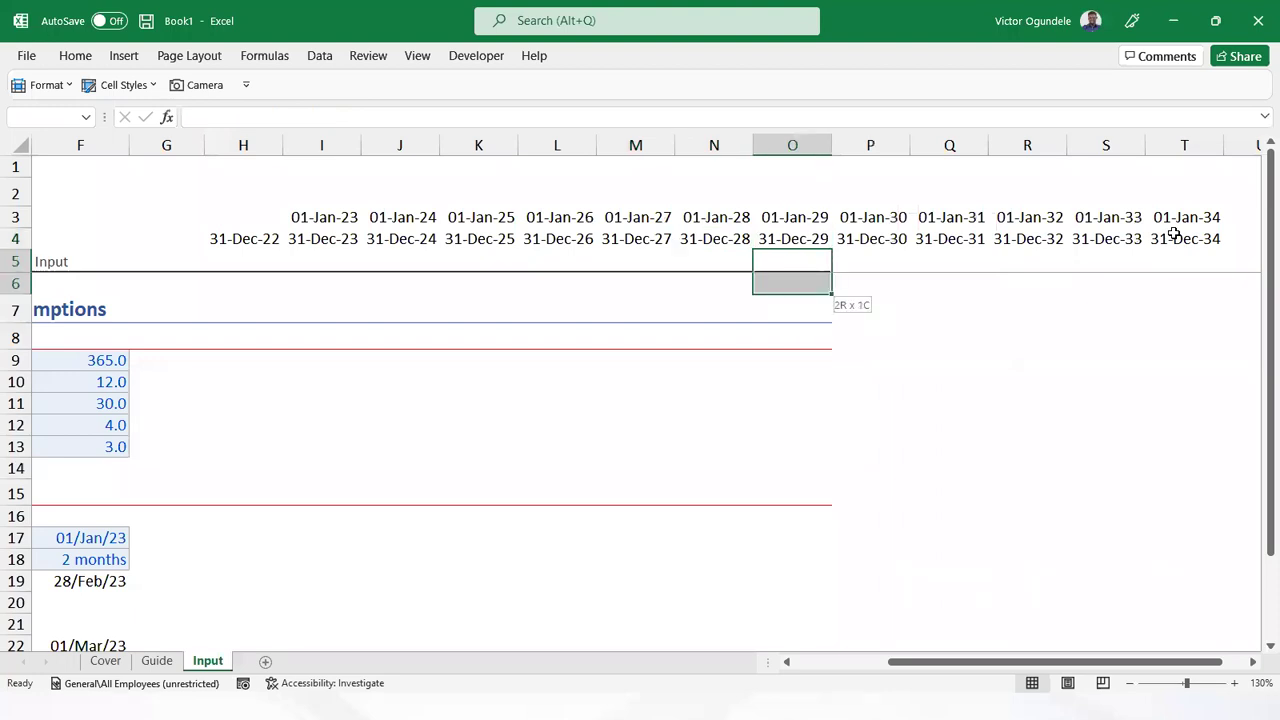
pyautogui.hotkey('shift', 'Down')
pyautogui.hotkey('shift', 'Down')
pyautogui.hotkey('shift', 'Down')
pyautogui.hotkey('shift', 'Down')
pyautogui.hotkey('shift', 'Down')
pyautogui.hotkey('shift', 'Down')
pyautogui.hotkey('shift', 'Down')
pyautogui.hotkey('shift', 'Down')
pyautogui.hotkey('shift', 'Down')
pyautogui.hotkey('shift', 'Down')
pyautogui.hotkey('shift', 'Down')
pyautogui.hotkey('shift', 'Down')
pyautogui.hotkey('shift', 'Down')
pyautogui.hotkey('shift', 'Down')
pyautogui.hotkey('shift', 'Down')
pyautogui.hotkey('shift', 'Down')
pyautogui.hotkey('shift', 'Down')
pyautogui.hotkey('shift', 'Down')
pyautogui.hotkey('shift', 'Down')
pyautogui.hotkey('shift', 'Down')
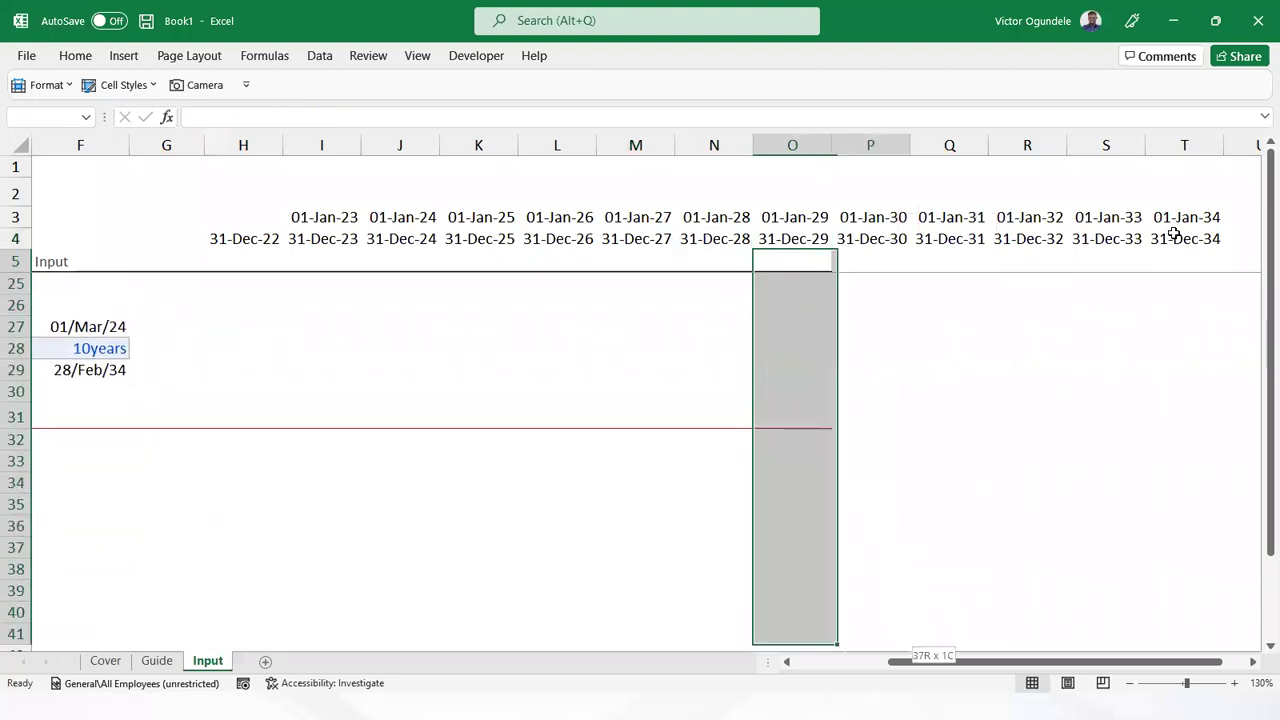
pyautogui.hotkey('shift', 'Right')
pyautogui.hotkey('shift', 'Right')
pyautogui.hotkey('shift', 'Right')
pyautogui.hotkey('shift', 'Right')
pyautogui.hotkey('shift', 'Right')
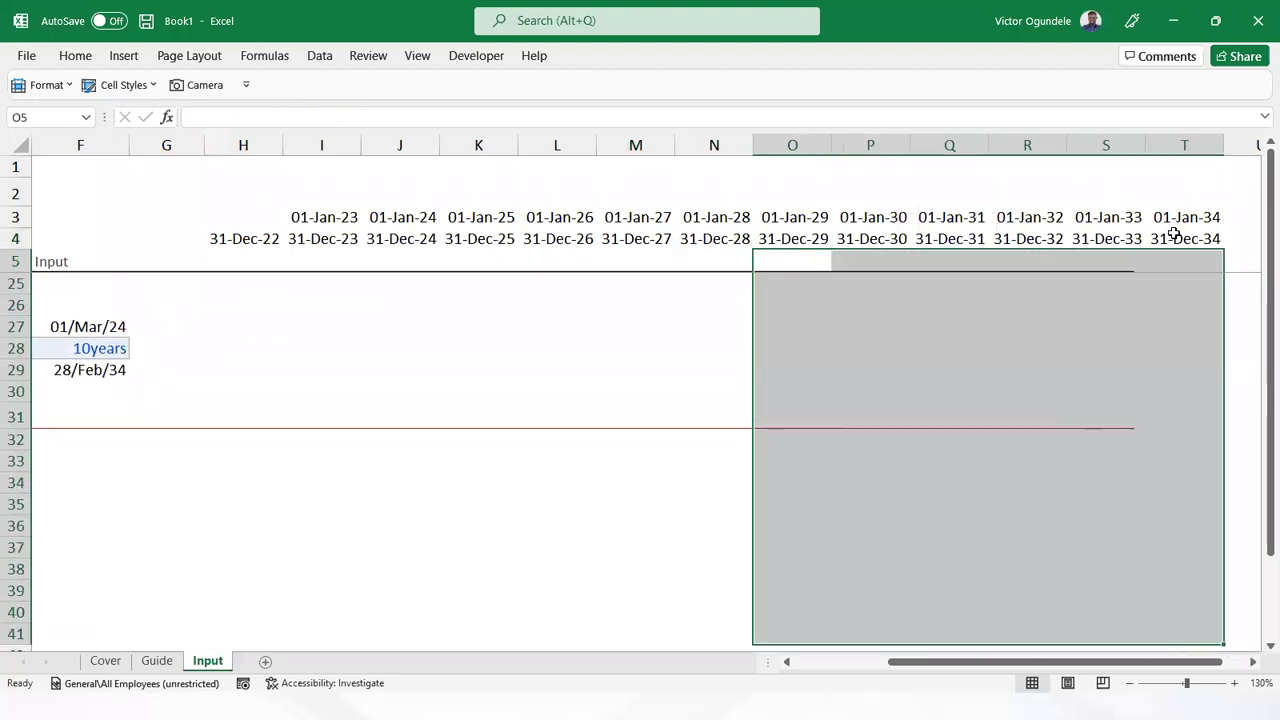
pyautogui.press('Left')
pyautogui.press('Up')
pyautogui.press('Up')
pyautogui.hotkey('ctrl', '[')
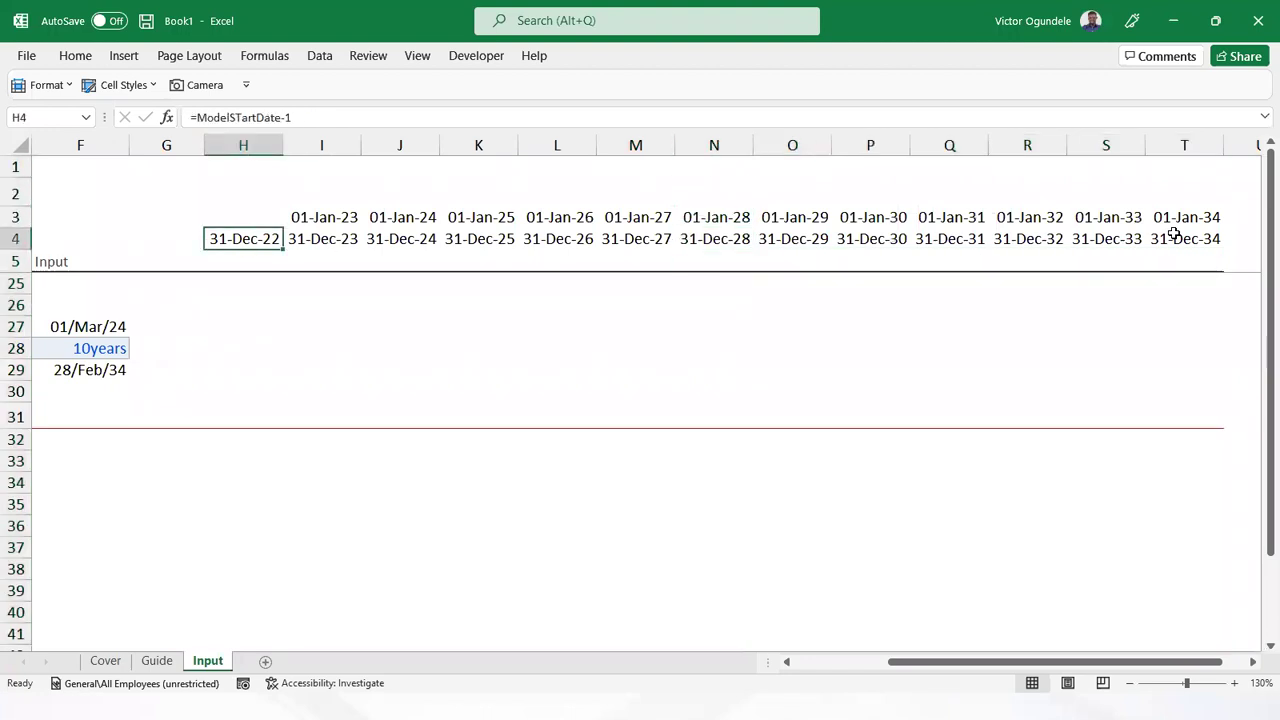
# Check the Input sheet's page layout in the print preview and return to the sheet
pyautogui.press('Home')
pyautogui.keyDown('ctrl'); pyautogui.scroll(-3, 1174, 233); pyautogui.keyUp('ctrl')
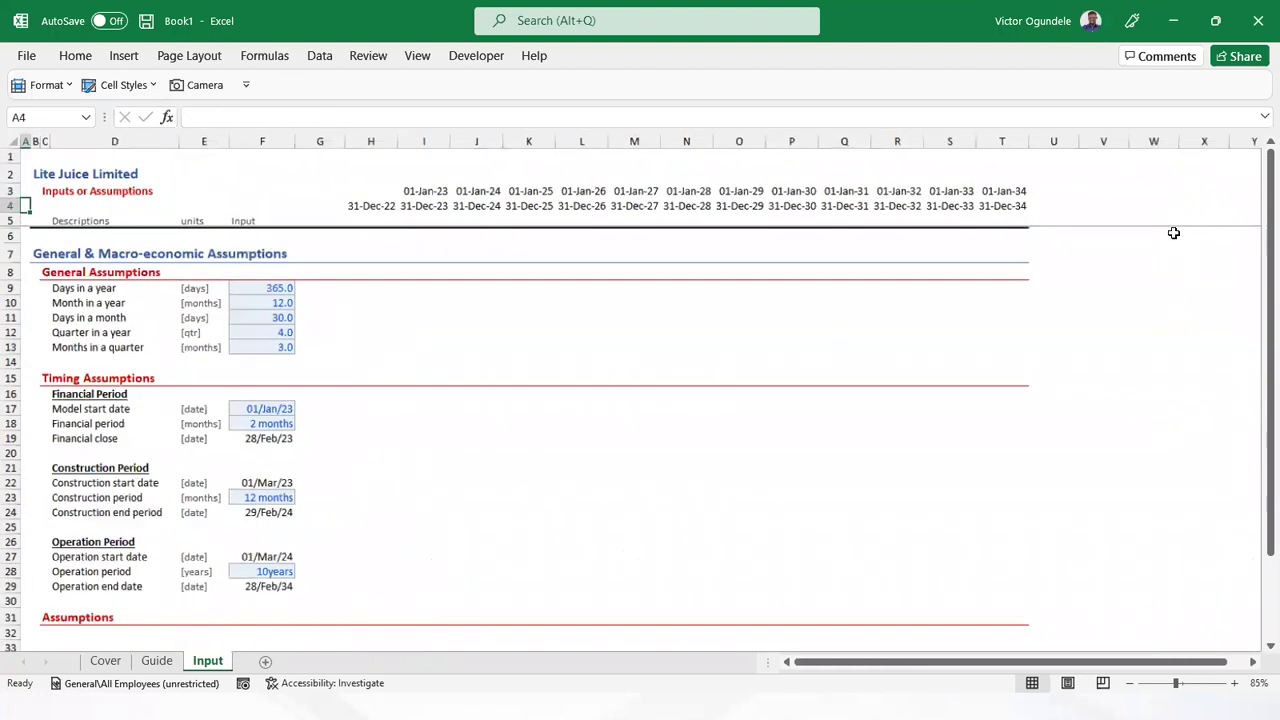
pyautogui.click(455, 533)
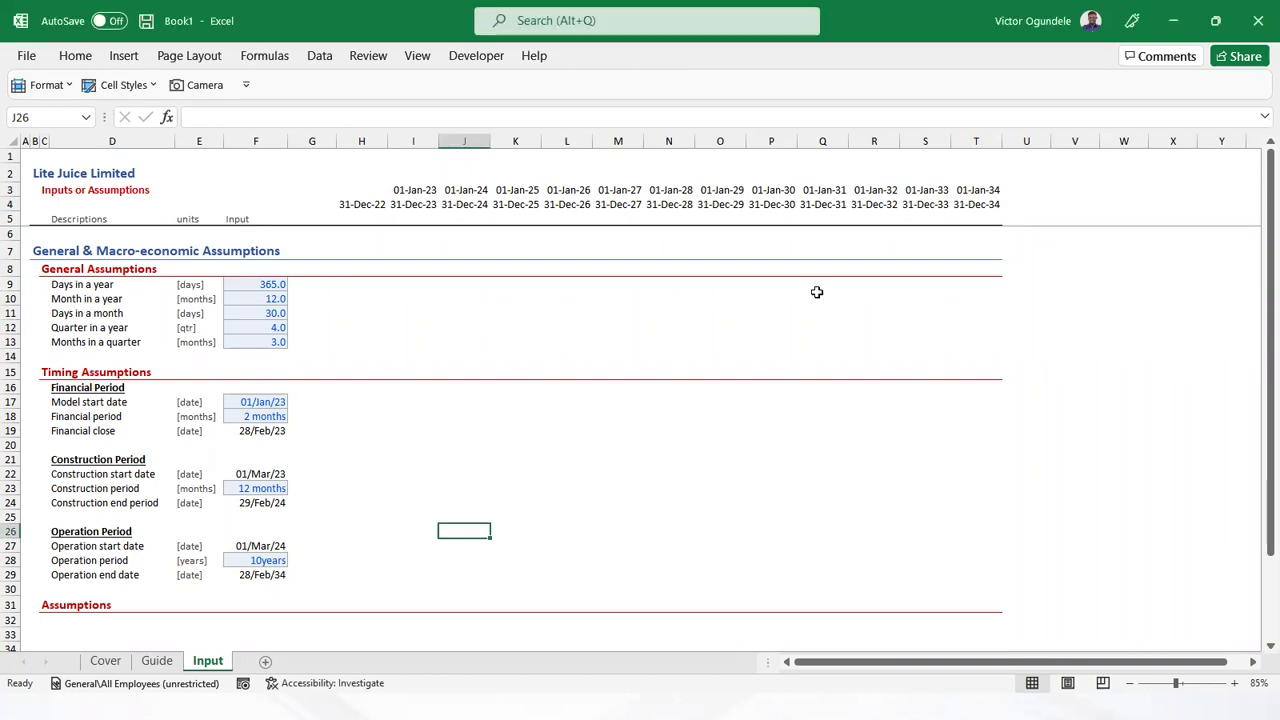
pyautogui.hotkey('ctrl', 'p')
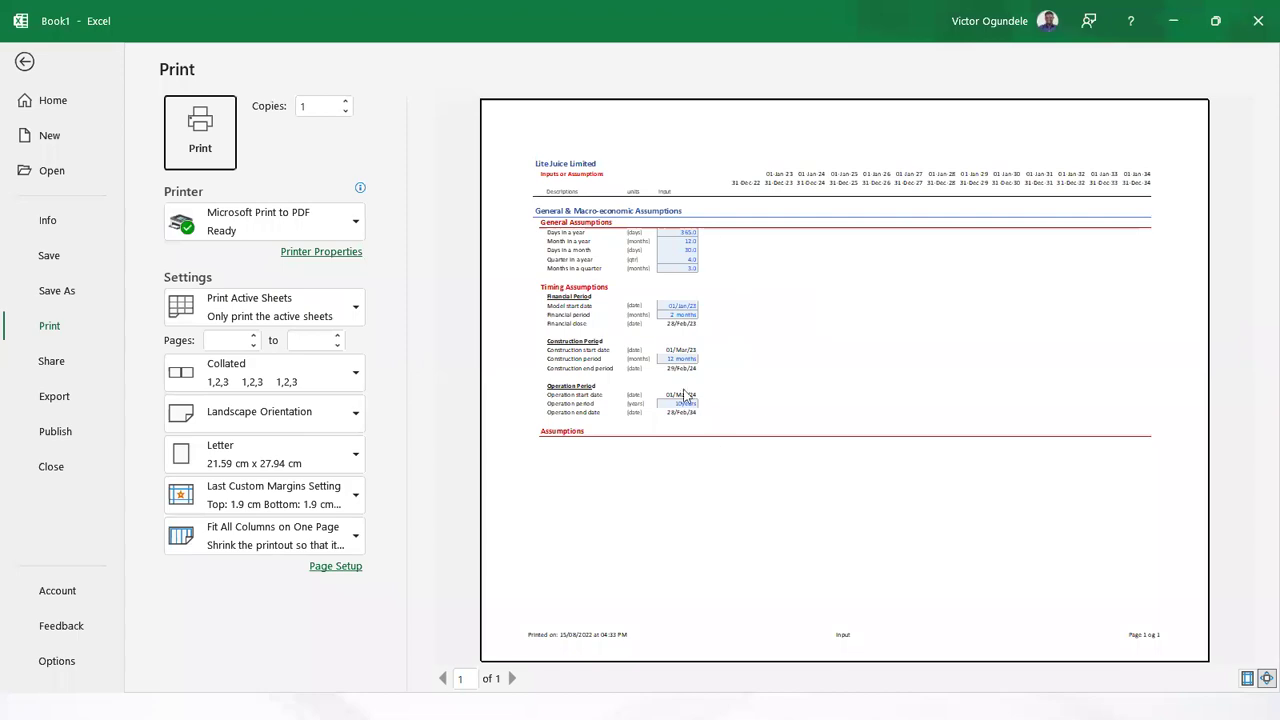
pyautogui.press('Escape')
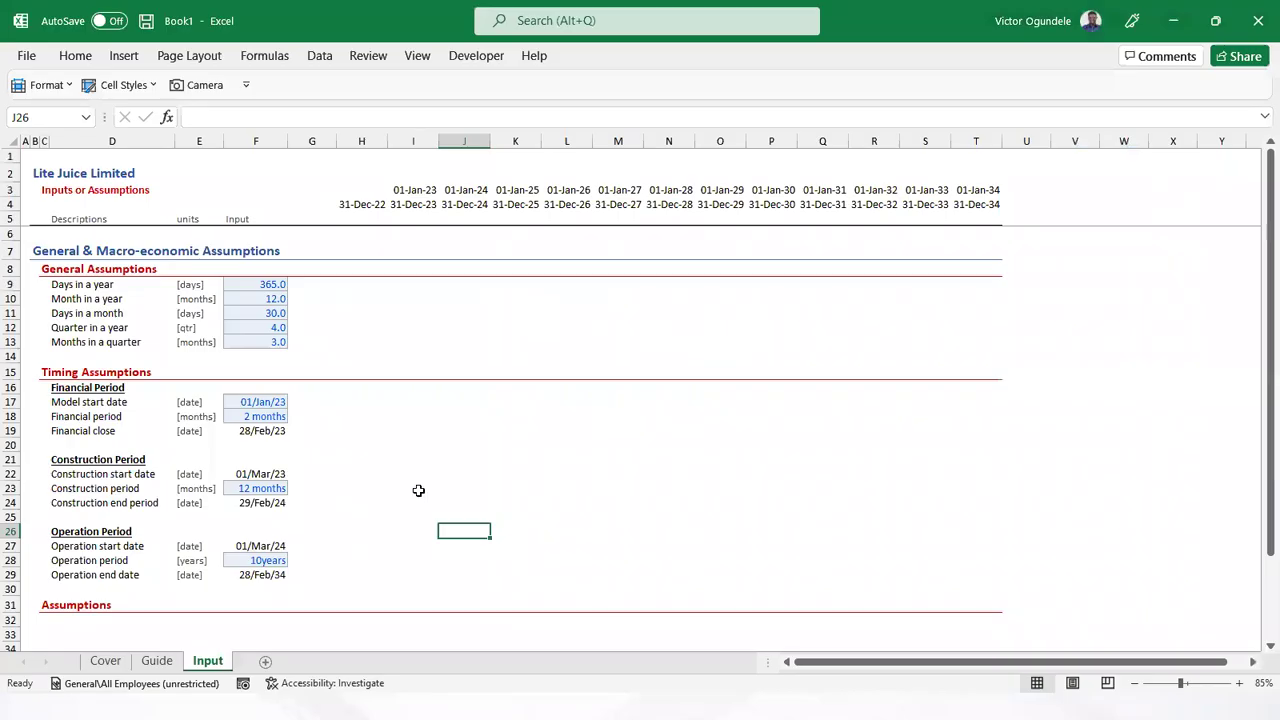
# Replace the Assumptions heading in C31 with "Macro-economic Assumptions"
pyautogui.keyDown('ctrl'); pyautogui.scroll(2, 366, 514); pyautogui.keyUp('ctrl')
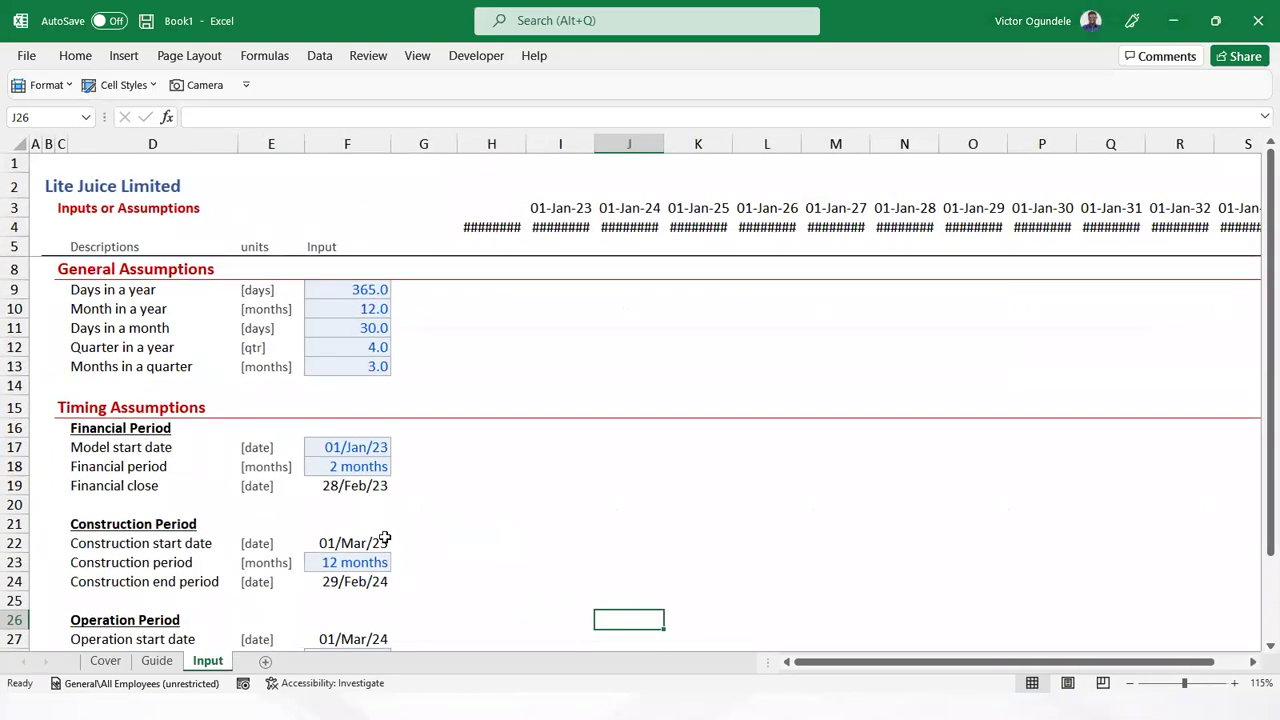
pyautogui.scroll(-3, 428, 343)
pyautogui.click(485, 228)
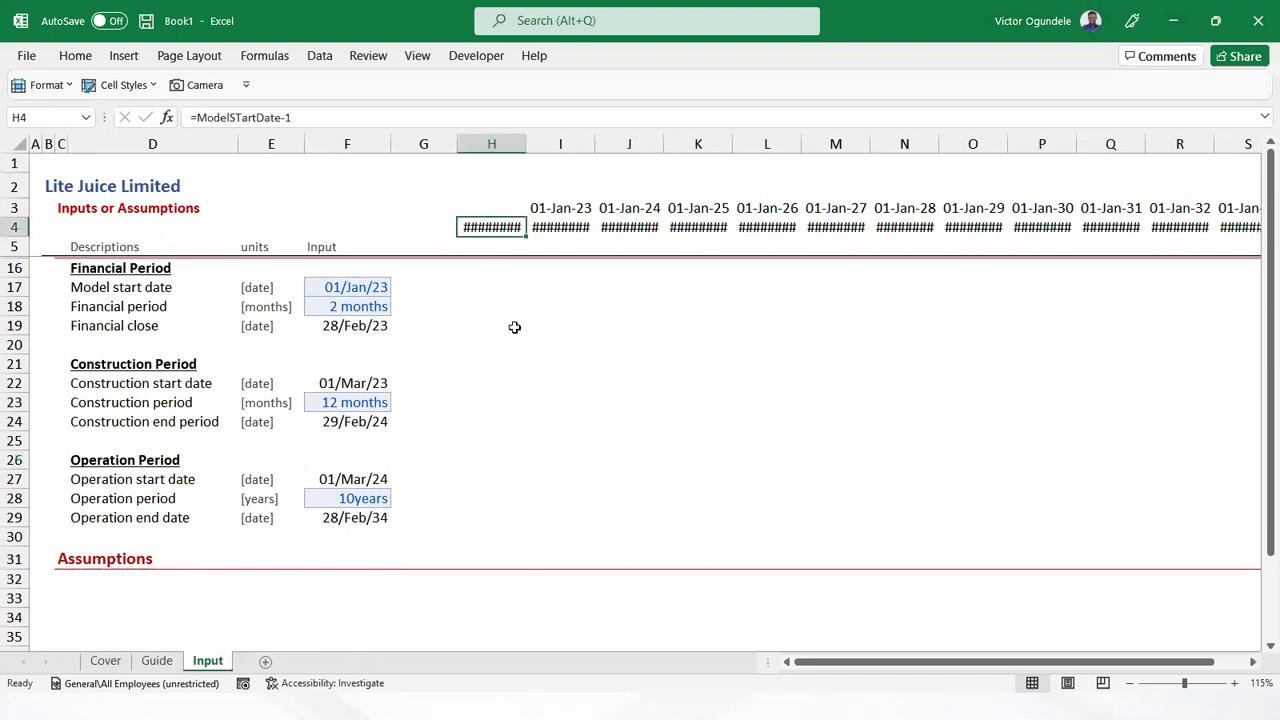
pyautogui.keyDown('ctrl'); pyautogui.scroll(1, 514, 327); pyautogui.keyUp('ctrl')
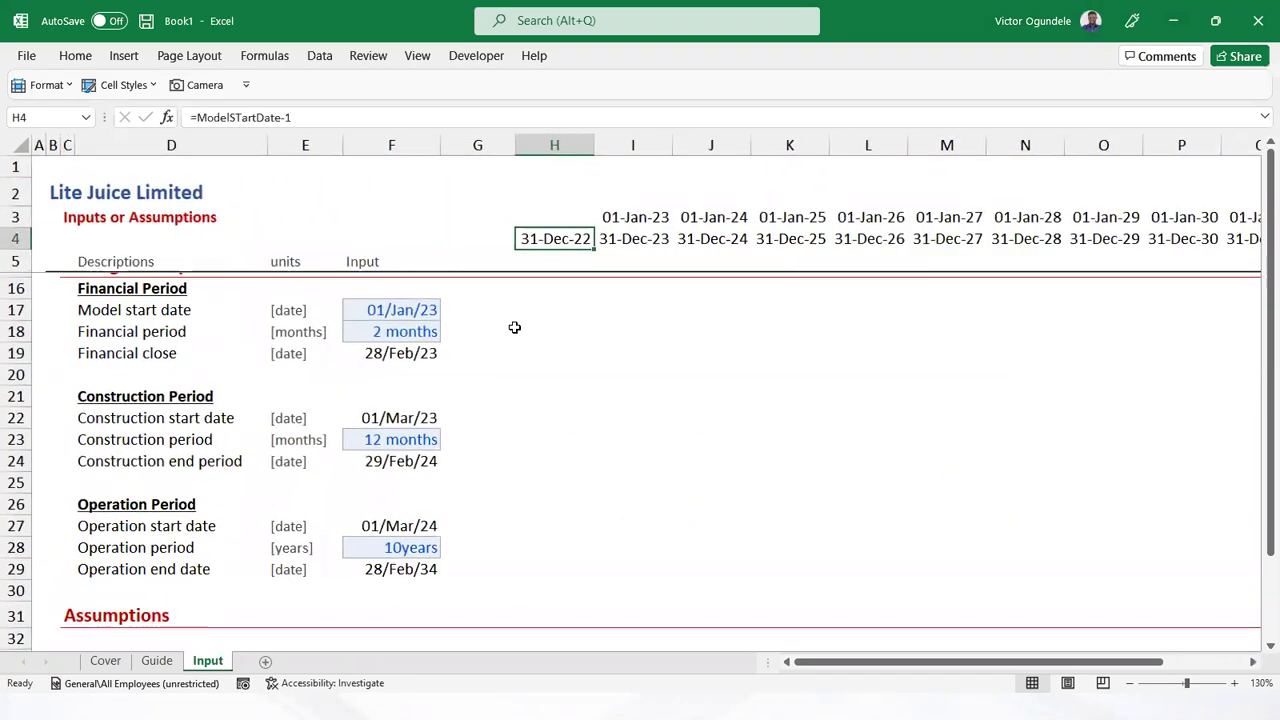
pyautogui.press('Down')
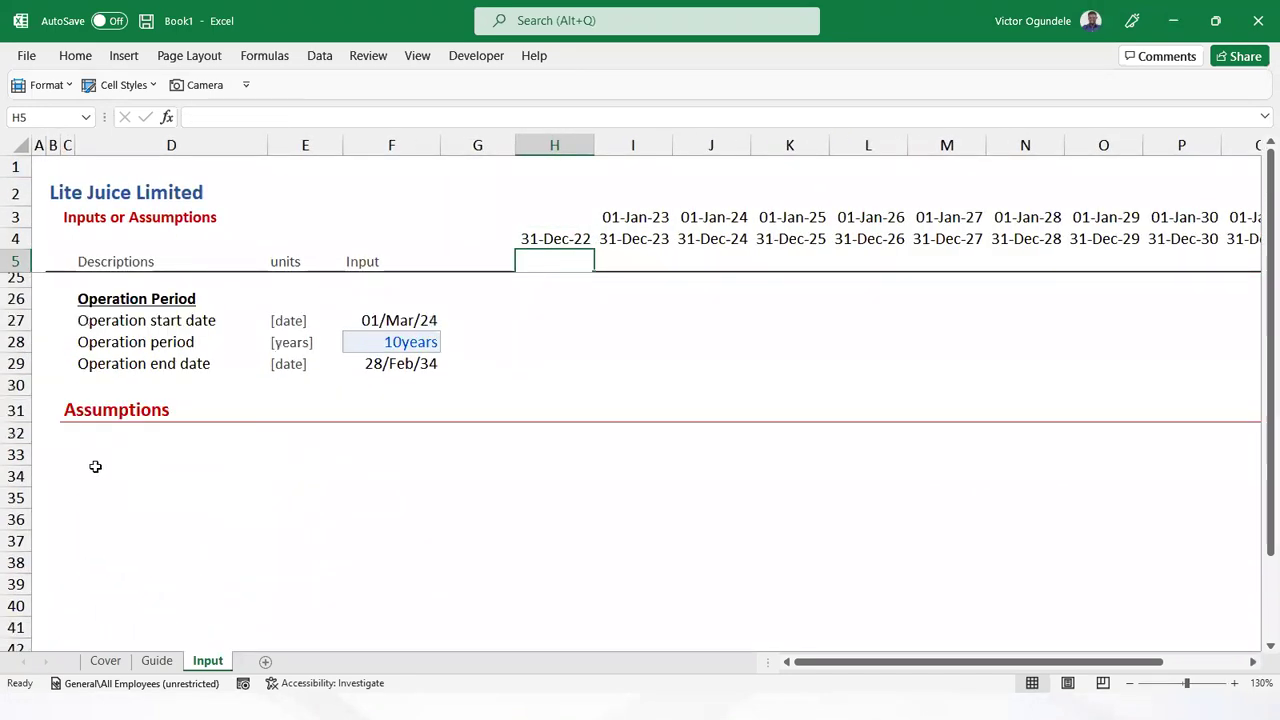
pyautogui.click(66, 411)
pyautogui.write('Macr')
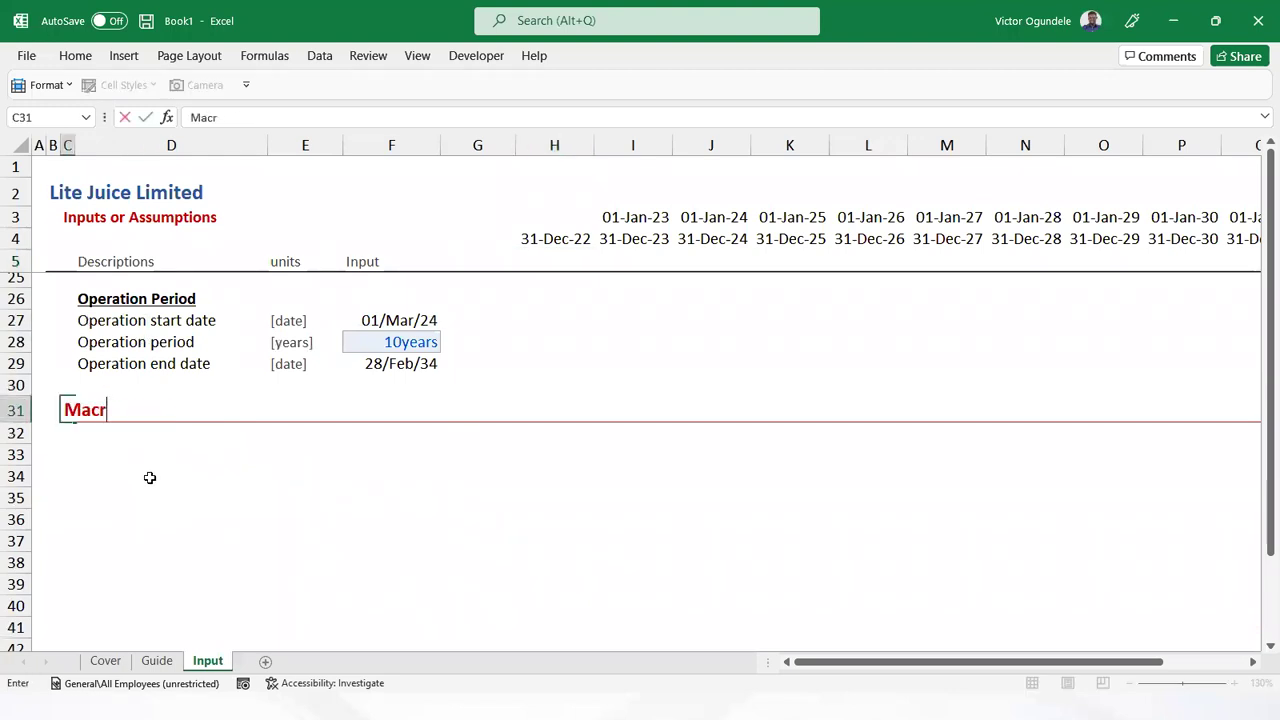
pyautogui.write('o-economic ')
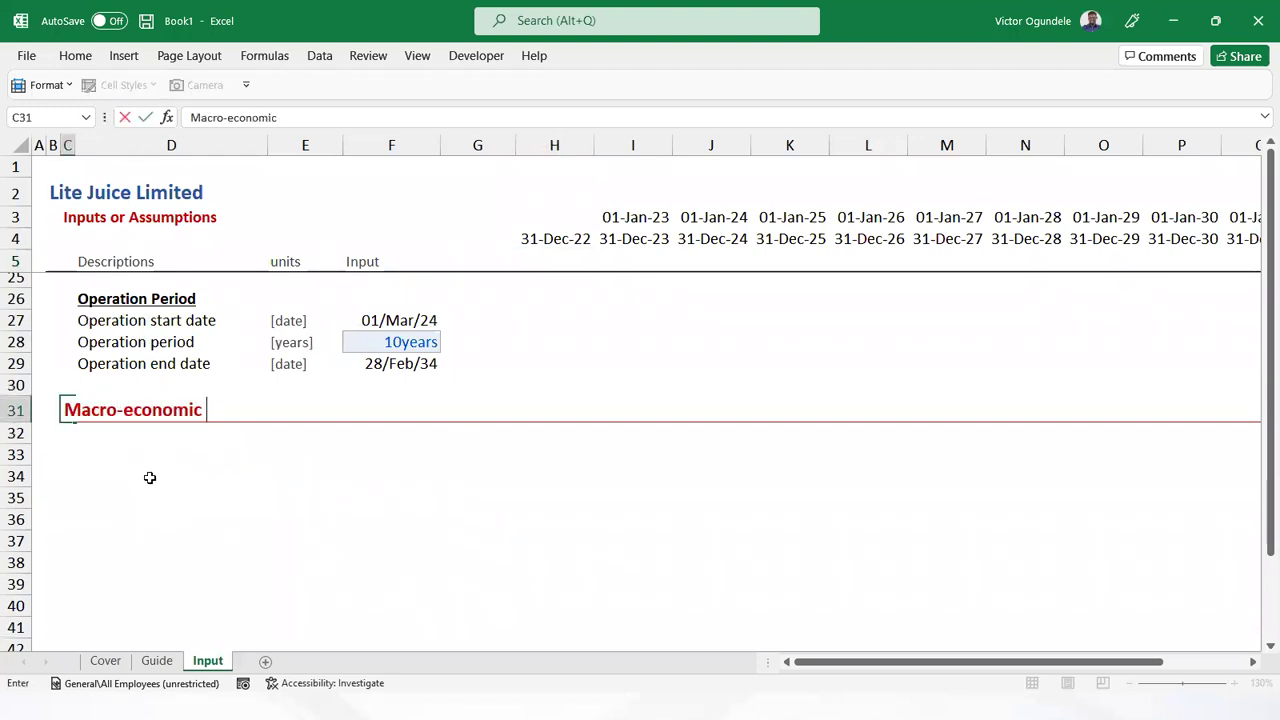
pyautogui.write('Assumptions')
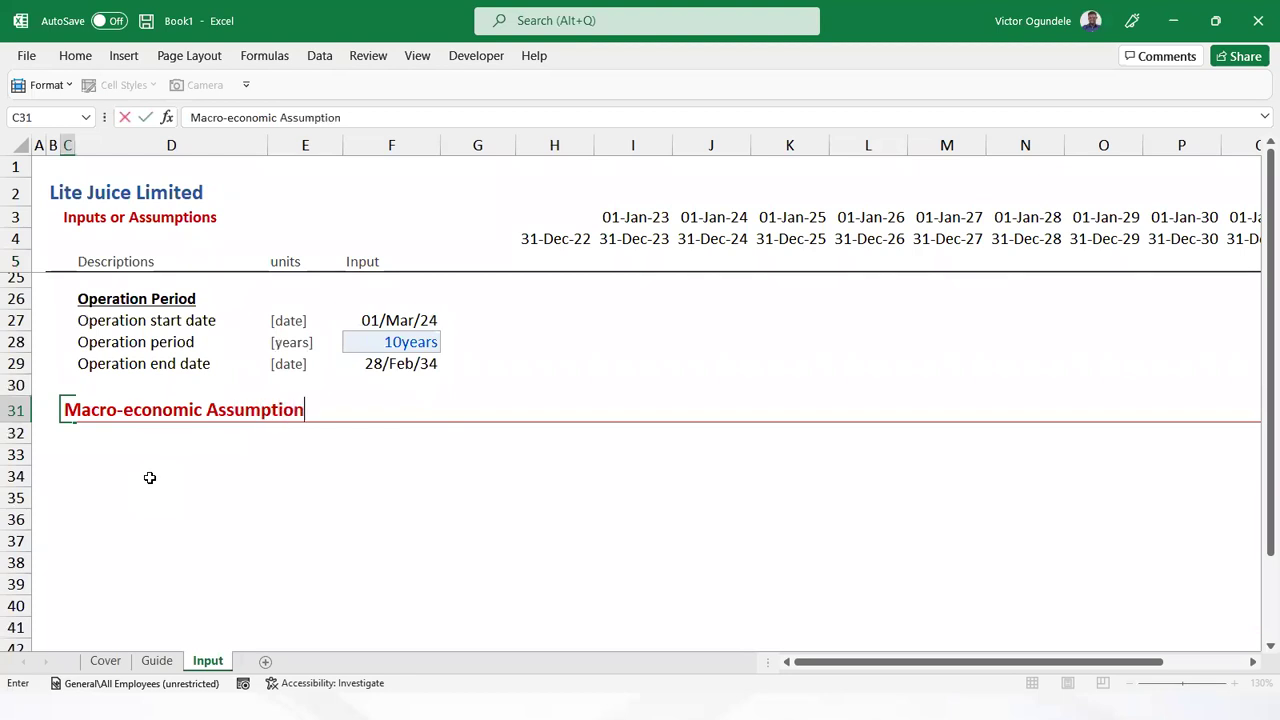
pyautogui.press('Return')
# Enter "Cost Incremental rate" in D32 as a bold, underlined subheading
pyautogui.press('Right')
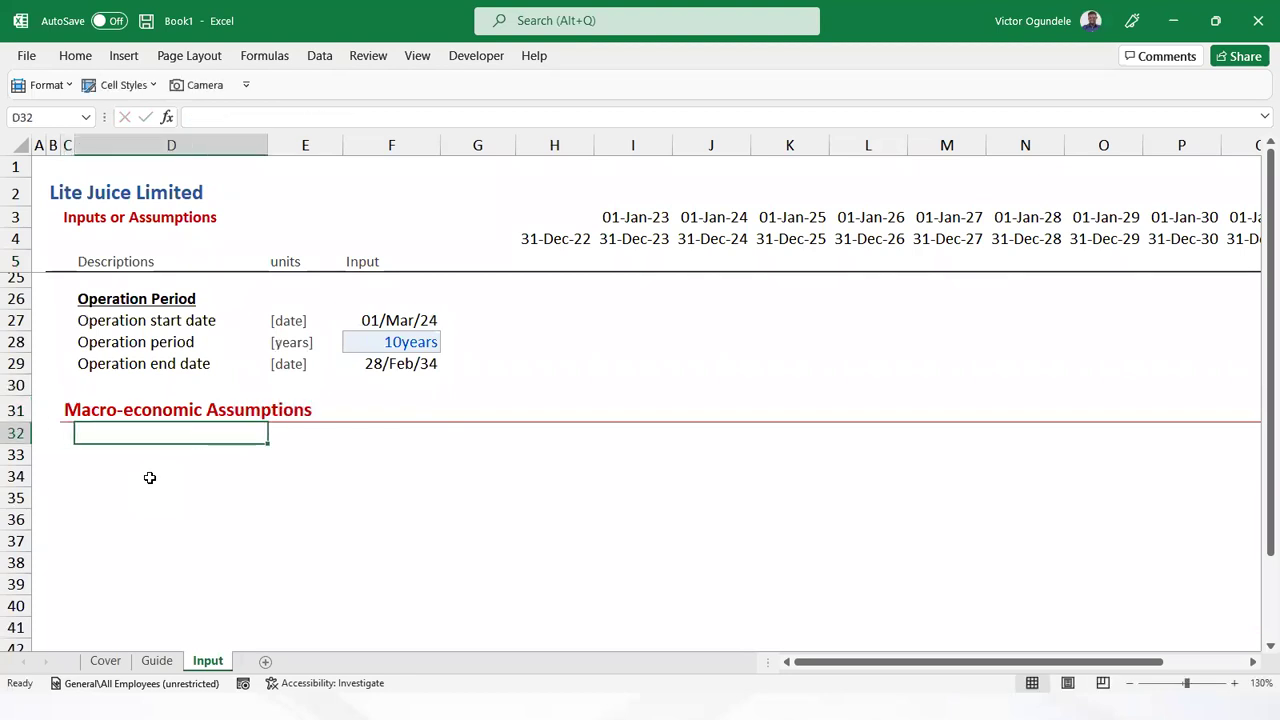
pyautogui.write('Cost In')
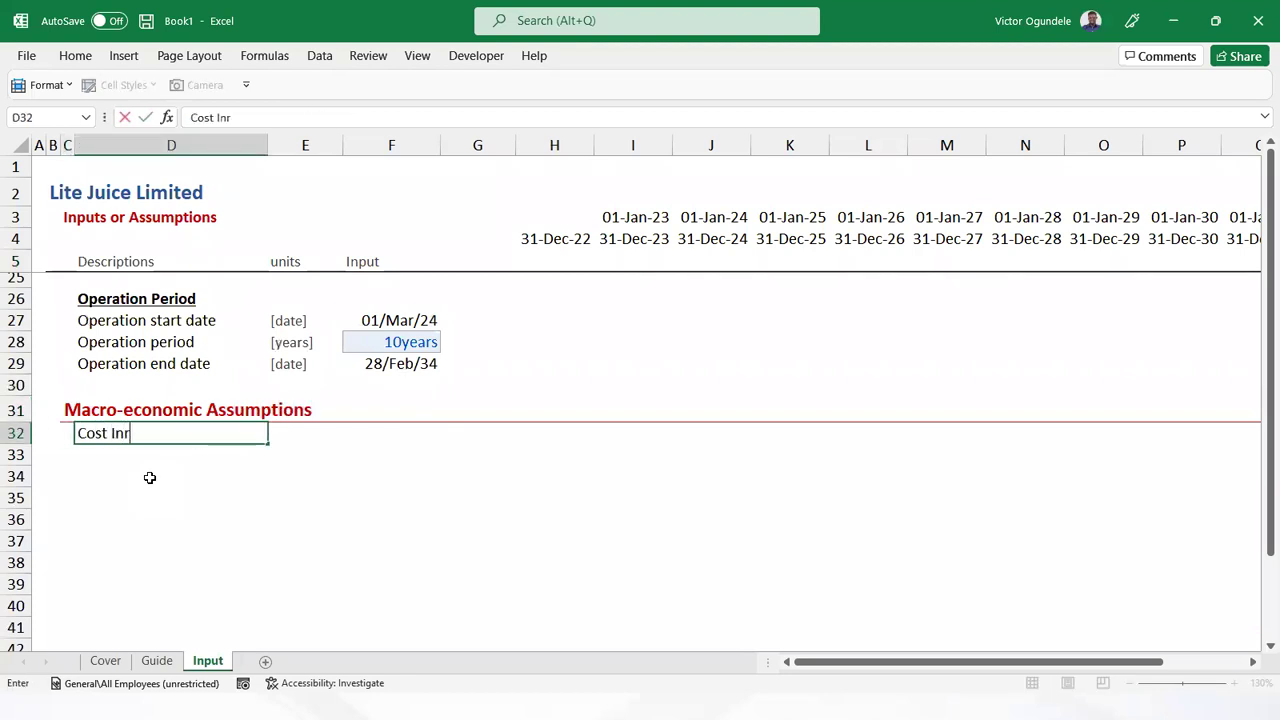
pyautogui.write('cremen')
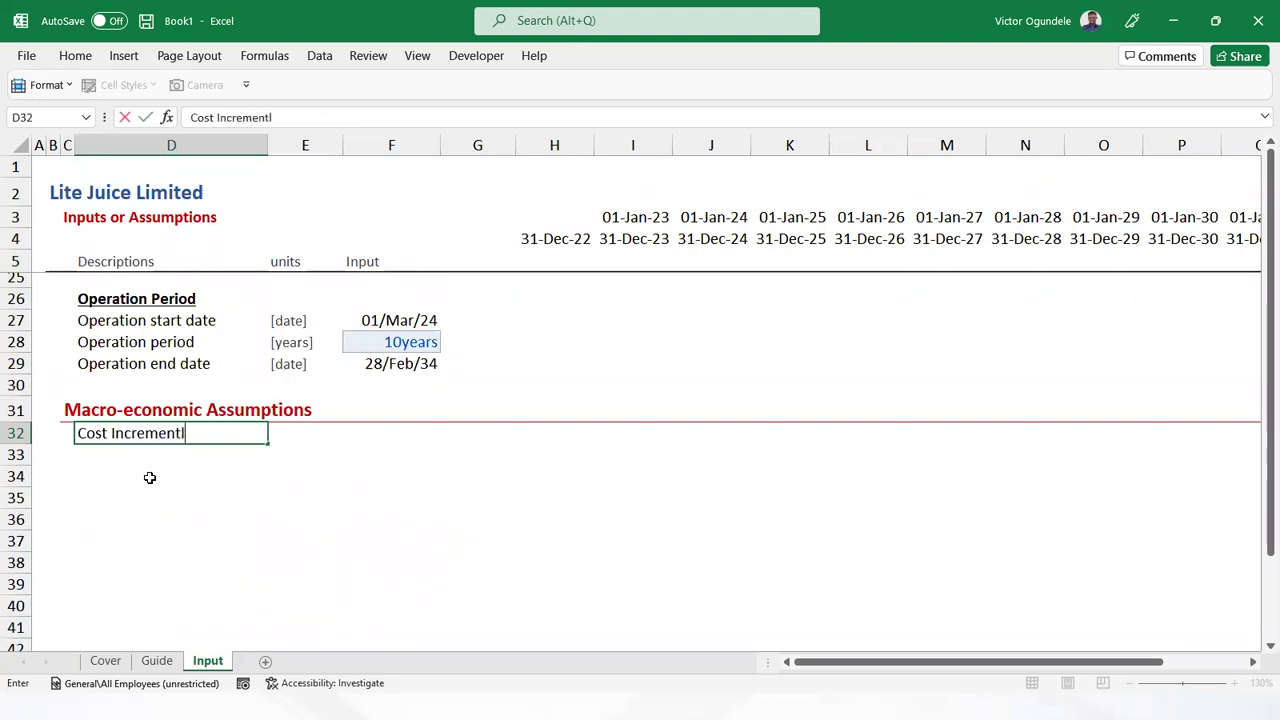
pyautogui.write('tal rate')
pyautogui.hotkey('ctrl', 'Return')
pyautogui.hotkey('ctrl', 'b')
pyautogui.hotkey('ctrl', 'u')
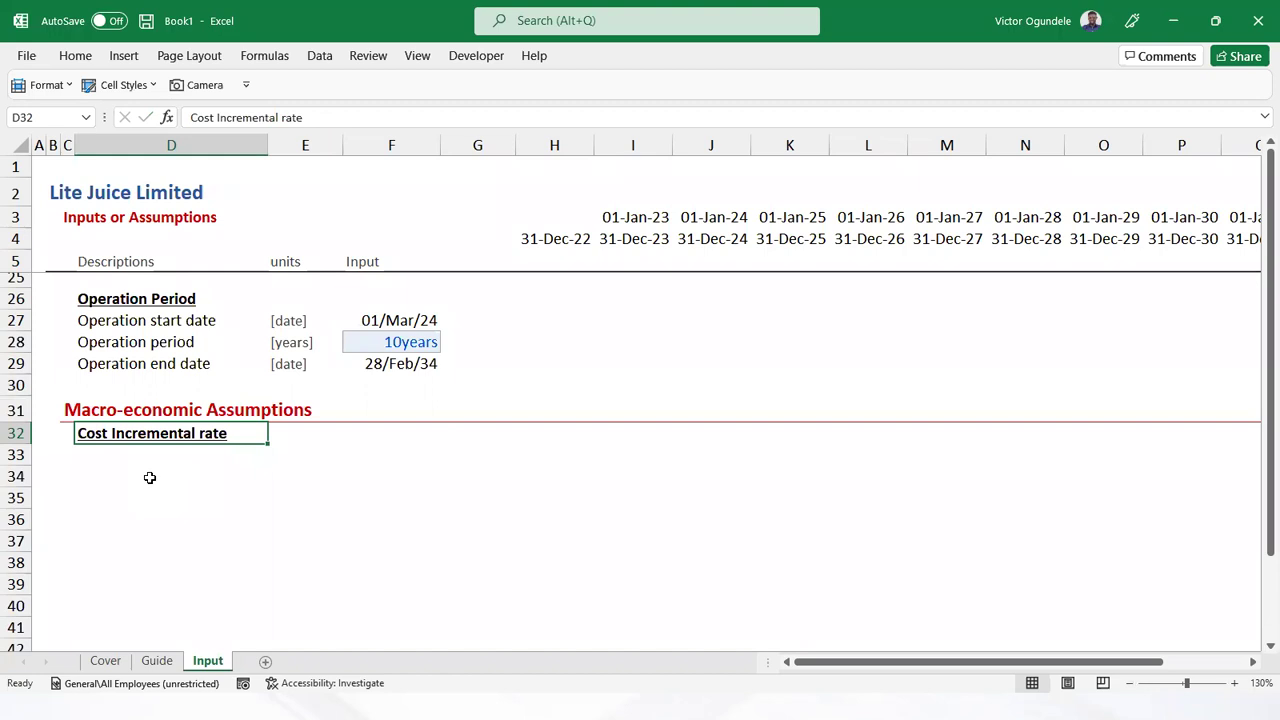
# Enter the label "Inflation rate" in D33 beneath the Cost Incremental rate subheading
pyautogui.scroll(2, 149, 478)
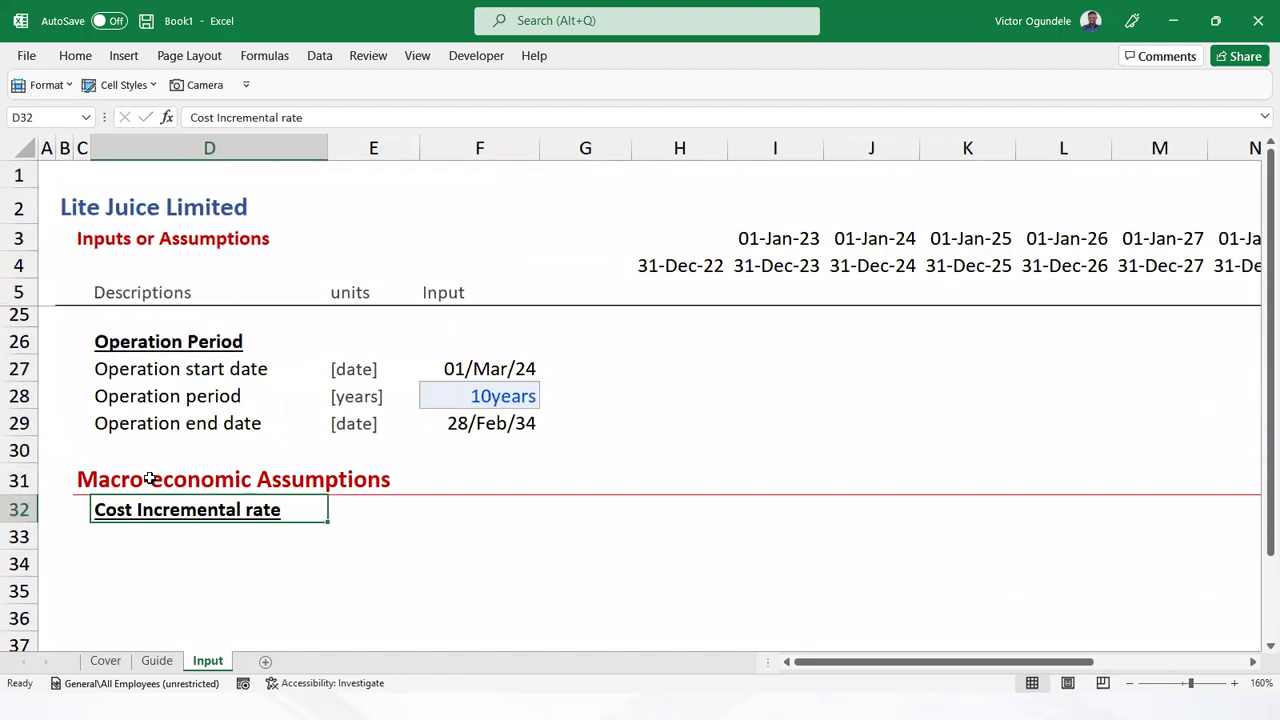
pyautogui.press('Down')
pyautogui.press('Down')
pyautogui.press('Down')
pyautogui.press('Up')
pyautogui.press('Up')
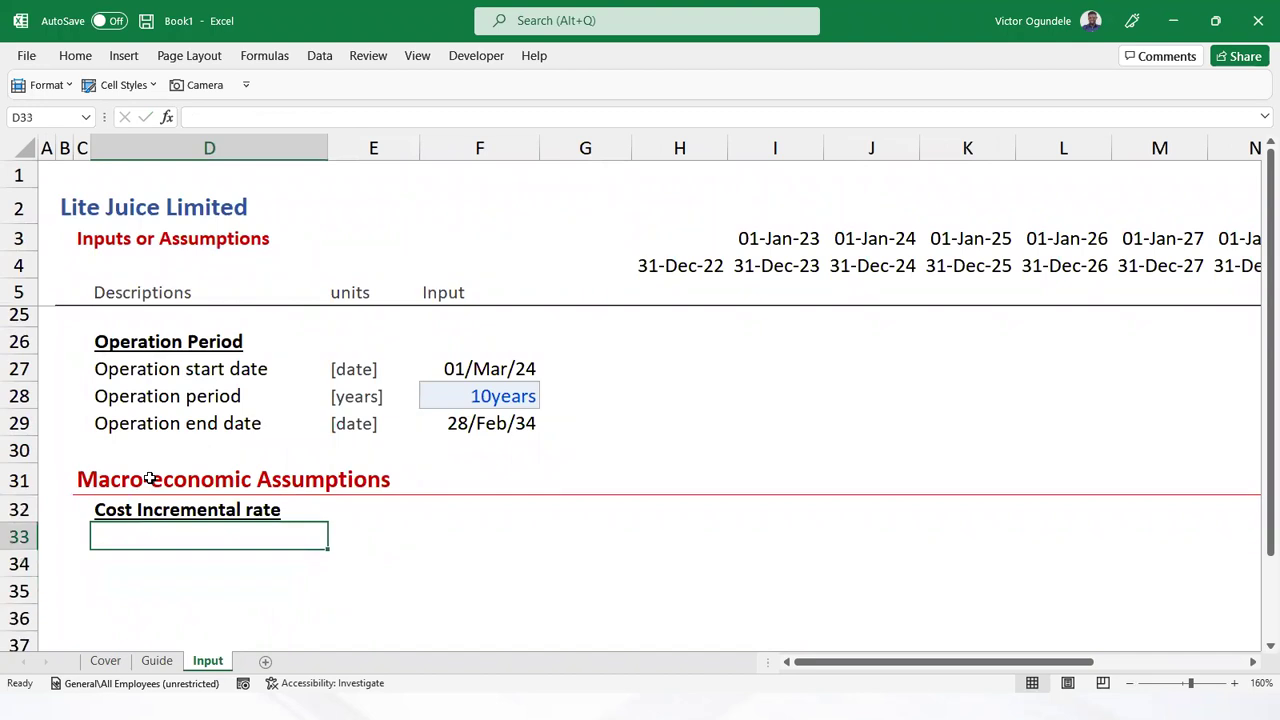
pyautogui.write('Inflation rat')
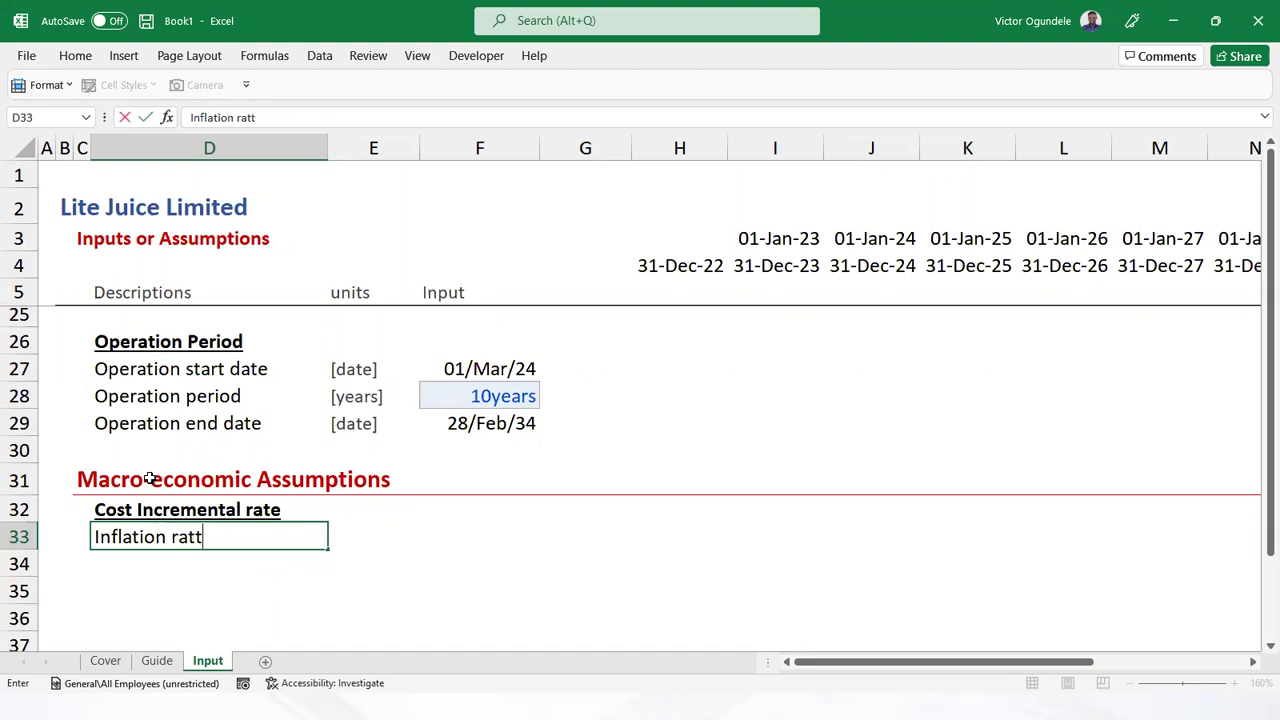
pyautogui.write('t')
pyautogui.press('BackSpace')
pyautogui.write('e')
pyautogui.hotkey('ctrl', 'Return')
# Move the Inflation rate label down one row to D34, leaving row 33 empty
pyautogui.press('Up')
pyautogui.hotkey('shift', 'Down')
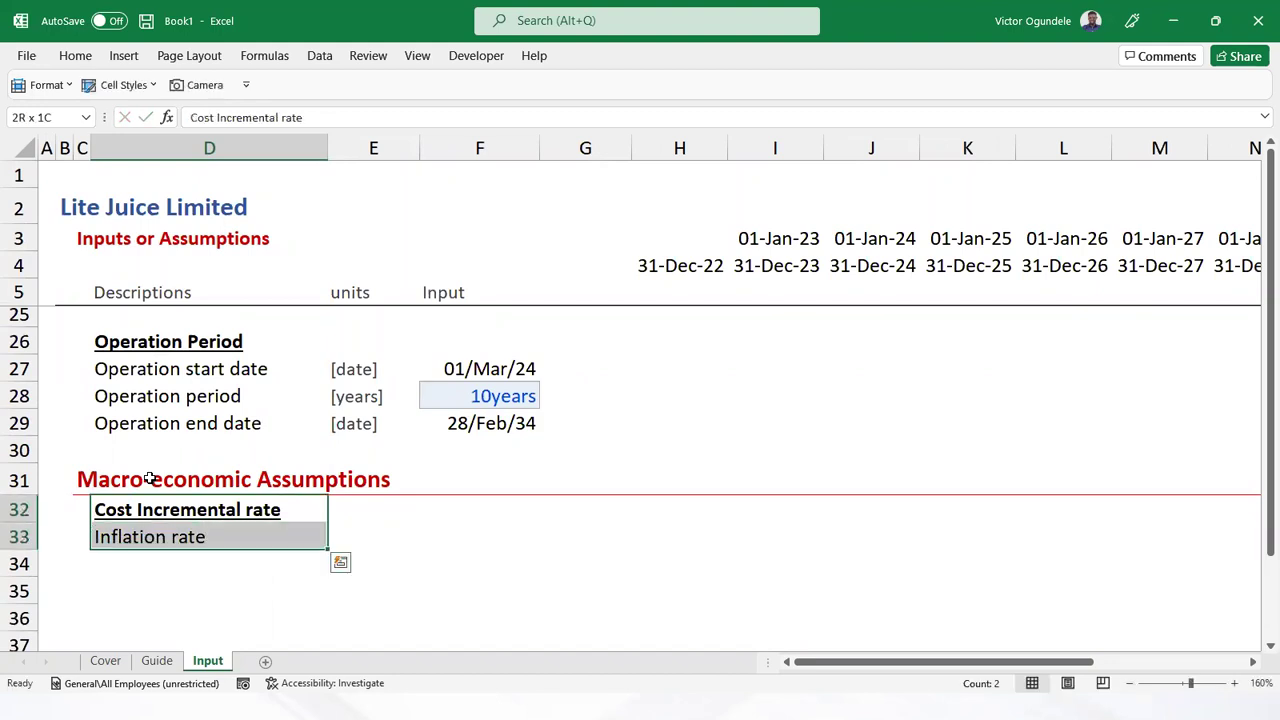
pyautogui.press('Down')
pyautogui.hotkey('ctrl', 'x')
pyautogui.press('Down')
pyautogui.hotkey('ctrl', 'v')
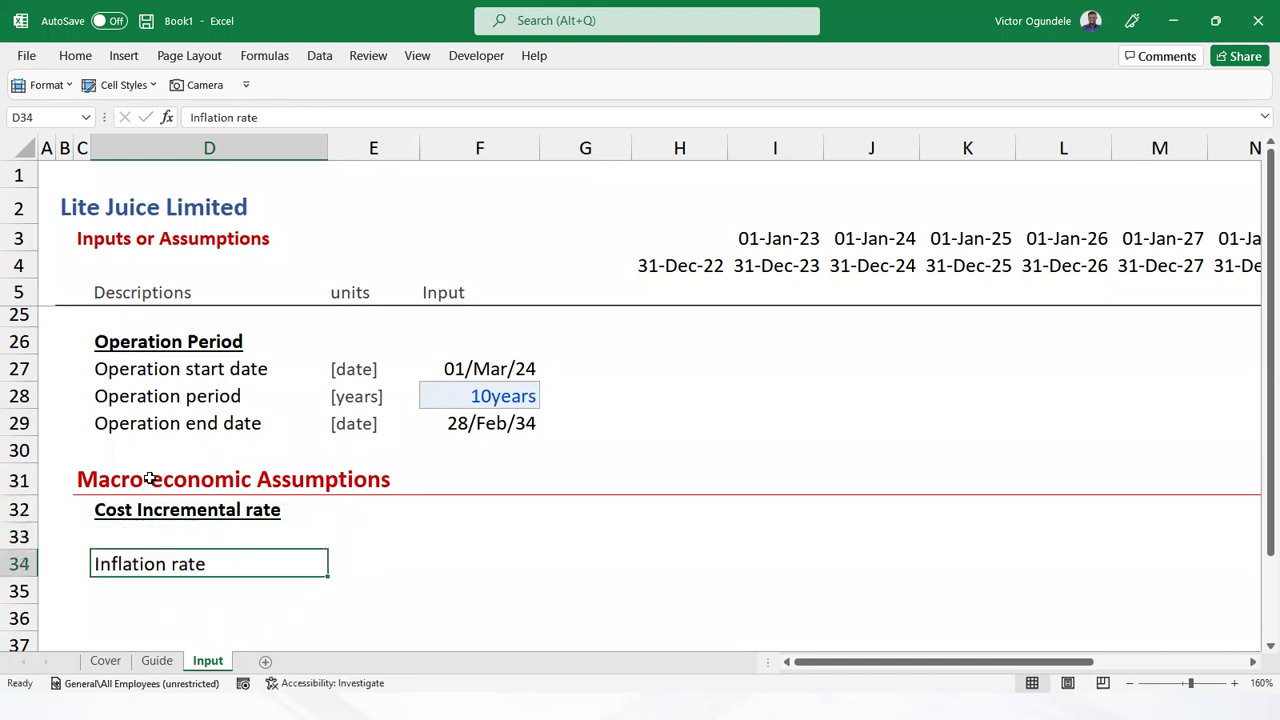
# Start a year counter in I33 with the formula =H33+1
pyautogui.press('Up')
pyautogui.press('Right')
pyautogui.press('Right')
pyautogui.press('Right')
pyautogui.press('Right')
pyautogui.press('Right')
pyautogui.press('Right')
pyautogui.press('Left')
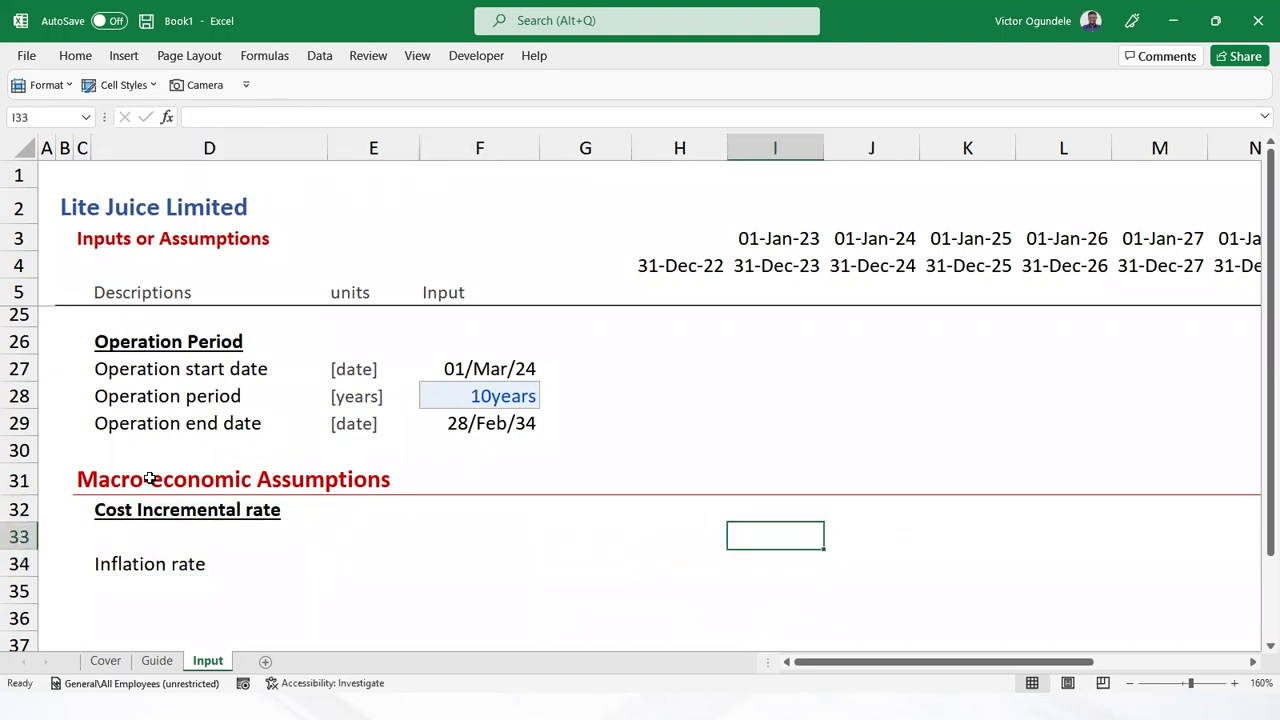
pyautogui.write('a')
pyautogui.press('Escape')
pyautogui.write('=')
pyautogui.press('Left')
pyautogui.write('+1')
pyautogui.hotkey('ctrl', 'Return')
# Fill the year counter formula from I33 across to S33
pyautogui.hotkey('shift', 'Right')
pyautogui.hotkey('shift', 'Right')
pyautogui.hotkey('shift', 'Right')
pyautogui.hotkey('shift', 'Right')
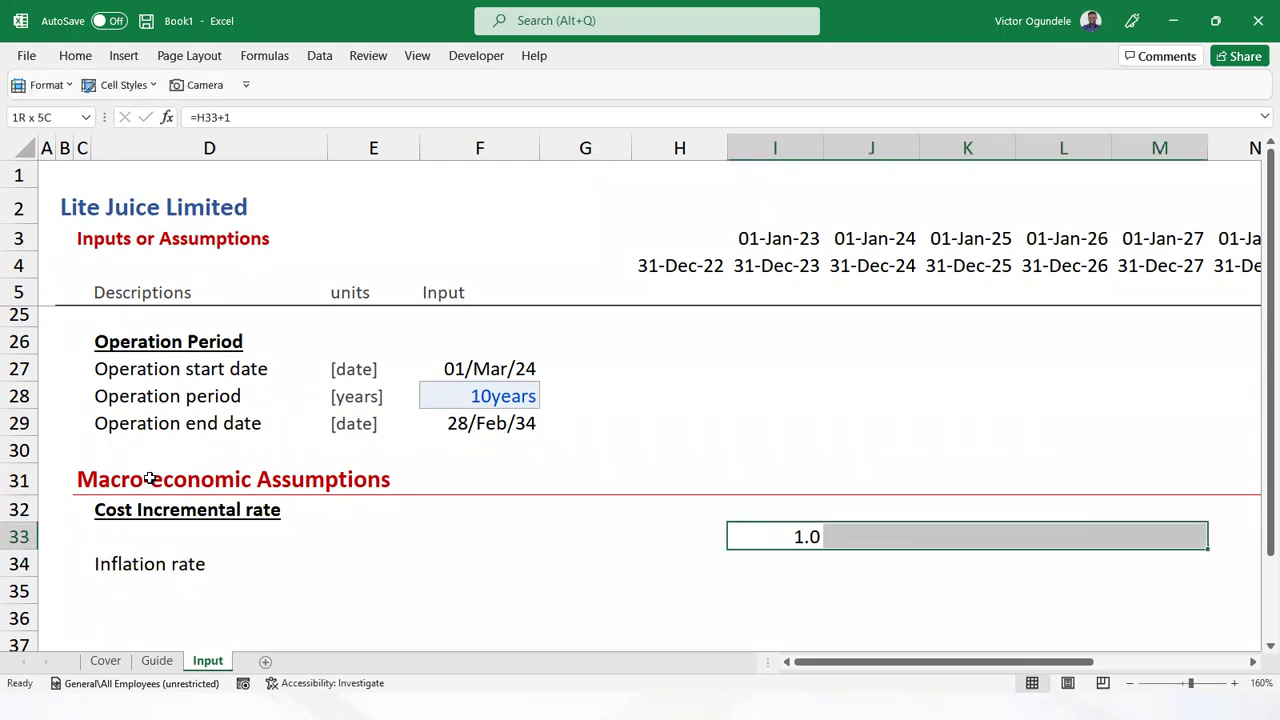
pyautogui.hotkey('shift', 'Right')
pyautogui.hotkey('shift', 'Right')
pyautogui.hotkey('shift', 'Right')
pyautogui.hotkey('shift', 'Right')
pyautogui.hotkey('shift', 'Right')
pyautogui.hotkey('shift', 'Right')
pyautogui.hotkey('ctrl', 'r')
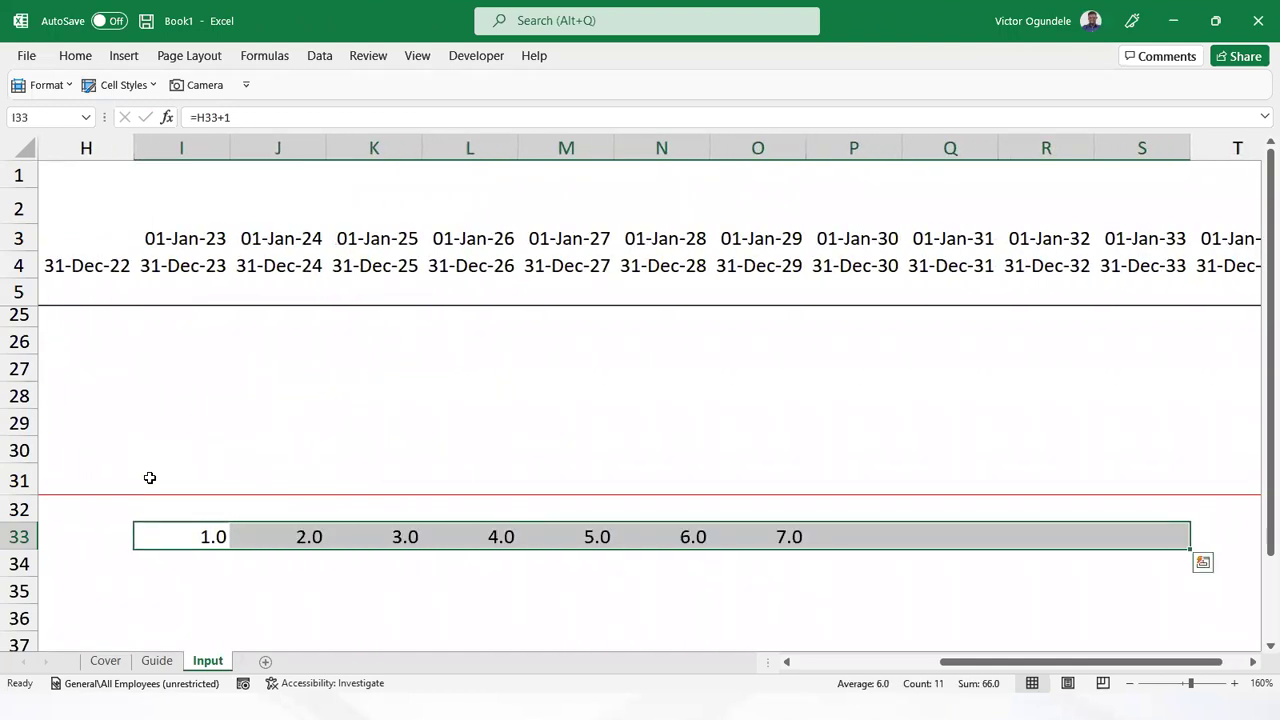
pyautogui.press('Home')
pyautogui.keyDown('ctrl'); pyautogui.scroll(-2, 148, 479); pyautogui.keyUp('ctrl')
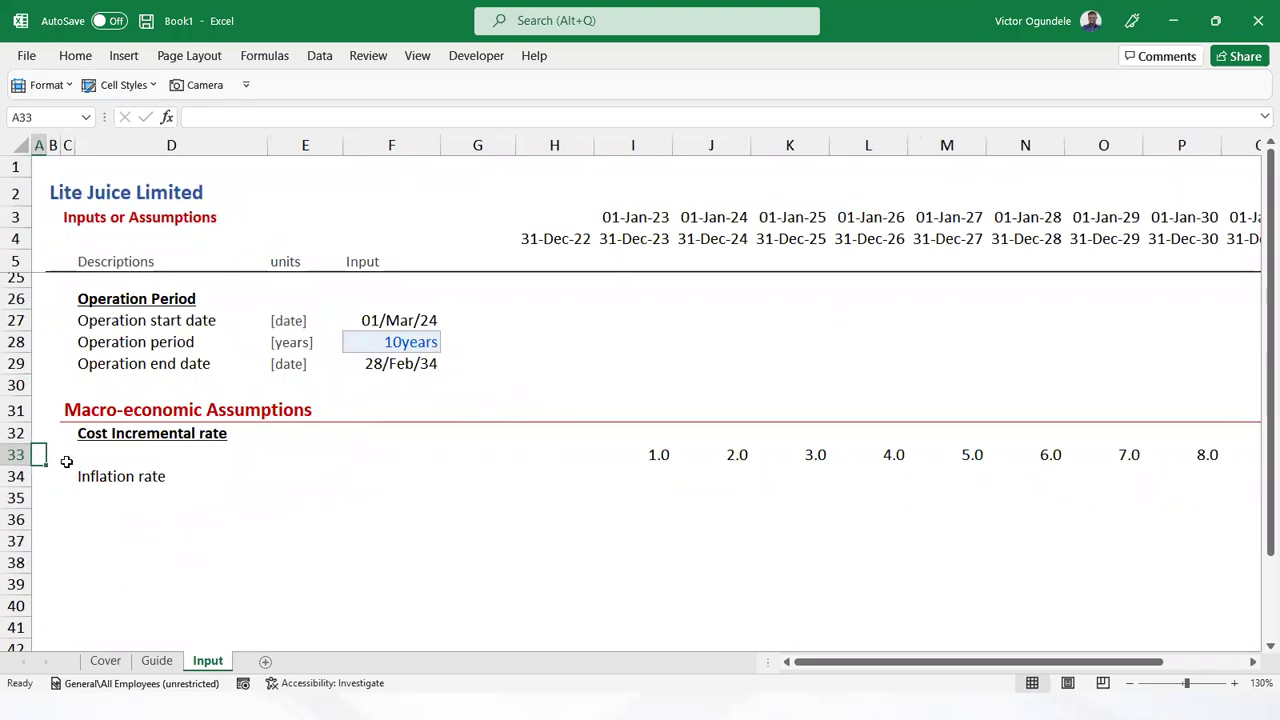
pyautogui.click(119, 476)
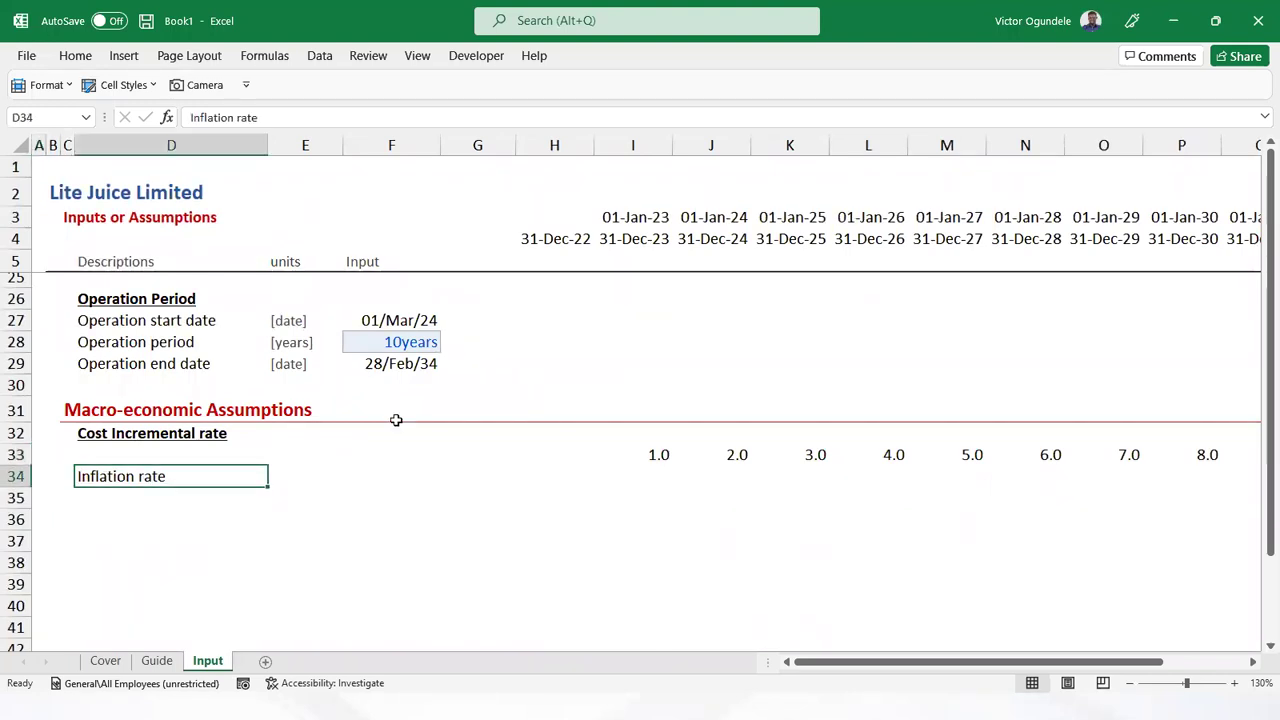
pyautogui.click(541, 217)
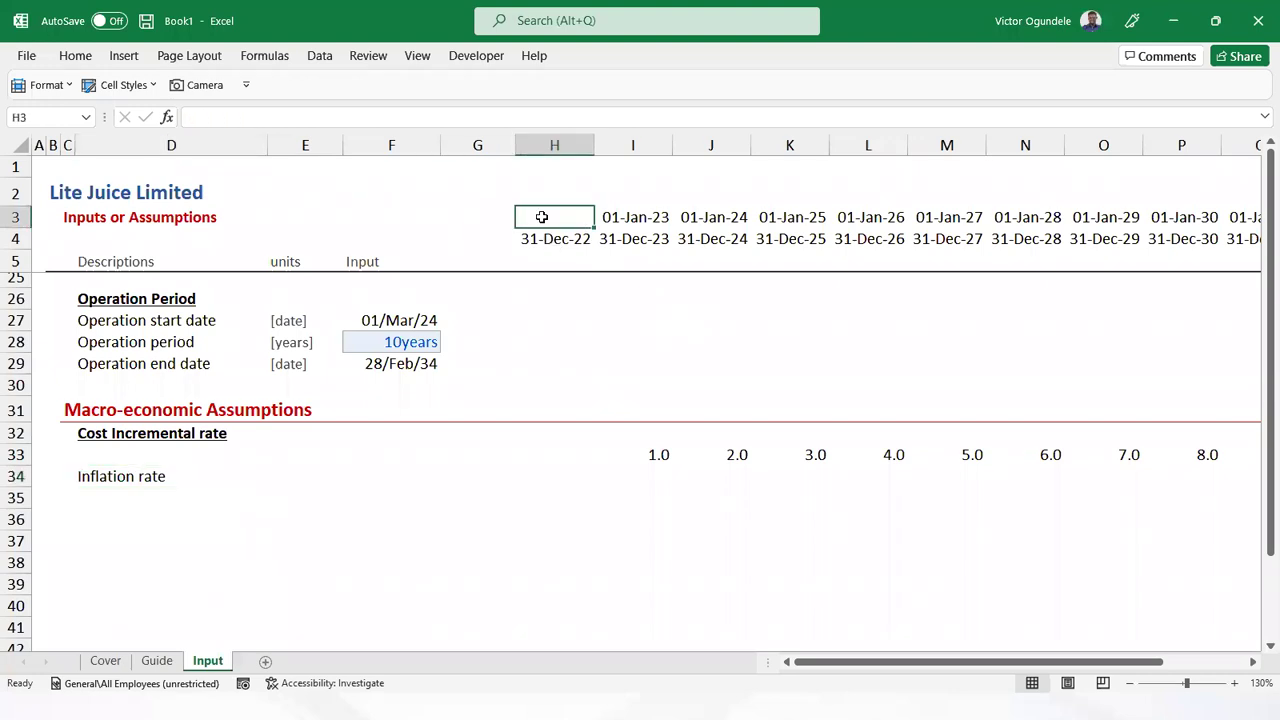
pyautogui.hotkey('shift', 'Down')
pyautogui.hotkey('shift', 'Right')
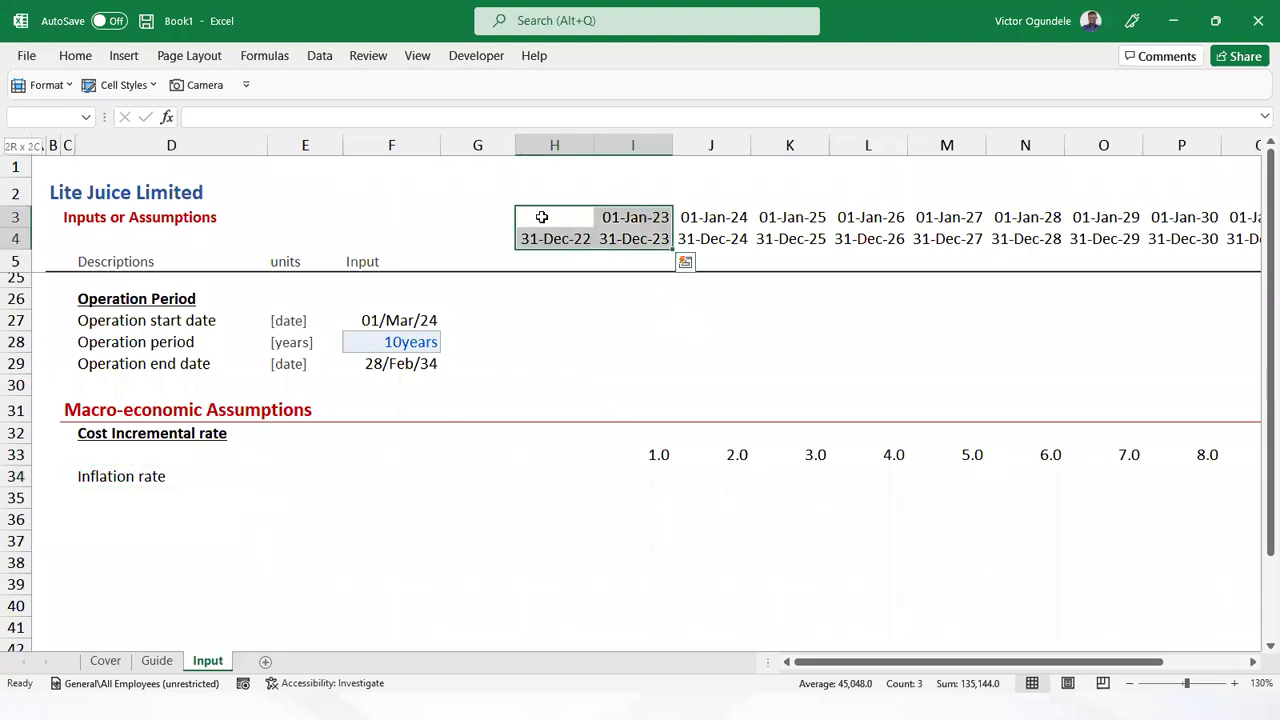
pyautogui.hotkey('ctrl', 'shift', 'Right')
pyautogui.hotkey('ctrl', 'Left')
pyautogui.press('Right')
pyautogui.press('Right')
pyautogui.press('Right')
pyautogui.press('Right')
pyautogui.press('End')
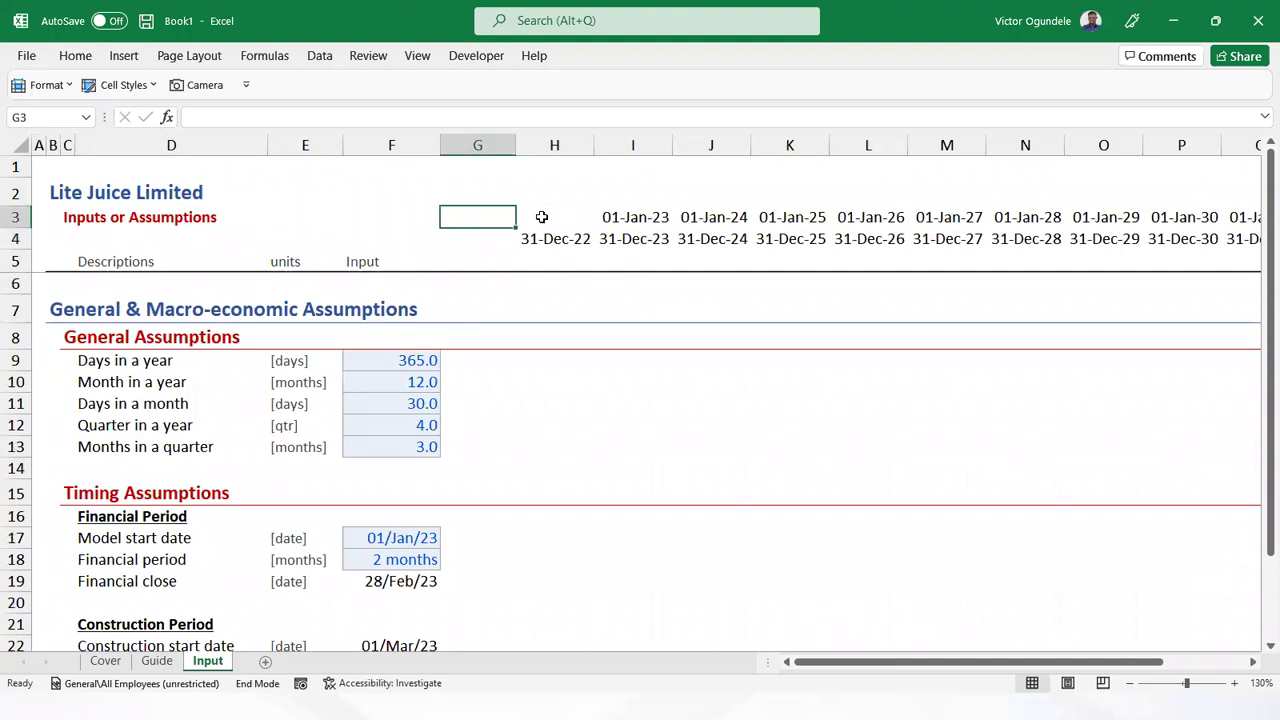
pyautogui.press('pagedown')
pyautogui.press('Down')
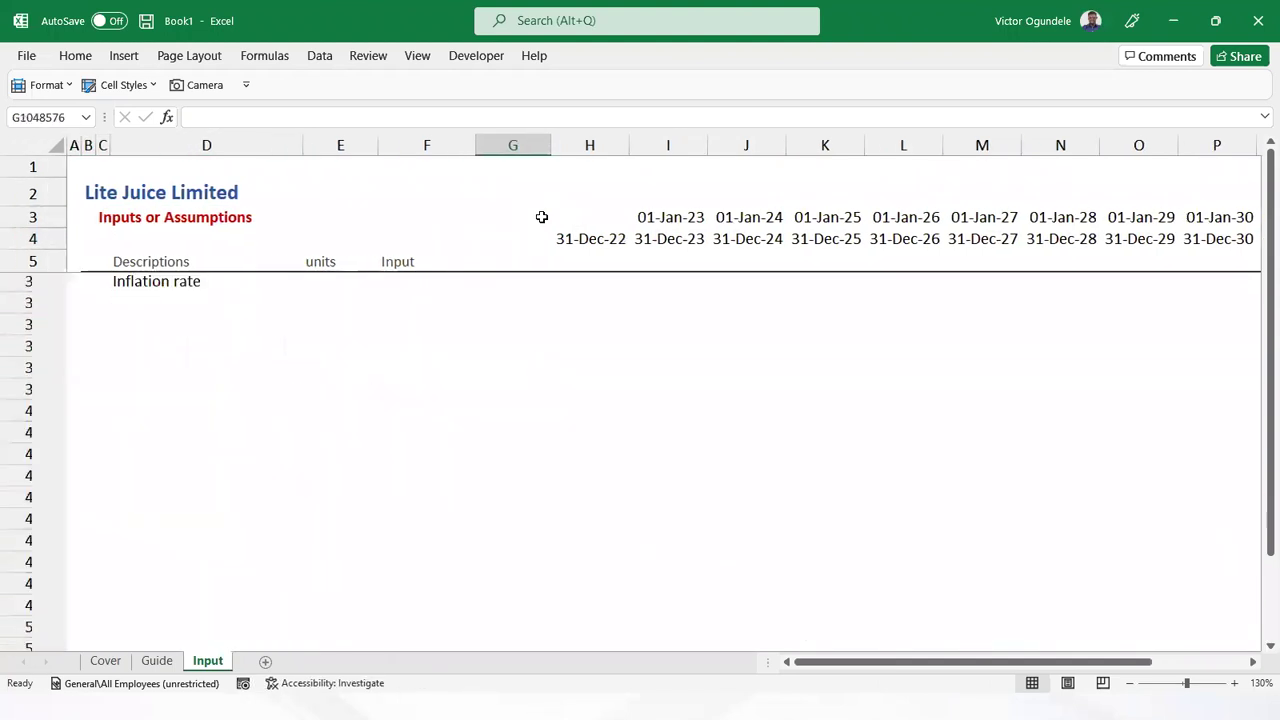
pyautogui.hotkey('ctrl', 'Home')
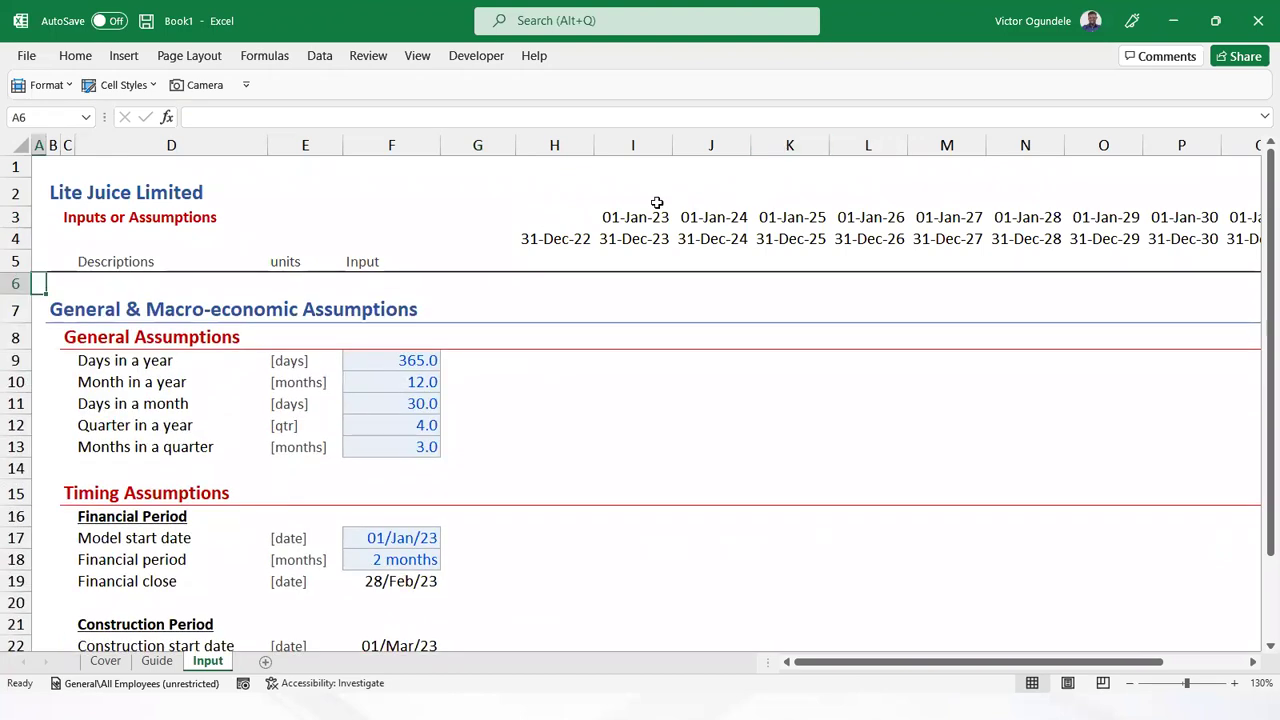
# Delete the timeline's start and end dates from header rows 3 and 4, from column H onward
pyautogui.click(583, 222)
pyautogui.hotkey('shift', 'Down')
pyautogui.hotkey('shift', 'Right')
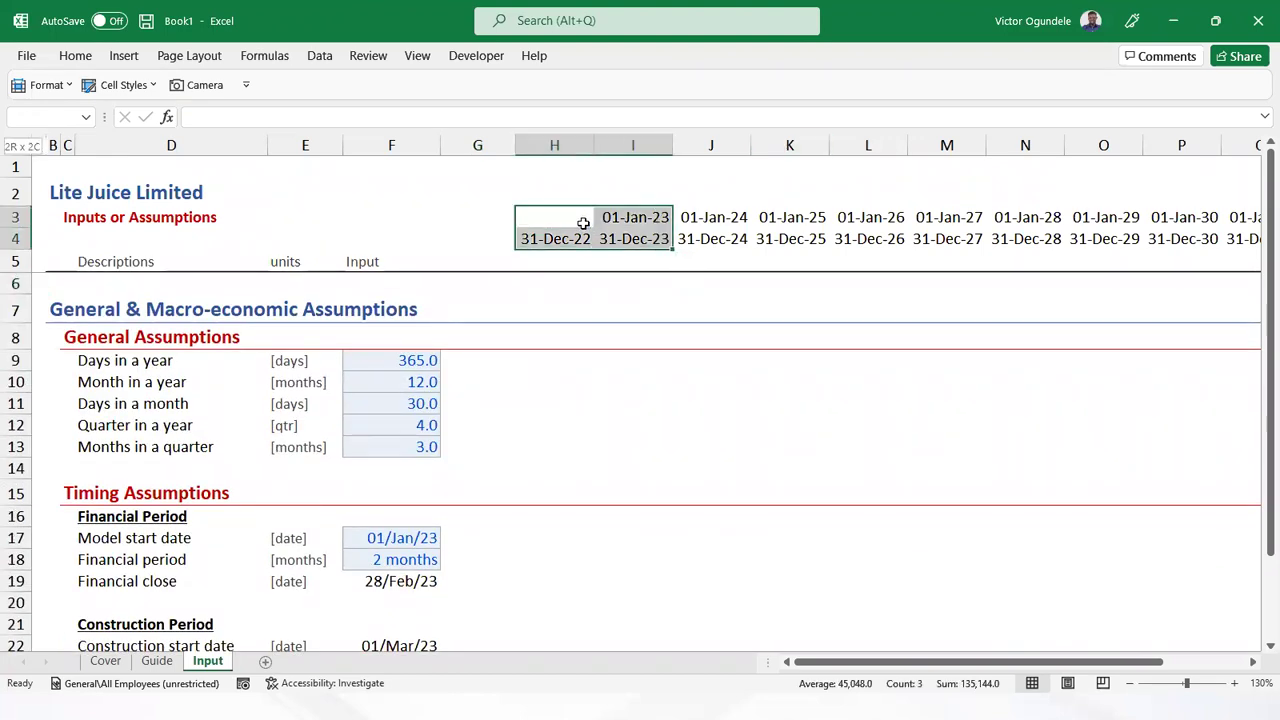
pyautogui.hotkey('ctrl', 'shift', 'Right')
pyautogui.press('Delete')
pyautogui.hscroll(-3, 405, 480)
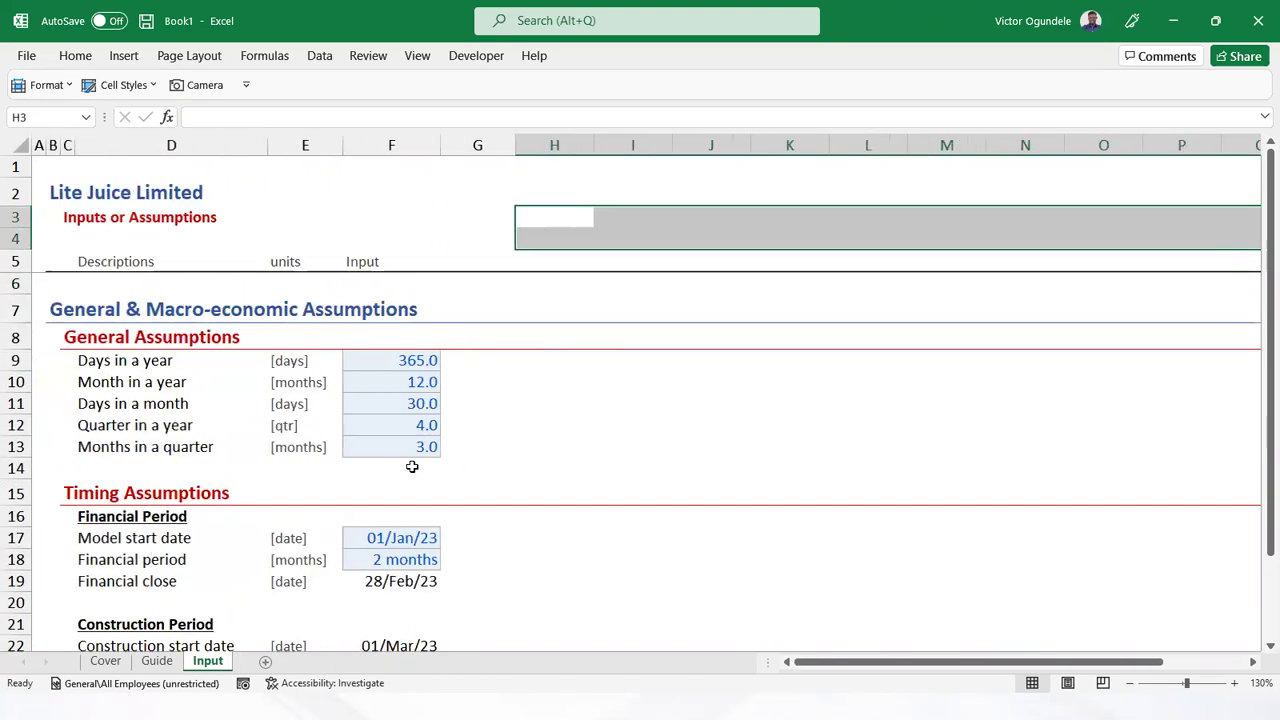
# Apply the custom number format "Year "0 to the year counters in I33:S33
pyautogui.scroll(-4, 465, 486)
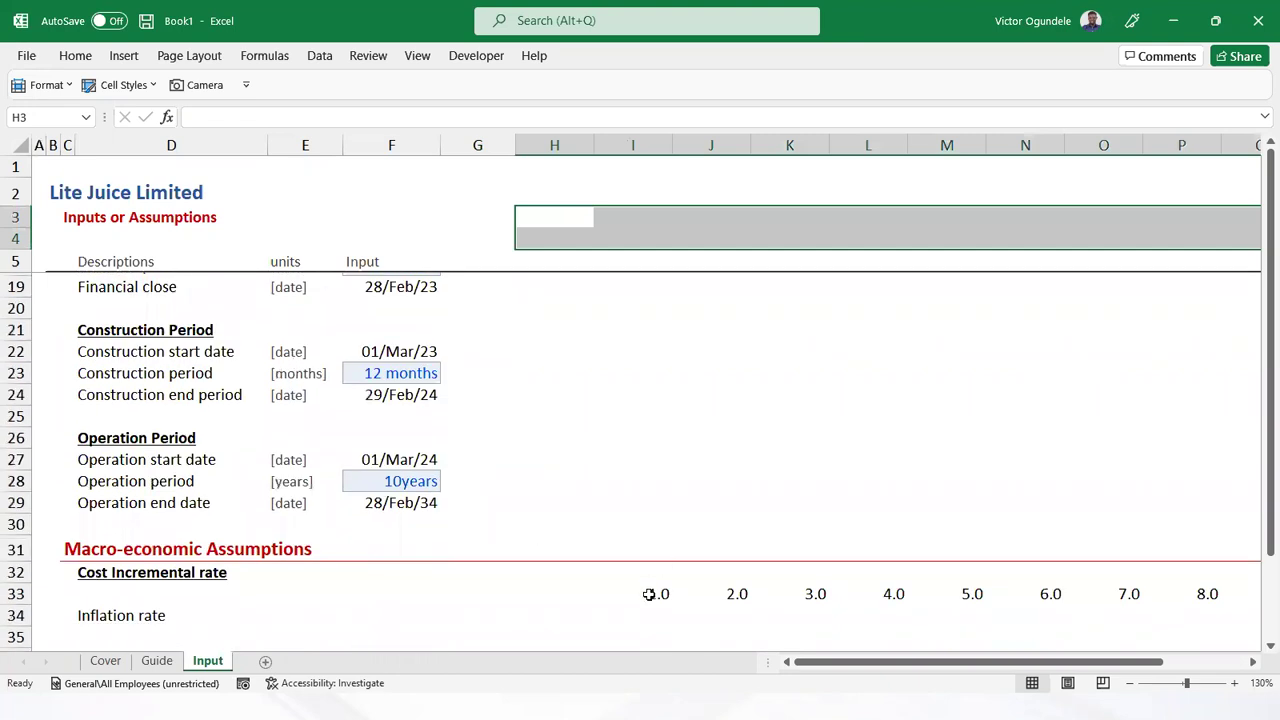
pyautogui.click(648, 594)
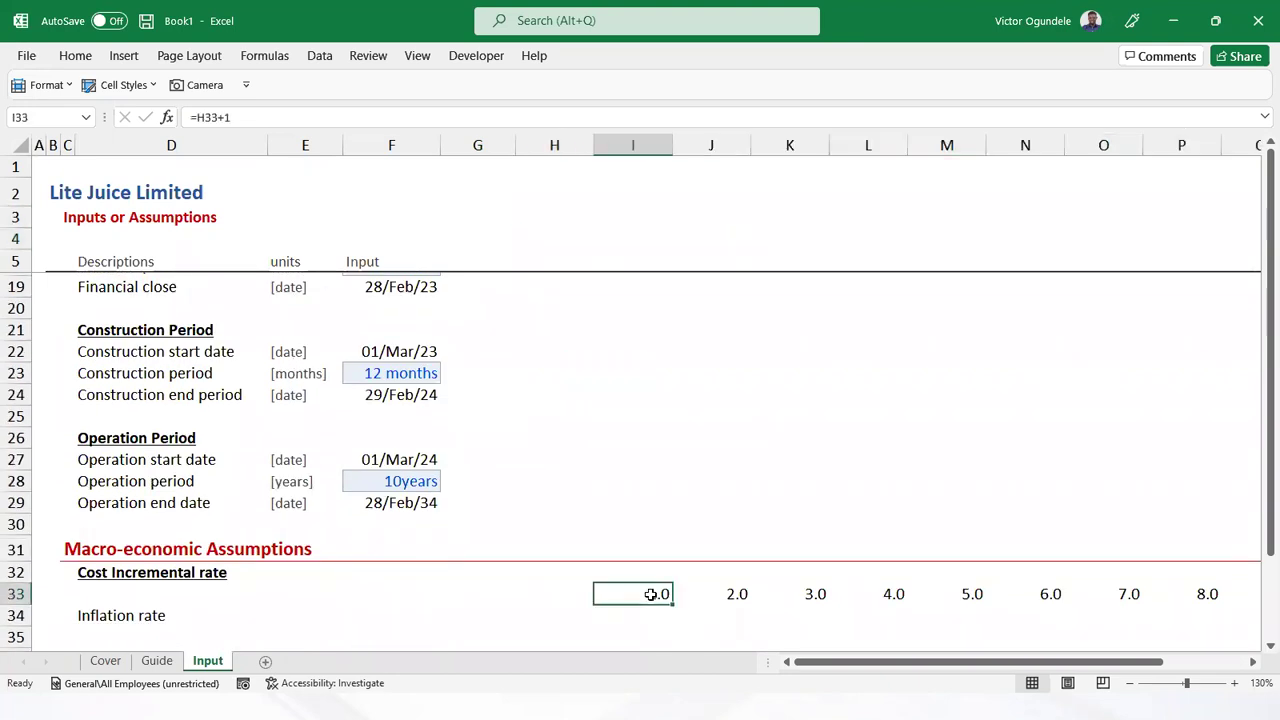
pyautogui.hotkey('ctrl', 'shift', 'Right')
pyautogui.hotkey('ctrl', '1')
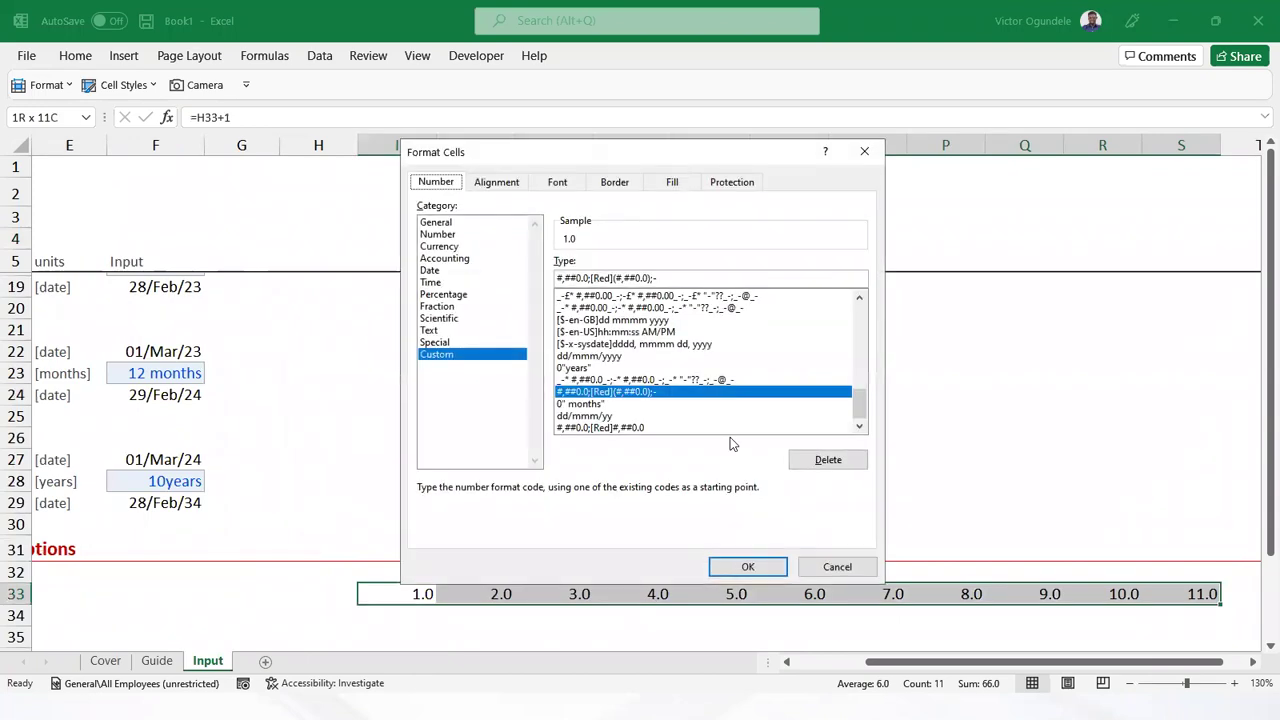
pyautogui.moveTo(864, 398); pyautogui.dragTo(862, 312)
pyautogui.click(575, 307)
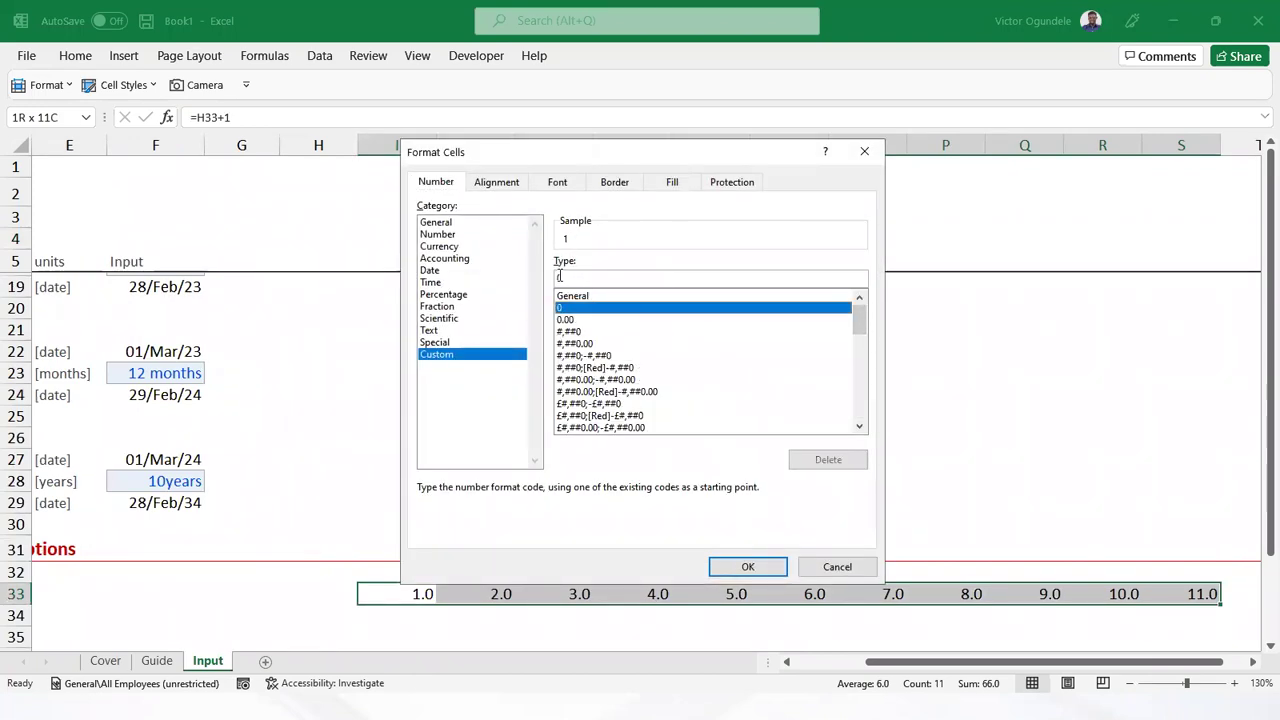
pyautogui.write('Ye')
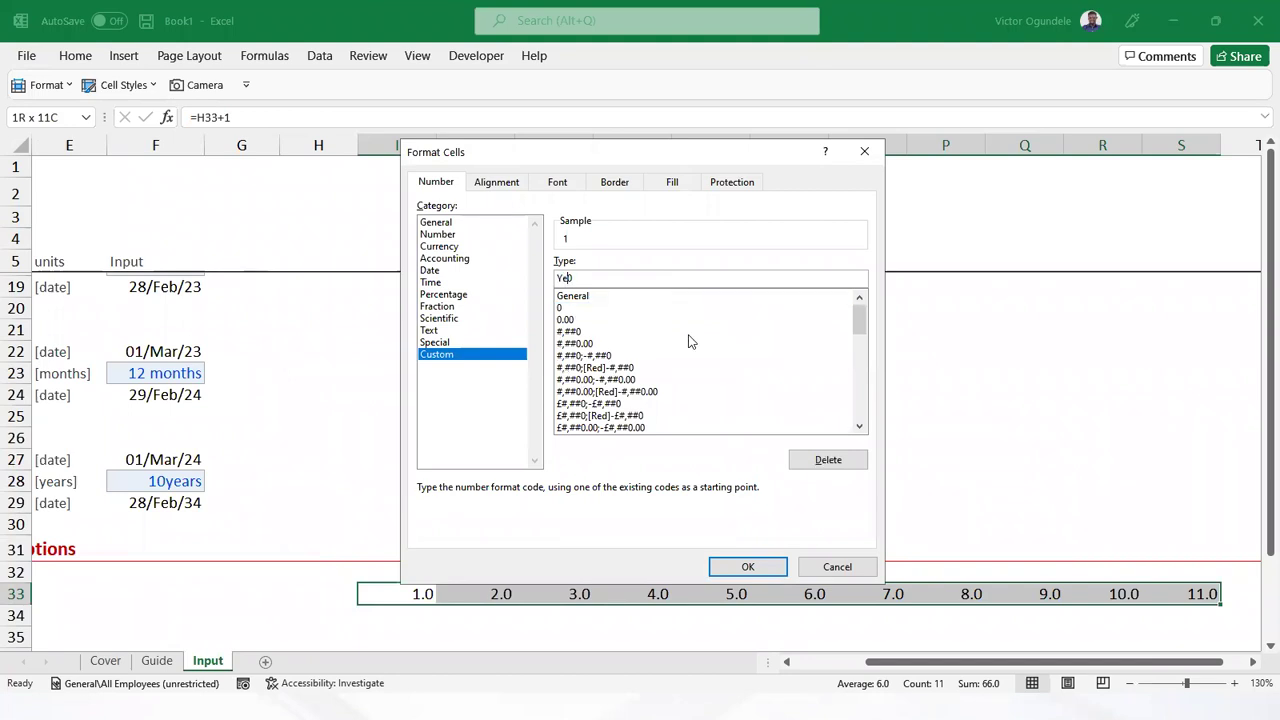
pyautogui.press('BackSpace')
pyautogui.press('BackSpace')
pyautogui.write('@')
pyautogui.write('"Year "0')
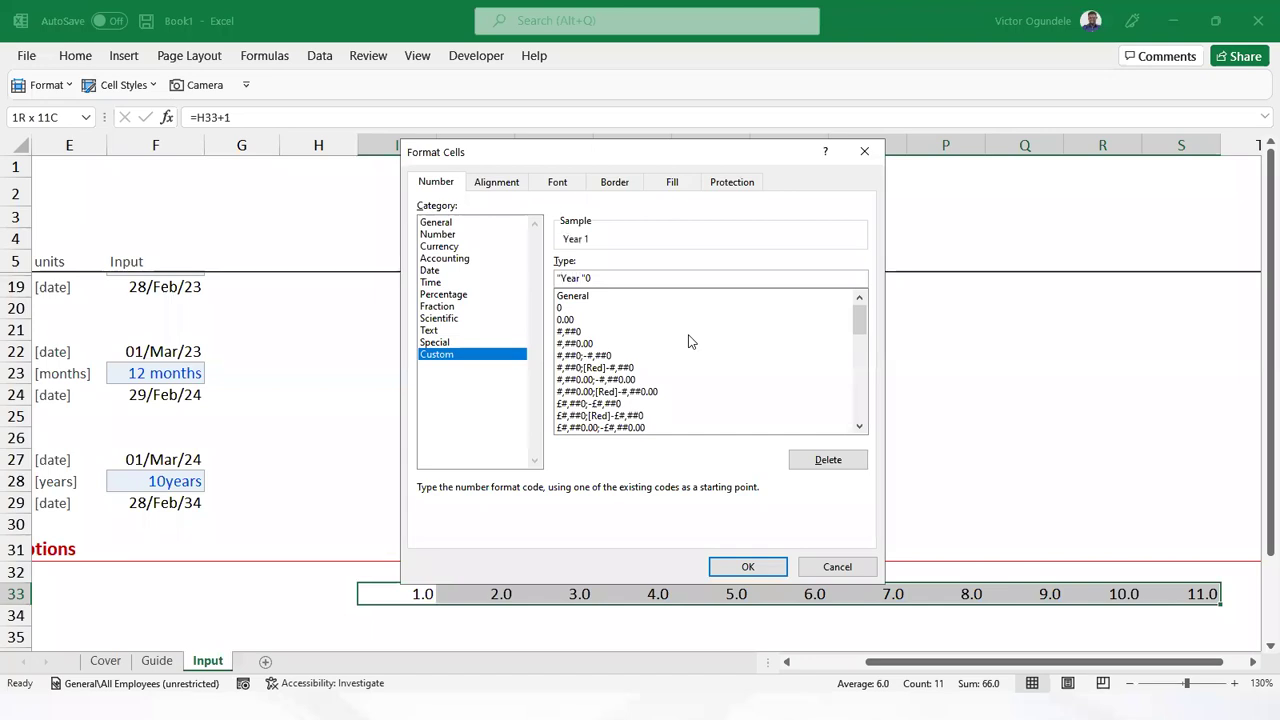
pyautogui.click(746, 567)
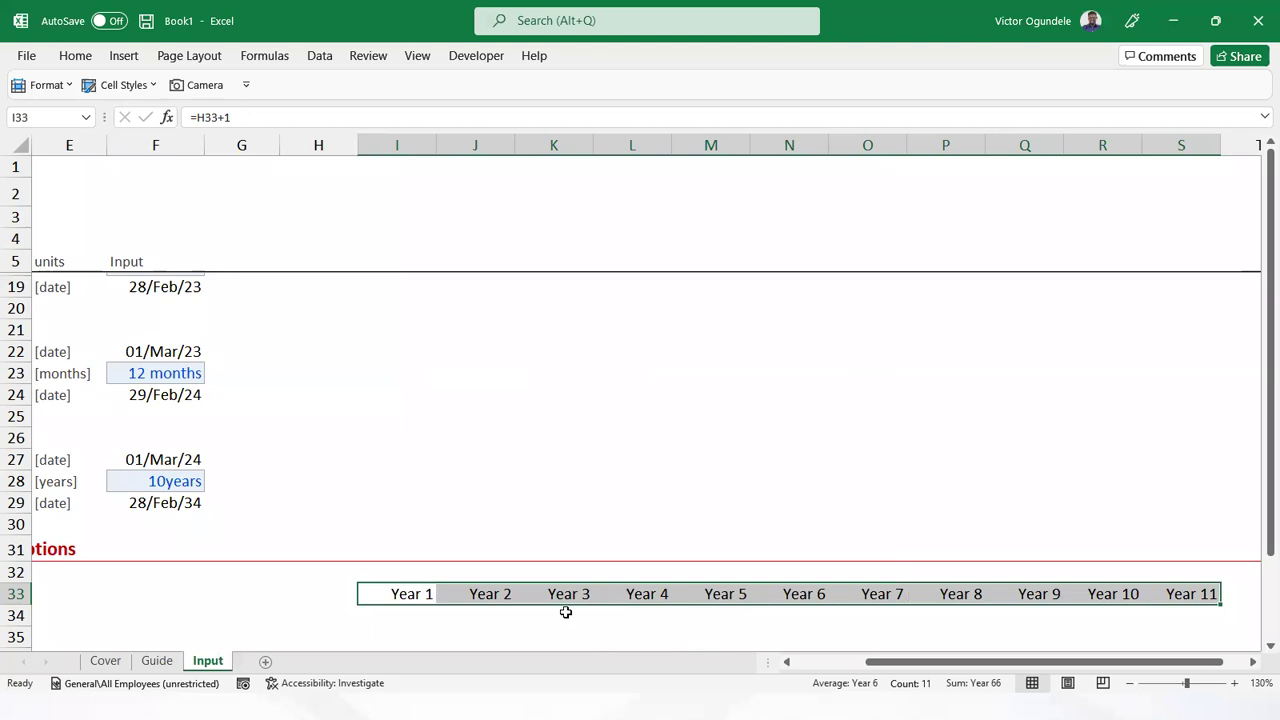
# Delete the surplus Year 11 counter in S33 so the row ends at Year 10
pyautogui.hotkey('ctrl', 'Right')
pyautogui.press('Delete')
pyautogui.press('Left')
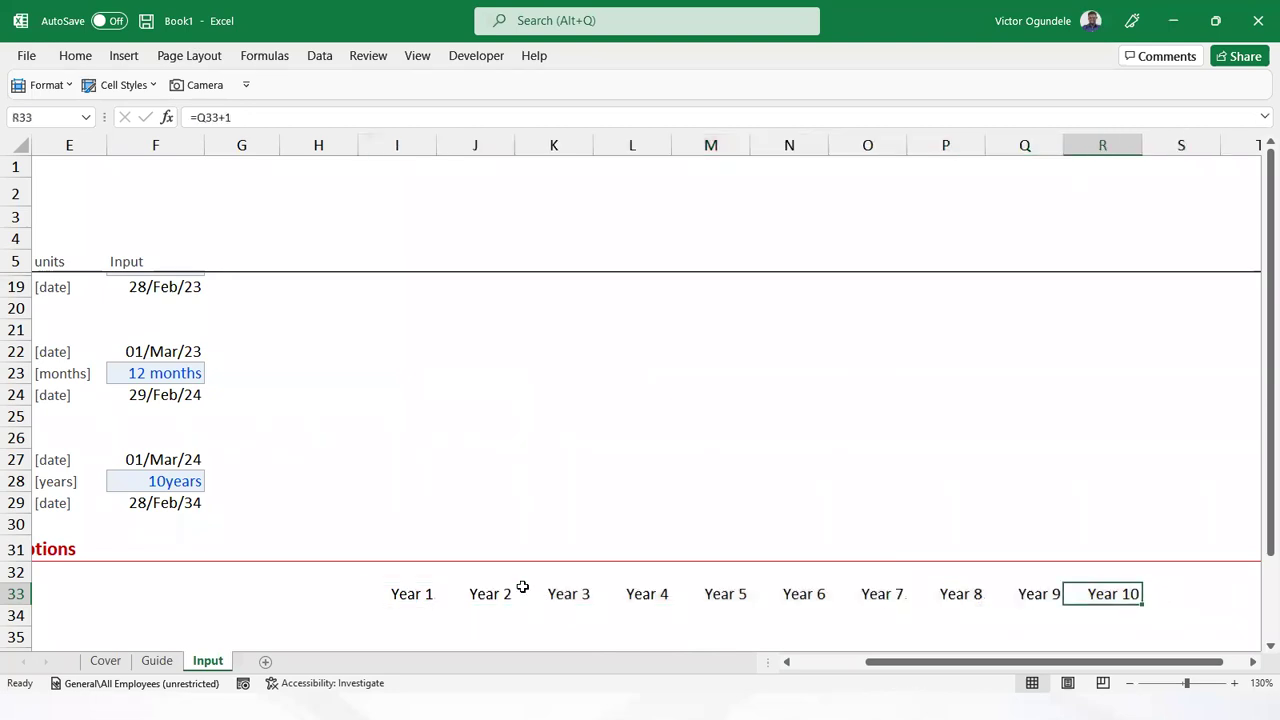
# Apply the Input cell style to the inflation rate cells I34:R34
pyautogui.press('Home')
pyautogui.scroll(-1, 522, 586)
pyautogui.press('Down')
pyautogui.press('Right')
pyautogui.press('Right')
pyautogui.press('Right')
pyautogui.press('Right')
pyautogui.press('Right')
pyautogui.press('Right')
pyautogui.press('Right')
pyautogui.press('Right')
pyautogui.hotkey('shift', 'Right')
pyautogui.hotkey('shift', 'Right')
pyautogui.hotkey('shift', 'Right')
pyautogui.hotkey('shift', 'Right')
pyautogui.hotkey('shift', 'Right')
pyautogui.hotkey('shift', 'Right')
pyautogui.hotkey('shift', 'Right')
pyautogui.hotkey('shift', 'Right')
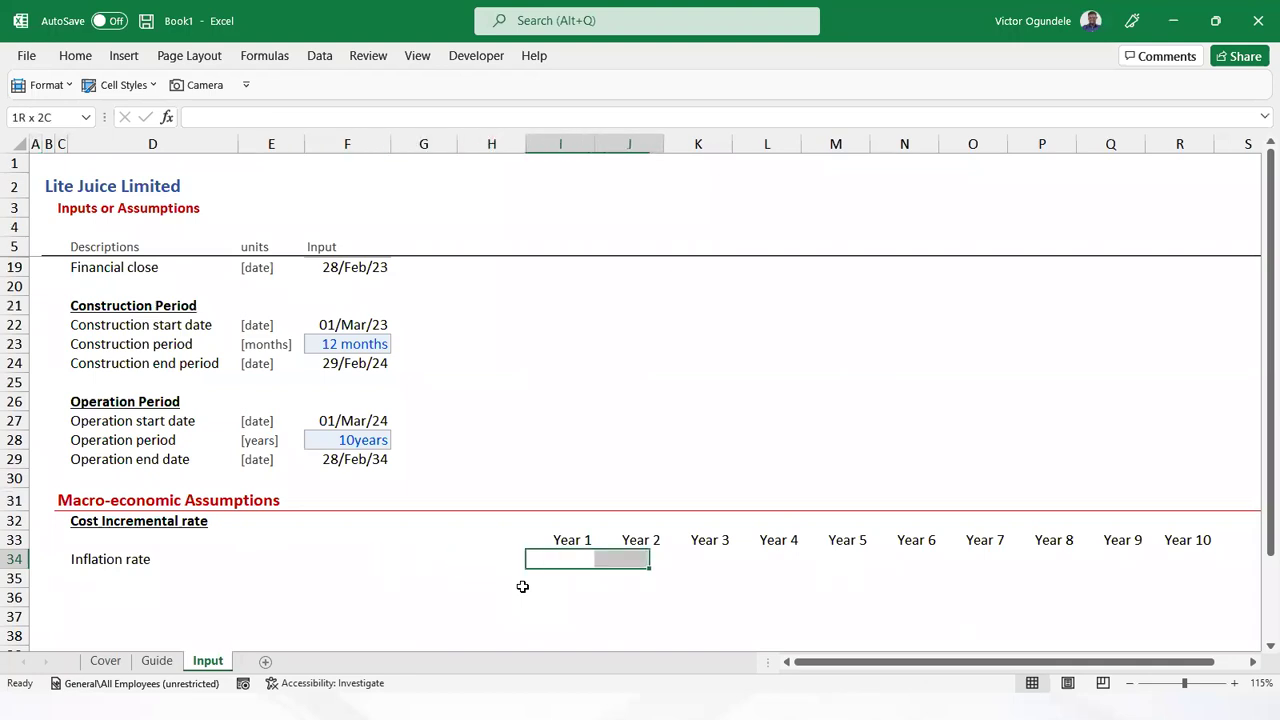
pyautogui.hotkey('shift', 'Right')
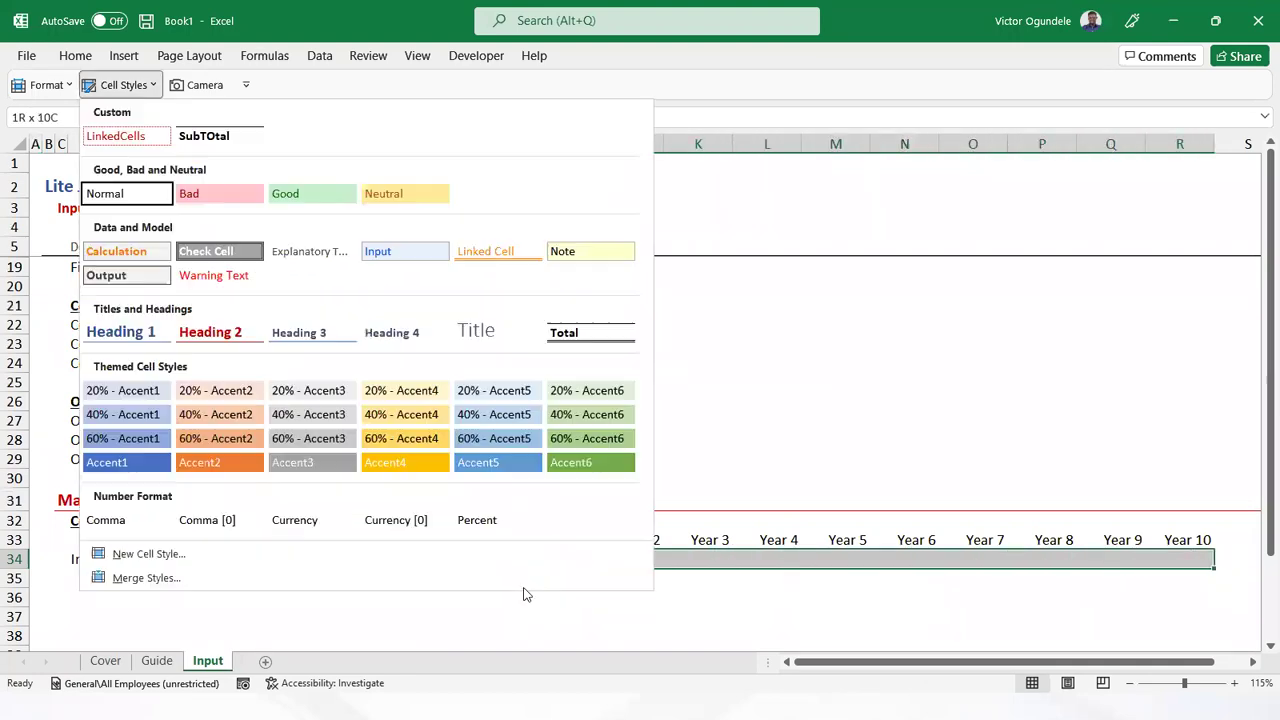
pyautogui.hotkey('alt', '2')
pyautogui.click(413, 268)
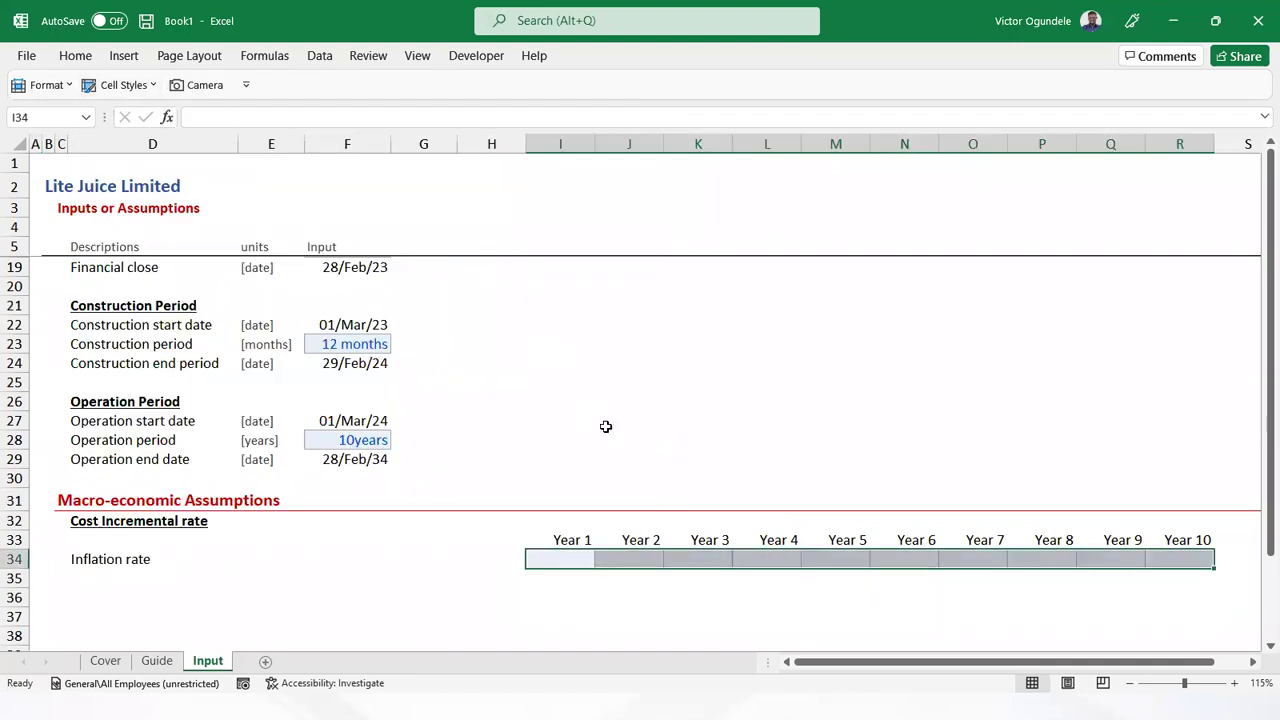
# Apply the Percent cell style to the inflation rate cells I34:R34
pyautogui.hotkey('alt', '2')
pyautogui.click(477, 522)
pyautogui.click(422, 558)
pyautogui.click(207, 558)
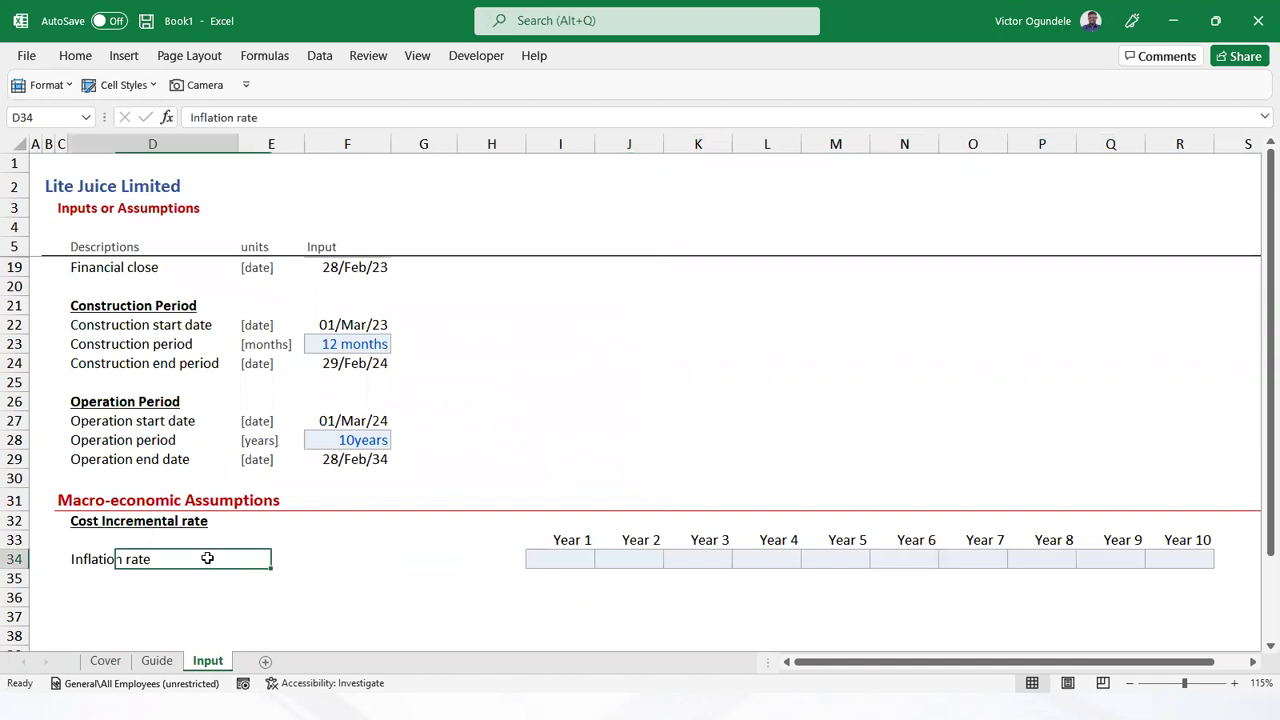
# Copy the unit cell E29 to E34 and change its text to [%] for the inflation rate
pyautogui.click(284, 558)
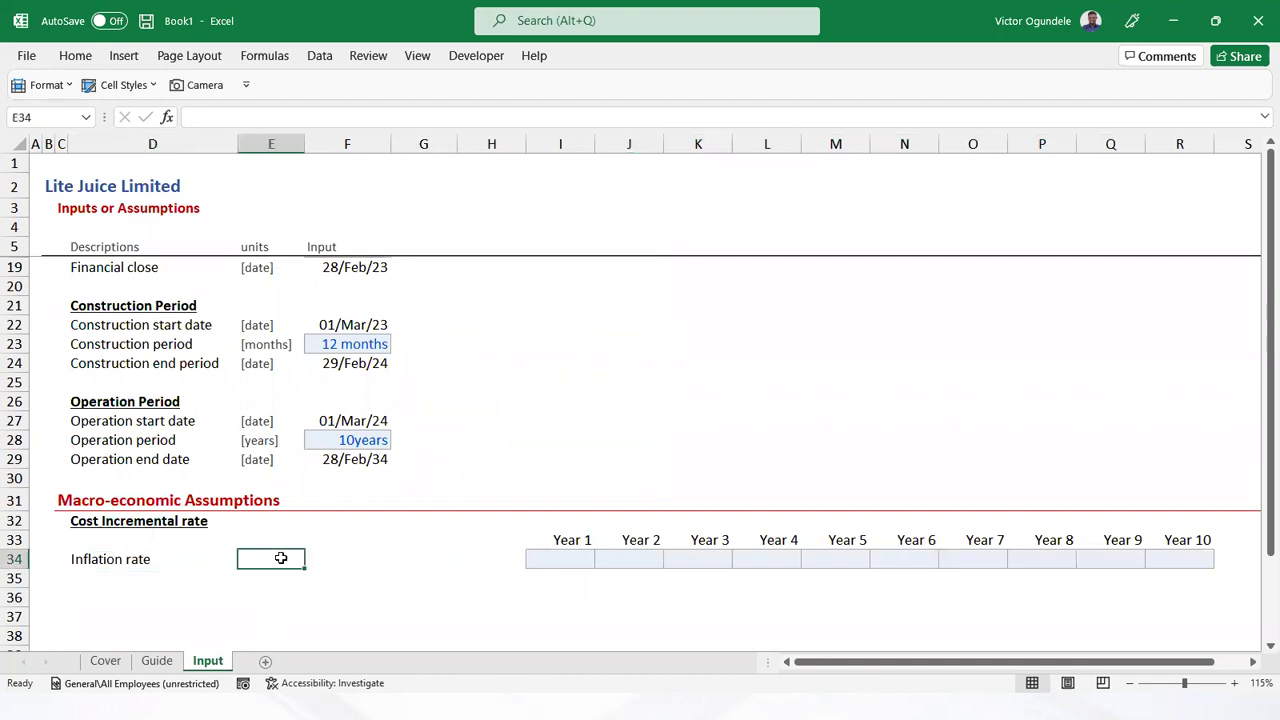
pyautogui.hotkey('ctrl', 'Up')
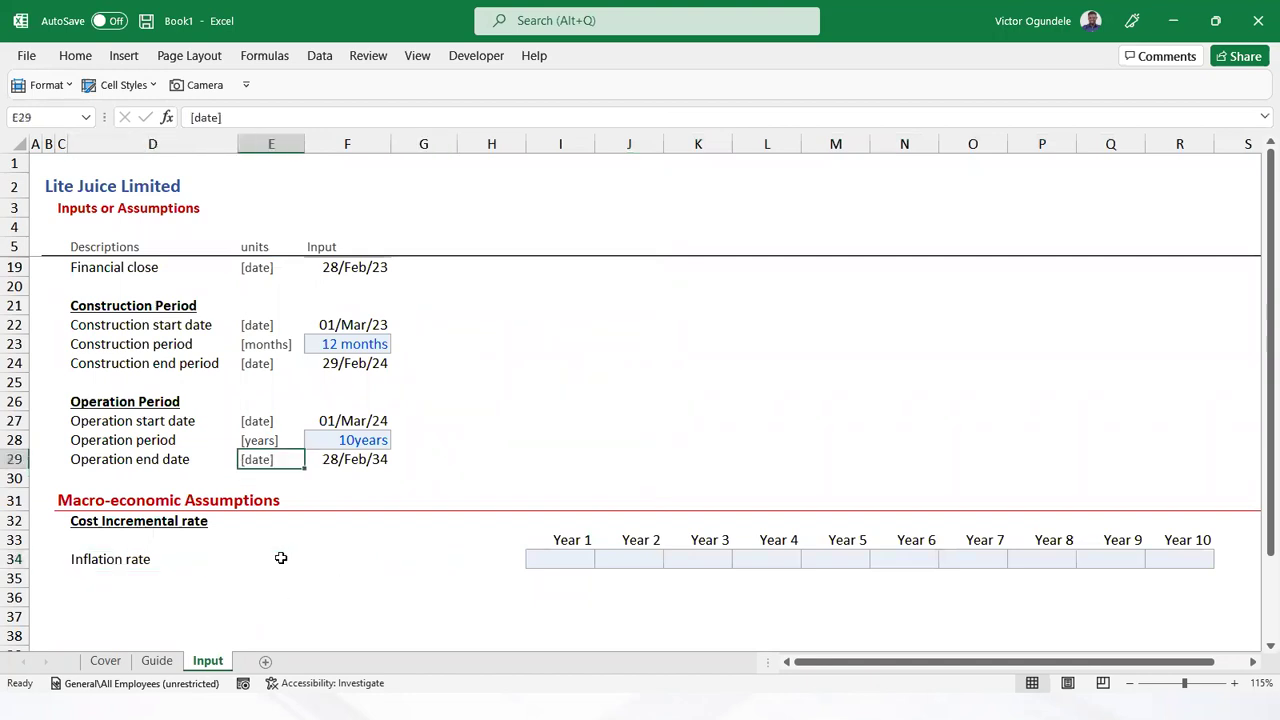
pyautogui.hotkey('ctrl', 'c')
pyautogui.press('Down')
pyautogui.press('Down')
pyautogui.press('Down')
pyautogui.press('Down')
pyautogui.press('Down')
pyautogui.hotkey('ctrl', 'v')
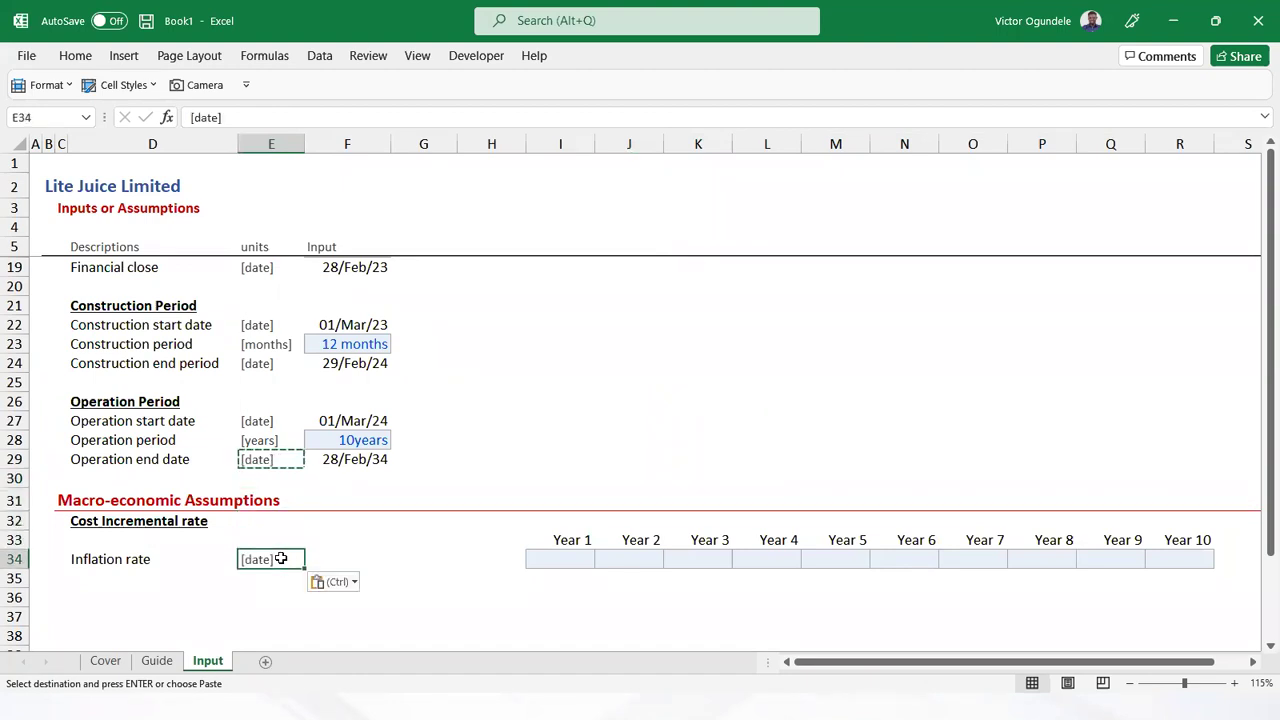
pyautogui.write('[%]')
pyautogui.hotkey('ctrl', 'Return')
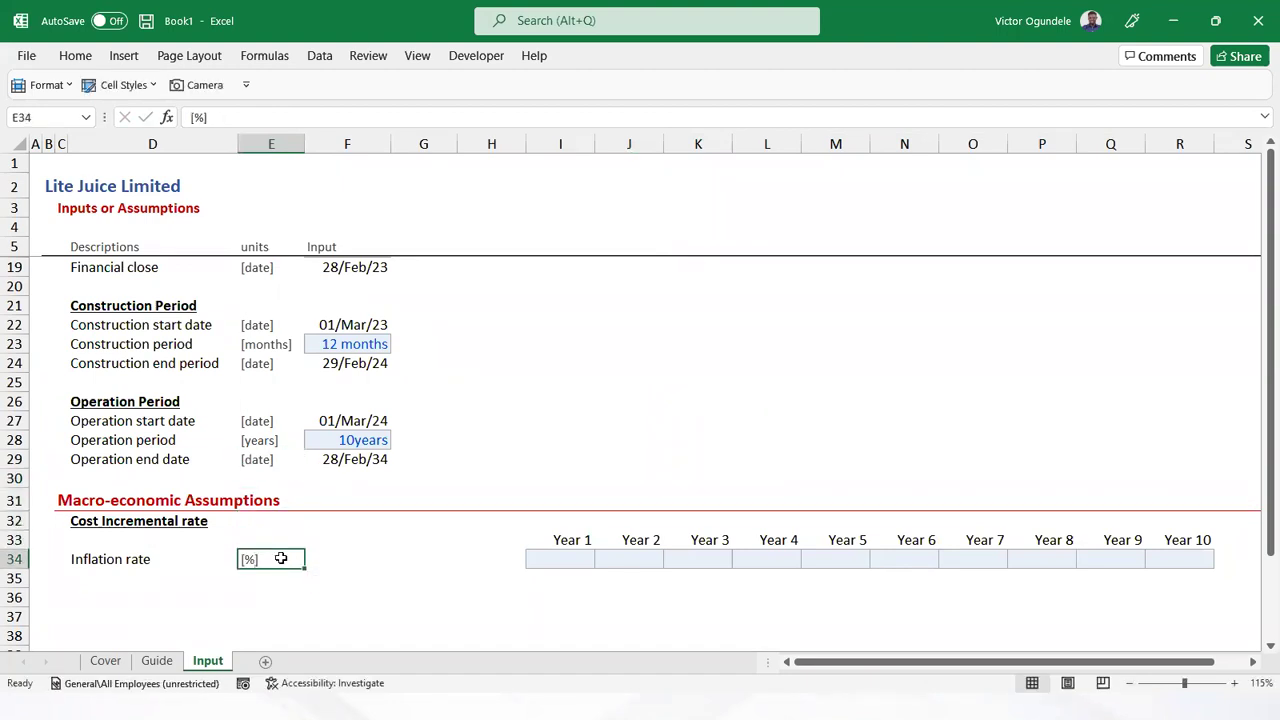
# Switch to Chrome and search Google for "nigeria inflation rate forecast for the next 5 years"
pyautogui.click(489, 522)
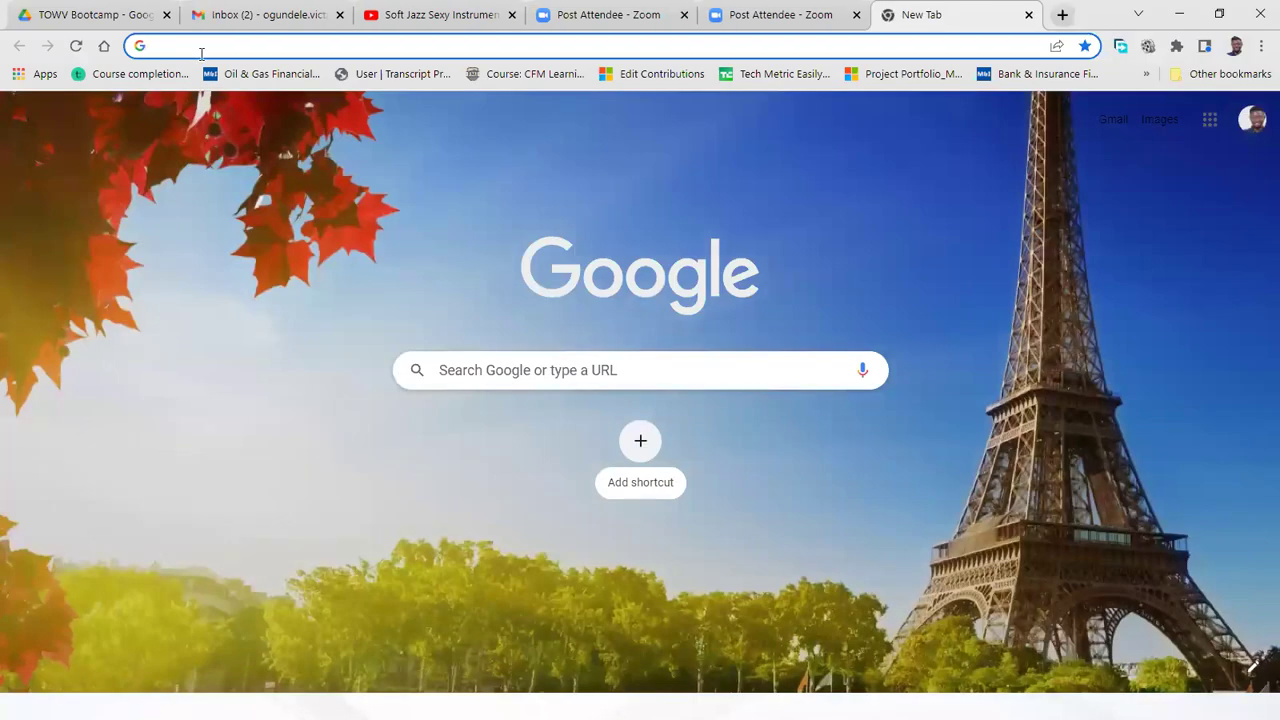
pyautogui.write('nigeria inflation rate forecast for the next ')
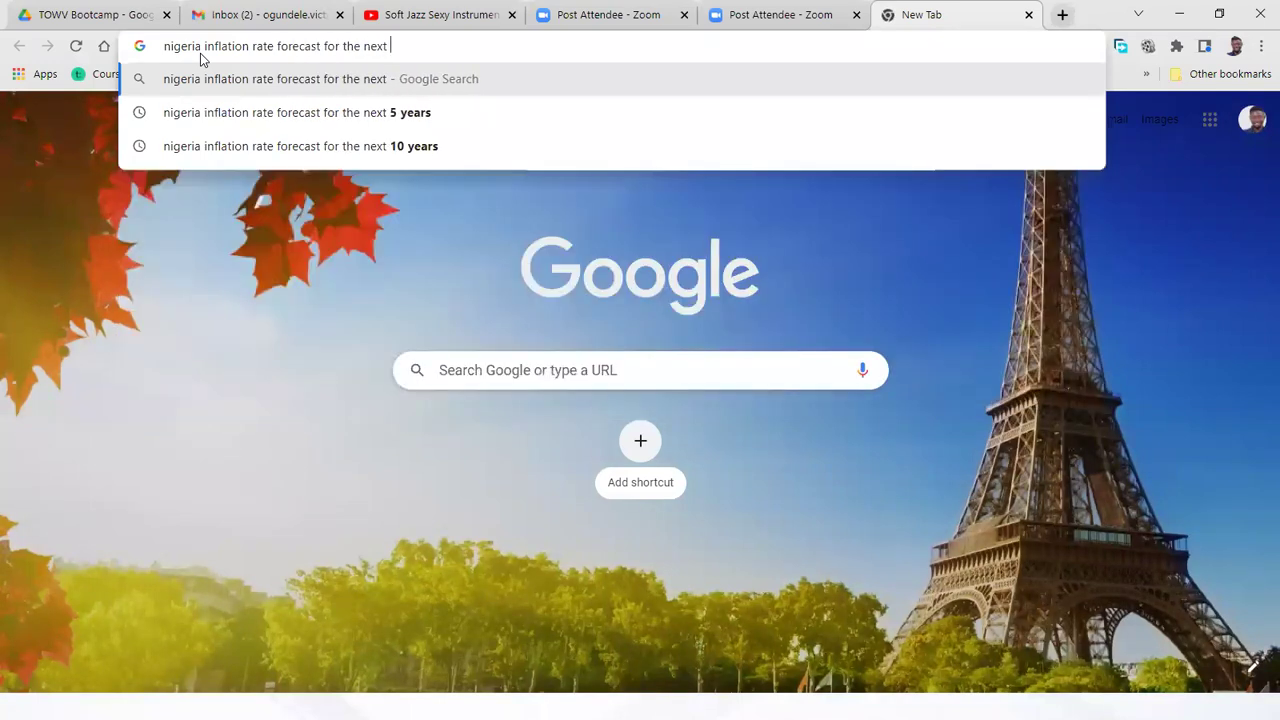
pyautogui.write('5 years')
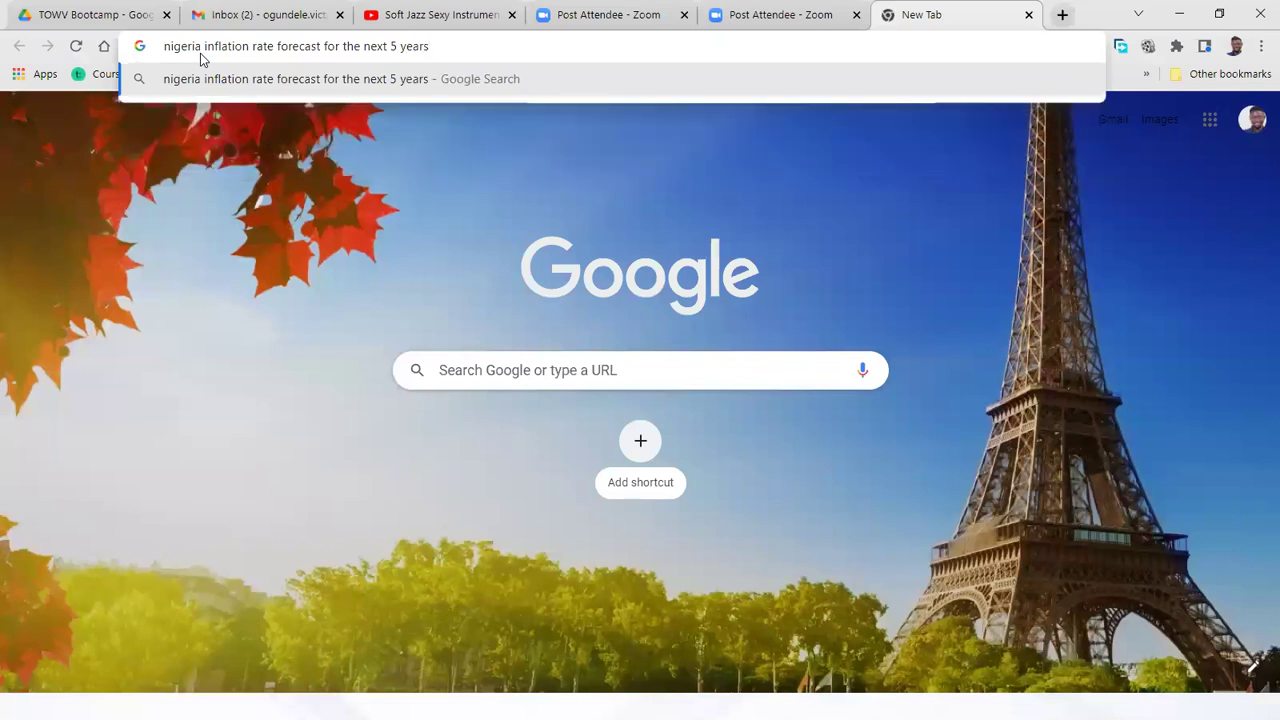
pyautogui.press('Return')
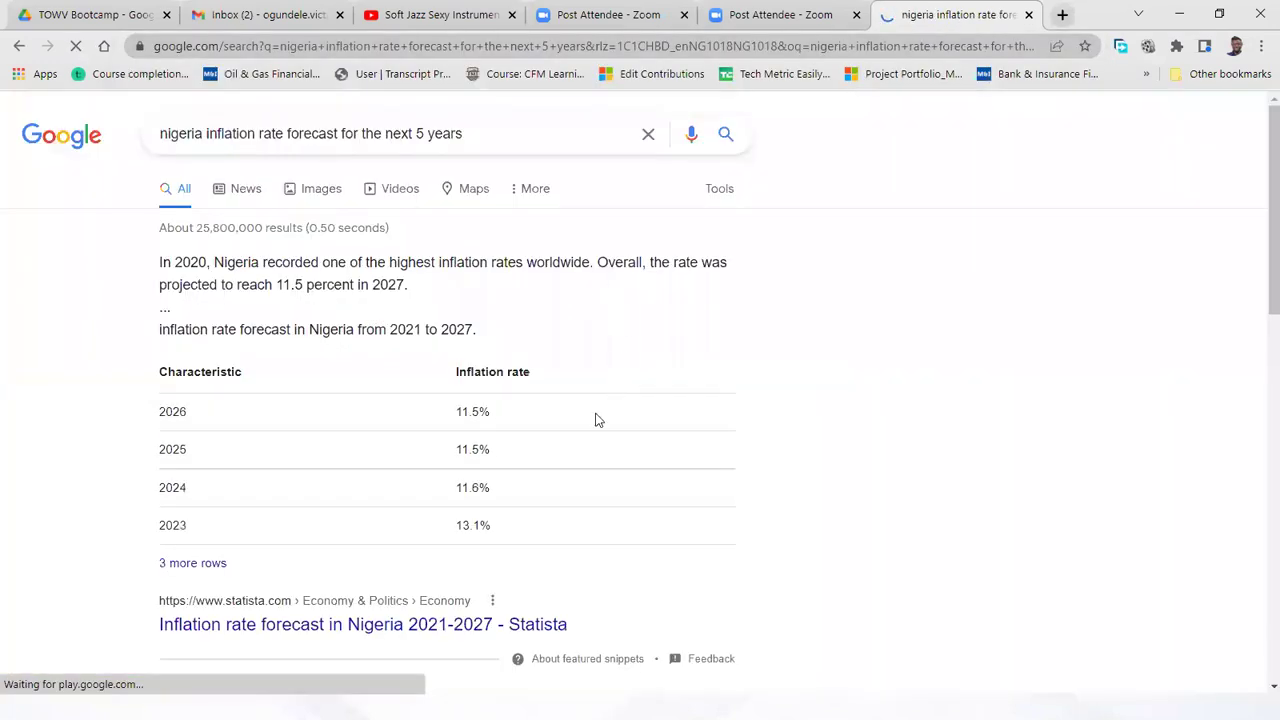
pyautogui.scroll(-1, 525, 466)
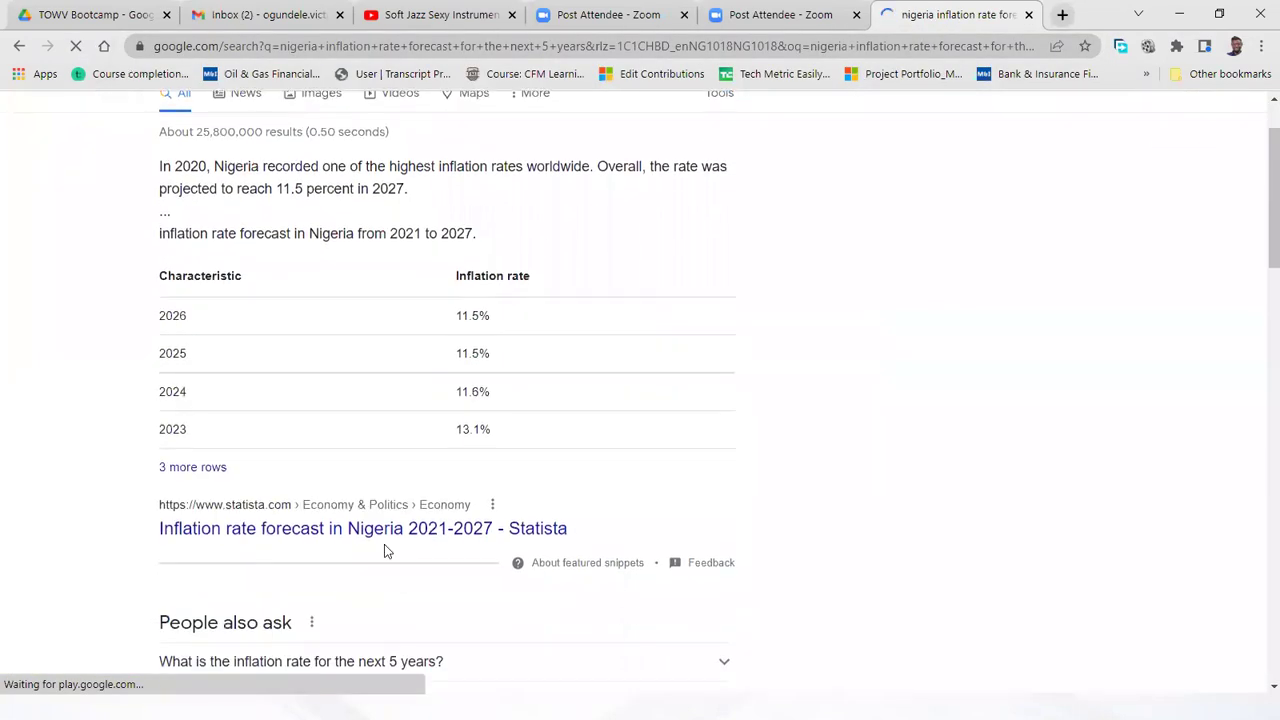
# Open Statista's Nigeria 2021-2027 inflation forecast, allow all cookies, and read the 2023 rate on the chart
pyautogui.click(314, 533)
pyautogui.scroll(-2, 560, 520)
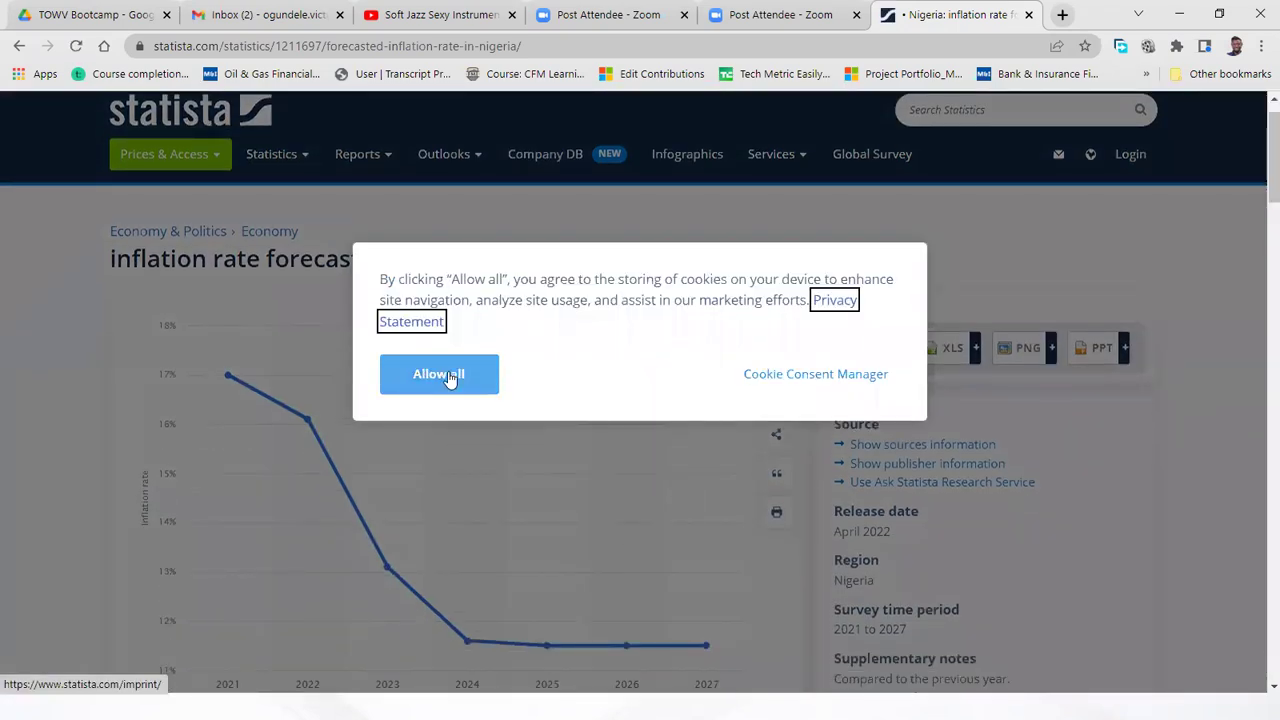
pyautogui.click(439, 374)
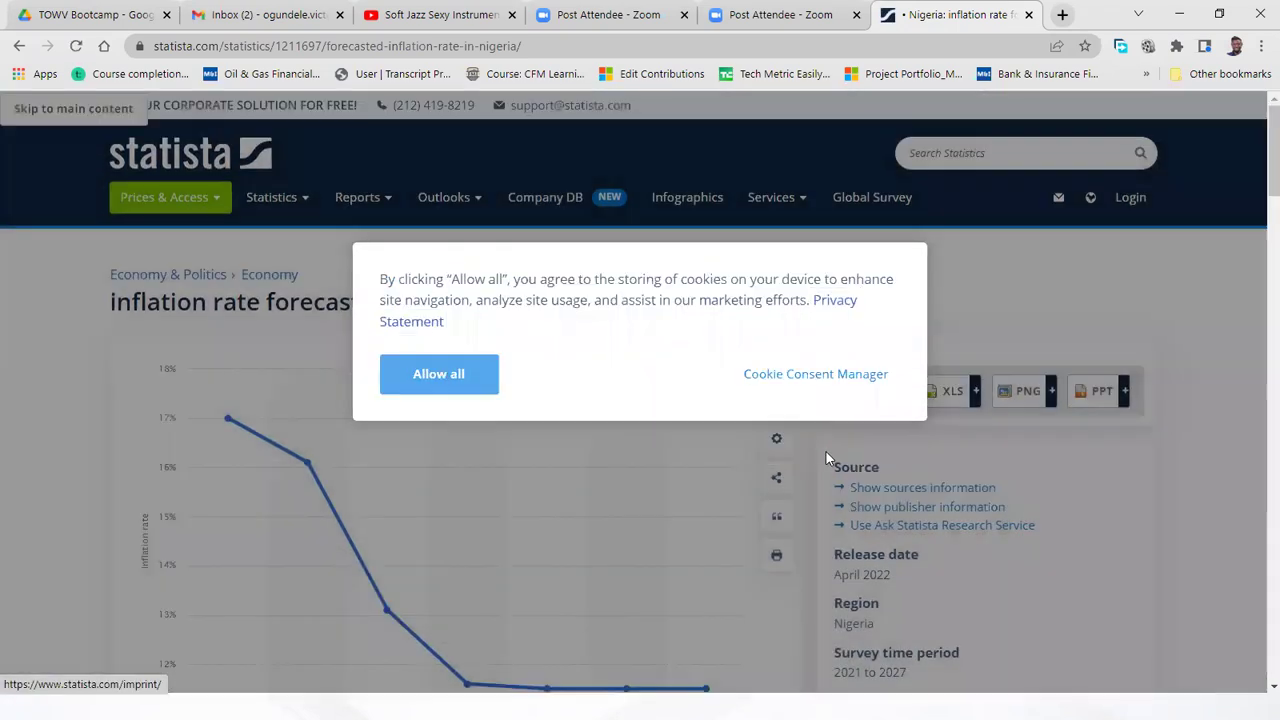
pyautogui.scroll(-2, 878, 567)
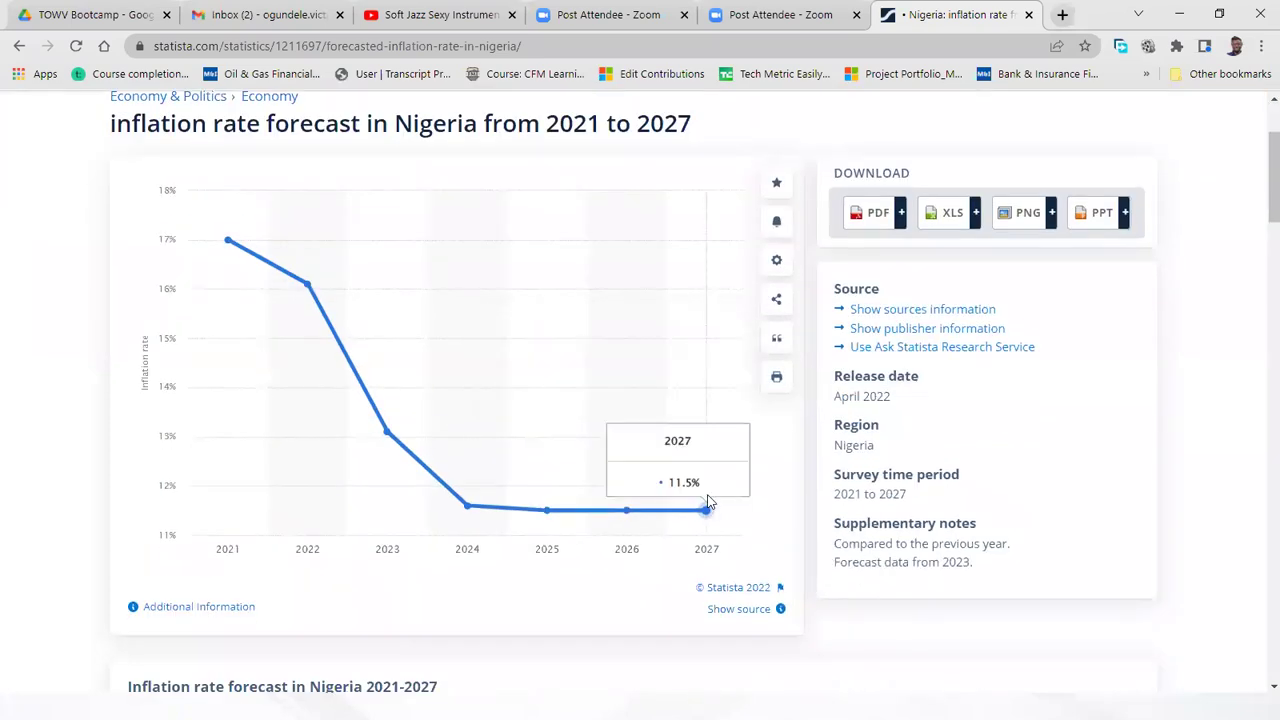
pyautogui.moveTo(395, 478)
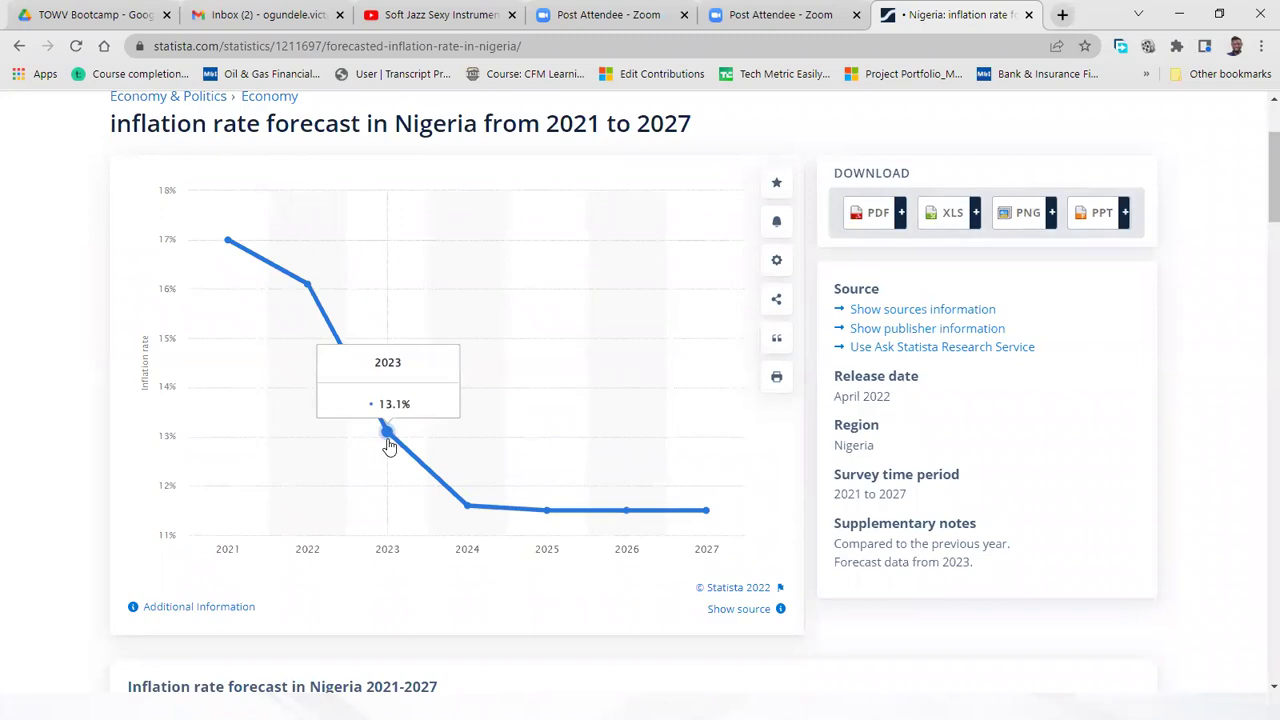
# Switch back to Excel and enter 13.1% as the Year 1 inflation rate in I34
pyautogui.hotkey('alt', 'Tab')
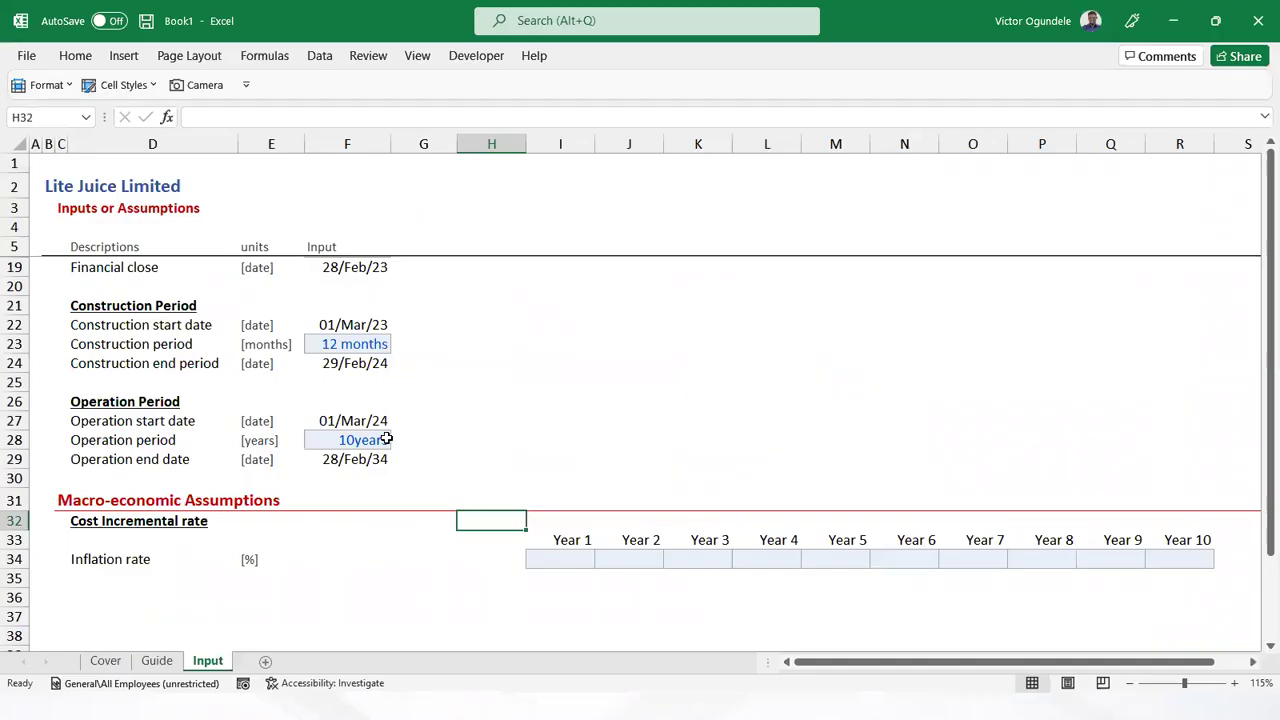
pyautogui.press('Down')
pyautogui.press('Down')
pyautogui.press('Right')
pyautogui.write('13.1')
pyautogui.hotkey('ctrl', 'Return')
# Format the inflation rate cells I34:R34 to show one decimal place
pyautogui.hotkey('shift', 'Right')
pyautogui.hotkey('shift', 'Right')
pyautogui.hotkey('shift', 'Right')
pyautogui.hotkey('shift', 'Right')
pyautogui.hotkey('shift', 'Right')
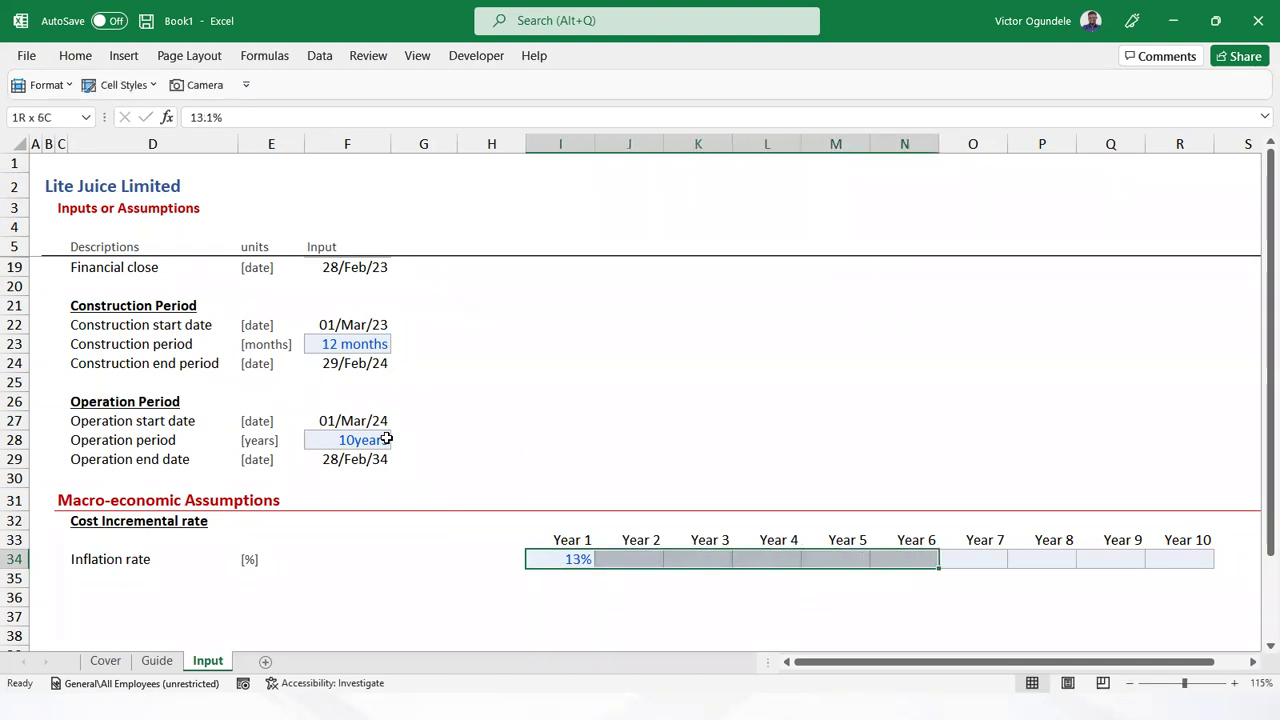
pyautogui.hotkey('shift', 'Right')
pyautogui.hotkey('shift', 'Right')
pyautogui.hotkey('shift', 'Right')
pyautogui.hotkey('shift', 'Right')
pyautogui.hotkey('alt', 'h')
pyautogui.press('0')
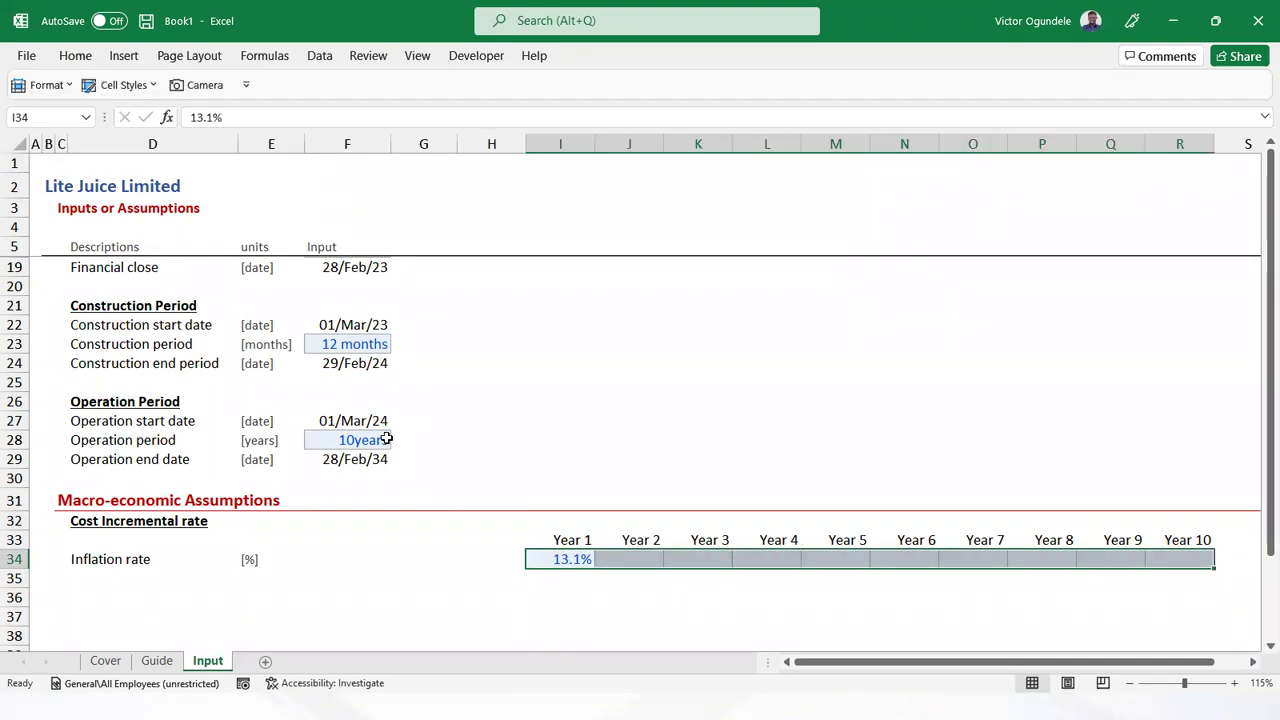
# Check the 2024 forecast on the Statista chart and enter 11.6% as the Year 2 inflation rate in J34
pyautogui.press('Right')
pyautogui.hotkey('alt', 'Tab')
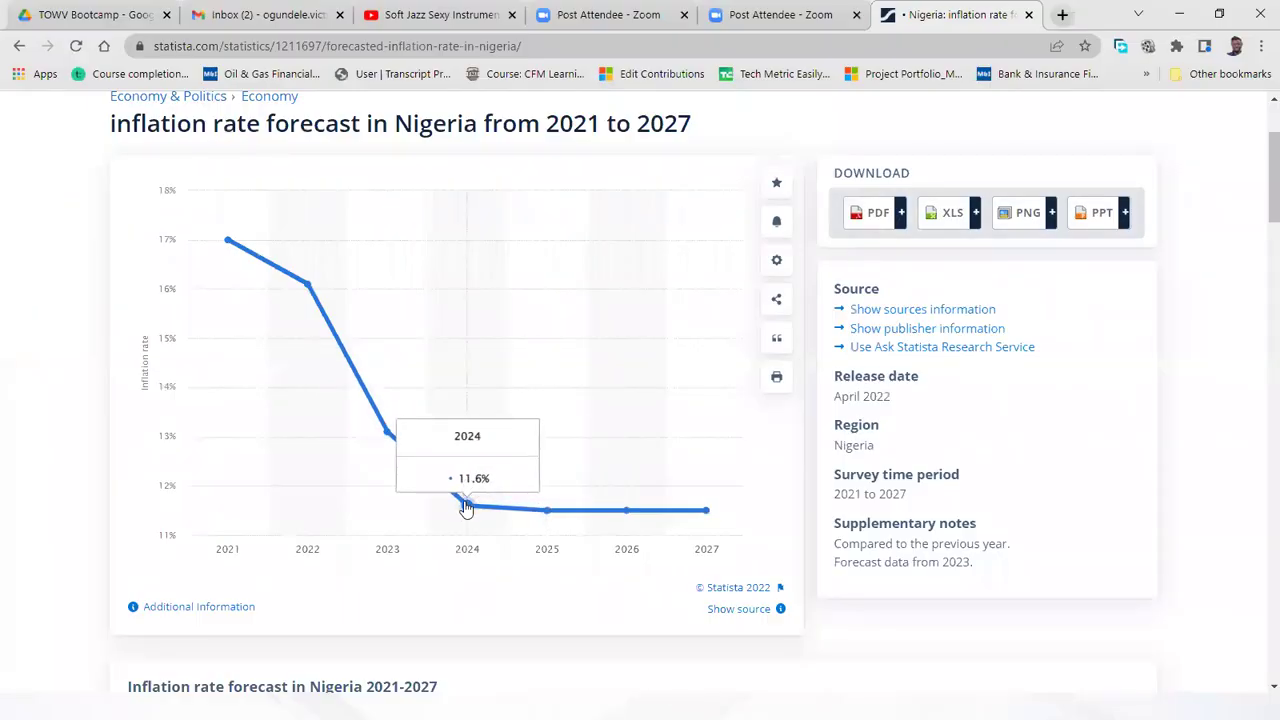
pyautogui.hotkey('alt', 'Tab')
pyautogui.write('11.6')
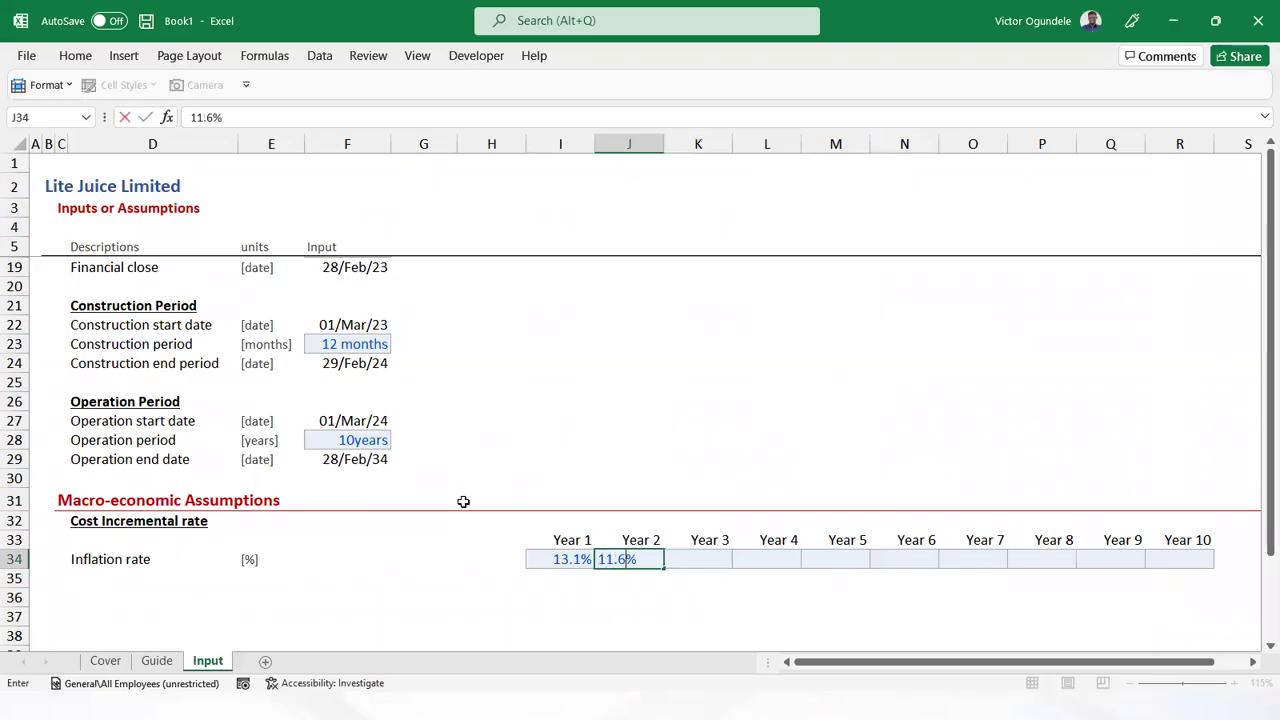
pyautogui.hotkey('ctrl', 'Return')
# Check the 2025 forecast on the Statista chart and enter 11.5% as the Year 3 inflation rate in K34
pyautogui.hotkey('alt', 'Tab')
pyautogui.moveTo(554, 521)
pyautogui.hotkey('alt', 'Tab')
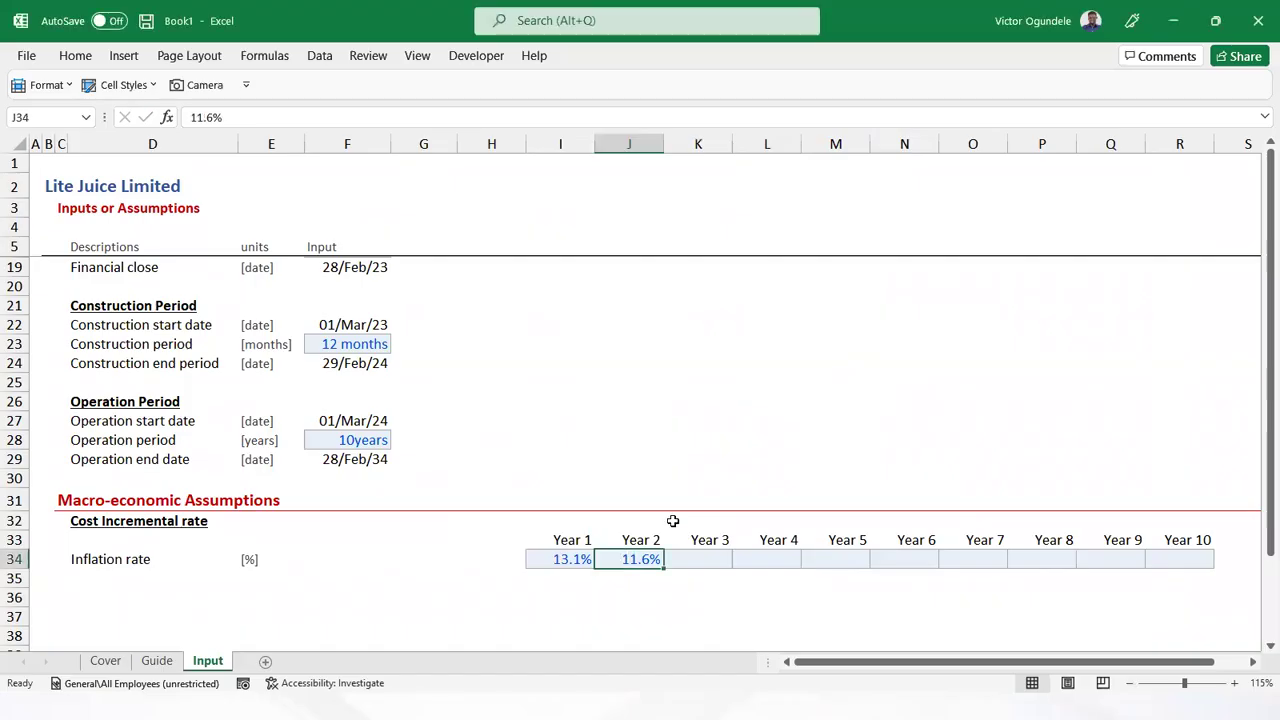
pyautogui.press('Right')
pyautogui.write('11.5')
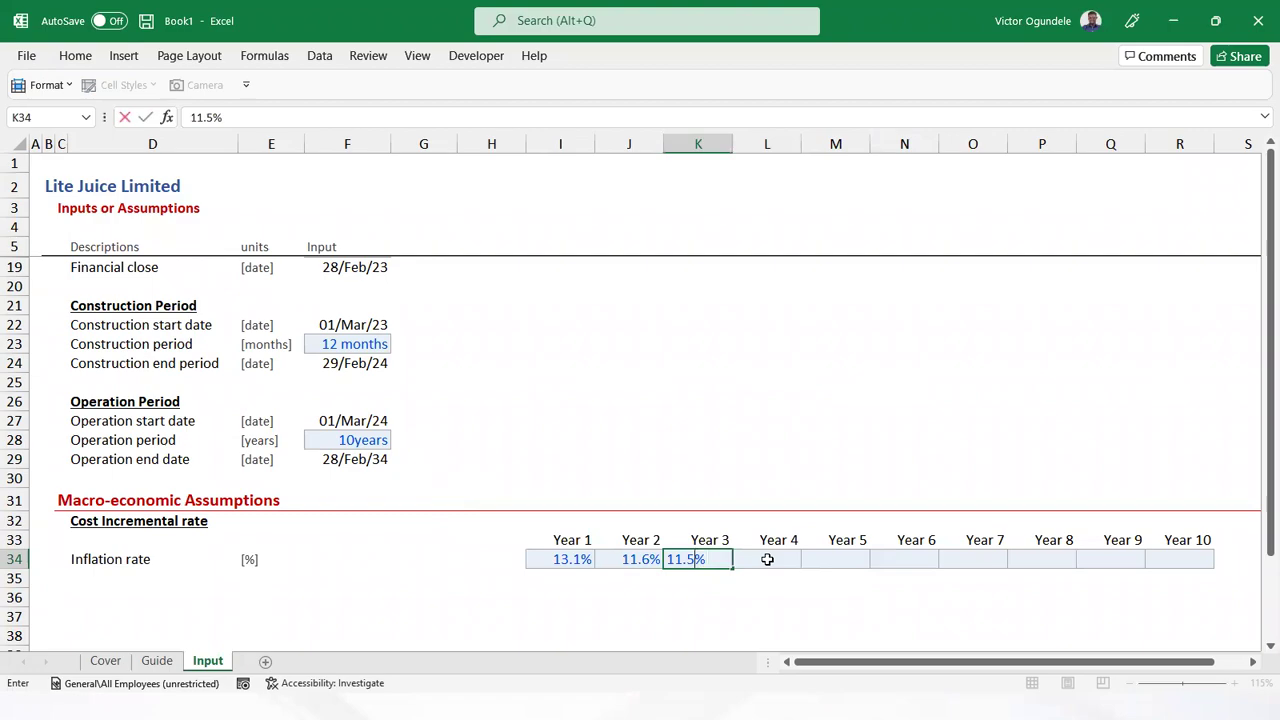
pyautogui.hotkey('ctrl', 'Return')
# Check the 2026 forecast on the Statista chart and enter 11.5% as the Year 4 inflation rate in L34
pyautogui.click(767, 559)
pyautogui.hotkey('alt', 'Tab')
pyautogui.moveTo(630, 515)
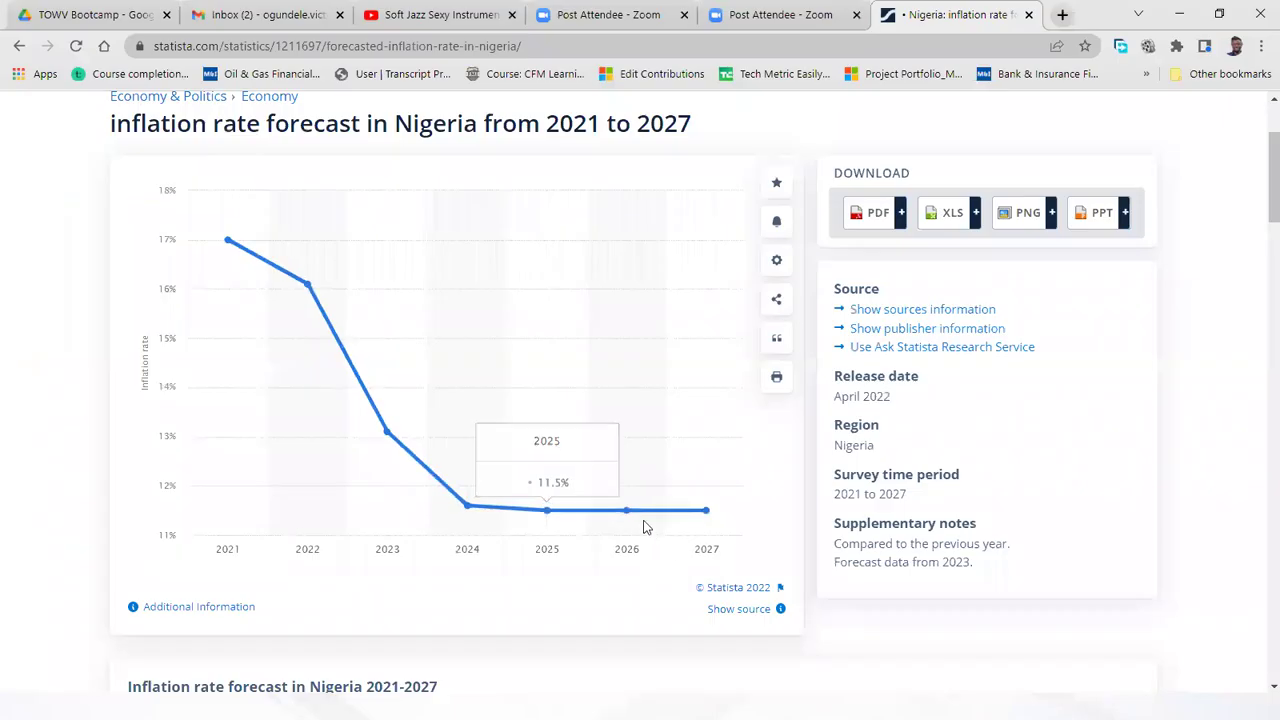
pyautogui.hotkey('alt', 'Tab')
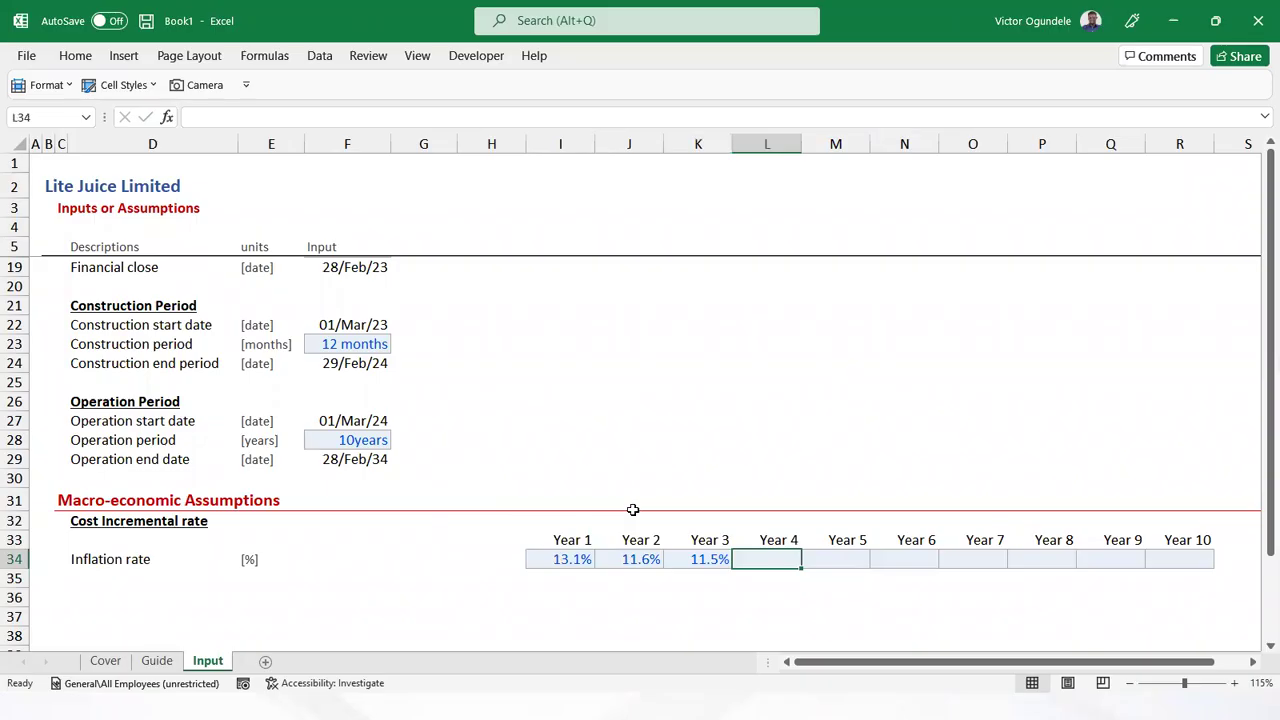
pyautogui.write('11.5')
pyautogui.hotkey('ctrl', 'Return')
# Check the 2027 forecast on the Statista chart and enter 11.5% as the Year 5 inflation rate in M34
pyautogui.hotkey('alt', 'Tab')
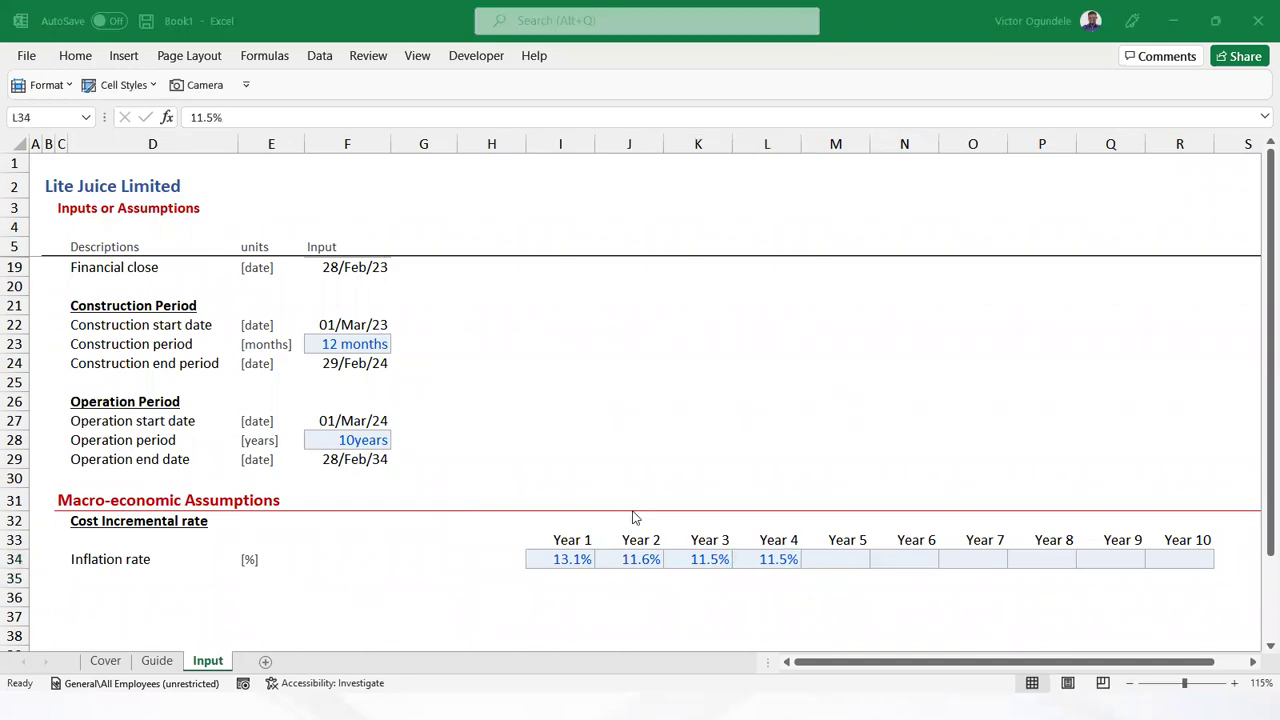
pyautogui.moveTo(706, 514)
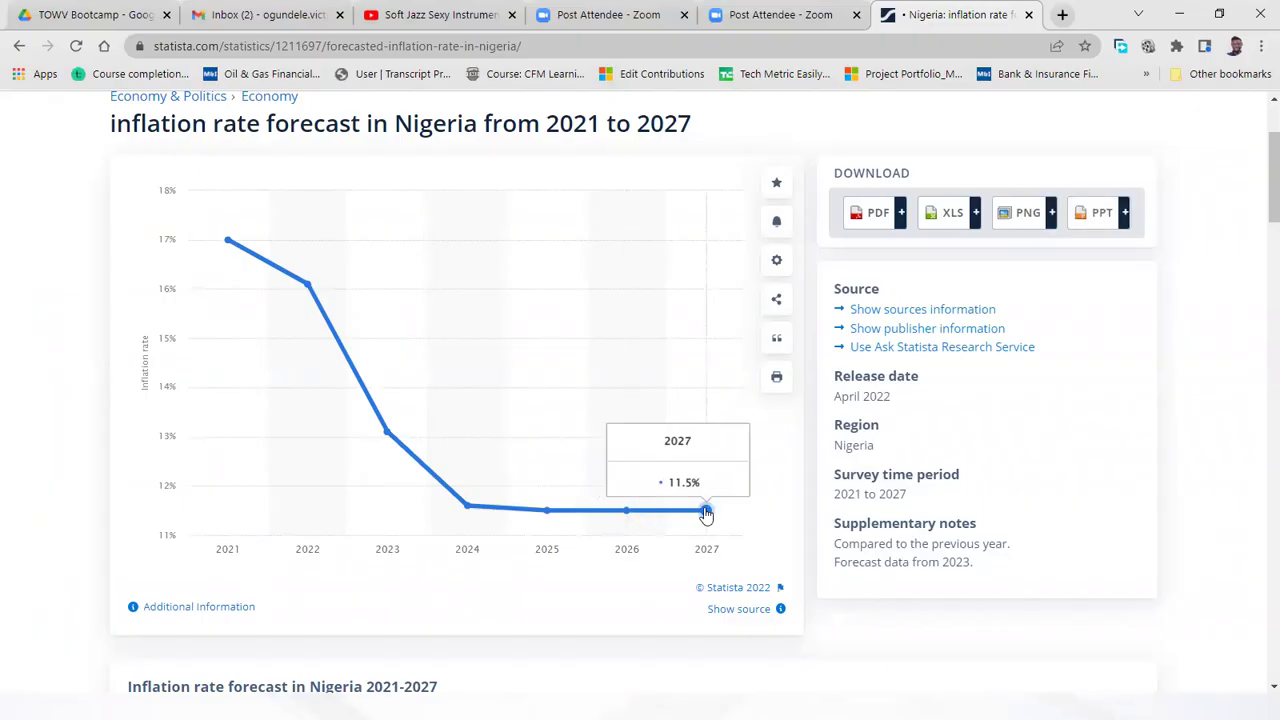
pyautogui.hotkey('alt', 'Tab')
pyautogui.press('Tab')
pyautogui.write('11.5')
pyautogui.hotkey('ctrl', 'Return')
# Fill the Year 5 inflation rate from M34 across to Year 10 in R34, and return to D34
pyautogui.hotkey('shift', 'Right')
pyautogui.hotkey('shift', 'Right')
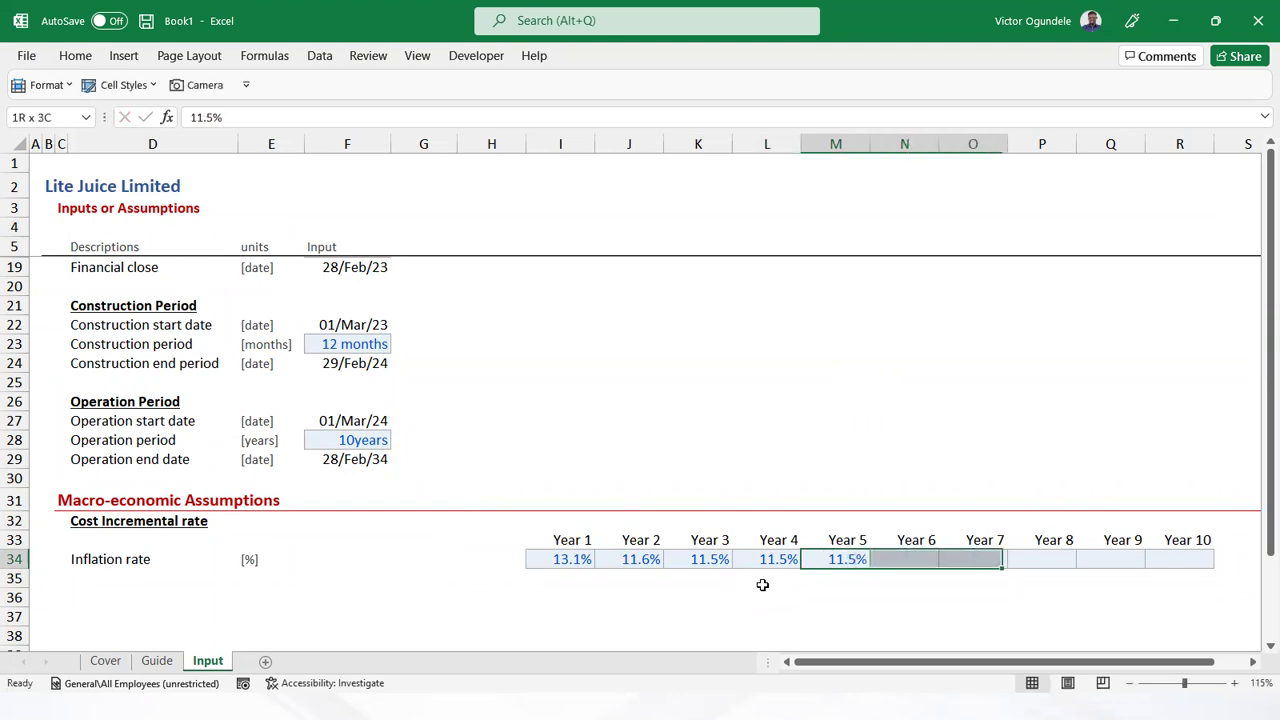
pyautogui.hotkey('shift', 'Right')
pyautogui.hotkey('shift', 'Right')
pyautogui.hotkey('shift', 'Right')
pyautogui.hotkey('ctrl', 'r')
pyautogui.press('Left')
pyautogui.press('Left')
pyautogui.press('Left')
pyautogui.press('Left')
pyautogui.press('Left')
pyautogui.press('Left')
pyautogui.press('Left')
pyautogui.press('Left')
pyautogui.press('Left')
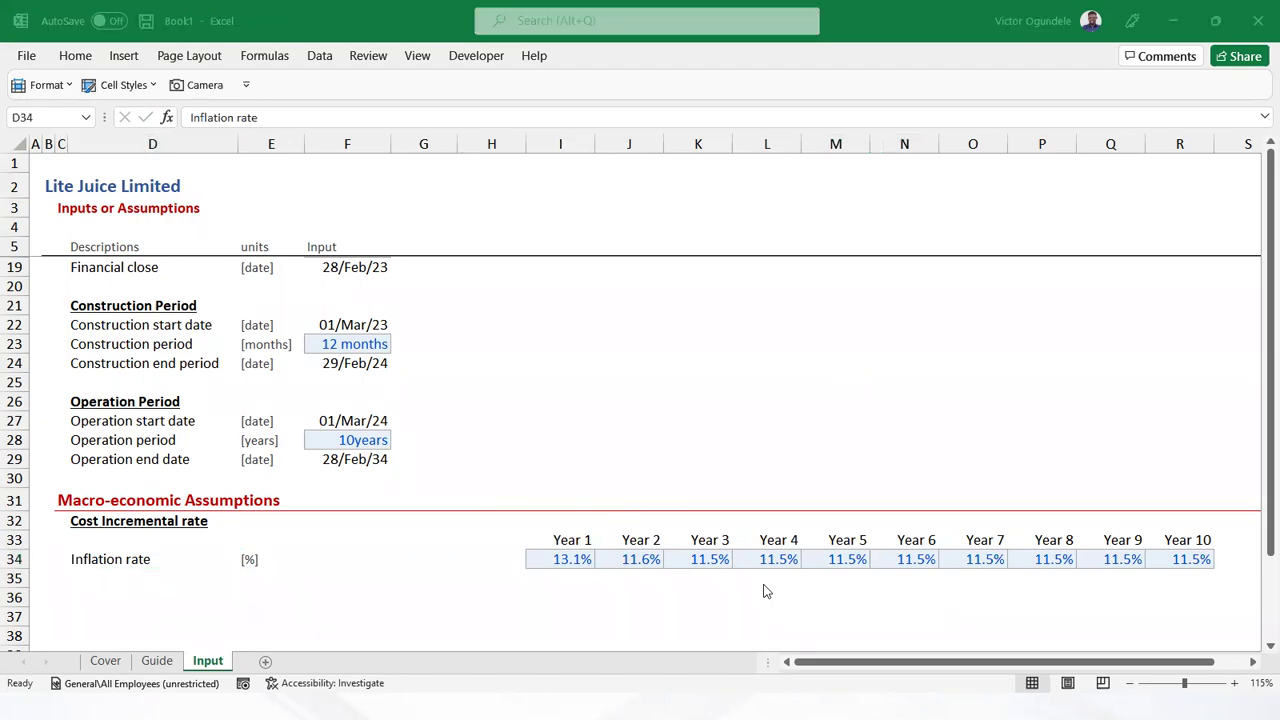
# Copy the web address of the Statista inflation forecast page in Chrome and return to Excel
pyautogui.hotkey('alt', 'Tab')
pyautogui.click(416, 53)
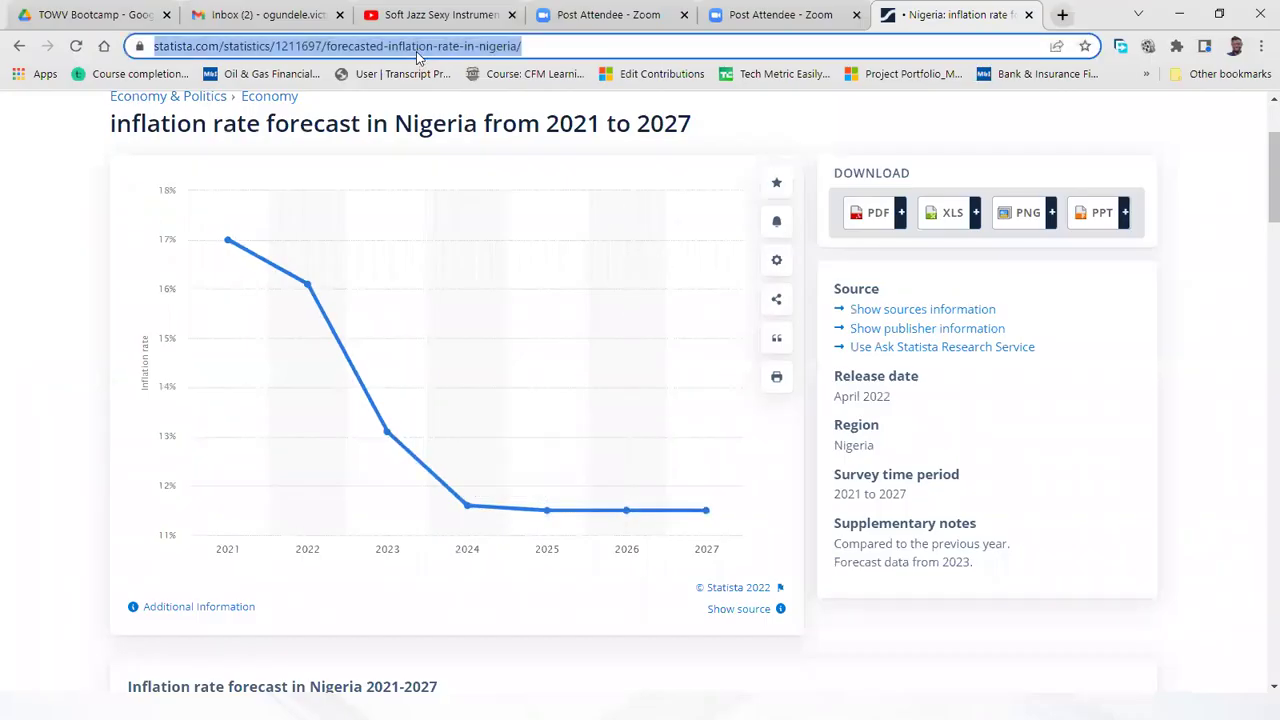
pyautogui.hotkey('alt', 'Tab')
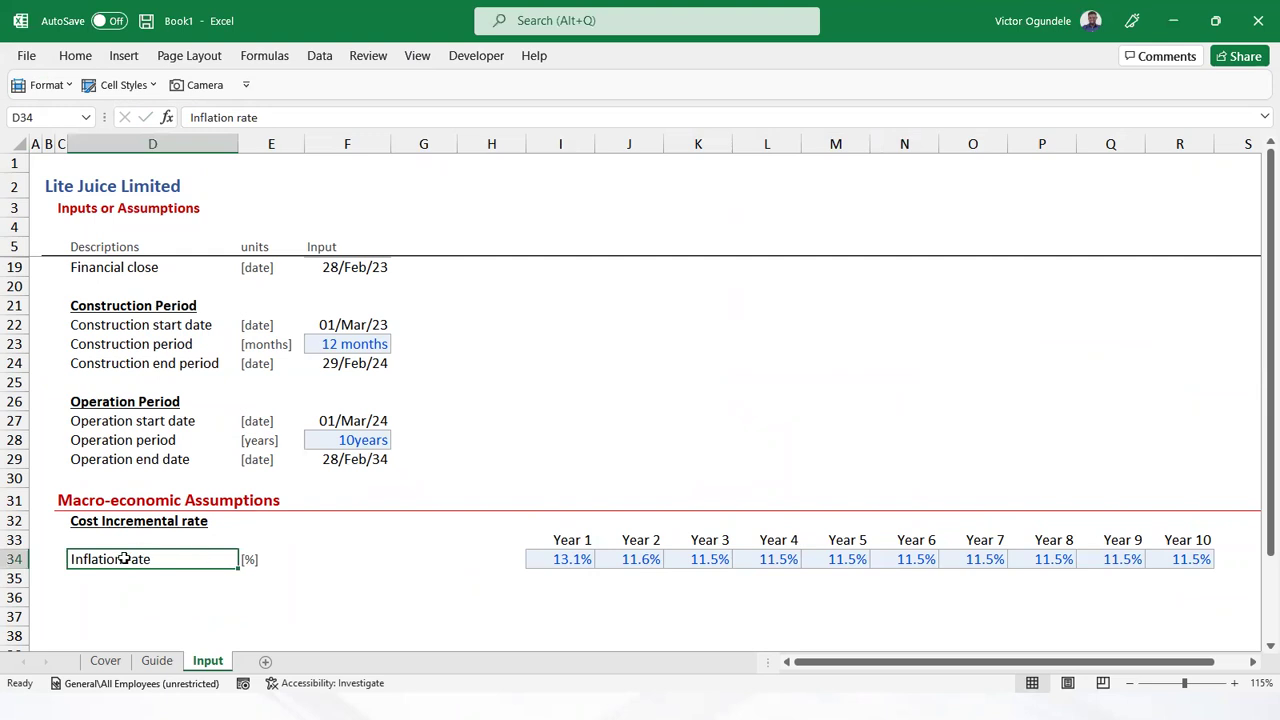
# Add a note to the Inflation rate label in D34 reading "Source:" followed by the copied Statista forecast web address
pyautogui.rightClick(124, 559)
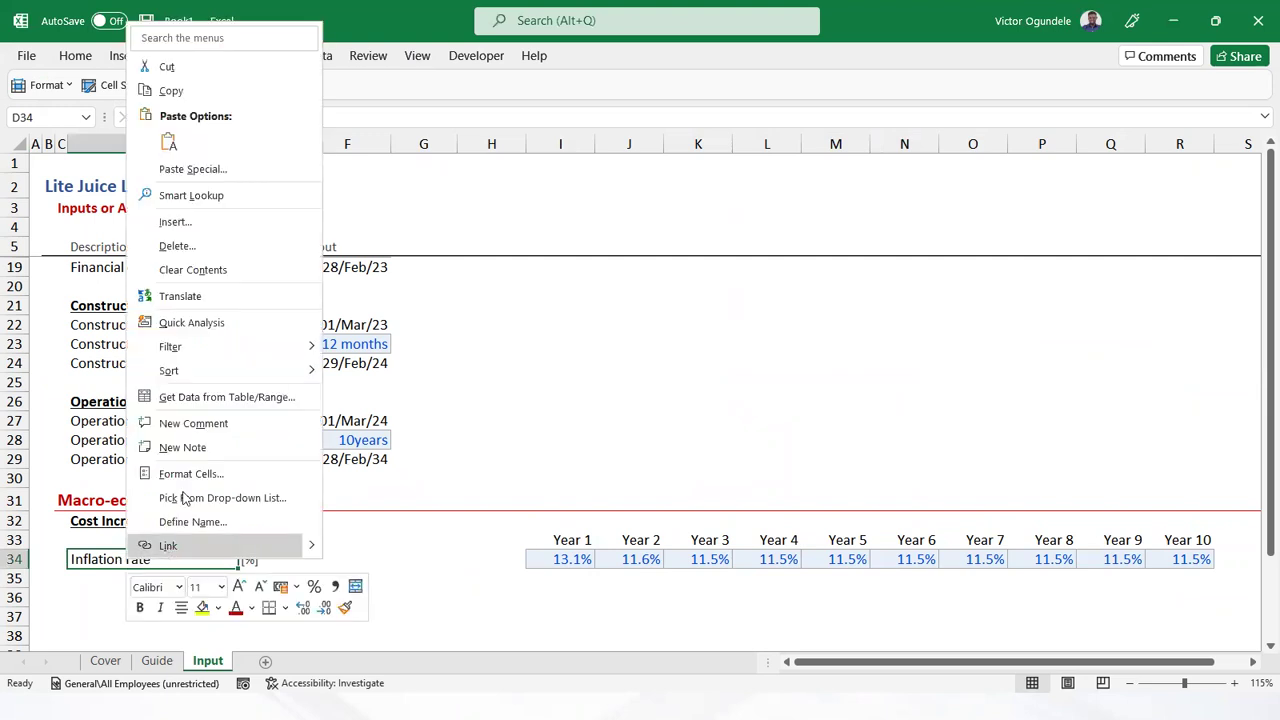
pyautogui.moveTo(355, 548); pyautogui.dragTo(243, 548)
pyautogui.write('Source:')
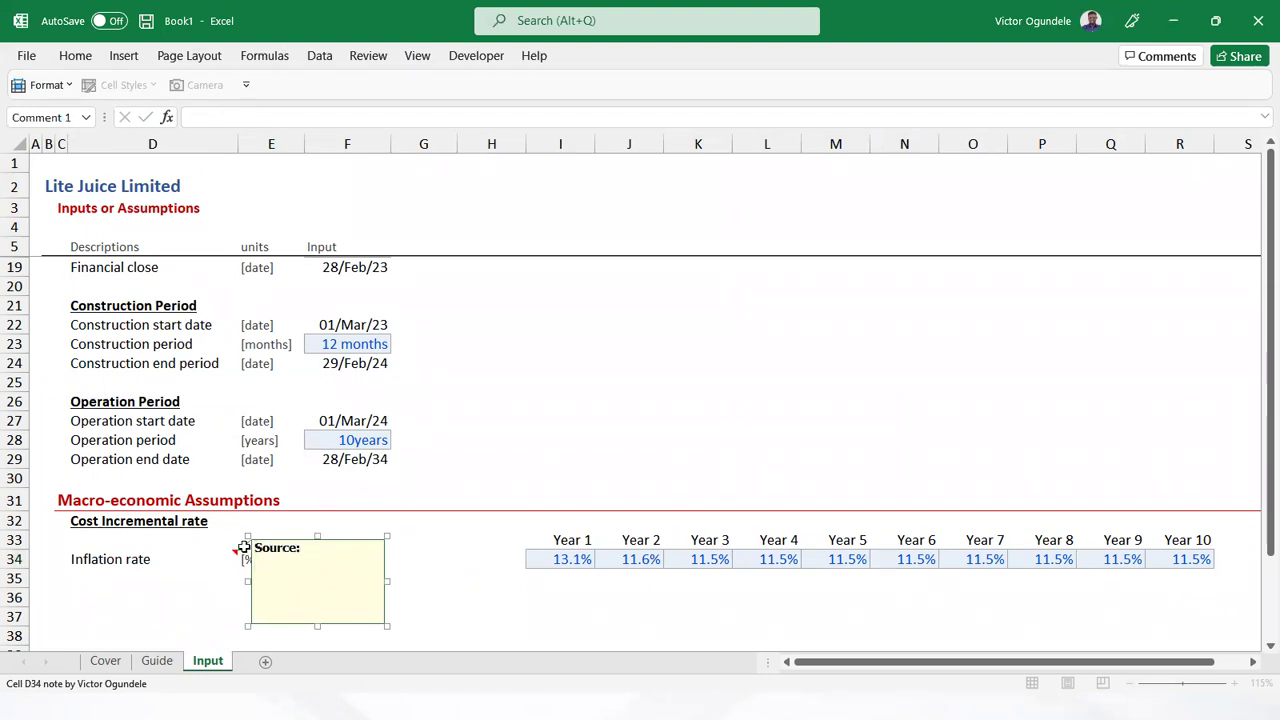
pyautogui.write('https://www.statista.com/statistics/1211697/forecasted-inflation-rate-in-nigeria/')
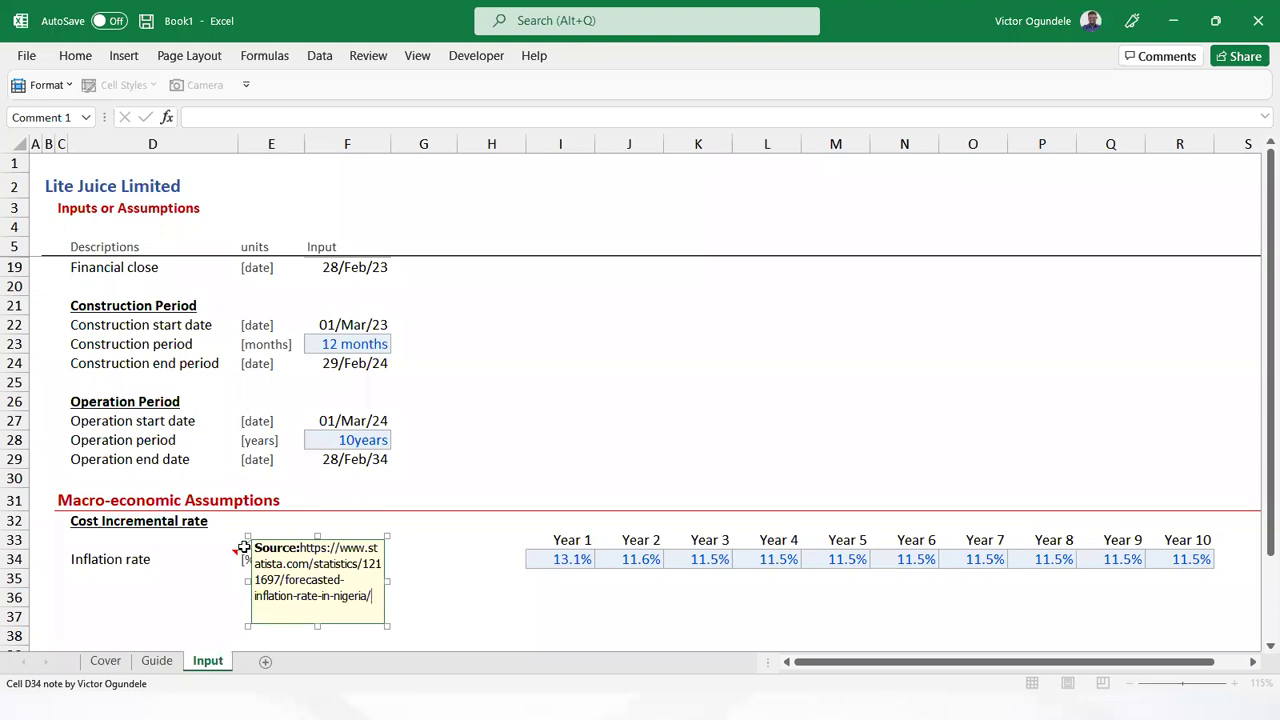
pyautogui.click(165, 562)
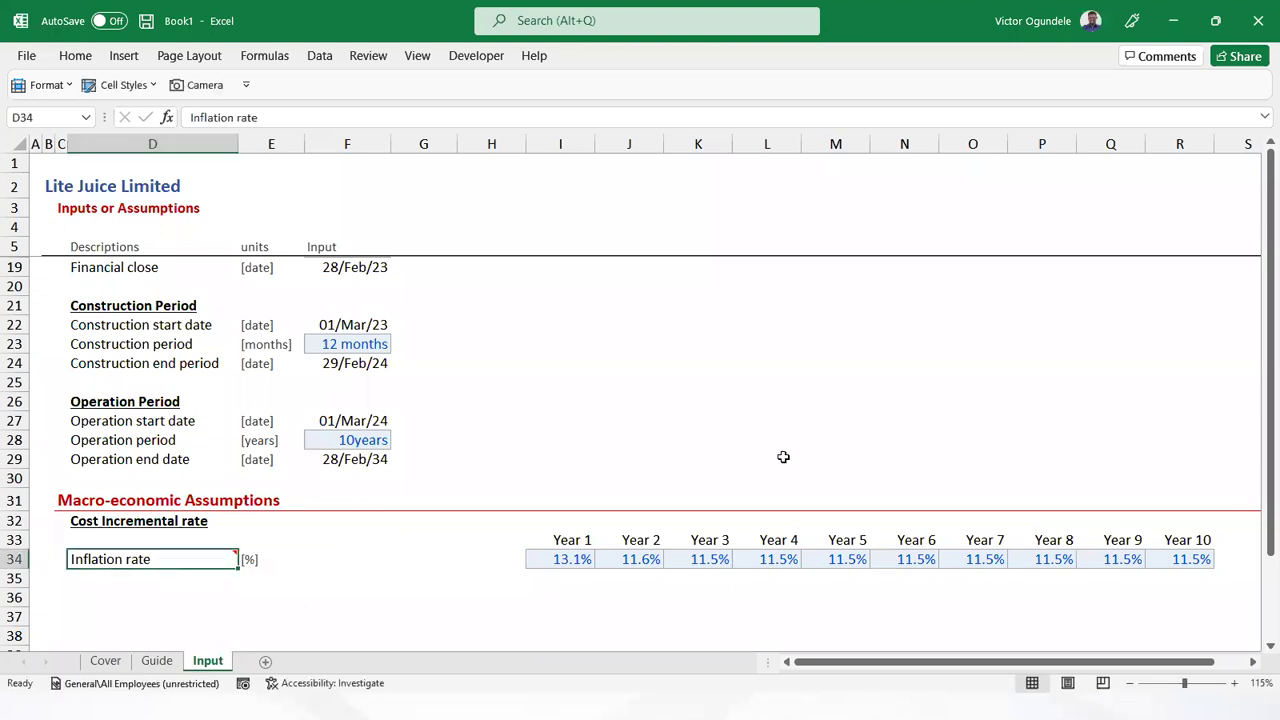
# Narrow the empty column G to a slim spacer column
pyautogui.click(1222, 558)
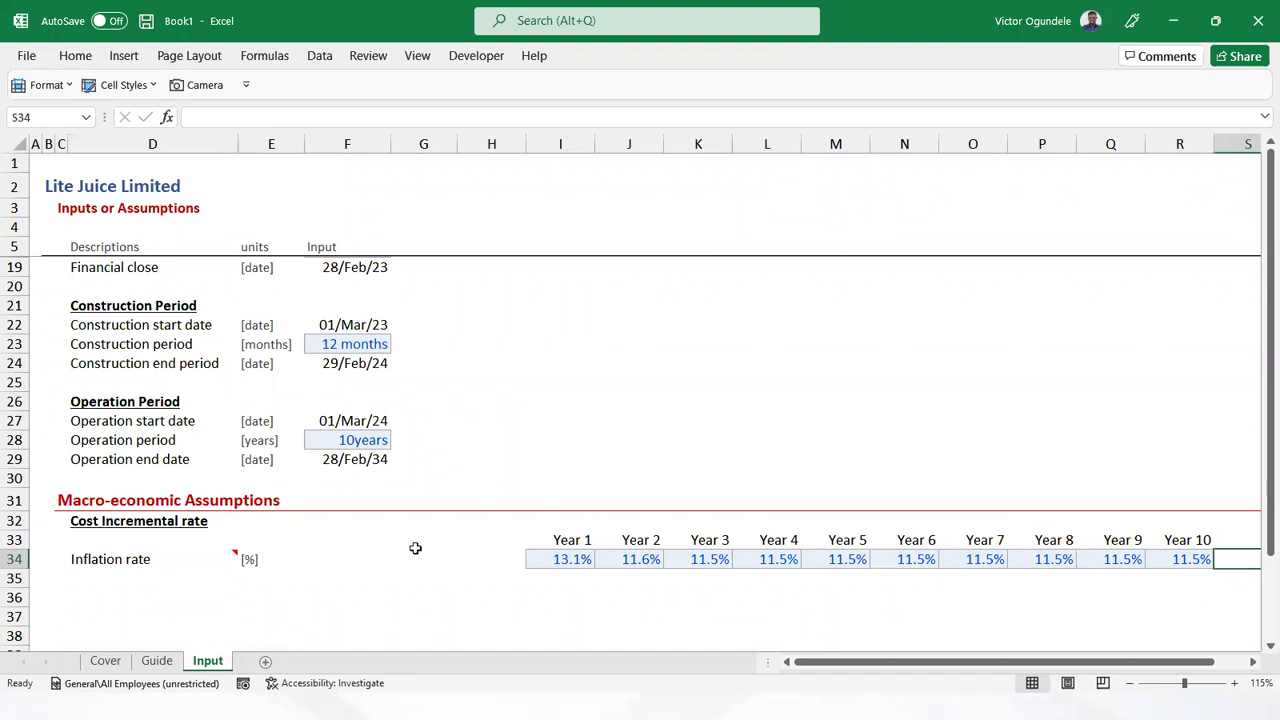
pyautogui.click(357, 557)
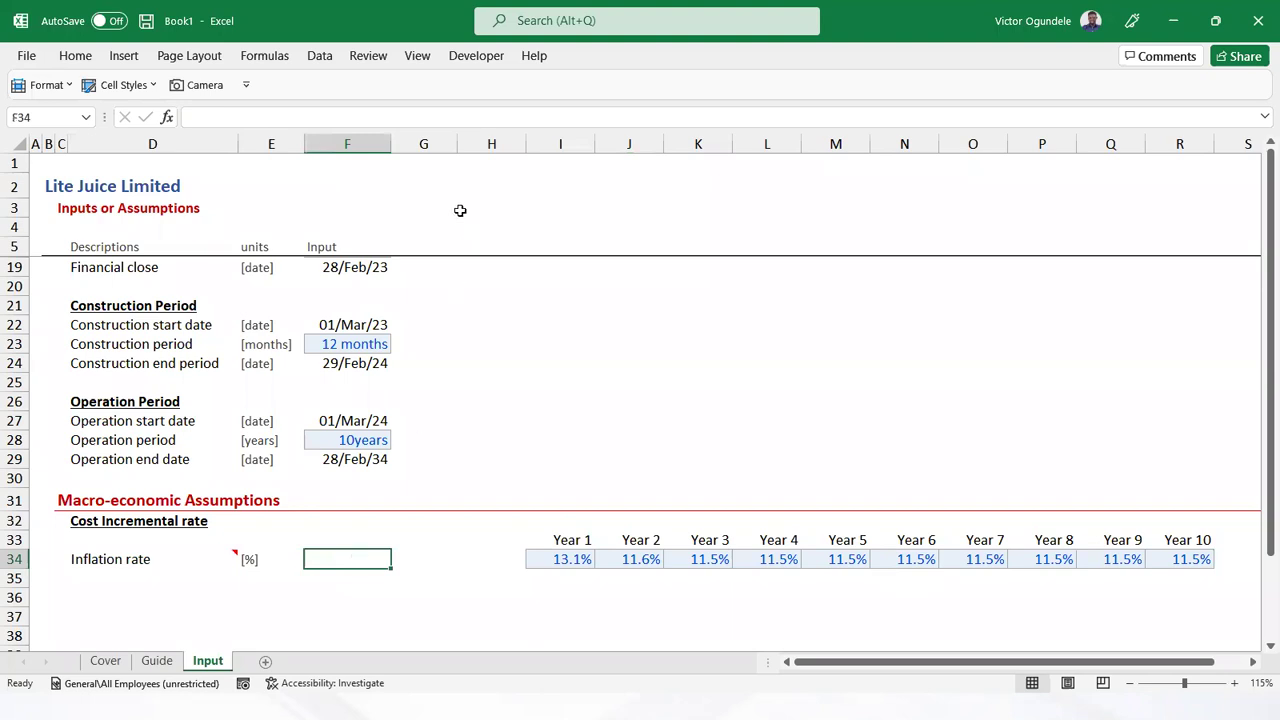
pyautogui.moveTo(457, 146); pyautogui.dragTo(407, 144)
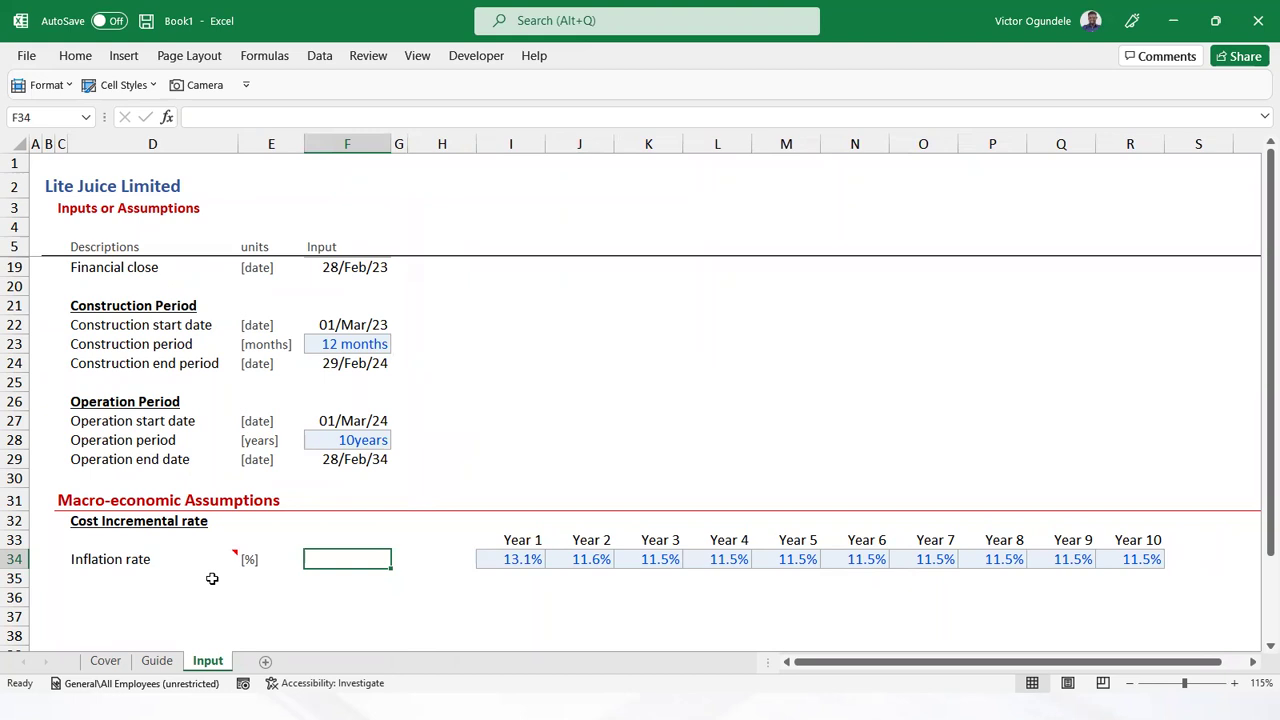
# Move the Year 1 to Year 10 headings from I33:R33 up to I32:R32, level with Cost Incremental rate
pyautogui.click(121, 577)
pyautogui.press('Down')
pyautogui.press('Up')
pyautogui.press('Up')
pyautogui.press('Up')
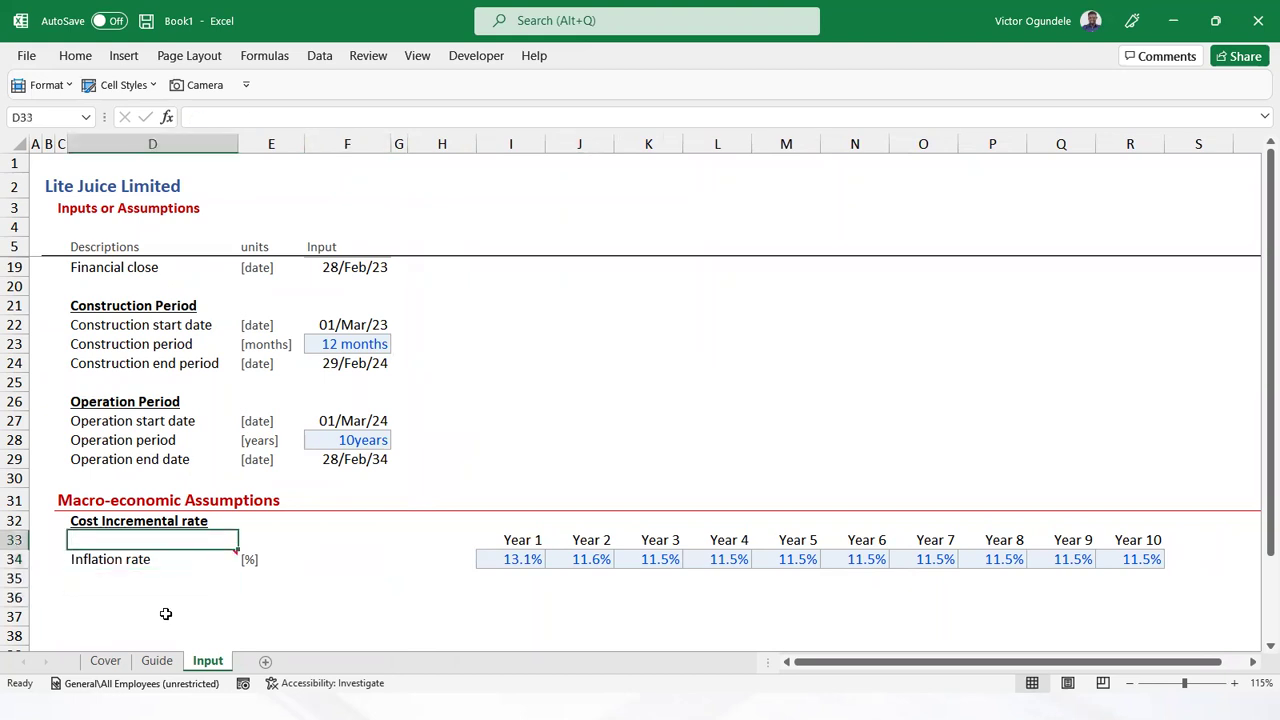
pyautogui.press('Down')
pyautogui.press('Up')
pyautogui.hotkey('ctrl', 'Right')
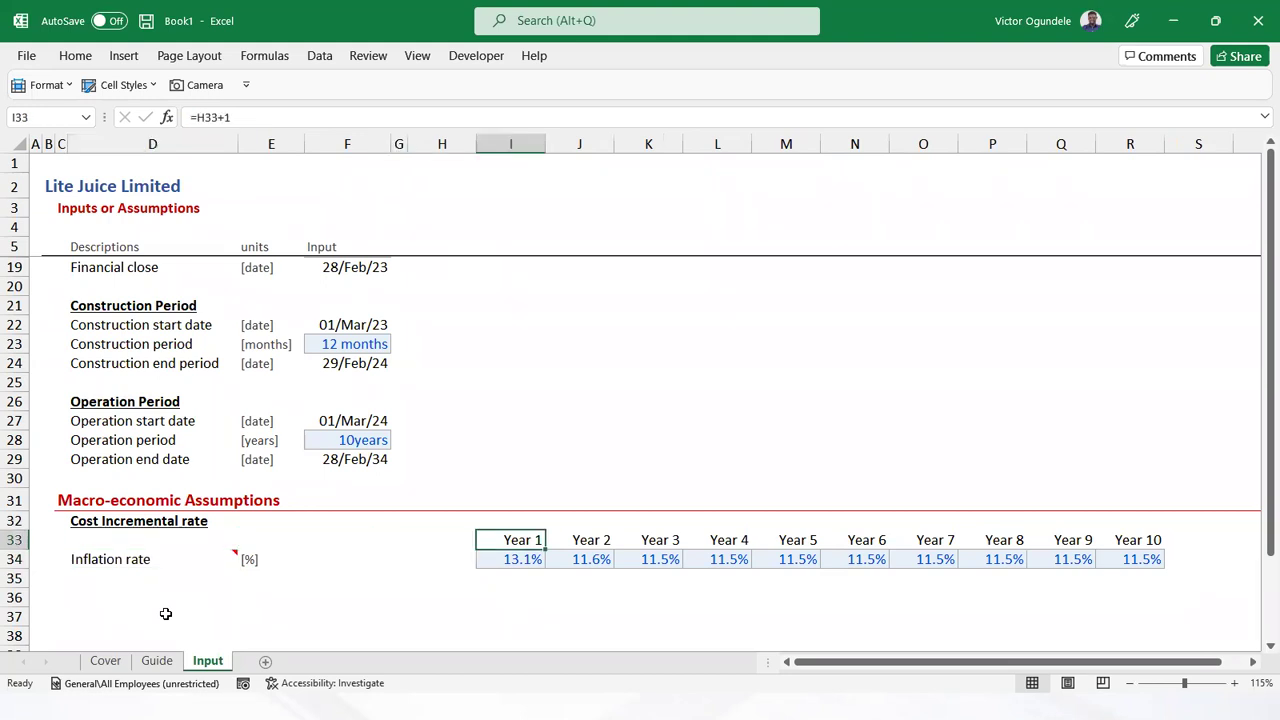
pyautogui.hotkey('ctrl', 'shift', 'Right')
pyautogui.hotkey('ctrl', 'x')
pyautogui.press('Up')
pyautogui.press('Return')
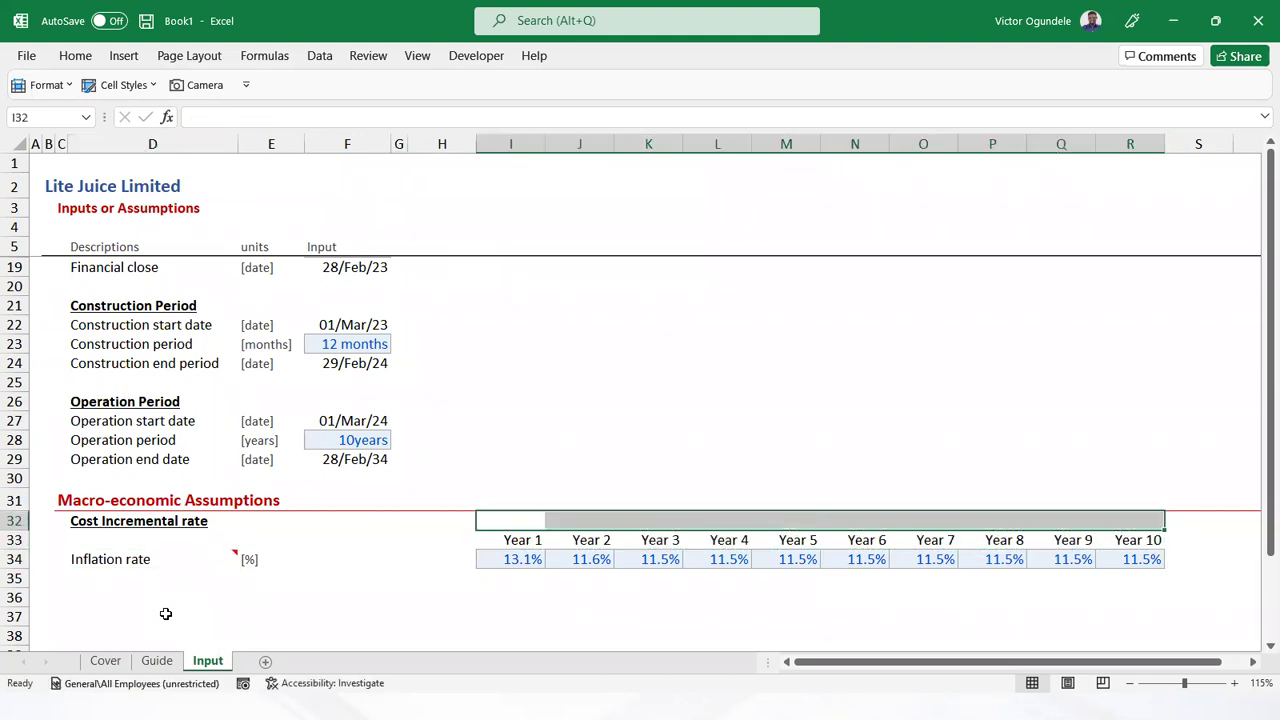
# Delete the emptied row 33 above the Inflation rate row
pyautogui.press('Left')
pyautogui.press('Left')
pyautogui.press('Down')
pyautogui.hotkey('shift', 'space')
pyautogui.hotkey('ctrl', '-')
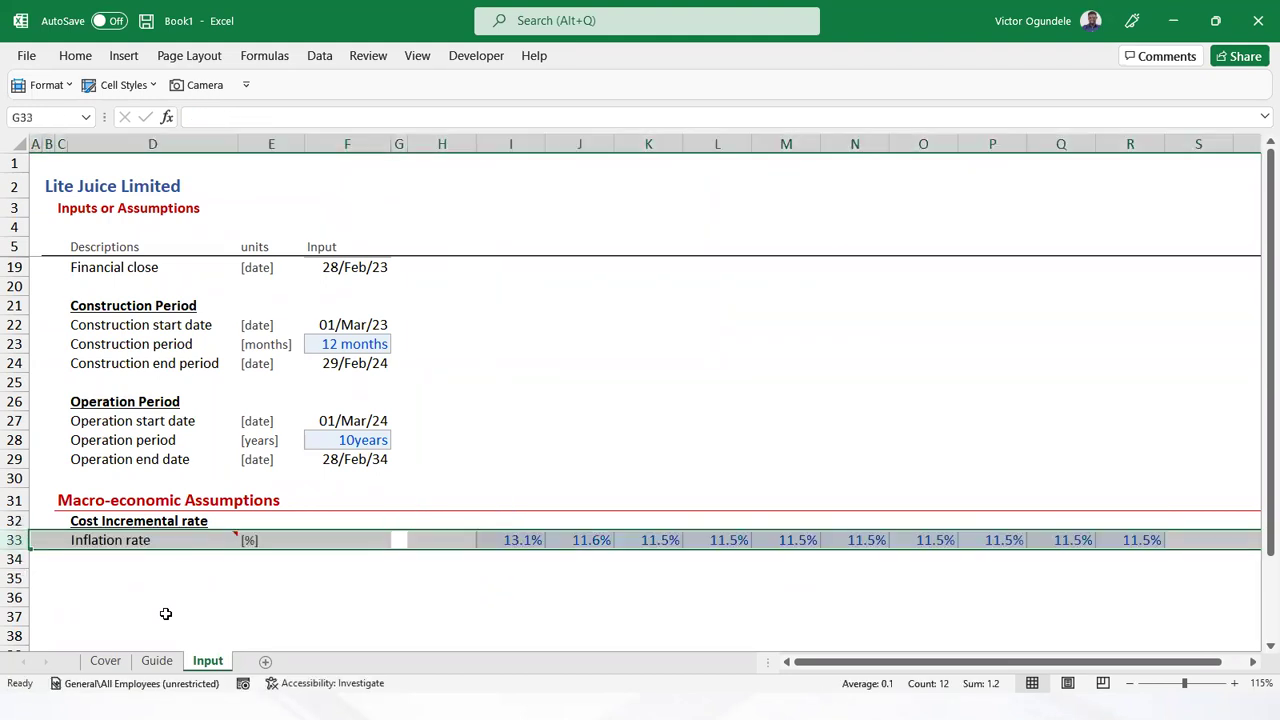
# Replace the broken Year 1 heading formula in I32 with =H32+1
pyautogui.press('Up')
pyautogui.press('Right')
pyautogui.press('Right')
pyautogui.press('F2')
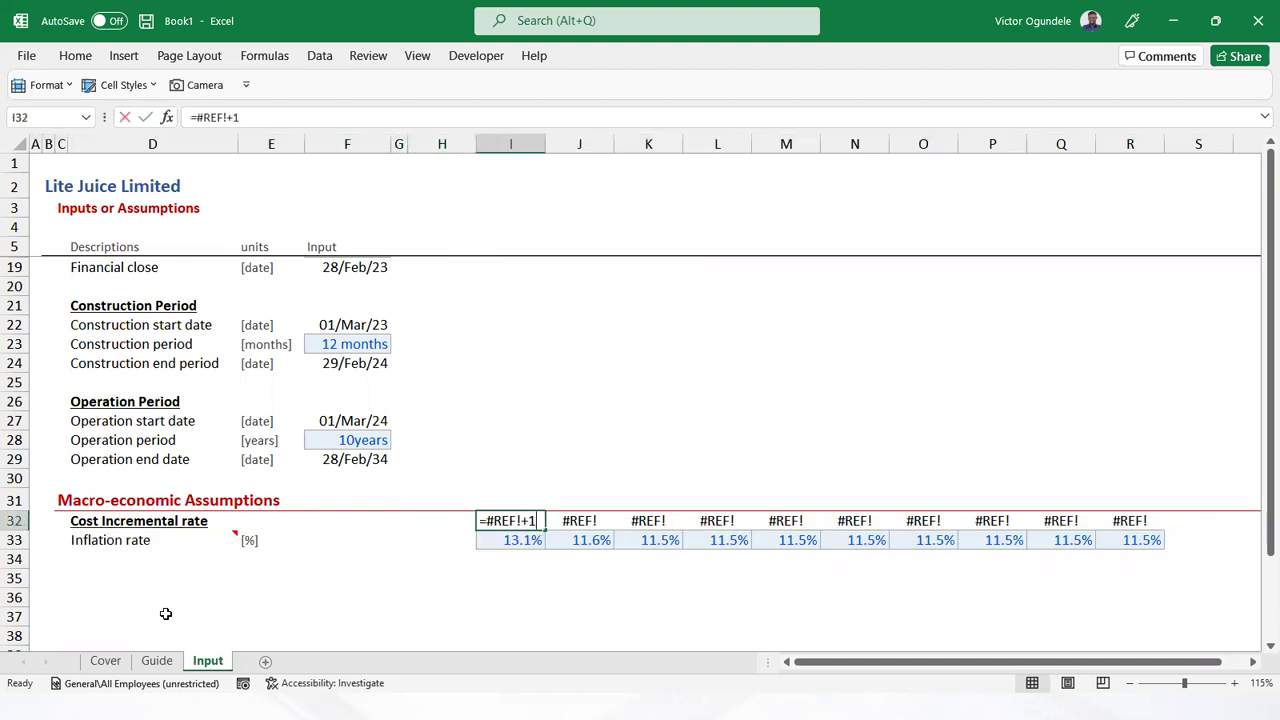
pyautogui.press('Escape')
pyautogui.write('=')
pyautogui.press('Left')
pyautogui.write('+1')
pyautogui.hotkey('ctrl', 'Return')
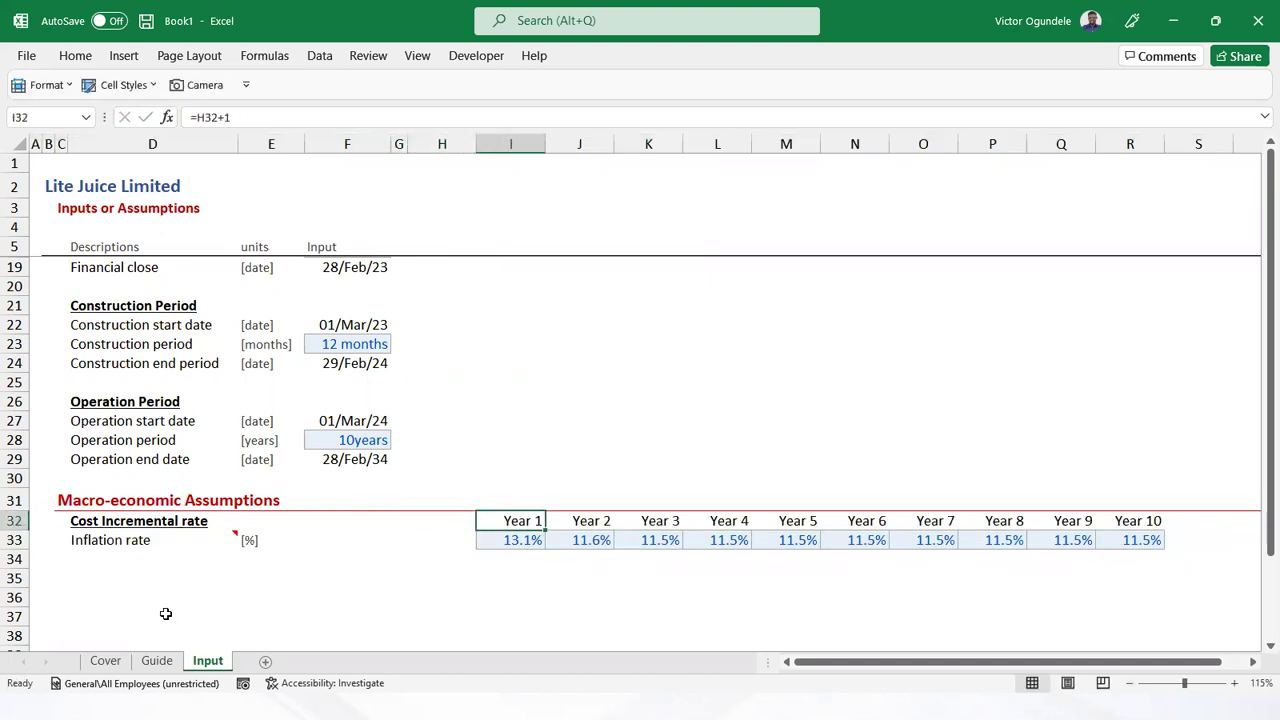
# Apply a bottom border to the Year 1 to Year 10 headings in I32:R32
pyautogui.hotkey('ctrl', 'shift', 'Right')
pyautogui.press('Left')
pyautogui.press('Left')
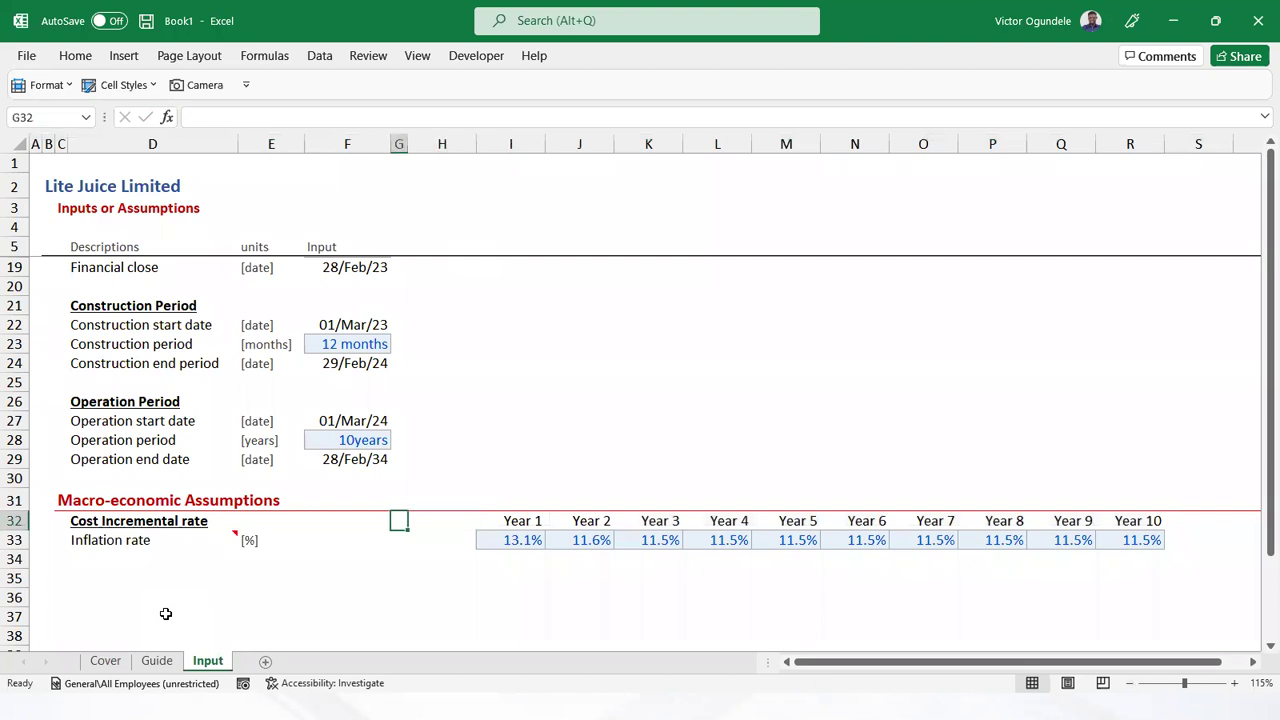
pyautogui.press('Right')
pyautogui.press('Right')
pyautogui.hotkey('ctrl', 'shift', 'Right')
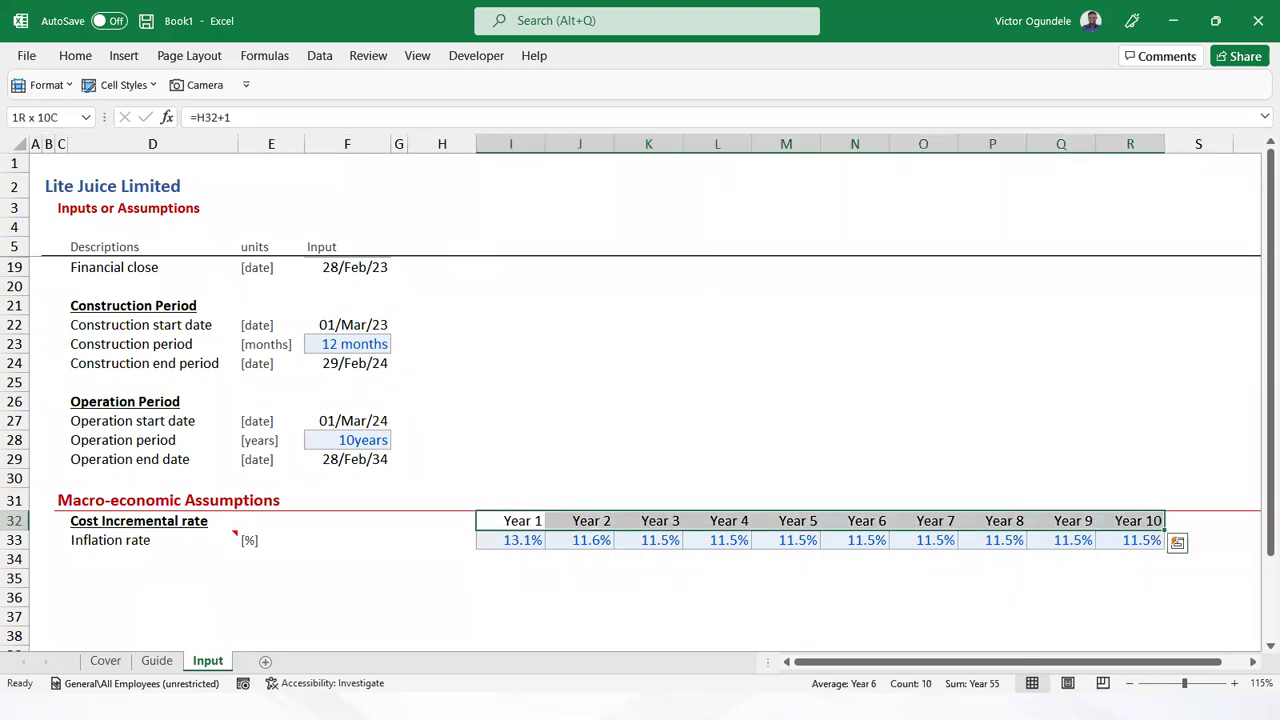
pyautogui.click(75, 56)
pyautogui.click(241, 117)
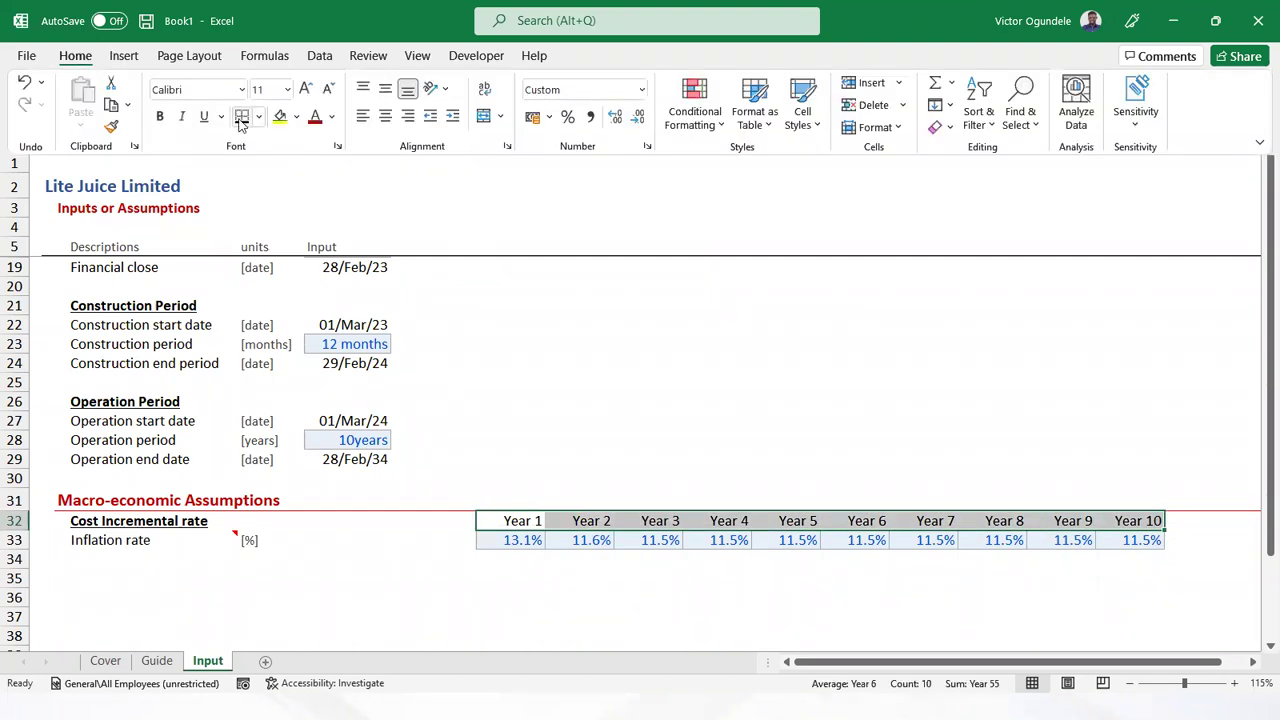
# Enter the subheading "Pricing rate" in D35 and make it bold and underlined
pyautogui.click(115, 577)
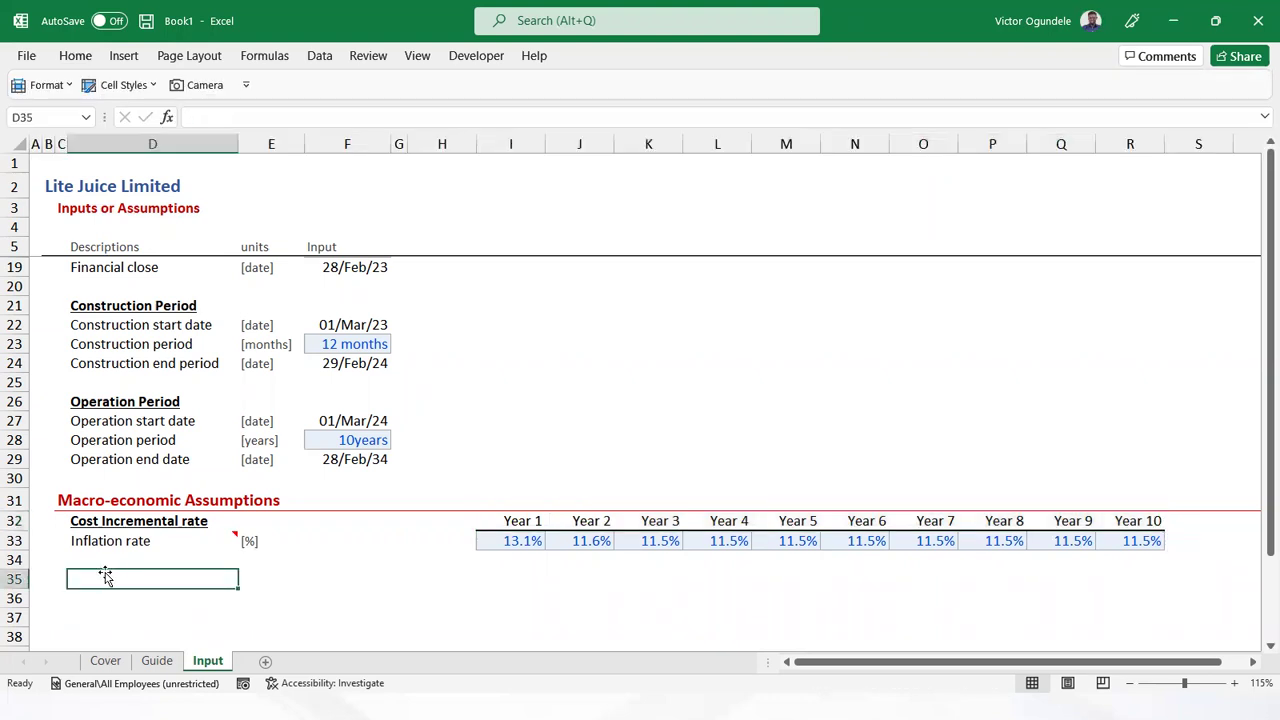
pyautogui.write('Pricin')
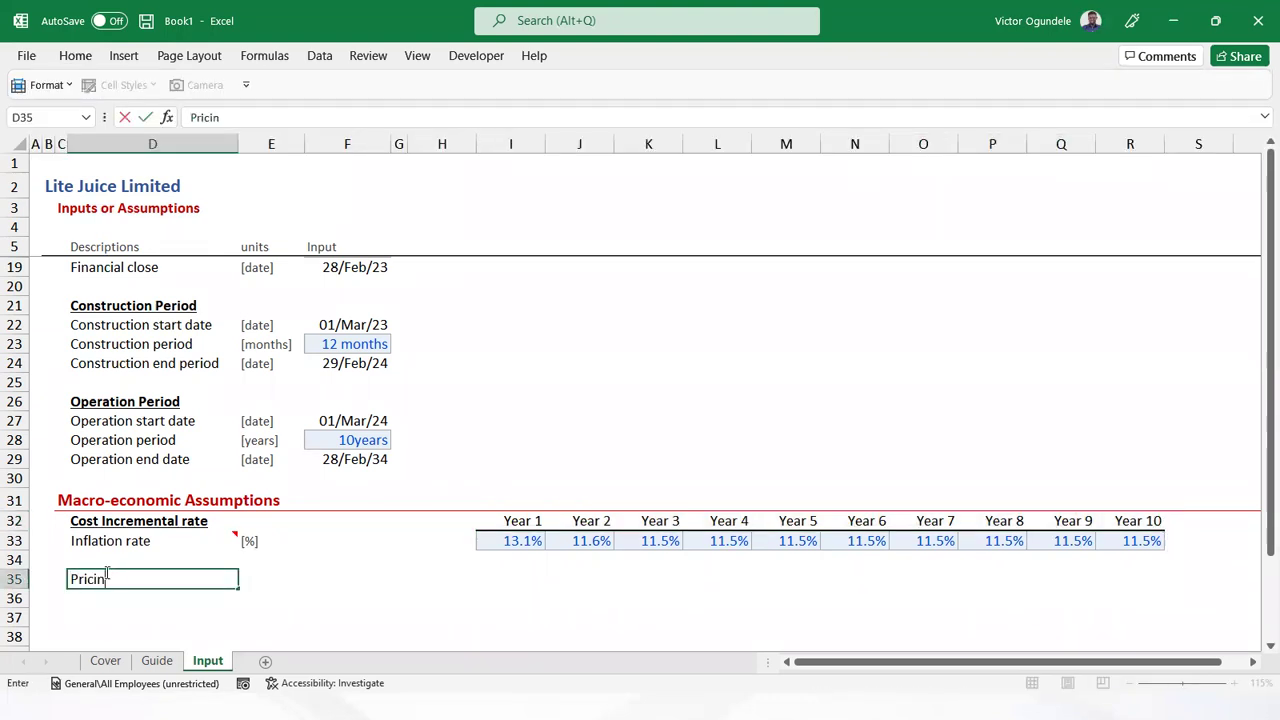
pyautogui.write('g rate')
pyautogui.hotkey('ctrl', 'Return')
pyautogui.hotkey('ctrl', 'b')
pyautogui.hotkey('ctrl', 'u')
pyautogui.press('Down')
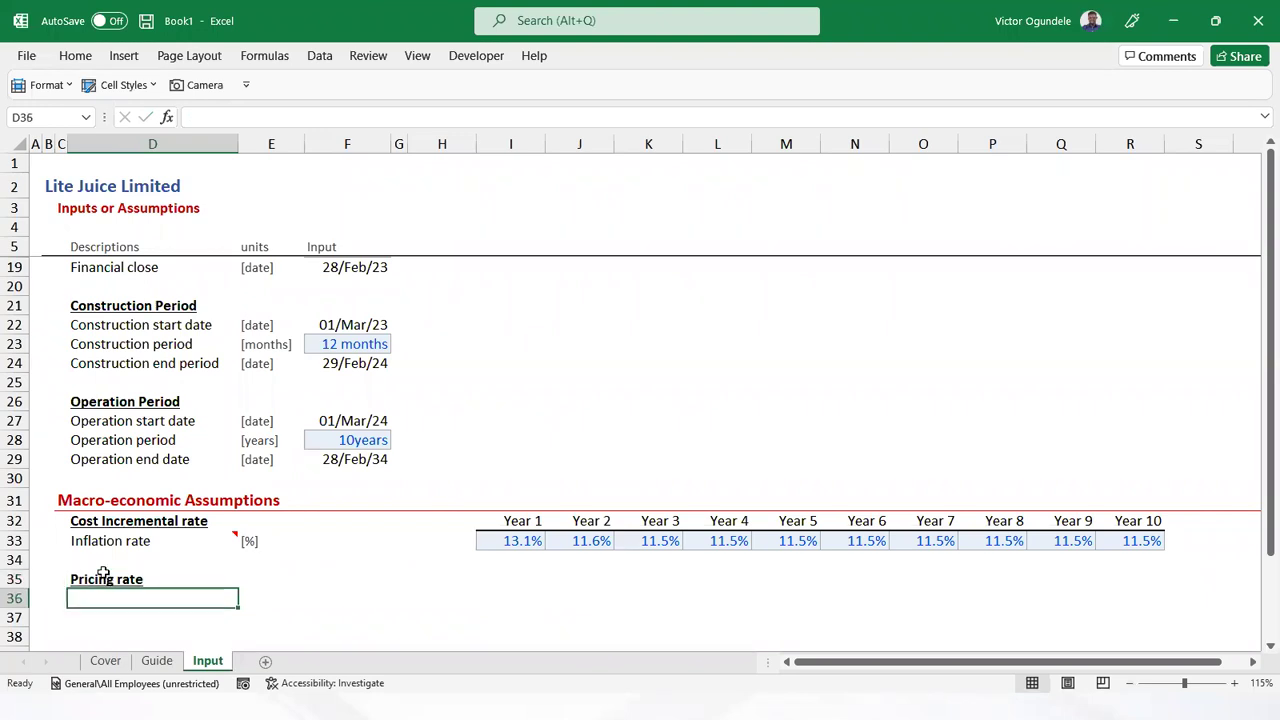
# Copy the whole Inflation rate row 33 into row 36 beneath the Pricing rate subheading
pyautogui.press('Up')
pyautogui.press('Up')
pyautogui.press('Up')
pyautogui.hotkey('shift', 'space')
pyautogui.hotkey('ctrl', 'c')
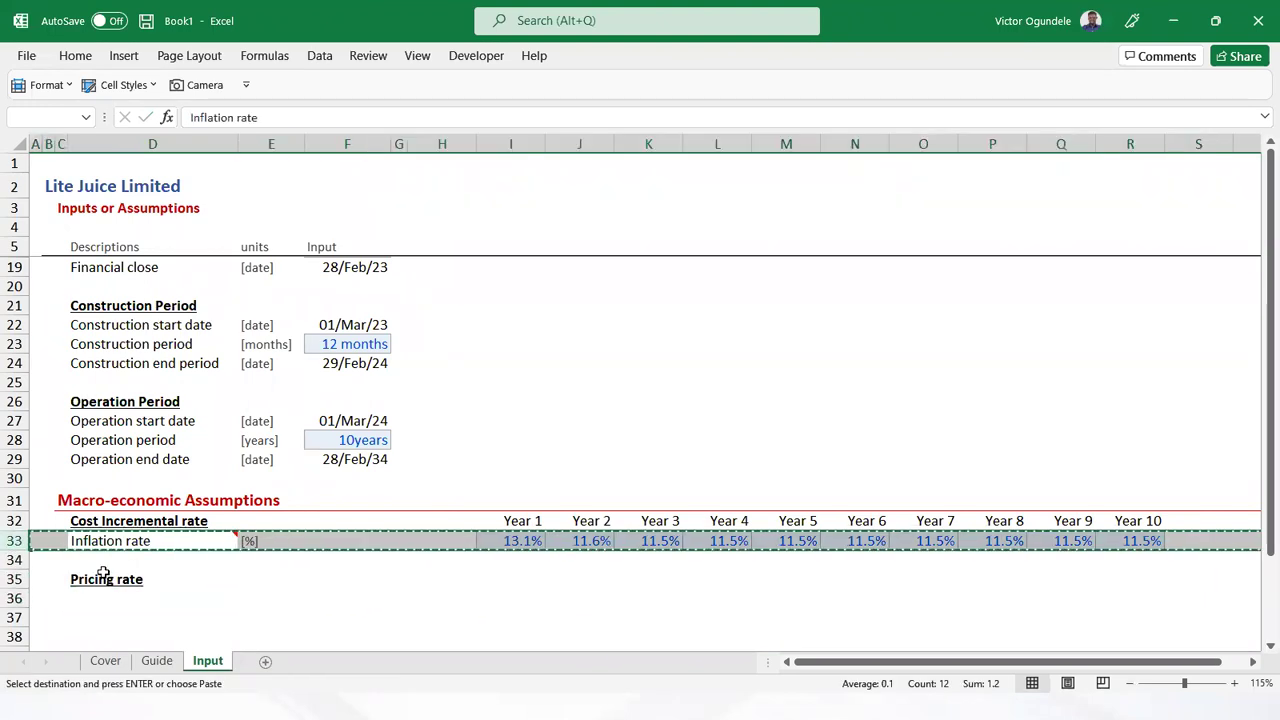
pyautogui.press('Home')
pyautogui.press('Down')
pyautogui.press('Down')
pyautogui.press('Down')
pyautogui.hotkey('ctrl', 'v')
pyautogui.press('Right')
pyautogui.press('Right')
pyautogui.press('Right')
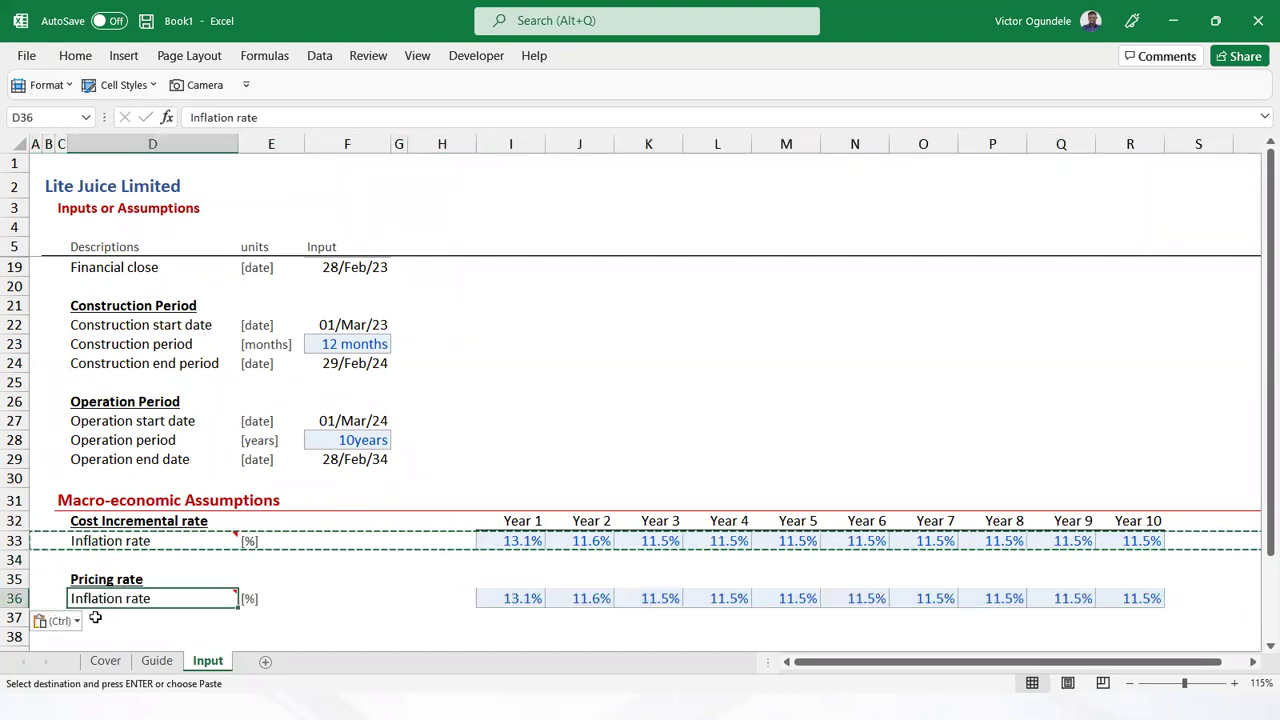
# Delete the copied note from D36 and change the cell's label to "Pricing rate"
pyautogui.rightClick(106, 598)
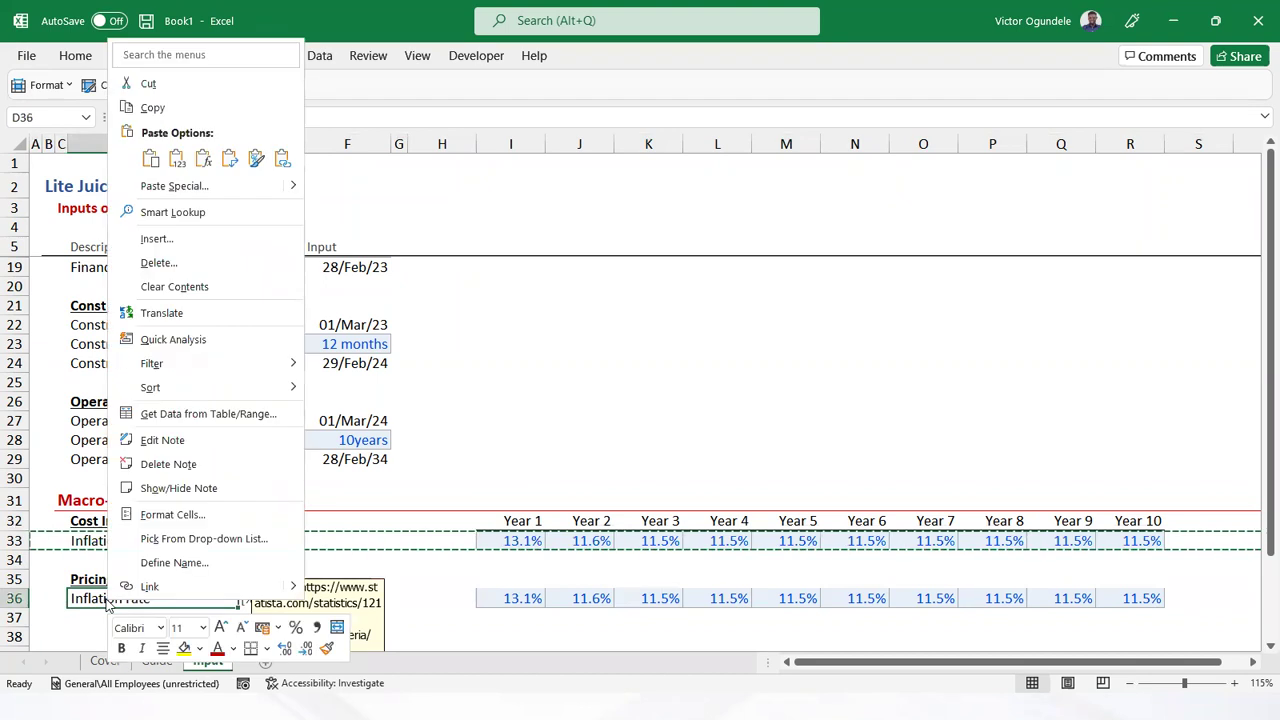
pyautogui.click(178, 464)
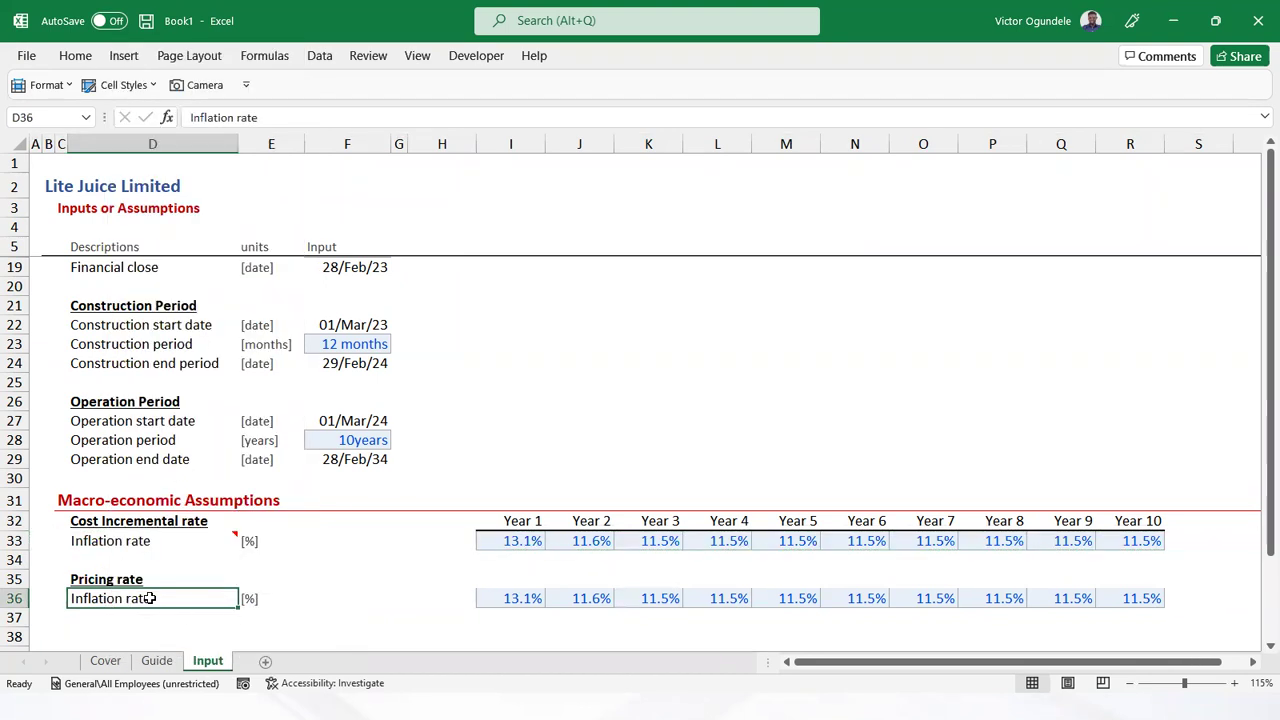
pyautogui.write('Pr')
pyautogui.press('BackSpace')
pyautogui.press('BackSpace')
pyautogui.write('Priin')
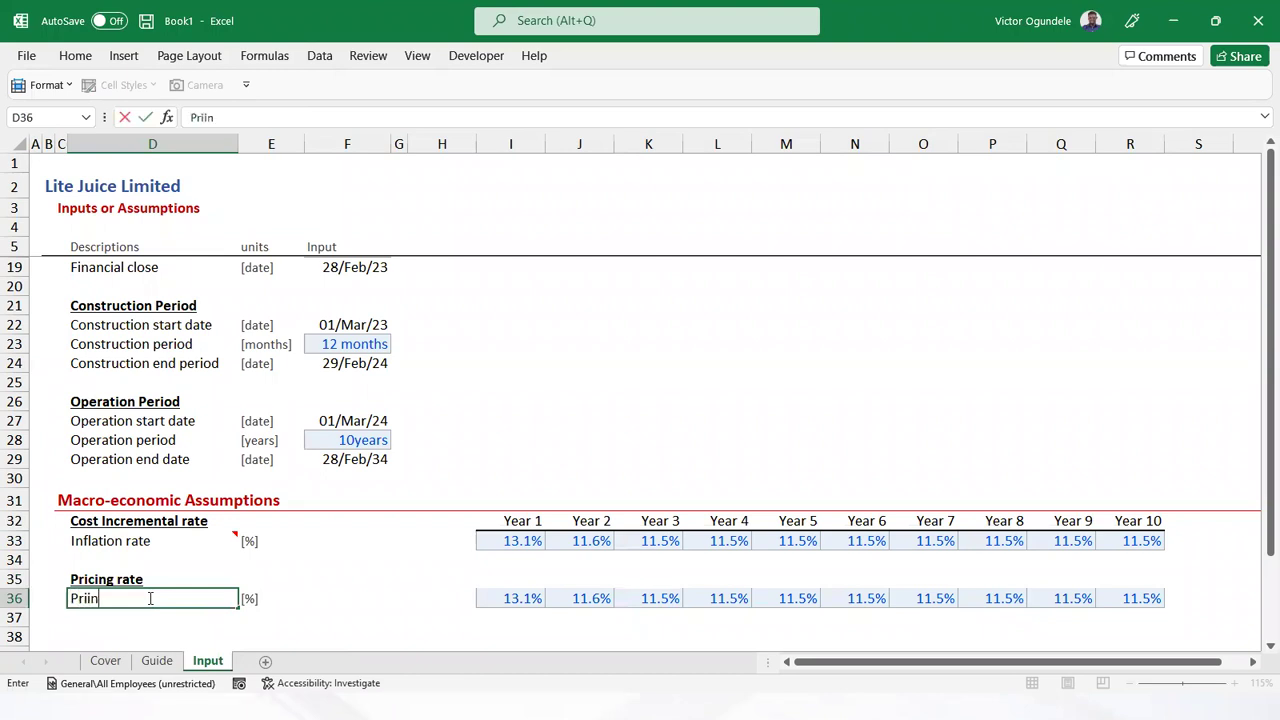
pyautogui.press('BackSpace')
pyautogui.press('BackSpace')
pyautogui.write('cing rate')
pyautogui.hotkey('ctrl', 'Return')
# Apply the Input cell style to I36 and enter 0% for all ten years in I36:R36
pyautogui.press('Right')
pyautogui.press('Right')
pyautogui.press('Right')
pyautogui.press('Right')
pyautogui.press('Right')
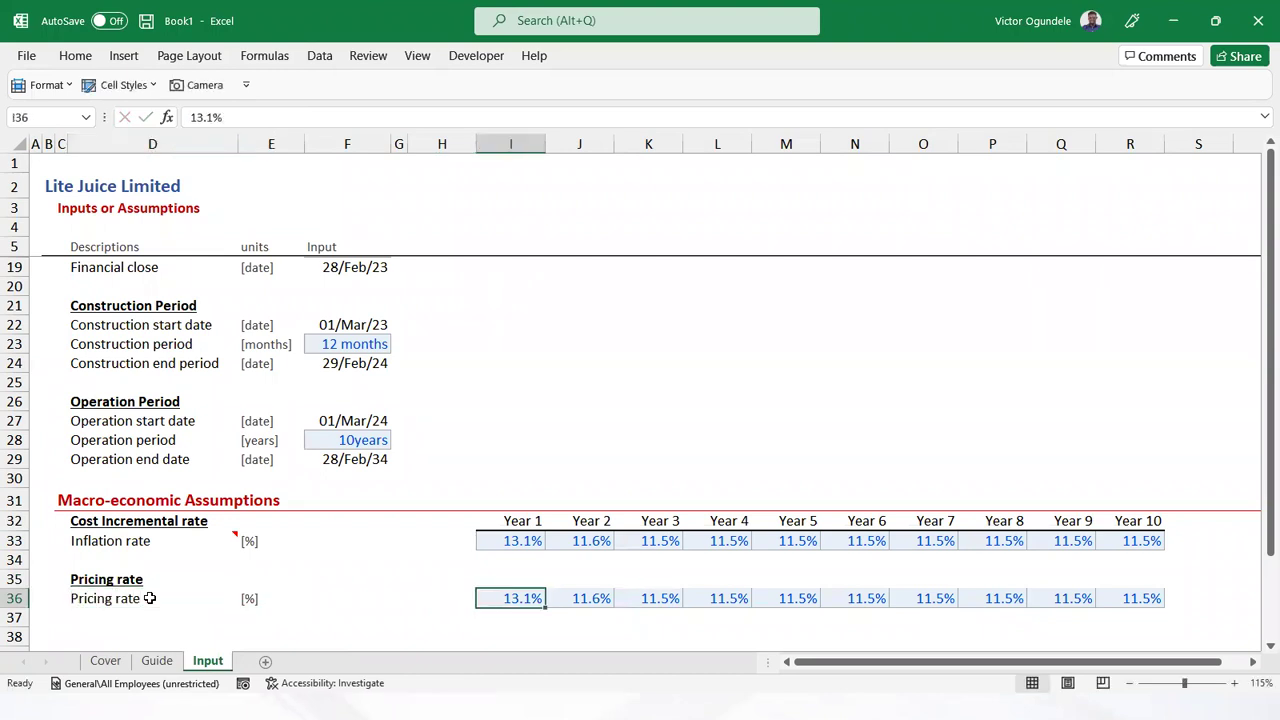
pyautogui.click(123, 84)
pyautogui.click(391, 253)
pyautogui.hotkey('ctrl', 'shift', 'Right')
pyautogui.write('0')
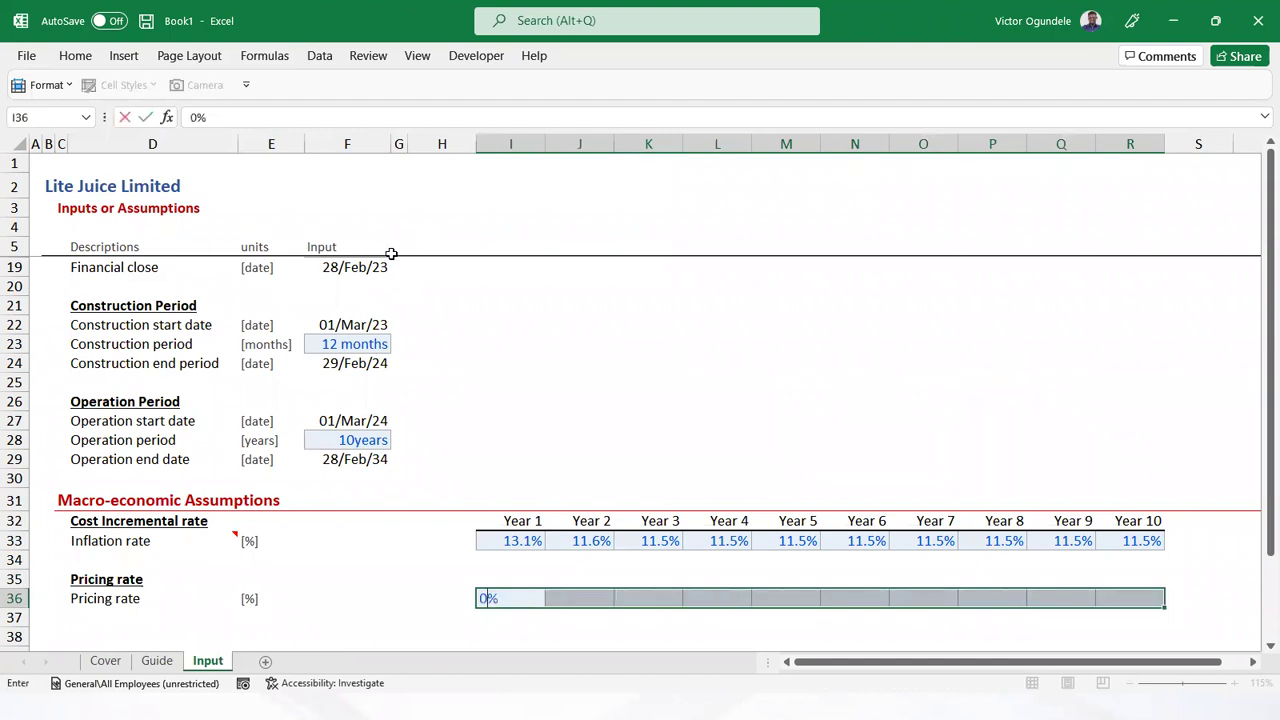
pyautogui.hotkey('ctrl', 'Return')
pyautogui.click(124, 84)
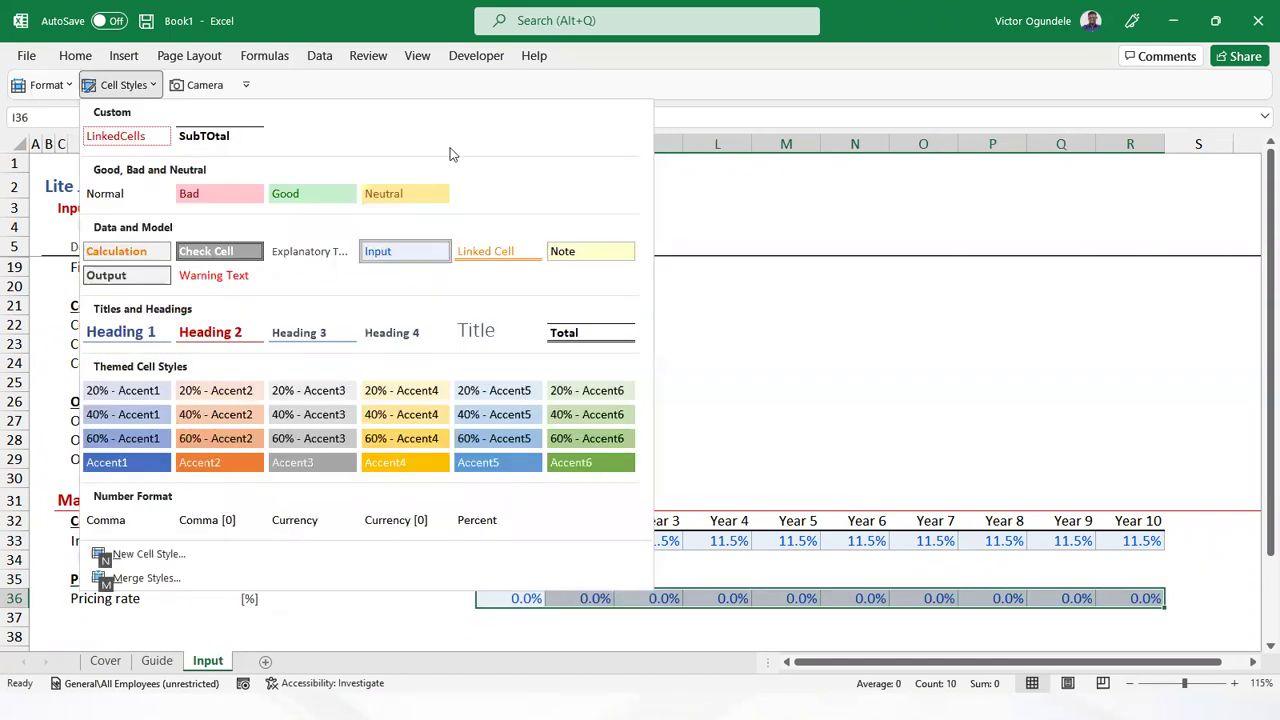
pyautogui.click(337, 606)
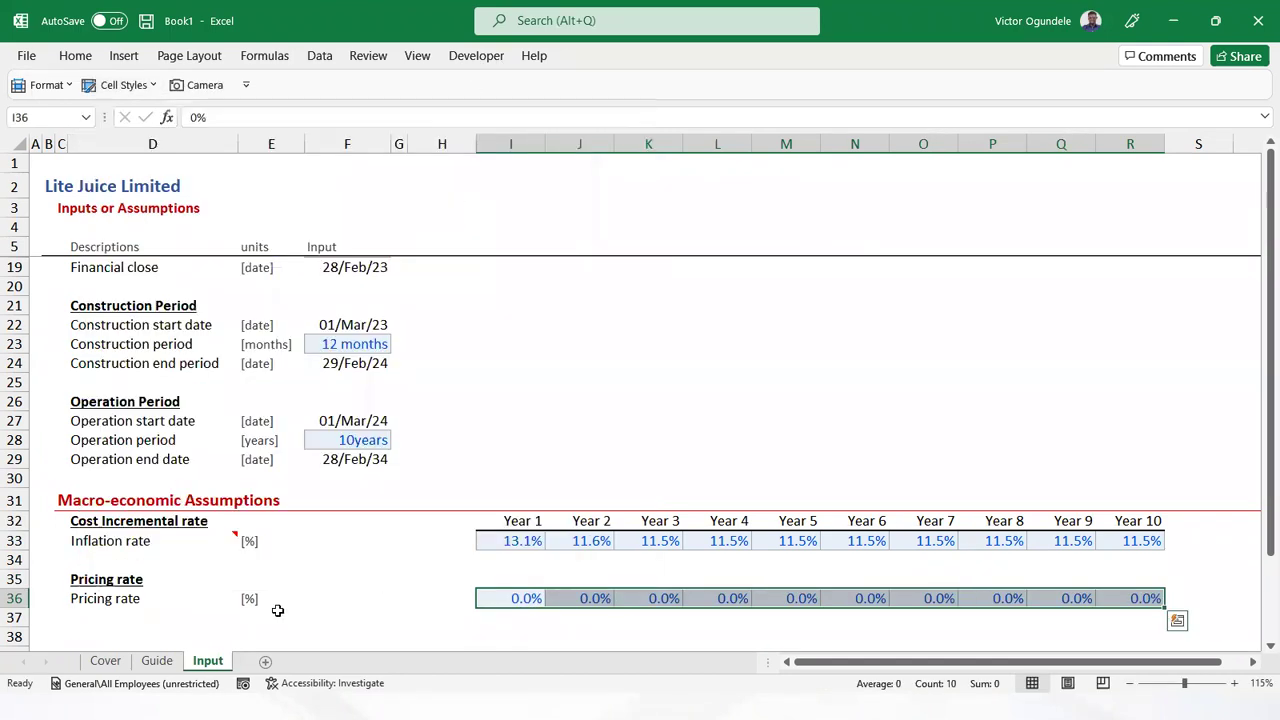
# Set the Year 2 pricing rate in J36 to 5%
pyautogui.click(277, 612)
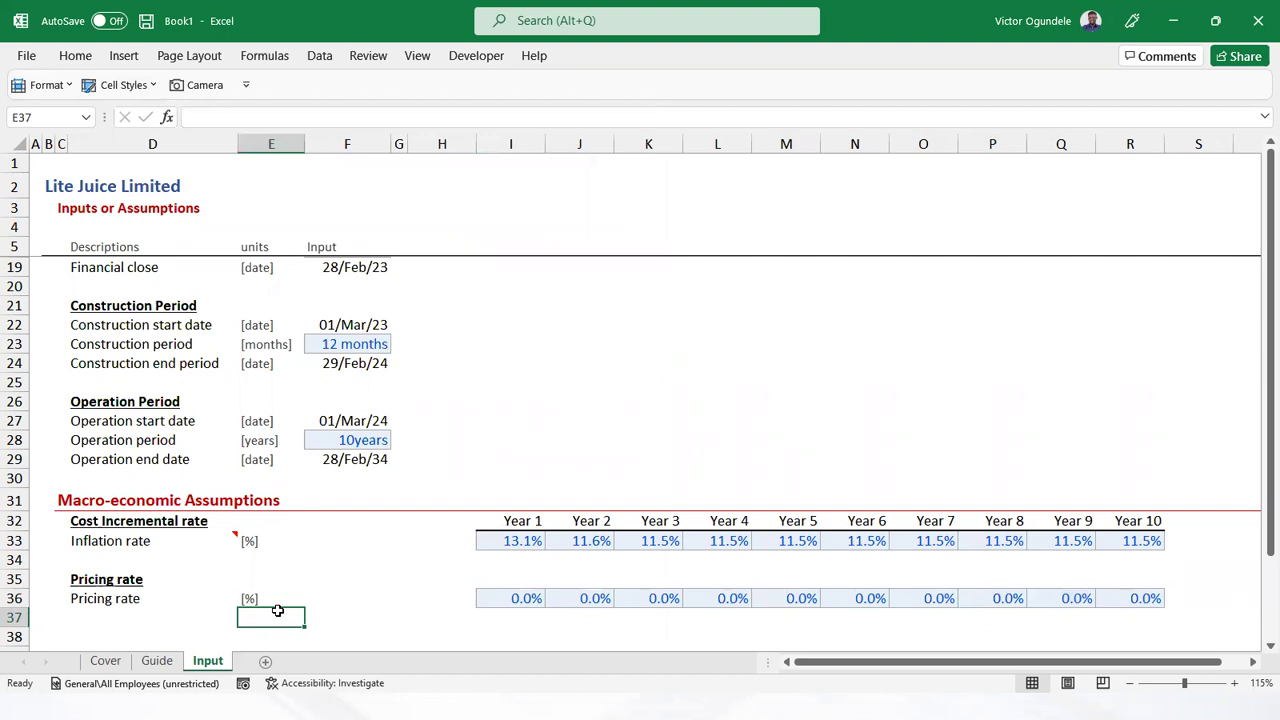
pyautogui.press('Up')
pyautogui.press('Left')
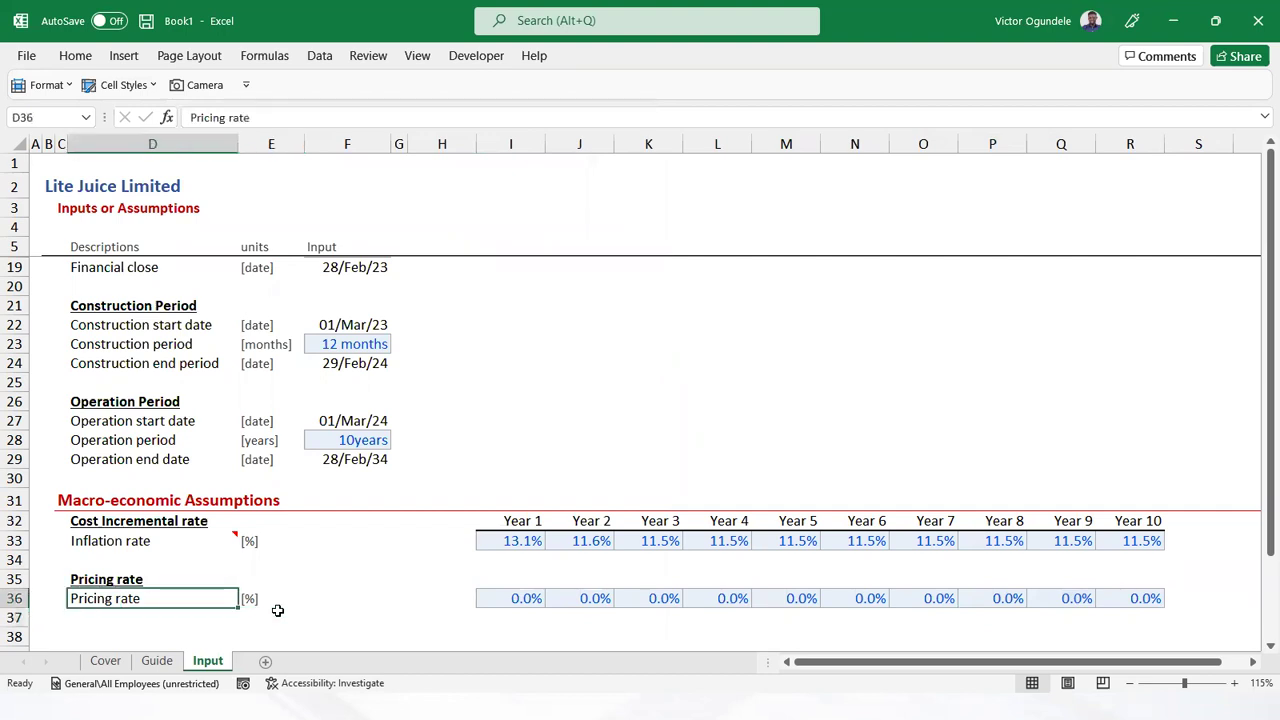
pyautogui.hotkey('ctrl', 'Right')
pyautogui.hotkey('ctrl', 'Right')
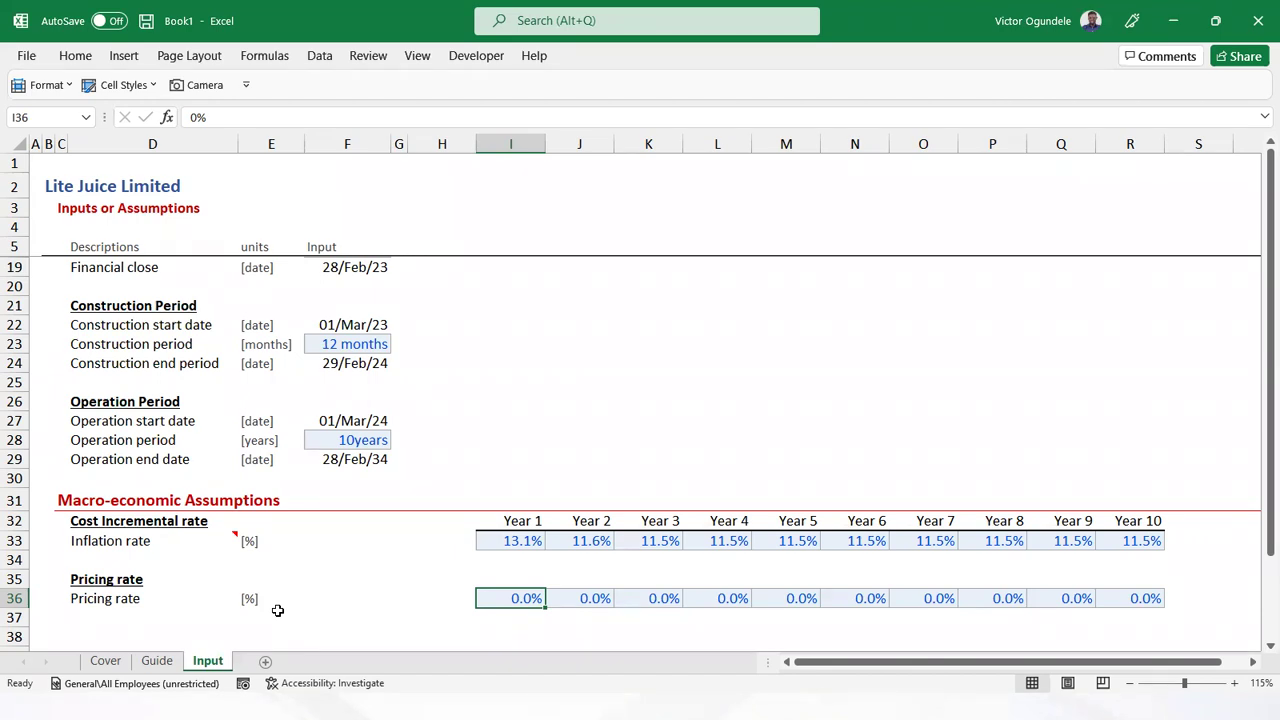
pyautogui.press('Right')
pyautogui.press('Right')
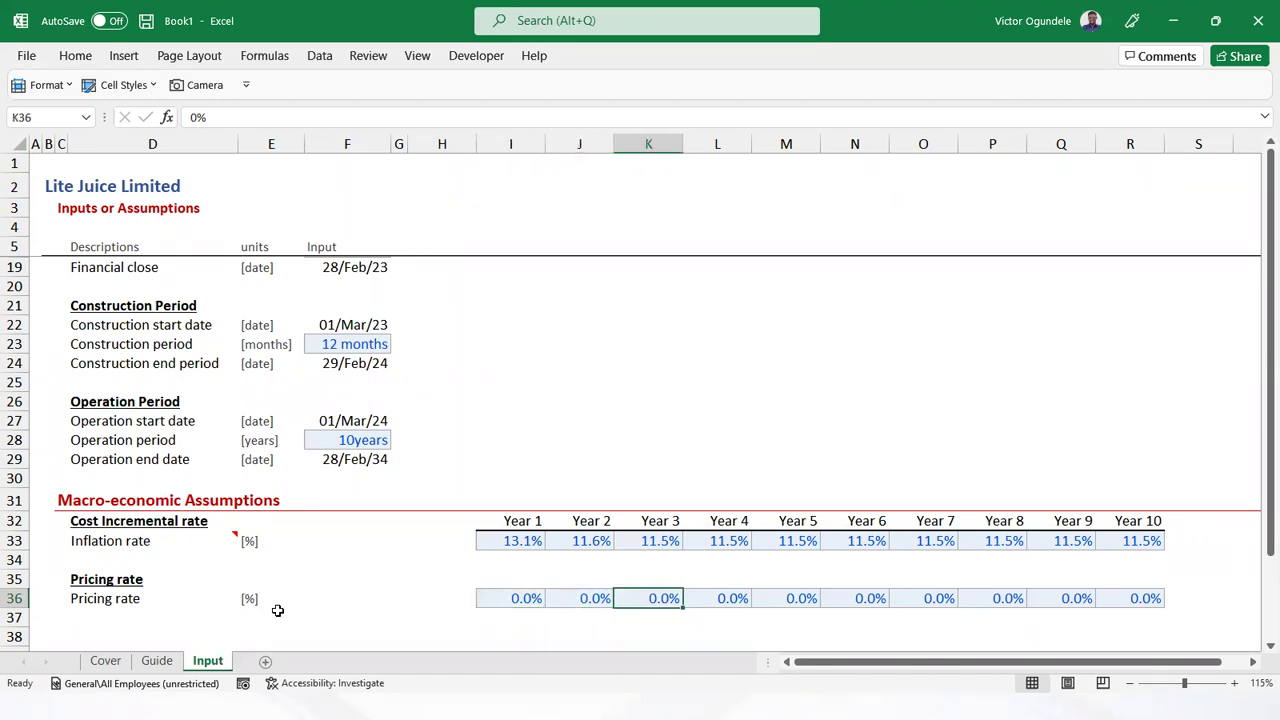
pyautogui.press('Left')
pyautogui.write('2')
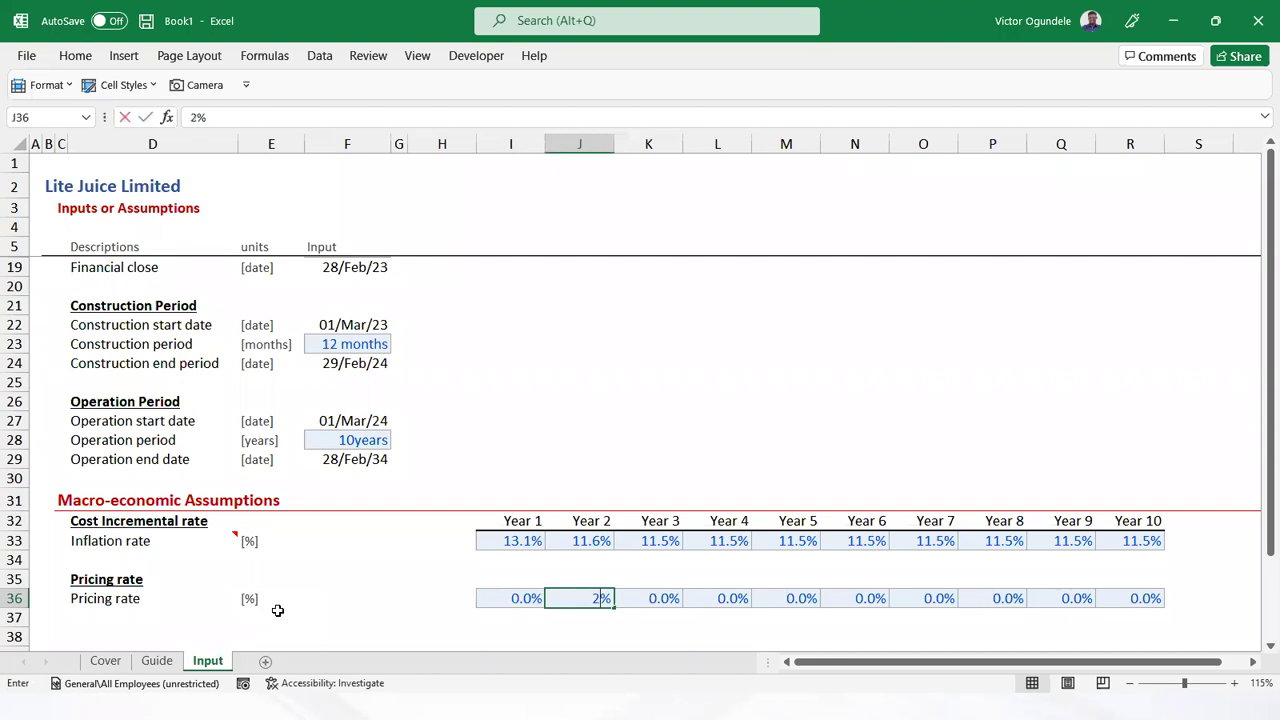
pyautogui.press('Right')
pyautogui.press('Right')
pyautogui.press('Left')
pyautogui.press('Left')
pyautogui.write('5')
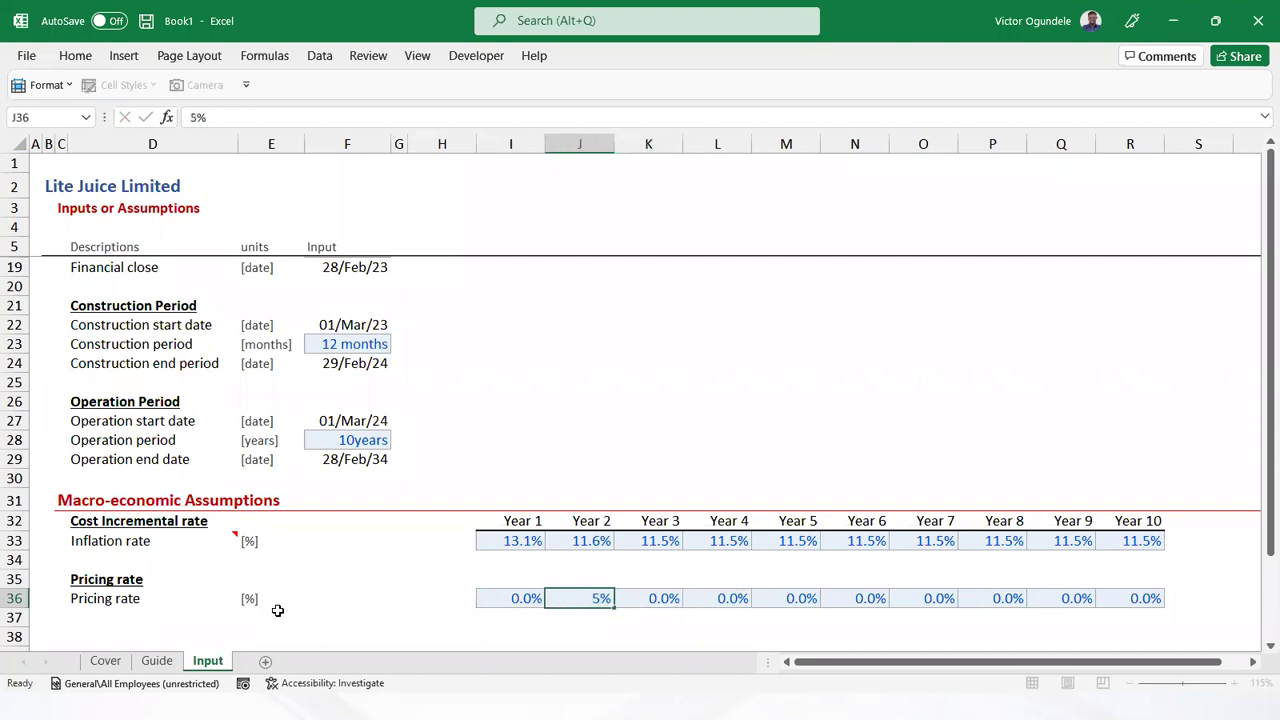
# Set the Year 4 pricing rate in L36 to 5% and return to J36
pyautogui.press('Right')
pyautogui.press('Right')
pyautogui.write('5')
pyautogui.press('Left')
pyautogui.press('Left')
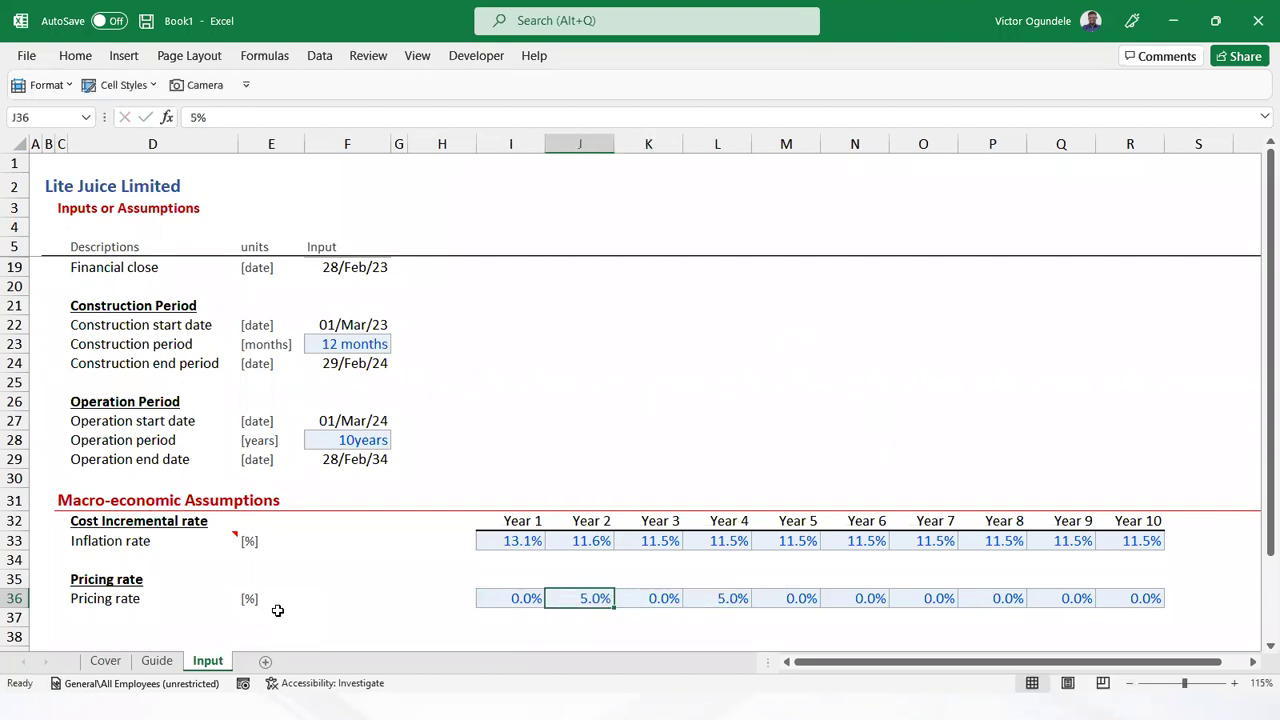
# Set the Year 2 to Year 4 pricing rates in J36:L36 to 0%
pyautogui.hotkey('shift', 'Right')
pyautogui.hotkey('shift', 'Right')
pyautogui.write('0')
pyautogui.hotkey('ctrl', 'Return')
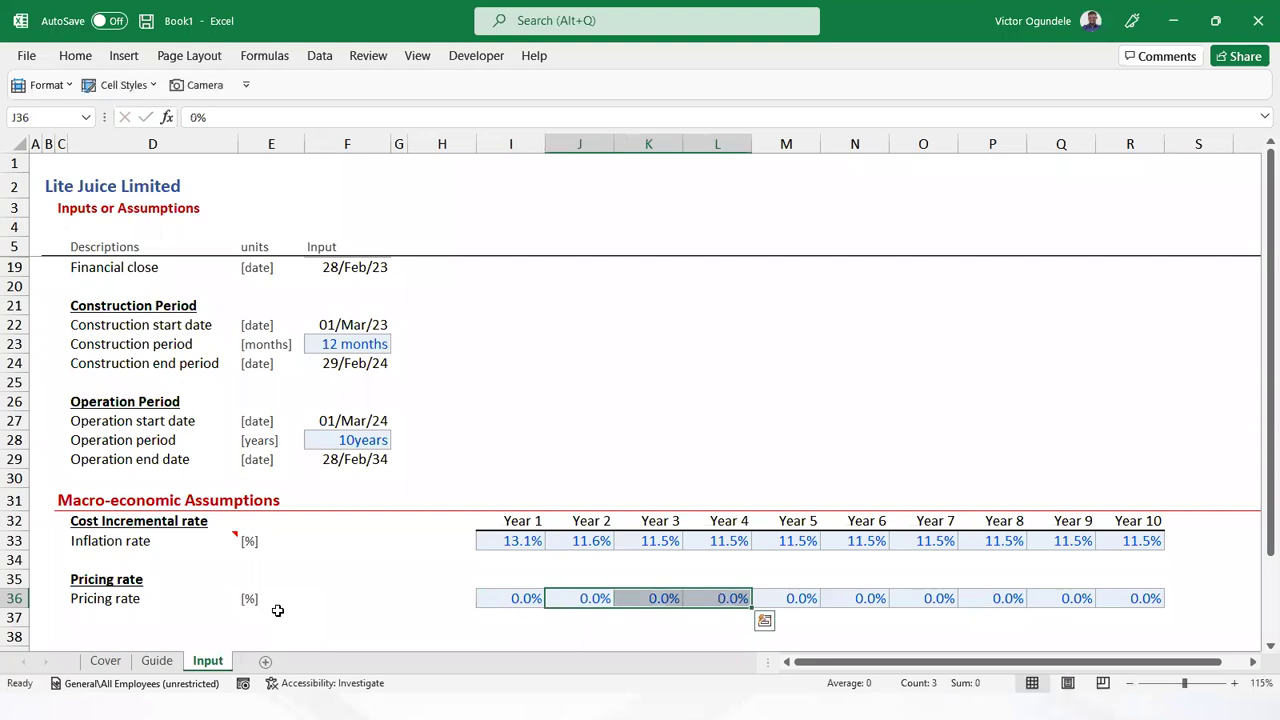
pyautogui.press('Left')
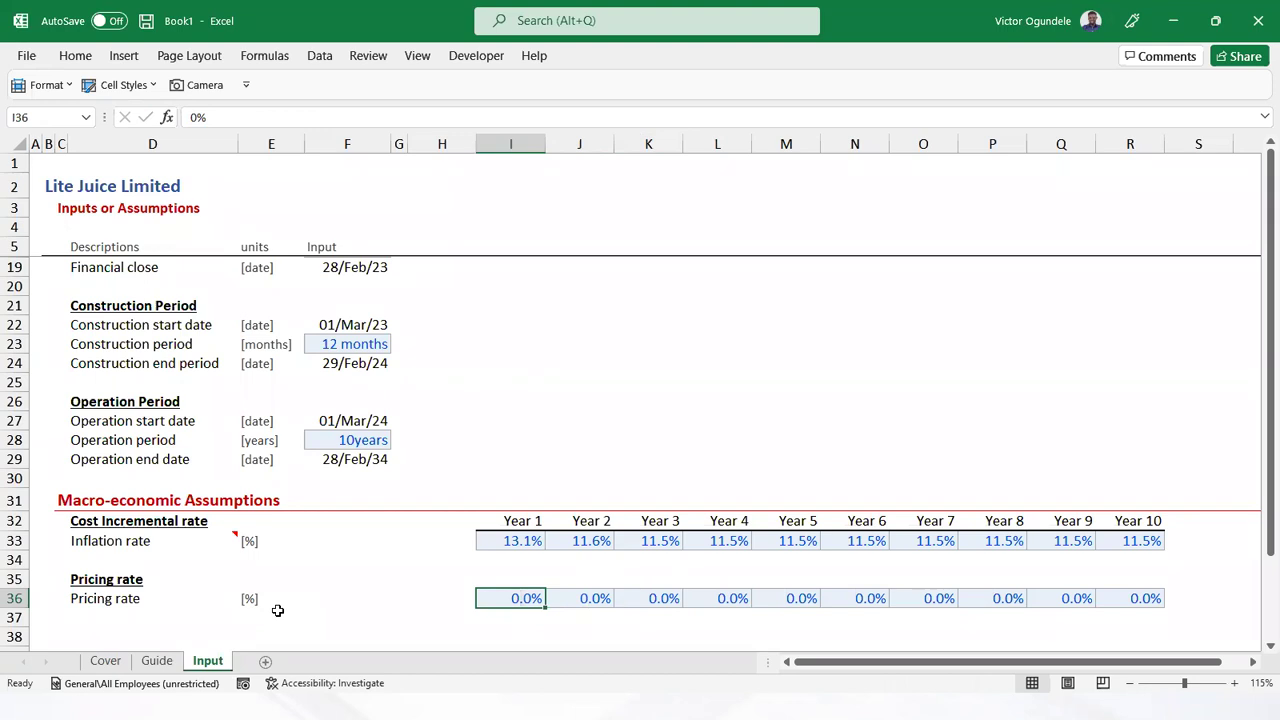
# Copy the Year 1 to Year 10 headings from I32:R32 into the header row starting at I5
pyautogui.click(517, 522)
pyautogui.hotkey('ctrl', 'shift', 'Right')
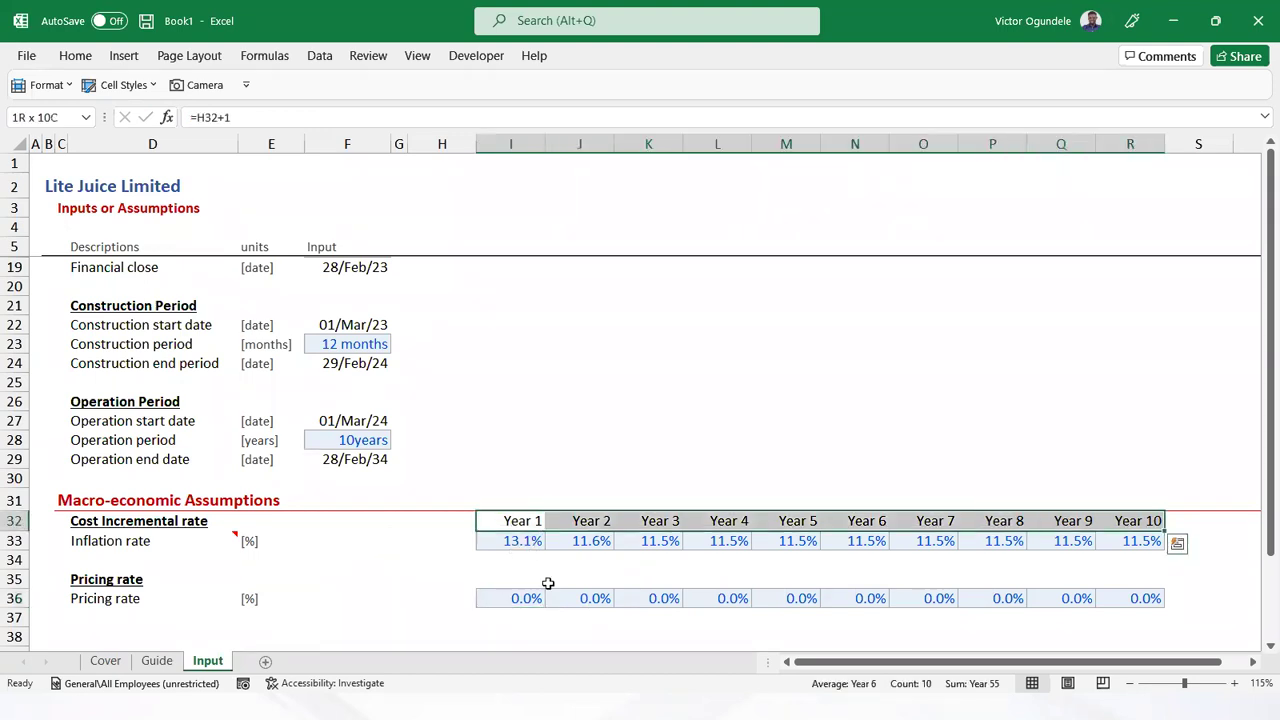
pyautogui.hotkey('ctrl', 'c')
pyautogui.click(510, 245)
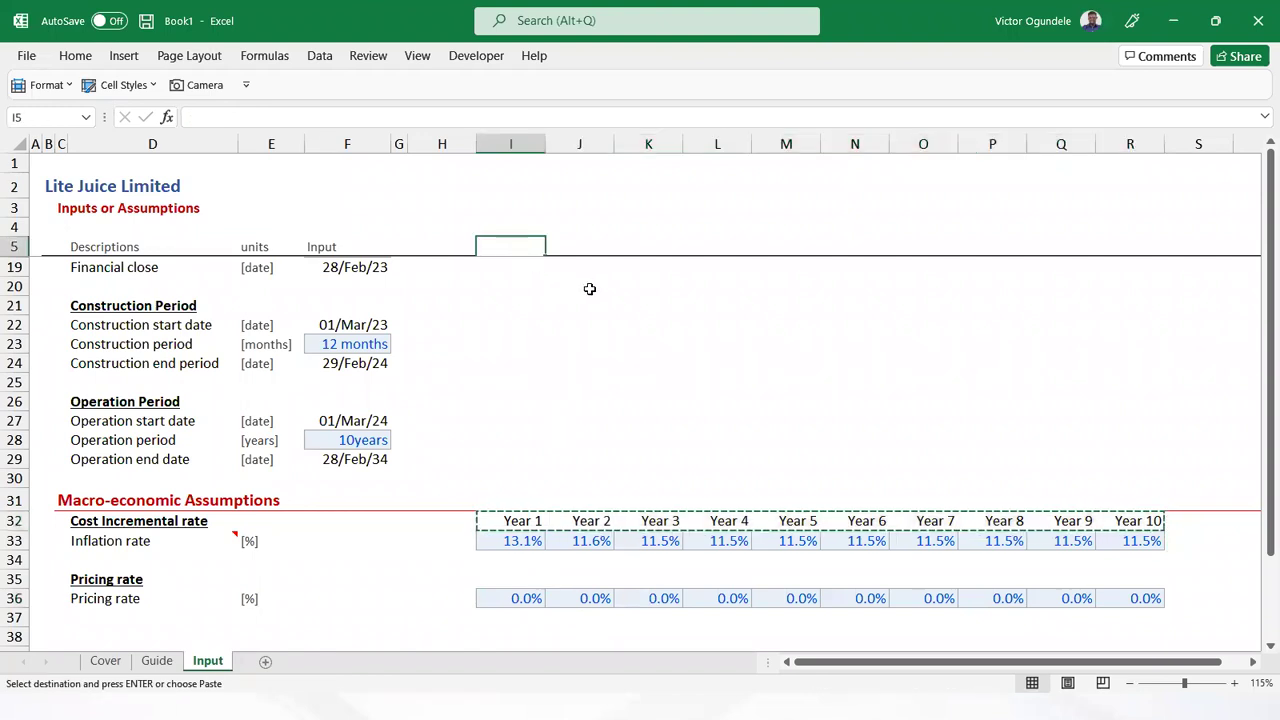
pyautogui.hotkey('ctrl', 'v')
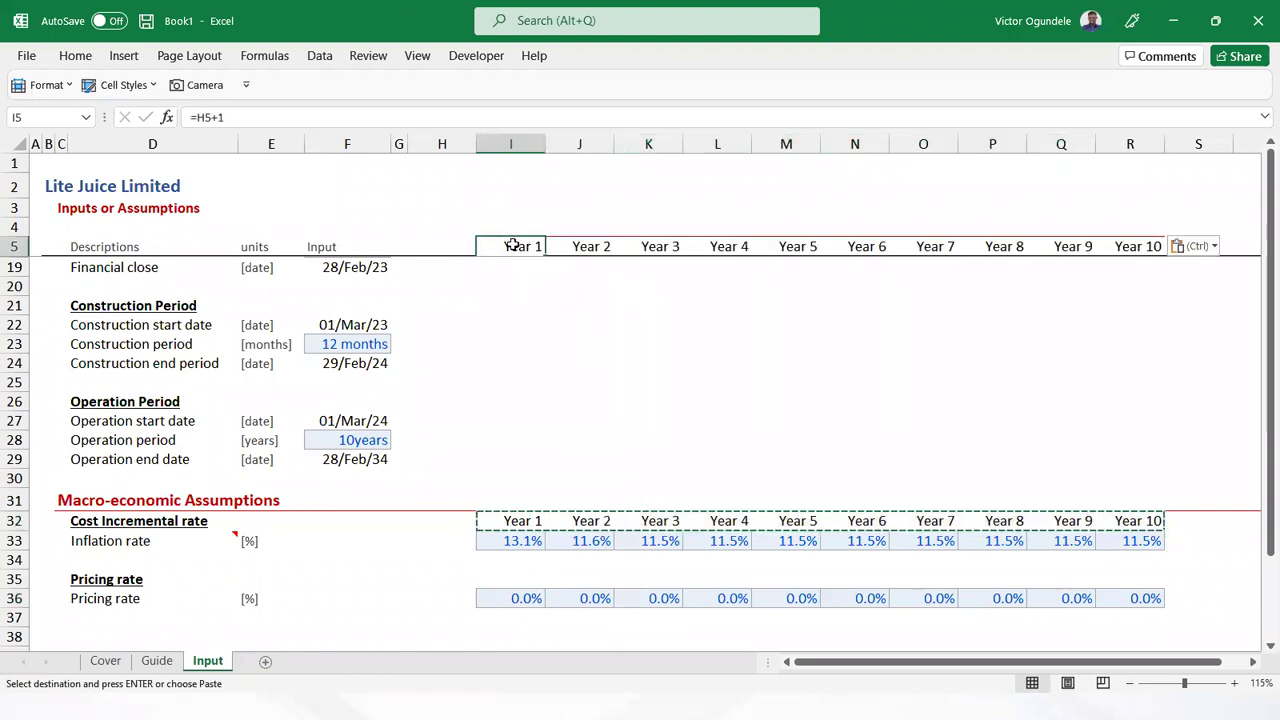
pyautogui.press('F2')
pyautogui.press('Escape')
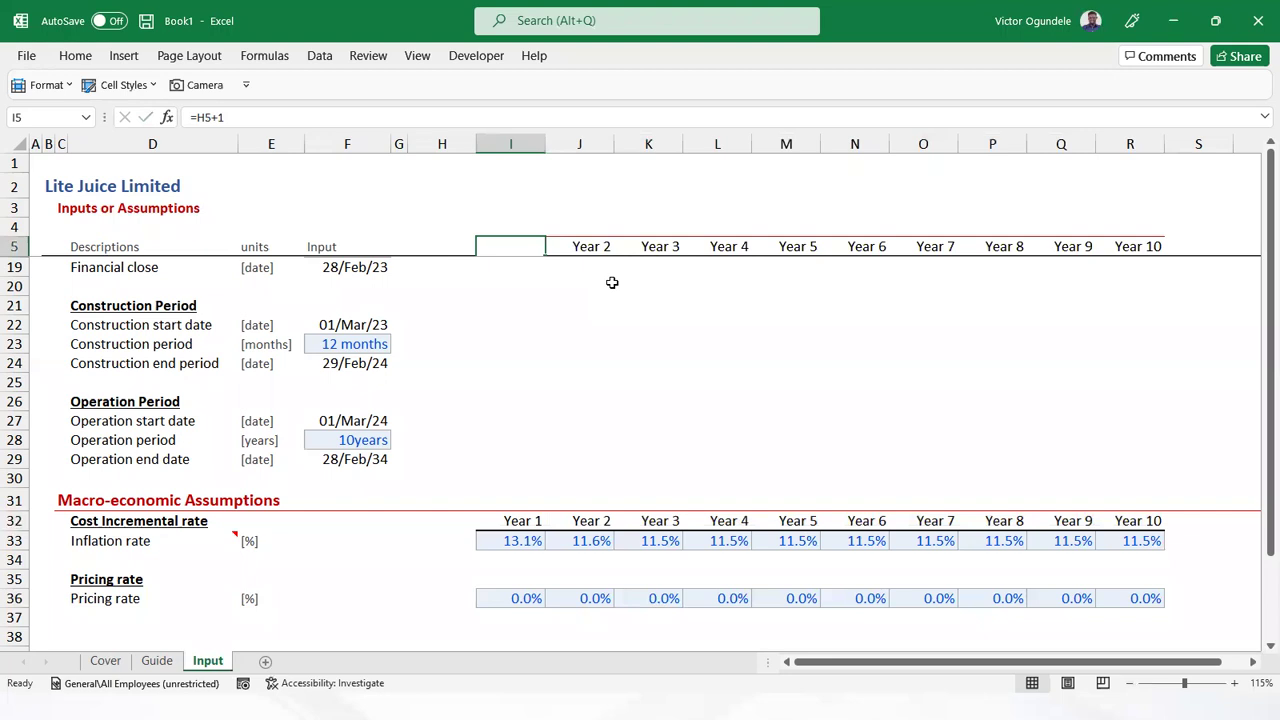
# Clear the year headings in I32:R32 by pasting the blank cell H32 over them
pyautogui.click(453, 522)
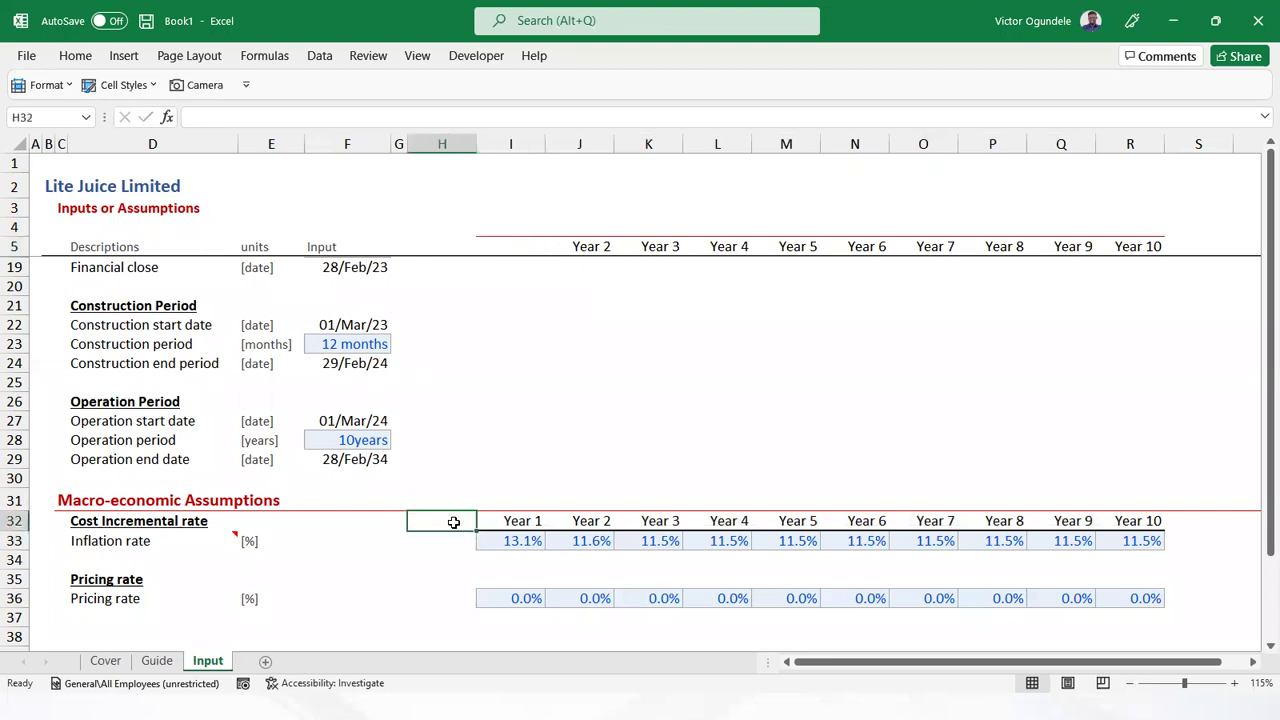
pyautogui.hotkey('ctrl', 'c')
pyautogui.press('Right')
pyautogui.hotkey('ctrl', 'shift', 'Right')
pyautogui.hotkey('ctrl', 'v')
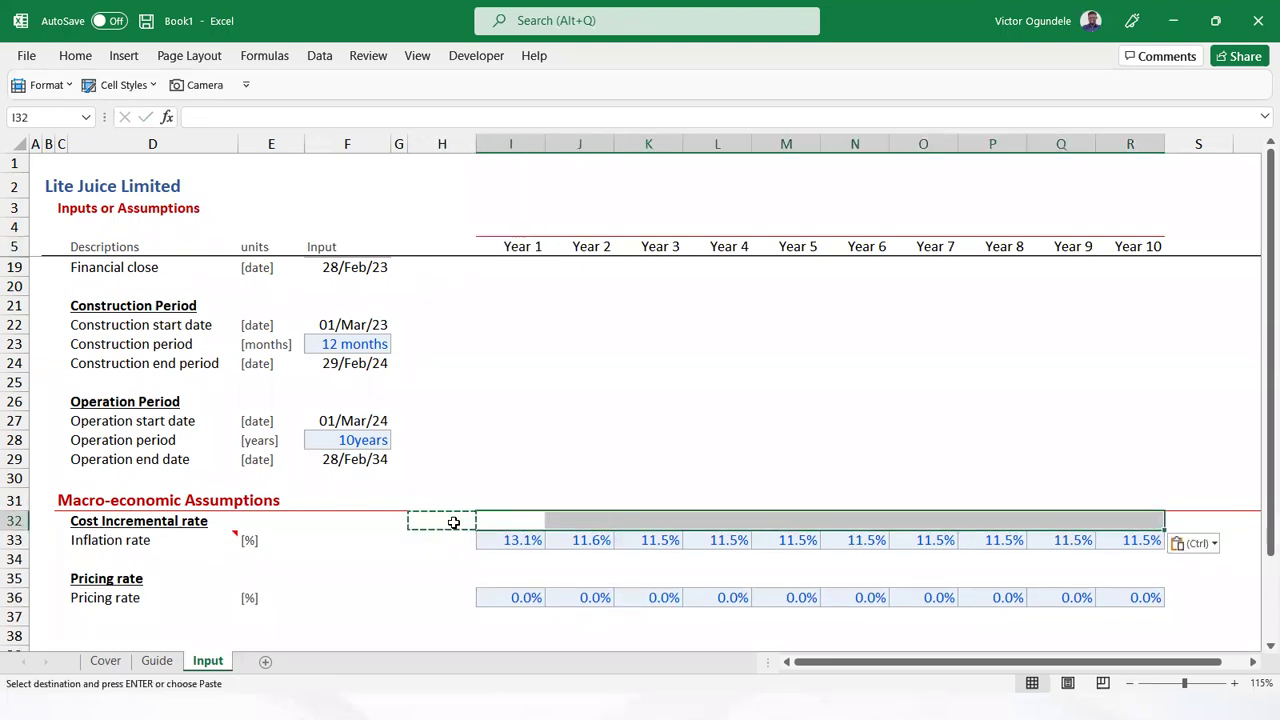
pyautogui.press('Escape')
# Remove the copied red border from the year headings in I5:R5 and apply the custom number format "Year "0
pyautogui.moveTo(500, 230); pyautogui.dragTo(1114, 216)
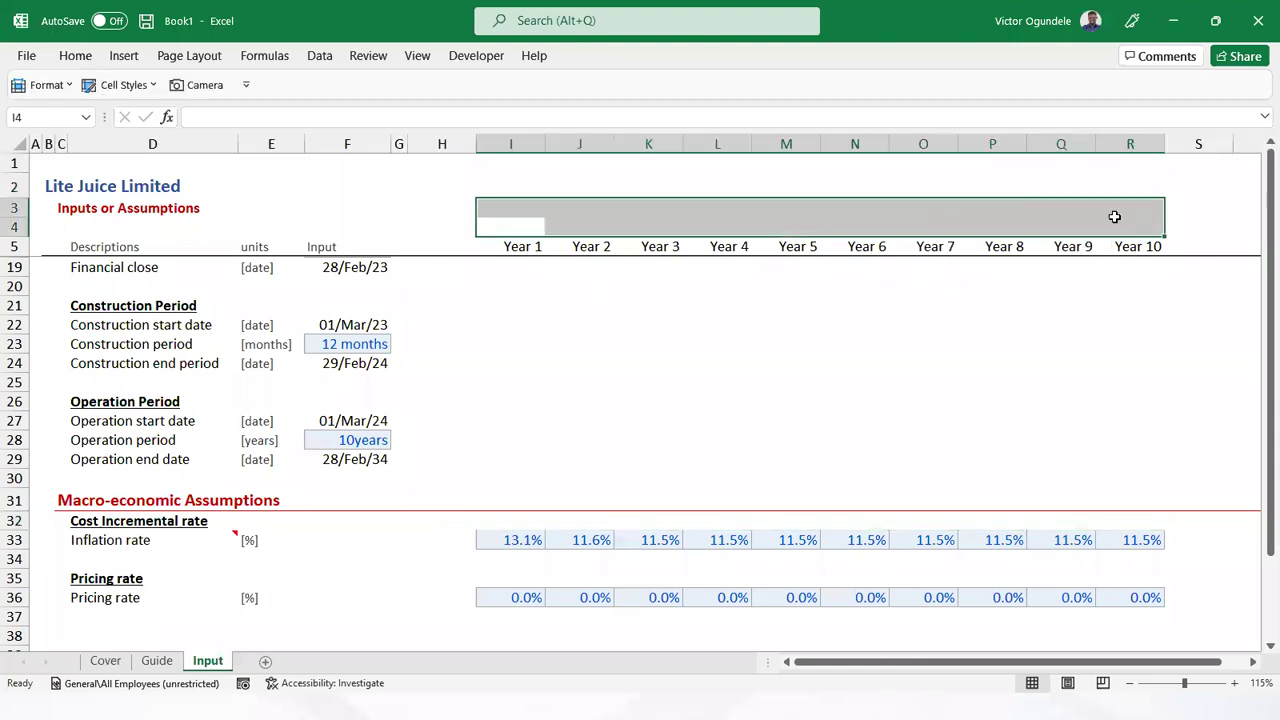
pyautogui.hotkey('ctrl', 'Home')
pyautogui.press('Up')
pyautogui.press('Up')
pyautogui.press('Up')
pyautogui.press('Down')
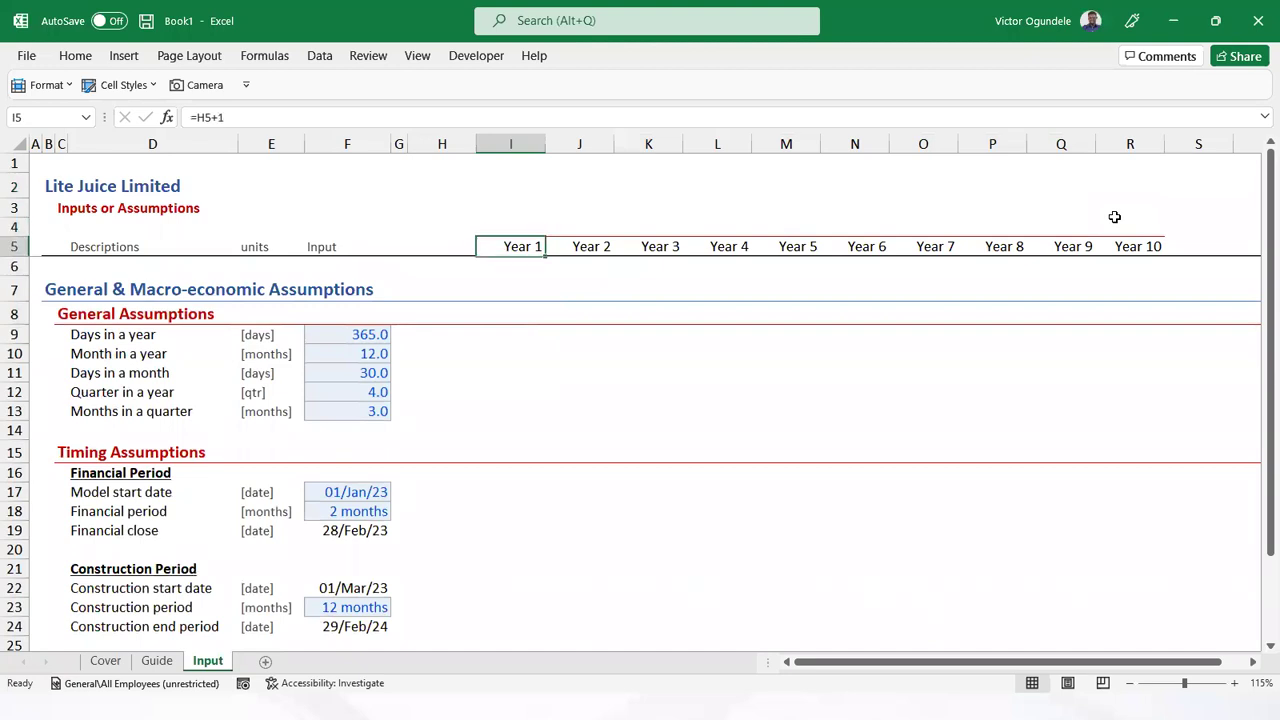
pyautogui.hotkey('ctrl', 'shift', 'Right')
pyautogui.hotkey('ctrl', 'z')
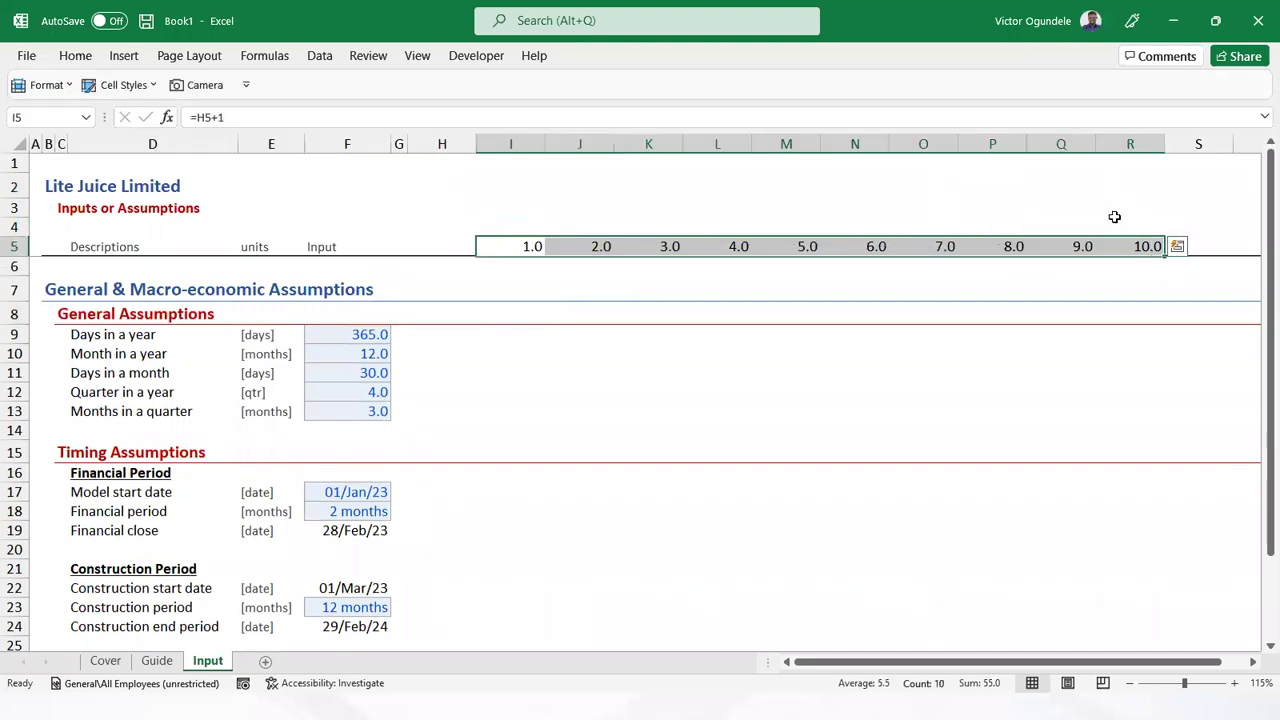
pyautogui.hotkey('ctrl', '1')
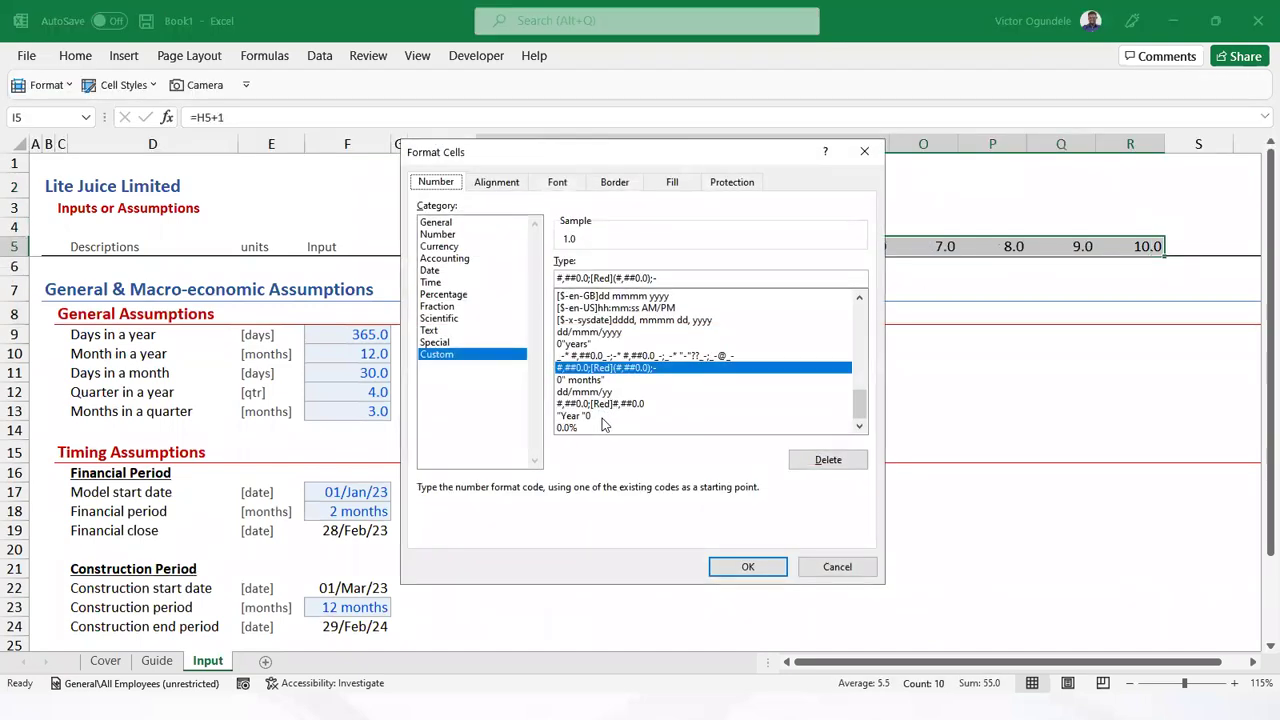
pyautogui.click(605, 416)
pyautogui.click(746, 566)
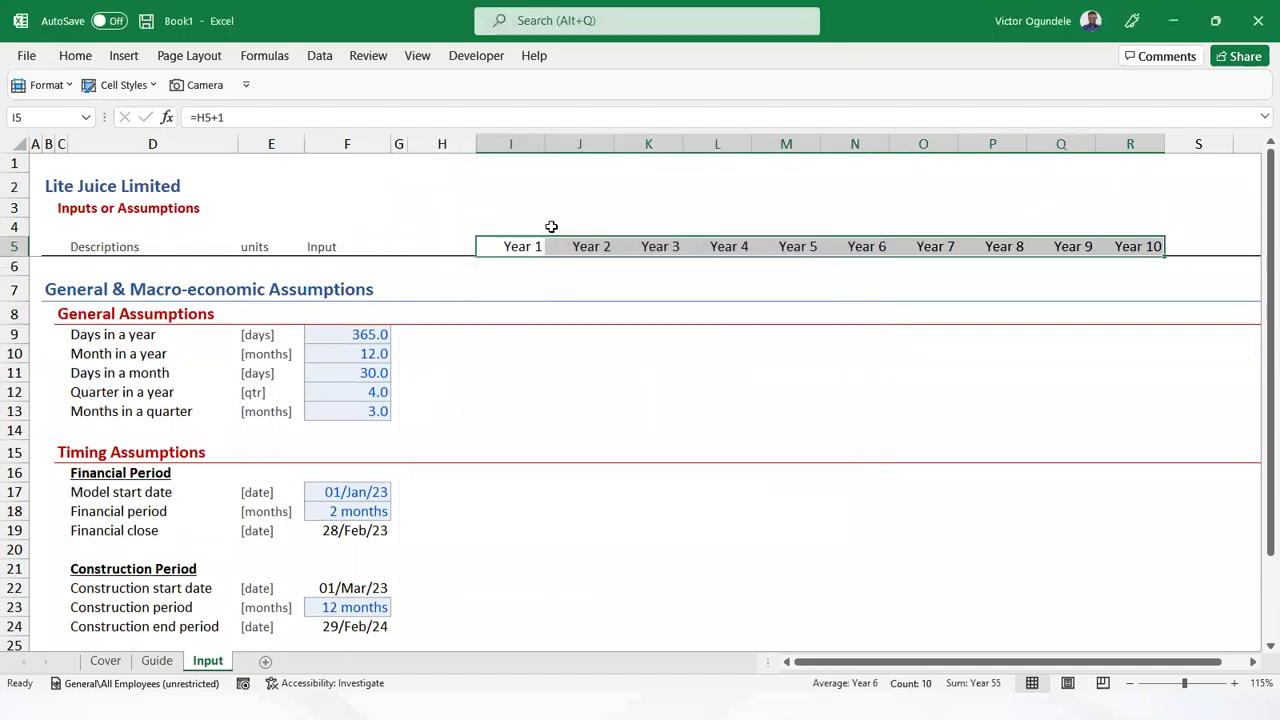
# Fill the header row C5:R5 with the lightest blue theme colour
pyautogui.click(75, 55)
pyautogui.click(75, 248)
pyautogui.moveTo(57, 246); pyautogui.dragTo(1140, 244)
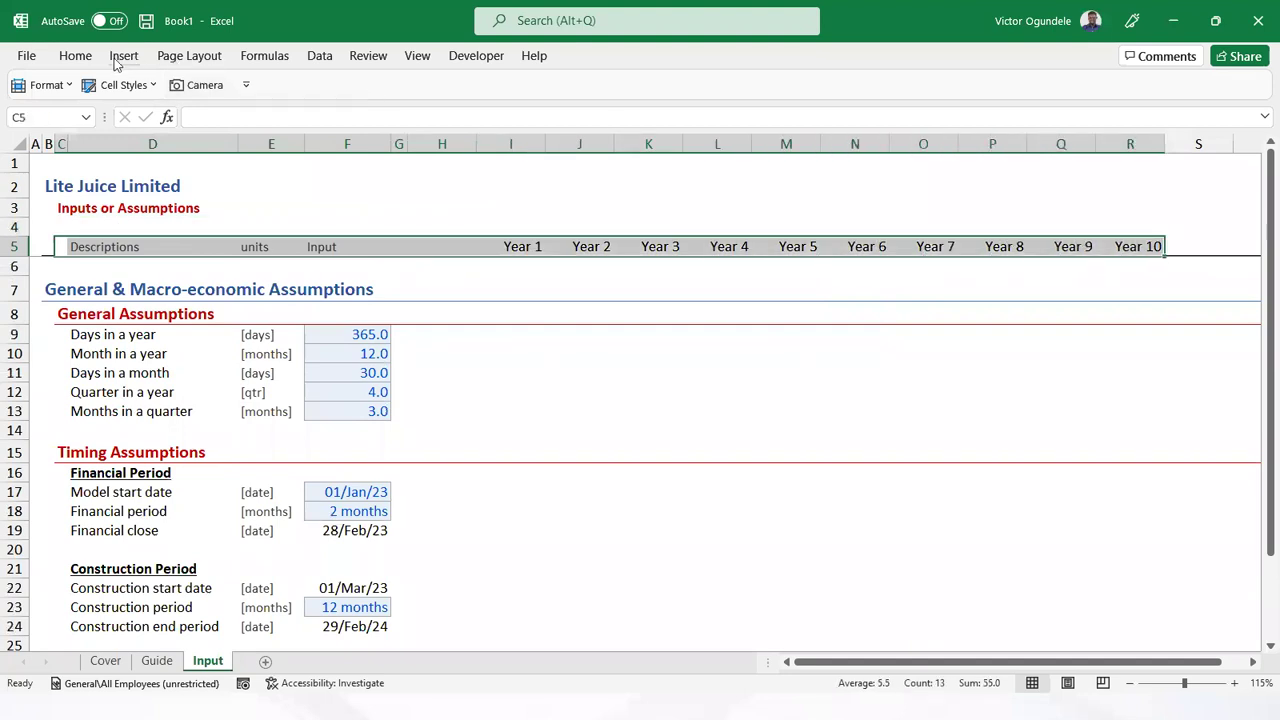
pyautogui.click(75, 55)
pyautogui.click(296, 116)
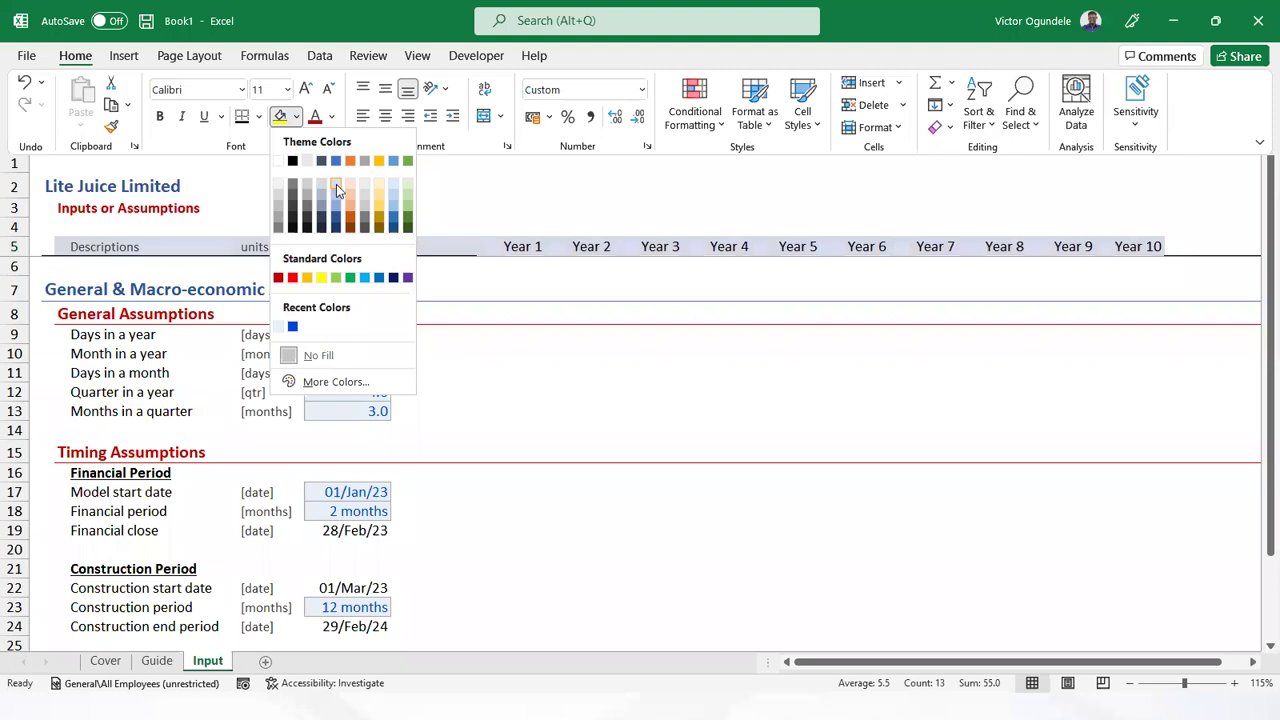
pyautogui.click(336, 184)
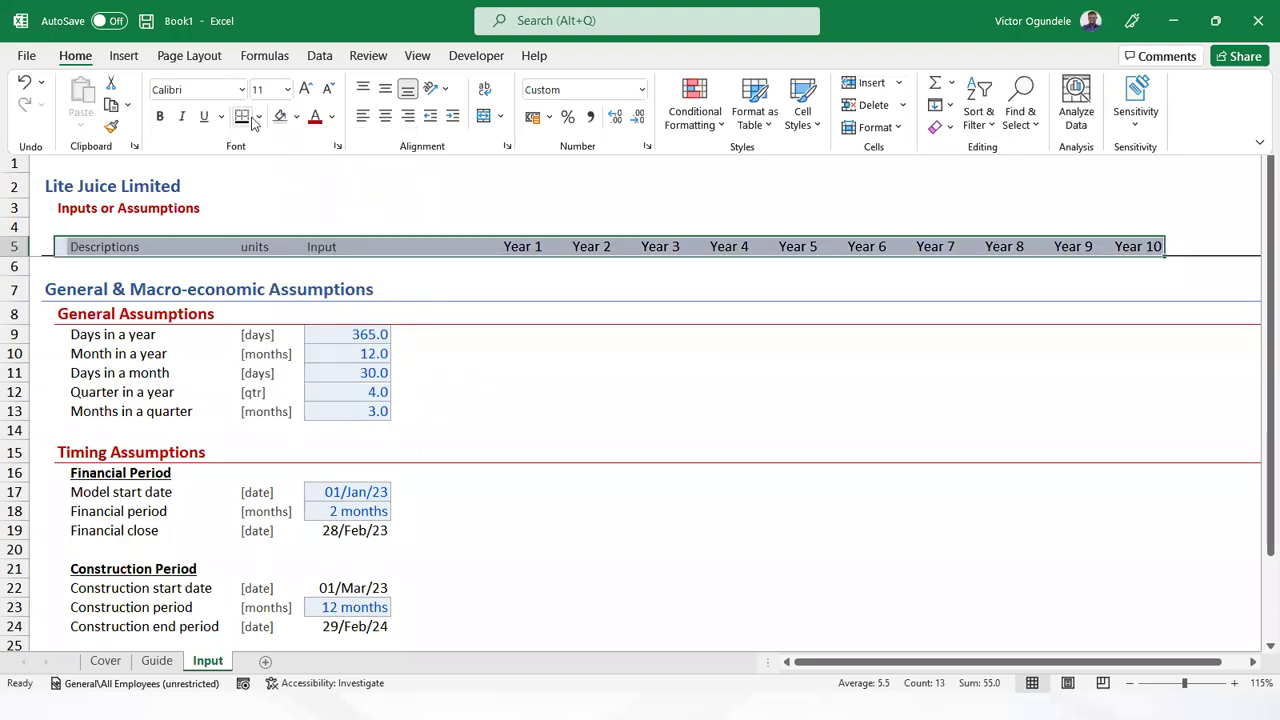
pyautogui.click(1023, 383)
# Clear all contents and formatting from columns S and T so the heading lines end at column R
pyautogui.moveTo(1192, 149); pyautogui.dragTo(1192, 148)
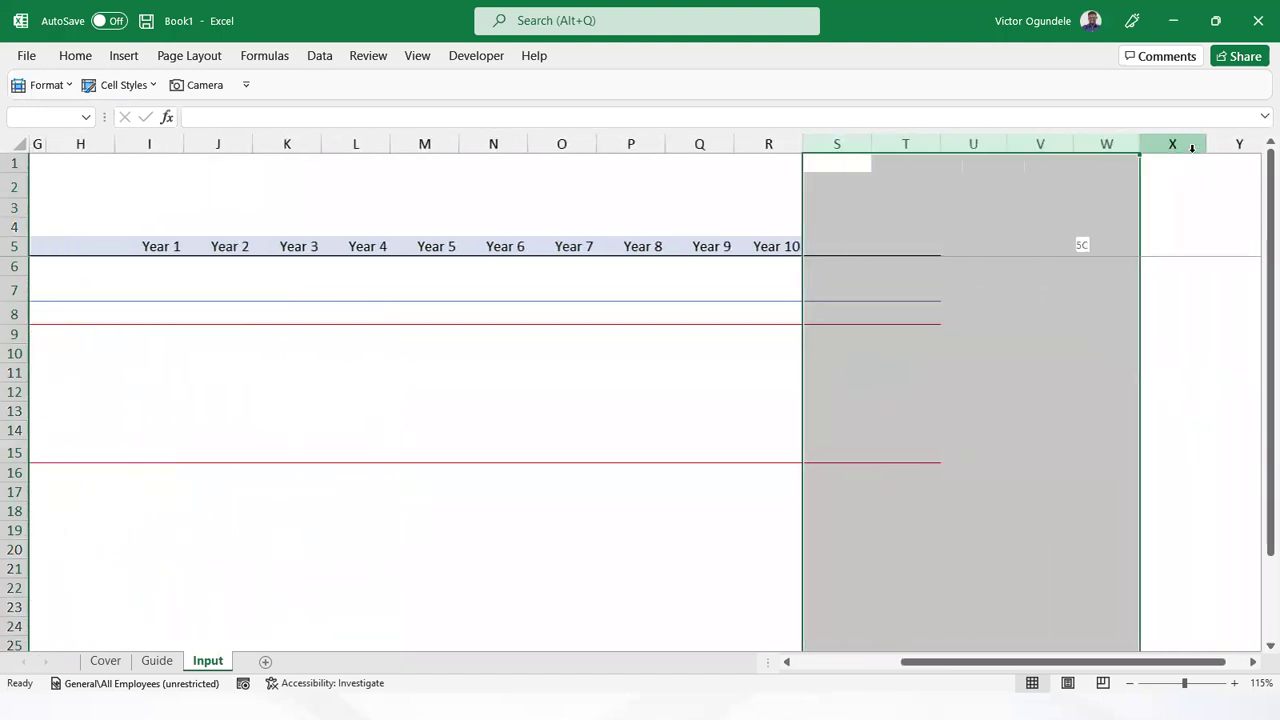
pyautogui.hotkey('shift', 'Left')
pyautogui.hotkey('shift', 'Left')
pyautogui.hotkey('shift', 'Left')
pyautogui.hotkey('alt', 'h')
pyautogui.press('e')
pyautogui.press('a')
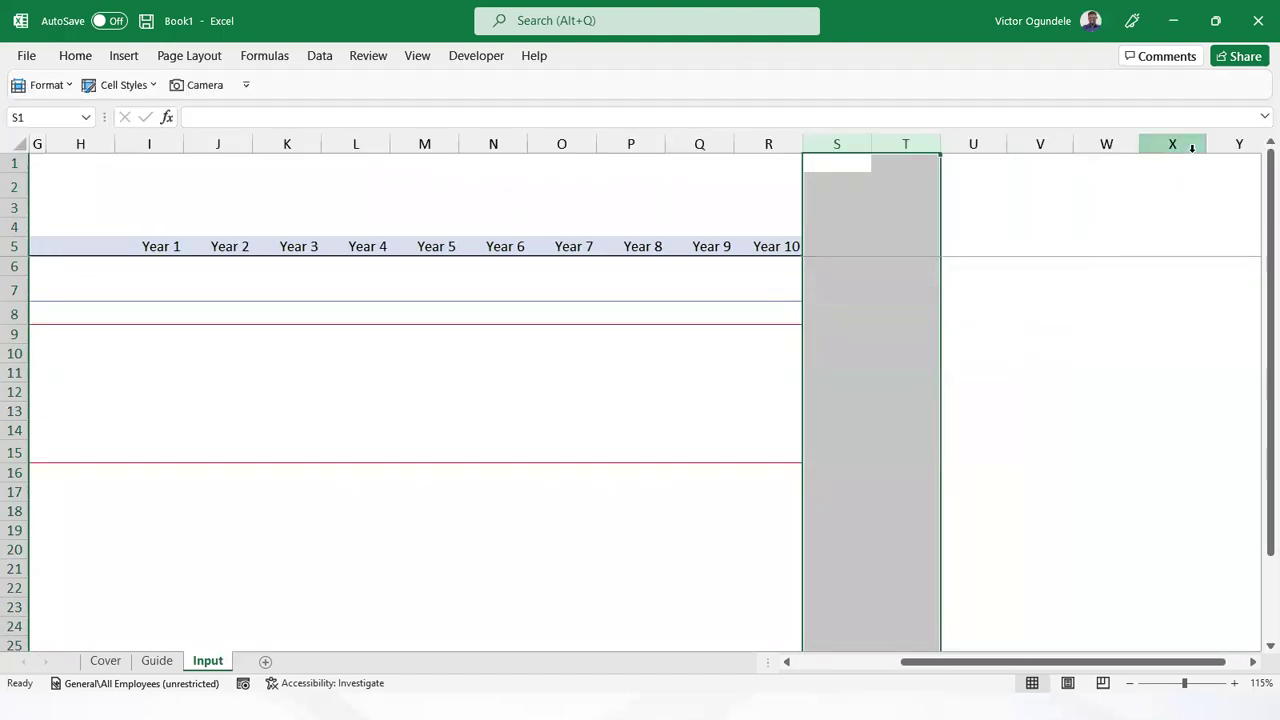
pyautogui.click(559, 394)
pyautogui.hscroll(-5, 559, 394)
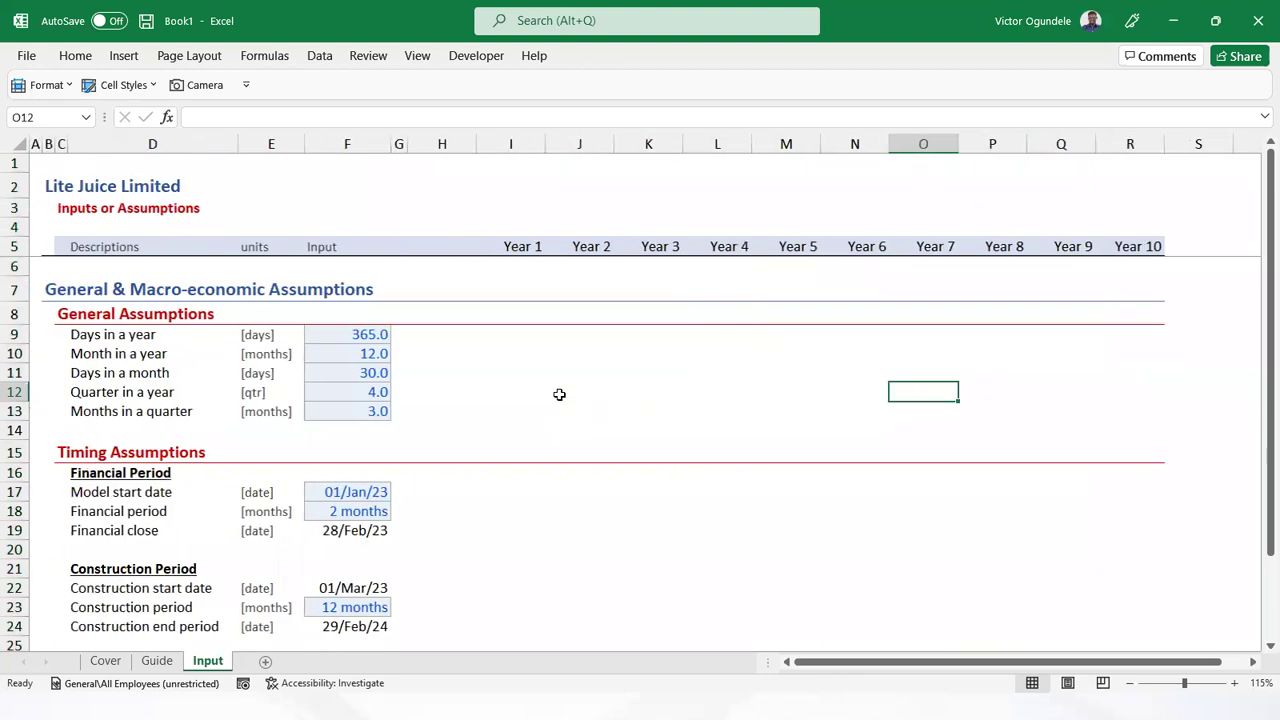
pyautogui.click(757, 411)
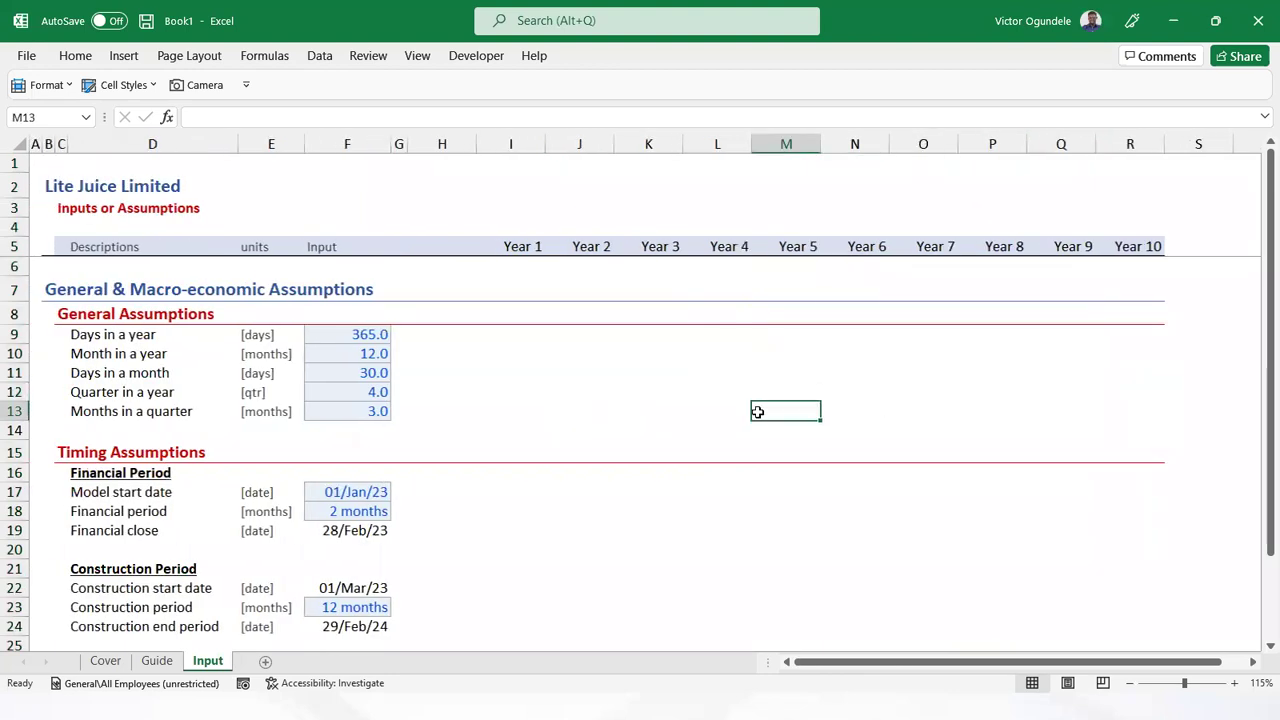
# Apply the Input cell style to the inflation rates in I33:R33 and return to I36
pyautogui.keyDown('ctrl'); pyautogui.scroll(-1, 757, 420); pyautogui.keyUp('ctrl')
pyautogui.scroll(-3, 666, 491)
pyautogui.scroll(-3, 668, 491)
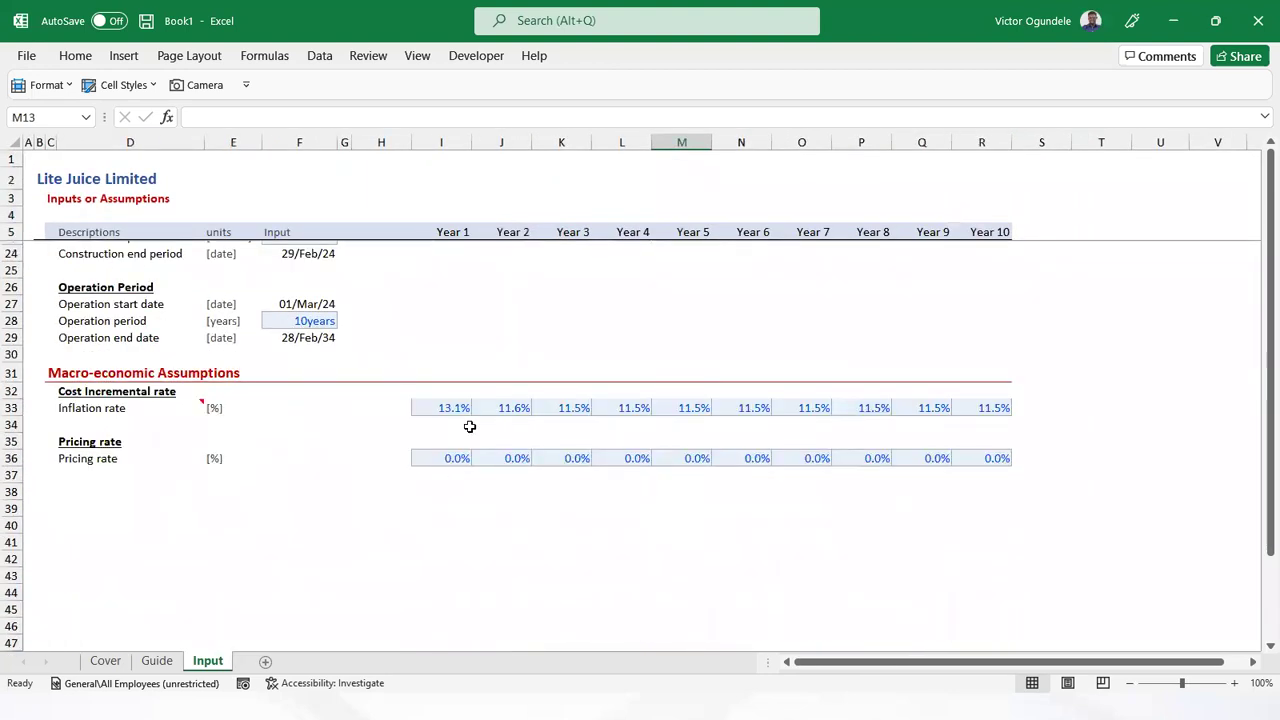
pyautogui.click(443, 407)
pyautogui.hotkey('ctrl', 'shift', 'Right')
pyautogui.hotkey('alt', '2')
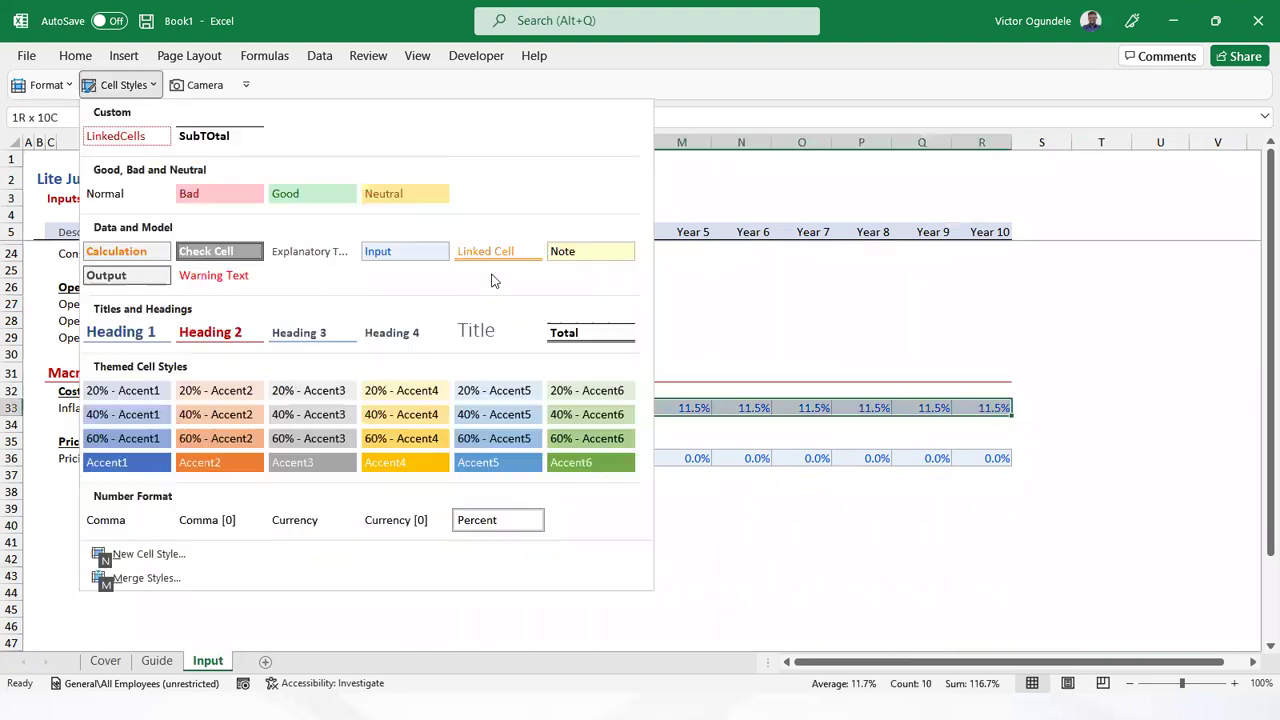
pyautogui.click(400, 246)
pyautogui.click(439, 456)
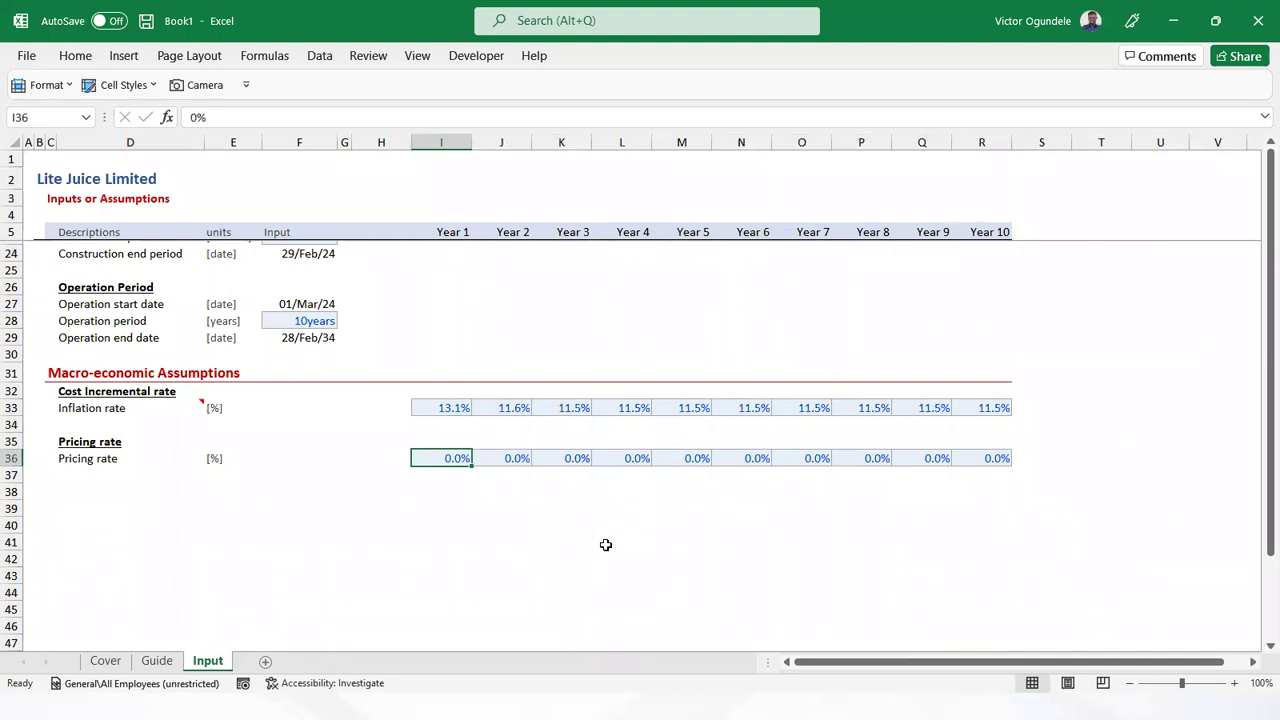
# Examine the Year 1 inflation rate in I33 against the Year 1 pricing rate in I36
pyautogui.scroll(1, 605, 545)
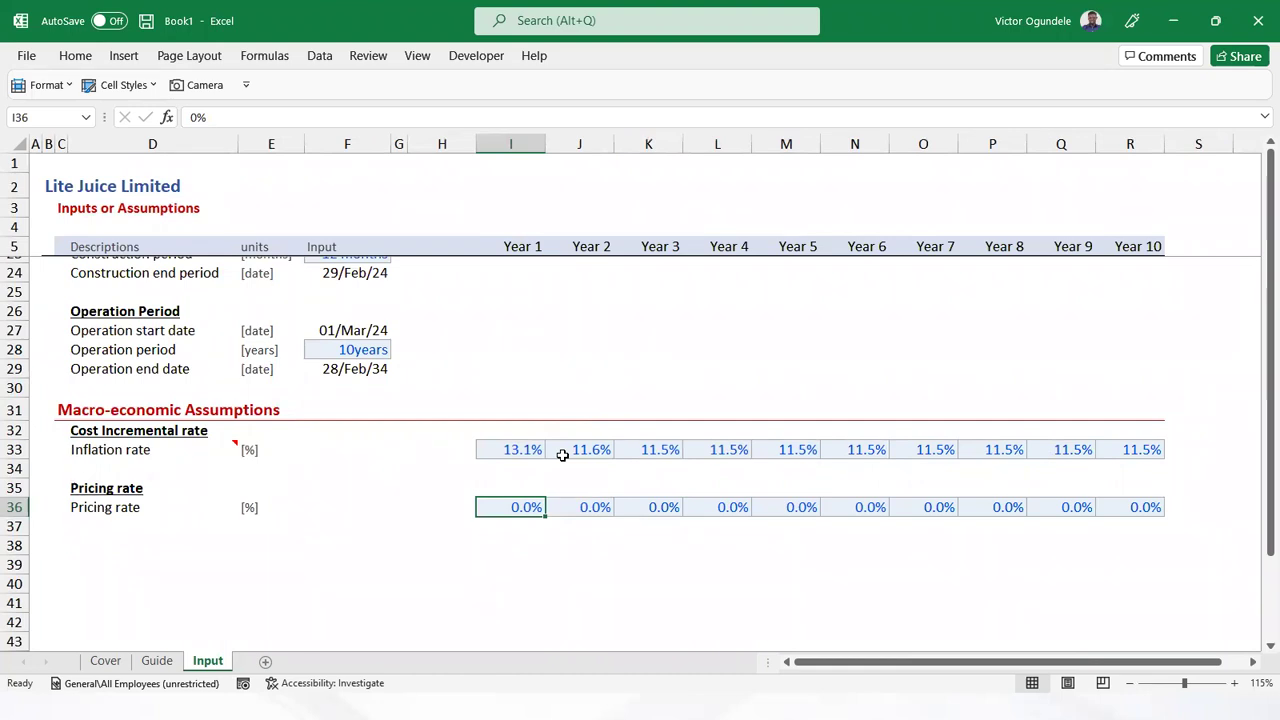
pyautogui.keyDown('ctrl'); pyautogui.scroll(1, 562, 455); pyautogui.keyUp('ctrl')
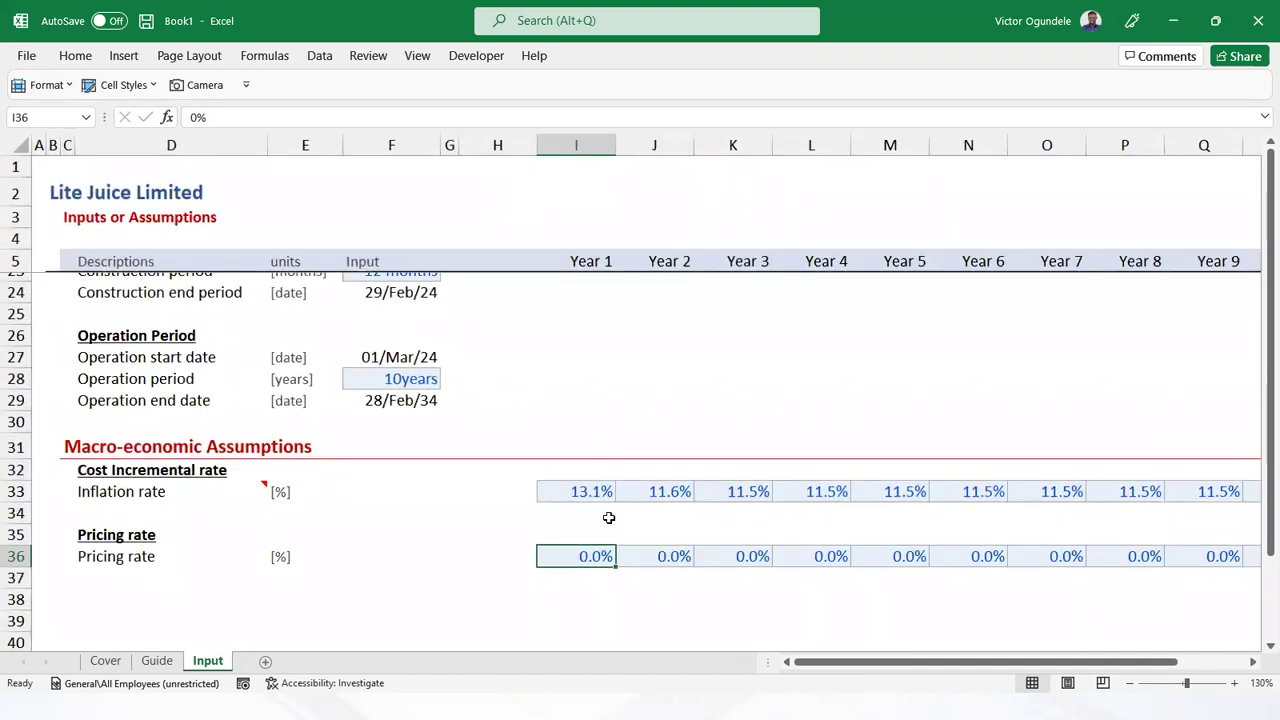
pyautogui.scroll(-1, 596, 514)
pyautogui.click(596, 514)
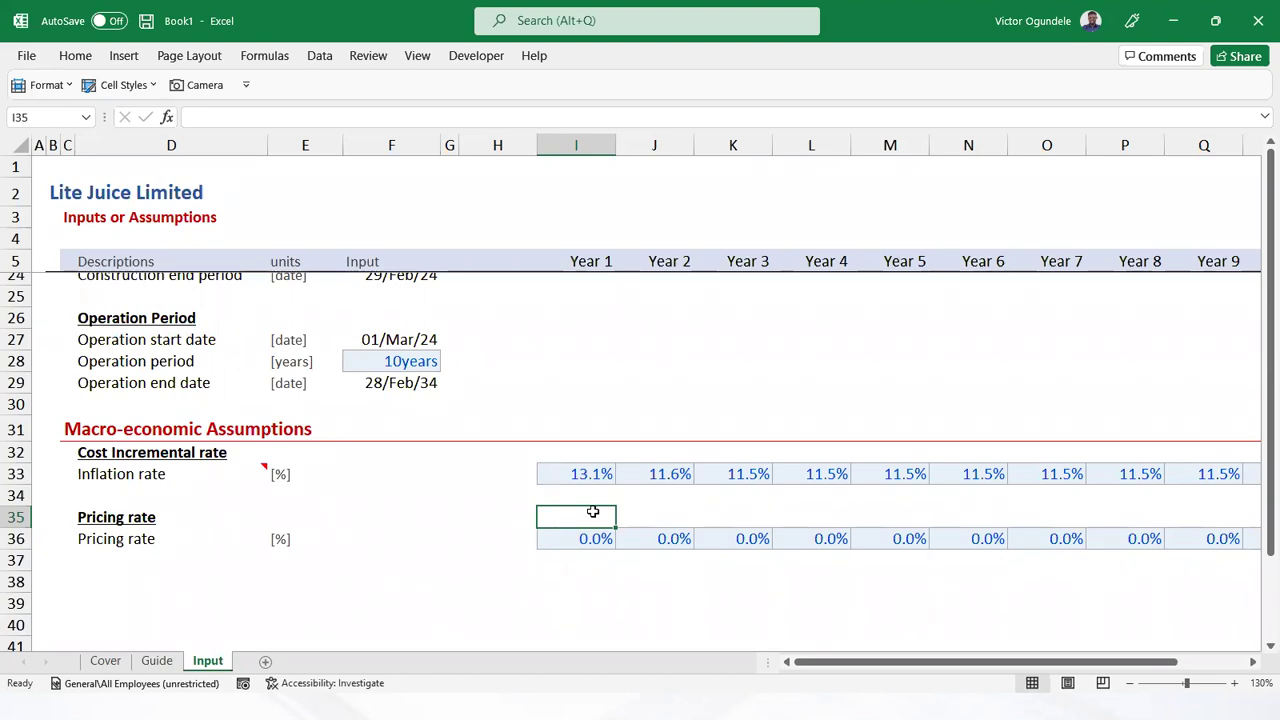
pyautogui.click(562, 475)
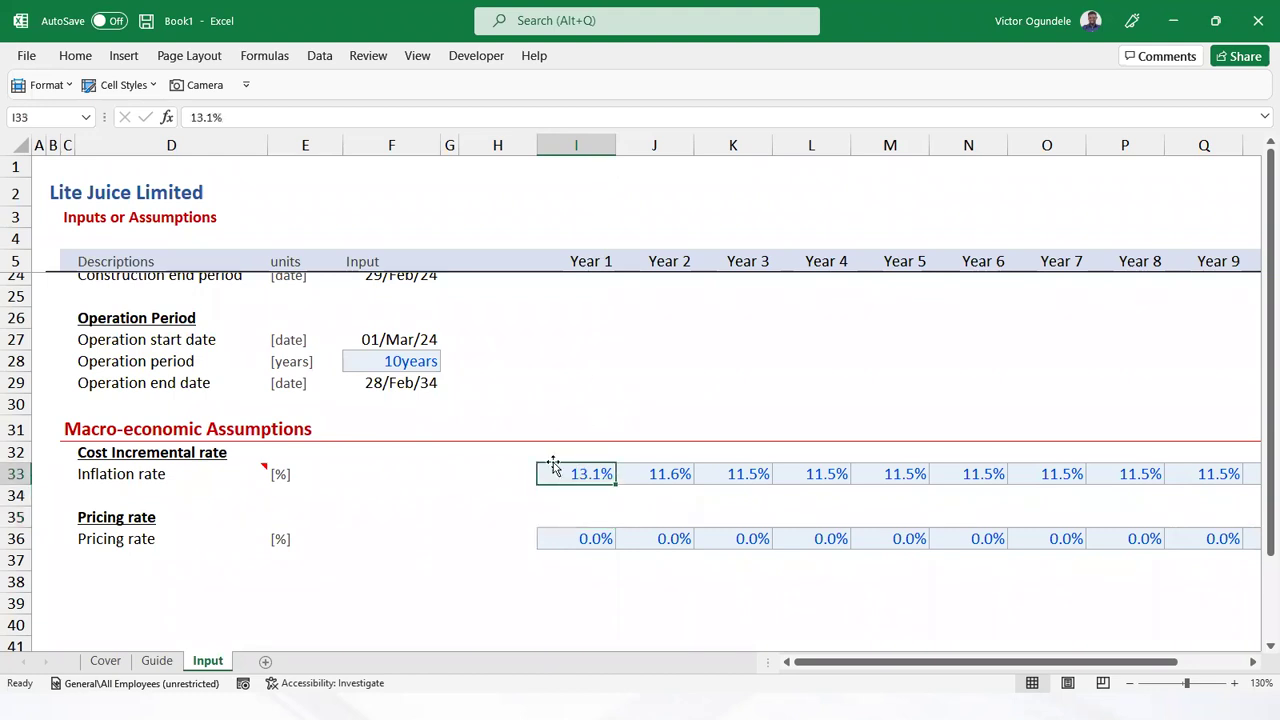
pyautogui.click(572, 537)
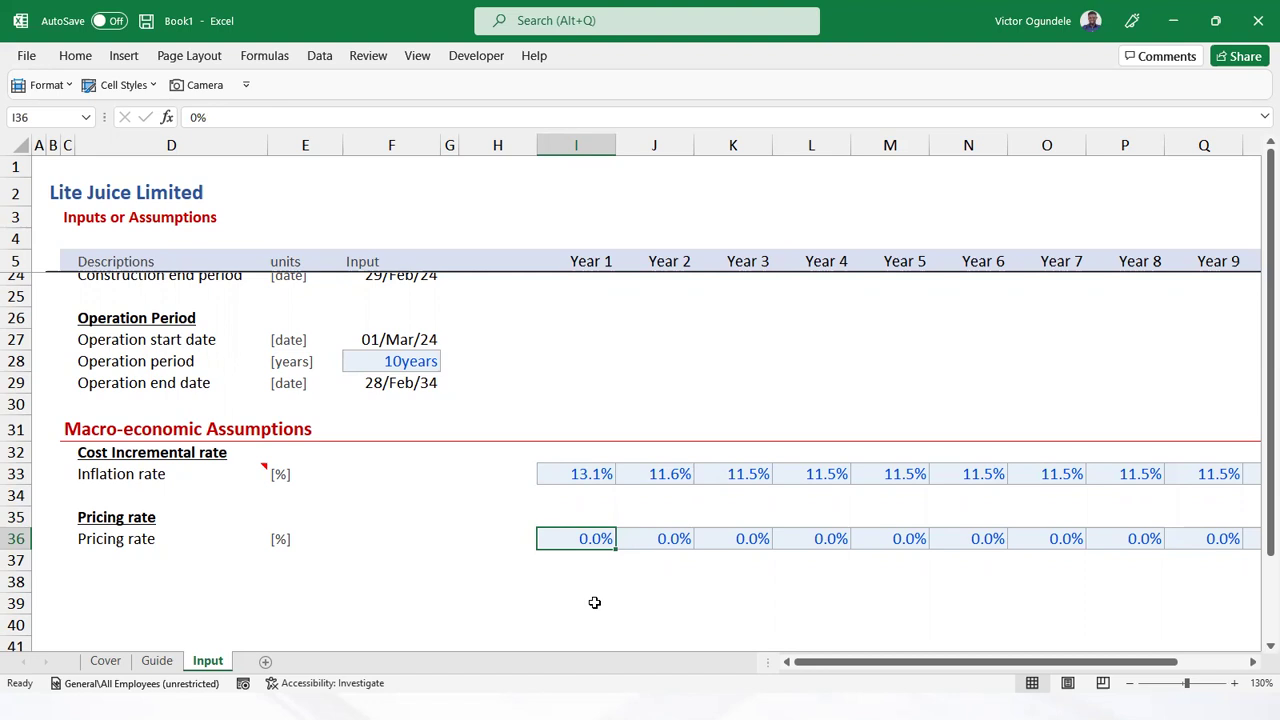
pyautogui.press('Down')
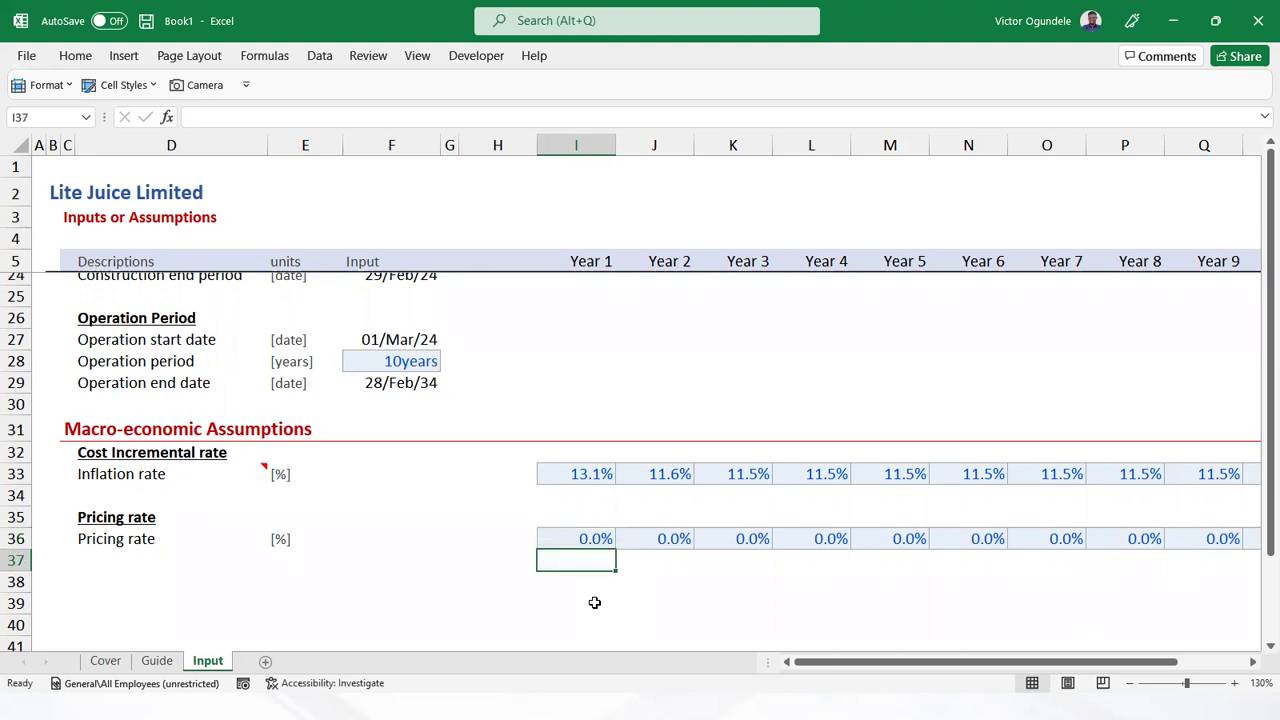
pyautogui.press('Up')
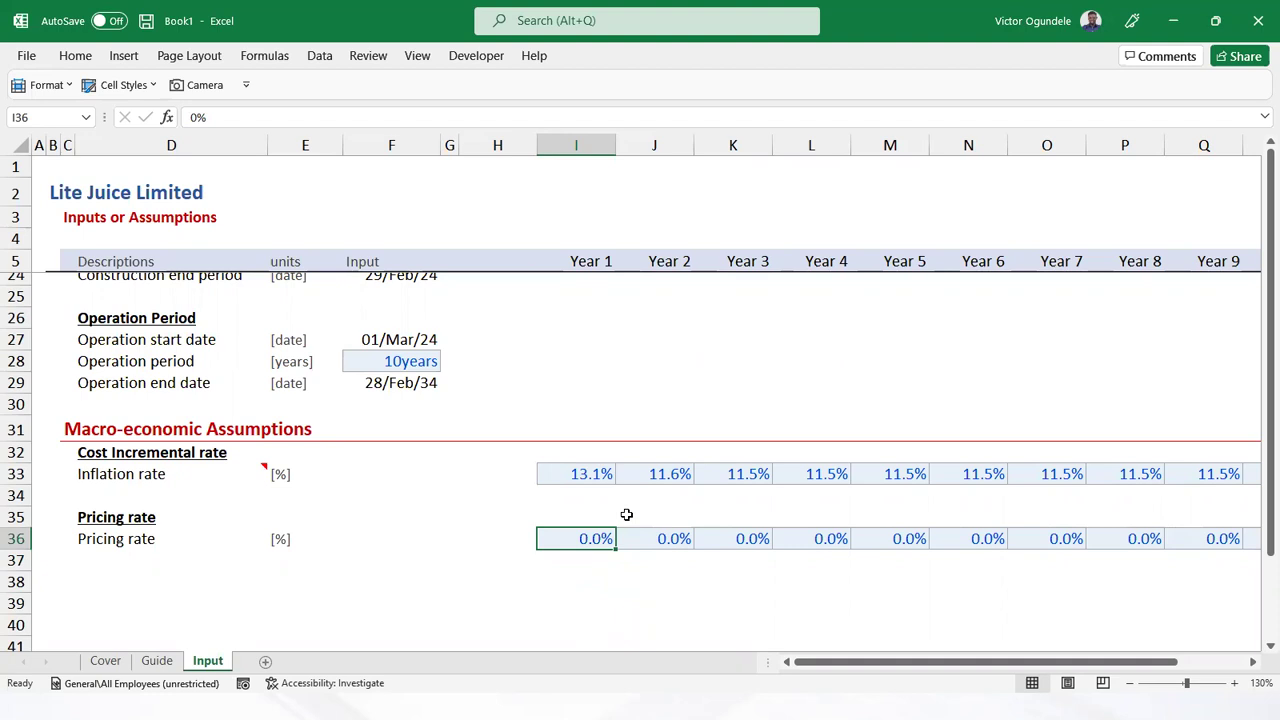
pyautogui.click(576, 474)
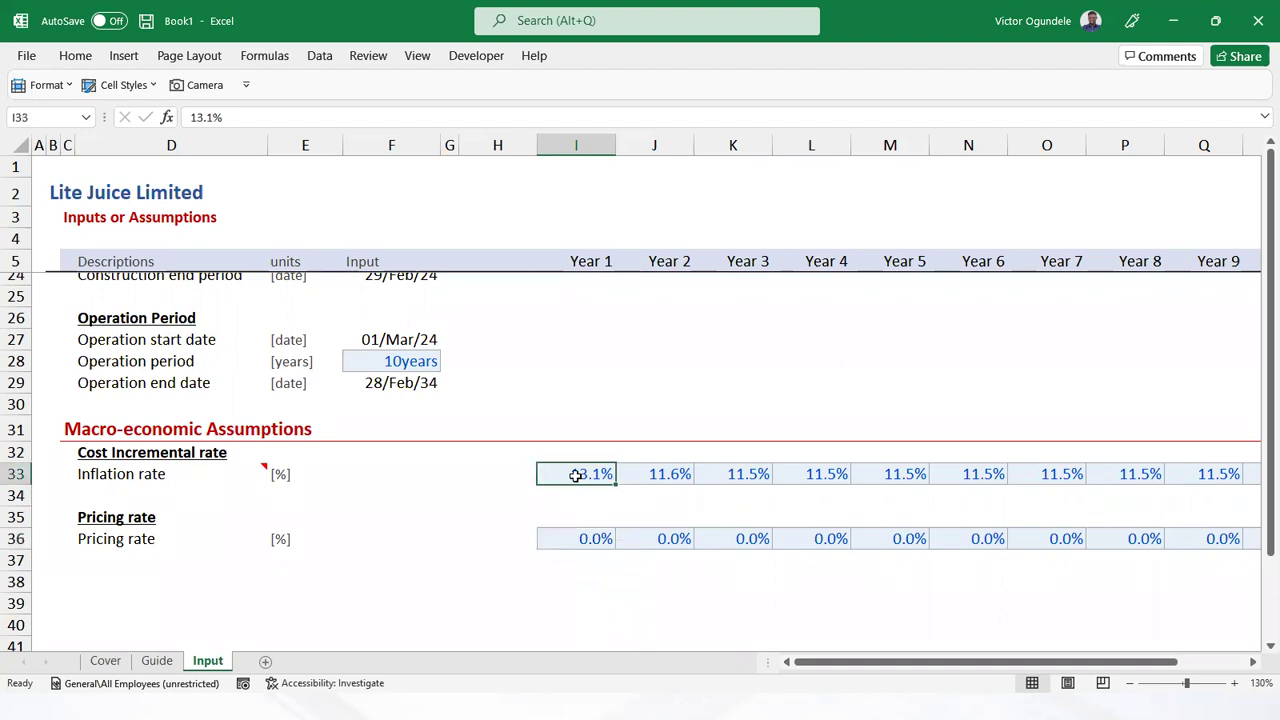
pyautogui.click(518, 492)
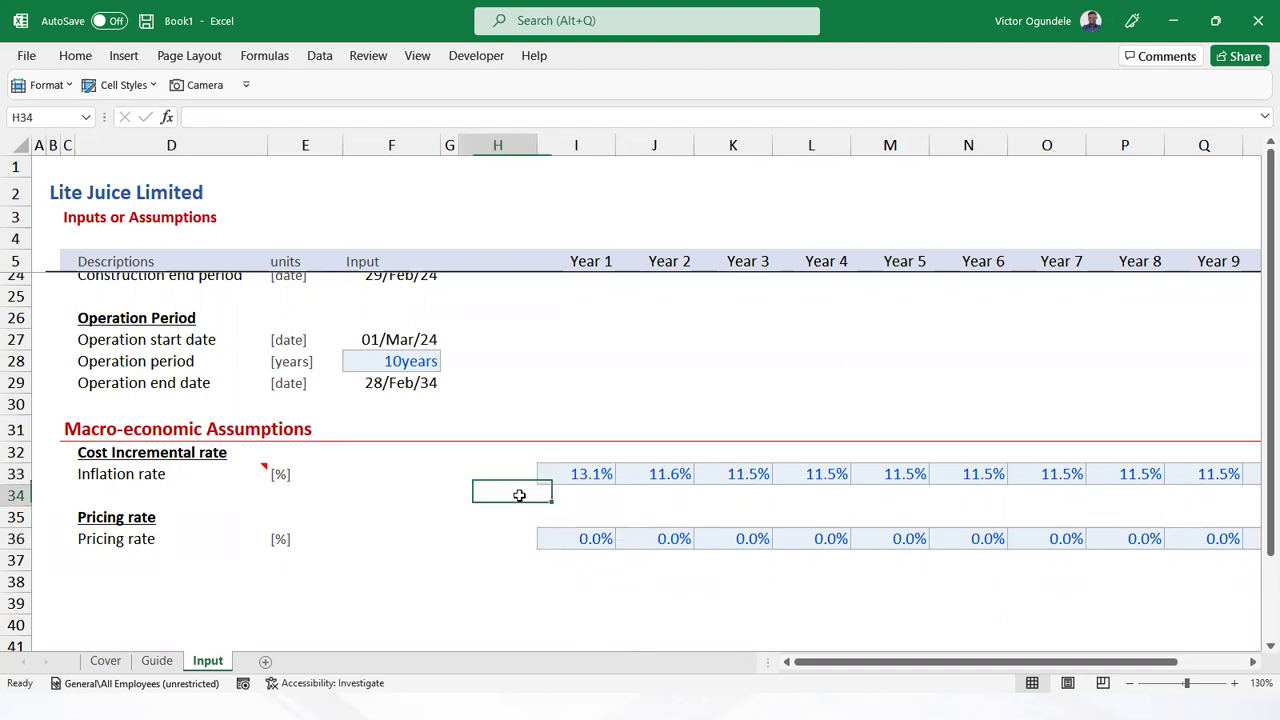
pyautogui.click(564, 474)
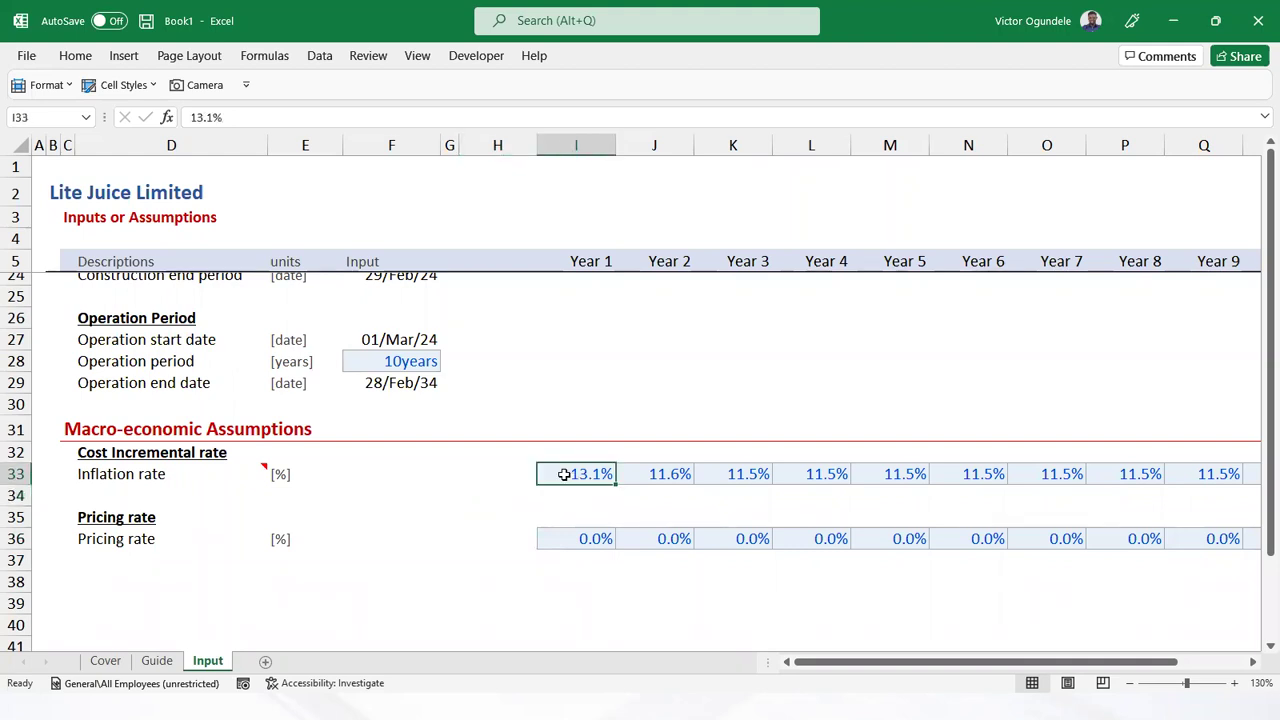
# Calculate the Year 1 pricing rate in I36 with the formula =I33*(1/$F$12), using the quarters in a year
pyautogui.click(577, 539)
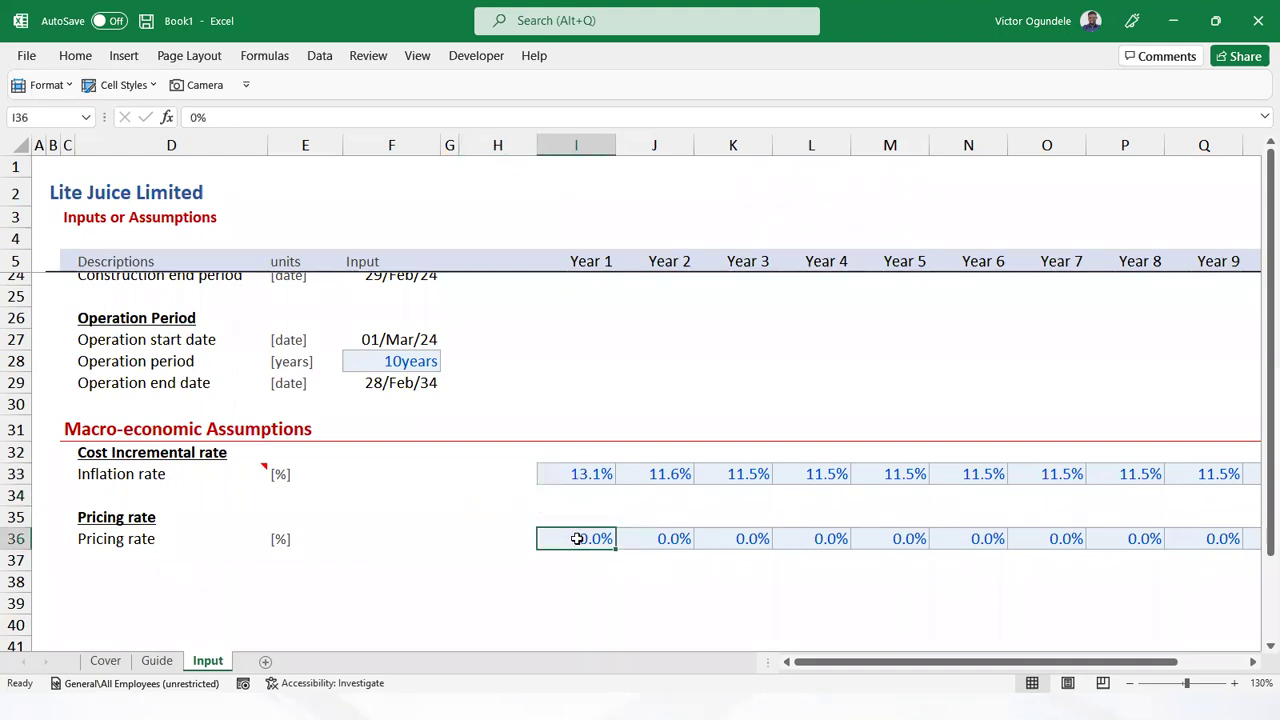
pyautogui.write('=')
pyautogui.click(583, 473)
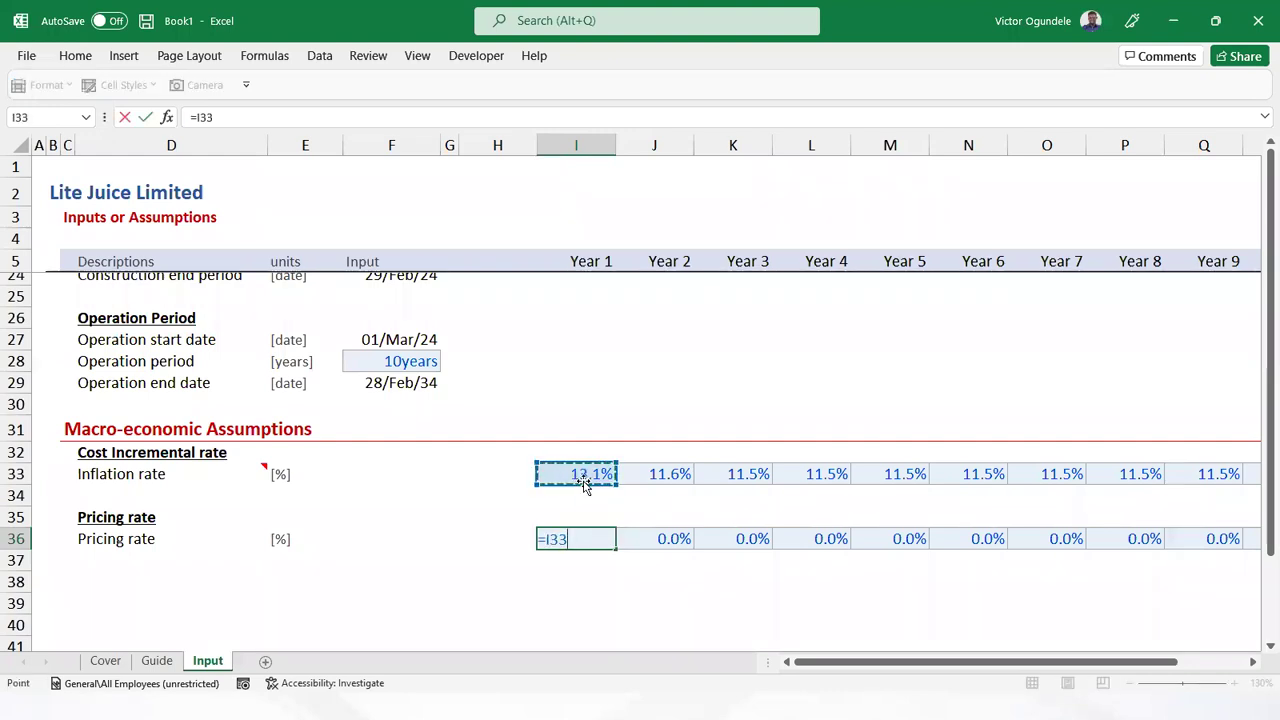
pyautogui.write('*(1/')
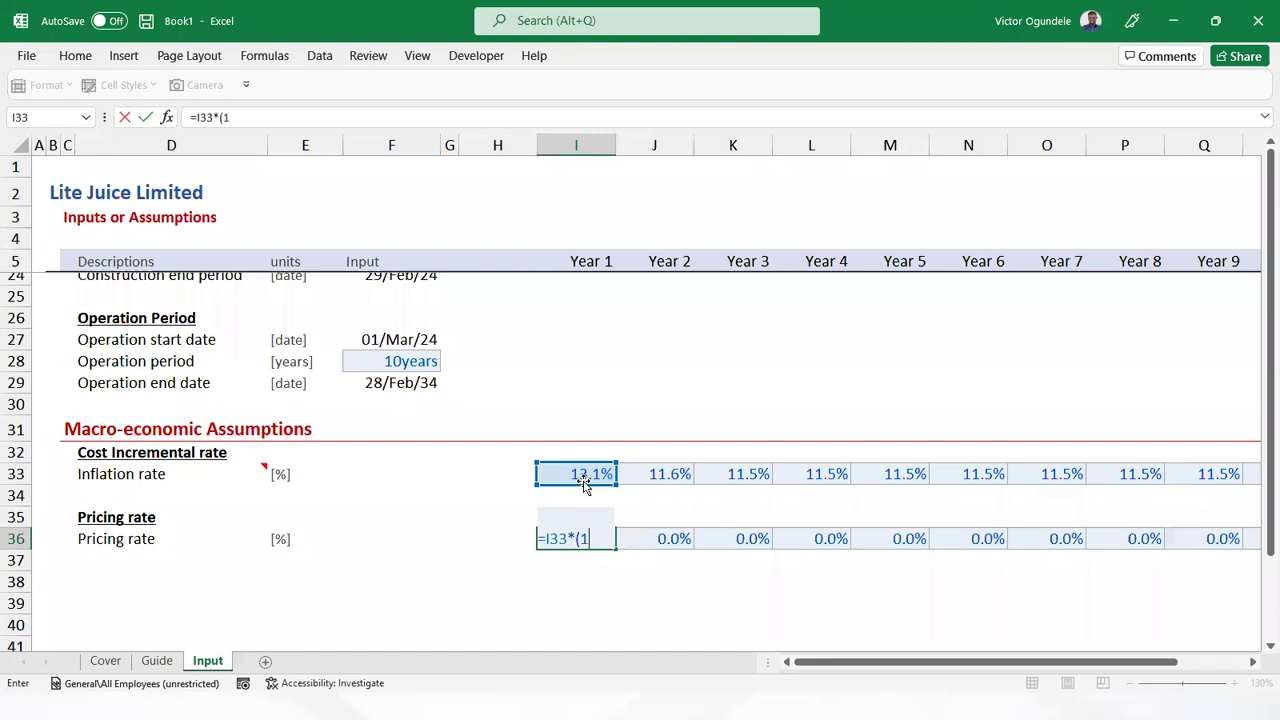
pyautogui.press('Up')
pyautogui.press('Up')
pyautogui.press('Up')
pyautogui.press('Up')
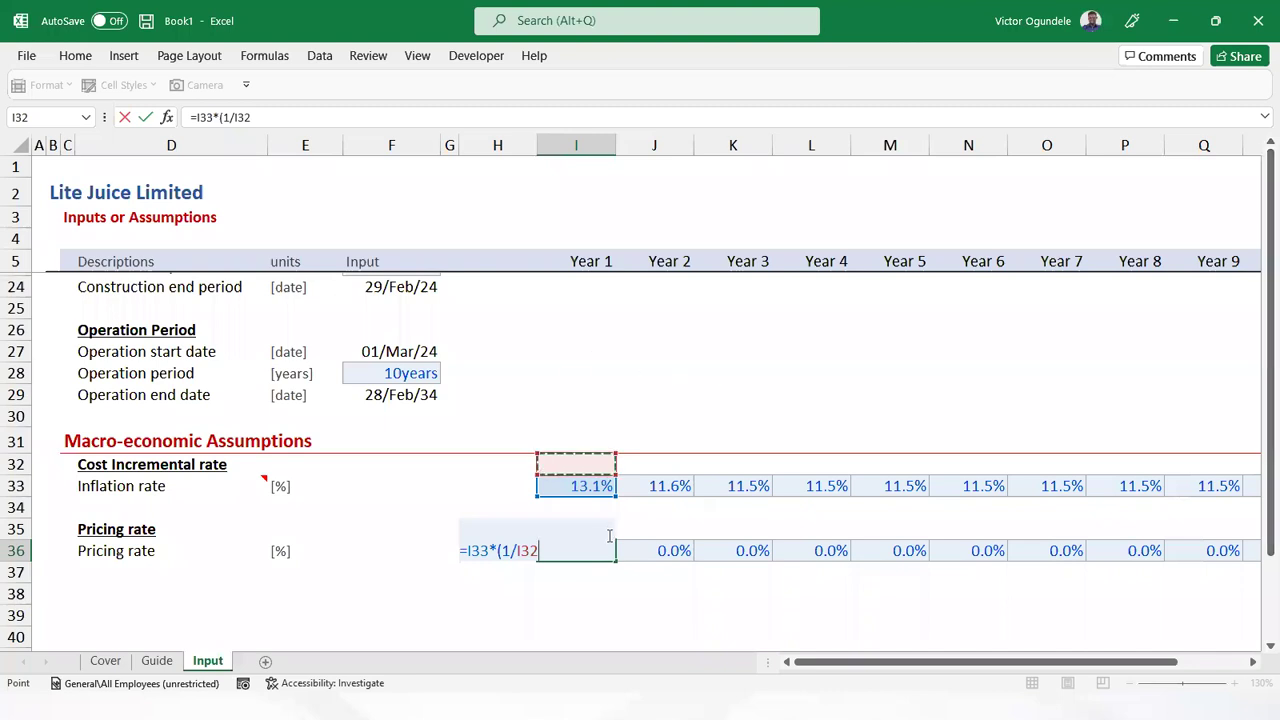
pyautogui.press('Up')
pyautogui.press('Up')
pyautogui.press('Up')
pyautogui.press('Up')
pyautogui.press('Up')
pyautogui.press('Up')
pyautogui.press('Up')
pyautogui.press('Up')
pyautogui.press('Up')
pyautogui.press('Up')
pyautogui.press('Up')
pyautogui.press('Up')
pyautogui.press('Up')
pyautogui.press('Up')
pyautogui.press('Up')
pyautogui.press('Up')
pyautogui.press('Up')
pyautogui.press('Up')
pyautogui.press('Up')
pyautogui.press('Up')
pyautogui.press('Up')
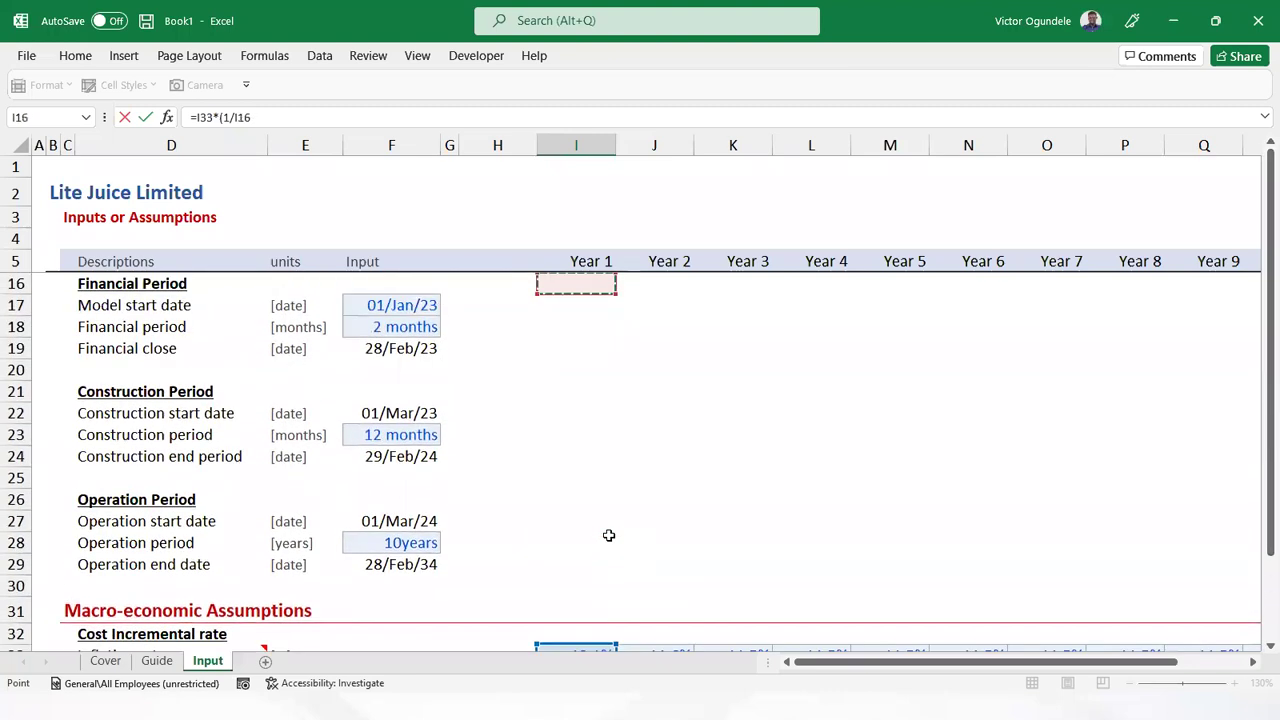
pyautogui.press('Left')
pyautogui.press('Up')
pyautogui.press('Down')
pyautogui.press('Down')
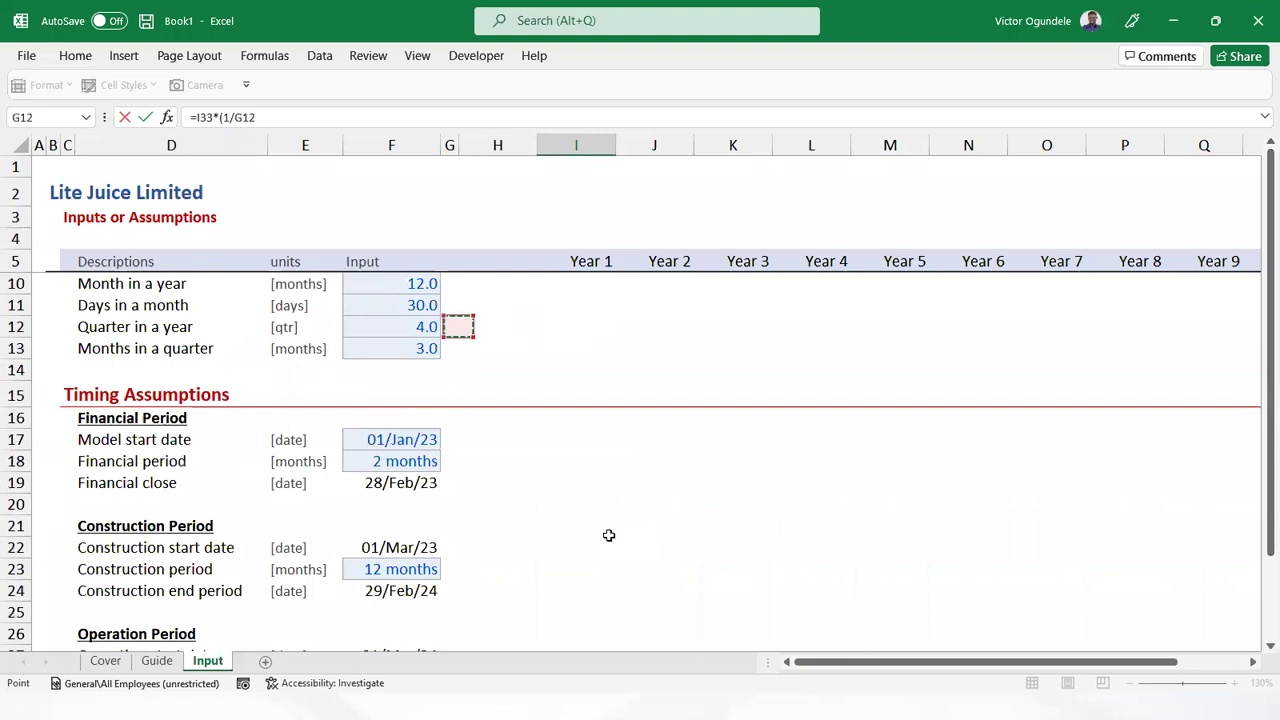
pyautogui.press('Left')
pyautogui.press('Left')
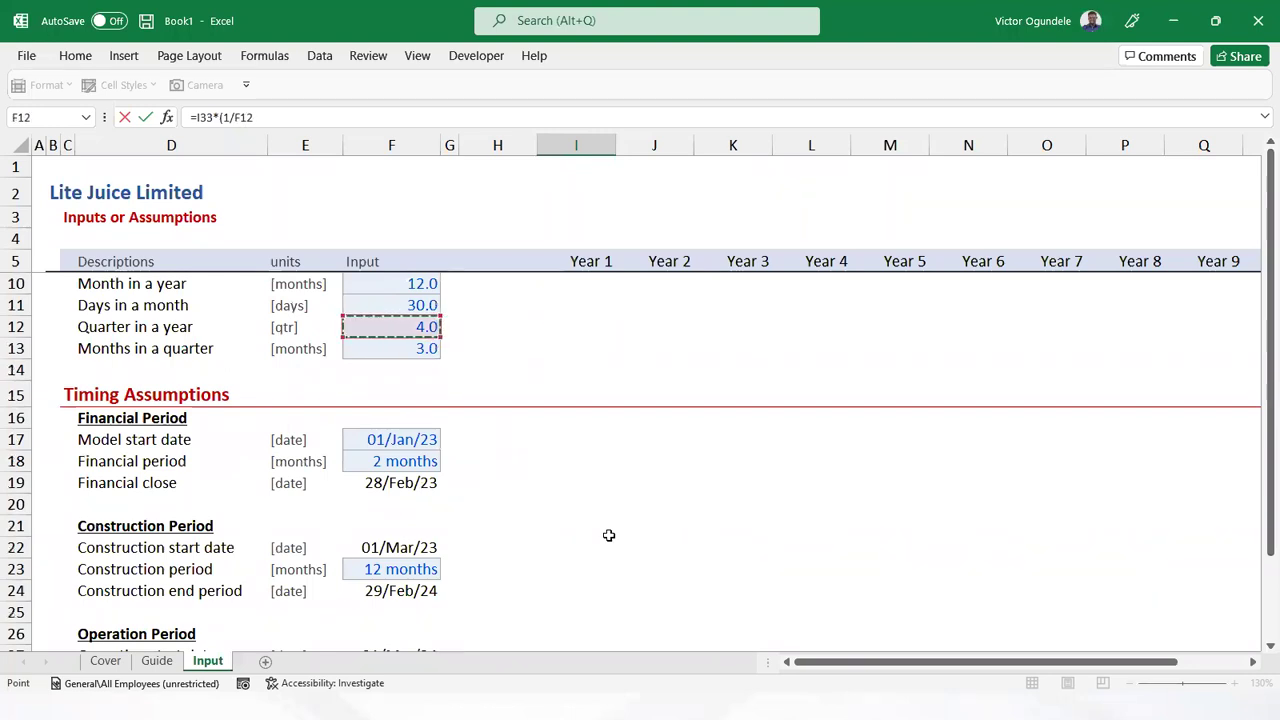
pyautogui.write(')')
pyautogui.press('Return')
pyautogui.press('Up')
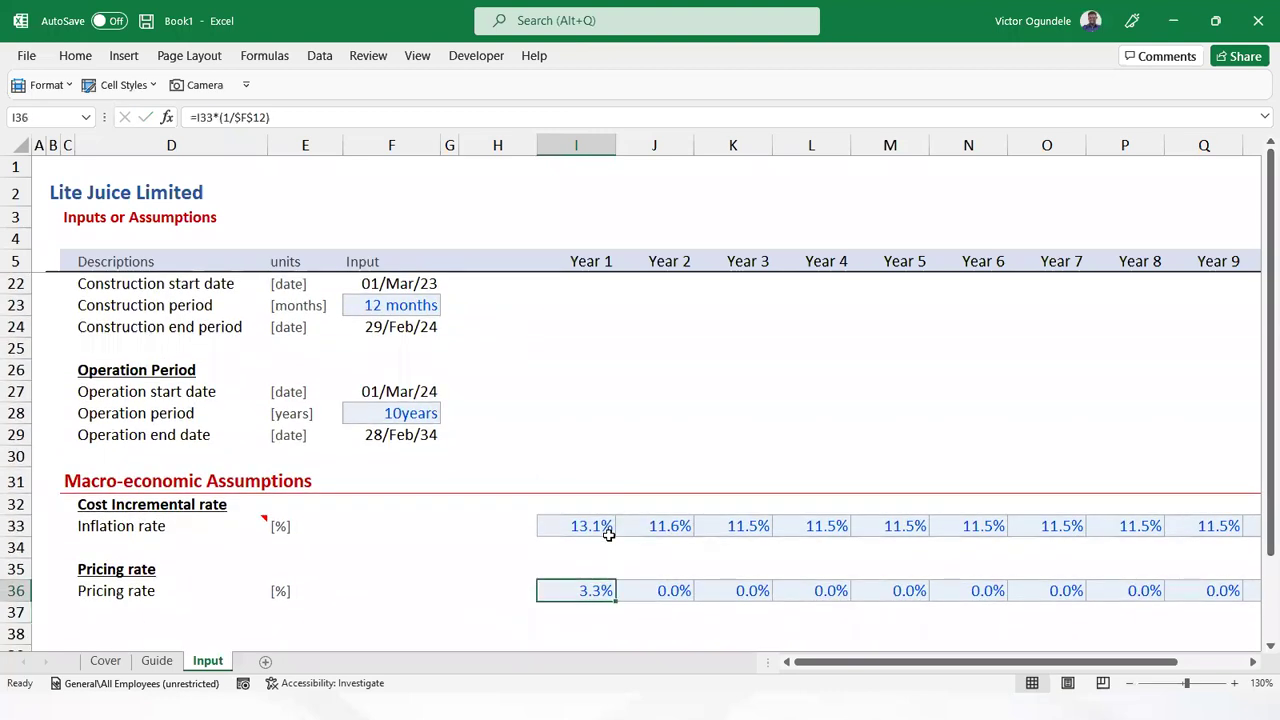
# Fill the Year 1 pricing rate formula across I36:R36 and return to I36
pyautogui.hotkey('ctrl', 'shift', 'Right')
pyautogui.hotkey('ctrl', 'r')
pyautogui.press('Left')
pyautogui.press('Left')
pyautogui.press('Left')
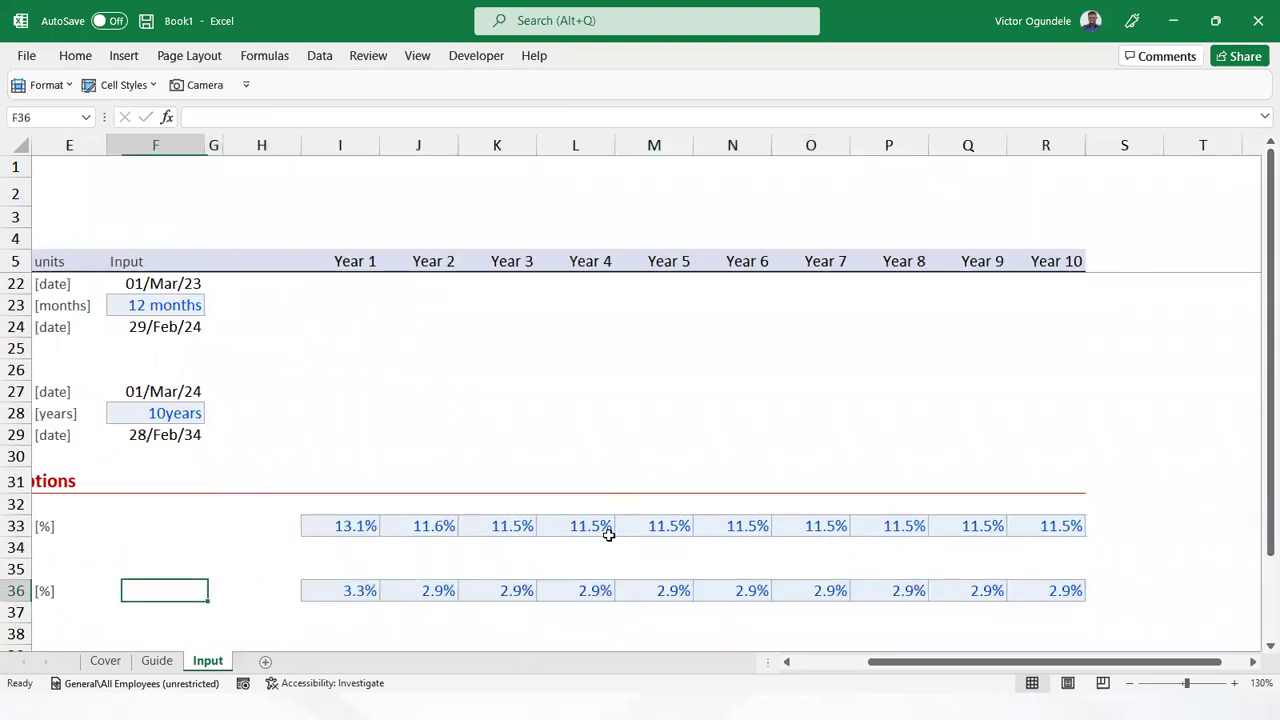
pyautogui.press('Left')
pyautogui.press('Left')
pyautogui.press('Left')
pyautogui.press('Left')
pyautogui.press('Left')
pyautogui.scroll(-1, 608, 535)
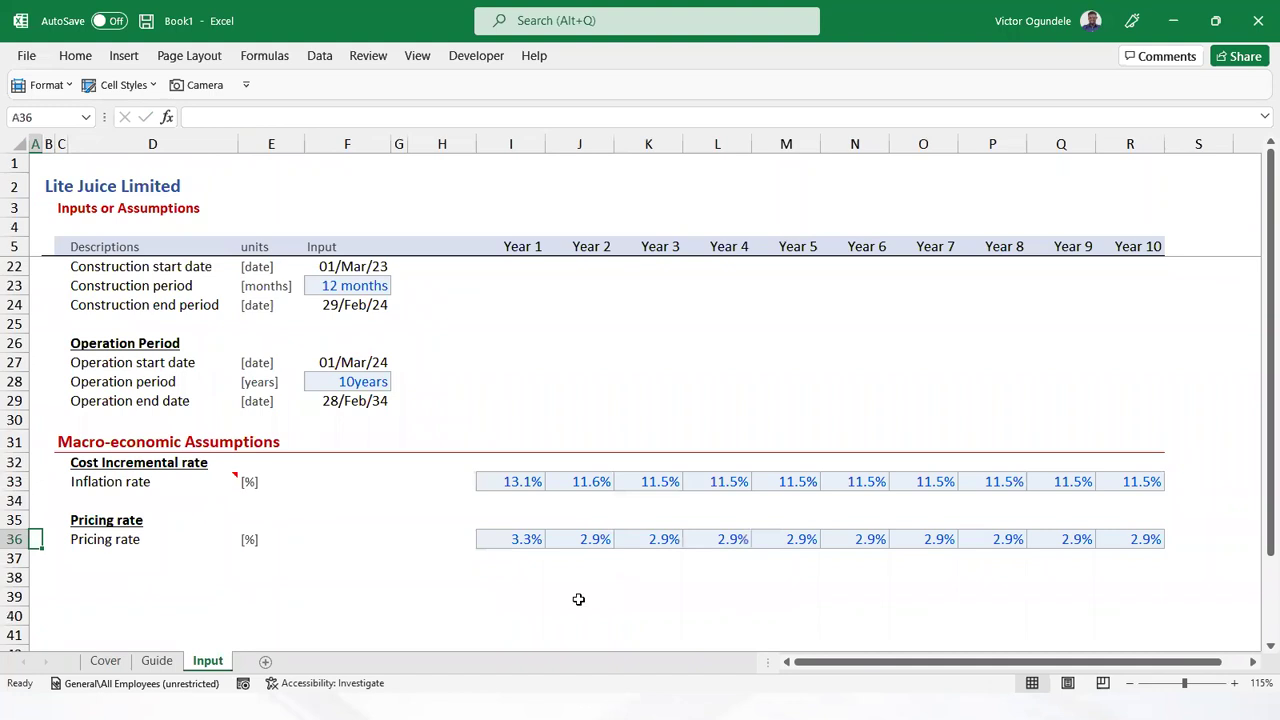
pyautogui.scroll(1, 572, 594)
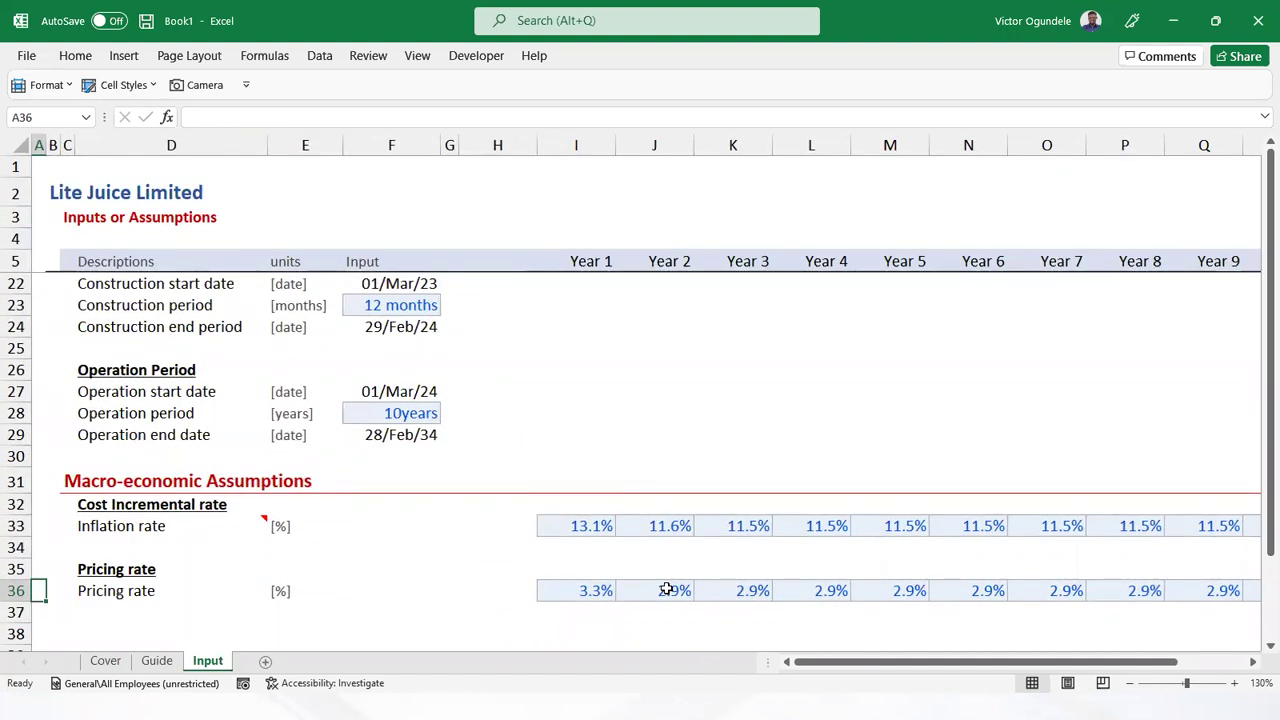
pyautogui.scroll(-2, 666, 590)
pyautogui.click(586, 489)
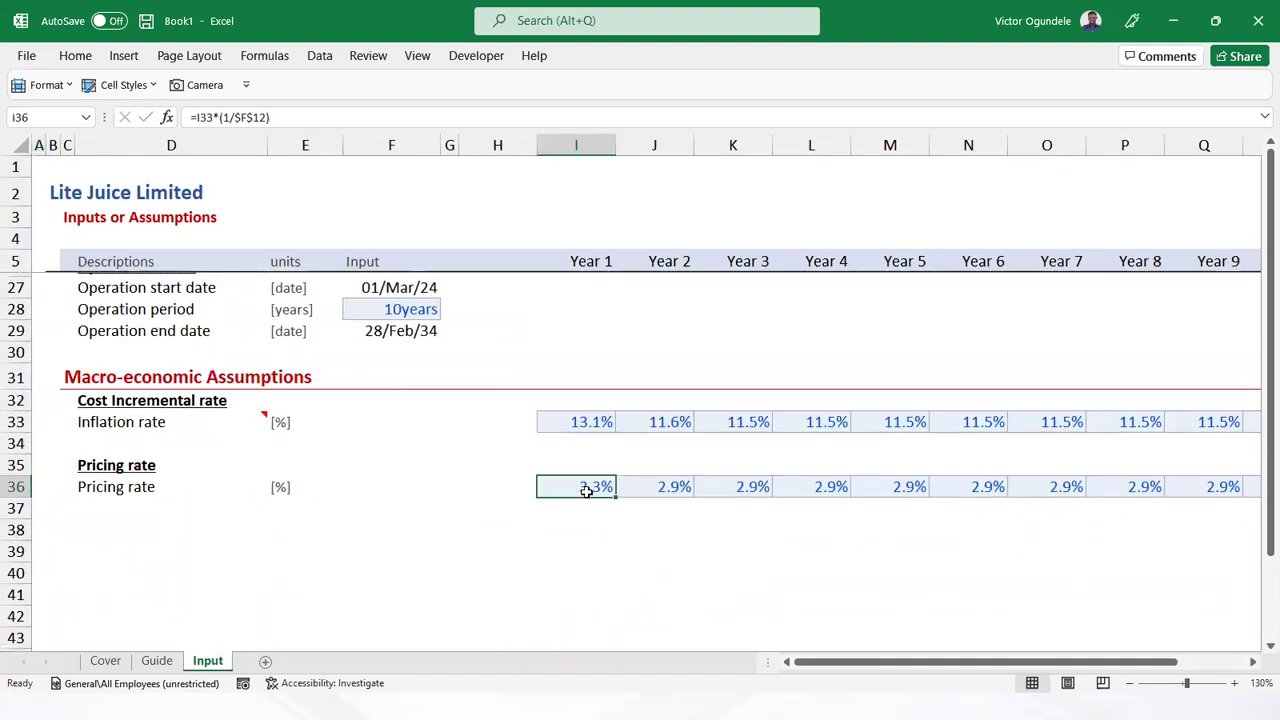
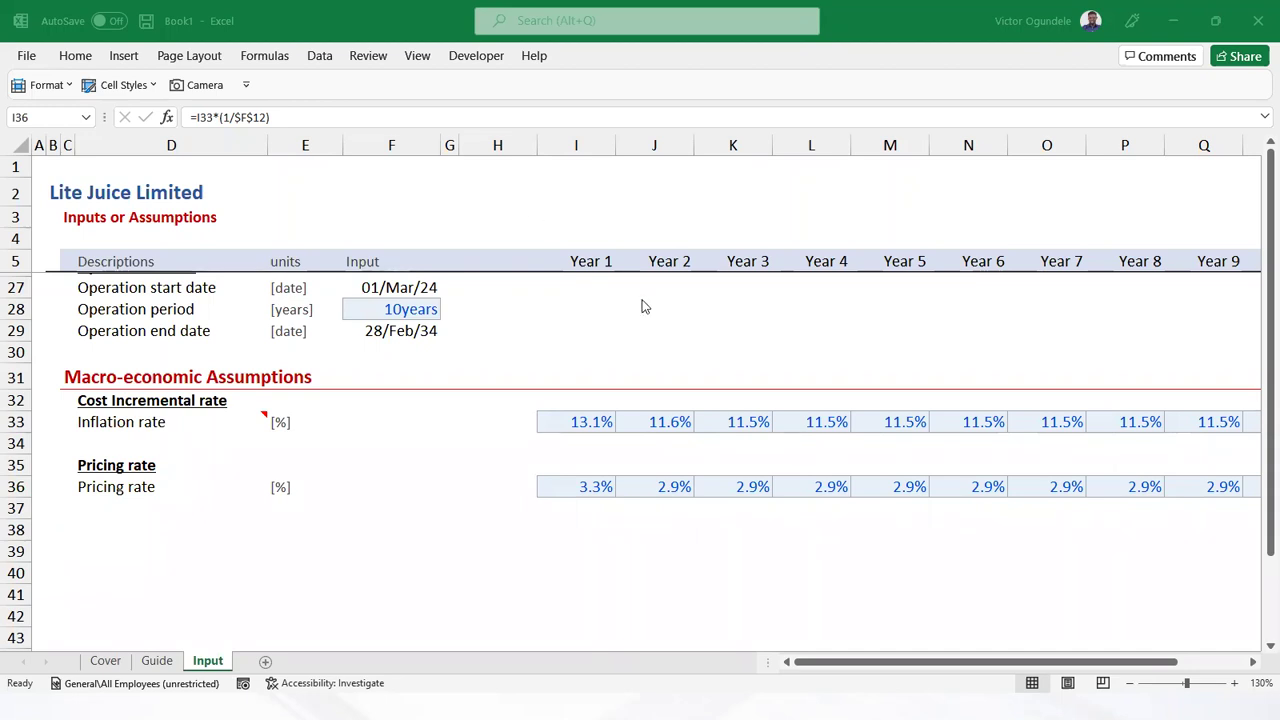
# Add the bold, underlined subheading Government in D38
pyautogui.click(142, 518)
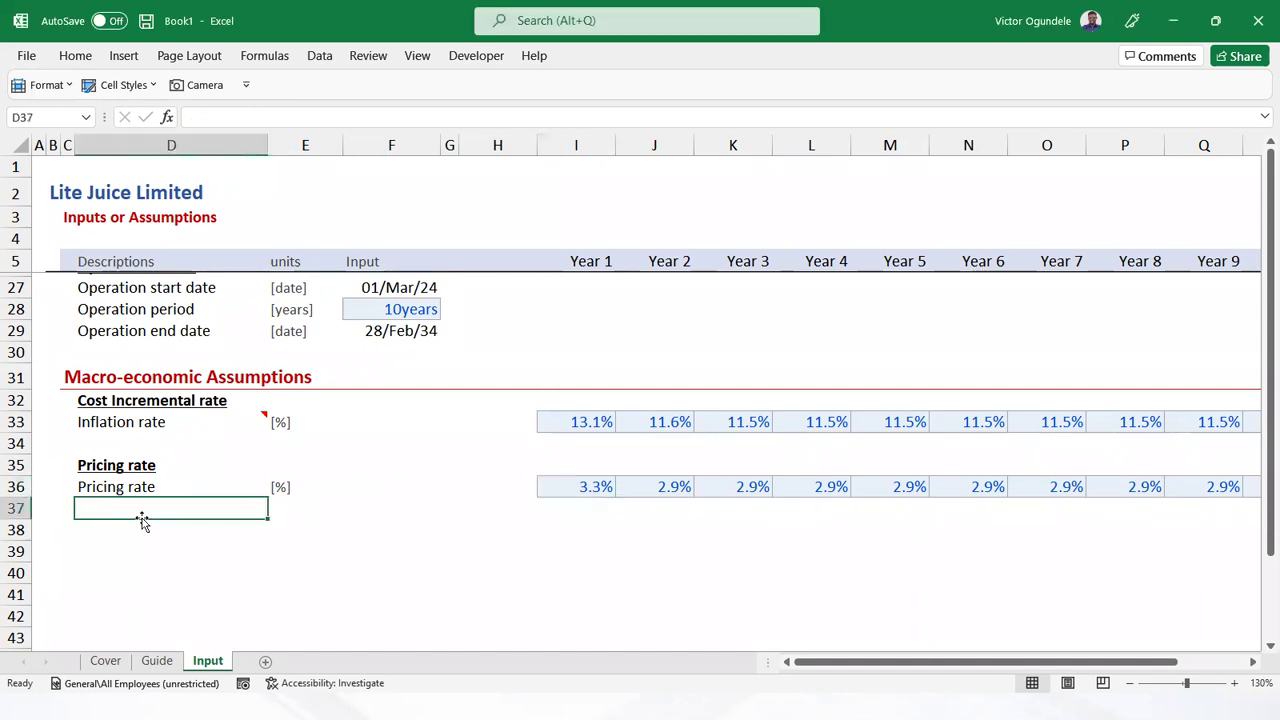
pyautogui.press('Down')
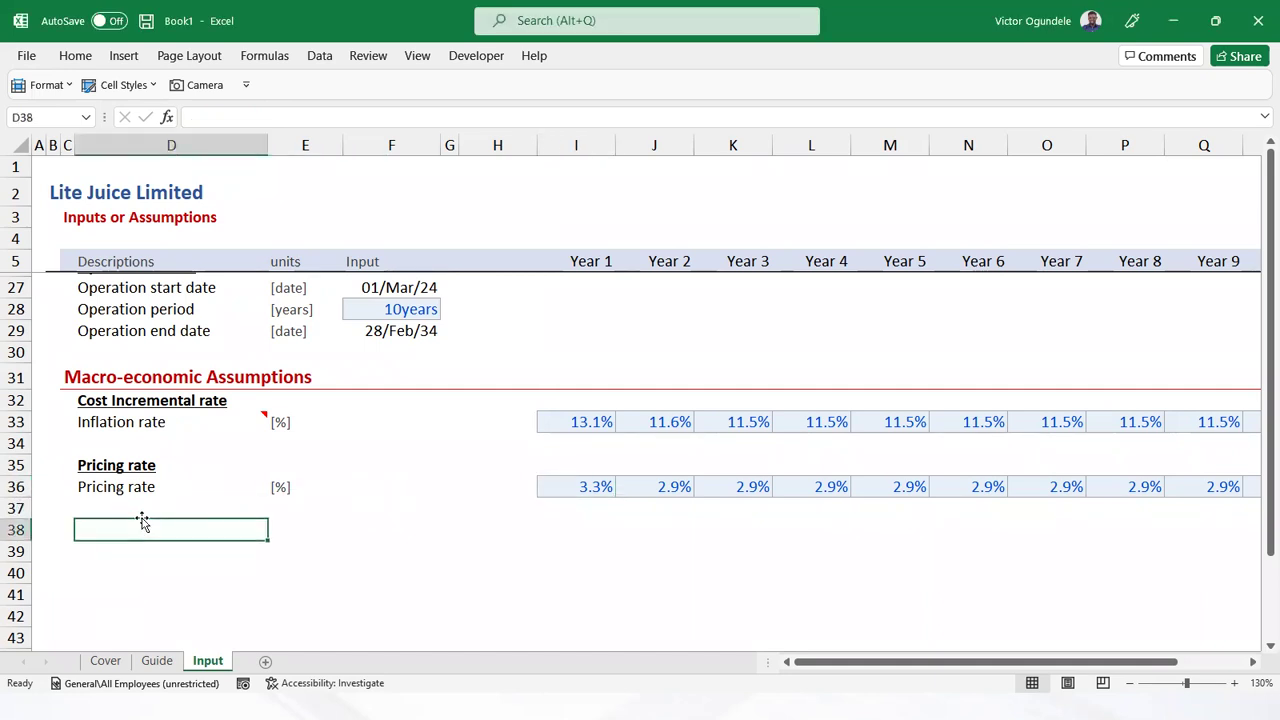
pyautogui.write('Governm')
pyautogui.press('BackSpace')
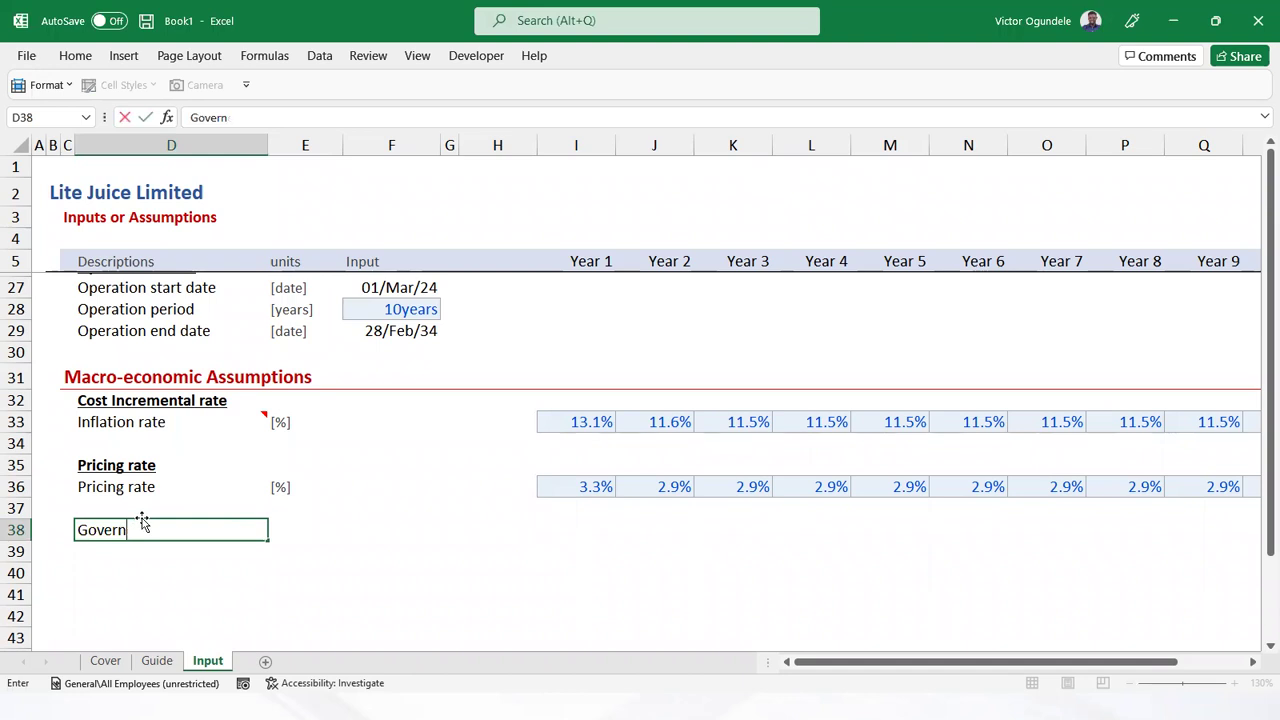
pyautogui.write('ment')
pyautogui.hotkey('ctrl', 'Return')
pyautogui.hotkey('ctrl', 'b')
pyautogui.hotkey('ctrl', 'u')
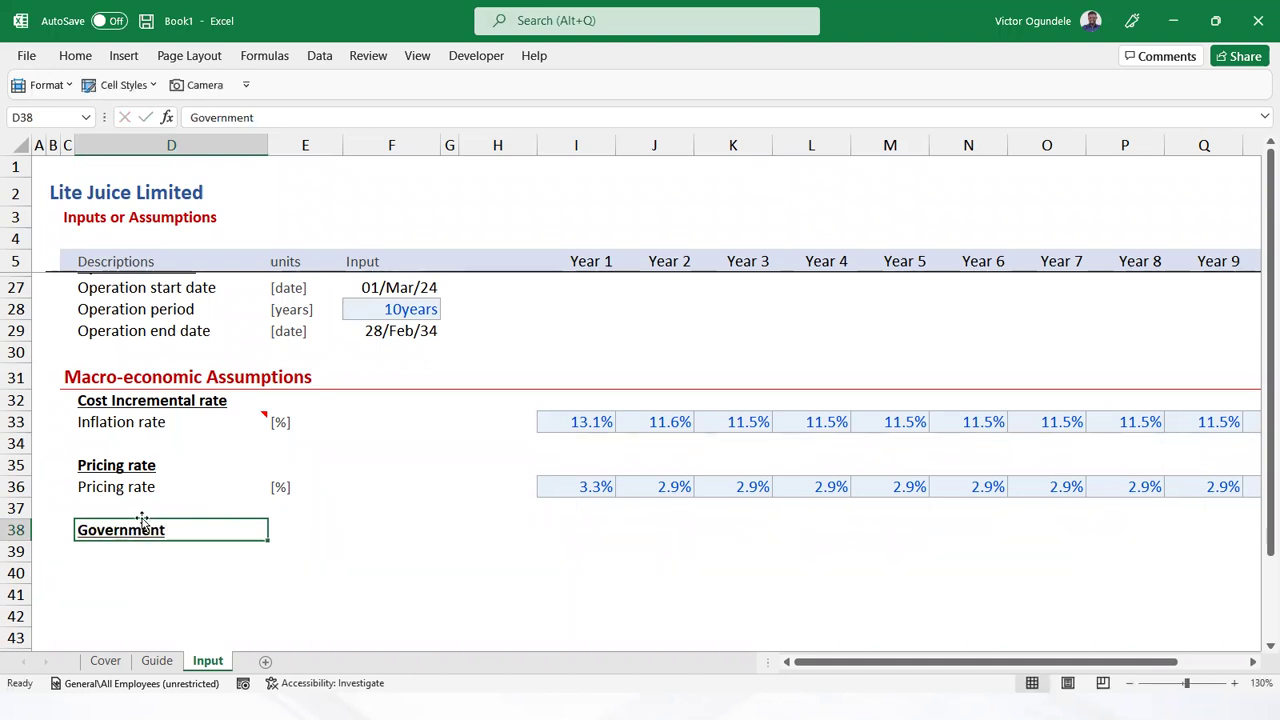
# Enter the label Provision for tax rate in D39 under Government
pyautogui.press('Down')
pyautogui.write('Tax')
pyautogui.press('BackSpace')
pyautogui.press('BackSpace')
pyautogui.press('BackSpace')
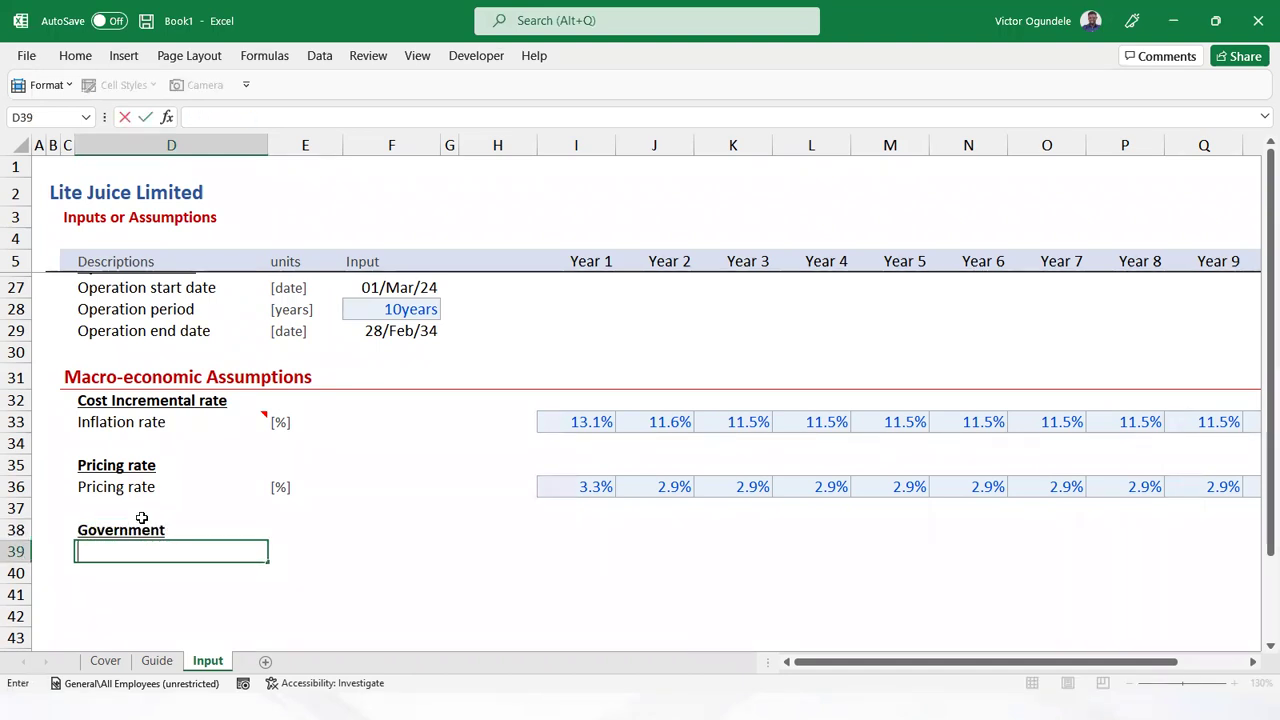
pyautogui.click(138, 585)
pyautogui.scroll(3, 135, 584)
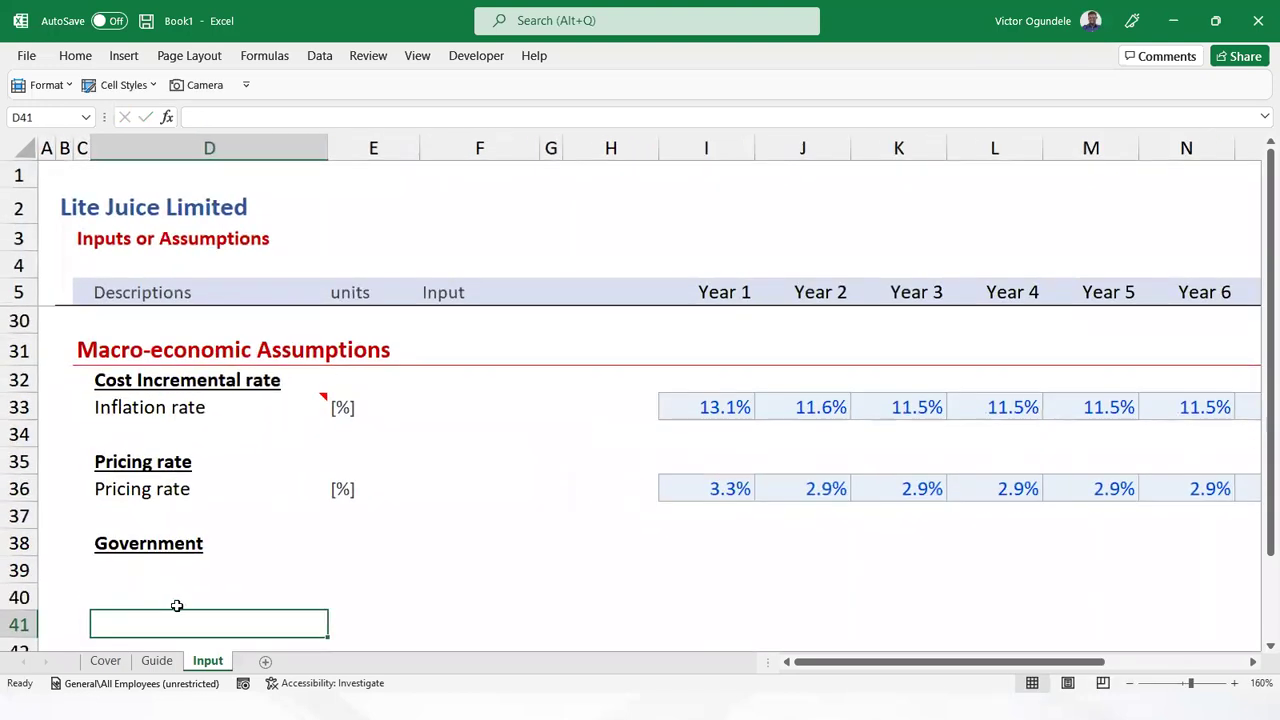
pyautogui.scroll(-1, 176, 605)
pyautogui.click(146, 485)
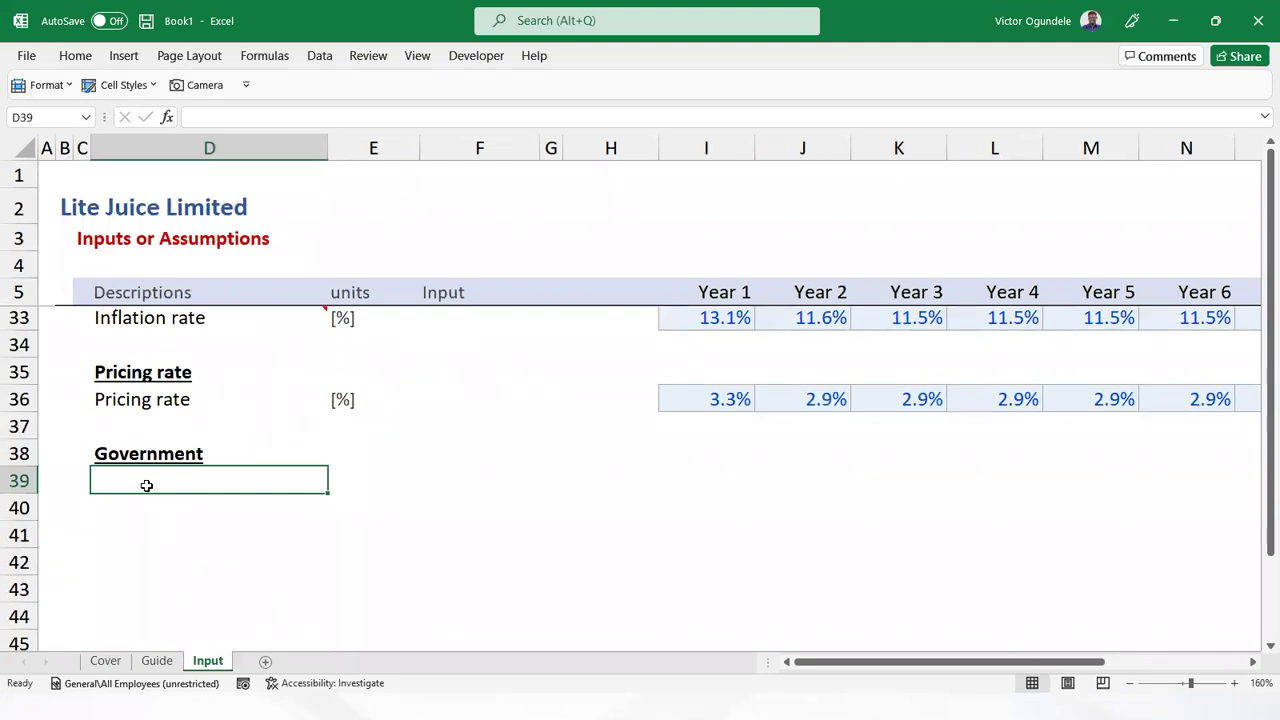
pyautogui.write('Provision for tax rate')
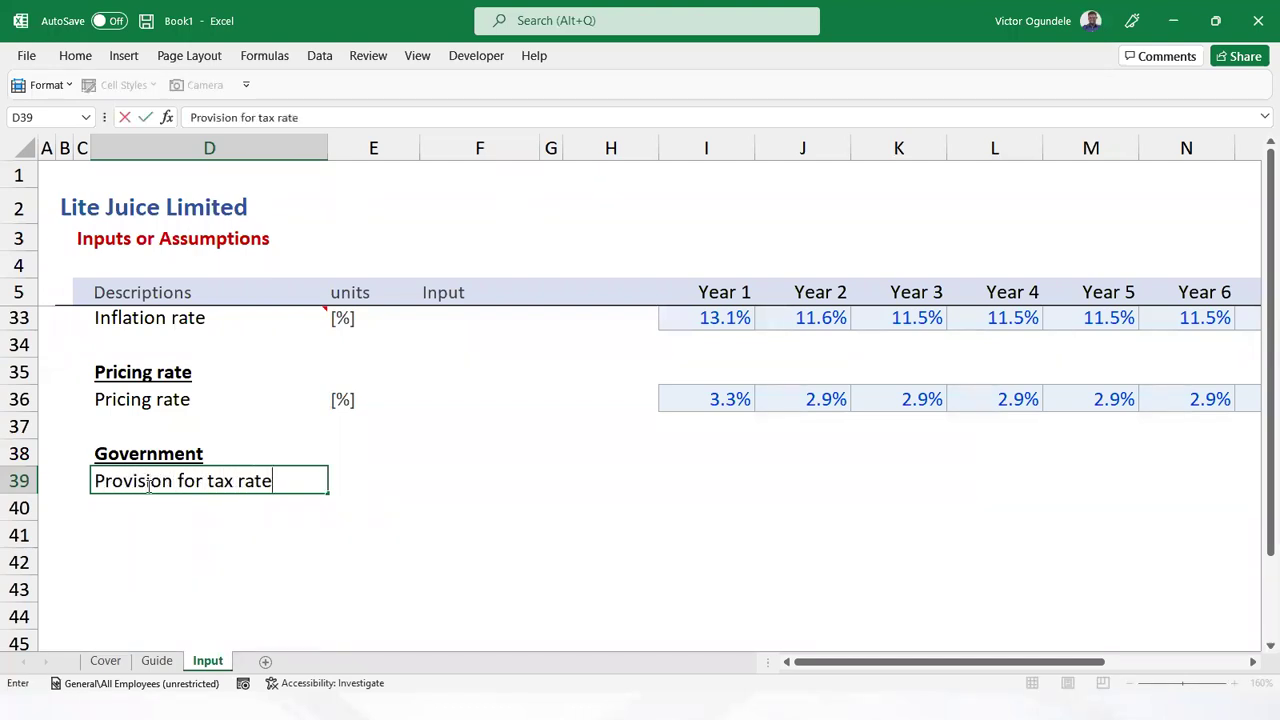
pyautogui.hotkey('ctrl', 'Return')
# Copy the [%] unit from the pricing rate row to E39
pyautogui.press('Right')
pyautogui.press('Up')
pyautogui.press('Up')
pyautogui.press('Up')
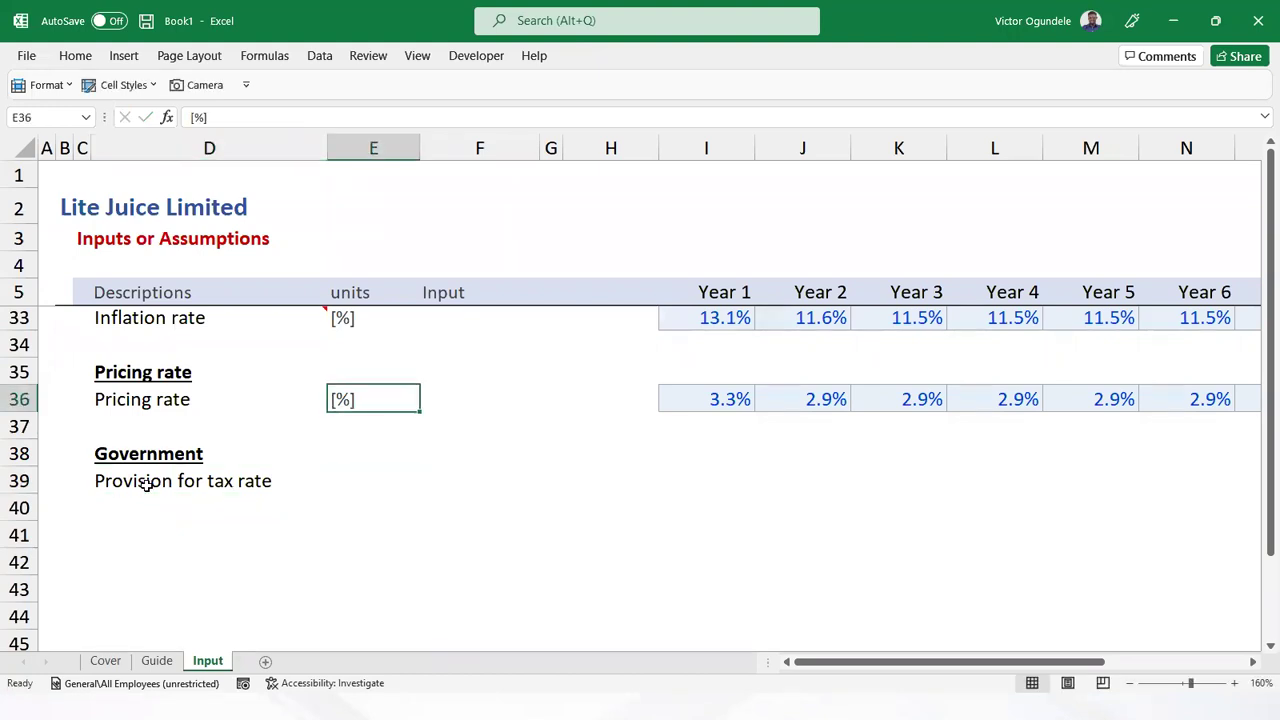
pyautogui.hotkey('ctrl', 'c')
pyautogui.press('Down')
pyautogui.press('Down')
pyautogui.press('Down')
pyautogui.hotkey('ctrl', 'v')
pyautogui.press('Up')
pyautogui.press('Up')
pyautogui.press('Up')
pyautogui.press('Escape')
pyautogui.press('Up')
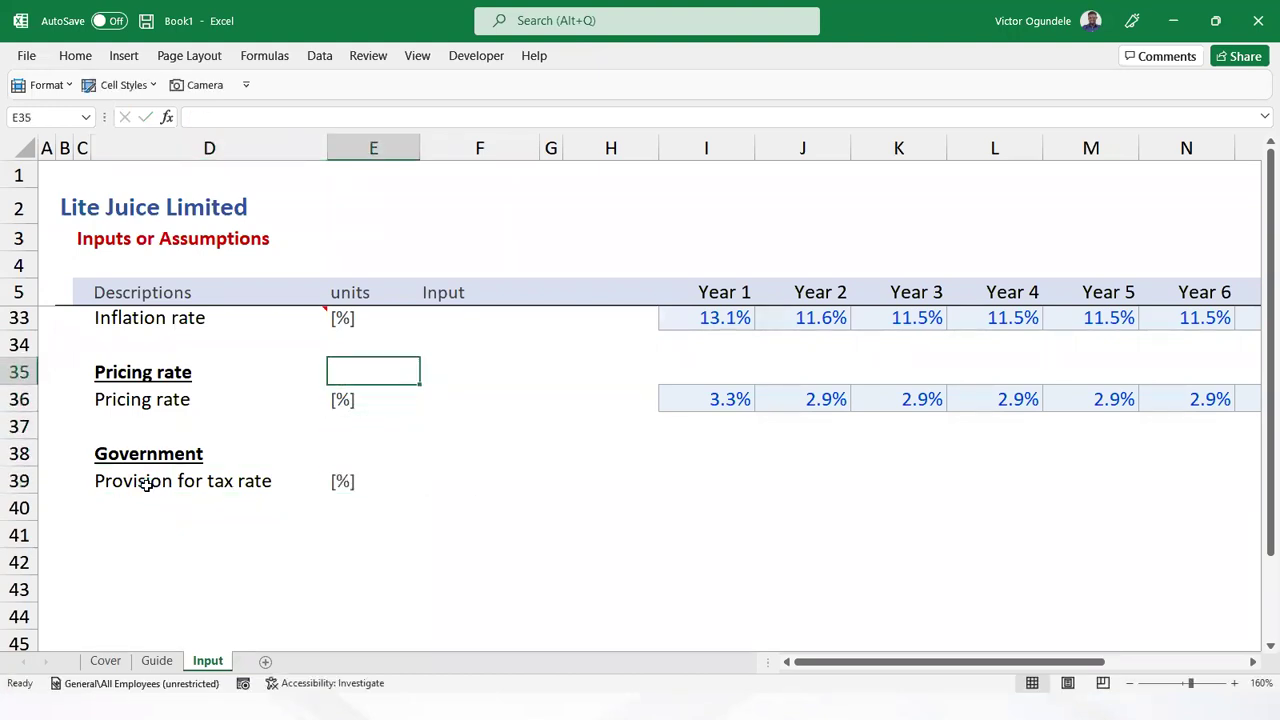
pyautogui.press('Up')
pyautogui.press('Up')
pyautogui.press('Up')
pyautogui.scroll(1, 145, 484)
pyautogui.scroll(-1, 145, 484)
pyautogui.press('Down')
pyautogui.press('Down')
pyautogui.press('Down')
pyautogui.press('Up')
pyautogui.press('Down')
pyautogui.press('Down')
pyautogui.press('Down')
pyautogui.press('Down')
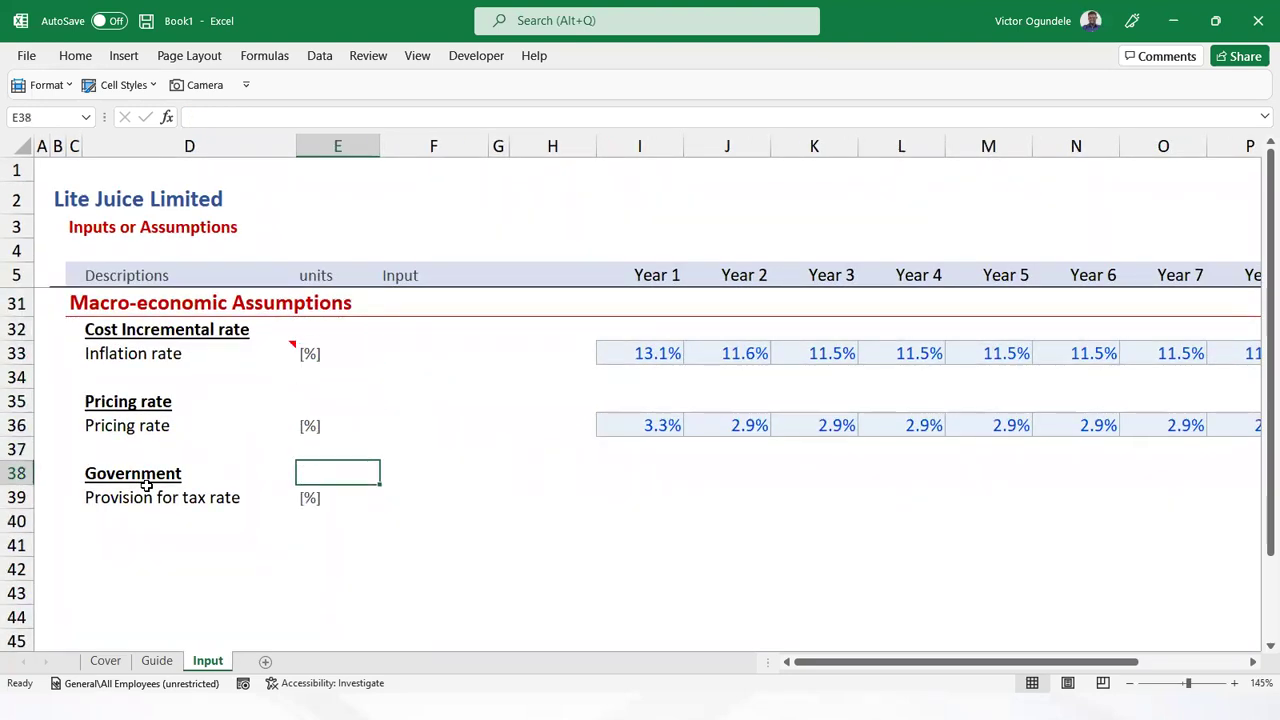
# Copy the pricing rate cells I36:R36 to I39:R39 in the Provision for tax rate row
pyautogui.press('Down')
pyautogui.press('Right')
pyautogui.press('Right')
pyautogui.press('Right')
pyautogui.press('Right')
pyautogui.press('Right')
pyautogui.press('Up')
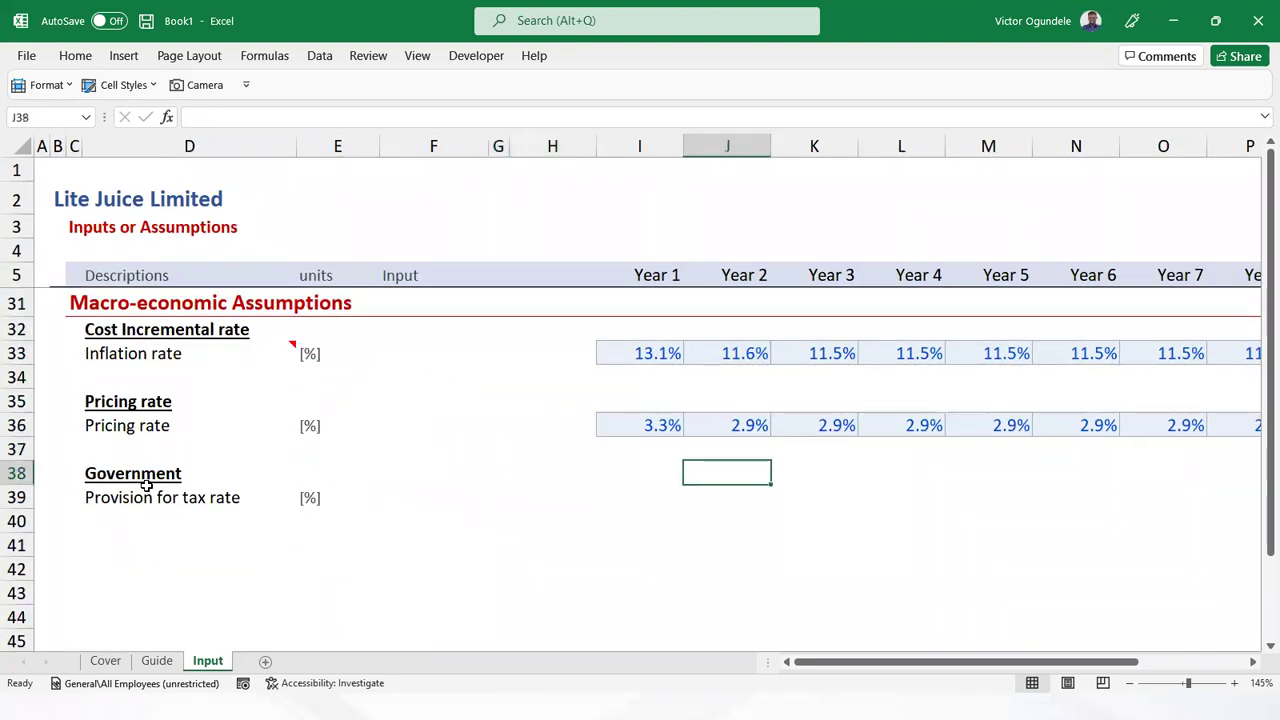
pyautogui.press('Up')
pyautogui.press('Up')
pyautogui.press('Left')
pyautogui.hotkey('ctrl', 'shift', 'Right')
pyautogui.hotkey('ctrl', 'c')
pyautogui.press('Down')
pyautogui.press('Down')
pyautogui.press('Down')
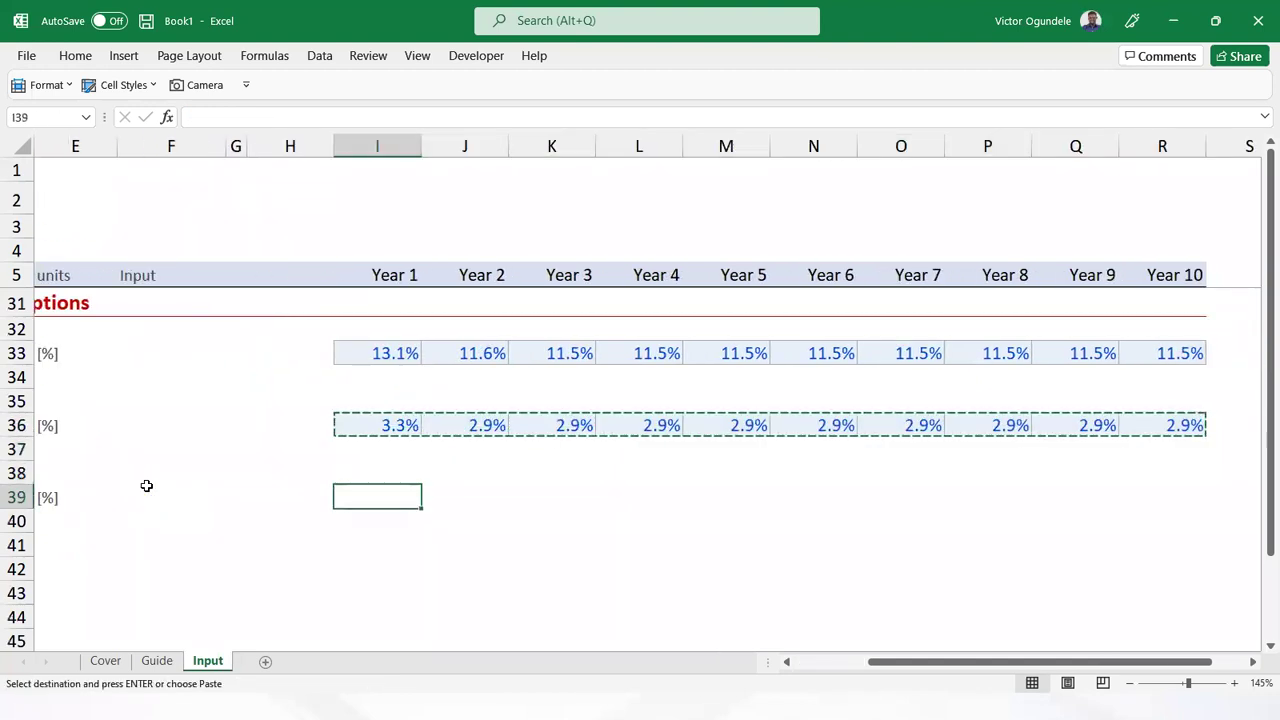
pyautogui.press('Left')
pyautogui.press('Left')
pyautogui.press('Left')
pyautogui.press('Left')
pyautogui.press('Left')
pyautogui.press('Left')
pyautogui.press('Right')
pyautogui.press('Right')
pyautogui.press('Right')
pyautogui.press('Right')
pyautogui.press('Right')
pyautogui.press('Right')
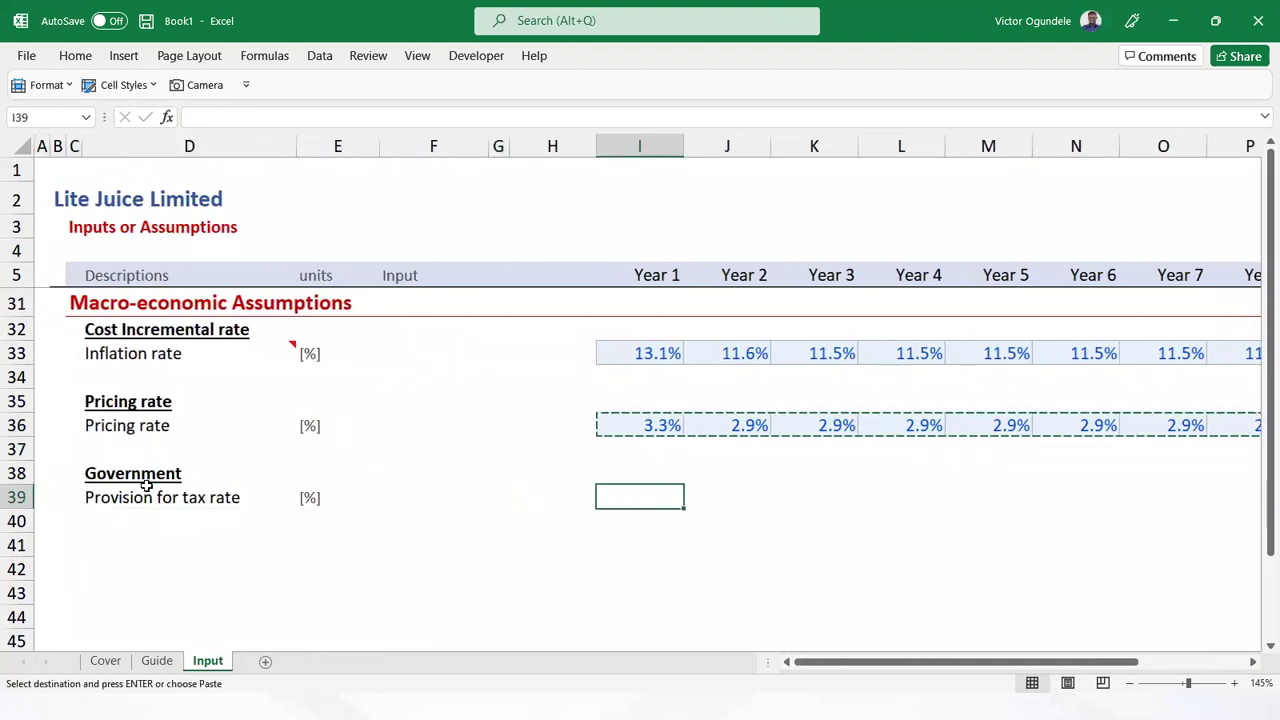
pyautogui.hotkey('ctrl', 'v')
# Set all the tax rates in I39:R39 to 32%
pyautogui.write('32%')
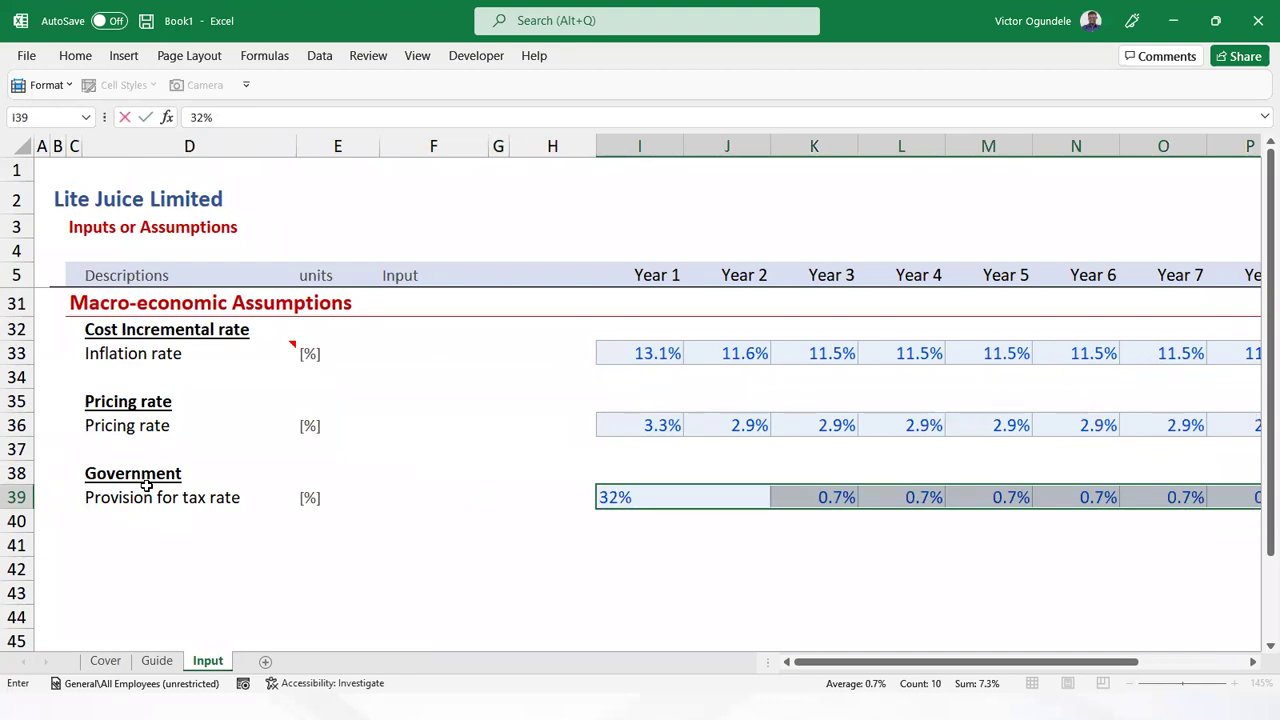
pyautogui.hotkey('ctrl', 'Return')
pyautogui.press('Left')
pyautogui.press('Left')
pyautogui.press('Left')
pyautogui.press('Left')
pyautogui.press('Left')
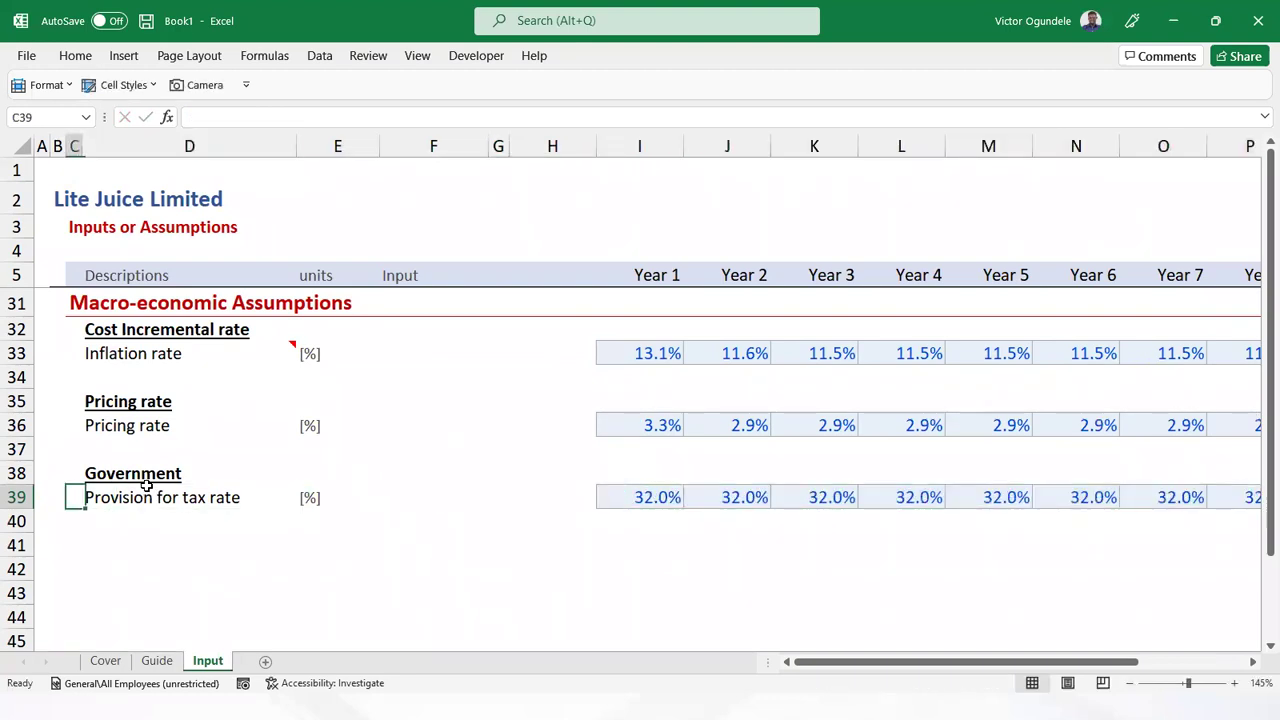
# Copy the Government subheading to D41 and change its text to Asset
pyautogui.press('Down')
pyautogui.press('Up')
pyautogui.press('Up')
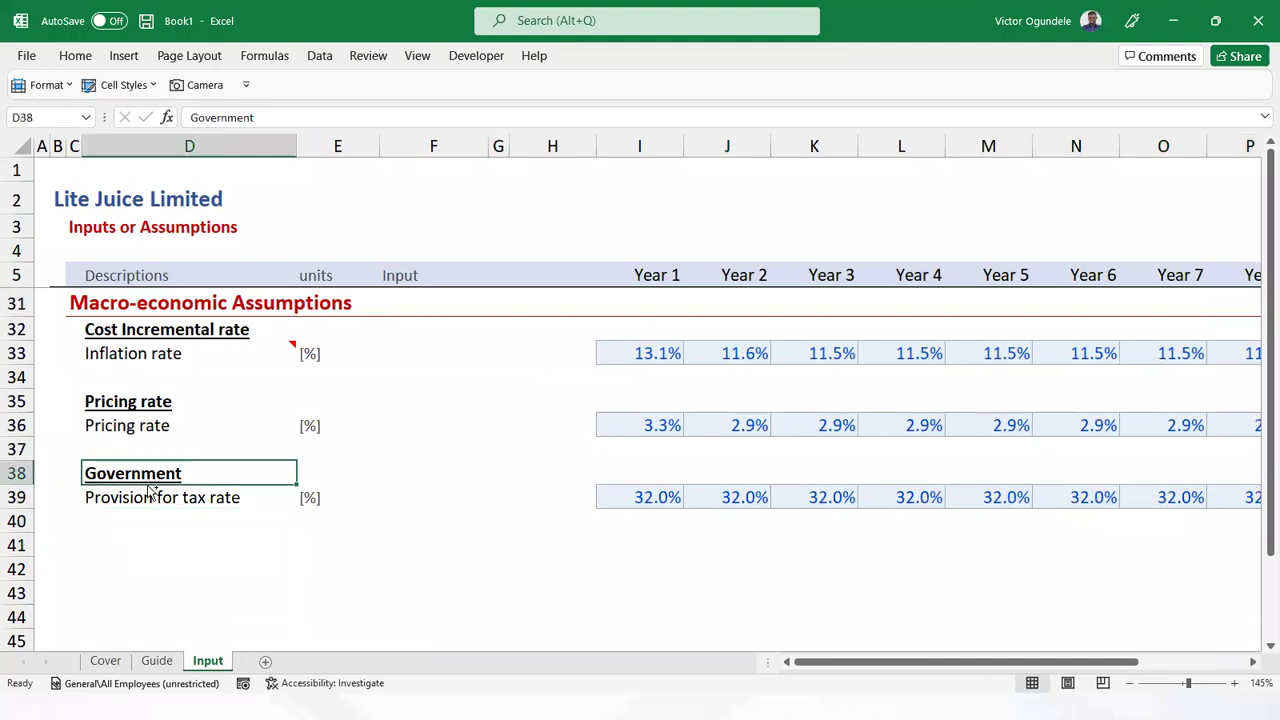
pyautogui.hotkey('ctrl', 'c')
pyautogui.press('Down')
pyautogui.press('Down')
pyautogui.press('Down')
pyautogui.hotkey('ctrl', 'v')
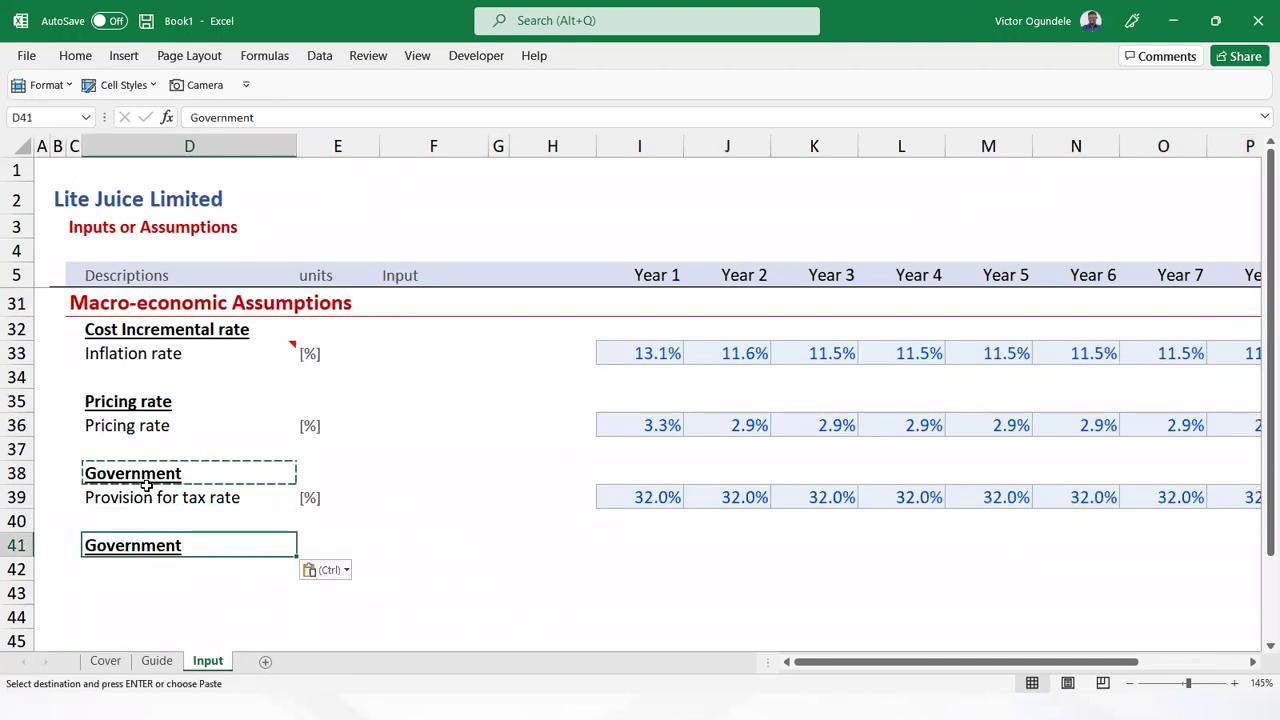
pyautogui.write('Asset')
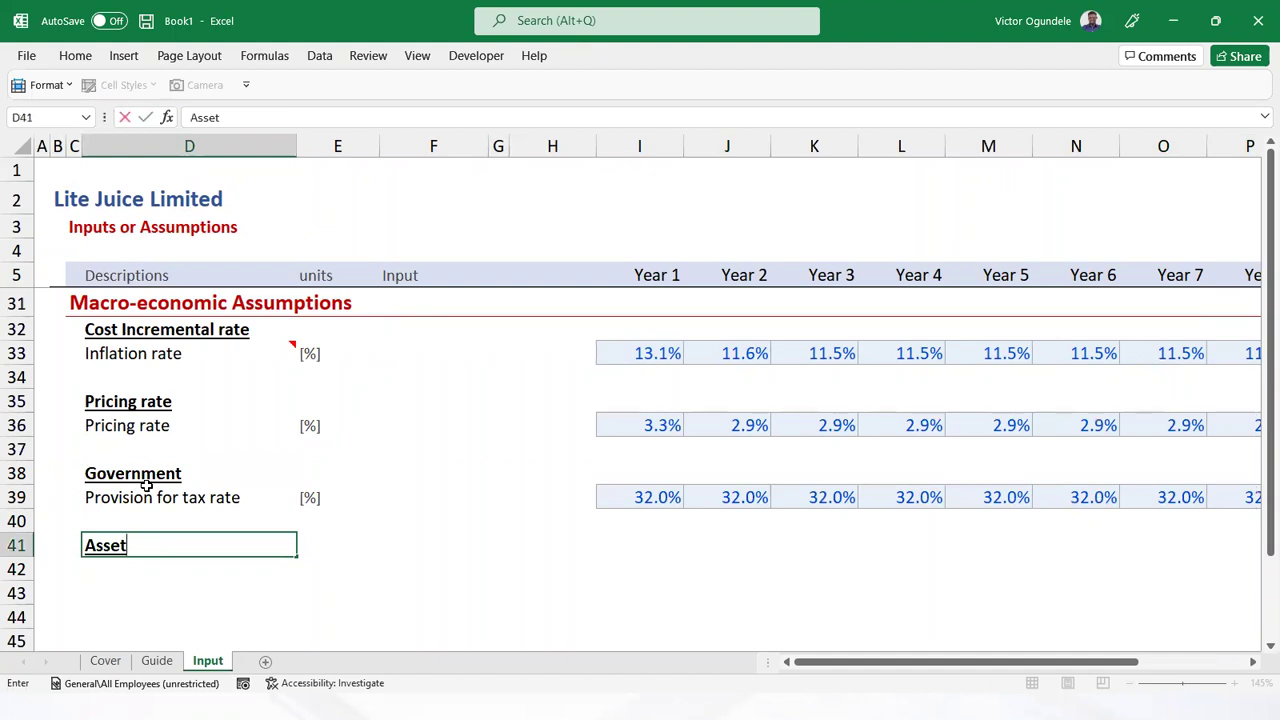
pyautogui.hotkey('ctrl', 'Return')
# Enter the labels Maintainable capex in D42 and Incremental capex in D43 beneath the Asset subheading
pyautogui.press('Down')
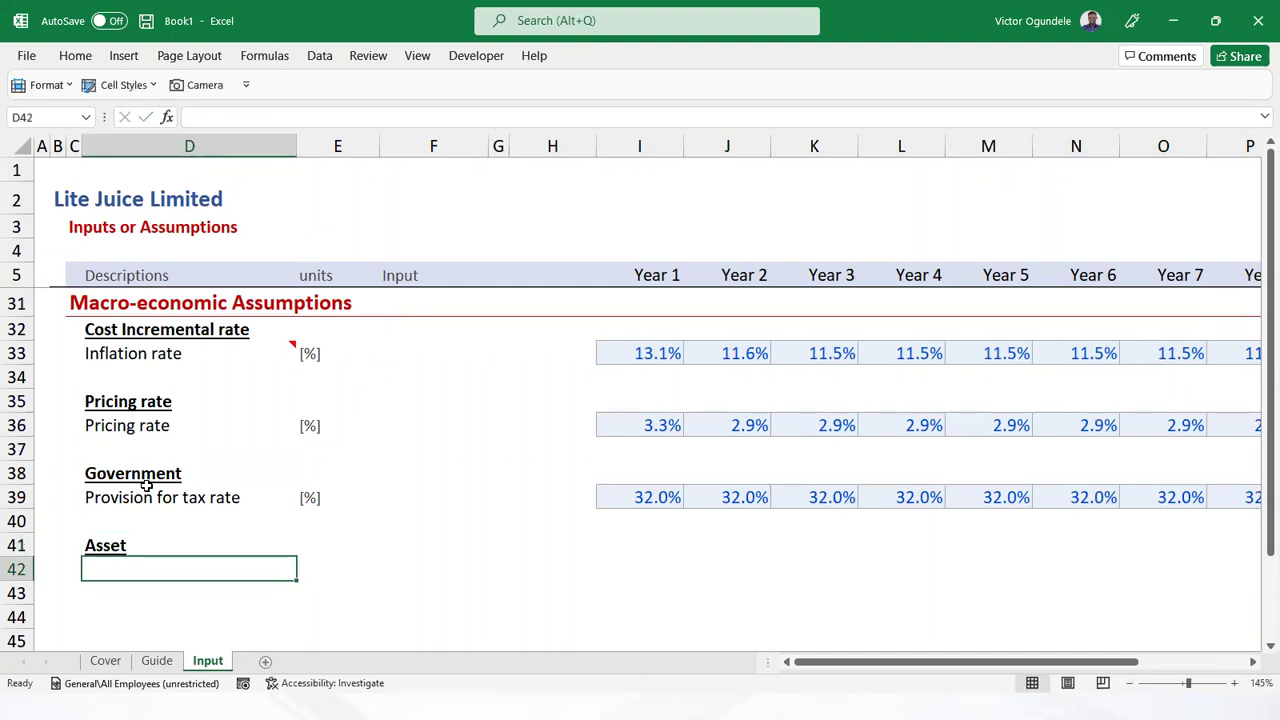
pyautogui.write('Maintainable capex')
pyautogui.hotkey('ctrl', 'Return')
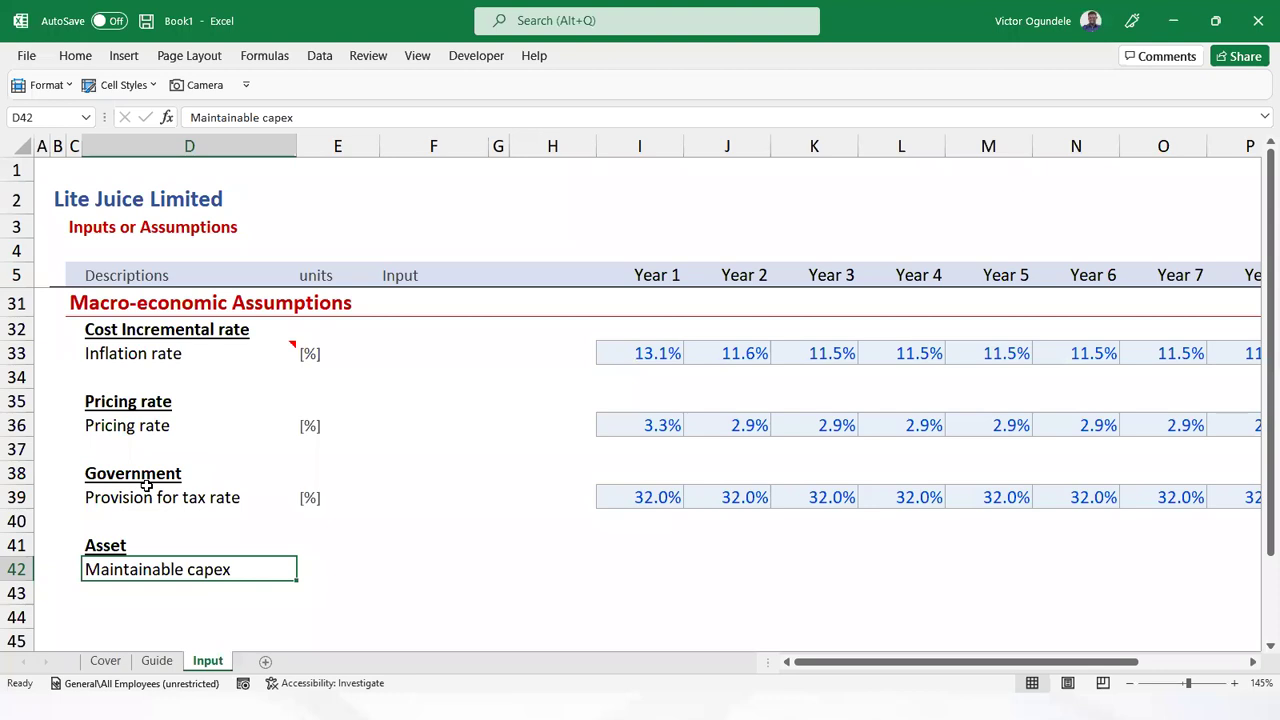
pyautogui.press('Down')
pyautogui.write('Incre,e')
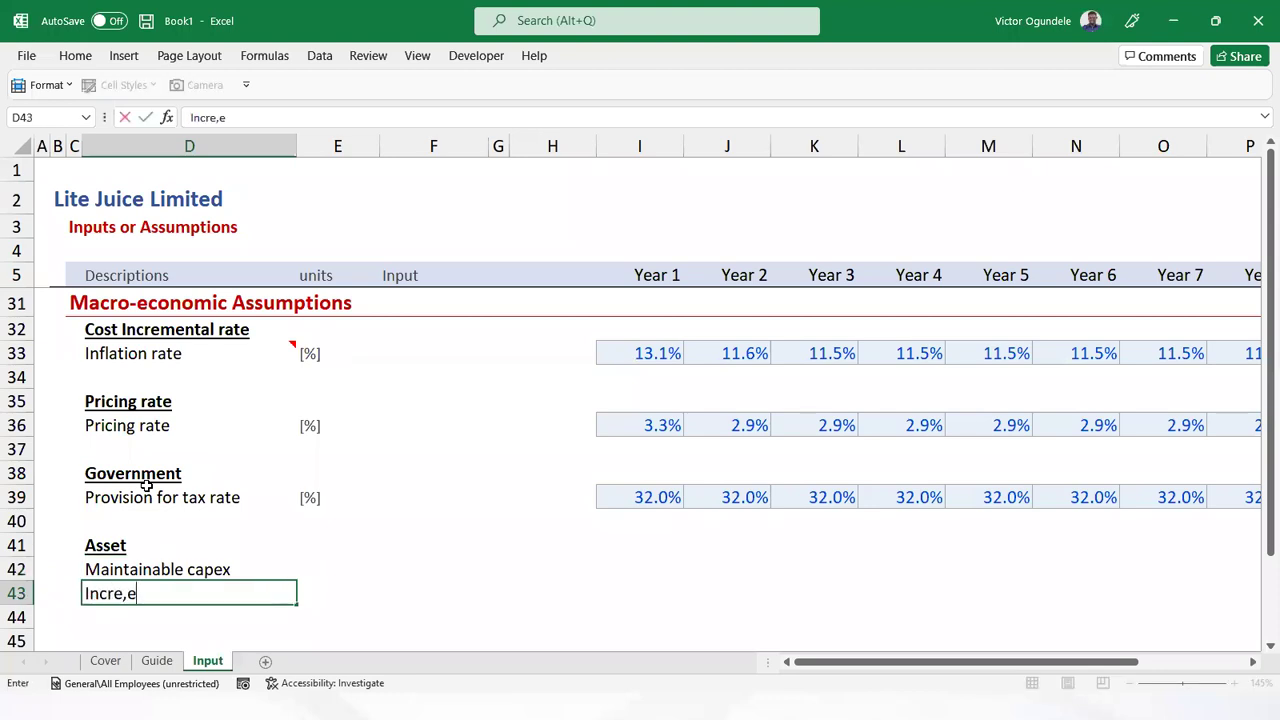
pyautogui.press('BackSpace')
pyautogui.press('BackSpace')
pyautogui.press('BackSpace')
pyautogui.write('emental cape')
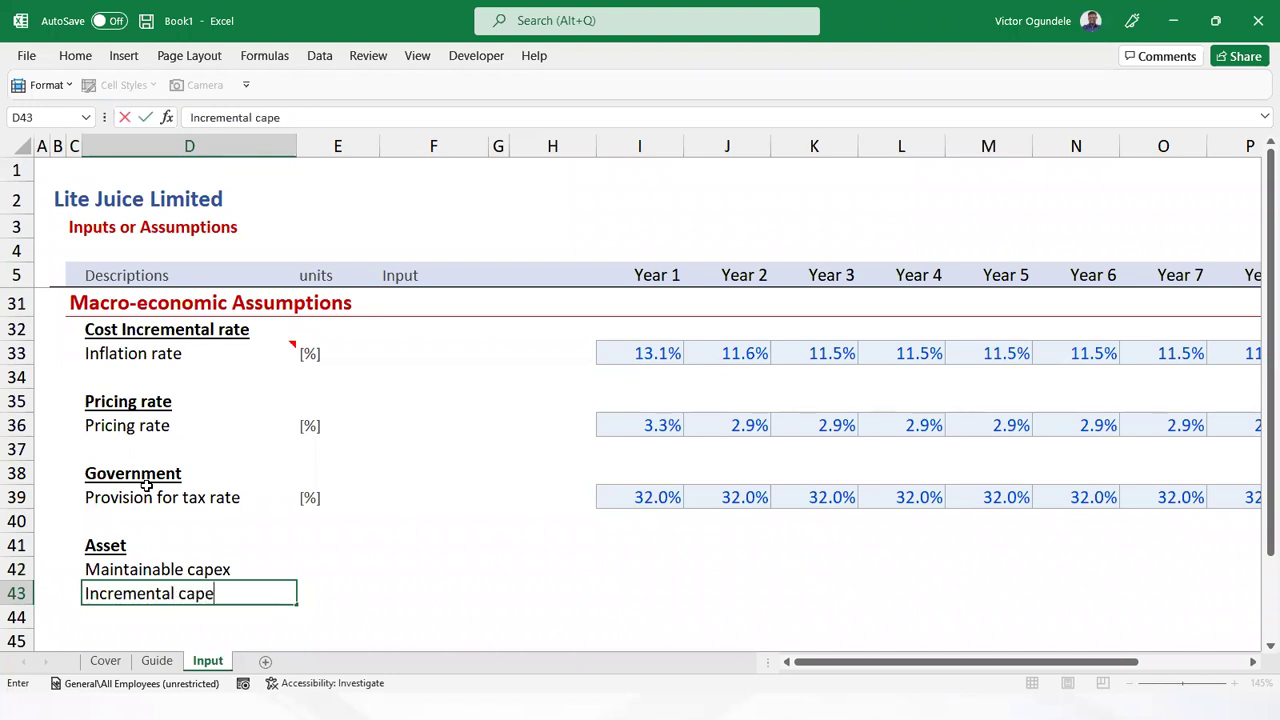
pyautogui.write('x')
pyautogui.hotkey('ctrl', 'Return')
# Shift the two capex labels down one row to D43:D44 and clear D42
pyautogui.press('Up')
pyautogui.hotkey('shift', 'Down')
pyautogui.hotkey('ctrl', 'c')
pyautogui.press('Down')
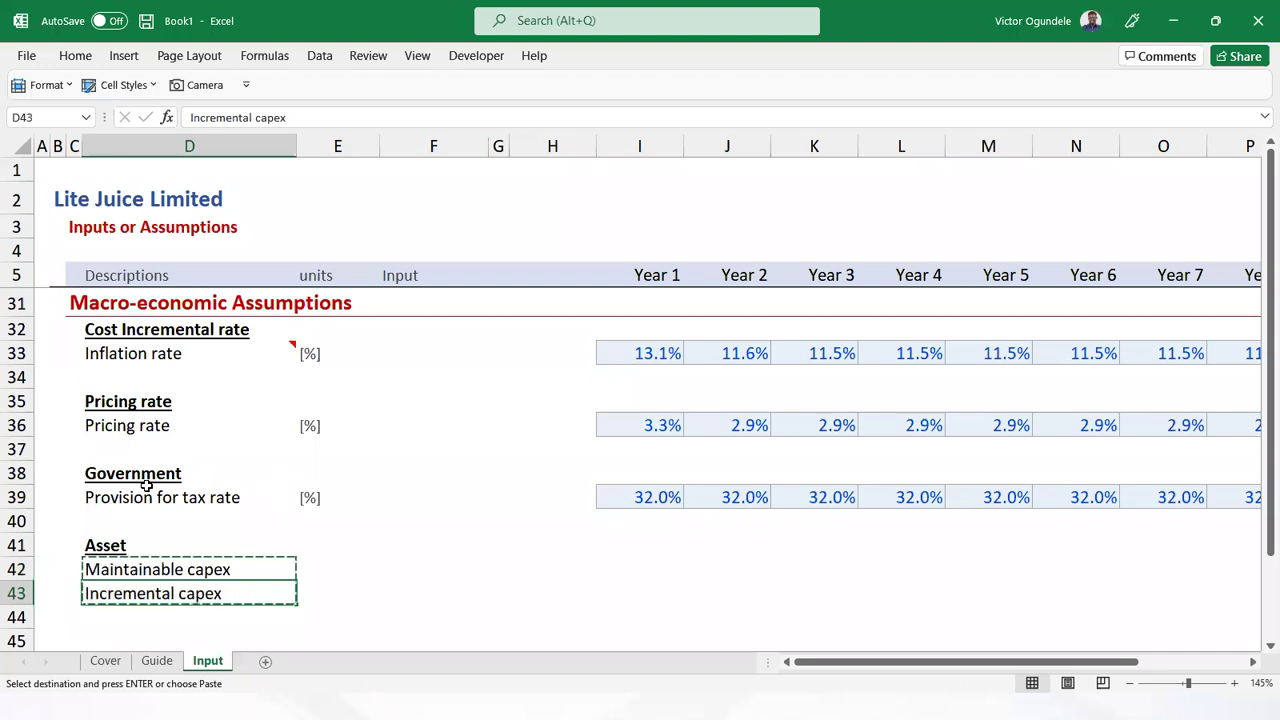
pyautogui.press('Return')
pyautogui.press('Up')
pyautogui.press('Delete')
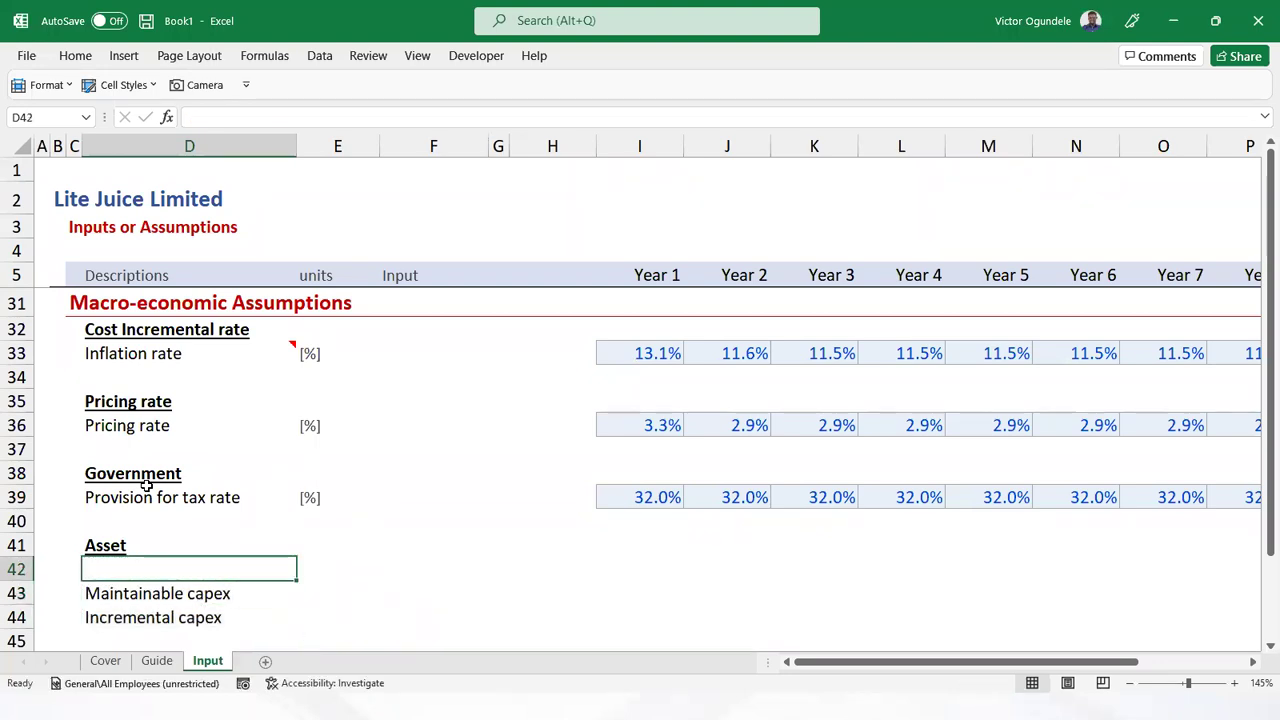
# Enter the label Assett lifespan in D42
pyautogui.write('Asset')
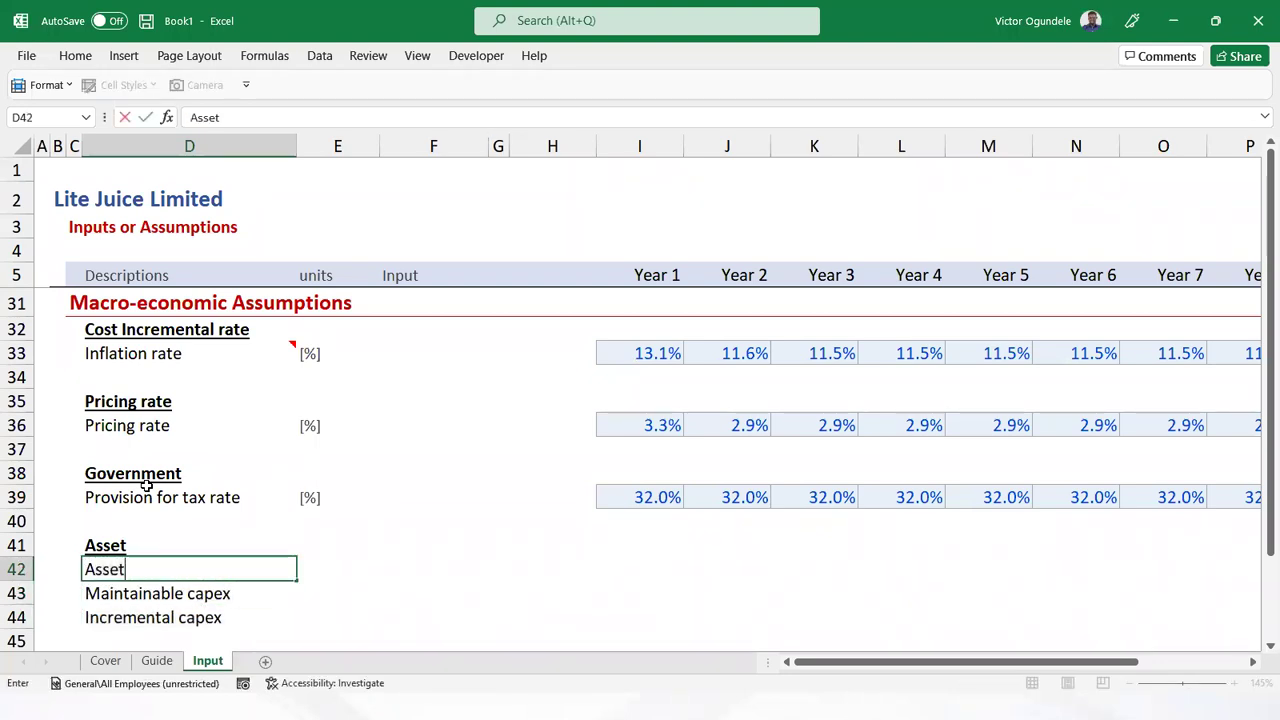
pyautogui.write('t lifespan')
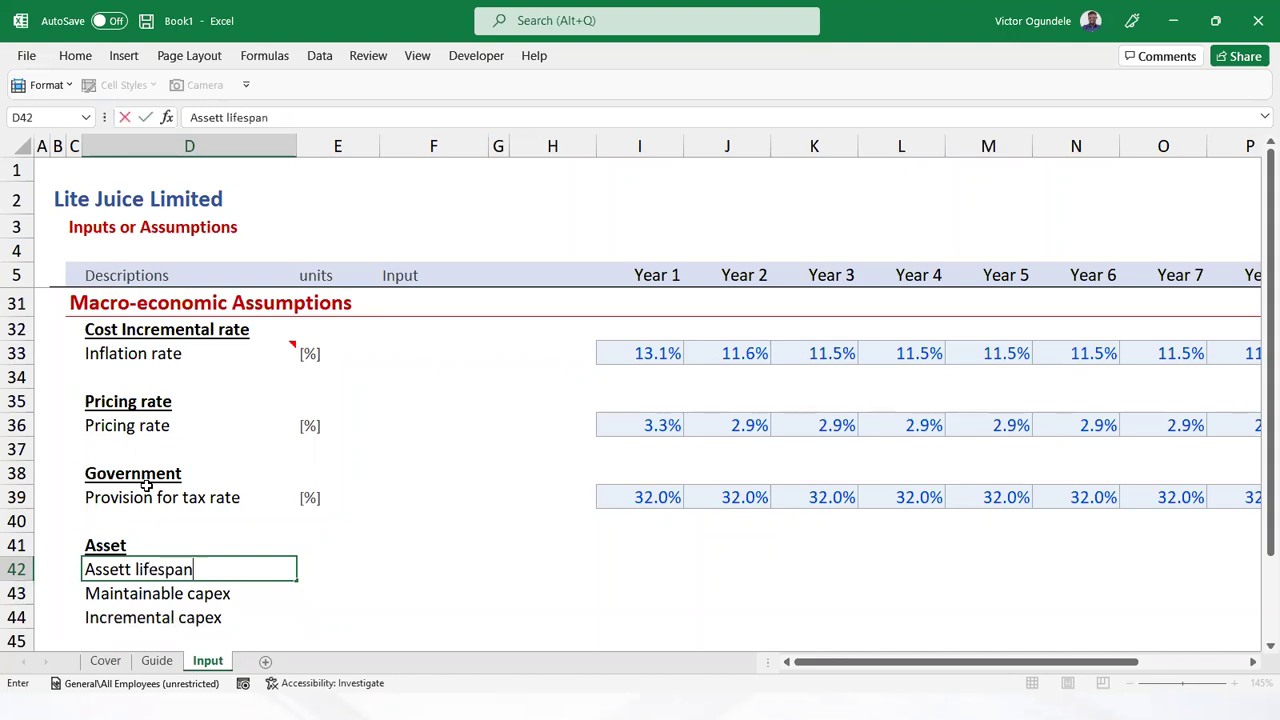
pyautogui.press('Return')
# Copy the tax rate row's unit to E42 and change its text to [years]
pyautogui.press('Right')
pyautogui.press('Up')
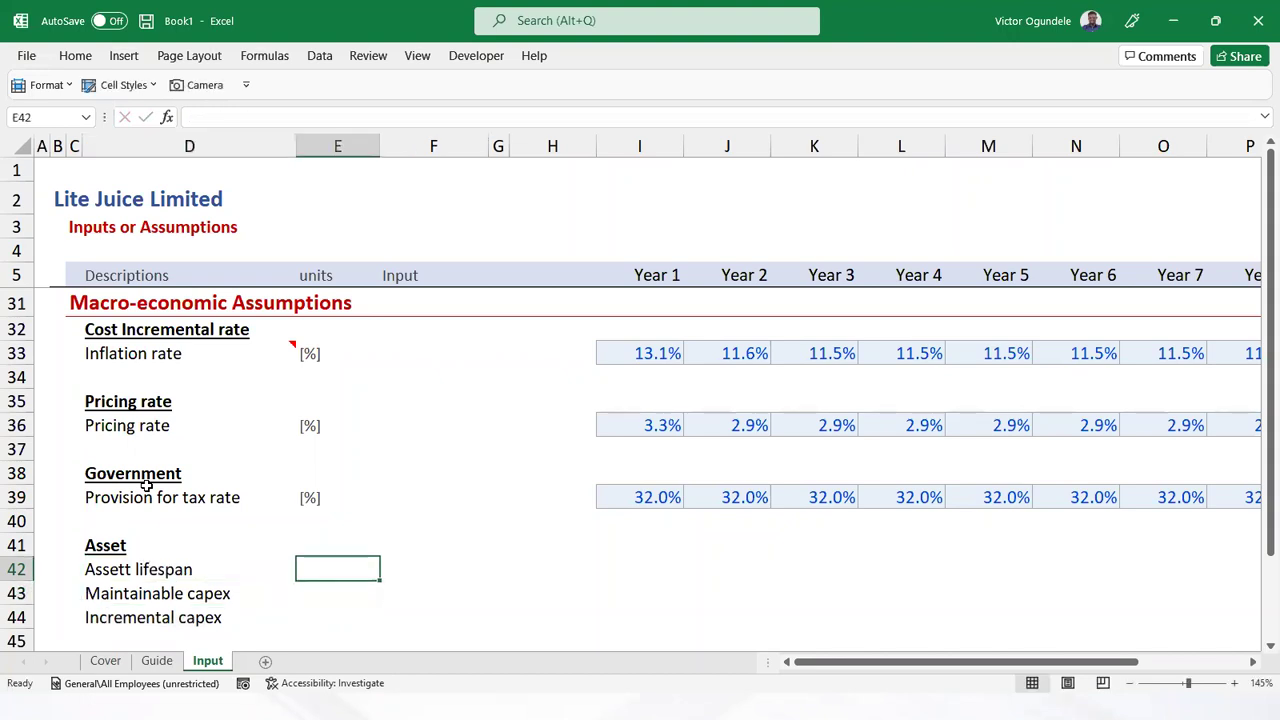
pyautogui.press('Up')
pyautogui.press('Up')
pyautogui.press('Up')
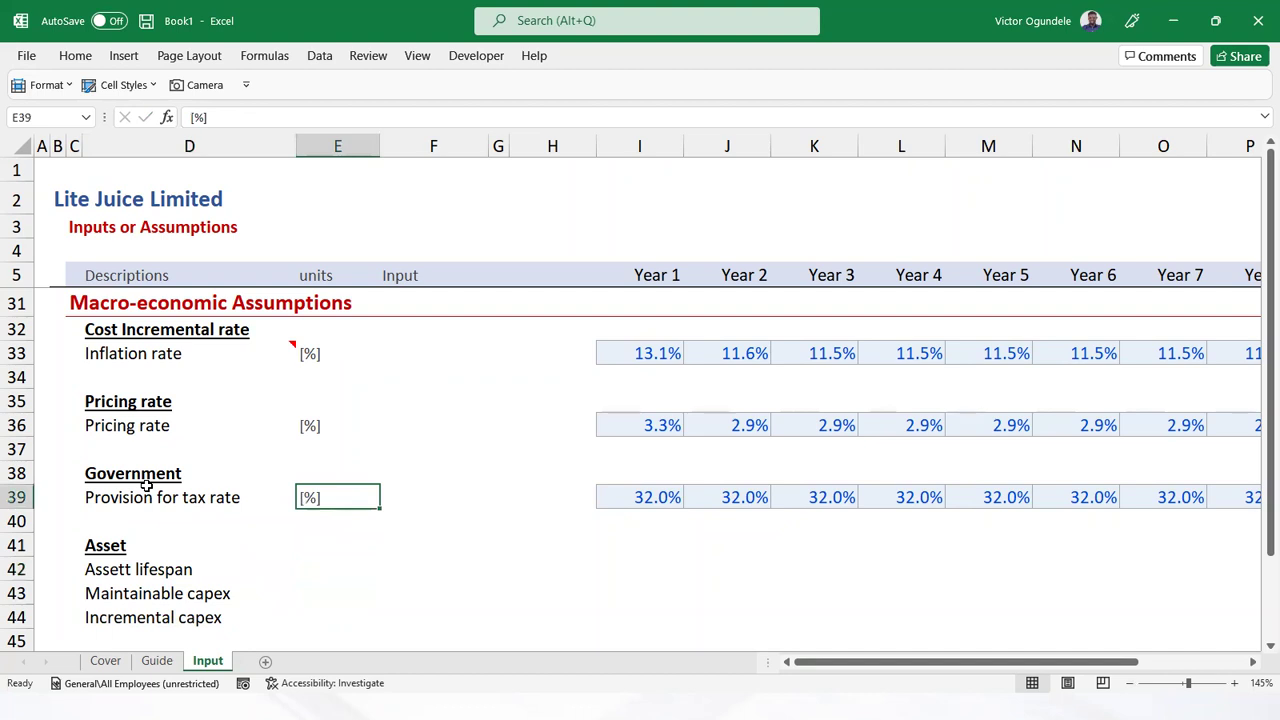
pyautogui.hotkey('ctrl', 'c')
pyautogui.press('Down')
pyautogui.press('Down')
pyautogui.press('Down')
pyautogui.hotkey('ctrl', 'v')
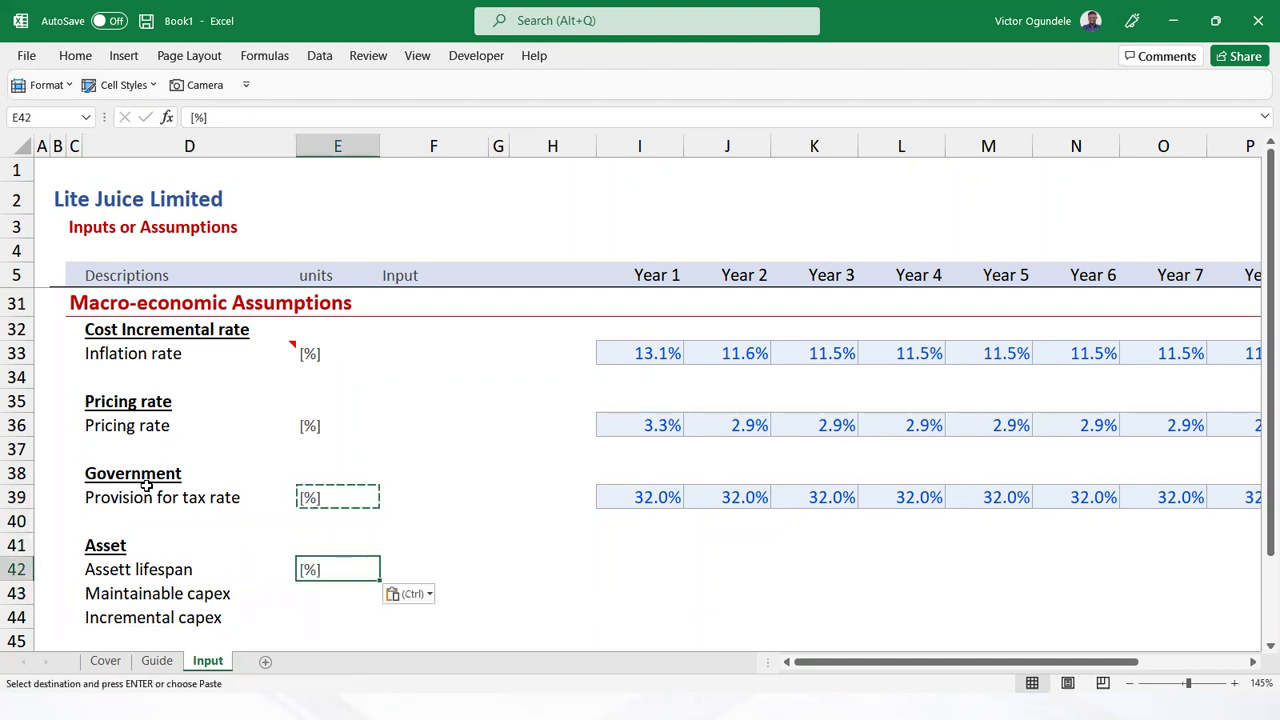
pyautogui.write('[years]')
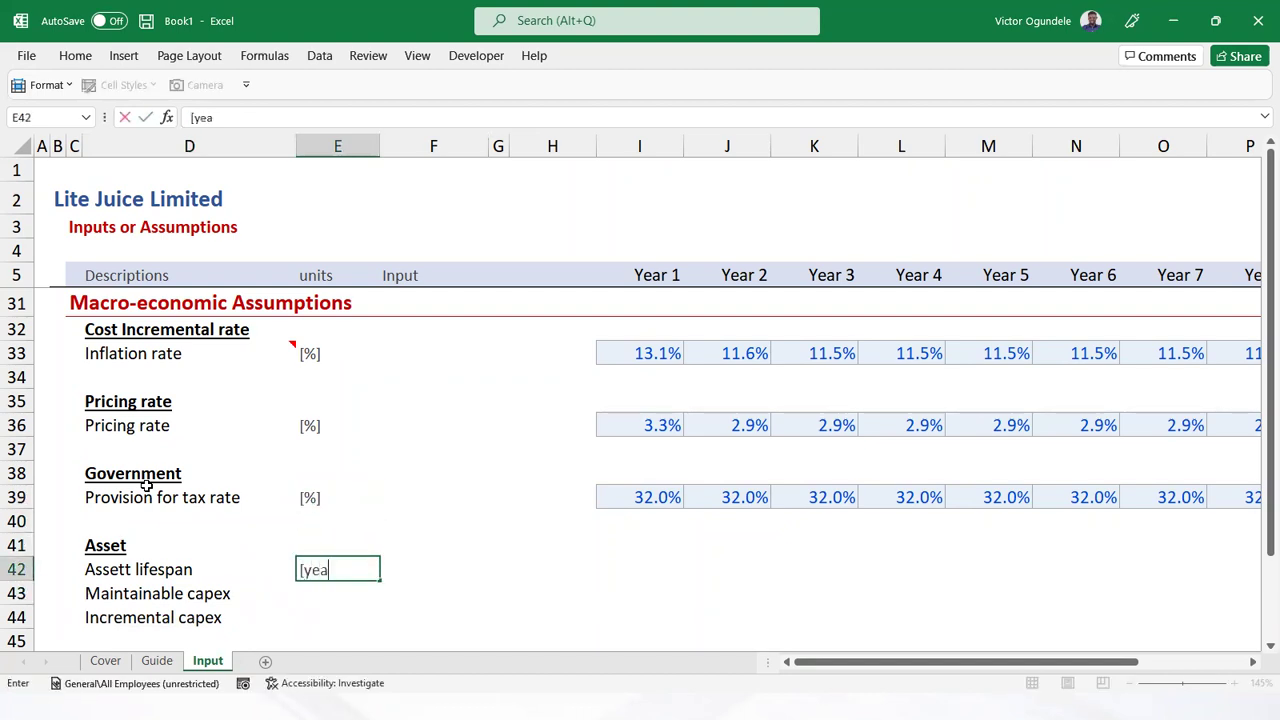
pyautogui.hotkey('ctrl', 'Return')
pyautogui.press('Left')
pyautogui.press('F2')
pyautogui.press('Left')
pyautogui.press('Left')
pyautogui.press('Left')
pyautogui.press('Left')
pyautogui.press('Left')
pyautogui.press('Left')
pyautogui.press('Left')
pyautogui.press('Left')
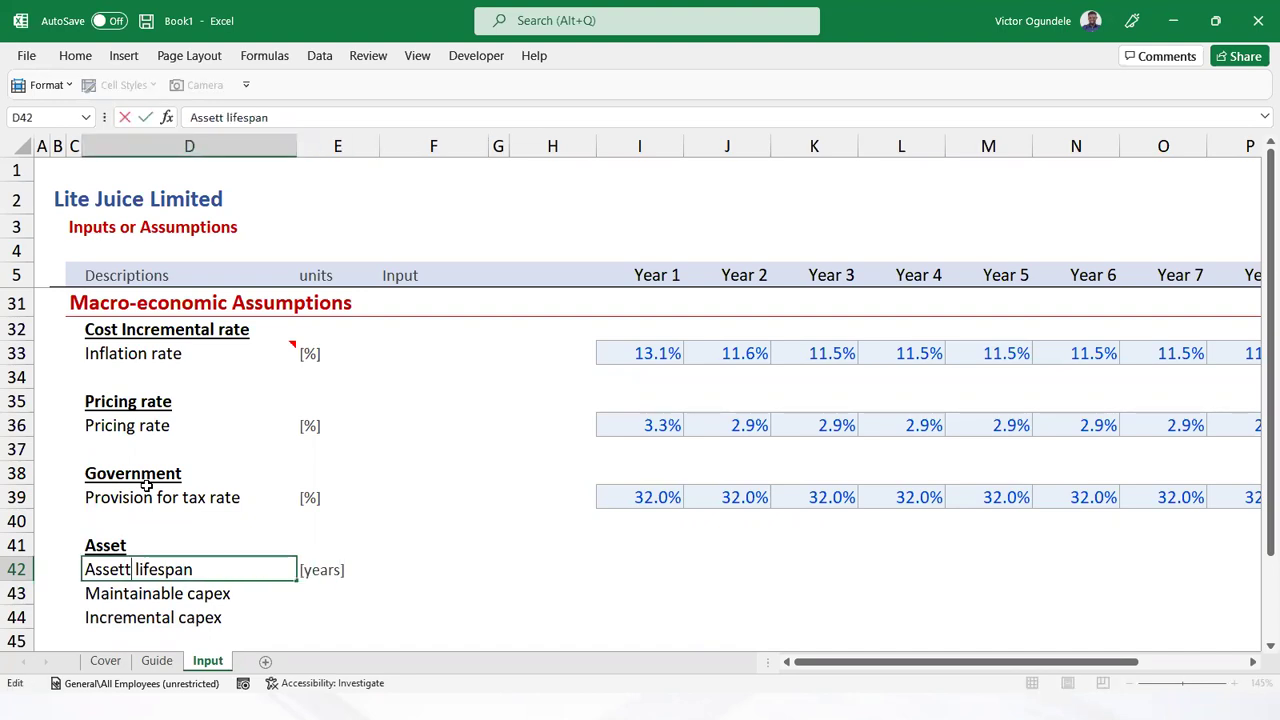
pyautogui.press('Escape')
# Apply the Input cell style to F42 and enter an asset lifespan of 10
pyautogui.press('Right')
pyautogui.press('Right')
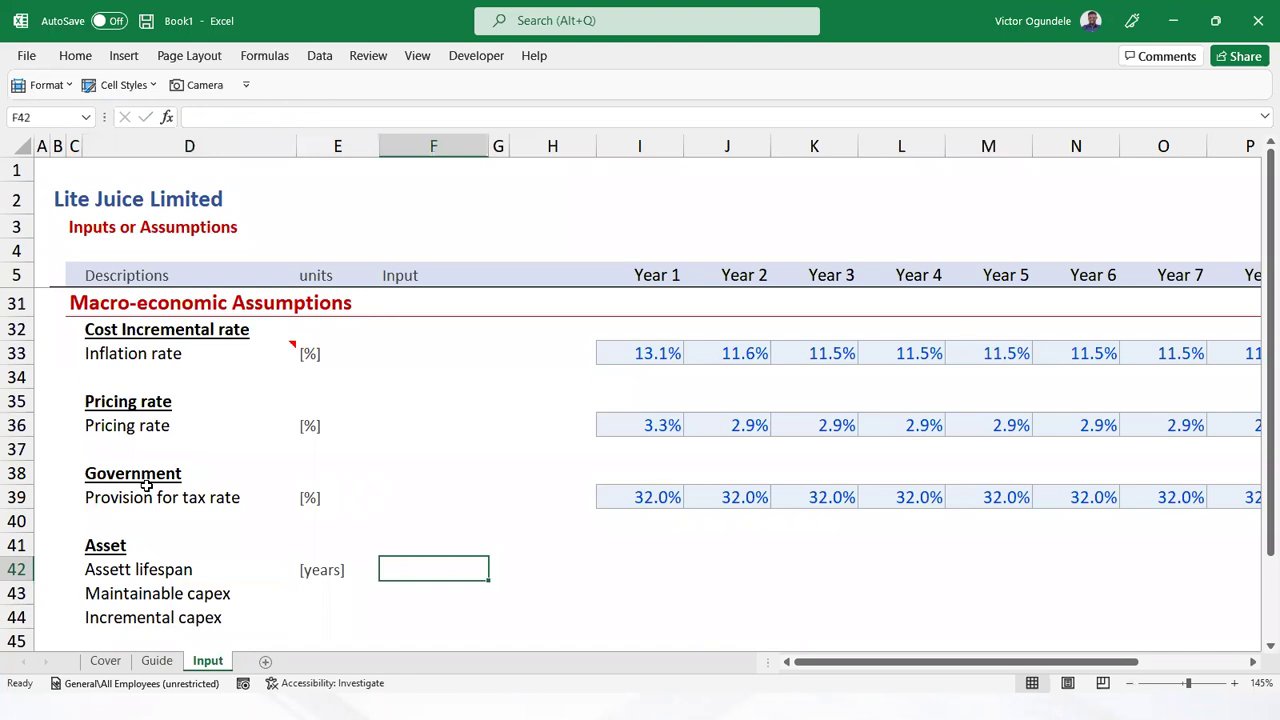
pyautogui.click(118, 85)
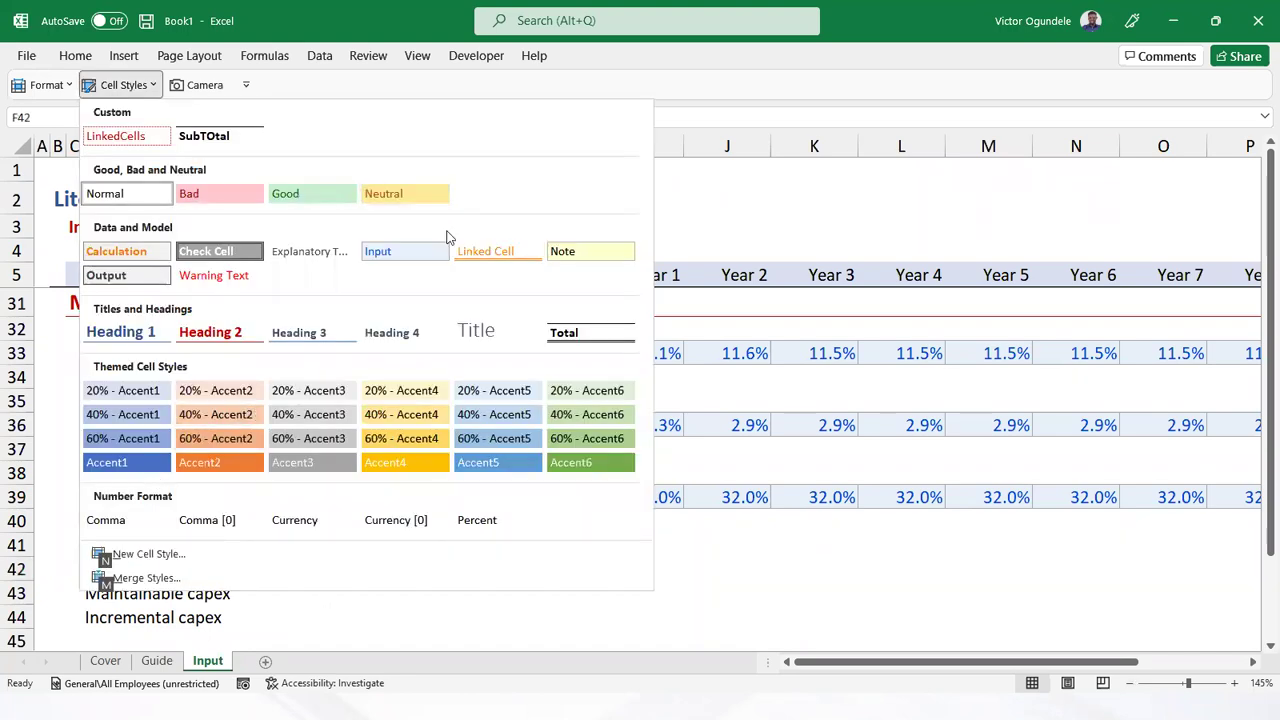
pyautogui.click(420, 248)
pyautogui.write('10')
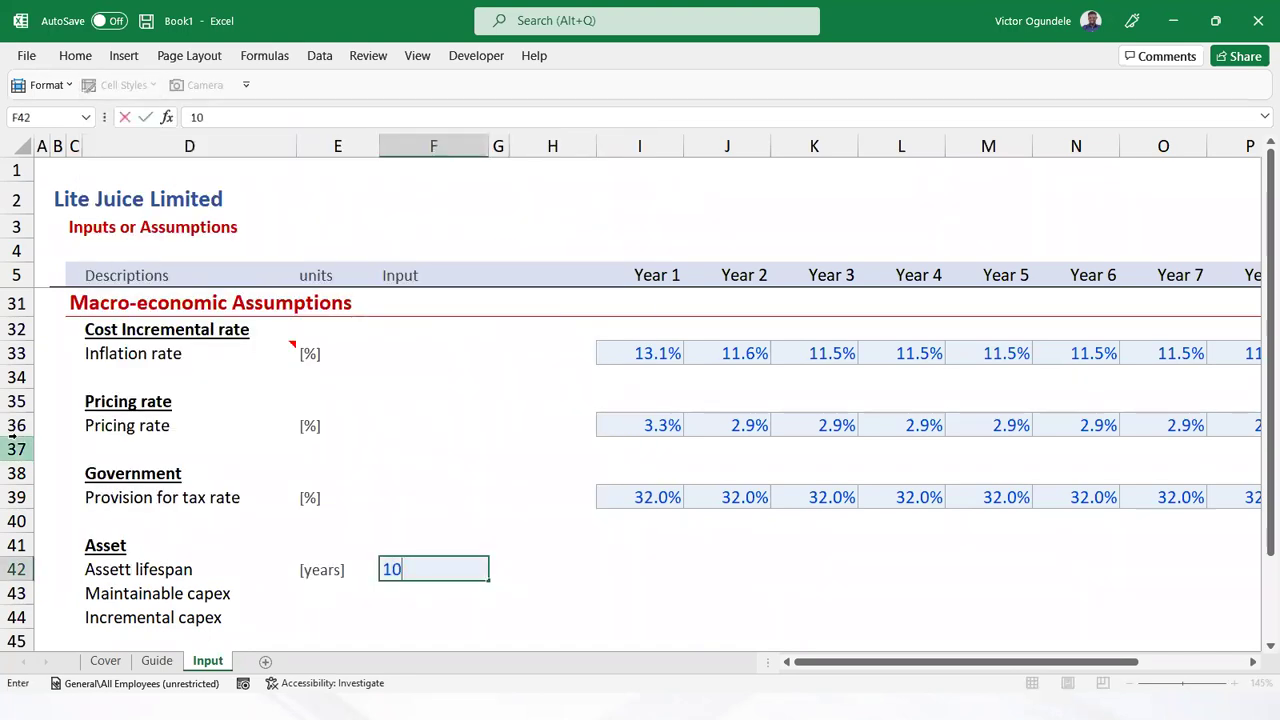
pyautogui.hotkey('ctrl', 'Return')
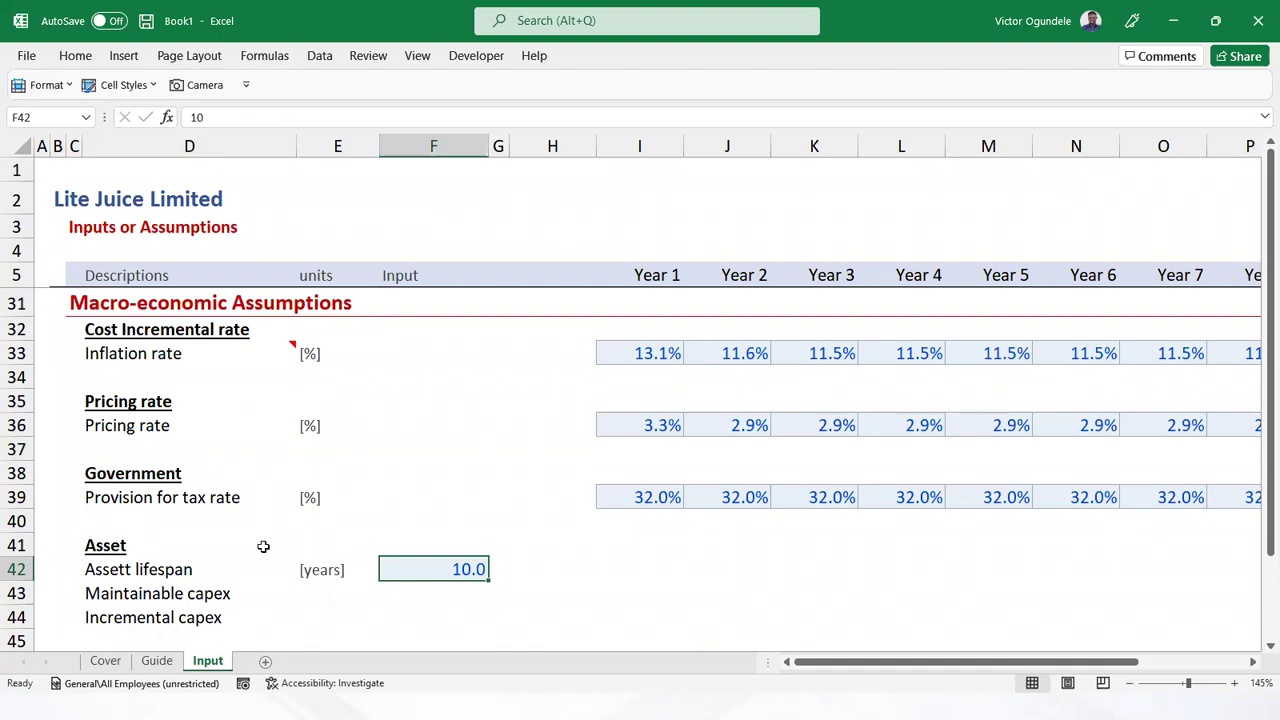
pyautogui.scroll(-1, 408, 503)
pyautogui.click(572, 526)
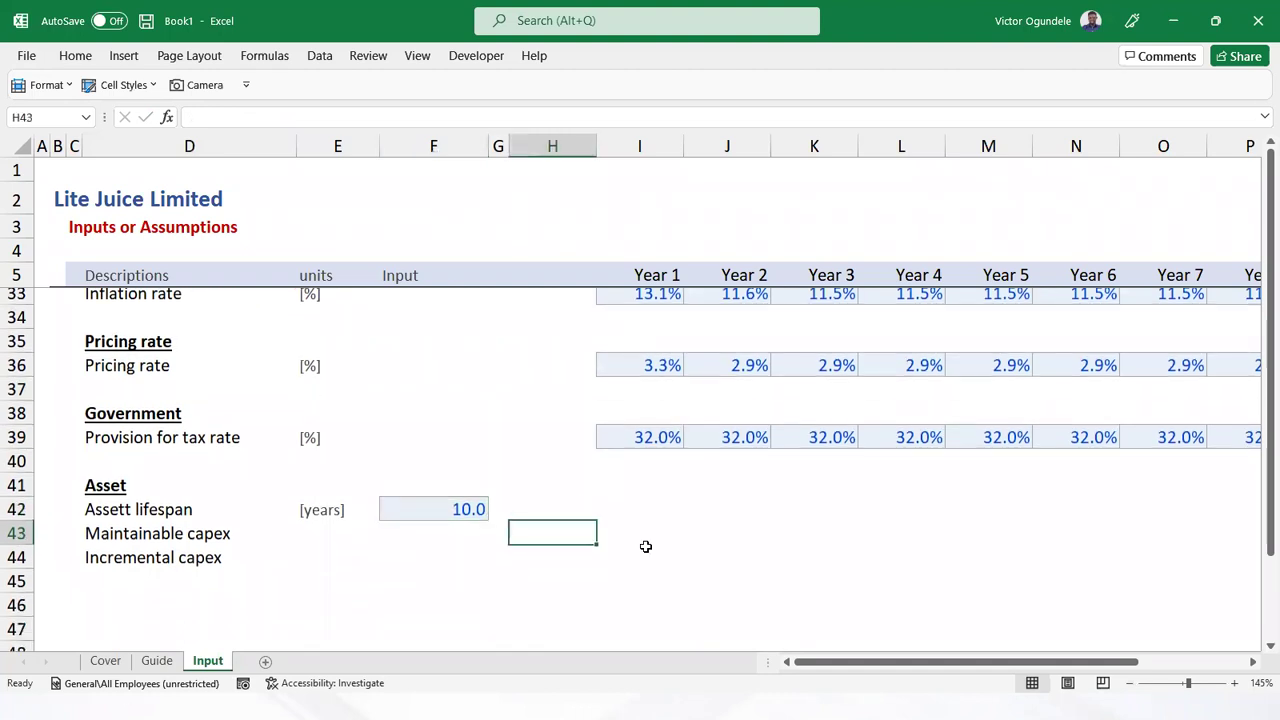
pyautogui.click(646, 544)
pyautogui.hotkey('shift', 'Right')
pyautogui.hotkey('shift', 'Right')
pyautogui.hotkey('shift', 'Right')
pyautogui.hotkey('shift', 'Right')
pyautogui.hotkey('shift', 'Right')
pyautogui.hotkey('shift', 'Right')
pyautogui.hotkey('shift', 'Right')
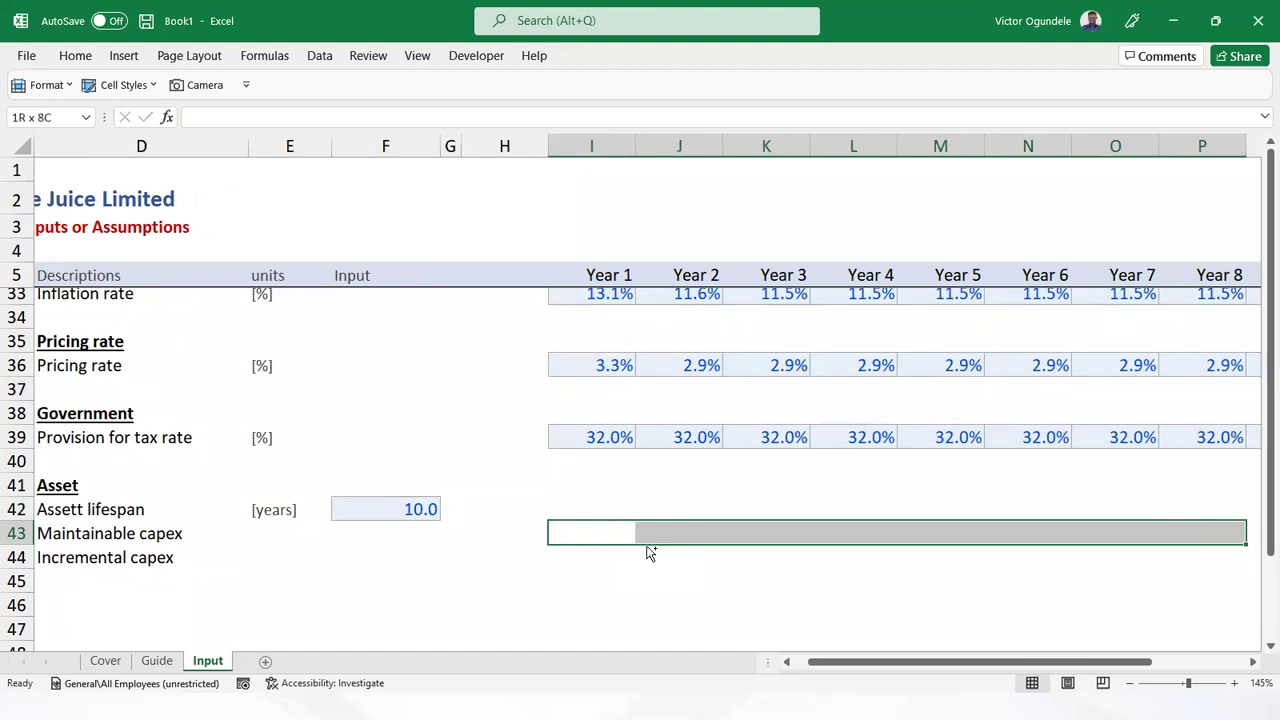
pyautogui.keyDown('ctrl'); pyautogui.scroll(-1, 631, 460); pyautogui.keyUp('ctrl')
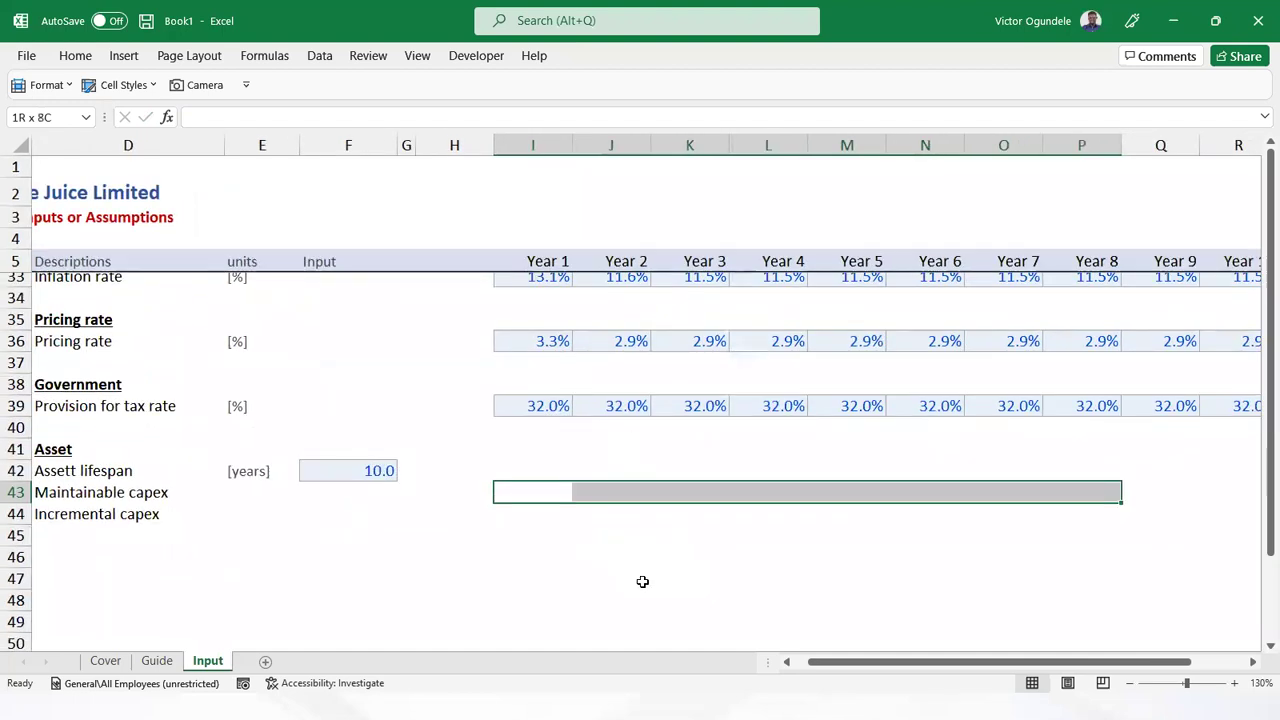
# Narrow columns A to C on the Input sheet
pyautogui.press('Up')
pyautogui.press('Up')
pyautogui.press('Up')
pyautogui.press('Up')
pyautogui.press('Up')
pyautogui.press('Up')
pyautogui.press('Up')
pyautogui.press('Up')
pyautogui.press('Up')
pyautogui.press('Up')
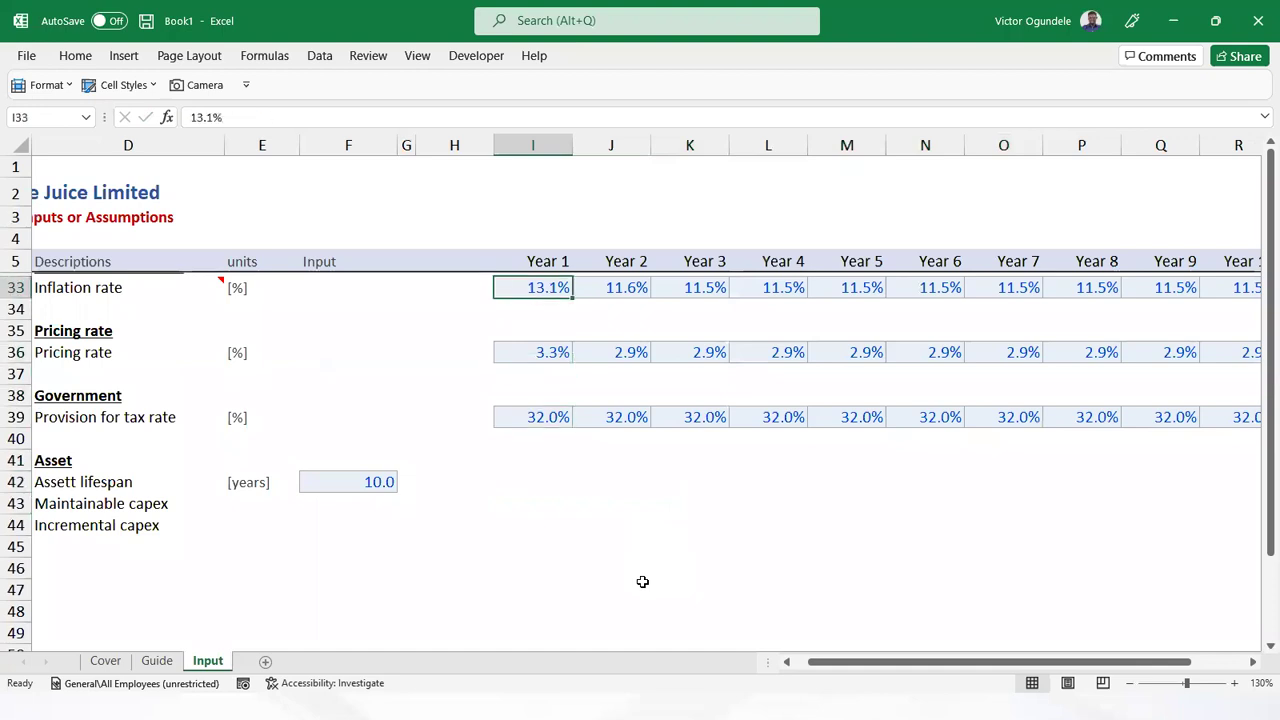
pyautogui.press('Left')
pyautogui.press('Left')
pyautogui.press('Left')
pyautogui.press('Left')
pyautogui.press('Left')
pyautogui.press('Left')
pyautogui.press('Left')
pyautogui.press('Up')
pyautogui.press('Up')
pyautogui.press('Up')
pyautogui.press('Up')
pyautogui.press('Up')
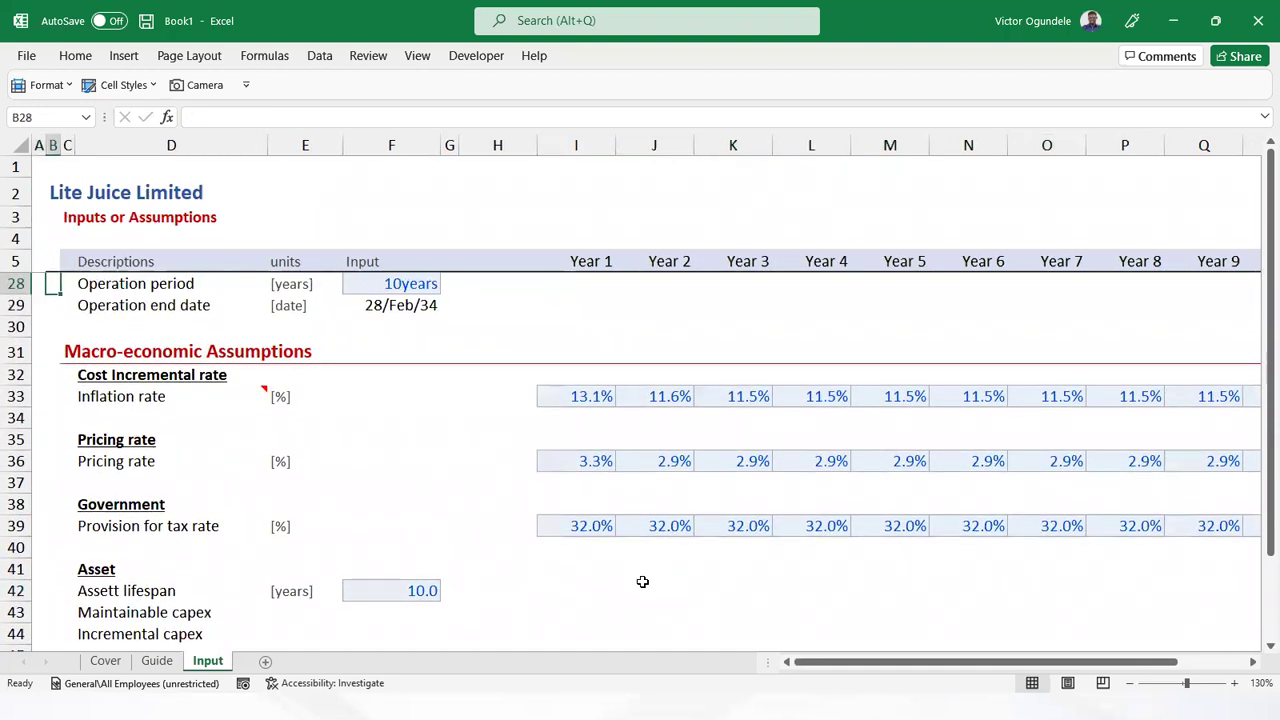
pyautogui.click(67, 145)
pyautogui.moveTo(67, 145)
pyautogui.mouseDown()
pyautogui.moveTo(40, 145)
pyautogui.moveTo(63, 145)
pyautogui.mouseUp()
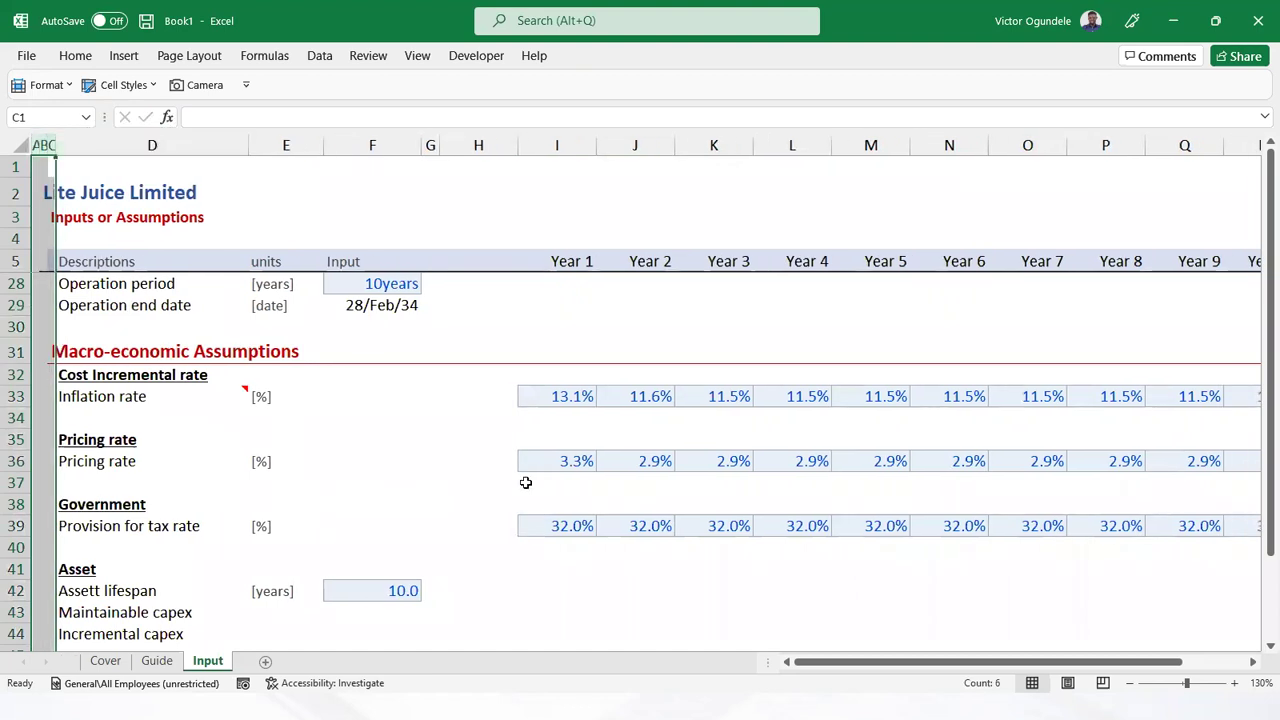
# Inspect the Year 1 pricing rate formula in I36 and switch to the Guide sheet
pyautogui.click(548, 458)
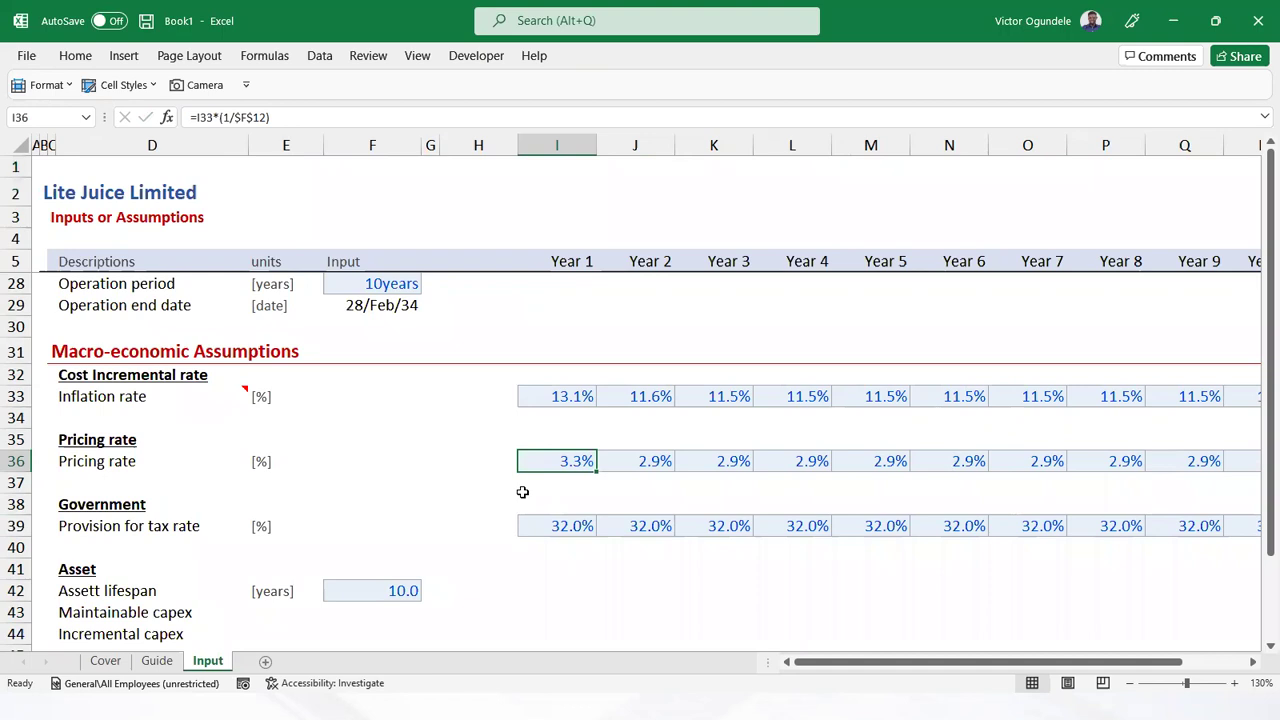
pyautogui.hotkey('ctrl', 'pageup')
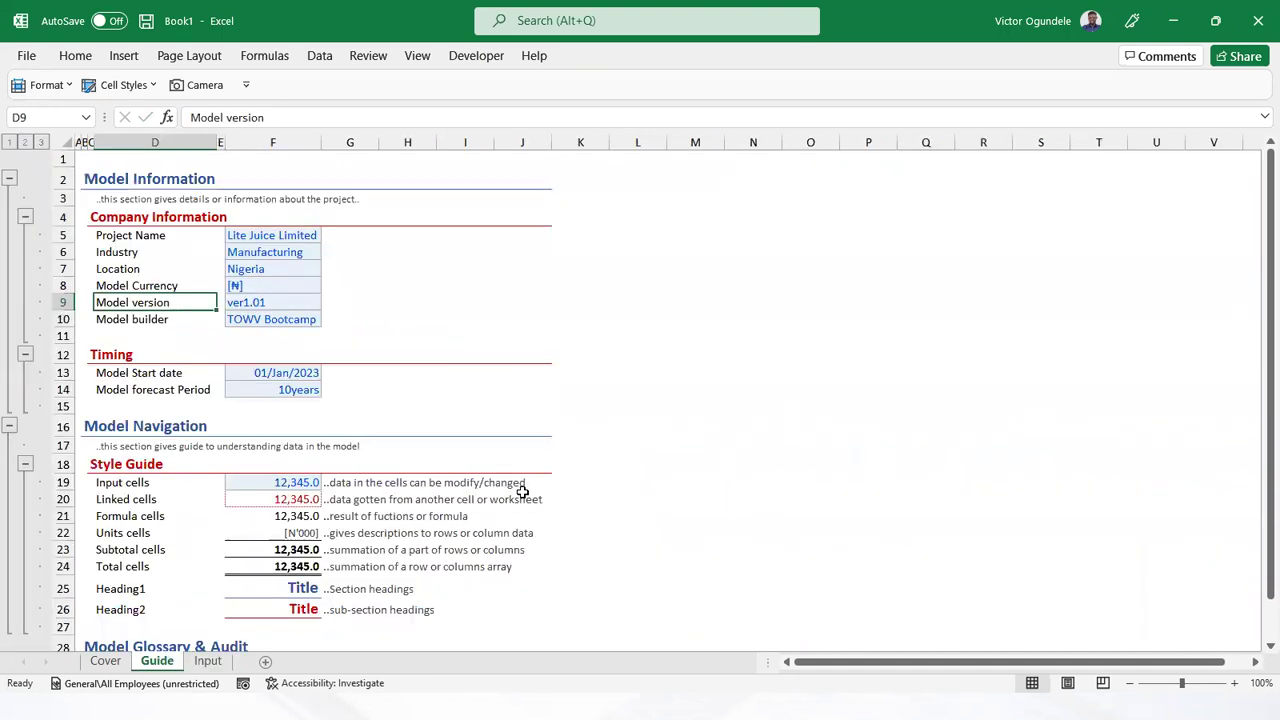
pyautogui.click(265, 519)
pyautogui.hotkey('shift', 'space')
pyautogui.hotkey('ctrl', 'shift', '+')
pyautogui.hotkey('ctrl', 'shift', '+')
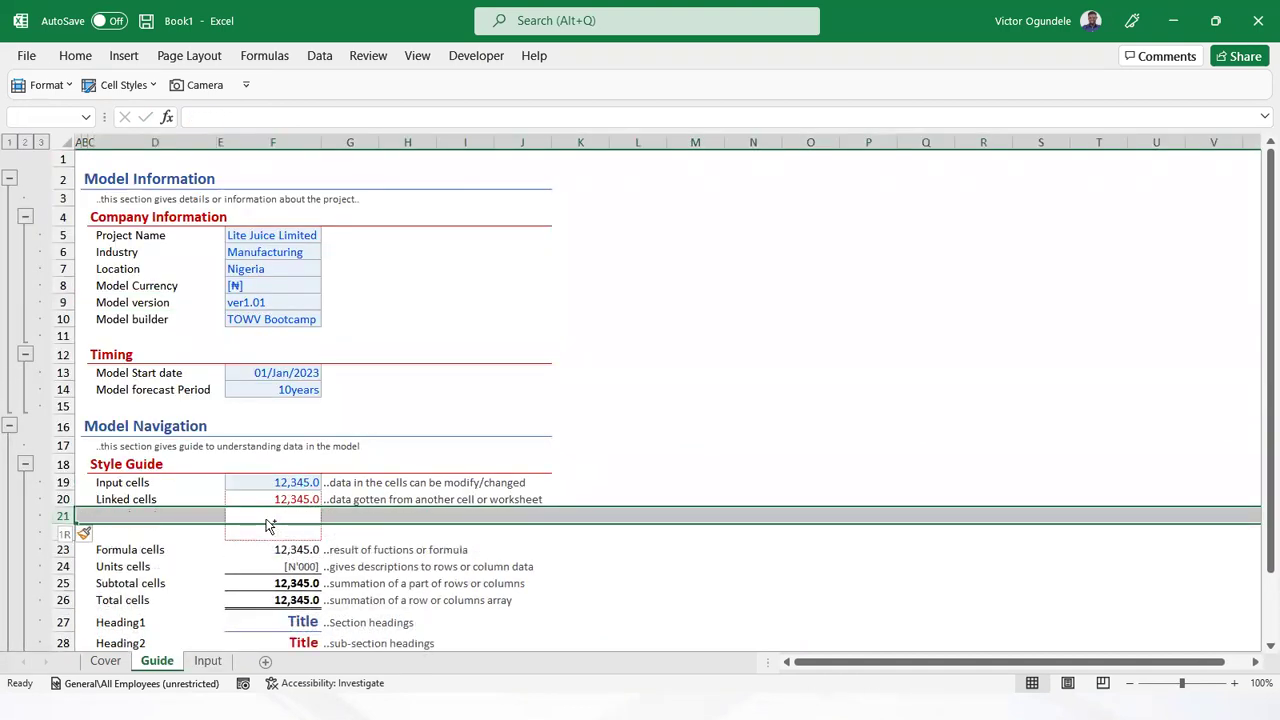
pyautogui.hotkey('ctrl', '-')
pyautogui.hotkey('ctrl', '-')
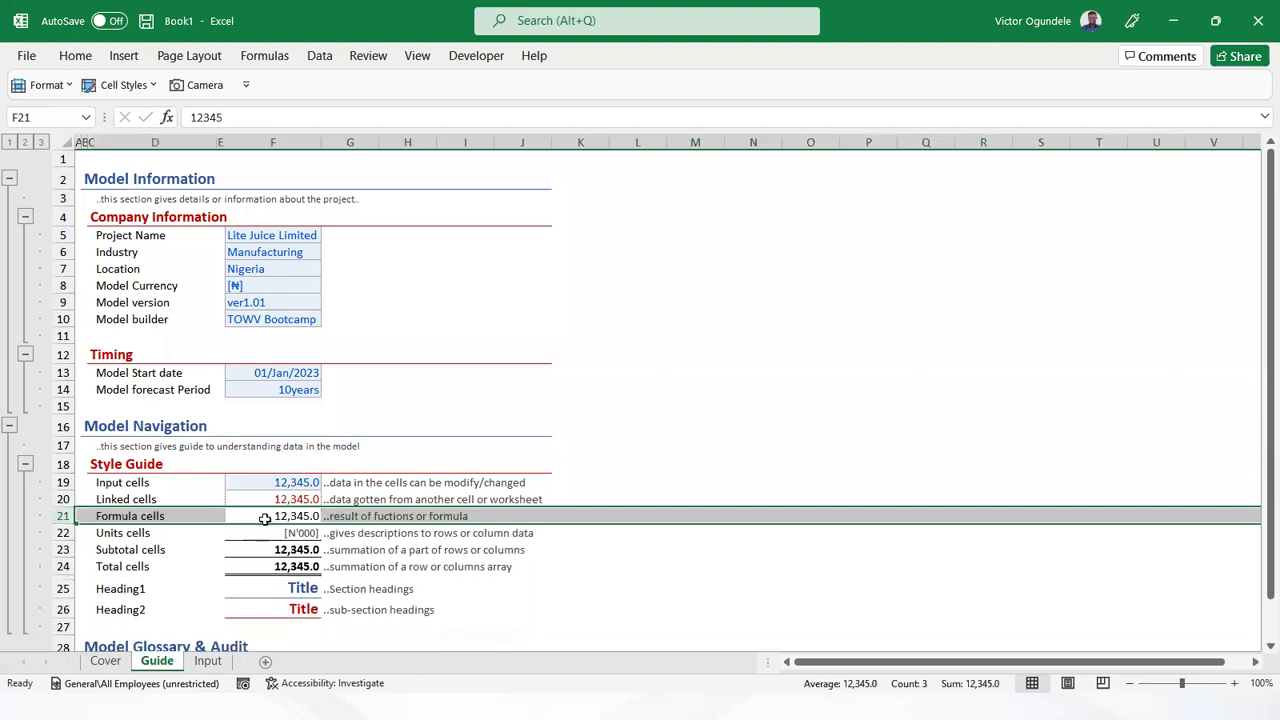
# Insert a blank row above Linked cells in the Style Guide section
pyautogui.keyDown('ctrl'); pyautogui.scroll(3, 265, 519); pyautogui.keyUp('ctrl')
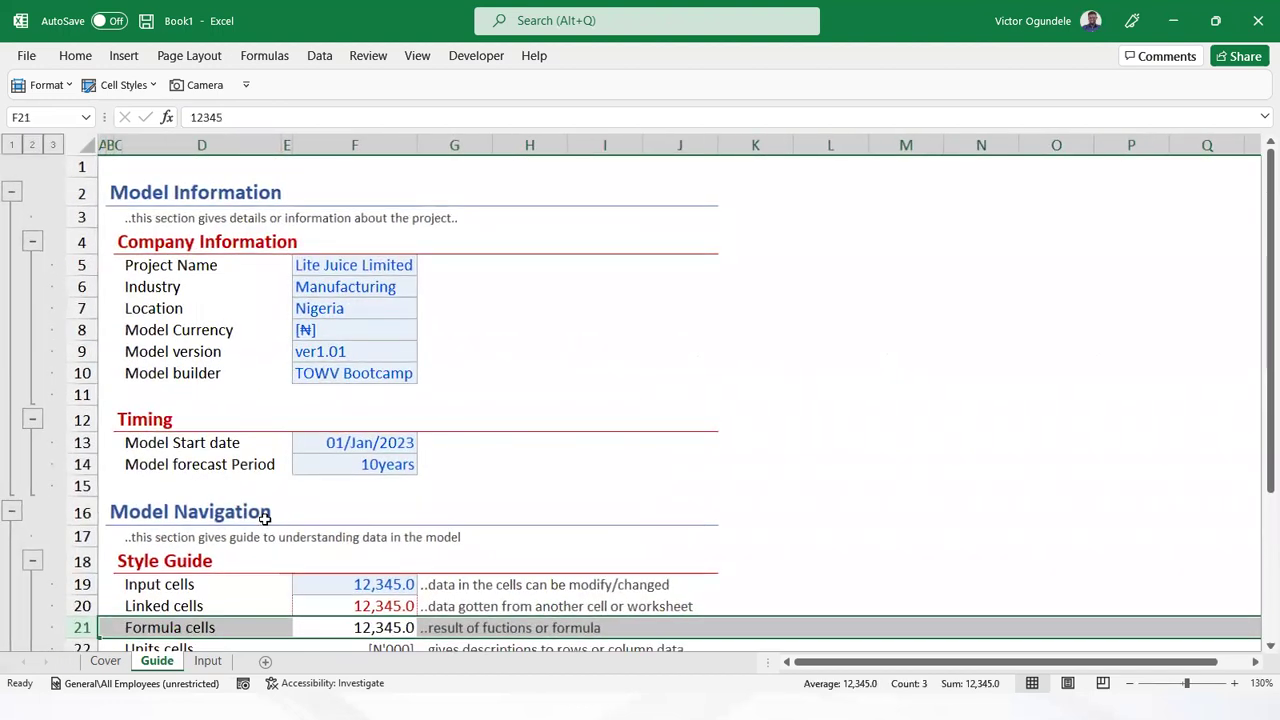
pyautogui.press('Up')
pyautogui.hotkey('shift', 'space')
pyautogui.hotkey('ctrl', '+')
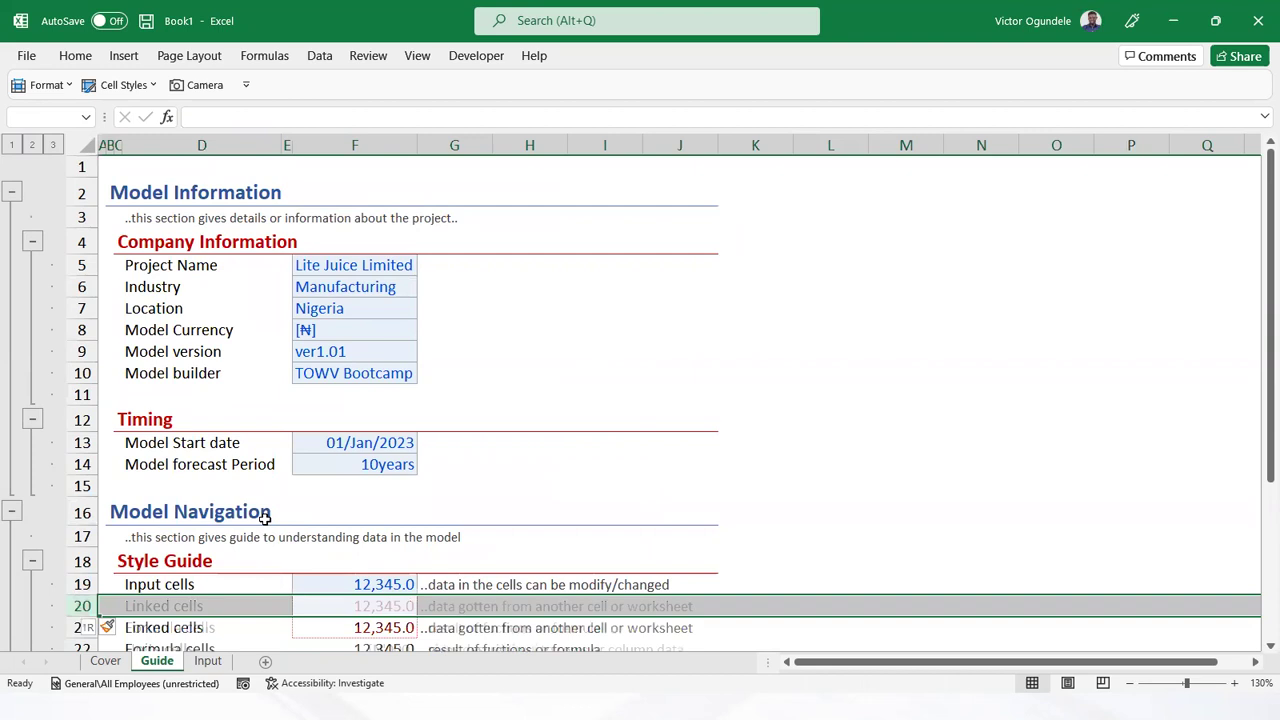
# Enter the label Formula input cells in D20 of the new Style Guide row
pyautogui.press('Left')
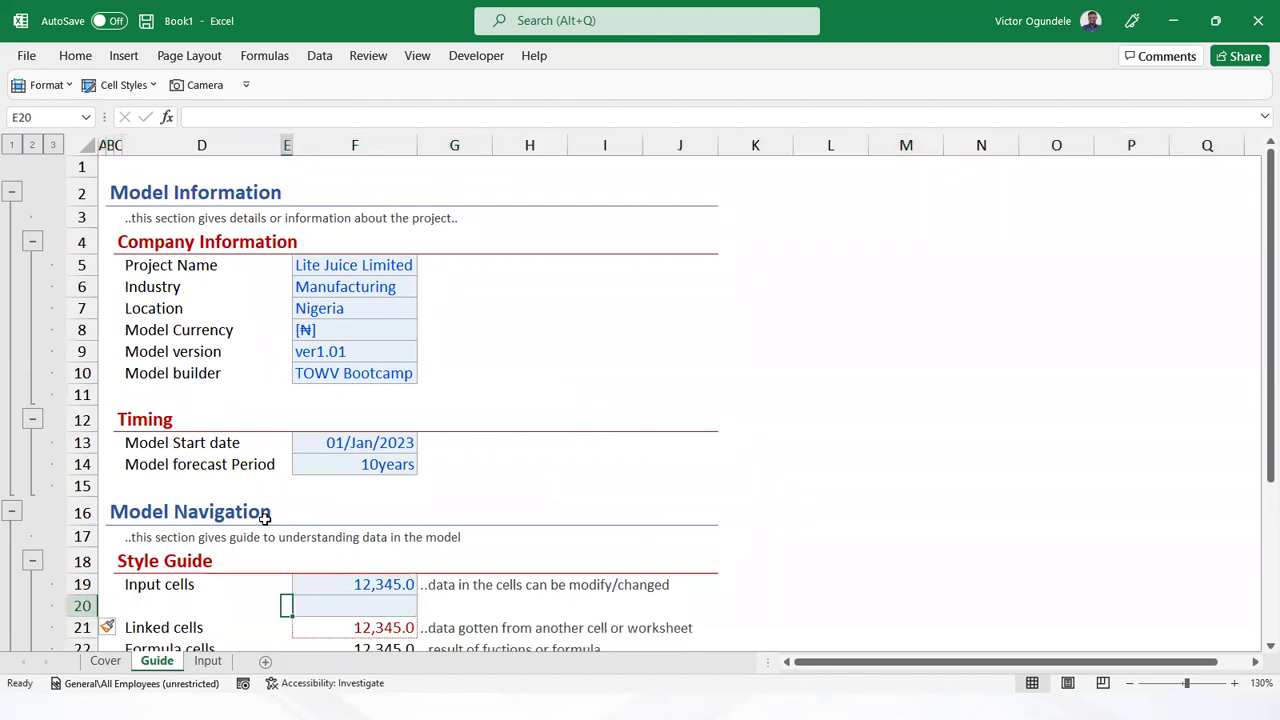
pyautogui.press('Left')
pyautogui.write('FOrmal')
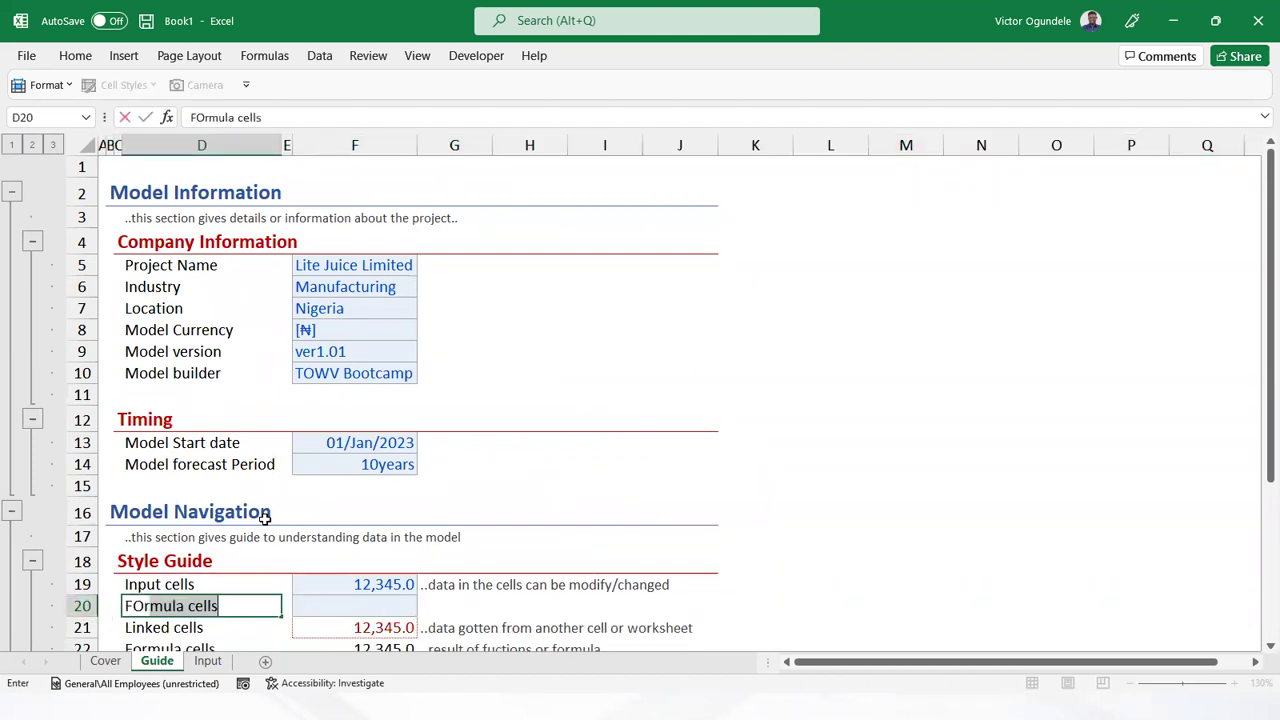
pyautogui.press('BackSpace')
pyautogui.press('BackSpace')
pyautogui.press('BackSpace')
pyautogui.write('u;')
pyautogui.press('BackSpace')
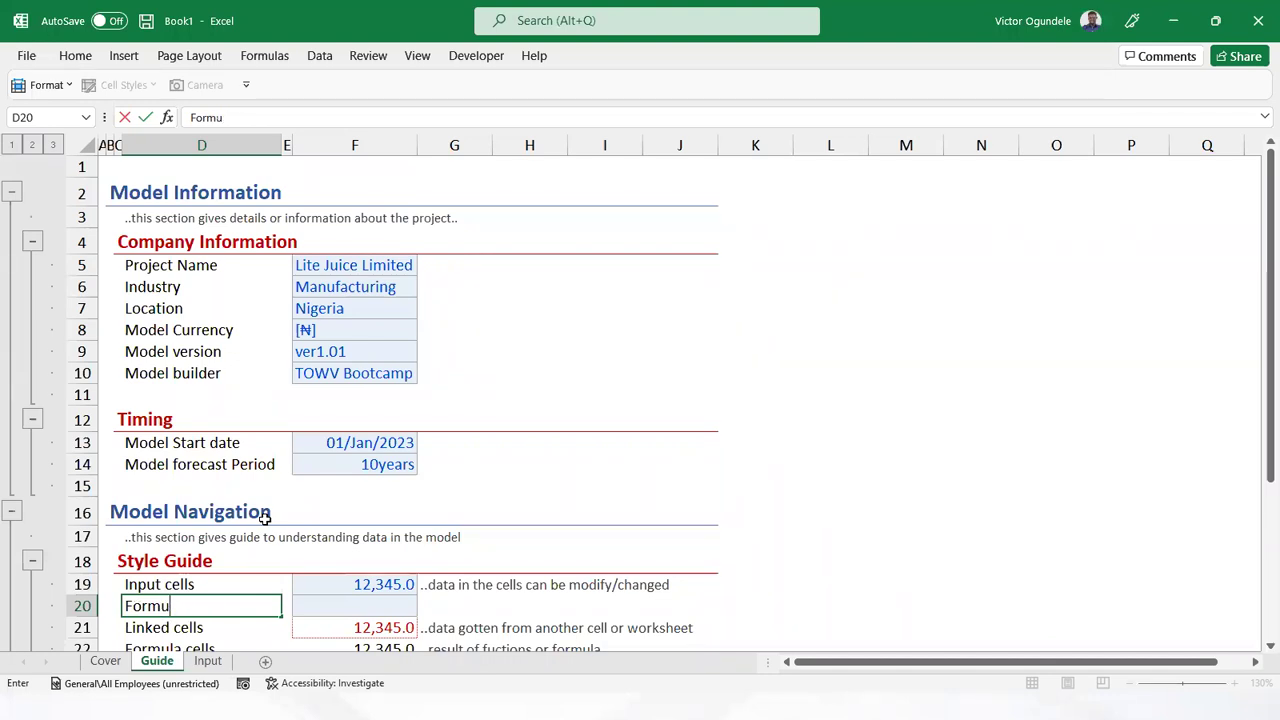
pyautogui.write('la inp')
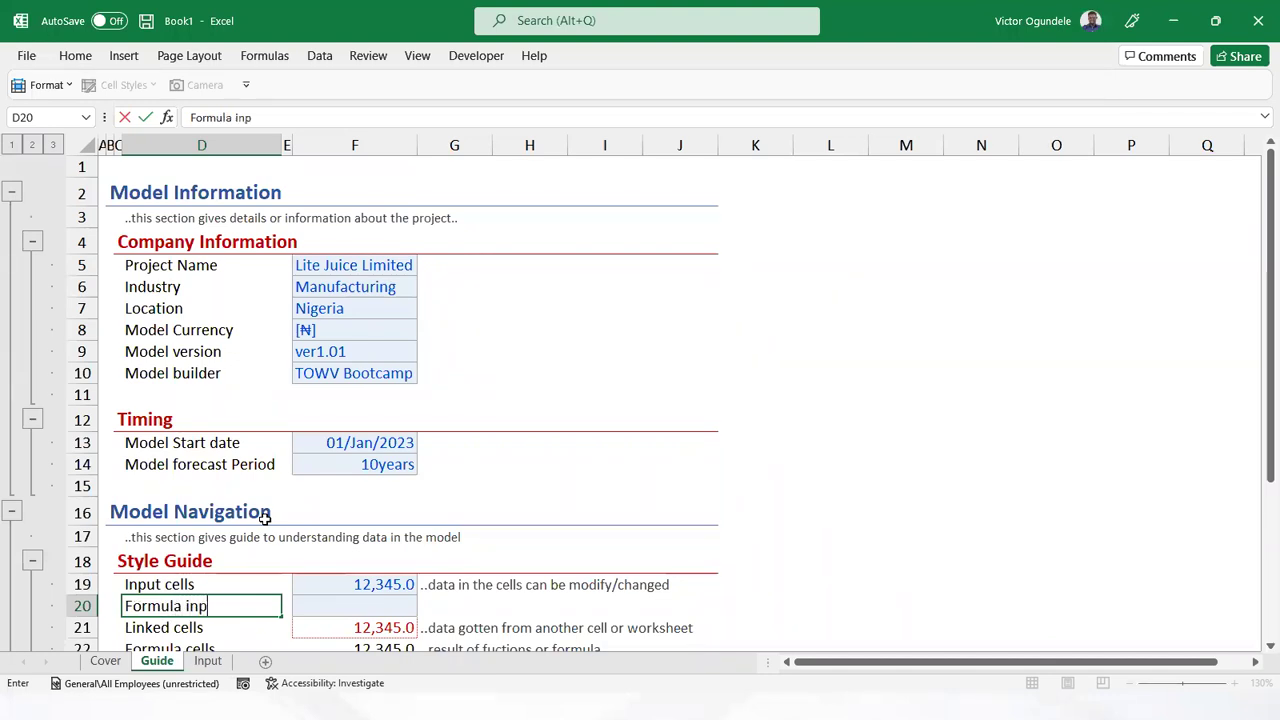
pyautogui.write('ut cells')
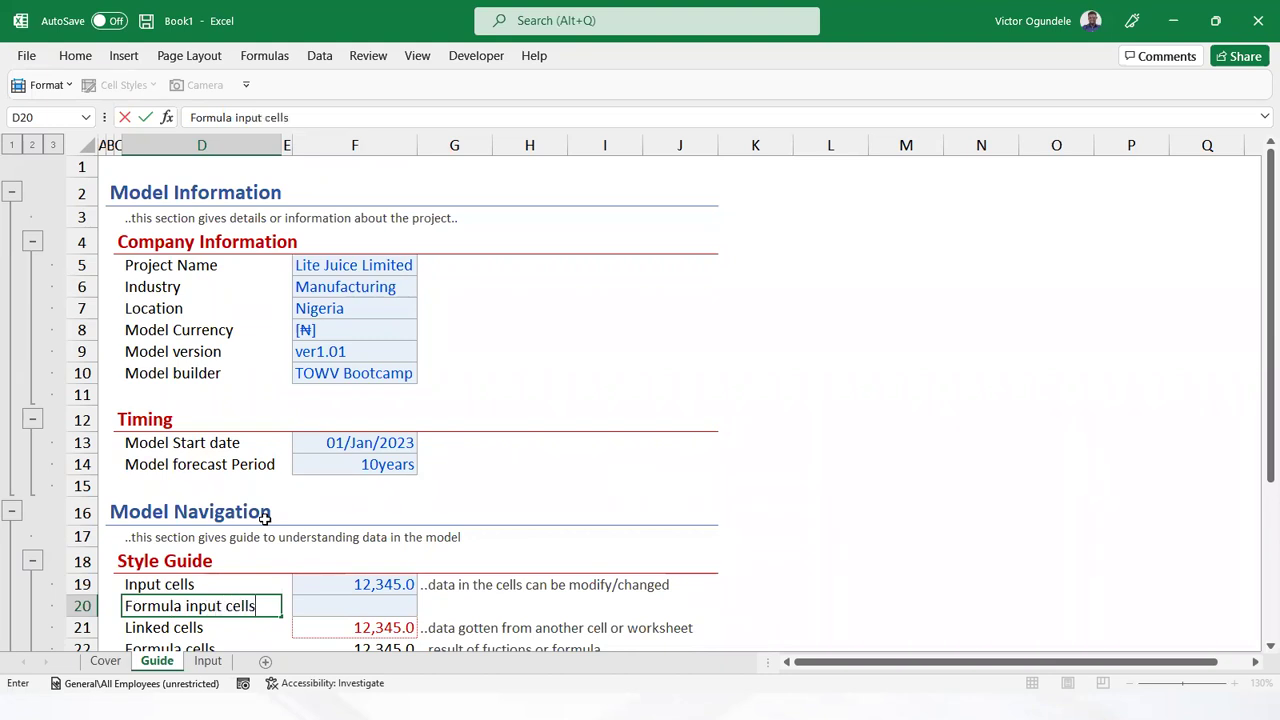
pyautogui.press('Return')
pyautogui.press('Up')
pyautogui.press('Right')
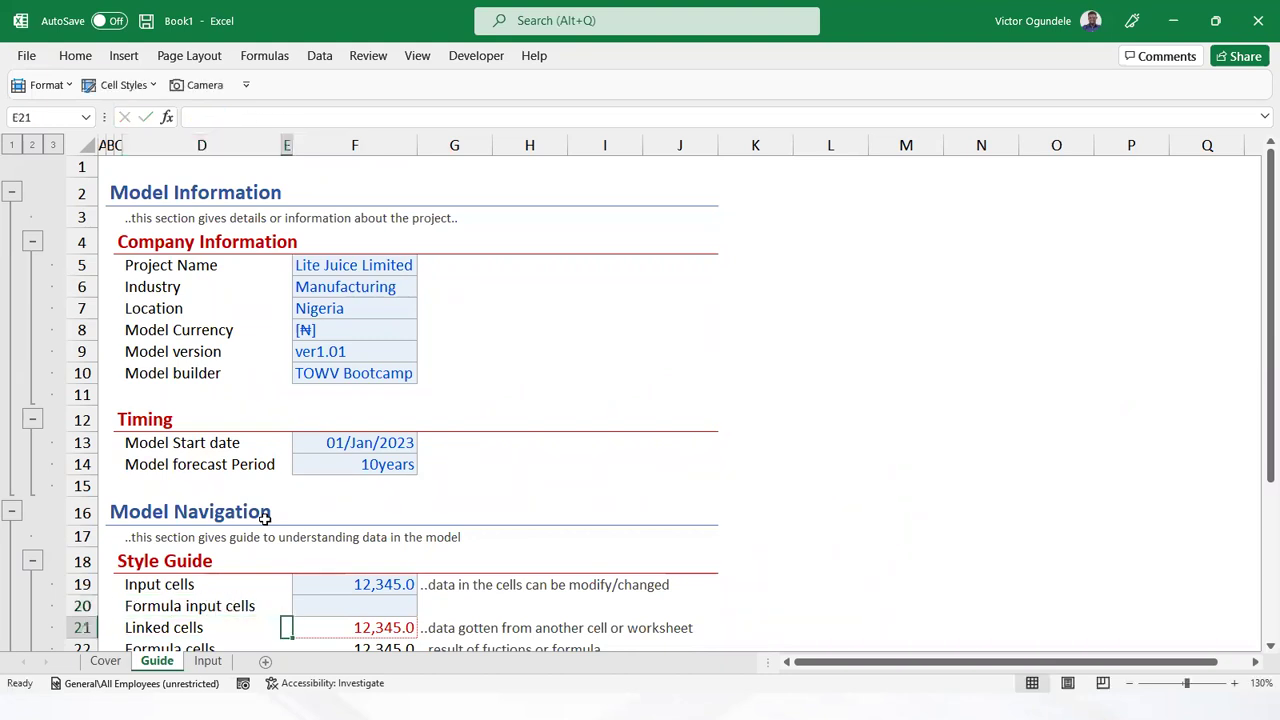
# Enter 12345 as the sample value in F20 beside the Formula input cells label
pyautogui.write('12345')
pyautogui.hotkey('ctrl', 'Return')
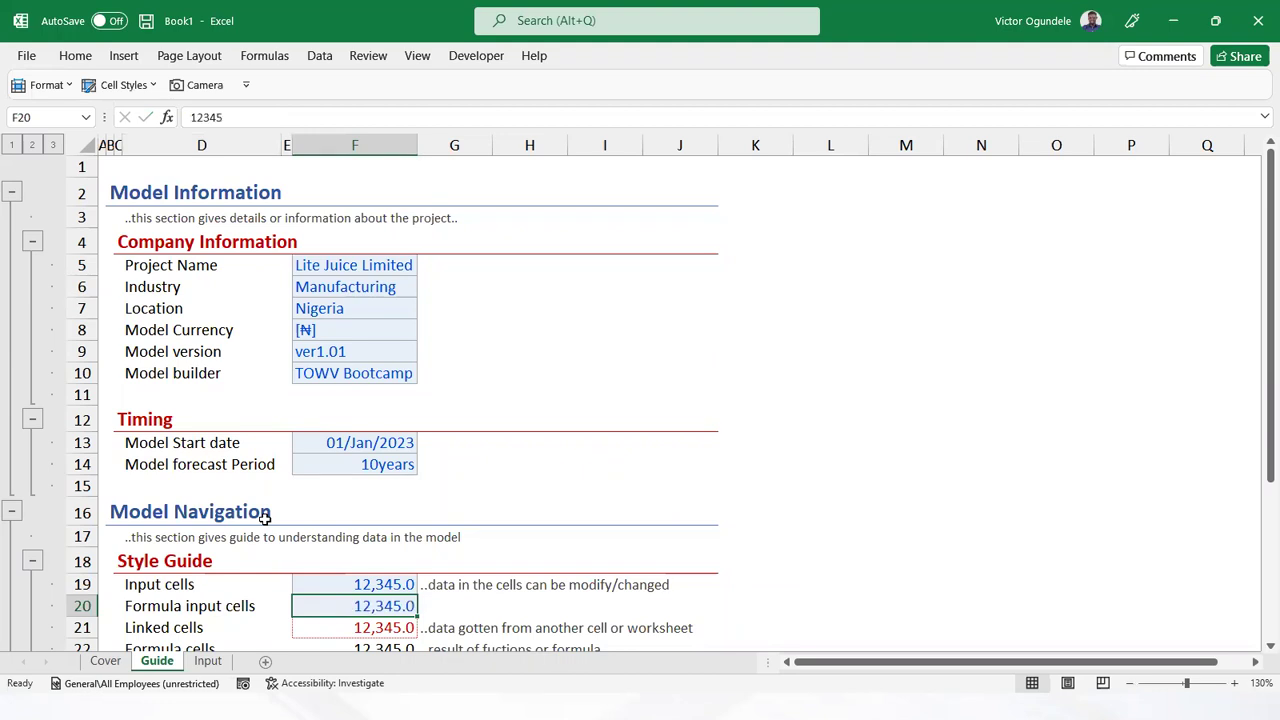
# Try changing the built-in Input cell style's font colour to Text 1, Lighter 25%, and undo the change
pyautogui.hotkey('alt', 'h')
pyautogui.press('j')
pyautogui.rightClick(405, 253)
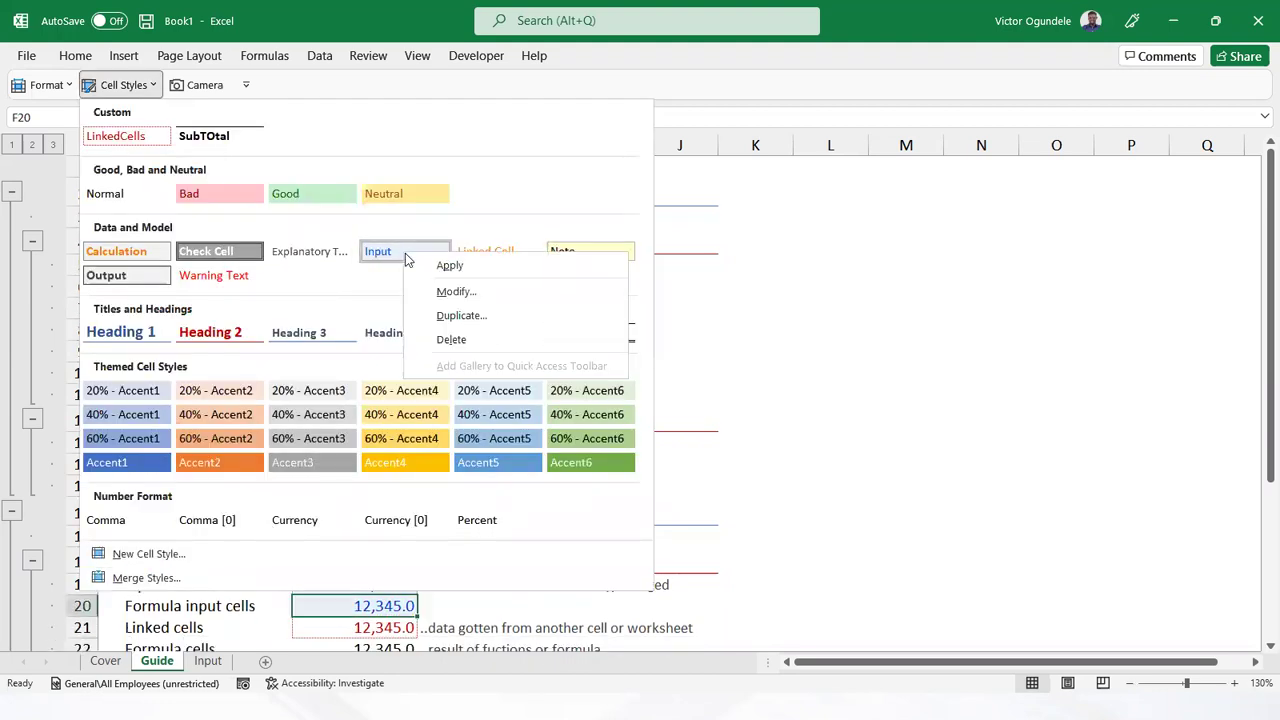
pyautogui.click(483, 291)
pyautogui.click(733, 266)
pyautogui.click(557, 182)
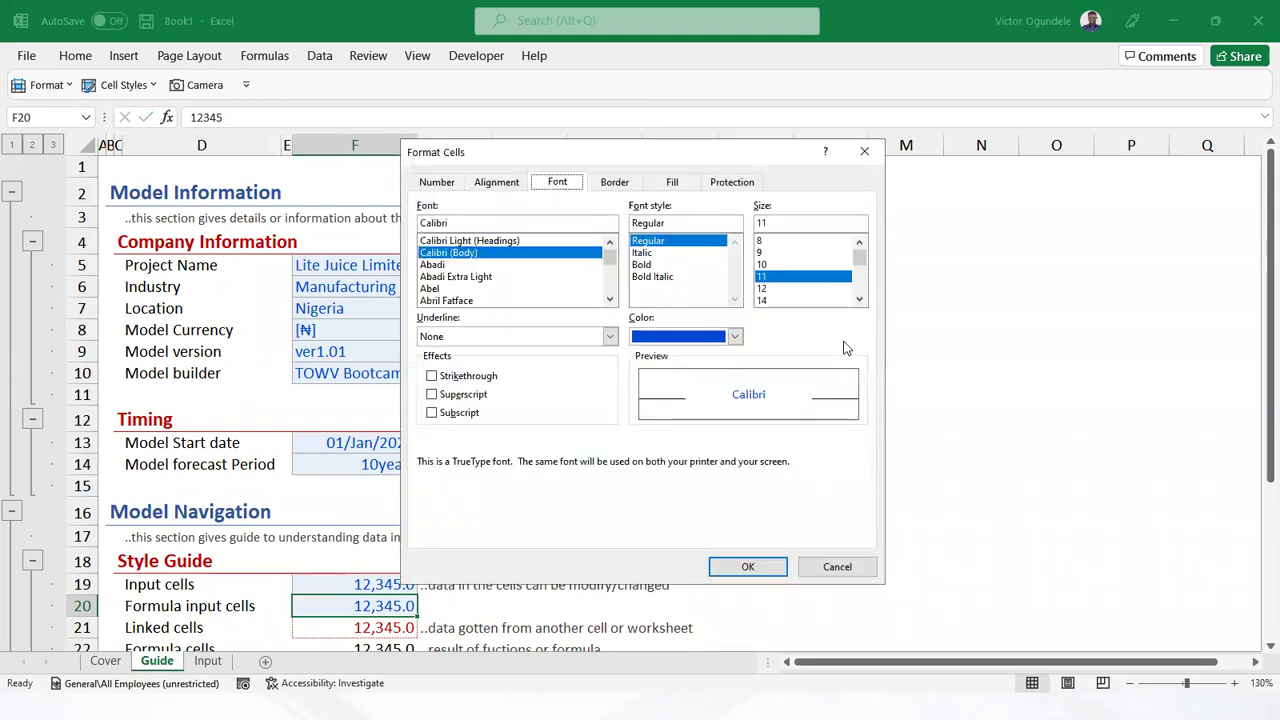
pyautogui.click(735, 336)
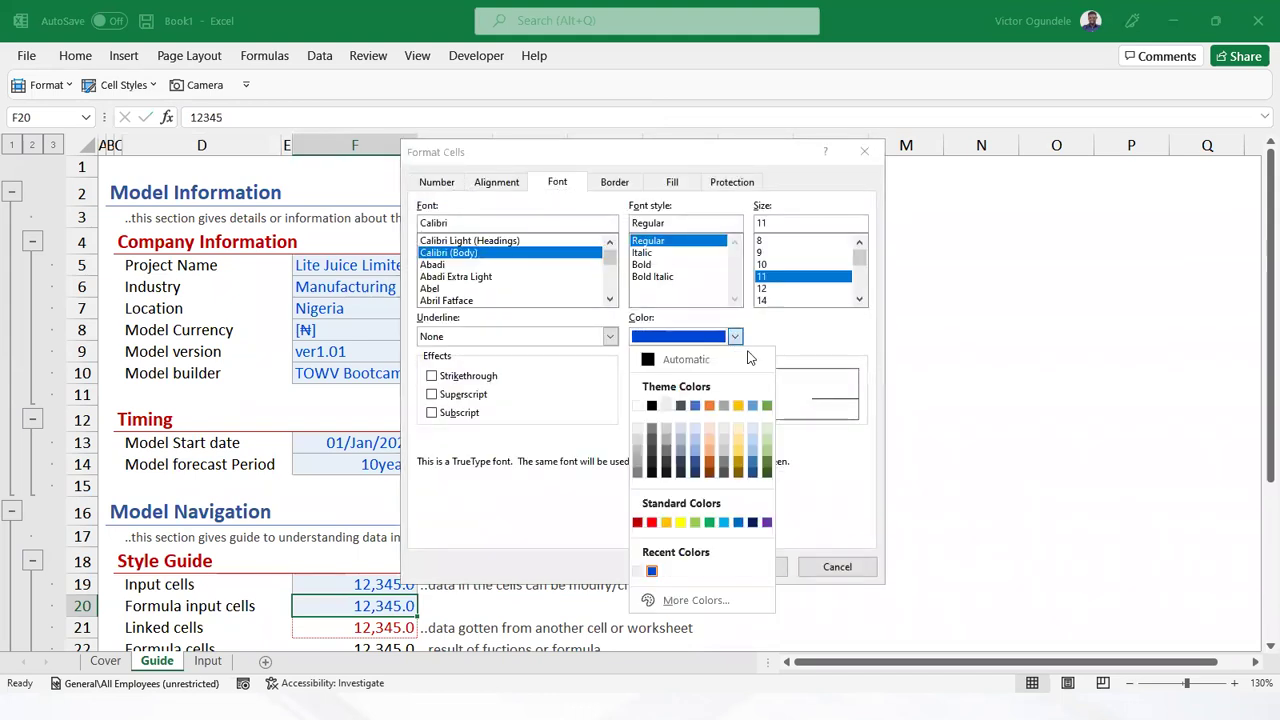
pyautogui.click(651, 406)
pyautogui.click(735, 336)
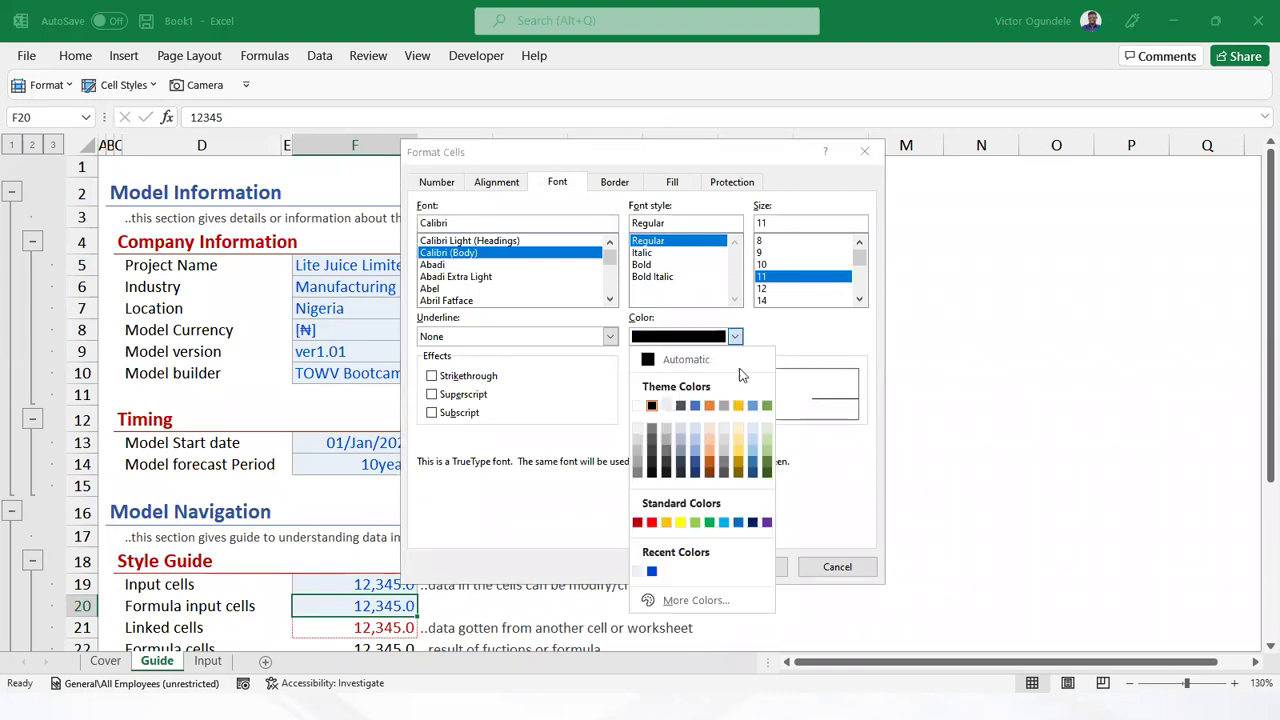
pyautogui.click(652, 448)
pyautogui.click(749, 566)
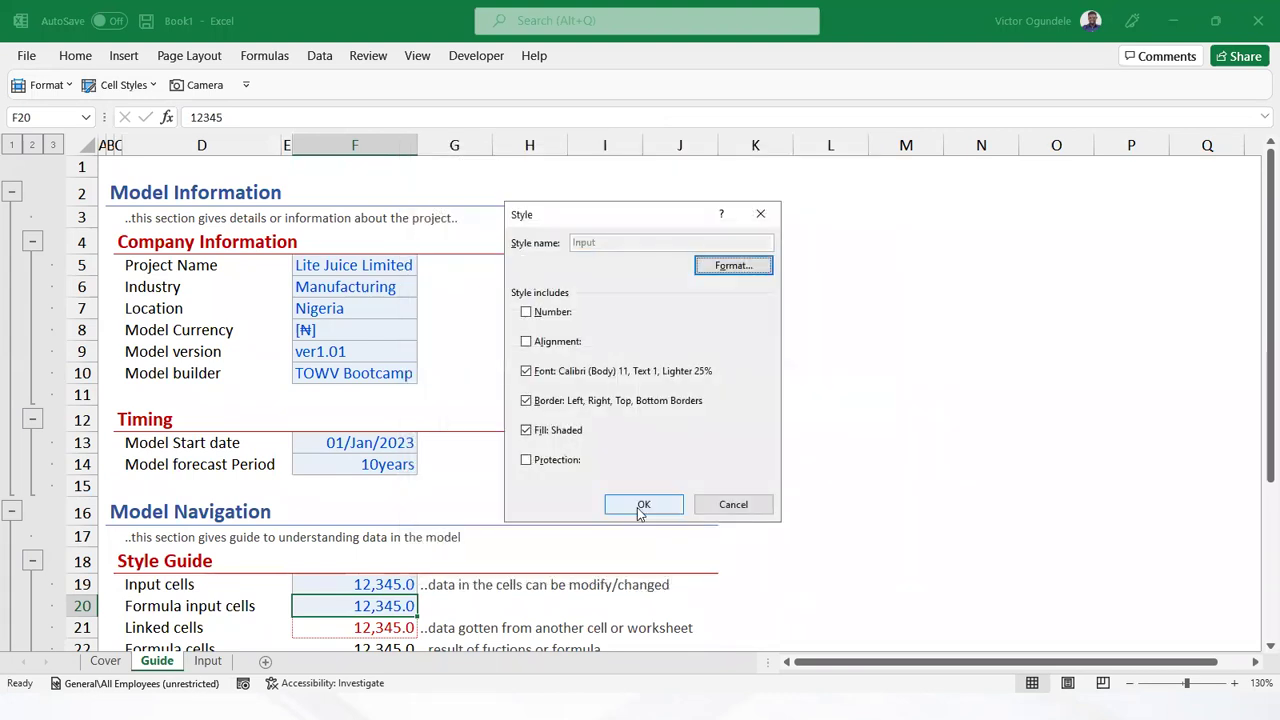
pyautogui.click(641, 505)
pyautogui.click(118, 85)
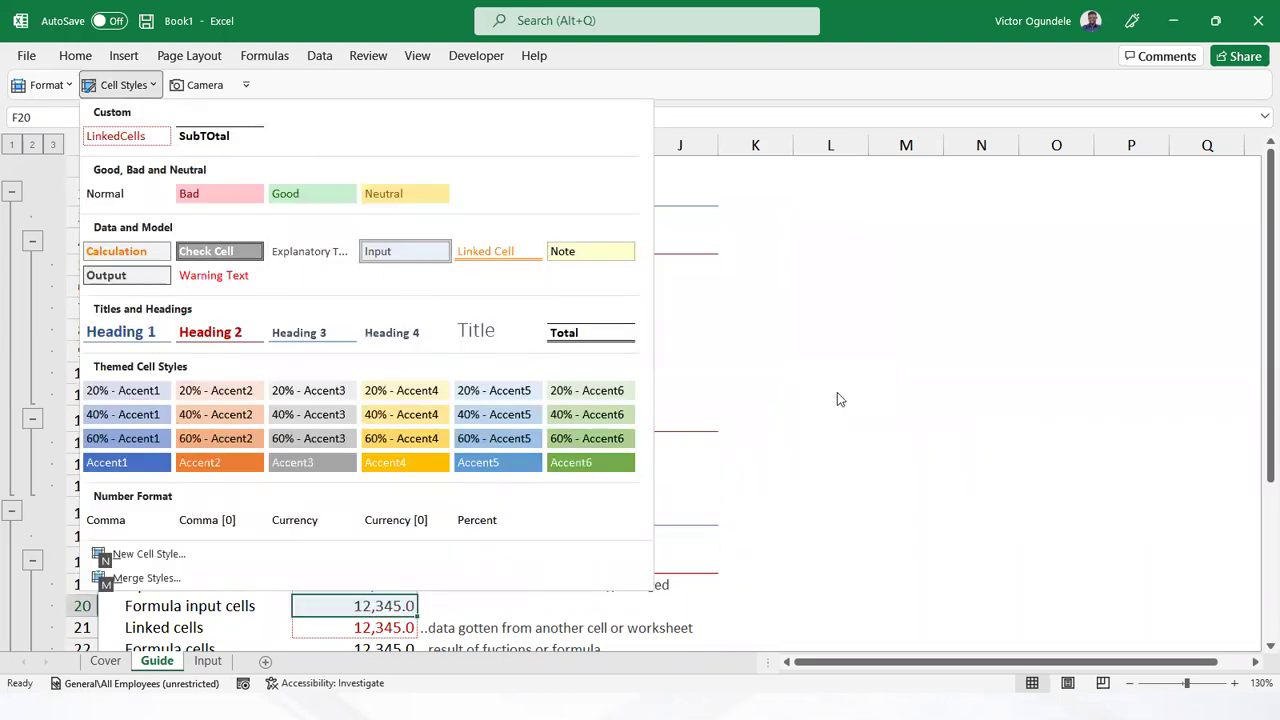
pyautogui.press('Escape')
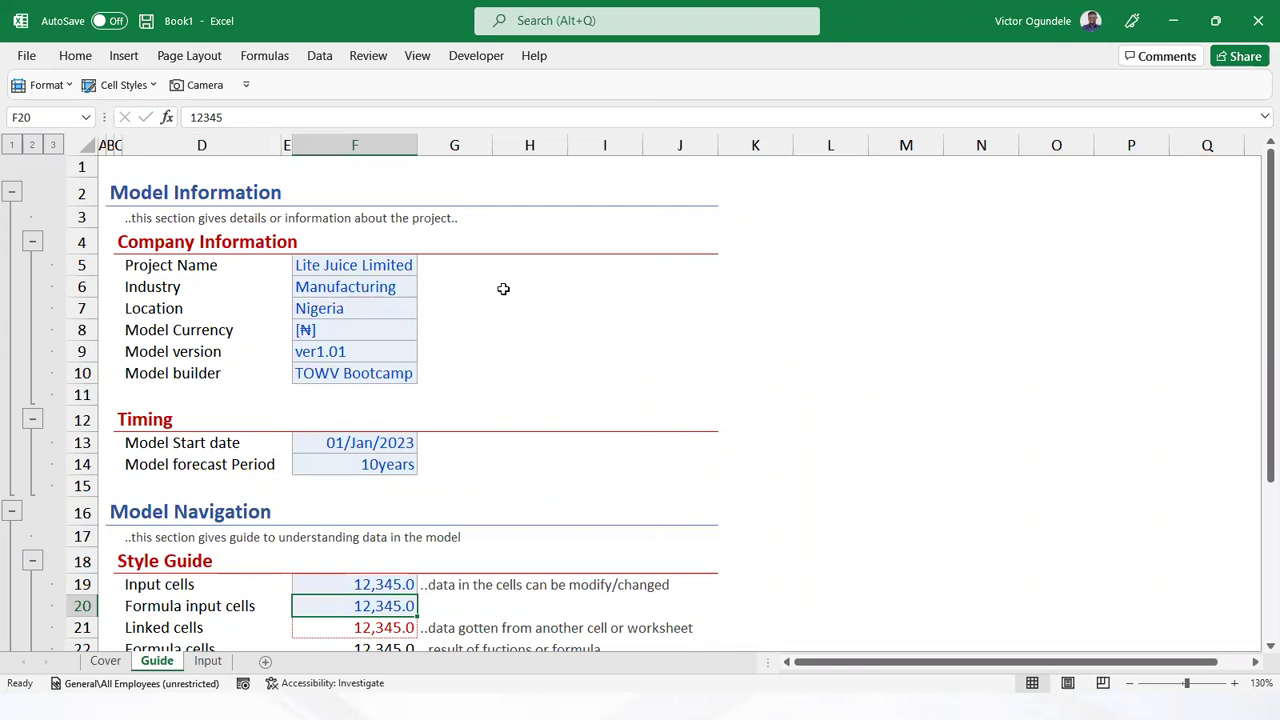
# Duplicate the Input cell style and name the copy Input formula
pyautogui.hotkey('alt', '2')
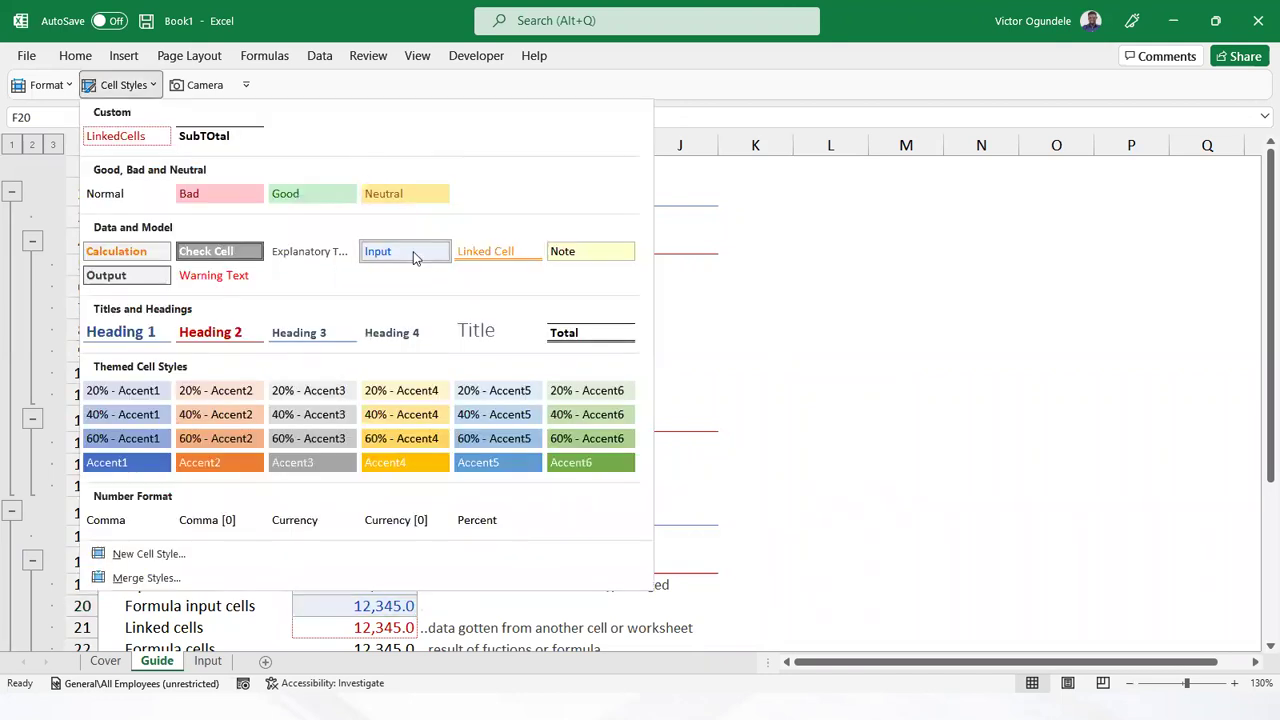
pyautogui.rightClick(413, 257)
pyautogui.click(470, 312)
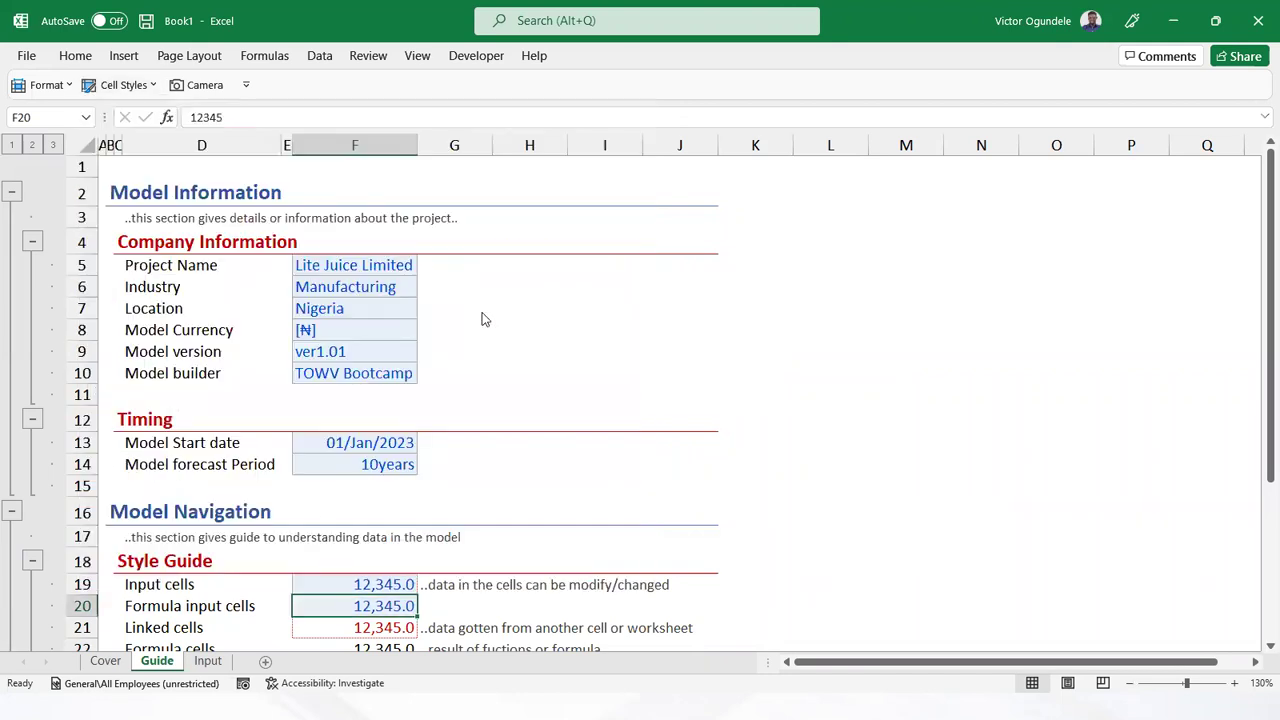
pyautogui.press('End')
pyautogui.write('Foo')
pyautogui.press('BackSpace')
pyautogui.press('BackSpace')
pyautogui.press('BackSpace')
pyautogui.press('BackSpace')
pyautogui.write('form')
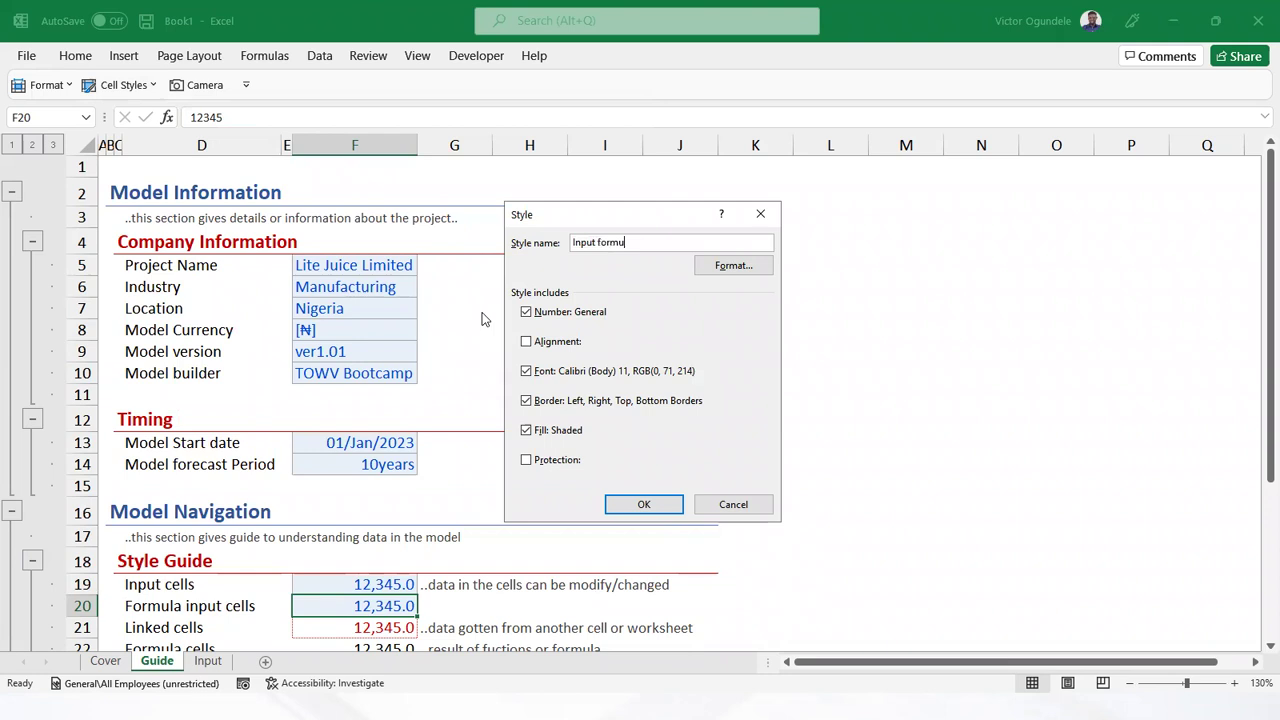
# Set the Input formula style's font colour to Text 1, Lighter 25%, and save the style
pyautogui.click(731, 265)
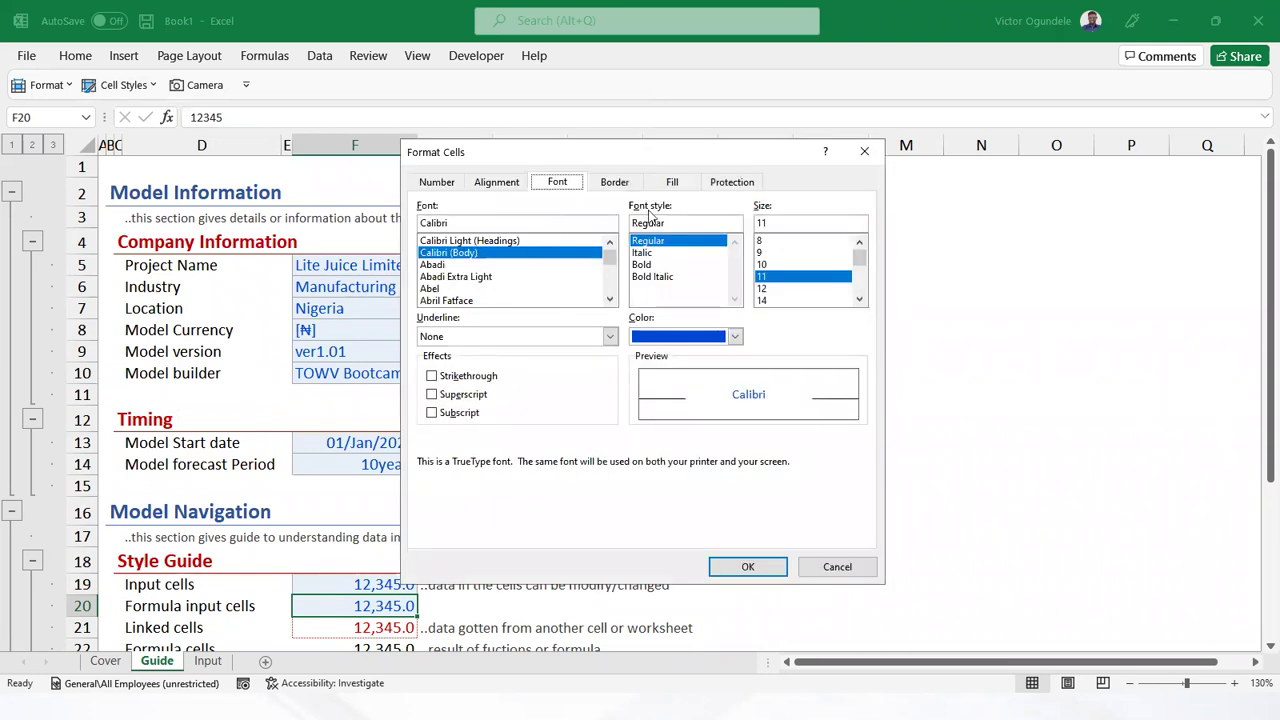
pyautogui.click(735, 336)
pyautogui.click(651, 460)
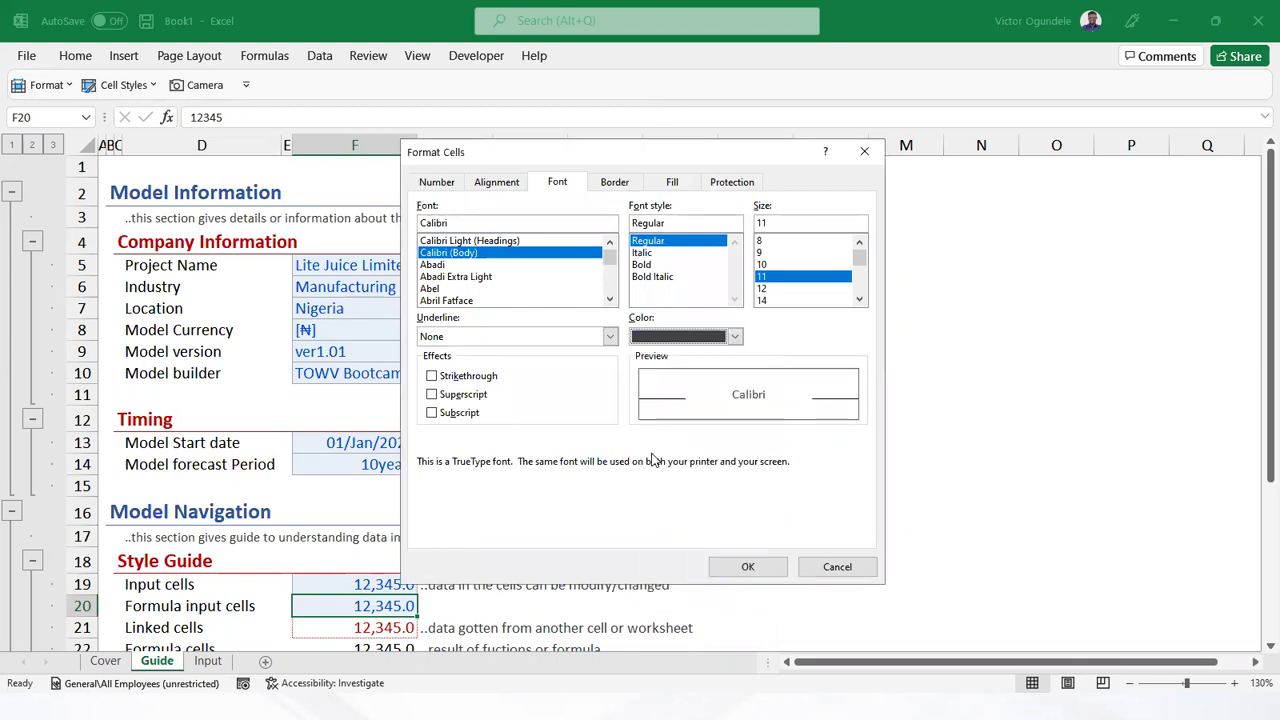
pyautogui.click(748, 567)
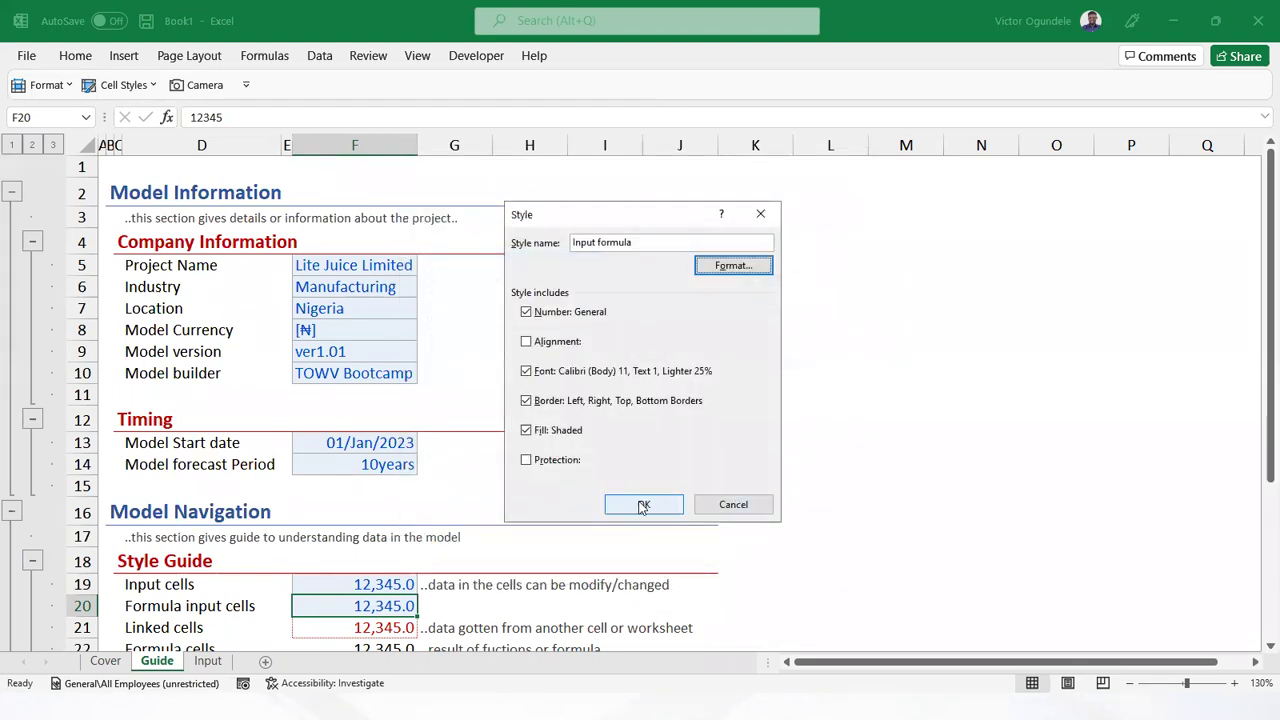
pyautogui.click(644, 503)
# Try the Input formula style on cell F20 and undo it after checking the cell's number format
pyautogui.click(118, 84)
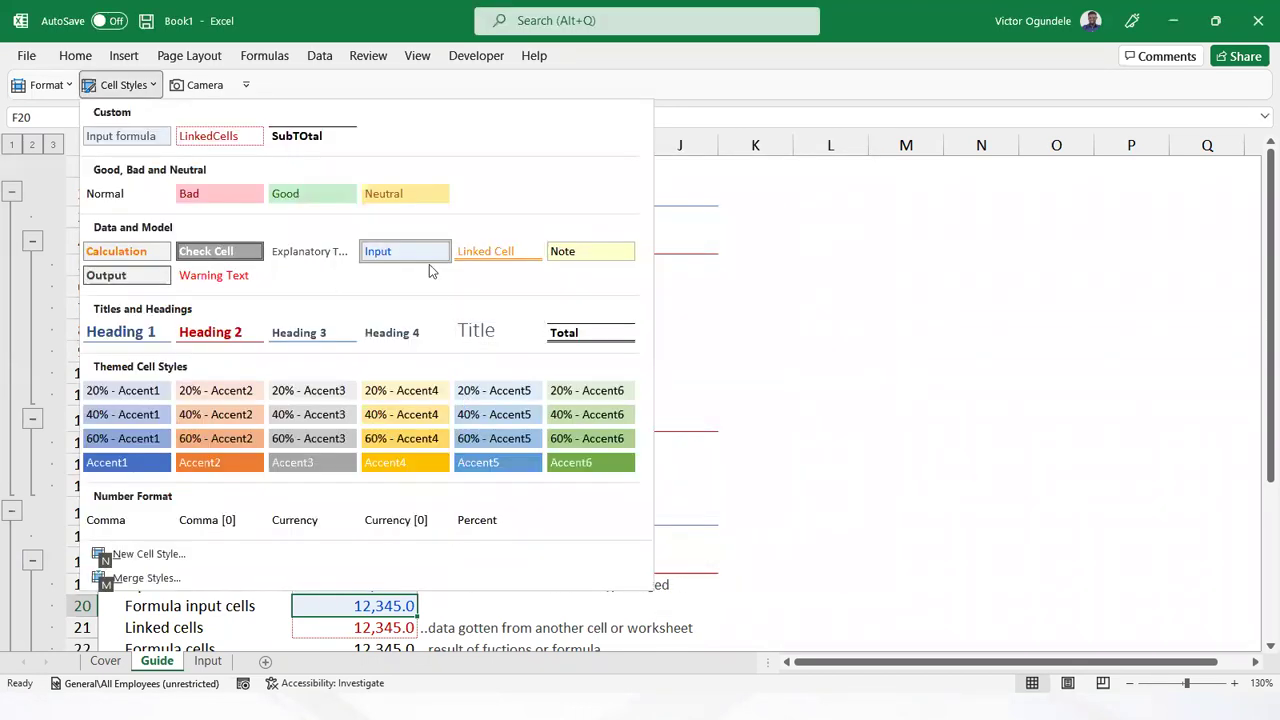
pyautogui.click(118, 137)
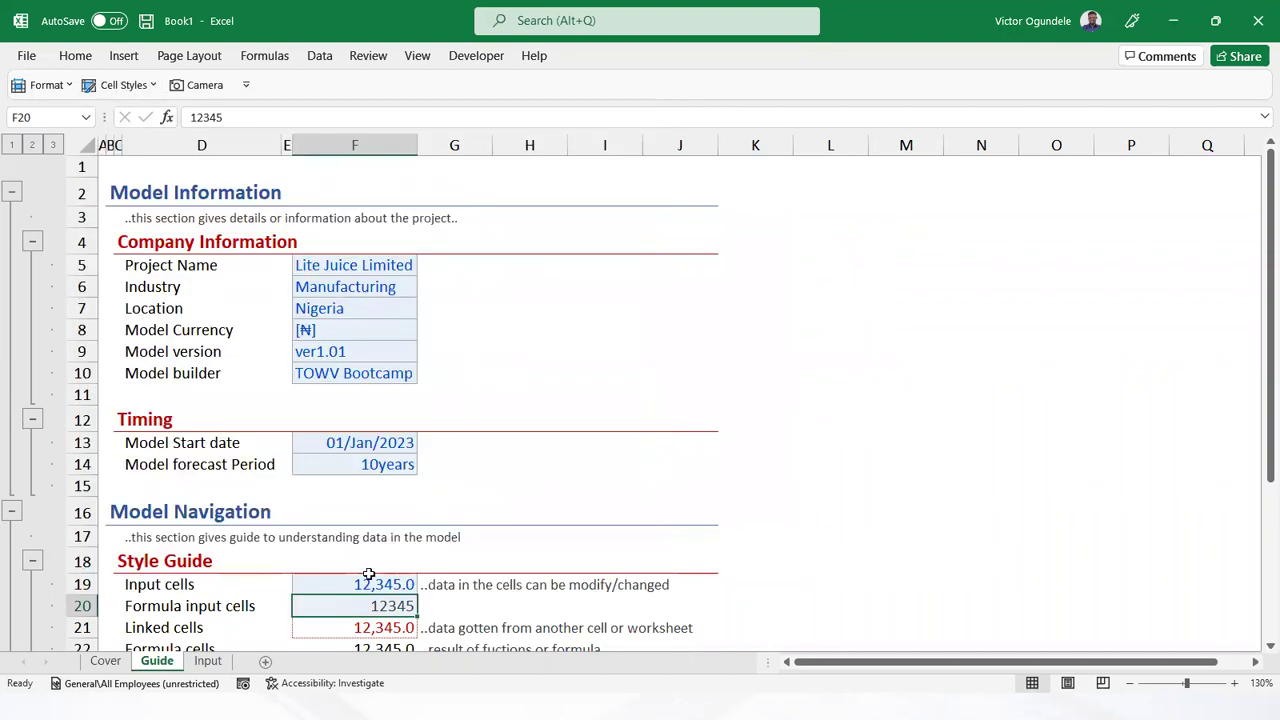
pyautogui.hotkey('ctrl', '1')
pyautogui.click(440, 182)
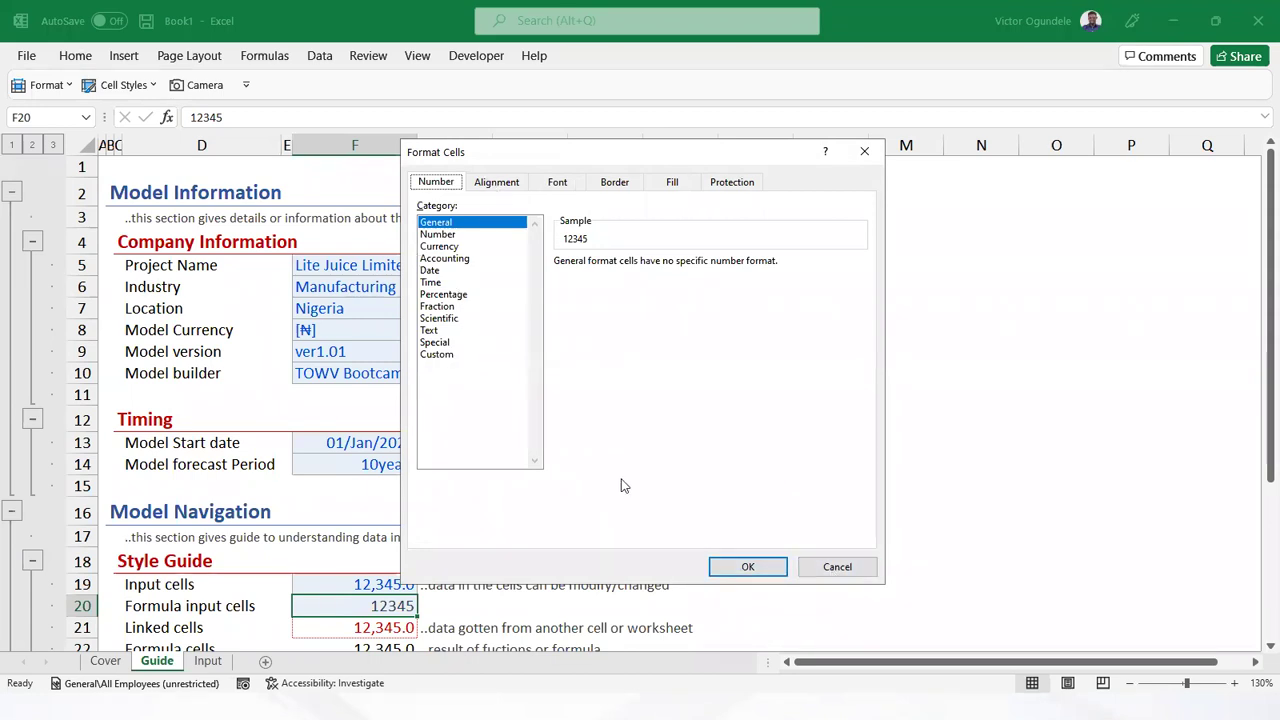
pyautogui.click(836, 567)
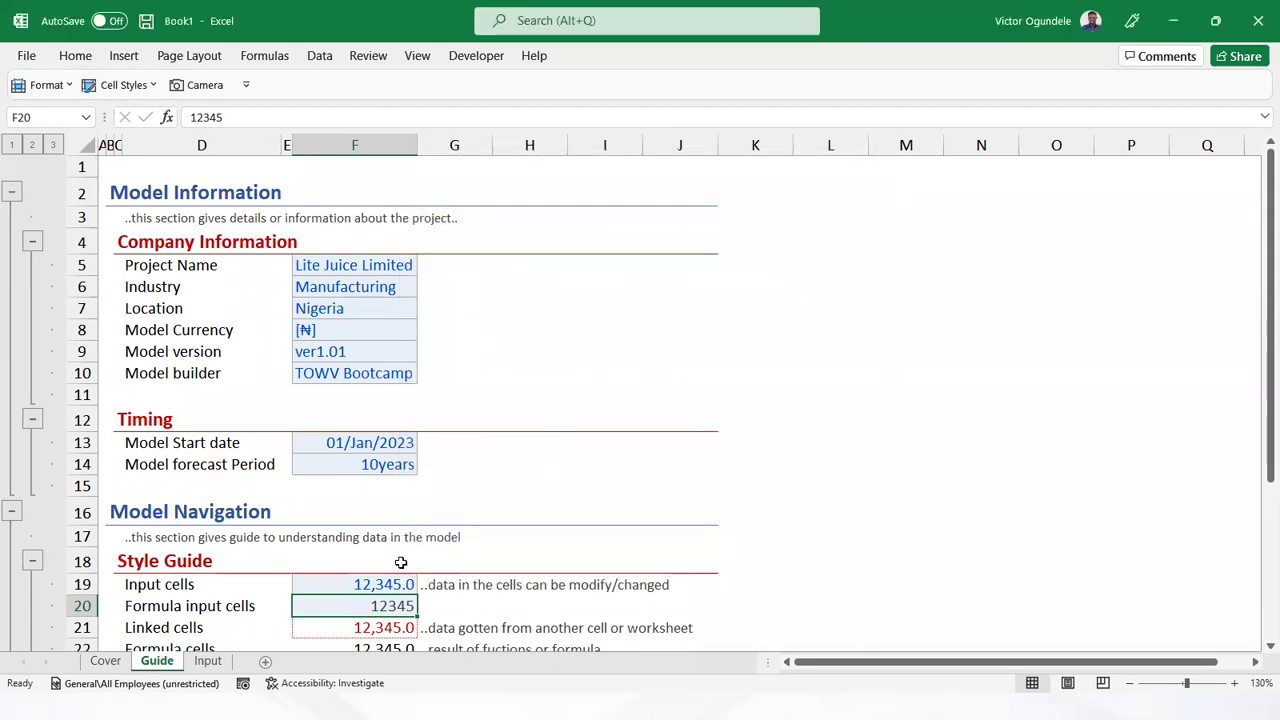
pyautogui.hotkey('ctrl', 'z')
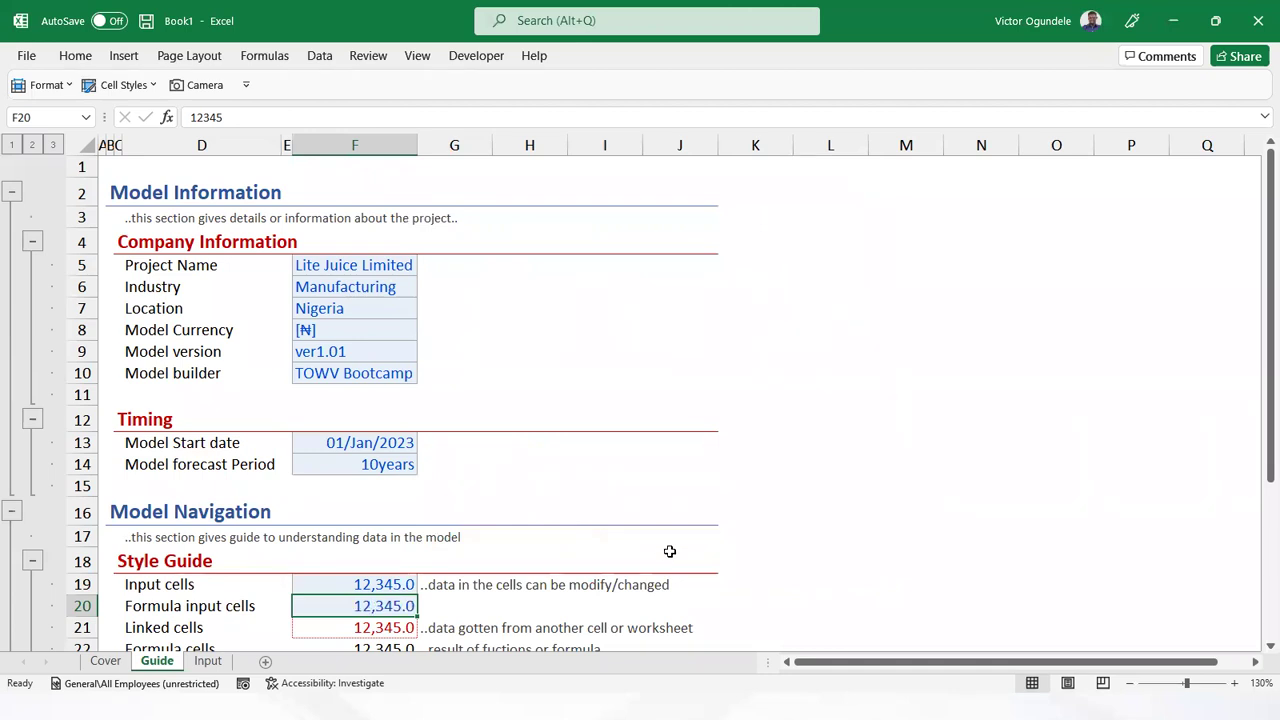
# Try to duplicate the Input style as Input Formula with its number formatting excluded
pyautogui.hotkey('alt', '4')
pyautogui.rightClick(421, 251)
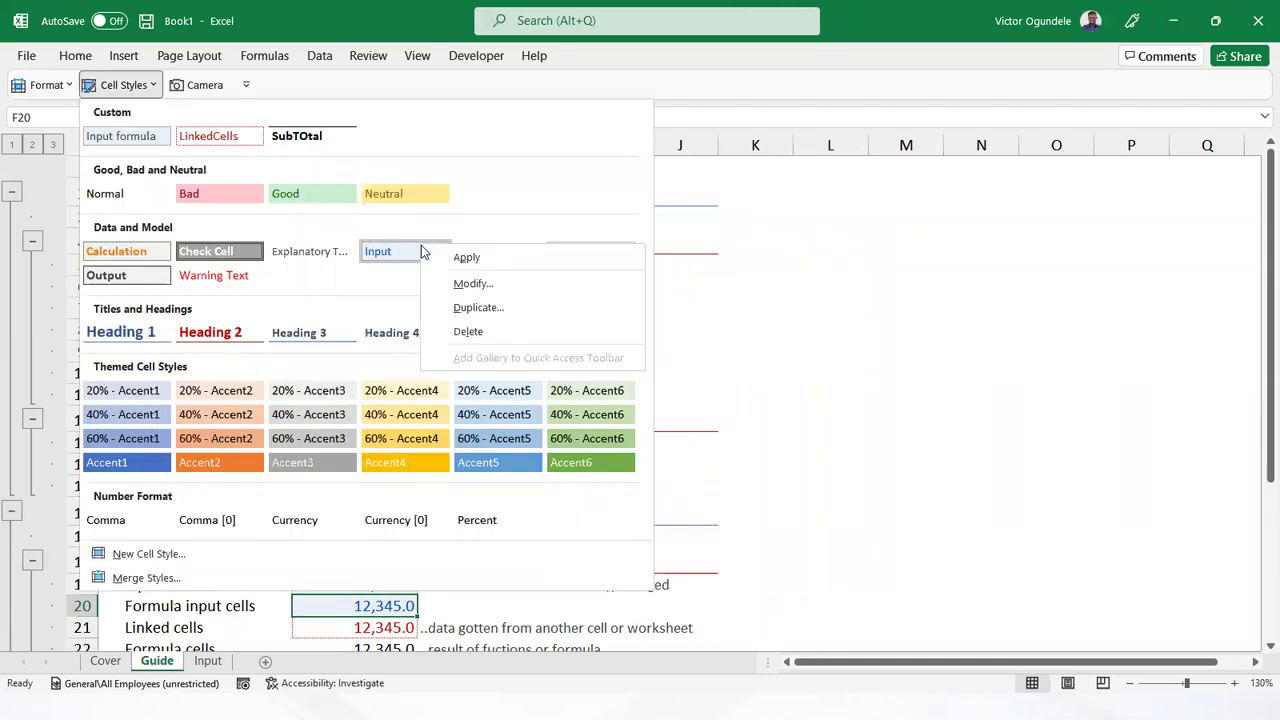
pyautogui.click(478, 307)
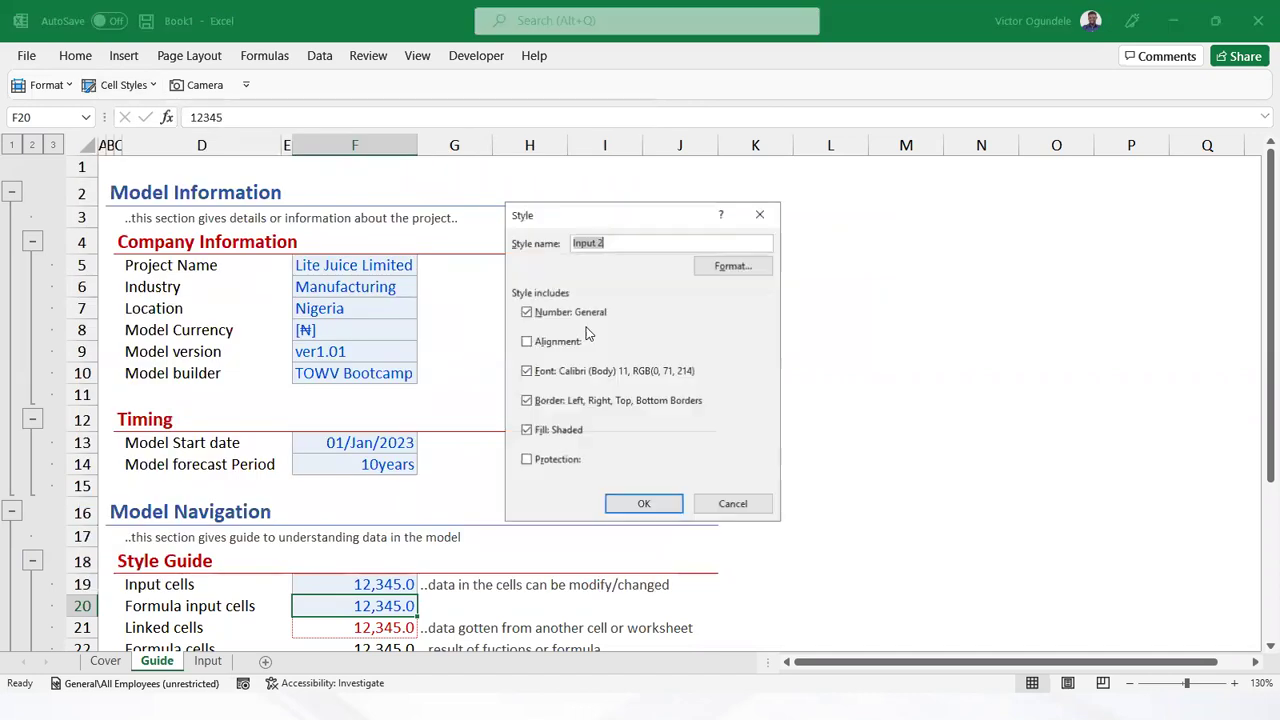
pyautogui.click(527, 312)
pyautogui.click(651, 237)
pyautogui.press('BackSpace')
pyautogui.write('Formula')
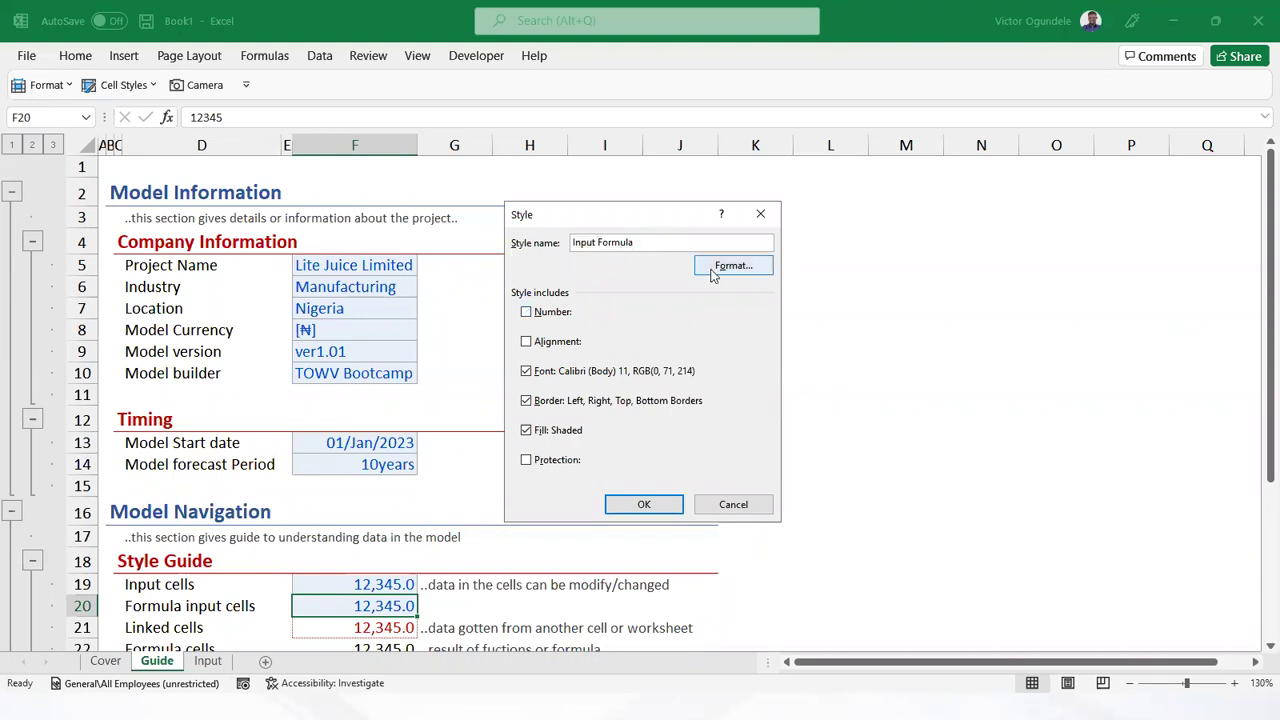
# Try to save the second Input Formula duplicate with a Text 1, Lighter 25% font colour, and close the style settings
pyautogui.click(718, 266)
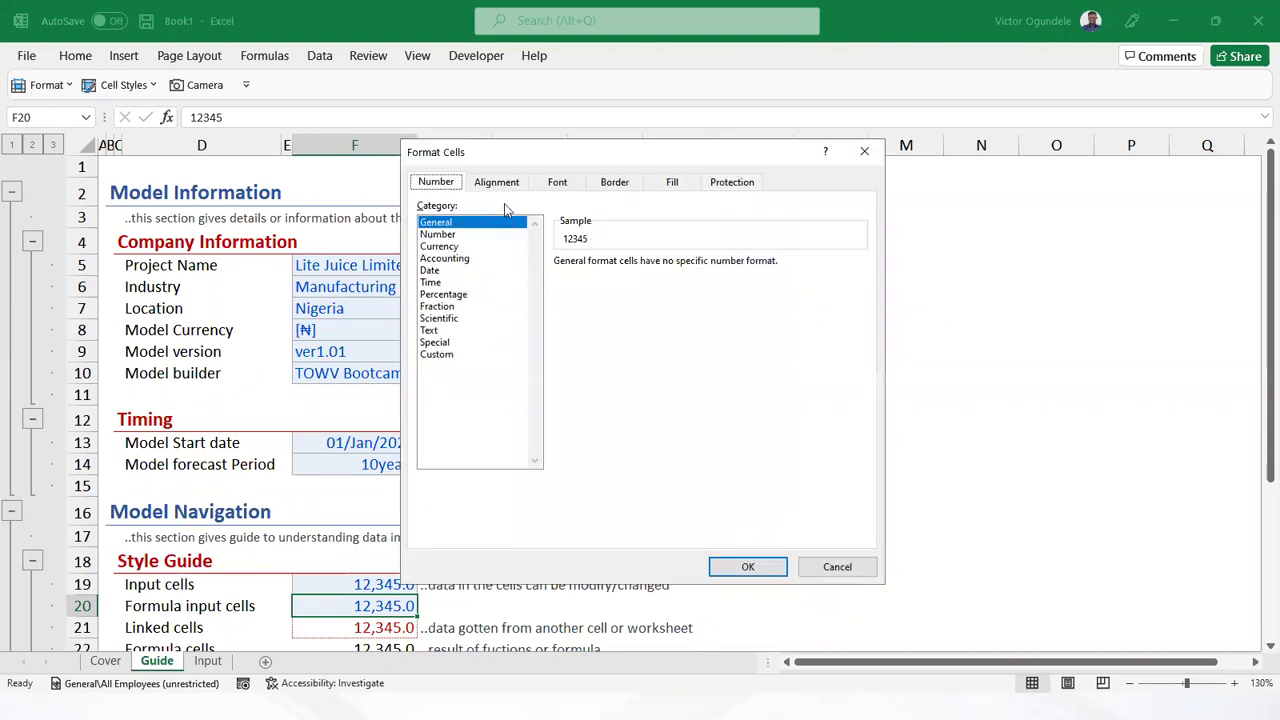
pyautogui.click(557, 182)
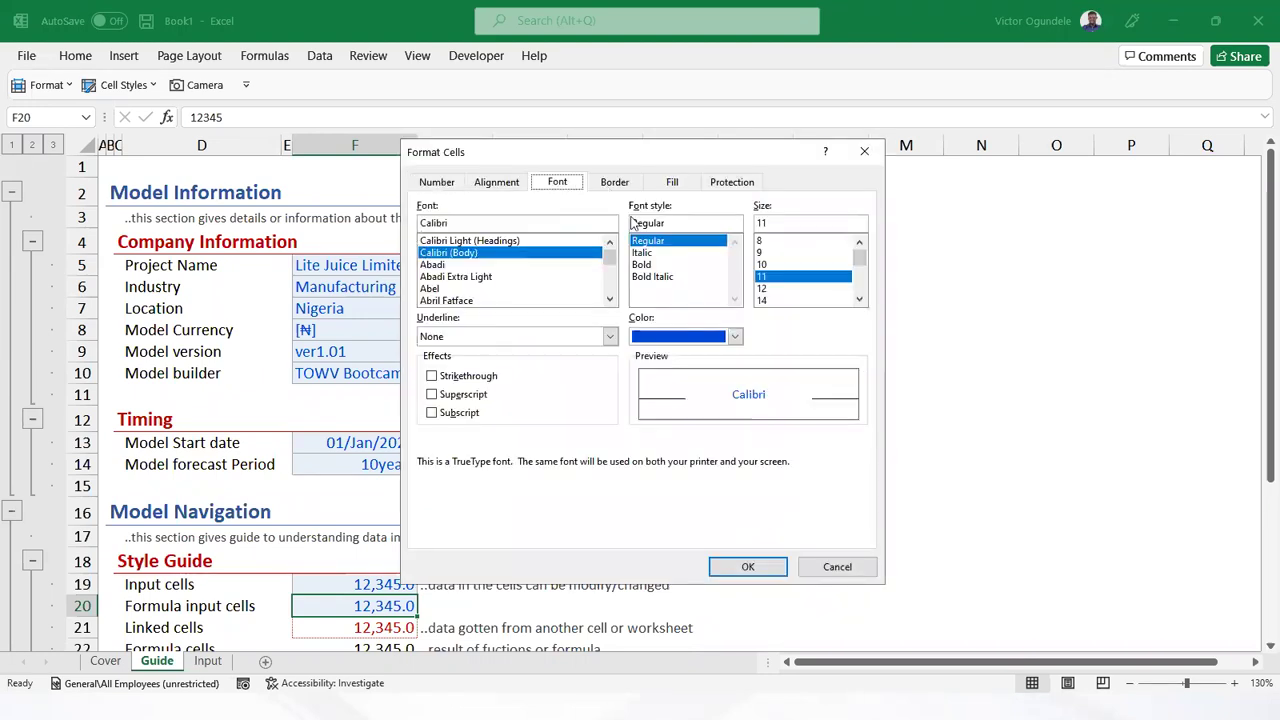
pyautogui.click(735, 336)
pyautogui.click(651, 452)
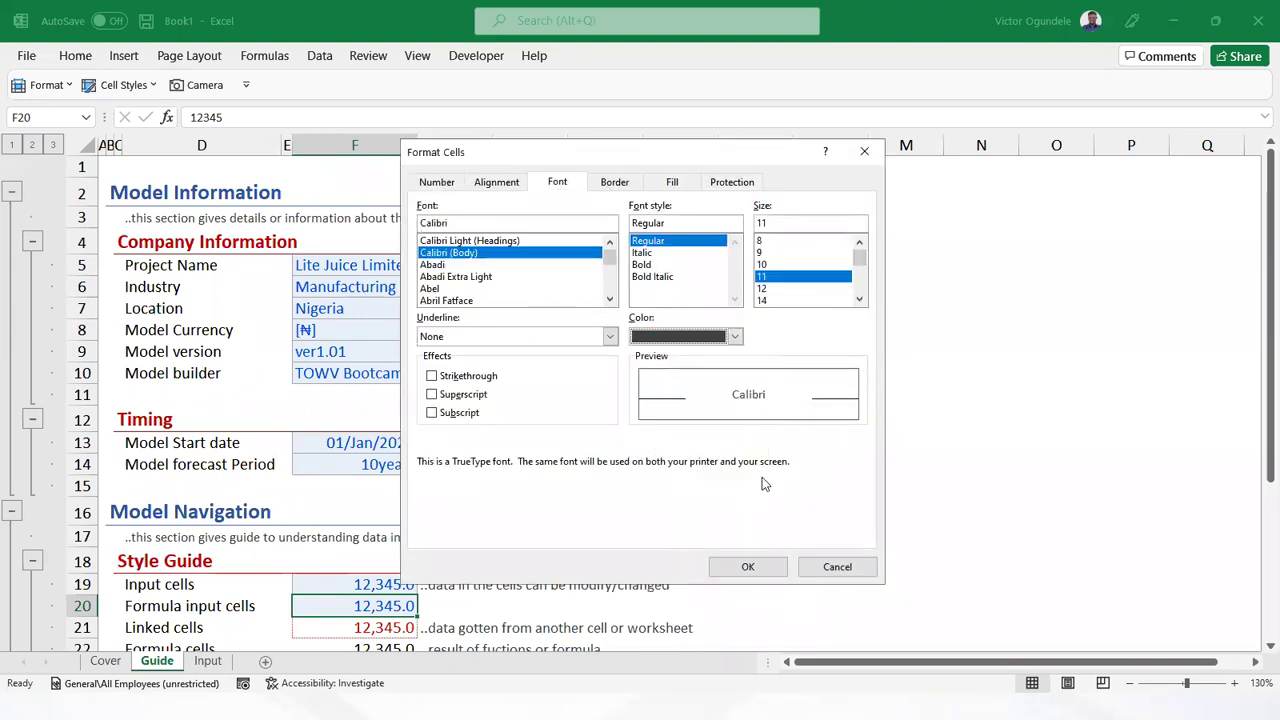
pyautogui.click(770, 566)
pyautogui.click(650, 503)
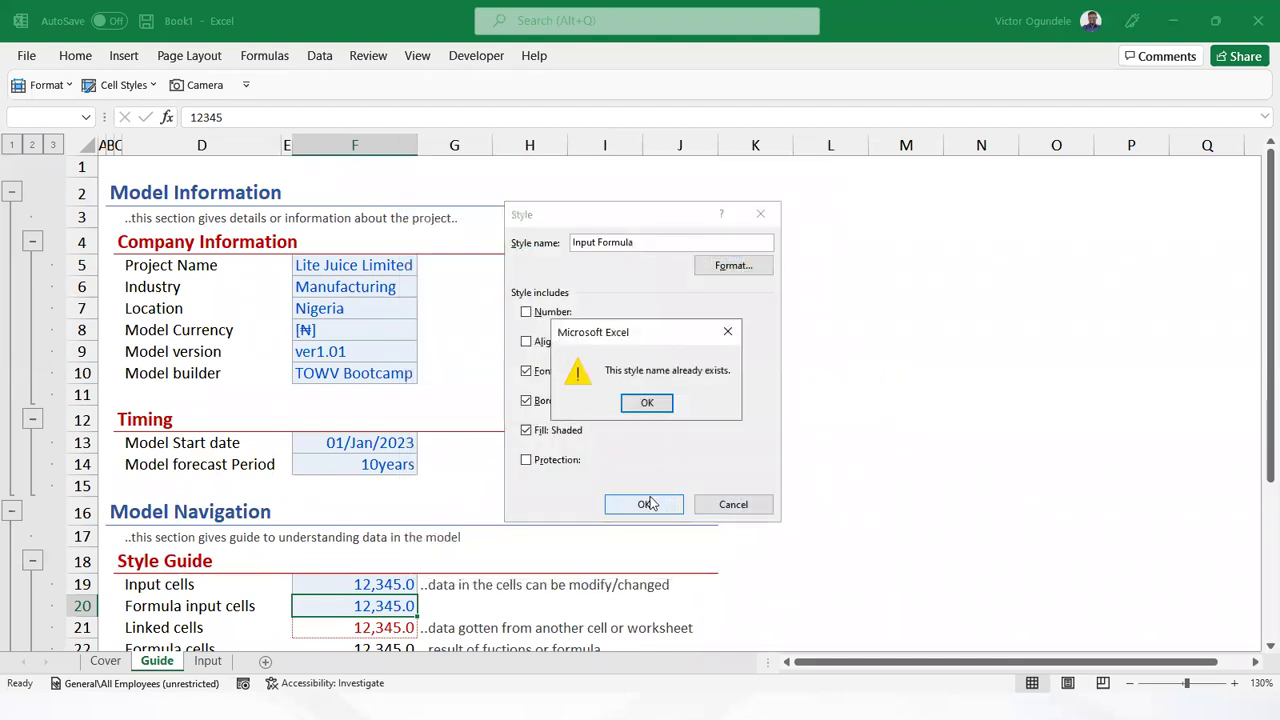
pyautogui.click(647, 403)
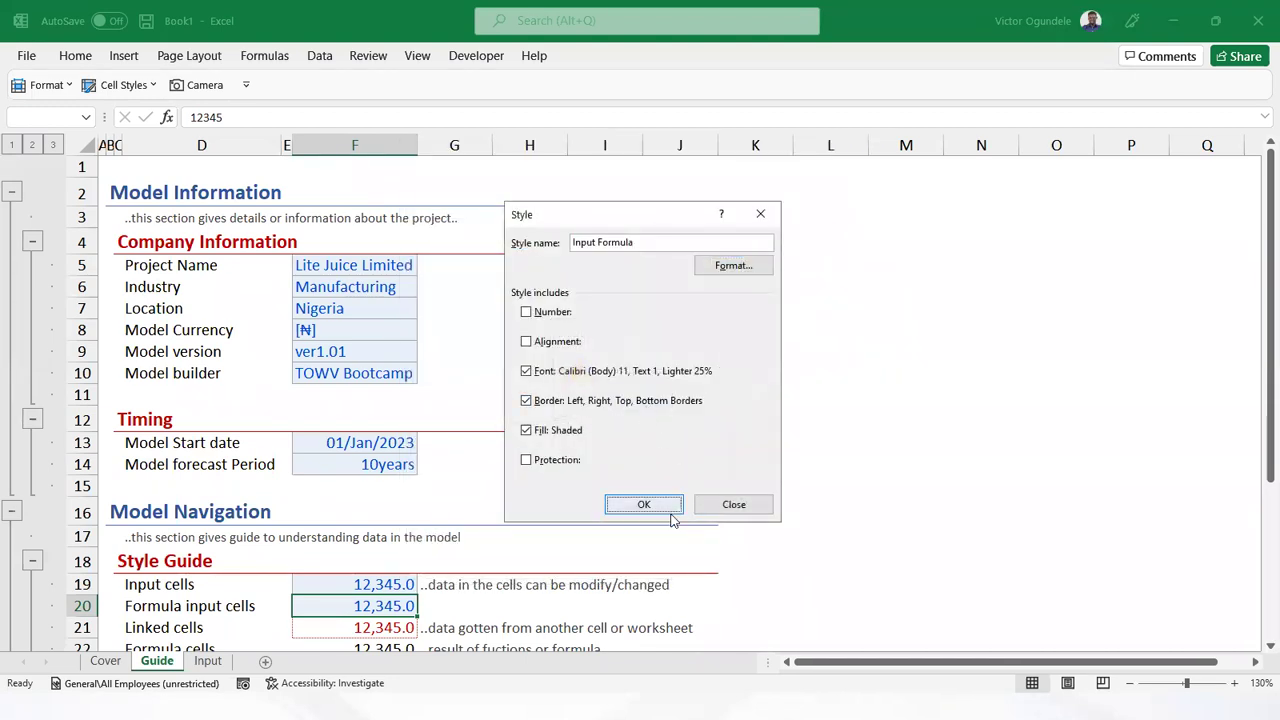
pyautogui.click(731, 504)
# Modify the existing Input formula style so that it excludes number formatting
pyautogui.click(118, 84)
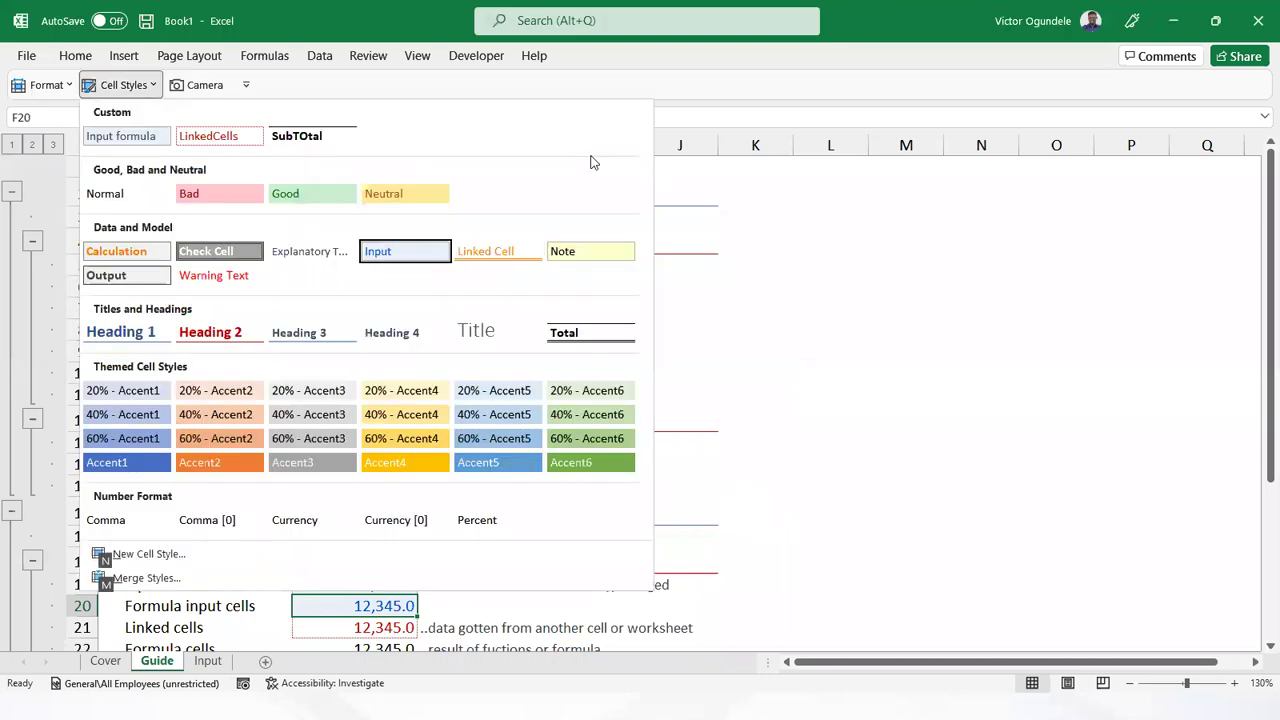
pyautogui.rightClick(130, 136)
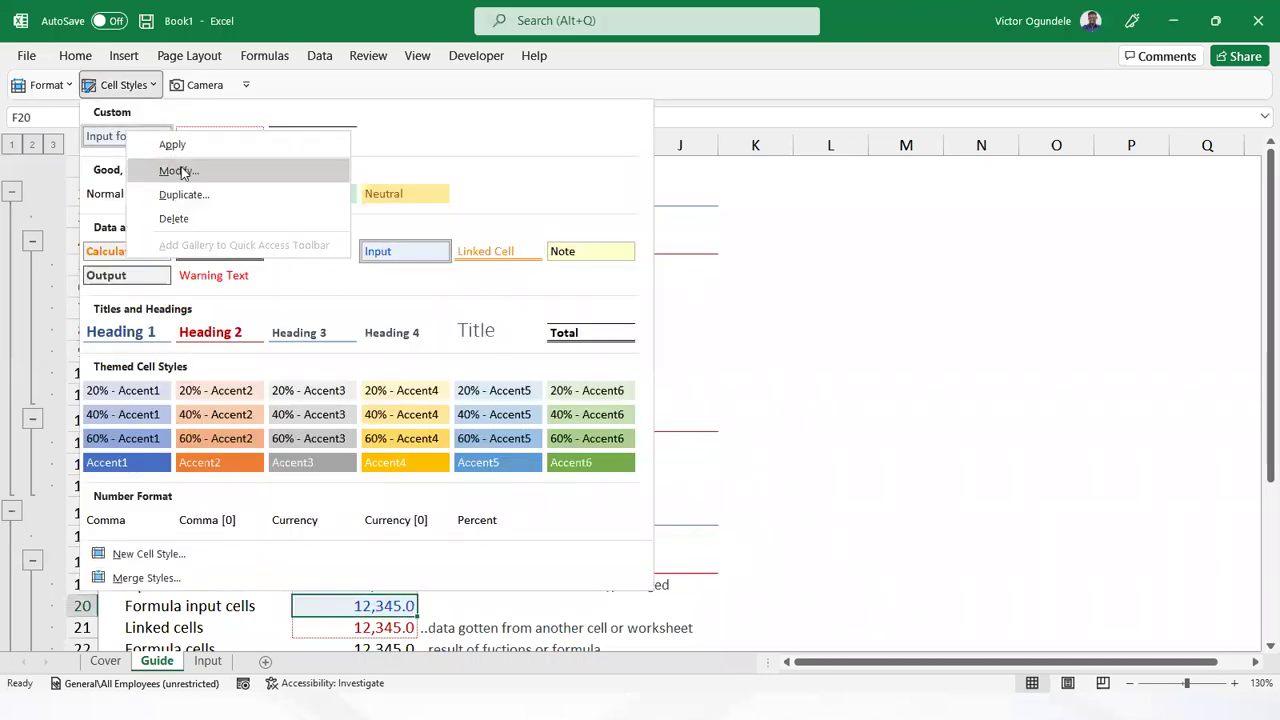
pyautogui.click(176, 170)
pyautogui.click(527, 313)
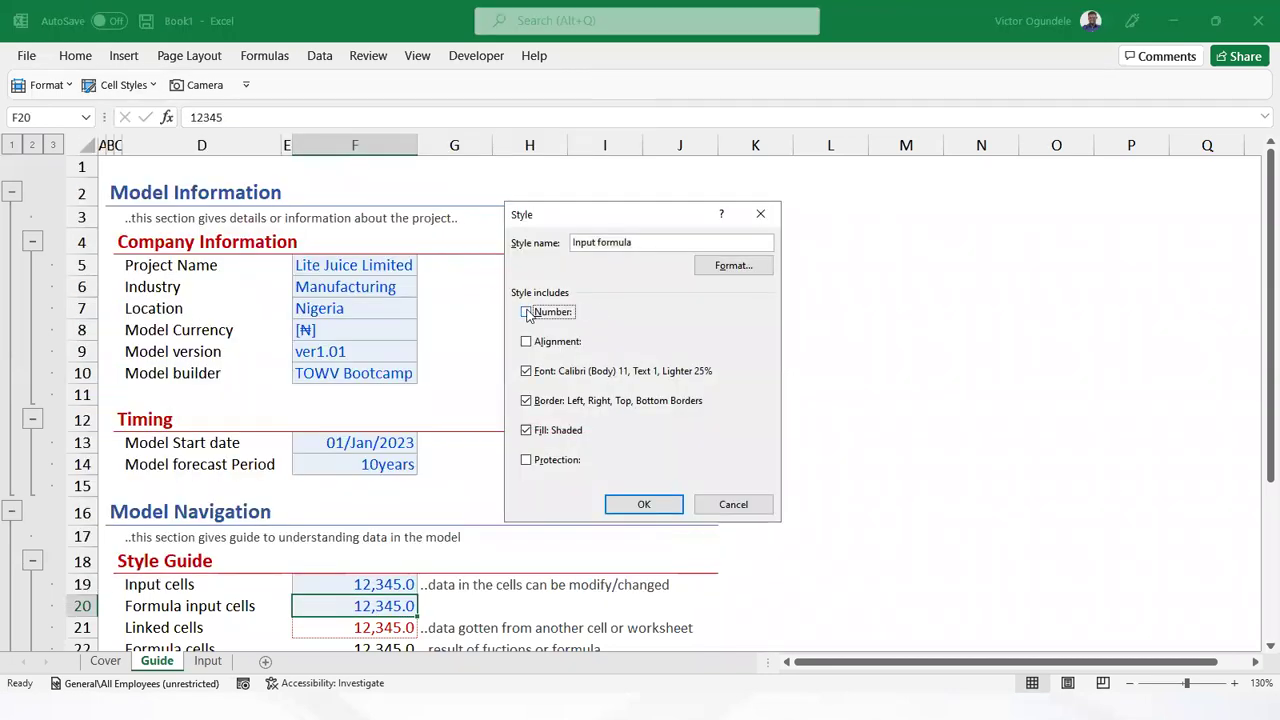
# Confirm the Input formula style with the number format excluded and apply it to the Formula input cells sample in F20
pyautogui.click(668, 508)
pyautogui.click(118, 84)
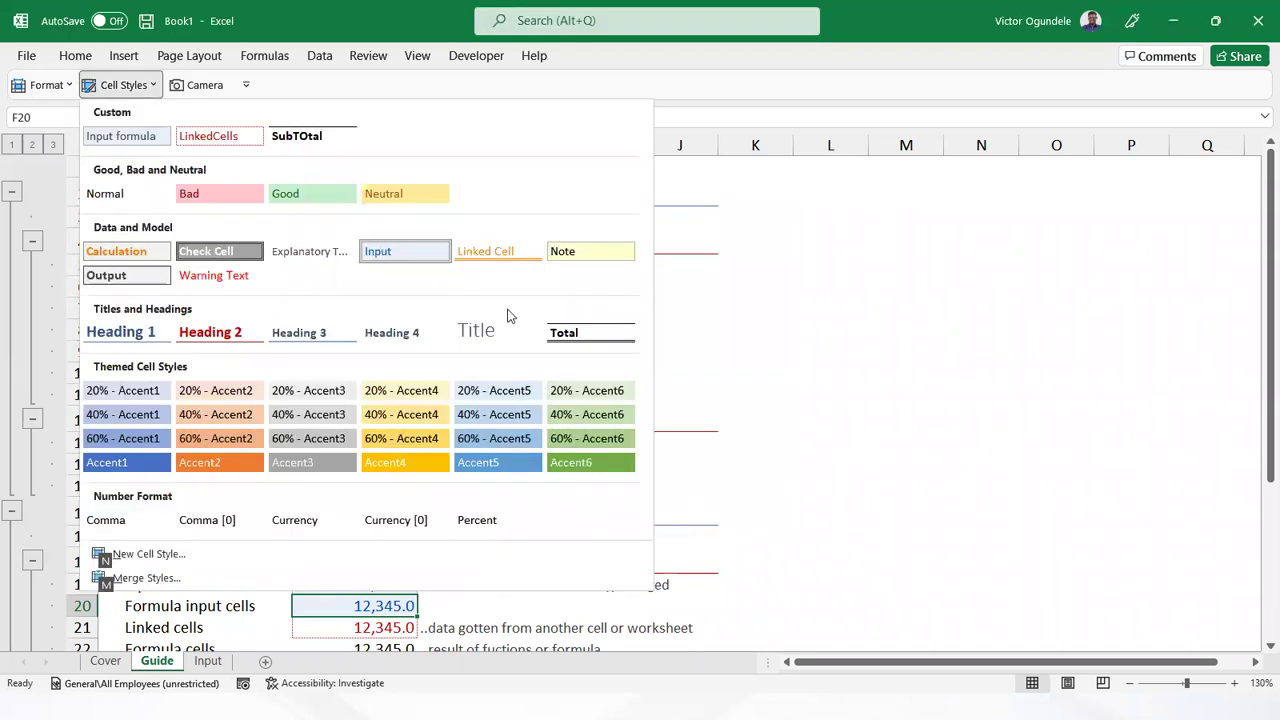
pyautogui.click(128, 144)
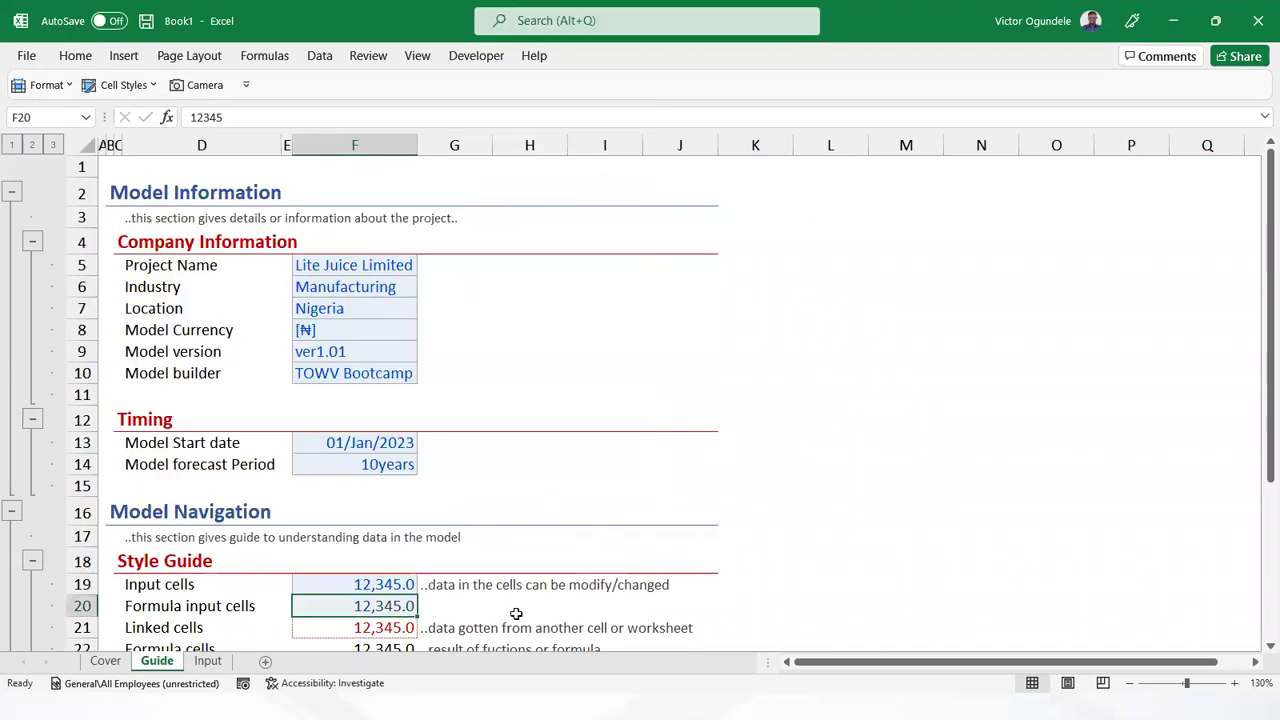
# Describe the Formula input cells row in G20 as "..data gotten from formula but can be changed"
pyautogui.click(448, 605)
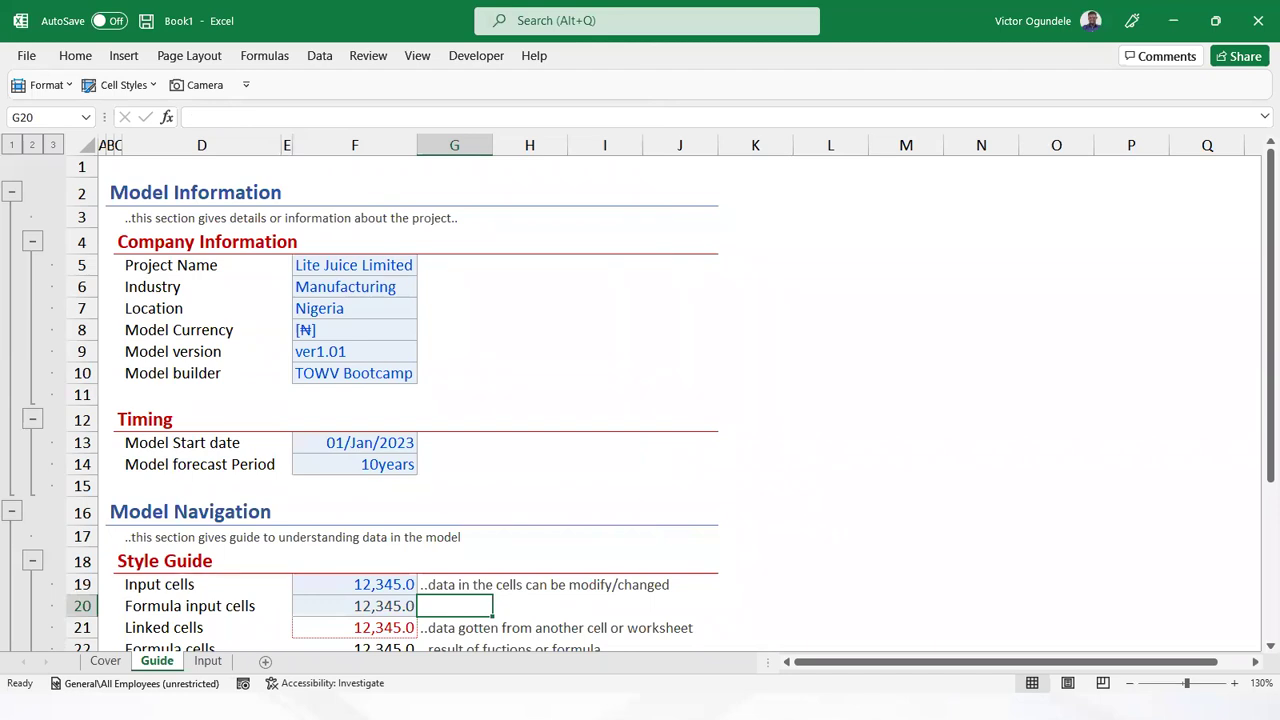
pyautogui.scroll(1, 640, 400)
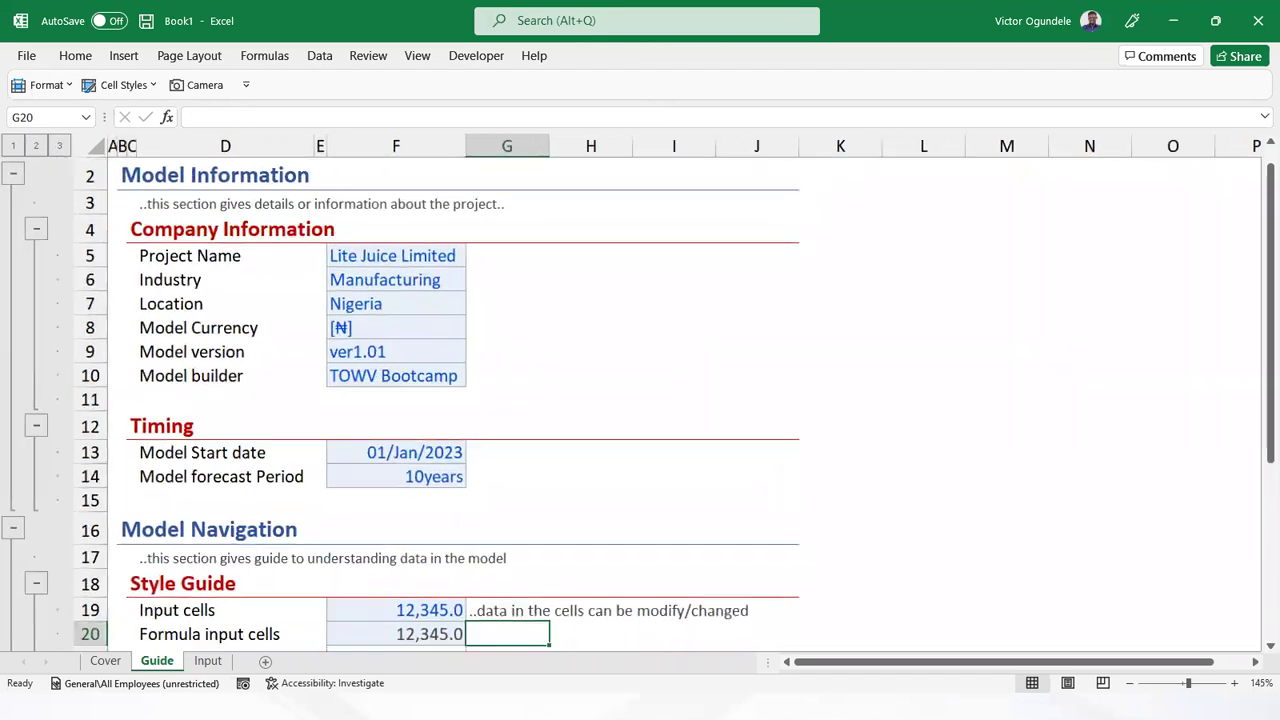
pyautogui.press('Down')
pyautogui.click(507, 525)
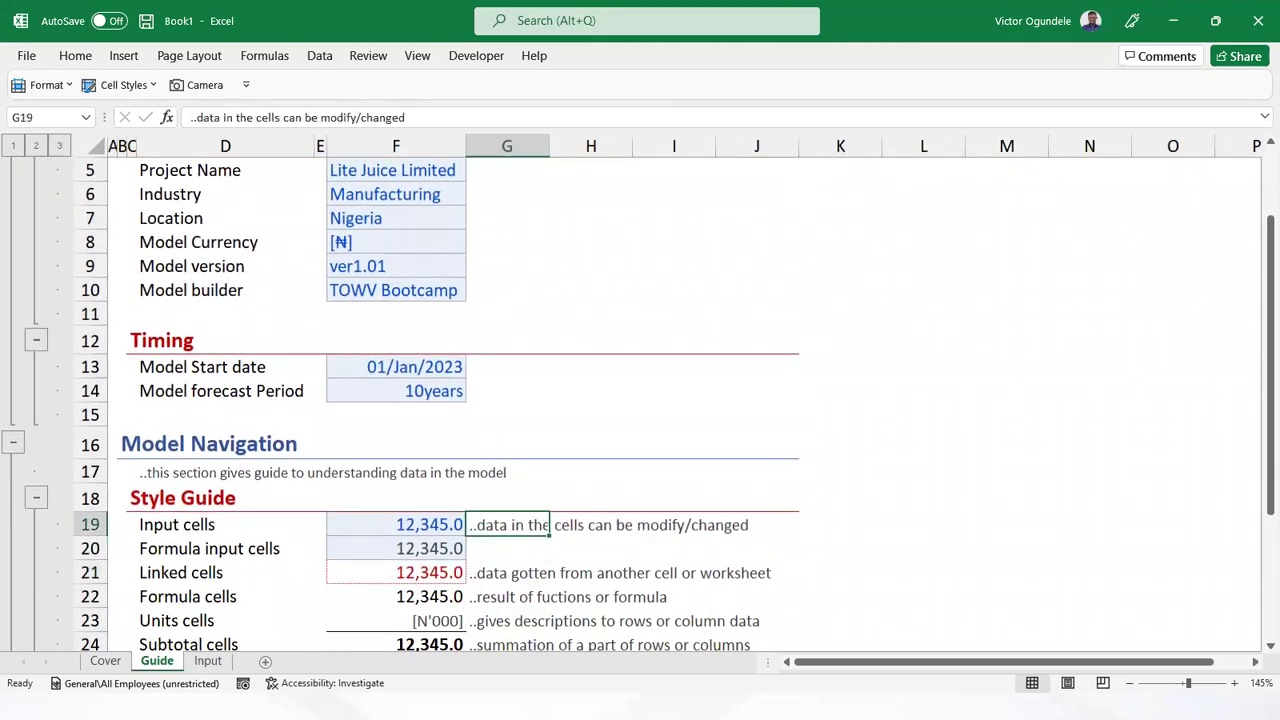
pyautogui.press('Down')
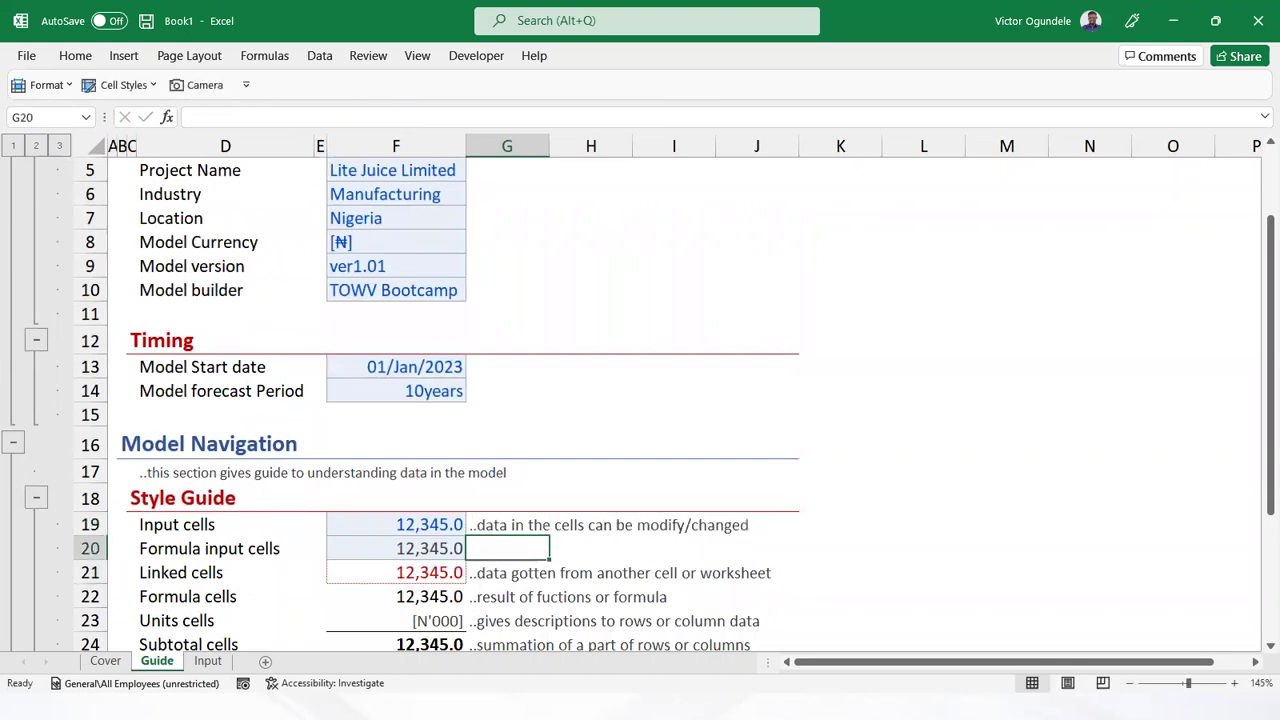
pyautogui.write('..data o')
pyautogui.press('BackSpace')
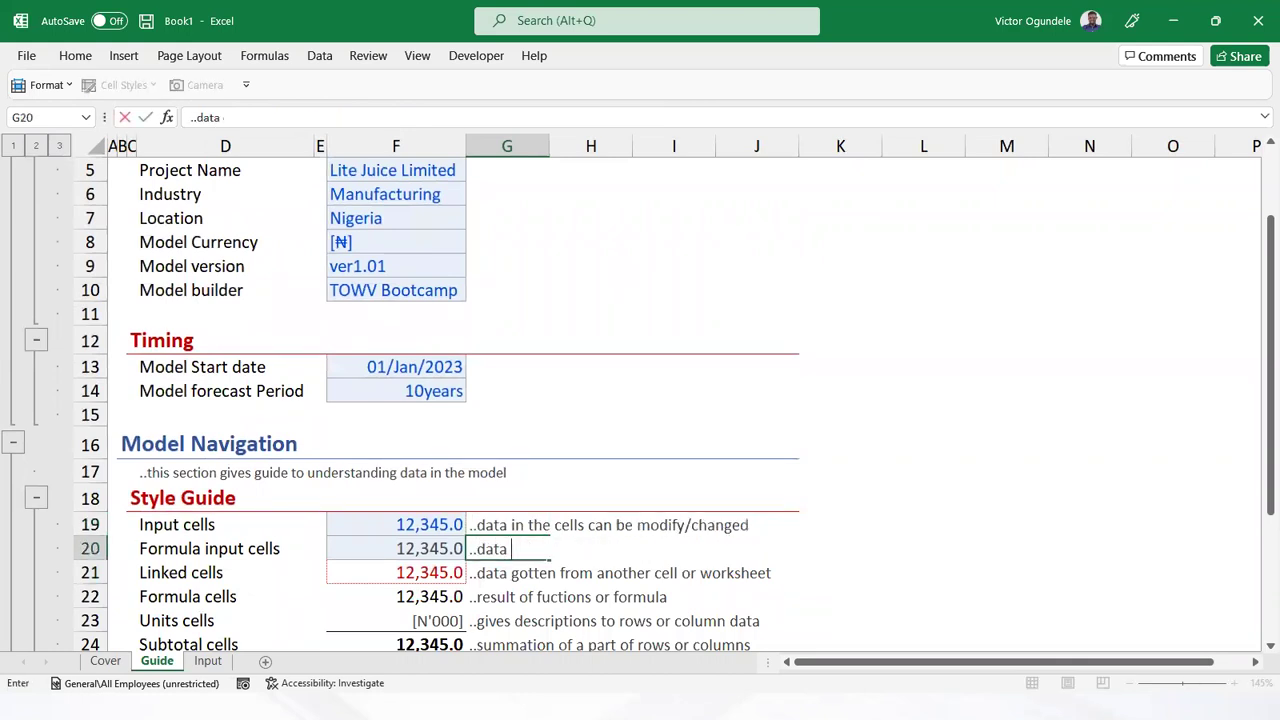
pyautogui.write('gotten from formu')
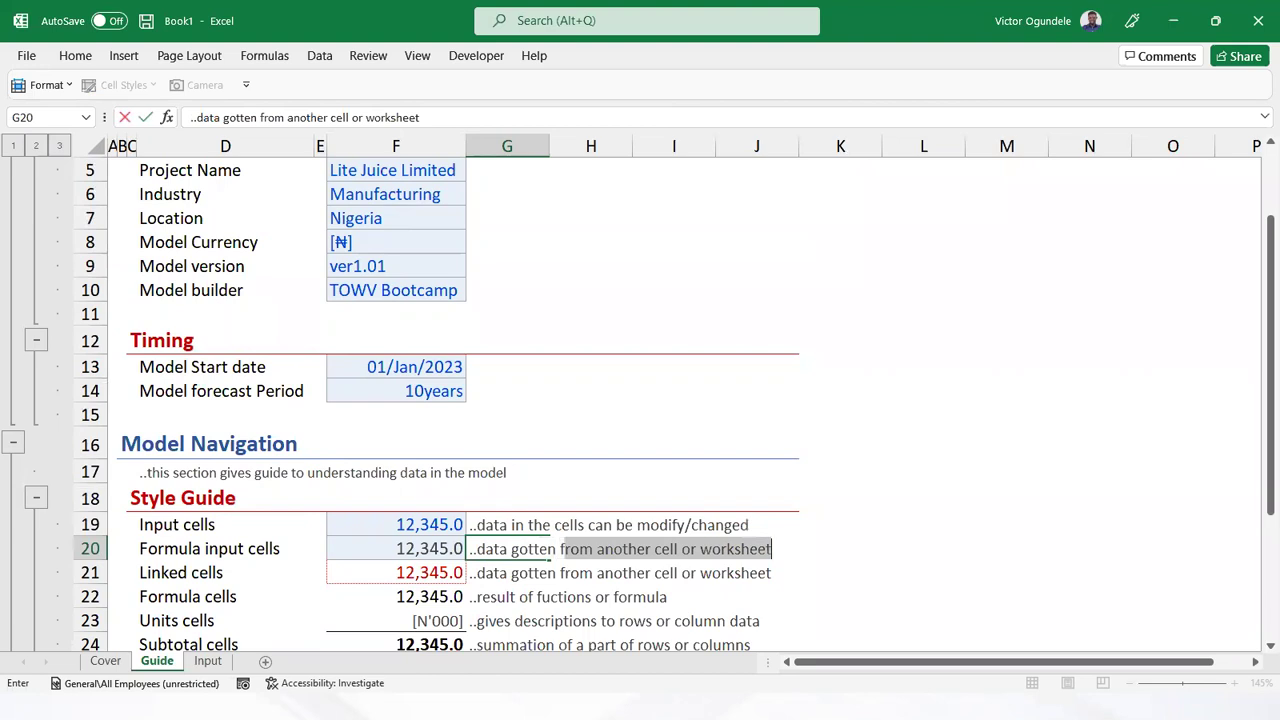
pyautogui.write('la ')
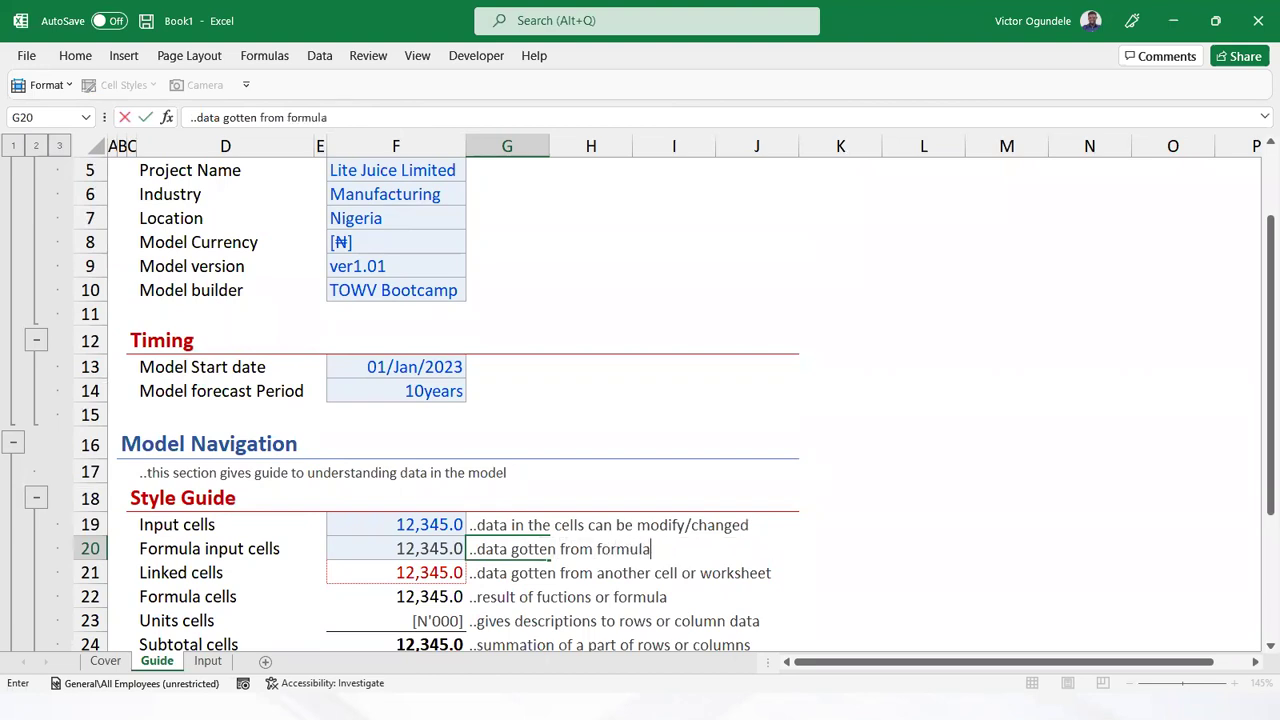
pyautogui.write('but can be changed')
pyautogui.hotkey('ctrl', 'Return')
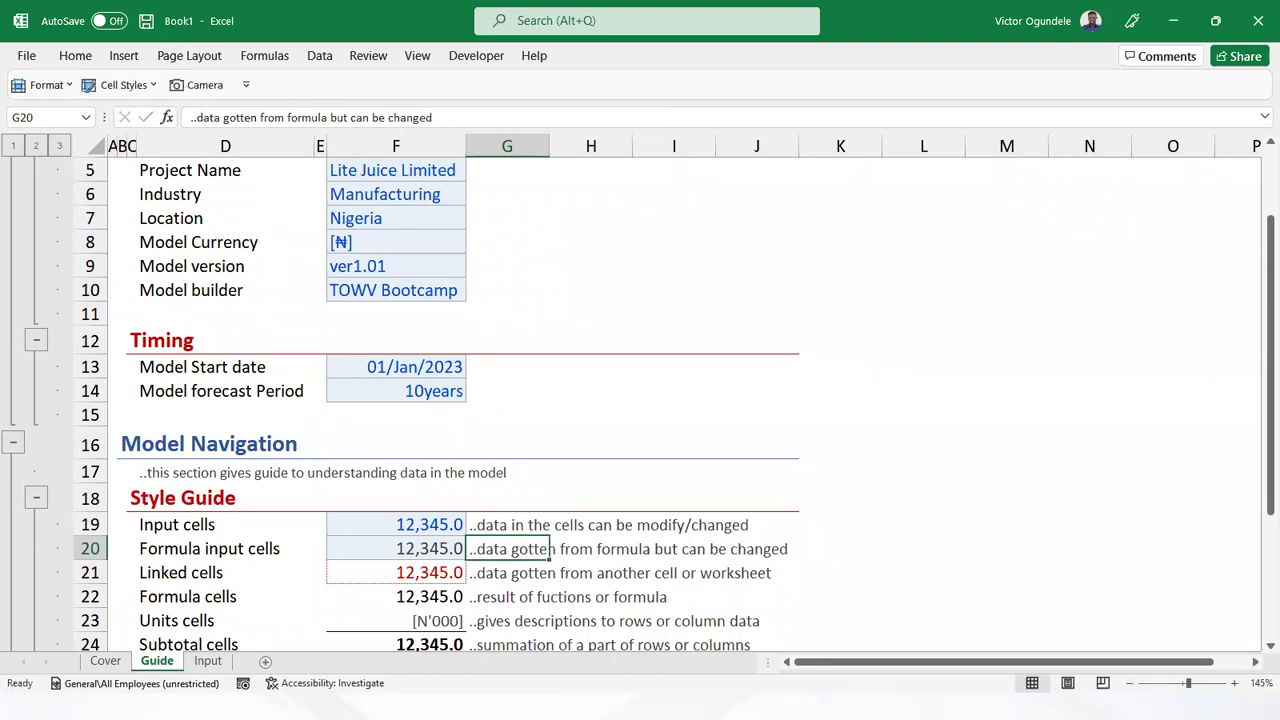
# Apply the Input formula cell style to the Pricing rate values for Year 1 to Year 10 on the Input sheet
pyautogui.hotkey('ctrl', 'pagedown')
pyautogui.hotkey('ctrl', 'shift', 'Right')
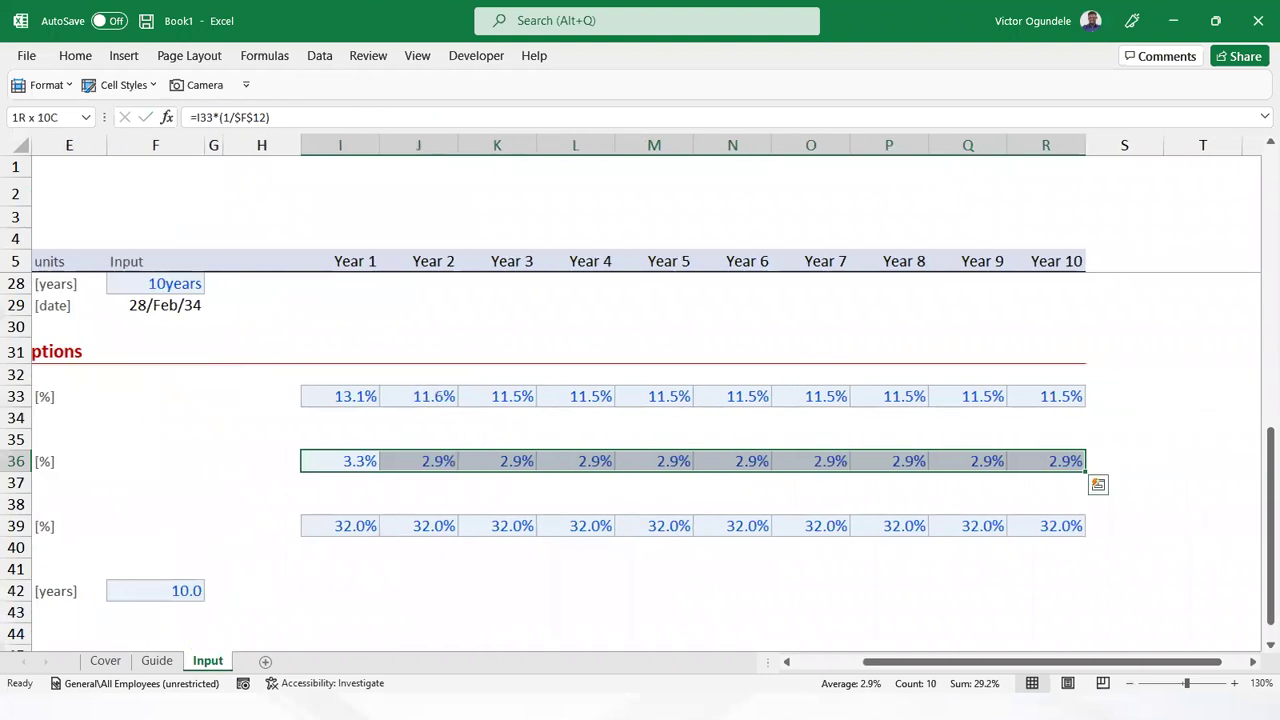
pyautogui.hotkey('alt', '2')
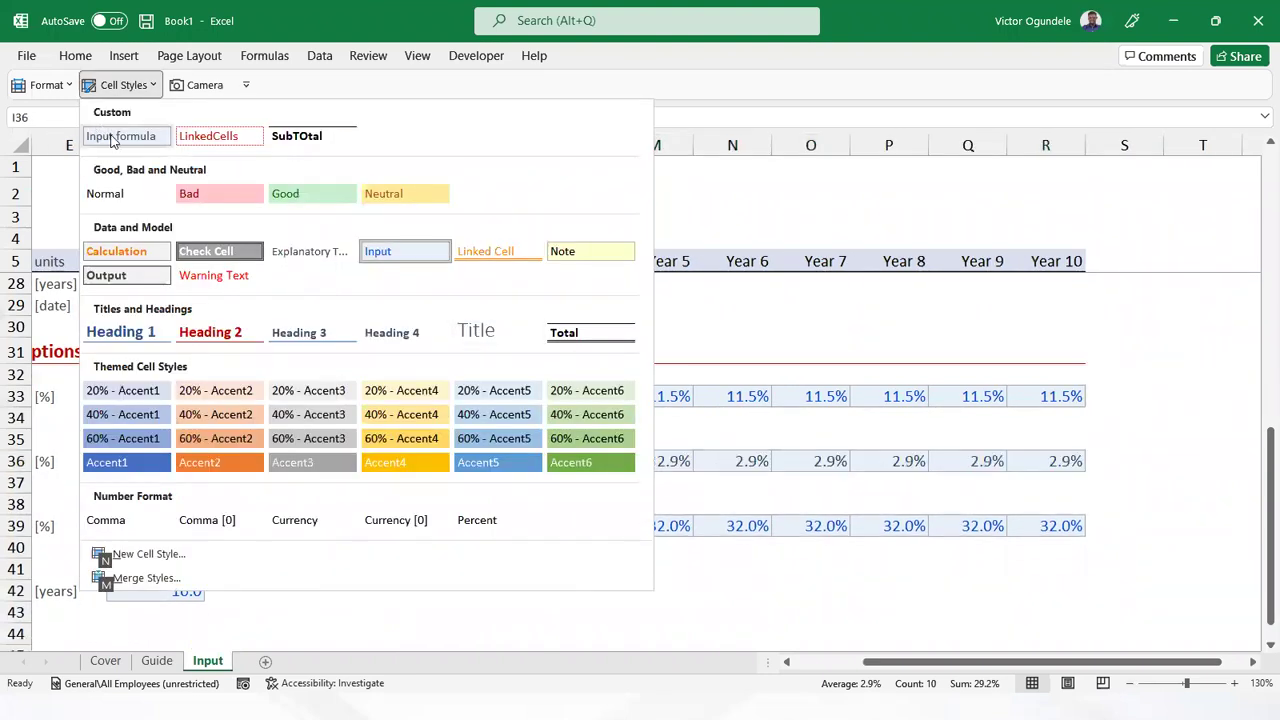
pyautogui.click(110, 136)
# Apply the Input cell style to the Maintainable capex row from Year 1 to Year 10 (I43:R43)
pyautogui.hotkey('ctrl', 'Left')
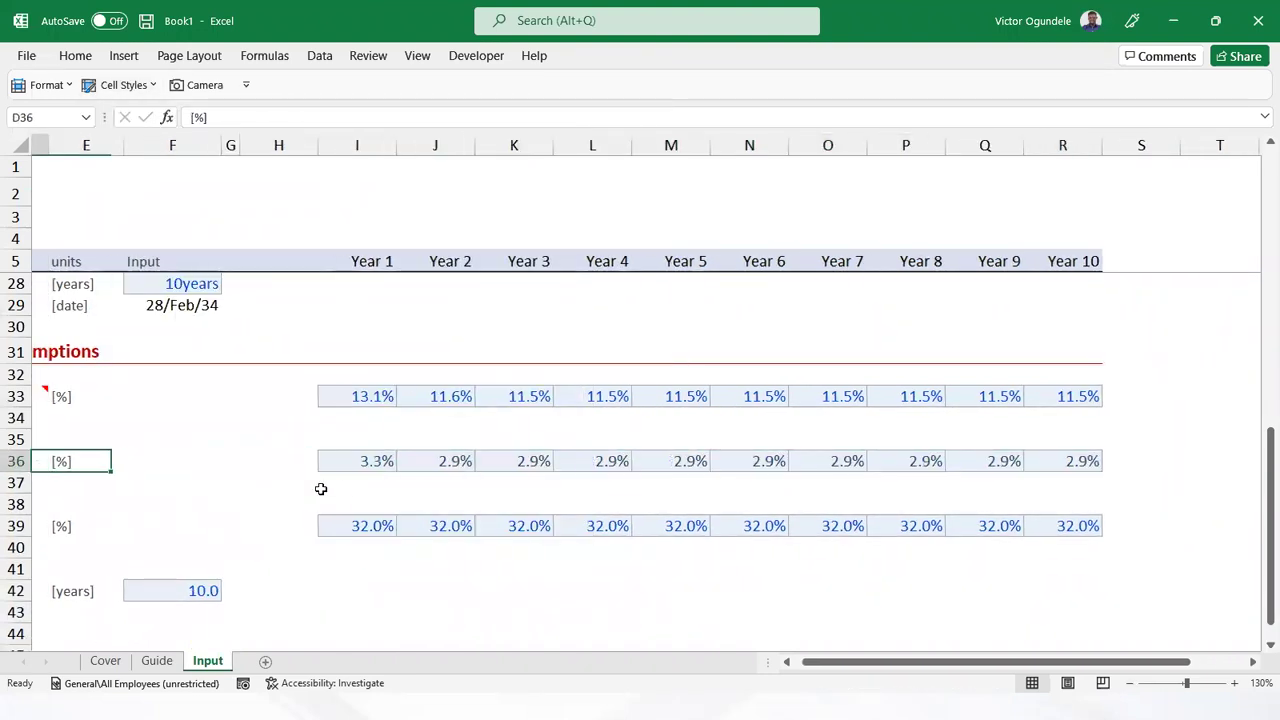
pyautogui.press('Right')
pyautogui.press('Down')
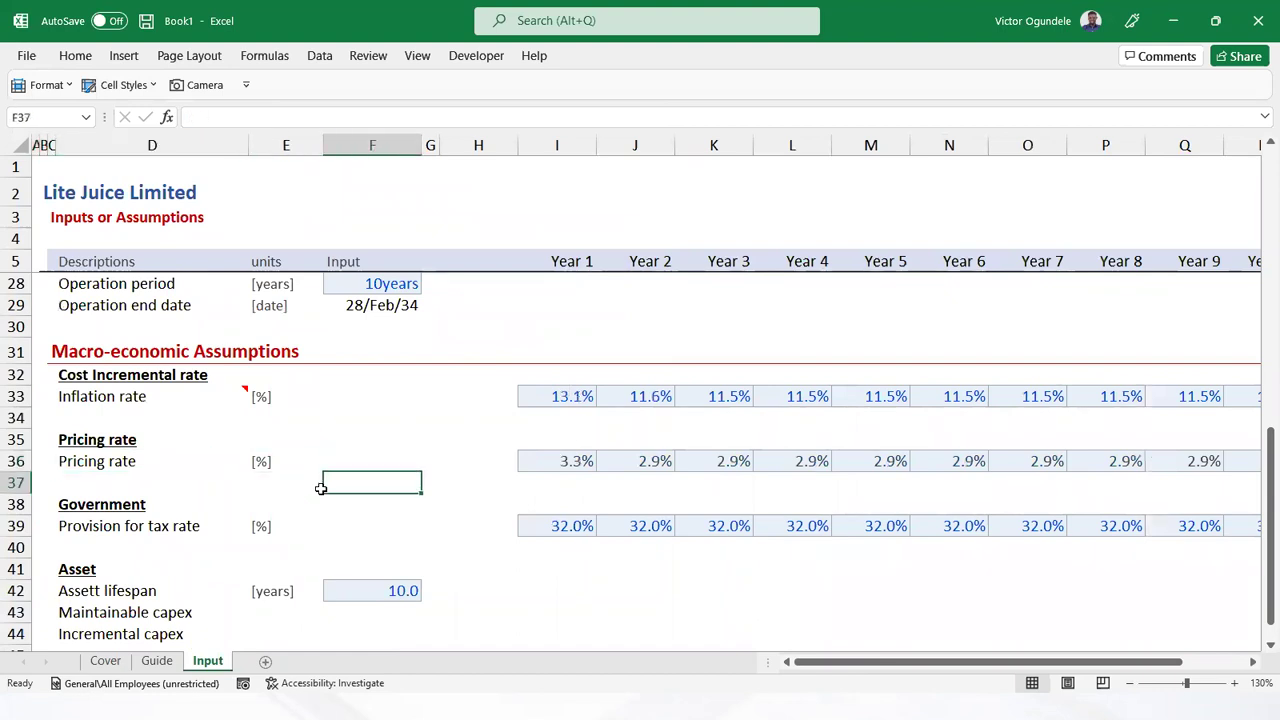
pyautogui.press('Down')
pyautogui.press('Down')
pyautogui.press('Down')
pyautogui.press('Down')
pyautogui.press('Down')
pyautogui.press('Down')
pyautogui.press('Down')
pyautogui.press('Down')
pyautogui.press('Up')
pyautogui.press('Up')
pyautogui.press('Up')
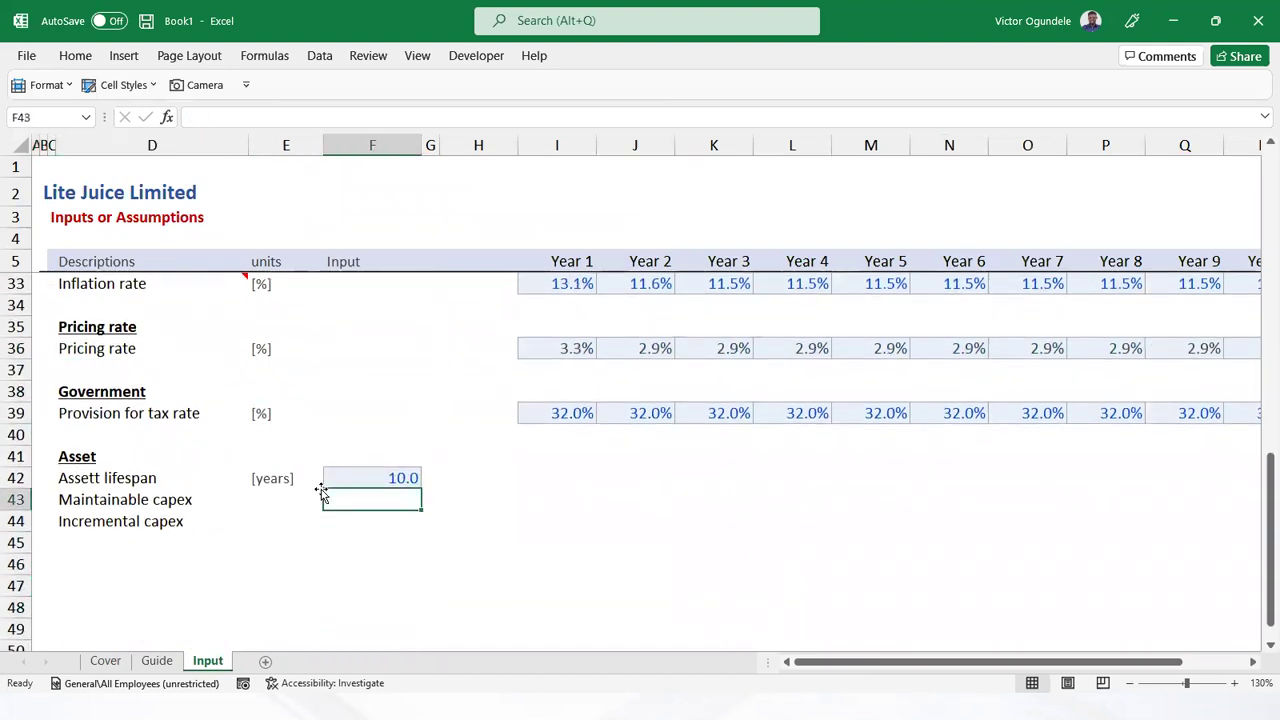
pyautogui.press('Right')
pyautogui.press('Right')
pyautogui.press('Right')
pyautogui.press('Right')
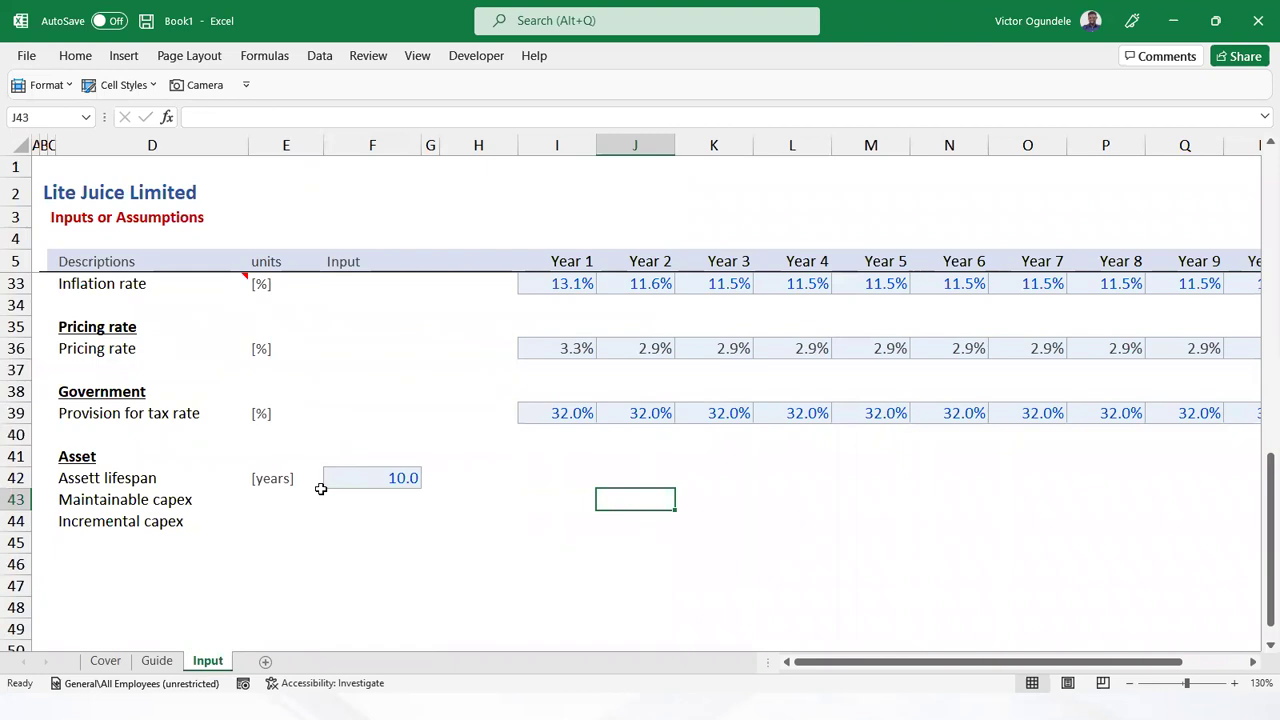
pyautogui.press('Left')
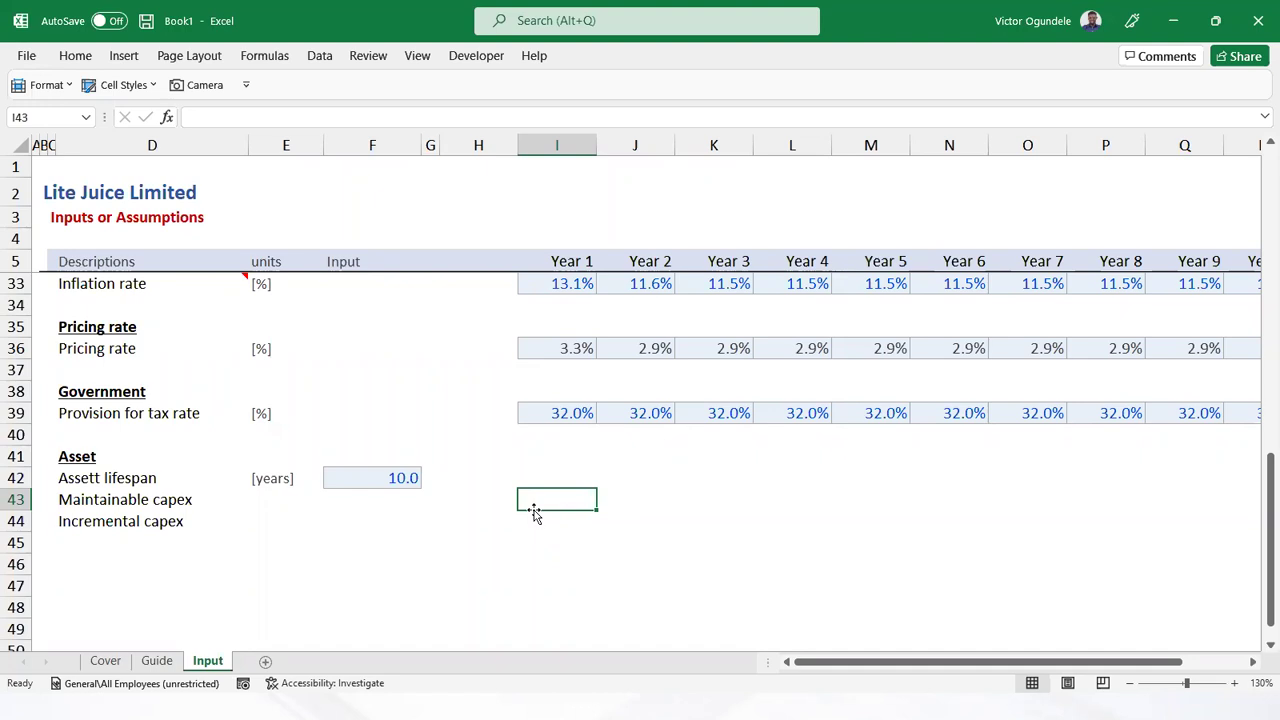
pyautogui.hotkey('shift', 'Right')
pyautogui.hotkey('shift', 'Right')
pyautogui.hotkey('shift', 'Right')
pyautogui.hotkey('shift', 'Right')
pyautogui.hotkey('shift', 'Right')
pyautogui.hotkey('shift', 'Right')
pyautogui.hotkey('shift', 'Right')
pyautogui.hotkey('shift', 'Right')
pyautogui.hotkey('shift', 'Right')
pyautogui.hotkey('shift', 'Right')
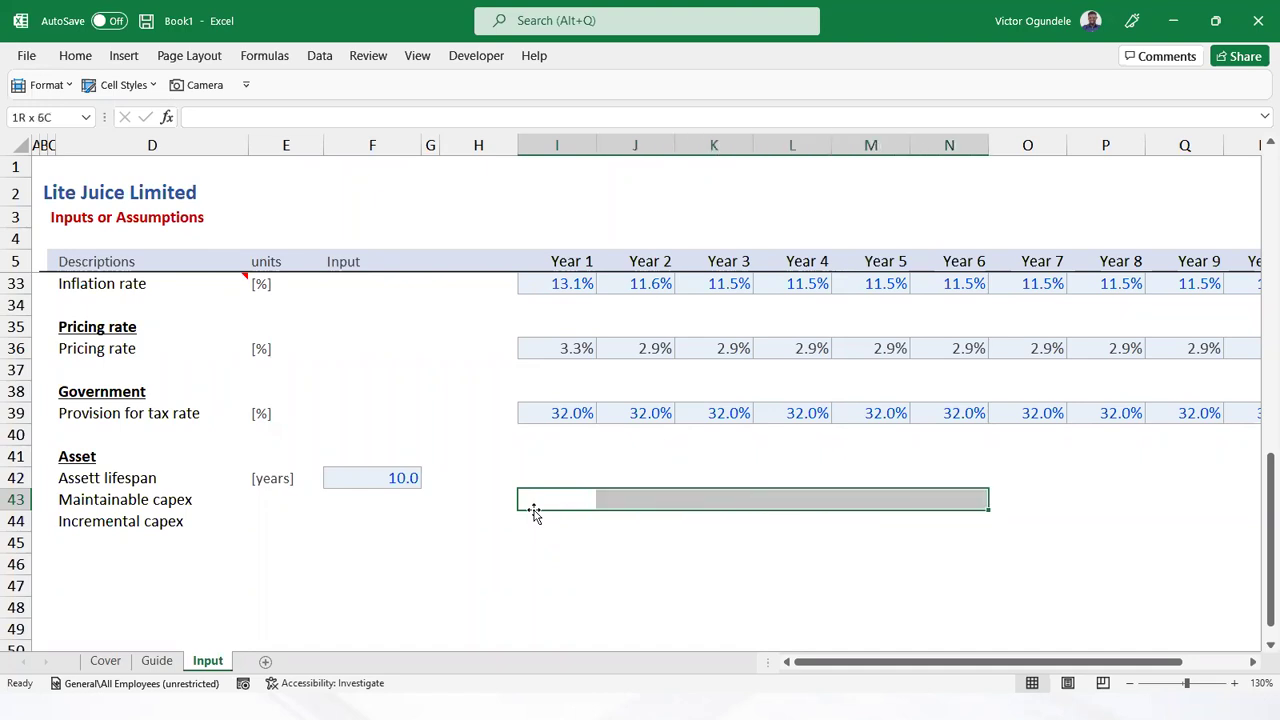
pyautogui.hotkey('shift', 'Left')
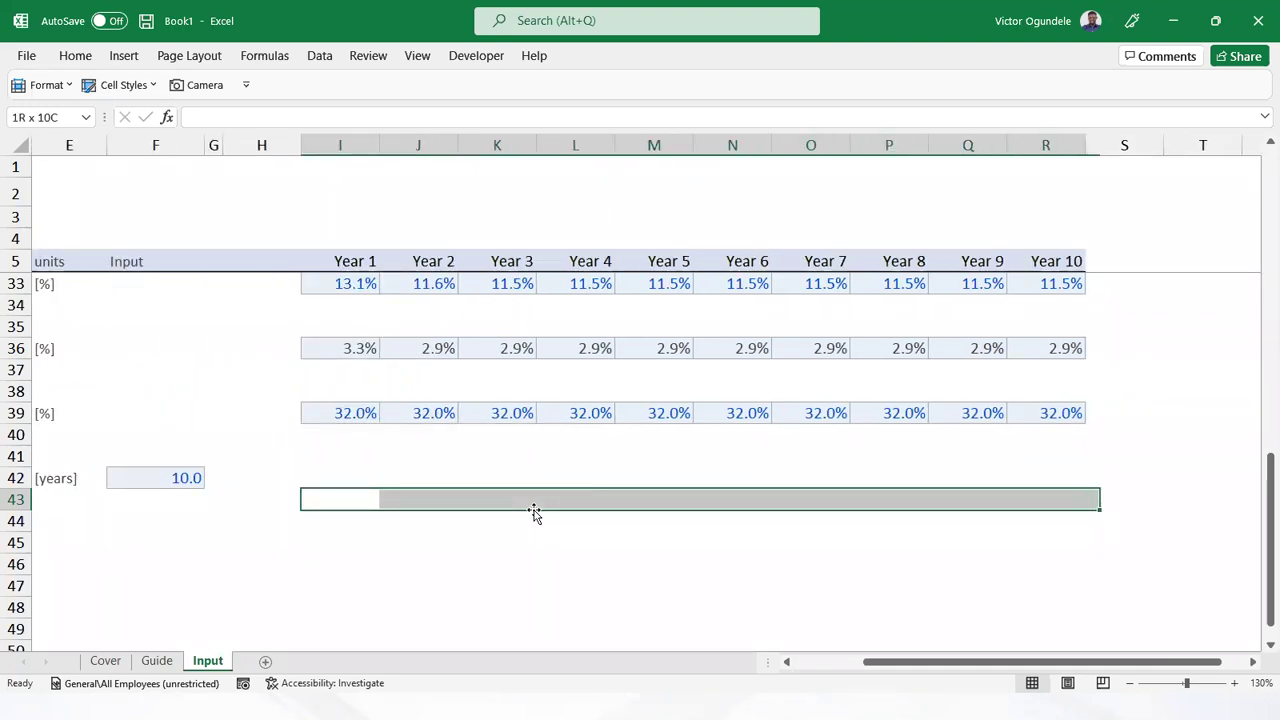
pyautogui.hotkey('alt', '2')
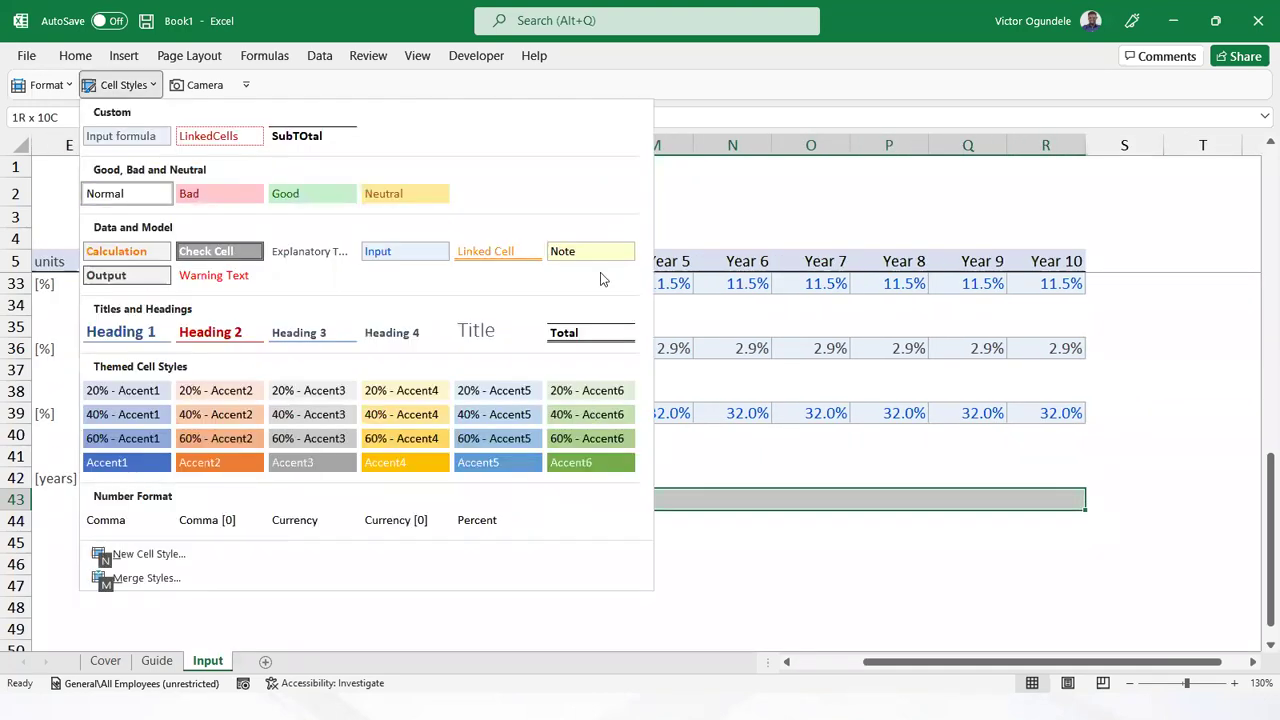
pyautogui.click(412, 256)
pyautogui.hscroll(-3, 612, 468)
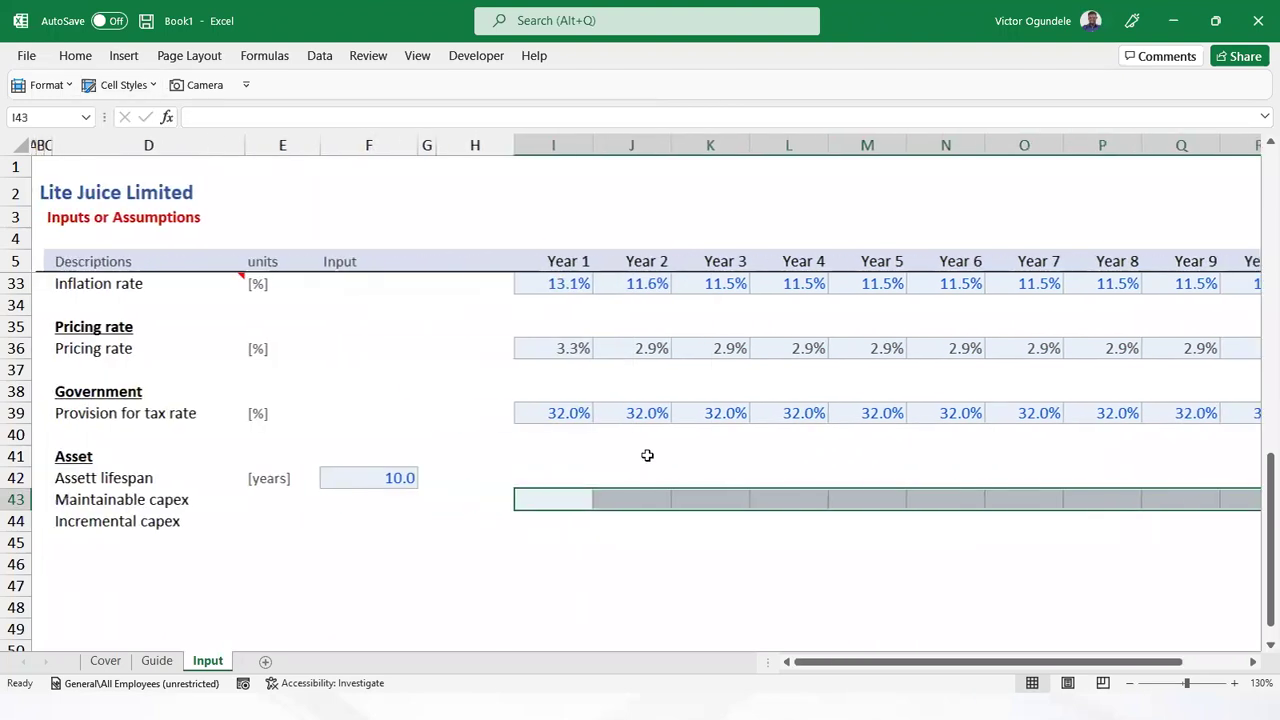
# Freeze the Input sheet's panes at cell G6, keeping the header rows and the columns through F in view
pyautogui.click(429, 349)
pyautogui.hotkey('ctrl', 'Home')
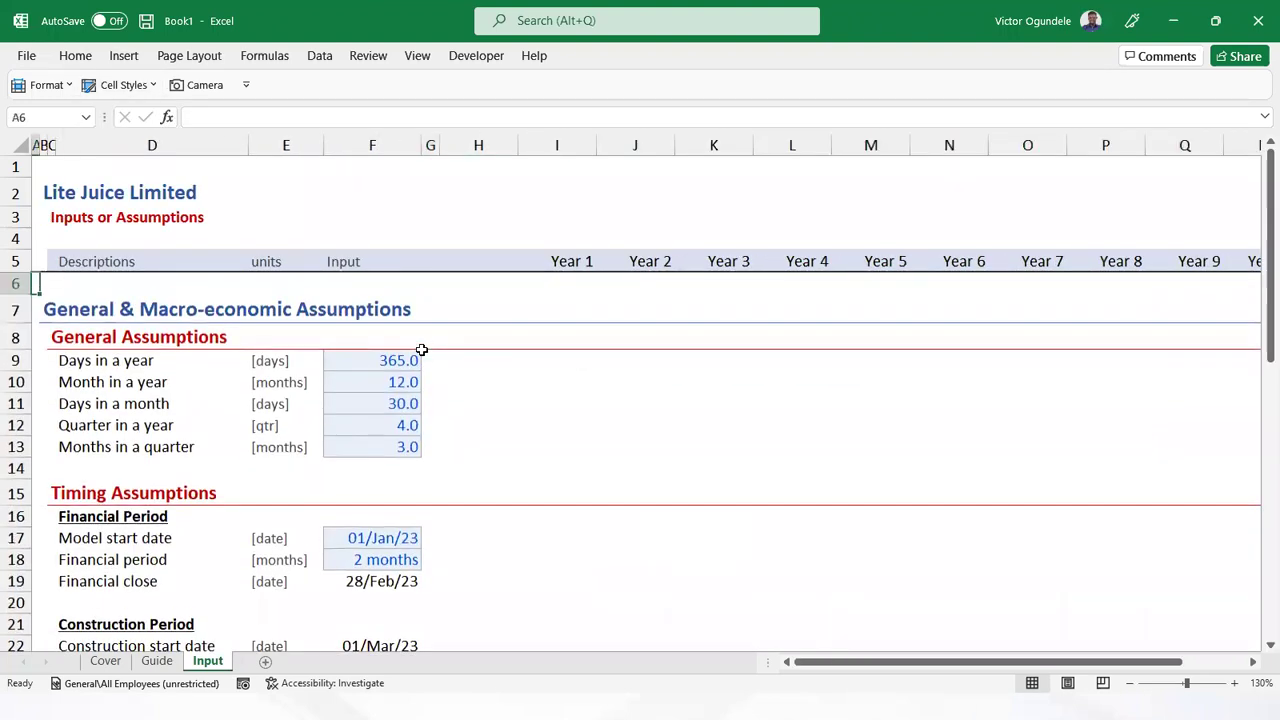
pyautogui.click(444, 286)
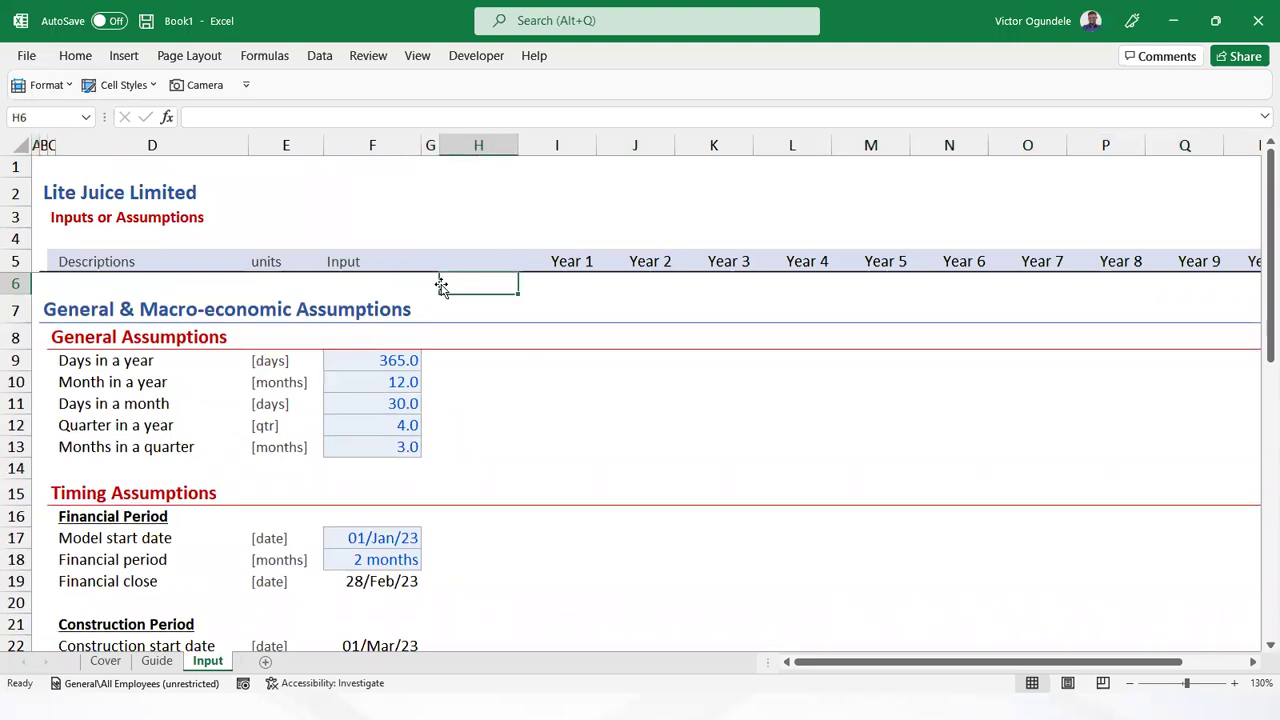
pyautogui.click(438, 289)
pyautogui.hotkey('alt', 'w')
pyautogui.press('Escape')
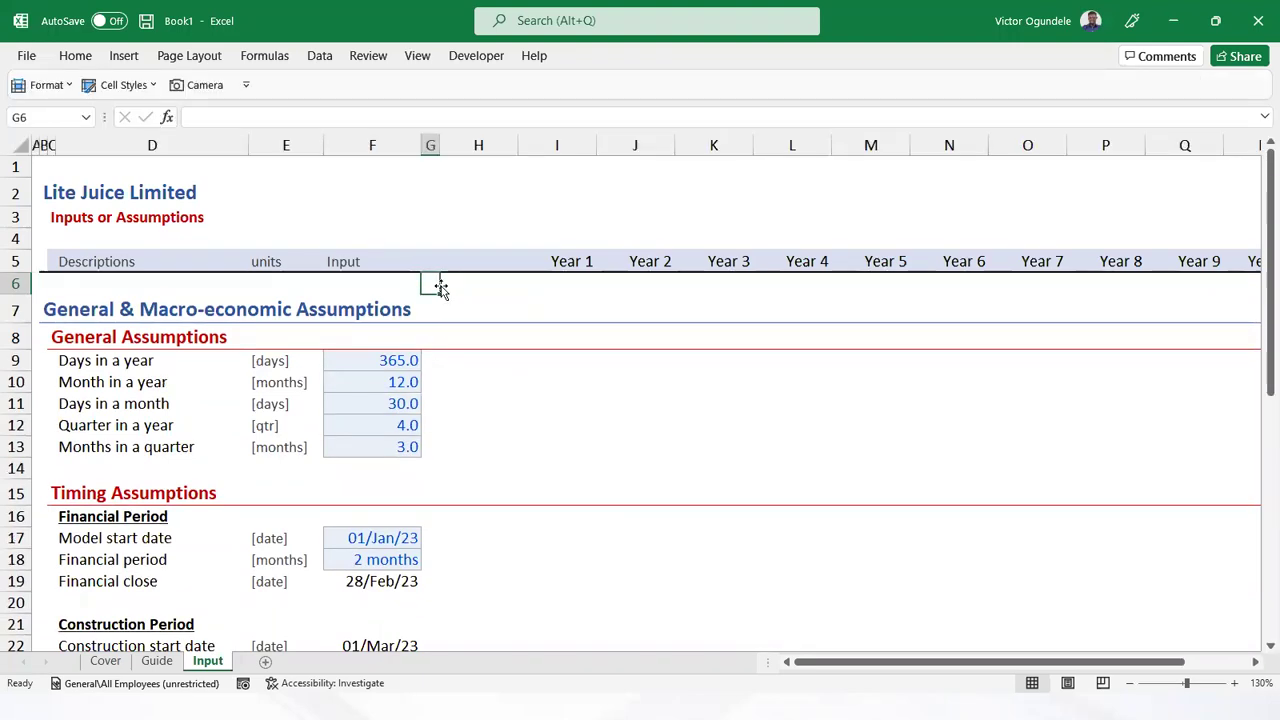
pyautogui.hotkey('alt', 'w')
pyautogui.press('f')
pyautogui.press('f')
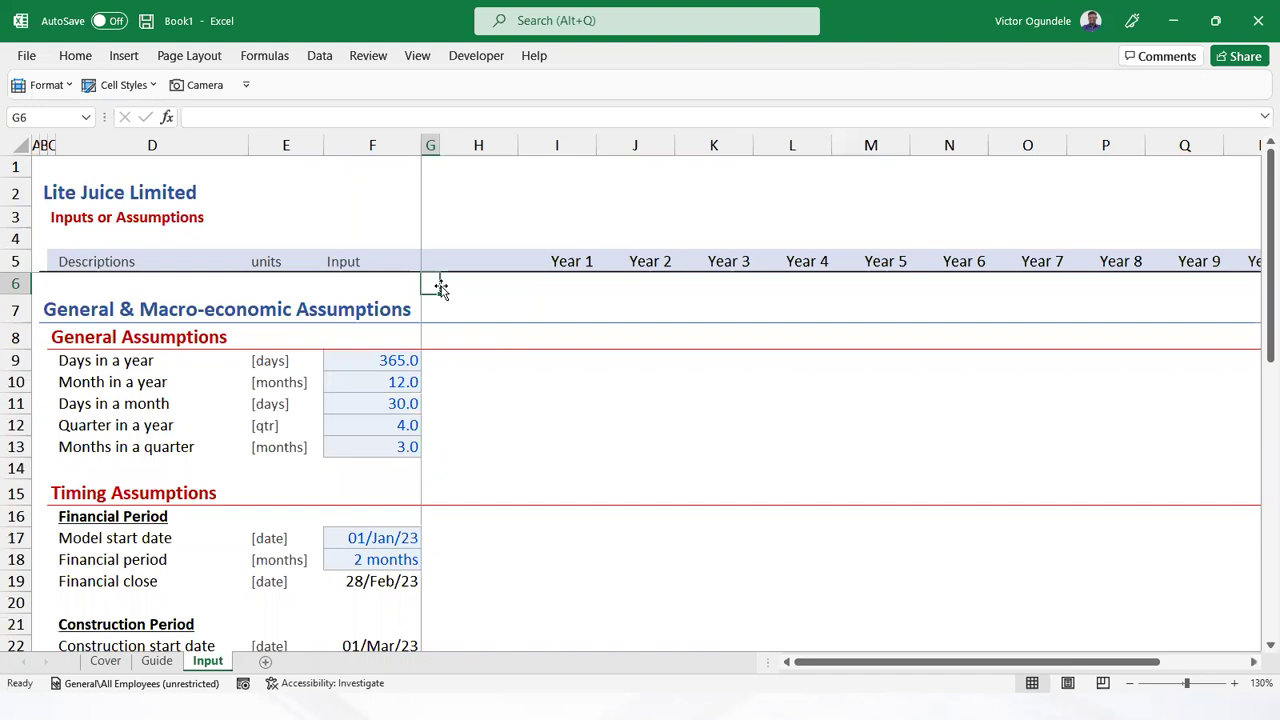
# Enter 1.5 in all Maintainable capex cells from Year 1 to Year 10 (I43:R43)
pyautogui.press('pagedown')
pyautogui.press('pagedown')
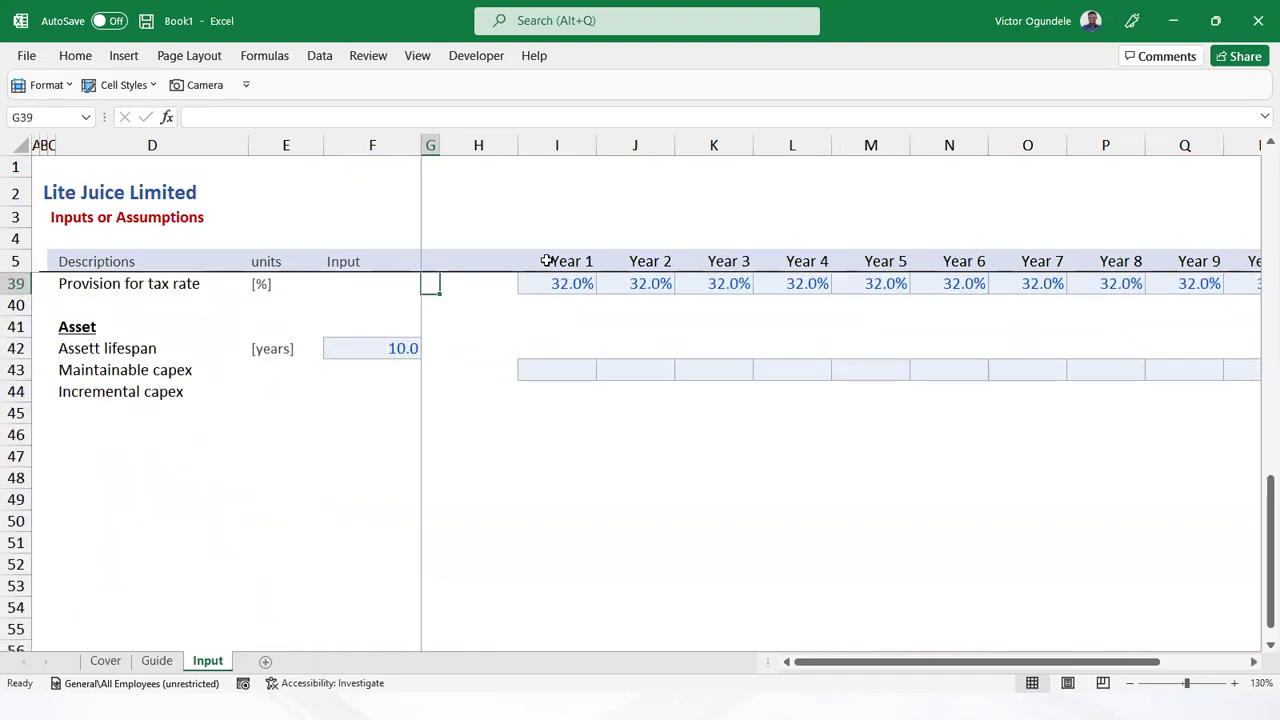
pyautogui.click(571, 368)
pyautogui.press('Right')
pyautogui.press('Right')
pyautogui.press('Right')
pyautogui.press('Right')
pyautogui.press('Right')
pyautogui.press('Right')
pyautogui.press('Right')
pyautogui.press('Right')
pyautogui.press('Right')
pyautogui.press('Left')
pyautogui.press('Left')
pyautogui.press('Left')
pyautogui.press('Left')
pyautogui.press('Left')
pyautogui.press('Left')
pyautogui.press('Left')
pyautogui.press('Left')
pyautogui.press('Left')
pyautogui.press('Left')
pyautogui.press('Right')
pyautogui.hotkey('shift', 'Right')
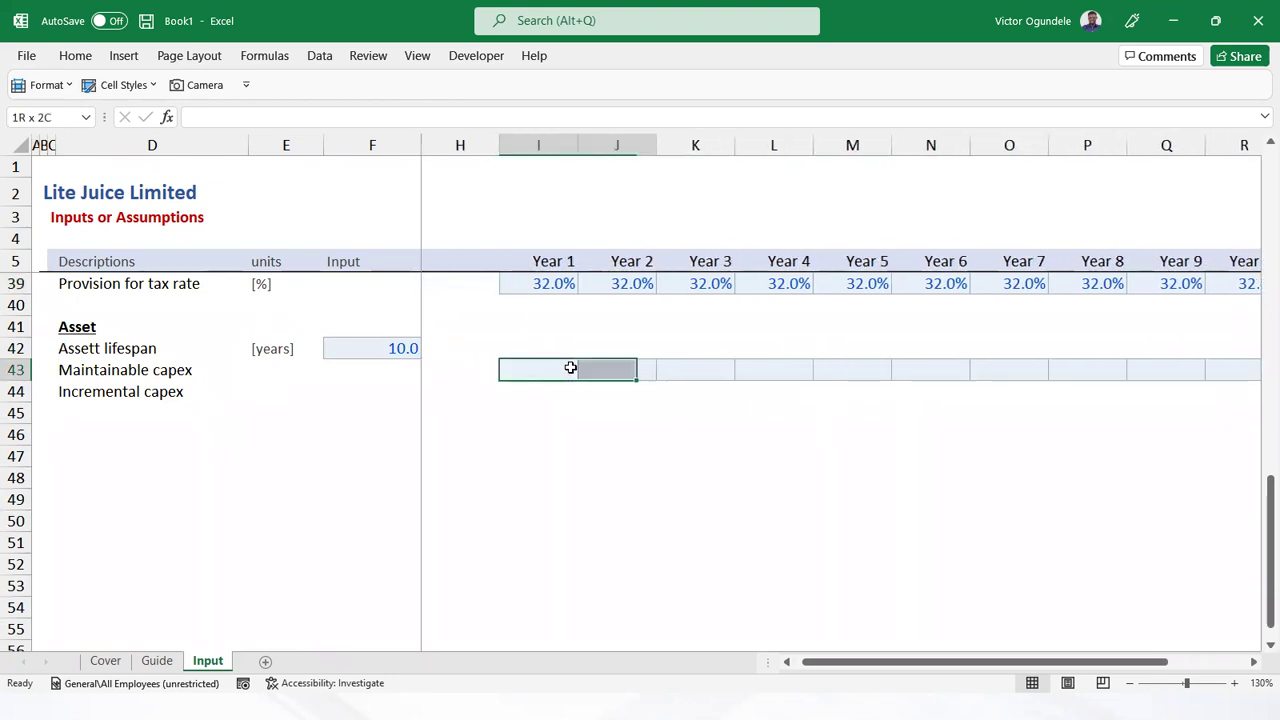
pyautogui.hotkey('shift', 'Right')
pyautogui.hotkey('shift', 'Right')
pyautogui.hotkey('shift', 'Right')
pyautogui.hotkey('shift', 'Right')
pyautogui.hotkey('shift', 'Right')
pyautogui.hotkey('shift', 'Right')
pyautogui.hotkey('shift', 'Right')
pyautogui.hotkey('shift', 'Right')
pyautogui.hotkey('shift', 'Right')
pyautogui.hotkey('shift', 'Left')
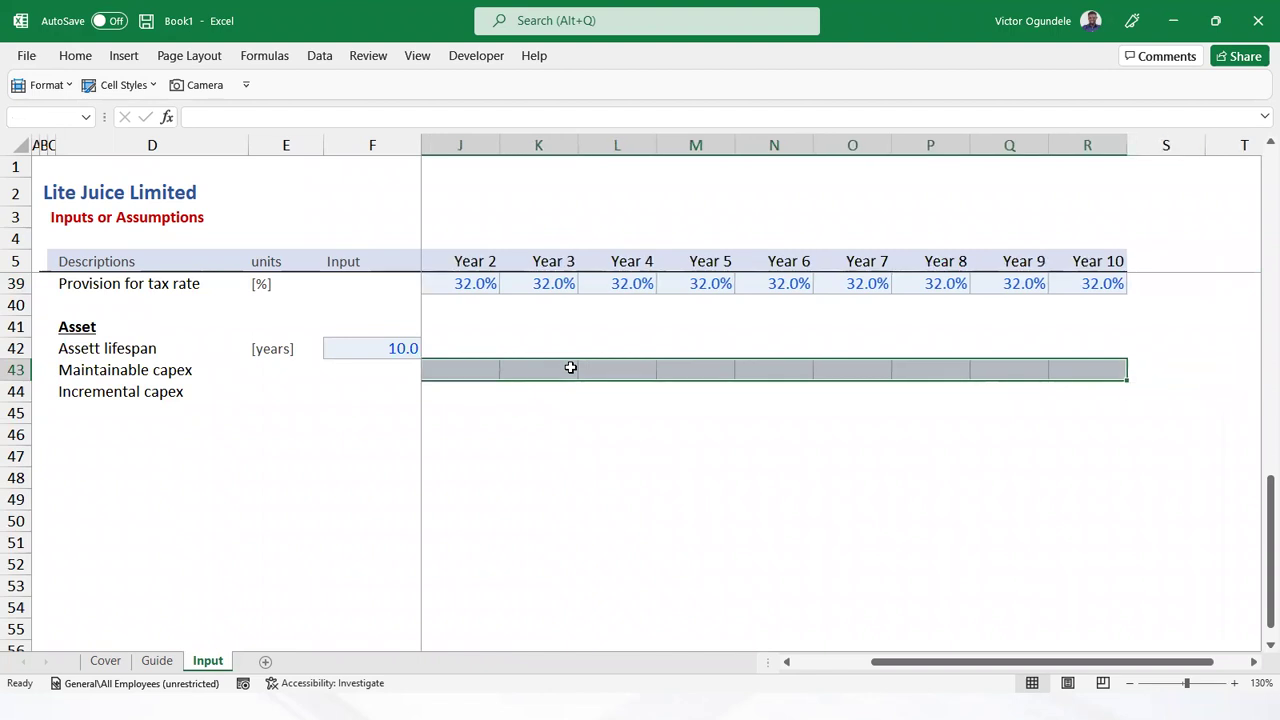
pyautogui.write('1.5')
pyautogui.hotkey('ctrl', 'Return')
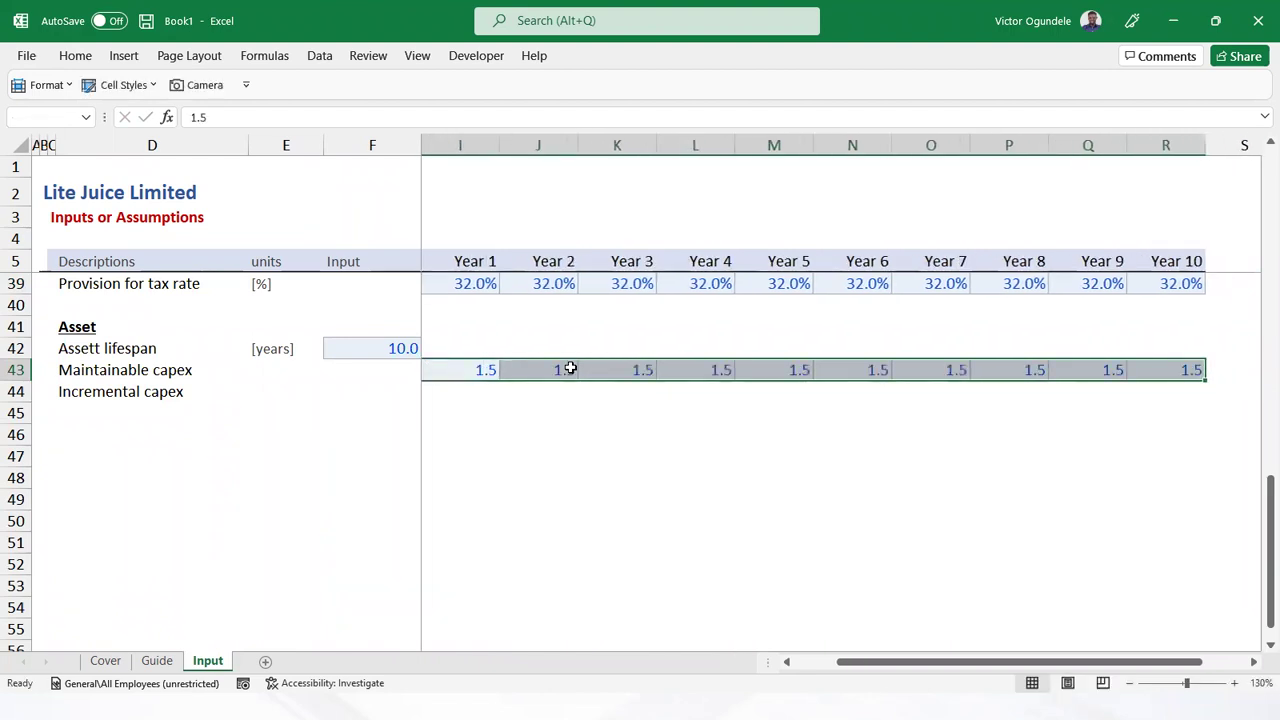
# Check the custom number format code used by the Maintainable capex cells
pyautogui.hotkey('ctrl', '1')
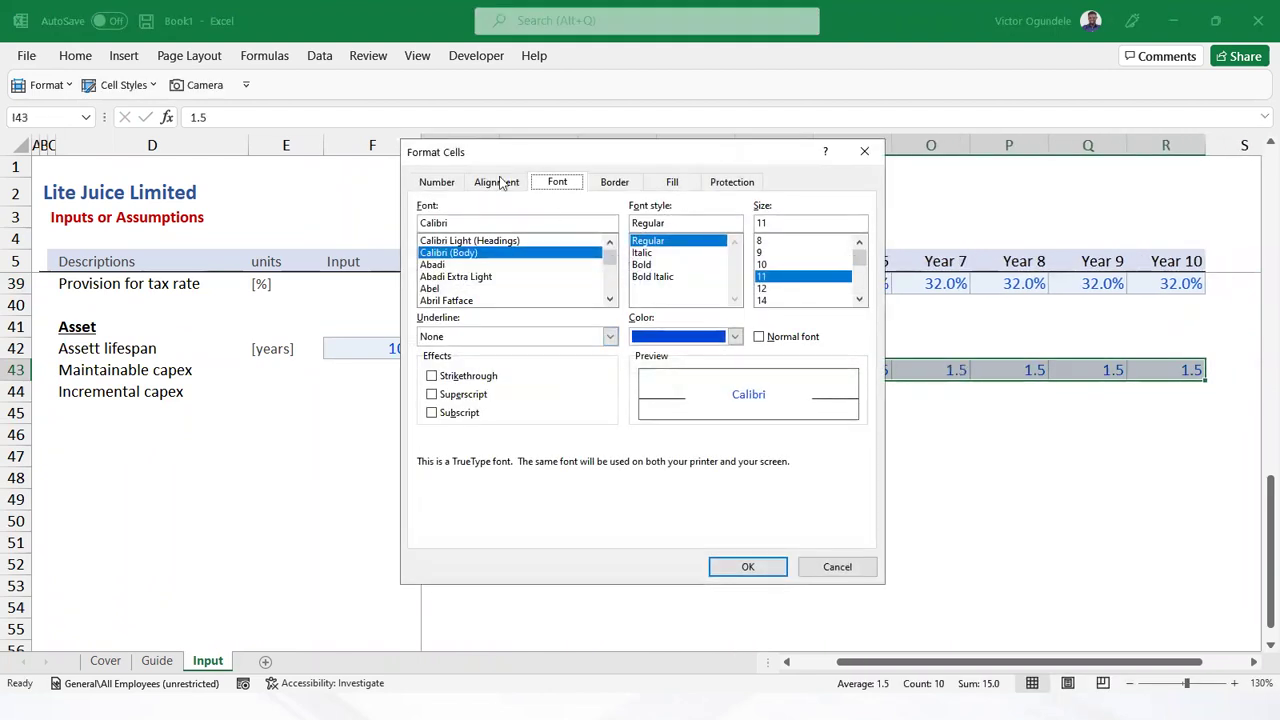
pyautogui.click(436, 182)
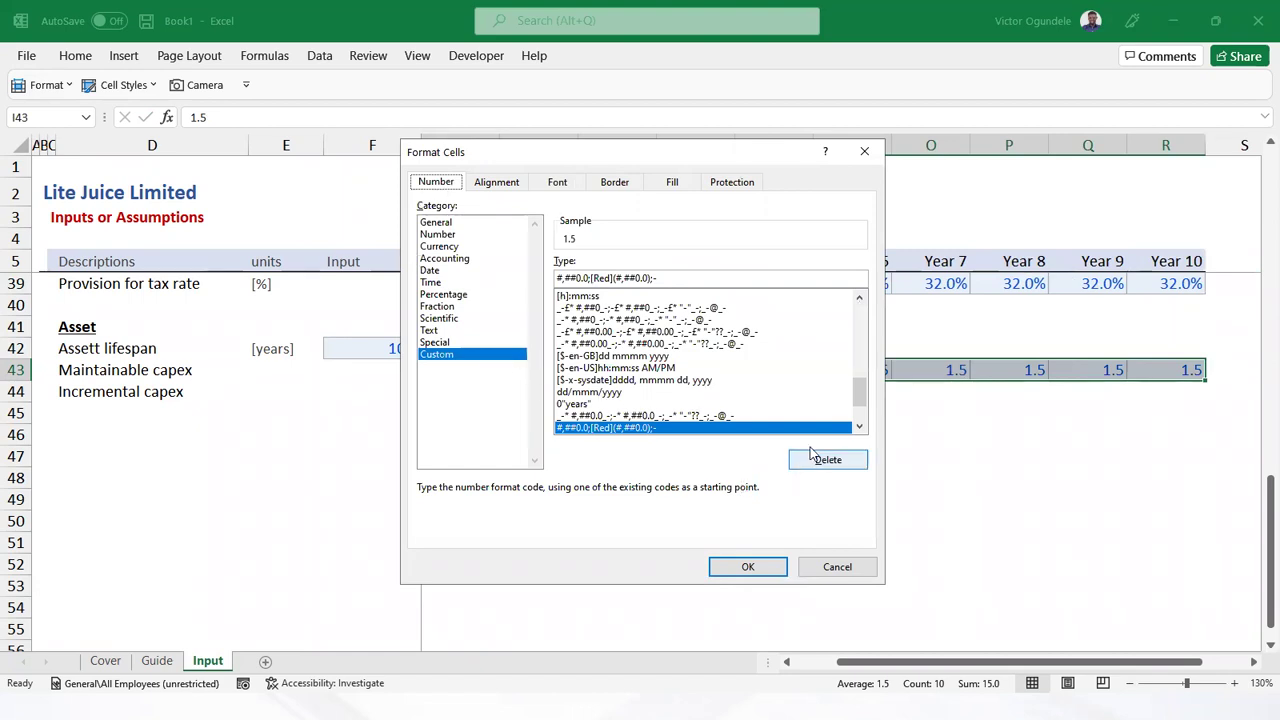
pyautogui.press('Return')
# Start a new cell style that includes only the number format, excluding alignment, font, border, fill and protection
pyautogui.hotkey('alt', '2')
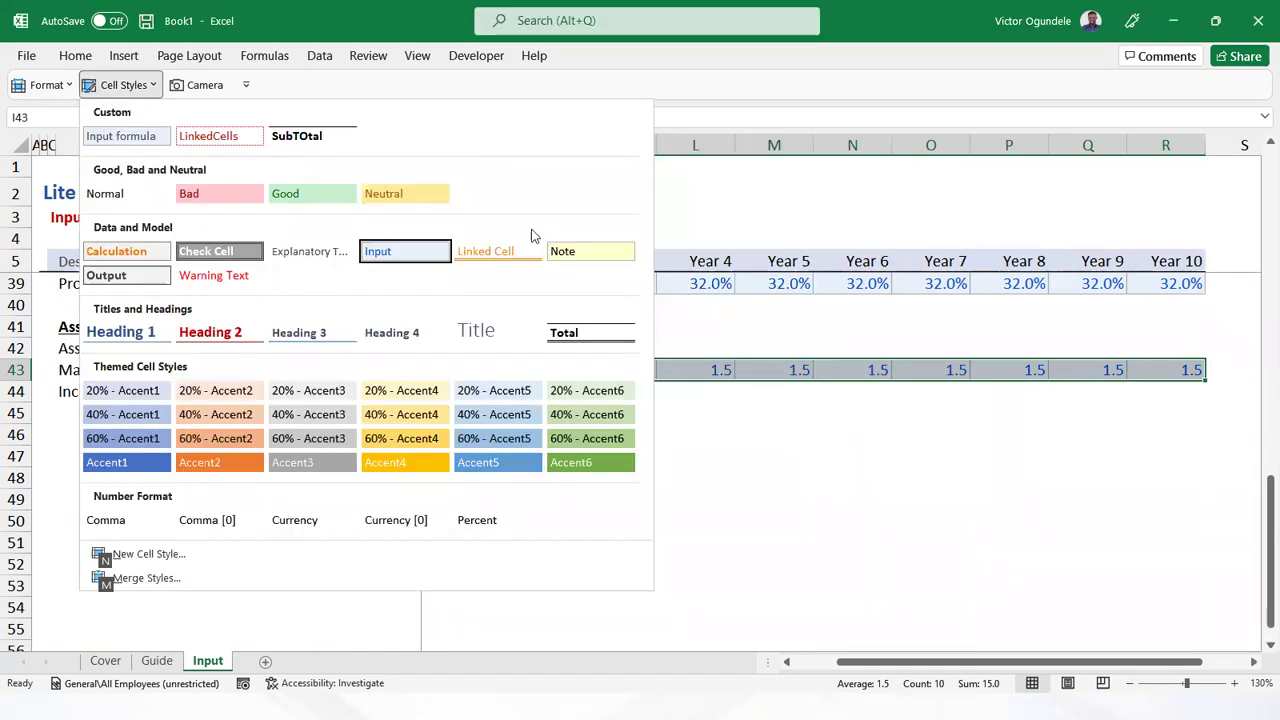
pyautogui.click(145, 554)
pyautogui.click(527, 342)
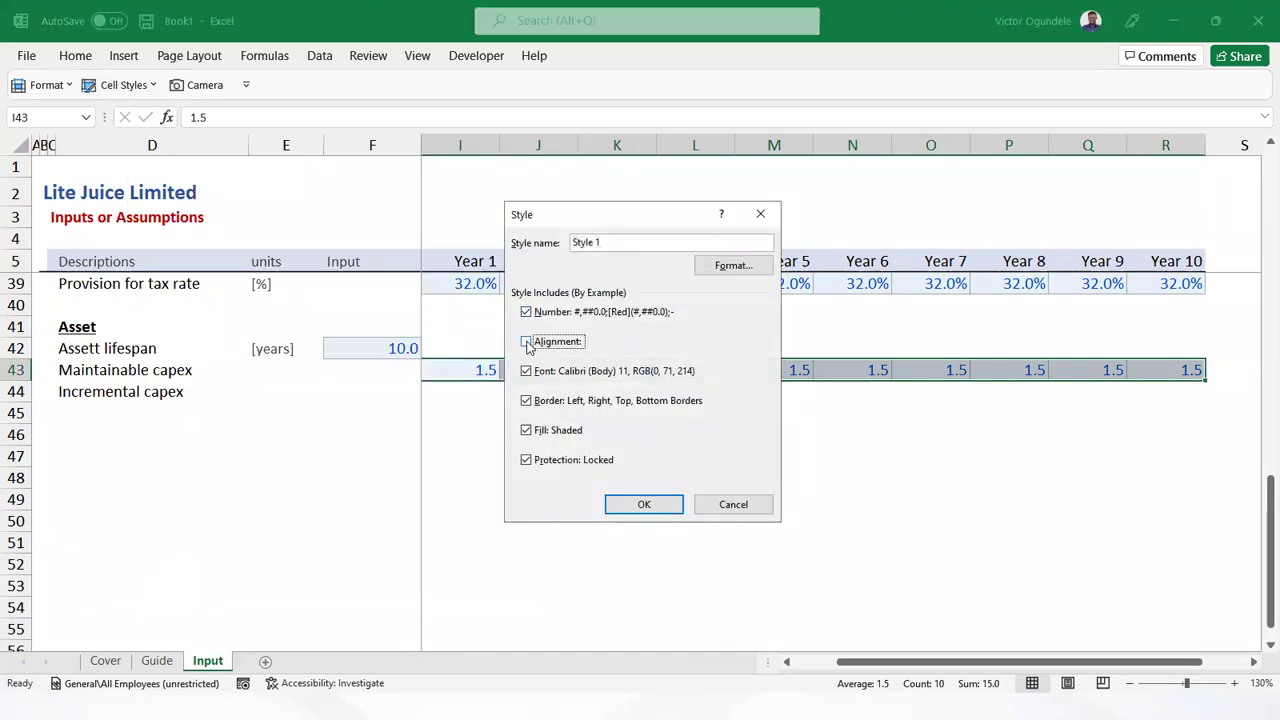
pyautogui.click(526, 371)
pyautogui.click(526, 400)
pyautogui.click(526, 430)
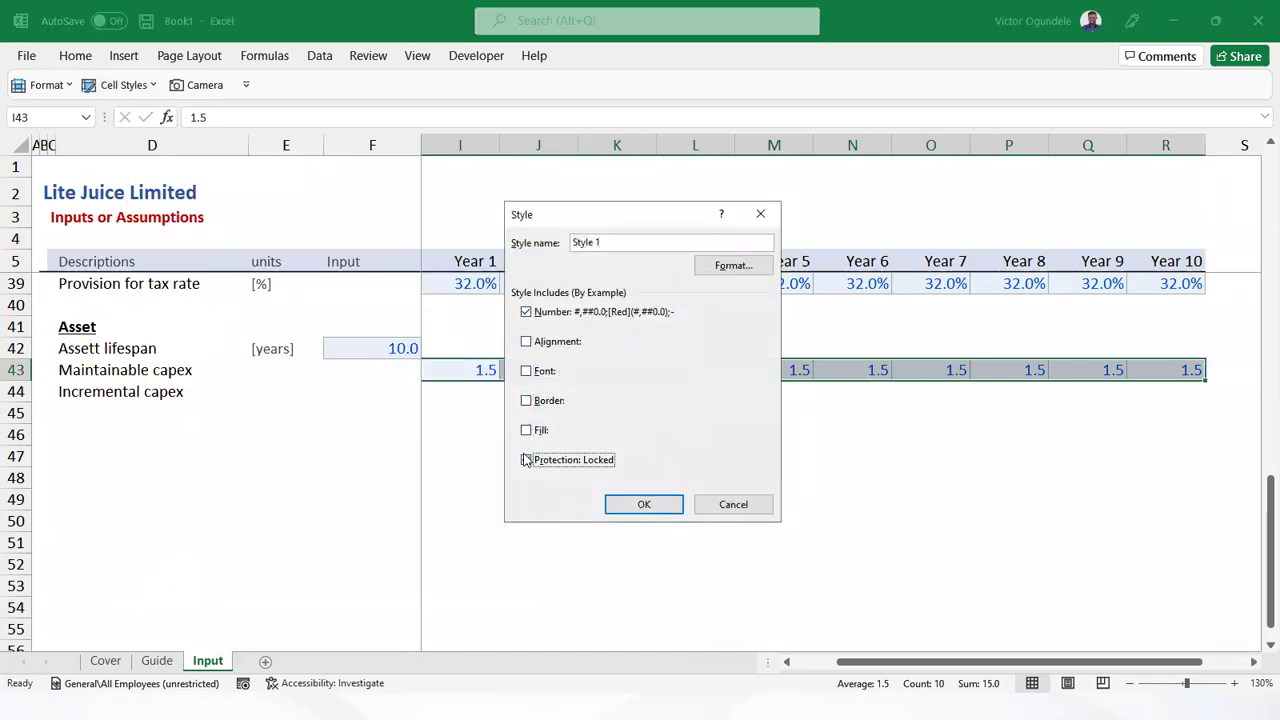
# Set the new style's custom number format to #,##0.00"x";[Red](#,##0.00"x");-
pyautogui.click(725, 264)
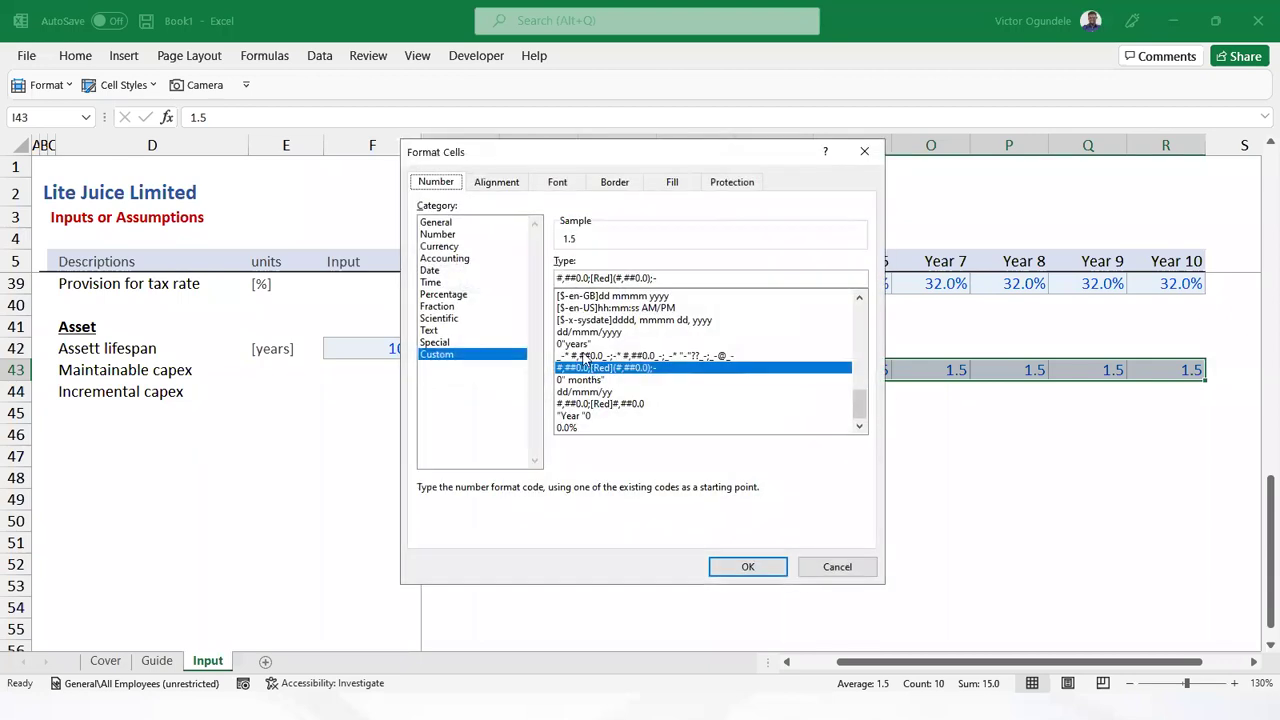
pyautogui.click(587, 278)
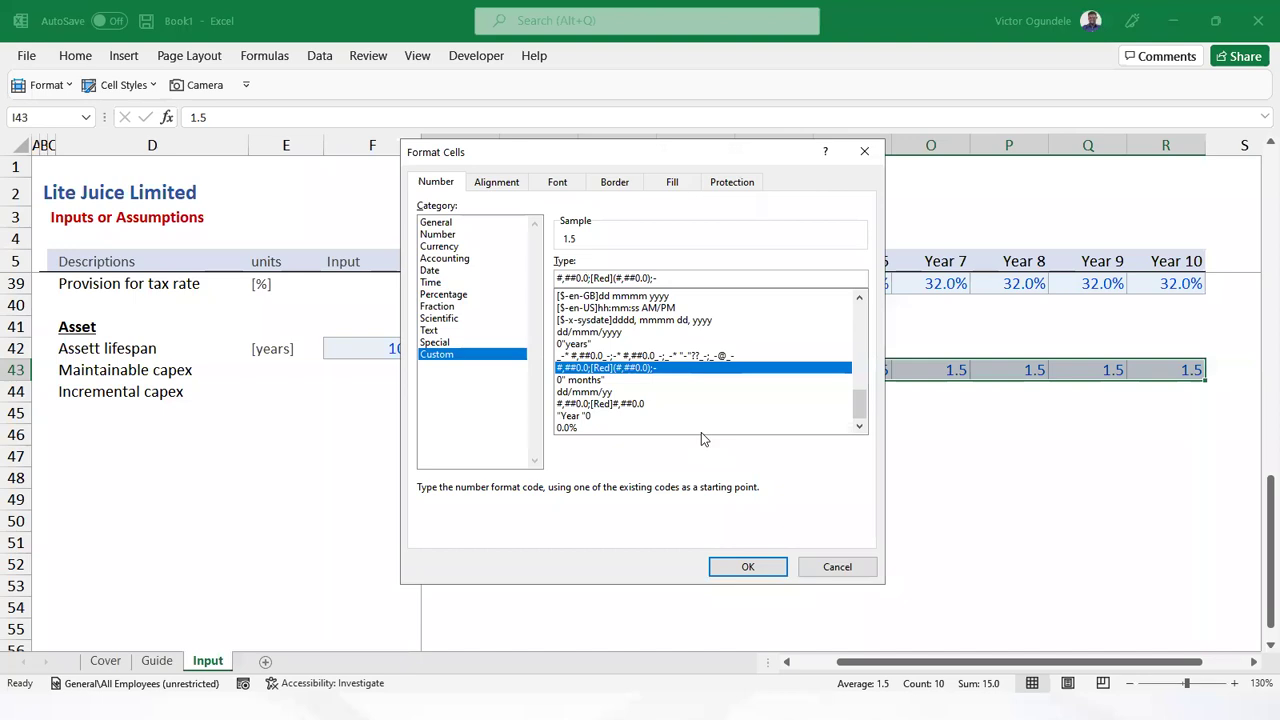
pyautogui.write('"x"')
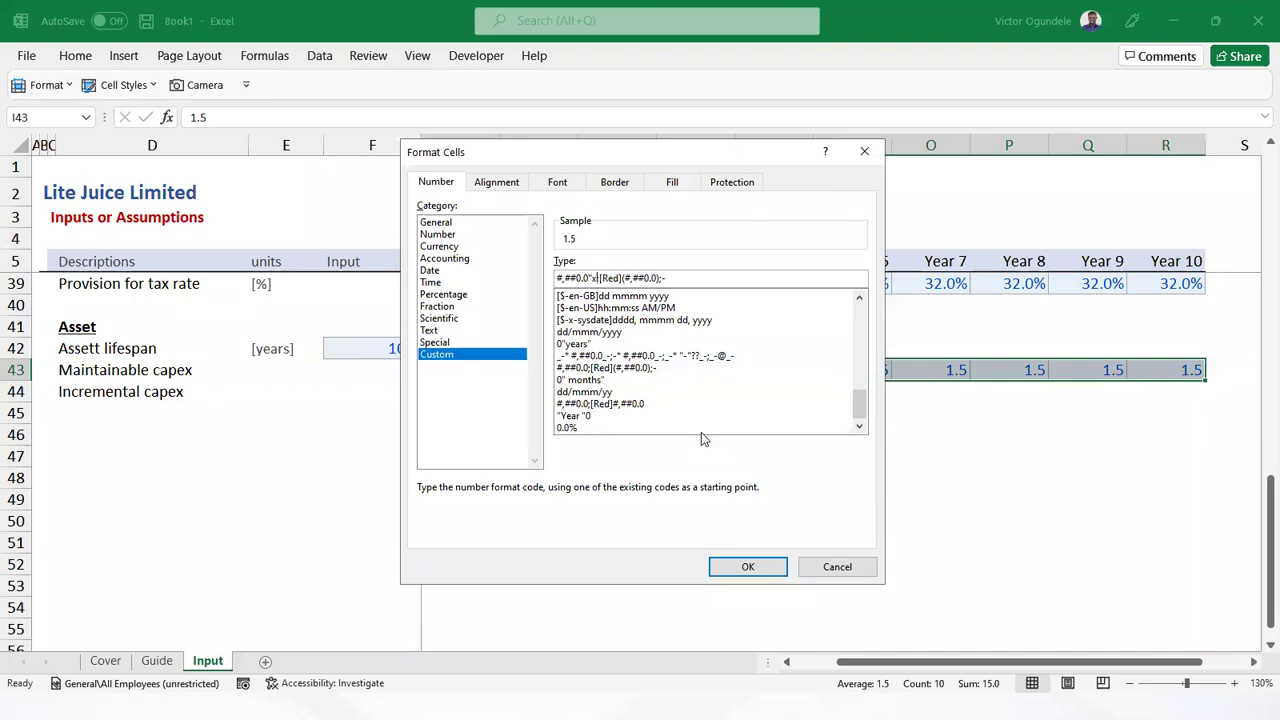
pyautogui.press('BackSpace')
pyautogui.press('Left')
pyautogui.press('Left')
pyautogui.write('0')
pyautogui.press('Right')
pyautogui.press('Right')
pyautogui.press('Right')
pyautogui.press('Right')
pyautogui.press('Right')
pyautogui.press('Right')
pyautogui.press('Right')
pyautogui.press('Right')
pyautogui.press('Right')
pyautogui.write('0')
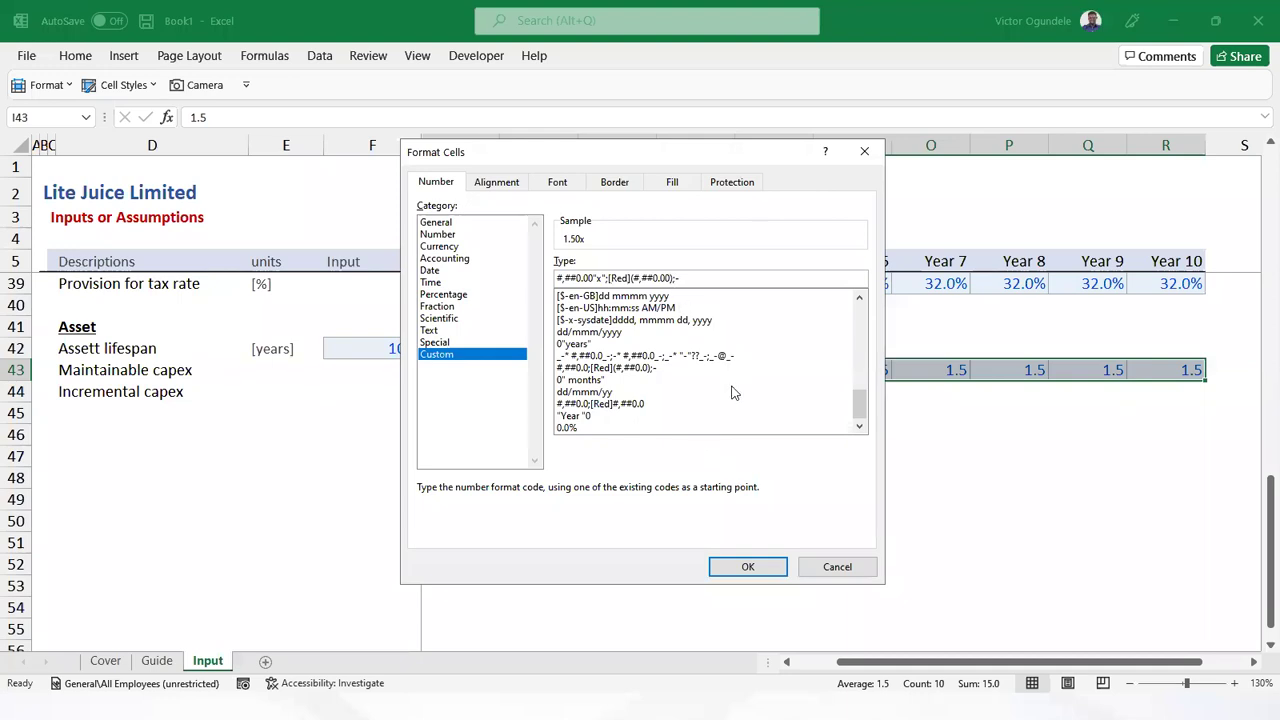
pyautogui.write('"x"')
pyautogui.click(748, 566)
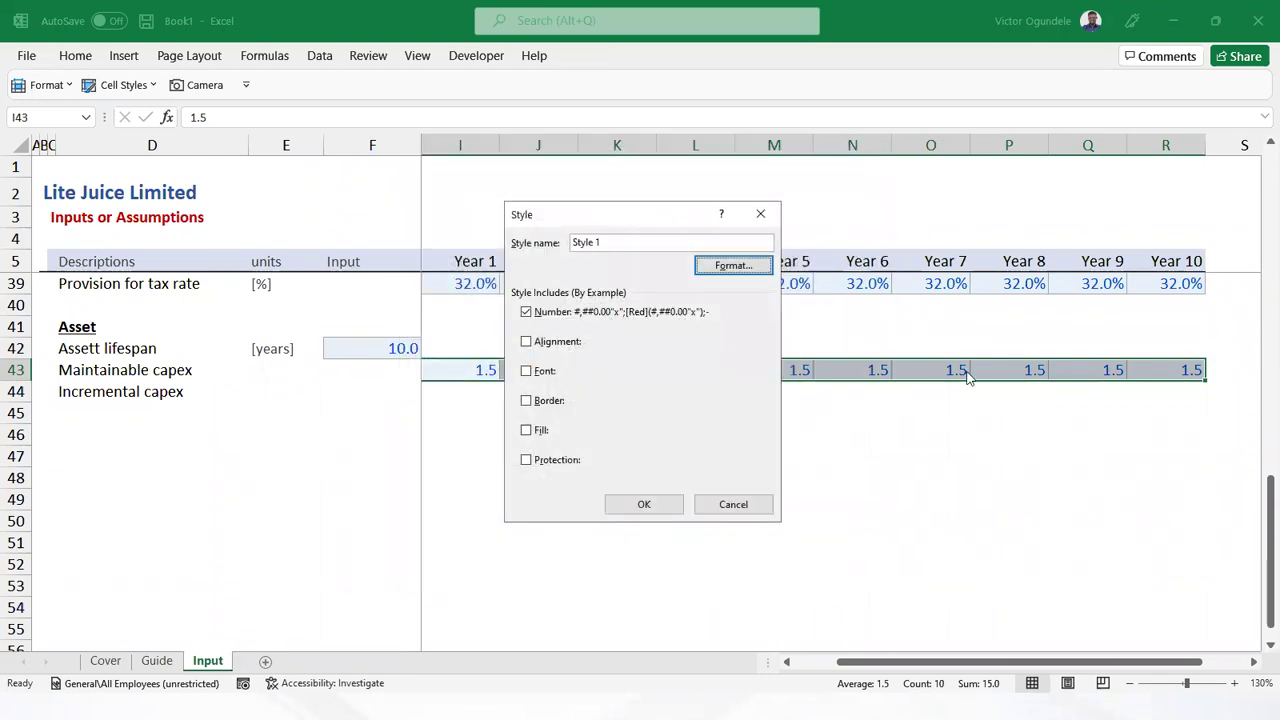
# Save the new cell style as Multiple and apply it to the Maintainable capex cells (I43:R43)
pyautogui.click(607, 242)
pyautogui.press('BackSpace')
pyautogui.press('BackSpace')
pyautogui.press('BackSpace')
pyautogui.press('BackSpace')
pyautogui.press('BackSpace')
pyautogui.press('BackSpace')
pyautogui.press('BackSpace')
pyautogui.write('Multiple cells')
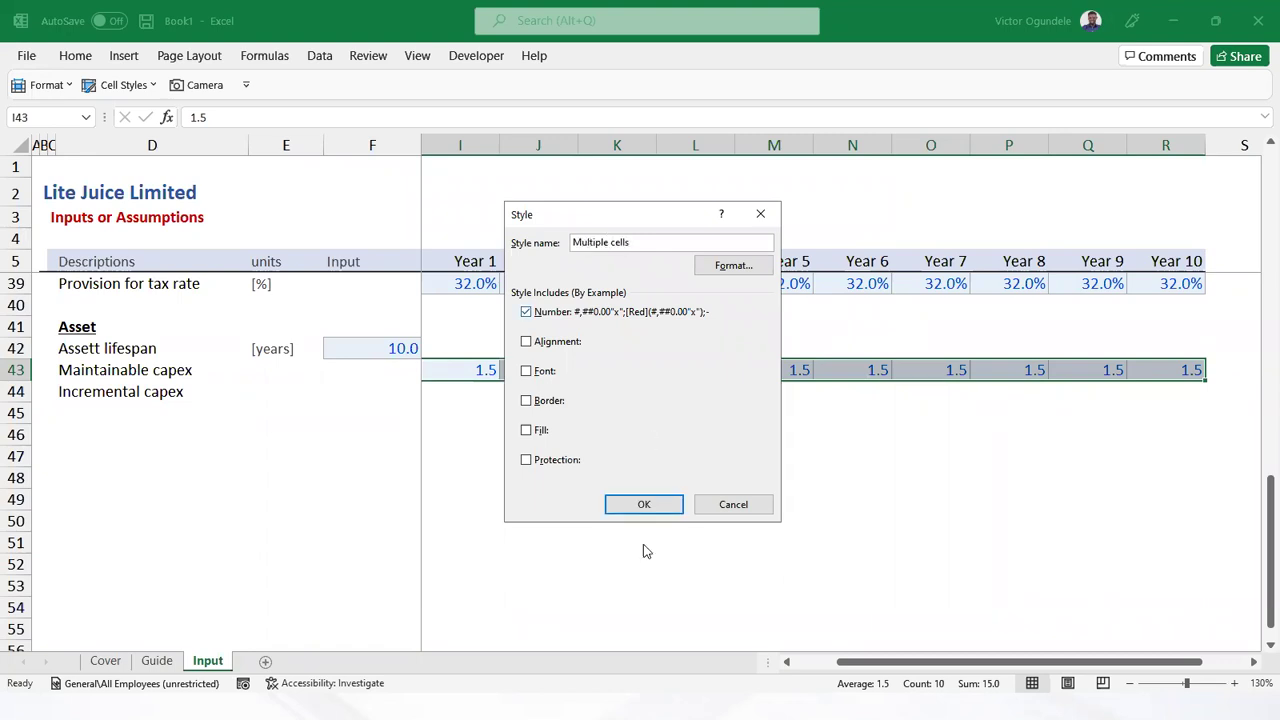
pyautogui.press('BackSpace')
pyautogui.press('BackSpace')
pyautogui.press('BackSpace')
pyautogui.press('BackSpace')
pyautogui.press('BackSpace')
pyautogui.press('BackSpace')
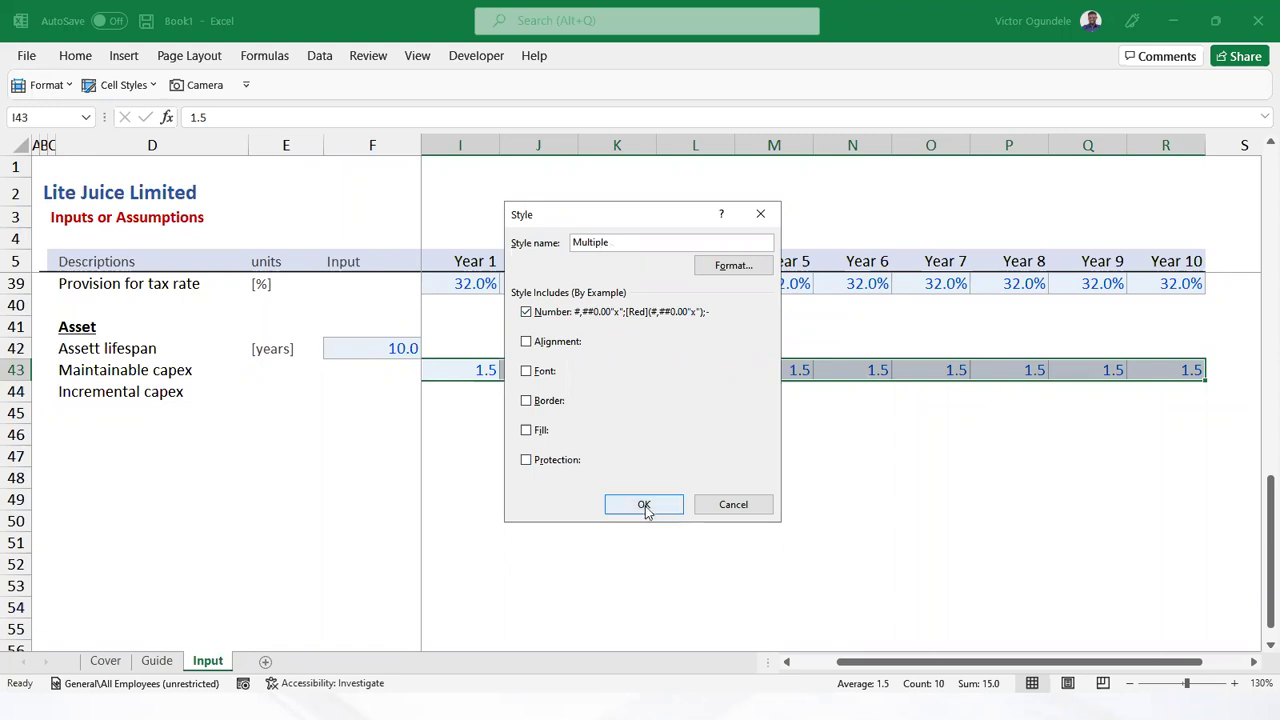
pyautogui.click(644, 505)
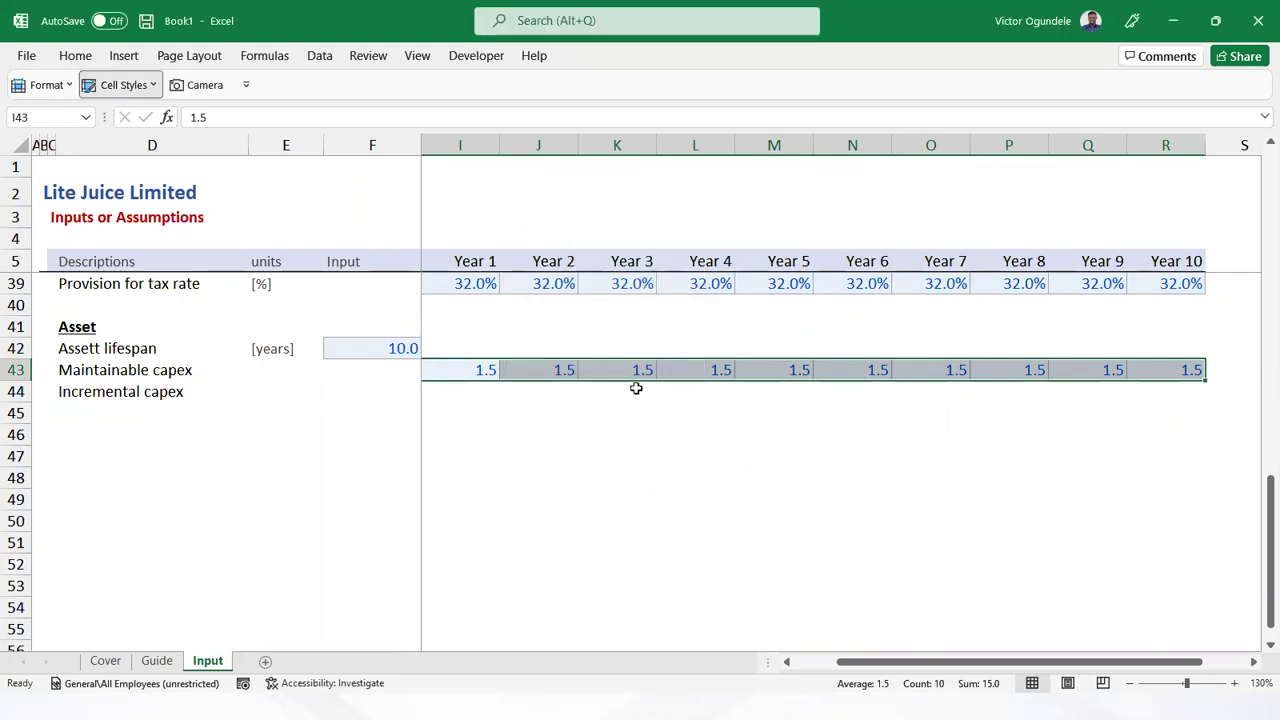
pyautogui.hotkey('alt', '2')
pyautogui.click(292, 134)
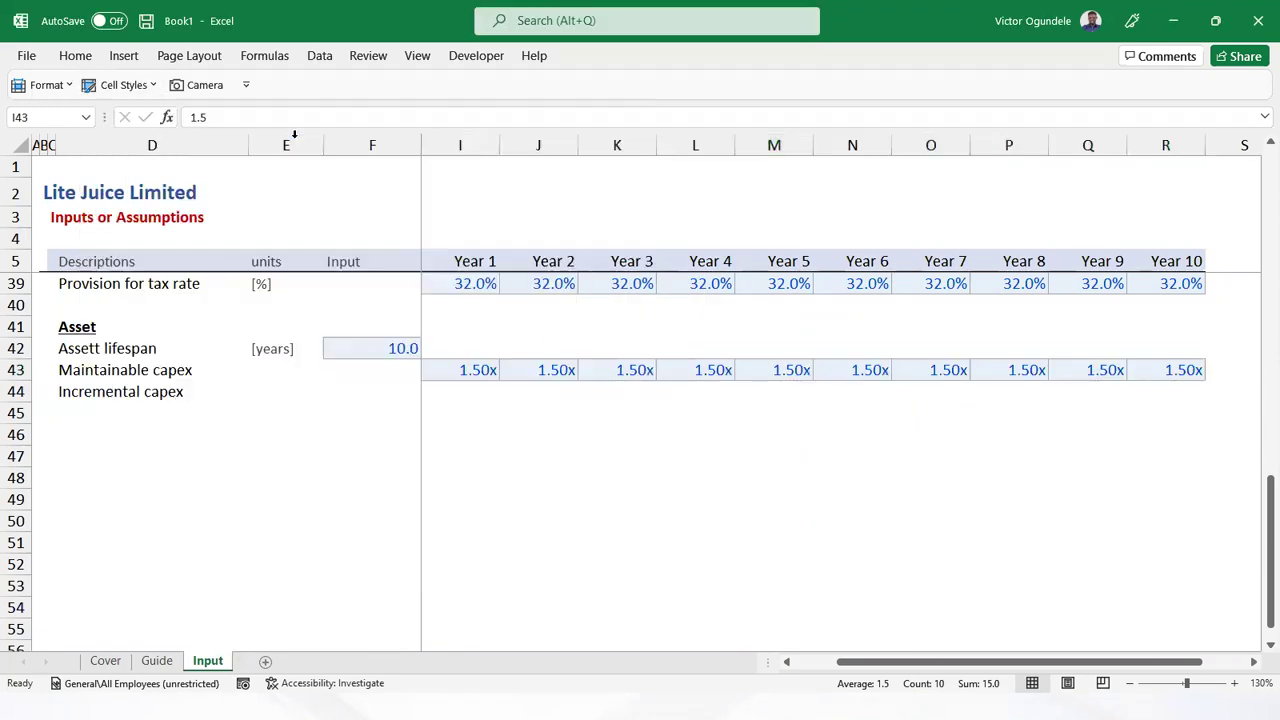
pyautogui.hotkey('ctrl', 'Left')
pyautogui.hotkey('ctrl', 'Right')
pyautogui.press('Right')
pyautogui.press('Right')
pyautogui.press('Left')
pyautogui.press('Left')
pyautogui.press('Left')
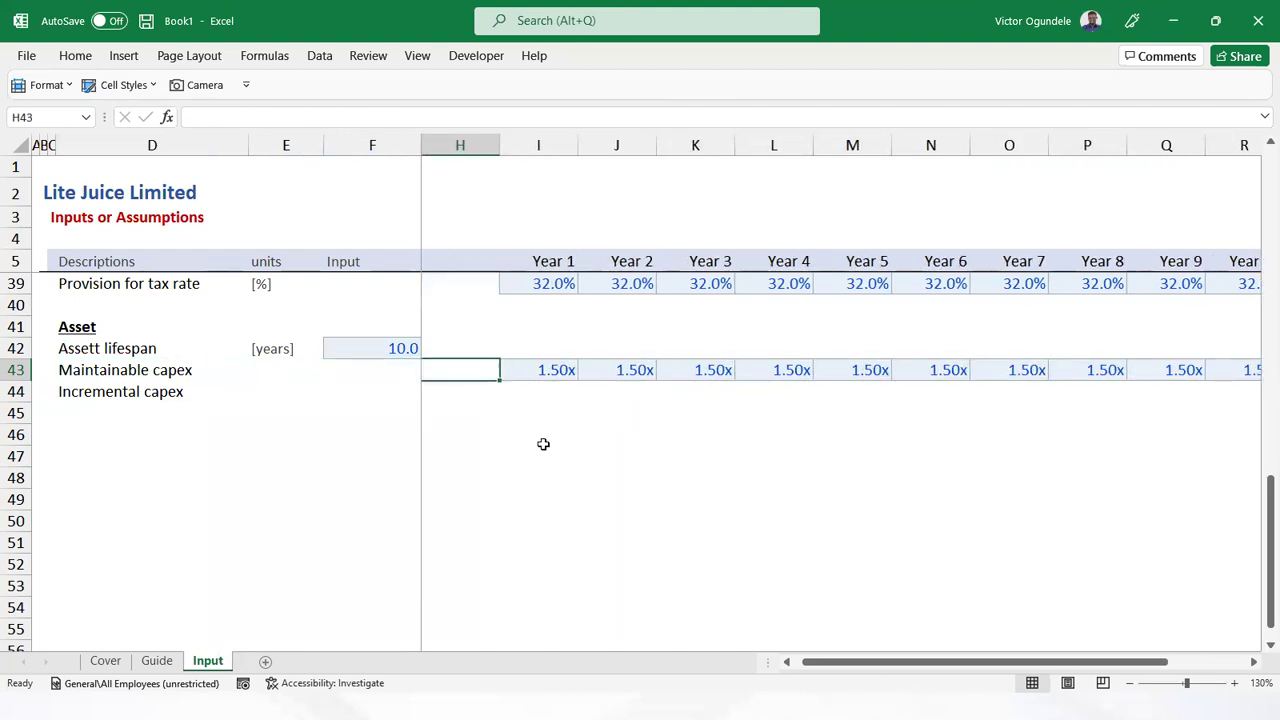
pyautogui.keyDown('ctrl'); pyautogui.scroll(-2, 543, 444); pyautogui.keyUp('ctrl')
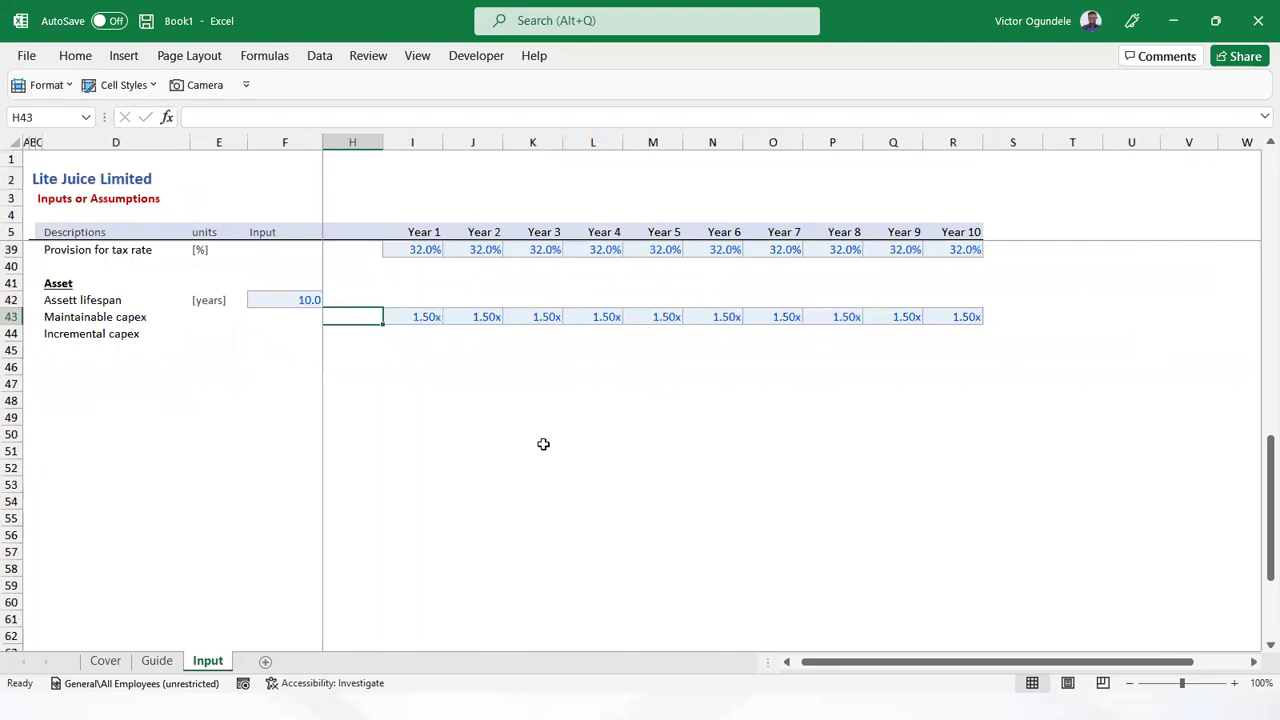
pyautogui.keyDown('ctrl'); pyautogui.scroll(1, 543, 444); pyautogui.keyUp('ctrl')
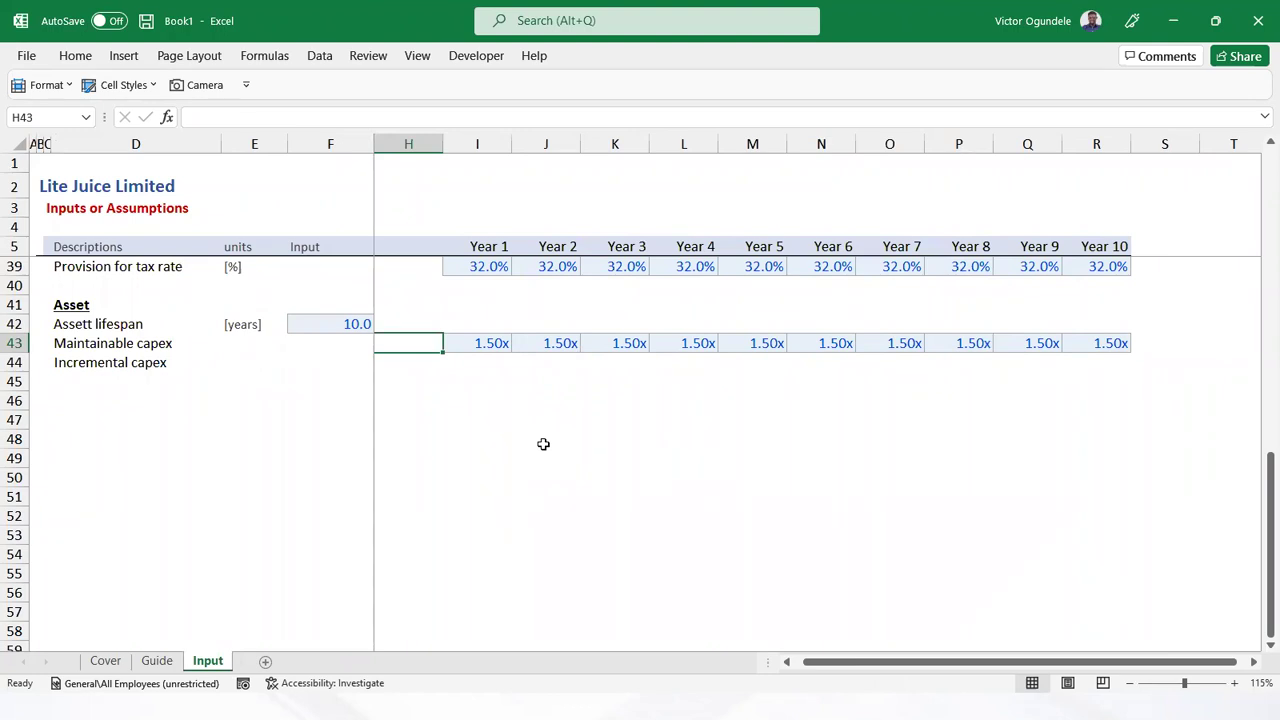
pyautogui.press('Right')
pyautogui.hotkey('ctrl', 'shift', 'Right')
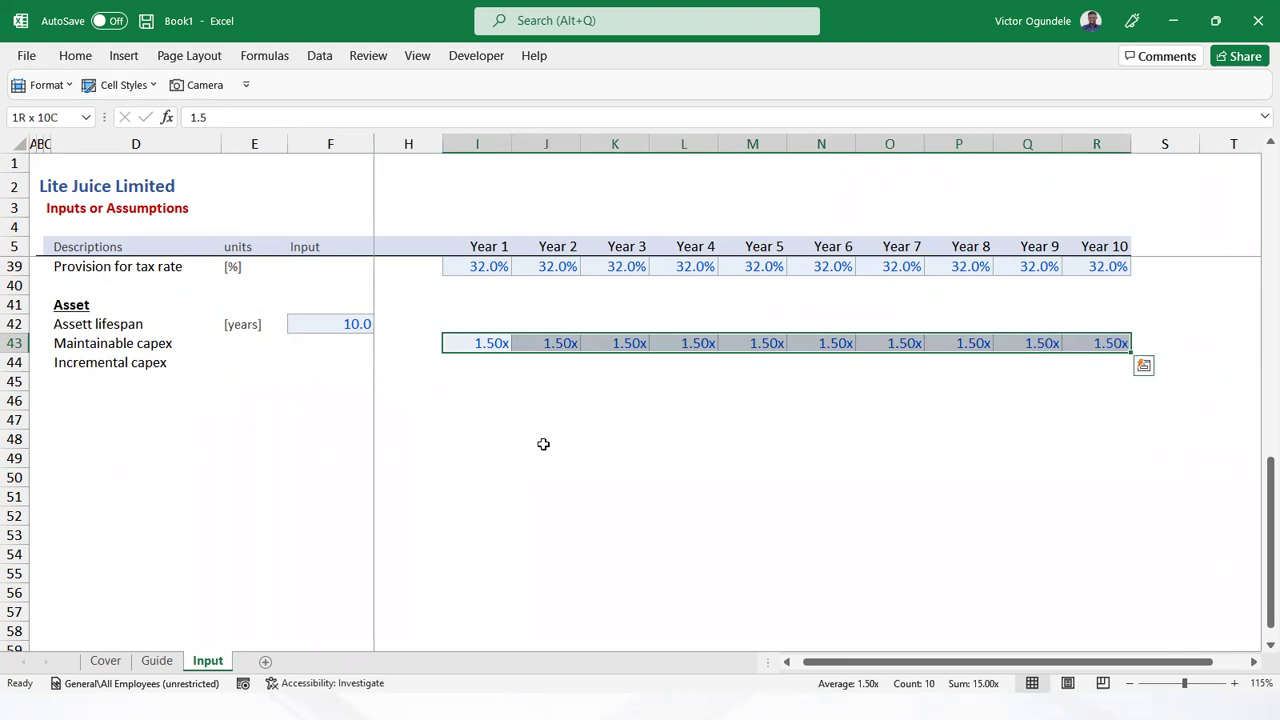
pyautogui.press('Left')
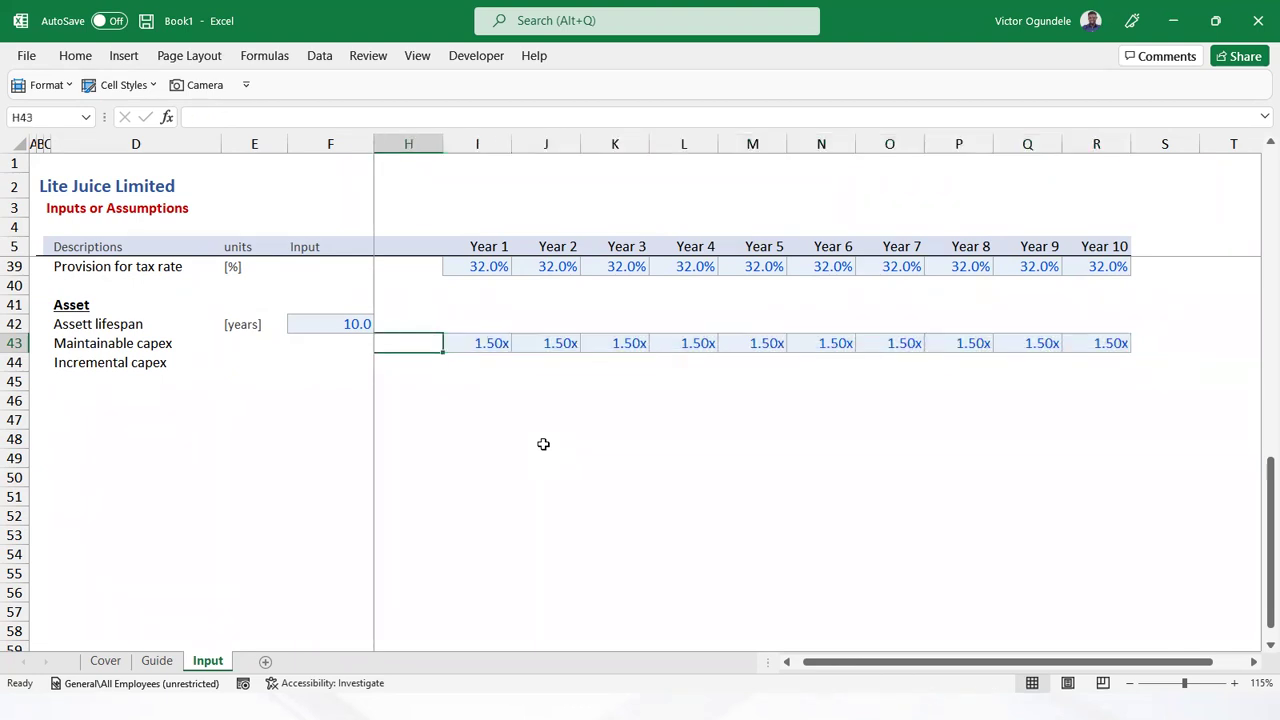
pyautogui.press('Left')
pyautogui.press('Left')
pyautogui.press('Left')
pyautogui.press('Down')
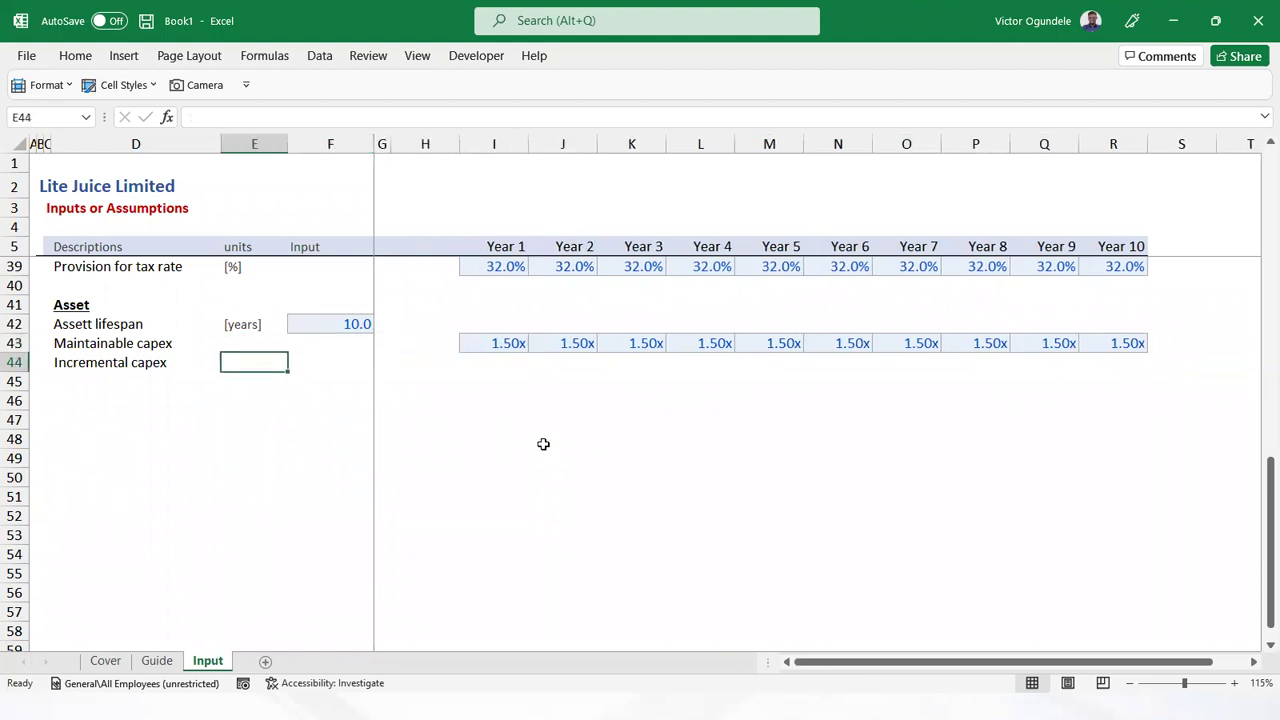
# Name the Model Currency input cell (F8) on the Guide sheet ModelCurrency
pyautogui.hotkey('ctrl', 'pageup')
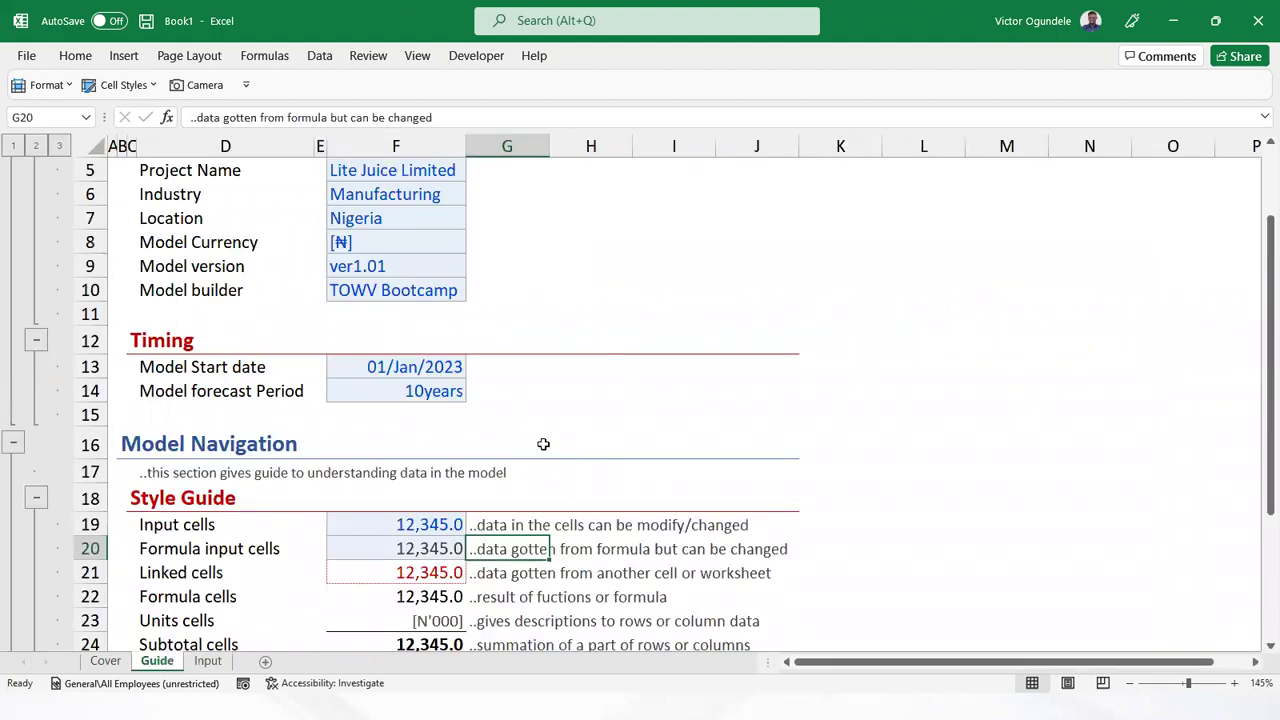
pyautogui.click(395, 235)
pyautogui.click(49, 116)
pyautogui.write('c')
pyautogui.press('BackSpace')
pyautogui.write('ModelCurr')
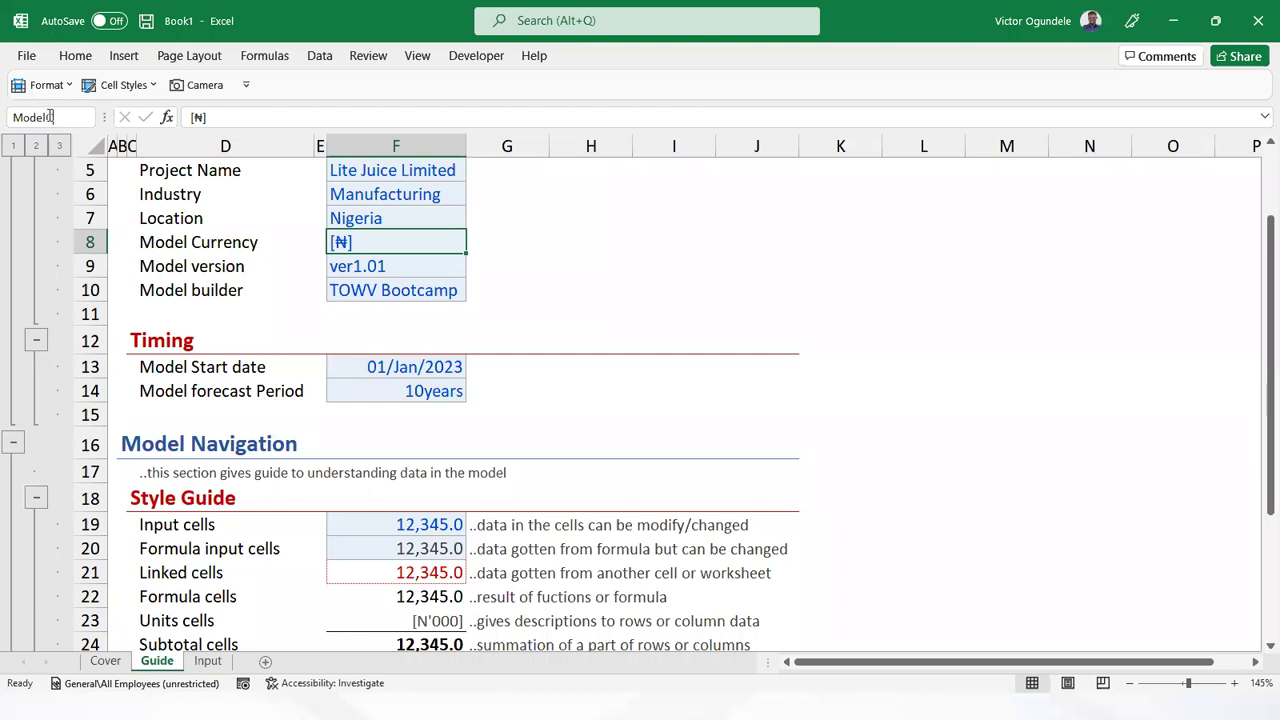
pyautogui.write('ency')
pyautogui.press('Return')
# On the Input sheet, enter =ModelCurrency as the Incremental capex unit in E44
pyautogui.hotkey('ctrl', 'pagedown')
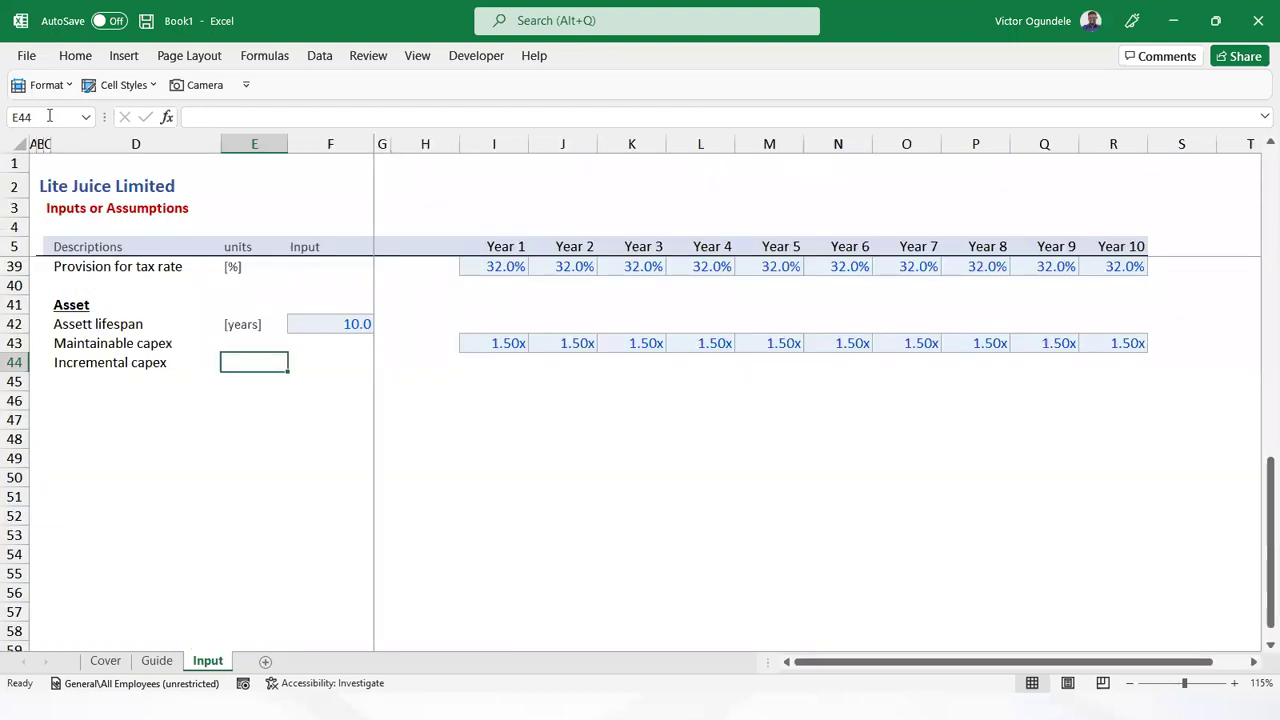
pyautogui.write('=c')
pyautogui.press('BackSpace')
pyautogui.write('modelc')
pyautogui.press('Tab')
pyautogui.hotkey('ctrl', 'Return')
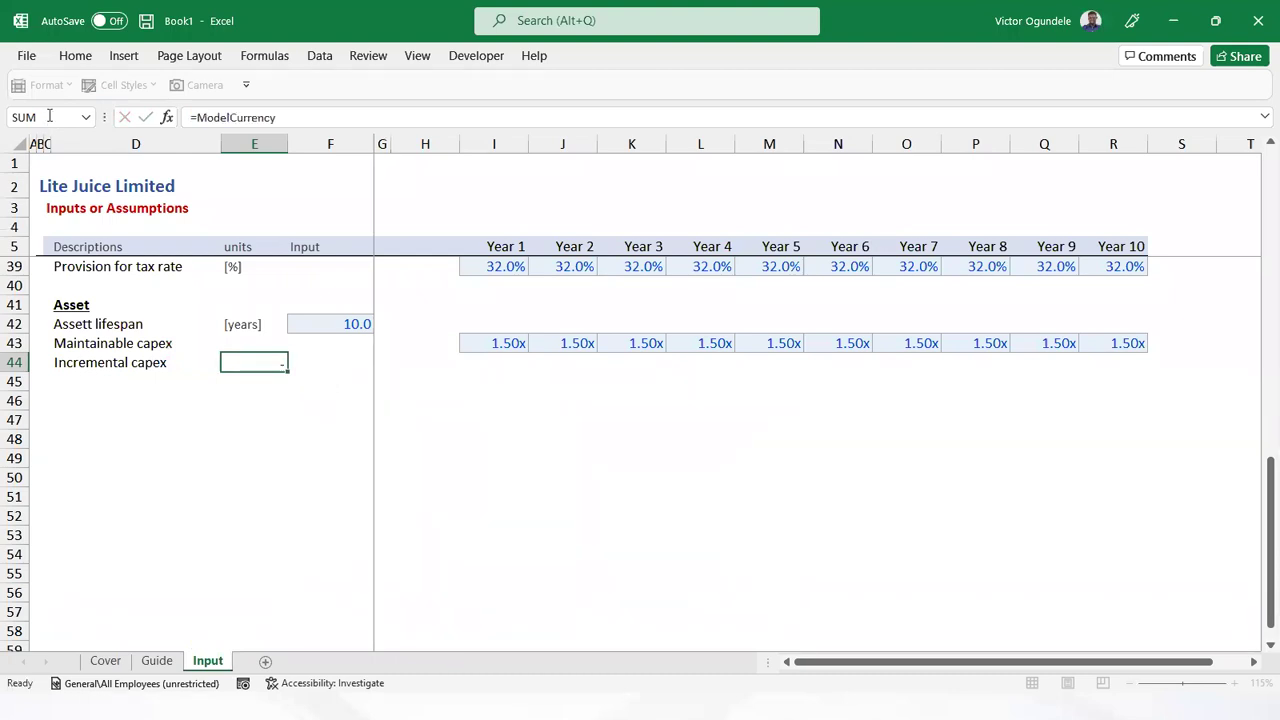
# Apply the Input cell style to the Incremental capex row from Year 1 to Year 10 (I44:R44)
pyautogui.press('Right')
pyautogui.press('Right')
pyautogui.press('Right')
pyautogui.press('Right')
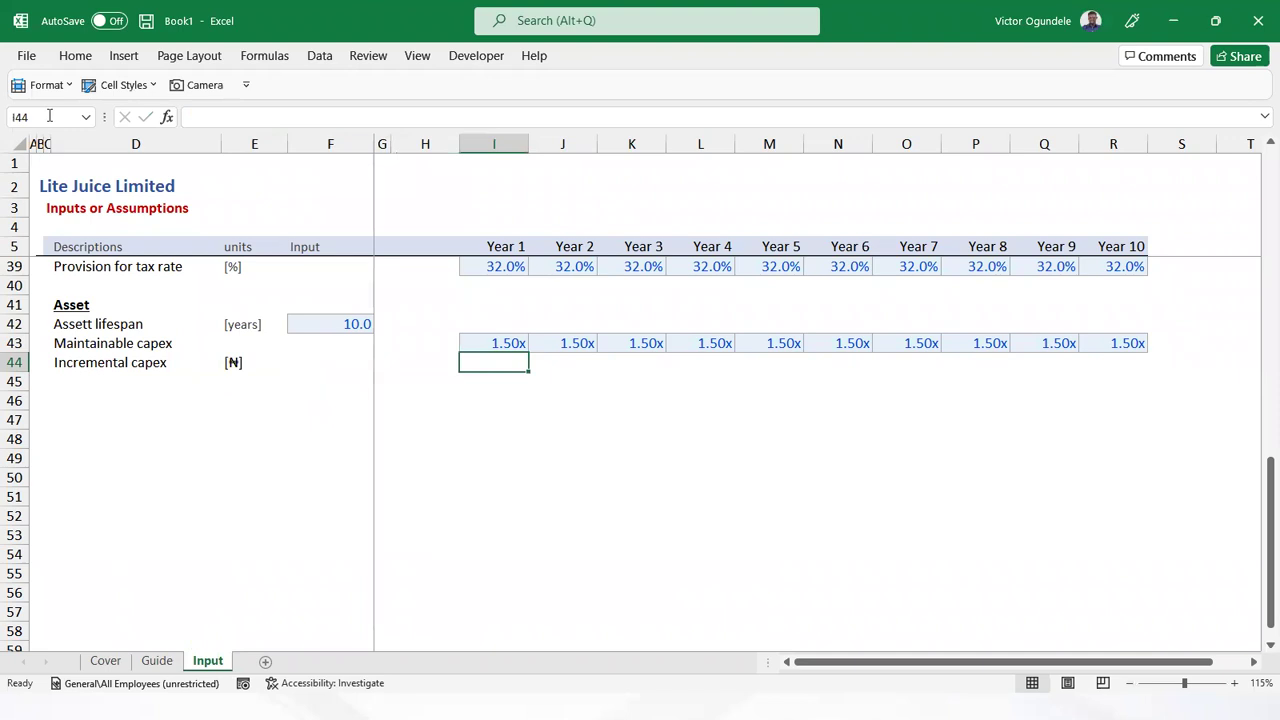
pyautogui.hotkey('shift', 'Right')
pyautogui.hotkey('shift', 'Right')
pyautogui.hotkey('shift', 'Right')
pyautogui.hotkey('shift', 'Right')
pyautogui.hotkey('shift', 'Right')
pyautogui.hotkey('shift', 'Right')
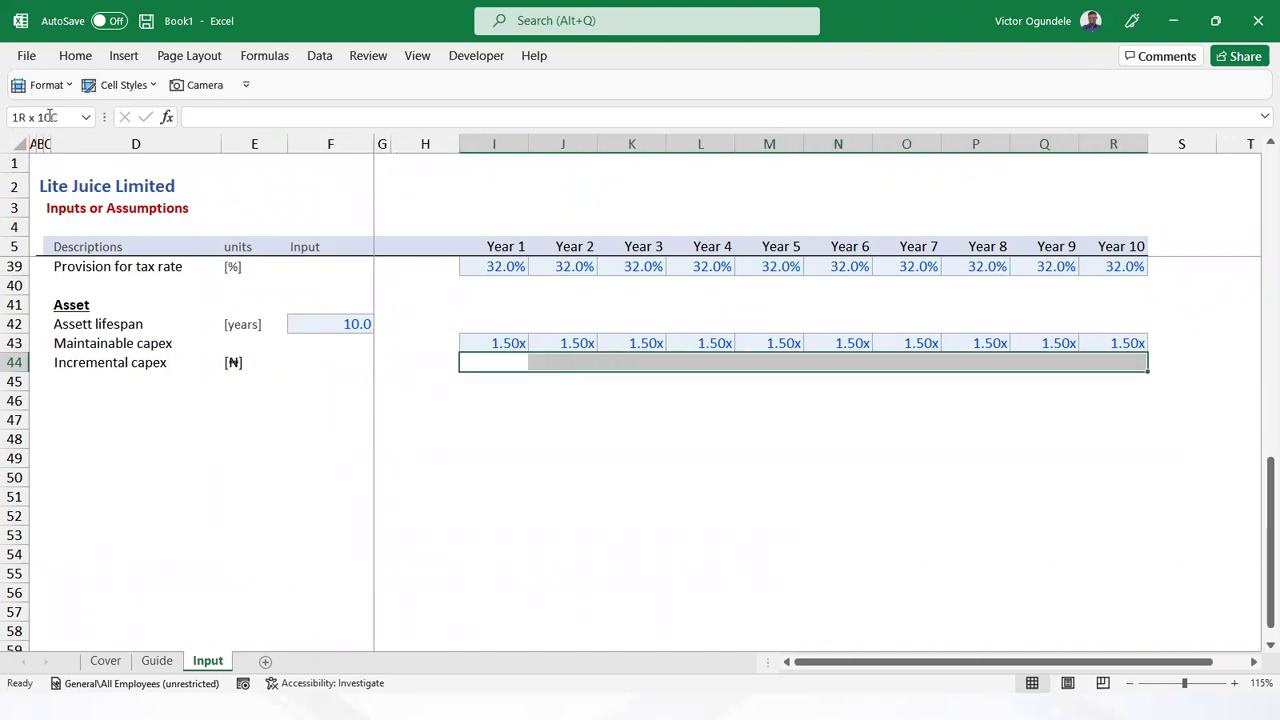
pyautogui.click(118, 84)
pyautogui.click(390, 253)
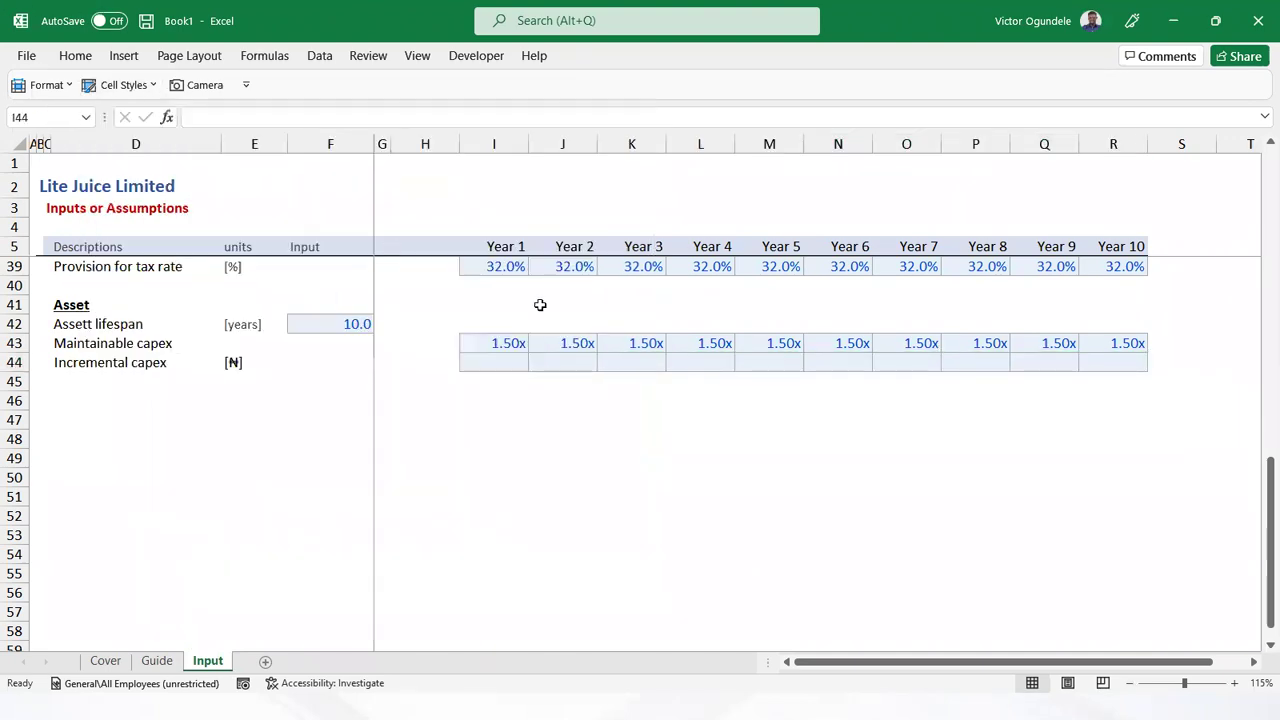
# Try an Incremental capex amount of 5000000 in Year 5 (M44), and undo the entry
pyautogui.click(692, 361)
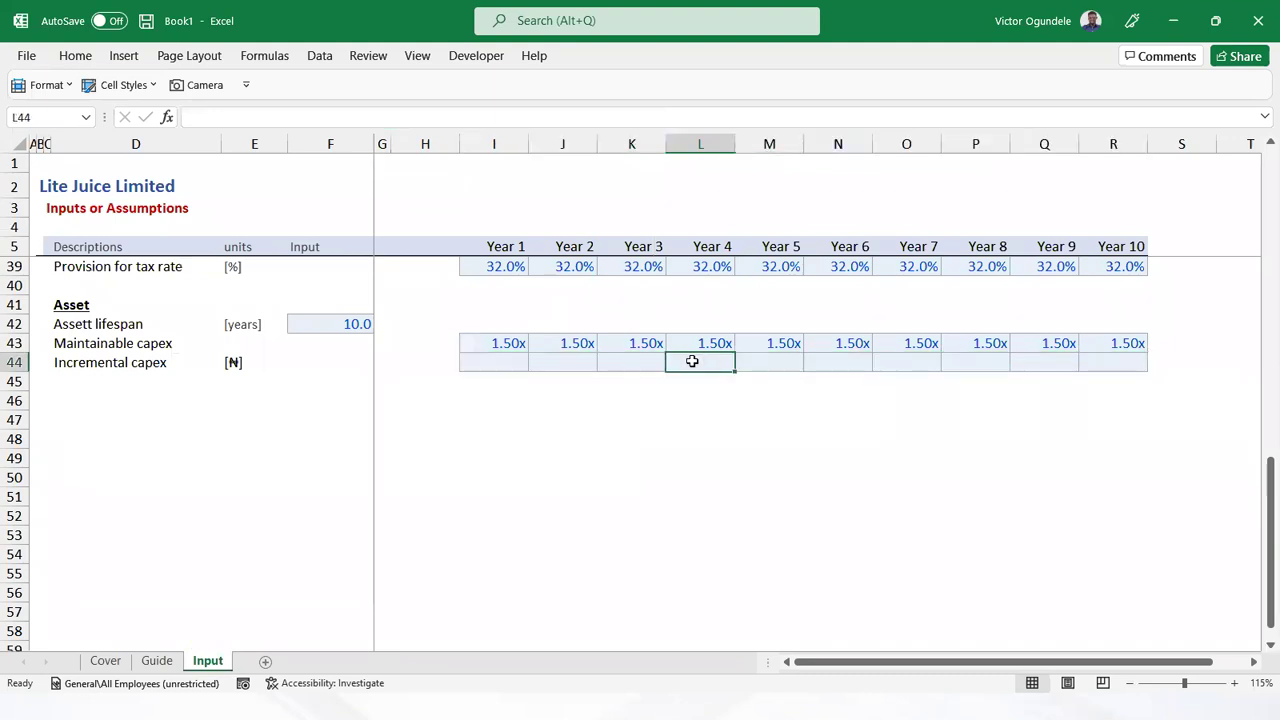
pyautogui.click(747, 361)
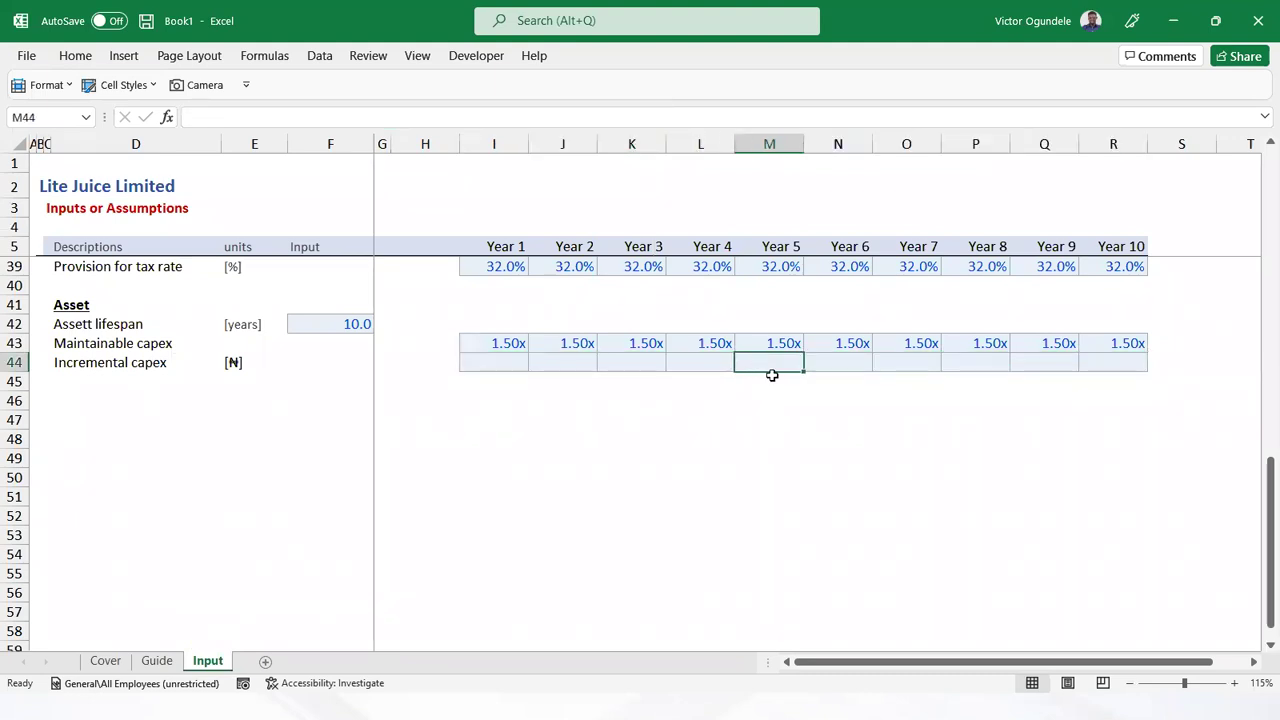
pyautogui.write('5000000')
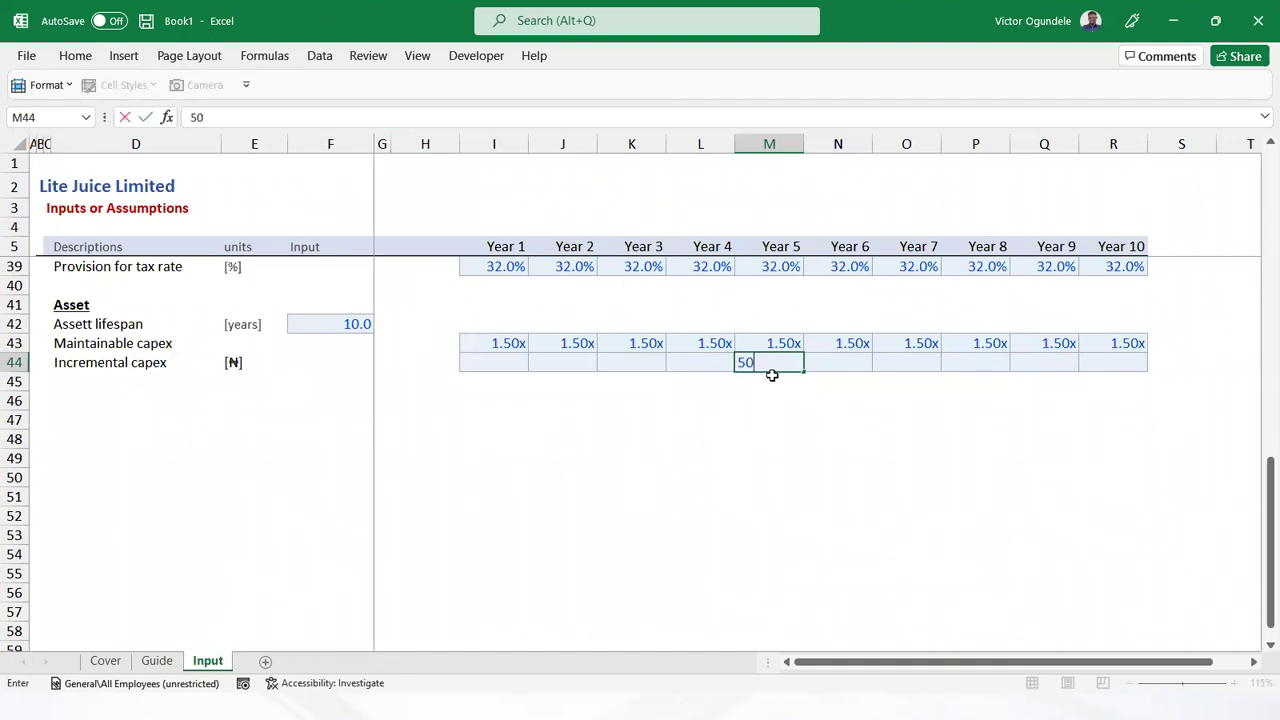
pyautogui.hotkey('ctrl', 'Return')
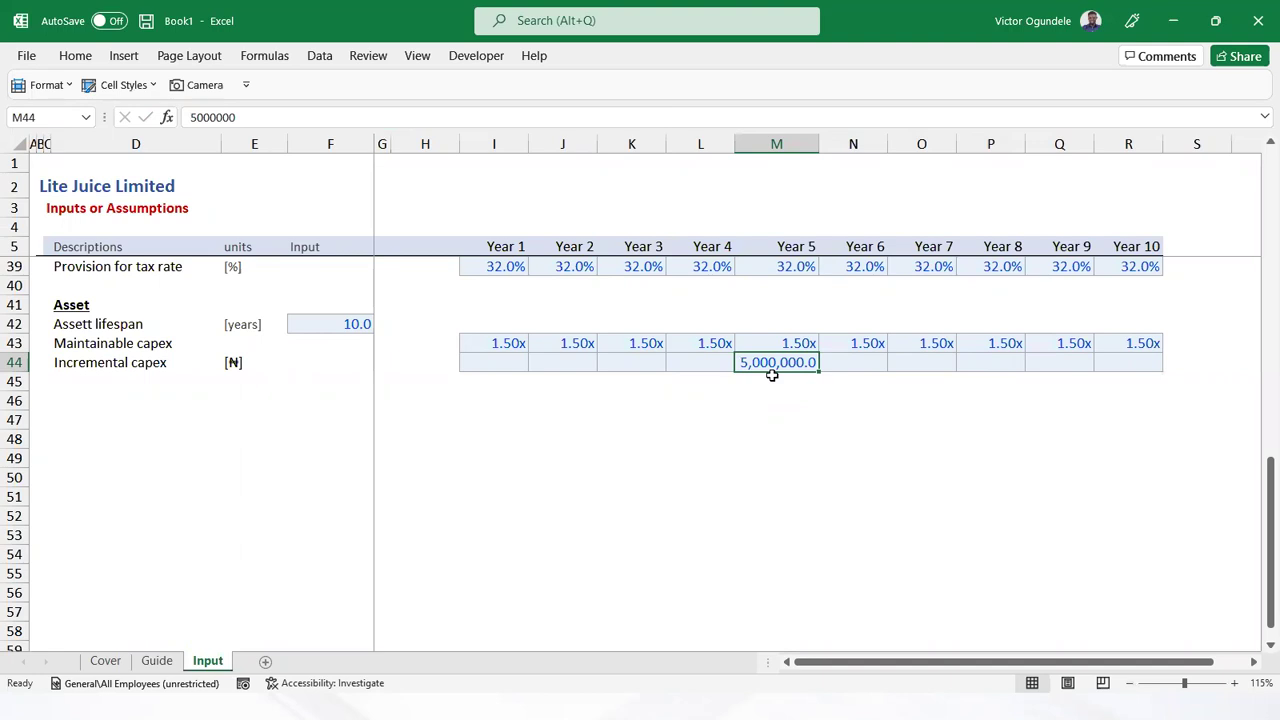
pyautogui.hotkey('ctrl', 'z')
# Review the Input sheet's assumptions from the Asset section back up to General Assumptions
pyautogui.hotkey('ctrl', 'Left')
pyautogui.hotkey('ctrl', 'Left')
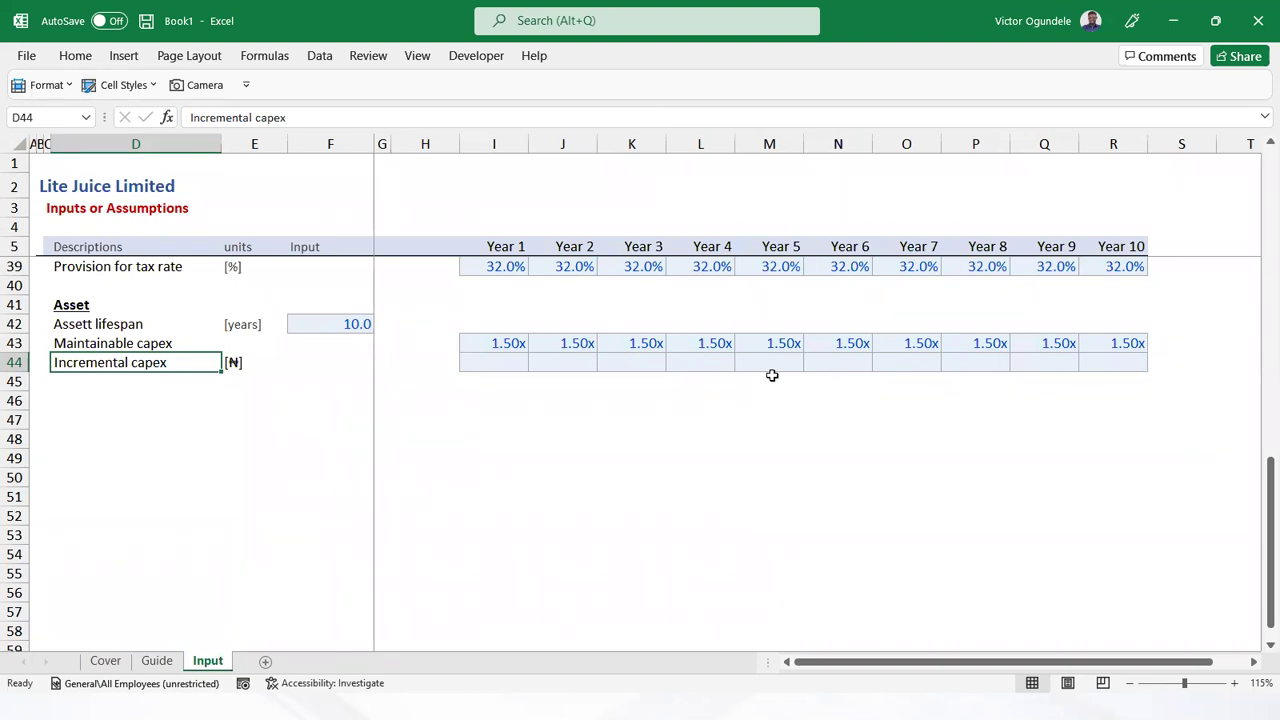
pyautogui.scroll(-1, 772, 375)
pyautogui.scroll(1, 843, 324)
pyautogui.press('Up')
pyautogui.press('Up')
pyautogui.press('Up')
pyautogui.press('Up')
pyautogui.press('Up')
pyautogui.press('Up')
pyautogui.press('Up')
pyautogui.press('Up')
pyautogui.press('Up')
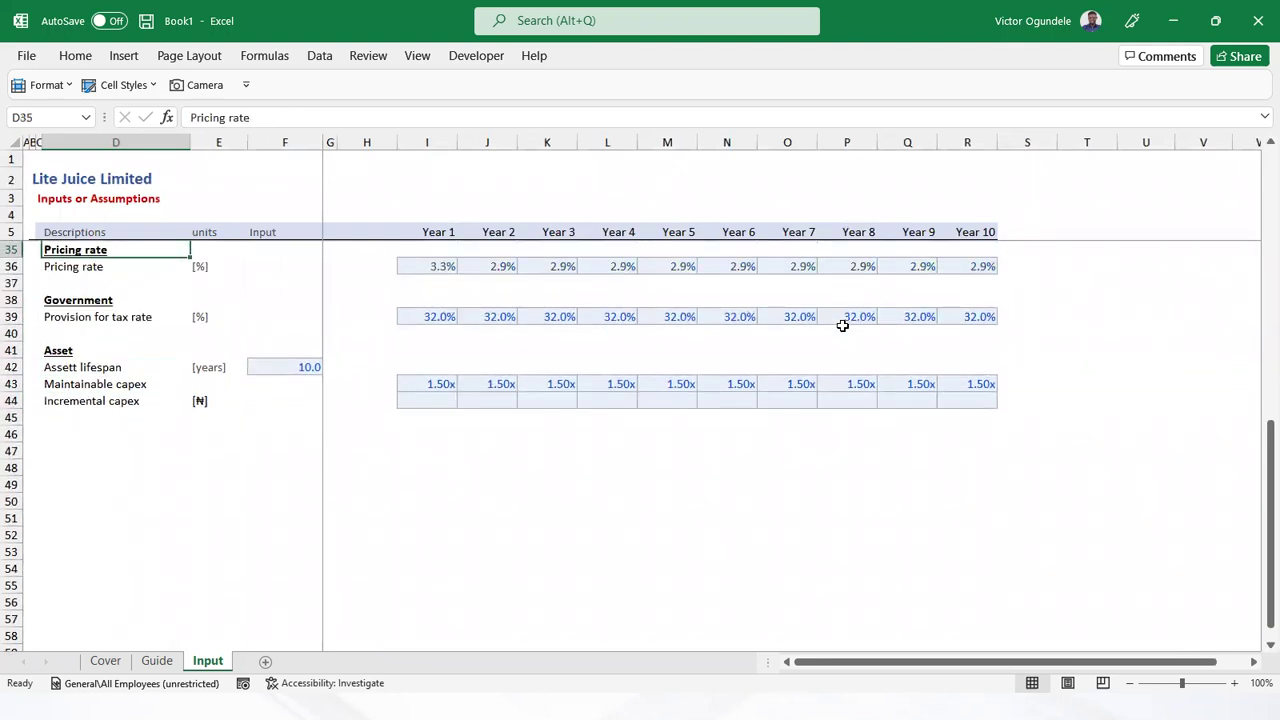
pyautogui.scroll(1, 843, 325)
pyautogui.press('Up')
pyautogui.press('Up')
pyautogui.press('Up')
pyautogui.press('Up')
pyautogui.press('Up')
pyautogui.press('Up')
pyautogui.press('Up')
pyautogui.press('Up')
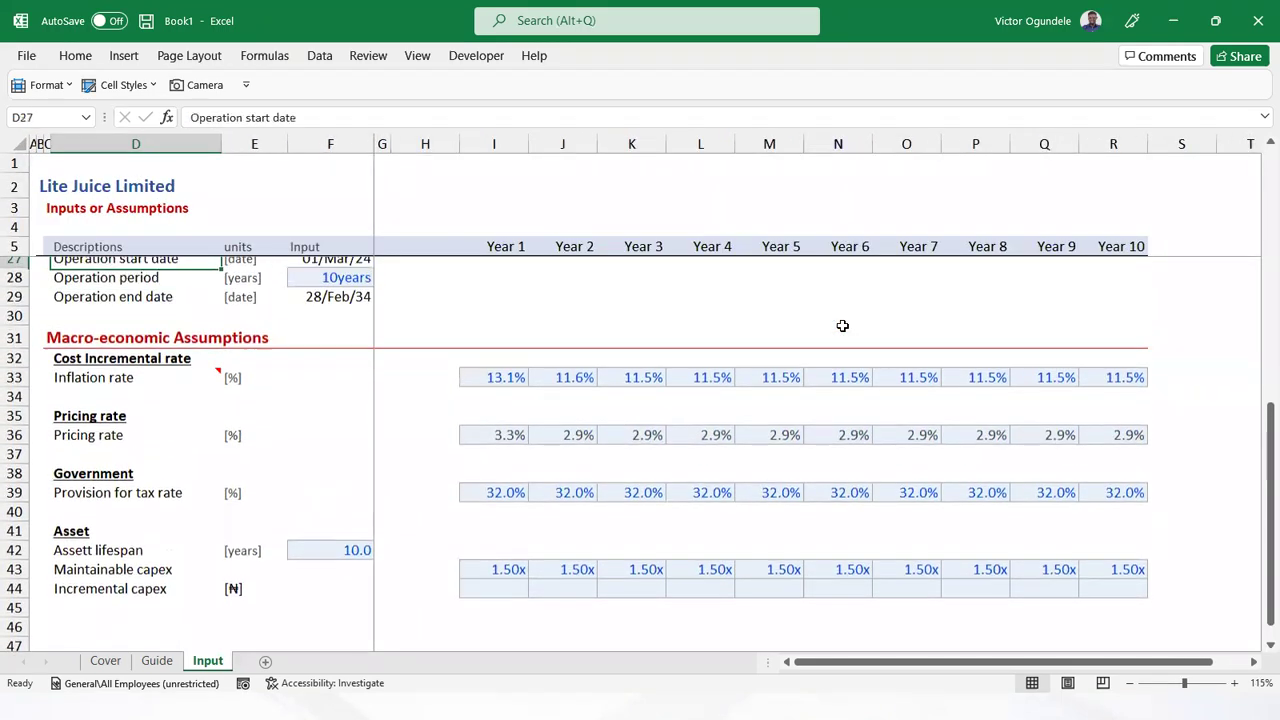
pyautogui.press('Up')
pyautogui.press('Up')
pyautogui.press('Up')
pyautogui.press('Up')
pyautogui.press('Up')
pyautogui.press('Up')
pyautogui.press('Up')
pyautogui.press('Up')
pyautogui.press('Up')
pyautogui.press('Up')
pyautogui.press('Up')
pyautogui.press('Up')
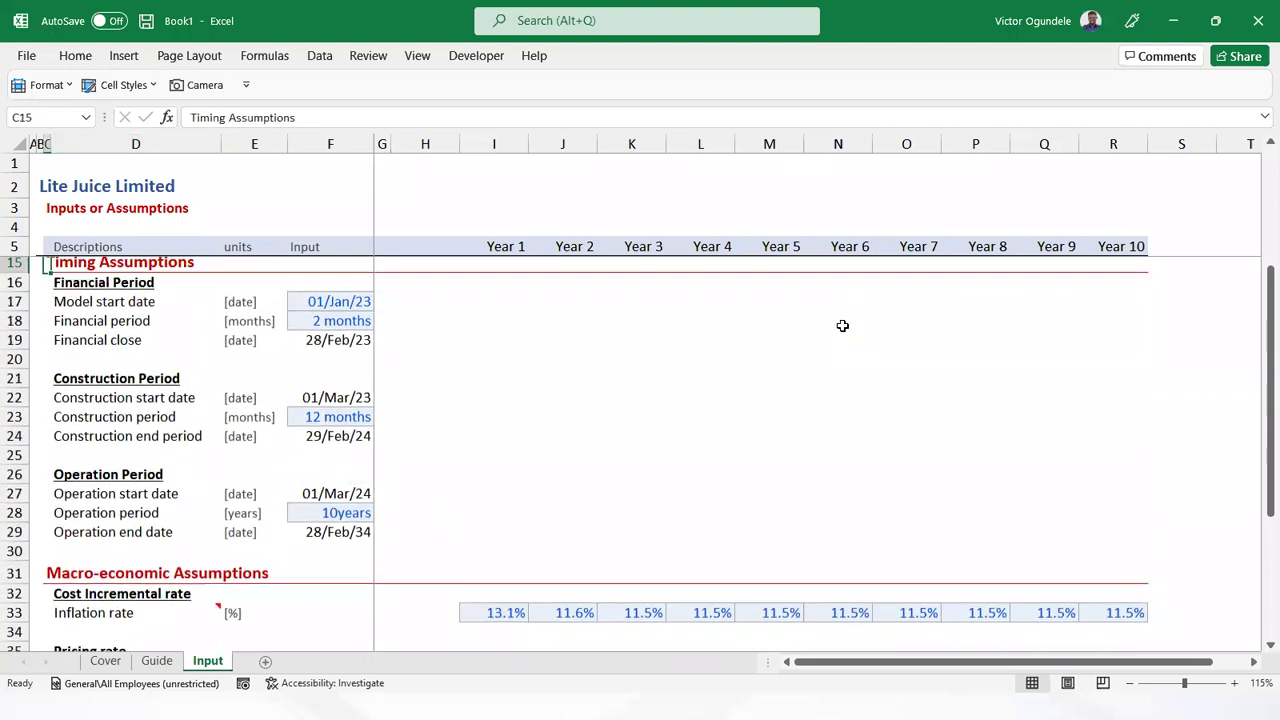
pyautogui.press('Up')
pyautogui.press('Up')
pyautogui.press('Up')
pyautogui.press('Up')
pyautogui.press('Up')
pyautogui.press('Up')
pyautogui.press('Up')
pyautogui.press('Up')
pyautogui.press('Up')
pyautogui.press('Up')
pyautogui.press('Up')
pyautogui.press('Left')
pyautogui.press('Down')
pyautogui.press('Down')
pyautogui.press('Down')
pyautogui.press('Down')
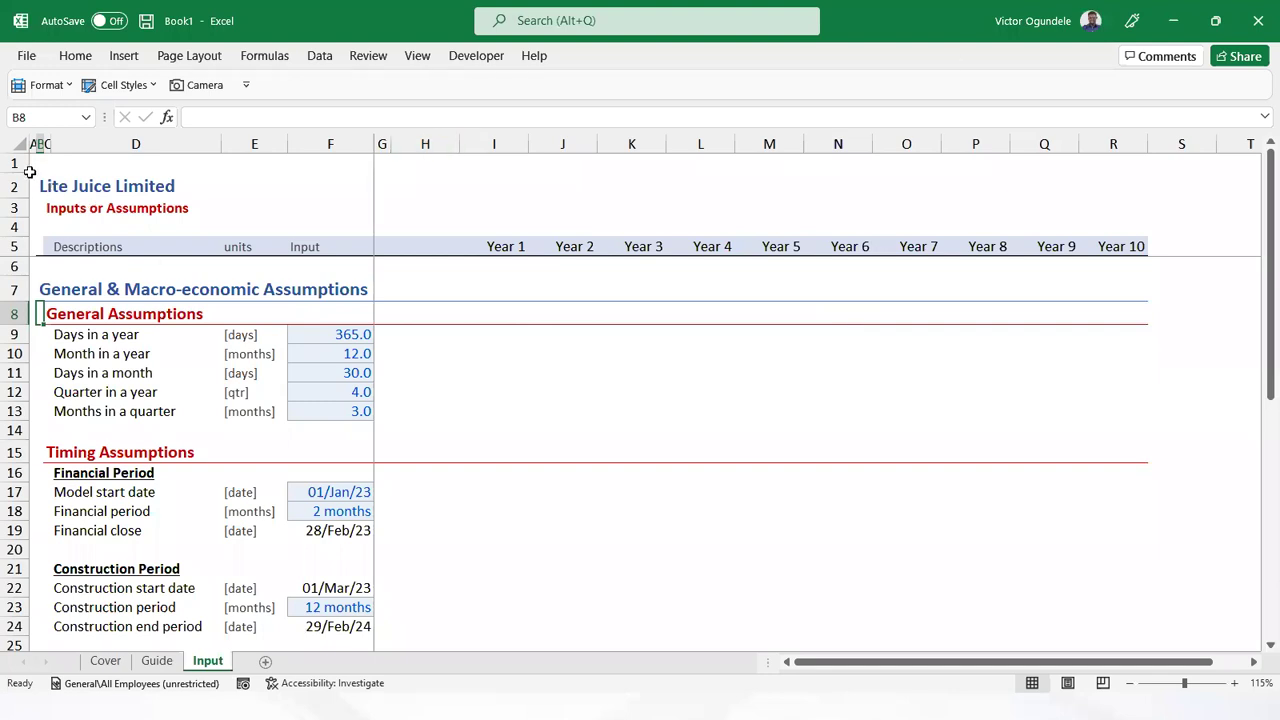
# Reduce the heights of the blank rows 1 and 4 in the Input sheet's header area
pyautogui.moveTo(26, 173); pyautogui.dragTo(22, 165)
pyautogui.moveTo(17, 229); pyautogui.dragTo(16, 220)
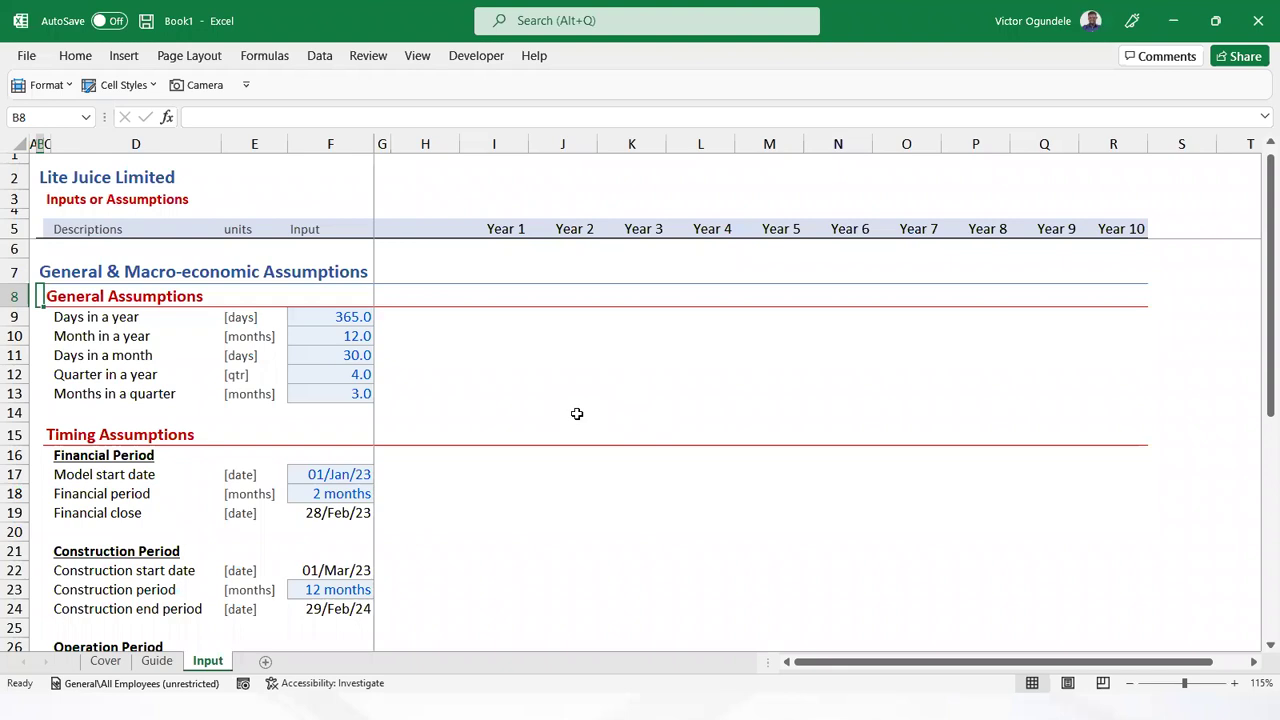
# Review the Timing Assumptions on the Input sheet, covering the financial, construction and operation periods
pyautogui.scroll(1, 577, 413)
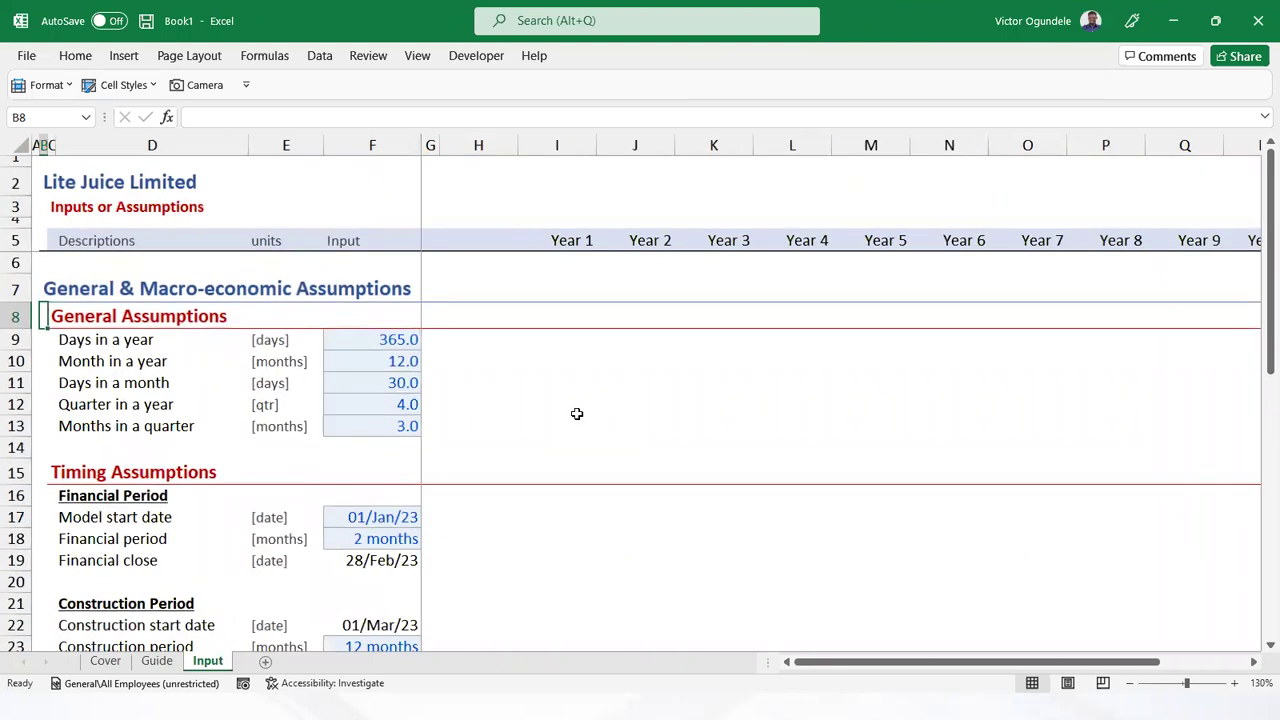
pyautogui.click(346, 551)
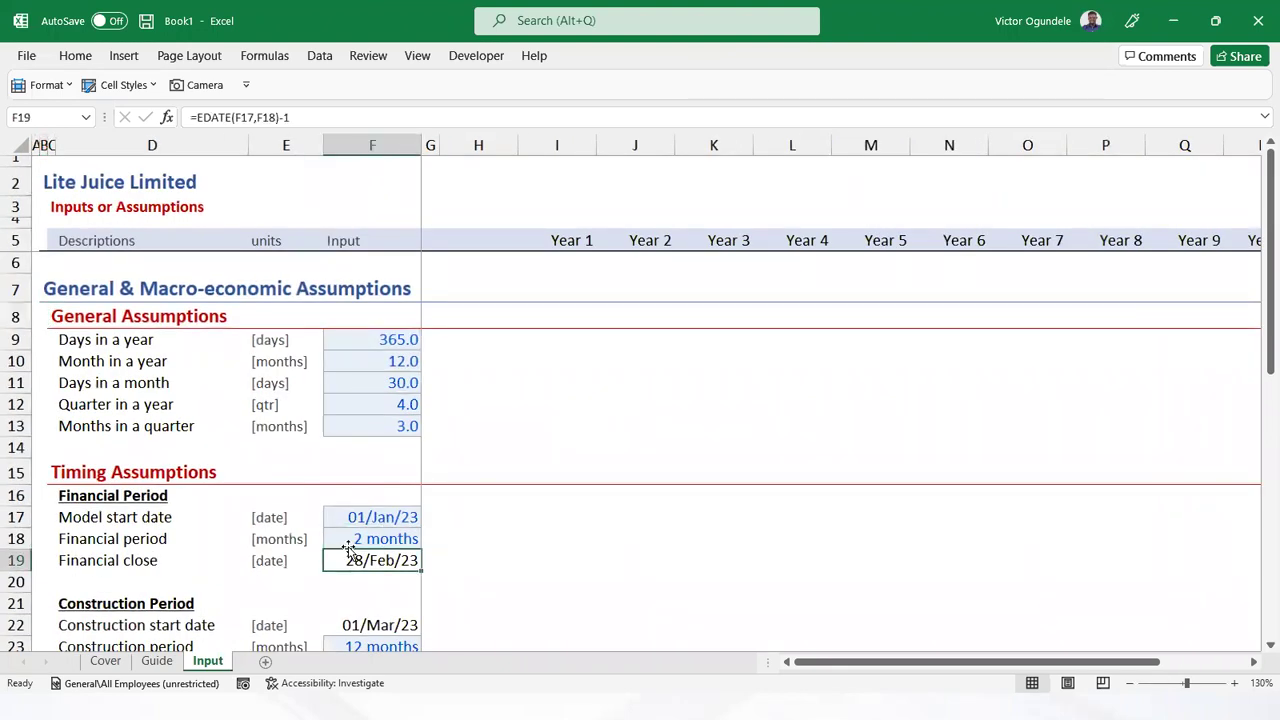
pyautogui.scroll(-1, 348, 550)
pyautogui.scroll(-2, 349, 545)
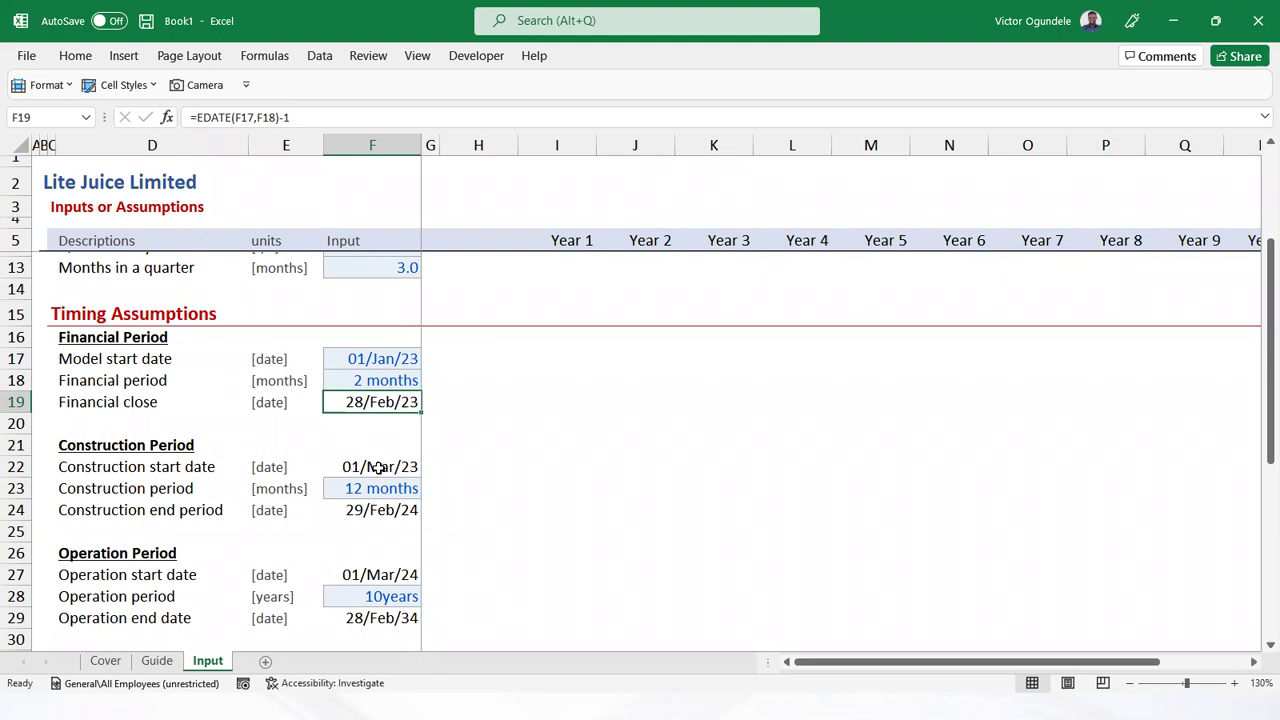
pyautogui.press('Down')
pyautogui.press('Down')
pyautogui.press('Down')
pyautogui.press('Down')
pyautogui.press('Down')
pyautogui.press('Down')
pyautogui.press('Down')
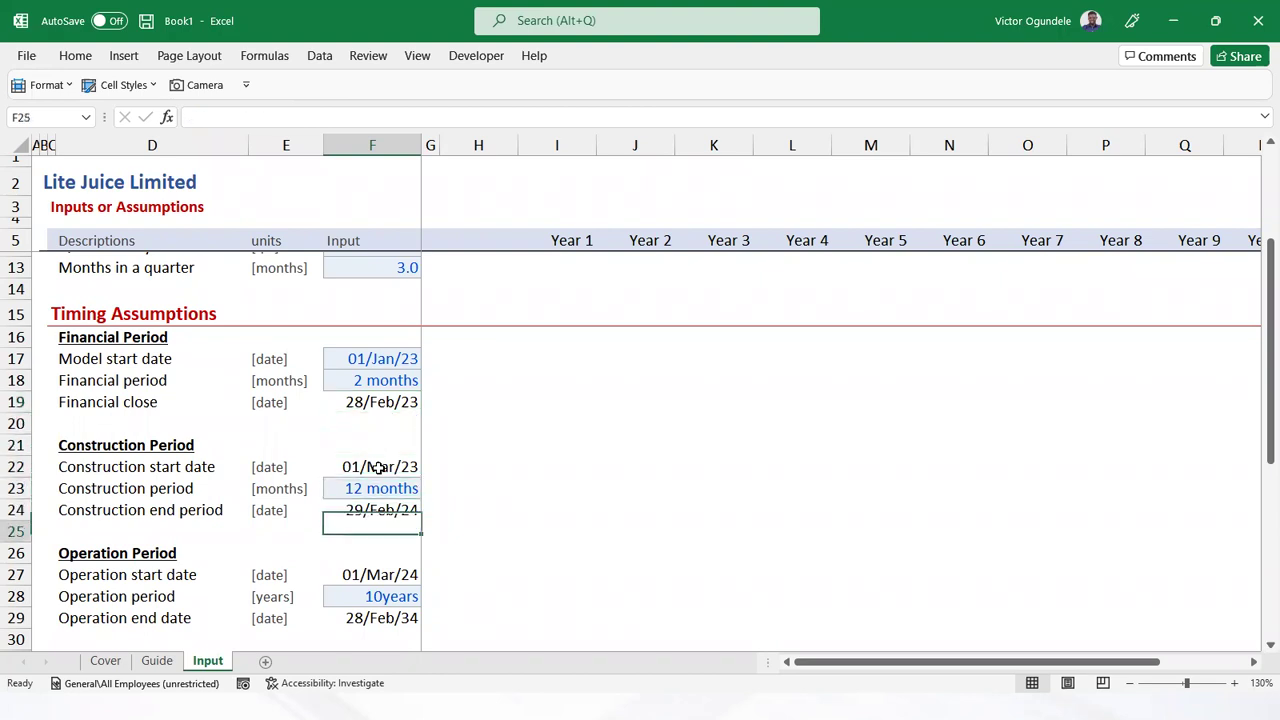
pyautogui.press('Down')
pyautogui.press('Down')
pyautogui.press('Down')
pyautogui.press('Down')
pyautogui.press('Down')
pyautogui.press('Down')
pyautogui.press('Down')
pyautogui.press('Down')
pyautogui.press('Down')
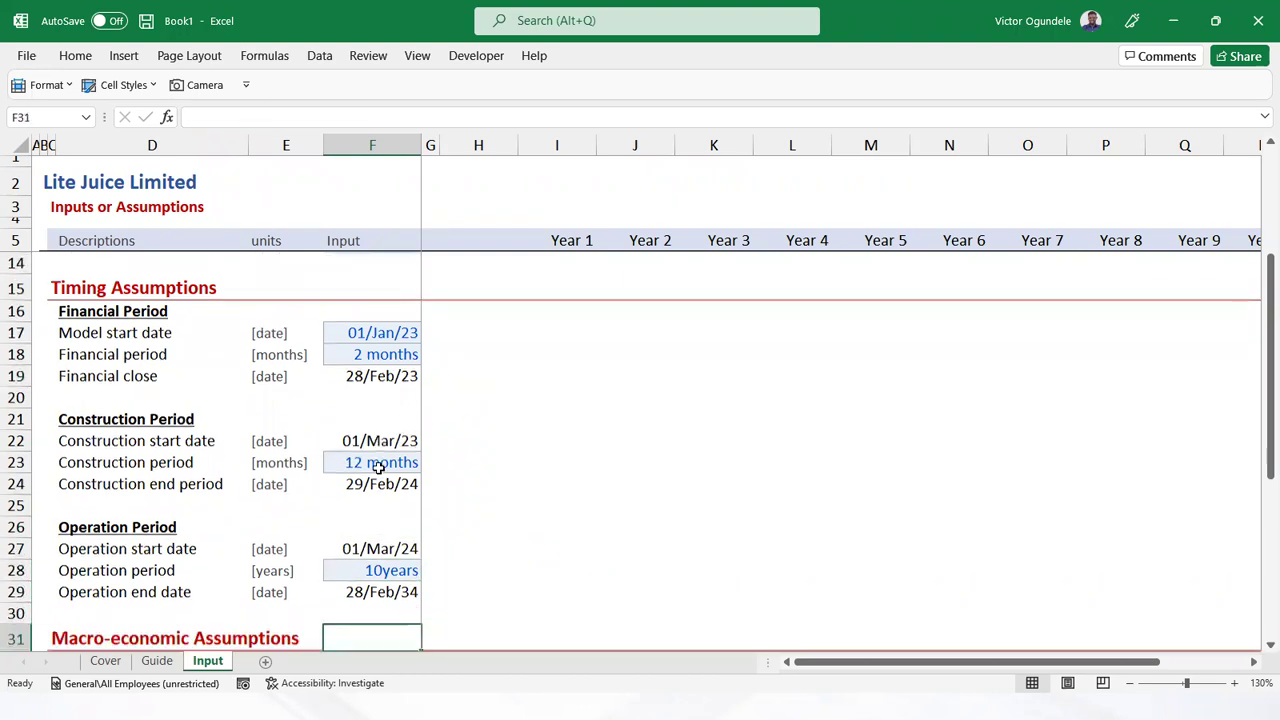
pyautogui.press('Up')
pyautogui.press('Up')
pyautogui.press('Up')
pyautogui.press('Up')
pyautogui.press('Up')
pyautogui.press('Up')
pyautogui.press('Up')
pyautogui.press('Up')
pyautogui.press('Up')
pyautogui.press('Up')
pyautogui.press('Up')
pyautogui.press('Up')
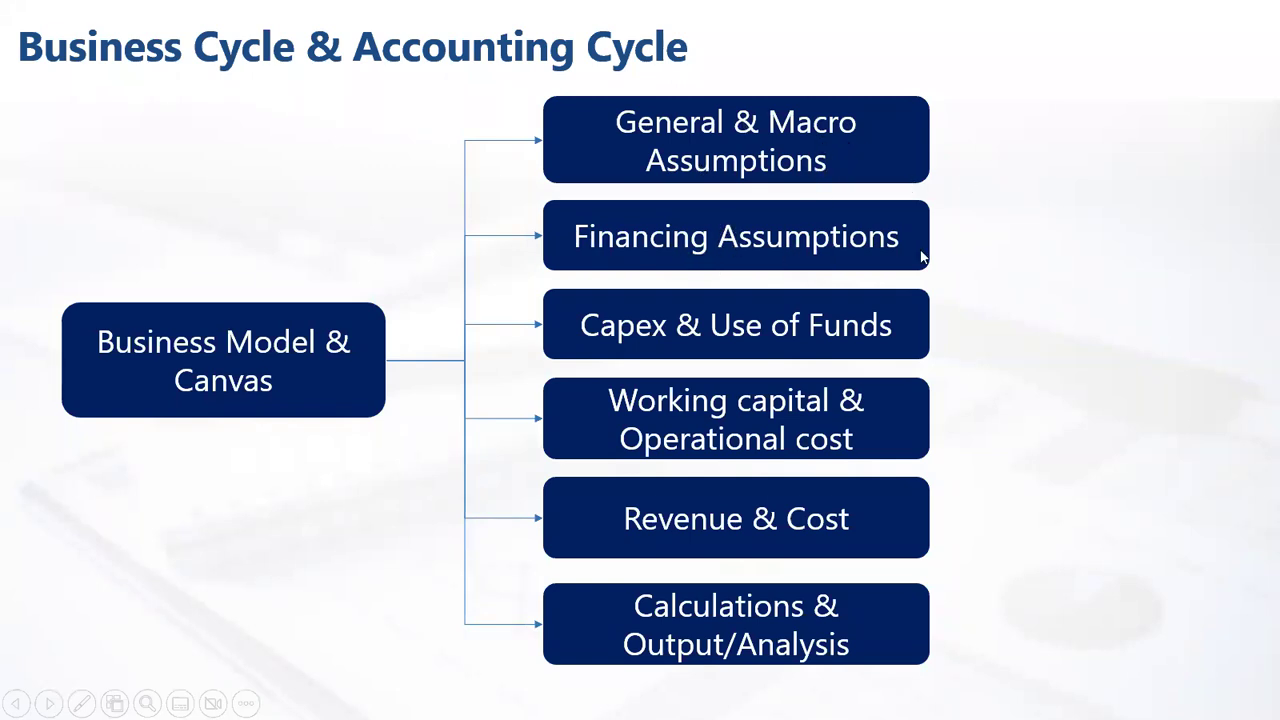
# Switch from the slides to Excel and copy the heading rows 7:8 of the Input sheet to row 46, below the Asset section
pyautogui.hotkey('alt', 'Tab')
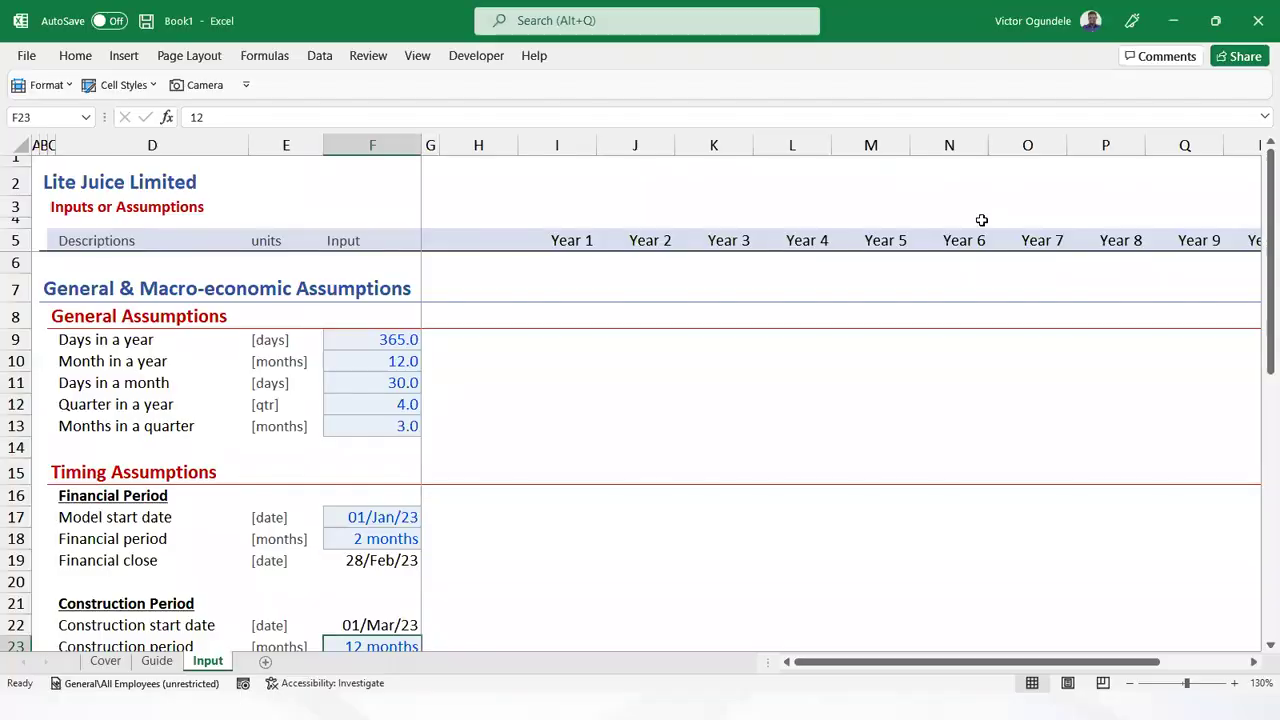
pyautogui.click(236, 419)
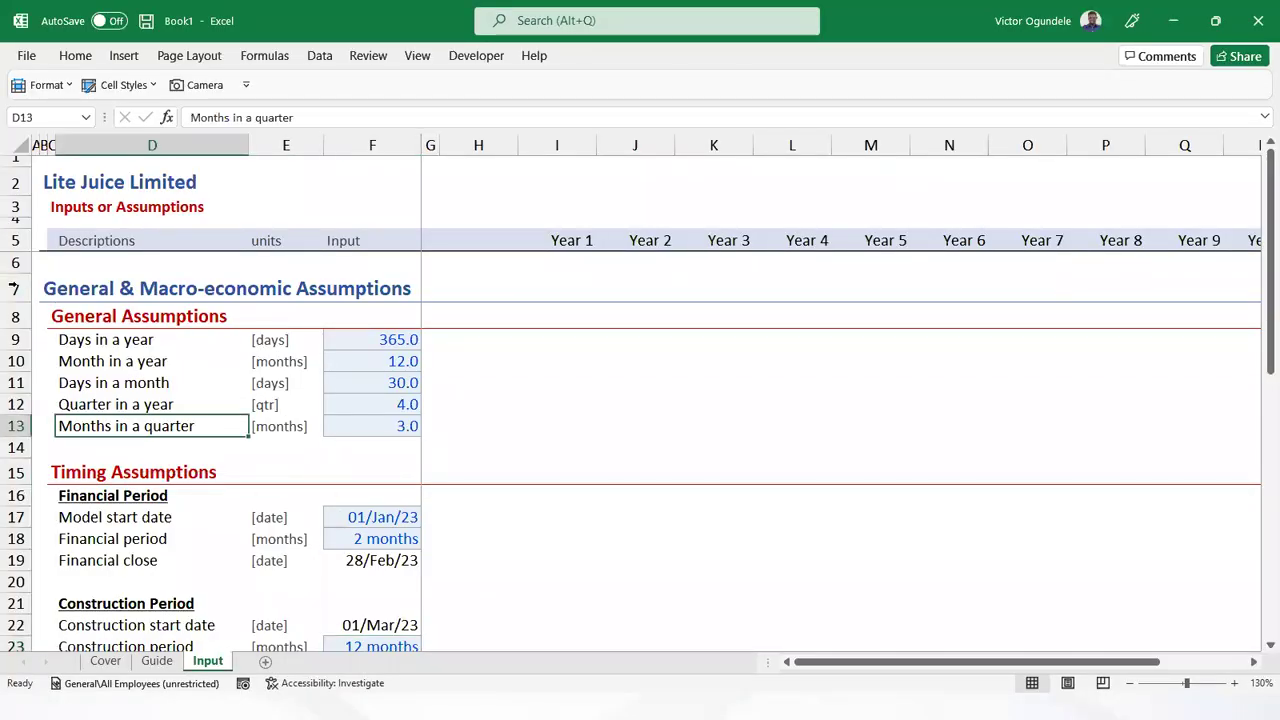
pyautogui.click(13, 289)
pyautogui.hotkey('shift', 'Down')
pyautogui.hotkey('ctrl', 'c')
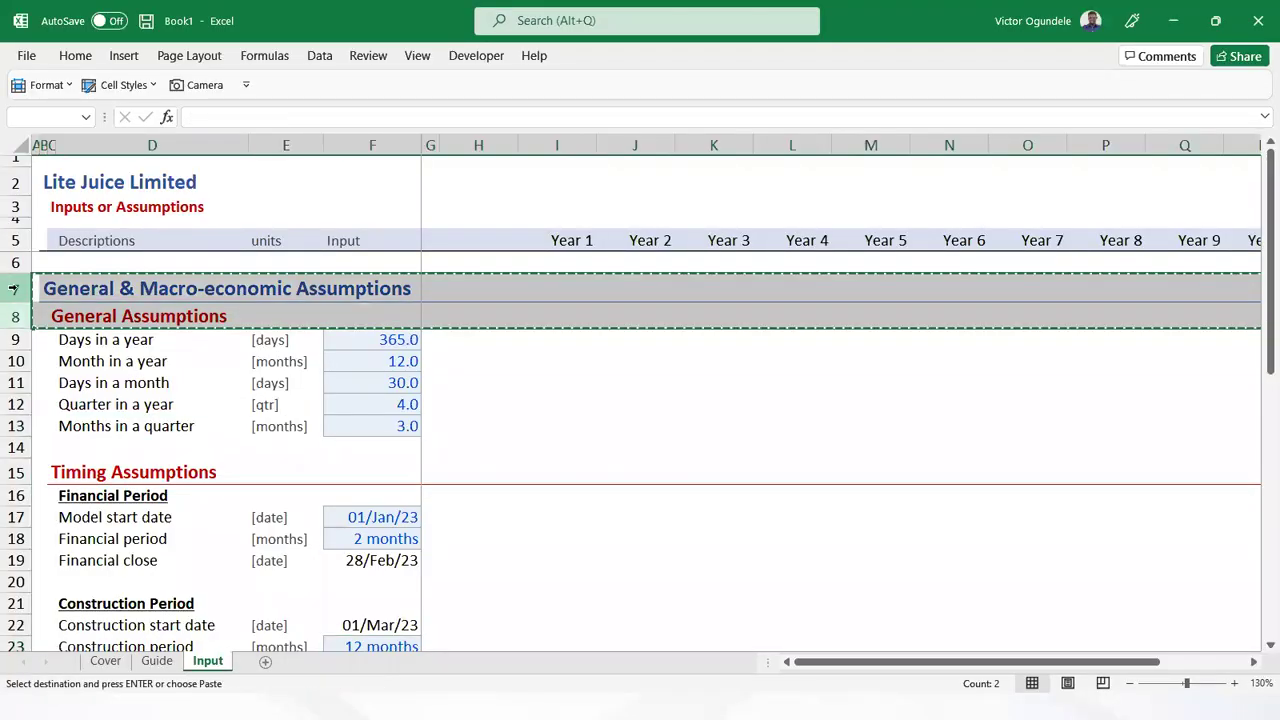
pyautogui.scroll(-6, 14, 289)
pyautogui.click(14, 284)
pyautogui.scroll(-6, 14, 284)
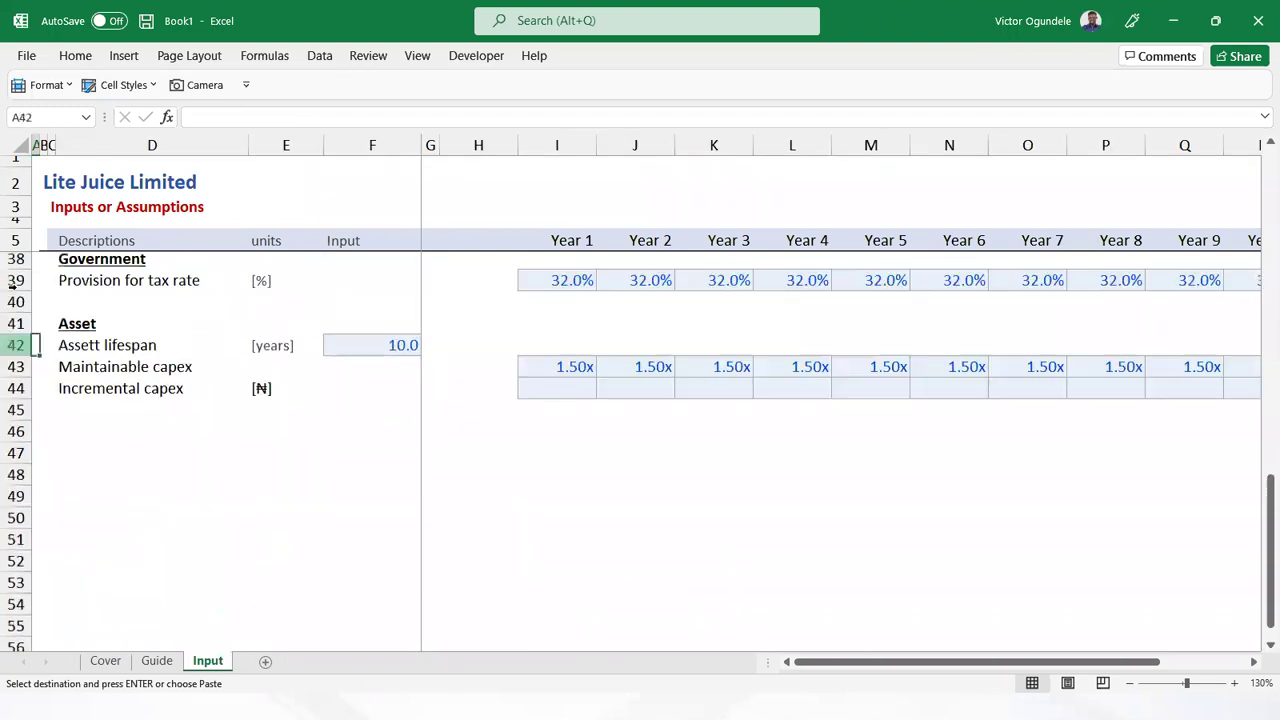
pyautogui.press('Down')
pyautogui.press('Down')
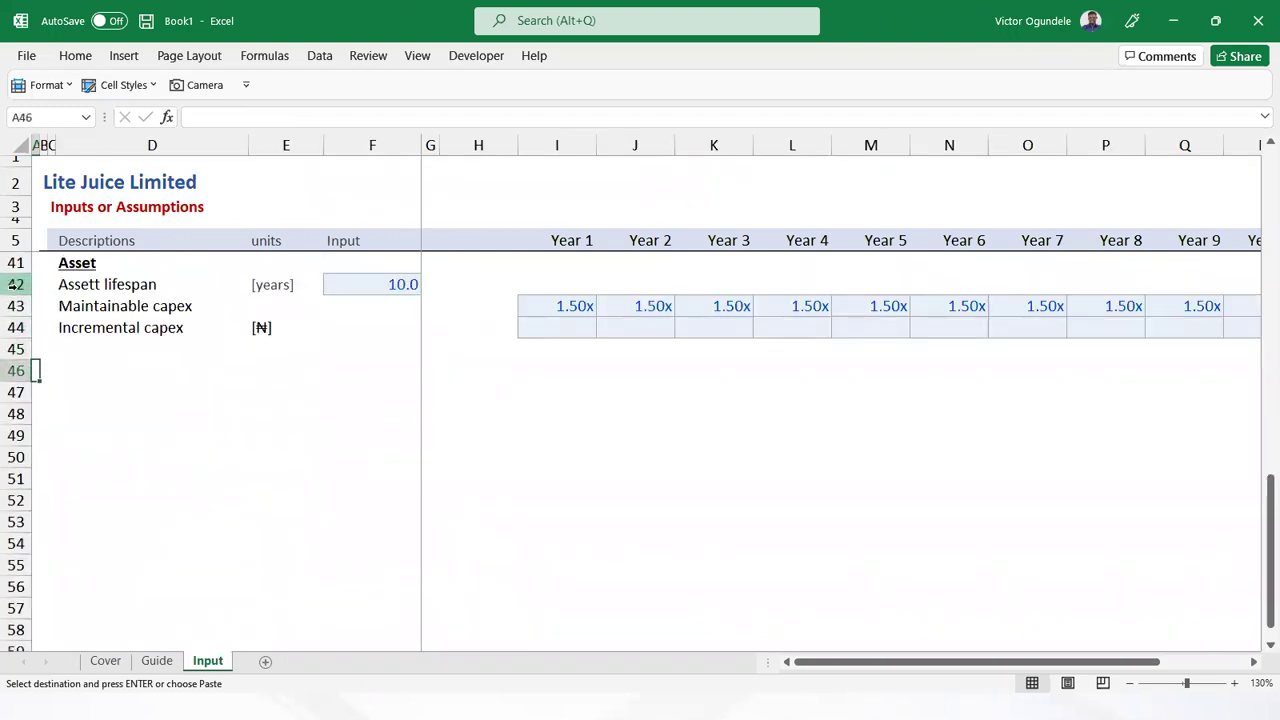
pyautogui.hotkey('ctrl', 'v')
pyautogui.scroll(-3, 14, 284)
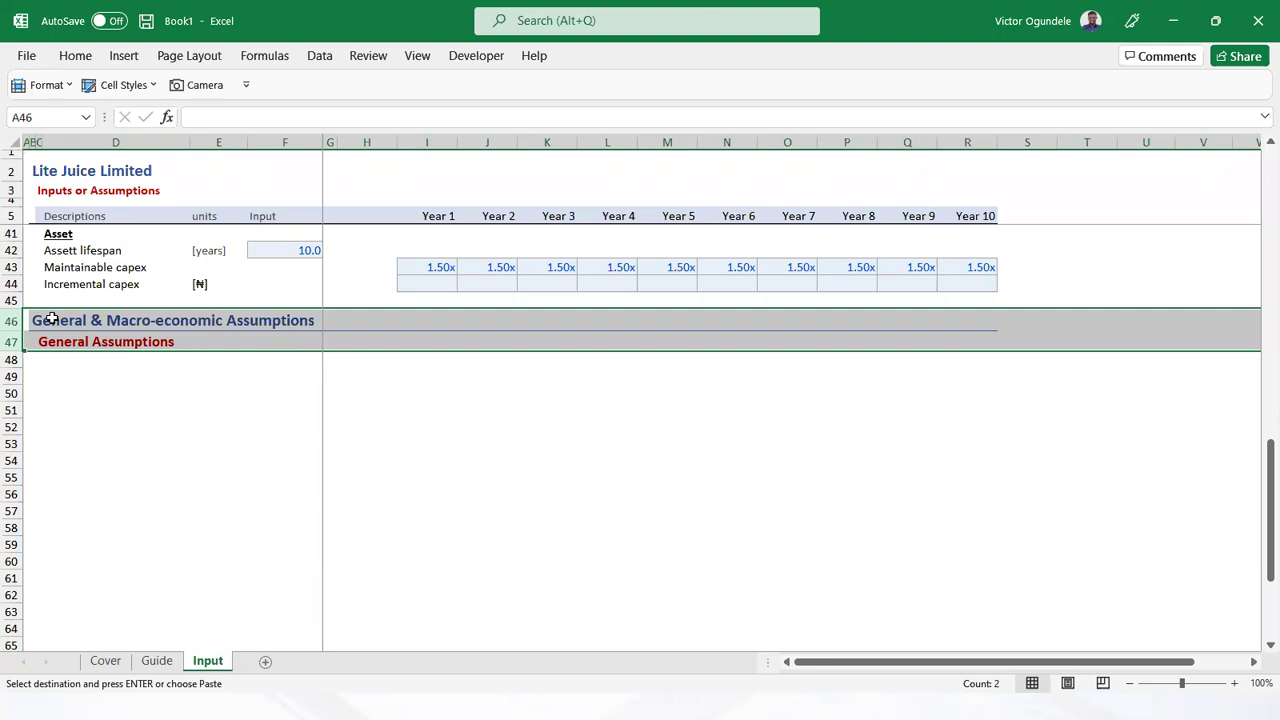
# Retitle the copied headings as Funding Assumptions in B46 and Sources of funding in C47
pyautogui.press('Right')
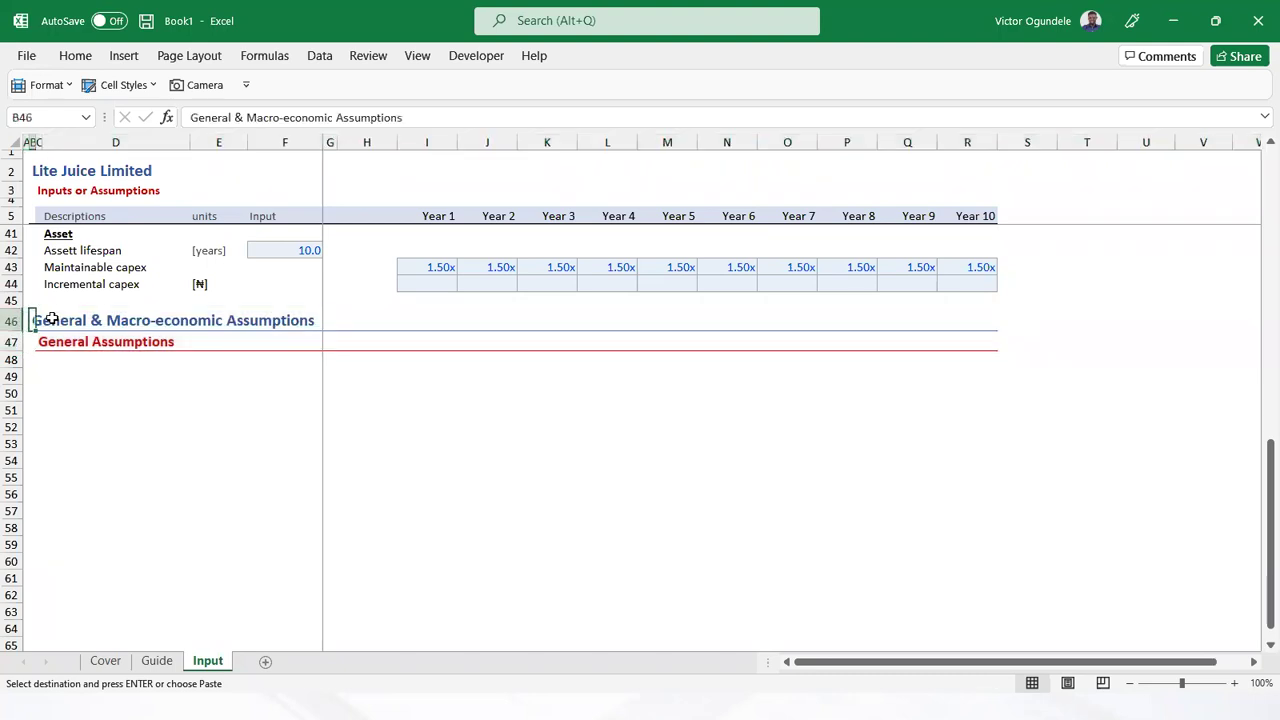
pyautogui.write('Funding')
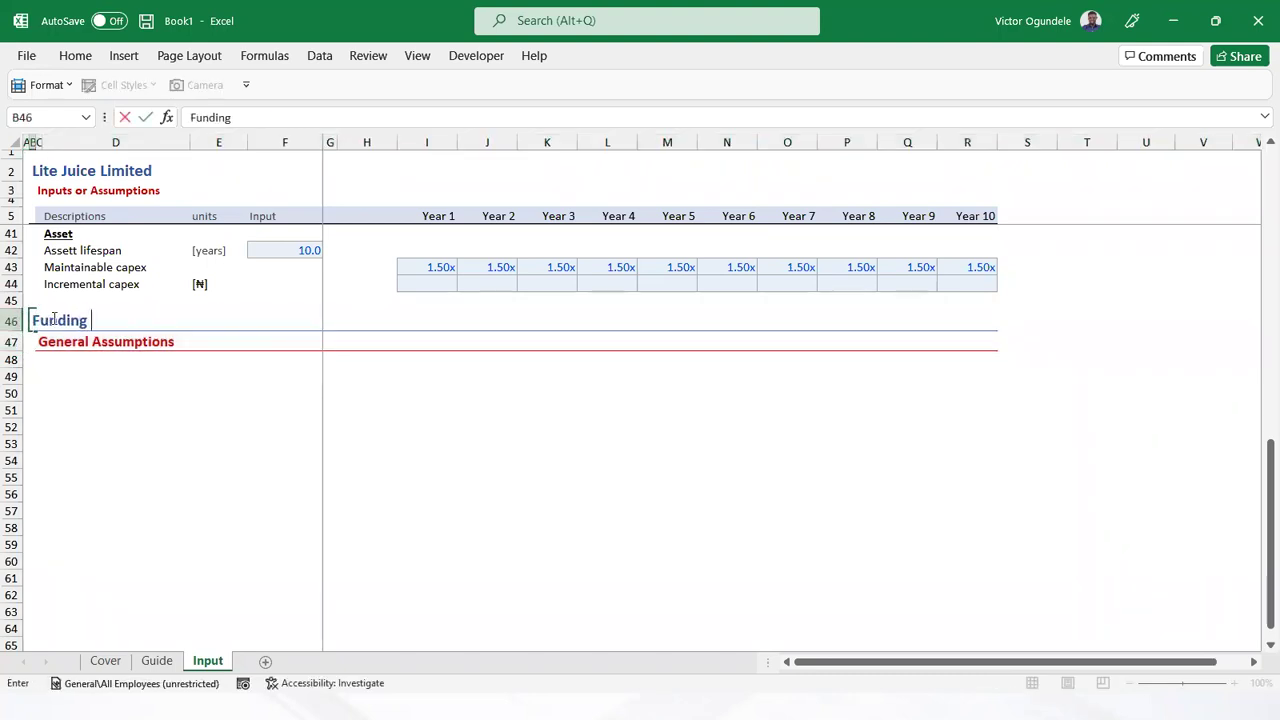
pyautogui.write(' Assumtptions')
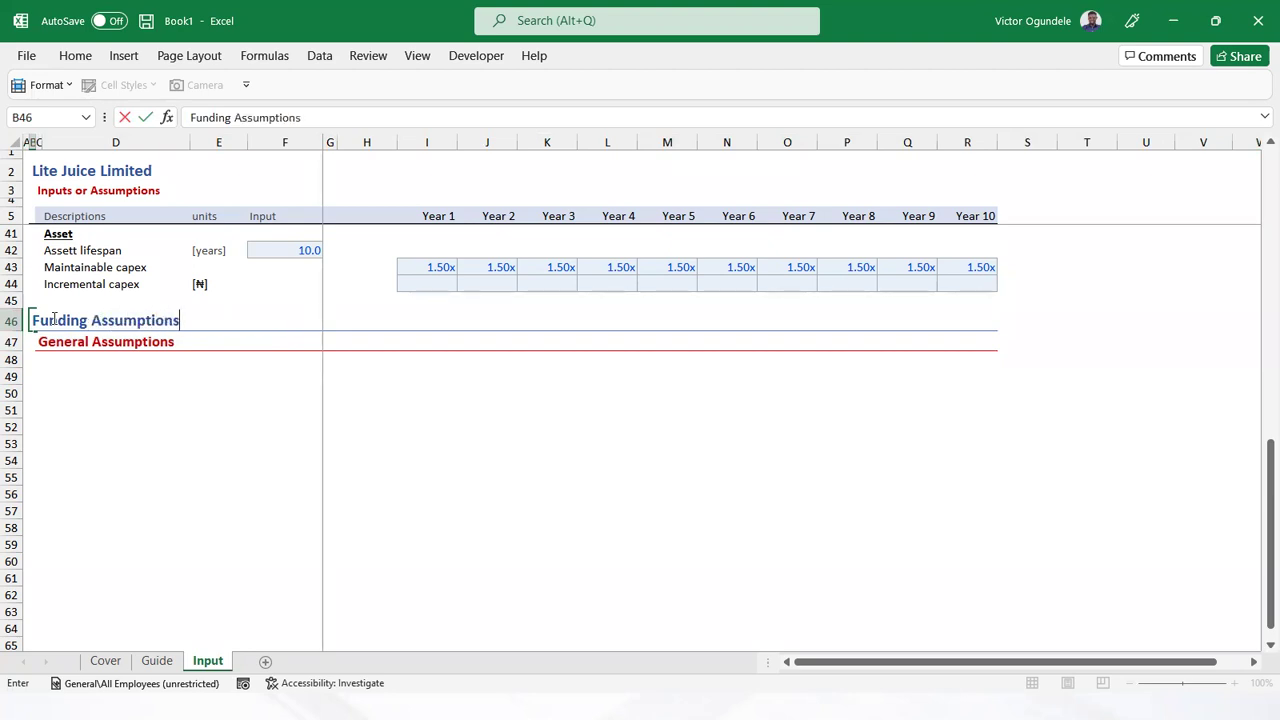
pyautogui.press('Return')
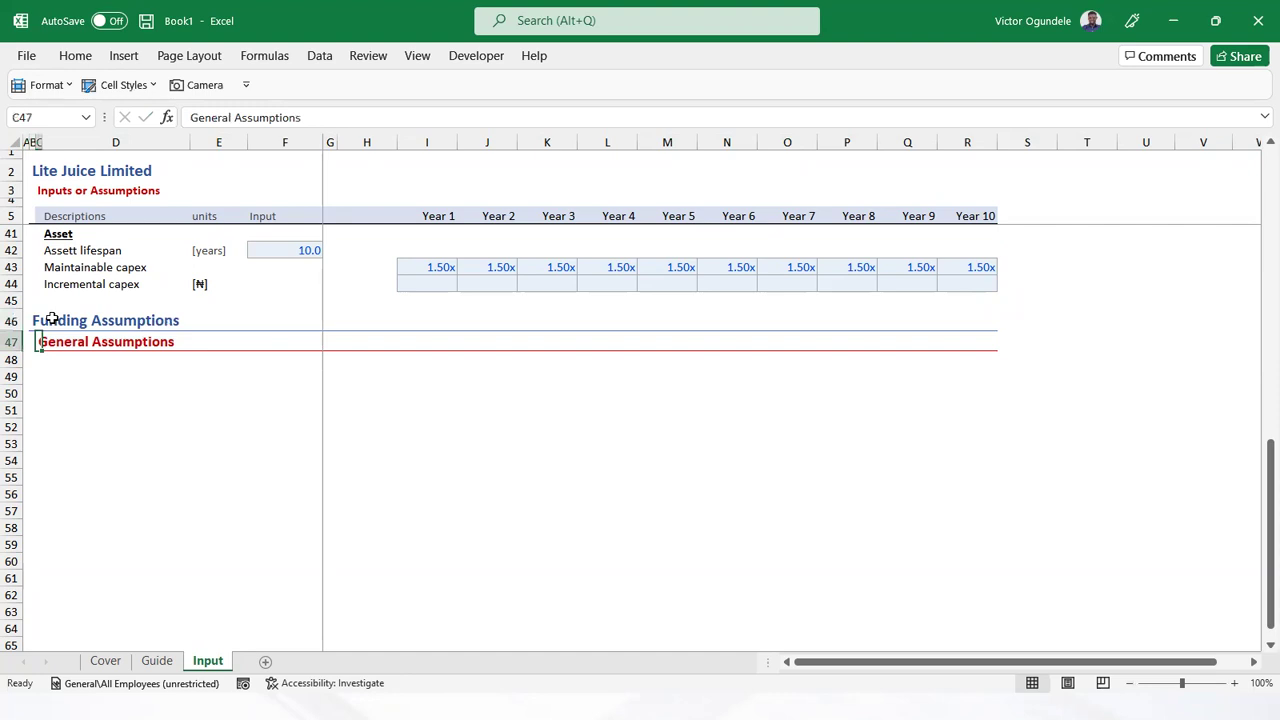
pyautogui.write('Sources of funding')
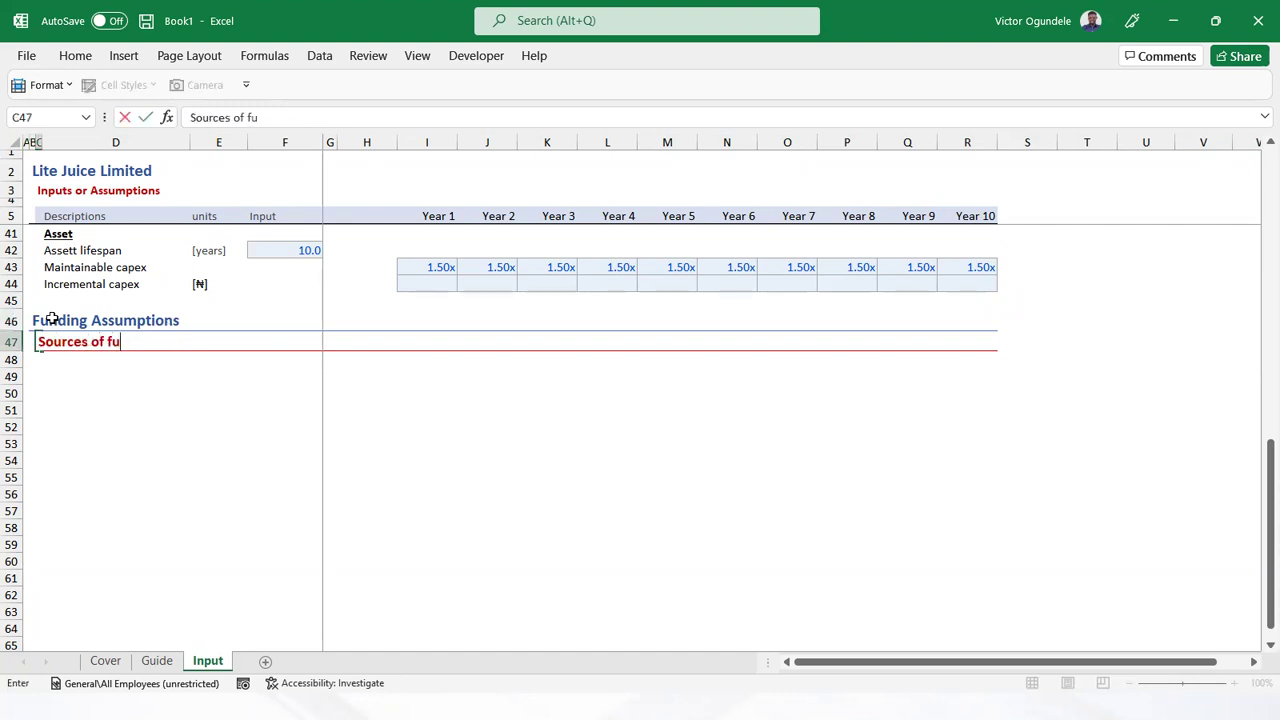
pyautogui.hotkey('ctrl', 'Return')
# Copy the Sources of funding heading row to row 51 and retitle the copy as Use of funds
pyautogui.hotkey('shift', 'space')
pyautogui.hotkey('ctrl', 'c')
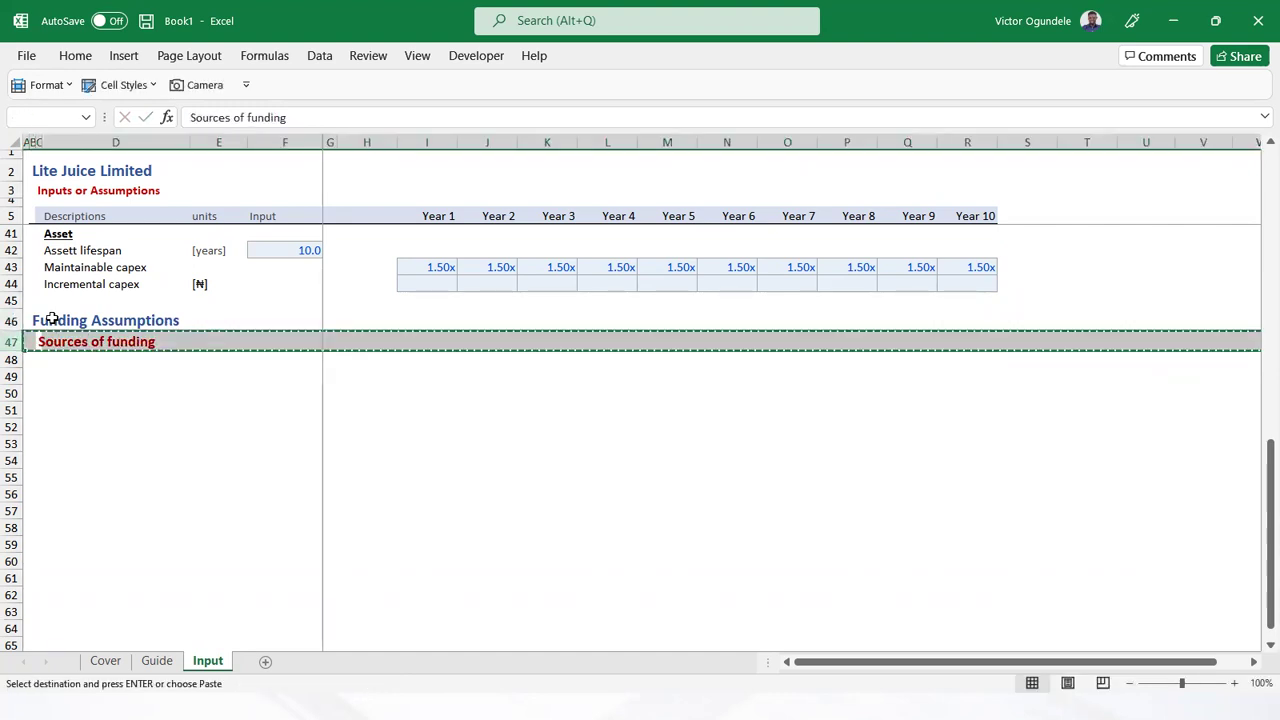
pyautogui.press('Down')
pyautogui.press('Down')
pyautogui.press('Down')
pyautogui.press('Down')
pyautogui.hotkey('ctrl', 'v')
pyautogui.press('Right')
pyautogui.press('Right')
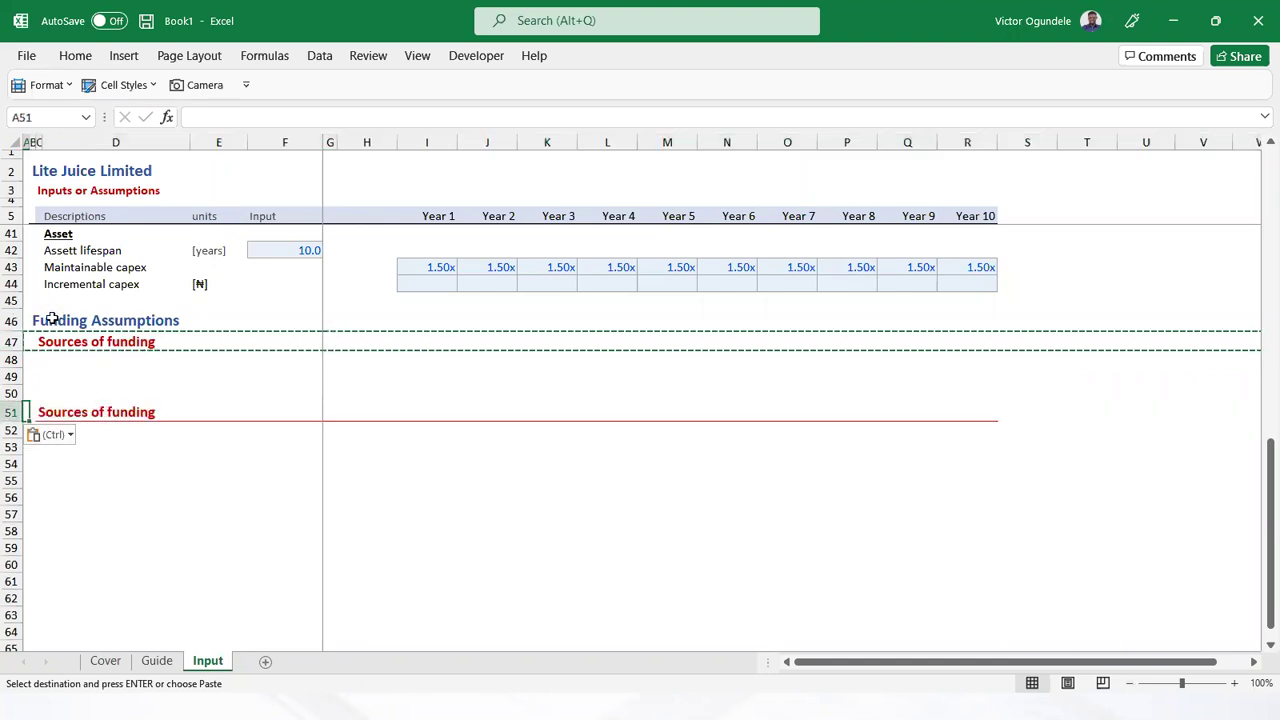
pyautogui.press('Escape')
pyautogui.write('Use of funds')
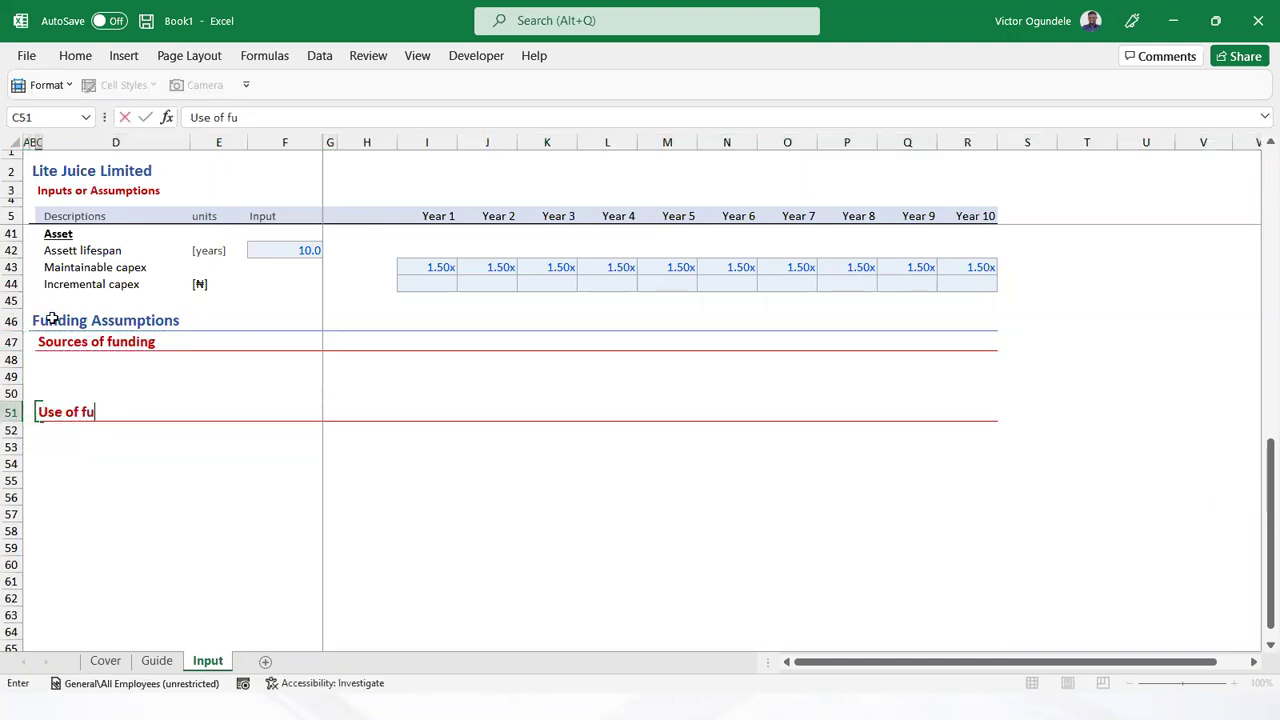
pyautogui.hotkey('ctrl', 'Return')
# Insert a blank row at row 49, between the Sources of funding and Use of funds headings
pyautogui.press('Up')
pyautogui.press('Up')
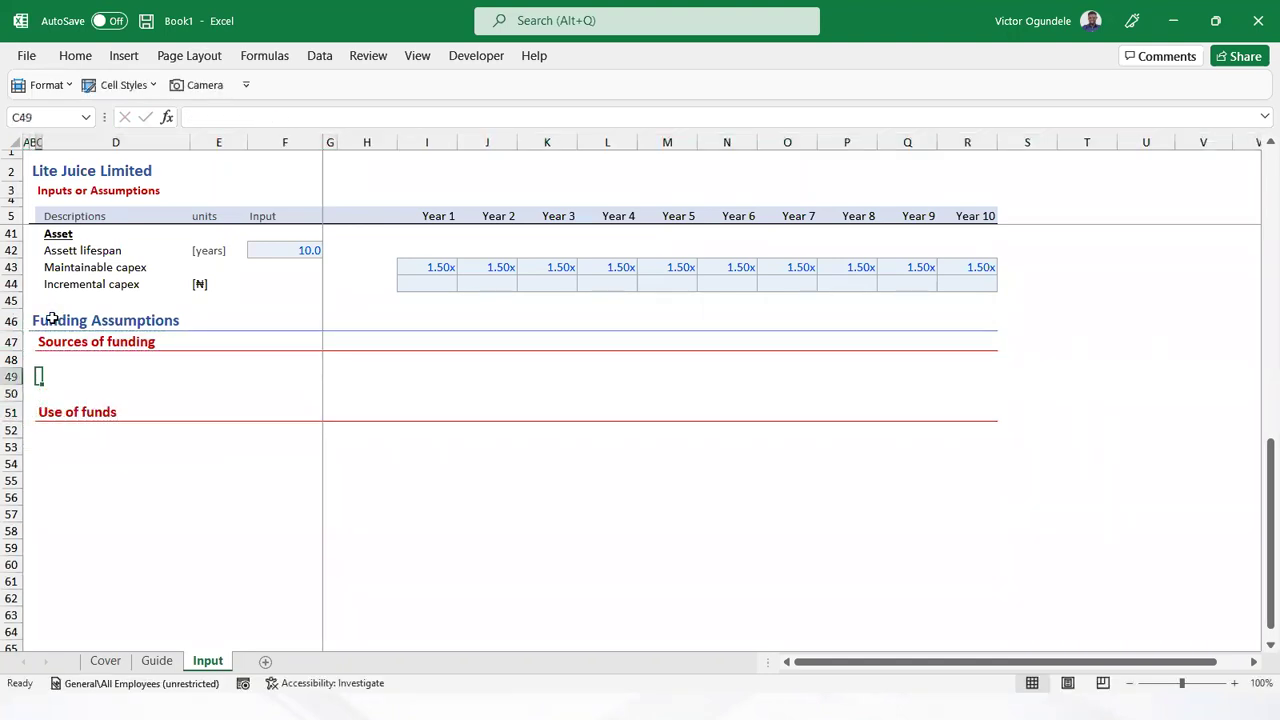
pyautogui.hotkey('shift', 'space')
pyautogui.hotkey('ctrl', 'shift', '+')
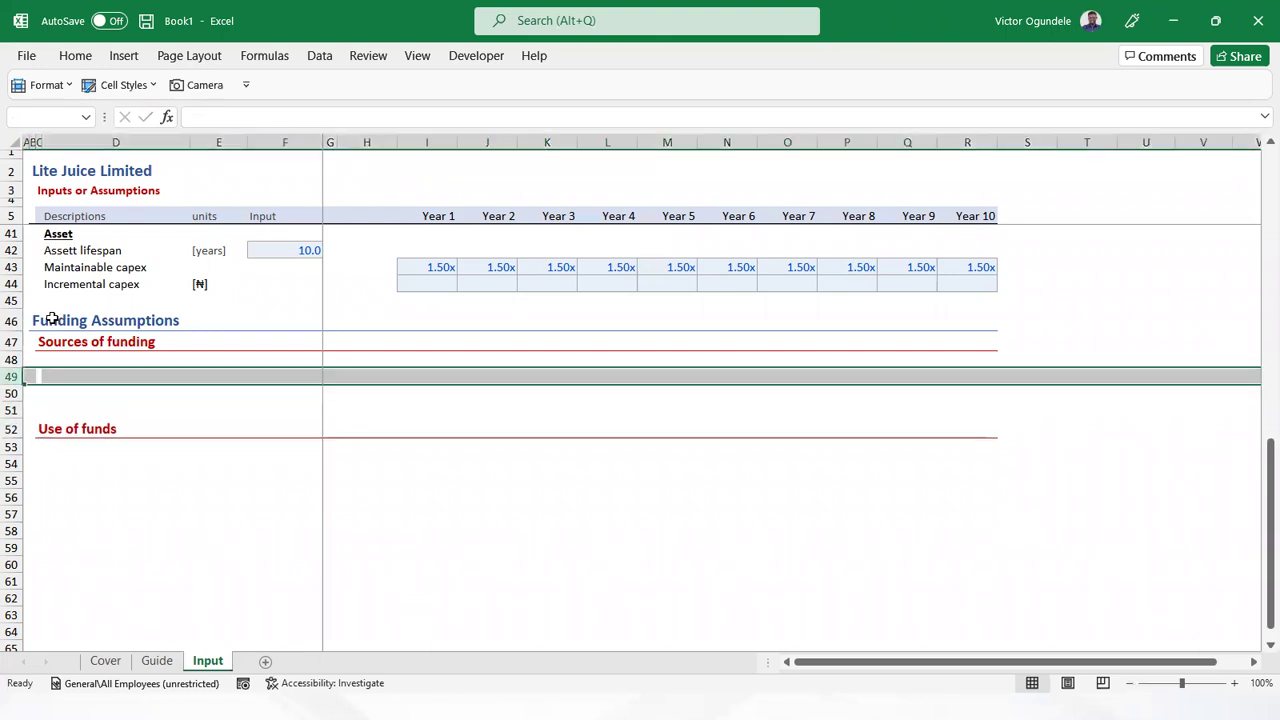
pyautogui.scroll(5, 52, 320)
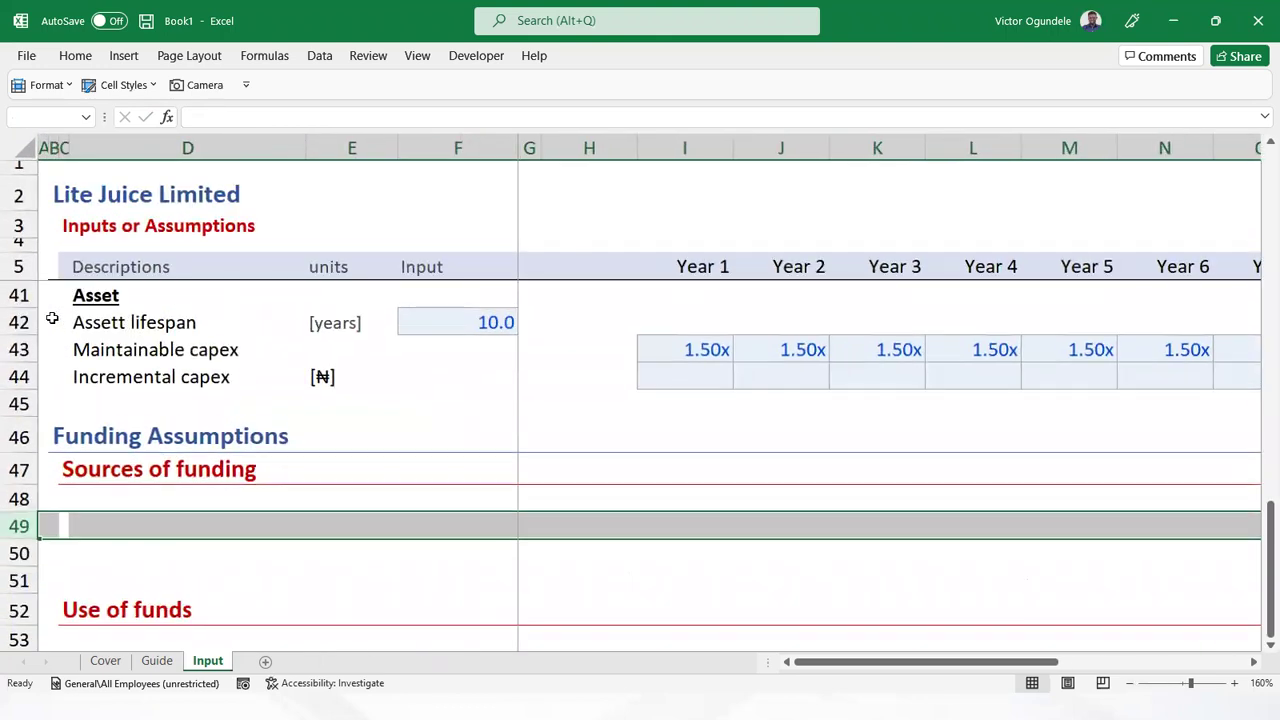
pyautogui.press('Up')
pyautogui.press('Right')
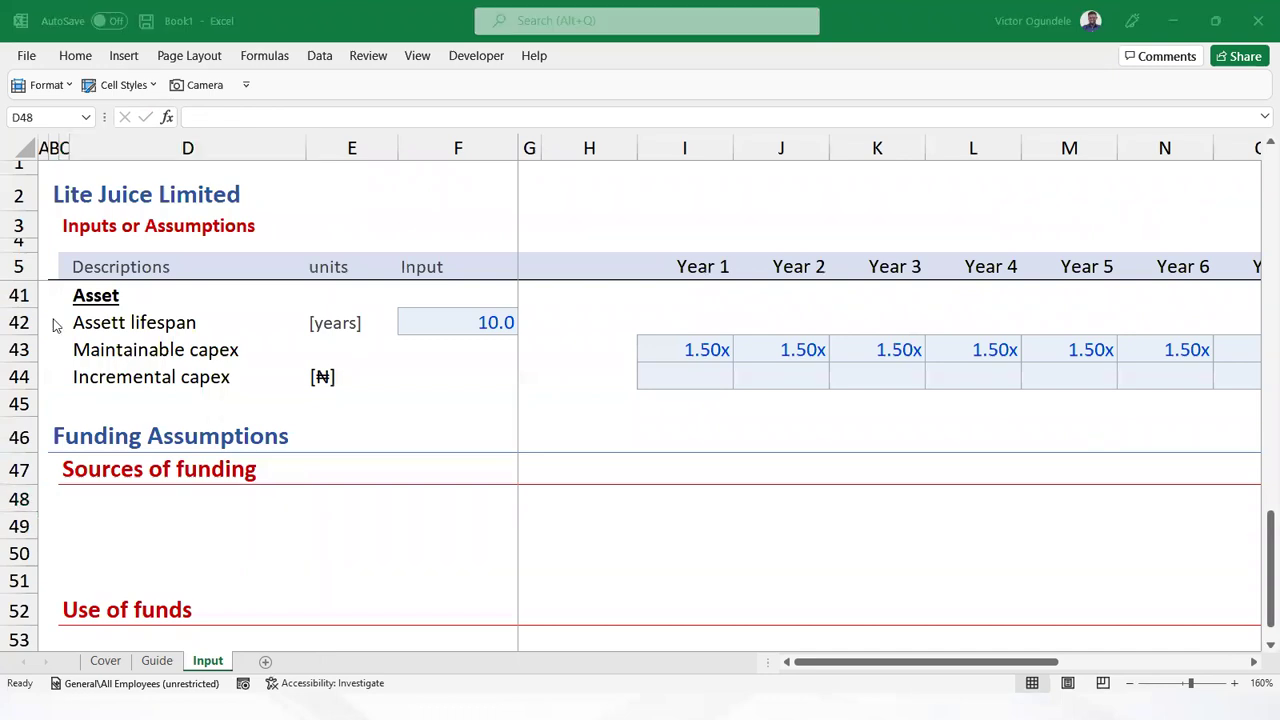
# Switch to the conceptual agreement PDF in Adobe Reader and read the investment amount and funding plan under Project Financing
pyautogui.hotkey('alt', 'Tab')
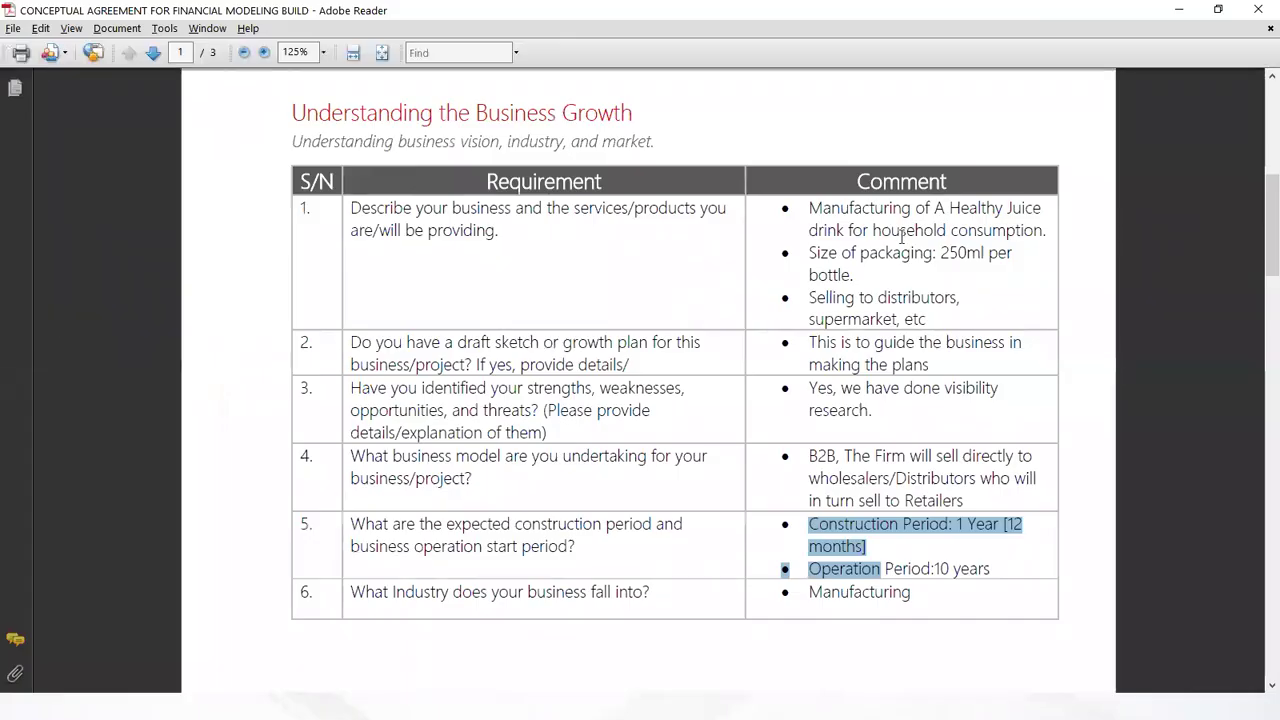
pyautogui.click(1093, 258)
pyautogui.scroll(-10, 1005, 385)
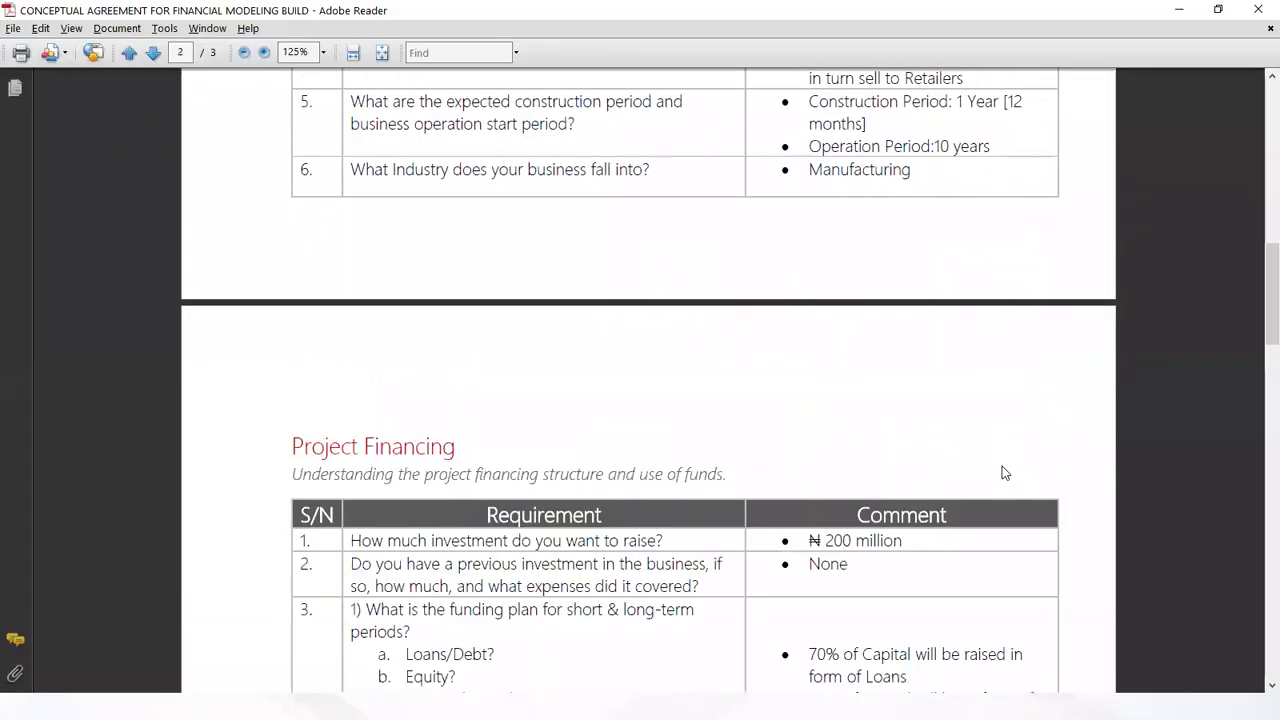
pyautogui.scroll(-1, 1000, 463)
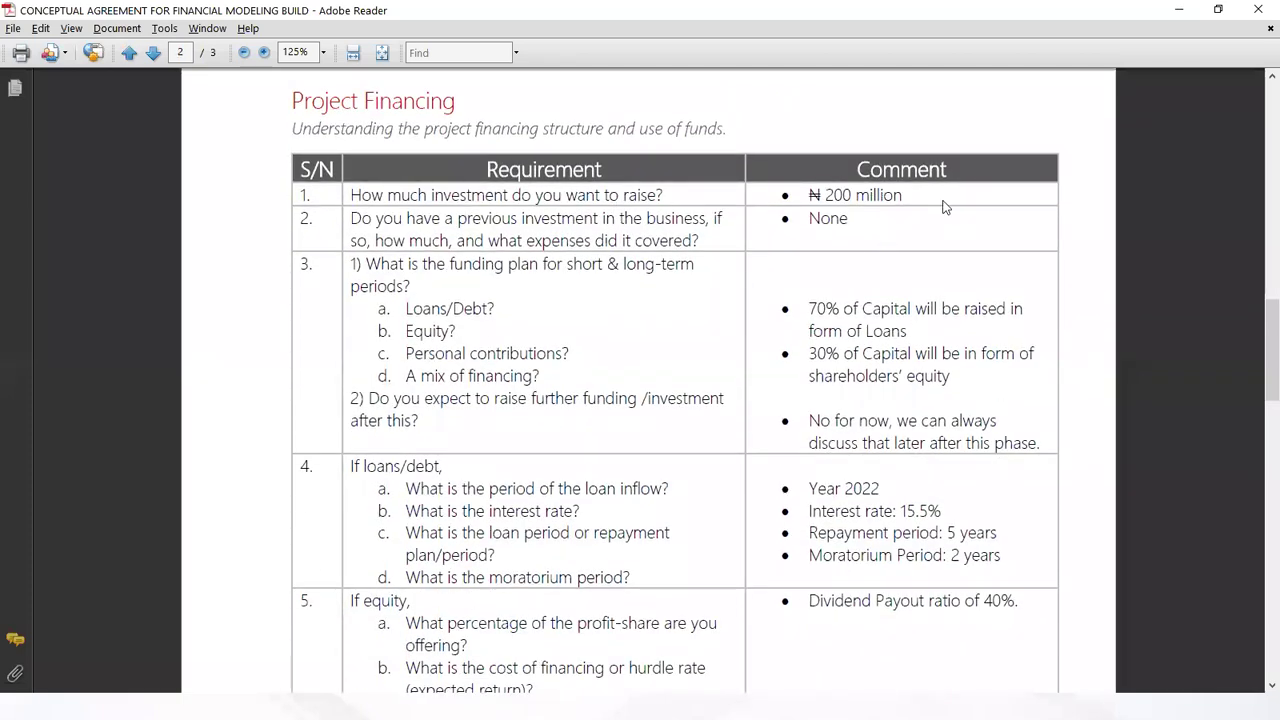
# Return to Excel and enter a bold, underlined Investment subheading in D48, under Sources of funding
pyautogui.hotkey('alt', 'Tab')
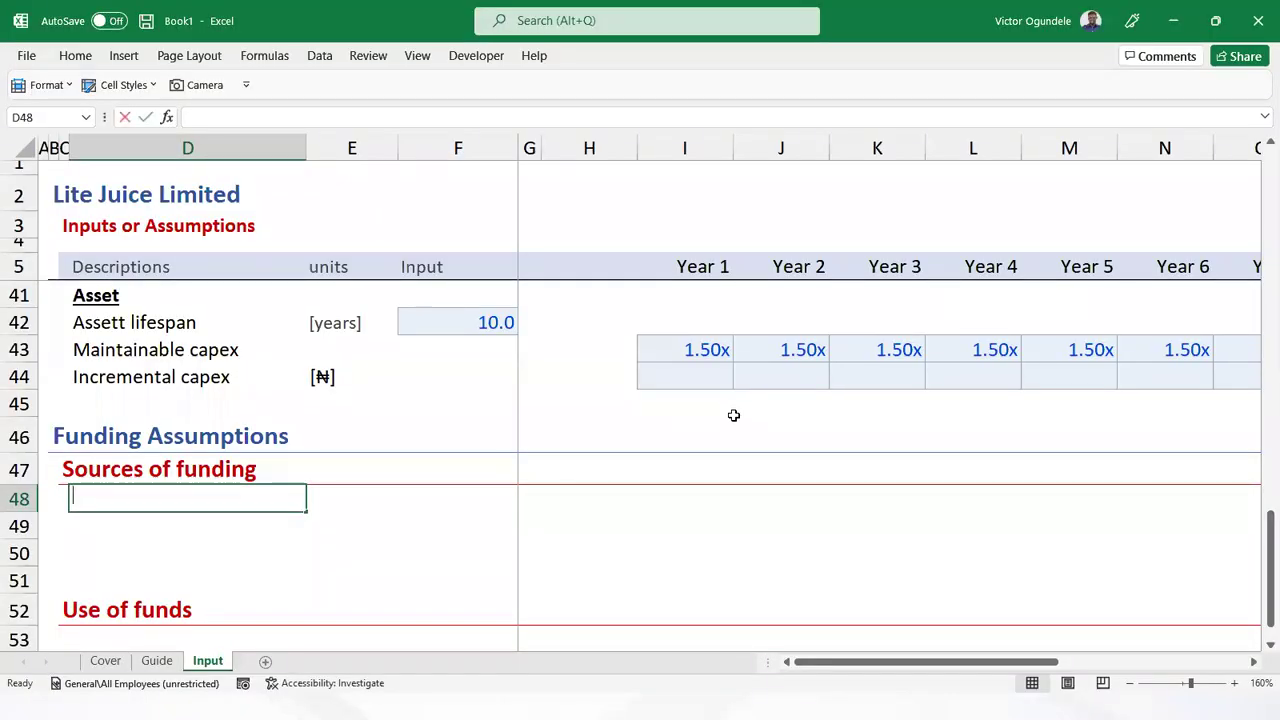
pyautogui.write('Investment')
pyautogui.hotkey('ctrl', 'Return')
pyautogui.hotkey('ctrl', 'b')
pyautogui.hotkey('ctrl', 'u')
# Delete rows 50 to 53, including the Use of funds heading row
pyautogui.press('Down')
pyautogui.press('Down')
pyautogui.hotkey('shift', 'space')
pyautogui.hotkey('shift', 'Down')
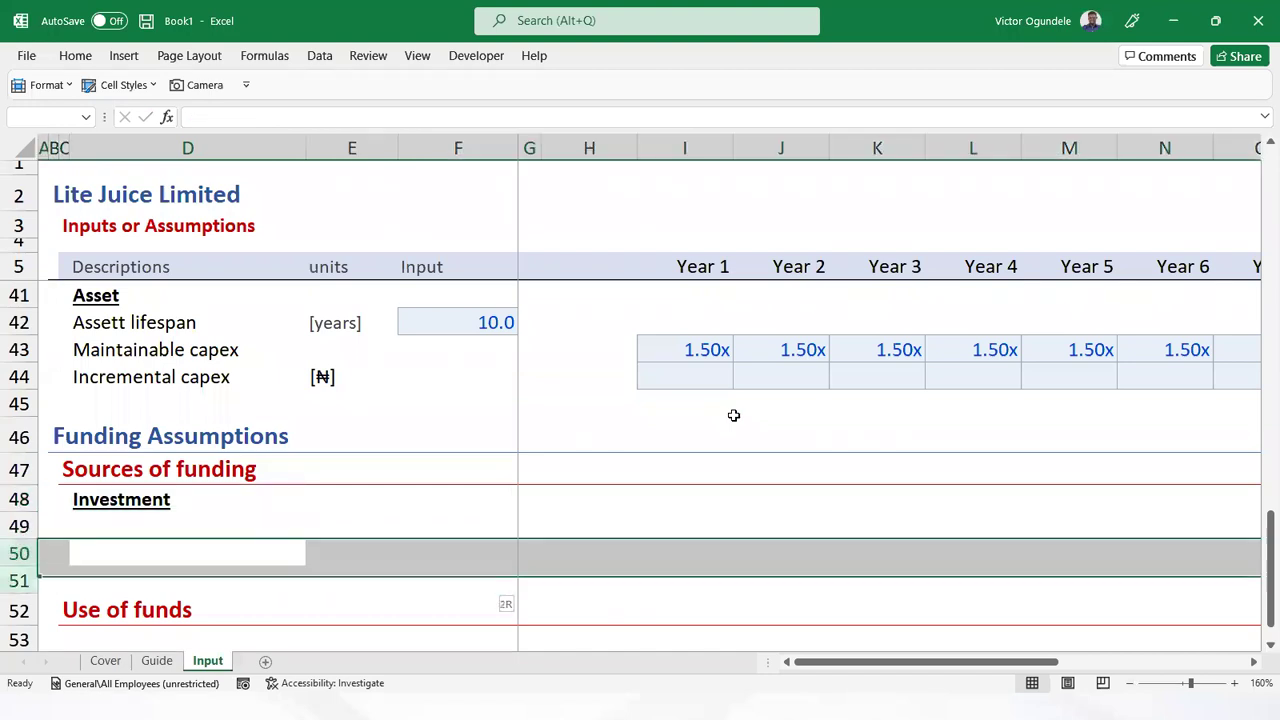
pyautogui.hotkey('shift', 'Down')
pyautogui.hotkey('shift', 'Down')
pyautogui.hotkey('ctrl', '-')
pyautogui.press('Up')
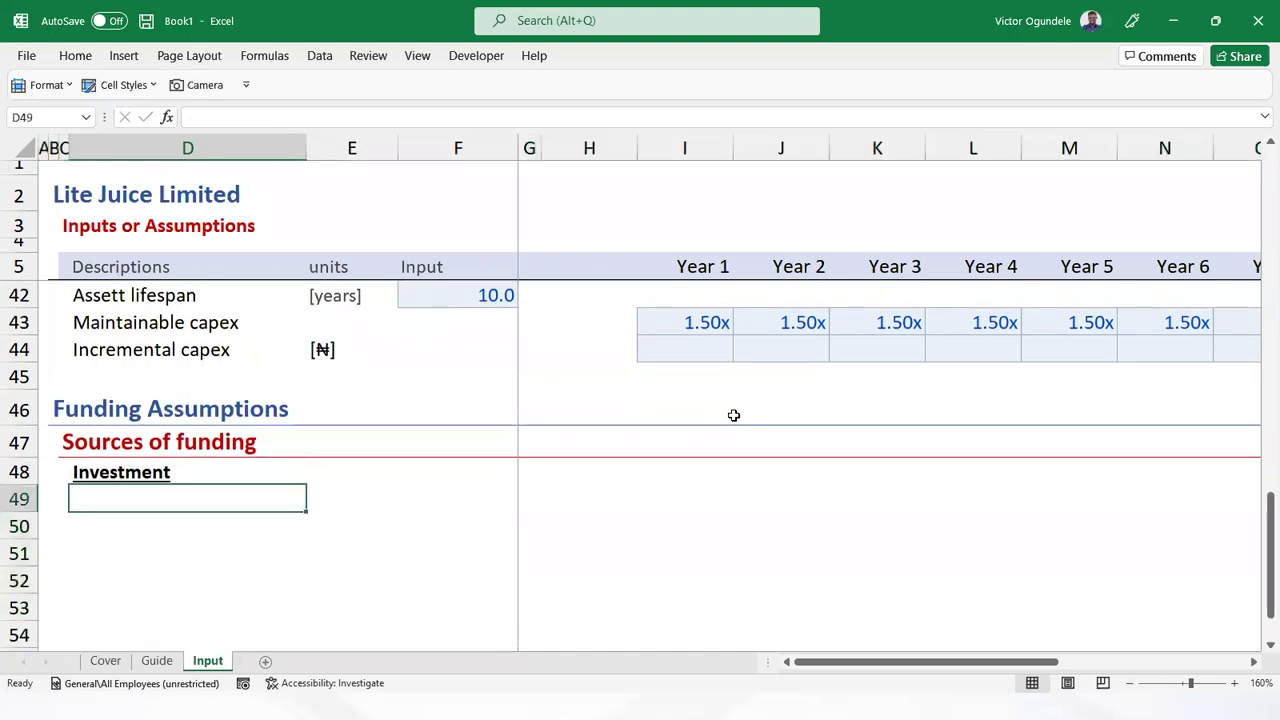
# Enter the label Total Investment in D49, under the Investment subheading
pyautogui.write('Total in')
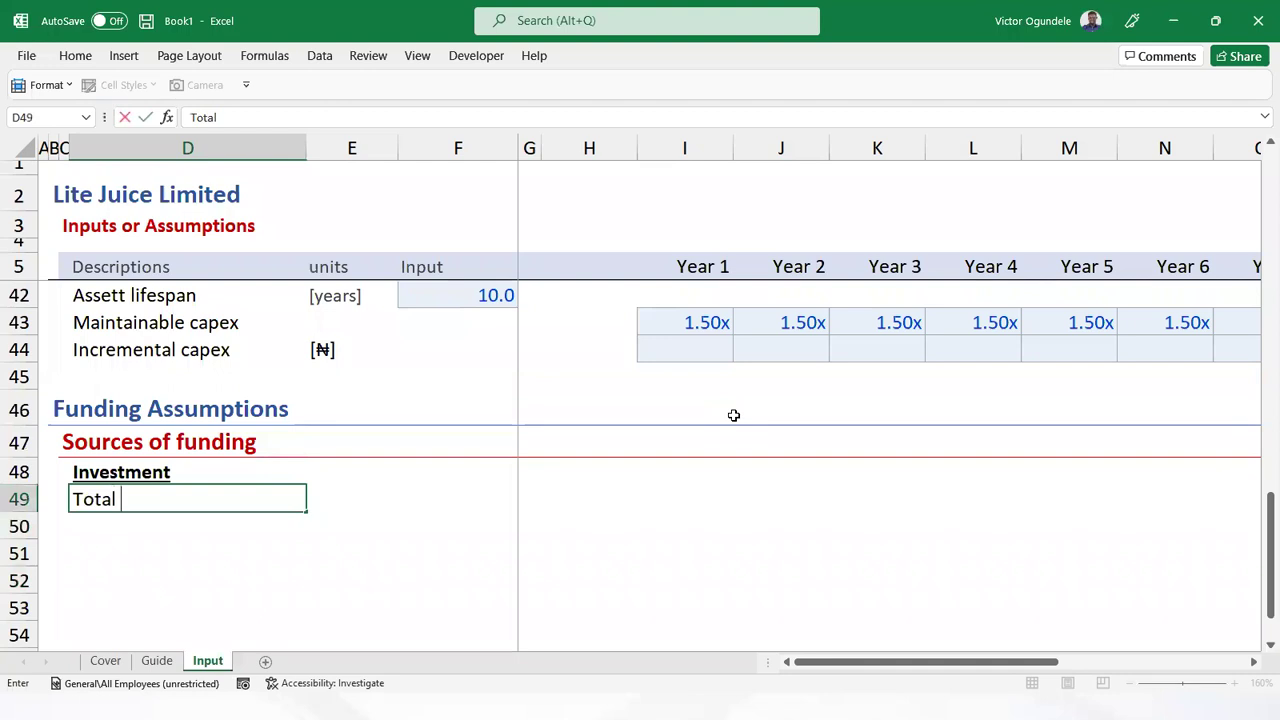
pyautogui.press('BackSpace')
pyautogui.write('Investment')
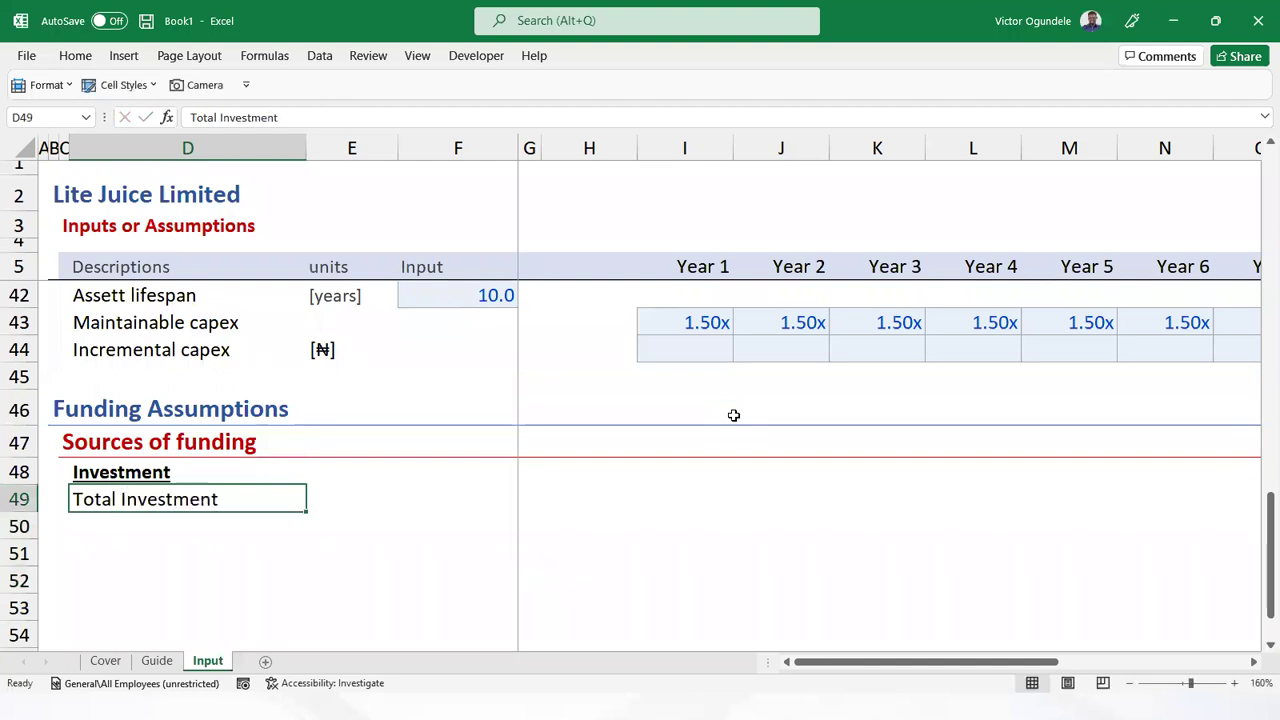
# Copy the [₦] unit from the Incremental capex row (E44) to the Total Investment row (E49)
pyautogui.press('Tab')
pyautogui.press('Up')
pyautogui.press('Up')
pyautogui.press('Up')
pyautogui.press('Up')
pyautogui.press('Up')
pyautogui.hotkey('ctrl', 'c')
pyautogui.press('Down')
pyautogui.press('Down')
pyautogui.press('Down')
pyautogui.press('Down')
pyautogui.press('Down')
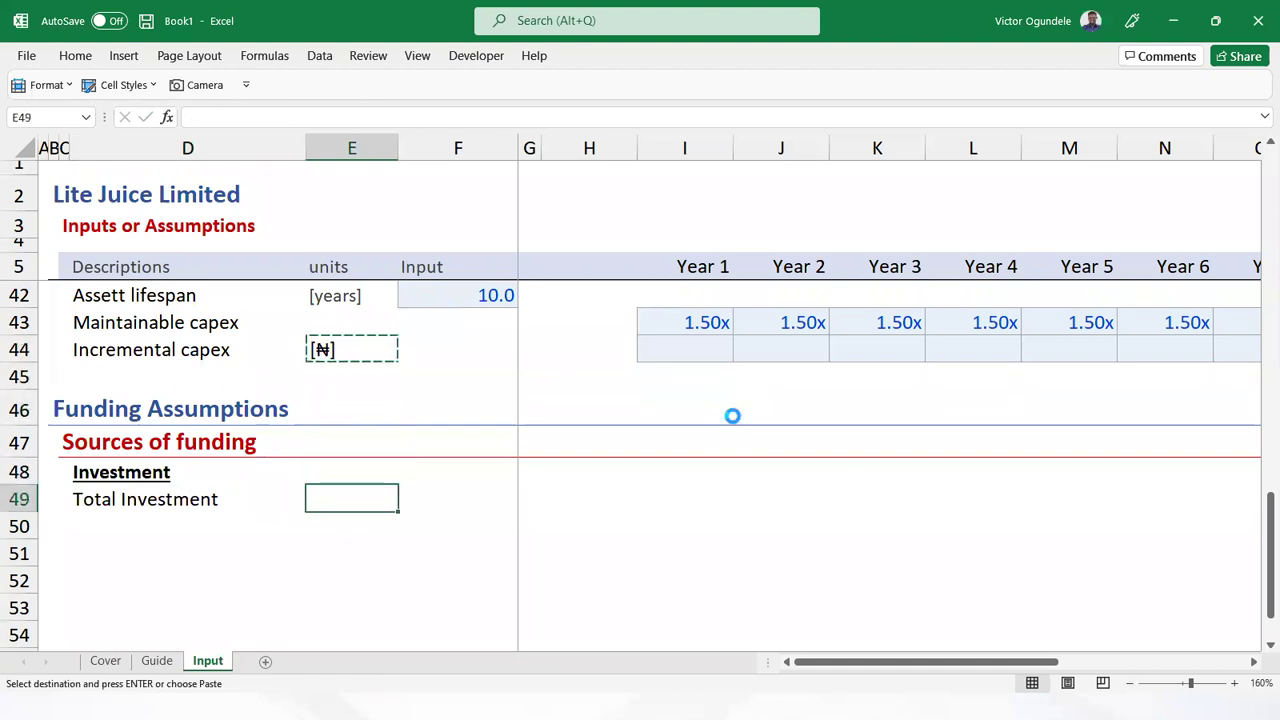
pyautogui.hotkey('ctrl', 'v')
pyautogui.press('Tab')
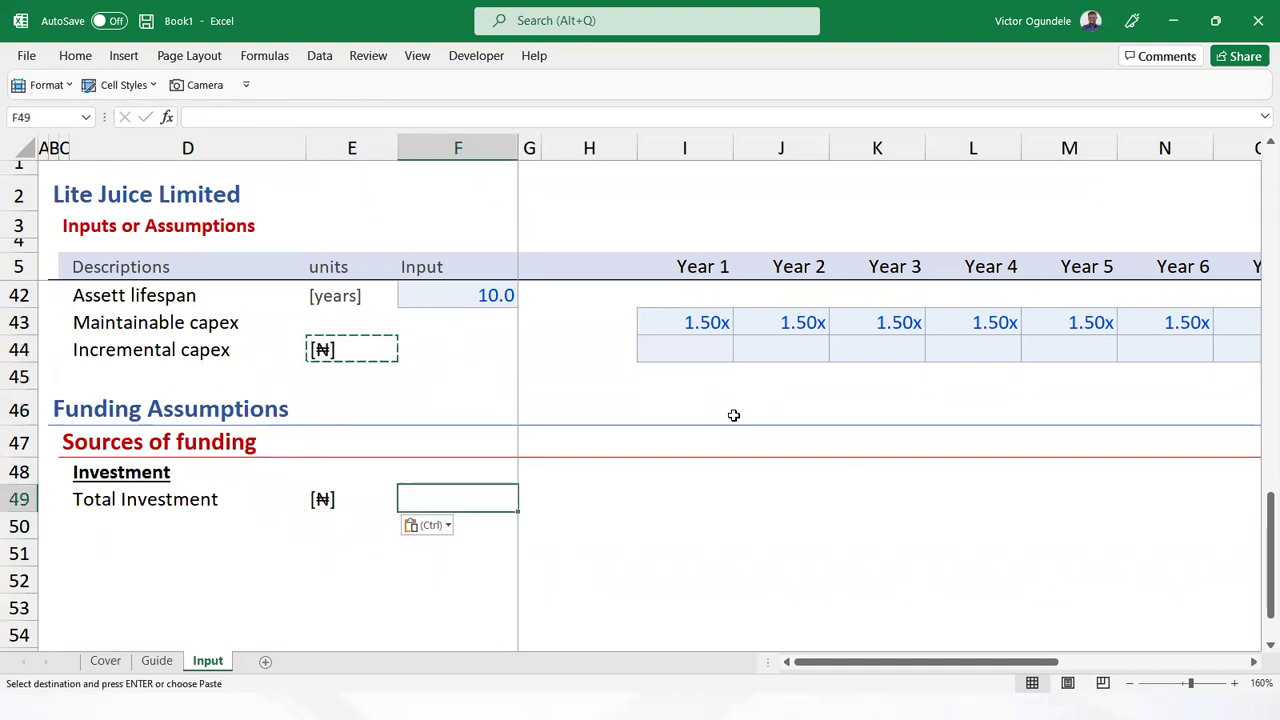
pyautogui.hotkey('alt', '2')
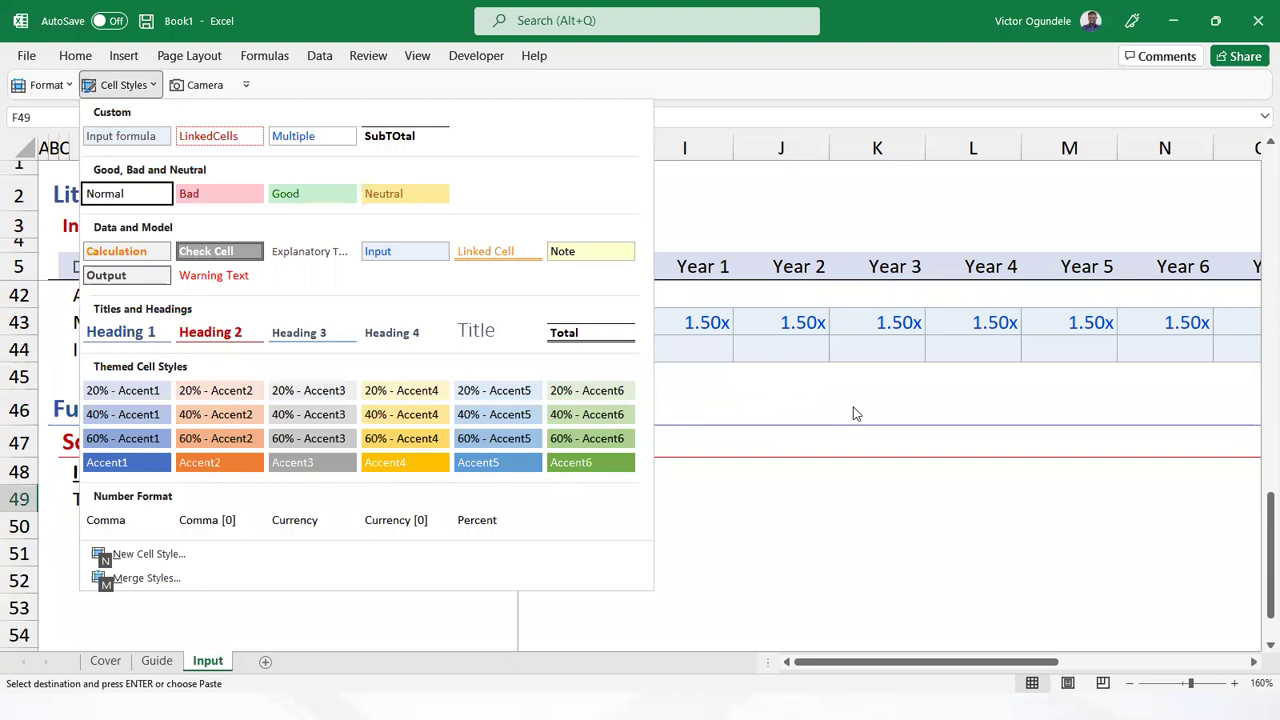
pyautogui.press('Escape')
pyautogui.press('Escape')
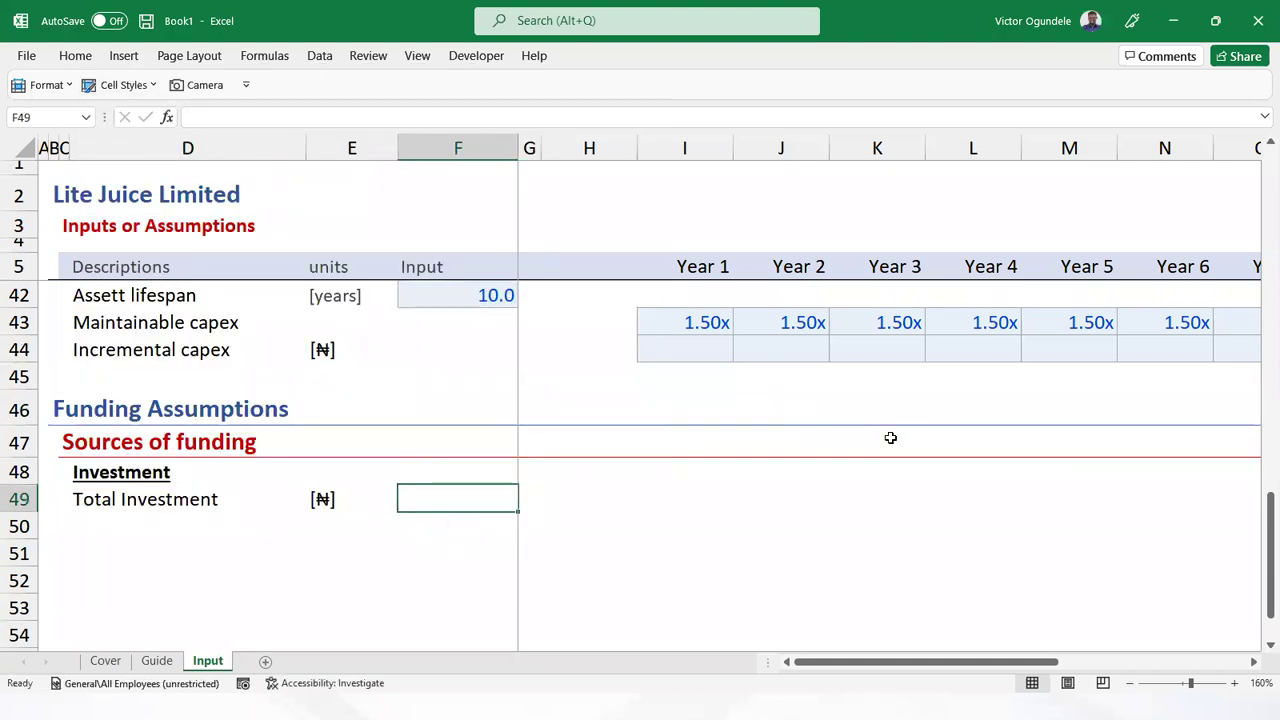
# Replace the Total Investment label in D49 with Loans and enter Equity in D50
pyautogui.press('Left')
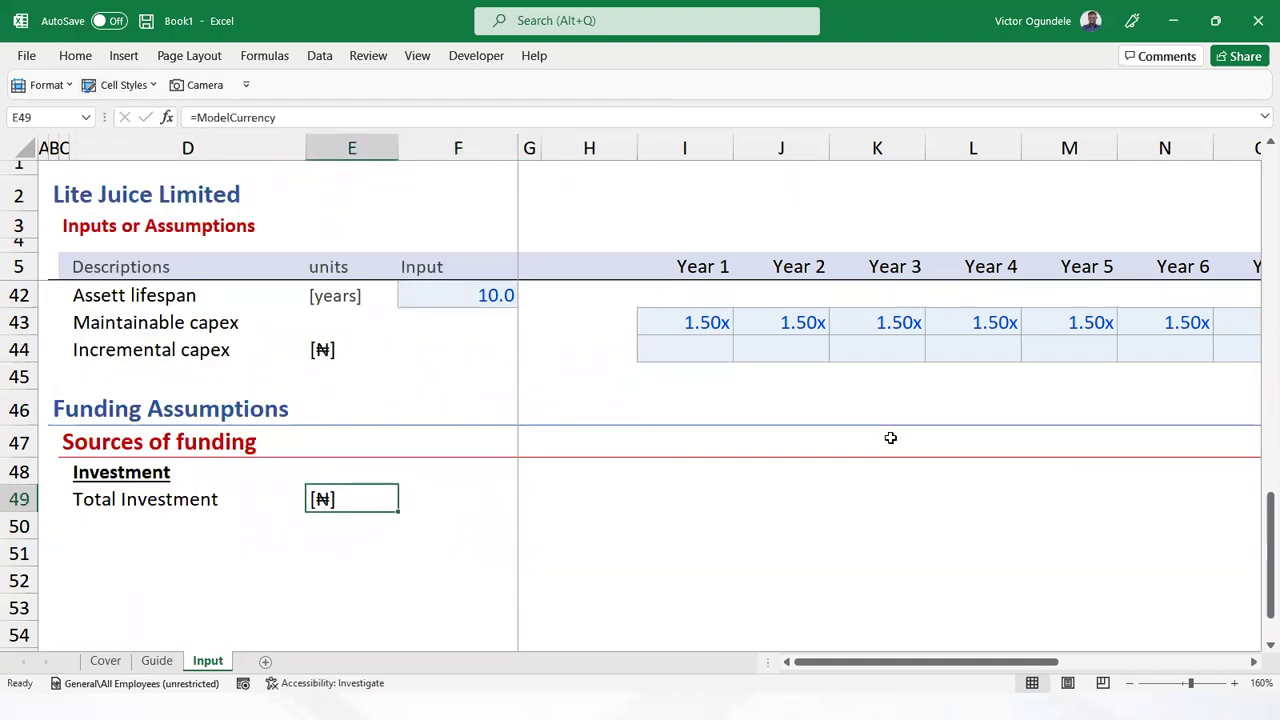
pyautogui.press('Right')
pyautogui.press('Left')
pyautogui.press('Left')
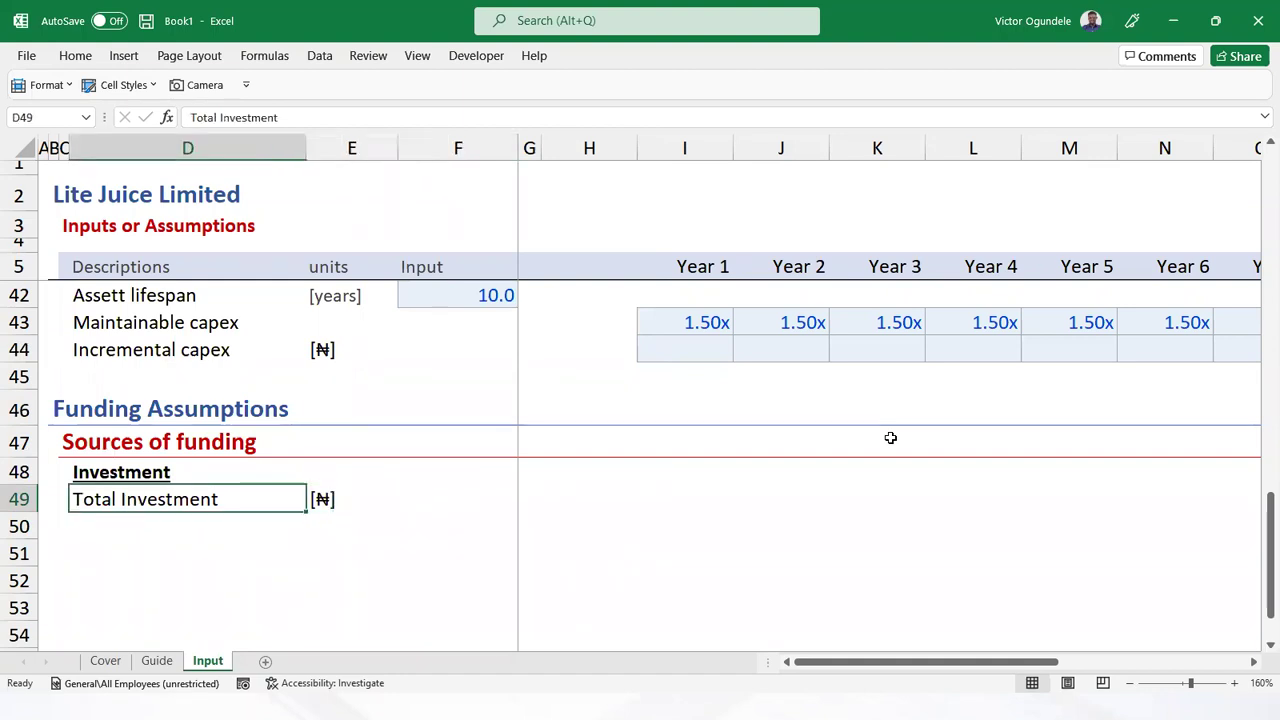
pyautogui.write('Loans')
pyautogui.press('Return')
pyautogui.write('Equity')
pyautogui.press('Tab')
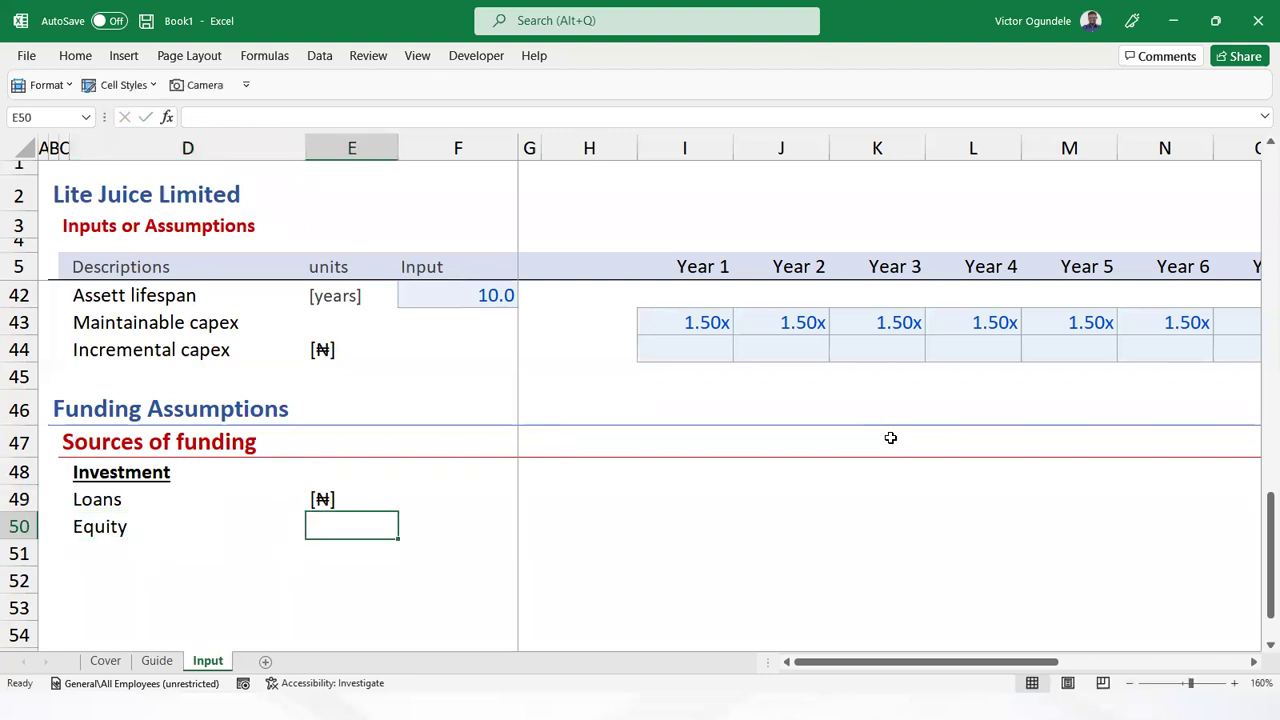
# Enter the unit [%] for the Loans and Equity rows in E49 and E50
pyautogui.press('Up')
pyautogui.write('[%]')
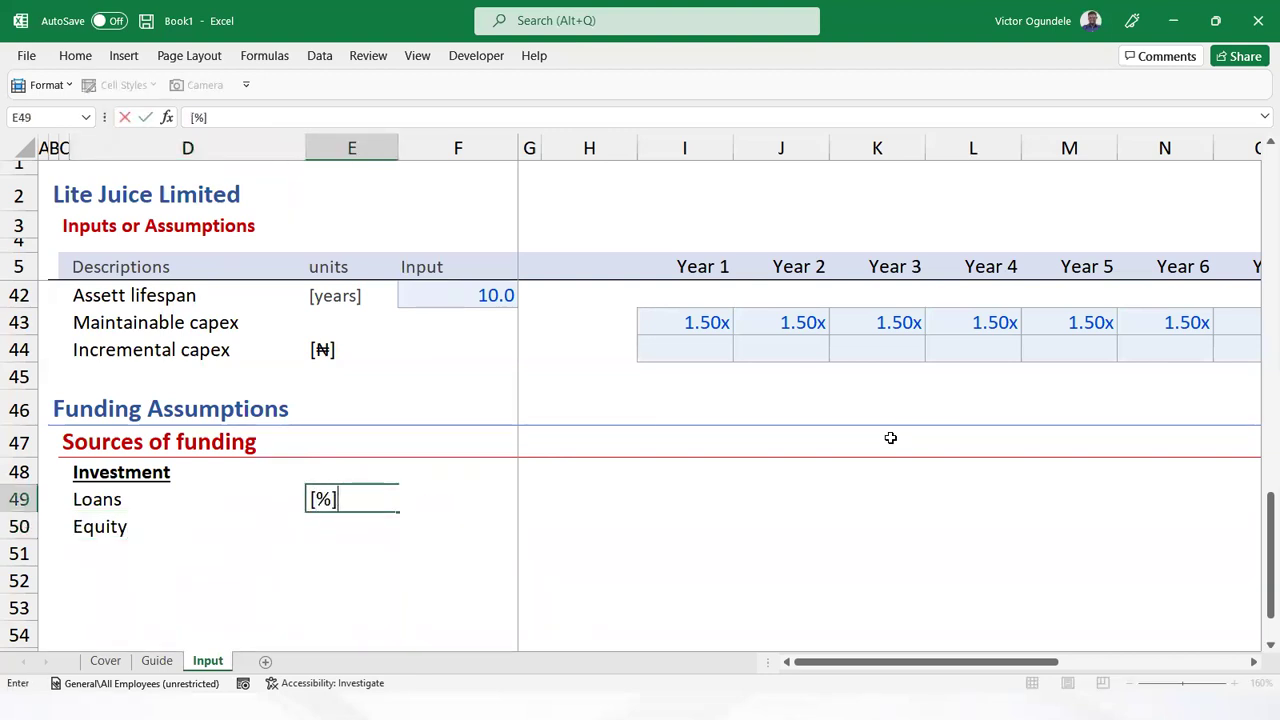
pyautogui.press('Return')
pyautogui.write('[%]')
pyautogui.press('Up')
# Apply the Input cell style to the Loans input cell F49
pyautogui.press('Right')
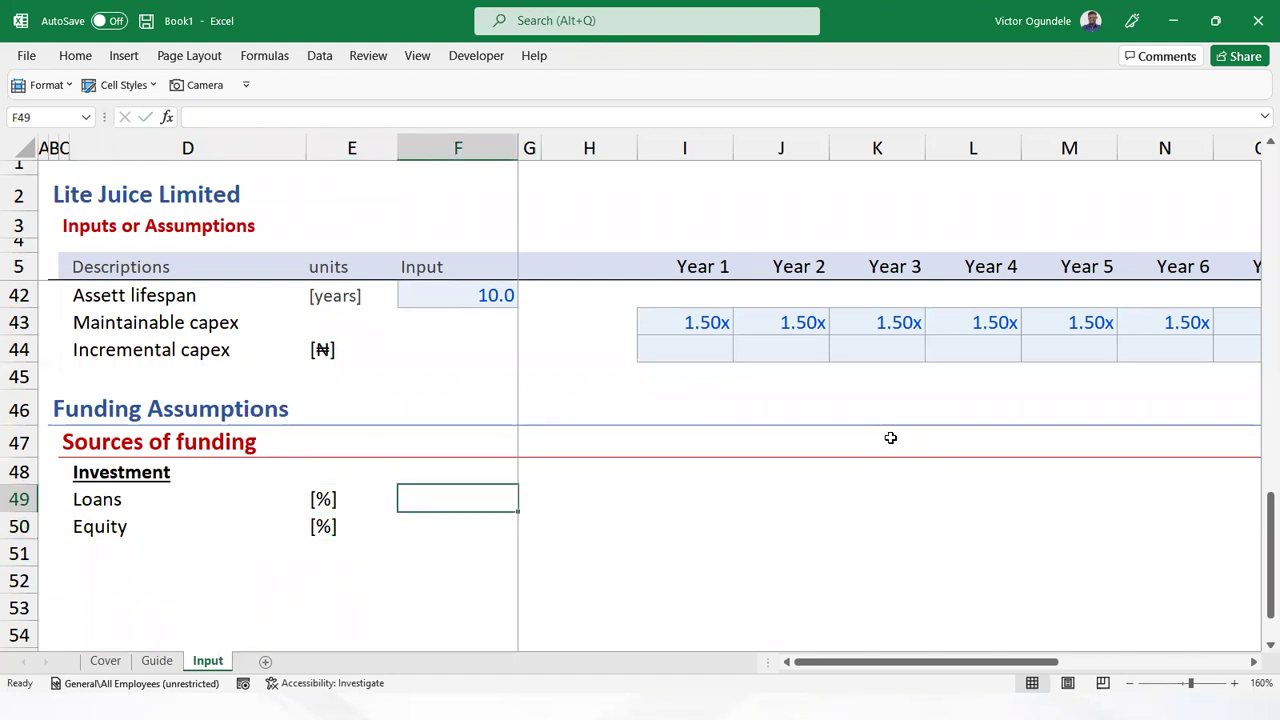
pyautogui.hotkey('alt', '2')
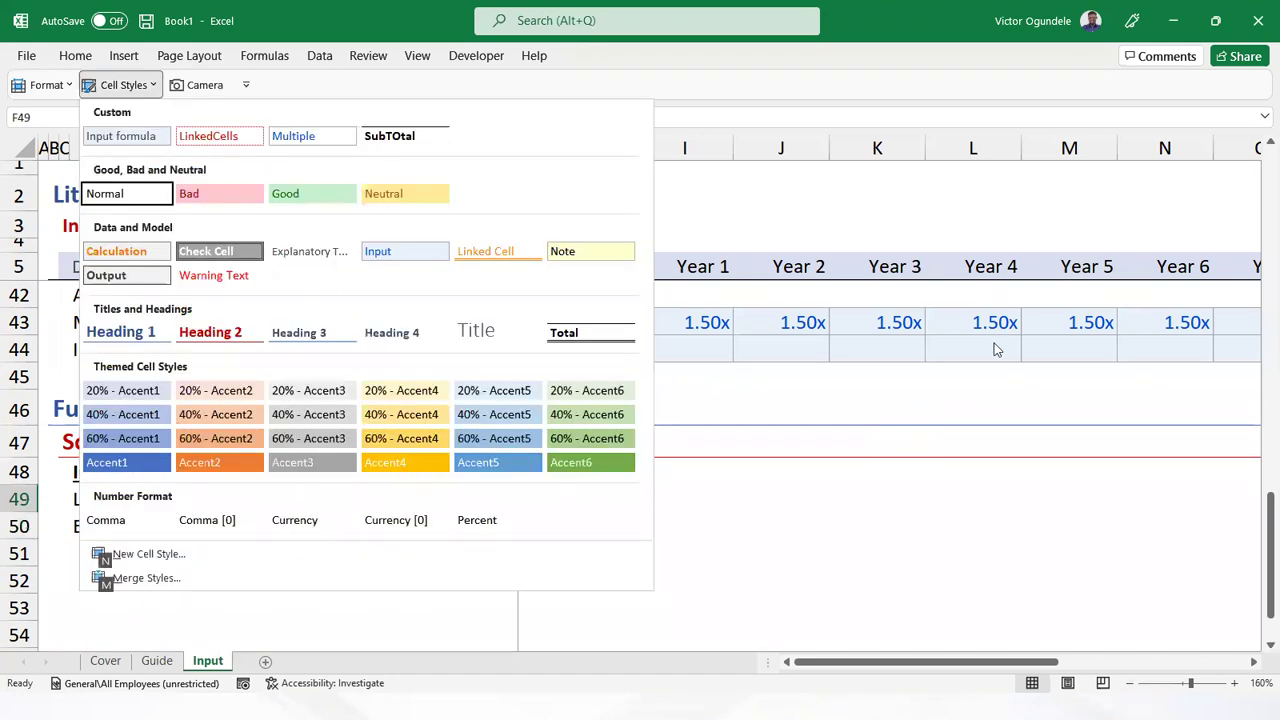
pyautogui.click(428, 252)
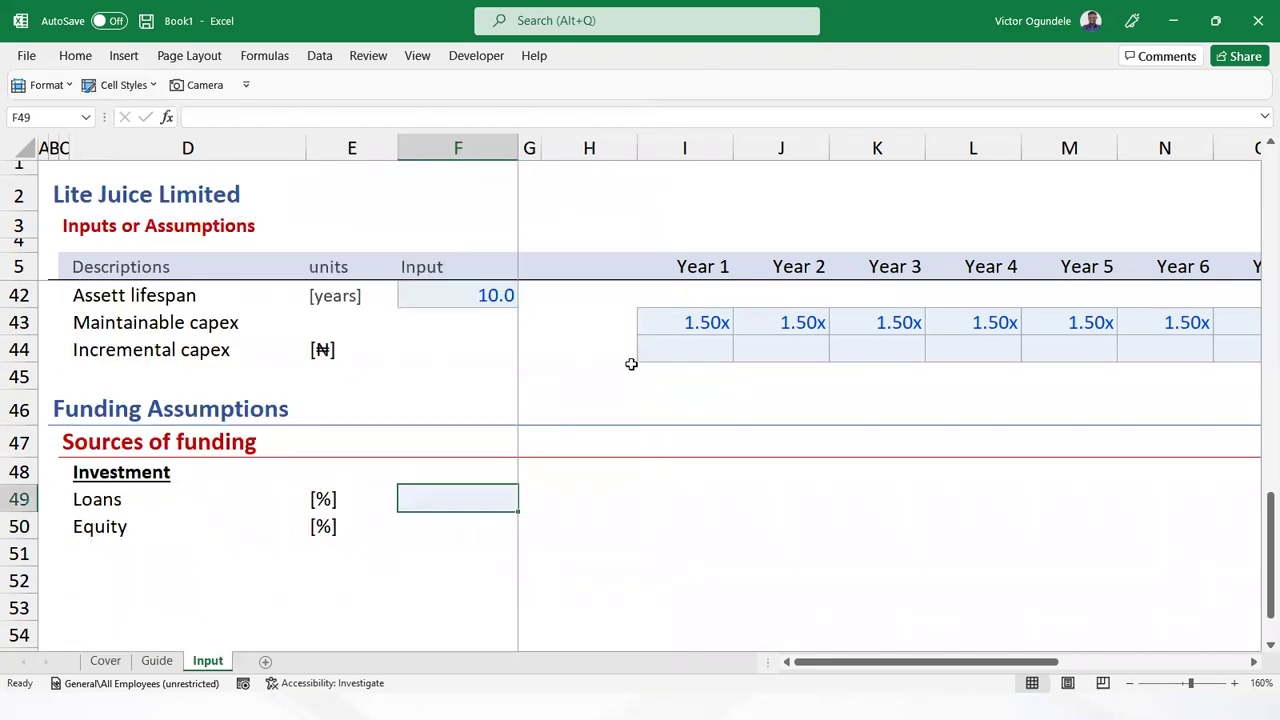
pyautogui.hotkey('alt', 'h')
pyautogui.press('Escape')
# Enter 70% for Loans in F49, fill its formatting down to F50, and enter 30% for Equity
pyautogui.hotkey('alt', 'Tab')
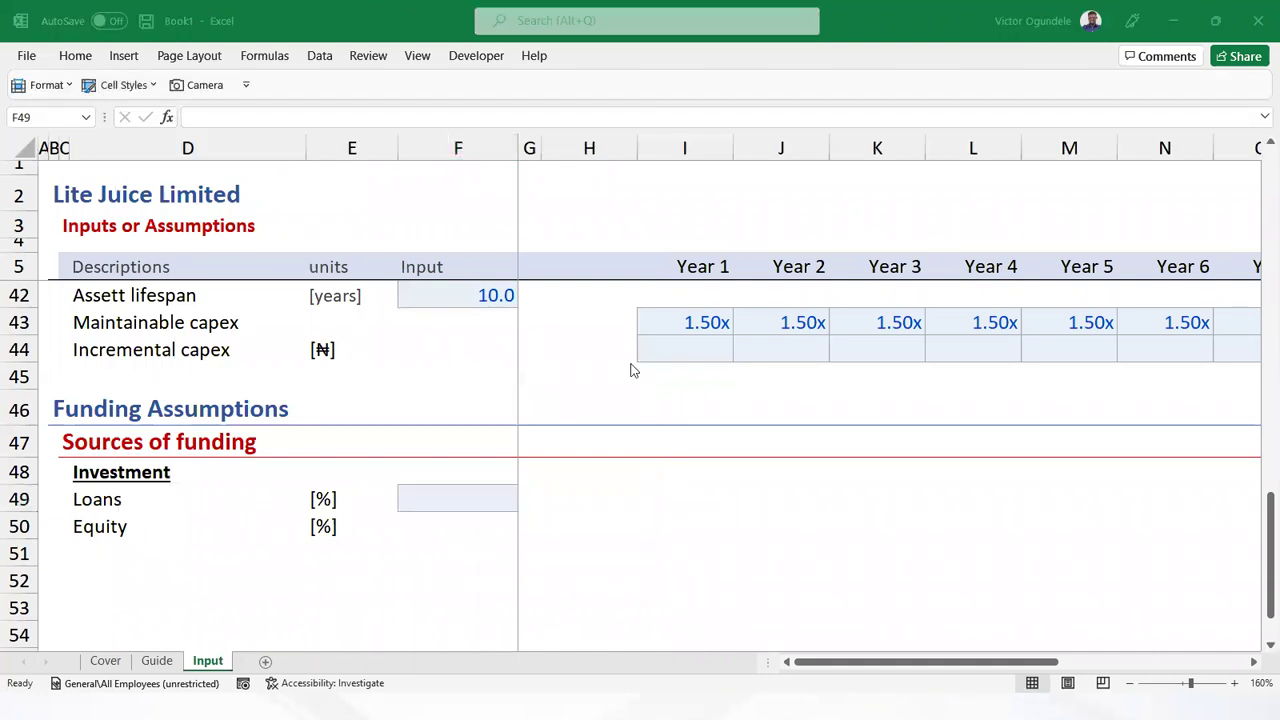
pyautogui.hotkey('alt', 'Tab')
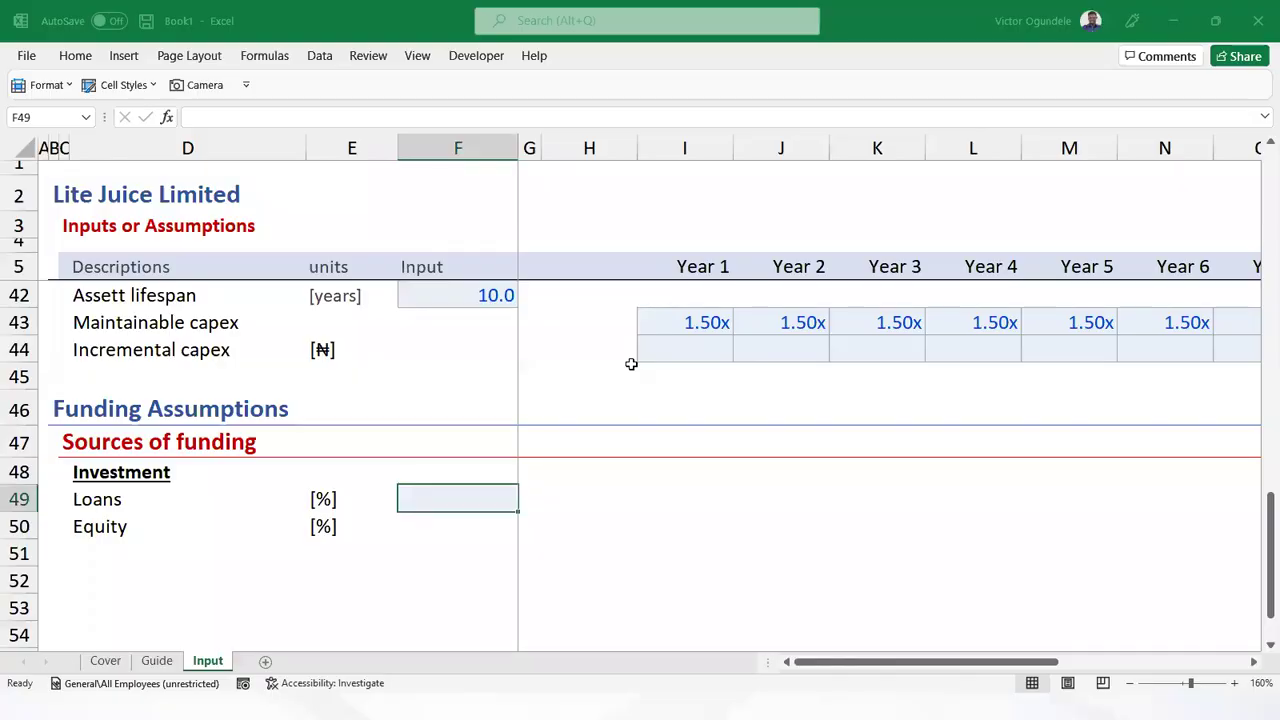
pyautogui.write('70')
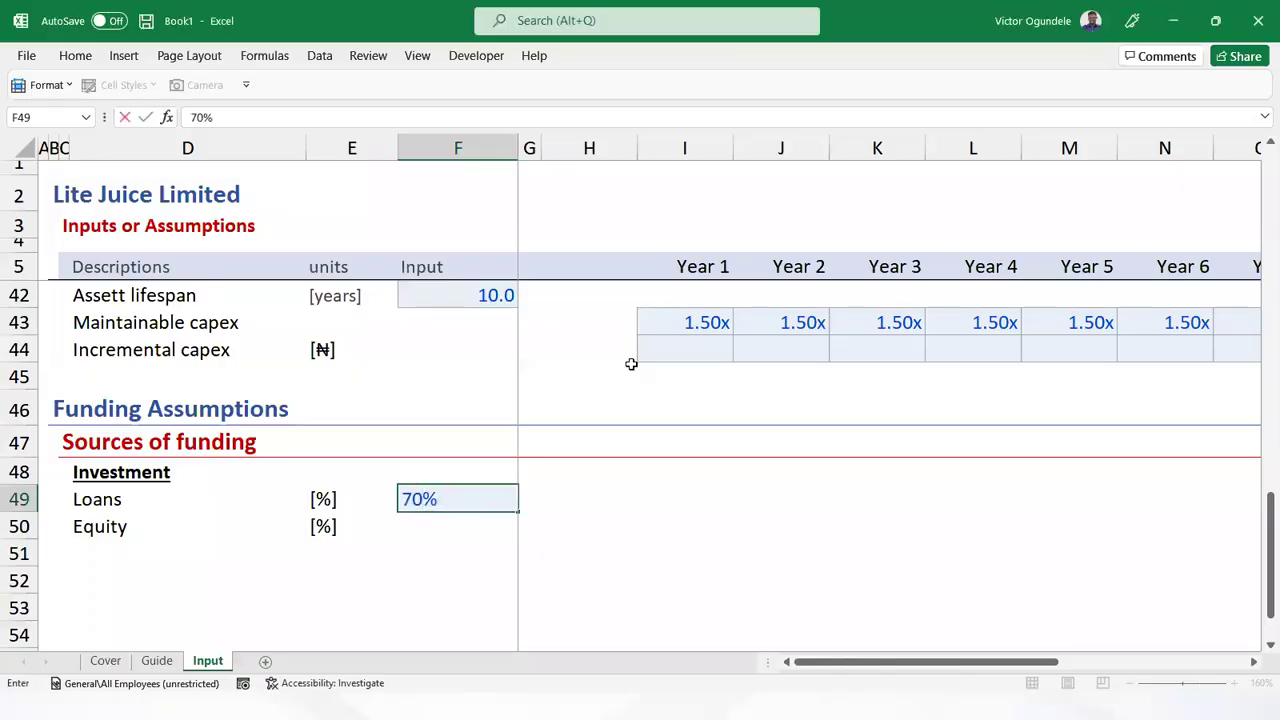
pyautogui.press('Return')
pyautogui.hotkey('ctrl', 'd')
pyautogui.write('30')
pyautogui.hotkey('ctrl', 'Return')
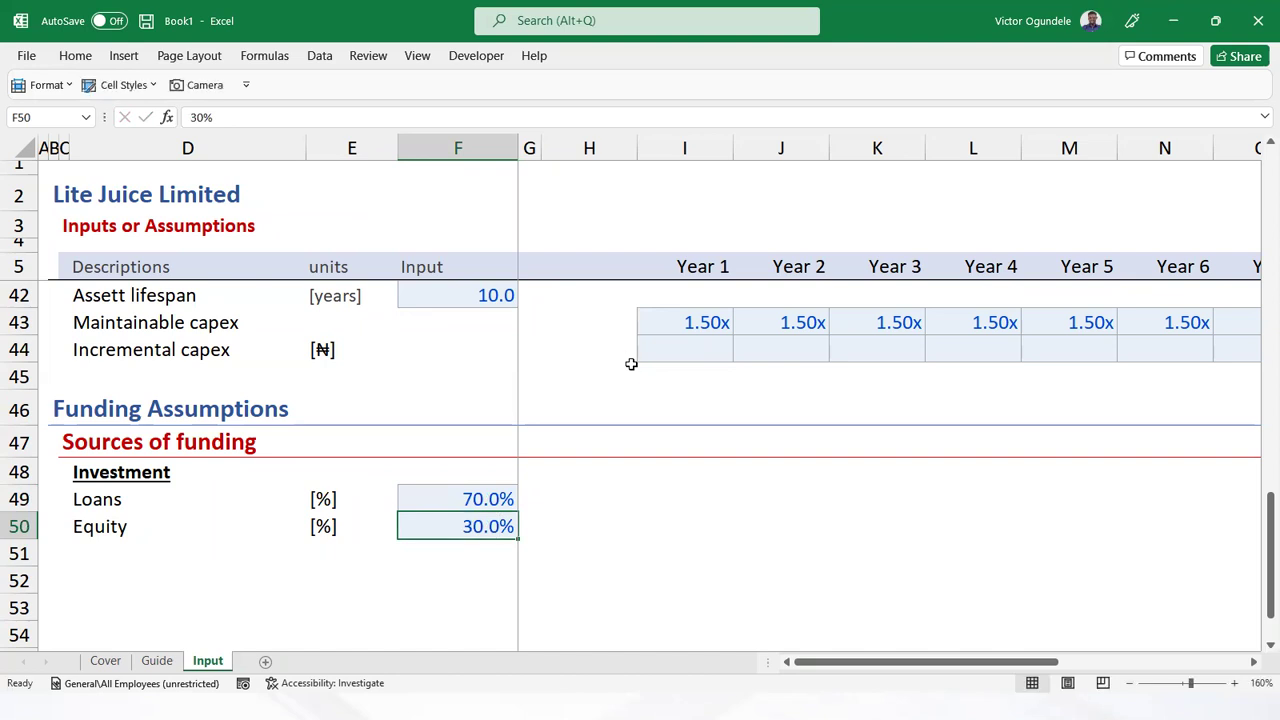
# Copy the Investment subheading from D48 to D52 and change its text to Cost of funding
pyautogui.press('Left')
pyautogui.press('Left')
pyautogui.press('Down')
pyautogui.press('Down')
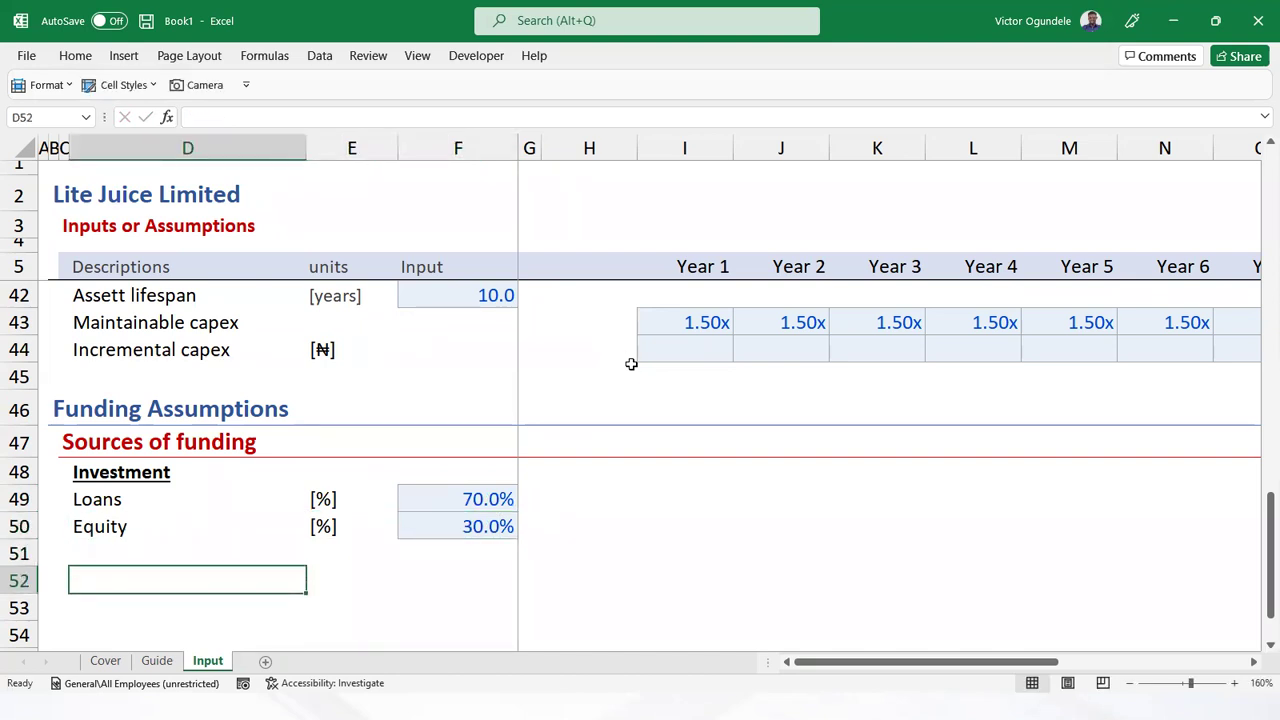
pyautogui.press('Up')
pyautogui.press('Up')
pyautogui.press('Up')
pyautogui.press('Up')
pyautogui.hotkey('ctrl', 'c')
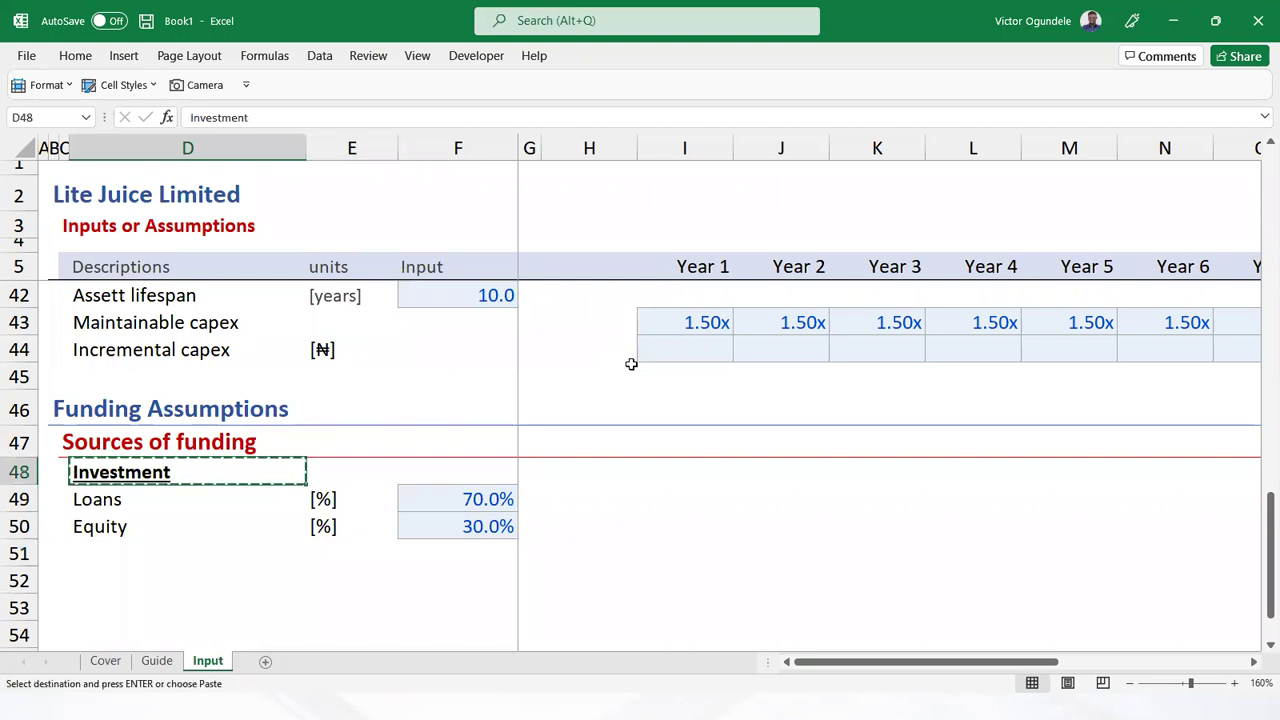
pyautogui.press('Down')
pyautogui.press('Down')
pyautogui.press('Down')
pyautogui.press('Down')
pyautogui.hotkey('ctrl', 'v')
pyautogui.write('Cost ')
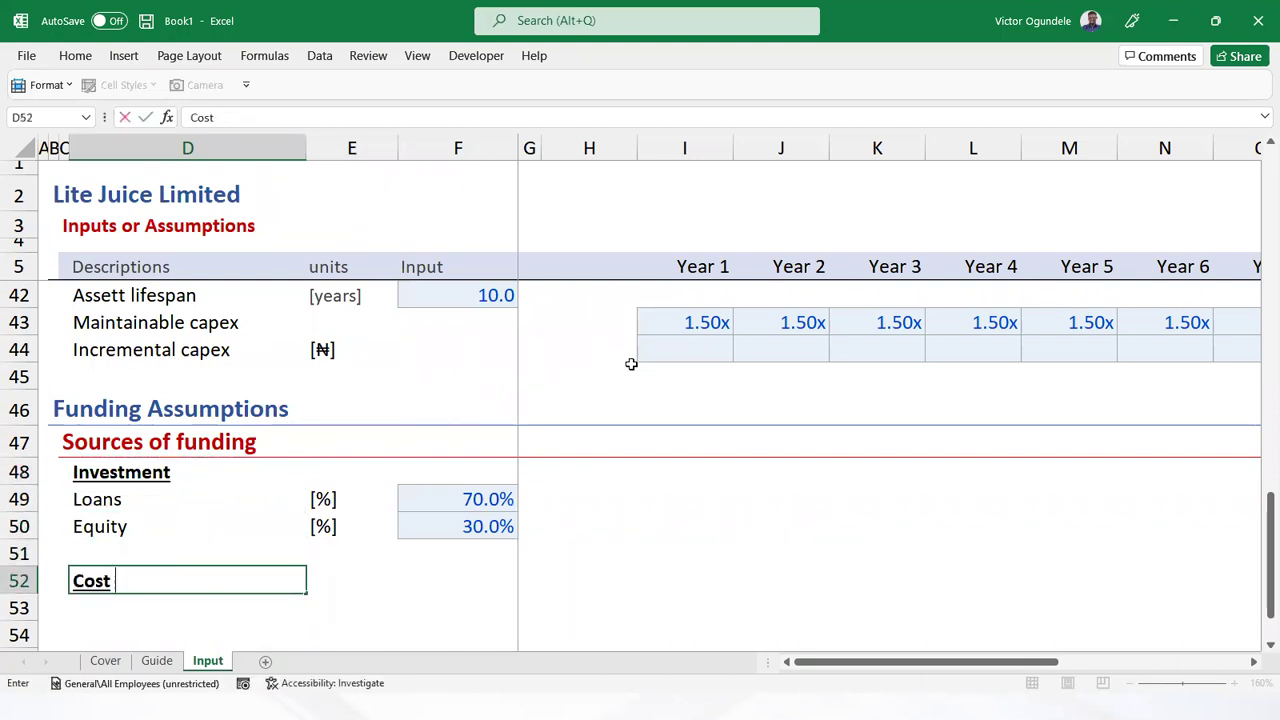
pyautogui.write('of funding')
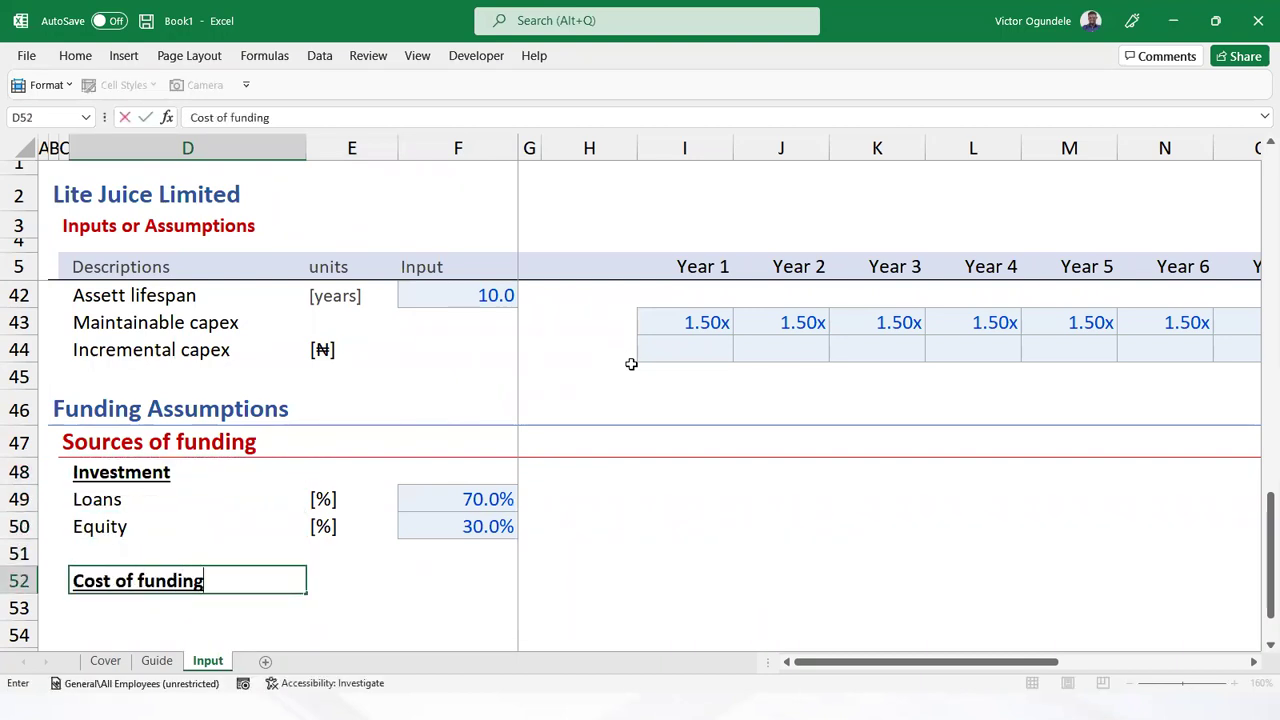
pyautogui.press('Return')
# Insert four blank rows at row 54, between the Cost of funding subheading and the Use of funds heading
pyautogui.press('Down')
pyautogui.press('Down')
pyautogui.press('Down')
pyautogui.press('Down')
pyautogui.press('Down')
pyautogui.press('Up')
pyautogui.press('Up')
pyautogui.press('Up')
pyautogui.press('Up')
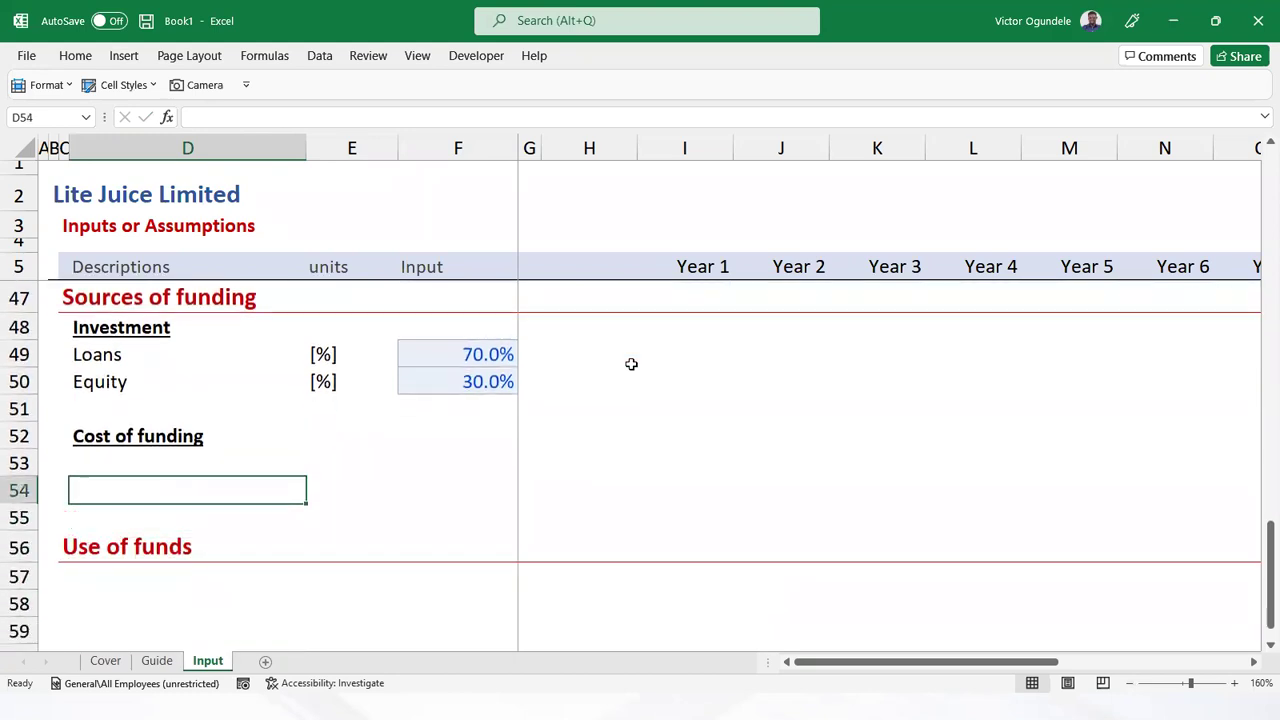
pyautogui.hotkey('shift', 'space')
pyautogui.hotkey('shift', 'Down')
pyautogui.hotkey('shift', 'Down')
pyautogui.hotkey('shift', 'Down')
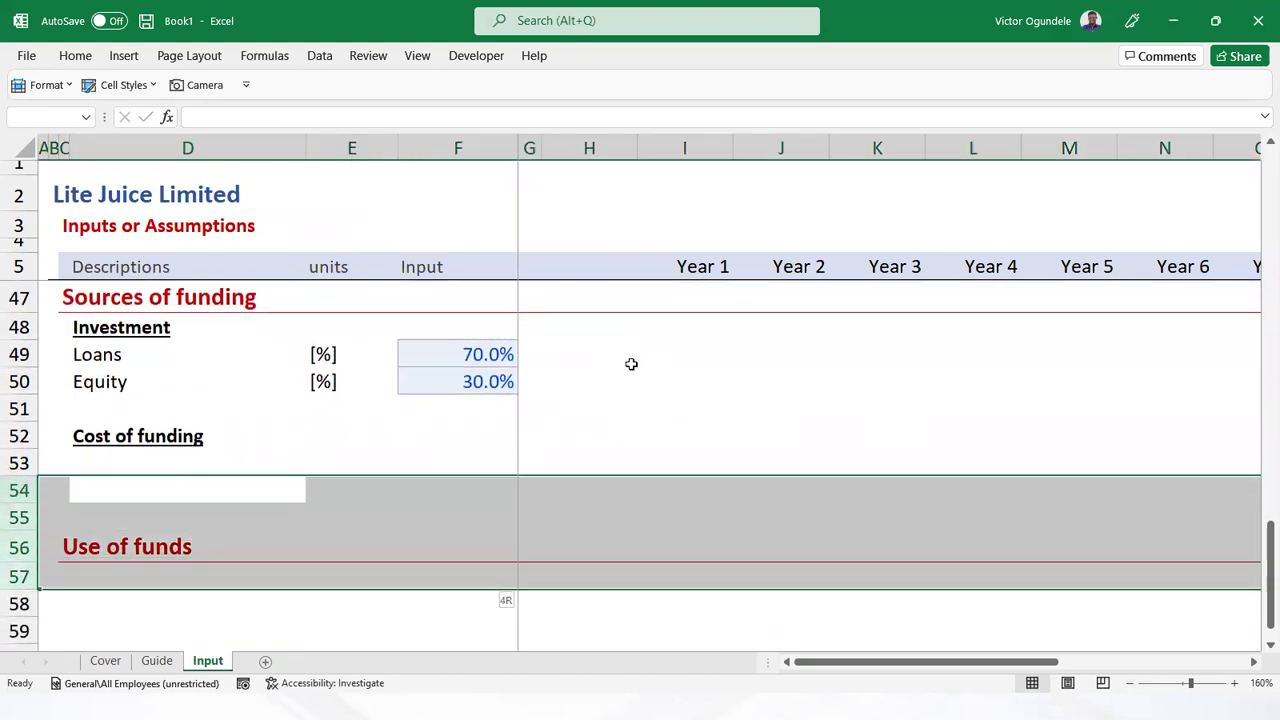
pyautogui.hotkey('ctrl', 'shift', '+')
# Switch to the conceptual agreement in Adobe Reader and review the loan requirements in the Project Financing table
pyautogui.press('Up')
pyautogui.press('Right')
pyautogui.press('Left')
pyautogui.hotkey('alt', 'Tab')
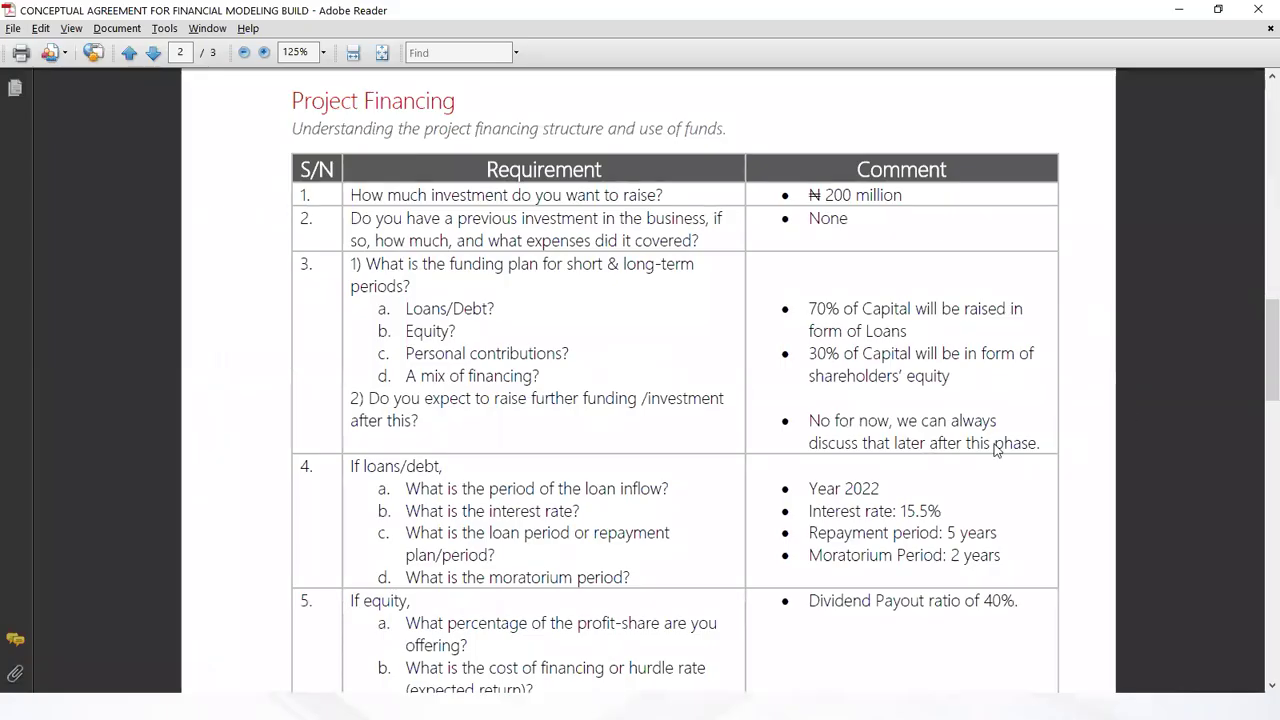
pyautogui.scroll(-2, 996, 445)
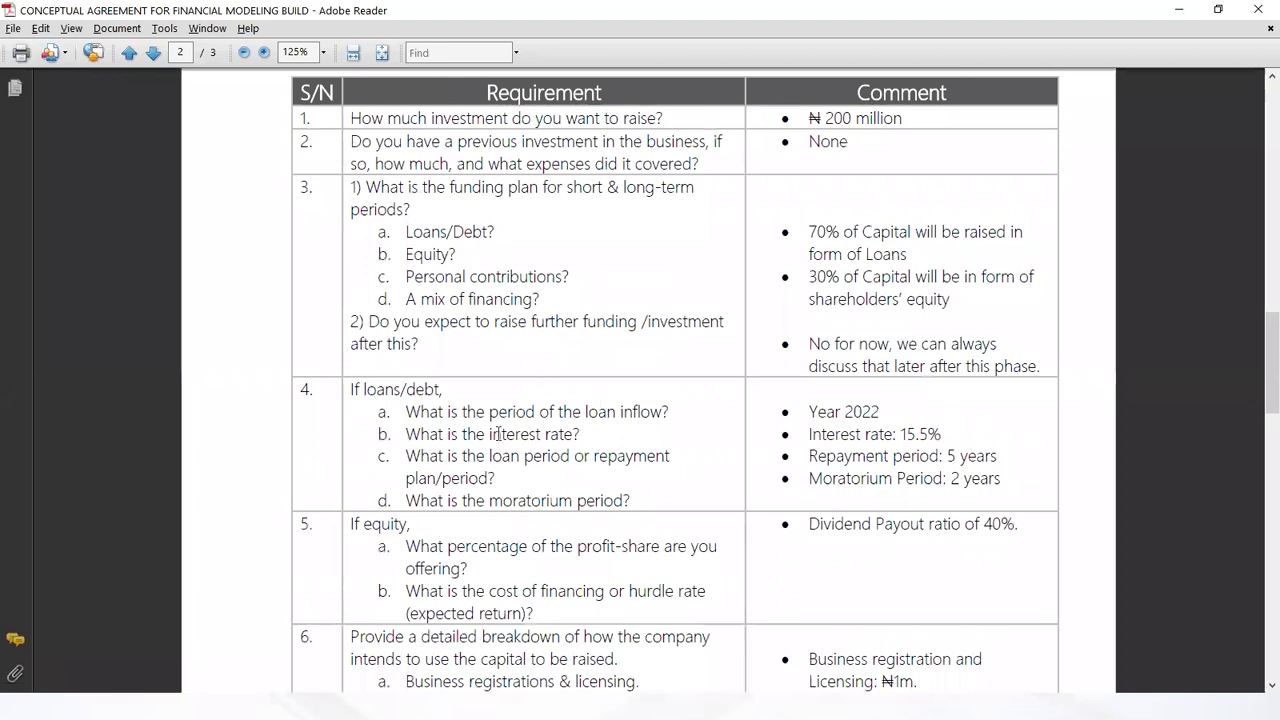
# Return to Excel and enter the label Loan inflow period in D53, under Cost of funding
pyautogui.hotkey('alt', 'Tab')
pyautogui.write('Loan period')
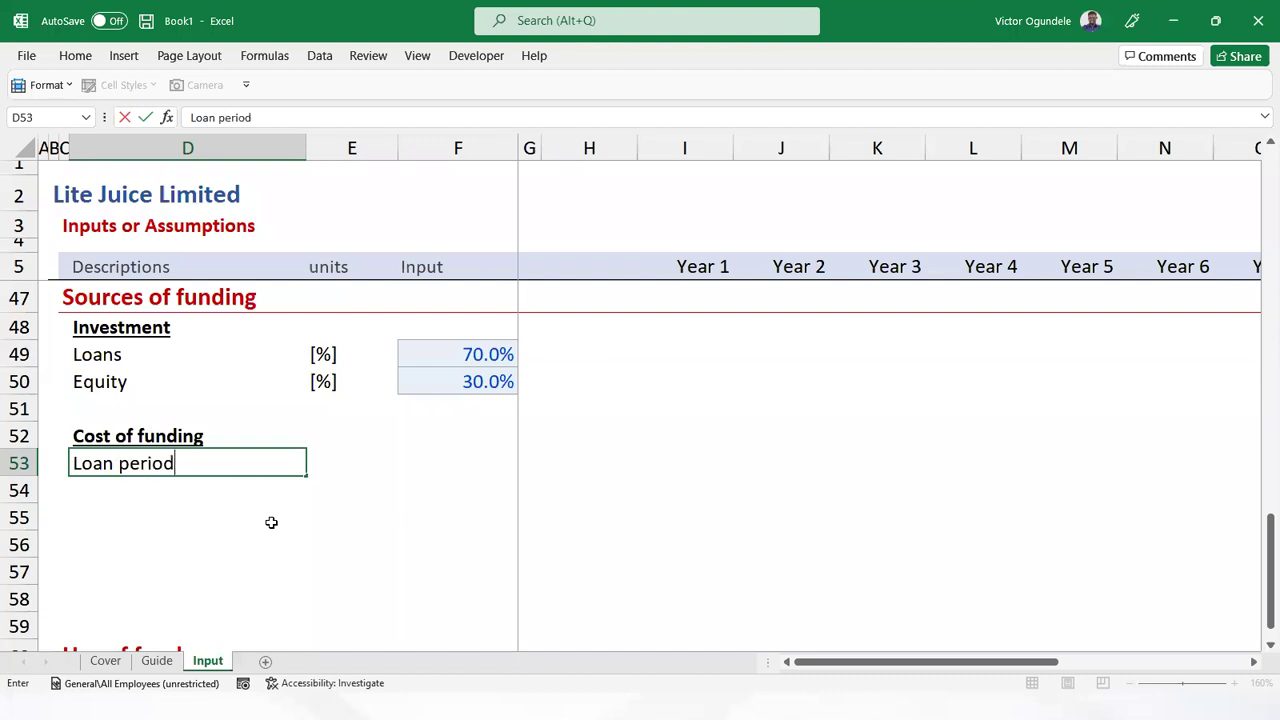
pyautogui.hotkey('ctrl', 'Return')
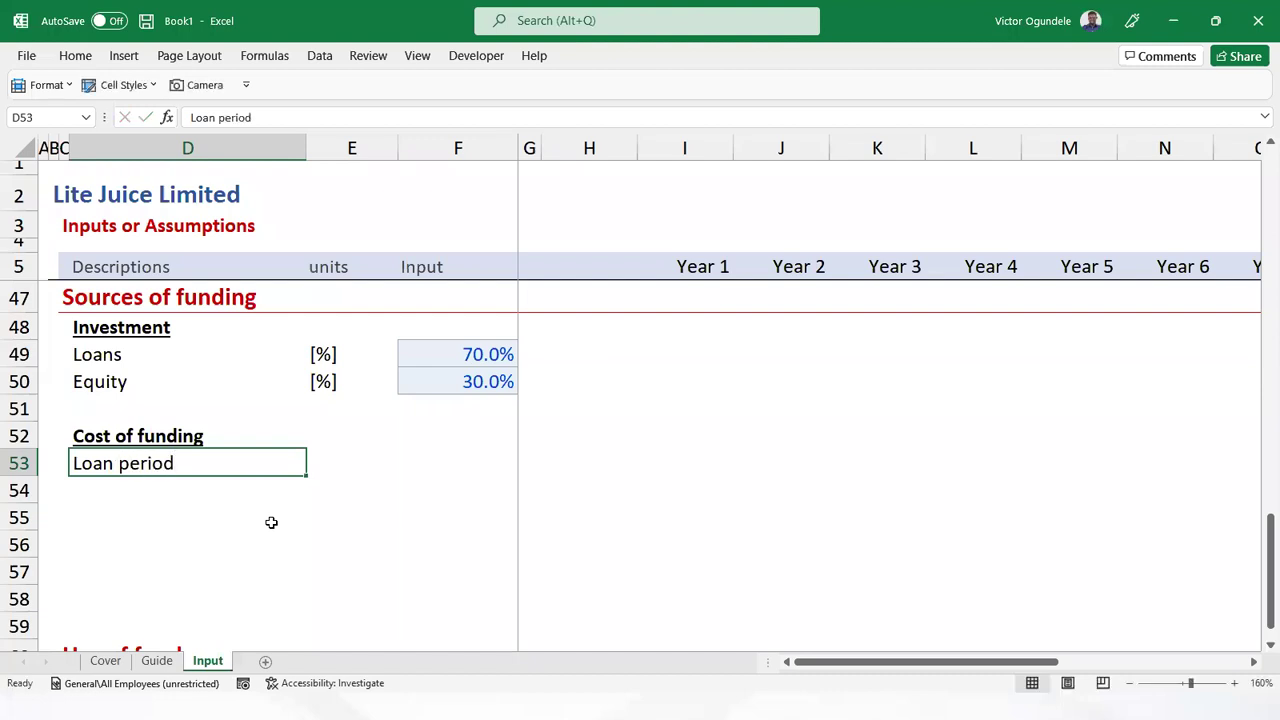
pyautogui.press('BackSpace')
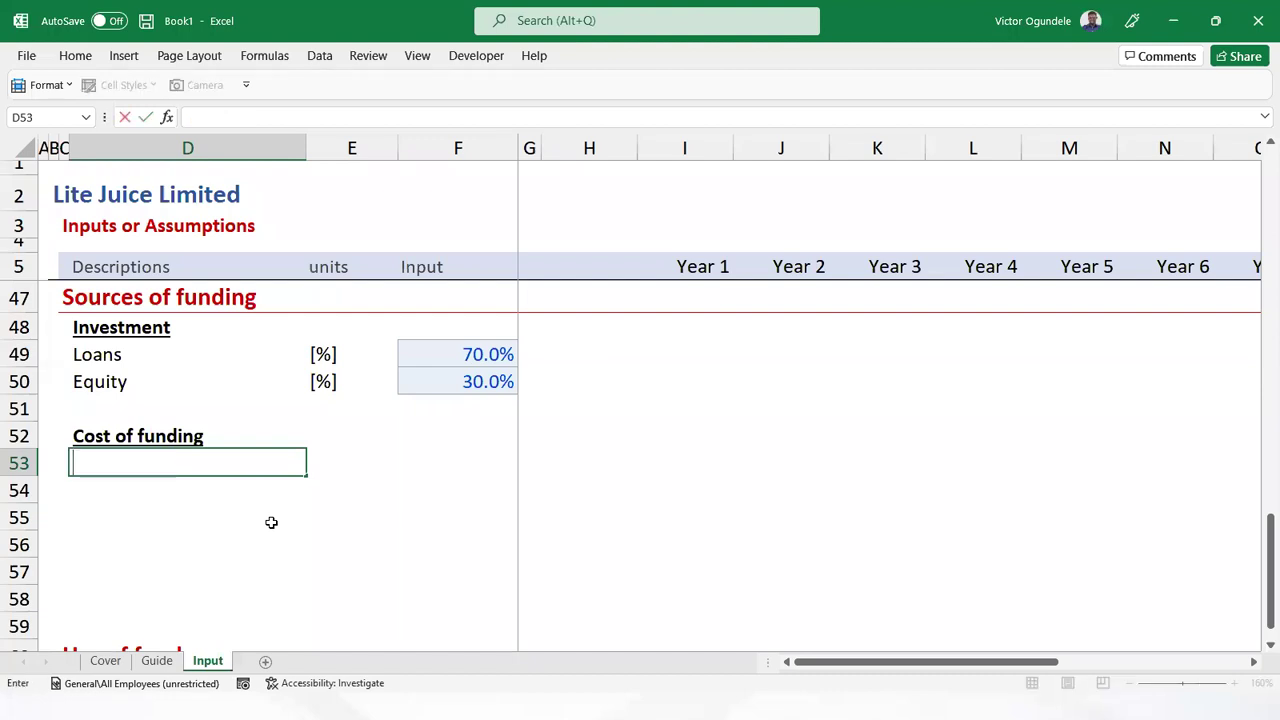
pyautogui.write('Loan inflow period')
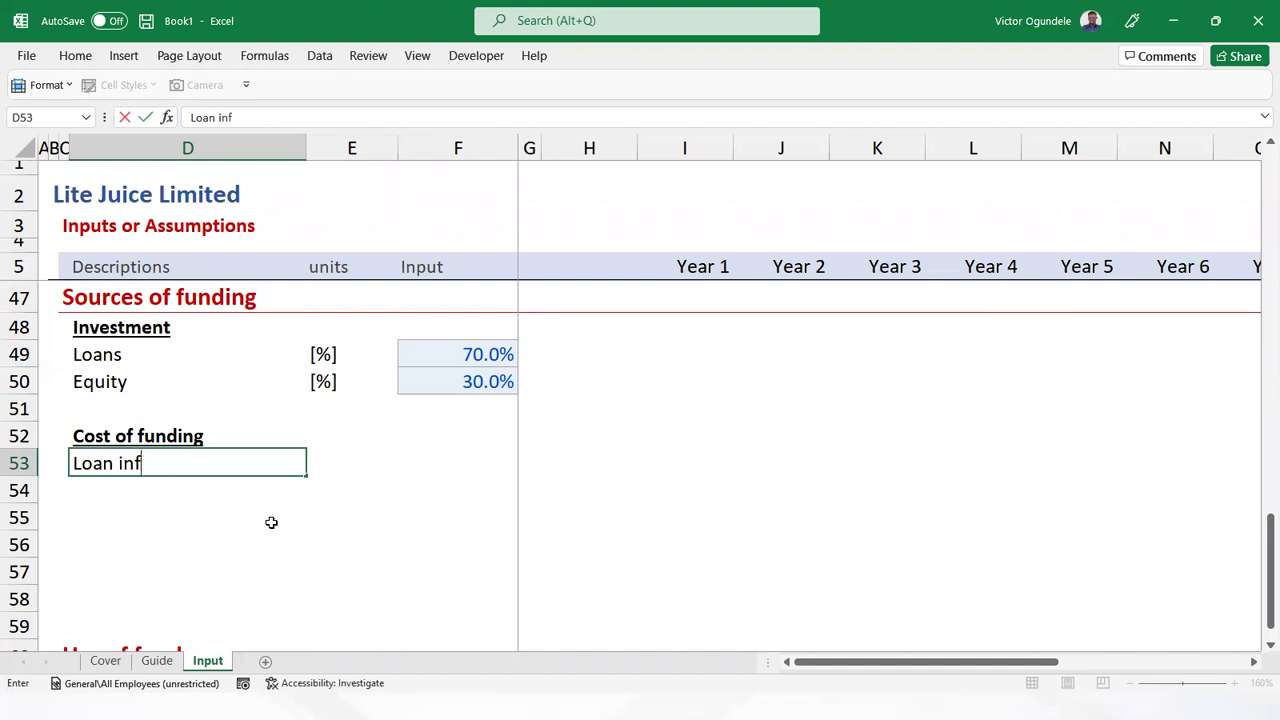
pyautogui.hotkey('ctrl', 'Return')
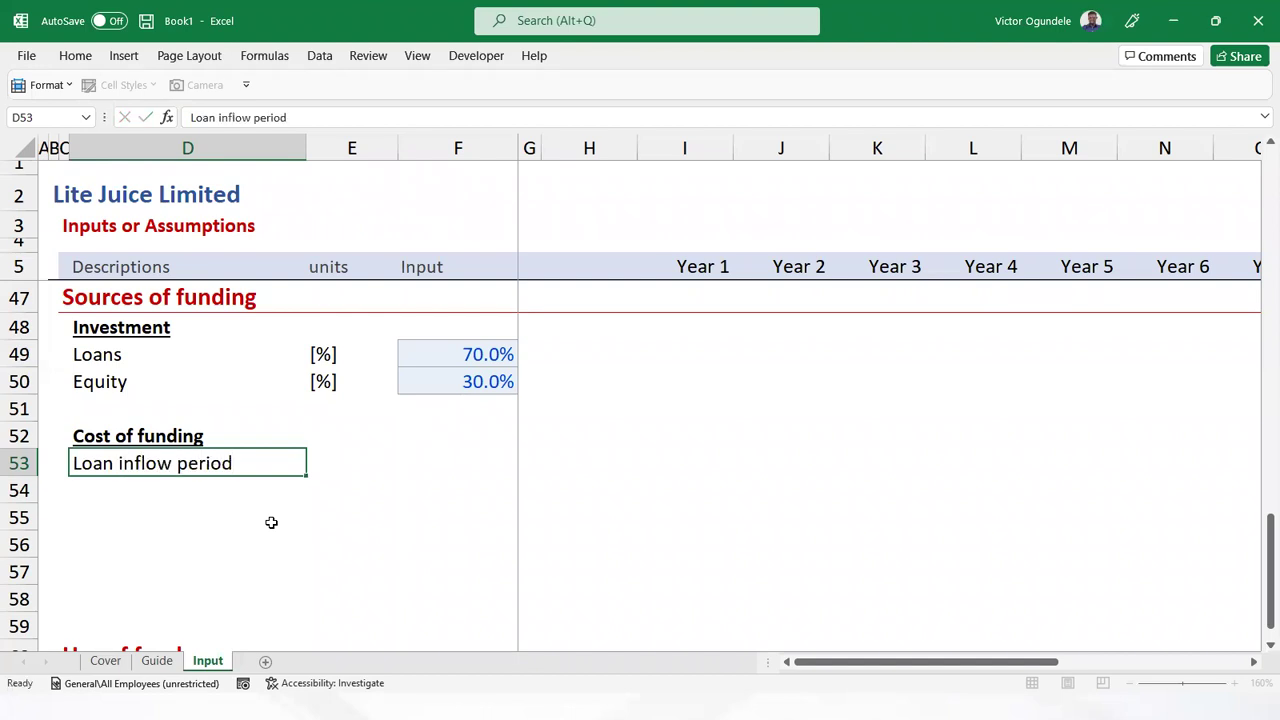
# Copy the [date] unit and date cell of Construction start date (E22:F22) to the Loan inflow period row (E53:F53)
pyautogui.press('Right')
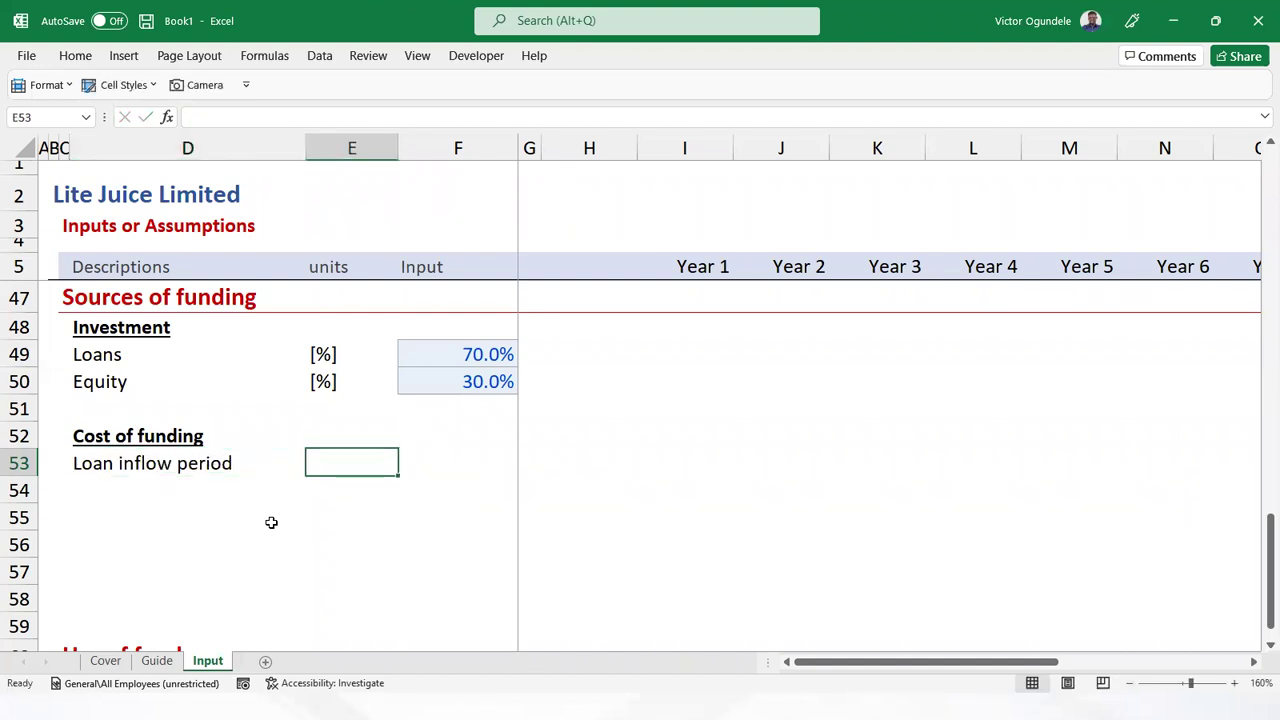
pyautogui.press('pageup')
pyautogui.press('pageup')
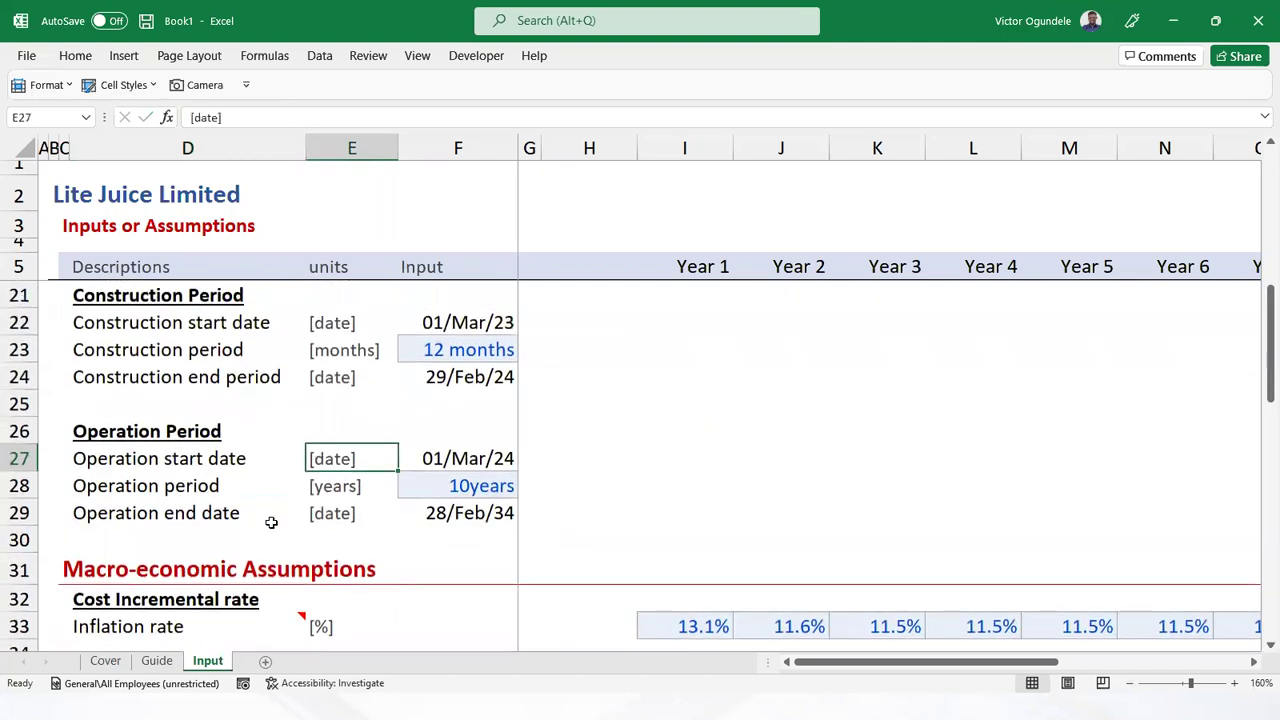
pyautogui.press('Up')
pyautogui.press('Up')
pyautogui.press('Up')
pyautogui.press('Up')
pyautogui.press('Up')
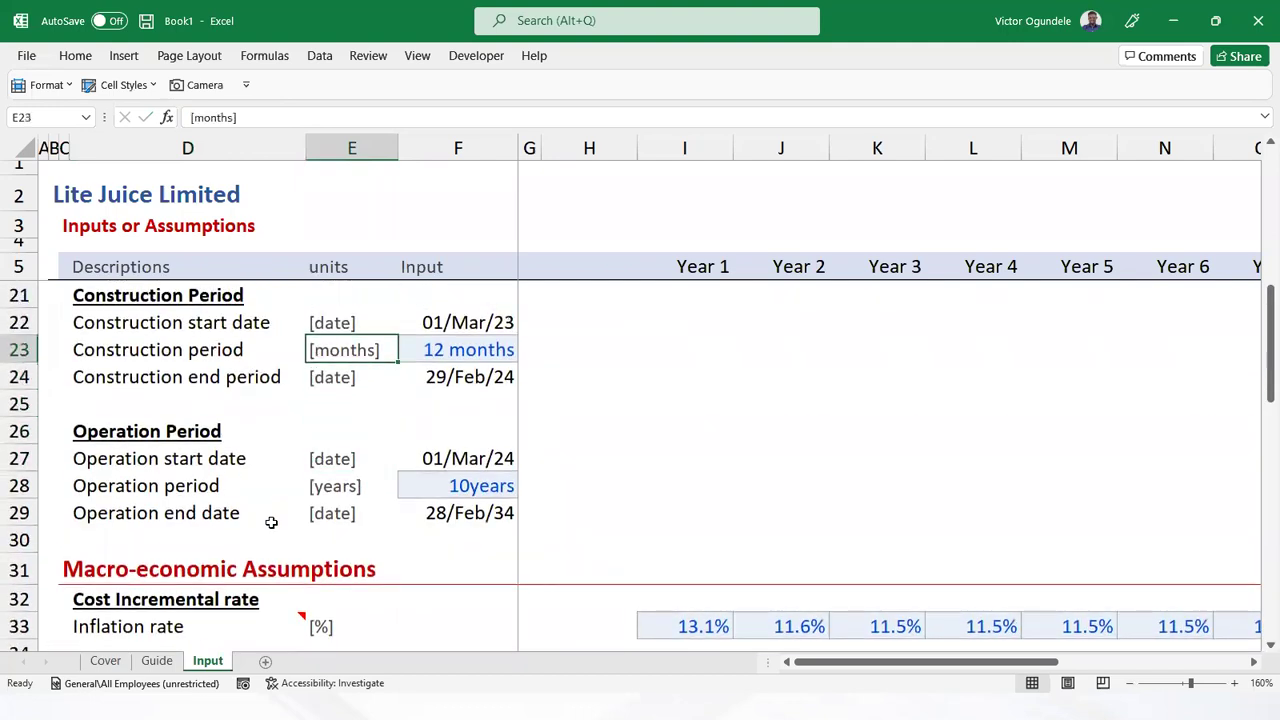
pyautogui.hotkey('shift', 'Right')
pyautogui.hotkey('ctrl', 'c')
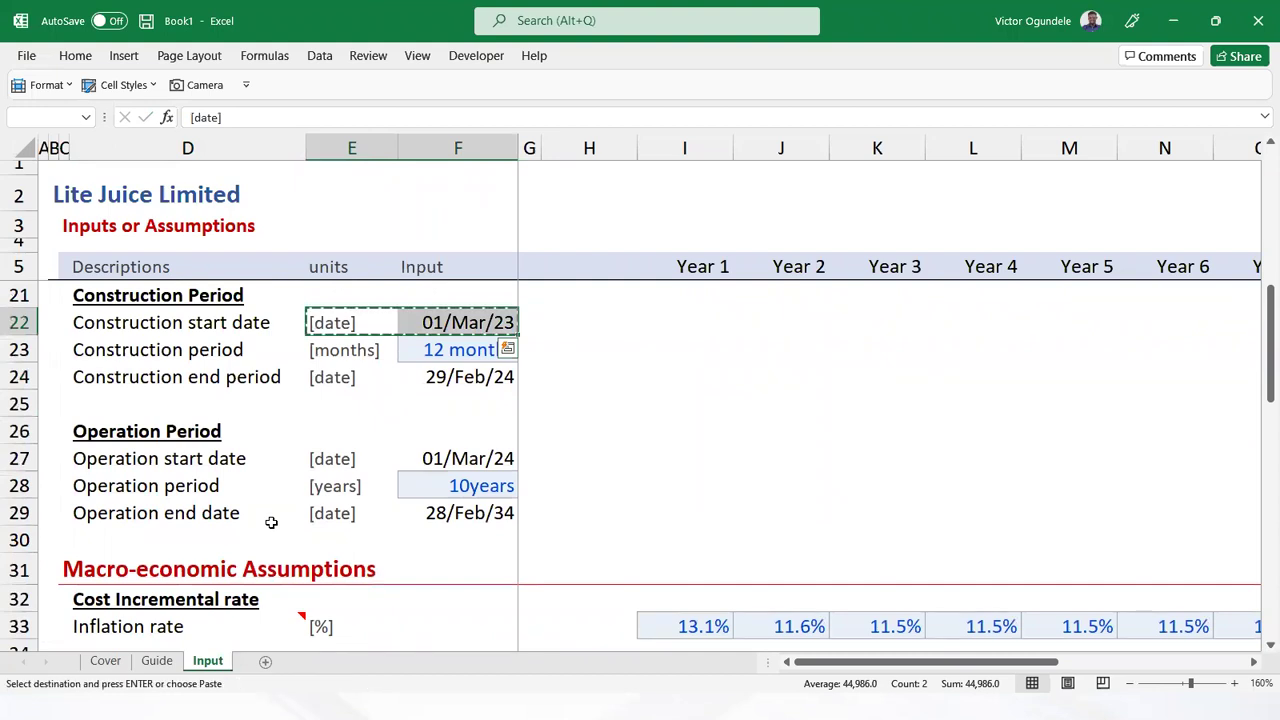
pyautogui.press('pagedown')
pyautogui.press('pagedown')
pyautogui.press('Down')
pyautogui.press('Down')
pyautogui.press('Down')
pyautogui.press('Down')
pyautogui.press('Down')
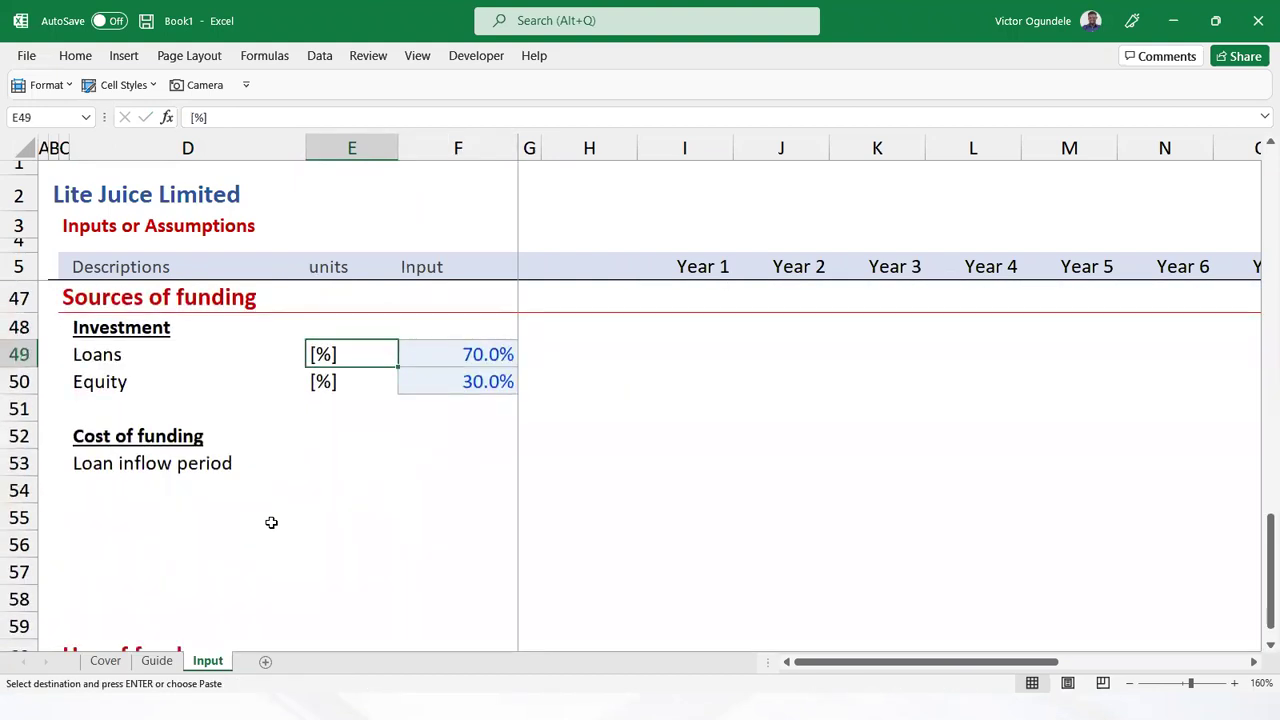
pyautogui.hotkey('ctrl', 'v')
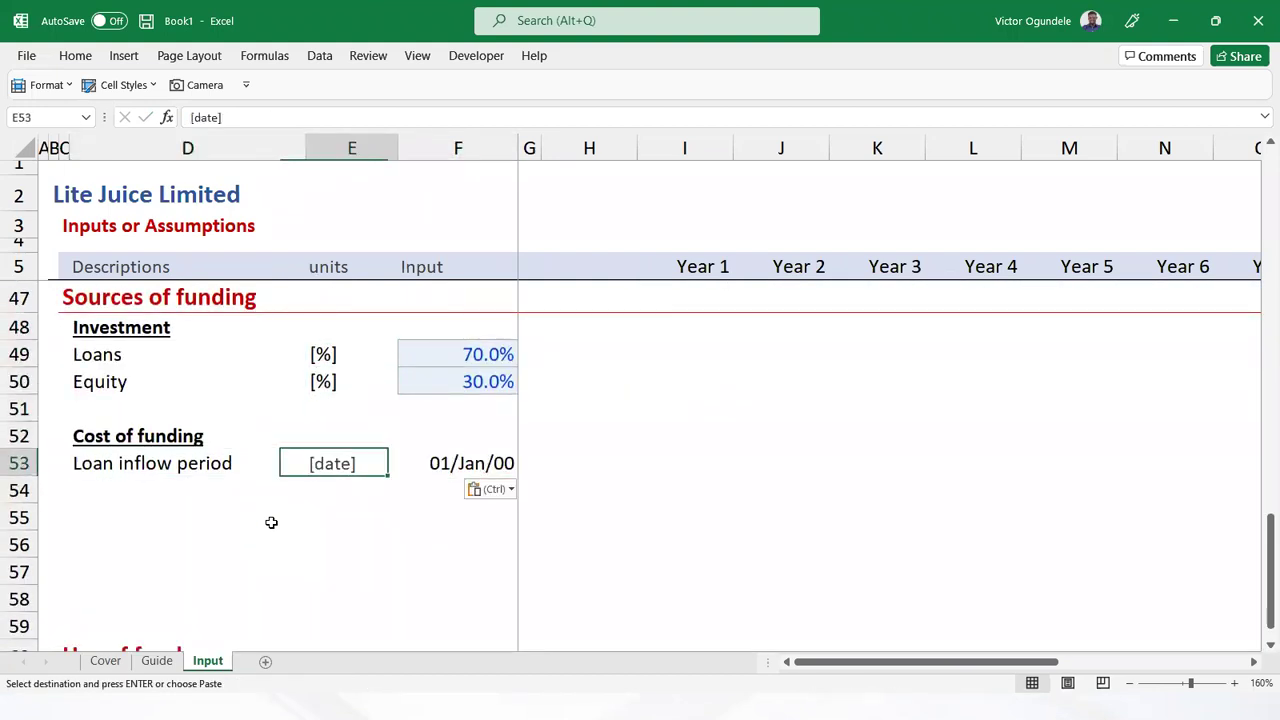
# Apply the Input cell style to the Loan inflow period date in F53
pyautogui.press('Right')
pyautogui.hotkey('alt', '2')
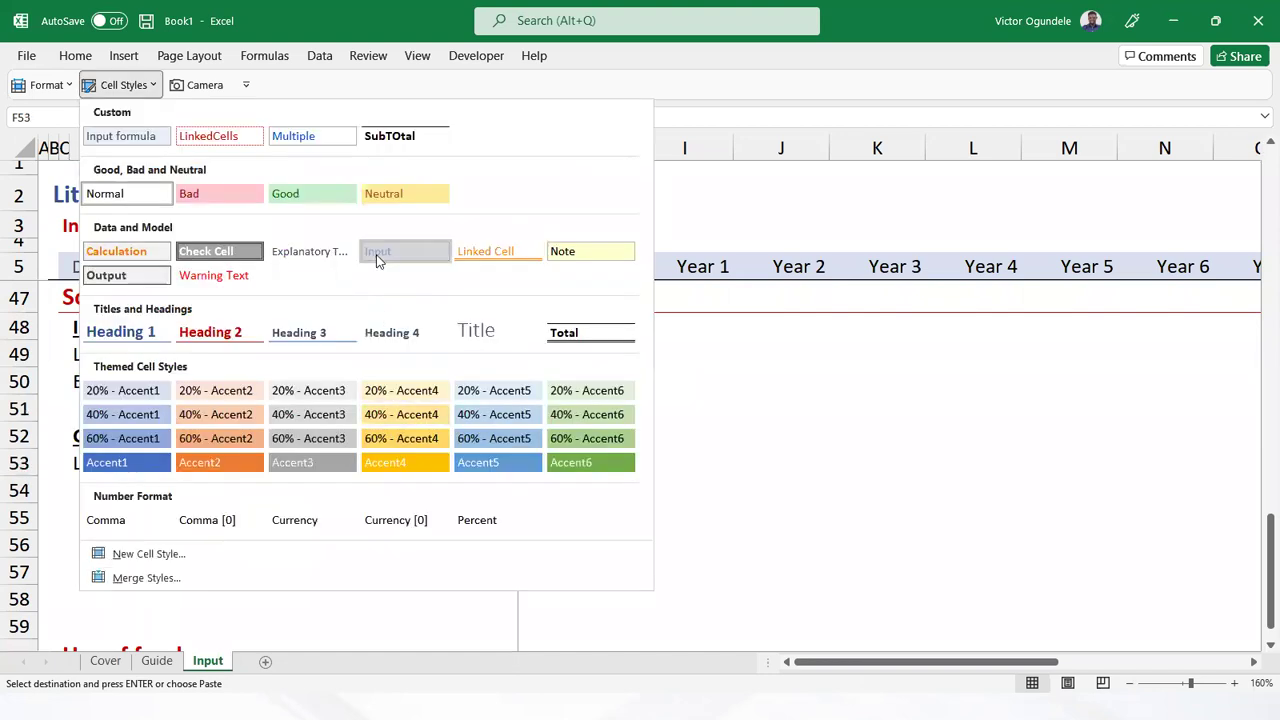
pyautogui.click(376, 252)
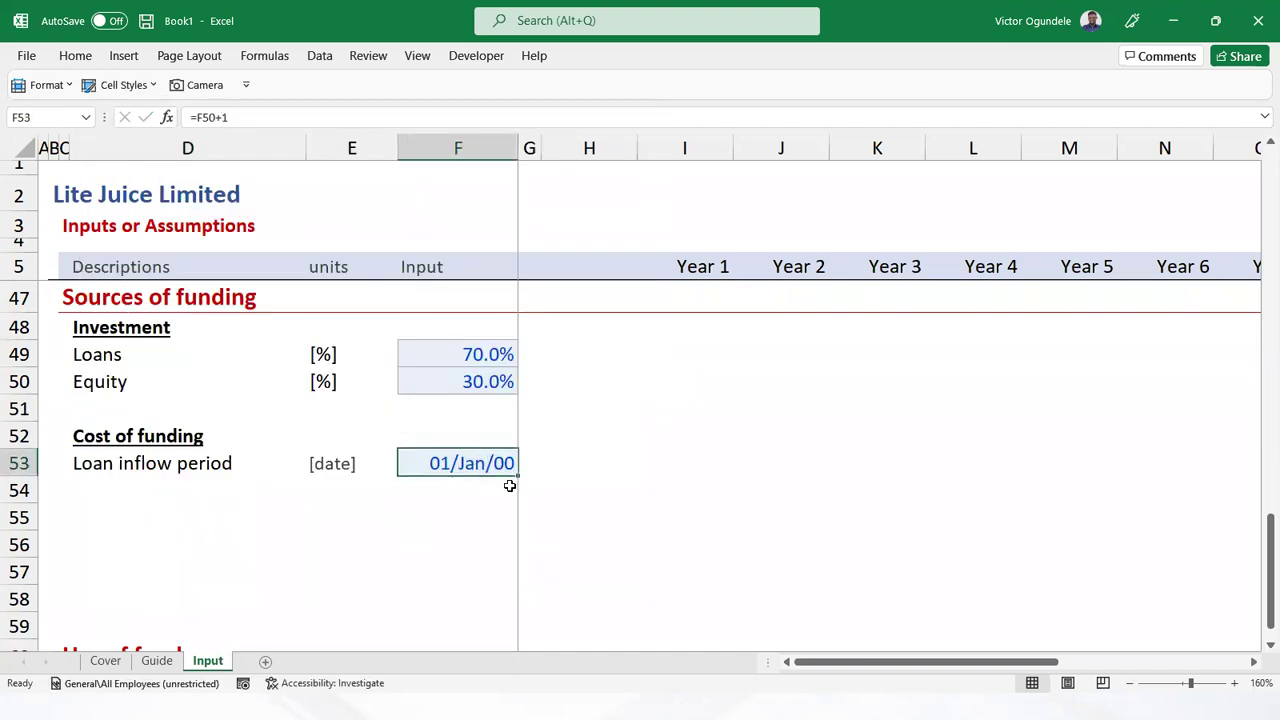
# Check the Construction start date in F22 and inspect the formula in the Loan inflow period cell F53
pyautogui.press('pageup')
pyautogui.press('pageup')
pyautogui.press('Up')
pyautogui.press('Up')
pyautogui.press('Up')
pyautogui.press('Up')
pyautogui.press('Up')
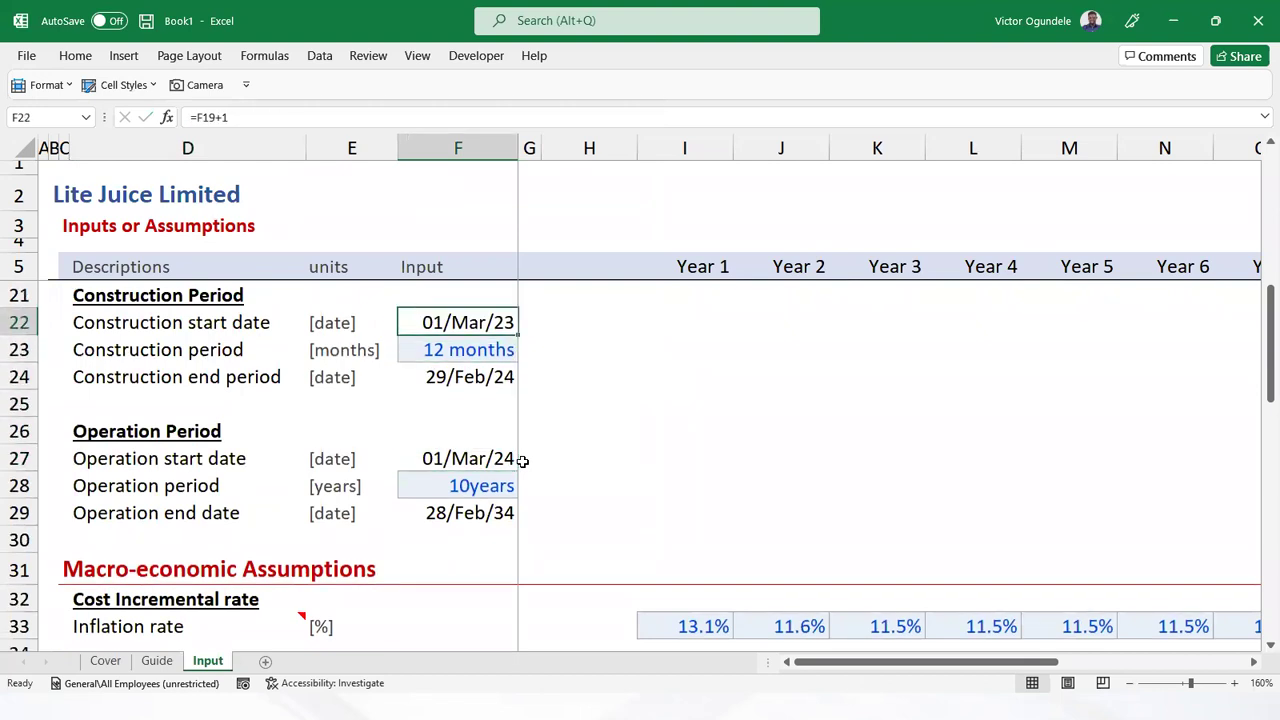
pyautogui.press('pagedown')
pyautogui.press('pagedown')
pyautogui.press('Down')
pyautogui.press('Down')
pyautogui.press('Down')
pyautogui.press('Down')
pyautogui.press('Down')
pyautogui.press('F2')
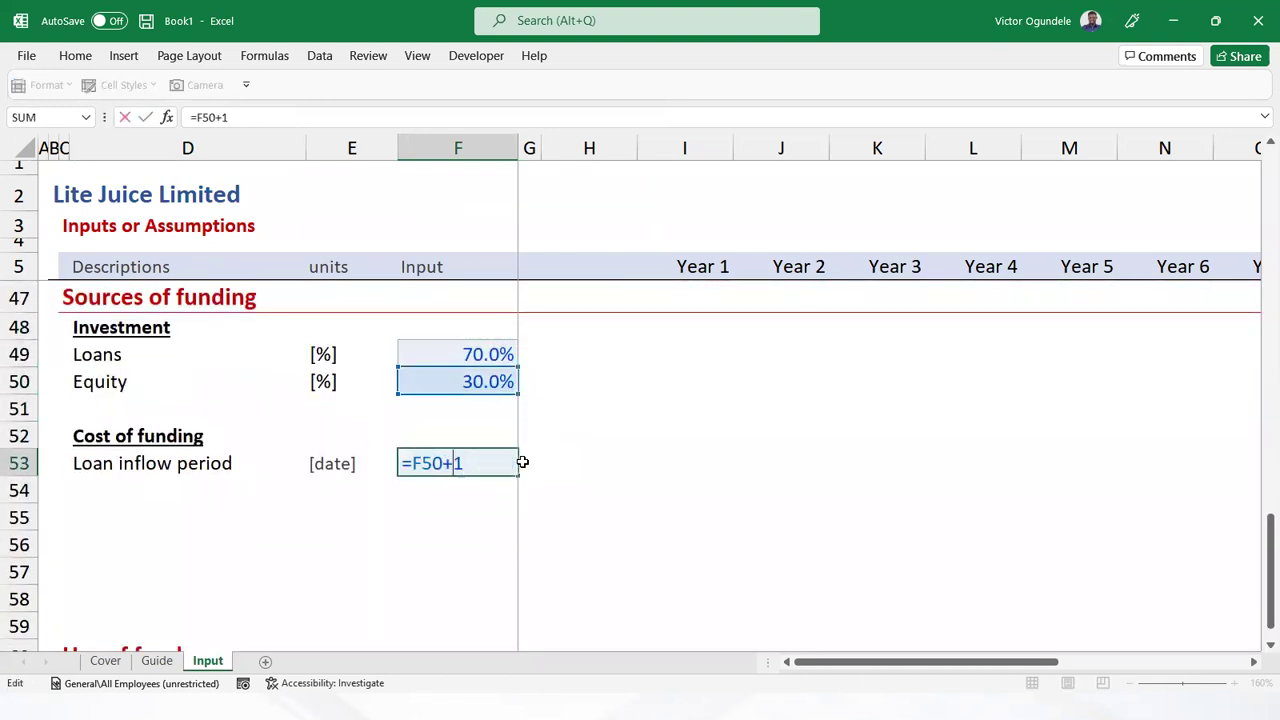
pyautogui.press('Escape')
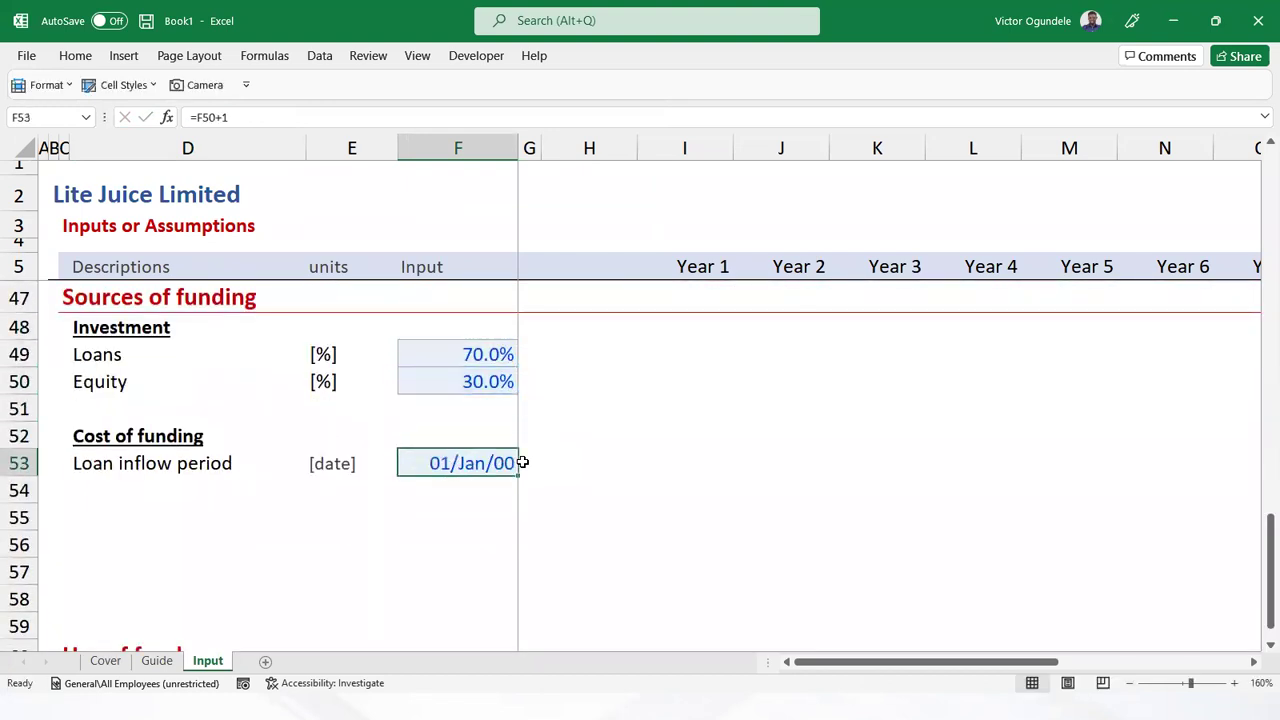
# Replace the formula in the Loan inflow period cell F53 with the date 01-03-23
pyautogui.write('01-03-')
pyautogui.press('BackSpace')
pyautogui.press('BackSpace')
pyautogui.write('03-23')
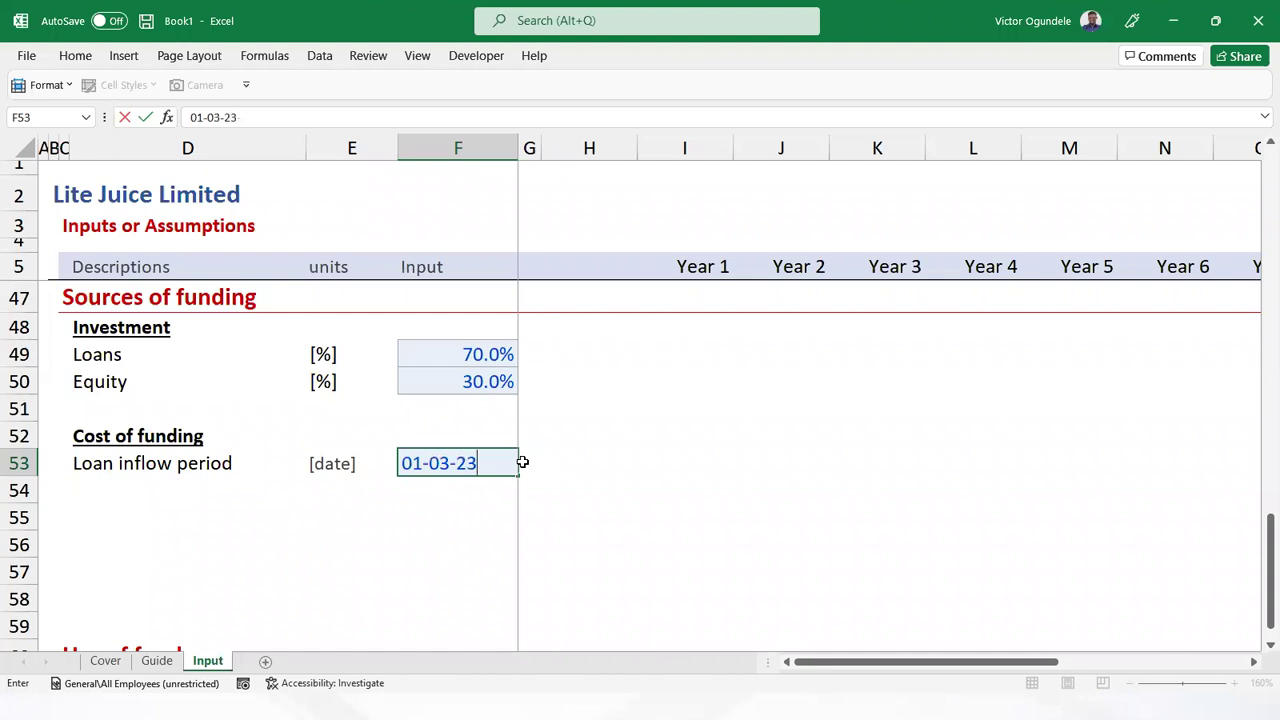
pyautogui.press('Return')
# Check the loan terms in the Adobe Reader agreement and enter the label Loan period with unit [years] in Excel's D54:E54
pyautogui.press('Up')
pyautogui.press('Left')
pyautogui.press('Left')
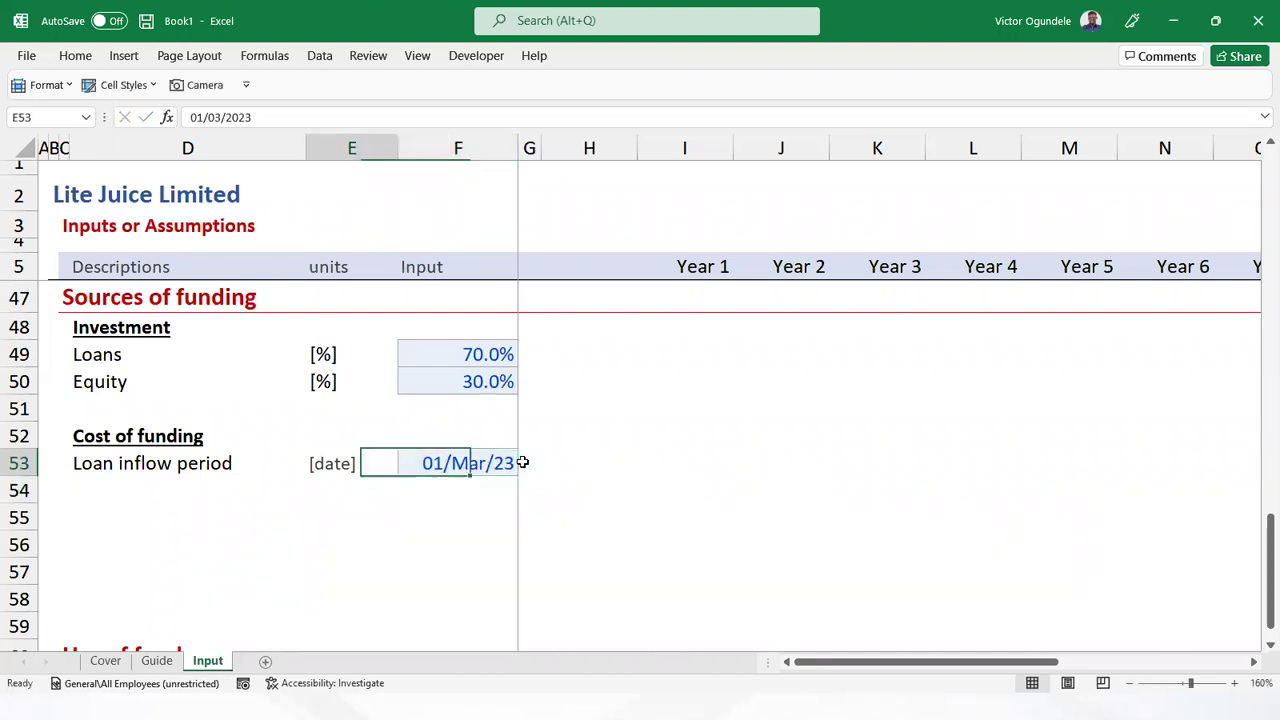
pyautogui.press('Down')
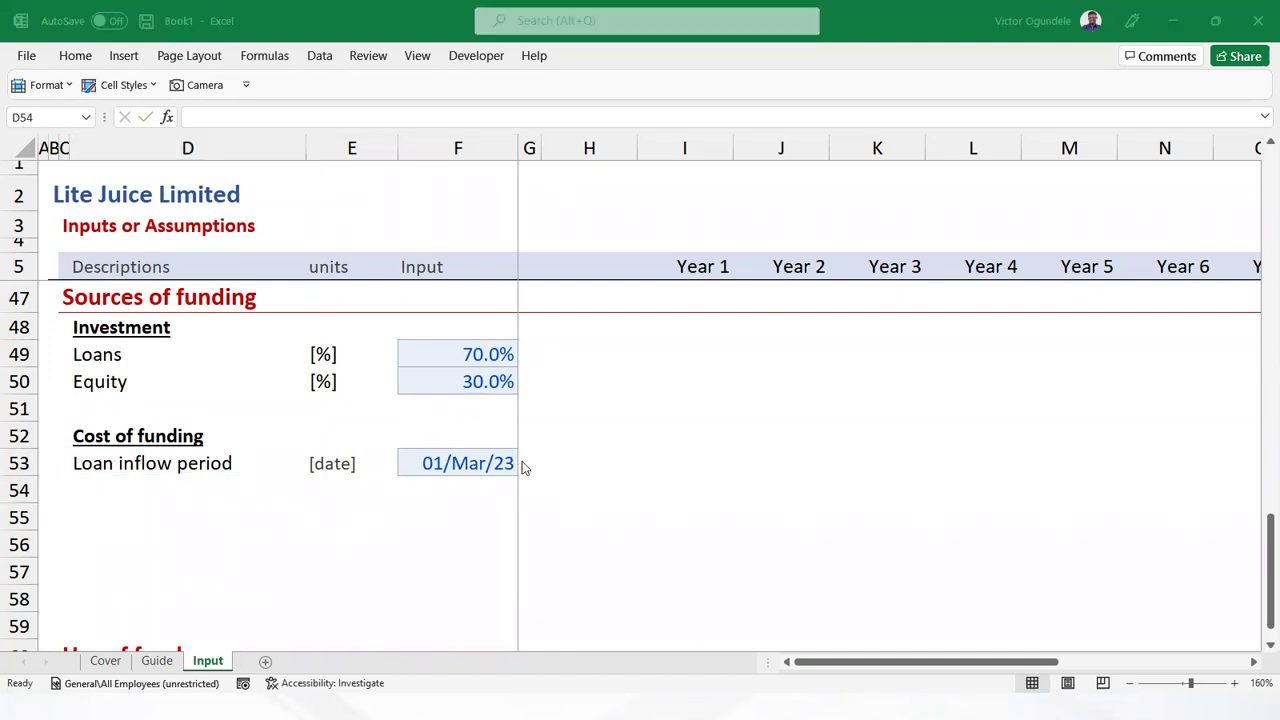
pyautogui.hotkey('alt', 'Tab')
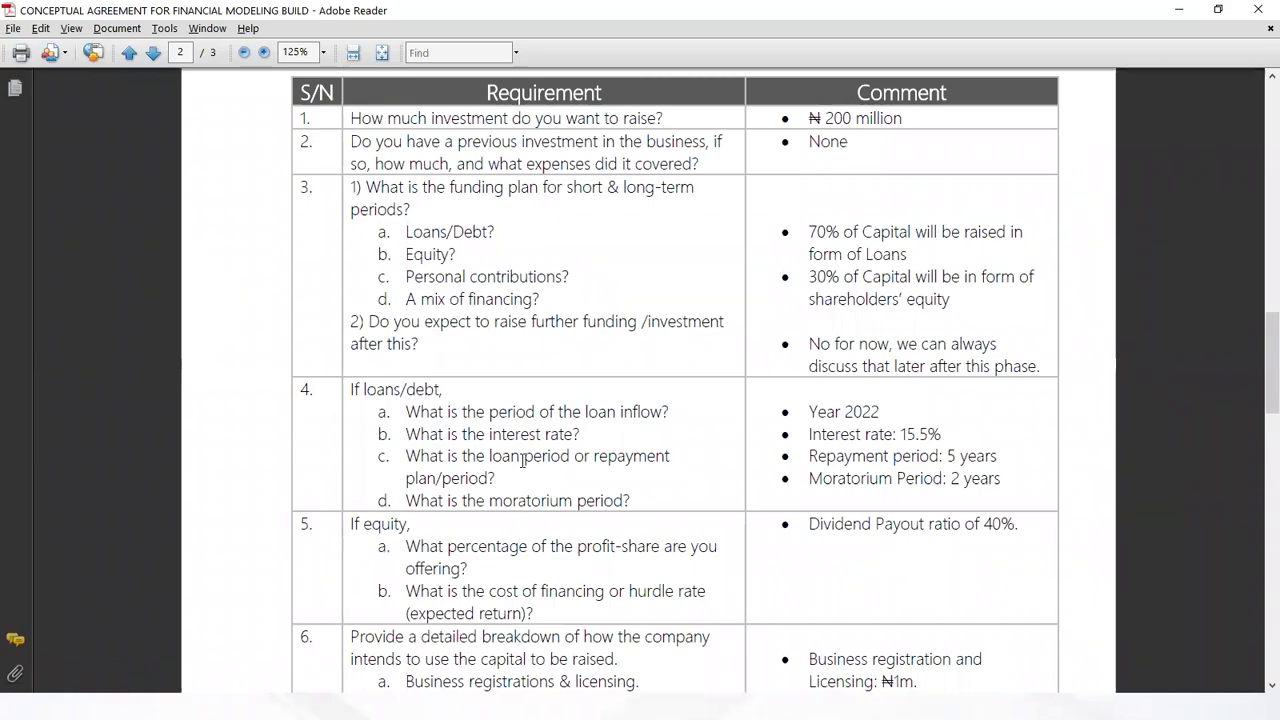
pyautogui.hotkey('alt', 'Tab')
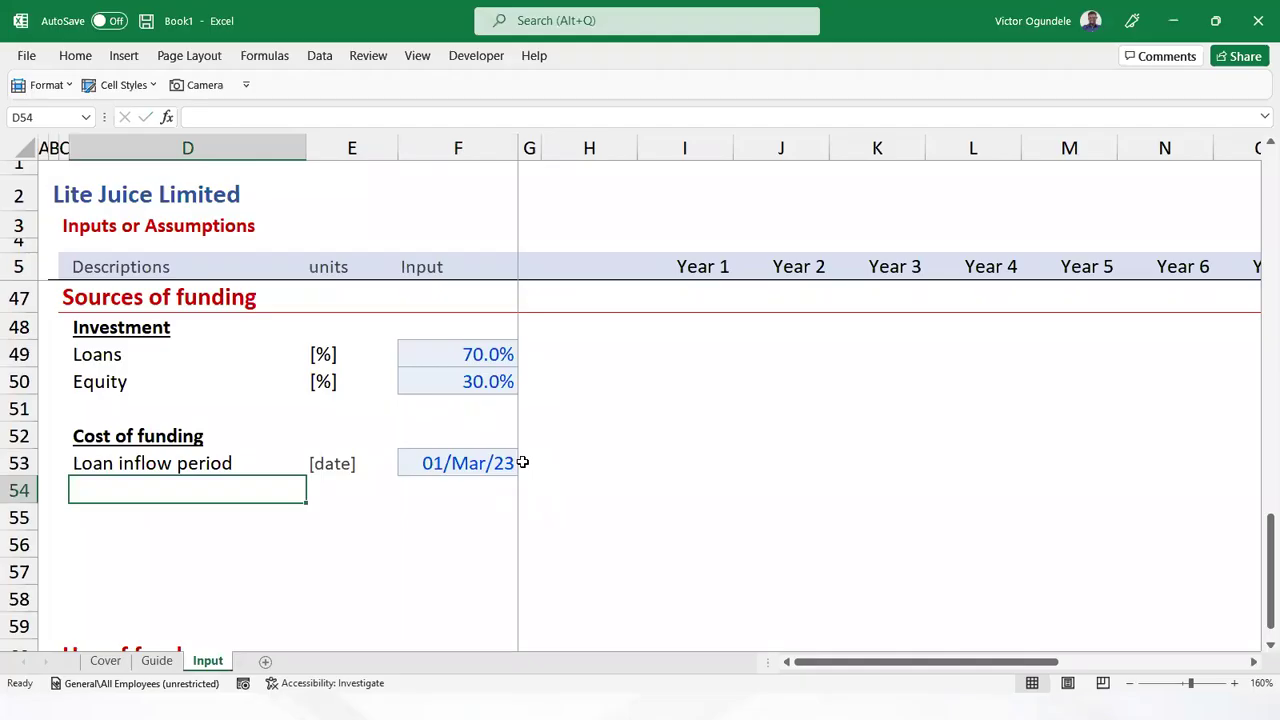
pyautogui.write('Loan period')
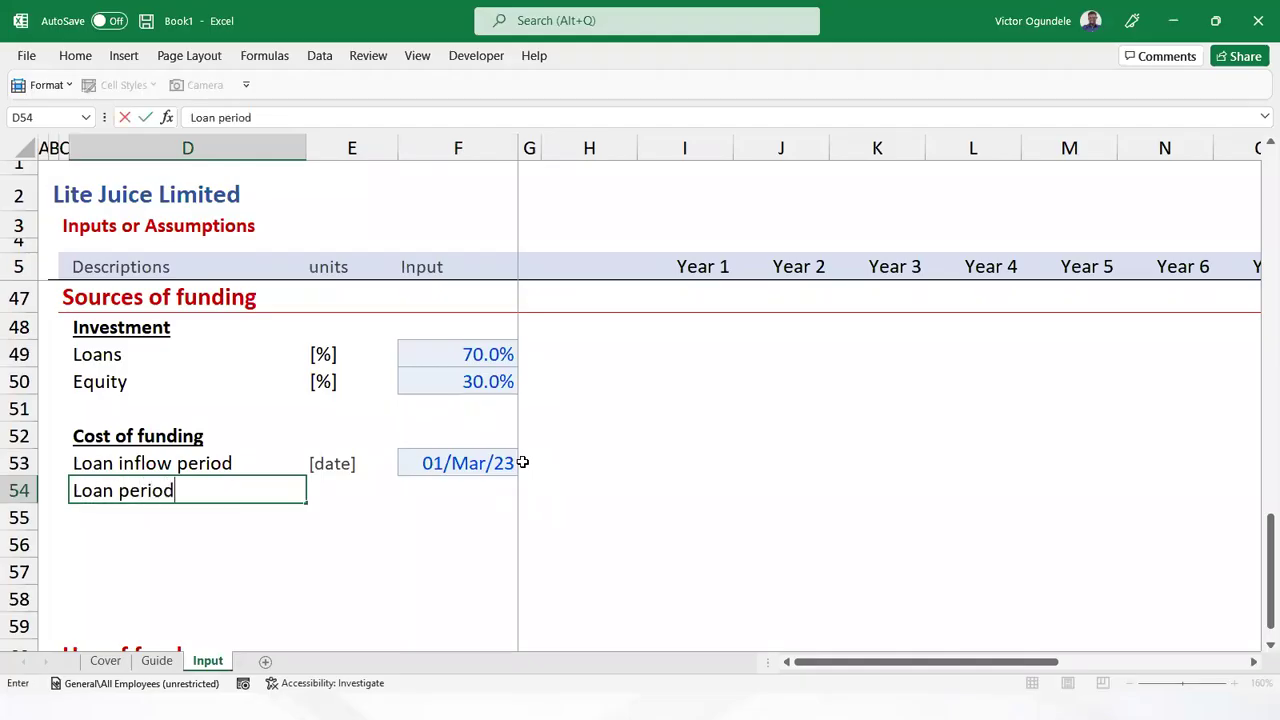
pyautogui.press('Tab')
pyautogui.write('[te')
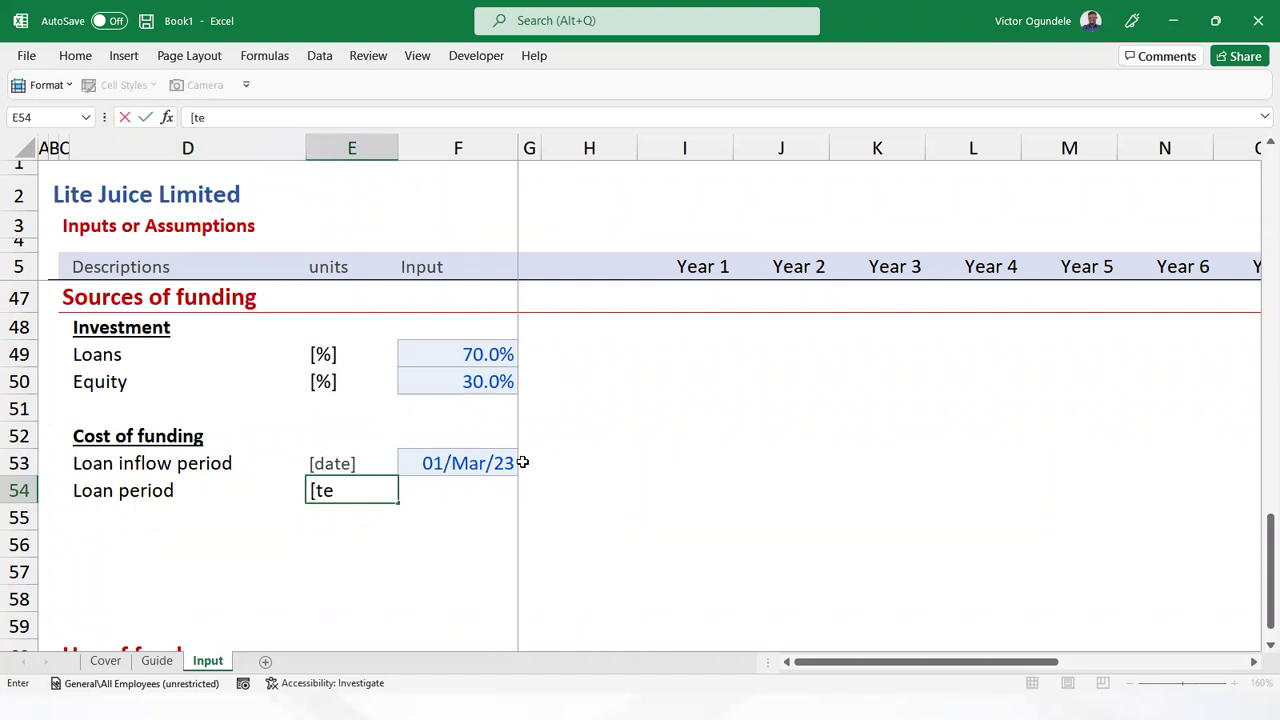
pyautogui.press('Escape')
pyautogui.write('[years')
pyautogui.press('Return')
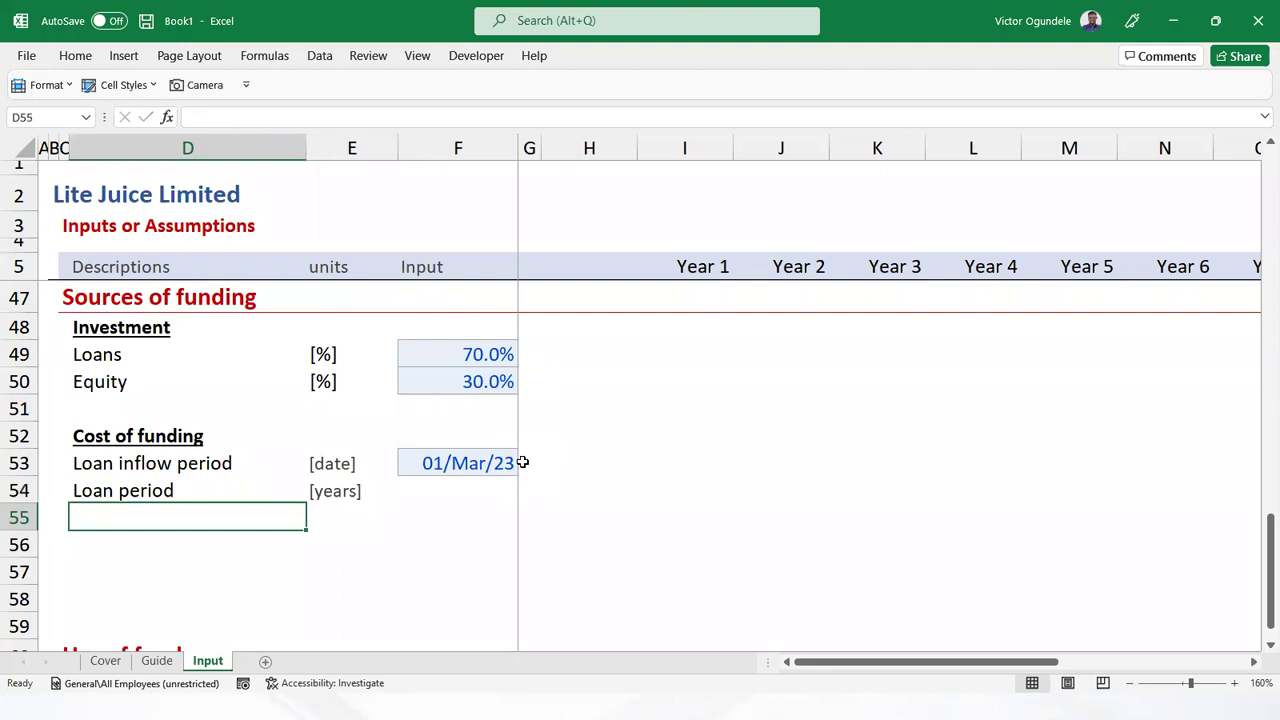
# Enter the label Moratorium period in D55 and fill the [years] unit down from E54 into E55
pyautogui.write('iM')
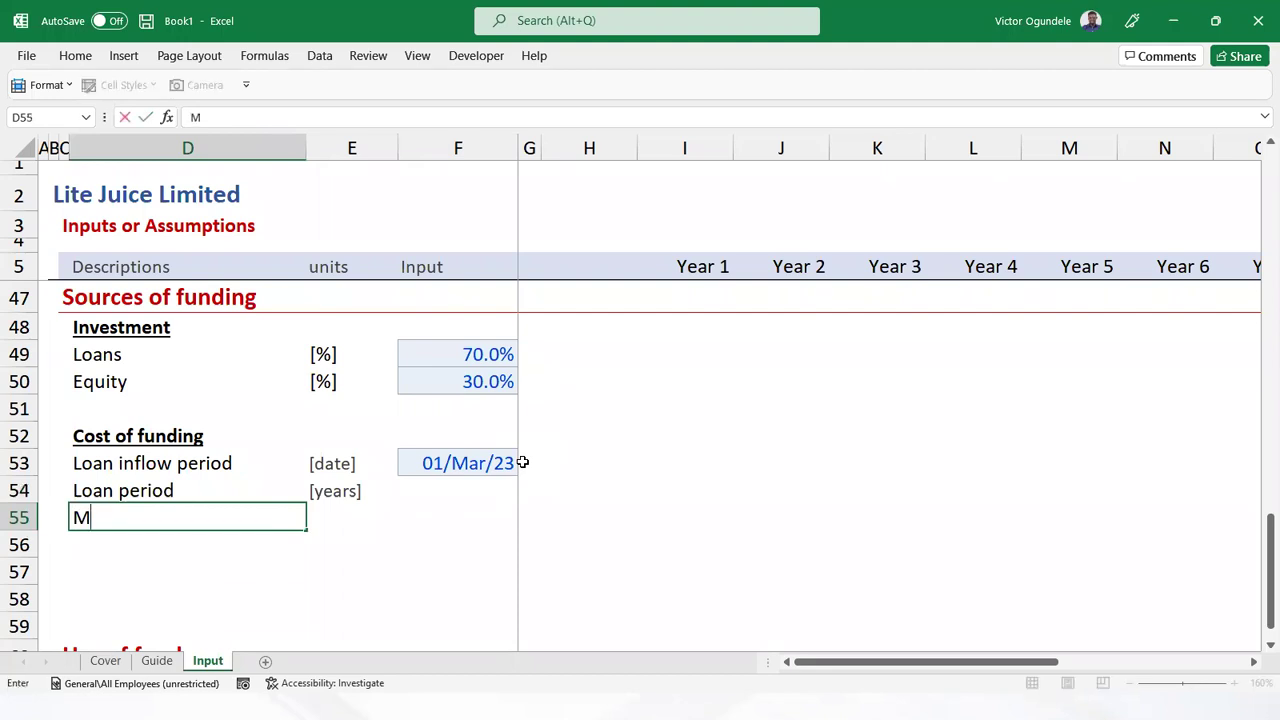
pyautogui.write('oratroium period')
pyautogui.hotkey('ctrl', 'Return')
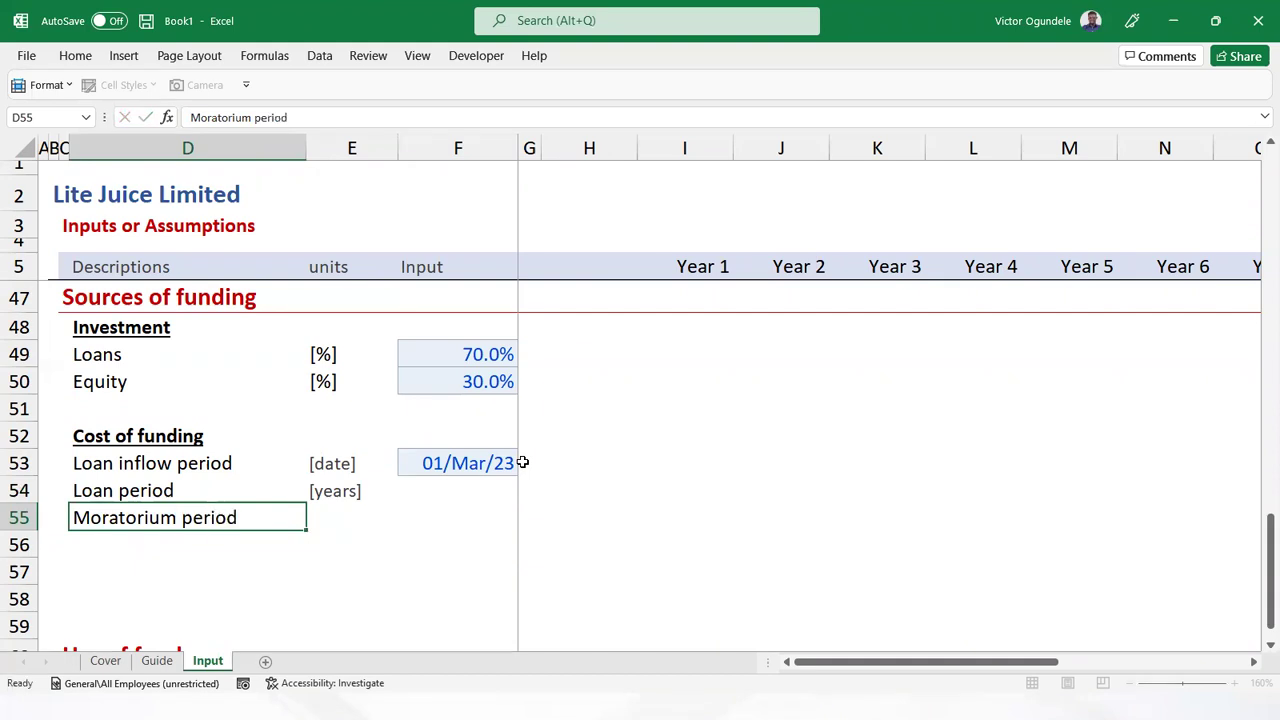
pyautogui.press('Right')
pyautogui.hotkey('ctrl', 'd')
# Copy the Operation period input cell F28 into the Loan period and Moratorium period cells F54:F55
pyautogui.press('Right')
pyautogui.press('Up')
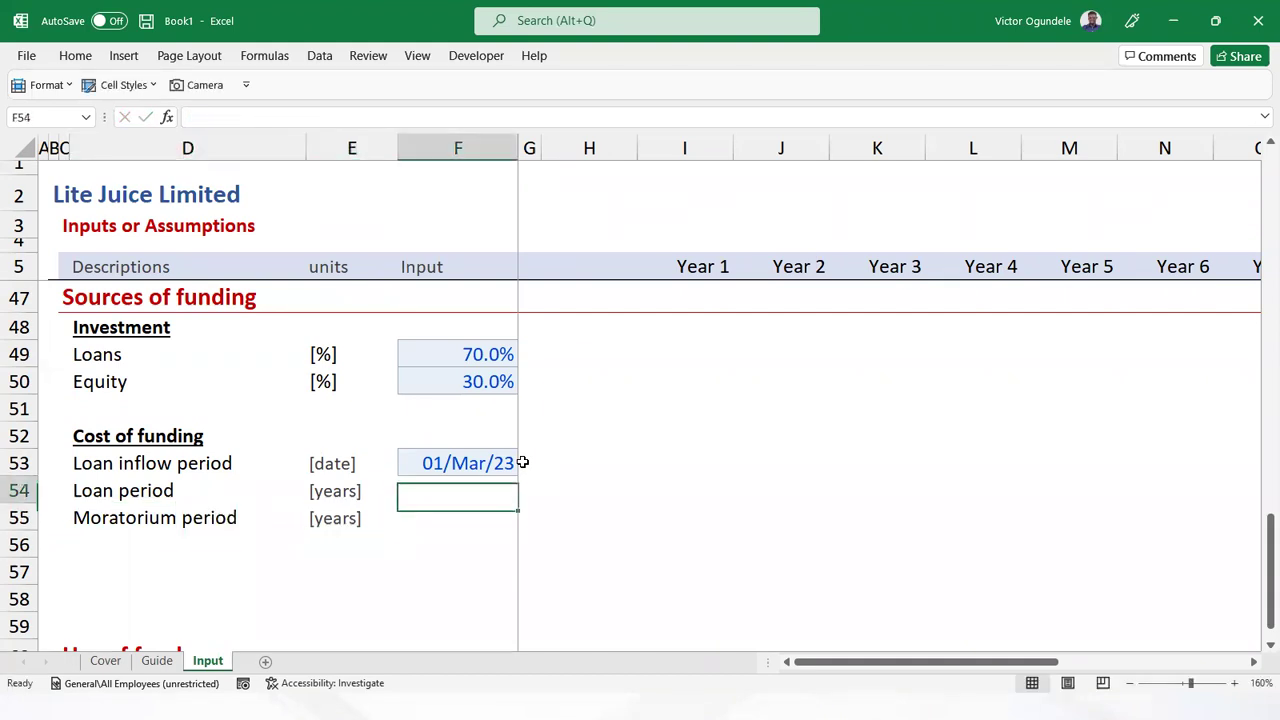
pyautogui.press('Up')
pyautogui.press('Up')
pyautogui.press('Up')
pyautogui.press('Up')
pyautogui.press('Up')
pyautogui.press('Up')
pyautogui.press('Up')
pyautogui.press('Up')
pyautogui.press('Up')
pyautogui.press('Up')
pyautogui.press('Up')
pyautogui.press('Up')
pyautogui.press('Up')
pyautogui.press('Up')
pyautogui.press('Up')
pyautogui.press('Up')
pyautogui.press('Up')
pyautogui.press('Up')
pyautogui.press('Up')
pyautogui.press('Up')
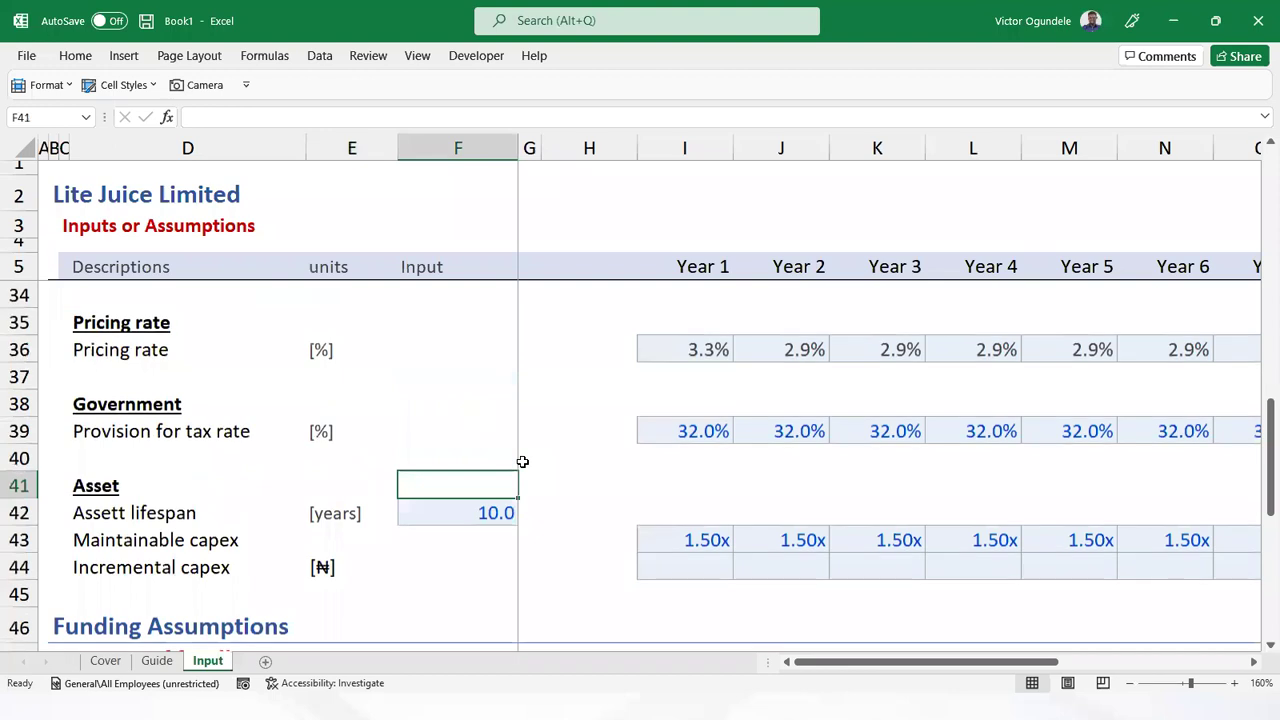
pyautogui.hotkey('ctrl', 'c')
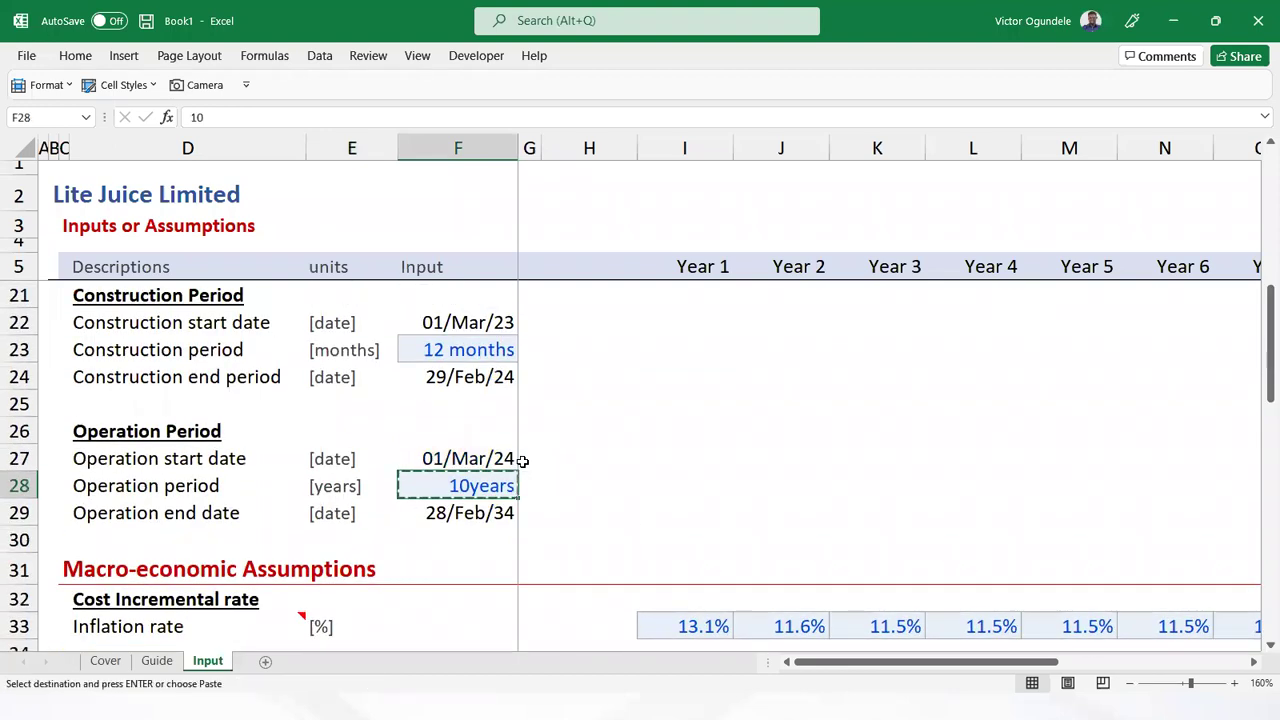
pyautogui.press('Down')
pyautogui.press('Down')
pyautogui.press('Down')
pyautogui.press('Down')
pyautogui.press('Down')
pyautogui.press('Down')
pyautogui.press('Down')
pyautogui.press('Down')
pyautogui.press('Down')
pyautogui.press('Down')
pyautogui.press('Down')
pyautogui.press('Down')
pyautogui.press('Down')
pyautogui.press('Down')
pyautogui.press('Down')
pyautogui.press('Down')
pyautogui.press('Down')
pyautogui.press('Down')
pyautogui.press('Down')
pyautogui.press('Down')
pyautogui.hotkey('shift', 'Down')
pyautogui.hotkey('shift', 'Up')
pyautogui.hotkey('ctrl', 'v')
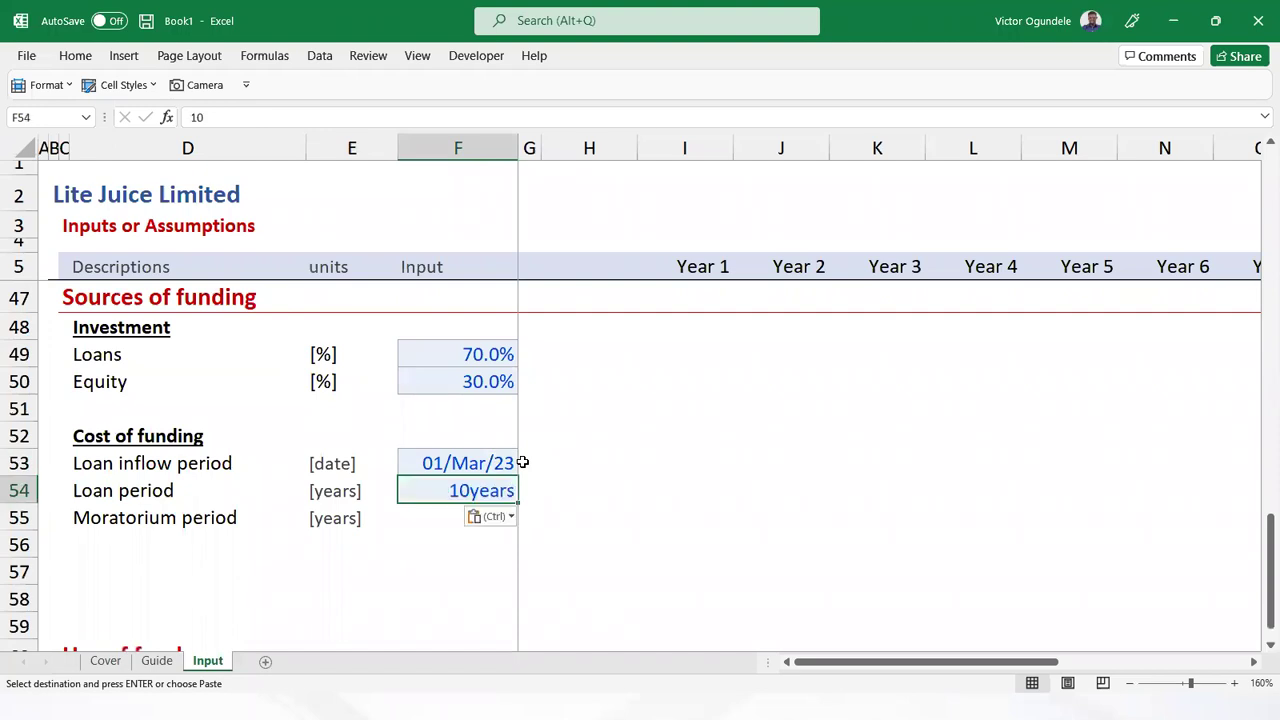
pyautogui.hotkey('shift', 'Down')
pyautogui.hotkey('ctrl', 'v')
pyautogui.hotkey('shift', 'Up')
pyautogui.press('Escape')
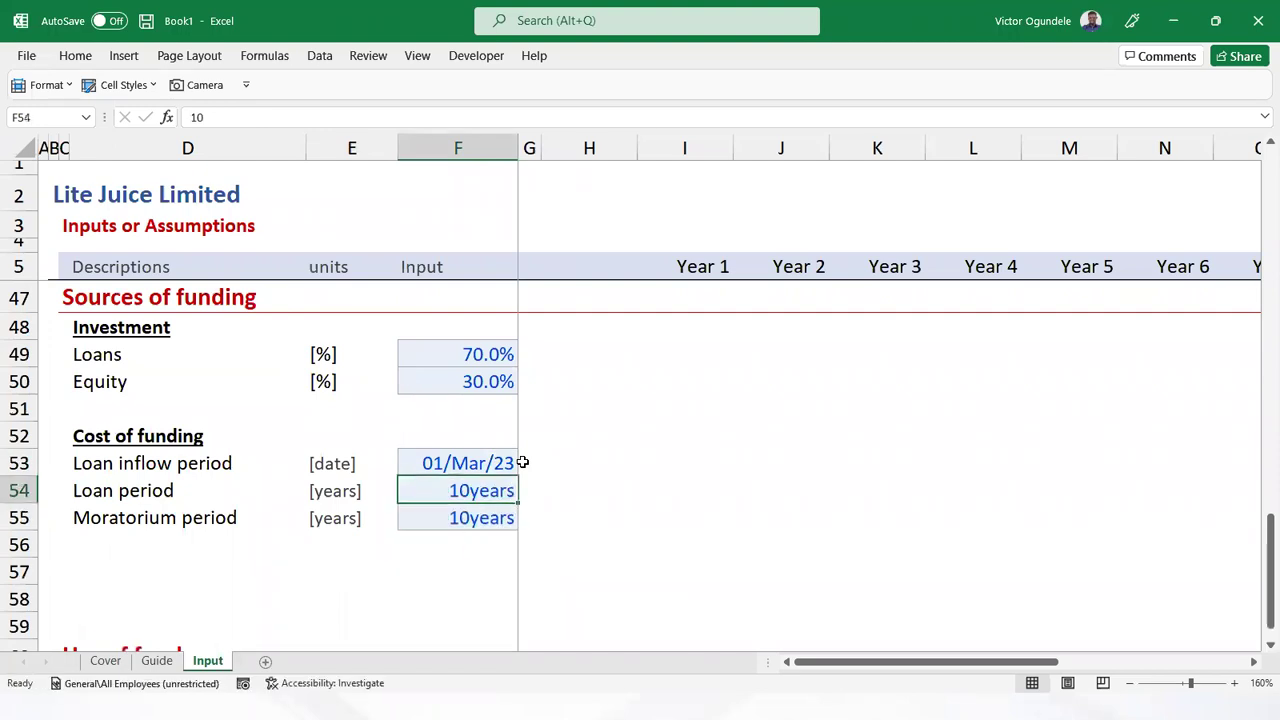
# Set the Loan period in F54 to 5 years and the Moratorium period in F55 to 2 years
pyautogui.press('F2')
pyautogui.press('BackSpace')
pyautogui.press('BackSpace')
pyautogui.write('5')
pyautogui.press('Return')
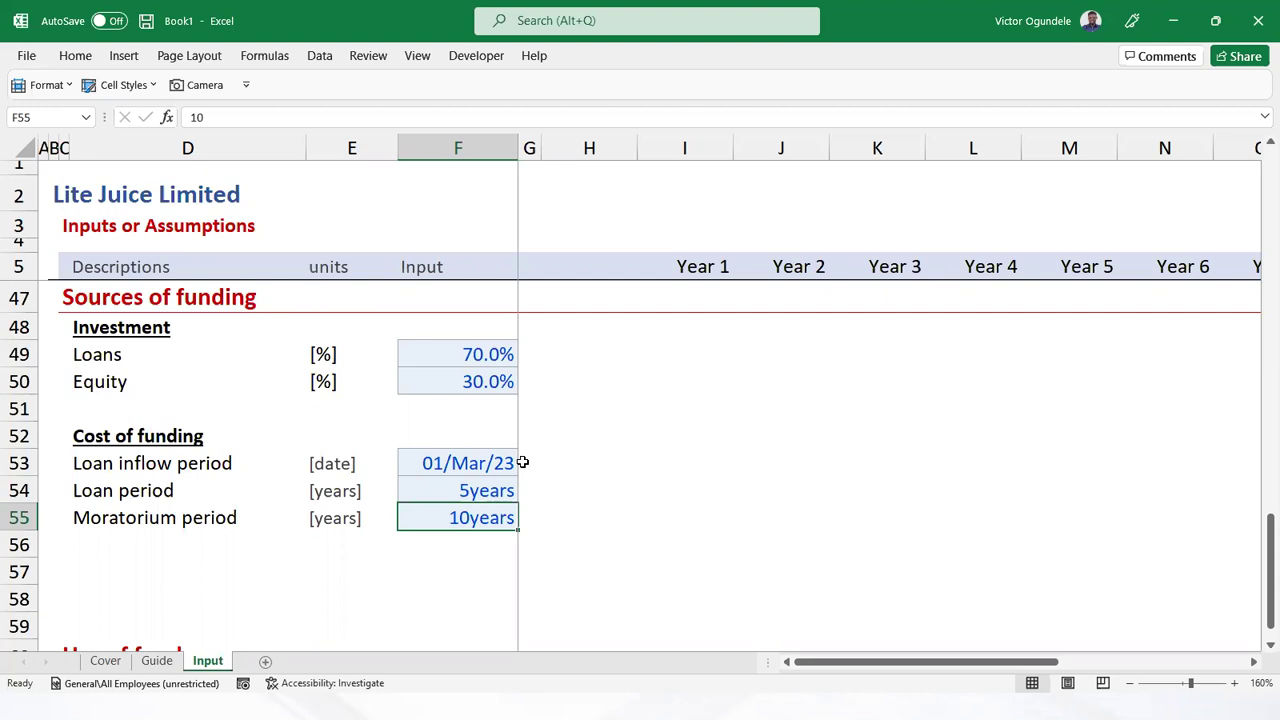
pyautogui.write('2')
pyautogui.hotkey('ctrl', 'Return')
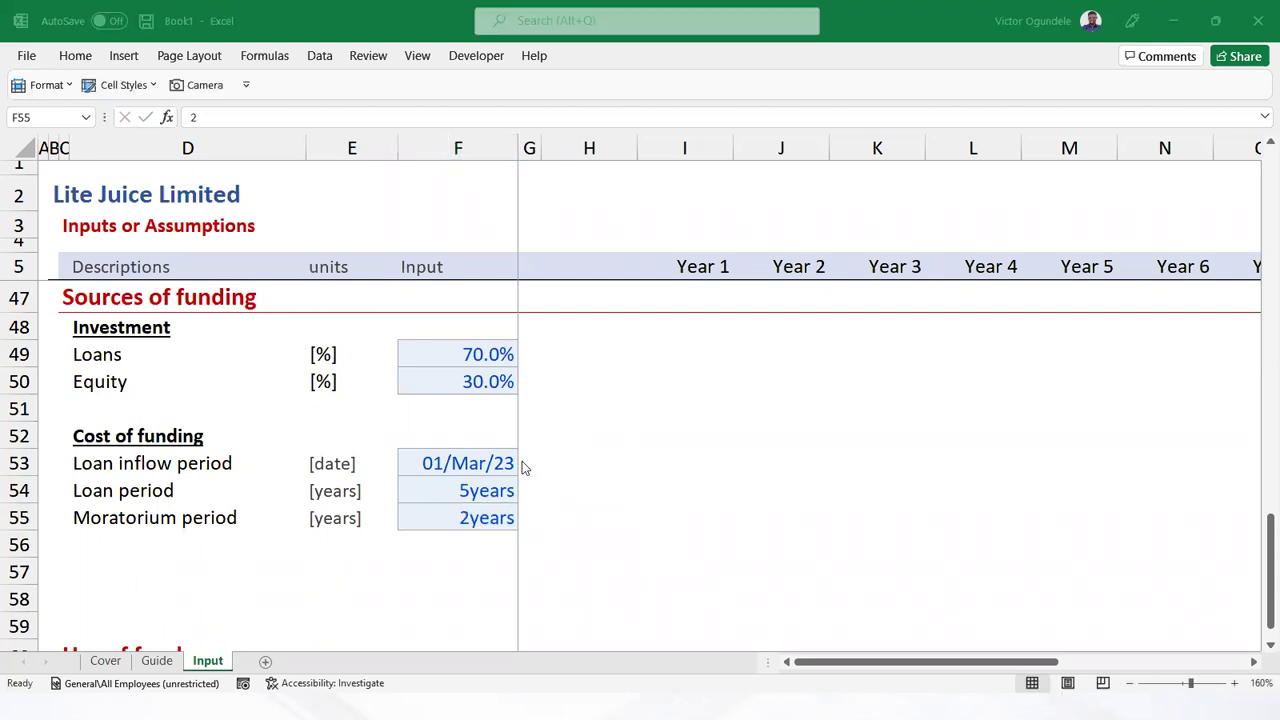
# Recheck the loan terms in the Adobe Reader agreement and enter the label Interest rate in Excel's D56
pyautogui.hotkey('alt', 'Tab')
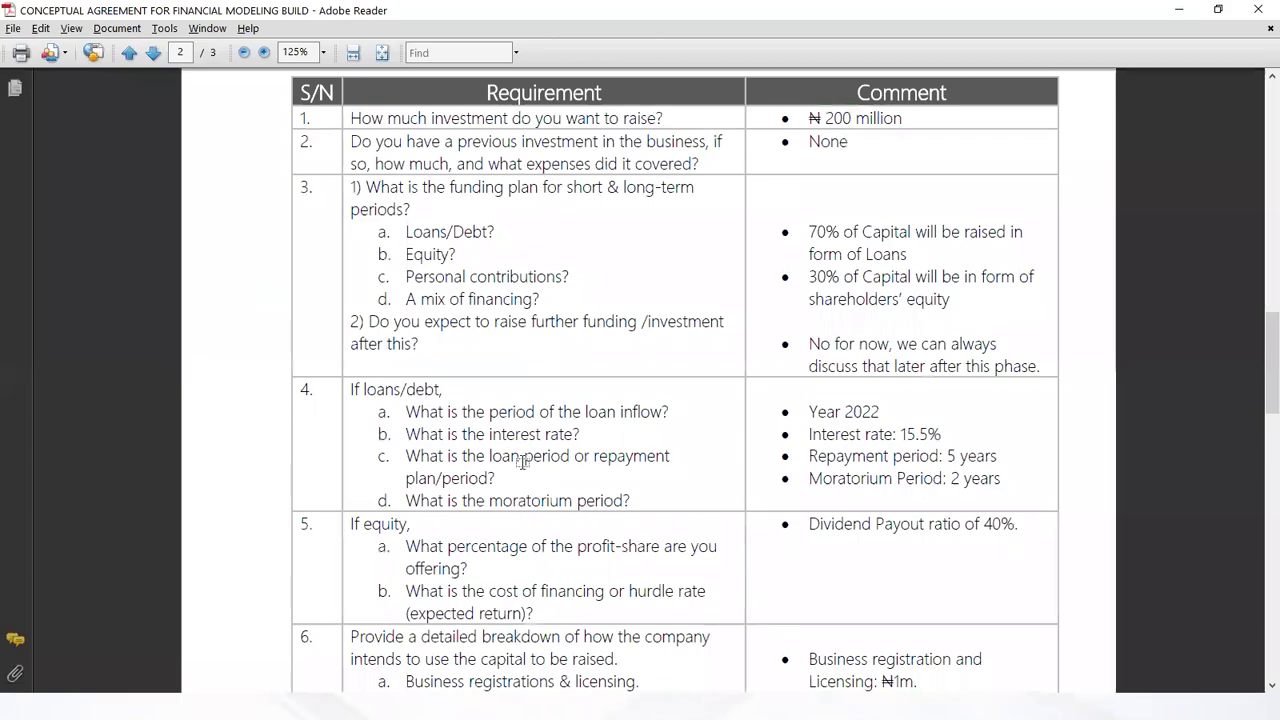
pyautogui.hotkey('alt', 'Tab')
pyautogui.press('Down')
pyautogui.press('Left')
pyautogui.press('Left')
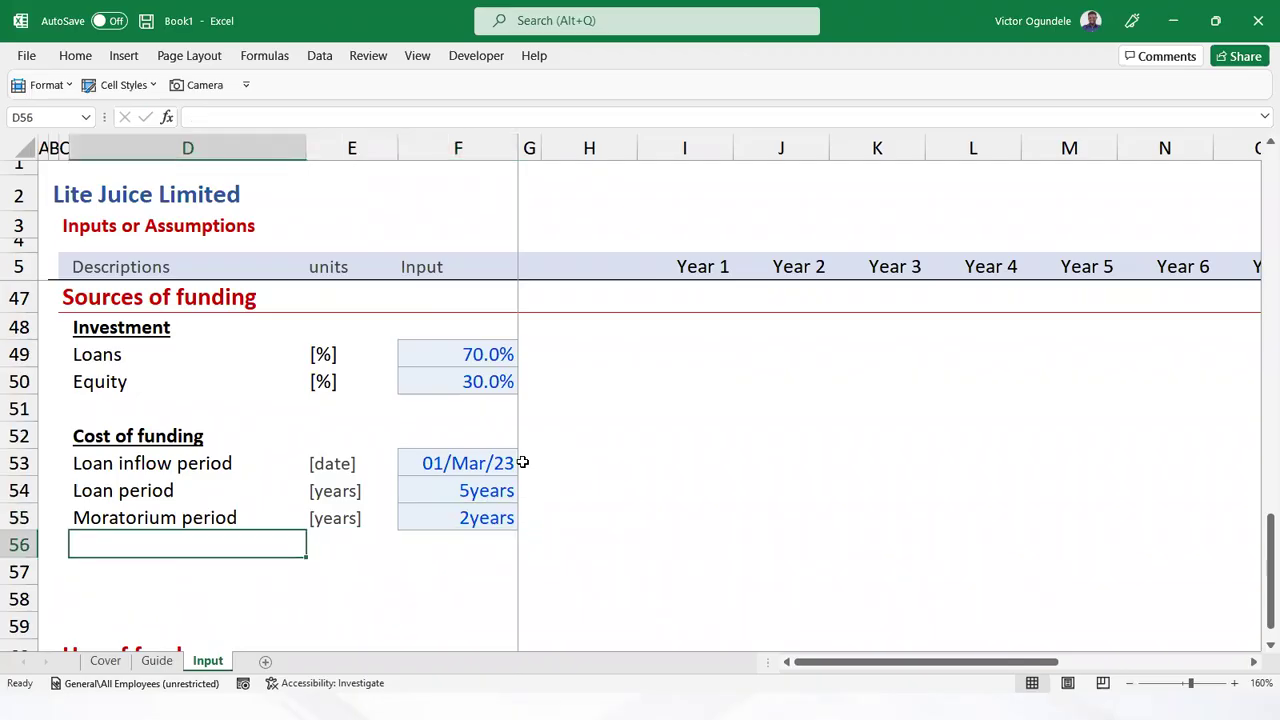
pyautogui.write('Interest rate')
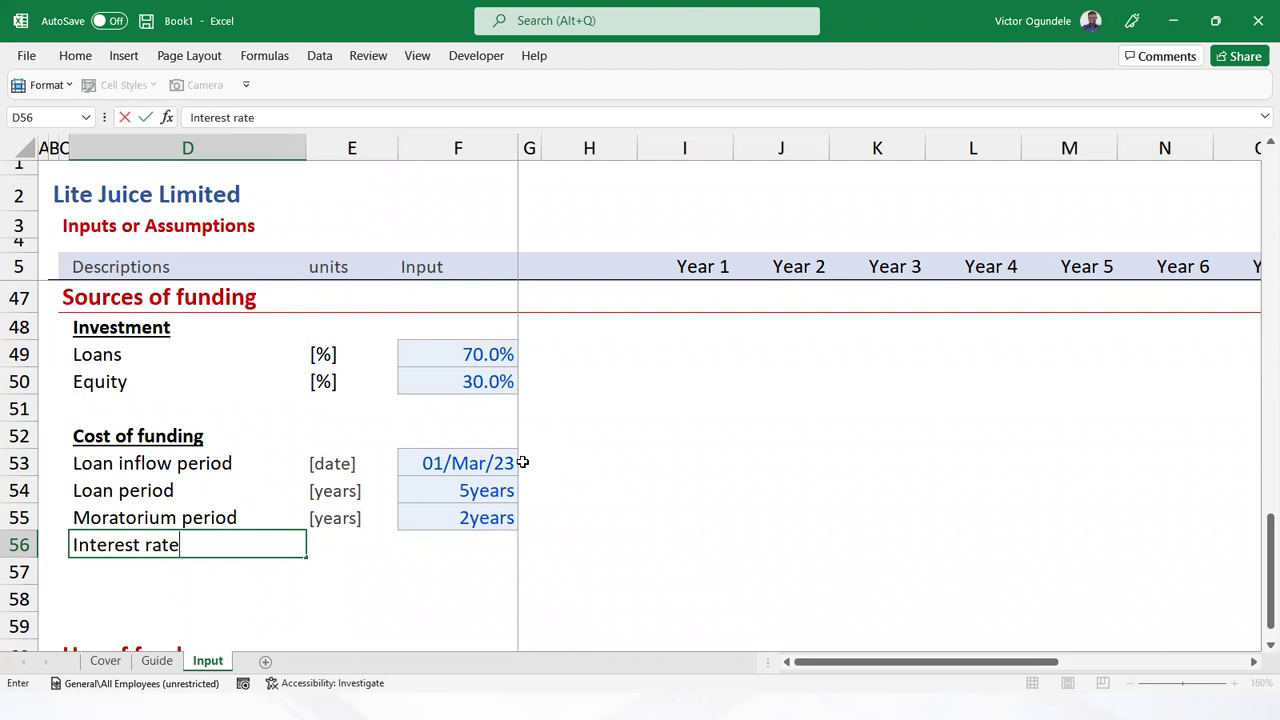
pyautogui.press('Right')
# Copy the [%] unit and percentage input cell of the Equity row (E50:F50) to the Interest rate row (E56:F56)
pyautogui.press('Up')
pyautogui.press('Up')
pyautogui.press('Up')
pyautogui.press('Up')
pyautogui.press('Up')
pyautogui.press('Up')
pyautogui.hotkey('shift', 'Right')
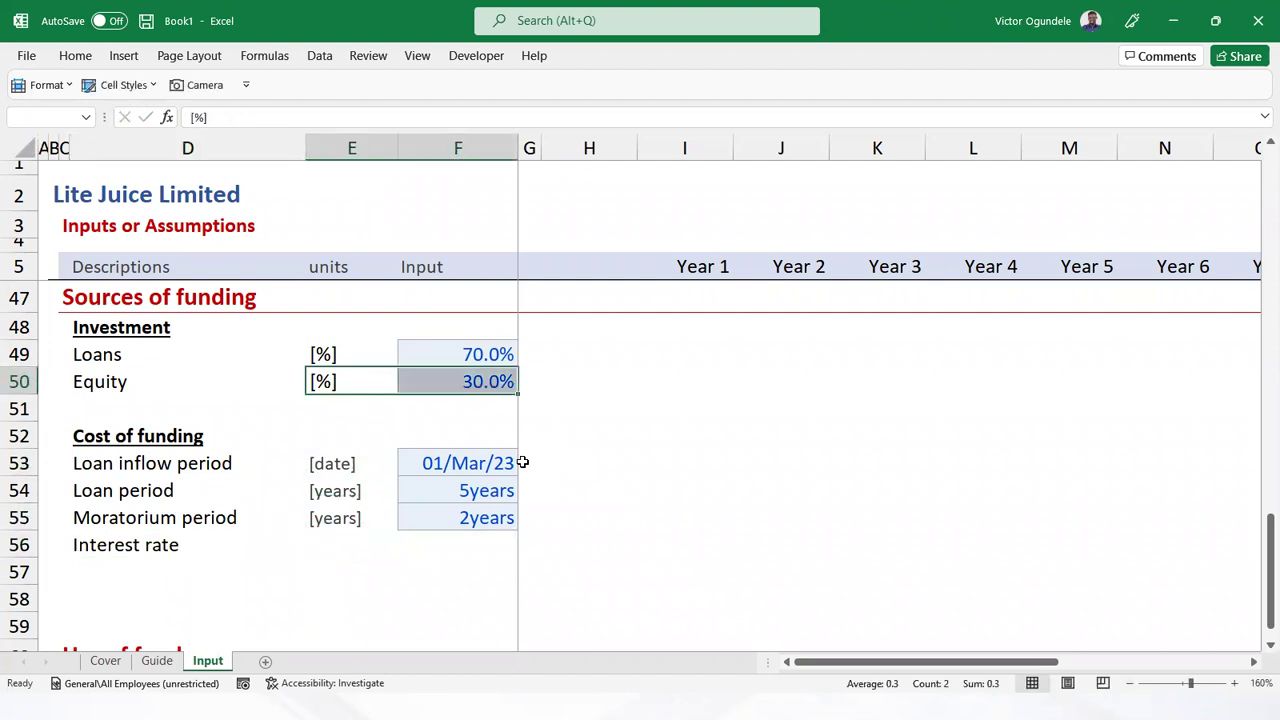
pyautogui.hotkey('ctrl', 'c')
pyautogui.press('Down')
pyautogui.press('Down')
pyautogui.press('Down')
pyautogui.press('Down')
pyautogui.press('Down')
pyautogui.press('Down')
pyautogui.hotkey('ctrl', 'v')
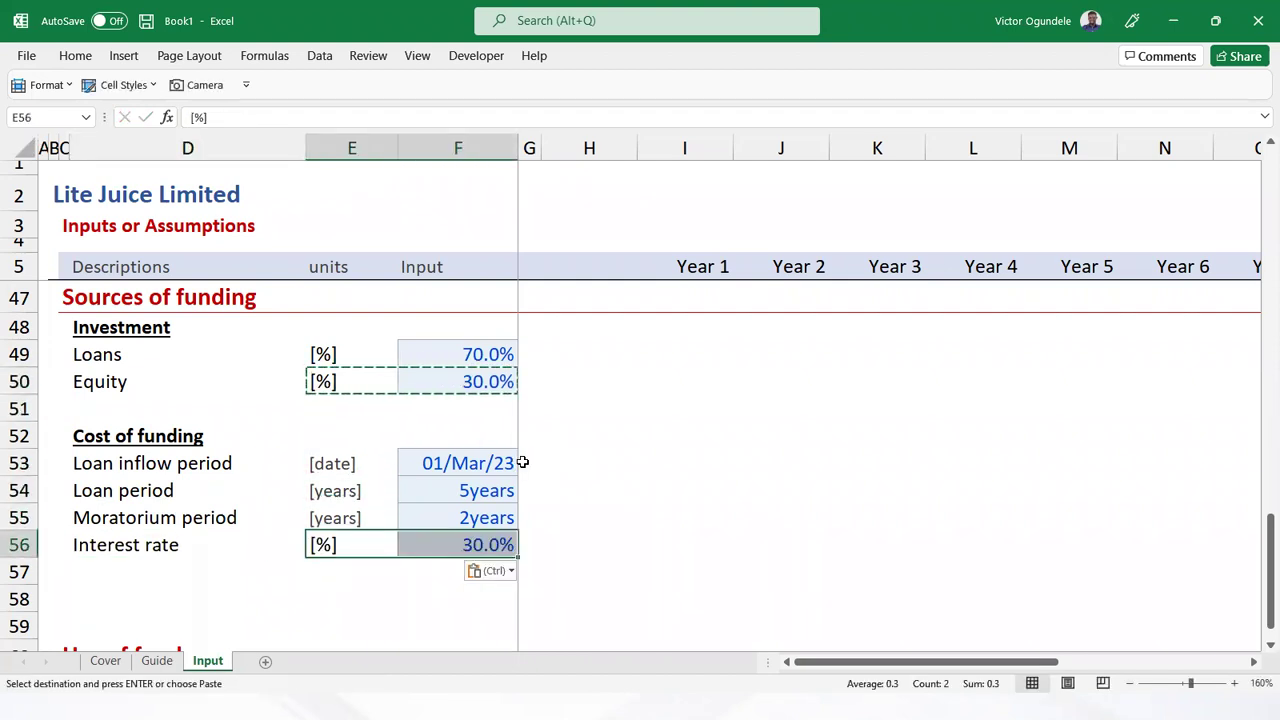
# Check the interest rate in the Adobe Reader agreement and set the Interest rate in Excel's F56 to 15.5%
pyautogui.press('Right')
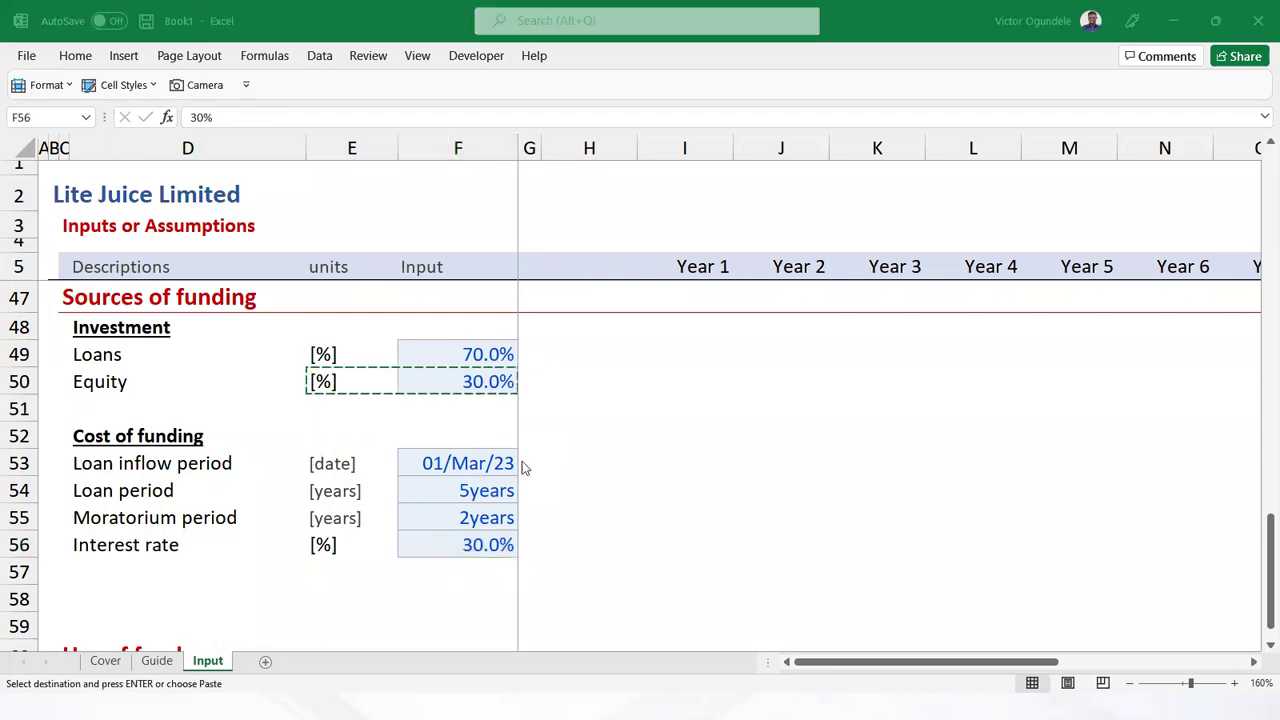
pyautogui.hotkey('alt', 'Tab')
pyautogui.hotkey('alt', 'Tab')
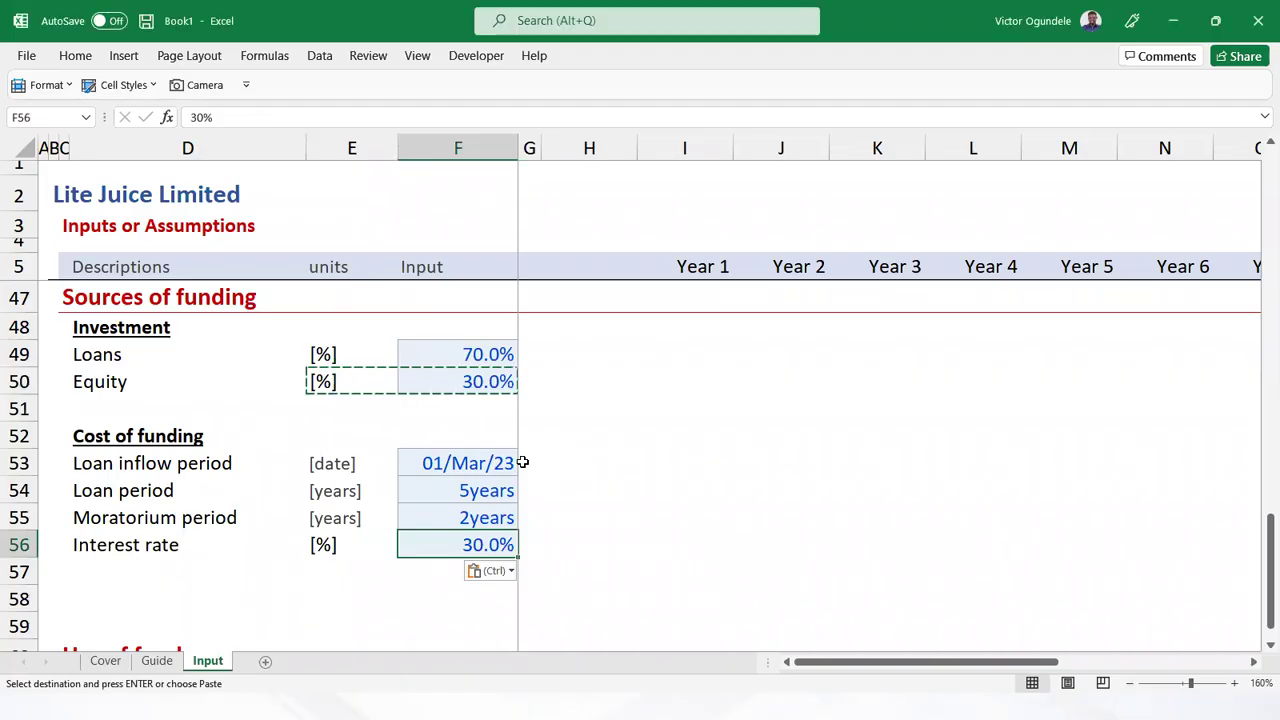
pyautogui.write('15.5')
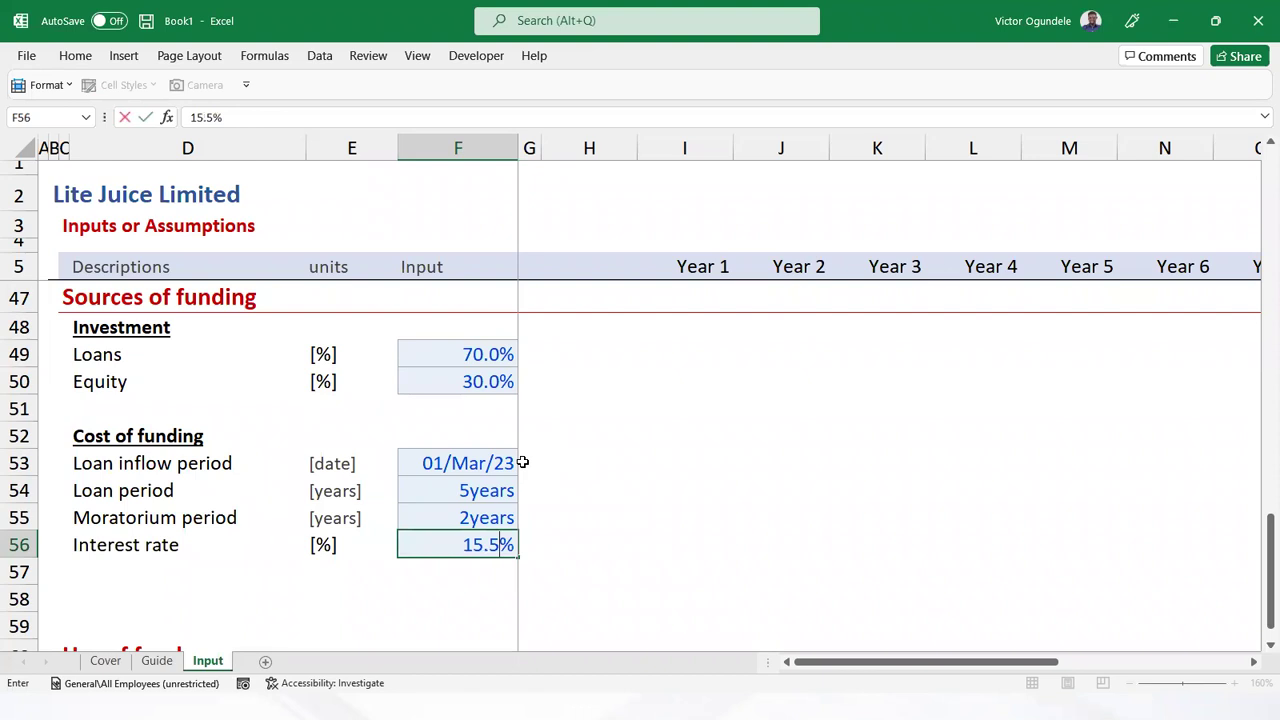
pyautogui.hotkey('ctrl', 'Return')
# Check the equity terms in the Adobe Reader agreement and enter Dividend payout ratio with unit [%] in Excel's D57:E57
pyautogui.press('Left')
pyautogui.press('Left')
pyautogui.press('Down')
pyautogui.press('Down')
pyautogui.press('Up')
pyautogui.press('Up')
pyautogui.press('Down')
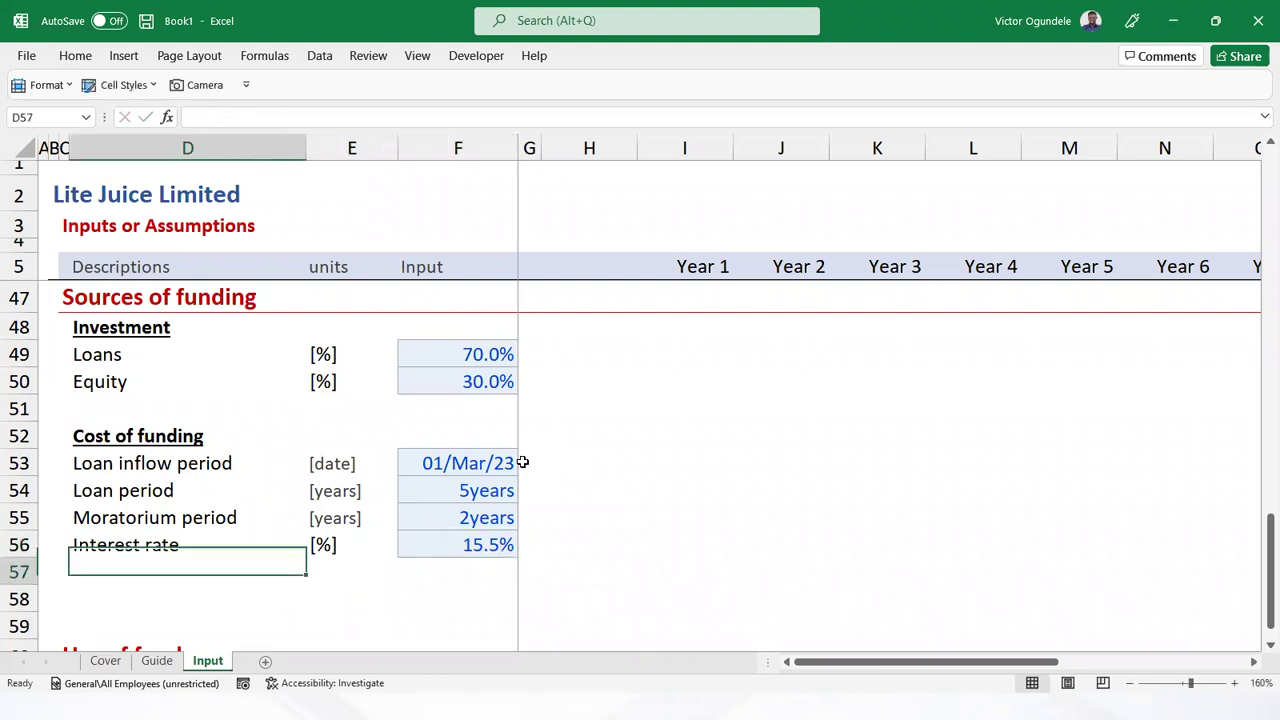
pyautogui.hotkey('alt', 'Tab')
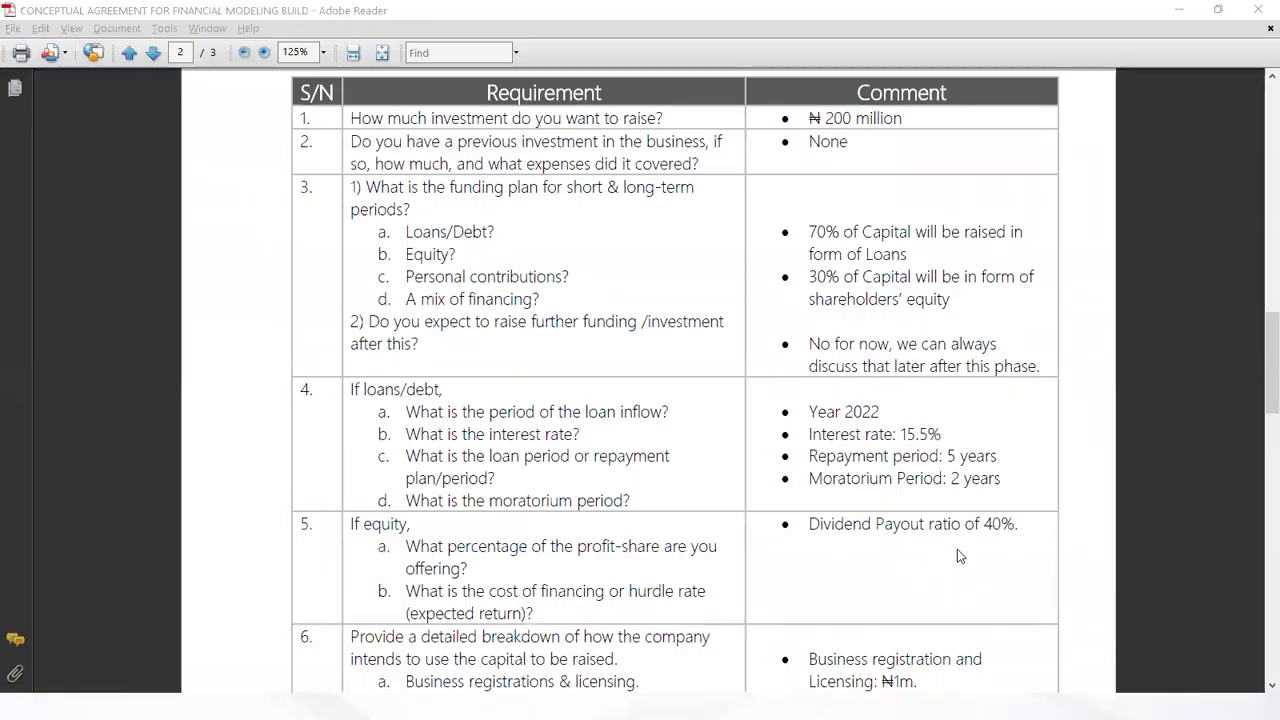
pyautogui.hotkey('alt', 'Tab')
pyautogui.write('Divid')
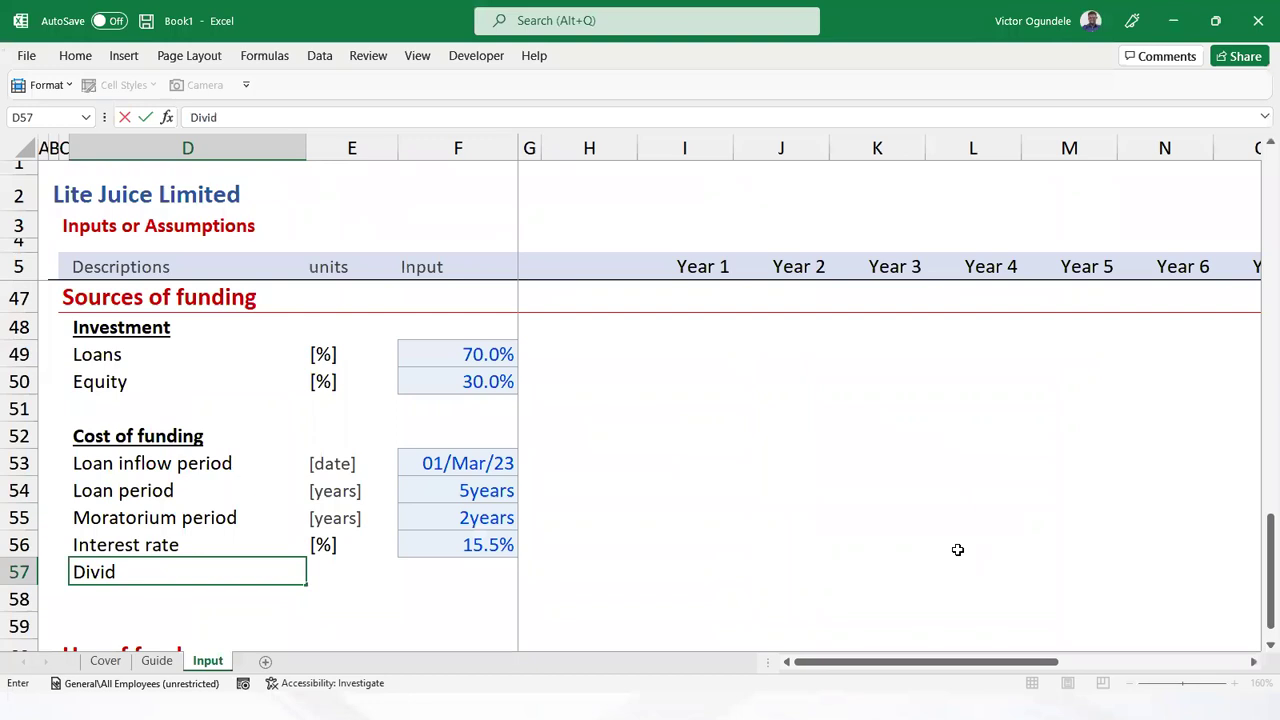
pyautogui.write('end payout ratio')
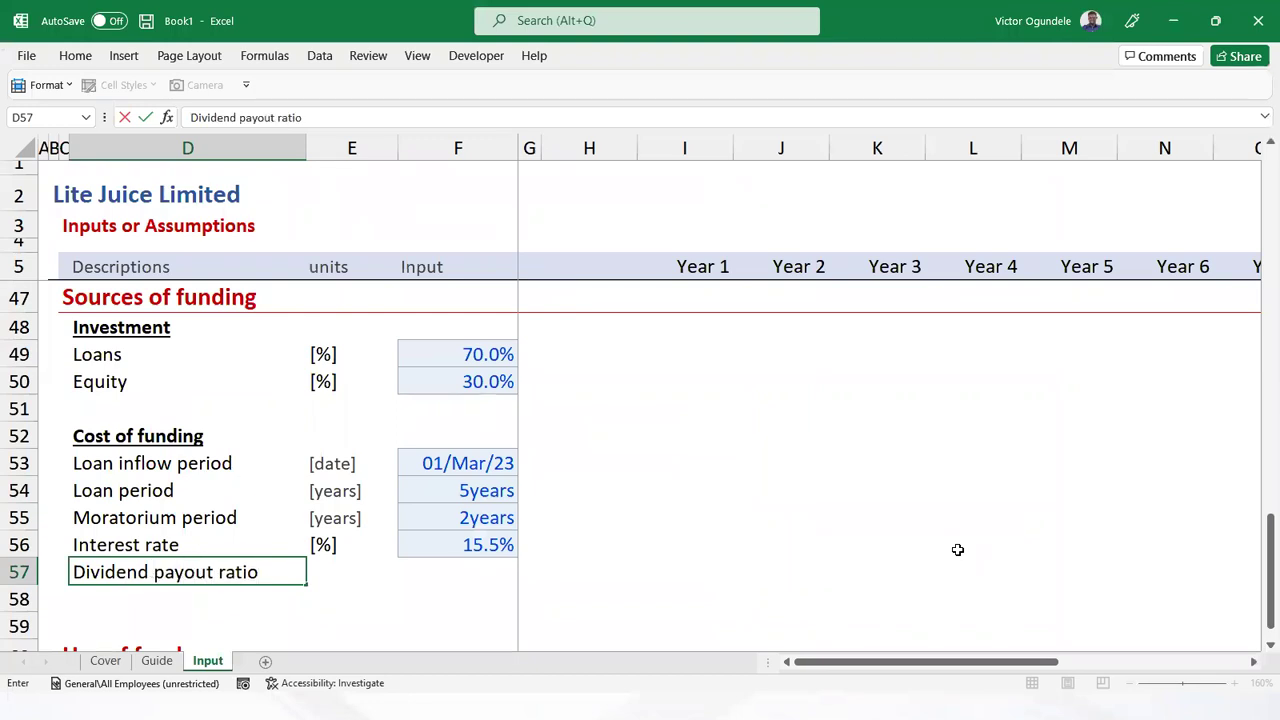
pyautogui.press('Tab')
pyautogui.write('[%]')
# Fill the Interest rate input cell down into F57 and set the Dividend payout ratio to 40%
pyautogui.press('Tab')
pyautogui.hotkey('ctrl', 'd')
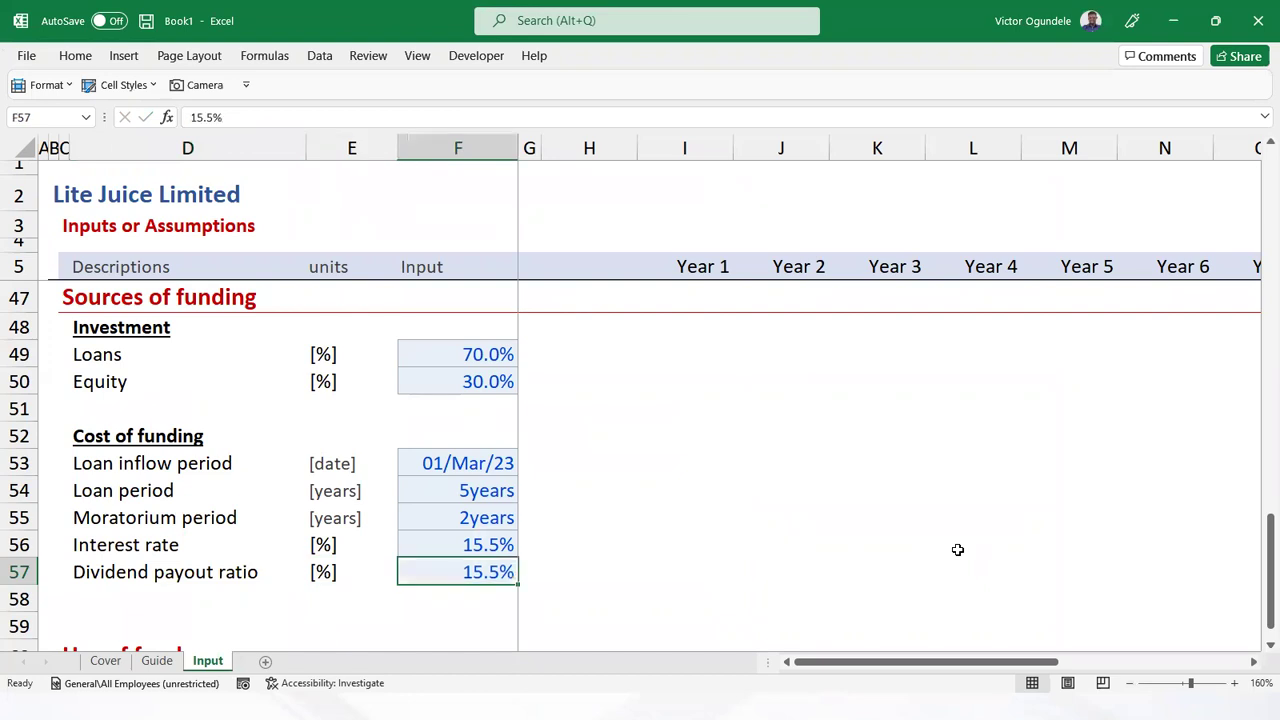
pyautogui.write('40%')
pyautogui.hotkey('ctrl', 'Return')
# Delete the extra blank row 59 above the Use of funds heading and select D60 beneath the heading
pyautogui.press('Left')
pyautogui.press('Left')
pyautogui.press('Left')
pyautogui.press('Down')
pyautogui.press('Down')
pyautogui.press('Right')
pyautogui.press('Down')
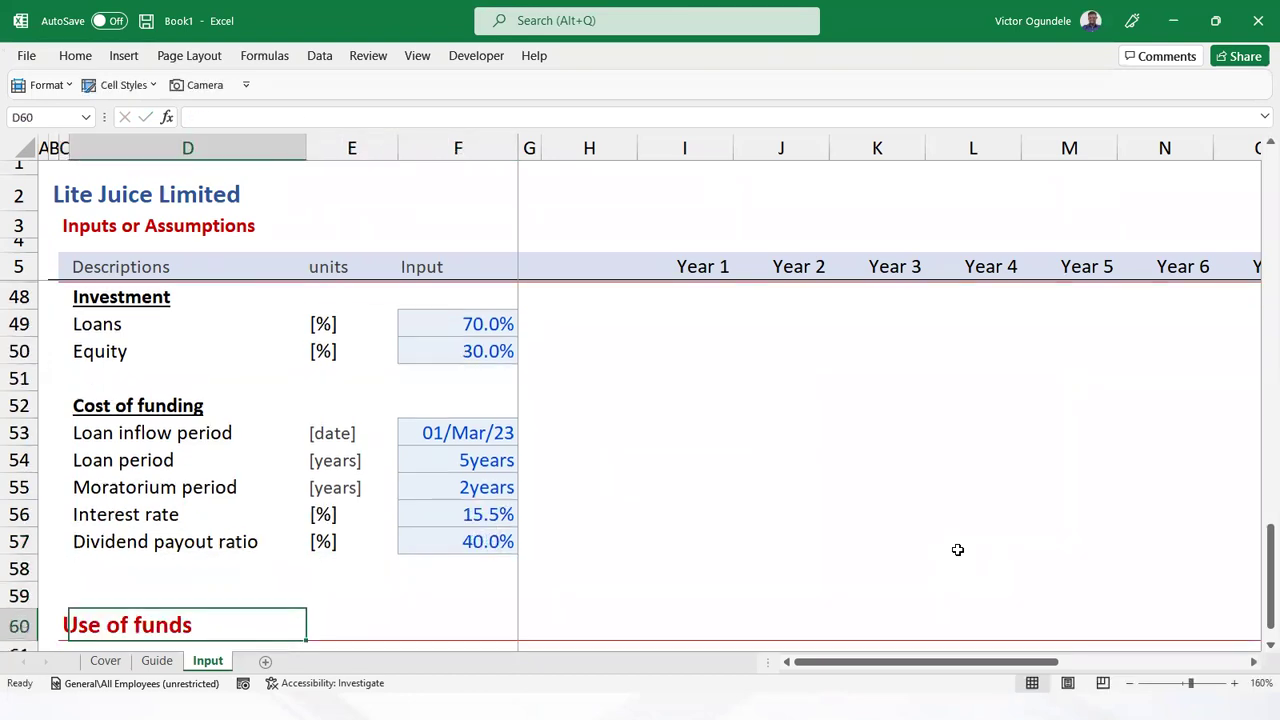
pyautogui.press('Up')
pyautogui.press('Up')
pyautogui.press('Down')
pyautogui.hotkey('shift', 'space')
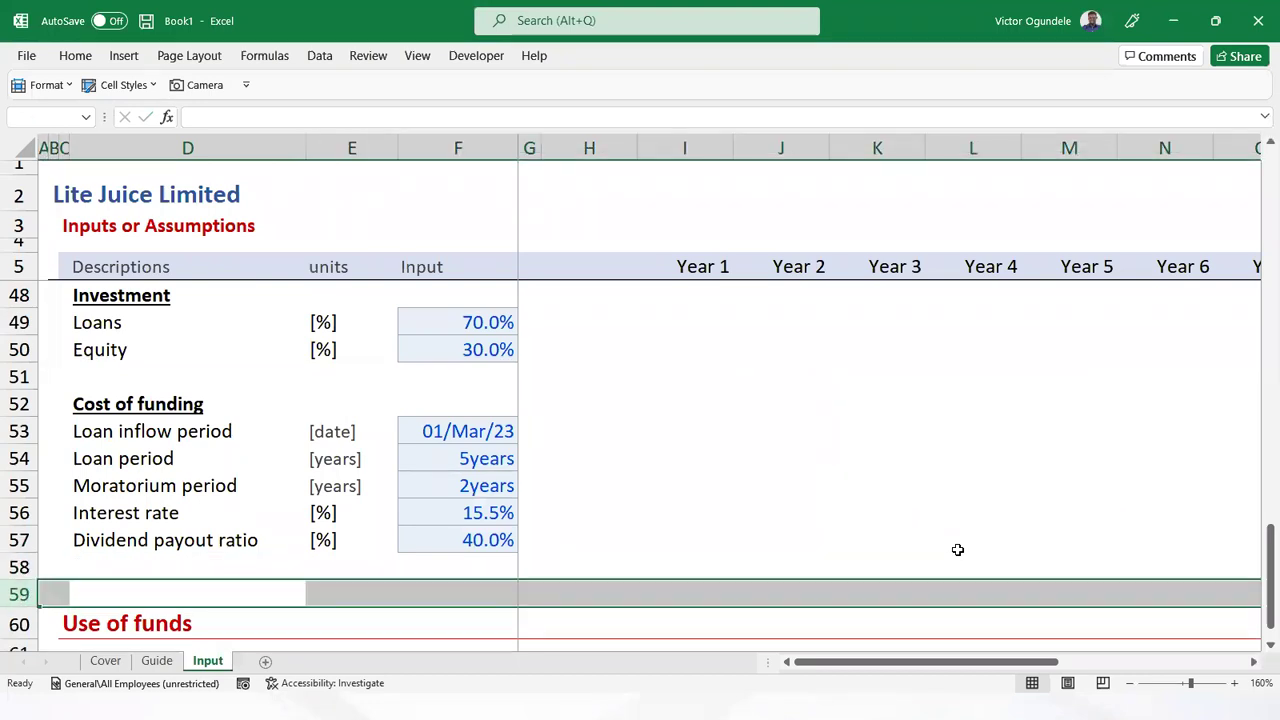
pyautogui.hotkey('ctrl', '-')
pyautogui.press('Down')
pyautogui.press('Down')
pyautogui.press('Down')
pyautogui.press('Down')
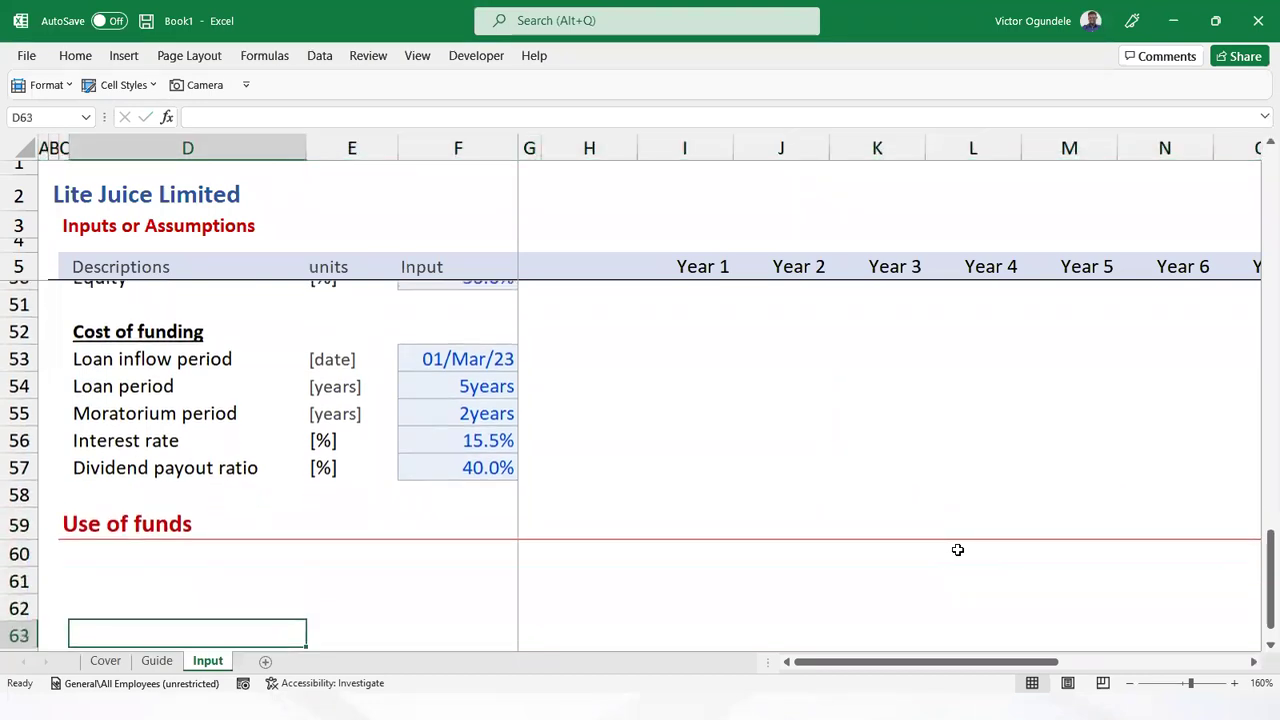
pyautogui.press('Up')
pyautogui.press('Up')
pyautogui.press('Up')
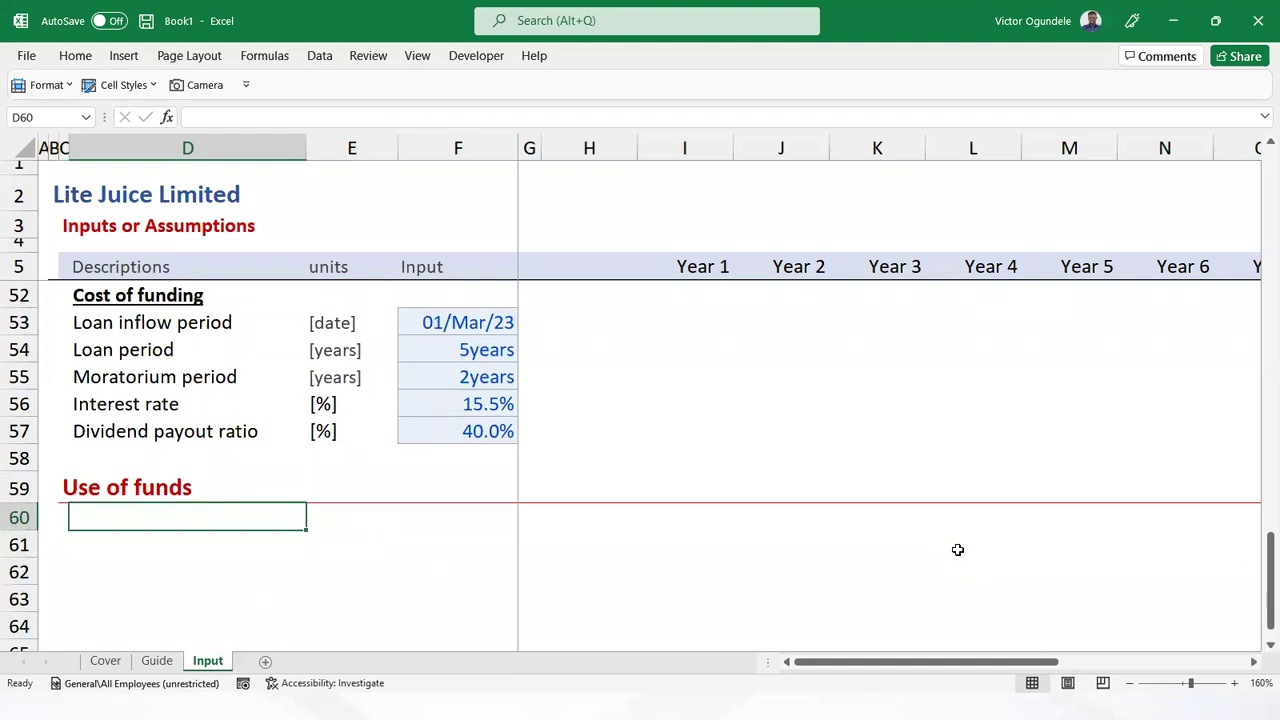
# Switch to the agreement in Adobe Reader and examine the breakdown of how the raised capital will be used
pyautogui.hotkey('alt', 'Tab')
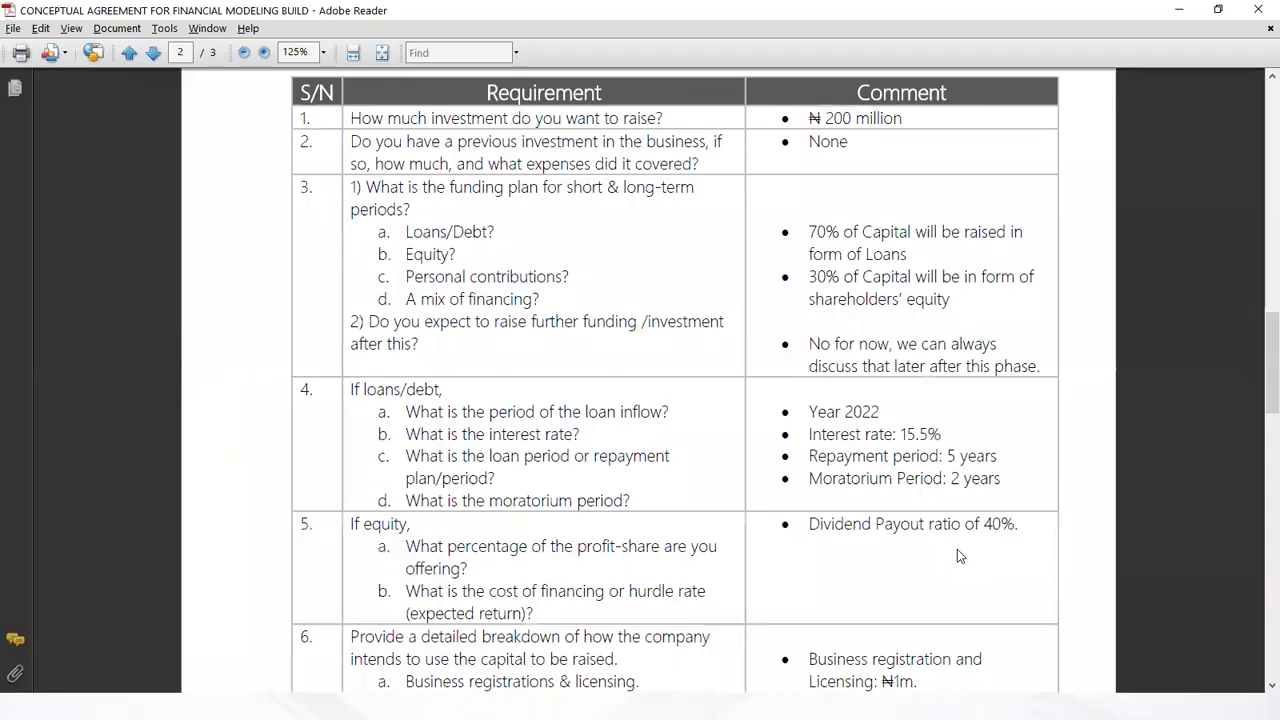
pyautogui.scroll(-5, 950, 545)
pyautogui.scroll(-3, 938, 540)
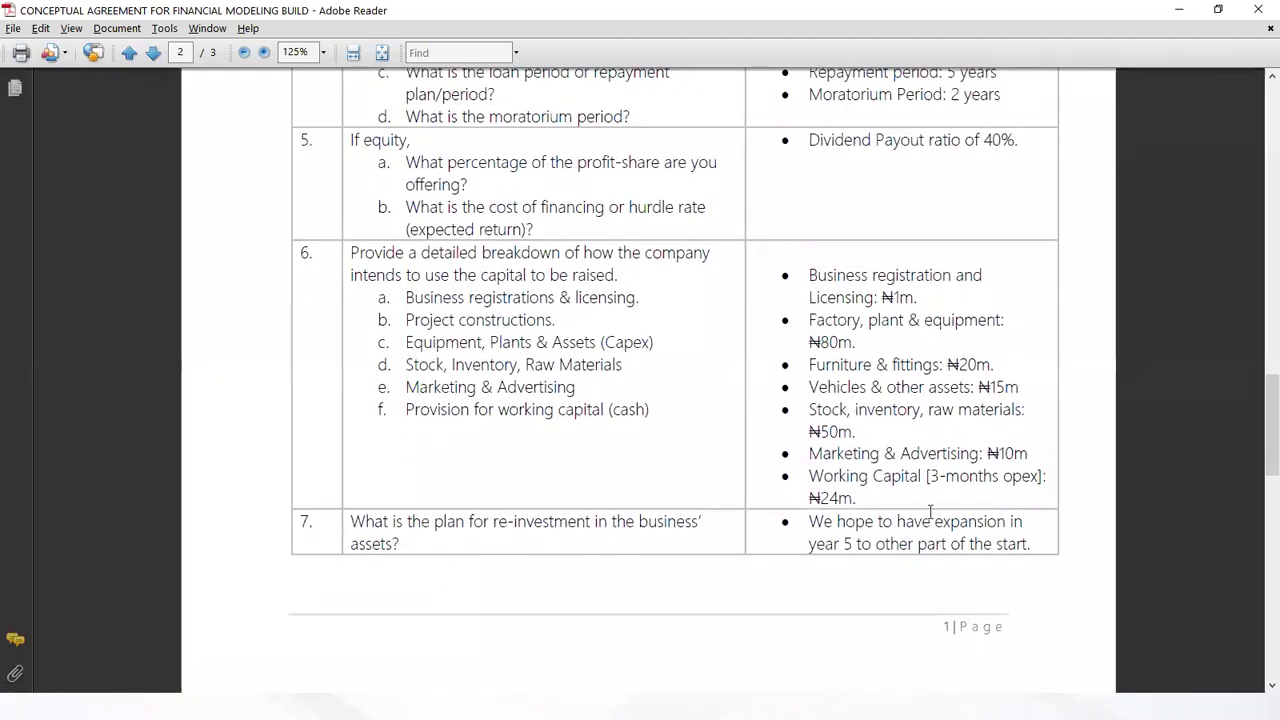
pyautogui.scroll(-2, 929, 427)
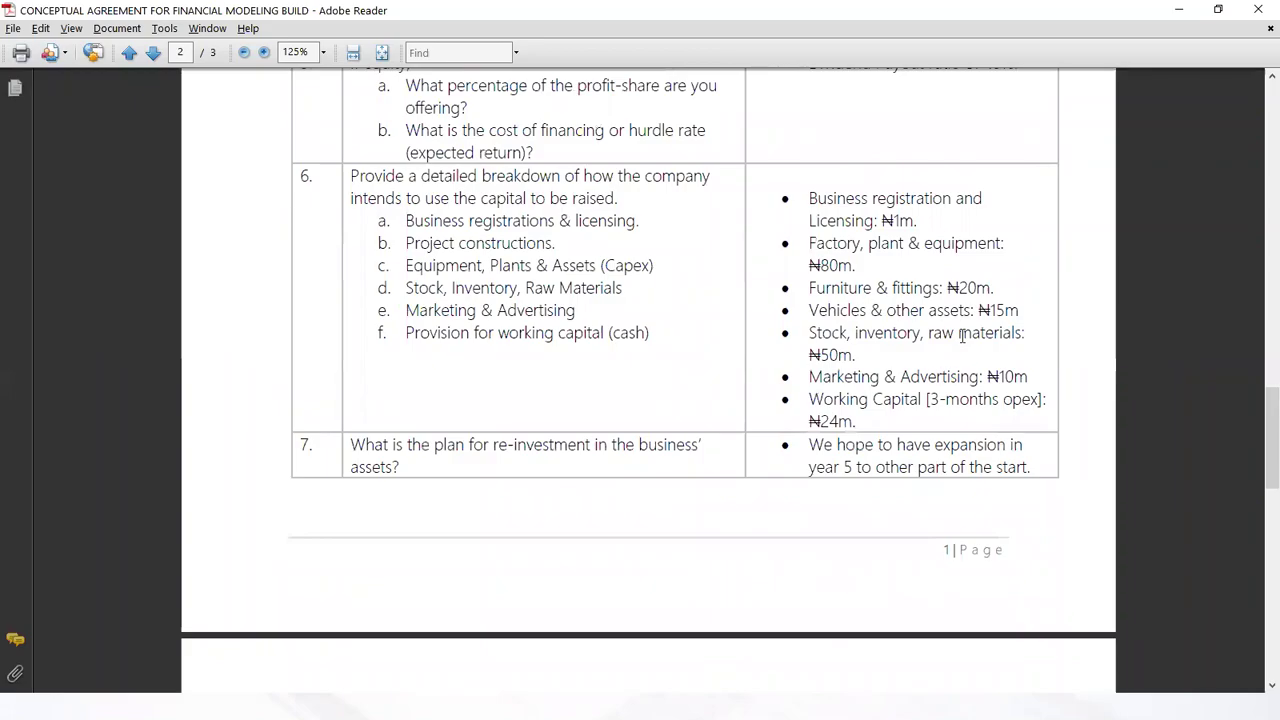
# Place the Excel workbook and the Adobe Reader agreement side by side, with both zoomed out
pyautogui.press('super+Right')
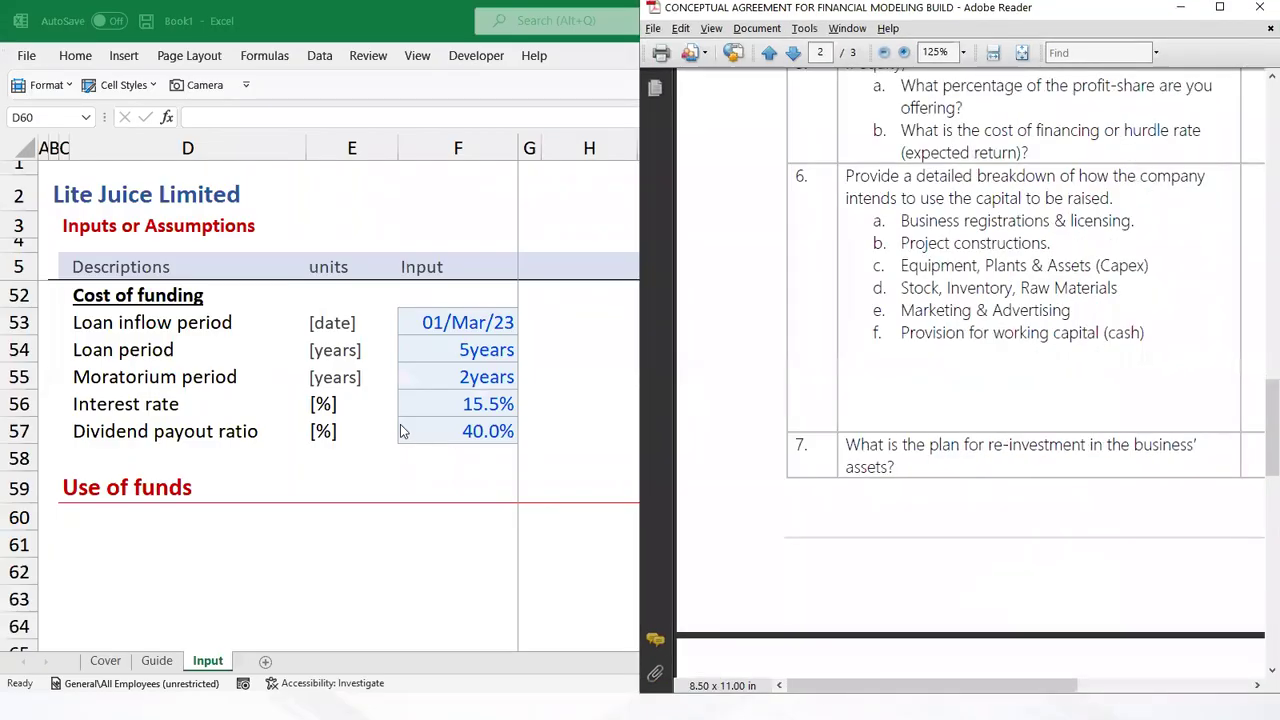
pyautogui.press('super+Up')
pyautogui.press('super+Left')
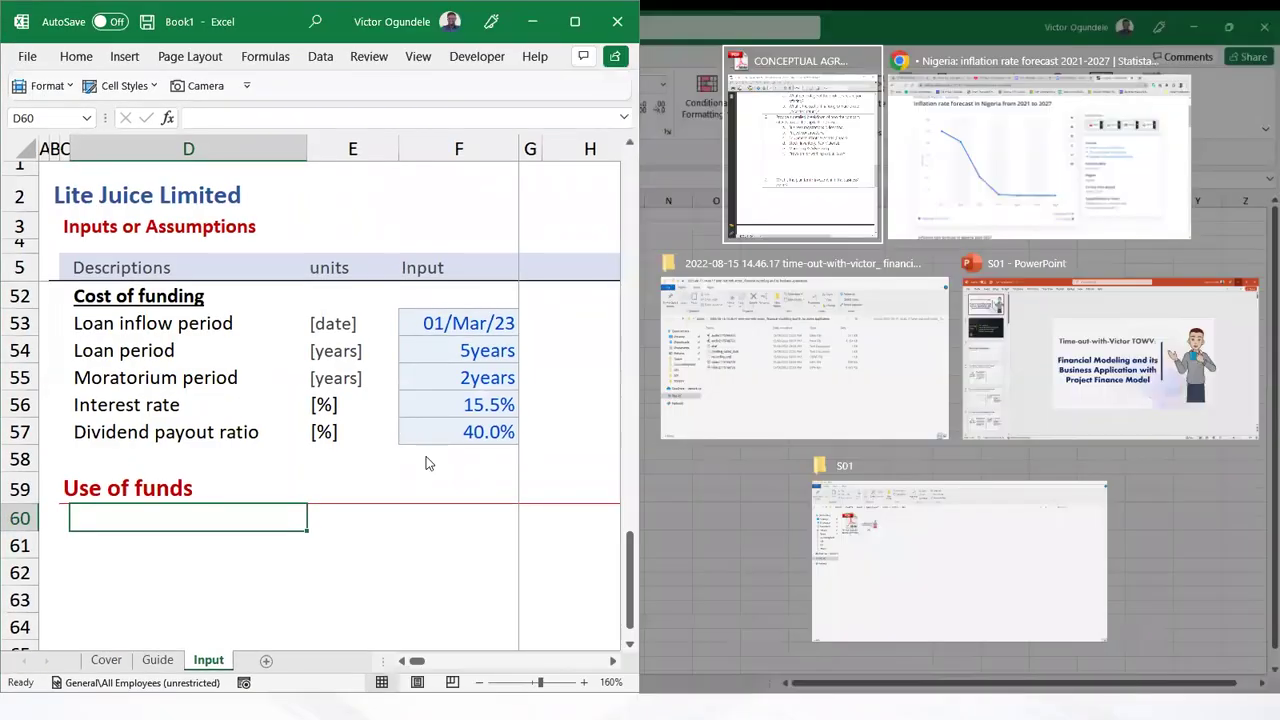
pyautogui.click(812, 132)
pyautogui.keyDown('ctrl'); pyautogui.scroll(-3, 1078, 385); pyautogui.keyUp('ctrl')
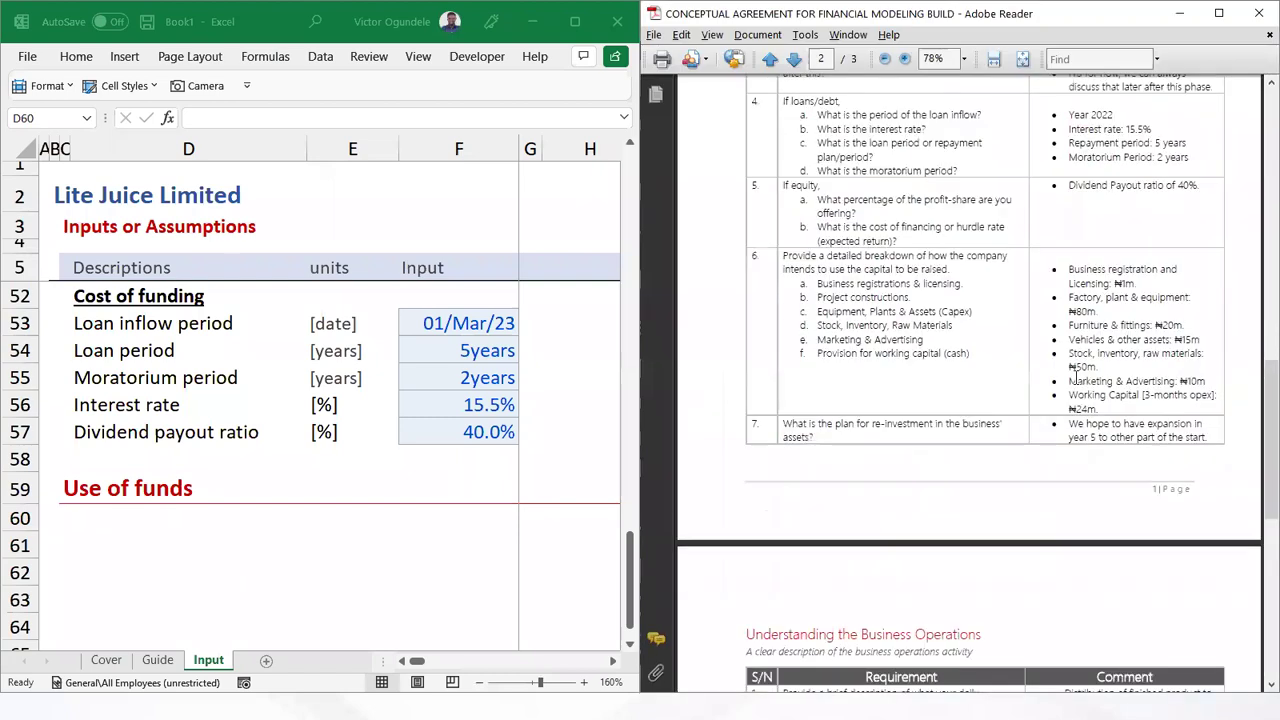
pyautogui.click(350, 586)
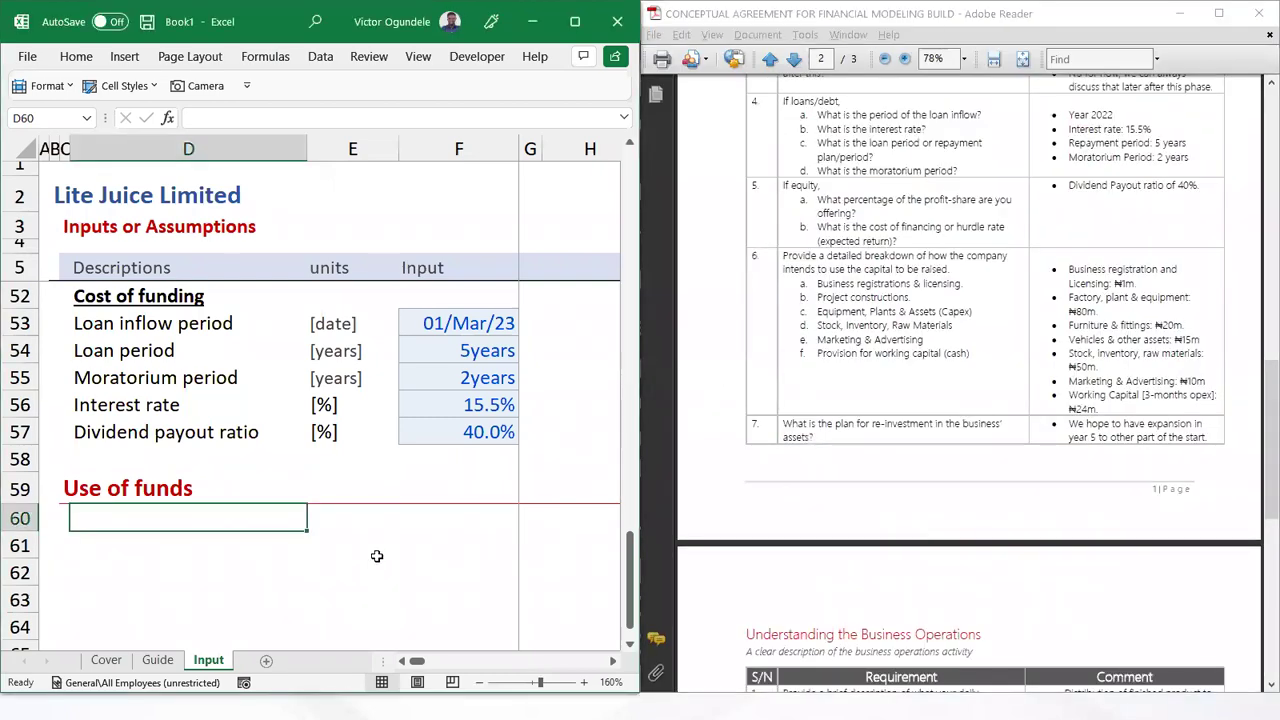
pyautogui.keyDown('ctrl'); pyautogui.scroll(-3, 376, 556); pyautogui.keyUp('ctrl')
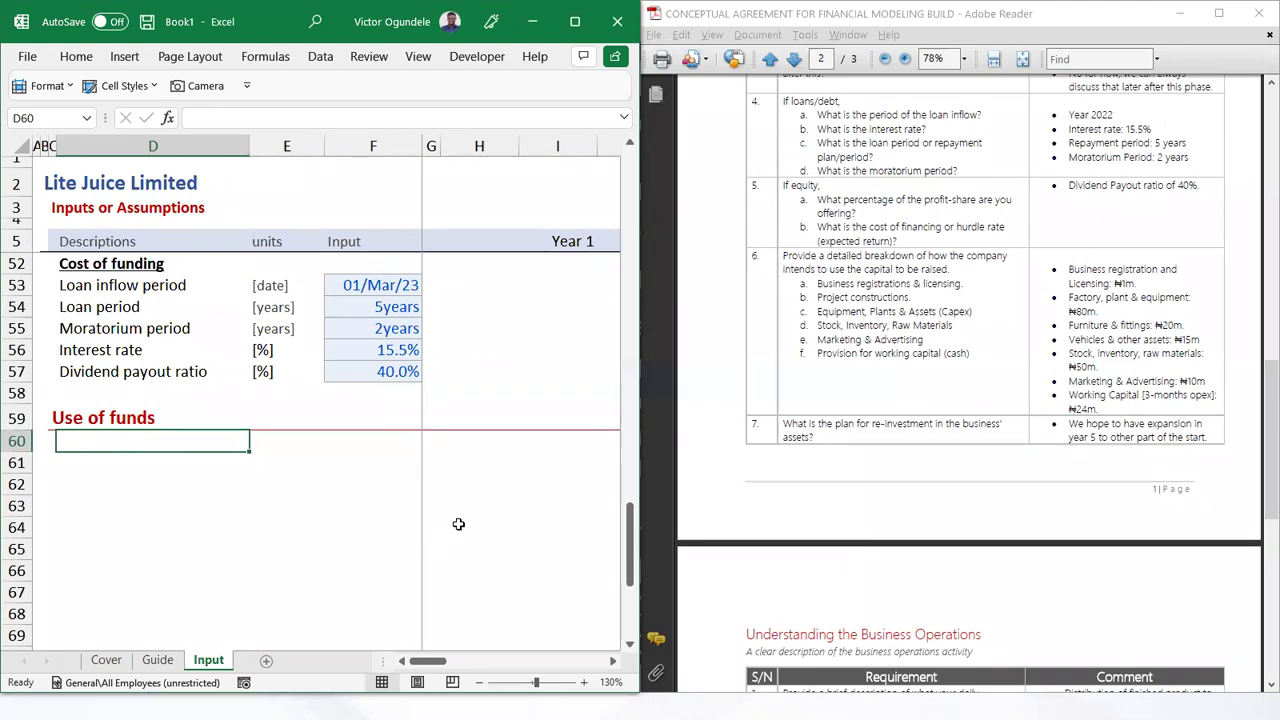
# Enter the bold, underlined subheading Registration in D60 under Use of funds
pyautogui.write('Reg')
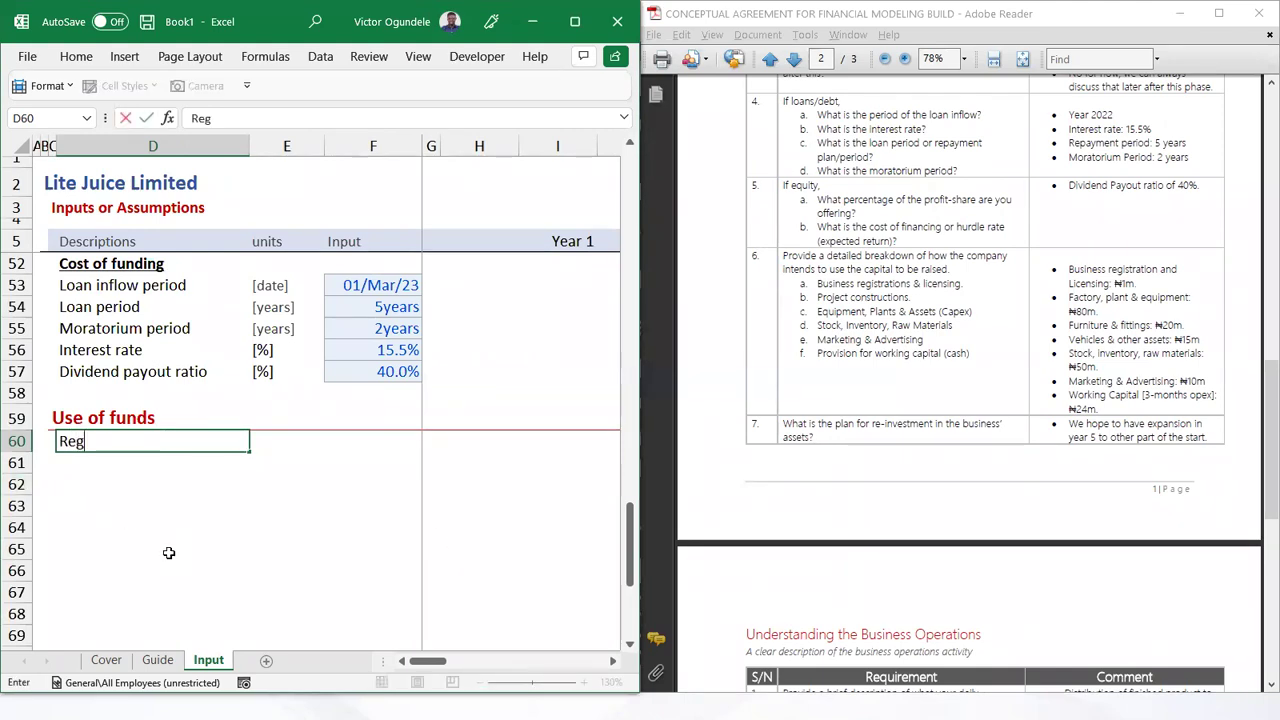
pyautogui.write('istration')
pyautogui.hotkey('ctrl', 'Return')
pyautogui.hotkey('ctrl', 'b')
pyautogui.hotkey('ctrl', 'u')
pyautogui.press('Down')
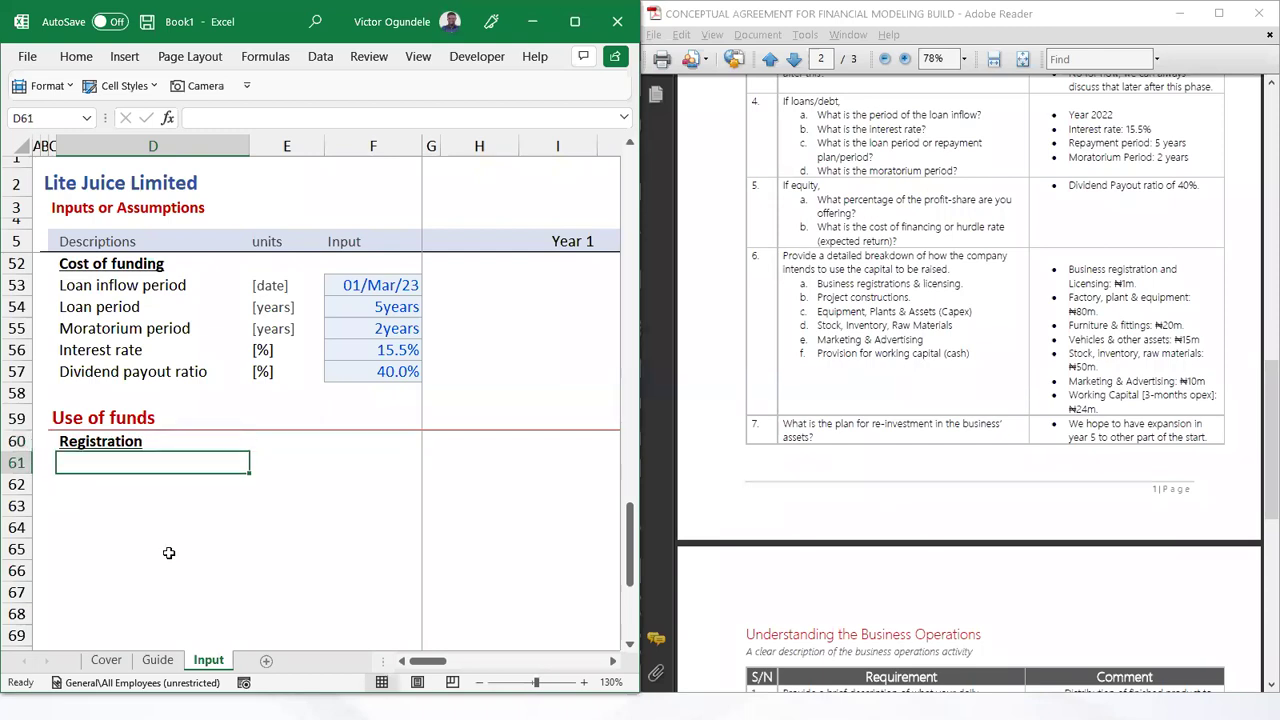
# Enter Business registration & Licensing in D61 and the unit formula =ModelCurrency in E61
pyautogui.write('Business registration ')
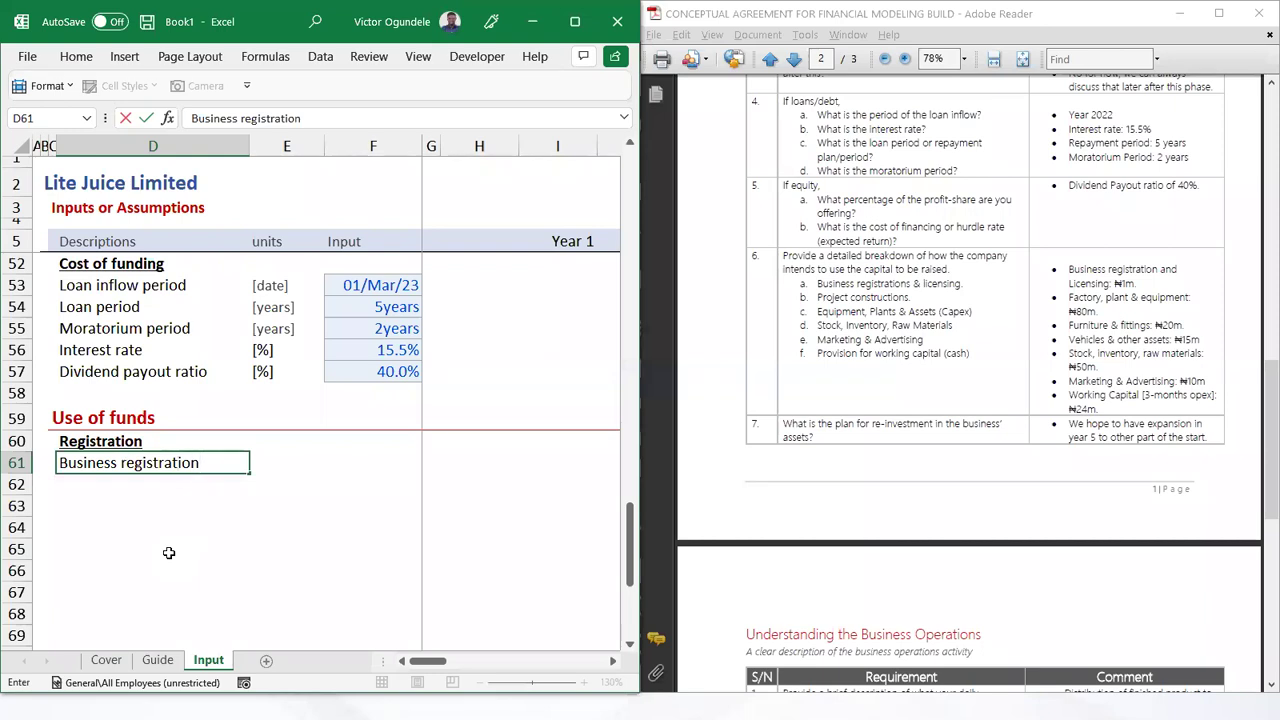
pyautogui.write('& Licensing')
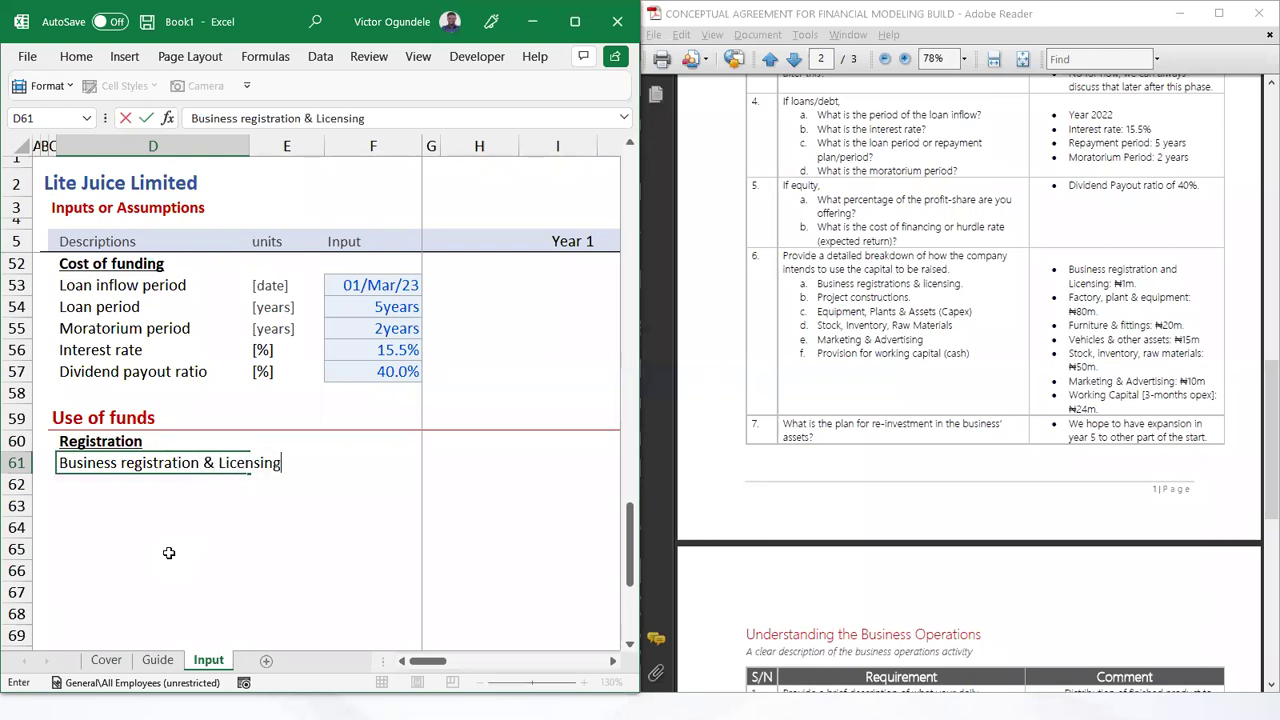
pyautogui.press('Return')
pyautogui.press('Up')
pyautogui.press('Right')
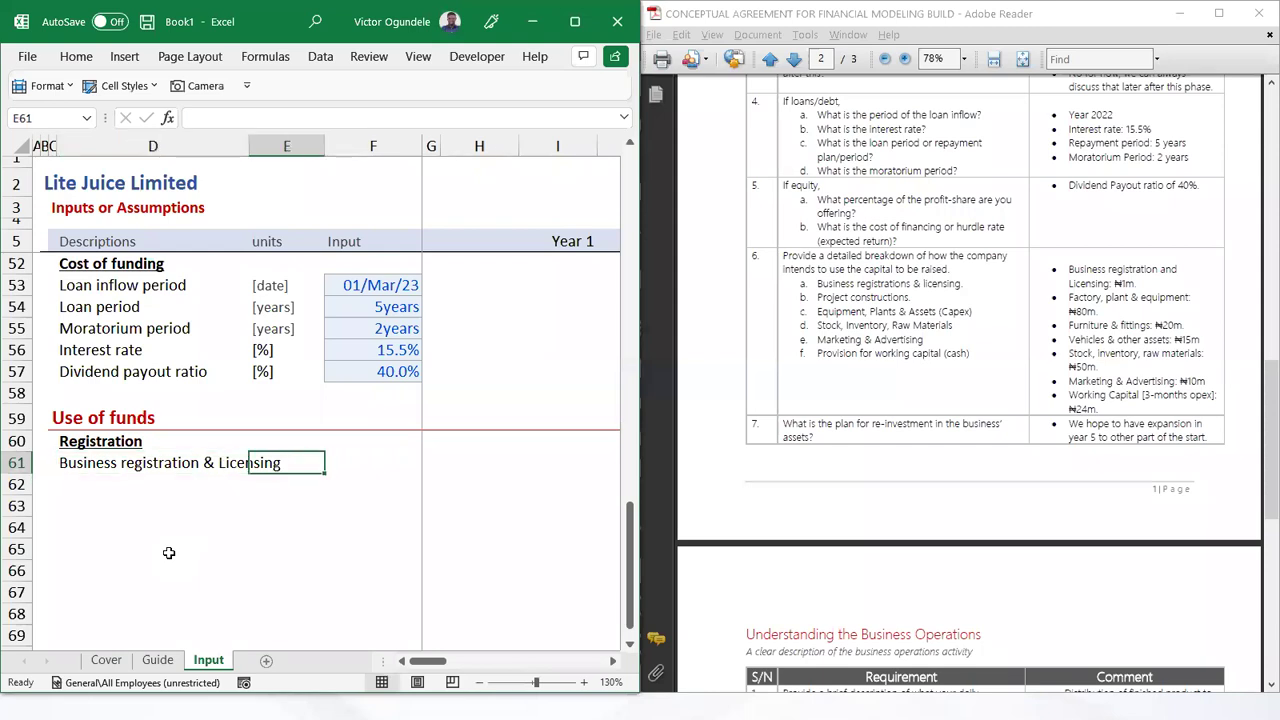
pyautogui.write('=ro')
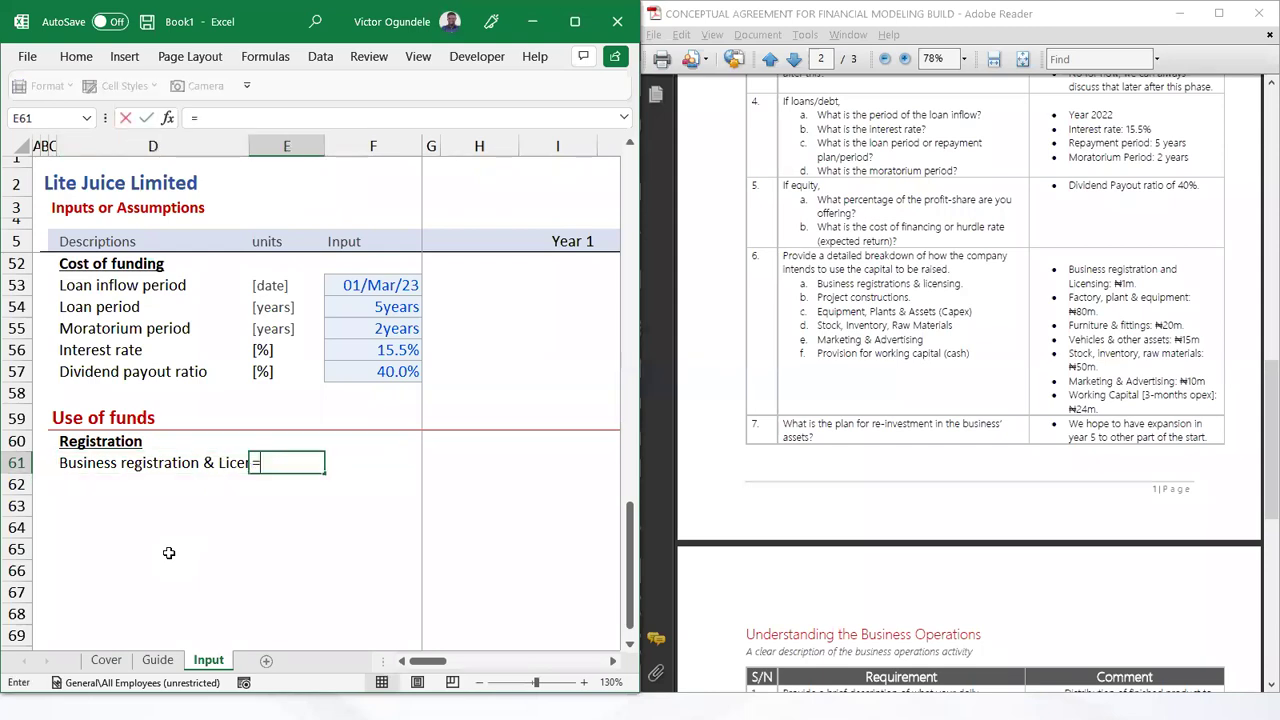
pyautogui.press('BackSpace')
pyautogui.press('BackSpace')
pyautogui.write('model')
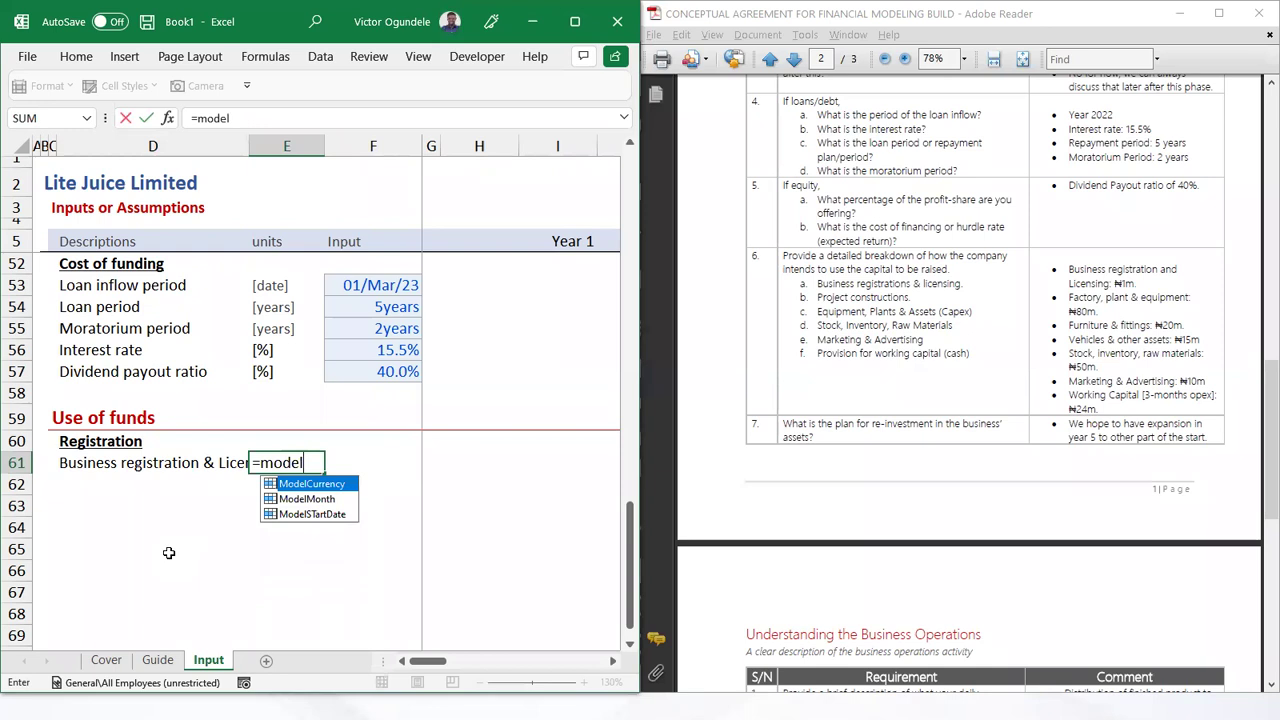
pyautogui.press('Tab')
pyautogui.hotkey('ctrl', 'Return')
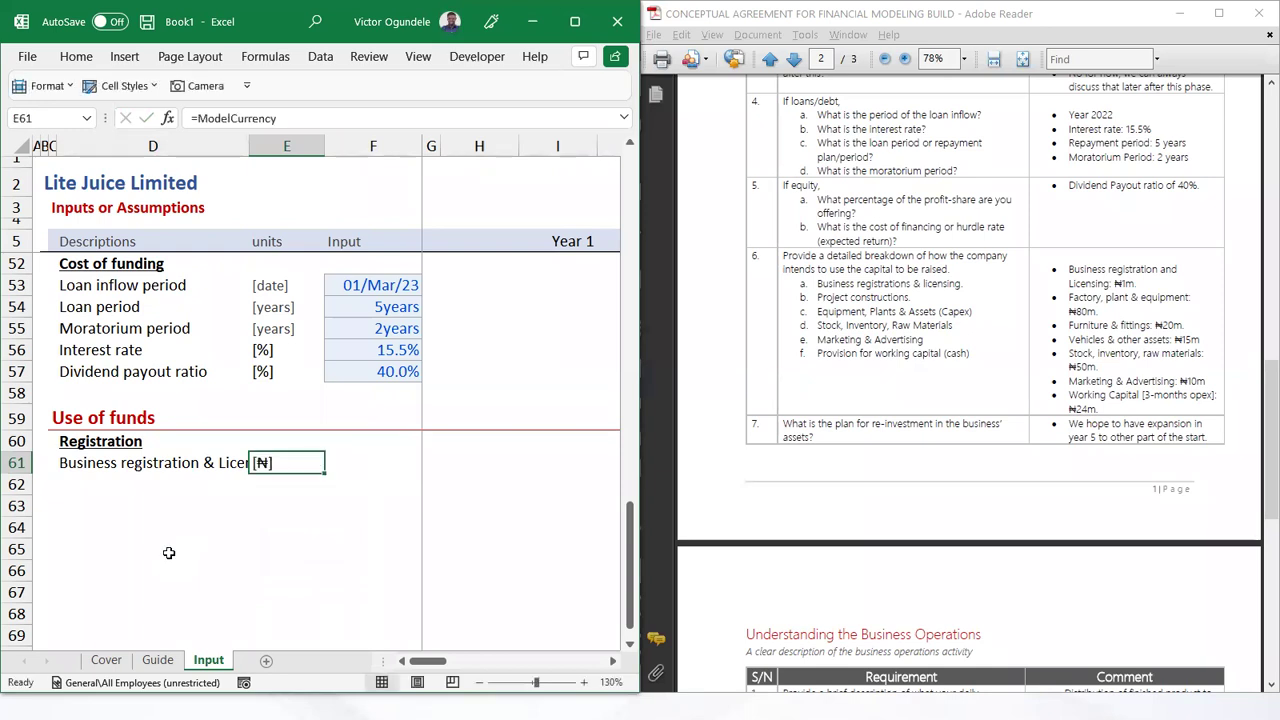
# AutoFit column D to the width of the Business registration & Licensing label
pyautogui.press('Left')
pyautogui.hotkey('alt', 'h')
pyautogui.press('o')
pyautogui.press('i')
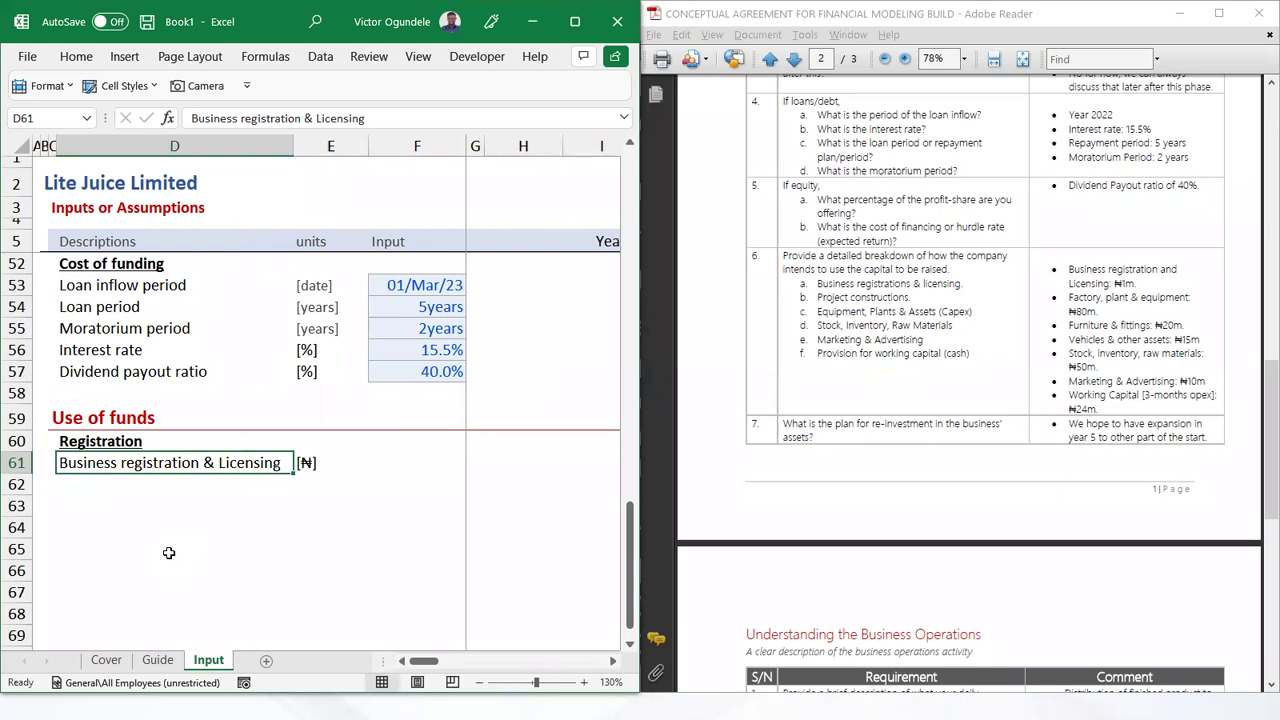
# Enter the bold, underlined subheading Assets in D63
pyautogui.press('Down')
pyautogui.press('Down')
pyautogui.write('A')
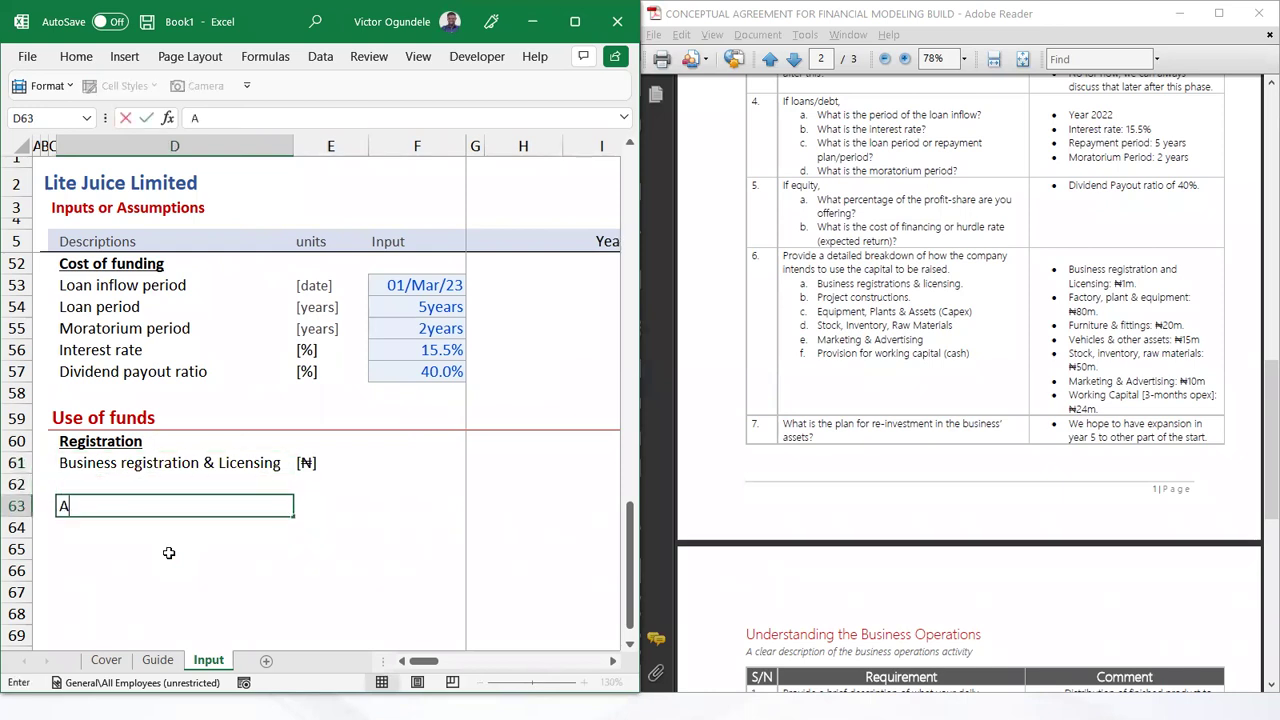
pyautogui.write('ssets')
pyautogui.hotkey('ctrl', 'b')
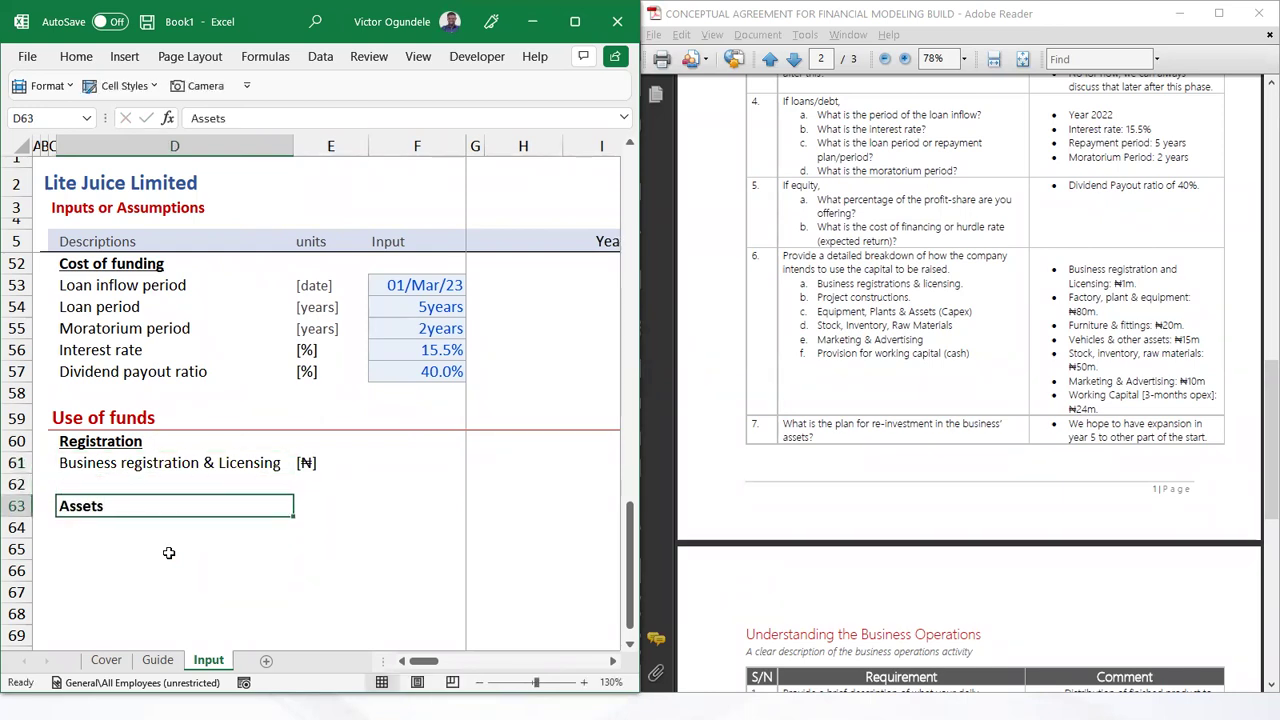
pyautogui.press('Return')
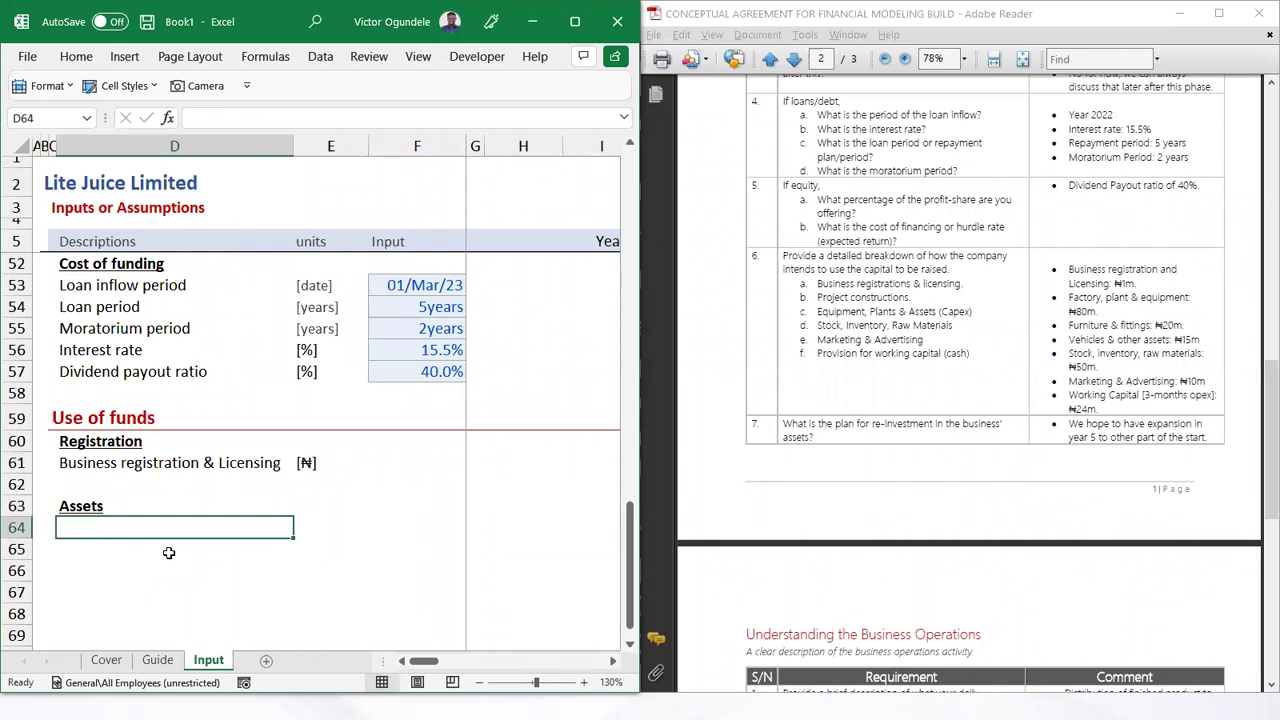
# Enter the label Factory, plant & equipment in D64 under Assets
pyautogui.write('Plant &')
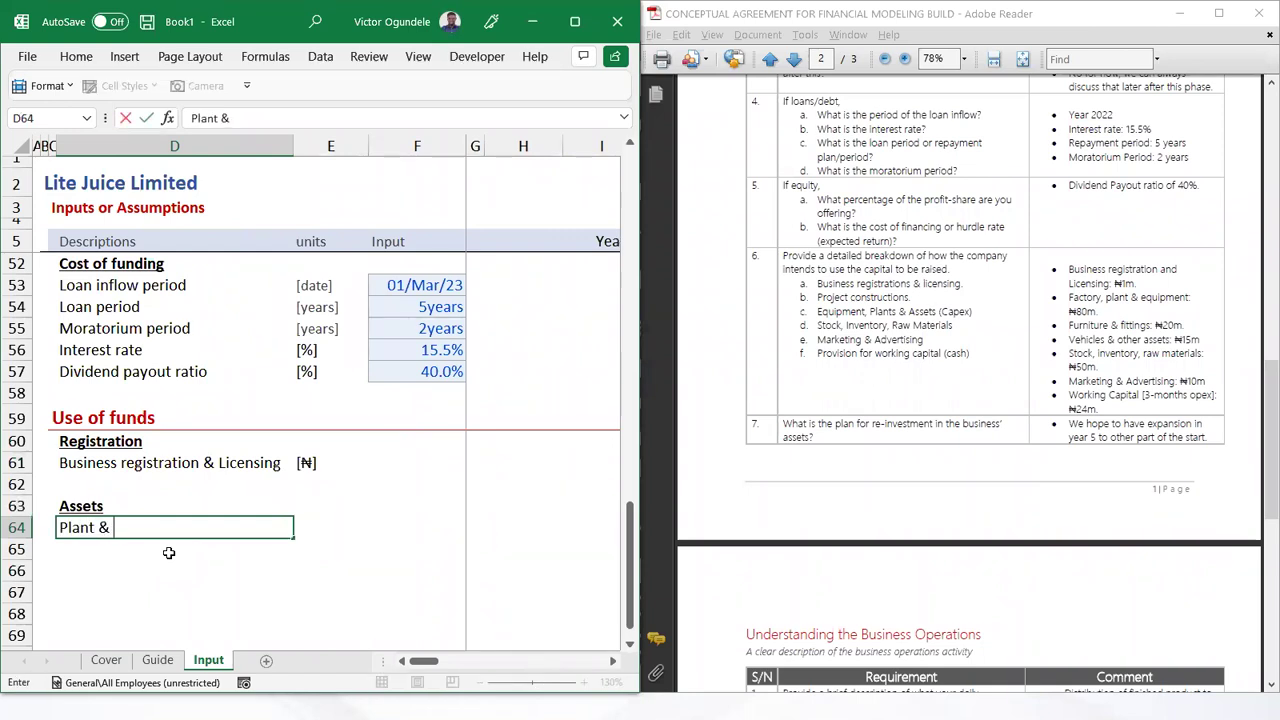
pyautogui.write(' e')
pyautogui.press('BackSpace')
pyautogui.press('BackSpace')
pyautogui.press('BackSpace')
pyautogui.press('BackSpace')
pyautogui.press('BackSpace')
pyautogui.press('BackSpace')
pyautogui.press('BackSpace')
pyautogui.press('BackSpace')
pyautogui.press('BackSpace')
pyautogui.write('Factory, pl')
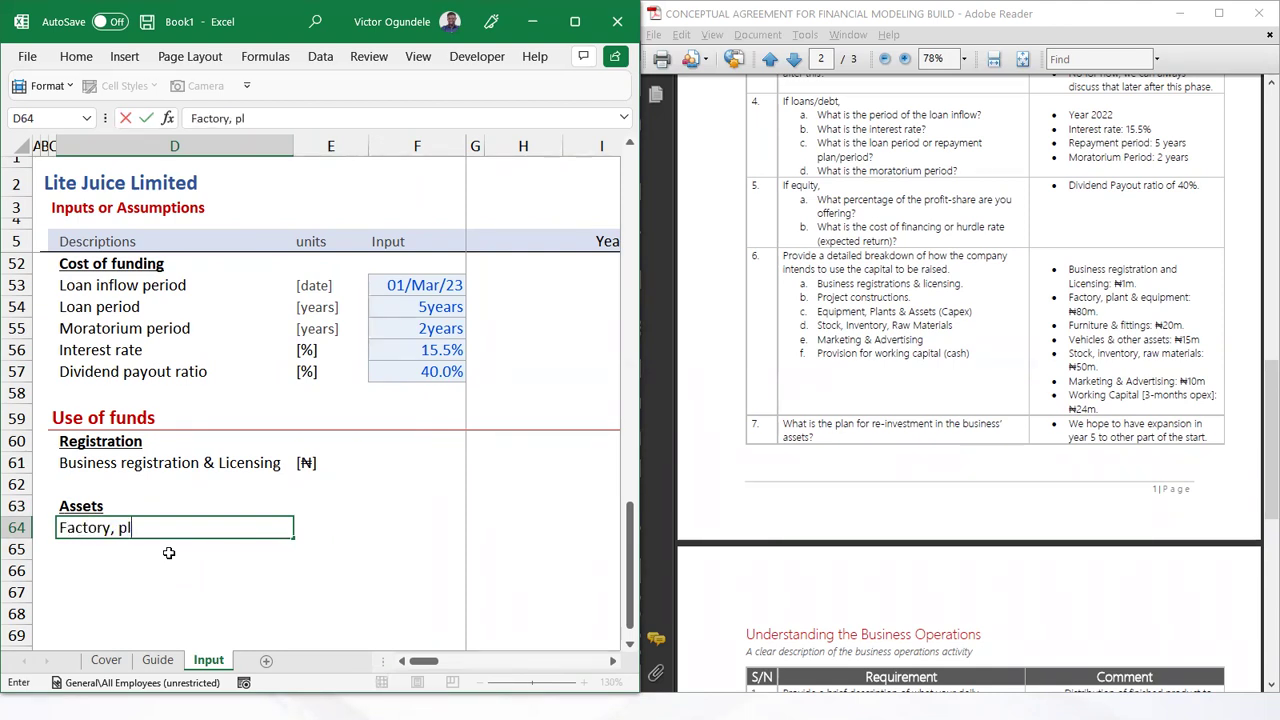
pyautogui.write('ant & equipment')
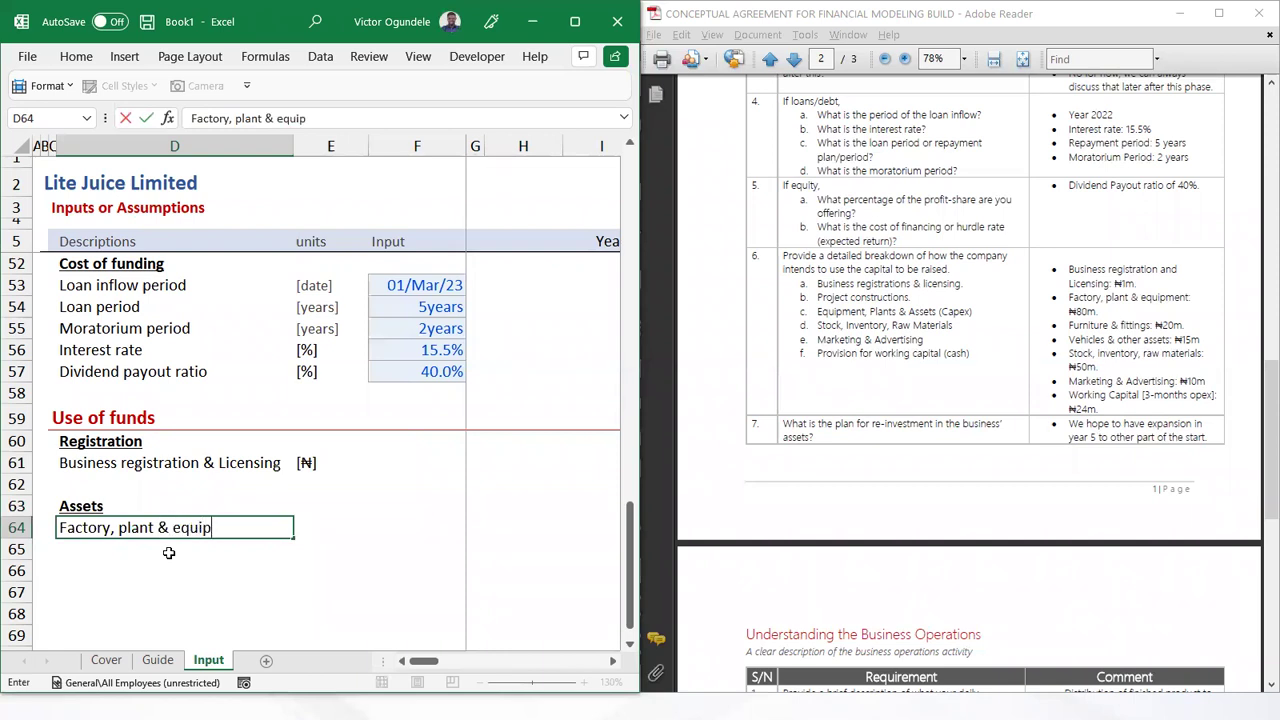
pyautogui.hotkey('ctrl', 'Return')
# Copy the currency unit from E61 to E64 for Factory, plant & equipment
pyautogui.press('Tab')
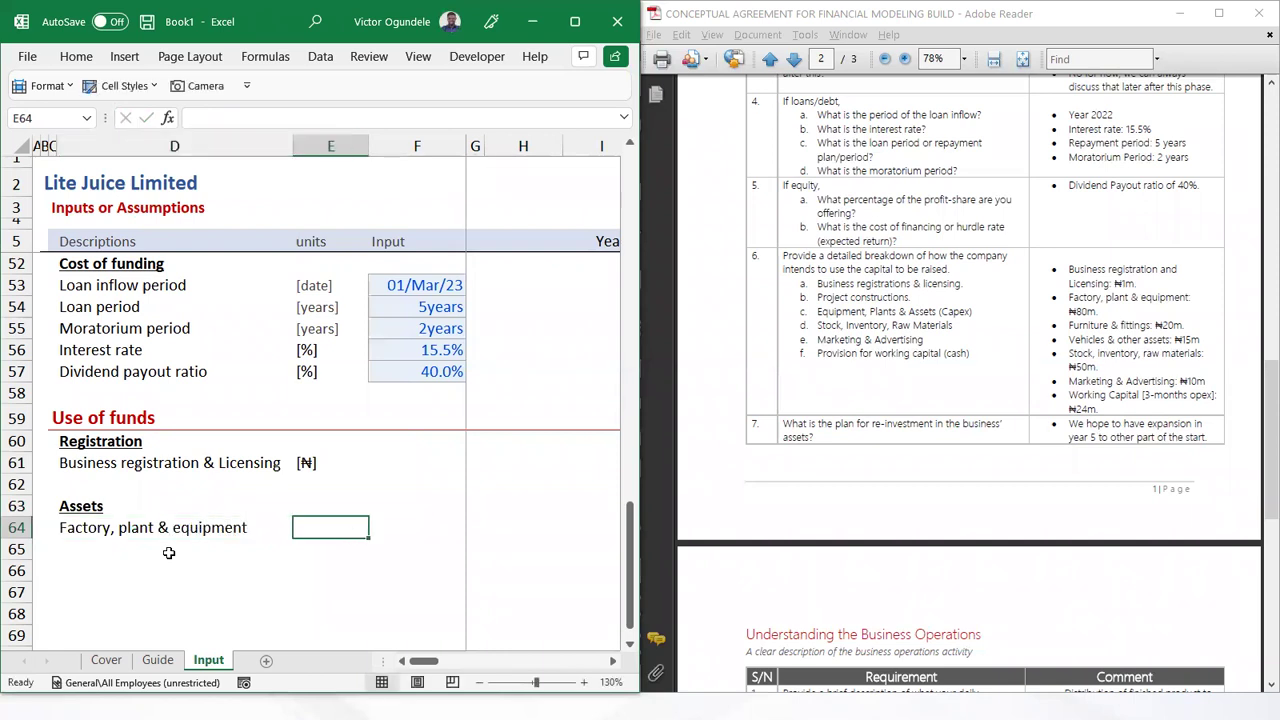
pyautogui.press('Up')
pyautogui.press('Up')
pyautogui.press('Up')
pyautogui.hotkey('ctrl', 'c')
pyautogui.press('Down')
pyautogui.press('Down')
pyautogui.press('Down')
pyautogui.hotkey('ctrl', 'v')
pyautogui.press('Up')
pyautogui.press('Up')
pyautogui.press('Up')
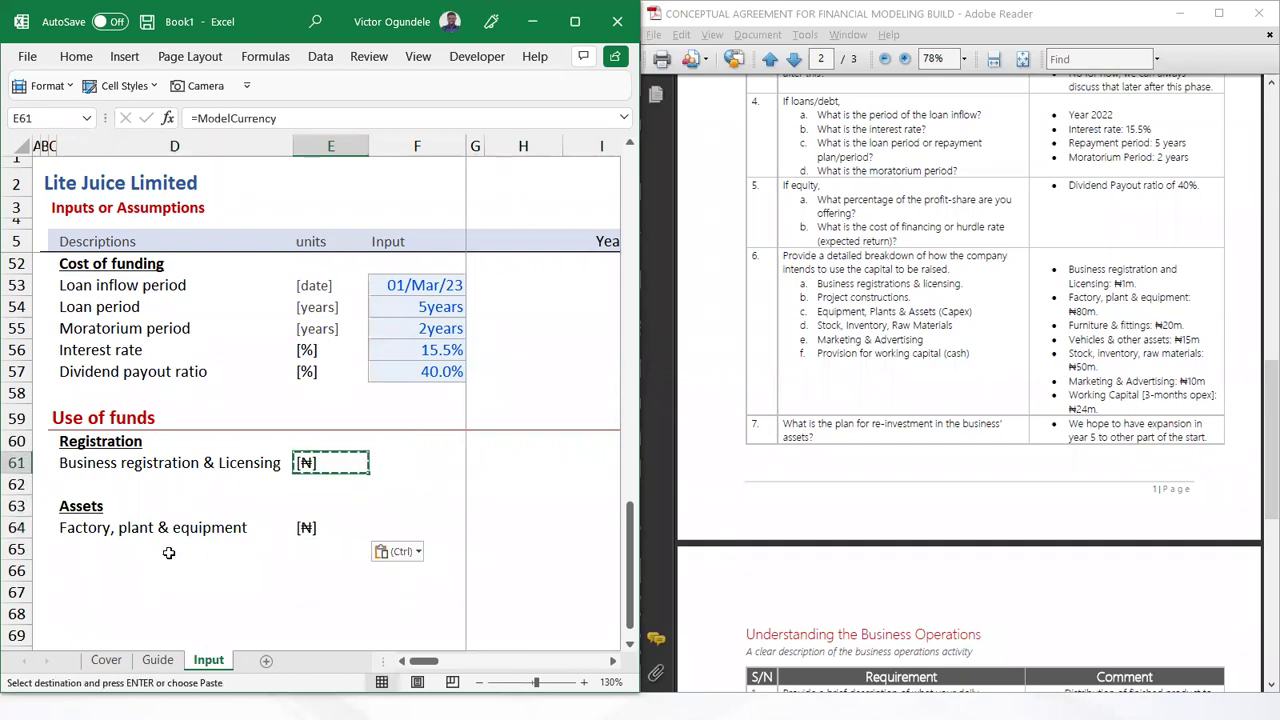
pyautogui.press('Escape')
# Apply the Input cell style to F61 and set the Business registration & Licensing amount to 1,000,000
pyautogui.press('Tab')
pyautogui.click(118, 85)
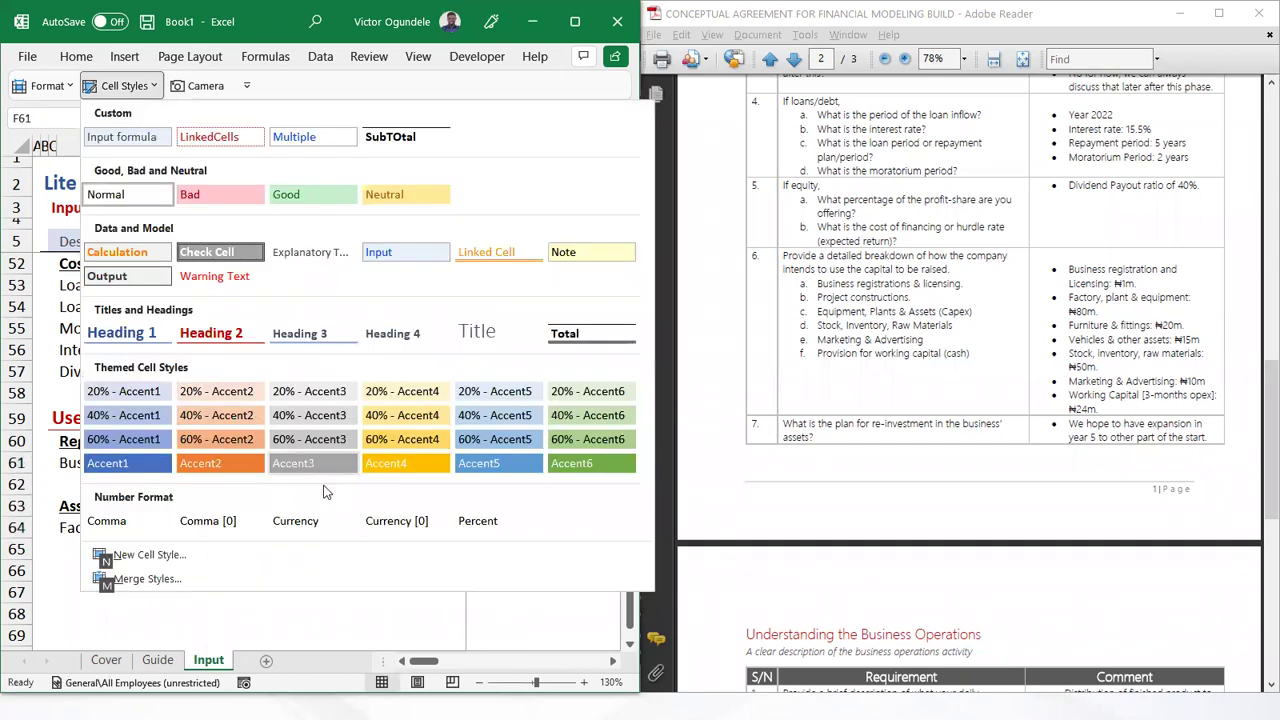
pyautogui.click(398, 249)
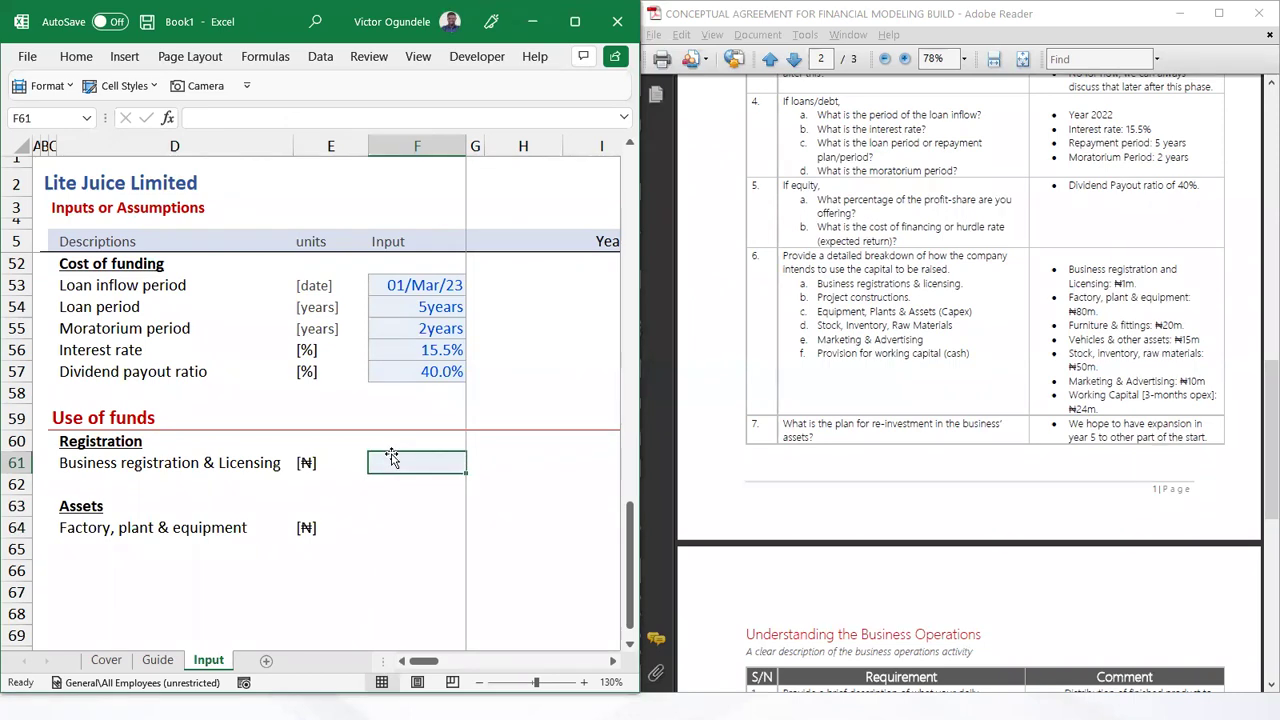
pyautogui.write('1000000')
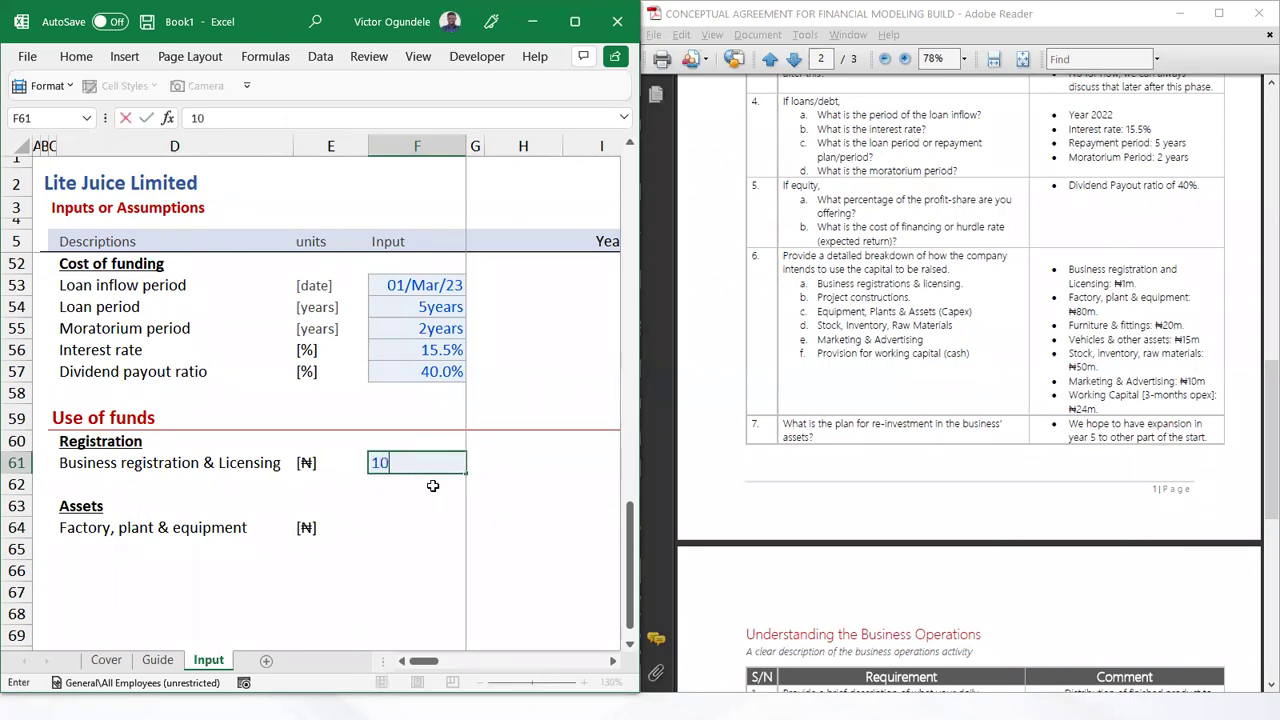
pyautogui.hotkey('ctrl', 'Return')
# Copy the input cell F61 to F64 and set the Factory, plant & equipment amount to 80,000,000
pyautogui.hotkey('ctrl', 'c')
pyautogui.press('Down')
pyautogui.press('Down')
pyautogui.press('Down')
pyautogui.hotkey('ctrl', 'v')
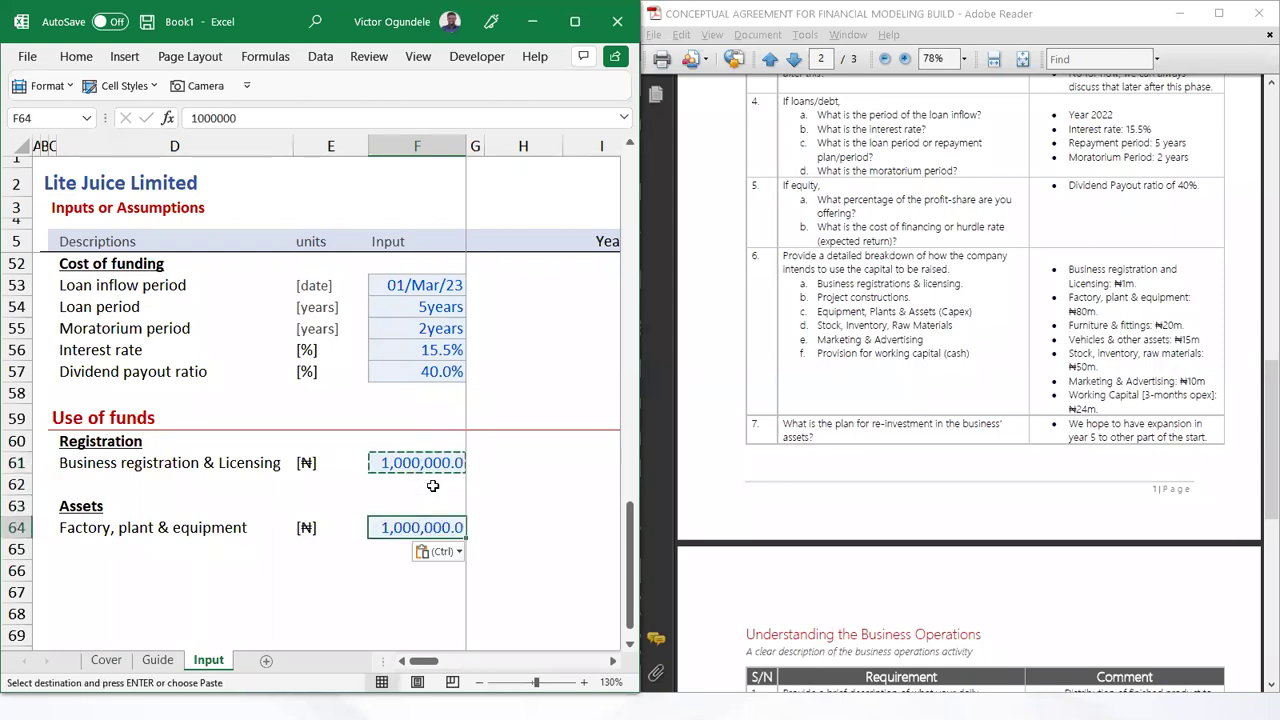
pyautogui.write('80,000,000')
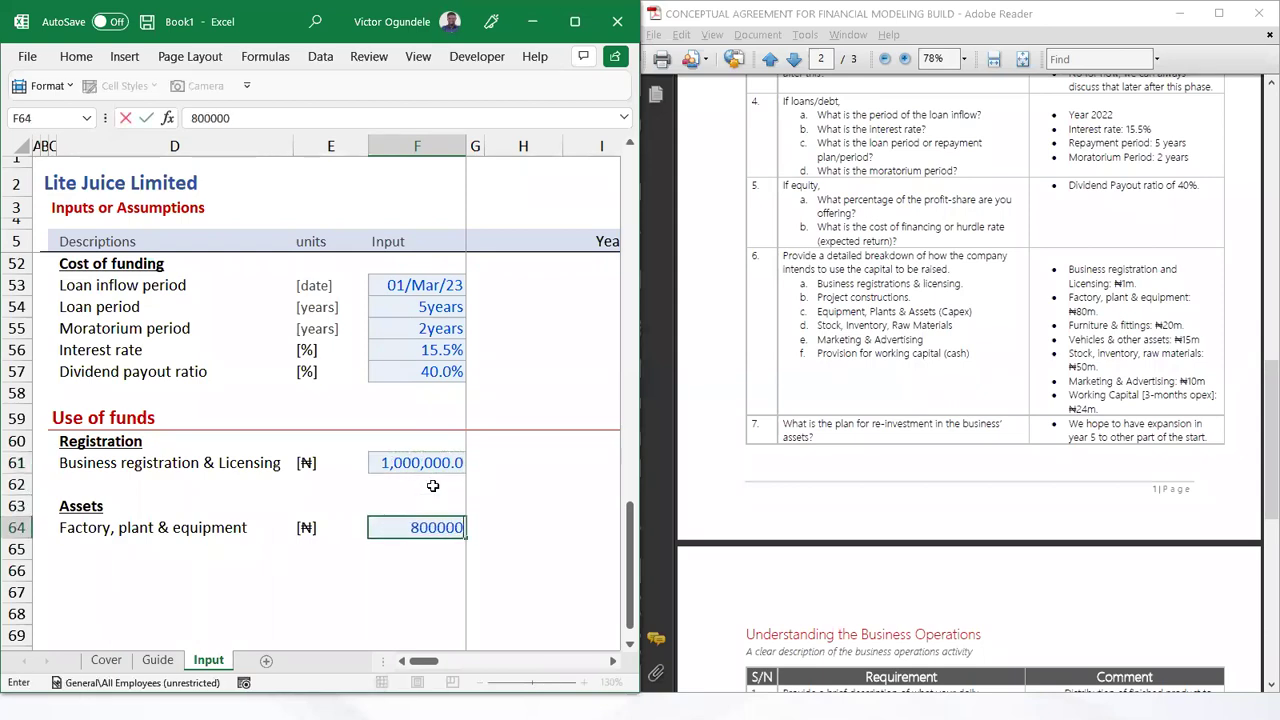
pyautogui.hotkey('ctrl', 'Return')
pyautogui.press('Left')
pyautogui.press('Left')
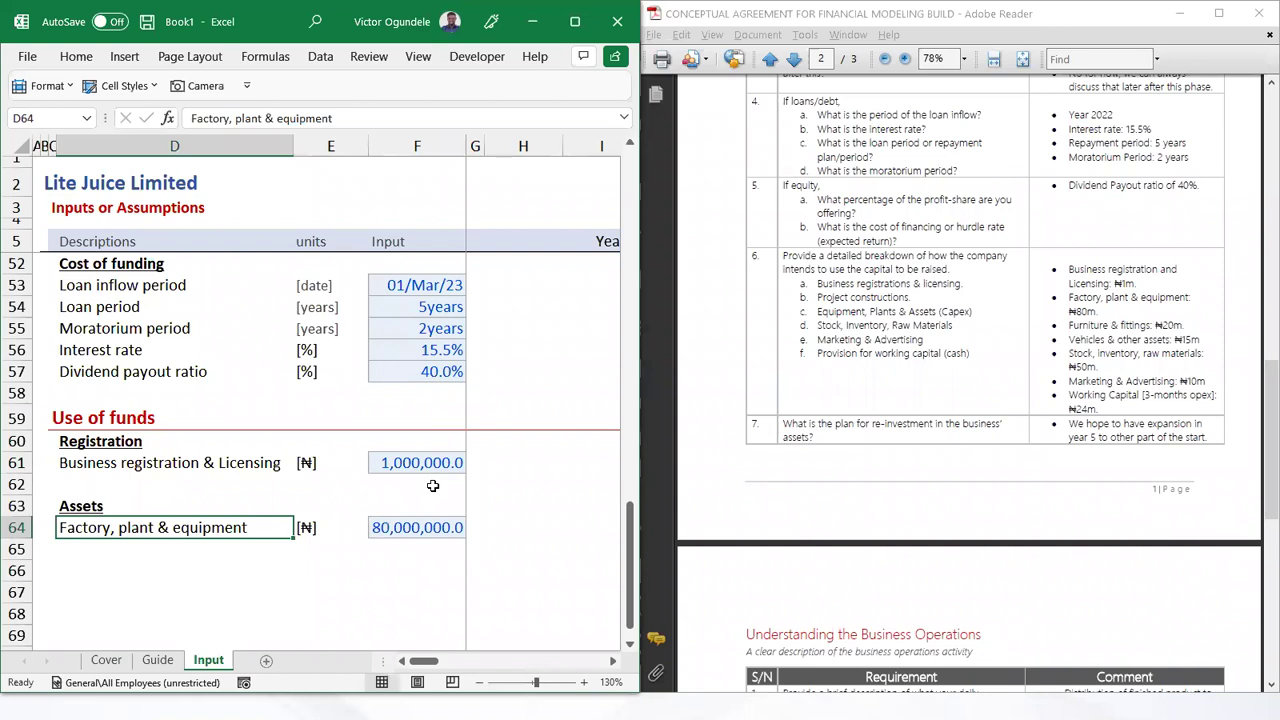
# Enter the label Furniture & fittings in D65, below Factory, plant & equipment
pyautogui.press('Down')
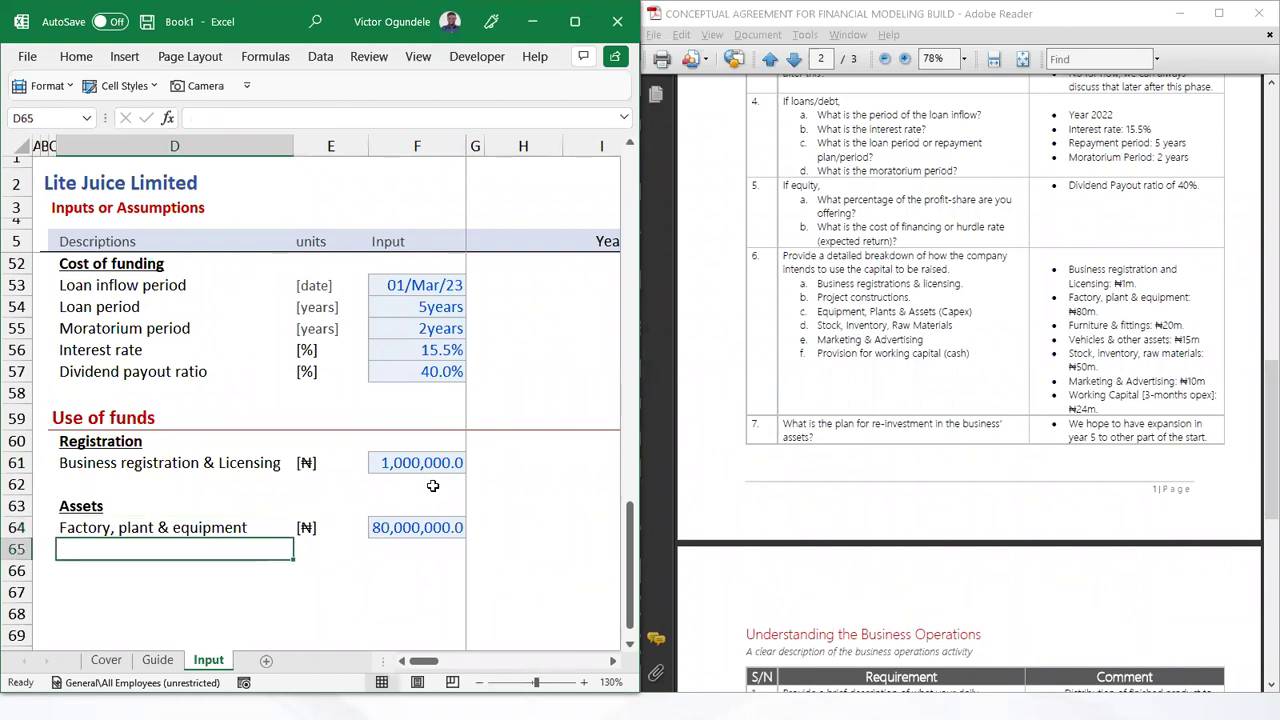
pyautogui.write('Furniture')
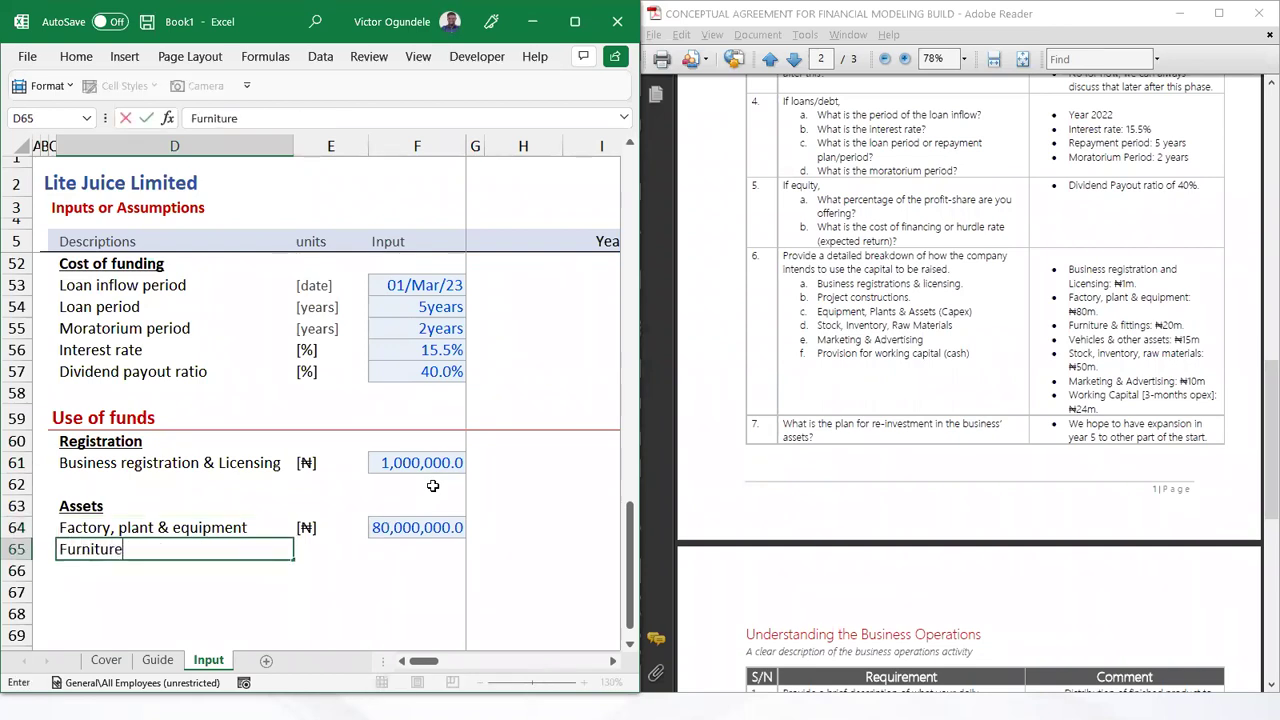
pyautogui.write(' & fittings')
pyautogui.press('Tab')
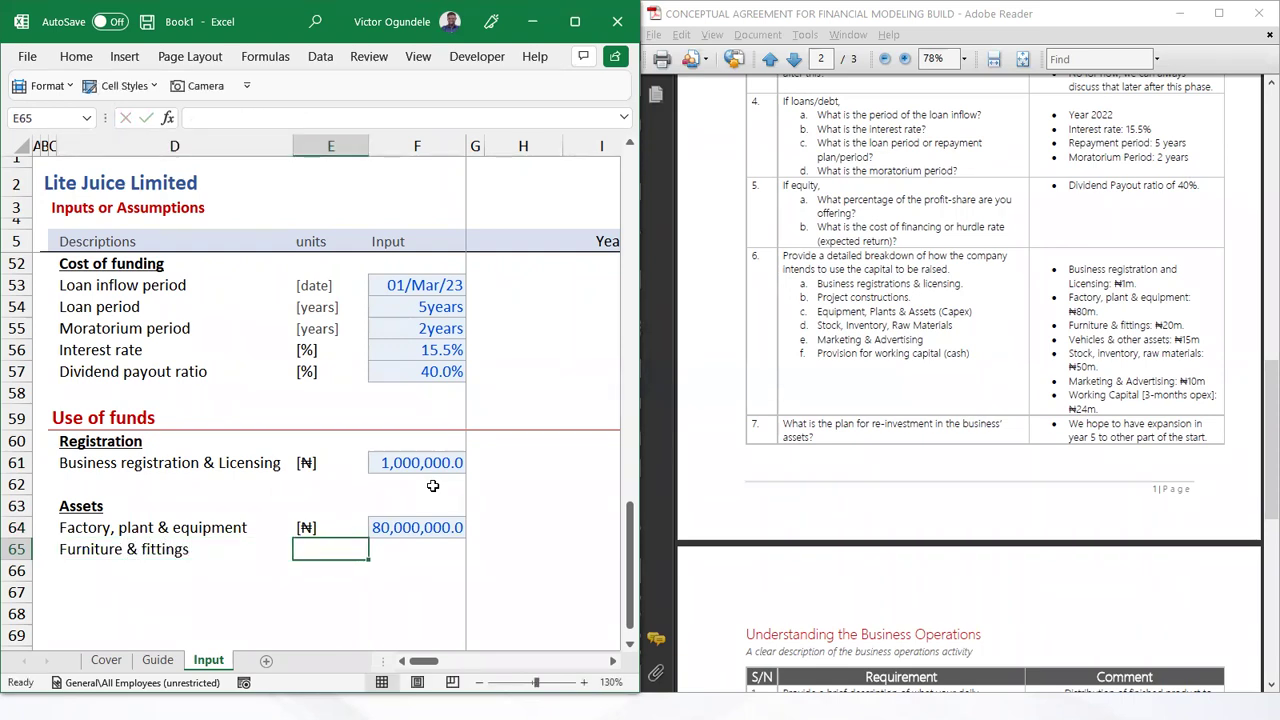
# Fill the currency unit and input cell down to row 65 and set the Furniture & fittings amount to 20,000,000
pyautogui.hotkey('ctrl', 'd')
pyautogui.press('Tab')
pyautogui.hotkey('ctrl', 'd')
pyautogui.write('20,000,000')
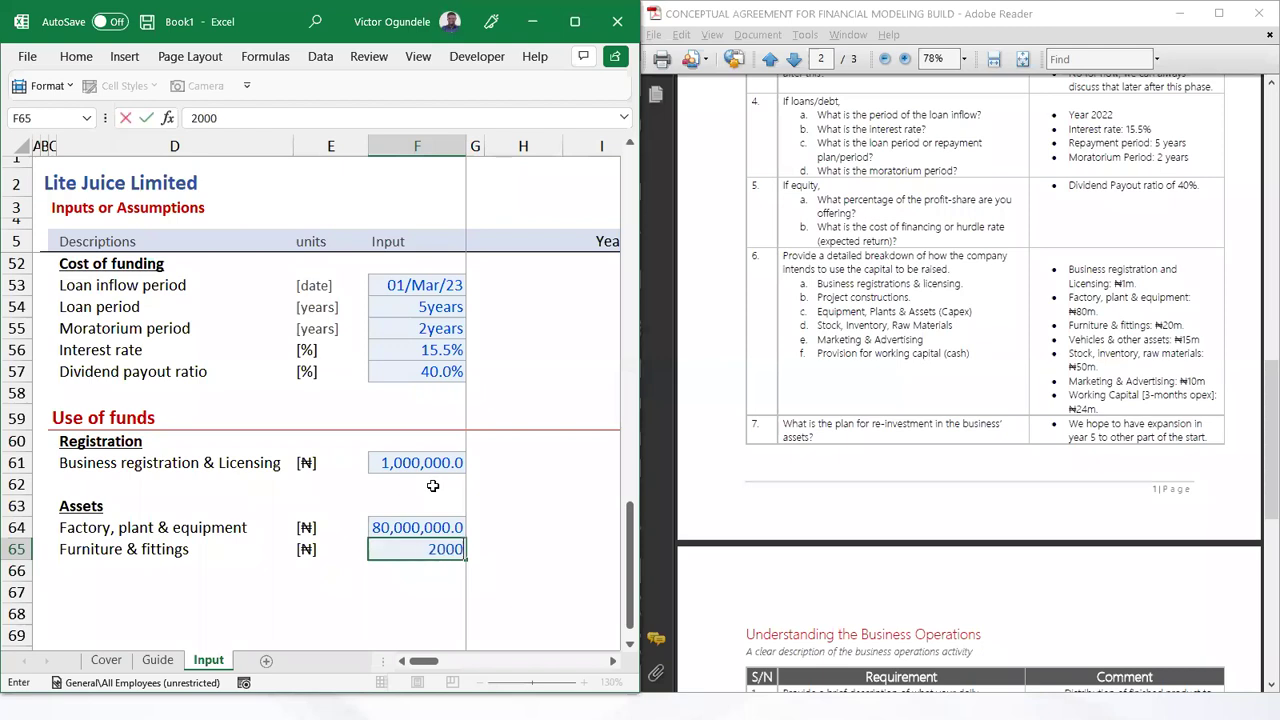
pyautogui.hotkey('ctrl', 'Return')
pyautogui.press('Left')
pyautogui.press('Left')
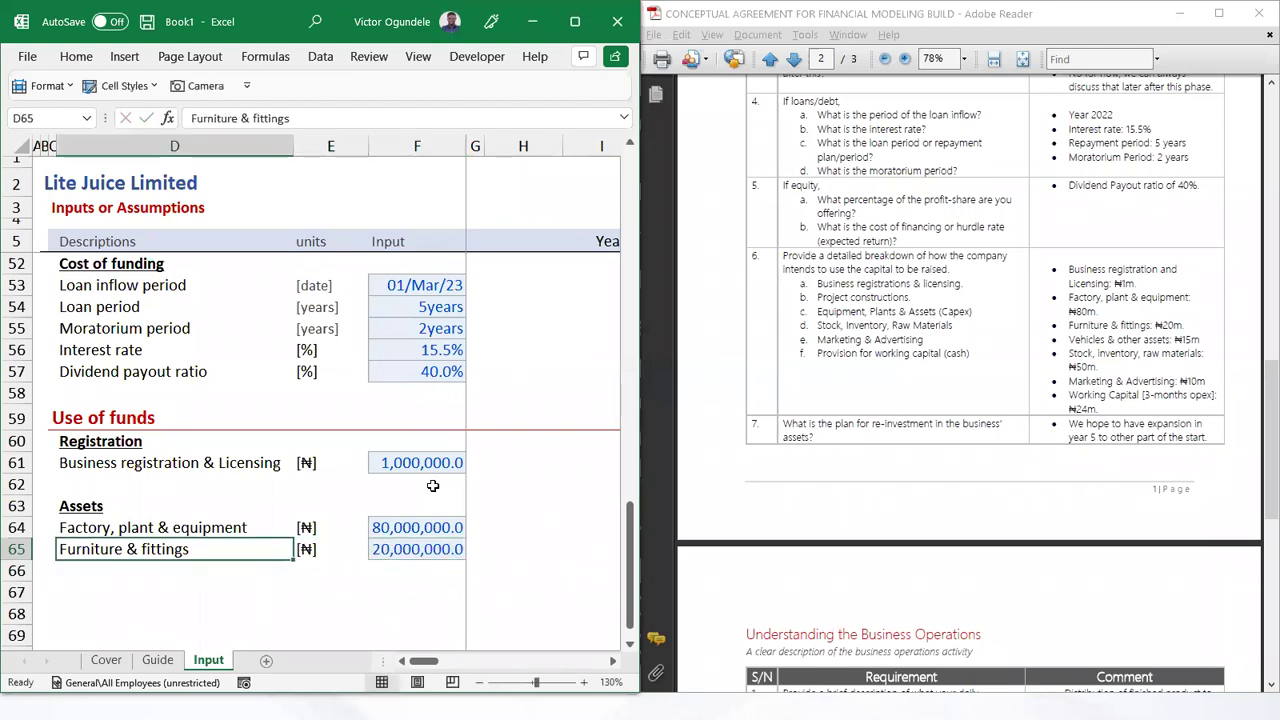
# Enter the label Vechicle & other assets in D66, below Furniture & fittings
pyautogui.press('Down')
pyautogui.write('Vwhicl')
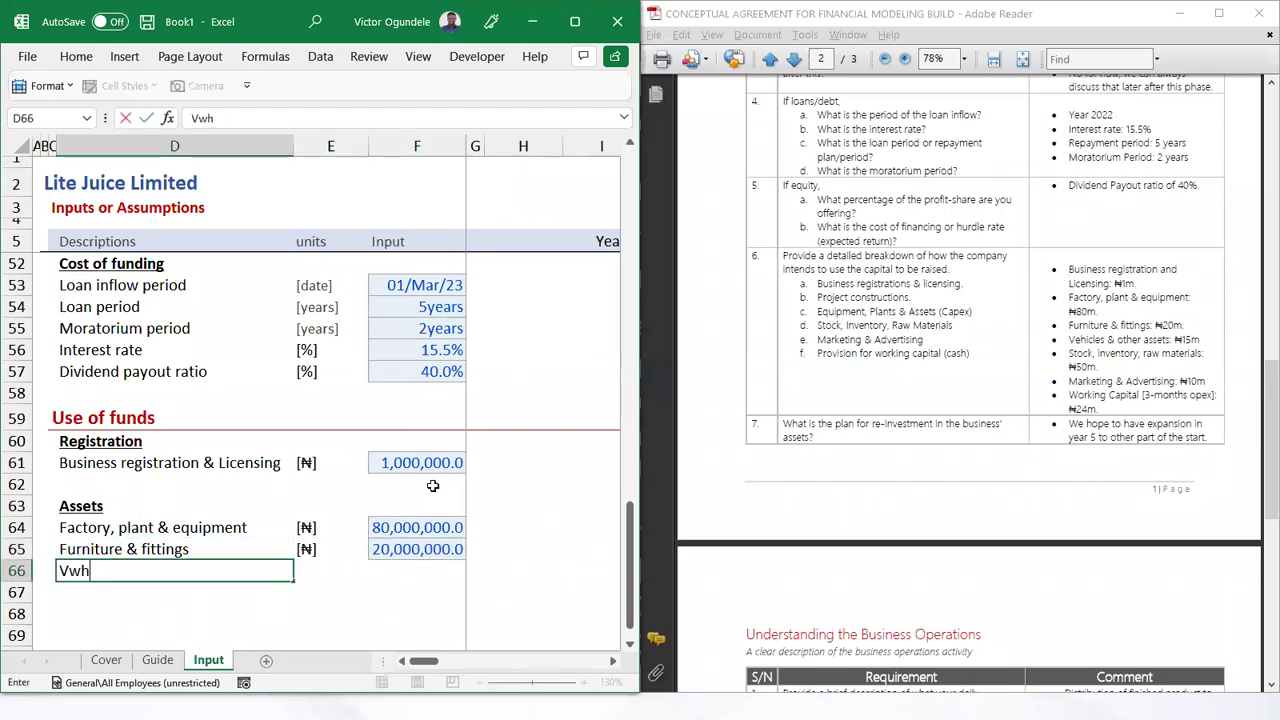
pyautogui.press('BackSpace')
pyautogui.press('BackSpace')
pyautogui.press('BackSpace')
pyautogui.write('cle')
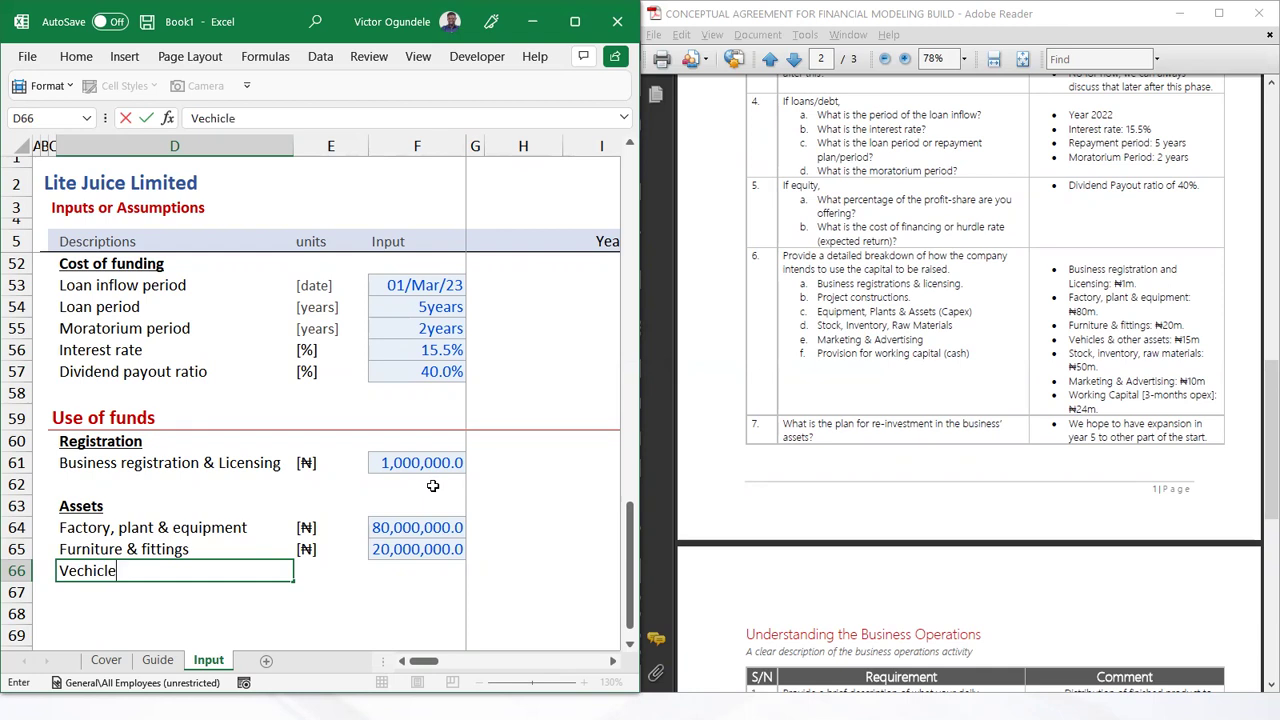
pyautogui.write(' & other')
pyautogui.press('BackSpace')
pyautogui.press('BackSpace')
pyautogui.write('her assets')
pyautogui.press('Tab')
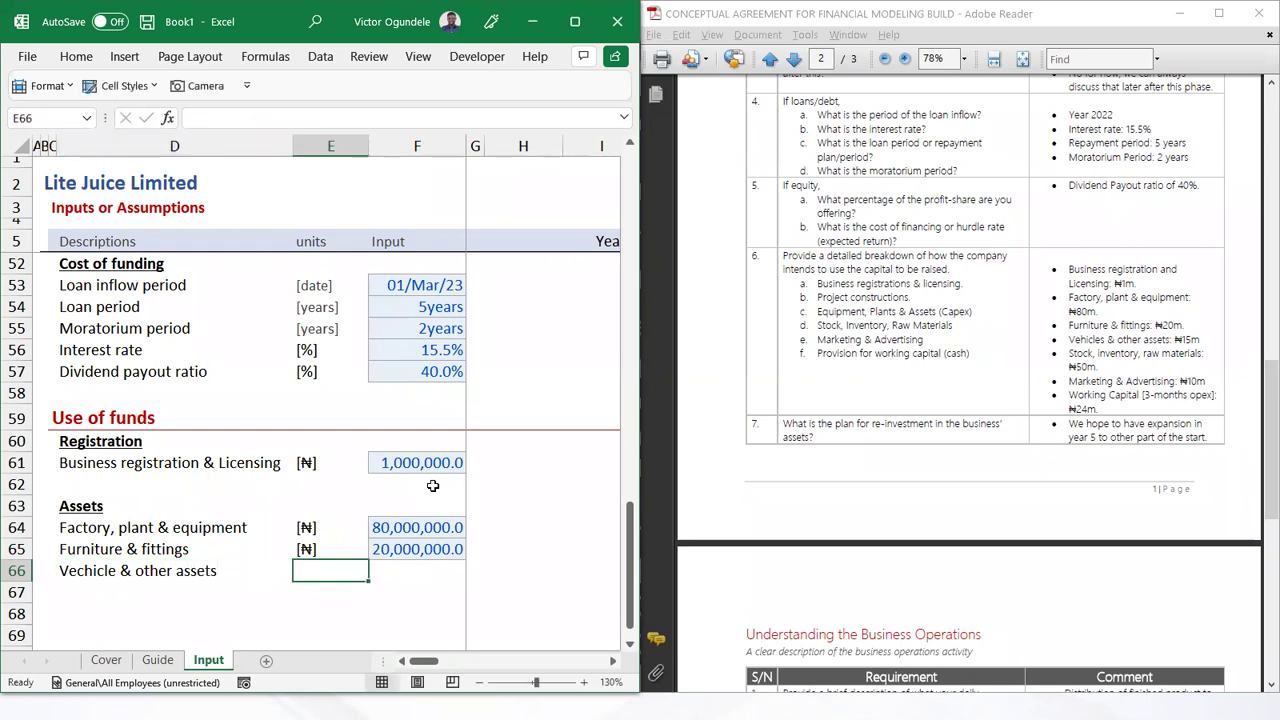
# Fill the currency unit and input cell down to row 66 and set the vehicle and other assets amount to 15,000,000
pyautogui.hotkey('ctrl', 'd')
pyautogui.press('Tab')
pyautogui.hotkey('ctrl', 'd')
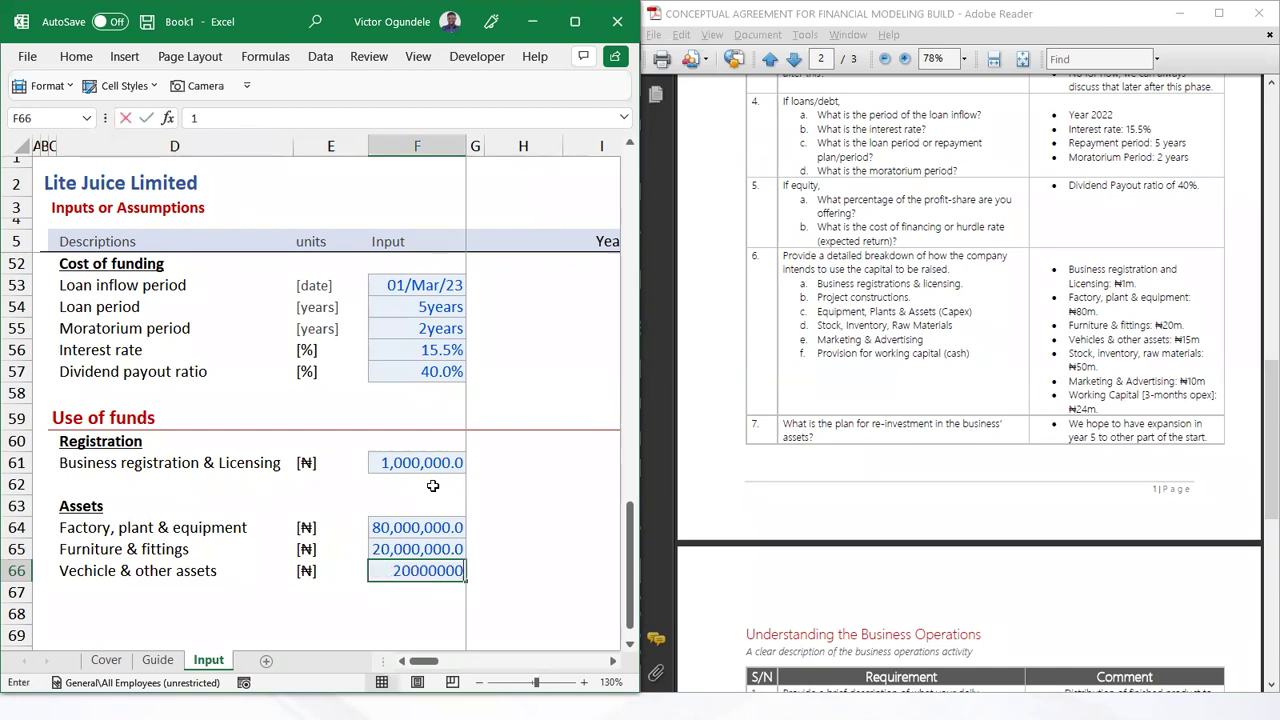
pyautogui.write('15,000,00')
pyautogui.write('000000')
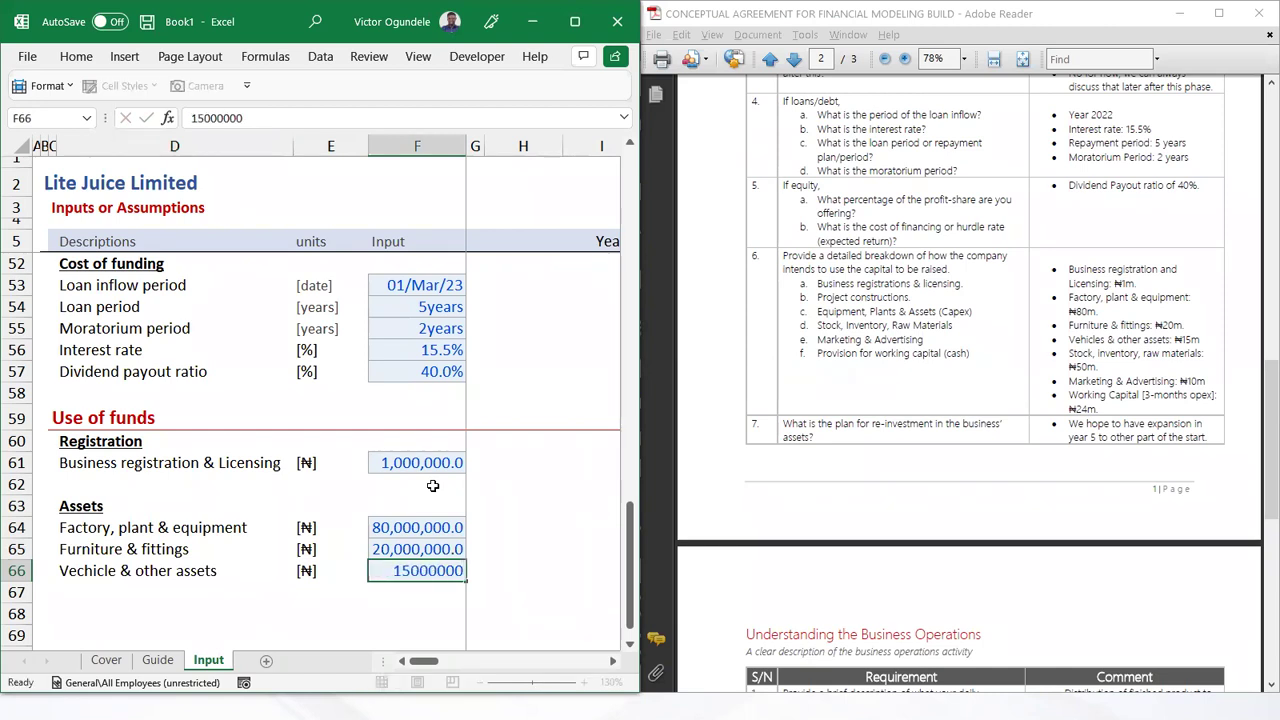
pyautogui.press('Return')
pyautogui.press('Left')
pyautogui.press('Left')
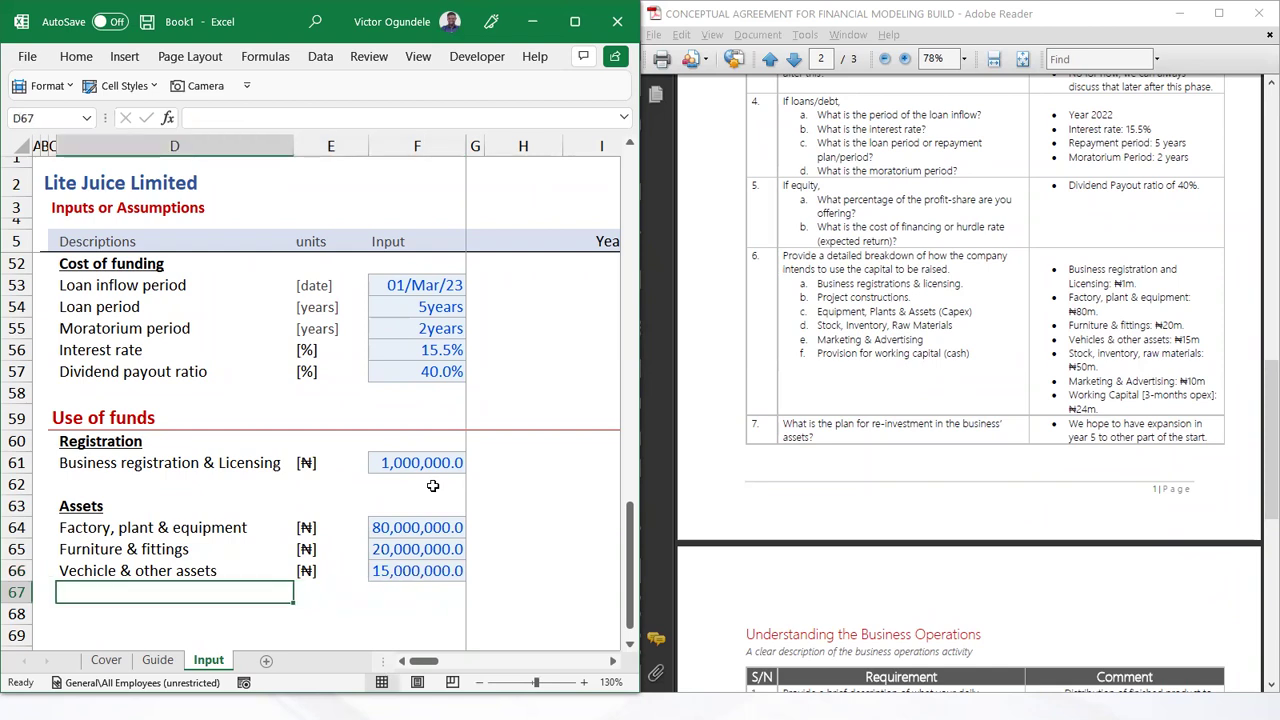
# Add the subheading Inventory in D68 and format it bold and underlined
pyautogui.press('Down')
pyautogui.write('Inventory')
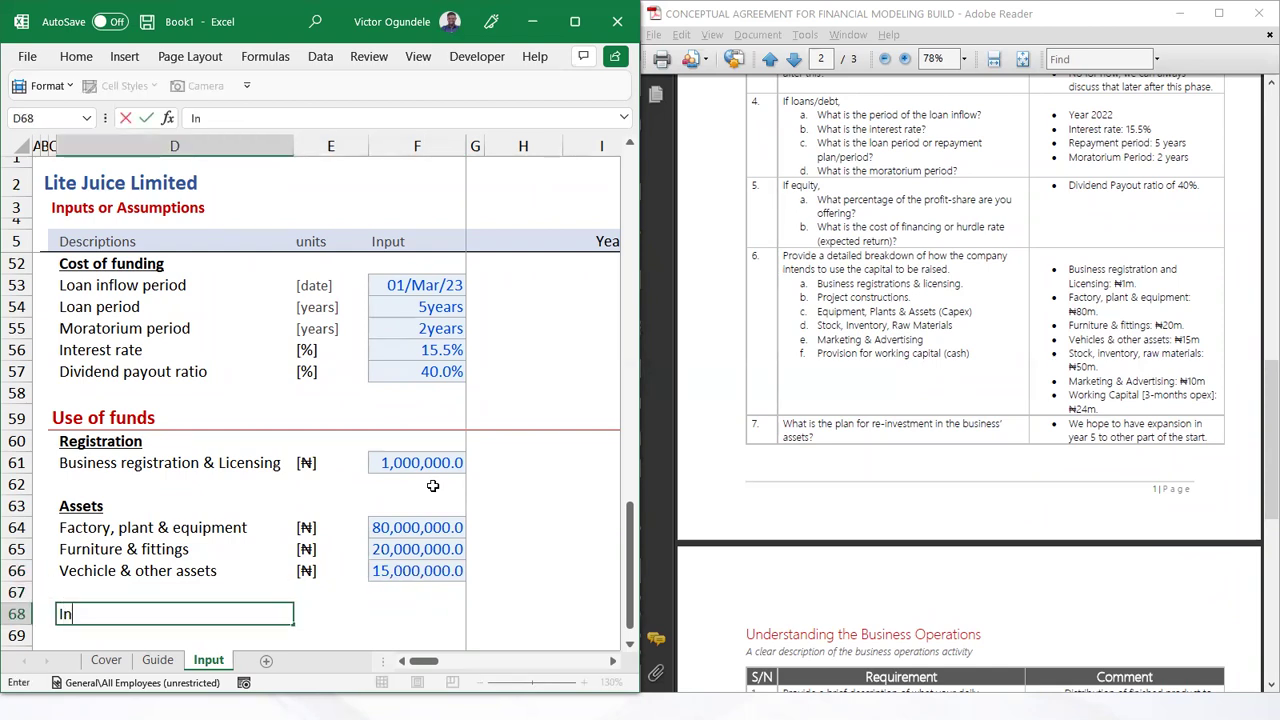
pyautogui.hotkey('ctrl', 'Return')
pyautogui.hotkey('ctrl', 'b')
pyautogui.hotkey('ctrl', 'u')
pyautogui.press('Down')
pyautogui.press('Down')
pyautogui.press('Up')
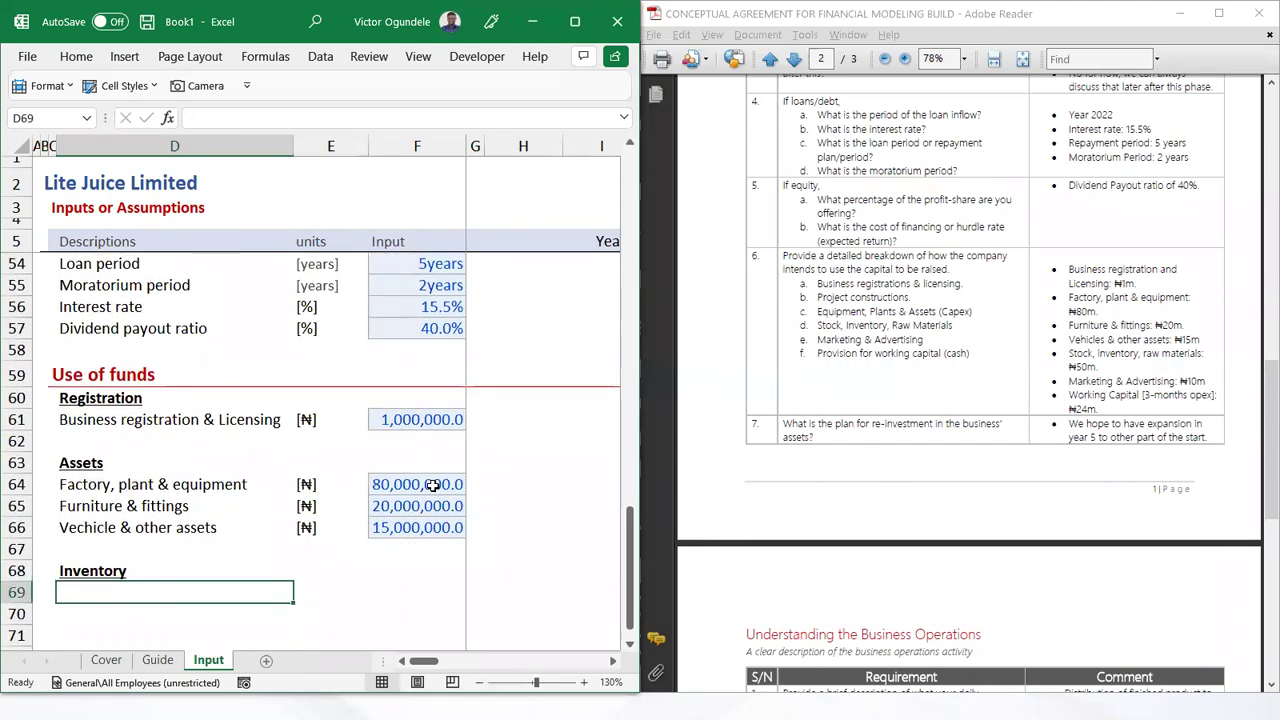
# Enter the label Stock & raw materials in D69 under Inventory
pyautogui.write('Inven')
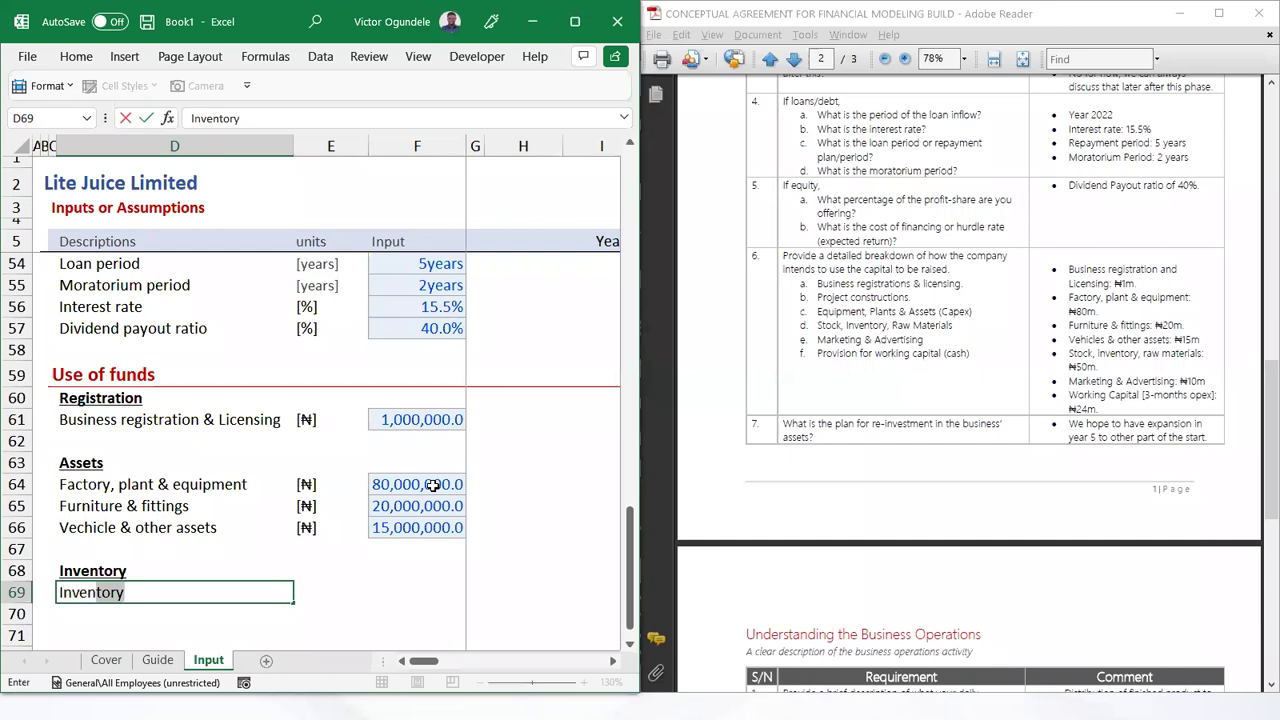
pyautogui.press('Escape')
pyautogui.write('Stock & raw a')
pyautogui.press('BackSpace')
pyautogui.write('materials')
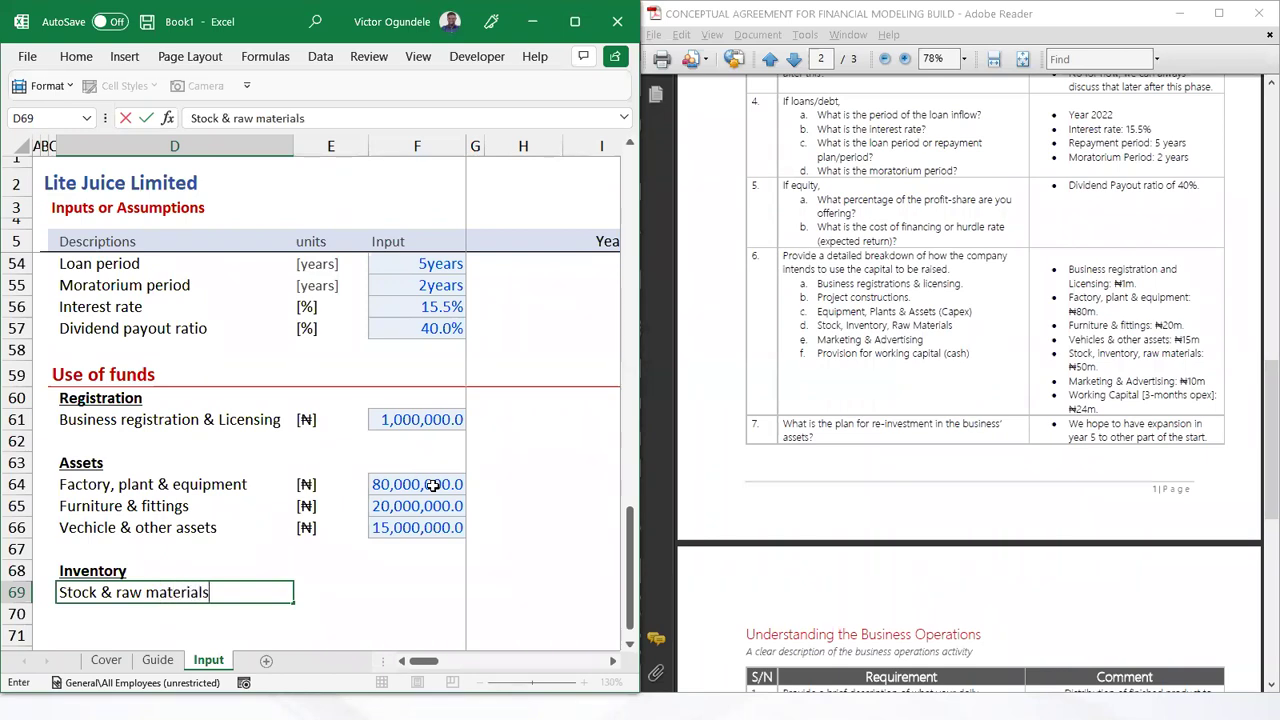
pyautogui.press('Return')
# Copy the currency unit and input cell from E66:F66 to E69:F69 for Stock & raw materials
pyautogui.press('Up')
pyautogui.press('Up')
pyautogui.press('Up')
pyautogui.press('Up')
pyautogui.press('Right')
pyautogui.hotkey('shift', 'Right')
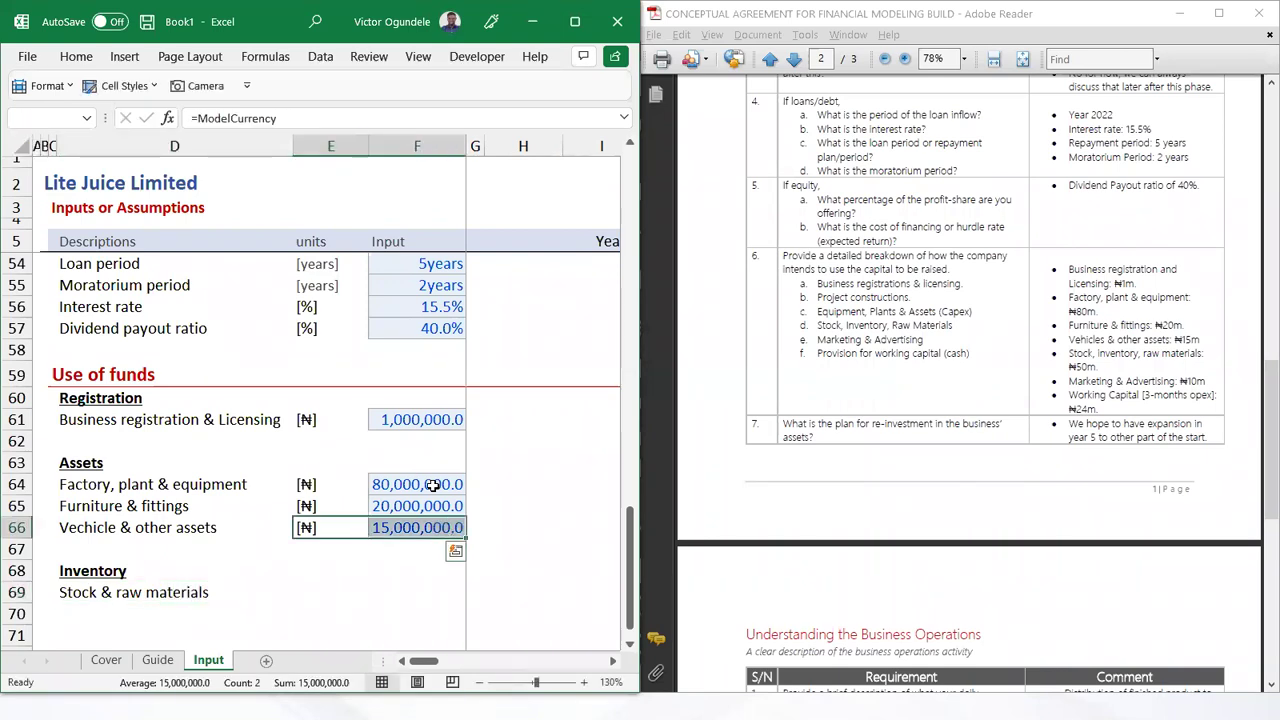
pyautogui.hotkey('ctrl', 'c')
pyautogui.press('Down')
pyautogui.press('Down')
pyautogui.press('Down')
pyautogui.hotkey('ctrl', 'v')
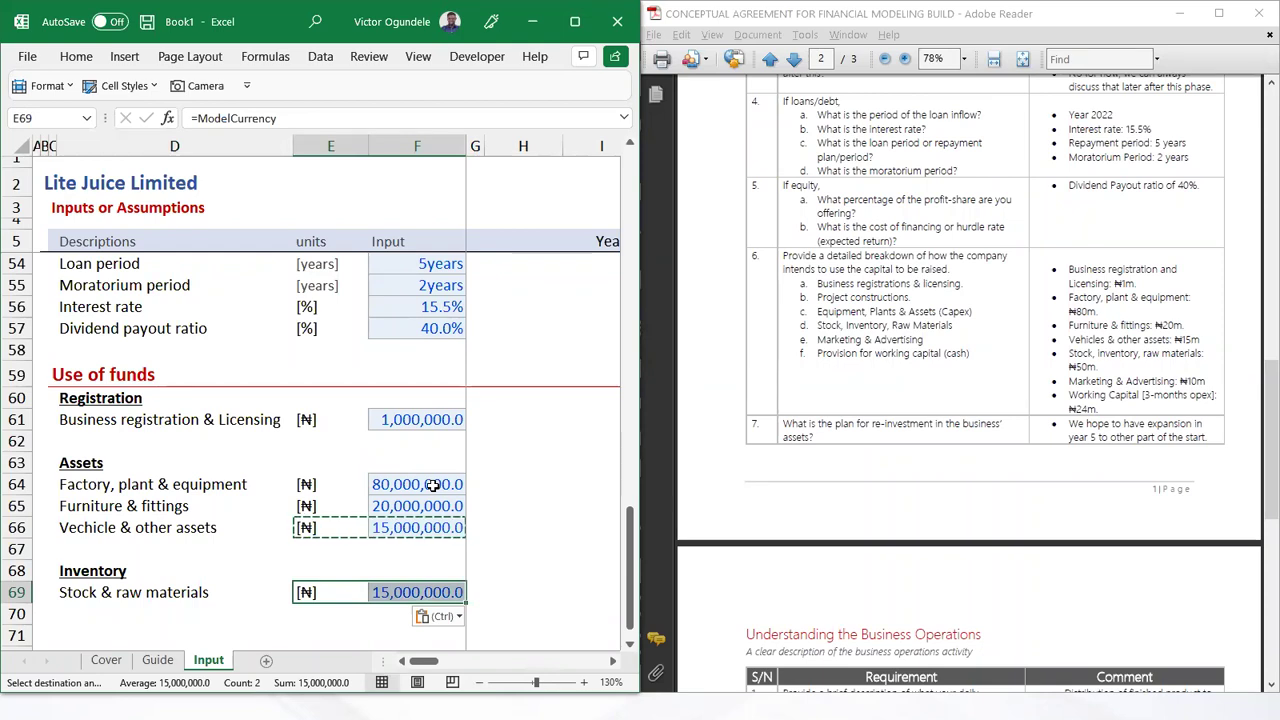
# Set the Stock & raw materials amount in F69 to 50,000,000
pyautogui.press('Right')
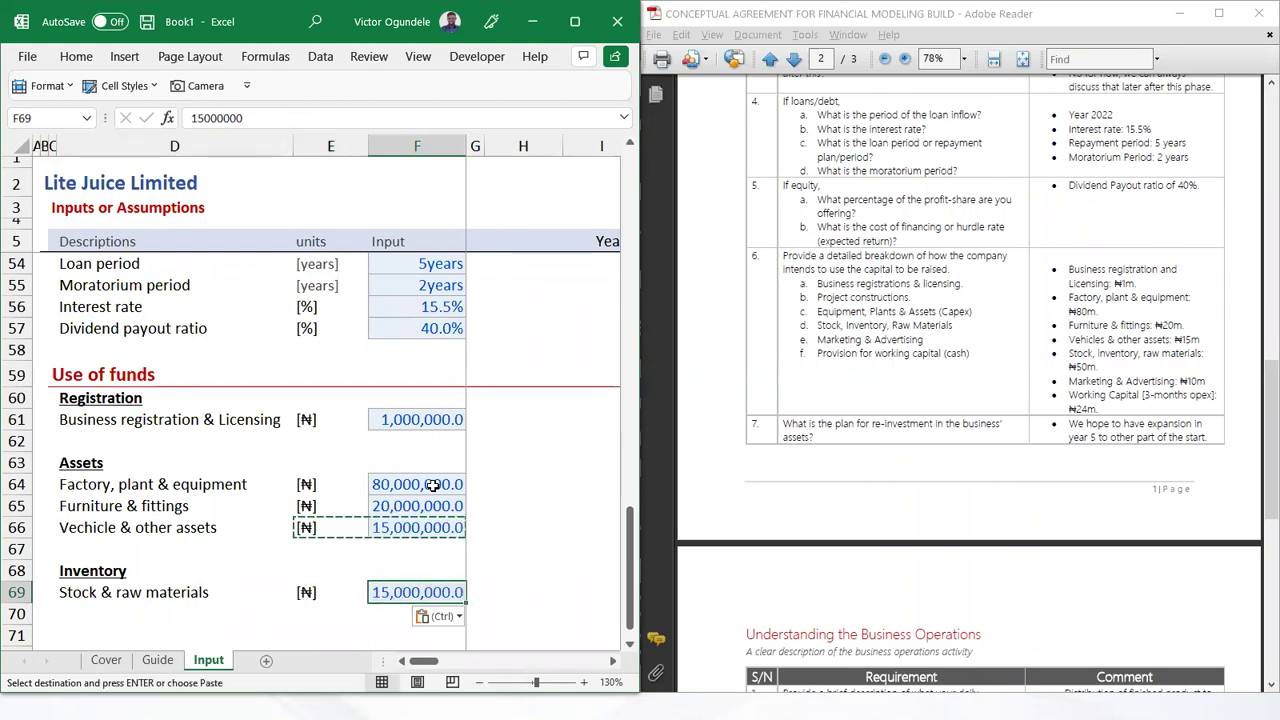
pyautogui.write('50000000')
pyautogui.hotkey('ctrl', 'Return')
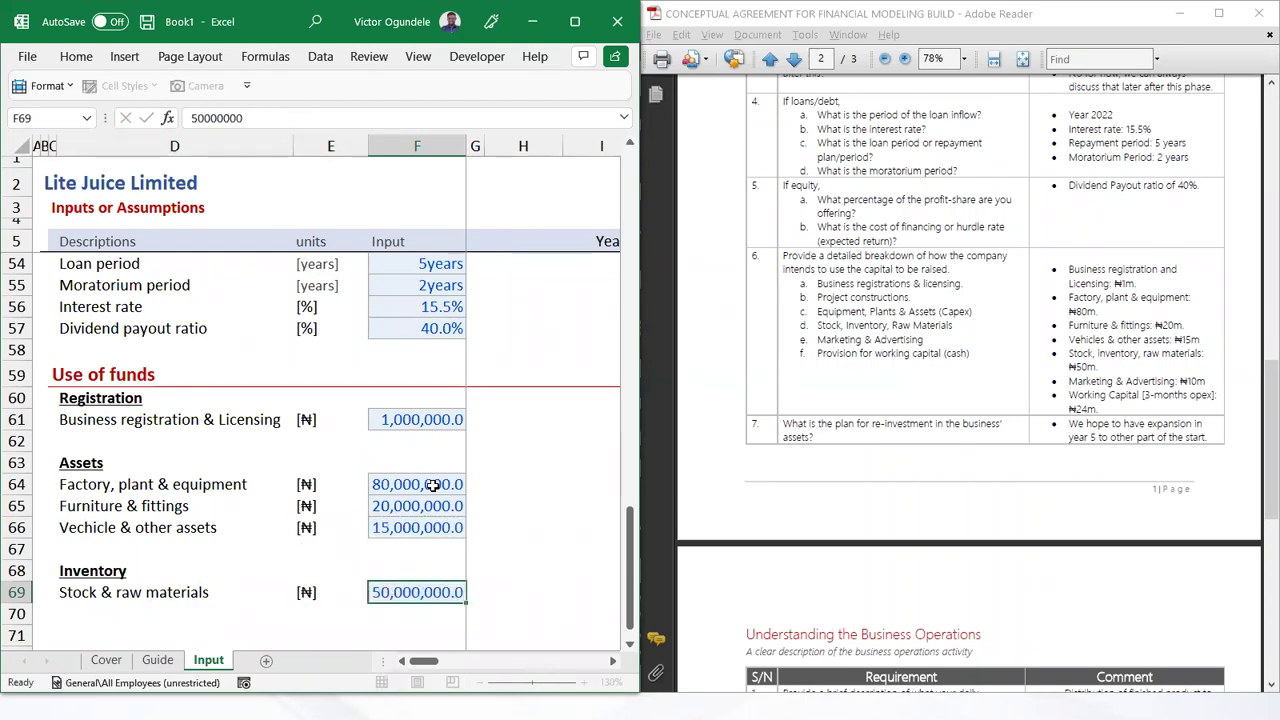
# Enter the text Awareness in D71, leaving one blank row below Stock & raw materials
pyautogui.press('Down')
pyautogui.press('Left')
pyautogui.scroll(-1, 432, 485)
pyautogui.press('Left')
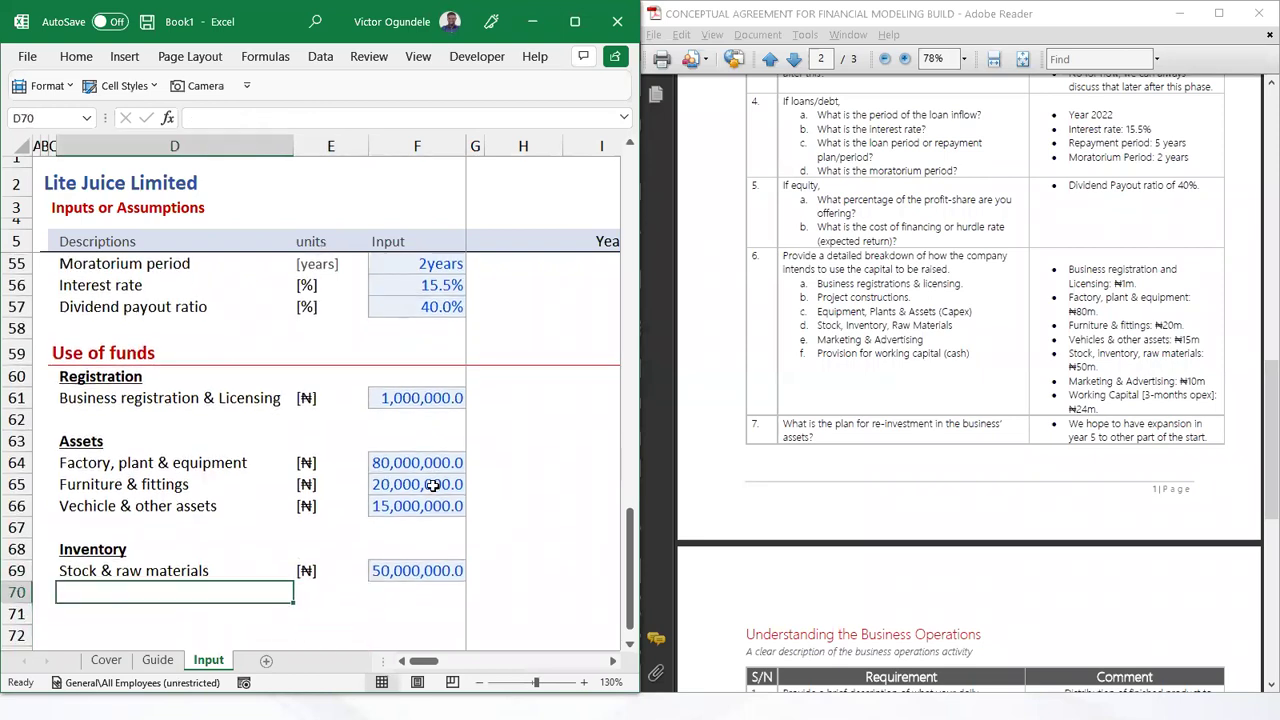
pyautogui.press('Down')
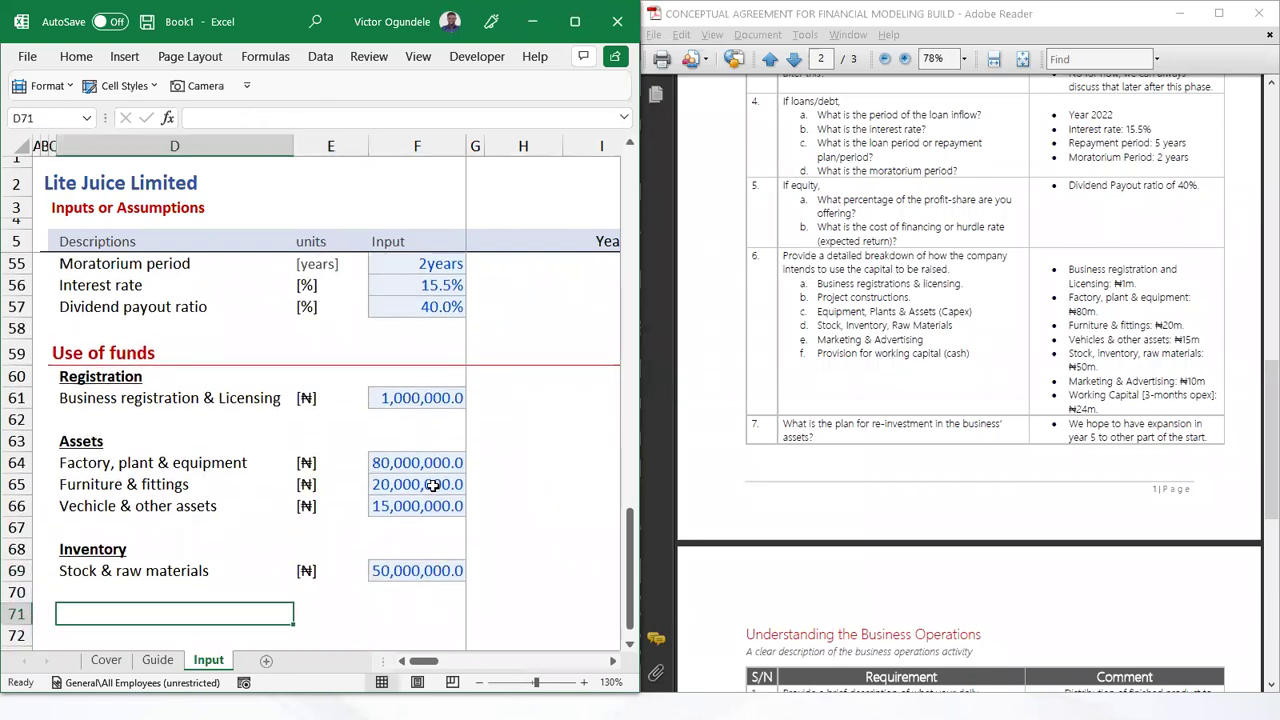
pyautogui.write('Awaere')
pyautogui.press('BackSpace')
pyautogui.press('BackSpace')
pyautogui.press('BackSpace')
pyautogui.write('reness')
# Delete the blank row 62 between Business registration & Licensing and the Assets subheading
pyautogui.press('Up')
pyautogui.press('Up')
pyautogui.press('Up')
pyautogui.press('Up')
pyautogui.press('Up')
pyautogui.press('Up')
pyautogui.press('Up')
pyautogui.press('Up')
pyautogui.press('Up')
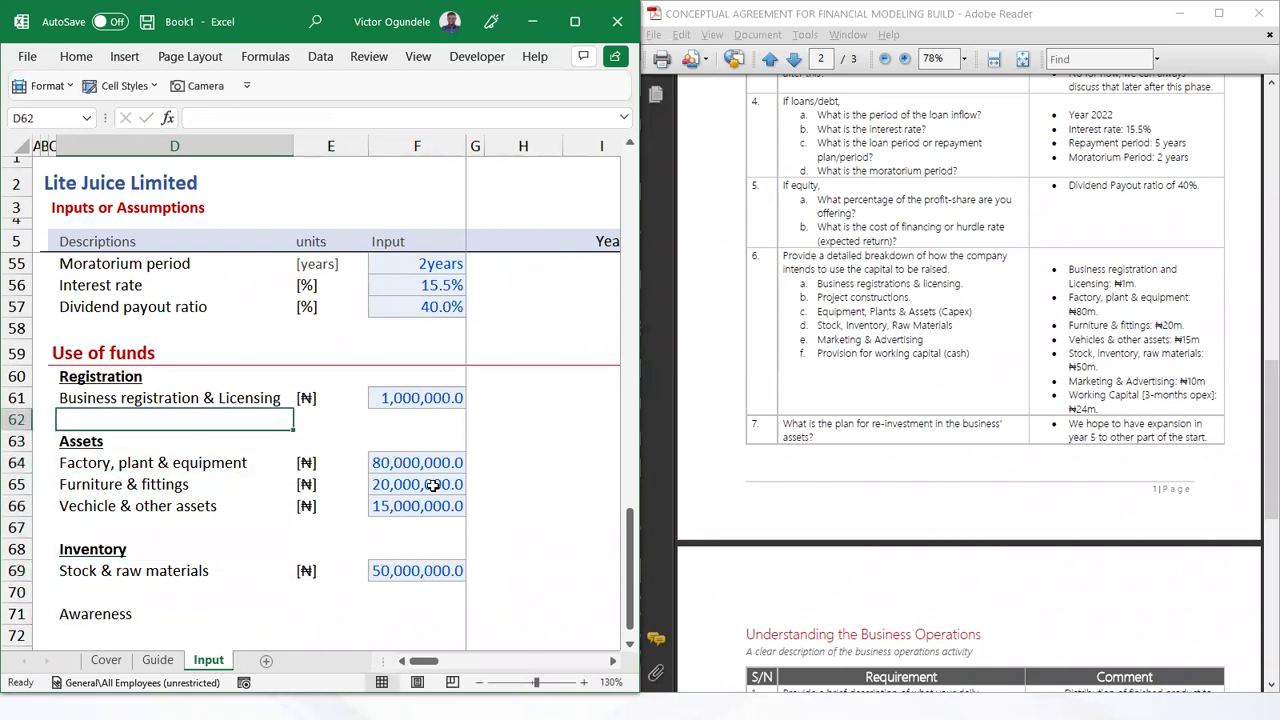
pyautogui.hotkey('shift', 'space')
pyautogui.hotkey('ctrl', '-')
# Delete the blank rows above the Inventory subheading and above Awareness
pyautogui.press('Down')
pyautogui.press('Down')
pyautogui.press('Down')
pyautogui.press('Down')
pyautogui.press('Down')
pyautogui.press('Up')
pyautogui.hotkey('shift', 'space')
pyautogui.press('Down')
pyautogui.press('Down')
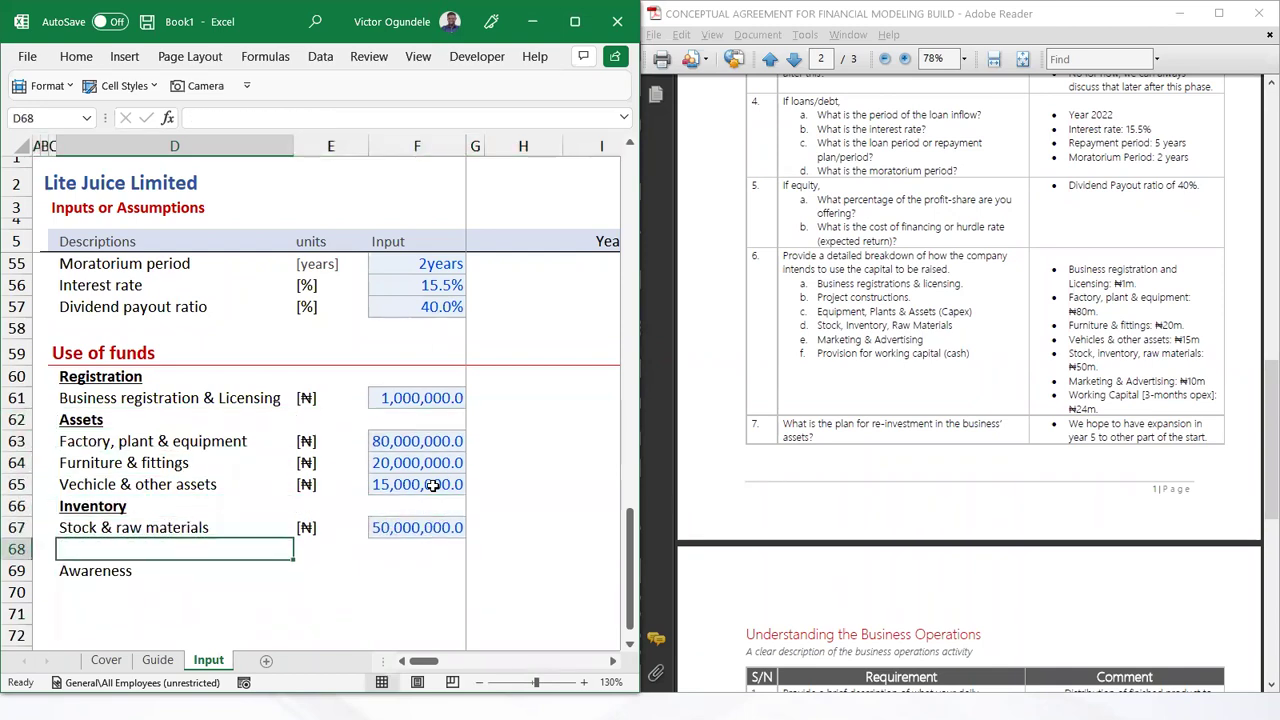
pyautogui.hotkey('shift', 'space')
pyautogui.hotkey('ctrl', '-')
# Format the Awareness subheading in D68 bold and underlined
pyautogui.press('Down')
pyautogui.press('Up')
pyautogui.hotkey('ctrl', 'b')
pyautogui.hotkey('ctrl', 'u')
# Enter the label Marketing & advertising in D69 under Awareness
pyautogui.press('Down')
pyautogui.write('Mar')
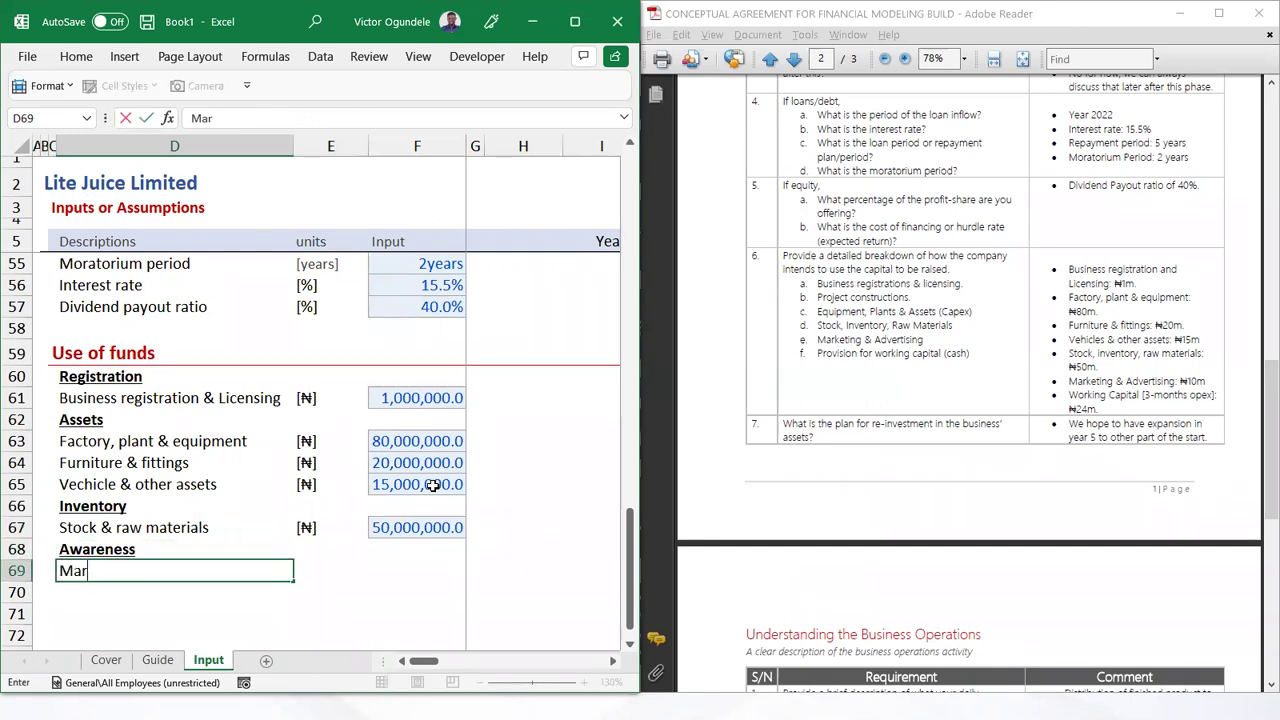
pyautogui.write('keting & advertising')
pyautogui.hotkey('ctrl', 'Return')
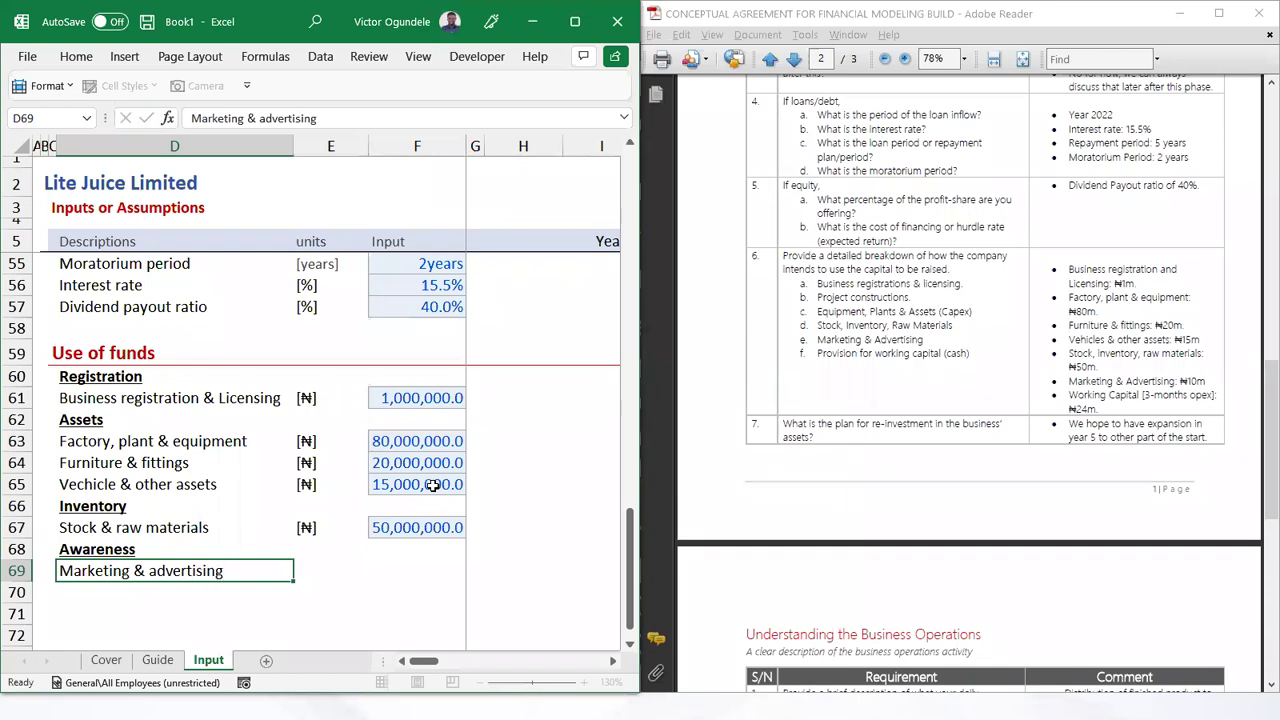
# Copy the currency unit and input cell from E67:F67 to E69:F69 for Marketing & advertising
pyautogui.press('Right')
pyautogui.press('Up')
pyautogui.press('Up')
pyautogui.hotkey('shift', 'Right')
pyautogui.hotkey('ctrl', 'c')
pyautogui.press('Down')
pyautogui.press('Down')
pyautogui.hotkey('ctrl', 'v')
# Set the Marketing & advertising amount in F69 to 10,000,000
pyautogui.press('Right')
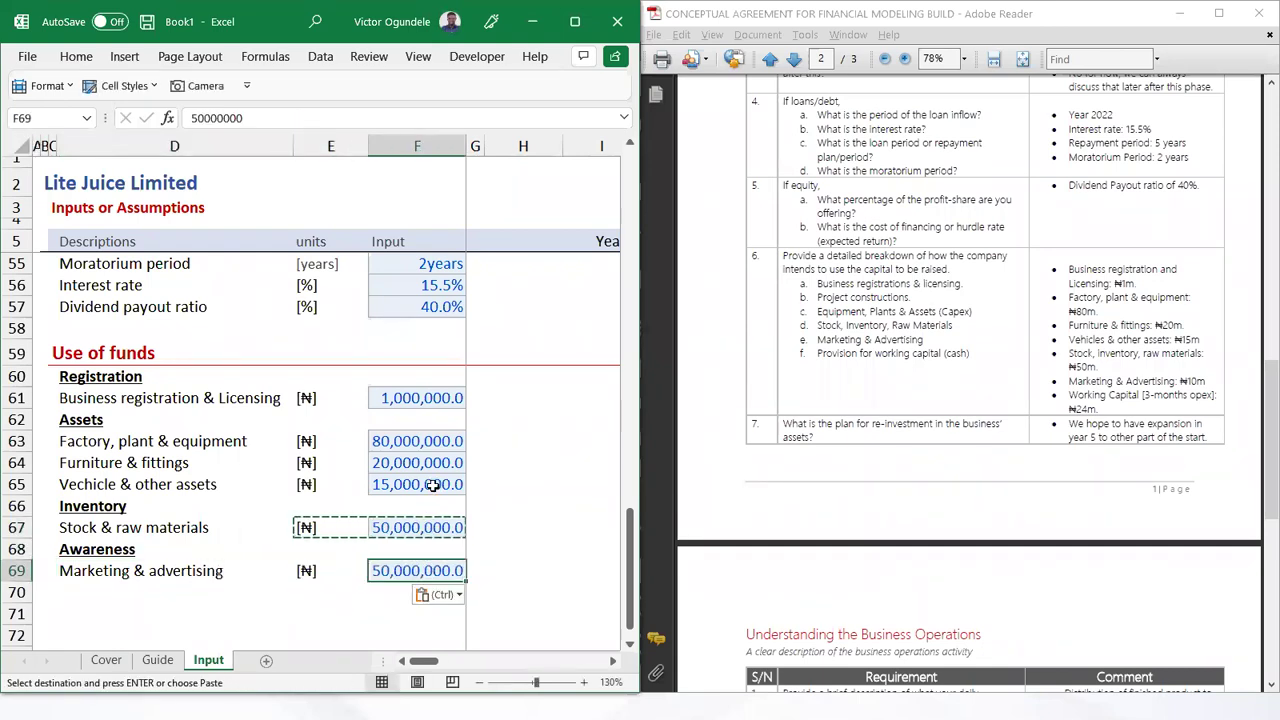
pyautogui.write('10,000,00')
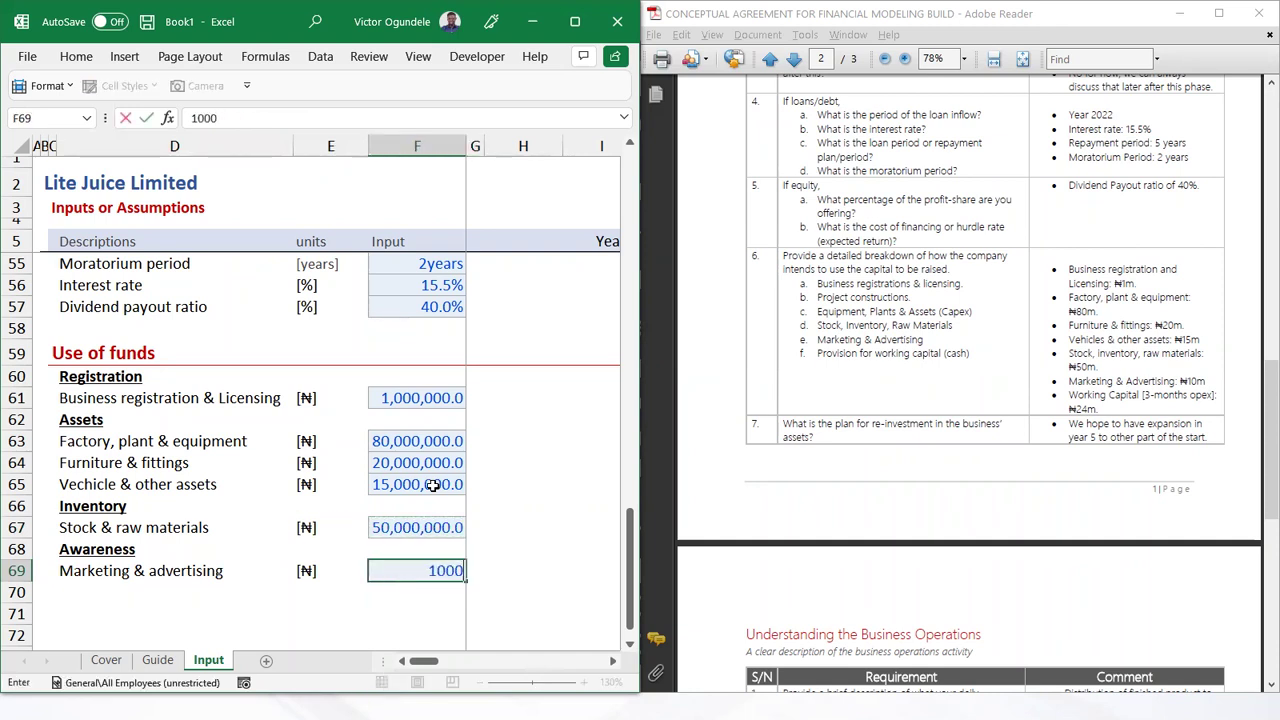
pyautogui.write('0')
pyautogui.hotkey('ctrl', 'Return')
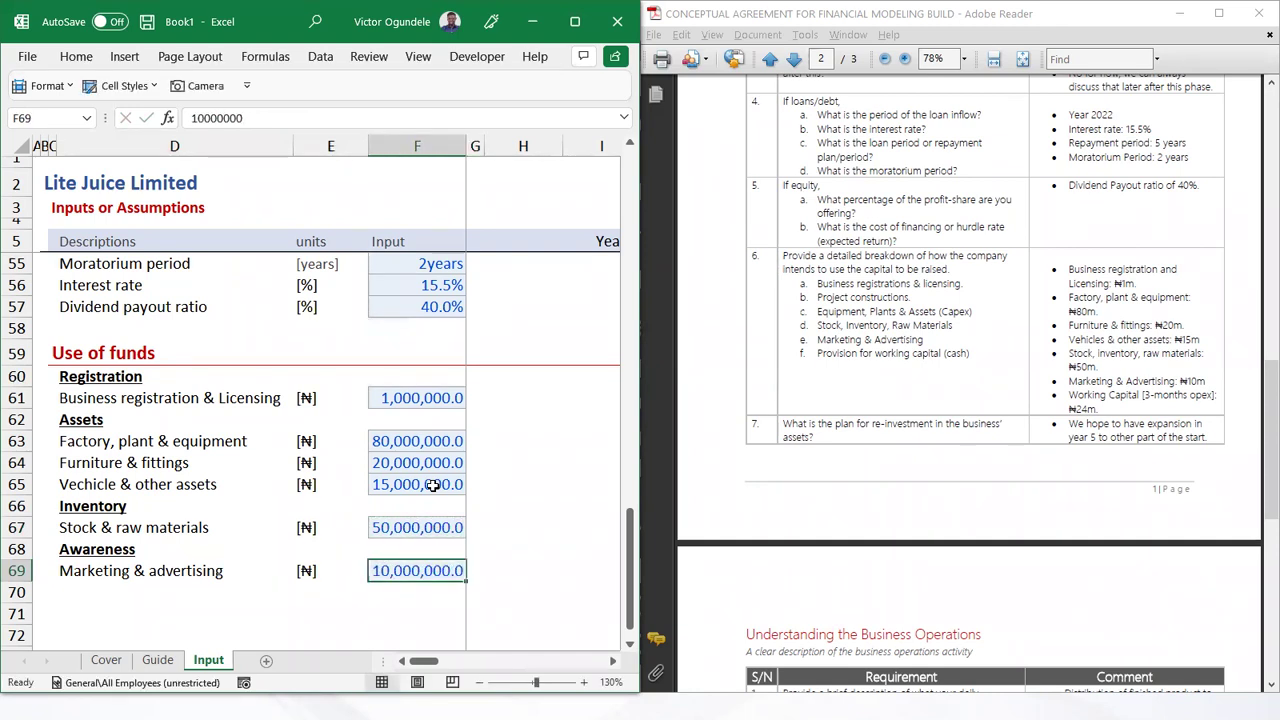
pyautogui.press('Left')
pyautogui.press('Left')
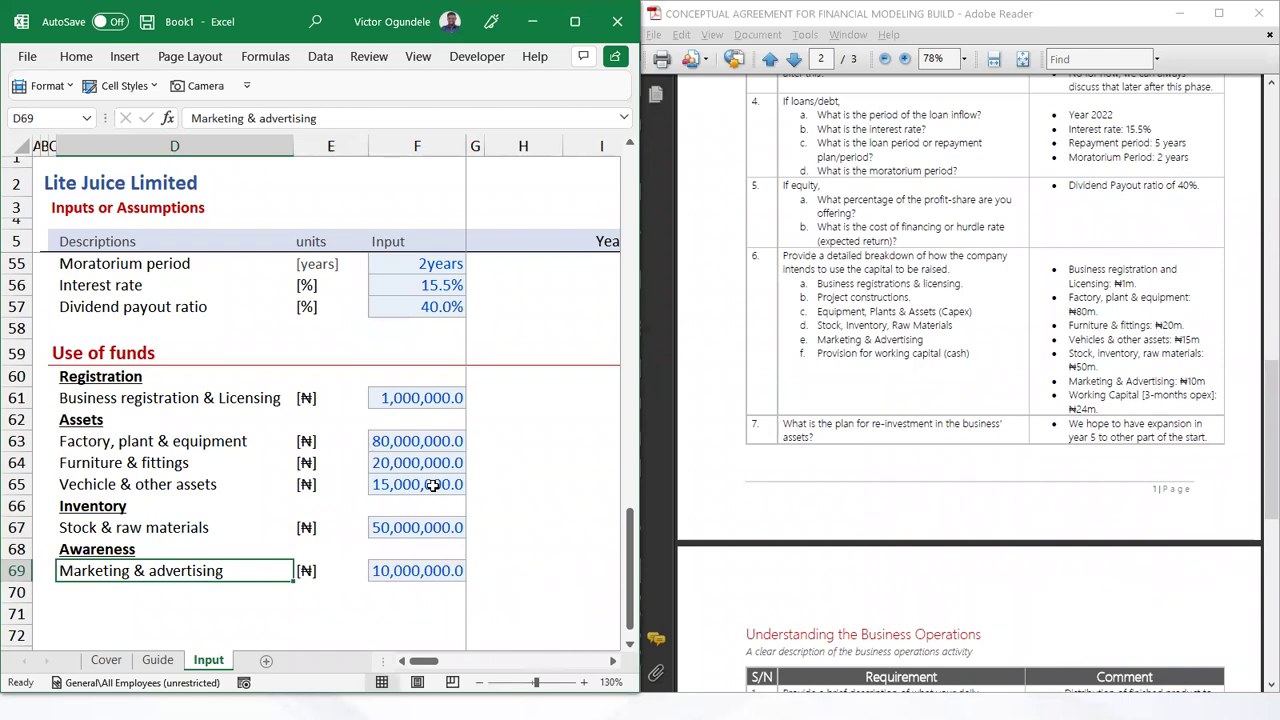
# Add the subheading Operating cost in D70 and format it bold and underlined
pyautogui.press('Down')
pyautogui.write('PRej')
pyautogui.press('BackSpace')
pyautogui.press('BackSpace')
pyautogui.press('BackSpace')
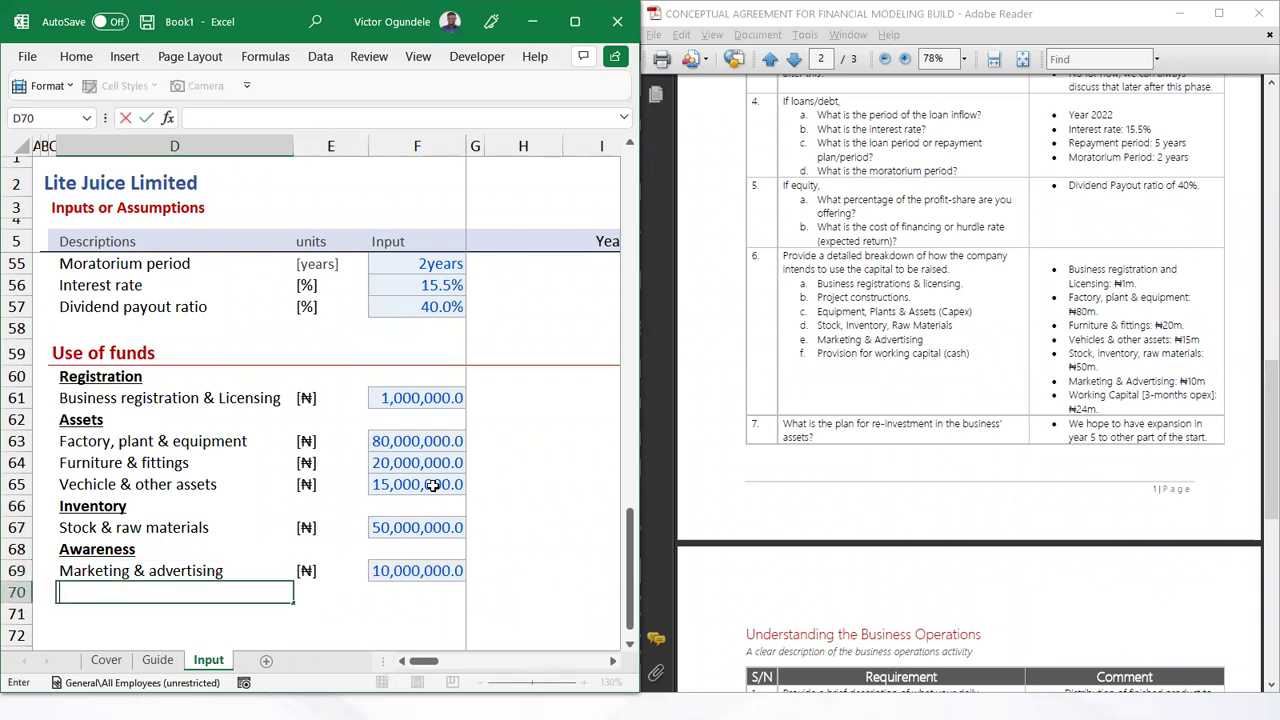
pyautogui.write('Operating cost')
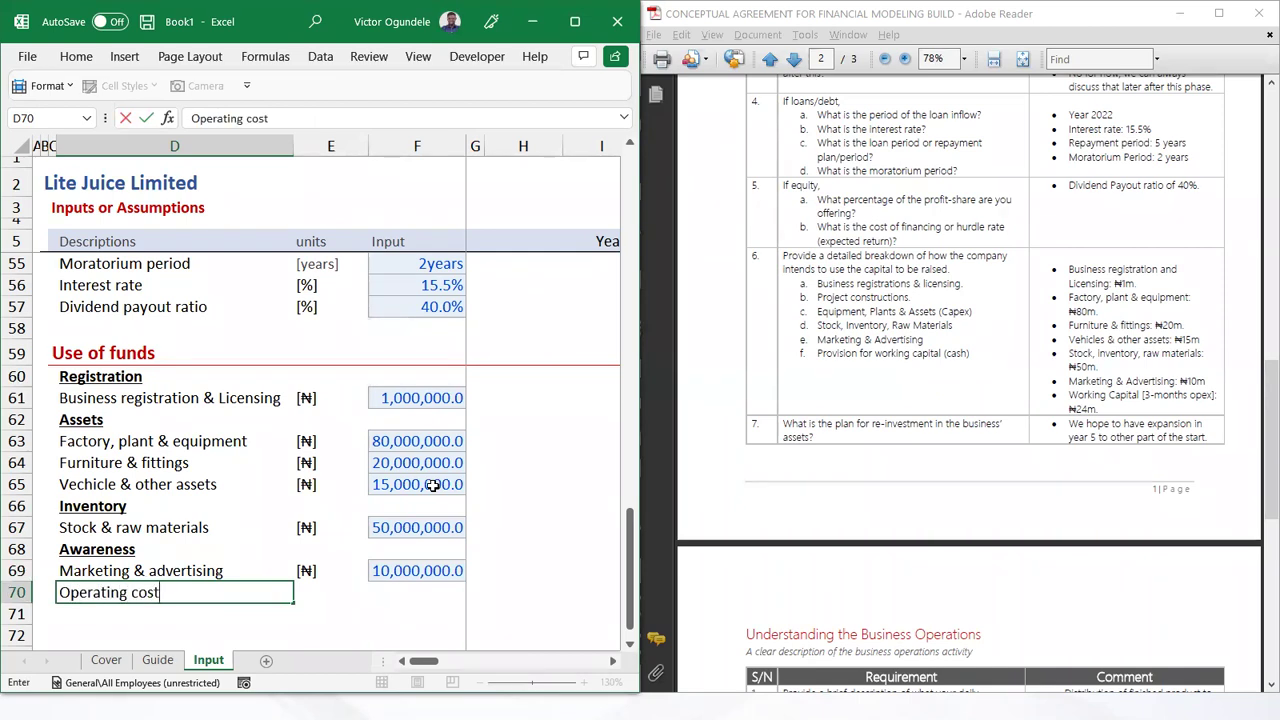
pyautogui.hotkey('ctrl', 'Return')
pyautogui.hotkey('ctrl', 'b')
pyautogui.hotkey('ctrl', 'u')
# Enter the label Working cash in D71 under Operating cost
pyautogui.press('Down')
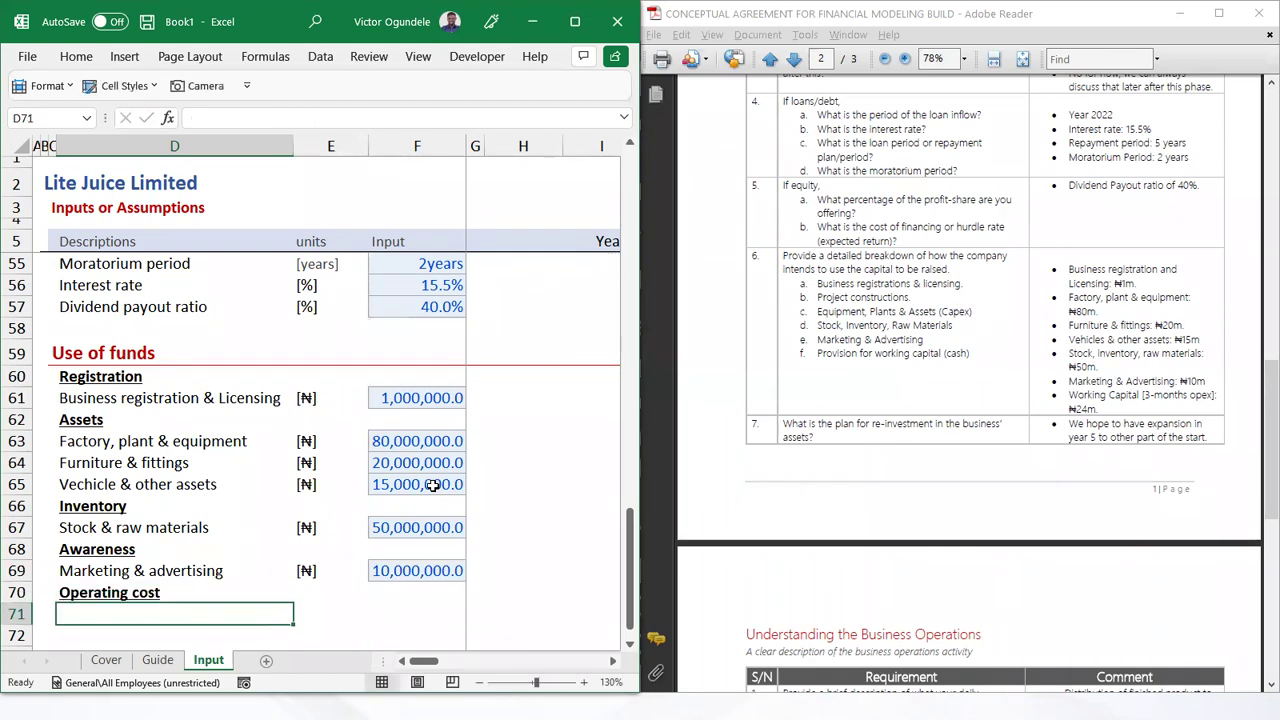
pyautogui.write('Workinf')
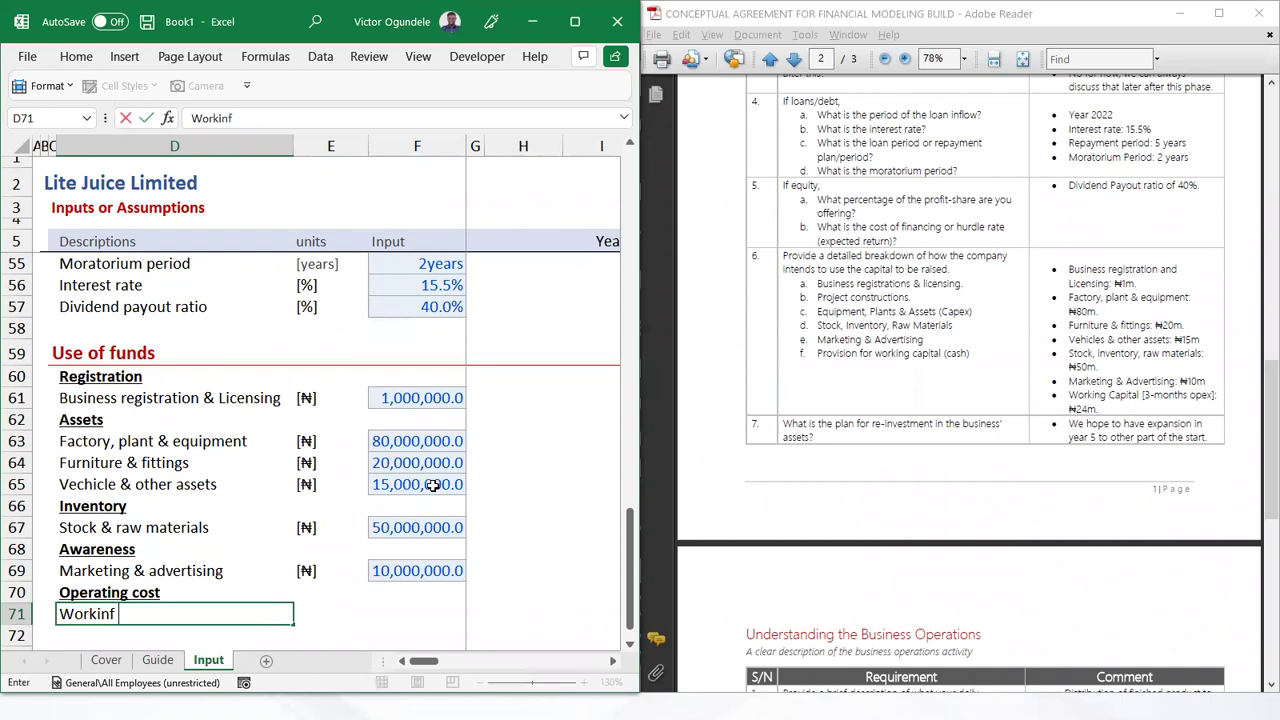
pyautogui.press('BackSpace')
pyautogui.write('g cash')
pyautogui.hotkey('ctrl', 'Return')
# Copy the currency unit and input cell from E69:F69 to E71:F71 and set the Working cash amount to 24,000,000
pyautogui.press('Down')
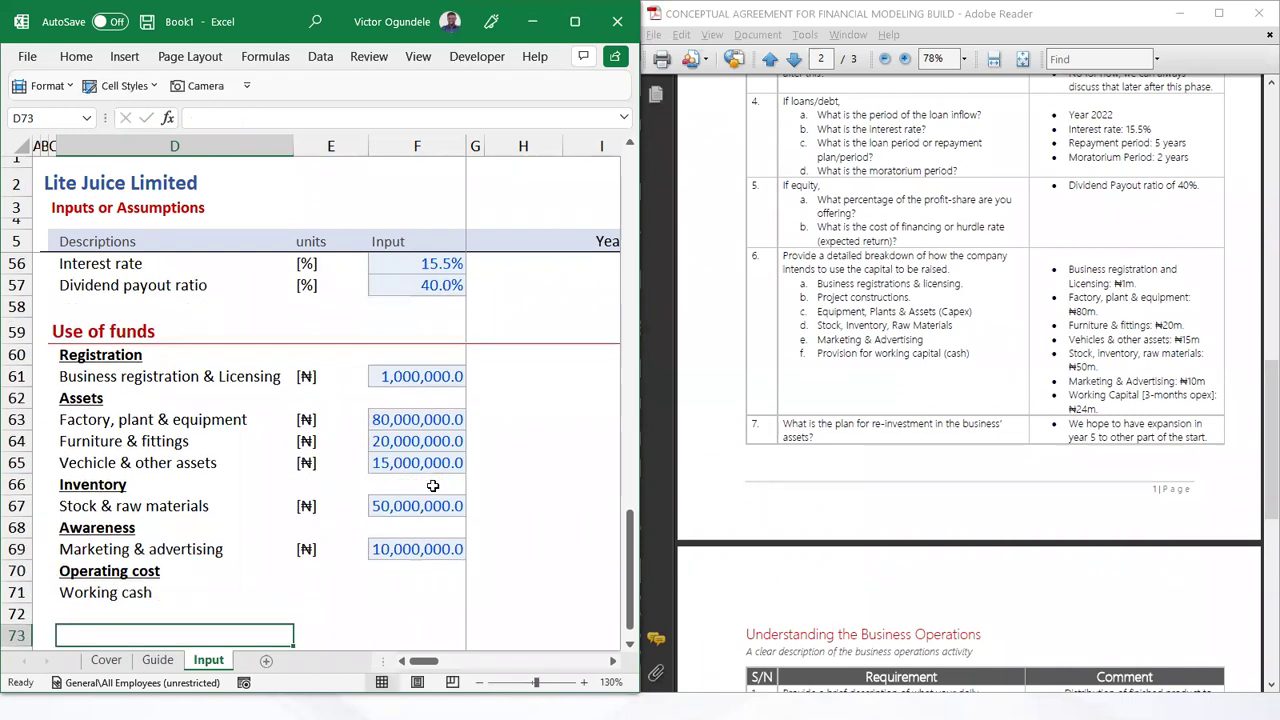
pyautogui.write('TOtal')
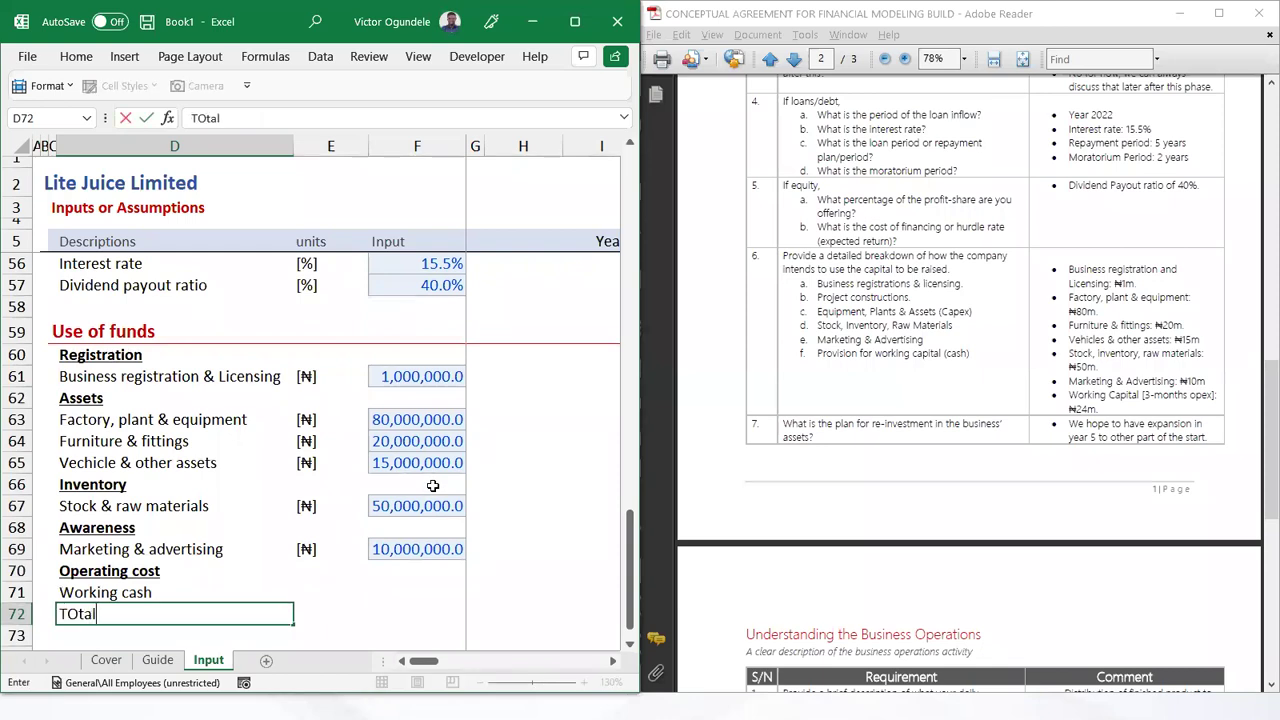
pyautogui.press('Escape')
pyautogui.press('Up')
pyautogui.press('Right')
pyautogui.press('Up')
pyautogui.press('Up')
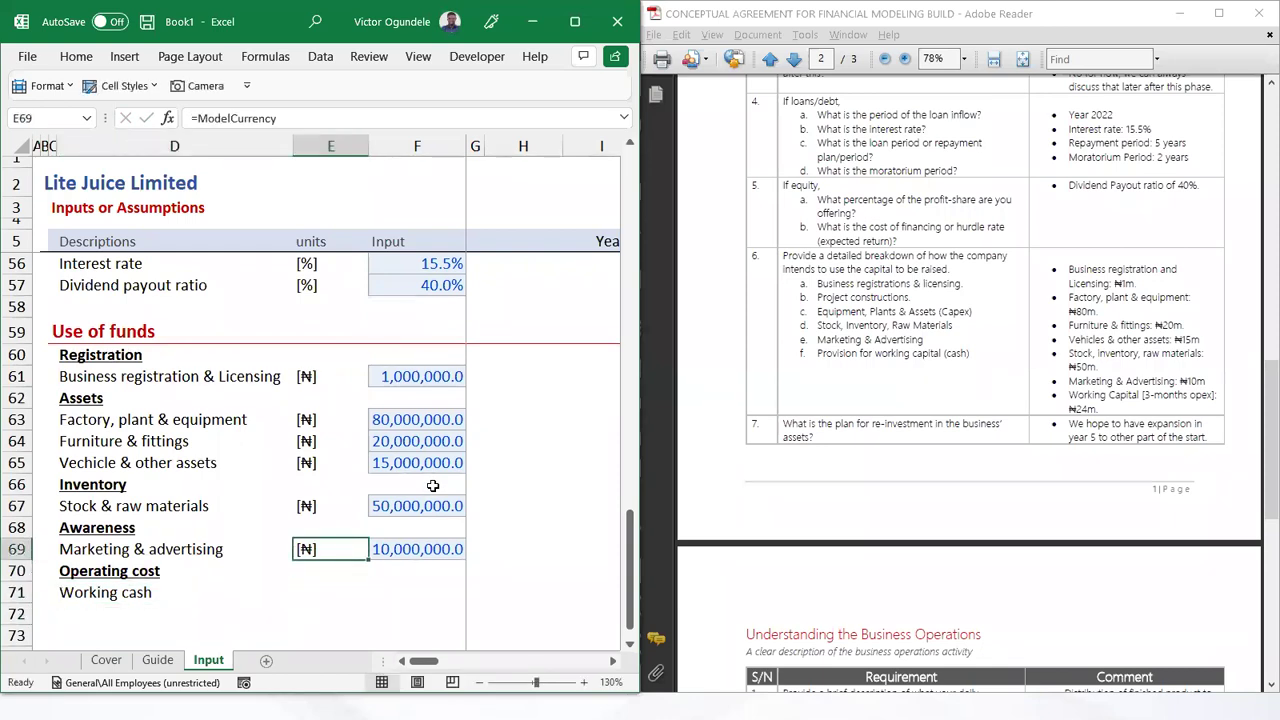
pyautogui.hotkey('shift', 'Right')
pyautogui.hotkey('ctrl', 'c')
pyautogui.press('Down')
pyautogui.press('Down')
pyautogui.hotkey('ctrl', 'v')
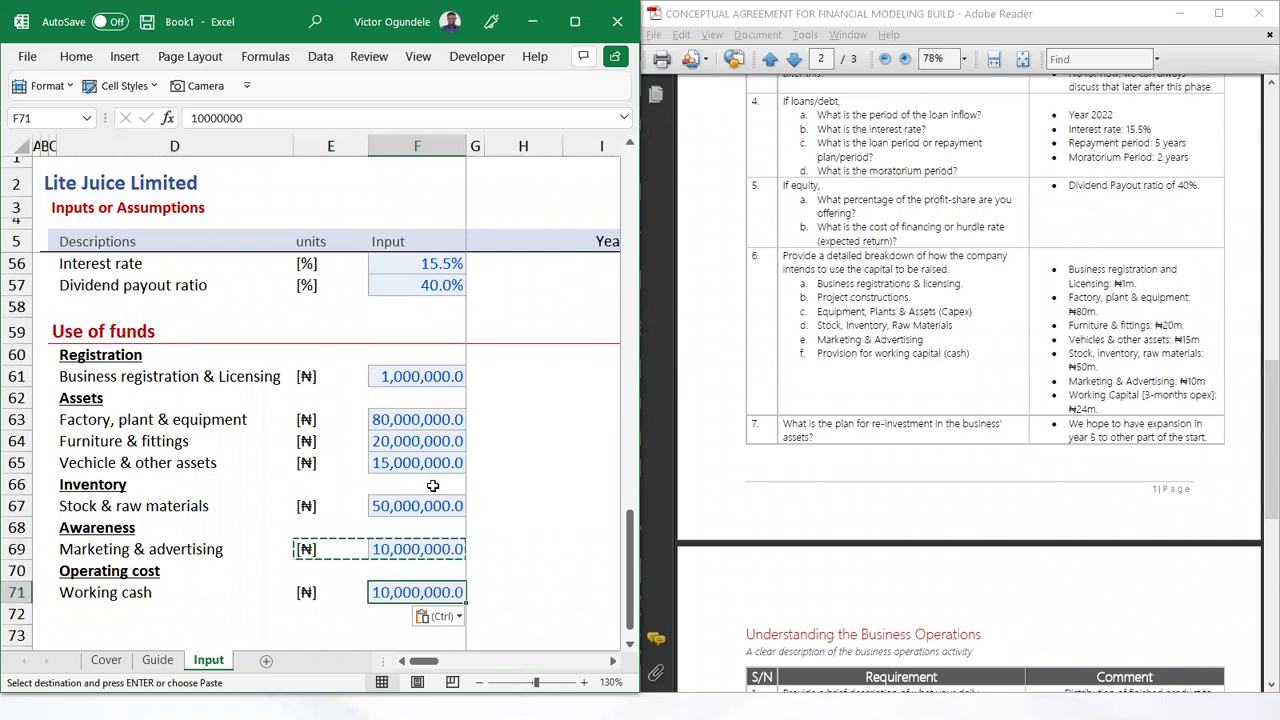
pyautogui.write('24000000')
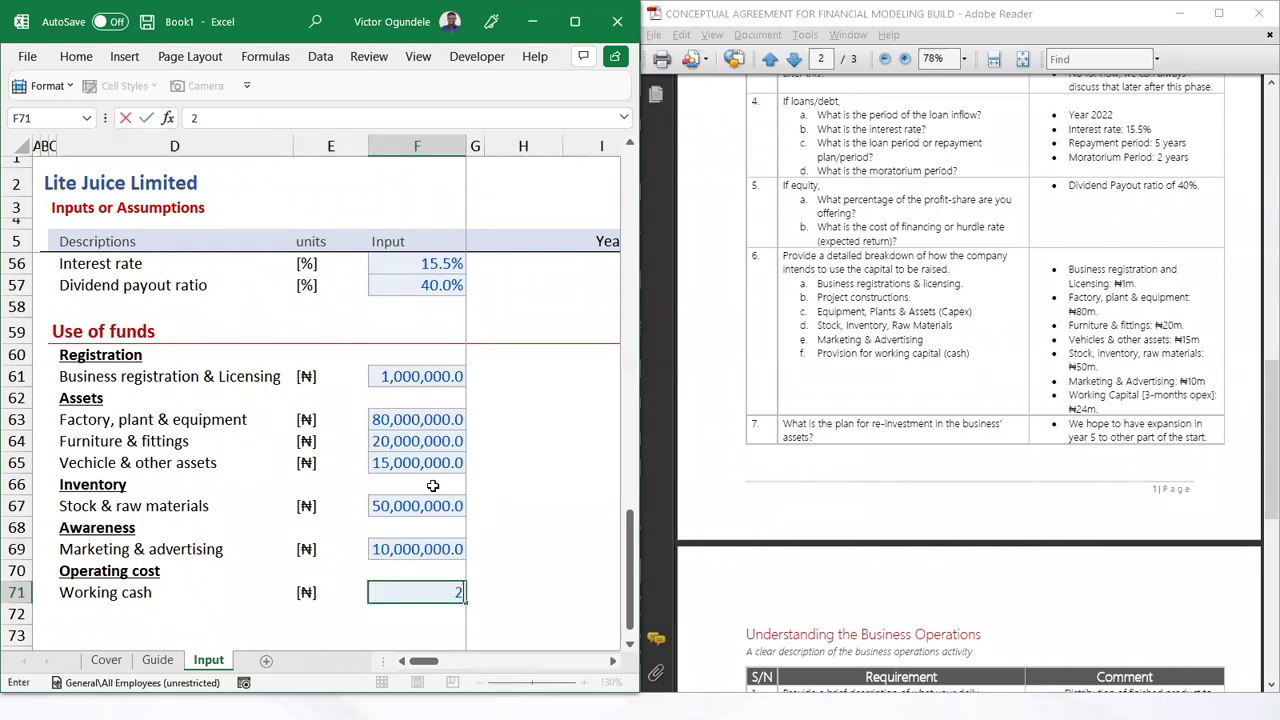
pyautogui.press('Return')
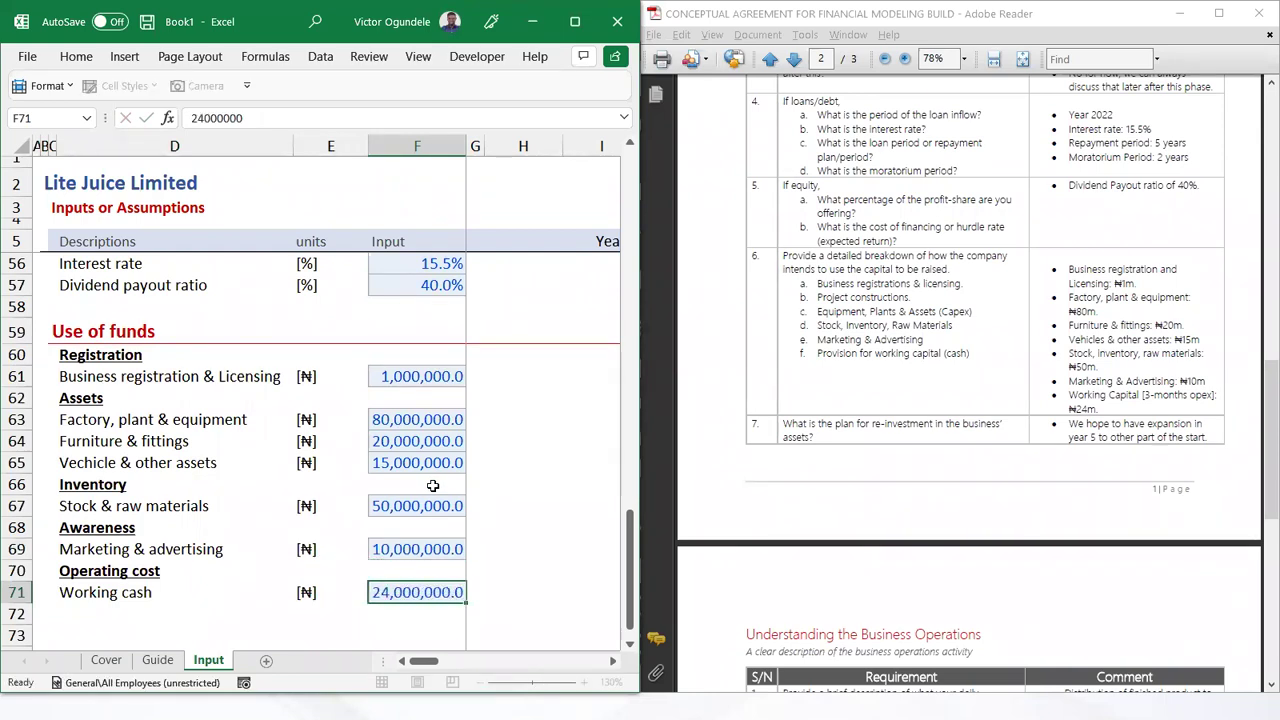
# Enter the label Total use of funds in D72 below Working cash
pyautogui.press('Left')
pyautogui.press('Left')
pyautogui.write('Su==')
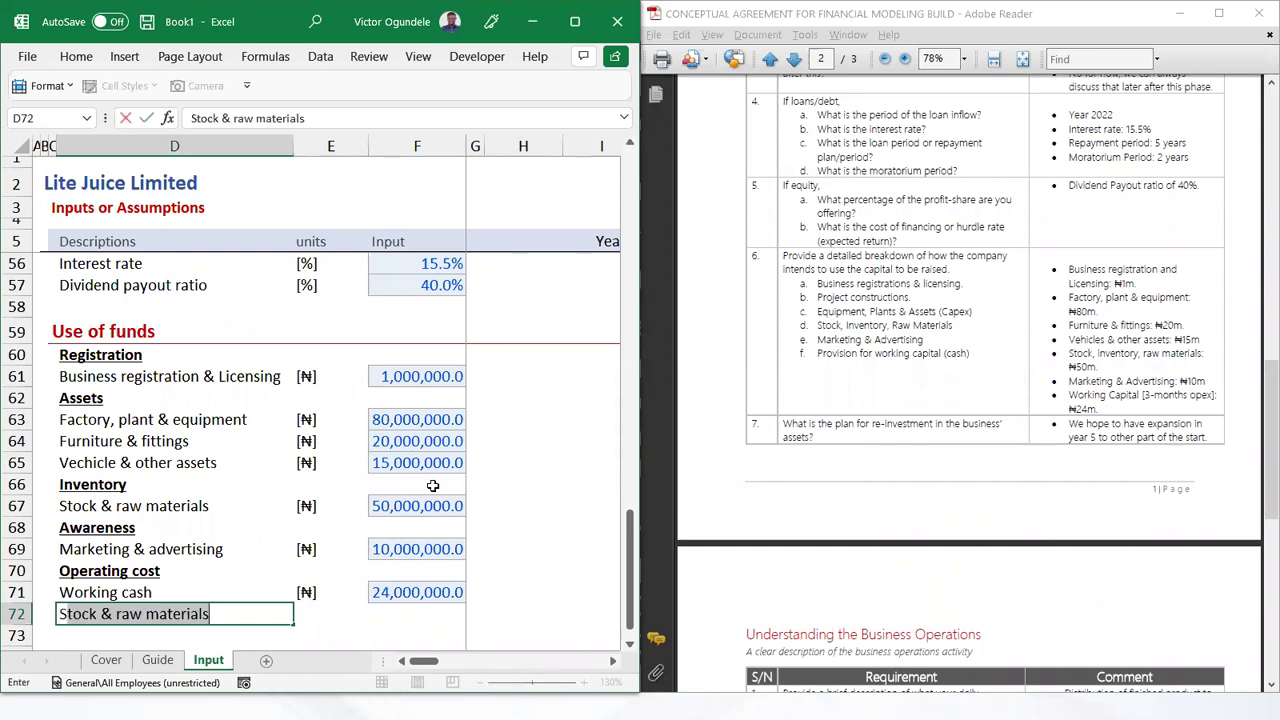
pyautogui.press('BackSpace')
pyautogui.press('BackSpace')
pyautogui.write('Total use of f')
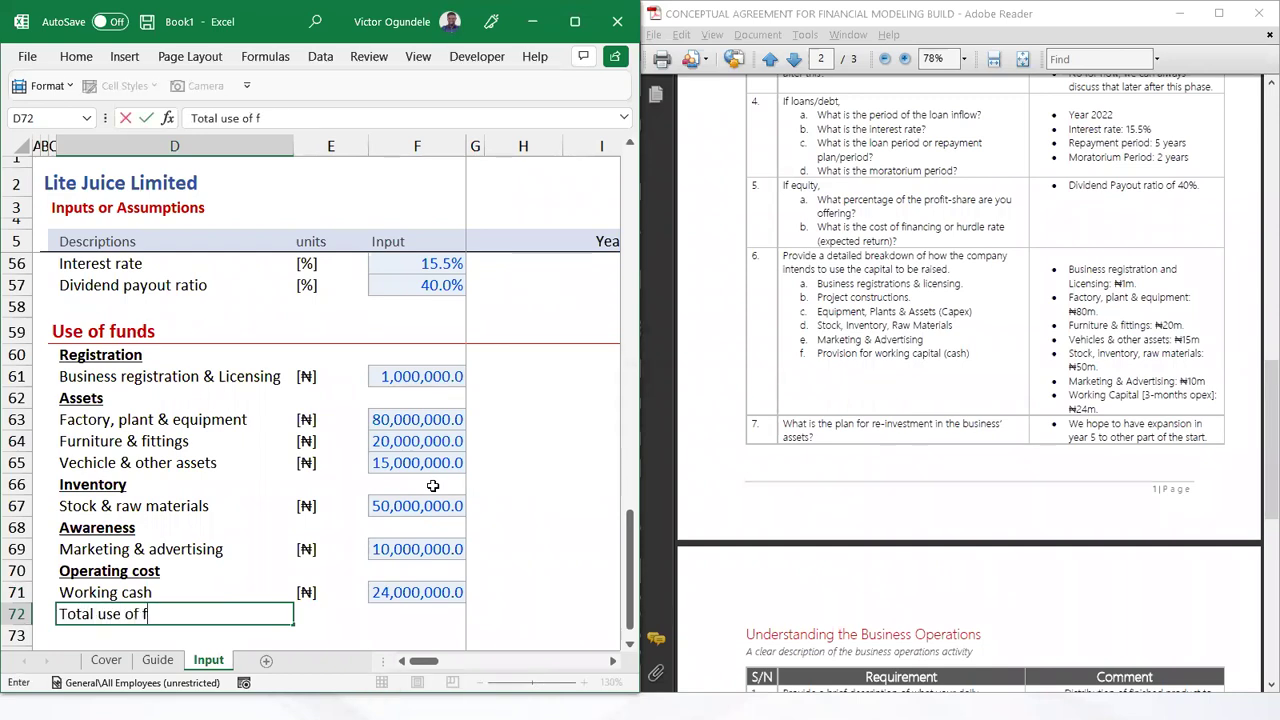
pyautogui.write('unf')
pyautogui.write('ds')
pyautogui.press('Tab')
# Apply the Total cell style to the Total use of funds row, D72:F72
pyautogui.press('Left')
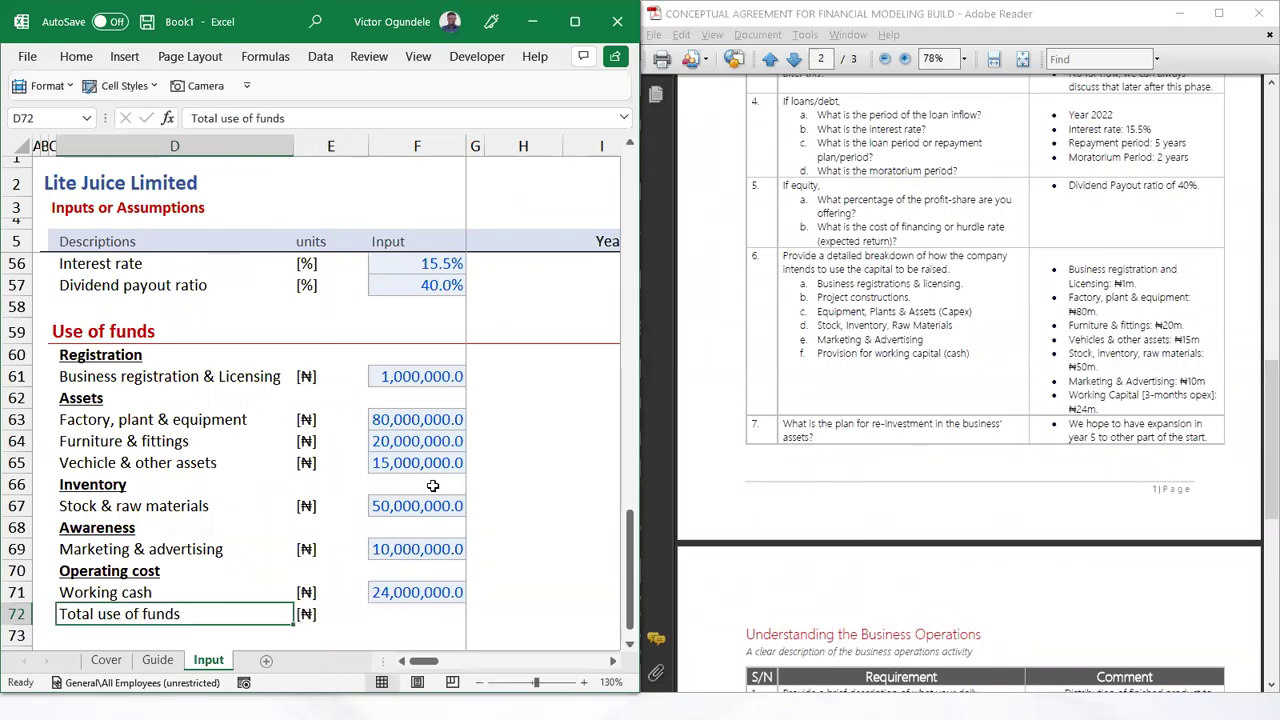
pyautogui.hotkey('shift', 'Right')
pyautogui.hotkey('shift', 'Right')
pyautogui.hotkey('shift', 'Right')
pyautogui.hotkey('shift', 'Left')
pyautogui.click(118, 85)
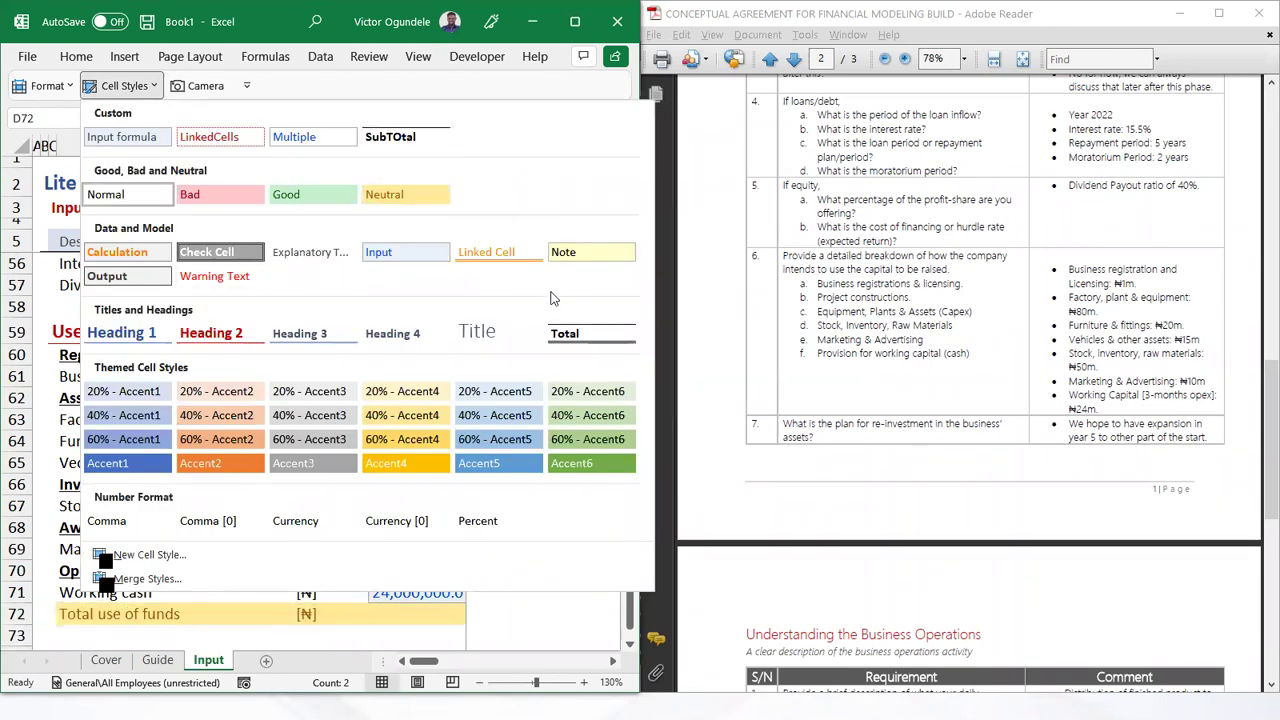
pyautogui.click(560, 331)
# Total the use of funds amounts in F72 with the formula =SUM(F61:F71)
pyautogui.click(417, 607)
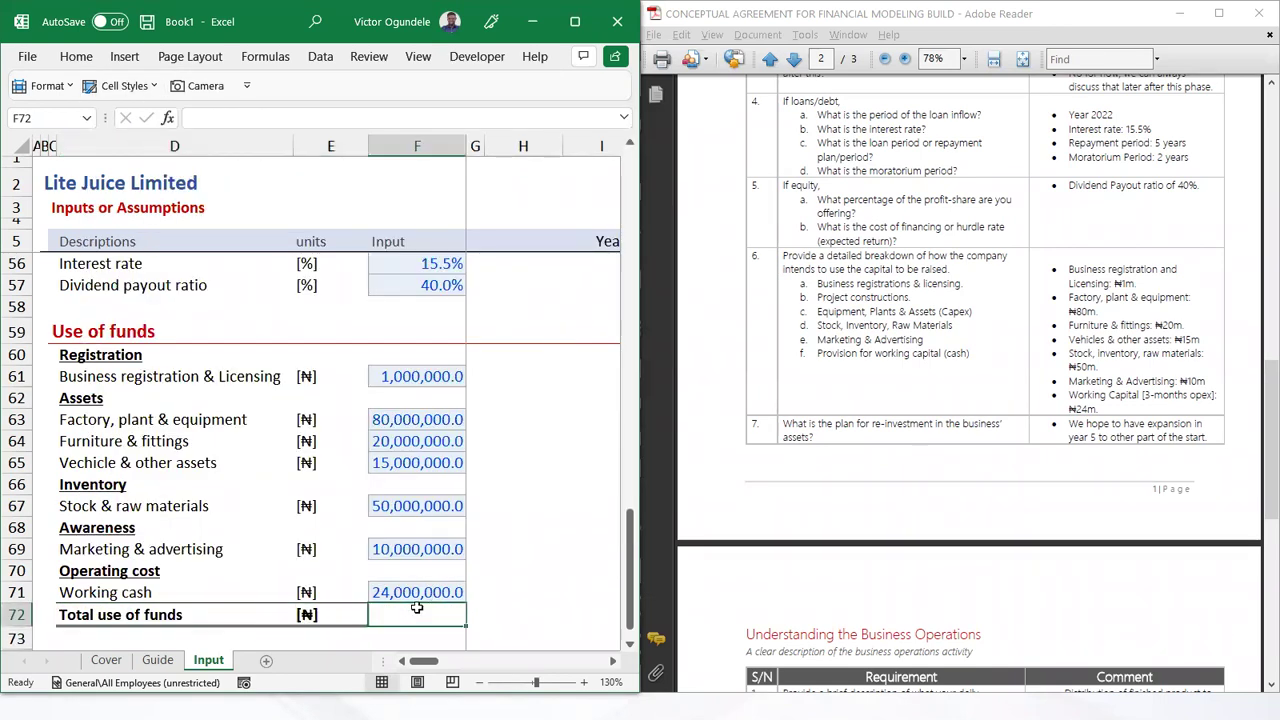
pyautogui.write('=sum')
pyautogui.press('Tab')
pyautogui.press('Up')
pyautogui.press('Up')
pyautogui.press('Up')
pyautogui.press('Up')
pyautogui.press('Up')
pyautogui.press('Up')
pyautogui.press('Up')
pyautogui.press('Up')
pyautogui.press('Up')
pyautogui.press('Up')
pyautogui.press('Up')
pyautogui.hotkey('shift', 'Down')
pyautogui.hotkey('shift', 'Down')
pyautogui.hotkey('shift', 'Down')
pyautogui.hotkey('shift', 'Down')
pyautogui.hotkey('shift', 'Down')
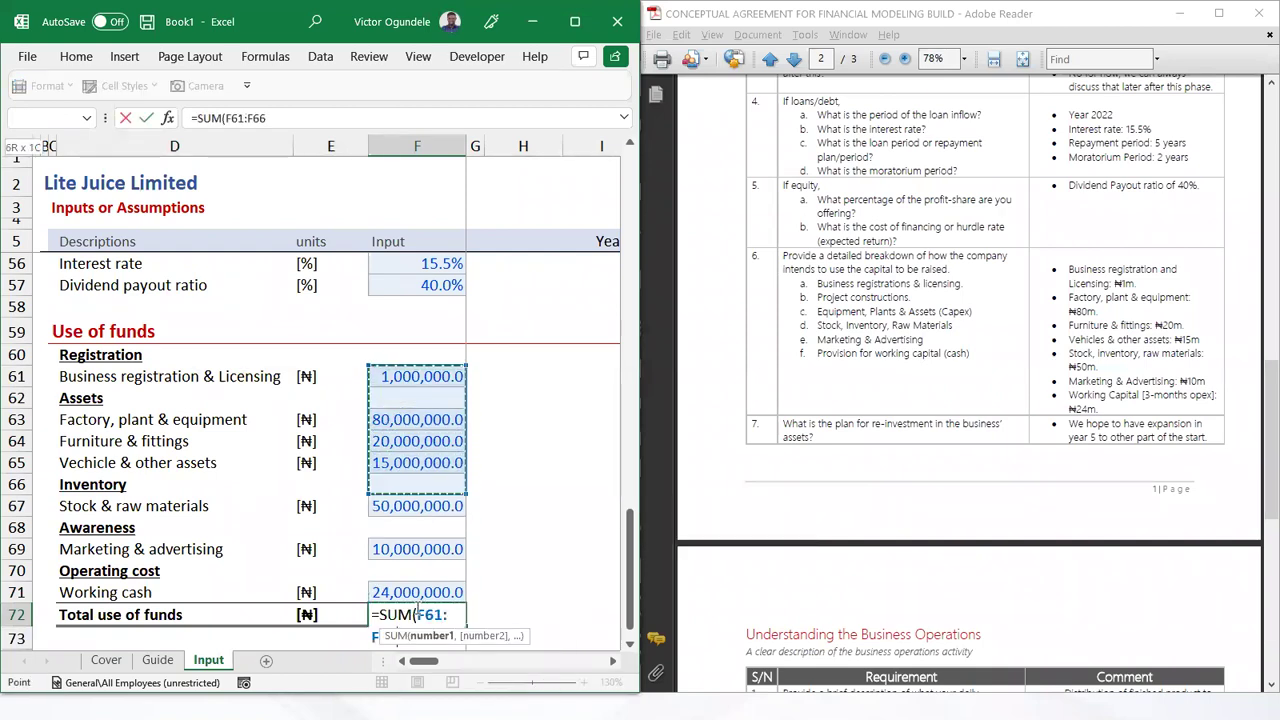
pyautogui.hotkey('shift', 'Down')
pyautogui.hotkey('shift', 'Down')
pyautogui.hotkey('shift', 'Down')
pyautogui.hotkey('shift', 'Down')
pyautogui.hotkey('shift', 'Down')
pyautogui.write(')')
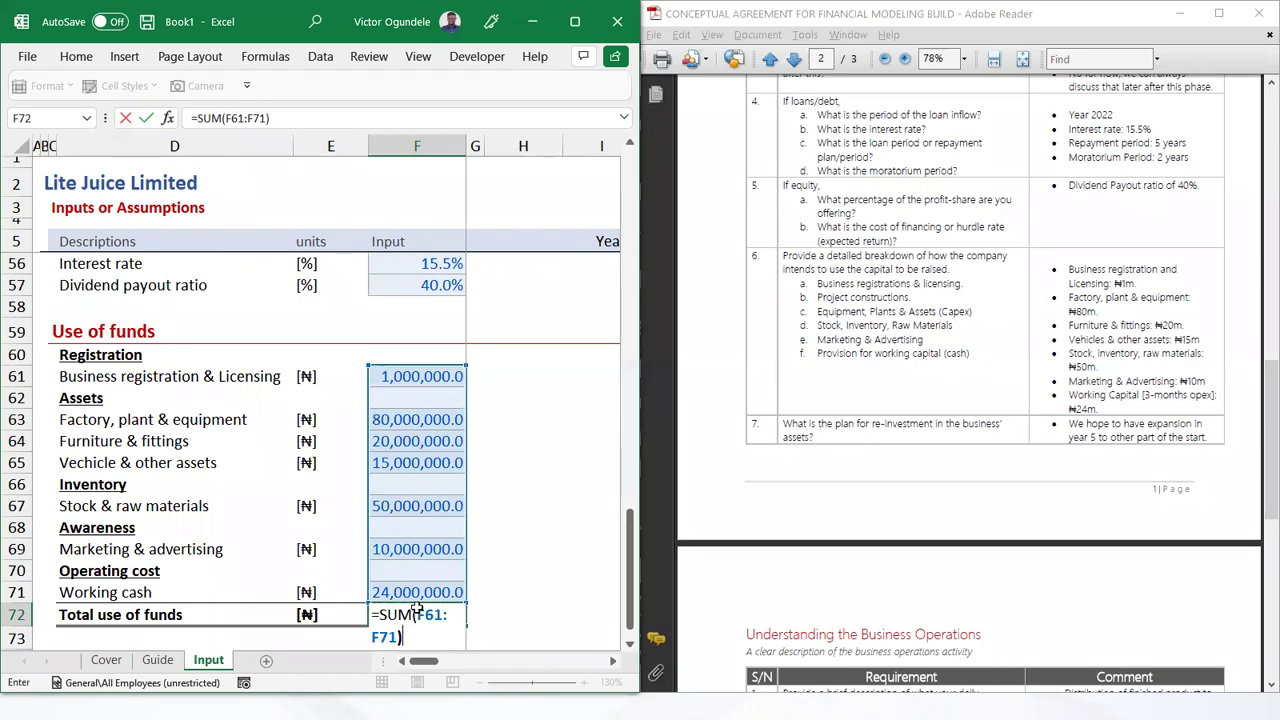
pyautogui.hotkey('ctrl', 'Return')
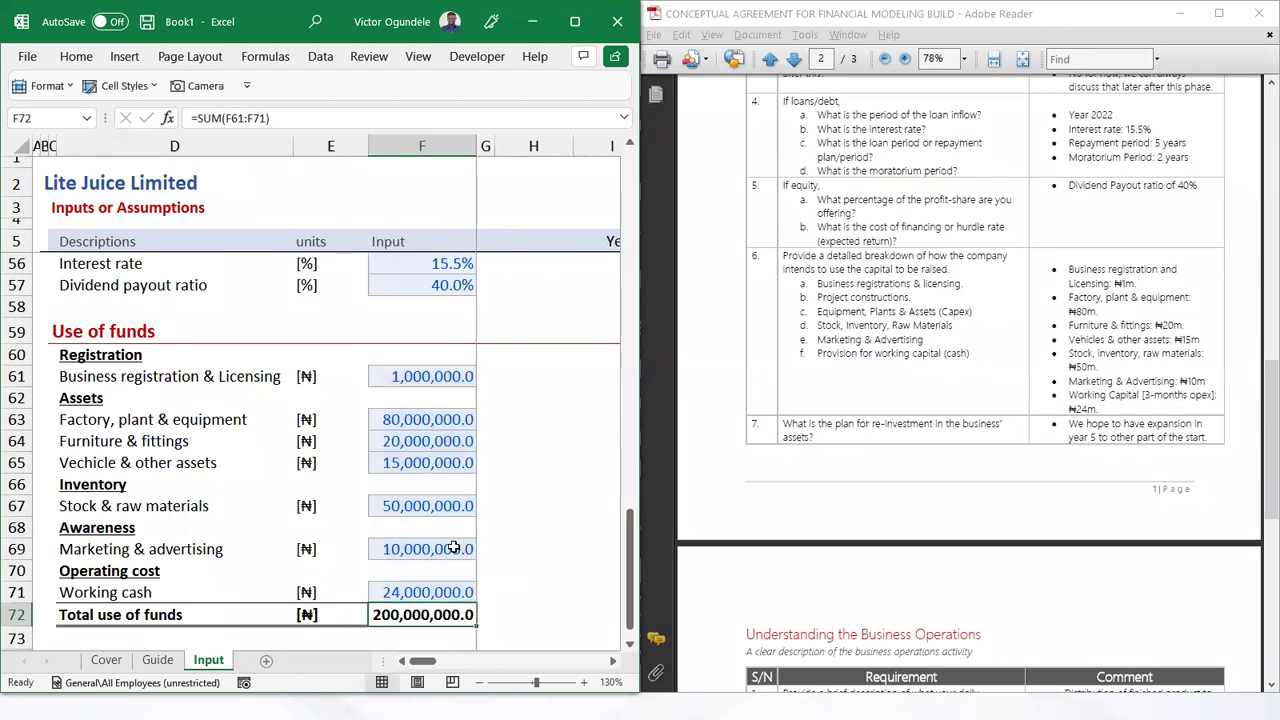
# Maximize the workbook window and enlarge the Input sheet's zoom to 145%
pyautogui.click(575, 21)
pyautogui.click(556, 380)
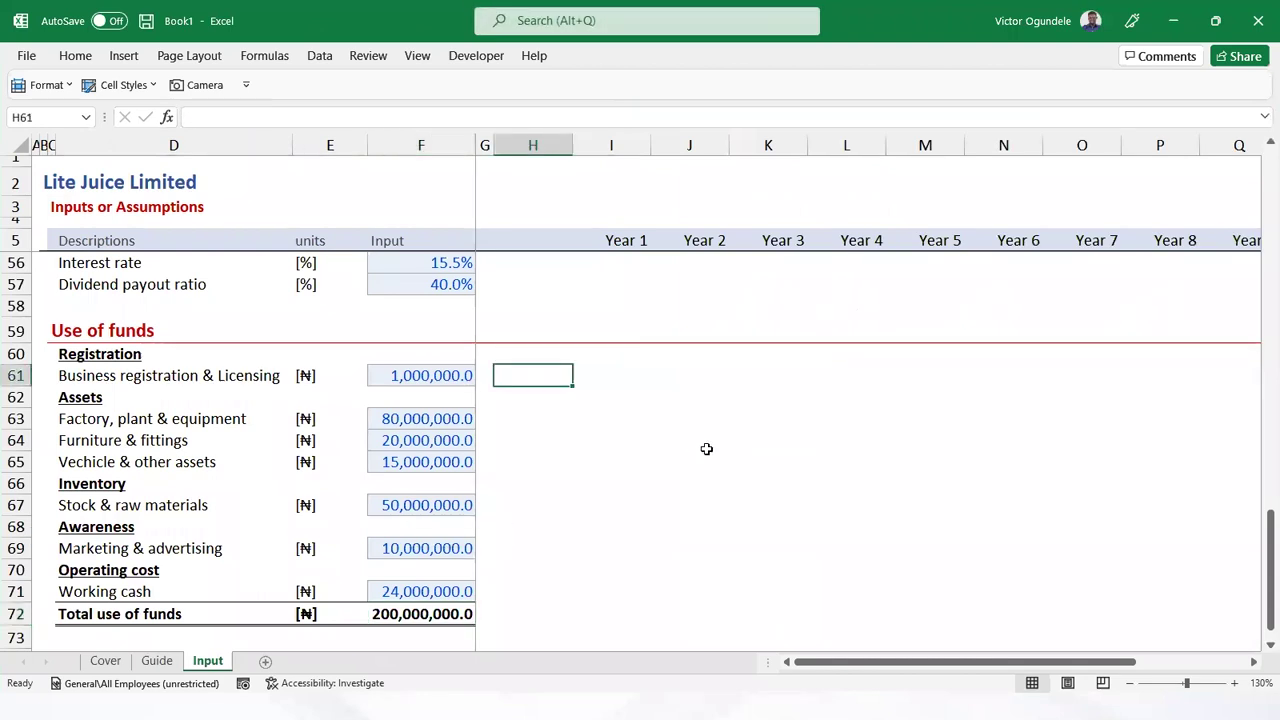
pyautogui.press('Left')
pyautogui.press('Left')
pyautogui.press('Right')
pyautogui.press('Right')
pyautogui.keyDown('ctrl'); pyautogui.scroll(-1, 706, 449); pyautogui.keyUp('ctrl')
pyautogui.keyDown('ctrl'); pyautogui.scroll(1, 706, 449); pyautogui.keyUp('ctrl')
pyautogui.press('Left')
pyautogui.press('Left')
pyautogui.keyDown('ctrl'); pyautogui.scroll(1, 706, 449); pyautogui.keyUp('ctrl')
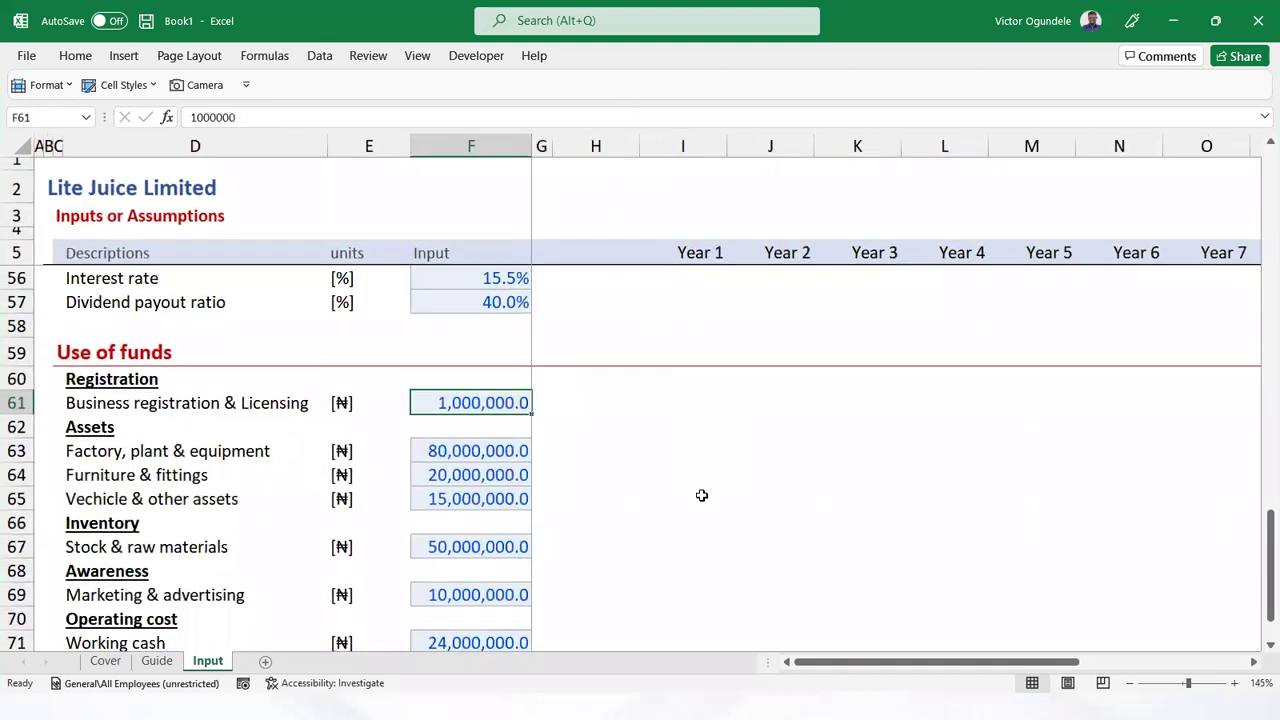
# Enter =YEAR(F22) in I60 on the Registration row to return the construction start year
pyautogui.scroll(-1, 702, 500)
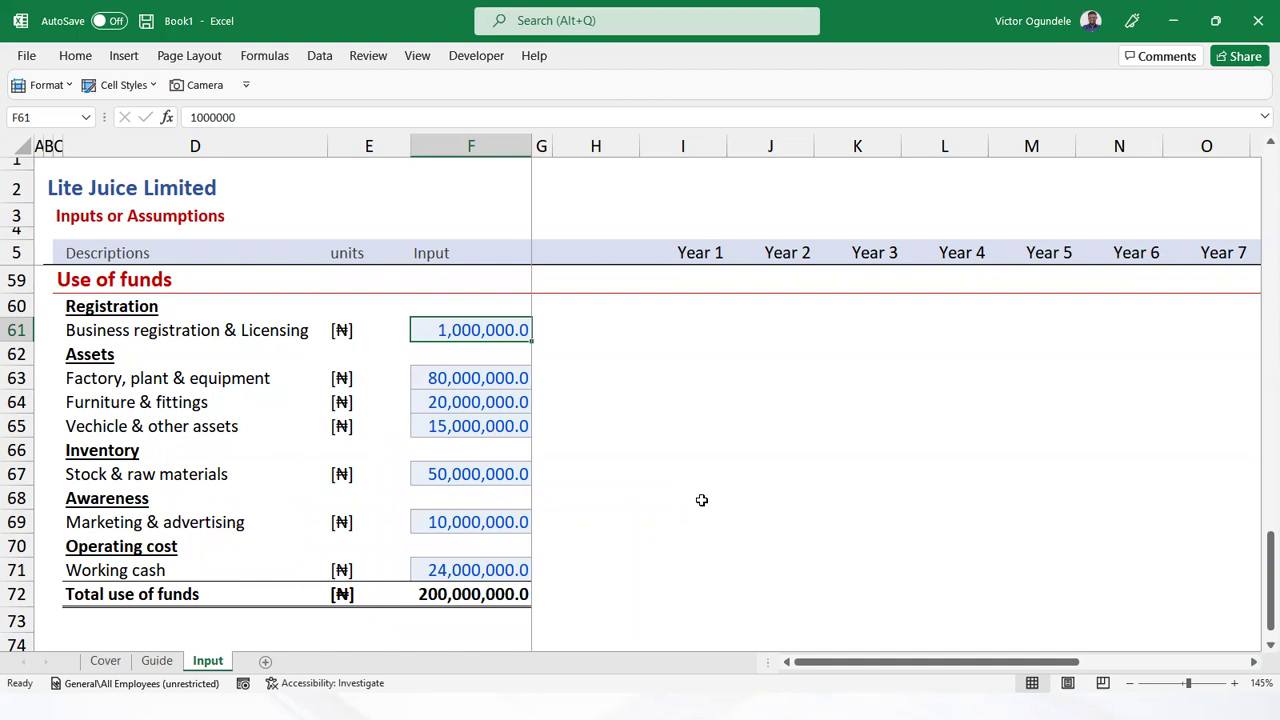
pyautogui.press('Up')
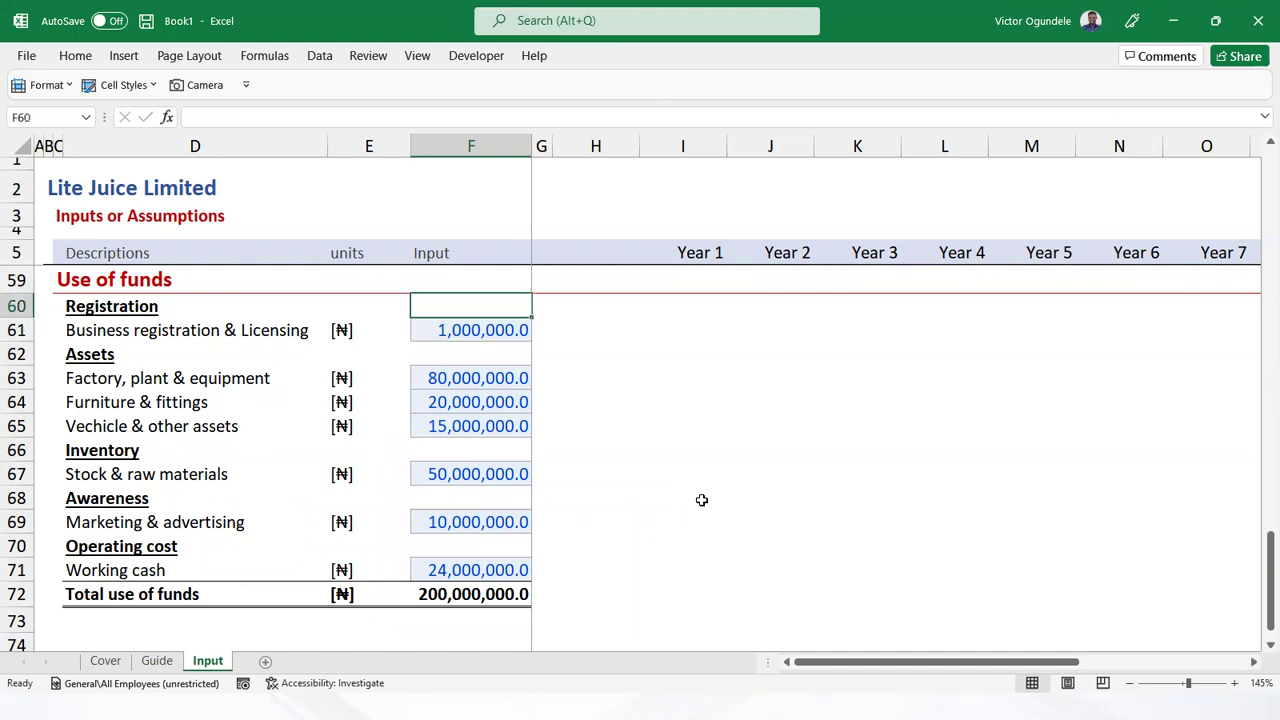
pyautogui.press('Right')
pyautogui.press('Right')
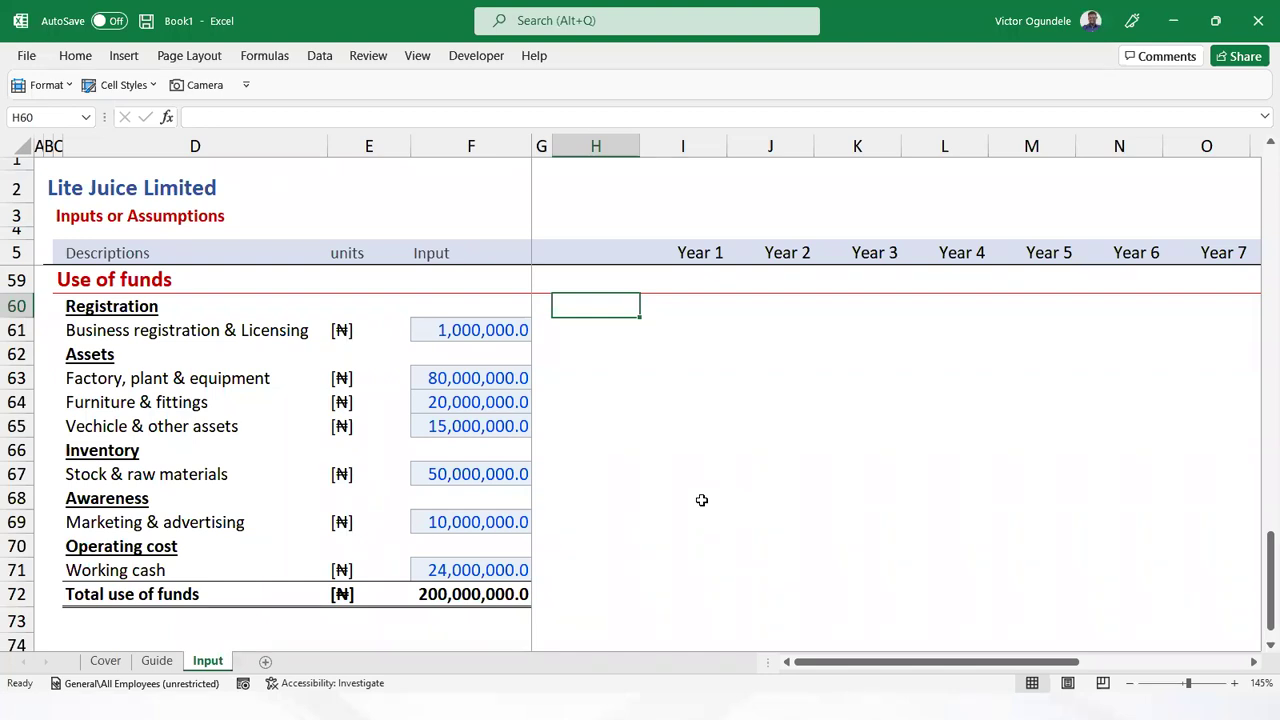
pyautogui.press('Up')
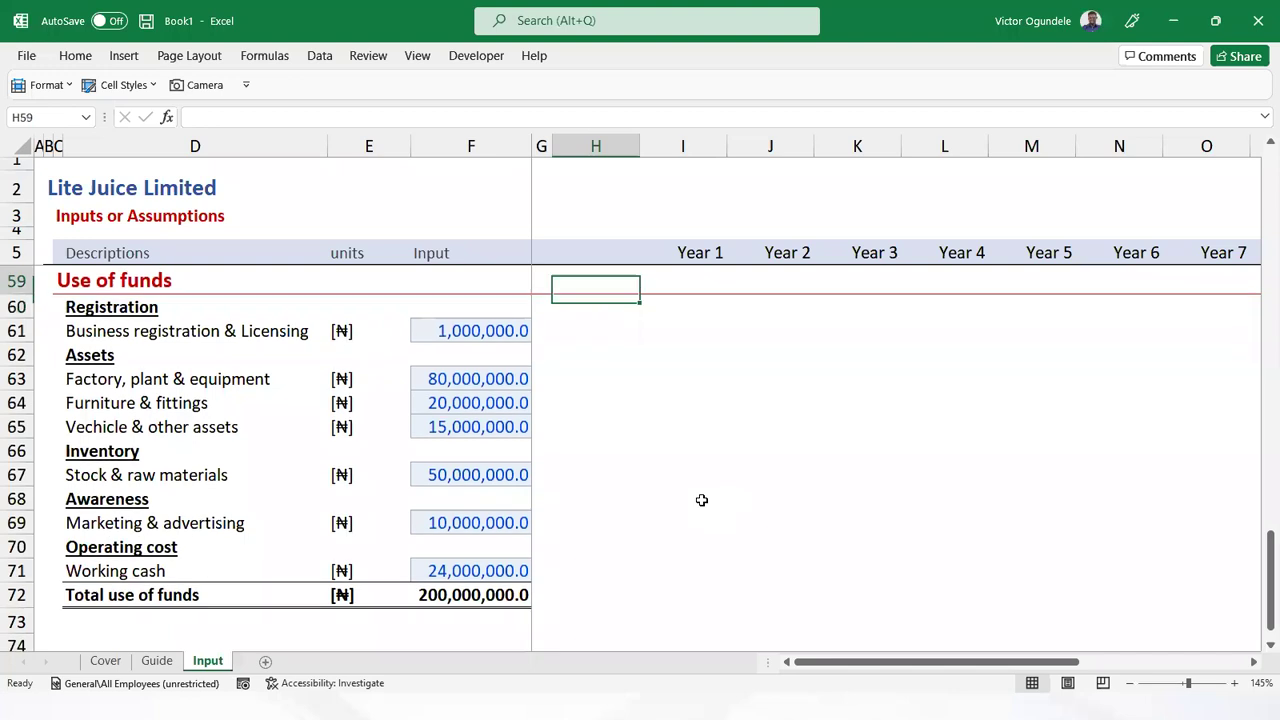
pyautogui.press('Right')
pyautogui.press('Down')
pyautogui.press('Left')
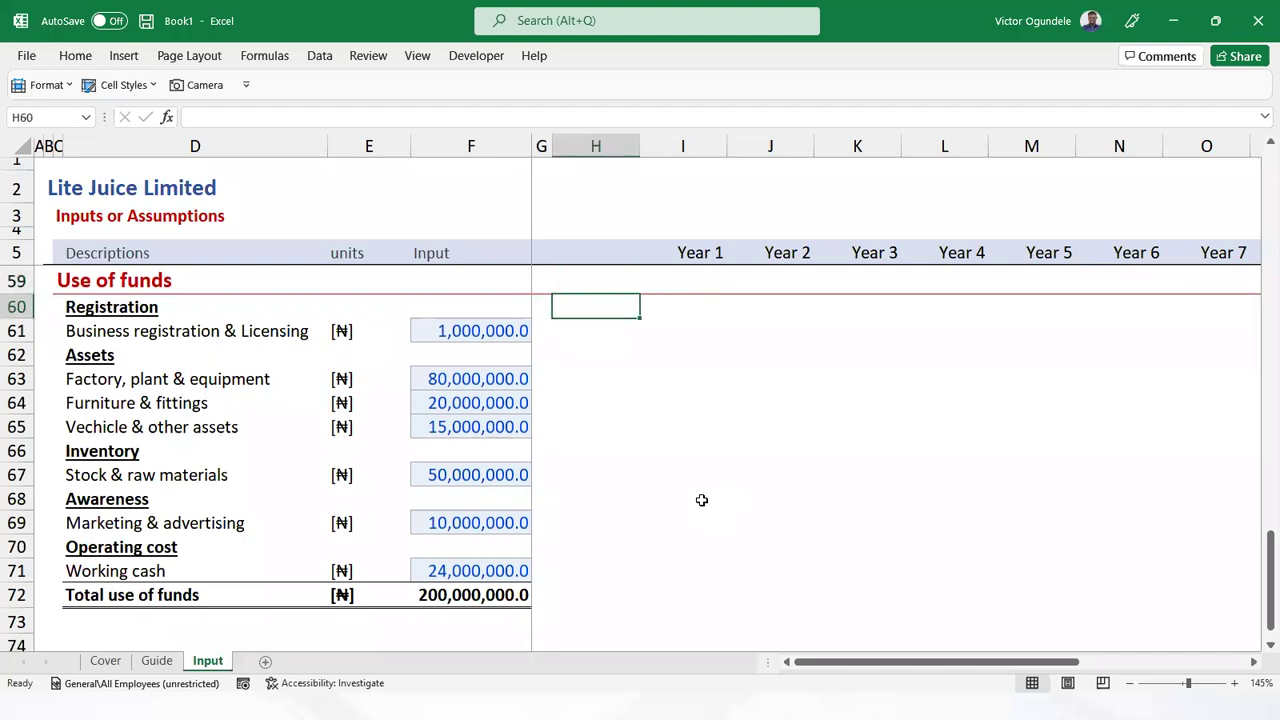
pyautogui.press('Right')
pyautogui.write('=yea')
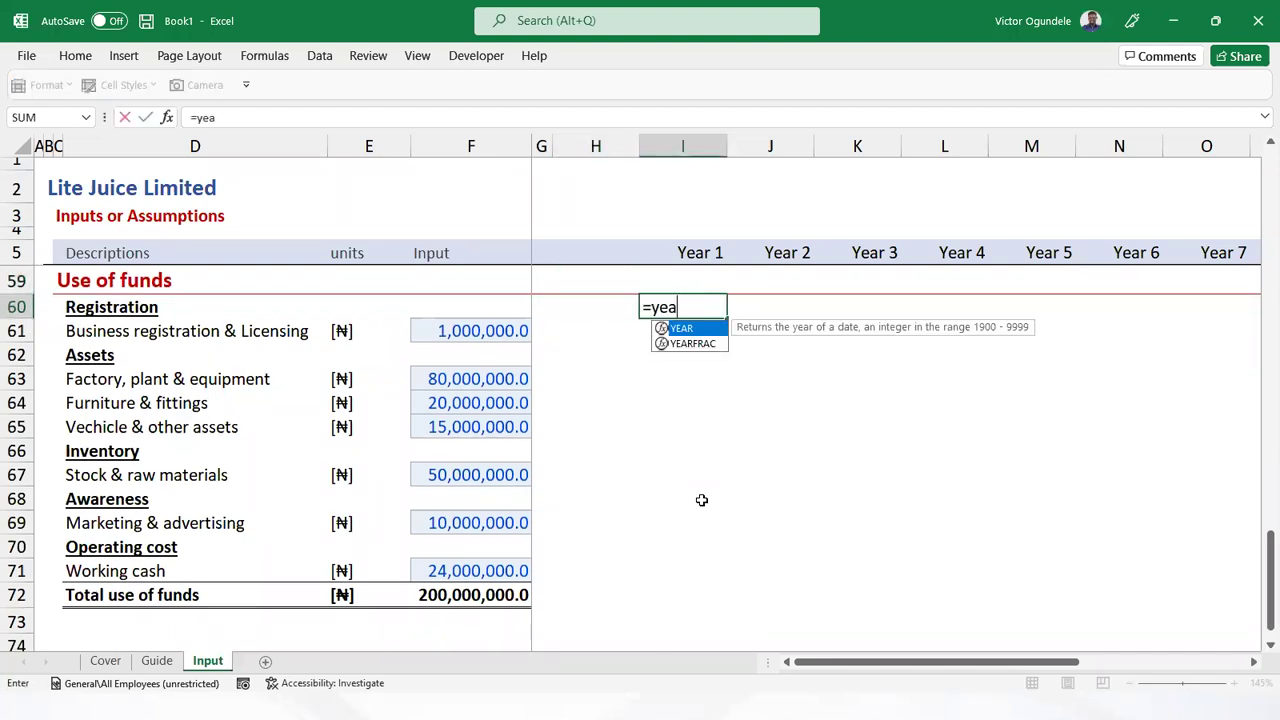
pyautogui.press('Tab')
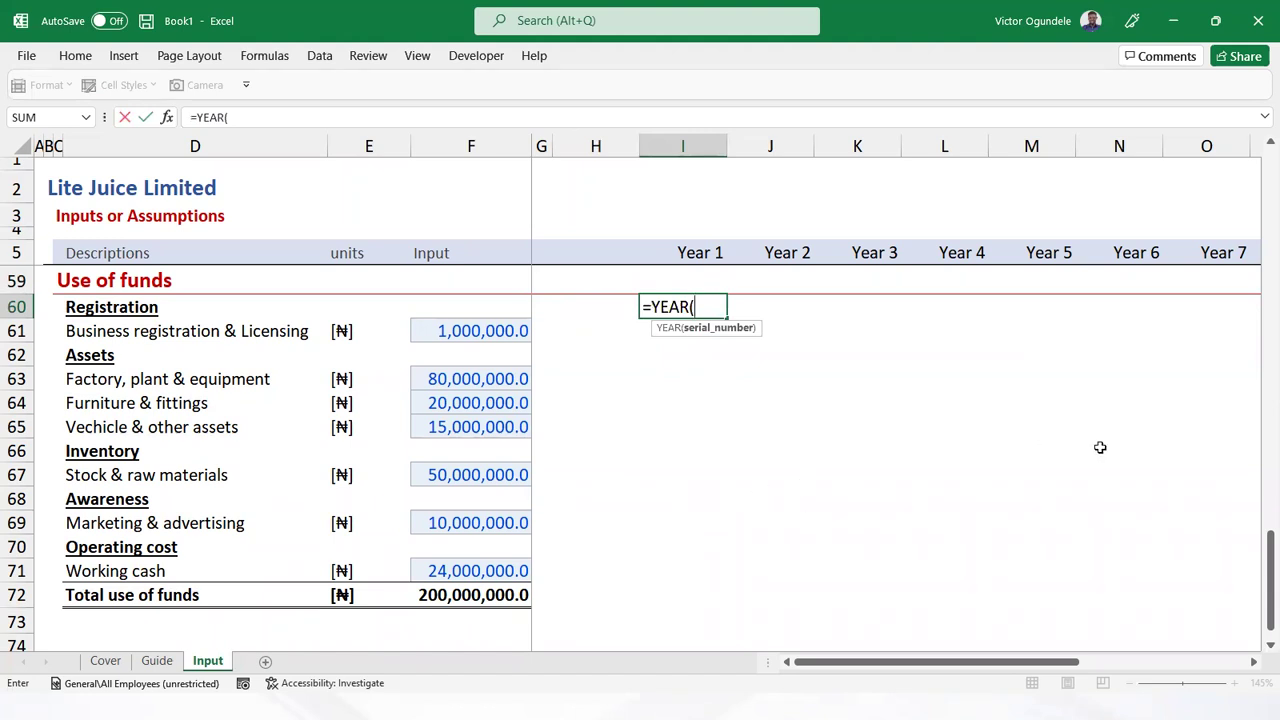
pyautogui.moveTo(1260, 573); pyautogui.dragTo(1258, 268)
pyautogui.click(484, 440)
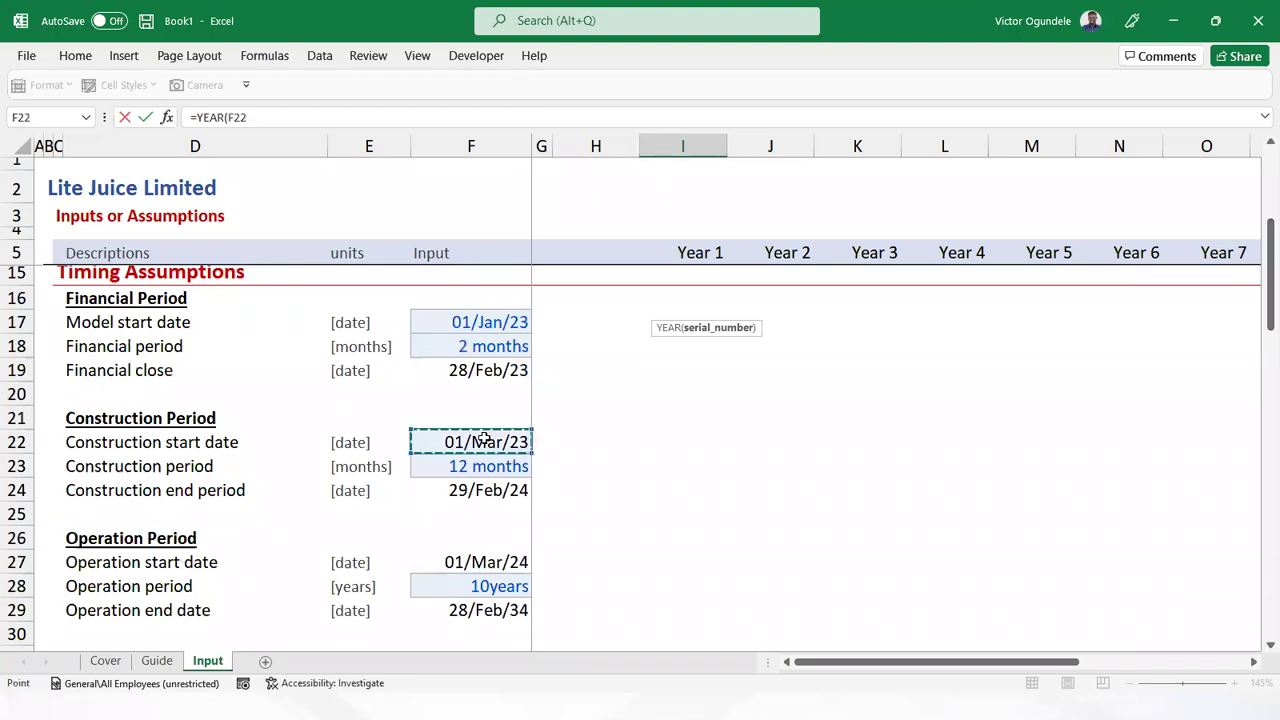
pyautogui.write(')')
pyautogui.press('Return')
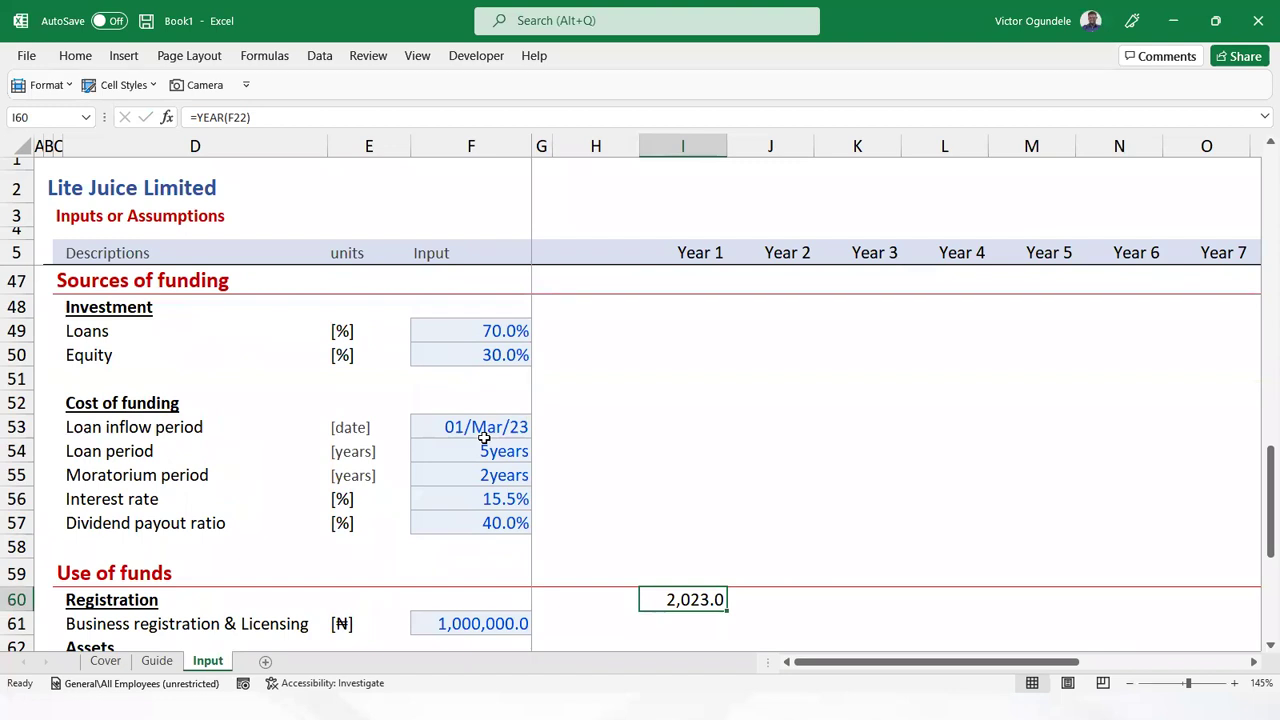
# Change the number format of the year in I60 to General
pyautogui.click(68, 82)
pyautogui.click(75, 57)
pyautogui.click(75, 57)
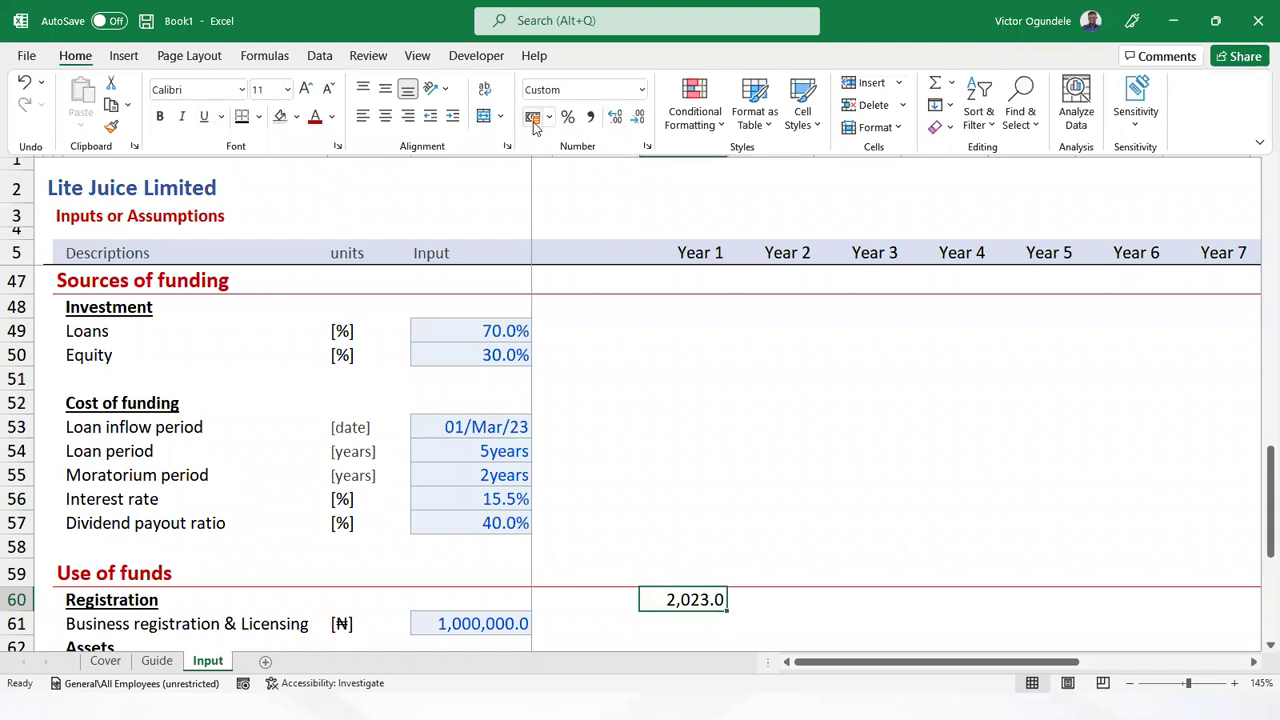
pyautogui.click(641, 89)
pyautogui.click(595, 138)
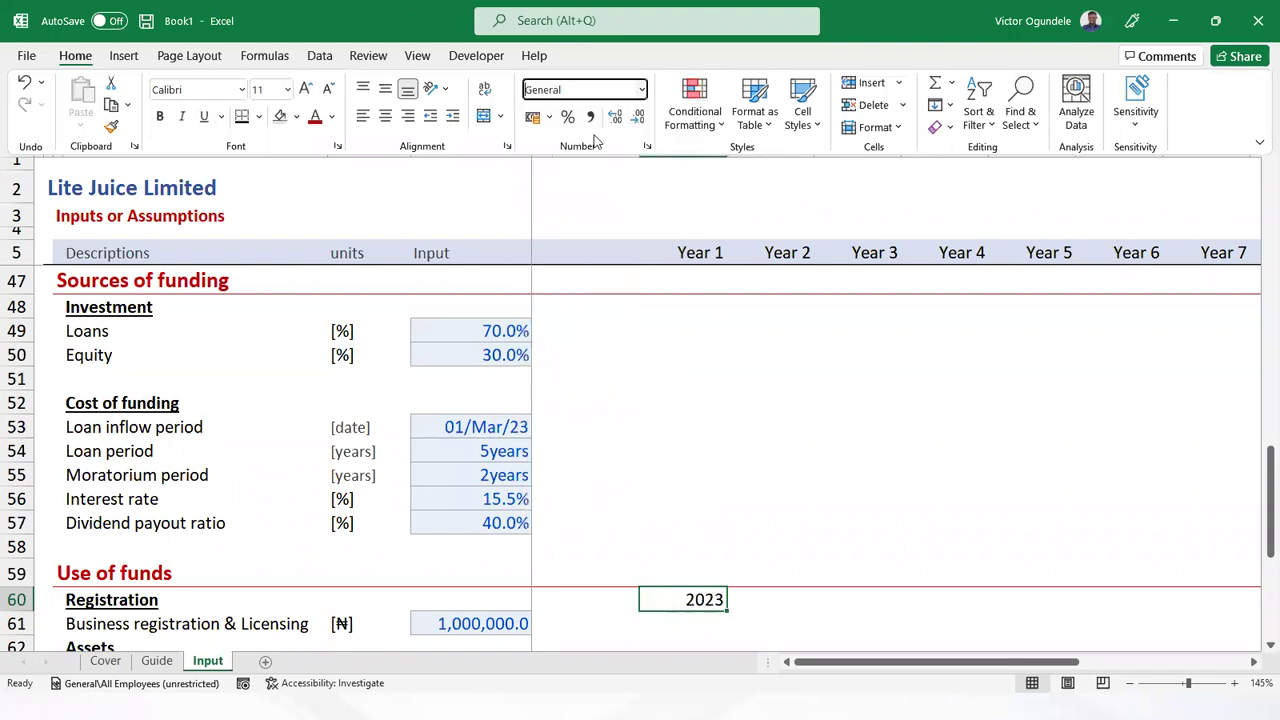
pyautogui.click(784, 598)
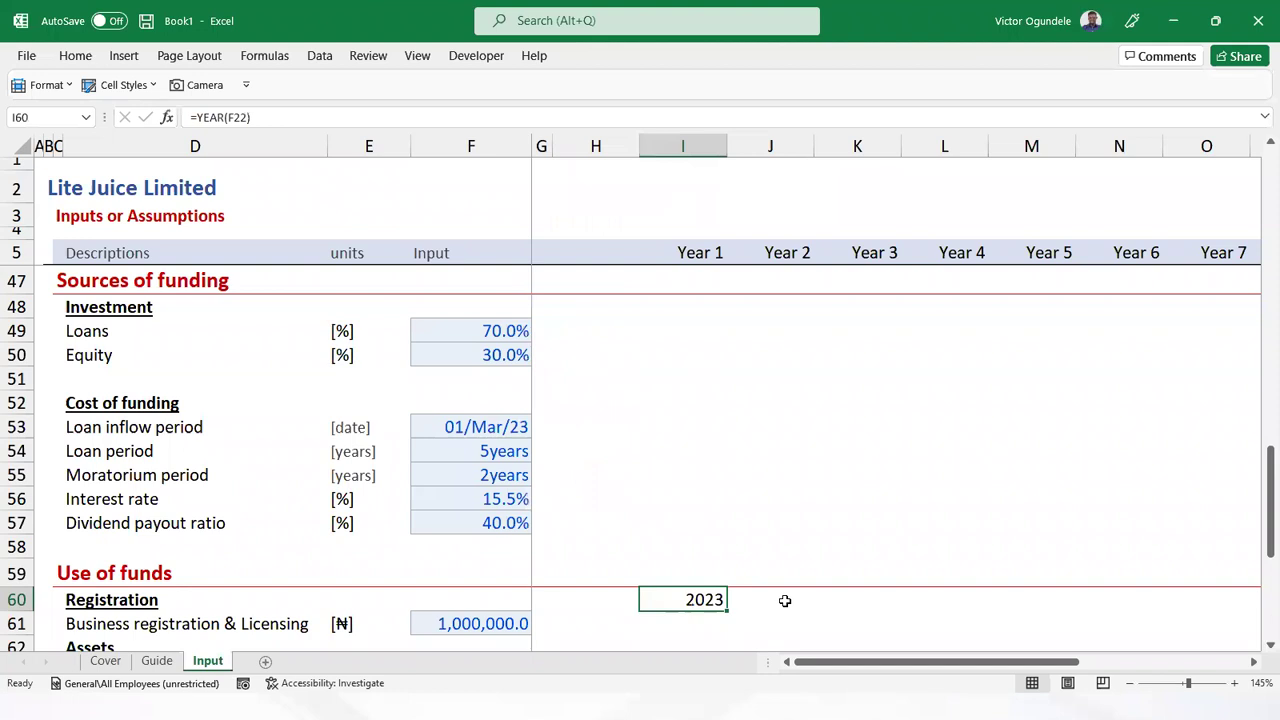
# Enter =YEAR(F27) in J60 to return the operation start year with the same format as I60
pyautogui.click(798, 600)
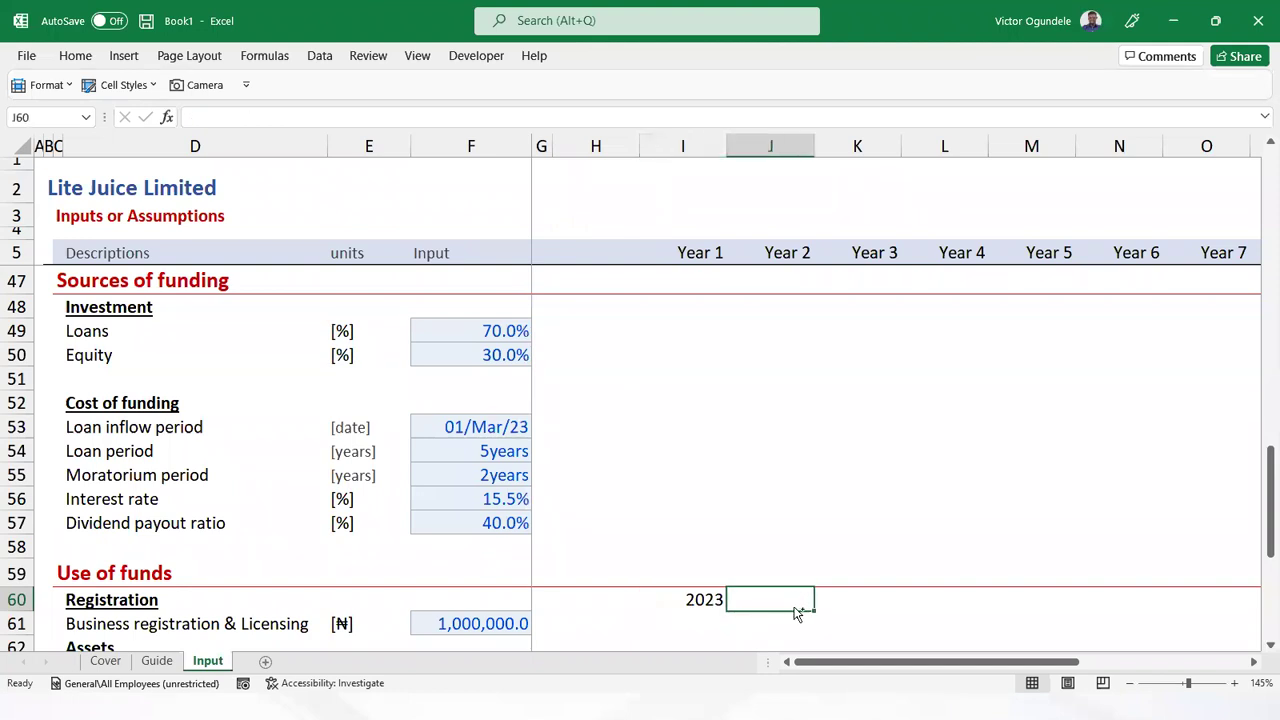
pyautogui.hotkey('ctrl', 'r')
pyautogui.write('=year')
pyautogui.press('Tab')
pyautogui.moveTo(1258, 558); pyautogui.dragTo(1258, 376)
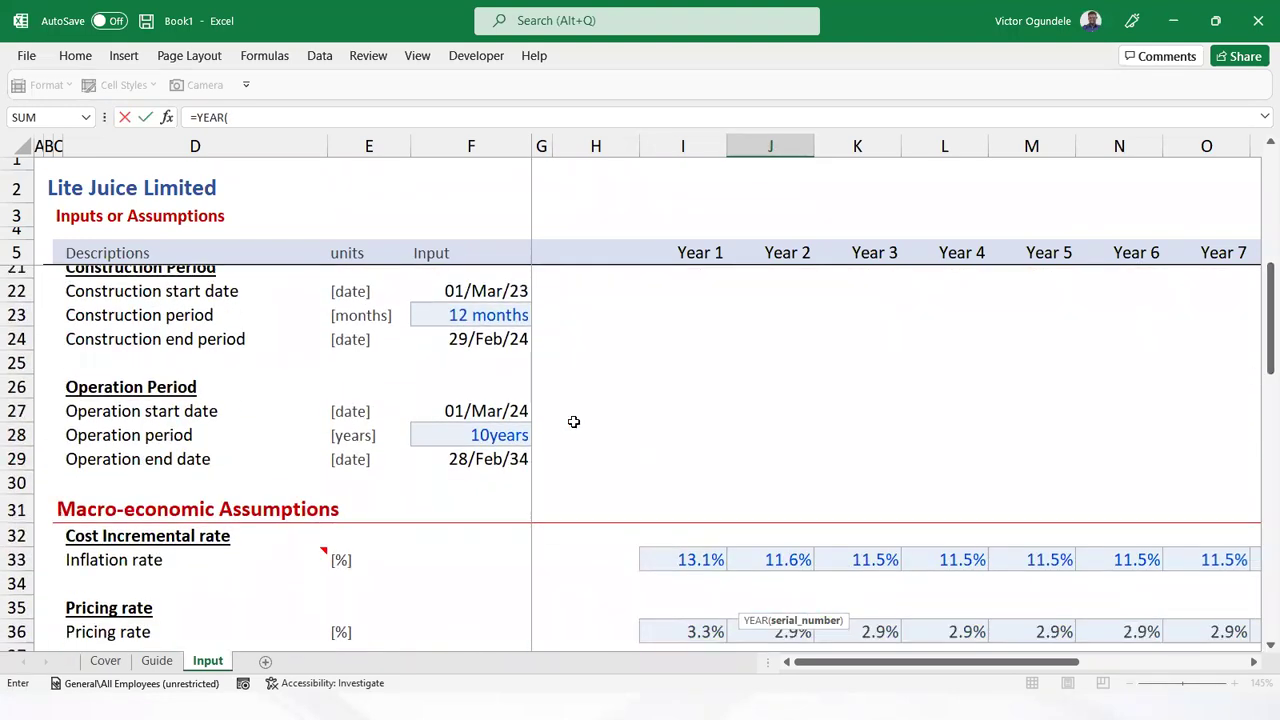
pyautogui.click(495, 411)
pyautogui.press('Return')
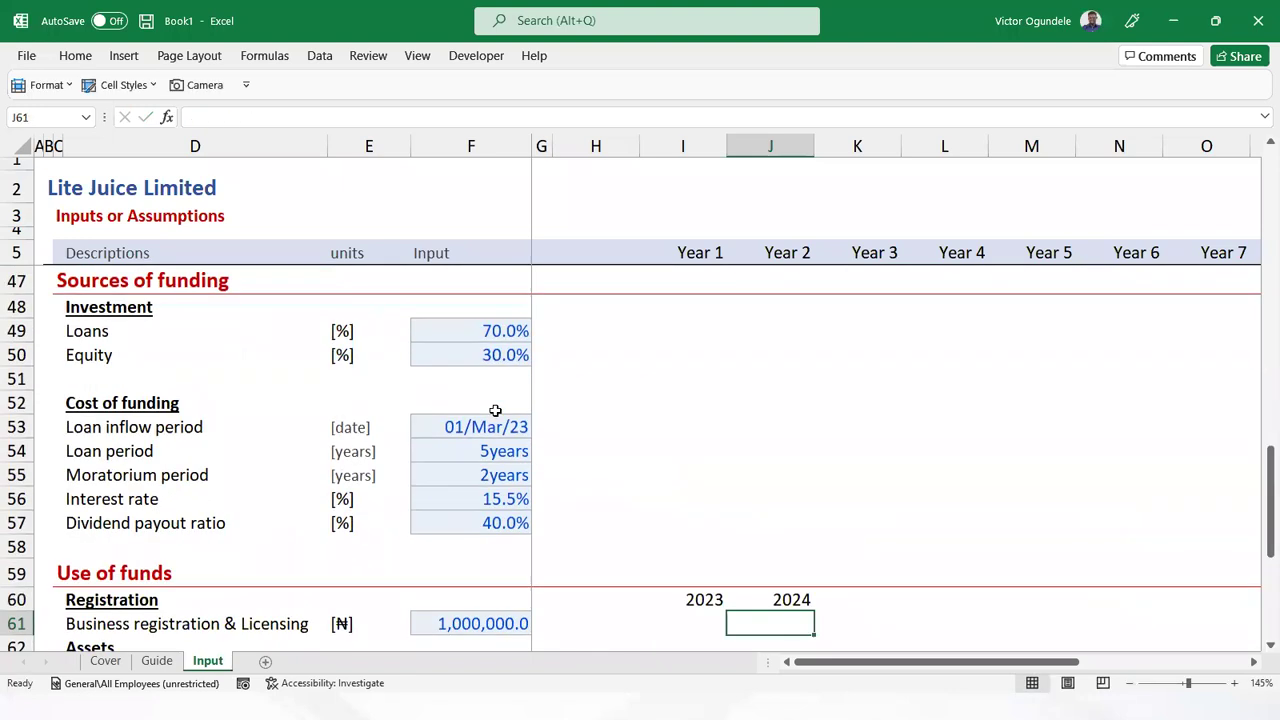
# Apply the Input cell style to I61:J61 on the Business registration & Licensing row
pyautogui.press('Down')
pyautogui.press('Down')
pyautogui.press('Down')
pyautogui.press('Up')
pyautogui.press('Up')
pyautogui.press('Left')
pyautogui.press('Up')
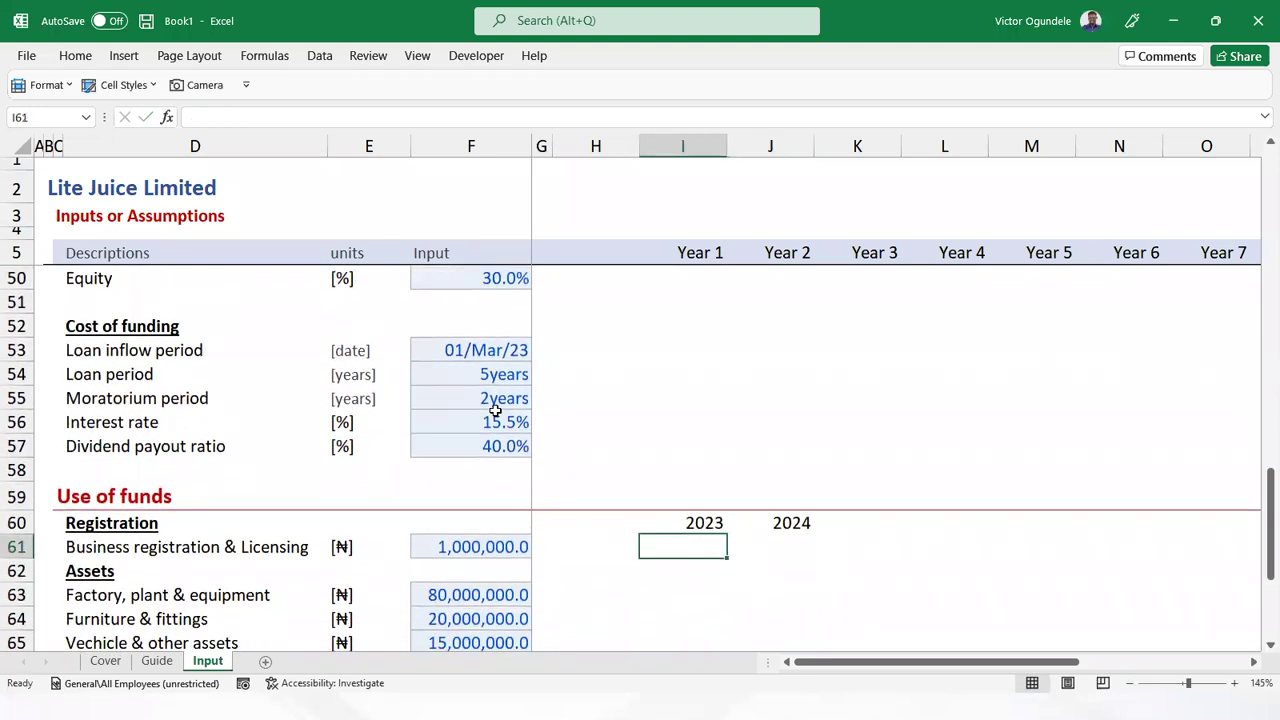
pyautogui.hotkey('shift', 'Right')
pyautogui.hotkey('alt', '2')
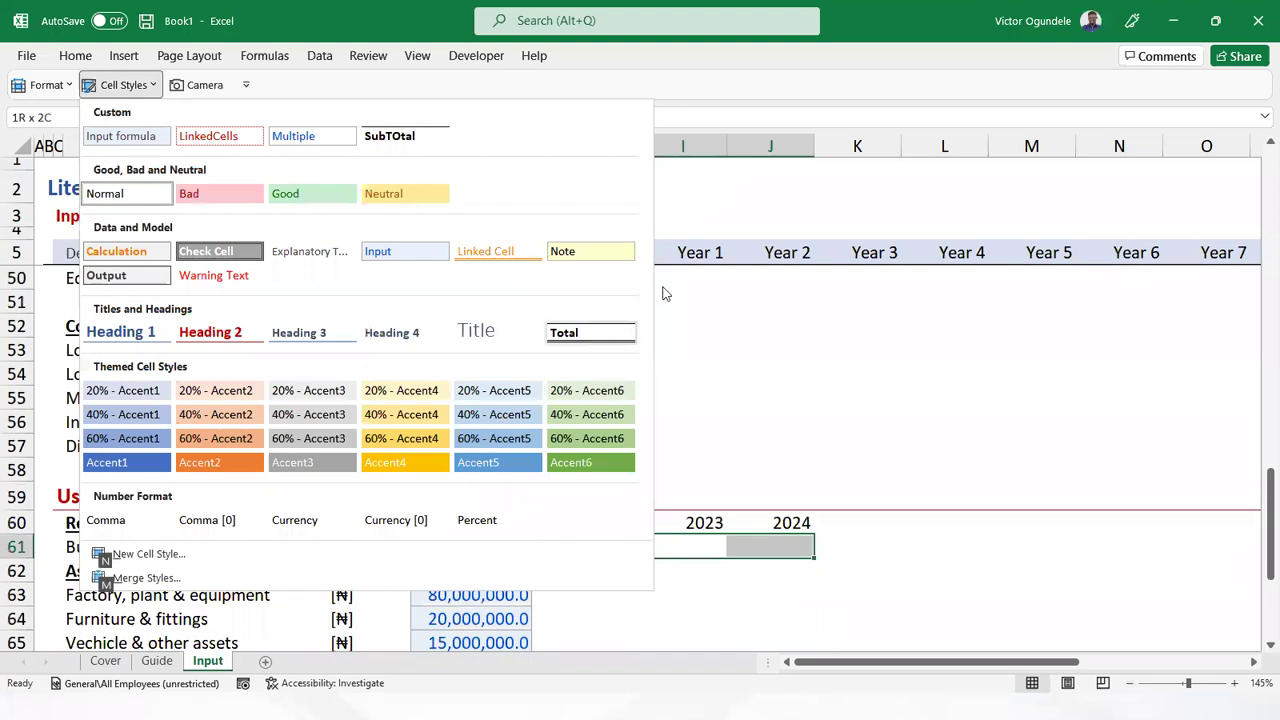
pyautogui.click(398, 254)
# Apply the Percent number style to I61:J61 and select I61 for entry
pyautogui.hotkey('alt', '2')
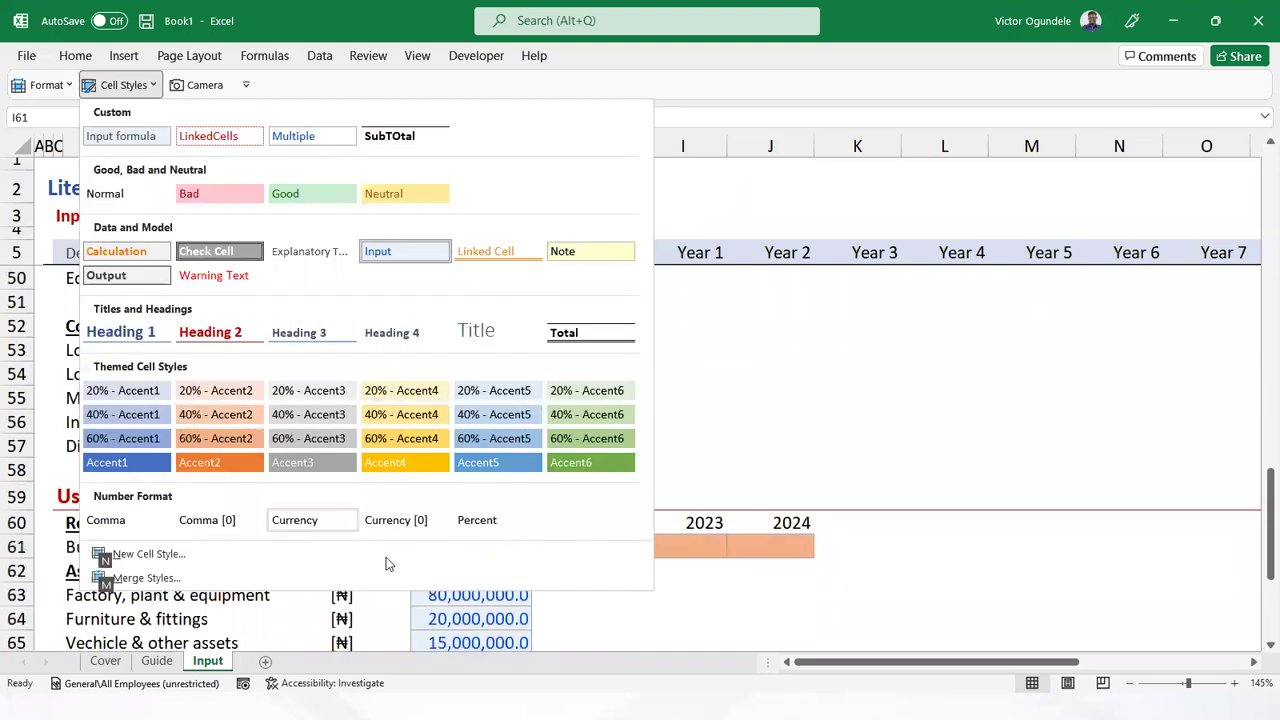
pyautogui.click(484, 525)
pyautogui.click(680, 548)
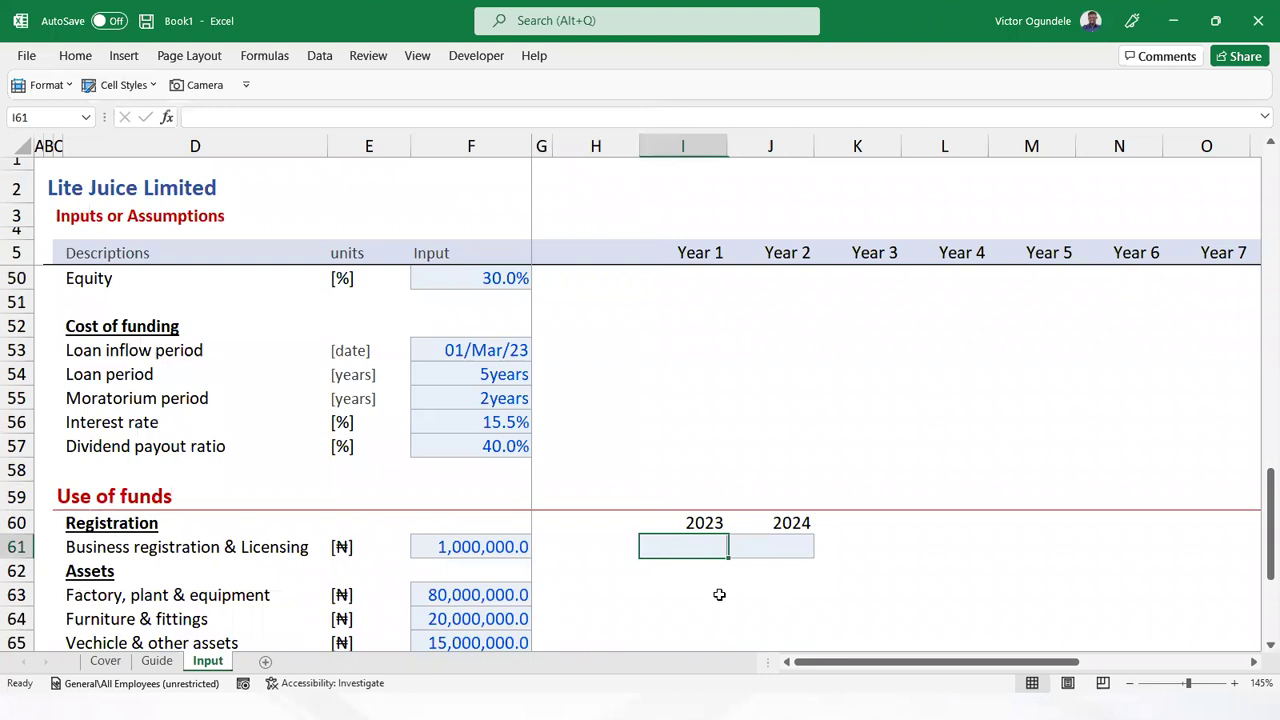
# Enter 100% in I61 as the 2023 allocation for Business registration & Licensing
pyautogui.scroll(-1, 729, 578)
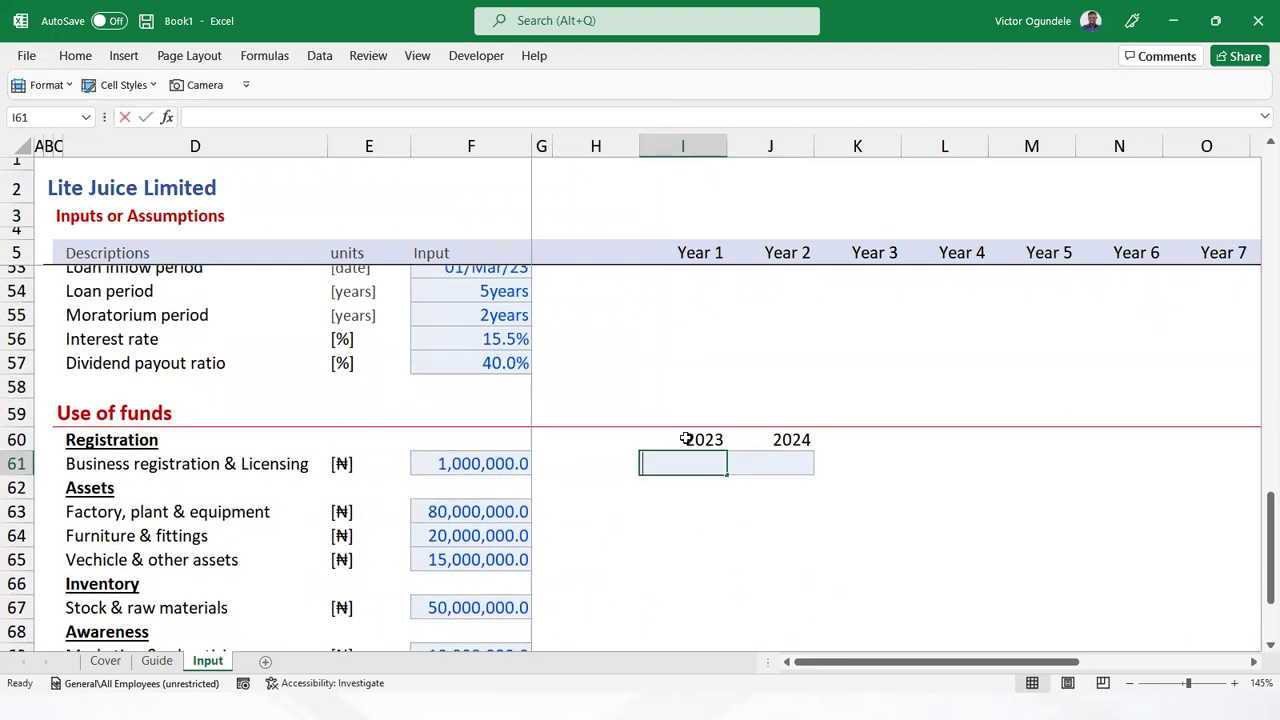
pyautogui.write('100')
pyautogui.hotkey('ctrl', 'Return')
# Copy the allocation cells I61:J61 to the three Assets rows, I63:J65
pyautogui.hotkey('shift', 'Right')
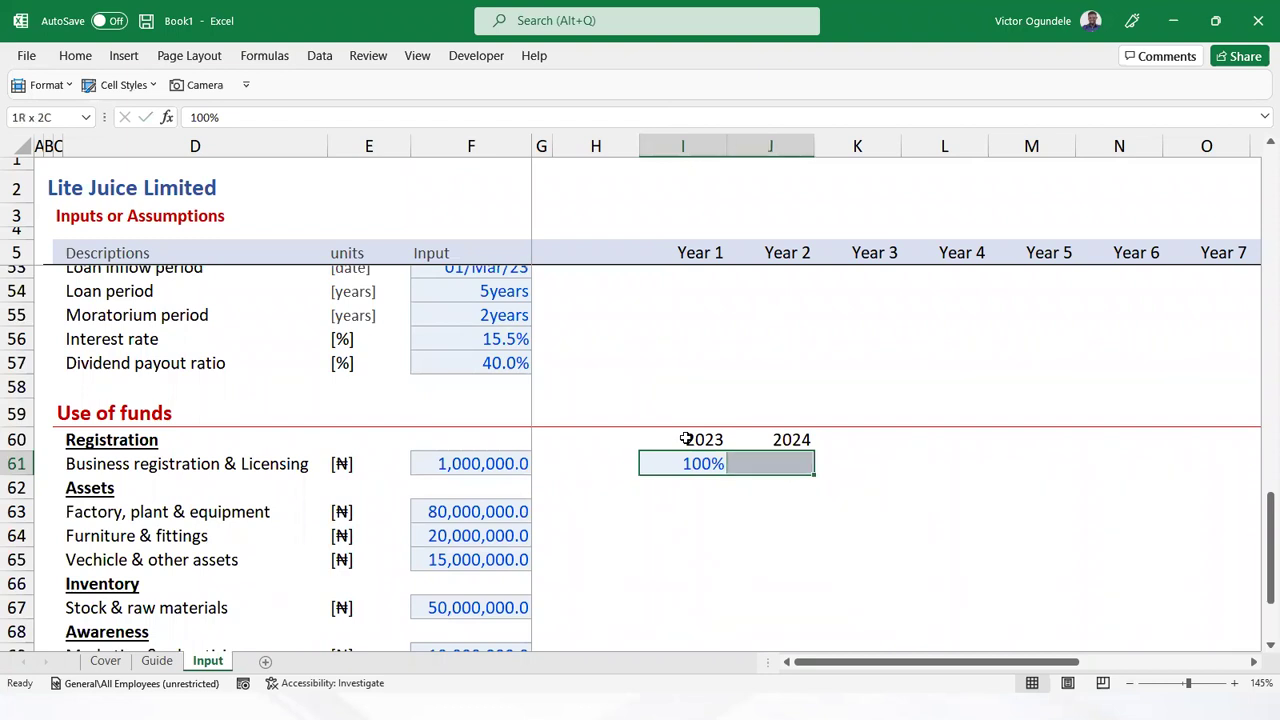
pyautogui.hotkey('ctrl', 'c')
pyautogui.press('Down')
pyautogui.press('Down')
pyautogui.hotkey('shift', 'Down')
pyautogui.hotkey('shift', 'Down')
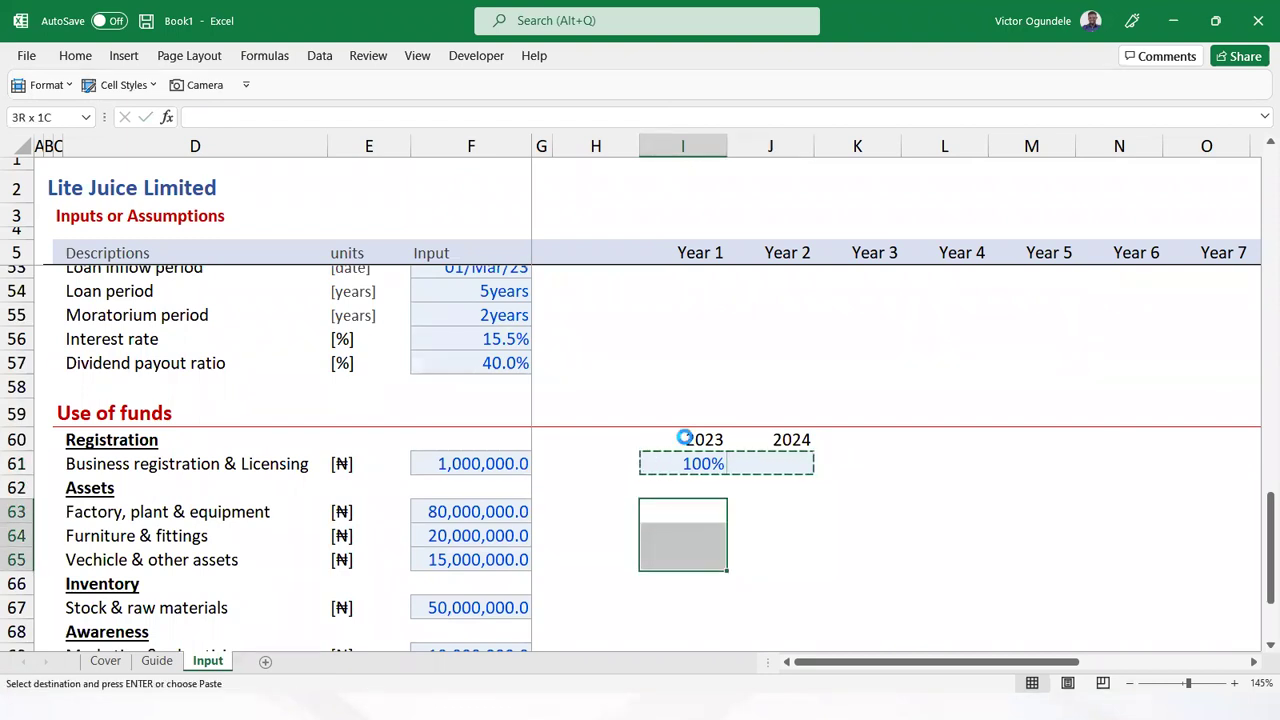
pyautogui.hotkey('ctrl', 'v')
# Paste the copied allocation cells into the Stock & raw materials, Marketing & advertising and Working cash rows, starting at I67, I69 and I71
pyautogui.press('Down')
pyautogui.press('Down')
pyautogui.press('Up')
pyautogui.press('Up')
pyautogui.press('Up')
pyautogui.press('Down')
pyautogui.press('Down')
pyautogui.press('Down')
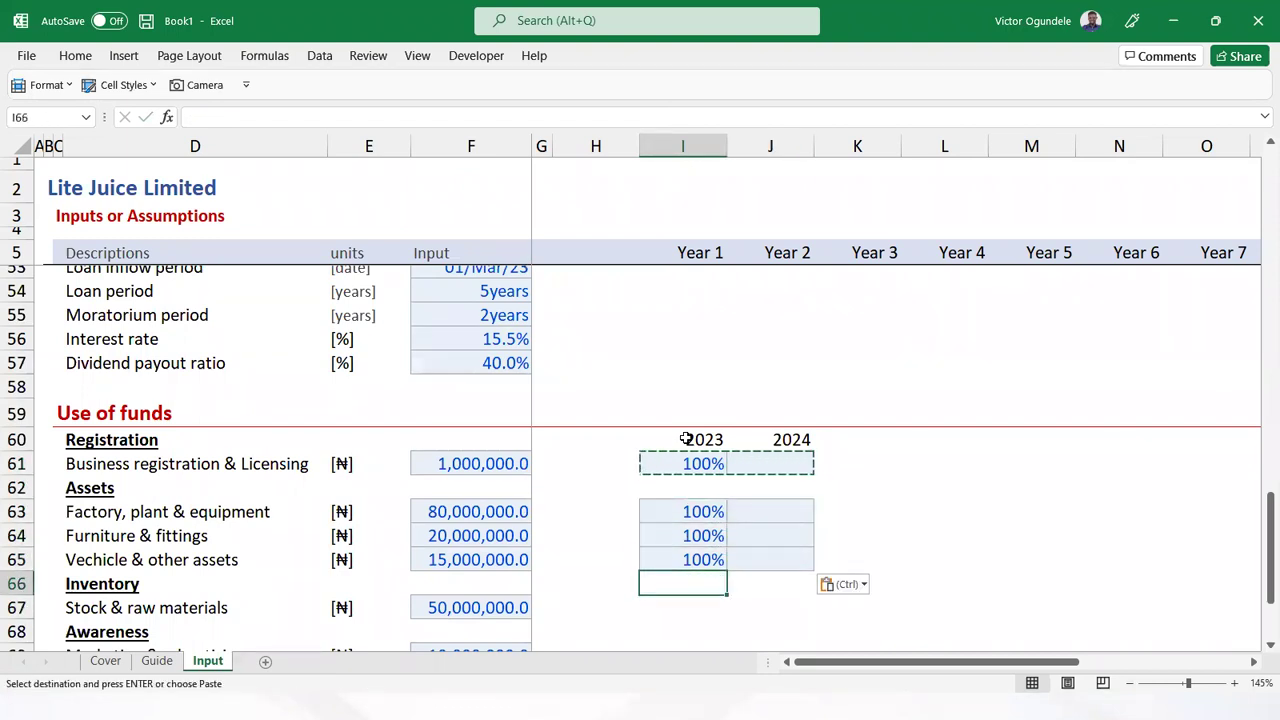
pyautogui.hotkey('ctrl', 'v')
pyautogui.press('Down')
pyautogui.press('Down')
pyautogui.press('Down')
pyautogui.press('Up')
pyautogui.press('Up')
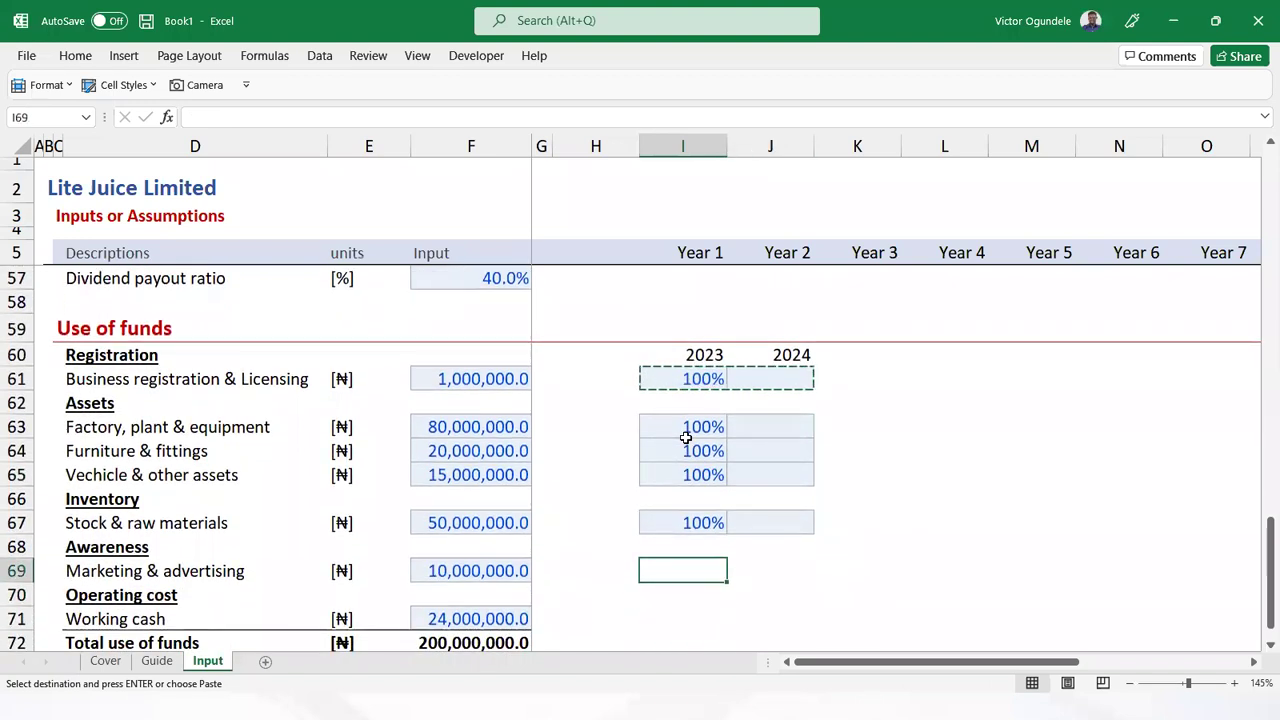
pyautogui.hotkey('ctrl', 'v')
pyautogui.press('Down')
pyautogui.press('Down')
pyautogui.hotkey('ctrl', 'v')
# Clear the pasted percentages from I63:I71, keeping the input formatting
pyautogui.press('Up')
pyautogui.press('Up')
pyautogui.press('Up')
pyautogui.press('Up')
pyautogui.press('Up')
pyautogui.press('Up')
pyautogui.press('Up')
pyautogui.press('Up')
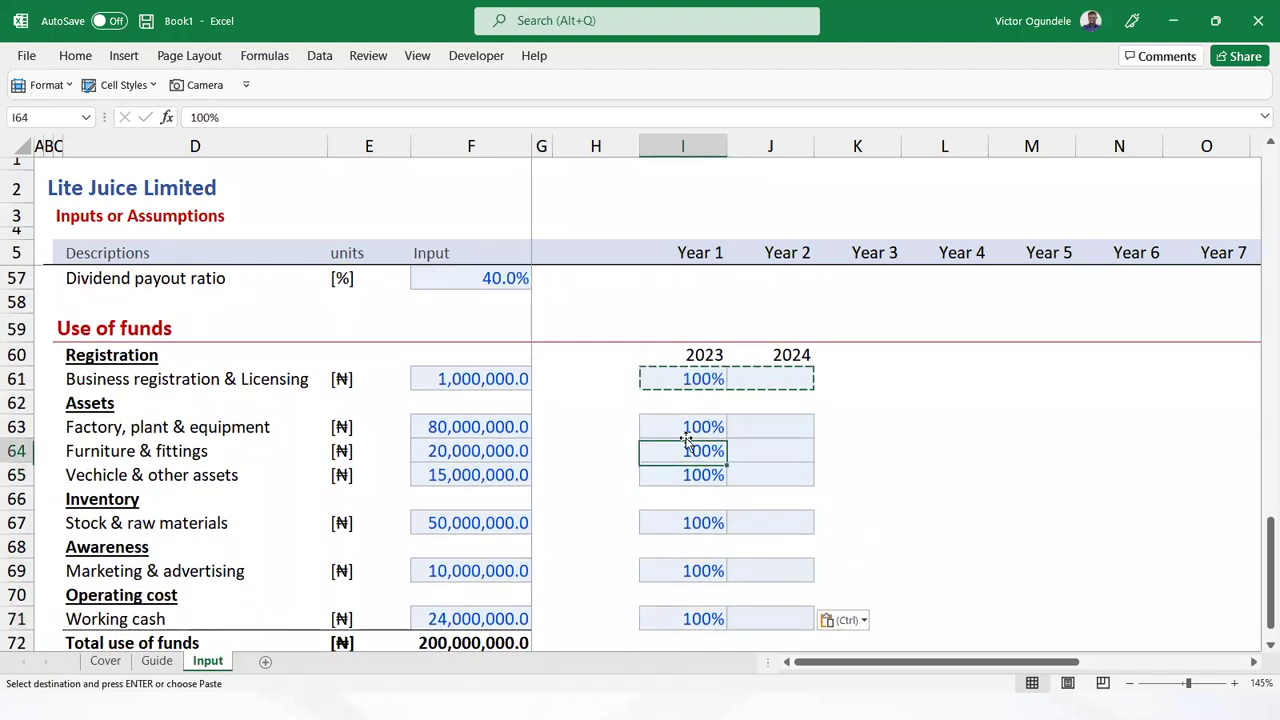
pyautogui.hotkey('shift', 'Down')
pyautogui.hotkey('shift', 'Down')
pyautogui.hotkey('shift', 'Down')
pyautogui.hotkey('shift', 'Down')
pyautogui.hotkey('shift', 'Down')
pyautogui.hotkey('shift', 'Down')
pyautogui.hotkey('shift', 'Down')
pyautogui.hotkey('shift', 'Down')
pyautogui.press('Delete')
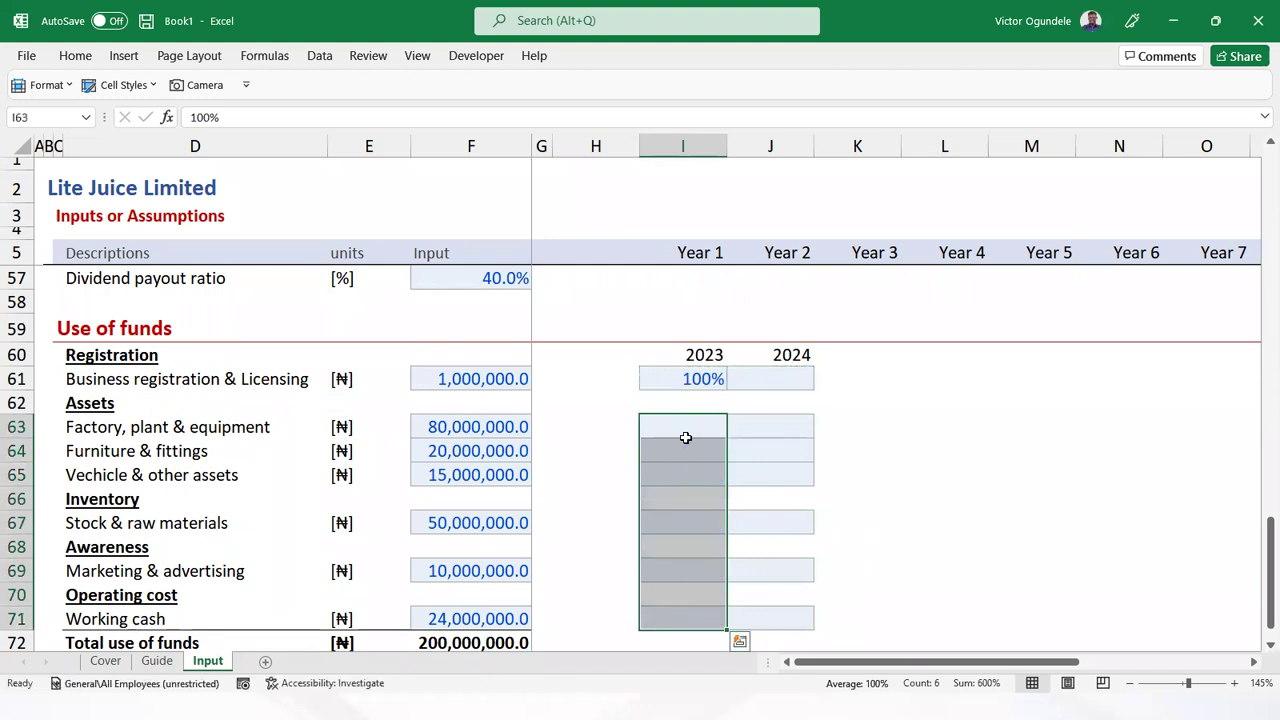
# Enter 100% in I63 as the 2023 allocation for Factory, plant & equipment
pyautogui.hotkey('shift', 'Up')
pyautogui.hotkey('shift', 'Up')
pyautogui.hotkey('shift', 'Up')
pyautogui.hotkey('shift', 'Up')
pyautogui.hotkey('shift', 'Up')
pyautogui.hotkey('shift', 'Up')
pyautogui.hotkey('shift', 'Up')
pyautogui.hotkey('shift', 'Up')
pyautogui.press('Up')
pyautogui.press('Up')
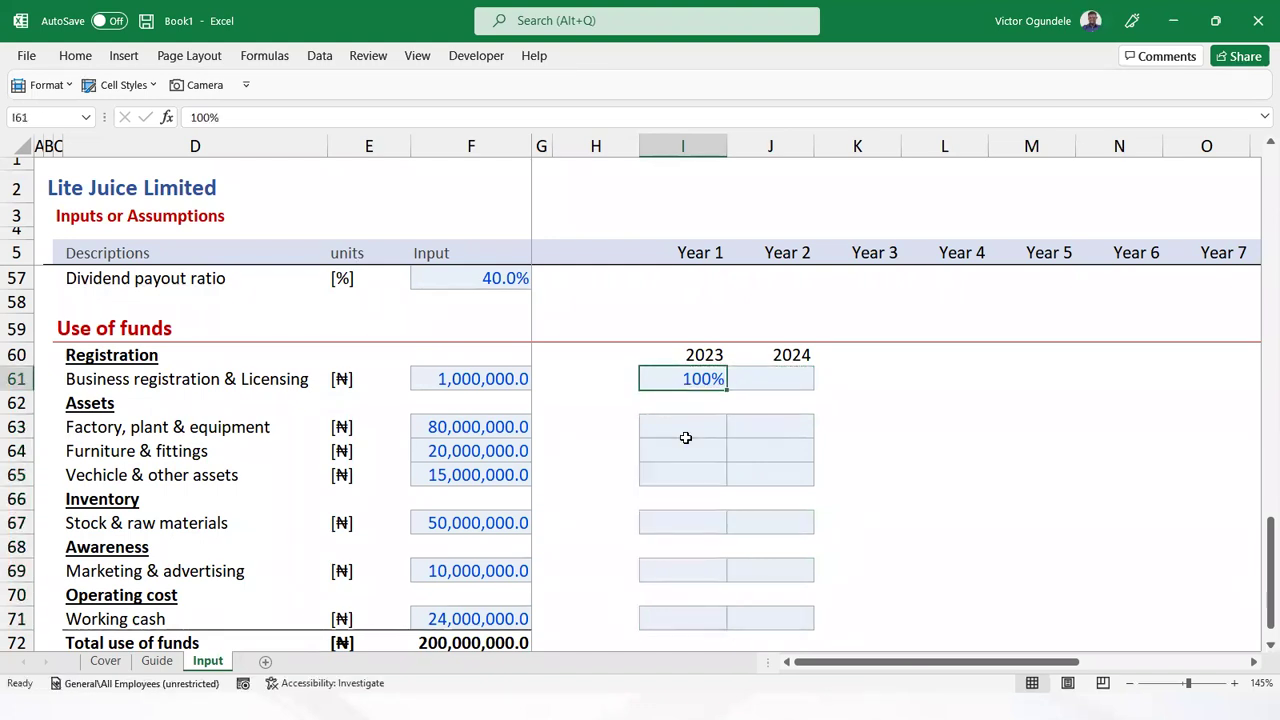
pyautogui.press('Down')
pyautogui.press('Down')
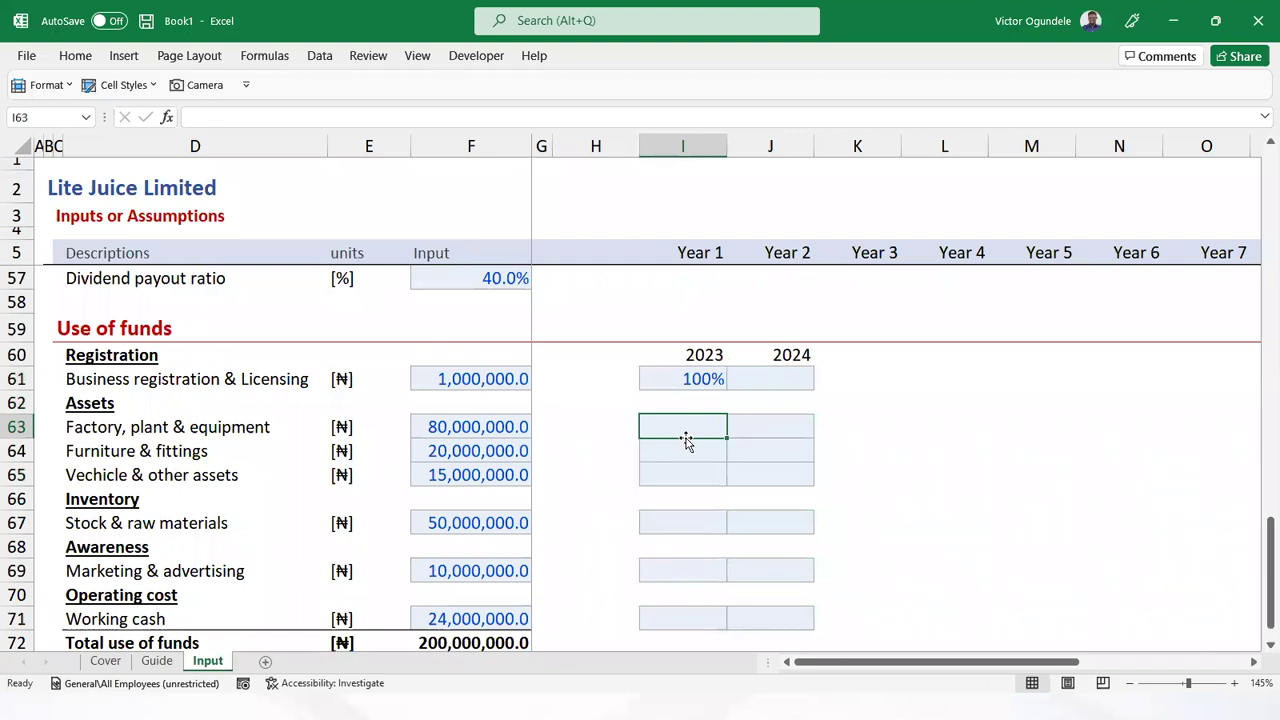
pyautogui.write('100')
pyautogui.press('Return')
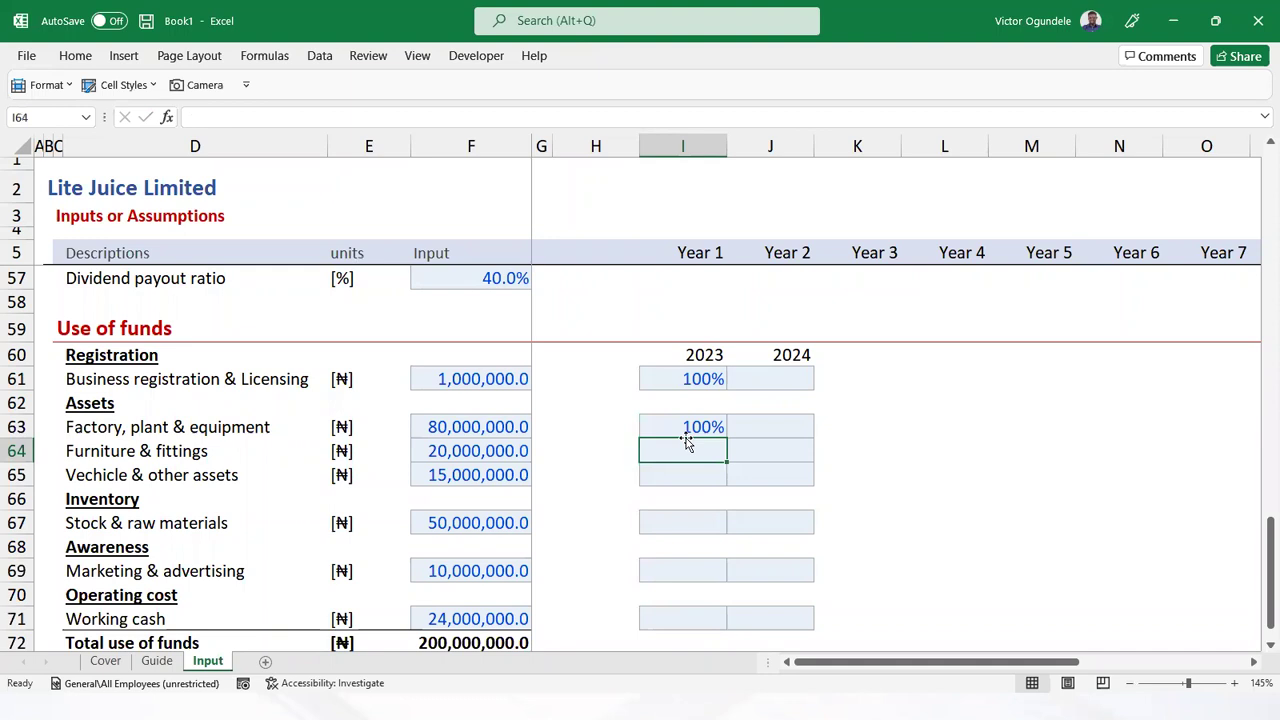
# Allocate Furniture & fittings 50% to 2023 in I64 and 50% to 2024 in J64
pyautogui.press('Right')
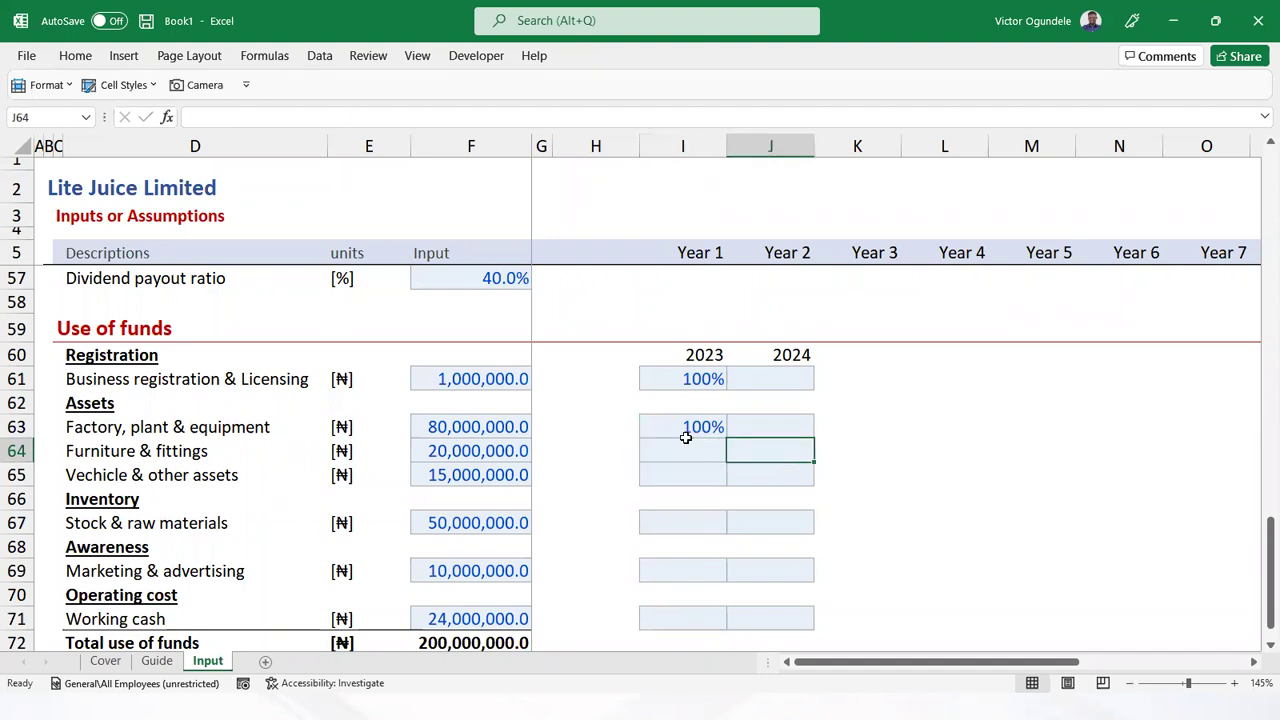
pyautogui.click(688, 444)
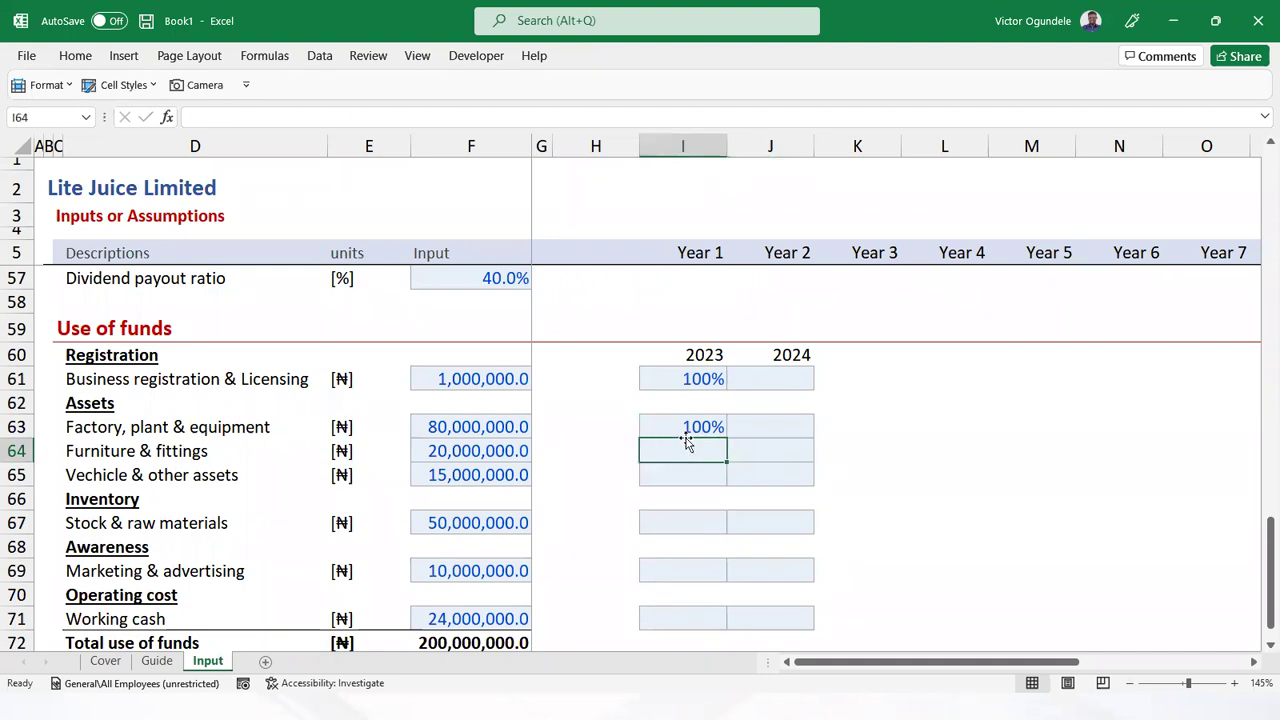
pyautogui.write('8')
pyautogui.press('BackSpace')
pyautogui.write('50')
pyautogui.press('Tab')
pyautogui.write('50')
pyautogui.press('Return')
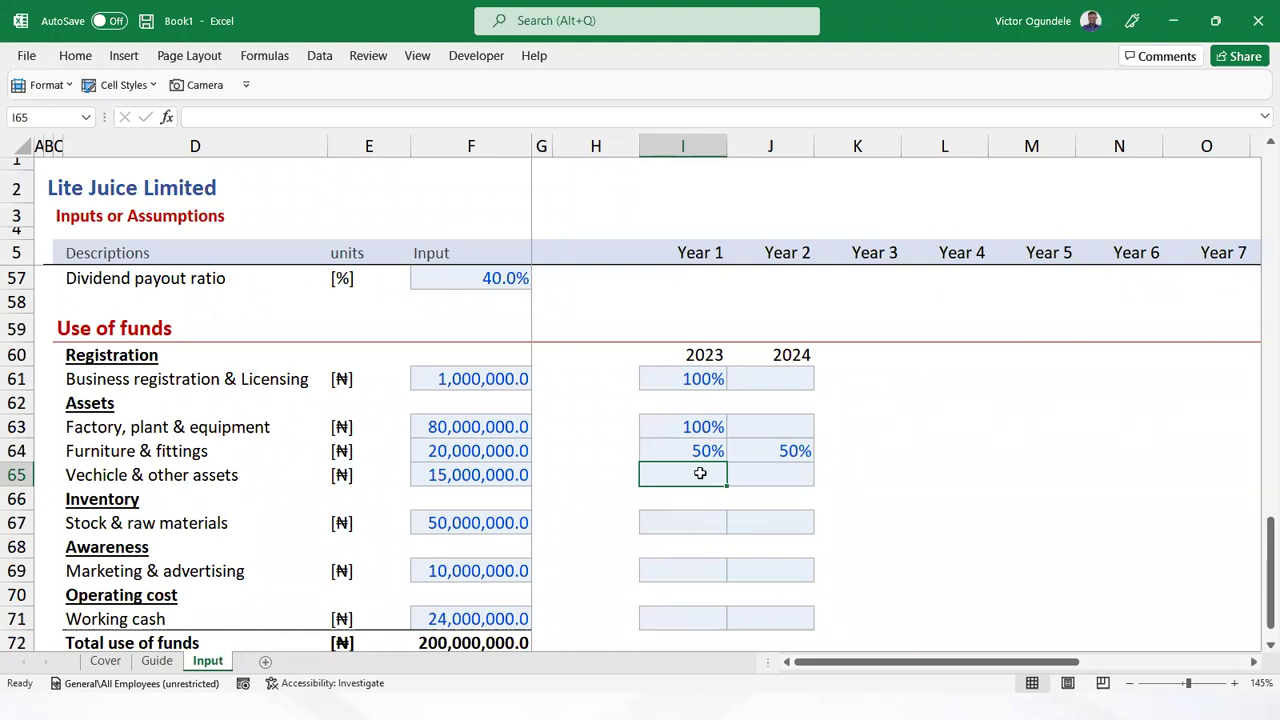
# Allocate the vehicle and other assets row 0% to 2023 in I65 and 100% to 2024 in J65
pyautogui.write('50%')
pyautogui.press('Tab')
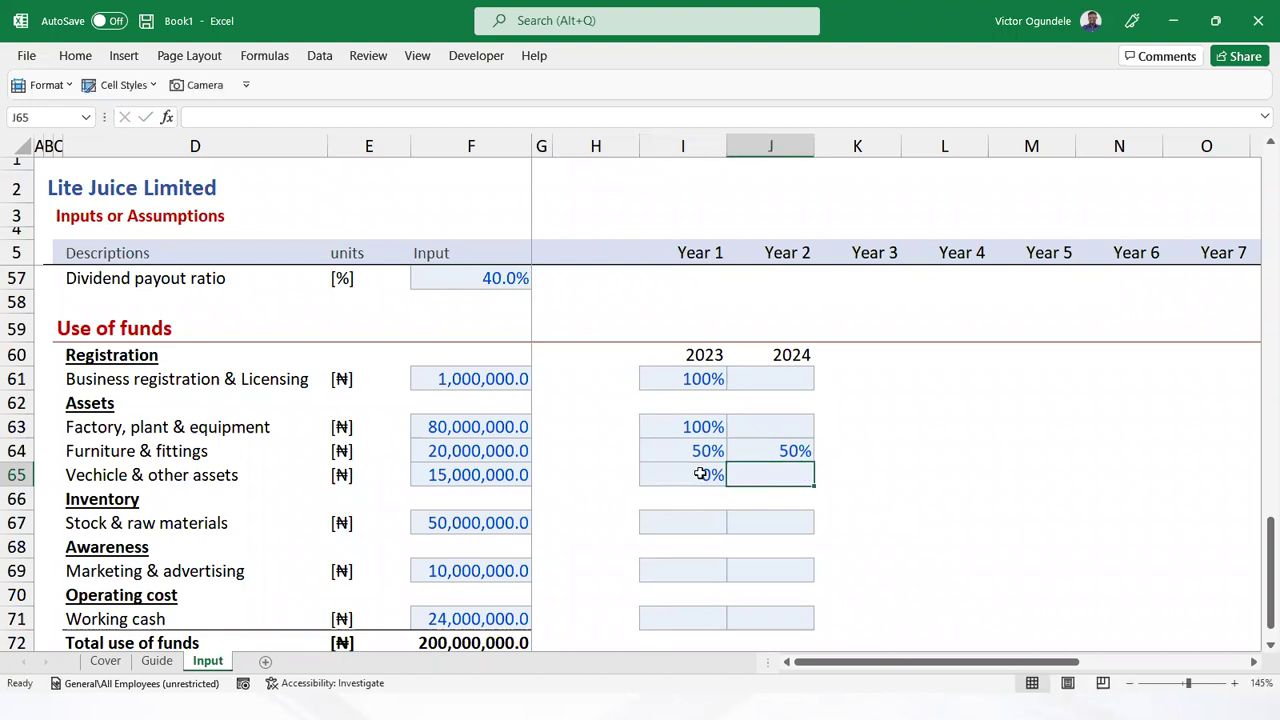
pyautogui.write('100%')
pyautogui.press('Return')
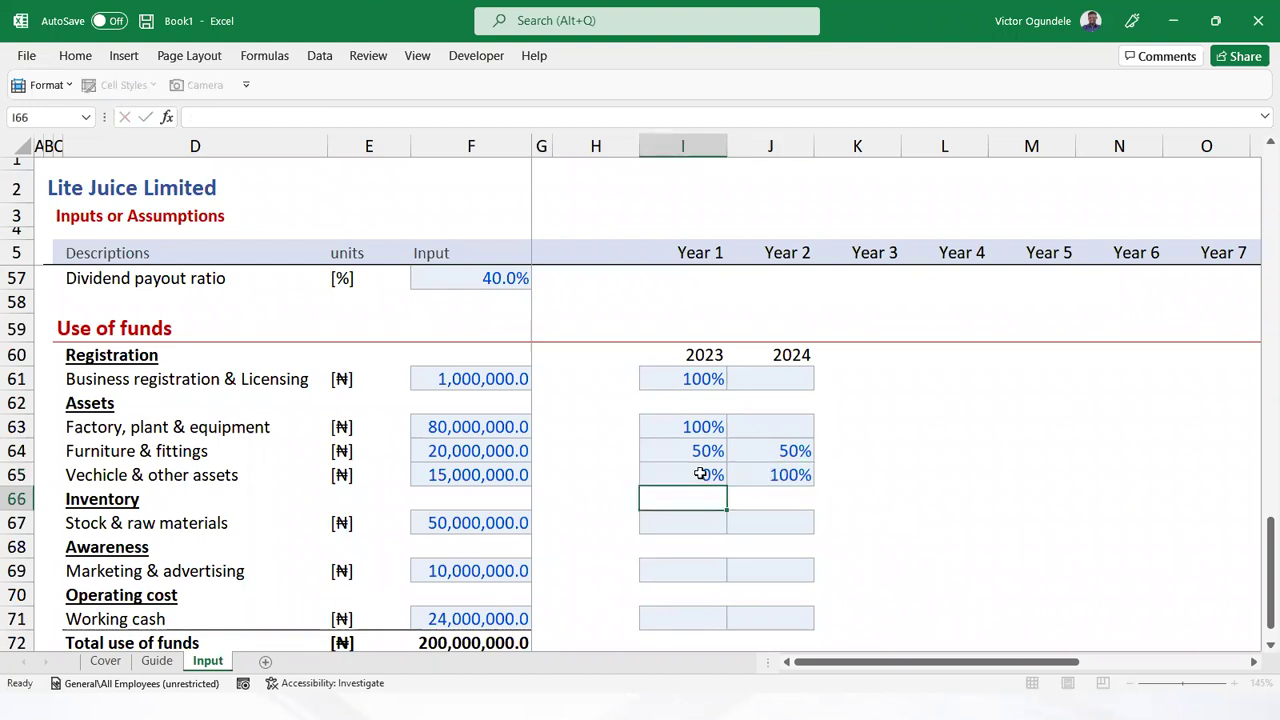
# Allocate Stock & raw materials 0% to 2023 in I67 and 100% to 2024 in J67
pyautogui.press('Return')
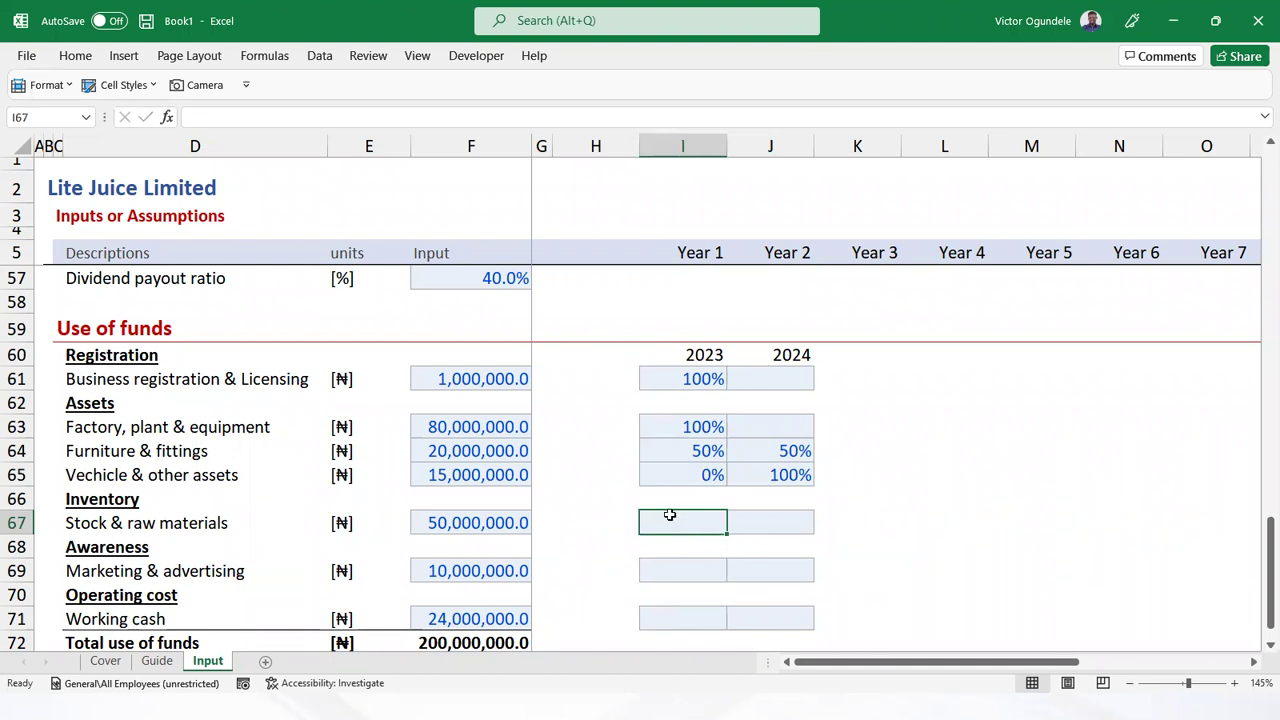
pyautogui.write('0')
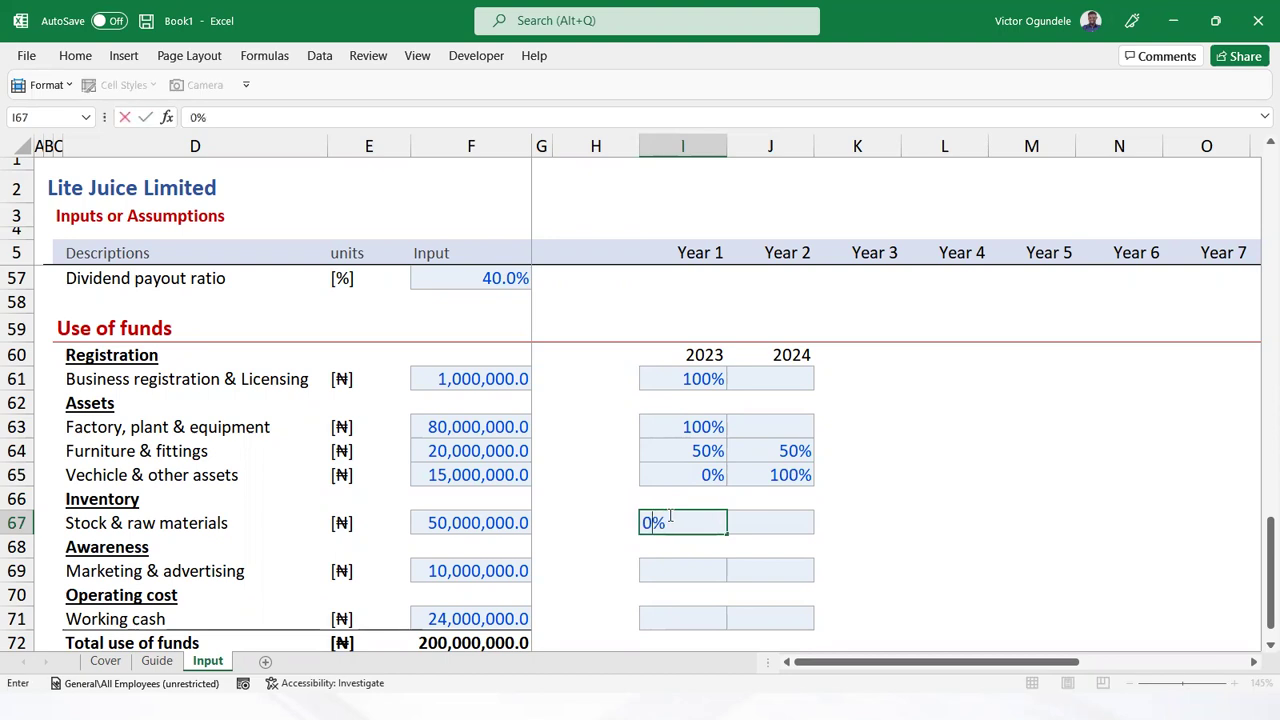
pyautogui.press('Tab')
pyautogui.write('100')
pyautogui.press('Return')
# Allocate Marketing & advertising 0% to 2023 in I69 and 100% to 2024 in J69
pyautogui.press('Return')
pyautogui.press('Return')
pyautogui.press('Return')
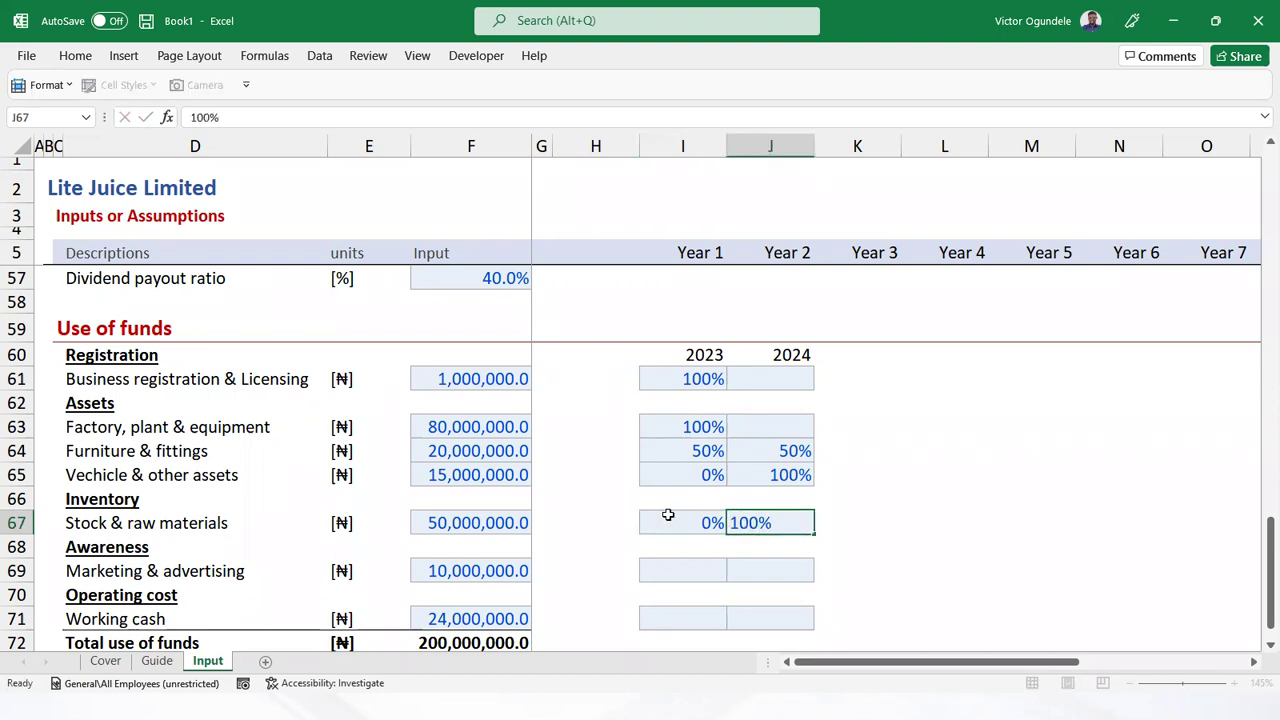
pyautogui.click(668, 514)
pyautogui.write('0')
pyautogui.press('Tab')
pyautogui.write('100')
pyautogui.hotkey('ctrl', 'Return')
# Enter 100% in J71 as the 2024 allocation for Working cash
pyautogui.press('Down')
pyautogui.press('Down')
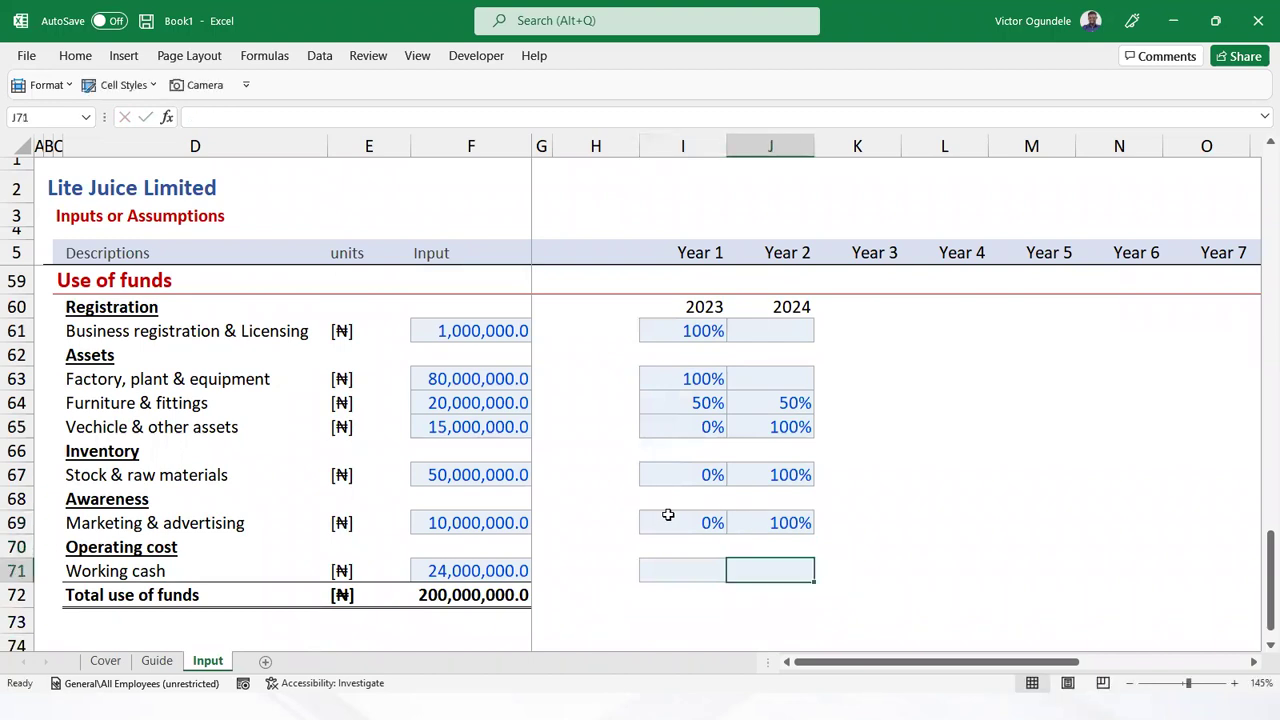
pyautogui.write('100')
pyautogui.hotkey('ctrl', 'Return')
# Set the Factory, plant & equipment allocation to 80% for 2023 in I63 and 20% for 2024 in J63
pyautogui.press('Up')
pyautogui.press('Up')
pyautogui.press('Up')
pyautogui.press('Up')
pyautogui.press('Up')
pyautogui.press('Up')
pyautogui.press('Up')
pyautogui.press('Up')
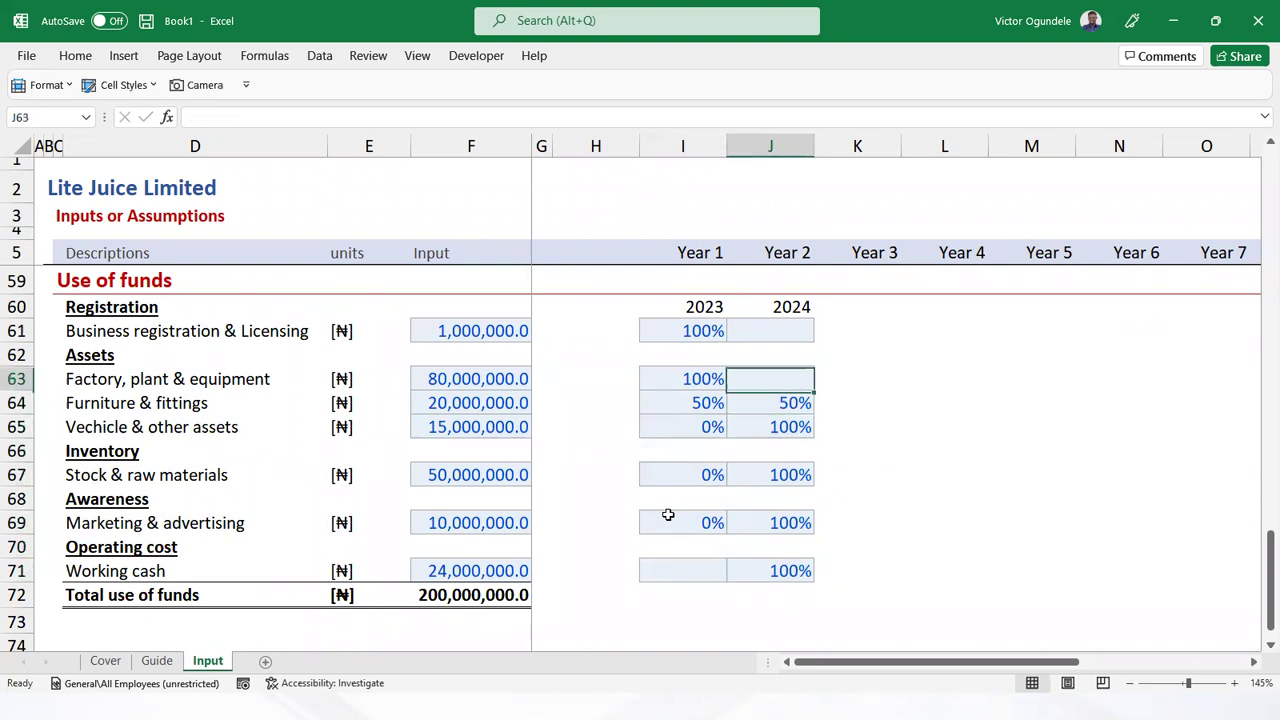
pyautogui.press('Left')
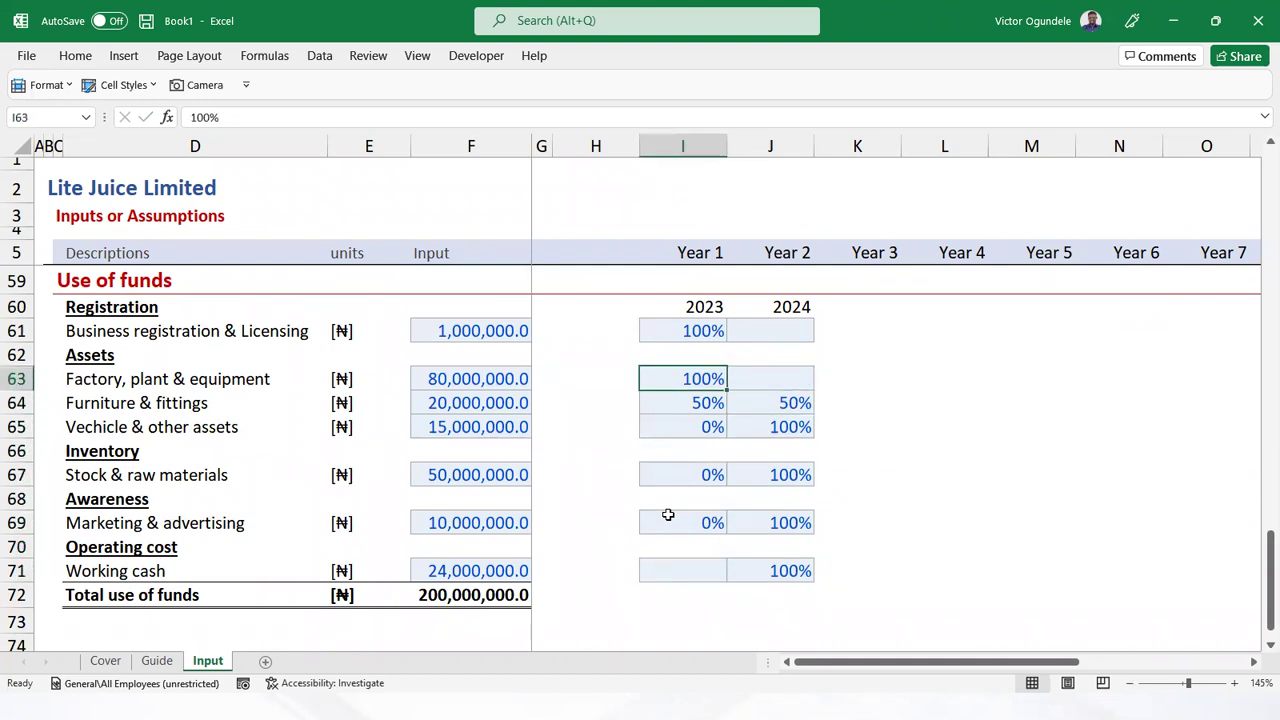
pyautogui.write('80')
pyautogui.press('Right')
pyautogui.write('20')
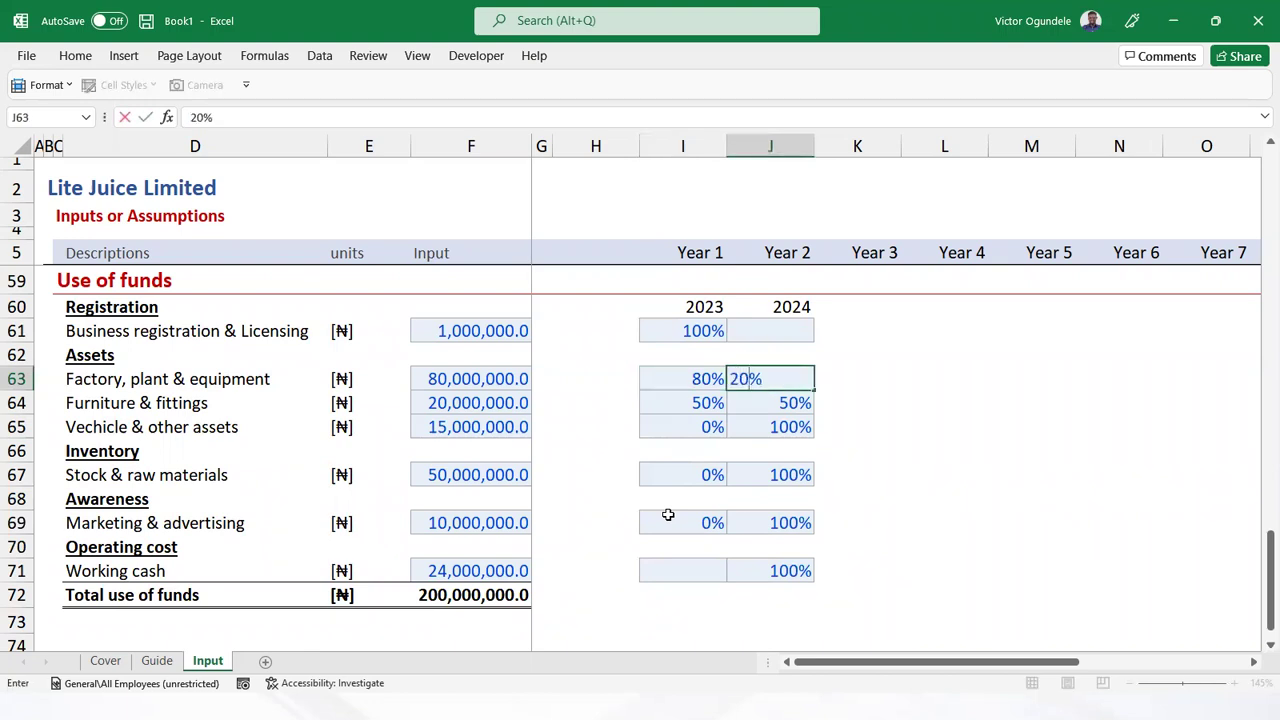
pyautogui.hotkey('ctrl', 'Return')
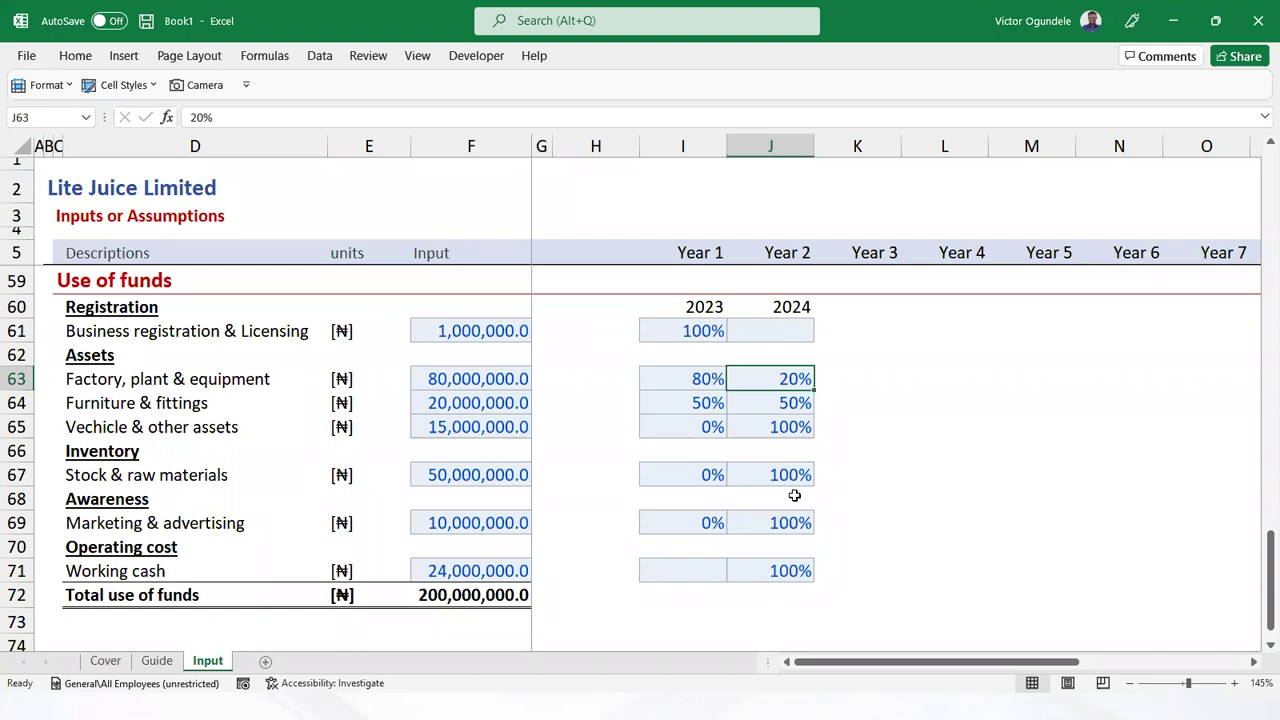
# Add a bottom border under the 2023 and 2024 year headings in I60:J60
pyautogui.scroll(-1, 794, 495)
pyautogui.scroll(1, 823, 399)
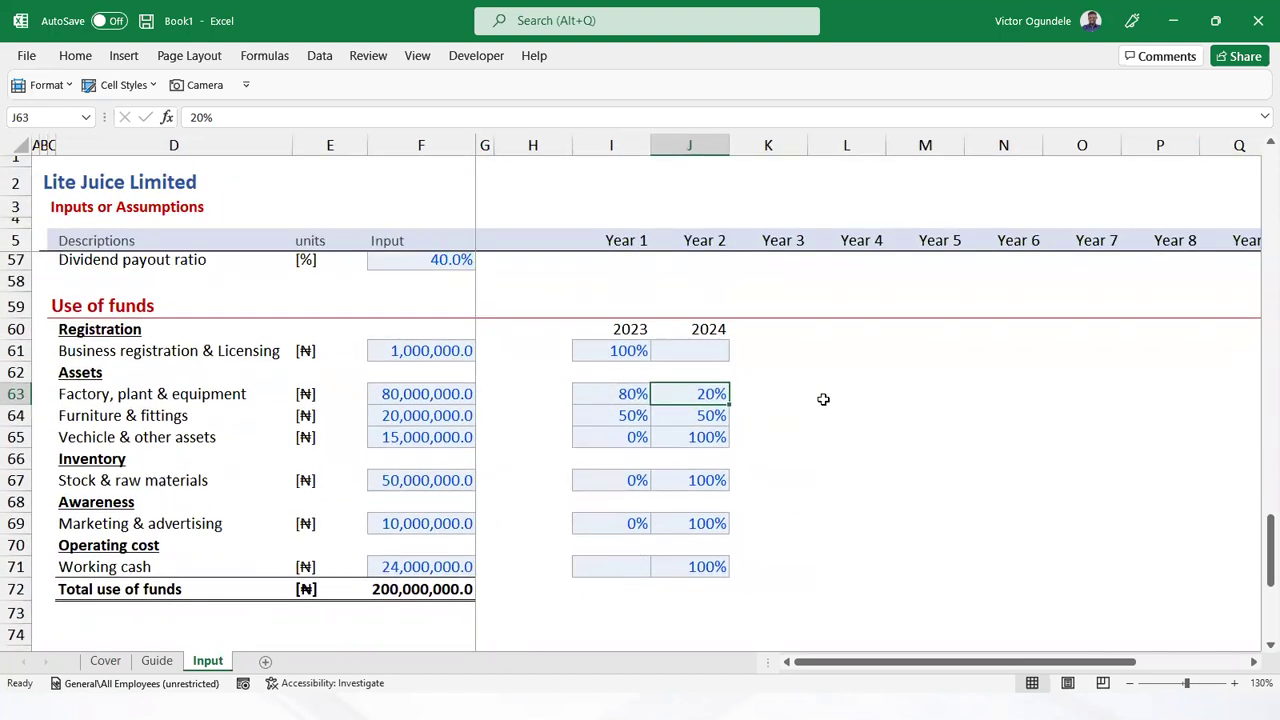
pyautogui.click(410, 352)
pyautogui.click(620, 347)
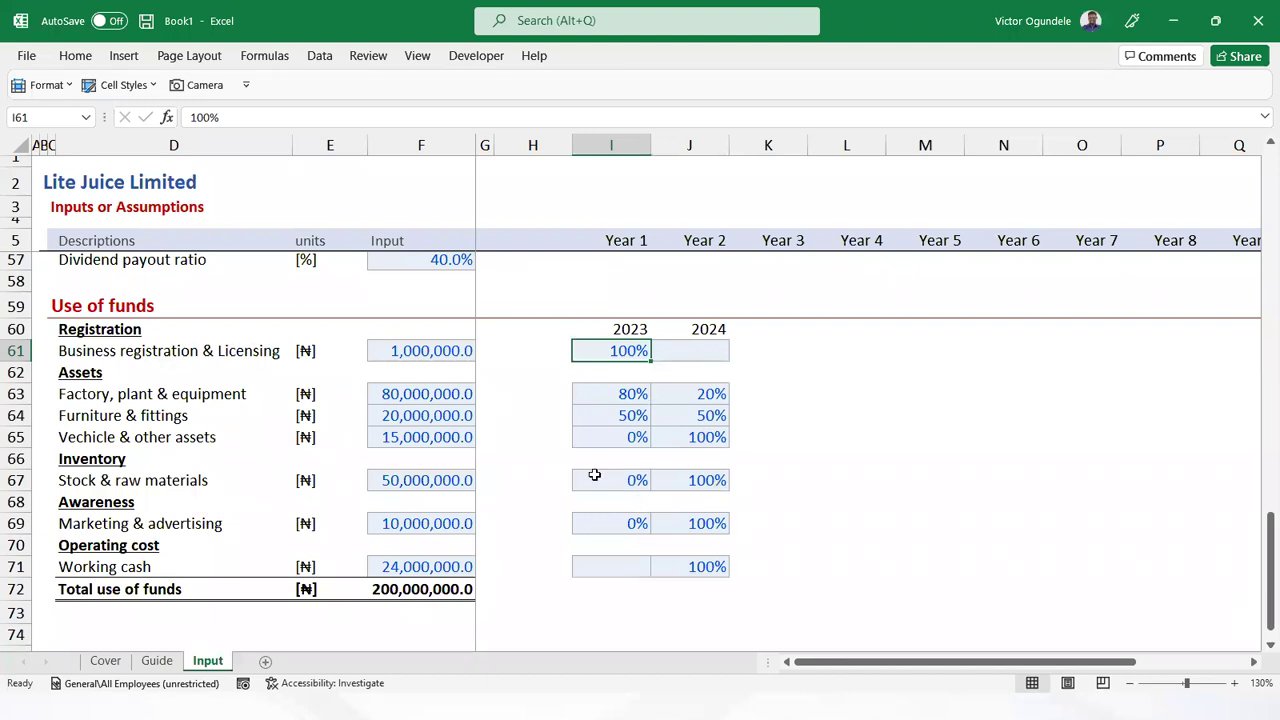
pyautogui.scroll(-1, 646, 590)
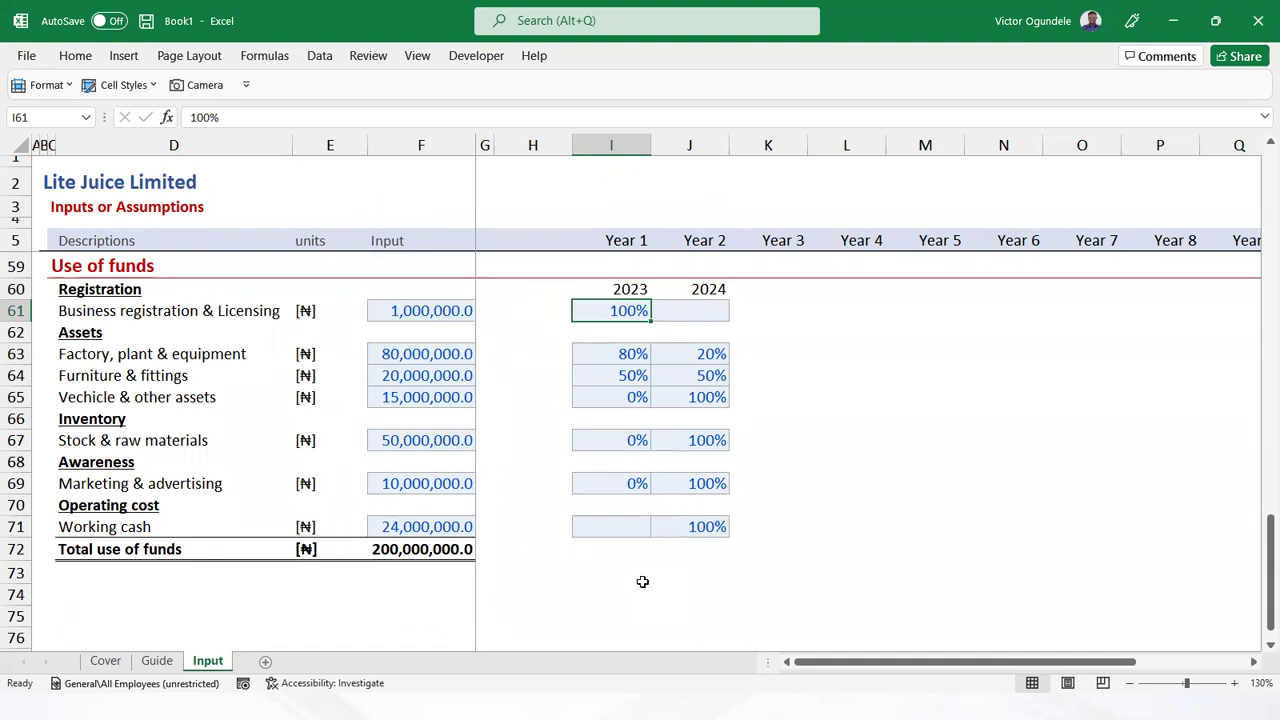
pyautogui.scroll(1, 636, 462)
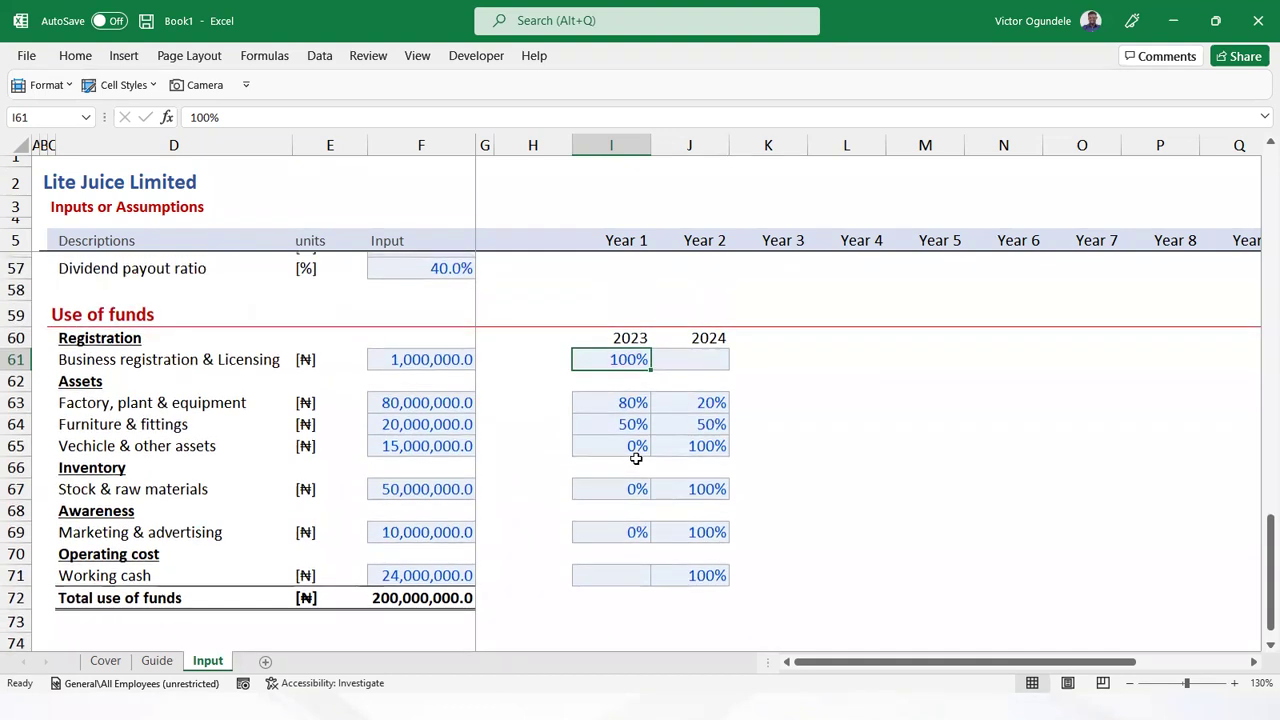
pyautogui.press('Up')
pyautogui.hotkey('shift', 'Right')
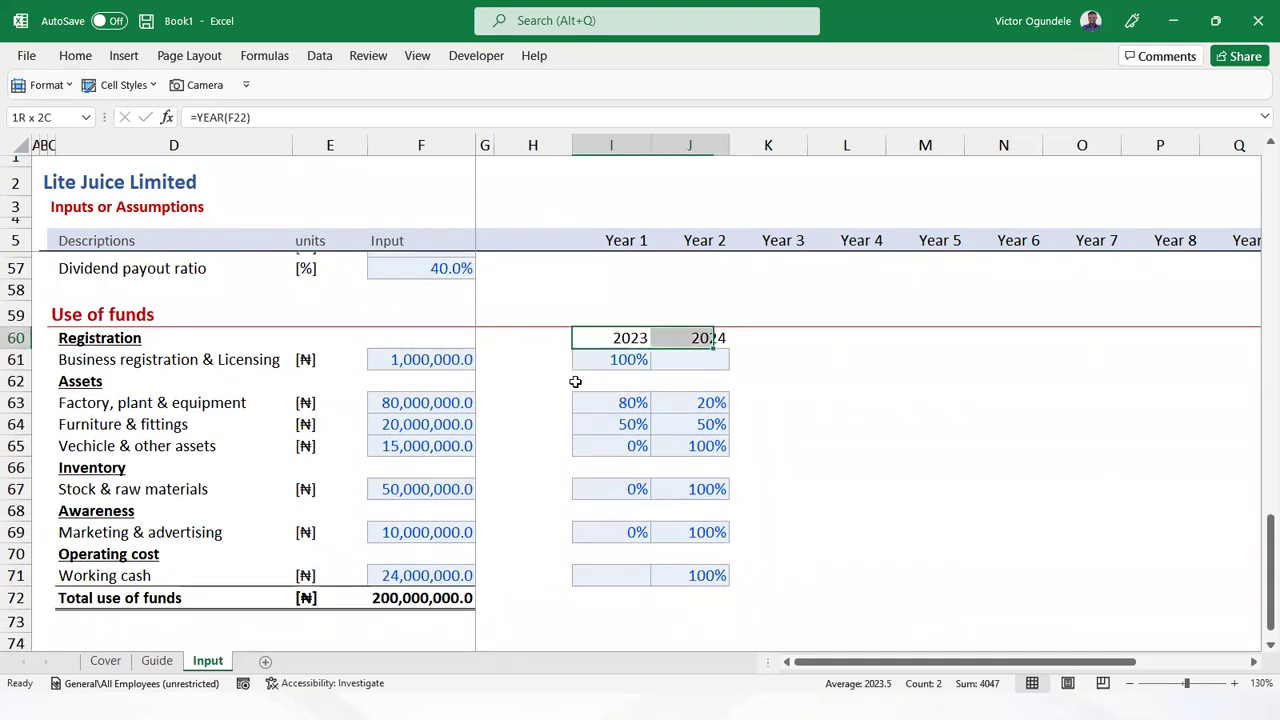
pyautogui.click(75, 55)
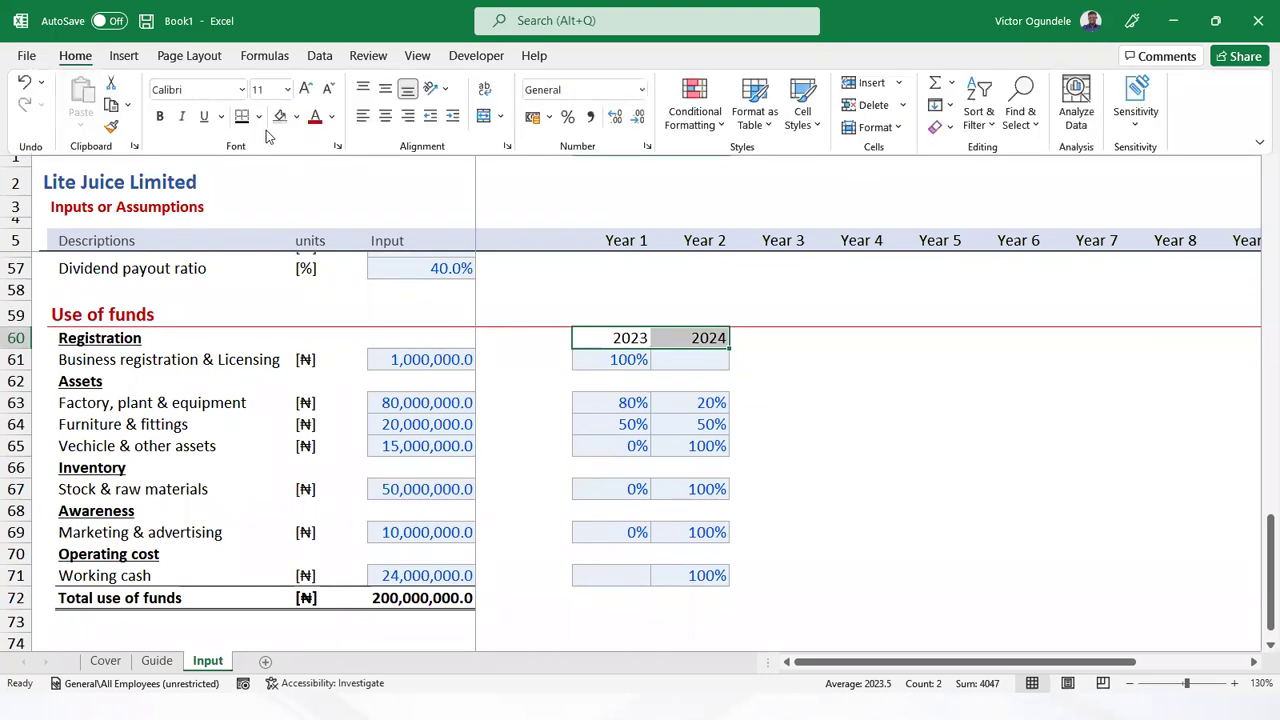
pyautogui.click(770, 543)
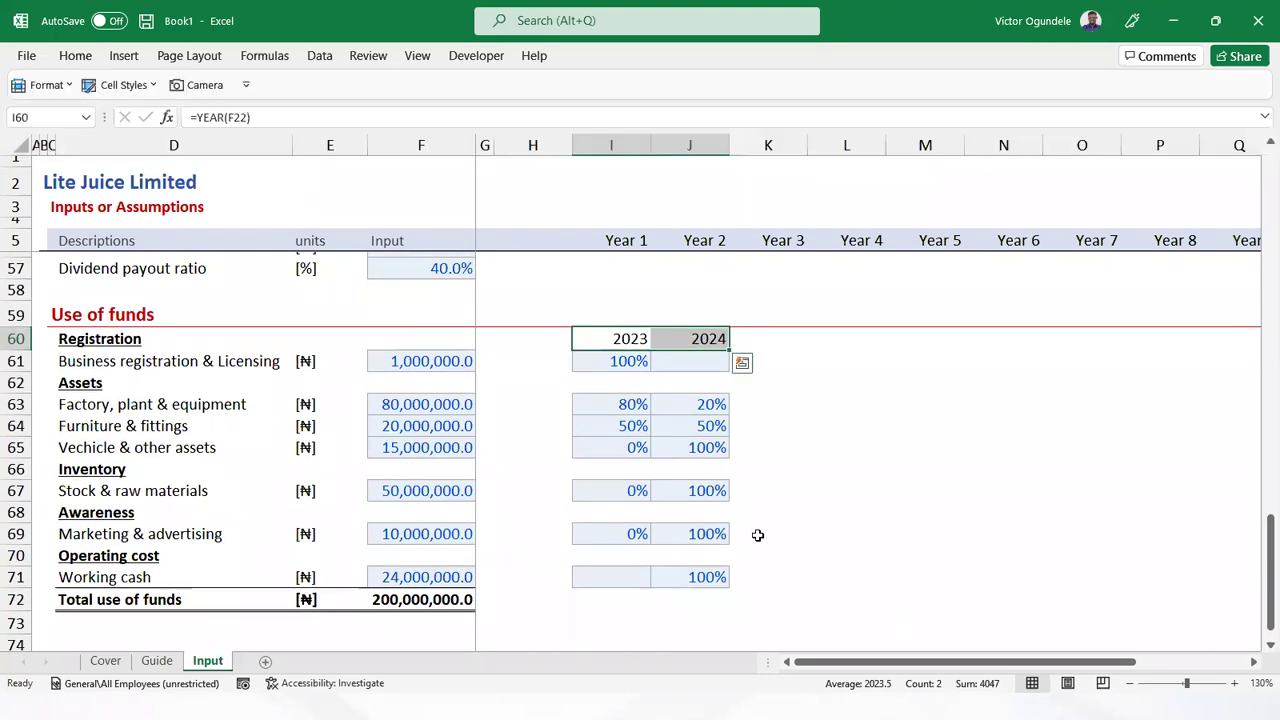
pyautogui.click(758, 535)
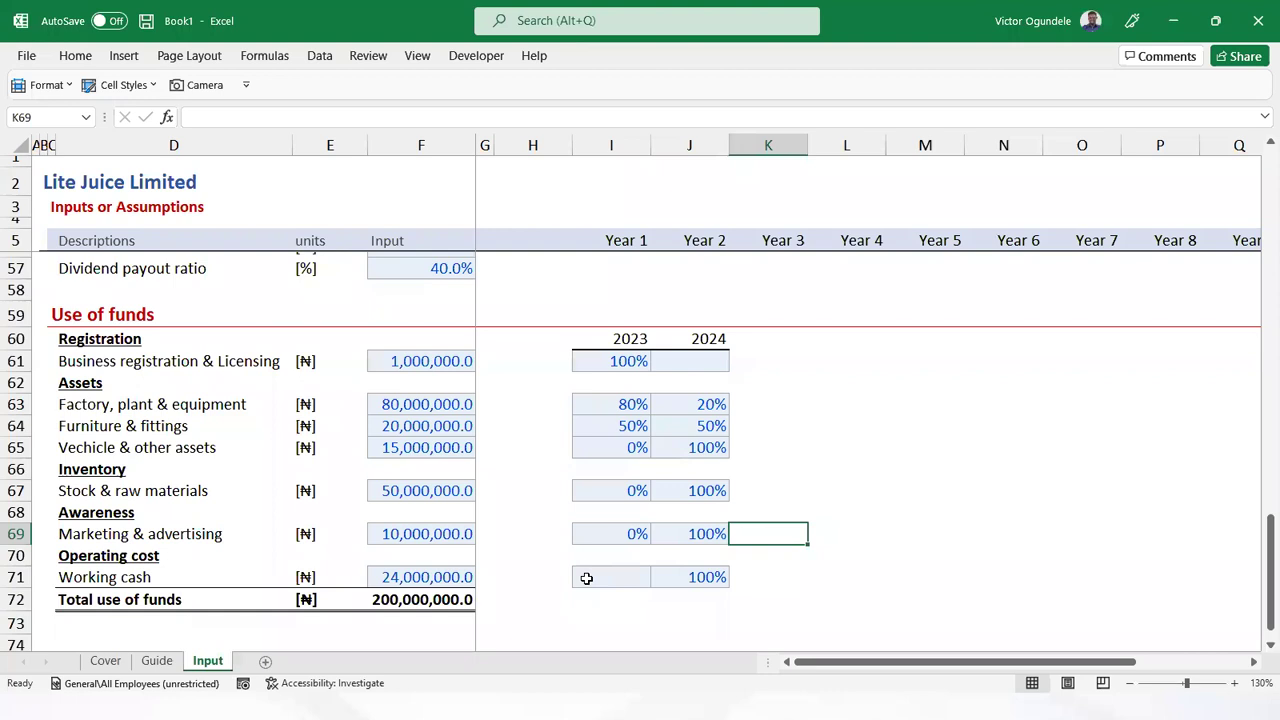
# Review the completed Use of funds section and switch to the Business Cycle & Accounting Cycle presentation slide
pyautogui.scroll(-1, 588, 572)
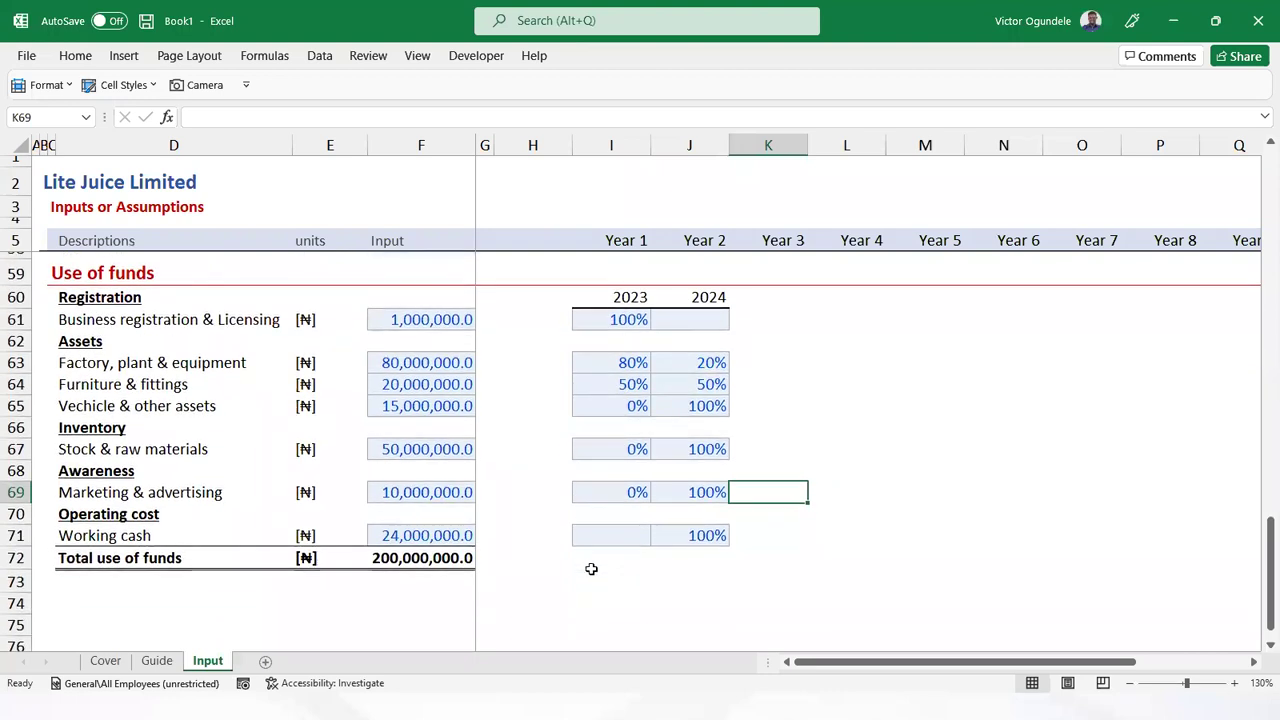
pyautogui.scroll(3, 591, 569)
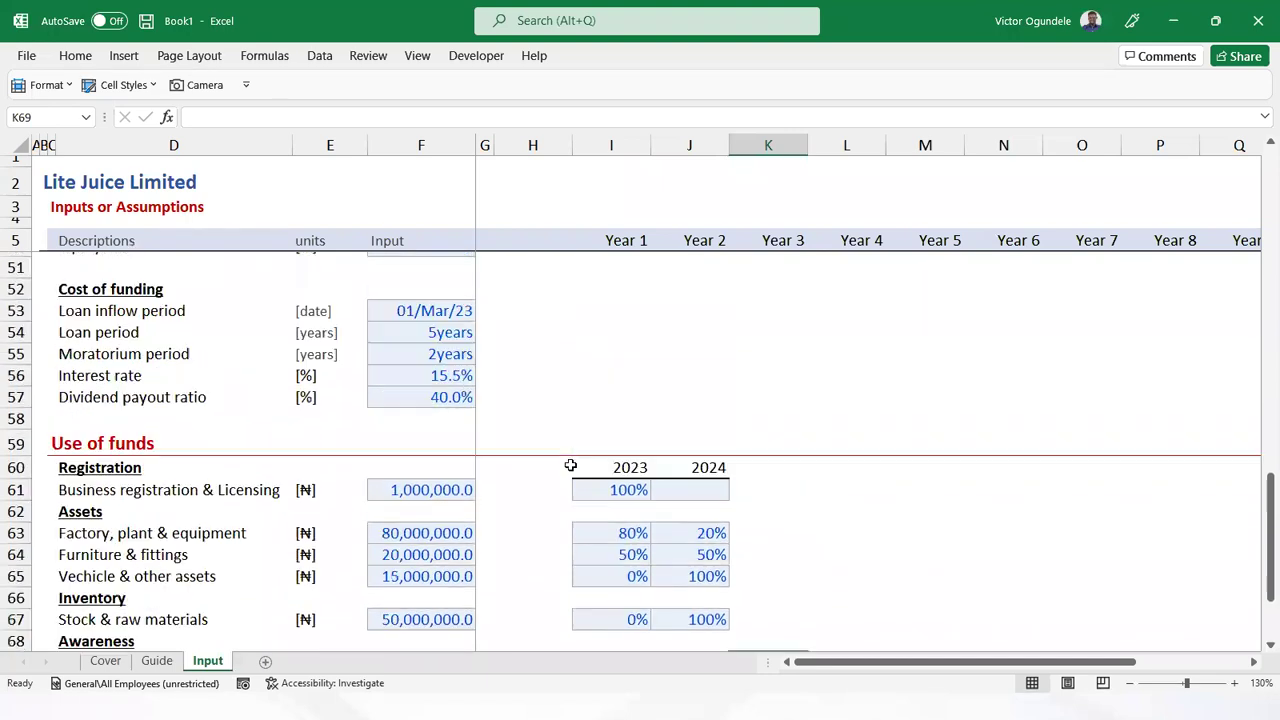
pyautogui.scroll(2, 565, 440)
pyautogui.scroll(-3, 560, 455)
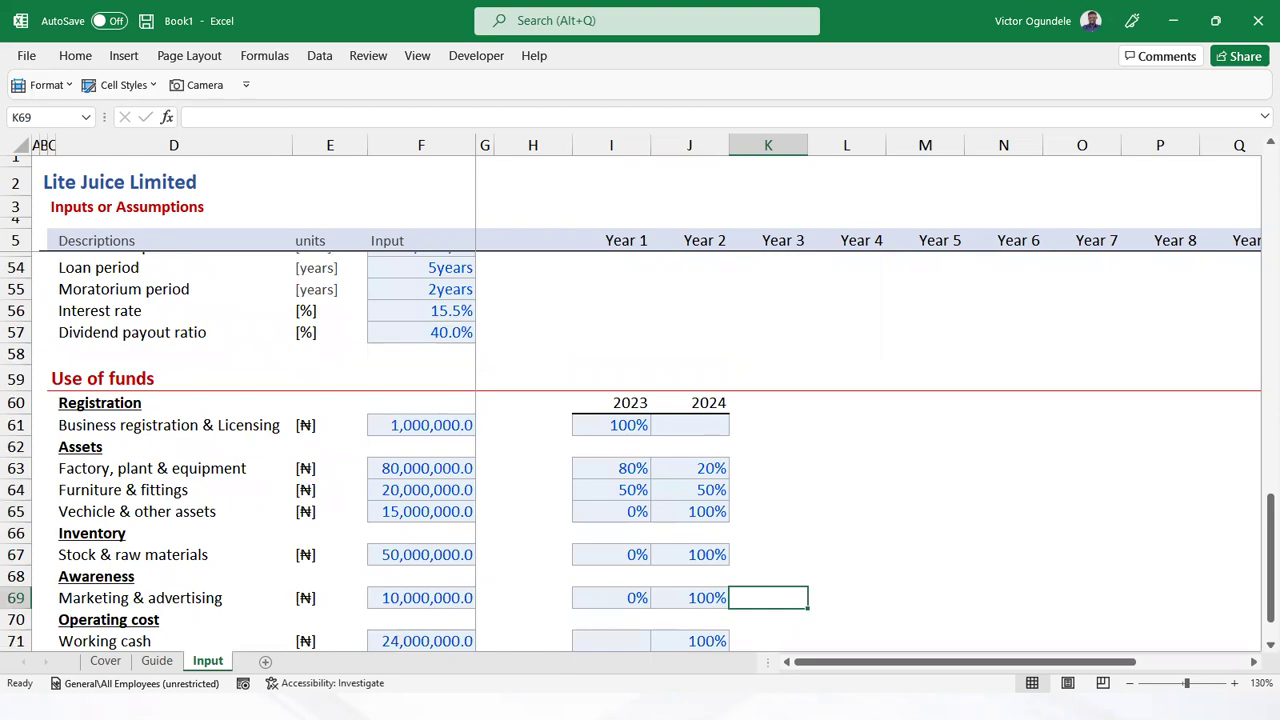
pyautogui.hotkey('alt', 'Tab')
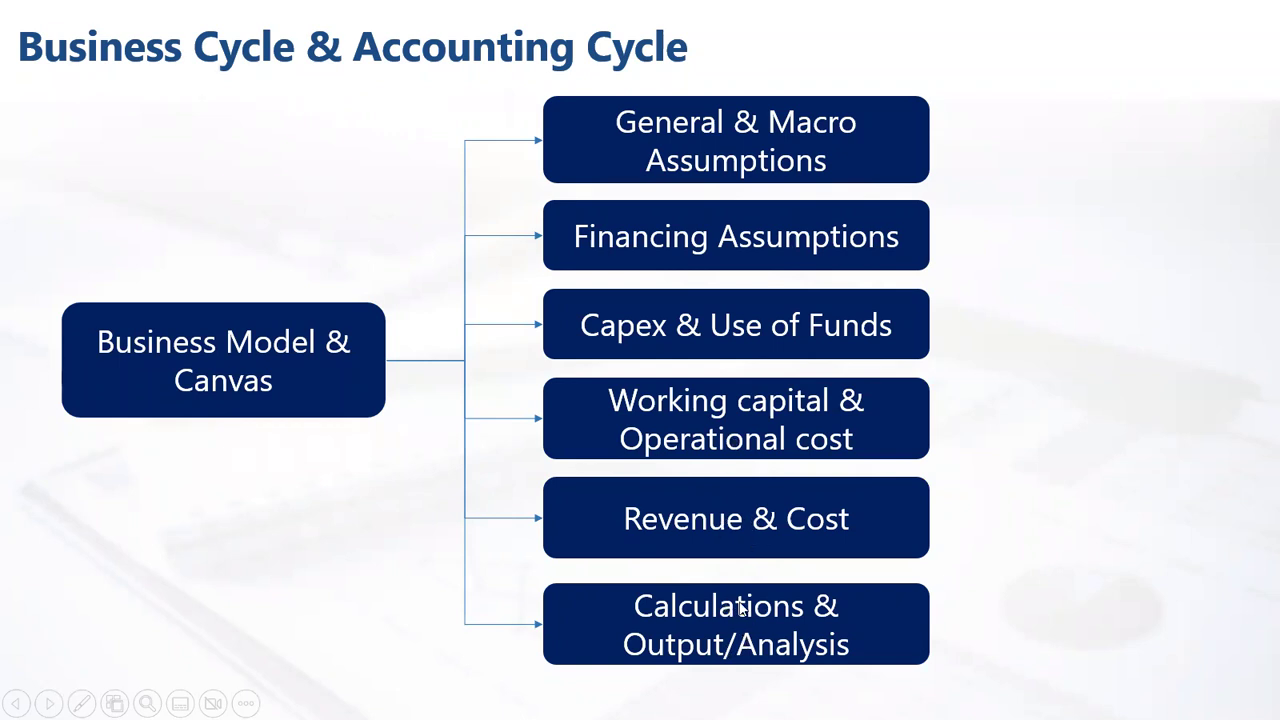
# Switch back to the Excel workbook and select cell B8 beside the General Assumptions heading on the Input sheet
pyautogui.hotkey('alt', 'Tab')
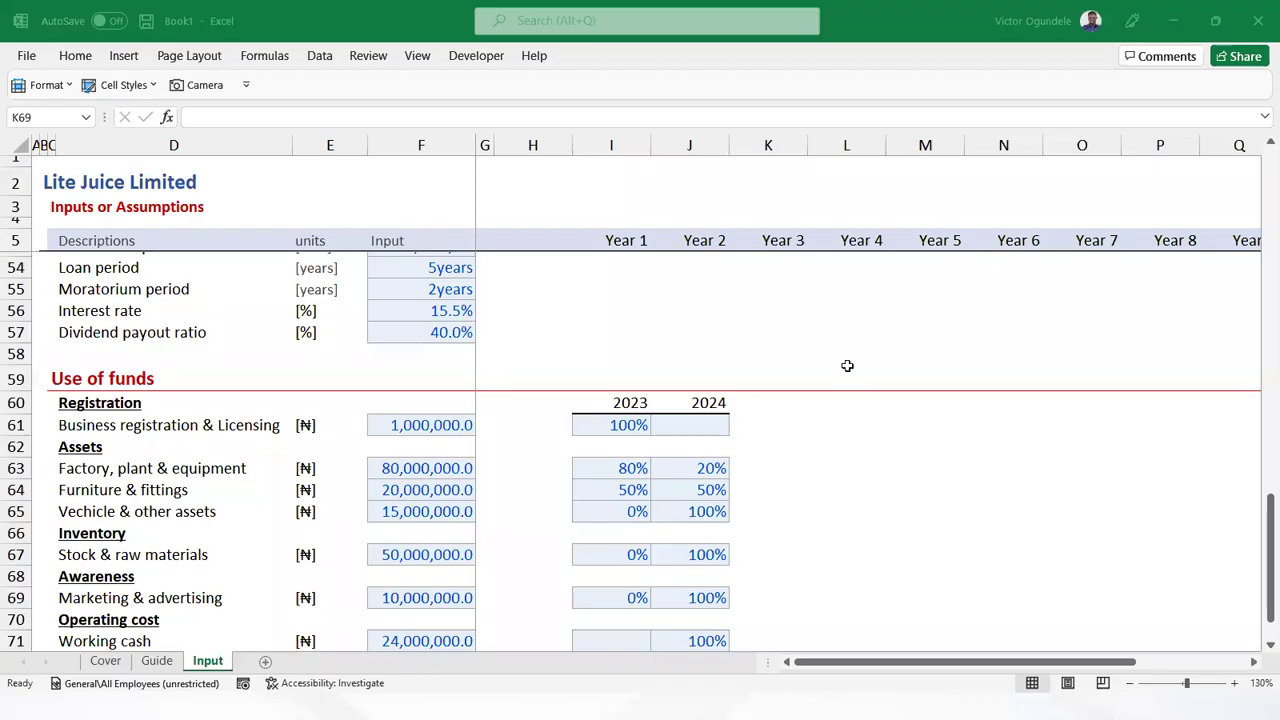
pyautogui.click(145, 472)
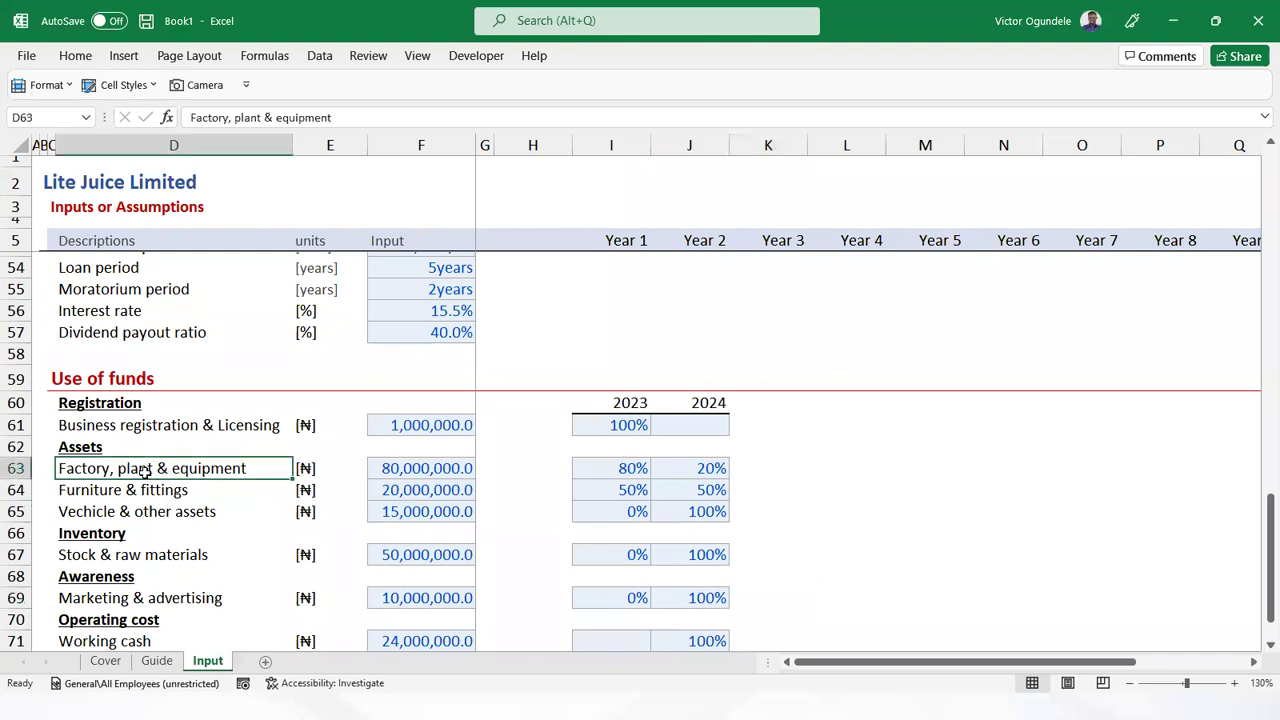
pyautogui.hotkey('ctrl', 'Home')
pyautogui.press('Left')
pyautogui.press('Left')
pyautogui.press('Left')
pyautogui.press('Left')
pyautogui.press('Left')
pyautogui.press('Down')
pyautogui.press('Down')
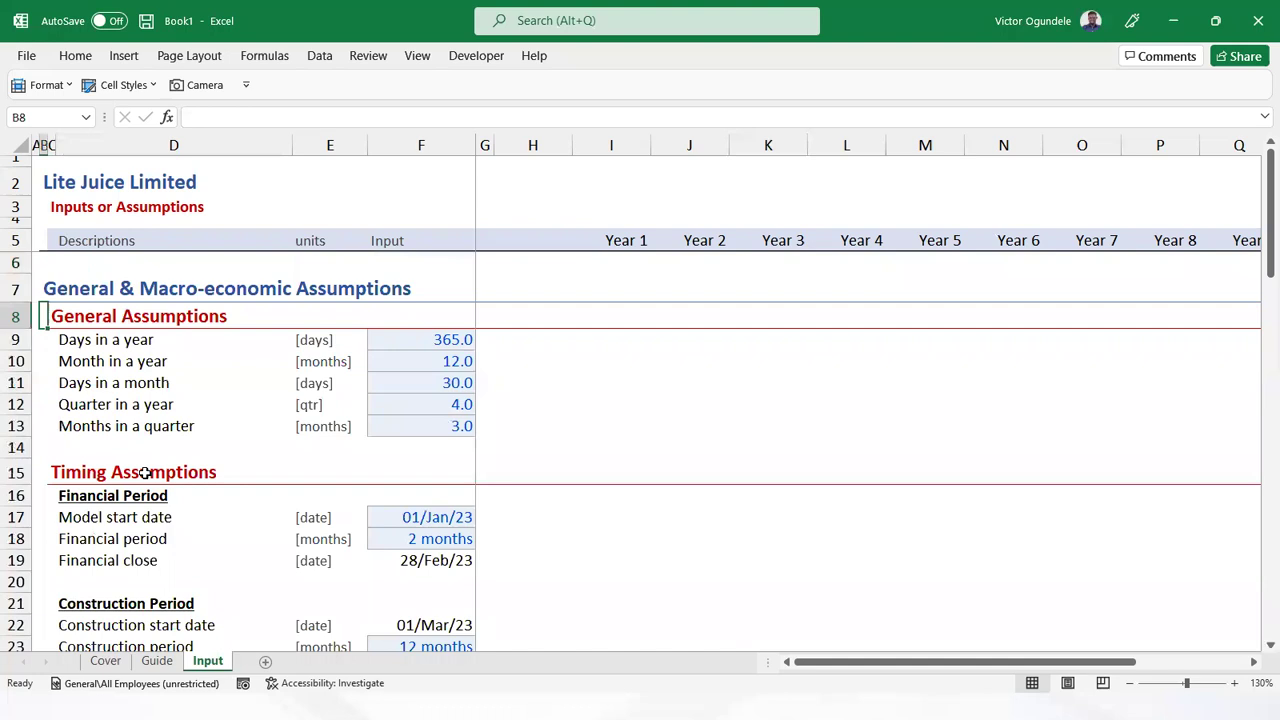
pyautogui.hotkey('ctrl', 'shift', 'Down')
pyautogui.hotkey('alt', 'shift', 'Right')
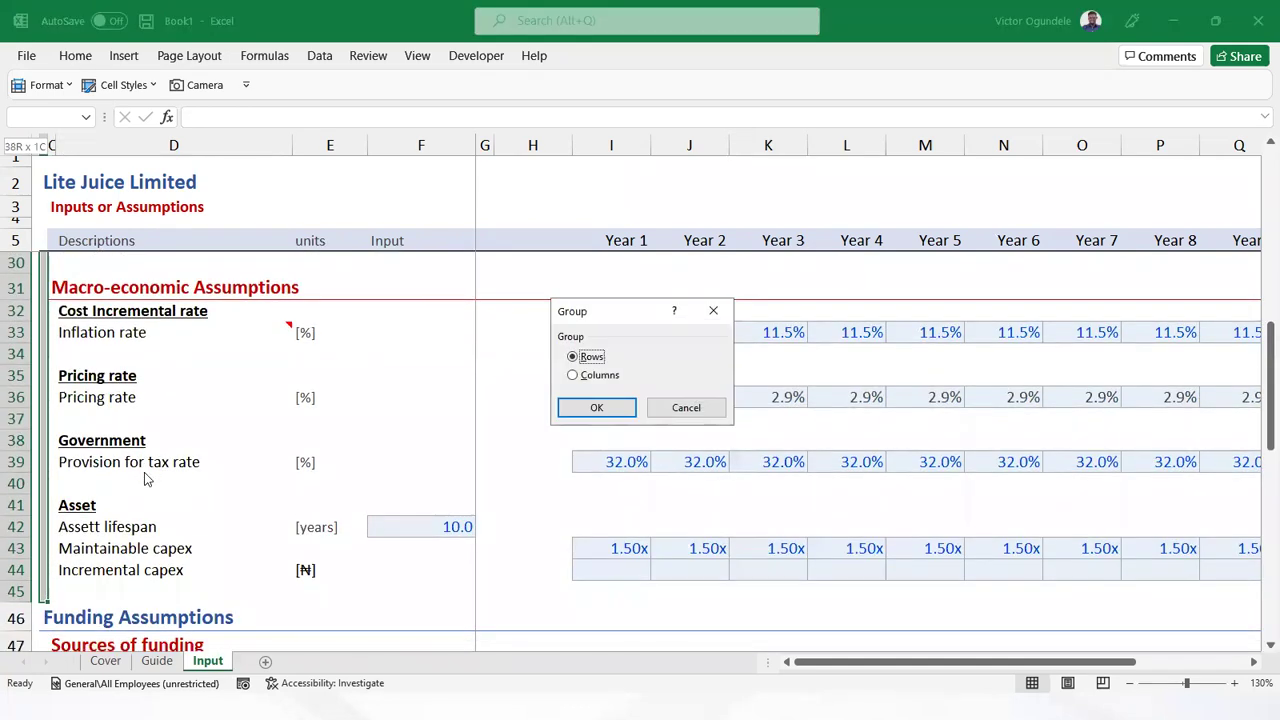
pyautogui.press('Return')
pyautogui.hotkey('ctrl', 'BackSpace')
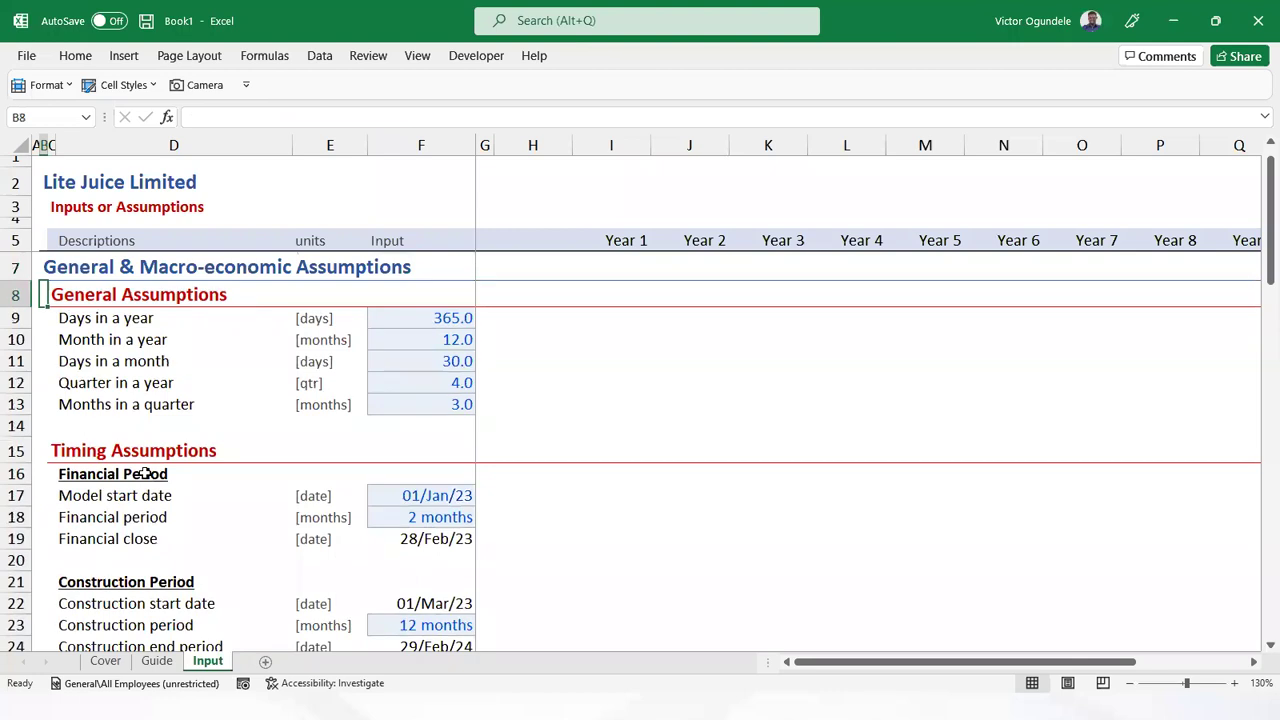
# Group rows 8 to 45 under the General & Macro-economic Assumptions heading
pyautogui.hotkey('ctrl', 'shift', 'Down')
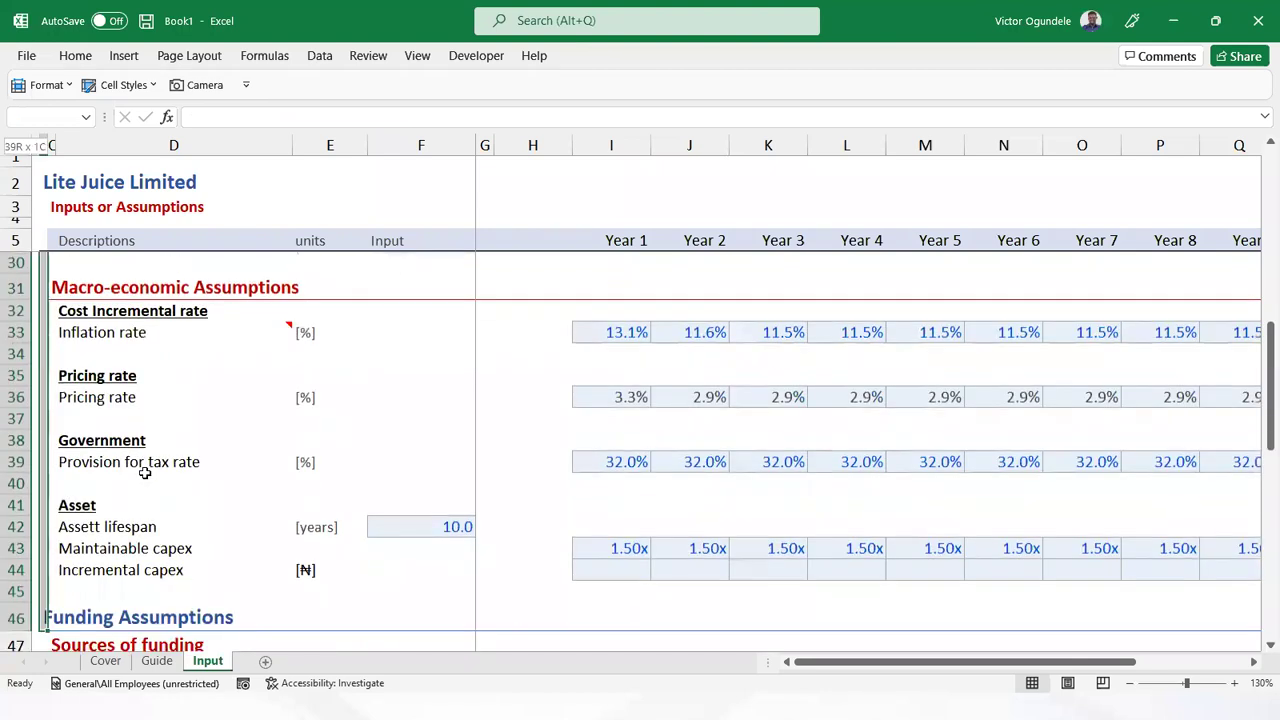
pyautogui.hotkey('shift', 'Up')
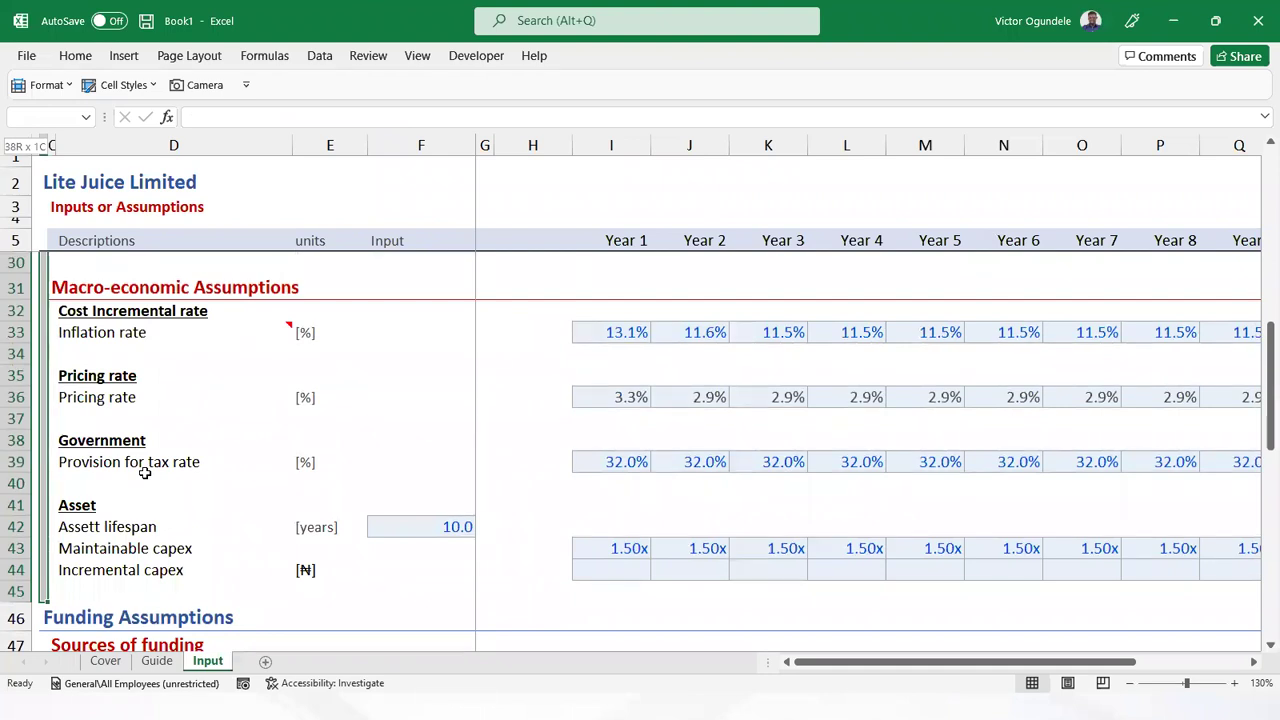
pyautogui.hotkey('shift', 'alt', 'Right')
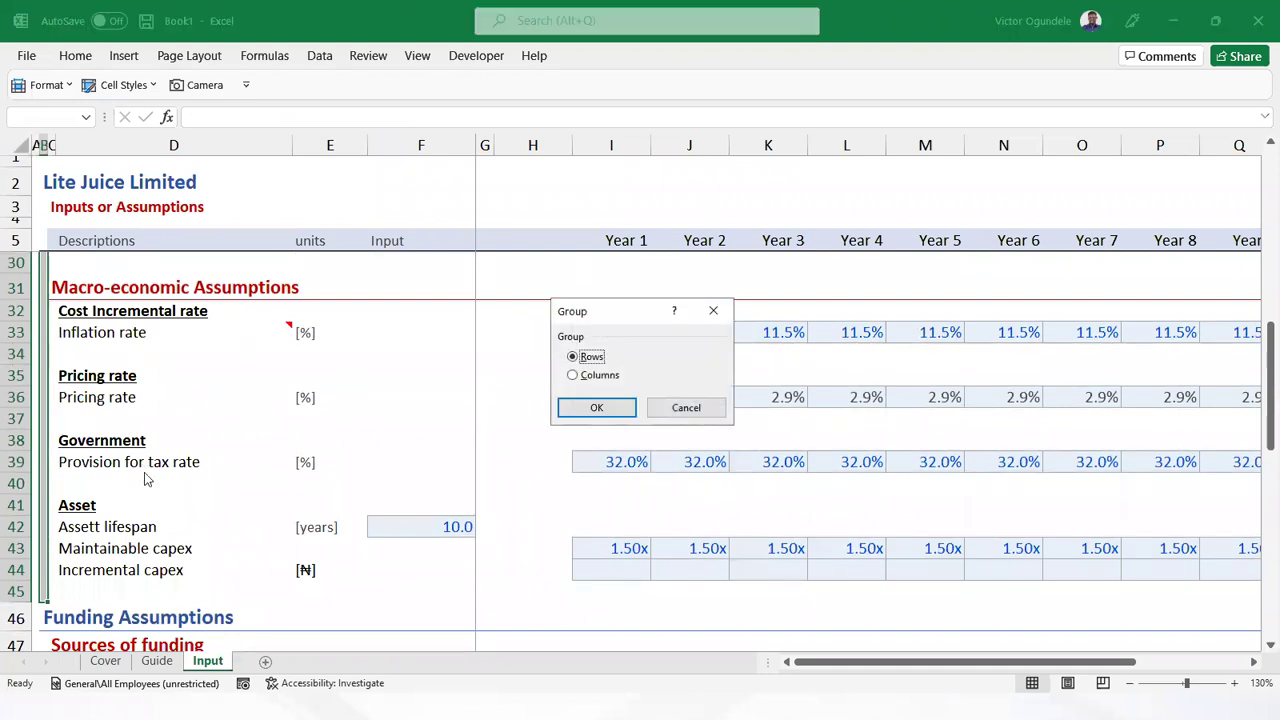
pyautogui.press('Return')
# Group rows 9 to 14 as a nested level under the General Assumptions heading
pyautogui.hotkey('ctrl', 'Home')
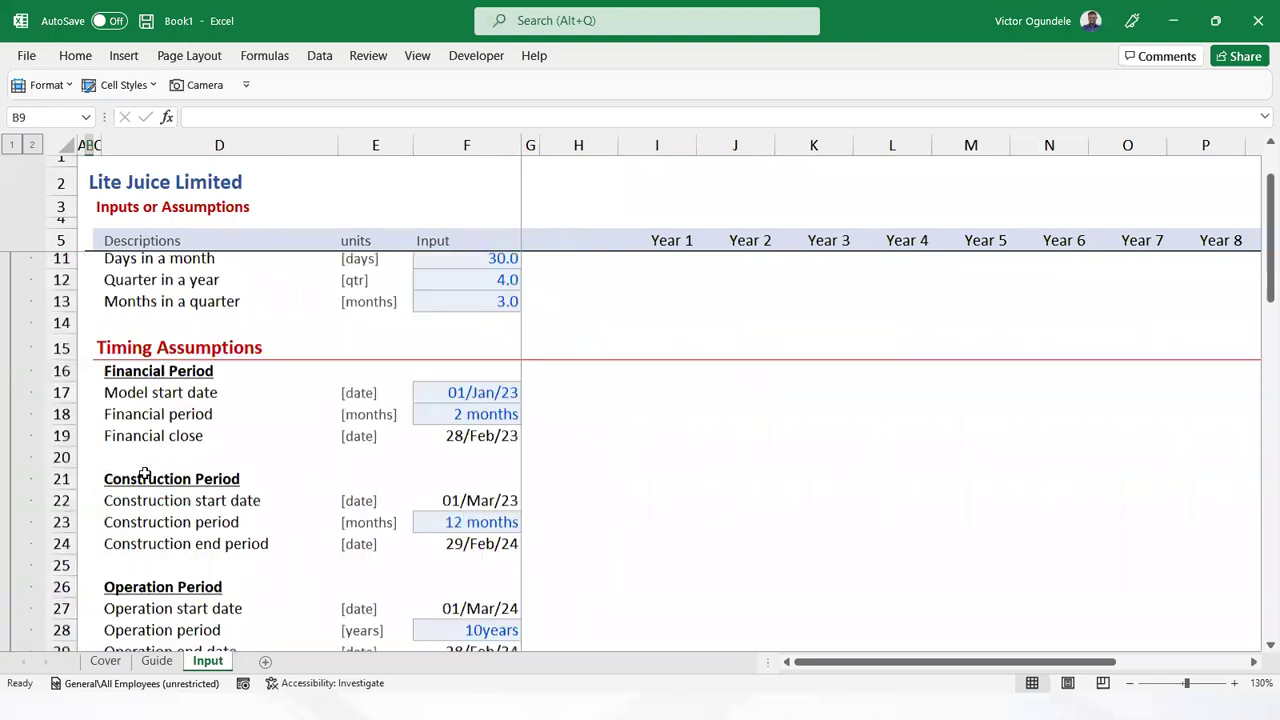
pyautogui.hotkey('shift', 'Down')
pyautogui.hotkey('shift', 'Down')
pyautogui.hotkey('shift', 'Down')
pyautogui.hotkey('shift', 'Down')
pyautogui.hotkey('shift', 'Down')
pyautogui.hotkey('shift', 'Down')
pyautogui.hotkey('shift', 'Up')
pyautogui.hotkey('shift', 'alt', 'Right')
pyautogui.press('Return')
# Group rows 16 to 30 as a nested level under the Timing Assumptions heading
pyautogui.hotkey('ctrl', 'Down')
pyautogui.press('Down')
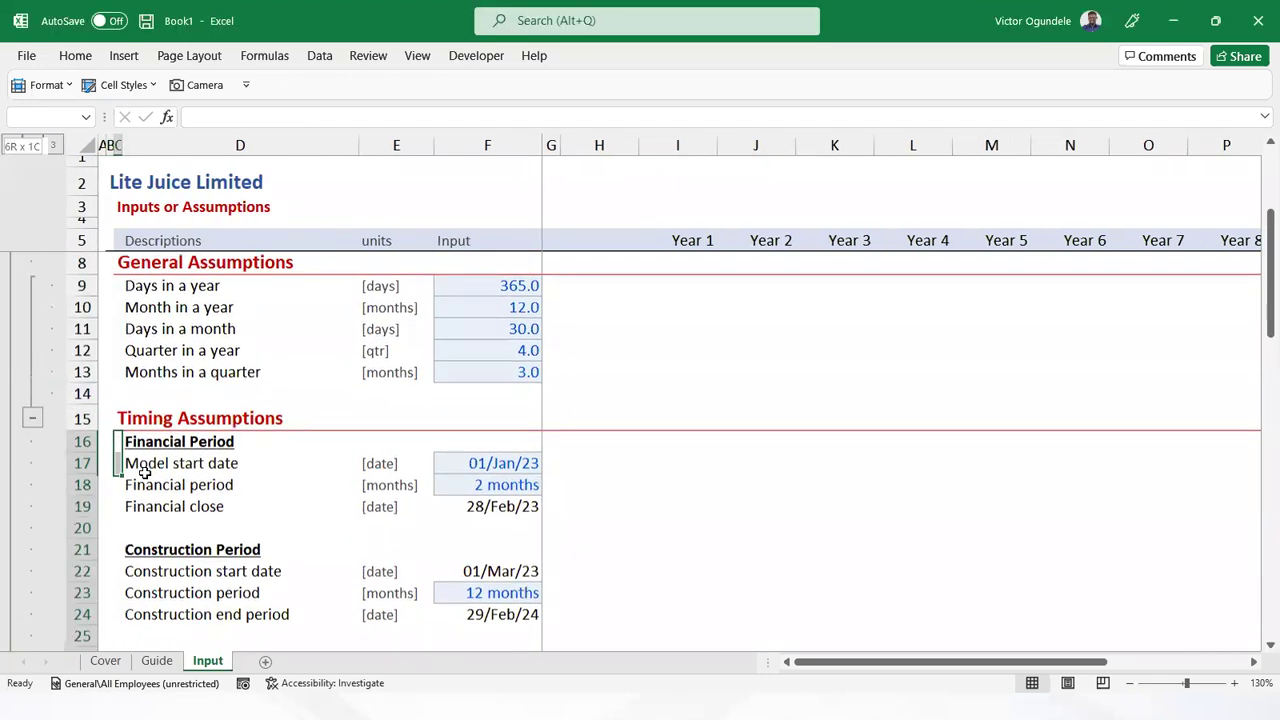
pyautogui.hotkey('ctrl', 'shift', 'Down')
pyautogui.hotkey('shift', 'alt', 'Right')
pyautogui.press('Return')
# Group rows 32 to 45 as a nested level under the Macro-economic Assumptions heading
pyautogui.hotkey('ctrl', 'Down')
pyautogui.press('Down')
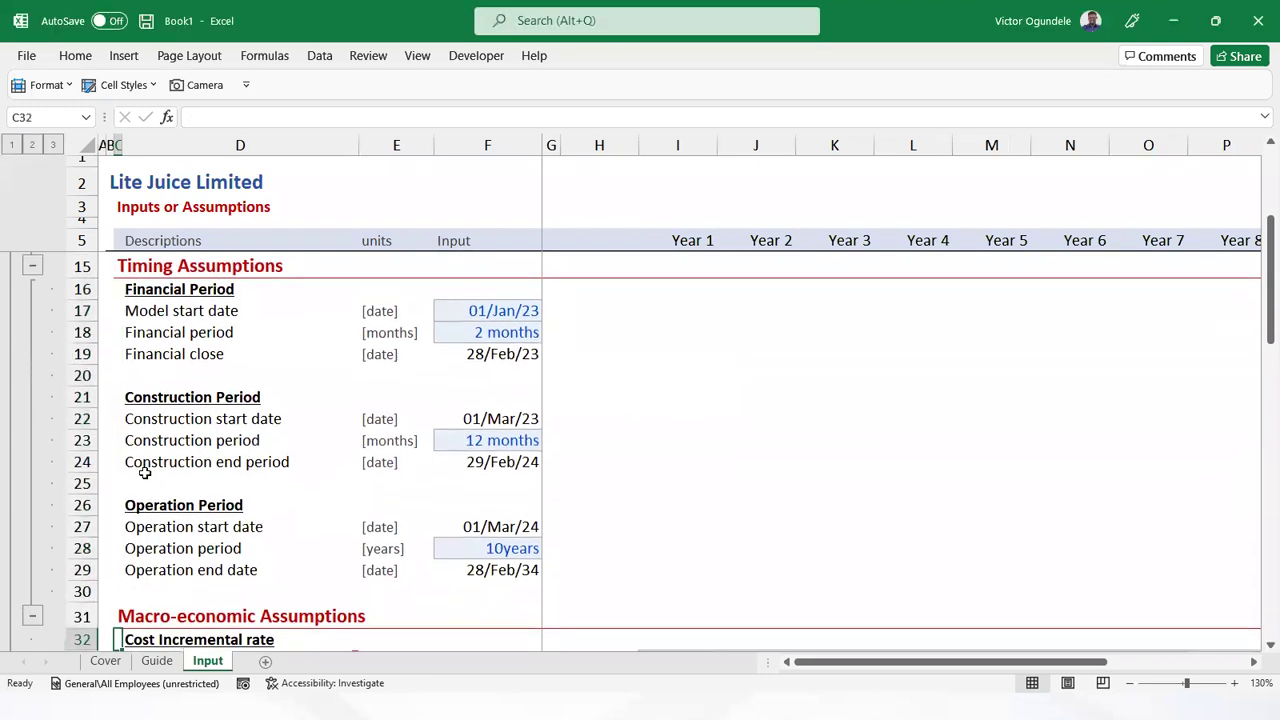
pyautogui.hotkey('ctrl', 'shift', 'Down')
pyautogui.hotkey('shift', 'Up')
pyautogui.hotkey('shift', 'alt', 'Right')
pyautogui.press('Return')
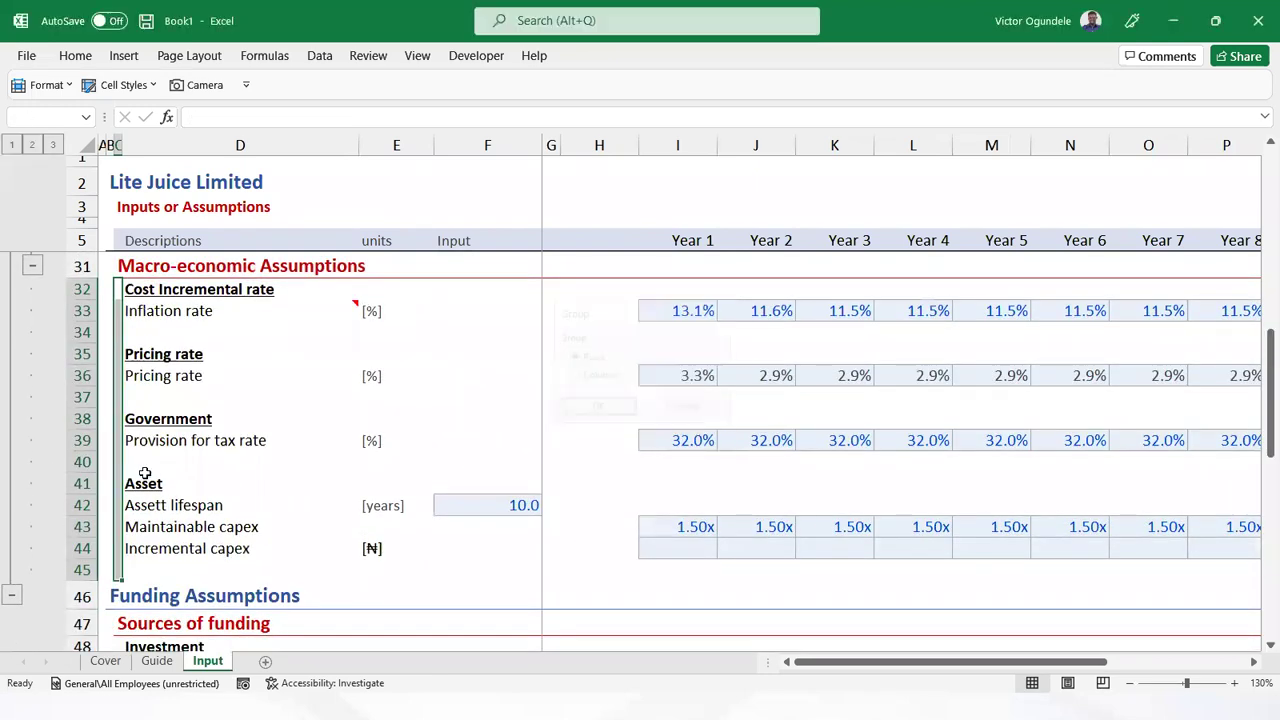
# Group rows 48 to 58 under the Sources of funding heading
pyautogui.hotkey('ctrl', 'Down')
pyautogui.press('Down')
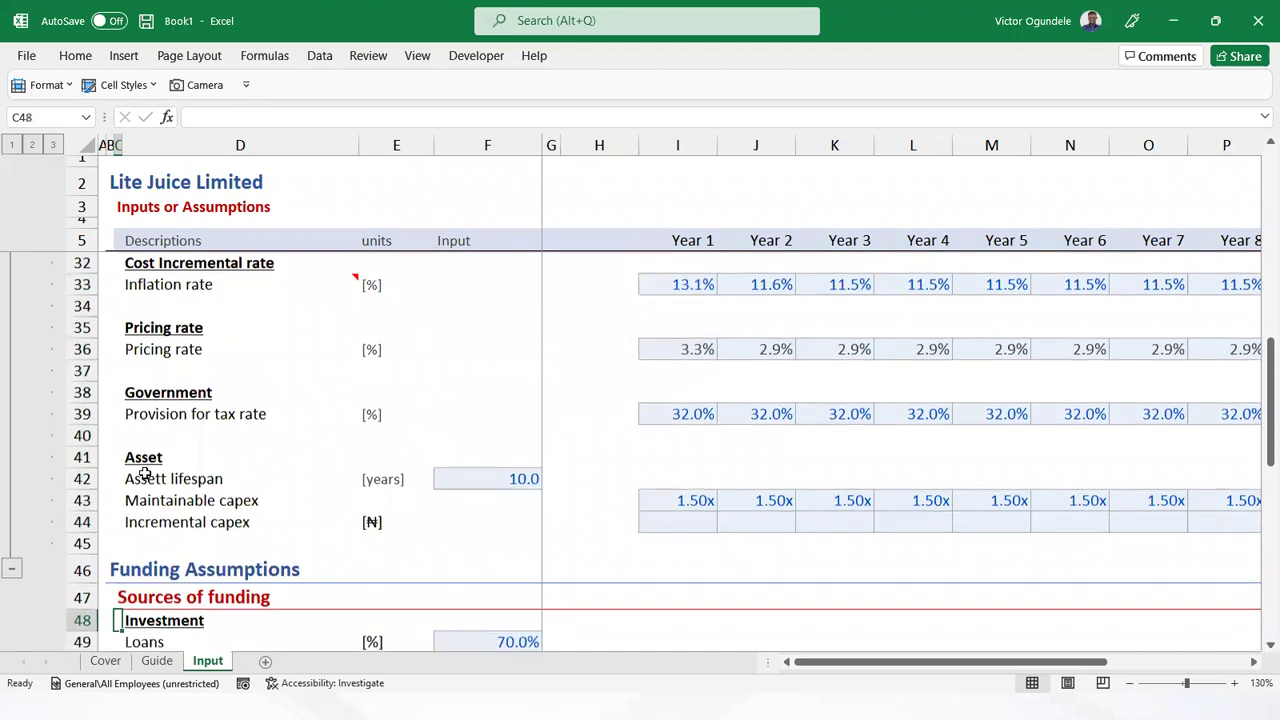
pyautogui.hotkey('ctrl', 'shift', 'Down')
pyautogui.hotkey('shift', 'Up')
pyautogui.hotkey('shift', 'alt', 'Right')
pyautogui.press('Return')
# Group rows 60 to 73 under the Use of funds heading
pyautogui.hotkey('ctrl', 'Down')
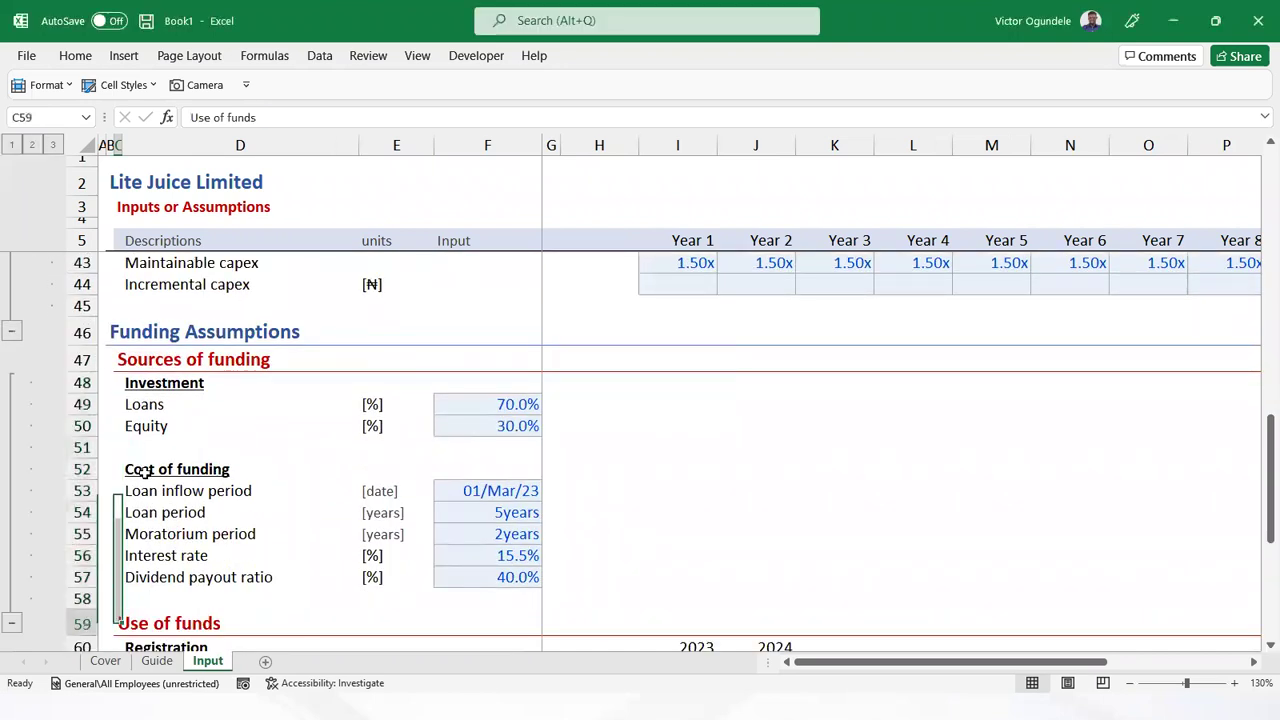
pyautogui.press('Down')
pyautogui.hotkey('ctrl', 'shift', 'Down')
pyautogui.hotkey('shift', 'Down')
pyautogui.hotkey('shift', 'Down')
pyautogui.hotkey('shift', 'Down')
pyautogui.hotkey('shift', 'Down')
pyautogui.hotkey('shift', 'Down')
pyautogui.hotkey('shift', 'Down')
pyautogui.hotkey('shift', 'Down')
pyautogui.hotkey('shift', 'Down')
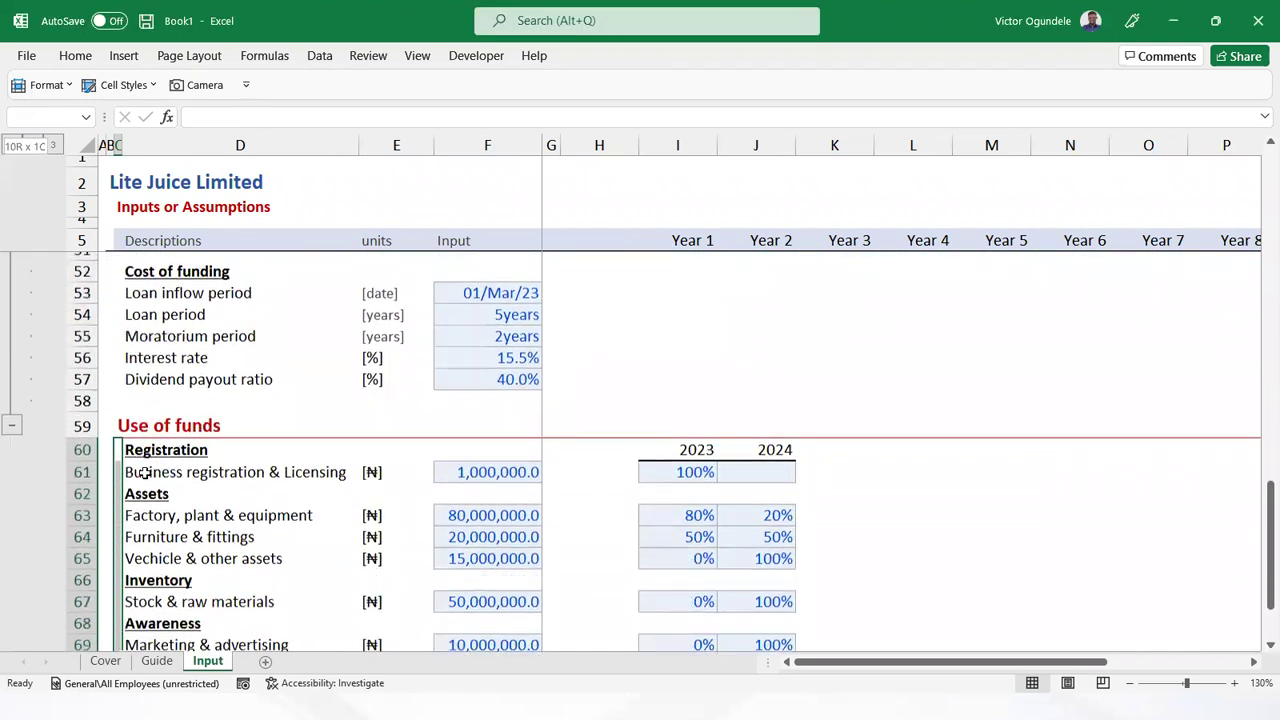
pyautogui.hotkey('shift', 'alt', 'Right')
pyautogui.press('Return')
# Collapse the outline to level 1 to check how the Funding Assumptions subsections are grouped, and expand all levels again
pyautogui.hotkey('ctrl', 'Home')
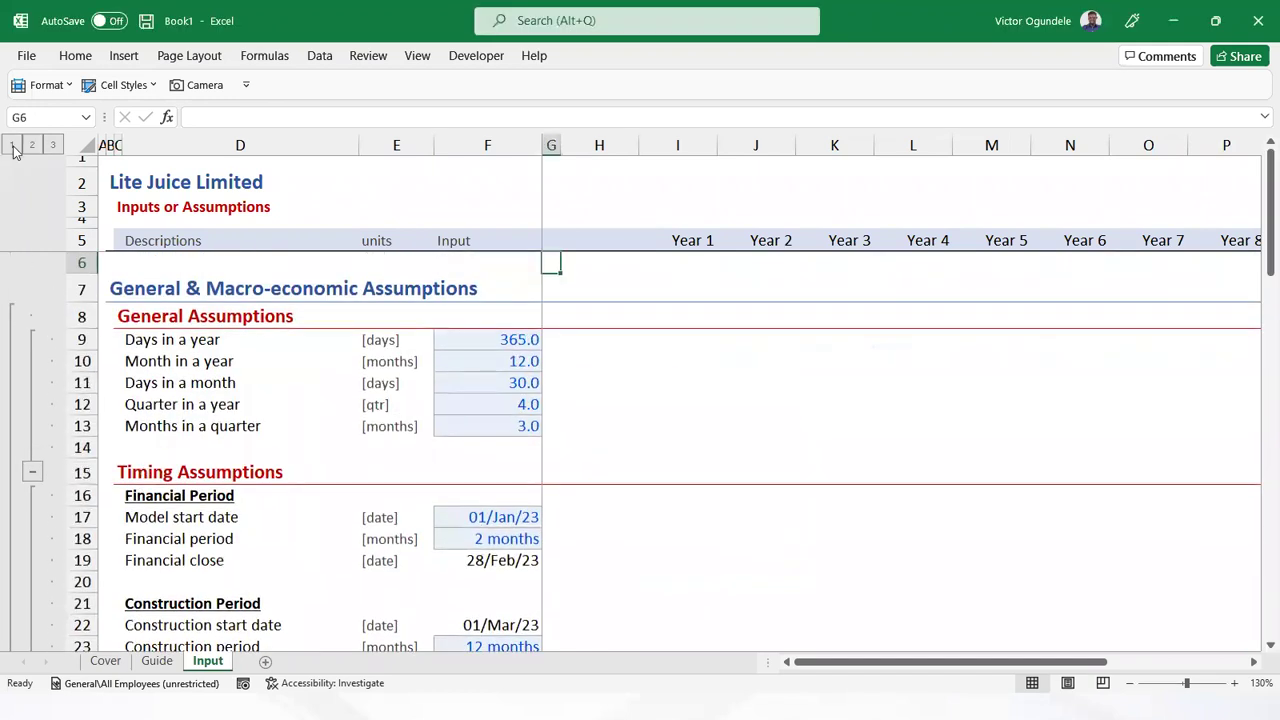
pyautogui.click(13, 146)
pyautogui.click(227, 429)
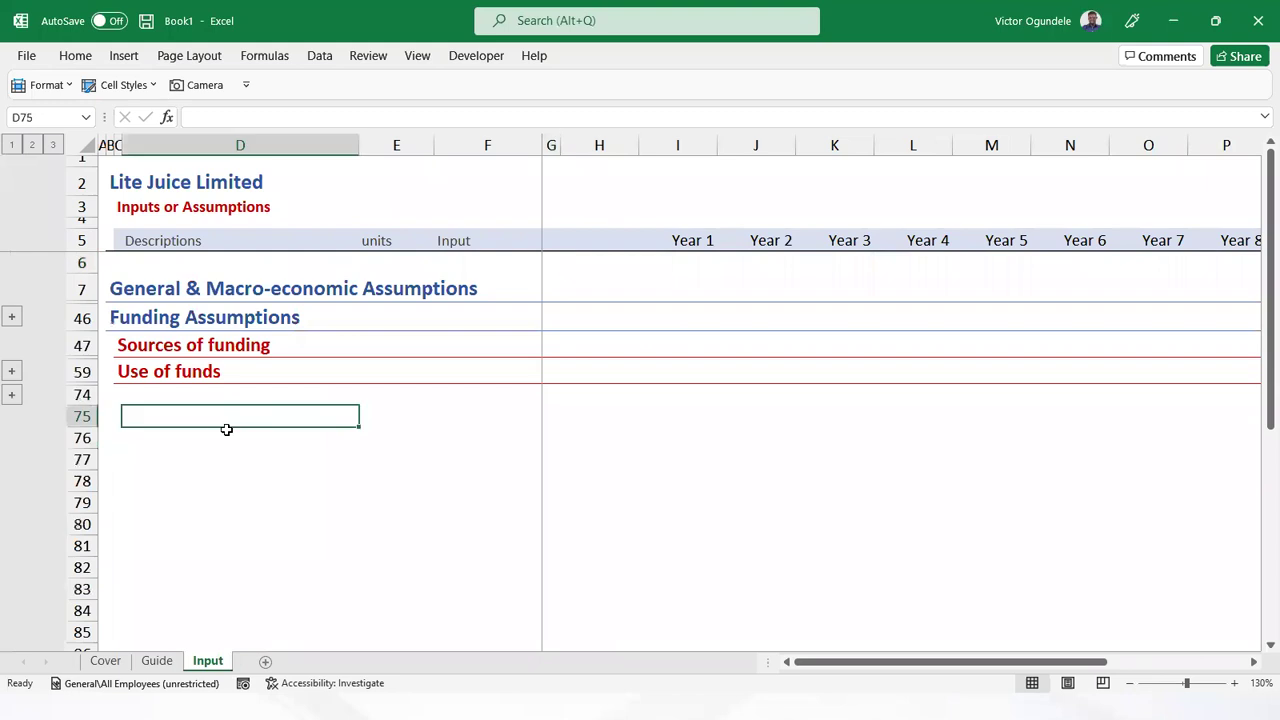
pyautogui.click(112, 345)
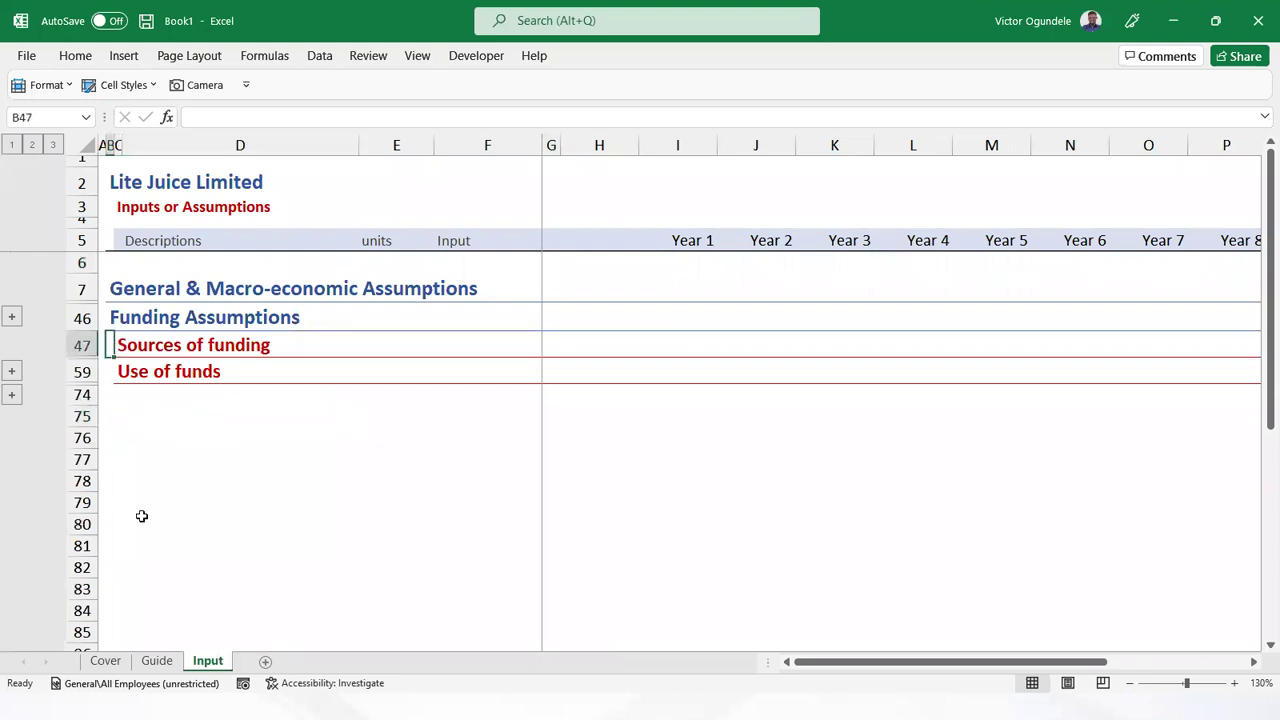
pyautogui.hotkey('shift', 'Down')
pyautogui.hotkey('shift', 'Down')
pyautogui.hotkey('shift', 'Down')
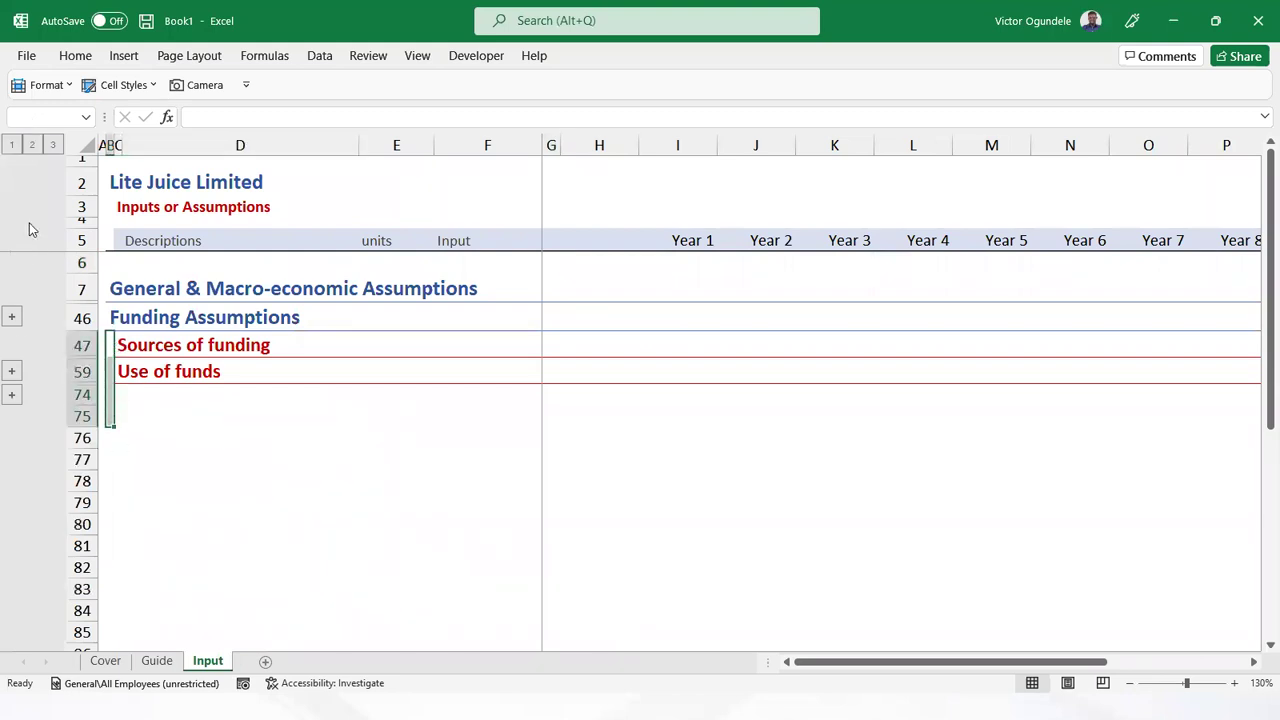
pyautogui.click(52, 147)
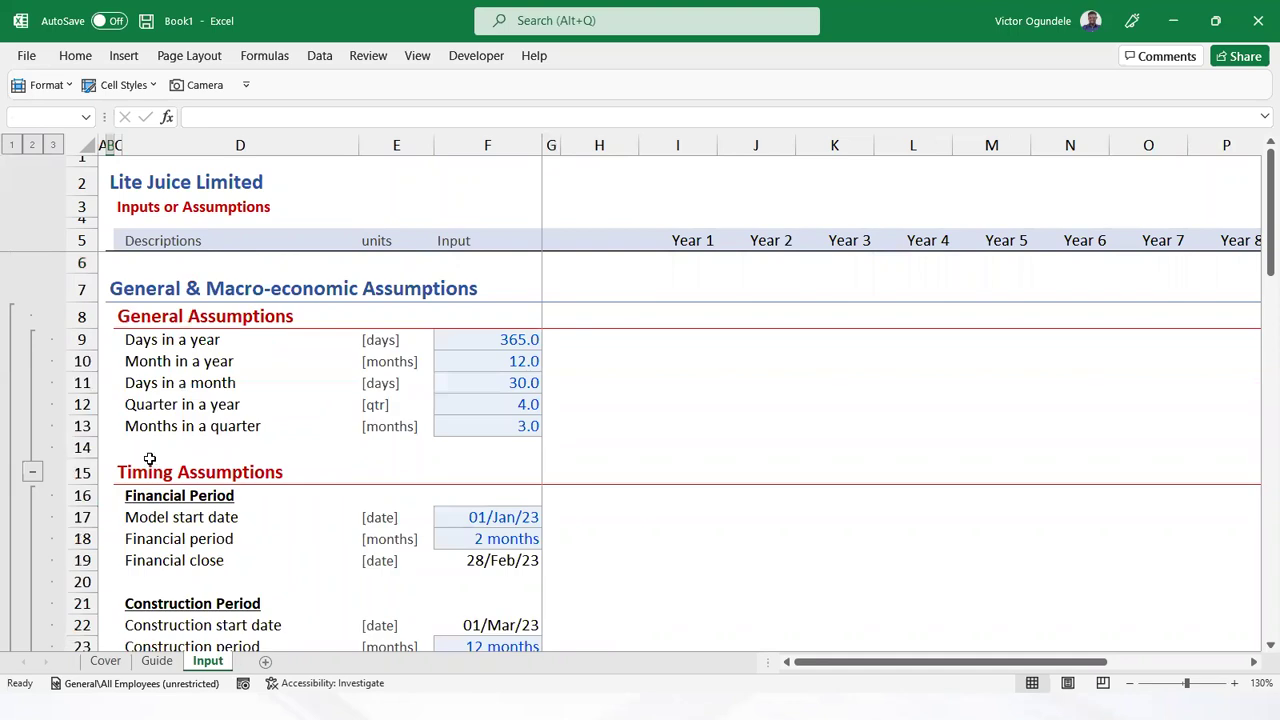
# Copy the Funding Assumptions and Sources of funding heading rows from rows 46 and 47 and paste them starting at B75
pyautogui.scroll(-20, 150, 458)
pyautogui.scroll(5, 150, 458)
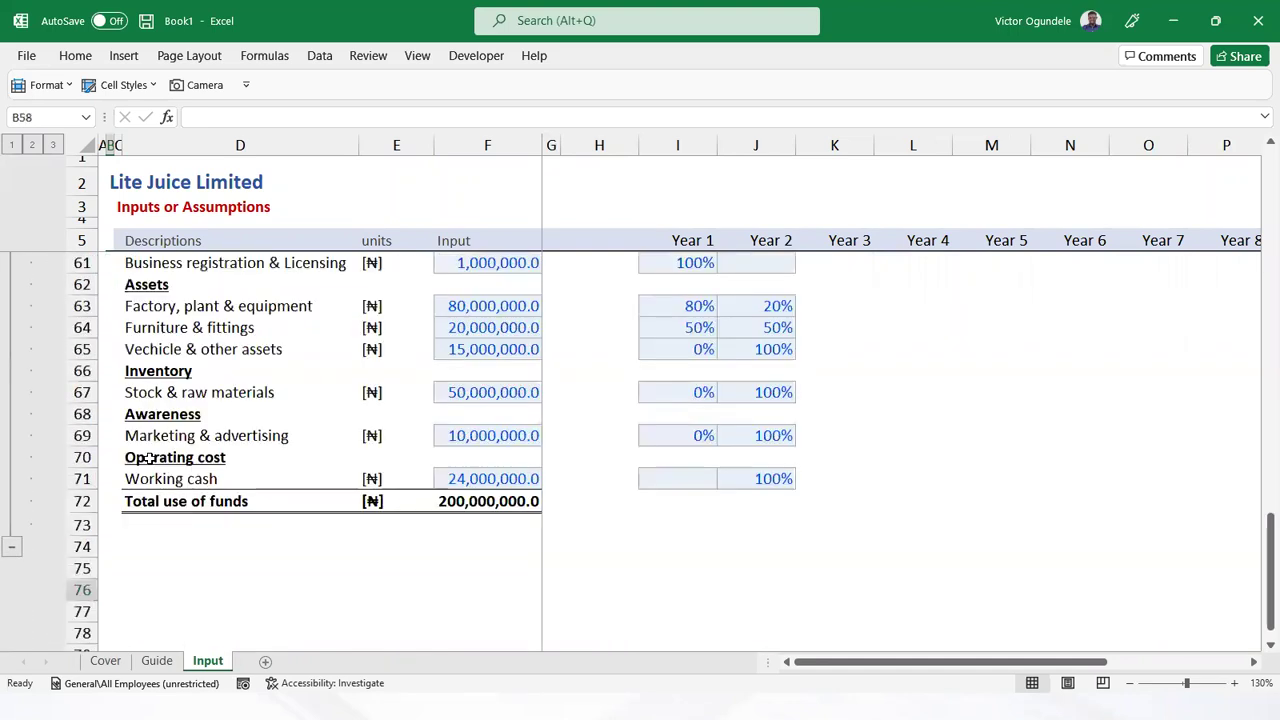
pyautogui.scroll(1, 150, 458)
pyautogui.press('pageup')
pyautogui.moveTo(112, 374); pyautogui.dragTo(114, 380)
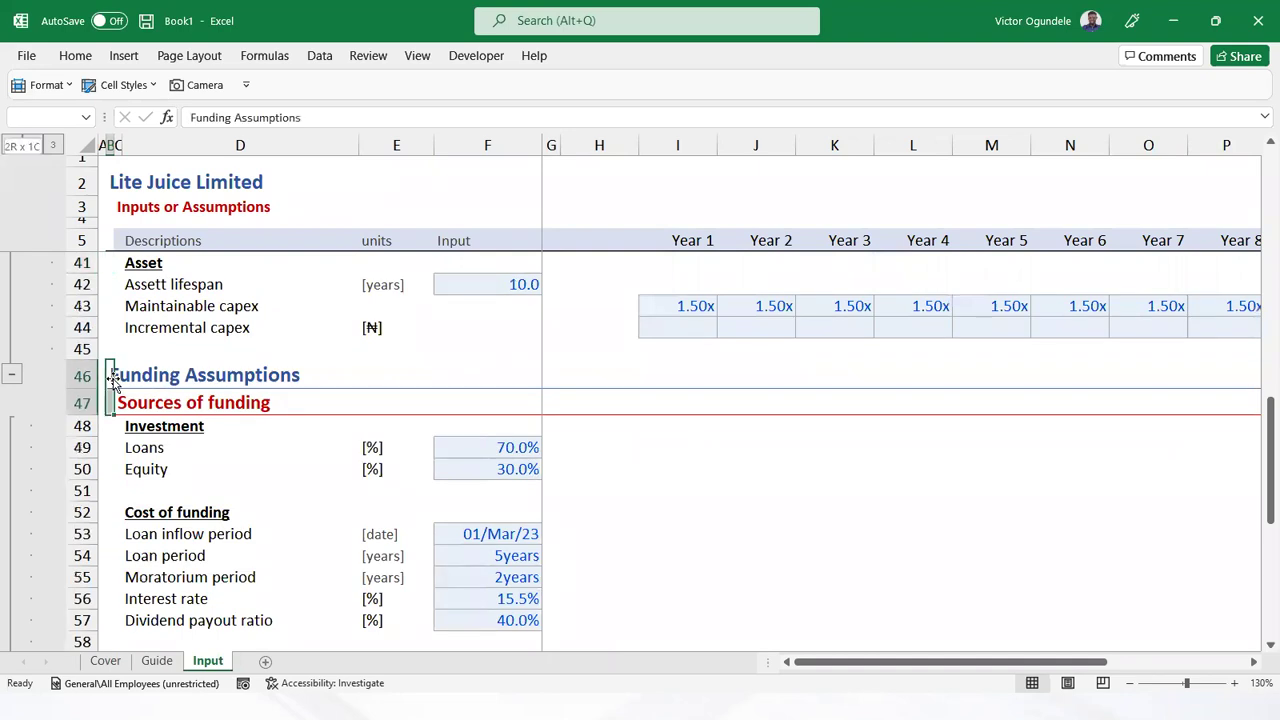
pyautogui.hotkey('ctrl', 'shift', 'Right')
pyautogui.hotkey('ctrl', 'c')
pyautogui.press('Down')
pyautogui.press('Down')
pyautogui.press('Down')
pyautogui.press('Down')
pyautogui.press('Down')
pyautogui.press('Down')
pyautogui.press('Down')
pyautogui.press('Down')
pyautogui.press('Down')
pyautogui.press('Down')
pyautogui.press('Down')
pyautogui.press('Down')
pyautogui.press('Down')
pyautogui.press('Down')
pyautogui.press('Down')
pyautogui.press('Down')
pyautogui.press('Down')
pyautogui.press('Down')
pyautogui.press('Down')
pyautogui.press('Down')
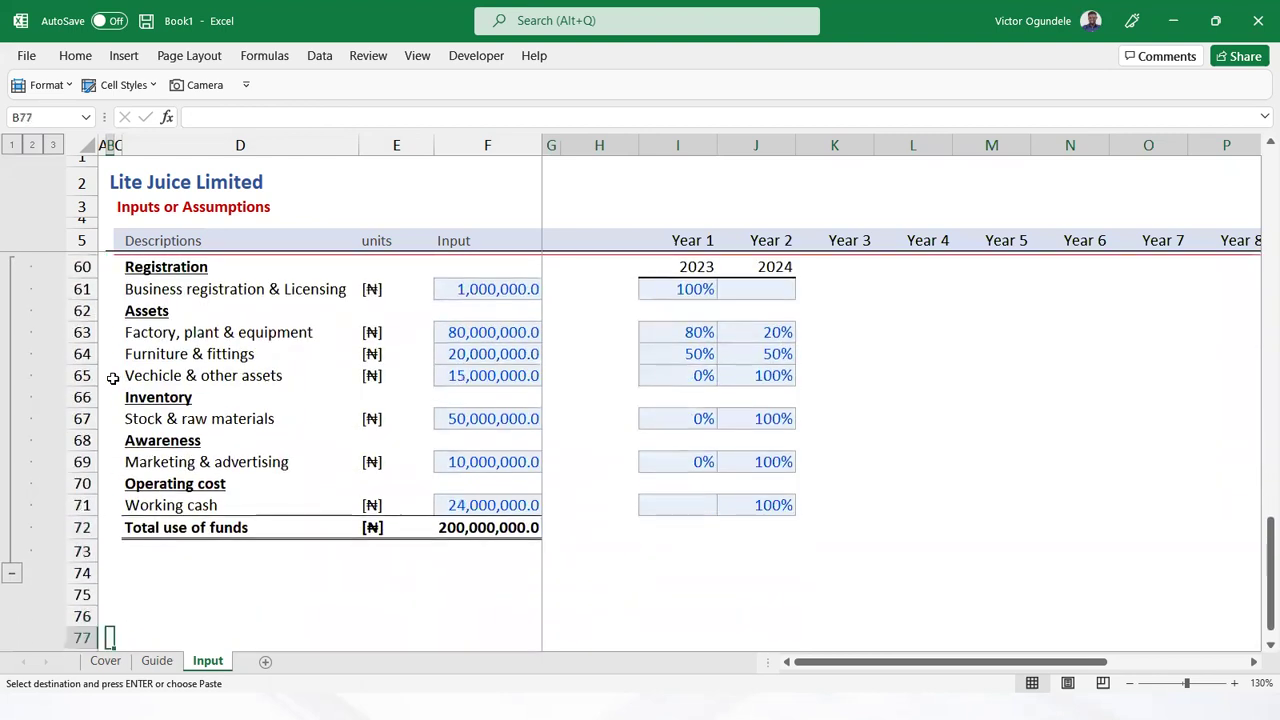
pyautogui.press('Up')
pyautogui.press('Up')
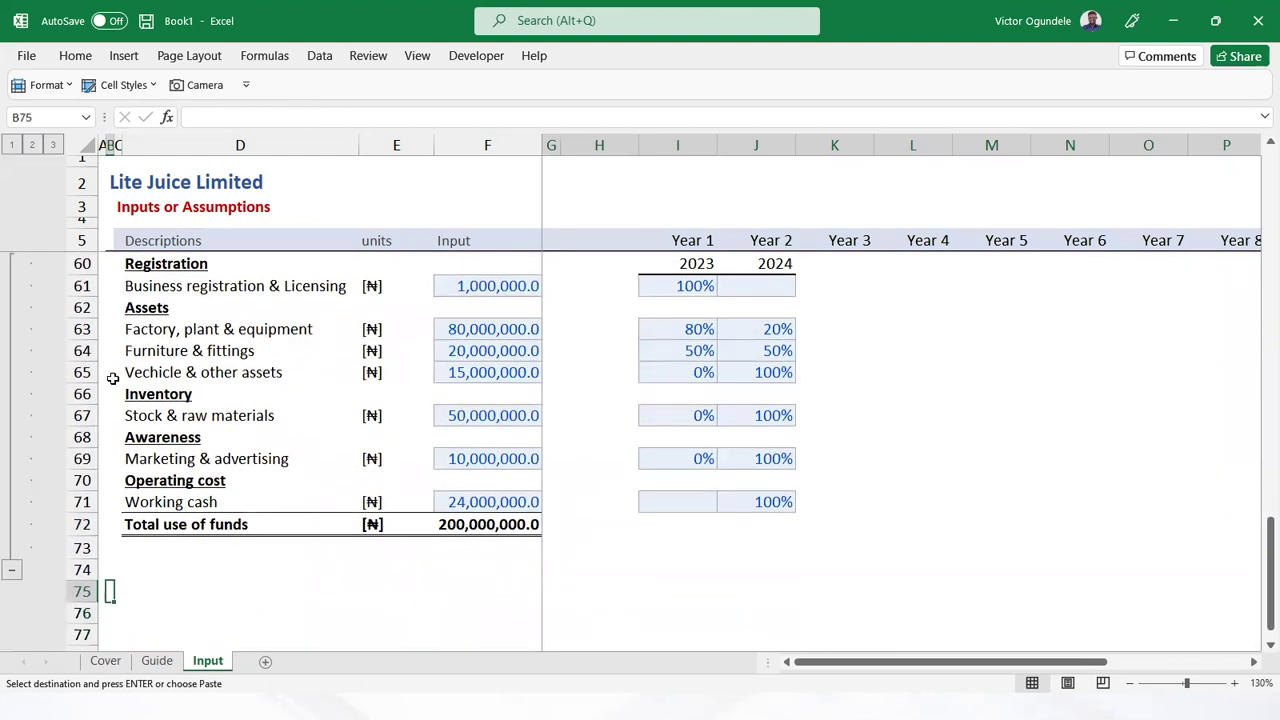
pyautogui.hotkey('ctrl', 'v')
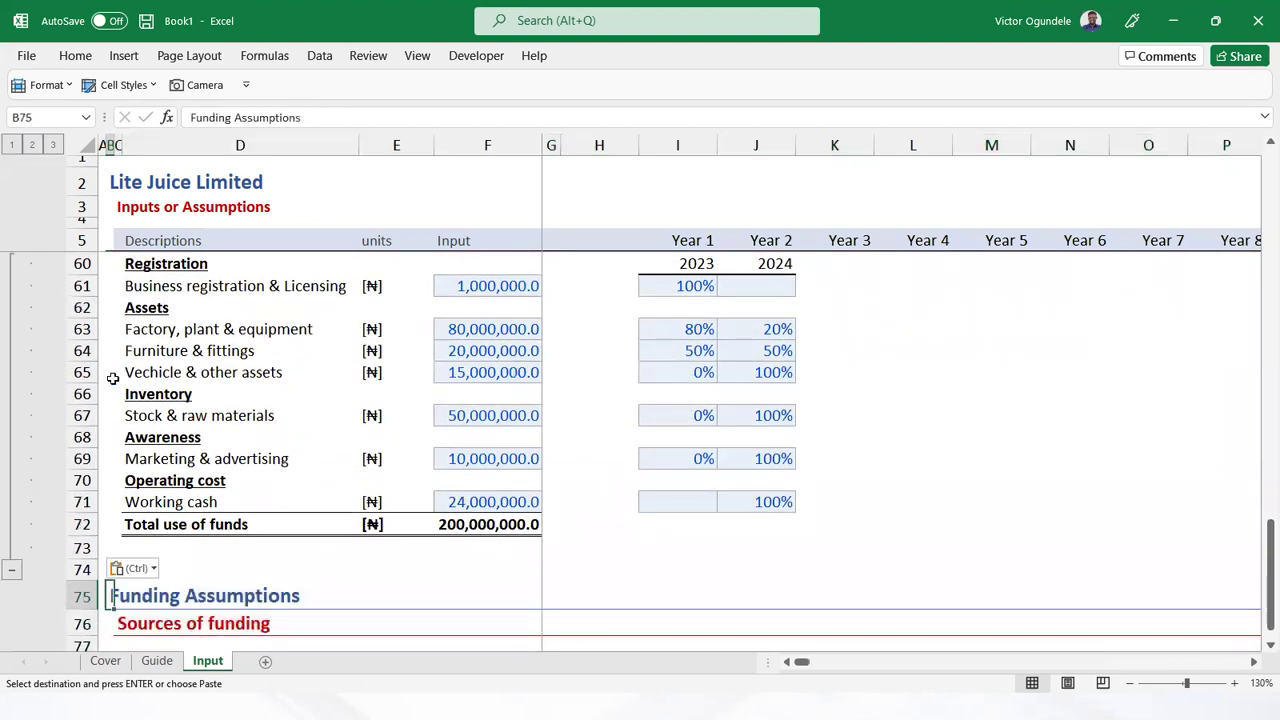
pyautogui.press('Escape')
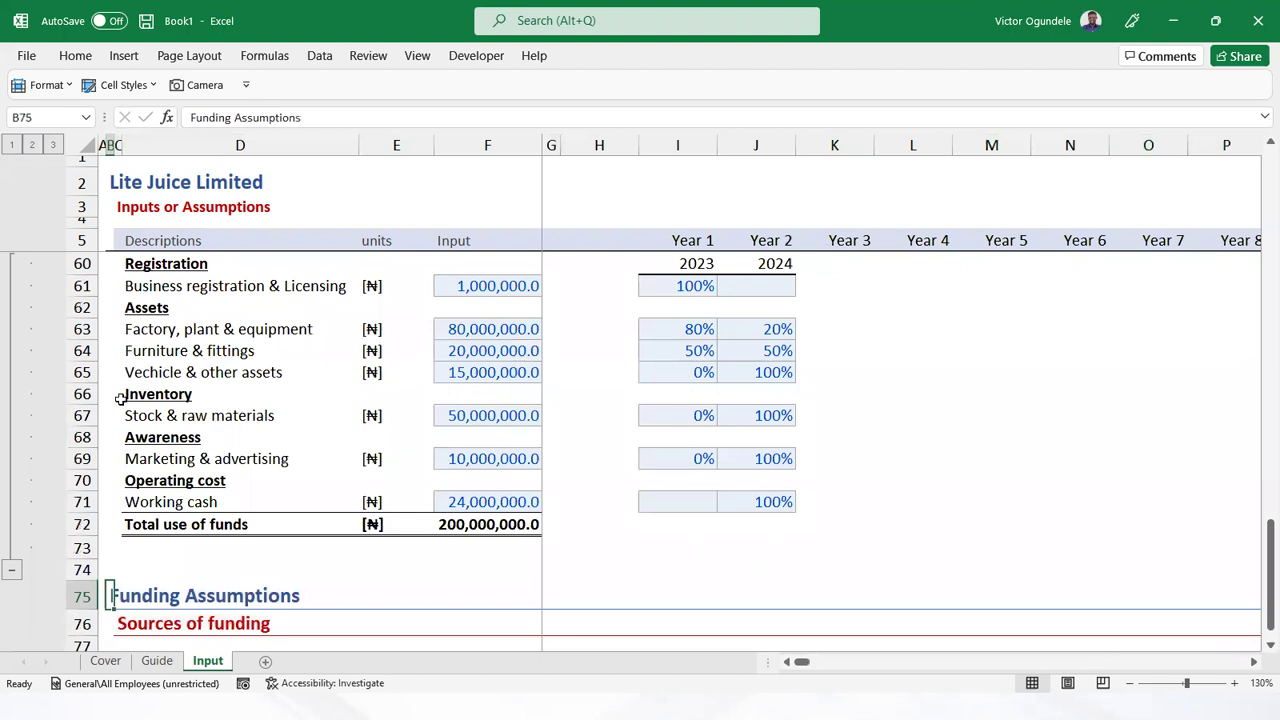
# Group rows 47 to 74 as the outer level under the original Funding Assumptions heading, enclosing Sources of funding and Use of funds
pyautogui.press('Up')
pyautogui.press('Up')
pyautogui.press('Up')
pyautogui.press('Up')
pyautogui.press('Up')
pyautogui.press('Up')
pyautogui.press('Up')
pyautogui.press('Up')
pyautogui.press('Up')
pyautogui.press('Up')
pyautogui.press('Up')
pyautogui.press('Up')
pyautogui.press('Up')
pyautogui.press('Up')
pyautogui.press('Up')
pyautogui.press('Up')
pyautogui.press('Up')
pyautogui.press('Up')
pyautogui.press('Up')
pyautogui.press('Up')
pyautogui.scroll(-4, 120, 399)
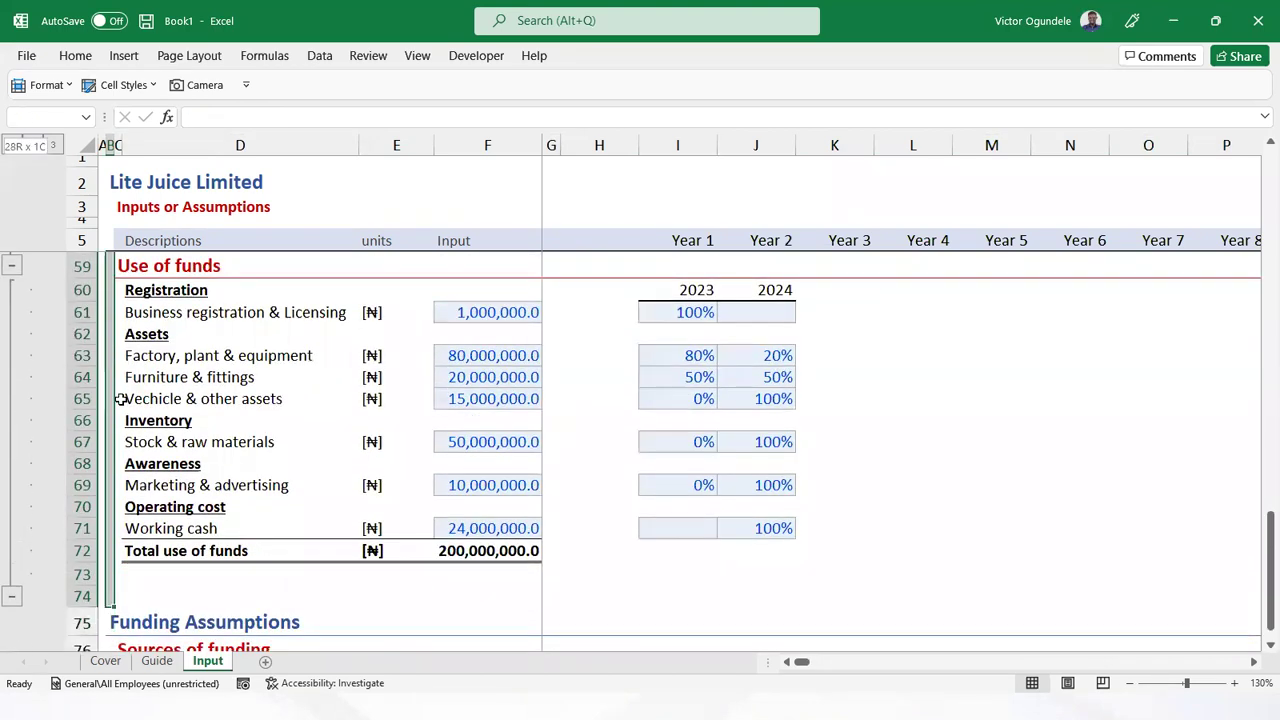
pyautogui.hotkey('shift', 'alt', 'Right')
pyautogui.press('Return')
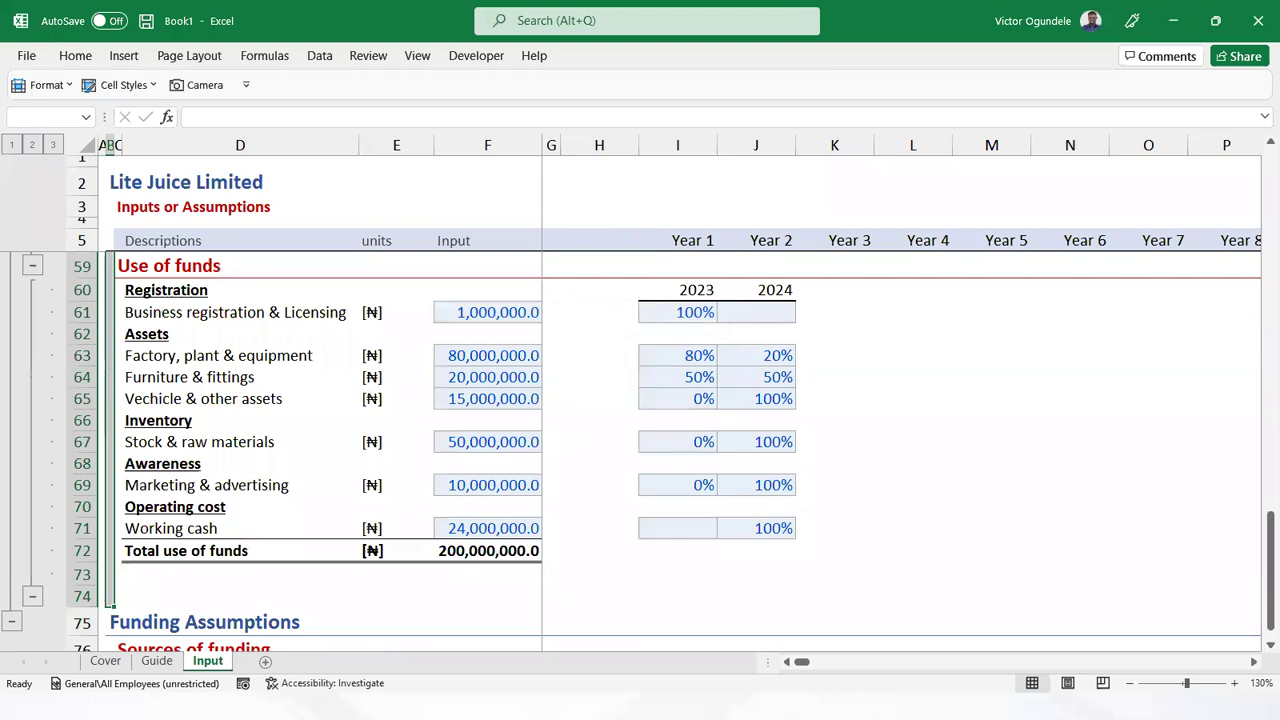
# Collapse the outline to level 1 to check the main section headings, and restore the full detail at level 3
pyautogui.click(11, 145)
pyautogui.click(191, 381)
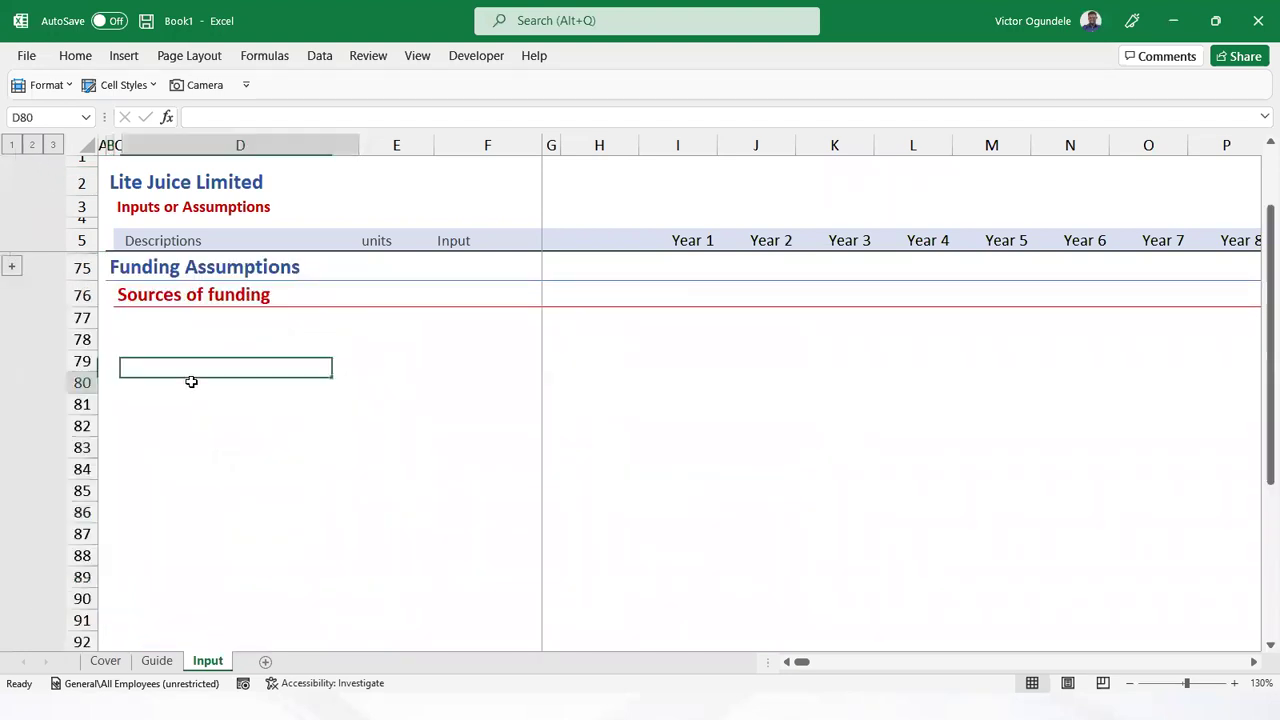
pyautogui.click(11, 266)
pyautogui.click(173, 418)
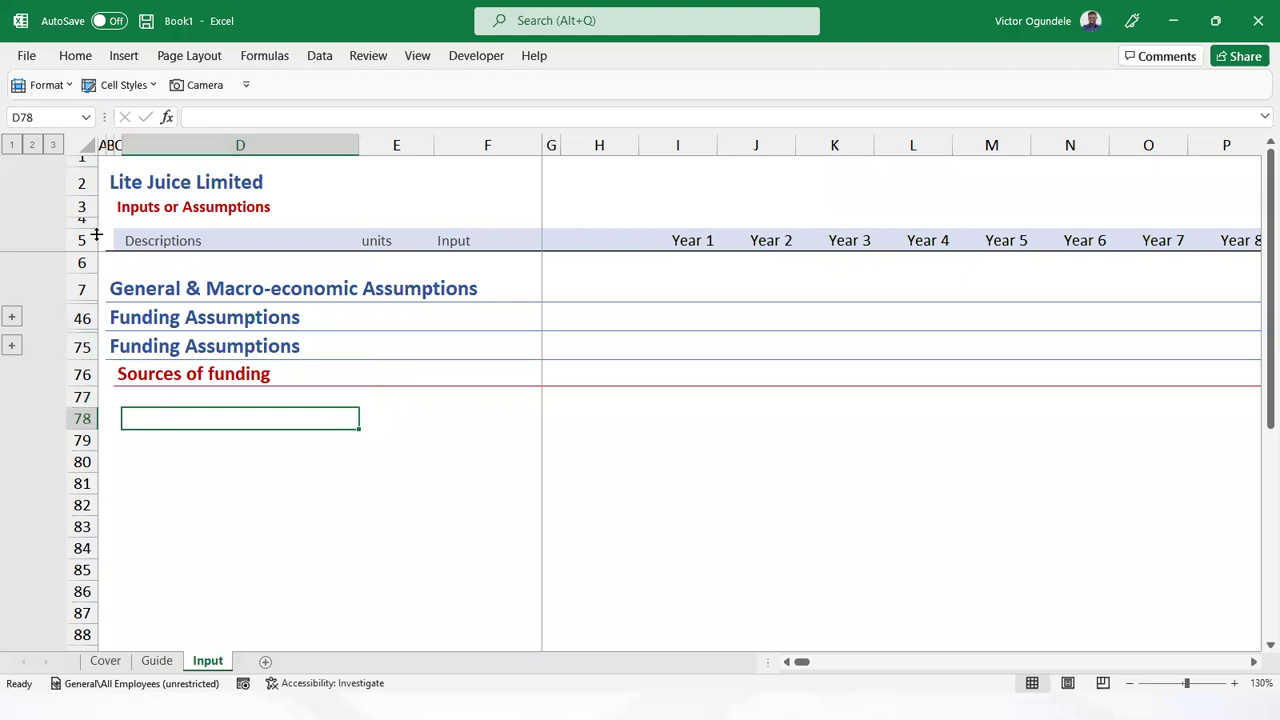
pyautogui.click(53, 145)
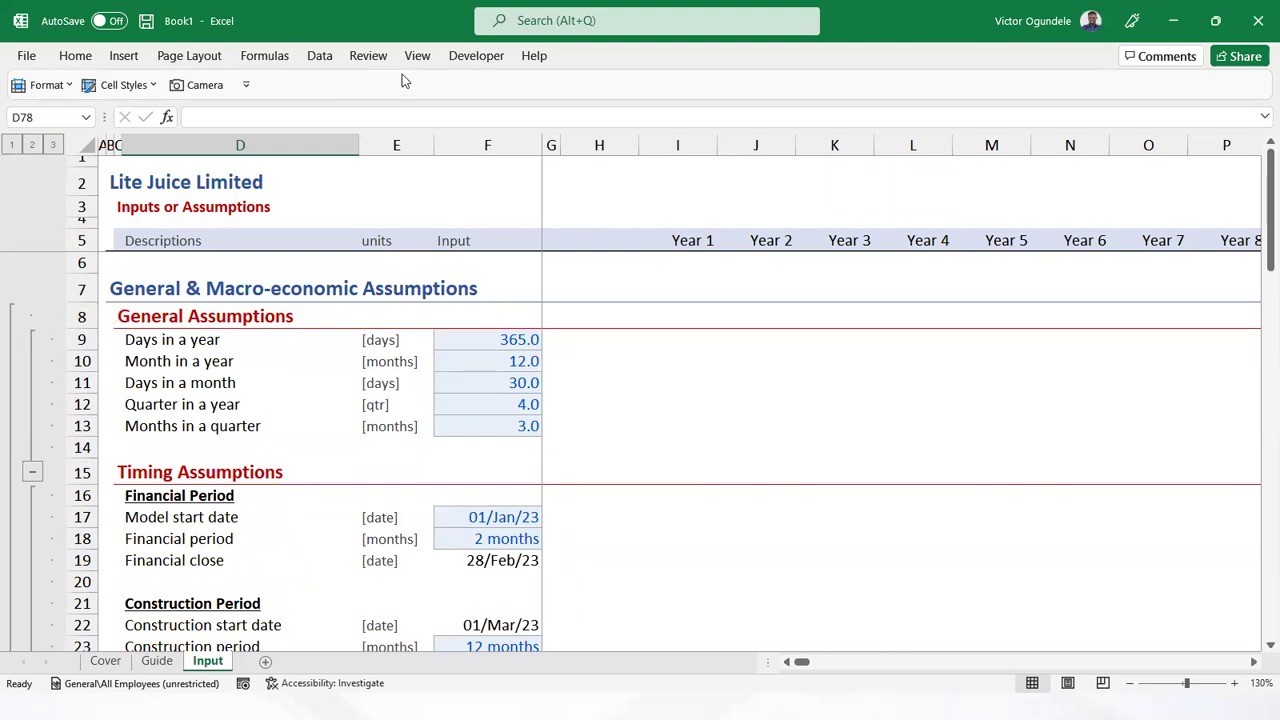
# Turn off "Summary rows below detail" and "Summary columns to right of detail" in the outline settings
pyautogui.click(318, 57)
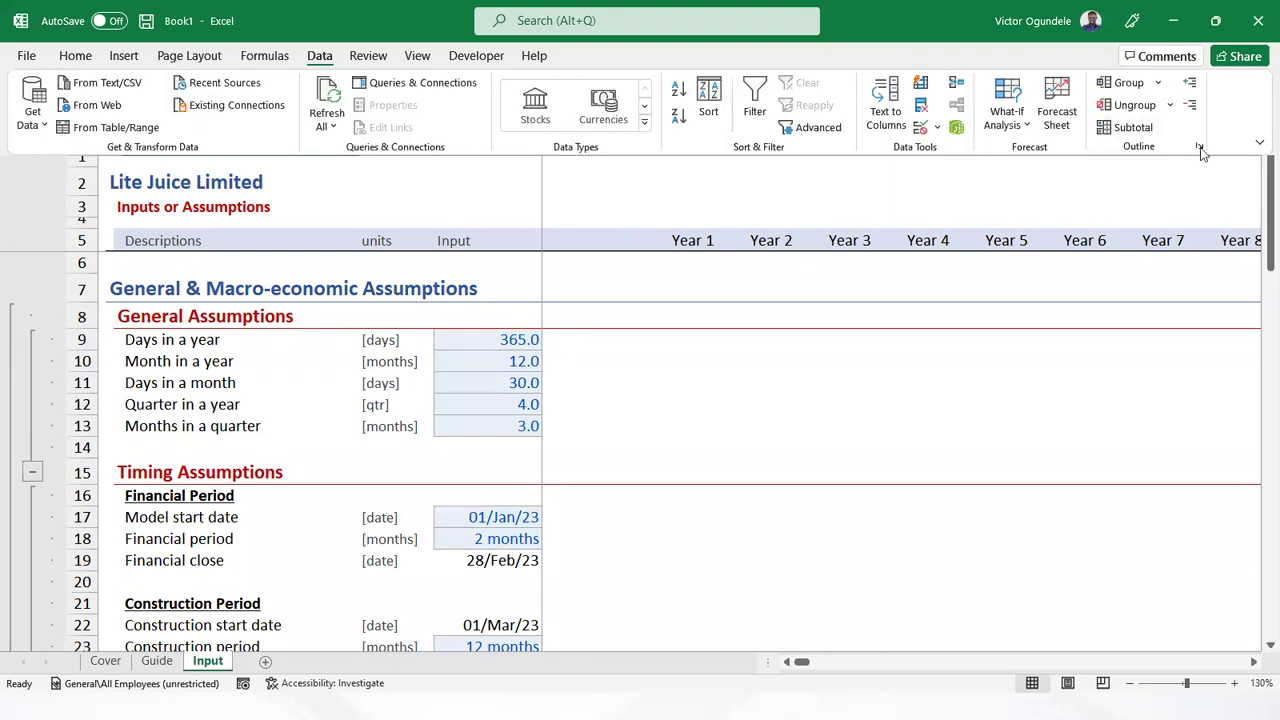
pyautogui.click(1200, 148)
pyautogui.click(484, 363)
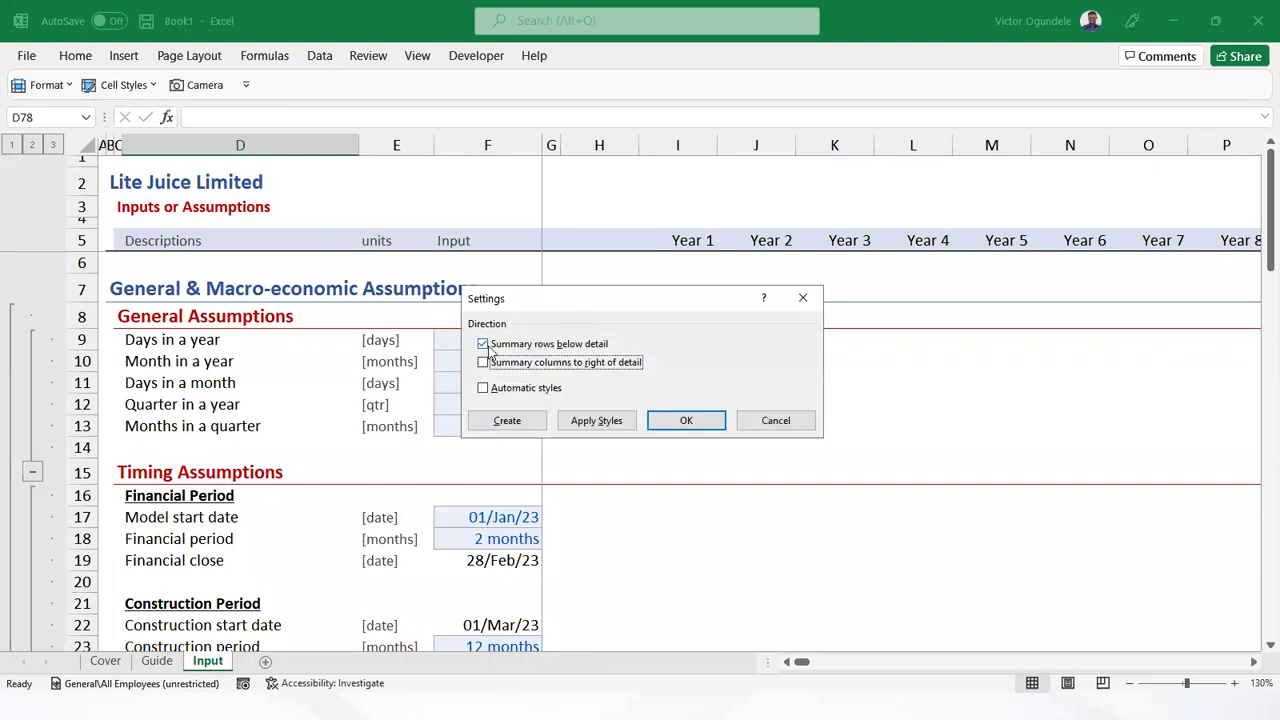
pyautogui.click(682, 422)
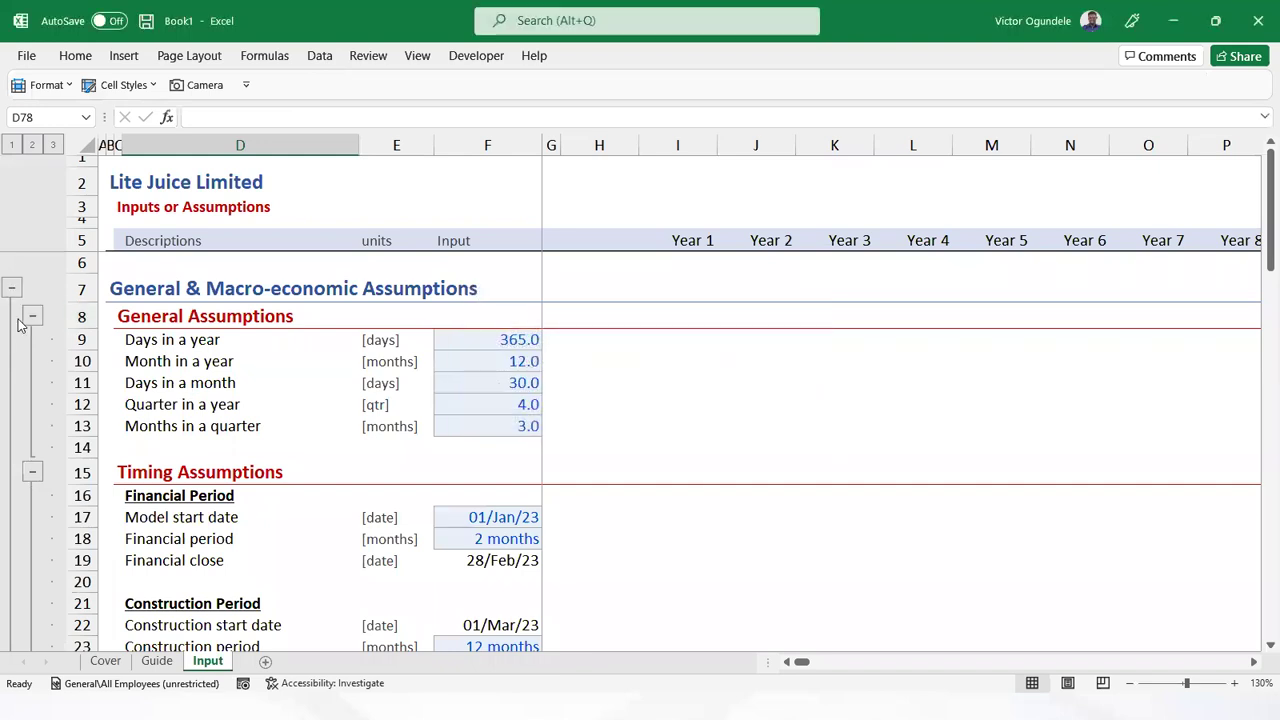
# Collapse the General, Timing and Macro-economic Assumptions subsections, followed by the General & Macro-economic and original Funding Assumptions main groups
pyautogui.click(32, 316)
pyautogui.click(32, 342)
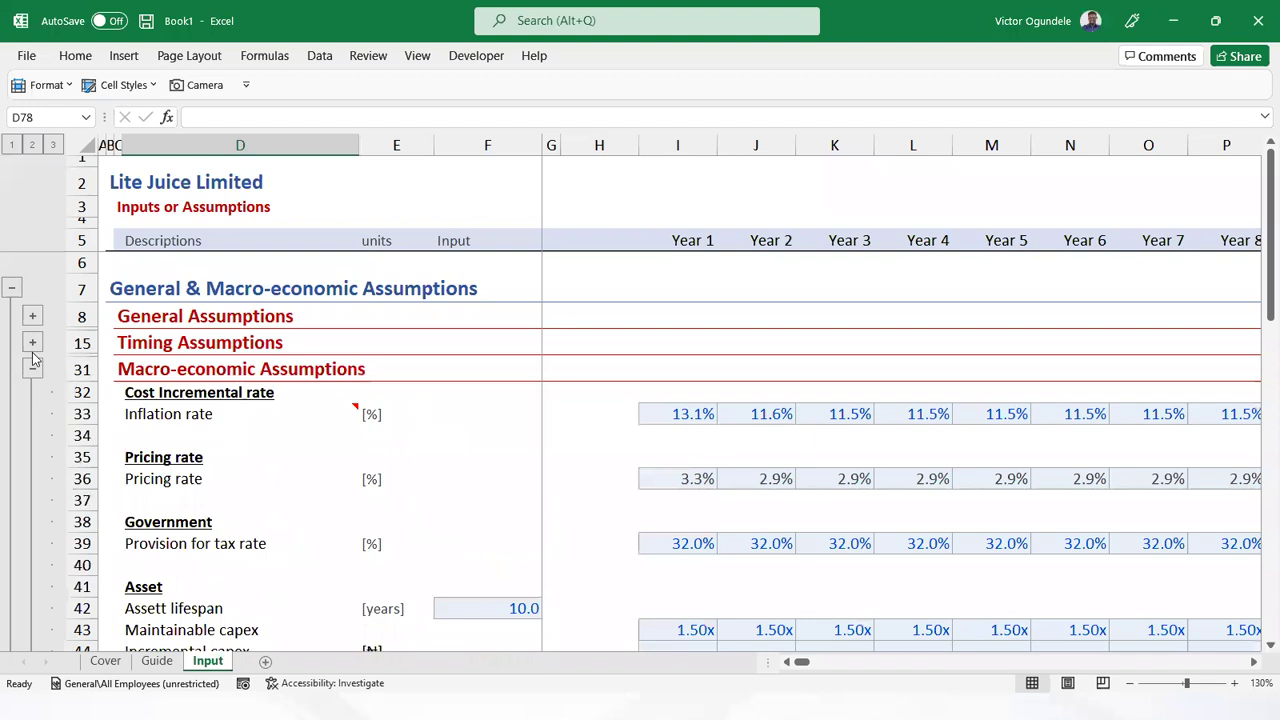
pyautogui.click(32, 368)
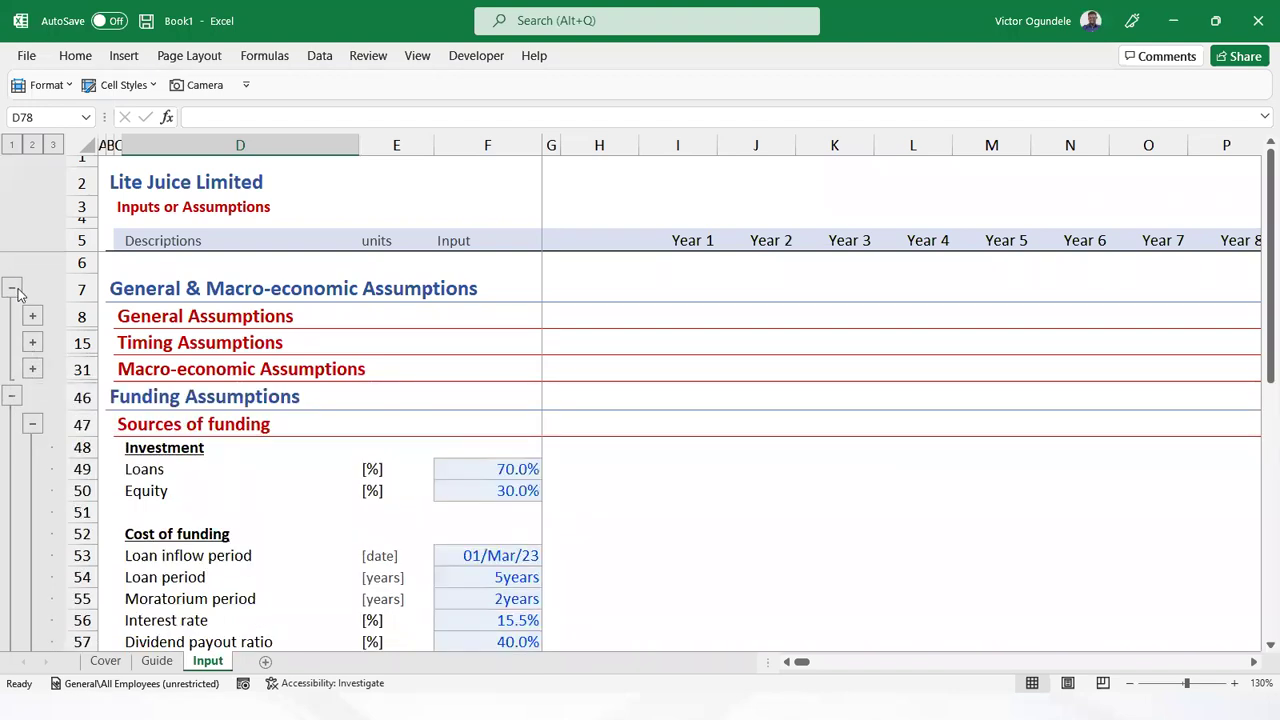
pyautogui.click(14, 290)
pyautogui.click(13, 319)
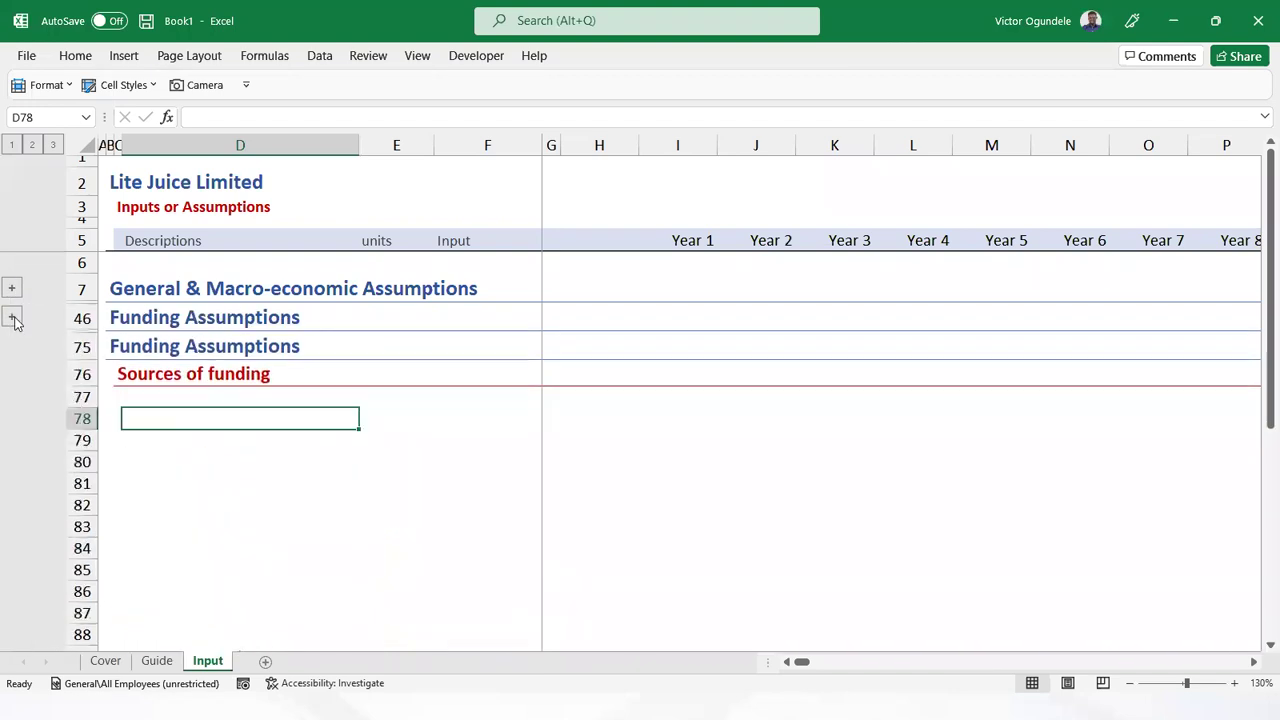
# Expand Funding Assumptions, reduce the outline to level 2 to close its subsections, and collapse everything to level 1
pyautogui.click(13, 318)
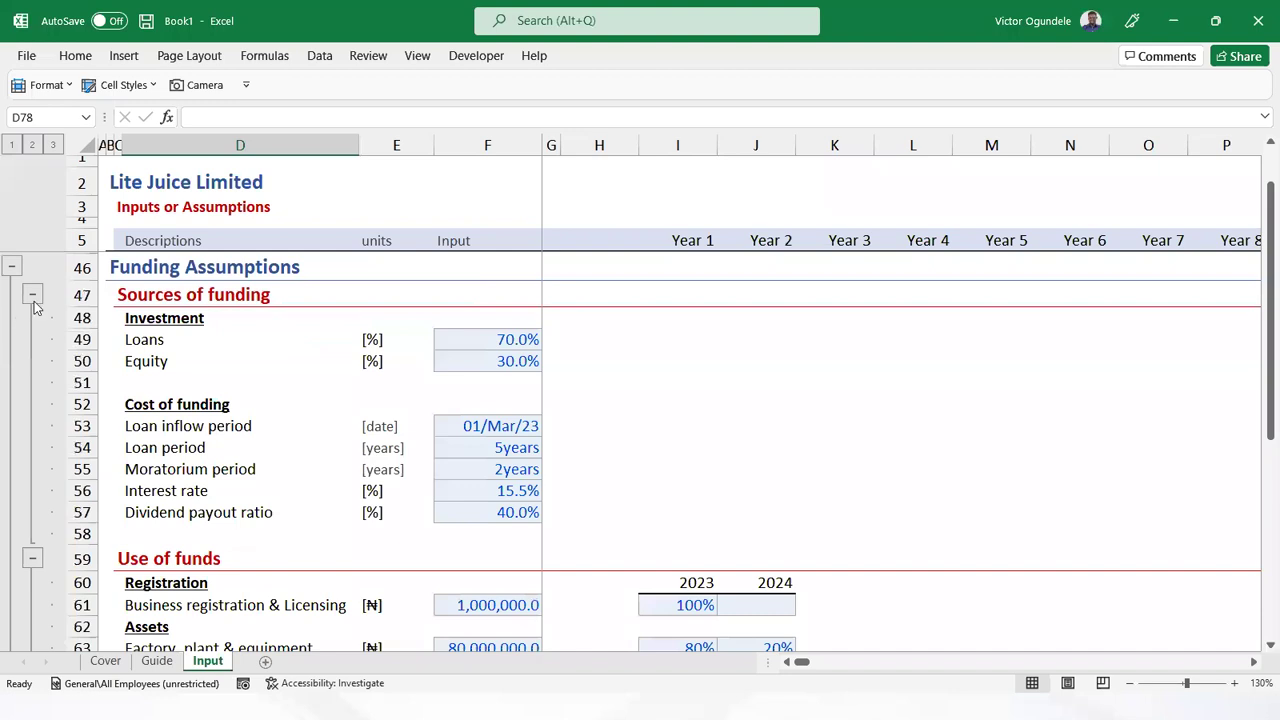
pyautogui.click(33, 147)
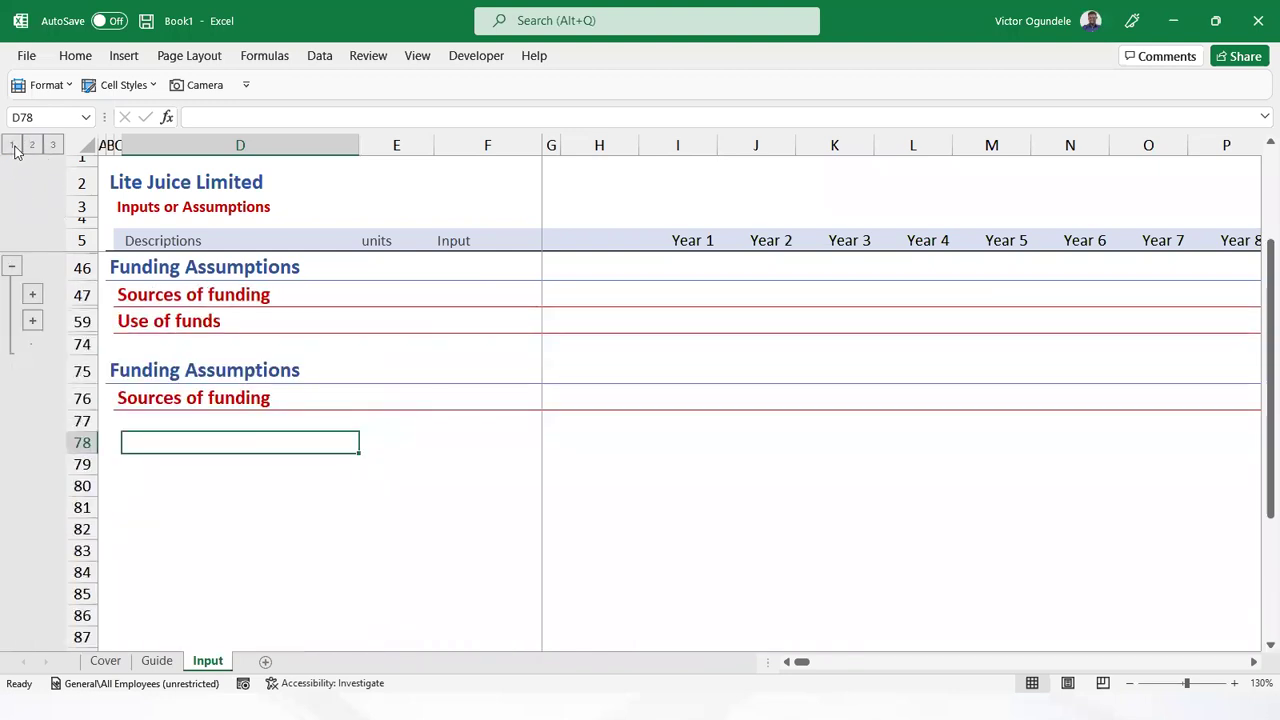
pyautogui.click(12, 145)
# Rename the duplicated Funding Assumptions heading in B75 as "Operation Assumptions"
pyautogui.scroll(1, 200, 389)
pyautogui.click(123, 350)
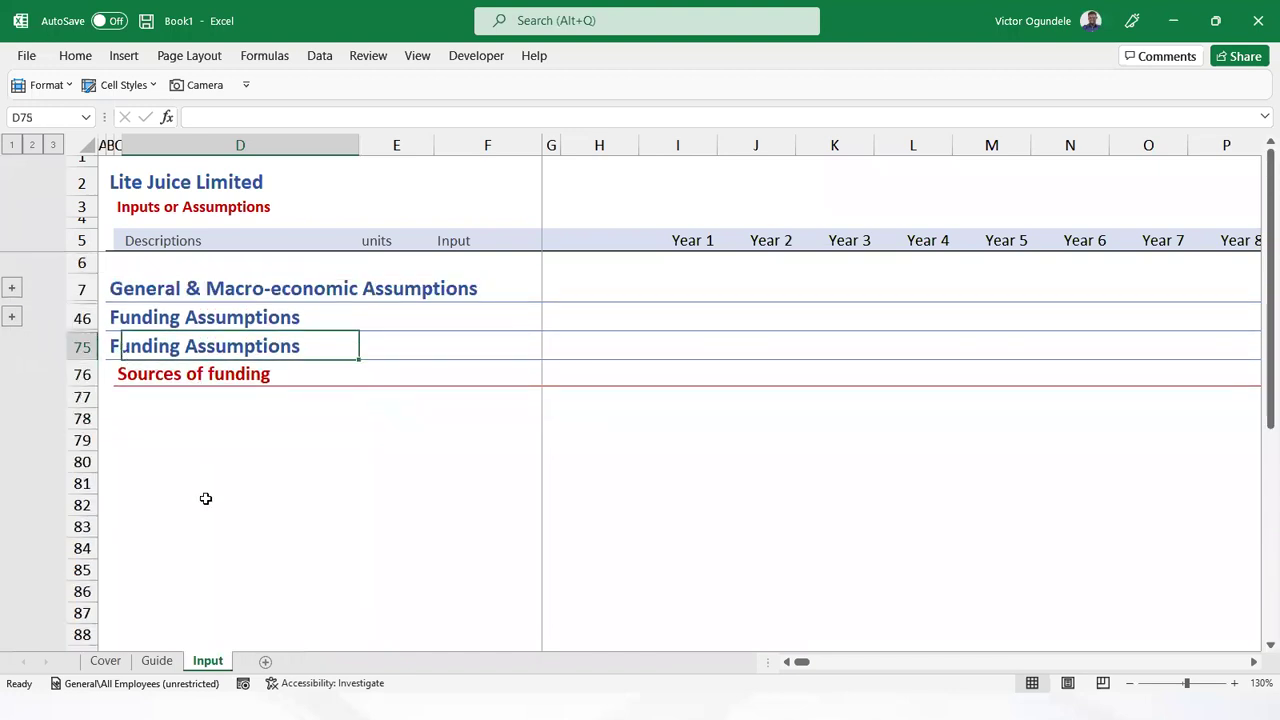
pyautogui.press('Left')
pyautogui.press('Left')
pyautogui.write('O')
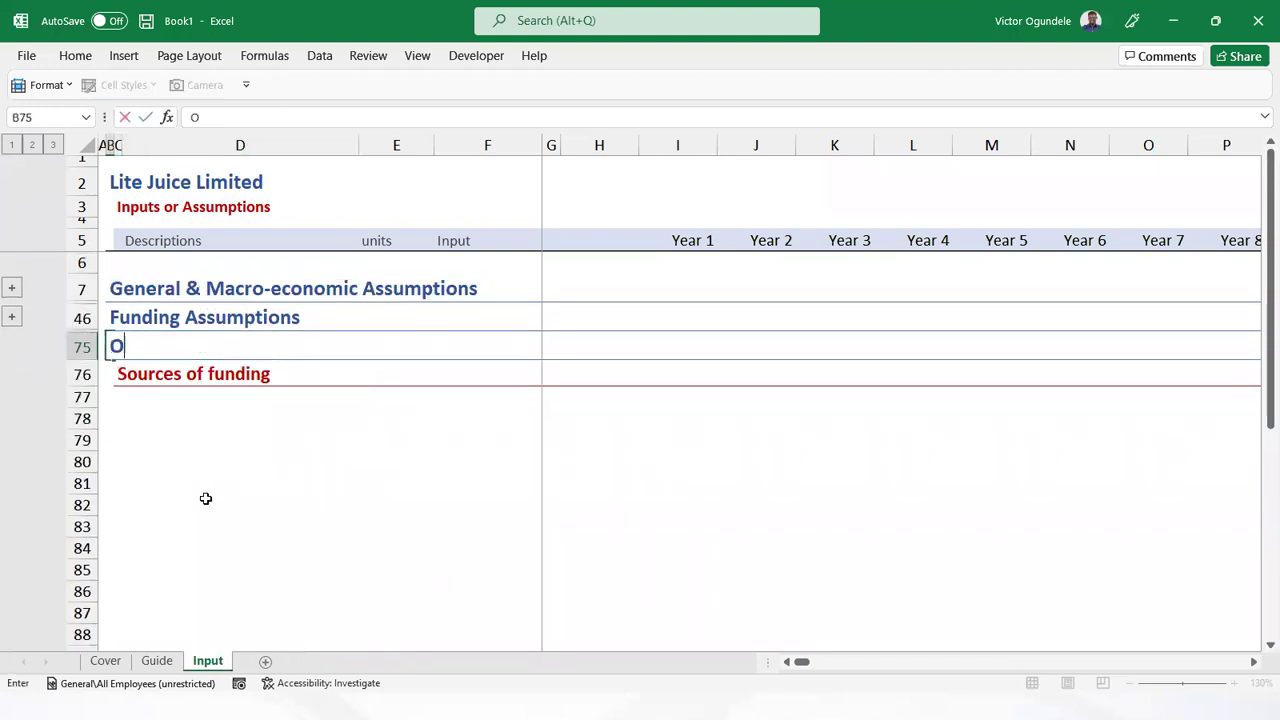
pyautogui.write('peration Assump')
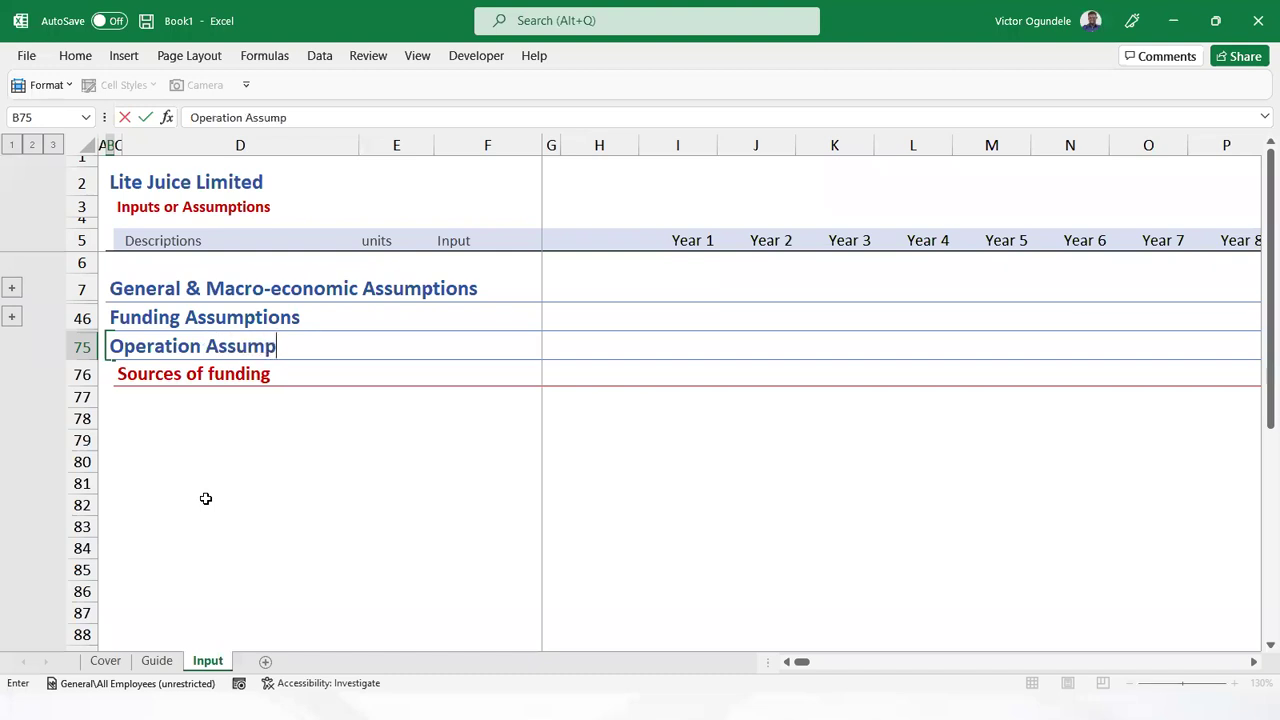
pyautogui.write('tions')
pyautogui.press('Return')
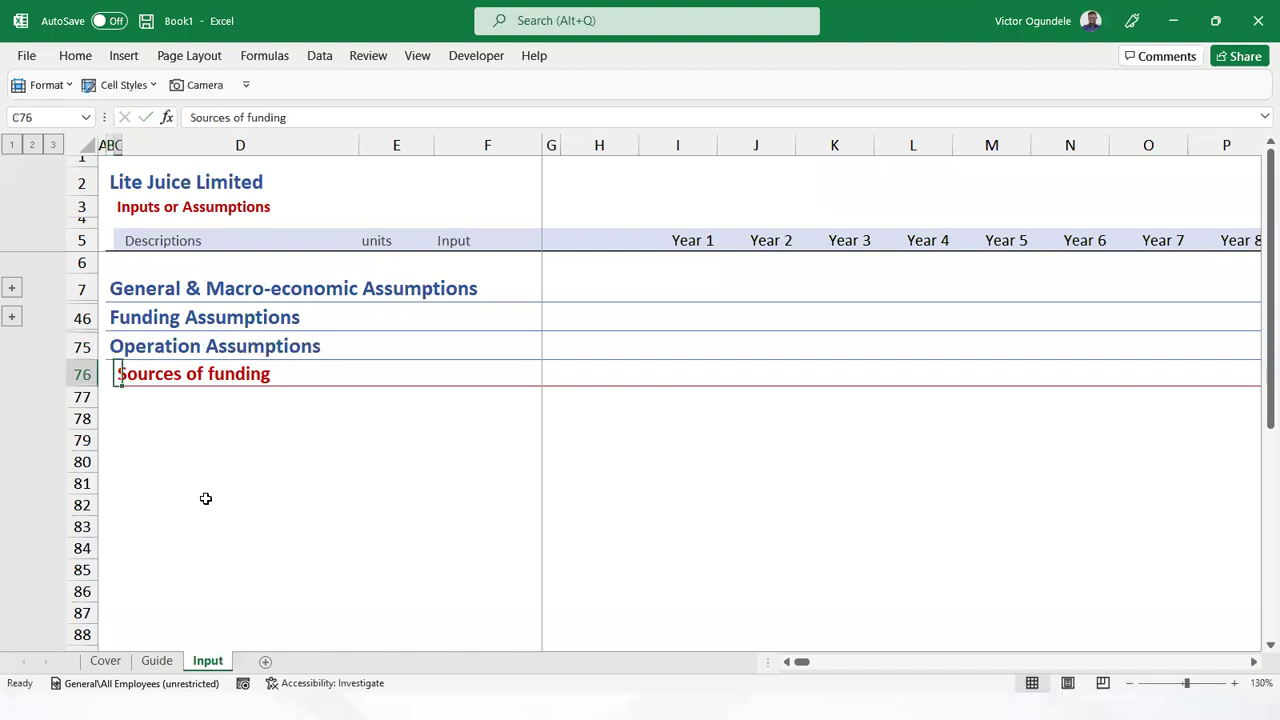
# Replace the Sources of funding subheading in C76 with "Revenue & Cost"
pyautogui.write('Reveu')
pyautogui.press('BackSpace')
pyautogui.write('nue & Cost')
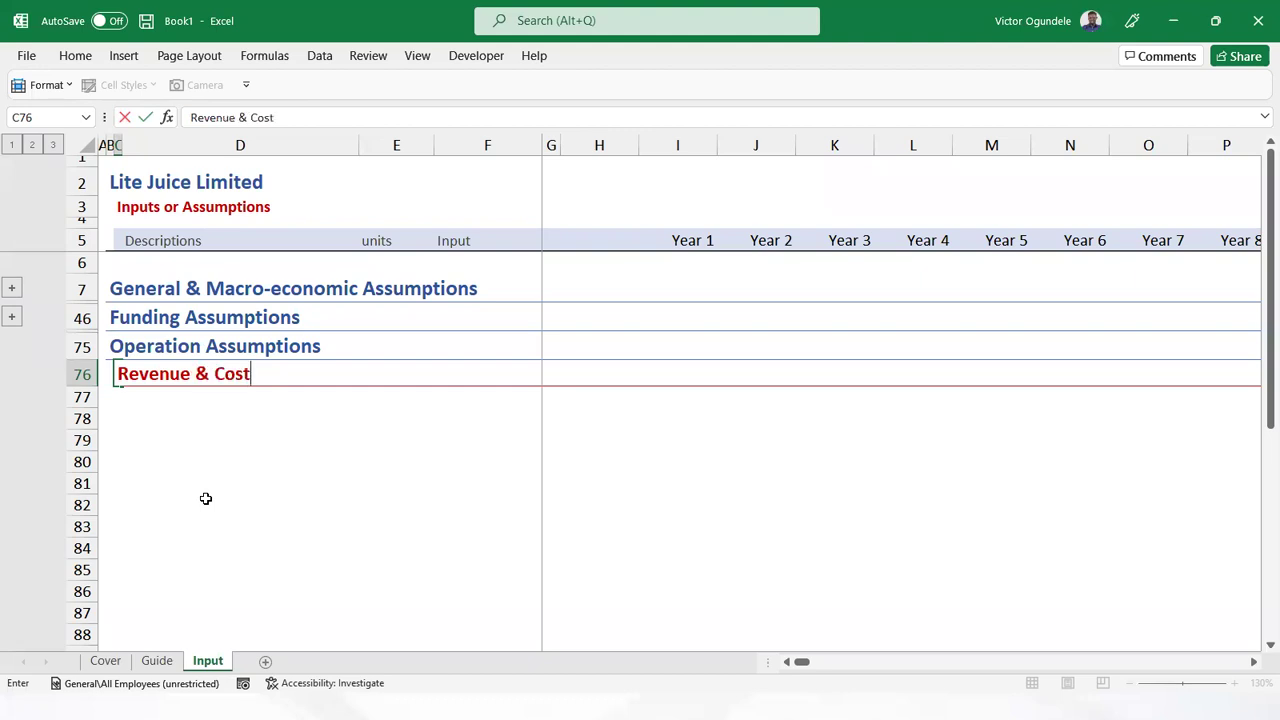
pyautogui.hotkey('ctrl', 'Return')
# Expand the two main groups to their subheadings and delete the blank row 74 above Operation Assumptions
pyautogui.click(12, 316)
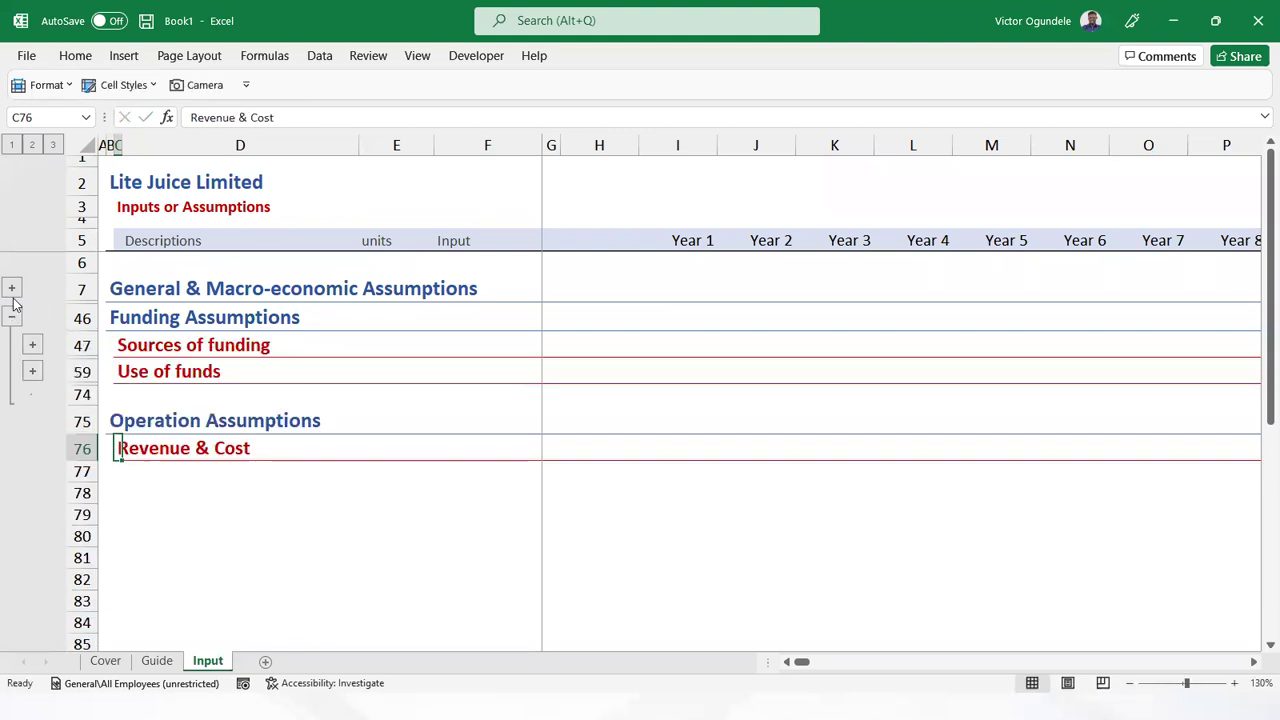
pyautogui.click(13, 291)
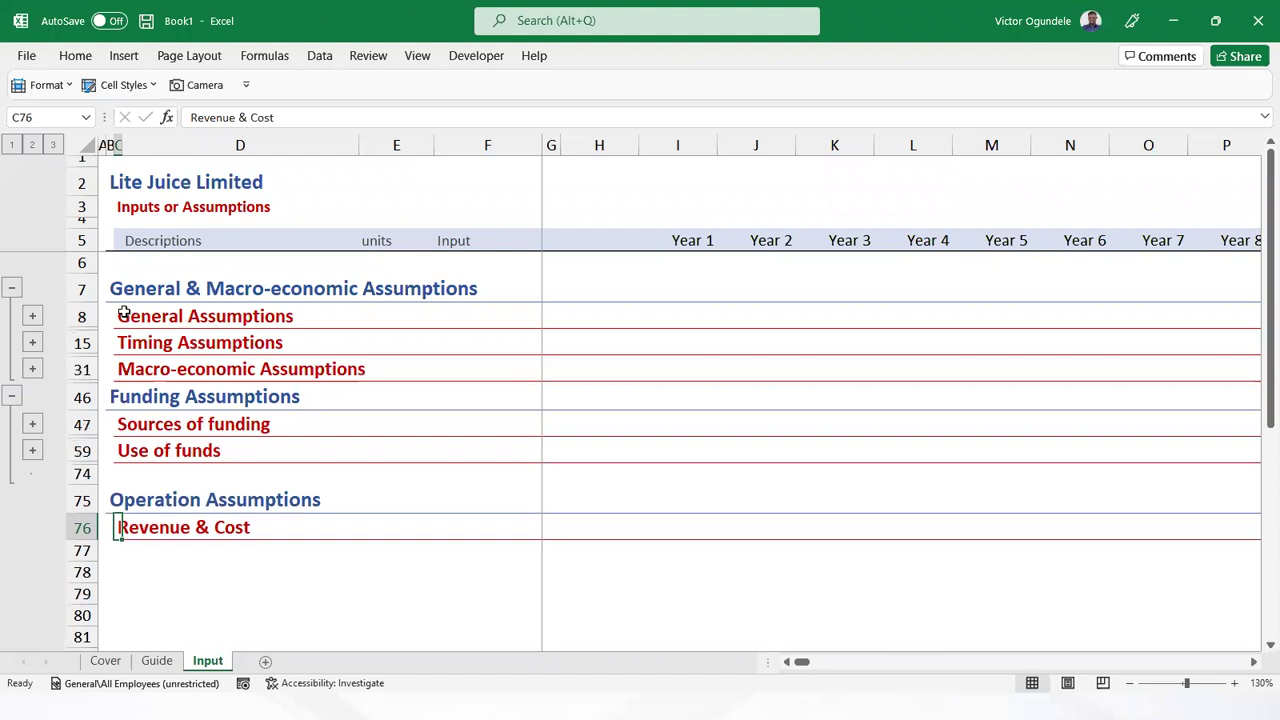
pyautogui.click(206, 340)
pyautogui.click(266, 469)
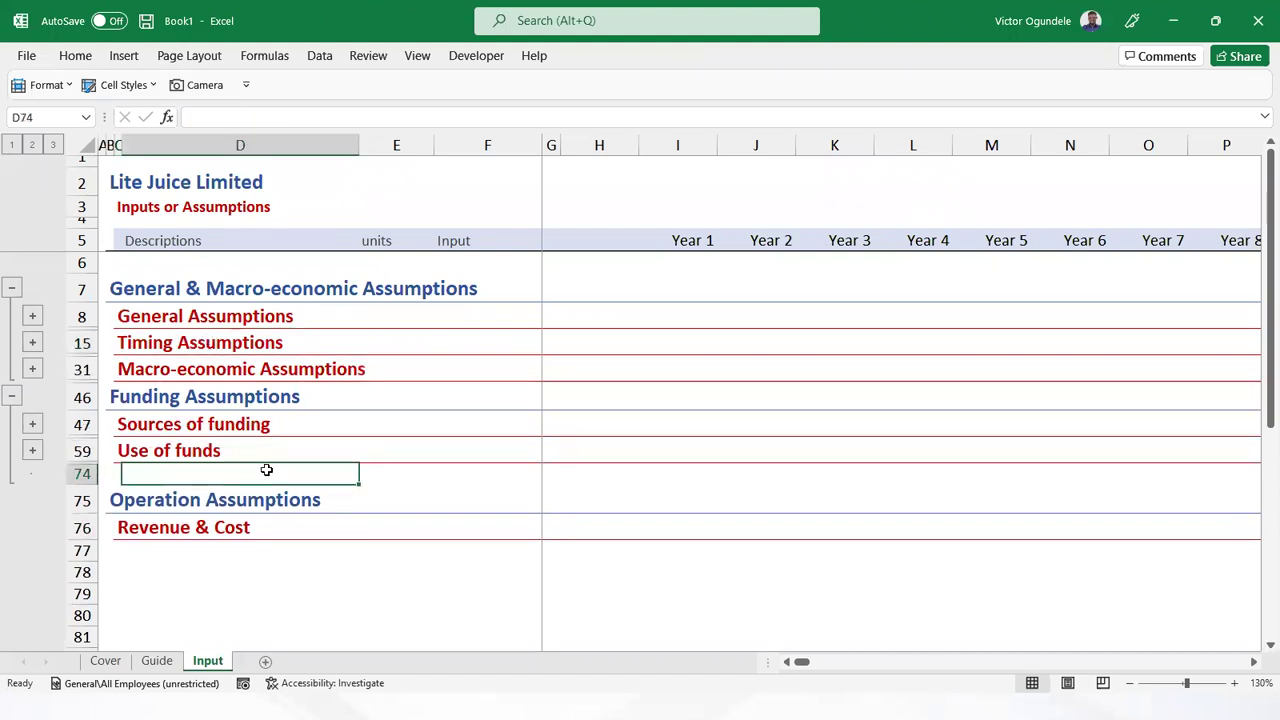
pyautogui.press('Down')
pyautogui.press('Down')
pyautogui.press('Down')
pyautogui.press('Up')
pyautogui.press('Up')
pyautogui.press('Up')
pyautogui.hotkey('shift', 'space')
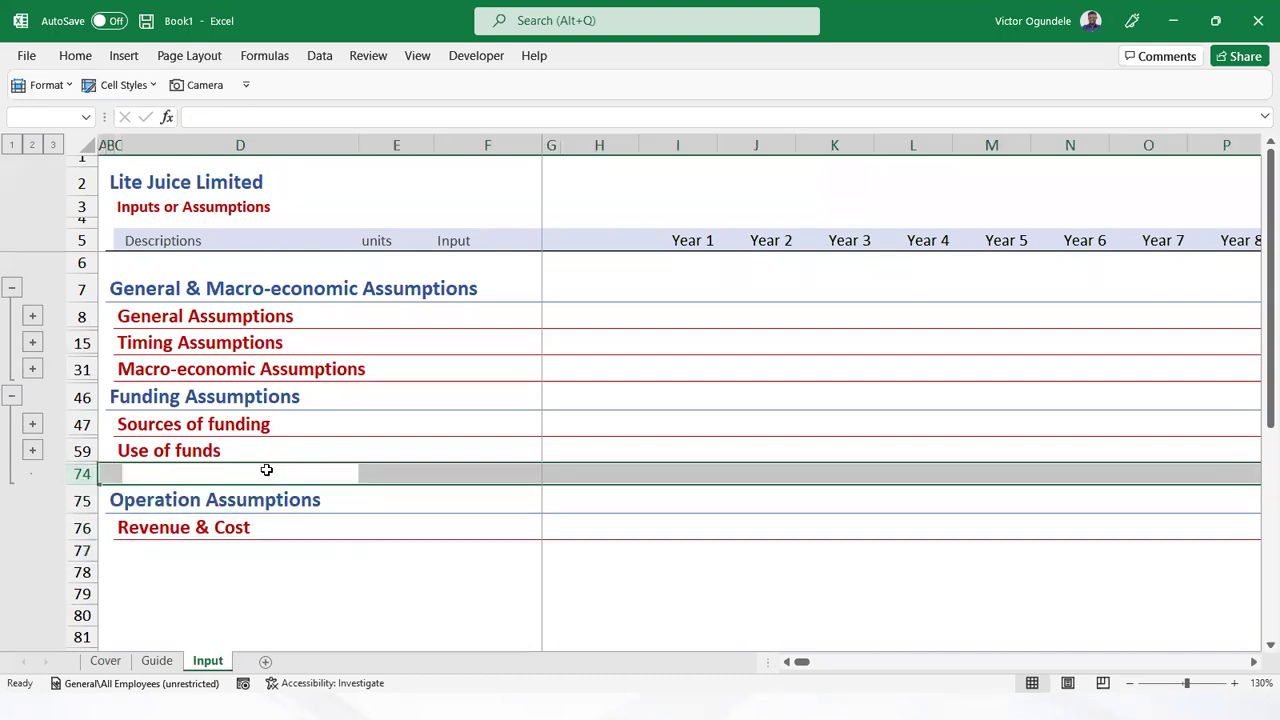
pyautogui.hotkey('ctrl', '-')
pyautogui.click(266, 469)
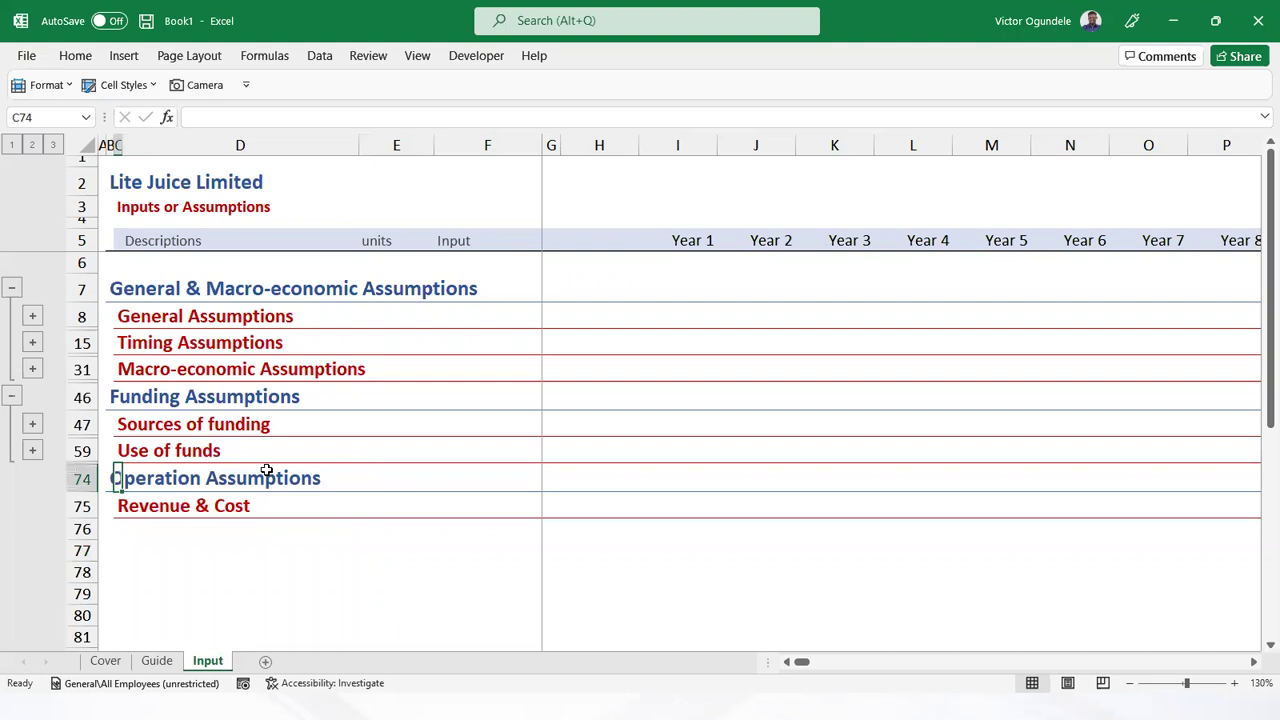
# Select D76 under Revenue & Cost and place the workbook side by side with the conceptual agreement PDF in Adobe Reader
pyautogui.scroll(-1, 247, 505)
pyautogui.click(188, 495)
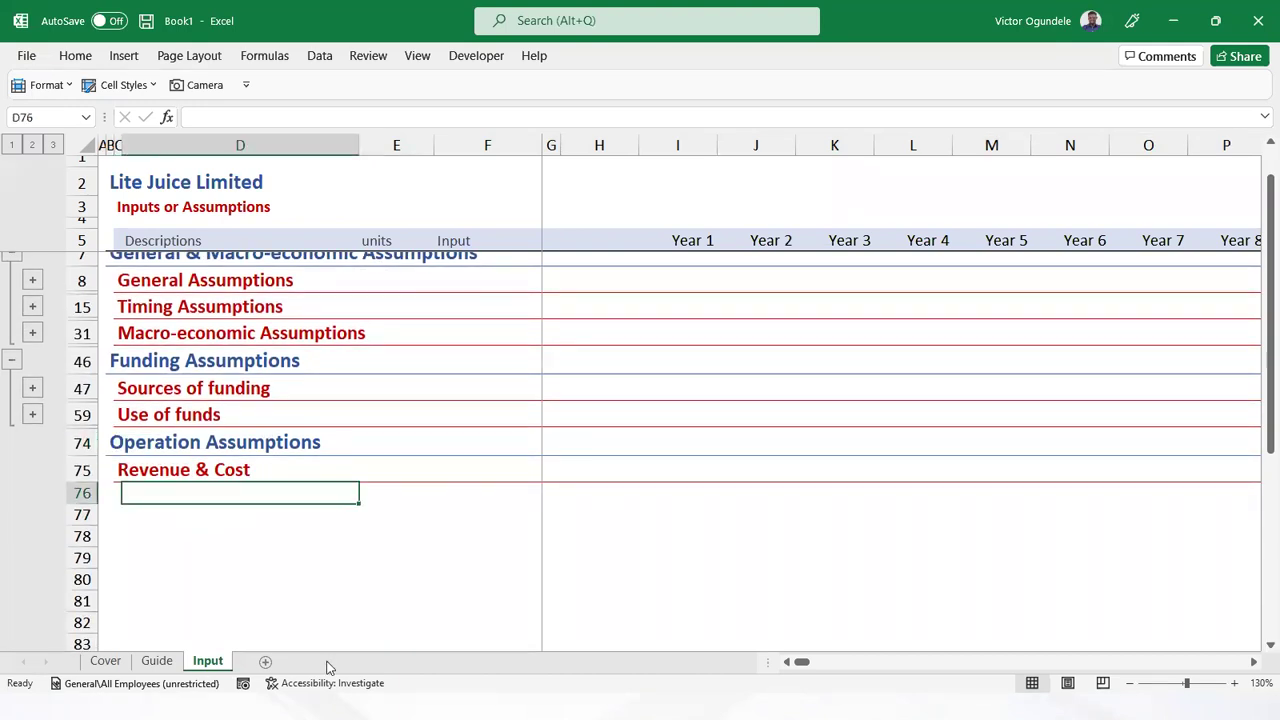
pyautogui.hotkey('alt', 'Tab')
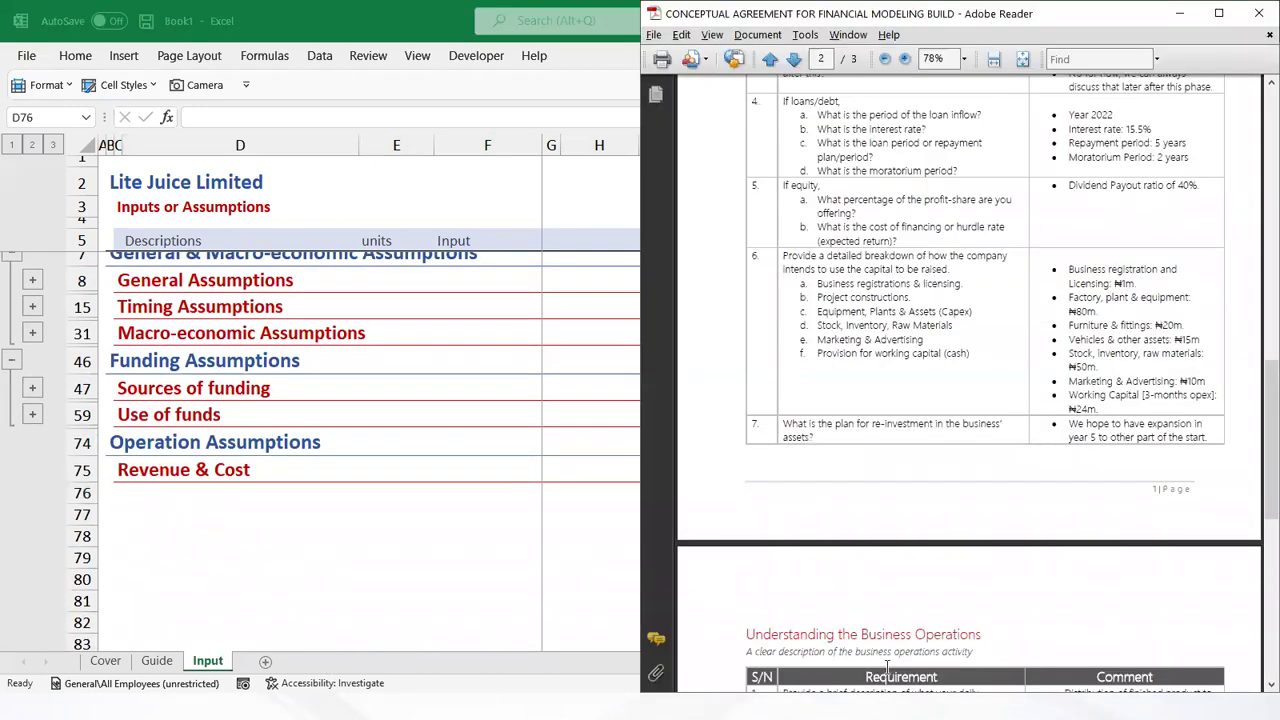
pyautogui.hotkey('alt', 'Tab')
pyautogui.press('super+Left')
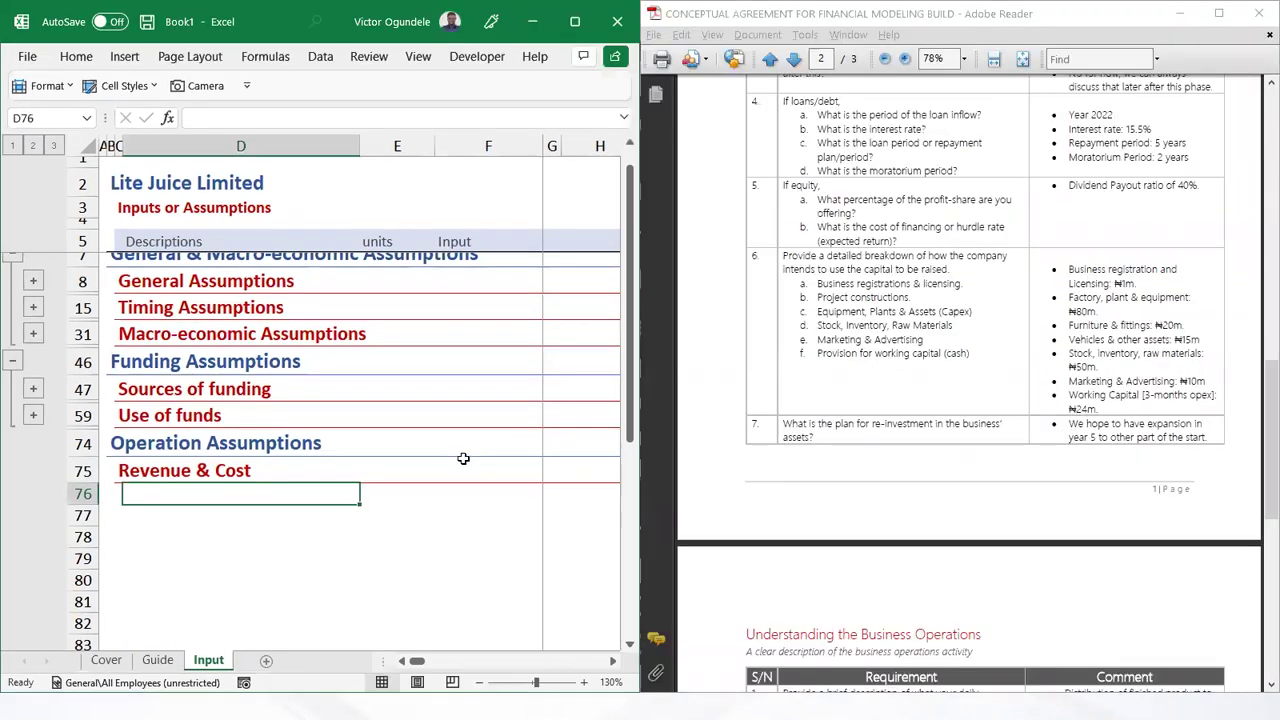
# In Adobe Reader, examine the Understanding the Business Operations section of the agreement for product price and direct costs, enlarged to 100%
pyautogui.click(506, 522)
pyautogui.keyDown('ctrl'); pyautogui.scroll(-2, 506, 525); pyautogui.keyUp('ctrl')
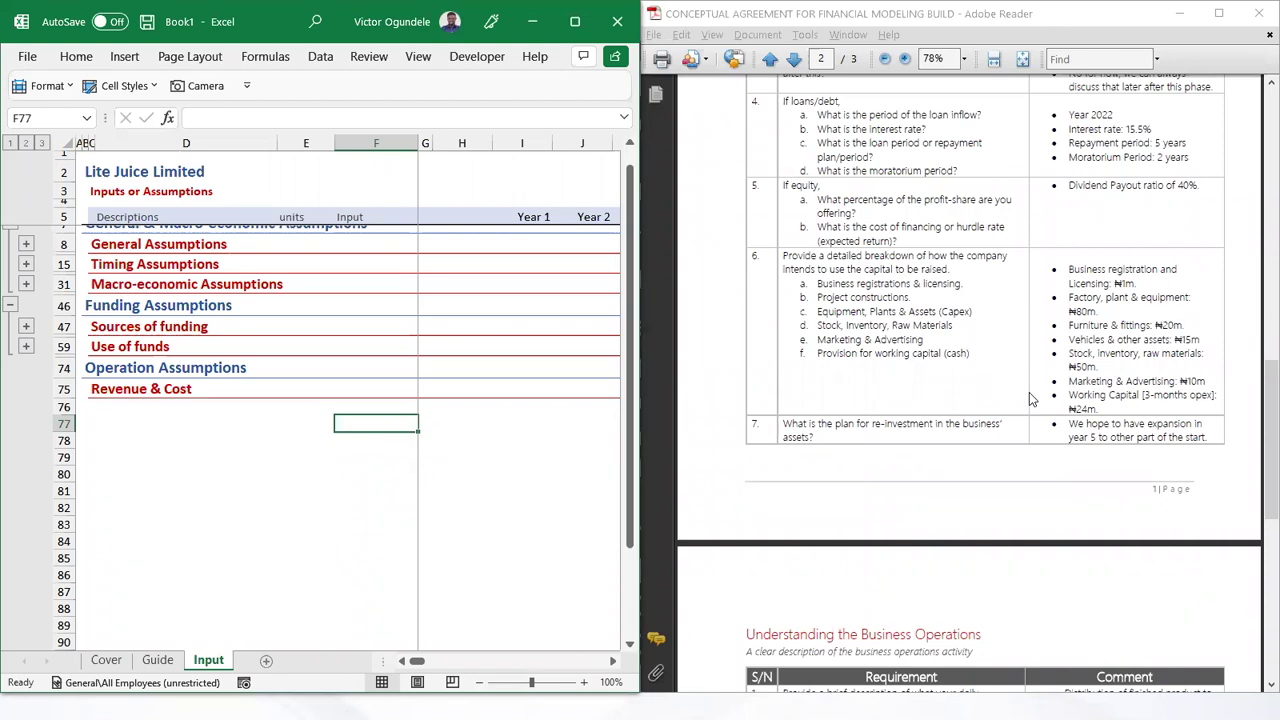
pyautogui.scroll(-6, 1022, 580)
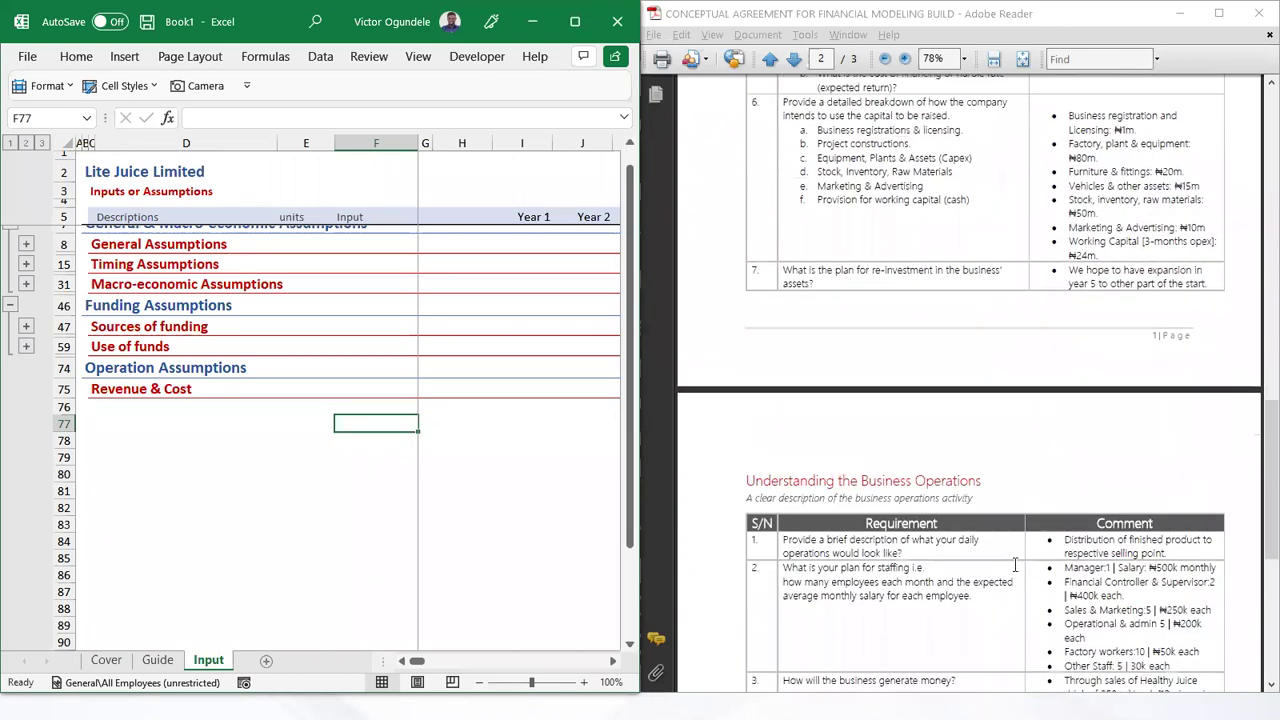
pyautogui.scroll(-3, 1022, 580)
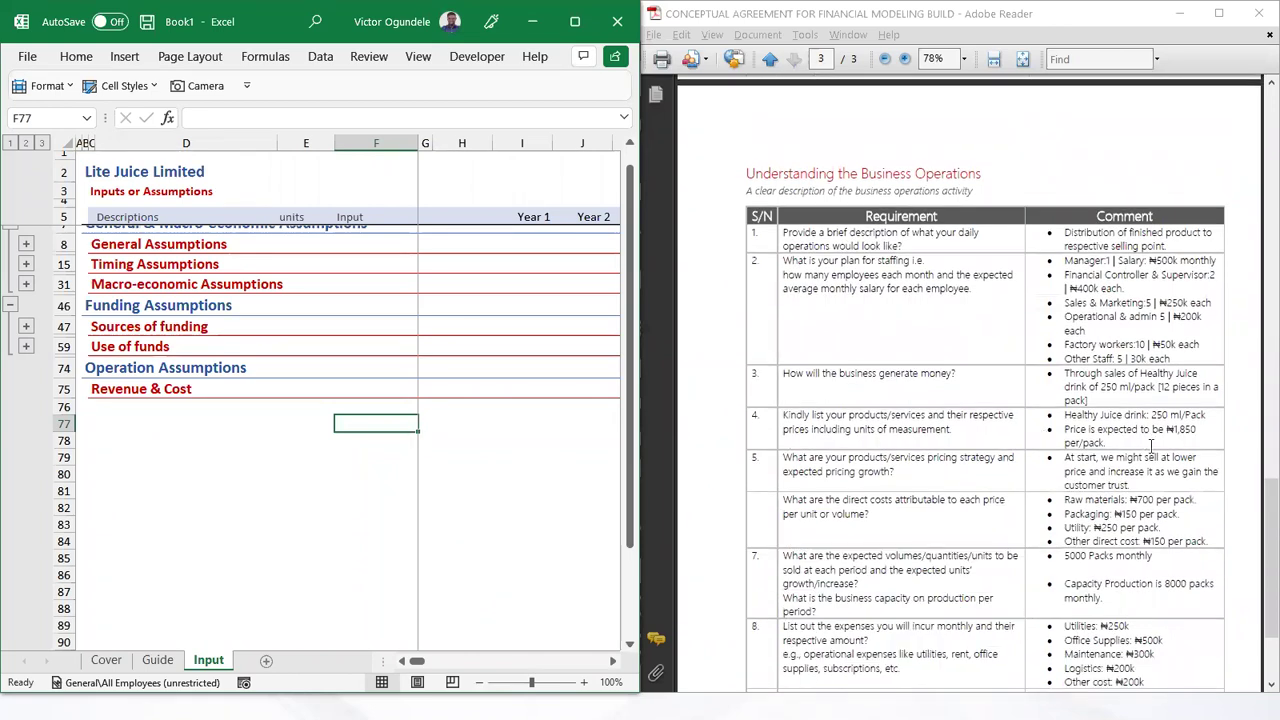
pyautogui.click(1119, 445)
pyautogui.scroll(-1, 1111, 419)
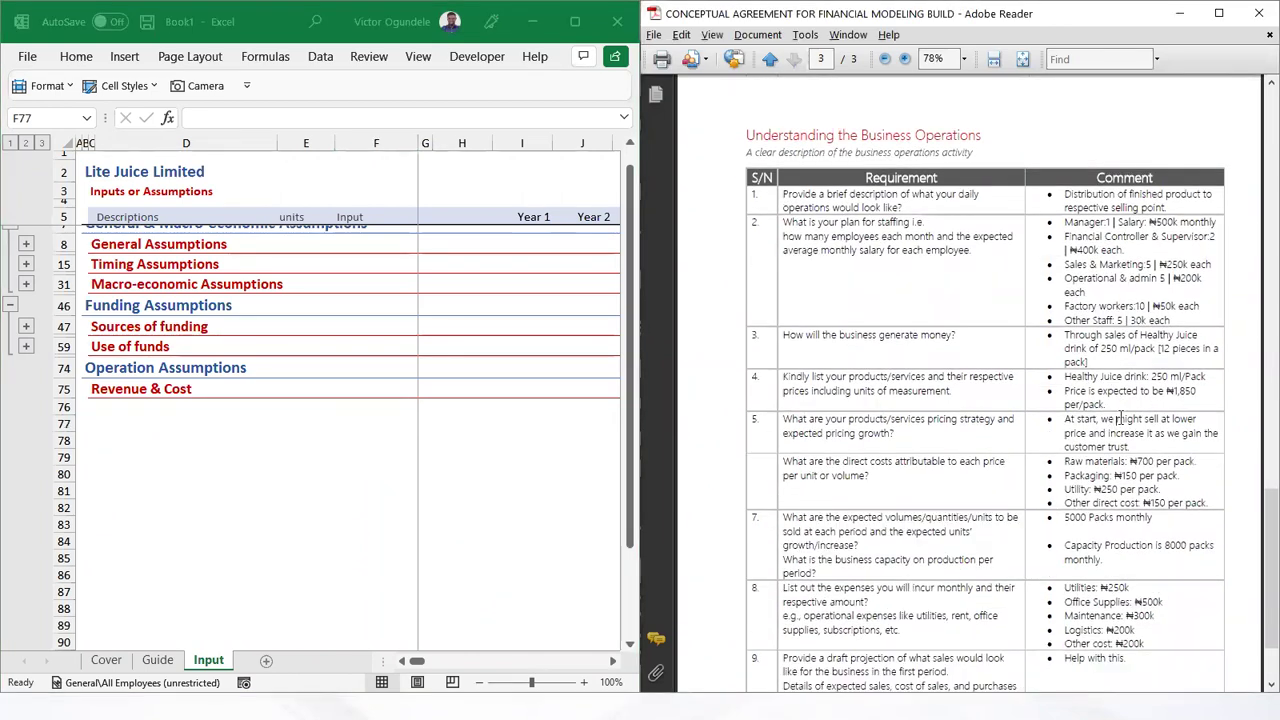
pyautogui.scroll(1, 1119, 419)
pyautogui.keyDown('ctrl'); pyautogui.scroll(1, 1120, 418); pyautogui.keyUp('ctrl')
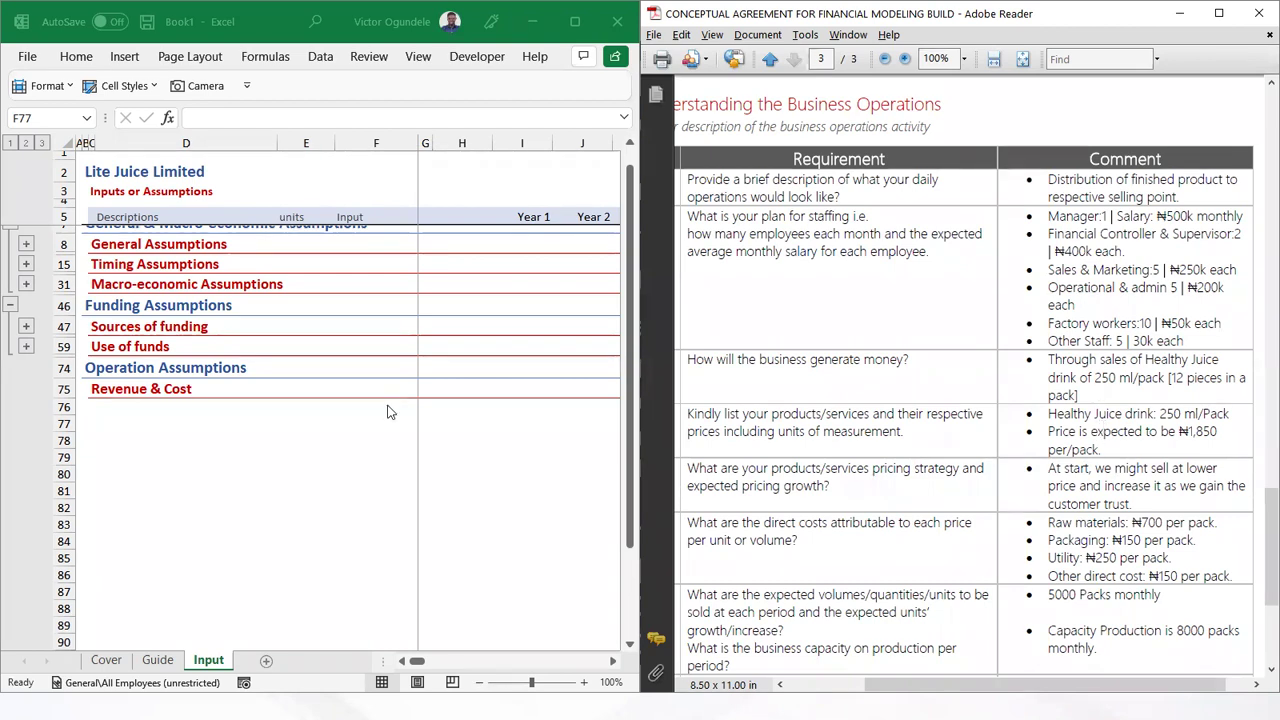
# In the Excel Input sheet, add a bold, underlined "Product Price" subheading in D76 under Revenue & Cost
pyautogui.click(158, 409)
pyautogui.write('Prdoc')
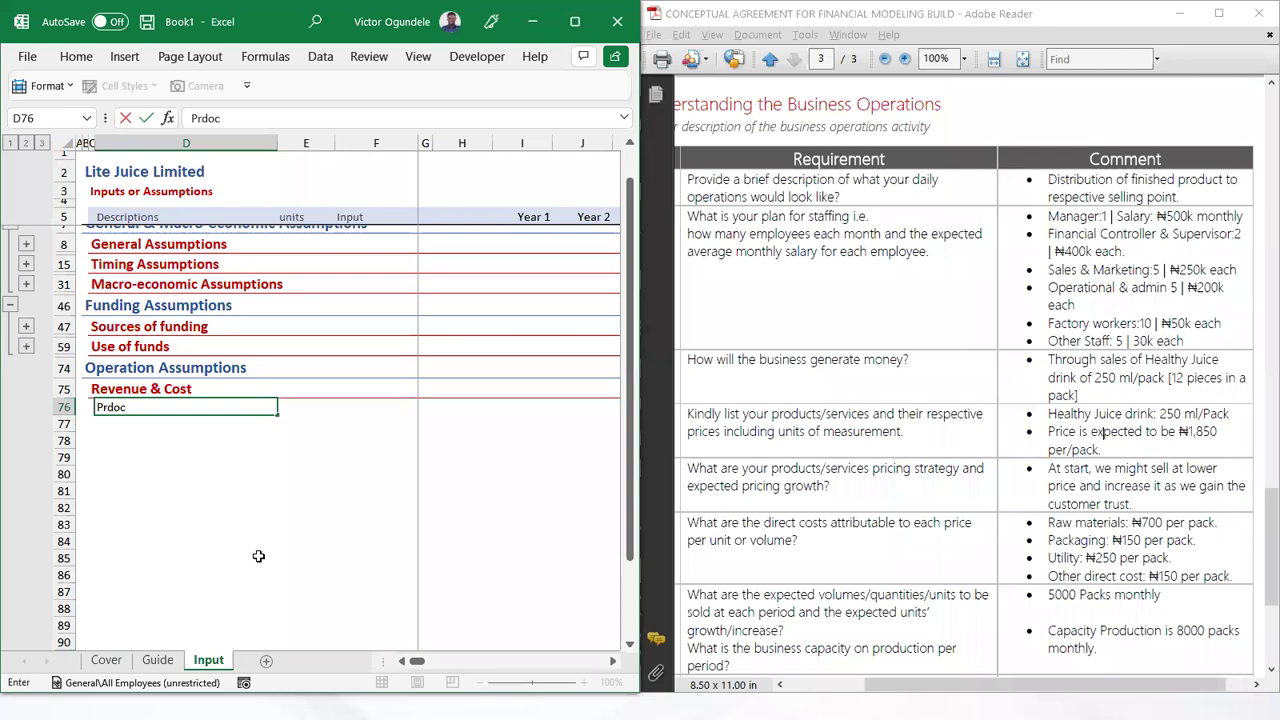
pyautogui.press('BackSpace')
pyautogui.press('BackSpace')
pyautogui.write('odc')
pyautogui.press('BackSpace')
pyautogui.press('BackSpace')
pyautogui.press('BackSpace')
pyautogui.write('uct Pri')
pyautogui.hotkey('ctrl', 'Return')
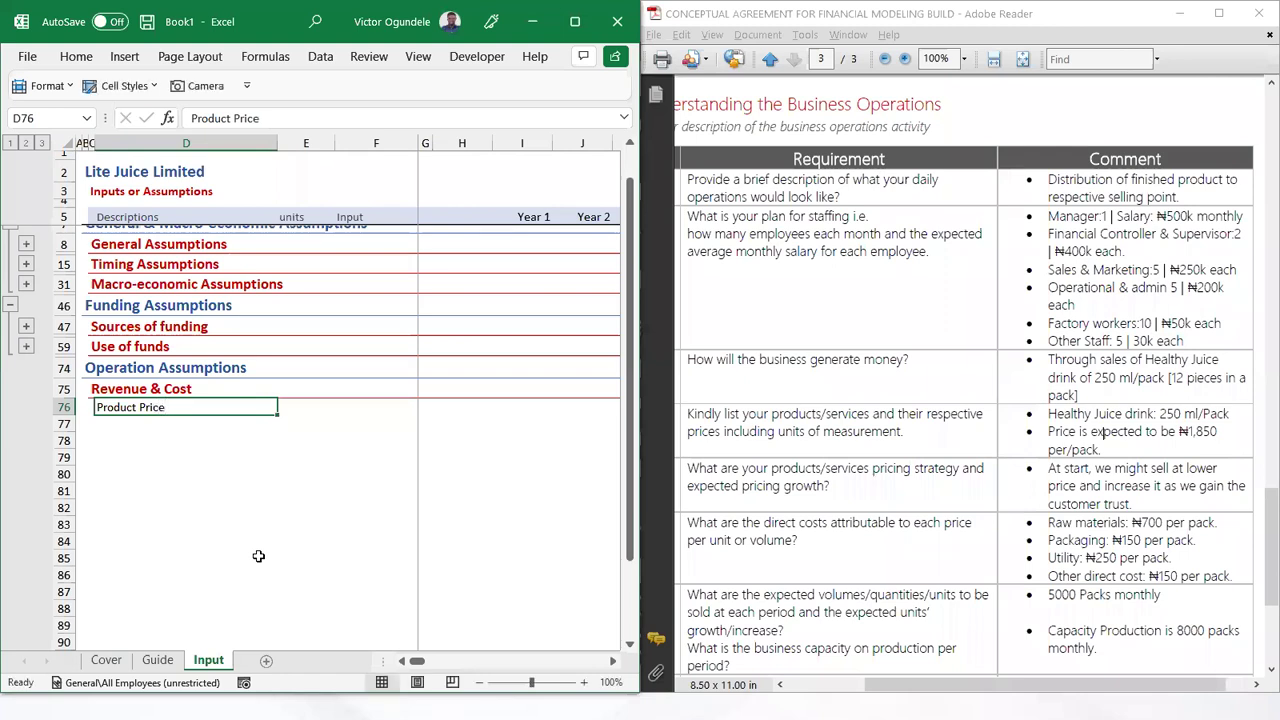
pyautogui.hotkey('ctrl', 'b')
pyautogui.press('Return')
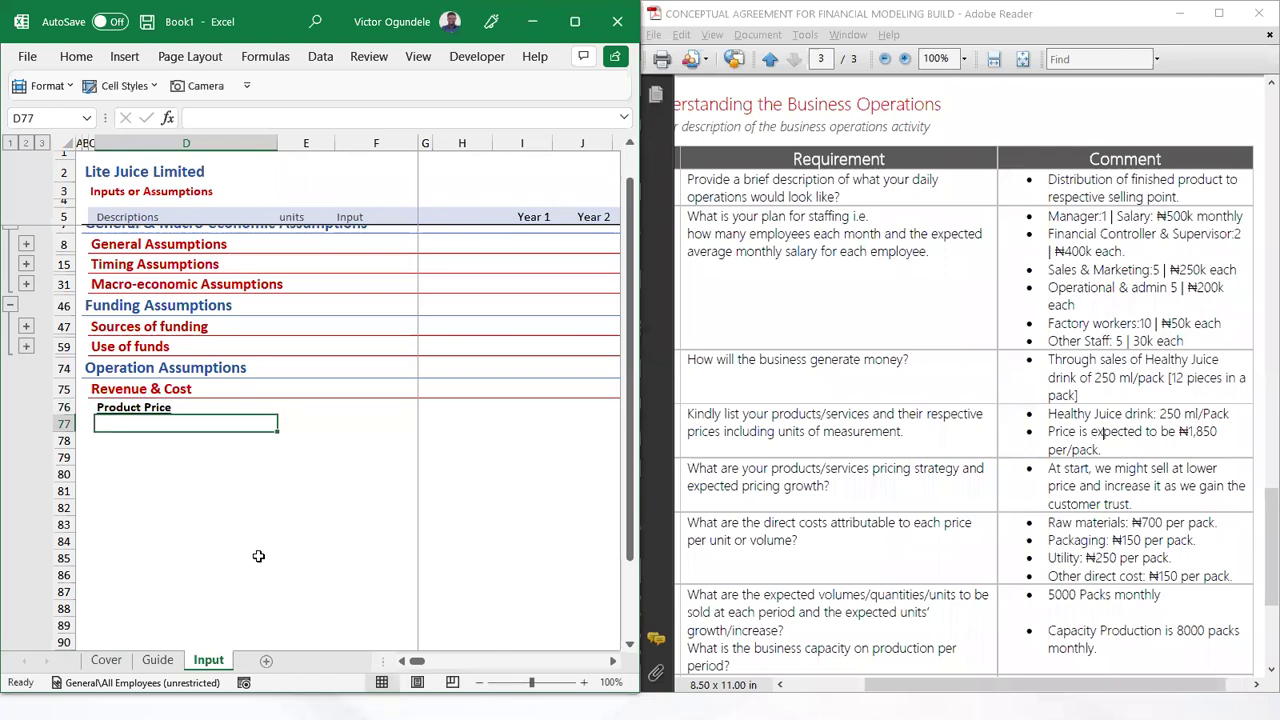
pyautogui.write('Healt')
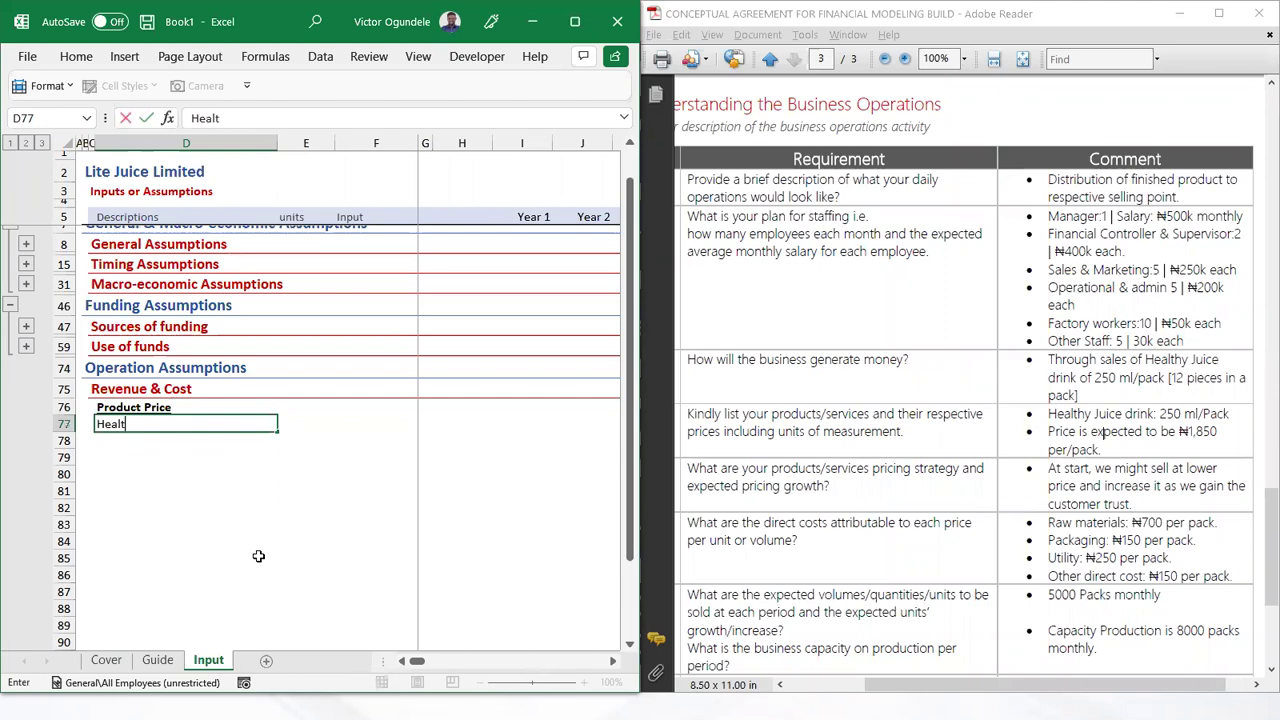
pyautogui.write('h')
pyautogui.press('Escape')
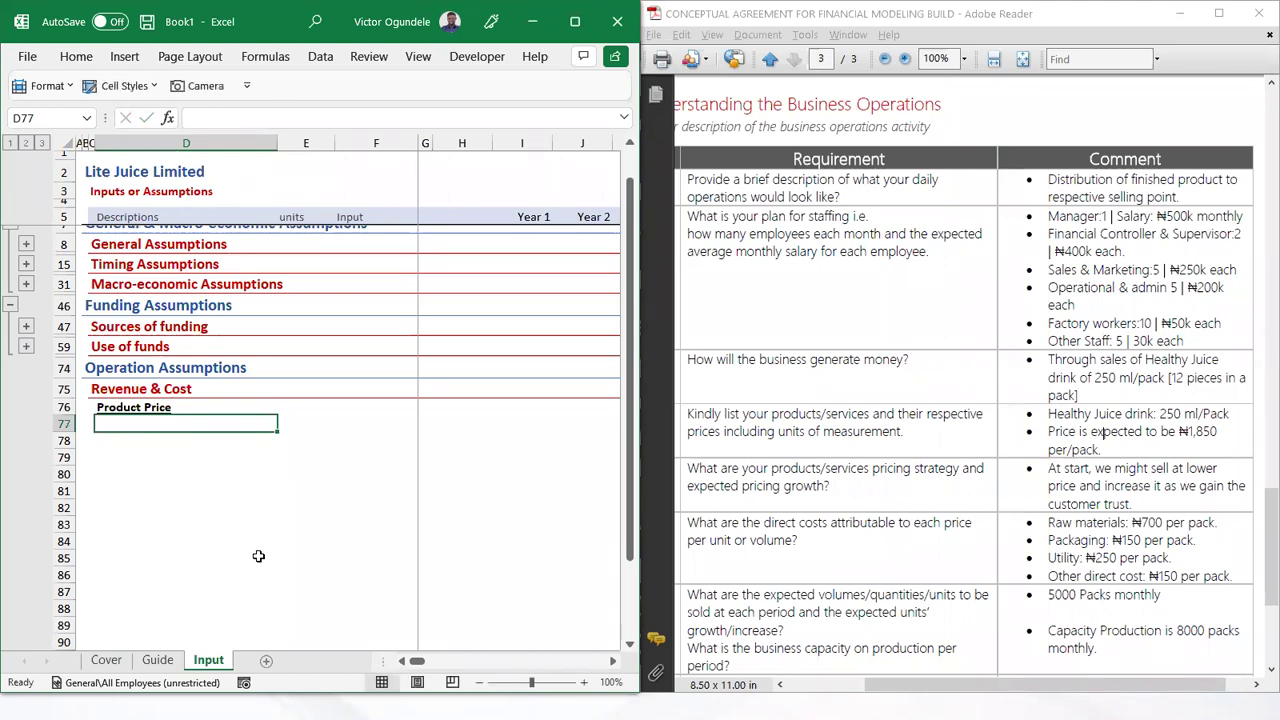
# Enter the product label "Healthy Juice" in D77 under the Product Price subheading
pyautogui.keyDown('ctrl'); pyautogui.scroll(1, 258, 556); pyautogui.keyUp('ctrl')
pyautogui.keyDown('ctrl'); pyautogui.scroll(1, 258, 556); pyautogui.keyUp('ctrl')
pyautogui.write('HEalthy')
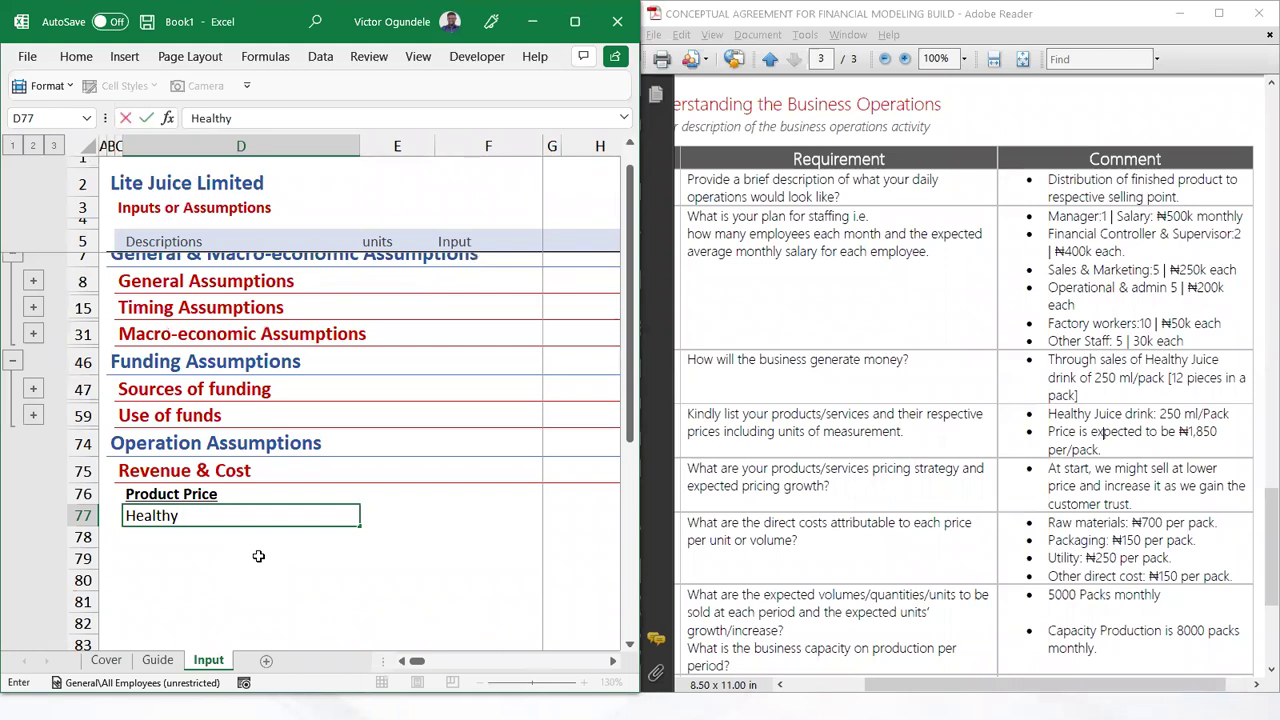
pyautogui.write(' Juice')
pyautogui.press('Tab')
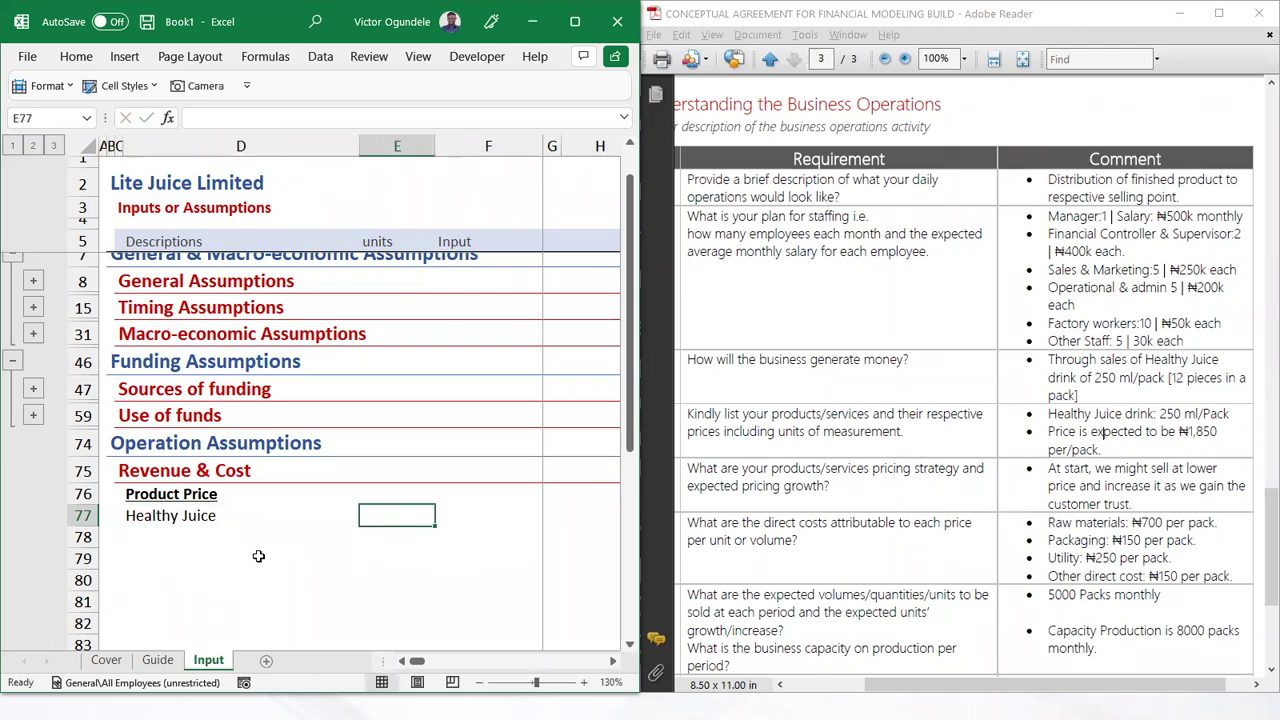
# Enter the unit formula =ModelCurrency&"/pack" in E77 for Healthy Juice
pyautogui.write('=model')
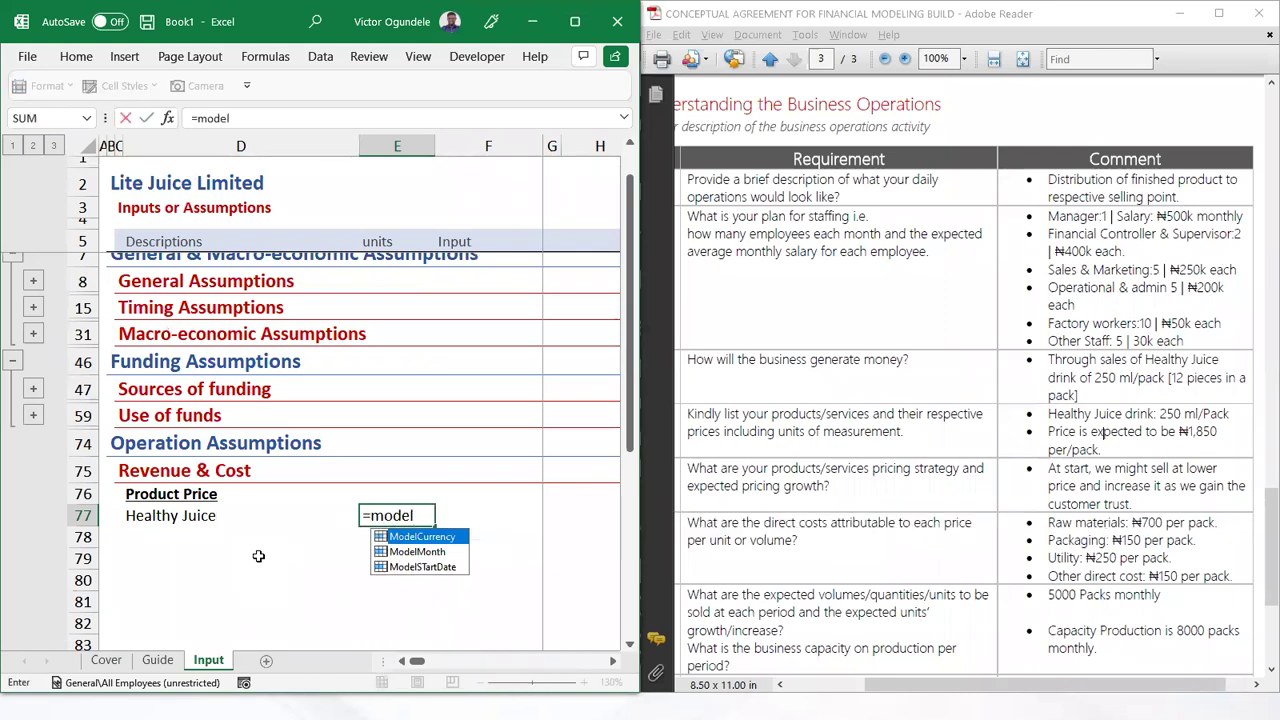
pyautogui.press('Tab')
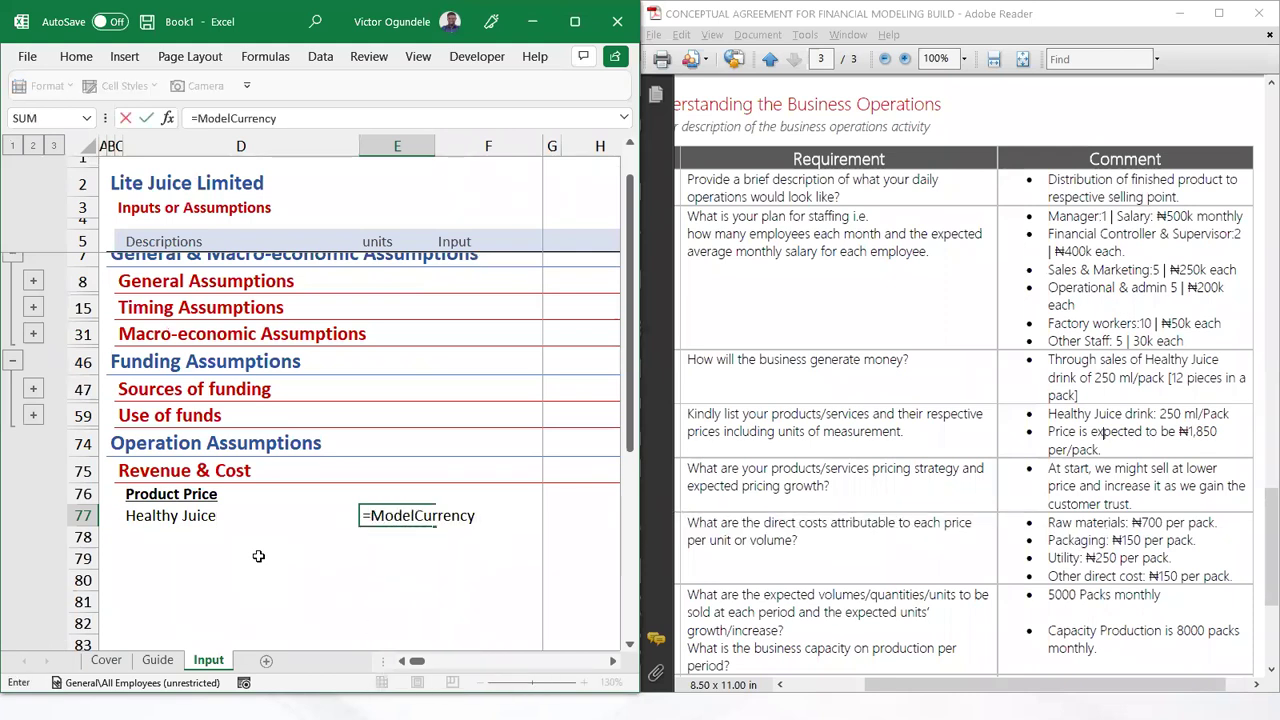
pyautogui.write('&"/pacl')
pyautogui.press('BackSpace')
pyautogui.write('k')
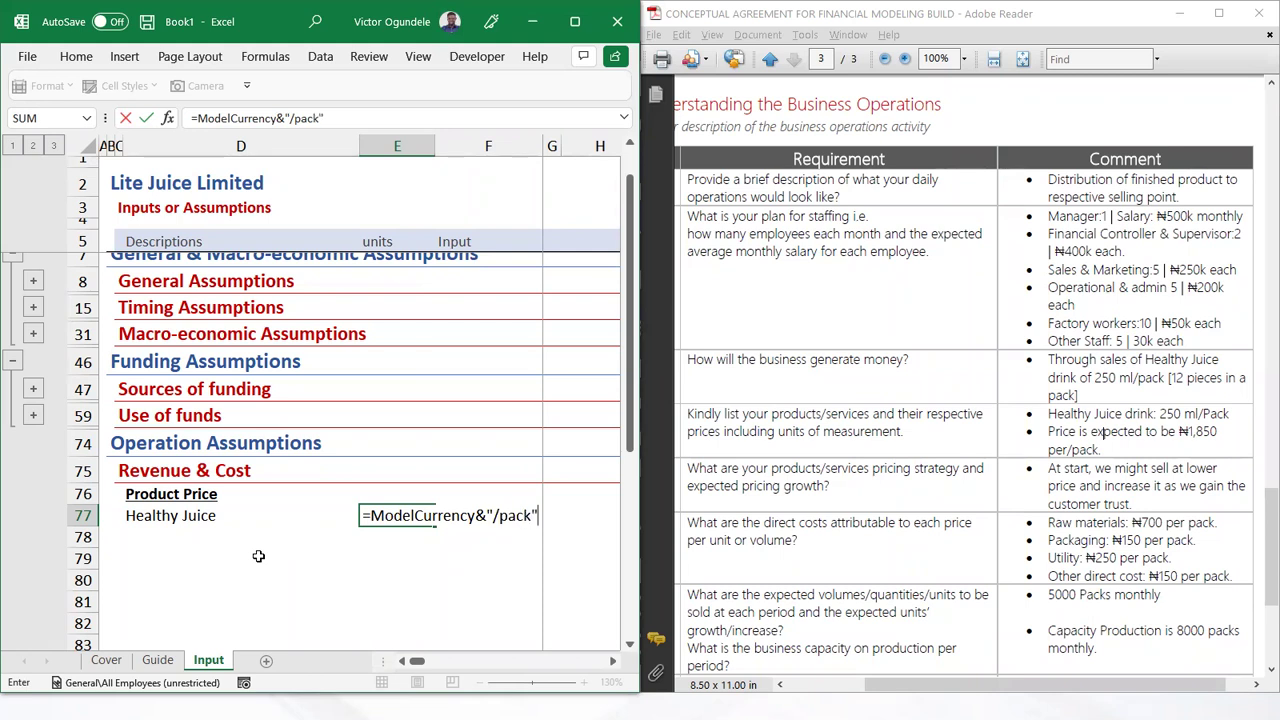
pyautogui.press('Return')
pyautogui.press('Up')
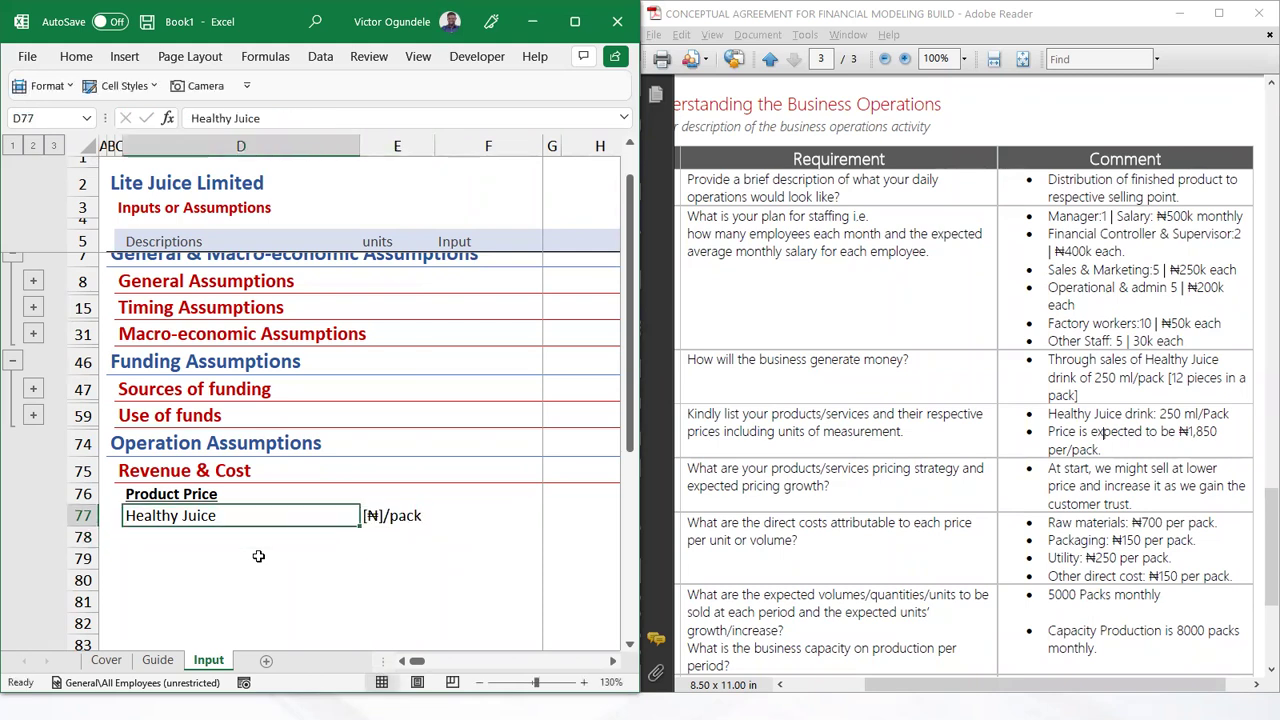
# Apply the Explanatory Text cell style to the Healthy Juice unit in E77
pyautogui.press('Right')
pyautogui.click(124, 85)
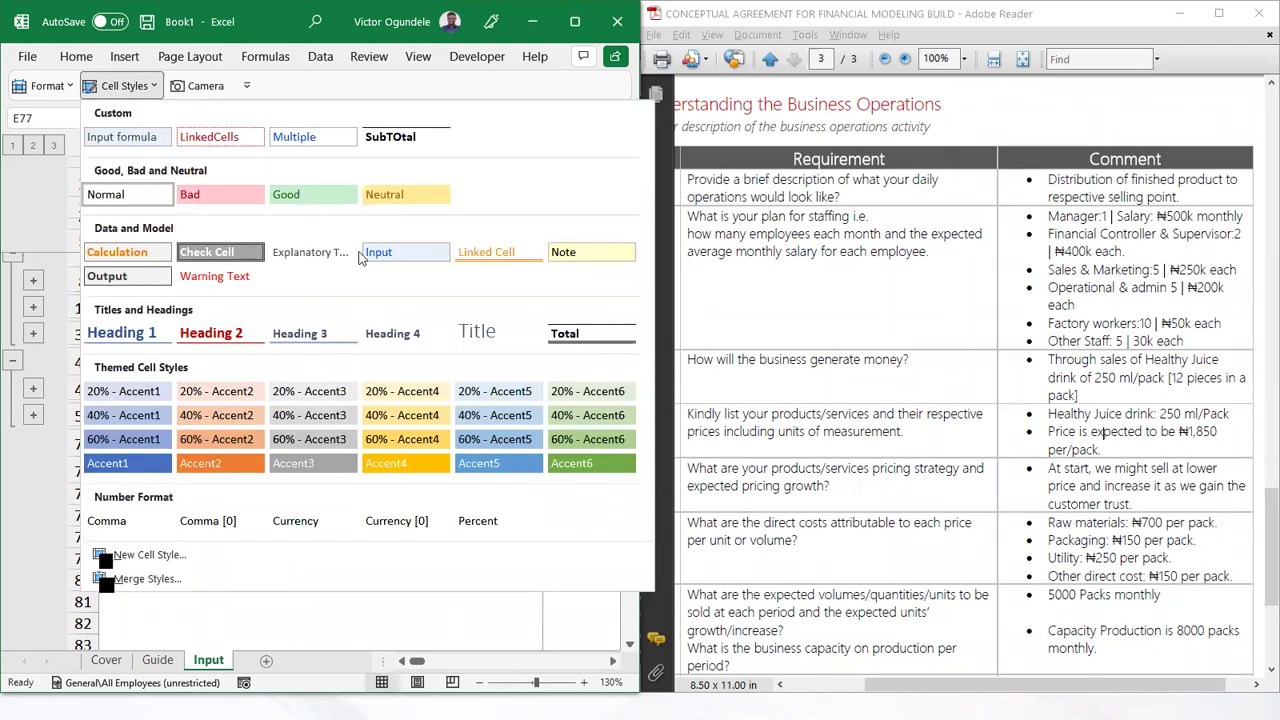
pyautogui.click(313, 252)
# Format F77 with the Input cell style and enter 1,850 as the Healthy Juice price
pyautogui.press('Right')
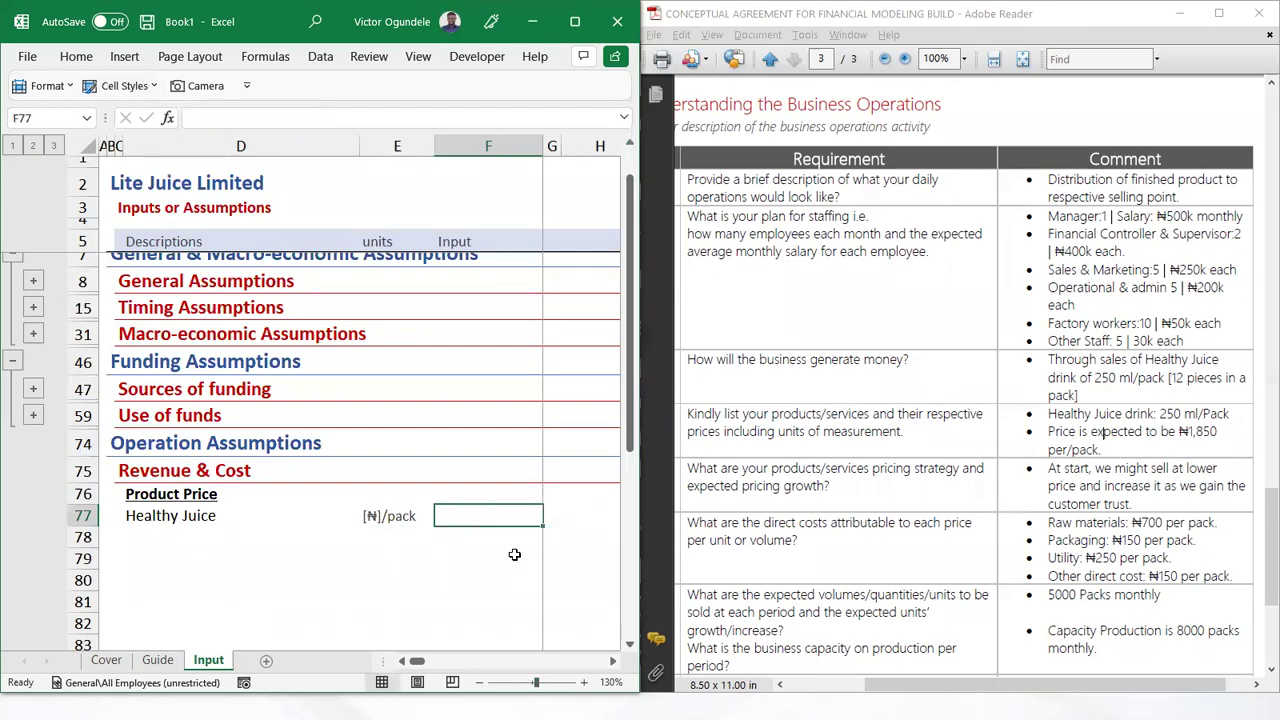
pyautogui.click(124, 85)
pyautogui.click(440, 258)
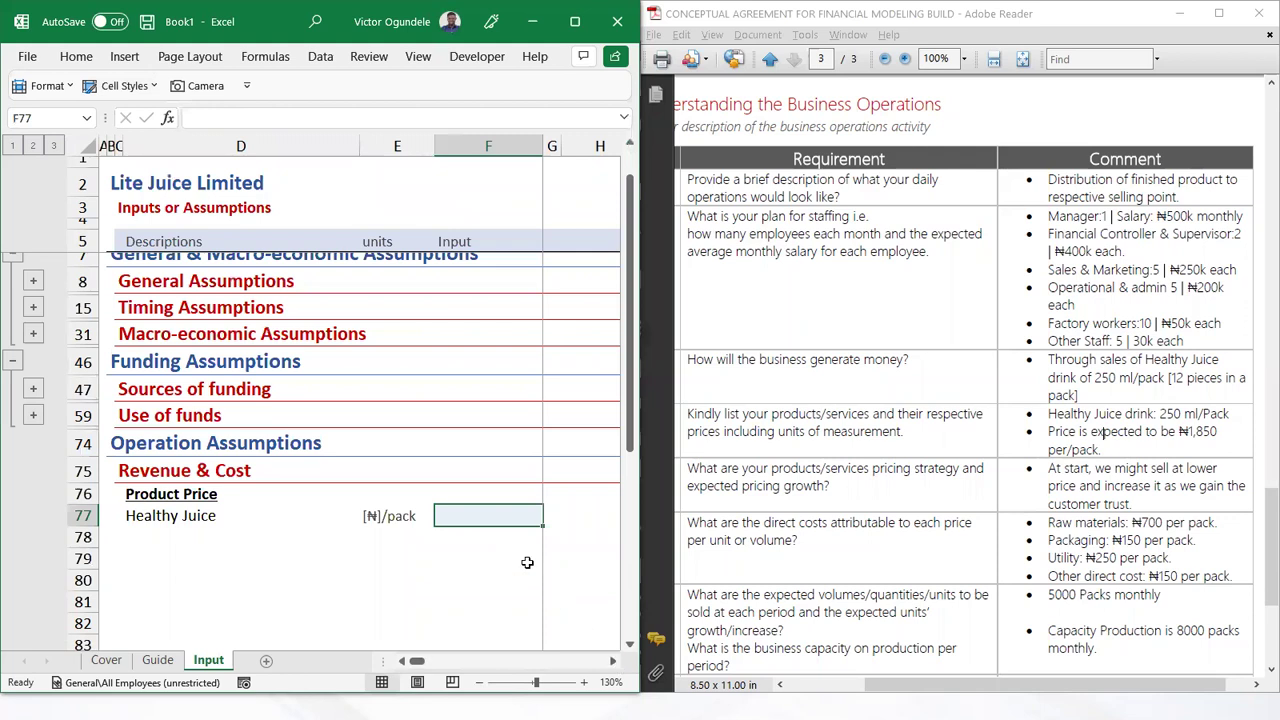
pyautogui.write('1,850')
pyautogui.press('Return')
pyautogui.press('Left')
pyautogui.press('Left')
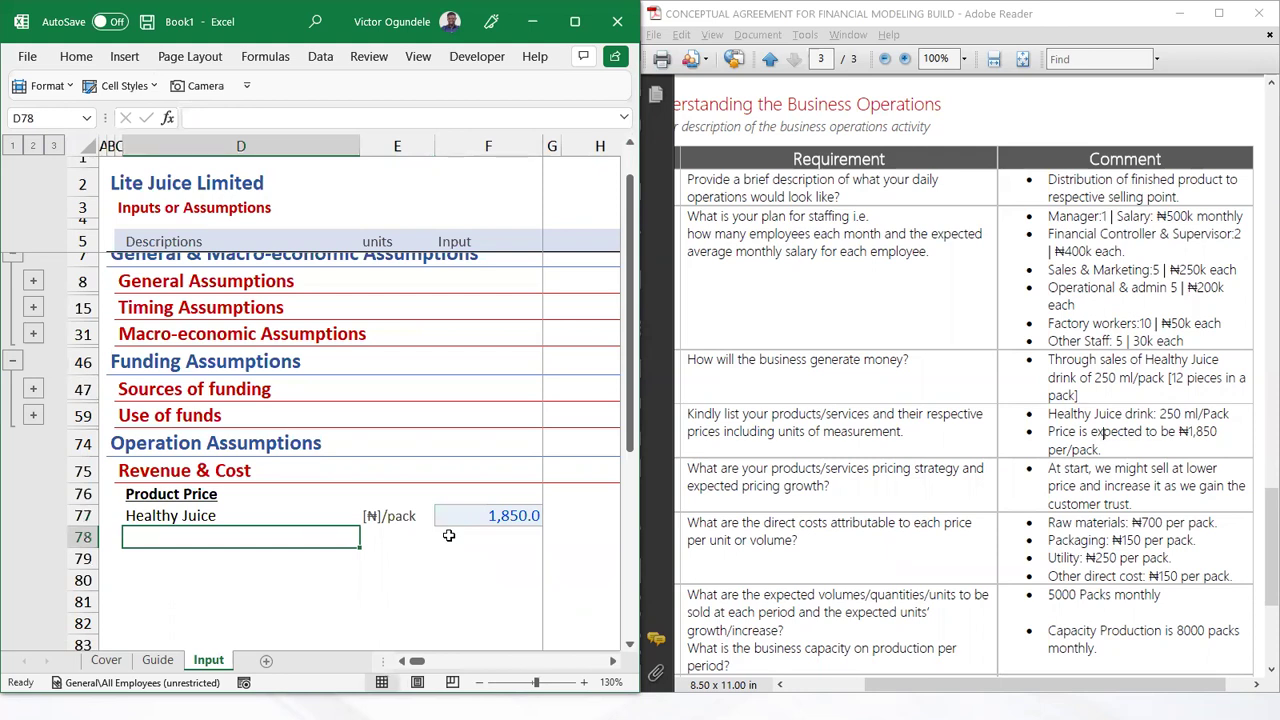
# Copy the Product Price subheading to D79 and change its text to "Product Cost"
pyautogui.press('Up')
pyautogui.press('Up')
pyautogui.hotkey('ctrl', 'c')
pyautogui.press('Down')
pyautogui.press('Down')
pyautogui.press('Down')
pyautogui.hotkey('ctrl', 'v')
pyautogui.write('Product cs')
pyautogui.press('BackSpace')
pyautogui.press('BackSpace')
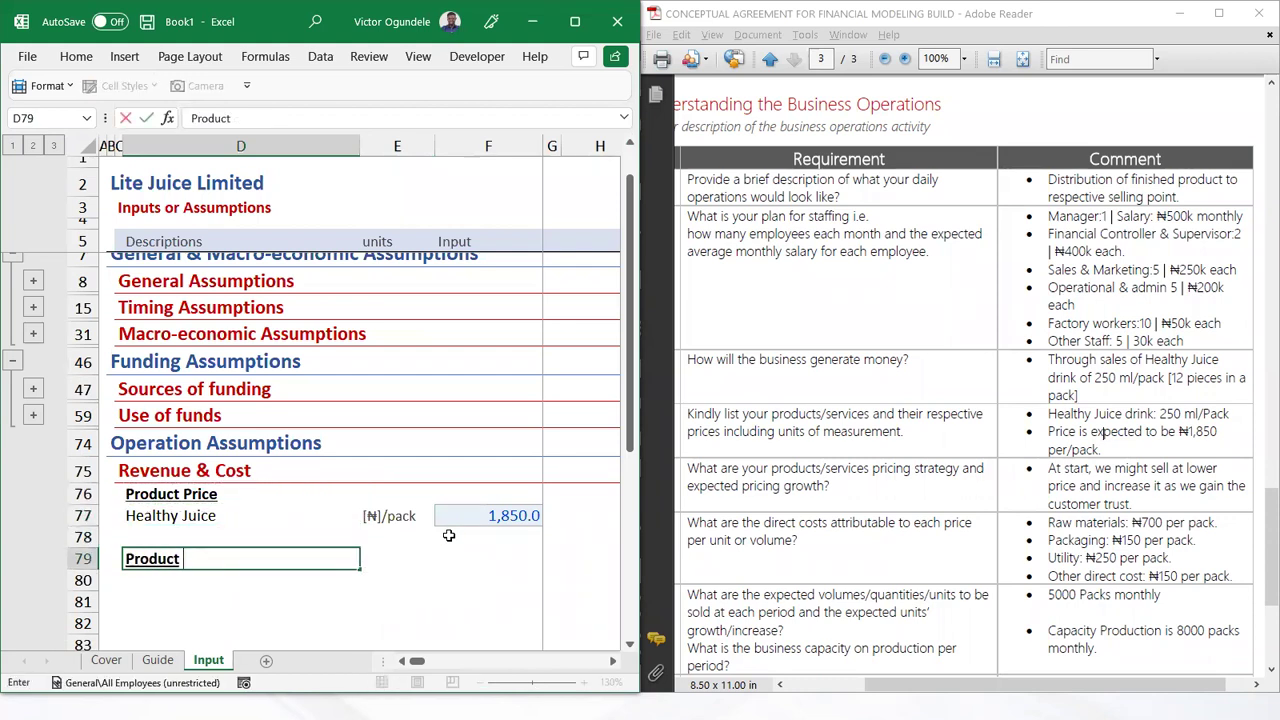
pyautogui.write('Co')
pyautogui.write('sr')
pyautogui.press('BackSpace')
pyautogui.write('t')
pyautogui.press('Return')
pyautogui.press('Down')
pyautogui.press('Down')
pyautogui.press('Up')
pyautogui.press('Up')
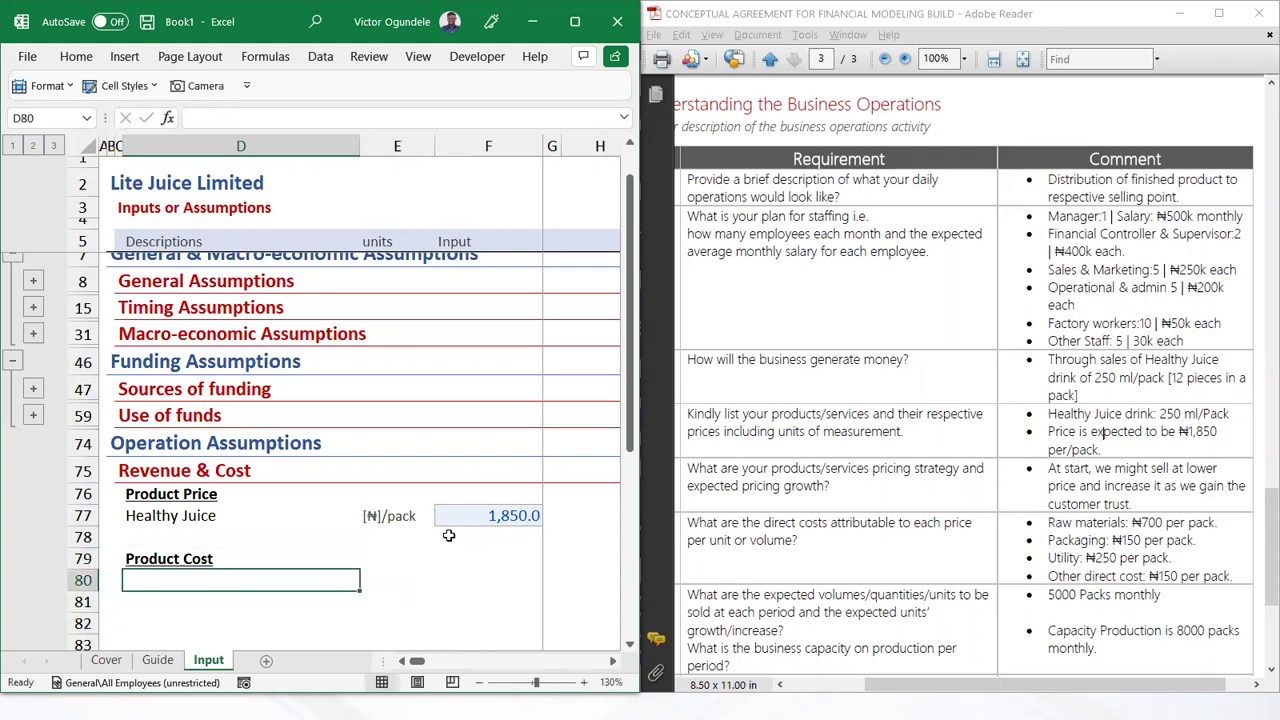
# List the cost items Raw materials, Packaging, Utility and Other direct cost in D80:D83 under Product Cost
pyautogui.scroll(-1, 373, 444)
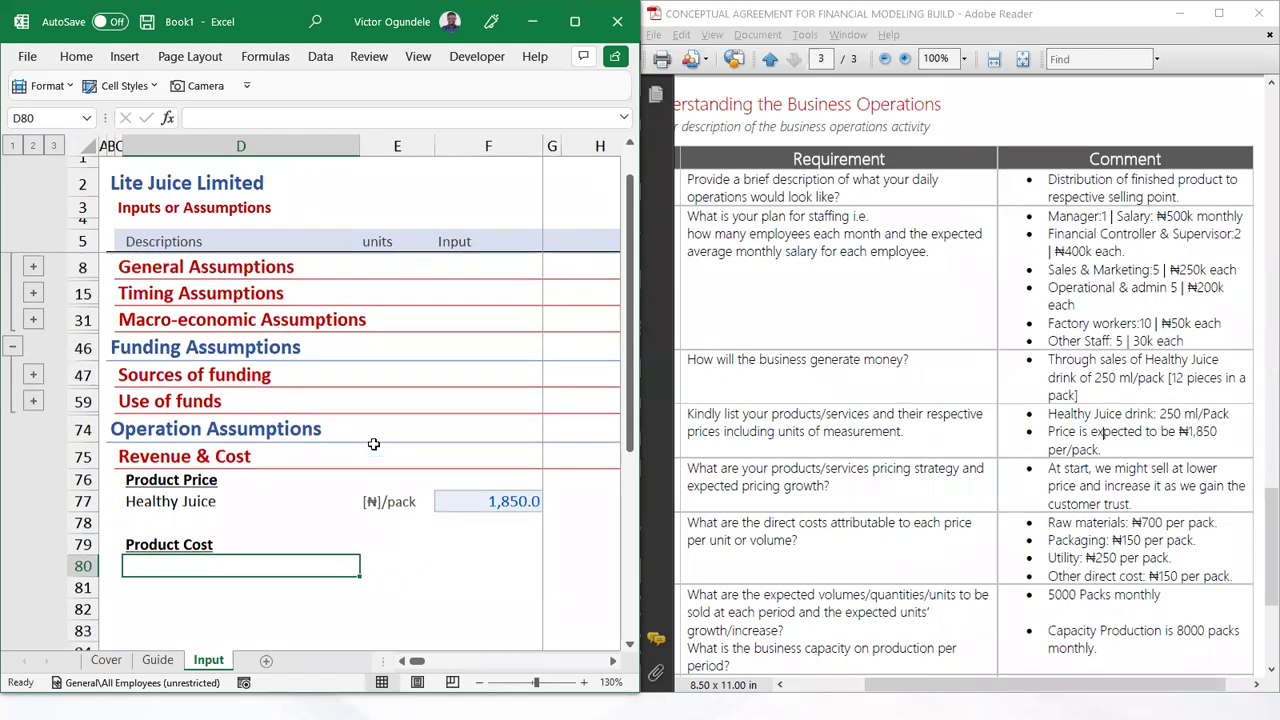
pyautogui.scroll(-2, 366, 525)
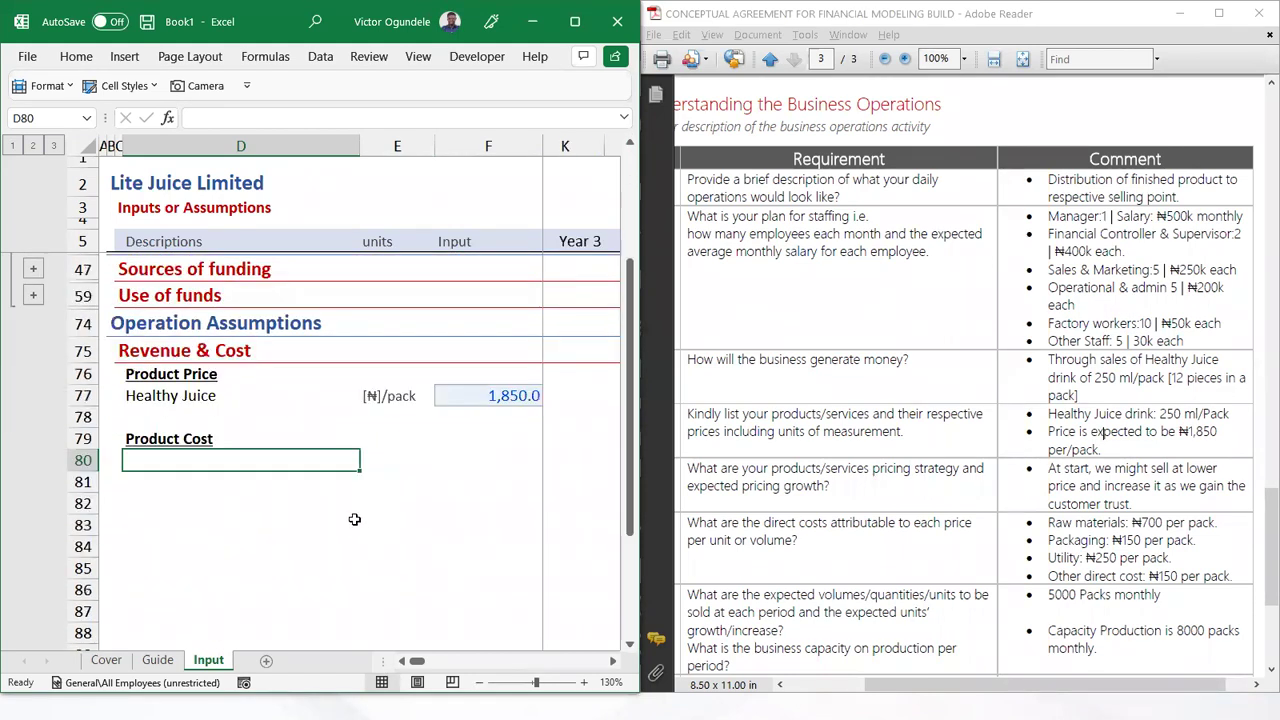
pyautogui.write('Raw')
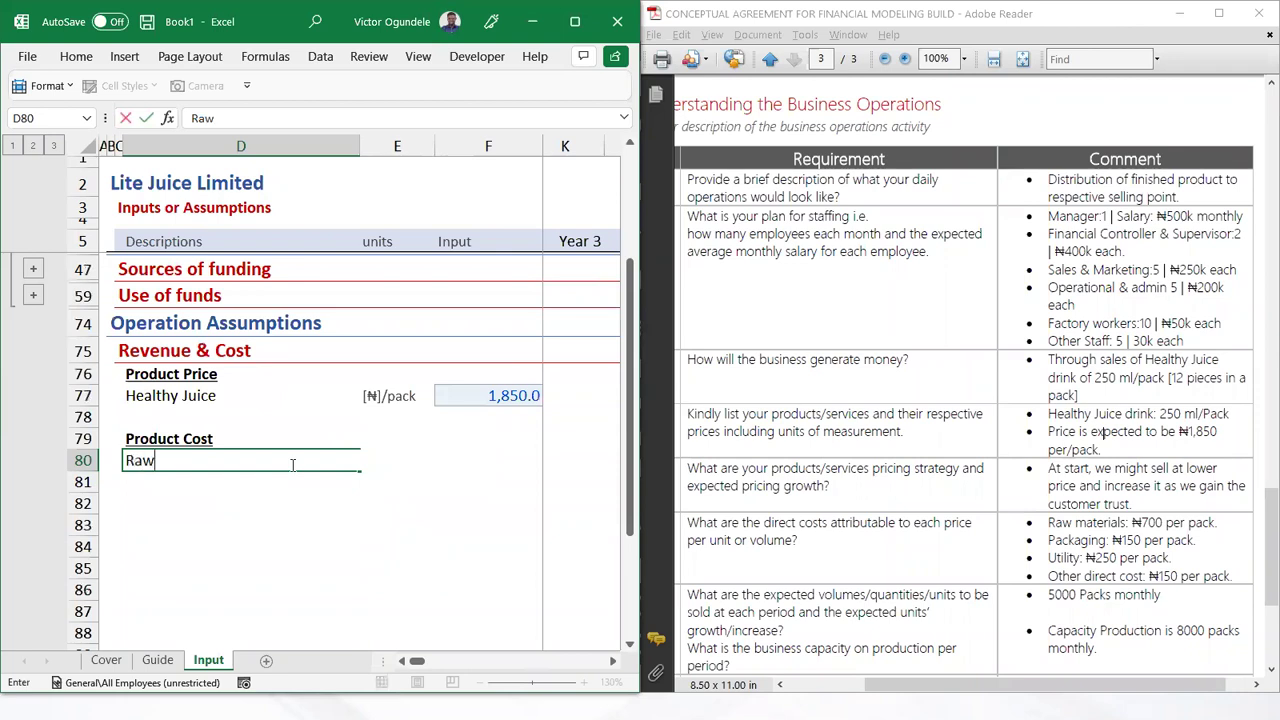
pyautogui.write(' materials')
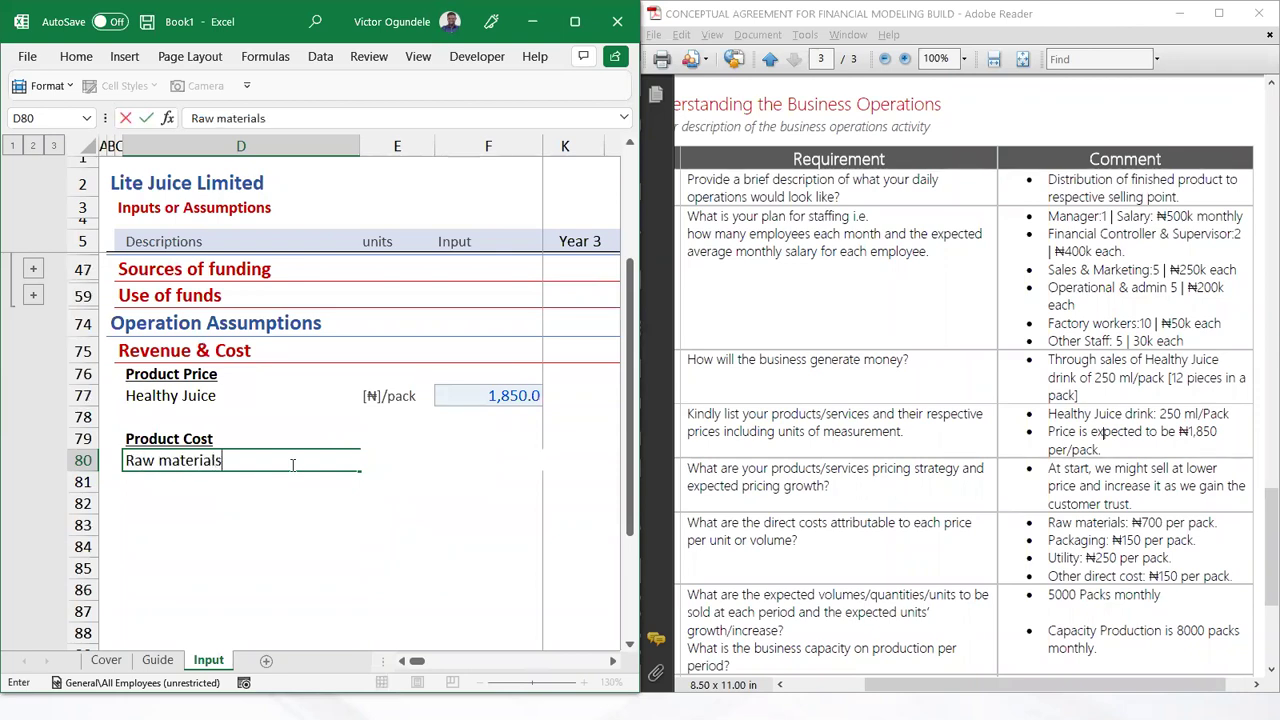
pyautogui.press('Return')
pyautogui.write('Pac')
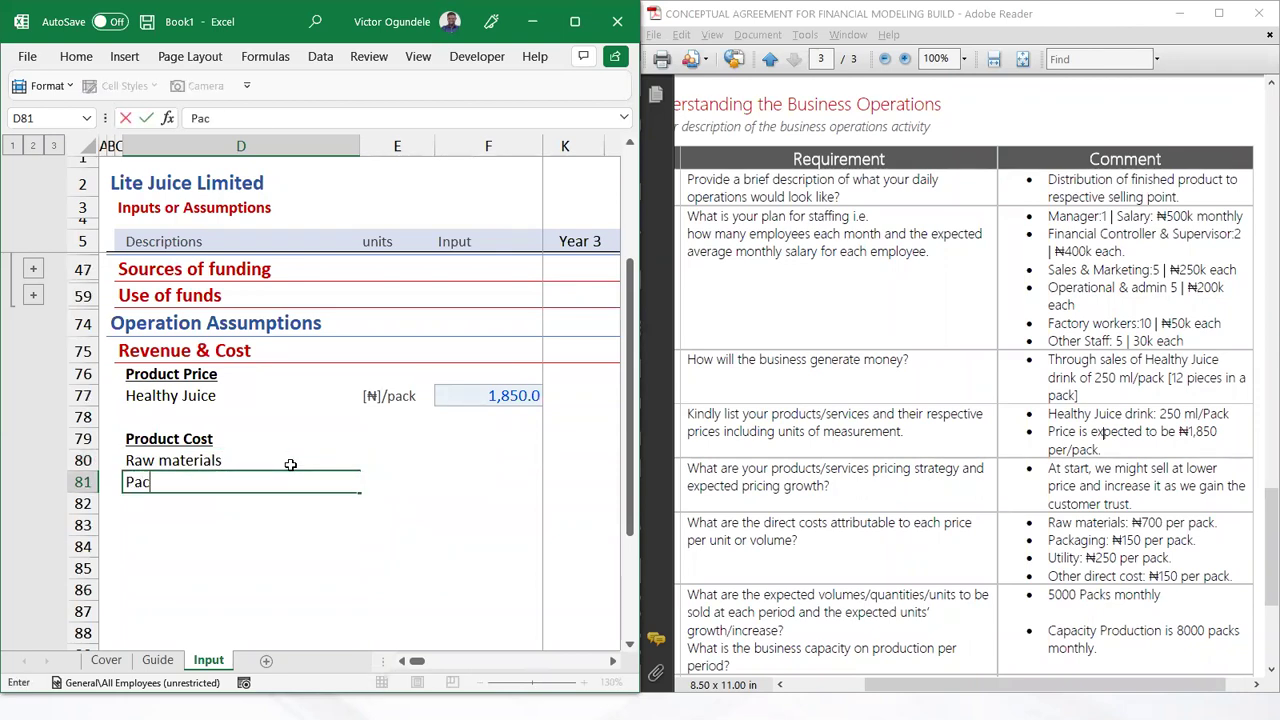
pyautogui.write('kaging')
pyautogui.press('Return')
pyautogui.write('Utility')
pyautogui.press('Return')
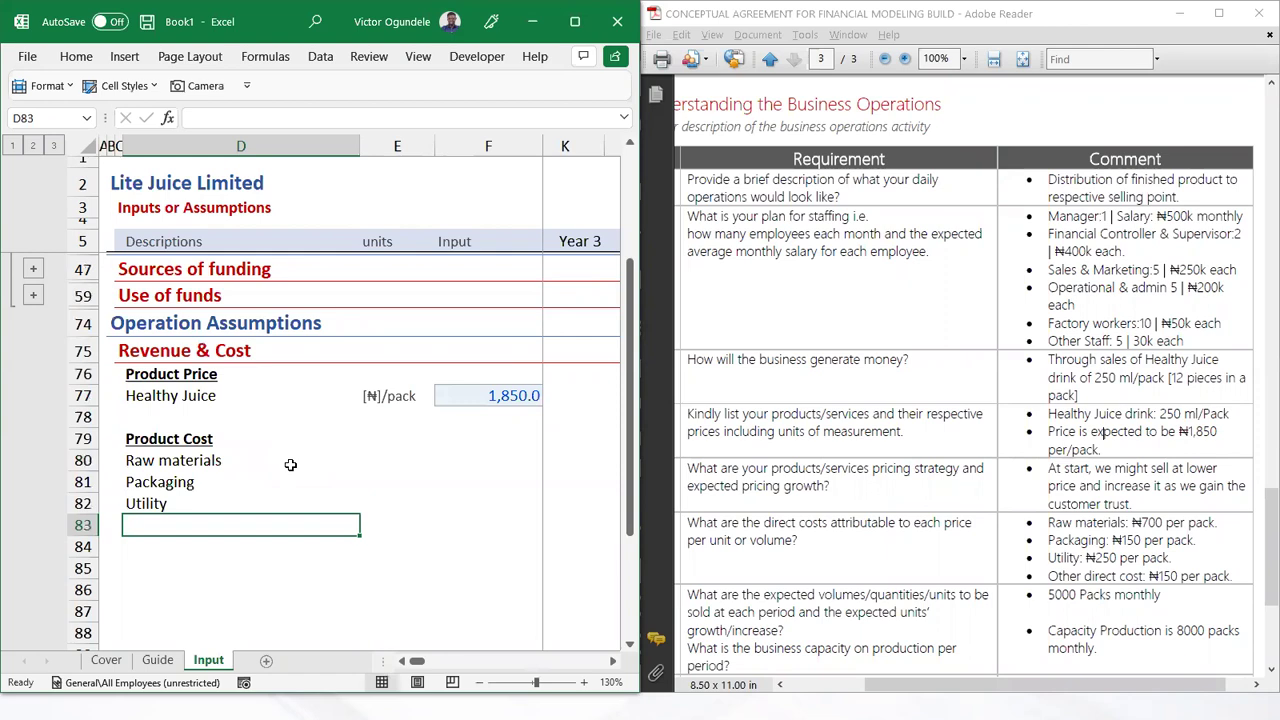
pyautogui.write('Other d')
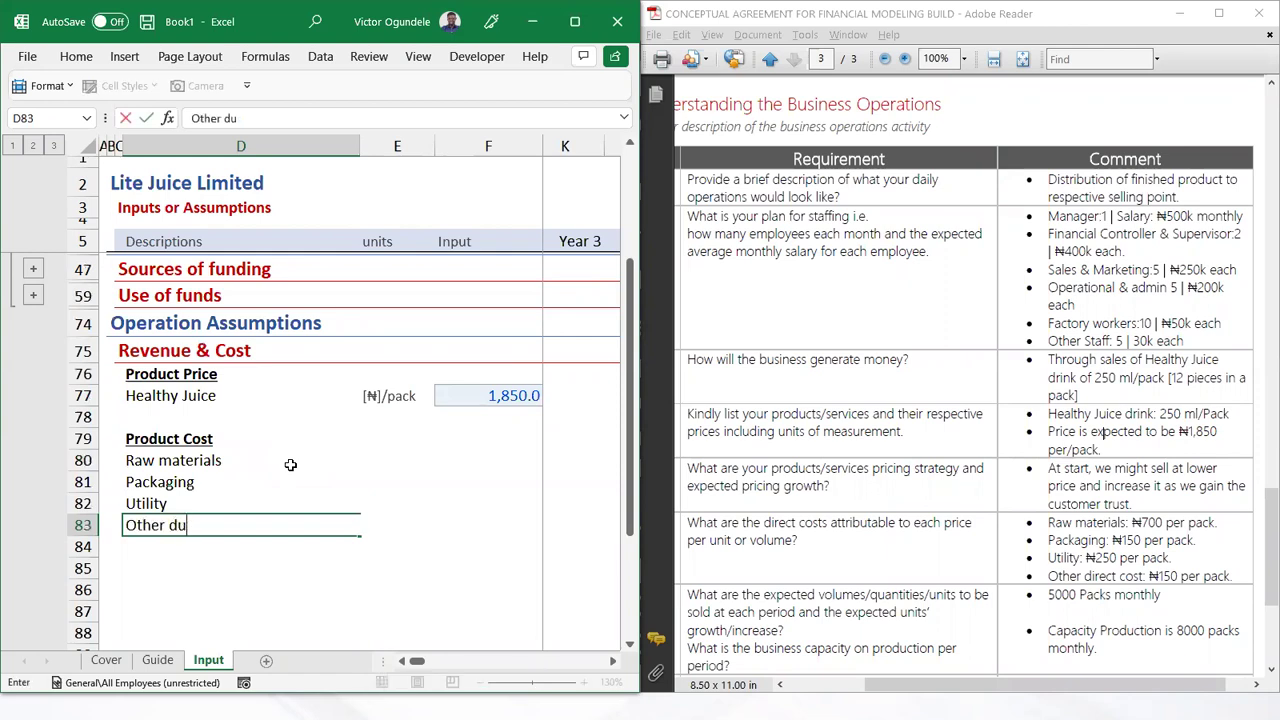
pyautogui.write('u')
pyautogui.press('BackSpace')
pyautogui.write('irect cost')
pyautogui.press('Tab')
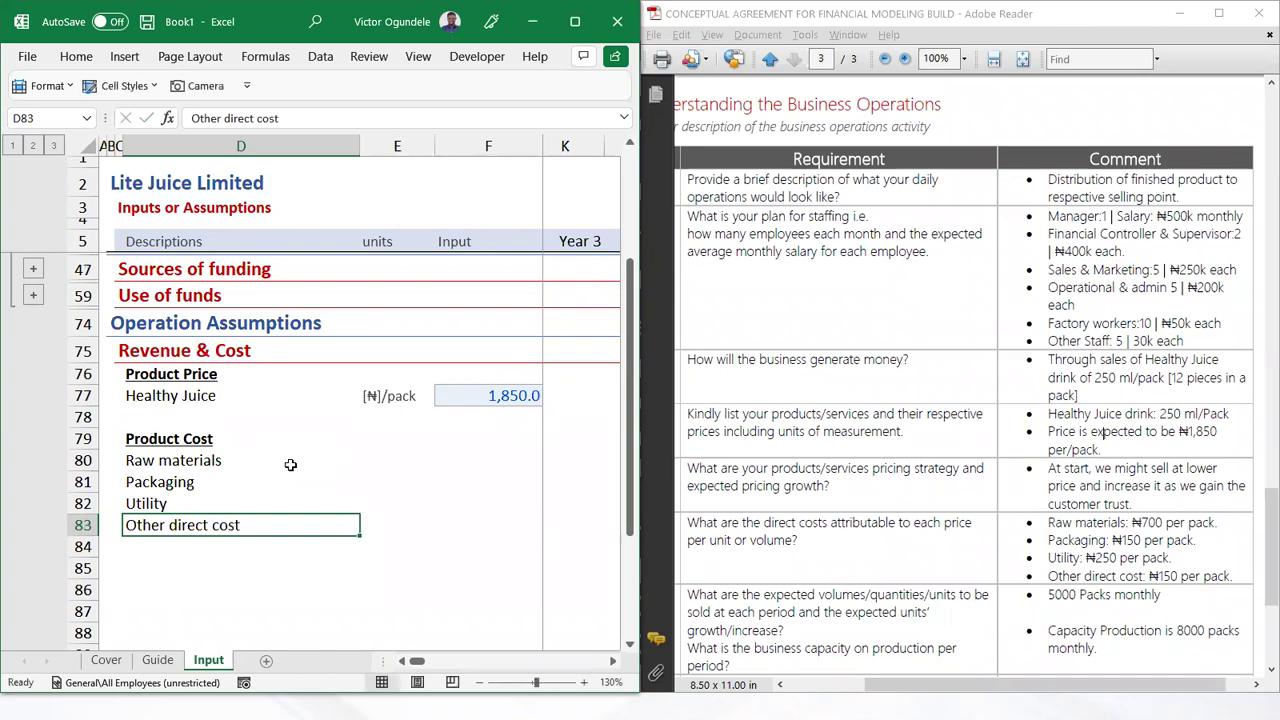
# Copy the Healthy Juice unit and input cells E77:F77 to the four product cost rows, E80:F83
pyautogui.press('Up')
pyautogui.press('Up')
pyautogui.press('Up')
pyautogui.press('Up')
pyautogui.press('Up')
pyautogui.press('Up')
pyautogui.hotkey('ctrl', 'c')
pyautogui.press('Down')
pyautogui.press('Down')
pyautogui.press('Up')
pyautogui.press('Up')
pyautogui.hotkey('shift', 'Right')
pyautogui.hotkey('ctrl', 'c')
pyautogui.press('Down')
pyautogui.press('Down')
pyautogui.hotkey('shift', 'Down')
pyautogui.hotkey('shift', 'Down')
pyautogui.press('Down')
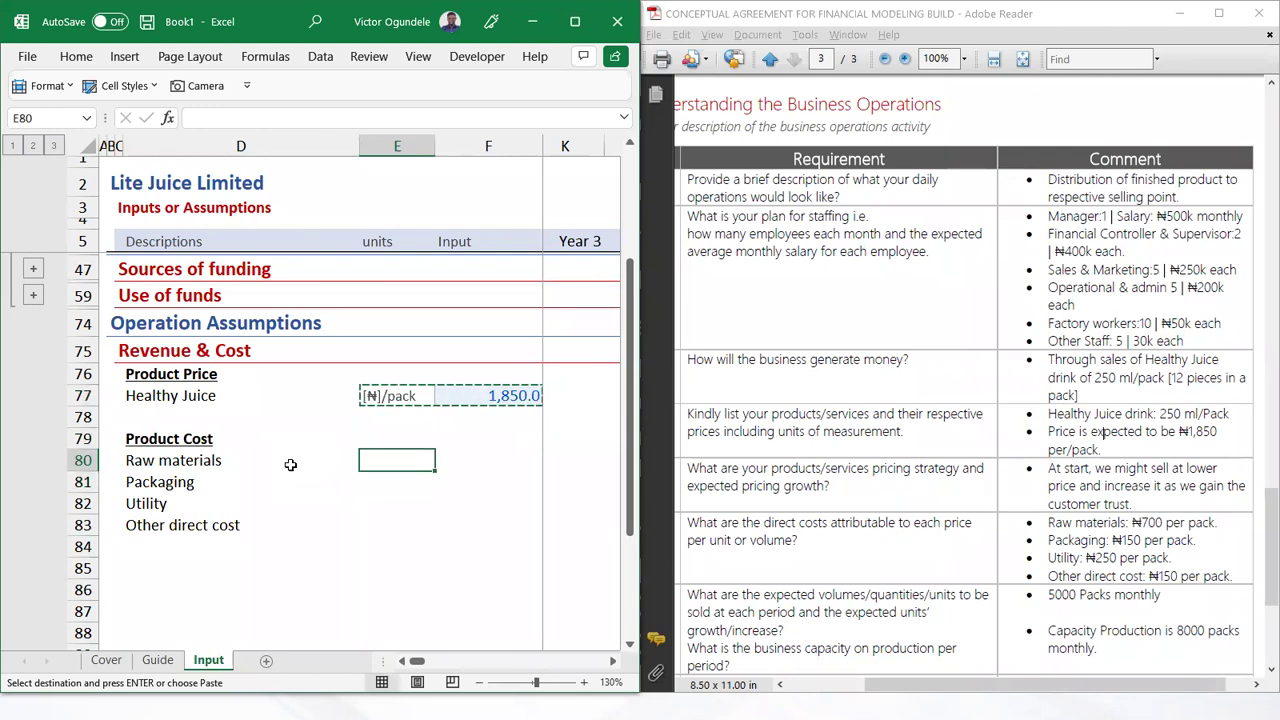
pyautogui.hotkey('shift', 'Down')
pyautogui.hotkey('shift', 'Down')
pyautogui.hotkey('shift', 'Down')
pyautogui.hotkey('ctrl', 'v')
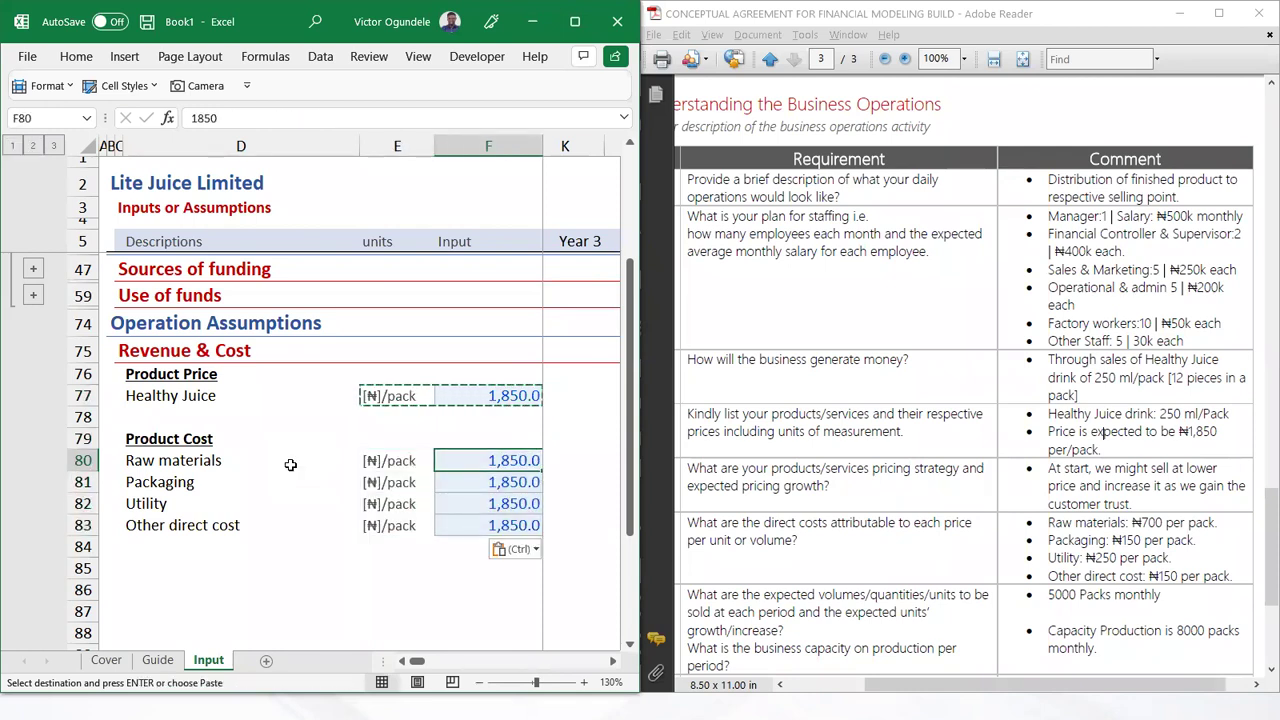
pyautogui.press('Escape')
# Enter the product costs in F80:F83: Raw materials 700, Packaging 150, Utility 250 and Other direct cost 150
pyautogui.press('Right')
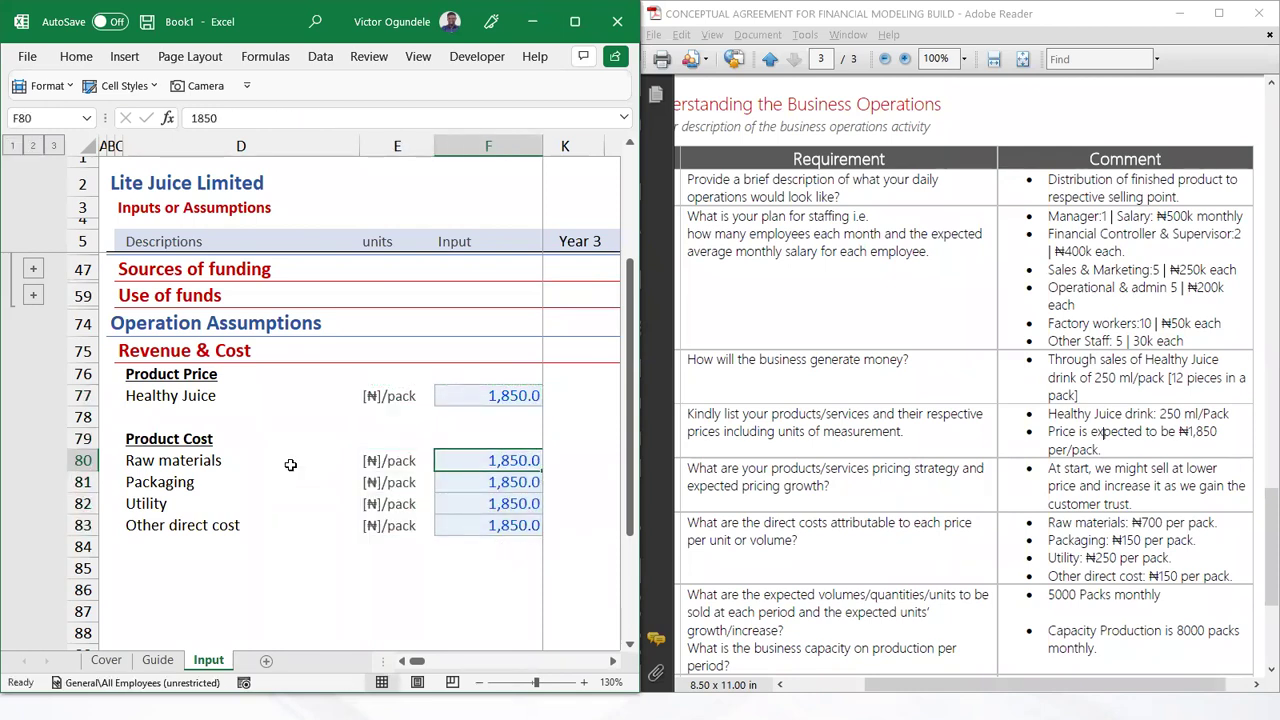
pyautogui.write('700')
pyautogui.press('Return')
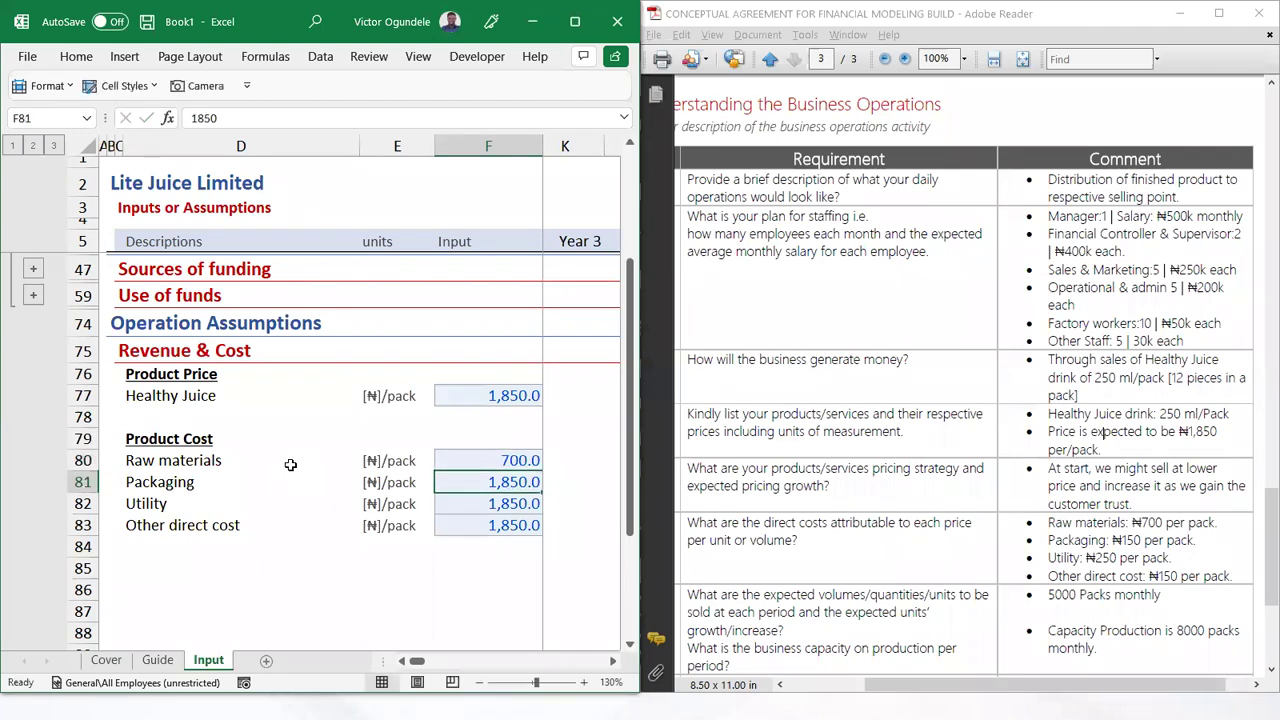
pyautogui.write('150')
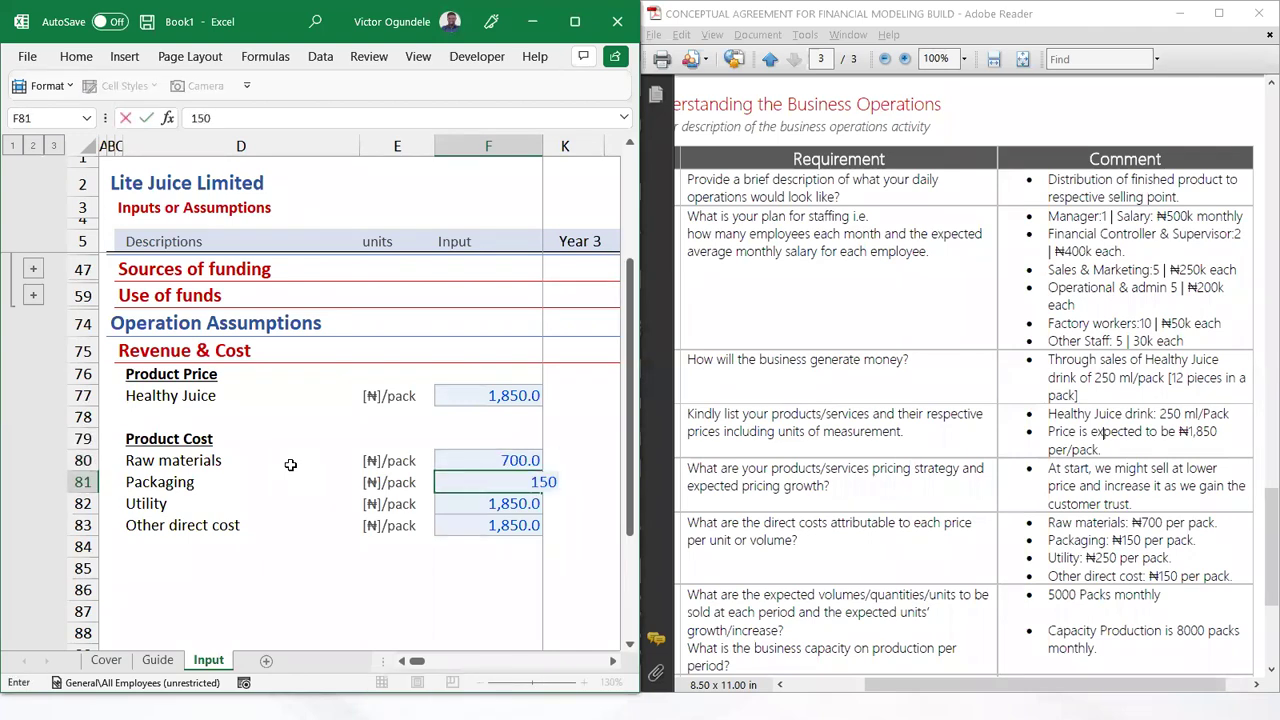
pyautogui.press('Return')
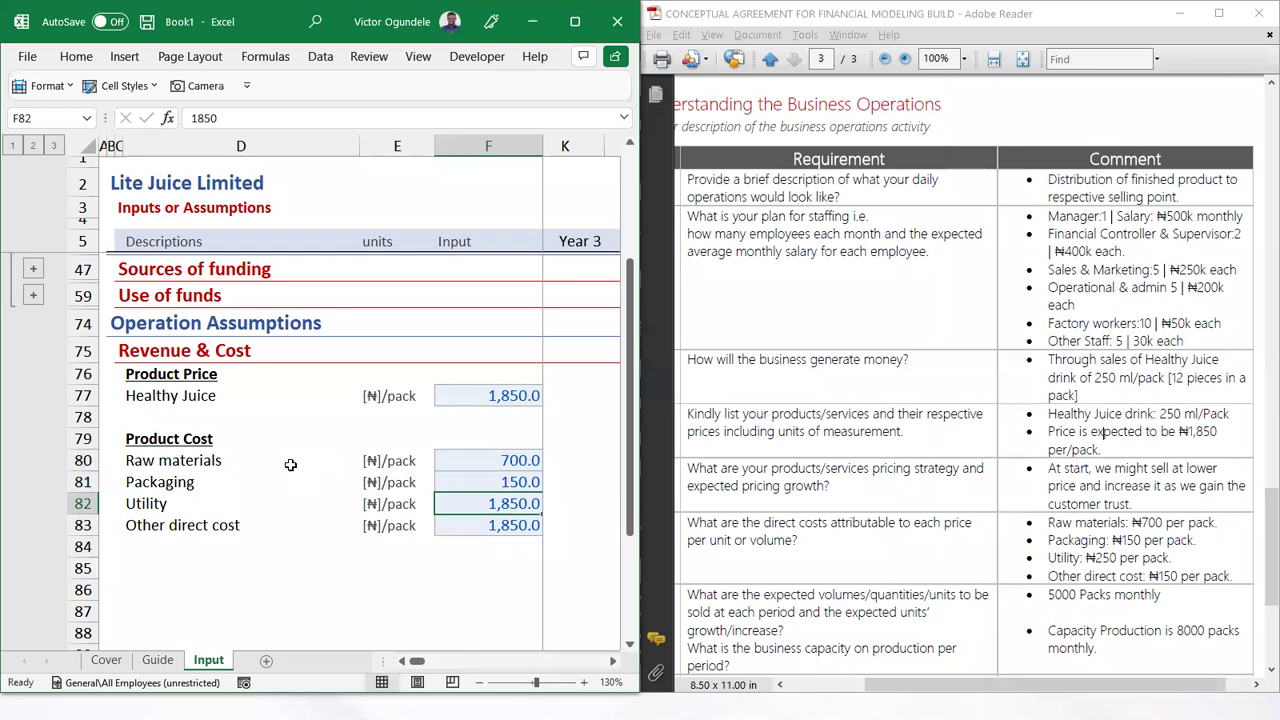
pyautogui.write('250')
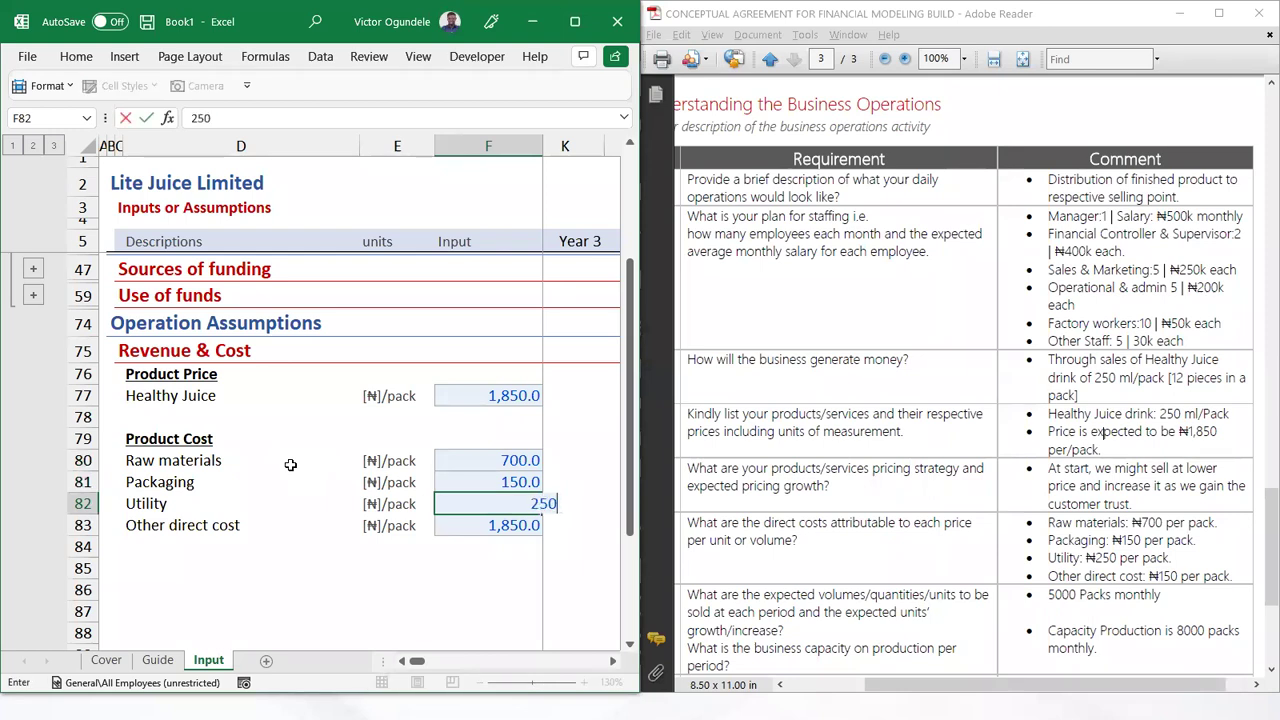
pyautogui.press('Return')
pyautogui.write('15')
pyautogui.press('Return')
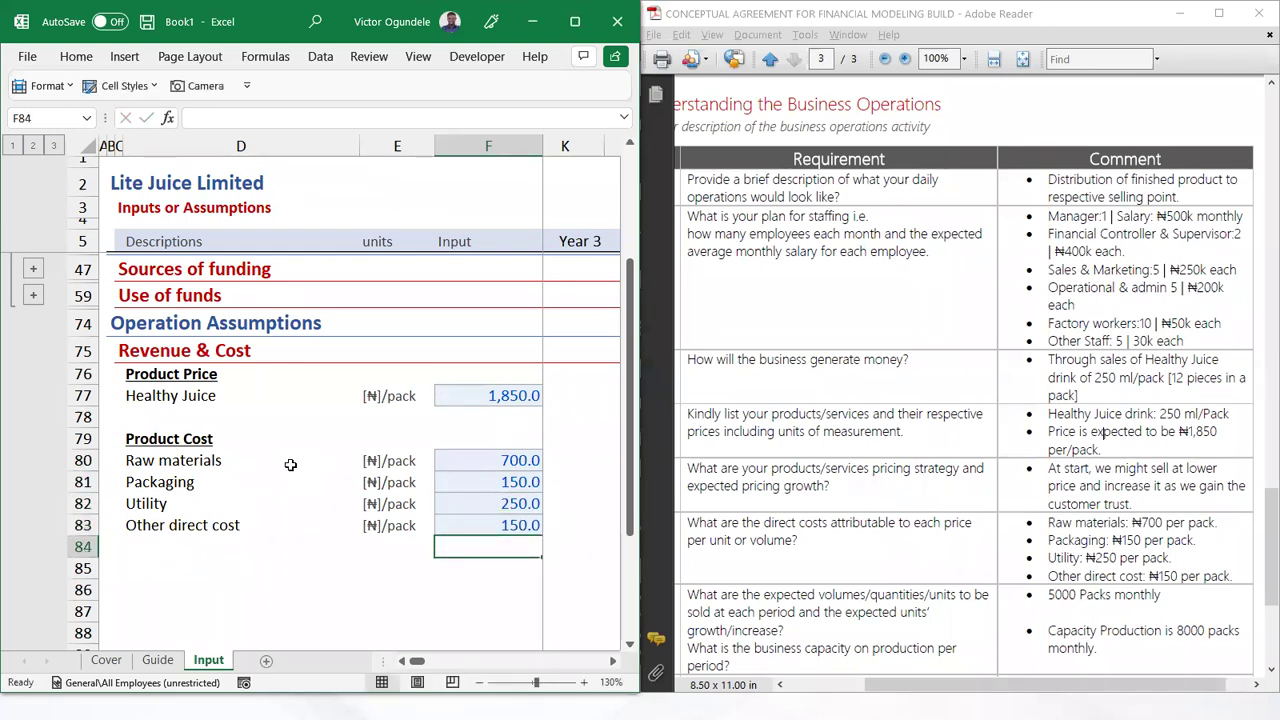
# Add a bold, underlined subheading "Quantity" in D85 beneath the product cost rows
pyautogui.press('Left')
pyautogui.press('Left')
pyautogui.press('Left')
pyautogui.press('Down')
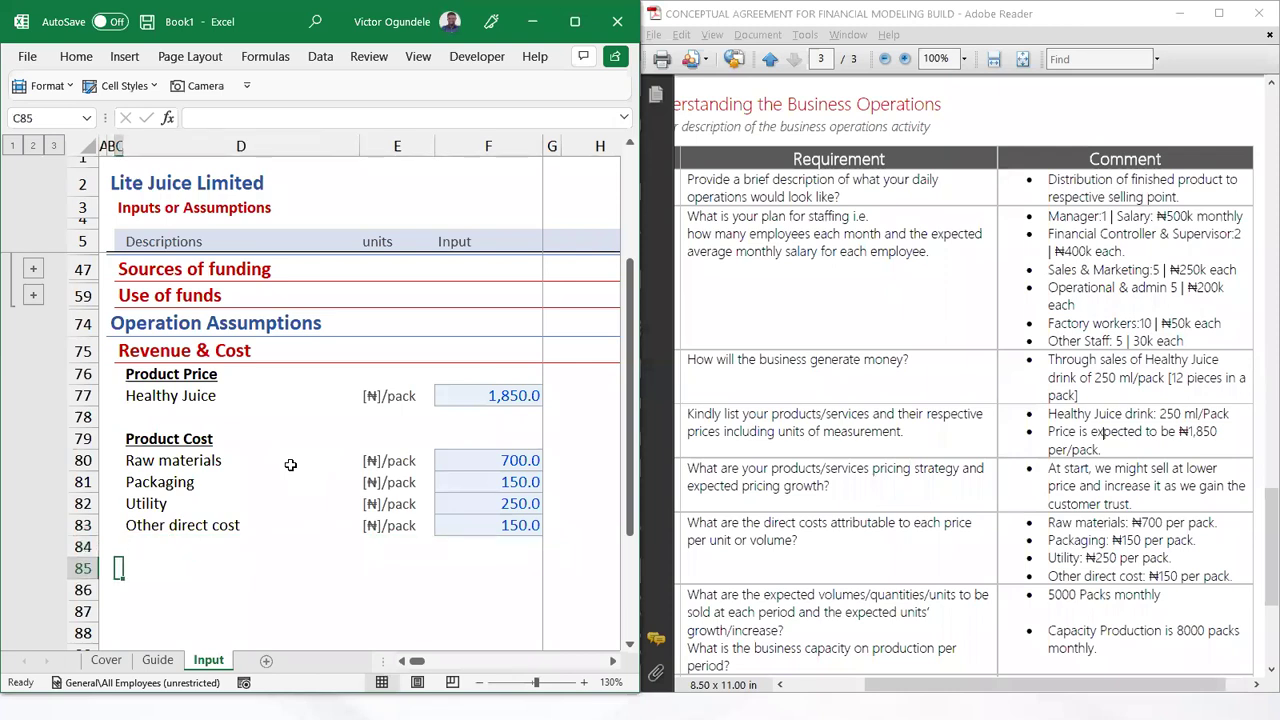
pyautogui.press('Right')
pyautogui.write('Quant')
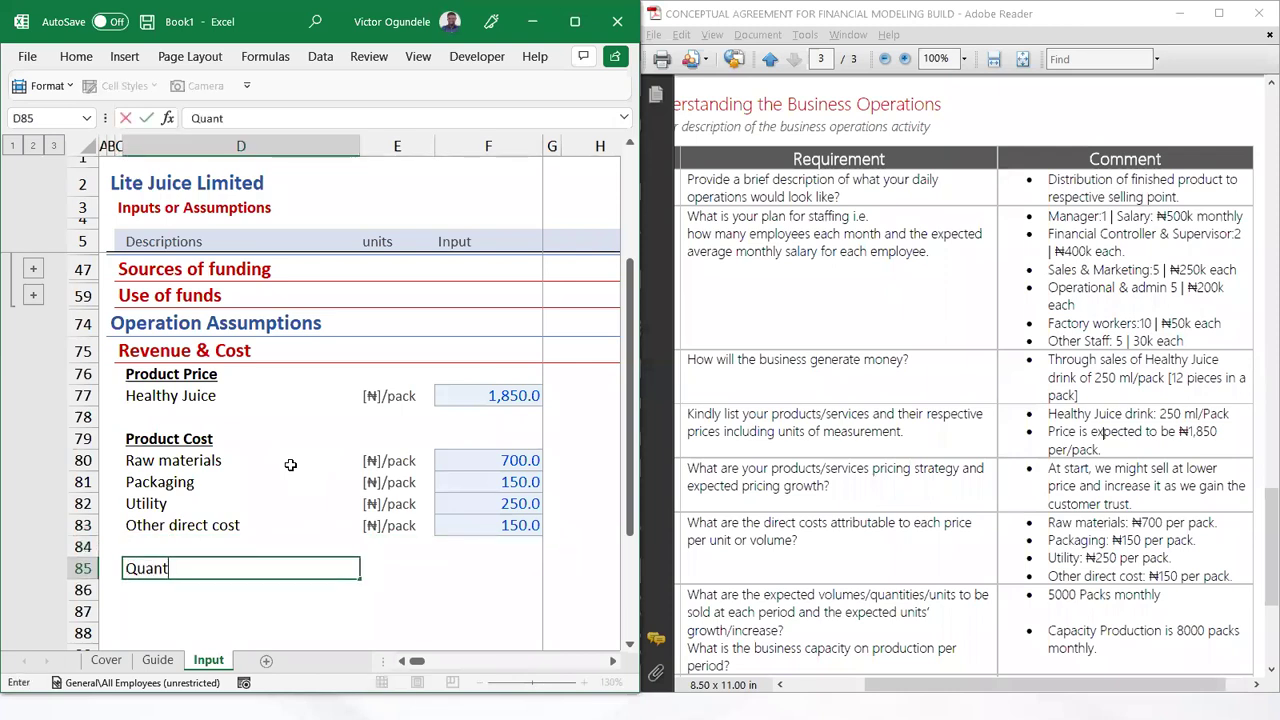
pyautogui.press('BackSpace')
pyautogui.write('tity')
pyautogui.hotkey('ctrl', 'Return')
pyautogui.hotkey('ctrl', 'b')
pyautogui.hotkey('ctrl', 'u')
# Link D86 under Quantity to the Healthy Juice product name with the formula =D77
pyautogui.press('Down')
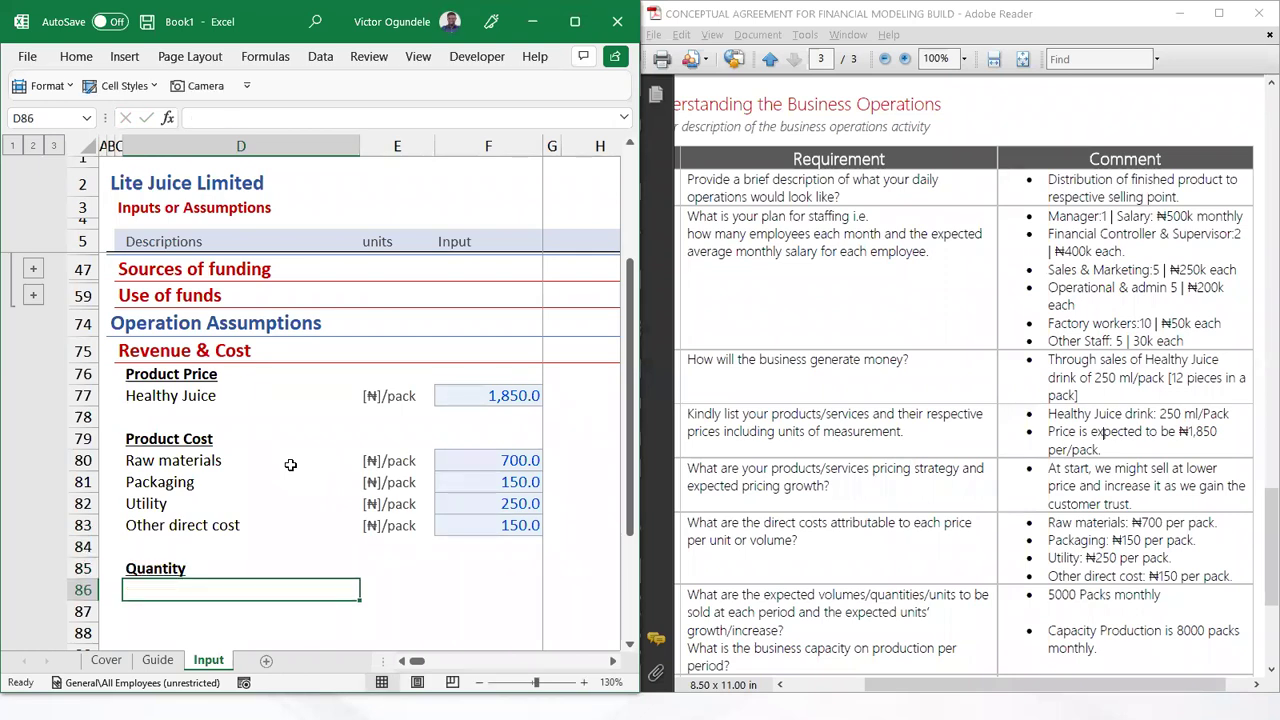
pyautogui.press('Up')
pyautogui.press('Up')
pyautogui.press('Up')
pyautogui.press('Up')
pyautogui.press('Up')
pyautogui.press('Up')
pyautogui.press('Up')
pyautogui.press('Up')
pyautogui.press('Up')
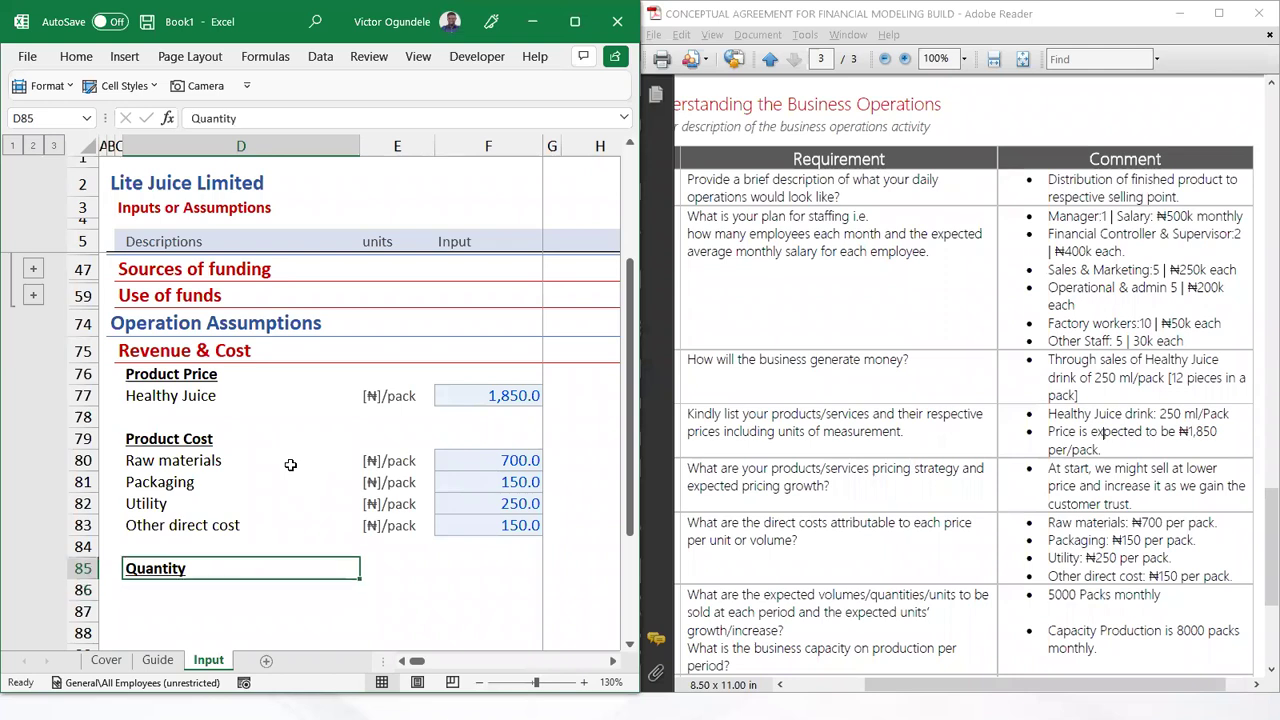
pyautogui.press('Down')
pyautogui.press('Down')
pyautogui.press('Down')
pyautogui.press('Down')
pyautogui.press('Down')
pyautogui.press('Down')
pyautogui.press('Down')
pyautogui.press('Down')
pyautogui.press('Down')
pyautogui.write('=')
pyautogui.press('Up')
pyautogui.press('Up')
pyautogui.press('Up')
pyautogui.press('Up')
pyautogui.press('Up')
pyautogui.press('Up')
pyautogui.press('Up')
pyautogui.press('Up')
pyautogui.press('Up')
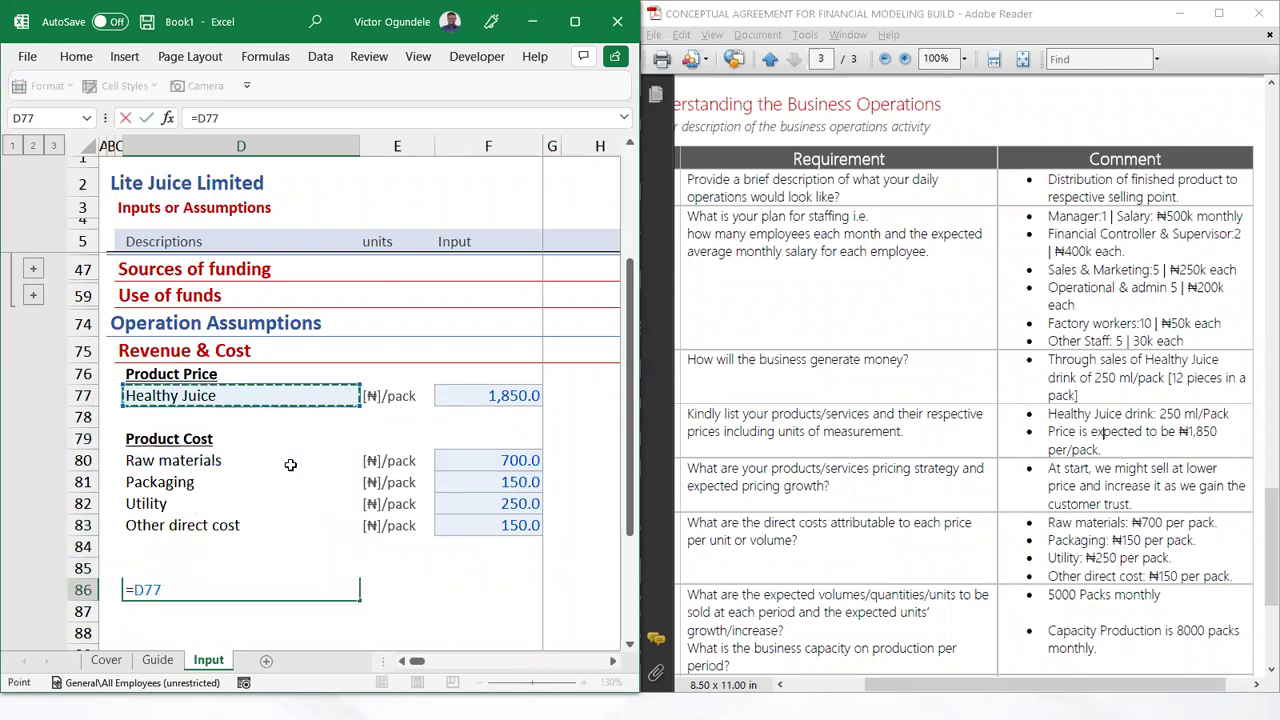
pyautogui.hotkey('ctrl', 'Return')
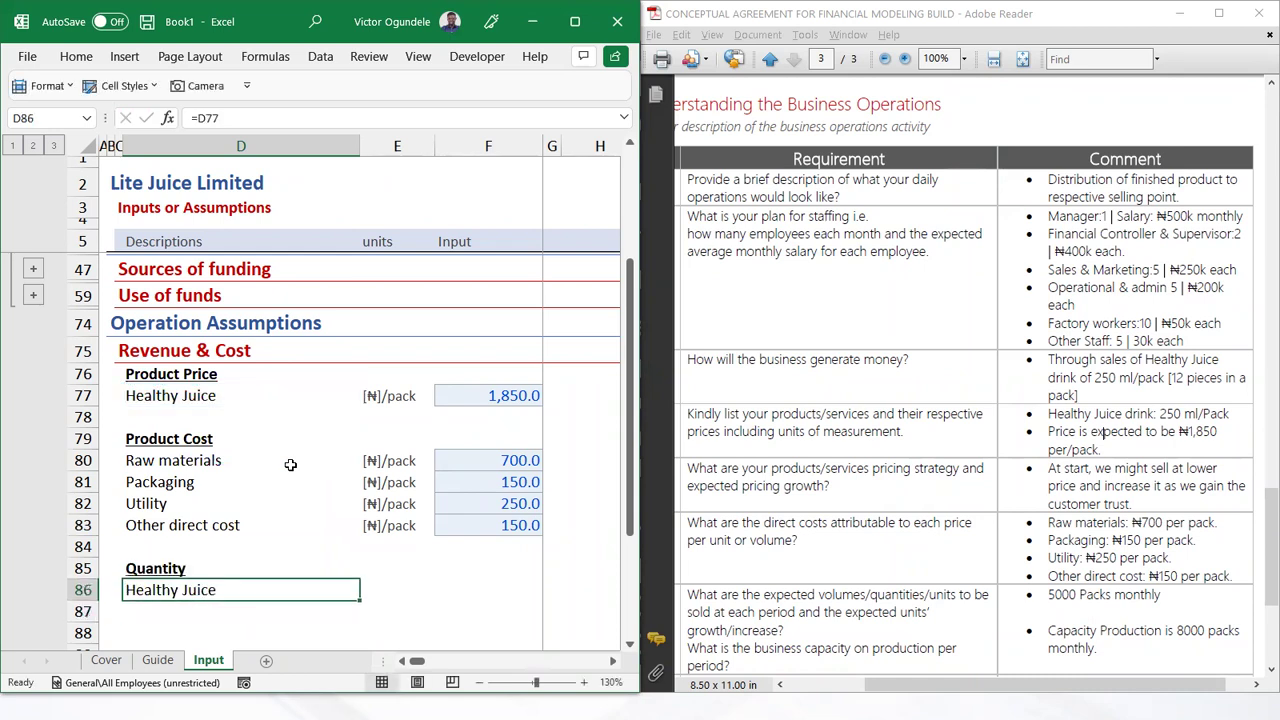
# Enter the unit [pack/month] in E86 and apply the cell style used for the other units
pyautogui.press('Right')
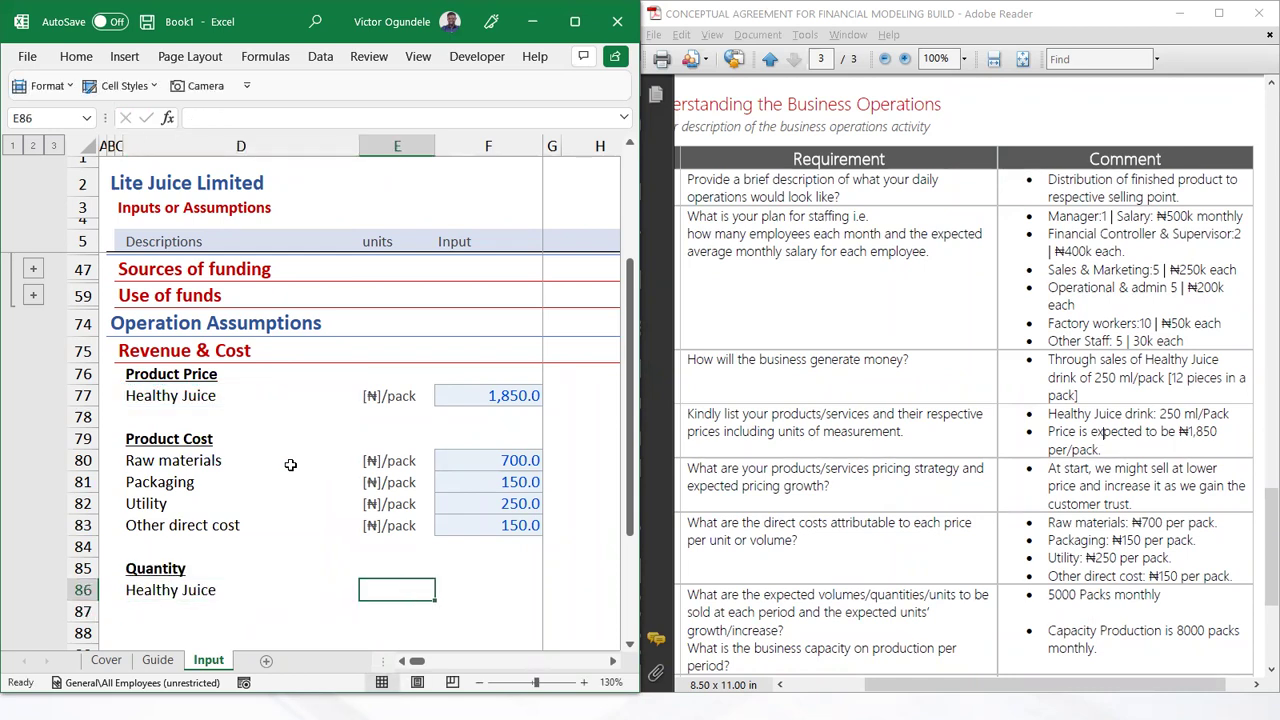
pyautogui.write('[pa')
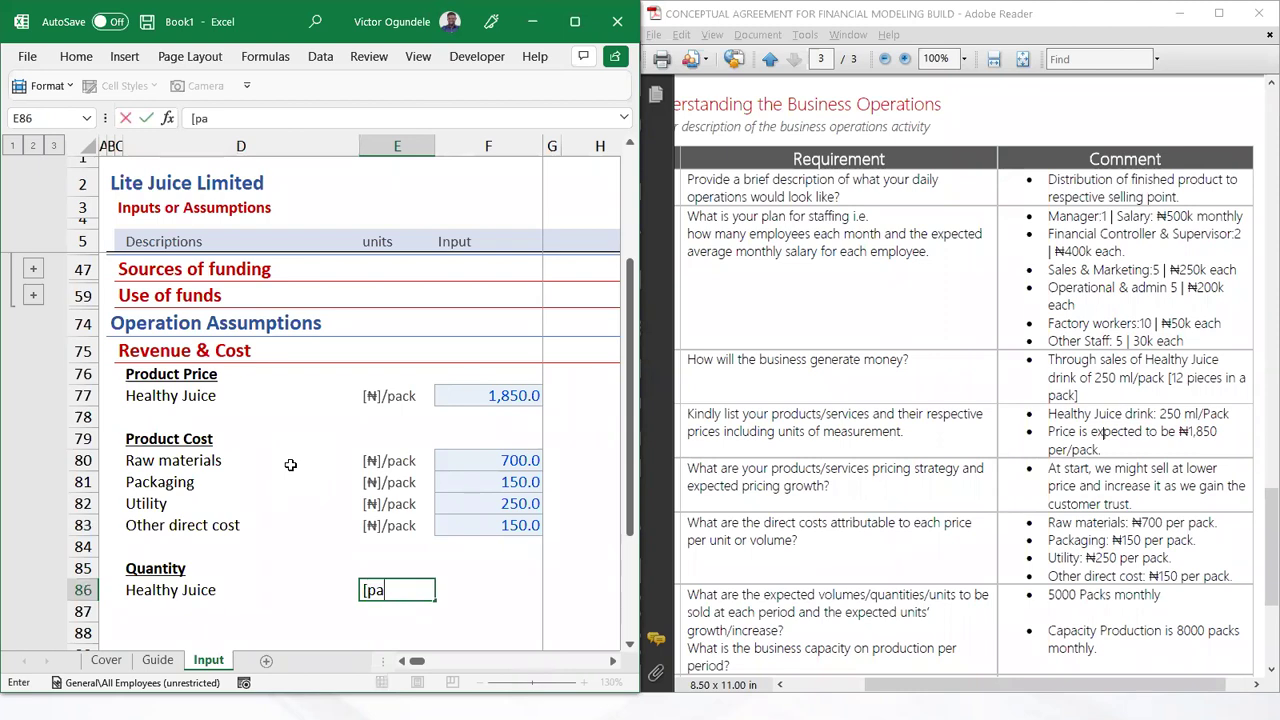
pyautogui.write('ck/month]')
pyautogui.click(146, 118)
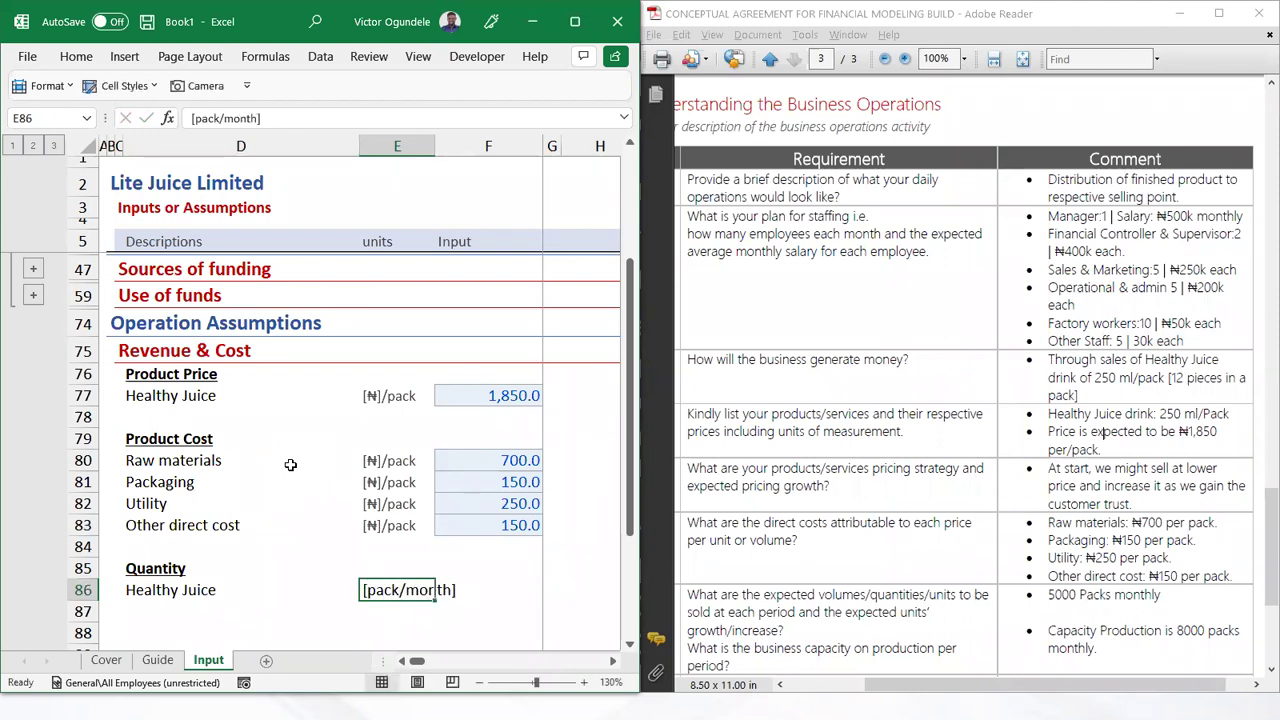
pyautogui.click(118, 85)
pyautogui.click(293, 261)
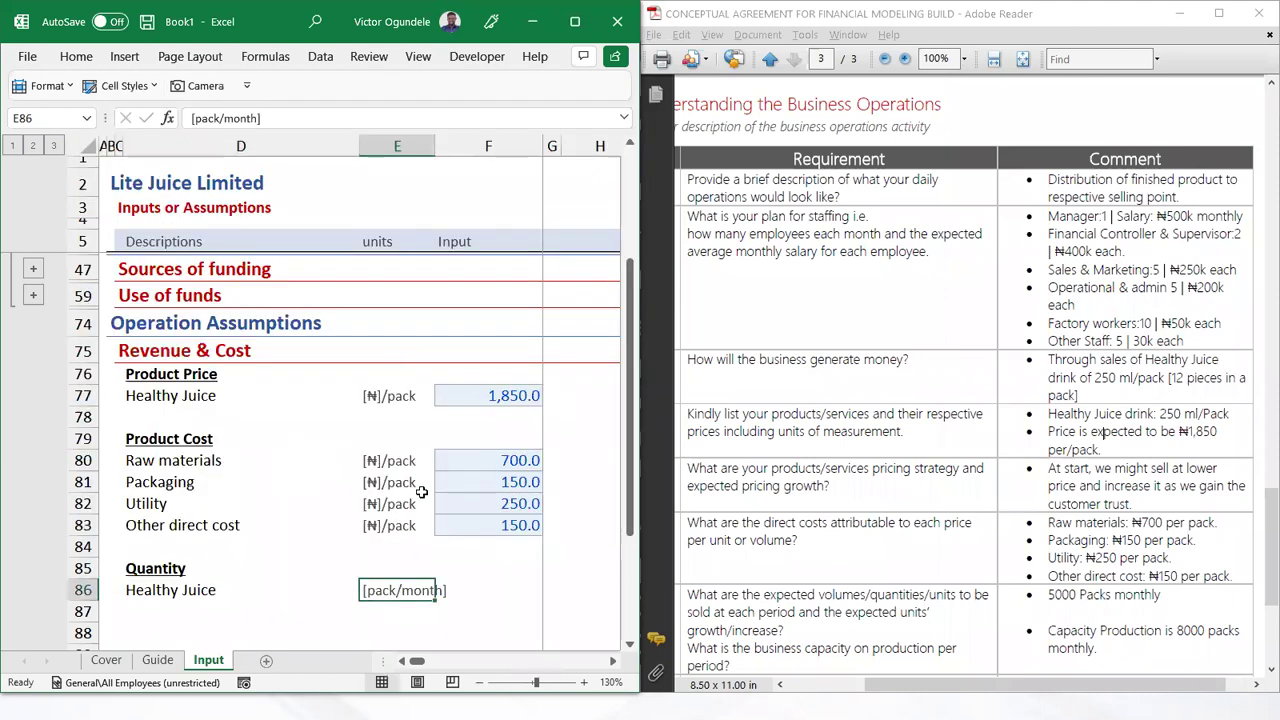
# Copy the Other direct cost input cell F83 to F86 in the Healthy Juice quantity row
pyautogui.press('Right')
pyautogui.press('Up')
pyautogui.press('Up')
pyautogui.press('Up')
pyautogui.hotkey('ctrl', 'c')
pyautogui.press('Down')
pyautogui.press('Down')
pyautogui.press('Down')
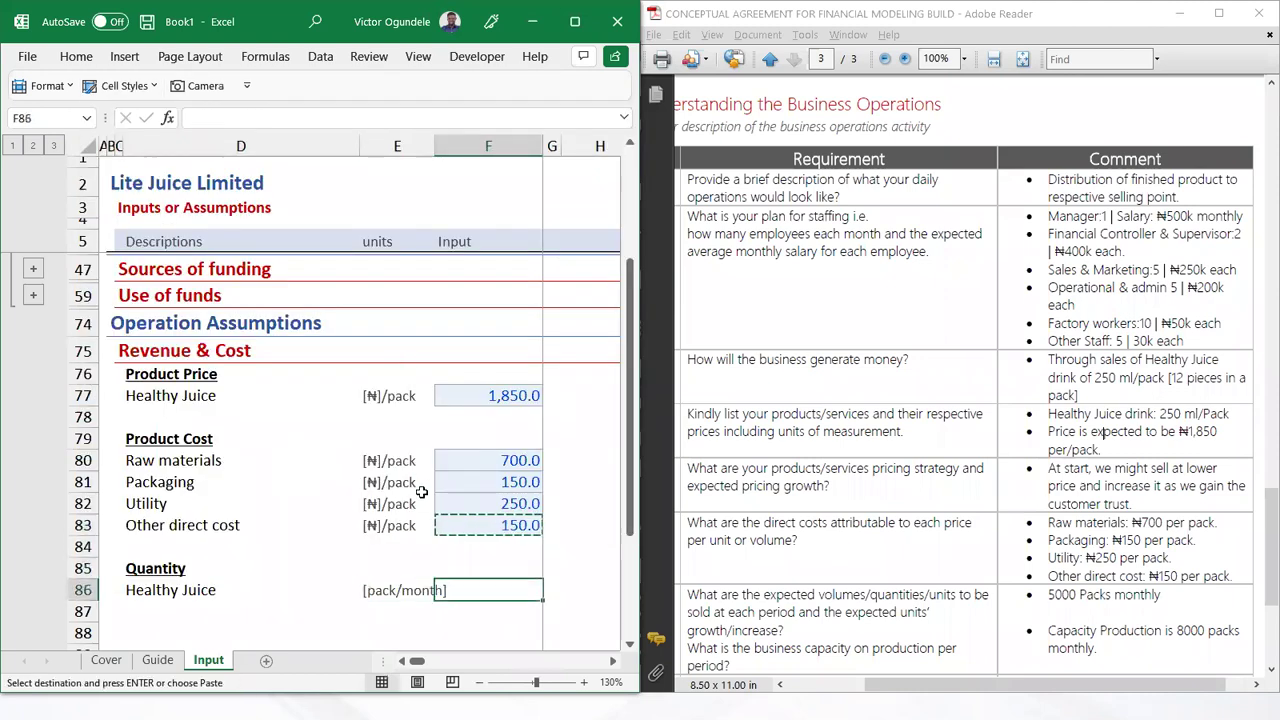
pyautogui.hotkey('ctrl', 'v')
# AutoFit the units column E to the width of the [pack/month] entry in E86
pyautogui.press('Left')
pyautogui.hotkey('alt', 'h')
pyautogui.press('o')
pyautogui.press('i')
# Set the Healthy Juice monthly quantity in F86 to 5,000 packs
pyautogui.press('Right')
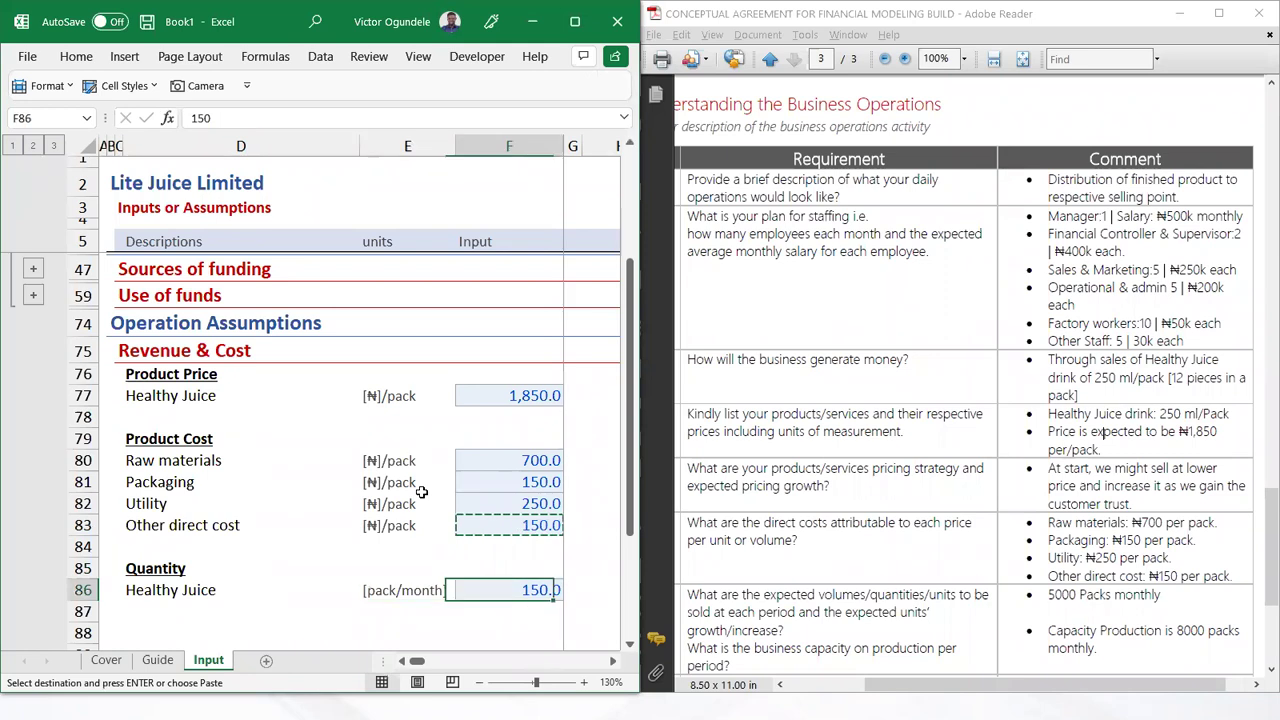
pyautogui.press('Escape')
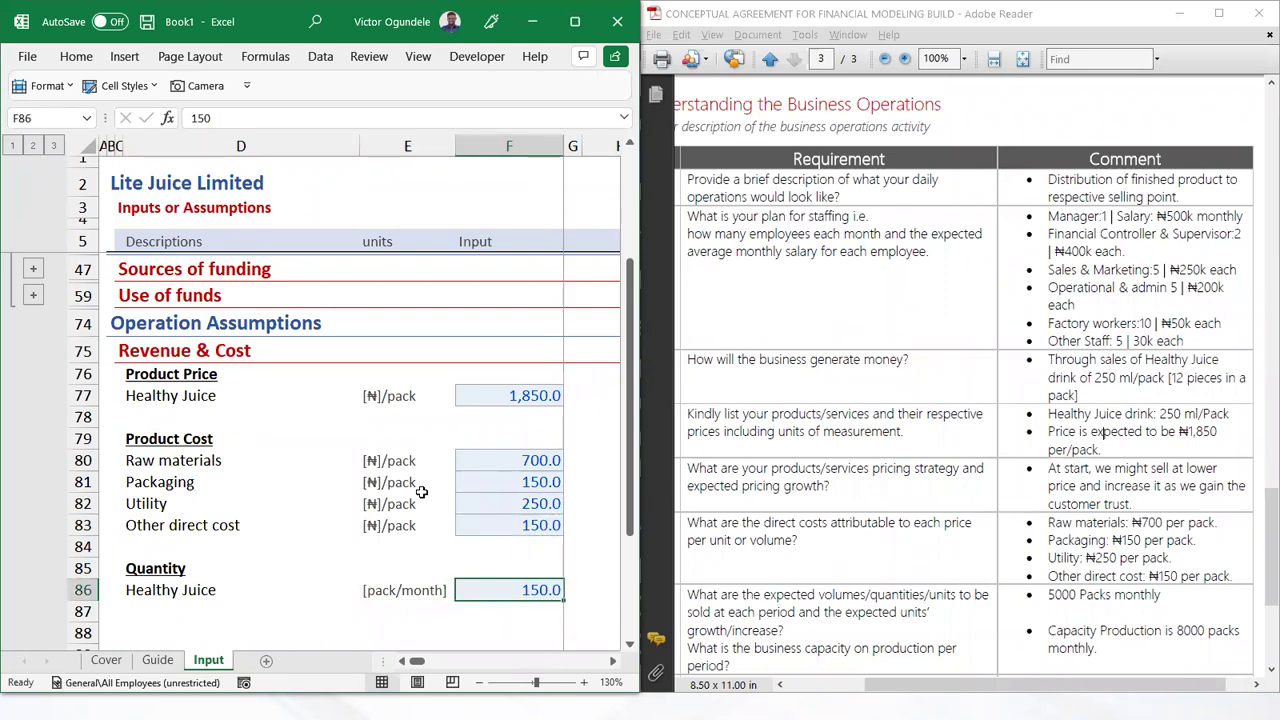
pyautogui.write('5000')
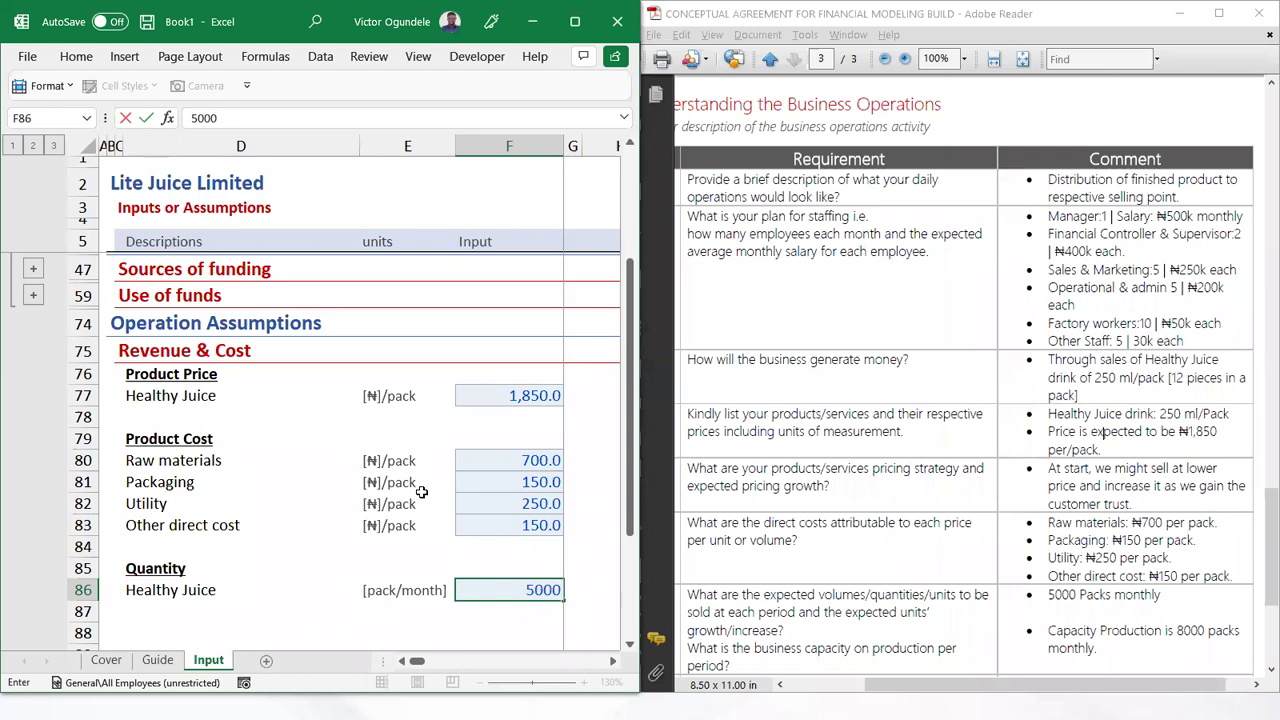
pyautogui.hotkey('ctrl', 'Return')
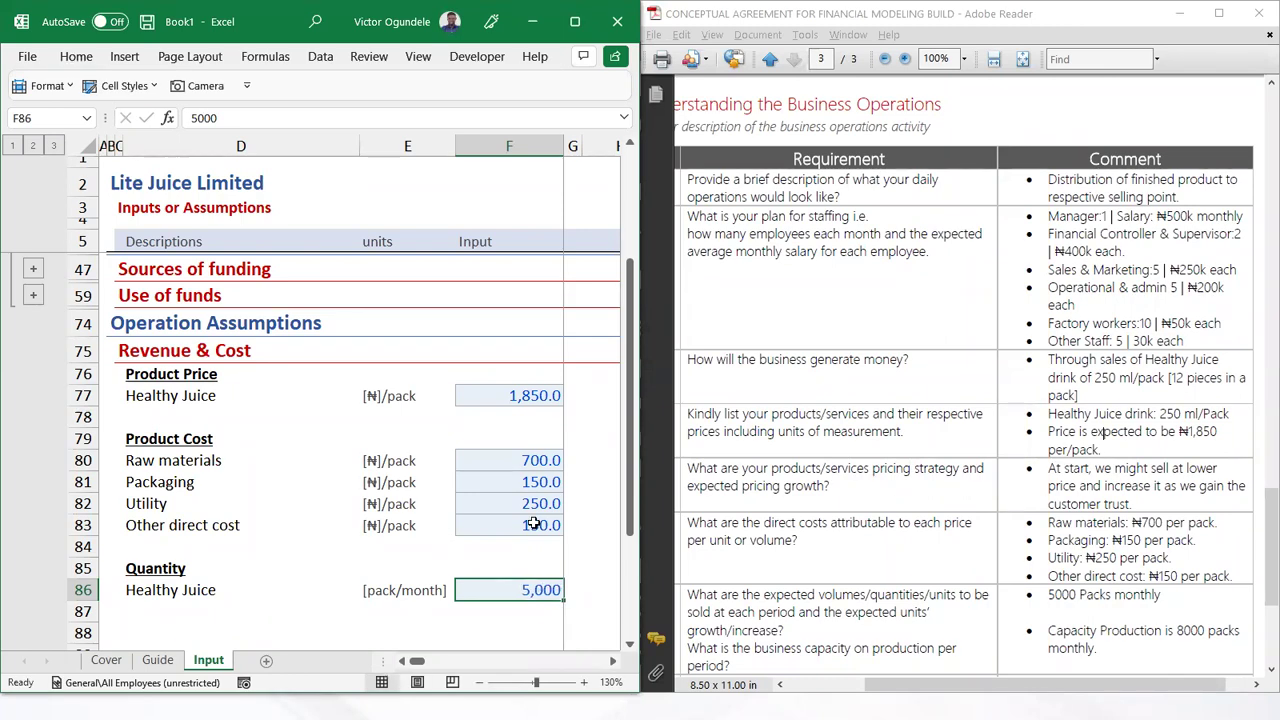
# Maximize the workbook window and expand the Macro-economic Assumptions row group
pyautogui.click(339, 521)
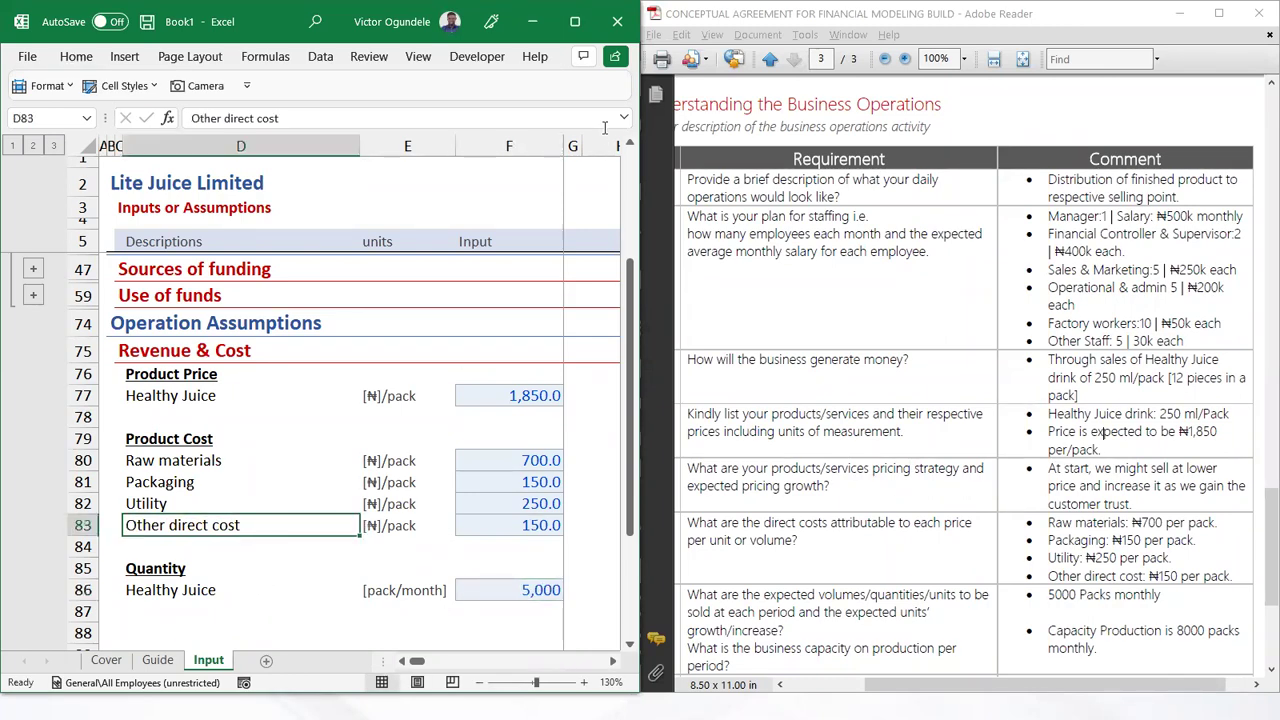
pyautogui.click(575, 21)
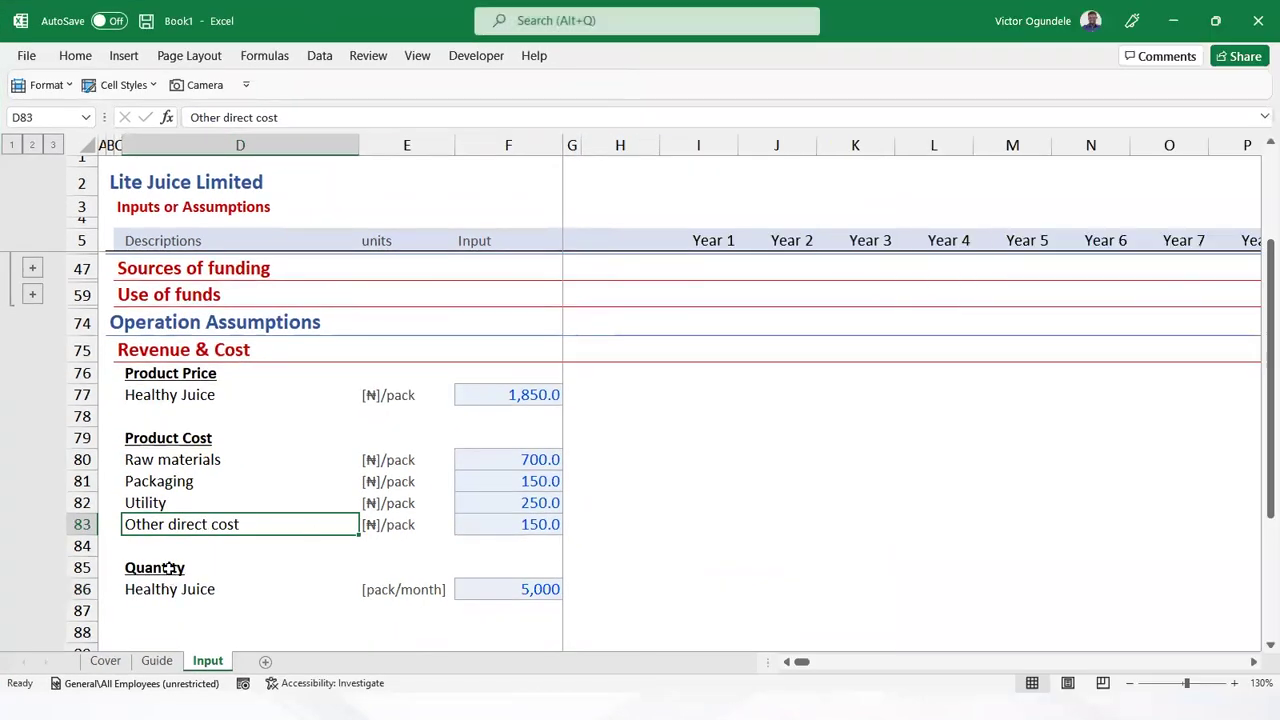
pyautogui.click(170, 564)
pyautogui.scroll(2, 246, 489)
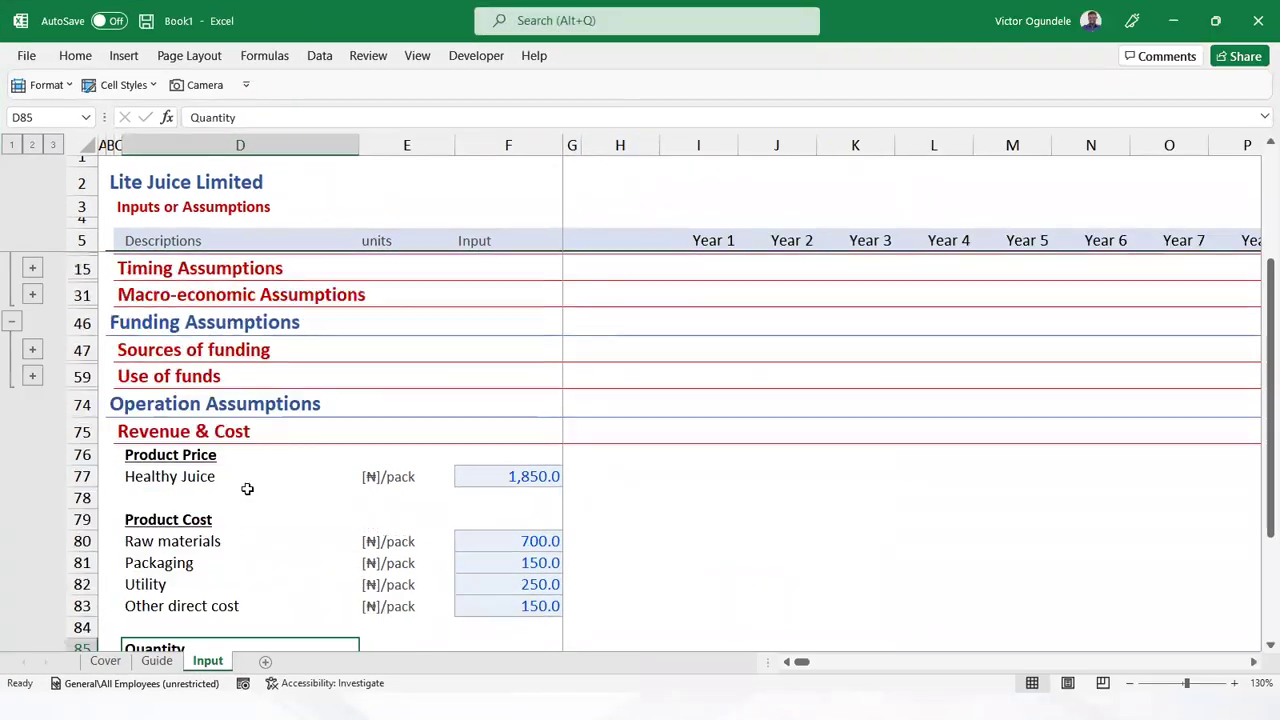
pyautogui.scroll(1, 165, 405)
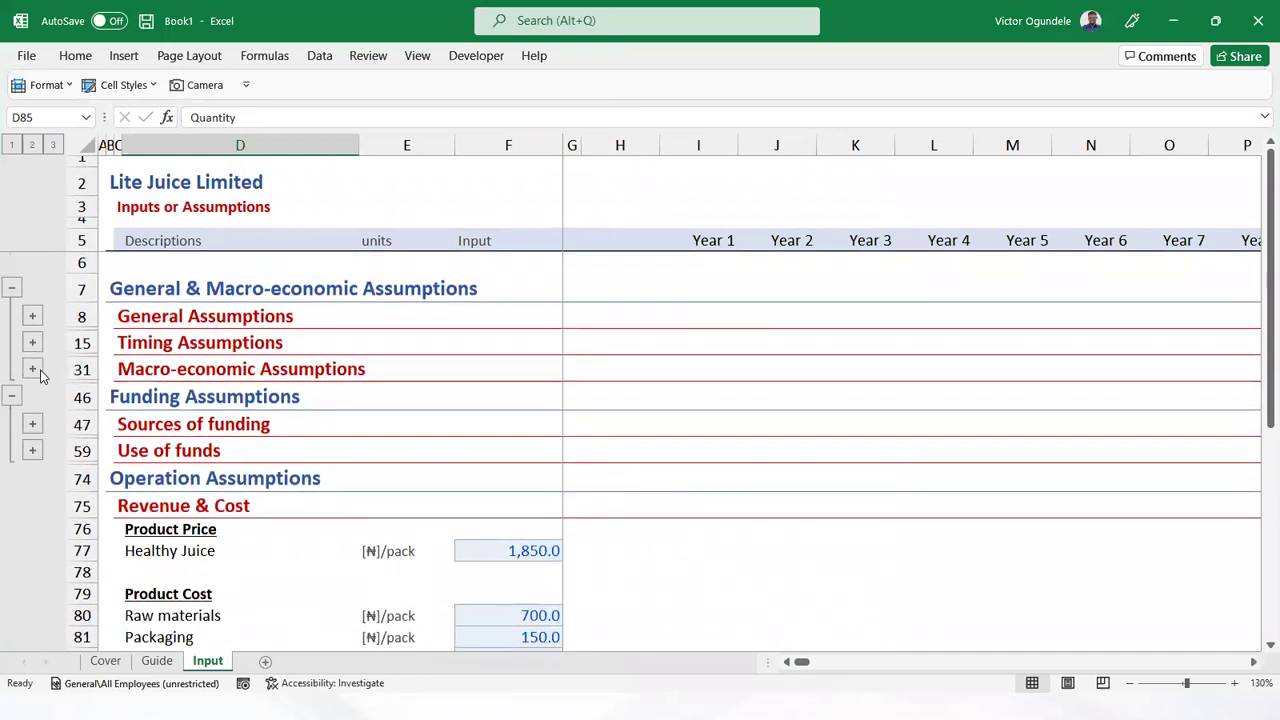
pyautogui.click(32, 369)
# Insert three blank rows above the Government subheading in Macro-economic Assumptions
pyautogui.click(149, 470)
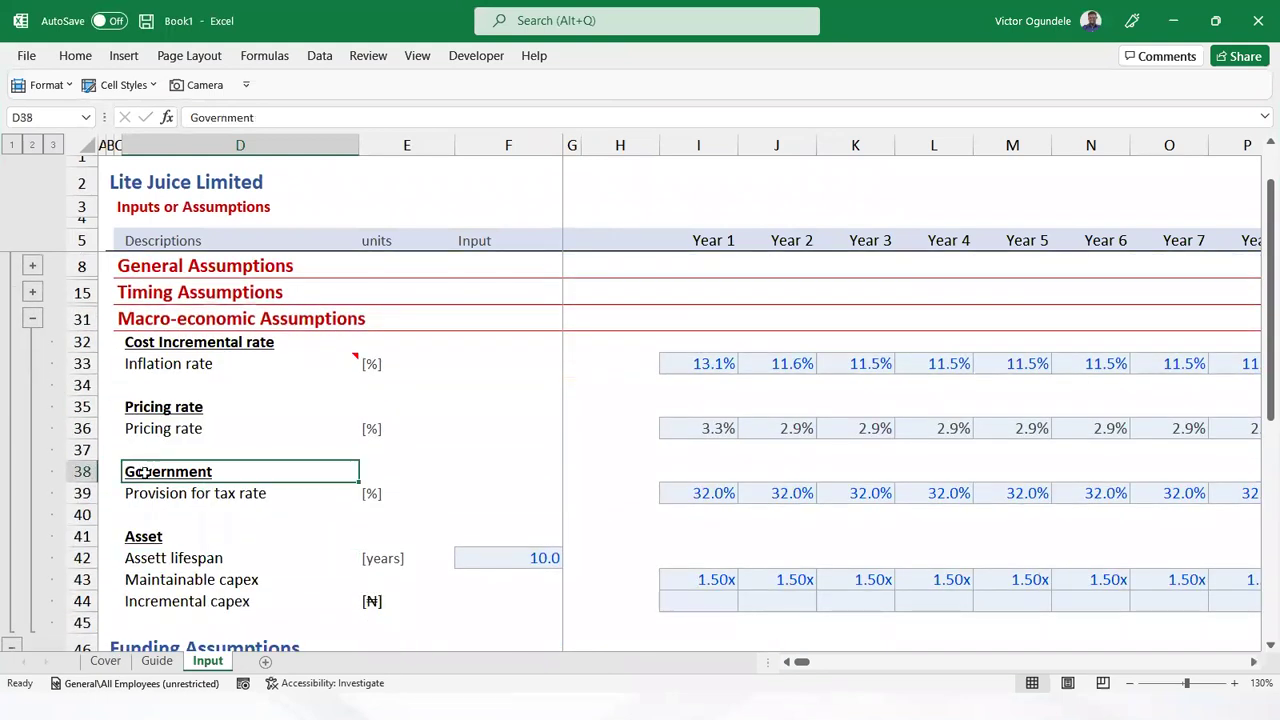
pyautogui.hotkey('shift', 'space')
pyautogui.hotkey('shift', 'Down')
pyautogui.hotkey('shift', 'Down')
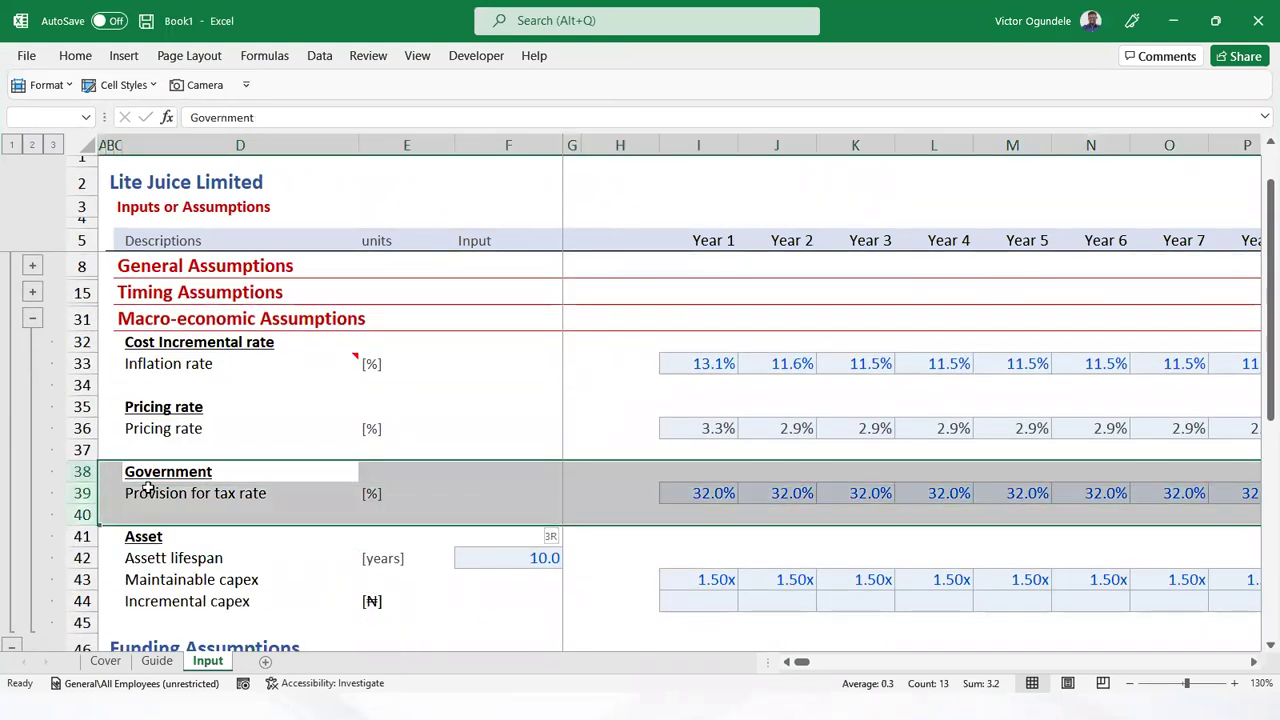
pyautogui.hotkey('ctrl', 'shift', '+')
# Copy the Pricing rate subheading and its rate line, rows 35:36, to the blank rows starting at row 38
pyautogui.press('Up')
pyautogui.press('Up')
pyautogui.press('Up')
pyautogui.hotkey('shift', 'space')
pyautogui.hotkey('shift', 'Down')
pyautogui.hotkey('ctrl', 'c')
pyautogui.press('Down')
pyautogui.press('Down')
pyautogui.press('Down')
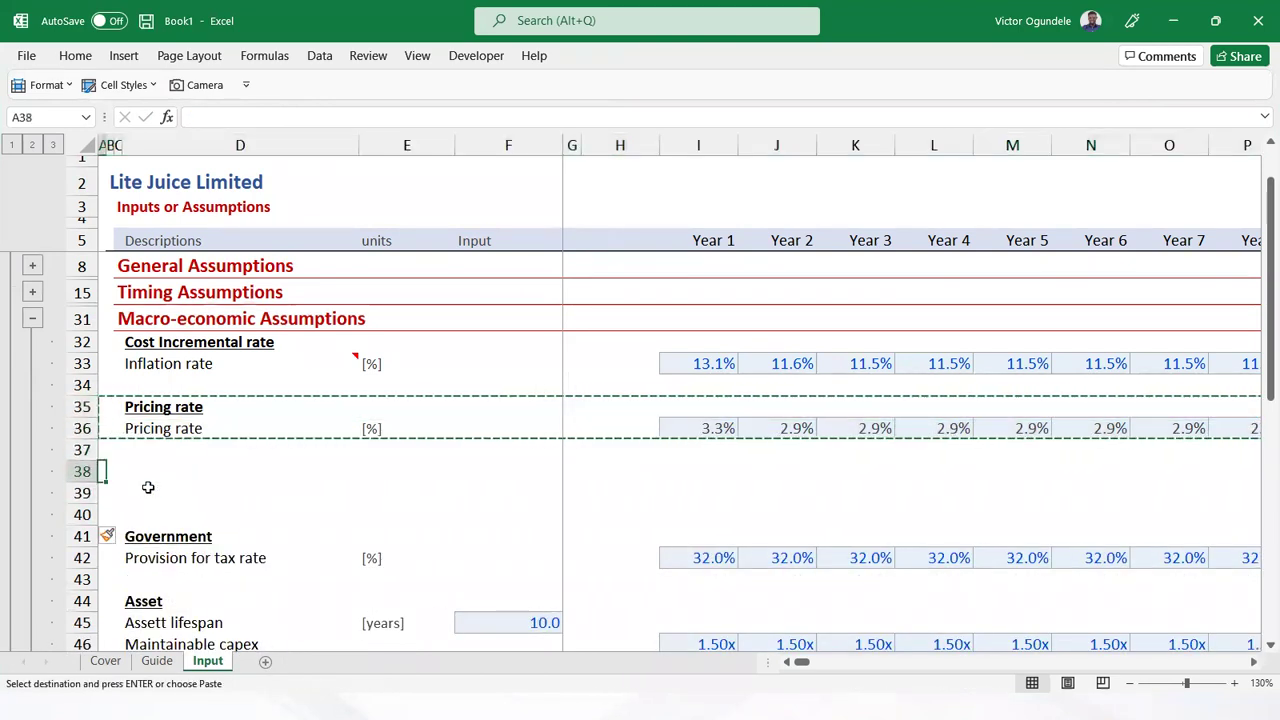
pyautogui.hotkey('ctrl', 'v')
# Rename the copied subheading in D38 as "Quantity growth factor" and the label in D39 as "Quantity growth"
pyautogui.press('Right')
pyautogui.press('Right')
pyautogui.press('Right')
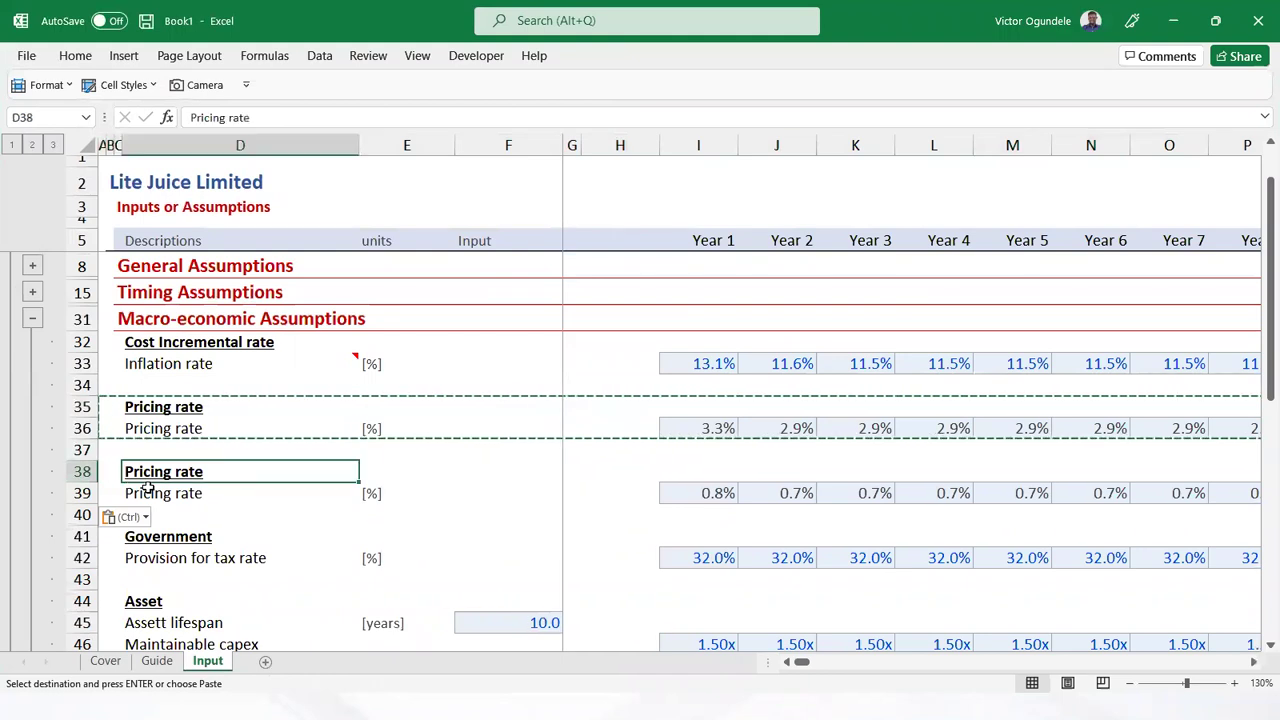
pyautogui.write('Quantity growth factor')
pyautogui.press('Return')
pyautogui.write('Quantity growth')
pyautogui.press('Tab')
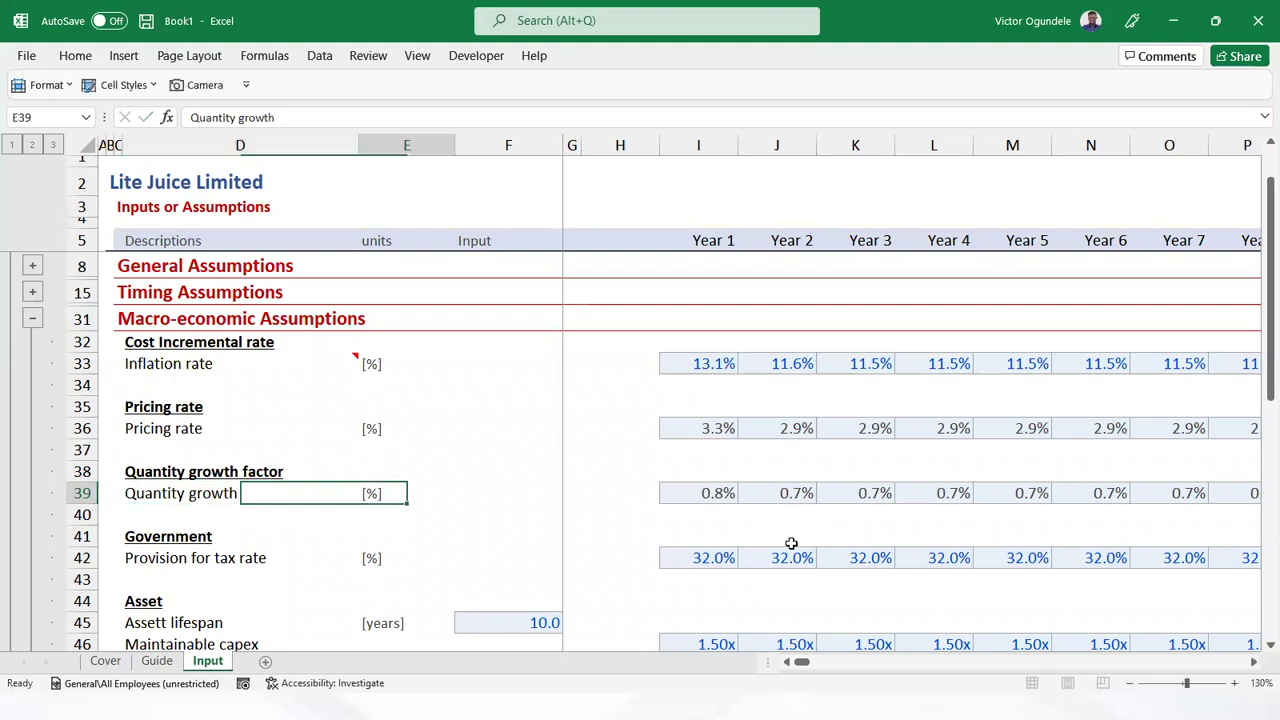
# Change the Quantity growth unit in E39 to [%/month]
pyautogui.press('F2')
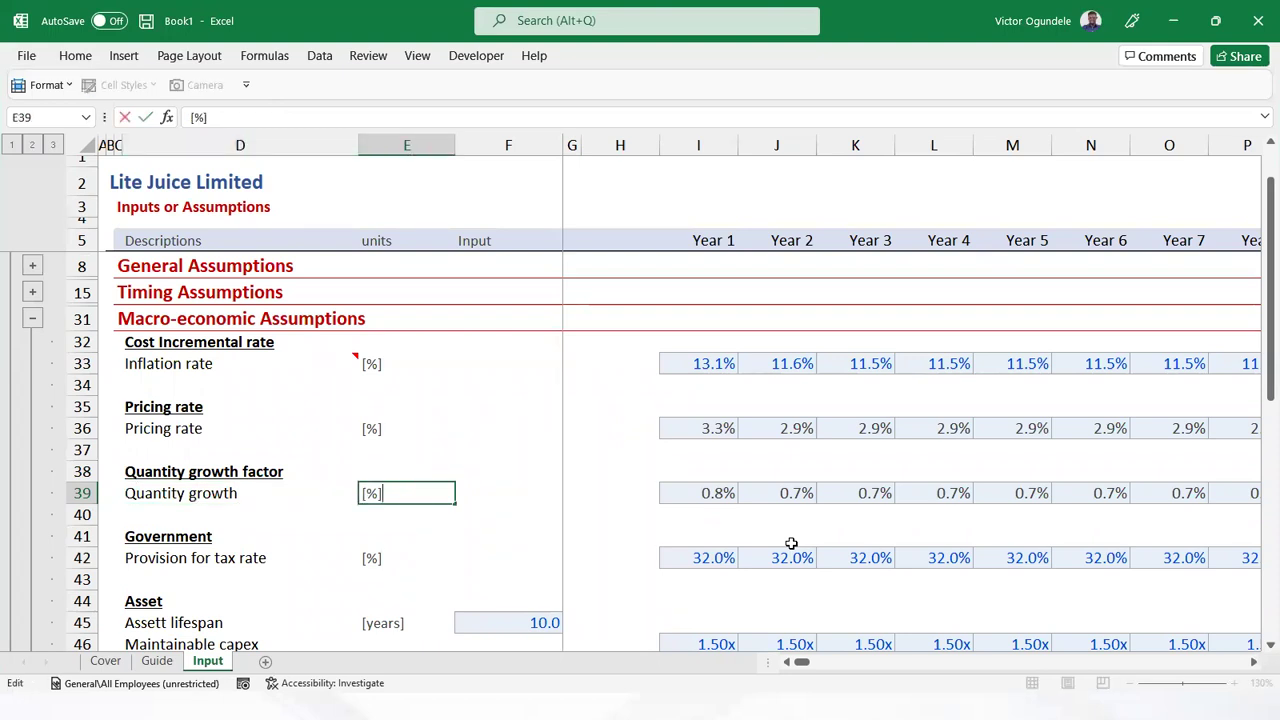
pyautogui.write('/month')
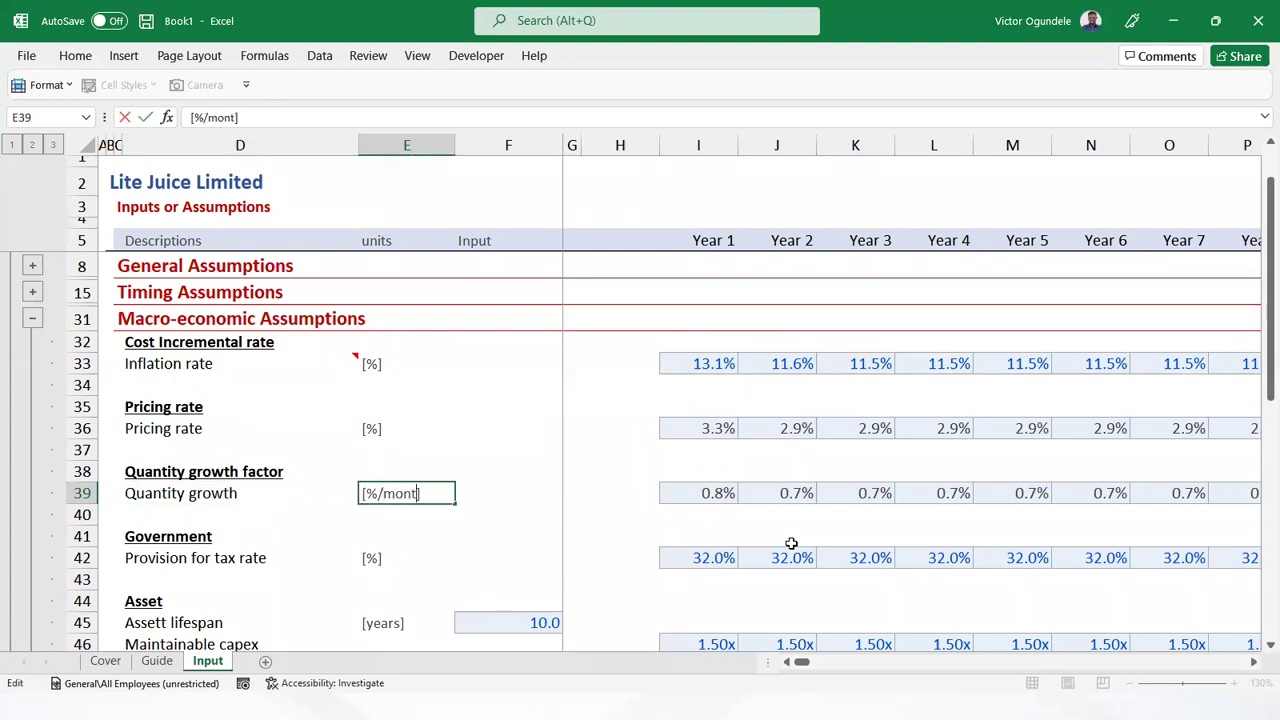
pyautogui.hotkey('ctrl', 'Return')
# Replace the Quantity growth formulas for Year 1 to Year 10, I39:R39, with 2.5%
pyautogui.press('Right')
pyautogui.press('Right')
pyautogui.press('Right')
pyautogui.press('Right')
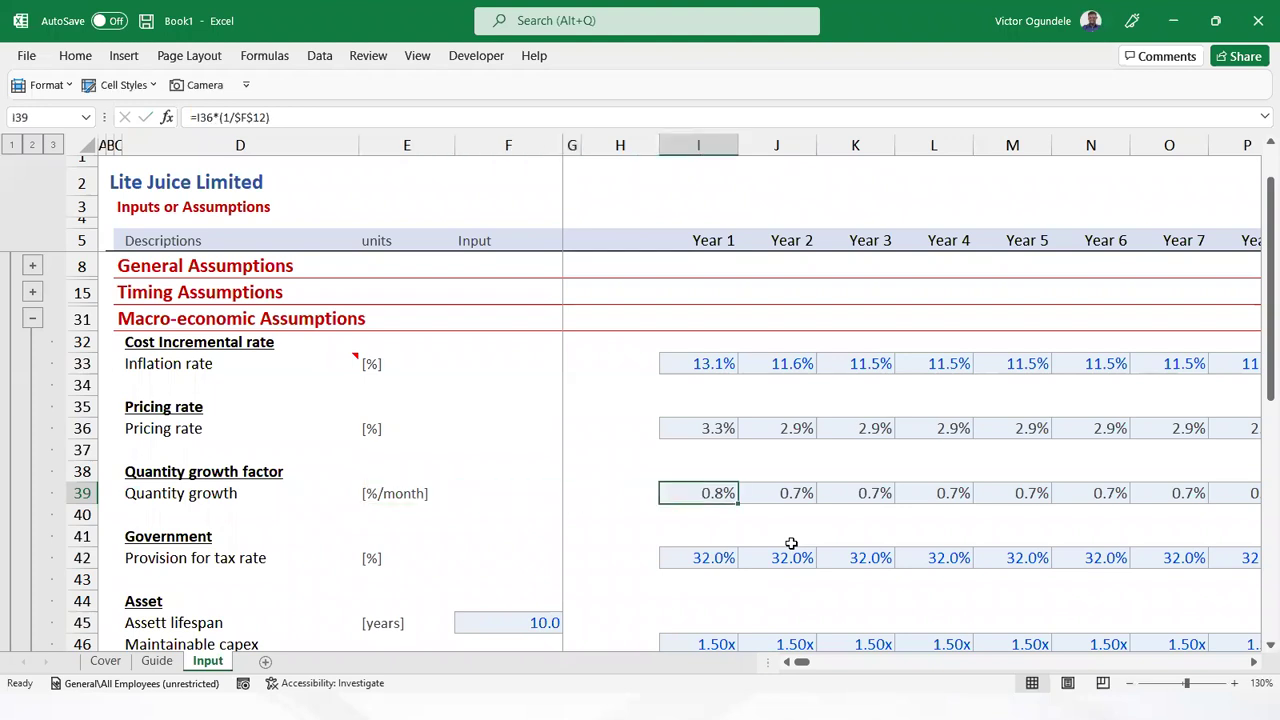
pyautogui.hotkey('ctrl', 'shift', 'Right')
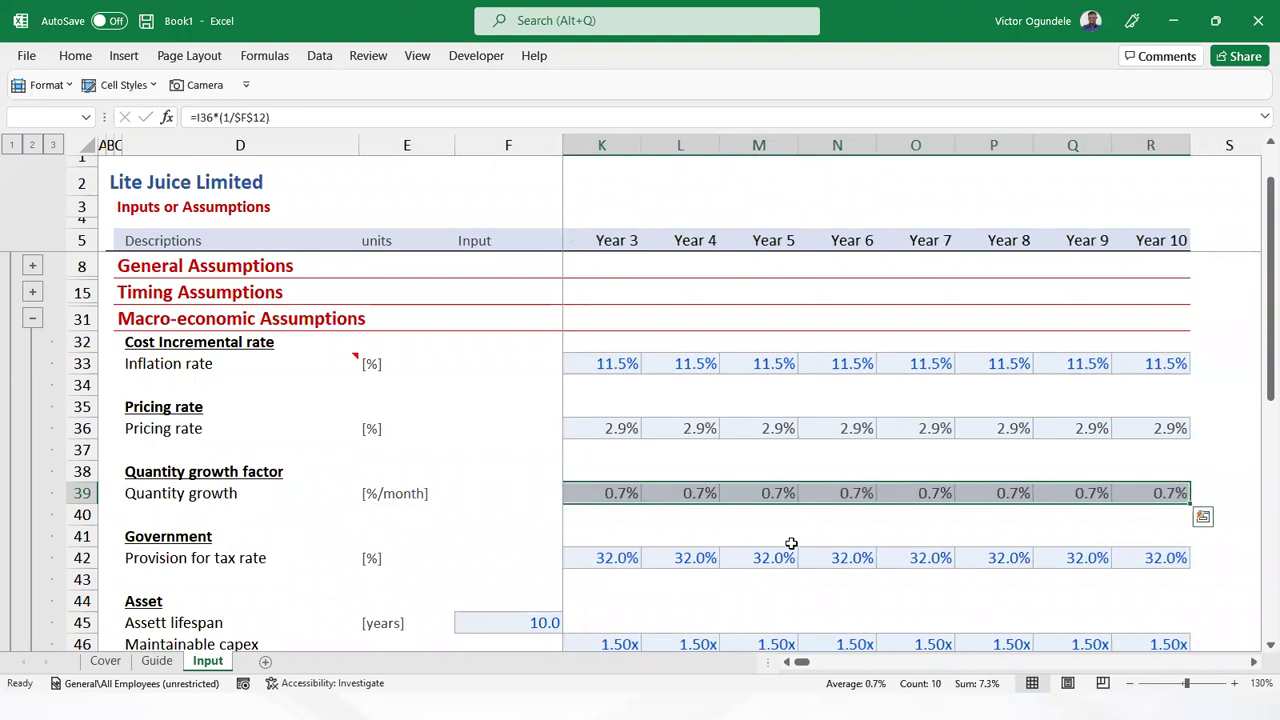
pyautogui.write('2.5')
pyautogui.hotkey('ctrl', 'Return')
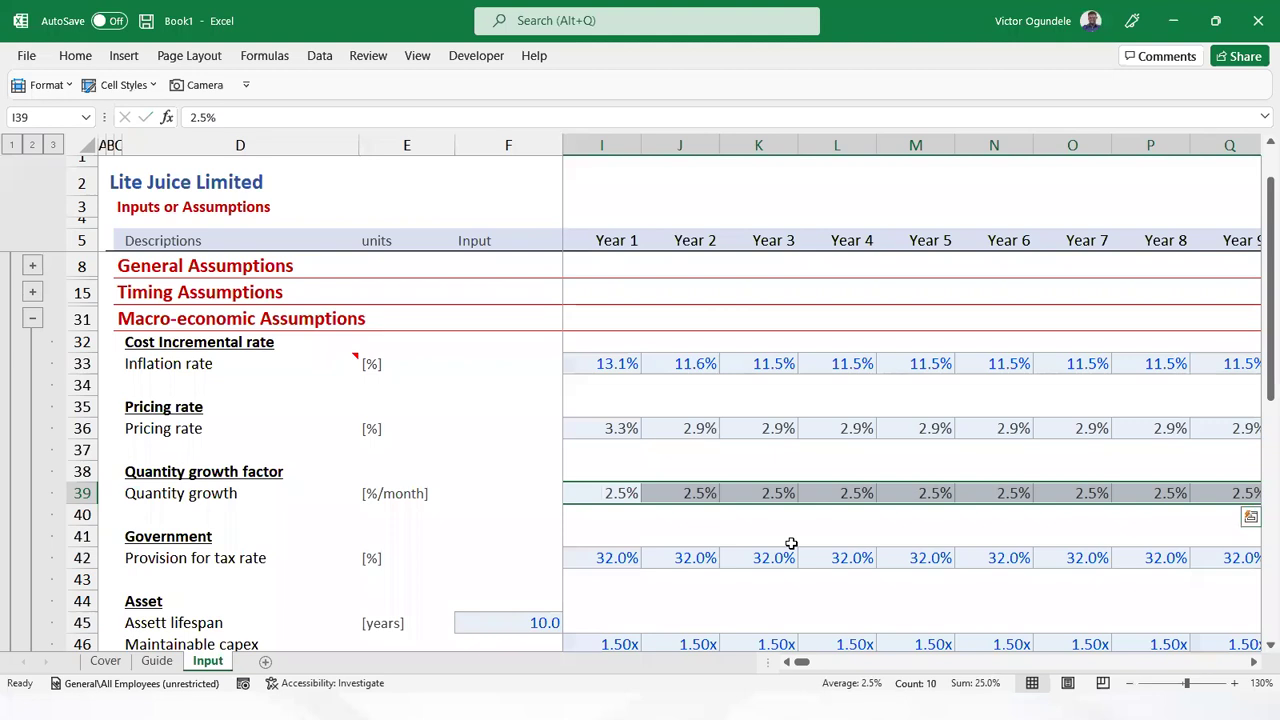
# Apply the blue-font input cell style to the Quantity growth percentages for Year 1 to Year 10, I39:R39
pyautogui.press('Left')
pyautogui.press('Left')
pyautogui.press('Left')
pyautogui.press('Left')
pyautogui.press('Right')
pyautogui.press('Right')
pyautogui.press('Right')
pyautogui.press('Right')
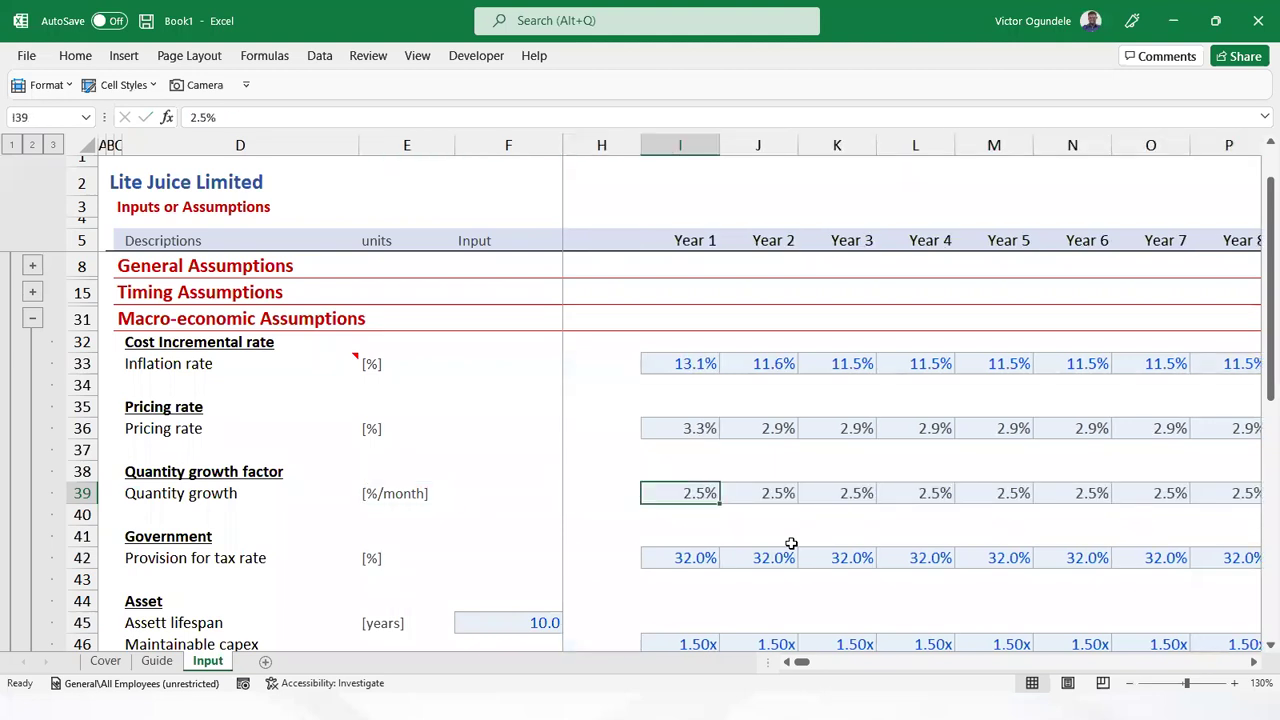
pyautogui.hotkey('ctrl', 'shift', 'Right')
pyautogui.hotkey('alt', '2')
pyautogui.click(422, 244)
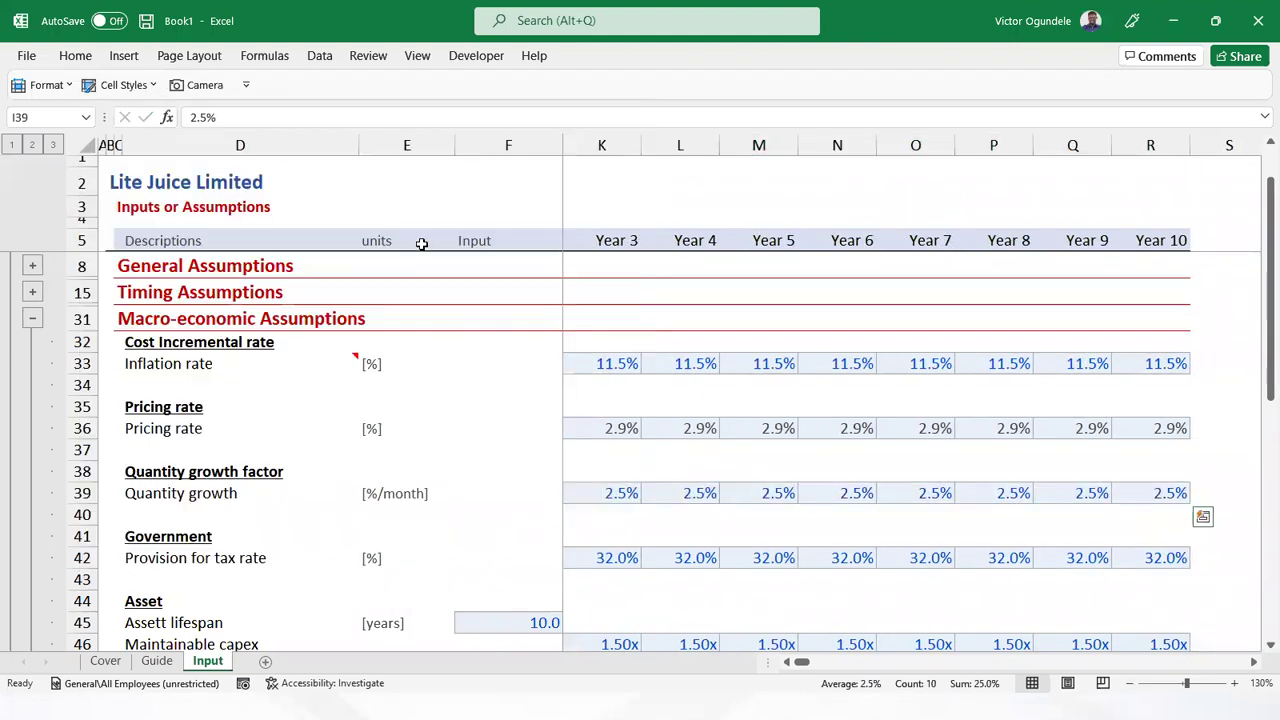
pyautogui.press('Left')
pyautogui.press('Left')
pyautogui.press('Left')
pyautogui.press('Left')
pyautogui.press('Left')
pyautogui.press('Left')
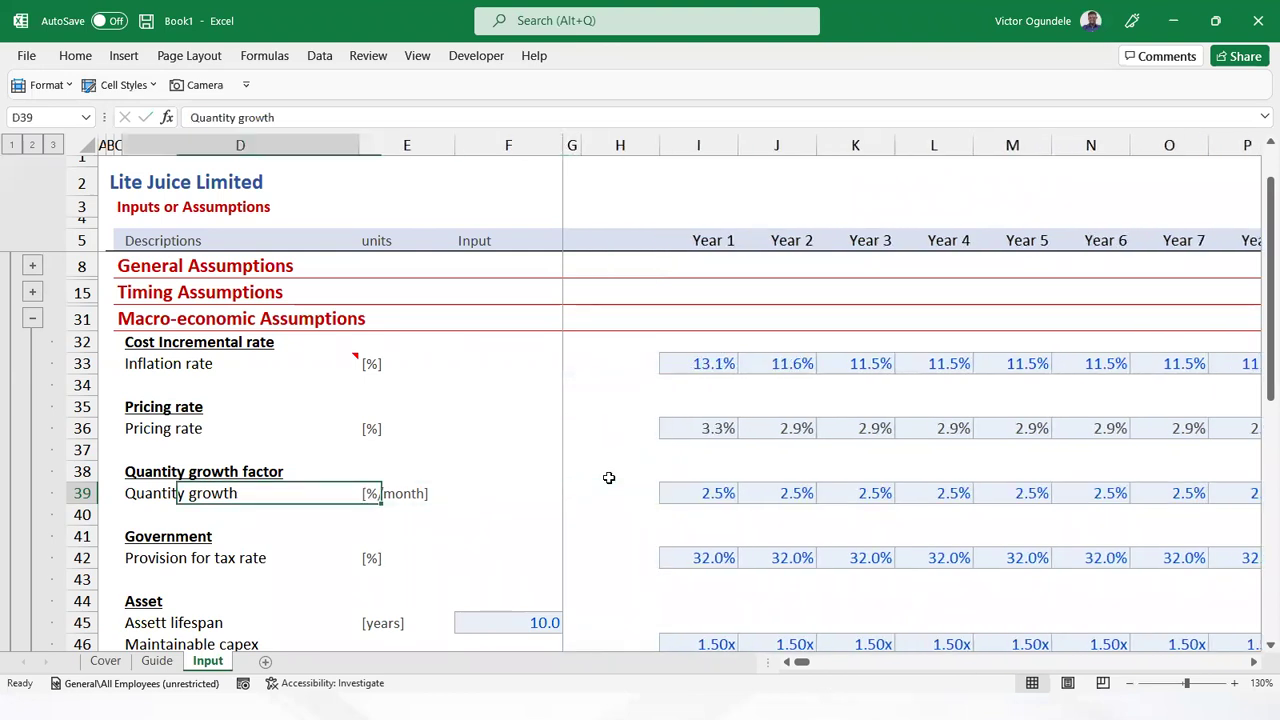
pyautogui.press('Right')
pyautogui.press('Right')
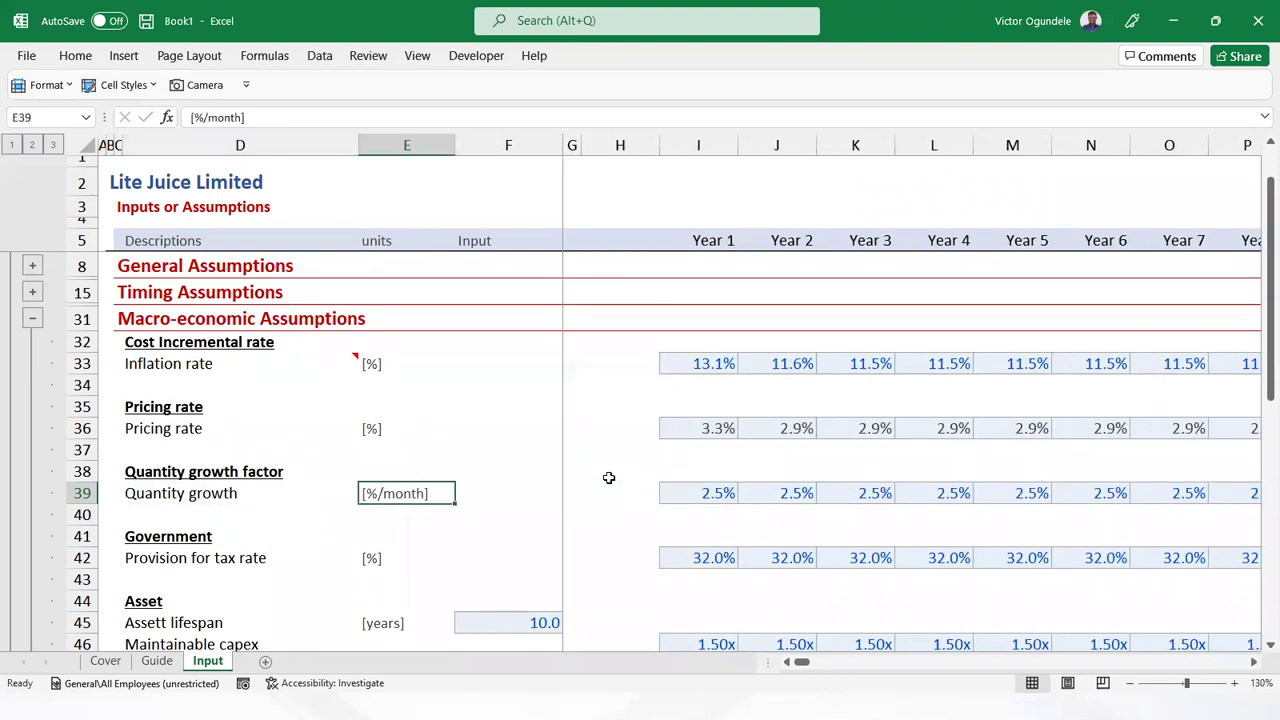
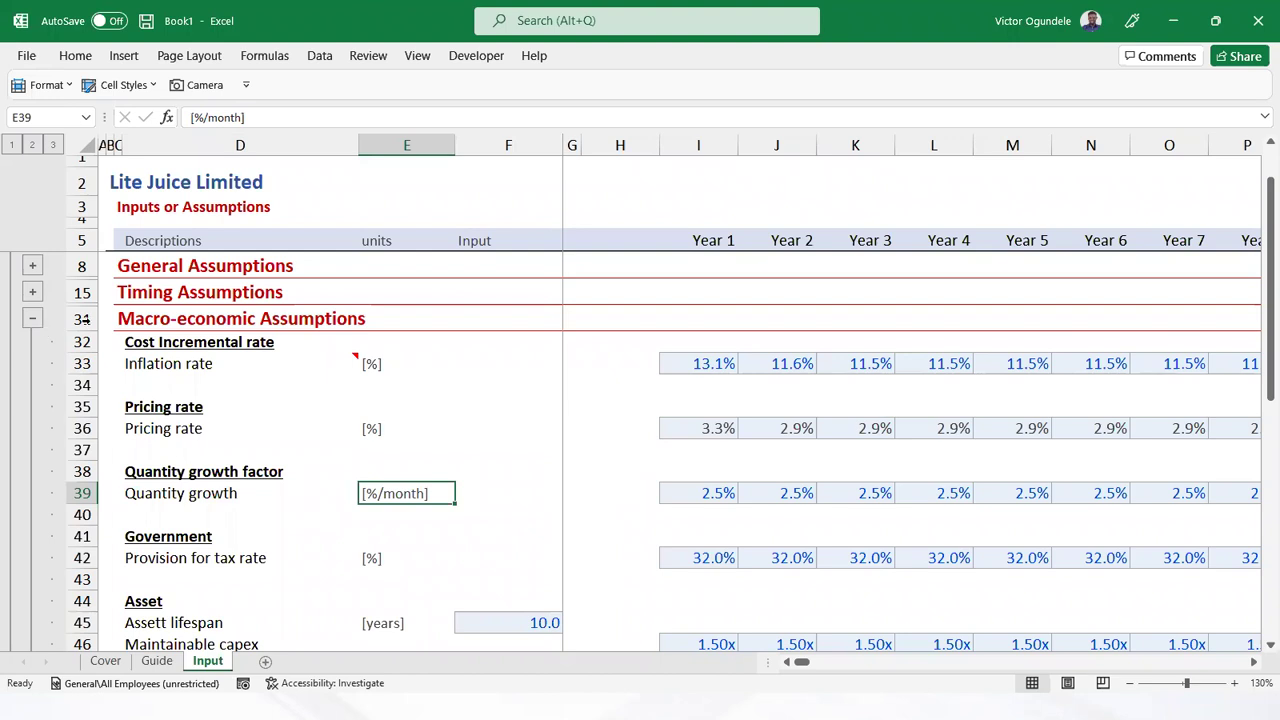
# Collapse the Macro-economic Assumptions rows and check the production capacity answer in the PDF agreement in Adobe Reader
pyautogui.click(32, 318)
pyautogui.scroll(-3, 343, 491)
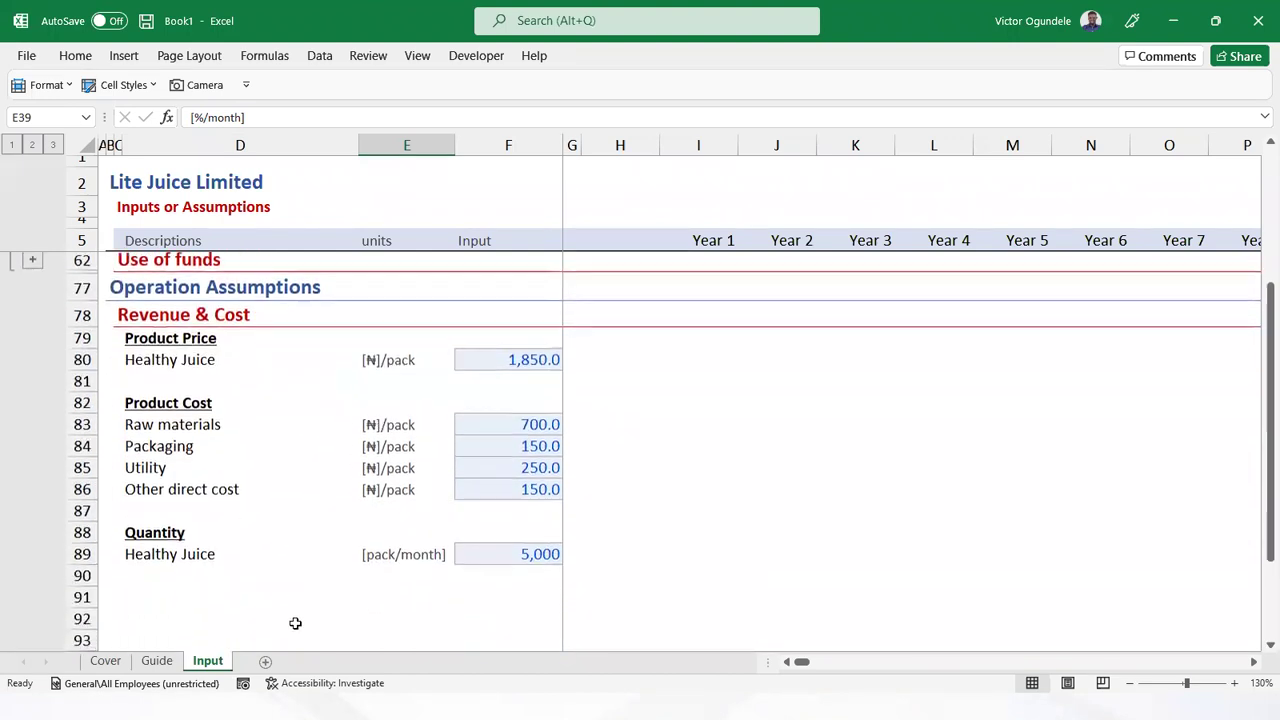
pyautogui.click(140, 592)
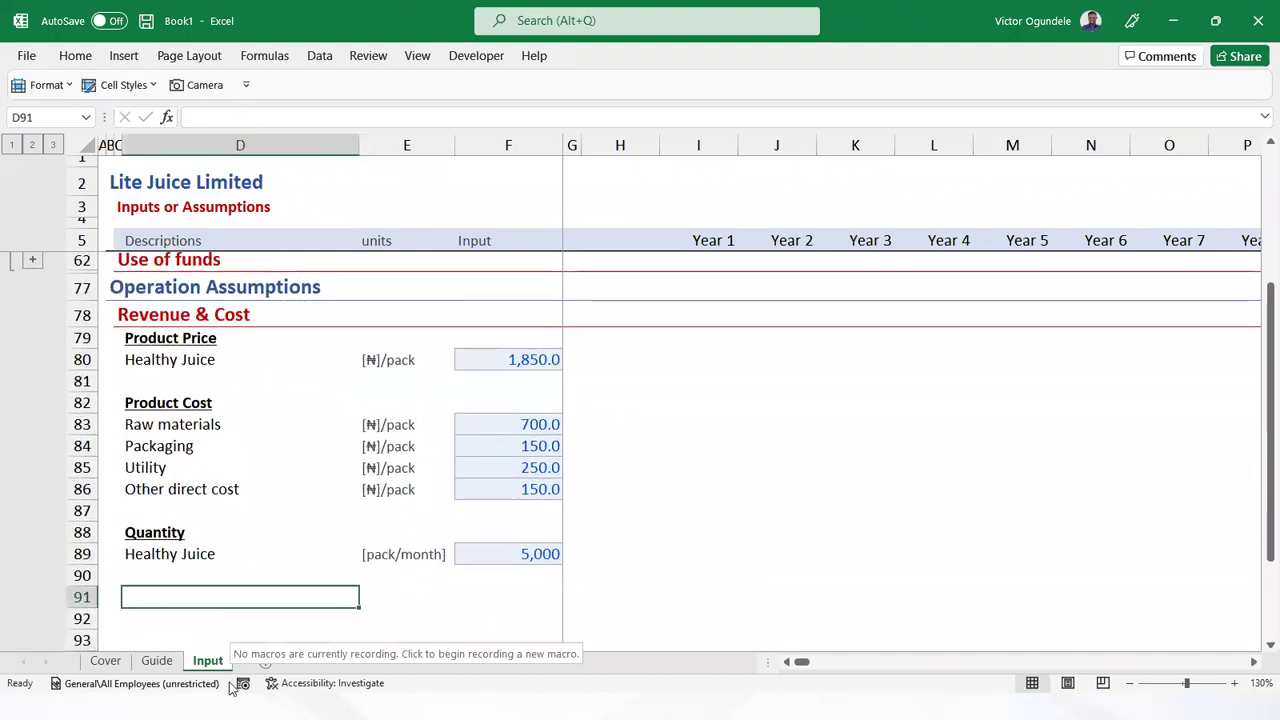
pyautogui.hotkey('alt', 'Tab')
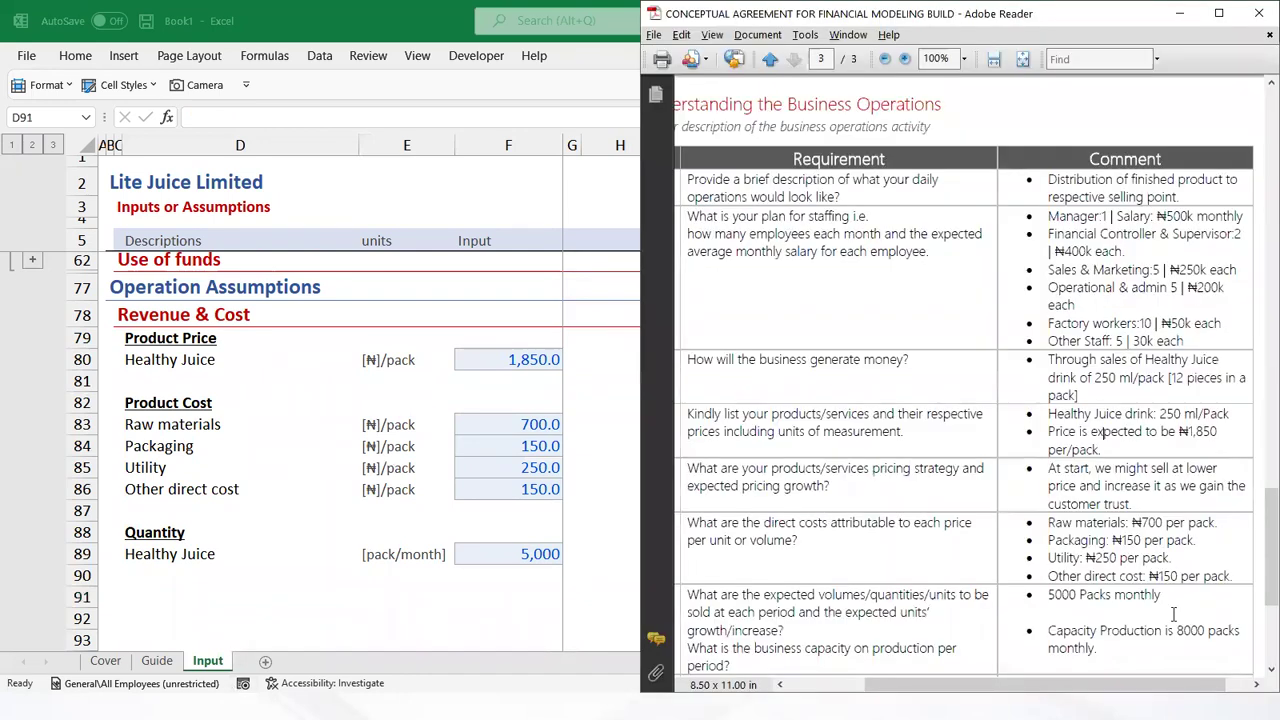
pyautogui.scroll(-1, 1113, 626)
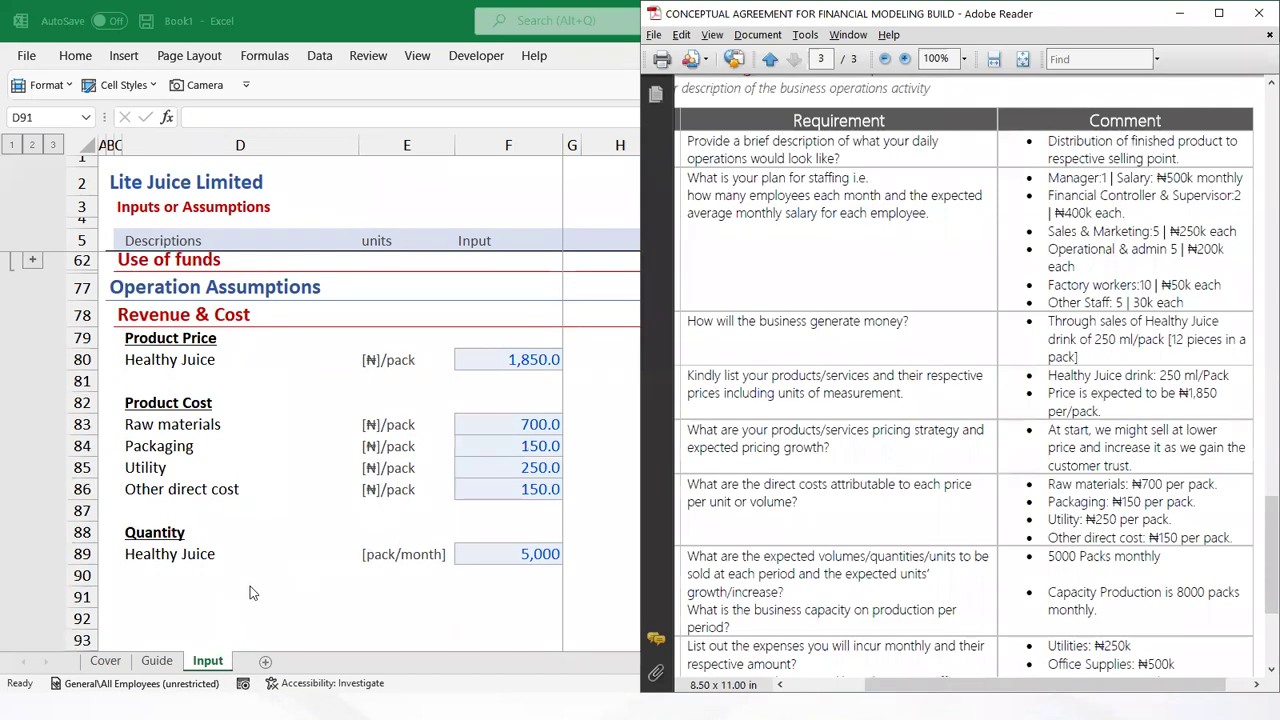
# Return to Excel and add the bold, underlined subheading "Capacity production" in D91
pyautogui.click(202, 590)
pyautogui.write('CAPA')
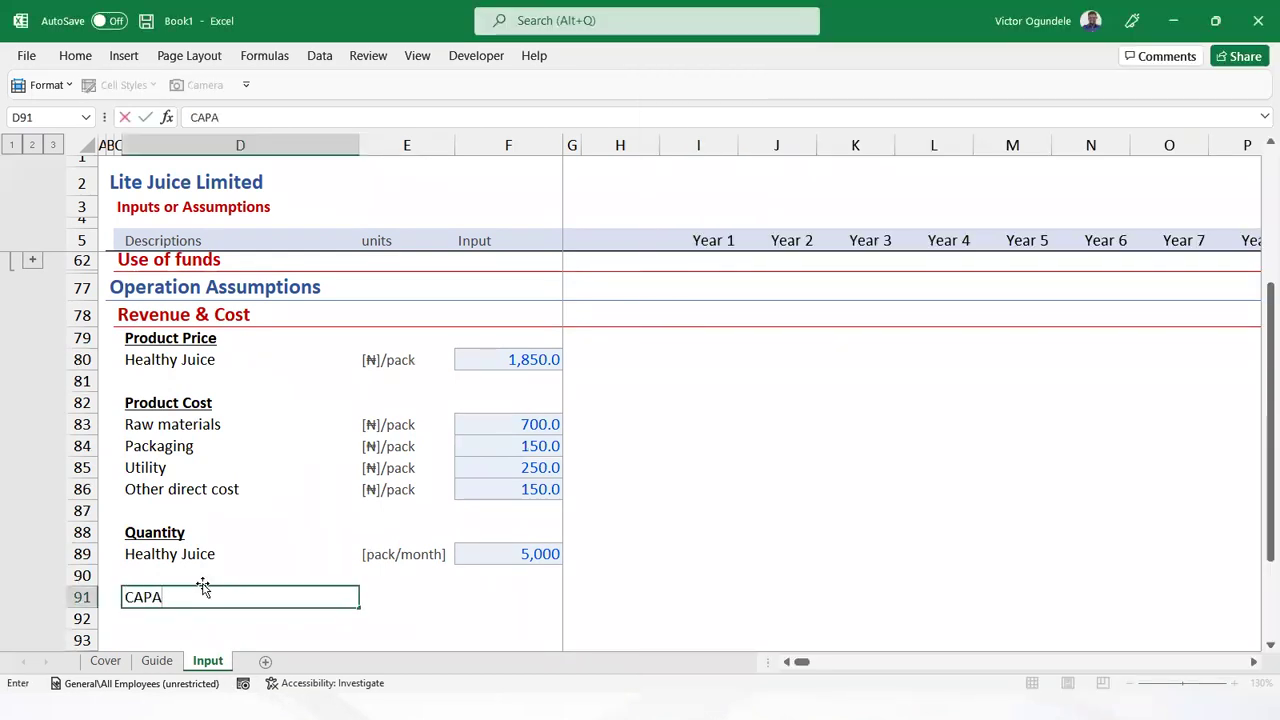
pyautogui.press('BackSpace')
pyautogui.press('BackSpace')
pyautogui.press('BackSpace')
pyautogui.write('apacity production')
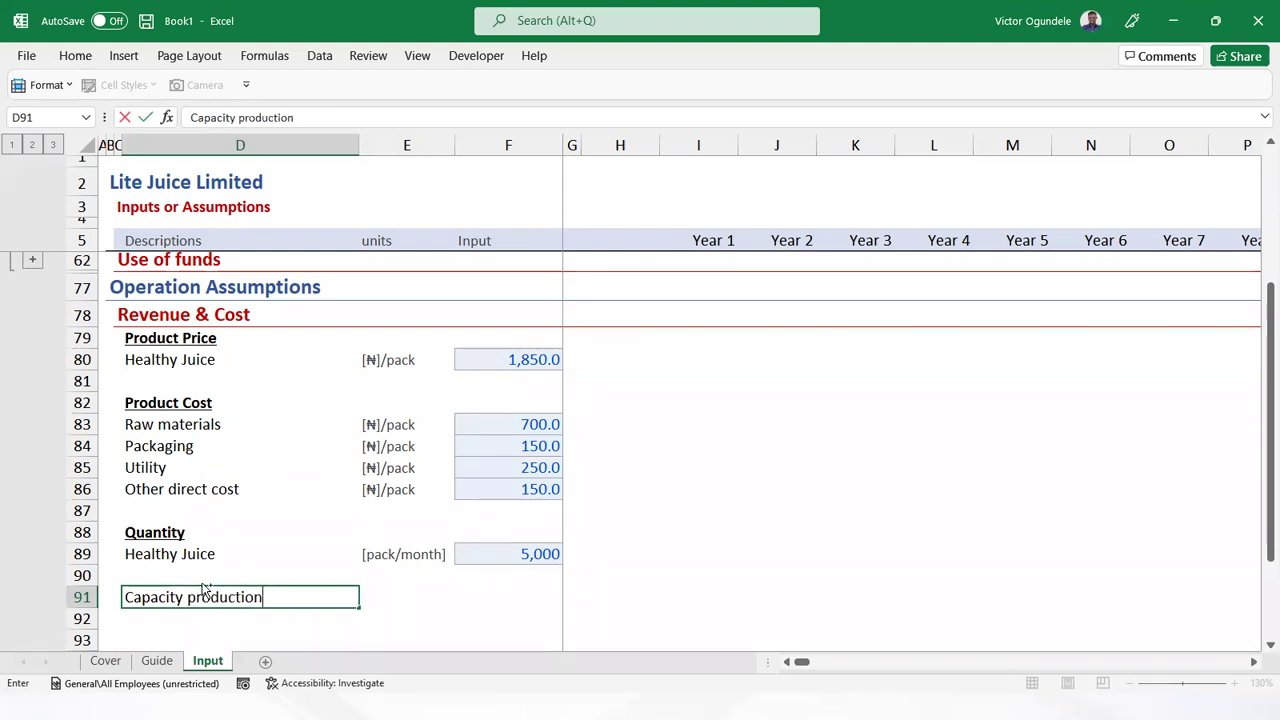
pyautogui.hotkey('ctrl', 'Return')
pyautogui.hotkey('ctrl', 'b')
pyautogui.hotkey('ctrl', 'u')
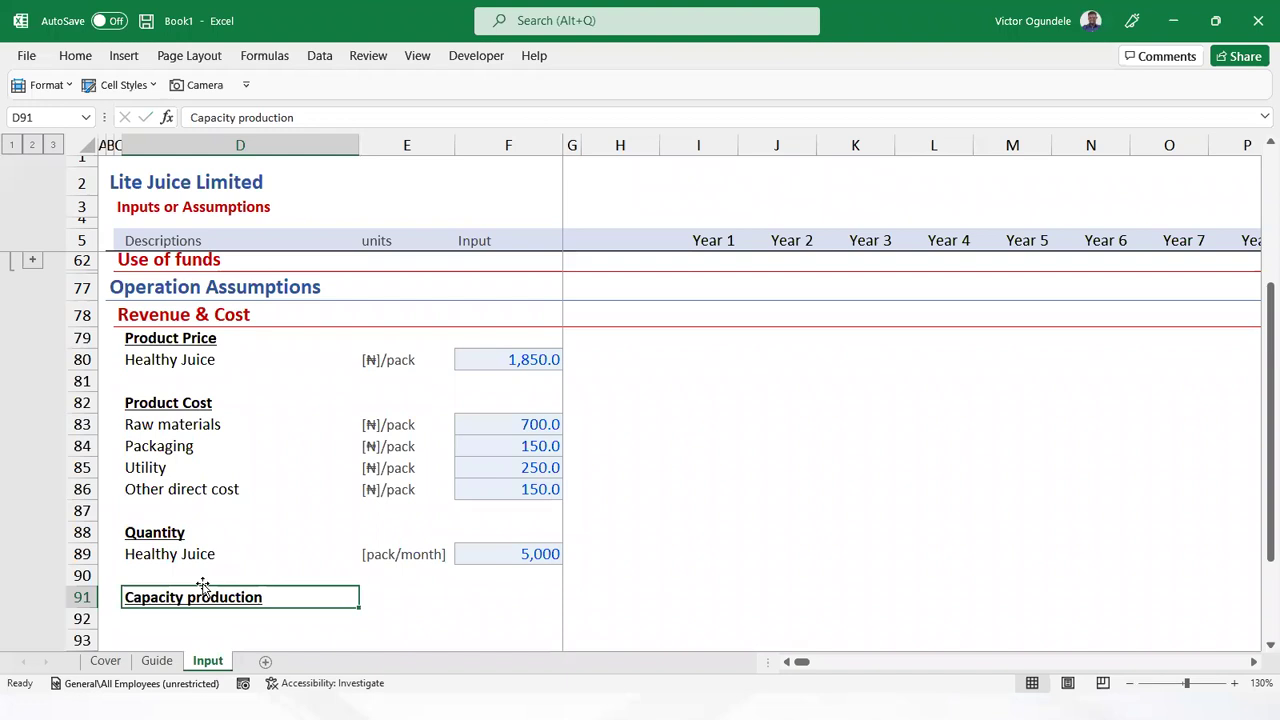
# Link the label in D92 to the Healthy Juice label under Quantity with the formula =D89
pyautogui.press('Down')
pyautogui.write('=')
pyautogui.press('Up')
pyautogui.press('Up')
pyautogui.press('Up')
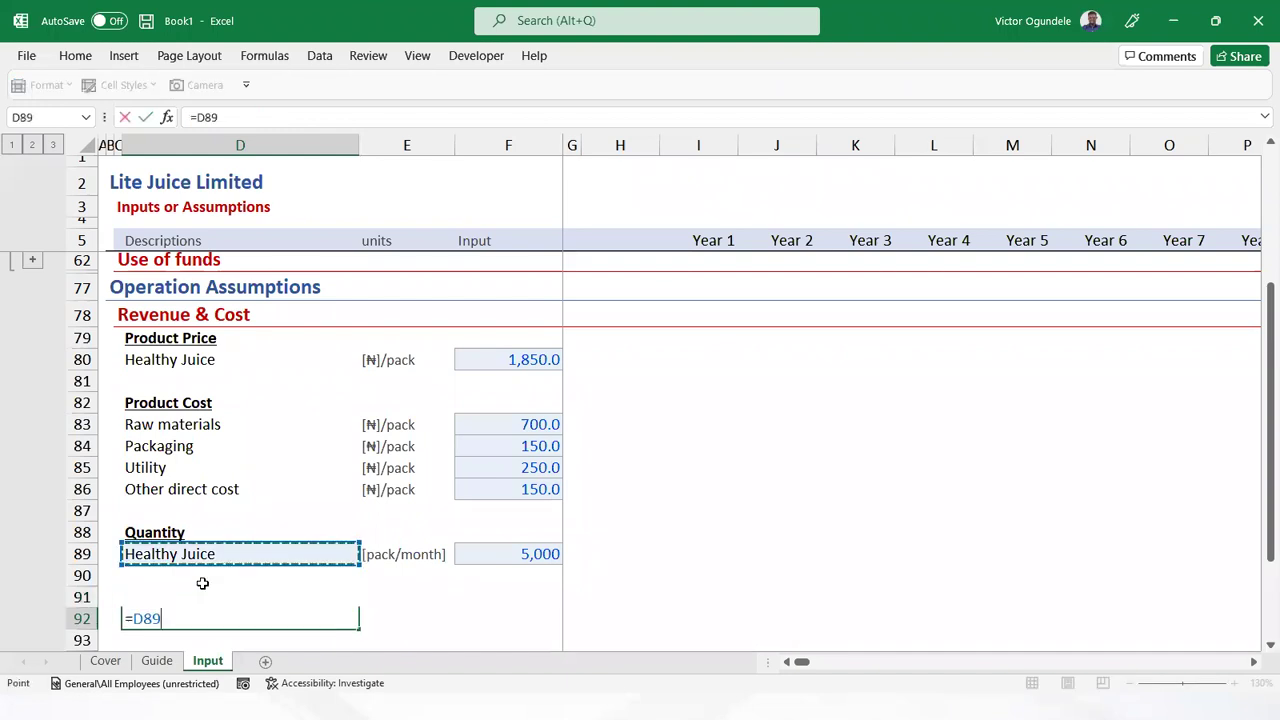
pyautogui.hotkey('ctrl', 'Return')
# Copy the Quantity unit cell E89 to E92 and change the copied unit to [pack]
pyautogui.press('Right')
pyautogui.press('Up')
pyautogui.press('Up')
pyautogui.press('Up')
pyautogui.press('Down')
pyautogui.press('Down')
pyautogui.press('Down')
pyautogui.press('Down')
pyautogui.press('Down')
pyautogui.press('Down')
pyautogui.press('Up')
pyautogui.press('Up')
pyautogui.press('Up')
pyautogui.press('Up')
pyautogui.press('Up')
pyautogui.press('Up')
pyautogui.hotkey('ctrl', 'c')
pyautogui.press('Down')
pyautogui.press('Down')
pyautogui.press('Down')
pyautogui.hotkey('ctrl', 'v')
pyautogui.write('[pack')
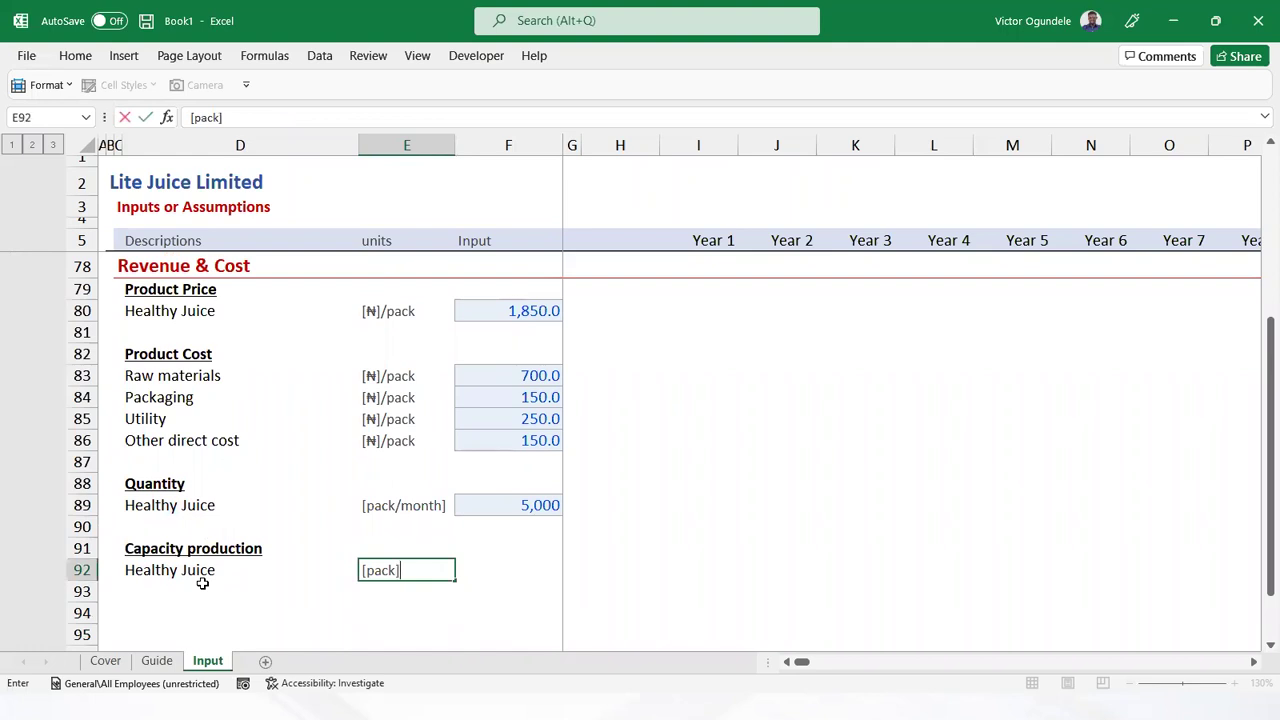
pyautogui.press('Right')
# Copy the Healthy Juice quantity input F89 across Year 1 to Year 10 of the Capacity production line, I92:R92
pyautogui.press('Right')
pyautogui.press('Up')
pyautogui.press('Up')
pyautogui.press('Left')
pyautogui.press('Up')
pyautogui.hotkey('ctrl', 'c')
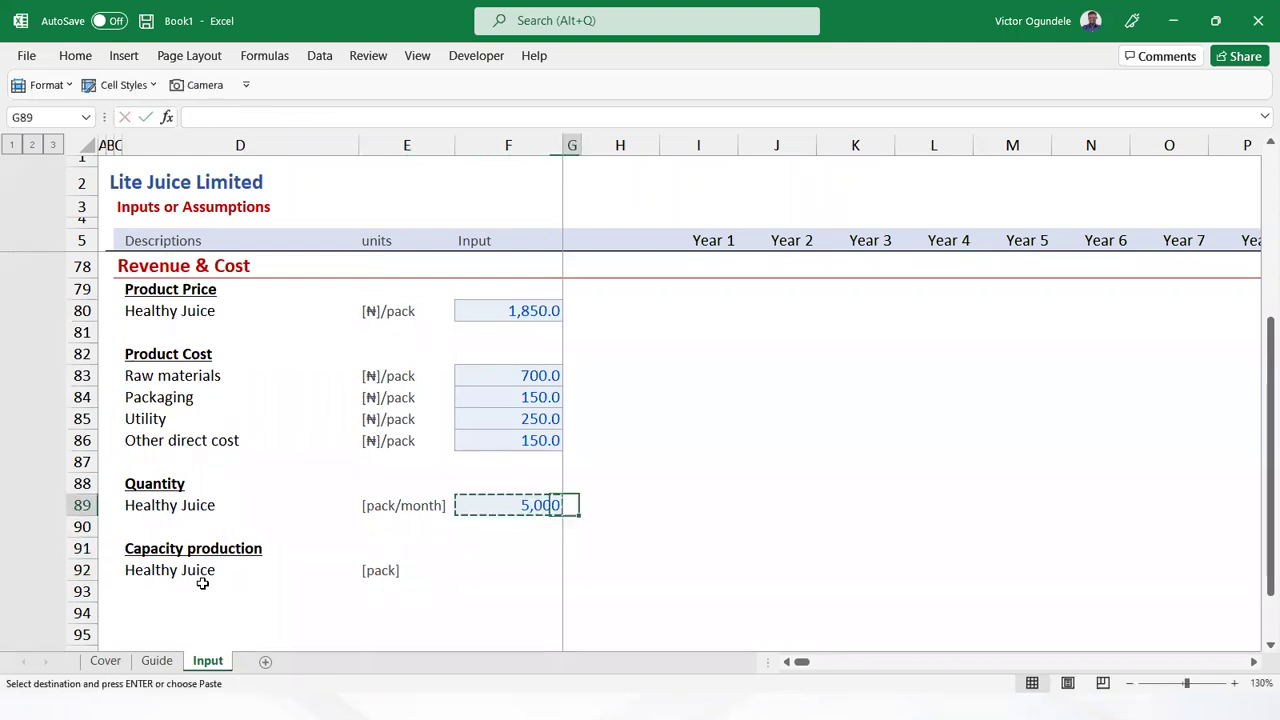
pyautogui.press('Right')
pyautogui.press('Right')
pyautogui.press('Right')
pyautogui.press('Down')
pyautogui.press('Down')
pyautogui.press('Down')
pyautogui.hotkey('shift', 'Right')
pyautogui.hotkey('shift', 'Right')
pyautogui.hotkey('shift', 'Right')
pyautogui.hotkey('shift', 'Right')
pyautogui.hotkey('shift', 'Right')
pyautogui.hotkey('shift', 'Right')
pyautogui.hotkey('shift', 'Right')
pyautogui.hotkey('shift', 'Right')
pyautogui.hotkey('shift', 'Right')
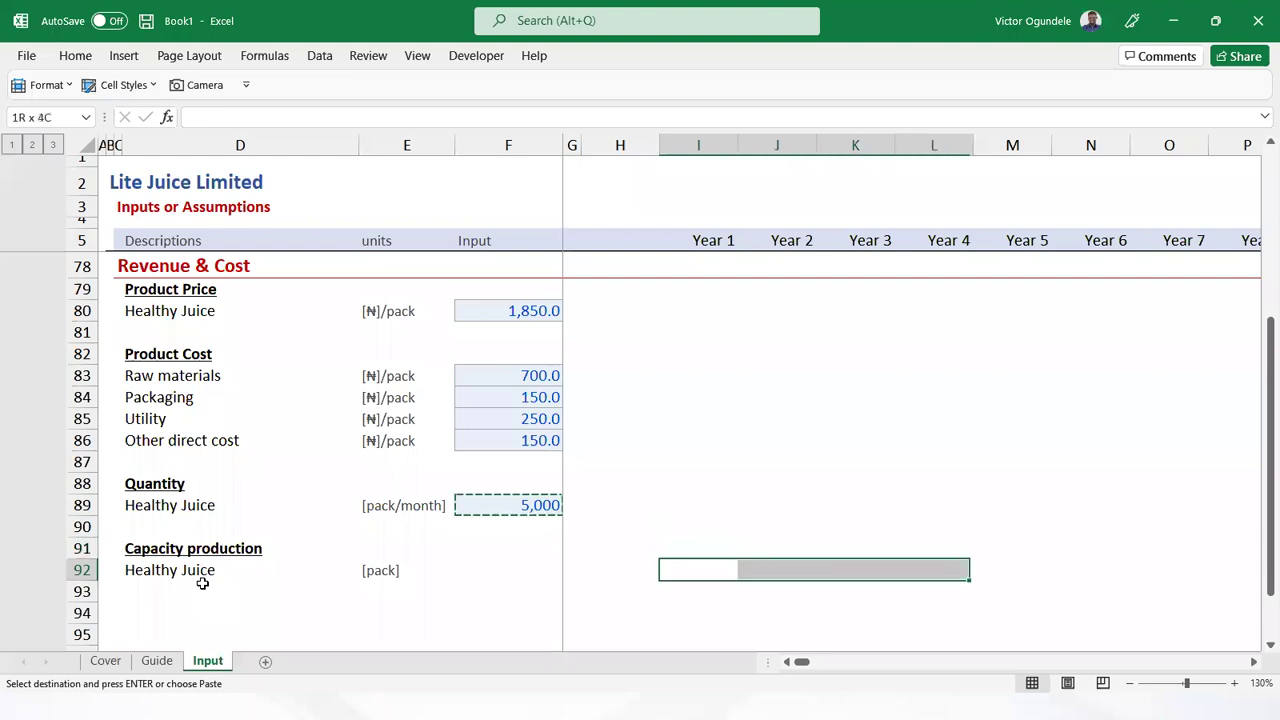
pyautogui.hotkey('ctrl', 'v')
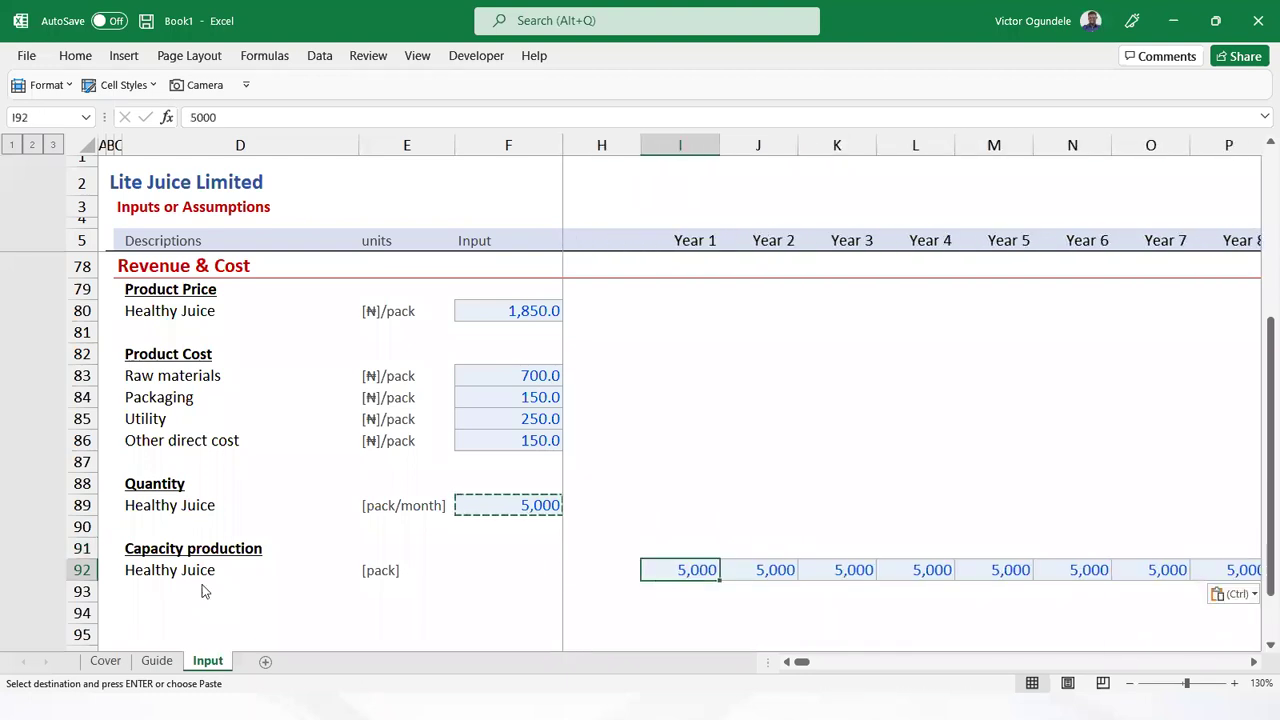
# Check the monthly production capacity in the PDF agreement and set all Capacity production values, I92:R92, to 8000
pyautogui.hotkey('alt', 'Tab')
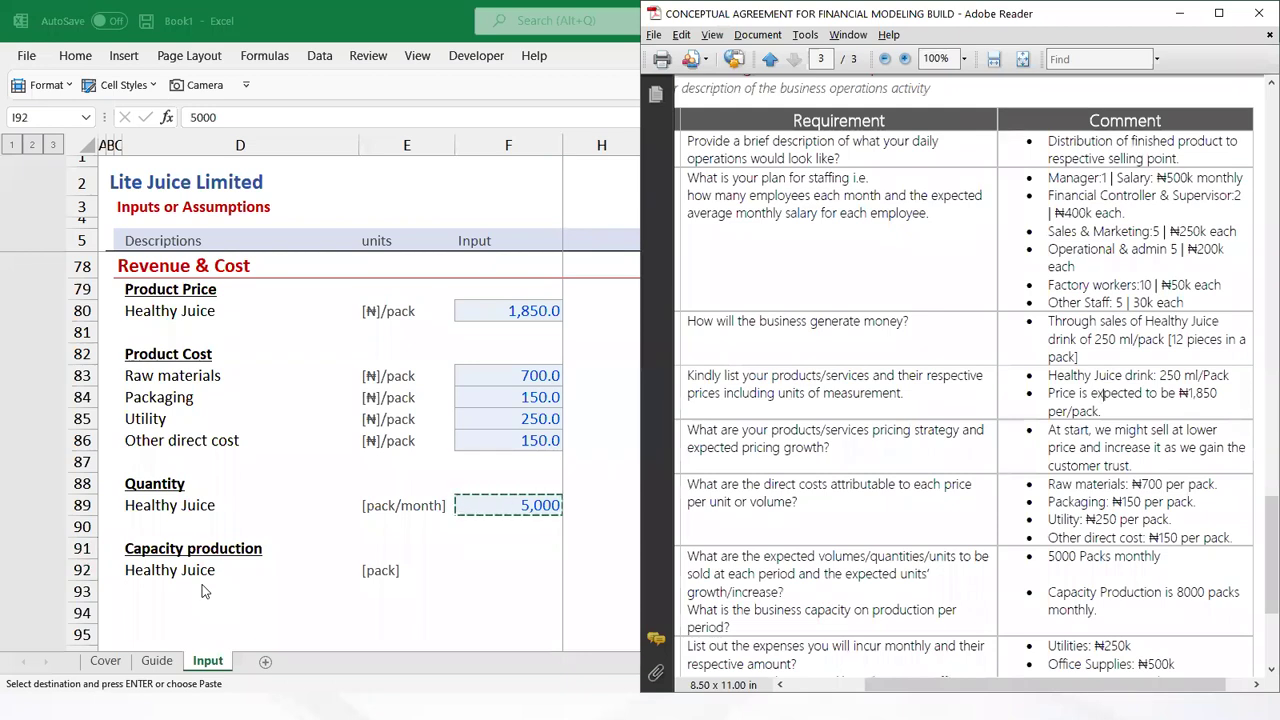
pyautogui.hotkey('alt', 'Tab')
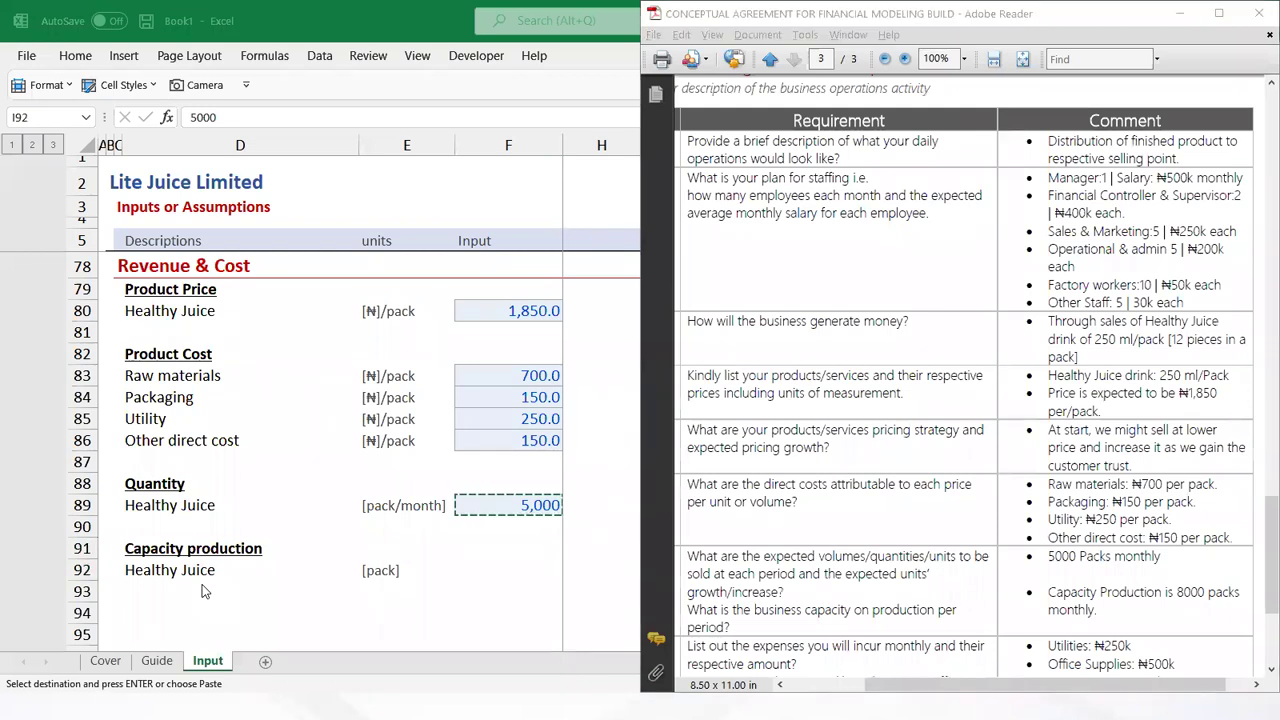
pyautogui.hotkey('ctrl', 'shift', 'Right')
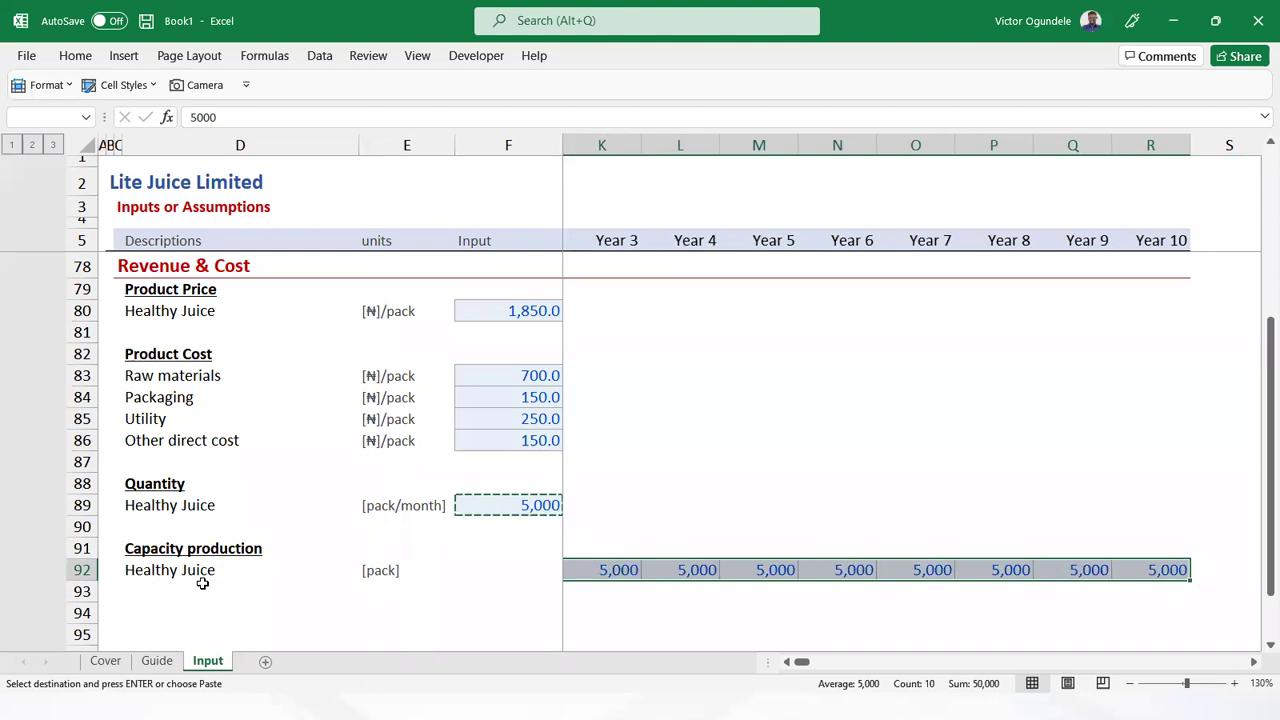
pyautogui.write('80')
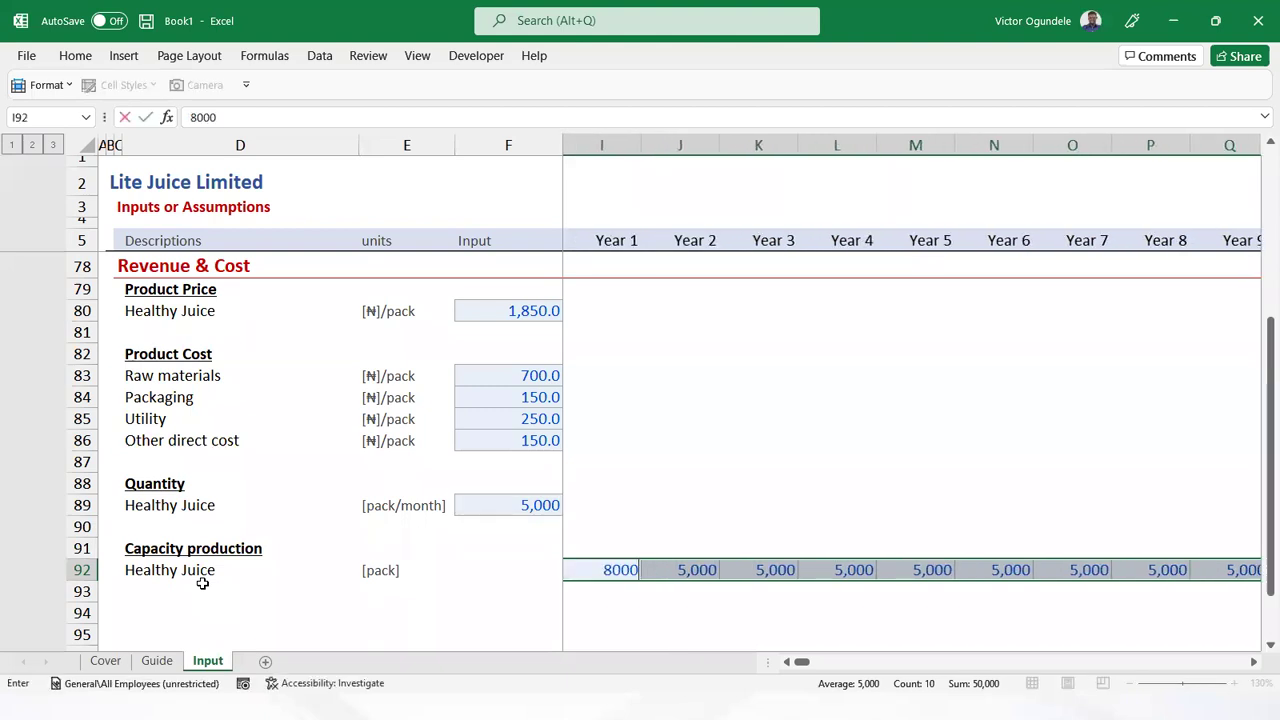
pyautogui.hotkey('ctrl', 'Return')
pyautogui.press('Left')
pyautogui.press('Right')
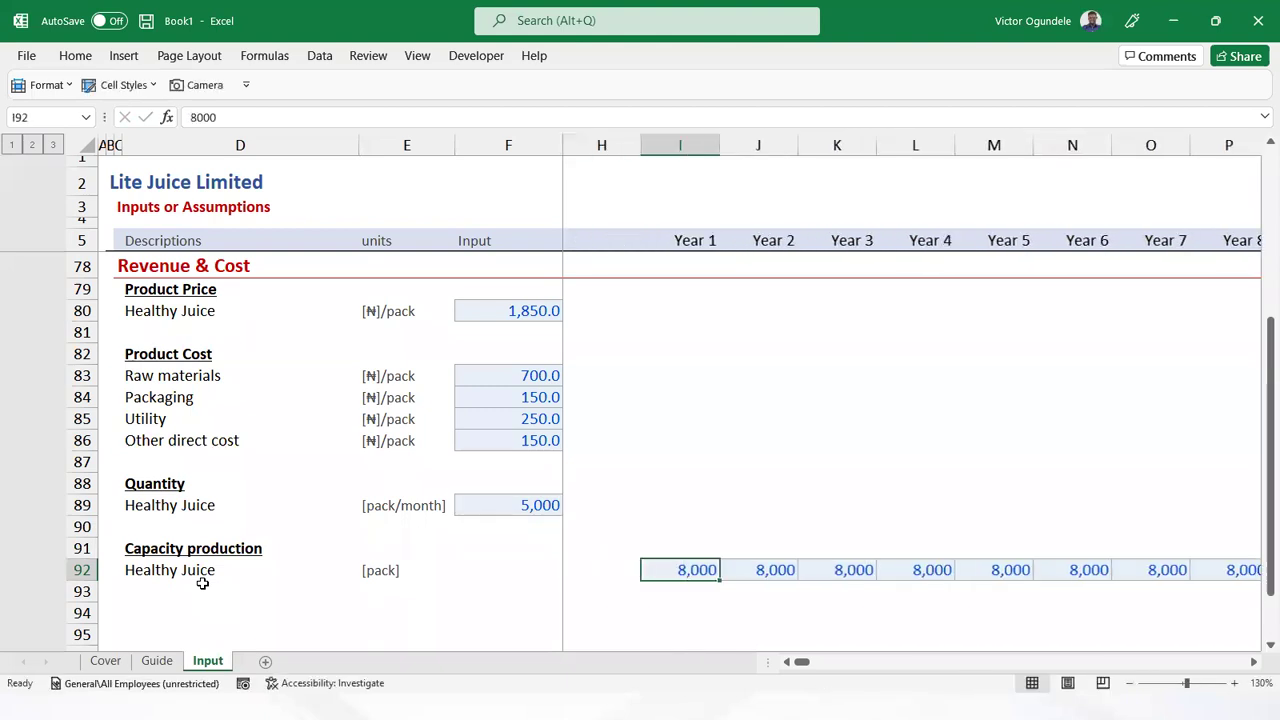
pyautogui.hotkey('ctrl', 'Right')
pyautogui.hotkey('ctrl', 'Left')
pyautogui.hotkey('ctrl', 'Left')
pyautogui.hotkey('ctrl', 'Right')
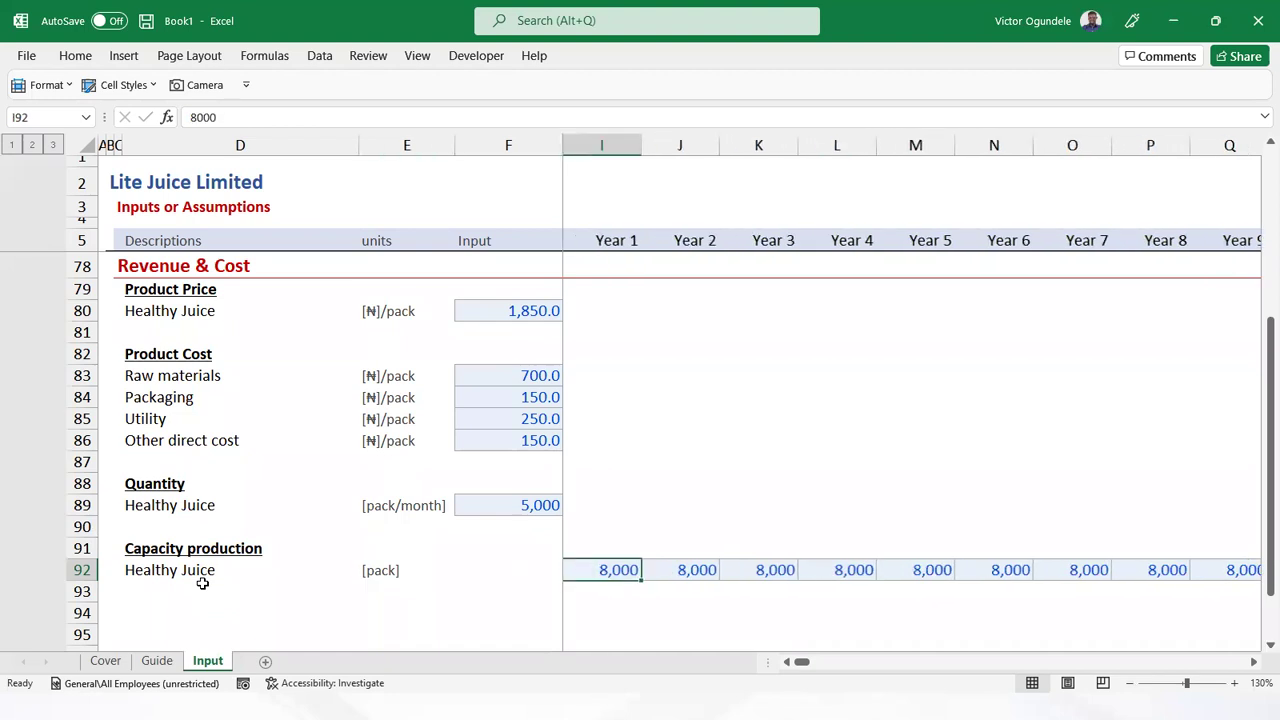
pyautogui.press('Left')
pyautogui.press('Left')
pyautogui.press('Left')
pyautogui.press('Left')
pyautogui.press('Right')
pyautogui.press('Right')
pyautogui.press('Right')
pyautogui.press('Right')
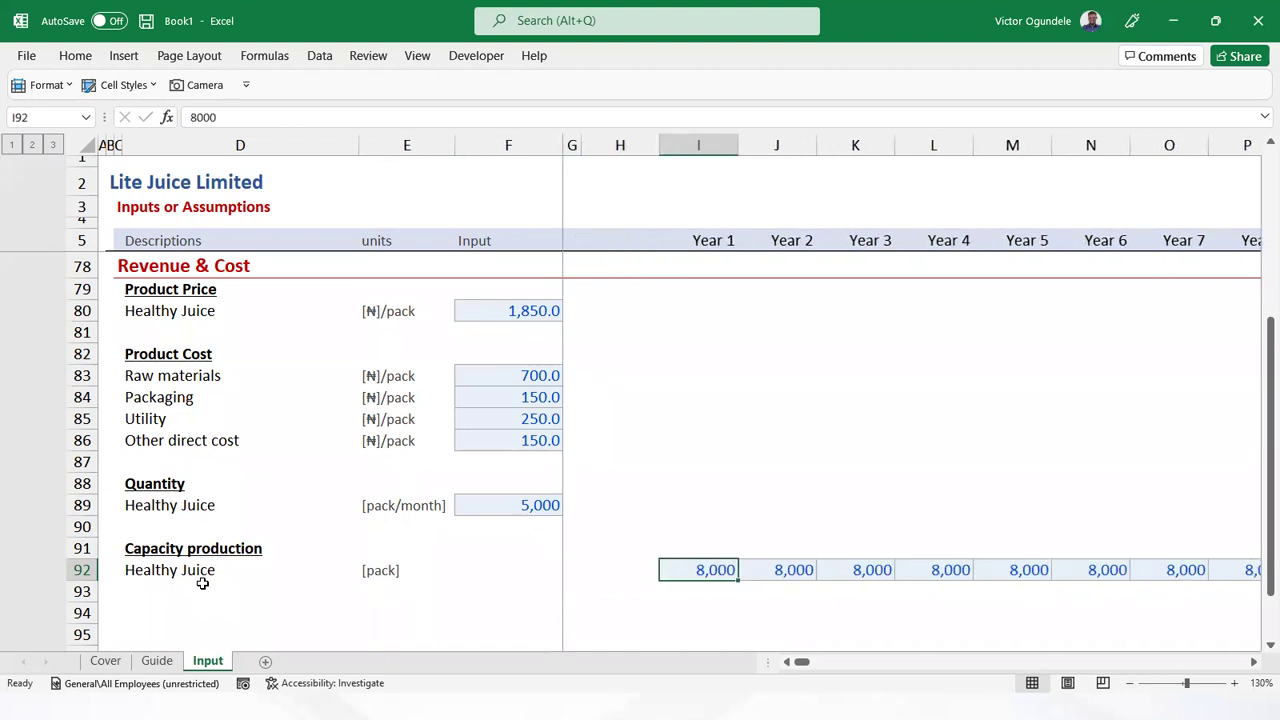
# Review the Incremental capex row under Macro-economic Assumptions, collapse the section again and return to the Revenue & Cost heading
pyautogui.press('pageup')
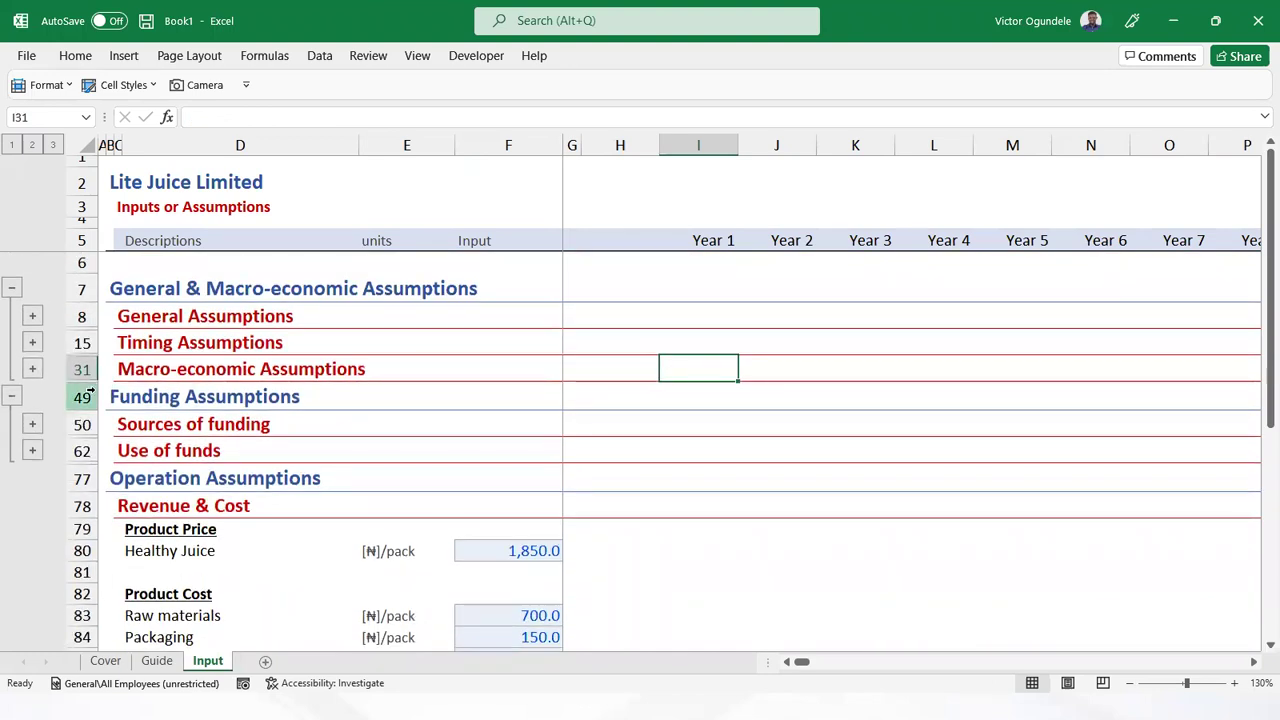
pyautogui.click(32, 369)
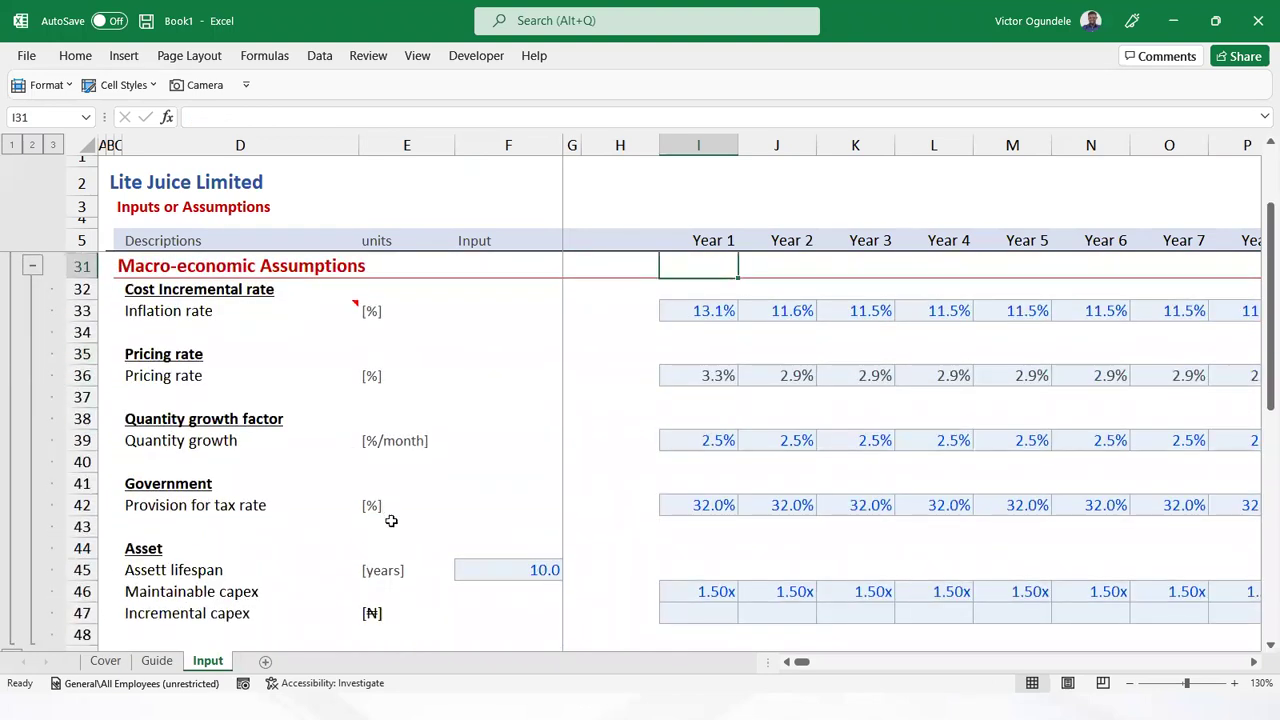
pyautogui.scroll(-2, 391, 517)
pyautogui.click(175, 465)
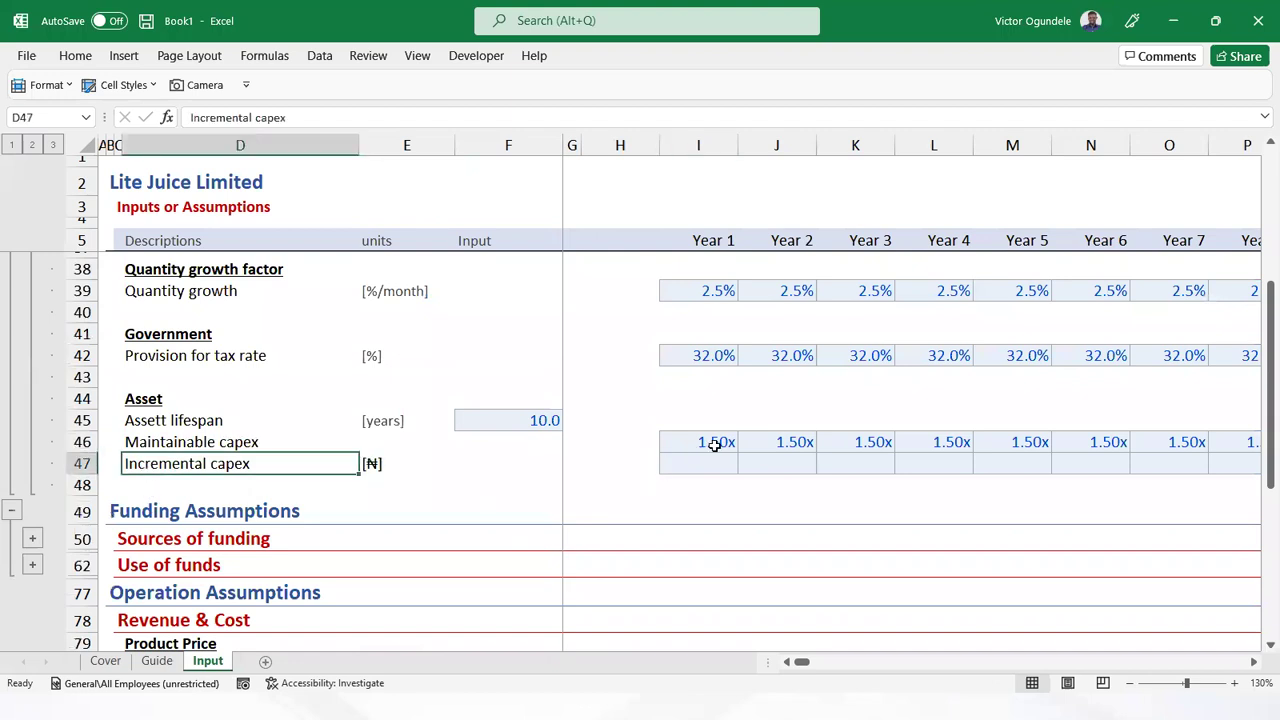
pyautogui.click(678, 461)
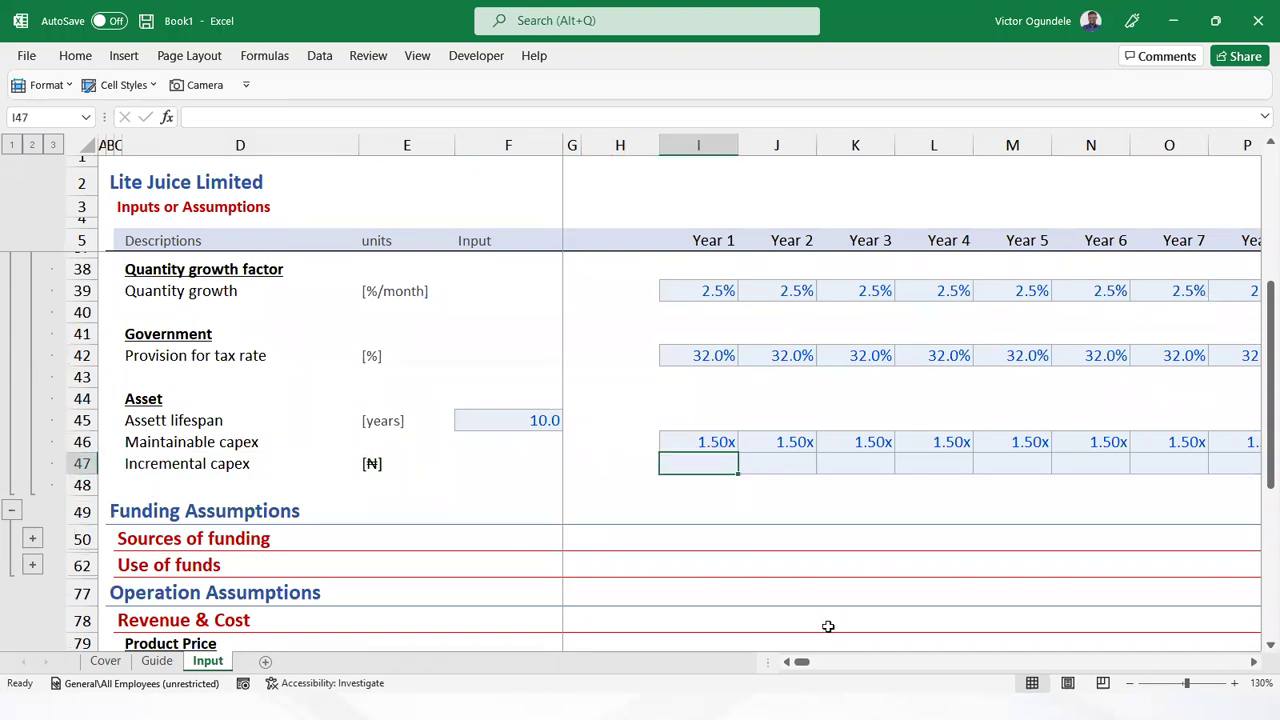
pyautogui.click(30, 380)
pyautogui.scroll(-3, 597, 466)
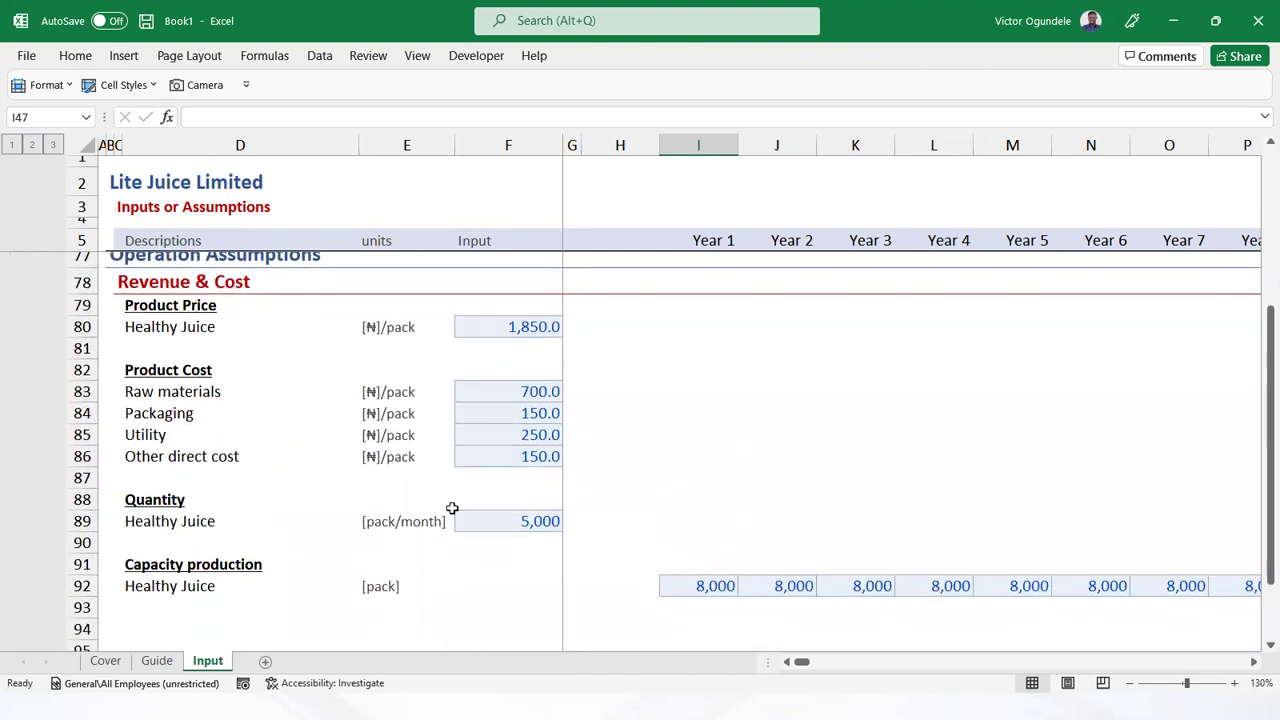
pyautogui.scroll(-2, 394, 477)
pyautogui.click(300, 503)
pyautogui.press('Left')
pyautogui.press('Left')
pyautogui.press('Right')
pyautogui.hotkey('ctrl', 'Up')
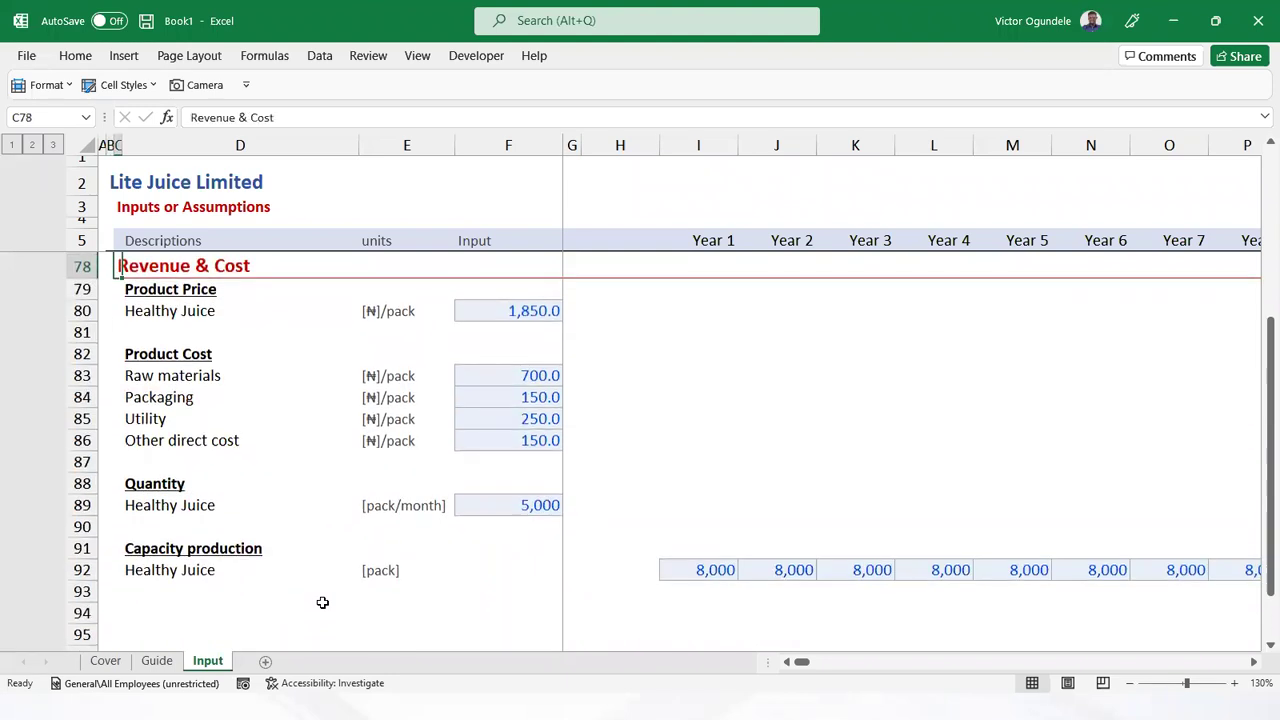
# Switch to Adobe Reader, maximize the PDF agreement and read the business operations answers down to the monthly expenses
pyautogui.hotkey('alt', 'Tab')
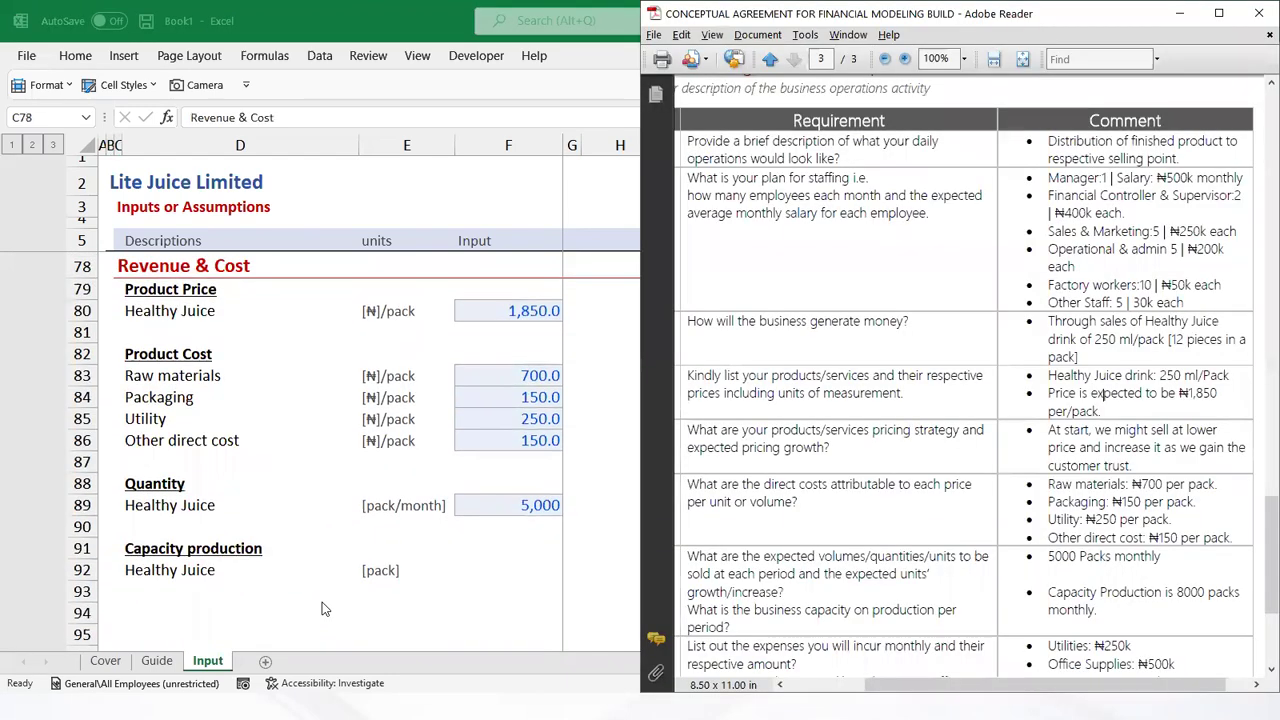
pyautogui.click(1219, 13)
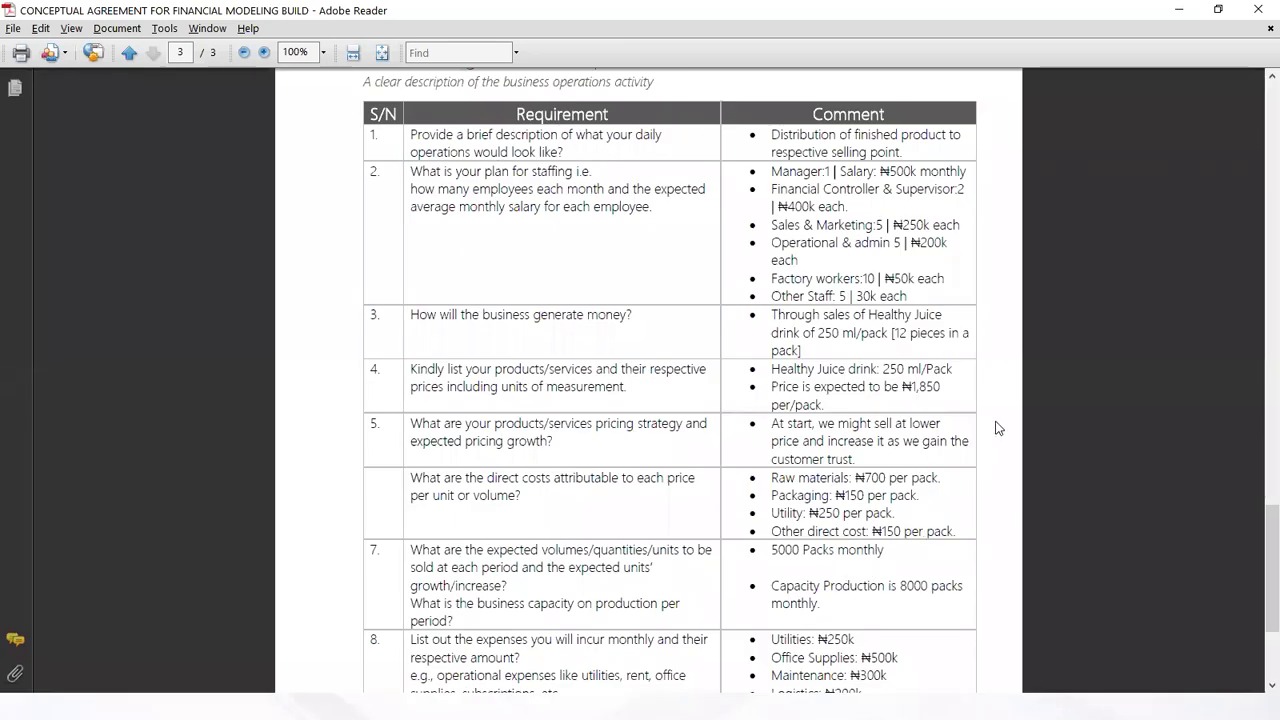
pyautogui.scroll(-3, 909, 564)
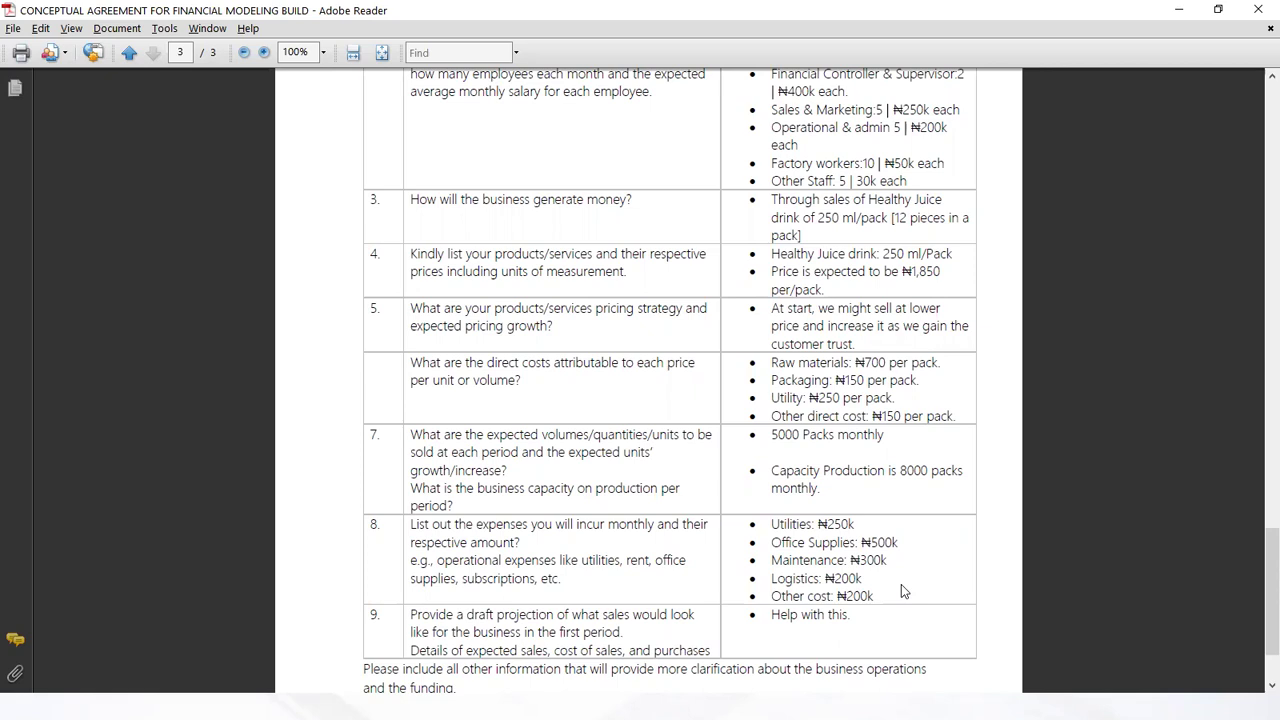
pyautogui.scroll(-3, 908, 582)
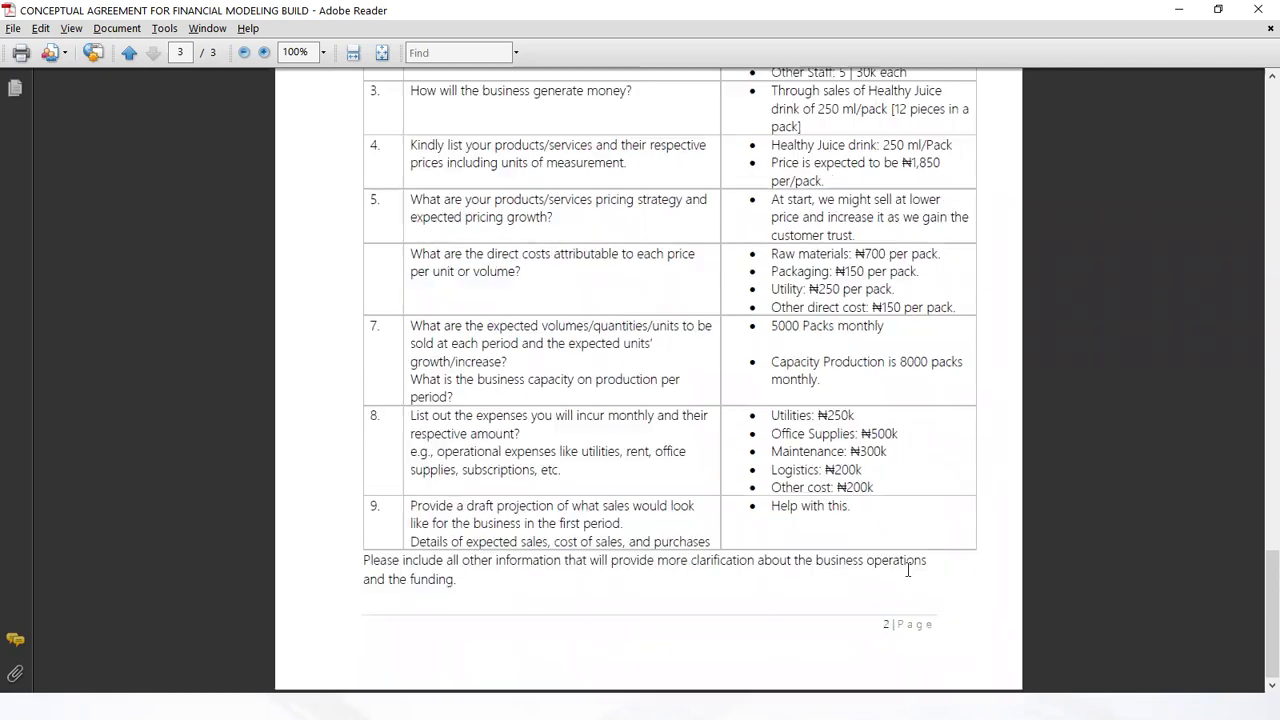
pyautogui.scroll(3, 912, 400)
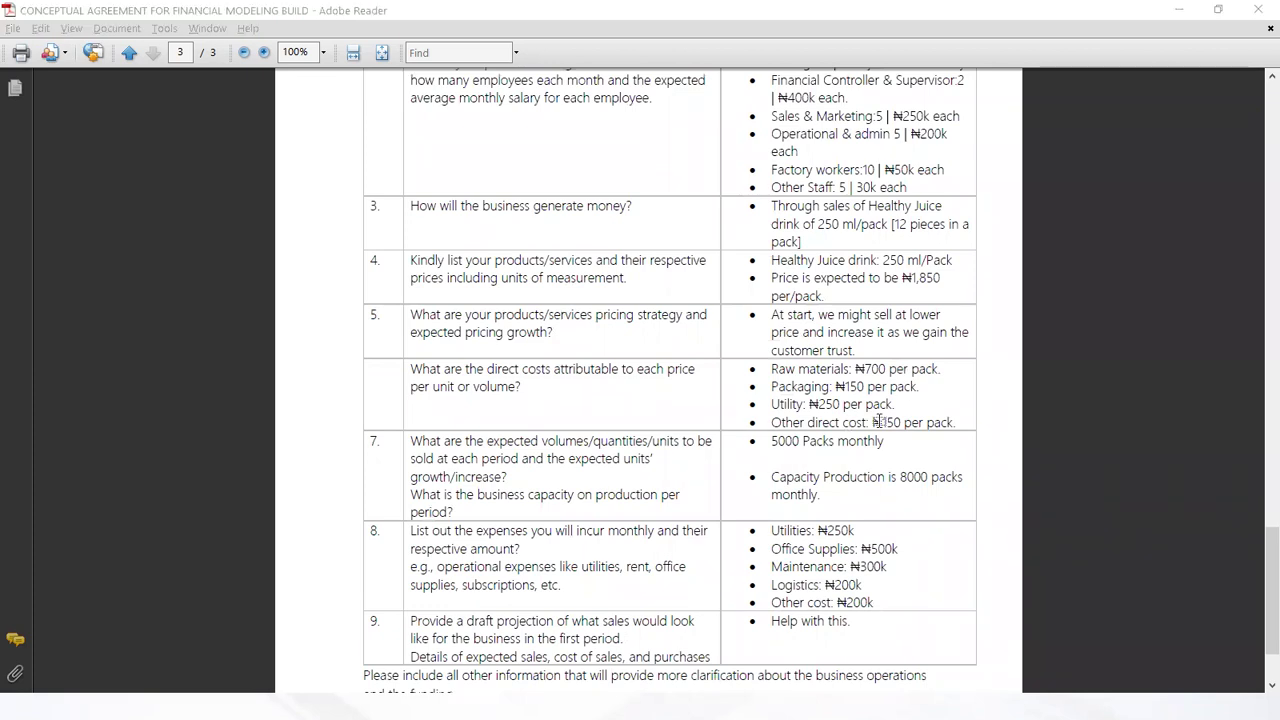
# Switch back to Excel and copy the Revenue & Cost heading row 78 to row 94
pyautogui.hotkey('alt', 'Tab')
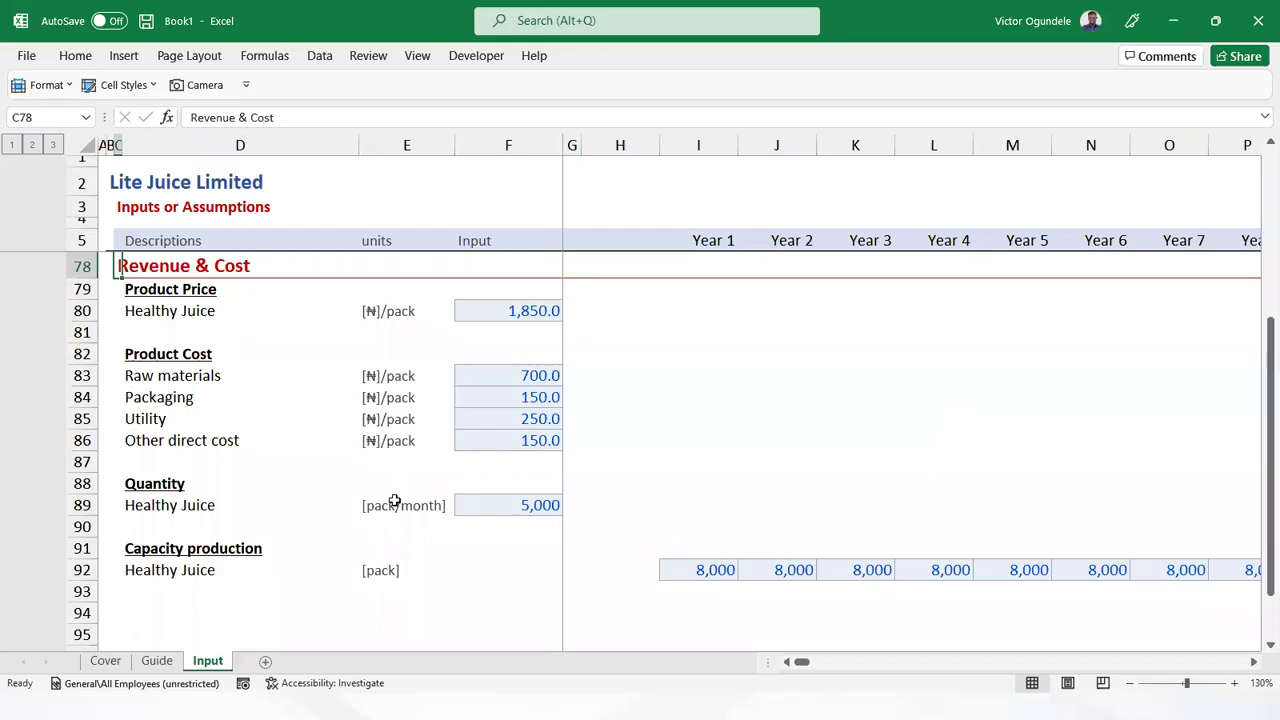
pyautogui.click(211, 440)
pyautogui.click(495, 440)
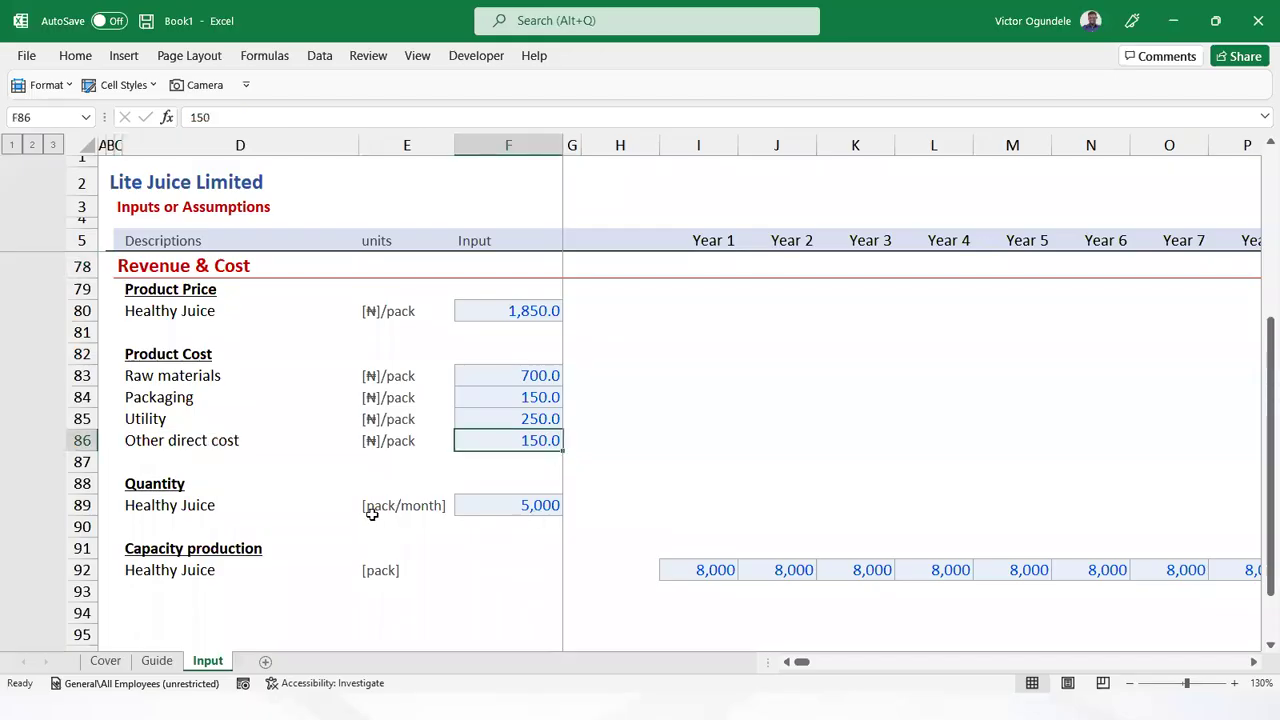
pyautogui.scroll(-1, 436, 522)
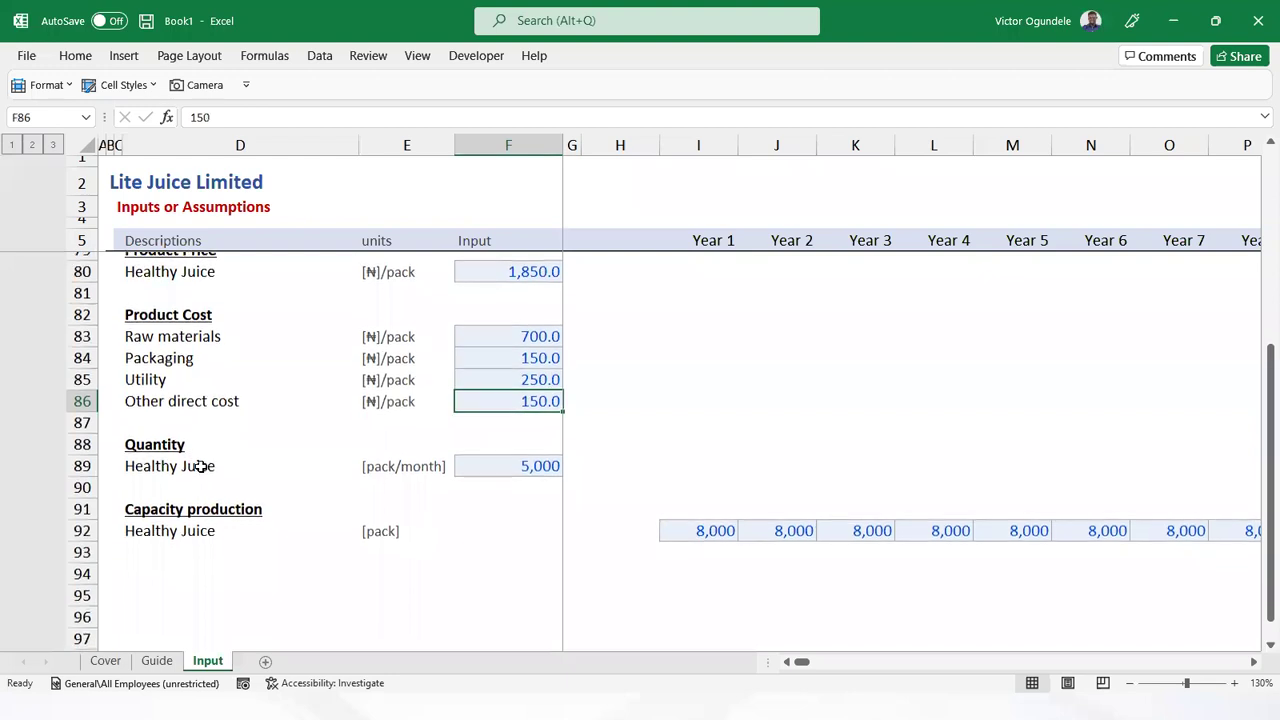
pyautogui.click(189, 384)
pyautogui.scroll(1, 170, 330)
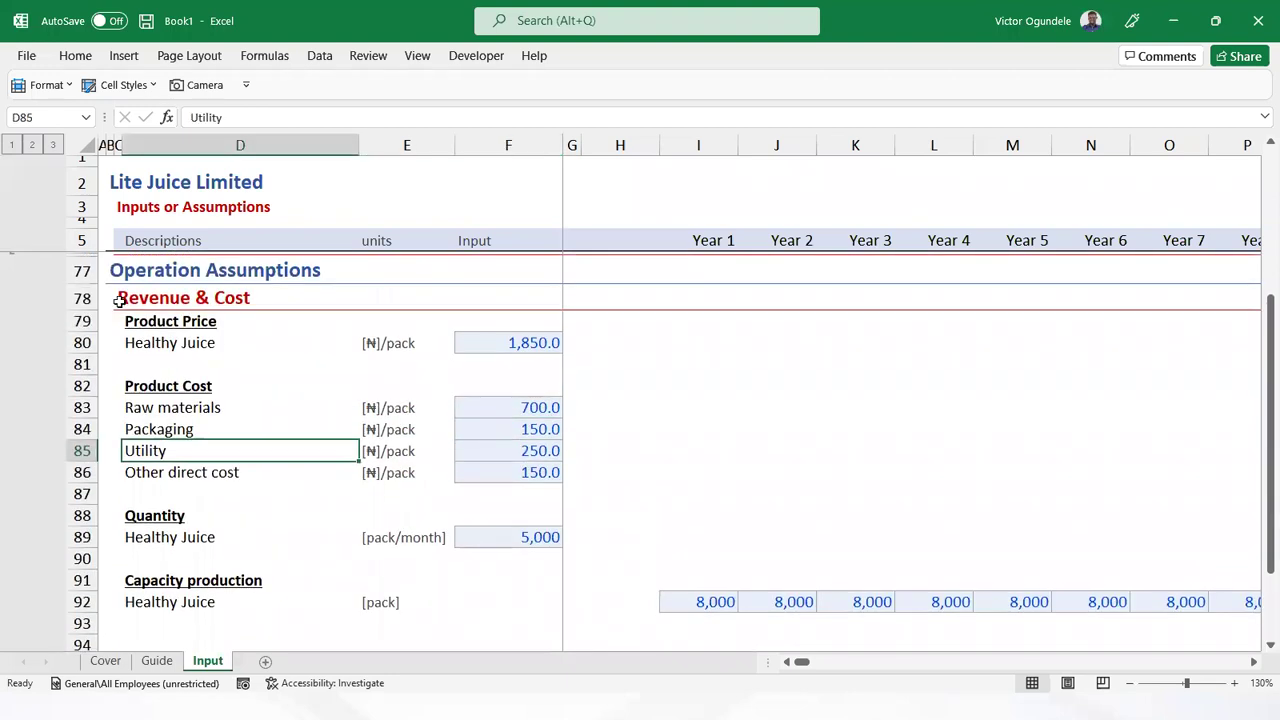
pyautogui.click(83, 298)
pyautogui.hotkey('ctrl', 'c')
pyautogui.scroll(-2, 110, 550)
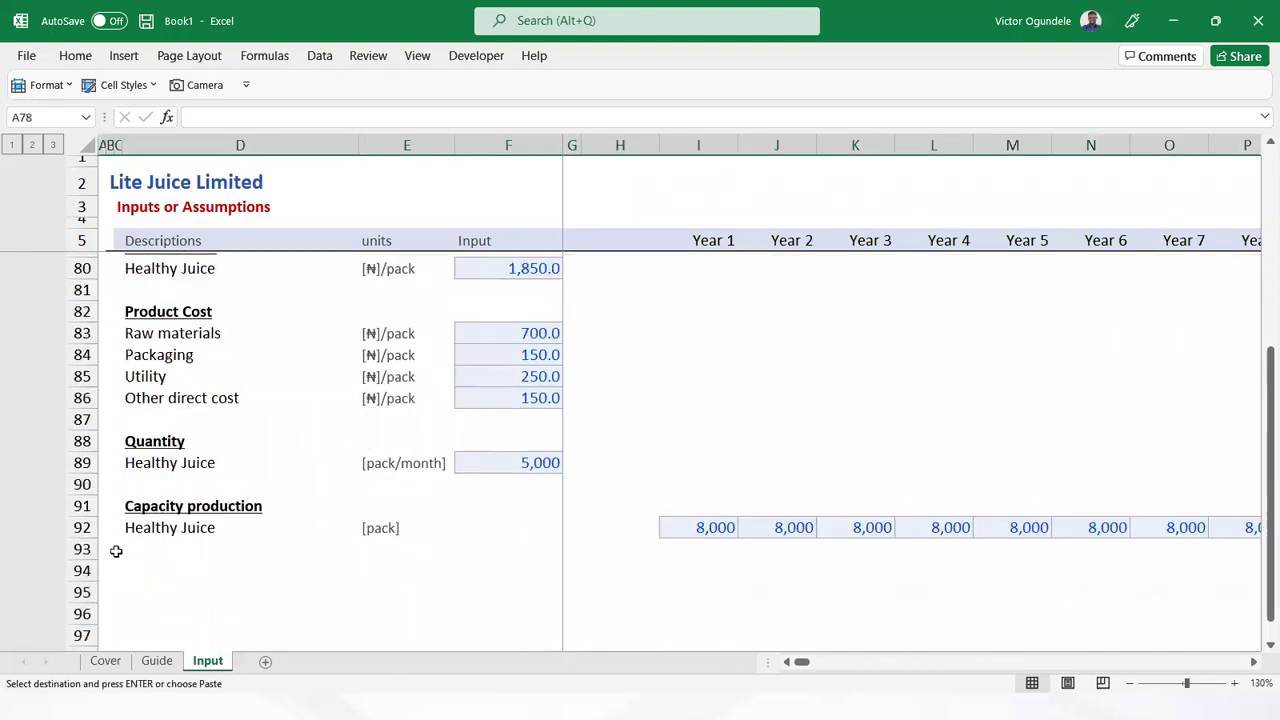
pyautogui.click(80, 552)
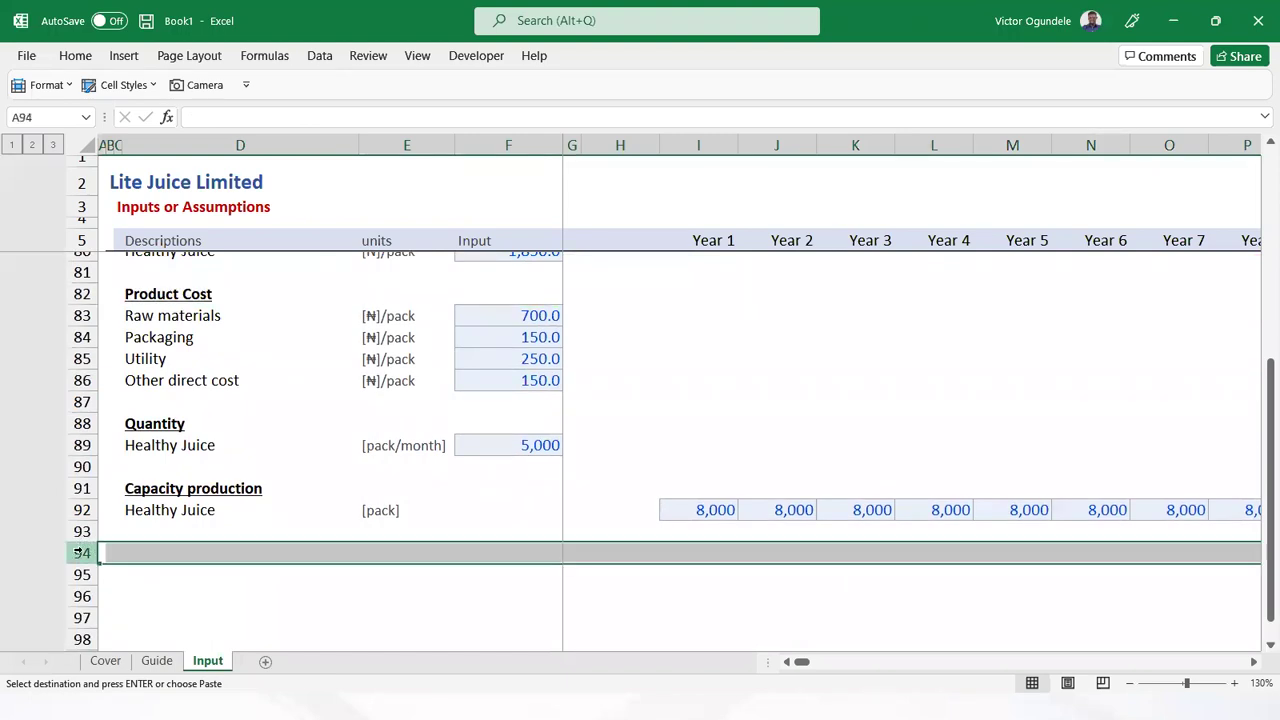
pyautogui.hotkey('ctrl', 'v')
# Rename the copied heading in C94 as Operational Cost
pyautogui.click(119, 556)
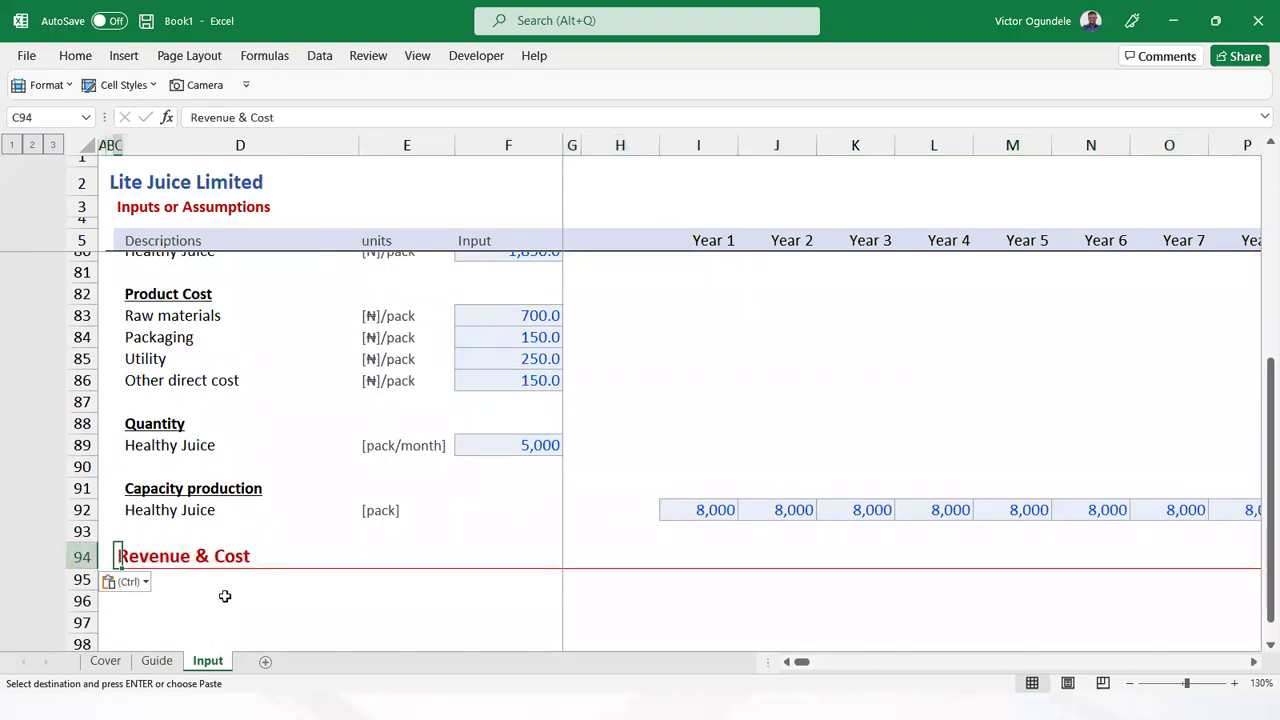
pyautogui.write('Operational Cost')
pyautogui.press('Return')
pyautogui.press('Right')
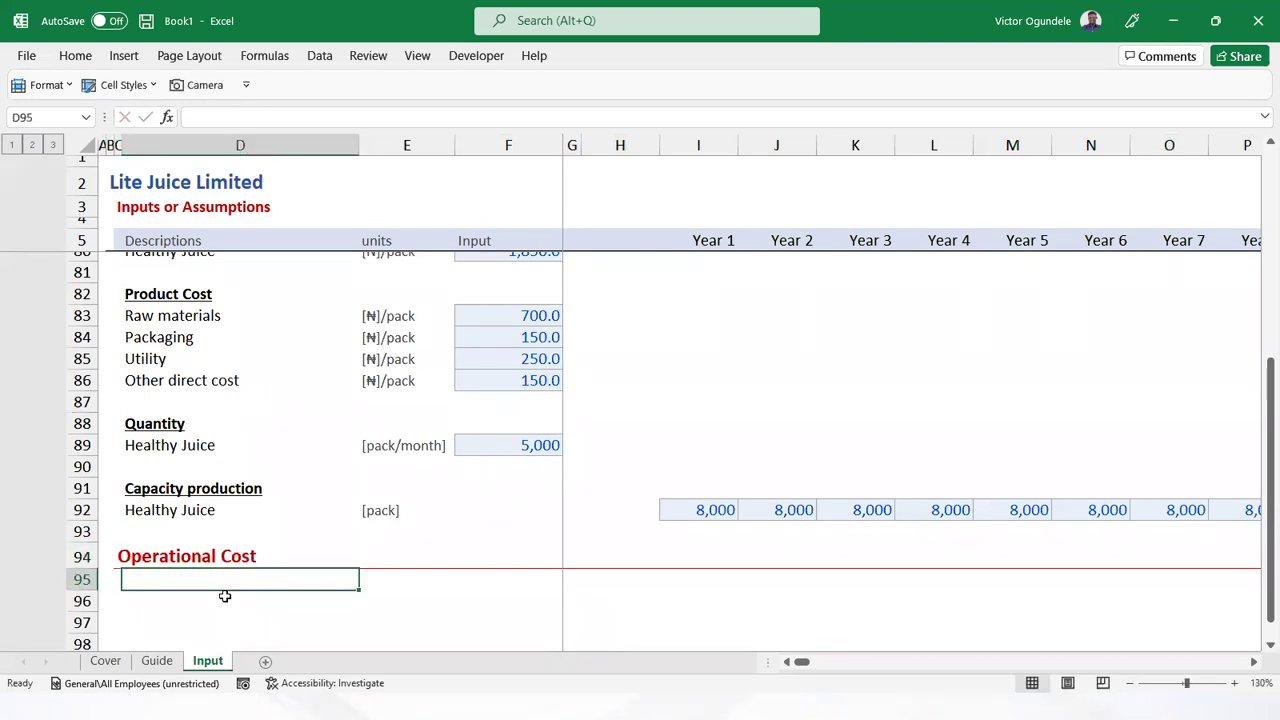
# Arrange the workbook and the PDF agreement side by side, with the PDF showing the staffing plan comments
pyautogui.press('super+Left')
pyautogui.press('Return')
pyautogui.scroll(-1, 238, 593)
pyautogui.scroll(-1, 354, 545)
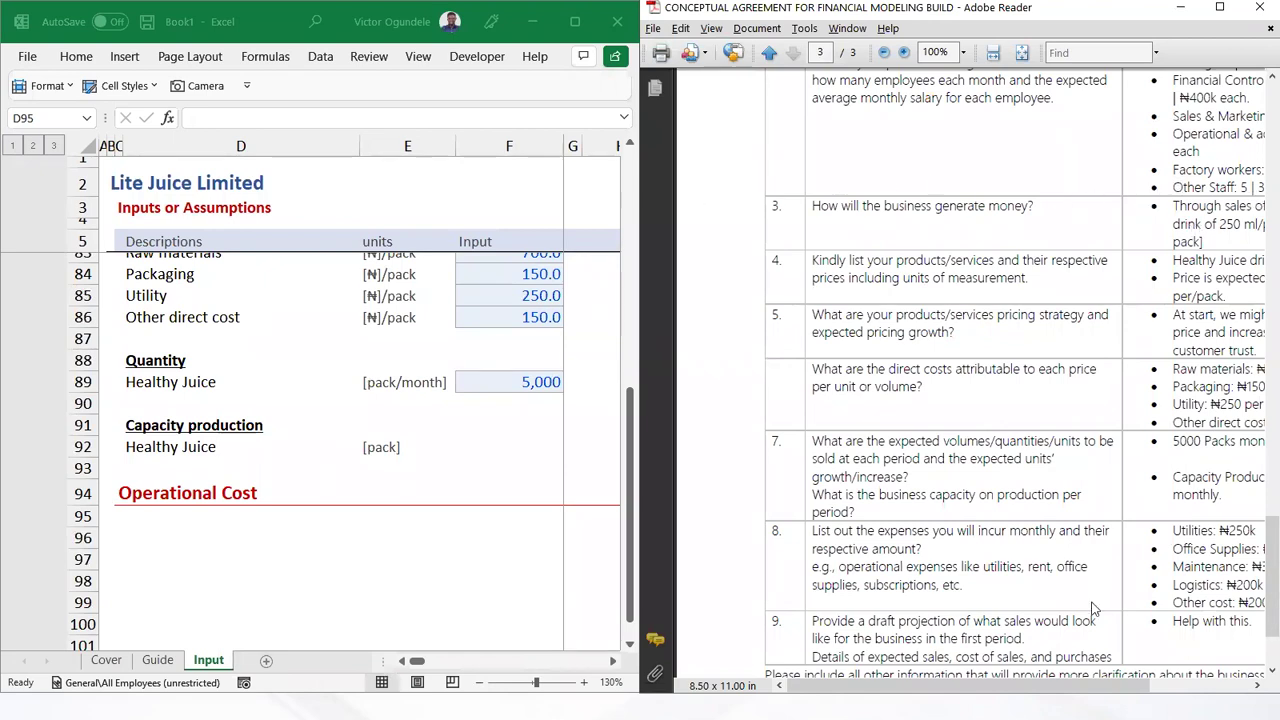
pyautogui.moveTo(980, 692); pyautogui.dragTo(1070, 692)
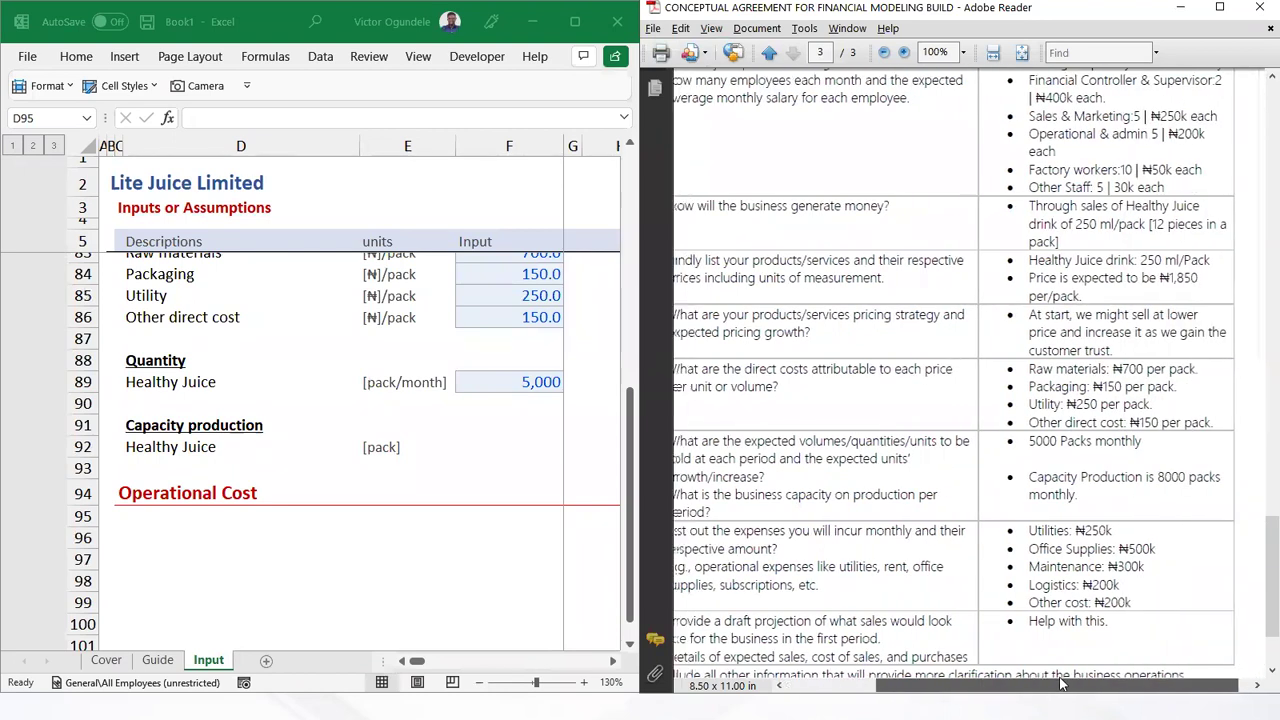
pyautogui.scroll(3, 1033, 283)
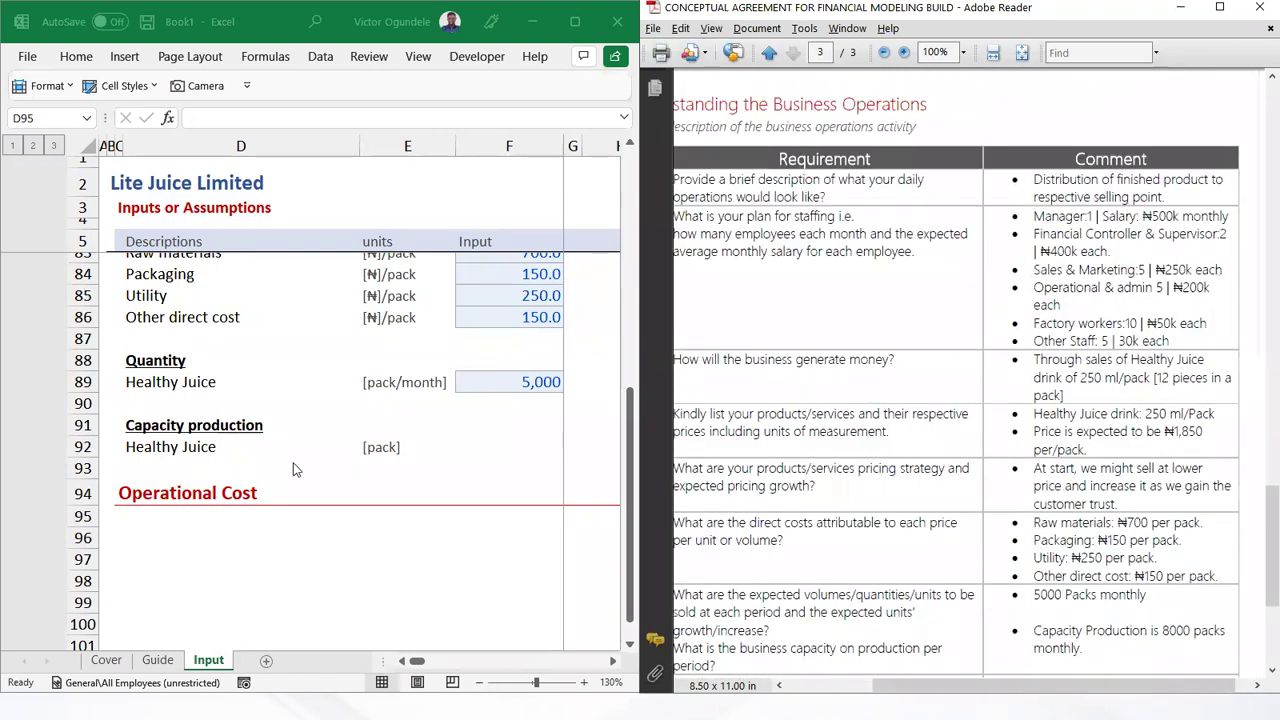
# Enter a bold Salary subheading in D95 under Operational Cost
pyautogui.click(199, 517)
pyautogui.write('Sa')
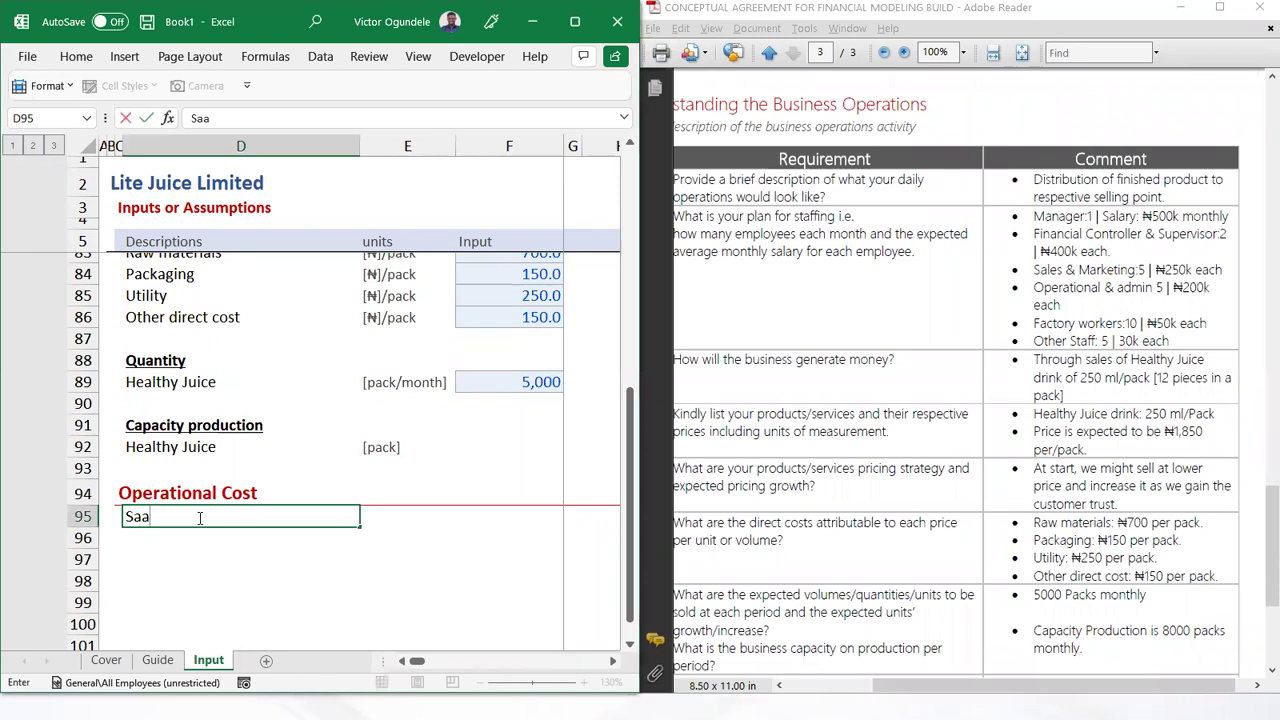
pyautogui.write('lary')
pyautogui.hotkey('ctrl', 'Return')
pyautogui.hotkey('ctrl', 'b')
pyautogui.press('Down')
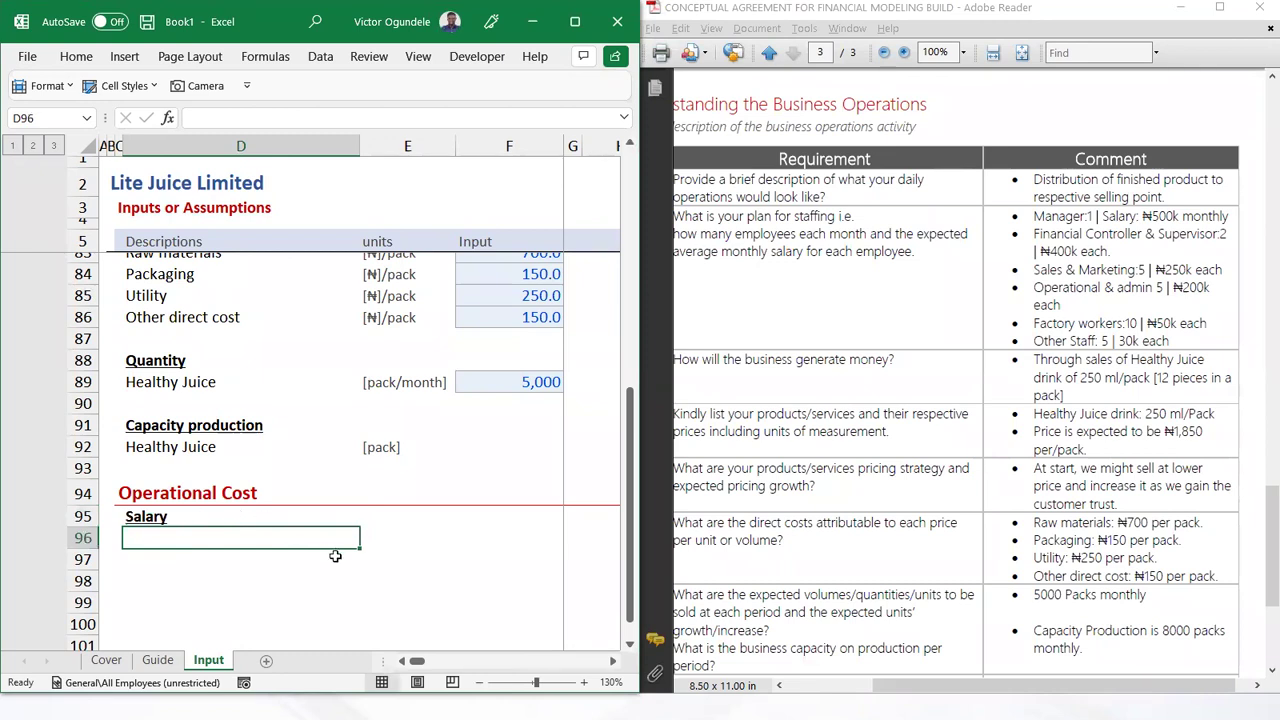
pyautogui.write('Manager')
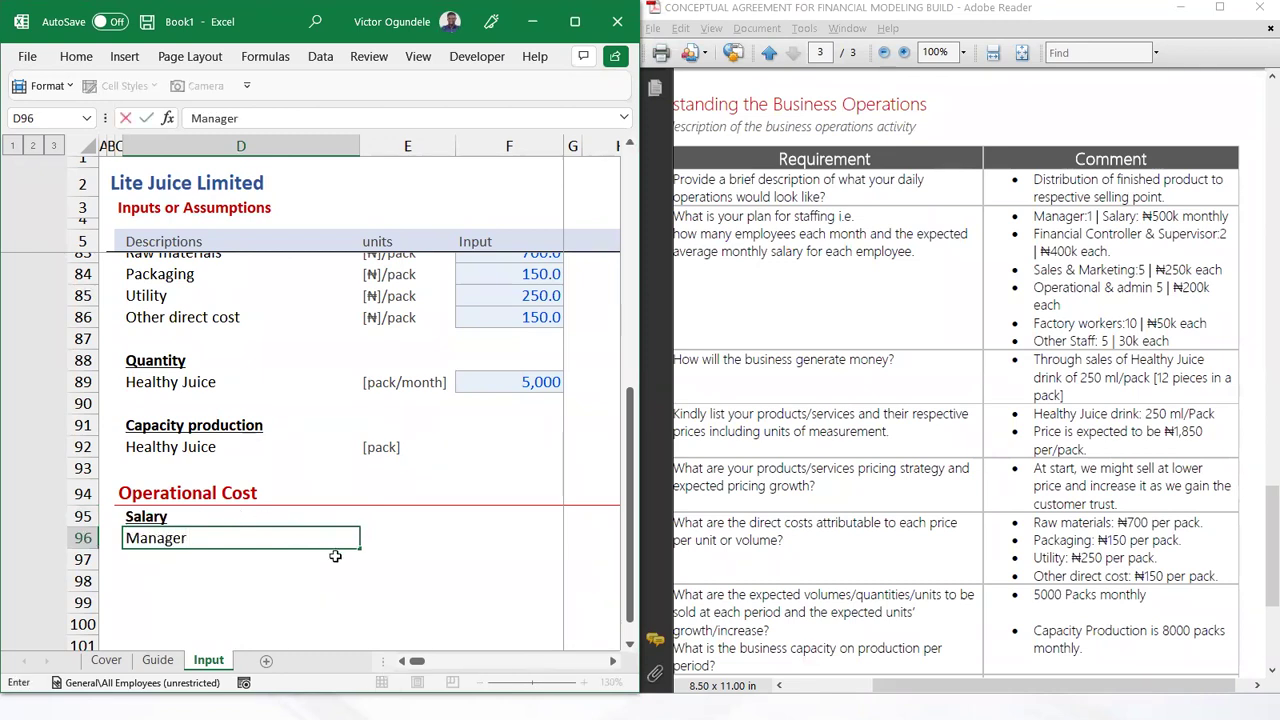
pyautogui.press('Escape')
pyautogui.press('Up')
pyautogui.write('Head')
pyautogui.press('Escape')
pyautogui.press('Down')
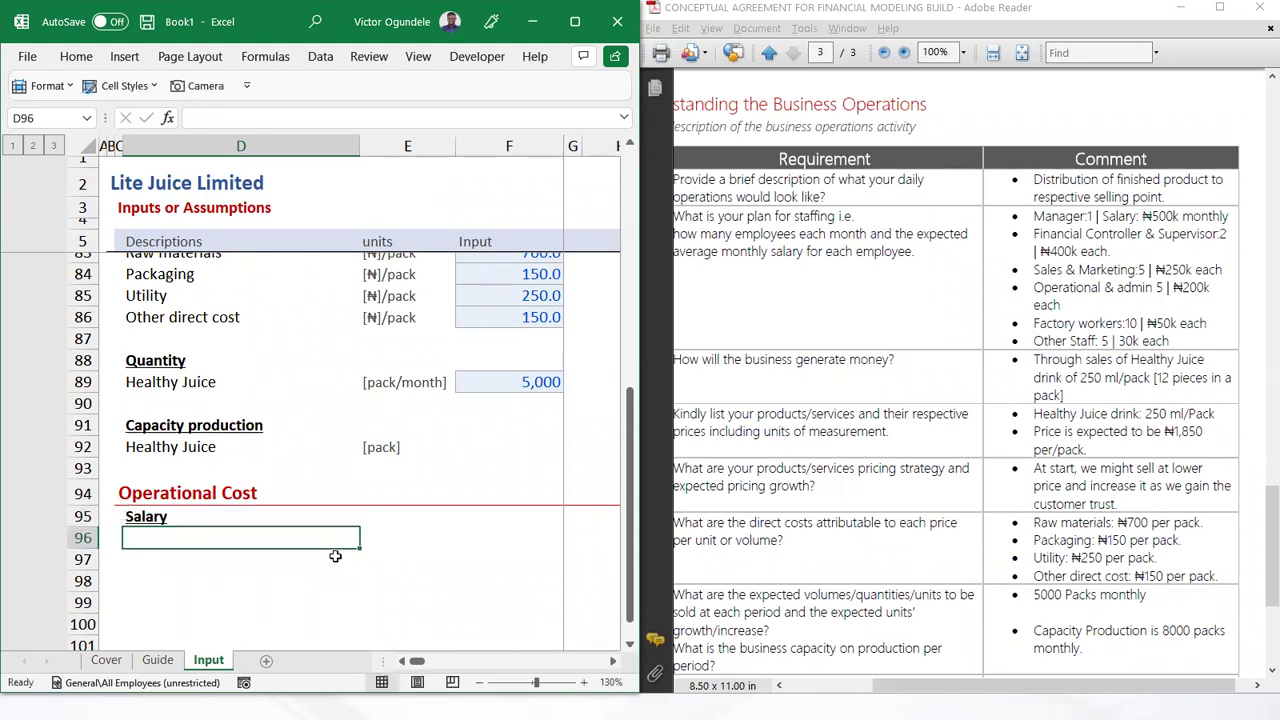
# Enter an underlined Headcount subheading in D96, followed by the roles Manager in D97 and Financial Controller in D98
pyautogui.write('Headcount')
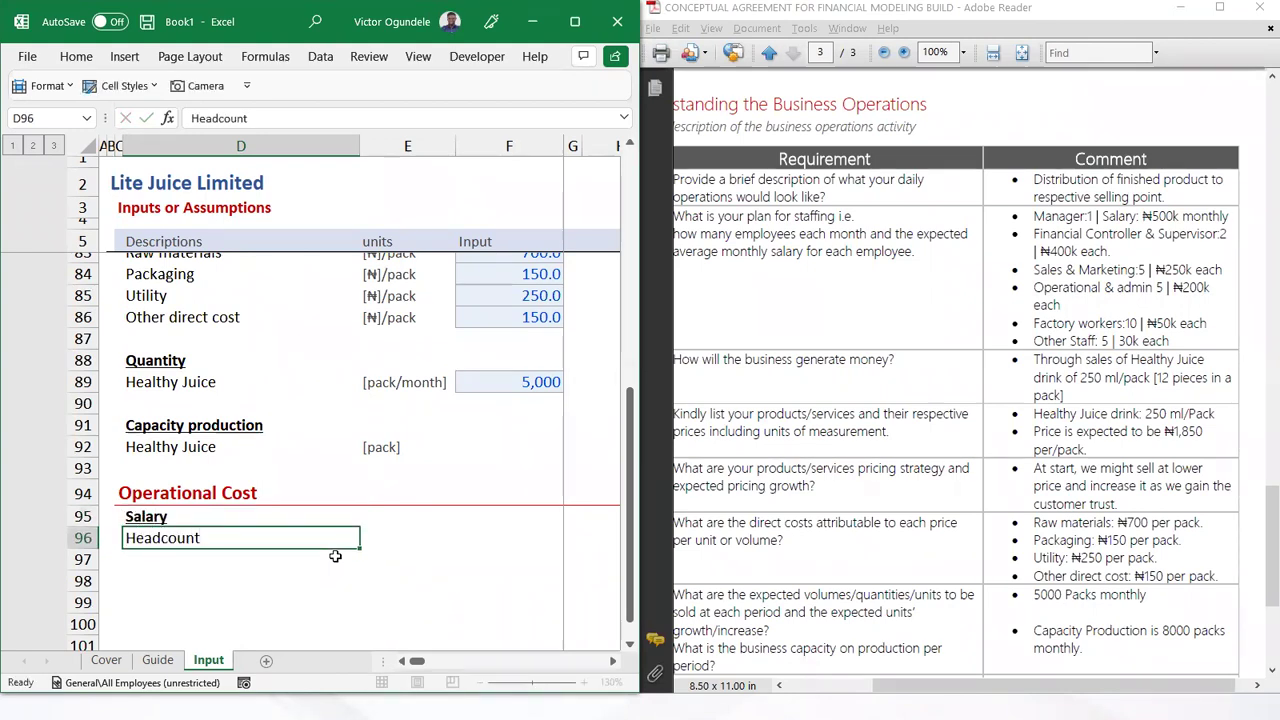
pyautogui.press('Down')
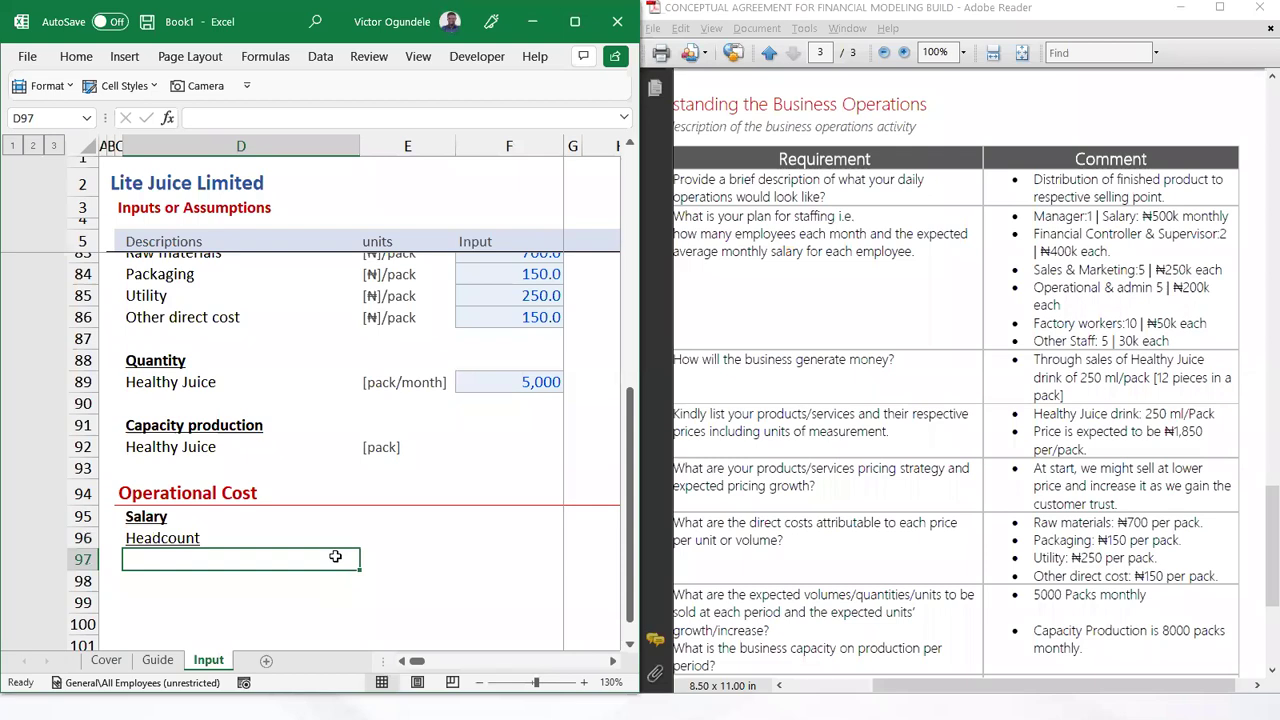
pyautogui.write('Man')
pyautogui.press('BackSpace')
pyautogui.write('nager')
pyautogui.press('Return')
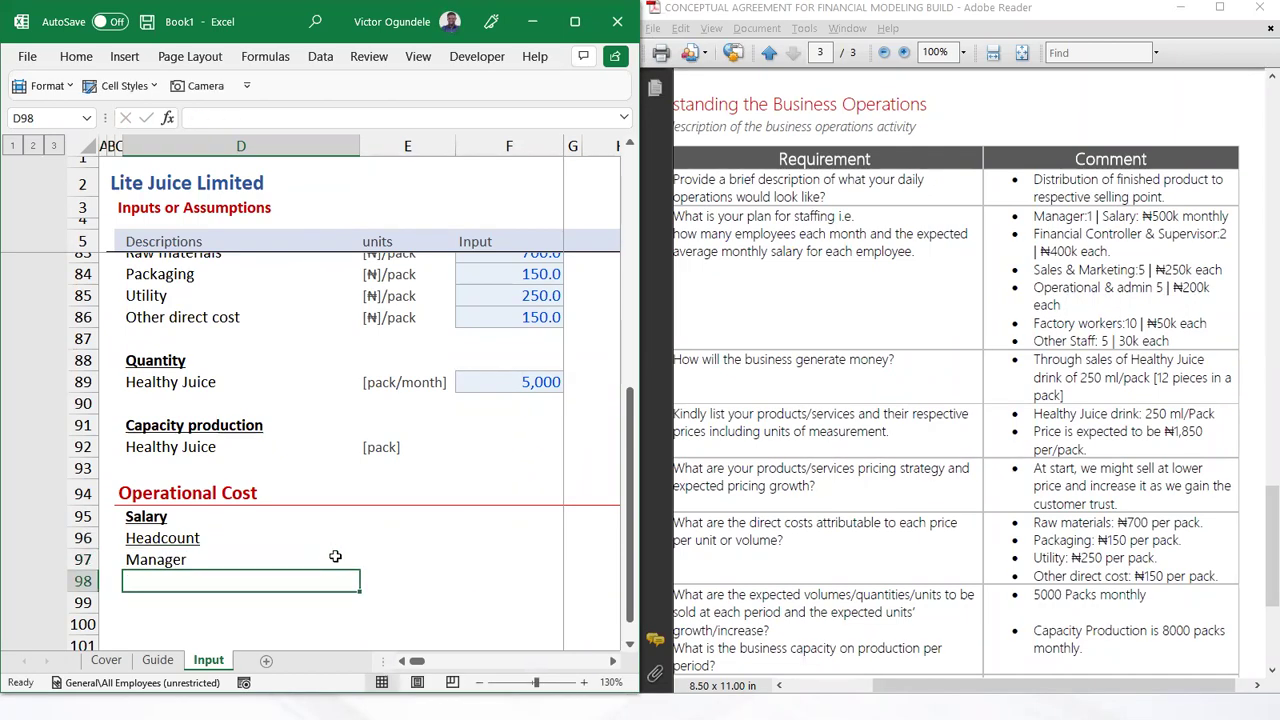
pyautogui.write('Financial Con')
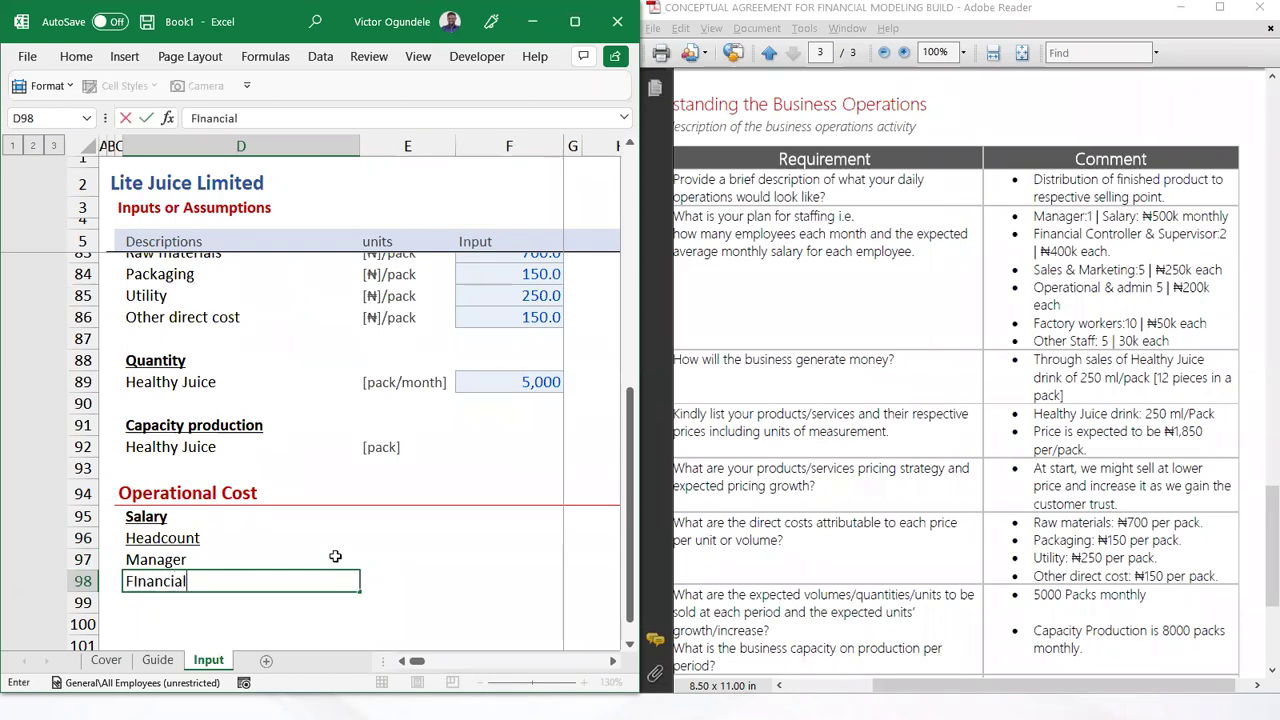
pyautogui.write('troller')
pyautogui.press('Return')
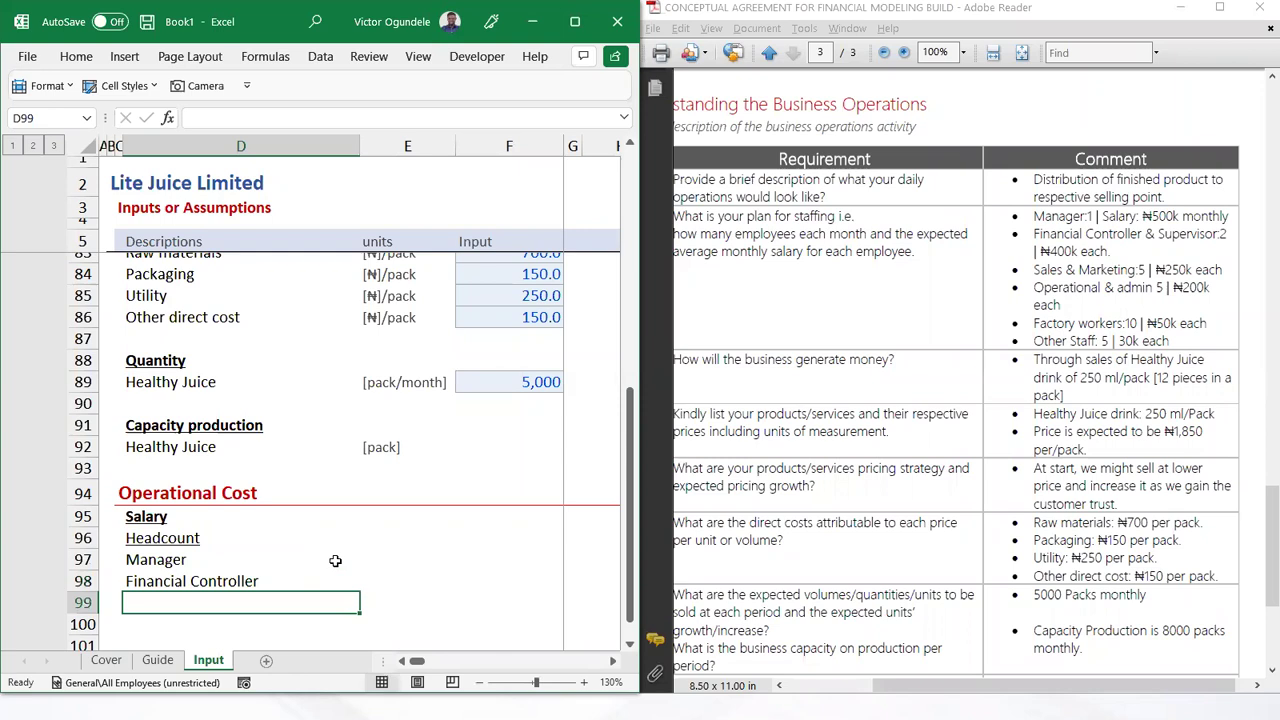
# Enter the role Sales & marketing team in D99
pyautogui.write('Da')
pyautogui.press('BackSpace')
pyautogui.press('BackSpace')
pyautogui.write('Salaes')
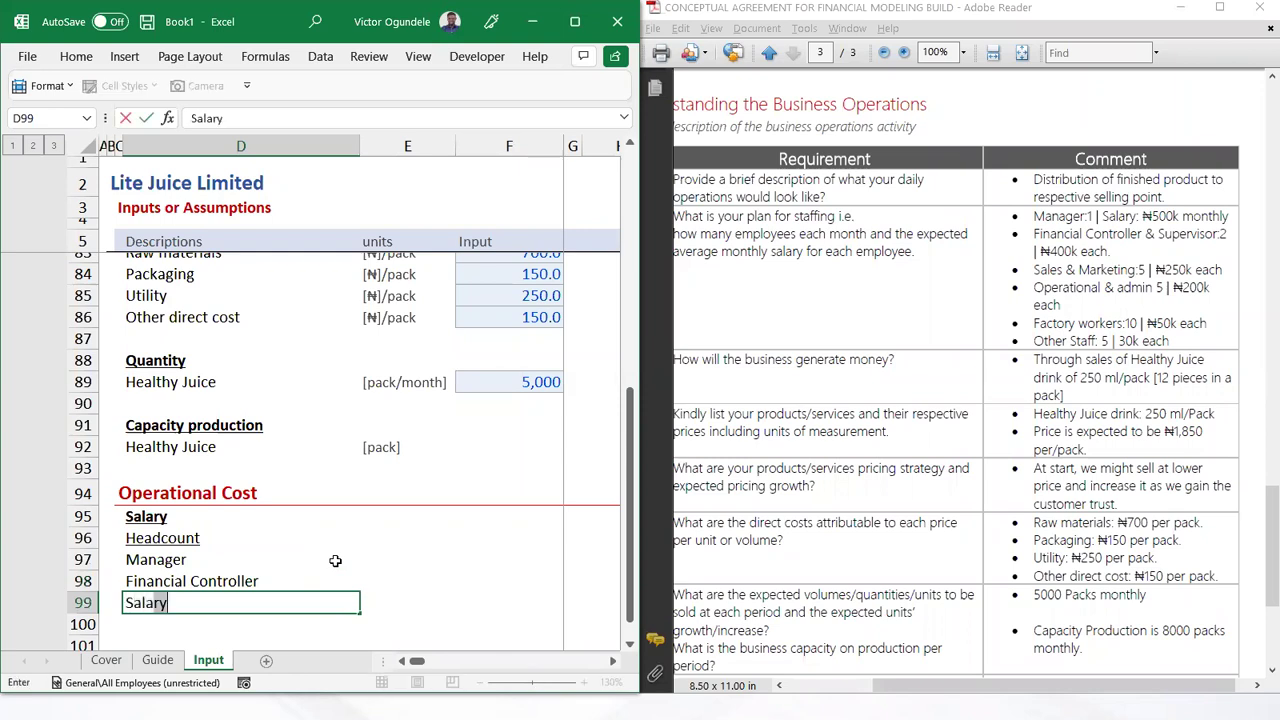
pyautogui.press('BackSpace')
pyautogui.press('BackSpace')
pyautogui.press('BackSpace')
pyautogui.press('BackSpace')
pyautogui.press('BackSpace')
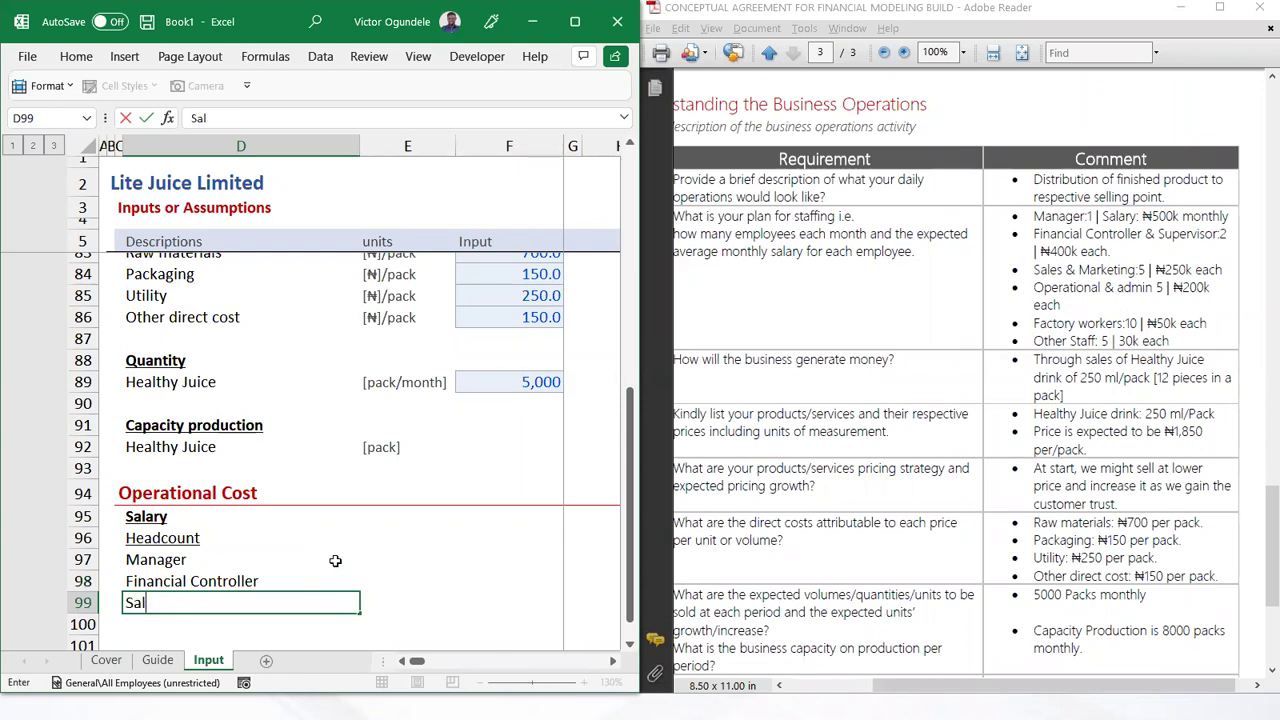
pyautogui.write('les & ma')
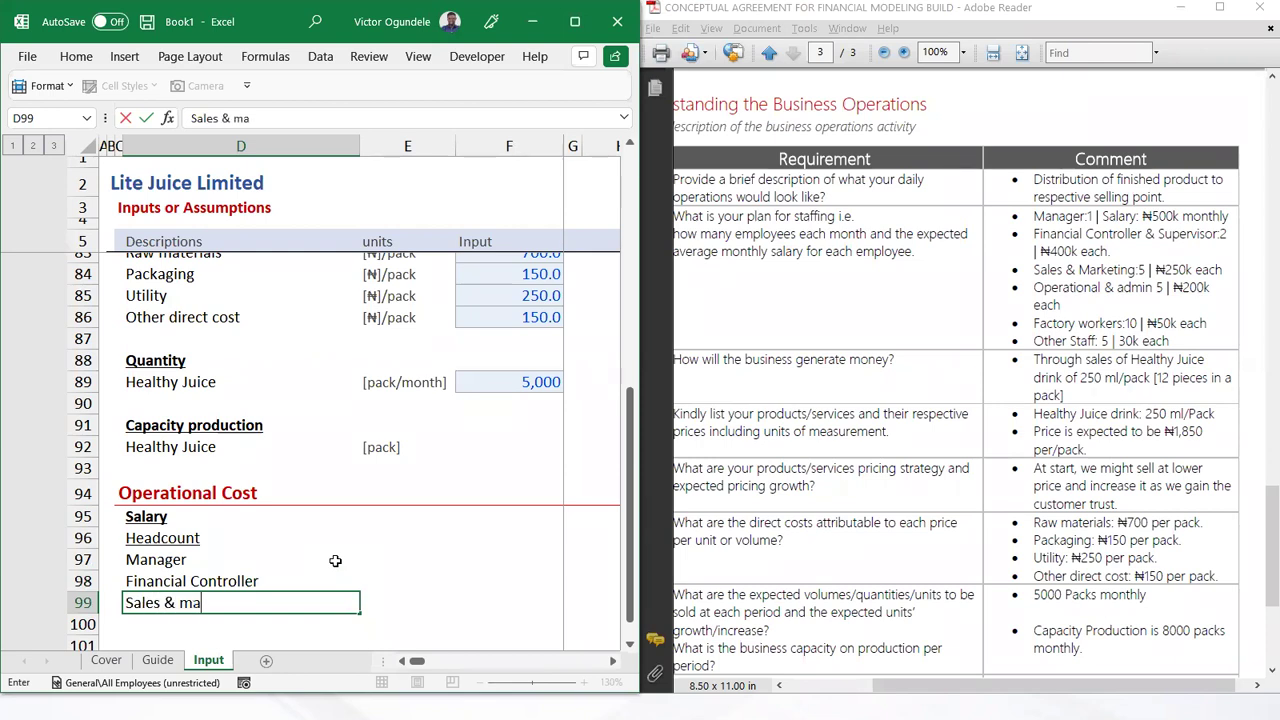
pyautogui.write('rketing team')
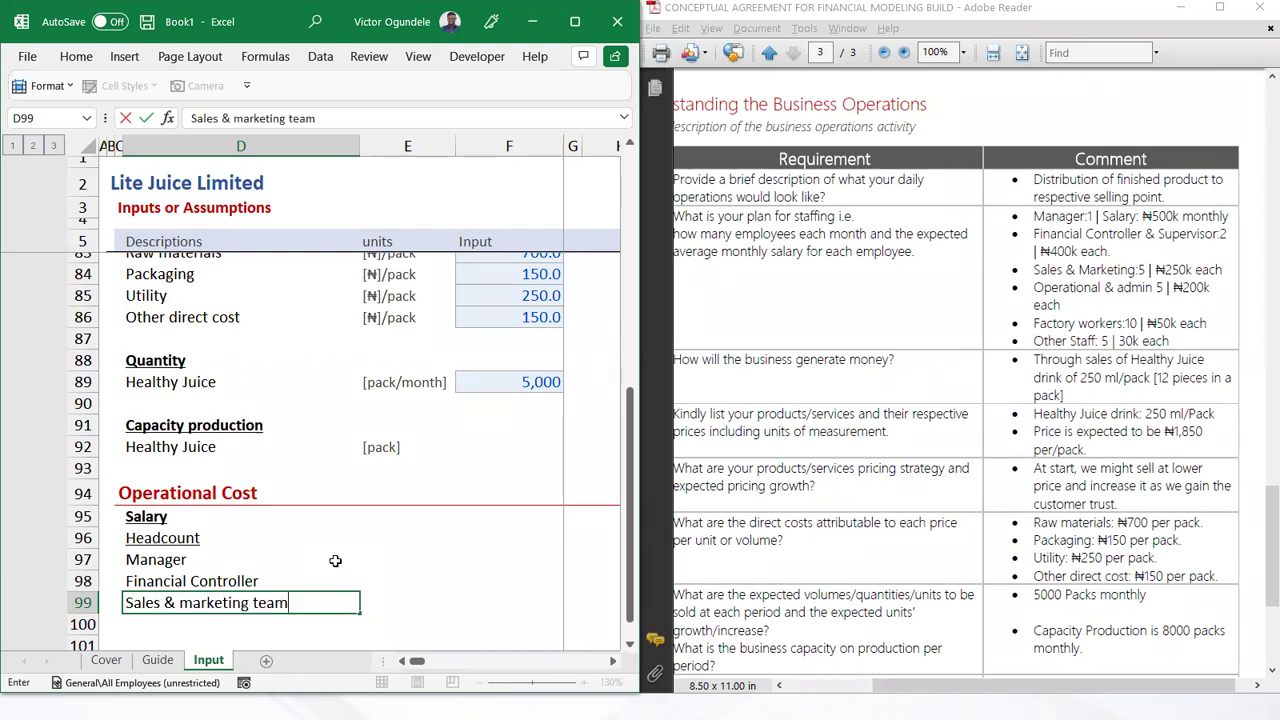
pyautogui.press('Return')
# Enter the roles Operations & admin staff in D100 and Factory workers in D101
pyautogui.write('Operat')
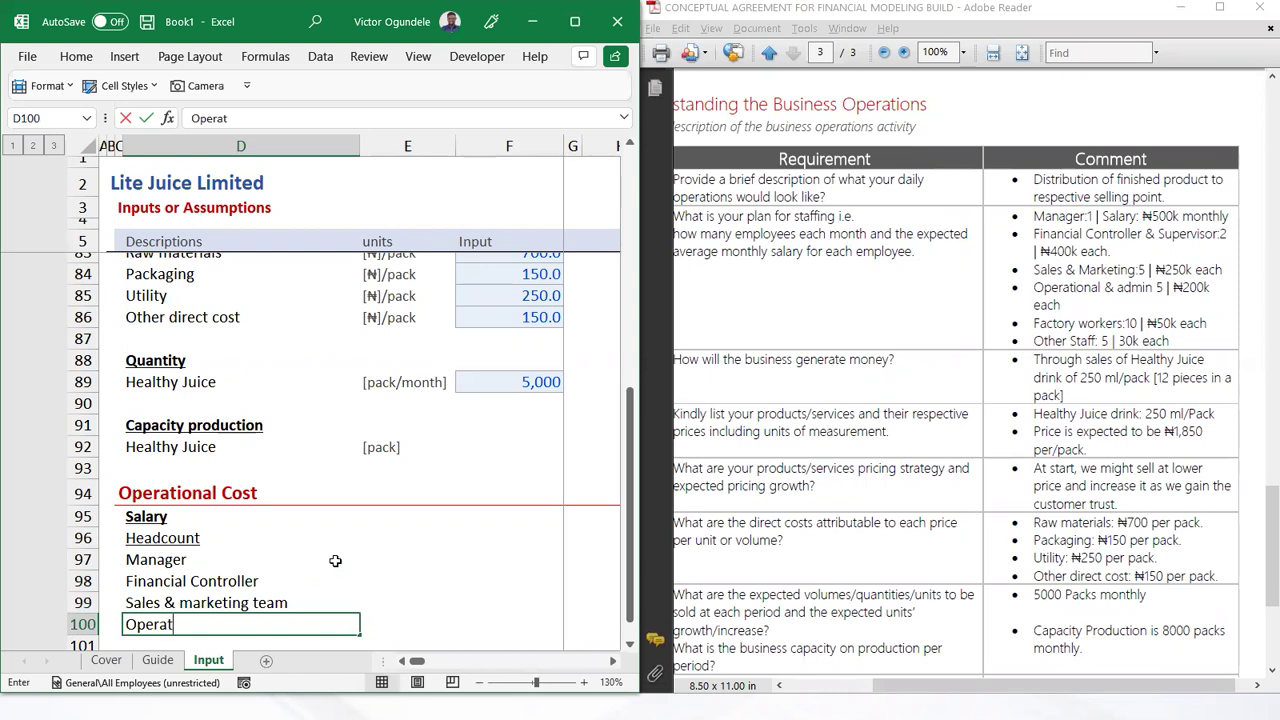
pyautogui.write('ions ')
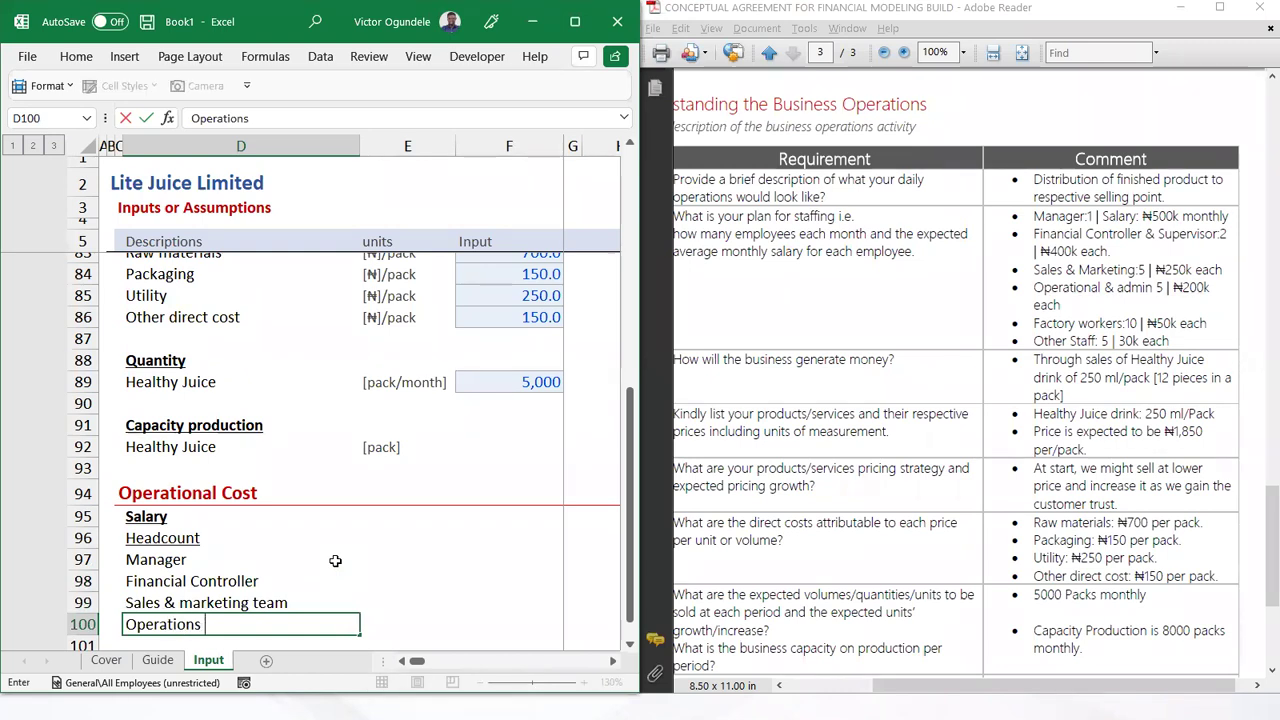
pyautogui.write('& admin st')
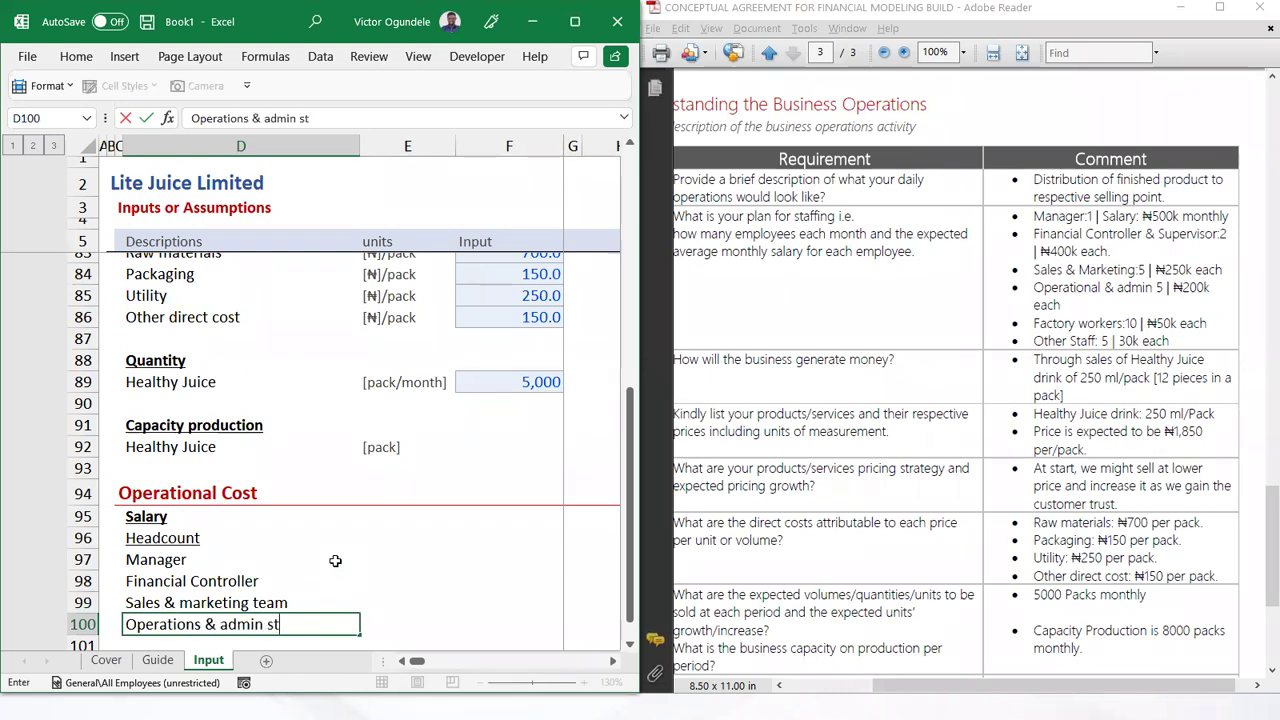
pyautogui.write('aff')
pyautogui.press('Return')
pyautogui.write('Fac')
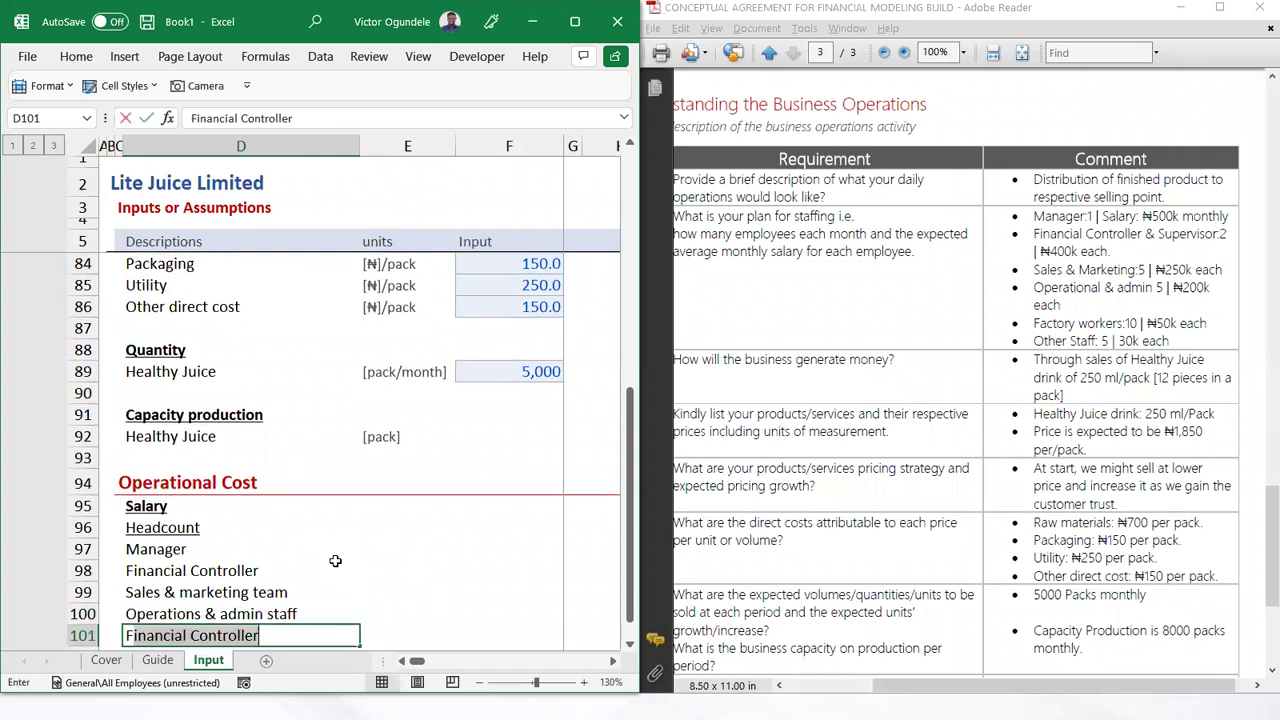
pyautogui.write('tory work')
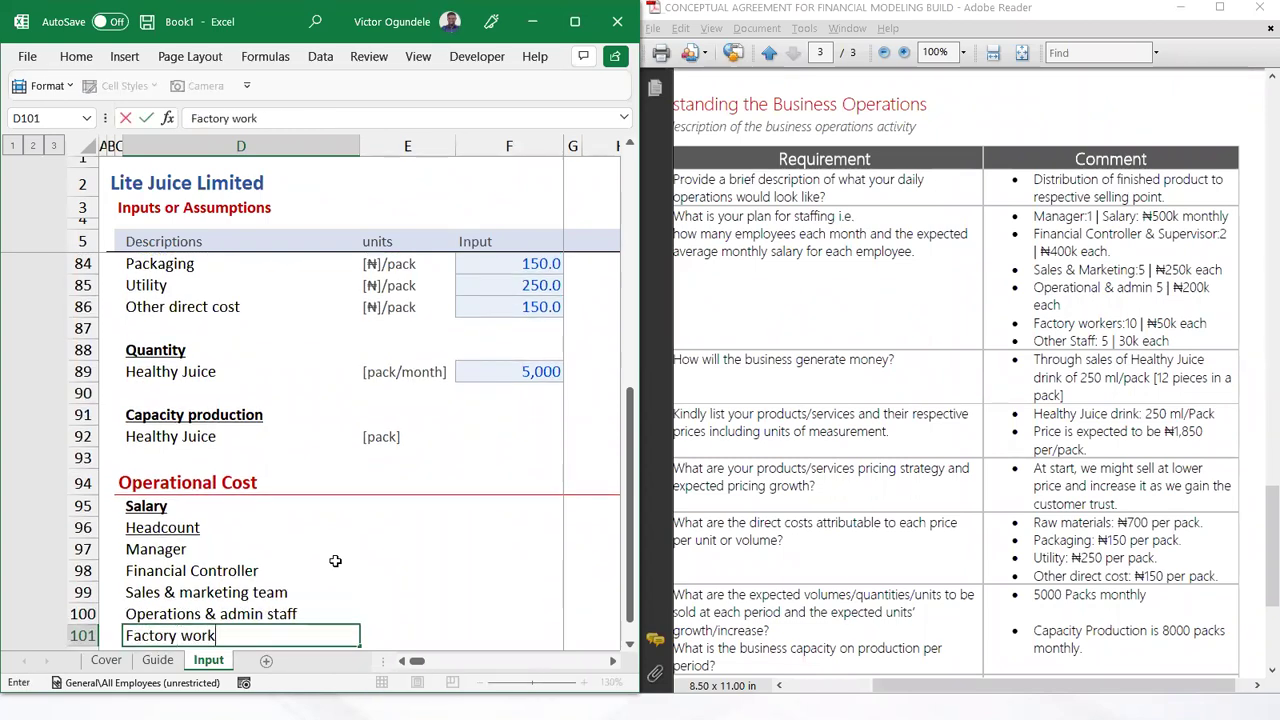
pyautogui.write('ers')
pyautogui.press('Return')
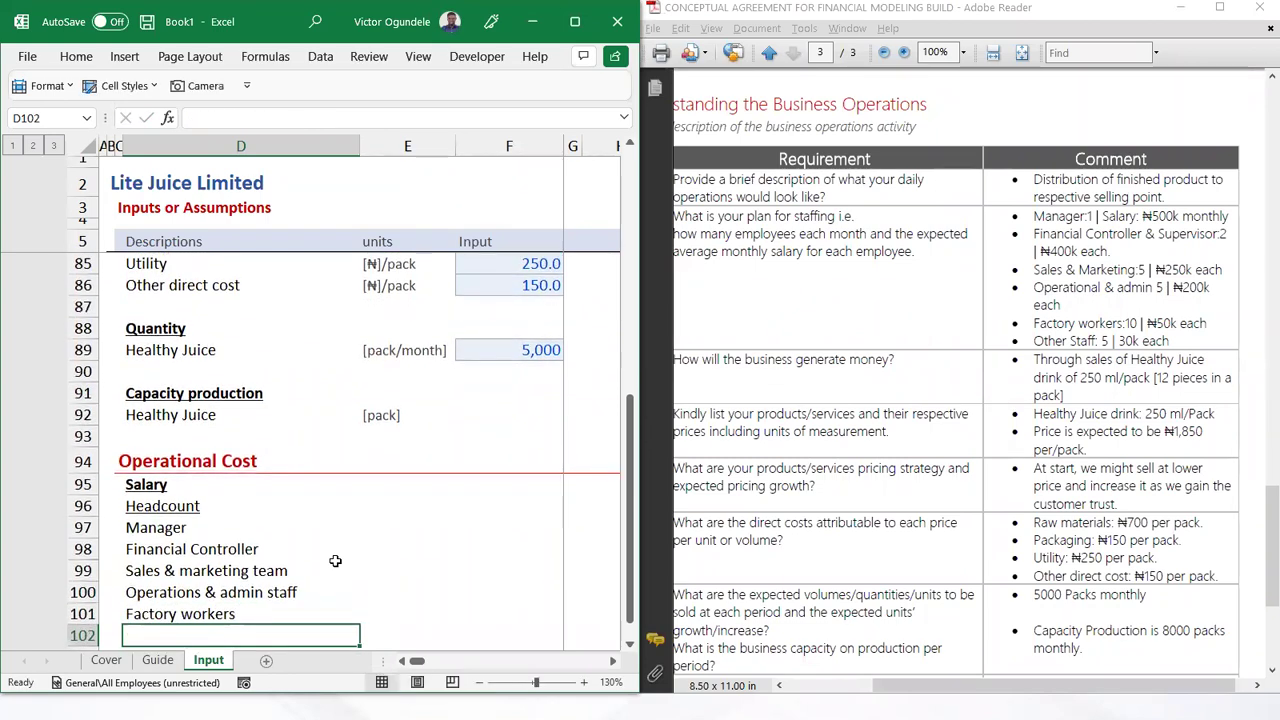
# Enter the last headcount role, Other staff, in D102
pyautogui.write('Other ast')
pyautogui.press('BackSpace')
pyautogui.press('BackSpace')
pyautogui.press('BackSpace')
pyautogui.write('staff')
pyautogui.hotkey('ctrl', 'Return')
pyautogui.press('Return')
pyautogui.press('Return')
# Enter the unit [count] for the Manager row in E97 and format it with the Explanatory Text cell style
pyautogui.press('Up')
pyautogui.press('Up')
pyautogui.press('Right')
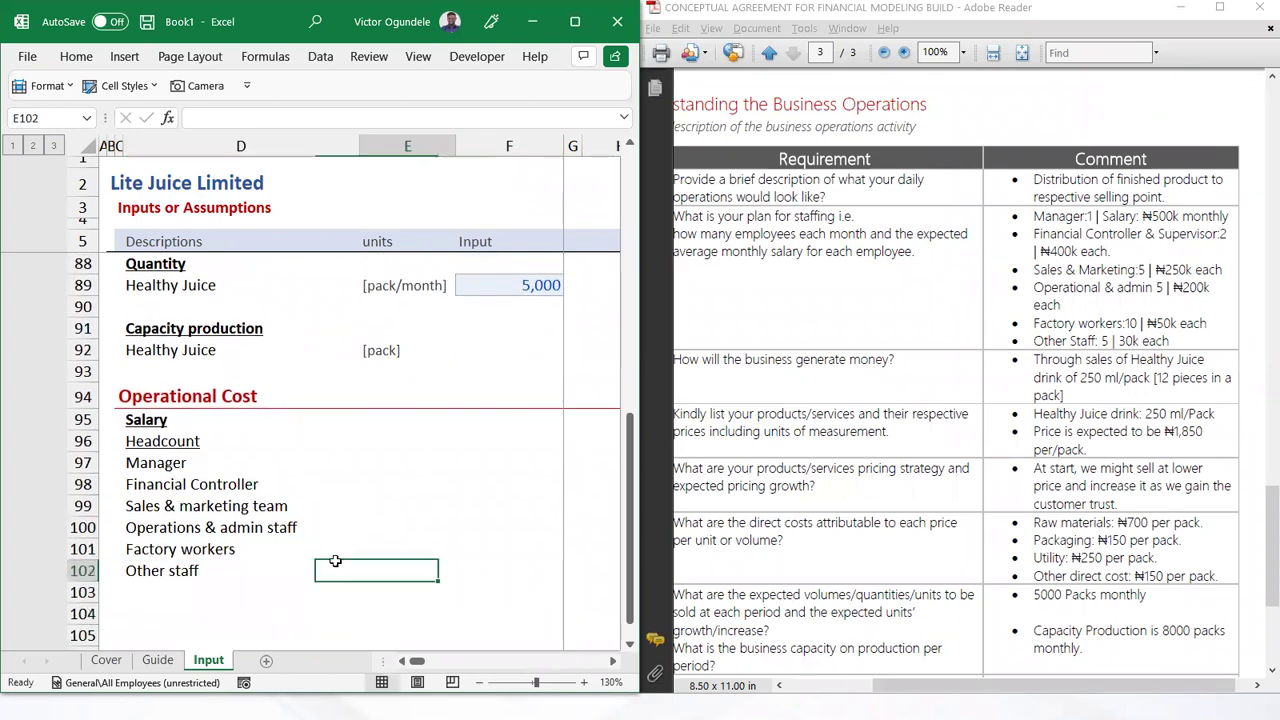
pyautogui.press('Up')
pyautogui.press('Up')
pyautogui.press('Up')
pyautogui.press('Up')
pyautogui.press('Up')
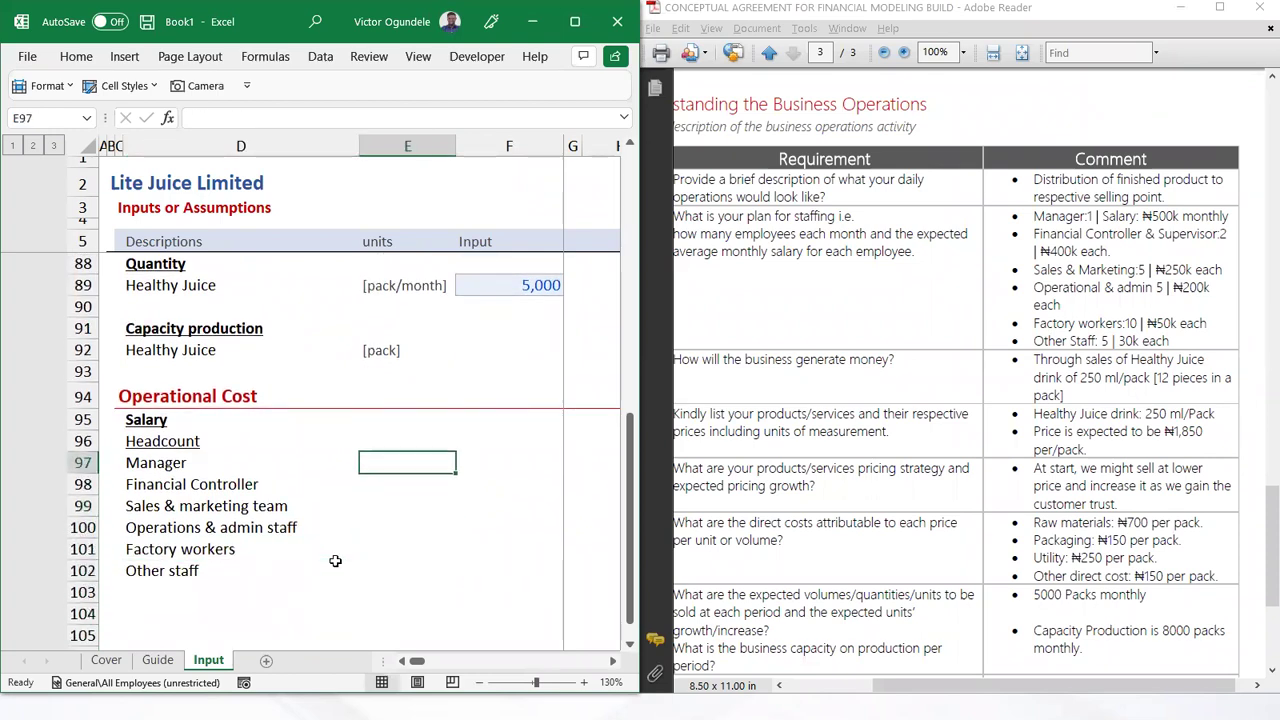
pyautogui.write('[count]')
pyautogui.hotkey('ctrl', 'Return')
pyautogui.hotkey('alt', '2')
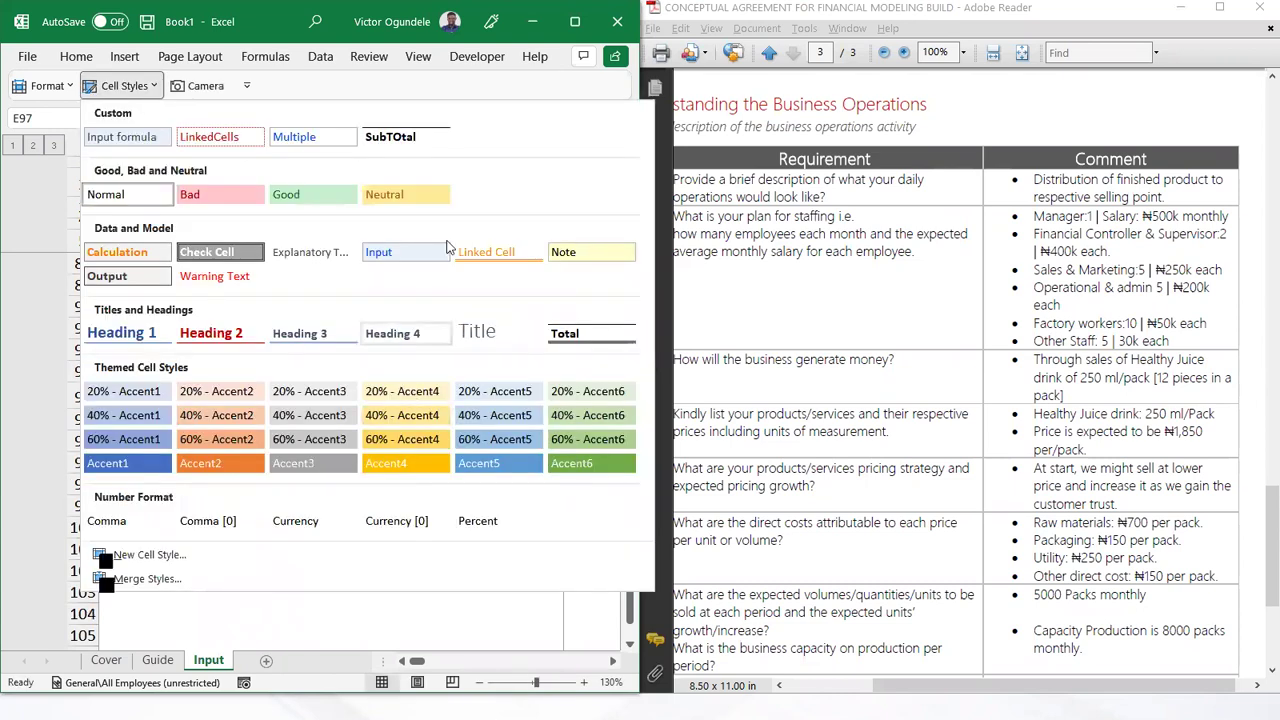
pyautogui.click(292, 268)
# Fill the [count] unit from E97 through E102 for all headcount roles
pyautogui.hotkey('shift', 'Down')
pyautogui.hotkey('shift', 'Down')
pyautogui.hotkey('shift', 'Down')
pyautogui.hotkey('shift', 'Down')
pyautogui.hotkey('shift', 'Down')
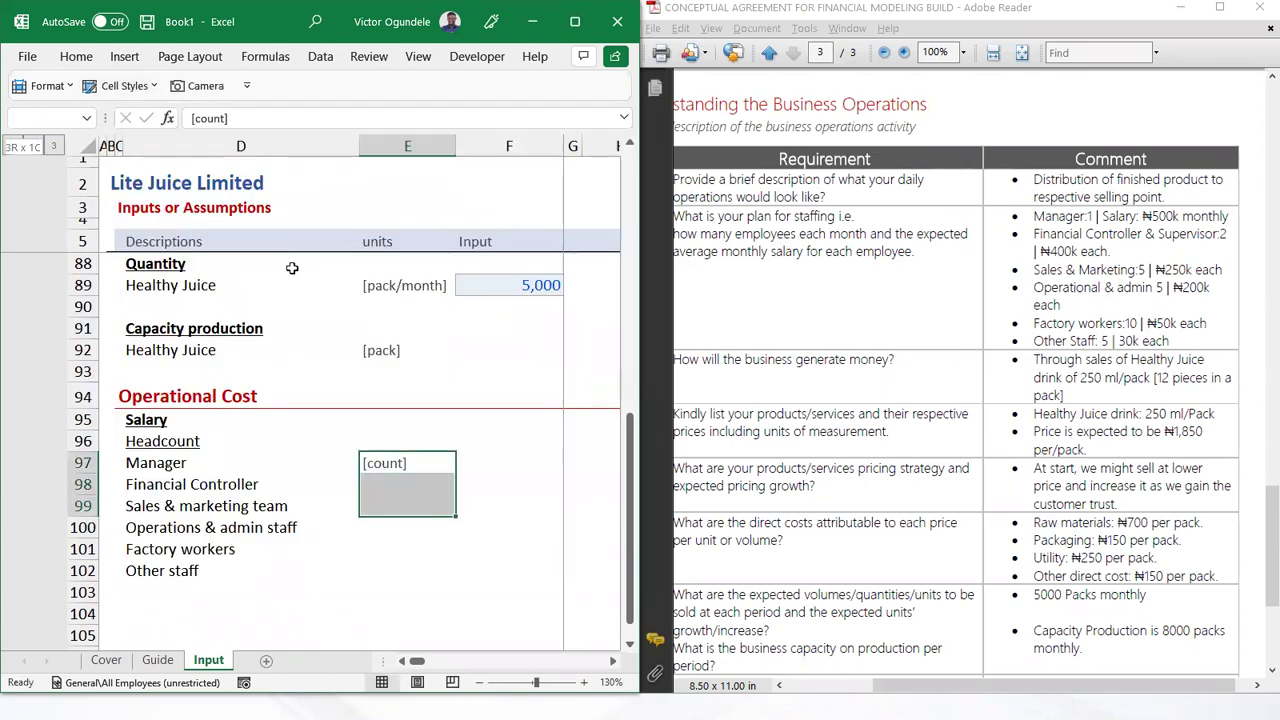
pyautogui.hotkey('ctrl', 'd')
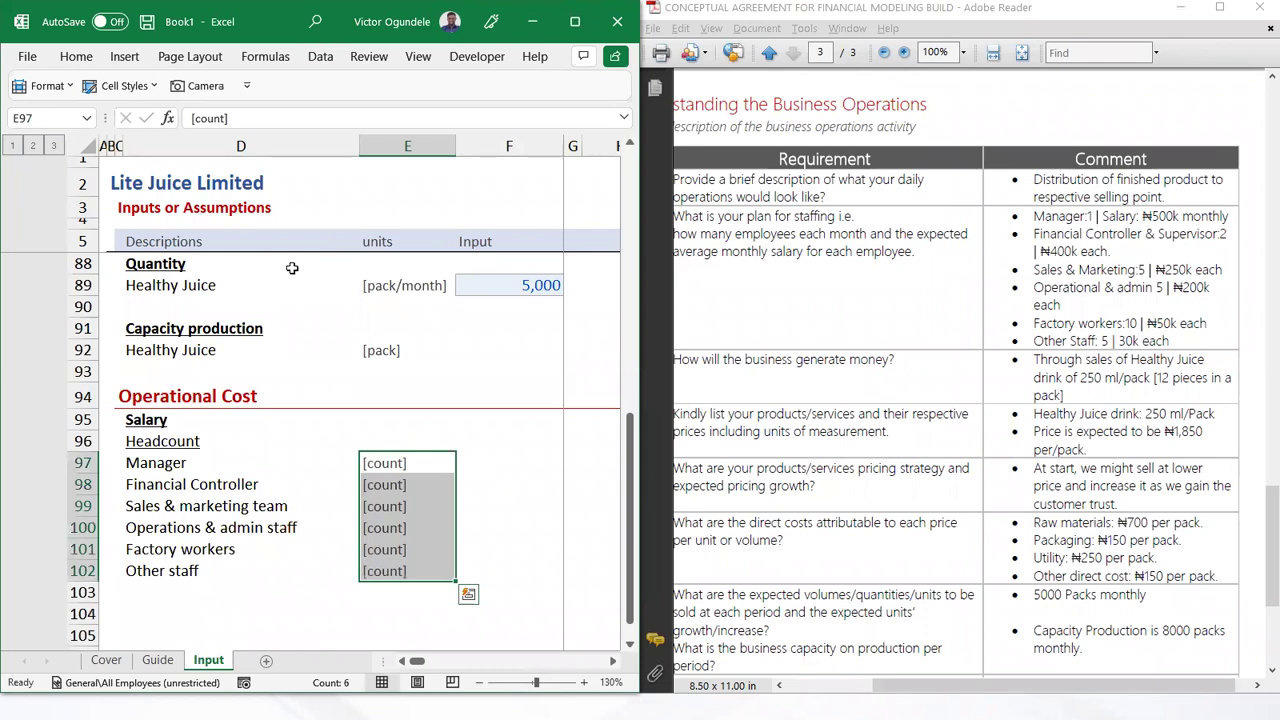
# Apply the Input cell style to the Year 1 headcount cells I97 through I102
pyautogui.keyDown('ctrl'); pyautogui.scroll(-1, 292, 268); pyautogui.keyUp('ctrl')
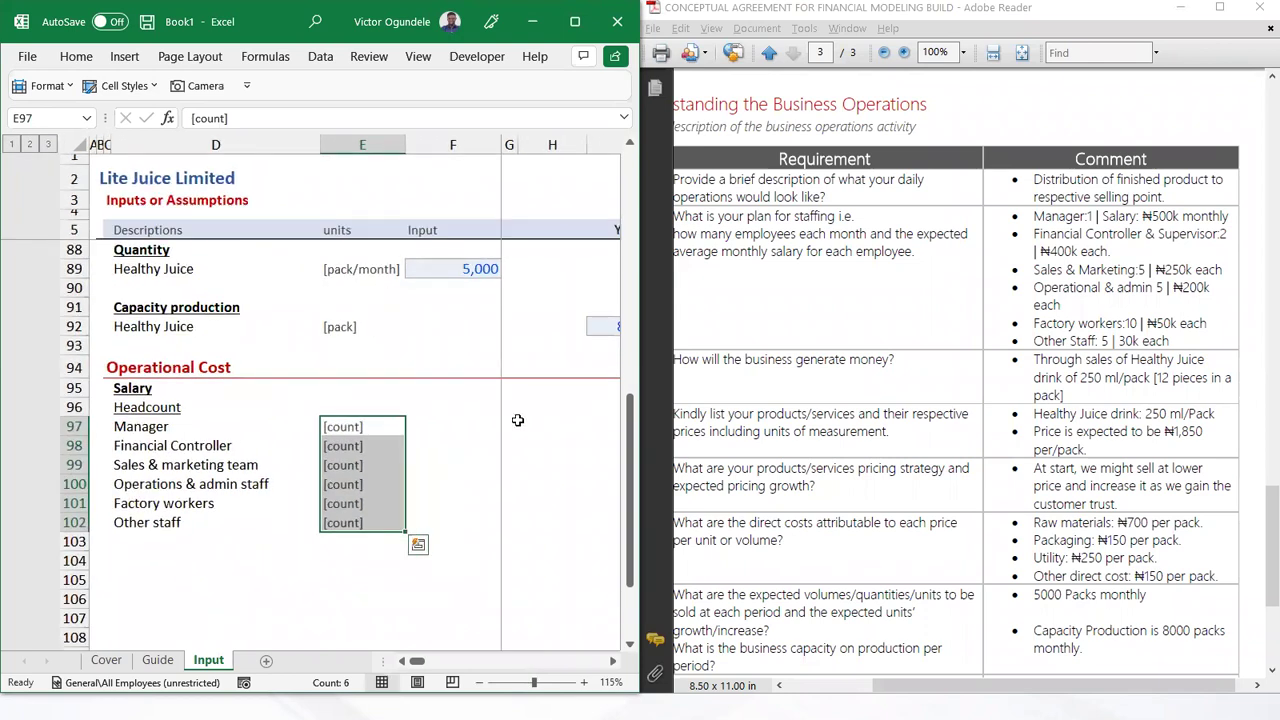
pyautogui.click(543, 426)
pyautogui.hscroll(1, 545, 426)
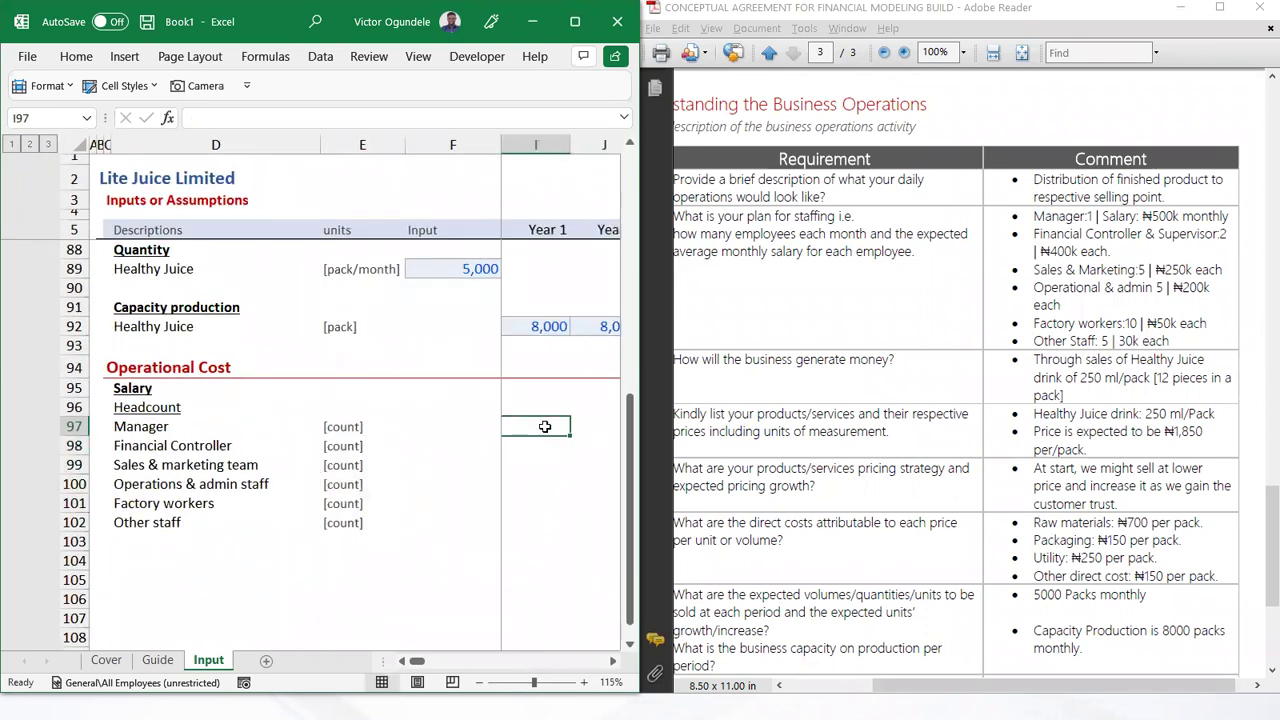
pyautogui.moveTo(545, 427); pyautogui.dragTo(545, 530)
pyautogui.hotkey('alt', '2')
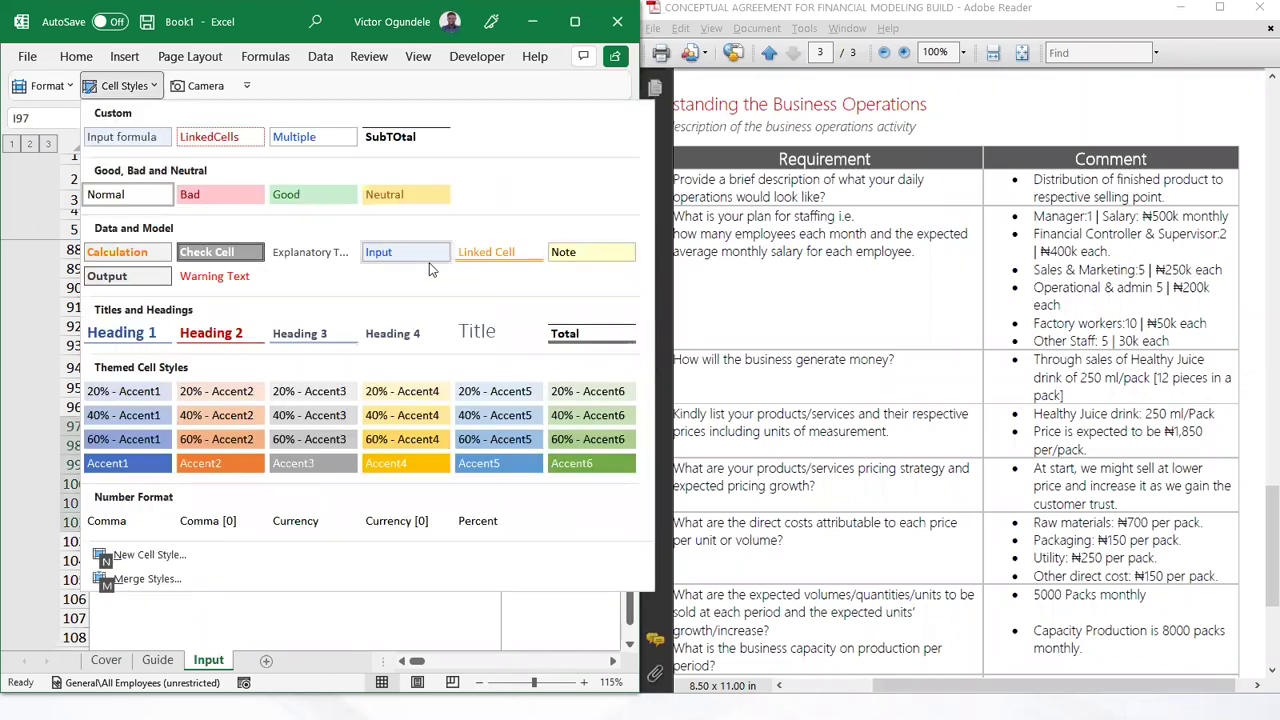
pyautogui.click(418, 256)
# Enter Year 1 headcounts of 1 for Manager in I97 and 2 for Financial Controller in I98
pyautogui.click(533, 425)
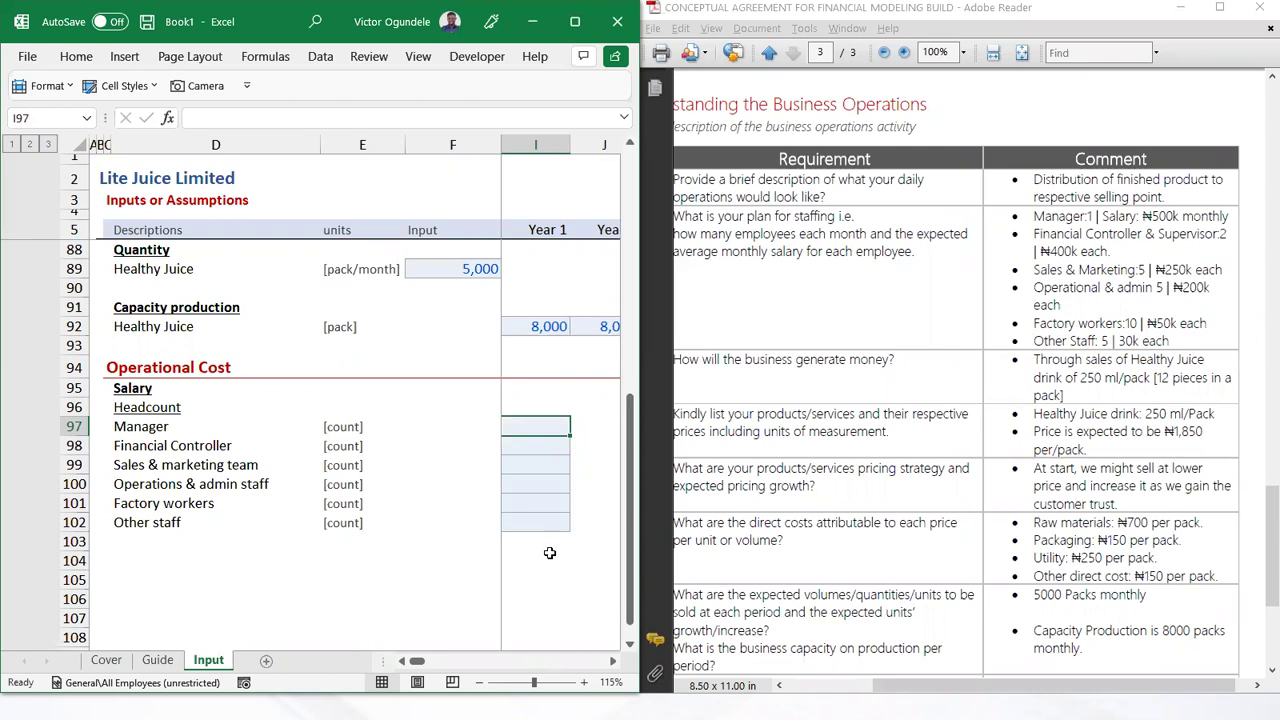
pyautogui.write('1')
pyautogui.press('Return')
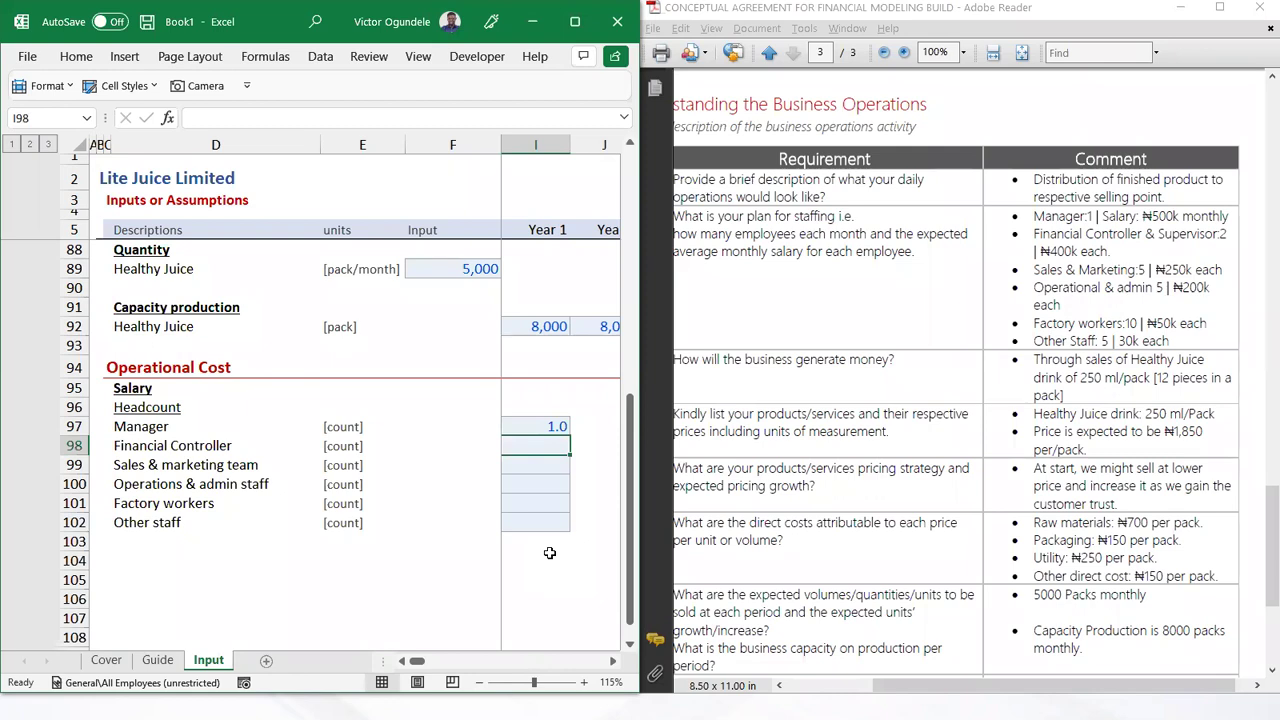
pyautogui.write('2')
pyautogui.press('Return')
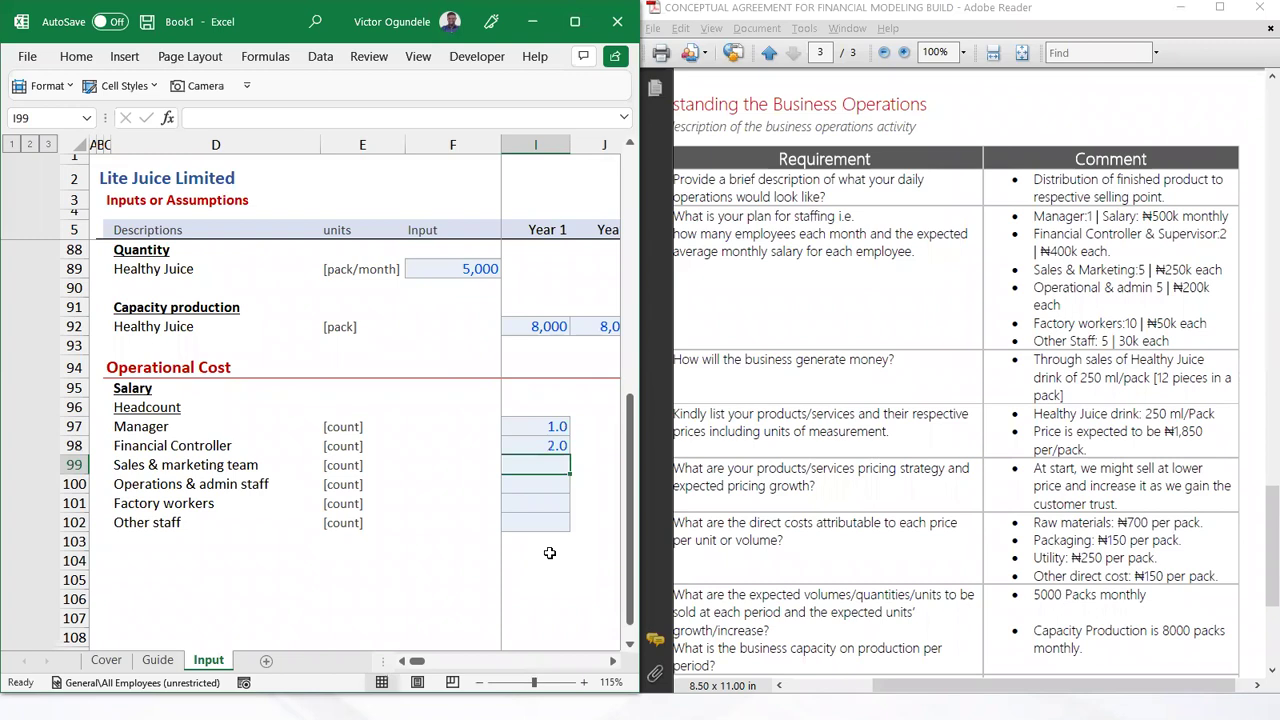
# Insert a row above Sales & marketing team and enter the role Supervisor in D99
pyautogui.press('Left')
pyautogui.press('Left')
pyautogui.hotkey('shift', 'space')
pyautogui.hotkey('ctrl', 'shift', '=')
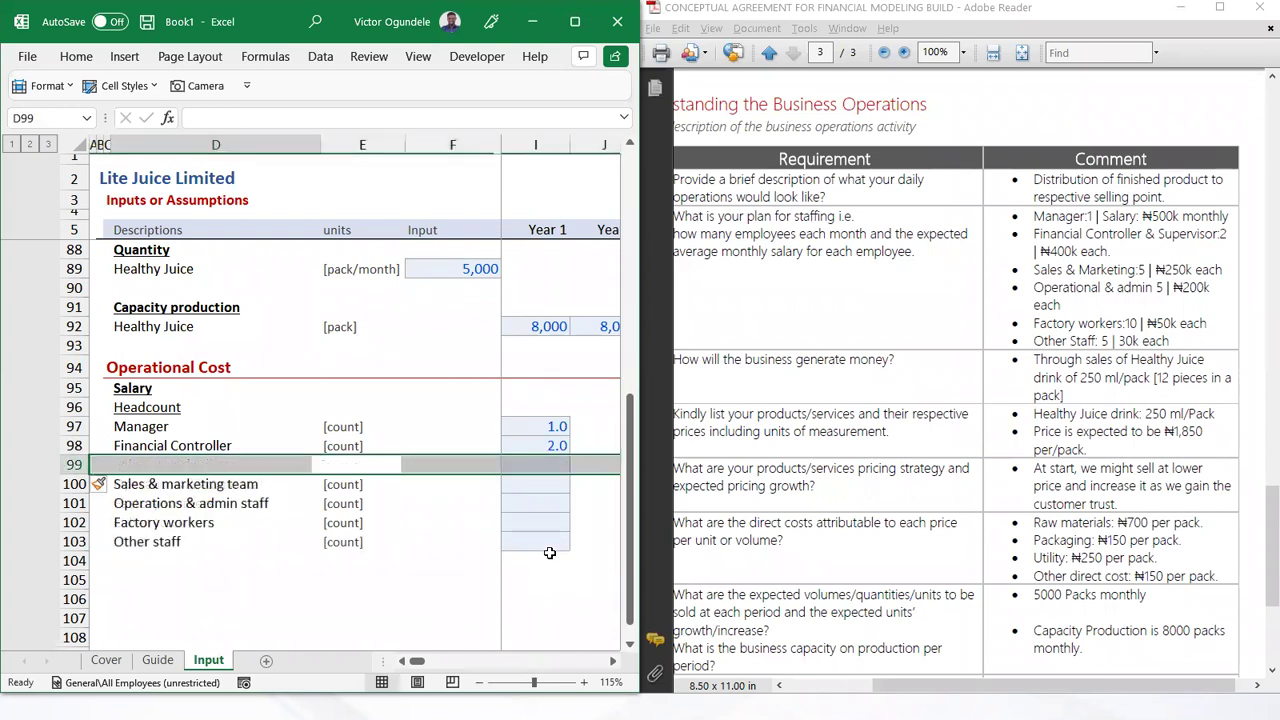
pyautogui.press('Left')
pyautogui.write('Su')
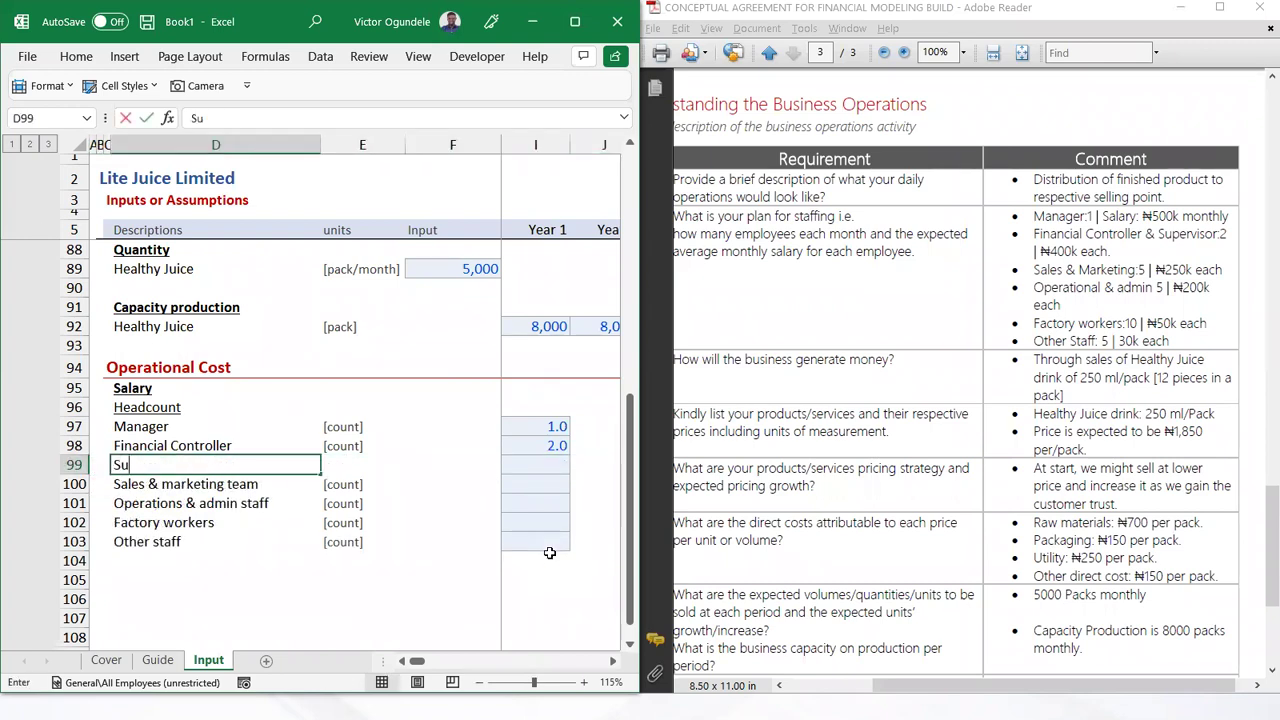
pyautogui.write('pervisor')
pyautogui.press('Right')
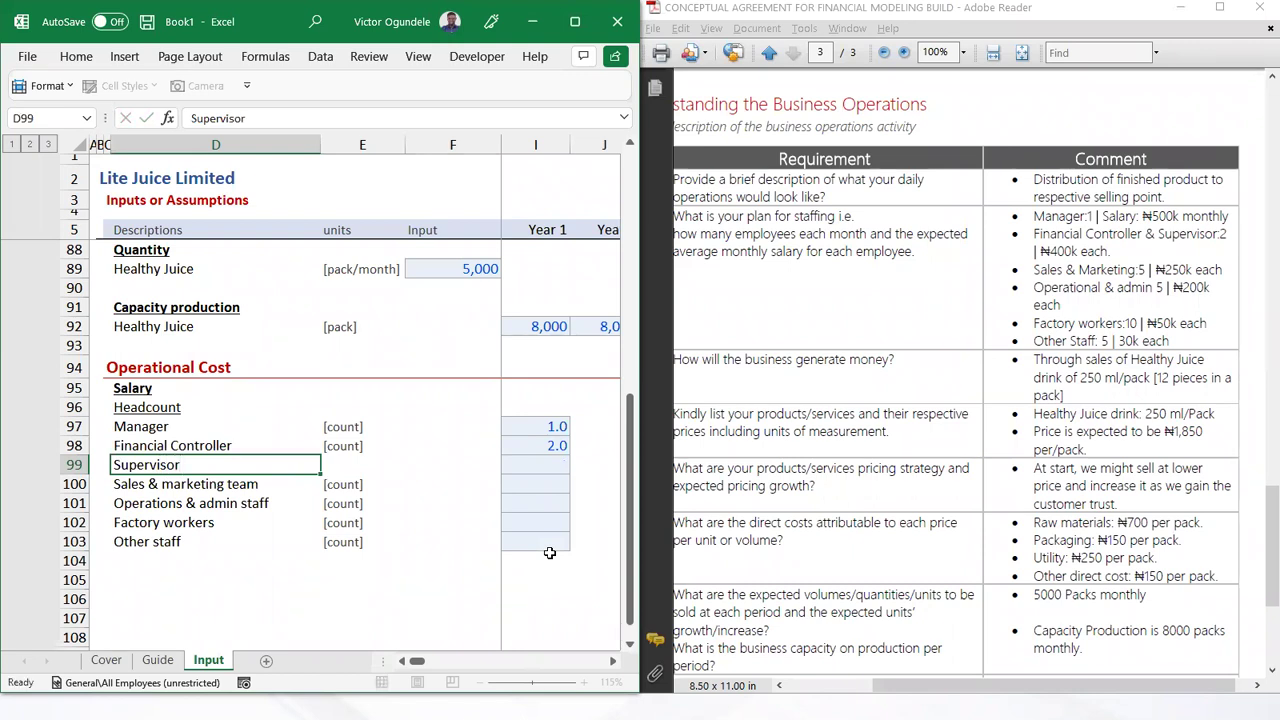
# Set the Year 1 headcount to 1 for Financial Controller and 1 for Supervisor
pyautogui.press('Right')
pyautogui.press('Right')
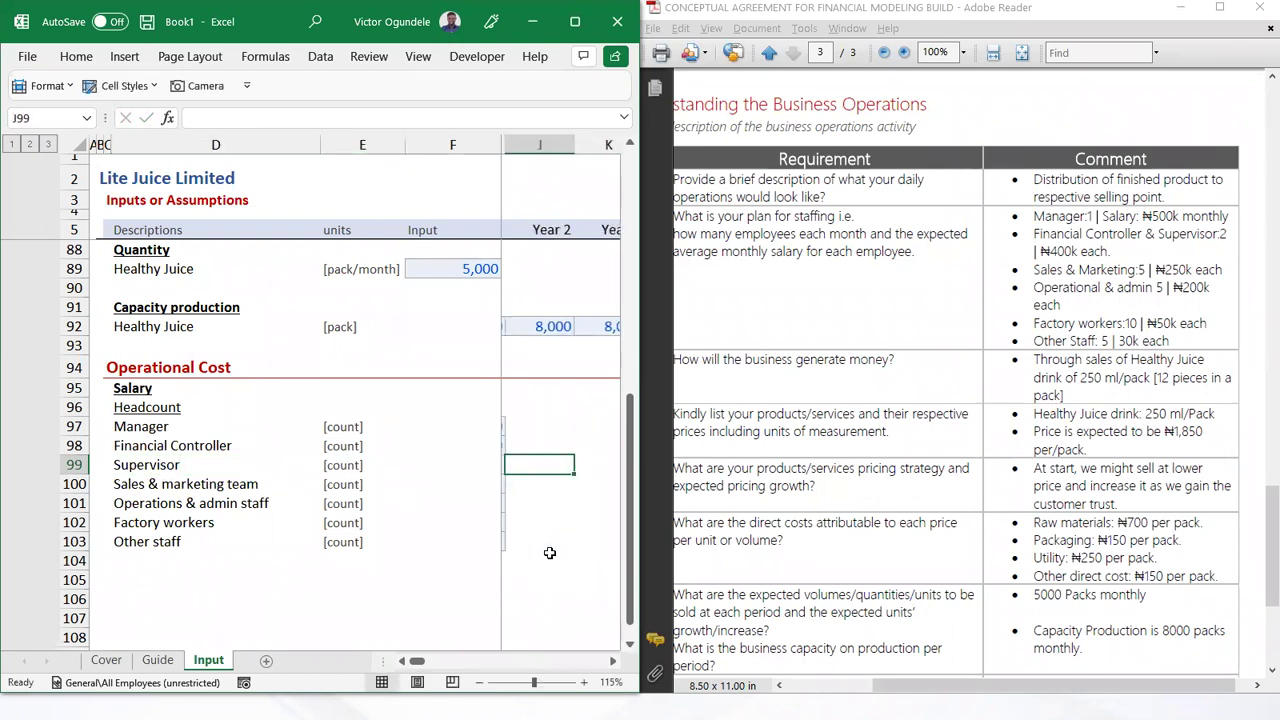
pyautogui.press('Up')
pyautogui.write('1')
pyautogui.press('Return')
pyautogui.write('1')
pyautogui.press('Return')
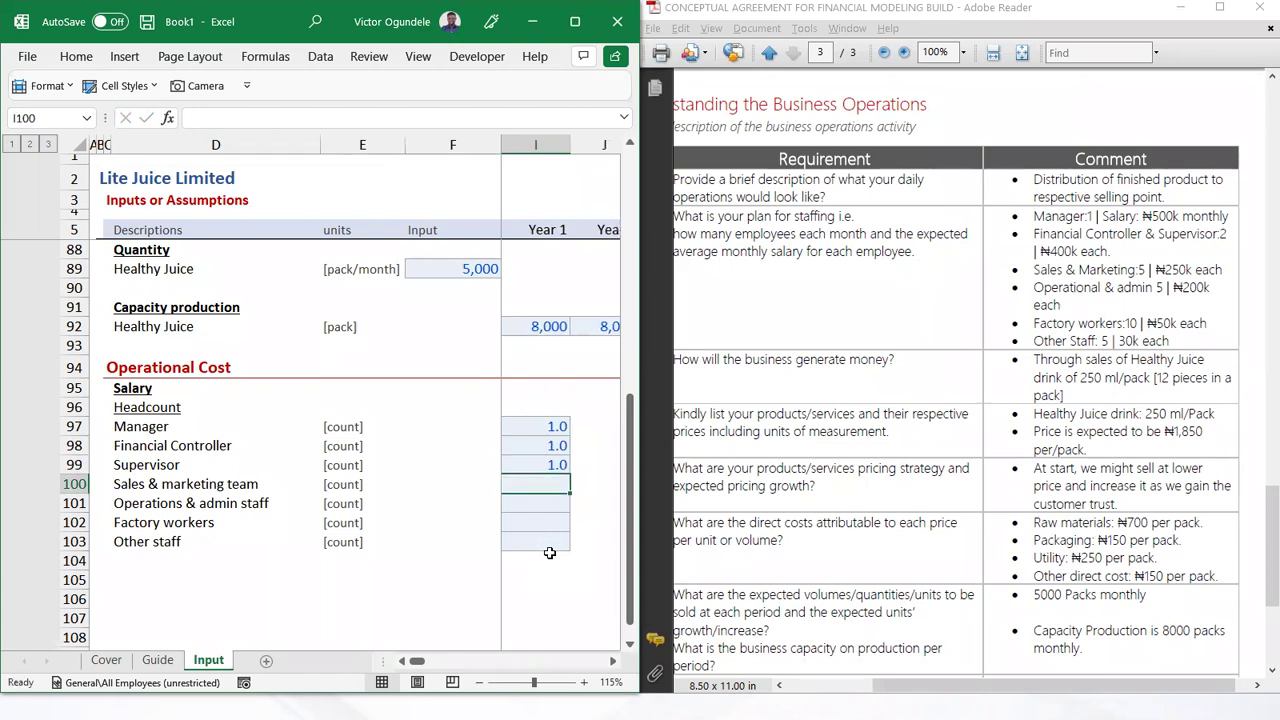
# Enter Year 1 headcounts of 5 for Sales & marketing, 5 for Operations & admin, 10 for Factory workers and 5 for Other staff
pyautogui.write('5')
pyautogui.press('Return')
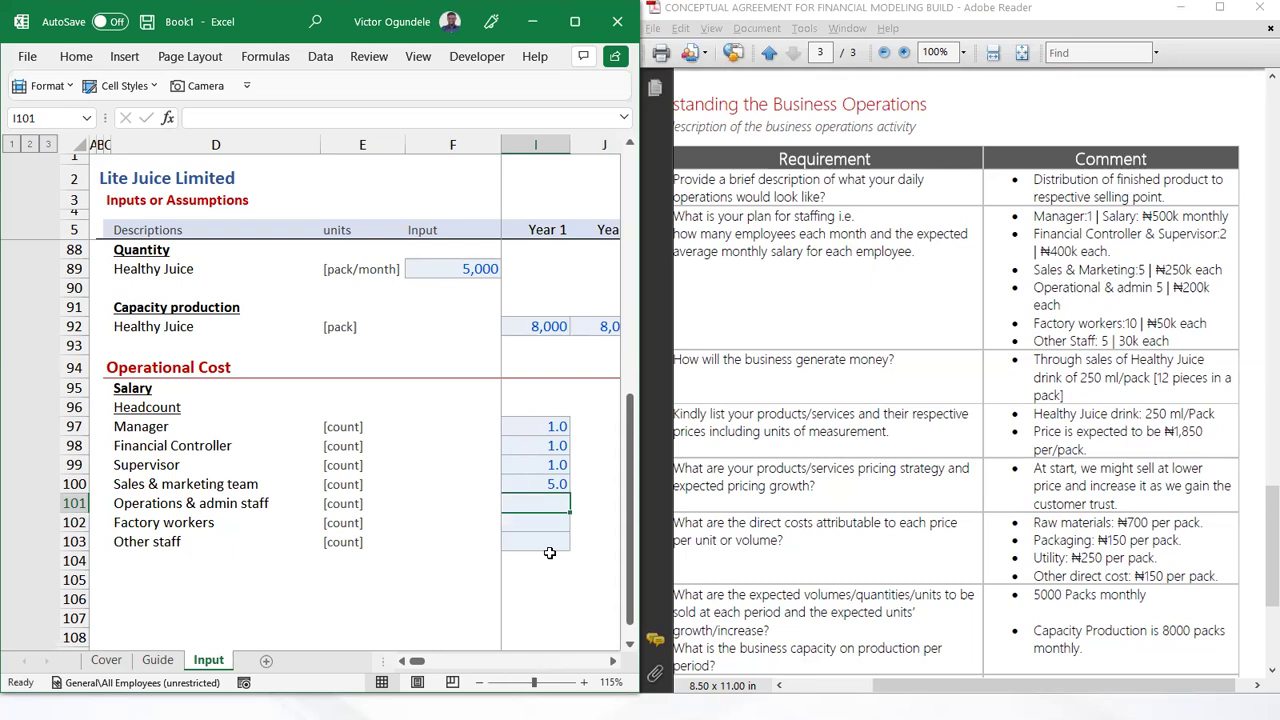
pyautogui.write('5')
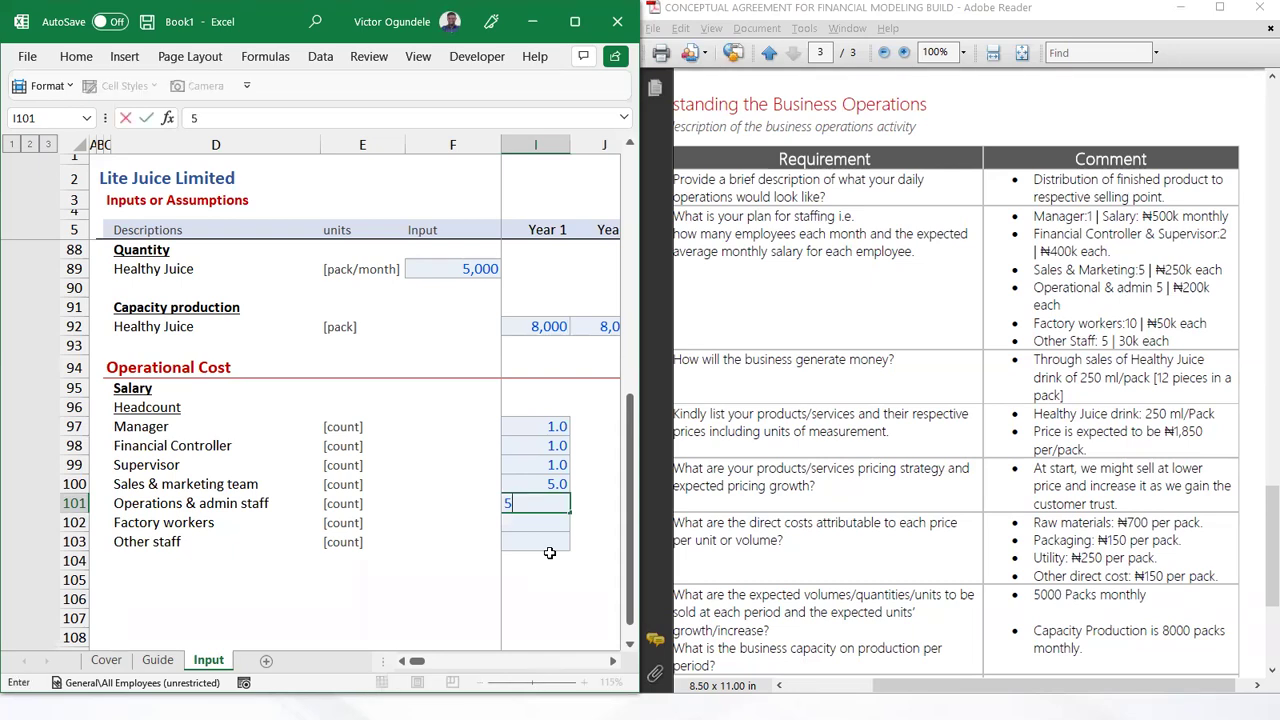
pyautogui.press('Return')
pyautogui.write('10')
pyautogui.press('Return')
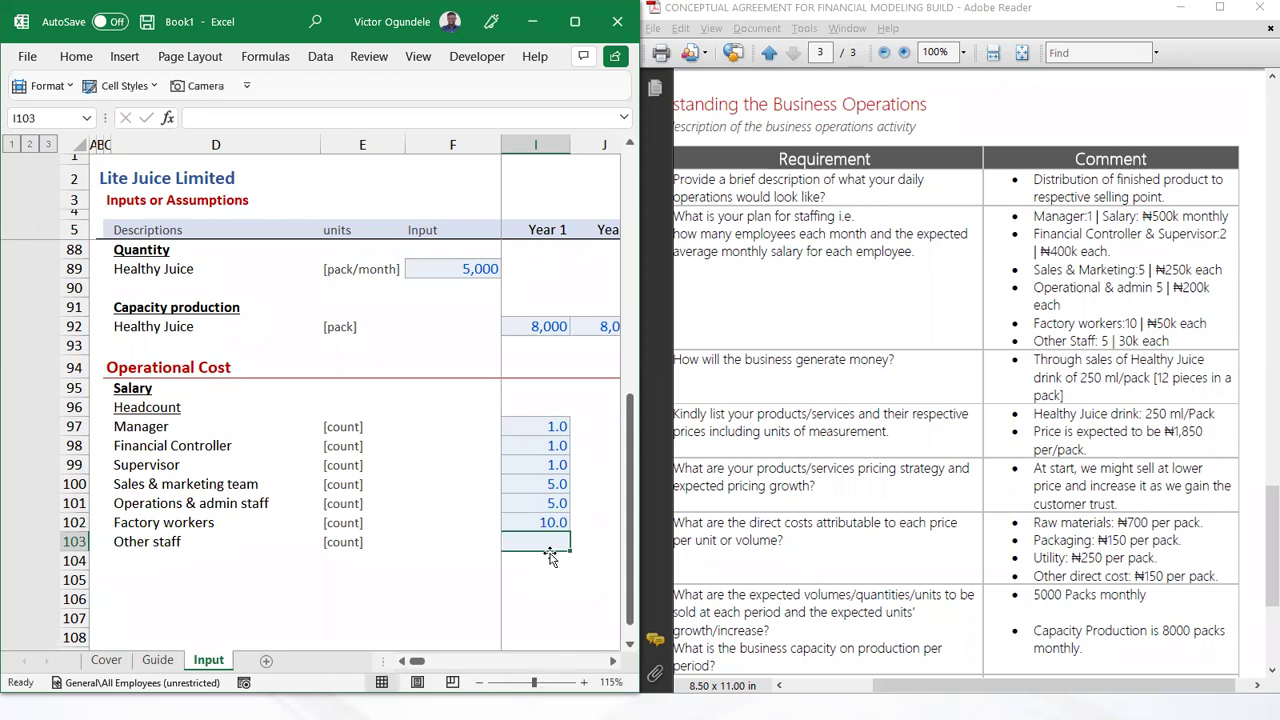
pyautogui.write('5')
pyautogui.press('Return')
# Maximize the workbook window and fill the Year 1 headcounts in I97:I103 across to Year 10 in column R
pyautogui.press('Up')
pyautogui.press('Up')
pyautogui.press('Up')
pyautogui.press('Up')
pyautogui.press('Up')
pyautogui.press('Up')
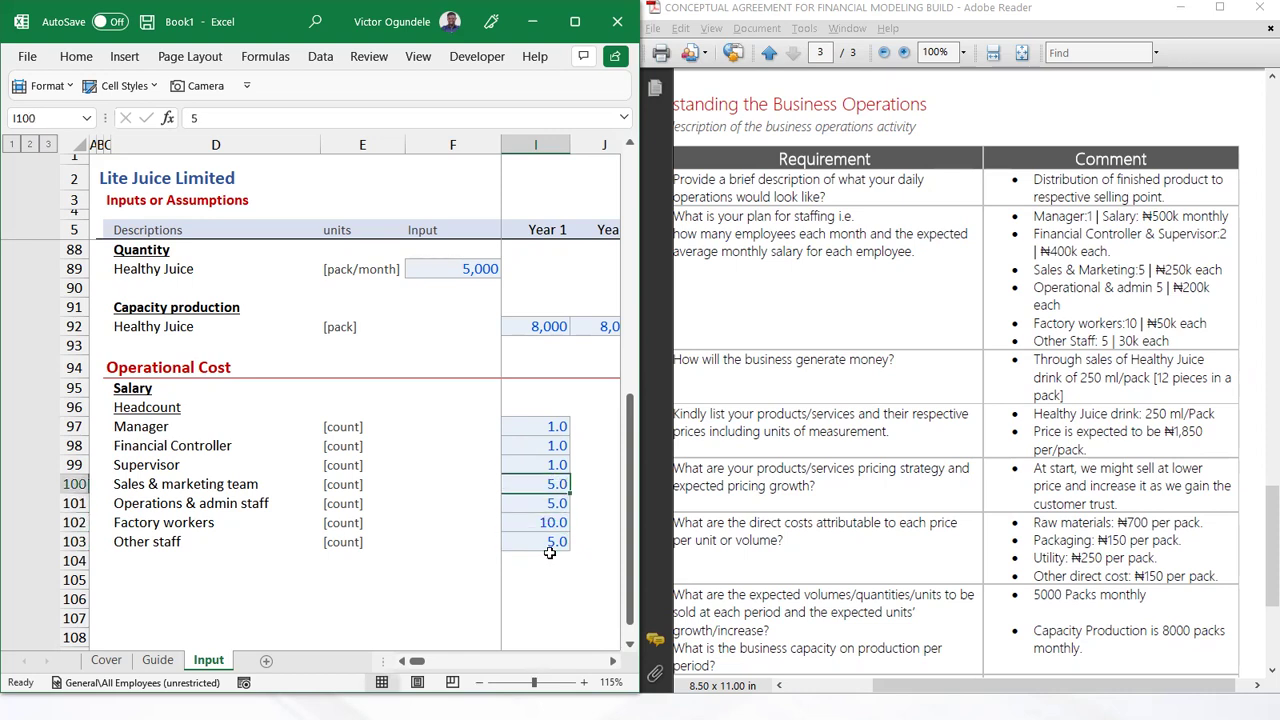
pyautogui.click(575, 21)
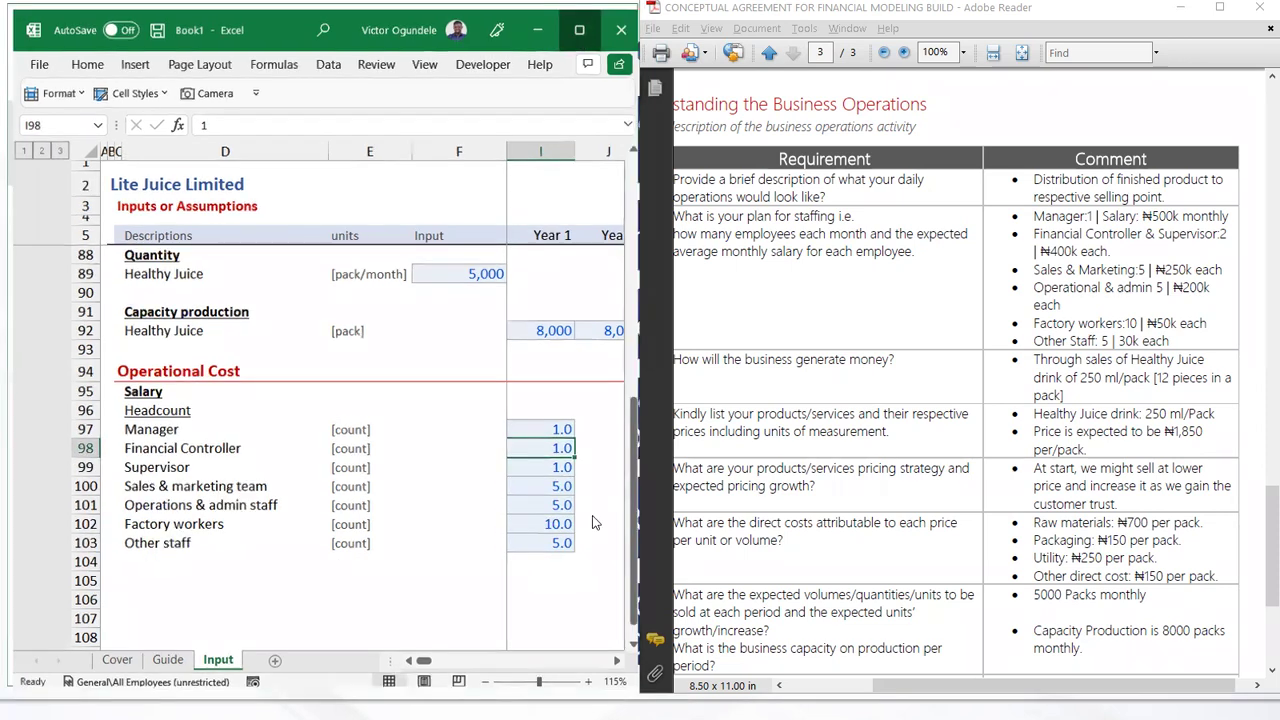
pyautogui.hscroll(-1, 593, 514)
pyautogui.press('Up')
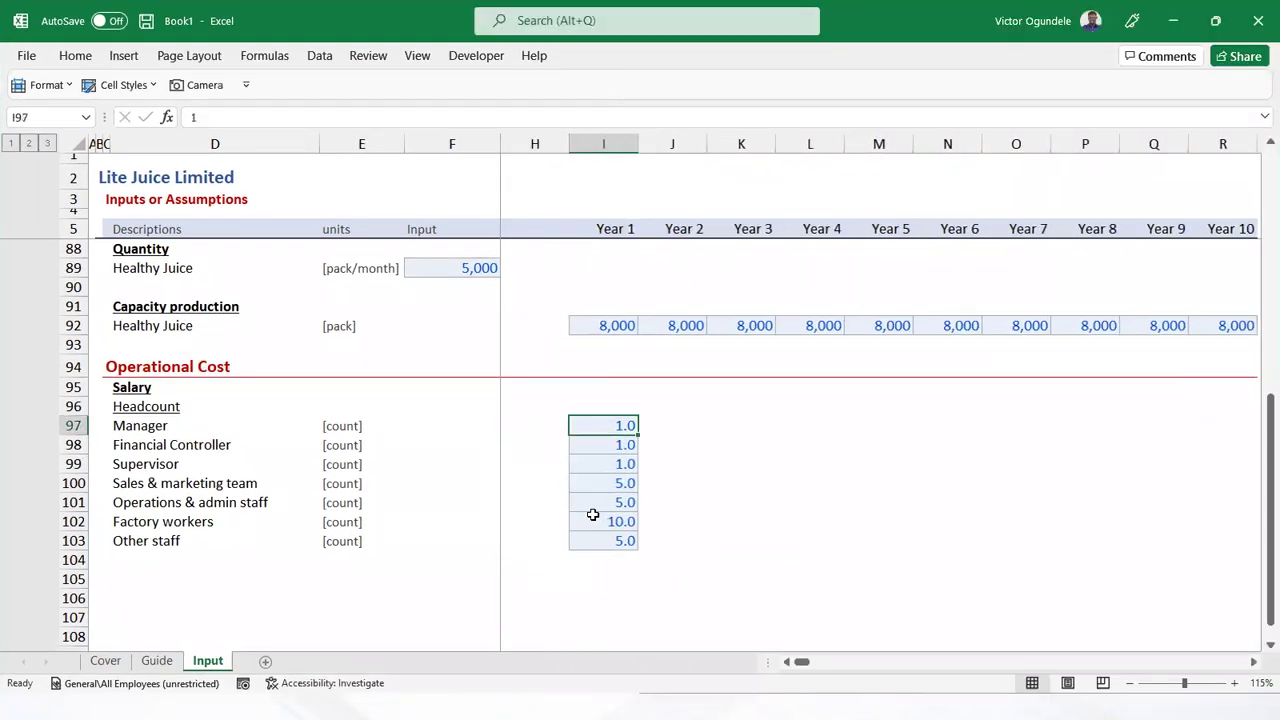
pyautogui.hotkey('ctrl', 'shift', 'Down')
pyautogui.hotkey('shift', 'Right')
pyautogui.hotkey('shift', 'Right')
pyautogui.hotkey('shift', 'Right')
pyautogui.hotkey('shift', 'Right')
pyautogui.hotkey('shift', 'Right')
pyautogui.hotkey('shift', 'Right')
pyautogui.hotkey('shift', 'Right')
pyautogui.hotkey('shift', 'Right')
pyautogui.hotkey('shift', 'Right')
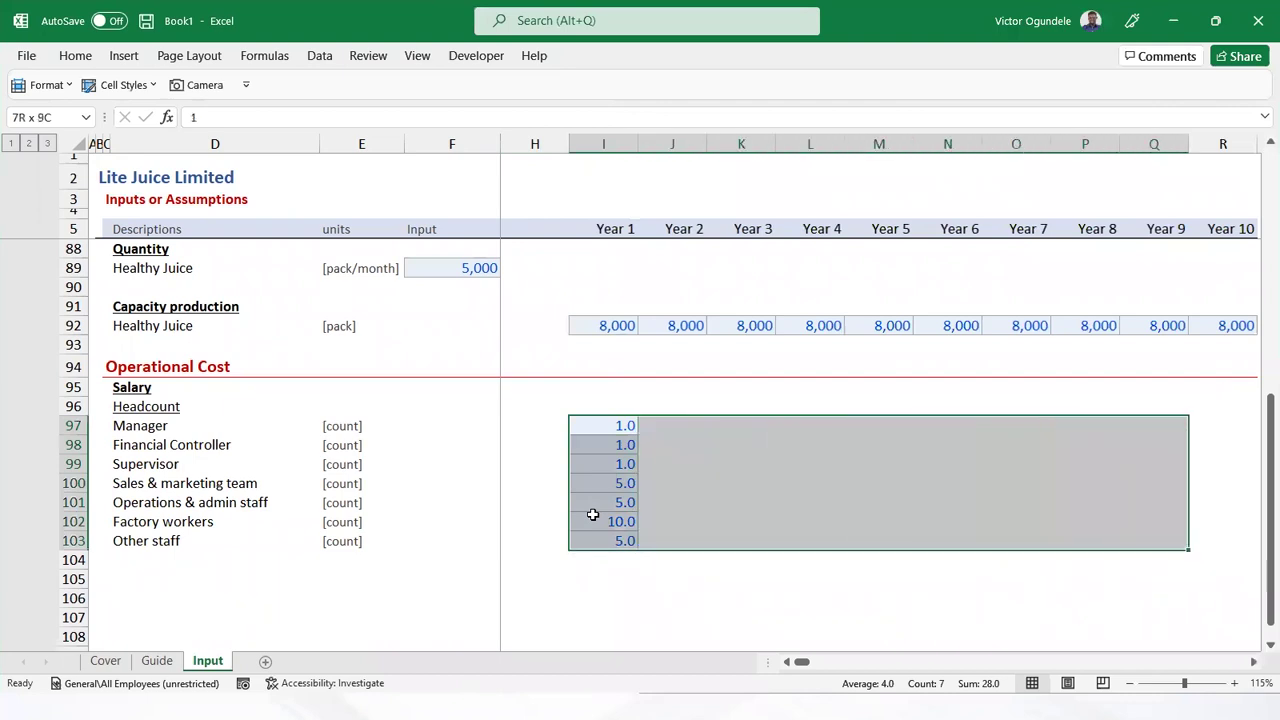
pyautogui.hotkey('ctrl', 'r')
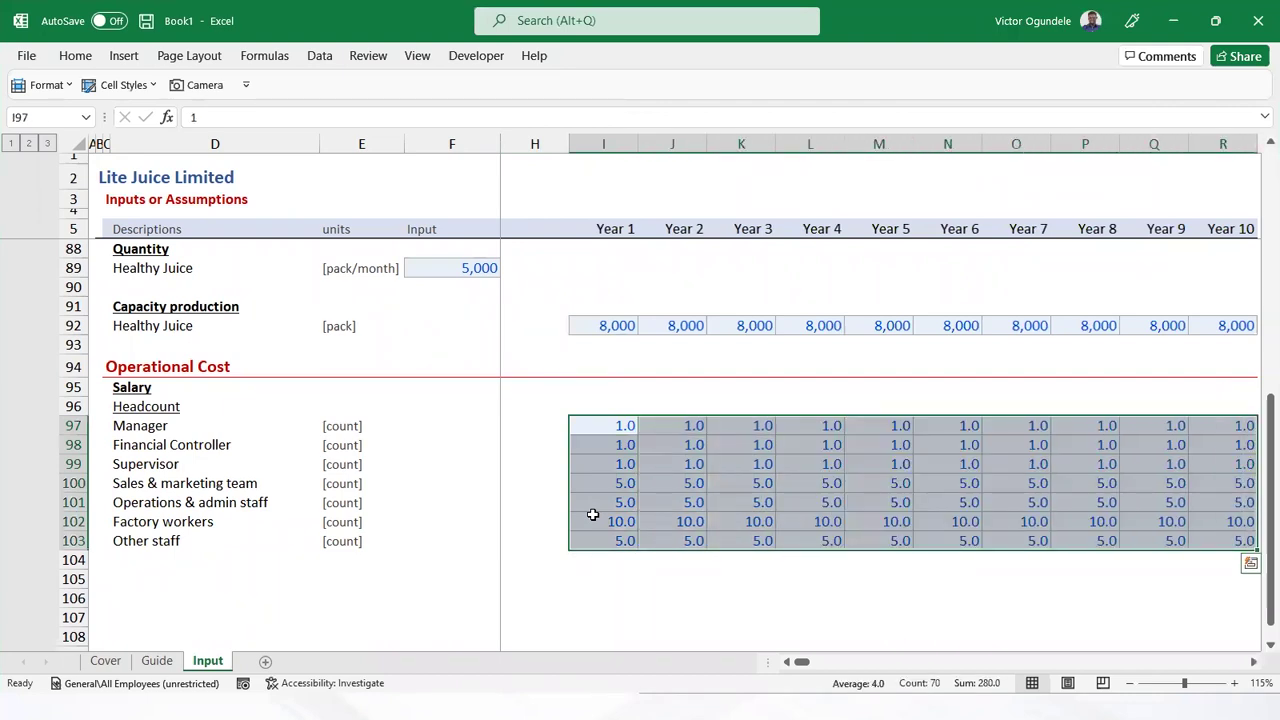
# Display the headcounts in I97:R103 as whole numbers without decimals
pyautogui.press('alt')
pyautogui.press('h')
pyautogui.press('9')
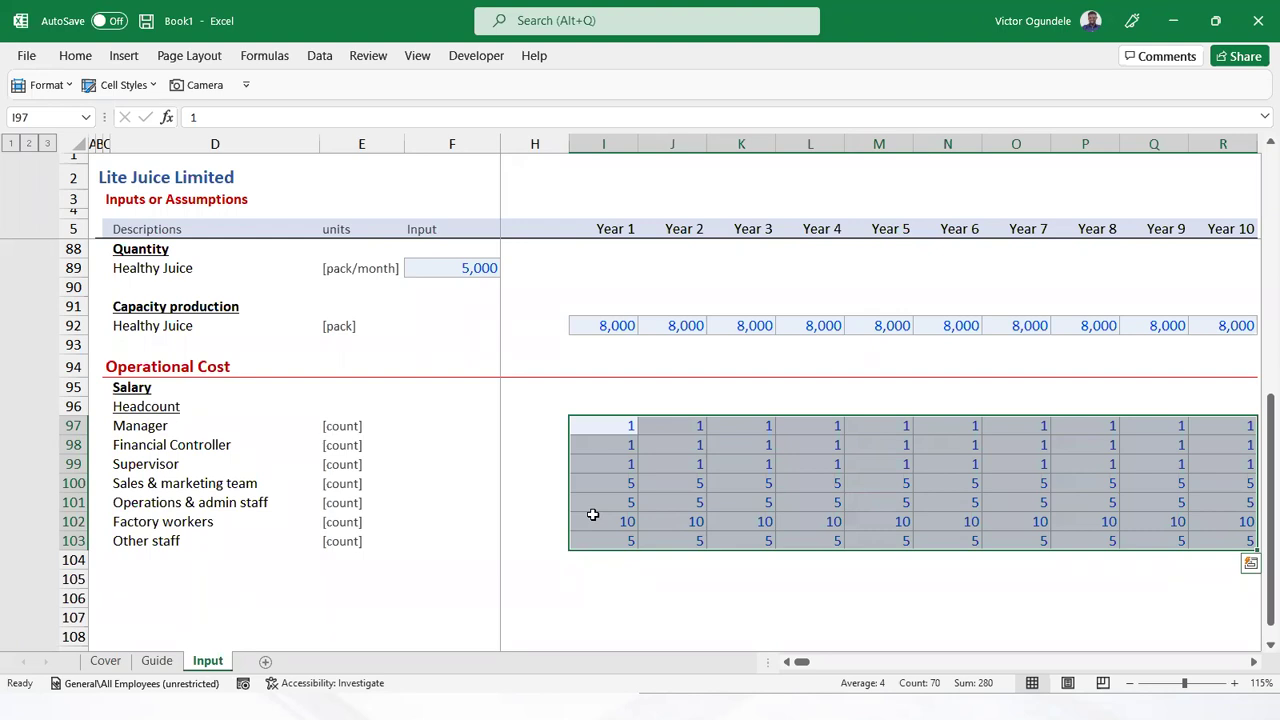
# Place the workbook beside the PDF agreement again and add an underlined subheading, Salary per head, in D105
pyautogui.press('super+Left')
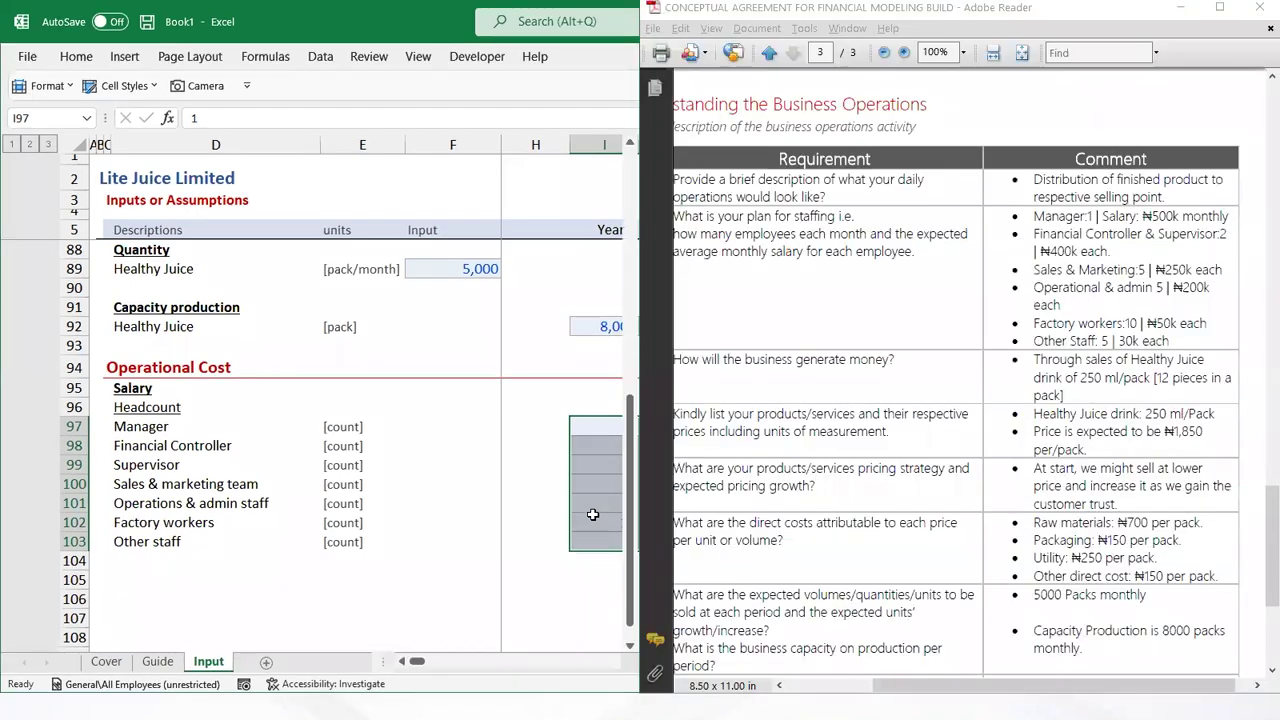
pyautogui.press('Return')
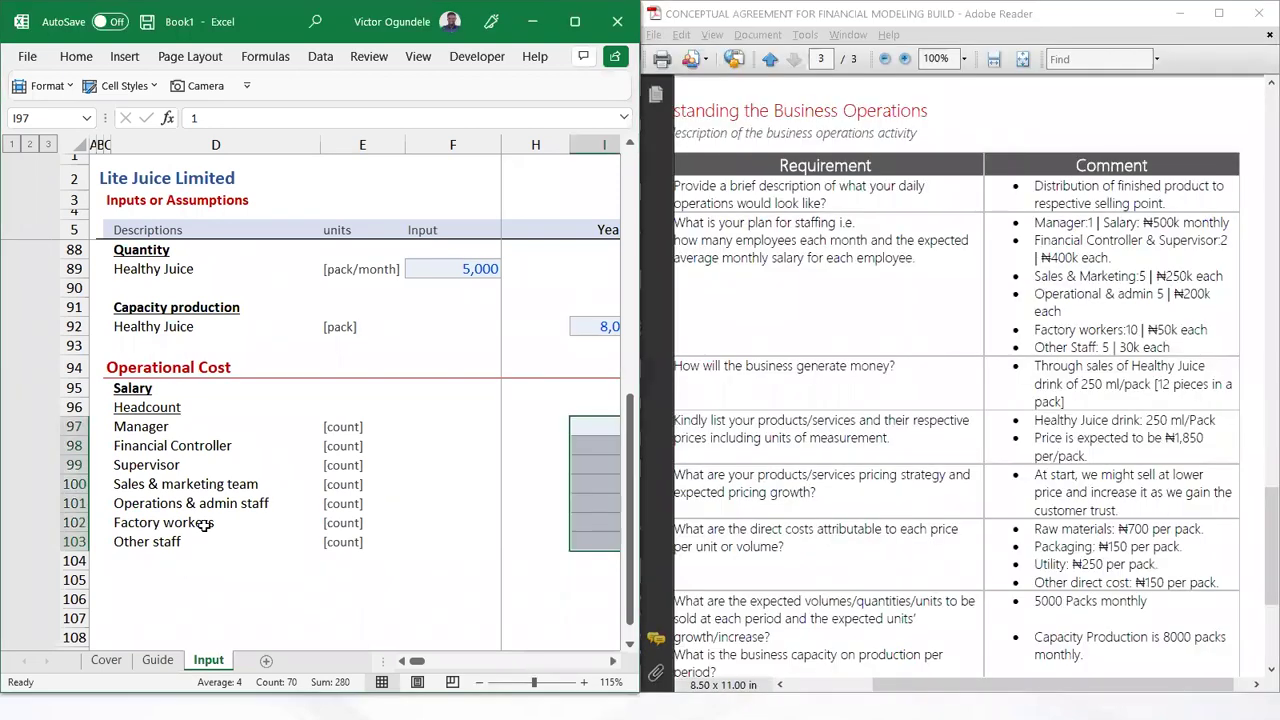
pyautogui.scroll(-2, 200, 523)
pyautogui.click(166, 354)
pyautogui.press('Down')
pyautogui.press('Down')
pyautogui.press('Down')
pyautogui.press('Down')
pyautogui.press('Down')
pyautogui.press('Down')
pyautogui.press('Down')
pyautogui.press('Down')
pyautogui.write('Salary per head')
pyautogui.hotkey('ctrl', 'Return')
pyautogui.hotkey('ctrl', 'u')
# Link D106 under Salary per head to the Manager label in the headcount list by formula
pyautogui.write('=')
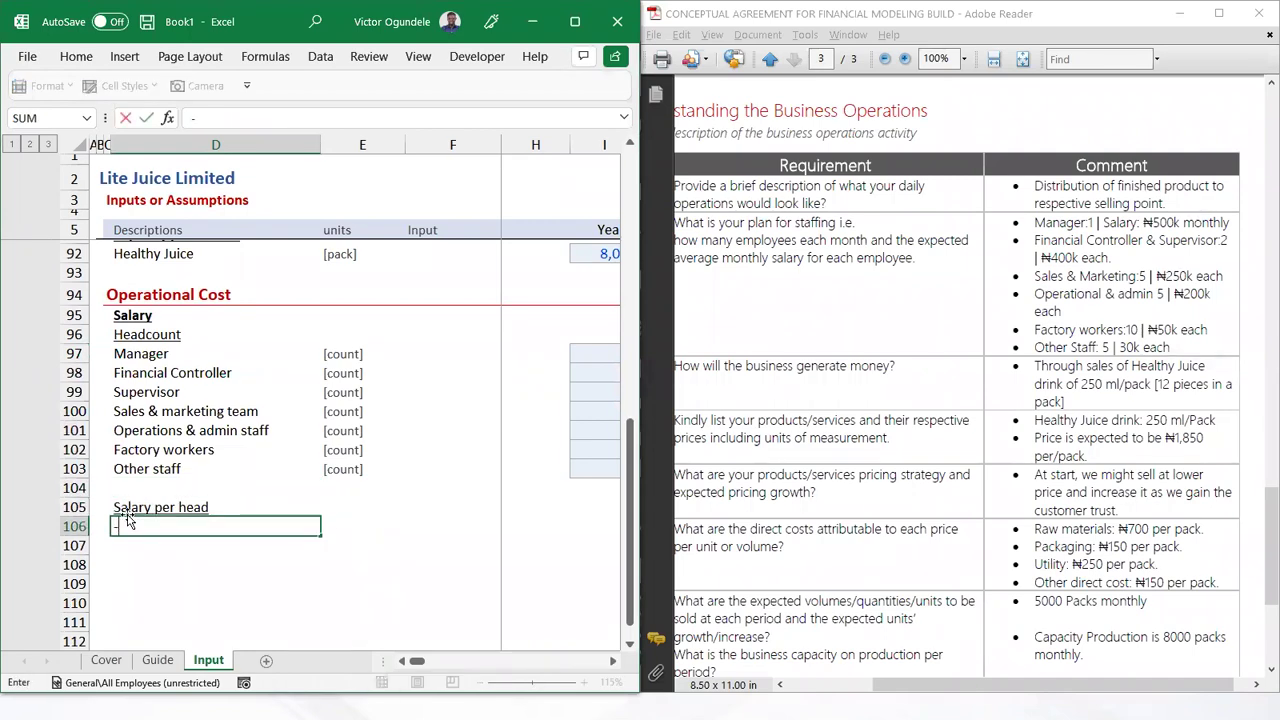
pyautogui.press('Up')
pyautogui.press('Up')
pyautogui.press('Up')
pyautogui.press('Up')
pyautogui.press('Up')
pyautogui.press('Up')
pyautogui.press('Up')
pyautogui.press('Up')
pyautogui.press('Up')
pyautogui.press('Up')
pyautogui.press('Down')
pyautogui.hotkey('ctrl', 'Return')
# Fill the role label formula from D106 down through D112 to list all staff roles
pyautogui.hotkey('shift', 'Down')
pyautogui.hotkey('shift', 'Down')
pyautogui.hotkey('shift', 'Down')
pyautogui.hotkey('shift', 'Down')
pyautogui.hotkey('shift', 'Down')
pyautogui.hotkey('shift', 'Down')
pyautogui.hotkey('ctrl', 'd')
pyautogui.hotkey('shift', 'Down')
# Copy the currency-per-pack unit formula from the Product Price row, E80, into E106
pyautogui.press('Up')
pyautogui.press('Right')
pyautogui.hotkey('ctrl', 'Up')
pyautogui.hotkey('ctrl', 'Up')
pyautogui.hotkey('ctrl', 'Up')
pyautogui.hotkey('ctrl', 'Up')
pyautogui.press('Left')
pyautogui.press('Right')
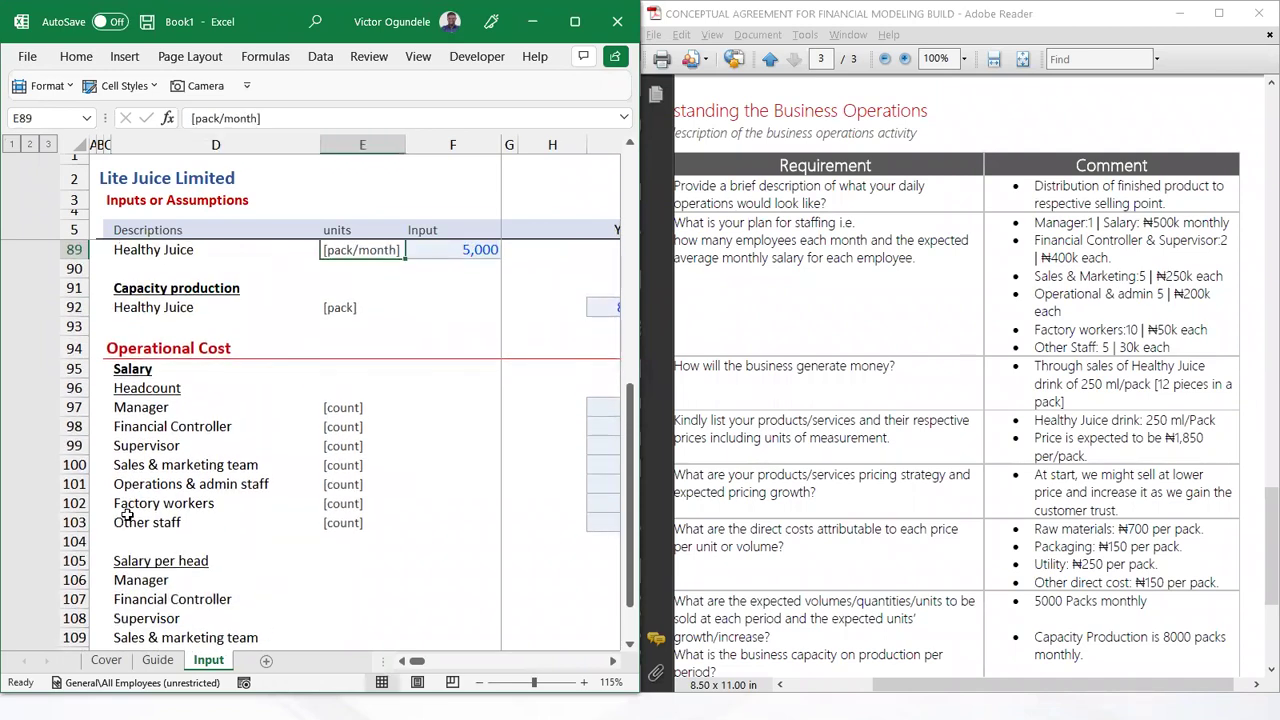
pyautogui.hotkey('ctrl', 'c')
pyautogui.press('Up')
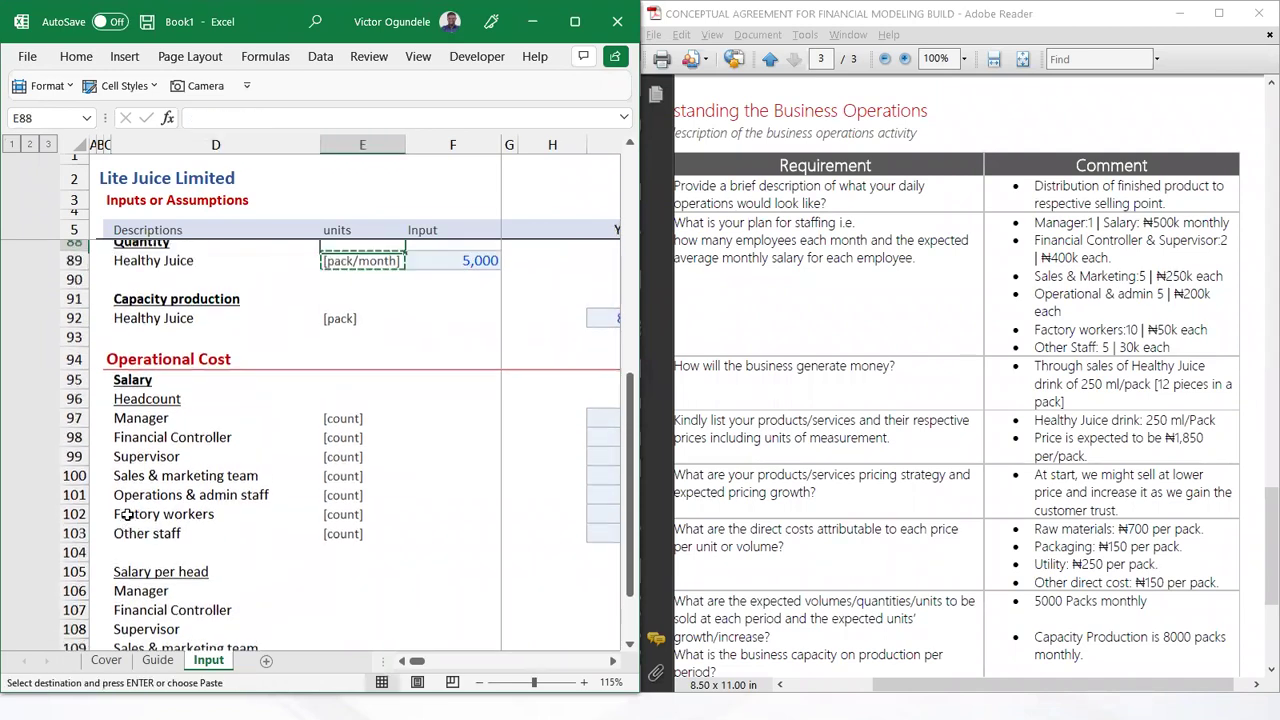
pyautogui.hotkey('ctrl', 'Up')
pyautogui.hotkey('ctrl', 'Up')
pyautogui.hotkey('ctrl', 'Up')
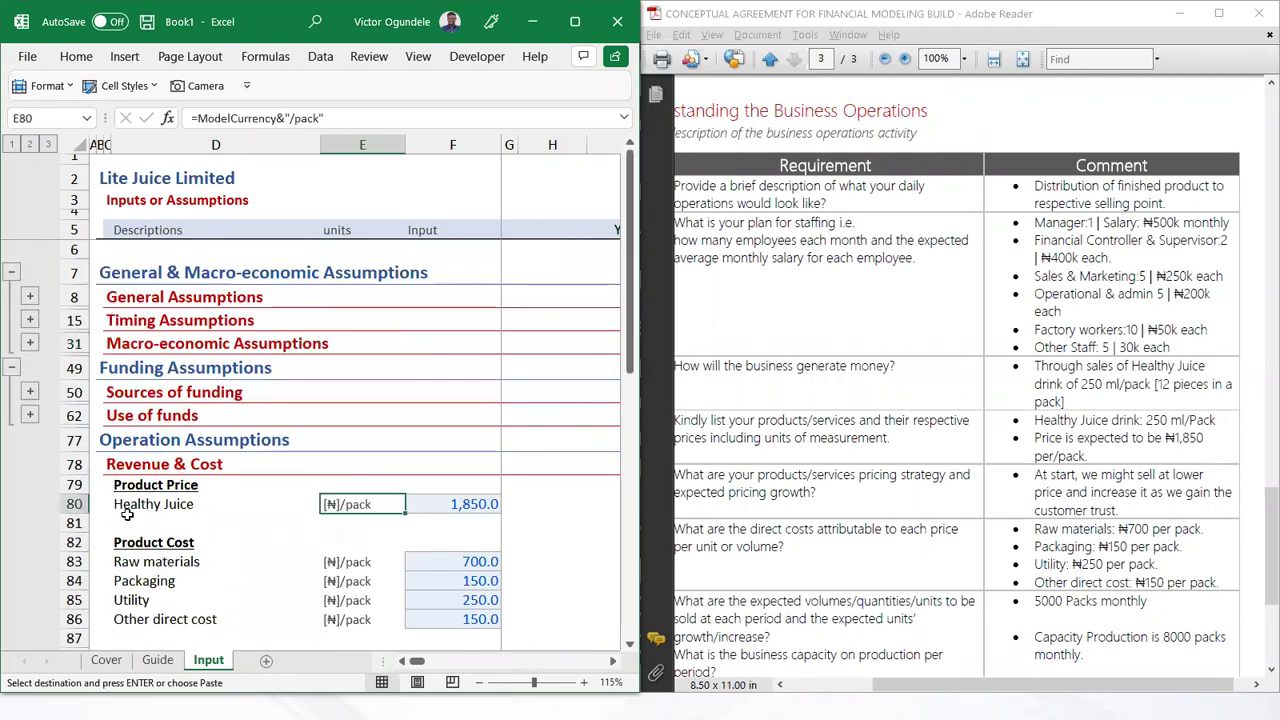
pyautogui.hotkey('ctrl', 'c')
pyautogui.hotkey('ctrl', 'Down')
pyautogui.hotkey('ctrl', 'Down')
pyautogui.hotkey('ctrl', 'Down')
pyautogui.hotkey('ctrl', 'Down')
pyautogui.hotkey('ctrl', 'Down')
pyautogui.hotkey('ctrl', 'Down')
pyautogui.press('Down')
pyautogui.press('Down')
pyautogui.press('Down')
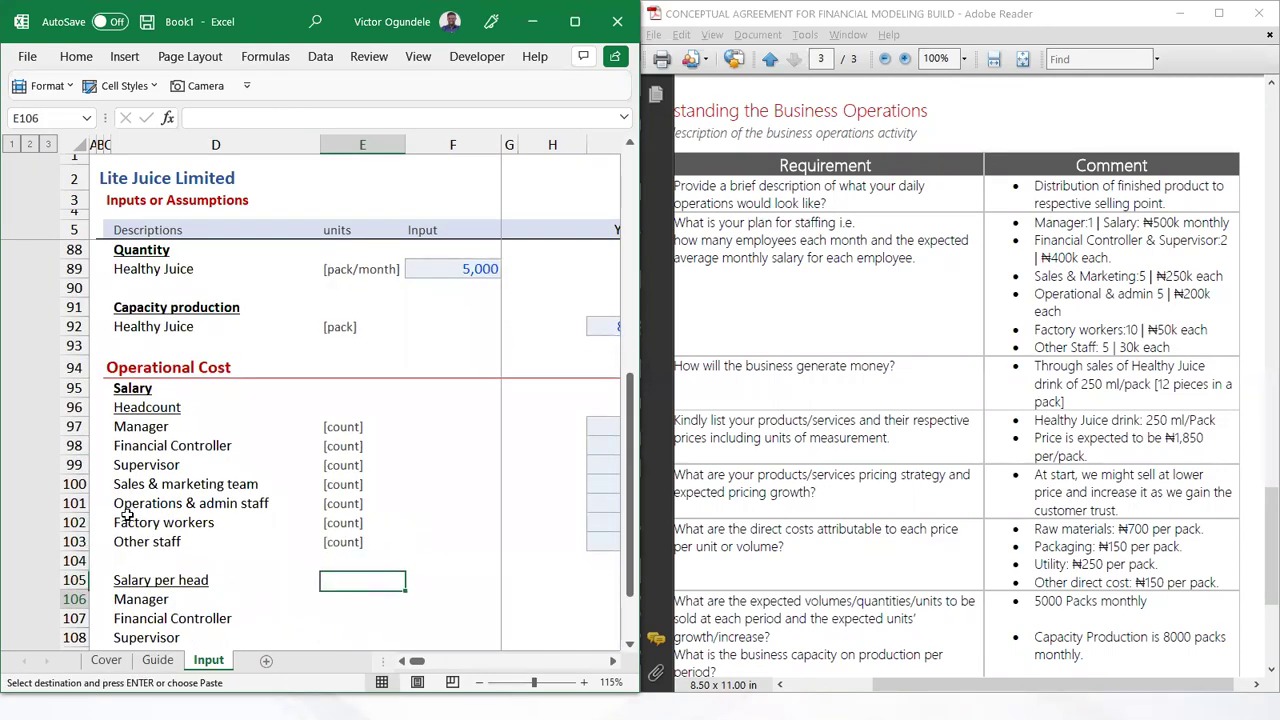
pyautogui.hotkey('ctrl', 'v')
# Change the Manager salary unit formula in E106 to =ModelCurrency&"/month"
pyautogui.press('F2')
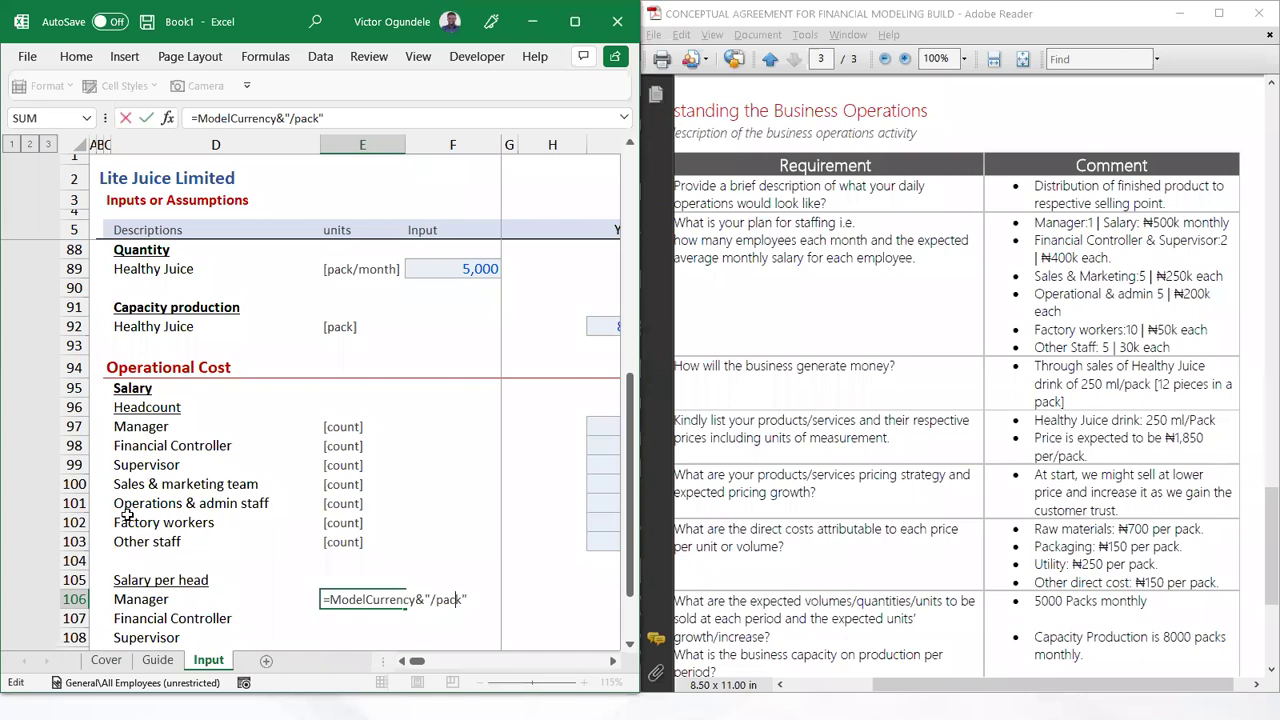
pyautogui.hotkey('shift', 'Left')
pyautogui.hotkey('shift', 'Left')
pyautogui.write('month')
pyautogui.press('Return')
# Fill the monthly currency unit from E106 down through E112 for all salary rows
pyautogui.press('Up')
pyautogui.hotkey('shift', 'Down')
pyautogui.hotkey('shift', 'Down')
pyautogui.hotkey('shift', 'Down')
pyautogui.hotkey('shift', 'Down')
pyautogui.hotkey('shift', 'Down')
pyautogui.hotkey('shift', 'Down')
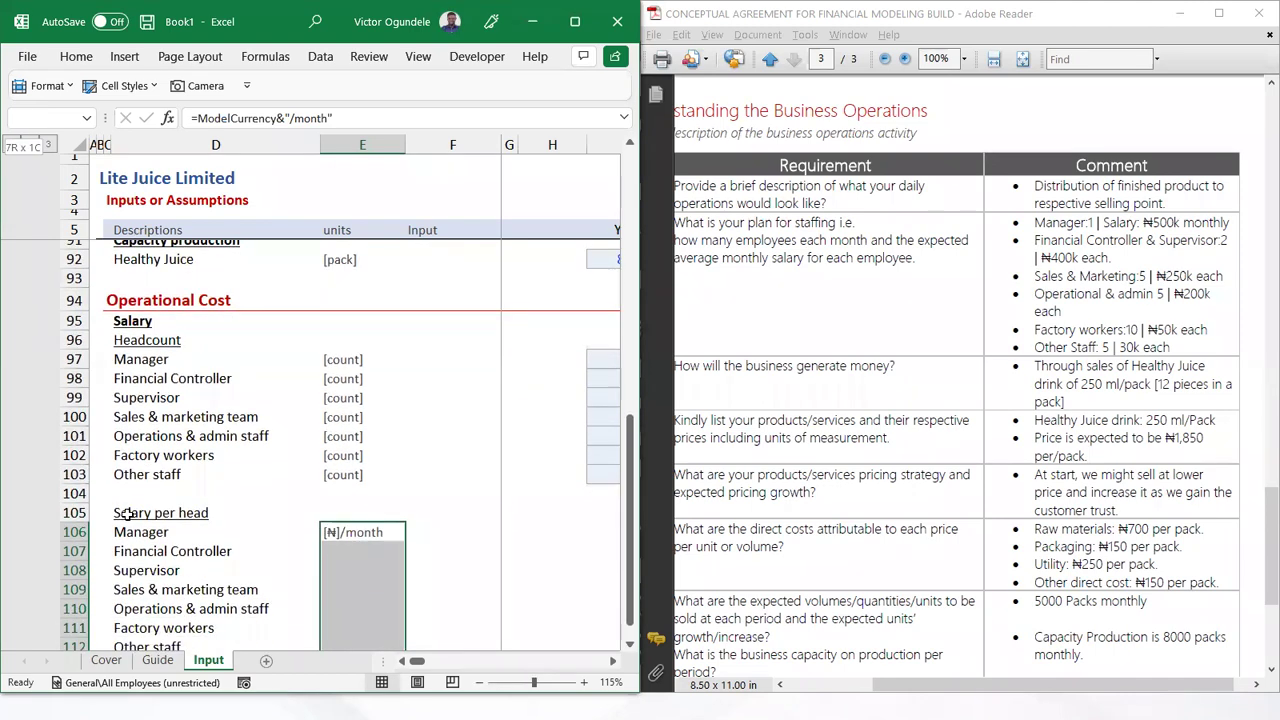
pyautogui.hotkey('ctrl', 'd')
# Apply the Input cell style to the Year 1 salary cells I106 through I112
pyautogui.press('Right')
pyautogui.press('Right')
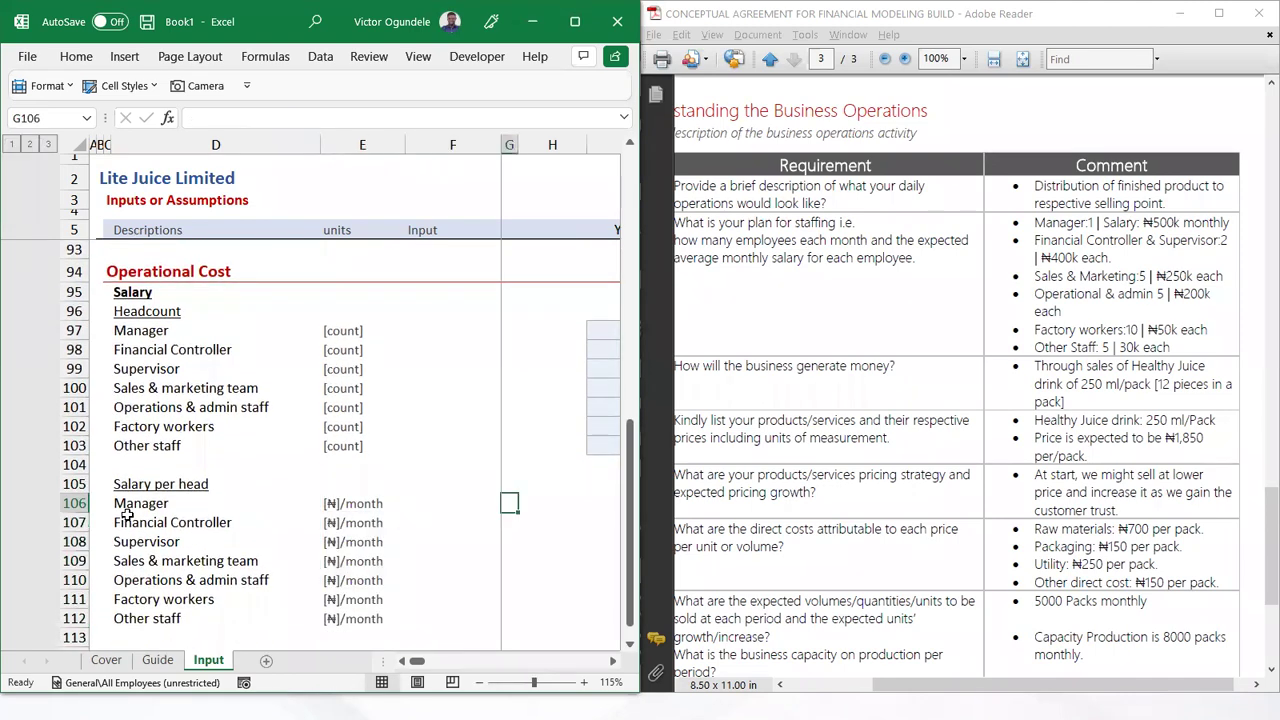
pyautogui.press('Right')
pyautogui.press('Right')
pyautogui.hotkey('shift', 'Down')
pyautogui.hotkey('shift', 'Down')
pyautogui.hotkey('shift', 'Down')
pyautogui.hotkey('shift', 'Down')
pyautogui.hotkey('shift', 'Down')
pyautogui.hotkey('shift', 'Down')
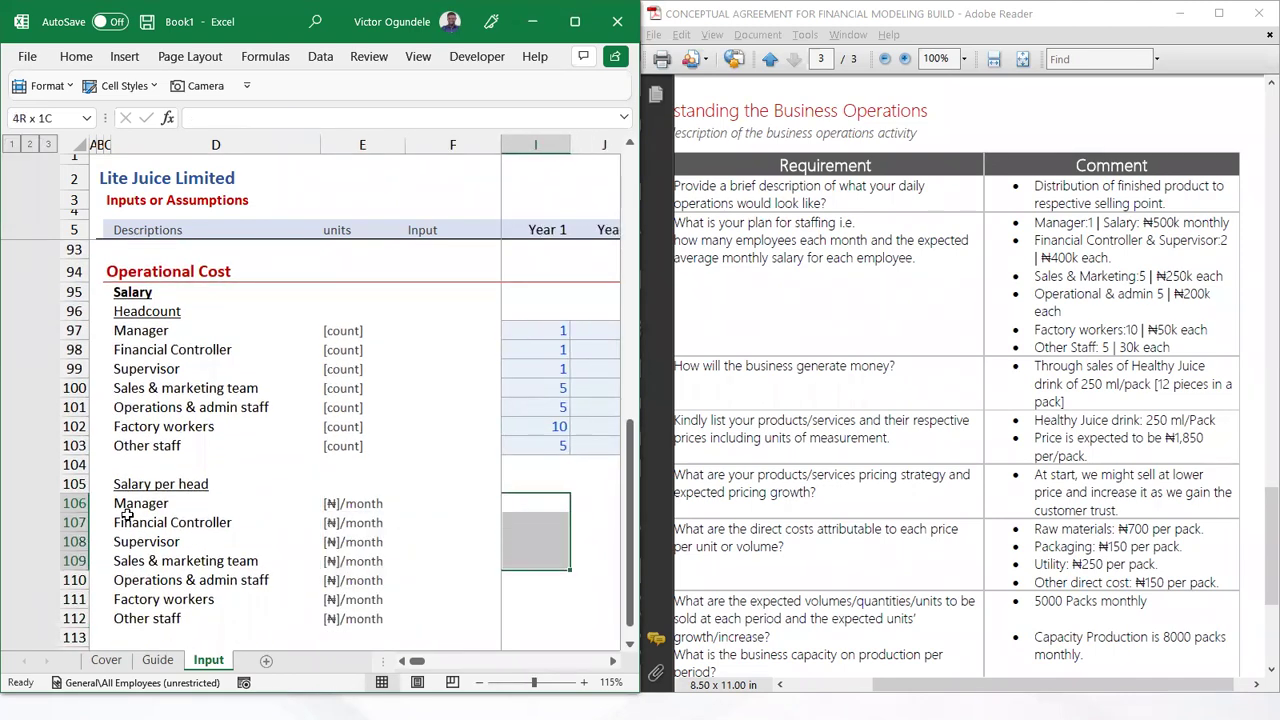
pyautogui.click(118, 86)
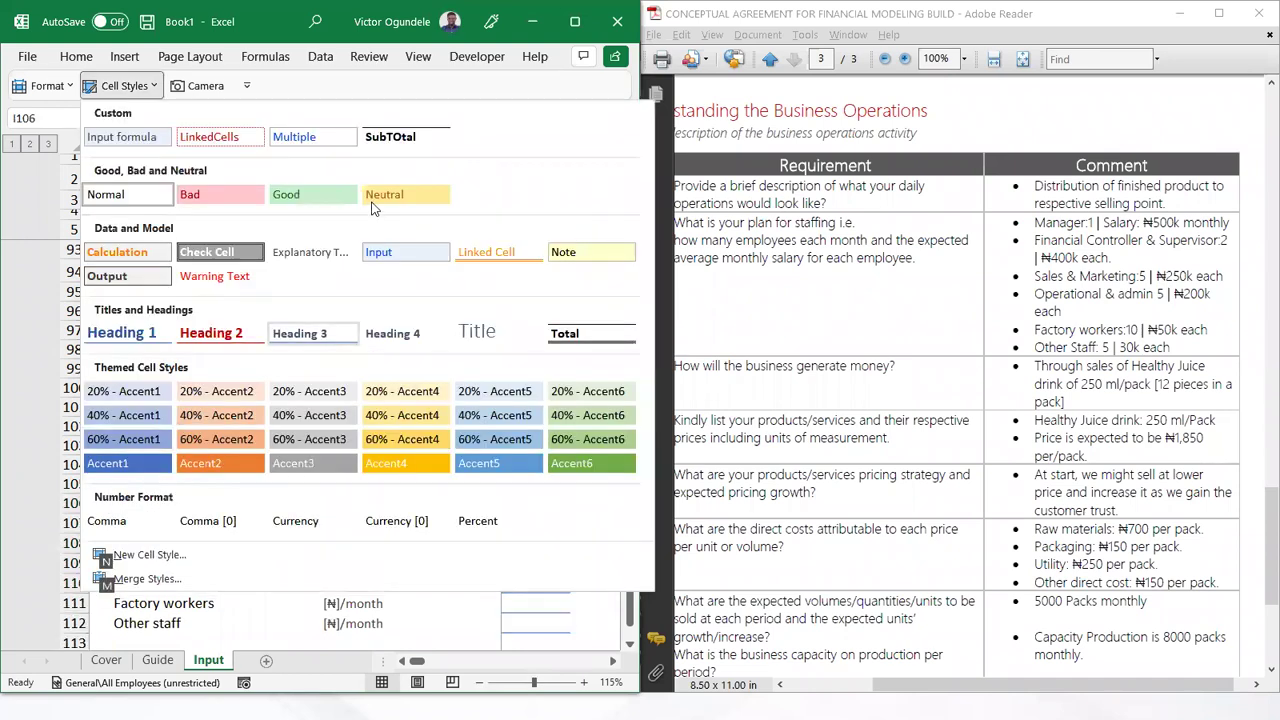
pyautogui.click(395, 252)
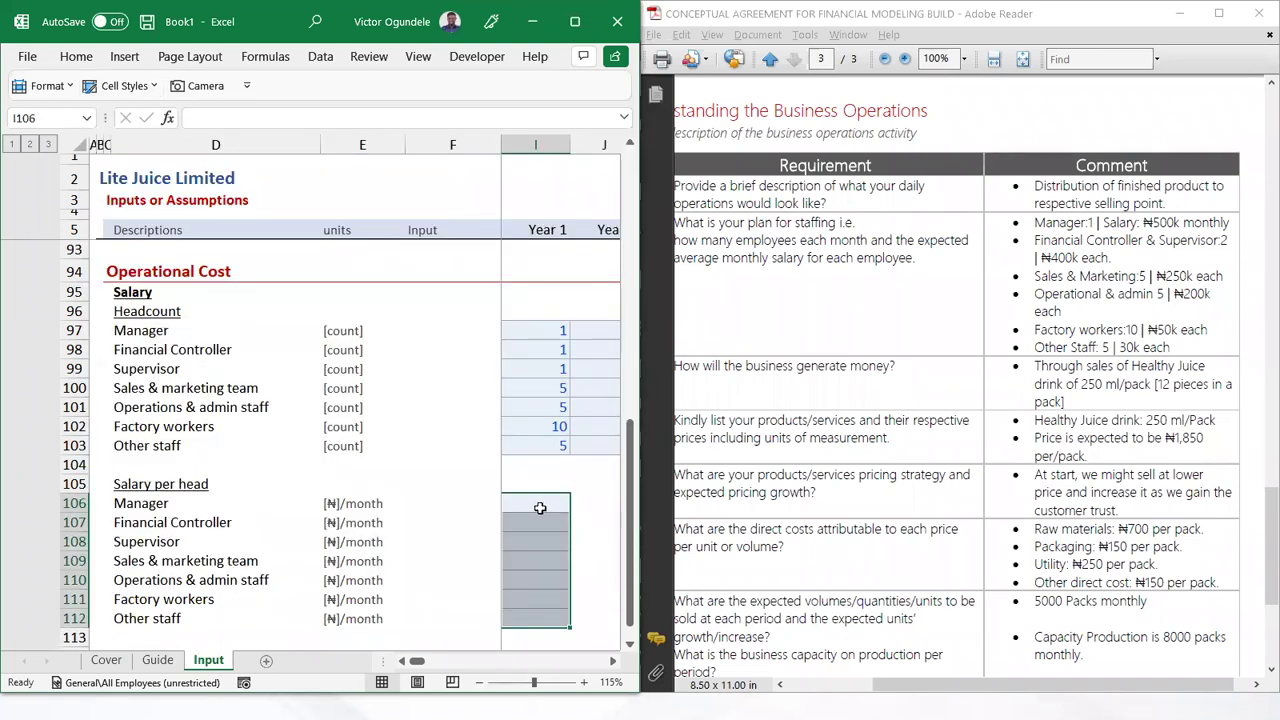
# Enter 500000 as the Manager's Year 1 monthly salary in I106
pyautogui.click(539, 508)
pyautogui.write('5')
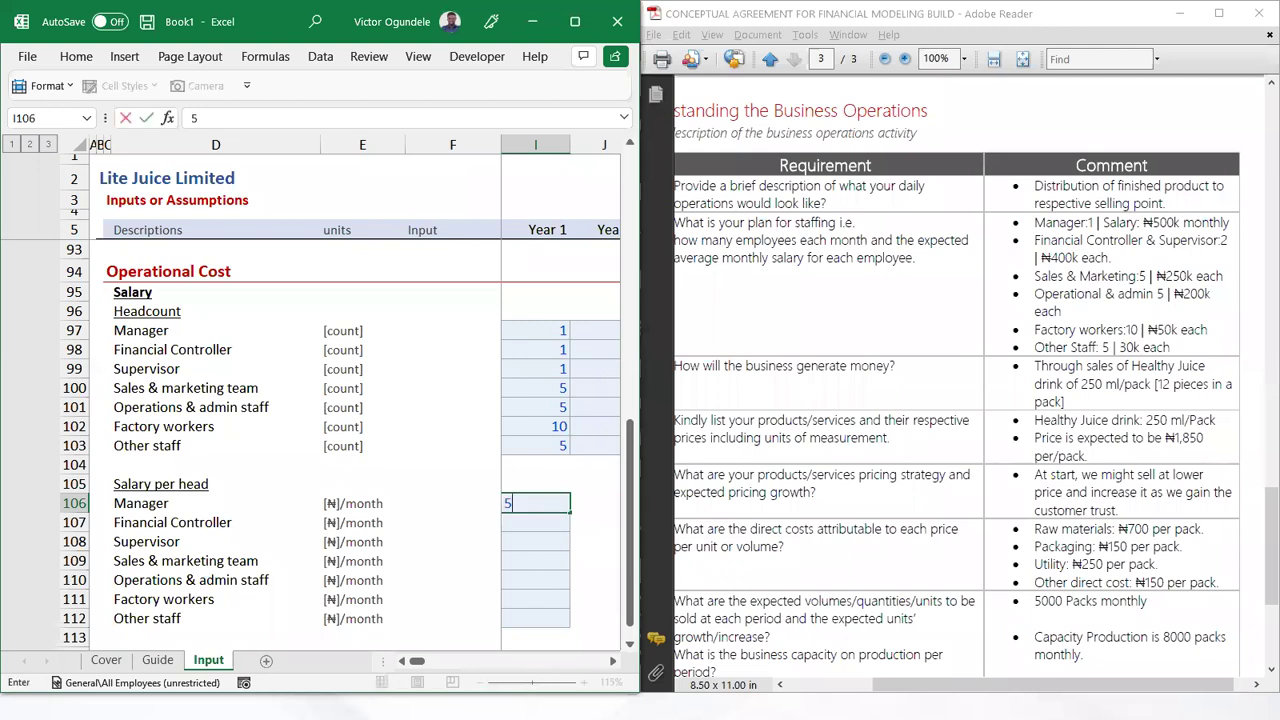
pyautogui.write('00000')
pyautogui.hotkey('ctrl', 'Return')
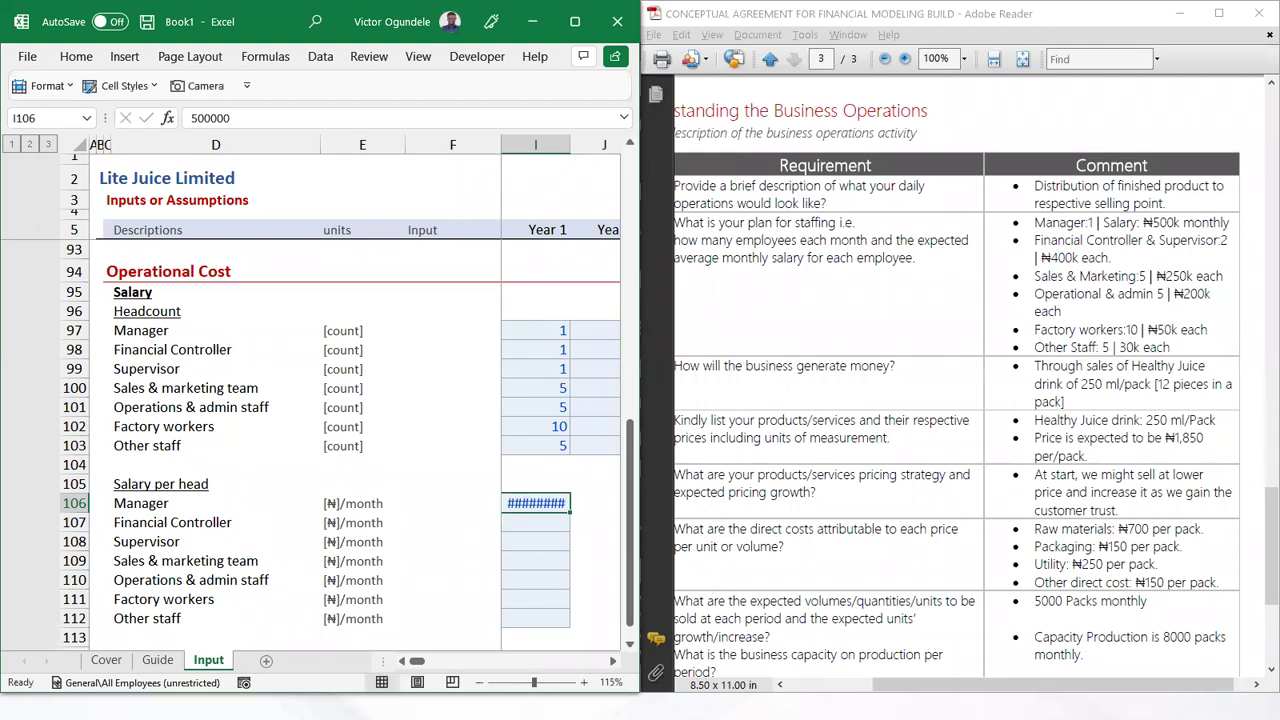
# AutoFit the Year 1 column to the width of the Manager's salary in I106
pyautogui.hotkey('alt', 'h')
pyautogui.press('o')
pyautogui.press('i')
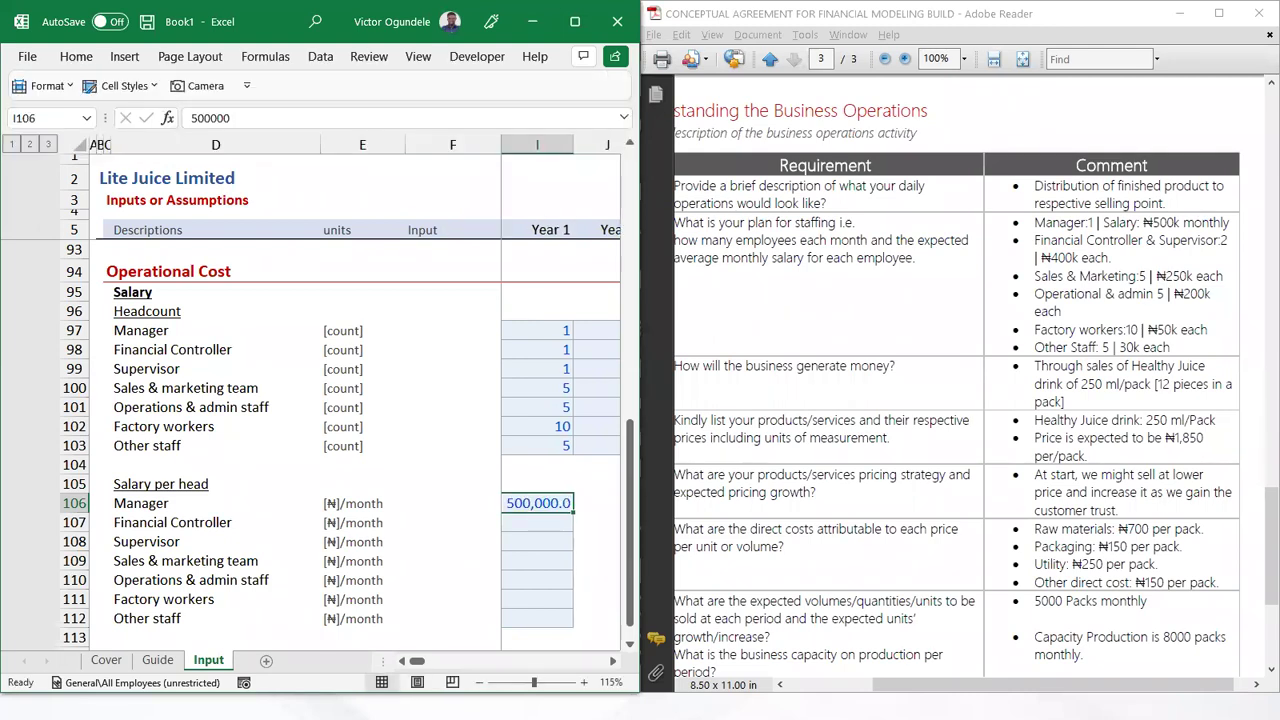
# Enter 400000 as the Year 1 monthly salary for the Financial Controller and the Supervisor in I107 and I108
pyautogui.press('Down')
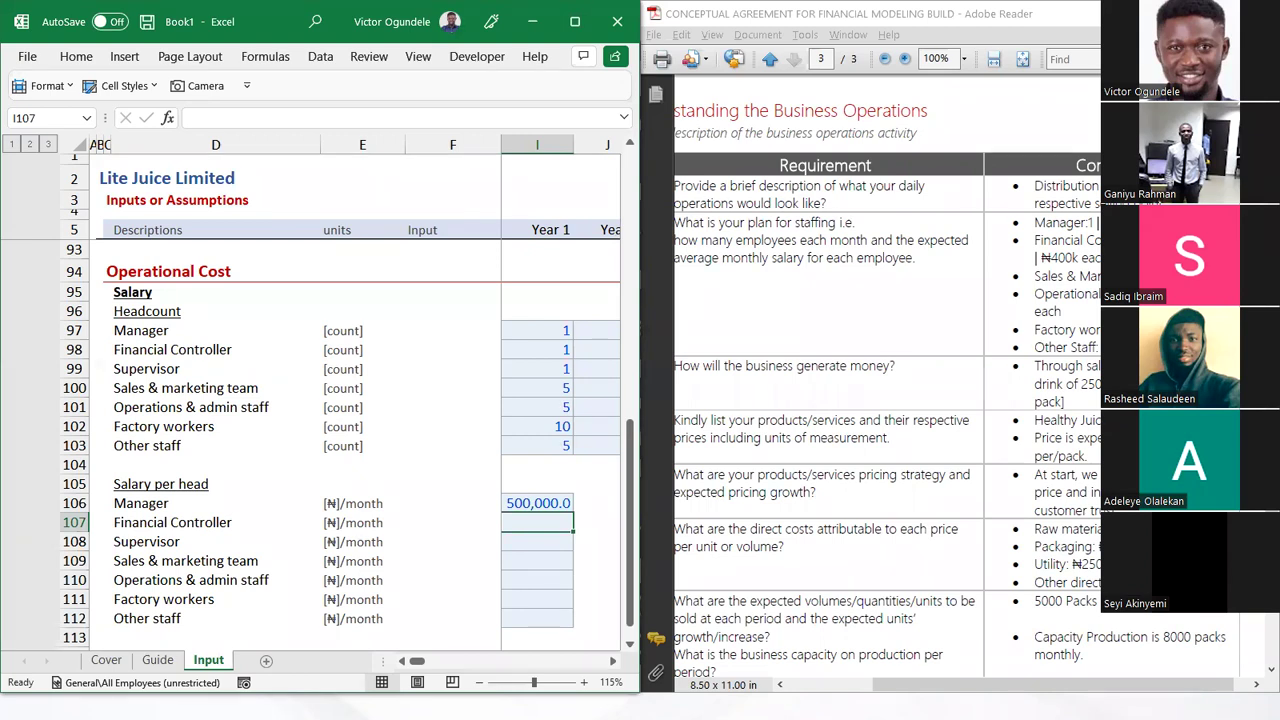
pyautogui.write('400000')
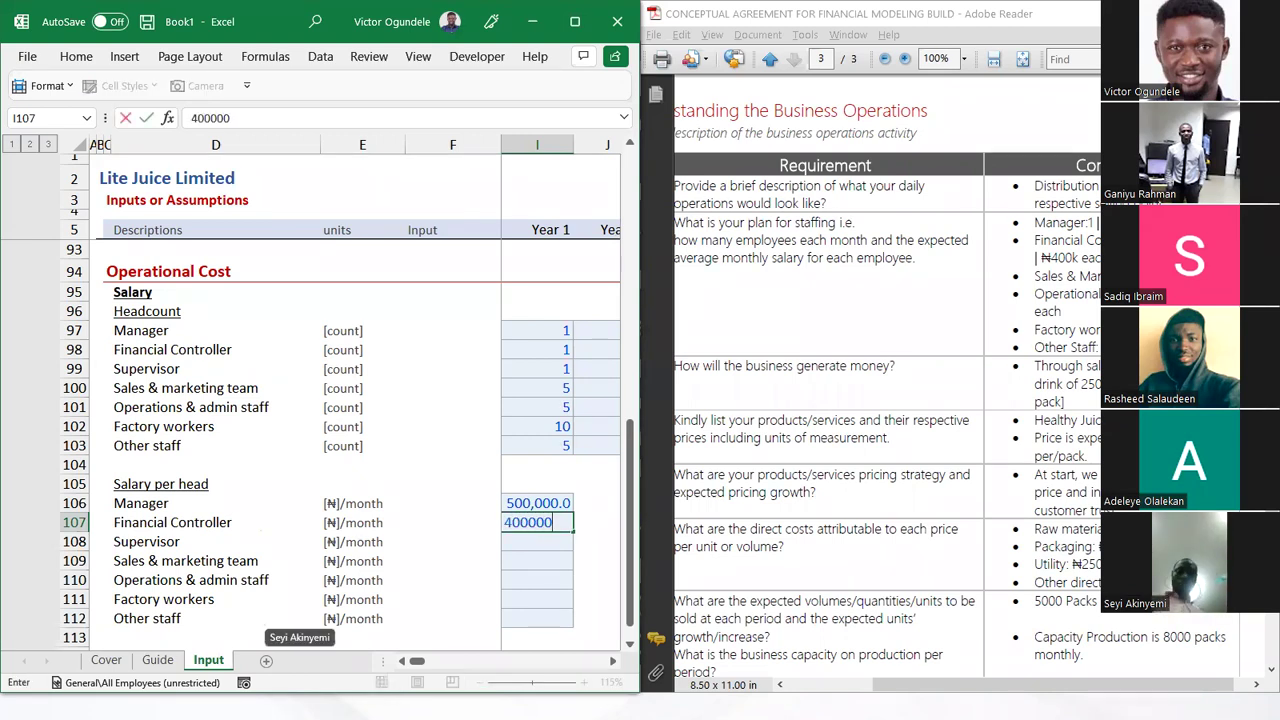
pyautogui.press('Return')
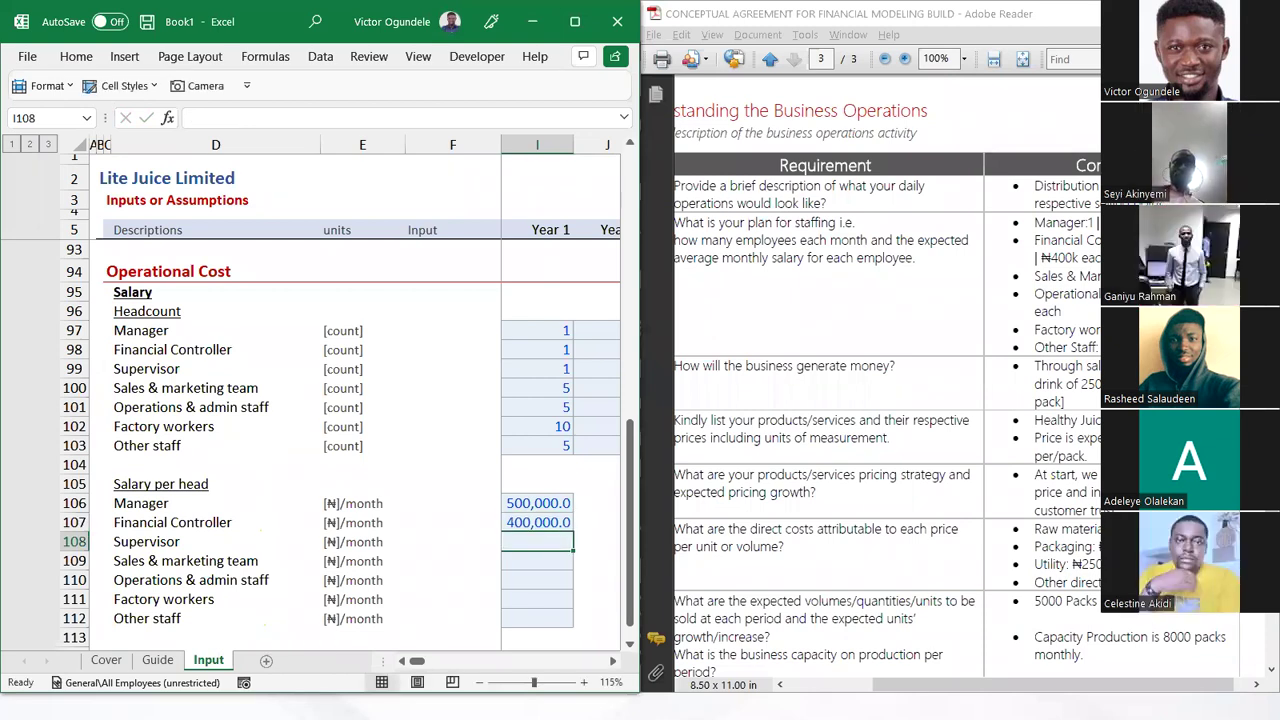
pyautogui.hotkey('ctrl', 'd')
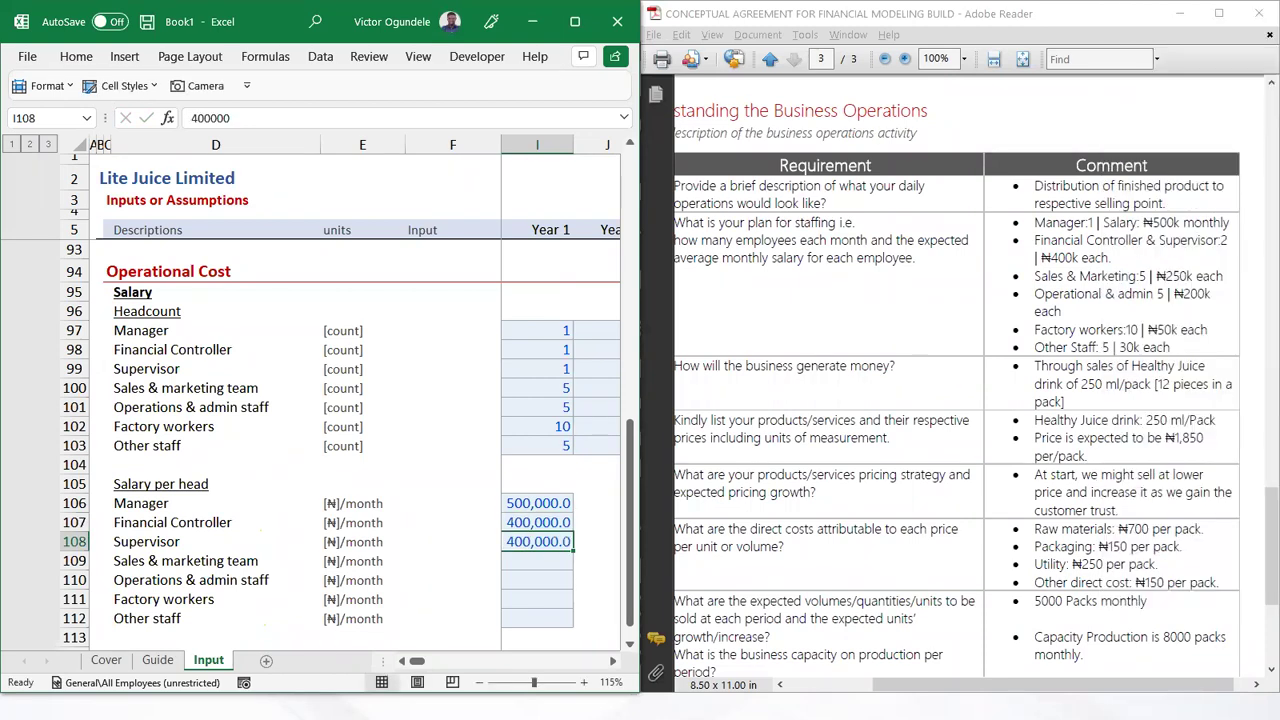
# Enter Year 1 monthly salaries of 250000 for the Sales & marketing team in I109 and 200000 for Operations & admin staff in I110
pyautogui.click(537, 561)
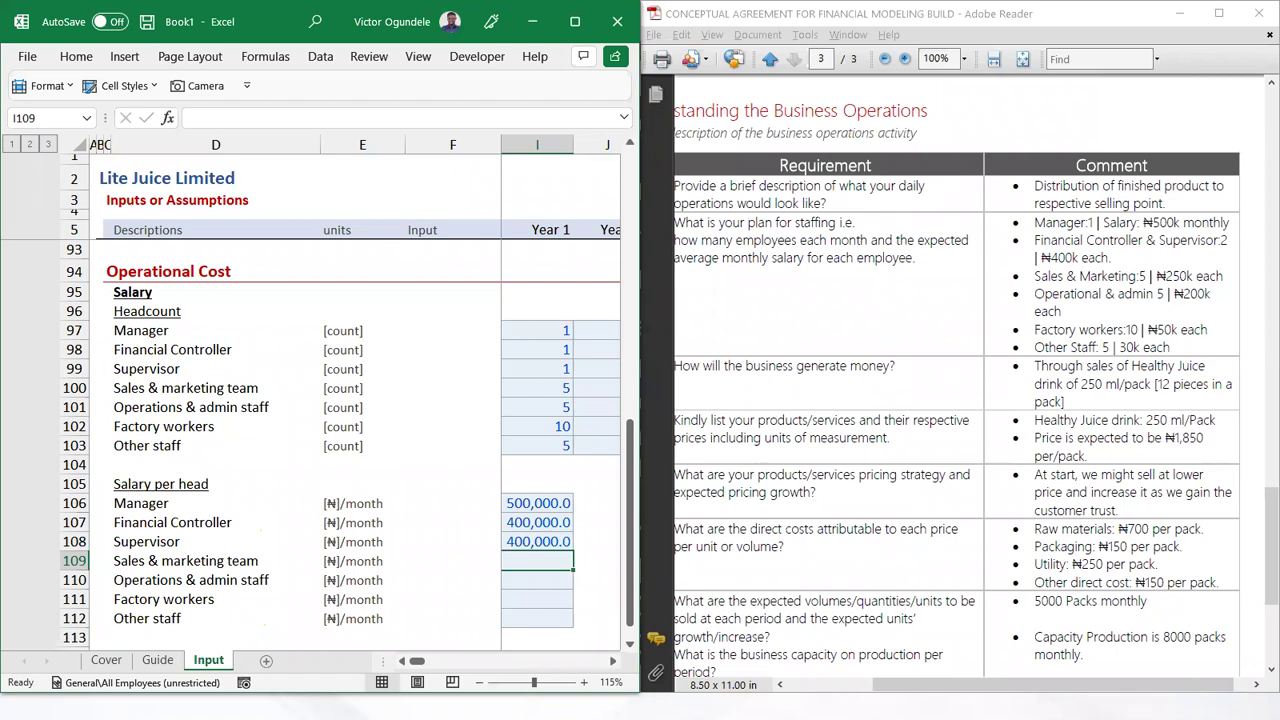
pyautogui.write('250000')
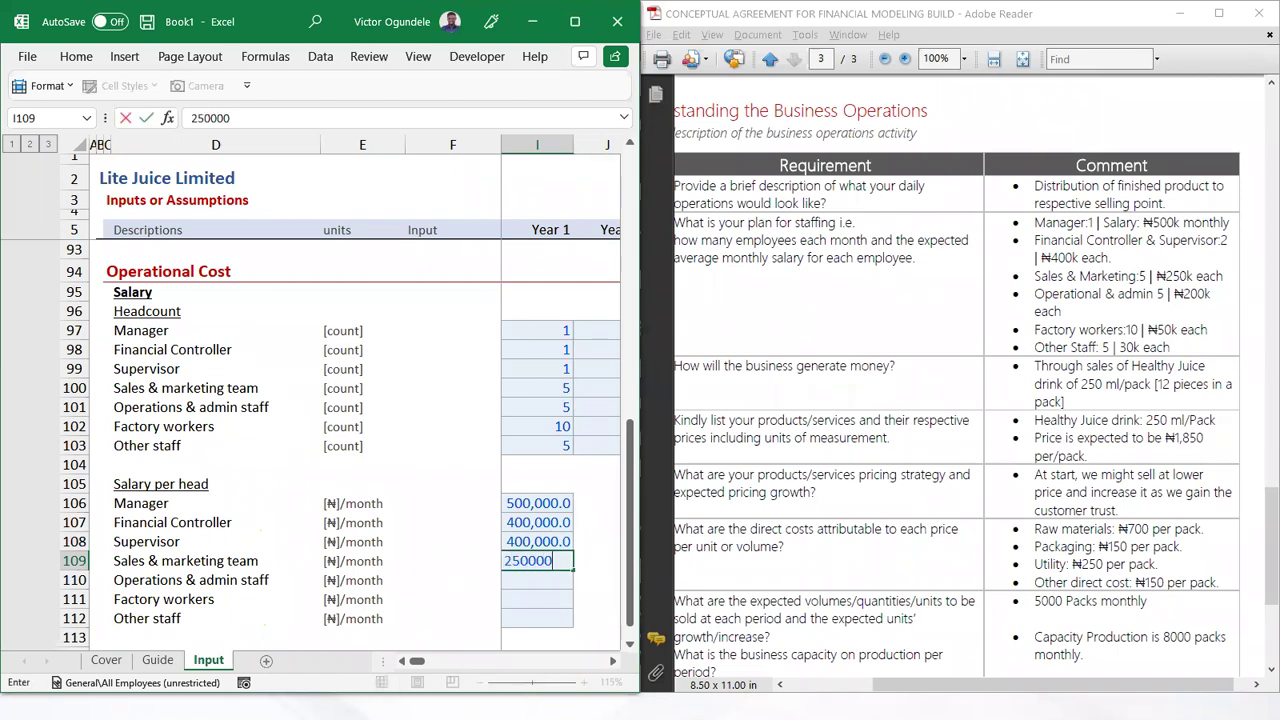
pyautogui.press('Return')
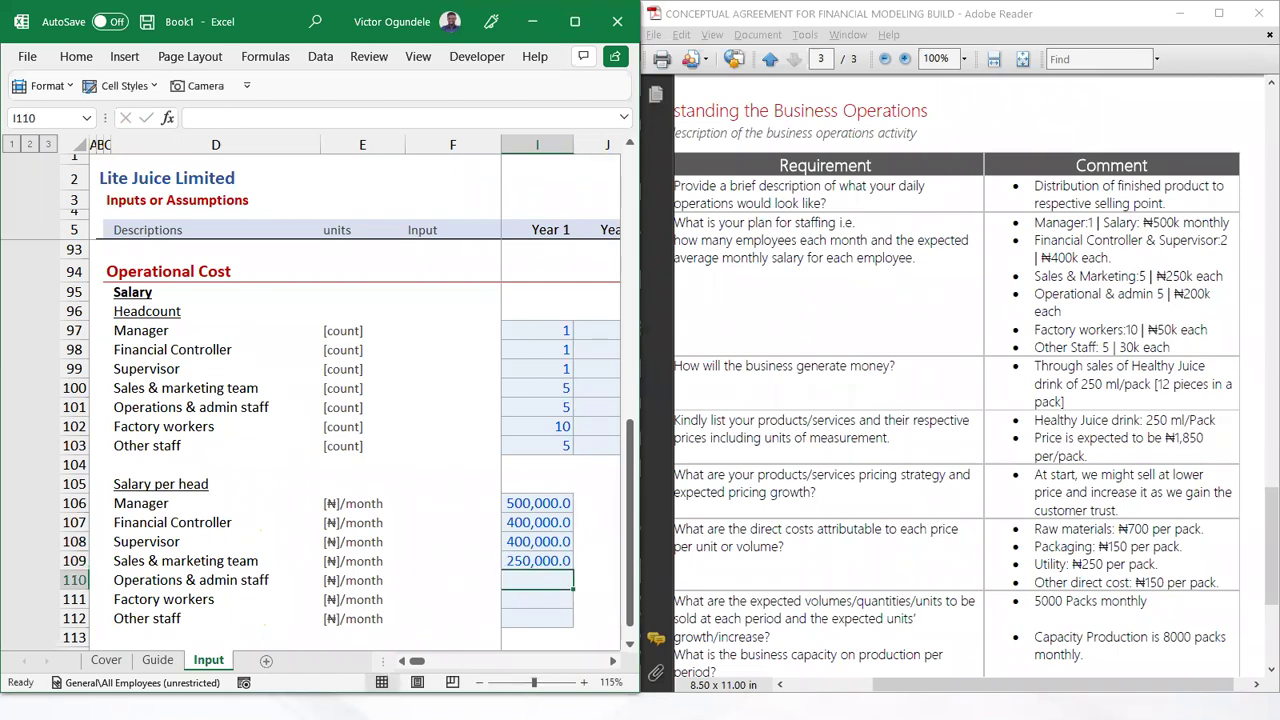
pyautogui.write('200,')
pyautogui.write('00000')
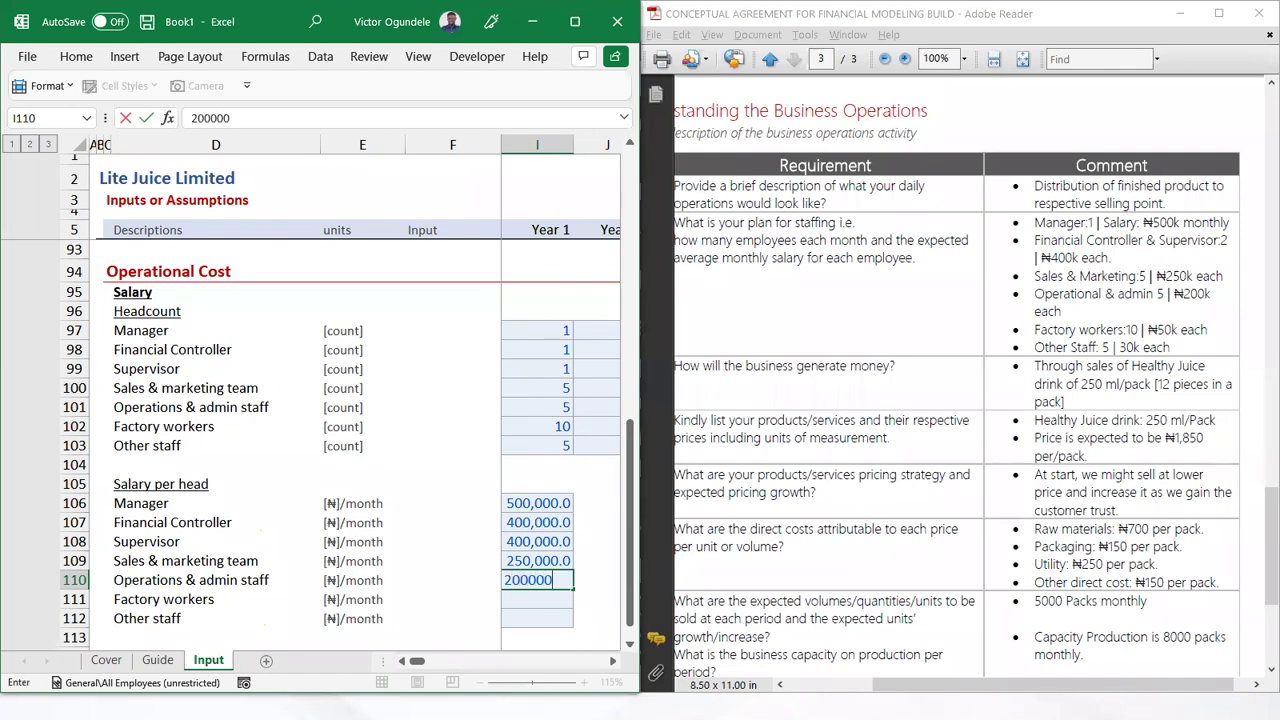
pyautogui.press('Return')
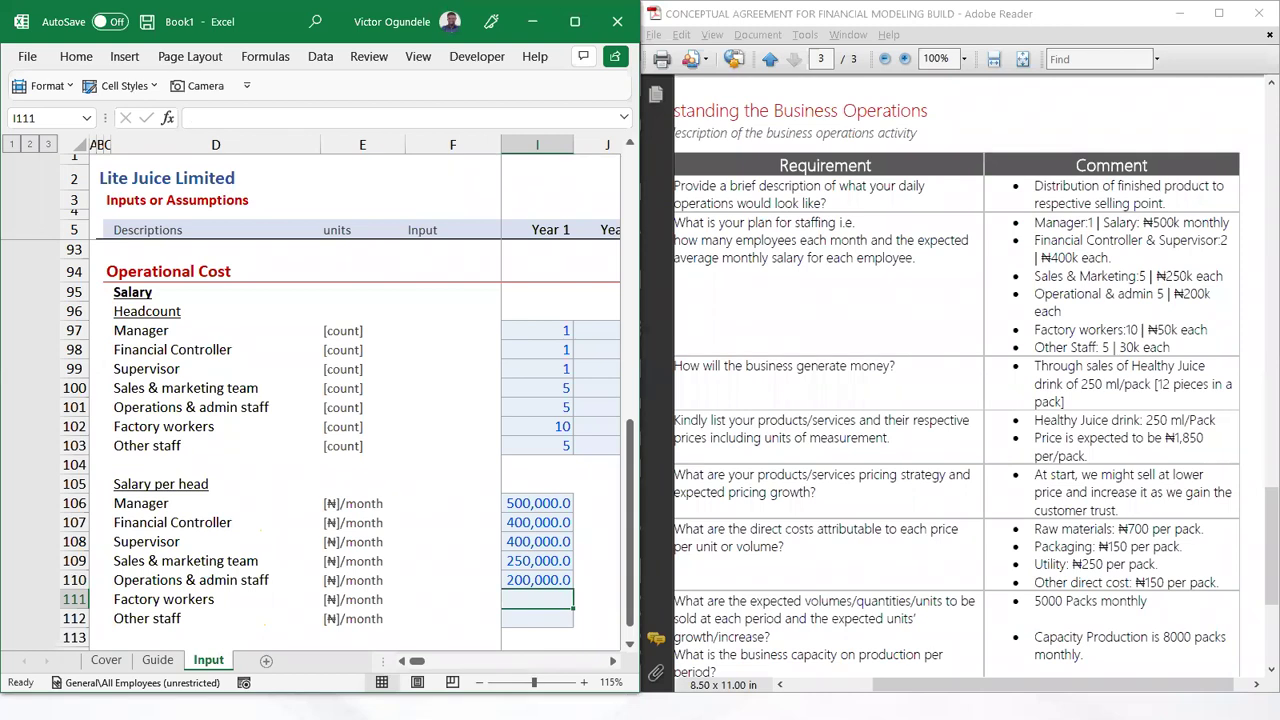
# Enter Year 1 monthly salaries of 500000 for Factory workers in I111 and 30000 for Other staff in I112
pyautogui.write('5000')
pyautogui.press('Return')
pyautogui.write('30000')
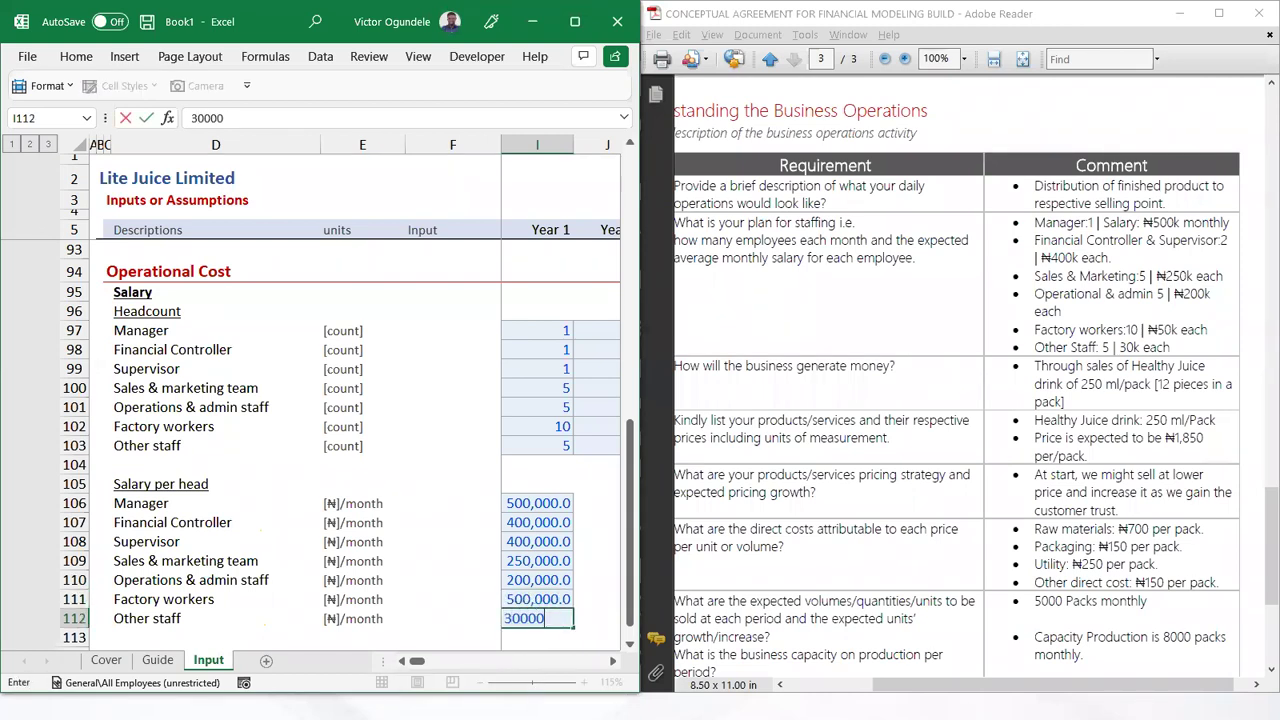
pyautogui.hotkey('ctrl', 'Return')
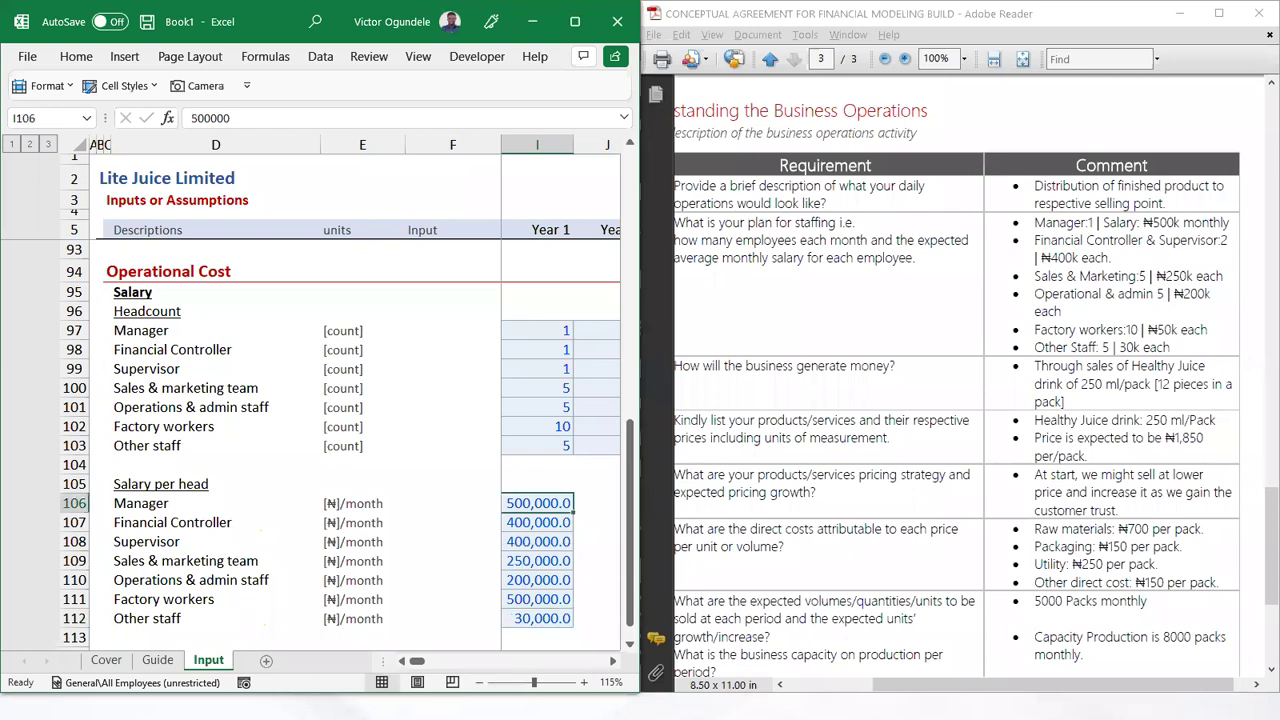
# Fill the Year 1 salaries in I106:I112 across to Year 10 in column R and maximize the Excel window
pyautogui.moveTo(540, 503); pyautogui.dragTo(570, 626)
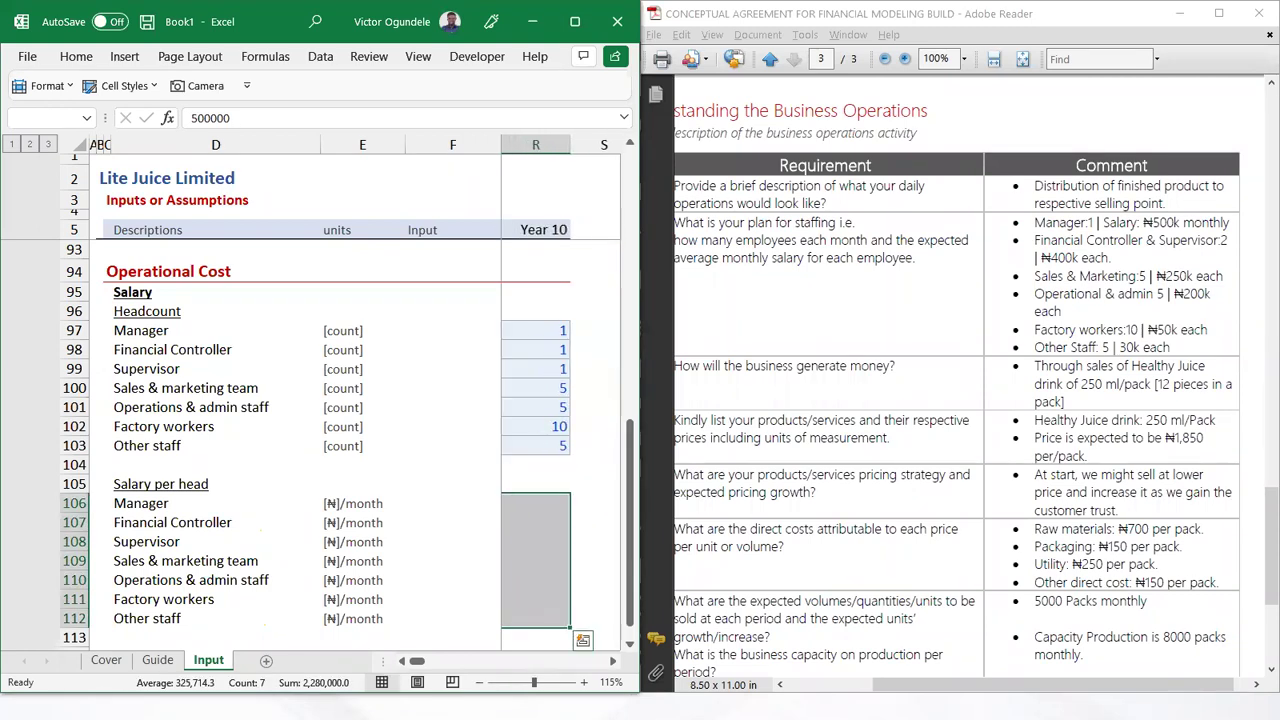
pyautogui.hotkey('ctrl', 'r')
pyautogui.click(575, 21)
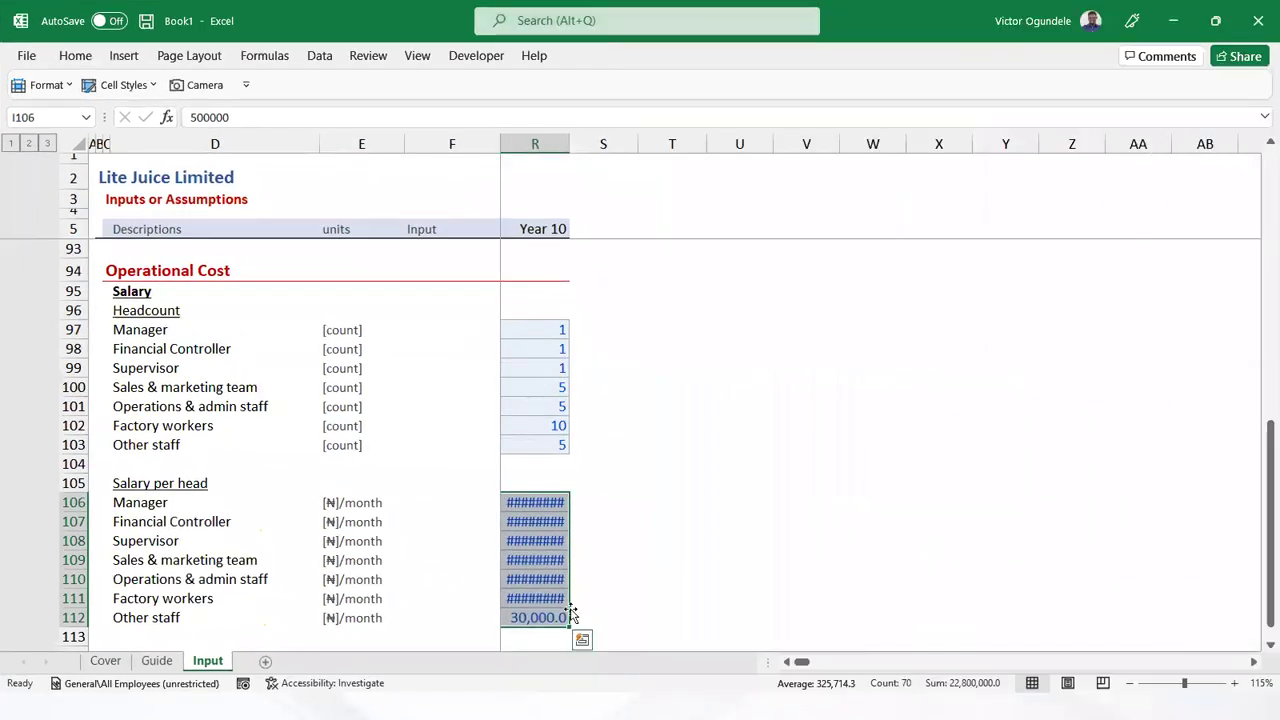
# AutoFit columns I through R to the salary values and return to the Manager's Year 1 cell
pyautogui.hotkey('alt', 'h')
pyautogui.press('o')
pyautogui.press('i')
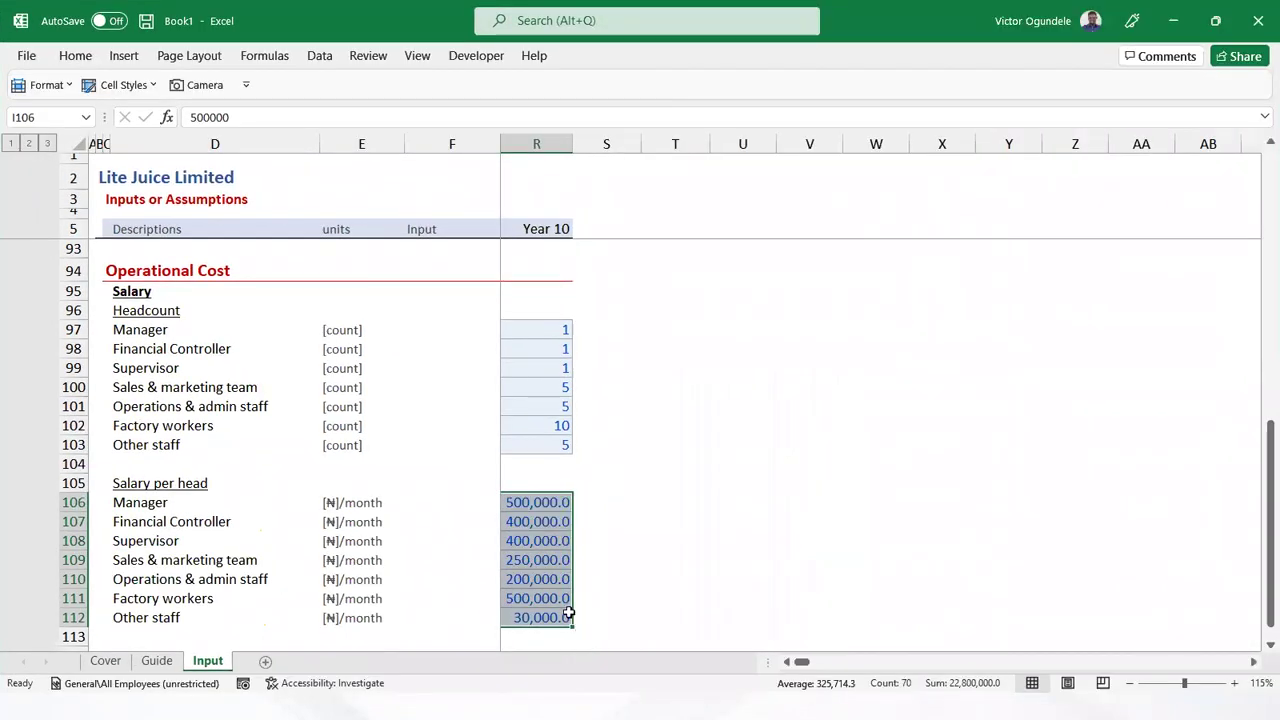
pyautogui.hotkey('shift', 'BackSpace')
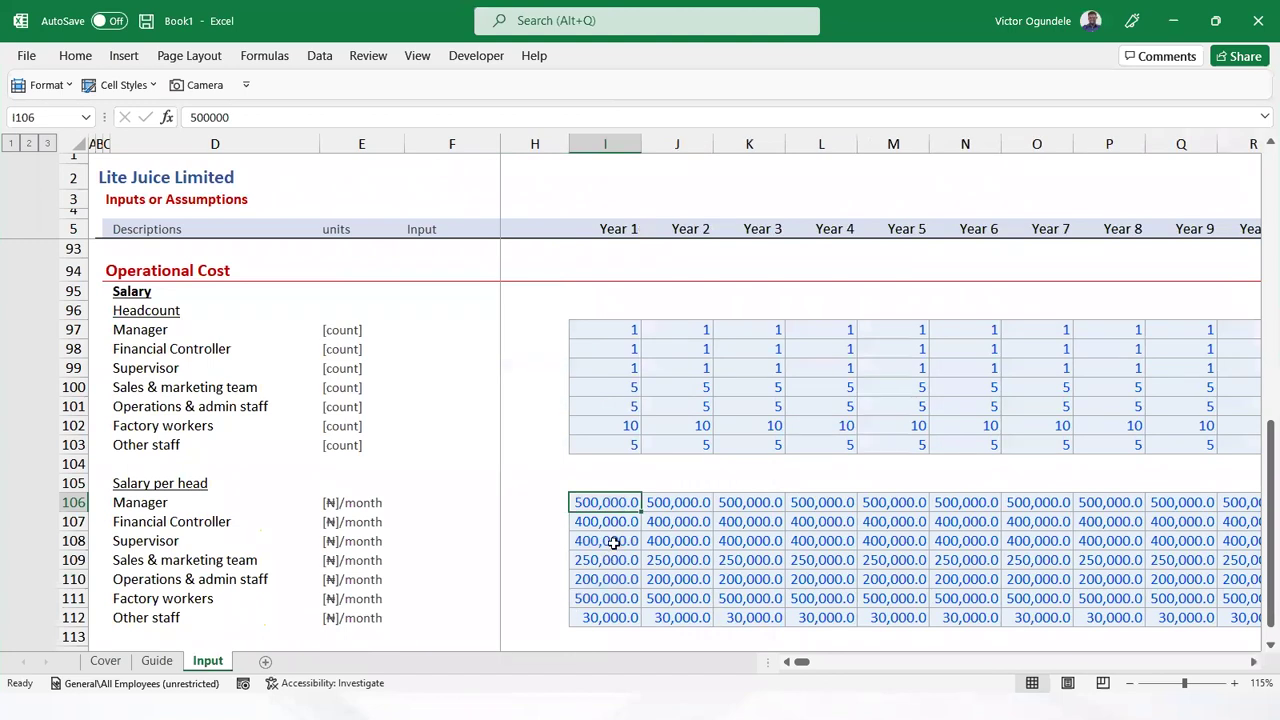
# Insert two blank rows between the Salary per head heading and the Manager salary row
pyautogui.scroll(-2, 613, 543)
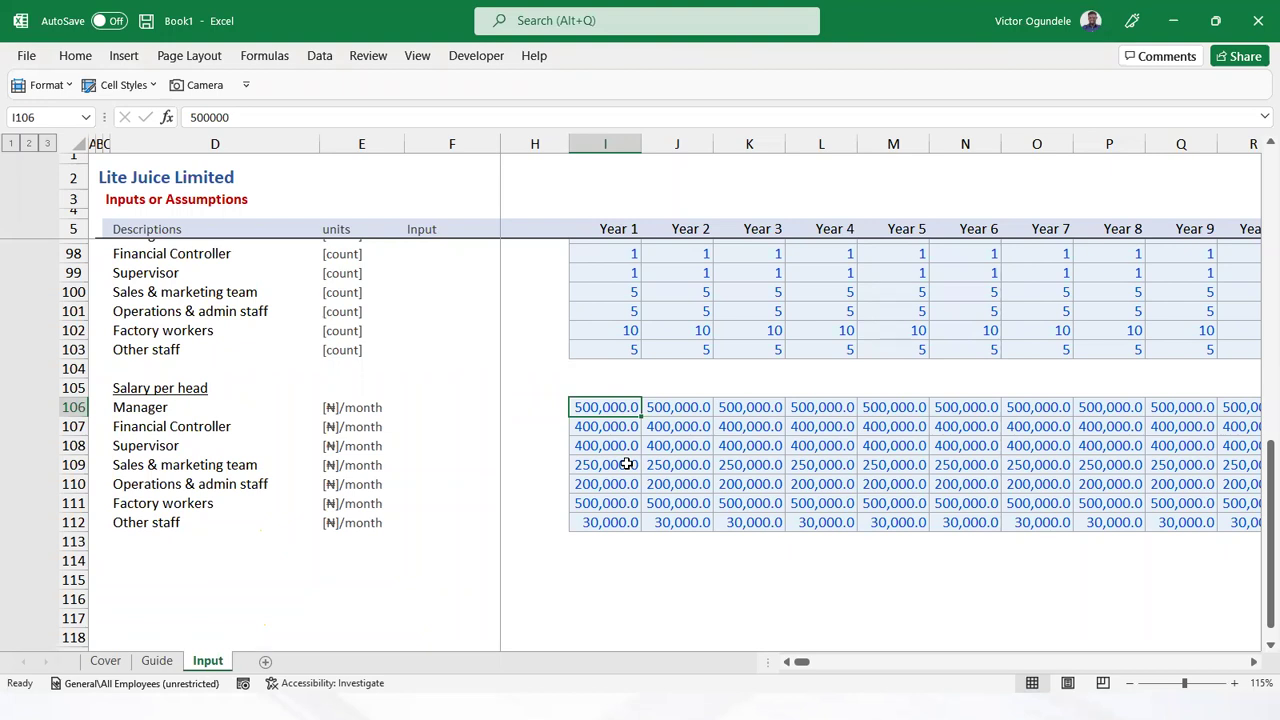
pyautogui.hotkey('shift', 'space')
pyautogui.hotkey('ctrl', 'shift', '+')
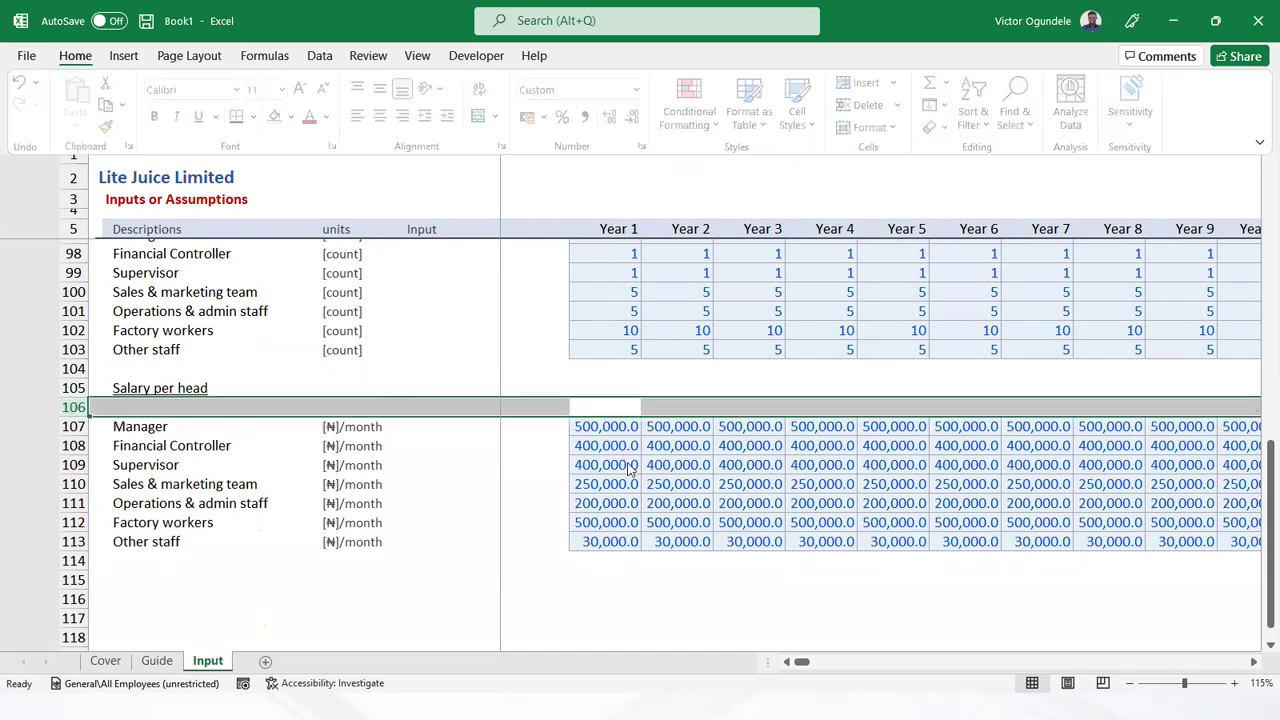
pyautogui.press('Down')
pyautogui.hotkey('shift', 'space')
pyautogui.hotkey('ctrl', 'shift', '+')
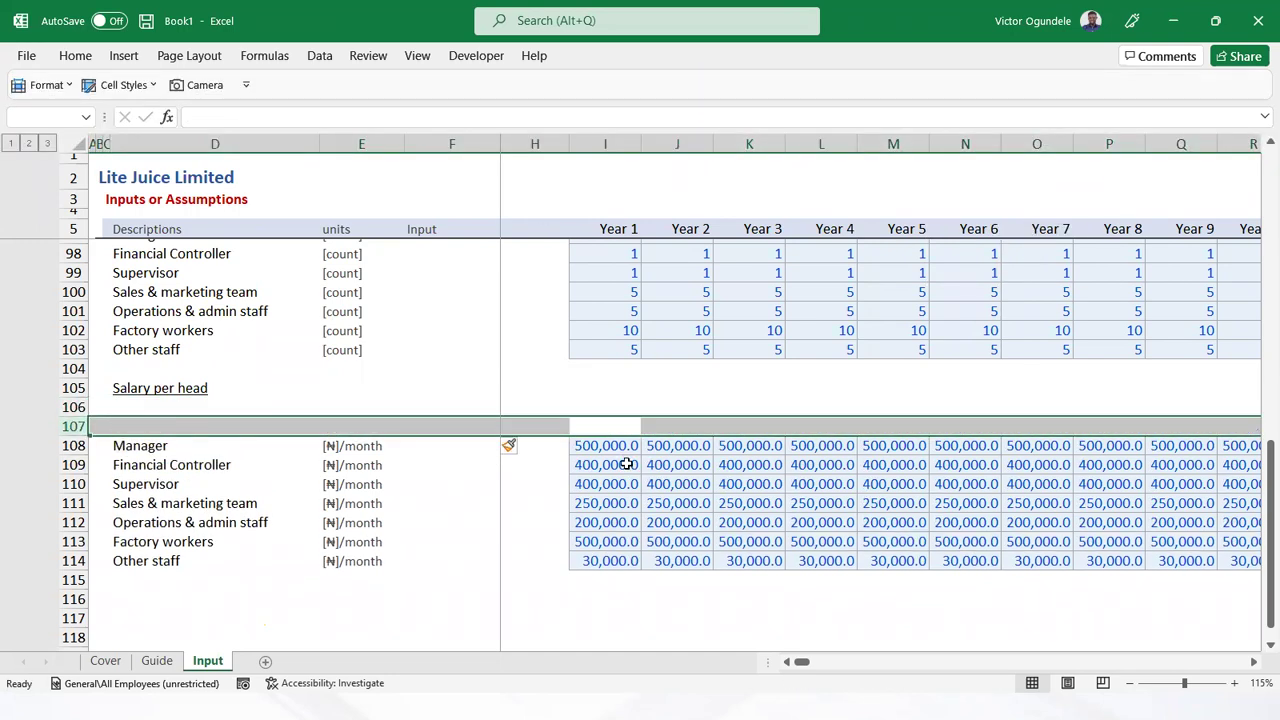
# Label D106 as Salary incremental rate and enter [%] as its unit in E106
pyautogui.press('Up')
pyautogui.press('Left')
pyautogui.press('Left')
pyautogui.press('Left')
pyautogui.press('Left')
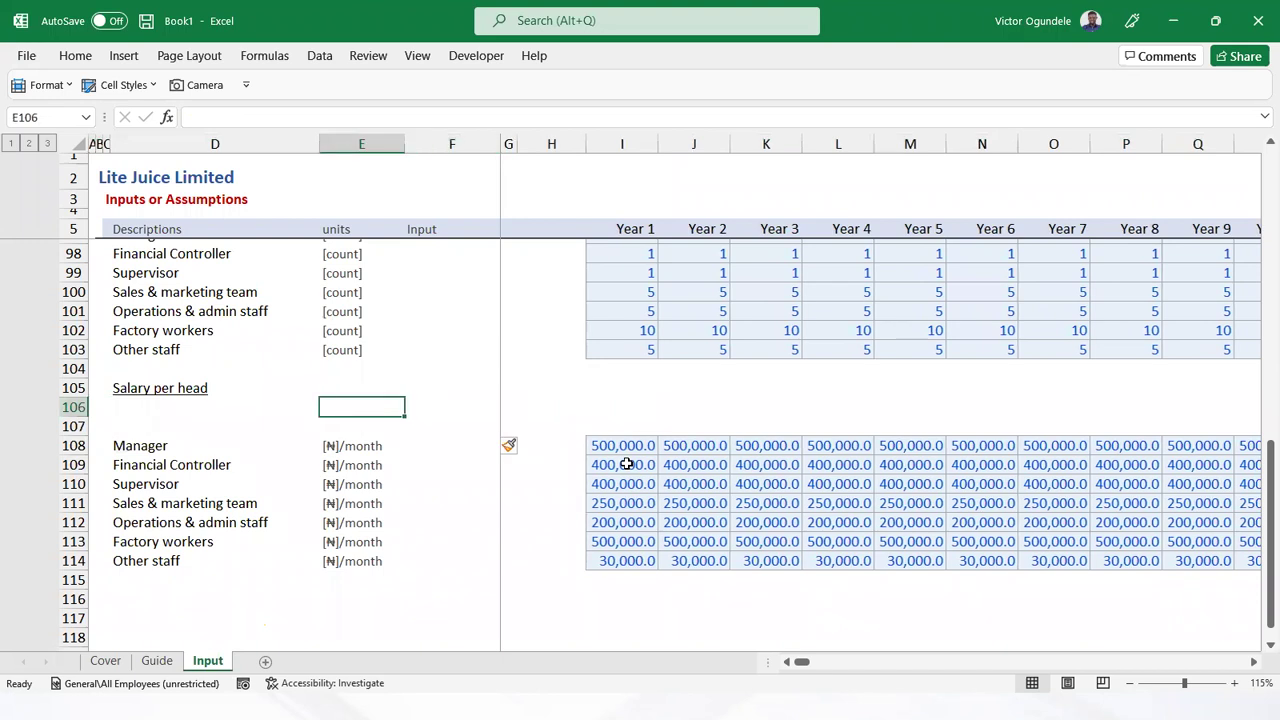
pyautogui.press('Left')
pyautogui.write('Sla')
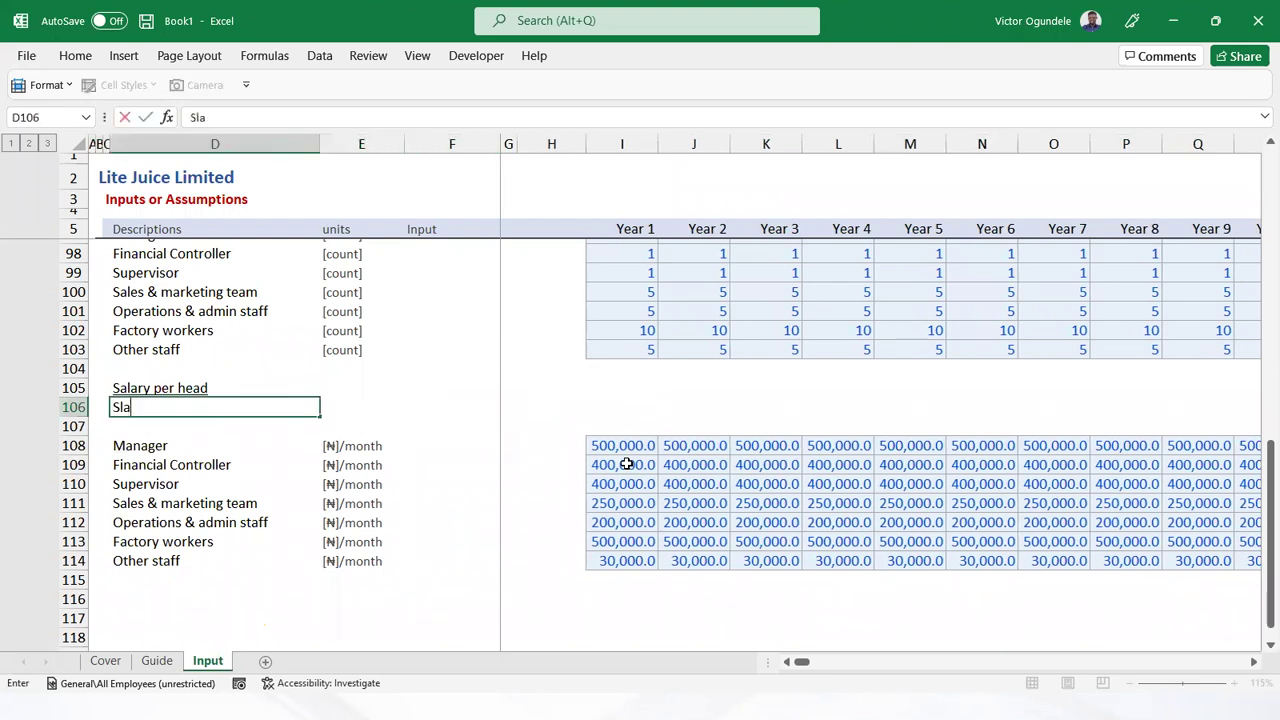
pyautogui.write('alary incrm')
pyautogui.press('BackSpace')
pyautogui.write('emental rate')
pyautogui.press('Tab')
pyautogui.write('[')
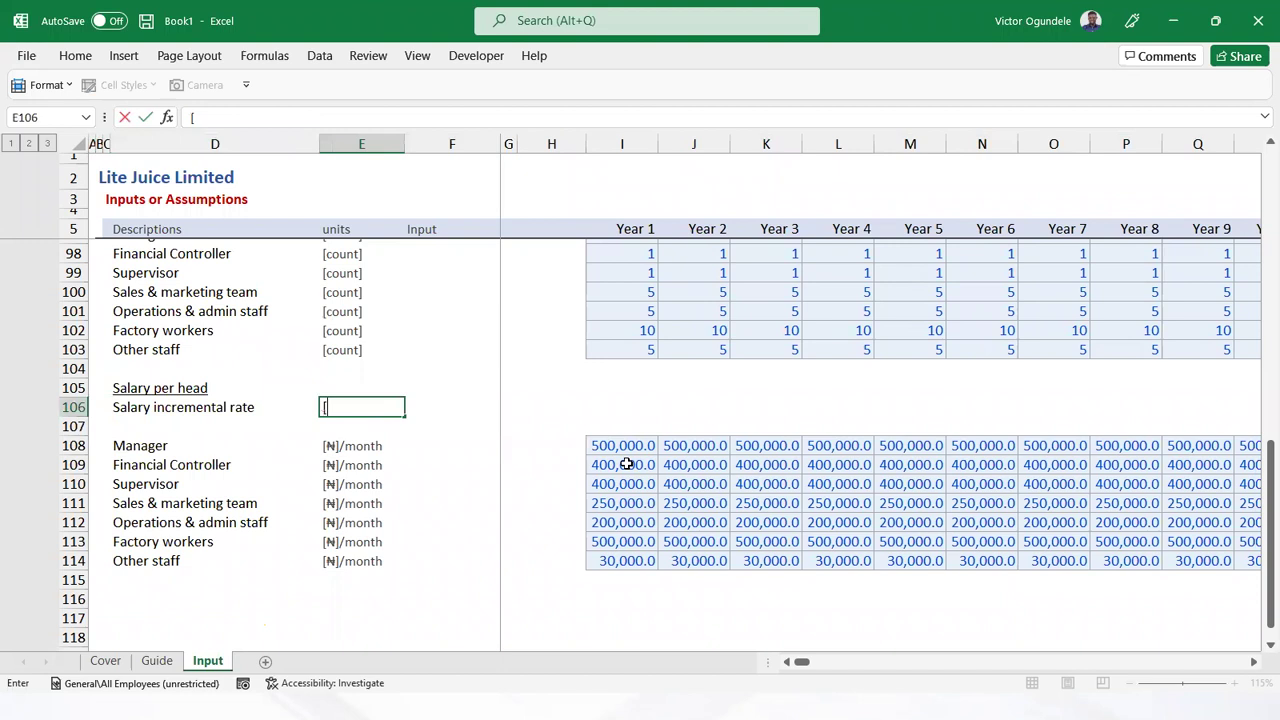
pyautogui.write('%]')
# Apply the Input and Percent cell styles to the Salary incremental rate cells for Year 1 through Year 10
pyautogui.press('Right')
pyautogui.press('Right')
pyautogui.press('Right')
pyautogui.press('Right')
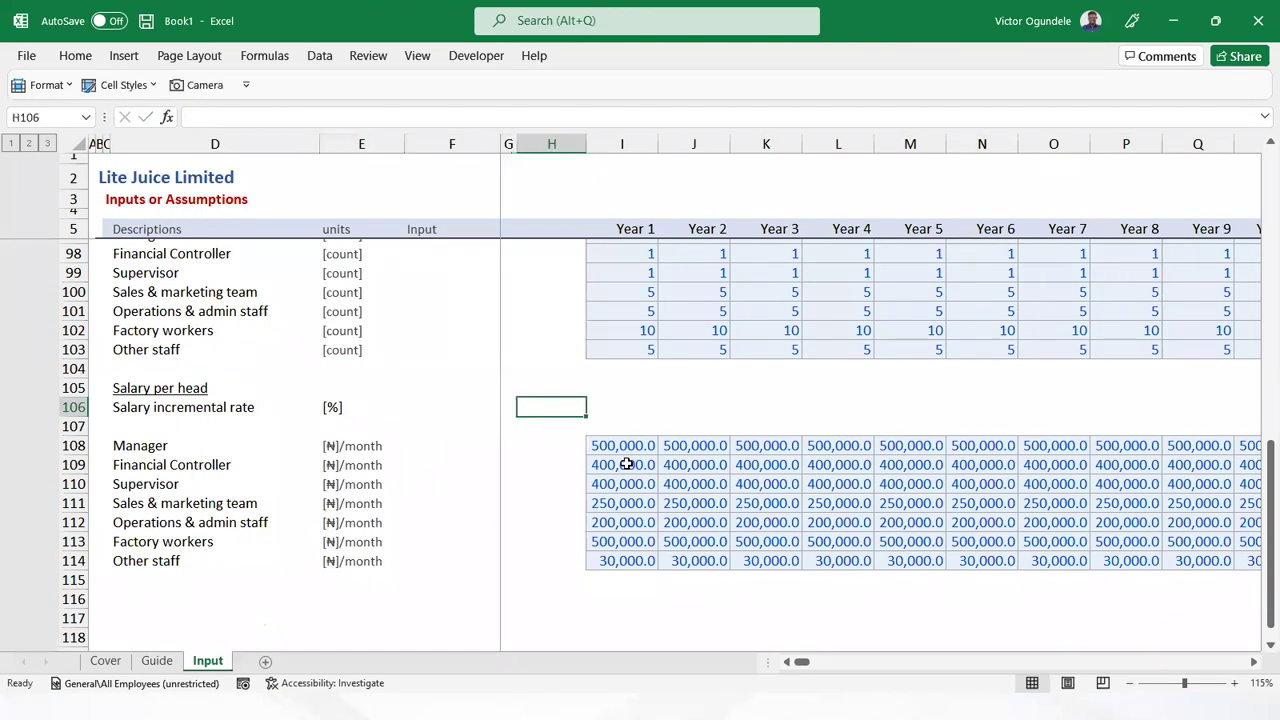
pyautogui.hotkey('alt', '2')
pyautogui.click(379, 251)
pyautogui.hotkey('alt', '2')
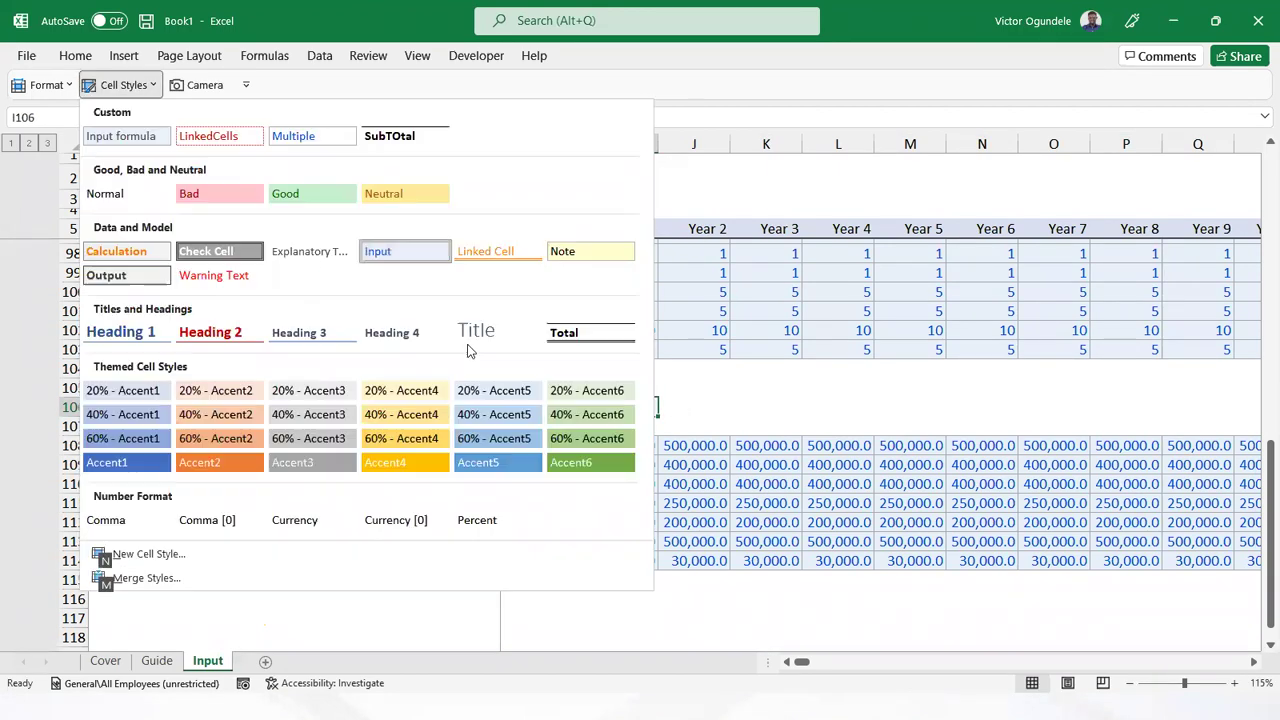
pyautogui.click(470, 522)
pyautogui.moveTo(658, 416)
pyautogui.mouseDown()
pyautogui.moveTo(1235, 410)
pyautogui.moveTo(667, 418)
pyautogui.mouseUp()
pyautogui.press('Escape')
pyautogui.press('Right')
pyautogui.press('Right')
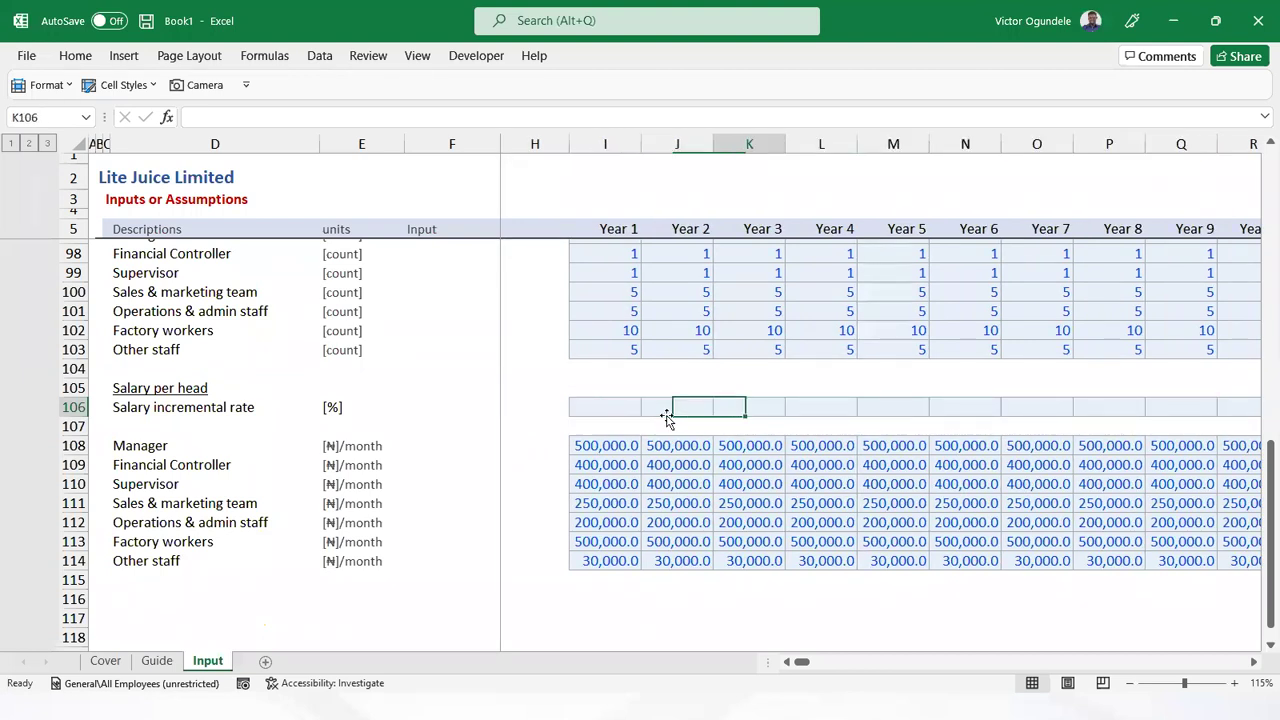
# Enter 0% as the Salary incremental rate for Year 1 through Year 10 in I106:R106
pyautogui.press('Left')
pyautogui.press('Left')
pyautogui.hotkey('shift', 'Right')
pyautogui.hotkey('shift', 'Right')
pyautogui.hotkey('shift', 'Right')
pyautogui.hotkey('shift', 'Right')
pyautogui.hotkey('shift', 'Right')
pyautogui.hotkey('shift', 'Right')
pyautogui.hotkey('shift', 'Right')
pyautogui.hotkey('shift', 'Right')
pyautogui.hotkey('shift', 'Right')
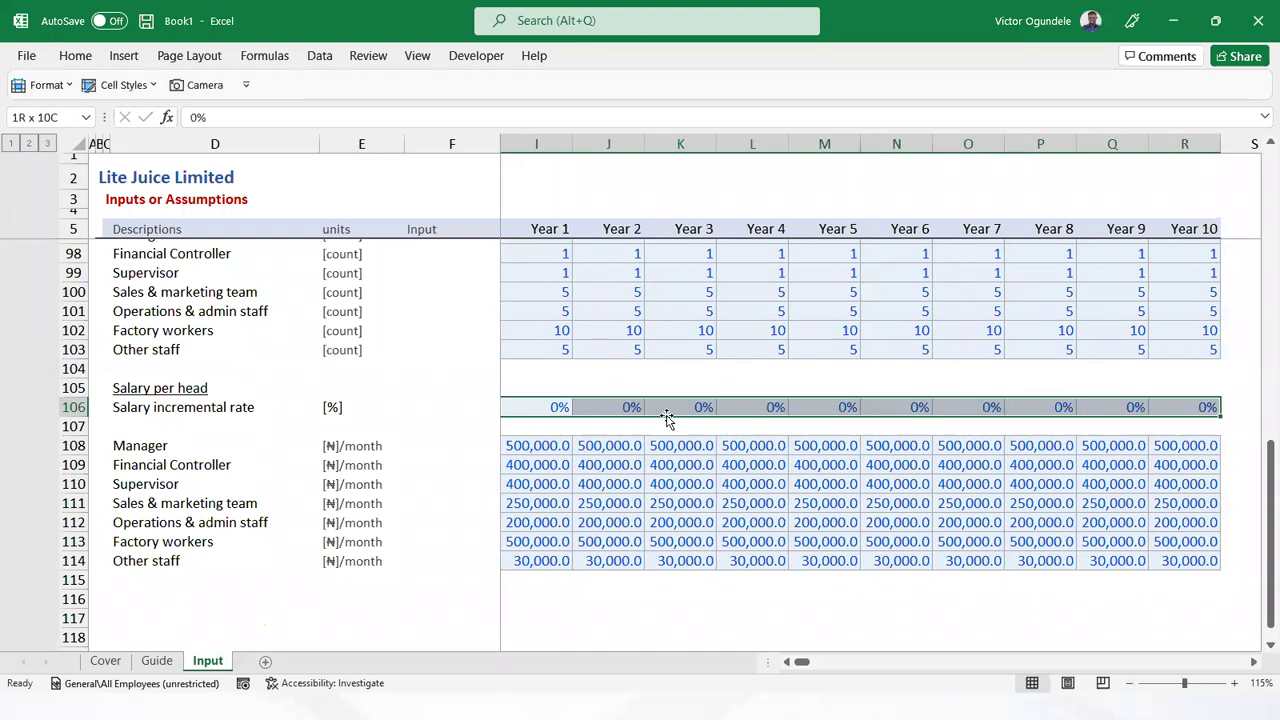
# Clear the salary-per-head values for Year 2 through Year 10 in J108:R114
pyautogui.press('Left')
pyautogui.press('Right')
pyautogui.press('Right')
pyautogui.press('Down')
pyautogui.press('Down')
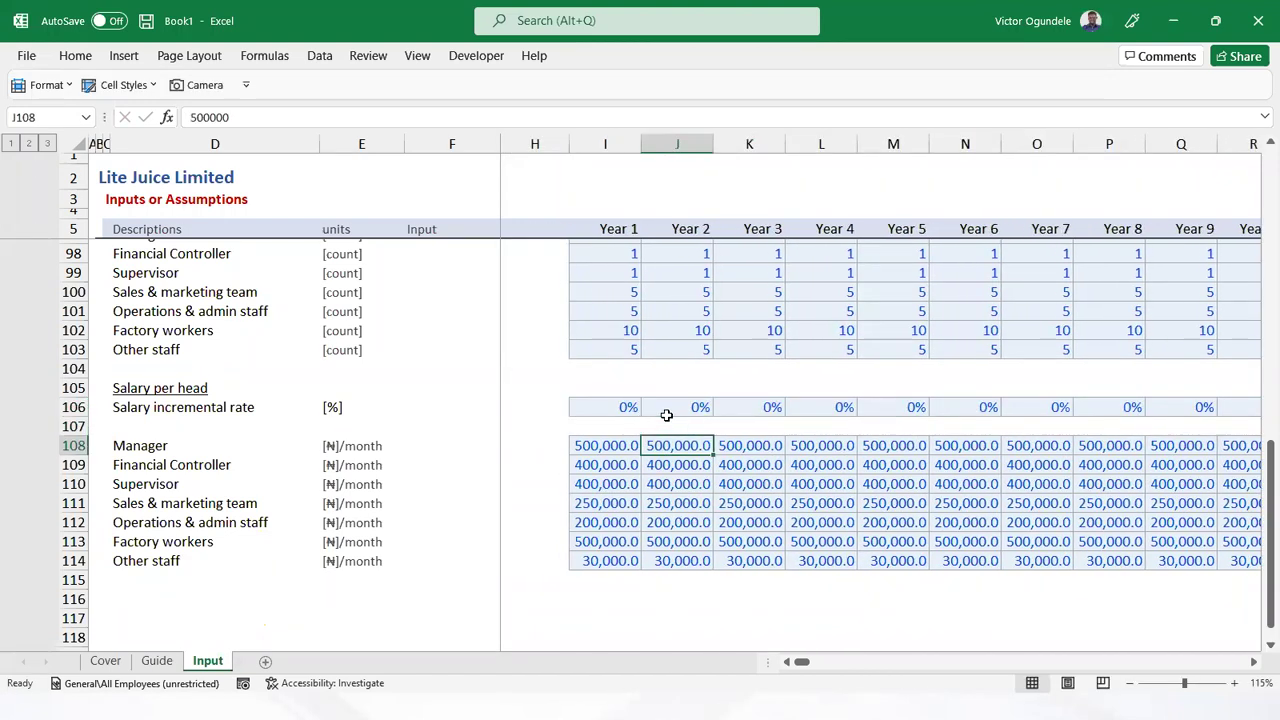
pyautogui.hotkey('shift', 'Down')
pyautogui.hotkey('shift', 'Down')
pyautogui.hotkey('shift', 'Down')
pyautogui.hotkey('shift', 'Down')
pyautogui.hotkey('shift', 'Down')
pyautogui.hotkey('shift', 'Down')
pyautogui.hotkey('shift', 'Right')
pyautogui.hotkey('shift', 'Right')
pyautogui.hotkey('shift', 'Right')
pyautogui.hotkey('shift', 'Right')
pyautogui.hotkey('shift', 'Right')
pyautogui.hotkey('shift', 'Right')
pyautogui.hotkey('shift', 'Right')
pyautogui.hotkey('shift', 'Right')
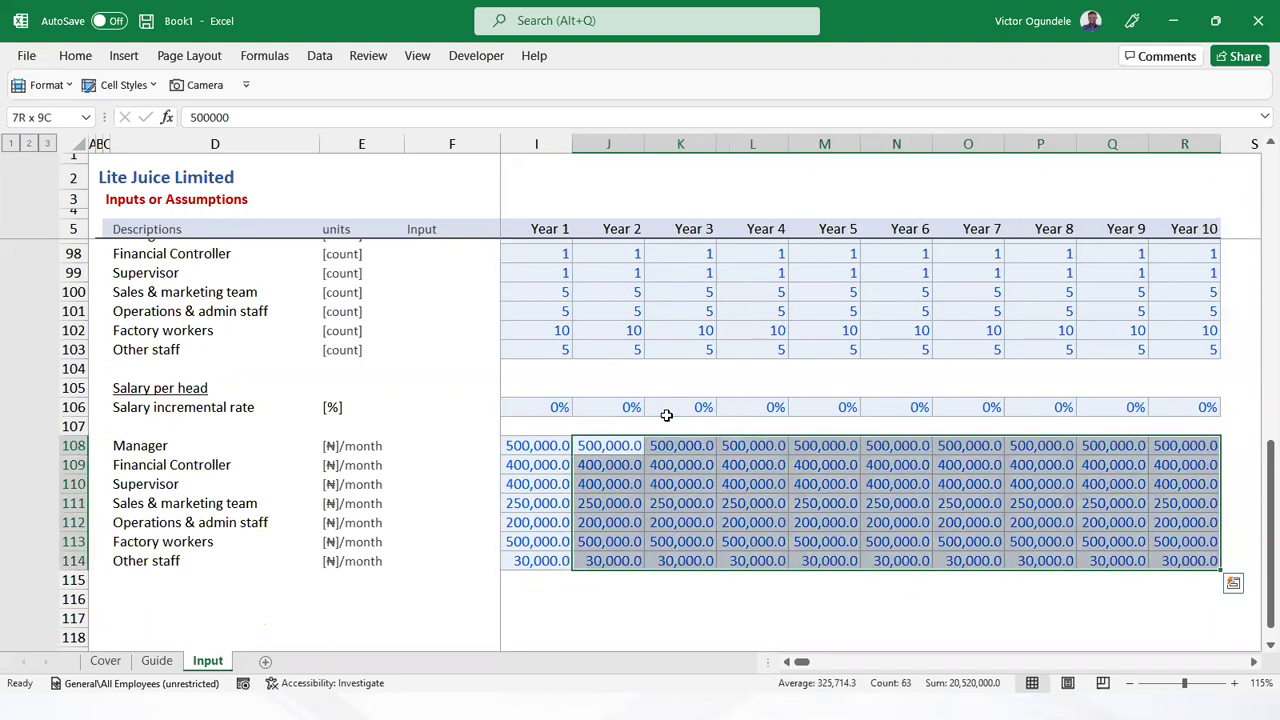
pyautogui.press('Delete')
# Fill J108:R114 with the formula =I108*(1+J$106) to grow each salary by the incremental rate
pyautogui.write('=')
pyautogui.press('Left')
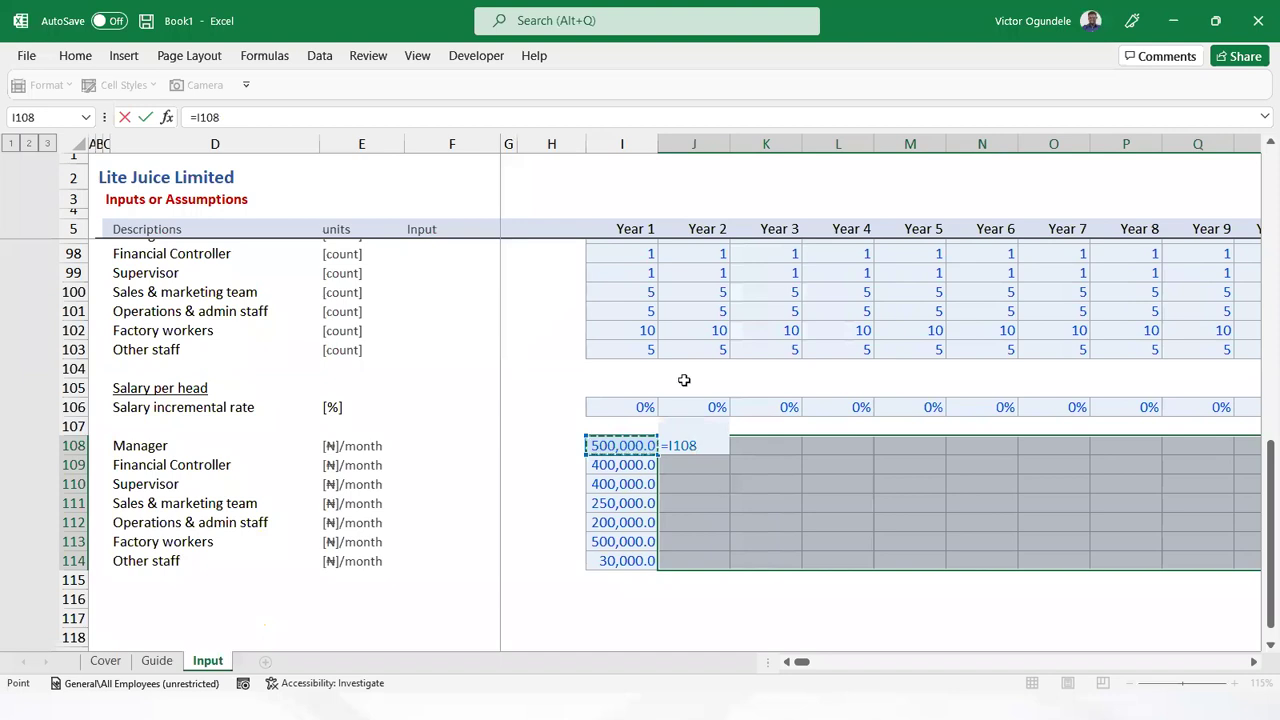
pyautogui.write('*(1+')
pyautogui.press('Up')
pyautogui.press('Up')
pyautogui.press('F4')
pyautogui.press('F4')
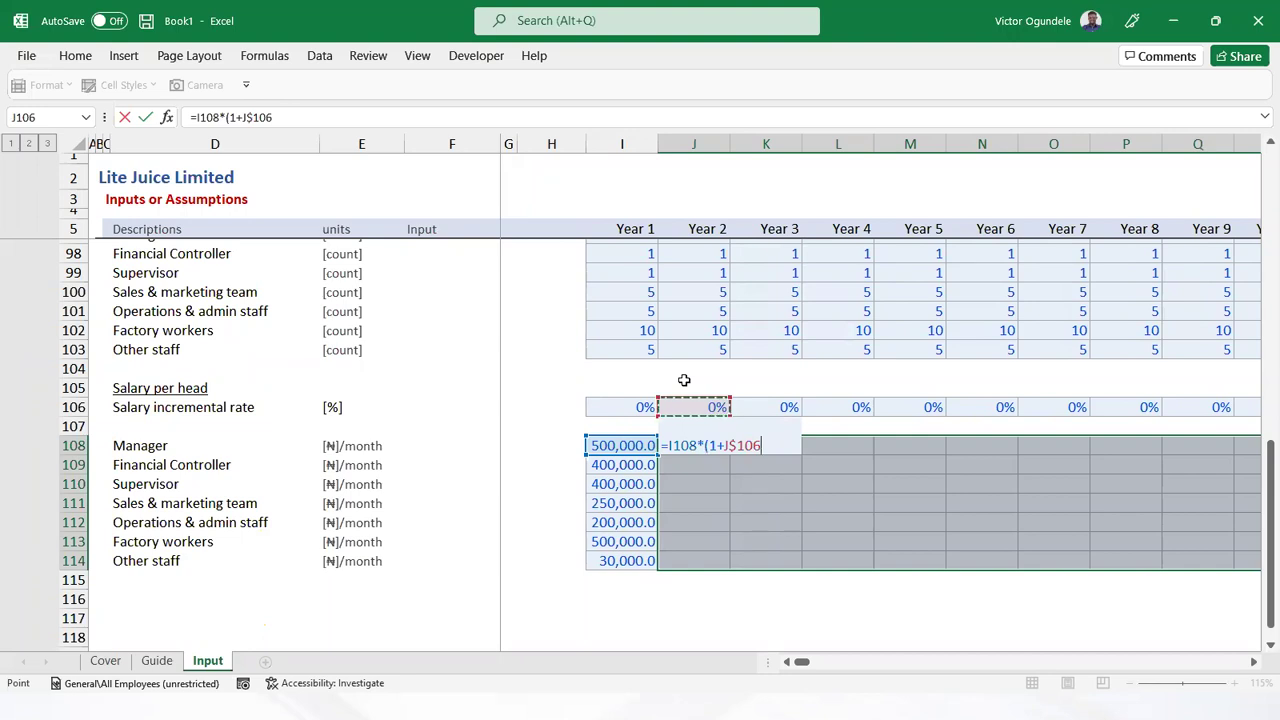
pyautogui.write(')')
pyautogui.hotkey('ctrl', 'Return')
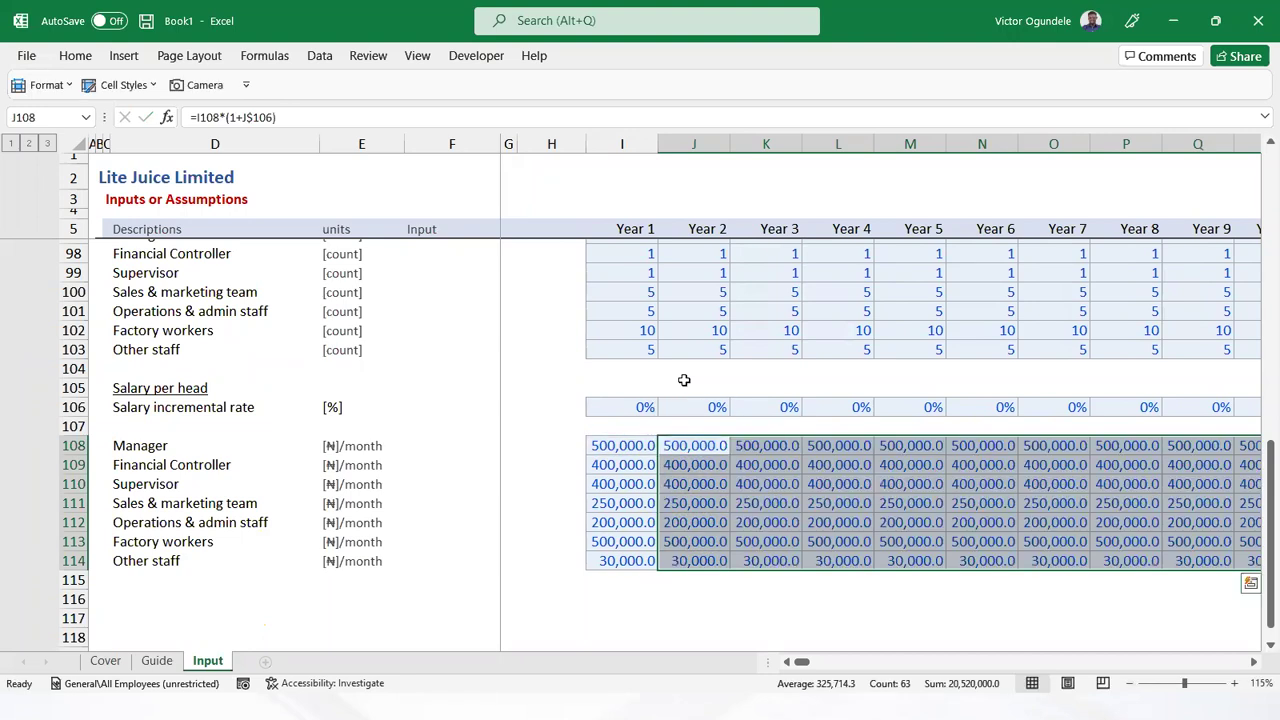
# Copy the blank cell H106 over I106 to remove the Year 1 incremental rate and its input formatting
pyautogui.press('Return')
pyautogui.press('Up')
pyautogui.press('Up')
pyautogui.press('Left')
pyautogui.press('Left')
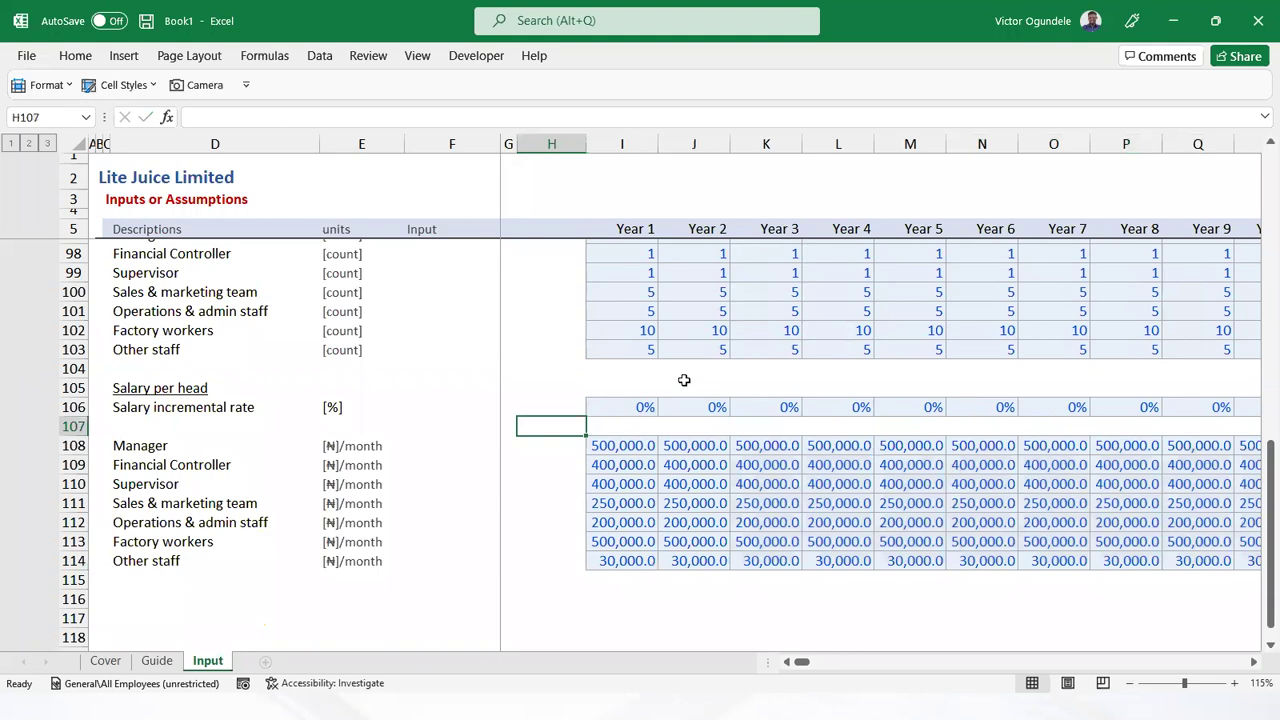
pyautogui.press('Up')
pyautogui.hotkey('ctrl', 'c')
pyautogui.press('Right')
pyautogui.hotkey('ctrl', 'v')
pyautogui.press('Escape')
# Set the Year 3 Salary incremental rate in K106 to 5%
pyautogui.press('Down')
pyautogui.press('Down')
pyautogui.press('Right')
pyautogui.press('Up')
pyautogui.press('Up')
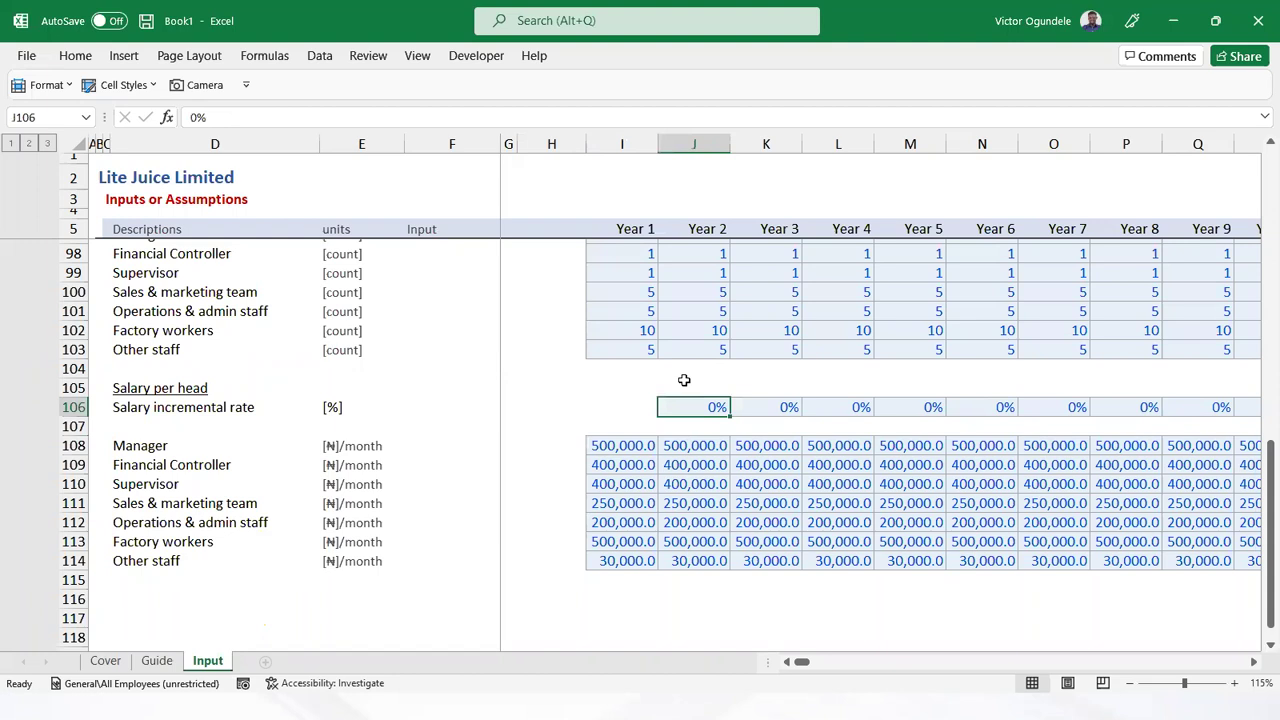
pyautogui.press('Right')
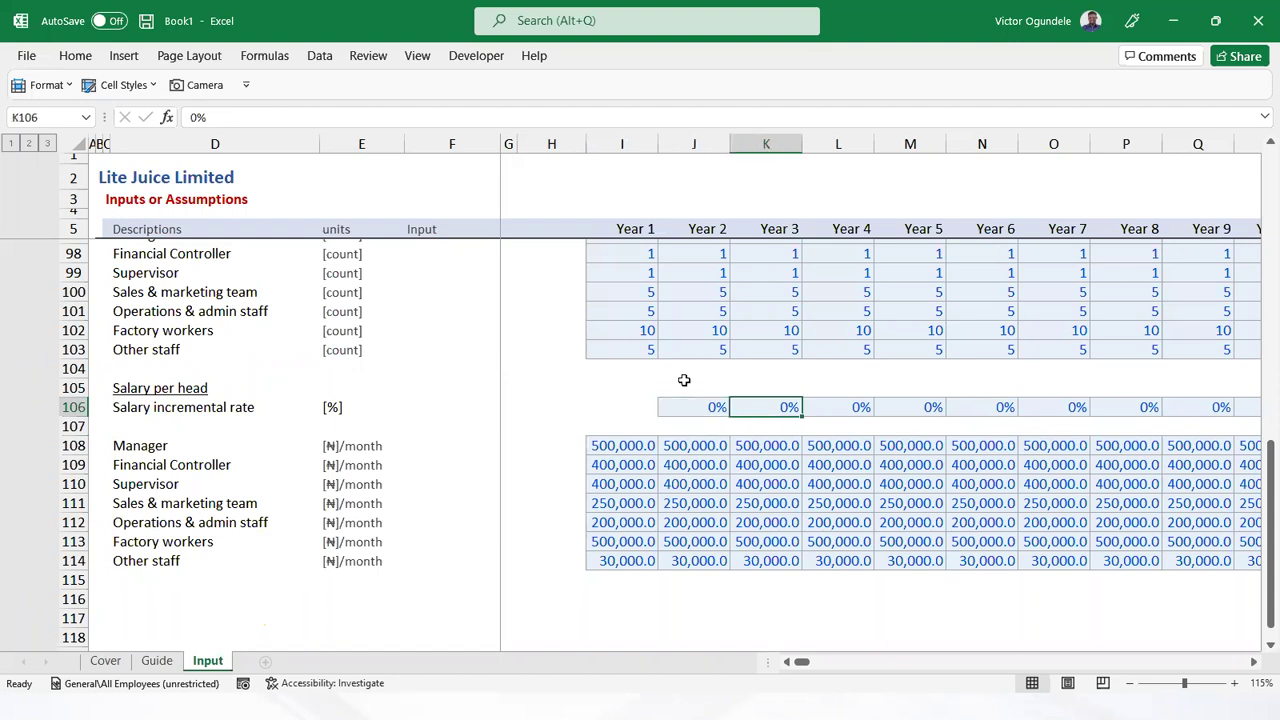
pyautogui.write('5')
pyautogui.press('Right')
# Set the Year 6 and Year 9 salary incremental rates in N106 and Q106 to 5%
pyautogui.press('Right')
pyautogui.press('Right')
pyautogui.press('Left')
pyautogui.press('Right')
pyautogui.write('5')
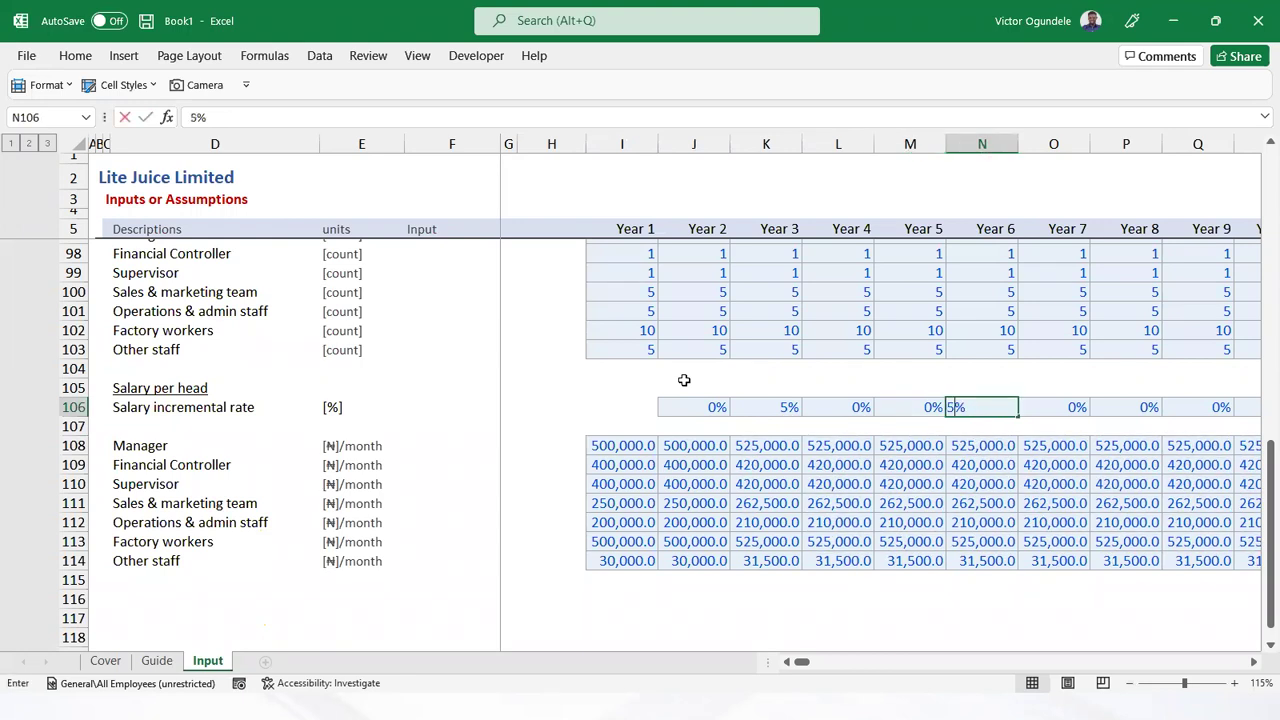
pyautogui.press('Right')
pyautogui.press('Right')
pyautogui.press('Right')
pyautogui.write('5')
pyautogui.press('Left')
pyautogui.press('Right')
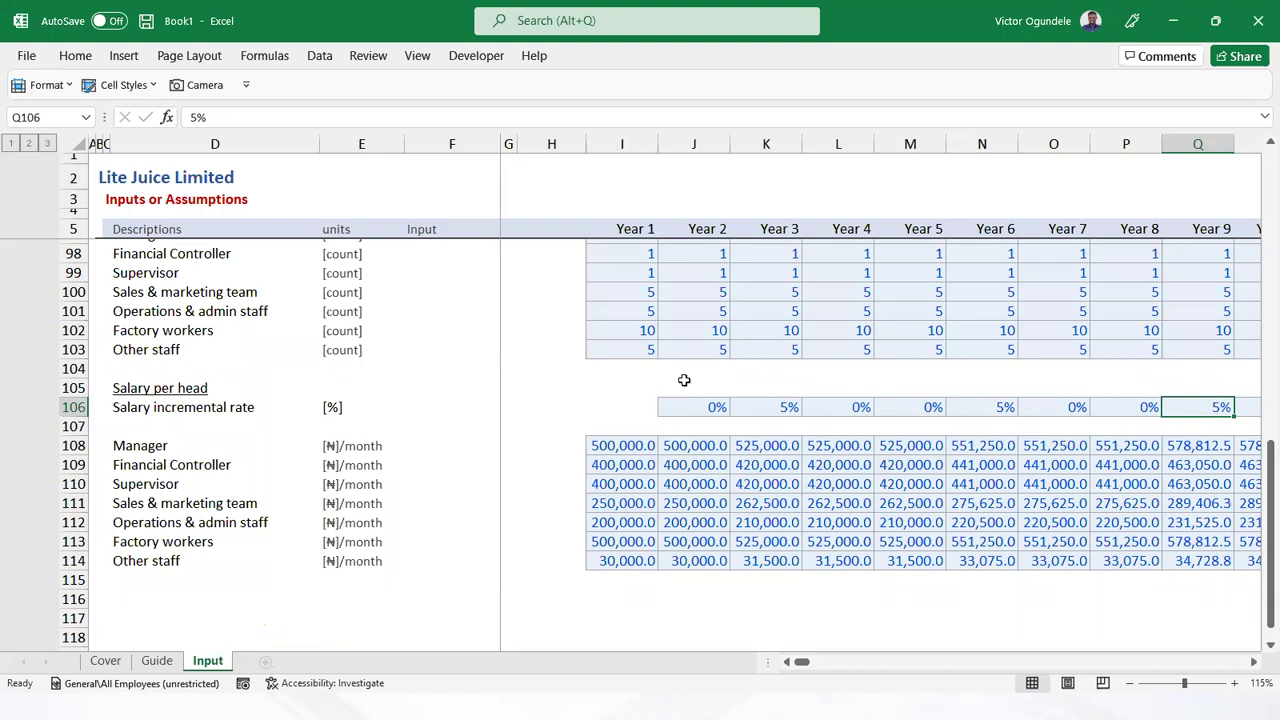
# Reset the salary incremental rate to 0% for Year 2 through Year 10 in J106:R106
pyautogui.hotkey('ctrl', 'Left')
pyautogui.hotkey('ctrl', 'shift', 'Right')
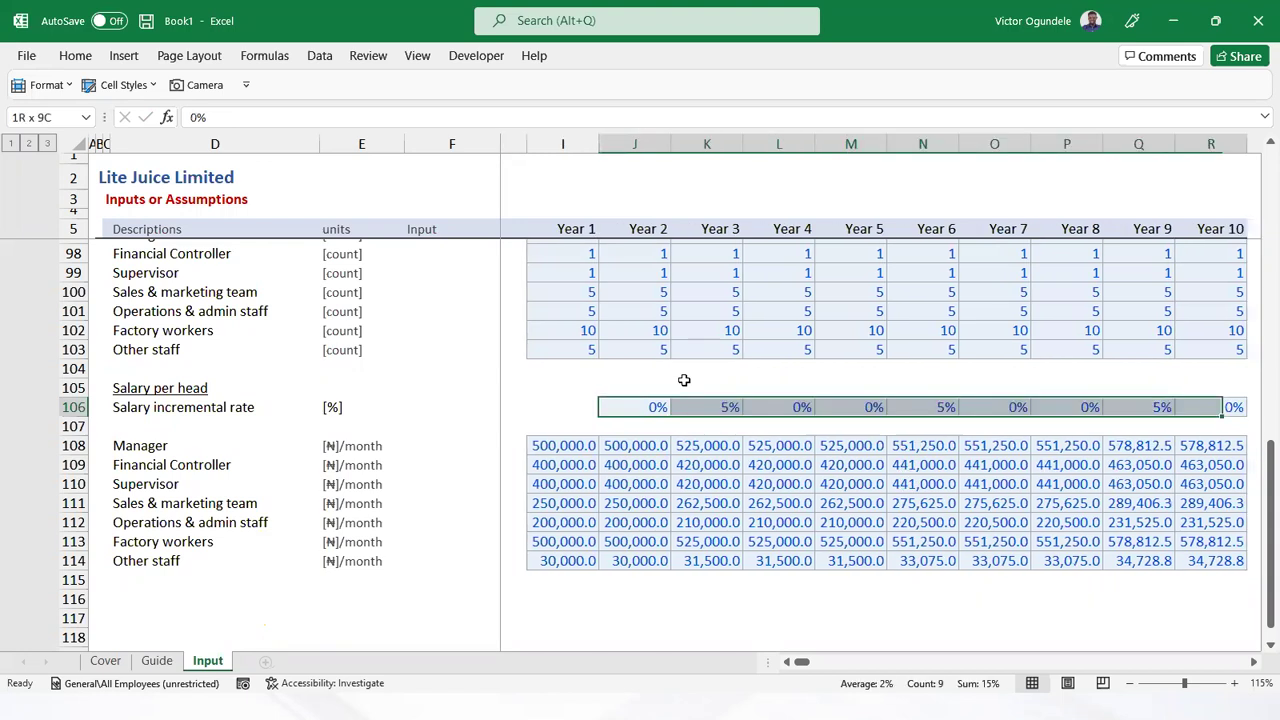
pyautogui.write('0')
pyautogui.hotkey('ctrl', 'Return')
pyautogui.hotkey('ctrl', 'Left')
pyautogui.press('Left')
pyautogui.press('Right')
pyautogui.press('Right')
pyautogui.press('Right')
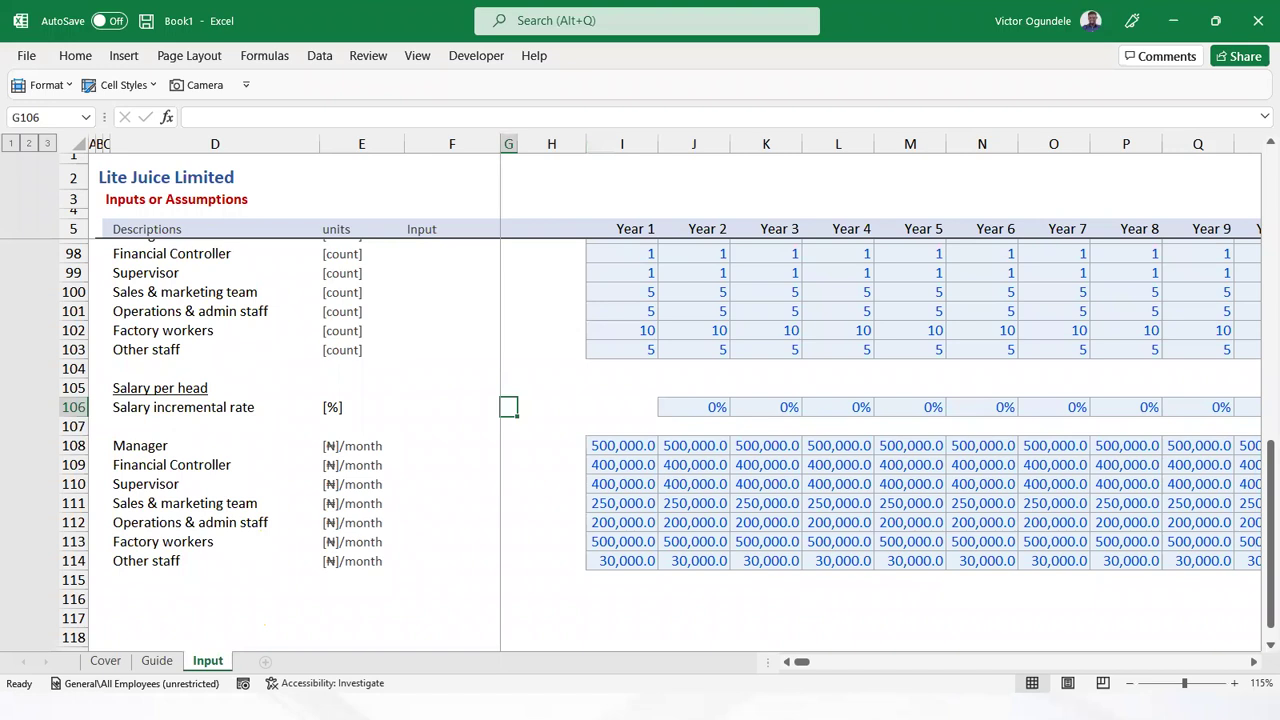
# Set the Year 1 salary per head for Factory workers in I113 to 50000
pyautogui.click(601, 545)
pyautogui.write('50000')
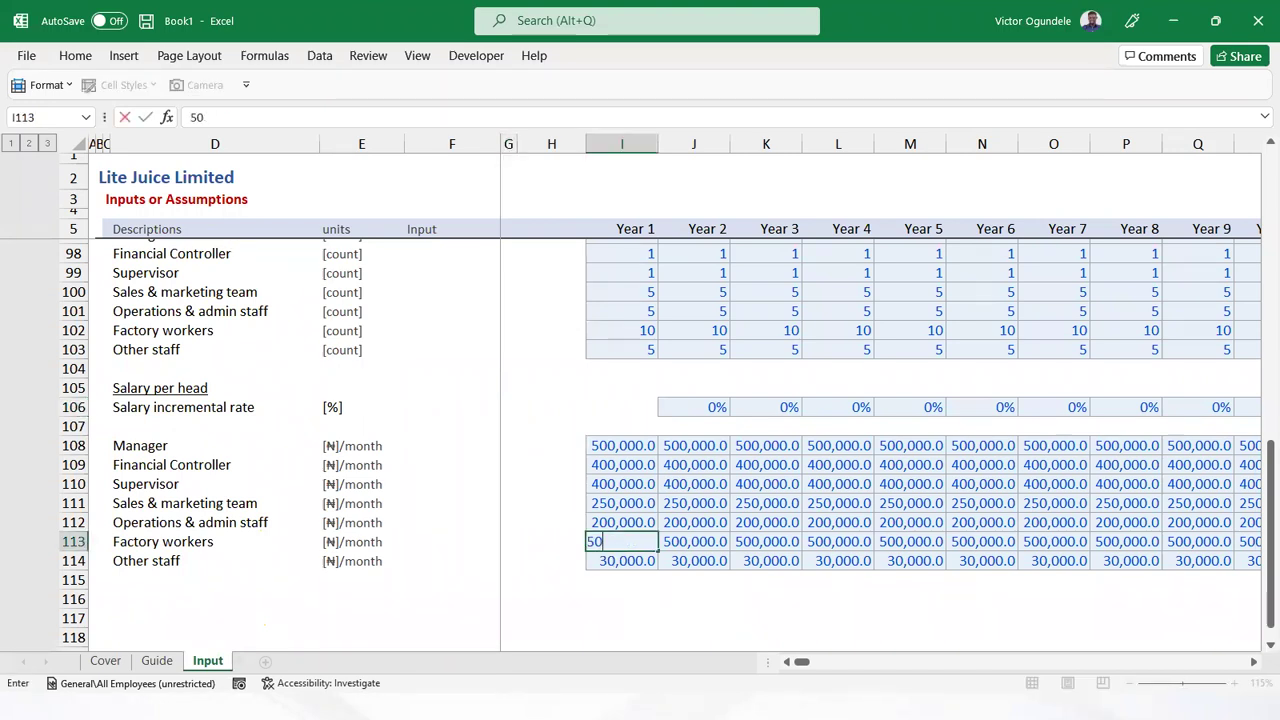
pyautogui.hotkey('ctrl', 'Return')
pyautogui.press('Left')
pyautogui.press('Left')
pyautogui.press('Left')
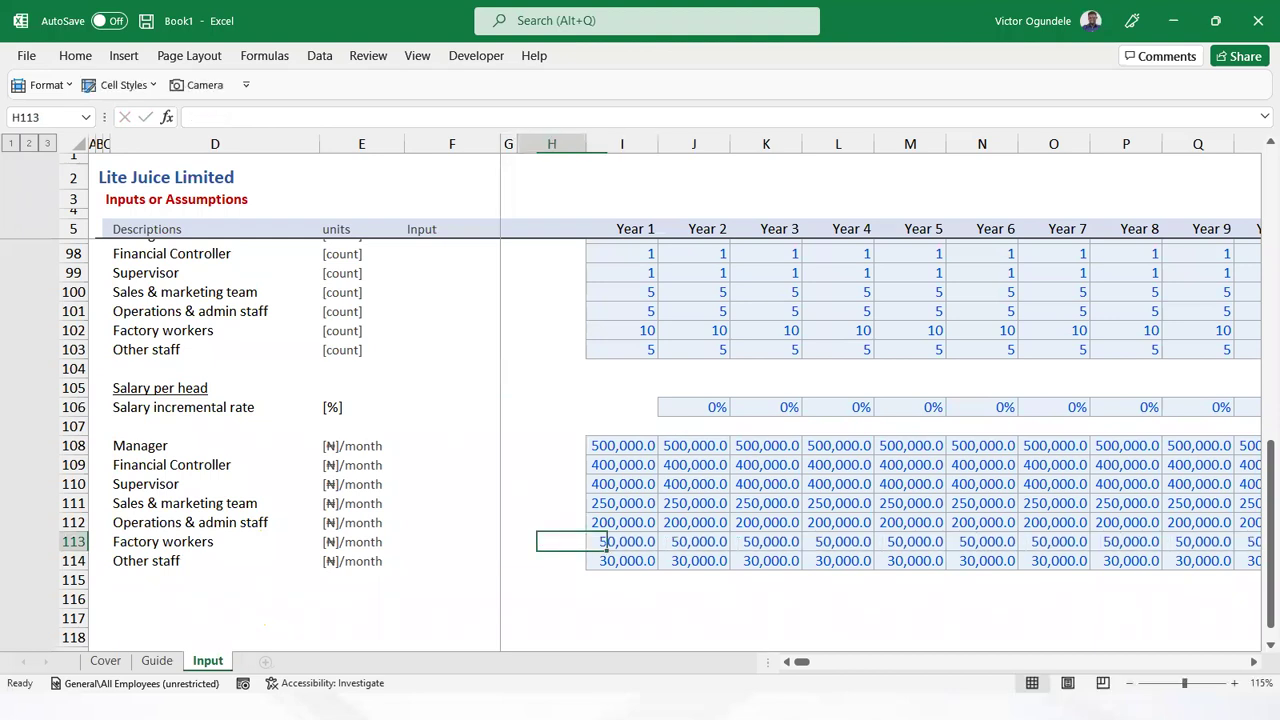
pyautogui.press('Left')
pyautogui.press('Left')
pyautogui.press('Right')
pyautogui.press('Right')
pyautogui.press('Right')
pyautogui.press('Right')
pyautogui.press('Left')
pyautogui.press('Left')
pyautogui.press('Left')
pyautogui.press('Left')
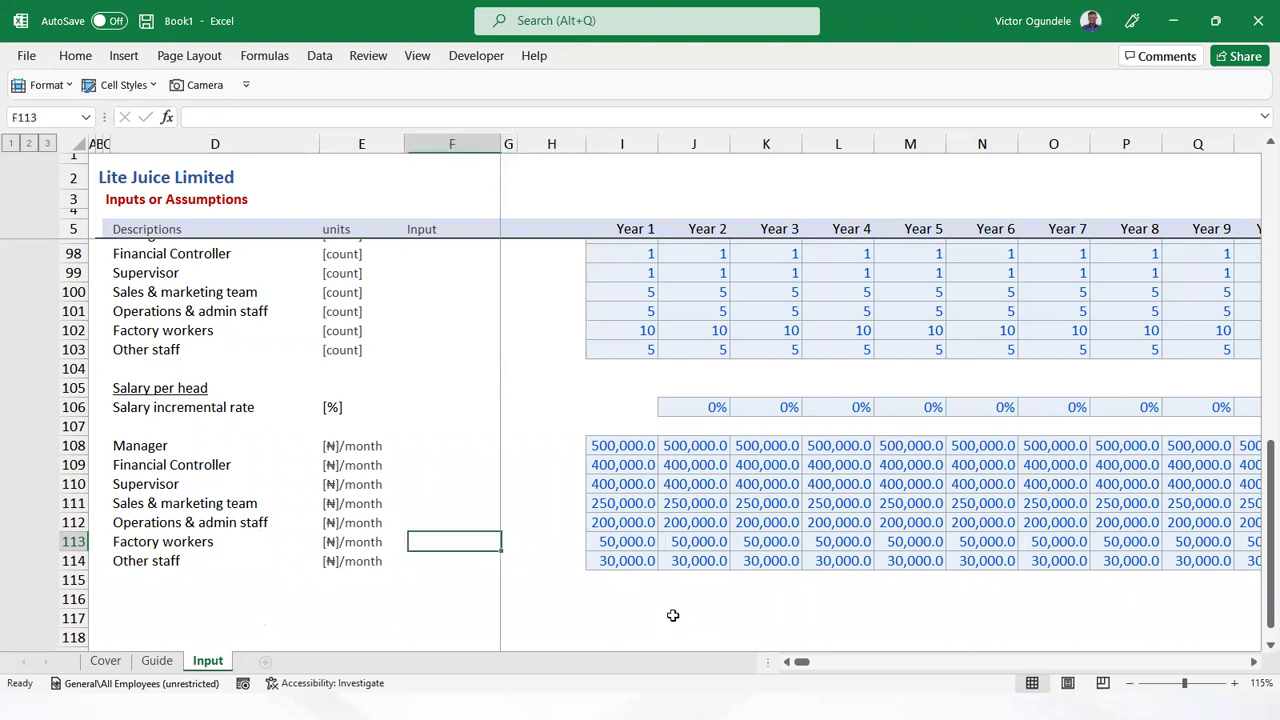
# Add the heading "Operating expenses" in D116 and make it bold and underlined
pyautogui.press('Down')
pyautogui.press('Down')
pyautogui.press('Down')
pyautogui.write('Operating exo')
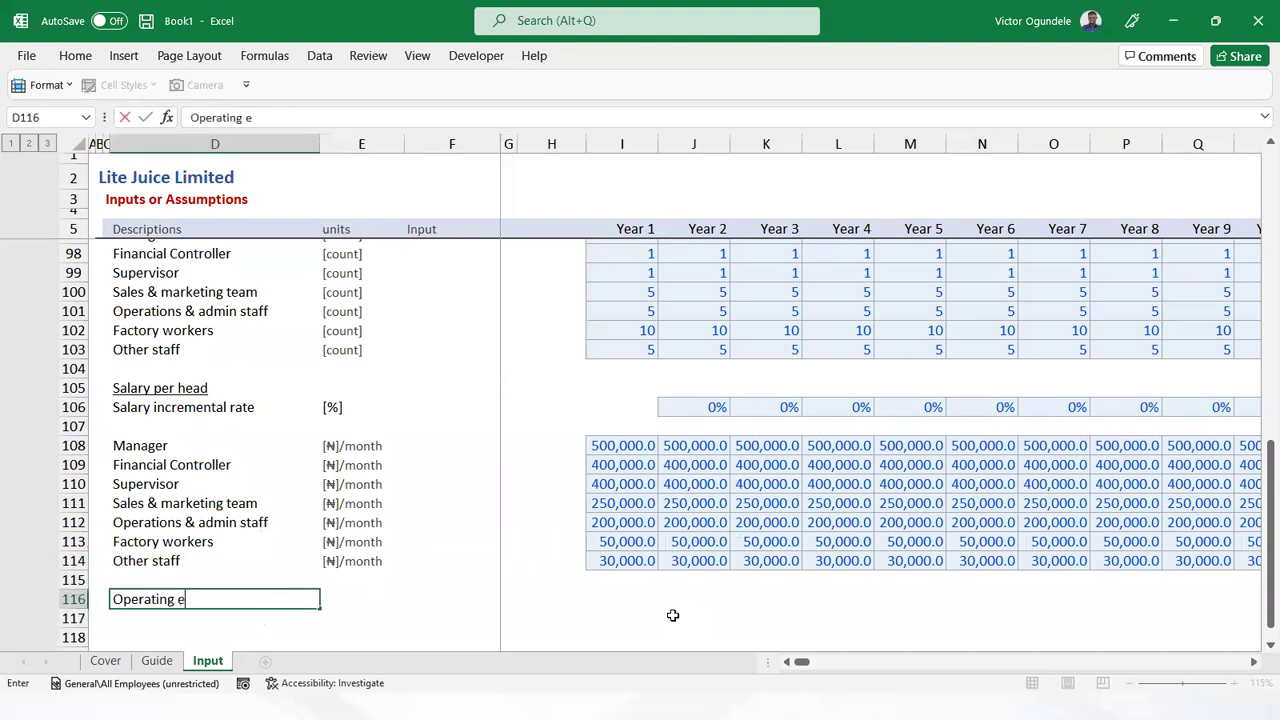
pyautogui.write('ses')
pyautogui.press('Return')
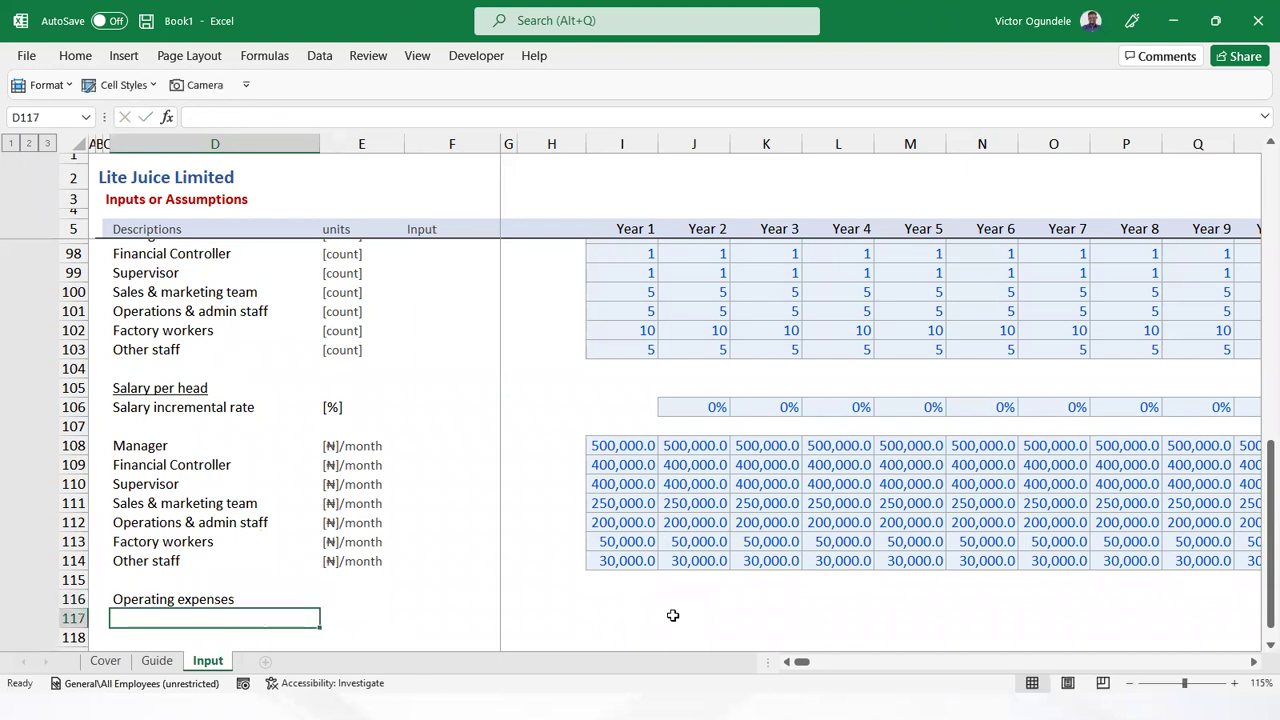
pyautogui.press('Up')
pyautogui.hotkey('ctrl', 'b')
pyautogui.hotkey('ctrl', 'u')
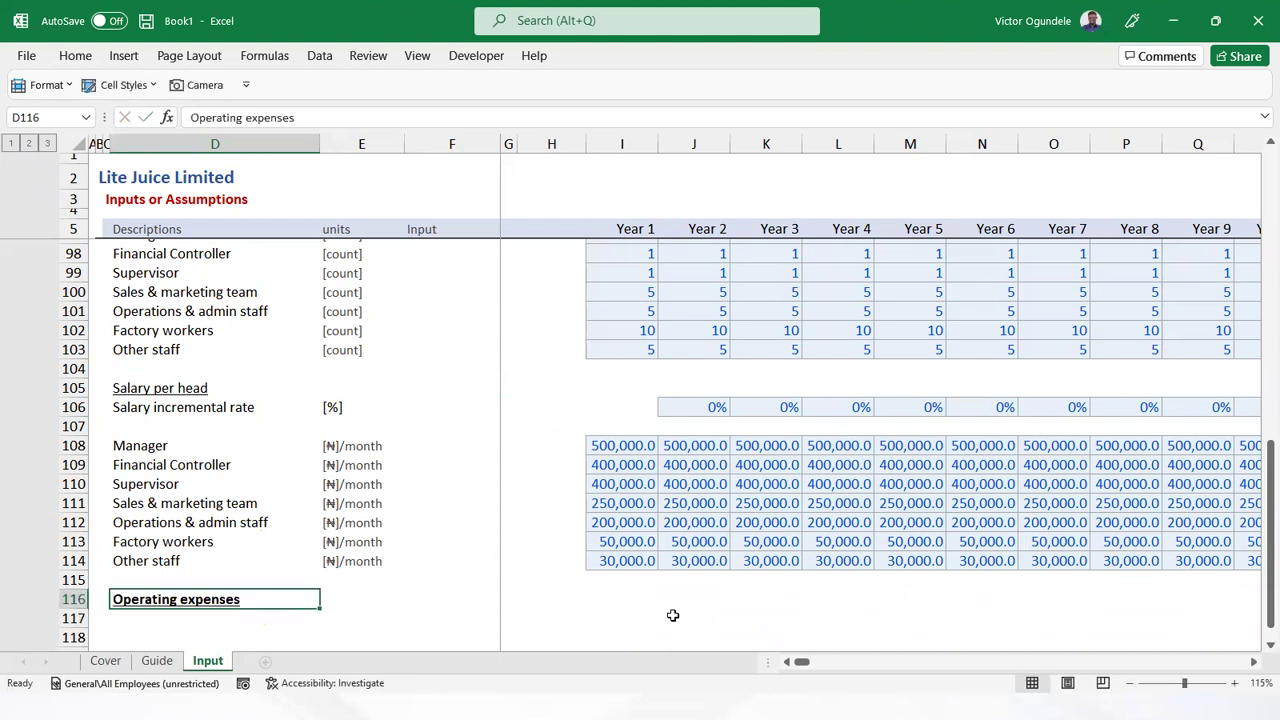
# Switch to the PDF agreement in Adobe Reader and examine the monthly expenses listed under item 8
pyautogui.press('Down')
pyautogui.press('Down')
pyautogui.press('Down')
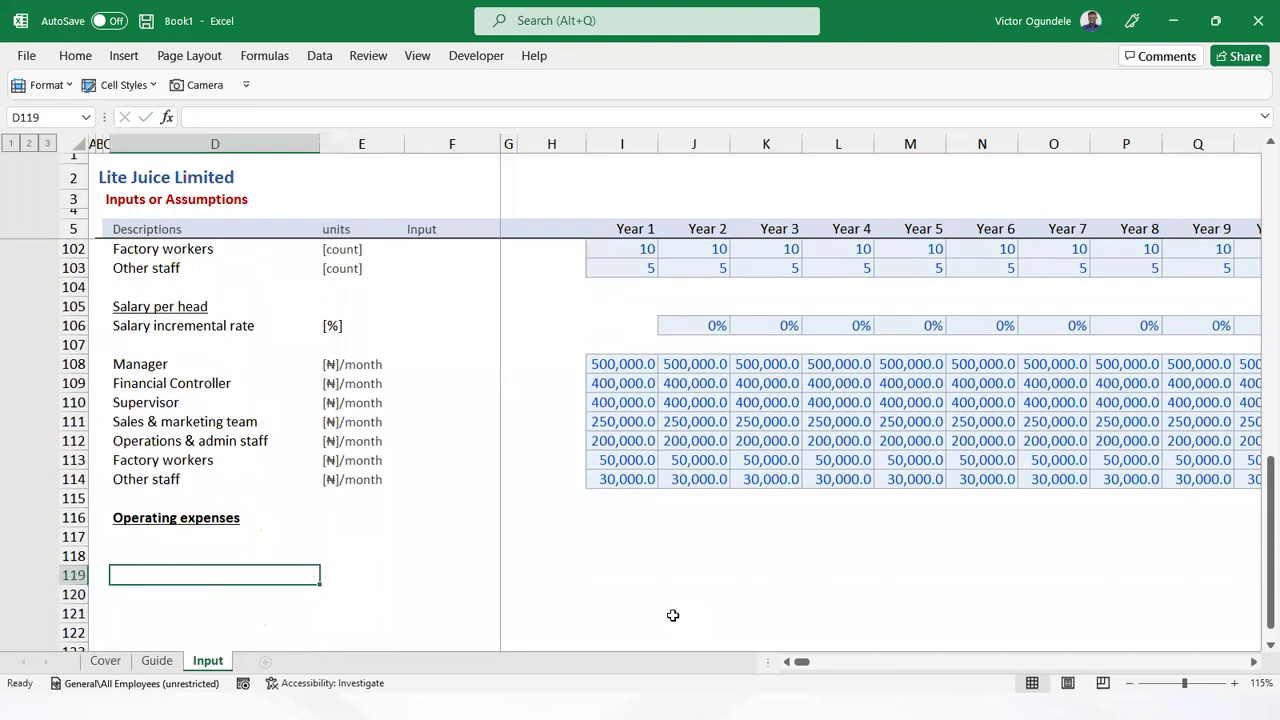
pyautogui.hotkey('alt', 'Tab')
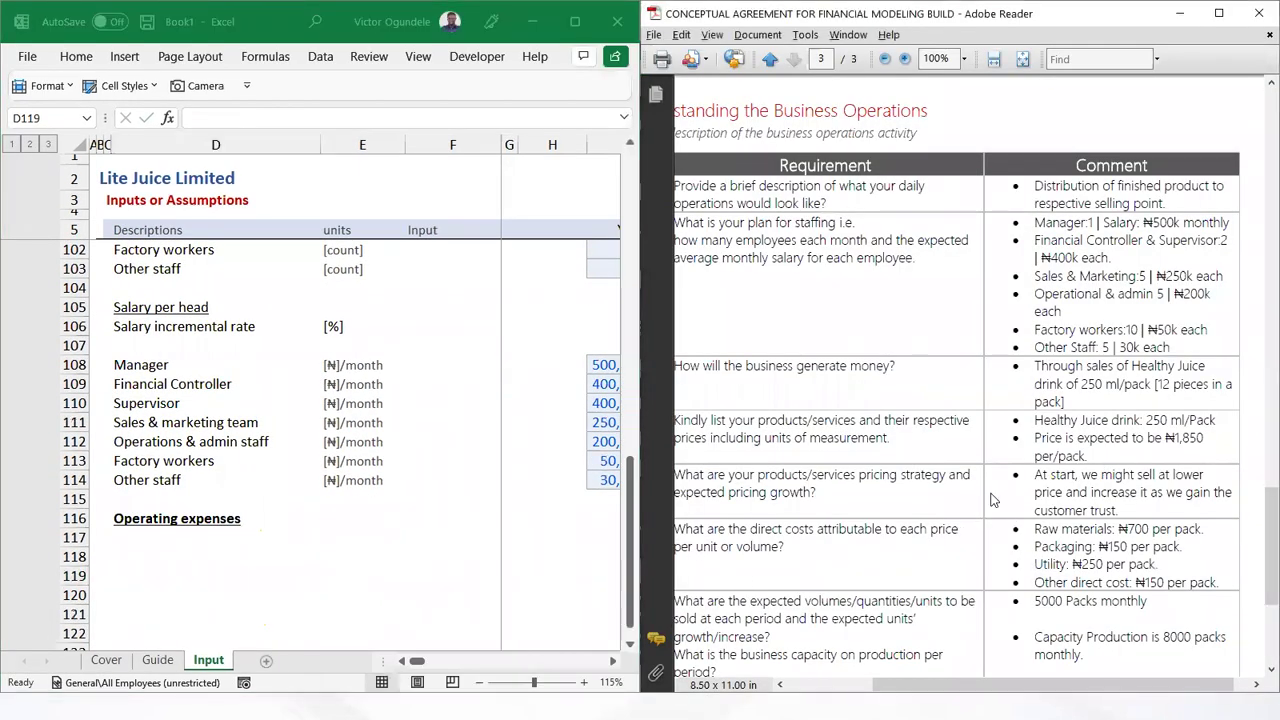
pyautogui.hotkey('ctrl', '0')
pyautogui.scroll(-2, 1010, 520)
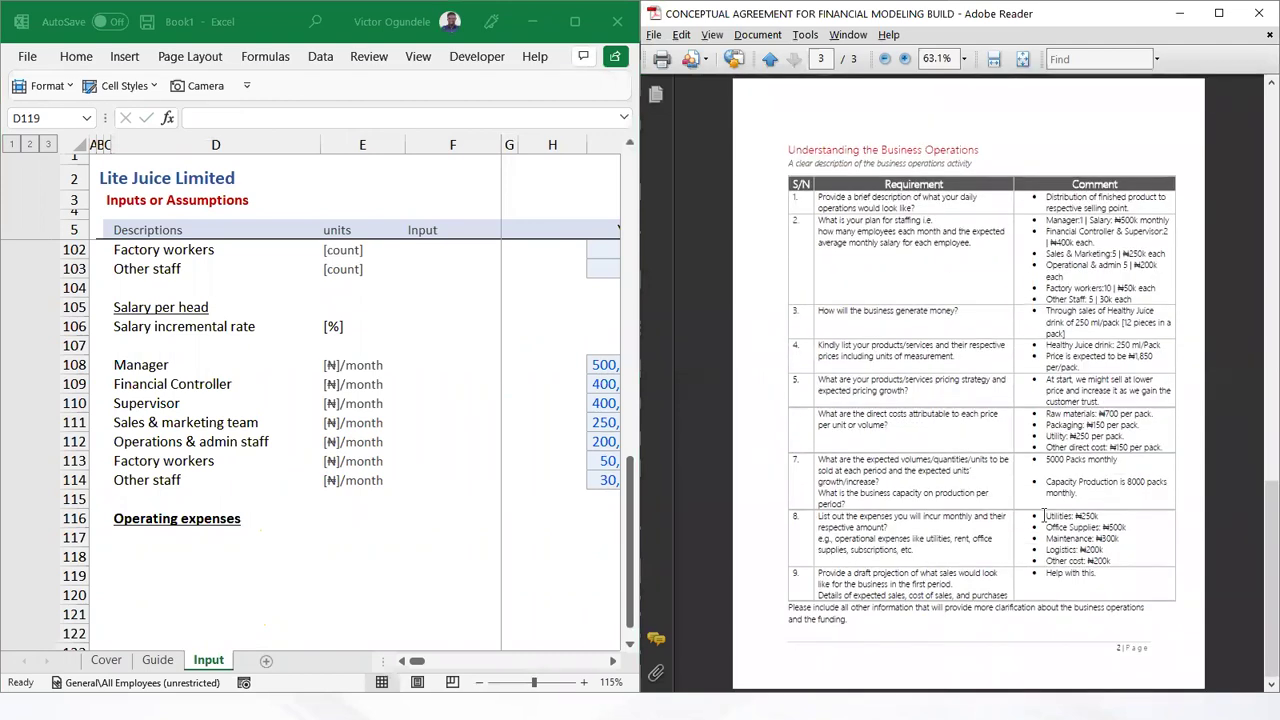
pyautogui.scroll(2, 1044, 514)
pyautogui.scroll(-1, 1075, 525)
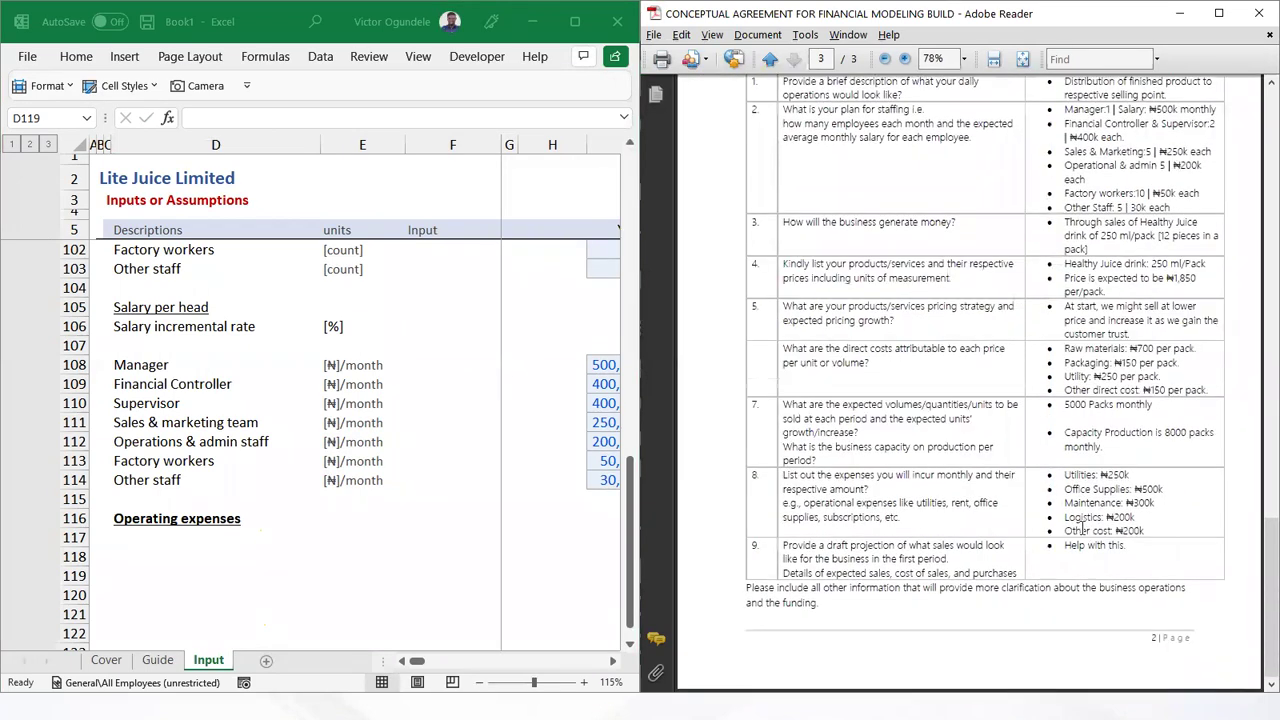
pyautogui.scroll(2, 1083, 526)
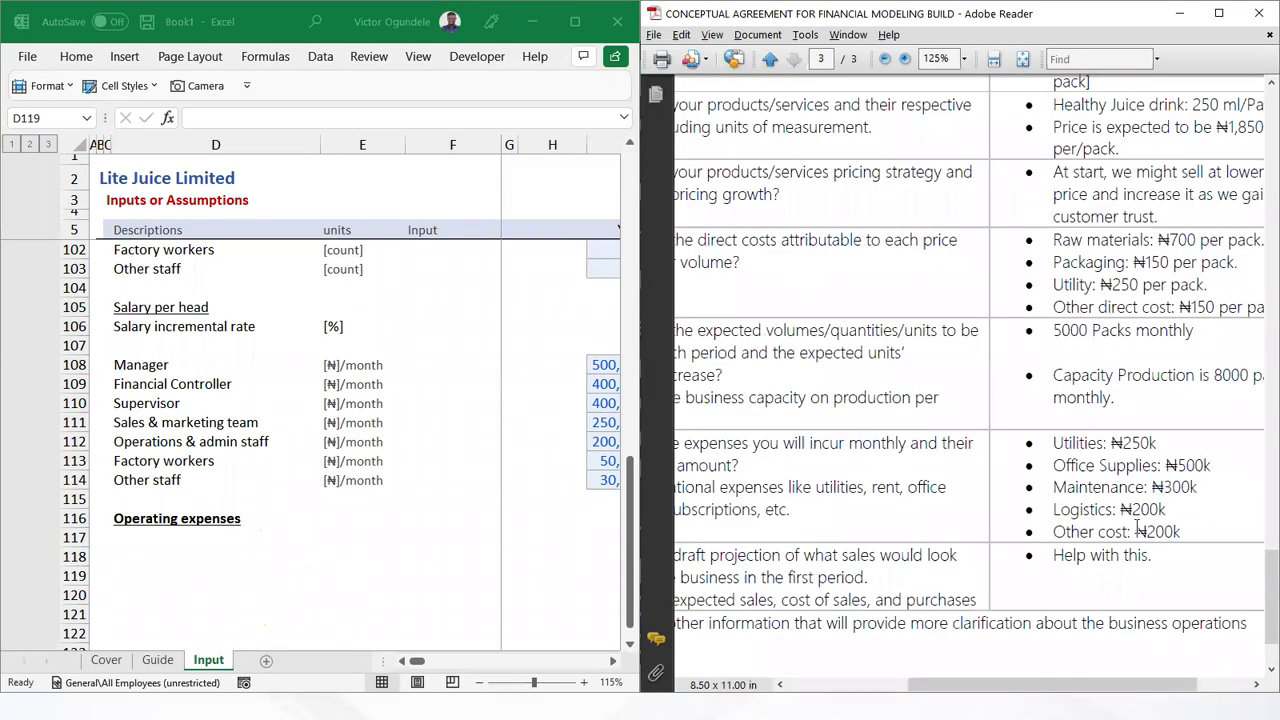
# Enter the labels Utilities in D117, without bold, and Office supplies in D118 under the Operating expenses heading
pyautogui.click(143, 533)
pyautogui.press('F2')
pyautogui.write('Utilities')
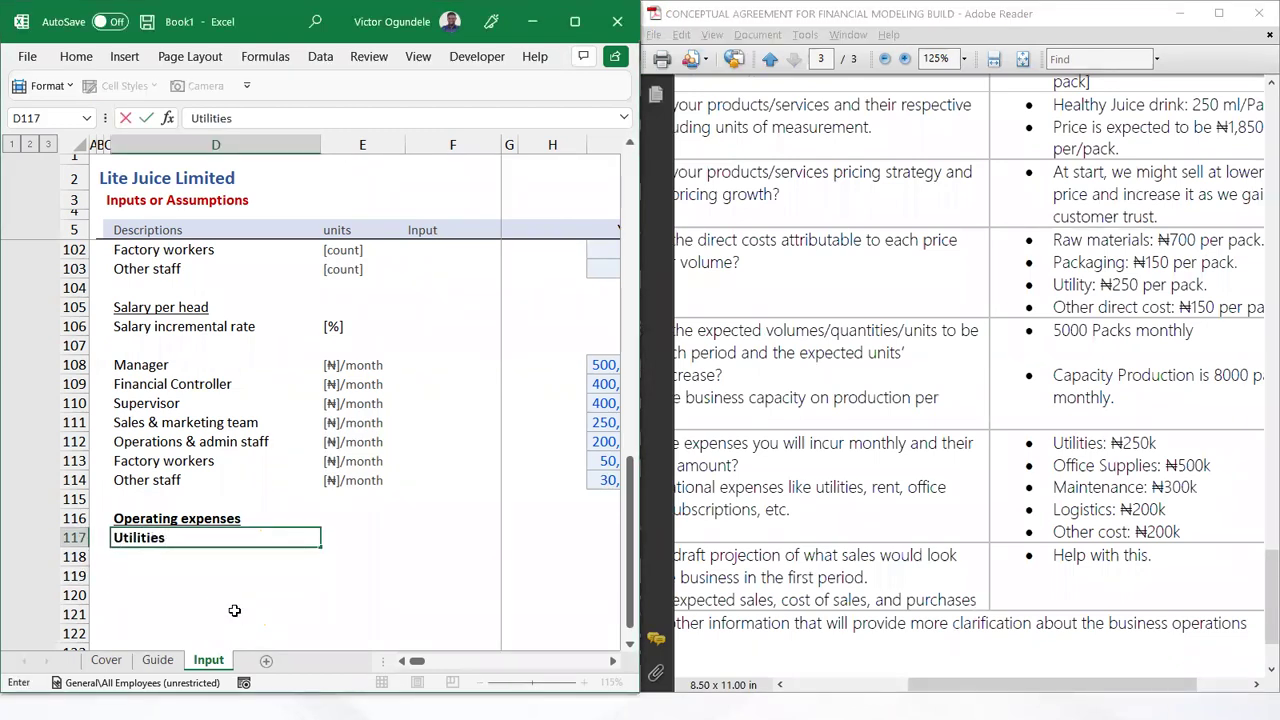
pyautogui.hotkey('ctrl', 'Return')
pyautogui.hotkey('ctrl', 'b')
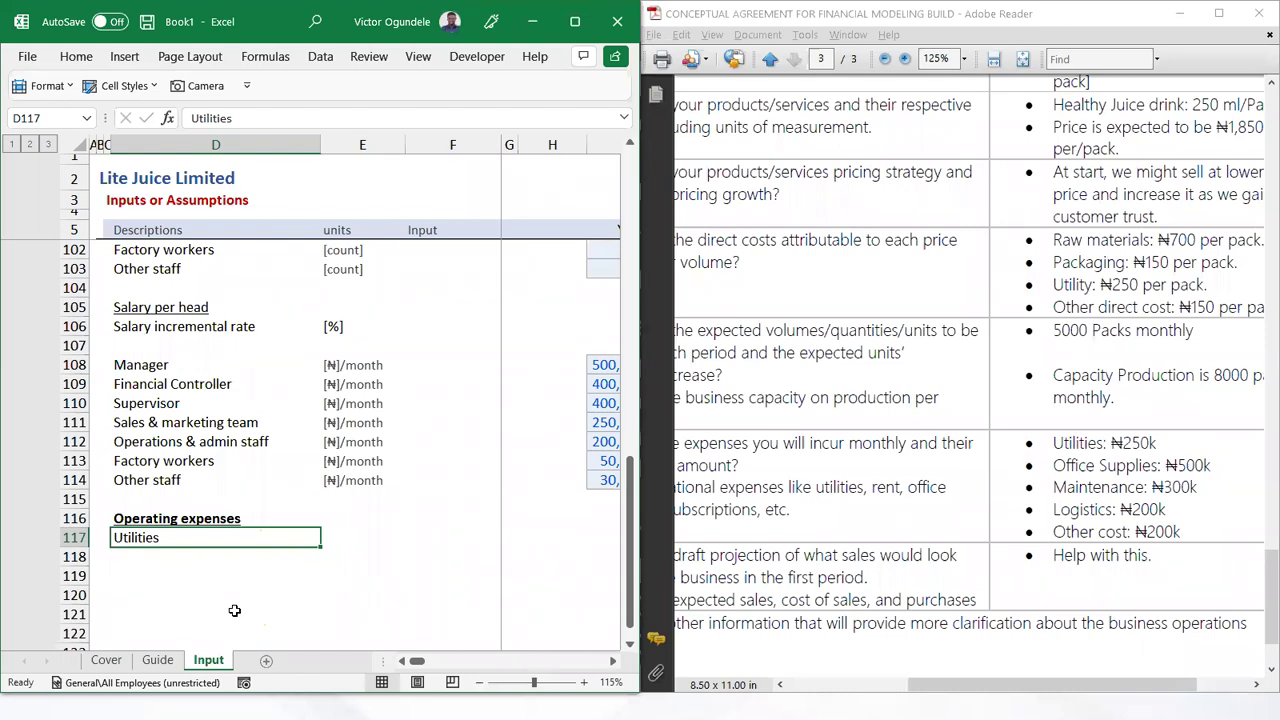
pyautogui.press('Down')
pyautogui.write('O')
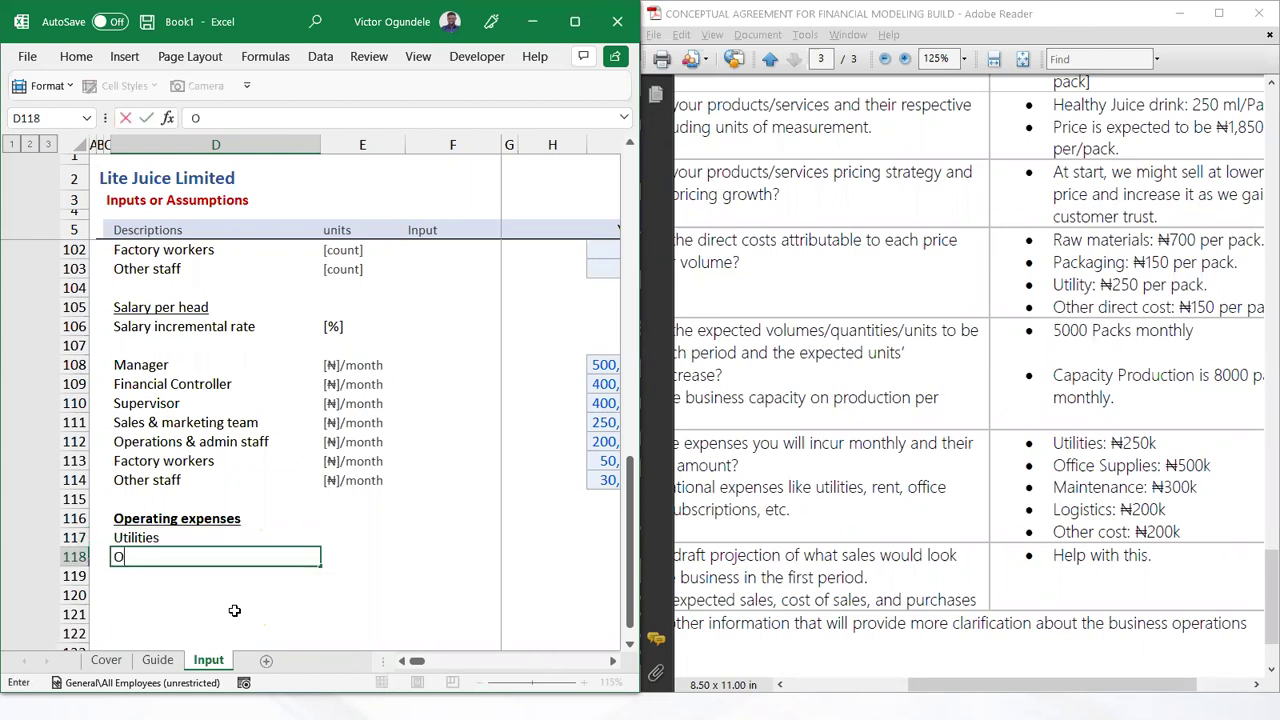
pyautogui.write('ffice supplies')
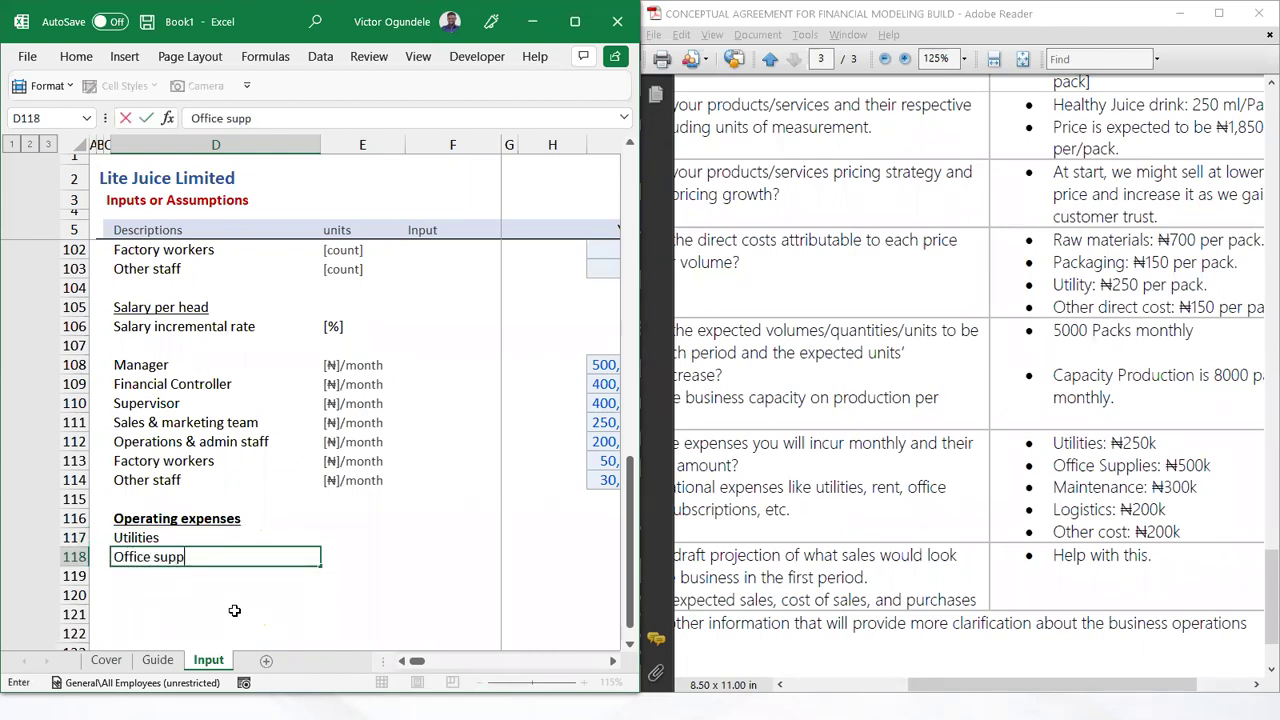
pyautogui.press('Return')
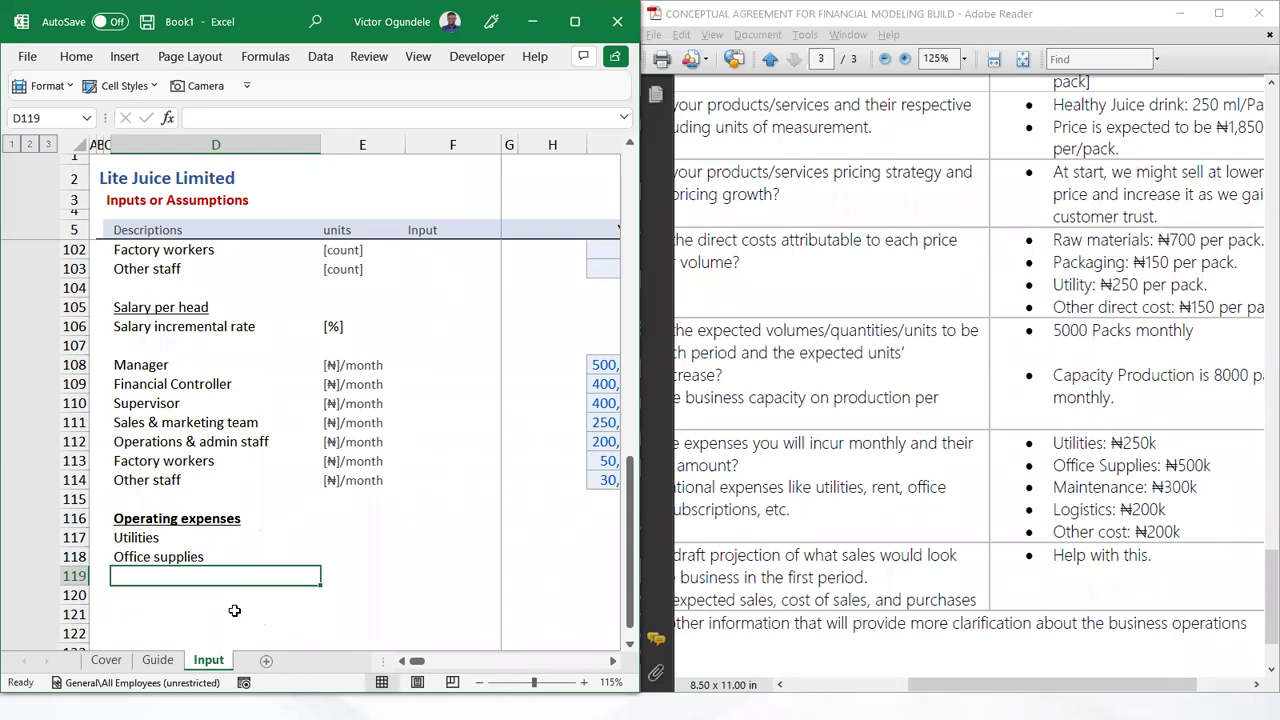
# Add the expense labels Maintenance, Logistics and Other cost in D119:D121
pyautogui.write('Maintenance')
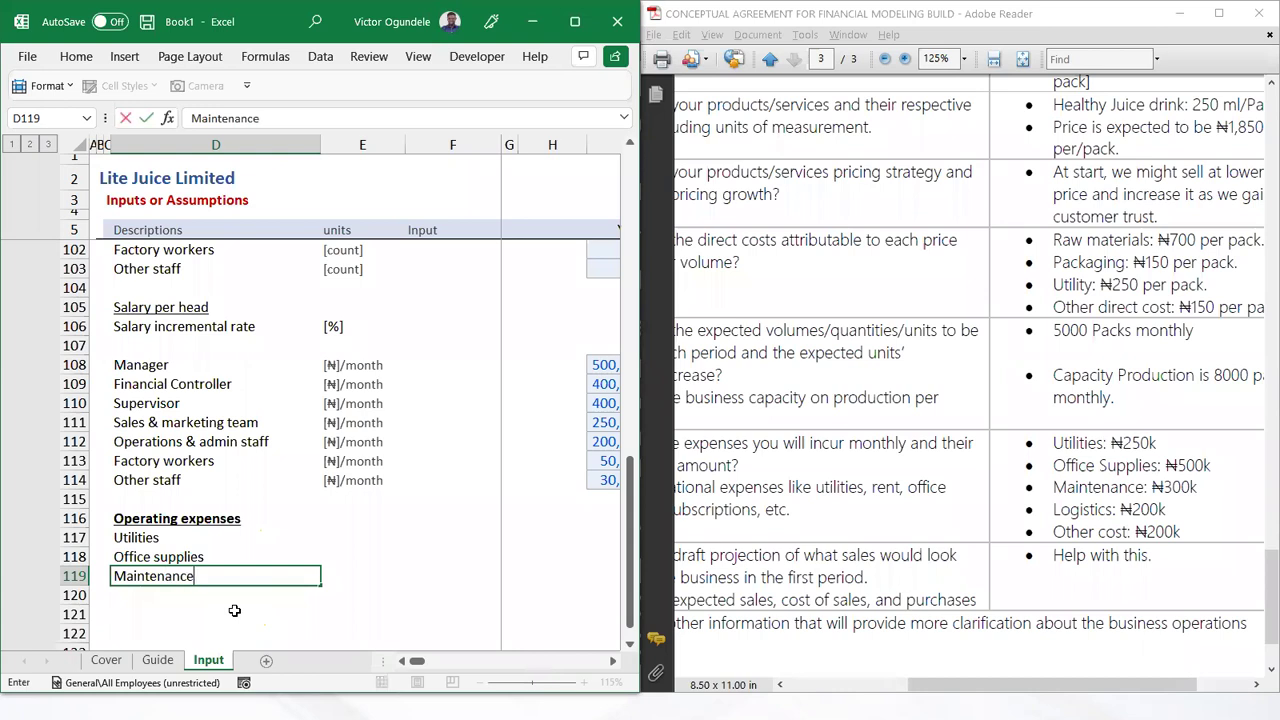
pyautogui.press('Return')
pyautogui.write('L')
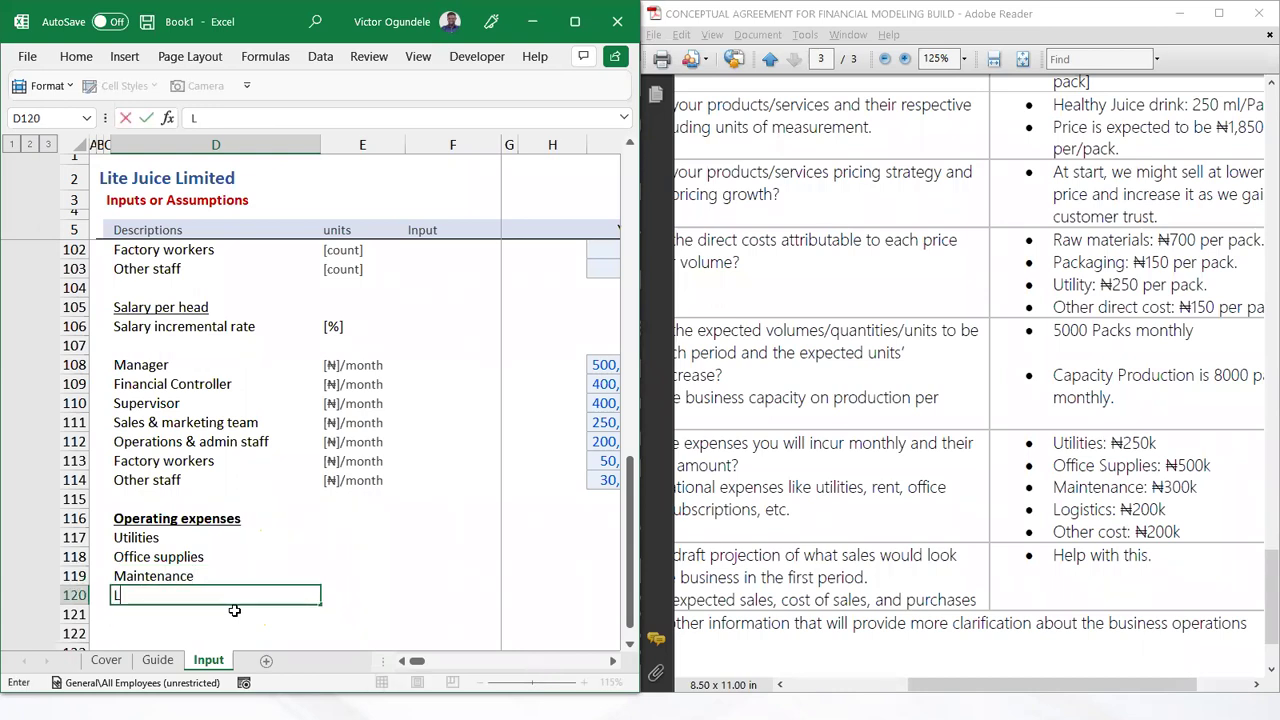
pyautogui.write('ogistics')
pyautogui.press('Return')
pyautogui.write('Other cos')
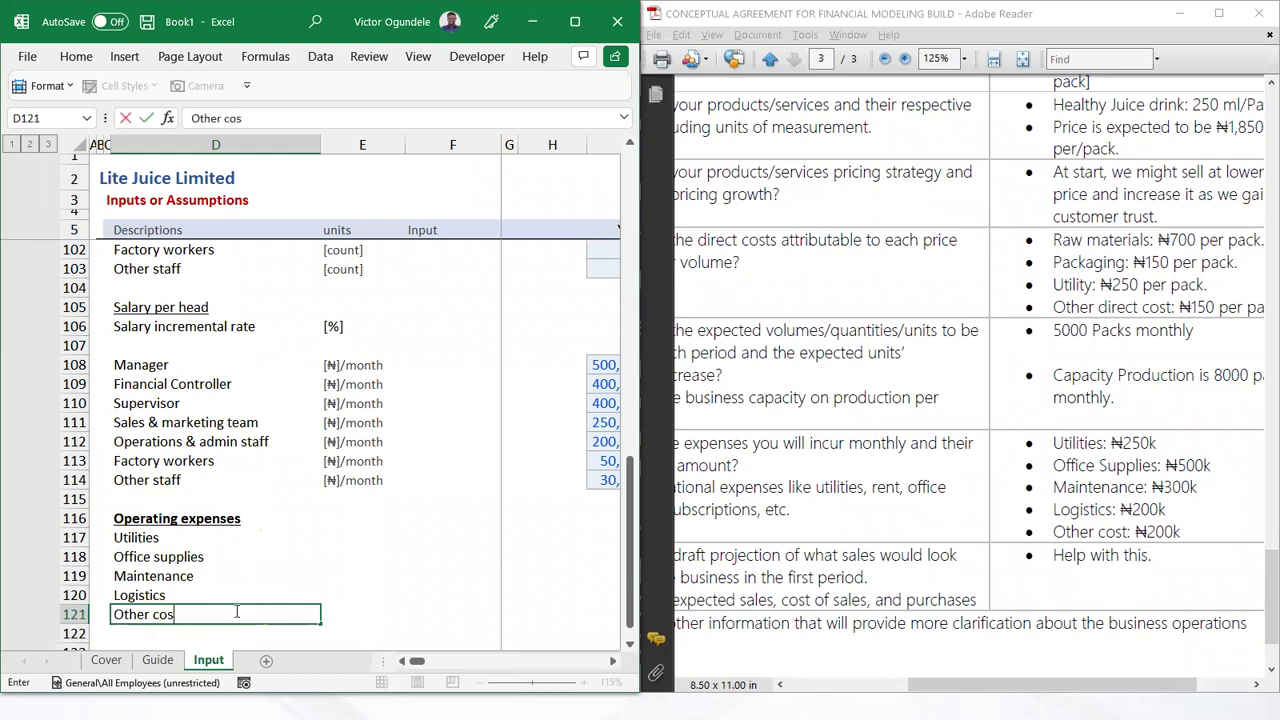
pyautogui.write('t')
pyautogui.press('Return')
# Copy the currency-per-month unit formula from E114 to the operating expense rows in E117:E121
pyautogui.press('Right')
pyautogui.press('Up')
pyautogui.press('Up')
pyautogui.press('Up')
pyautogui.press('Up')
pyautogui.press('Up')
pyautogui.press('Up')
pyautogui.press('Up')
pyautogui.press('Up')
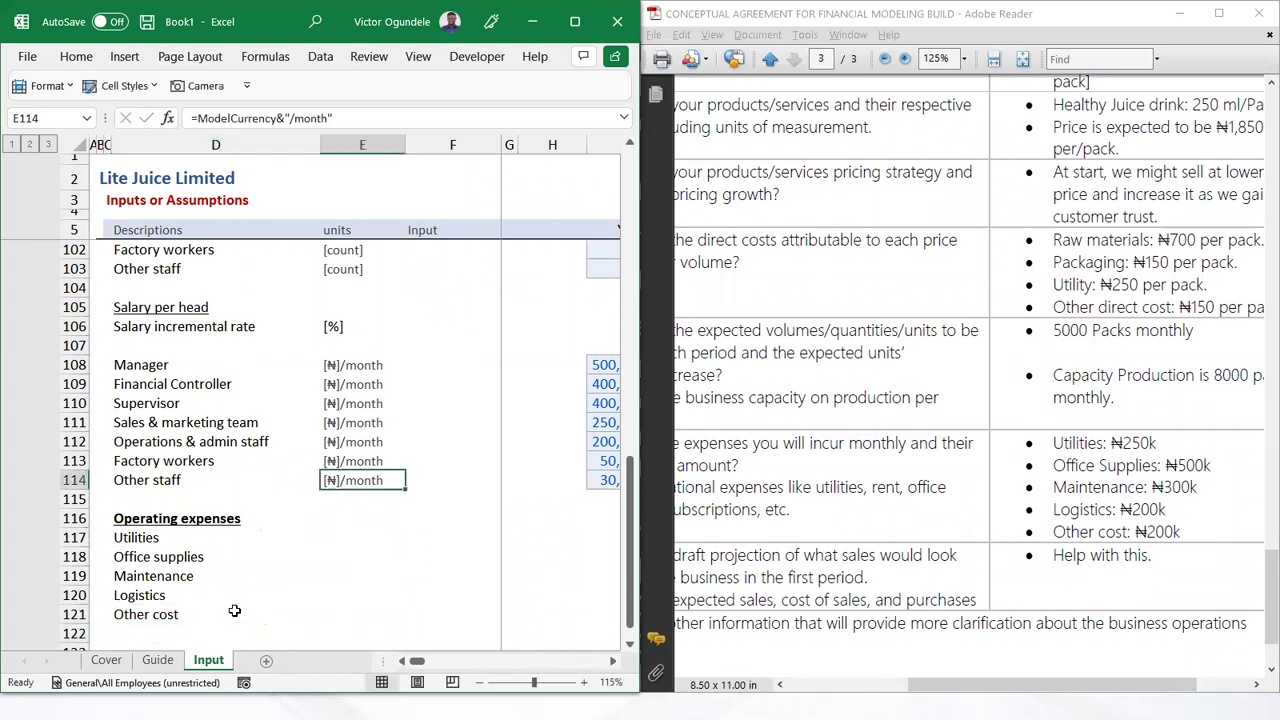
pyautogui.hotkey('ctrl', 'c')
pyautogui.press('Down')
pyautogui.press('Down')
pyautogui.press('Down')
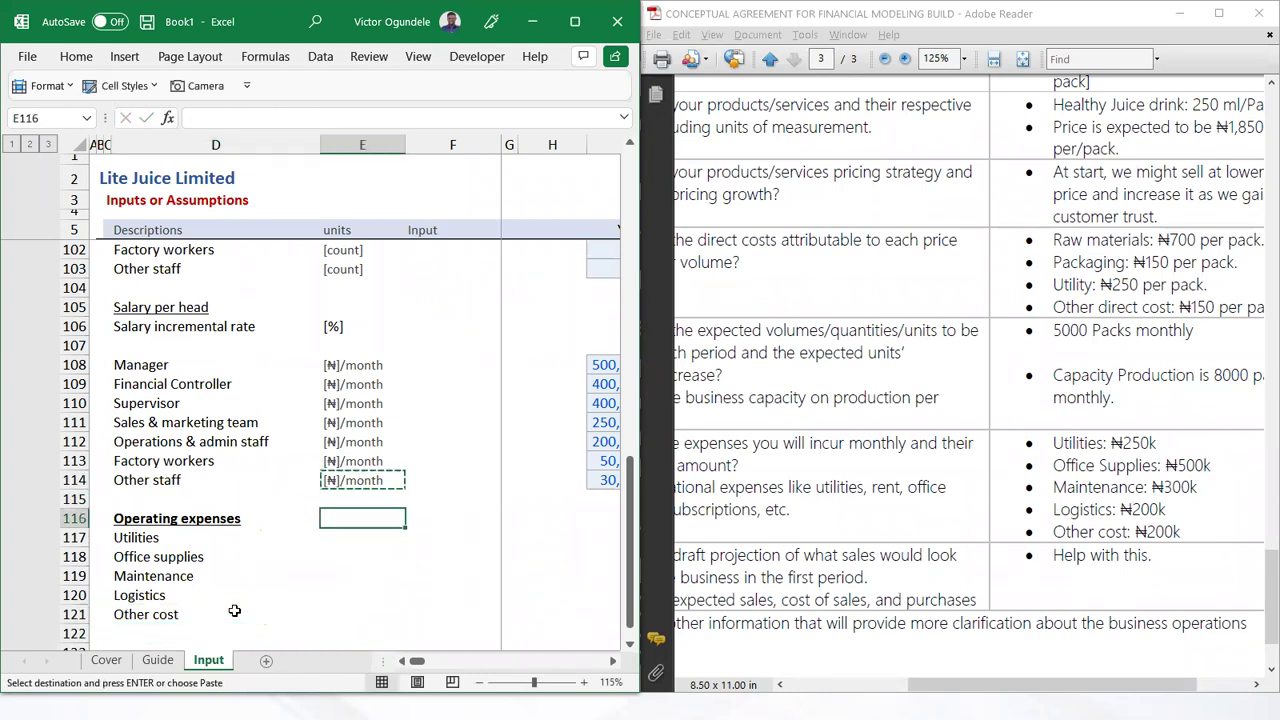
pyautogui.hotkey('shift', 'Down')
pyautogui.hotkey('shift', 'Down')
pyautogui.hotkey('shift', 'Down')
pyautogui.hotkey('shift', 'Down')
pyautogui.hotkey('ctrl', 'v')
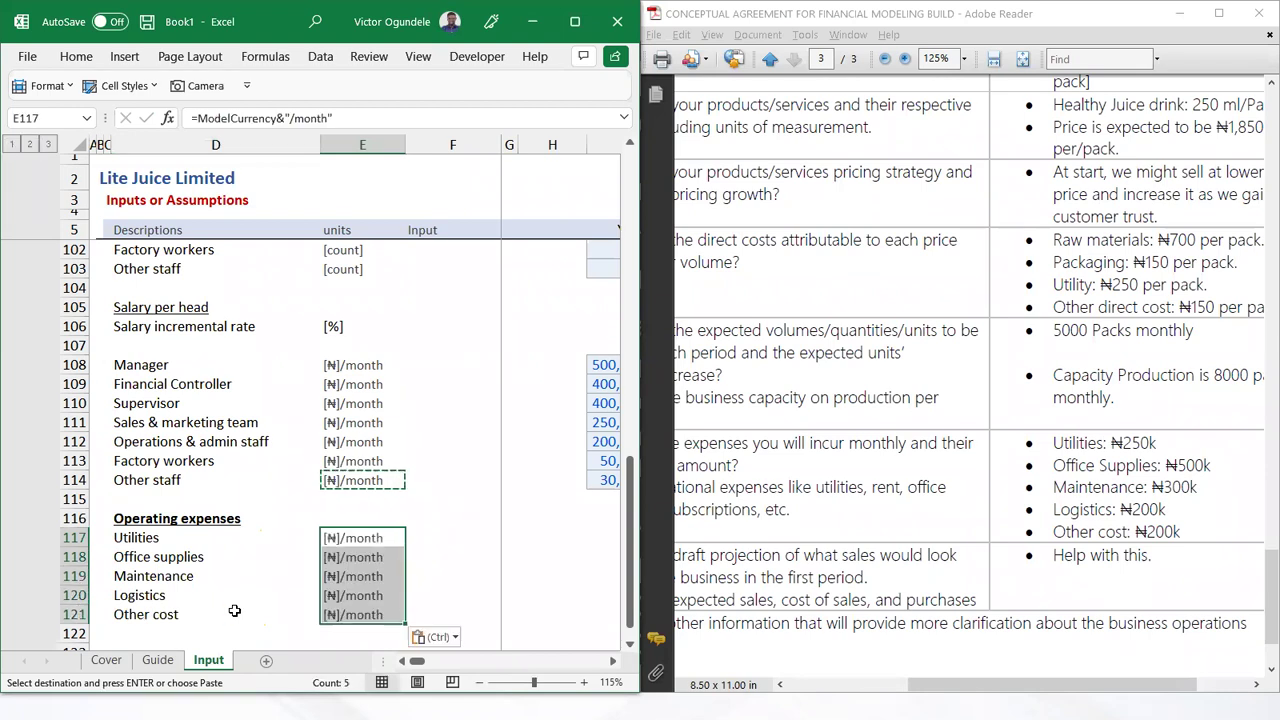
# Insert two blank rows between the Operating expenses heading and the Utilities row
pyautogui.press('Left')
pyautogui.hotkey('shift', 'Right')
pyautogui.hotkey('shift', 'Down')
pyautogui.hotkey('shift', 'Down')
pyautogui.hotkey('shift', 'Down')
pyautogui.hotkey('shift', 'Down')
pyautogui.hotkey('ctrl', 'c')
pyautogui.press('Down')
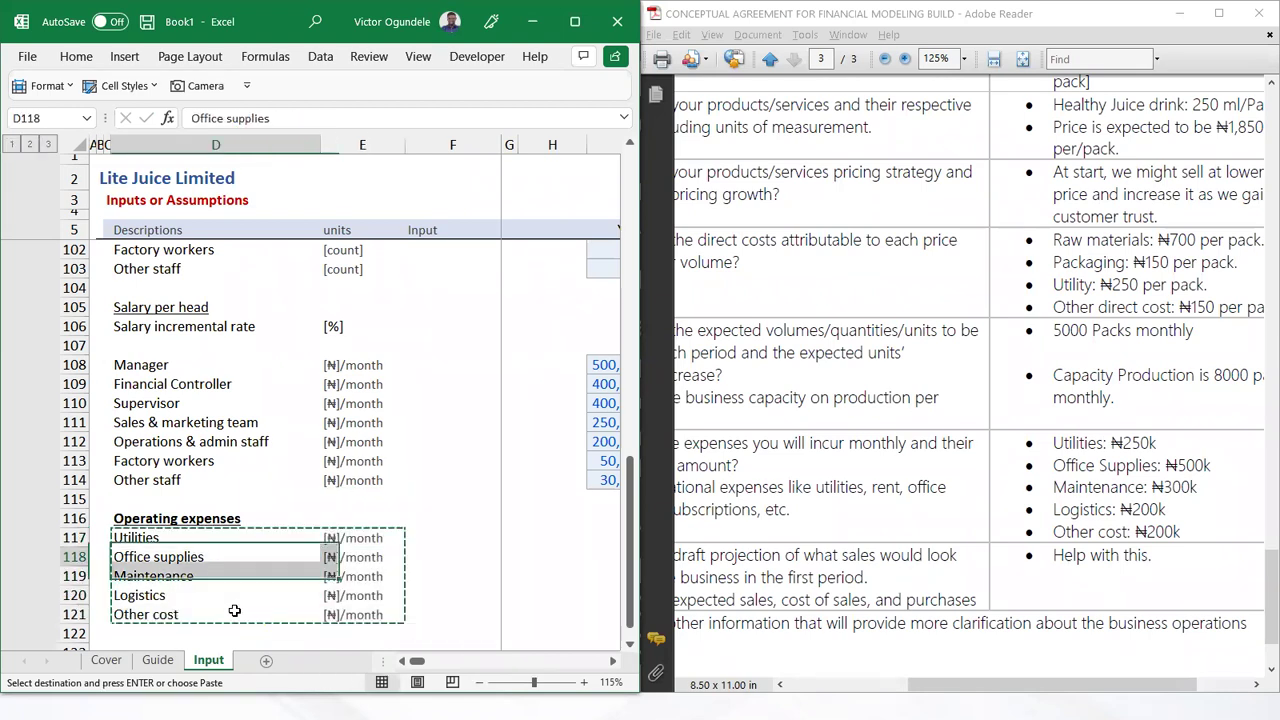
pyautogui.hotkey('shift', 'Up')
pyautogui.hotkey('shift', 'space')
pyautogui.hotkey('ctrl', 'shift', '=')
# Copy the Salary incremental rate row D106:R106 to row 117 beneath the Operating expenses heading
pyautogui.hotkey('ctrl', 'Up')
pyautogui.hotkey('ctrl', 'Up')
pyautogui.hotkey('ctrl', 'Up')
pyautogui.hotkey('ctrl', 'Up')
pyautogui.hotkey('ctrl', 'shift', 'Right')
pyautogui.hotkey('ctrl', 'shift', 'Right')
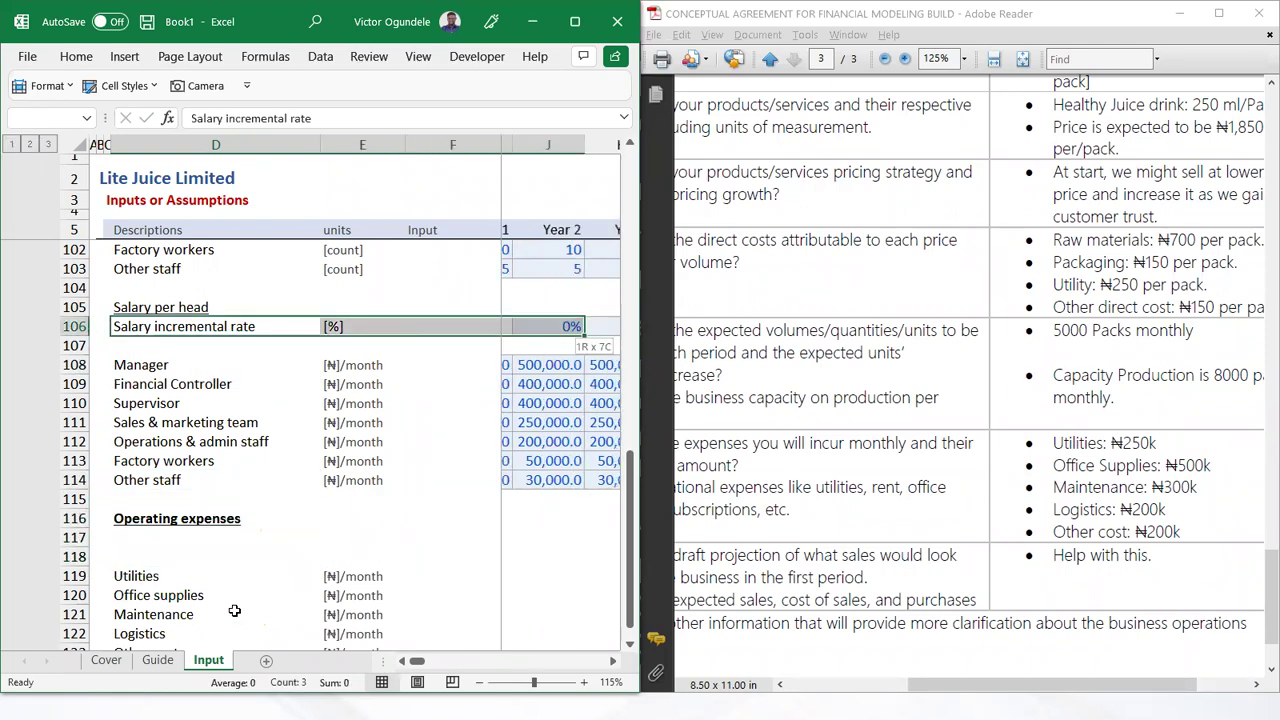
pyautogui.hotkey('ctrl', 'c')
pyautogui.press('Left')
pyautogui.press('Down')
pyautogui.press('Down')
pyautogui.press('Down')
pyautogui.press('Down')
pyautogui.press('Down')
pyautogui.press('Down')
pyautogui.press('Down')
pyautogui.press('Down')
pyautogui.press('Down')
pyautogui.press('Down')
pyautogui.press('Down')
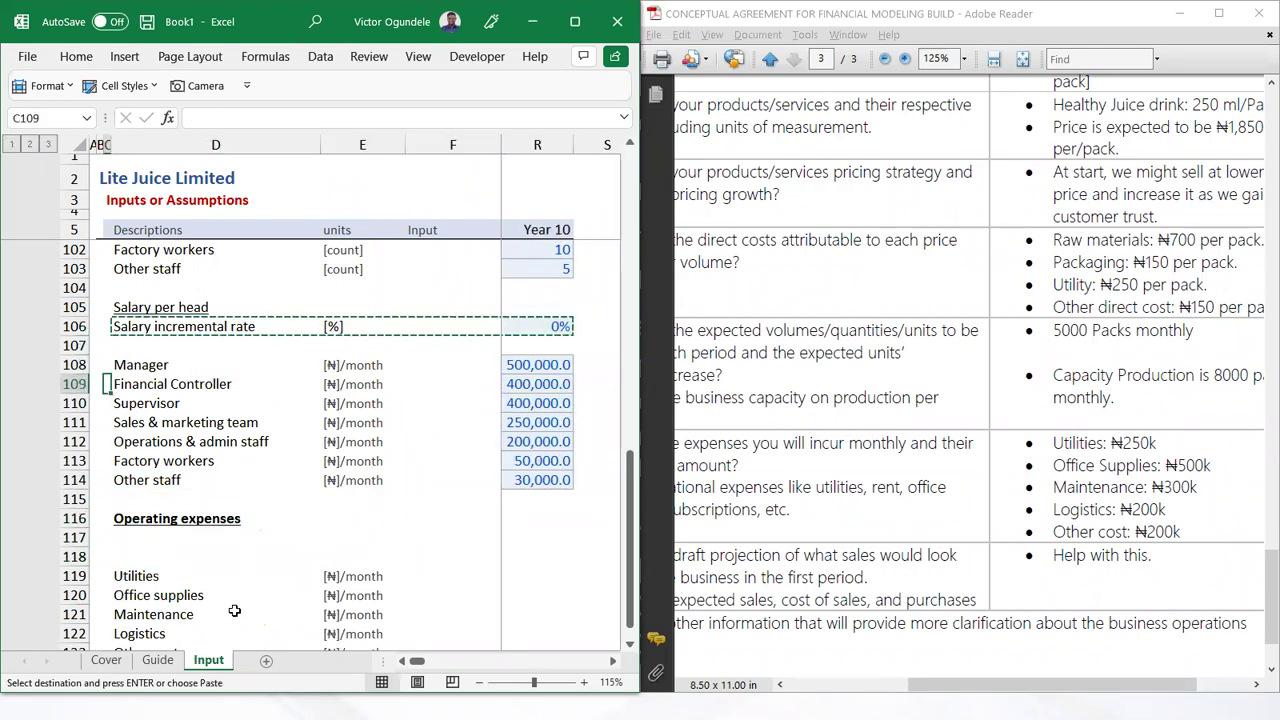
pyautogui.press('Right')
pyautogui.hotkey('ctrl', 'v')
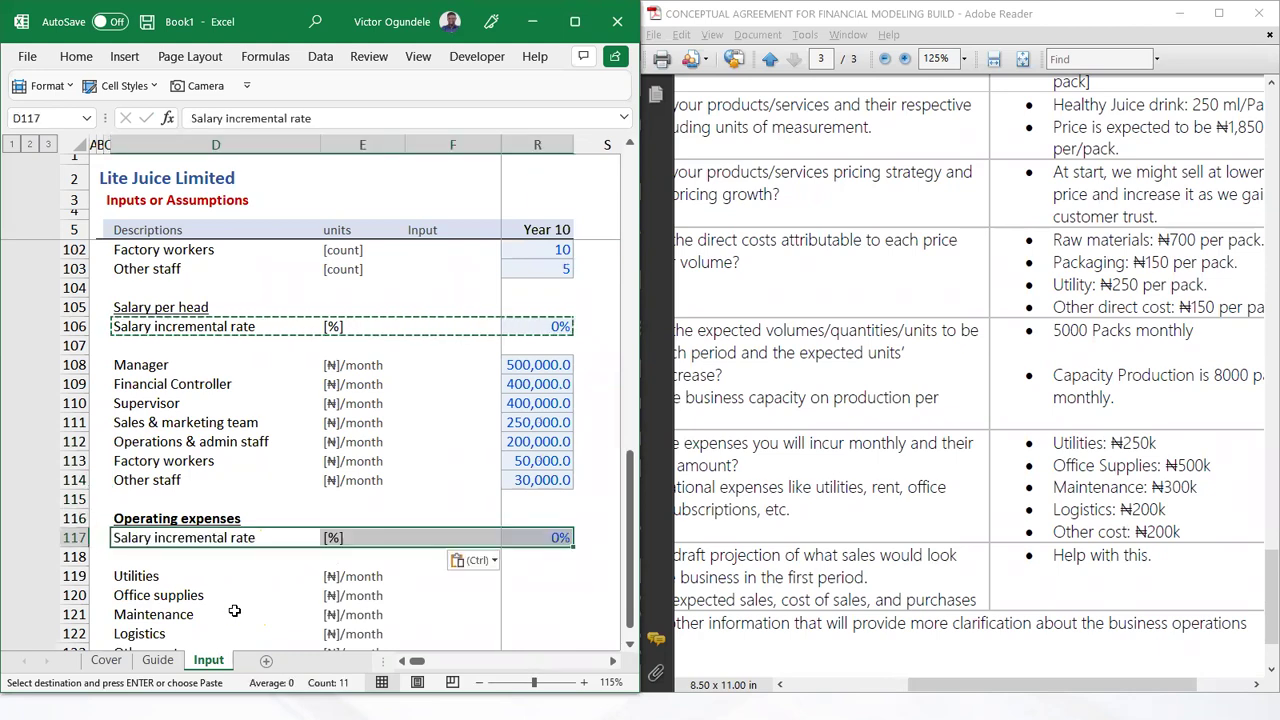
# Rename the copied rate label in D117 to "Opex incremental"
pyautogui.write('Ope')
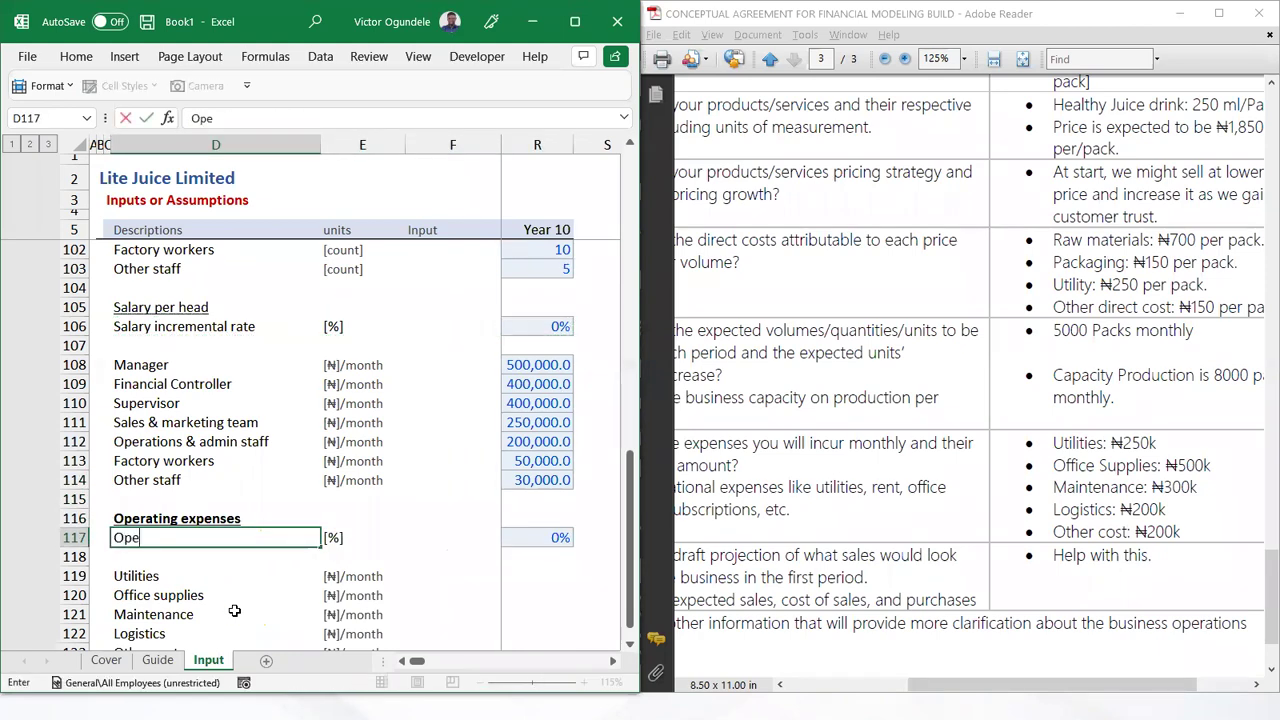
pyautogui.write('x incremental')
pyautogui.press('Right')
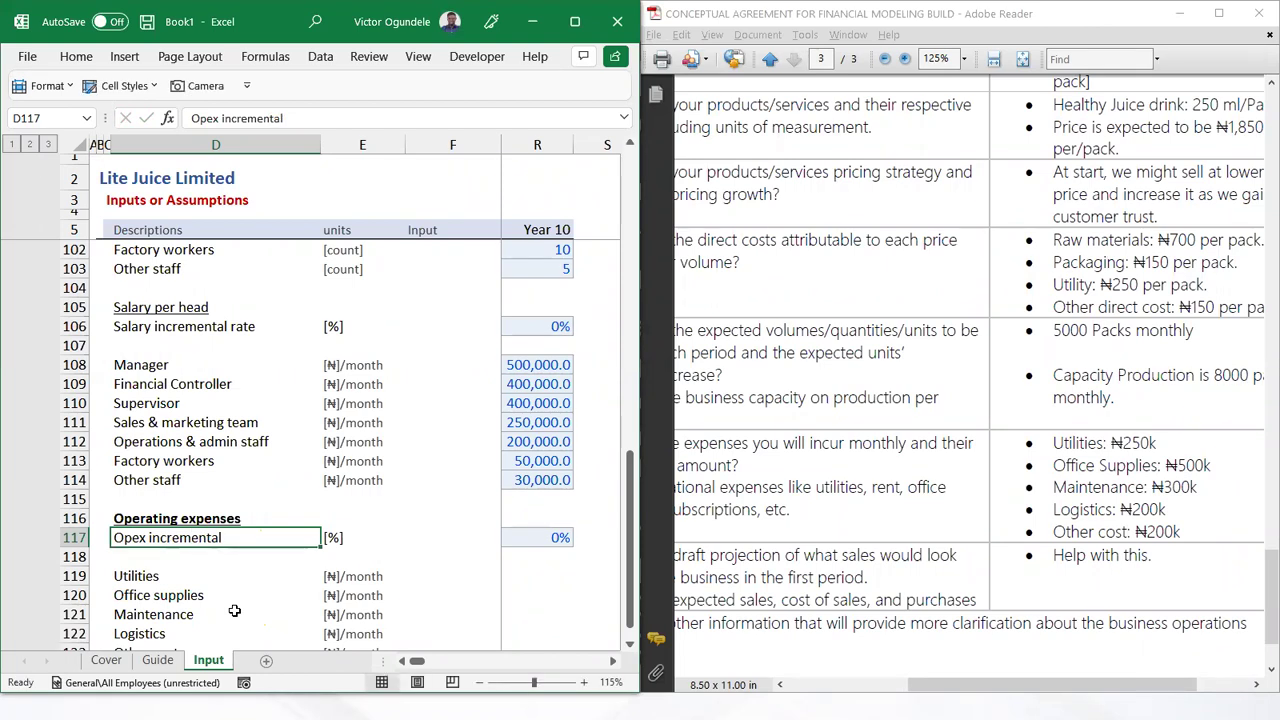
pyautogui.press('Right')
pyautogui.press('Right')
pyautogui.press('Right')
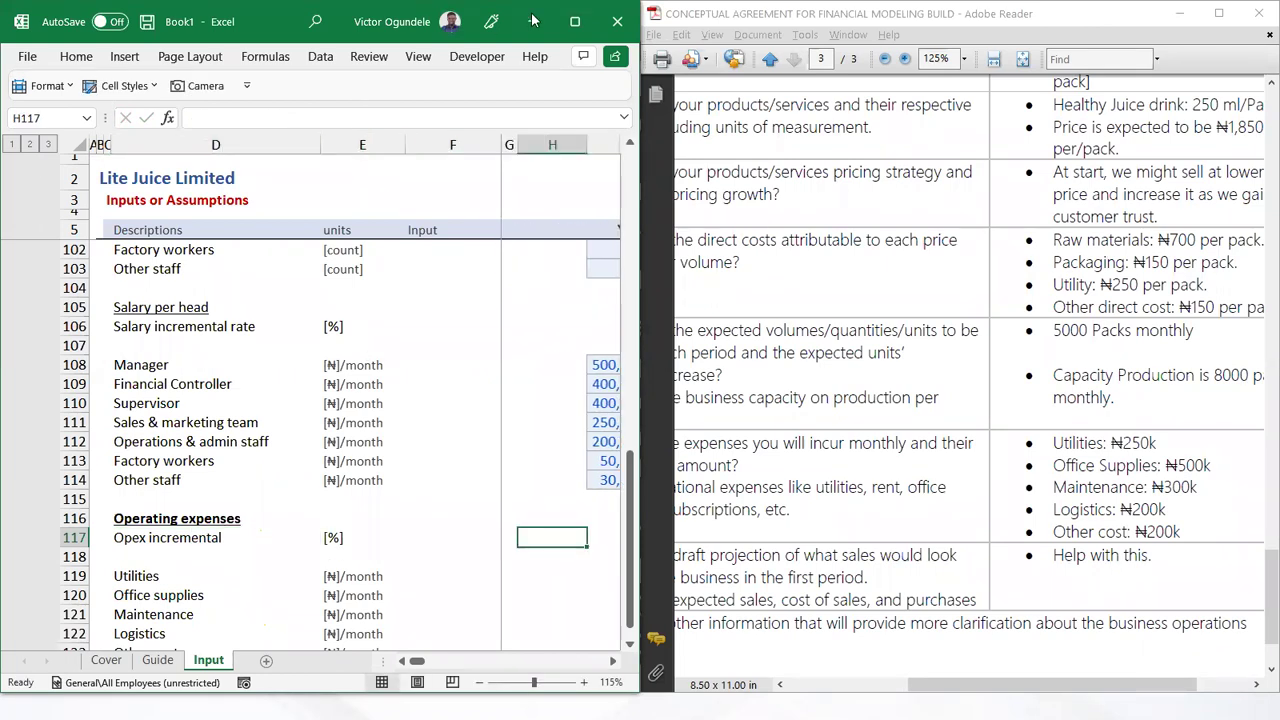
# Maximize the workbook window and bring the whole Operating expenses section into view
pyautogui.click(574, 21)
pyautogui.click(674, 365)
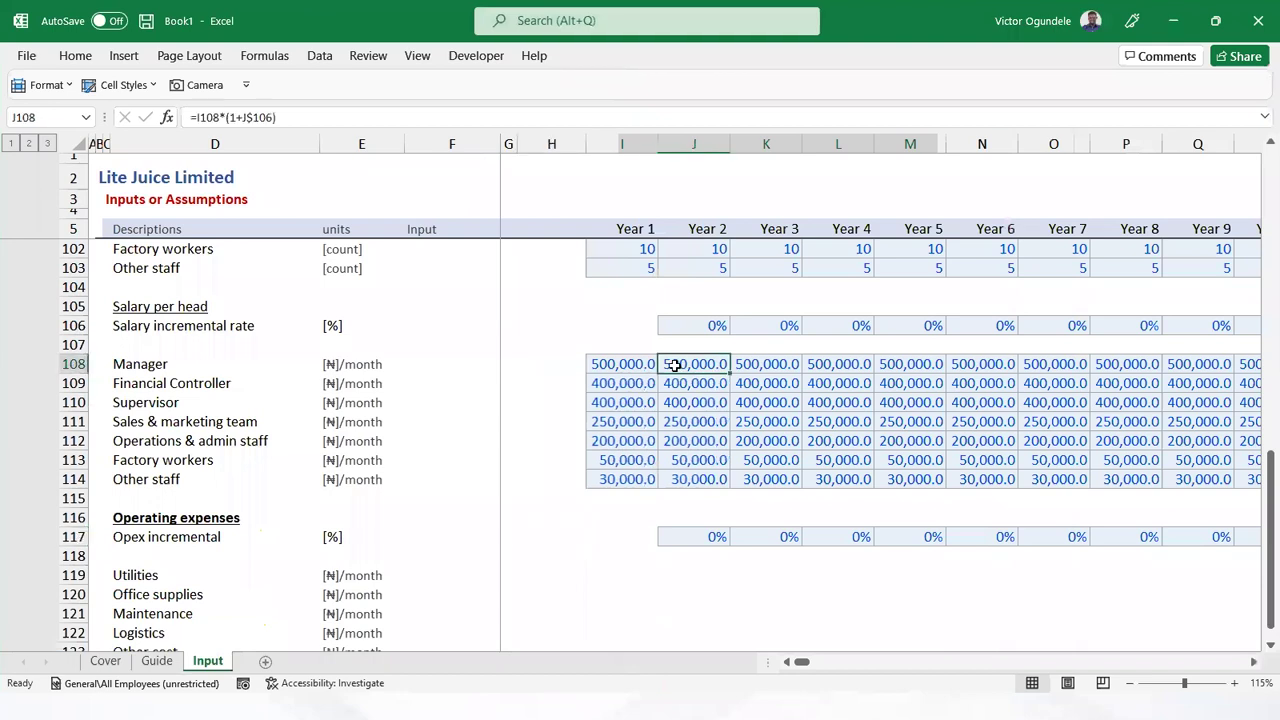
pyautogui.hotkey('shift', 'pagedown')
pyautogui.press('End')
pyautogui.hotkey('shift', 'pageup')
pyautogui.press('pageup')
pyautogui.press('pagedown')
pyautogui.press('pagedown')
pyautogui.press('pageup')
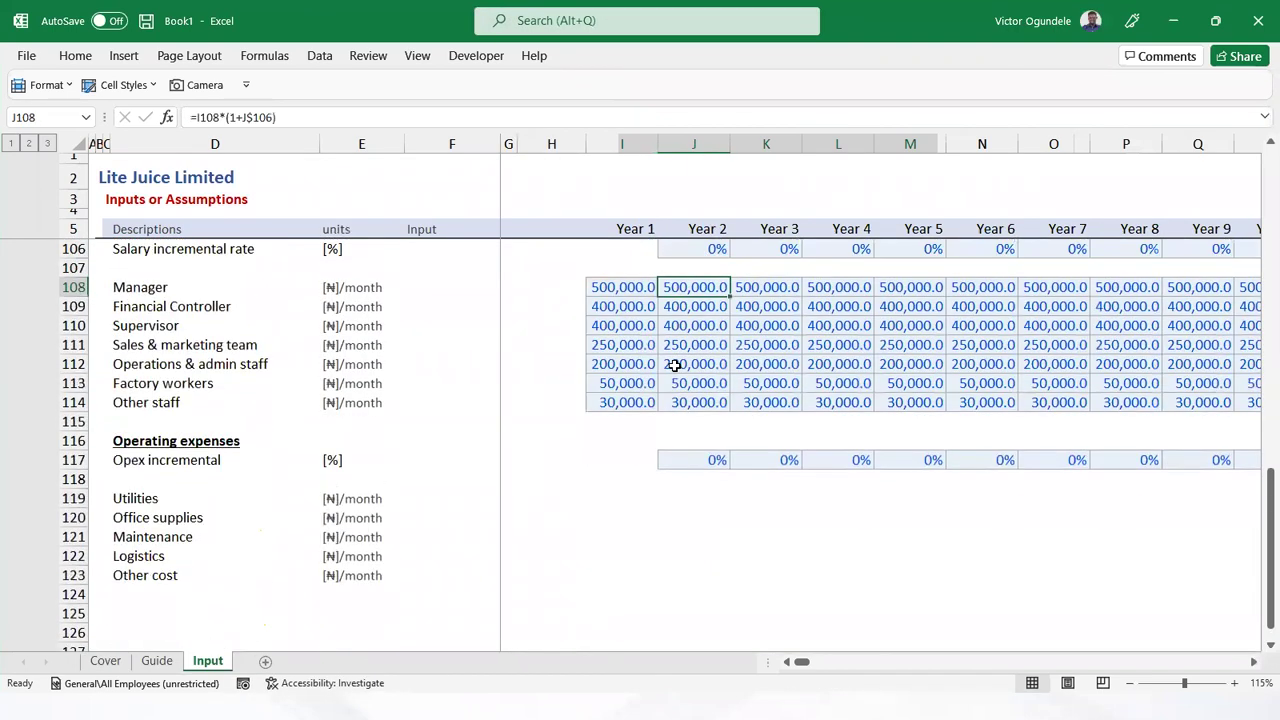
# Apply the Input formula cell style to the Year 2 to Year 10 salary formulas in J108:R114
pyautogui.hotkey('shift', 'pagedown')
pyautogui.press('pageup')
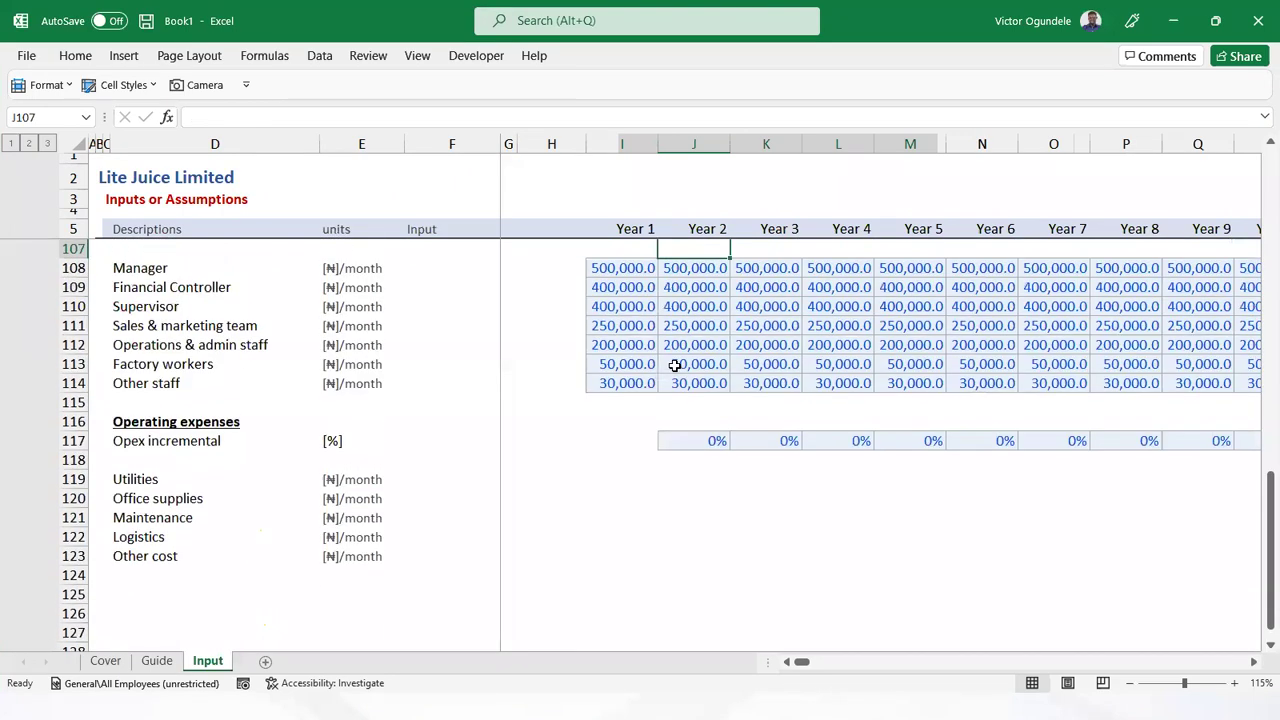
pyautogui.press('Down')
pyautogui.hotkey('ctrl', 'shift', 'Down')
pyautogui.hotkey('ctrl', 'v')
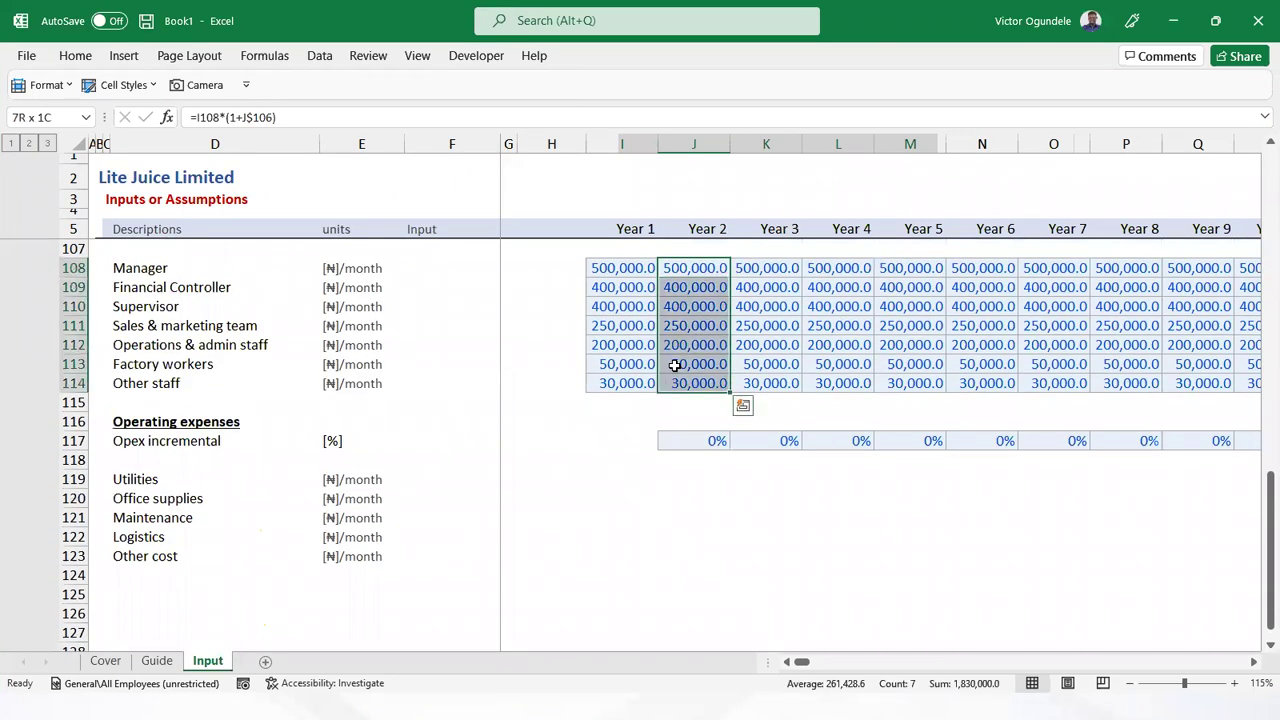
pyautogui.hotkey('ctrl', 'shift', 'Right')
pyautogui.hotkey('ctrl', 'v')
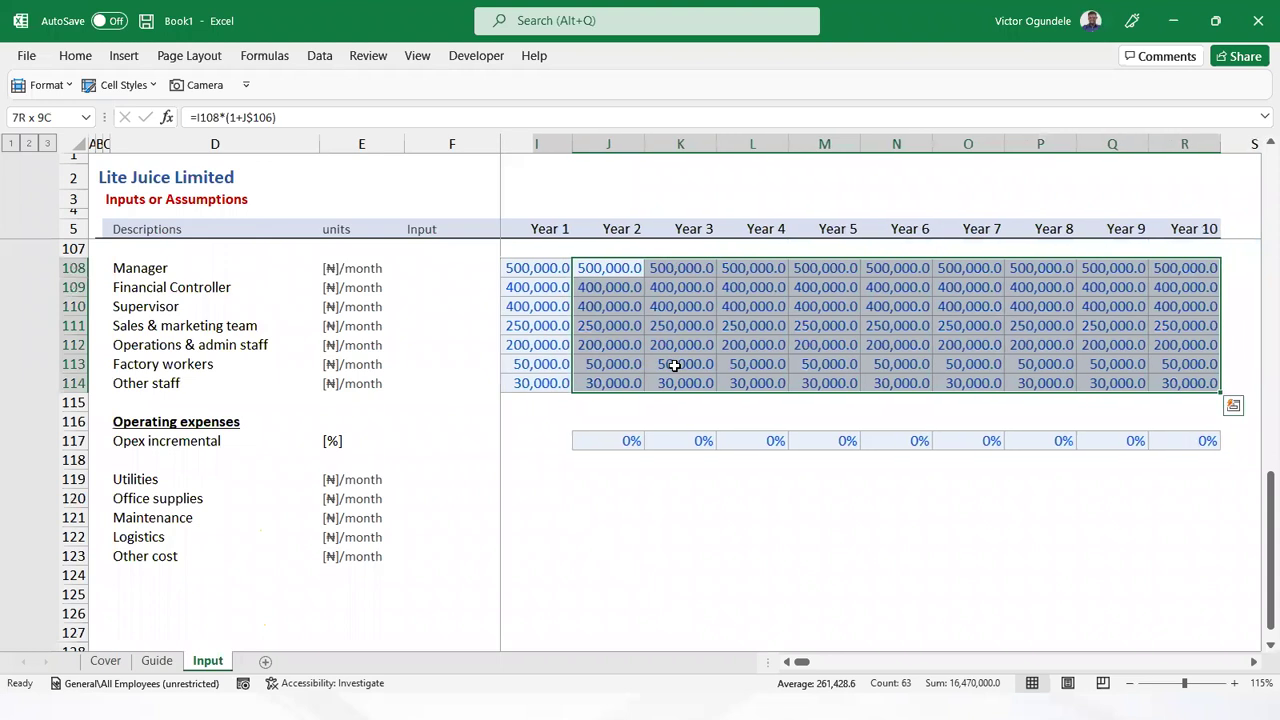
pyautogui.hotkey('alt', '2')
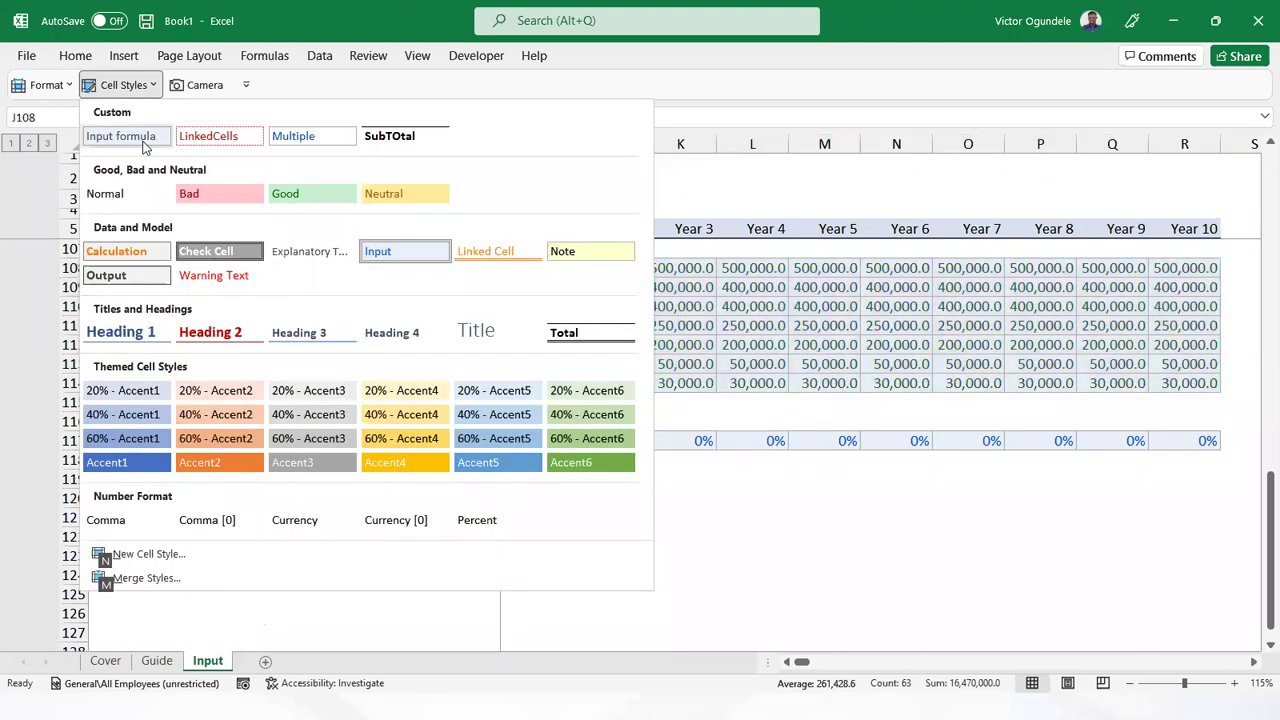
pyautogui.click(143, 147)
pyautogui.click(634, 346)
pyautogui.press('Left')
pyautogui.press('Left')
pyautogui.press('Left')
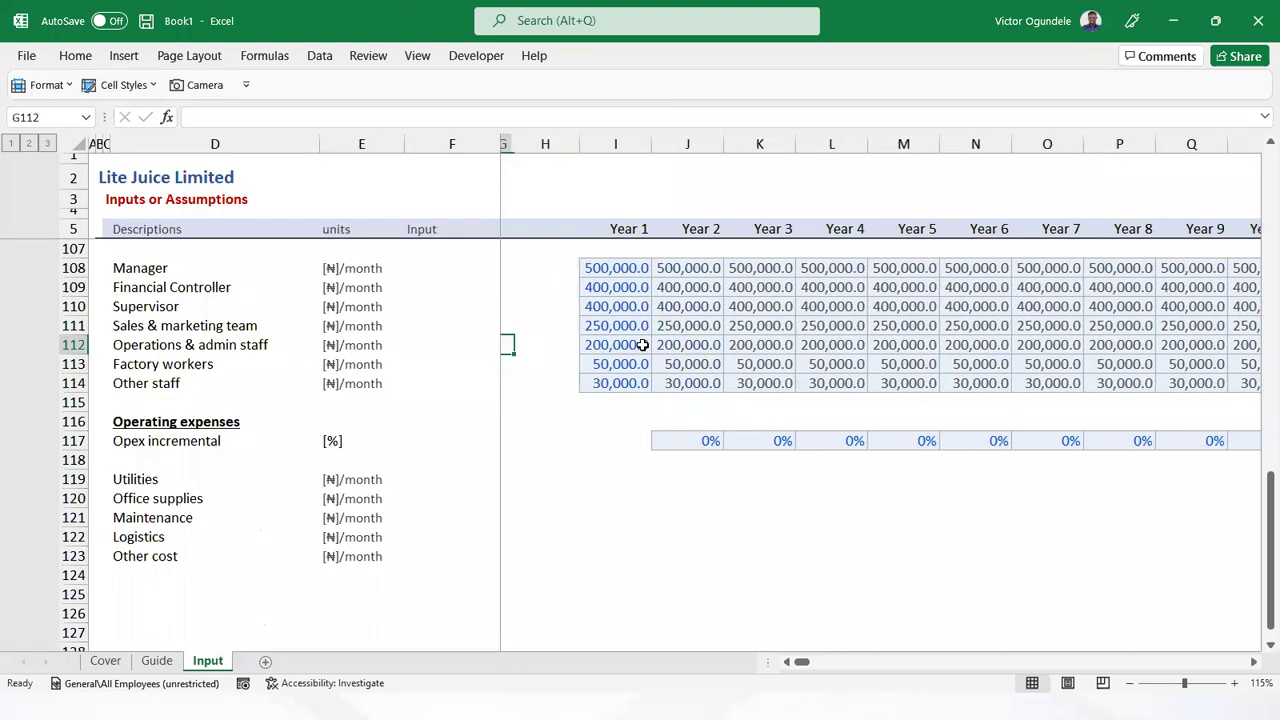
pyautogui.press('Left')
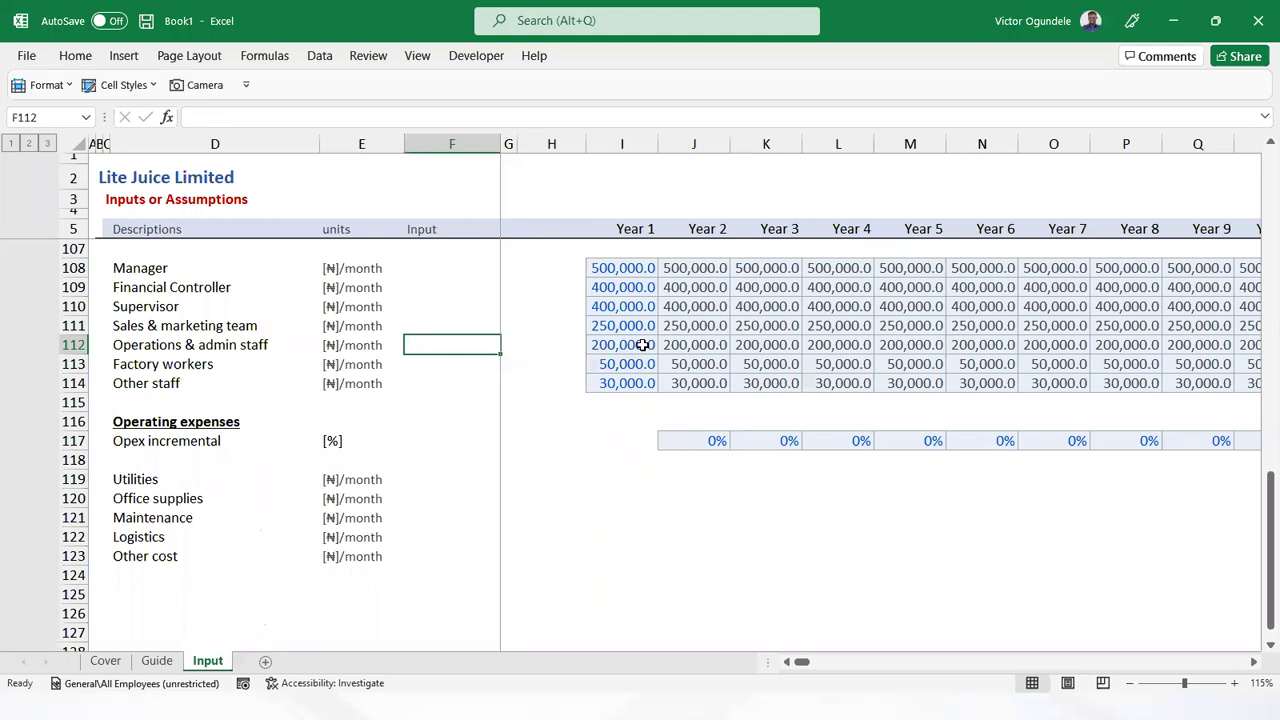
pyautogui.press('Right')
pyautogui.press('Down')
pyautogui.press('Right')
pyautogui.press('Right')
pyautogui.press('Right')
pyautogui.press('Down')
pyautogui.press('Down')
pyautogui.press('Down')
pyautogui.press('Down')
pyautogui.press('Down')
pyautogui.press('Down')
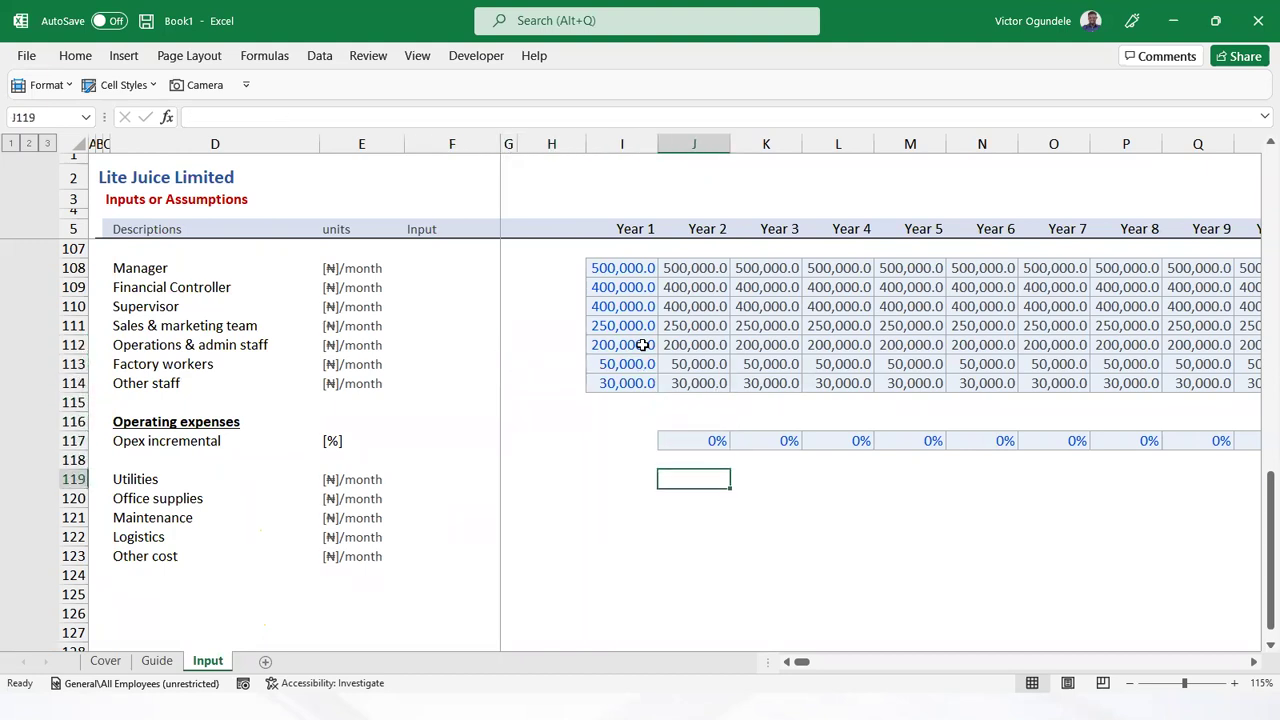
pyautogui.press('Left')
pyautogui.press('Up')
pyautogui.press('Up')
pyautogui.press('Up')
pyautogui.press('Up')
pyautogui.hotkey('ctrl', 'Up')
pyautogui.hotkey('shift', 'Down')
pyautogui.hotkey('shift', 'Down')
pyautogui.hotkey('shift', 'Down')
pyautogui.hotkey('shift', 'Down')
pyautogui.hotkey('shift', 'Down')
pyautogui.hotkey('shift', 'Down')
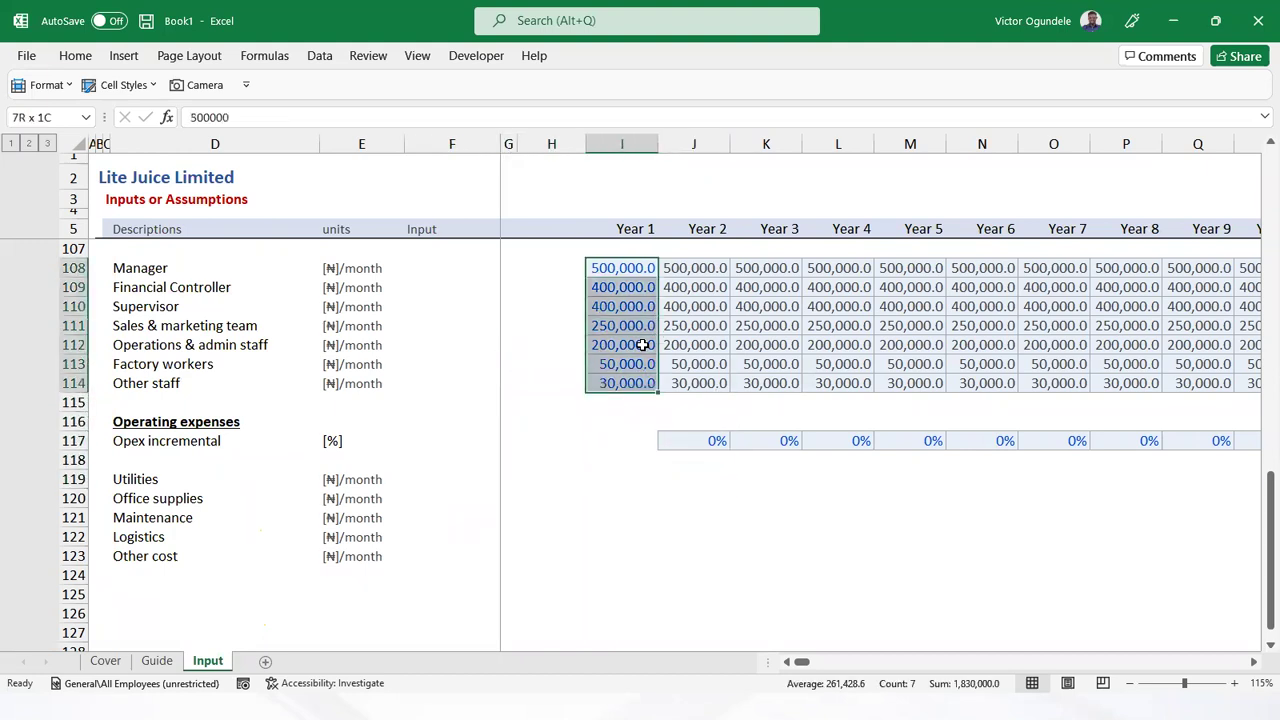
pyautogui.hotkey('ctrl', 'c')
pyautogui.press('Down')
pyautogui.press('Down')
pyautogui.press('Down')
pyautogui.press('Down')
pyautogui.press('Down')
pyautogui.press('Down')
pyautogui.press('Down')
pyautogui.press('Down')
pyautogui.press('Down')
pyautogui.press('Down')
pyautogui.press('Down')
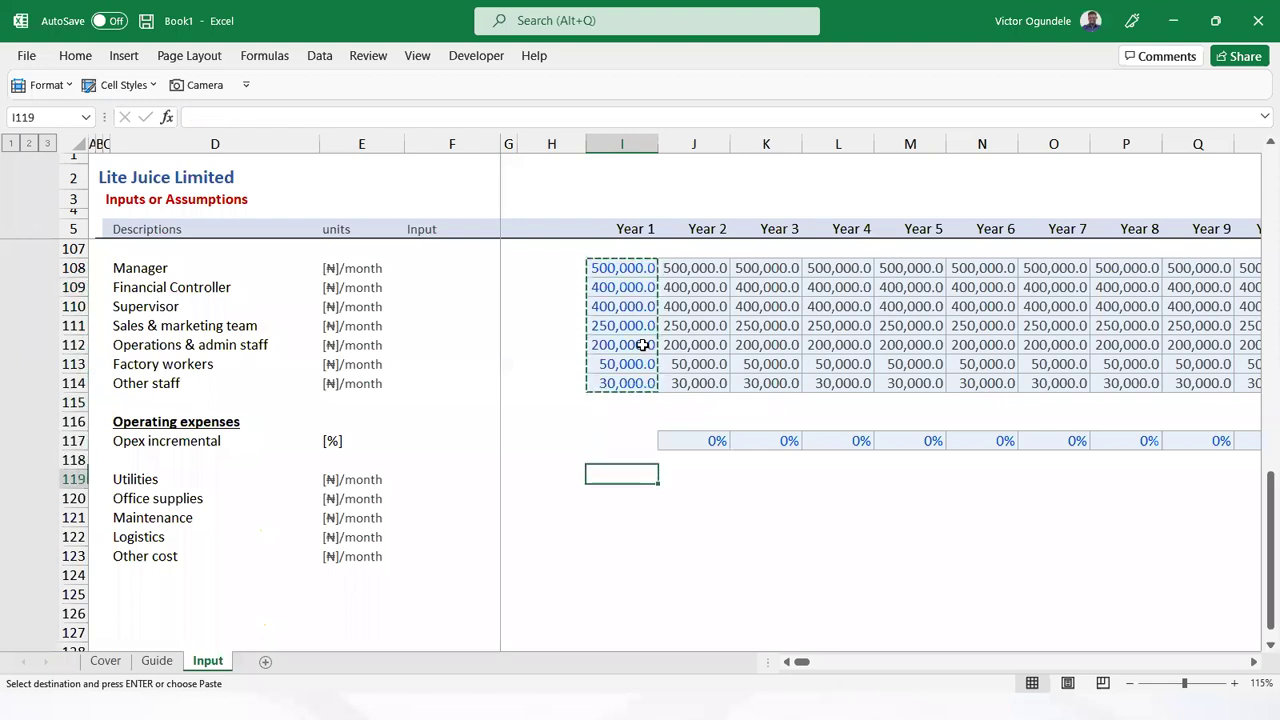
pyautogui.press('Escape')
# Copy the Other staff Year 1 input cell I114 to I119:I123 and clear the pasted values, keeping the formatting
pyautogui.hotkey('ctrl', 'Up')
pyautogui.hotkey('ctrl', 'c')
pyautogui.press('Down')
pyautogui.press('Down')
pyautogui.press('Down')
pyautogui.press('Down')
pyautogui.press('Down')
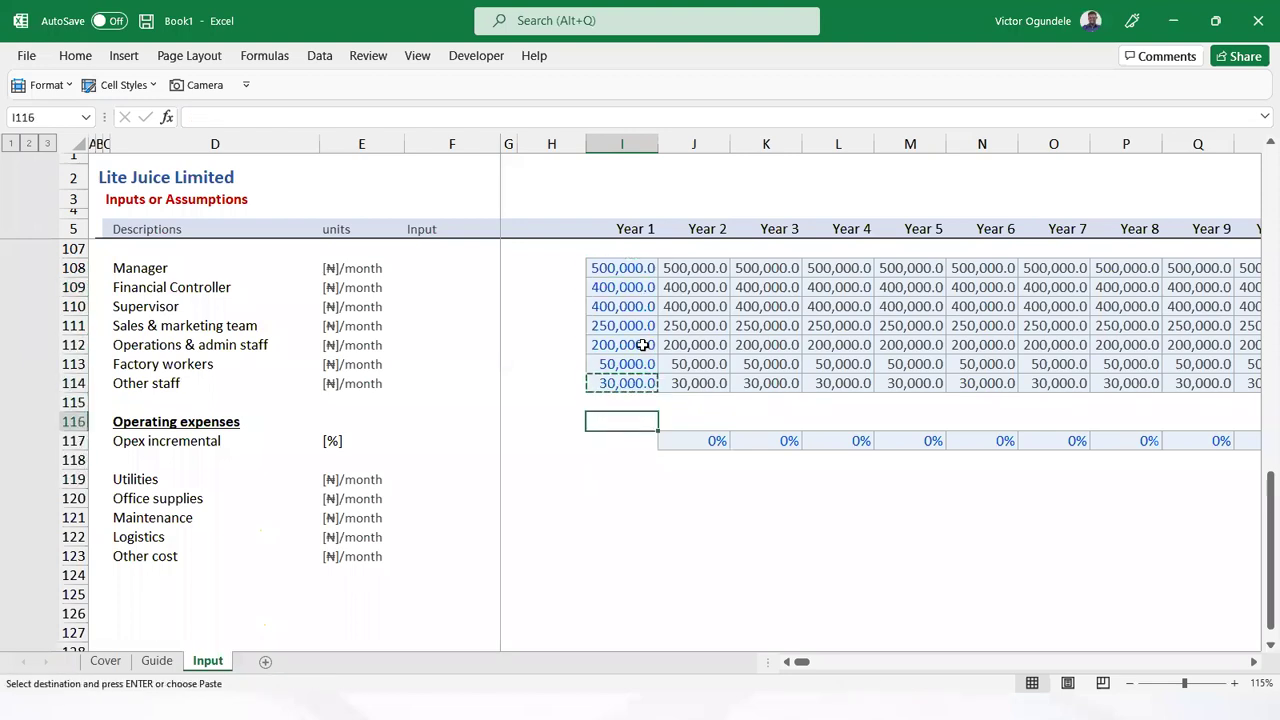
pyautogui.hotkey('shift', 'Down')
pyautogui.hotkey('shift', 'Down')
pyautogui.hotkey('shift', 'Down')
pyautogui.hotkey('shift', 'Down')
pyautogui.hotkey('ctrl', 'v')
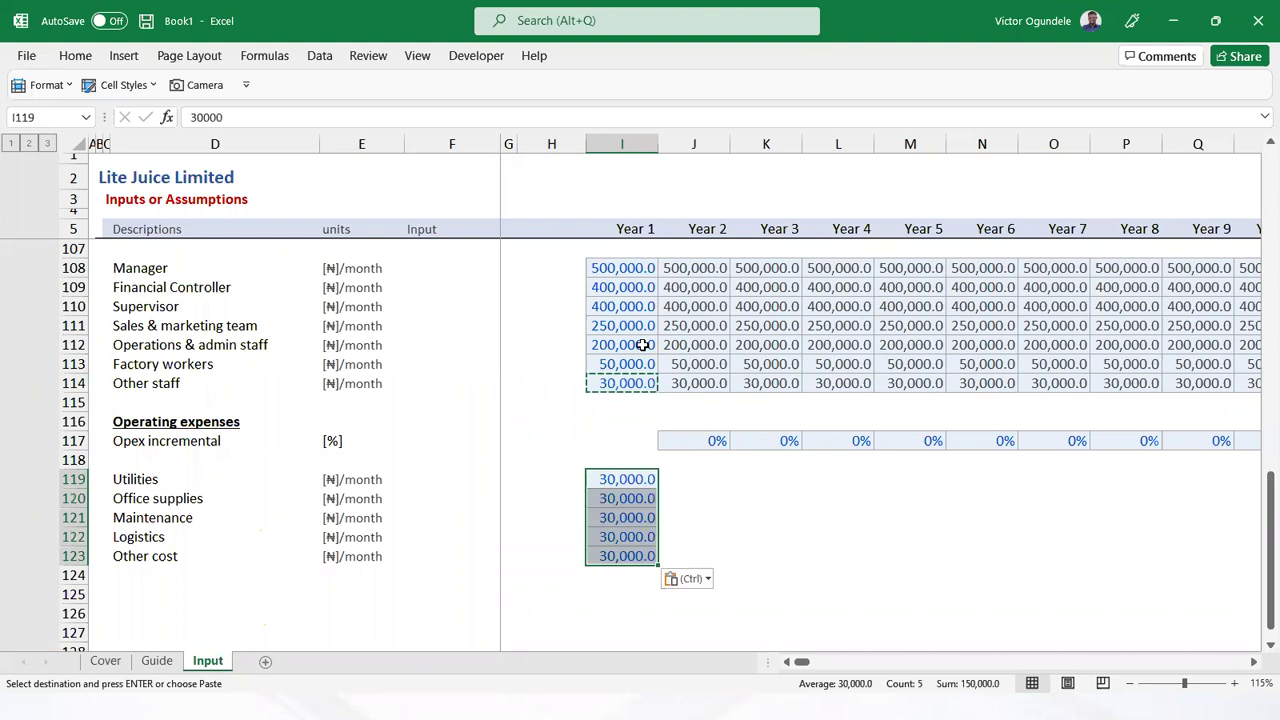
pyautogui.press('Delete')
# Place the workbook beside the PDF agreement and enter Year 1 amounts of 250,000 for Utilities and 500,000 for Office supplies
pyautogui.press('super+Left')
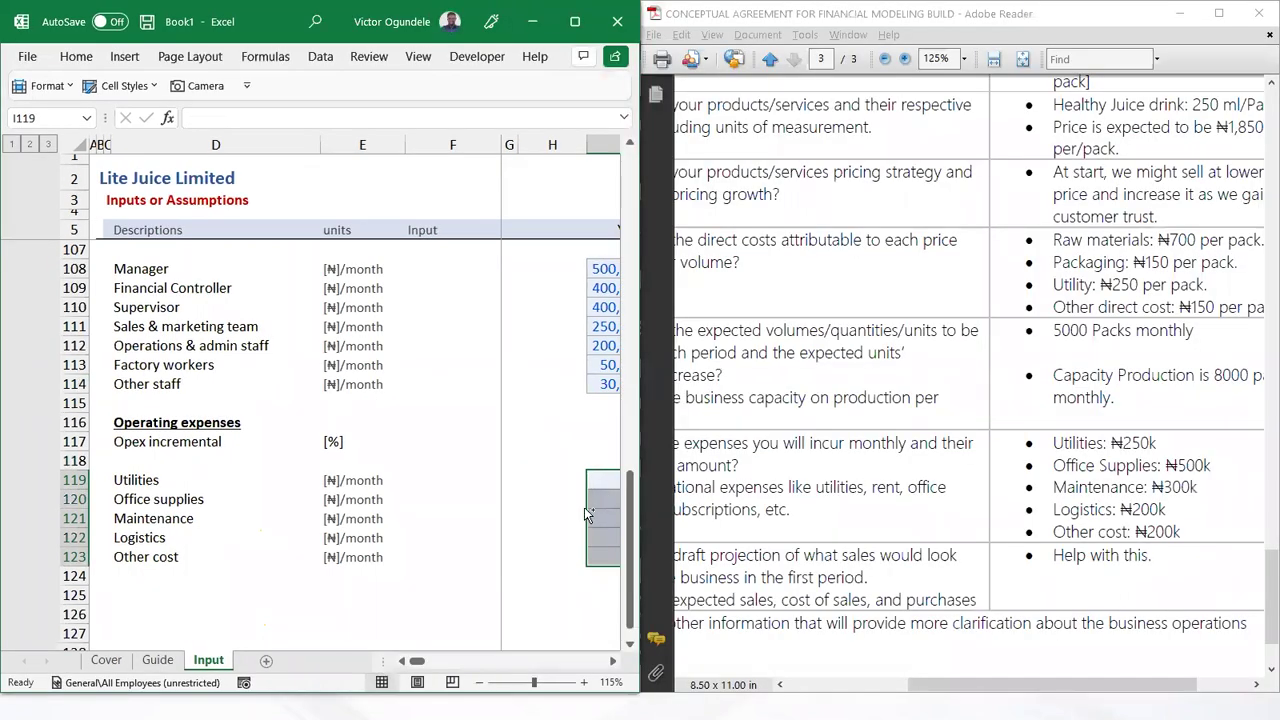
pyautogui.keyDown('ctrl'); pyautogui.scroll(-1, 584, 507); pyautogui.keyUp('ctrl')
pyautogui.hotkey('shift', 'Up')
pyautogui.hotkey('shift', 'Up')
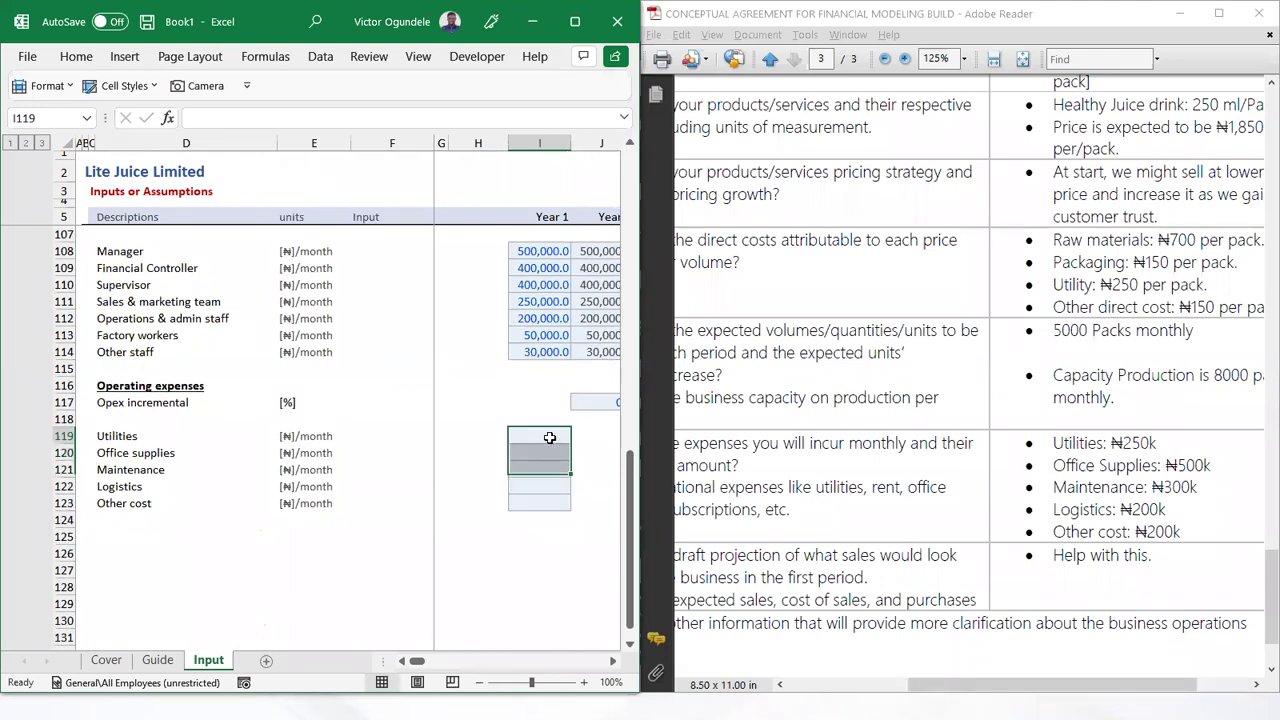
pyautogui.click(549, 437)
pyautogui.write('2500000')
pyautogui.hotkey('ctrl', 'Return')
pyautogui.press('Down')
pyautogui.write('500,000')
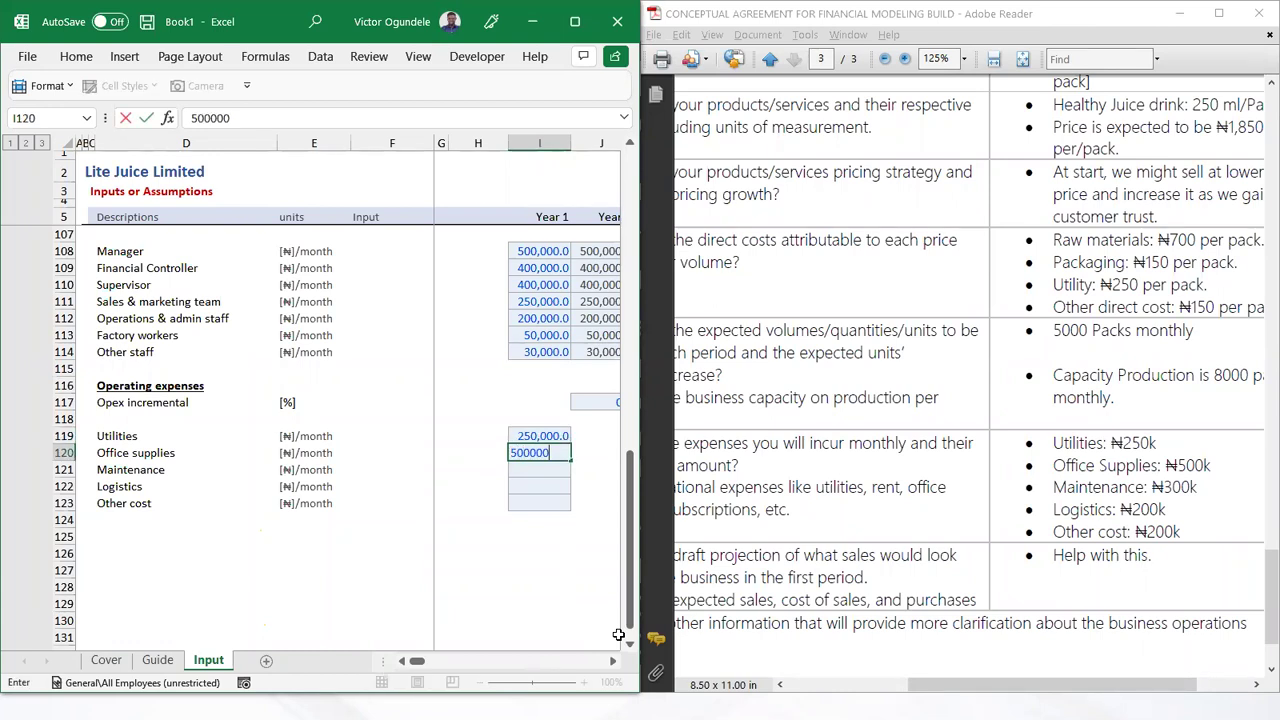
pyautogui.hotkey('ctrl', 'Return')
# Enter the Year 1 amounts of 300,000 for Maintenance, 200,000 for Logistics and 200,000 for Other cost
pyautogui.press('Down')
pyautogui.write('3000')
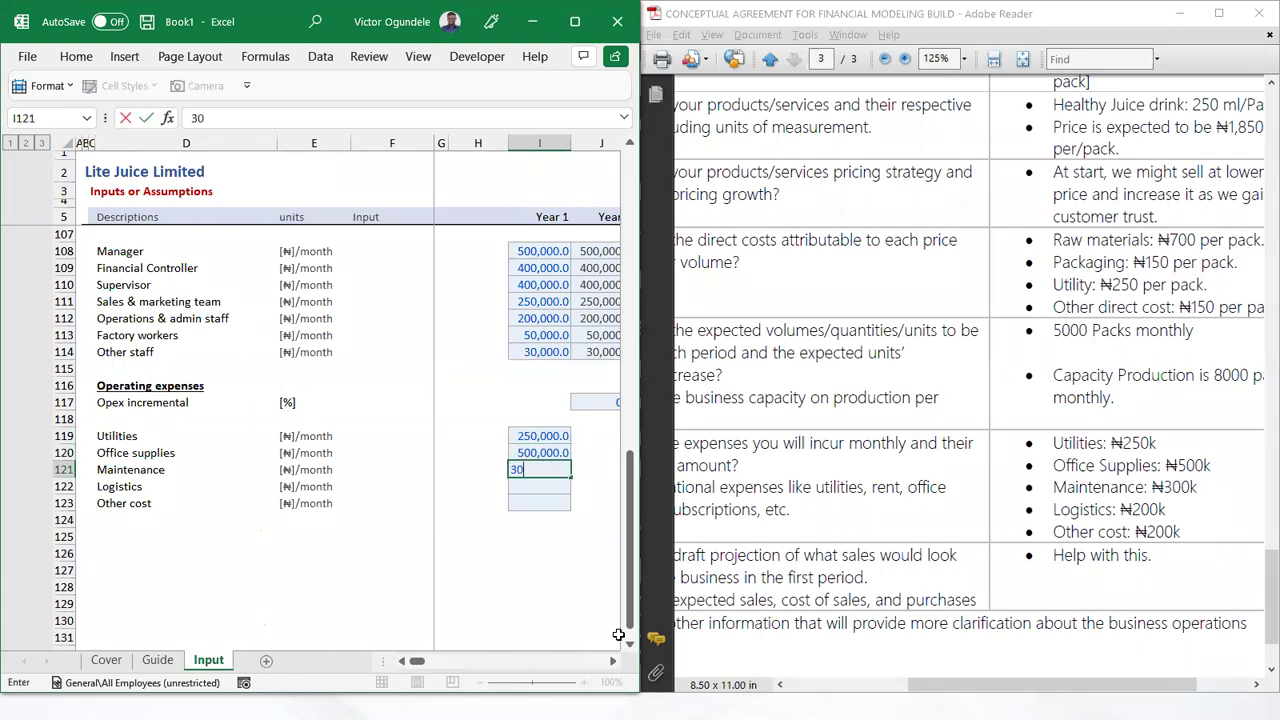
pyautogui.hotkey('ctrl', 'Return')
pyautogui.press('Down')
pyautogui.write('200,000')
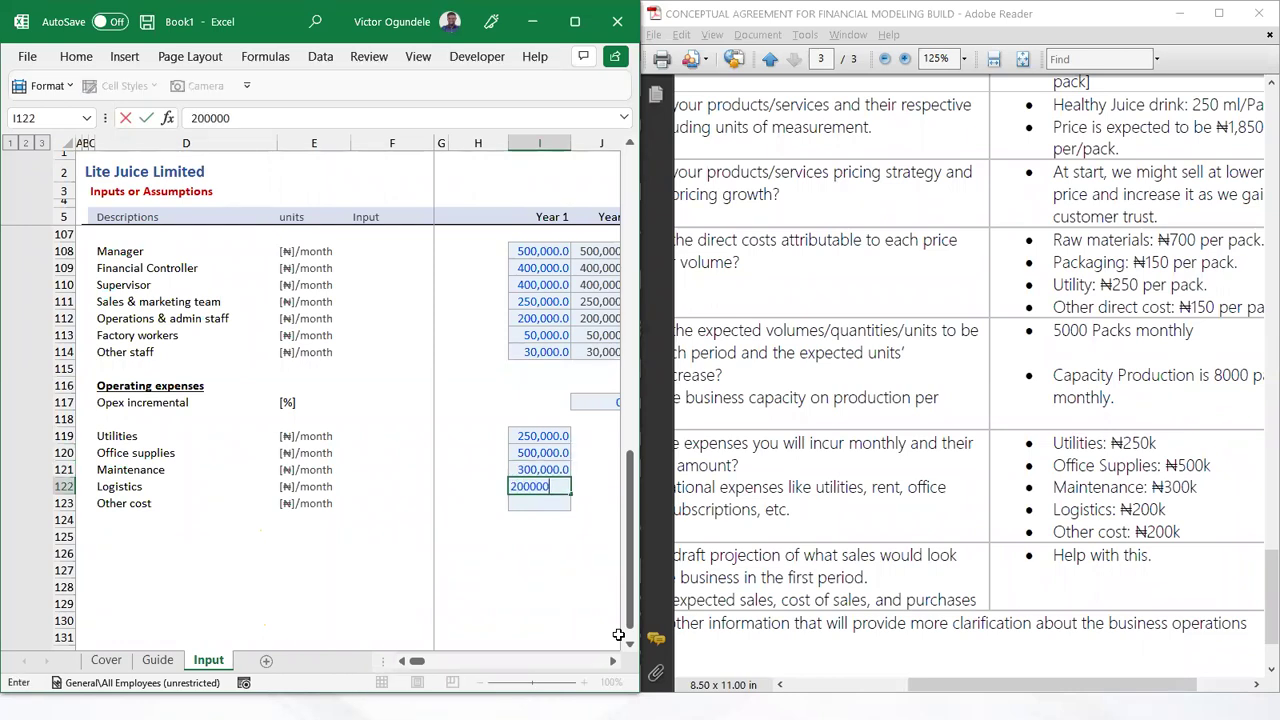
pyautogui.press('Return')
pyautogui.write('200000')
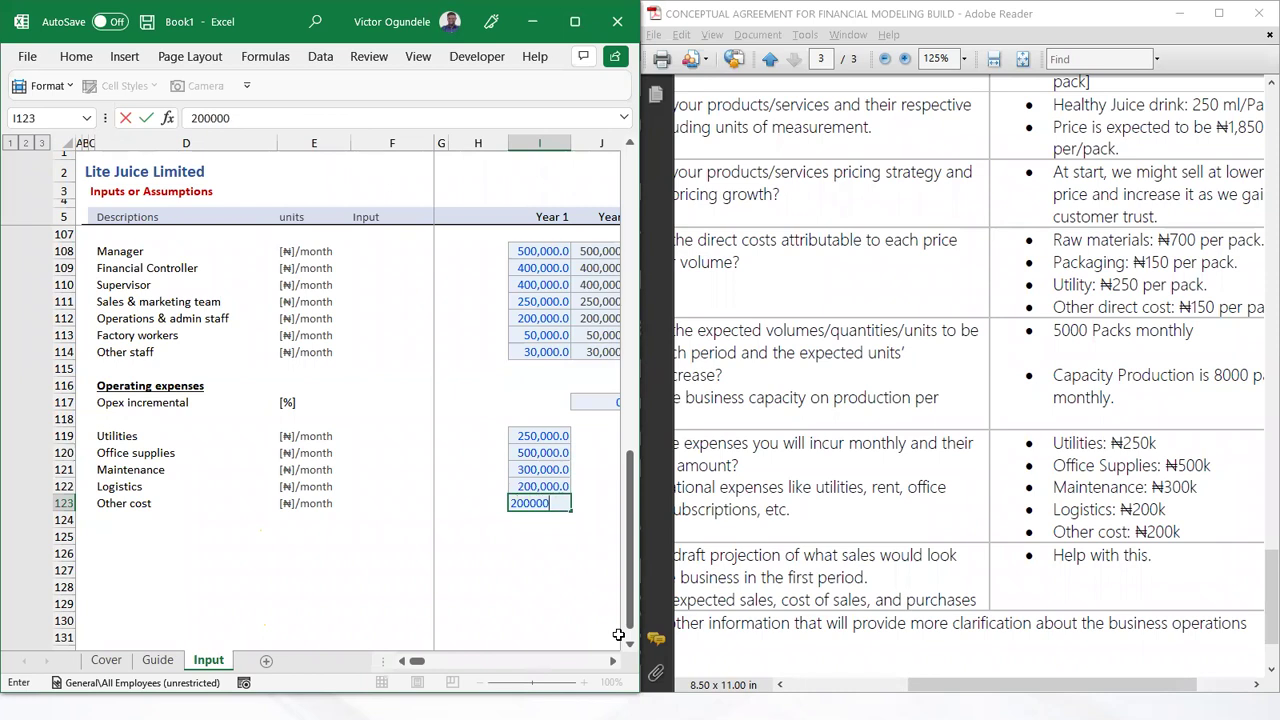
pyautogui.hotkey('ctrl', 'Return')
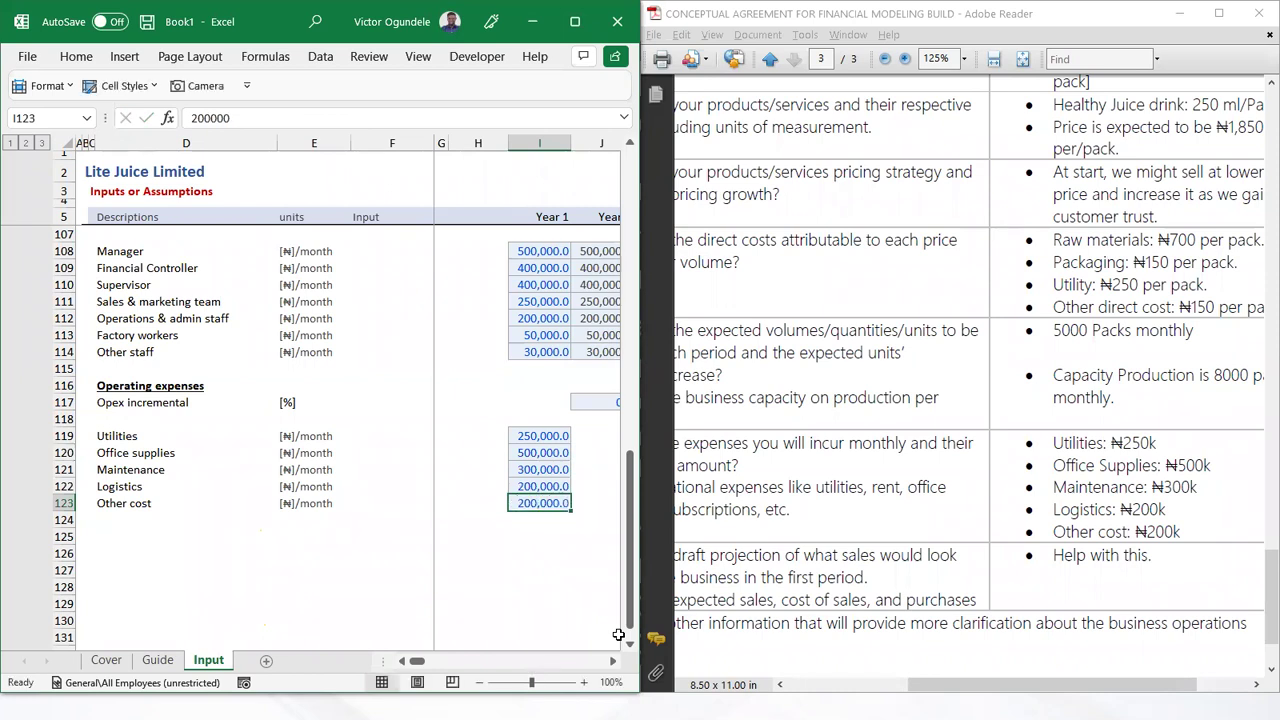
# Maximize the workbook and carry the formatting of Other staff cell J114 over to J119:J123, leaving the cells empty
pyautogui.click(576, 21)
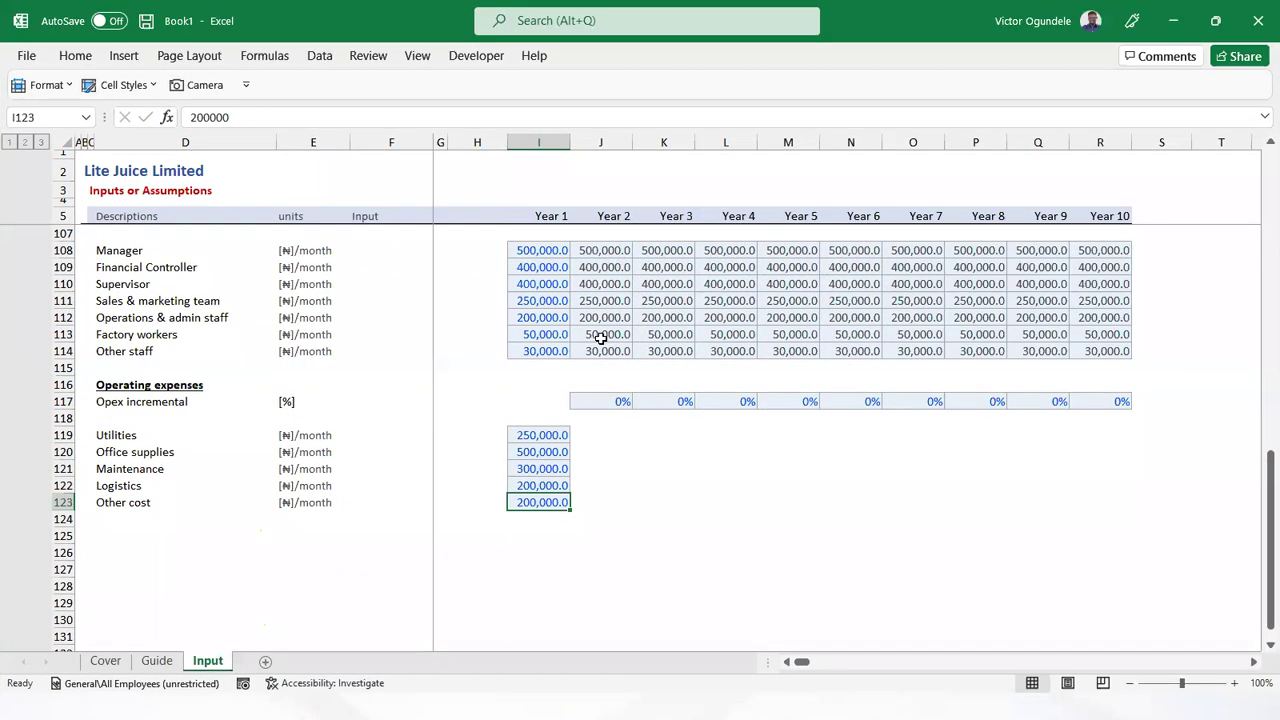
pyautogui.click(604, 351)
pyautogui.scroll(1, 610, 376)
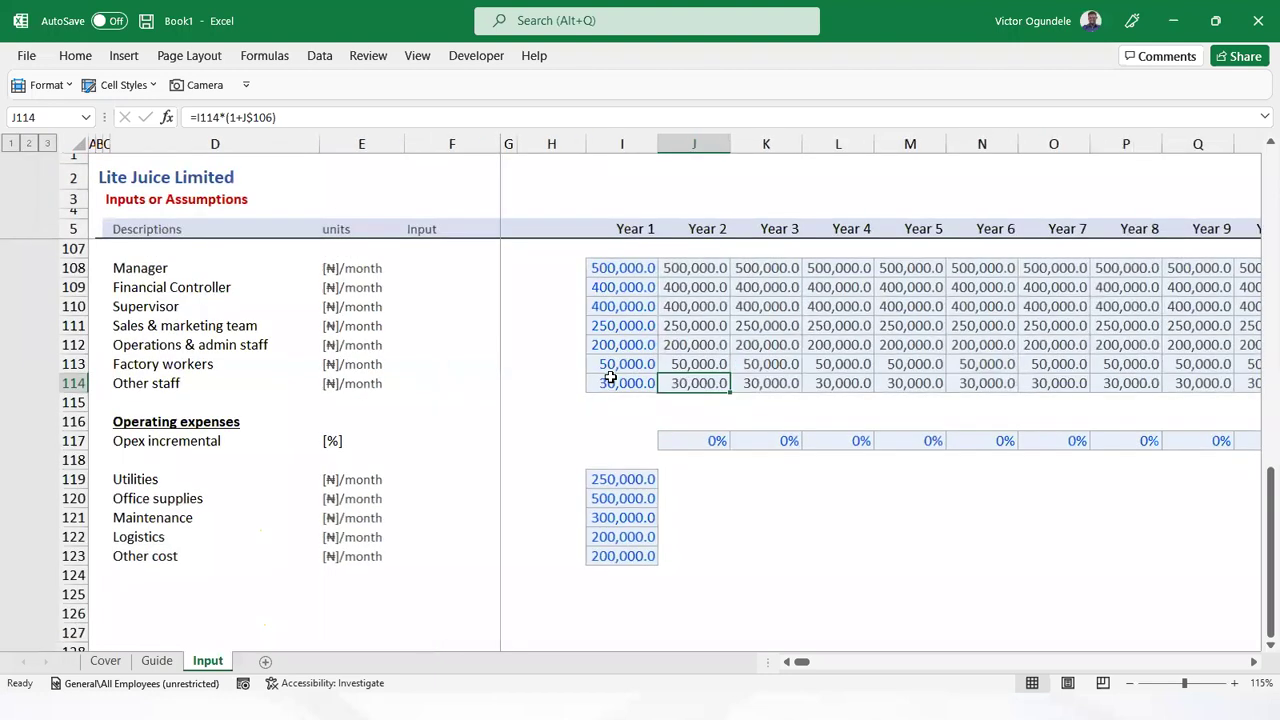
pyautogui.hotkey('ctrl', 'c')
pyautogui.press('Down')
pyautogui.press('Down')
pyautogui.press('Down')
pyautogui.press('Down')
pyautogui.press('Down')
pyautogui.hotkey('shift', 'Down')
pyautogui.hotkey('shift', 'Down')
pyautogui.hotkey('shift', 'Down')
pyautogui.hotkey('shift', 'Down')
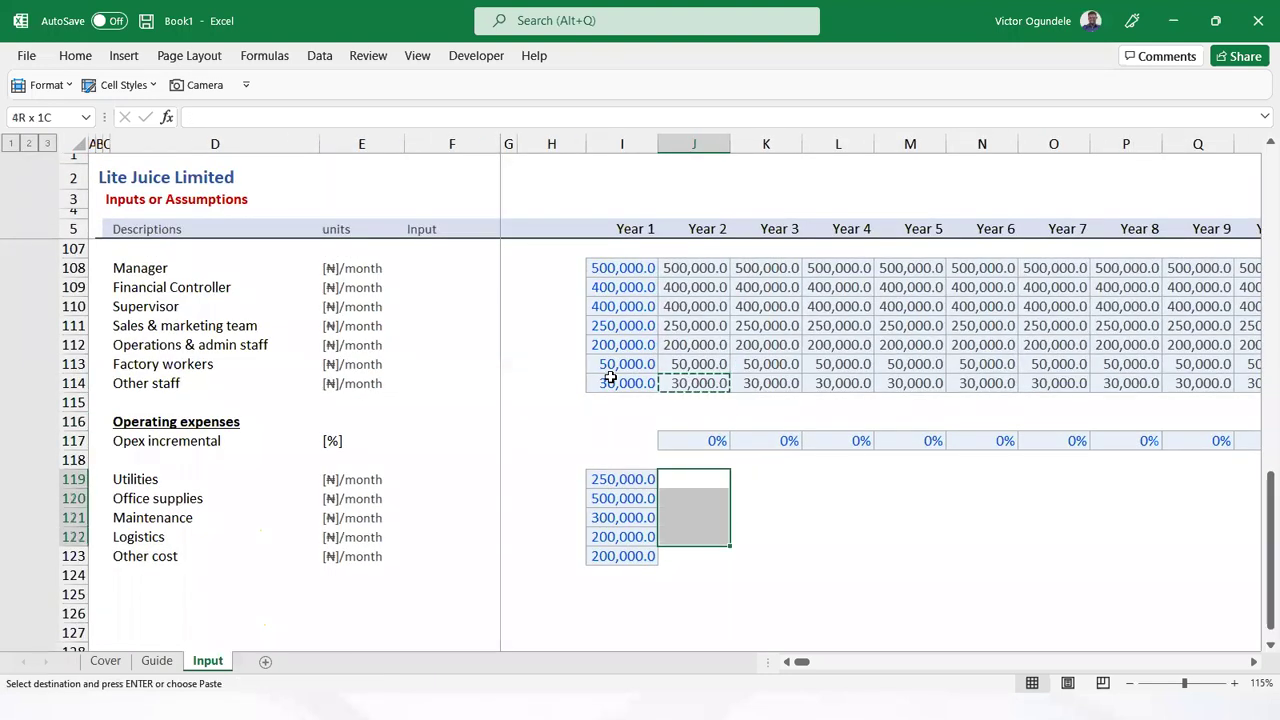
pyautogui.hotkey('ctrl', 'v')
pyautogui.hotkey('ctrl', 'z')
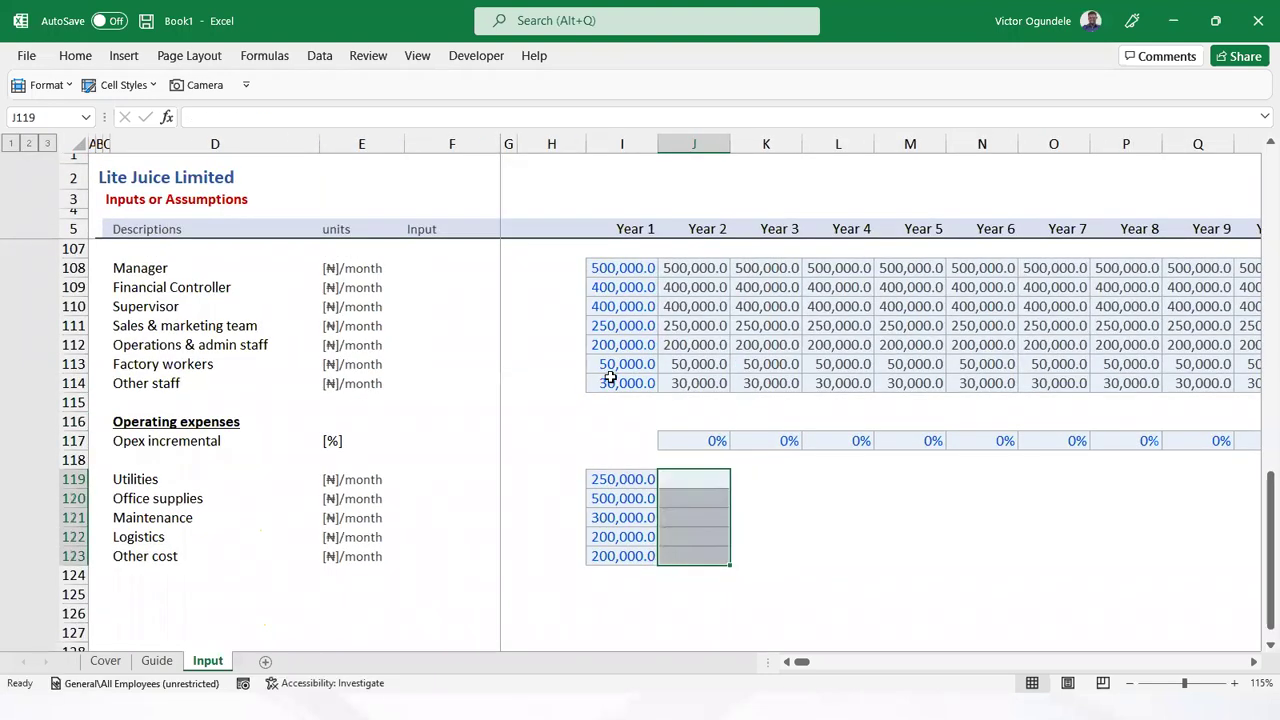
# Fill J119:J123 with the Year 2 operating expense formula =I119*(1+J$117)
pyautogui.write('=')
pyautogui.press('Left')
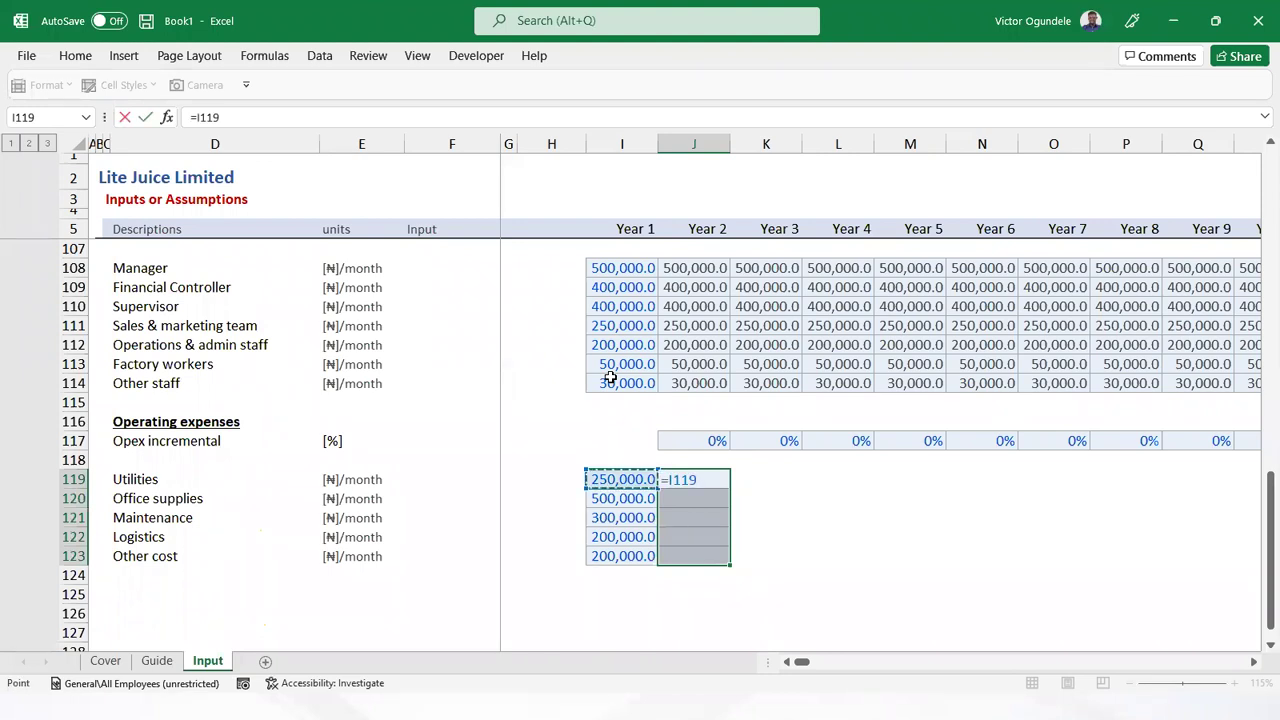
pyautogui.write('*')
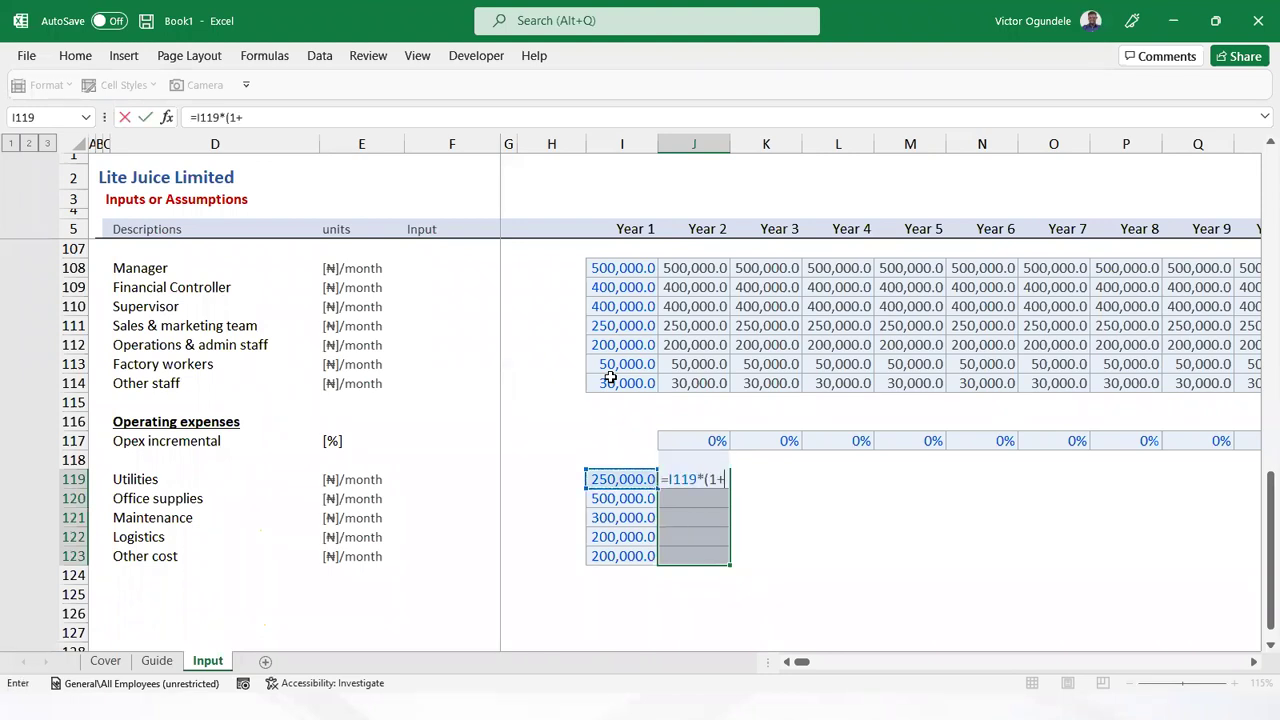
pyautogui.write('(1+')
pyautogui.press('Up')
pyautogui.press('Up')
pyautogui.press('F4')
pyautogui.press('F4')
pyautogui.write(')')
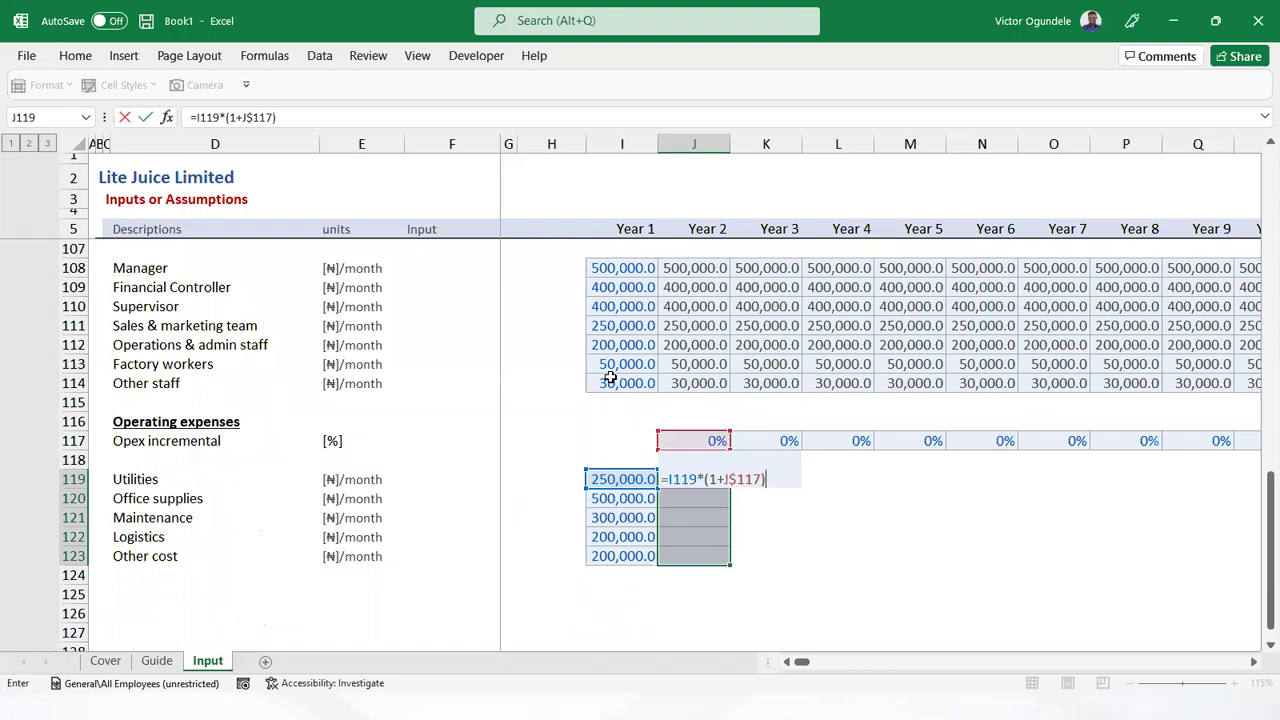
pyautogui.hotkey('ctrl', 'Return')
# Extend the Year 2 operating expense formulas across to Year 10, covering J119:R123
pyautogui.hotkey('shift', 'Right')
pyautogui.hotkey('shift', 'Right')
pyautogui.hotkey('shift', 'Right')
pyautogui.hotkey('shift', 'Right')
pyautogui.hotkey('shift', 'Right')
pyautogui.hotkey('shift', 'Right')
pyautogui.hotkey('shift', 'Right')
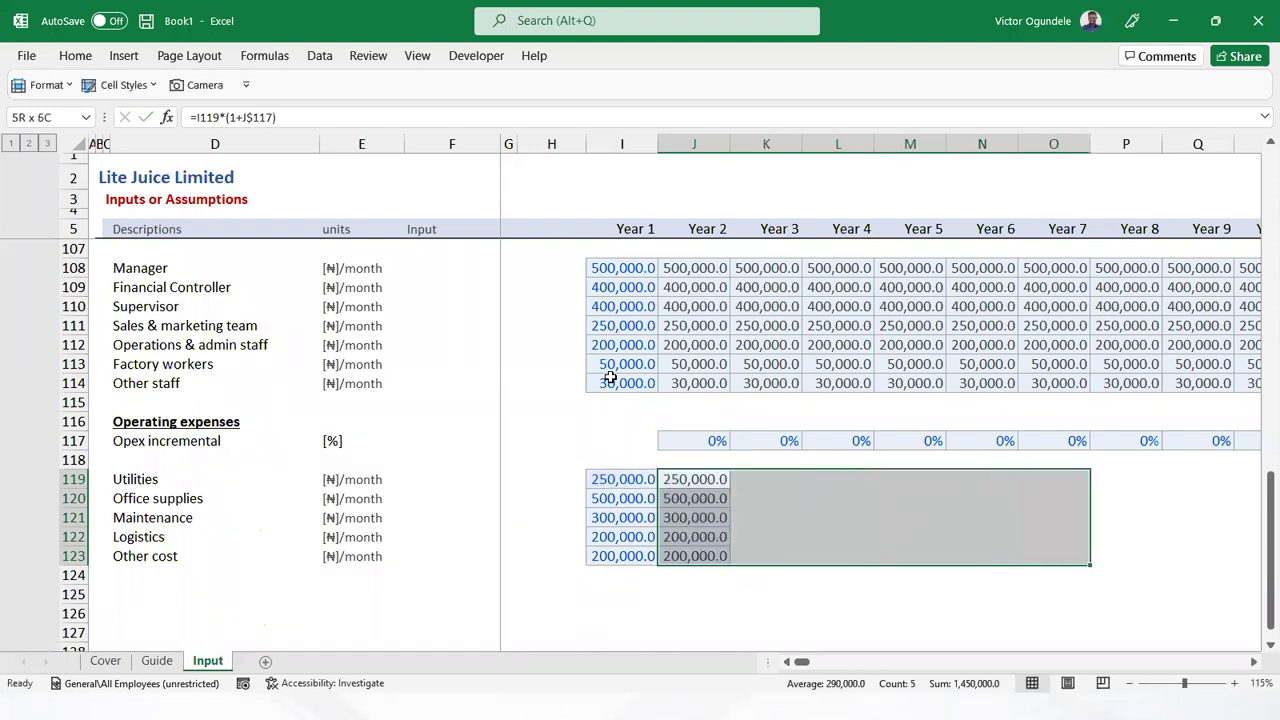
pyautogui.hotkey('shift', 'Right')
pyautogui.hotkey('ctrl', 'r')
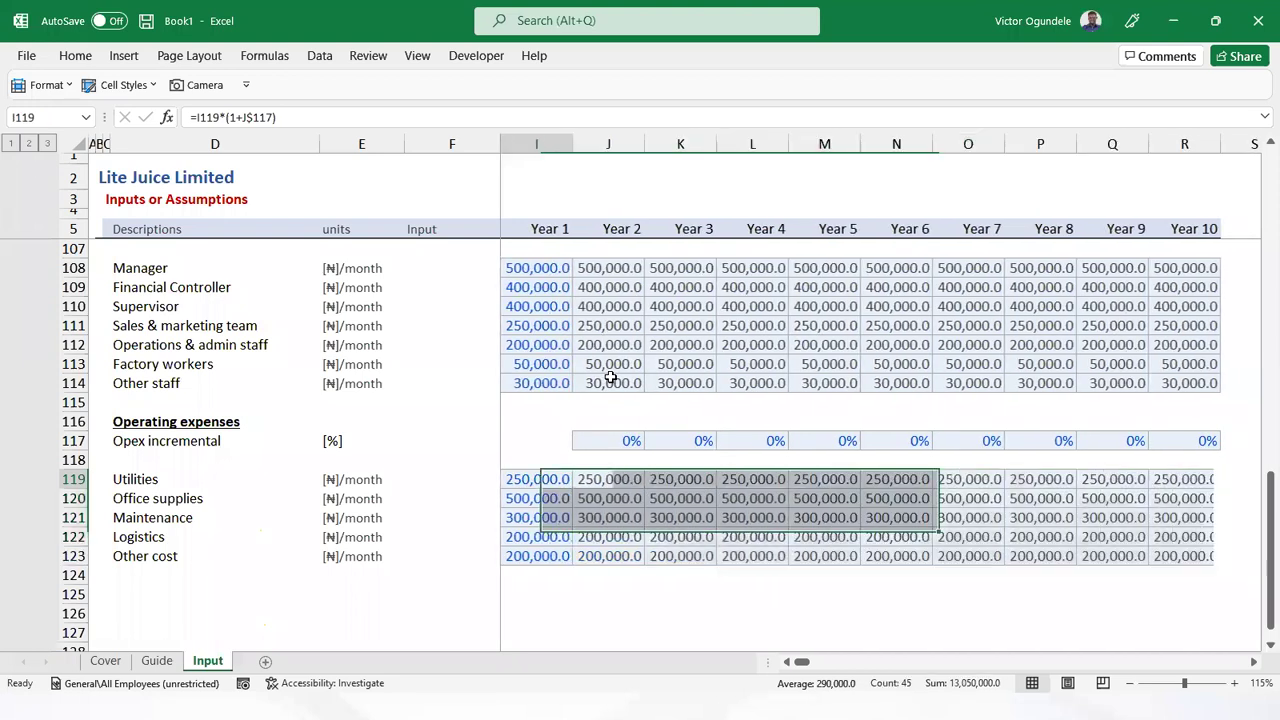
pyautogui.hotkey('shift', 'BackSpace')
pyautogui.press('Left')
pyautogui.press('Left')
pyautogui.press('Left')
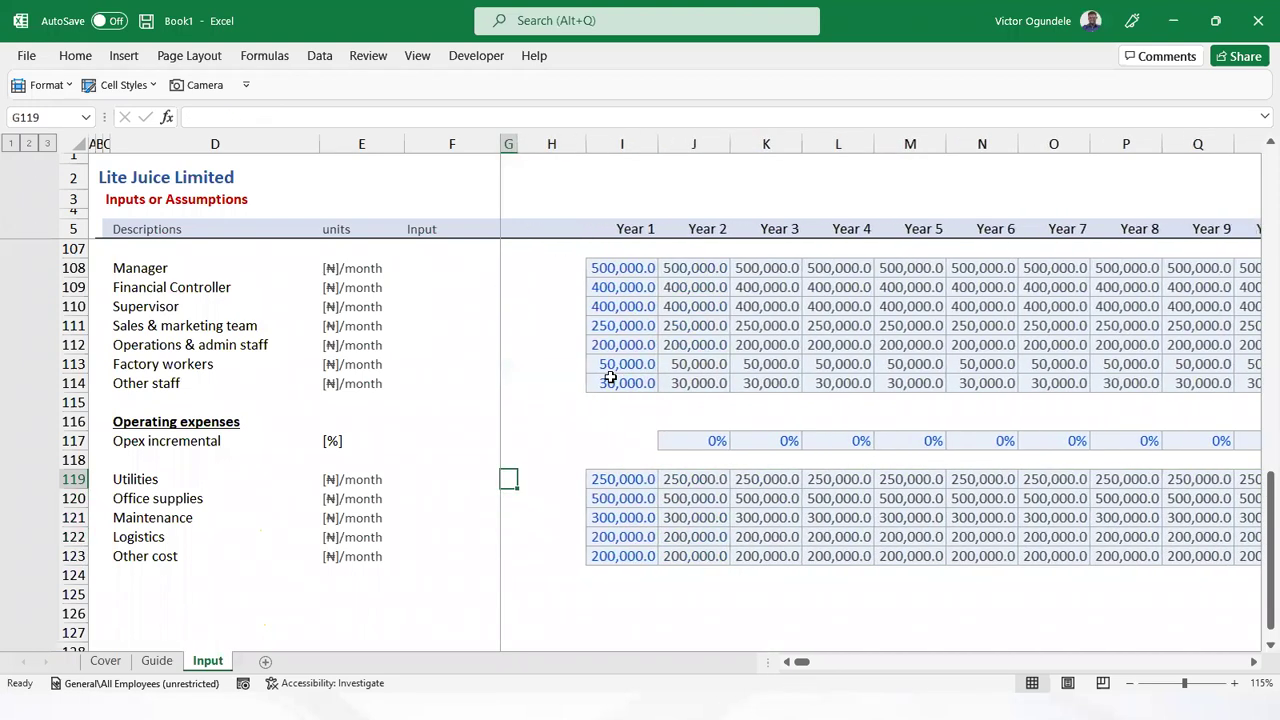
pyautogui.press('Left')
pyautogui.press('Left')
pyautogui.press('Left')
pyautogui.press('Left')
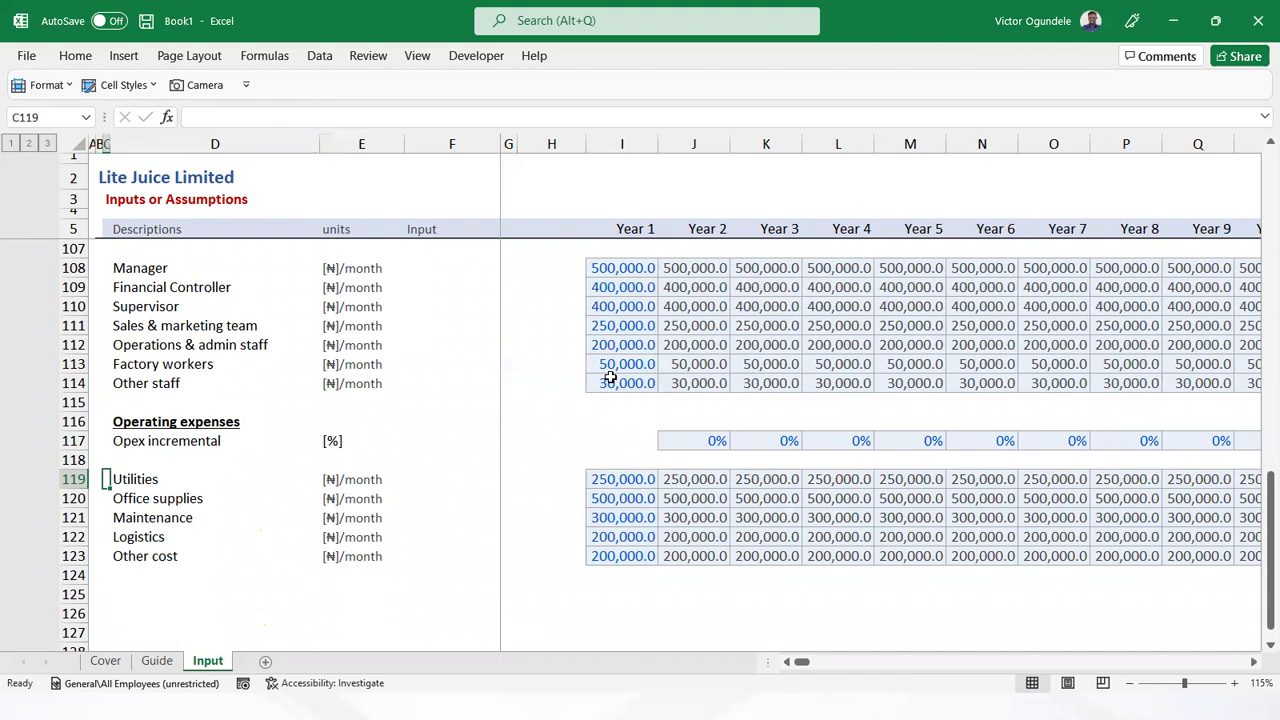
pyautogui.press('Right')
pyautogui.press('Up')
pyautogui.press('Up')
pyautogui.press('Up')
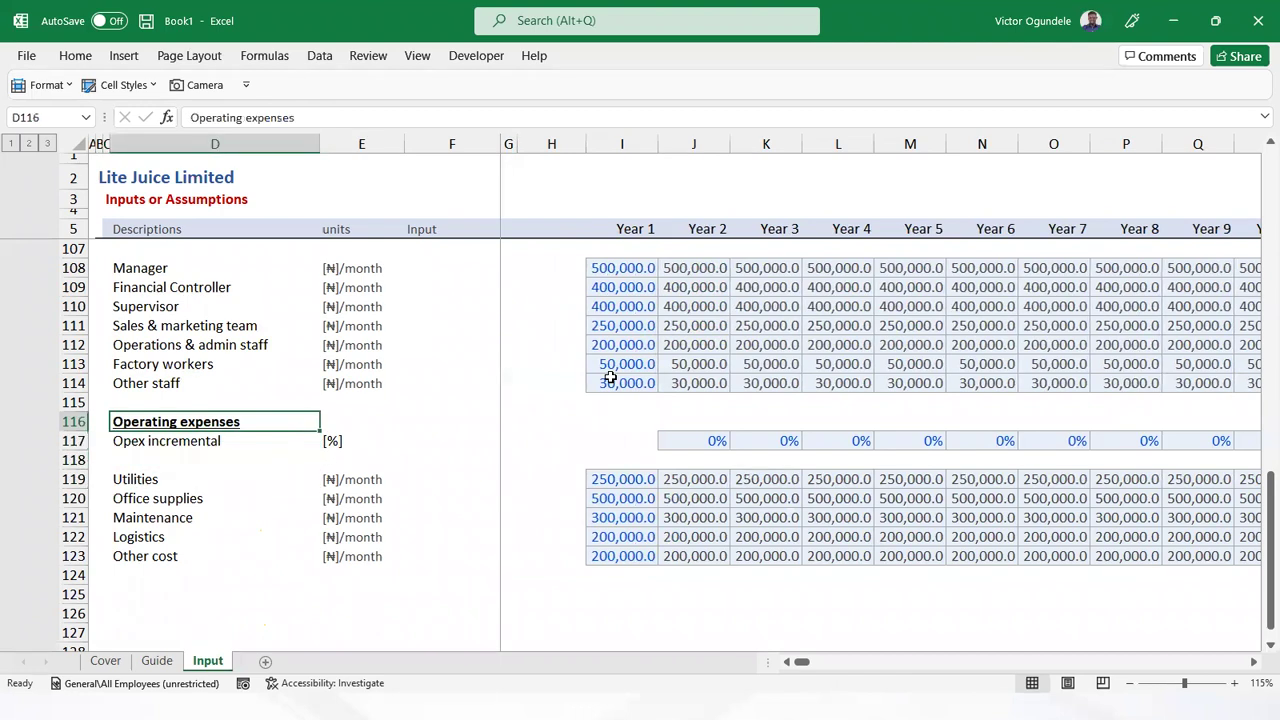
pyautogui.hotkey('ctrl', 'c')
pyautogui.press('Down')
pyautogui.press('Down')
pyautogui.press('Down')
pyautogui.press('Down')
pyautogui.press('Down')
pyautogui.press('Down')
pyautogui.press('Down')
pyautogui.press('Down')
pyautogui.press('Down')
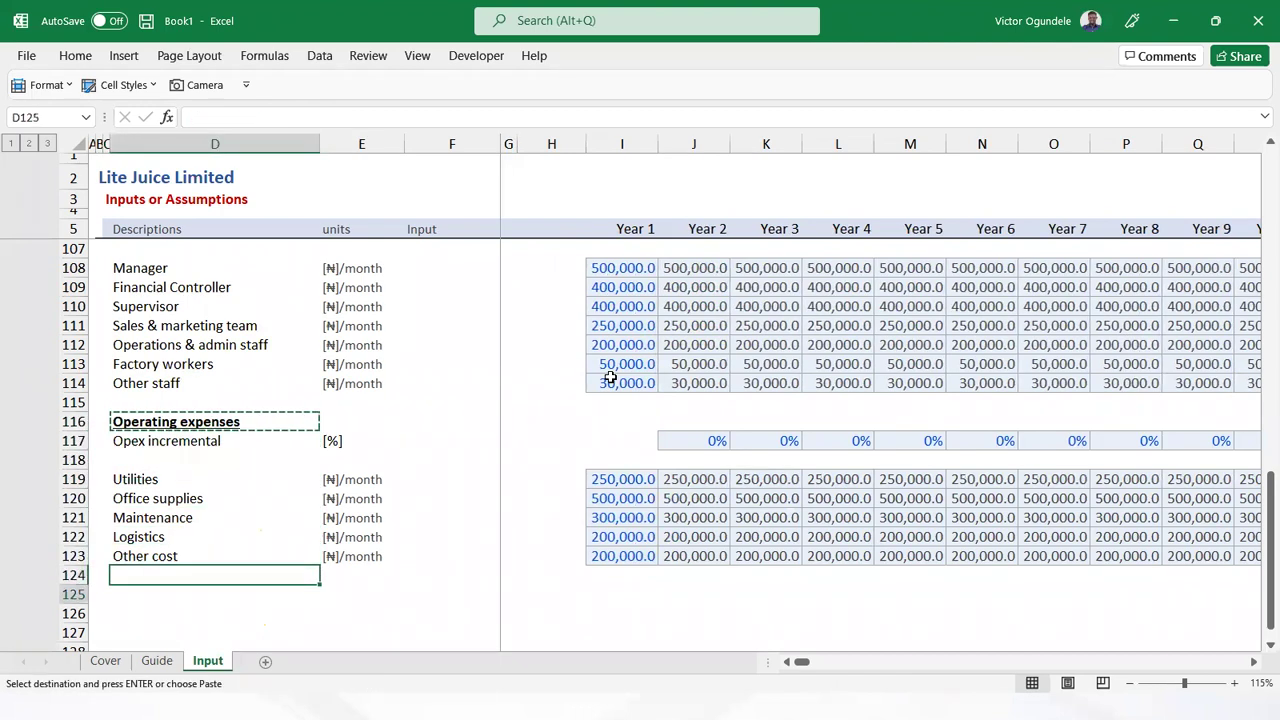
pyautogui.hotkey('ctrl', 'v')
pyautogui.hotkey('ctrl', 'z')
# Add the heading "Operating Working capital OWC" in D125 and make it bold and underlined
pyautogui.write('Operating')
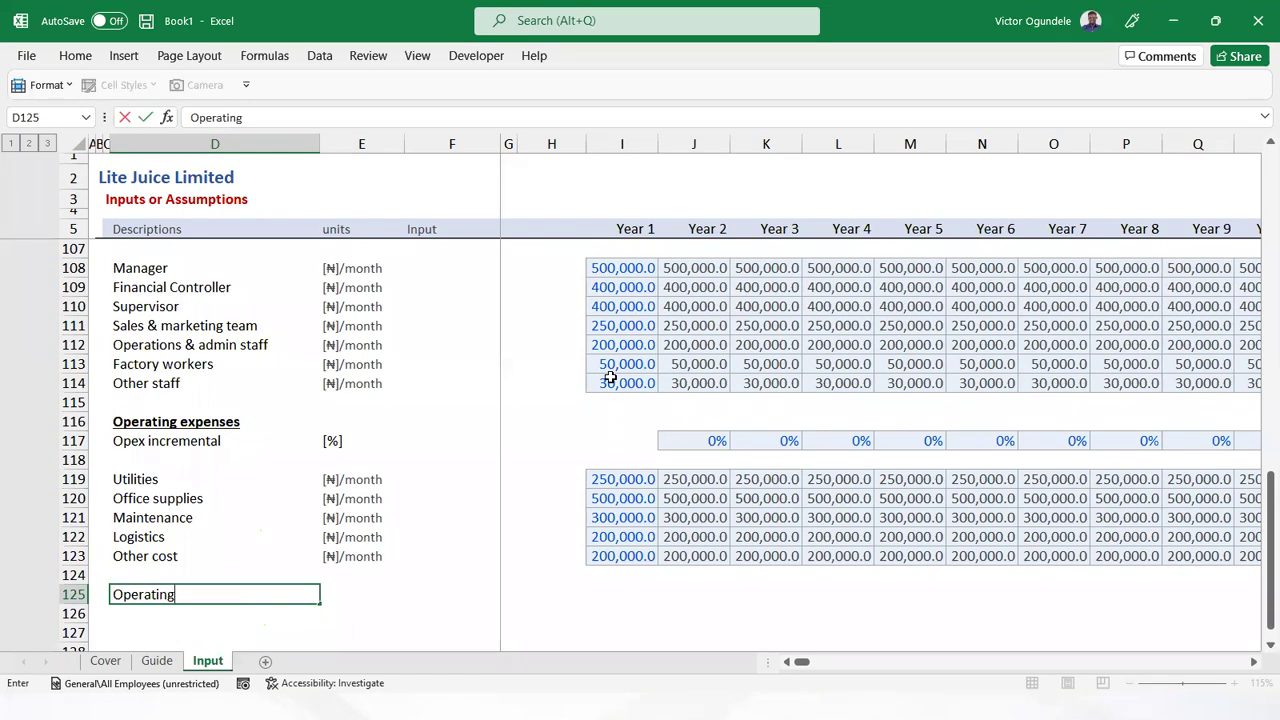
pyautogui.write(' Working capital')
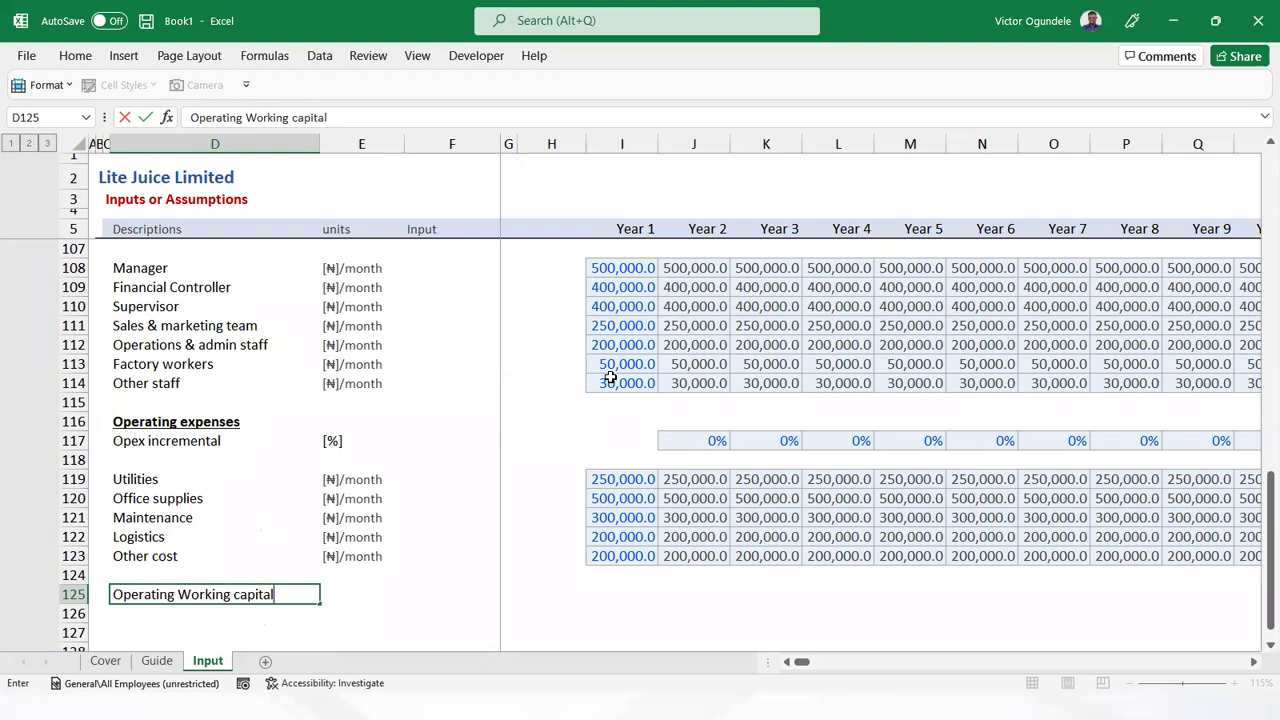
pyautogui.write(' OWC')
pyautogui.hotkey('ctrl', 'Return')
pyautogui.hotkey('ctrl', 'b')
pyautogui.hotkey('ctrl', 'u')
pyautogui.press('Down')
pyautogui.press('Down')
pyautogui.press('Down')
pyautogui.press('Down')
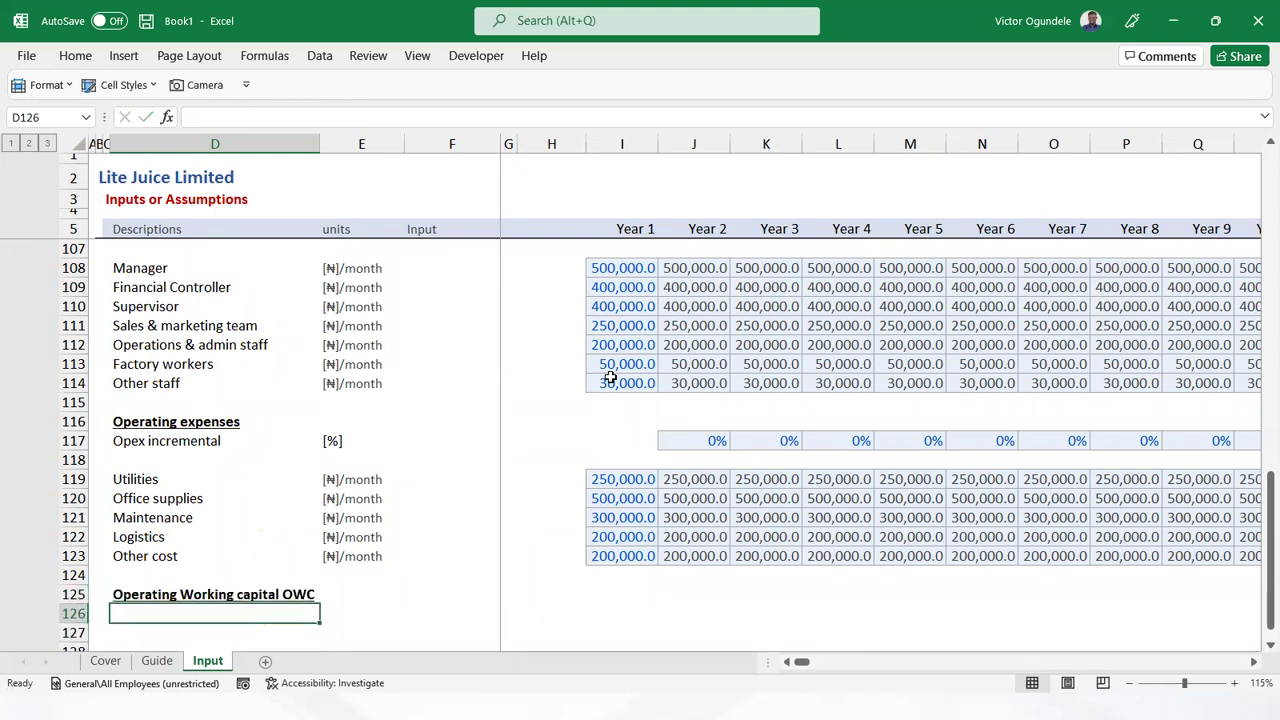
pyautogui.press('Up')
pyautogui.press('Up')
pyautogui.press('Up')
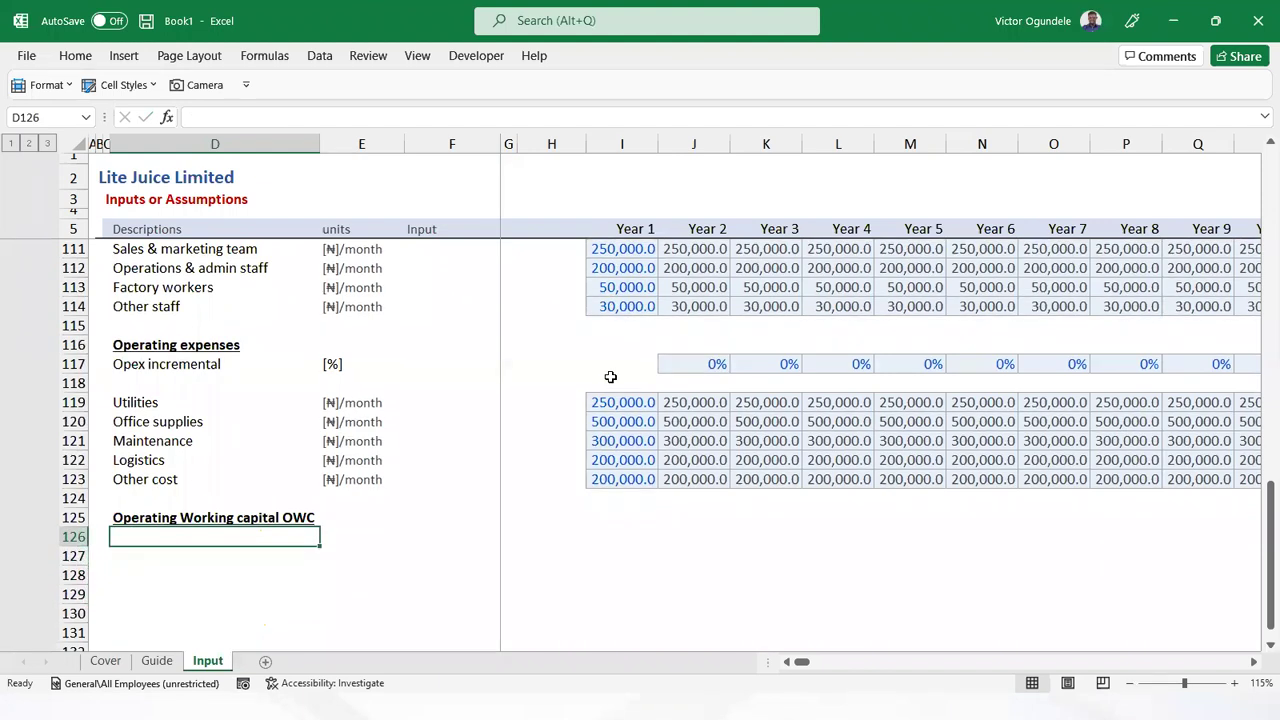
# Enter the label "Inventory days" in D126 under the Operating Working capital OWC heading
pyautogui.write('Inventory day')
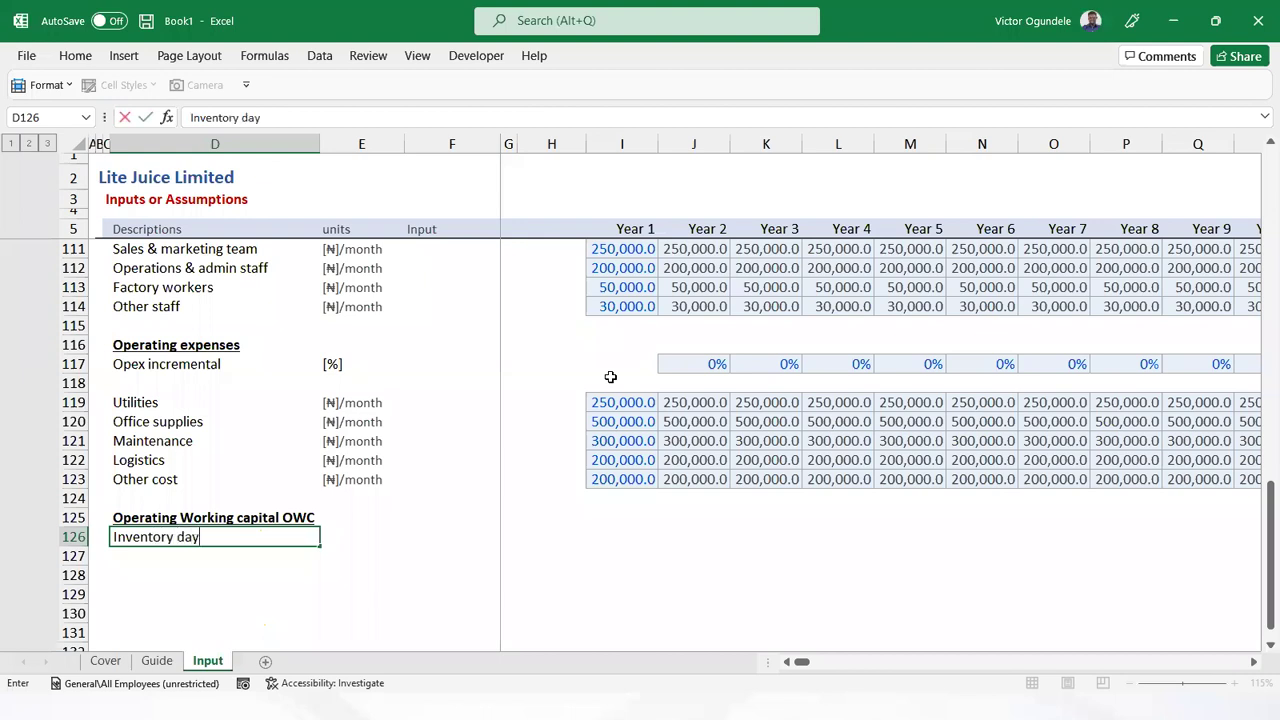
pyautogui.write('s')
pyautogui.press('Return')
pyautogui.write('Tra')
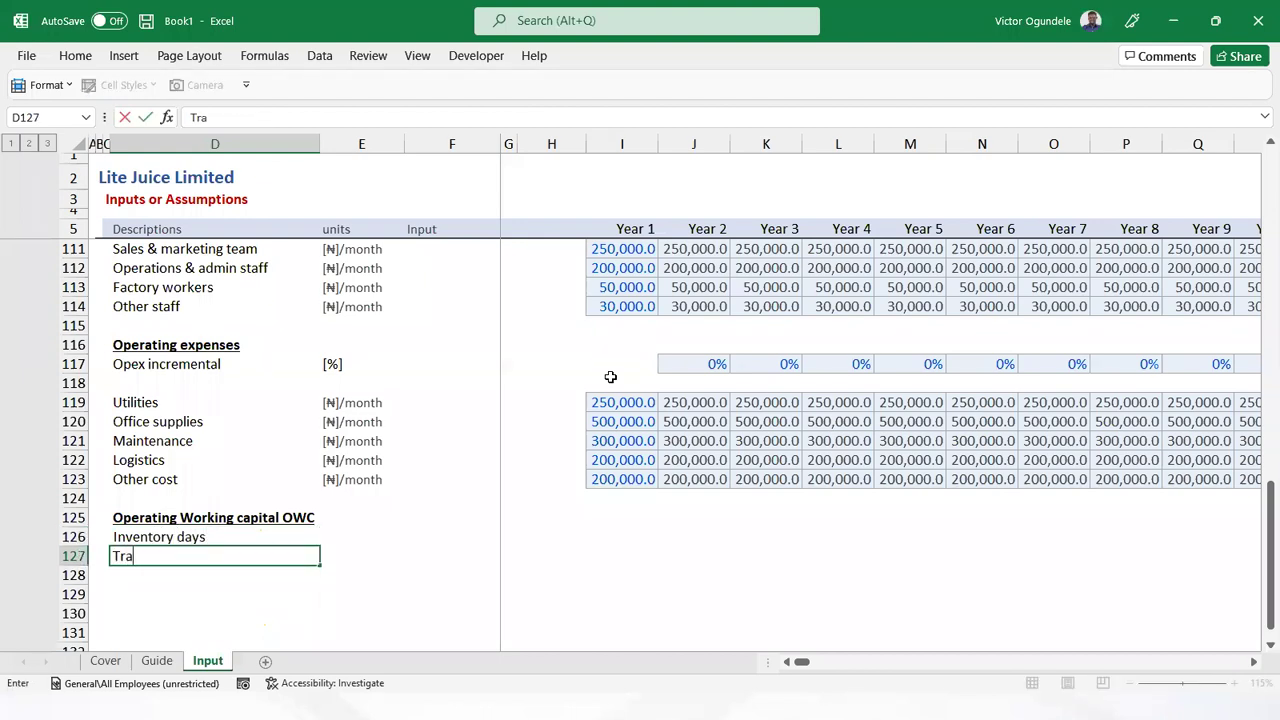
pyautogui.write('de receiv')
pyautogui.press('BackSpace')
pyautogui.write('ivable d')
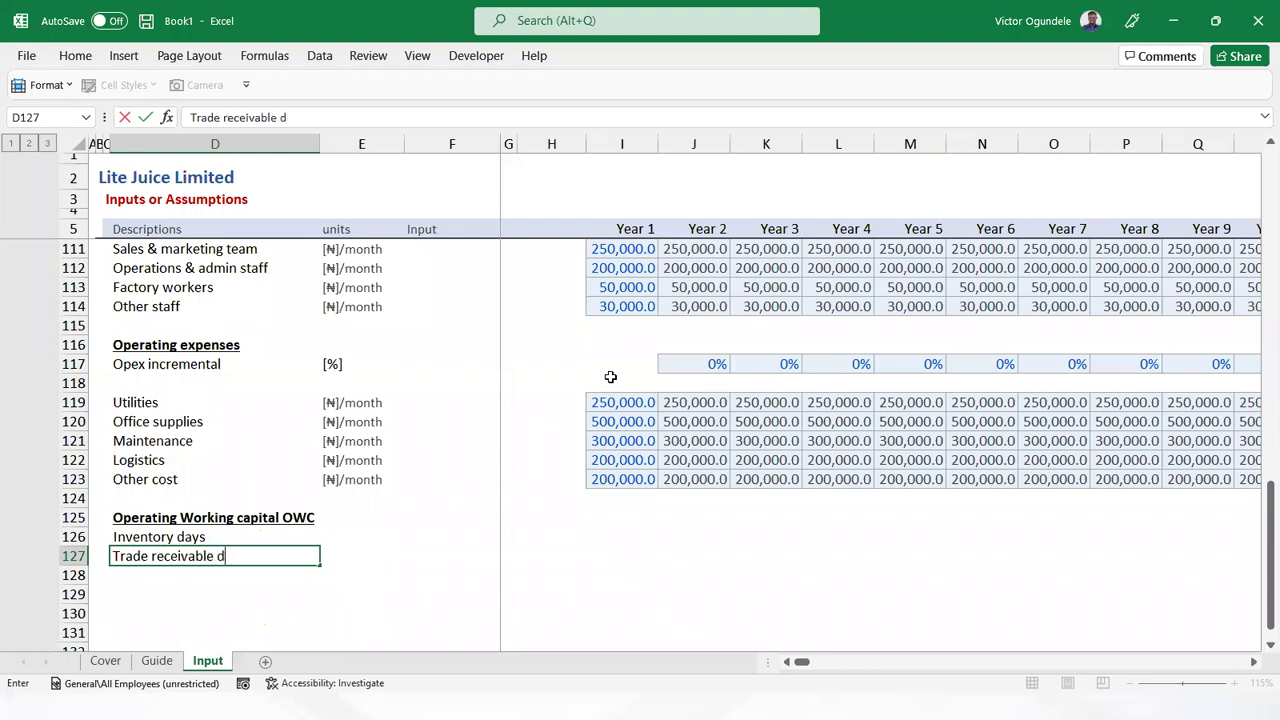
pyautogui.press('Escape')
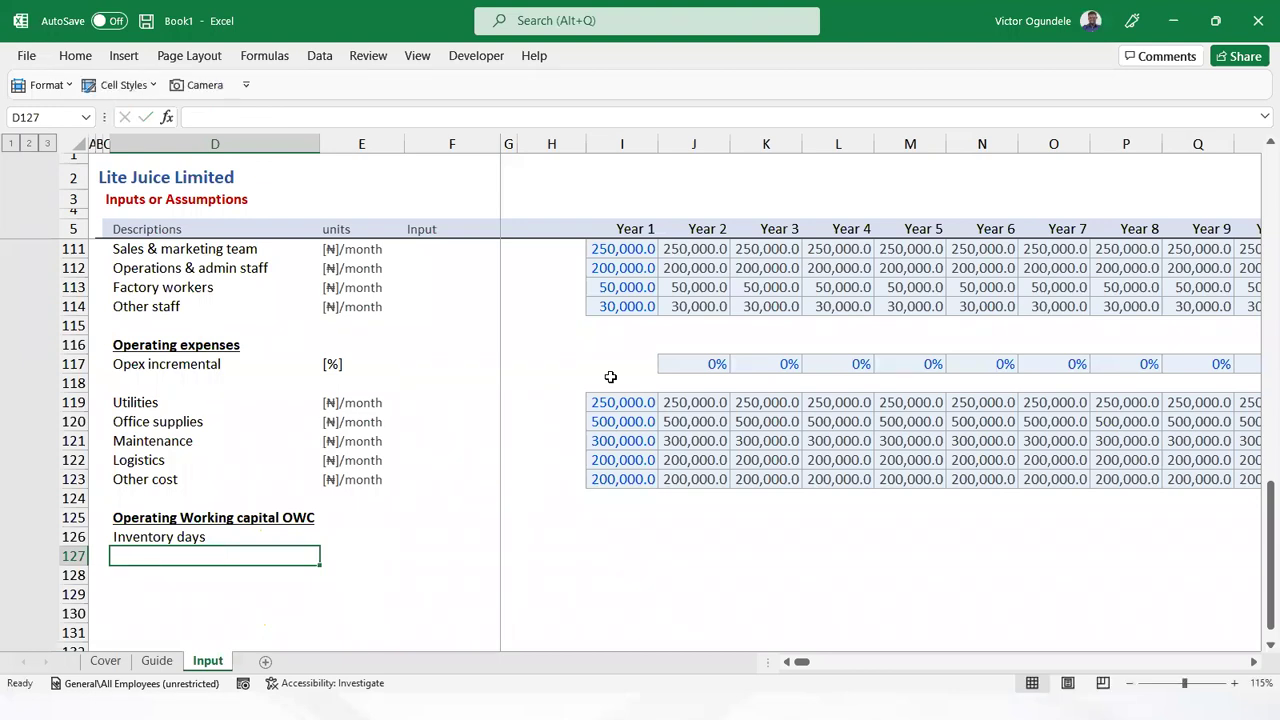
# Shorten the label in D126 to "Inventory"
pyautogui.keyDown('ctrl'); pyautogui.scroll(1, 610, 376); pyautogui.keyUp('ctrl')
pyautogui.keyDown('ctrl'); pyautogui.scroll(-1, 610, 376); pyautogui.keyUp('ctrl')
pyautogui.keyDown('ctrl'); pyautogui.scroll(1, 621, 428); pyautogui.keyUp('ctrl')
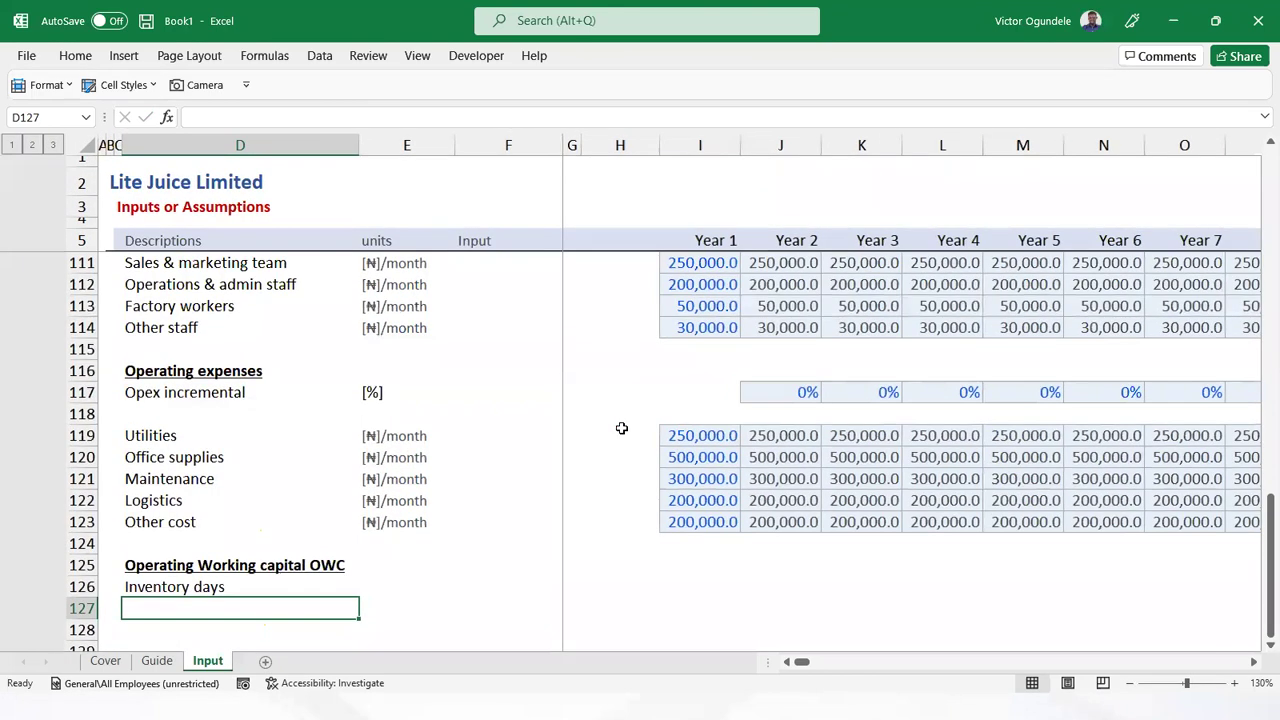
pyautogui.keyDown('ctrl'); pyautogui.scroll(1, 621, 428); pyautogui.keyUp('ctrl')
pyautogui.press('Down')
pyautogui.press('Down')
pyautogui.press('Up')
pyautogui.press('Up')
pyautogui.press('Up')
pyautogui.press('Up')
pyautogui.press('Down')
pyautogui.press('F2')
pyautogui.press('BackSpace')
pyautogui.press('BackSpace')
pyautogui.press('BackSpace')
pyautogui.press('BackSpace')
pyautogui.press('BackSpace')
pyautogui.press('Return')
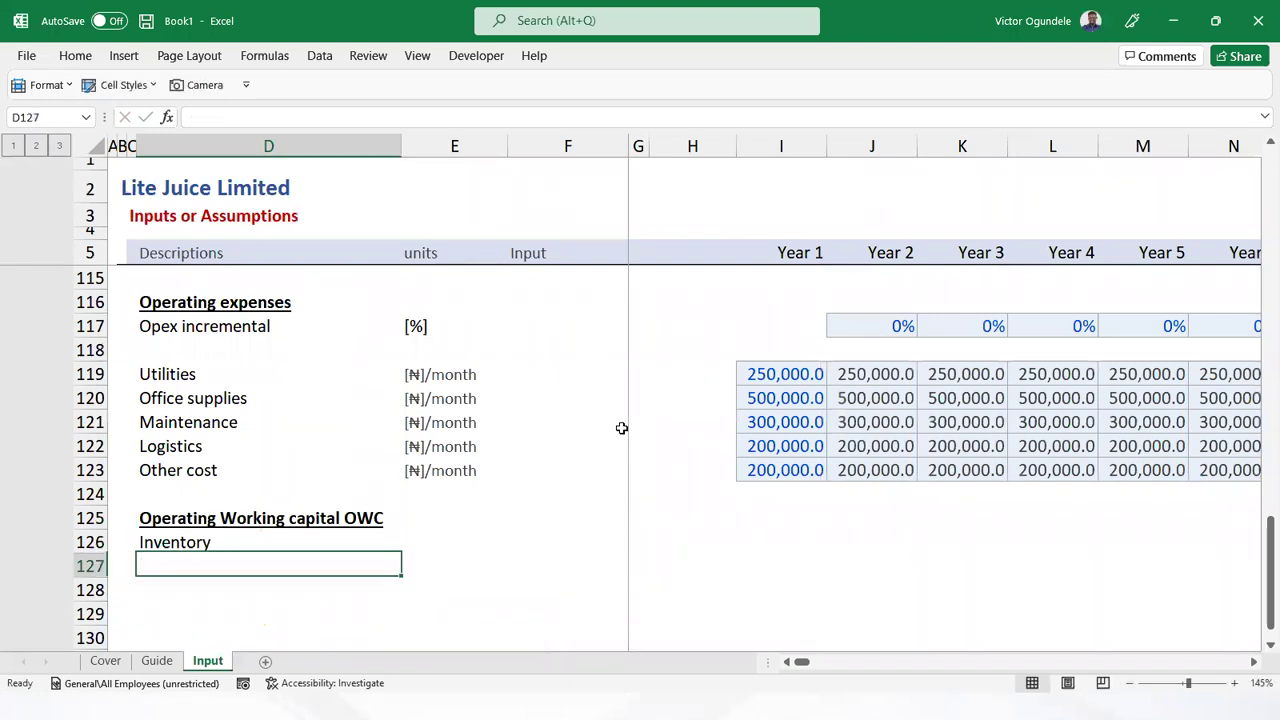
# Enter the labels "Trade receivable" in D127 and "Prepayment" in D128
pyautogui.write('Trade ')
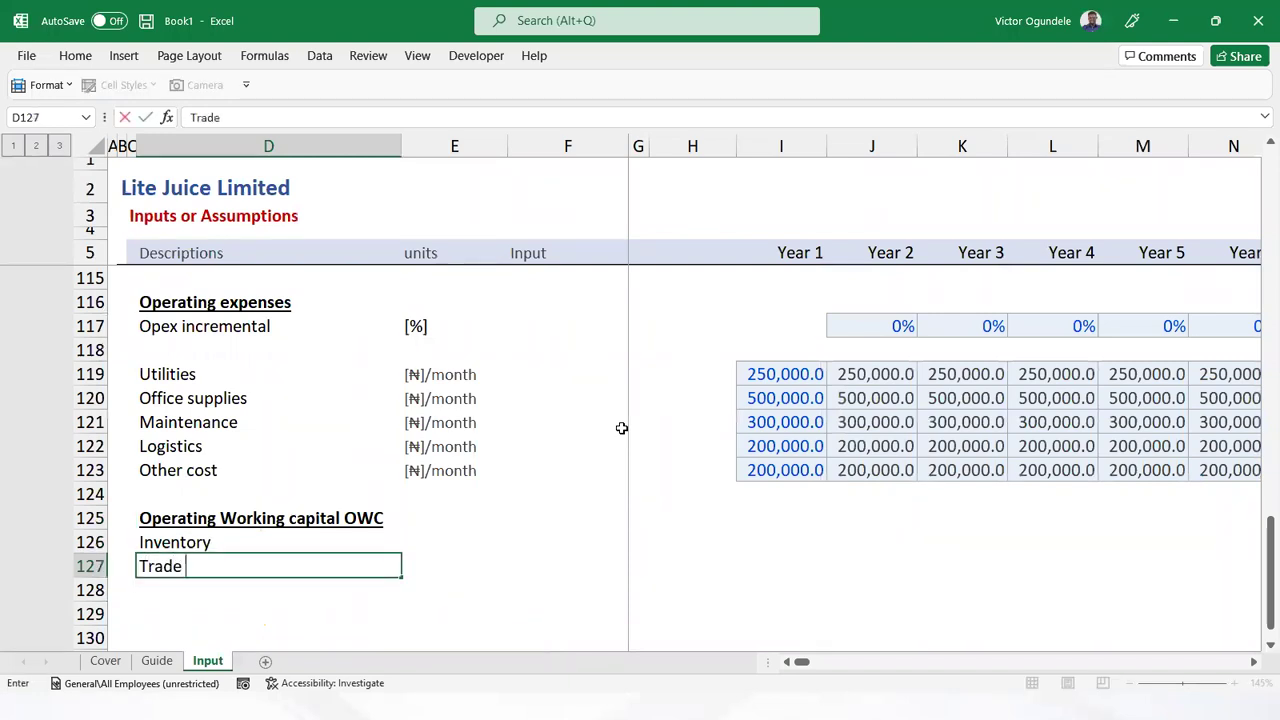
pyautogui.write('receivable')
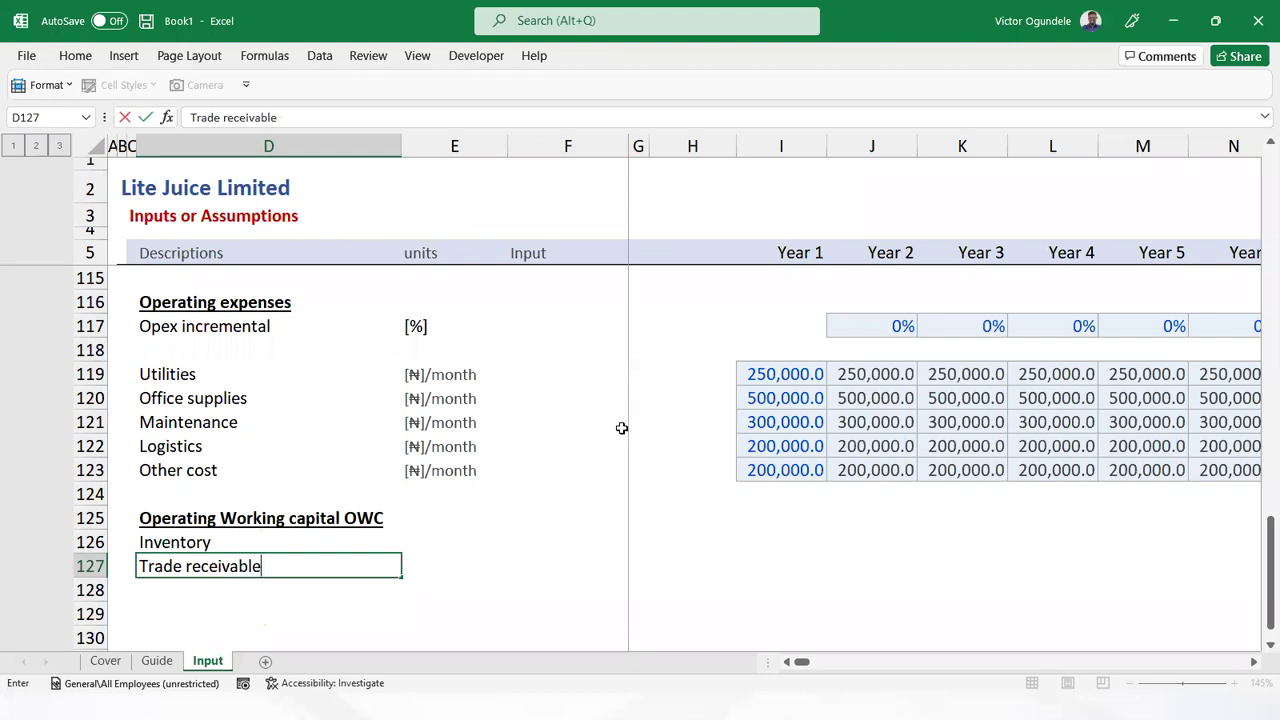
pyautogui.press('Return')
pyautogui.write('Prepaym')
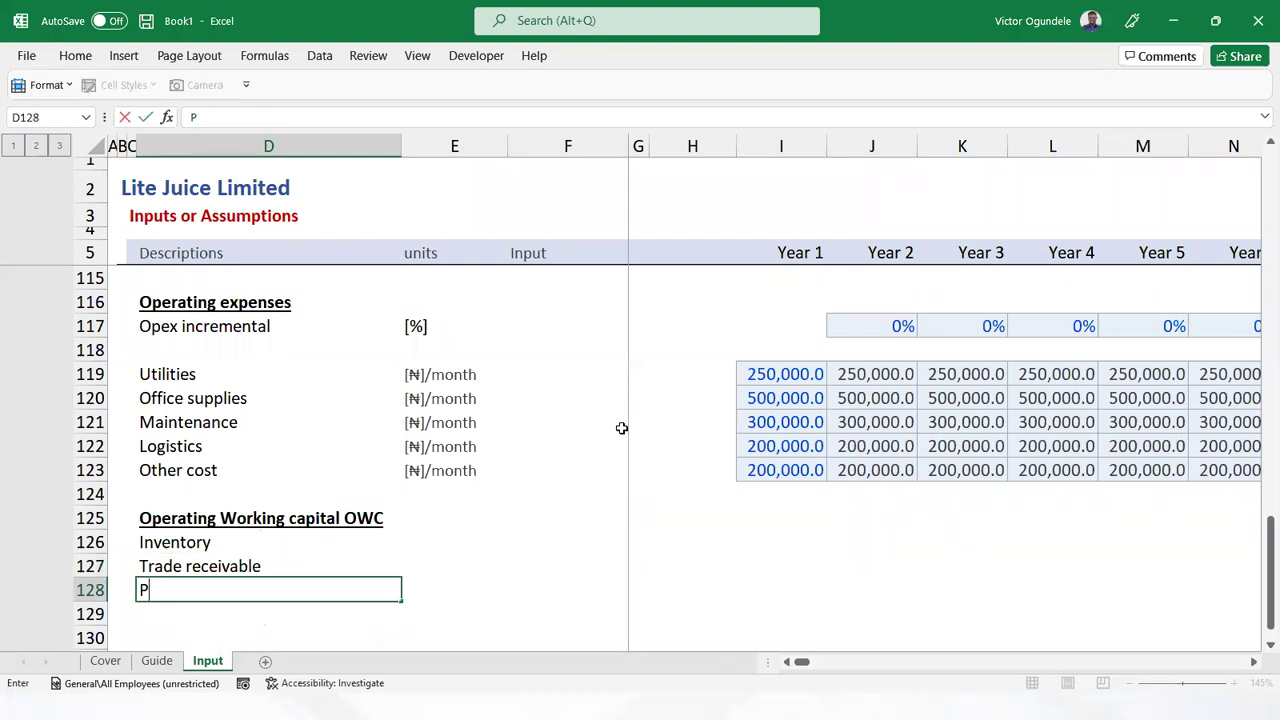
pyautogui.hotkey('ctrl', 'Return')
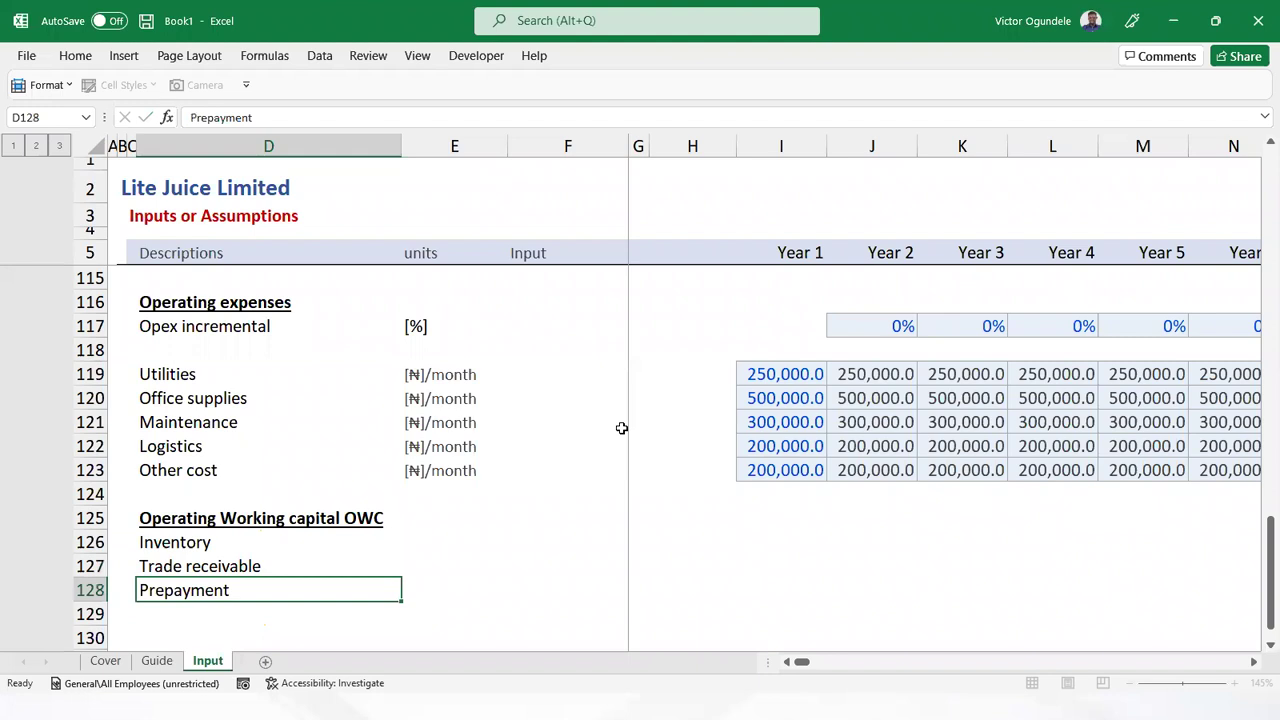
# Enter the unit [days] for Inventory in E126 with the grey units cell style, and fill it down to E128
pyautogui.press('Right')
pyautogui.press('Up')
pyautogui.press('Up')
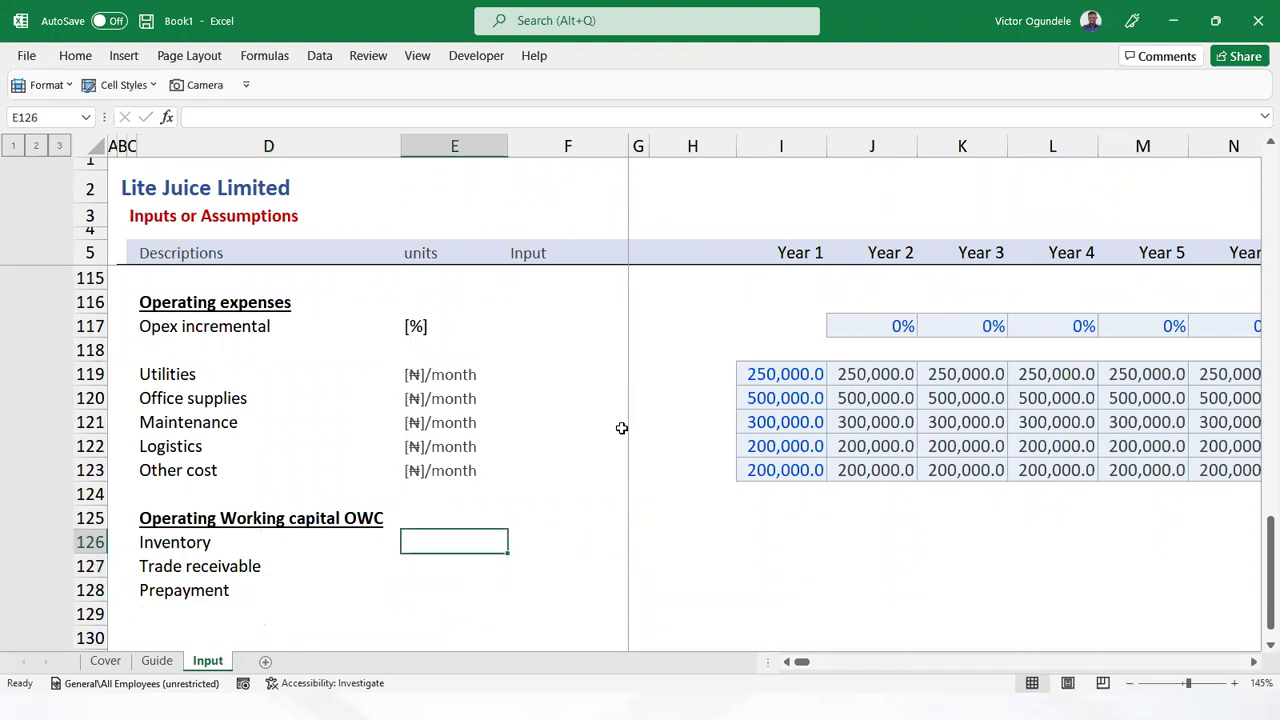
pyautogui.write('[days]')
pyautogui.hotkey('alt', '2')
pyautogui.click(303, 248)
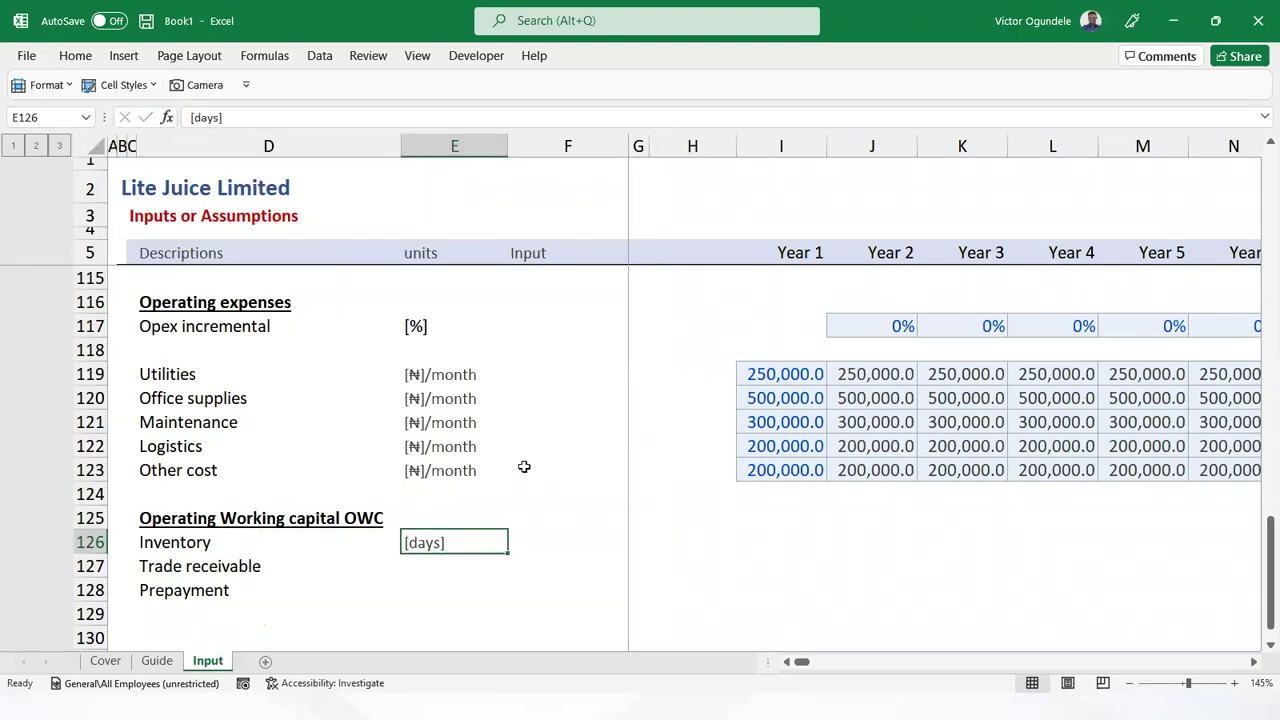
pyautogui.press('Down')
pyautogui.hotkey('ctrl', 'd')
pyautogui.press('Down')
pyautogui.hotkey('ctrl', 'd')
# Apply the blue-shaded input cell style to F126:F128 for Inventory, Trade receivable and Prepayment
pyautogui.press('Up')
pyautogui.press('Up')
pyautogui.press('Right')
pyautogui.hotkey('shift', 'Down')
pyautogui.hotkey('shift', 'Down')
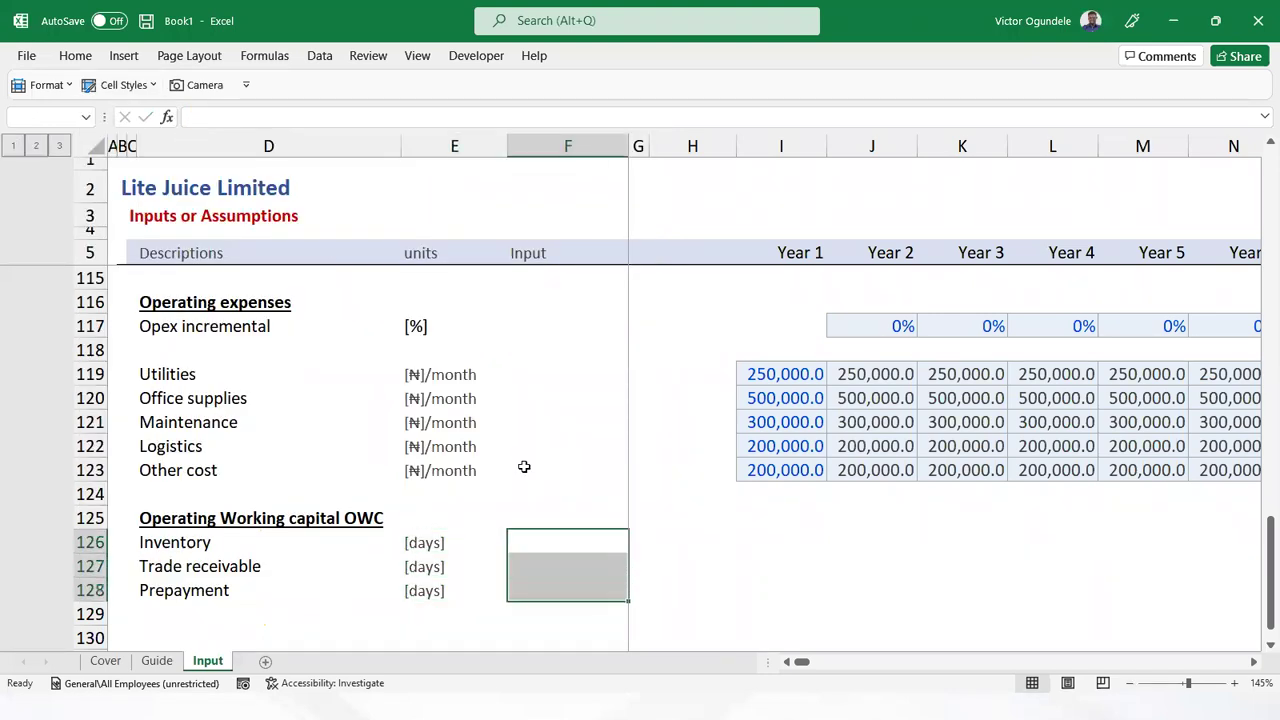
pyautogui.hotkey('alt', '2')
pyautogui.click(373, 254)
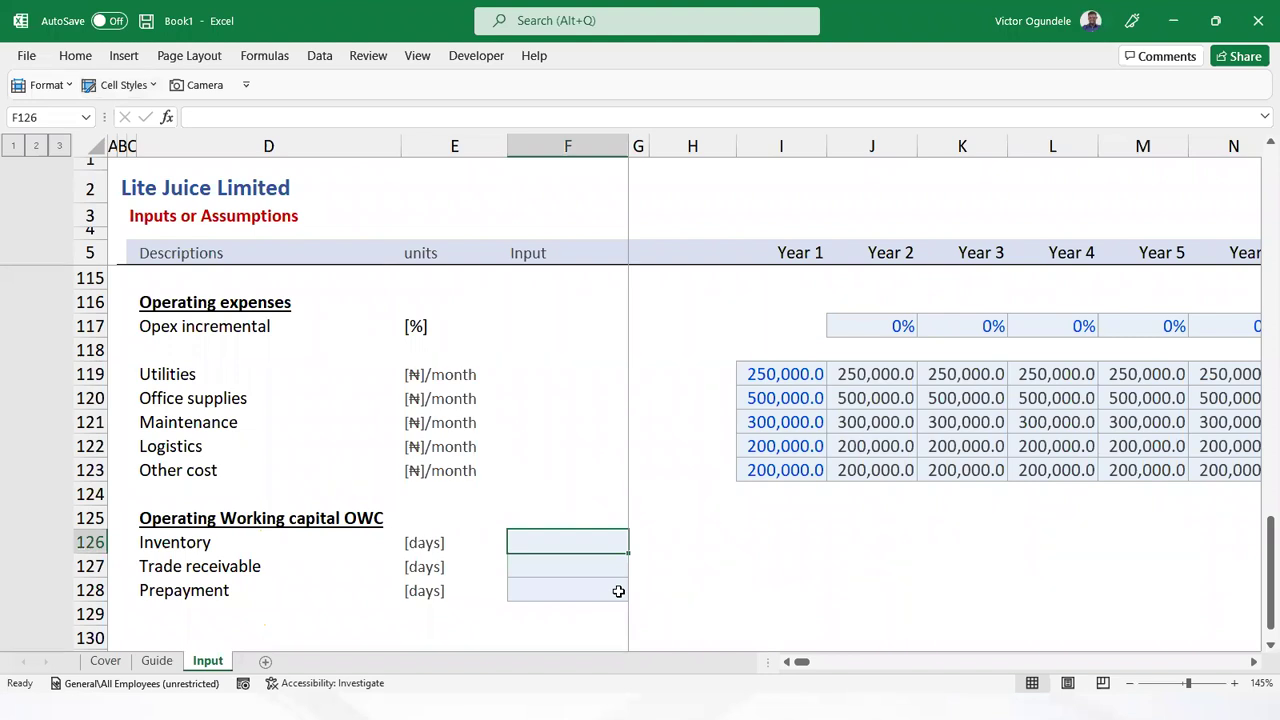
# Enter 20 days for Inventory, 25 for Trade receivable and 30 for Prepayment in F126:F128
pyautogui.write('20')
pyautogui.press('Return')
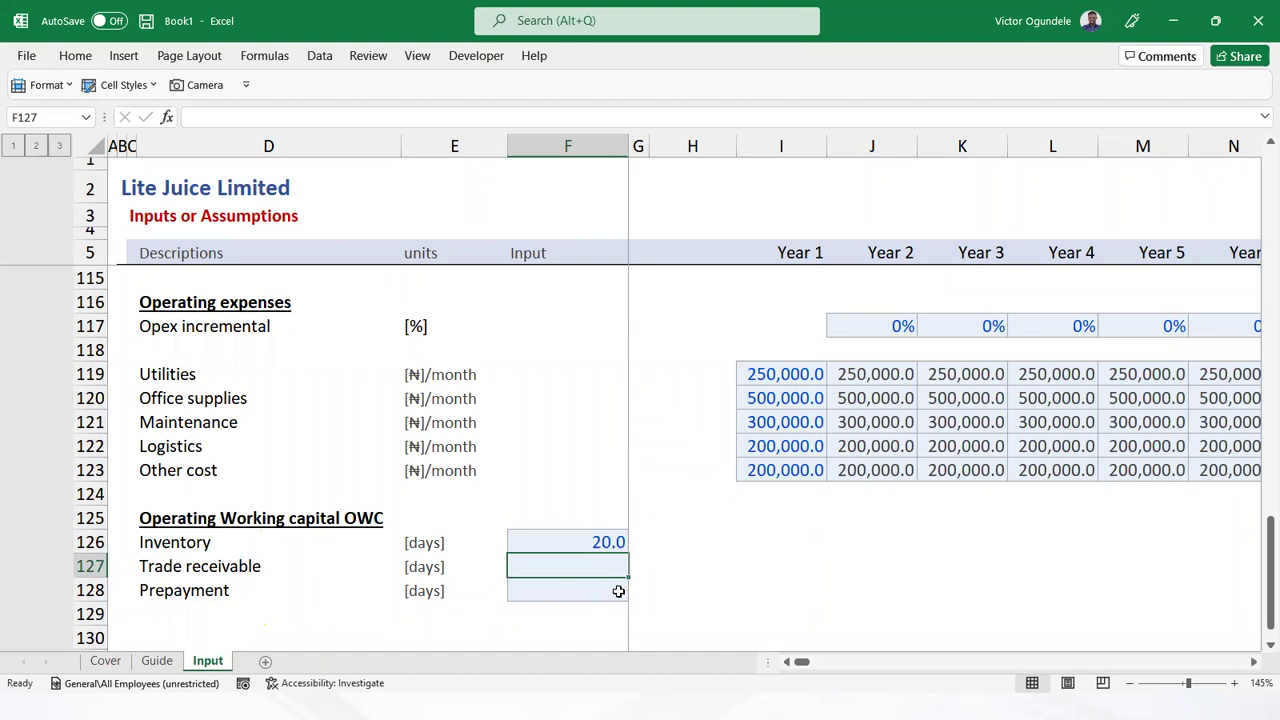
pyautogui.write('25')
pyautogui.press('Return')
pyautogui.write('30')
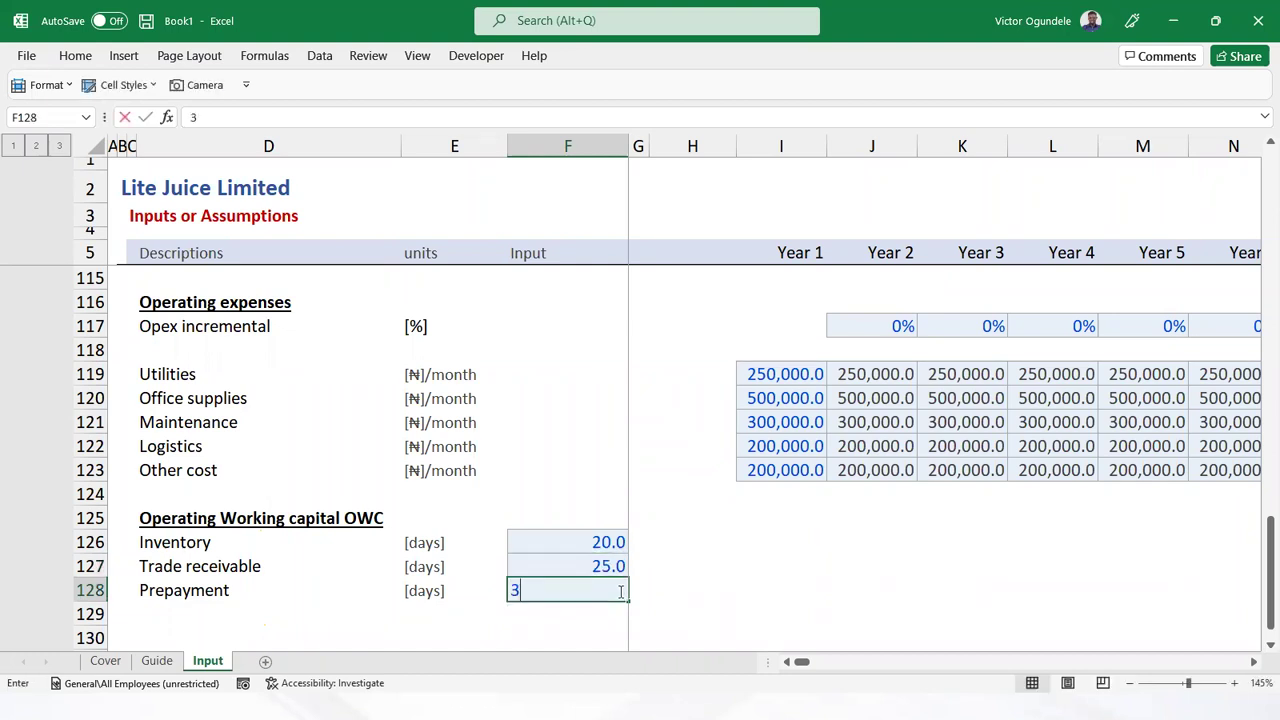
pyautogui.press('Return')
pyautogui.press('Return')
pyautogui.press('Left')
pyautogui.press('Left')
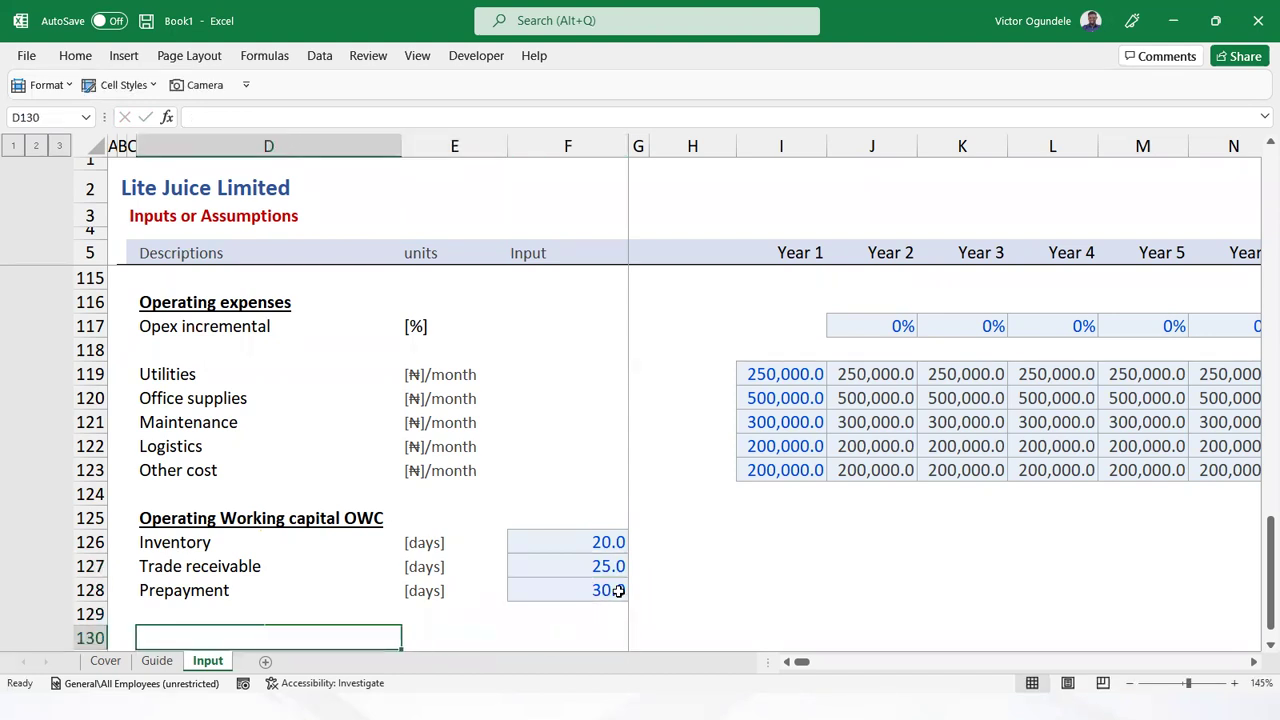
pyautogui.press('Down')
pyautogui.press('Down')
pyautogui.press('Up')
pyautogui.press('Up')
pyautogui.press('Up')
pyautogui.press('Up')
pyautogui.press('Up')
pyautogui.press('Down')
pyautogui.press('Down')
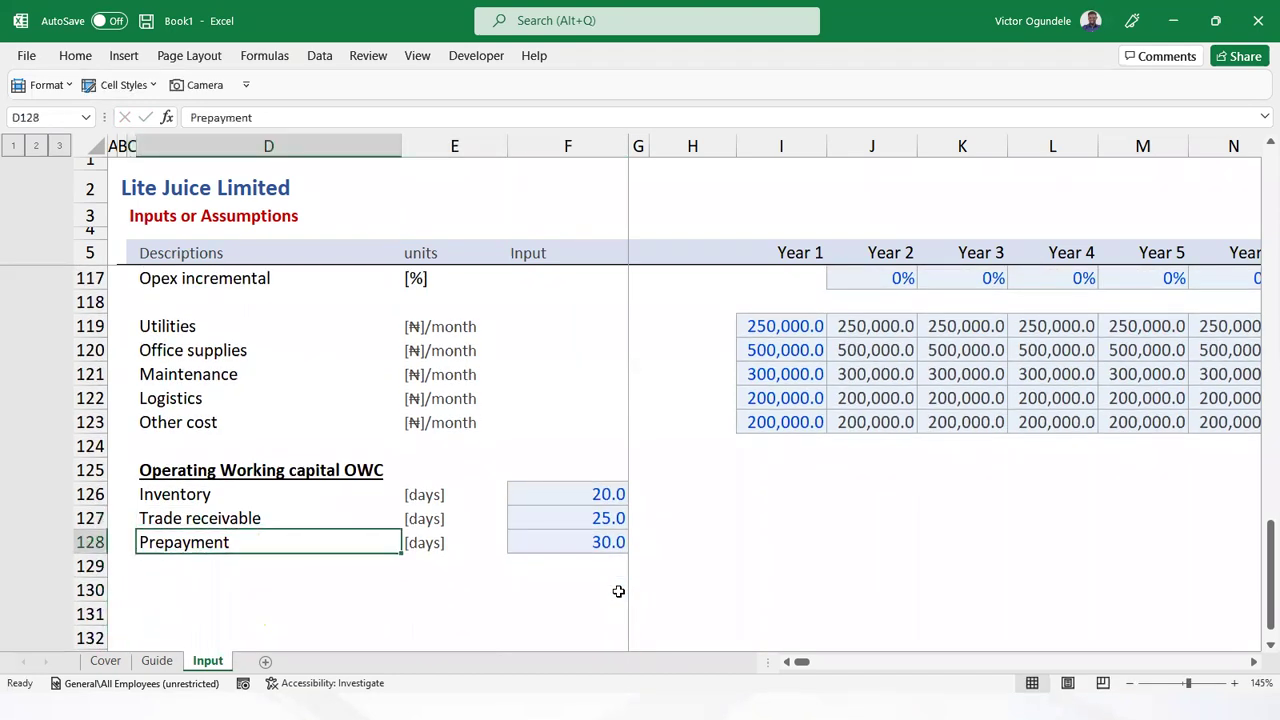
pyautogui.press('Up')
pyautogui.press('Up')
pyautogui.press('Up')
pyautogui.hotkey('shift', 'Down')
pyautogui.hotkey('shift', 'Down')
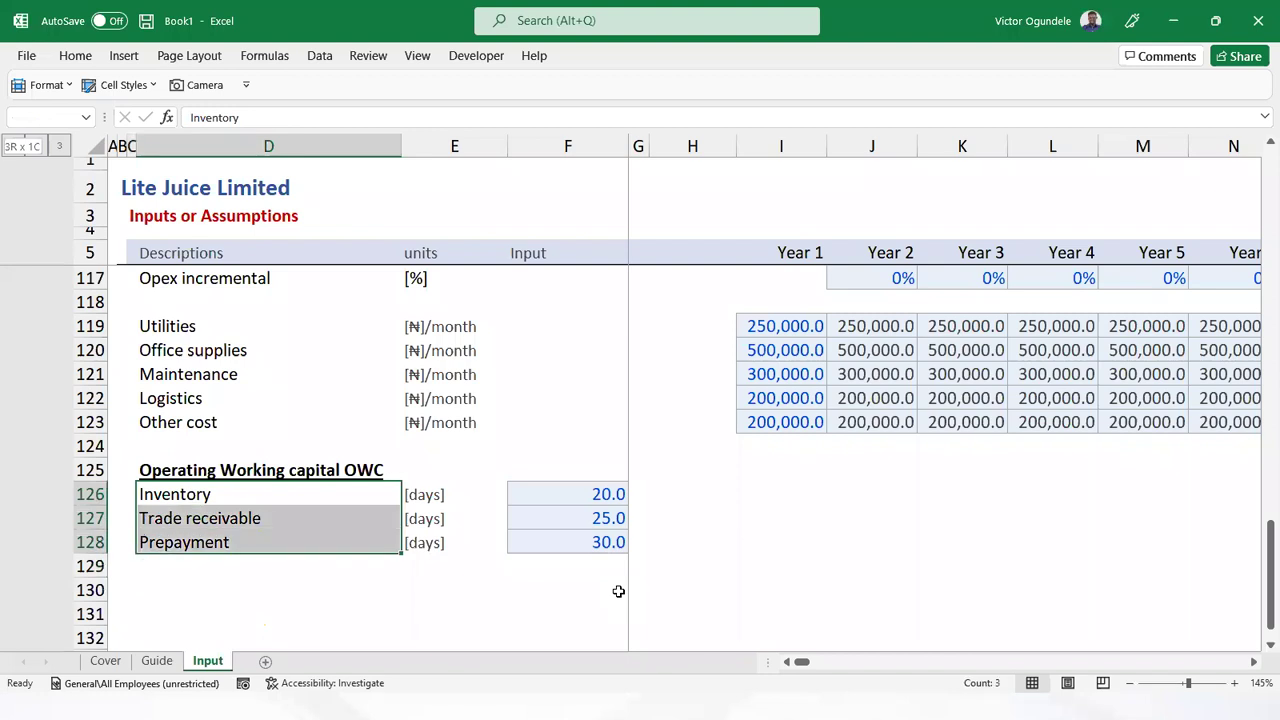
pyautogui.hotkey('shift', 'Right')
pyautogui.hotkey('shift', 'Right')
pyautogui.hotkey('ctrl', 'c')
pyautogui.press('Down')
pyautogui.press('Up')
pyautogui.hotkey('shift', 'Down')
pyautogui.hotkey('ctrl', 'c')
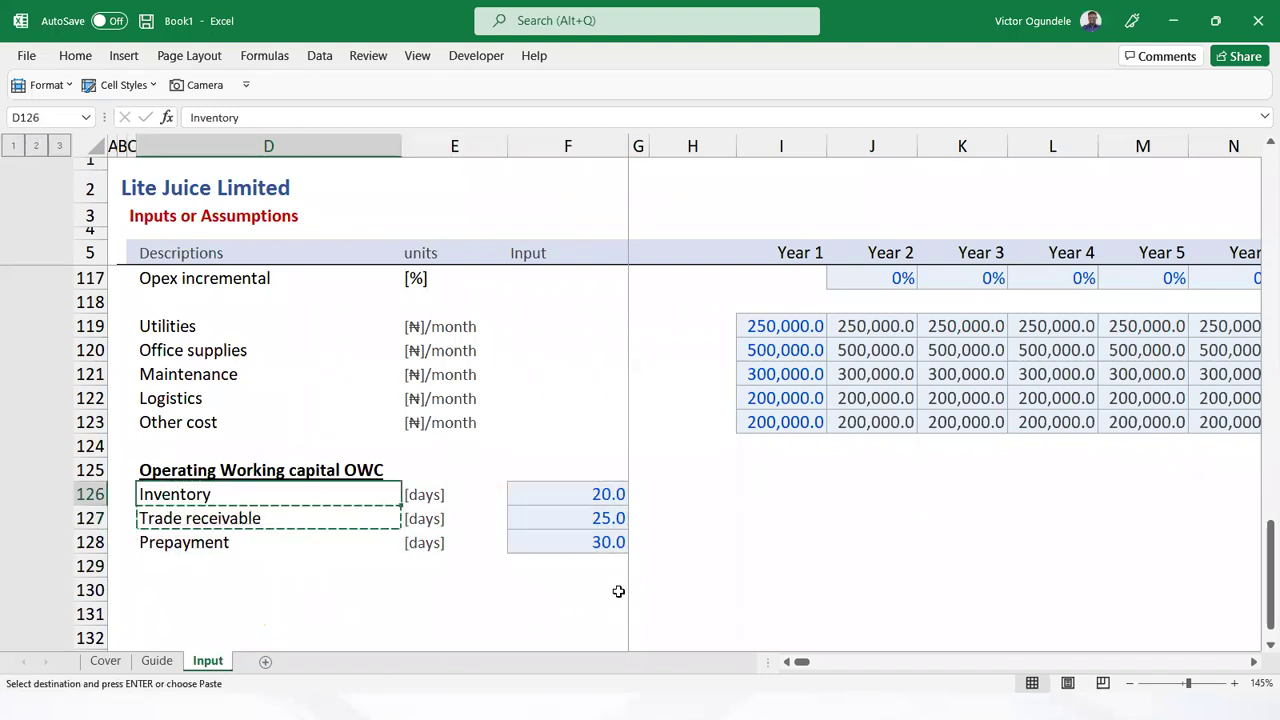
# Move the working capital block D126:F128 down one row to D127:F129
pyautogui.press('Down')
pyautogui.press('Up')
pyautogui.hotkey('shift', 'Down')
pyautogui.hotkey('shift', 'Down')
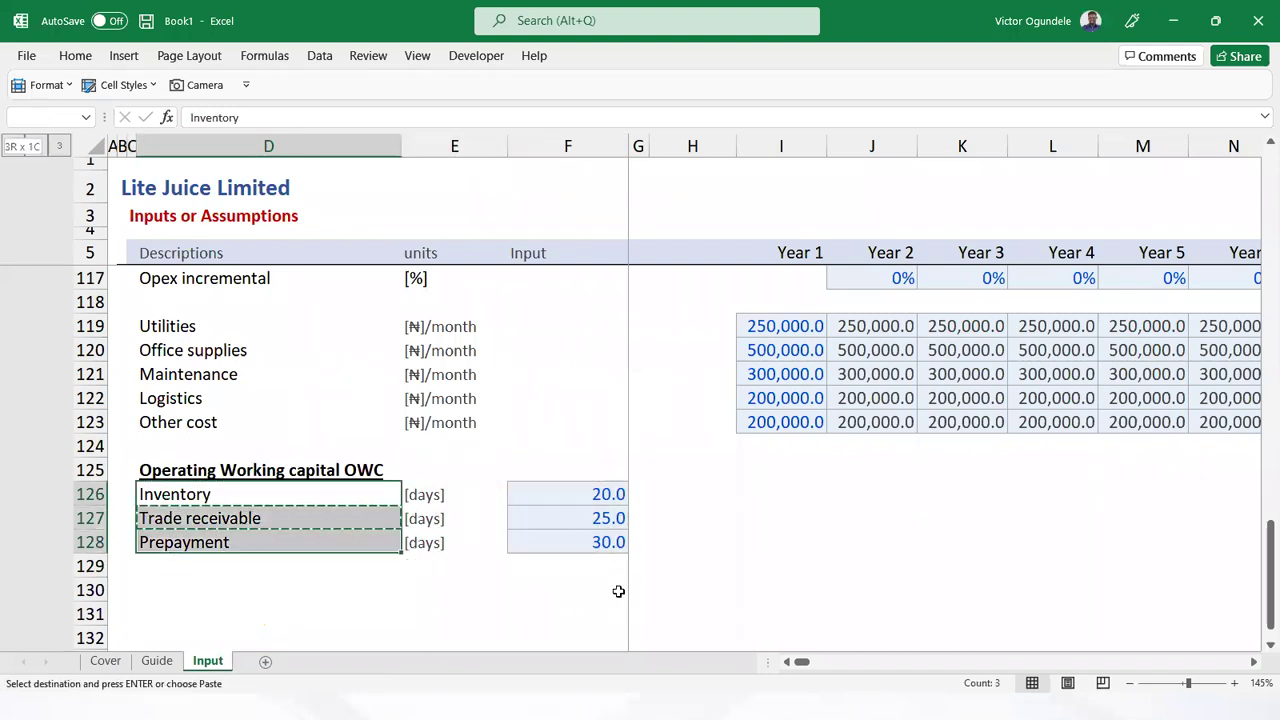
pyautogui.hotkey('shift', 'Down')
pyautogui.hotkey('shift', 'Right')
pyautogui.hotkey('shift', 'Right')
pyautogui.hotkey('shift', 'Right')
pyautogui.hotkey('shift', 'Up')
pyautogui.hotkey('shift', 'Left')
pyautogui.hotkey('ctrl', 'x')
pyautogui.press('Down')
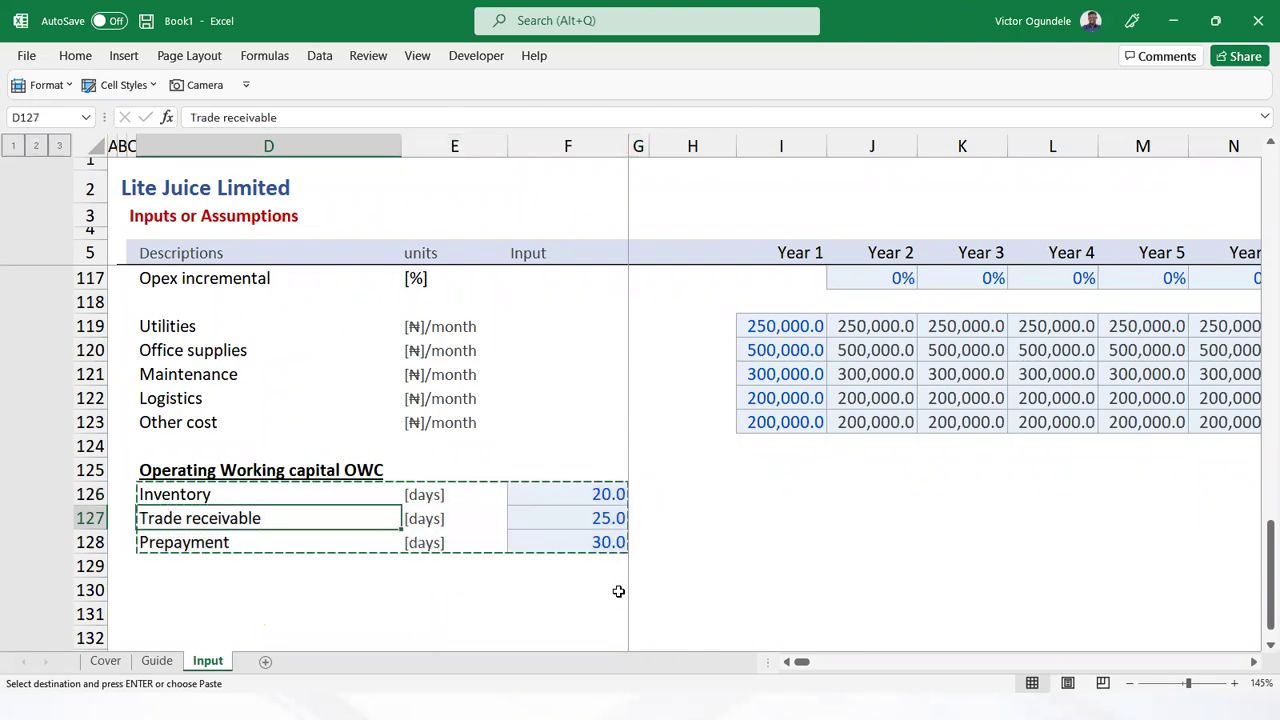
pyautogui.hotkey('ctrl', 'v')
# Add the subheading "Current assets" in D126, underlined and not bold
pyautogui.press('Up')
pyautogui.write('Current assets')
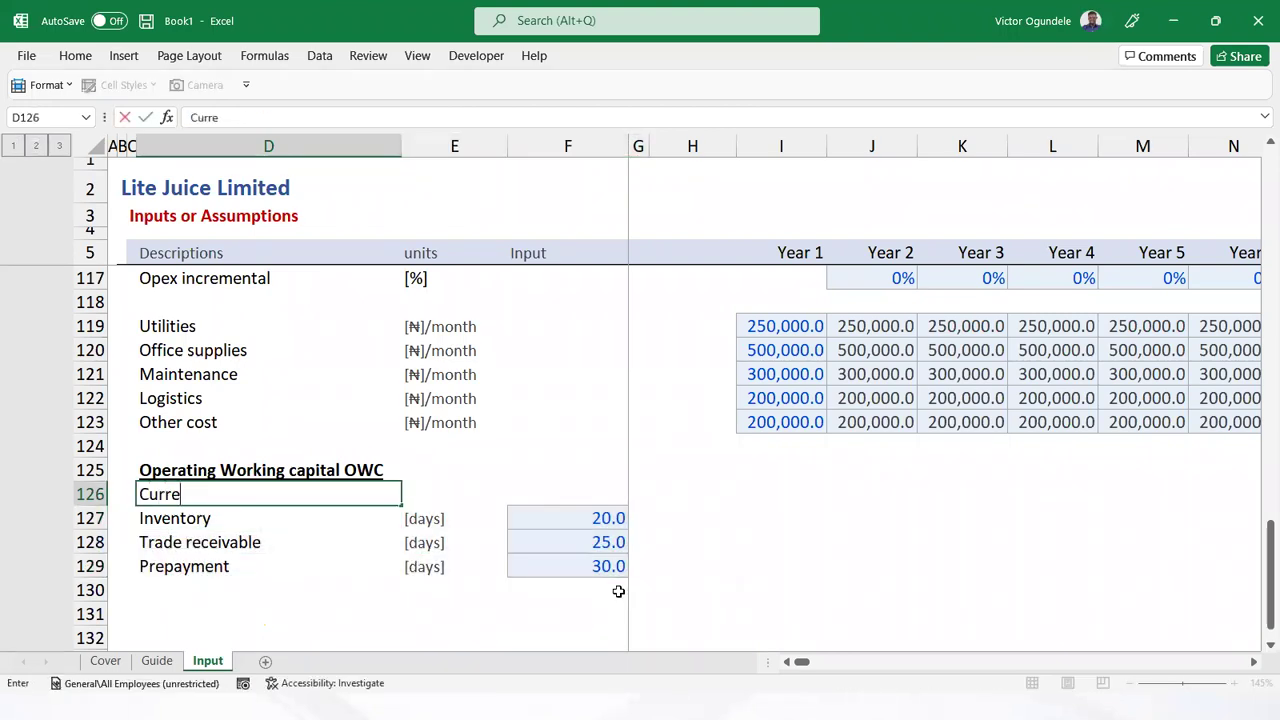
pyautogui.hotkey('ctrl', 'Return')
pyautogui.hotkey('ctrl', 'b')
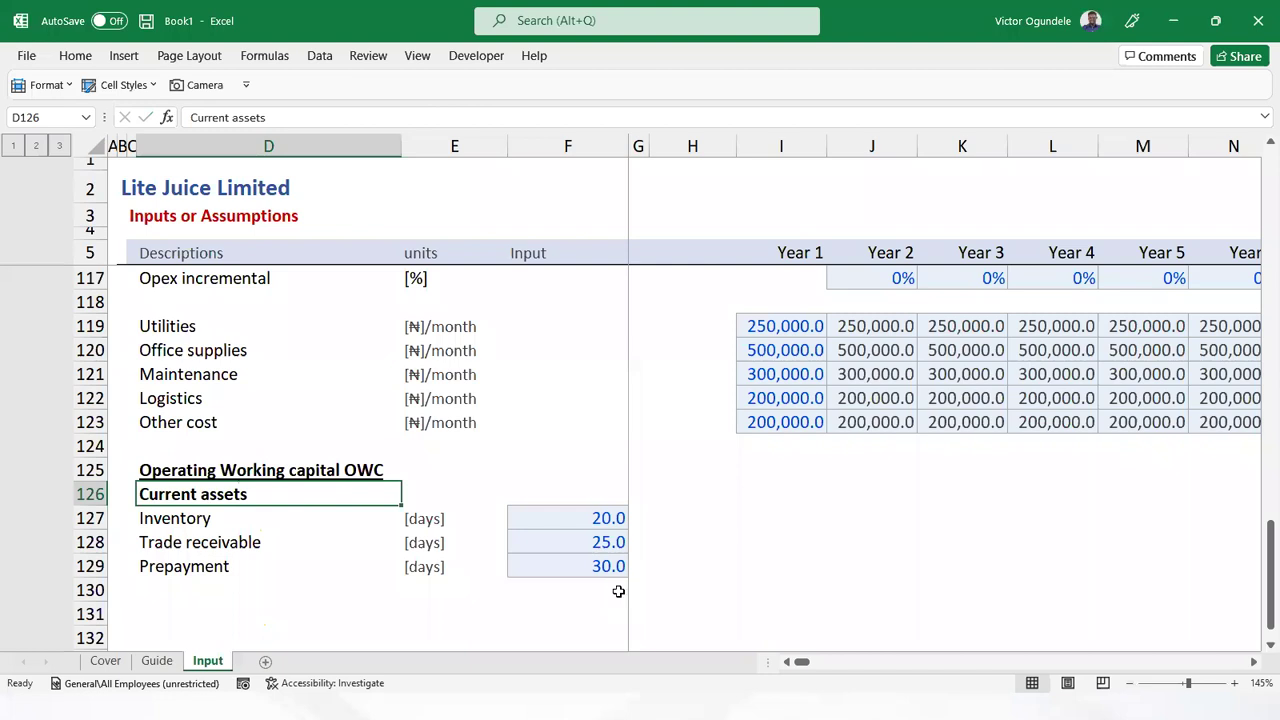
pyautogui.hotkey('ctrl', 'b')
# Add the underlined subheading "Current liabilities" in D130, below Prepayment
pyautogui.press('Down')
pyautogui.press('Down')
pyautogui.press('Down')
pyautogui.press('Down')
pyautogui.press('Down')
pyautogui.press('Up')
pyautogui.write('Current ')
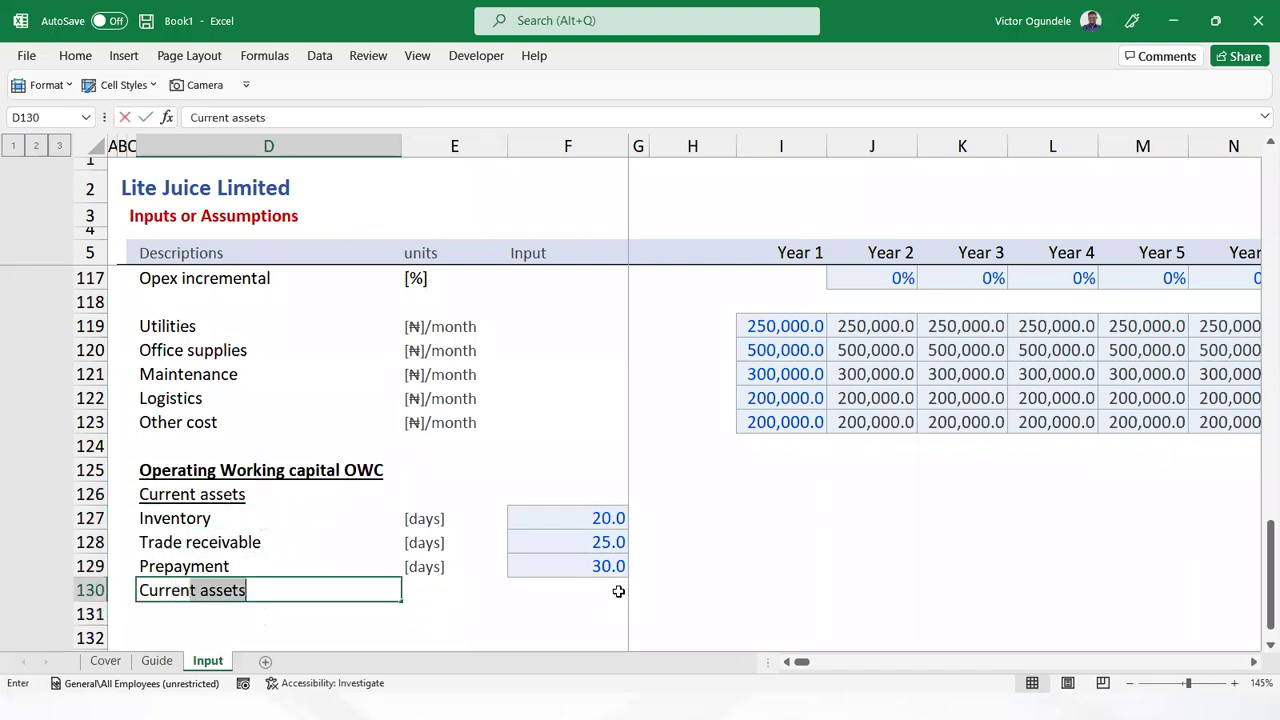
pyautogui.write('liabilities')
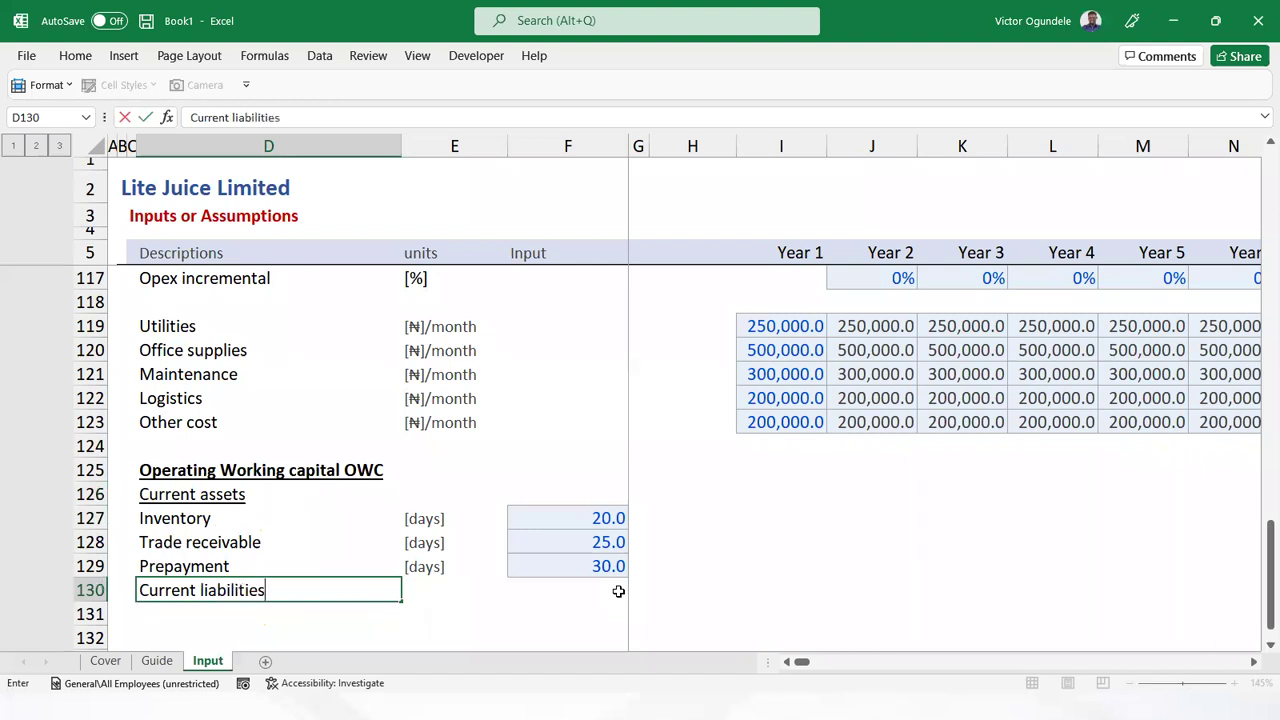
pyautogui.hotkey('ctrl', 'Return')
pyautogui.hotkey('ctrl', 'u')
# Enter the labels "Trade payables" in D131 and "Accruals & other payables" in D132
pyautogui.press('Down')
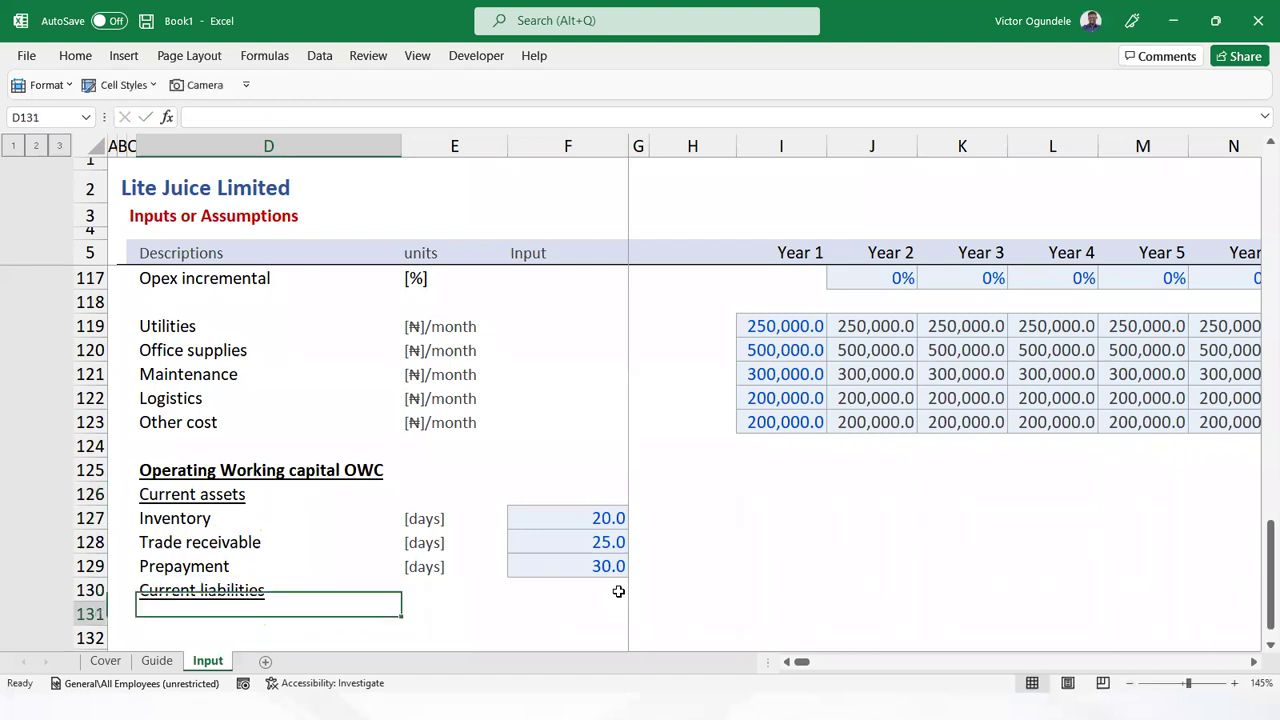
pyautogui.write('Trade pa')
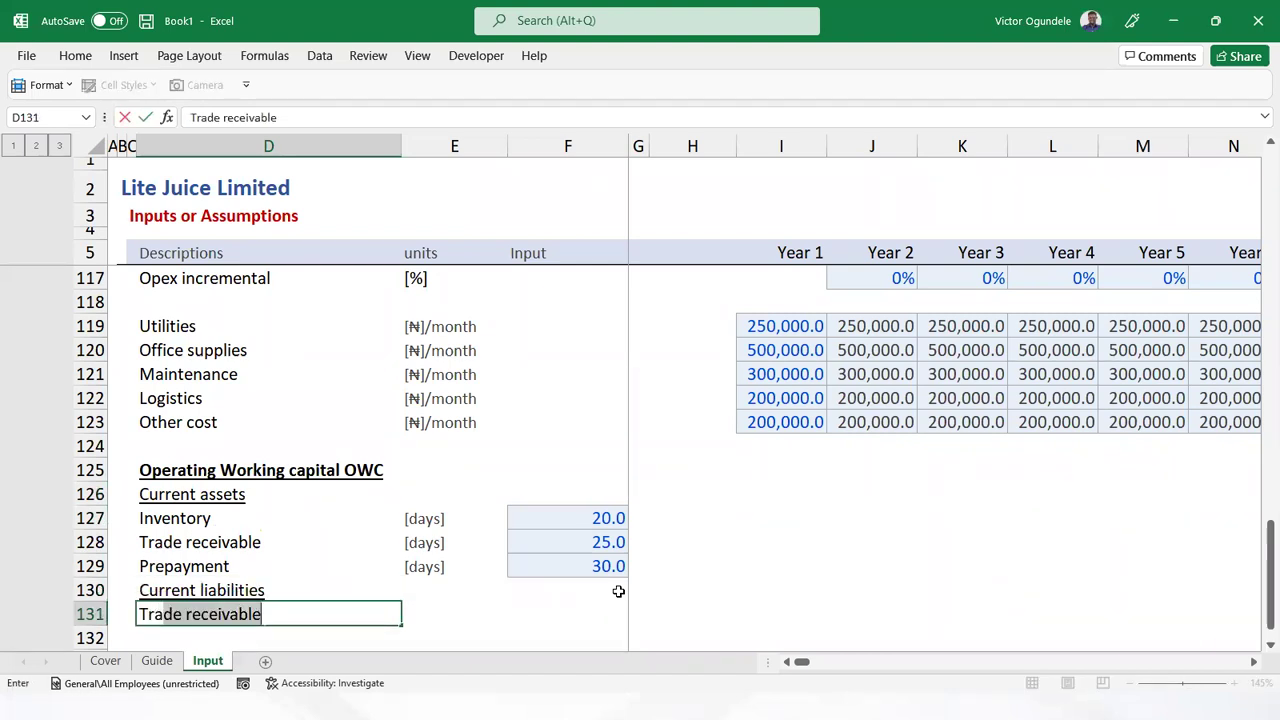
pyautogui.write('yables')
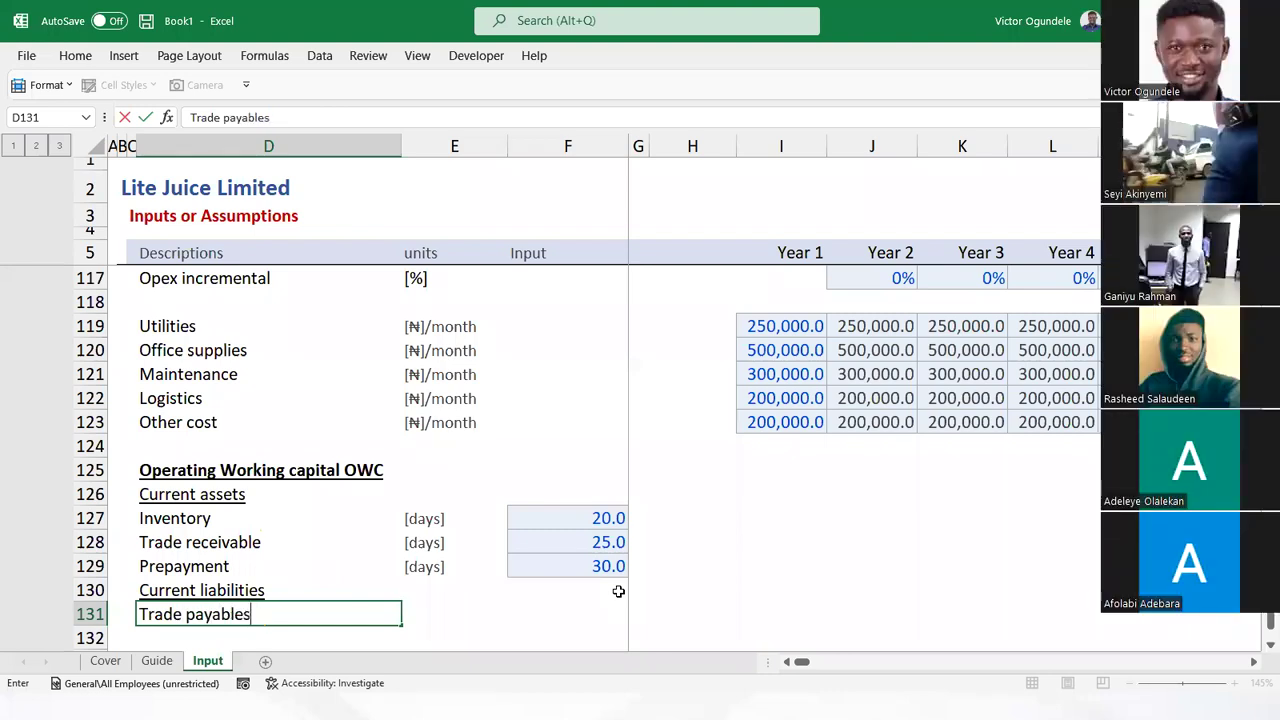
pyautogui.press('Return')
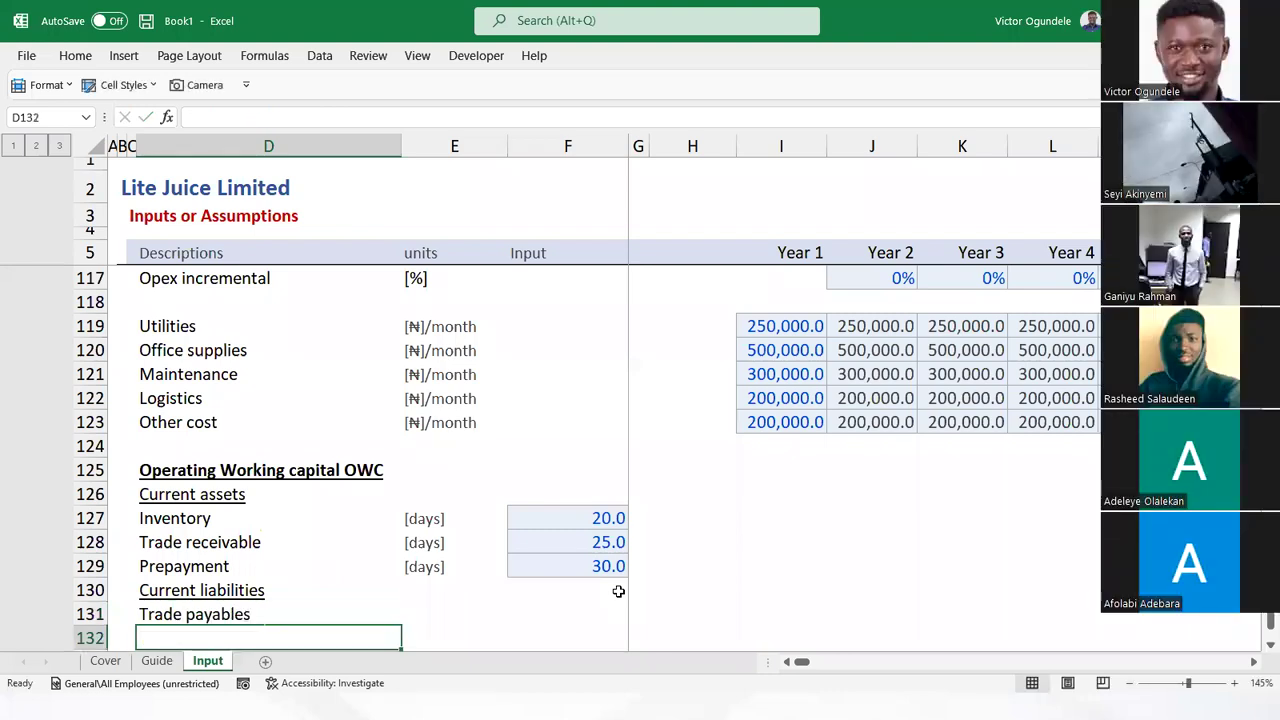
pyautogui.scroll(-1, 618, 591)
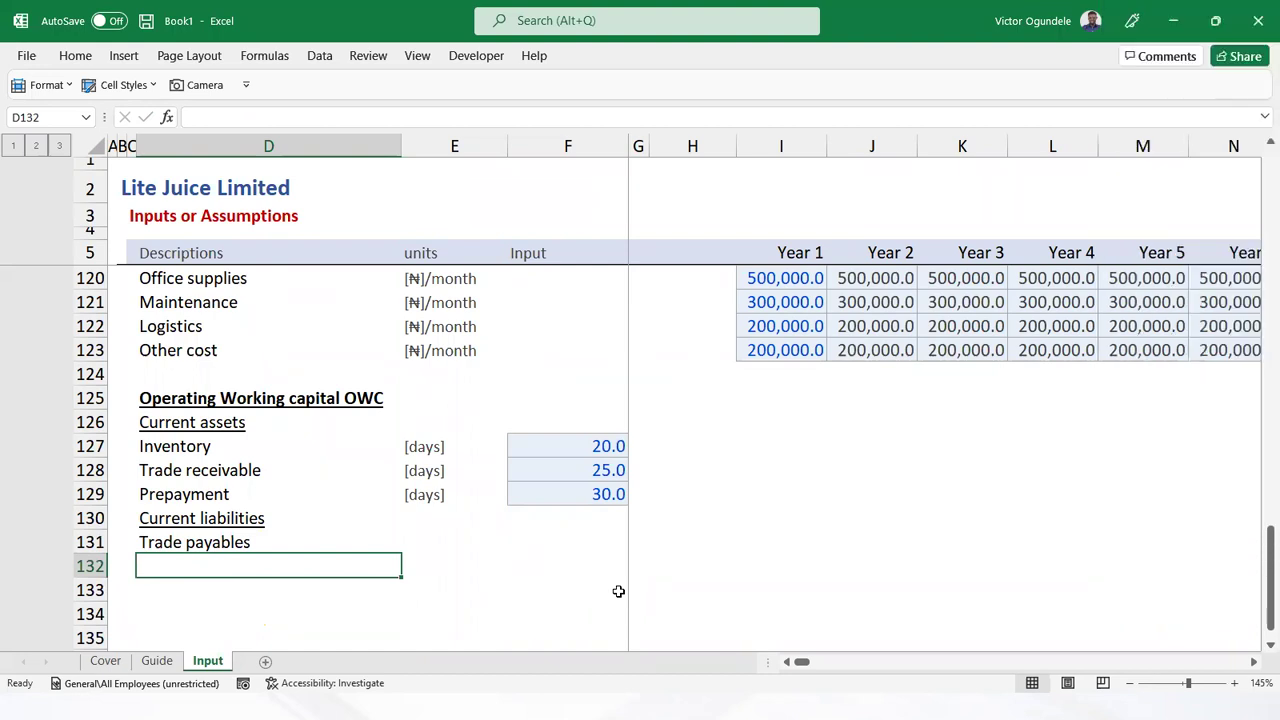
pyautogui.write('Accrual')
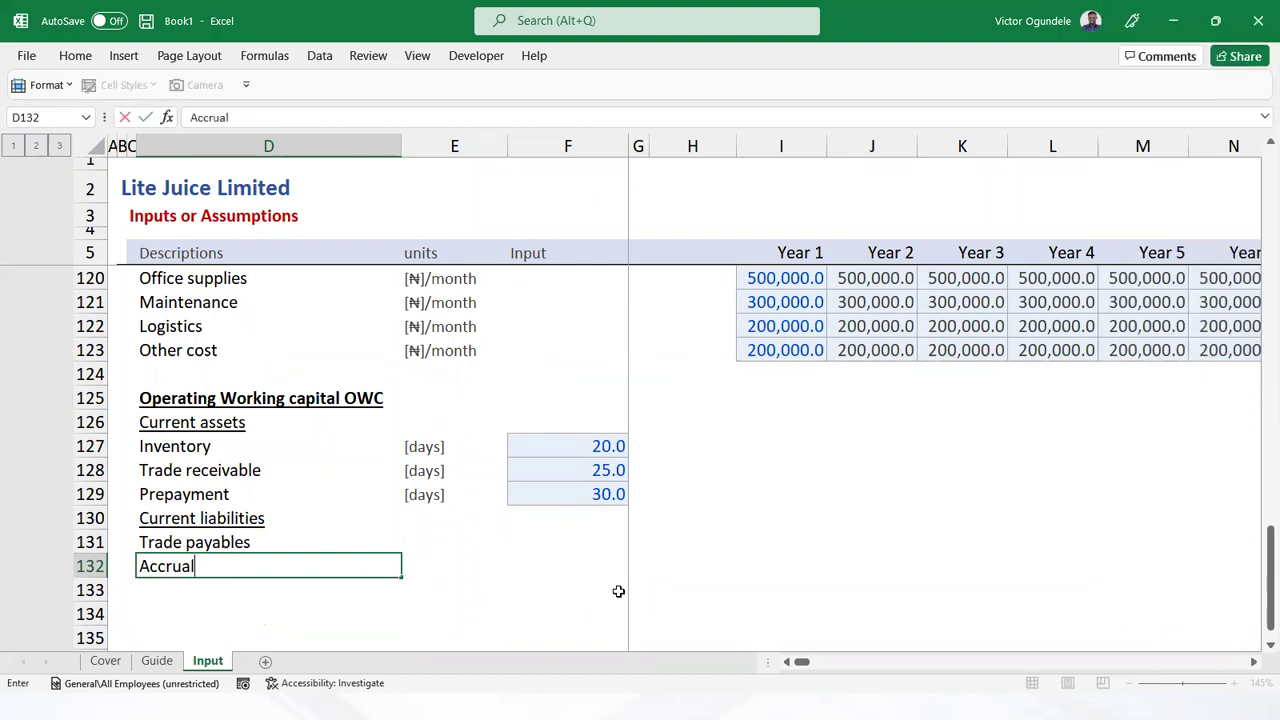
pyautogui.write('s & other payables')
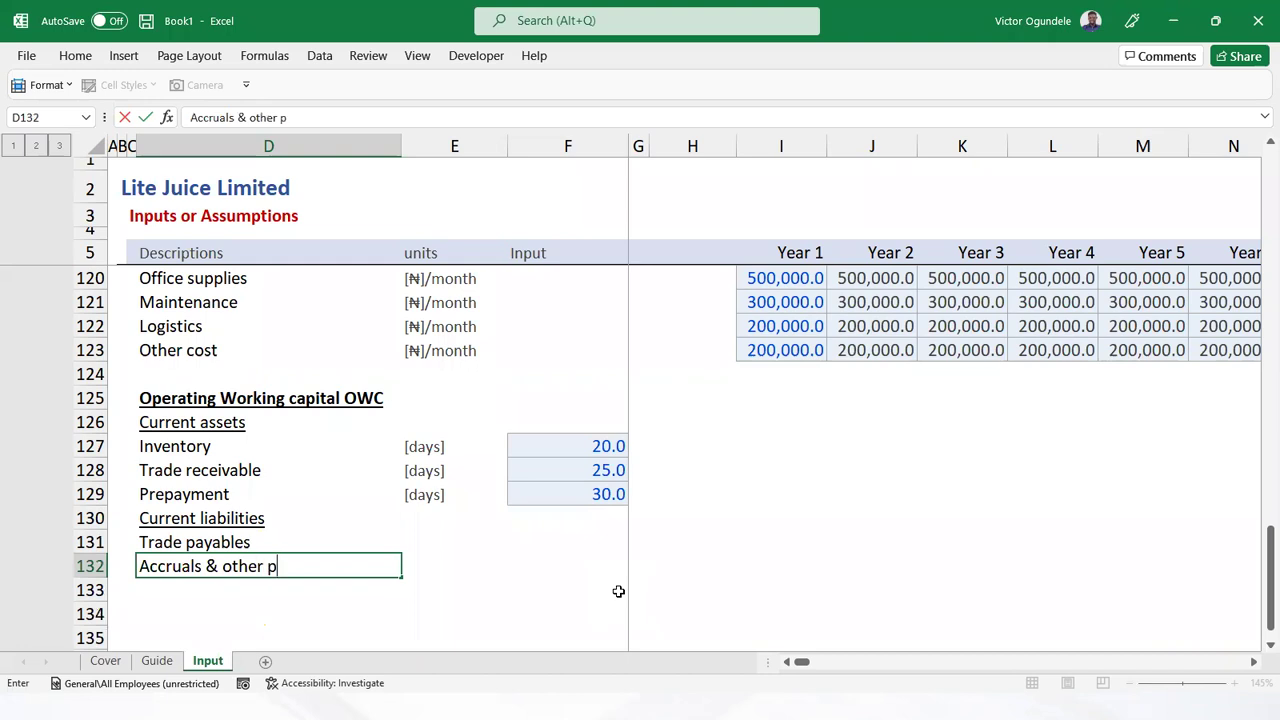
pyautogui.hotkey('ctrl', 'Return')
# Copy the Trade receivable and Prepayment units and inputs in E128:F129 to the current liabilities rows at E131:F132
pyautogui.press('Right')
pyautogui.press('Up')
pyautogui.press('Up')
pyautogui.press('Up')
pyautogui.press('Up')
pyautogui.hotkey('shift', 'Down')
pyautogui.hotkey('shift', 'Right')
pyautogui.hotkey('ctrl', 'c')
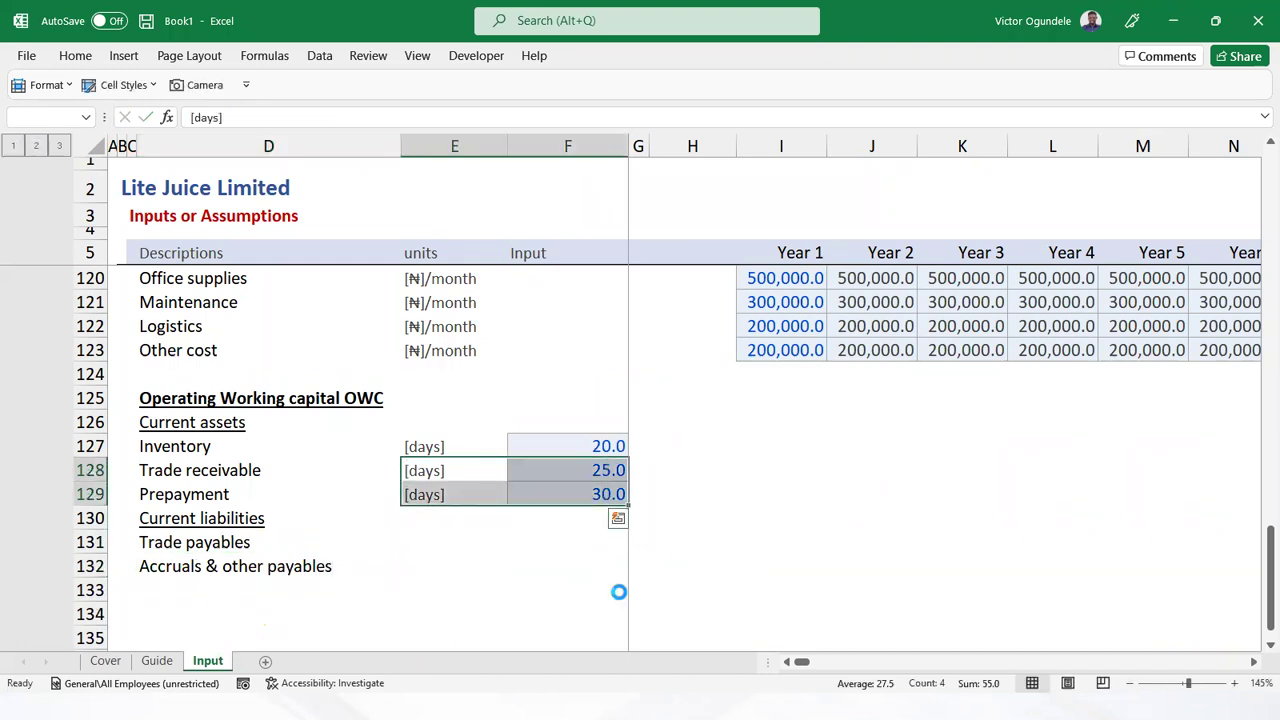
pyautogui.press('Down')
pyautogui.press('Down')
pyautogui.press('Down')
pyautogui.press('Down')
pyautogui.press('Up')
pyautogui.hotkey('ctrl', 'v')
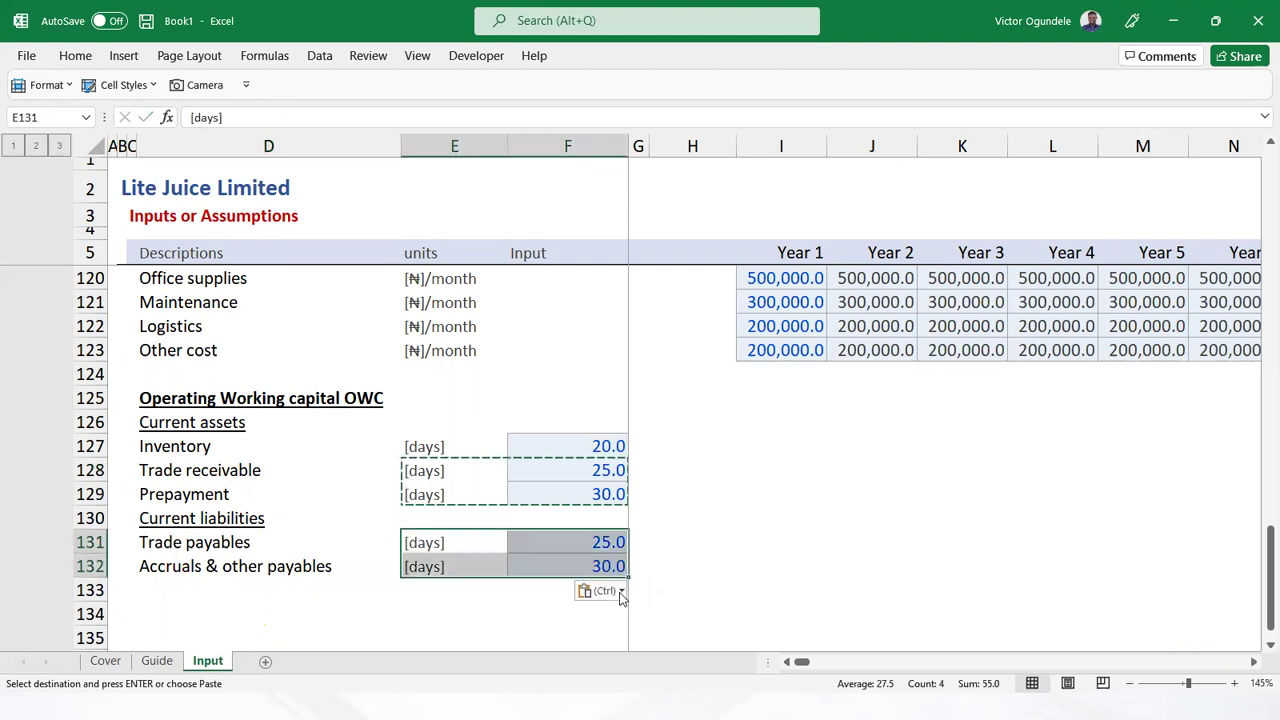
# Set the Trade payables input in F131 to 30 days and Accruals & other payables in F132 to 28 days
pyautogui.press('Right')
pyautogui.press('Down')
pyautogui.press('Up')
pyautogui.press('Escape')
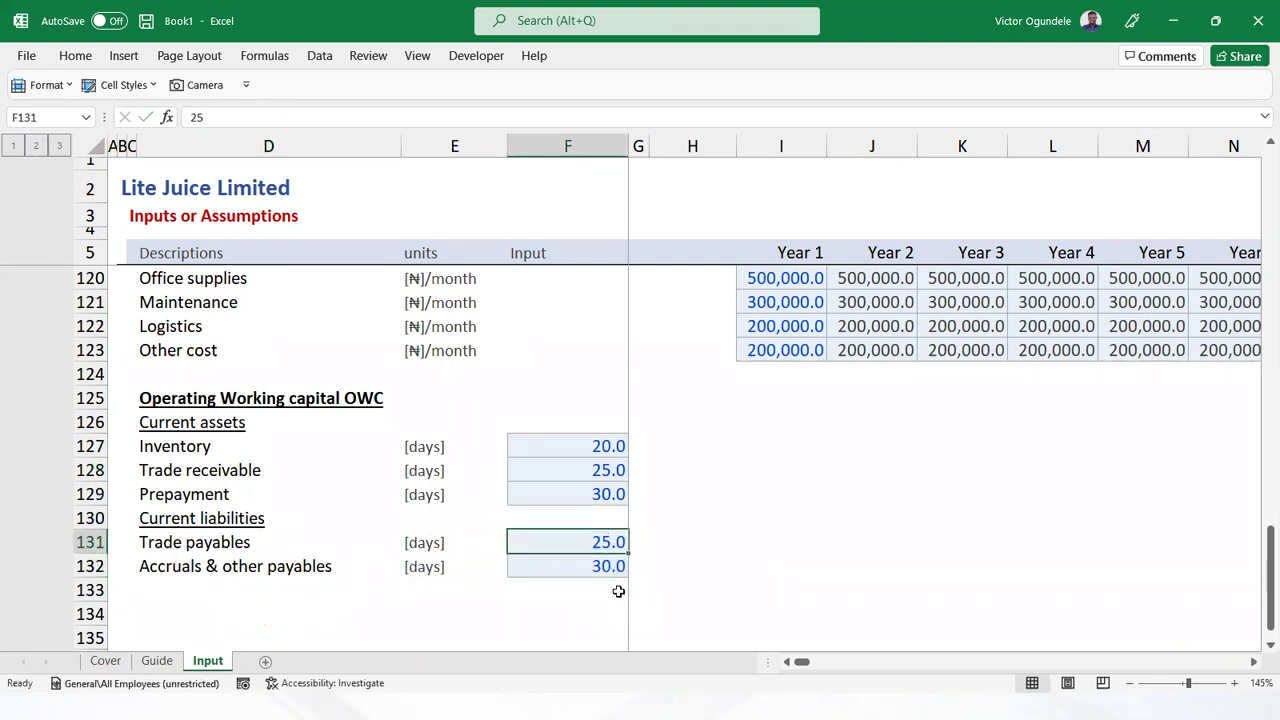
pyautogui.write('30')
pyautogui.press('Return')
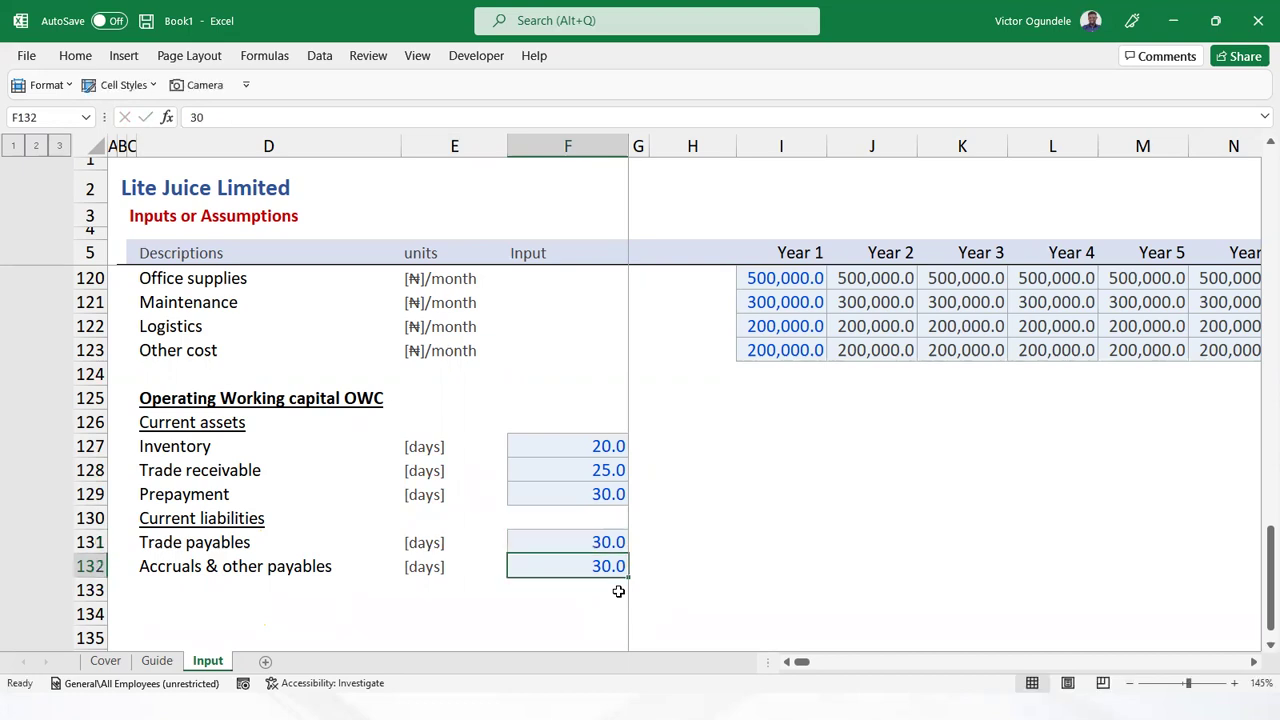
pyautogui.write('28')
pyautogui.press('Return')
pyautogui.press('Up')
pyautogui.press('Up')
pyautogui.press('Up')
pyautogui.press('Up')
pyautogui.press('Up')
pyautogui.press('Up')
pyautogui.press('Up')
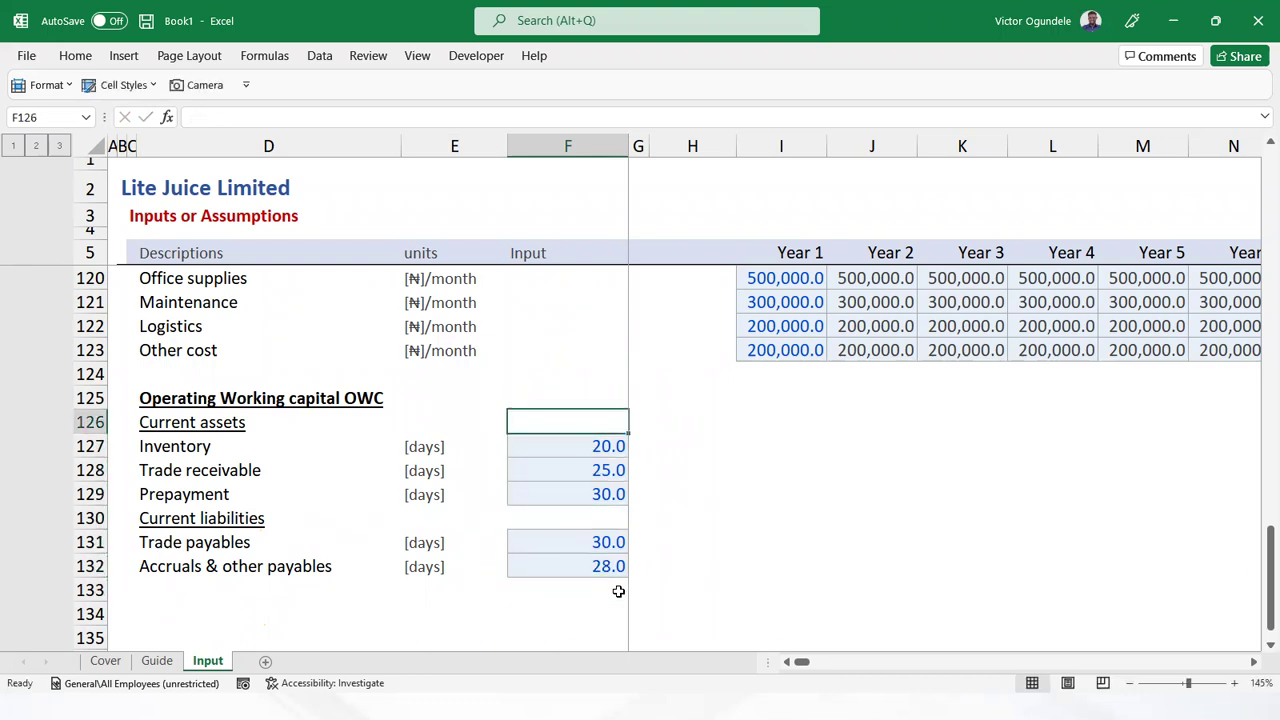
# Group the rows under Operation Assumptions, with nested groups for the Revenue & Cost and Operational Cost rows
pyautogui.keyDown('ctrl'); pyautogui.scroll(-1, 618, 591); pyautogui.keyUp('ctrl')
pyautogui.hotkey('ctrl', 'Home')
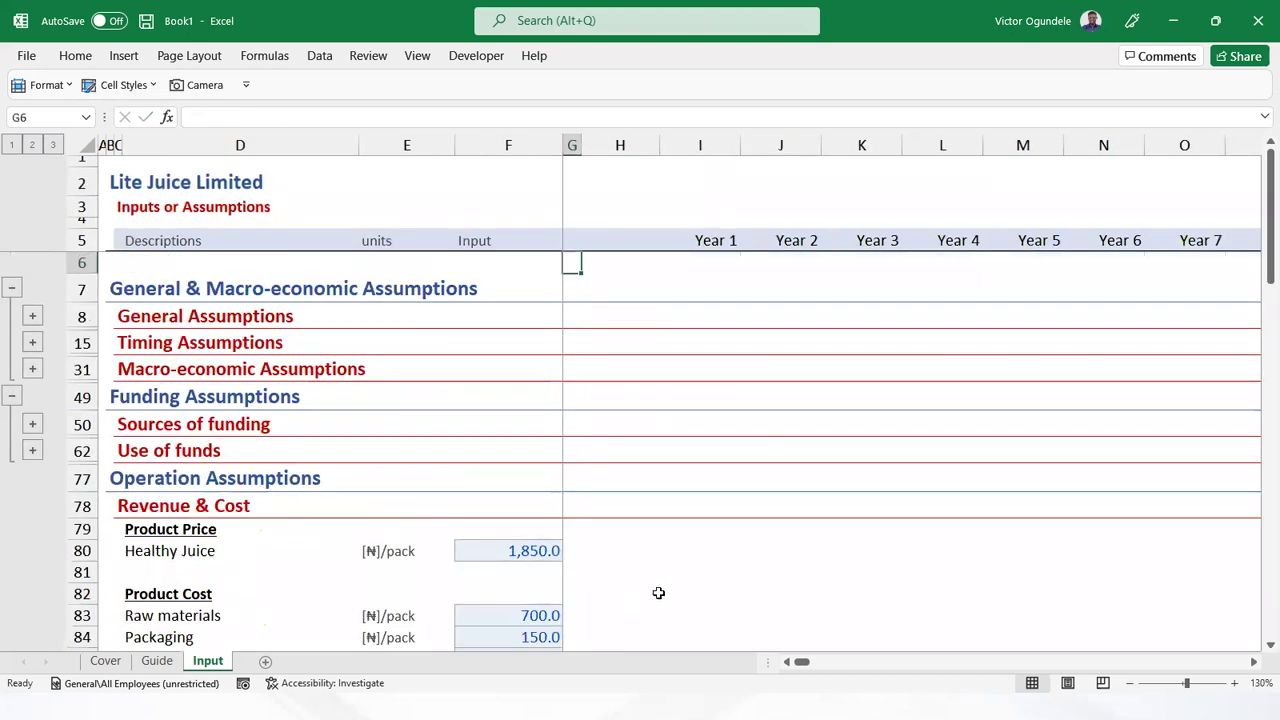
pyautogui.moveTo(112, 505); pyautogui.dragTo(145, 666)
pyautogui.hotkey('shift', 'alt', 'Right')
pyautogui.press('Return')
pyautogui.hotkey('shift', 'alt', 'Right')
pyautogui.press('Return')
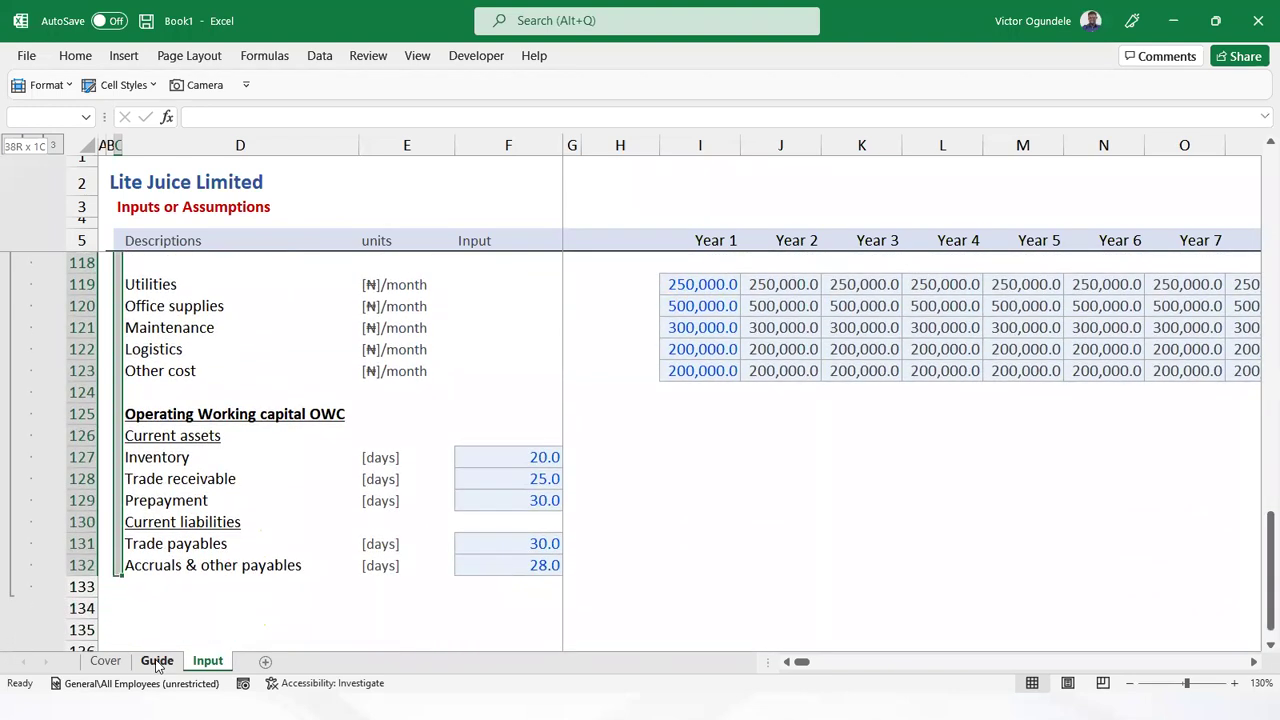
pyautogui.hotkey('ctrl', 'Home')
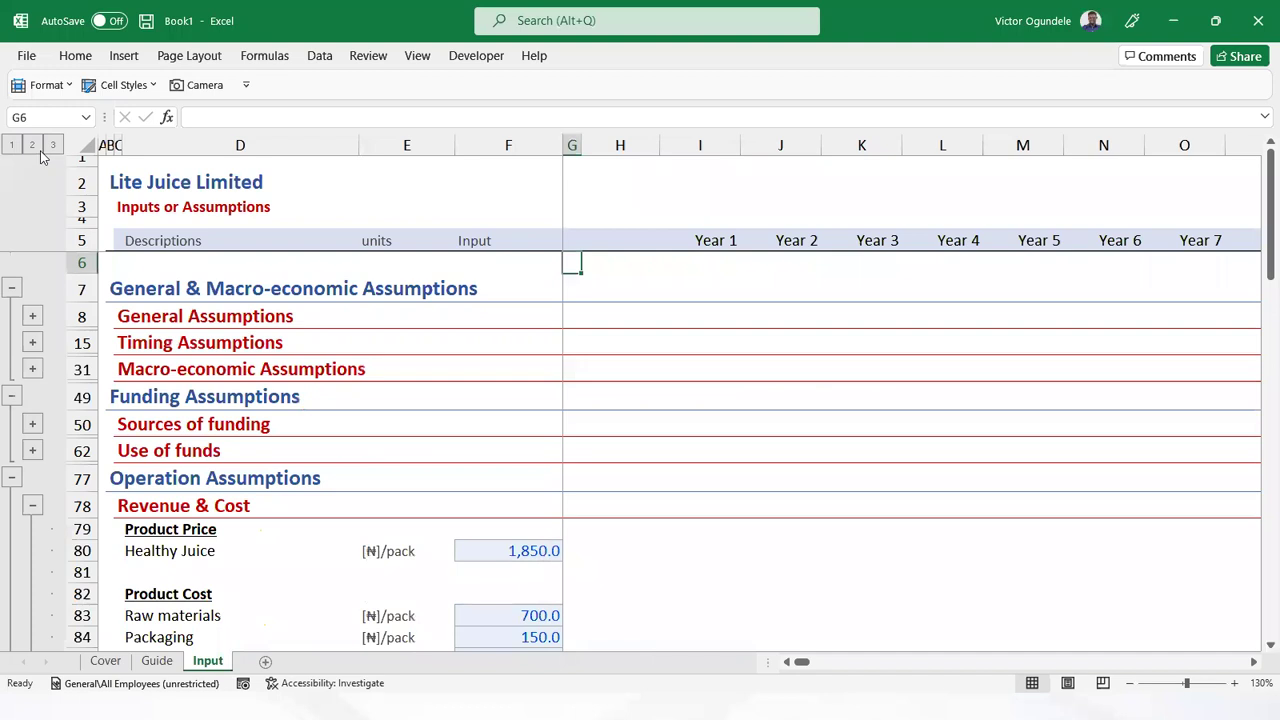
# Check the row grouping by collapsing the outline to levels 2 and 1 and expanding it back to level 3
pyautogui.click(32, 146)
pyautogui.click(11, 145)
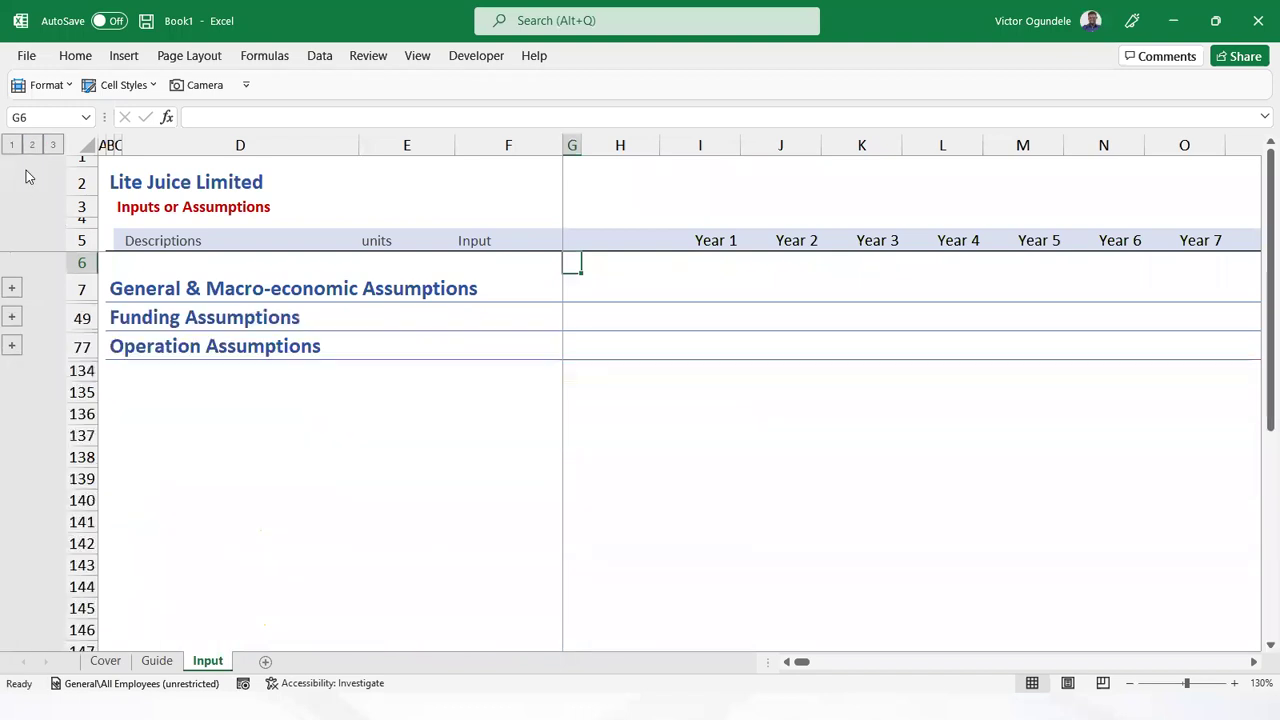
pyautogui.click(226, 430)
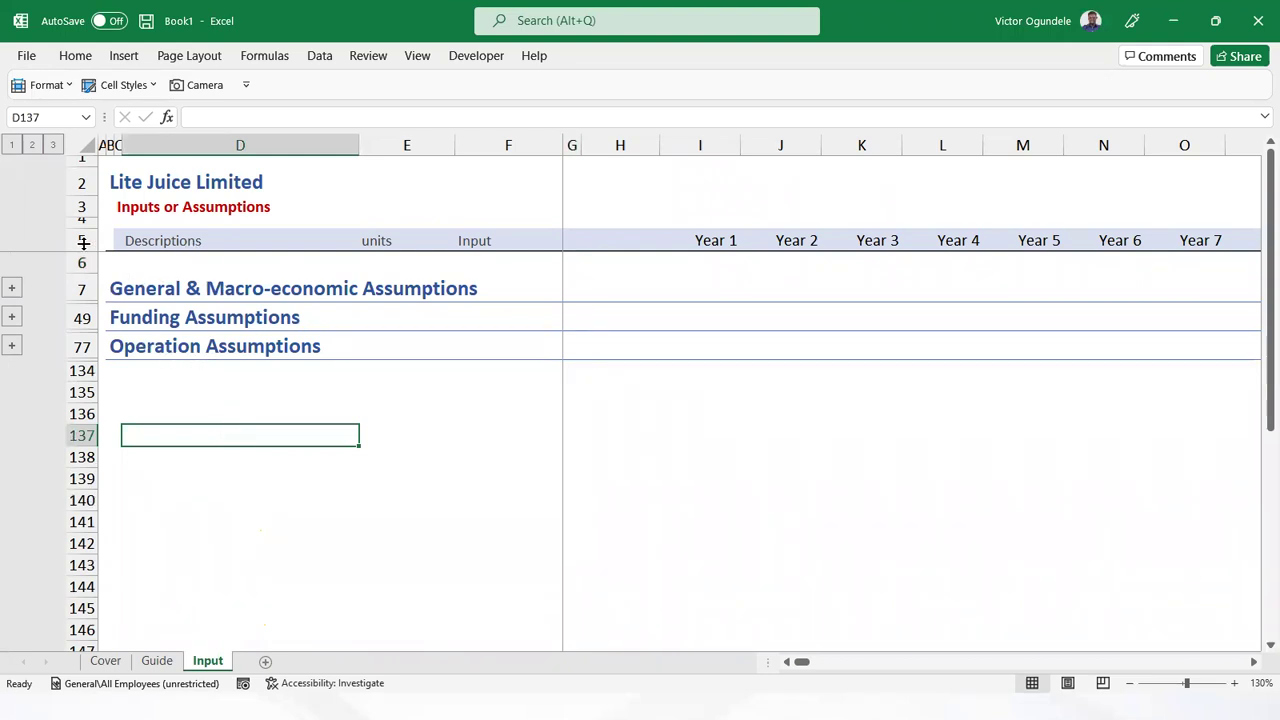
pyautogui.click(31, 145)
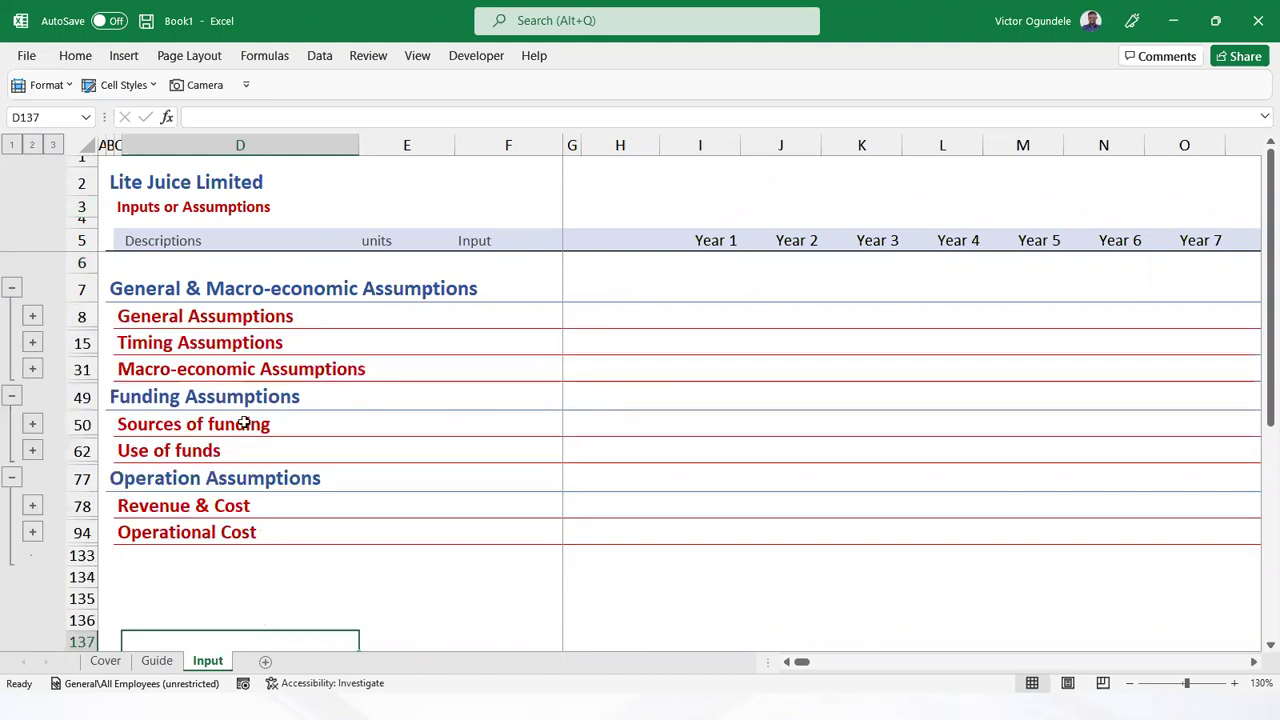
pyautogui.click(186, 572)
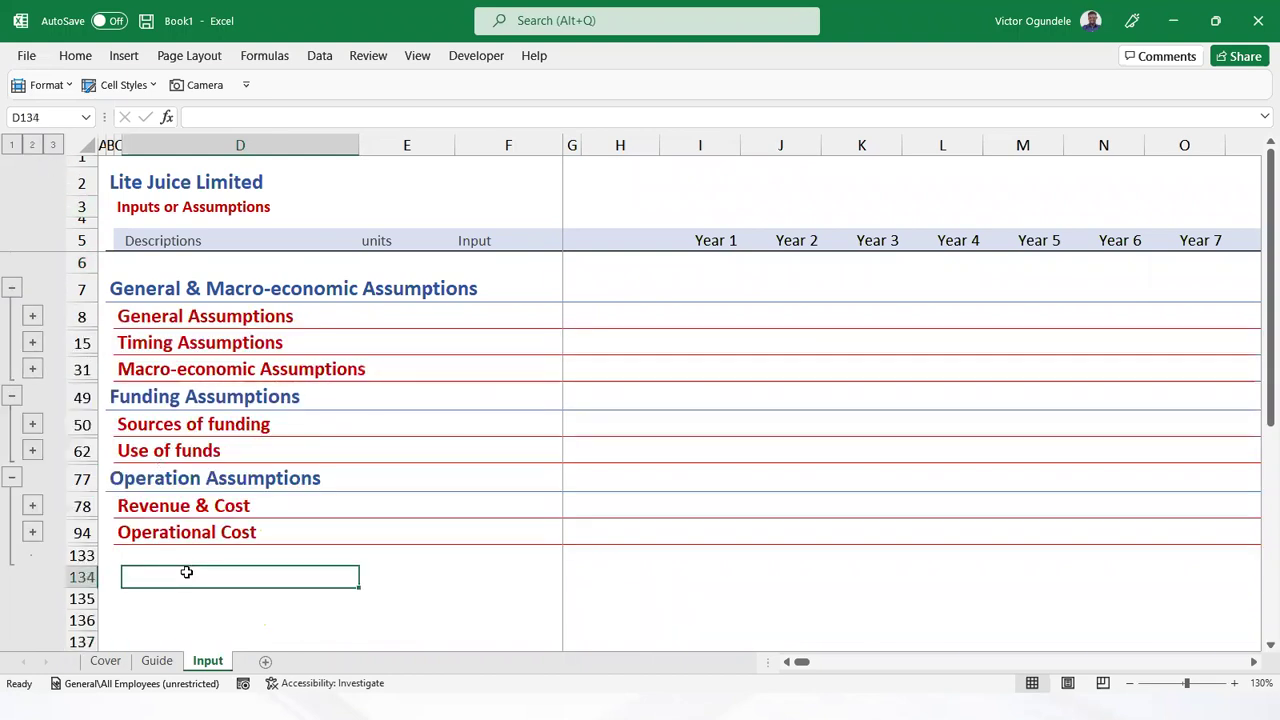
pyautogui.click(52, 145)
pyautogui.click(308, 471)
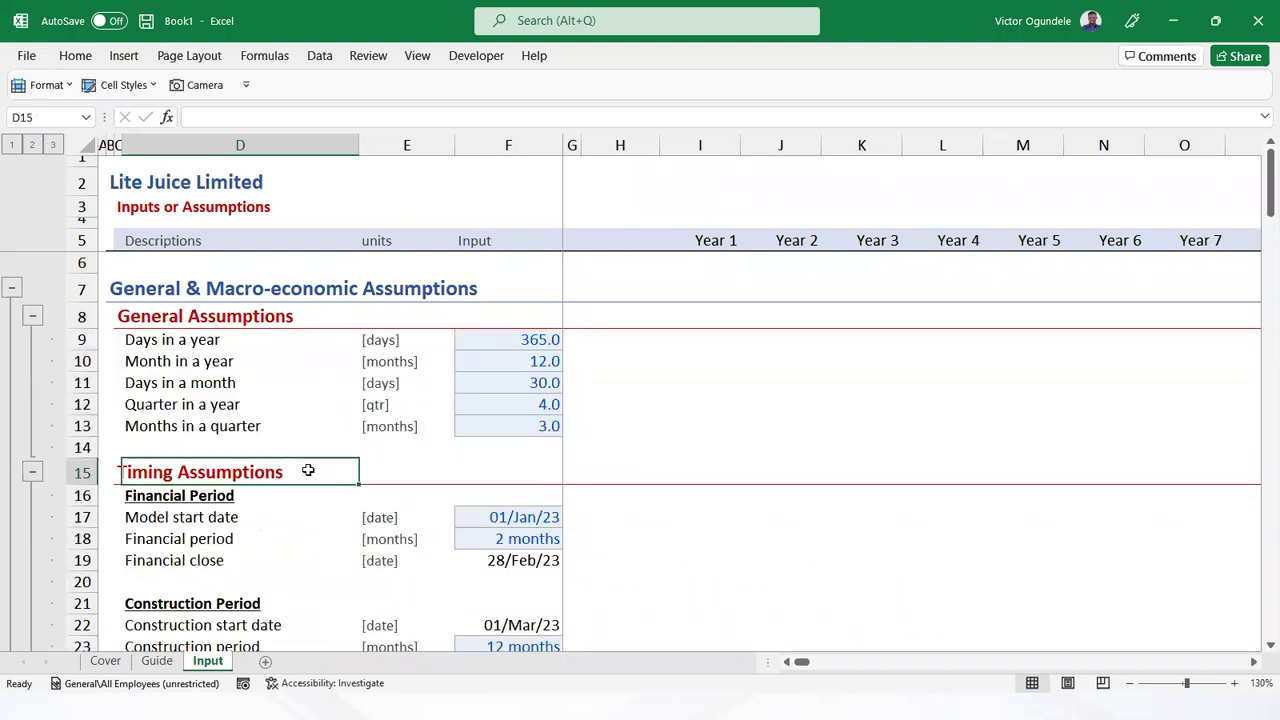
# Set the Input, Guide and Cover sheets to 100% zoom and look through all three, ending on Input
pyautogui.keyDown('ctrl'); pyautogui.scroll(-1, 308, 470); pyautogui.keyUp('ctrl')
pyautogui.scroll(-1, 308, 470)
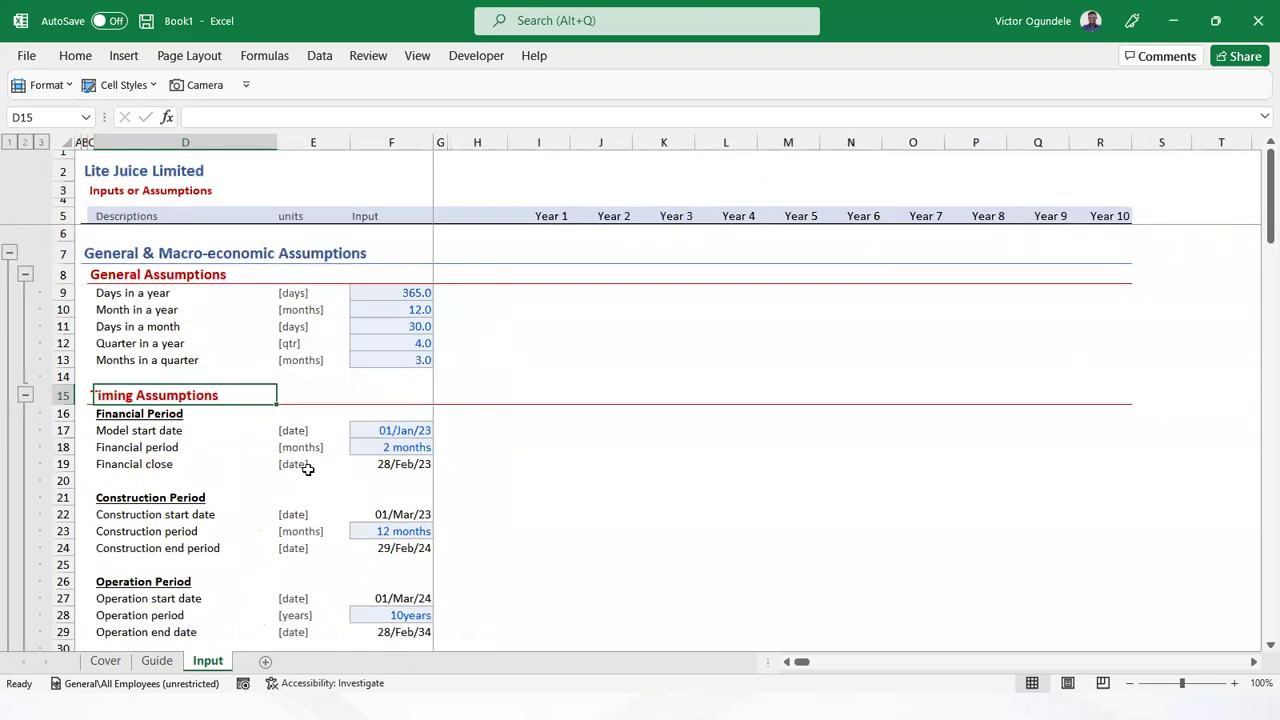
pyautogui.hotkey('ctrl', 'pageup')
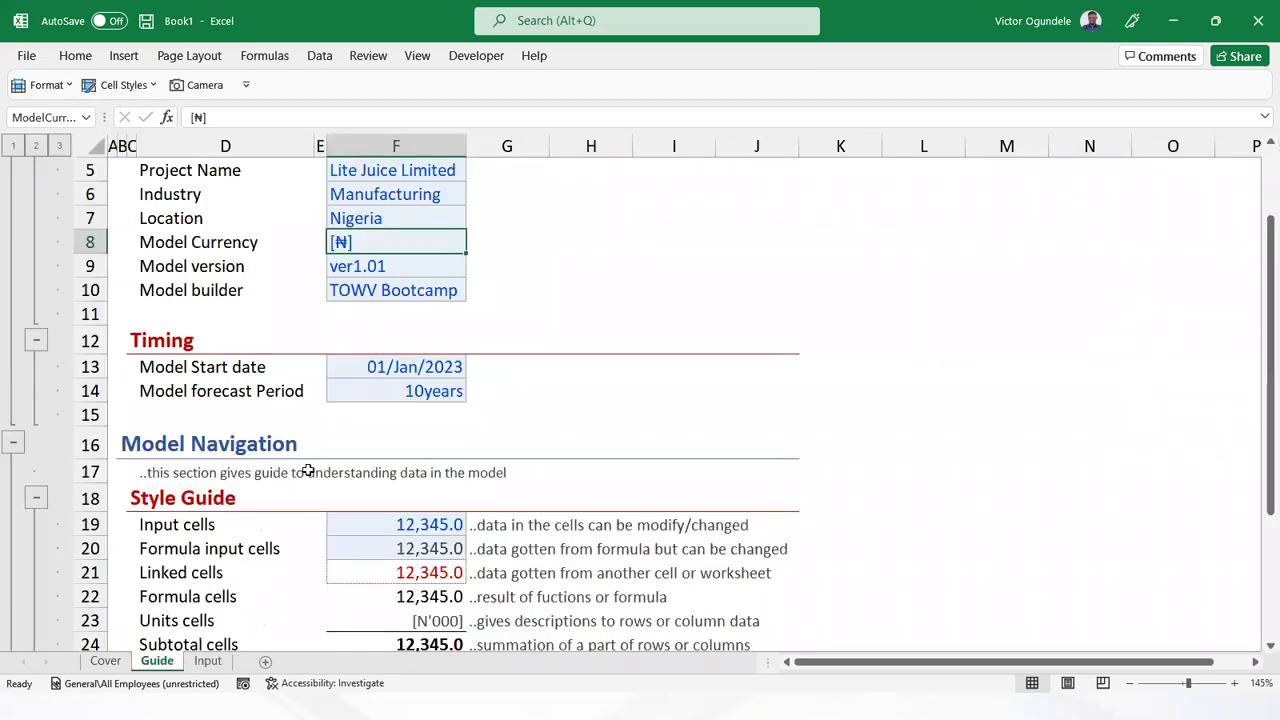
pyautogui.keyDown('ctrl'); pyautogui.scroll(-1, 308, 470); pyautogui.keyUp('ctrl')
pyautogui.keyDown('ctrl'); pyautogui.scroll(-2, 308, 470); pyautogui.keyUp('ctrl')
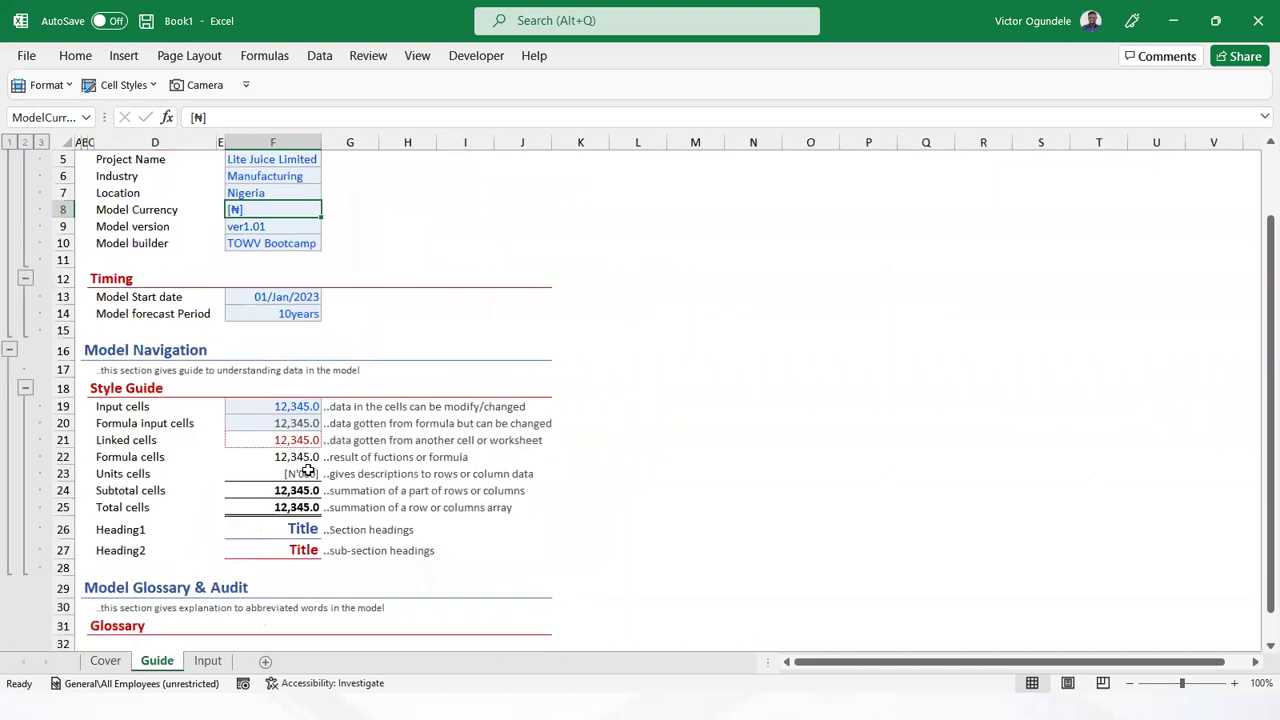
pyautogui.hotkey('ctrl', 'Home')
pyautogui.hotkey('ctrl', 'pageup')
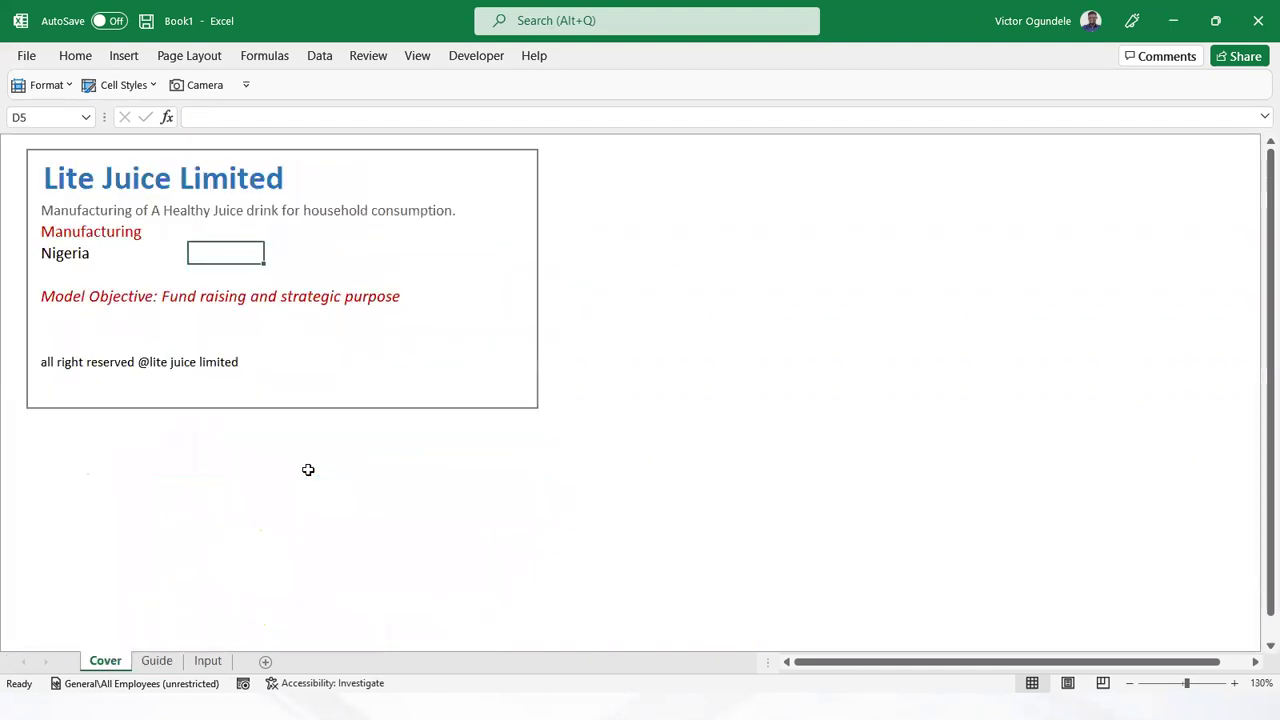
pyautogui.keyDown('ctrl'); pyautogui.scroll(-2, 308, 470); pyautogui.keyUp('ctrl')
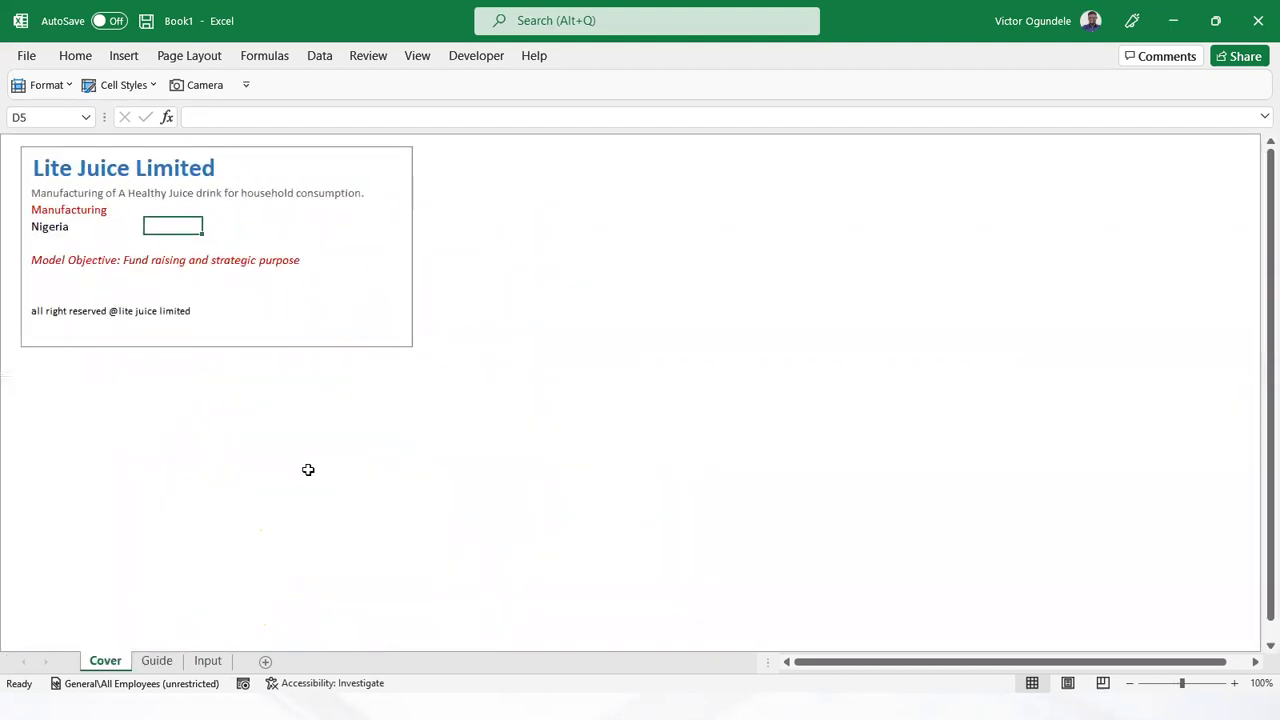
pyautogui.hotkey('ctrl', 'pagedown')
pyautogui.hotkey('ctrl', 'pagedown')
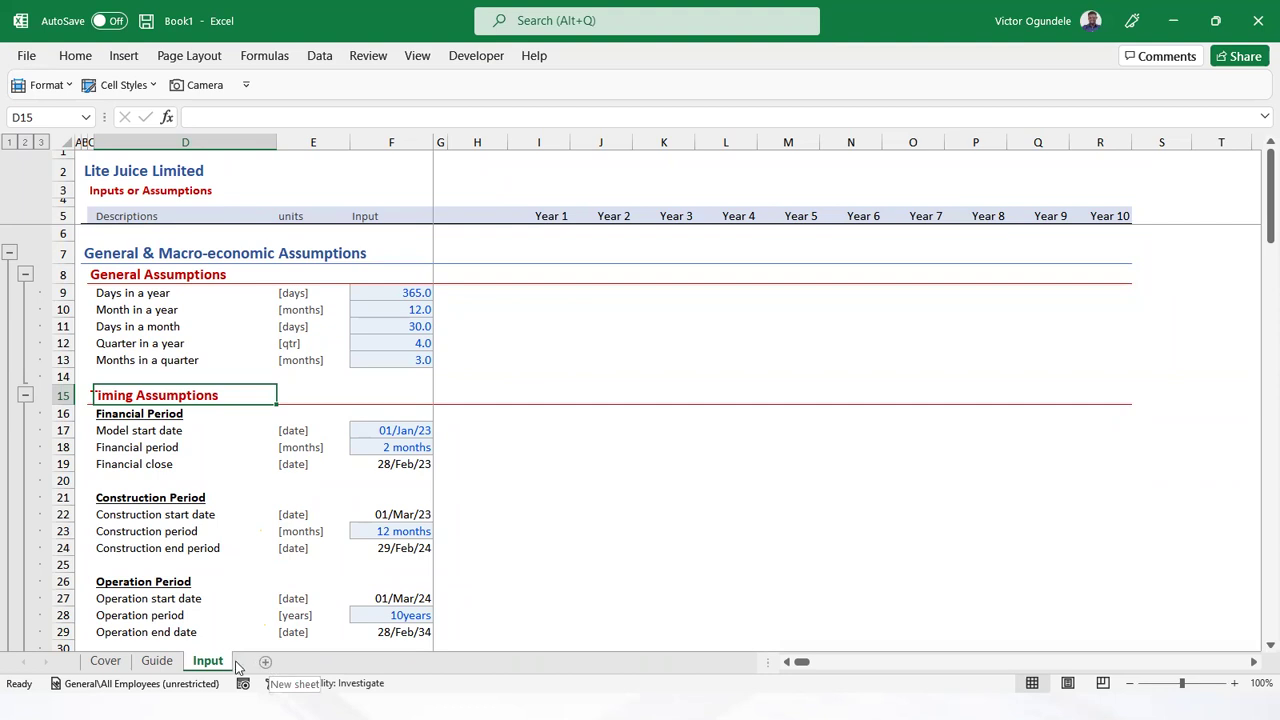
pyautogui.click(155, 662)
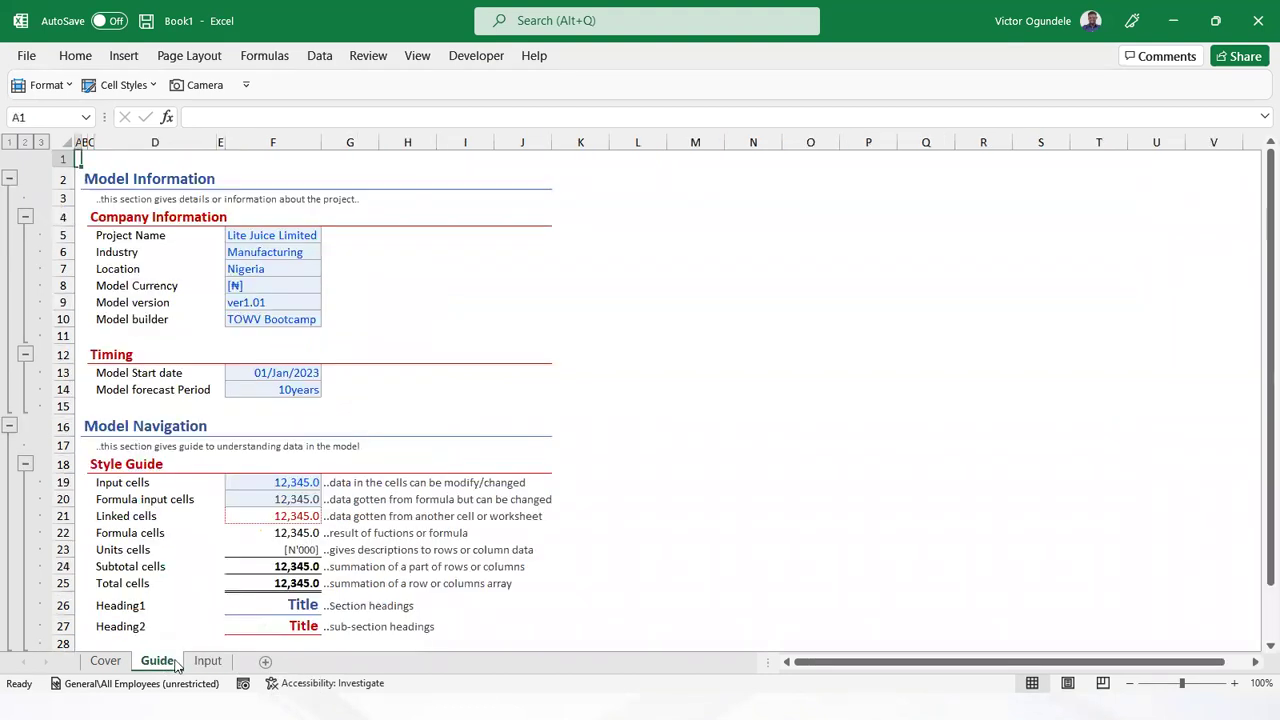
pyautogui.click(105, 661)
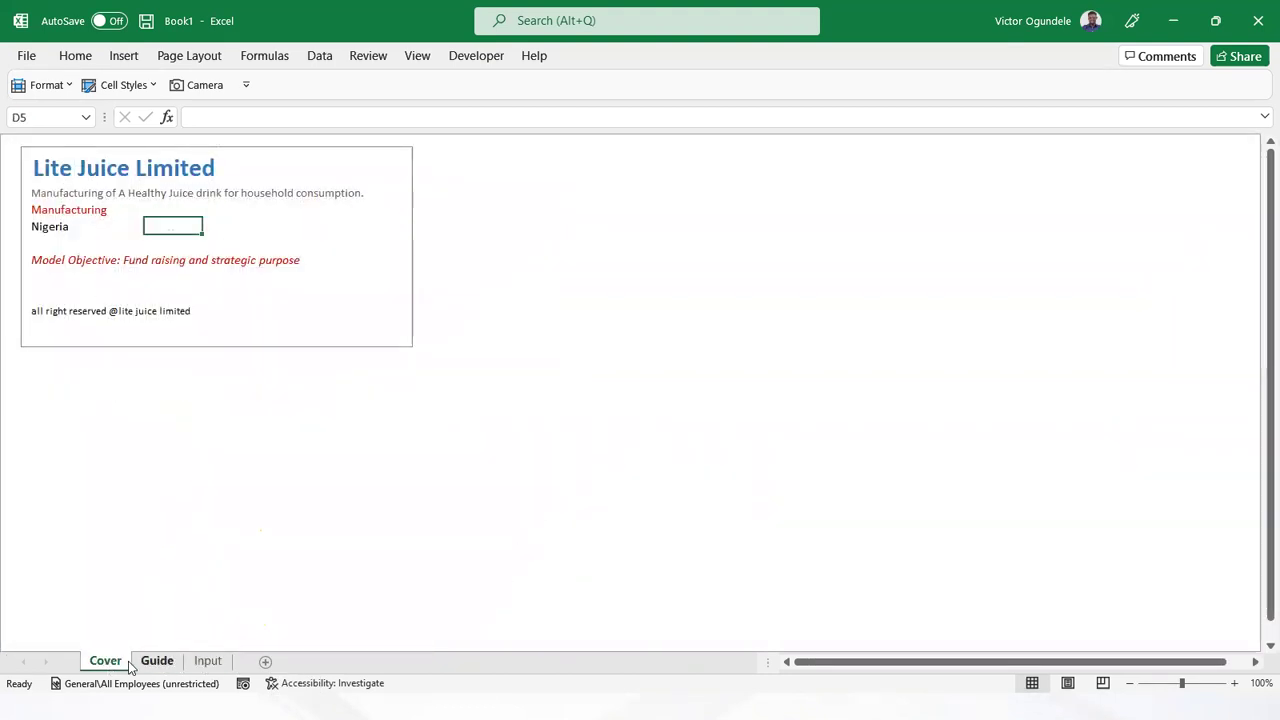
pyautogui.click(157, 662)
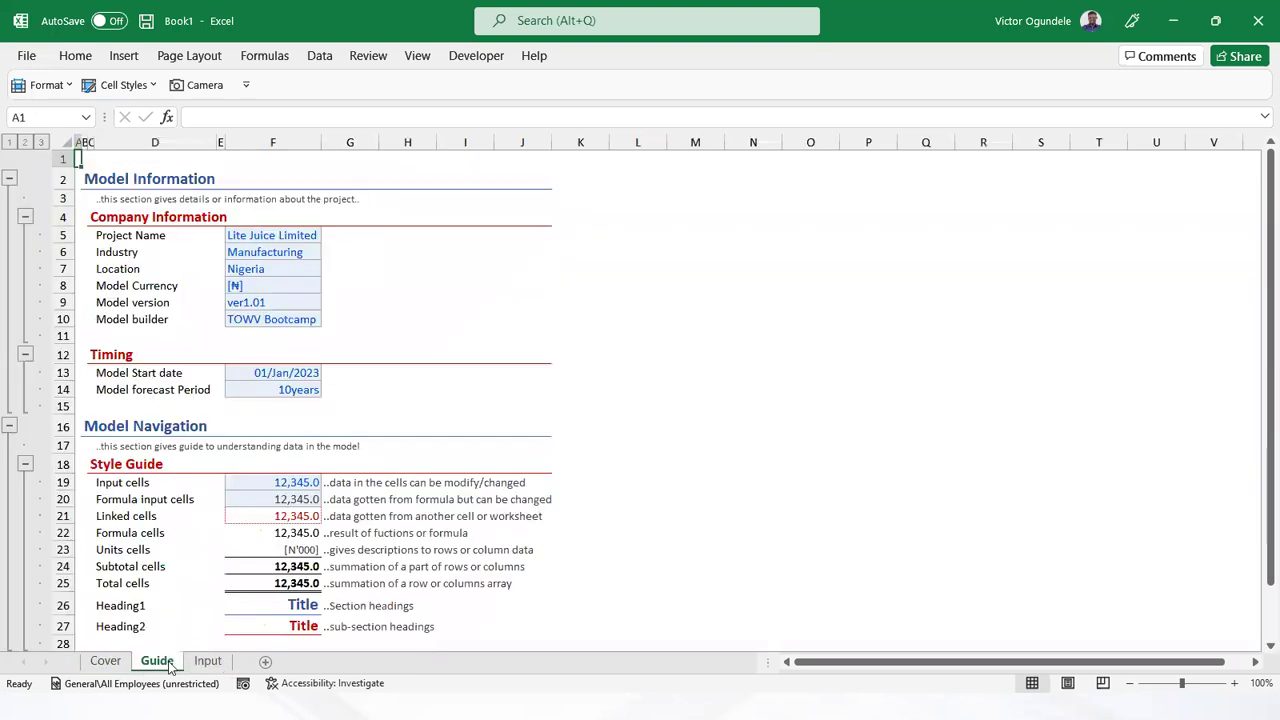
pyautogui.click(207, 662)
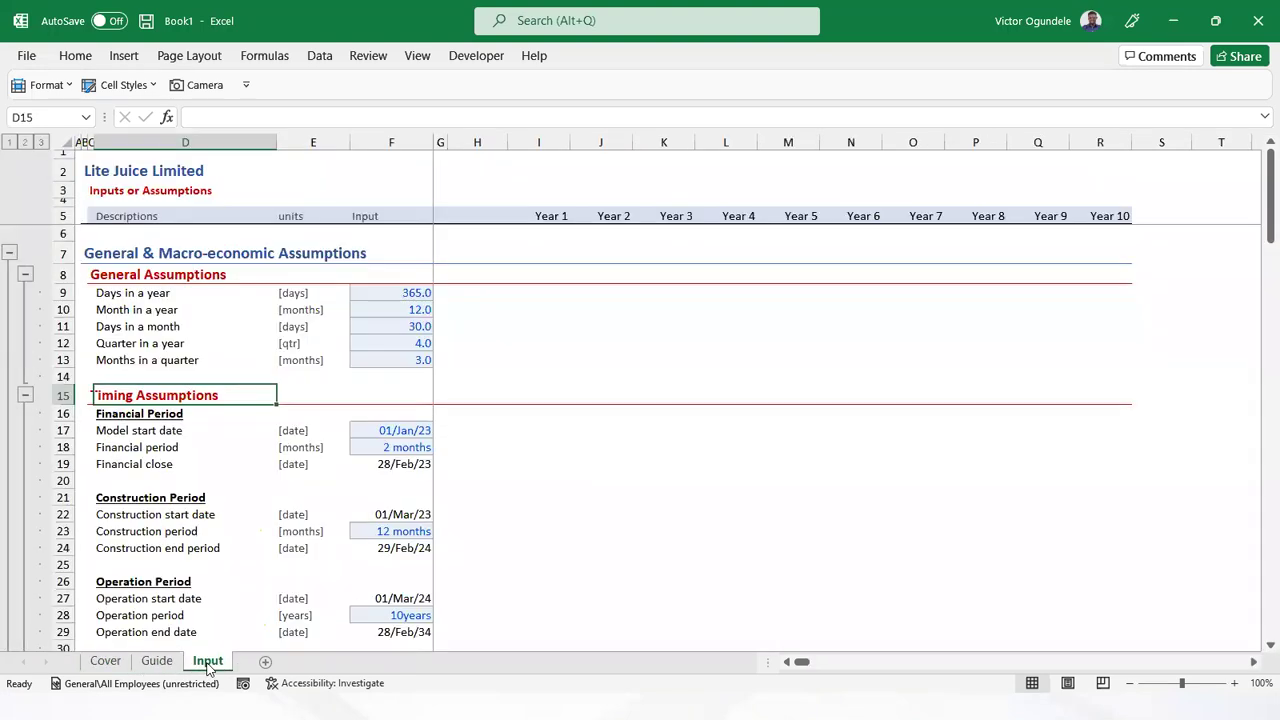
# Create a copy of the Input sheet after it and name the copy Calc
pyautogui.click(263, 661)
pyautogui.write('Calc')
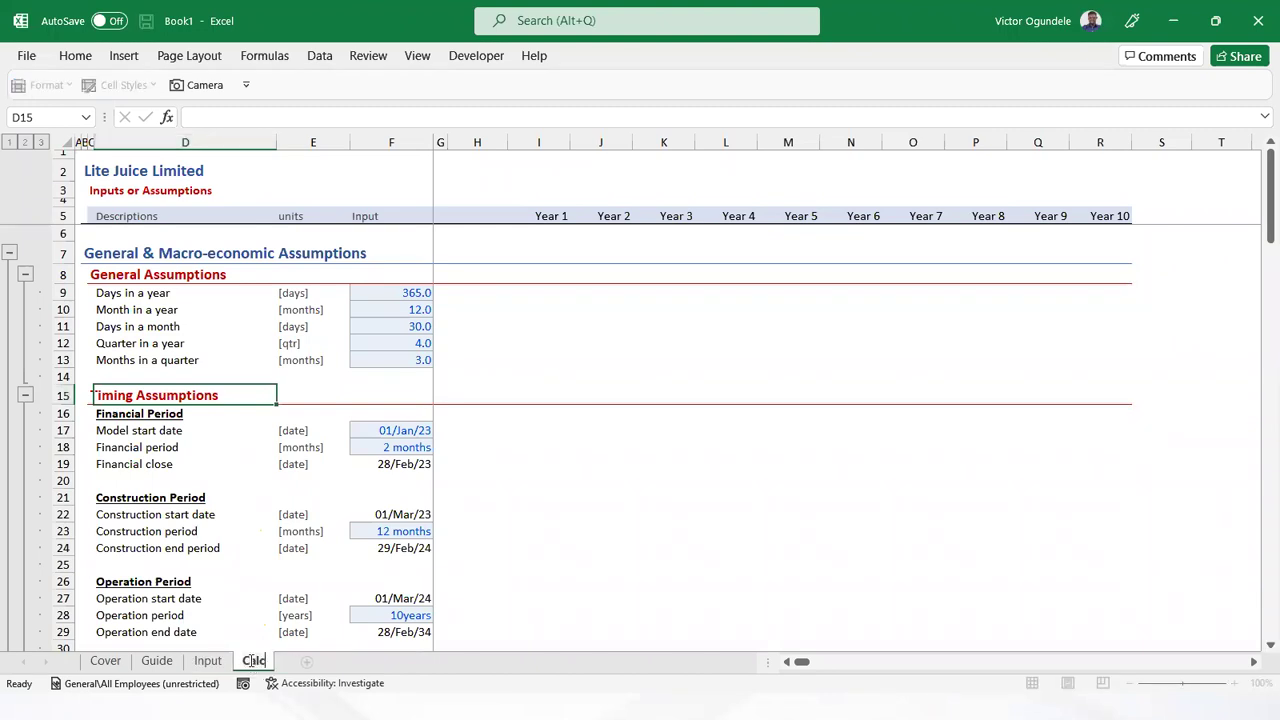
pyautogui.press('Return')
# Delete all rows from the row 5 header down to the end of the assumptions on the Calc sheet
pyautogui.press('Up')
pyautogui.press('Up')
pyautogui.press('Up')
pyautogui.press('Up')
pyautogui.press('Up')
pyautogui.press('Up')
pyautogui.press('Up')
pyautogui.press('Up')
pyautogui.press('Up')
pyautogui.press('Up')
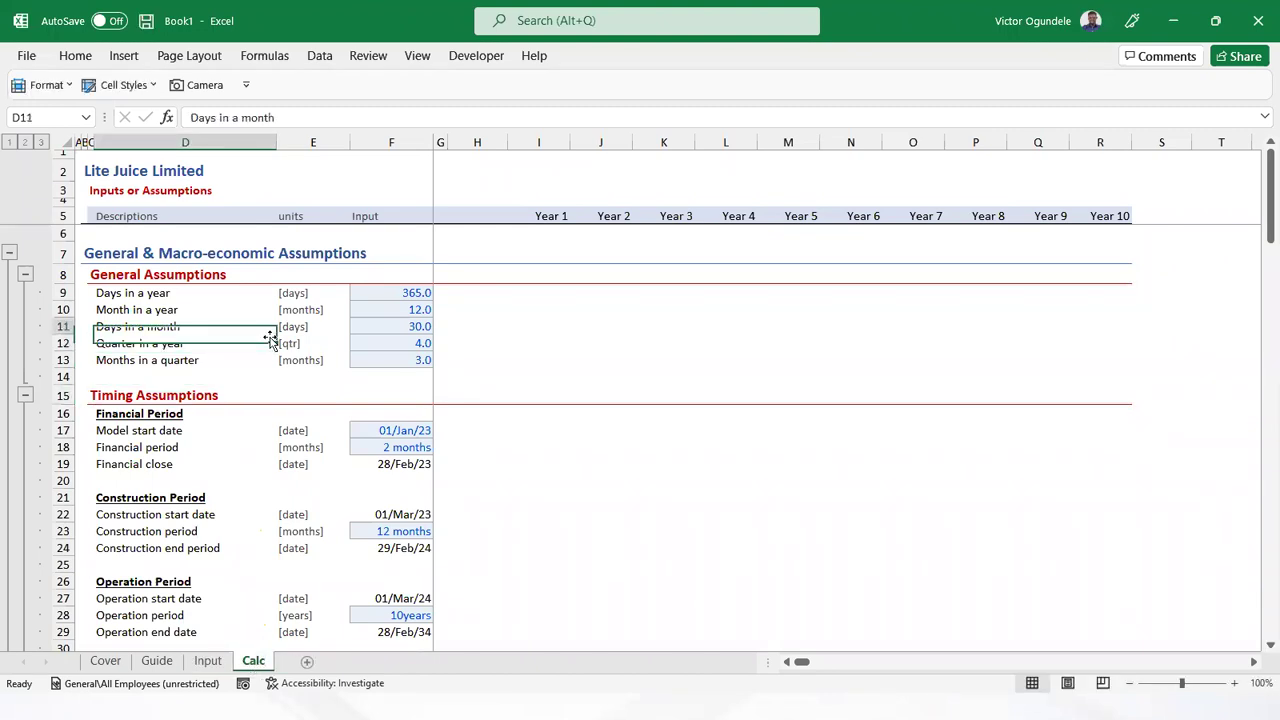
pyautogui.hotkey('shift', 'space')
pyautogui.hotkey('shift', 'Down')
pyautogui.hotkey('shift', 'Down')
pyautogui.hotkey('shift', 'Down')
pyautogui.hotkey('shift', 'Down')
pyautogui.hotkey('shift', 'Down')
pyautogui.hotkey('shift', 'Down')
pyautogui.hotkey('shift', 'Down')
pyautogui.hotkey('shift', 'Down')
pyautogui.hotkey('shift', 'Down')
pyautogui.hotkey('shift', 'Down')
pyautogui.hotkey('shift', 'Down')
pyautogui.hotkey('shift', 'Down')
pyautogui.hotkey('shift', 'Down')
pyautogui.hotkey('shift', 'Down')
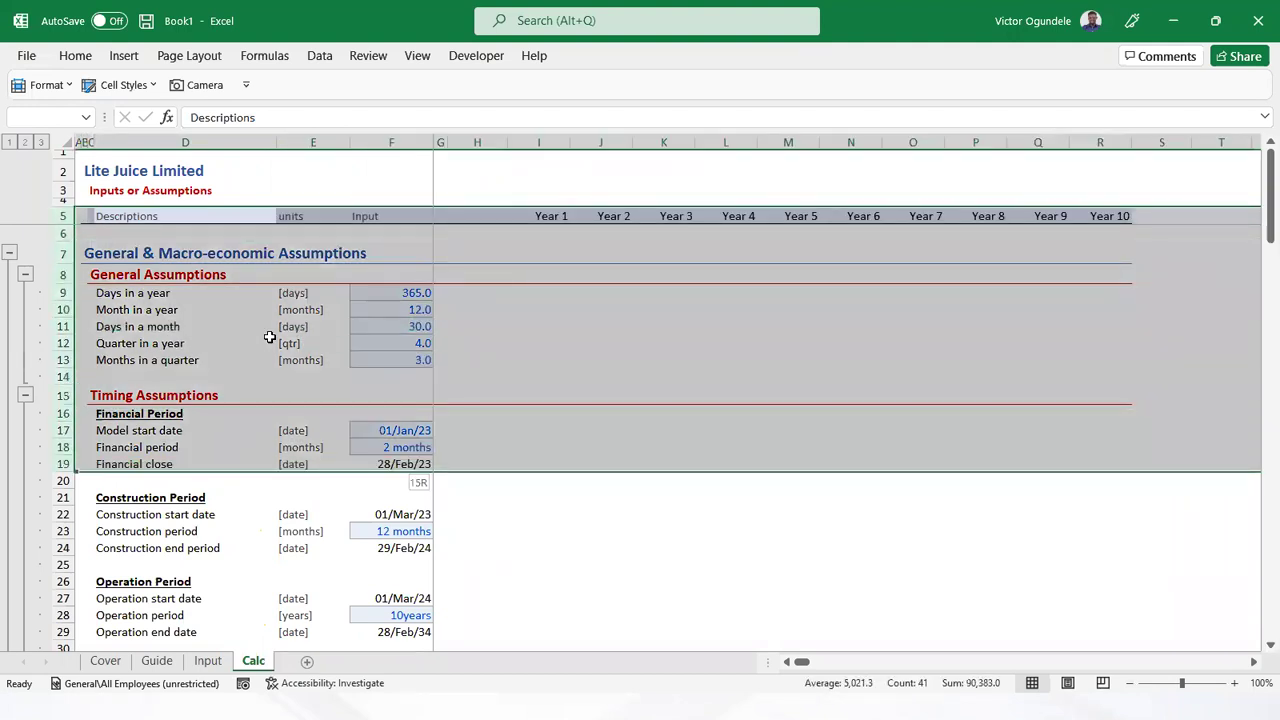
pyautogui.hotkey('ctrl', 'shift', 'Down')
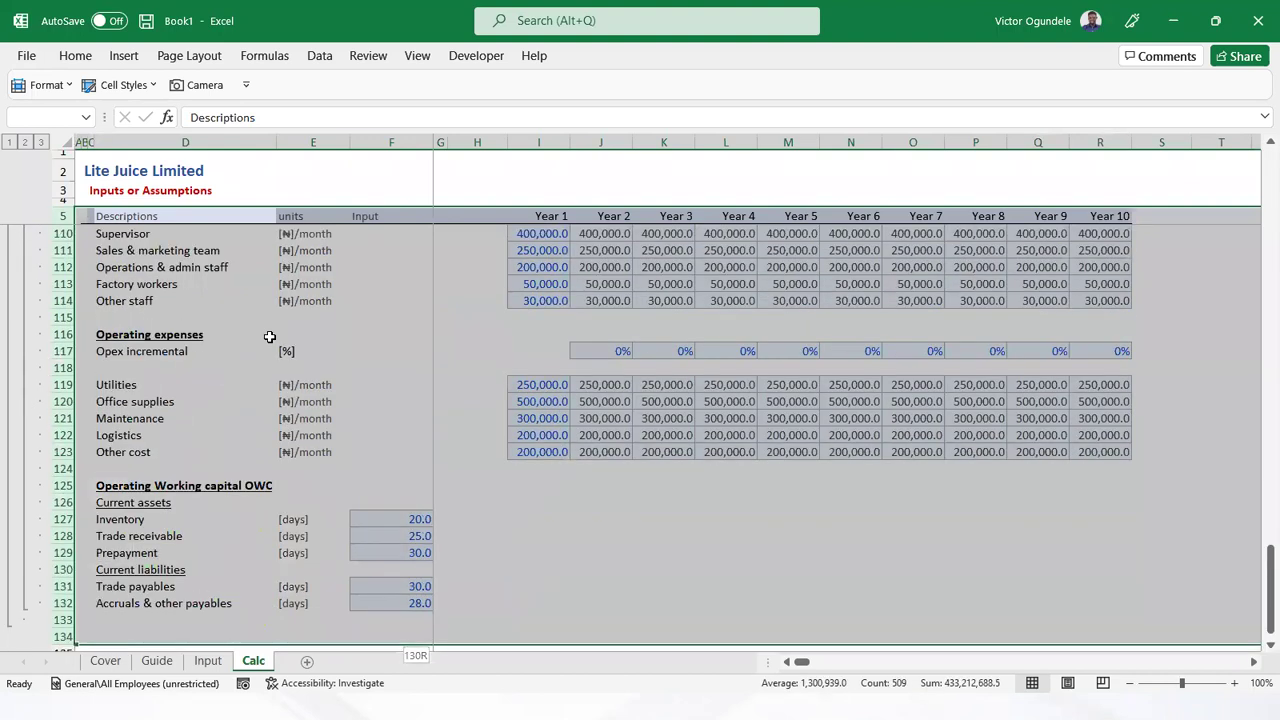
pyautogui.hotkey('ctrl', '-')
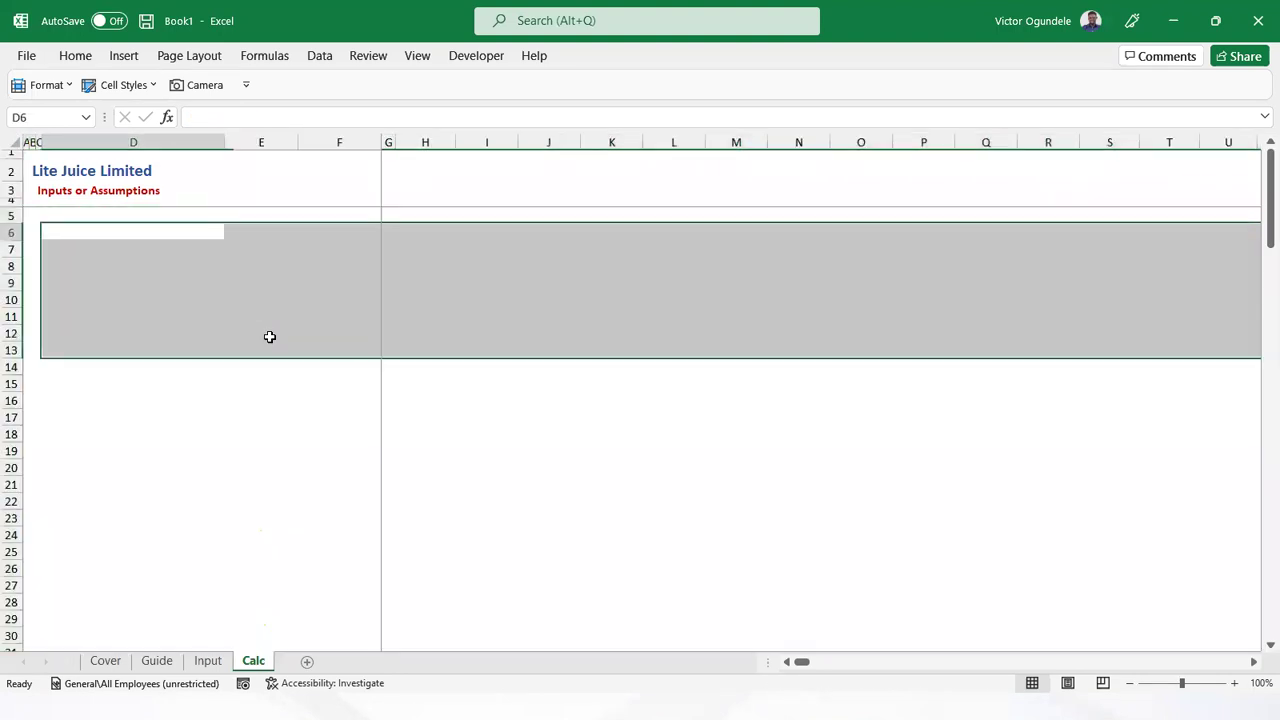
pyautogui.press('Up')
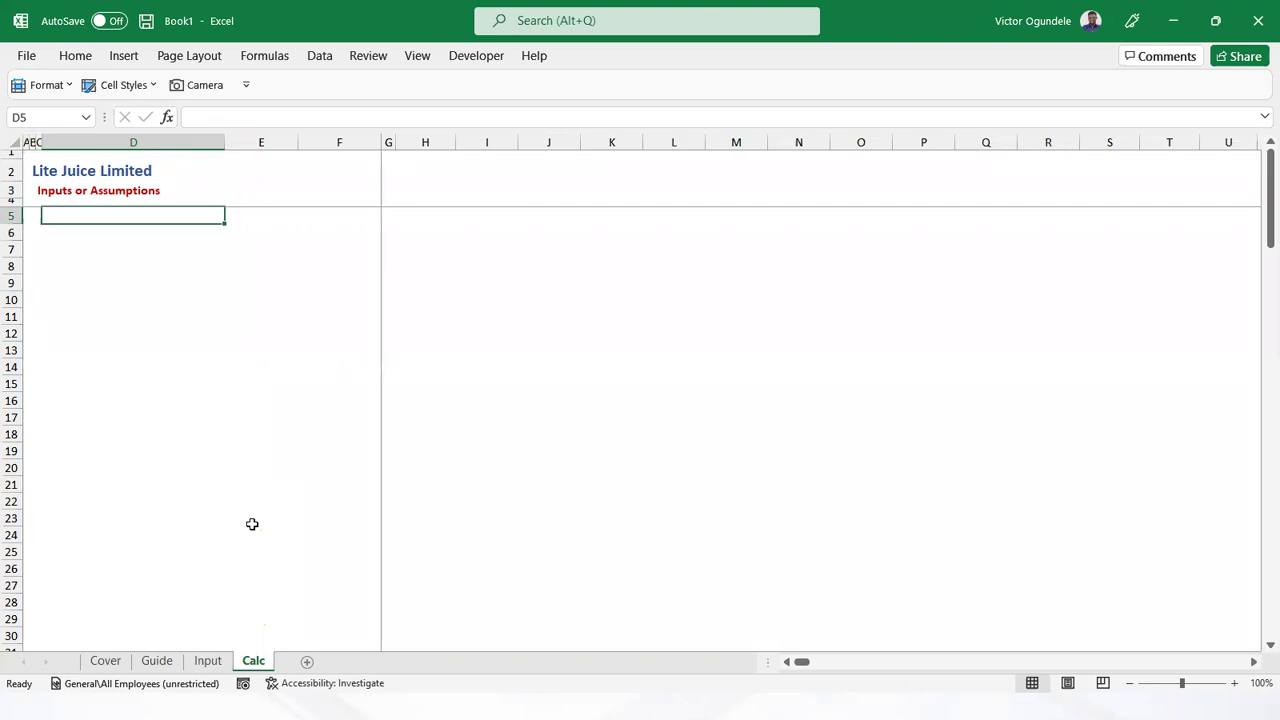
# Return to the Input sheet, switch to Chrome and open youtube.com in a new tab
pyautogui.hotkey('ctrl', 'pageup')
pyautogui.click(530, 373)
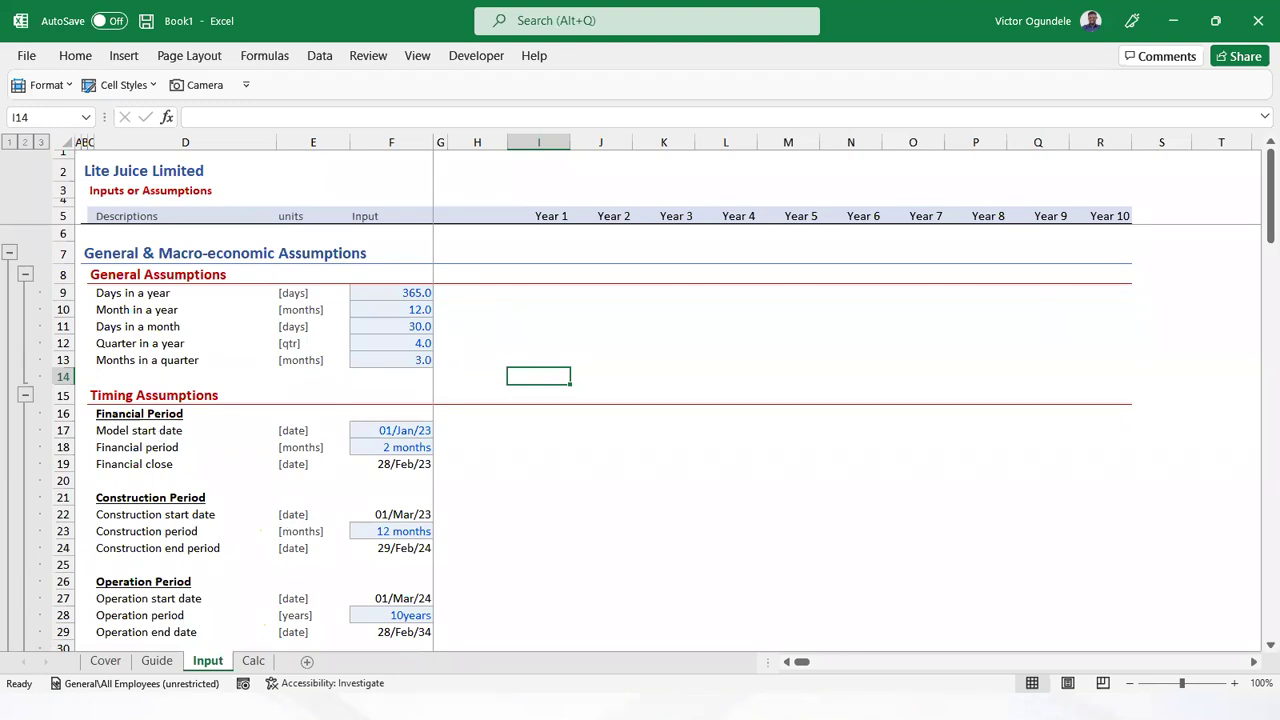
pyautogui.hotkey('alt', 'Tab')
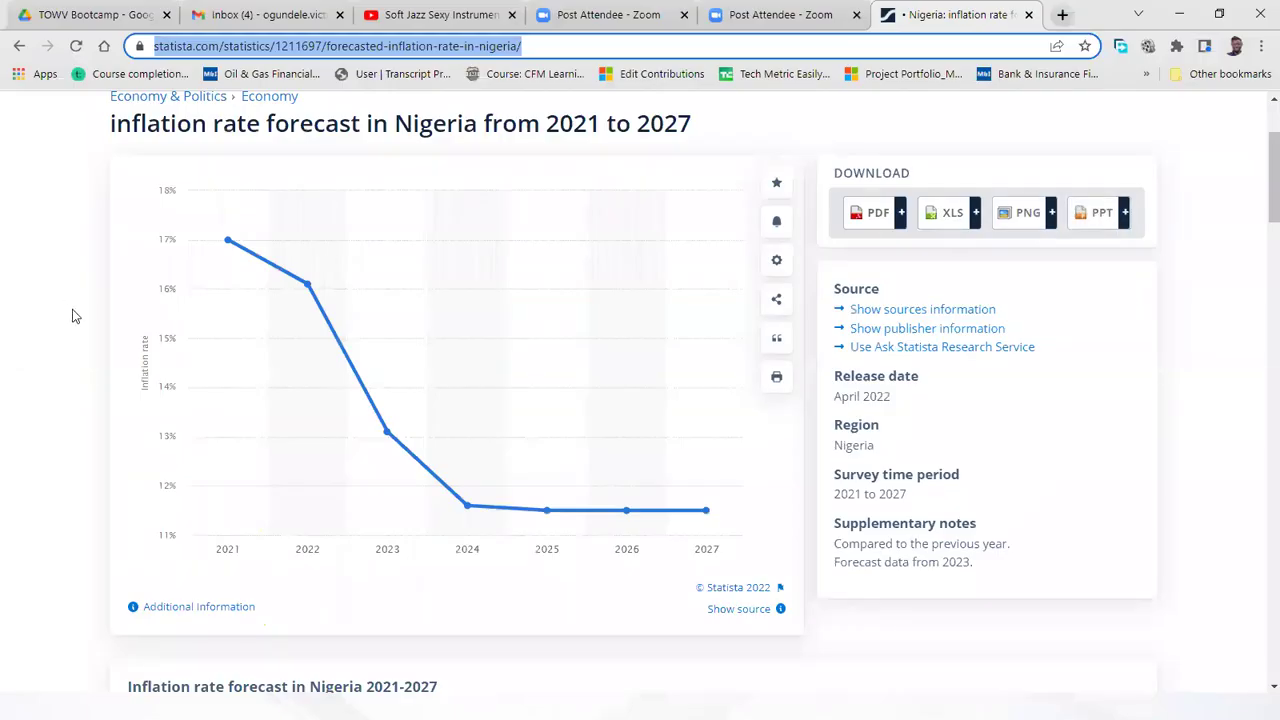
pyautogui.click(428, 12)
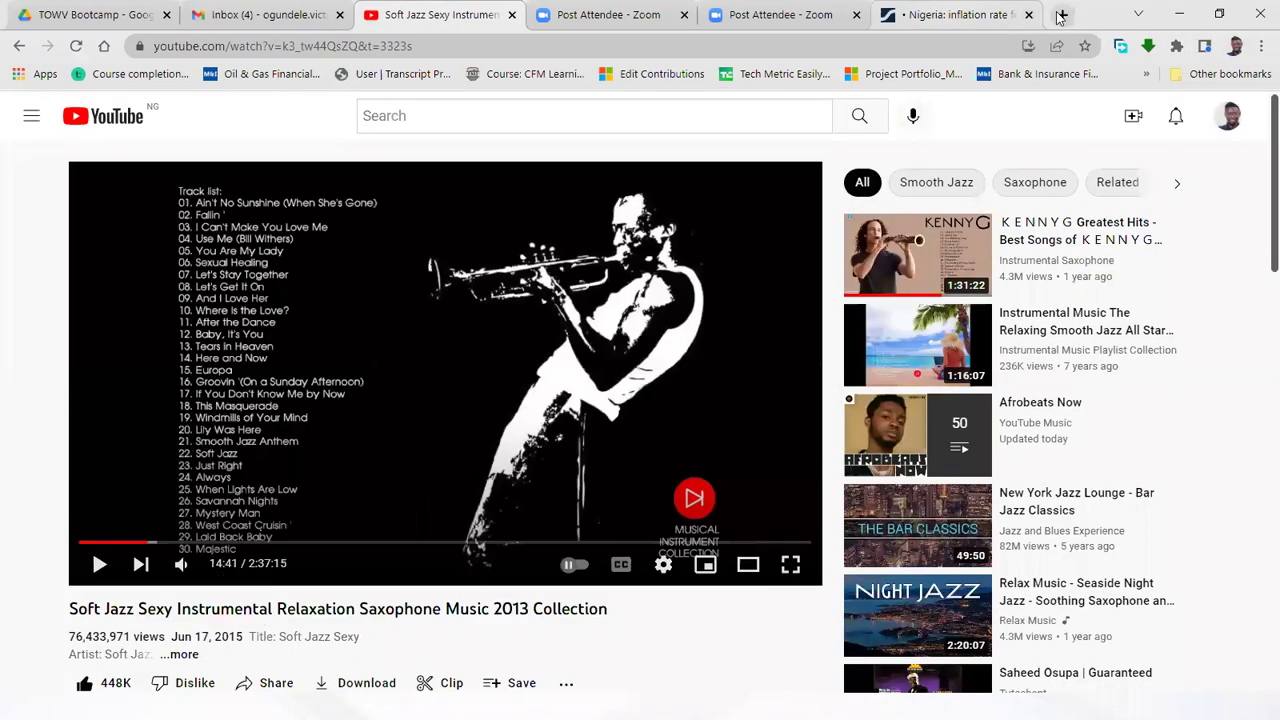
pyautogui.click(1062, 14)
pyautogui.write('y')
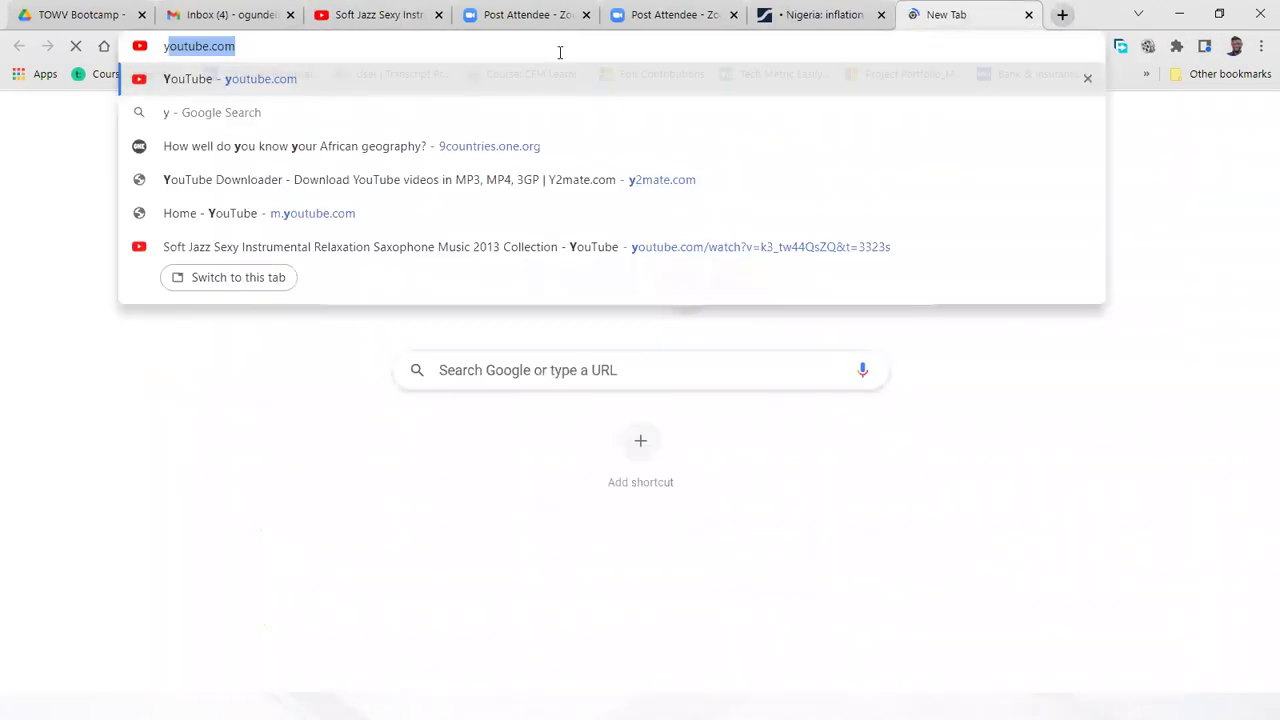
pyautogui.press('Return')
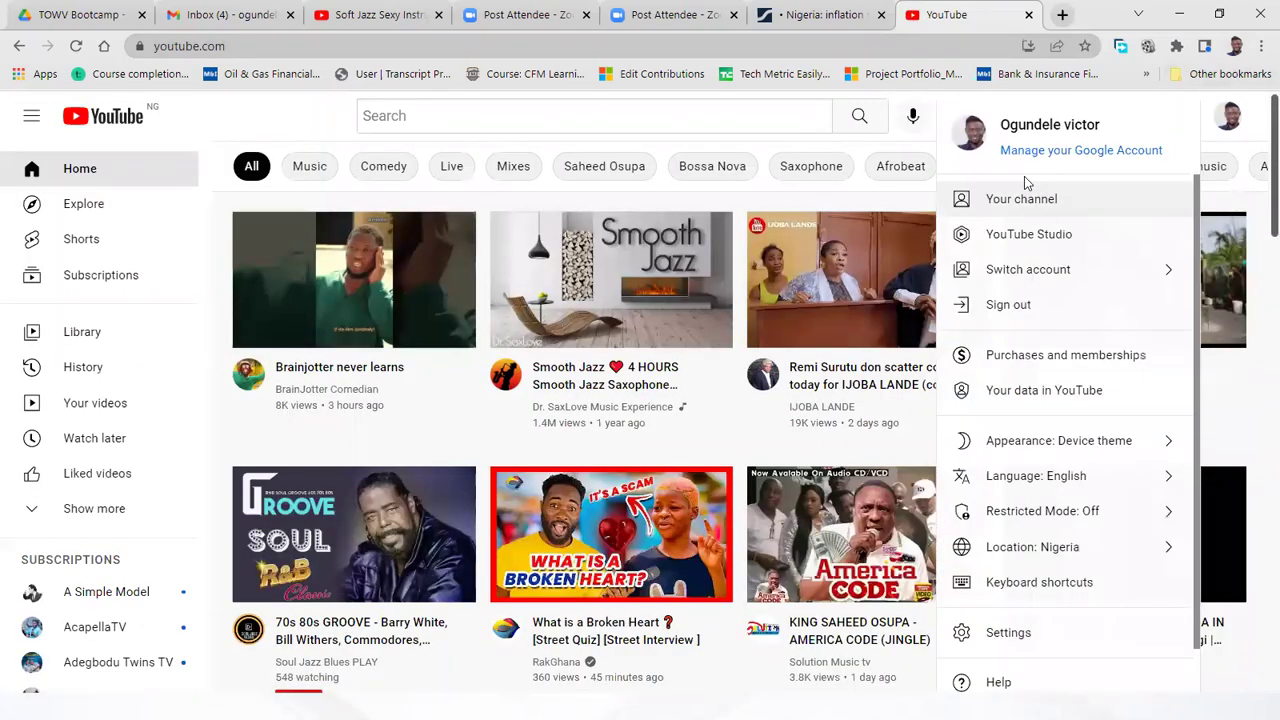
# Open the account's own YouTube channel and look through its uploaded videos
pyautogui.click(1020, 205)
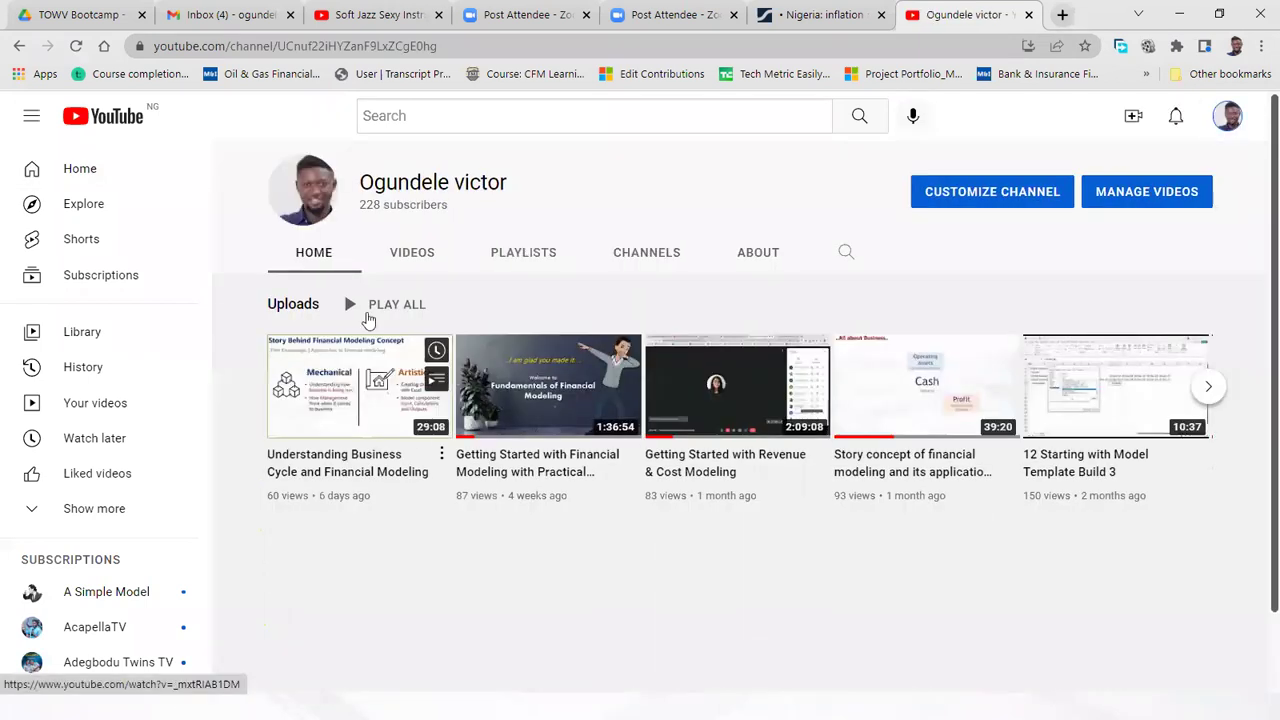
pyautogui.click(416, 256)
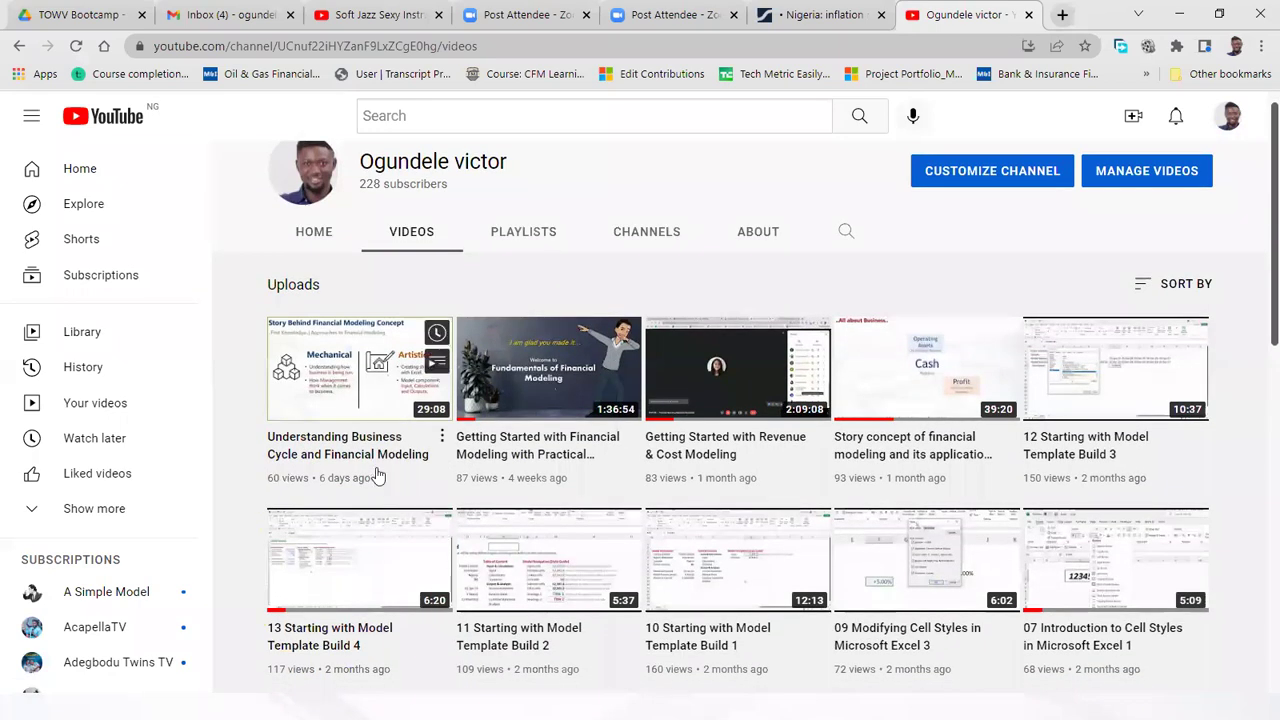
pyautogui.scroll(-2, 503, 592)
pyautogui.scroll(-2, 503, 592)
pyautogui.scroll(4, 491, 571)
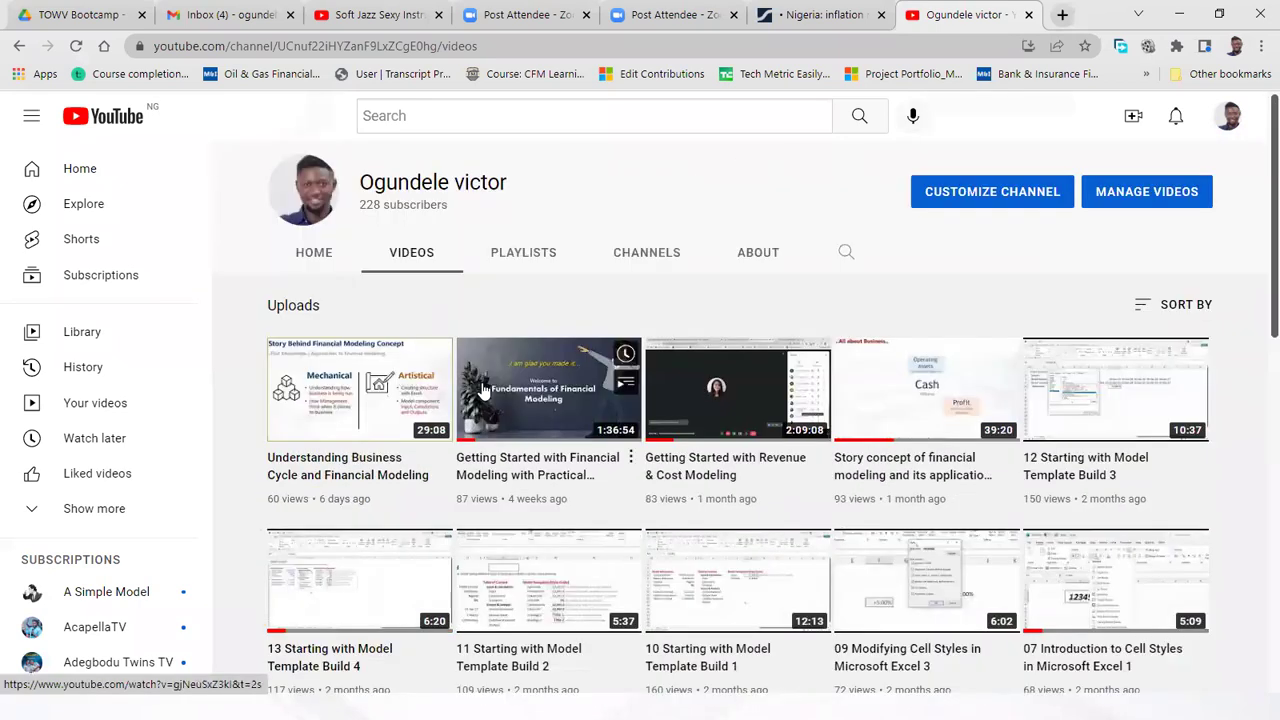
# Select the web address of the YouTube channel's videos page, minimize Chrome and return to the Input sheet in Excel
pyautogui.click(495, 46)
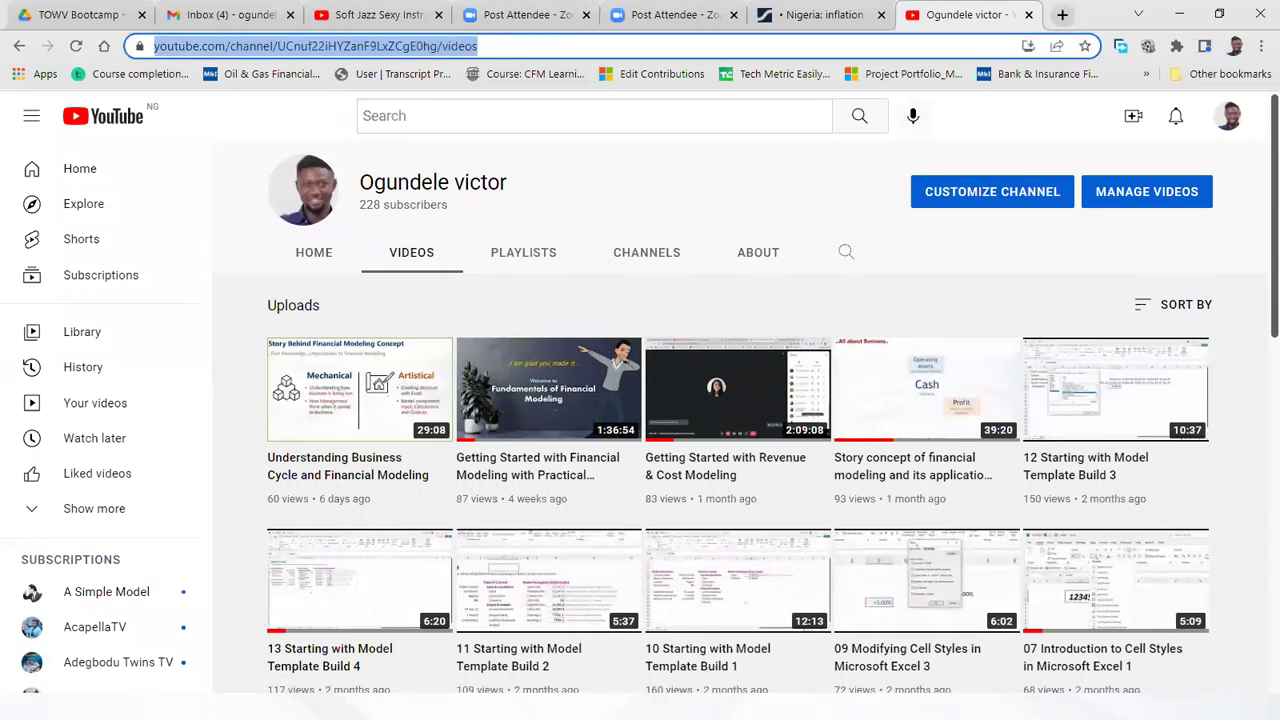
pyautogui.hotkey('alt', 'Tab')
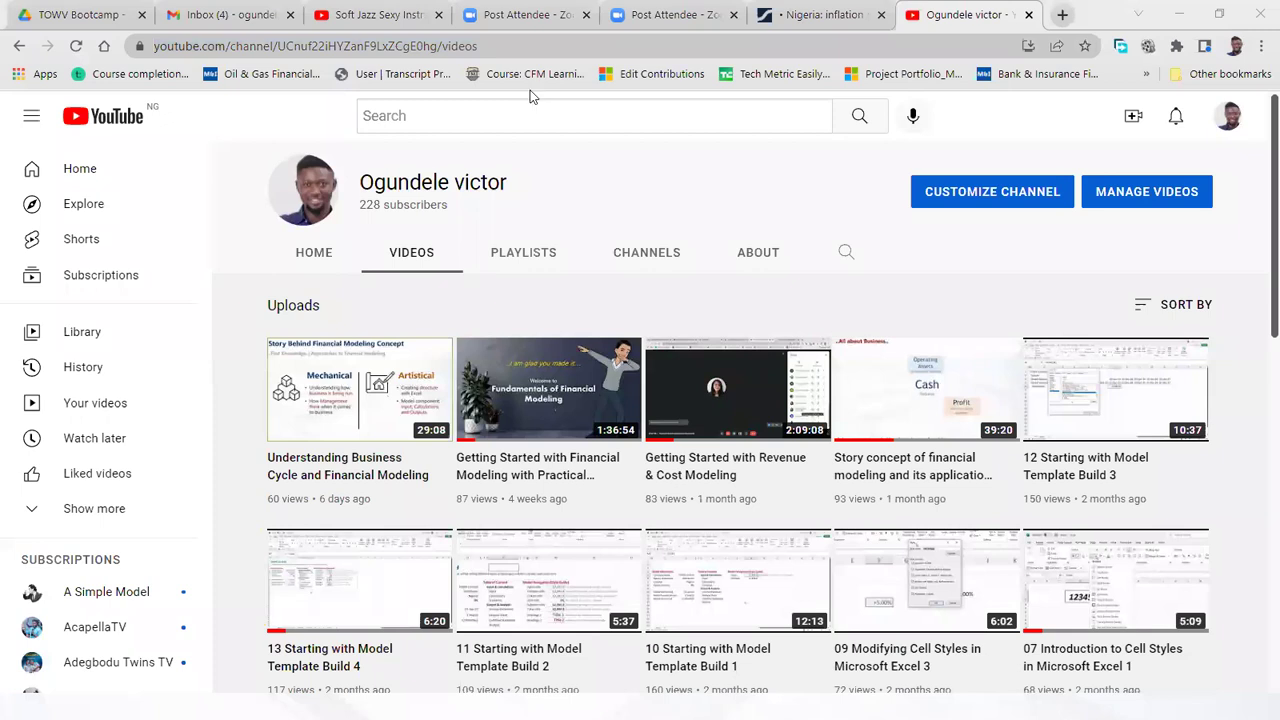
pyautogui.click(1175, 17)
pyautogui.click(580, 340)
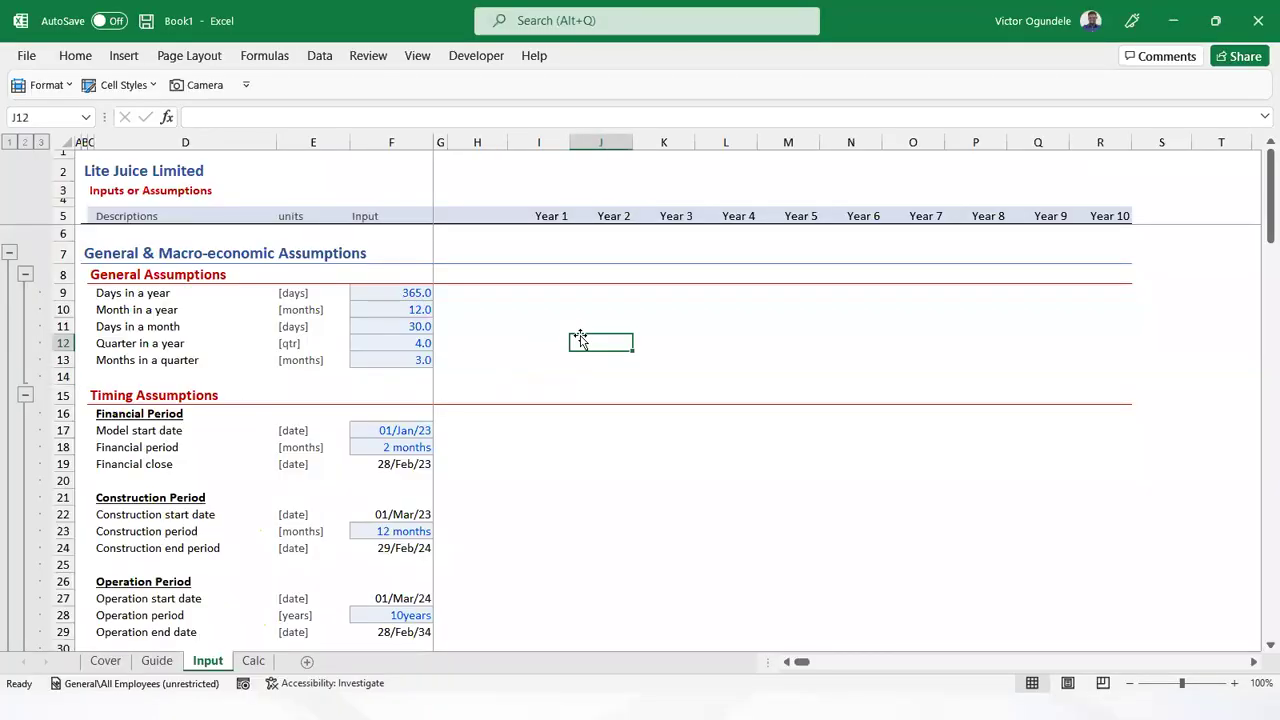
pyautogui.click(480, 343)
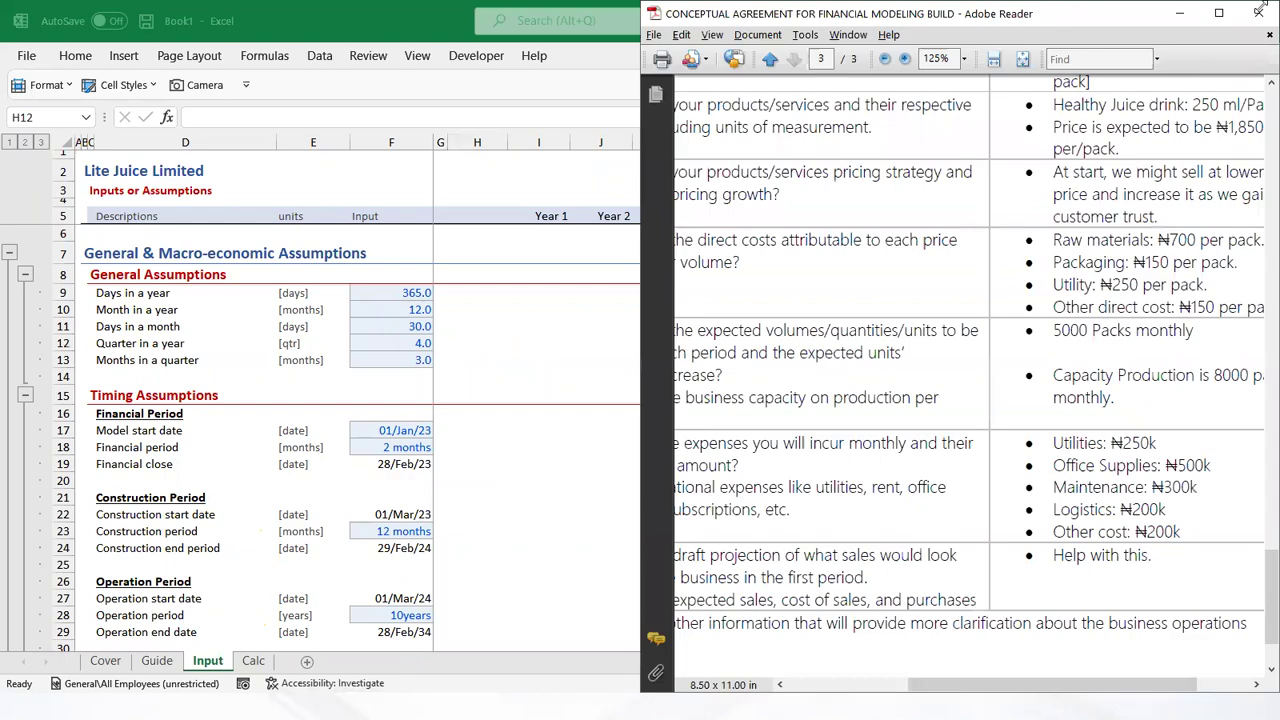
# Maximize the conceptual agreement PDF in Adobe Reader, review it back to Project Overview at 100% zoom, and minimize it
pyautogui.click(1221, 13)
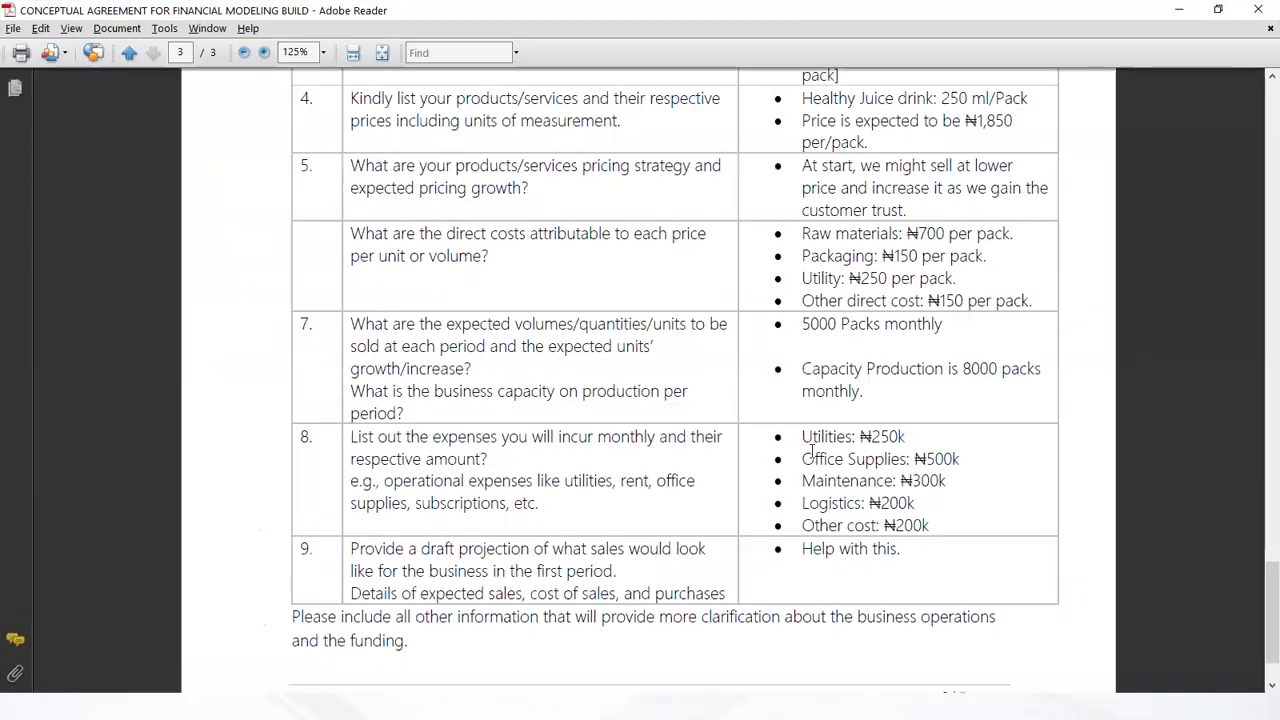
pyautogui.scroll(5, 856, 377)
pyautogui.scroll(10, 856, 377)
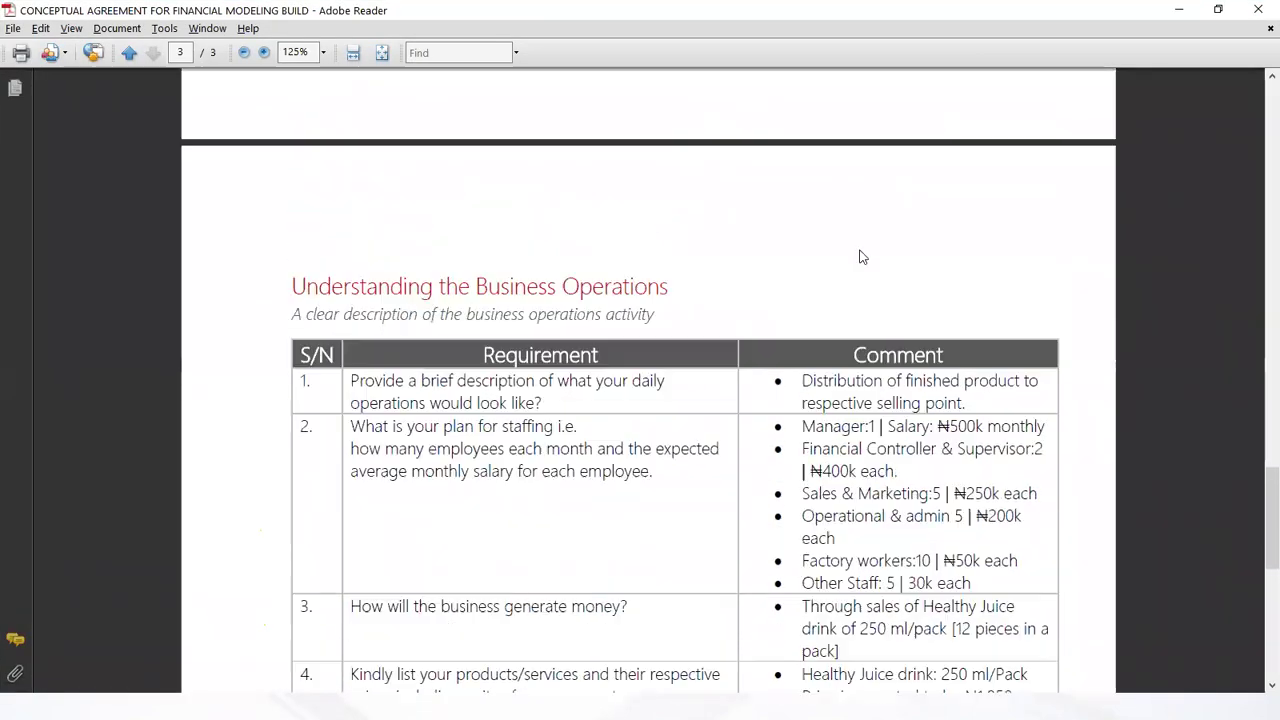
pyautogui.scroll(8, 858, 252)
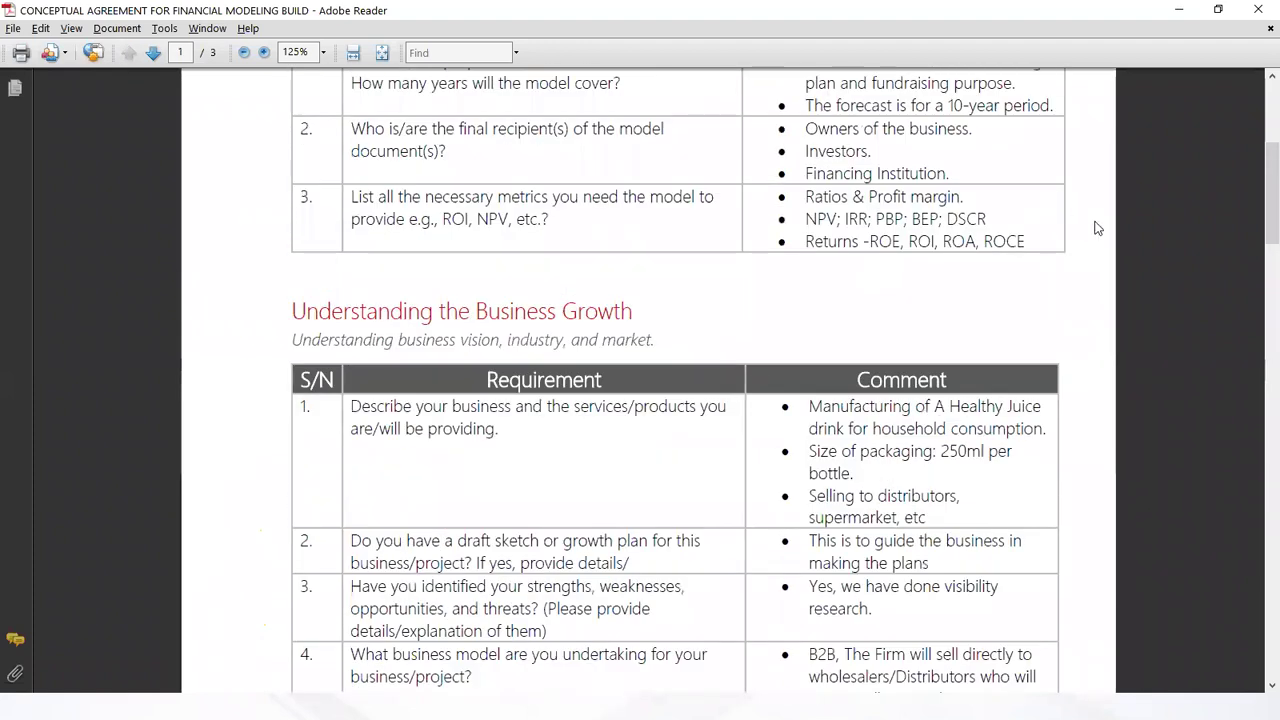
pyautogui.hotkey('ctrl', '-')
pyautogui.scroll(6, 981, 259)
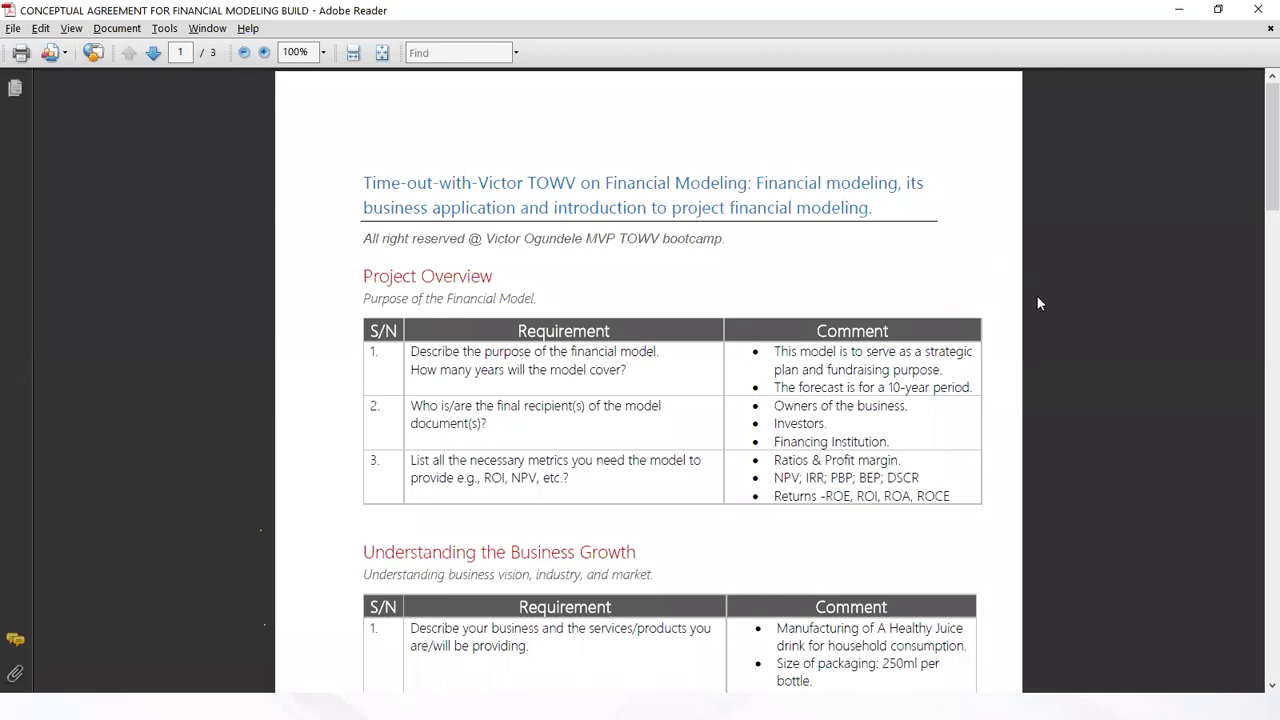
pyautogui.click(1176, 14)
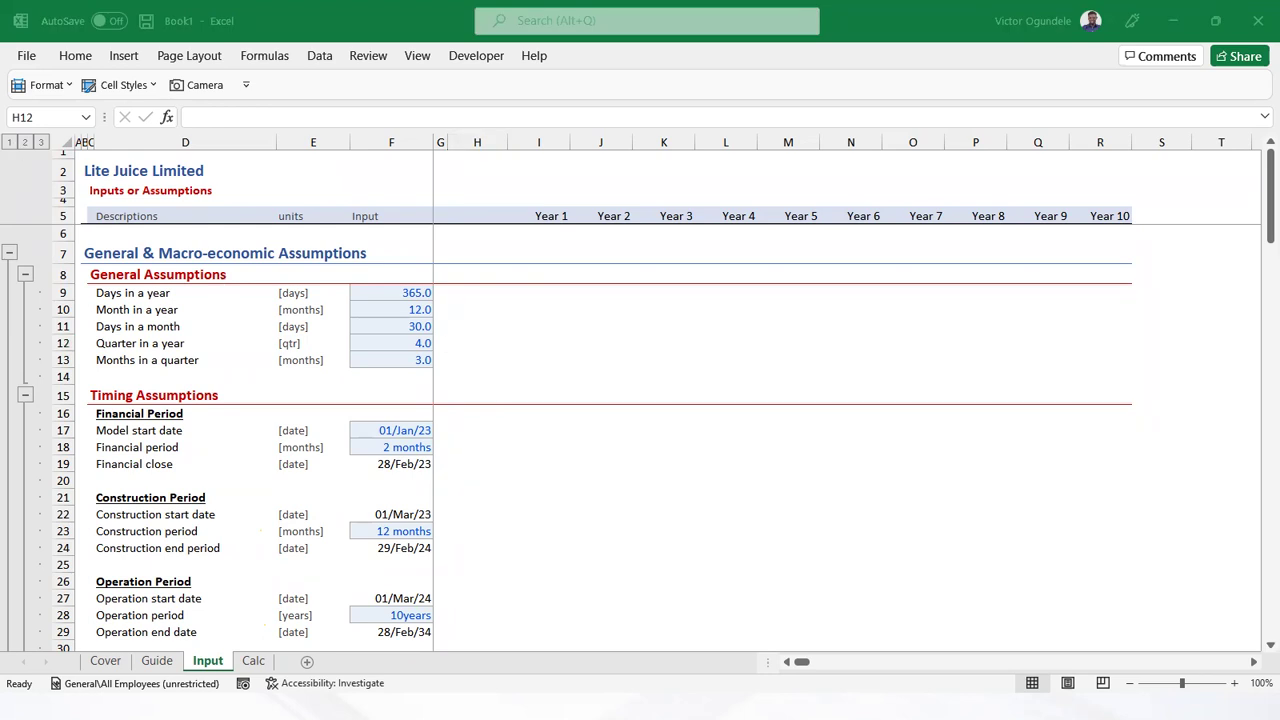
# Switch from the Input sheet back to the YouTube channel's videos page in Chrome
pyautogui.click(636, 342)
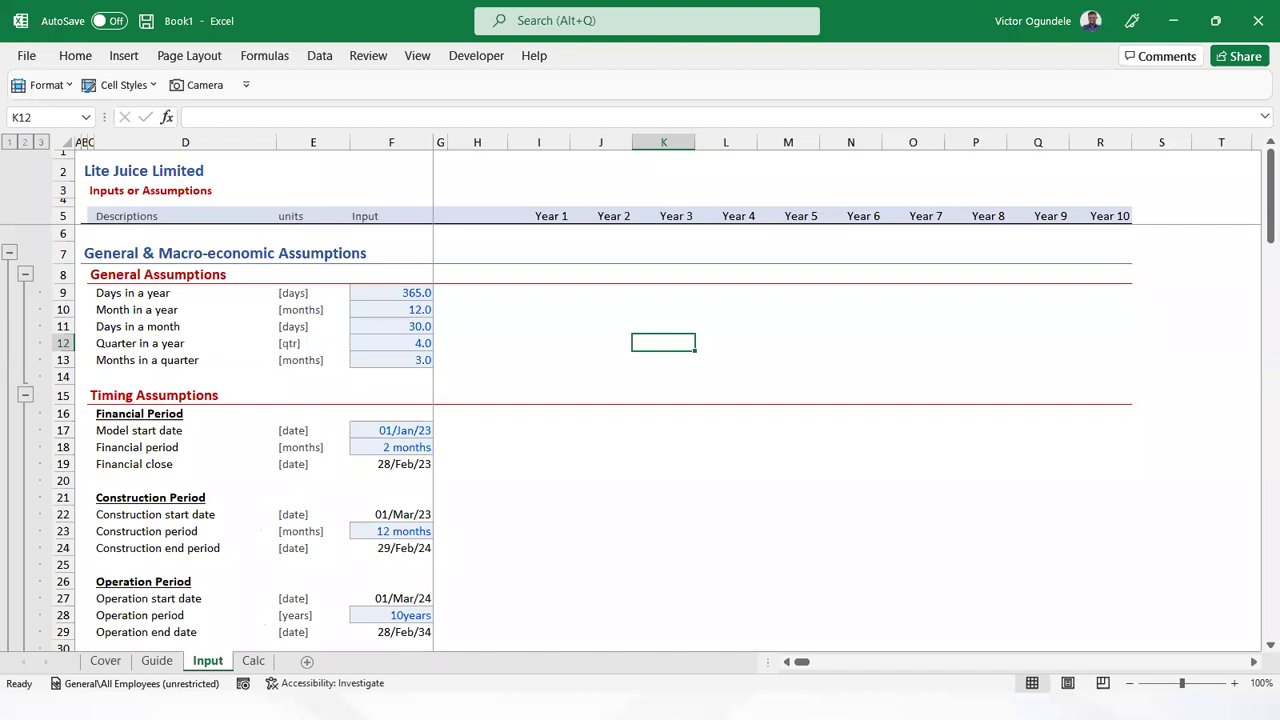
pyautogui.click(622, 416)
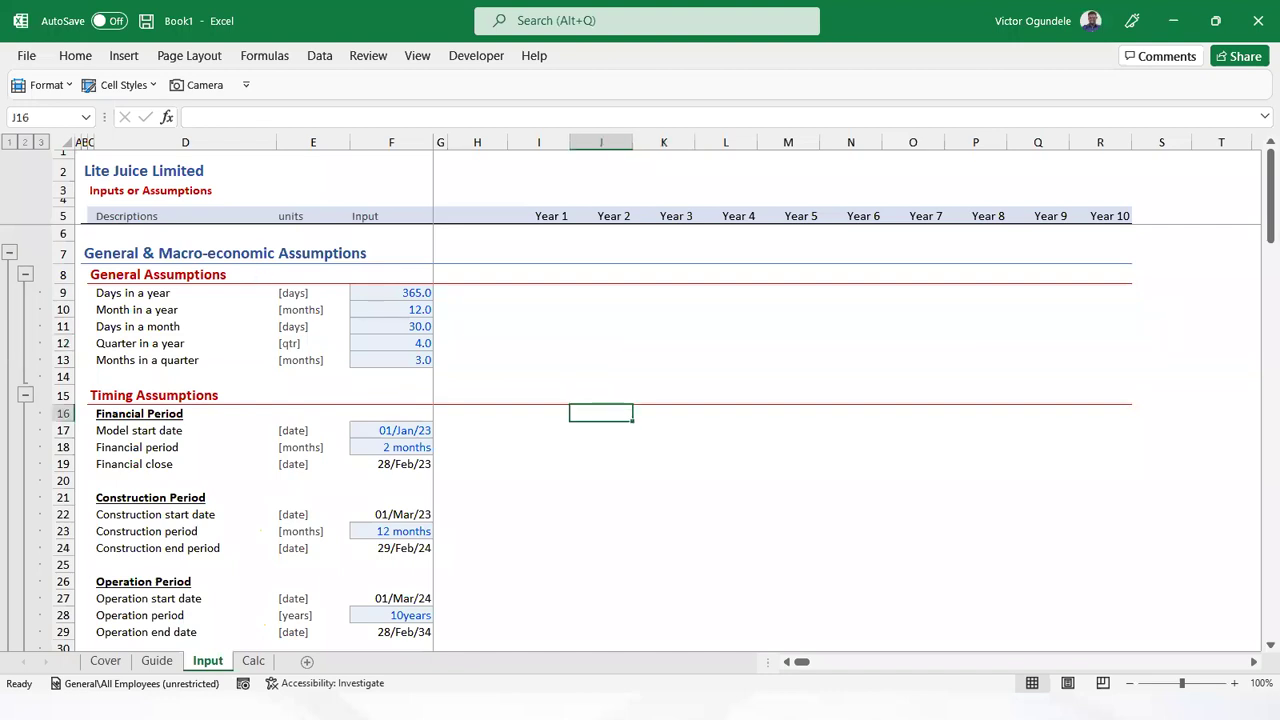
pyautogui.hotkey('alt', 'Tab')
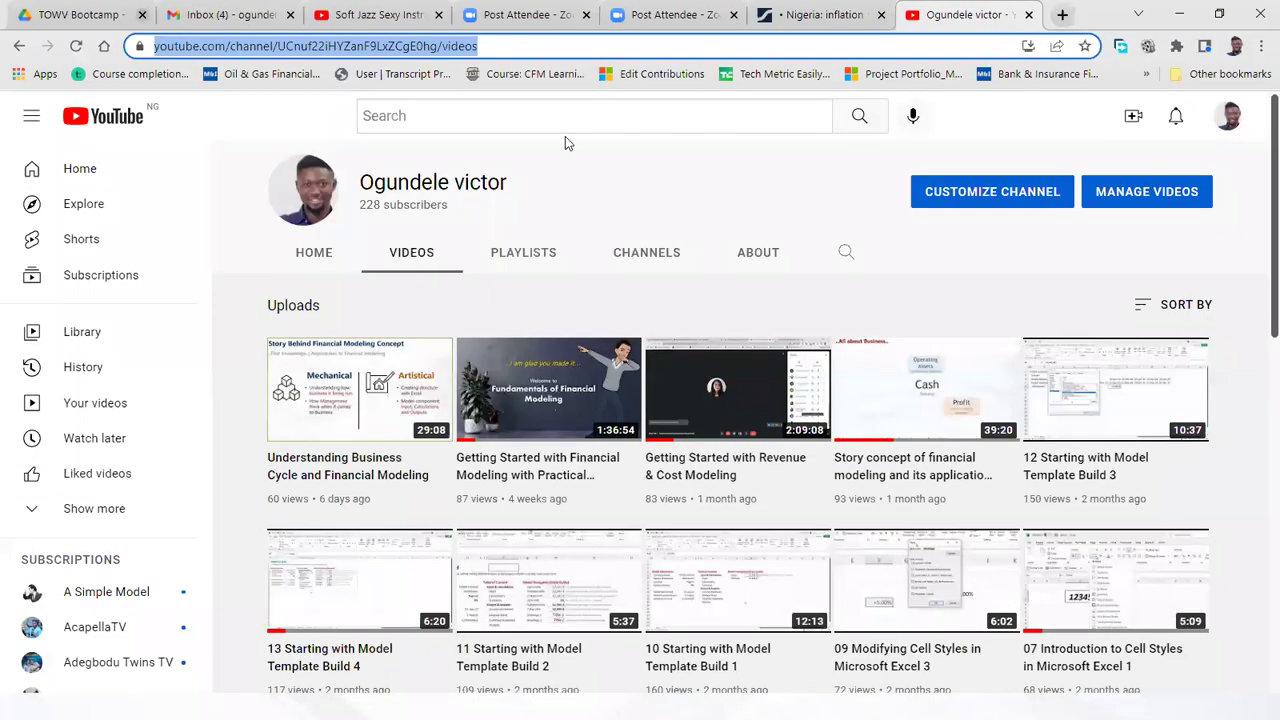